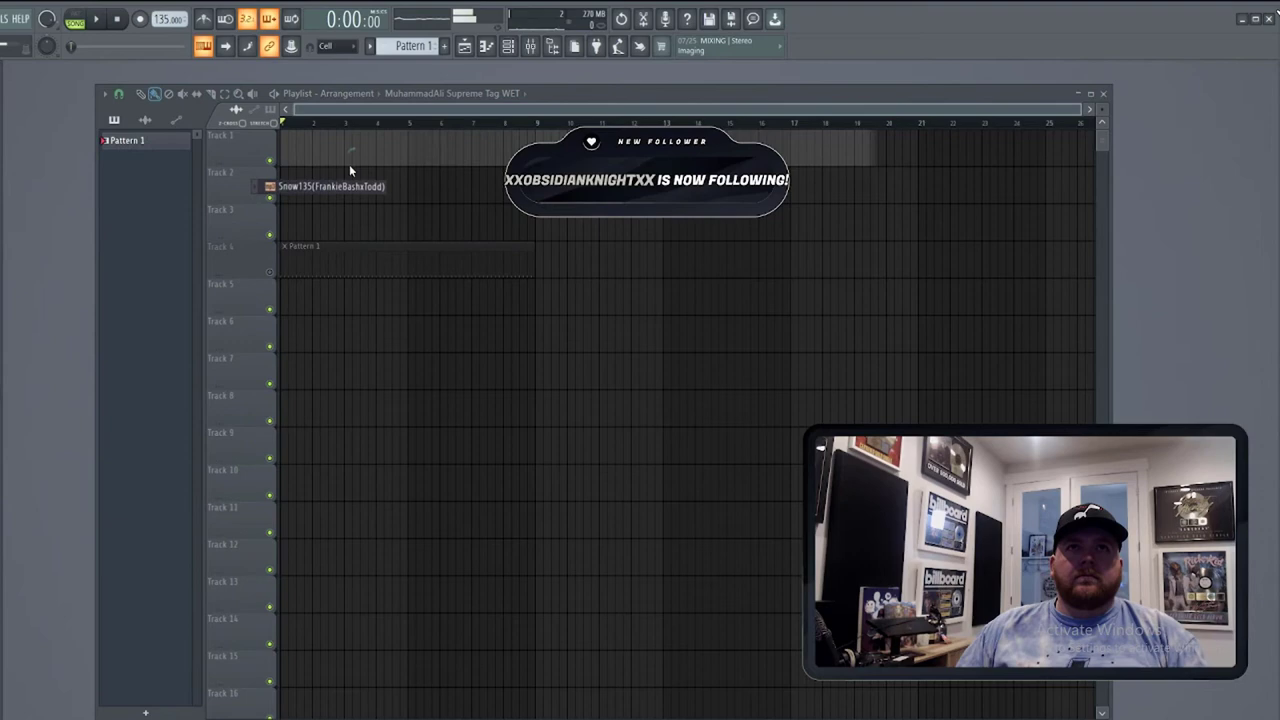
# Place the Snow135(FrankieBashxTodd) loop at the start of Track 1 and open its audio in Edison.
pyautogui.moveTo(349, 165); pyautogui.dragTo(350, 160)
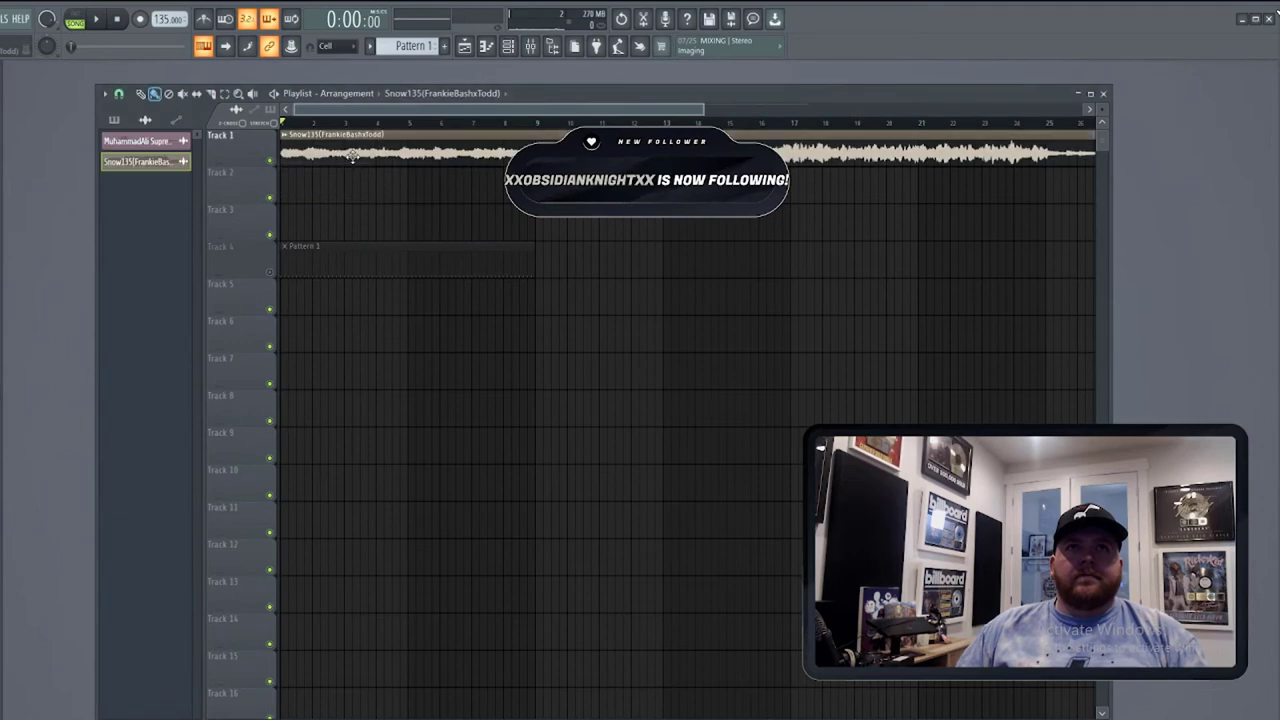
pyautogui.doubleClick(351, 158)
pyautogui.rightClick(287, 443)
pyautogui.click(347, 508)
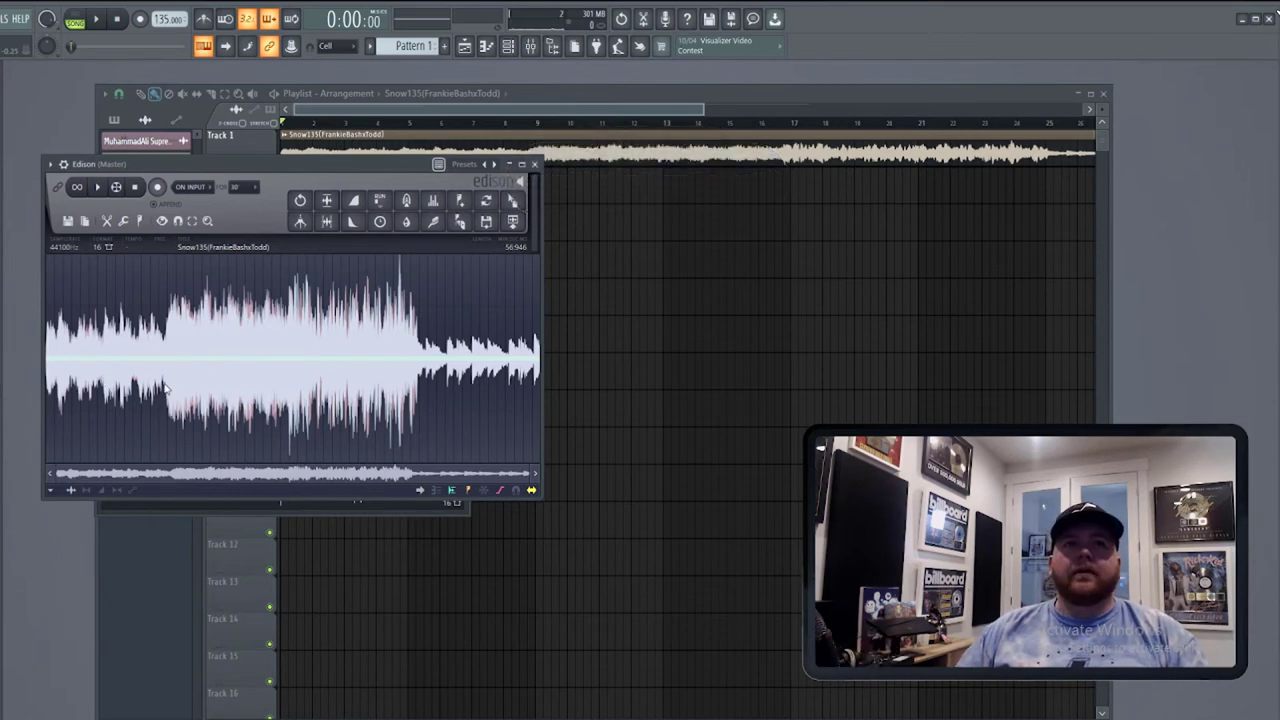
# Trim the loop in Edison, send it back to the playlist as an audio clip, close Edison and play the song.
pyautogui.click(329, 226)
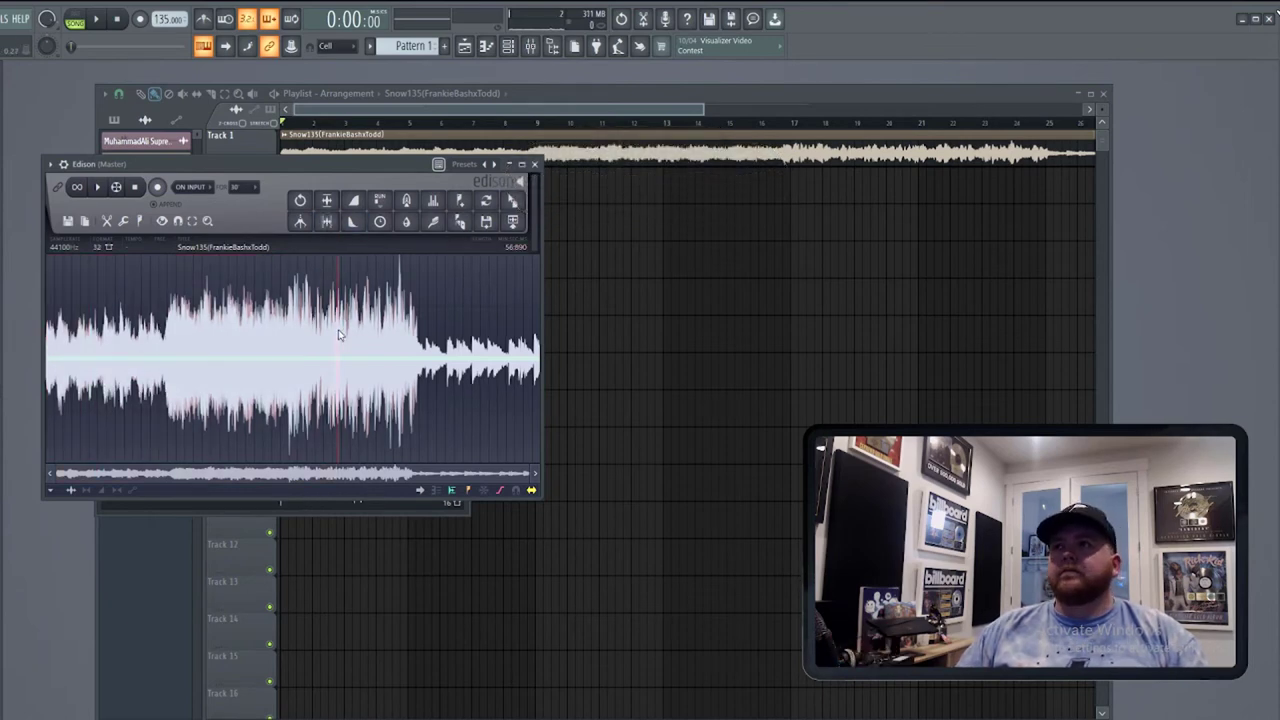
pyautogui.click(512, 207)
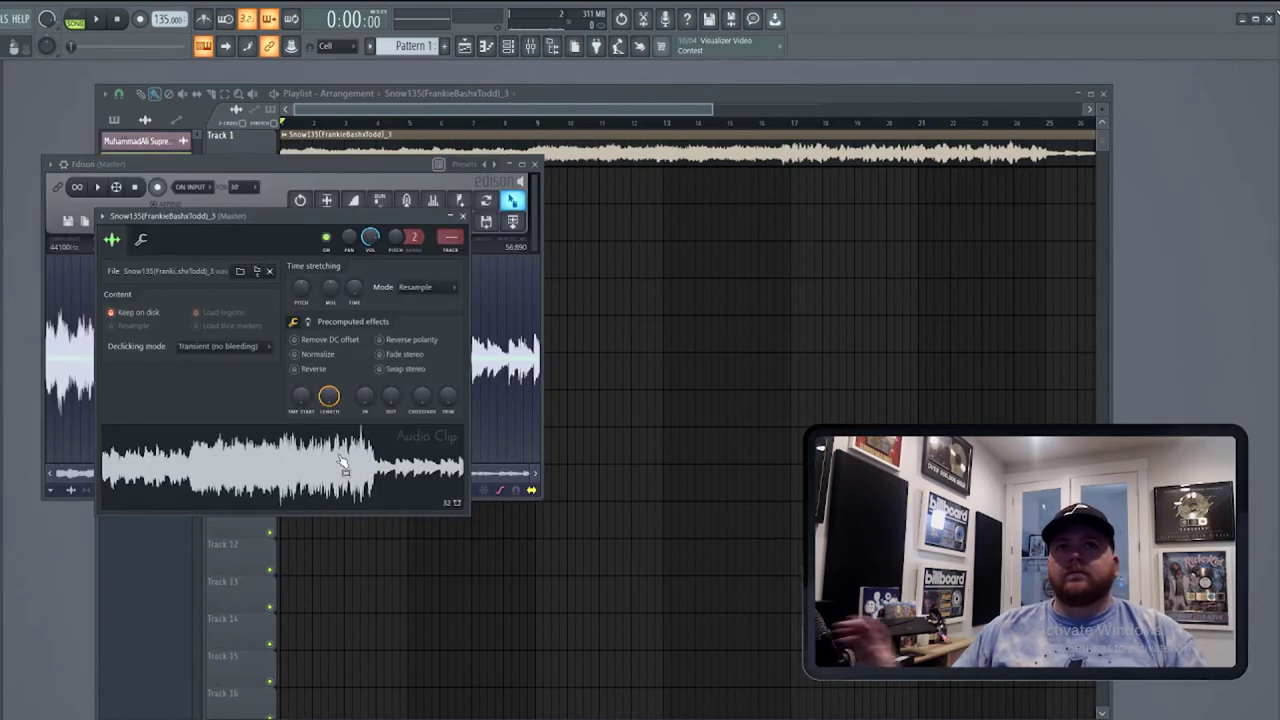
pyautogui.click(534, 164)
pyautogui.click(469, 108)
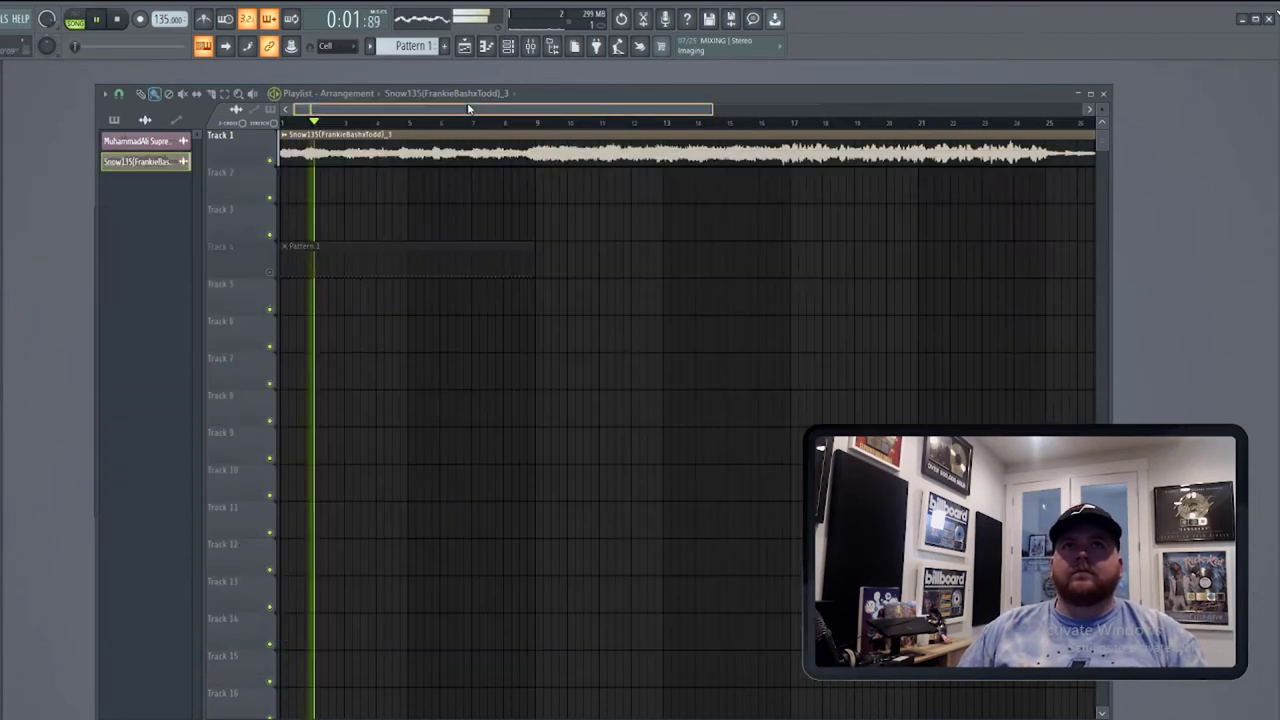
# Lay four consecutive Pattern 1 clips on Track 4 from bar 1 to bar 33, matching the loop's length.
pyautogui.click(269, 271)
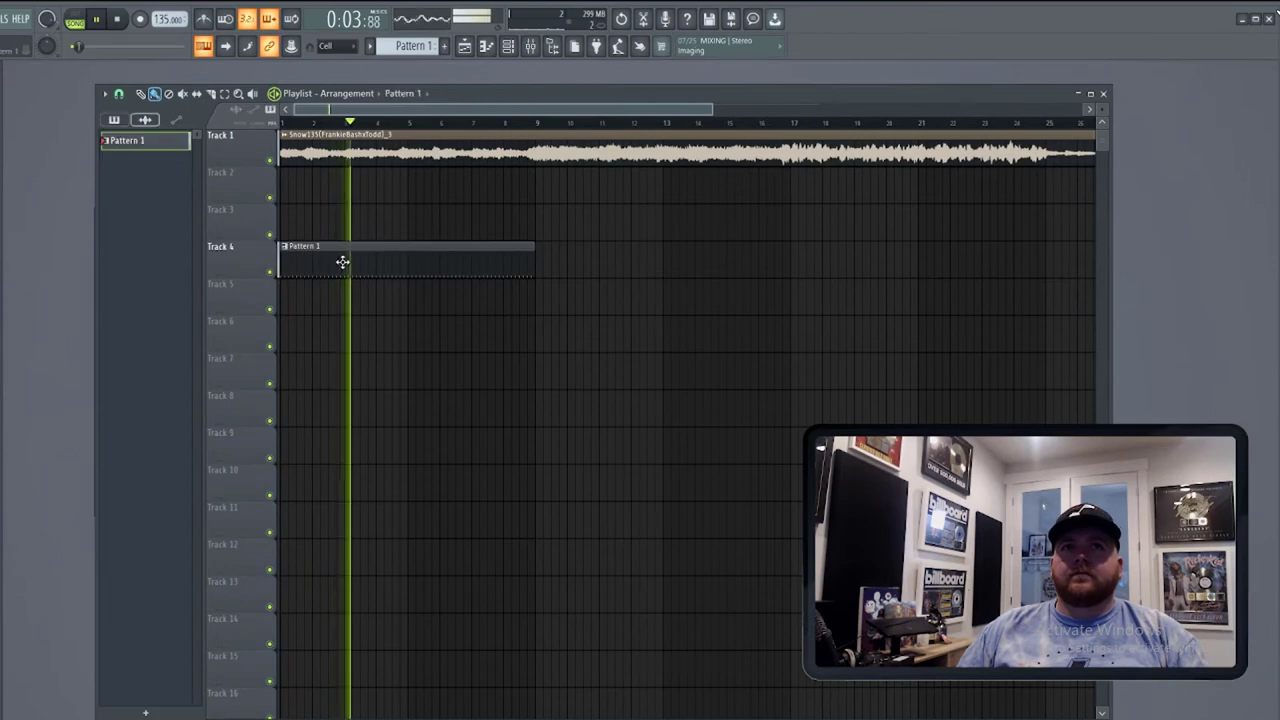
pyautogui.click(540, 264)
pyautogui.scroll(-2, 523, 297)
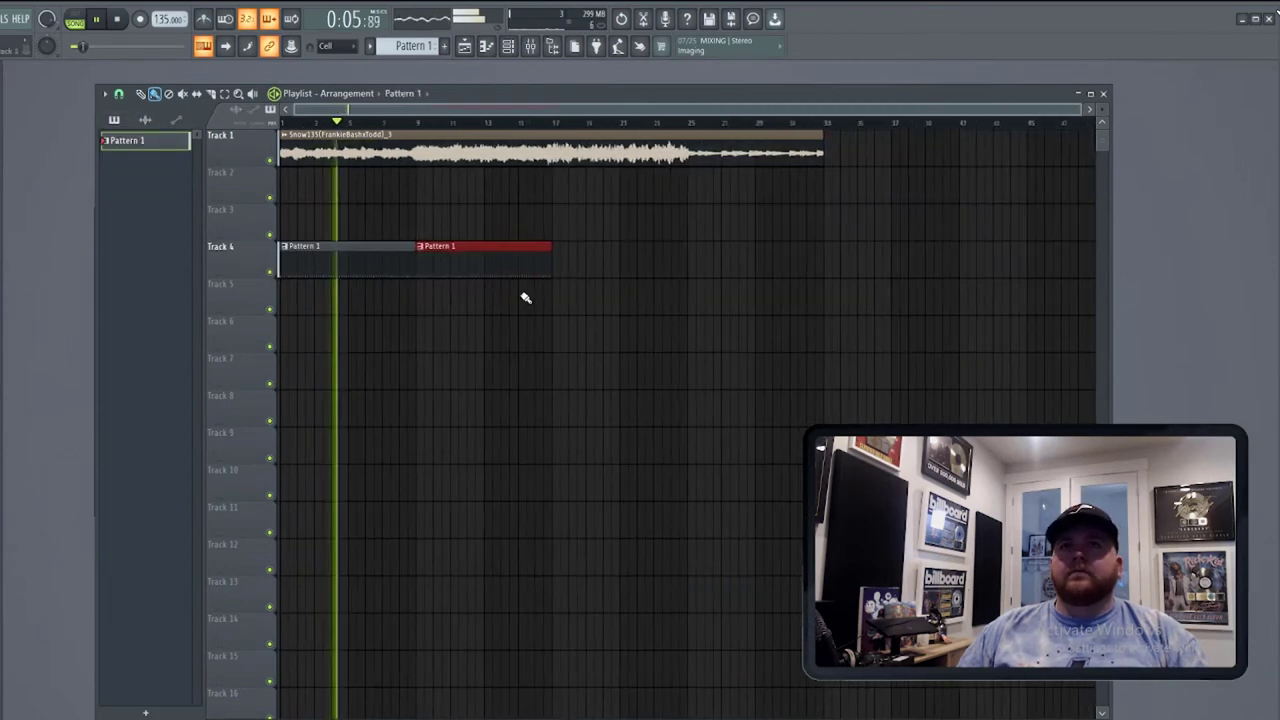
pyautogui.click(558, 262)
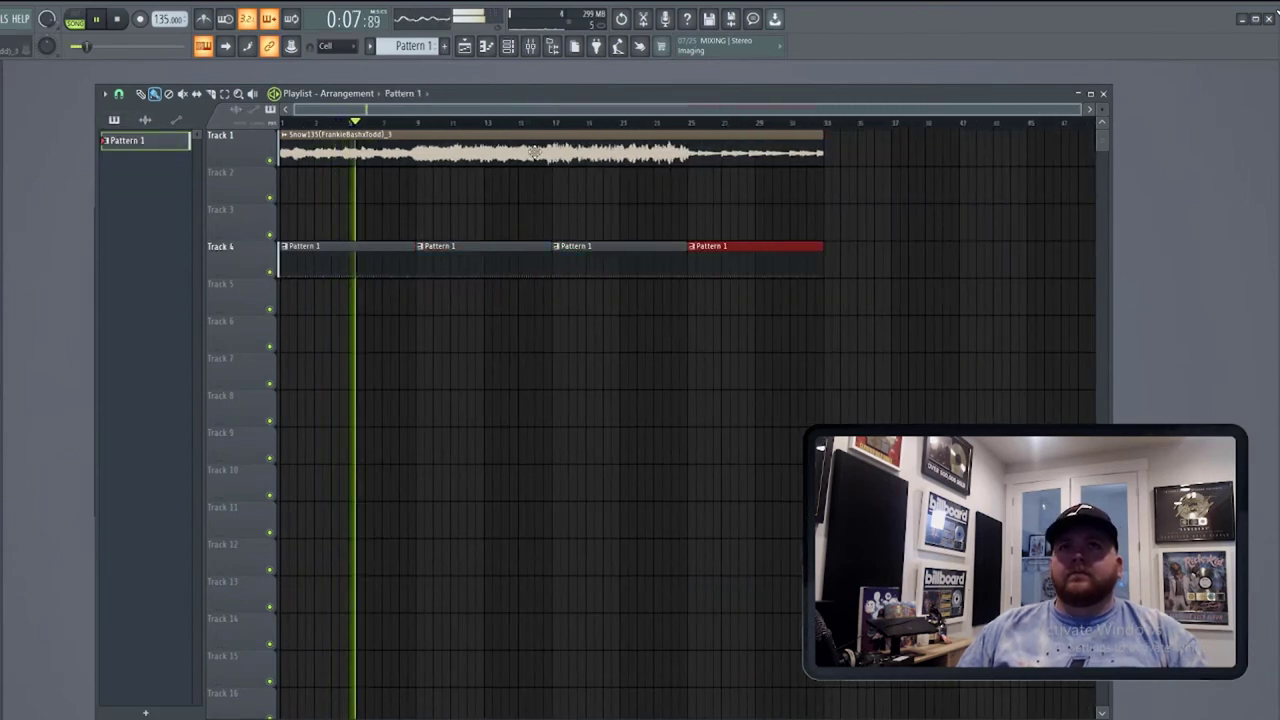
# Add the Its2ezzy Rayman 808 sample as a new channel and replace the Clap channel's sample with an Its2ezzy snare.
pyautogui.click(508, 46)
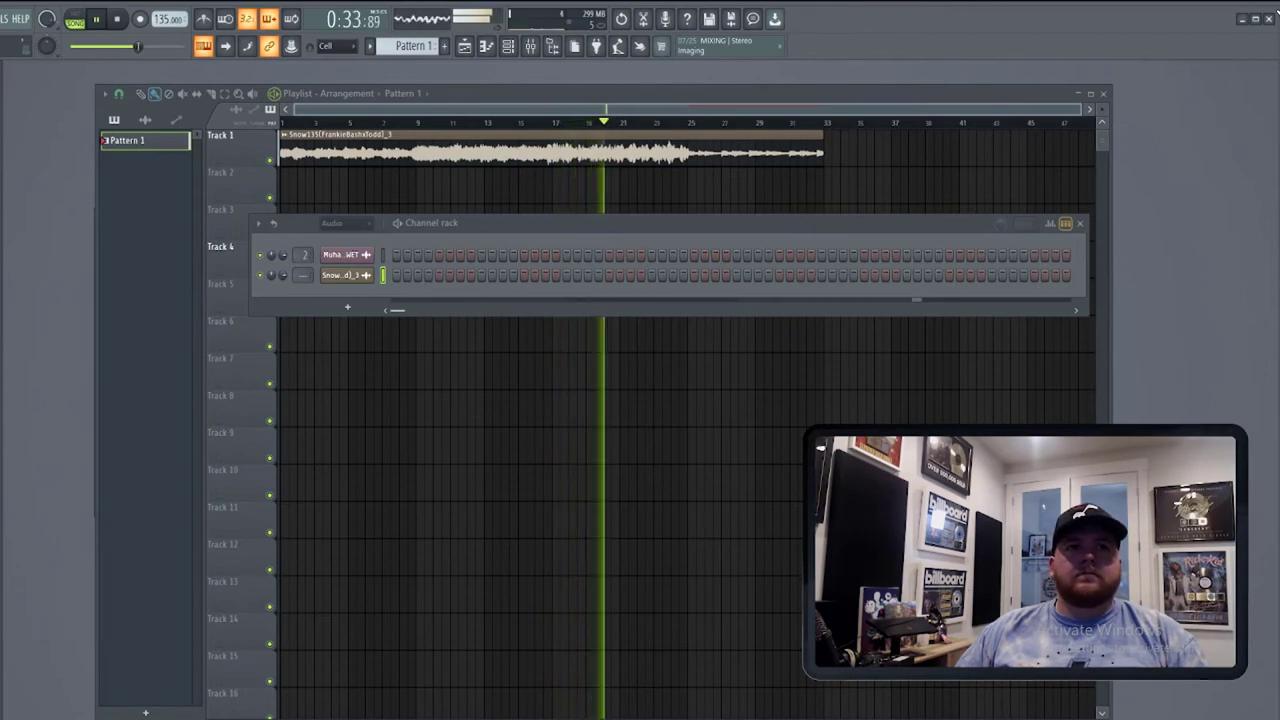
pyautogui.moveTo(4, 497); pyautogui.dragTo(348, 306)
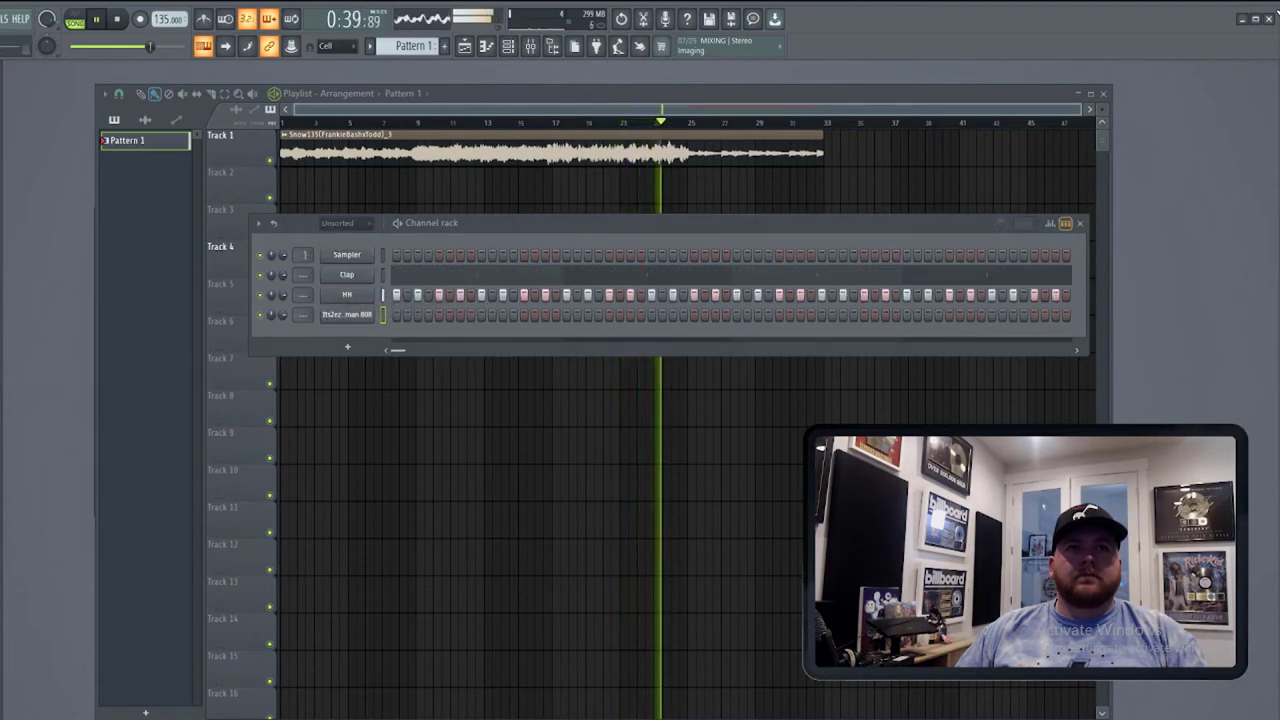
pyautogui.moveTo(0, 543); pyautogui.dragTo(352, 270)
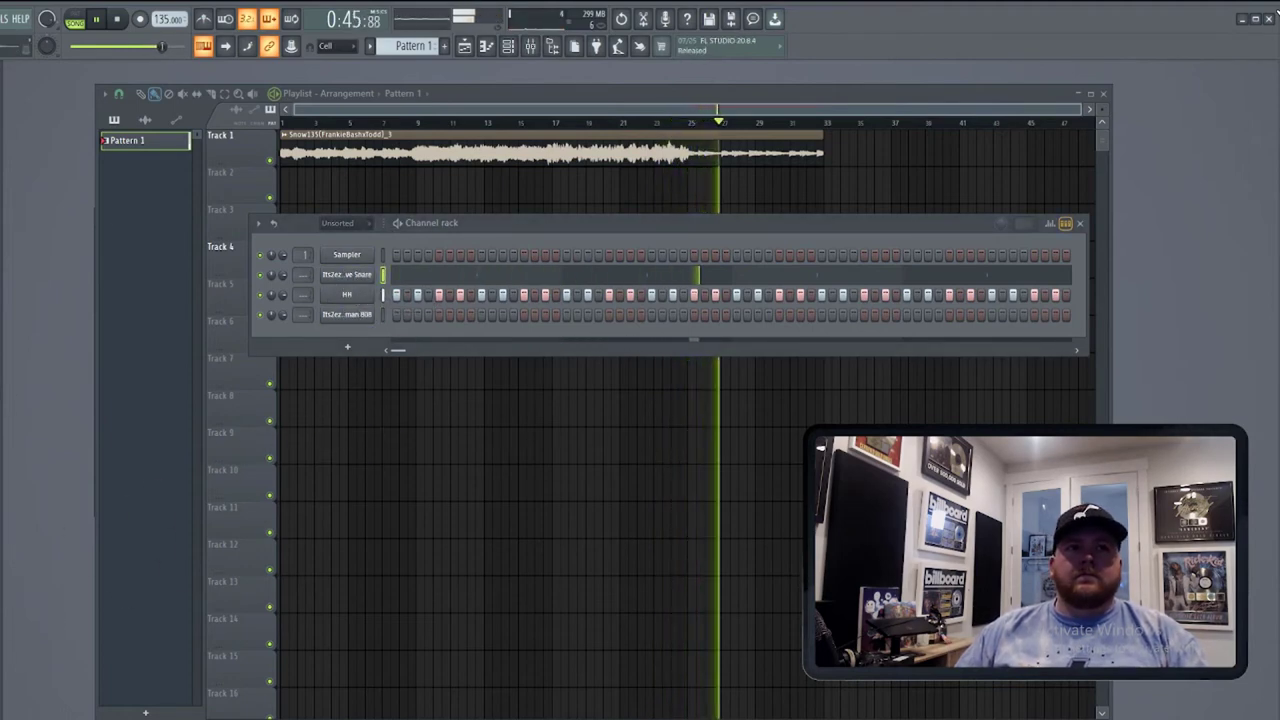
# Try several Its2ezzy hi-hat samples on the HH channel, including Million HH, and replay the song with the chosen one.
pyautogui.moveTo(5, 540); pyautogui.dragTo(350, 295)
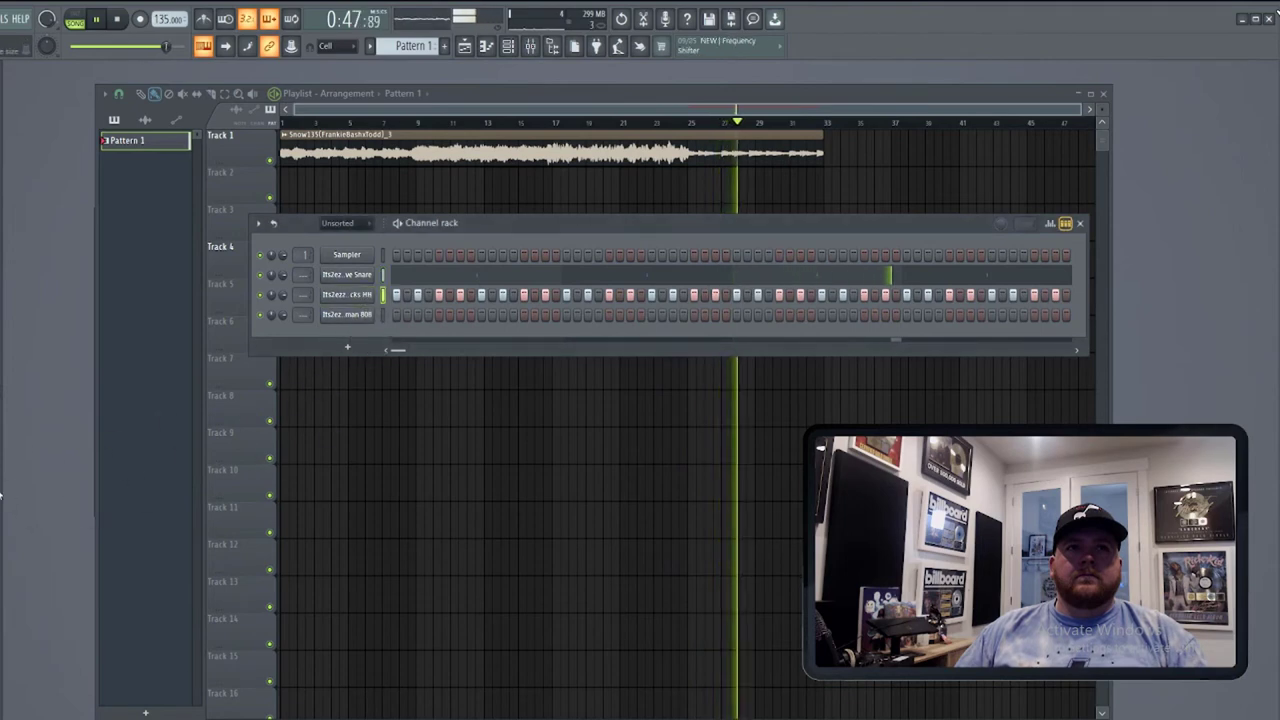
pyautogui.scroll(-3, 347, 294)
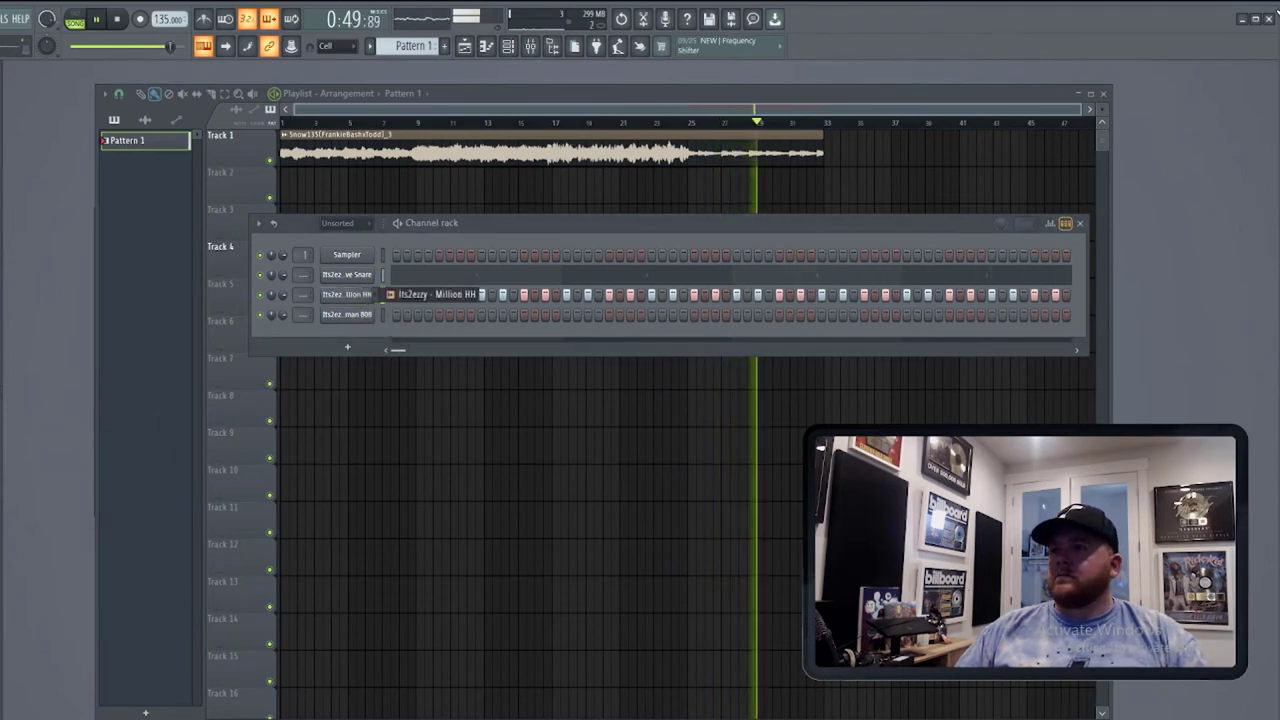
pyautogui.moveTo(385, 295); pyautogui.dragTo(383, 295)
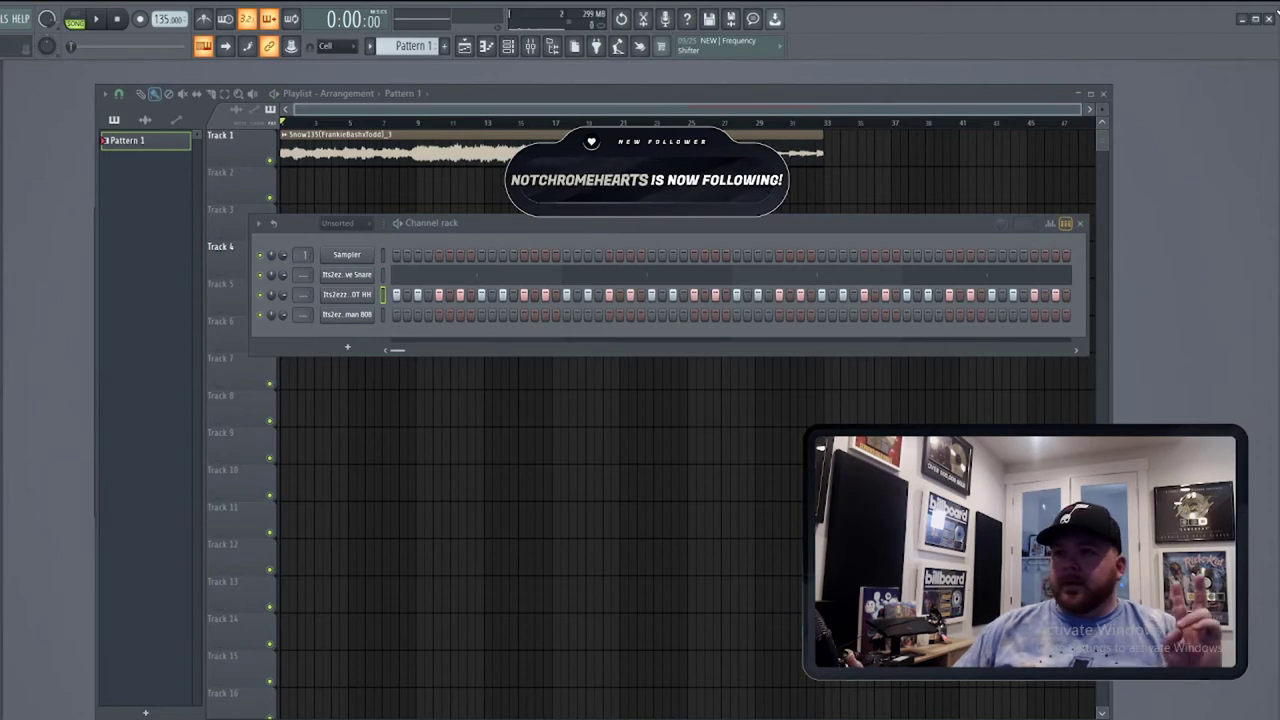
pyautogui.press('space')
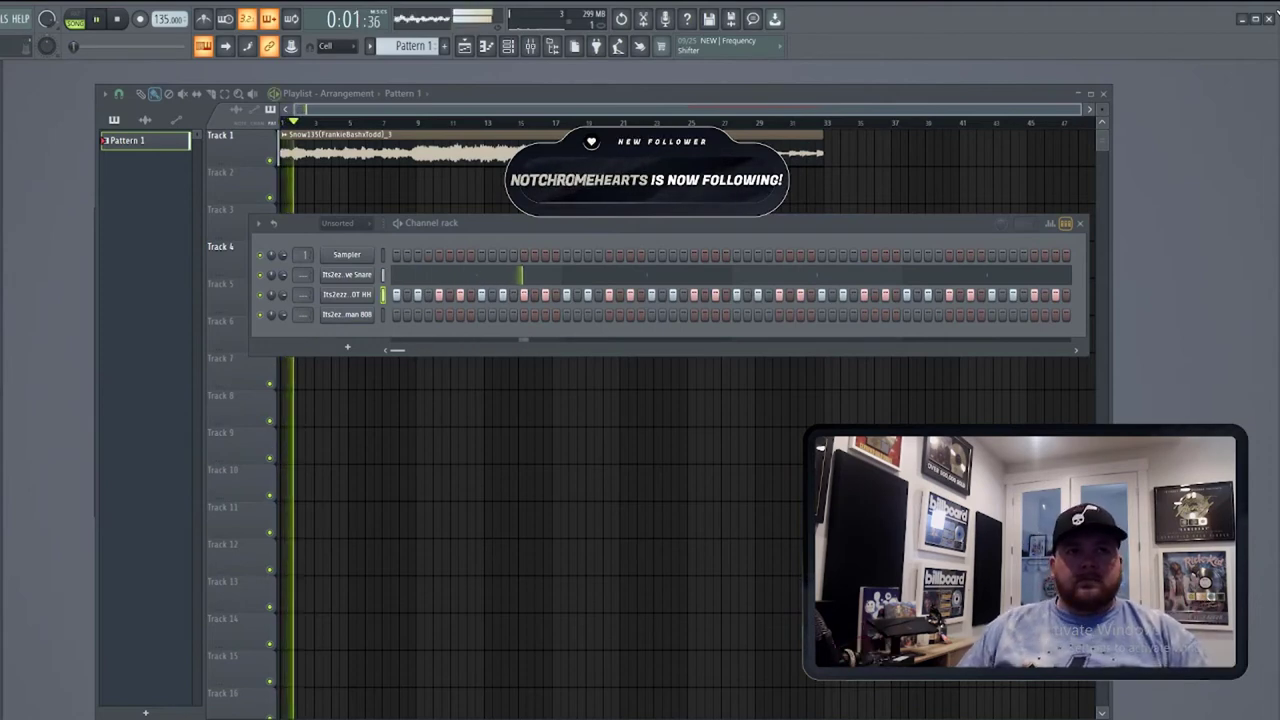
# Add a note on the first step of the Rayman 808 channel and open it in the piano roll.
pyautogui.rightClick(366, 316)
pyautogui.click(400, 316)
pyautogui.press('space')
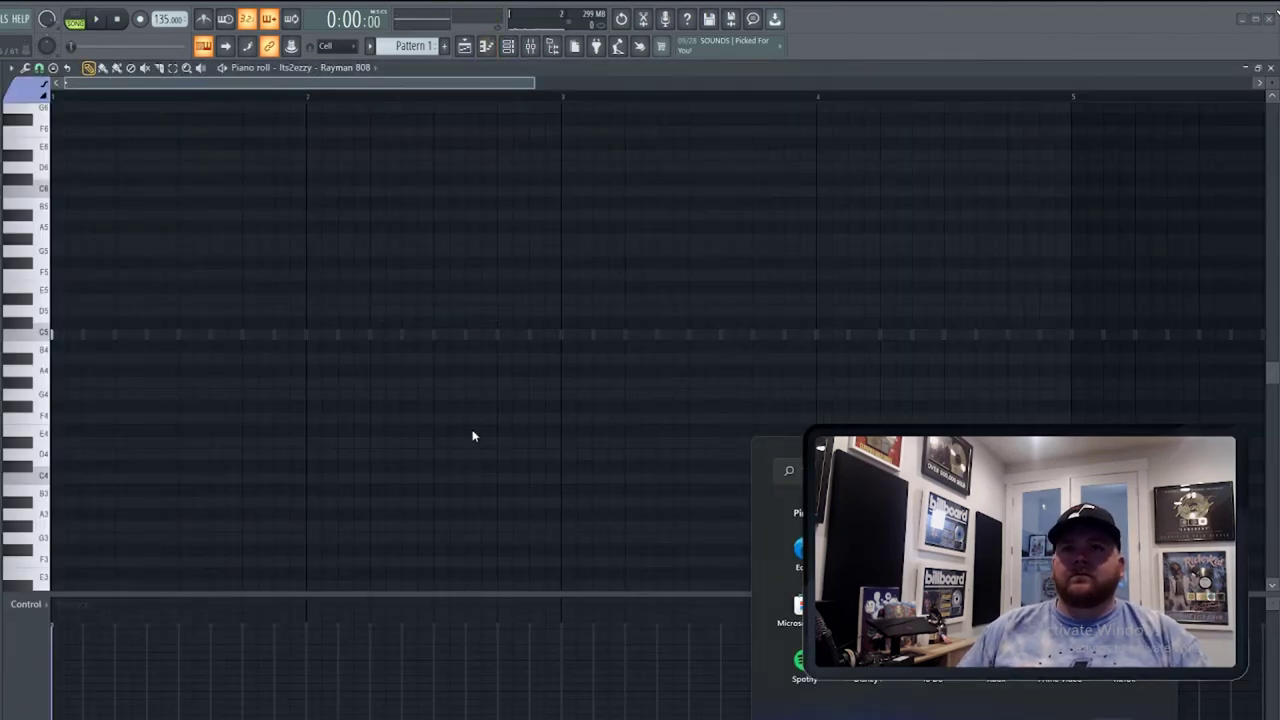
pyautogui.click(266, 349)
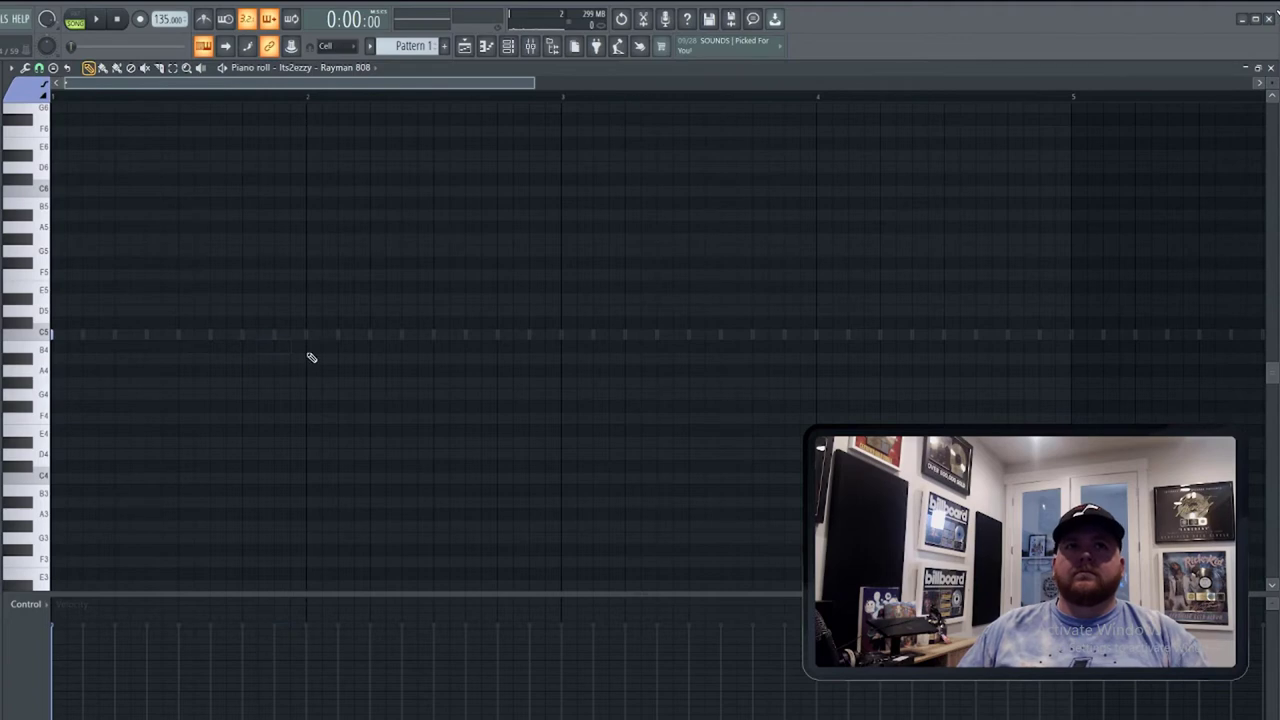
# Audition the 808 note against the loop at different pitches, including C6, D#6 and D#5.
pyautogui.press('space')
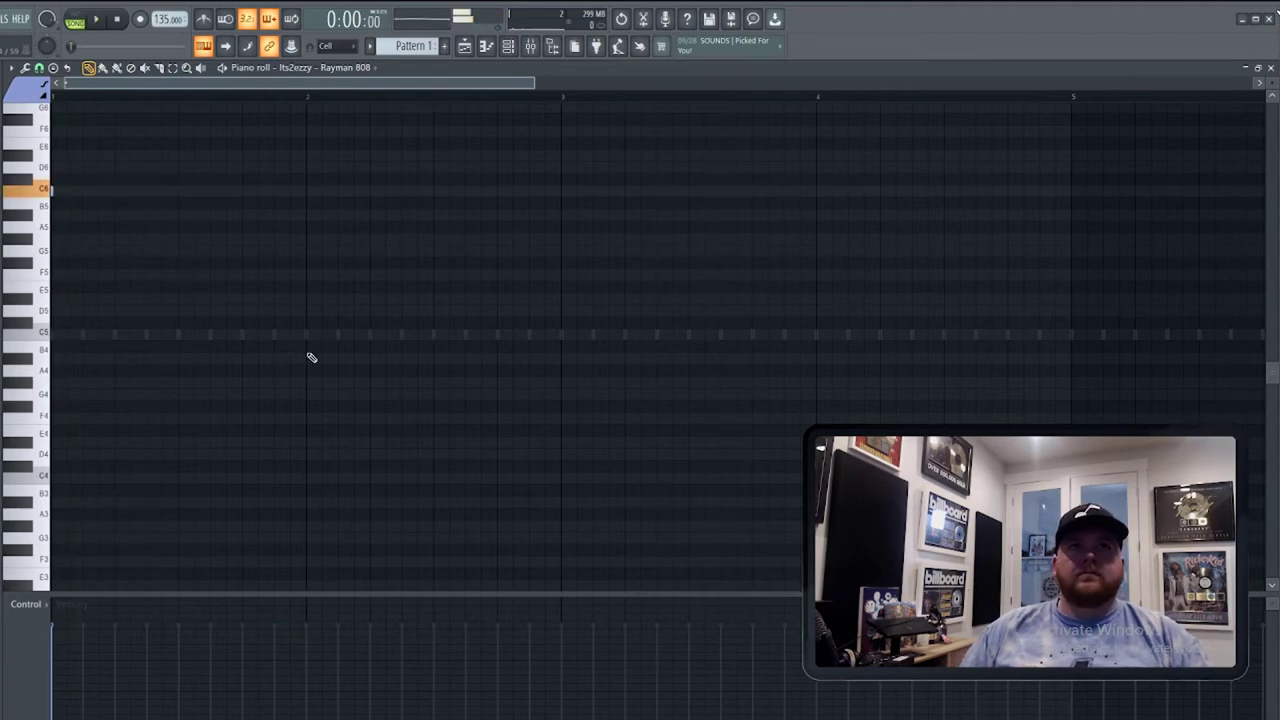
pyautogui.press('space')
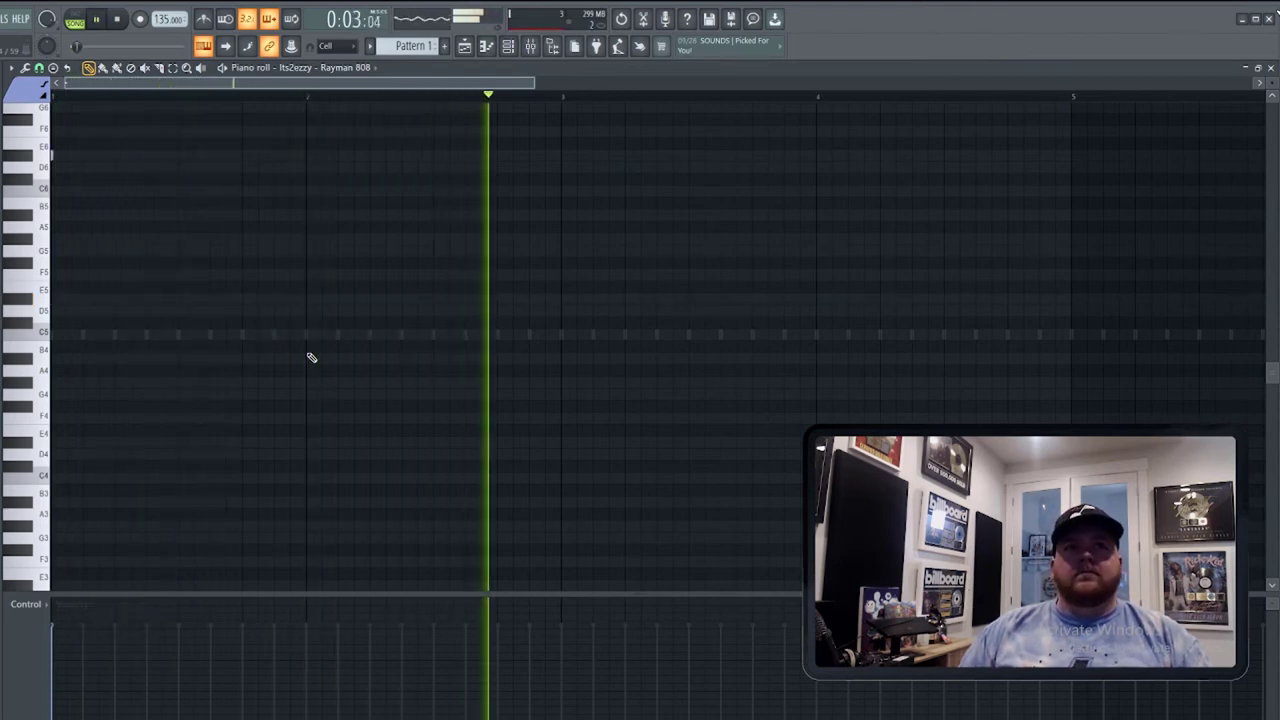
pyautogui.press('space')
pyautogui.press('space')
pyautogui.press('space')
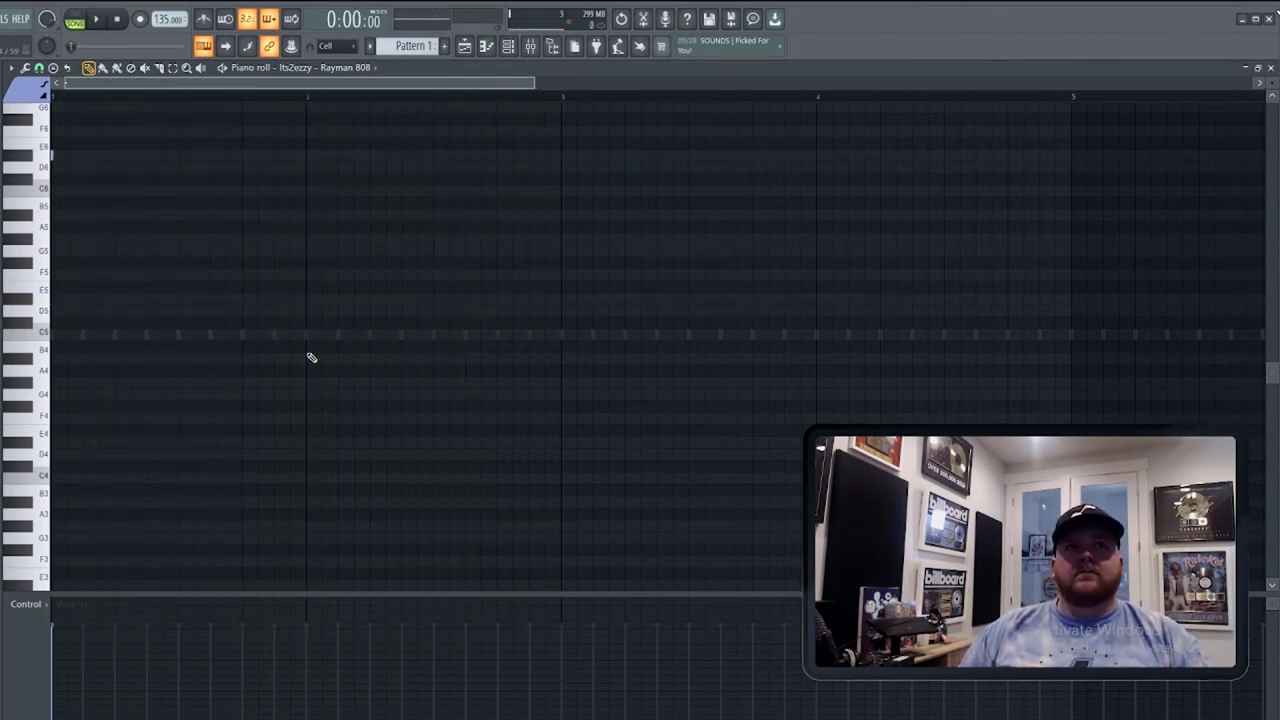
pyautogui.press('space')
pyautogui.press('space')
pyautogui.press('space')
pyautogui.press('space')
pyautogui.press('space')
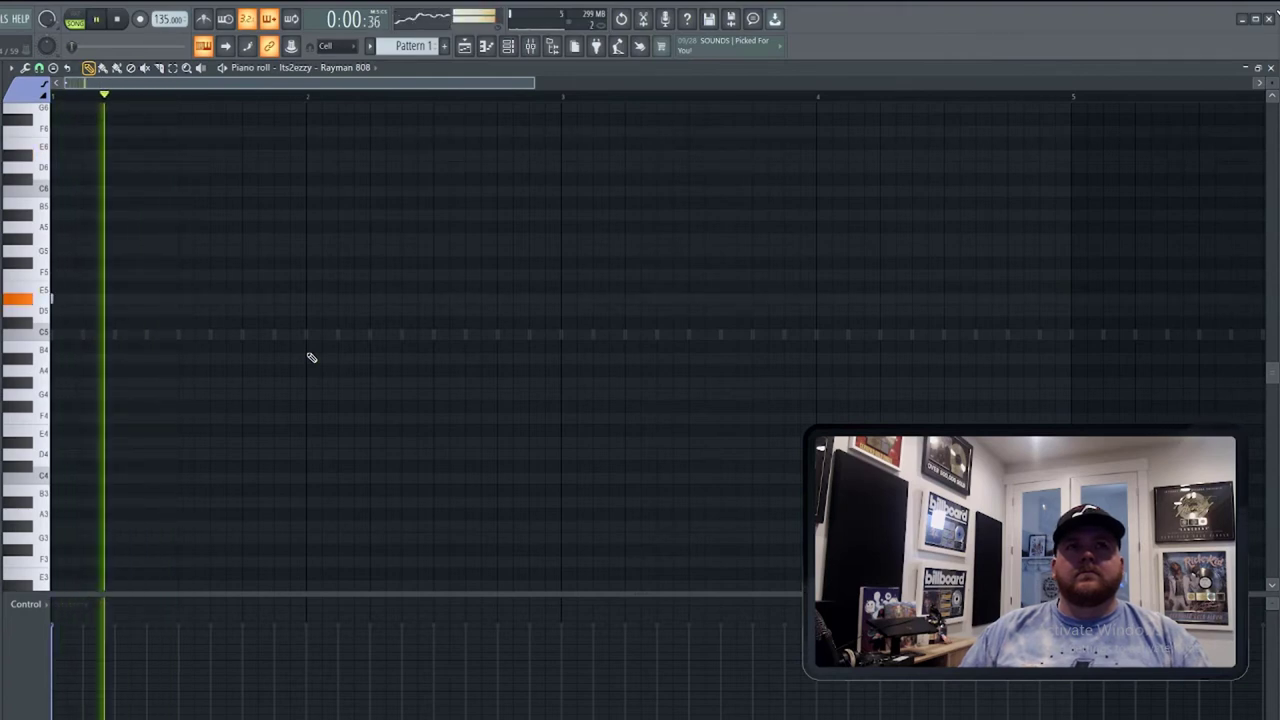
pyautogui.click(377, 322)
pyautogui.press('space')
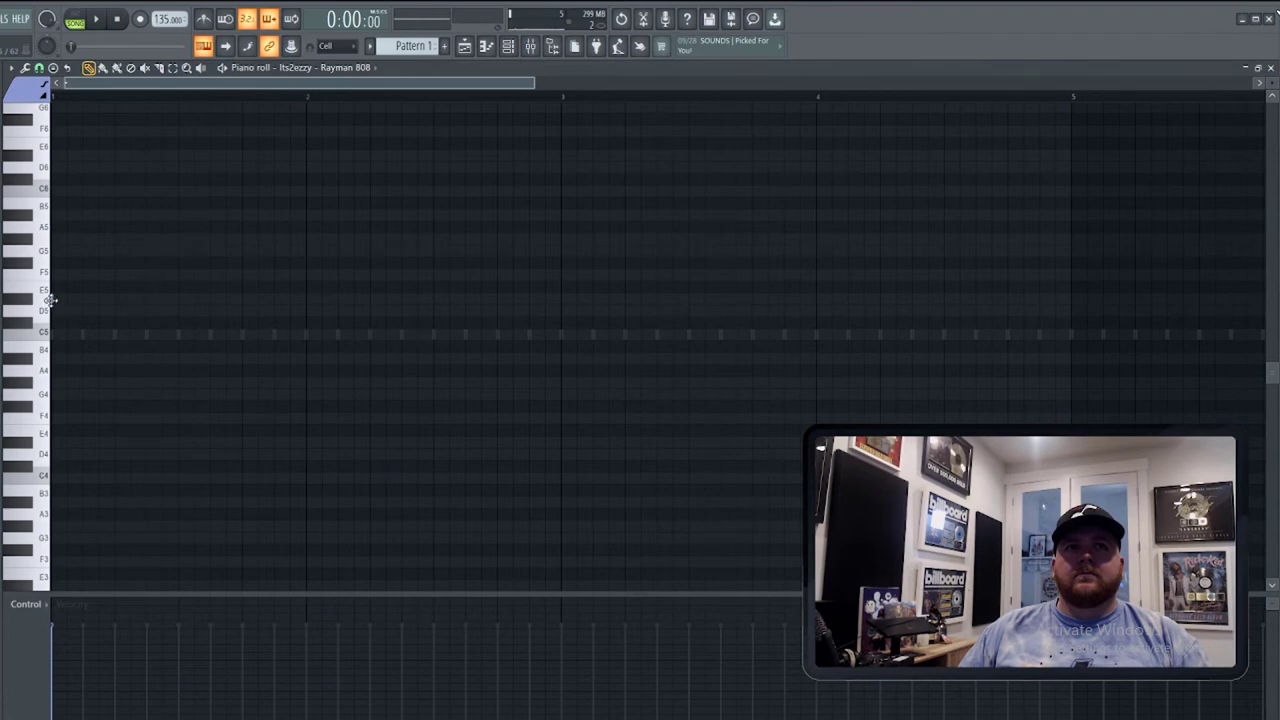
# Play the arrangement from bar 9 and bar 25 to check the 808 note, and reopen the Rayman 808 piano roll.
pyautogui.press('space')
pyautogui.click(464, 46)
pyautogui.click(450, 122)
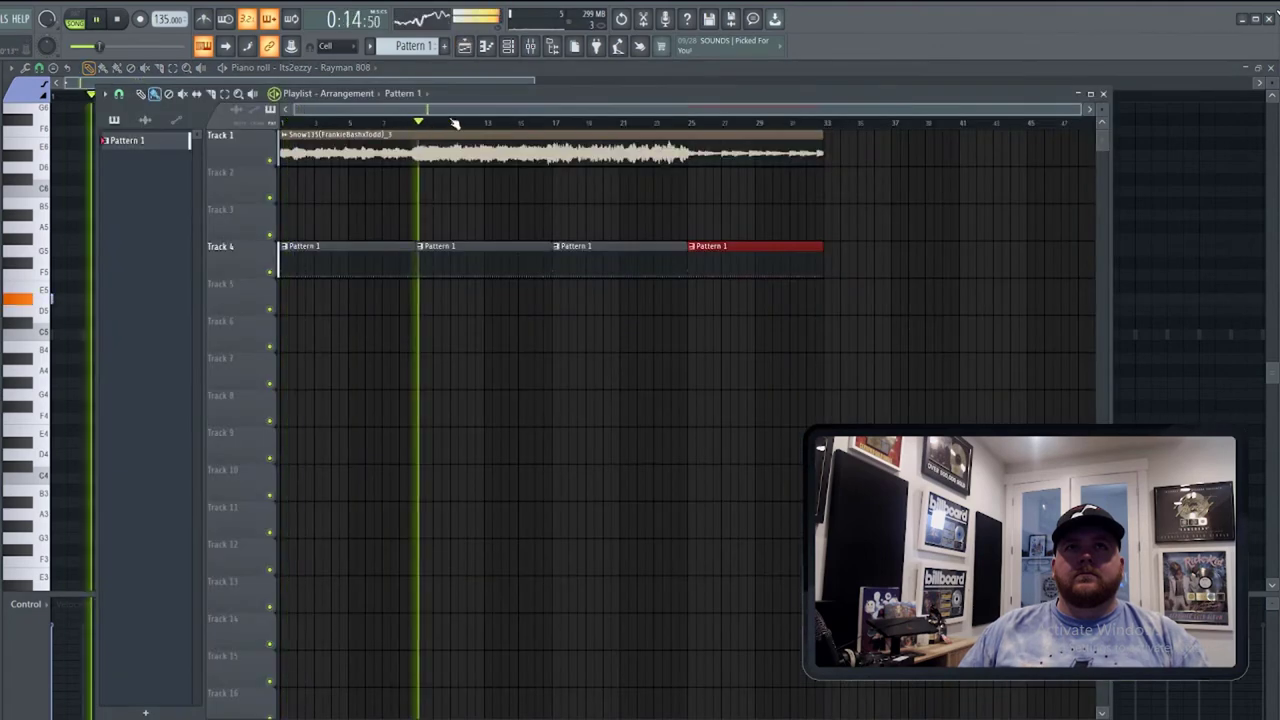
pyautogui.click(688, 122)
pyautogui.press('F6')
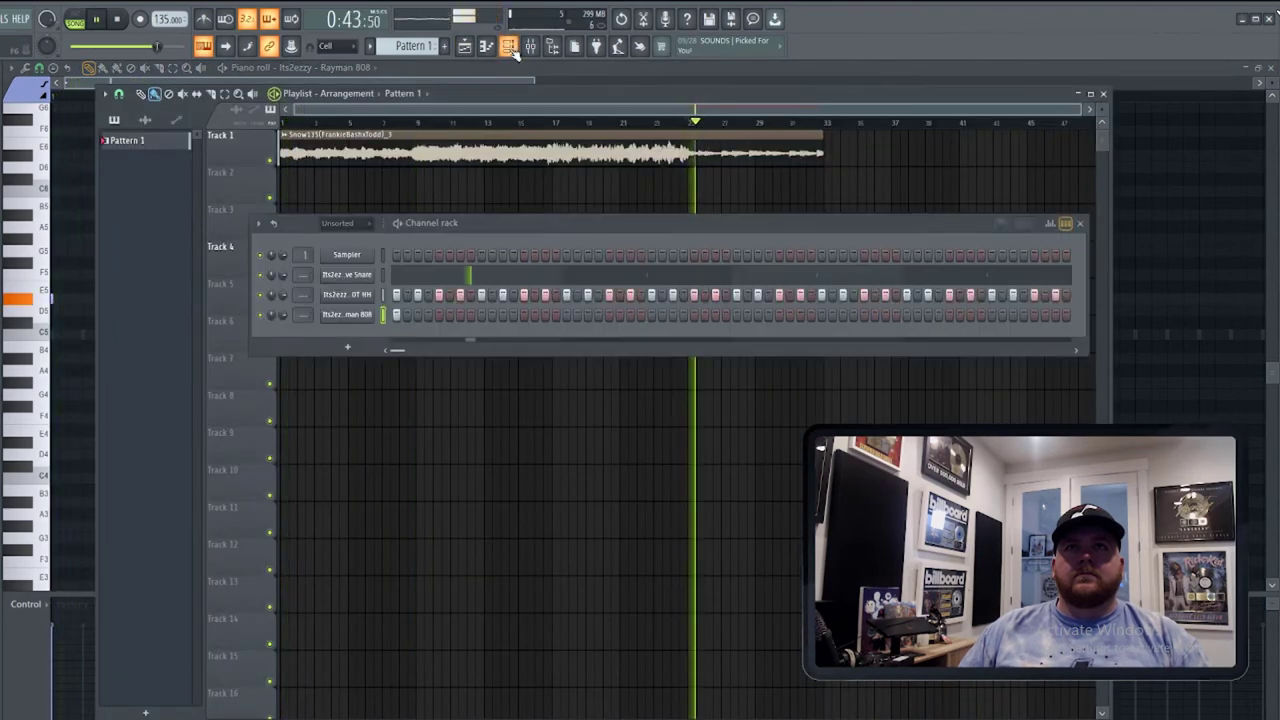
pyautogui.rightClick(369, 311)
pyautogui.click(389, 312)
pyautogui.rightClick(369, 312)
pyautogui.click(389, 313)
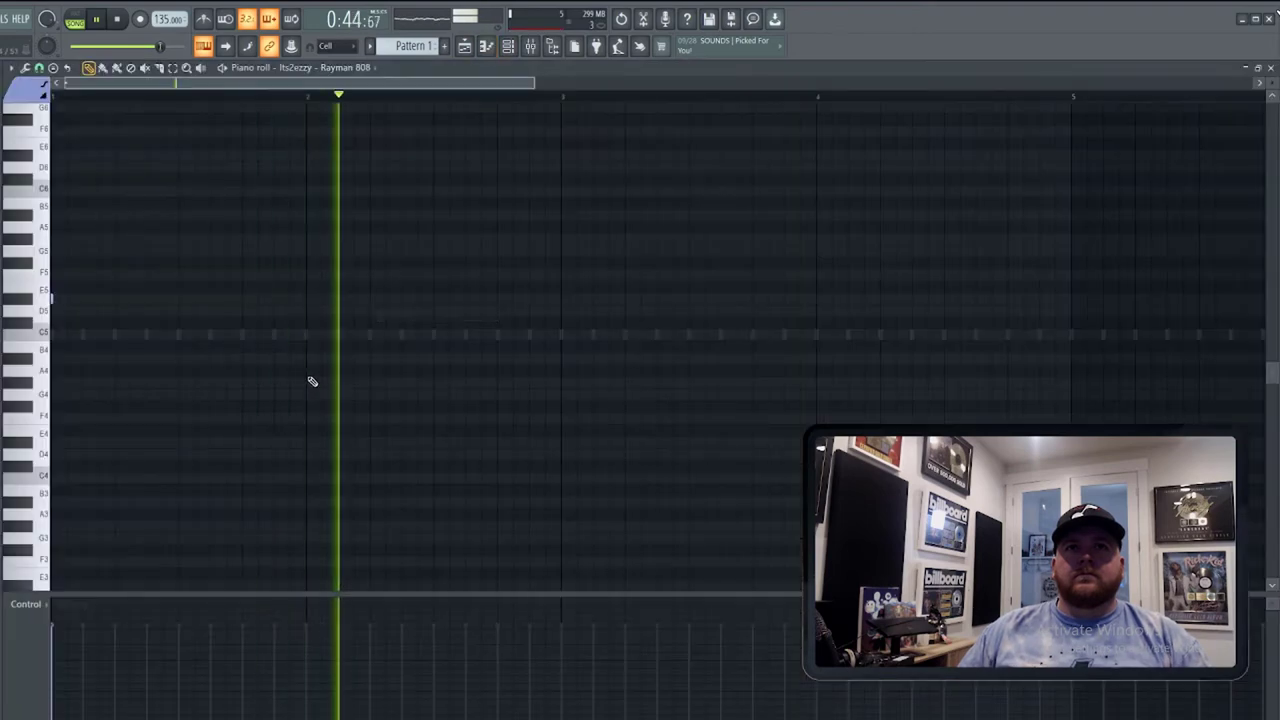
# Audition the 808 note at D#5 and E5 against the section from bar 25, and delete the note.
pyautogui.press('space')
pyautogui.press('space')
pyautogui.press('space')
pyautogui.press('space')
pyautogui.press('space')
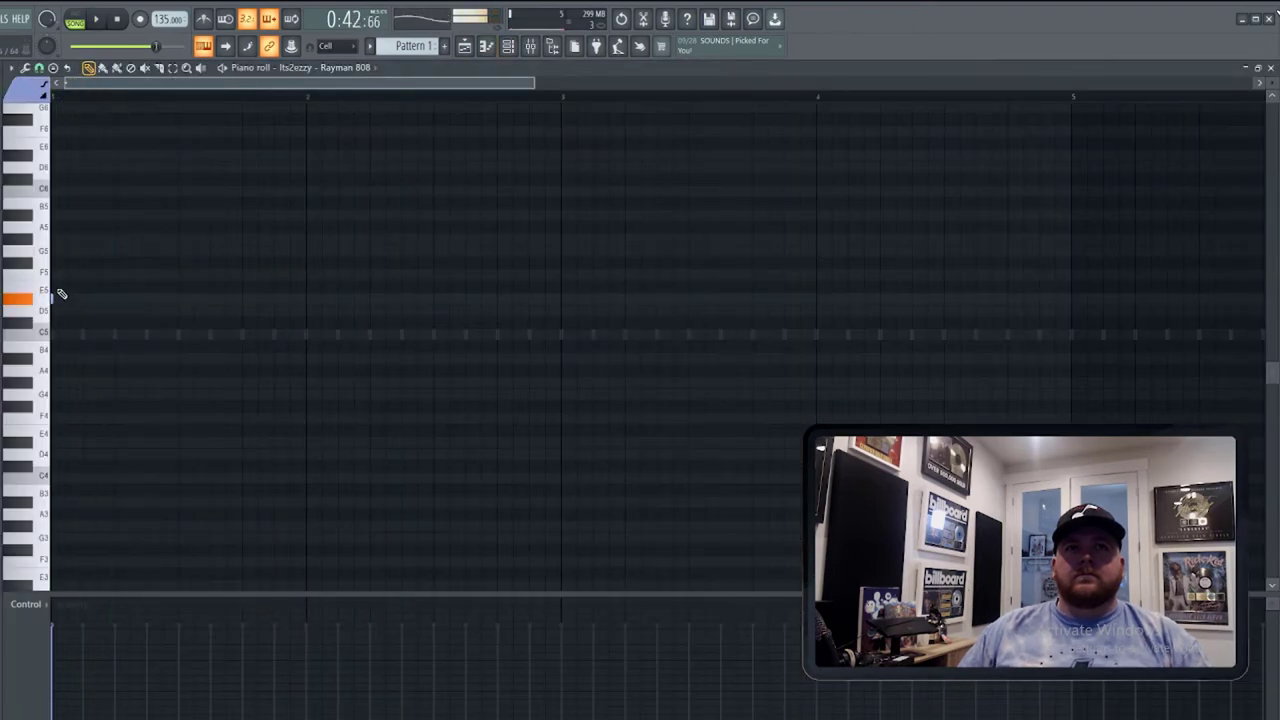
pyautogui.press('space')
pyautogui.press('space')
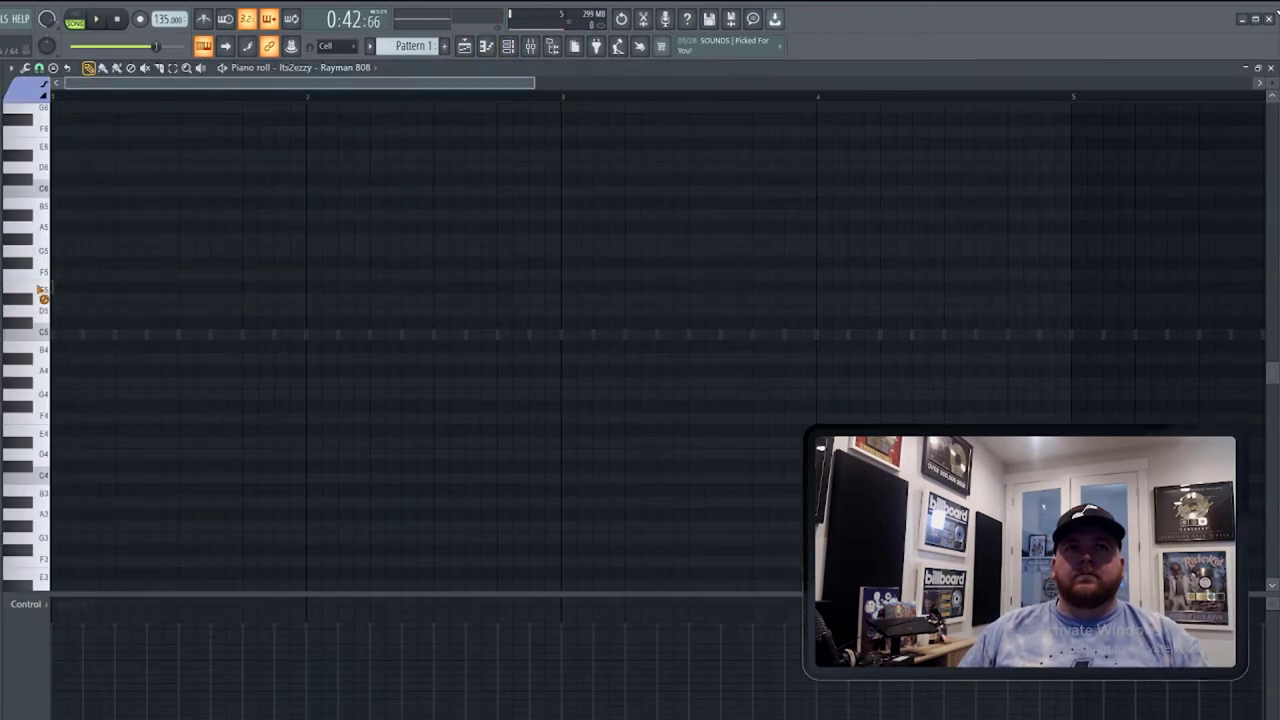
pyautogui.press('space')
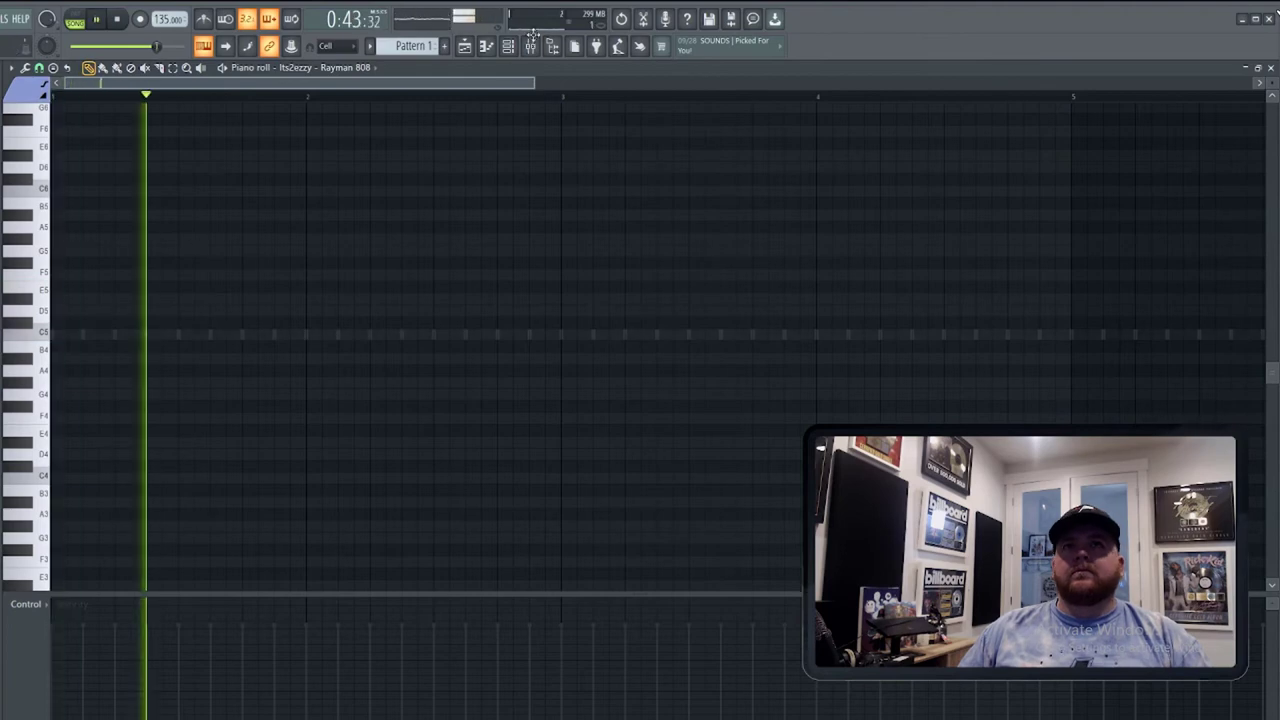
# Show all channels, route the Snow135 loop to mixer track 3 named MELODY, and load Melodyne in its first effect slot.
pyautogui.press('F6')
pyautogui.click(337, 223)
pyautogui.click(335, 233)
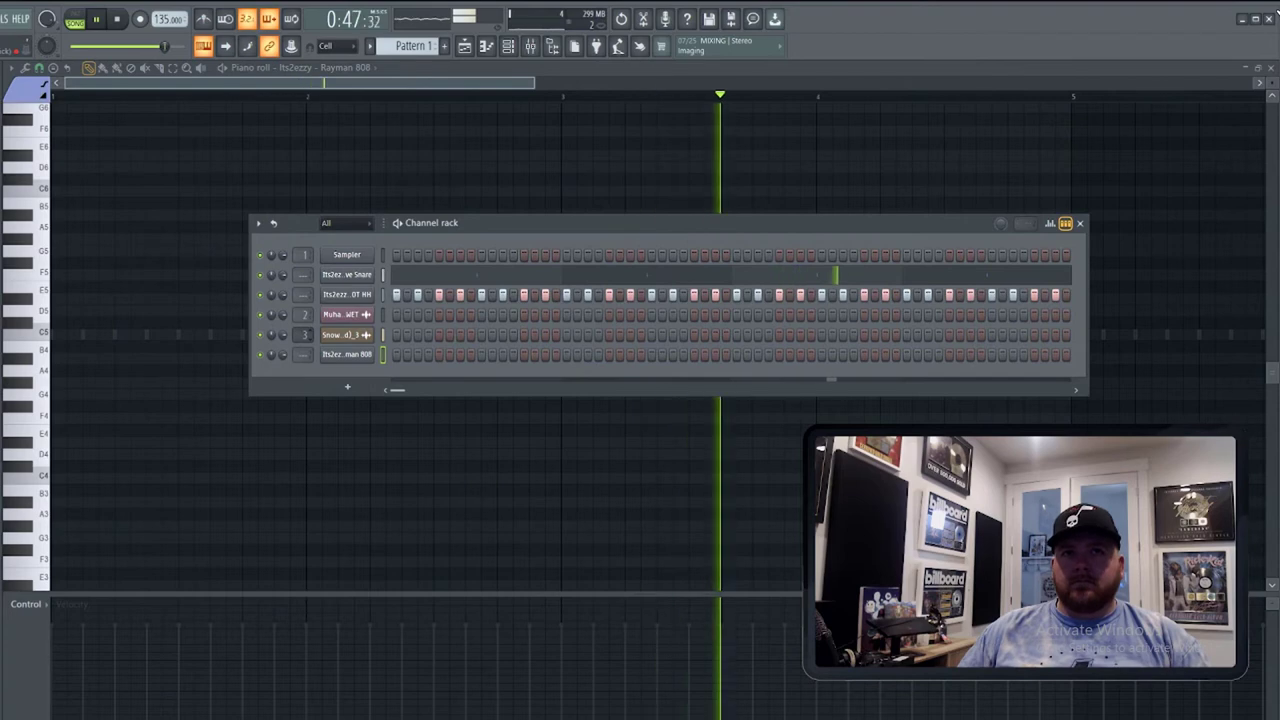
pyautogui.press('F9')
pyautogui.click(987, 204)
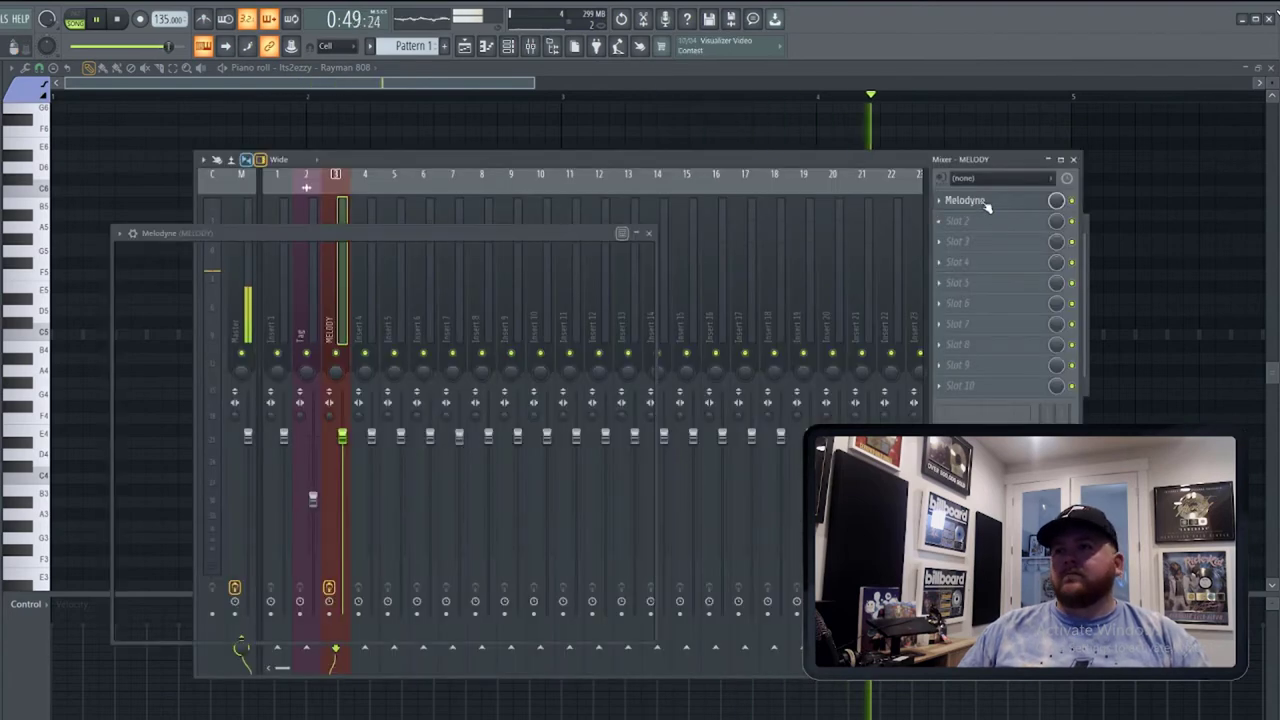
# Dismiss Melodyne's welcome window and transfer the loop into Melodyne by playing the song from the start.
pyautogui.click(118, 19)
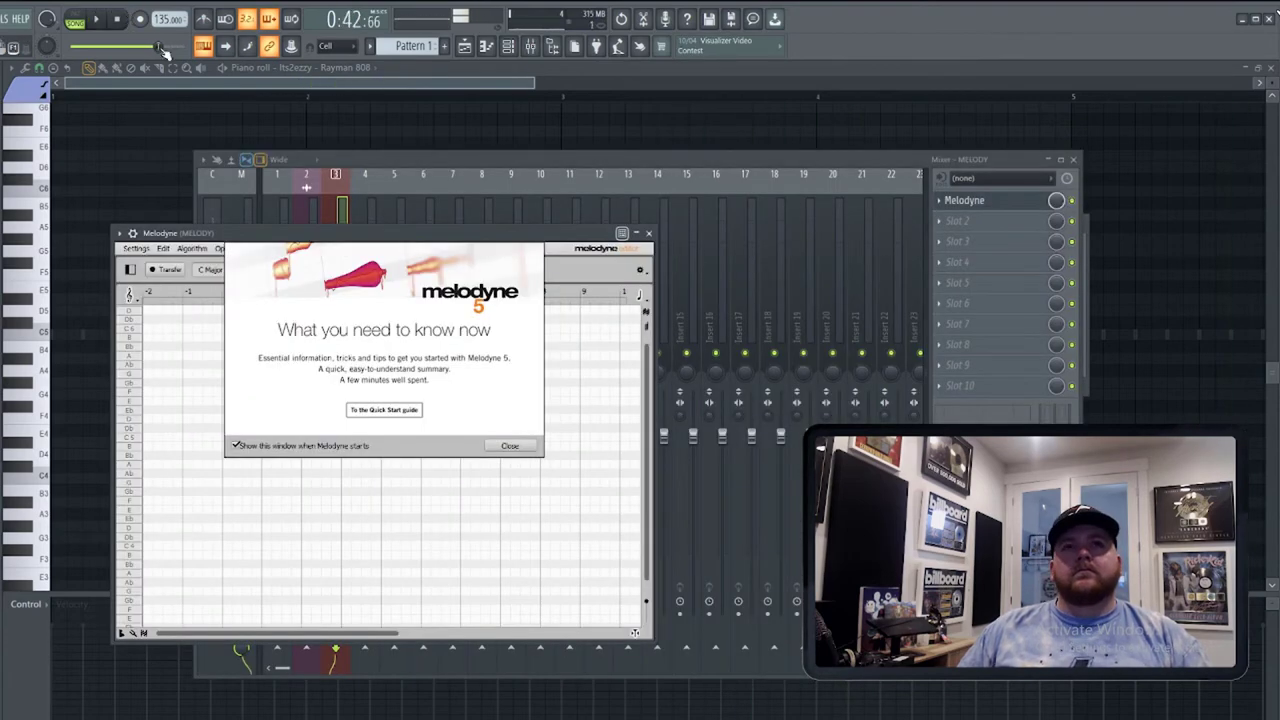
pyautogui.click(509, 445)
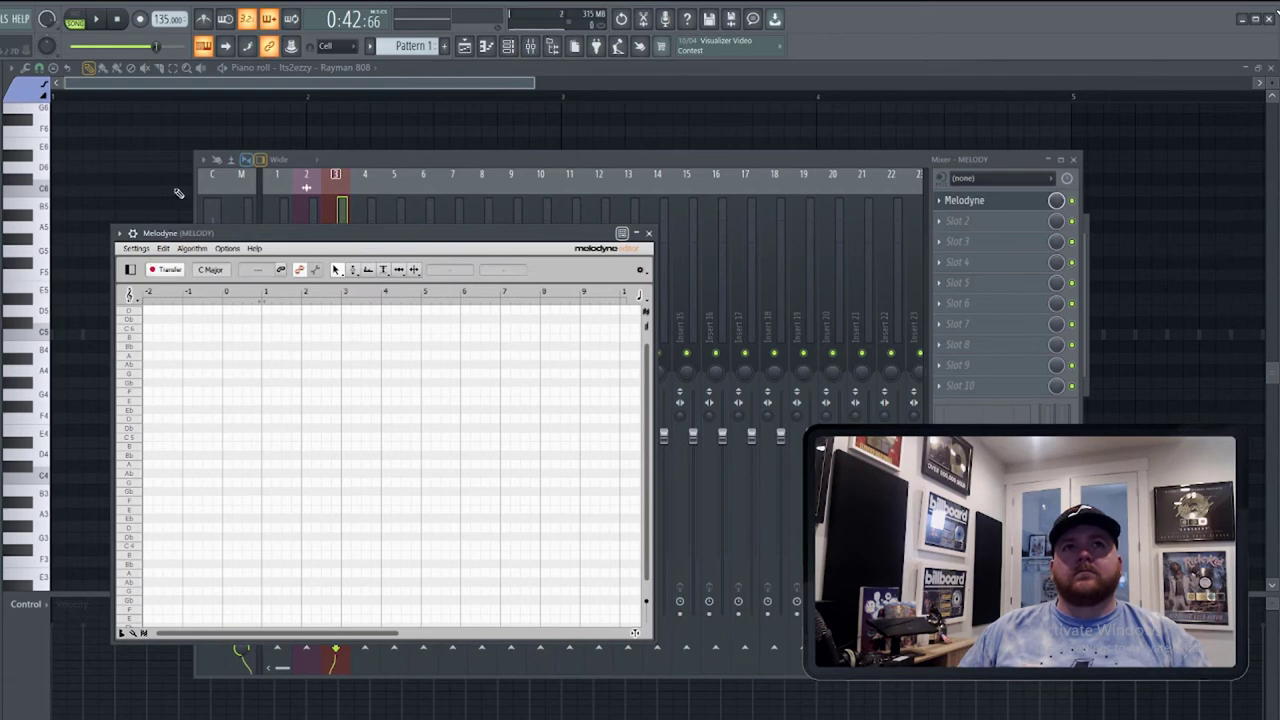
pyautogui.click(94, 22)
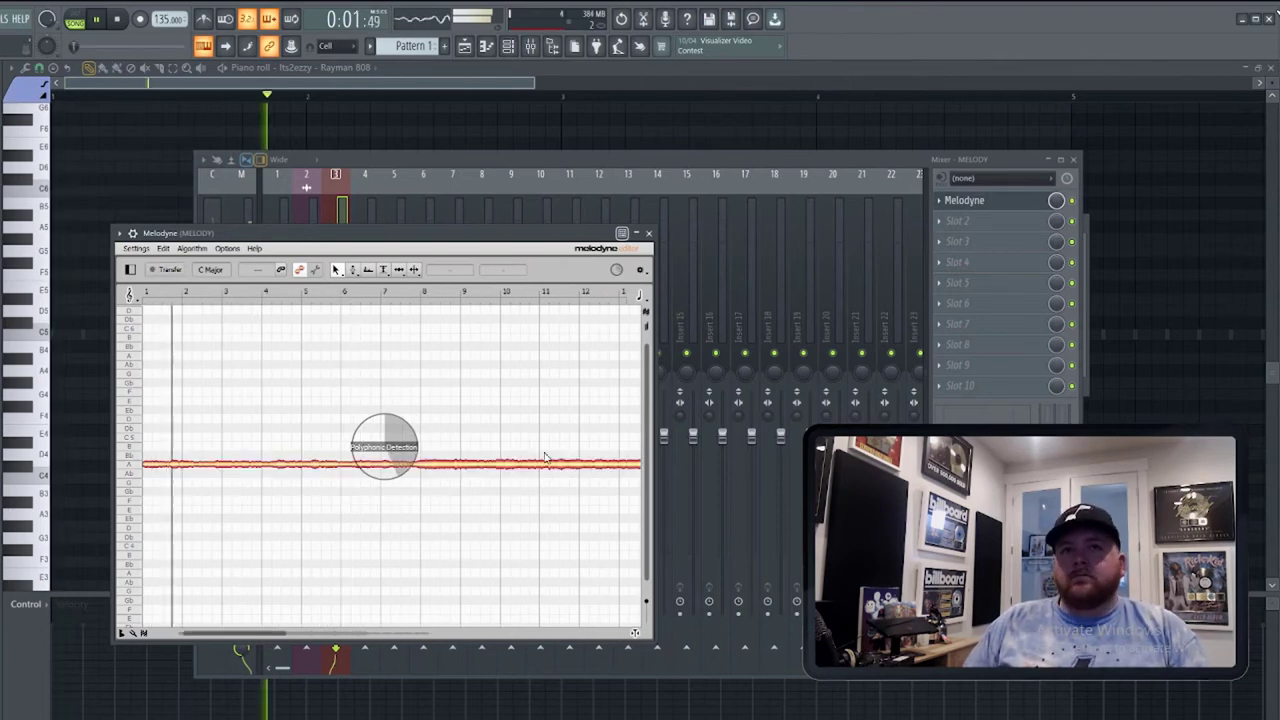
pyautogui.press('space')
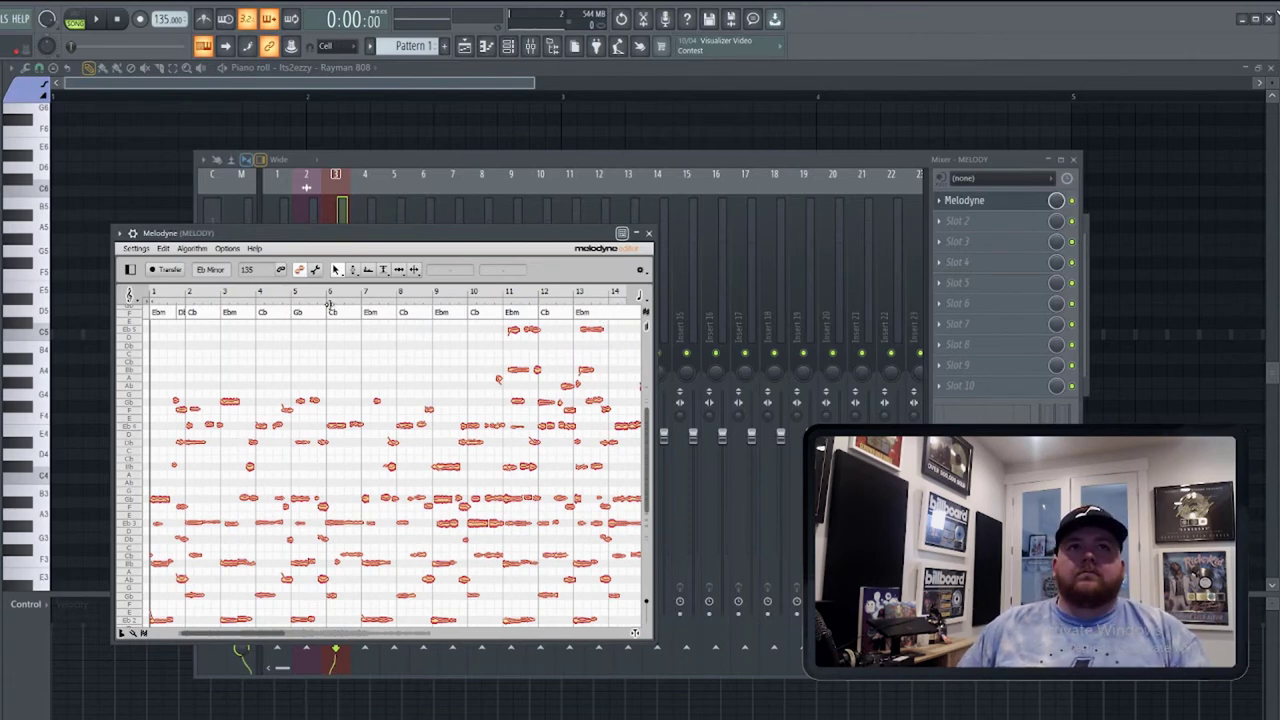
# Save the notes detected in Melodyne as a MIDI file, overwriting the existing file.
pyautogui.click(139, 269)
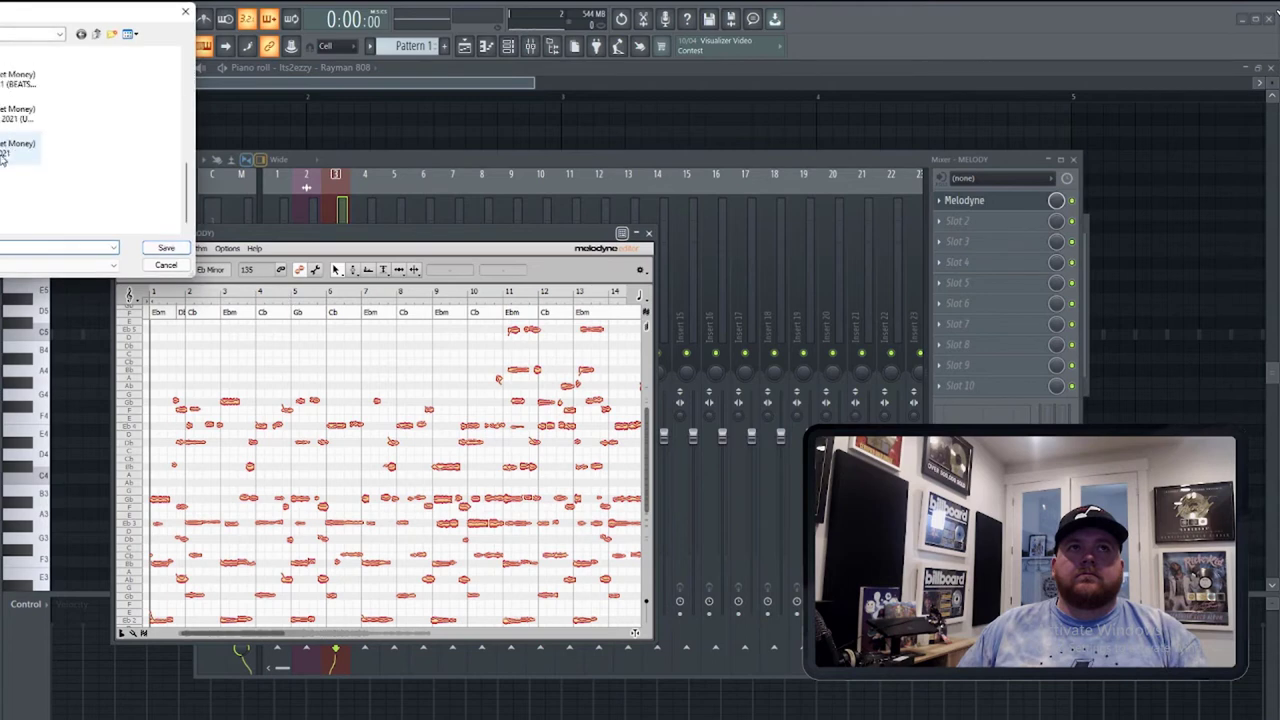
pyautogui.press('Return')
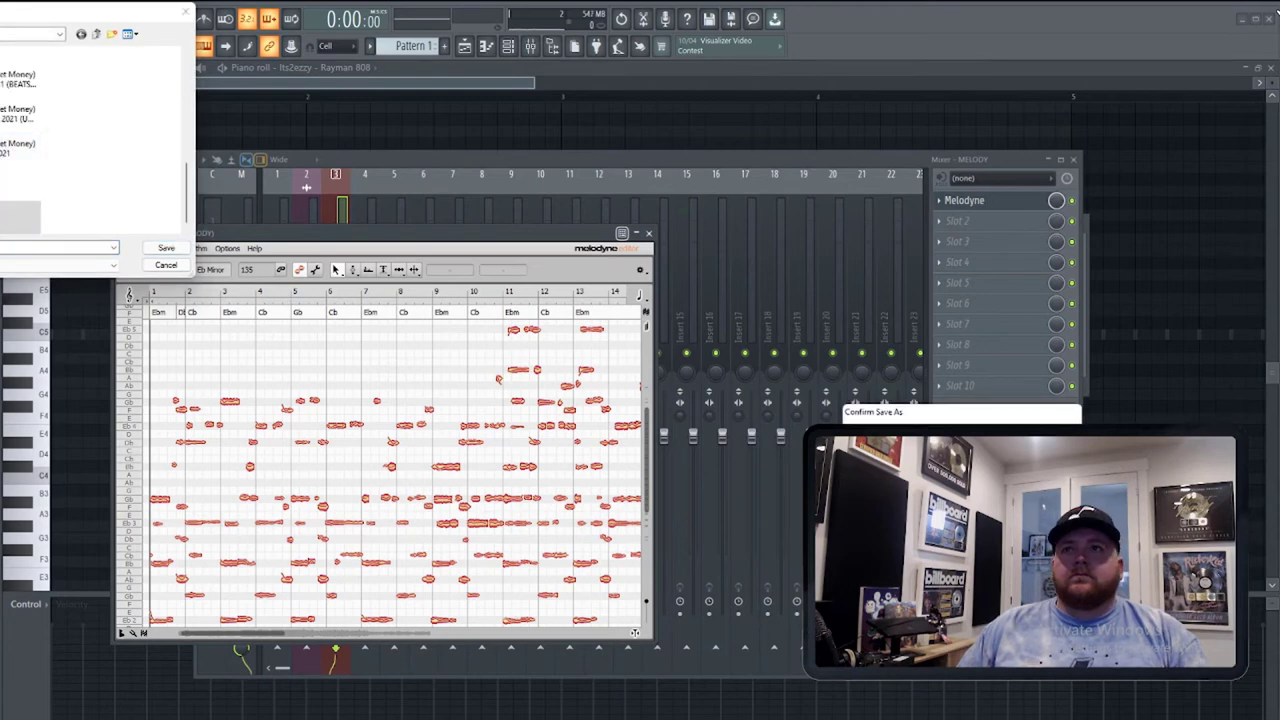
pyautogui.press('Return')
# Close the Melodyne window, remove Melodyne from the MELODY track's first effect slot, and close the mixer.
pyautogui.click(648, 233)
pyautogui.click(943, 203)
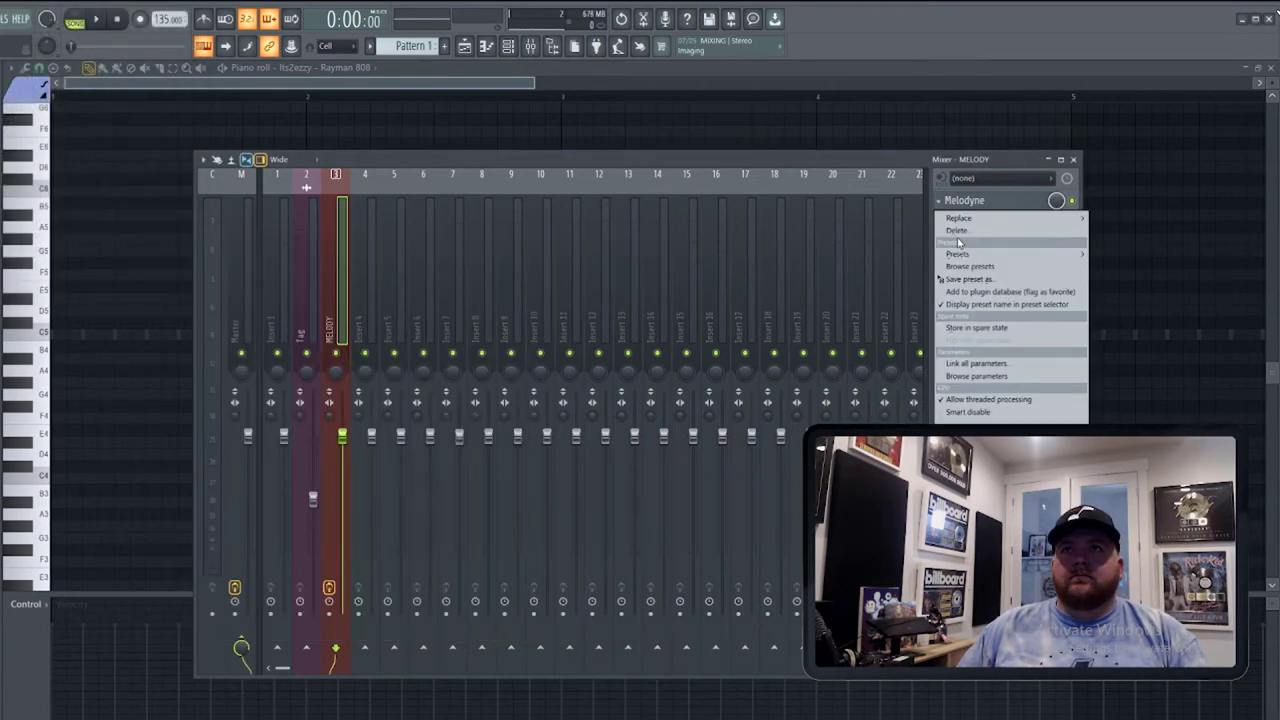
pyautogui.click(958, 230)
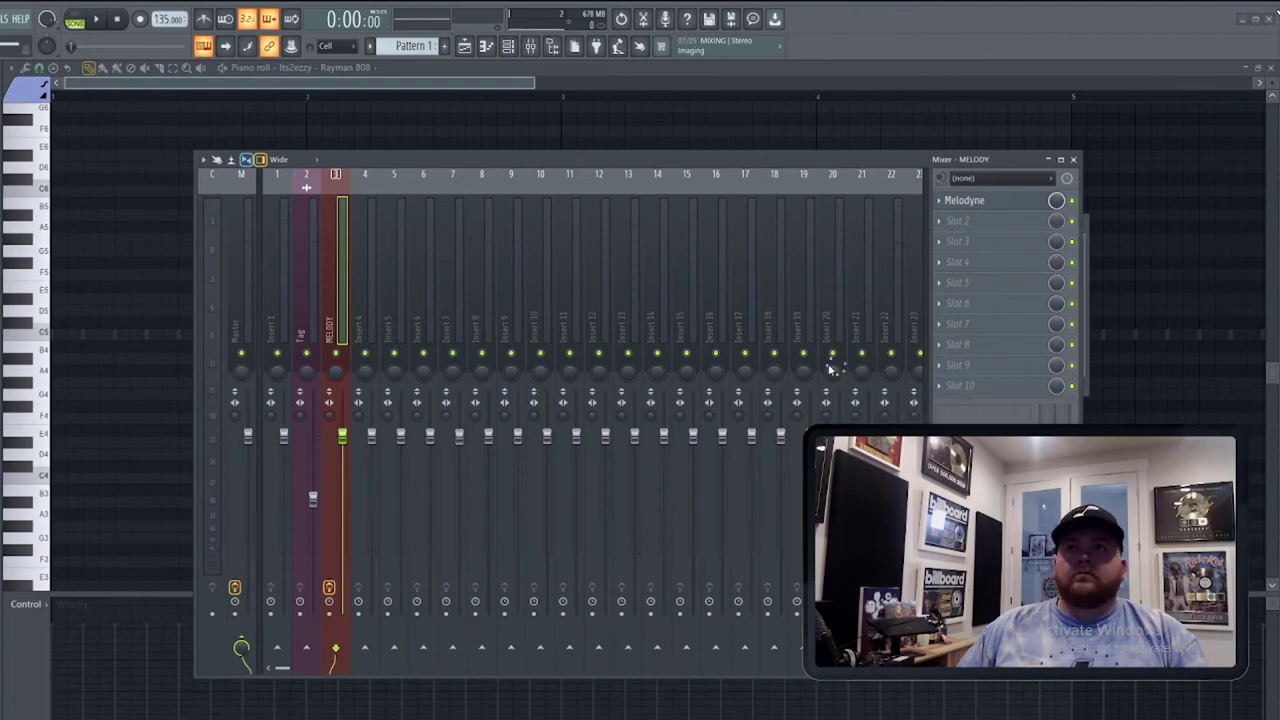
pyautogui.press('F9')
# Open the Rayman 808's sampler settings and check its volume envelope and time-stretch length options.
pyautogui.press('F6')
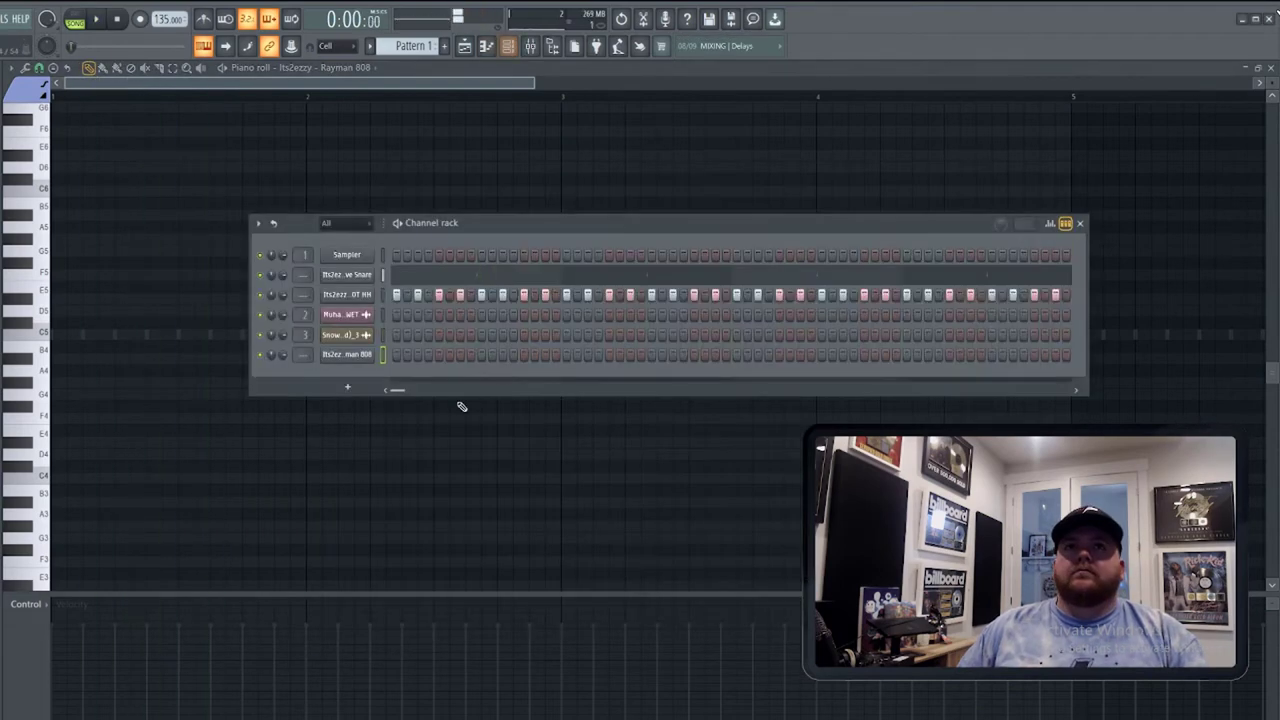
pyautogui.click(352, 356)
pyautogui.click(158, 257)
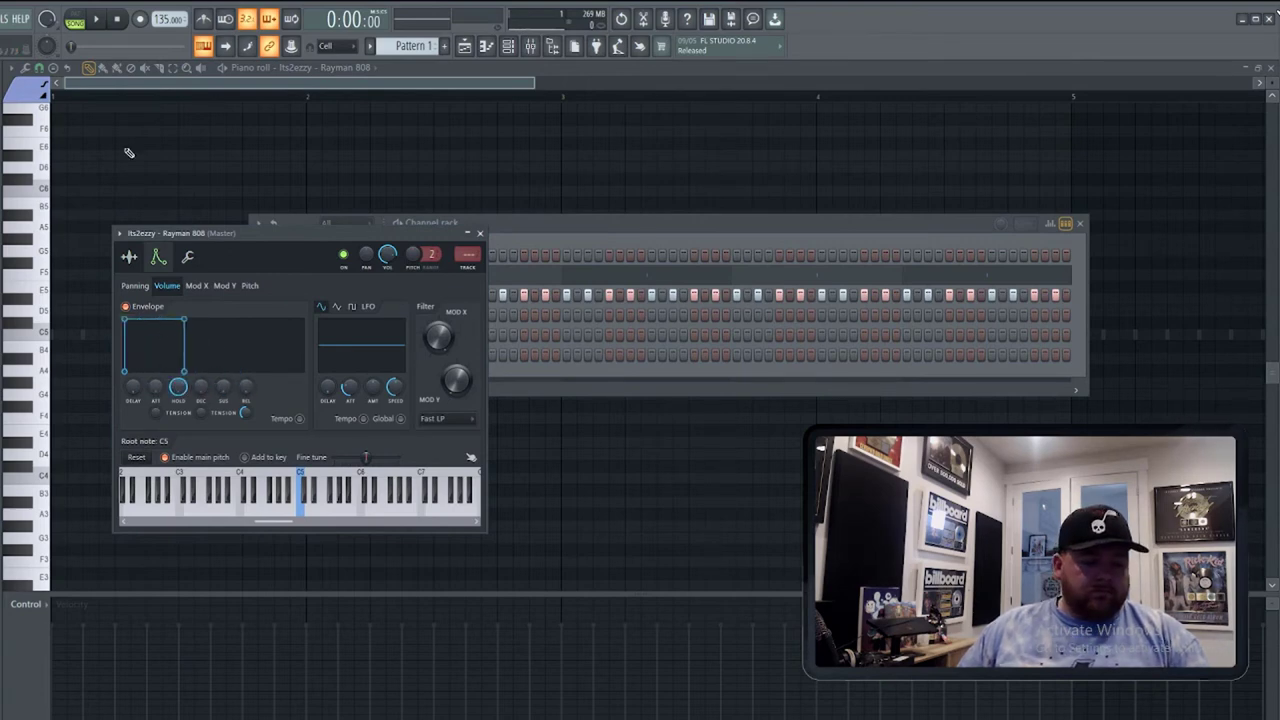
pyautogui.click(129, 257)
pyautogui.rightClick(371, 313)
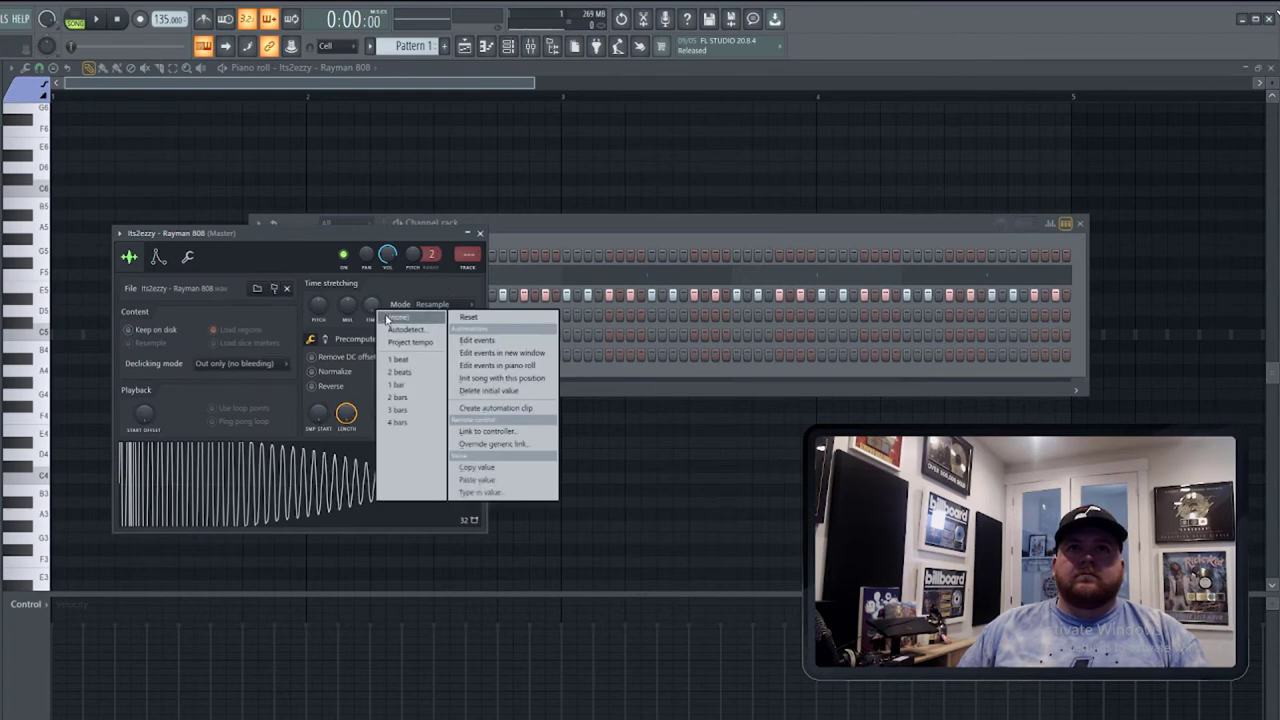
pyautogui.click(552, 224)
# Place a Rayman 808 hit on the first step, play the song, and open the 808's piano roll.
pyautogui.click(398, 357)
pyautogui.press('space')
pyautogui.rightClick(366, 355)
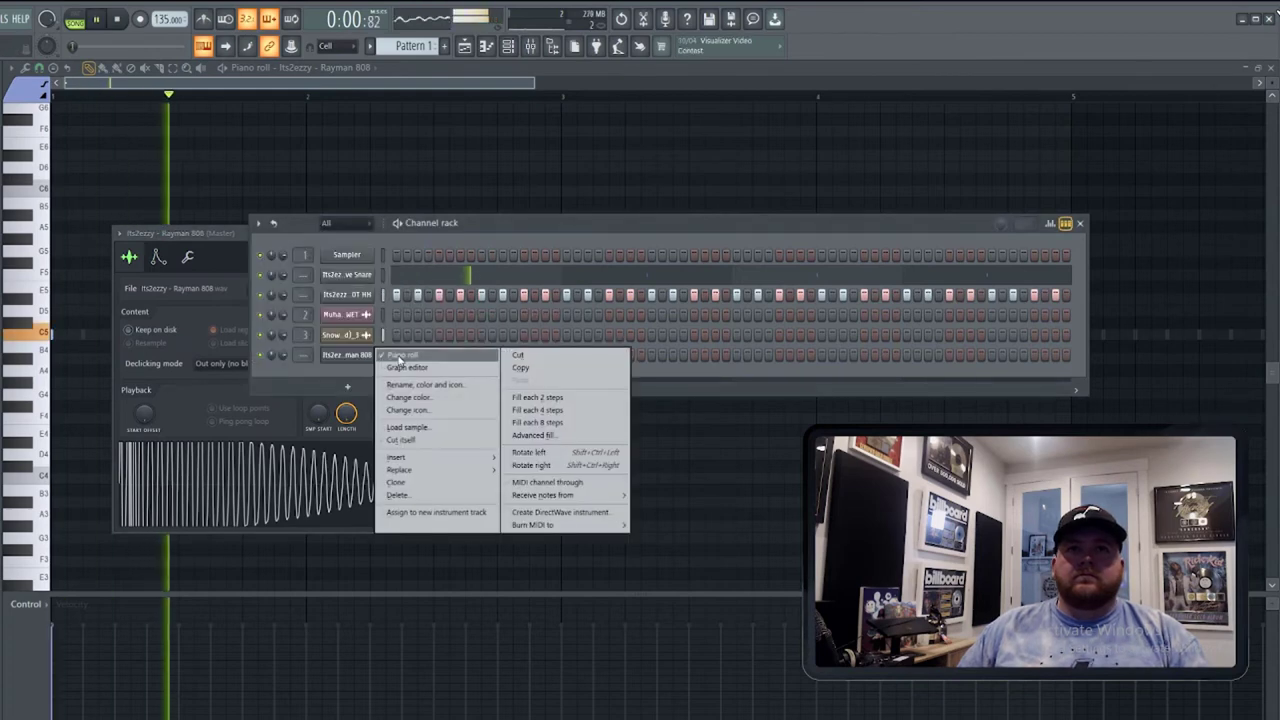
pyautogui.click(385, 355)
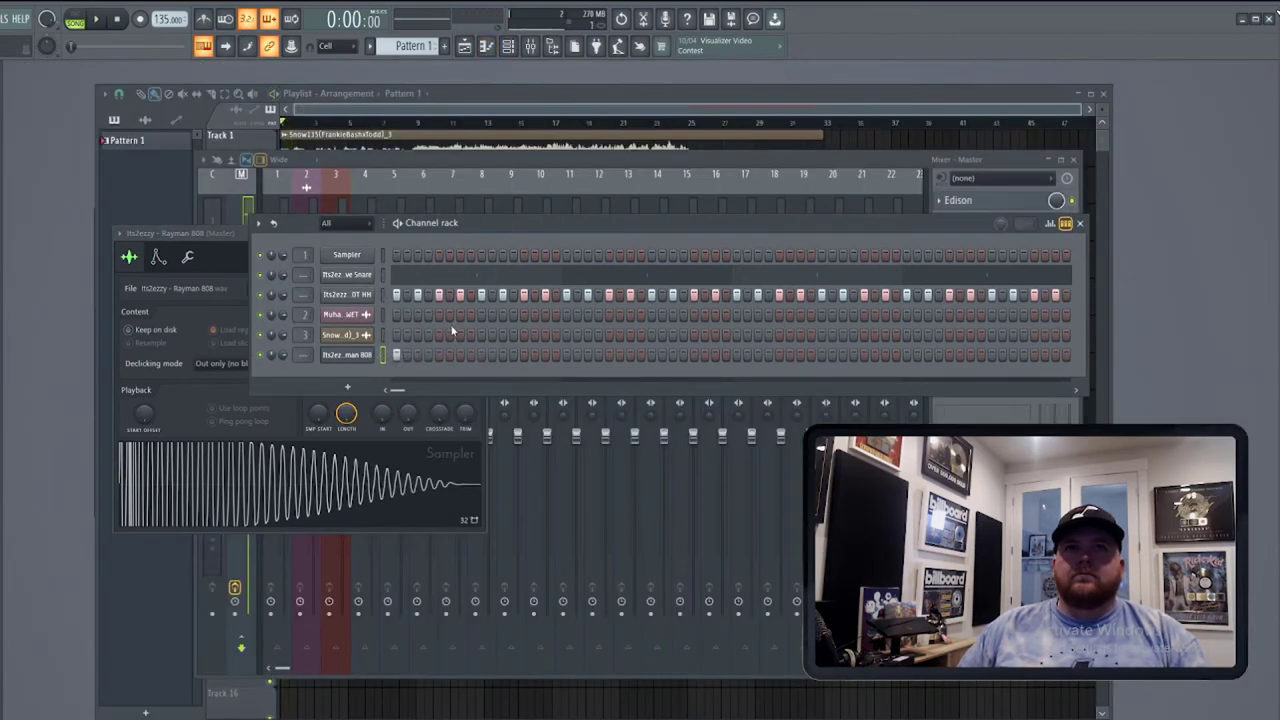
# Remove Edison from the Master track's first effect slot, and check the effect slots of the MELODY track.
pyautogui.click(530, 46)
pyautogui.click(994, 208)
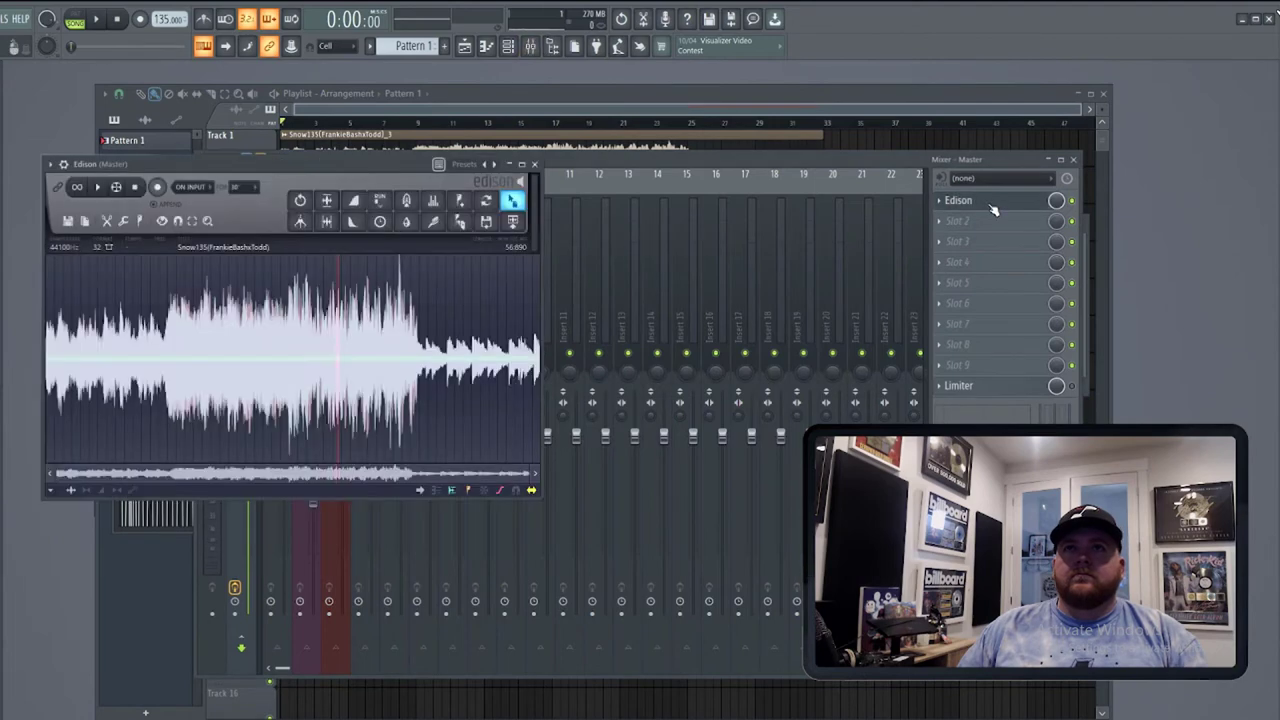
pyautogui.click(940, 201)
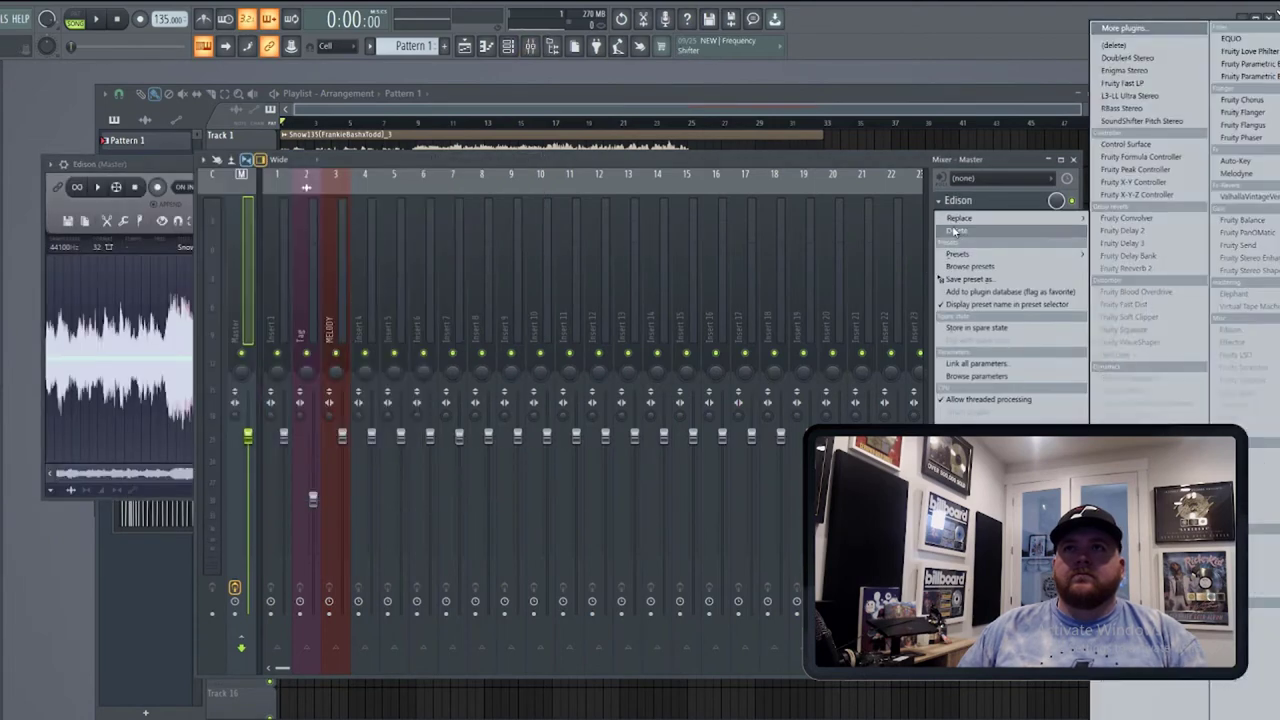
pyautogui.click(957, 231)
pyautogui.click(337, 334)
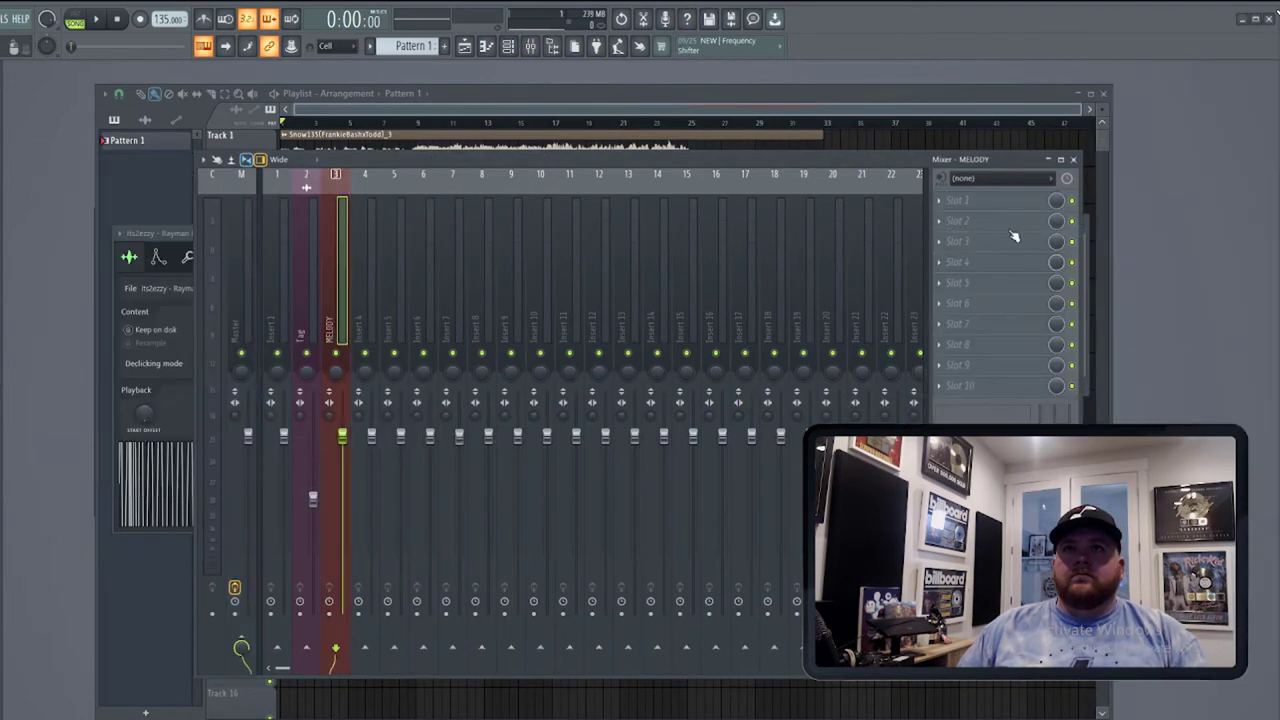
# Bring the extracted MIDI notes into the Sampler channel's piano roll, starting at bar 1 and raised one octave.
pyautogui.click(490, 47)
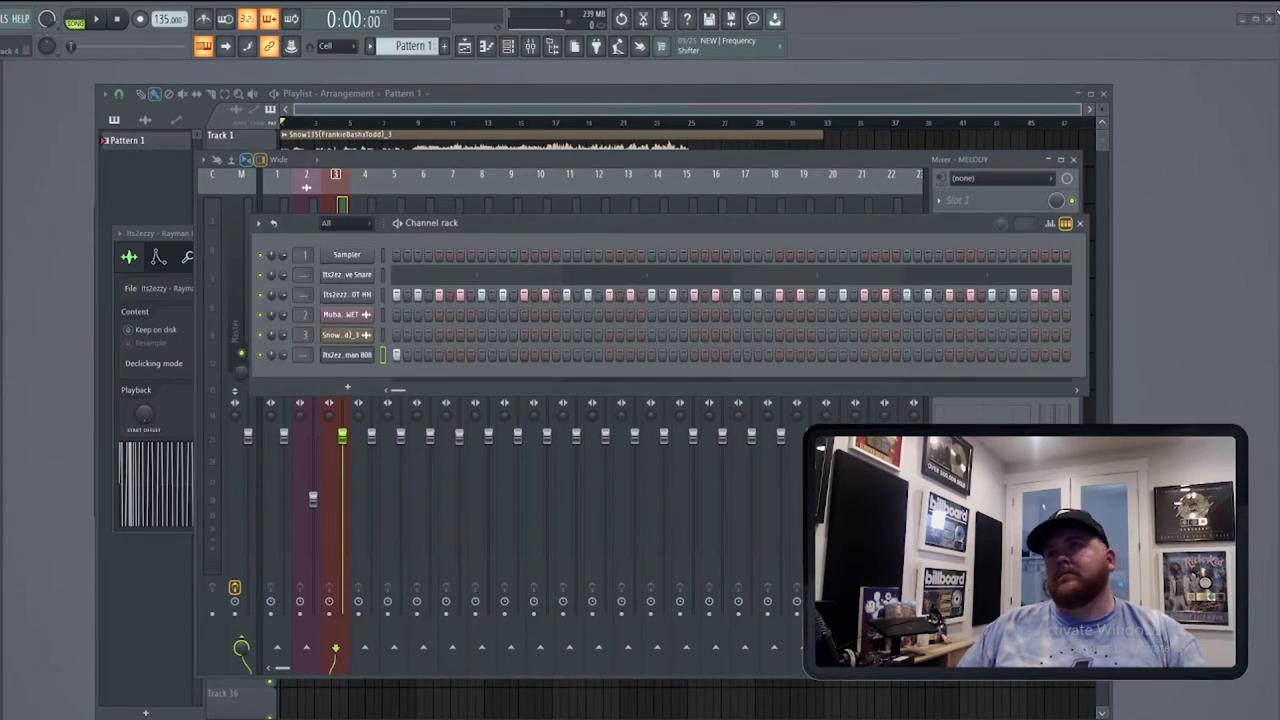
pyautogui.click(349, 257)
pyautogui.scroll(-5, 414, 485)
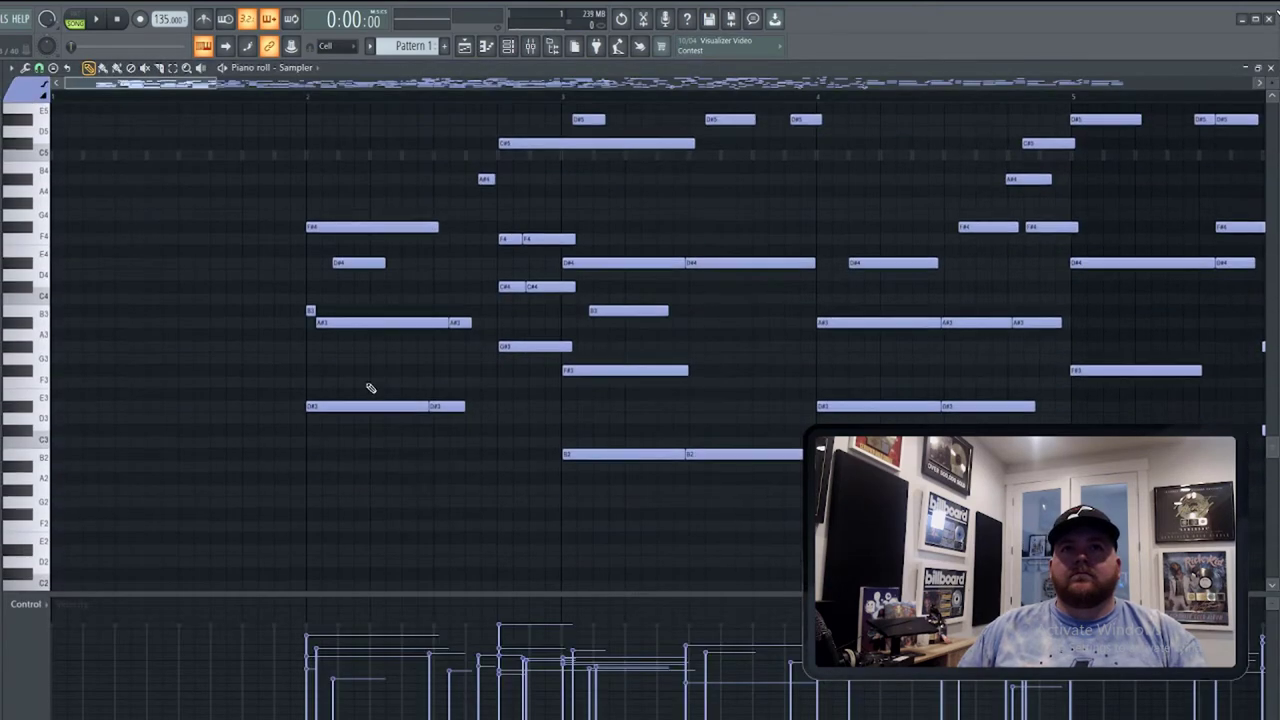
pyautogui.hotkey('ctrl', 'a')
pyautogui.moveTo(364, 410); pyautogui.dragTo(81, 407)
pyautogui.hotkey('ctrl', 'Up')
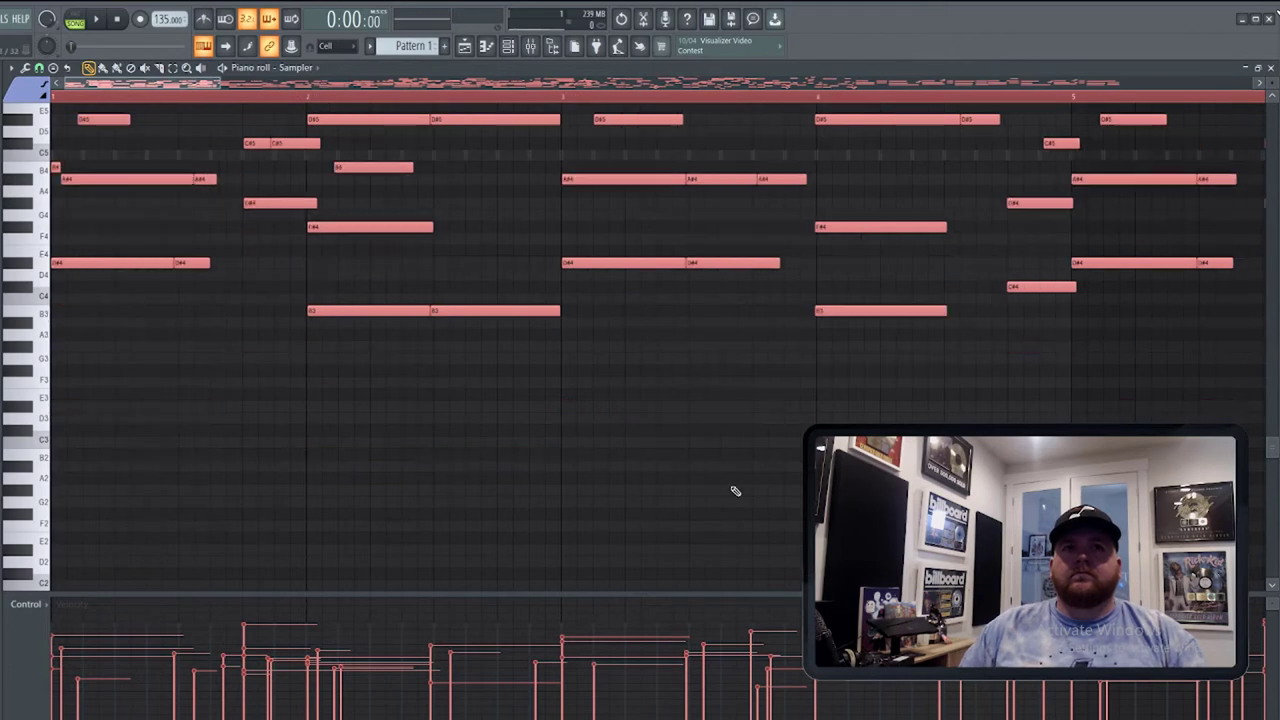
# Open the Rayman 808's piano roll and move its first note to D#4, matching the lowest ghost note.
pyautogui.click(508, 46)
pyautogui.rightClick(356, 358)
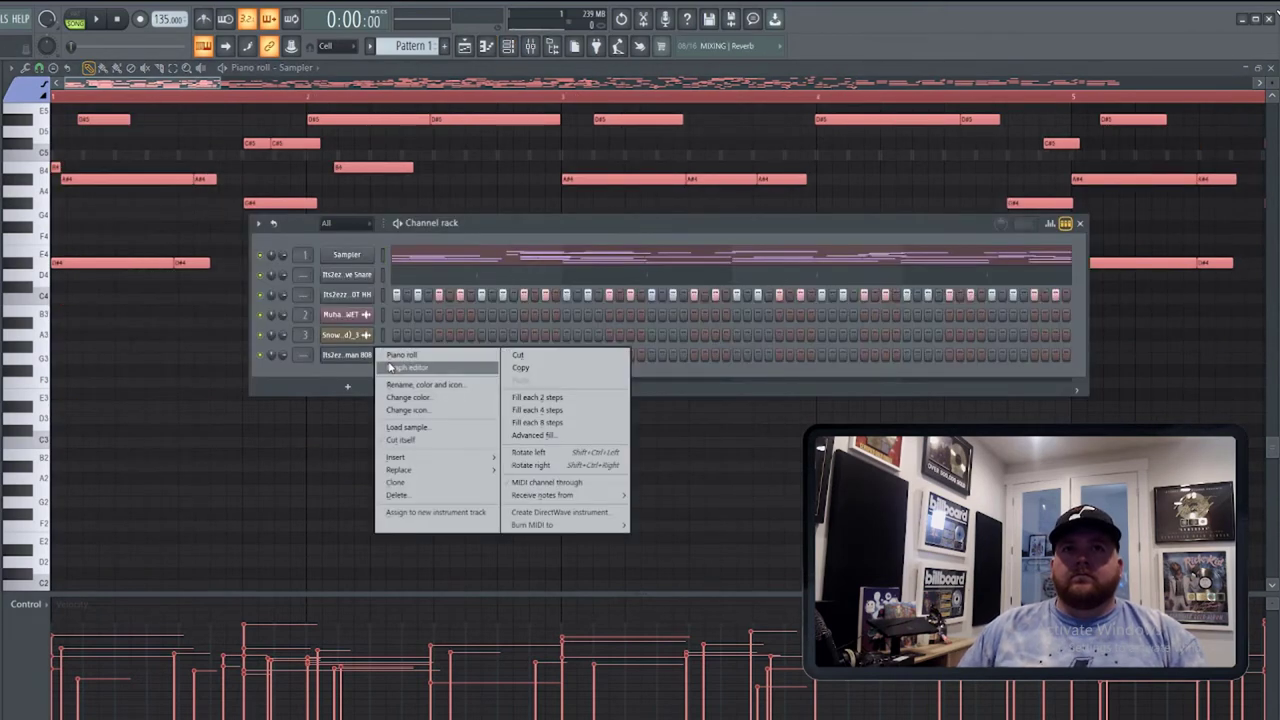
pyautogui.click(400, 368)
pyautogui.rightClick(354, 354)
pyautogui.click(402, 355)
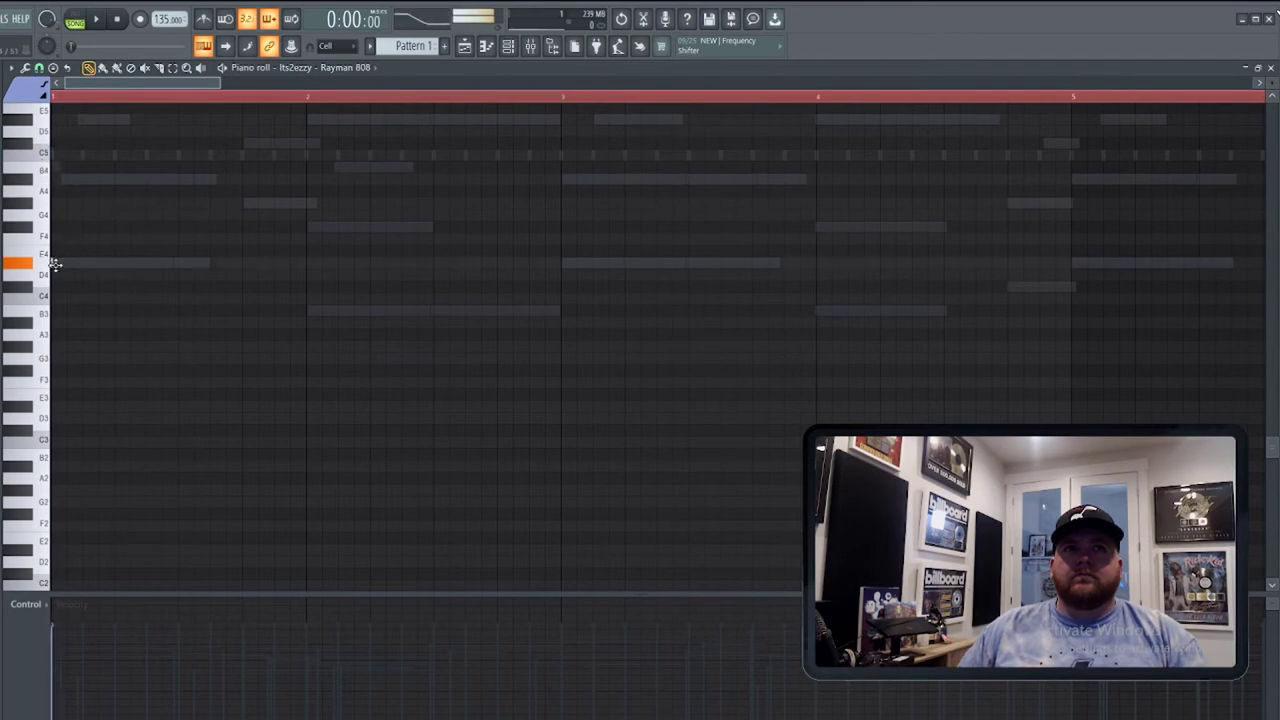
pyautogui.scroll(2, 311, 348)
# Raise the Sampler channel's notes by another octave so the lowest opening note sits at D#5, and briefly play them.
pyautogui.click(508, 46)
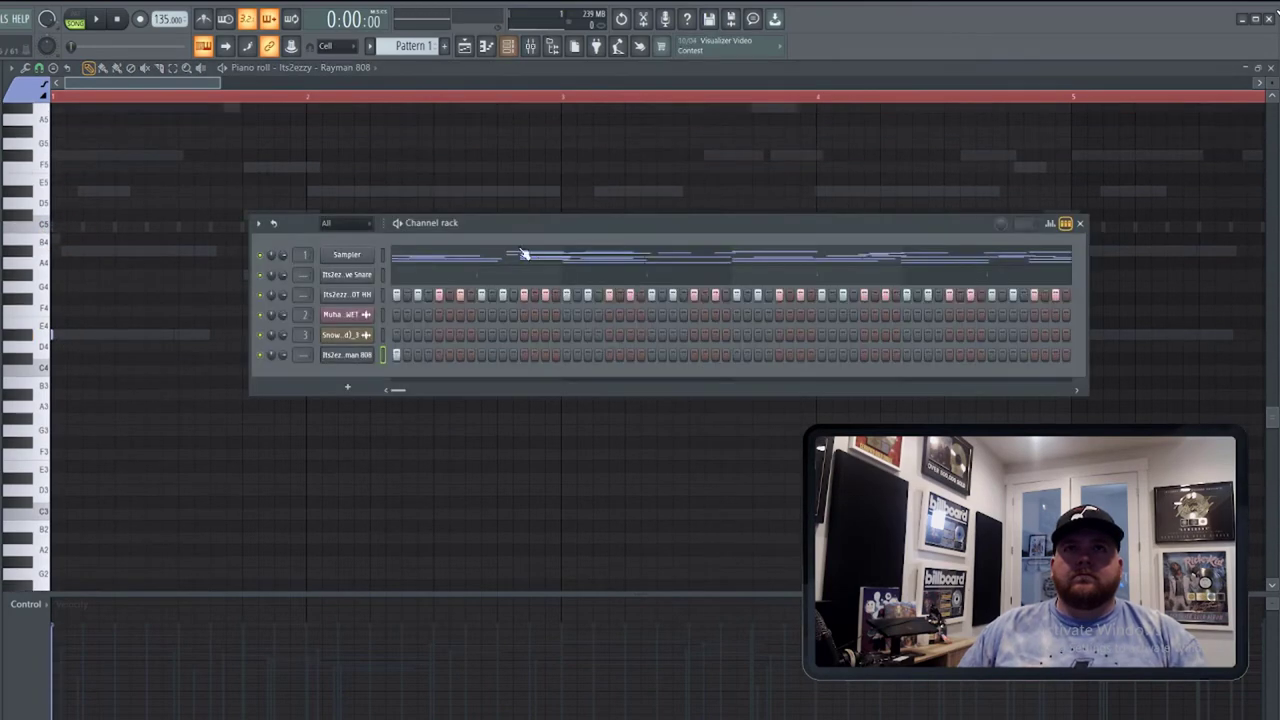
pyautogui.click(515, 263)
pyautogui.hotkey('ctrl', 'Up')
pyautogui.press('space')
pyautogui.press('space')
# Reopen the Rayman 808's piano roll, put its first note at D#5, and play the song.
pyautogui.click(508, 46)
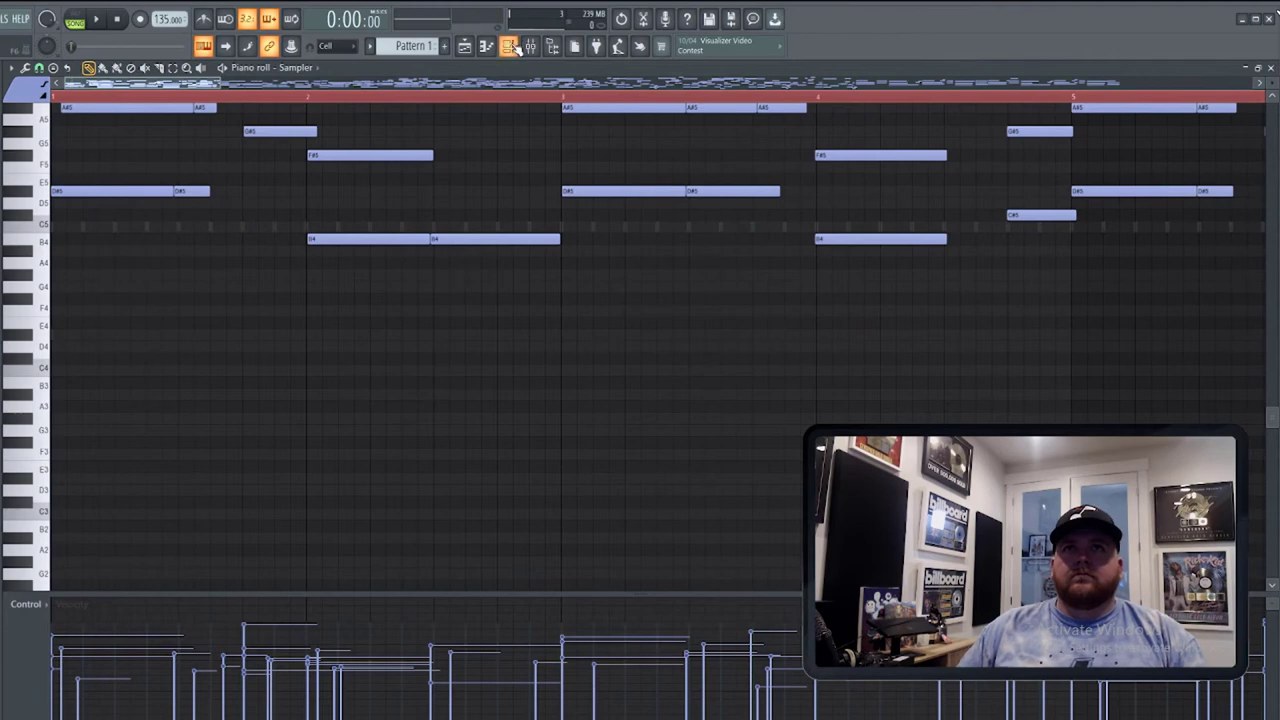
pyautogui.rightClick(362, 356)
pyautogui.click(391, 367)
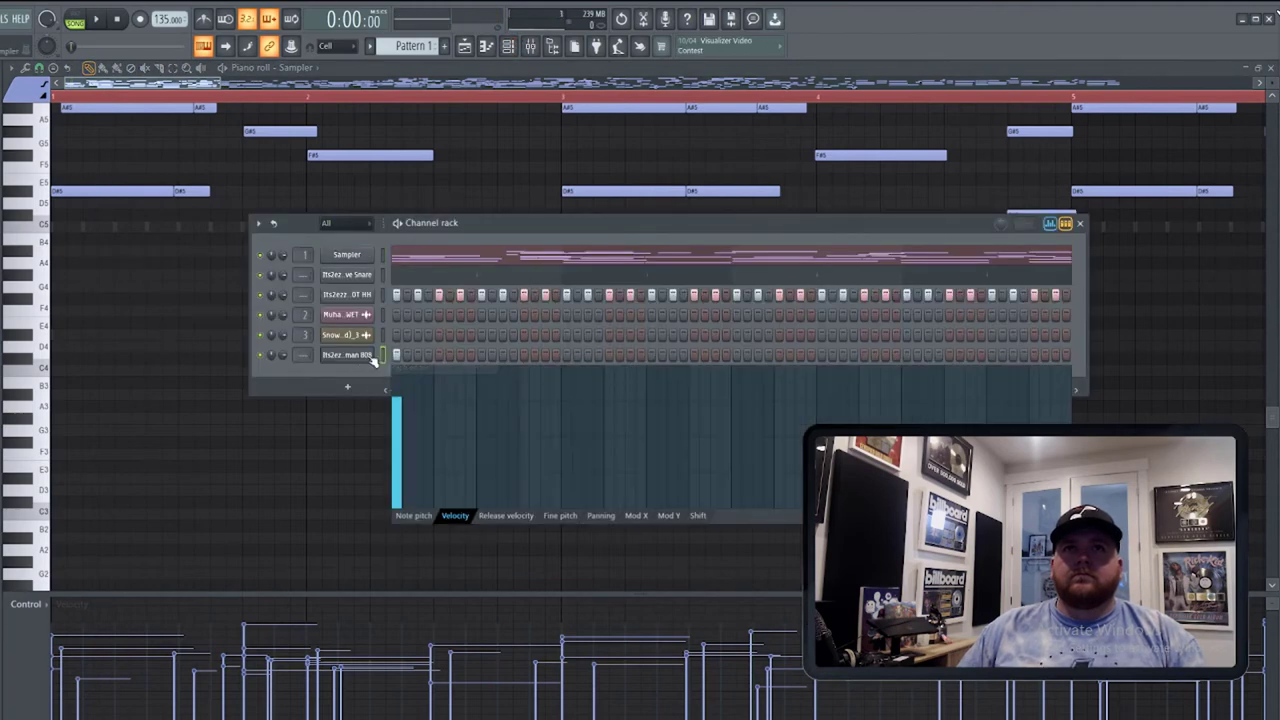
pyautogui.rightClick(369, 356)
pyautogui.click(391, 367)
pyautogui.rightClick(369, 356)
pyautogui.click(400, 355)
pyautogui.press('space')
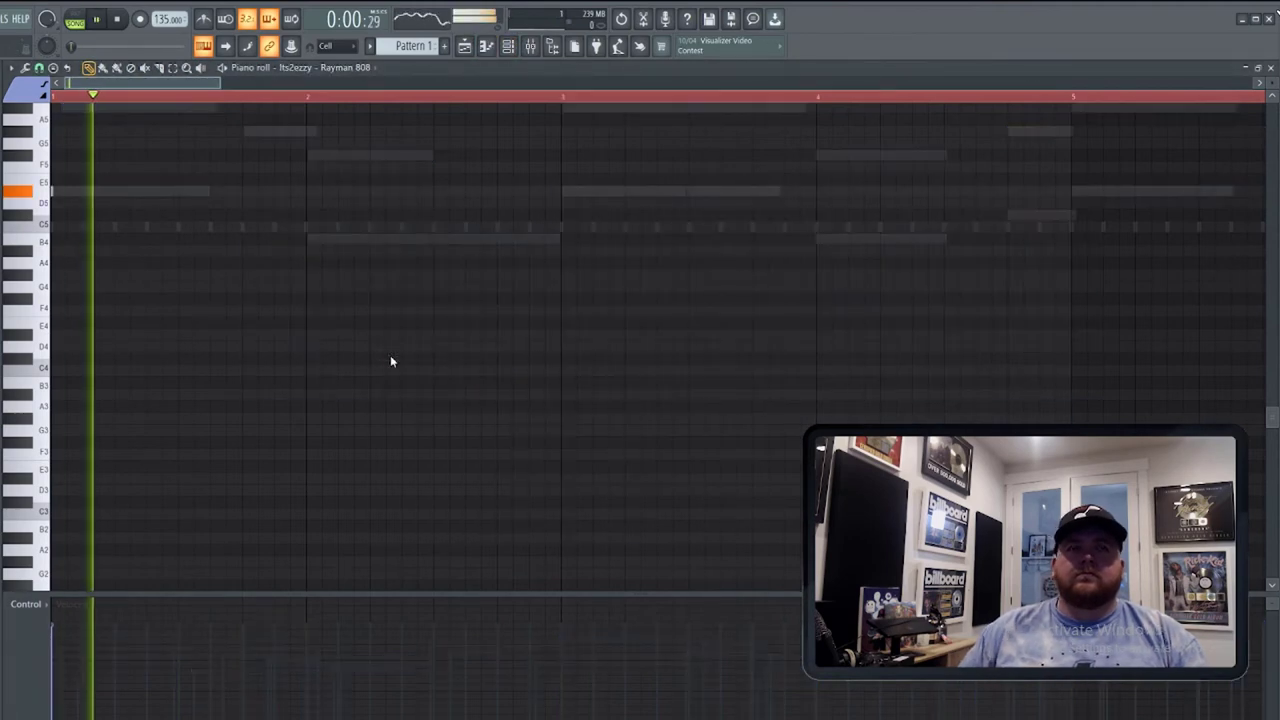
# Place 808 notes along the lowest ghost notes: two B4 in bar 2, D#5 at bar 3, and B4 and C#5 in bar 4.
pyautogui.click(369, 347)
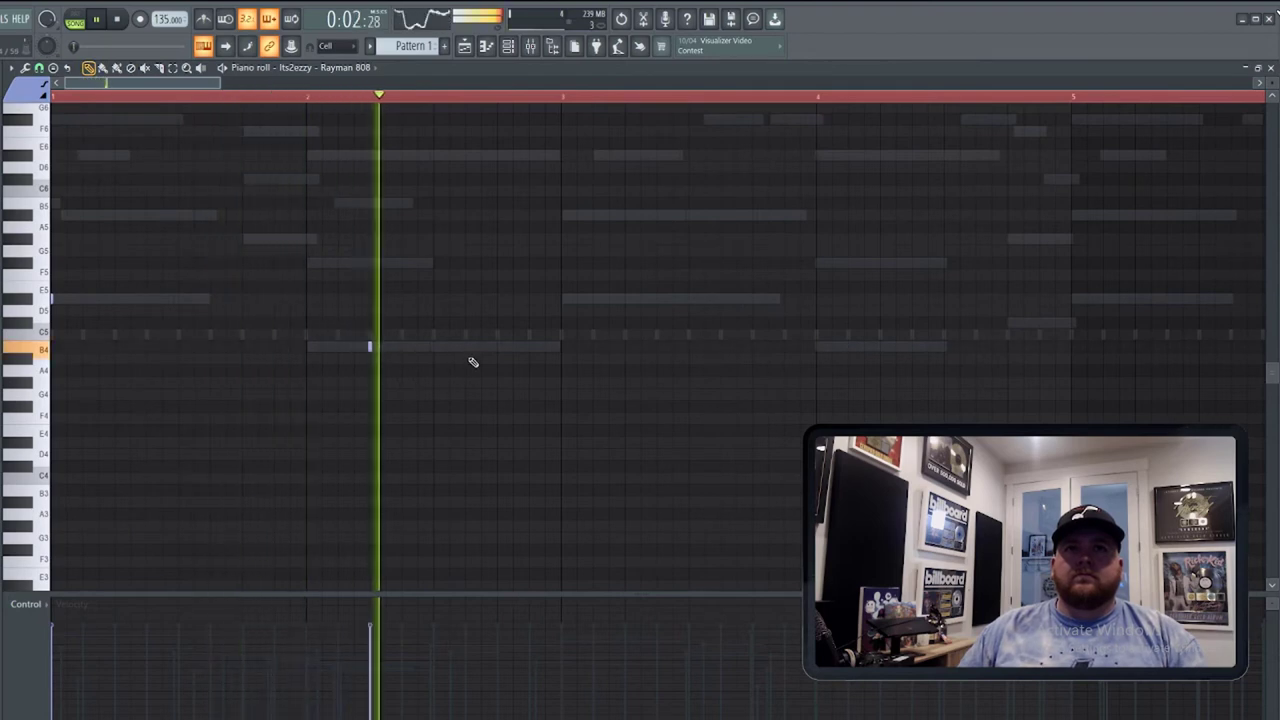
pyautogui.click(465, 347)
pyautogui.click(561, 298)
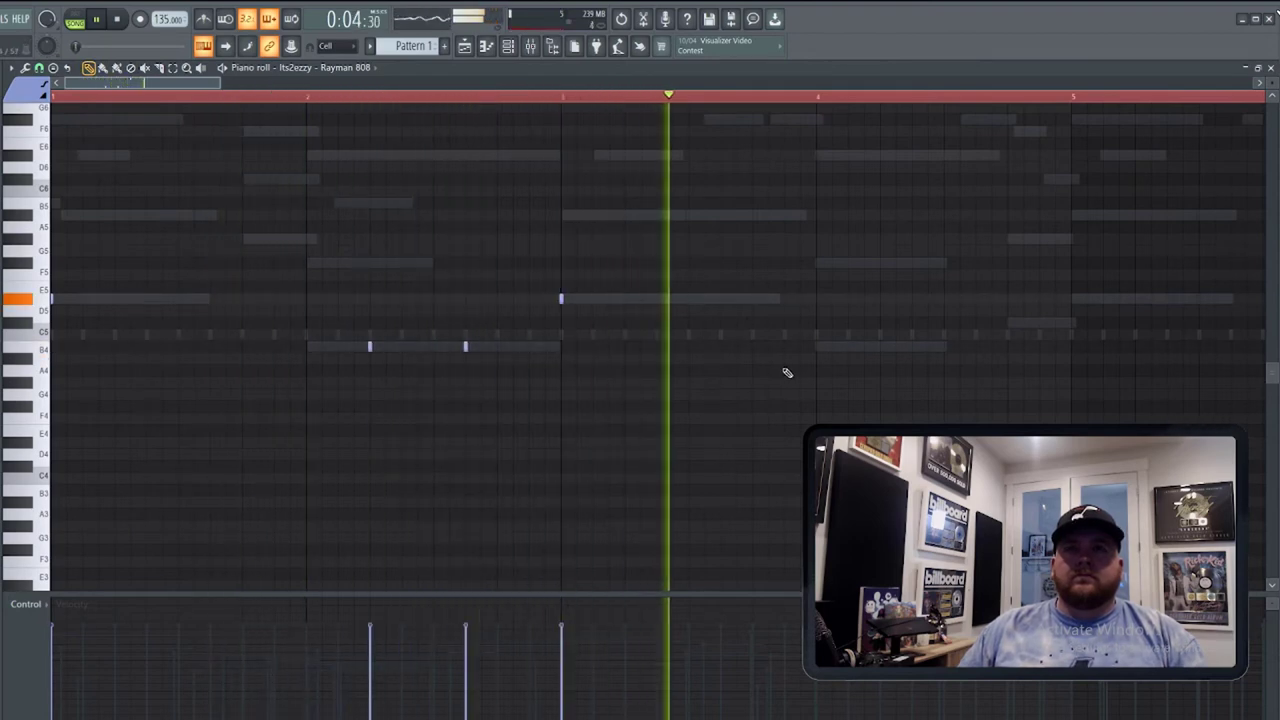
pyautogui.click(977, 347)
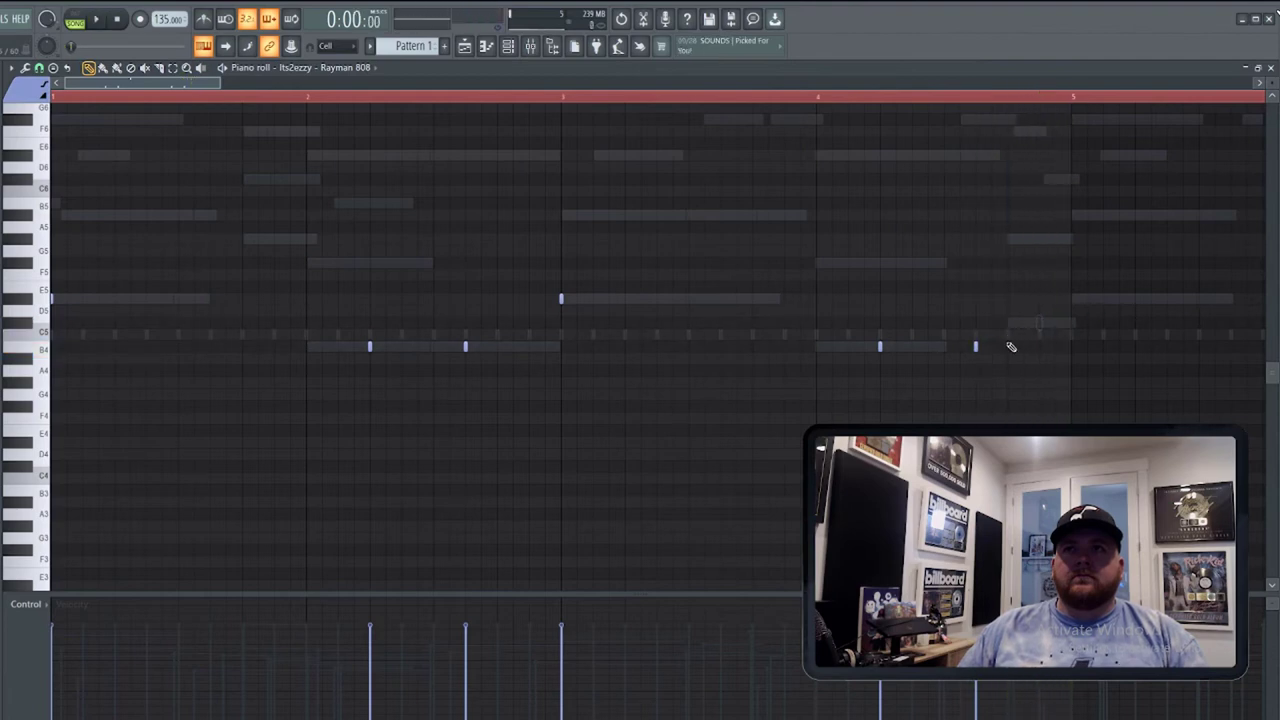
pyautogui.rightClick(976, 346)
pyautogui.press('space')
pyautogui.click(1008, 323)
# Continue the 808 line with D#5 at bar 5, two B4 in bar 6, two D#5 in bar 7, and B4 and C#5 in bar 8.
pyautogui.scroll(-1, 1015, 338)
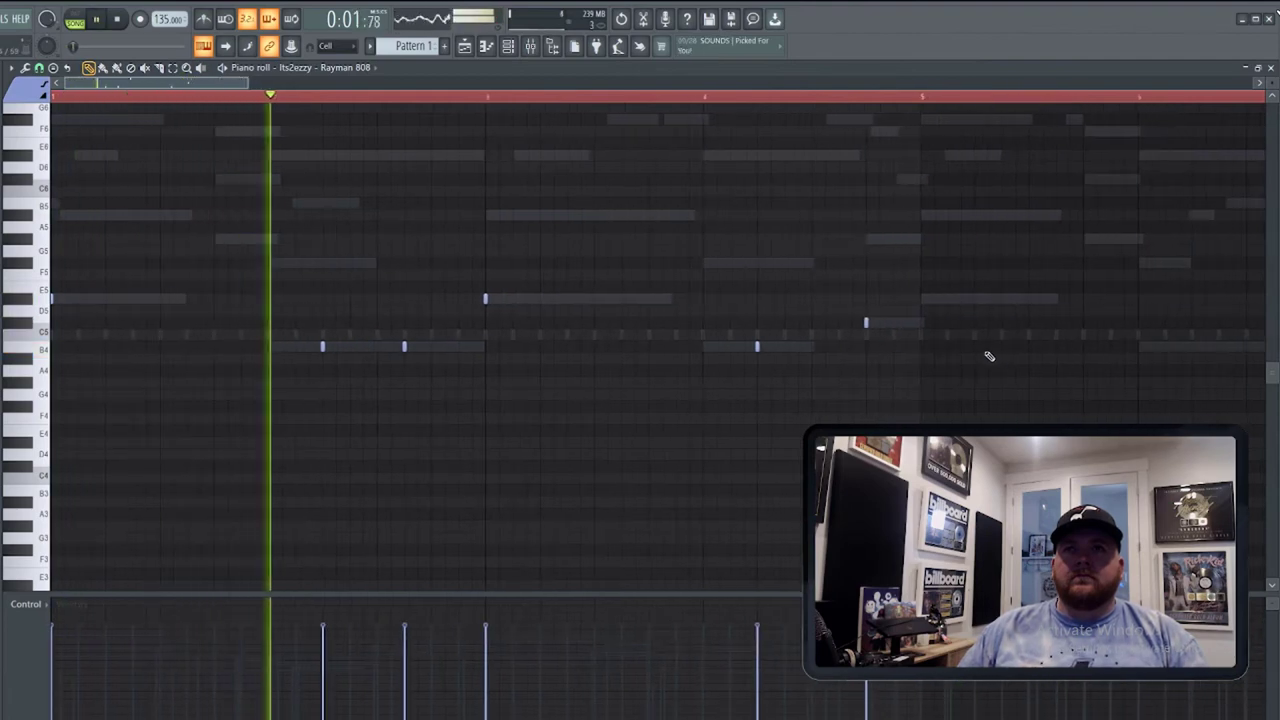
pyautogui.click(921, 298)
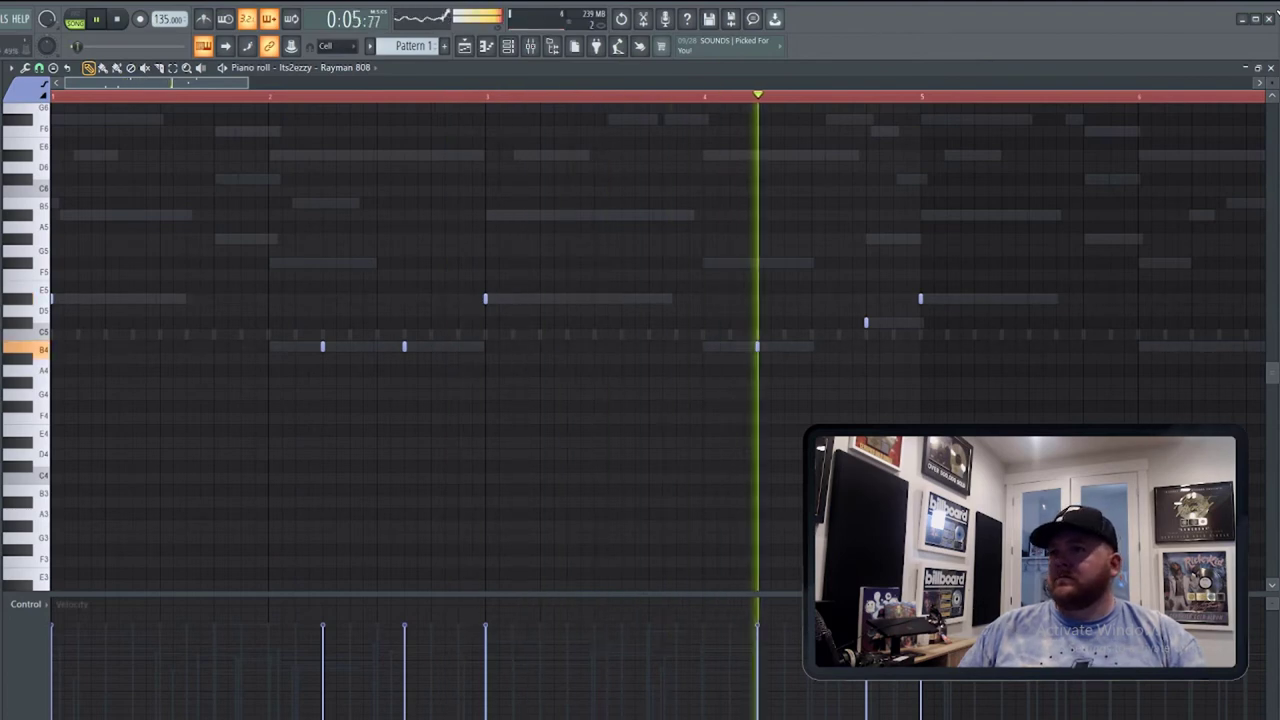
pyautogui.scroll(-3, 870, 350)
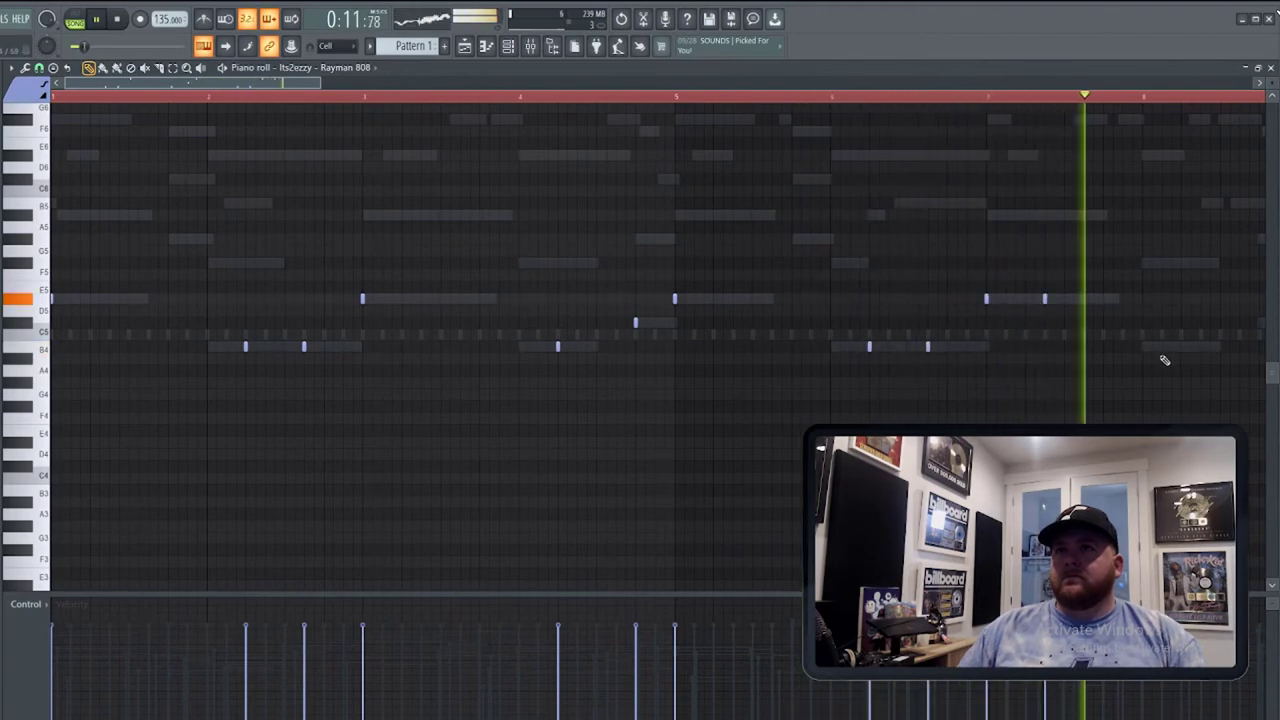
pyautogui.click(1188, 350)
pyautogui.scroll(-1, 1175, 380)
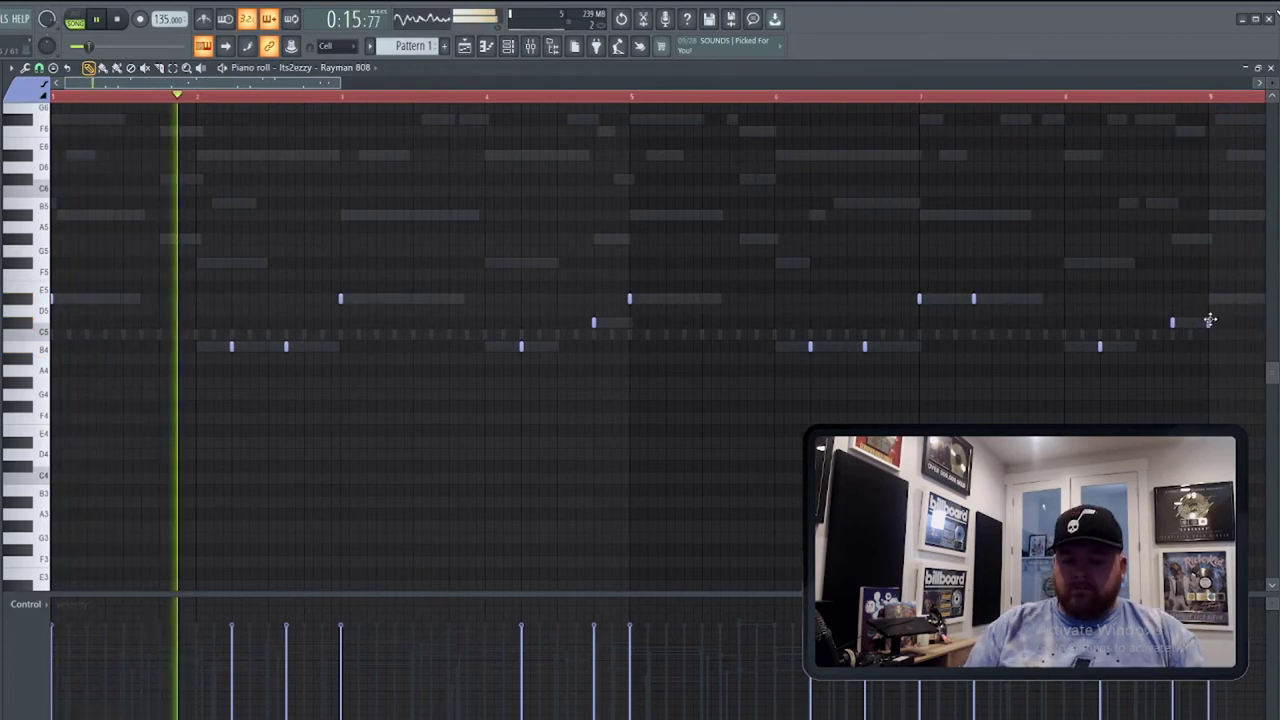
# Make all the 808 notes legato so each one extends to the start of the following note.
pyautogui.hotkey('ctrl', 'l')
pyautogui.hotkey('ctrl', 'a')
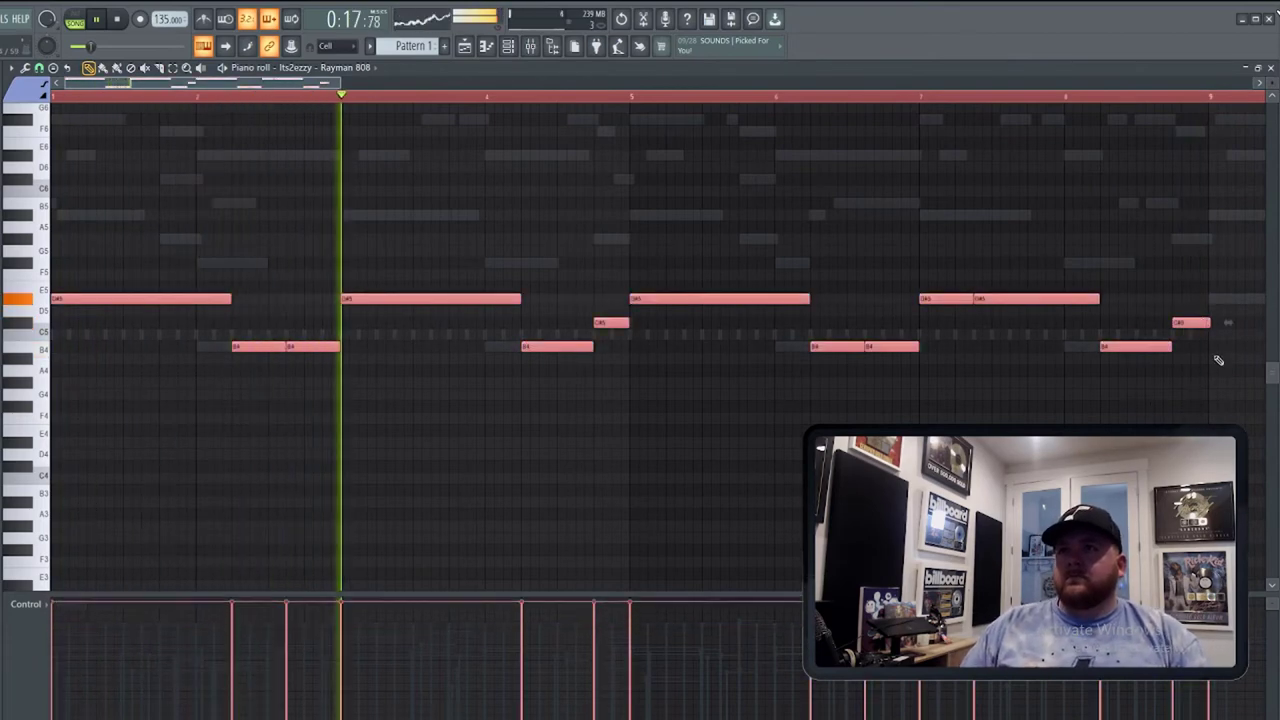
pyautogui.click(508, 46)
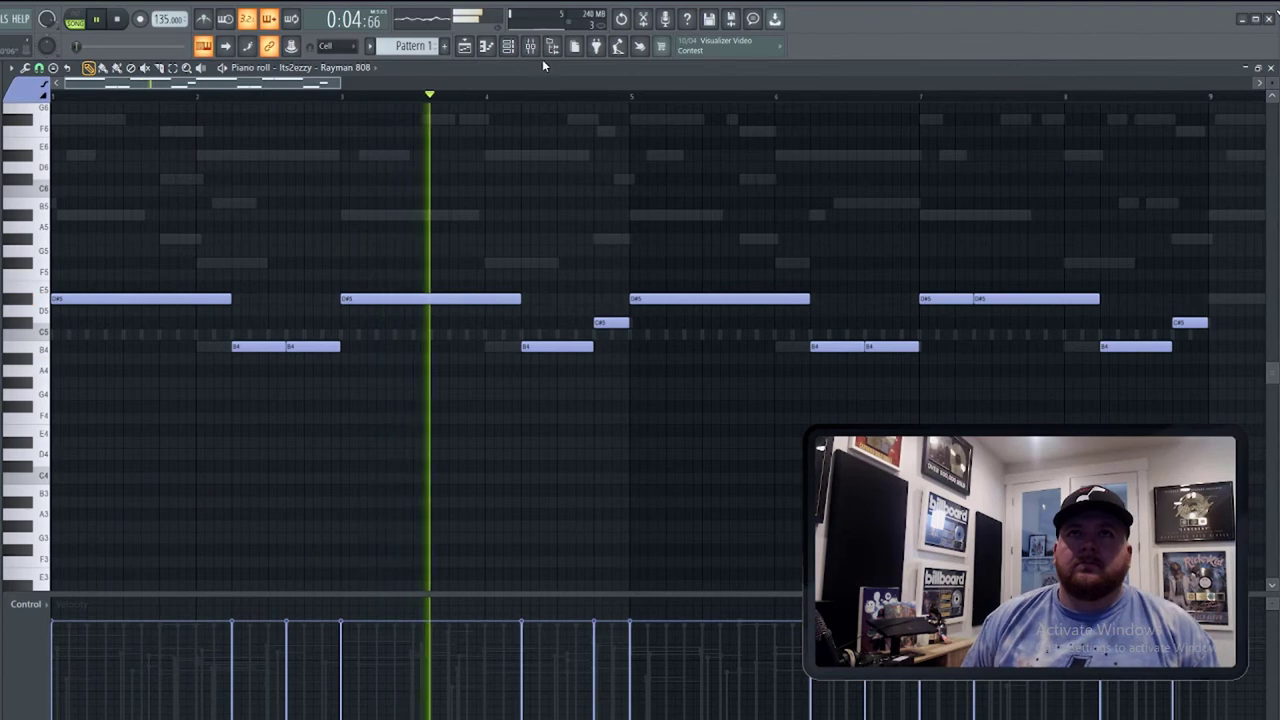
# Replace the hi-hat channel's steps with a MIDI pattern from the browser, and play the song from the start.
pyautogui.click(508, 46)
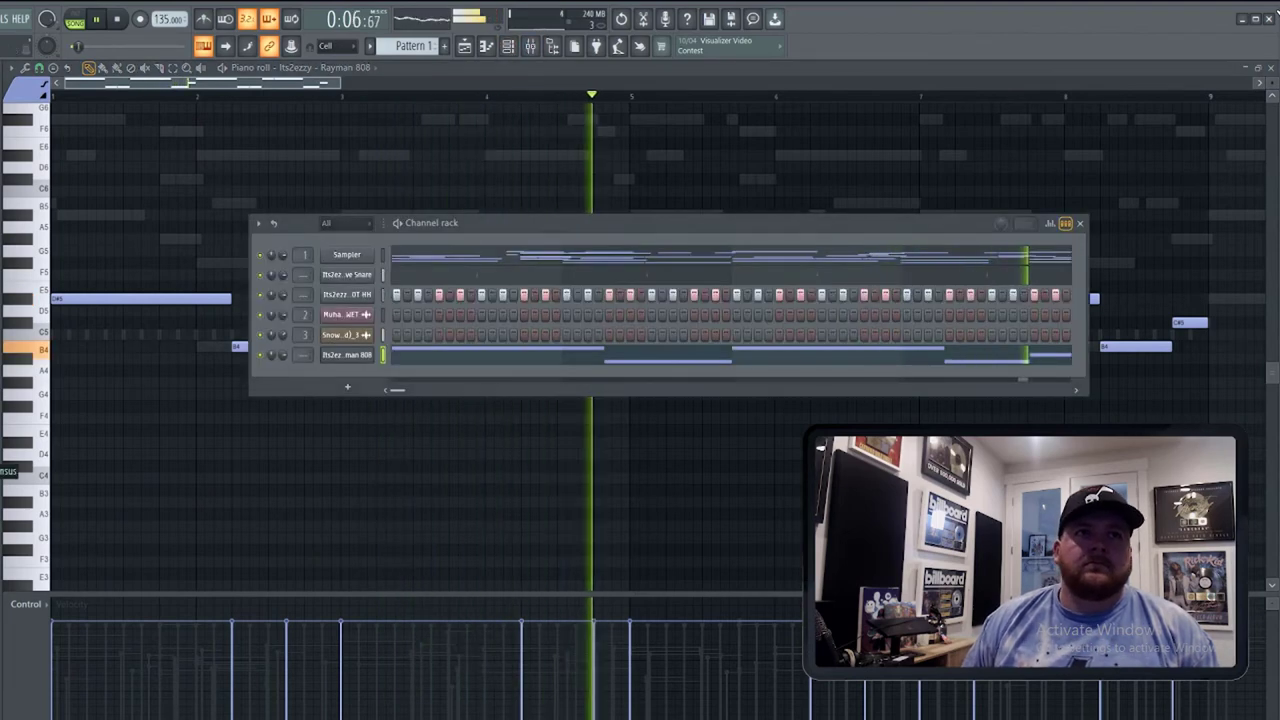
pyautogui.moveTo(2, 480); pyautogui.dragTo(371, 298)
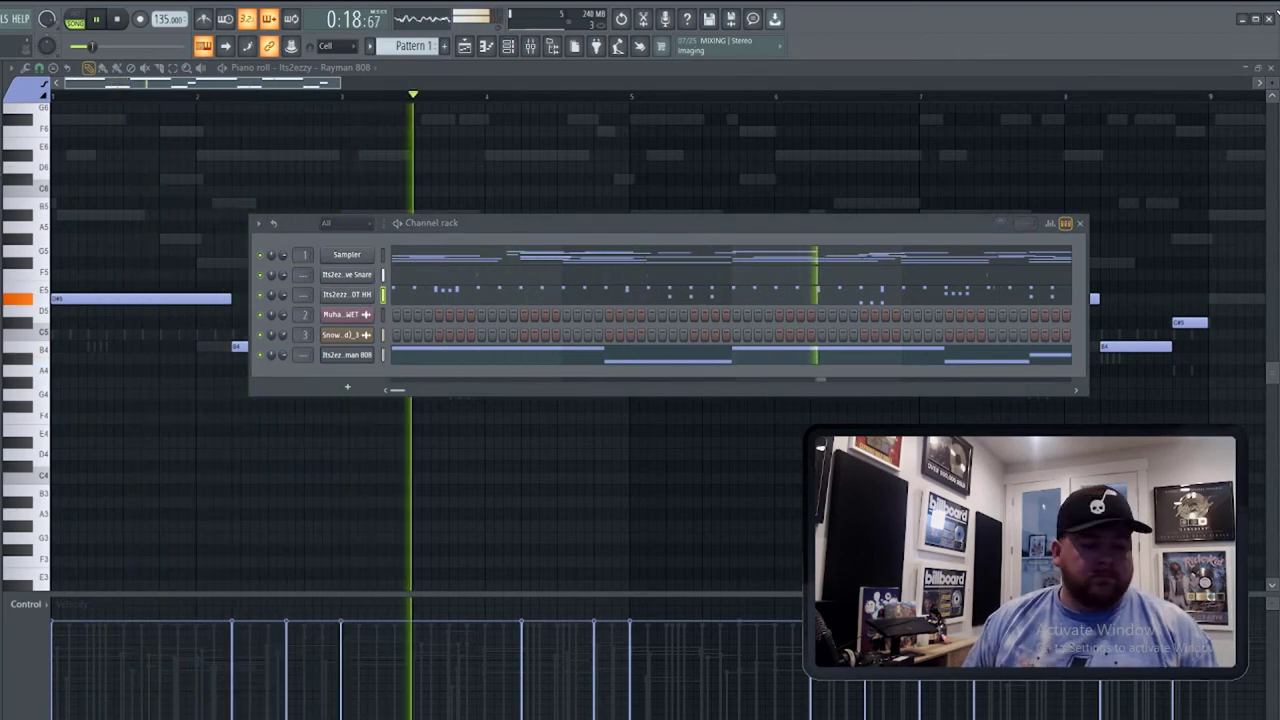
pyautogui.press('space')
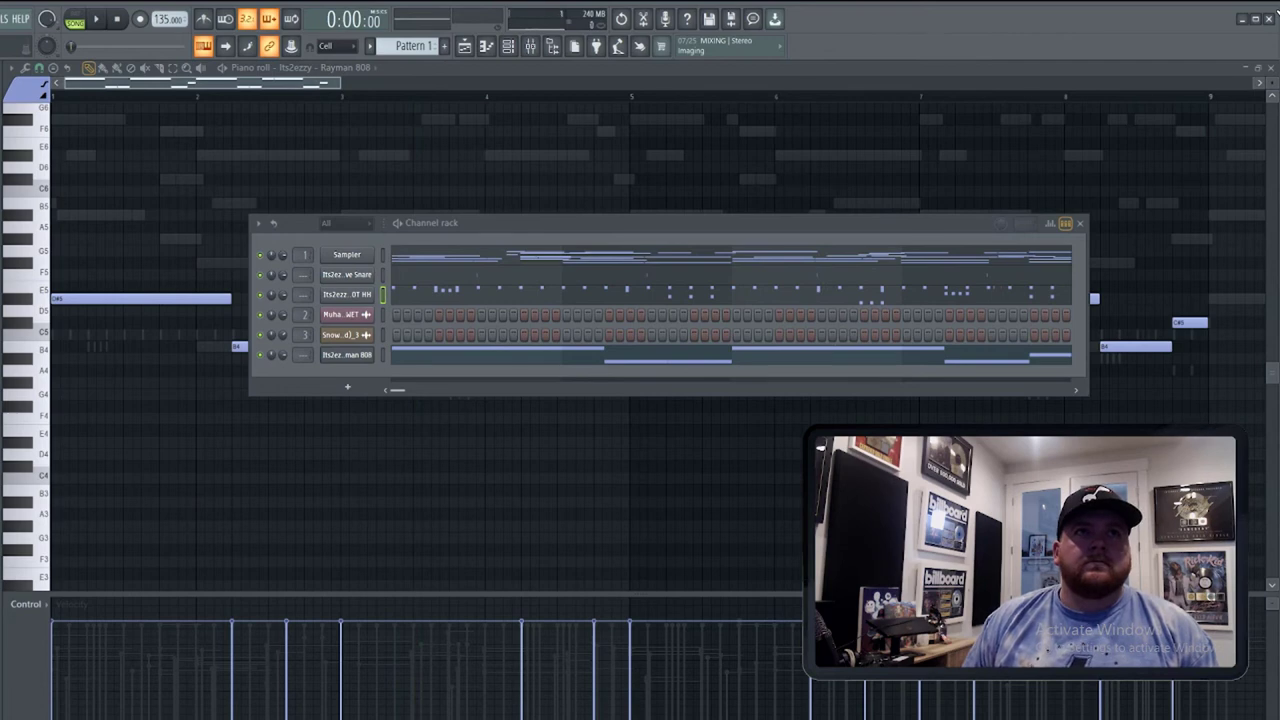
pyautogui.press('space')
# Add the YNG_snare_bando sample as a new channel below the Rayman 808 and restart playback.
pyautogui.press('space')
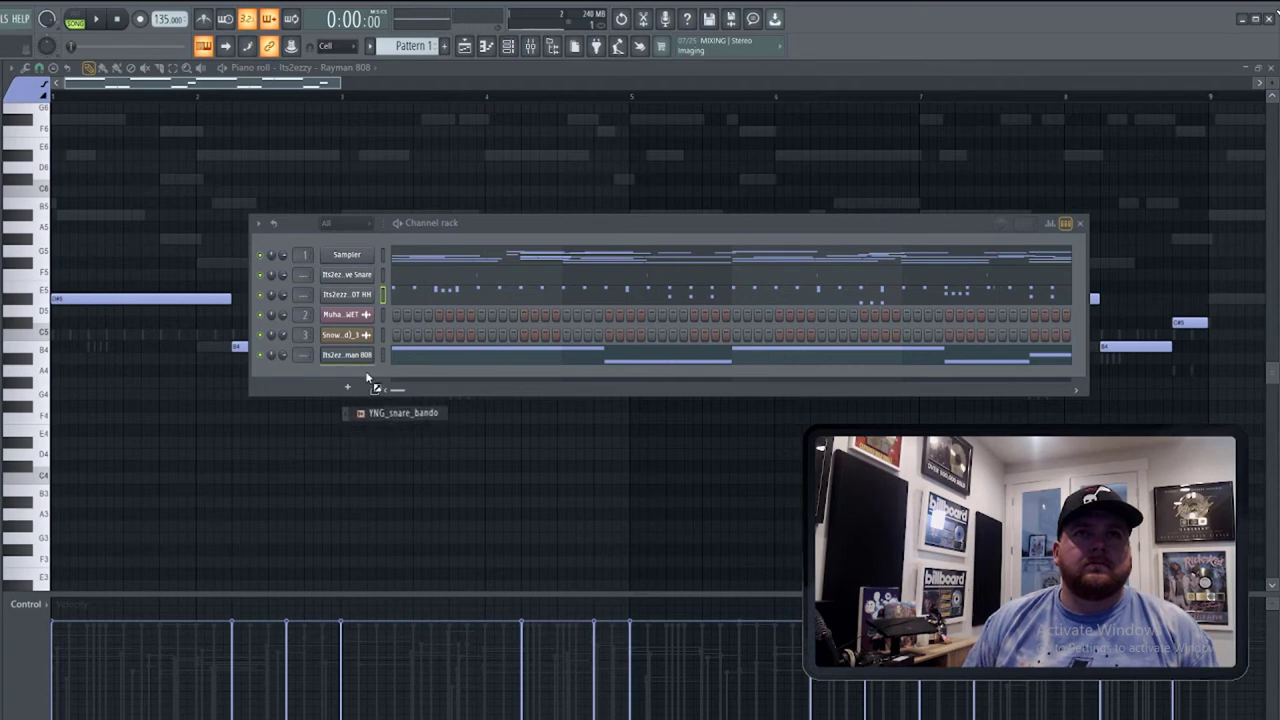
pyautogui.moveTo(368, 378); pyautogui.dragTo(380, 378)
pyautogui.press('space')
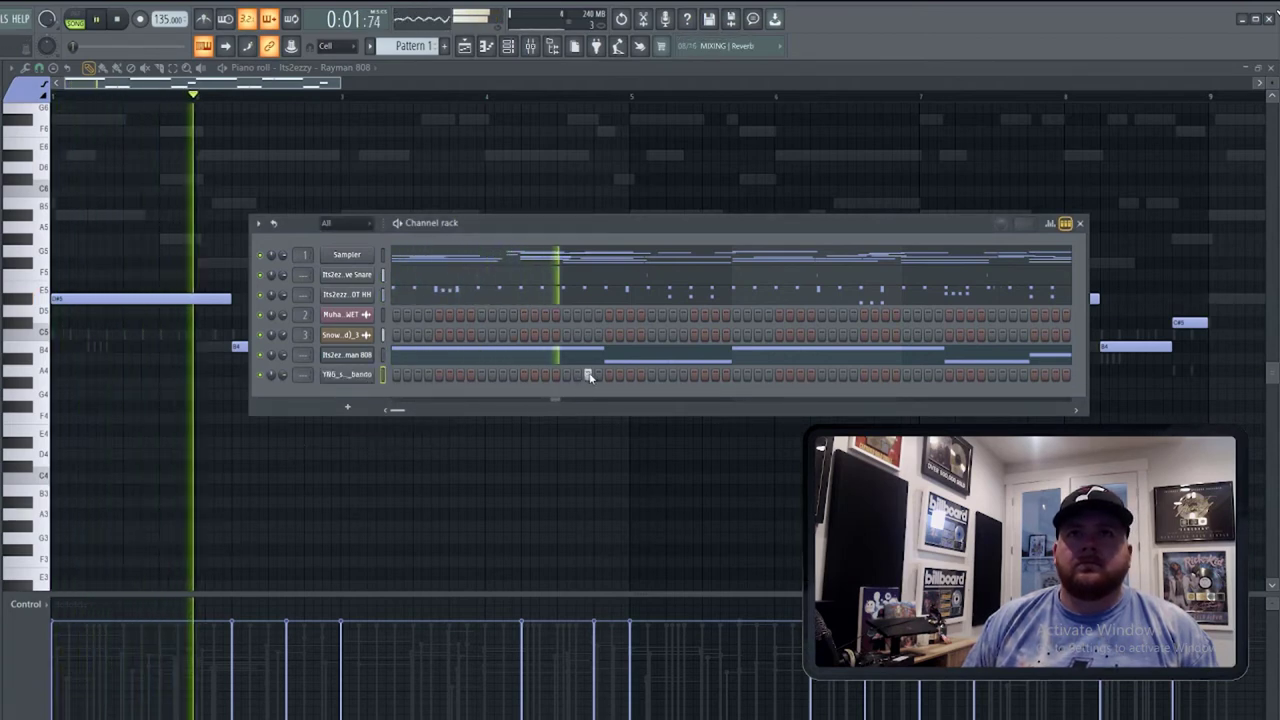
# Replace the YNG_snare_bando sample with the Astro Snare sample and open that channel's notes in the piano roll.
pyautogui.press('space')
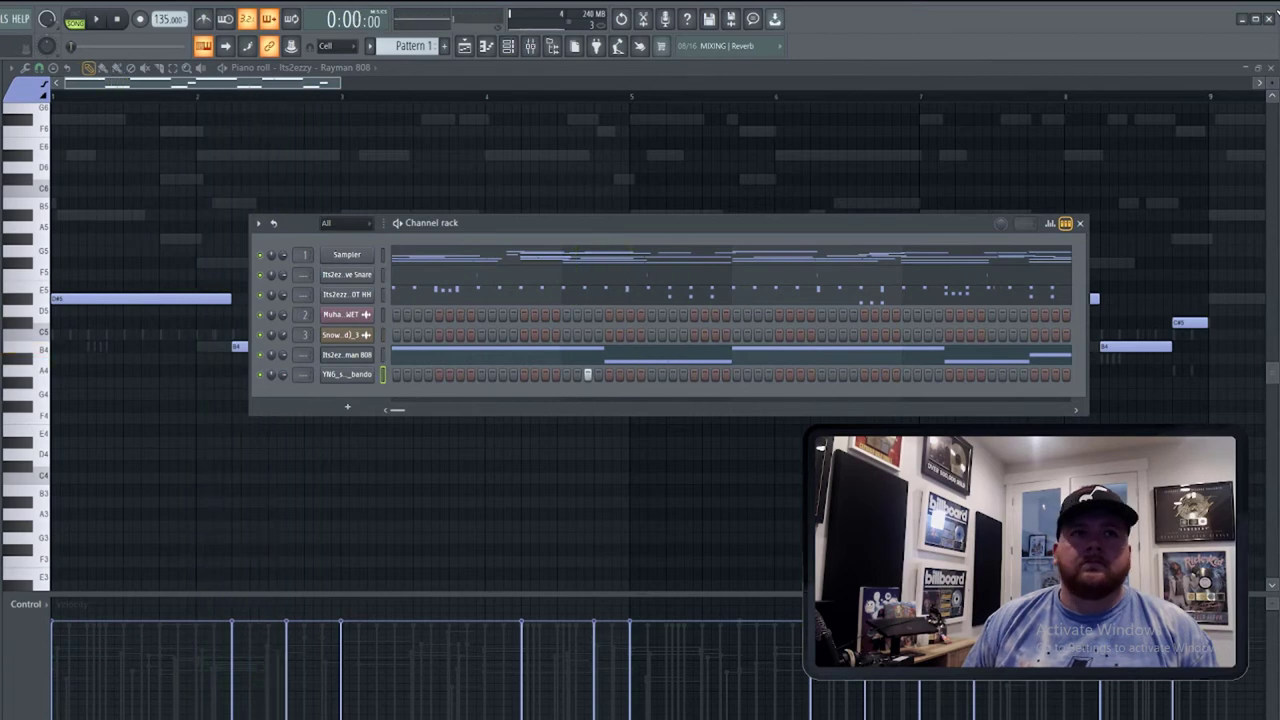
pyautogui.press('space')
pyautogui.rightClick(337, 375)
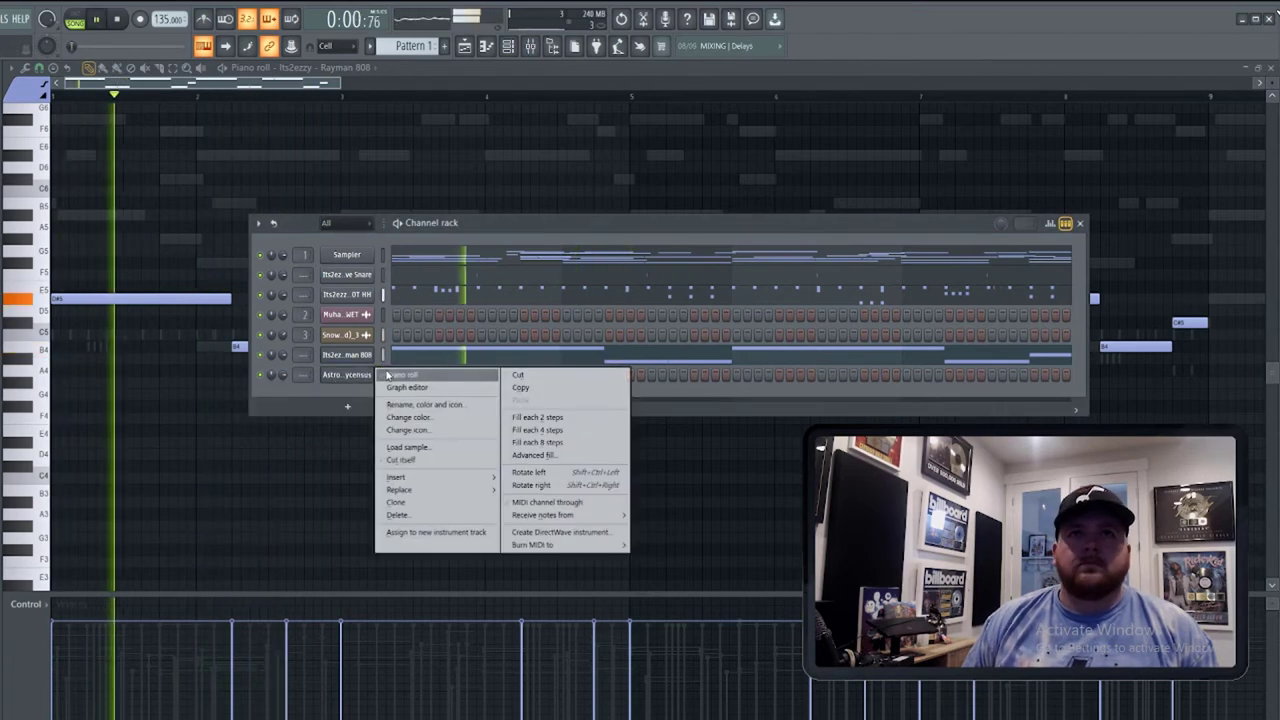
pyautogui.click(374, 371)
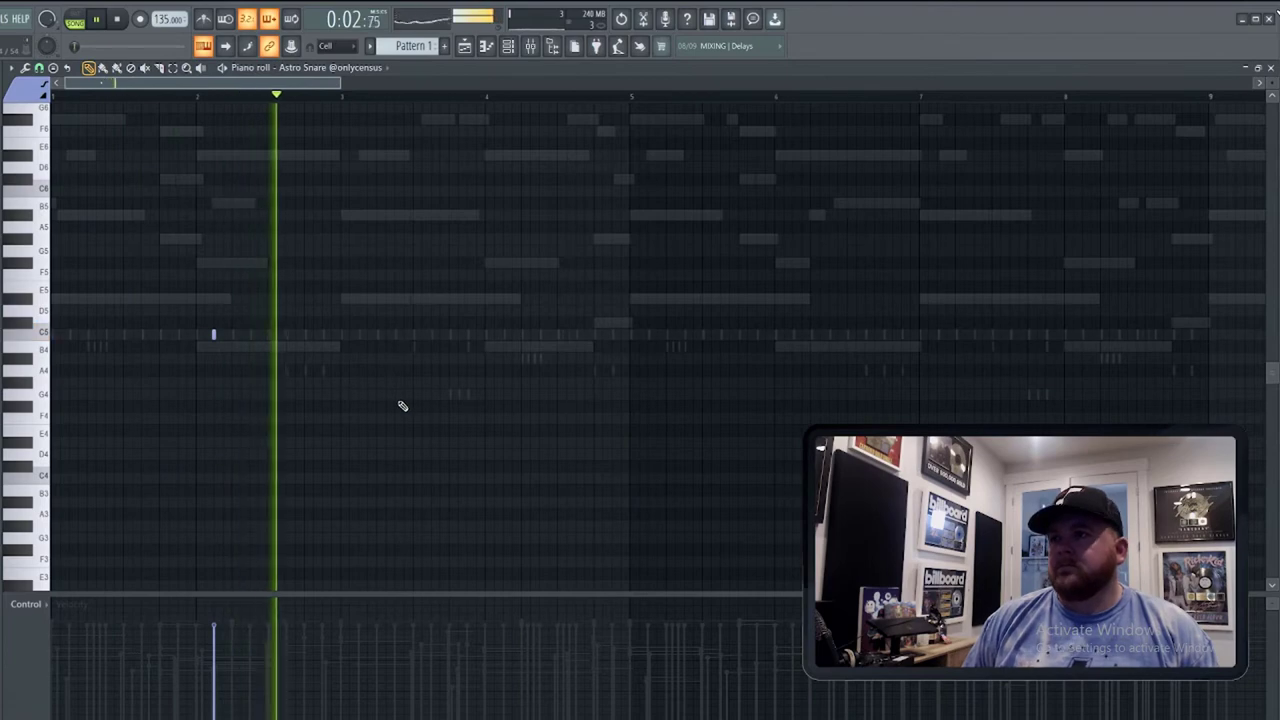
# Add C5 Astro Snare hits late in bar 3, early and late in bar 4, early in bar 6, late in bar 7 and four in bar 8.
pyautogui.press('space')
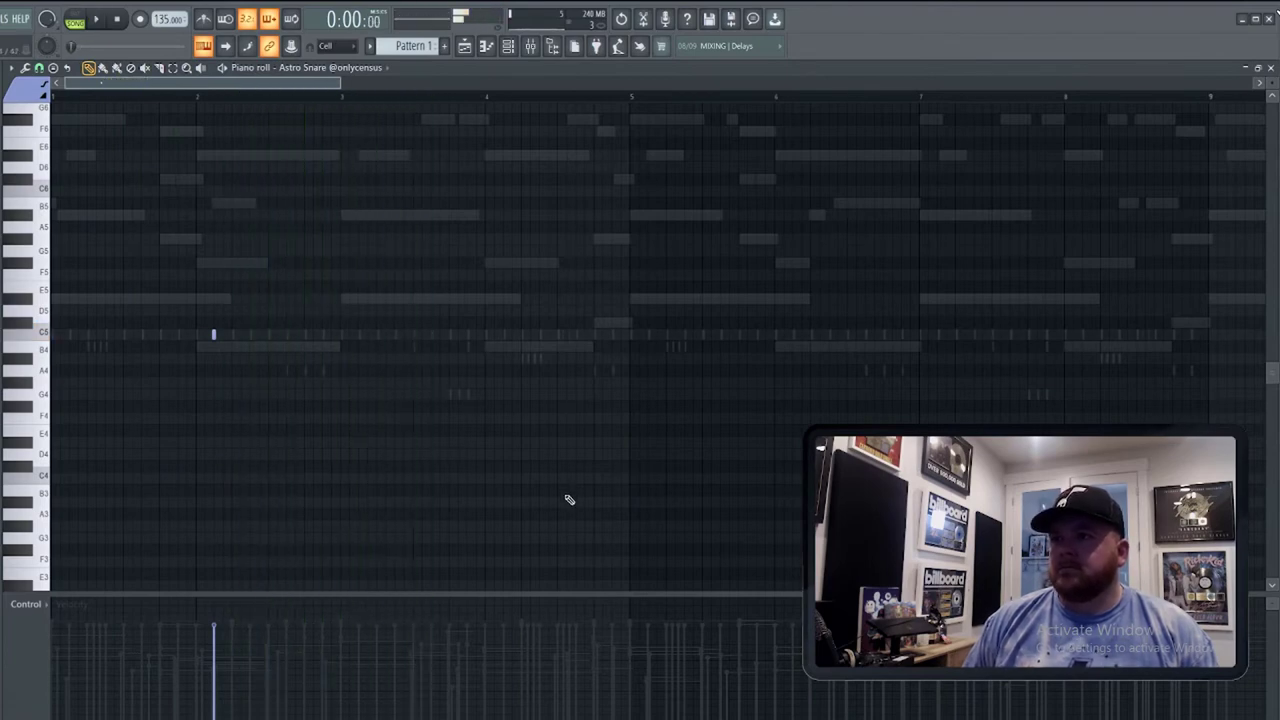
pyautogui.press('space')
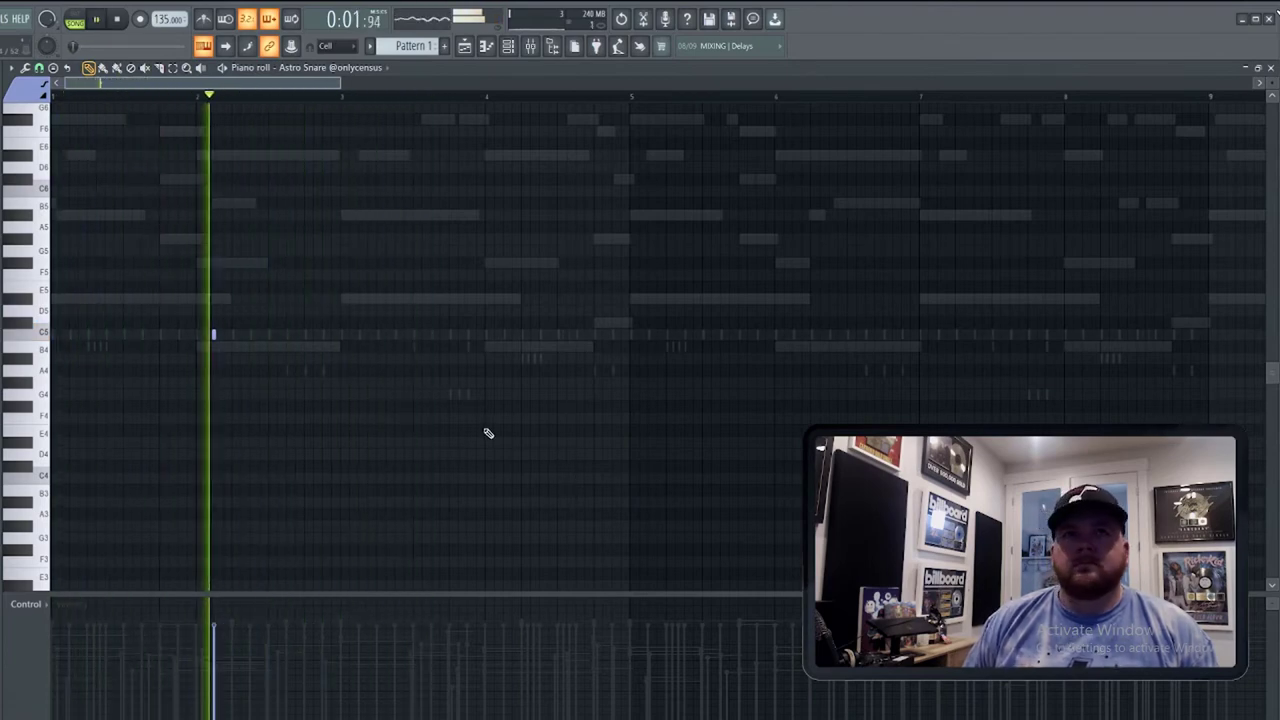
pyautogui.click(468, 335)
pyautogui.click(506, 336)
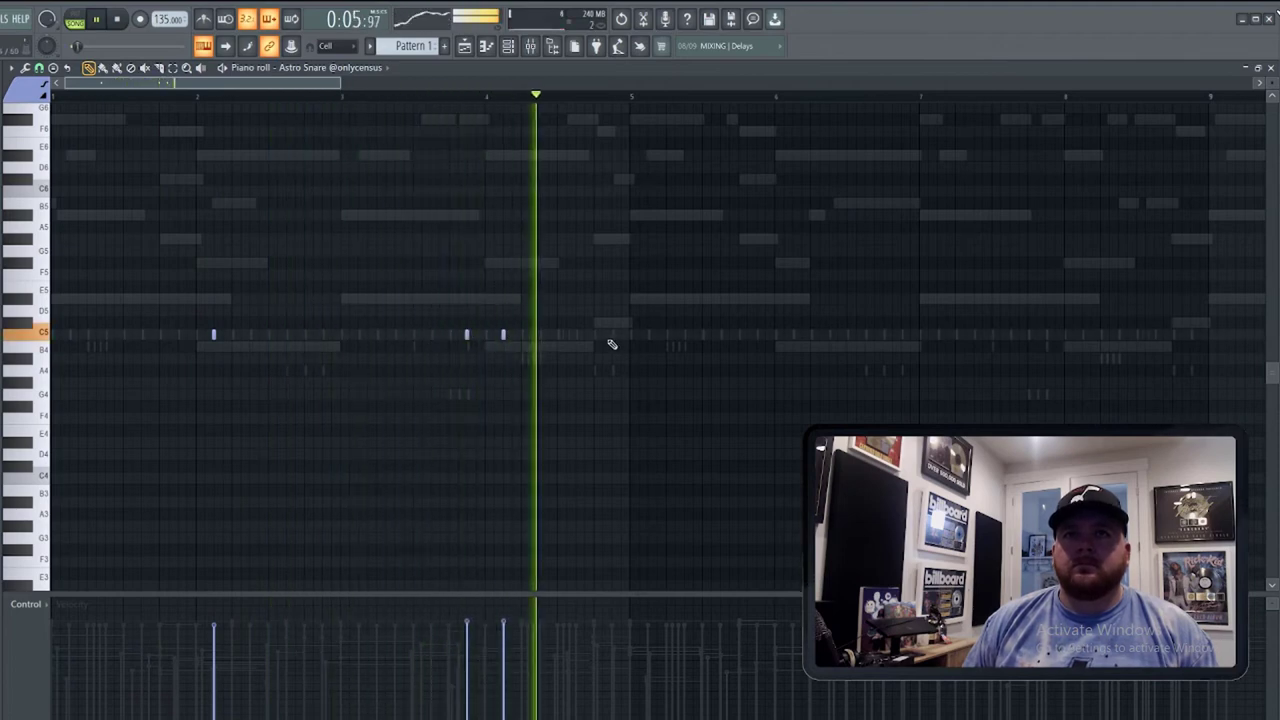
pyautogui.click(611, 335)
pyautogui.click(792, 335)
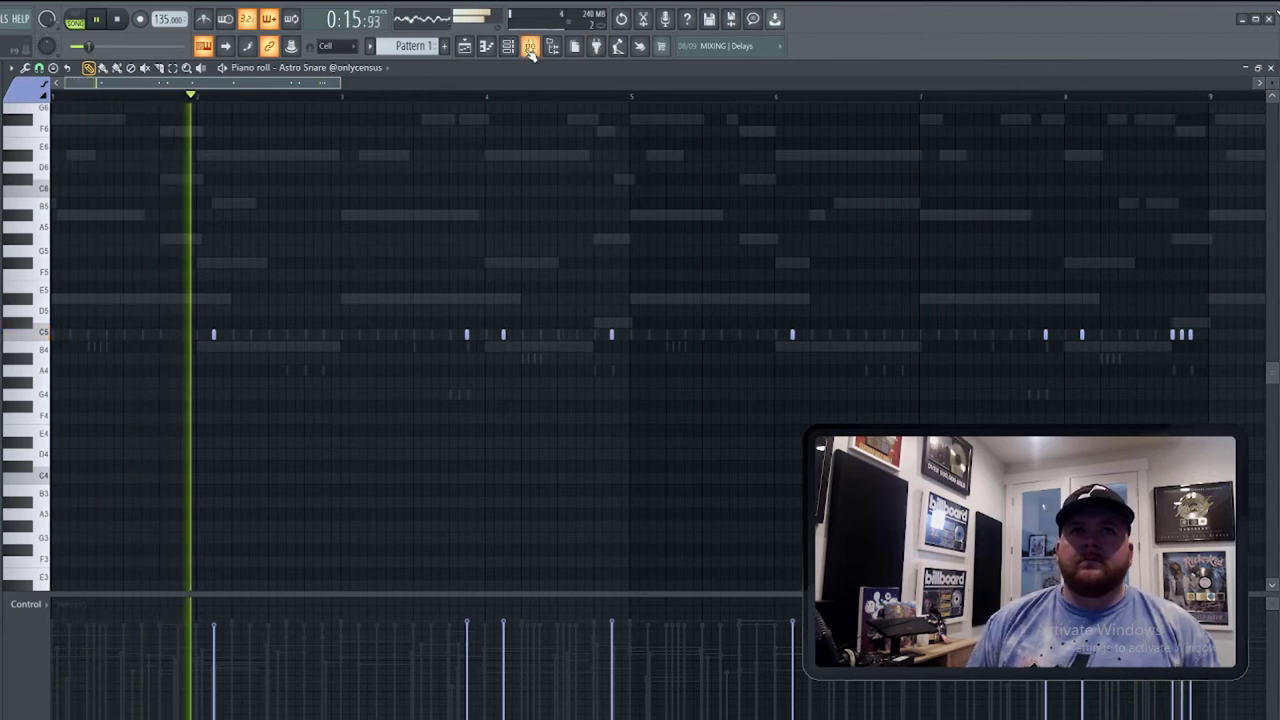
# Transpose all the Astro Snare notes up two semitones to D5.
pyautogui.hotkey('ctrl', 'a')
pyautogui.hotkey('shift', 'Up')
pyautogui.hotkey('shift', 'Up')
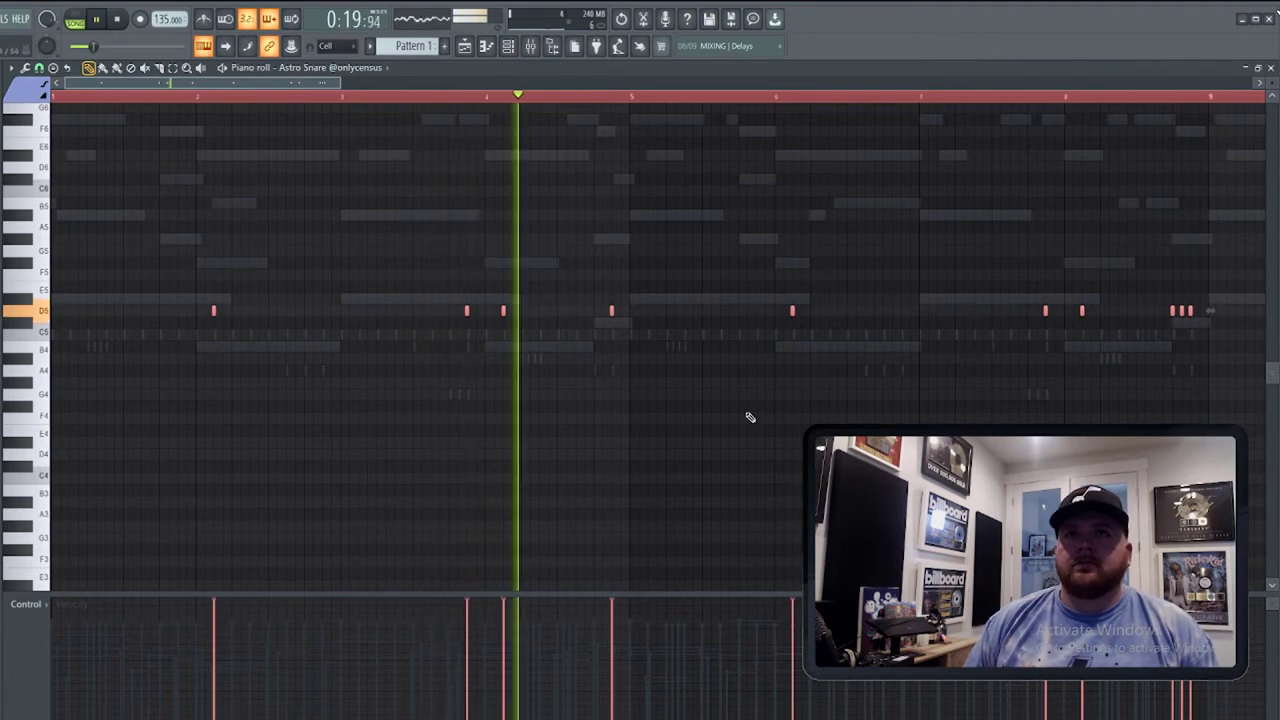
# Add the gold - OH sample as a new channel below the Astro Snare and place a hit on its fifth step.
pyautogui.click(530, 46)
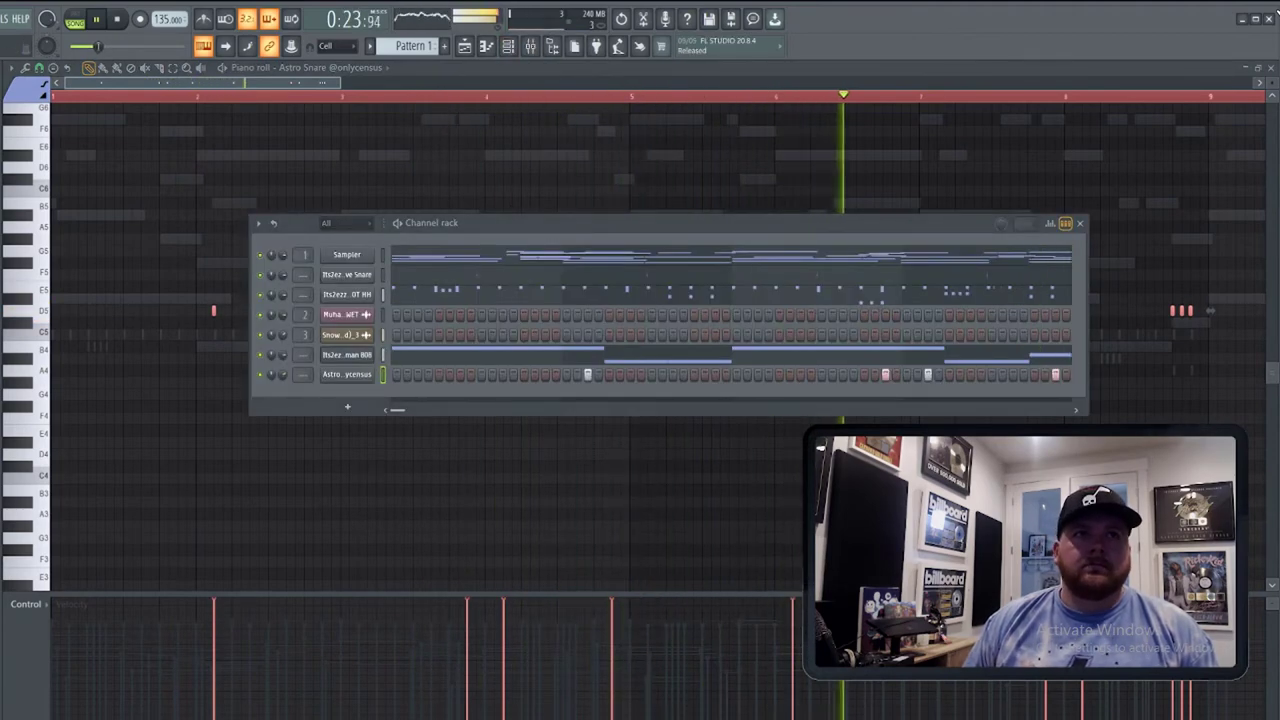
pyautogui.moveTo(366, 397); pyautogui.dragTo(368, 400)
pyautogui.click(438, 394)
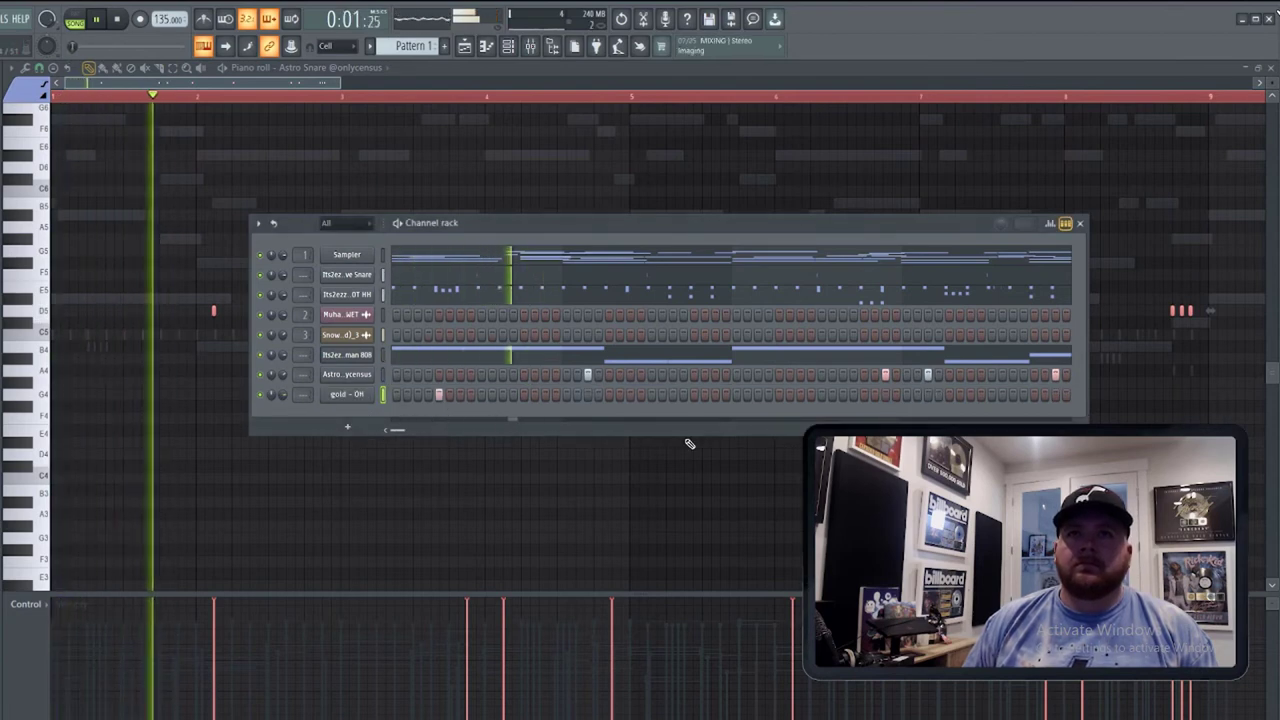
# Enable the gold - OH channel's volume envelope with a long hold and zero attack, decay, sustain and release, and replay the song.
pyautogui.press('space')
pyautogui.click(328, 396)
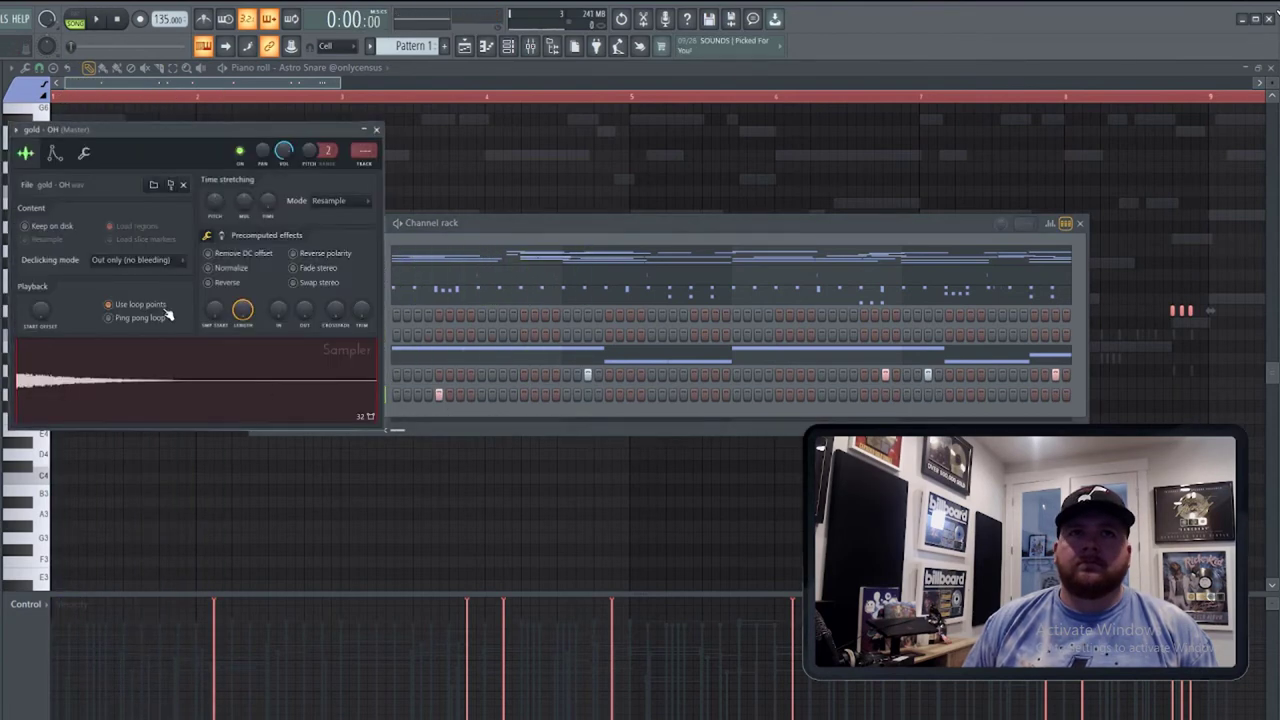
pyautogui.click(54, 152)
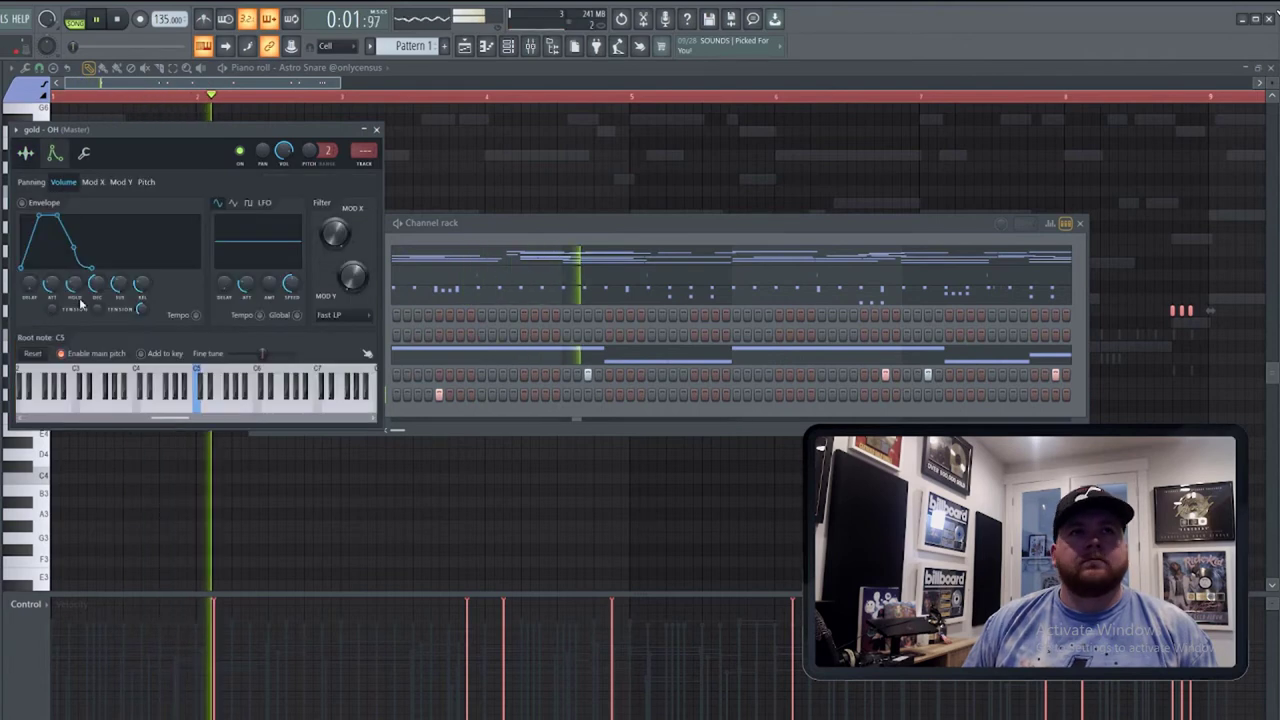
pyautogui.moveTo(97, 284); pyautogui.dragTo(122, 298)
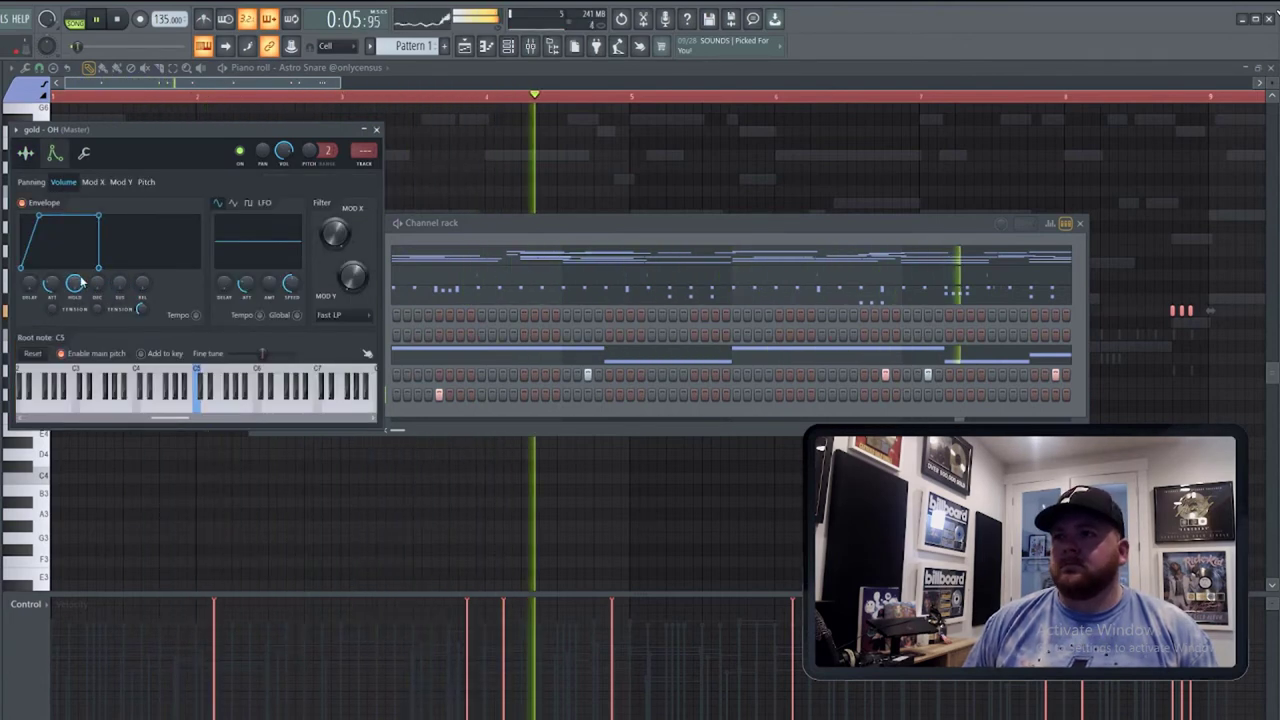
pyautogui.moveTo(48, 284); pyautogui.dragTo(48, 304)
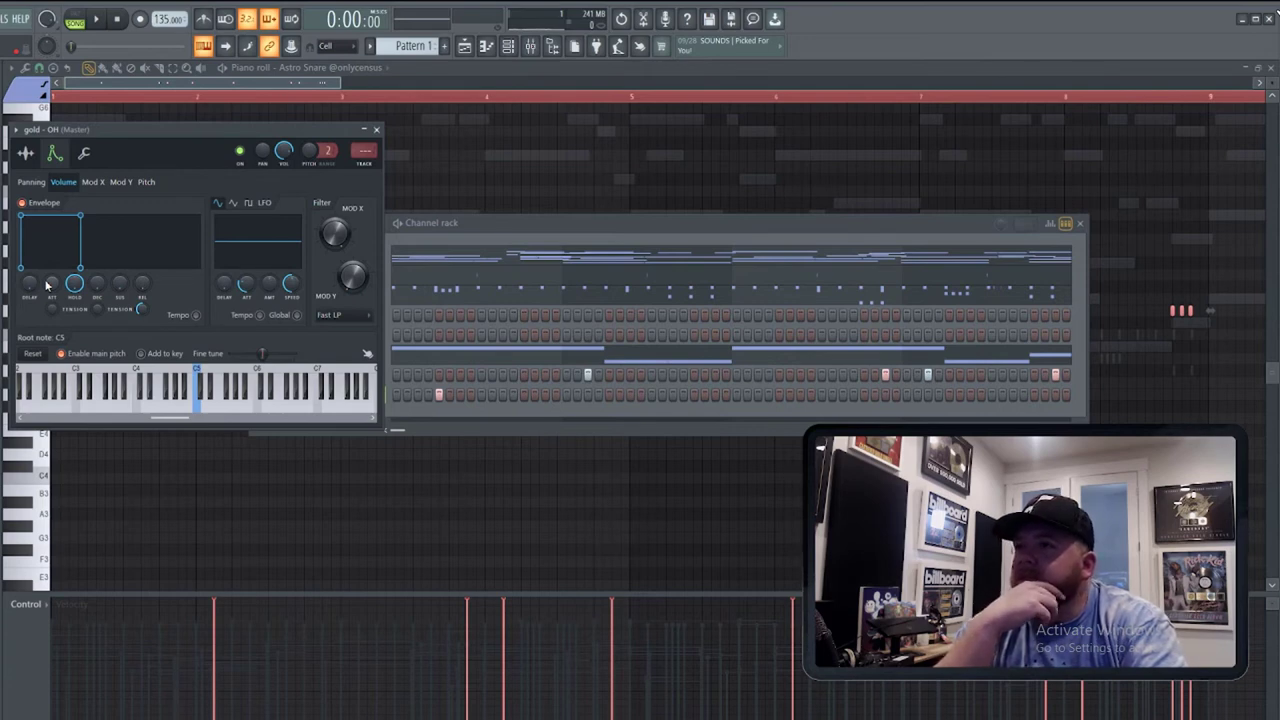
pyautogui.press('space')
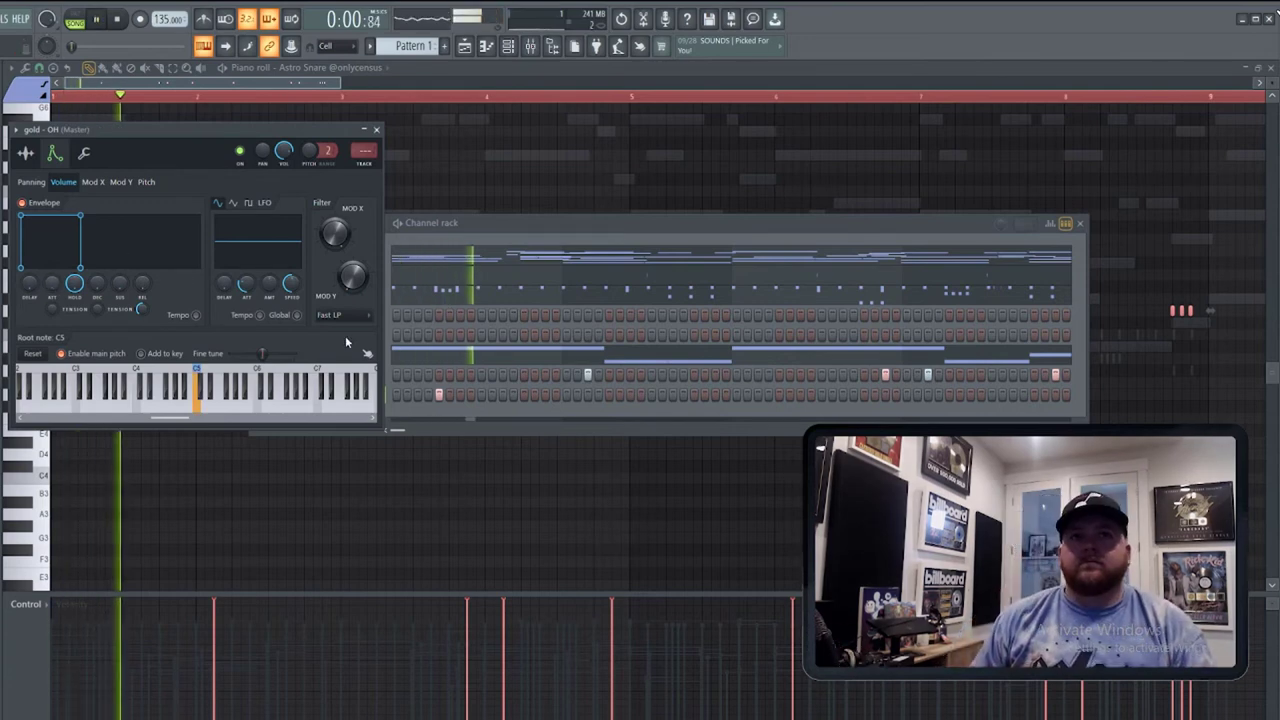
# Repeat the gold - OH note on beat 2 of bars 1, 3, 5 and 7, each one beat long on C5.
pyautogui.click(637, 223)
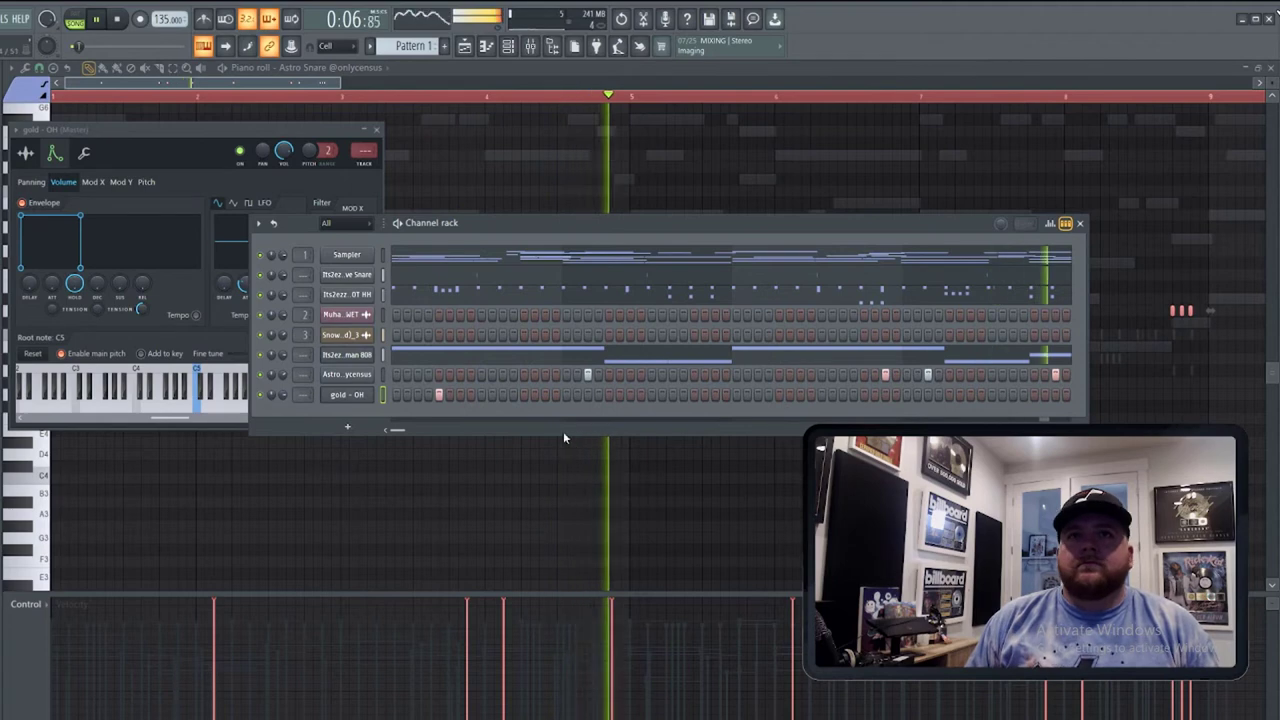
pyautogui.rightClick(370, 390)
pyautogui.click(375, 396)
pyautogui.hotkey('ctrl', 'a')
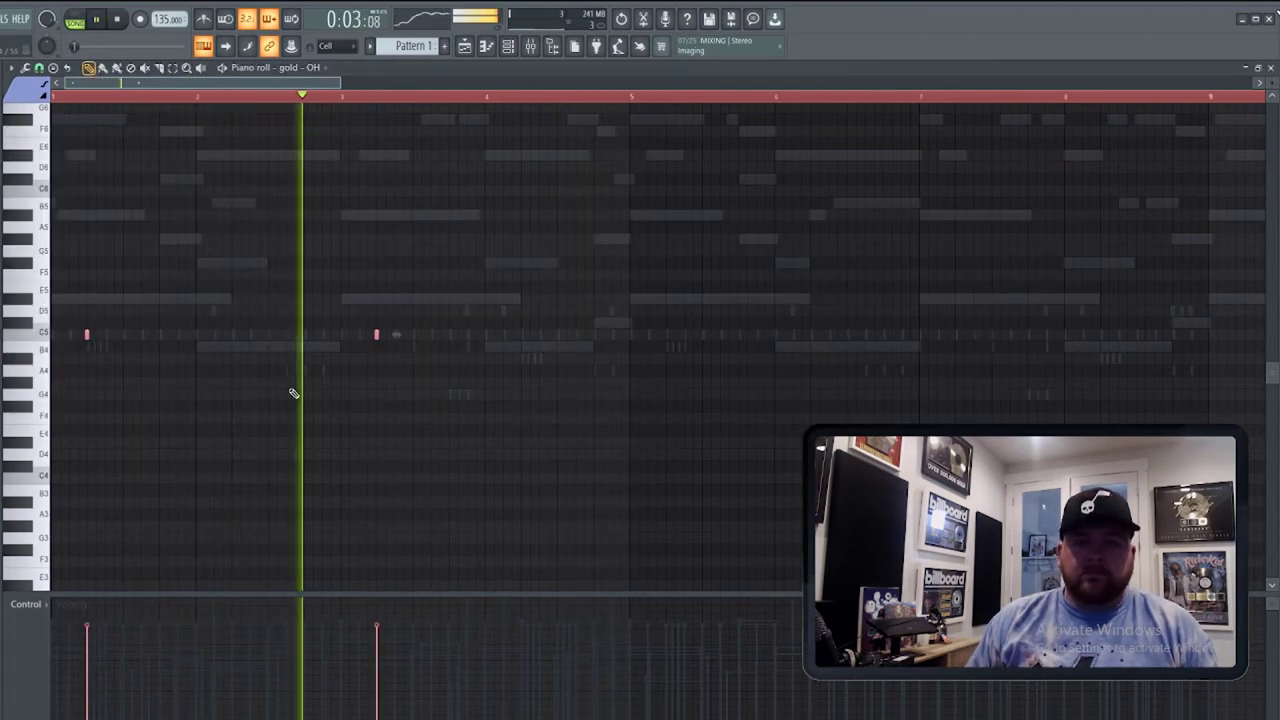
pyautogui.moveTo(379, 334); pyautogui.dragTo(980, 314)
# Add the nm - property hat sample as a new channel below gold - OH with a hit on its first step, and replay the song.
pyautogui.click(508, 46)
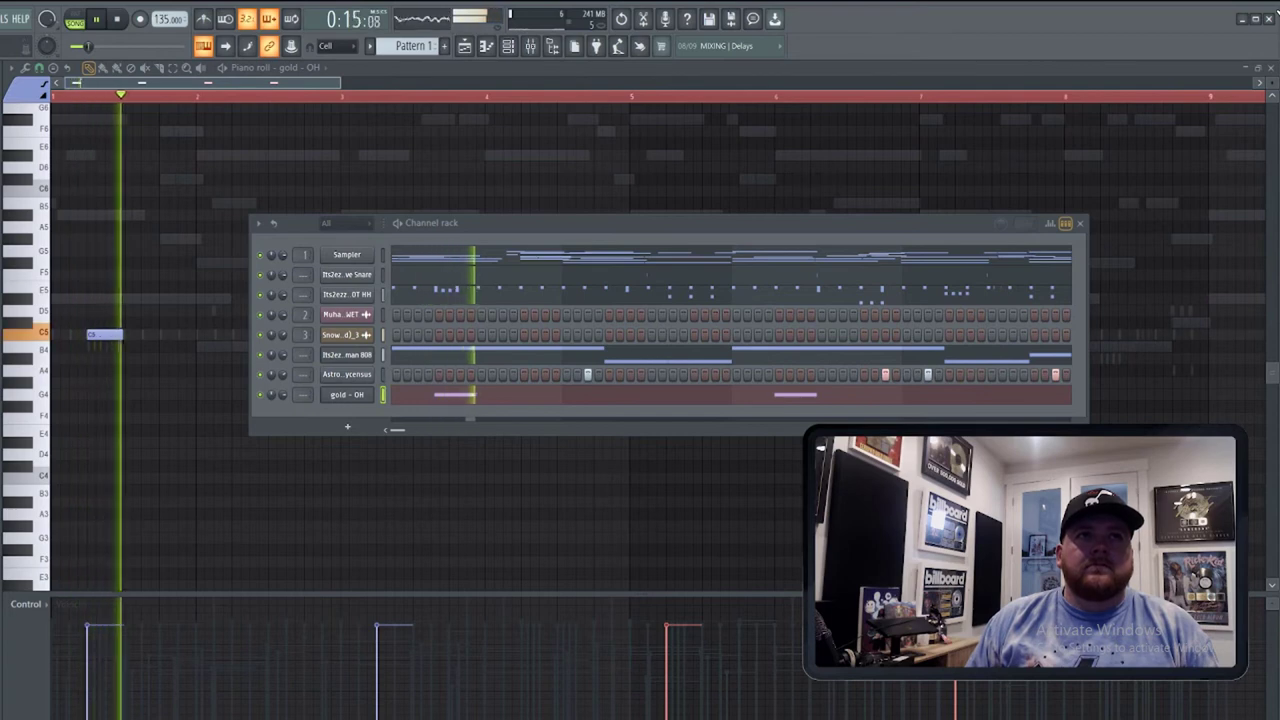
pyautogui.moveTo(429, 423); pyautogui.dragTo(371, 418)
pyautogui.click(396, 414)
pyautogui.press('space')
pyautogui.press('space')
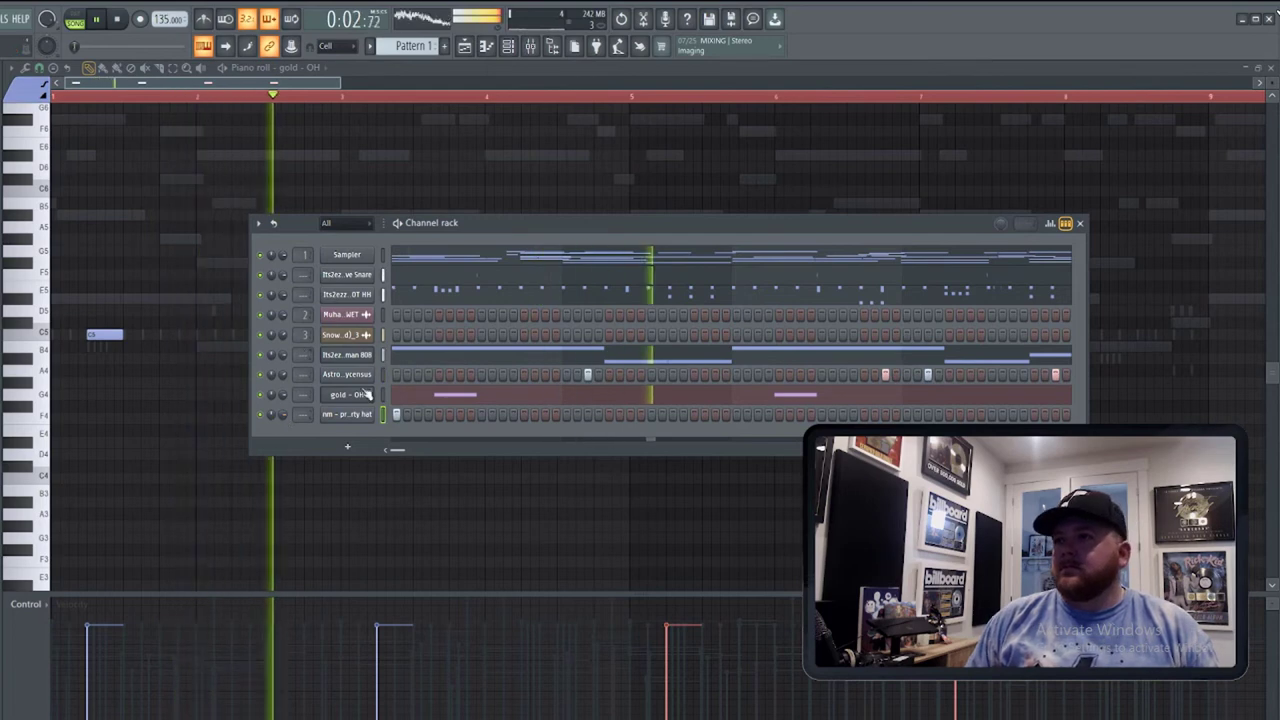
pyautogui.click(350, 414)
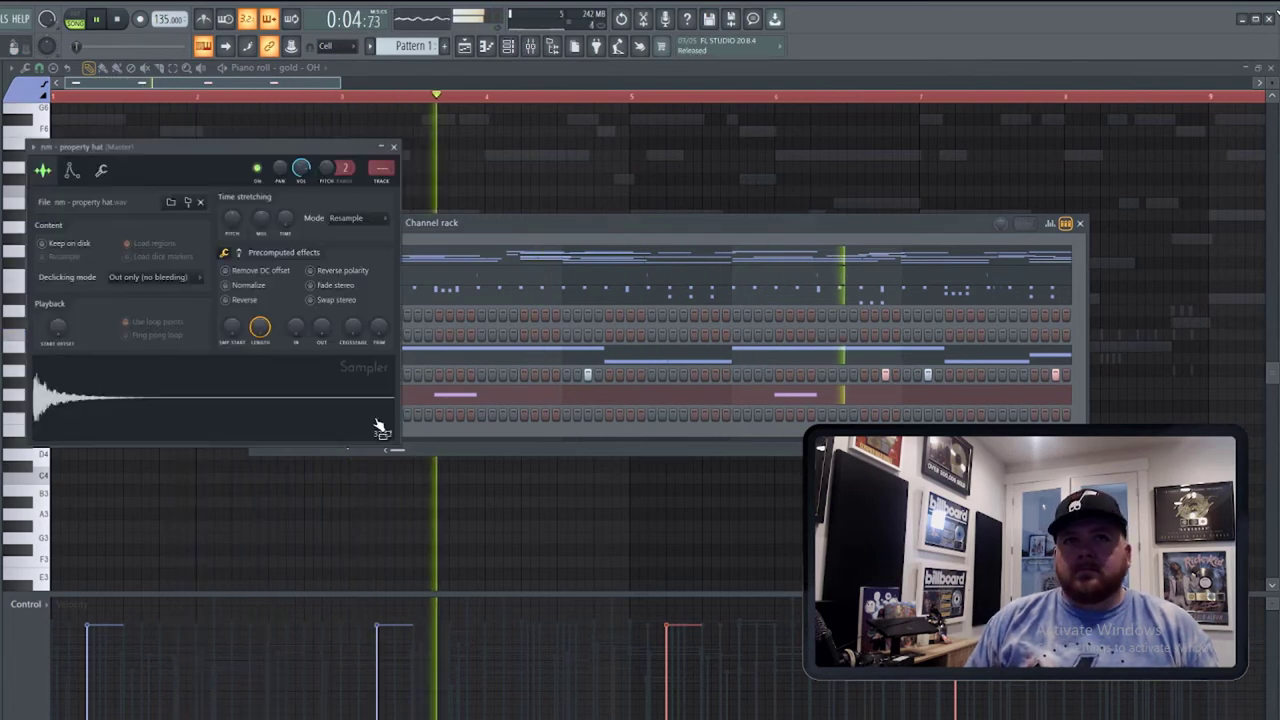
pyautogui.click(449, 226)
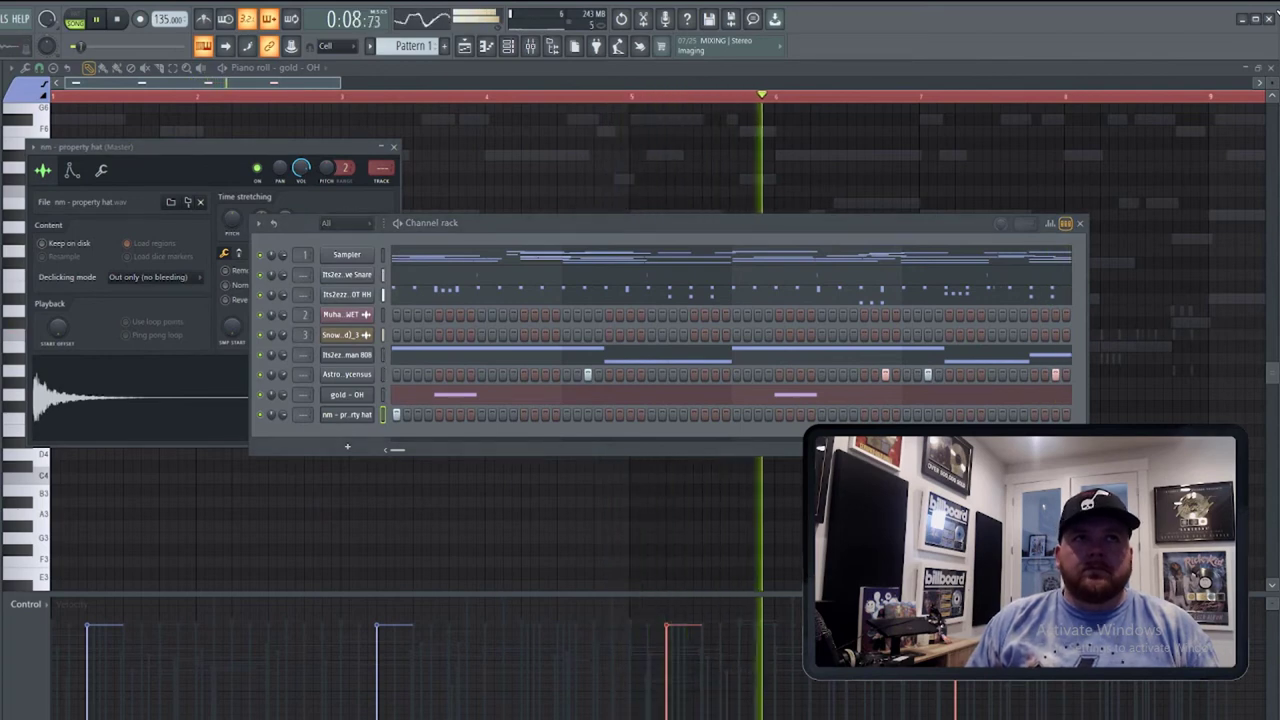
# Add nm - haley kick as a new channel, copy the 808's notes into it and move them all to C5.
pyautogui.moveTo(0, 434); pyautogui.dragTo(366, 432)
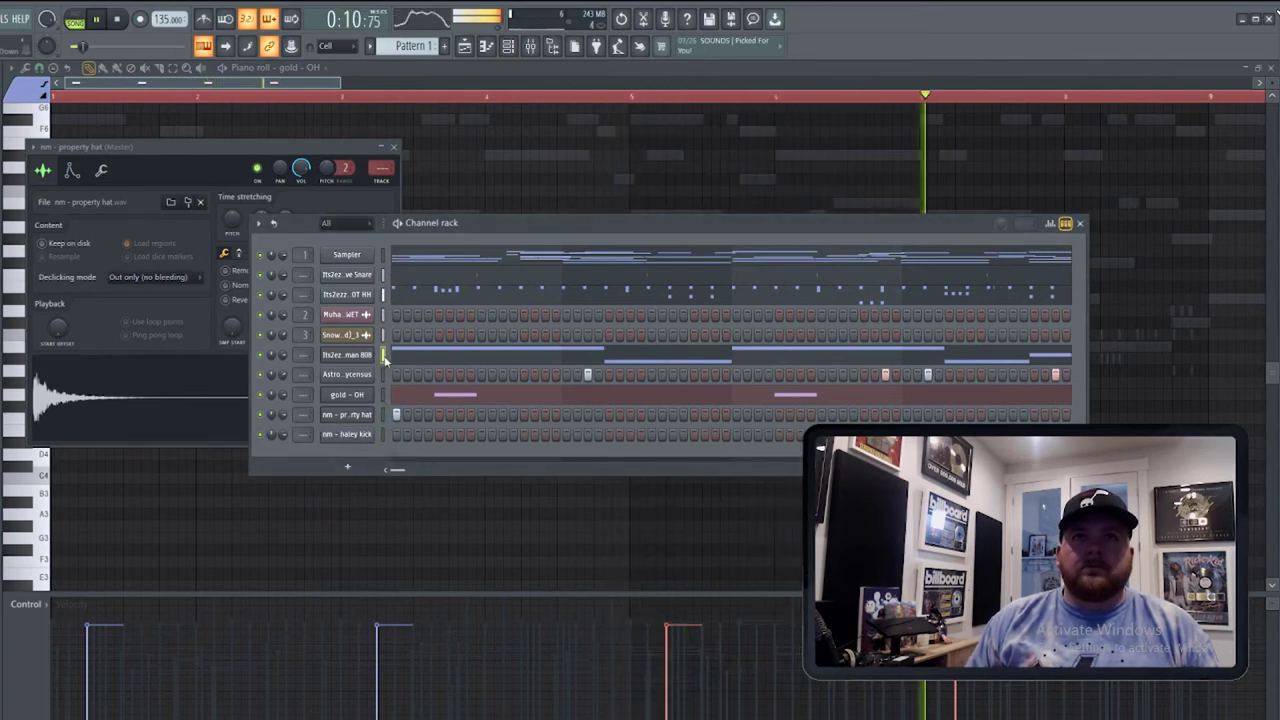
pyautogui.press('F6')
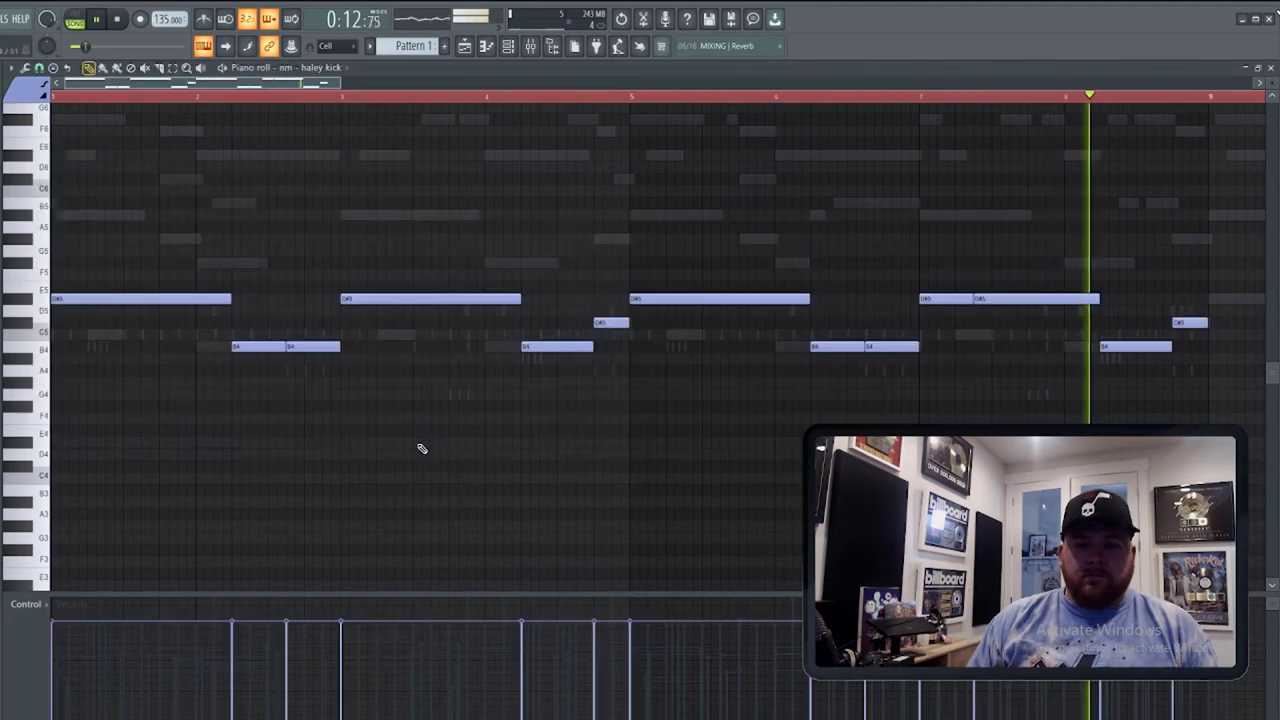
pyautogui.press('space')
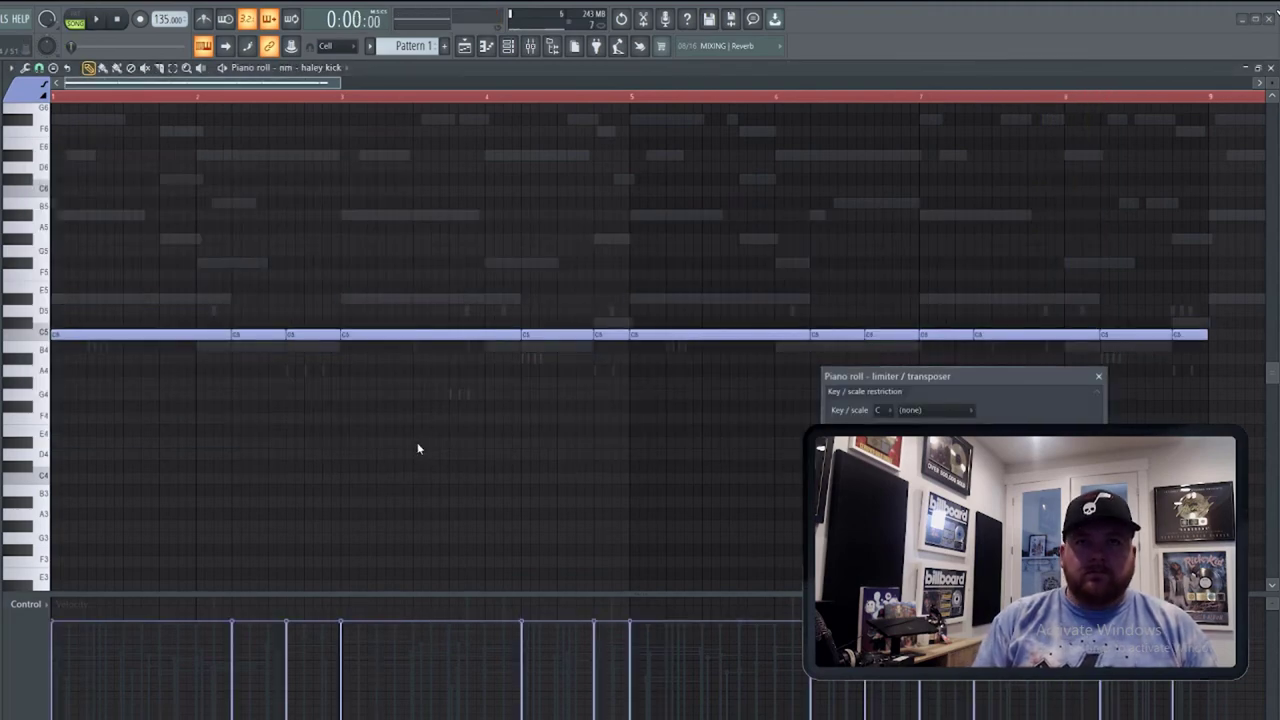
pyautogui.press('Return')
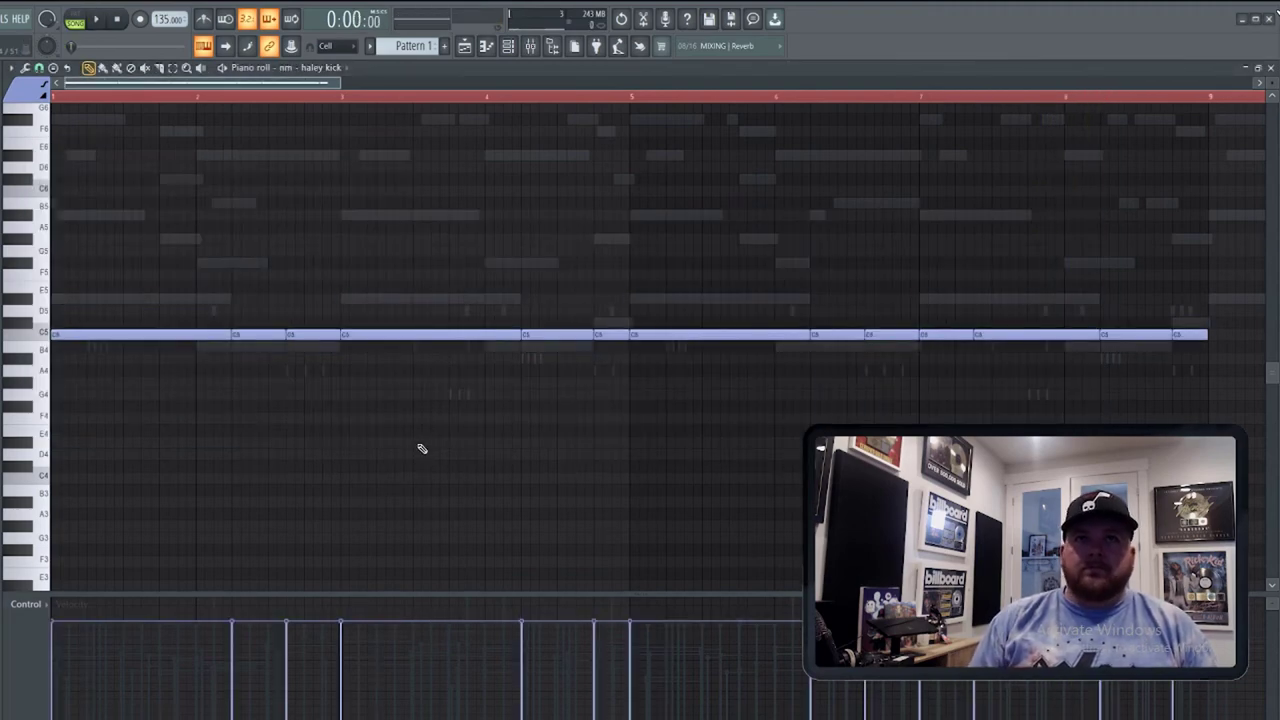
# Shorten all the haley kick notes to about one step each and restart playback.
pyautogui.hotkey('ctrl', 'a')
pyautogui.hotkey('shift', 'd')
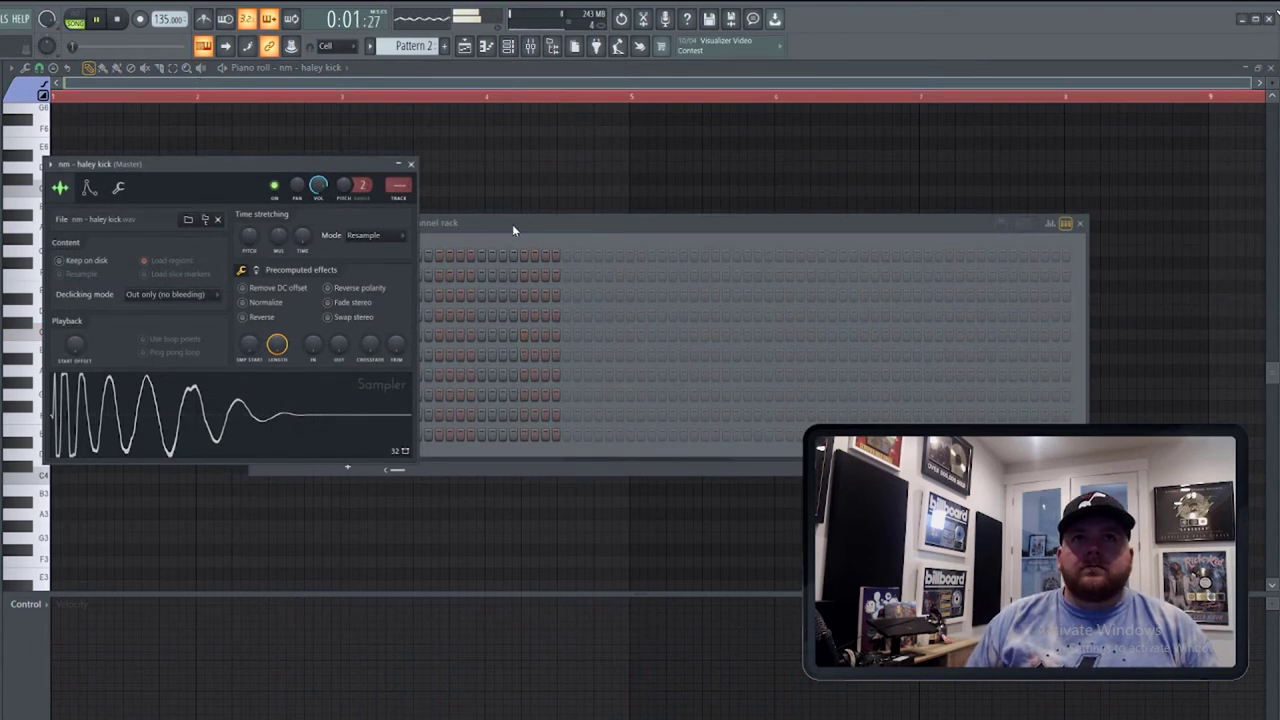
pyautogui.click(512, 230)
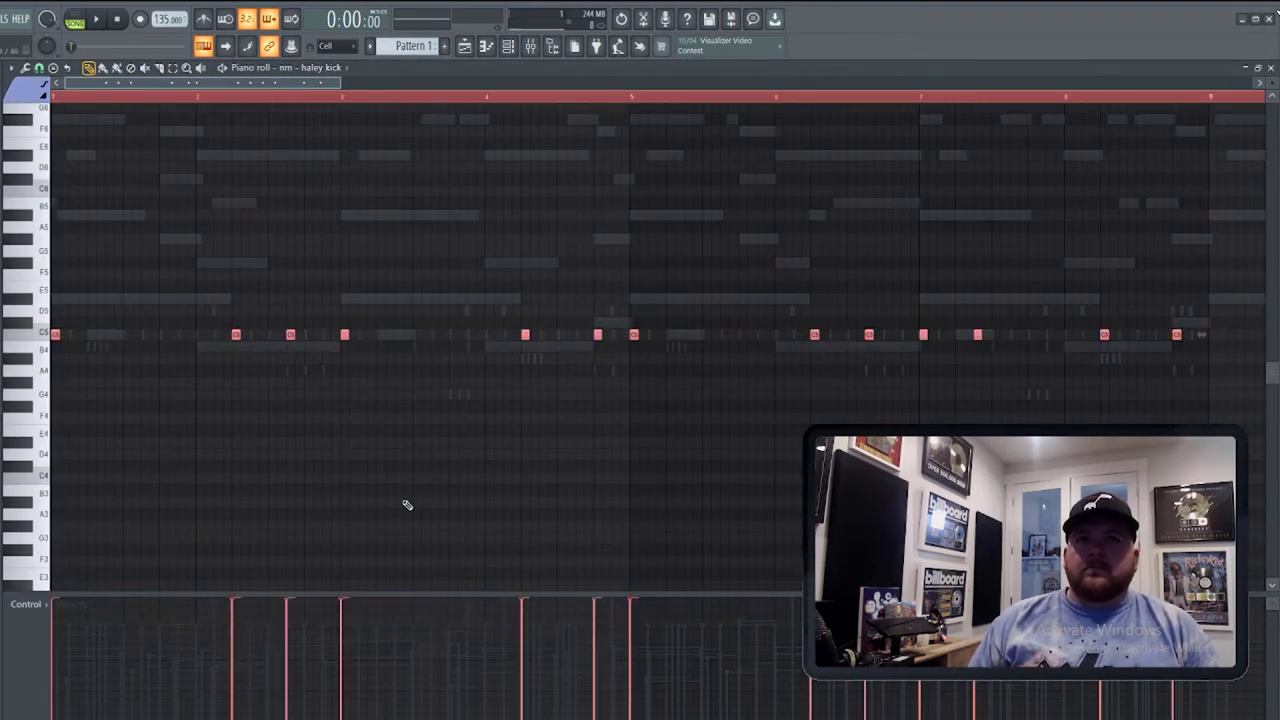
pyautogui.press('space')
# Delete all the Pattern 1 clips from Track 4 in the playlist.
pyautogui.click(508, 46)
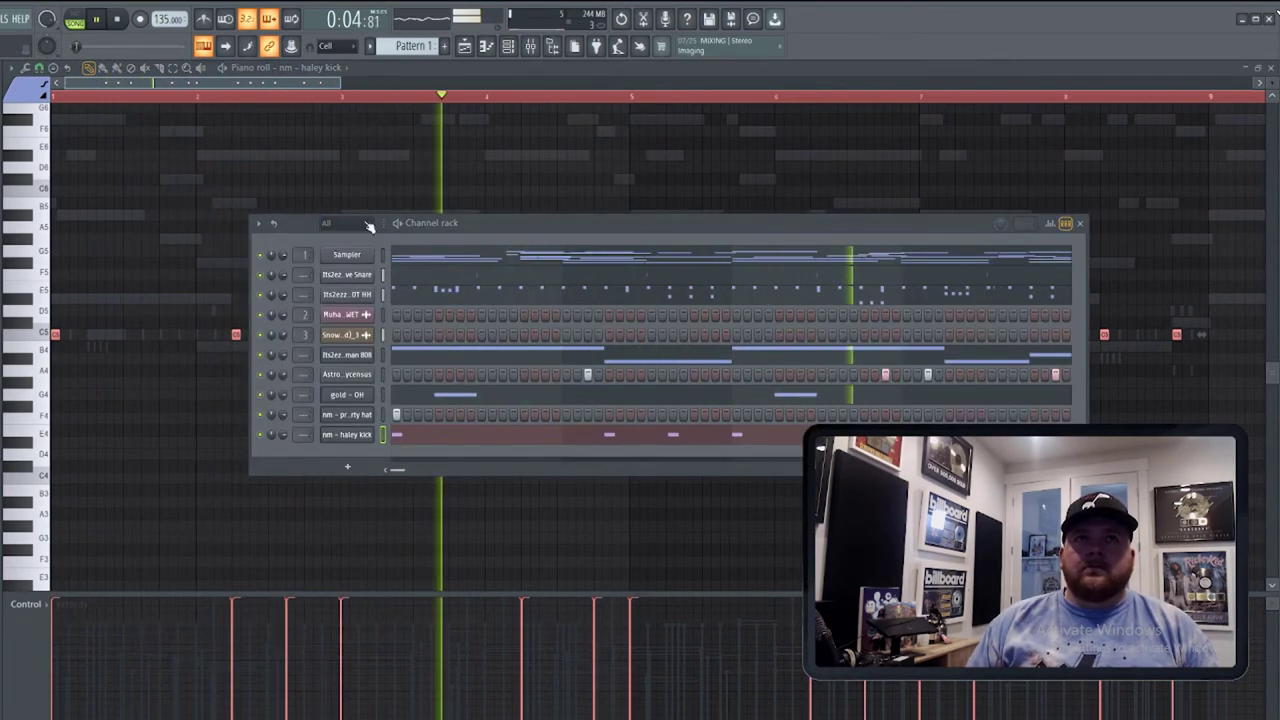
pyautogui.press('F5')
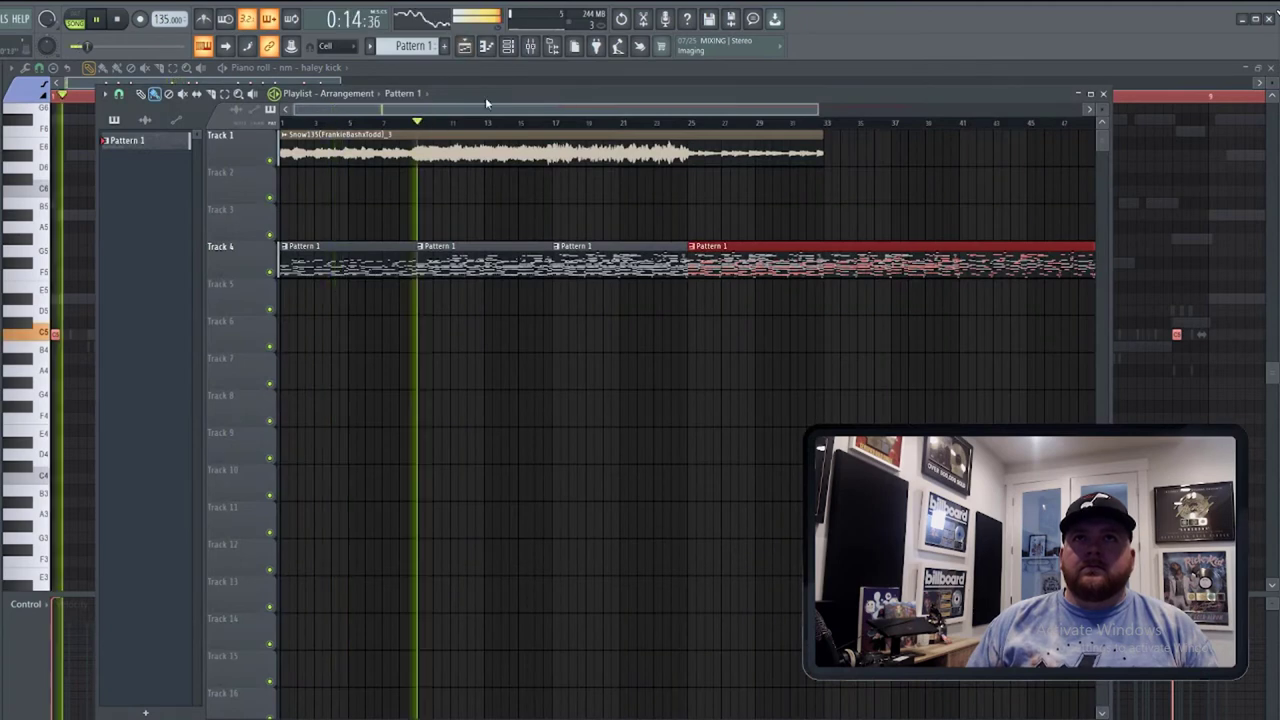
pyautogui.press('F6')
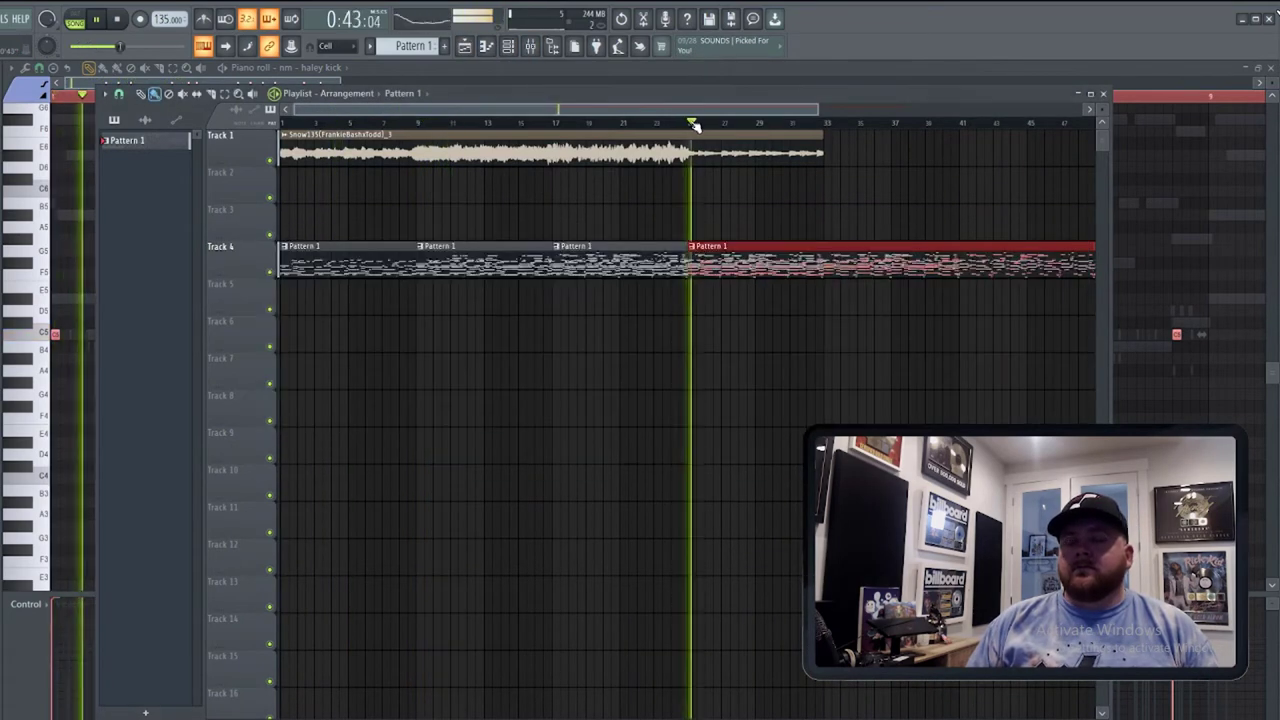
pyautogui.scroll(-2, 974, 272)
pyautogui.rightClick(894, 264)
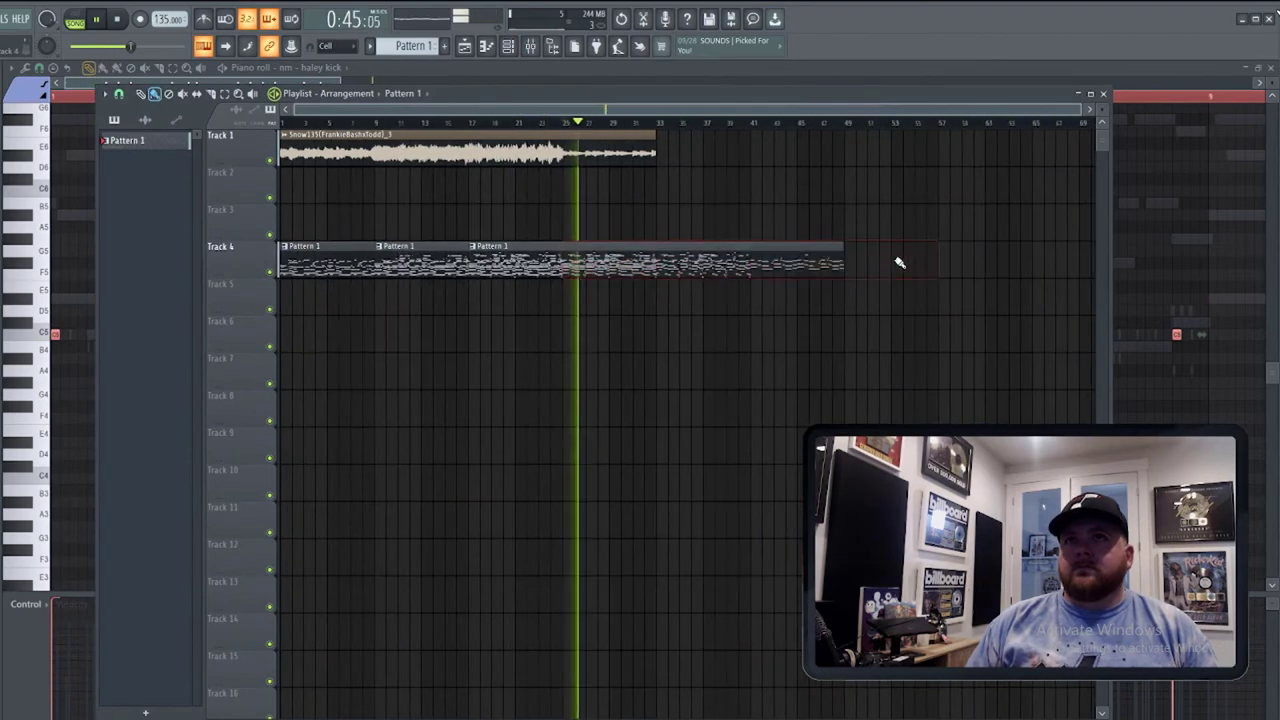
pyautogui.rightClick(820, 262)
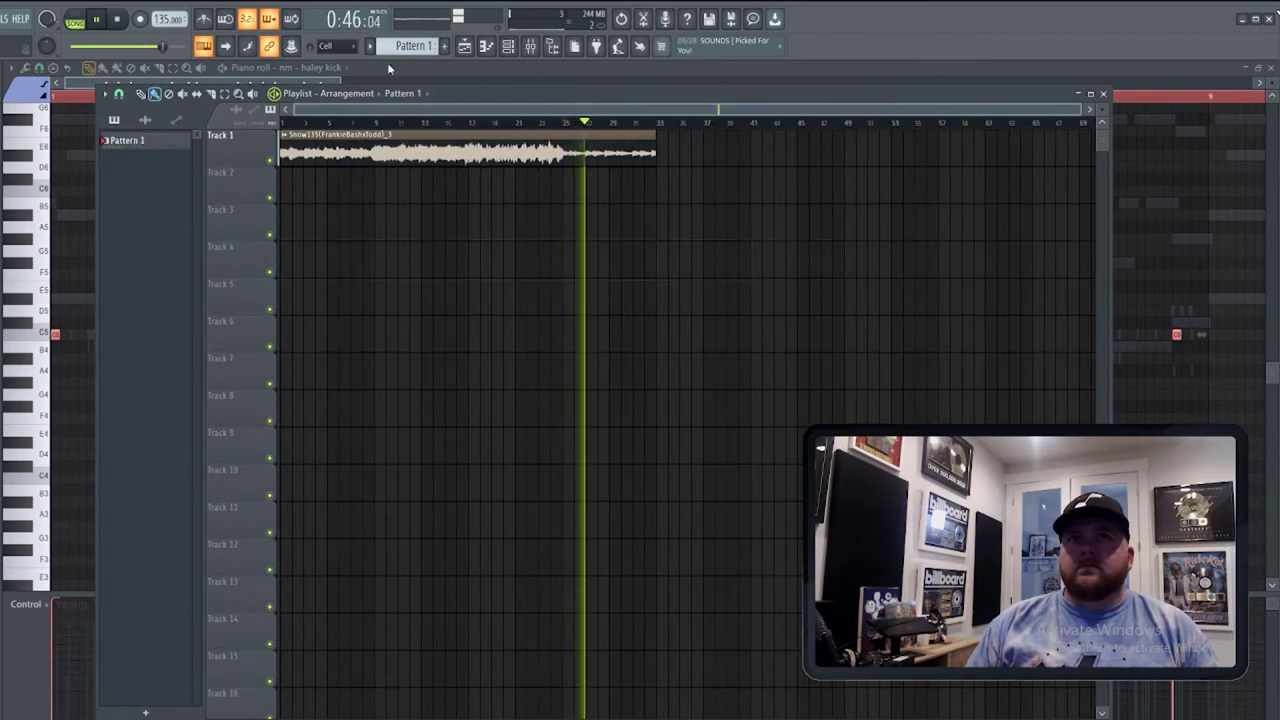
# Cut all the extracted loop notes from the Sampler channel in Pattern 1.
pyautogui.click(508, 46)
pyautogui.click(468, 254)
pyautogui.scroll(-6, 536, 285)
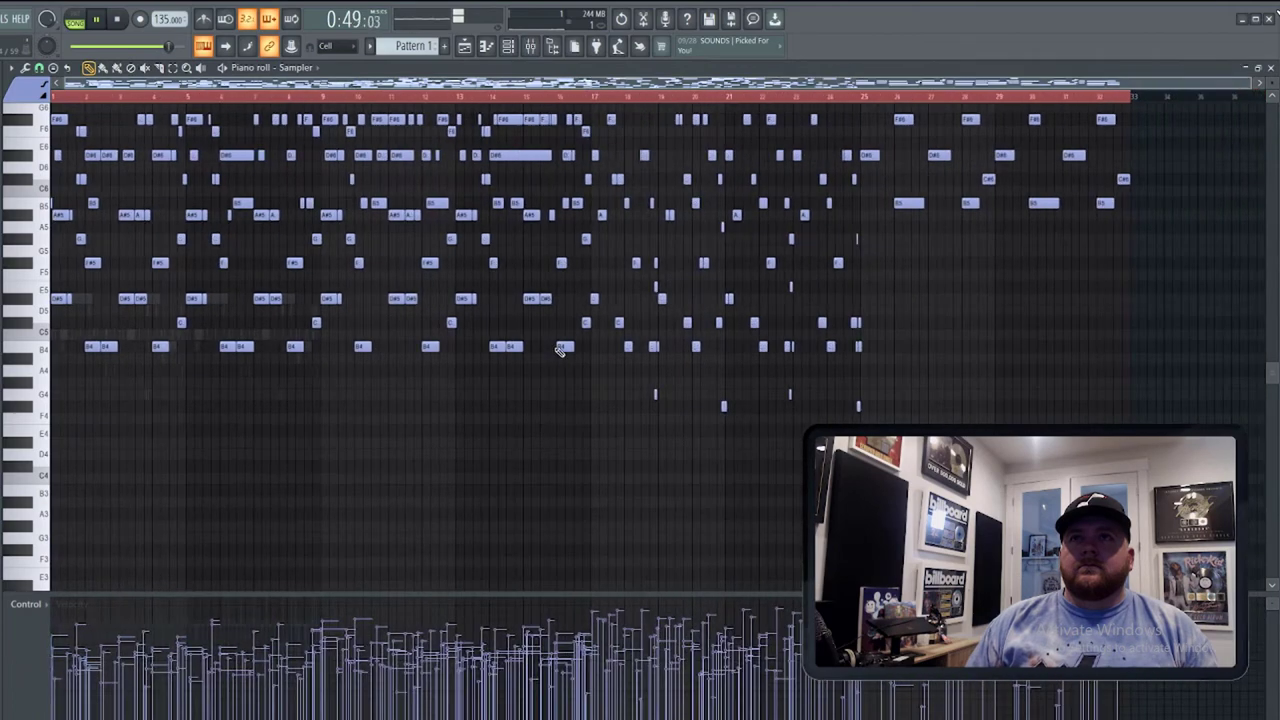
pyautogui.scroll(-3, 716, 325)
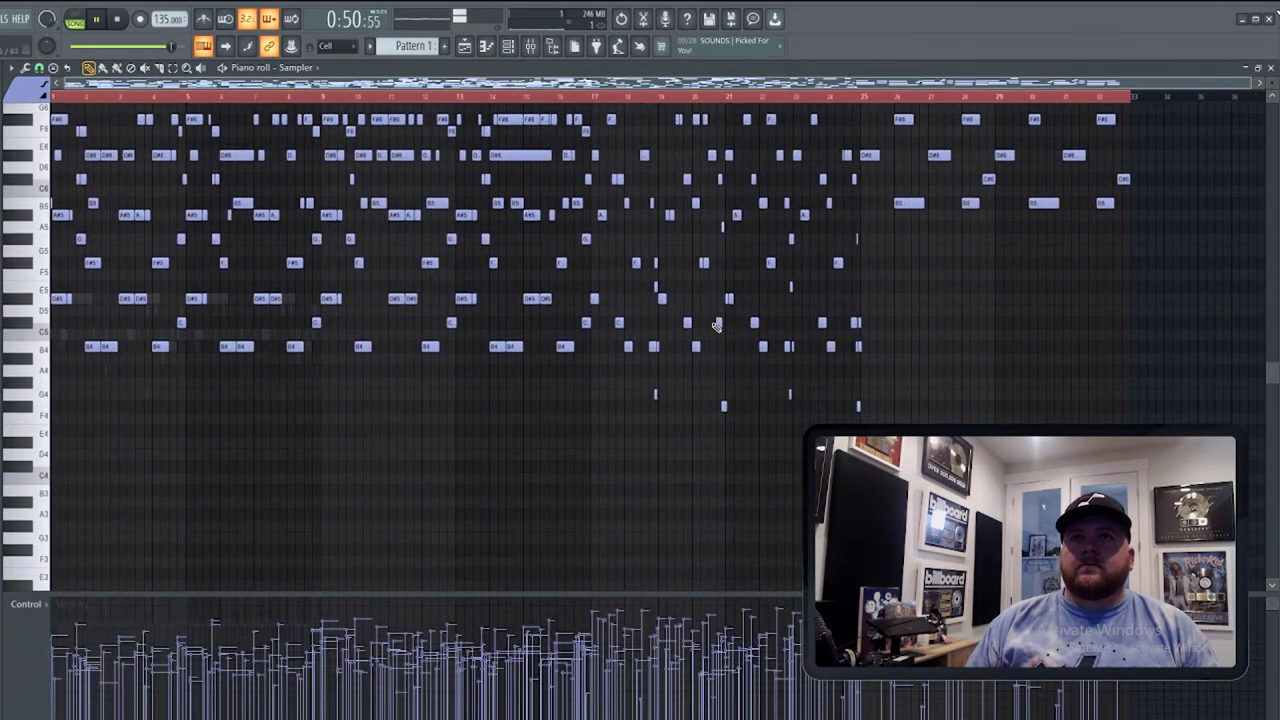
pyautogui.click(521, 46)
pyautogui.hotkey('ctrl', 'x')
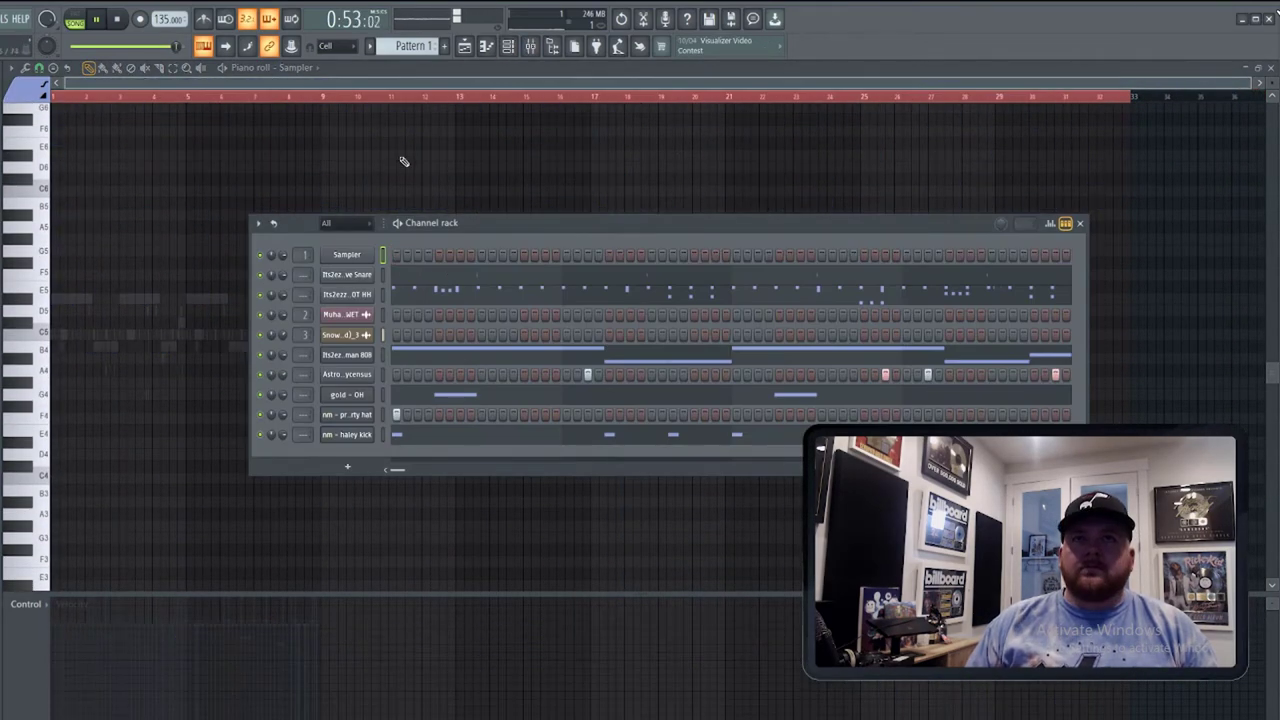
# Open the playlist and split Pattern 1 by channel into separate patterns.
pyautogui.click(465, 47)
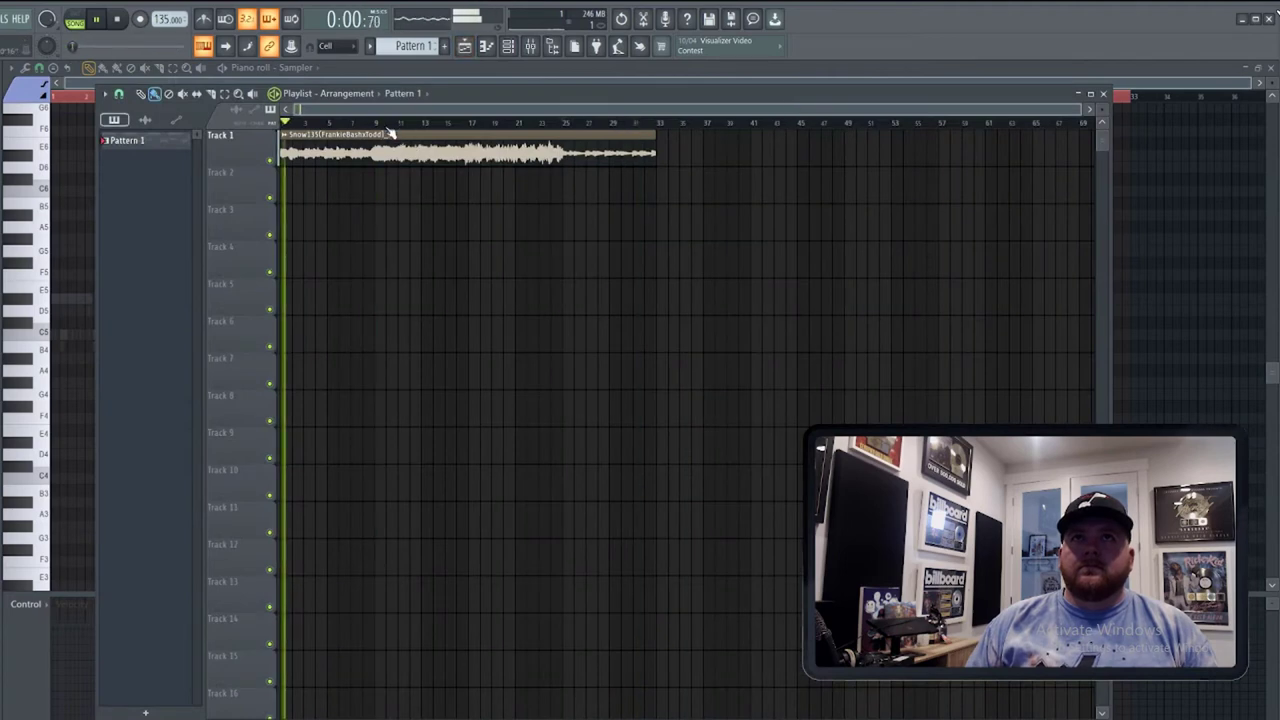
pyautogui.click(413, 46)
pyautogui.click(540, 251)
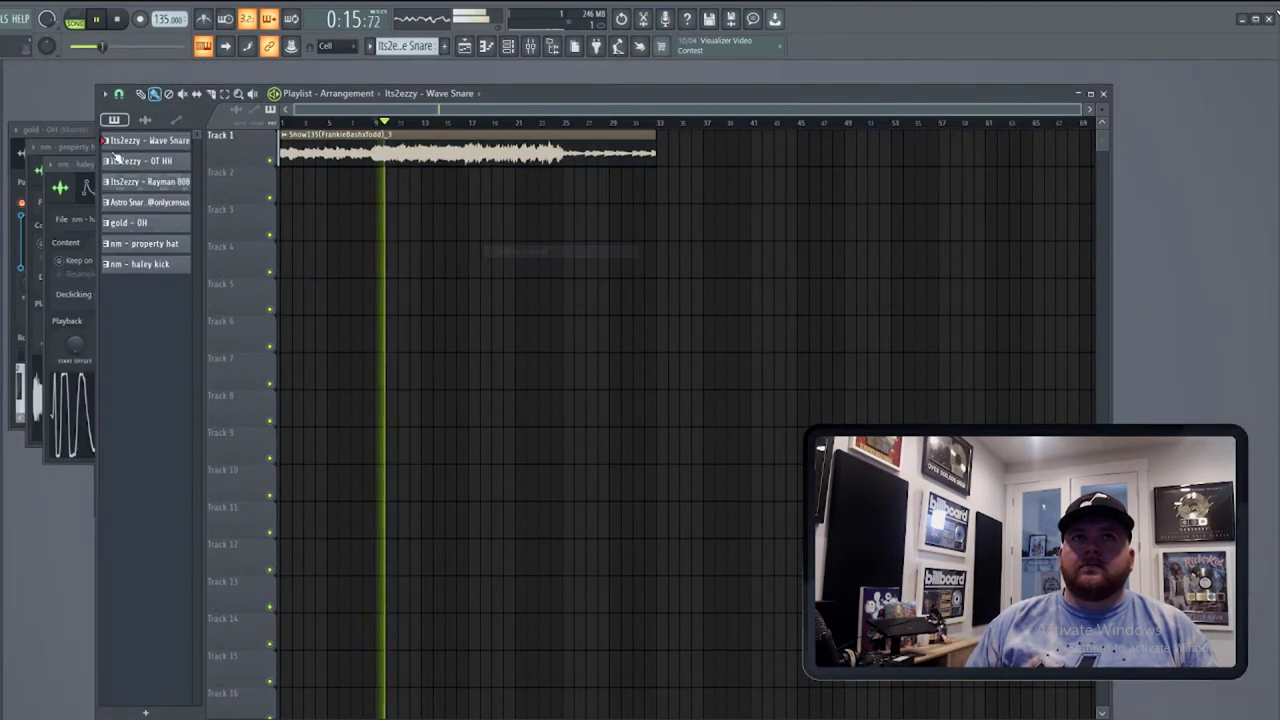
# Place all seven split patterns at the song start on Tracks 3 to 9 and repeat them up to bar 33.
pyautogui.click(140, 141)
pyautogui.keyDown('shift'); pyautogui.click(150, 264); pyautogui.keyUp('shift')
pyautogui.moveTo(150, 142); pyautogui.dragTo(286, 214)
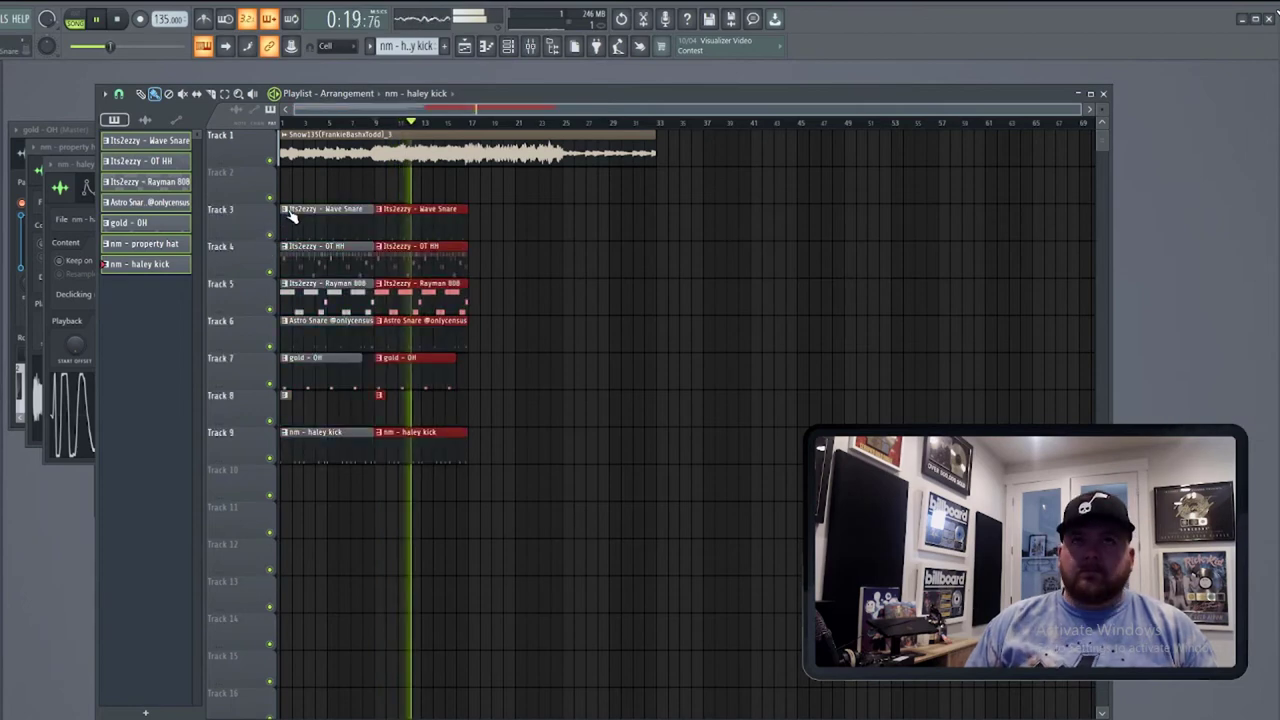
pyautogui.hotkey('ctrl', 'b')
pyautogui.hotkey('ctrl', 'b')
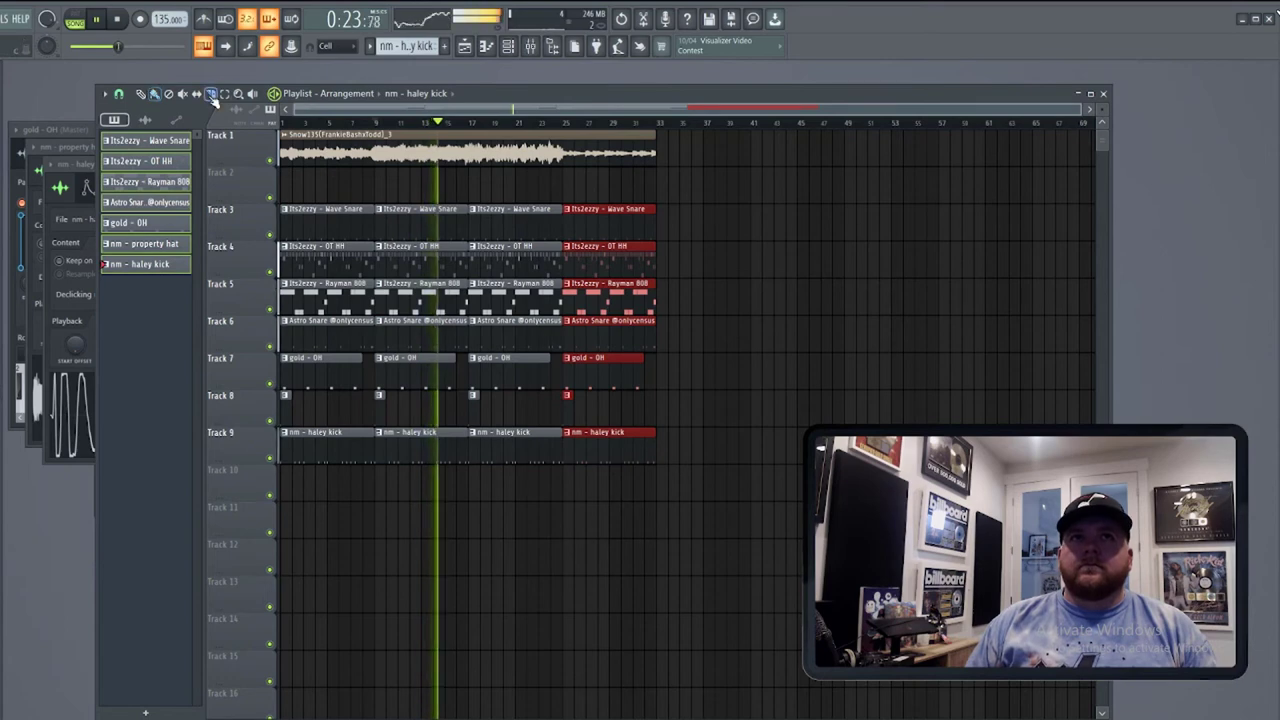
# Slice the Snow135 loop on Track 1 at bars 9, 17 and 25, and play the last section.
pyautogui.click(378, 155)
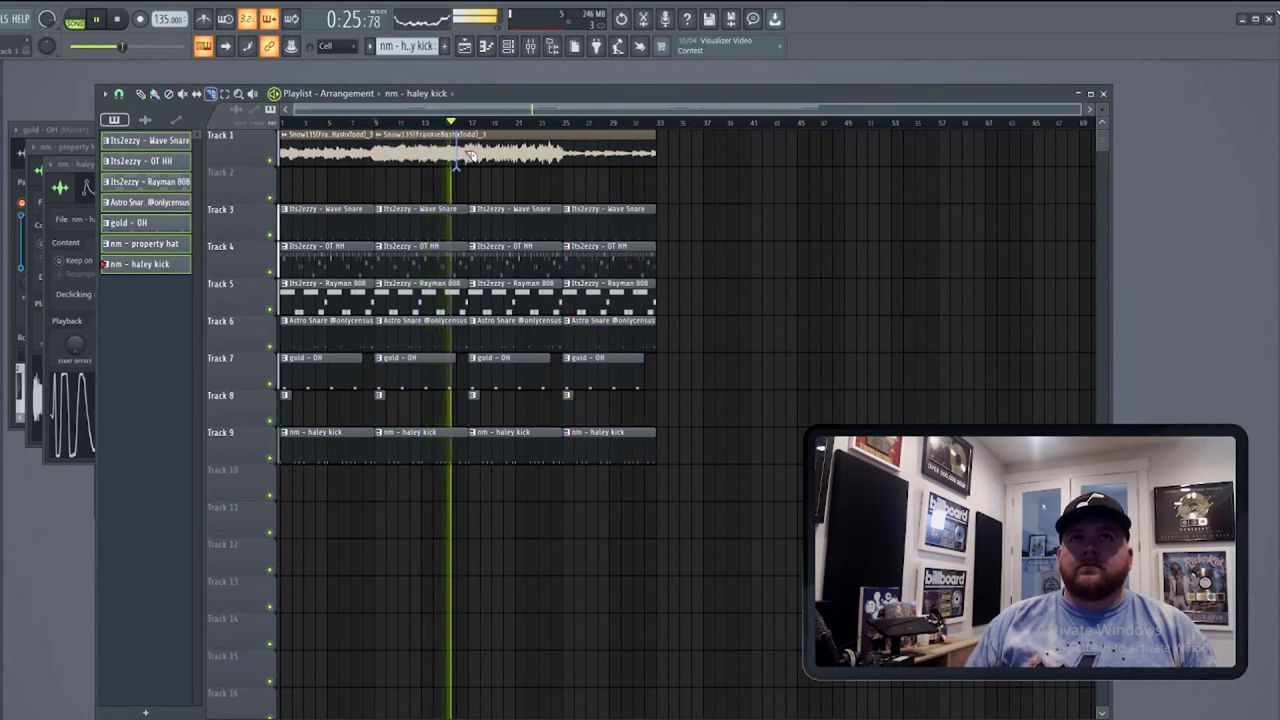
pyautogui.hotkey('ctrl', 'z')
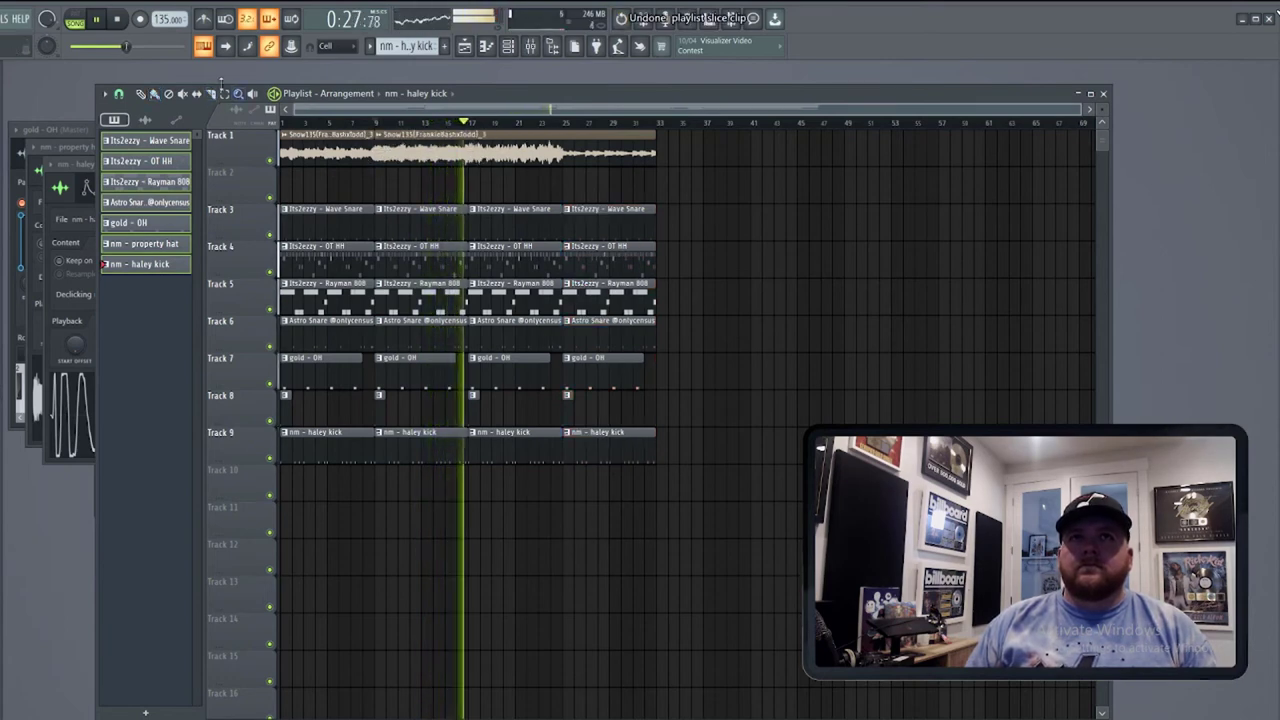
pyautogui.click(141, 93)
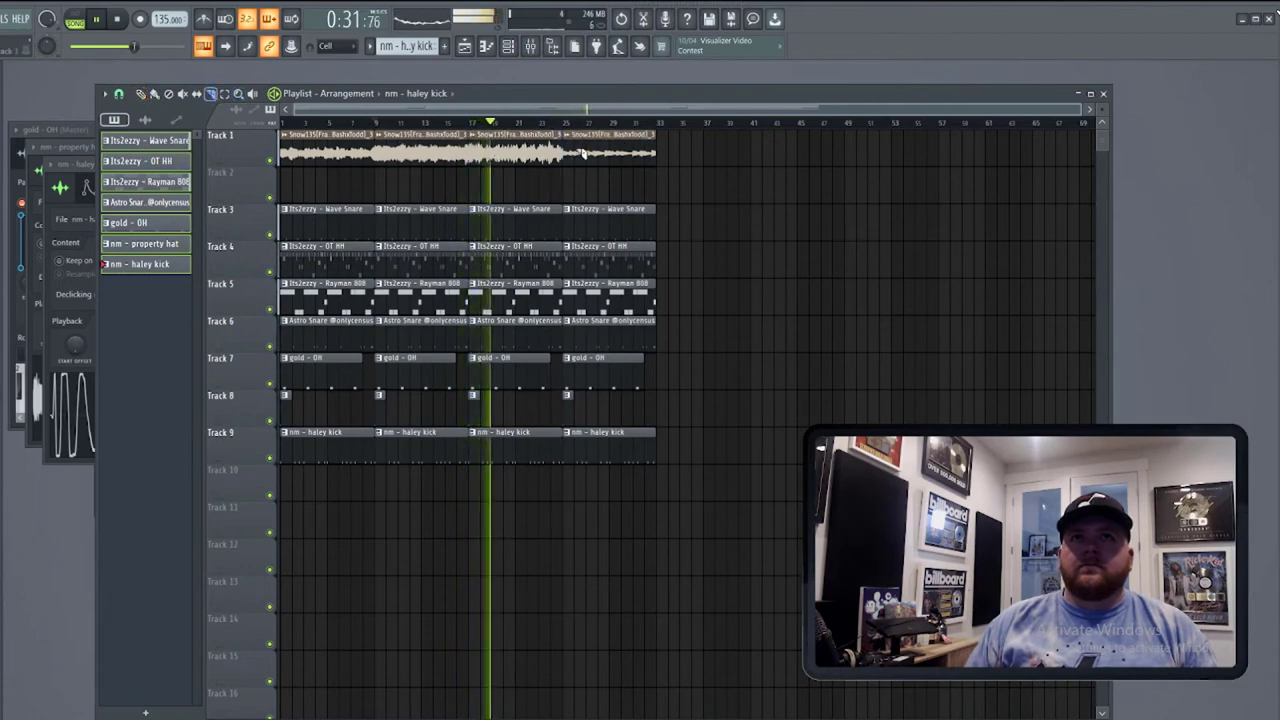
pyautogui.click(564, 121)
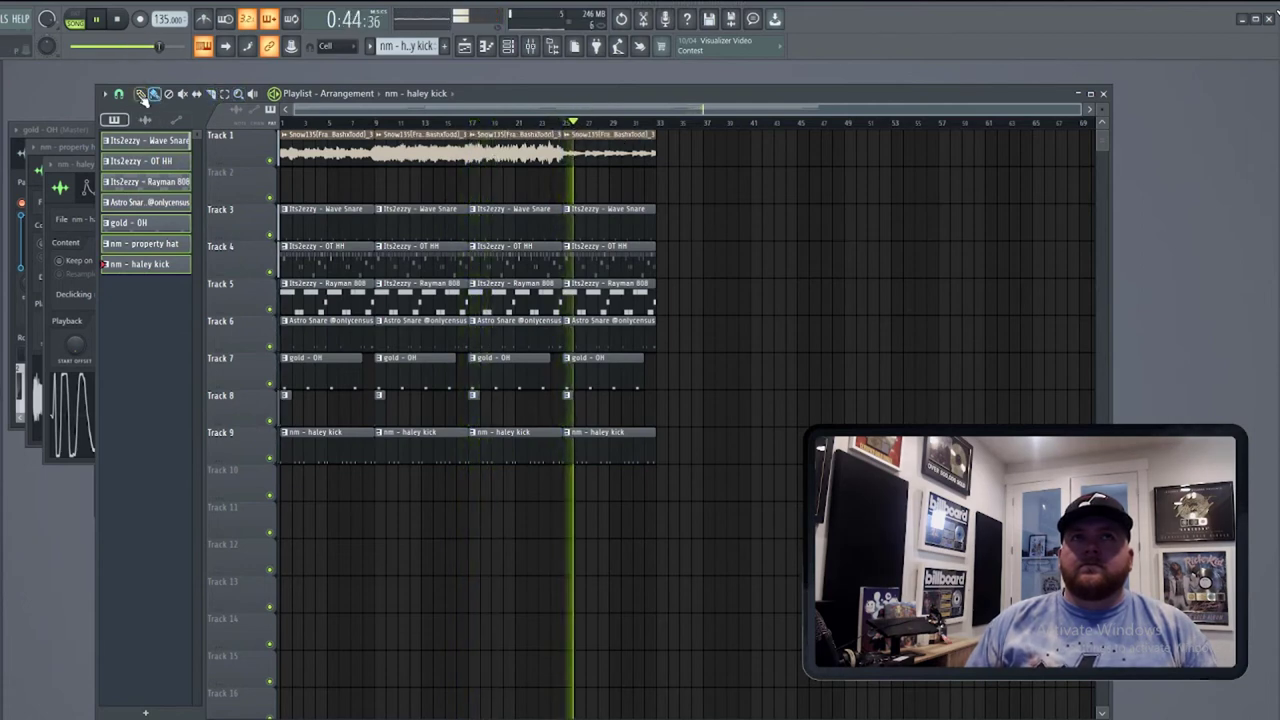
# Solo Track 1 and audition the Snow135 sections from the start, bar 9 and bar 17.
pyautogui.rightClick(269, 160)
pyautogui.press('space')
pyautogui.press('space')
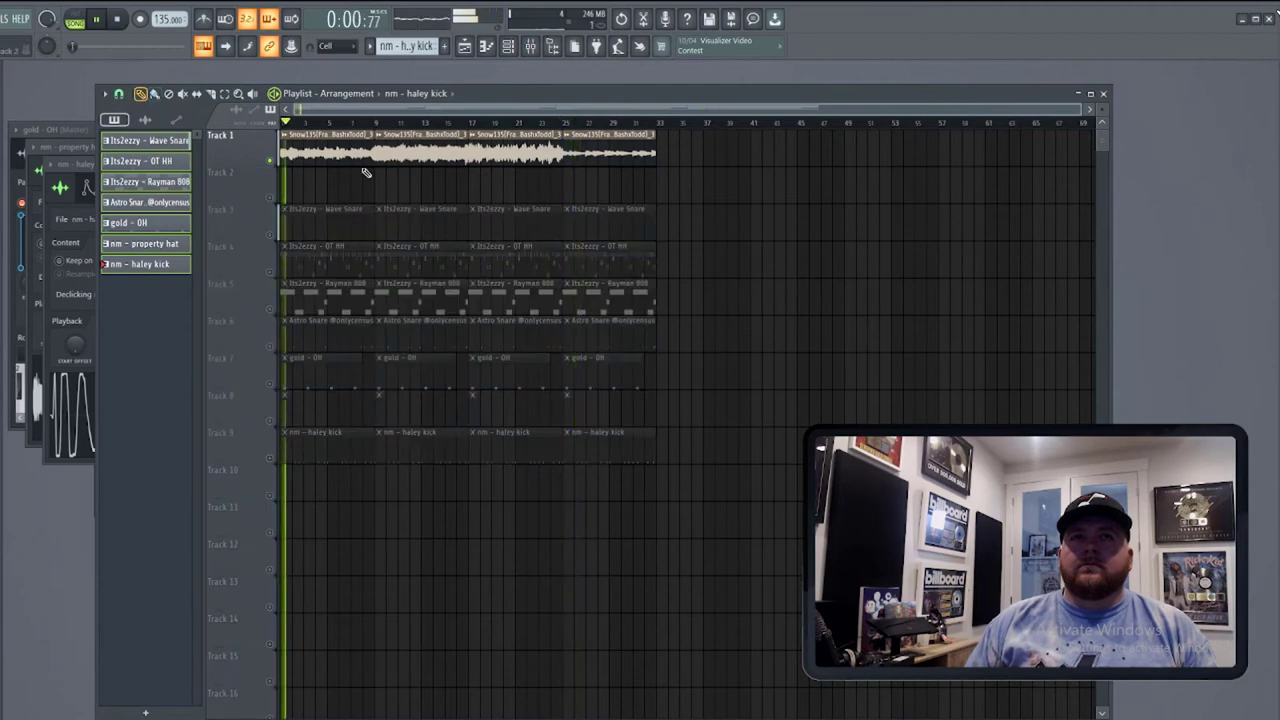
pyautogui.click(379, 122)
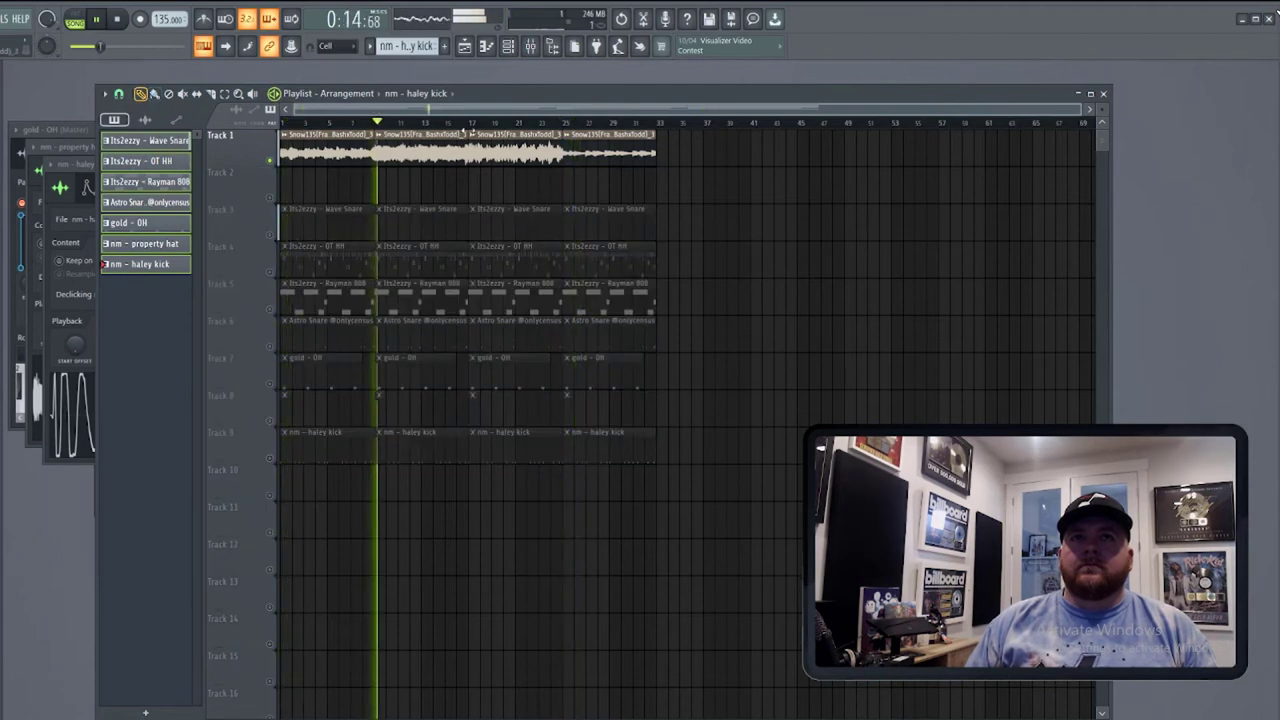
pyautogui.click(468, 122)
# Rearrange the Snow135 sections: repeat the second at bar 17, move the third to bar 33 and copy the quiet last one to bar 41.
pyautogui.moveTo(486, 145); pyautogui.dragTo(755, 145)
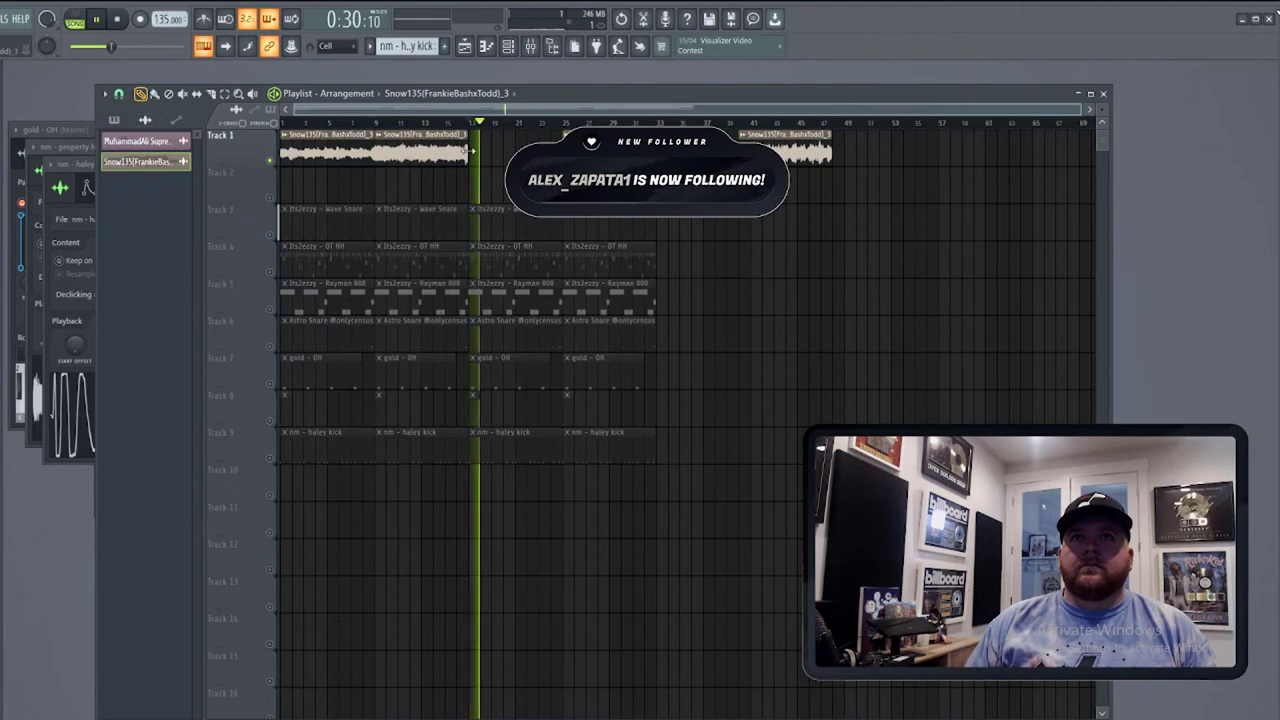
pyautogui.click(472, 150)
pyautogui.click(564, 122)
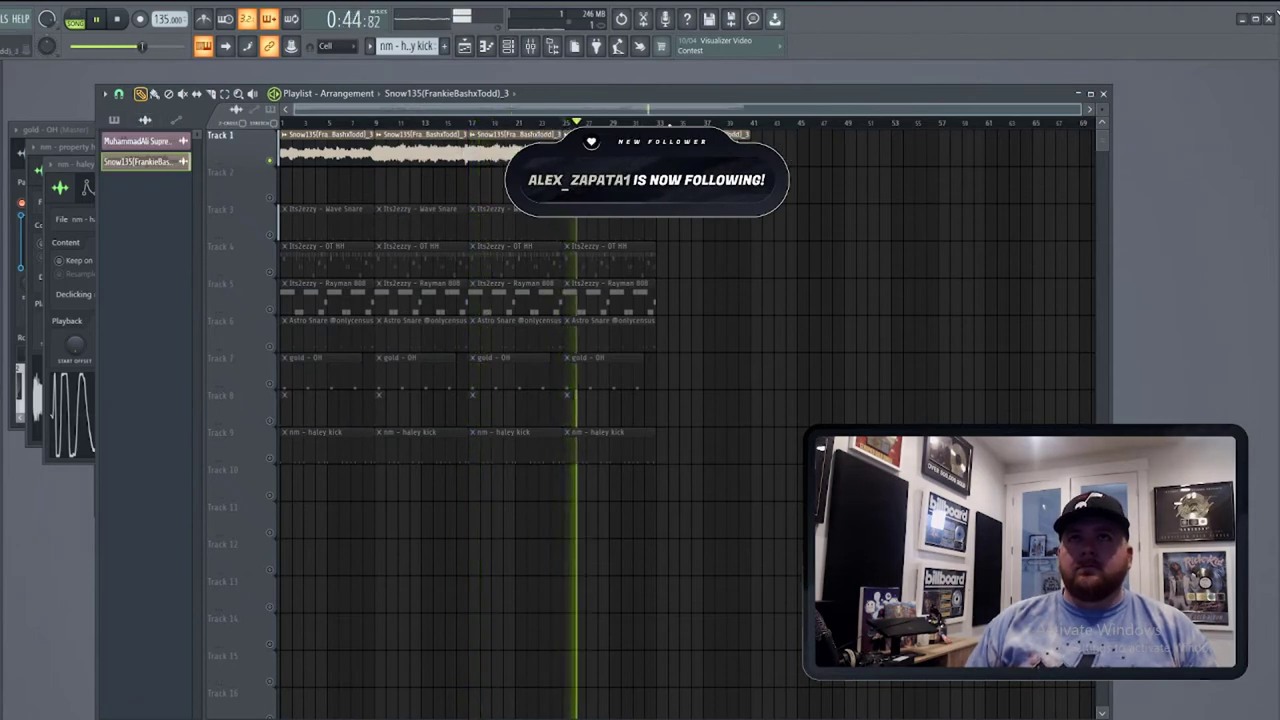
pyautogui.click(657, 122)
pyautogui.click(760, 150)
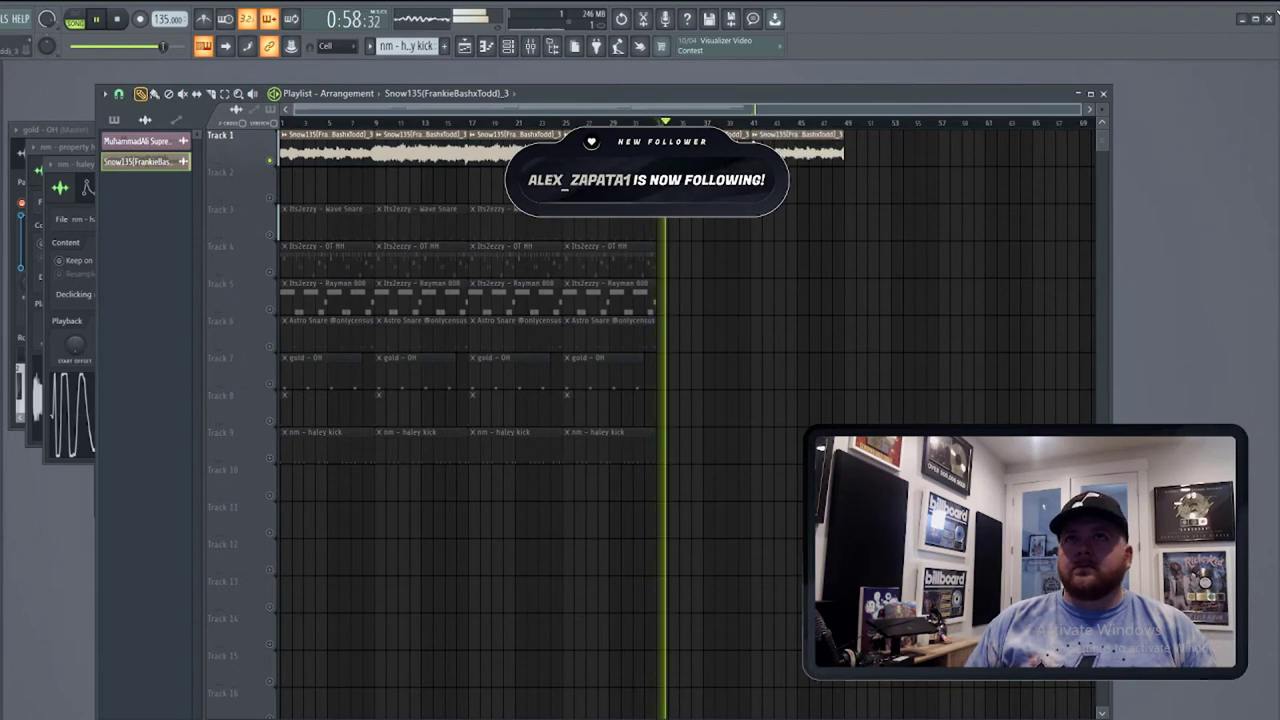
# Delete the drum clips from bars 1 to 9 and duplicate the drum block at bar 25 to bar 33.
pyautogui.rightClick(323, 226)
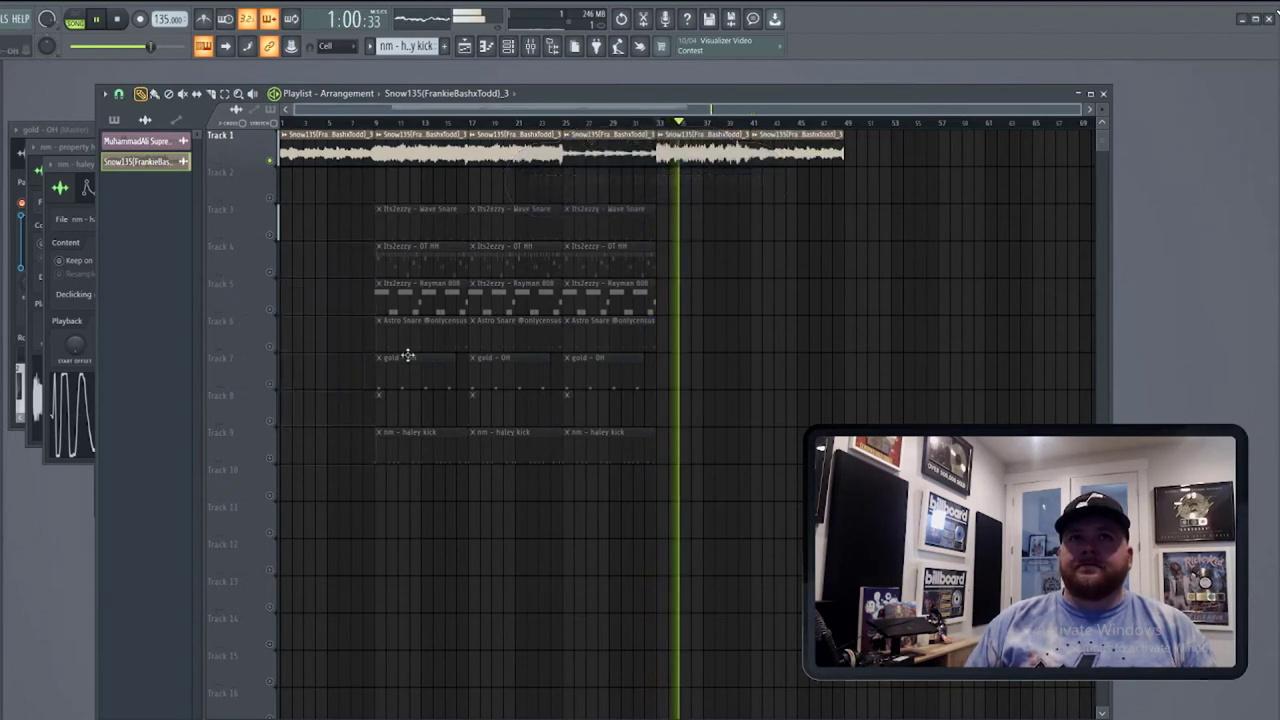
pyautogui.moveTo(606, 207); pyautogui.dragTo(580, 474)
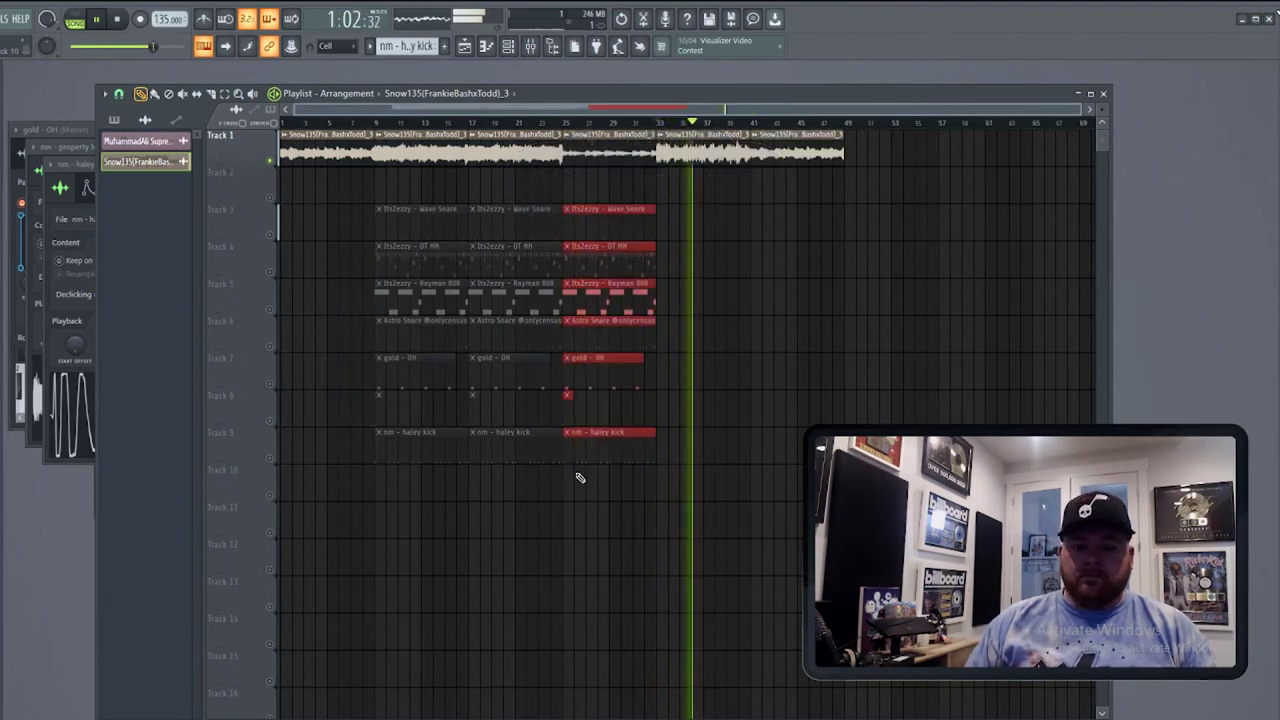
pyautogui.hotkey('ctrl', 'b')
pyautogui.hotkey('ctrl', 'd')
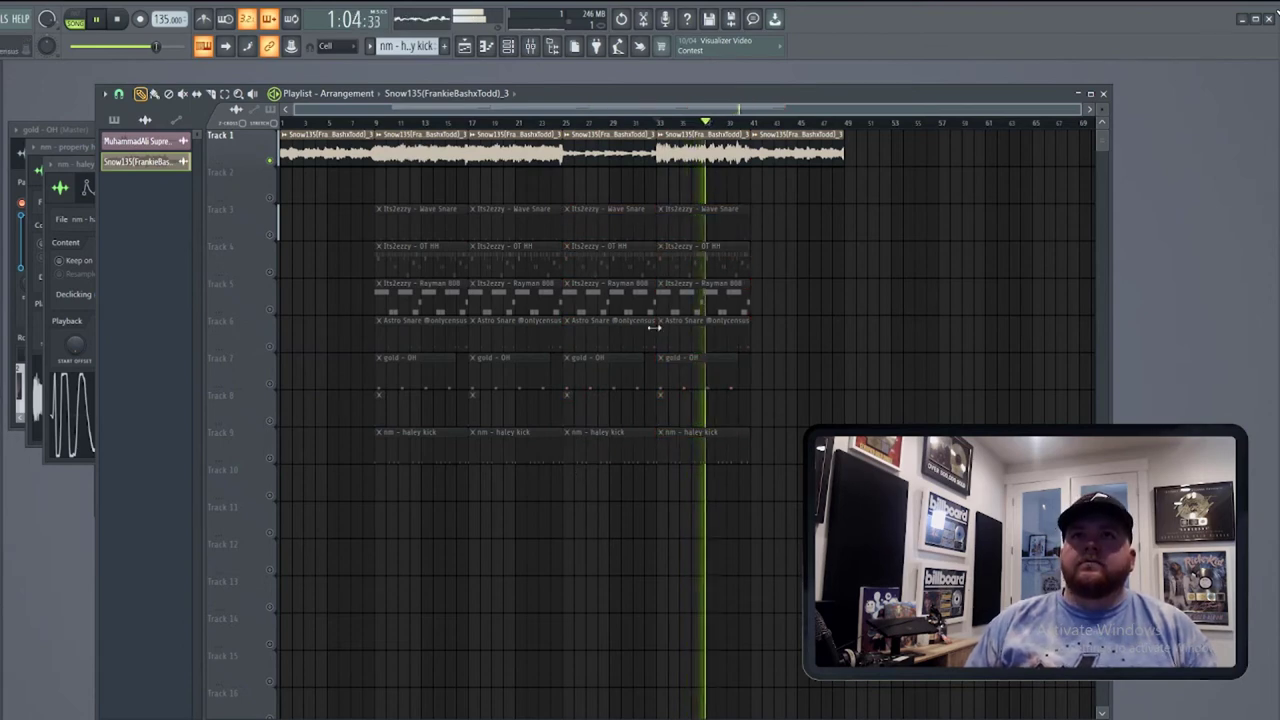
# Delete the Astro Snare, gold - OH and nm - haley kick clips between bars 25 and 33 and replay from the start.
pyautogui.rightClick(606, 330)
pyautogui.rightClick(606, 366)
pyautogui.rightClick(628, 448)
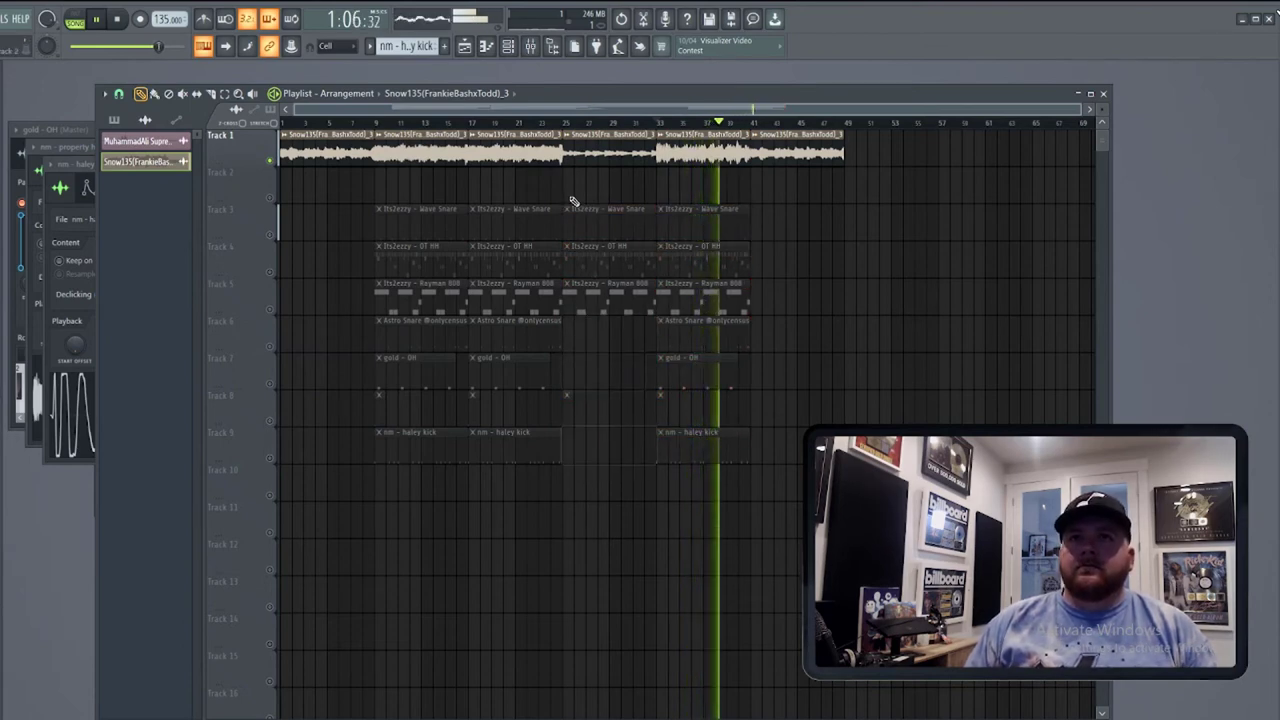
pyautogui.moveTo(373, 122); pyautogui.dragTo(281, 122)
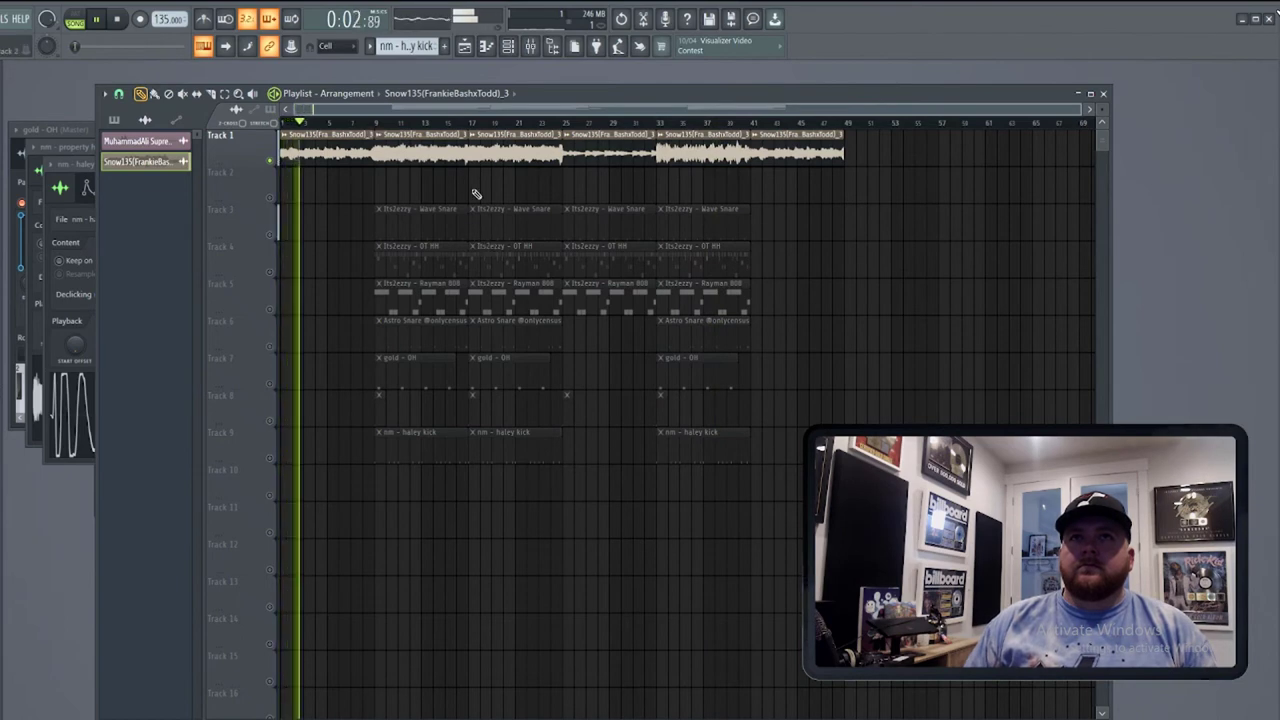
# Add a unique copy of the Snow135 clip on Track 2 at bar 17, then check its channel settings and audition it.
pyautogui.click(476, 190)
pyautogui.click(474, 174)
pyautogui.click(516, 271)
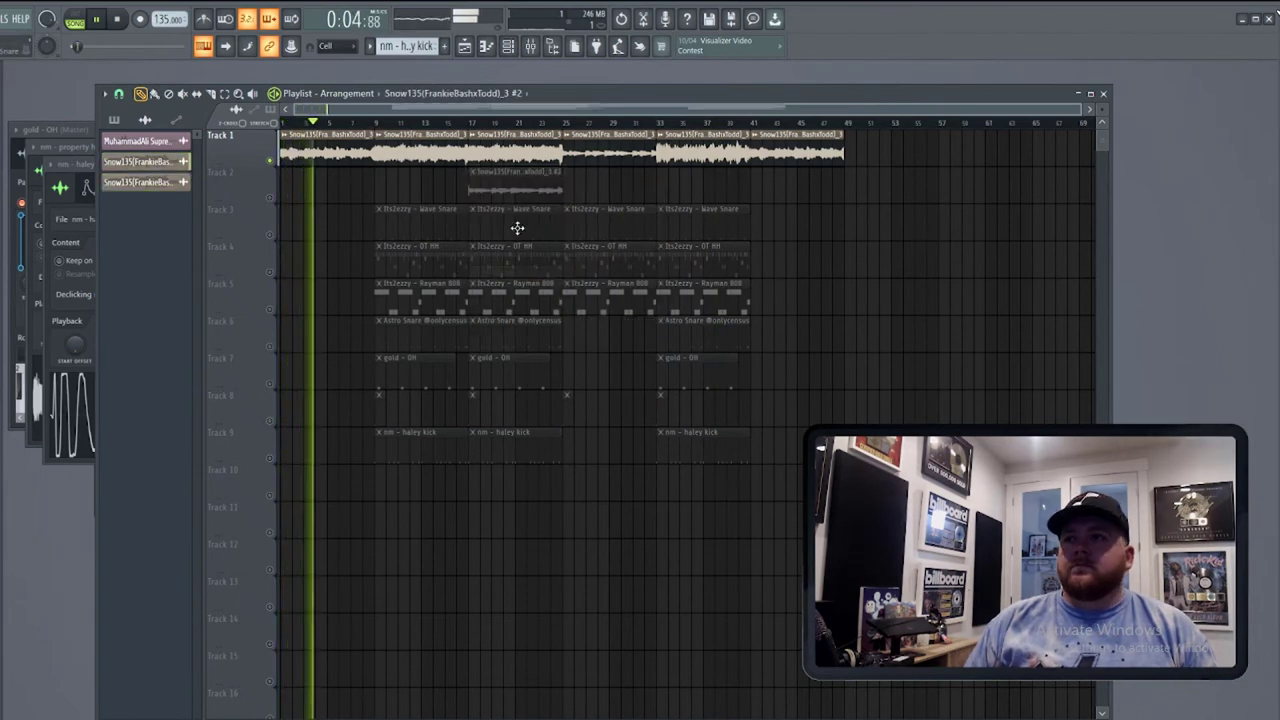
pyautogui.doubleClick(522, 176)
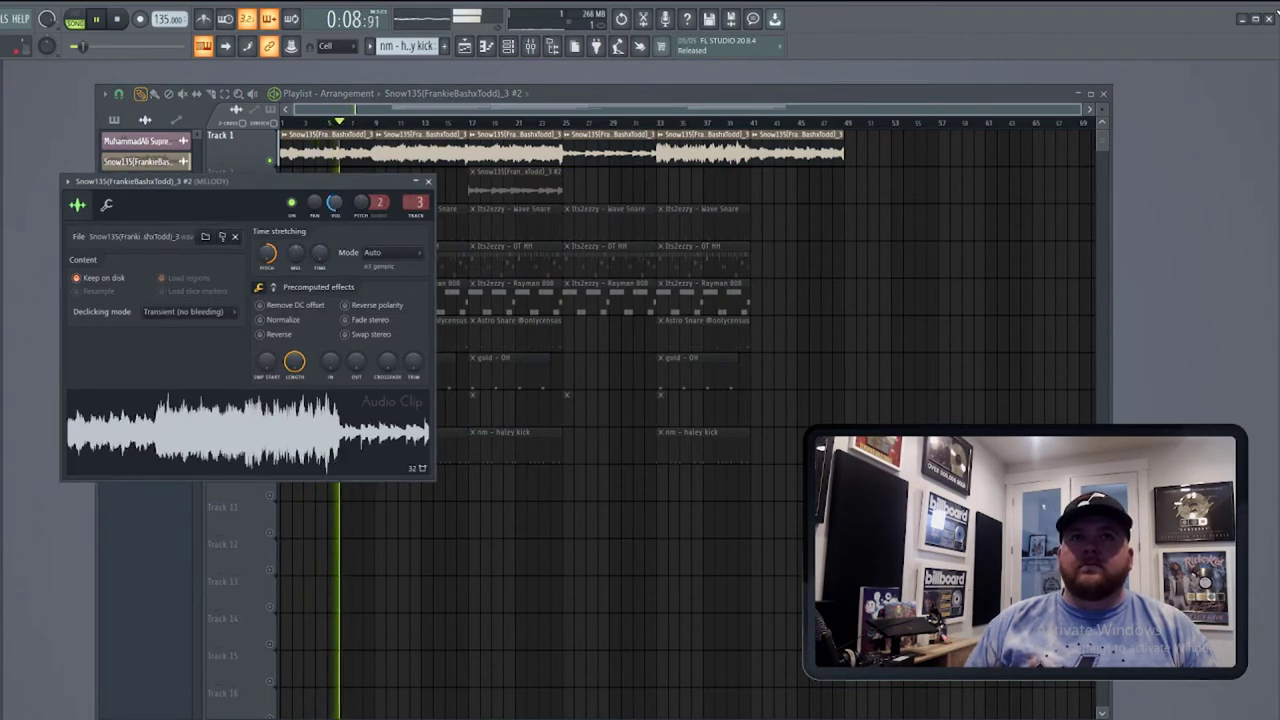
pyautogui.click(470, 122)
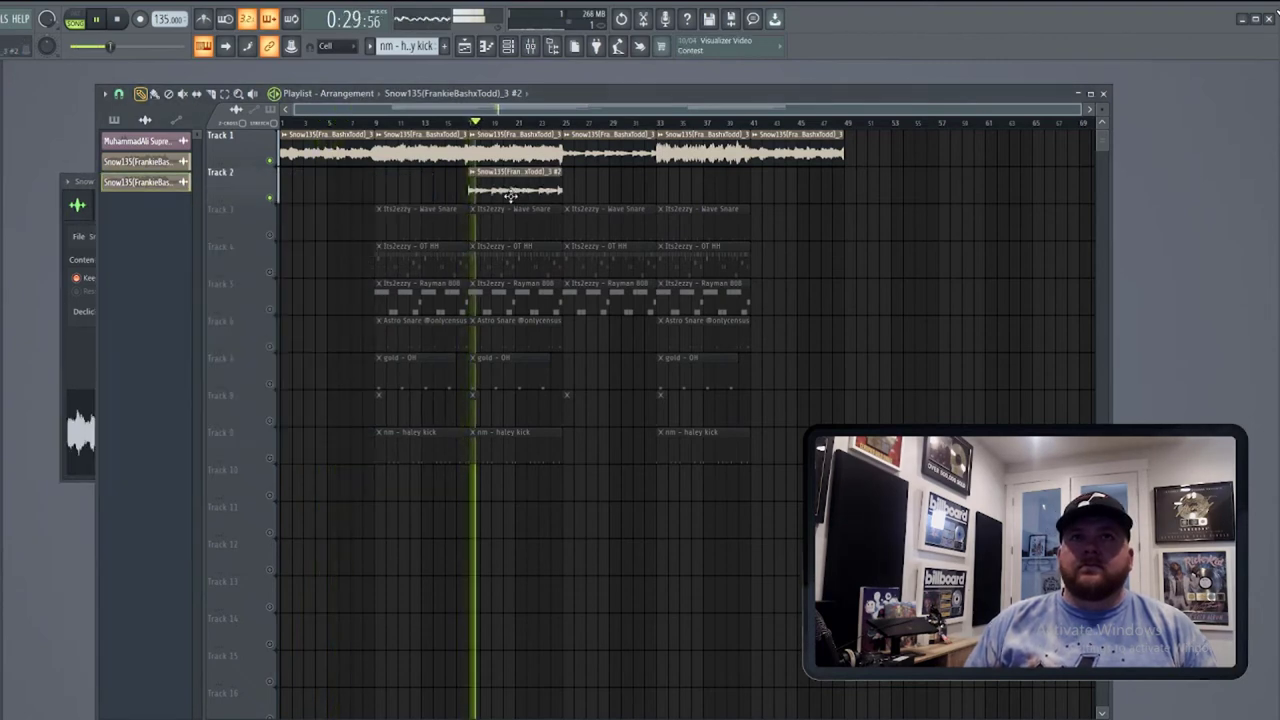
pyautogui.doubleClick(510, 196)
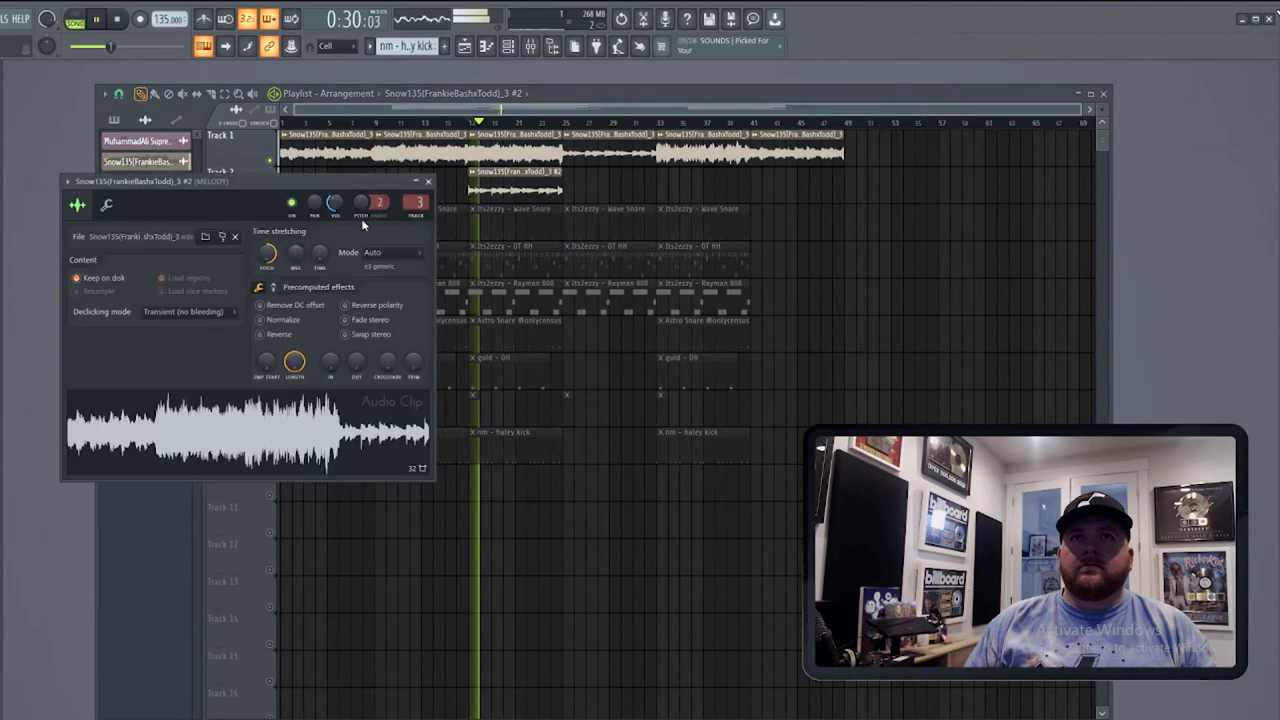
# Close the layer's settings, unmute all the drum tracks and delete the Astro Snare clip at bar 9 on Track 6.
pyautogui.click(429, 181)
pyautogui.click(278, 205)
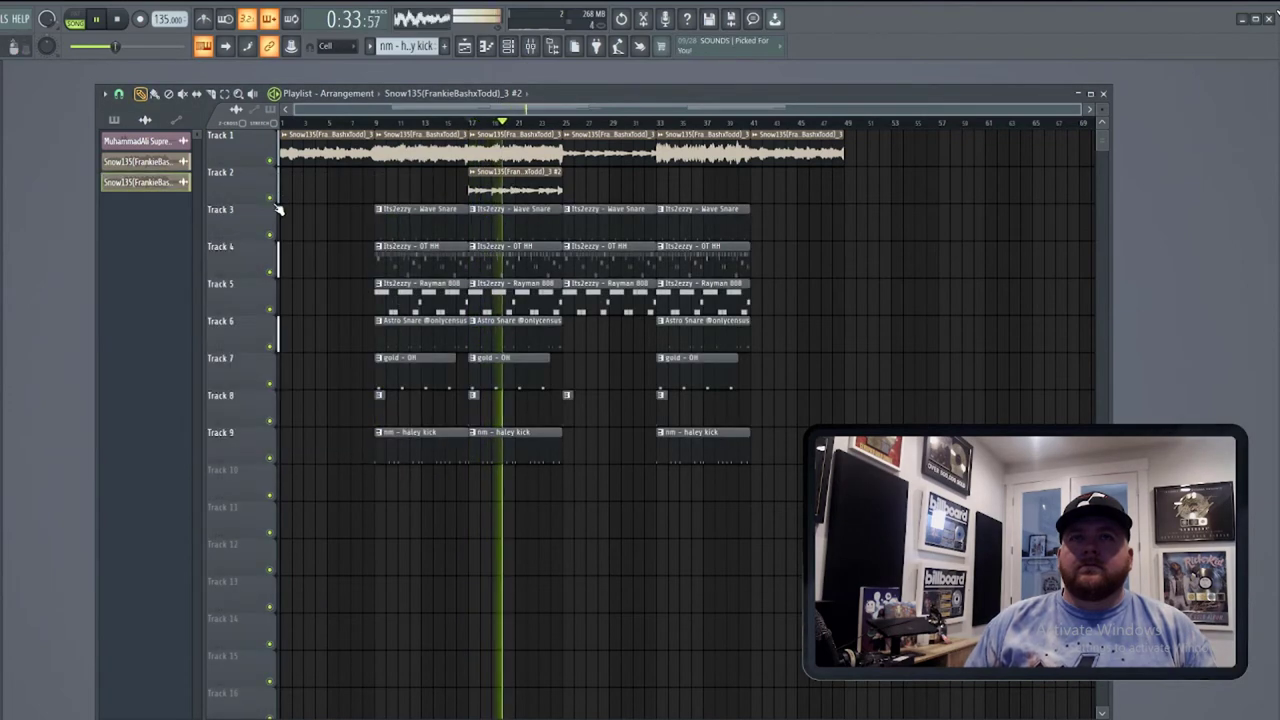
pyautogui.rightClick(421, 343)
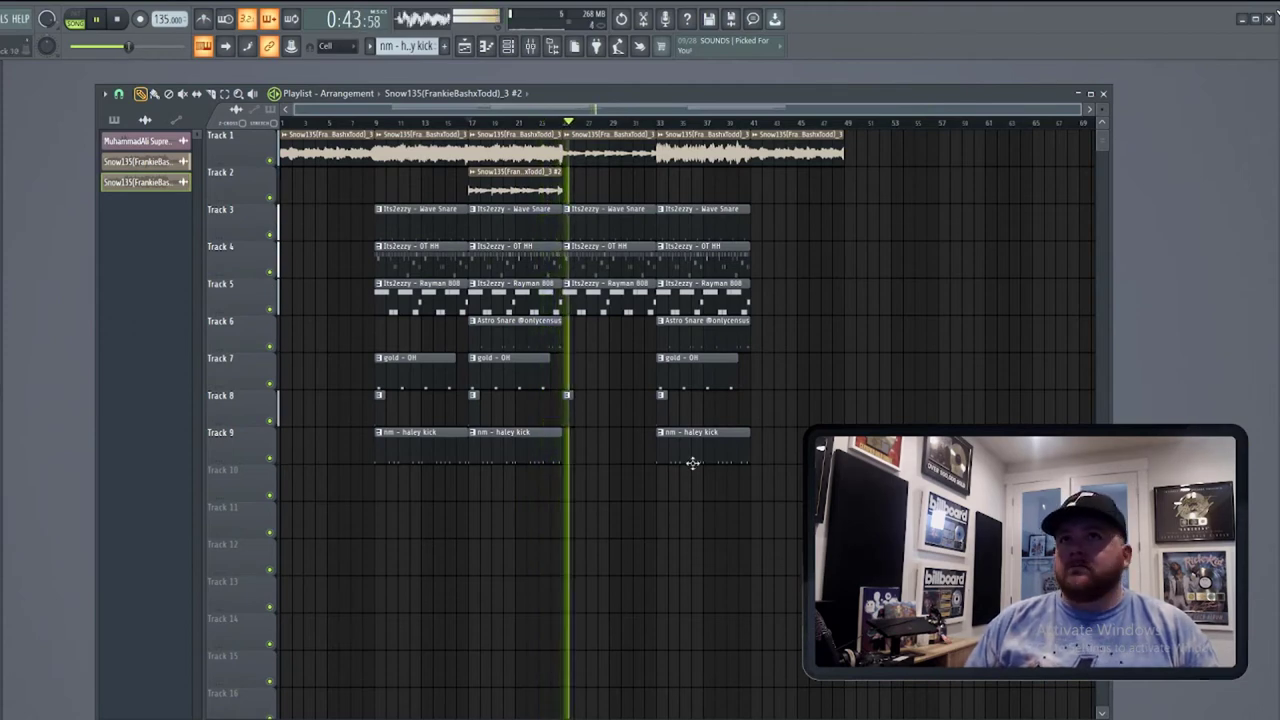
# Slice the Its2ezzy - OT HH and Rayman 808 clips in the bar 25 section at about bars 26.5 and 27.
pyautogui.keyDown('ctrl'); pyautogui.scroll(3, 624, 554); pyautogui.keyUp('ctrl')
pyautogui.keyDown('ctrl'); pyautogui.scroll(2, 624, 554); pyautogui.keyUp('ctrl')
pyautogui.press('space')
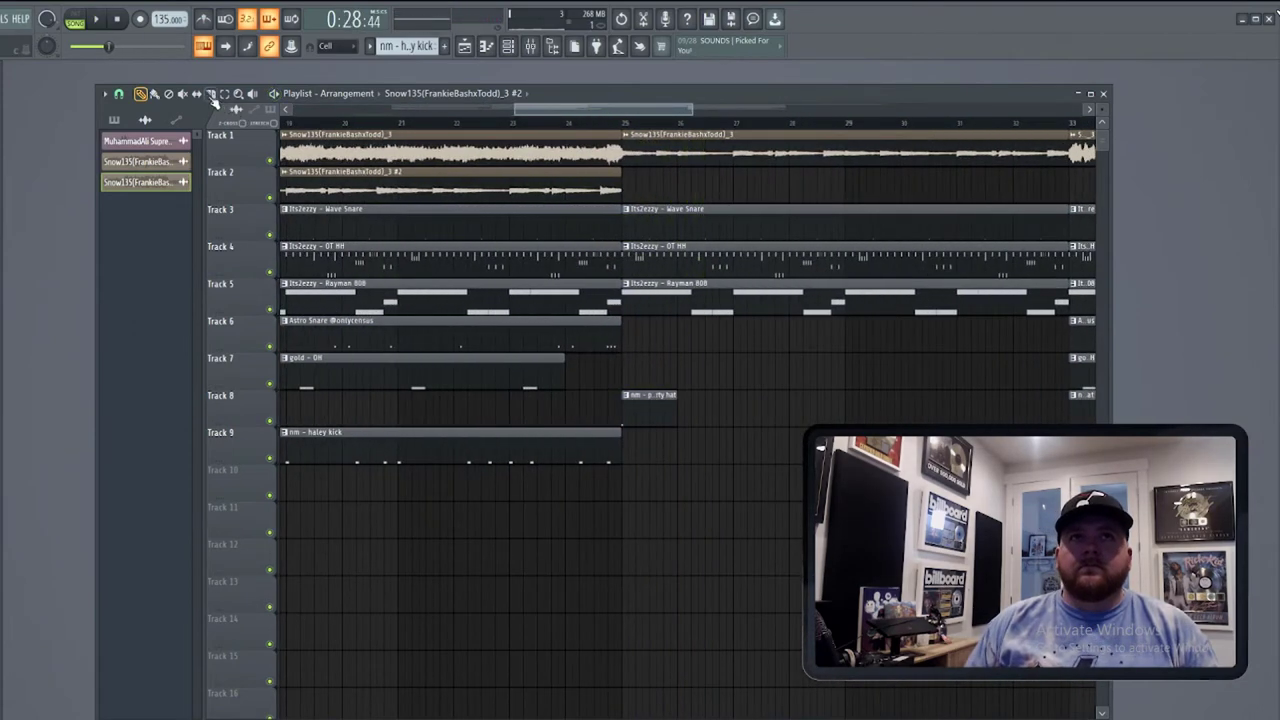
pyautogui.press('space')
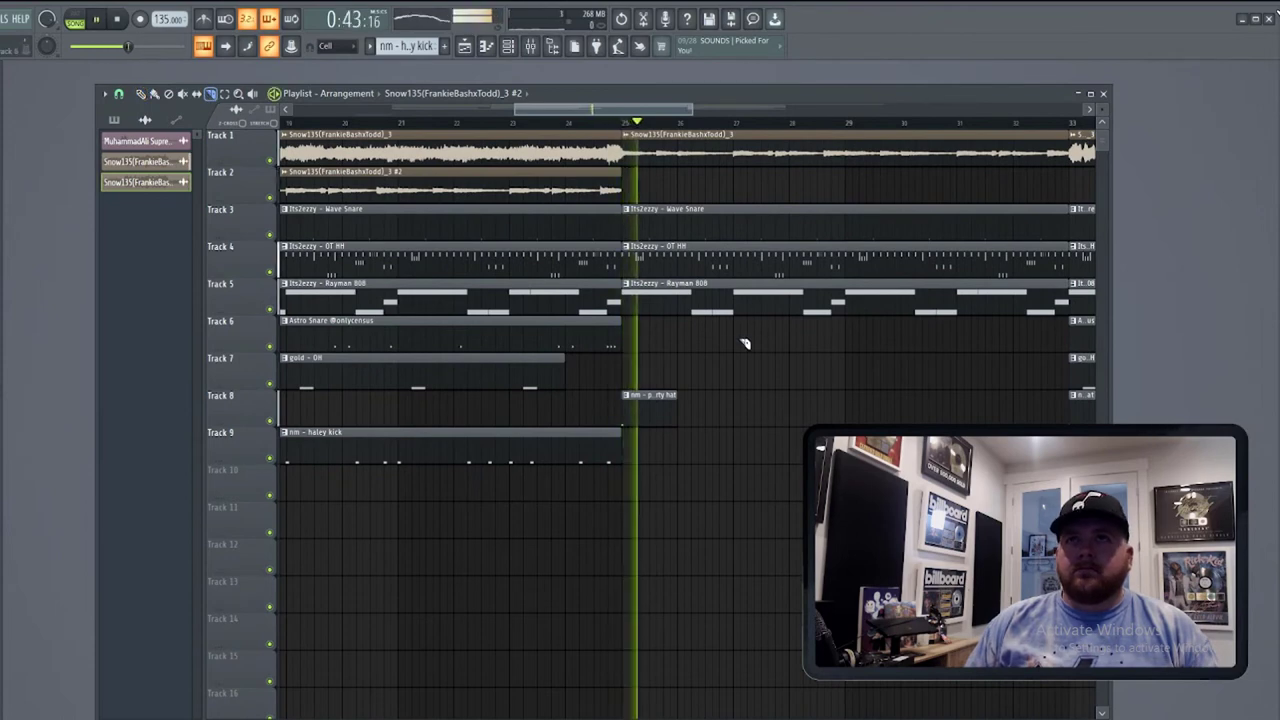
pyautogui.moveTo(713, 314); pyautogui.dragTo(710, 314)
pyautogui.moveTo(726, 242); pyautogui.dragTo(741, 312)
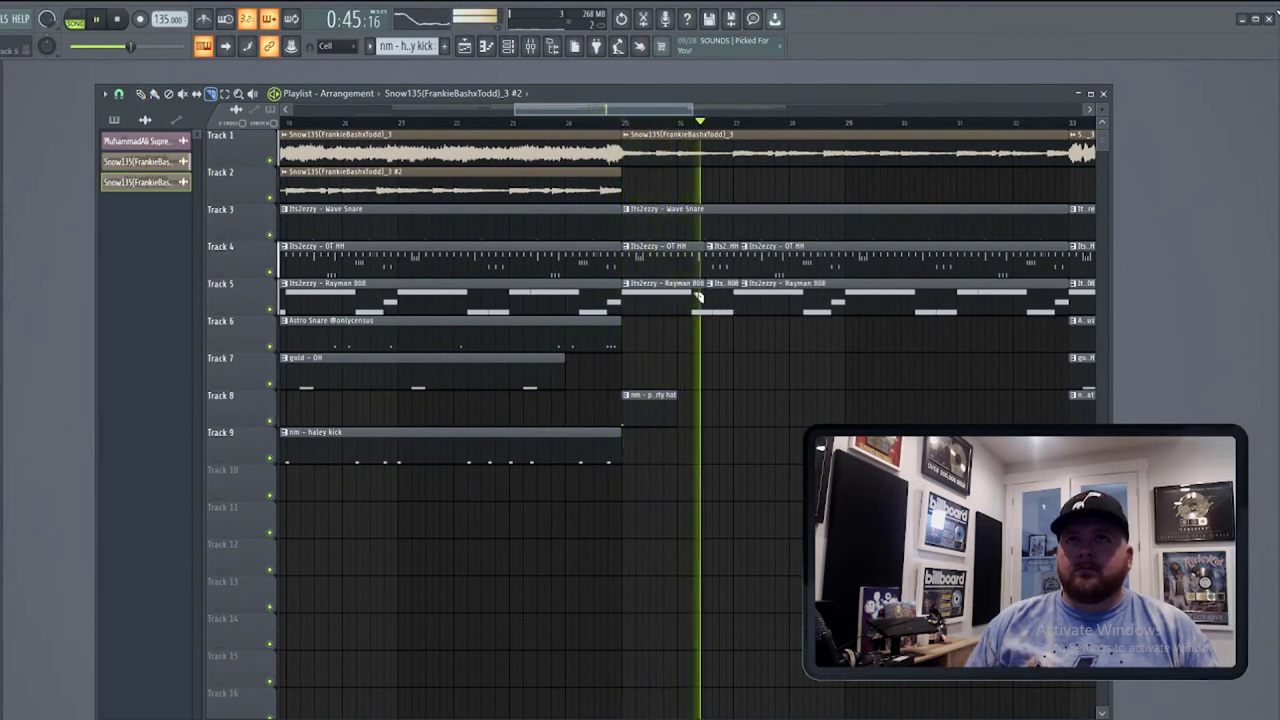
# Delete the short OT HH and Rayman 808 slices before bar 27 and extend the following clips back to bar 27.
pyautogui.press('space')
pyautogui.press('space')
pyautogui.rightClick(722, 266)
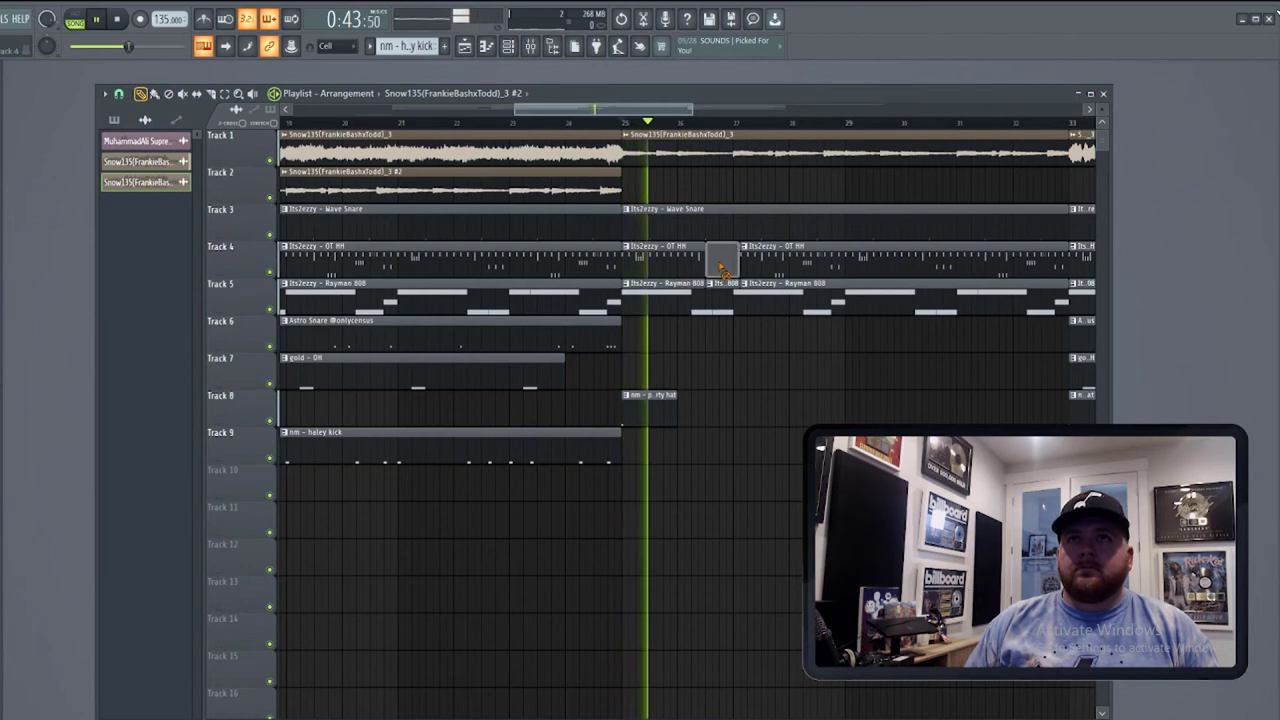
pyautogui.rightClick(725, 298)
pyautogui.moveTo(741, 263); pyautogui.dragTo(726, 263)
# Trim the ends of the OT HH and Rayman 808 clips before bar 33 to about bar 32.5.
pyautogui.scroll(-4, 800, 405)
pyautogui.keyDown('ctrl'); pyautogui.click(831, 374); pyautogui.keyUp('ctrl')
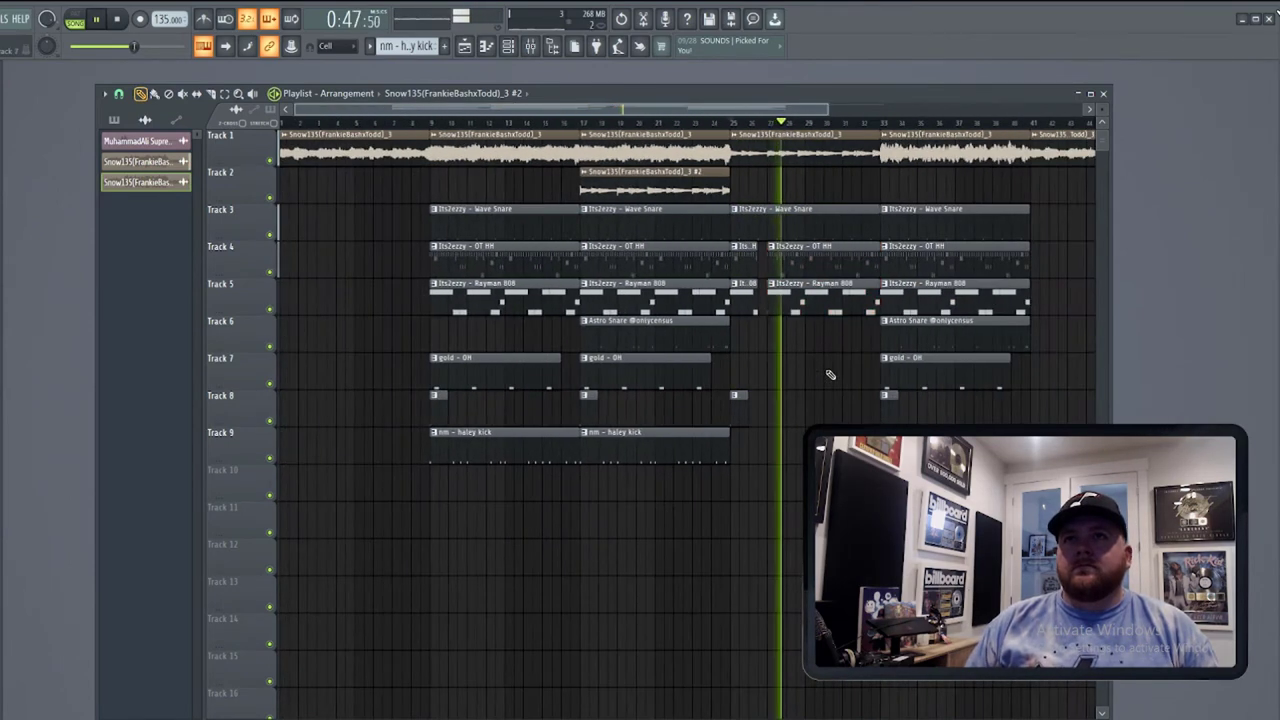
pyautogui.hscroll(2, 729, 243)
pyautogui.scroll(3, 729, 346)
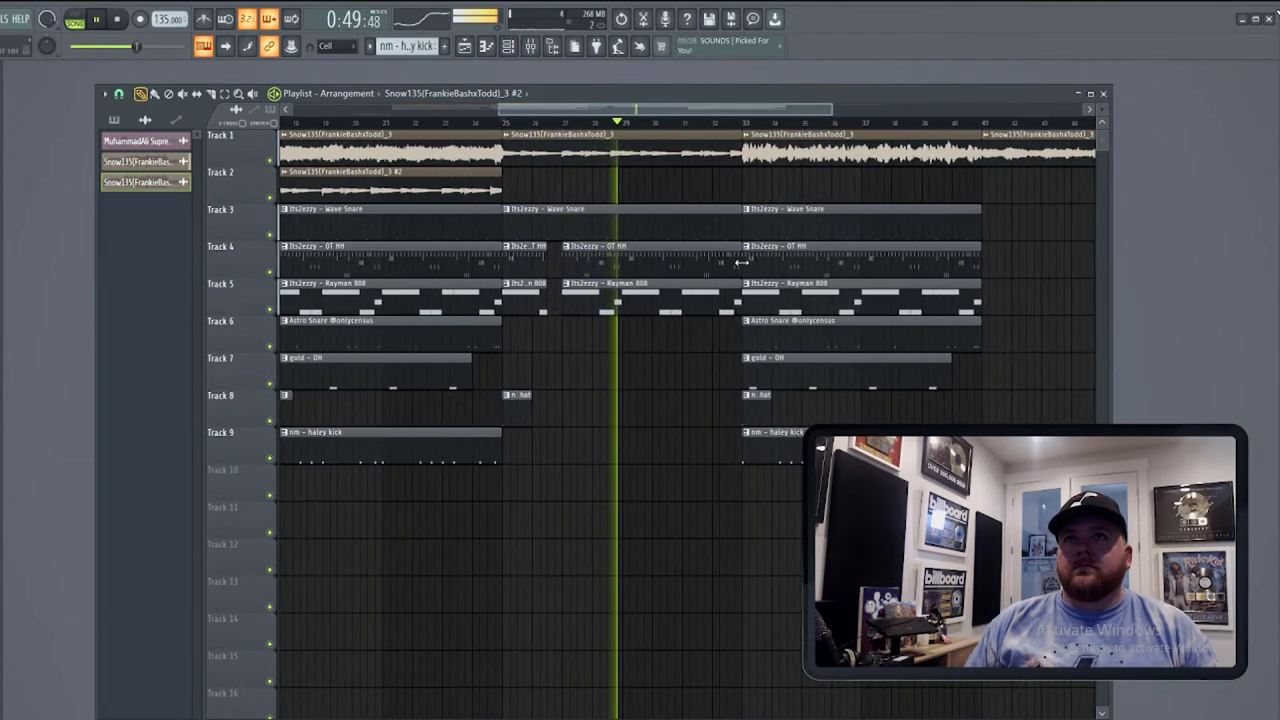
pyautogui.moveTo(738, 260); pyautogui.dragTo(723, 295)
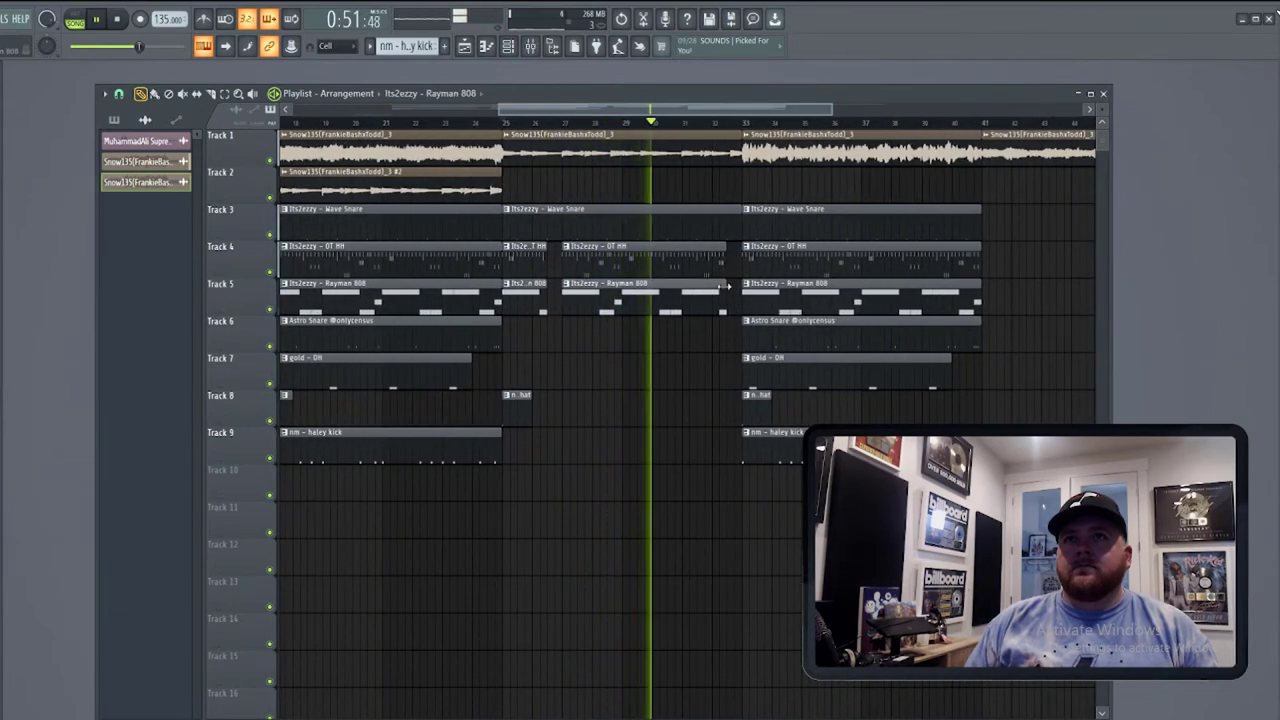
# Add another nm - property hat clip on Track 8 at bar 41.
pyautogui.scroll(-3, 754, 366)
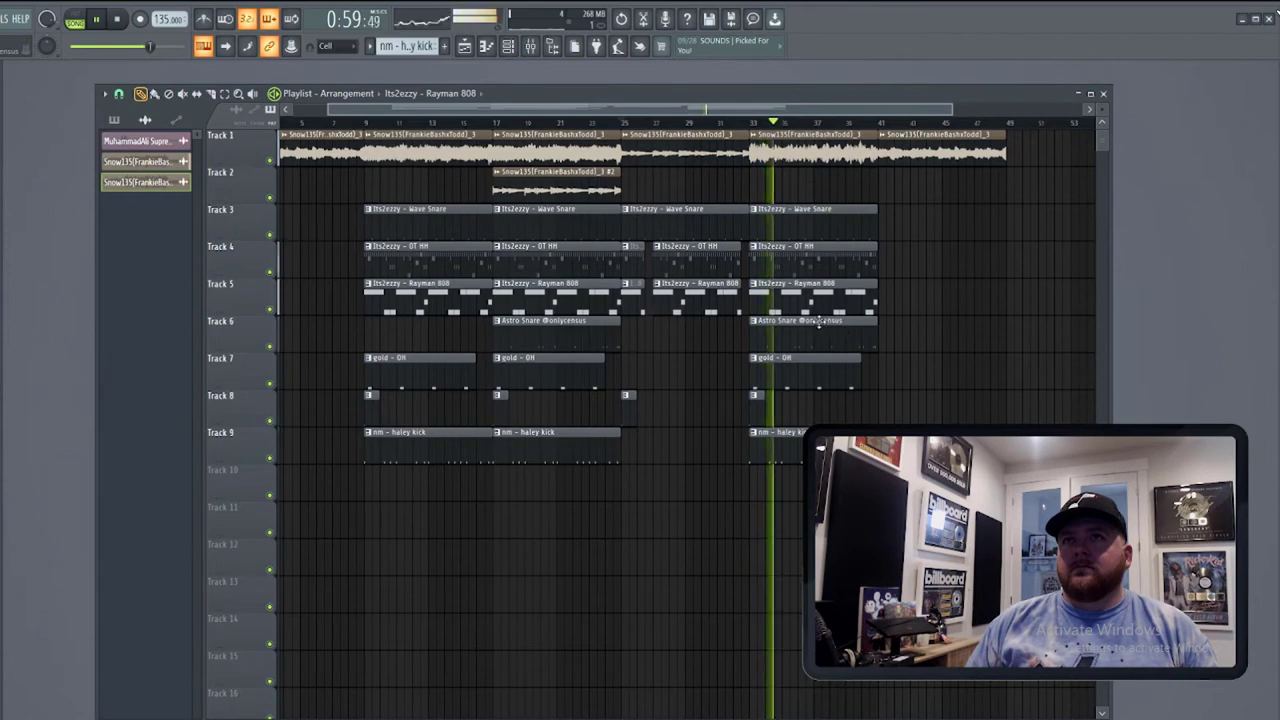
pyautogui.click(629, 399)
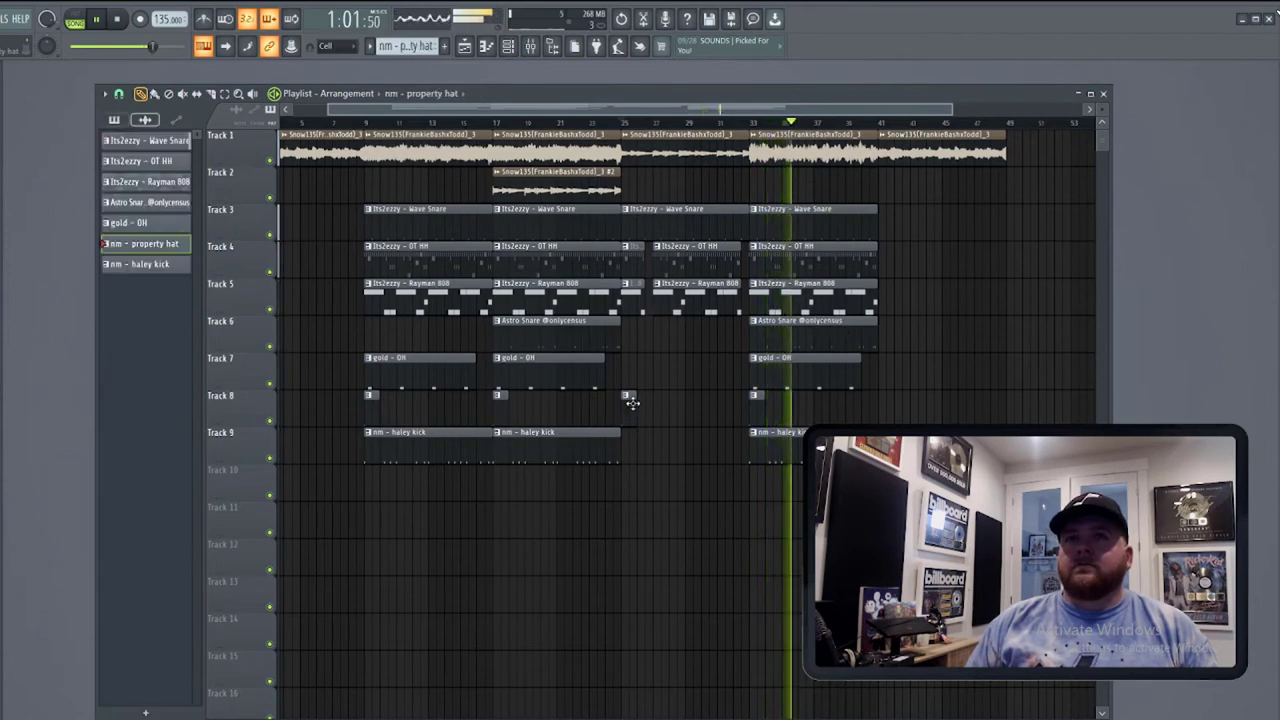
pyautogui.click(882, 398)
# Select all clips from bar 9 to bar 49 and duplicate the section twice, up to bar 129.
pyautogui.moveTo(366, 123); pyautogui.dragTo(992, 124)
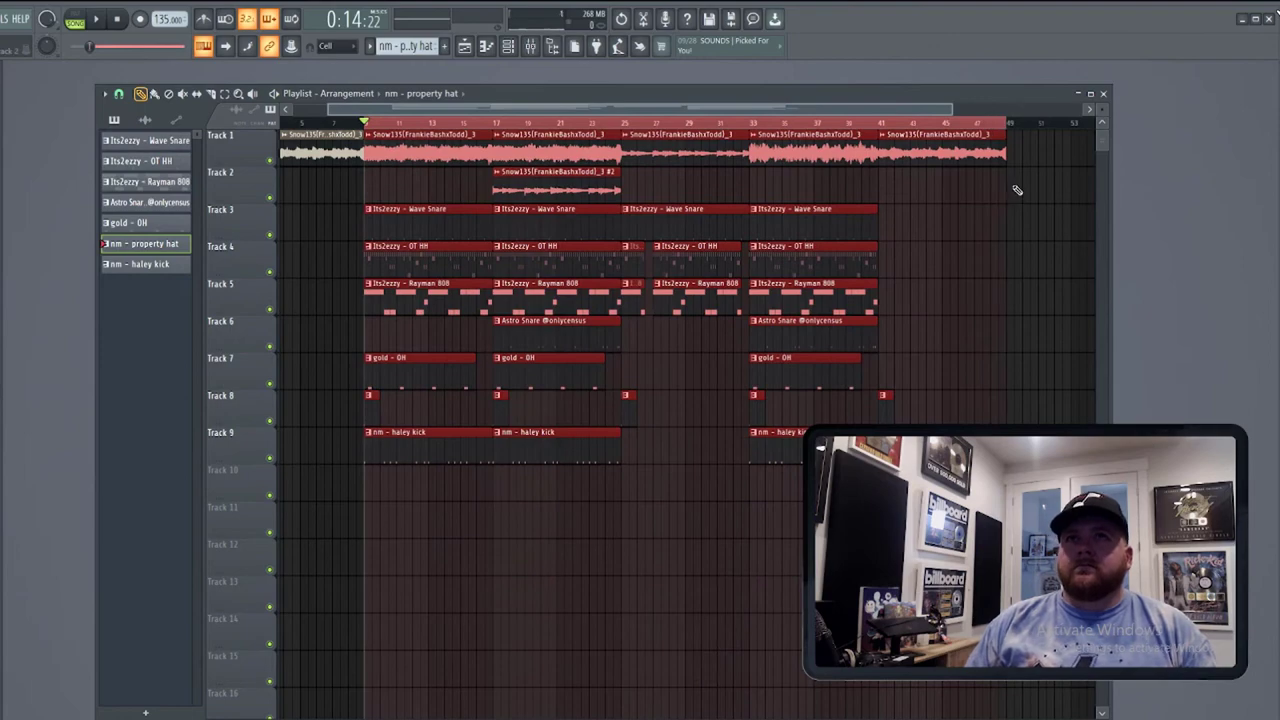
pyautogui.scroll(-3, 550, 278)
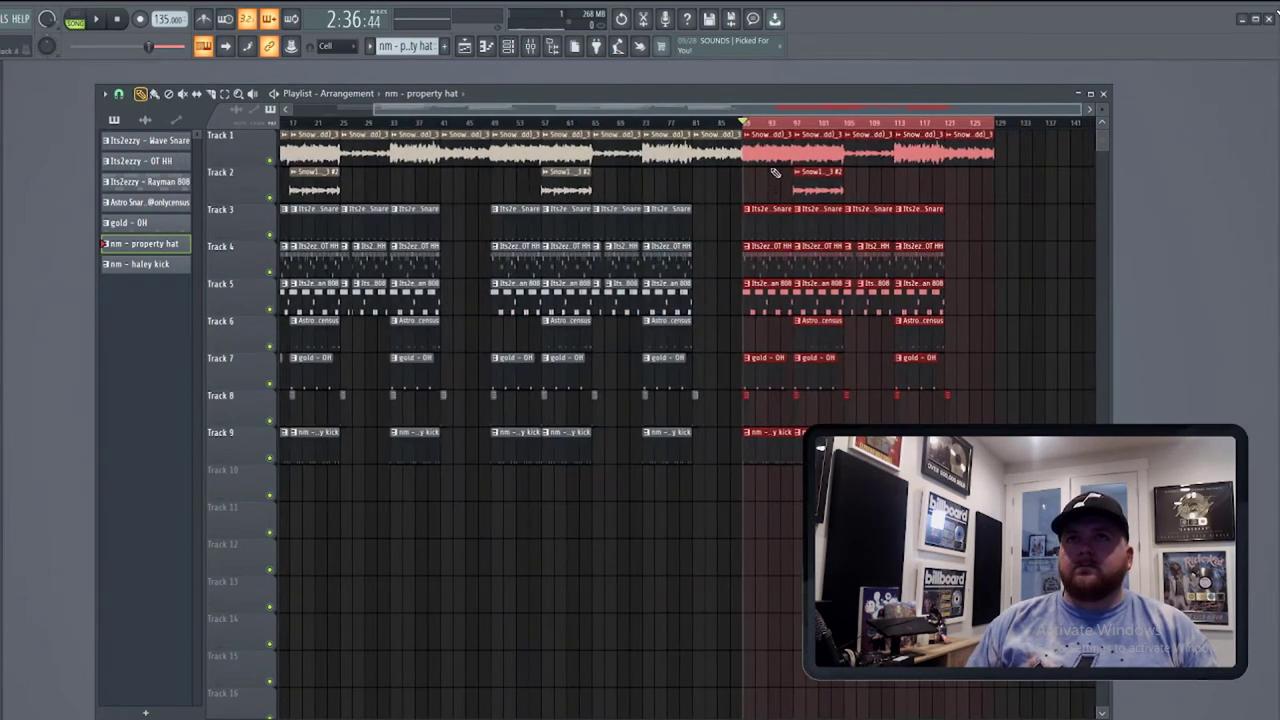
# Delete the drum clips from bar 105 to bar 121, keeping the property hat clip at bar 105 on Track 8.
pyautogui.click(796, 123)
pyautogui.press('space')
pyautogui.moveTo(863, 208); pyautogui.dragTo(989, 440)
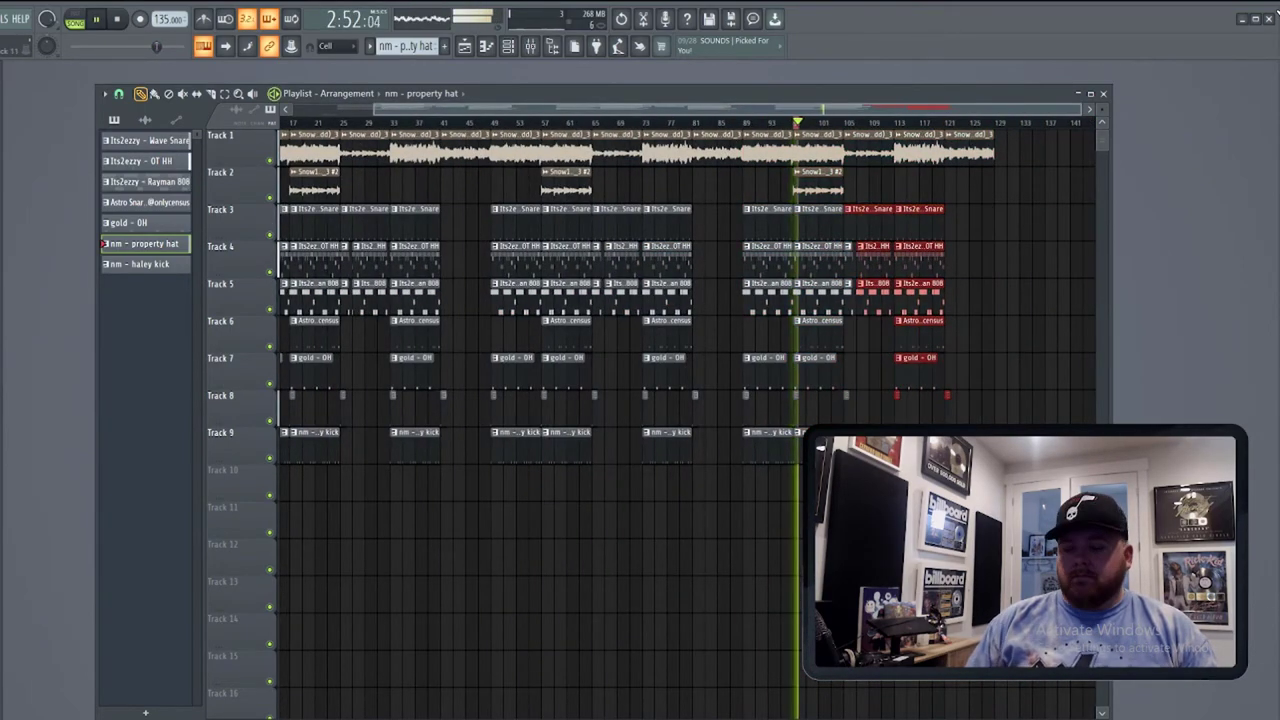
pyautogui.press('Delete')
pyautogui.press('space')
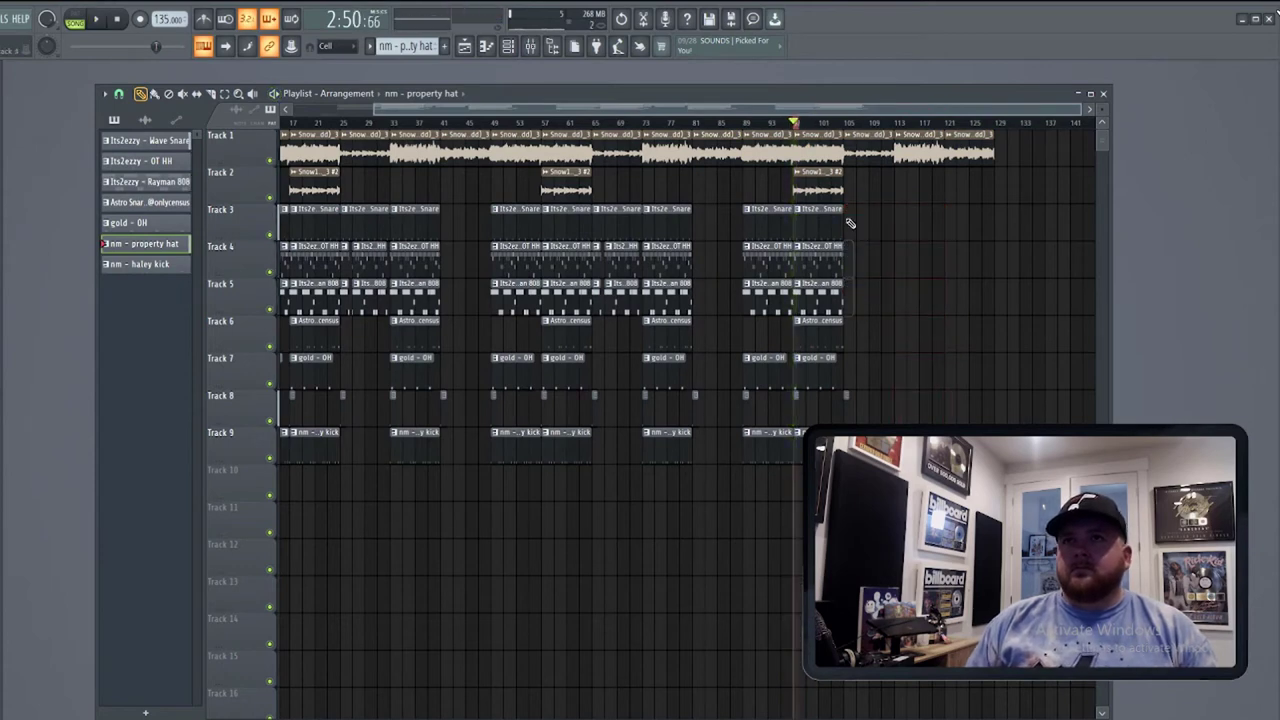
# Delete the Snow135 loop clips after bar 113 on Track 1, leaving one eight-bar loop as the outro.
pyautogui.press('space')
pyautogui.click(849, 123)
pyautogui.rightClick(920, 149)
pyautogui.rightClick(970, 149)
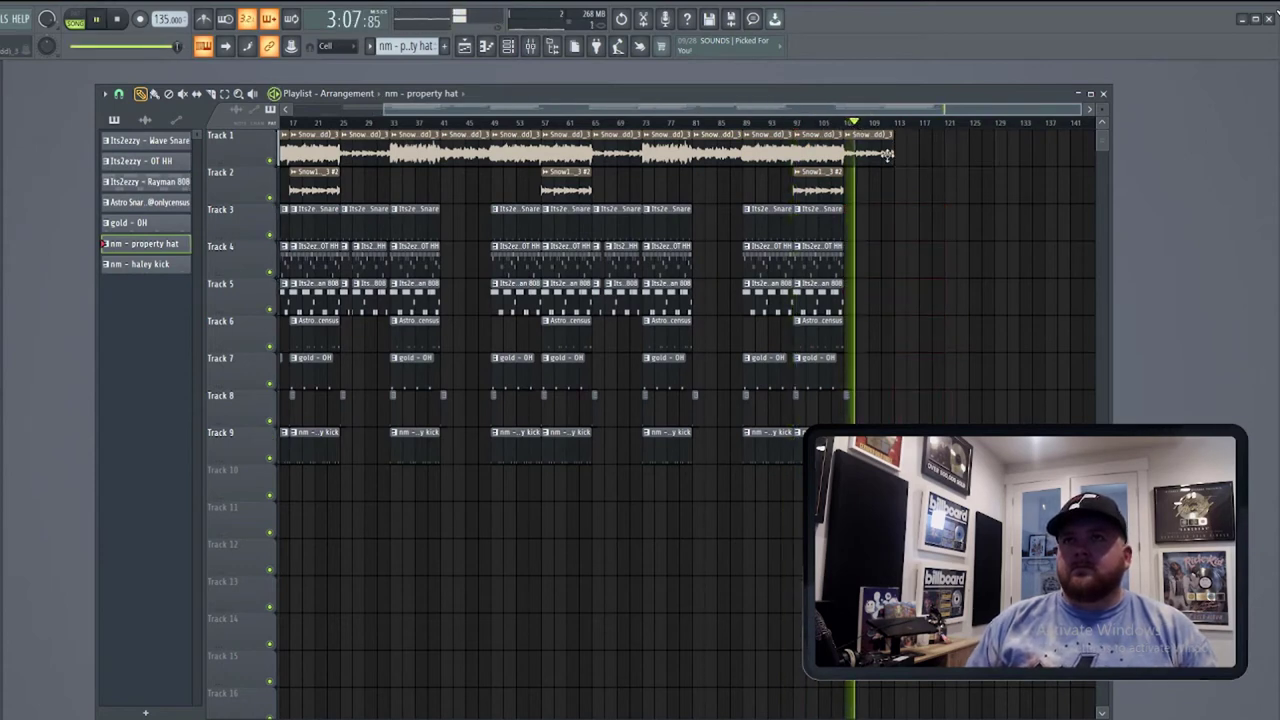
# Place the OS_TD_SFX_BigBang_Riser sample on Track 6 at about bar 6, leading into the first drop.
pyautogui.moveTo(402, 109); pyautogui.dragTo(300, 109)
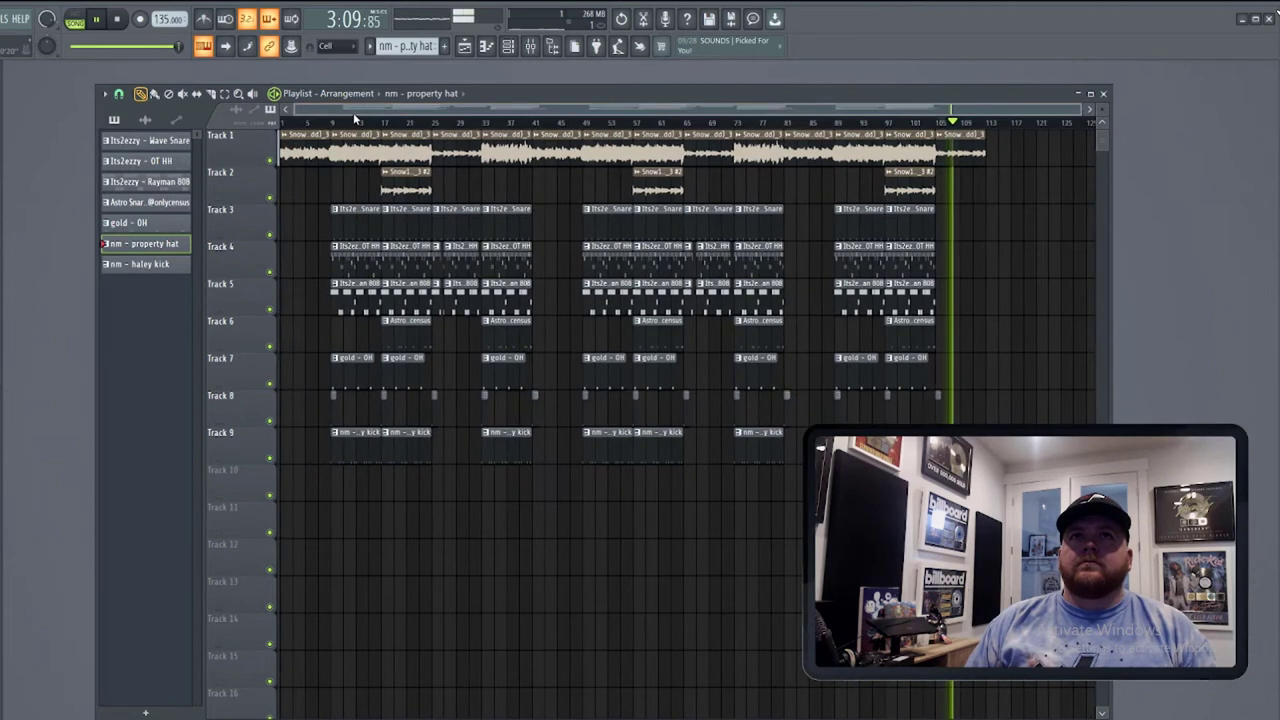
pyautogui.click(282, 122)
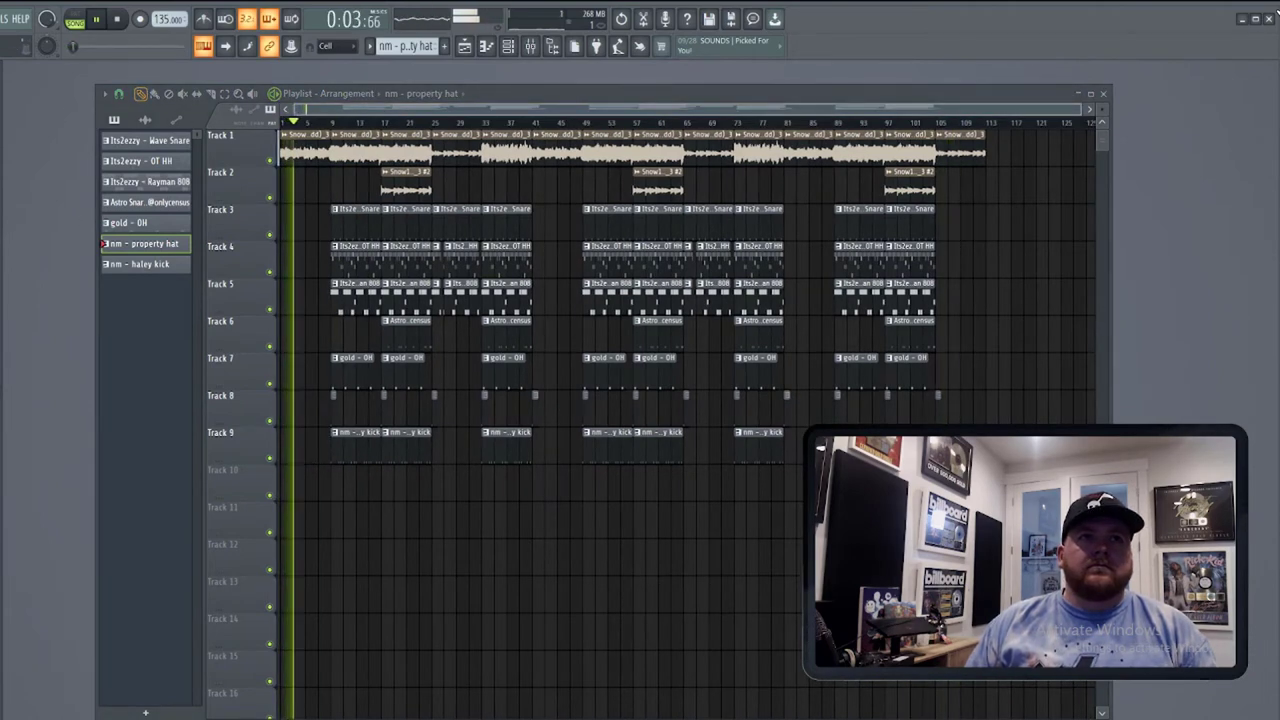
pyautogui.moveTo(8, 521); pyautogui.dragTo(317, 339)
pyautogui.scroll(3, 303, 431)
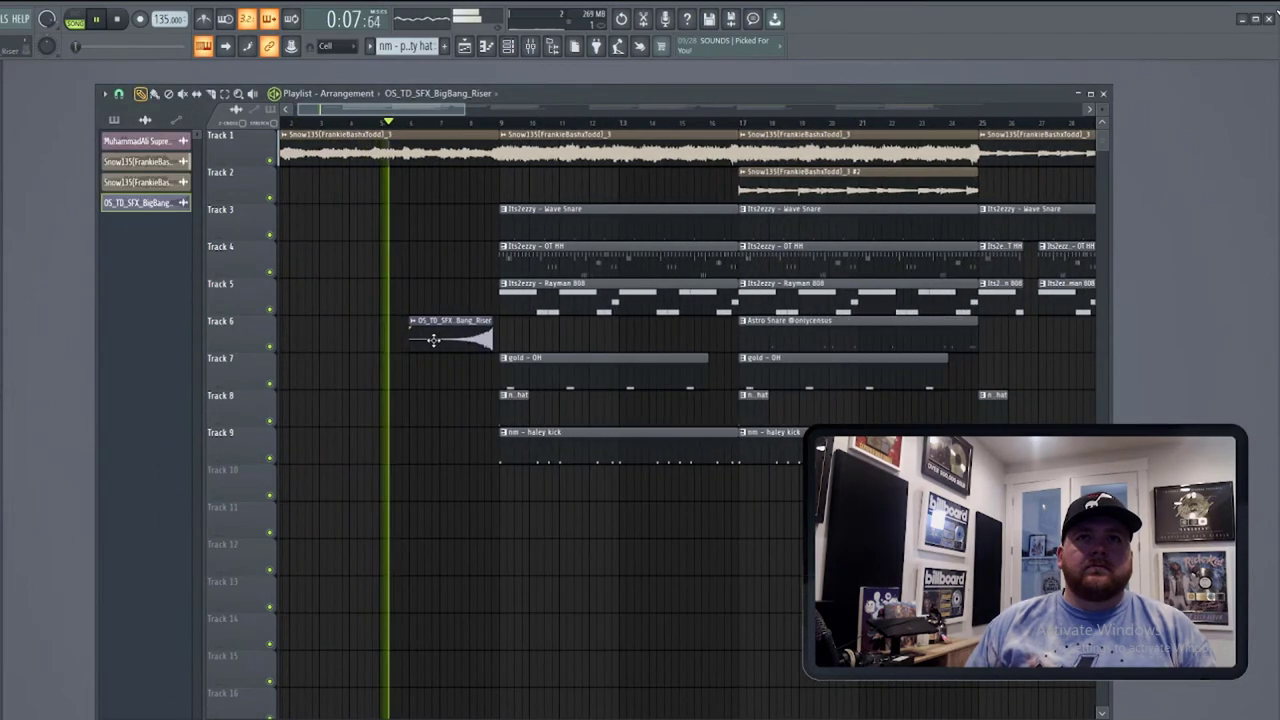
# Time-stretch the BigBang riser to a two-bar length and position it from bar 7 to bar 9.
pyautogui.doubleClick(434, 340)
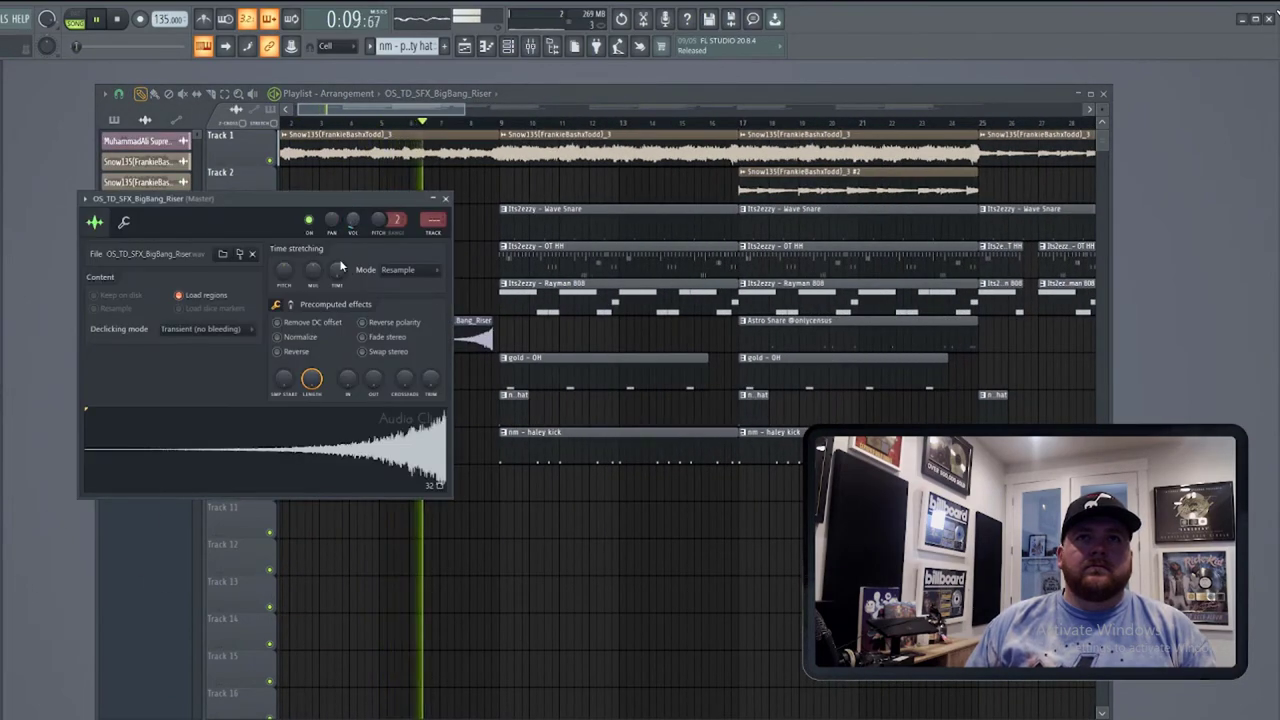
pyautogui.rightClick(338, 278)
pyautogui.click(394, 368)
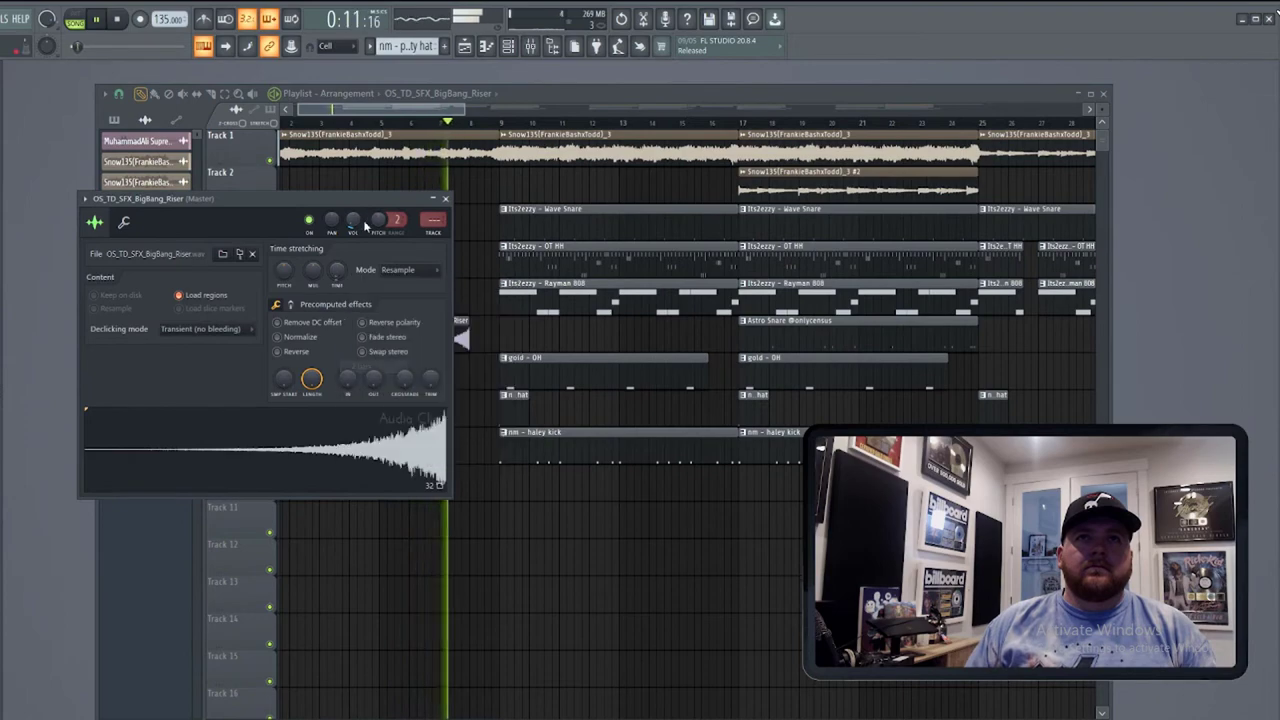
pyautogui.click(480, 337)
pyautogui.press('space')
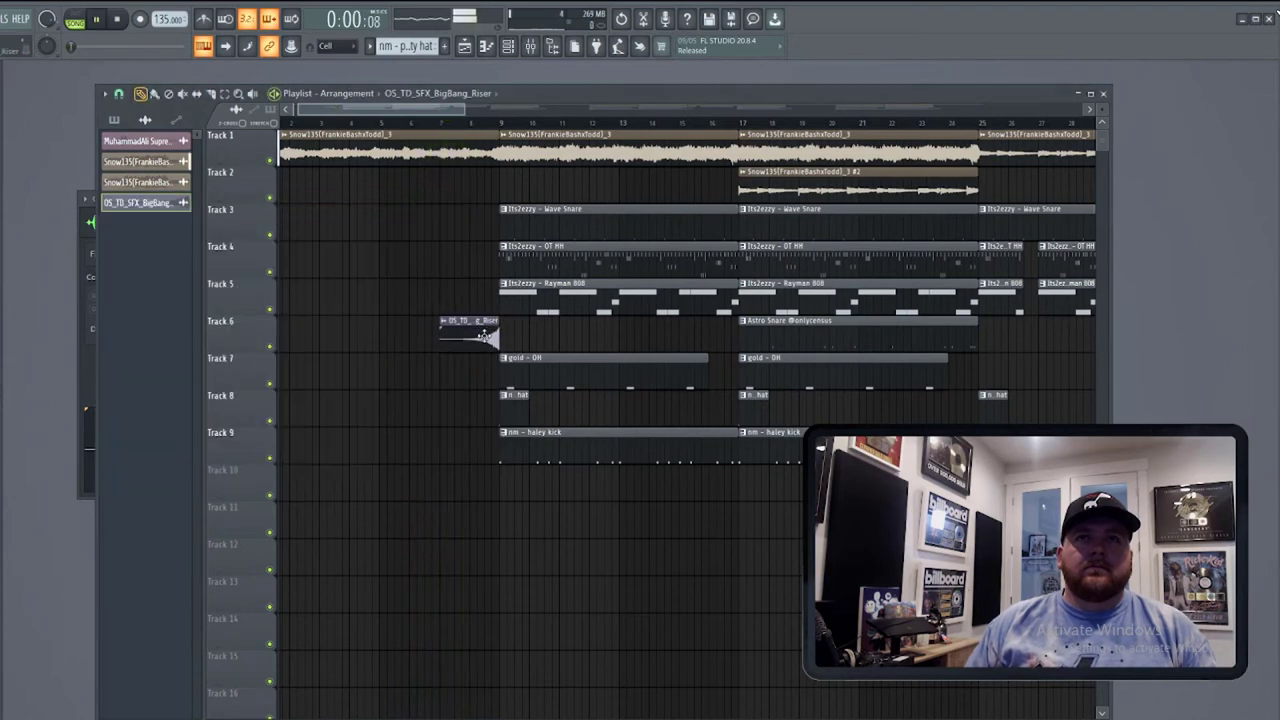
# Audition the riser, move it to Track 10 and place a copy leading into the bar 49 drop.
pyautogui.click(427, 124)
pyautogui.scroll(-5, 400, 374)
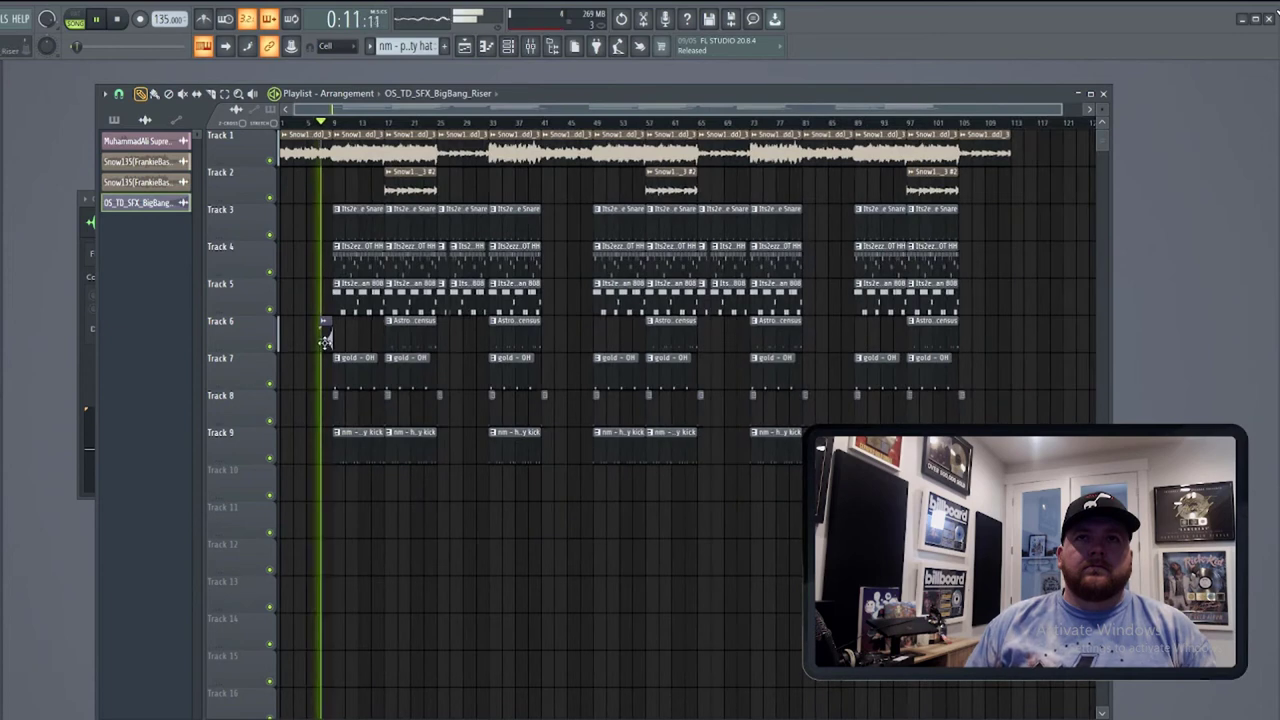
pyautogui.moveTo(323, 340); pyautogui.dragTo(325, 485)
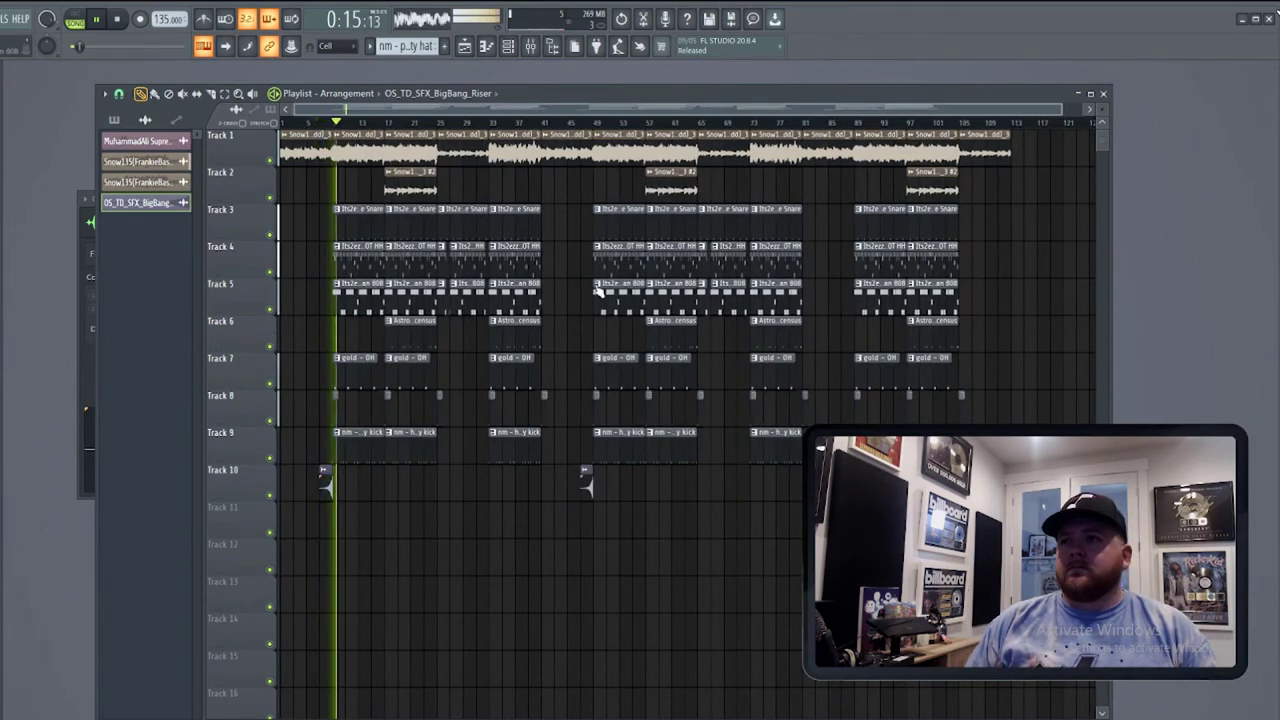
# Show all channels and route the drum channels and riser to separate mixer tracks starting from Insert 4.
pyautogui.click(508, 46)
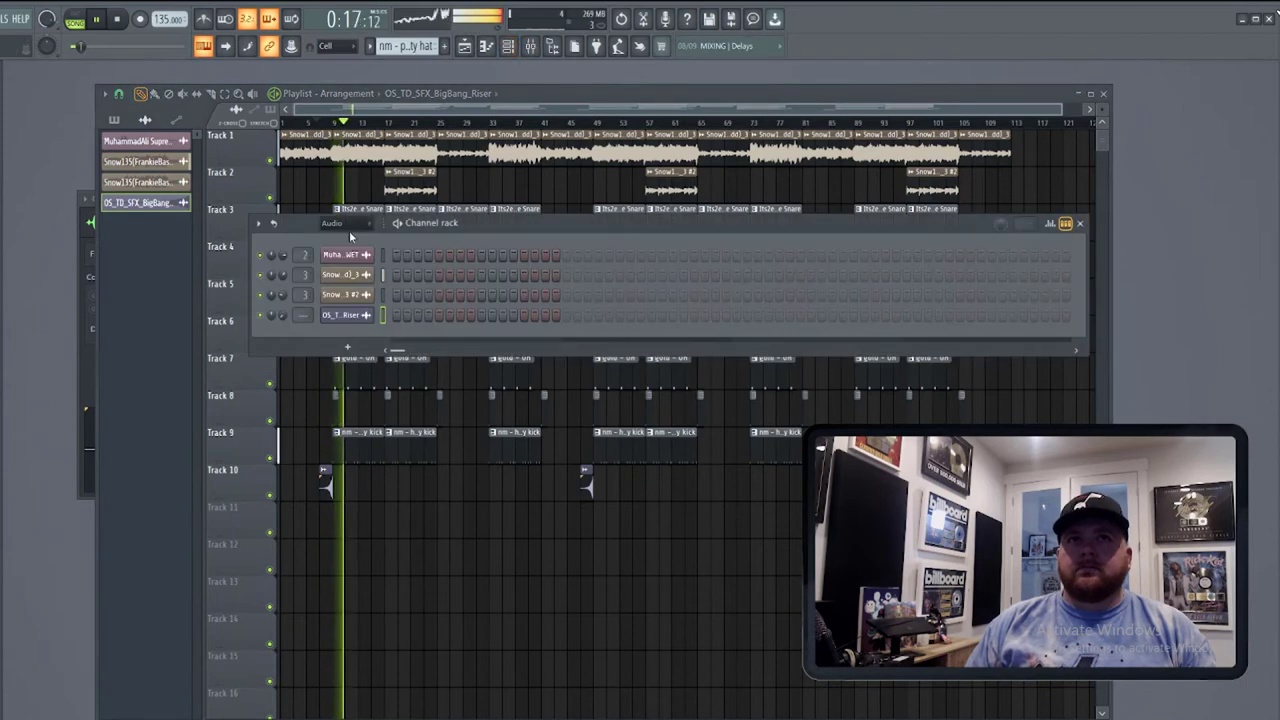
pyautogui.click(349, 231)
pyautogui.click(350, 238)
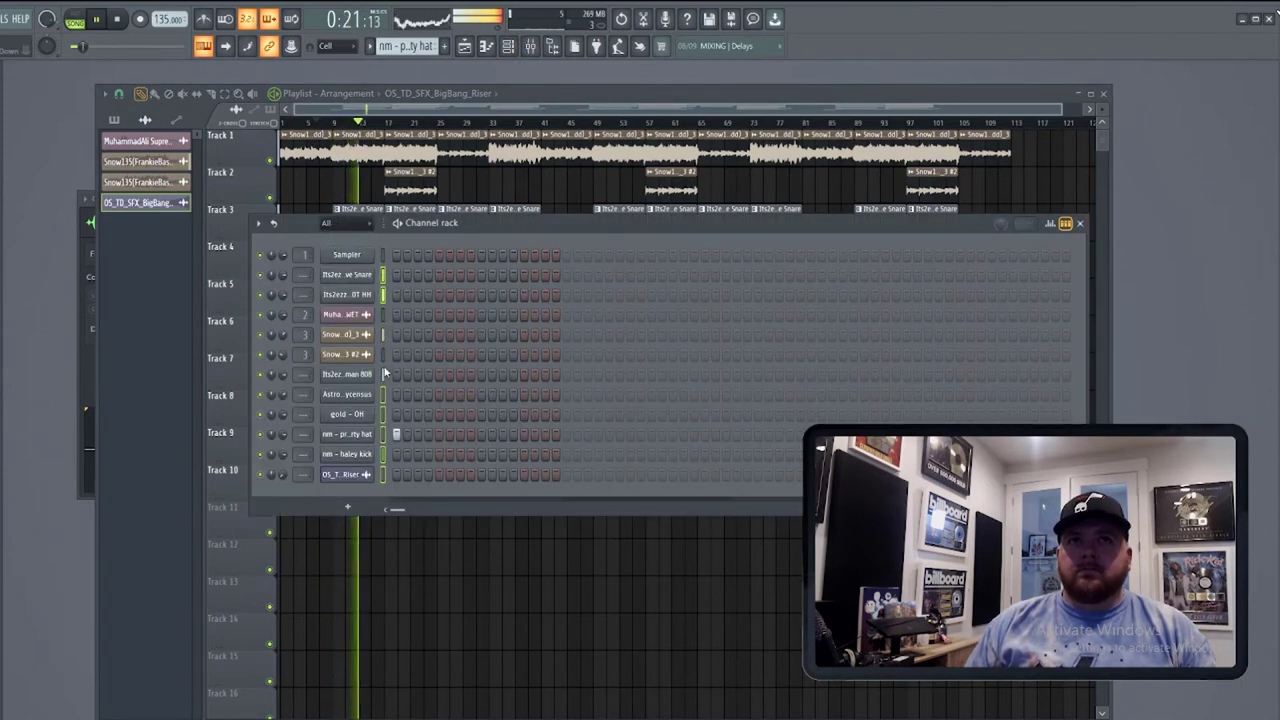
pyautogui.click(553, 50)
pyautogui.rightClick(367, 300)
pyautogui.moveTo(440, 308)
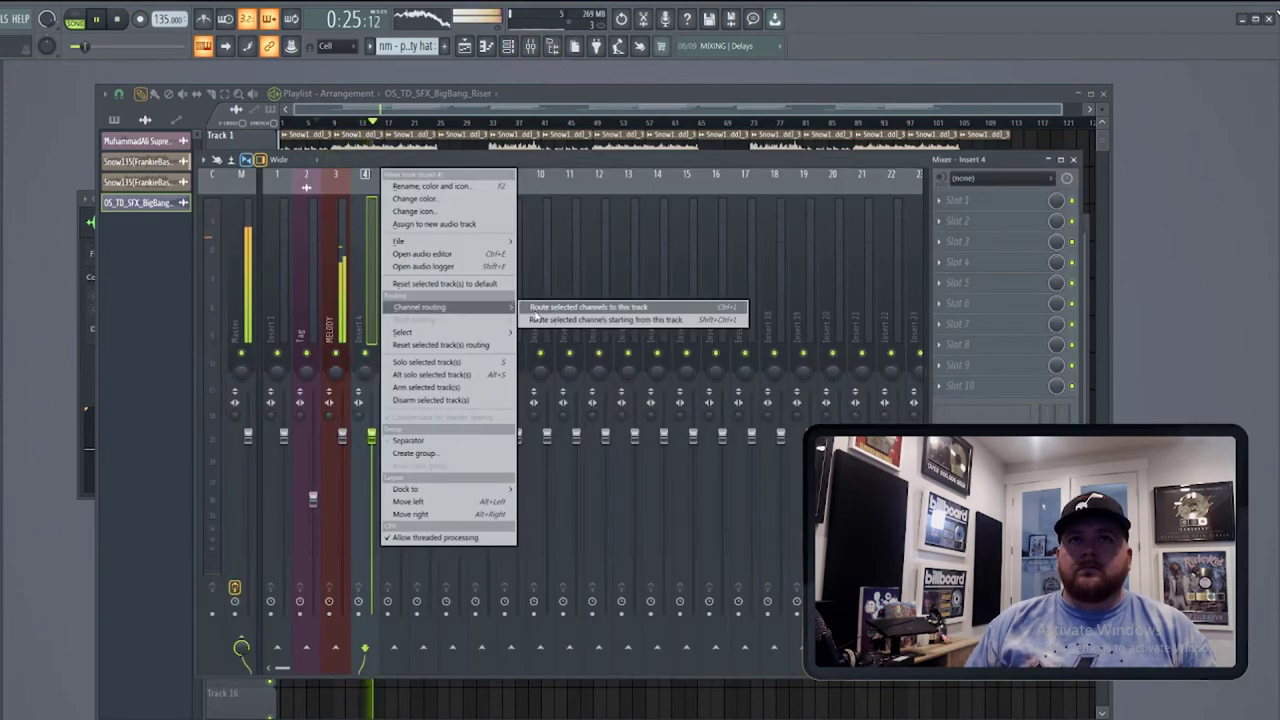
pyautogui.click(630, 318)
# Solo the MELODY mixer track, bring in Its2ezzy - OT HH, and lower both faders to balance them.
pyautogui.press('space')
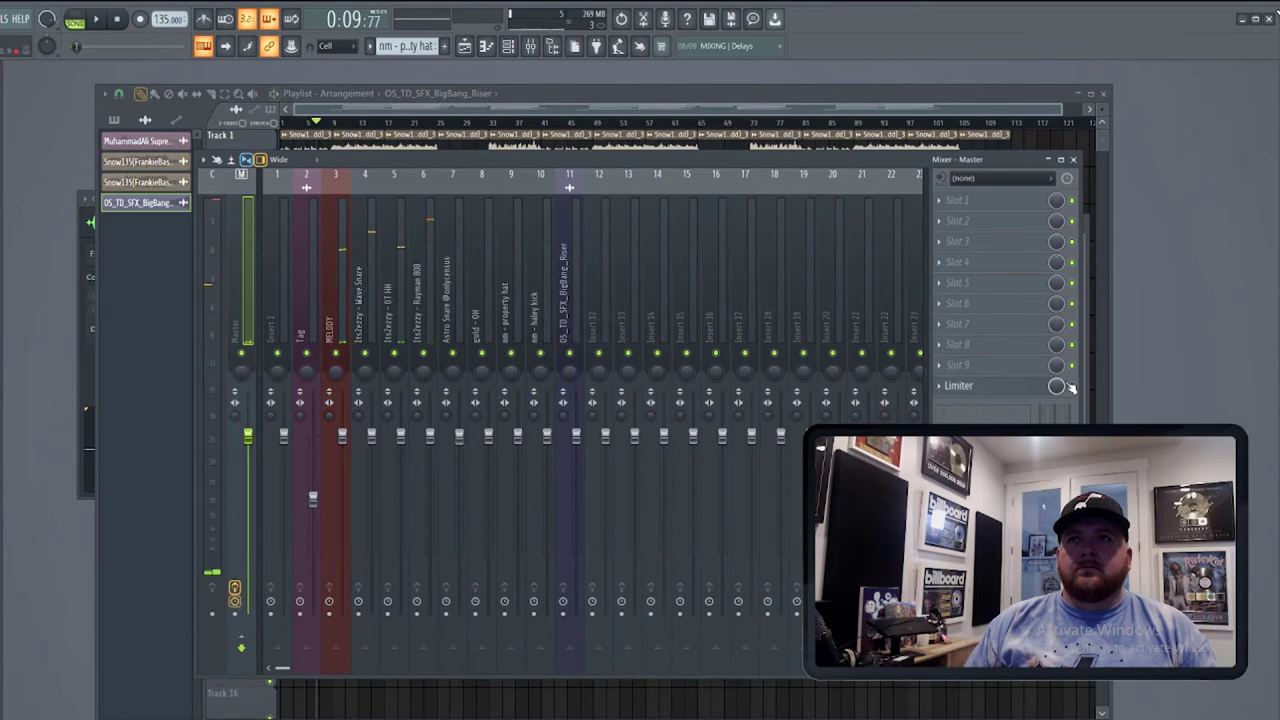
pyautogui.click(340, 362)
pyautogui.press('space')
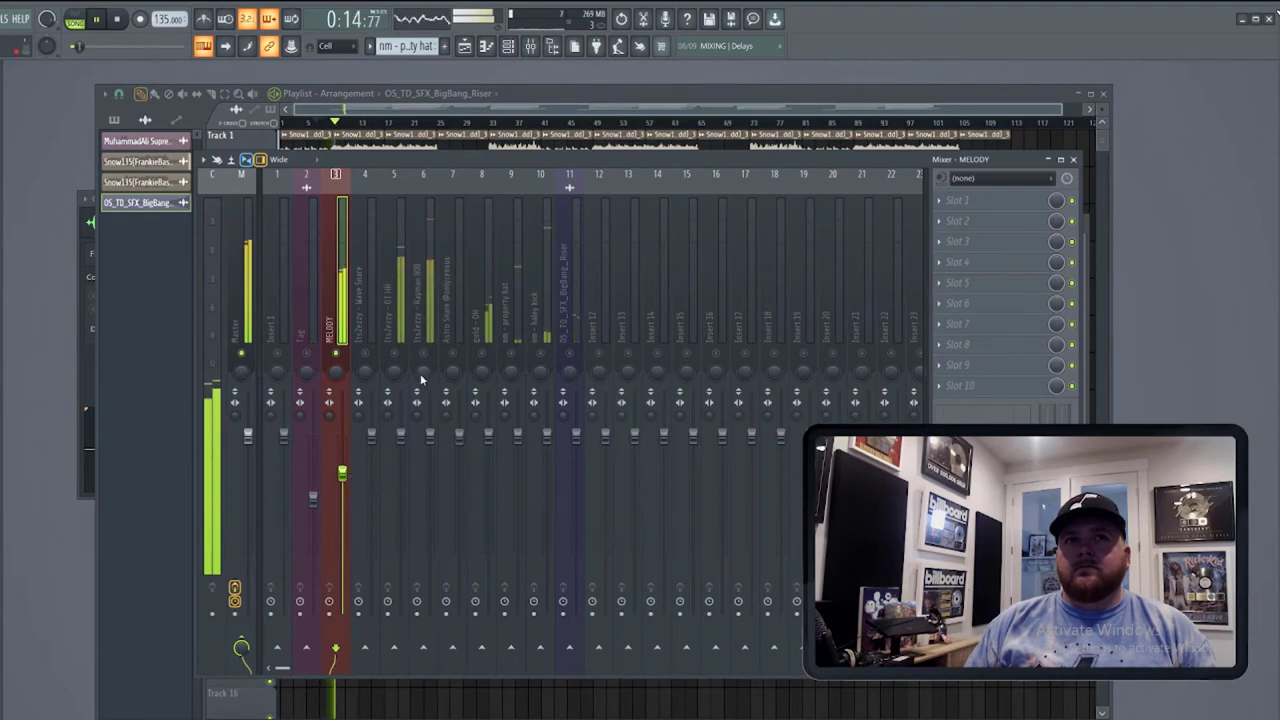
pyautogui.click(393, 313)
pyautogui.moveTo(400, 437); pyautogui.dragTo(400, 493)
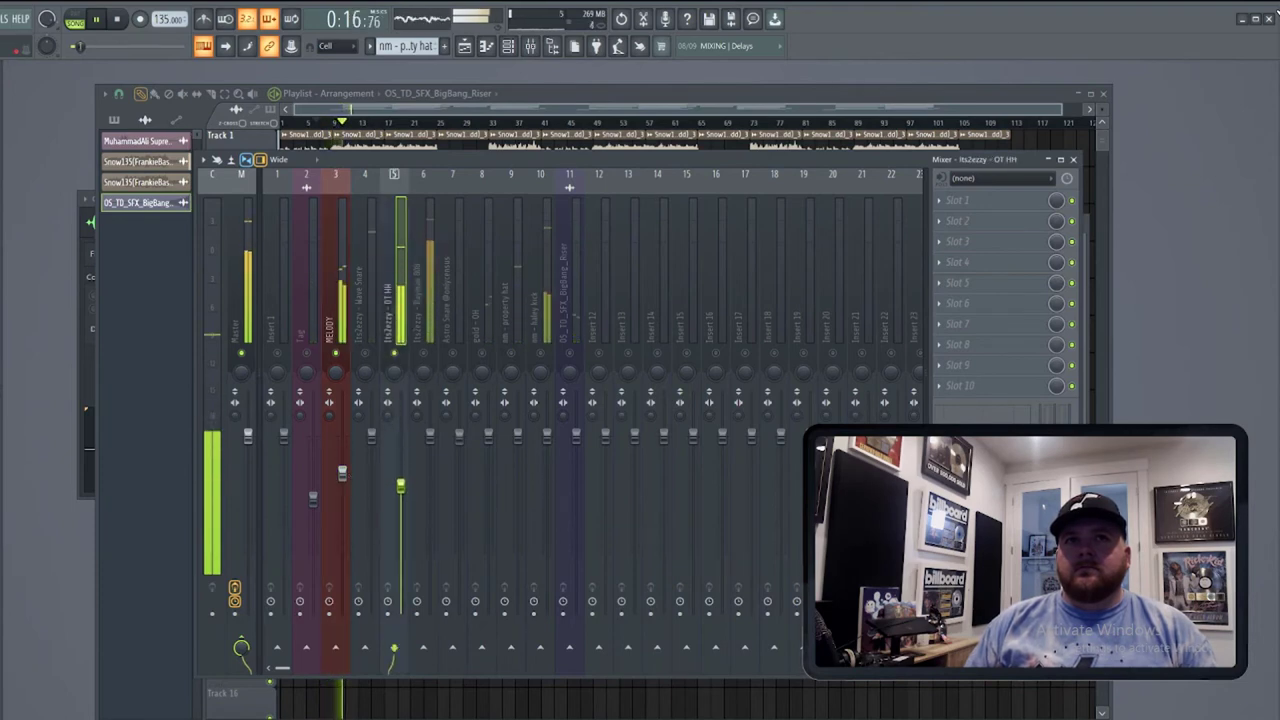
pyautogui.click(337, 324)
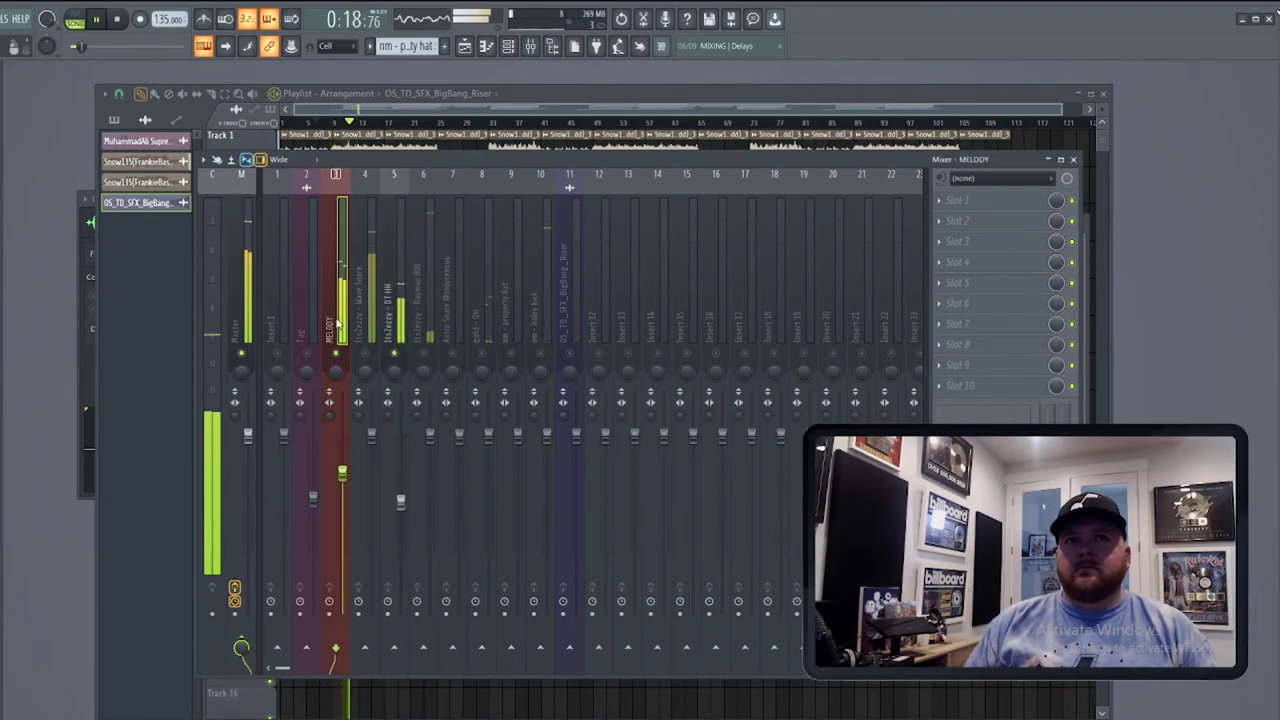
pyautogui.moveTo(342, 475); pyautogui.dragTo(342, 492)
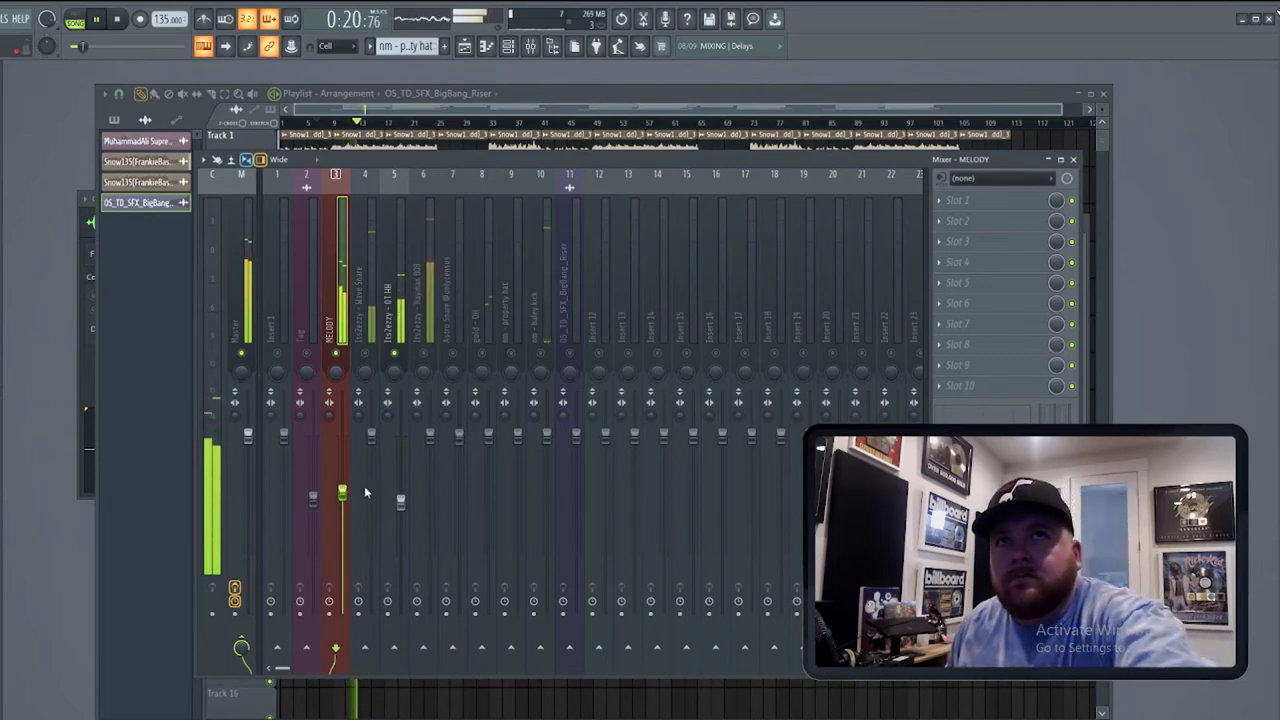
# Unmute Its2ezzy - Rayman 808, lower its fader well below the hi-hats, and bring MELODY down slightly.
pyautogui.click(419, 455)
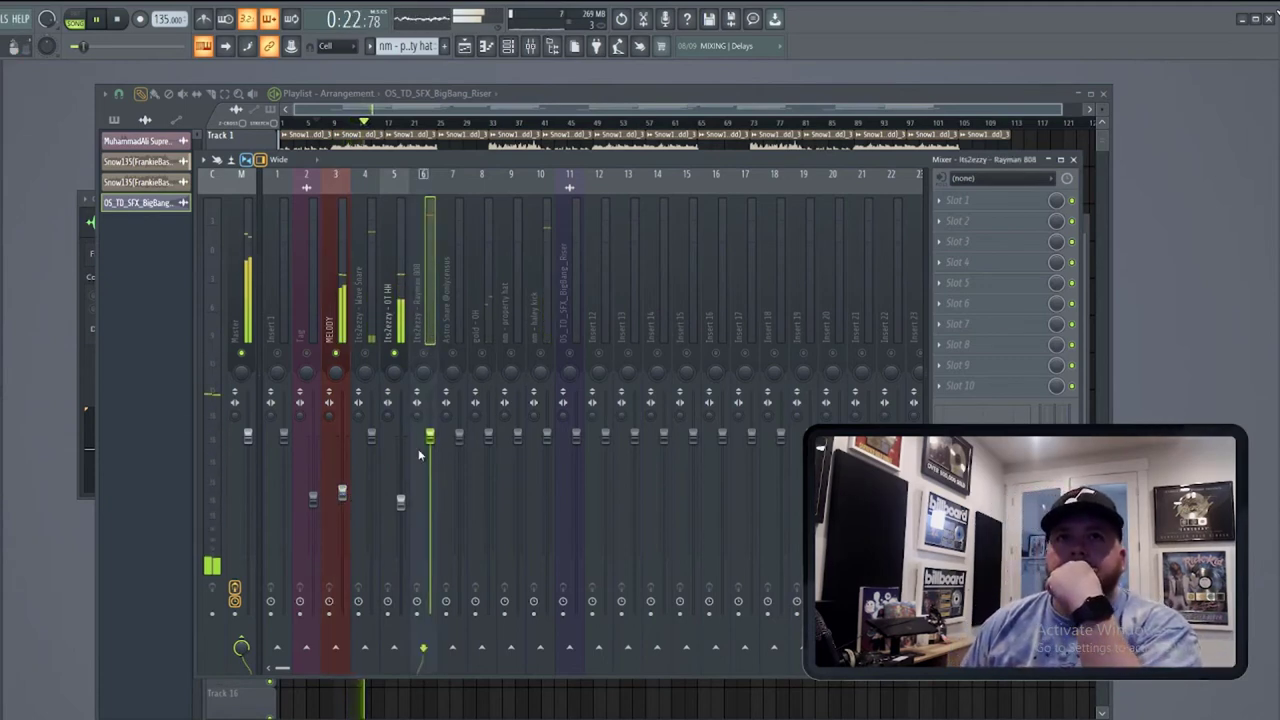
pyautogui.click(424, 353)
pyautogui.moveTo(431, 514); pyautogui.dragTo(431, 520)
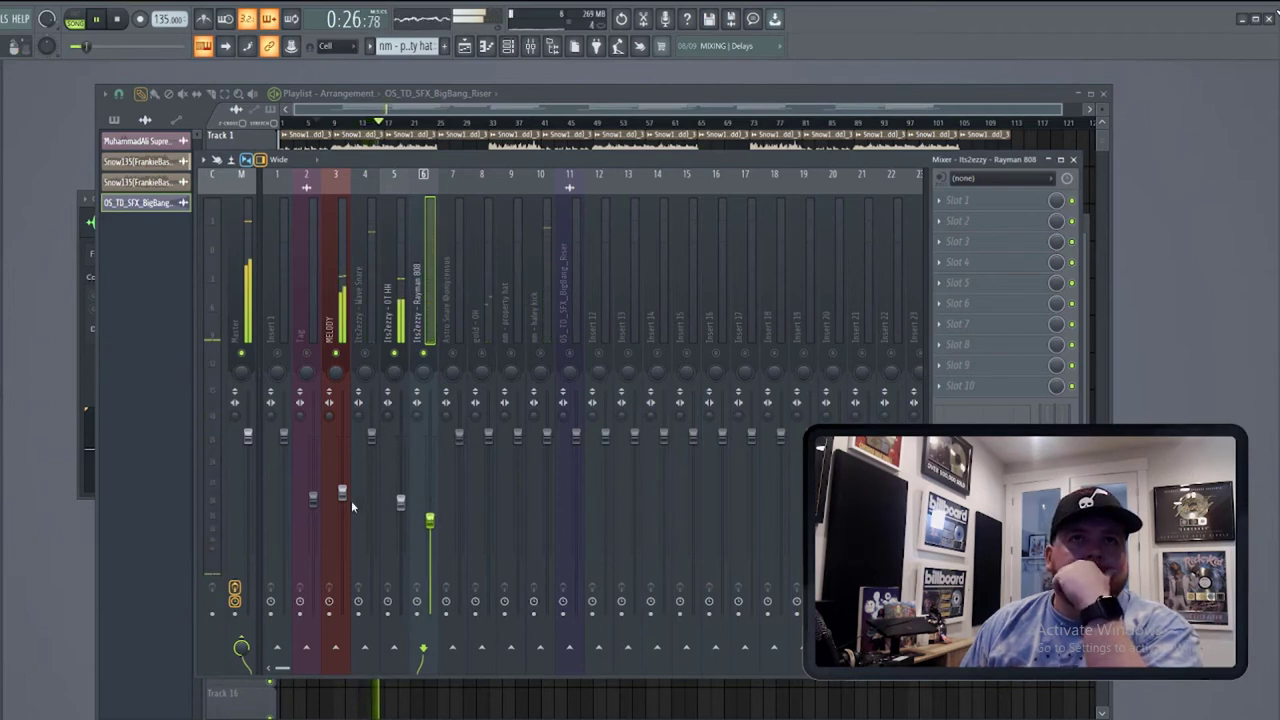
pyautogui.moveTo(342, 494); pyautogui.dragTo(342, 504)
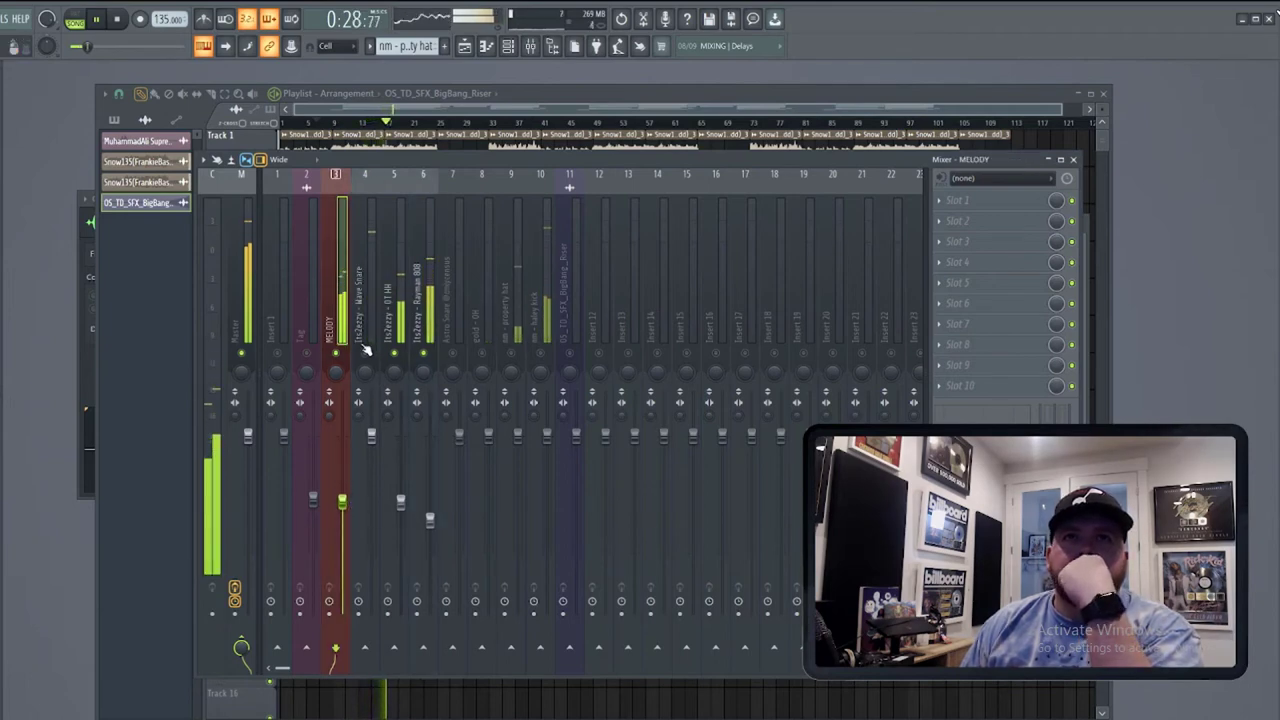
# Unmute the Wave Snare and Astro Snare mixer tracks and lower their faders, keeping the Astro Snare slightly louder.
pyautogui.moveTo(371, 435); pyautogui.dragTo(371, 512)
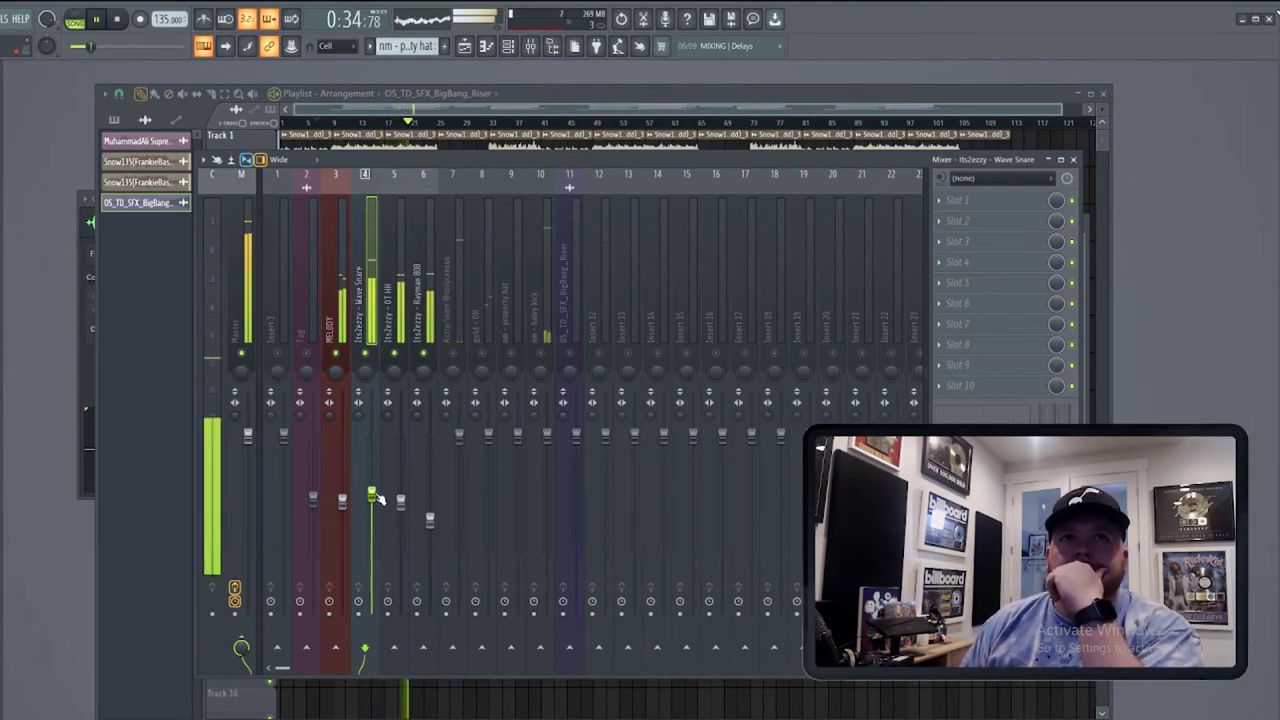
pyautogui.click(455, 418)
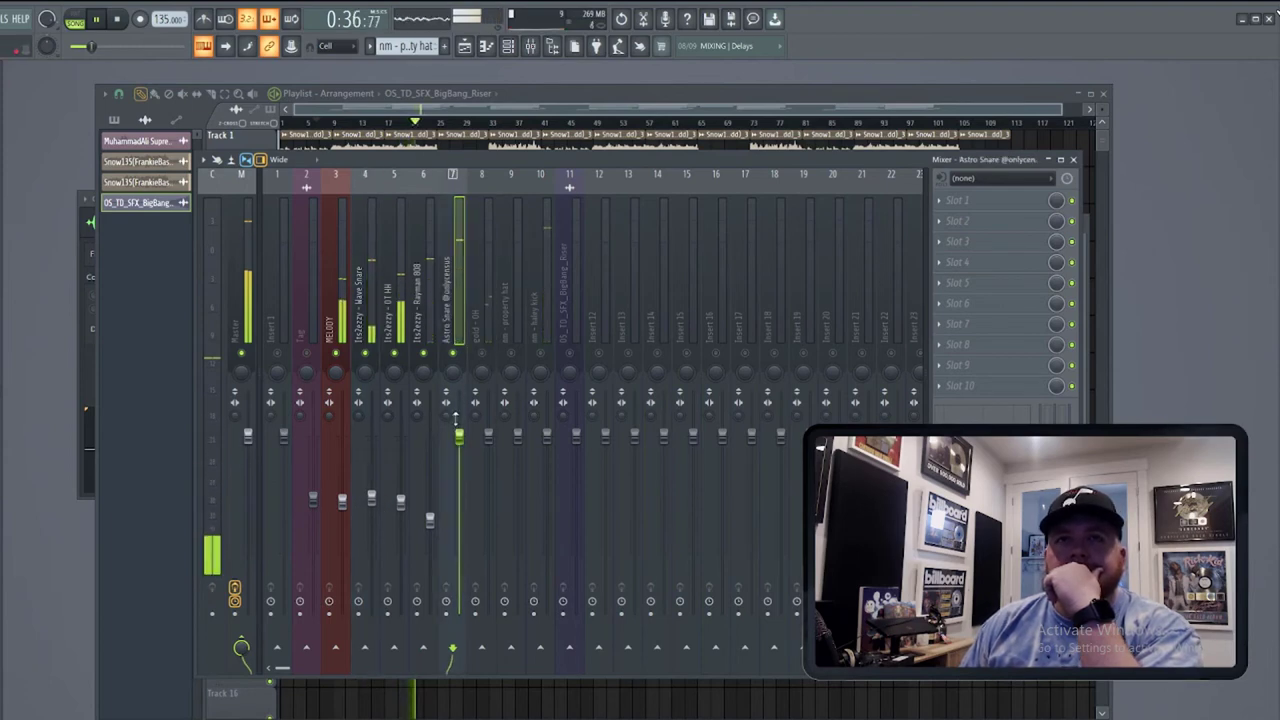
pyautogui.moveTo(460, 498); pyautogui.dragTo(460, 485)
# Unmute the gold - OH mixer track and lower its fader slightly.
pyautogui.click(493, 367)
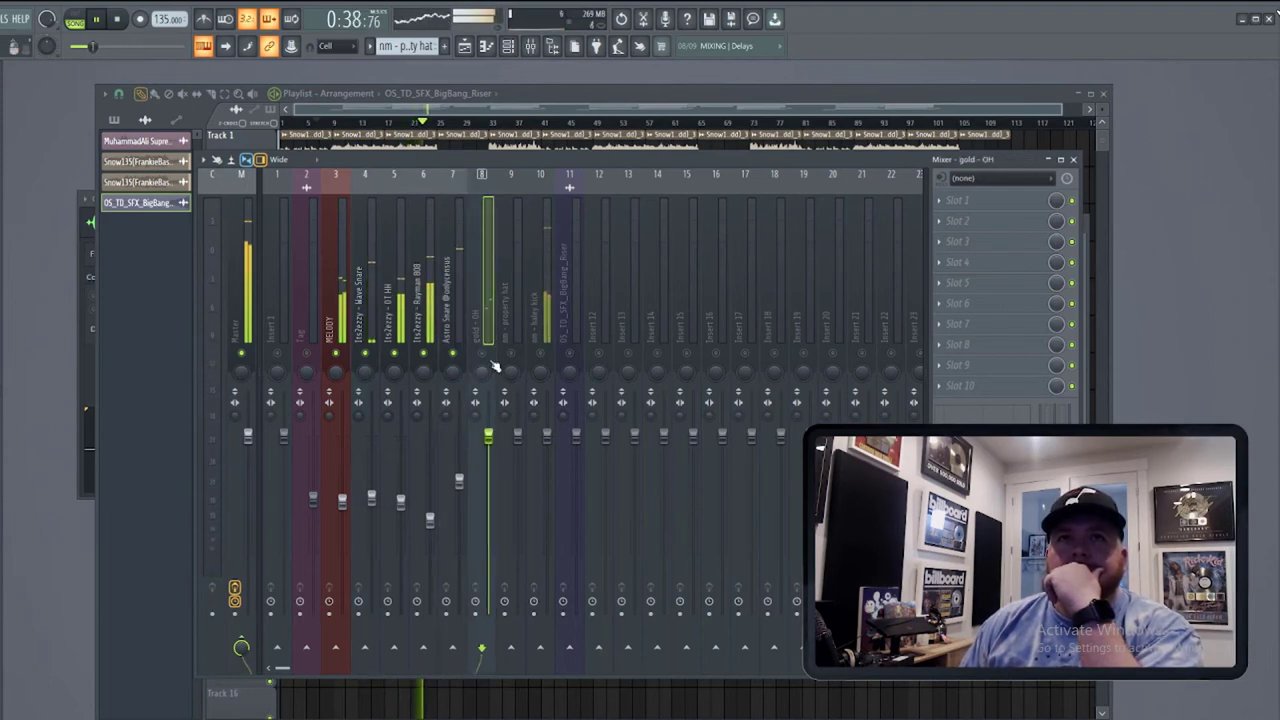
pyautogui.click(482, 353)
pyautogui.rightClick(486, 384)
pyautogui.click(508, 393)
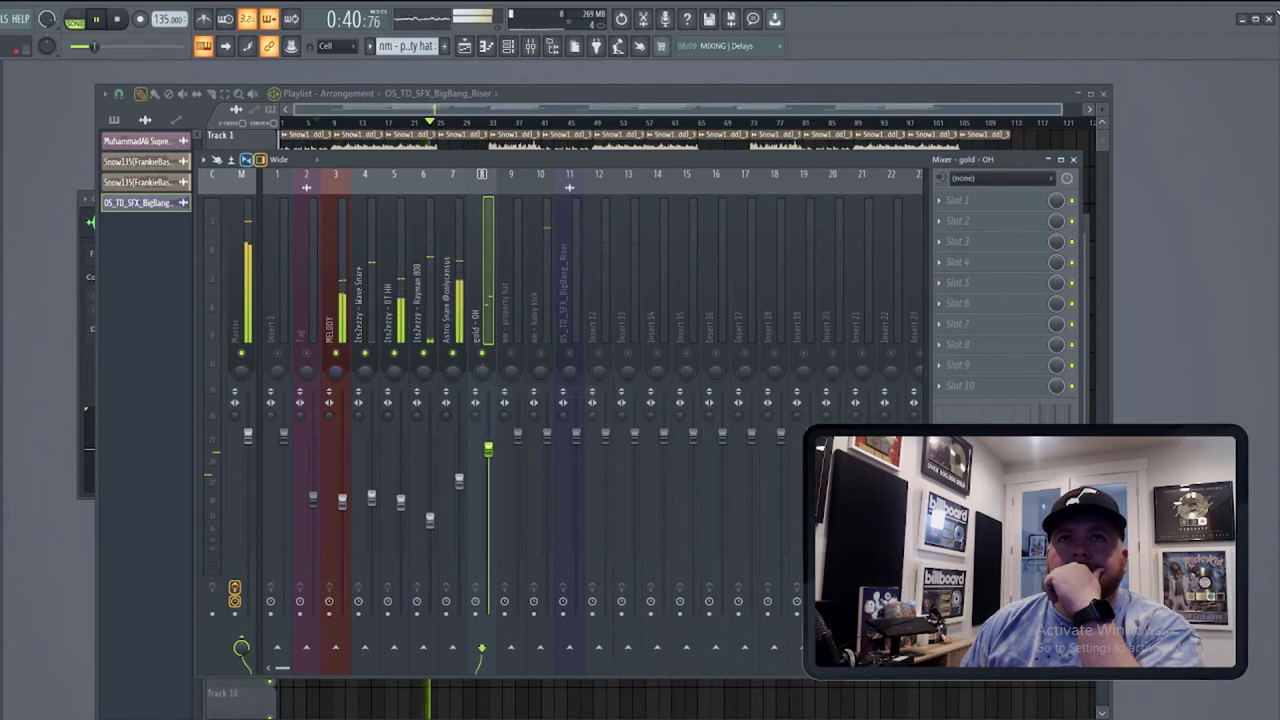
# Unmute nm - property hat and nm - haley kick in the mixer and lower both faders.
pyautogui.click(514, 336)
pyautogui.click(511, 353)
pyautogui.moveTo(517, 436); pyautogui.dragTo(518, 480)
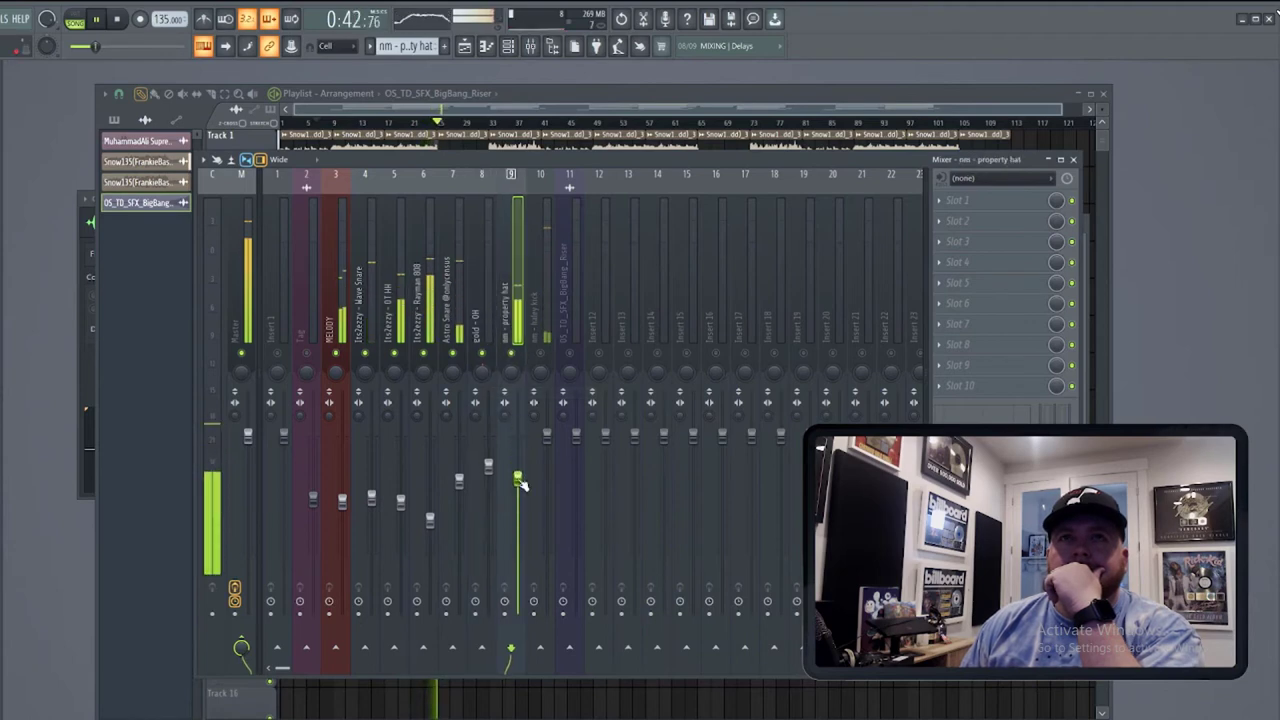
pyautogui.click(548, 332)
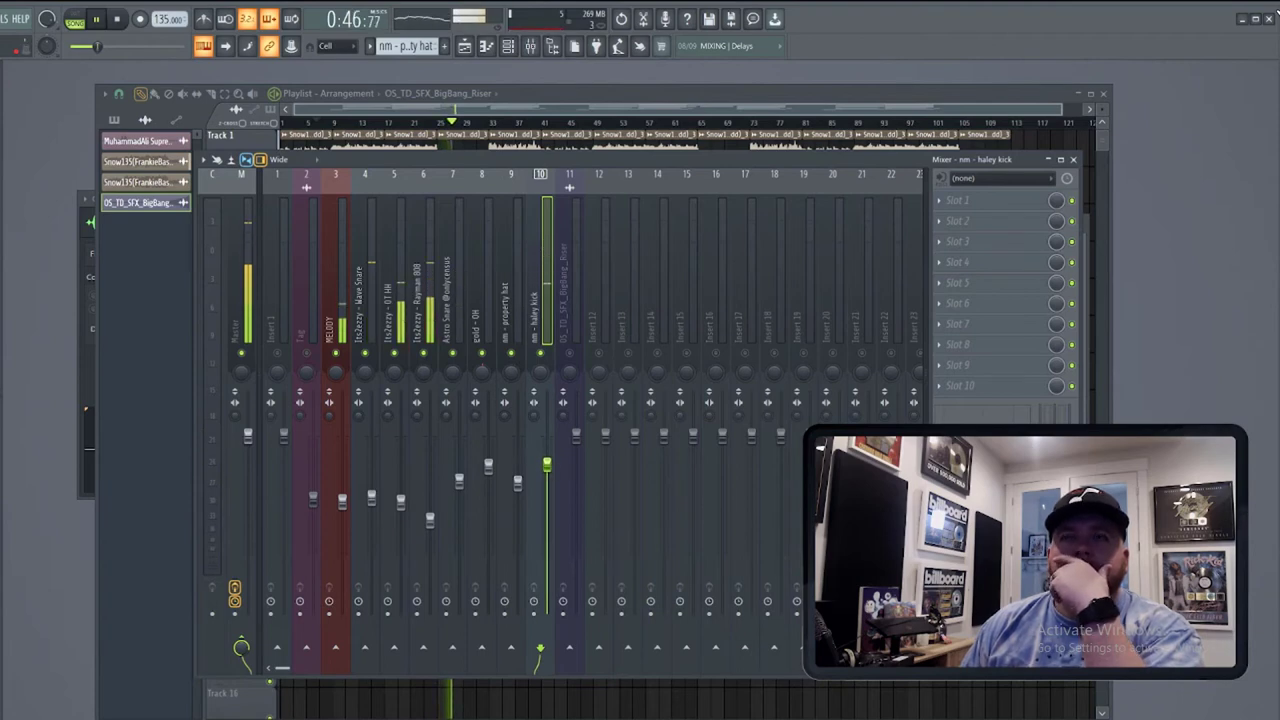
# Fine-tune the MELODY fader to about the Wave Snare's level and lower nm - haley kick slightly.
pyautogui.rightClick(476, 383)
pyautogui.click(410, 380)
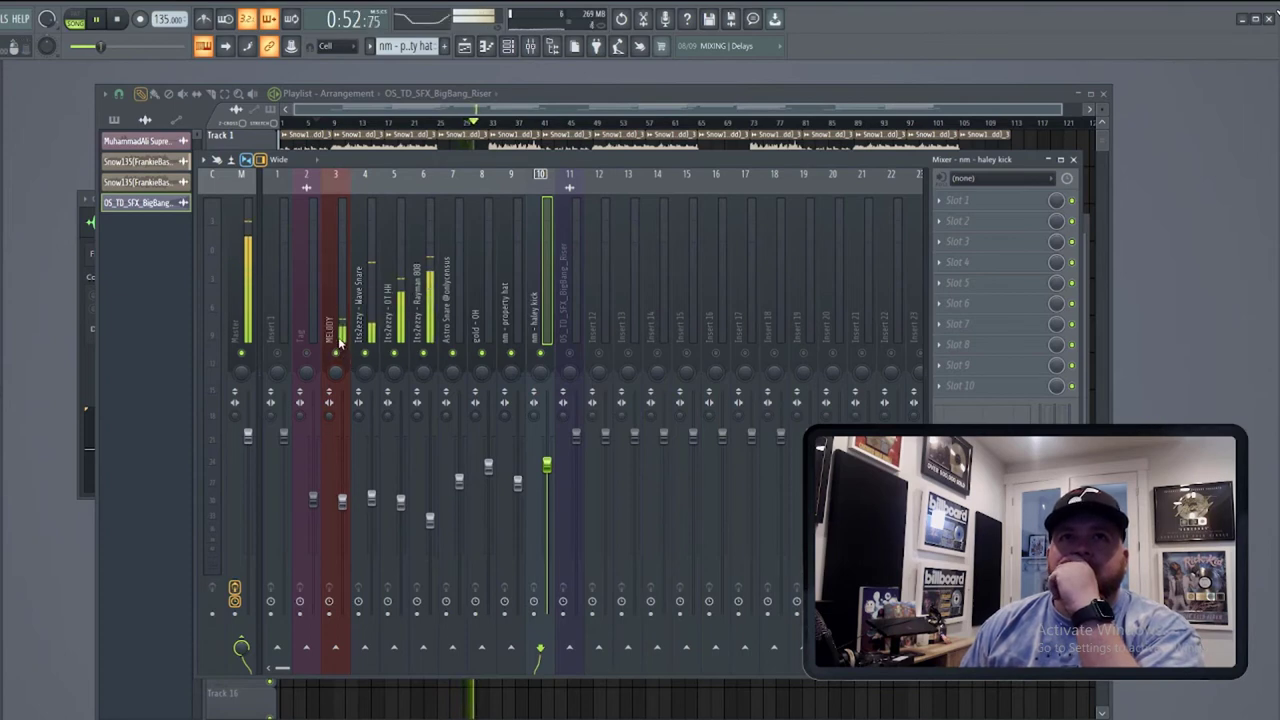
pyautogui.click(339, 343)
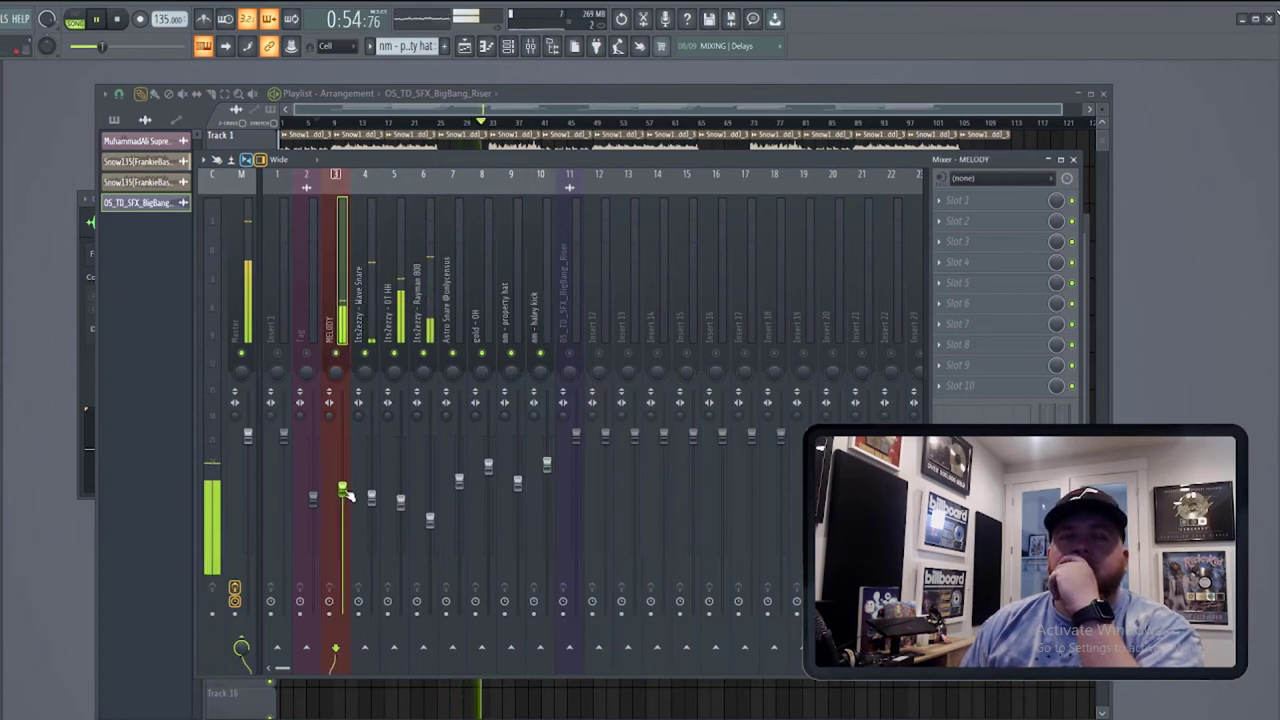
pyautogui.click(546, 320)
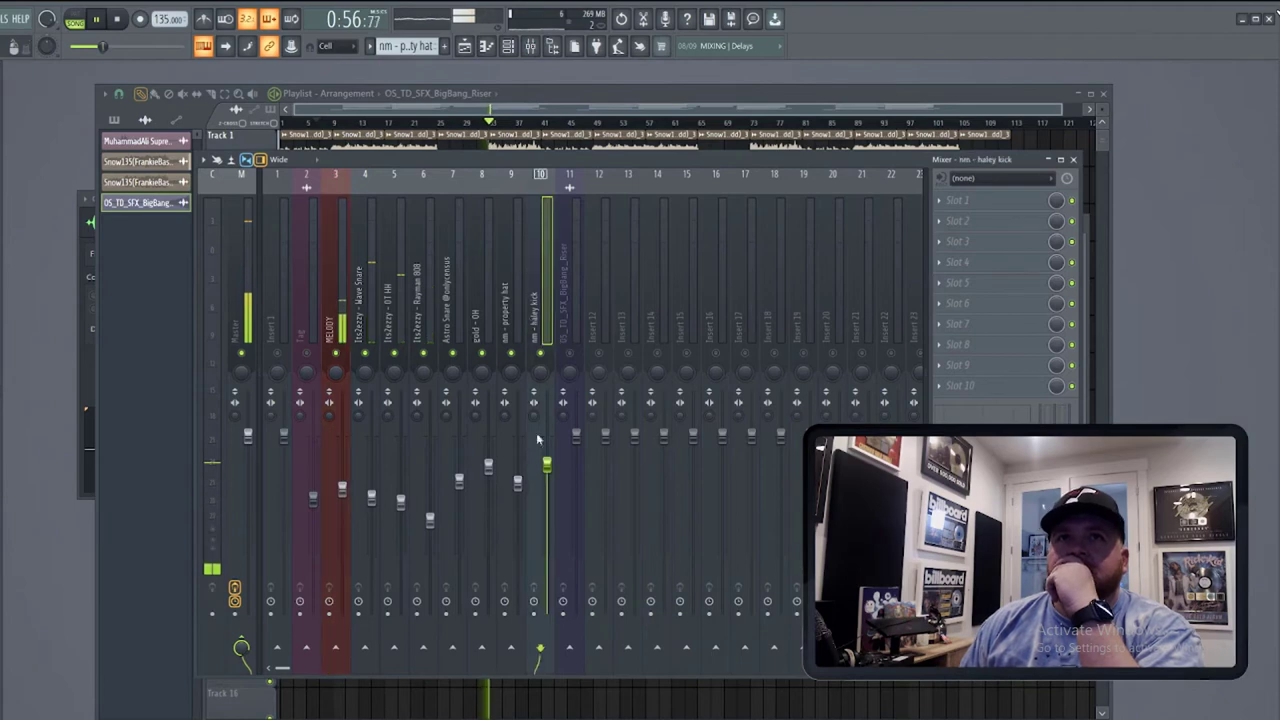
pyautogui.click(349, 478)
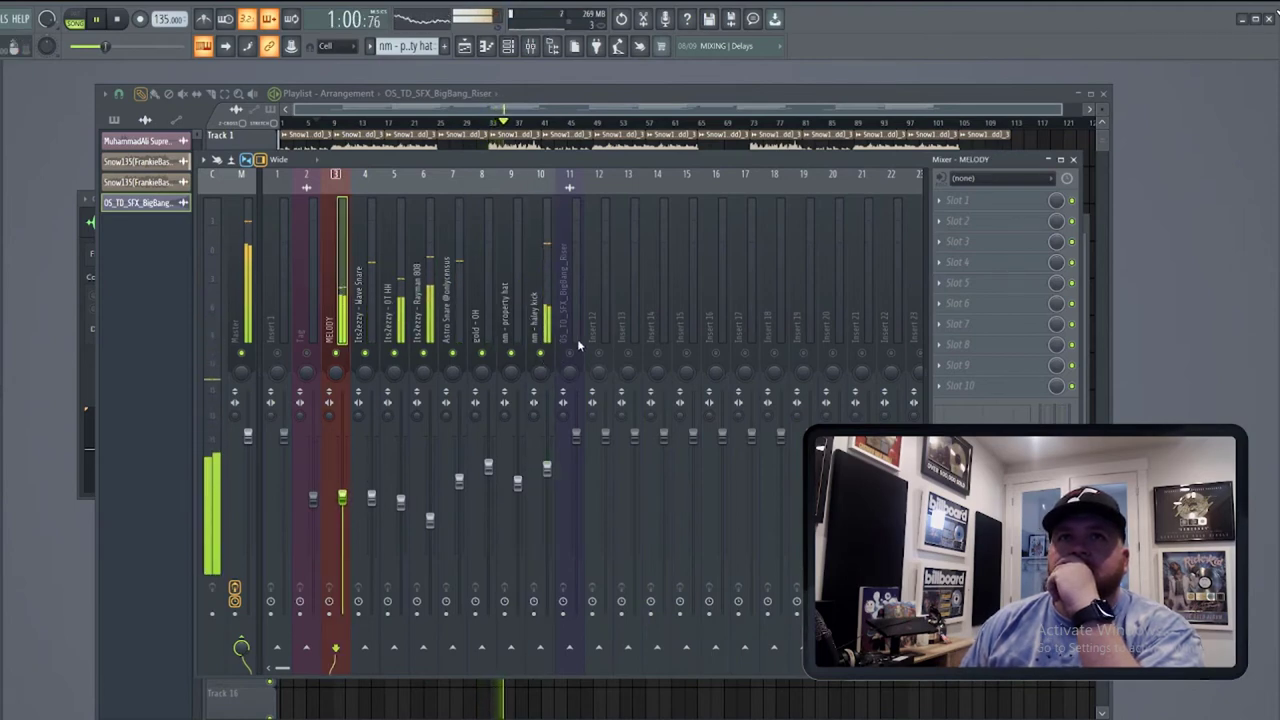
# Replay from before the first drop, unmute the Tag and BigBang riser mixer tracks, and lower both faders slightly.
pyautogui.moveTo(458, 122); pyautogui.dragTo(308, 123)
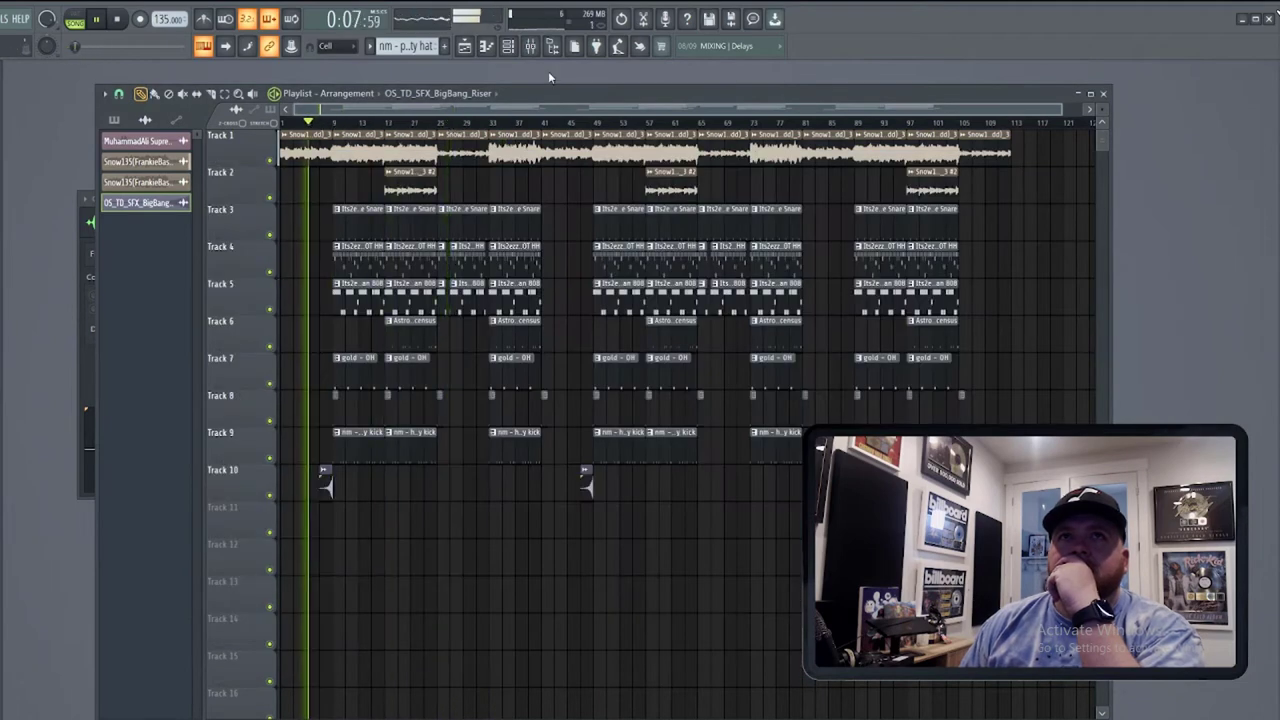
pyautogui.press('F9')
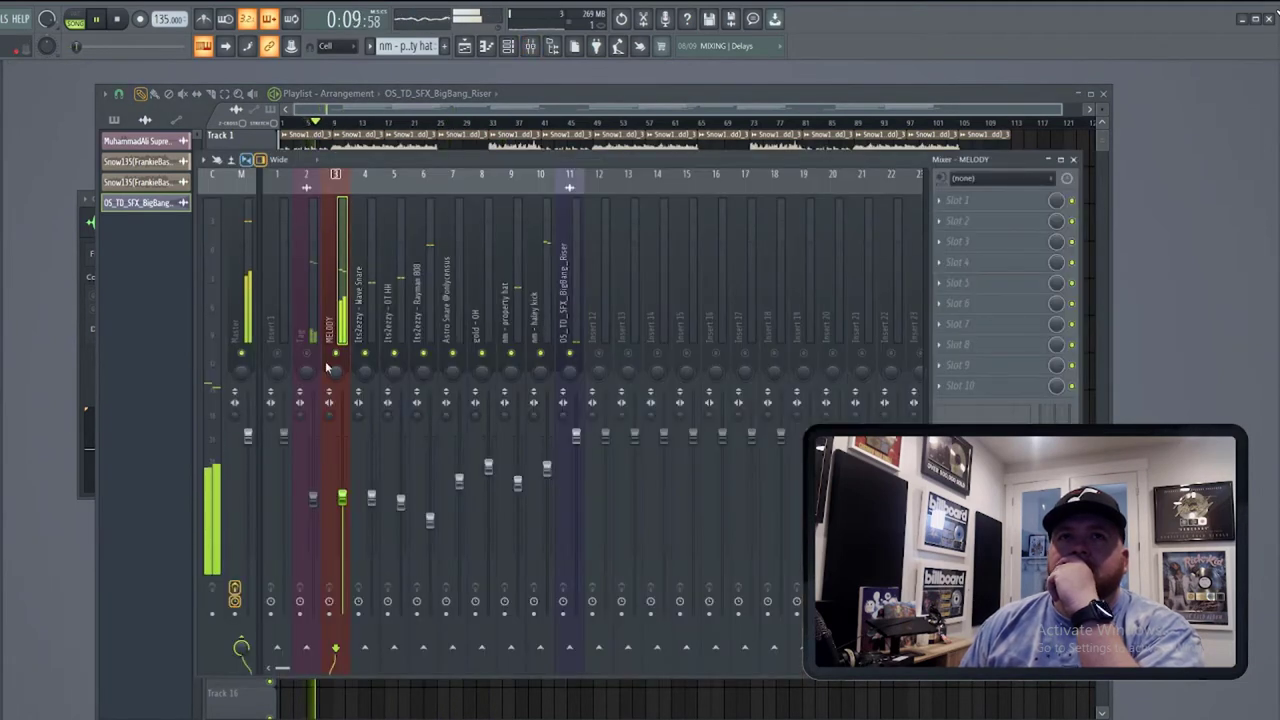
pyautogui.moveTo(313, 497); pyautogui.dragTo(317, 509)
pyautogui.click(587, 437)
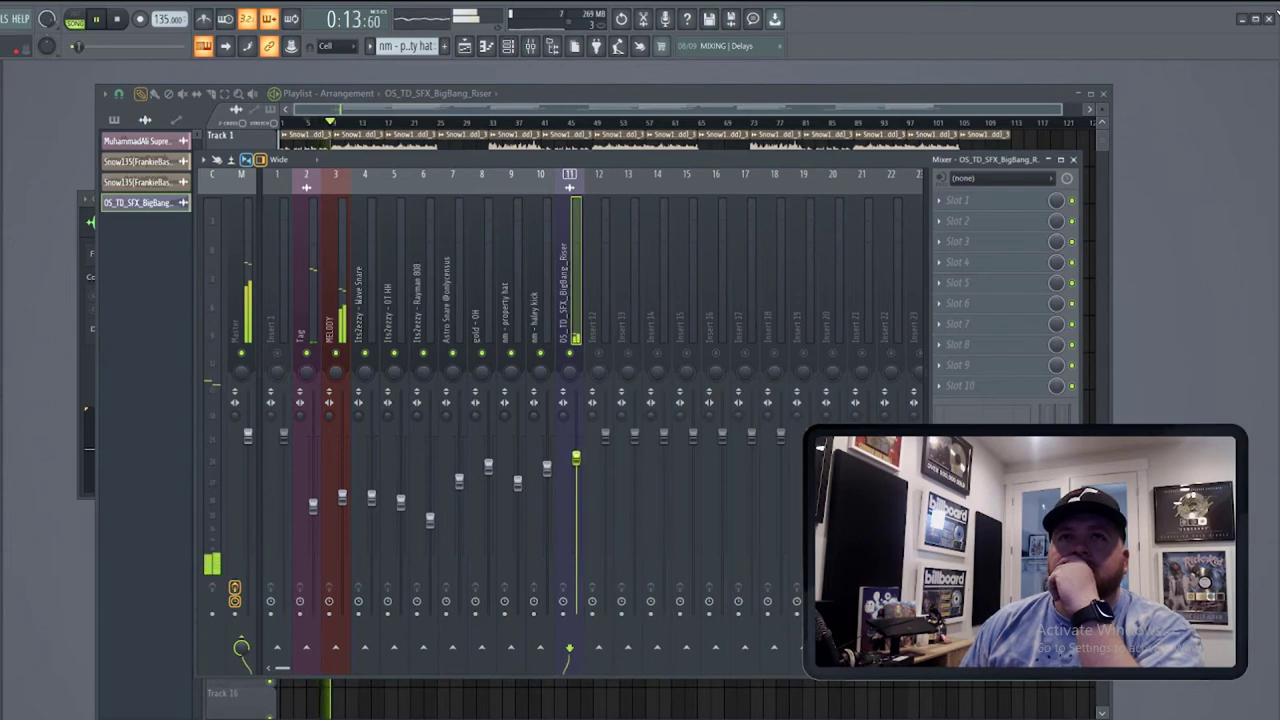
# Lower the BigBang riser and MELODY mixer faders slightly while checking the melody clip and playlist against the playback.
pyautogui.moveTo(576, 462); pyautogui.dragTo(576, 452)
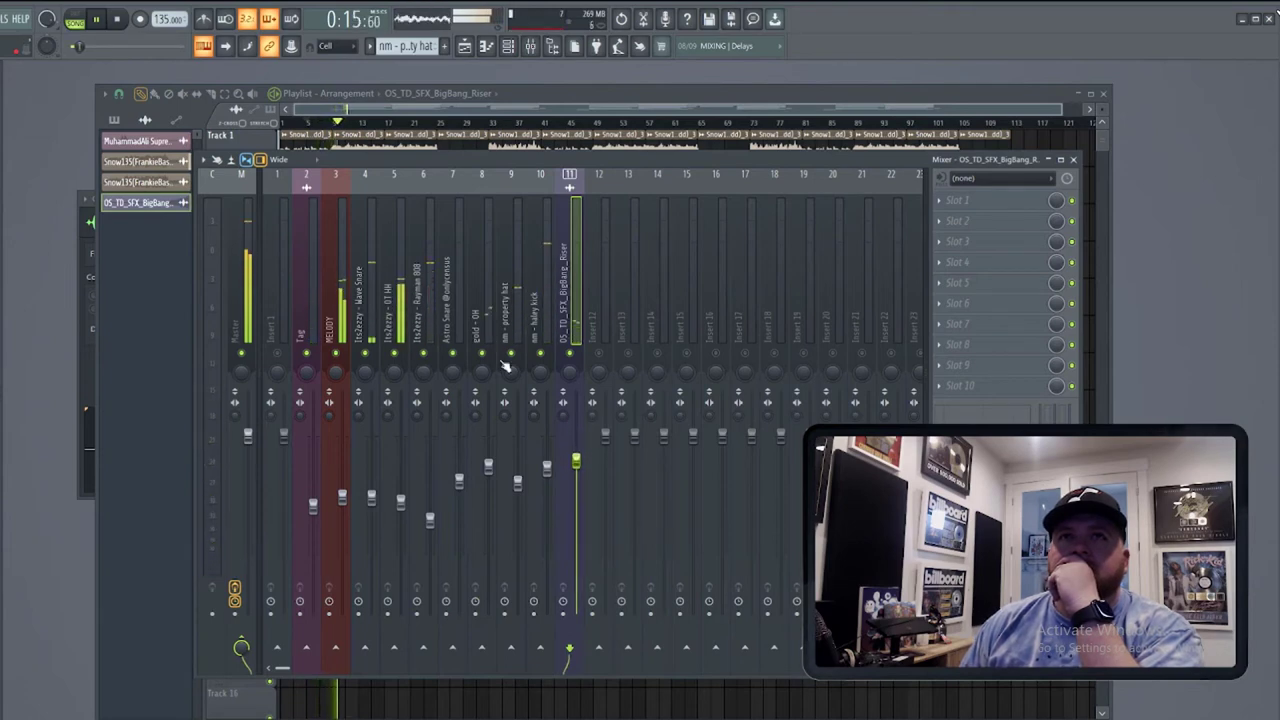
pyautogui.click(529, 103)
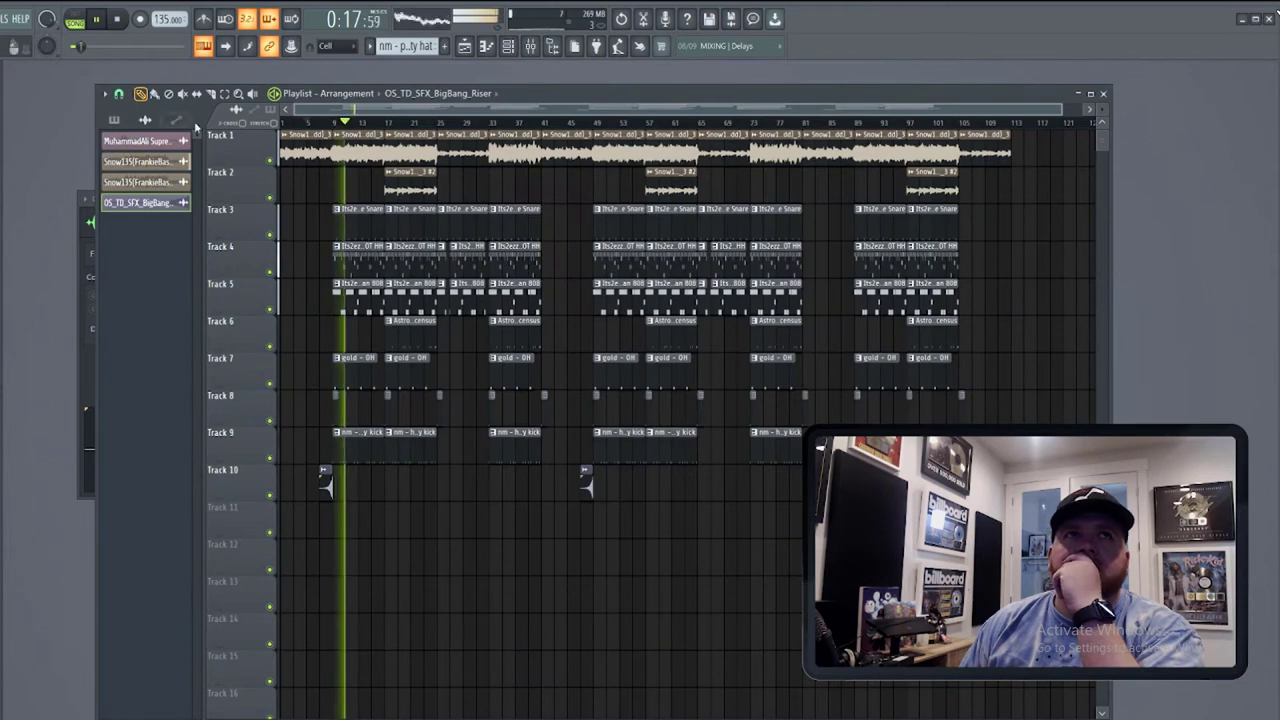
pyautogui.click(530, 46)
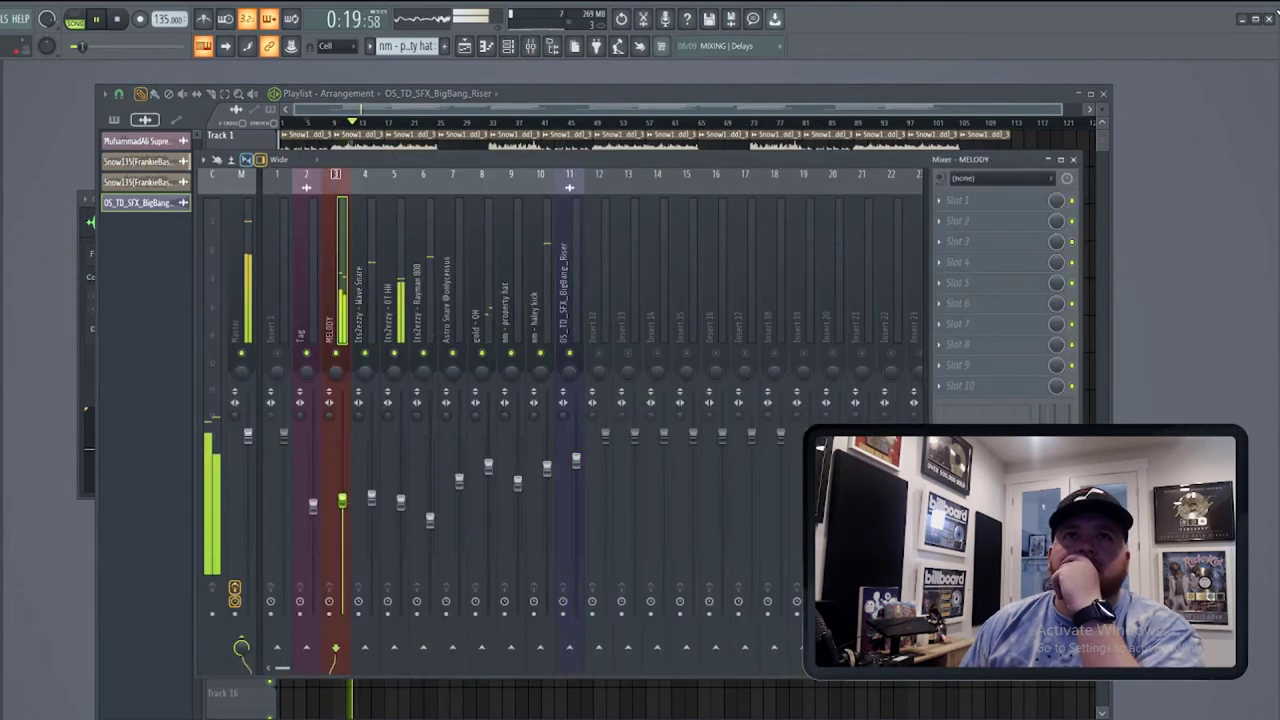
pyautogui.click(343, 501)
pyautogui.click(553, 95)
pyautogui.doubleClick(553, 143)
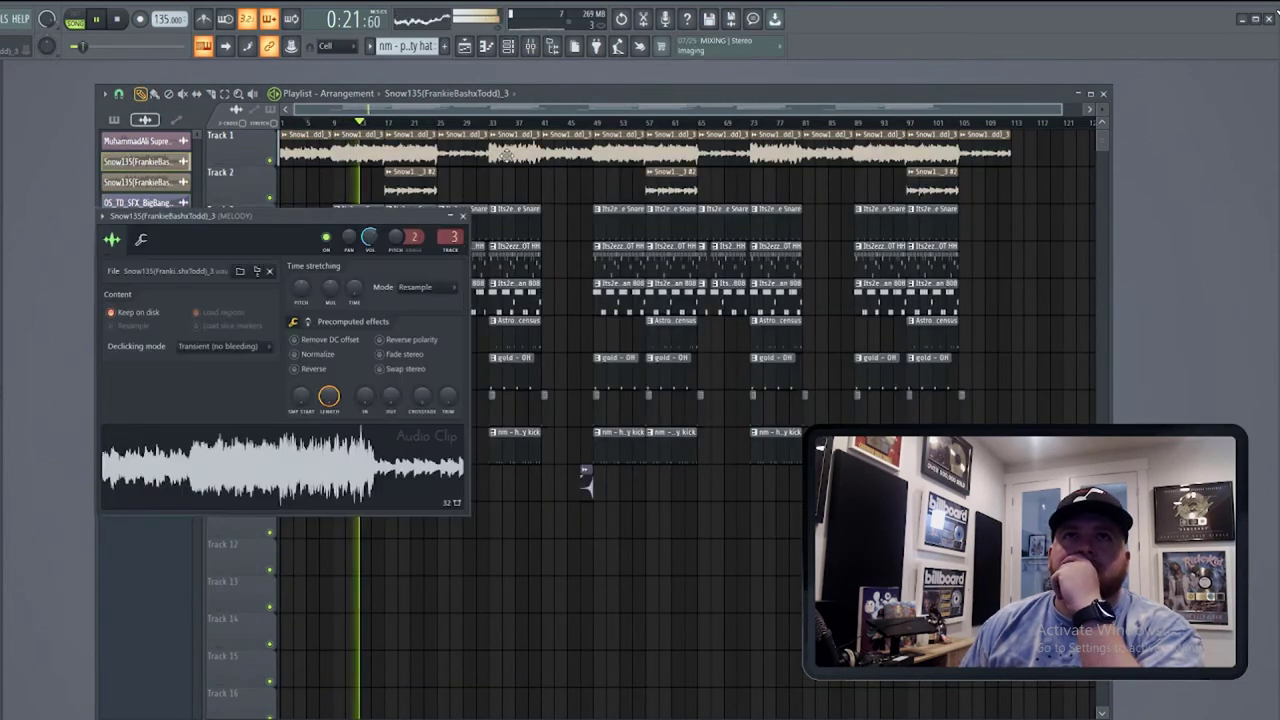
pyautogui.click(530, 46)
pyautogui.click(396, 492)
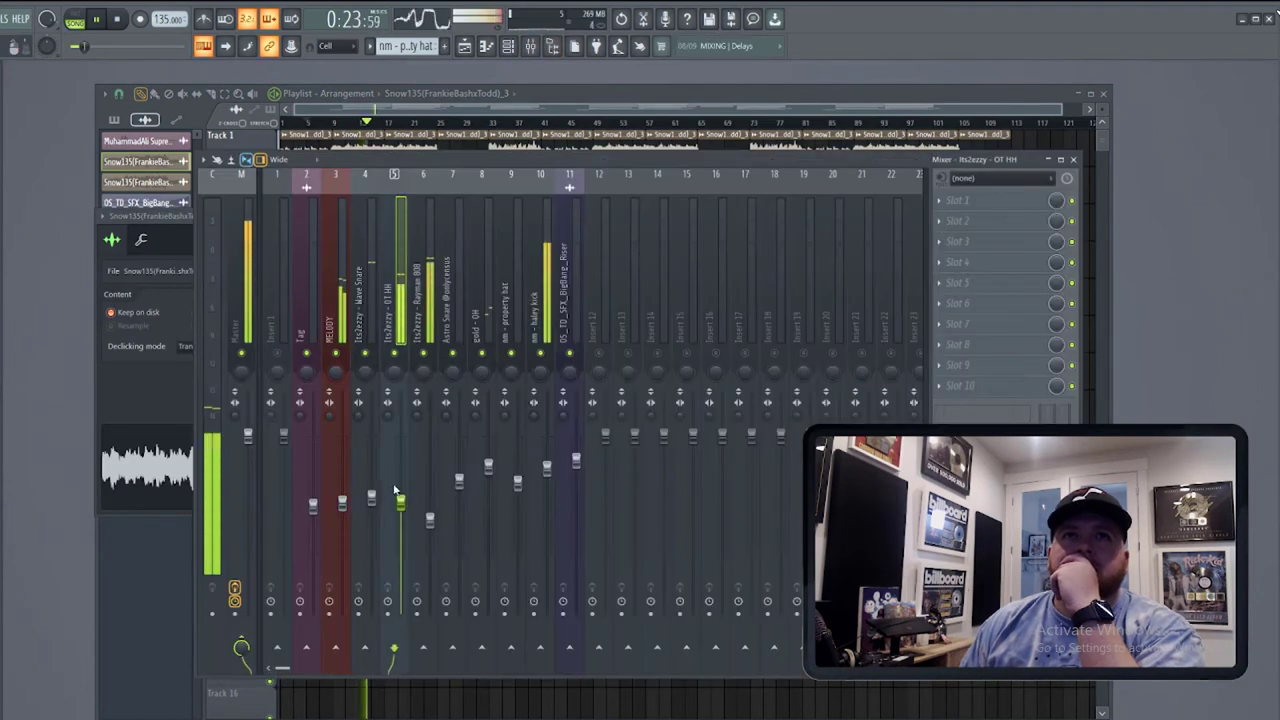
pyautogui.click(530, 108)
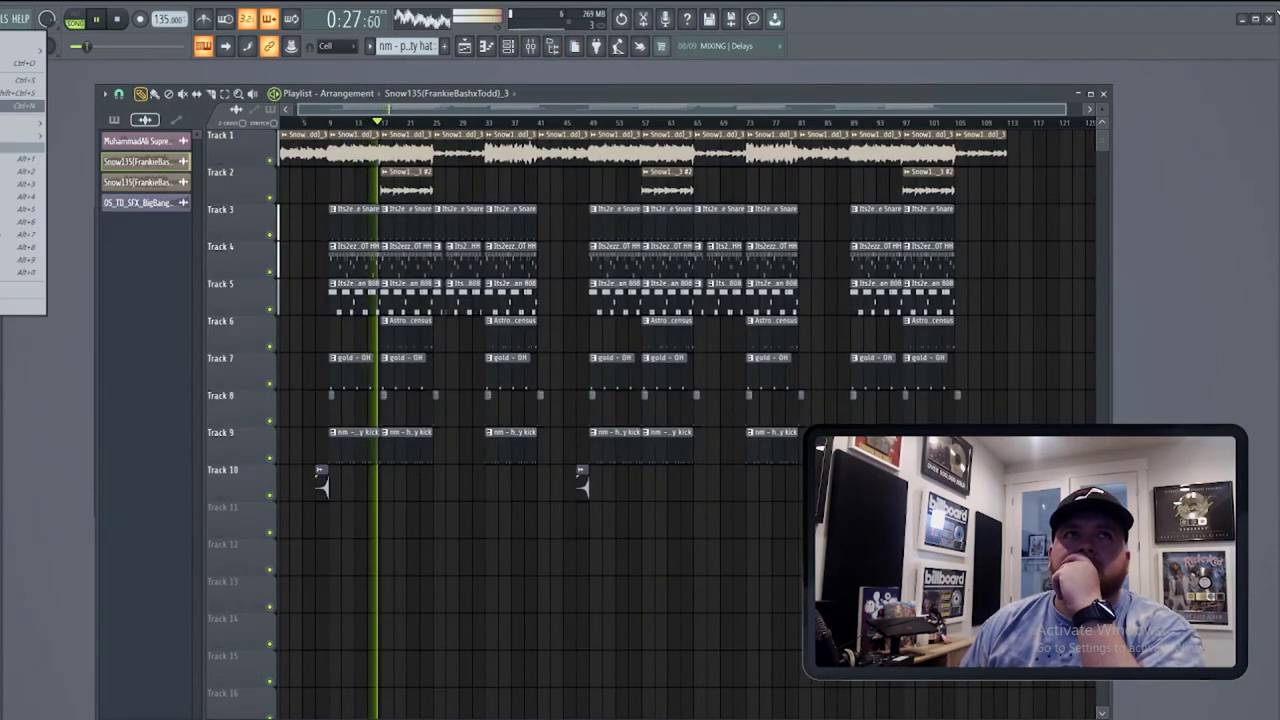
# Create a Snow 135BPM folder with the collaborator credits in Finished Beats, save the project there under the same name, and save it again.
pyautogui.hotkey('ctrl', 'shift', 's')
pyautogui.click(1104, 266)
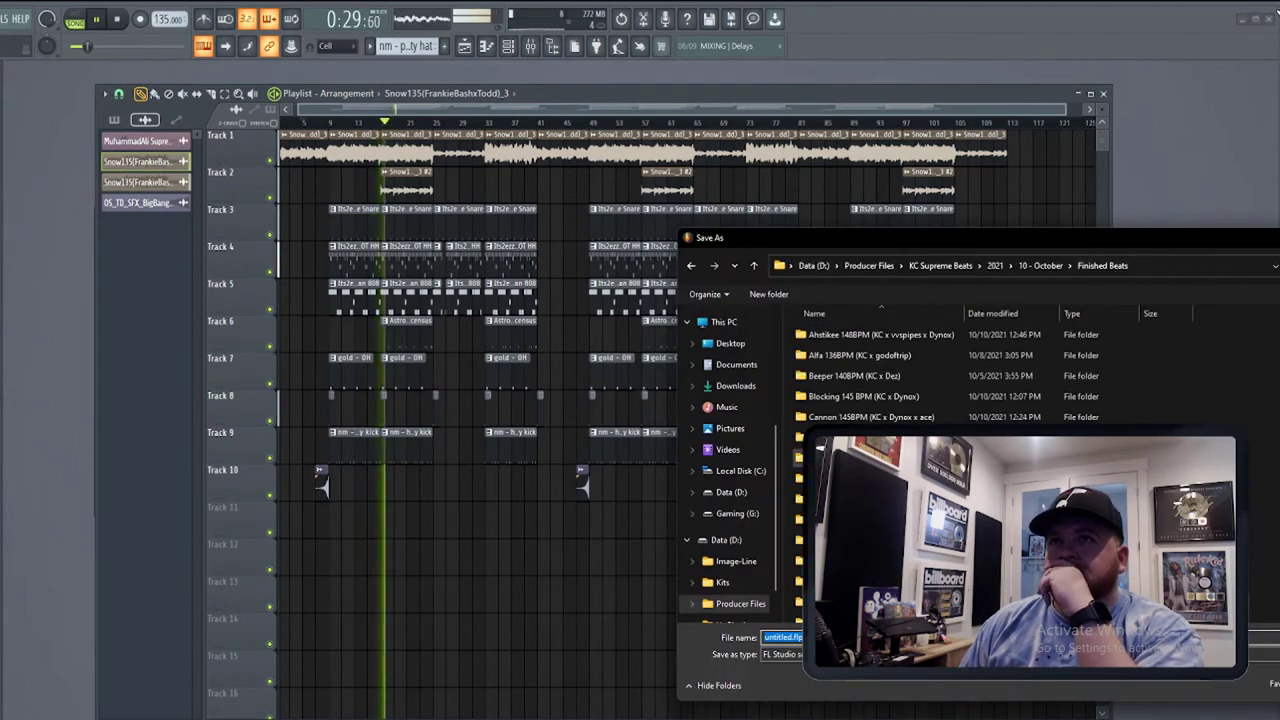
pyautogui.rightClick(1252, 484)
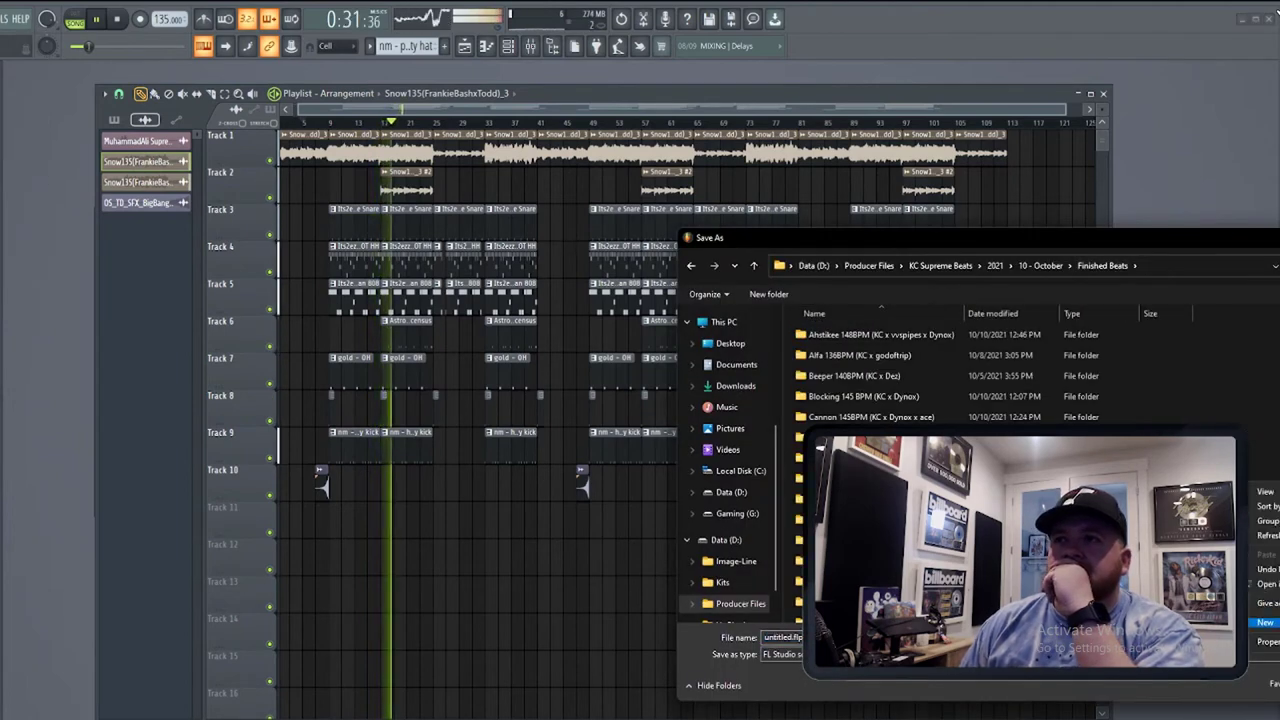
pyautogui.click(1275, 622)
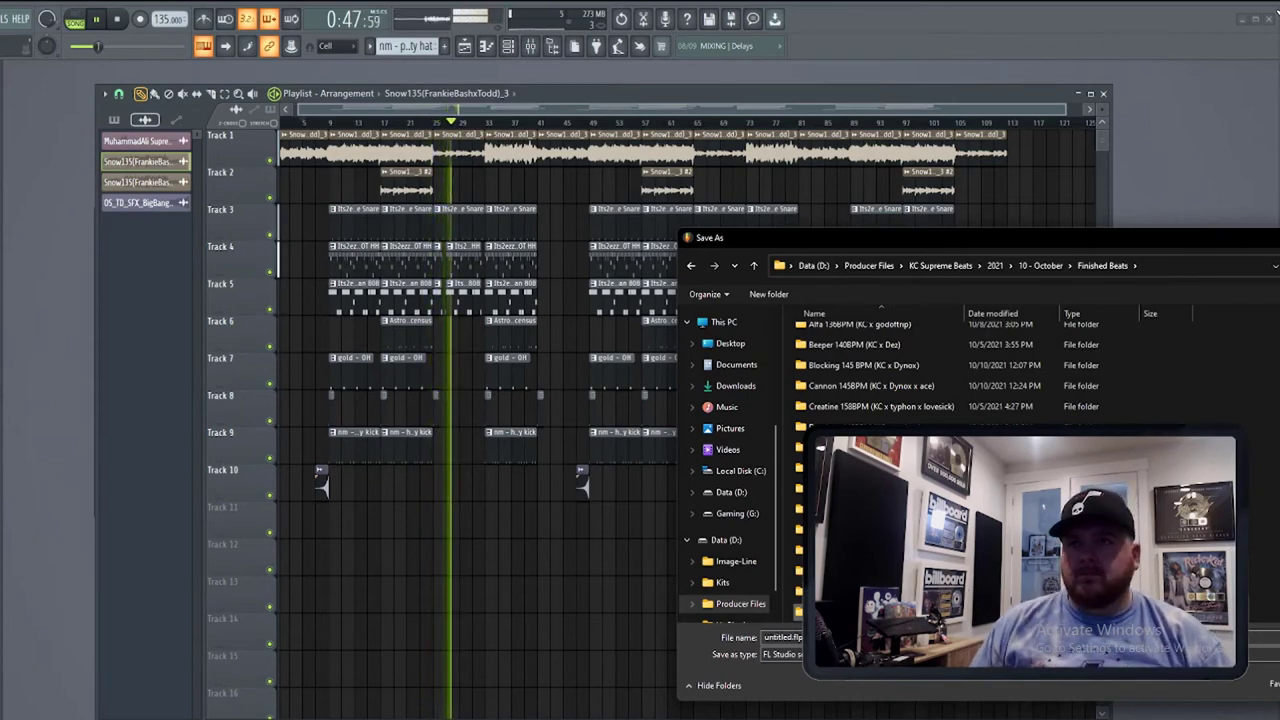
pyautogui.scroll(-3, 860, 365)
pyautogui.doubleClick(860, 610)
pyautogui.click(785, 637)
pyautogui.hotkey('ctrl', 'v')
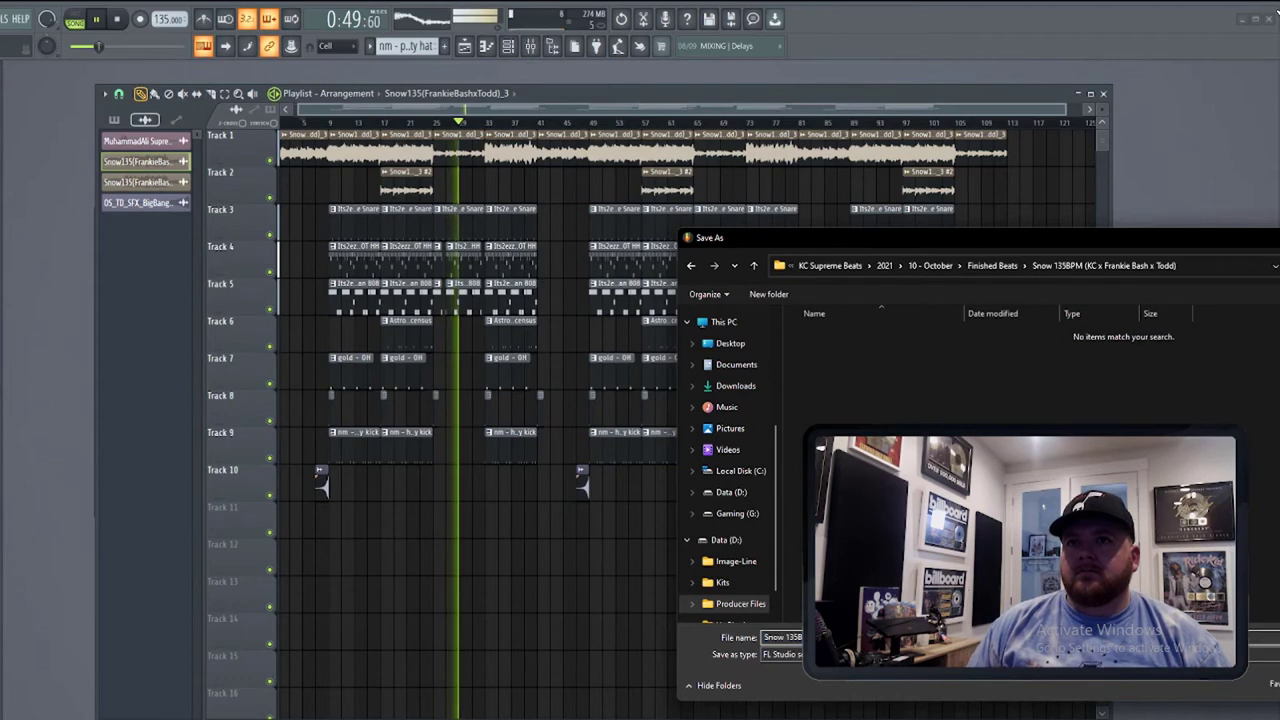
pyautogui.press('Return')
pyautogui.click(2, 18)
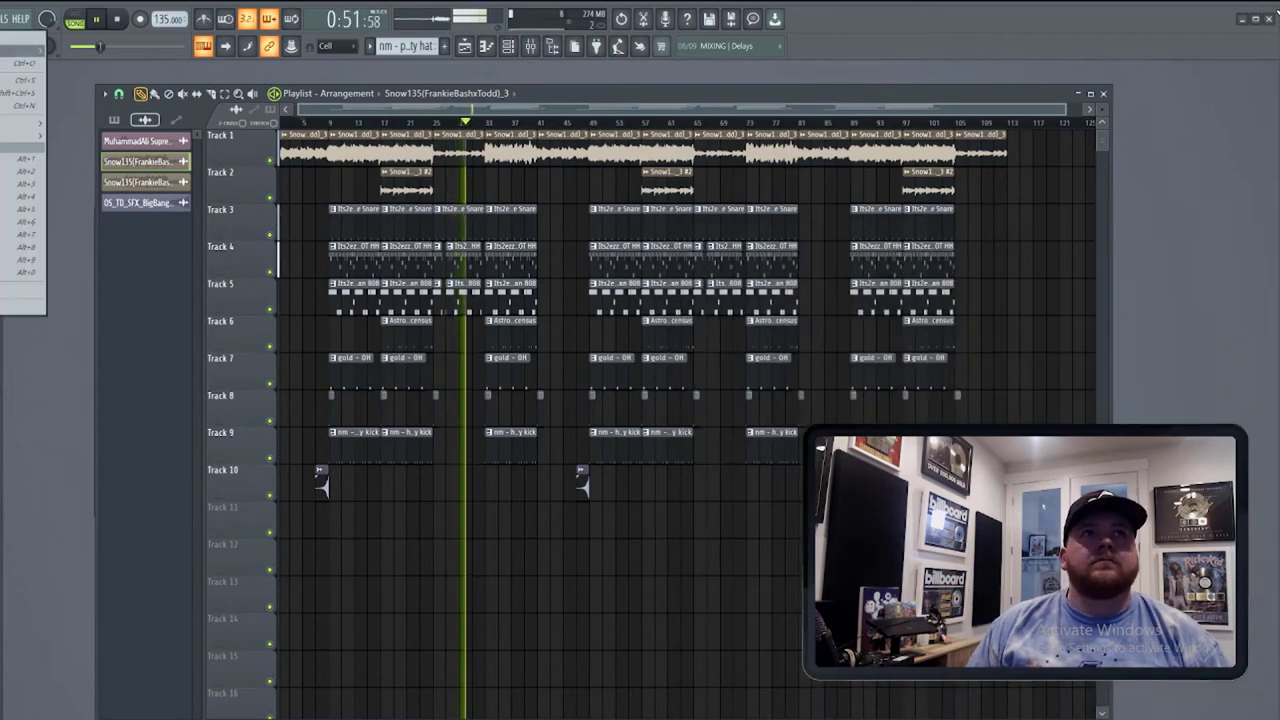
pyautogui.click(20, 97)
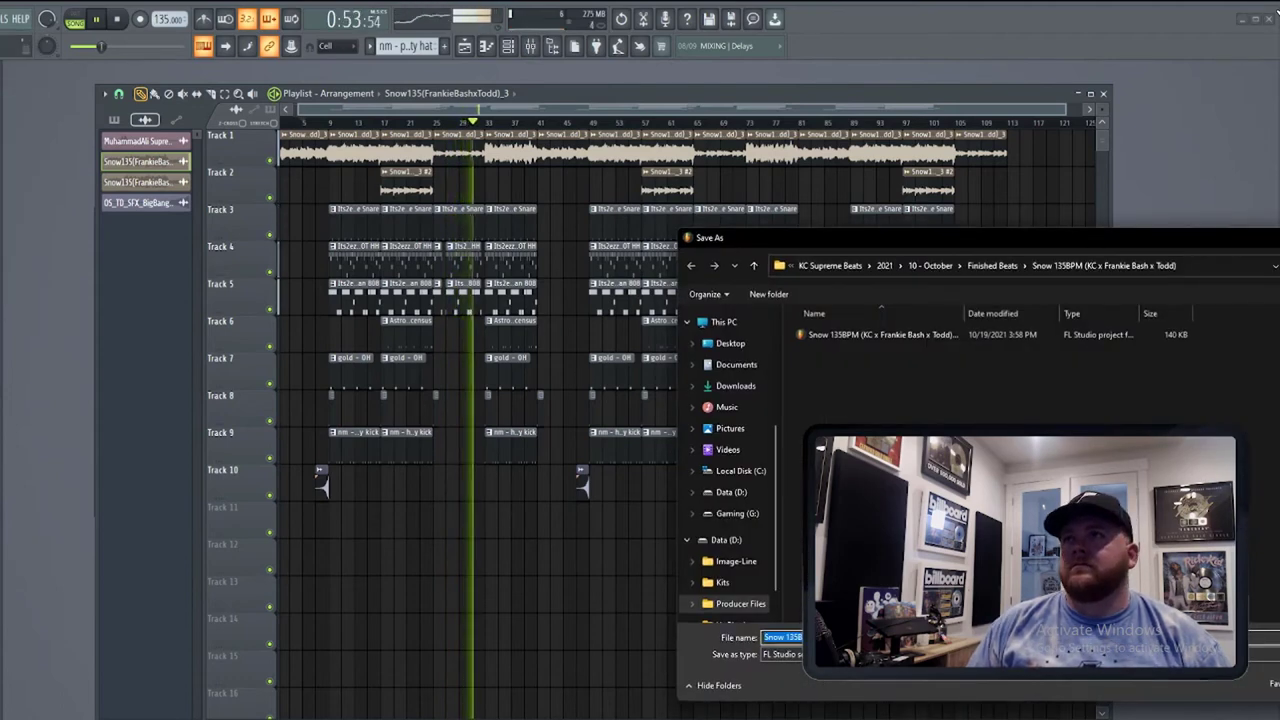
pyautogui.press('Return')
# Start a new project for the Paper Trails loop and set the tempo to 150 BPM.
pyautogui.click(3, 18)
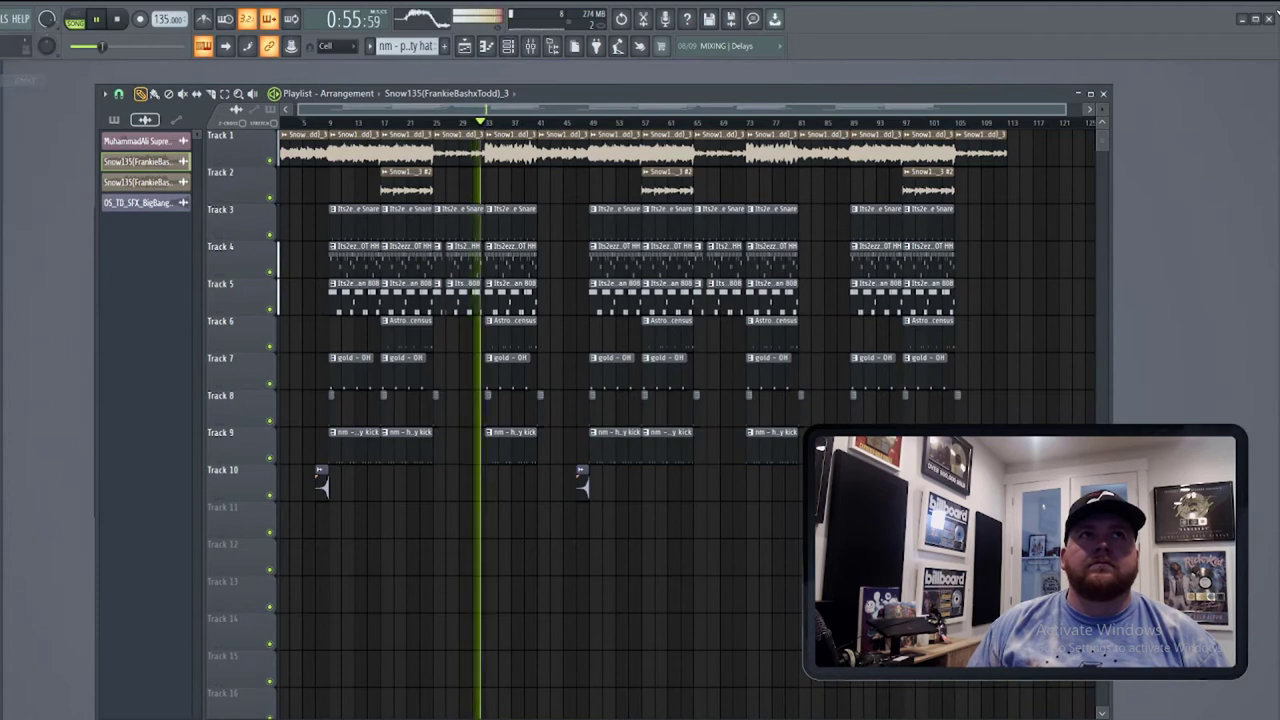
pyautogui.click(65, 146)
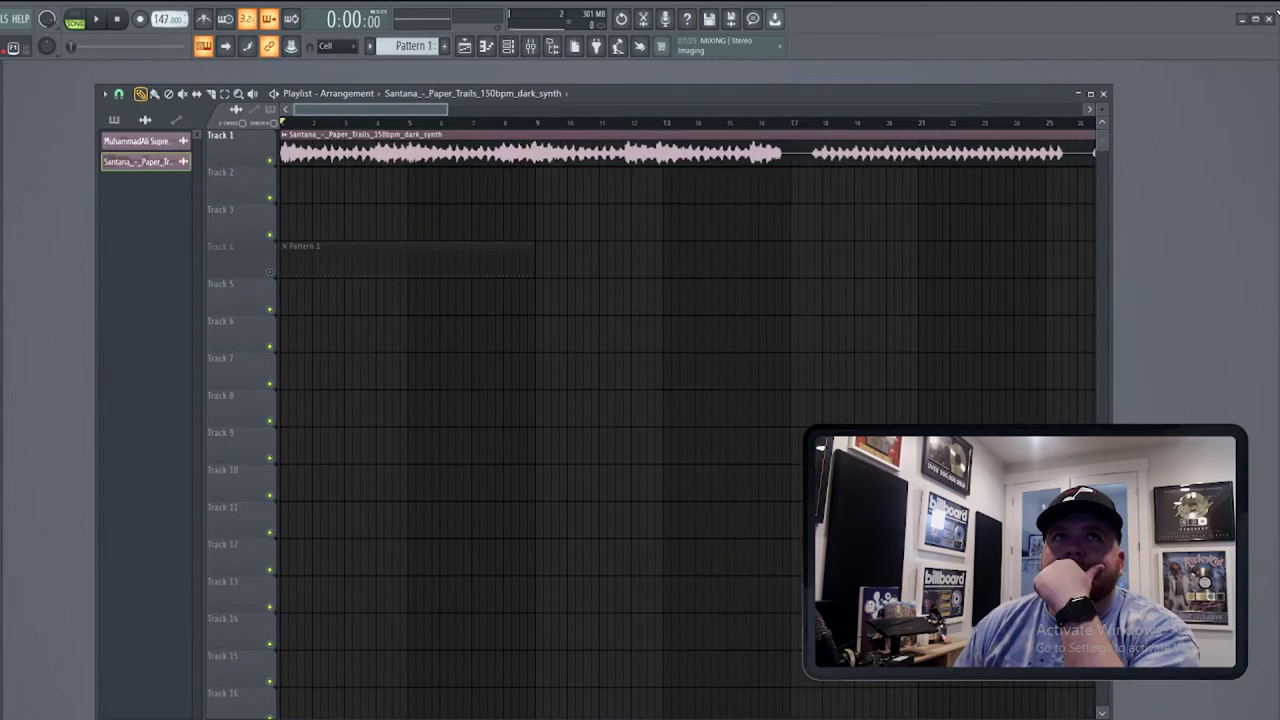
pyautogui.moveTo(162, 19); pyautogui.dragTo(162, 8)
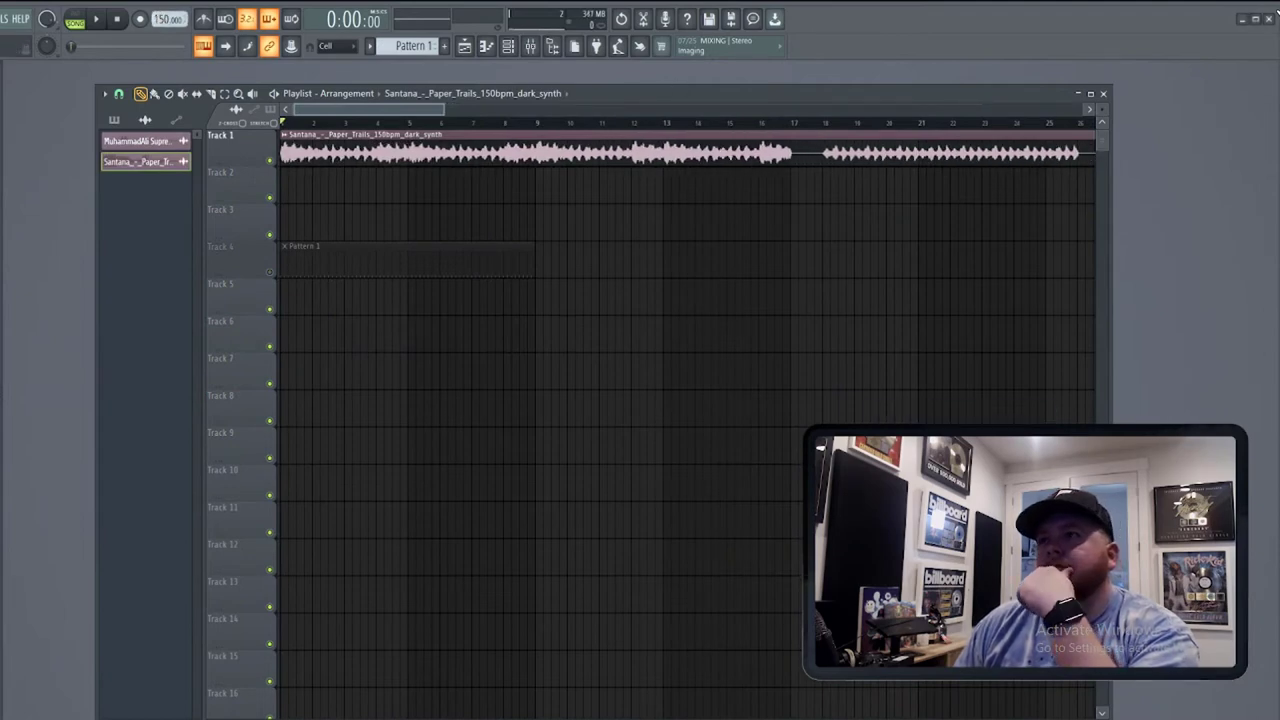
# Open the Paper Trails audio clip in Edison and load the audio from there back into the clip as its sample.
pyautogui.doubleClick(334, 152)
pyautogui.rightClick(225, 393)
pyautogui.click(298, 454)
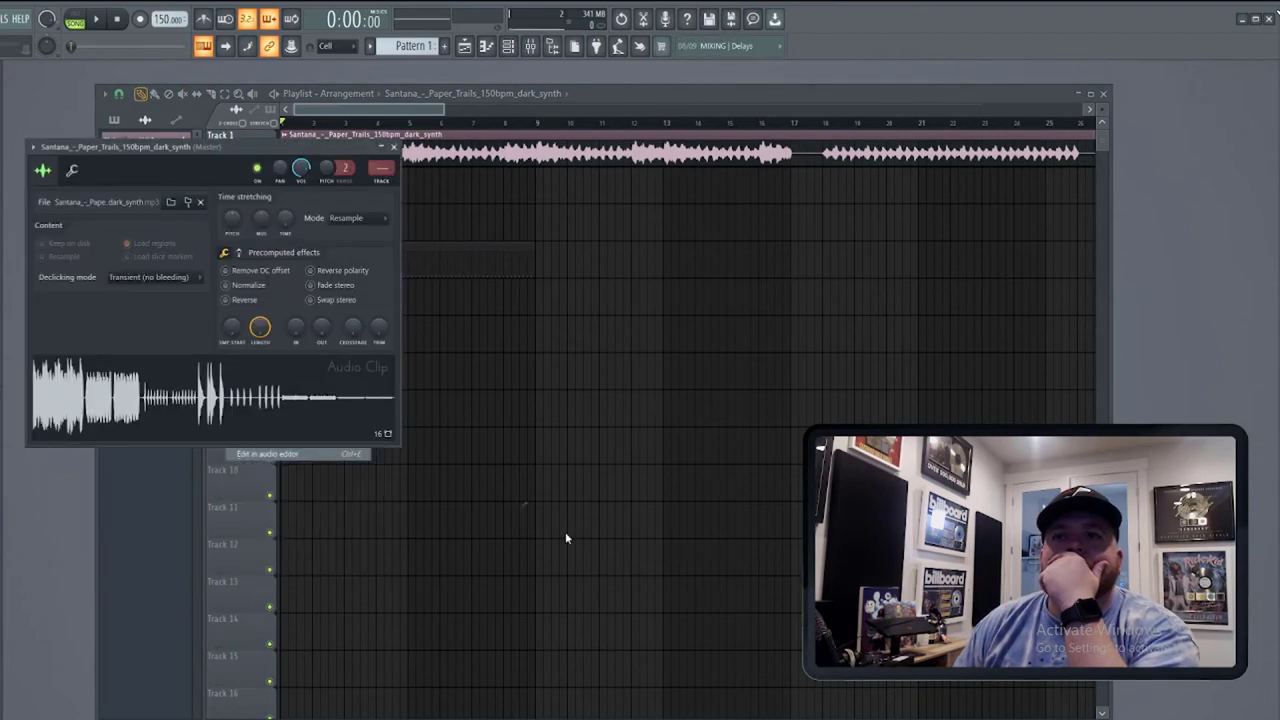
pyautogui.hotkey('alt', 'Tab')
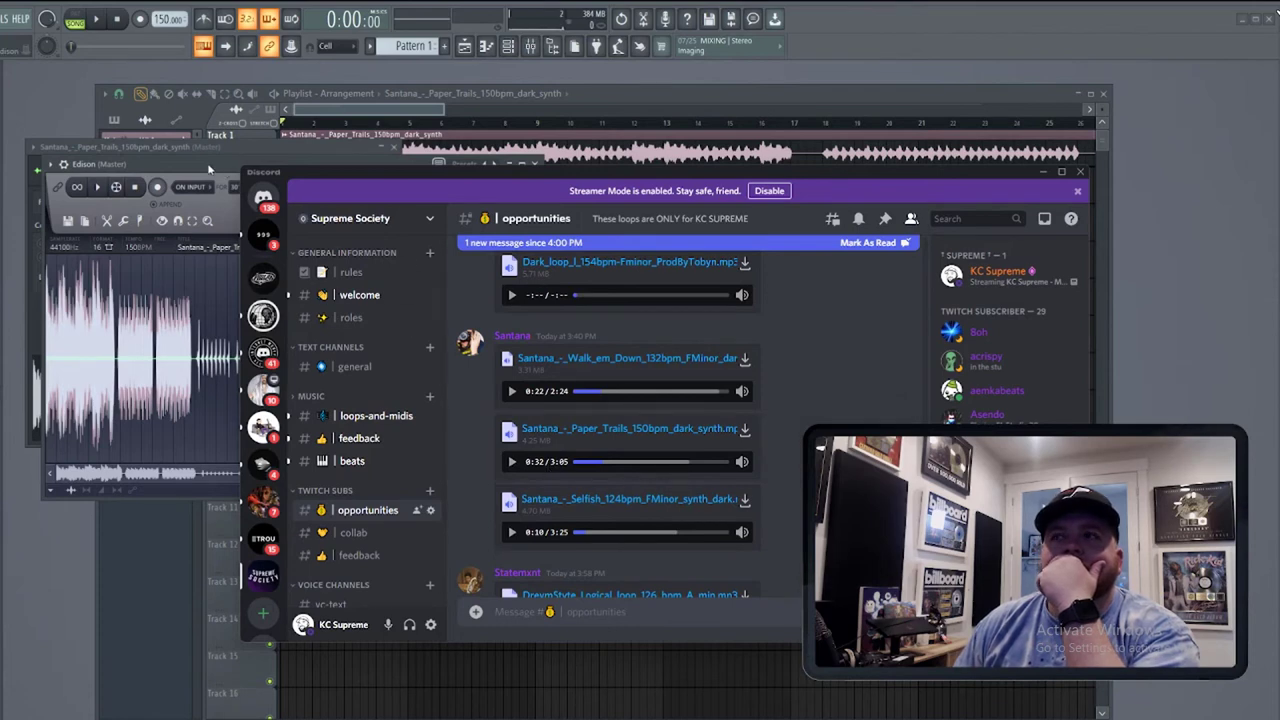
pyautogui.click(208, 168)
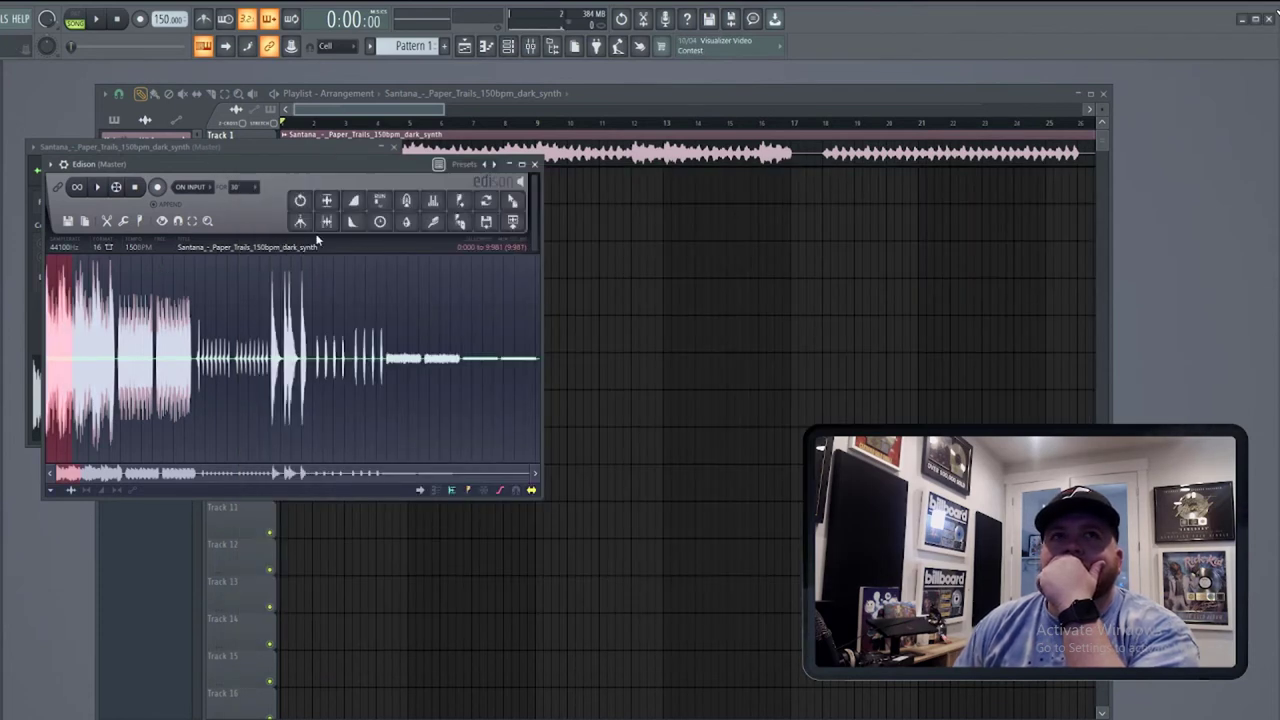
pyautogui.click(315, 311)
pyautogui.moveTo(515, 205); pyautogui.dragTo(253, 400)
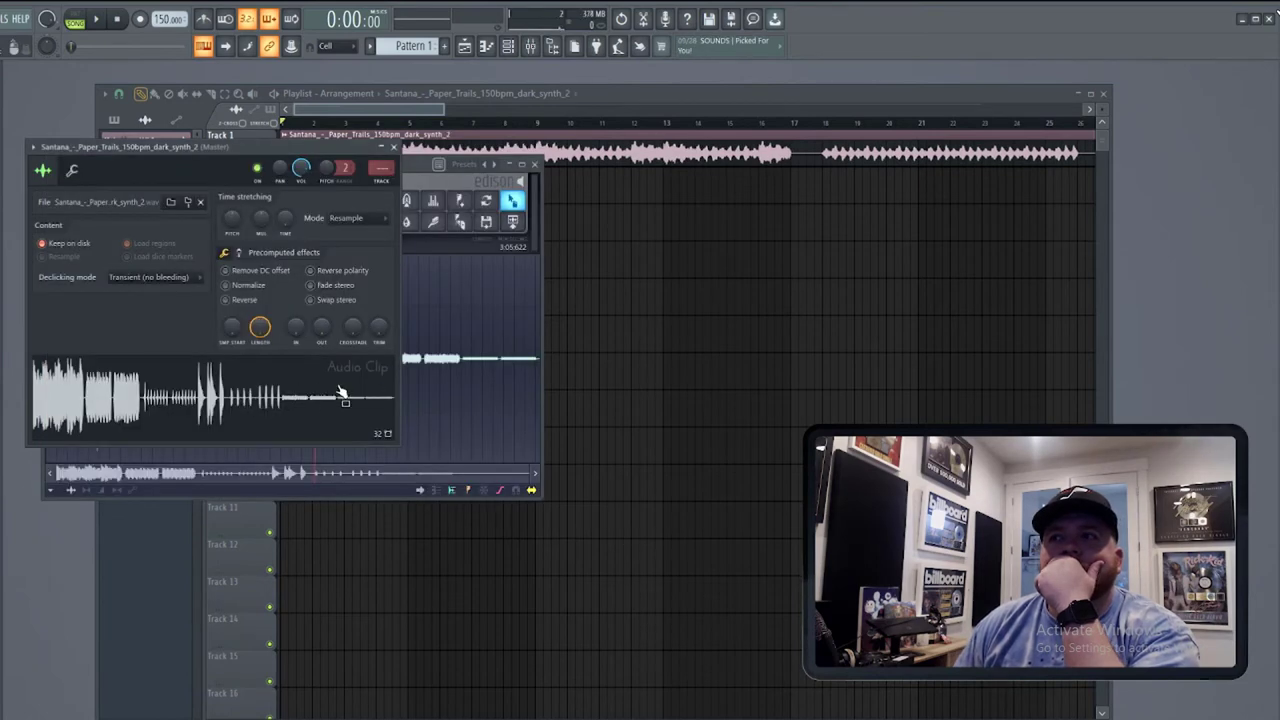
# Play the loop, extend Pattern 1 on Track 4 with a second copy from bar 9, and loop bars 1 to 17.
pyautogui.click(99, 19)
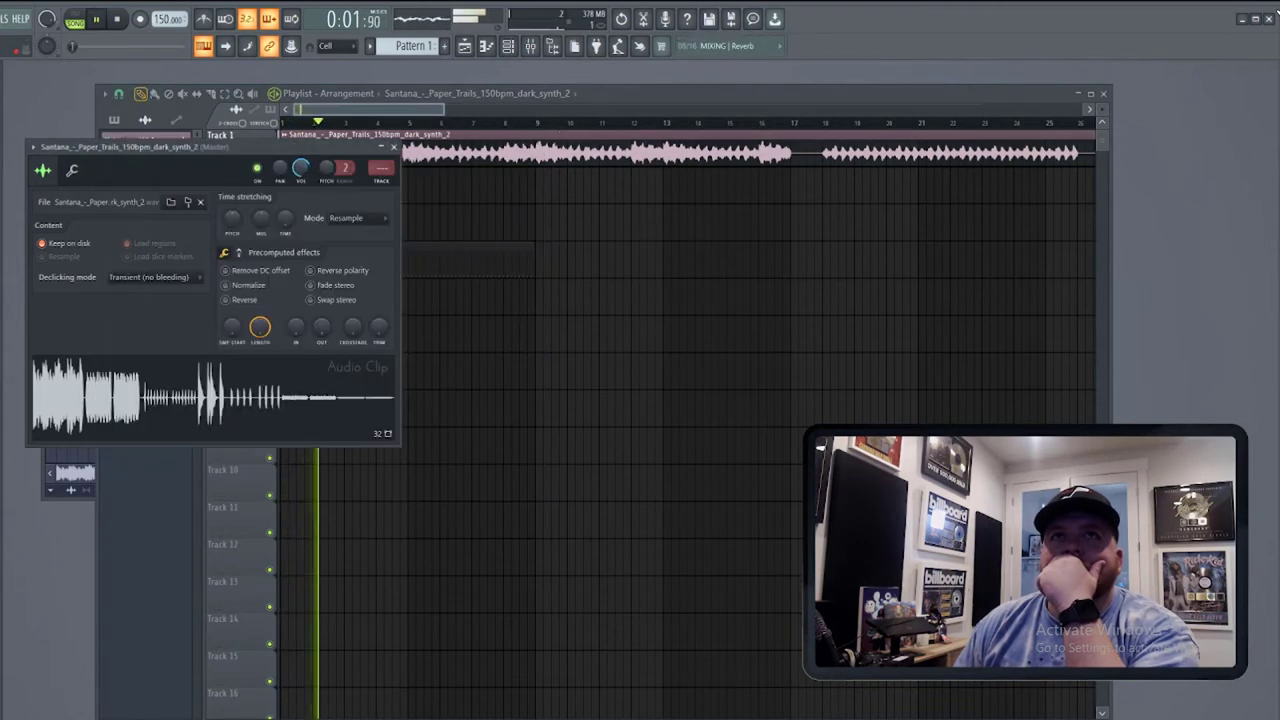
pyautogui.press('Escape')
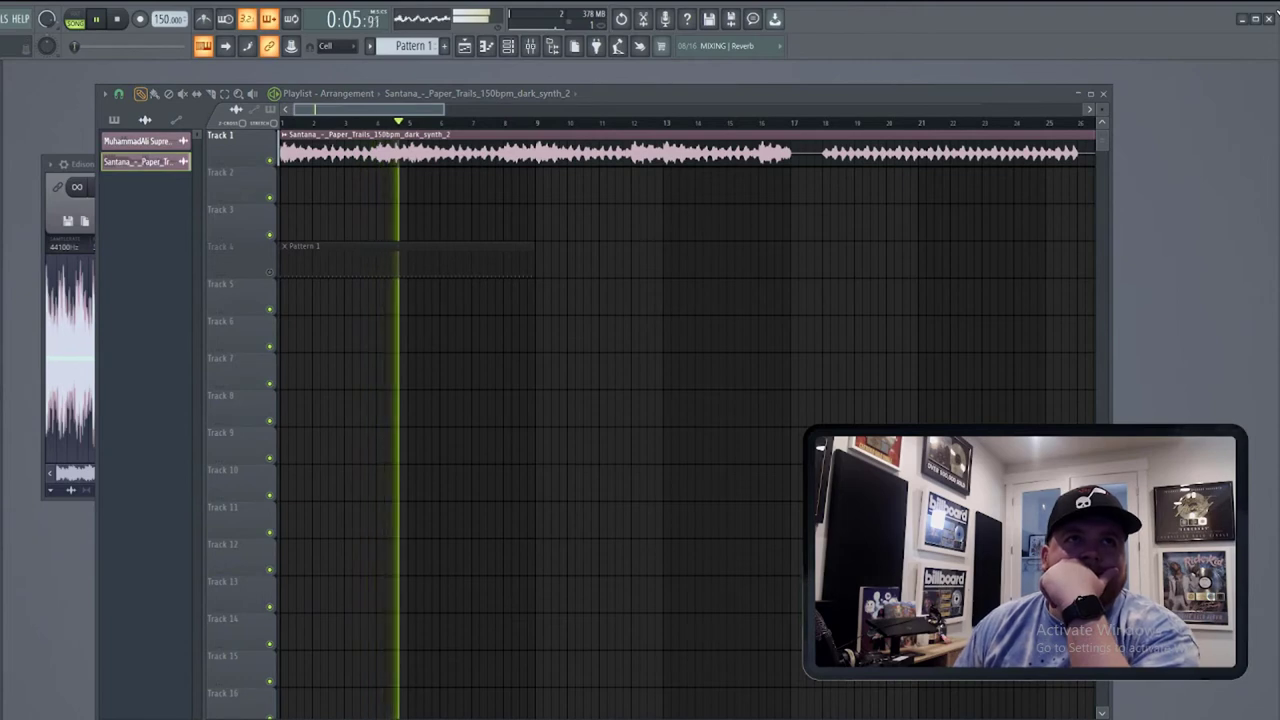
pyautogui.press('F7')
pyautogui.click(465, 46)
pyautogui.click(286, 260)
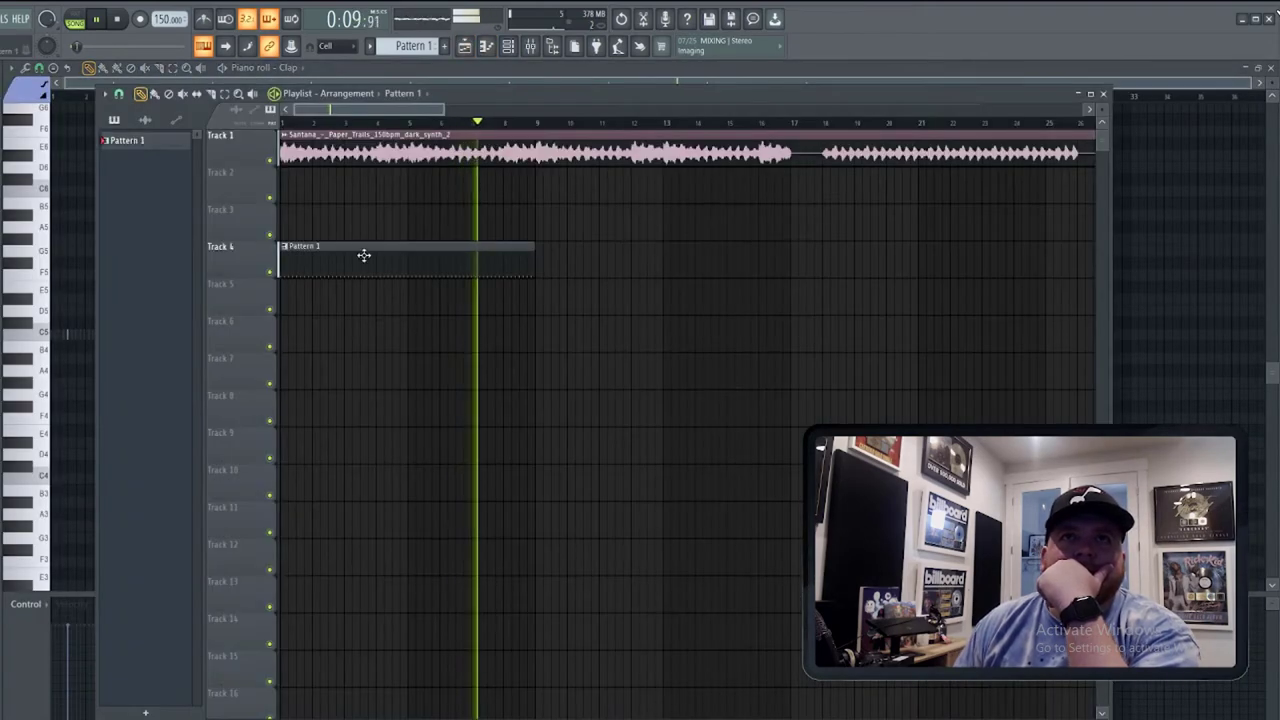
pyautogui.click(543, 266)
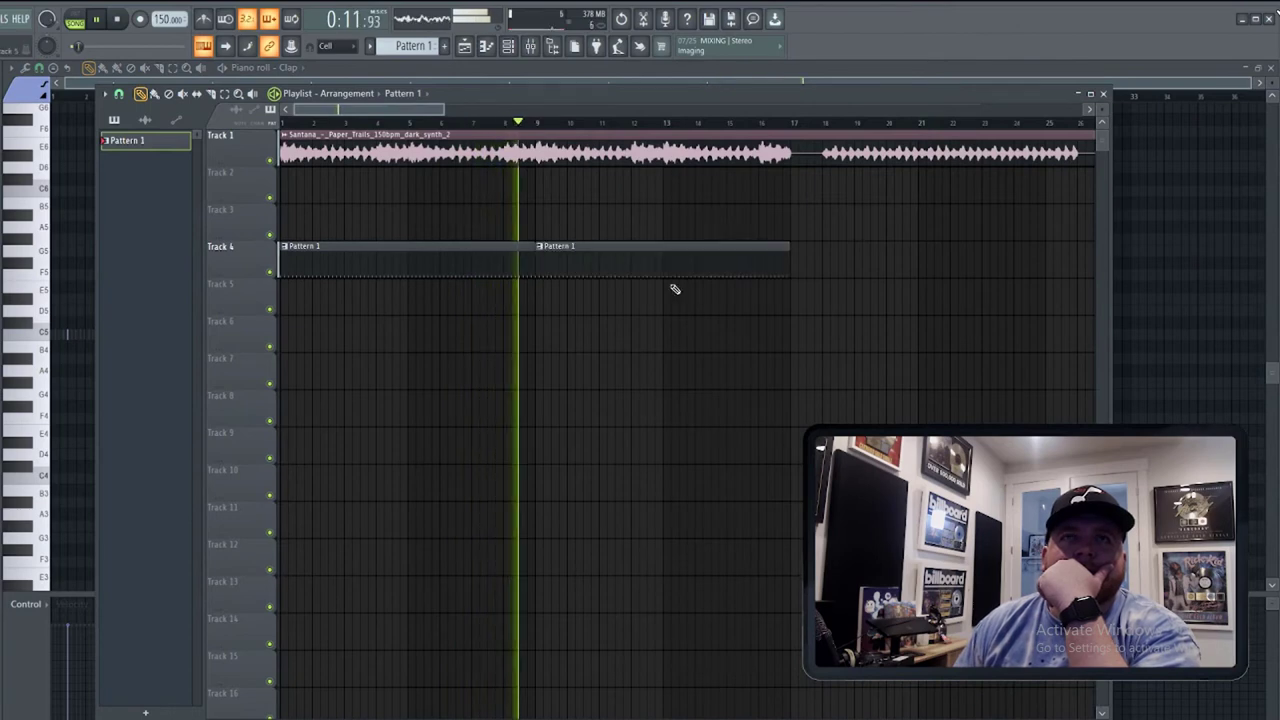
pyautogui.moveTo(796, 123); pyautogui.dragTo(282, 123)
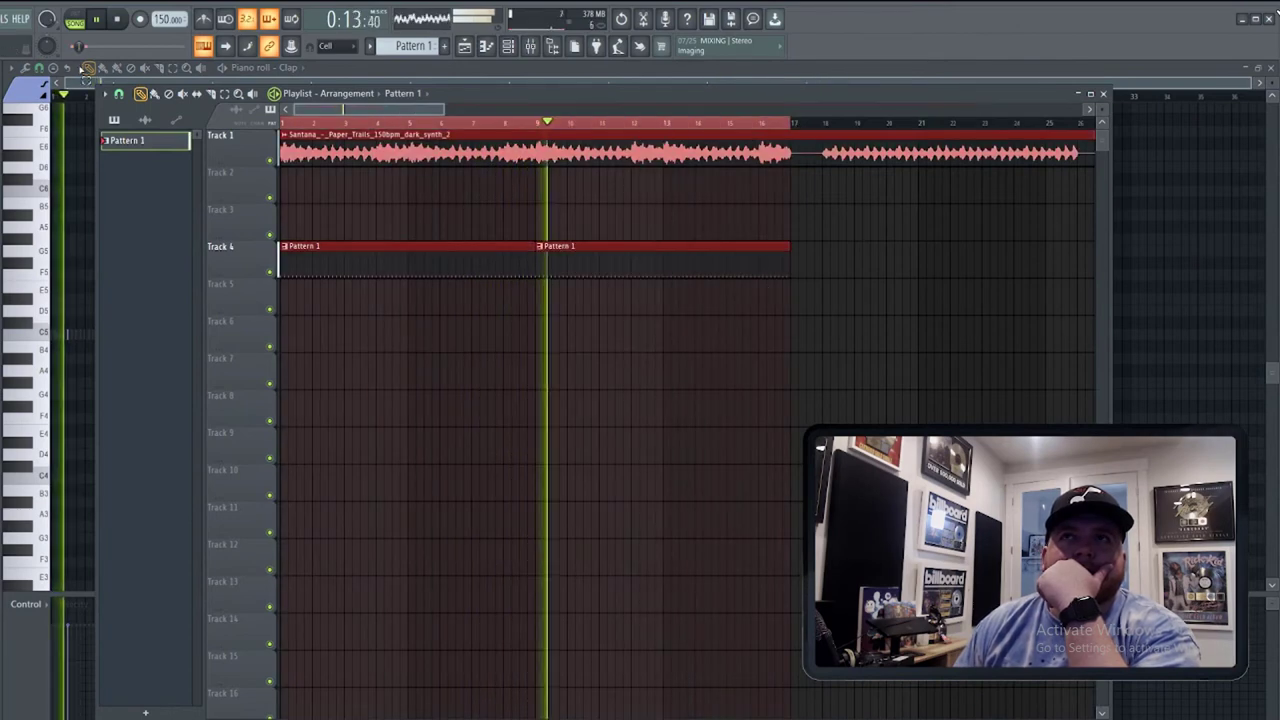
# Load the 128 BPM hi-hat pattern onto the HH channel and replace the Clap sample with Its2ezzy - Super Snare.
pyautogui.click(507, 47)
pyautogui.click(465, 46)
pyautogui.click(508, 46)
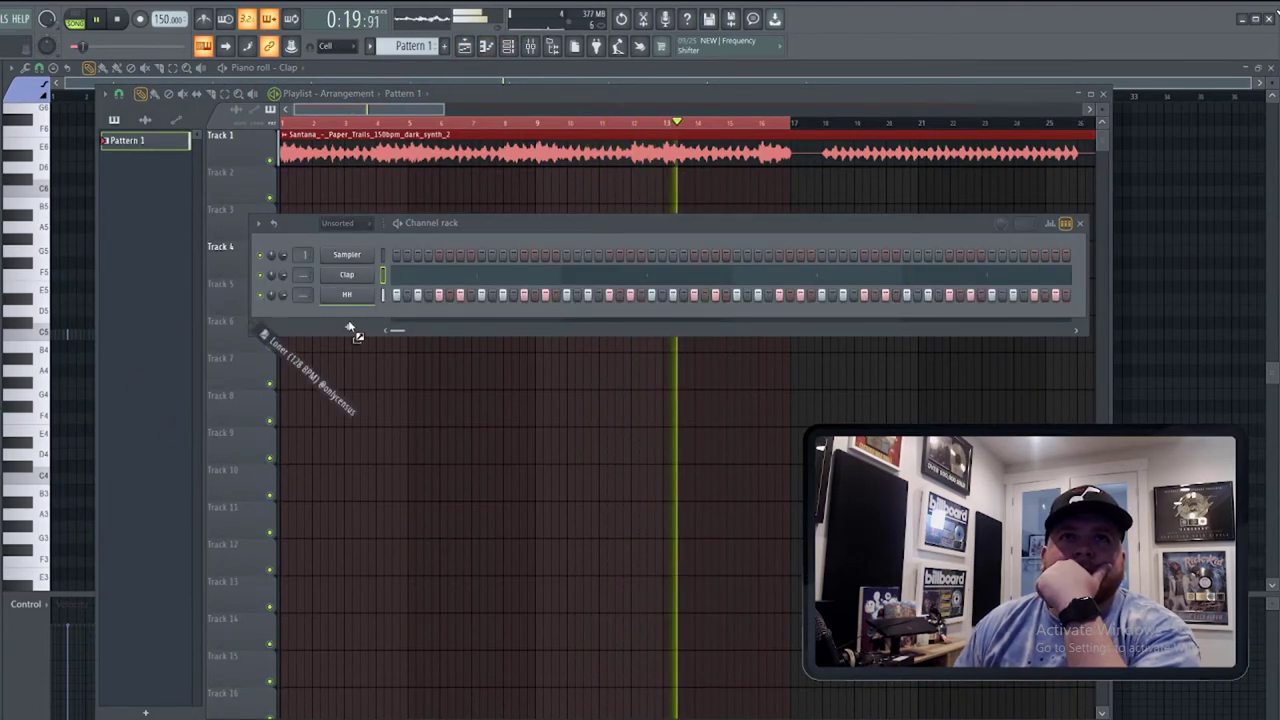
pyautogui.moveTo(354, 329); pyautogui.dragTo(357, 303)
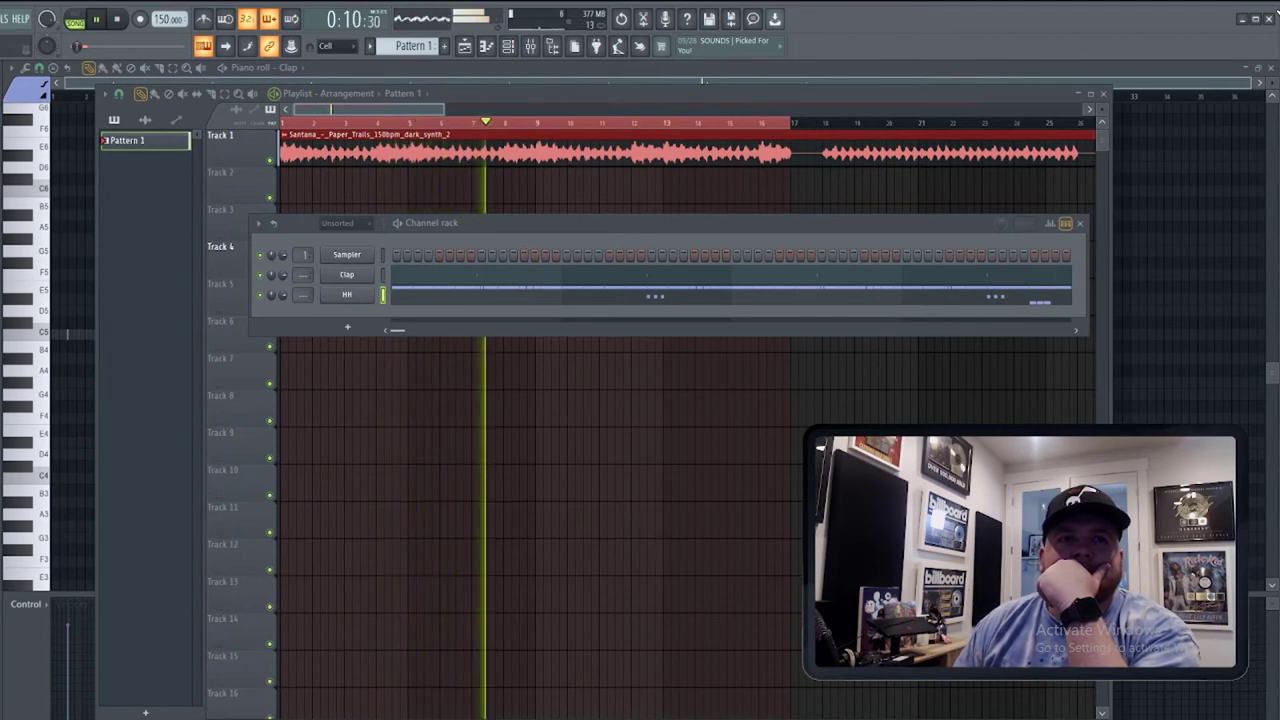
pyautogui.moveTo(362, 279); pyautogui.dragTo(360, 279)
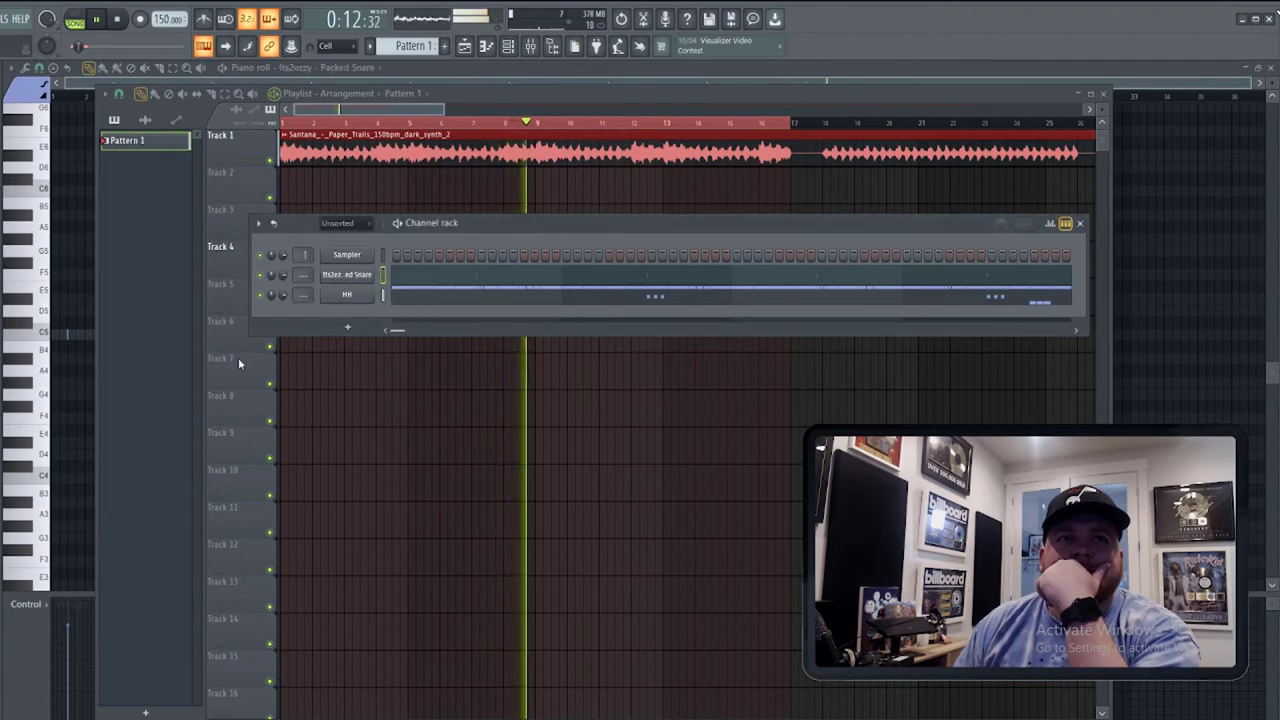
pyautogui.moveTo(0, 363); pyautogui.dragTo(340, 276)
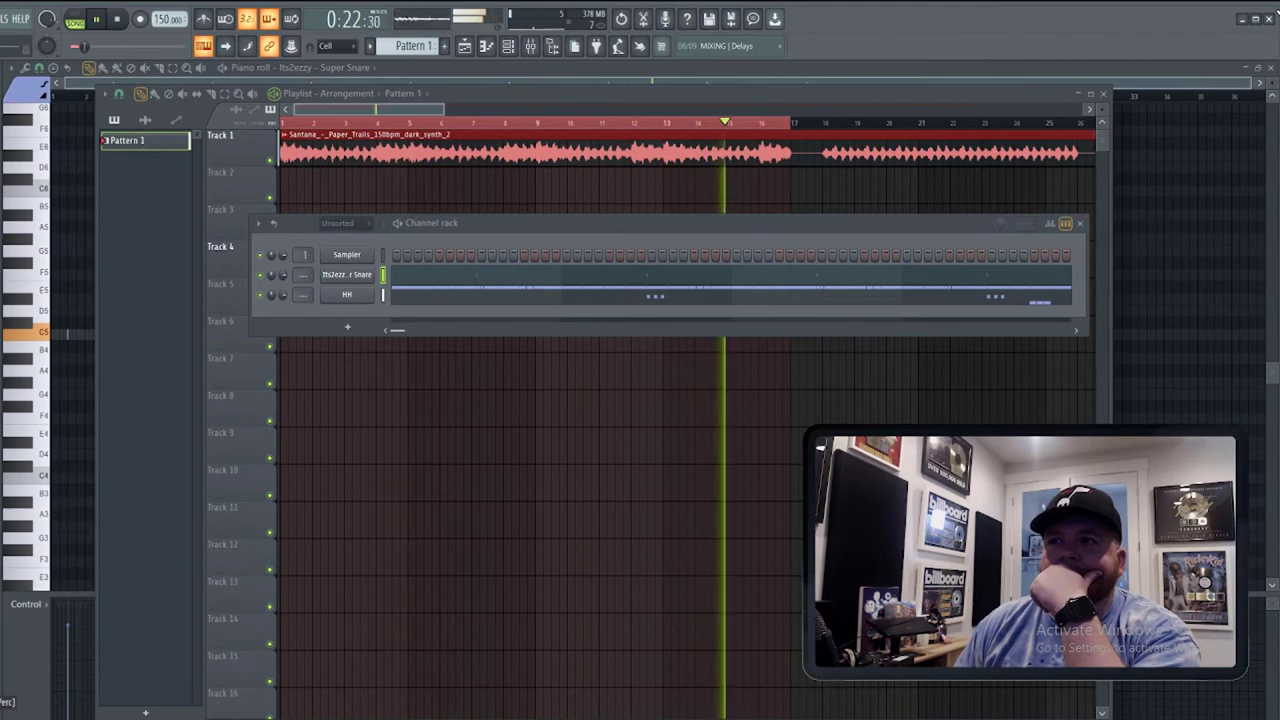
# Add Its2ezzy - Sauce [Perc] as a new channel and show all channels in the channel rack.
pyautogui.moveTo(303, 330); pyautogui.dragTo(285, 303)
pyautogui.click(337, 222)
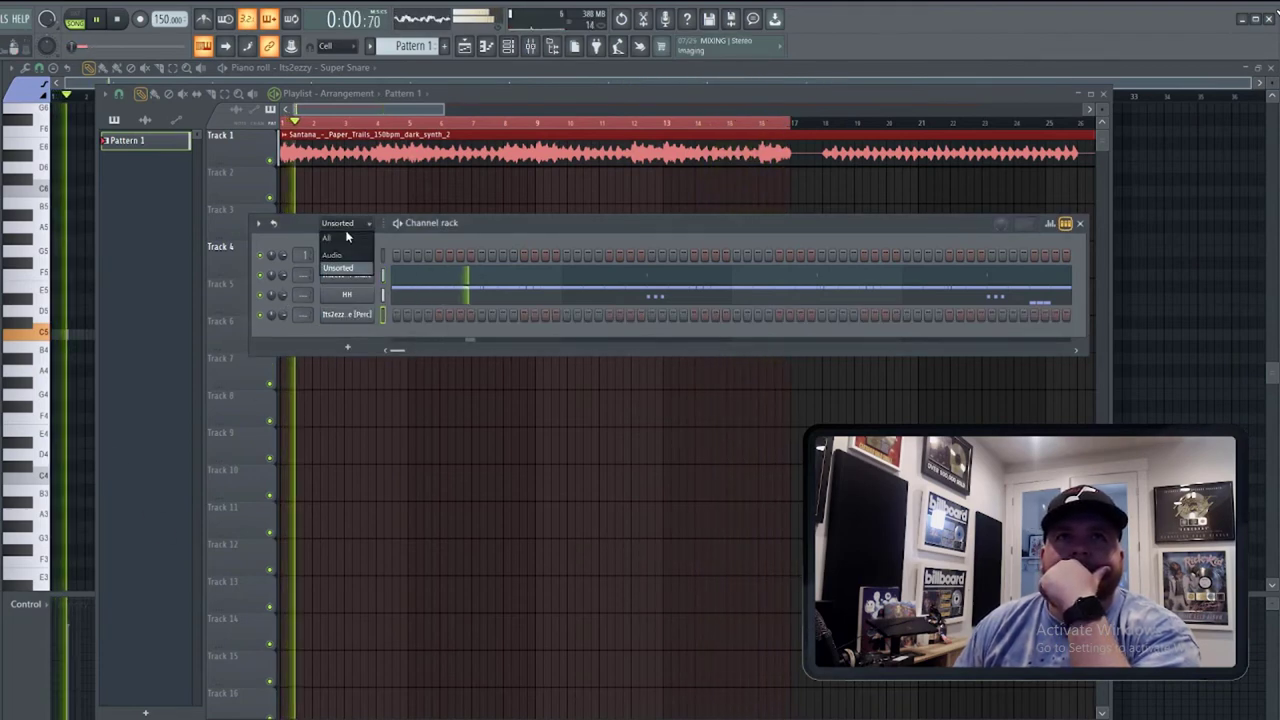
pyautogui.click(340, 240)
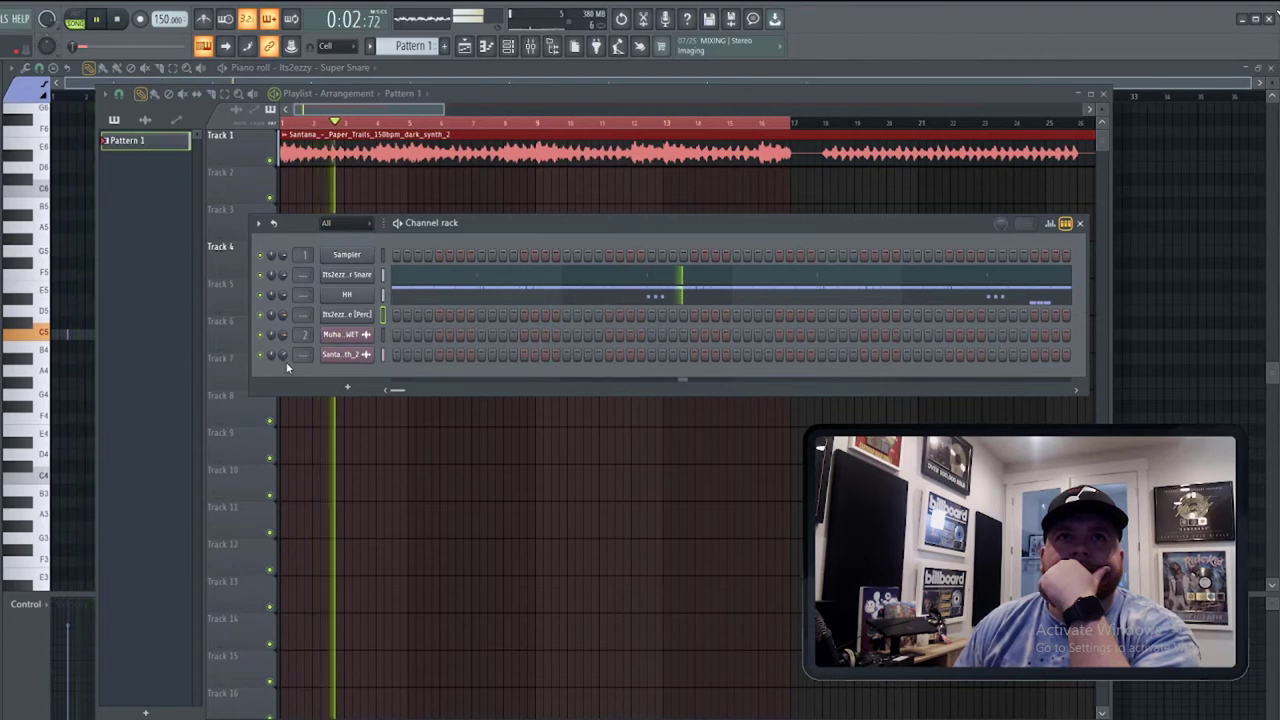
# Place a Sauce [Perc] hit midway through bar 4 and repeat it at the same spot in bar 8 in the piano roll.
pyautogui.click(991, 315)
pyautogui.rightClick(372, 314)
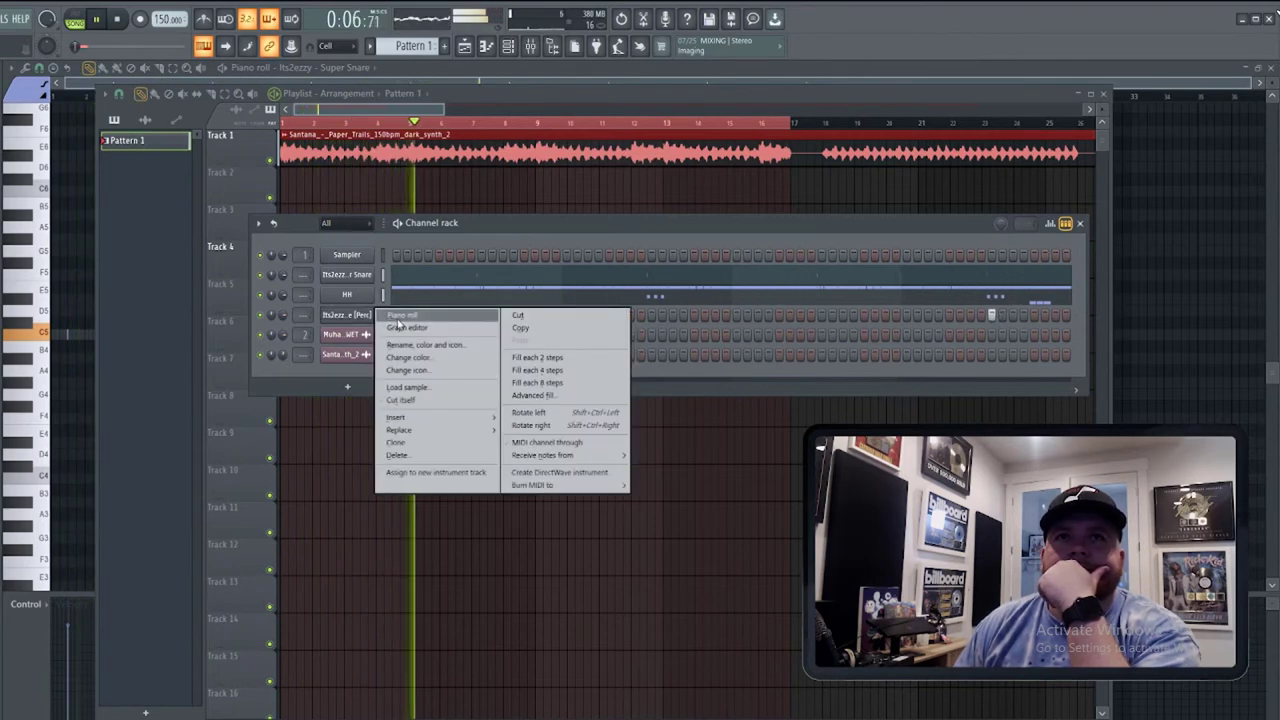
pyautogui.click(400, 316)
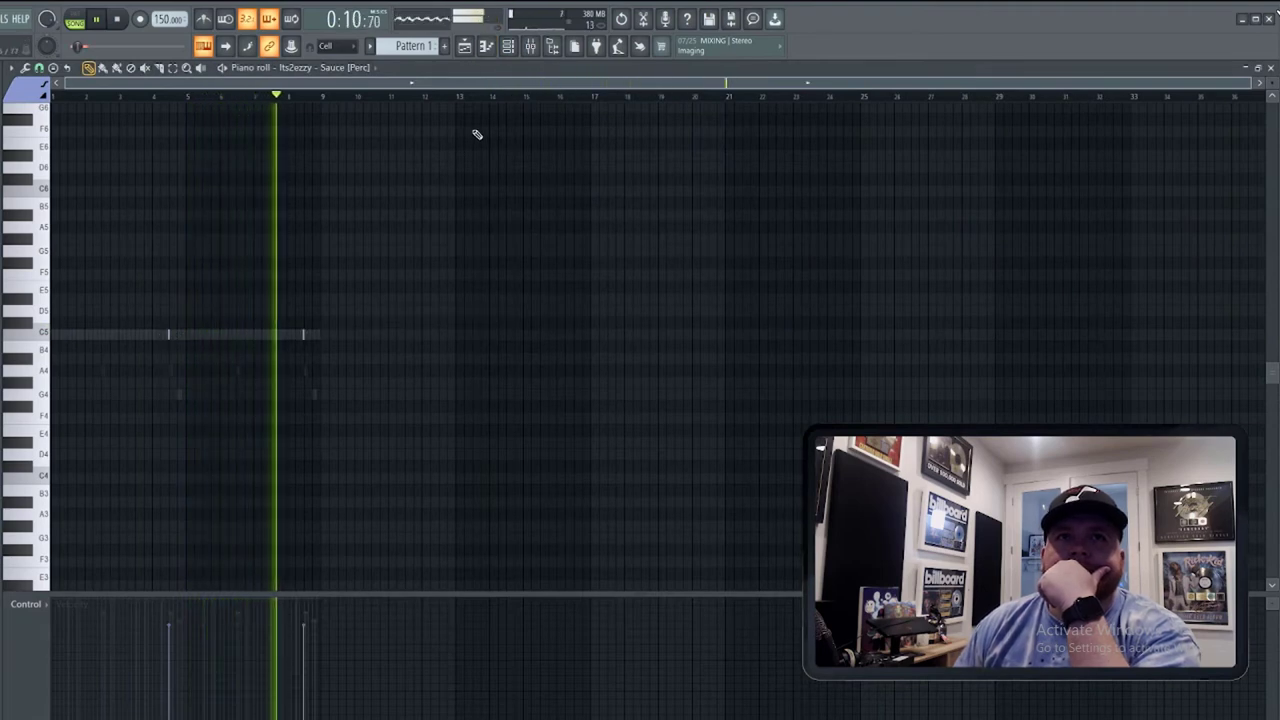
# Add Its2ezzy - Check [Perc] as a new channel and record a live rhythm on it over the playing loop.
pyautogui.click(509, 46)
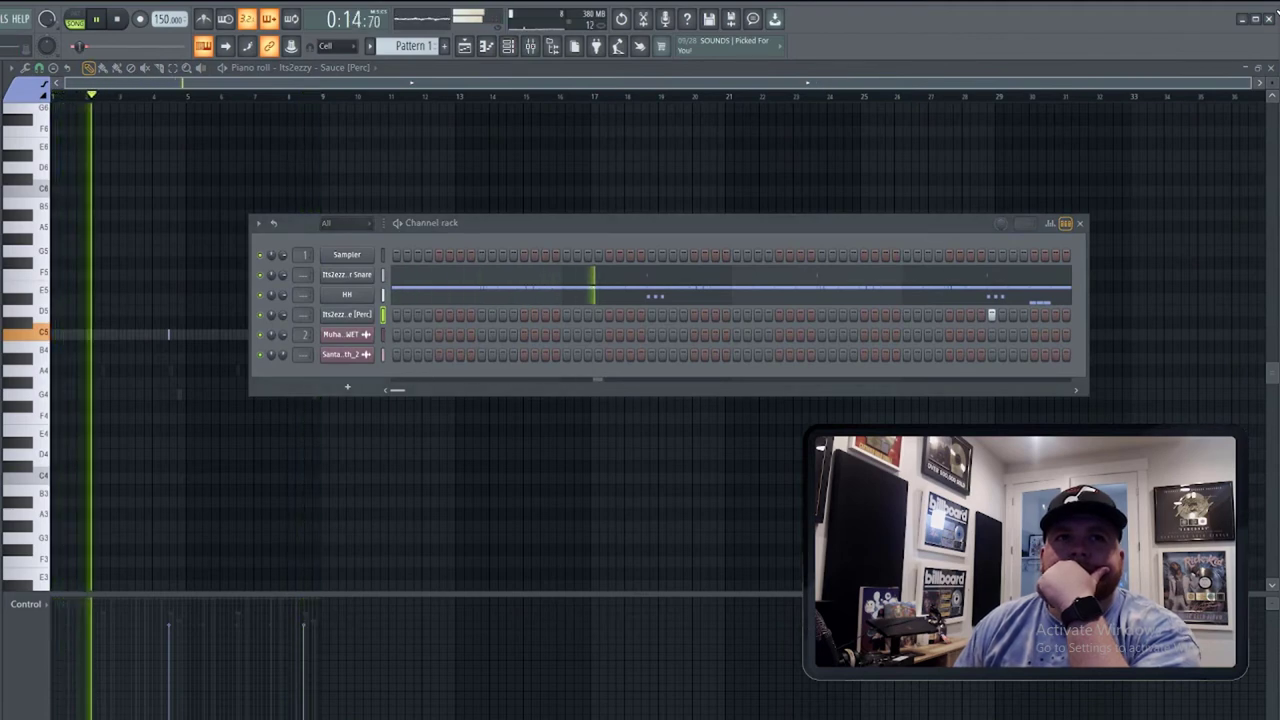
pyautogui.moveTo(290, 470); pyautogui.dragTo(358, 380)
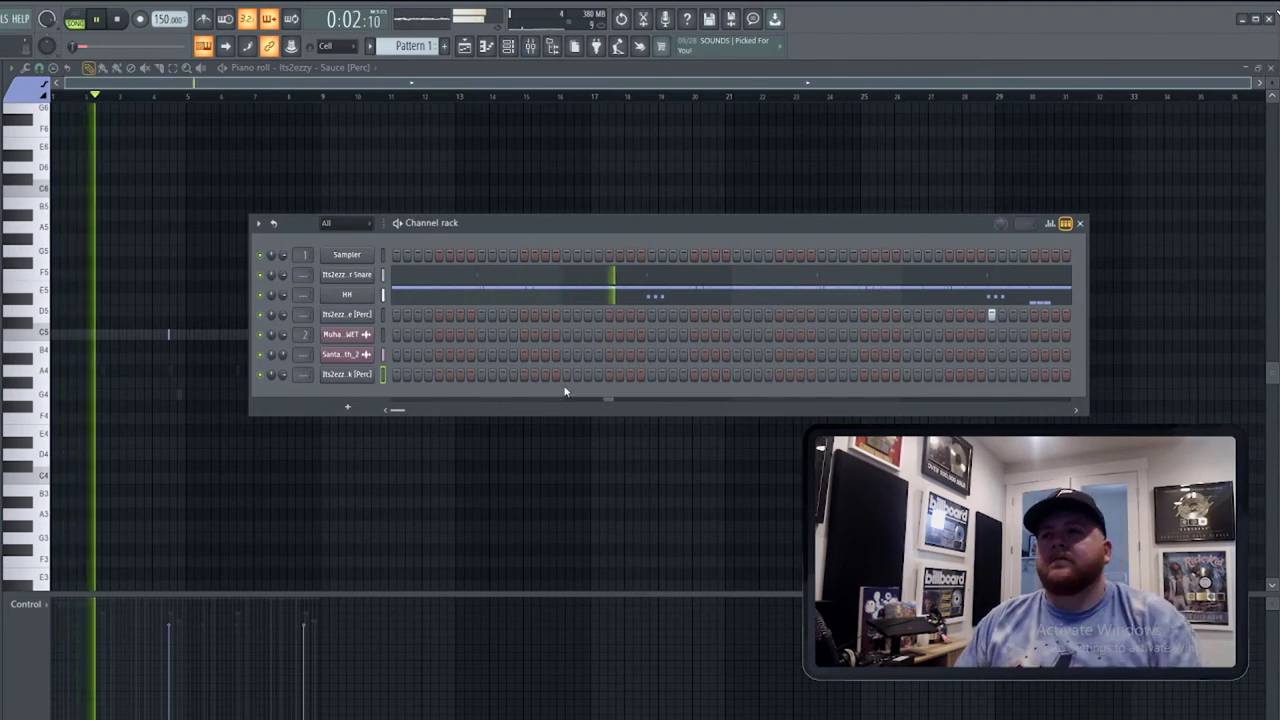
pyautogui.click(140, 20)
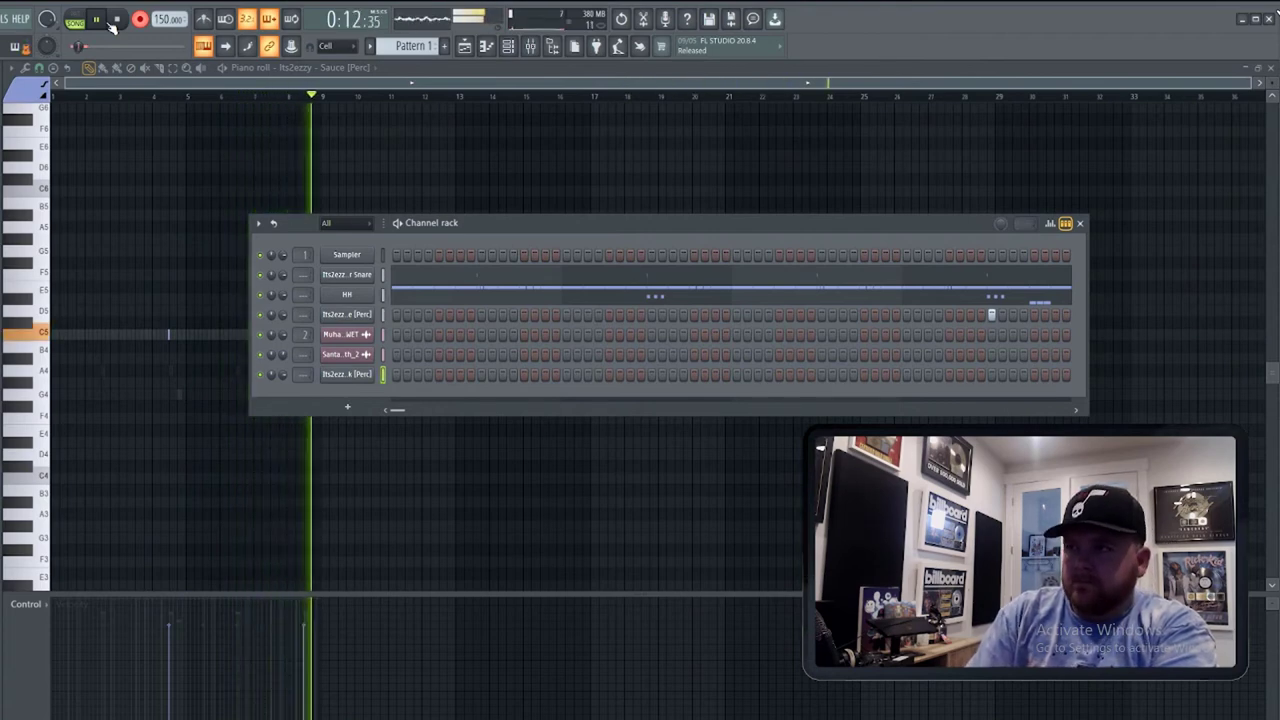
pyautogui.click(113, 25)
# Join the recorded Check [Perc] notes end to end at equal velocity in the piano roll and trim the last note to end at bar 9.
pyautogui.click(455, 385)
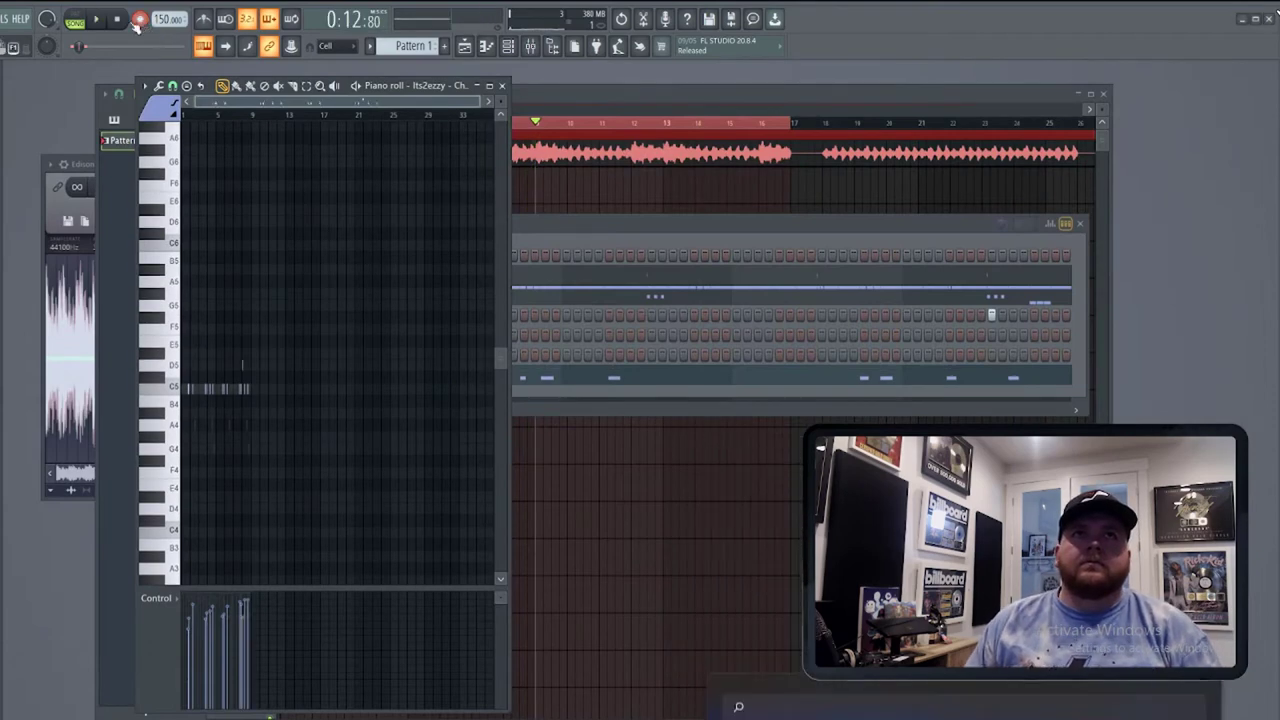
pyautogui.click(104, 20)
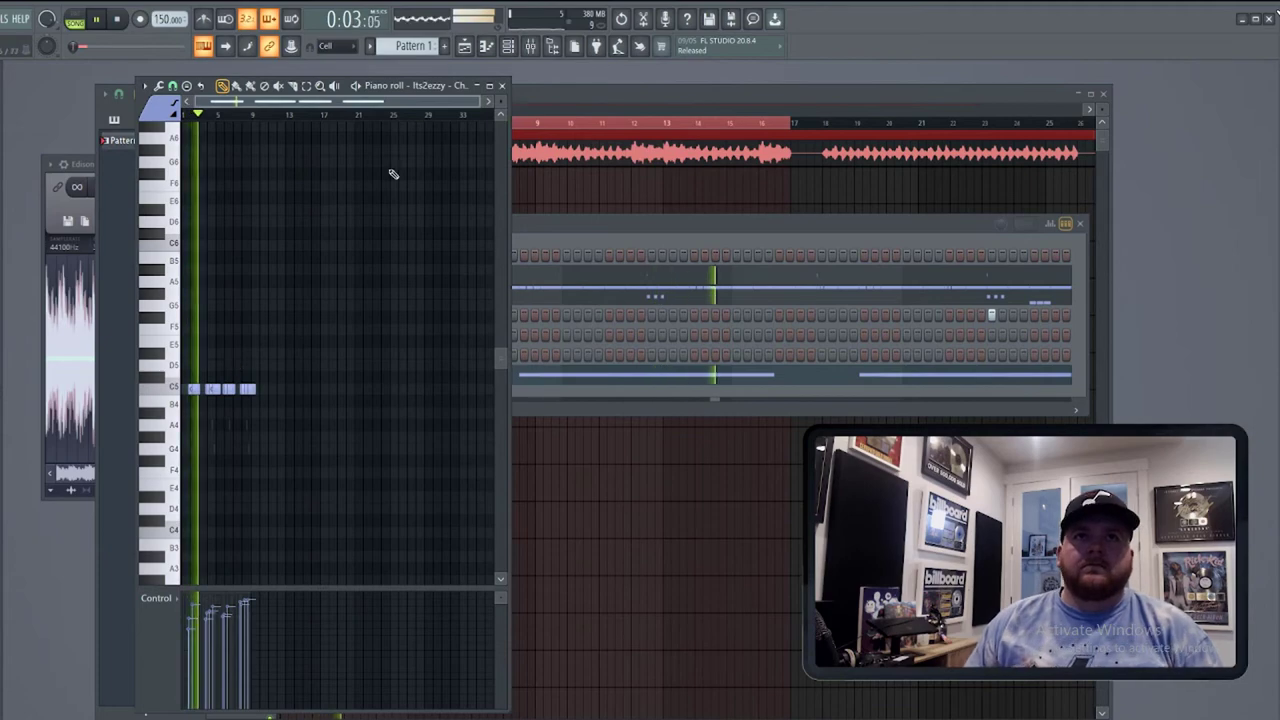
pyautogui.click(490, 87)
pyautogui.scroll(5, 100, 480)
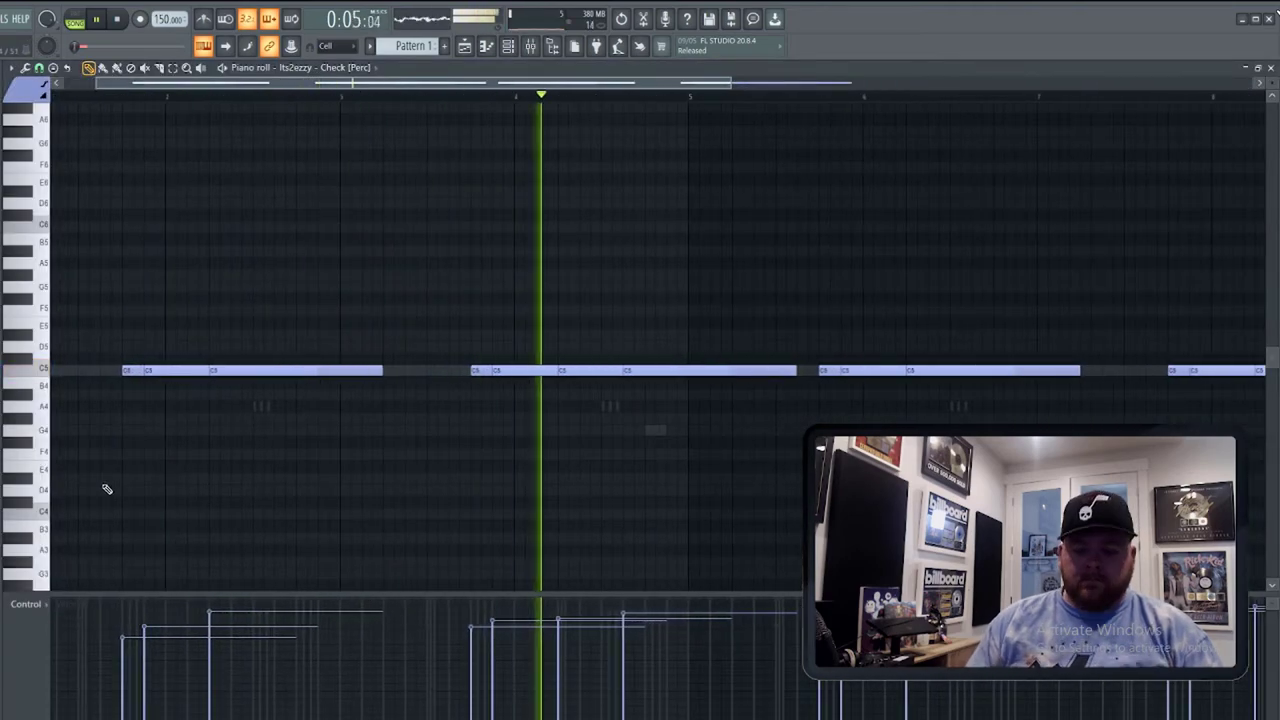
pyautogui.hotkey('ctrl', 'a')
pyautogui.scroll(5, 126, 500)
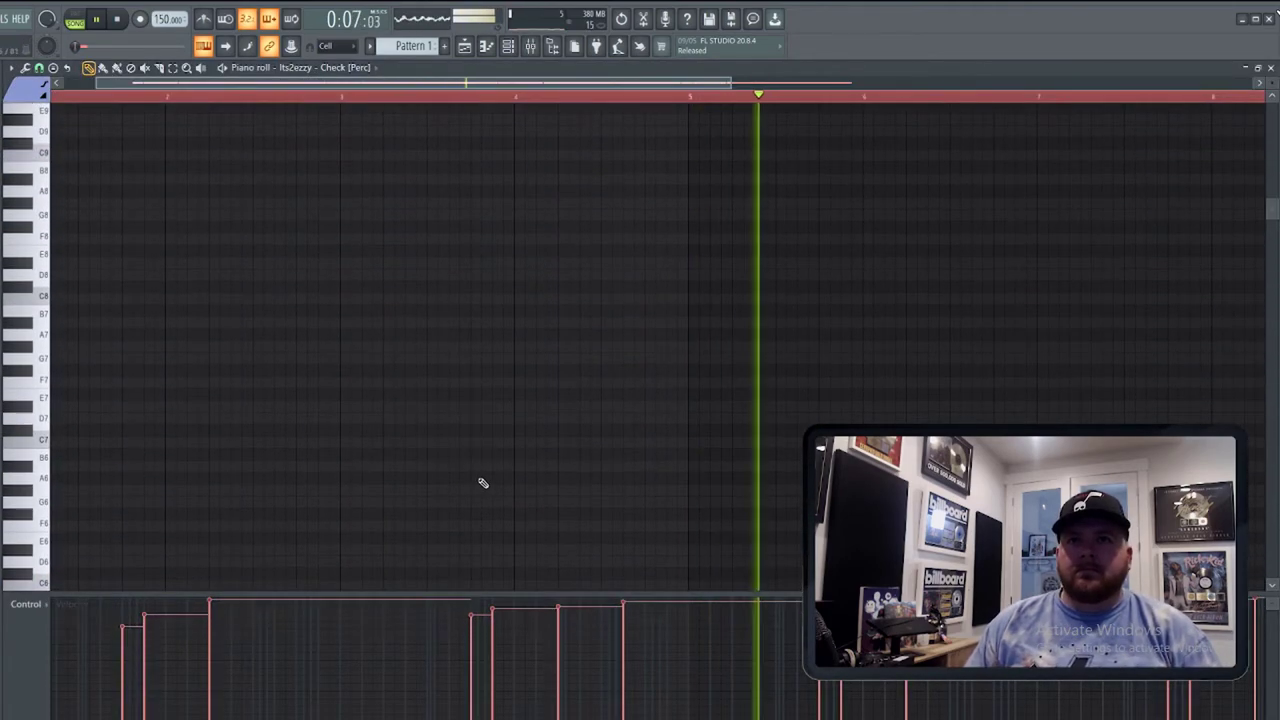
pyautogui.scroll(-5, 531, 420)
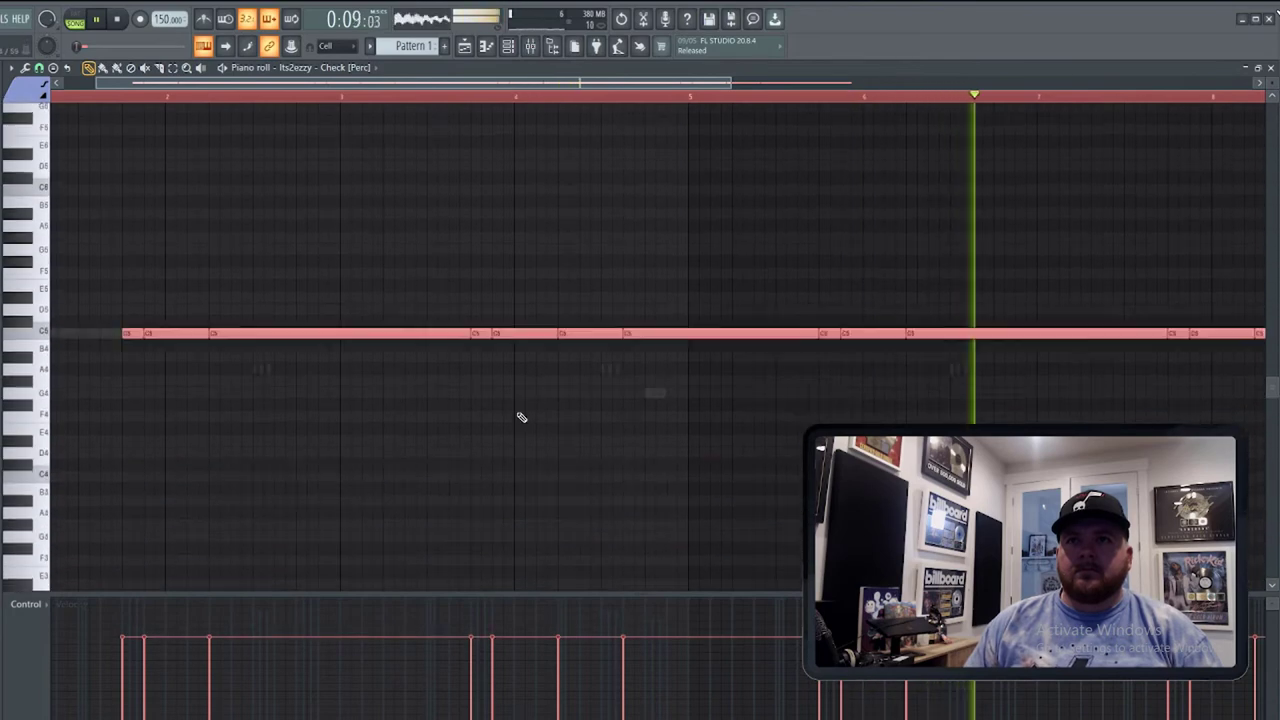
pyautogui.scroll(-3, 515, 425)
pyautogui.hotkey('ctrl', 'd')
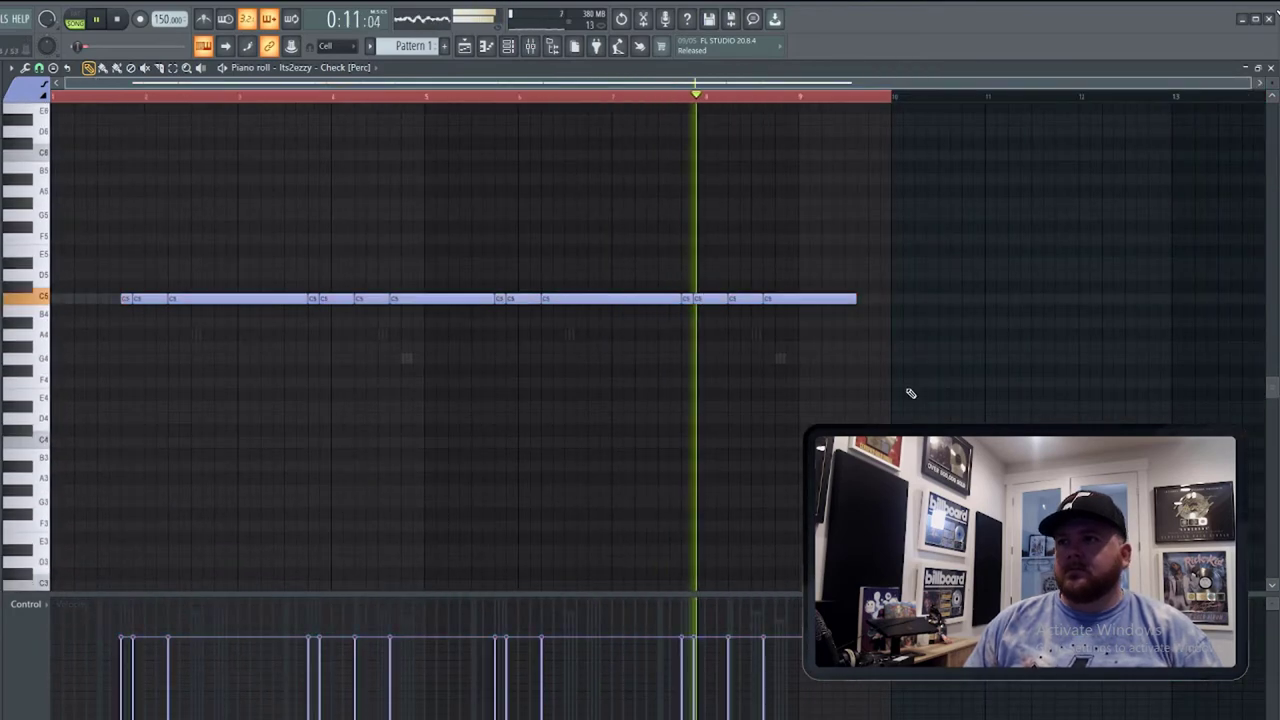
pyautogui.hotkey('ctrl', 'a')
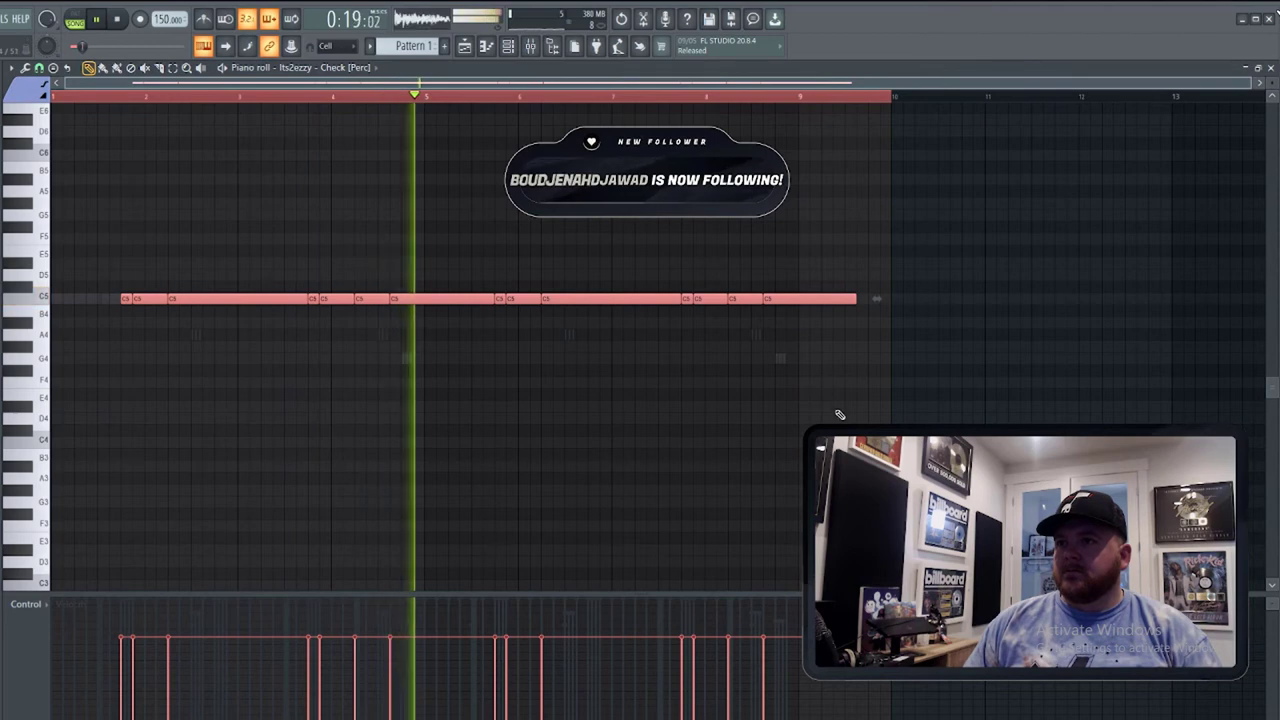
pyautogui.hotkey('ctrl', 'd')
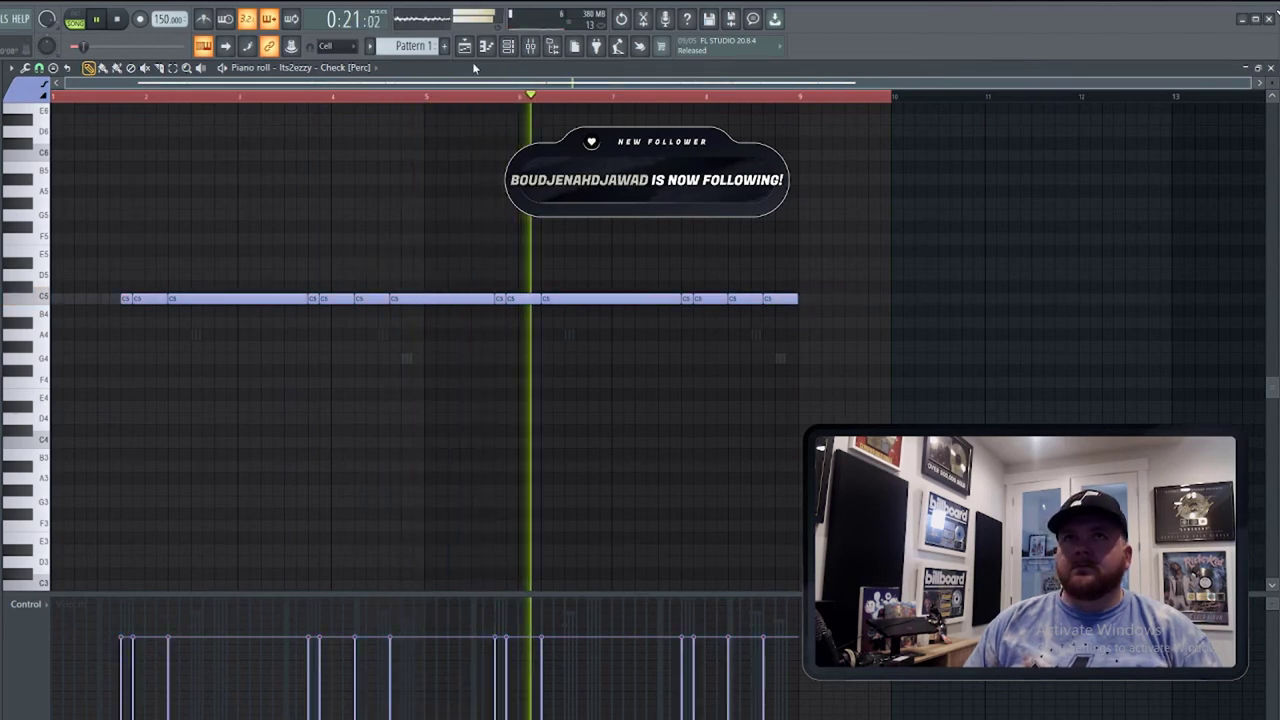
# Add Its2ezzy - DoorDash [Perc] as a new channel with a hit late in bar 2 and set its time-stretching time to none.
pyautogui.press('F6')
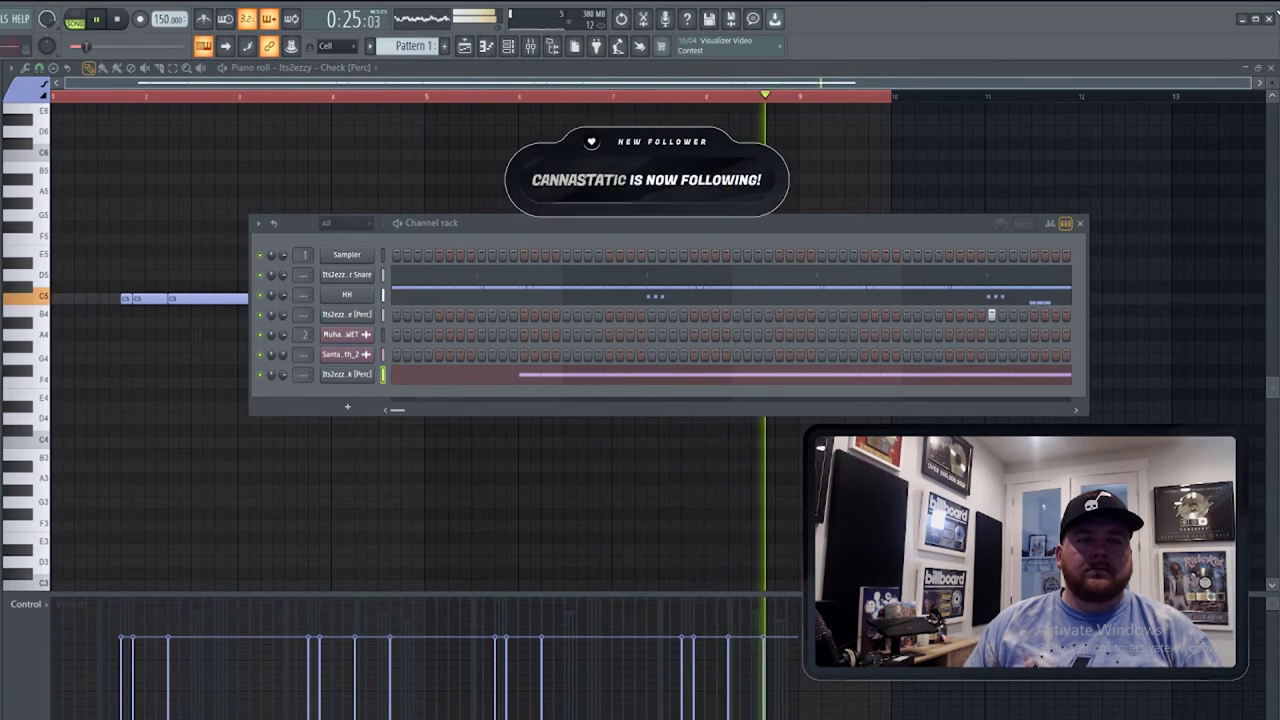
pyautogui.moveTo(345, 407); pyautogui.dragTo(362, 394)
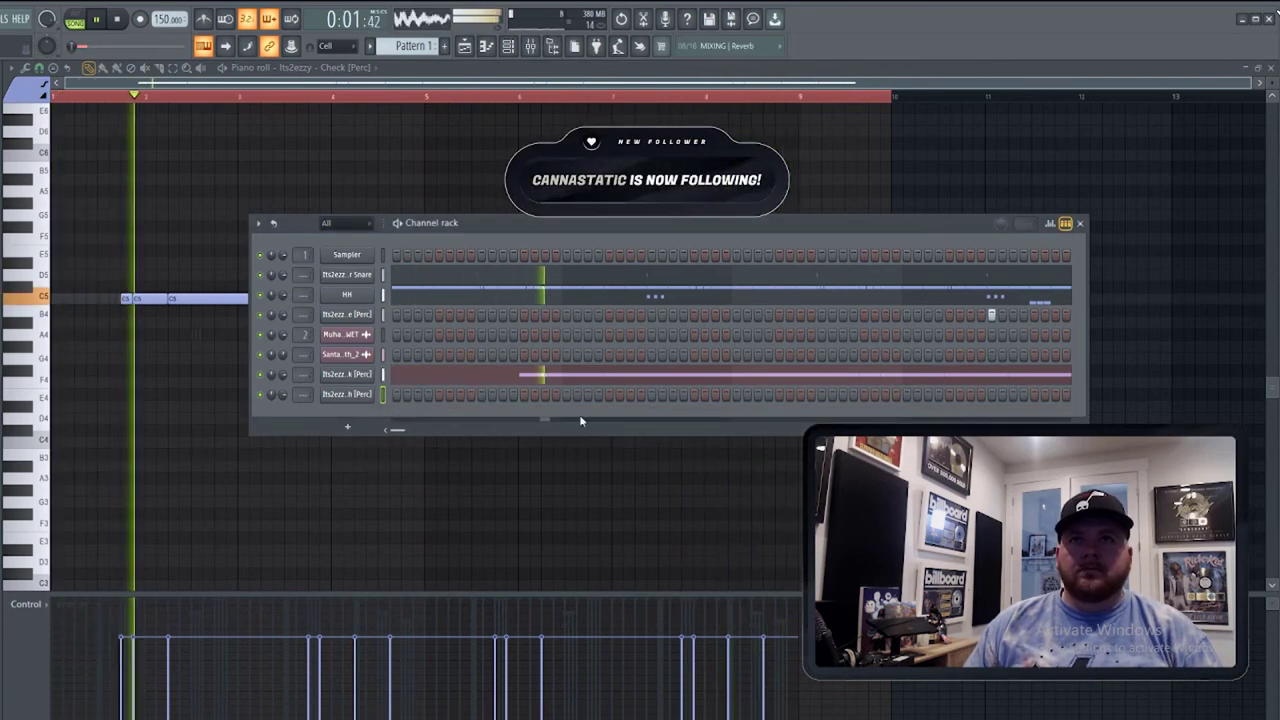
pyautogui.click(694, 396)
pyautogui.click(346, 394)
pyautogui.rightClick(341, 283)
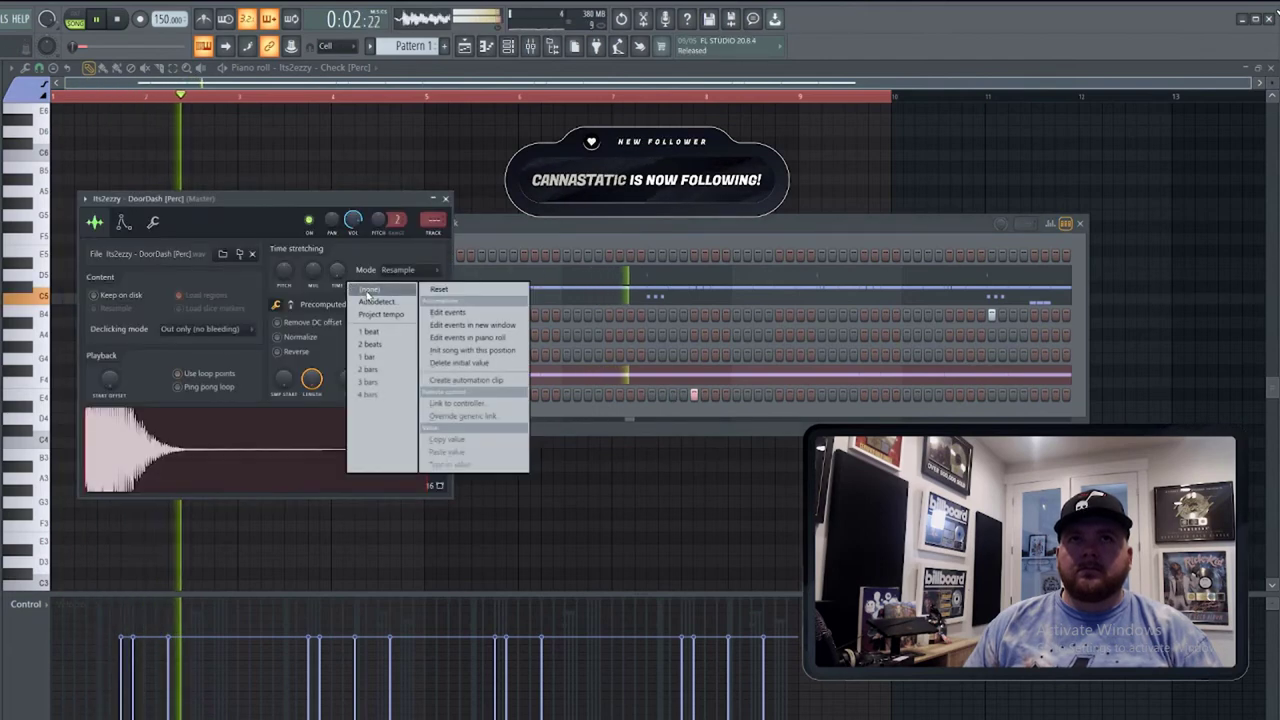
pyautogui.click(368, 290)
pyautogui.click(687, 428)
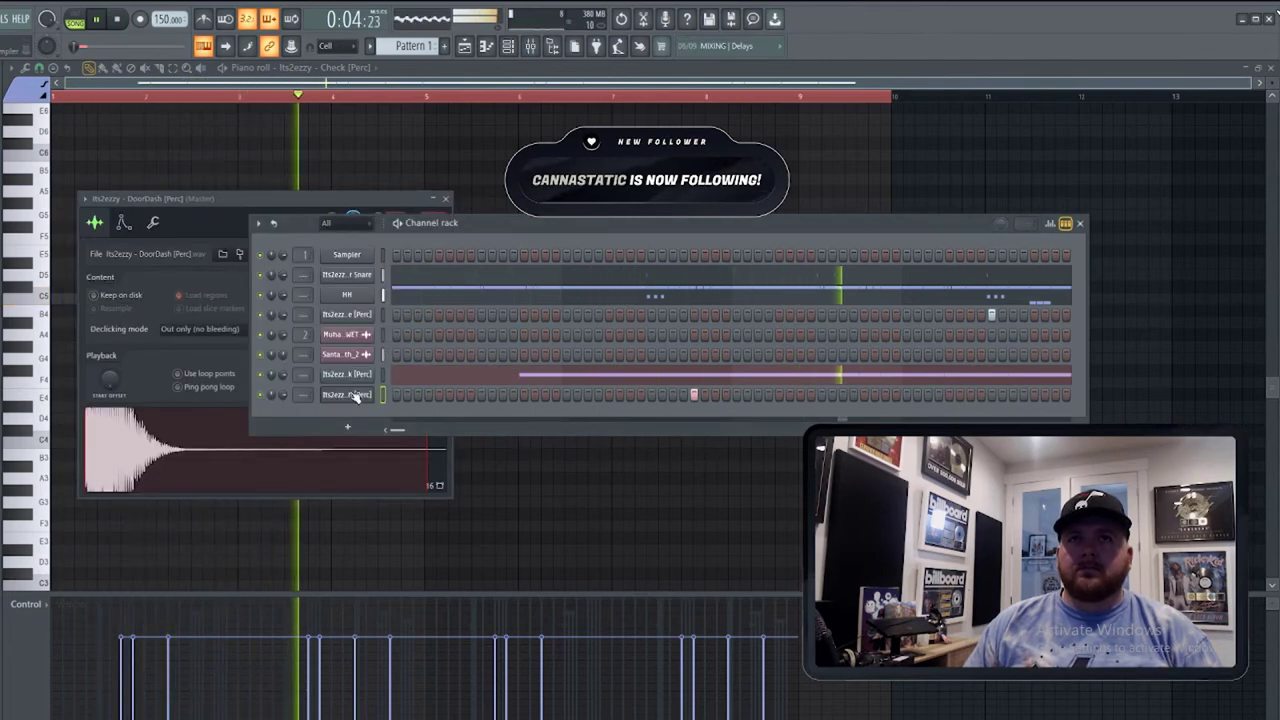
# Repeat the DoorDash [Perc] hit at the same spot in bar 6 in the piano roll.
pyautogui.rightClick(372, 390)
pyautogui.click(419, 396)
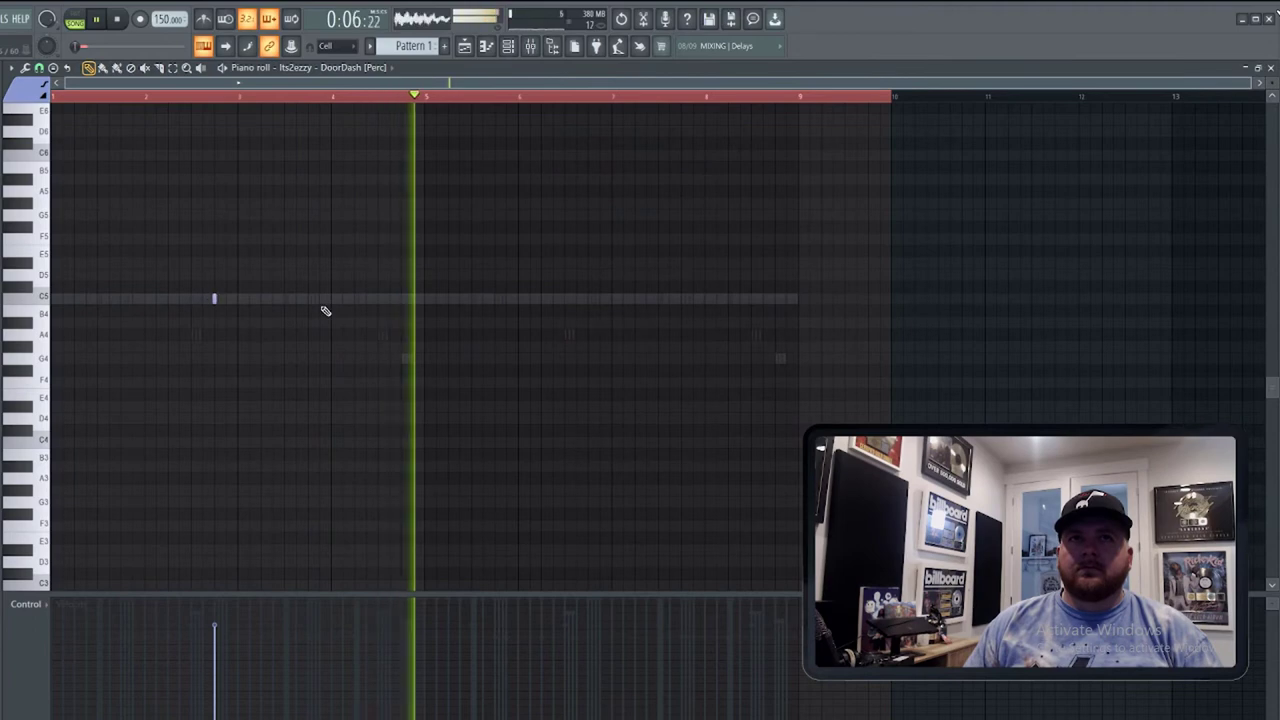
pyautogui.click(587, 297)
# Add Its2ezzy - Titian [Perc] as a new channel and place two C5 hits late in bar 4 and three late in bar 8.
pyautogui.press('F6')
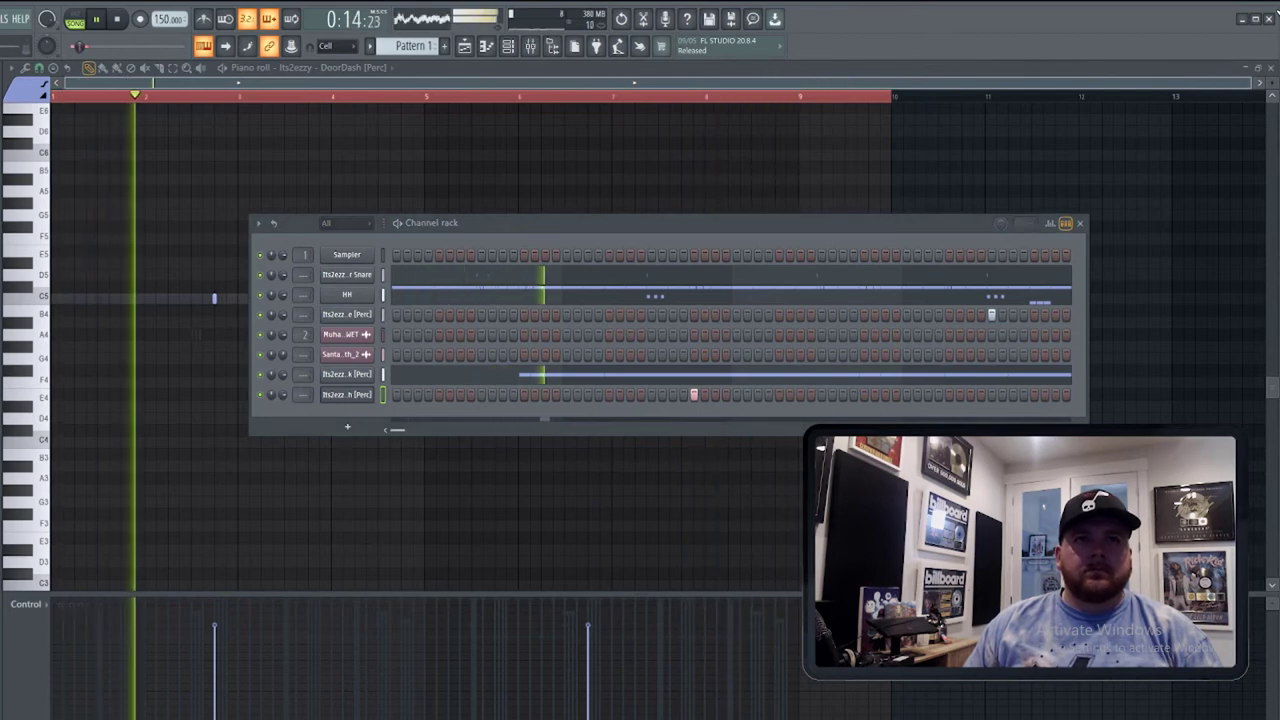
pyautogui.moveTo(0, 470); pyautogui.dragTo(0, 698)
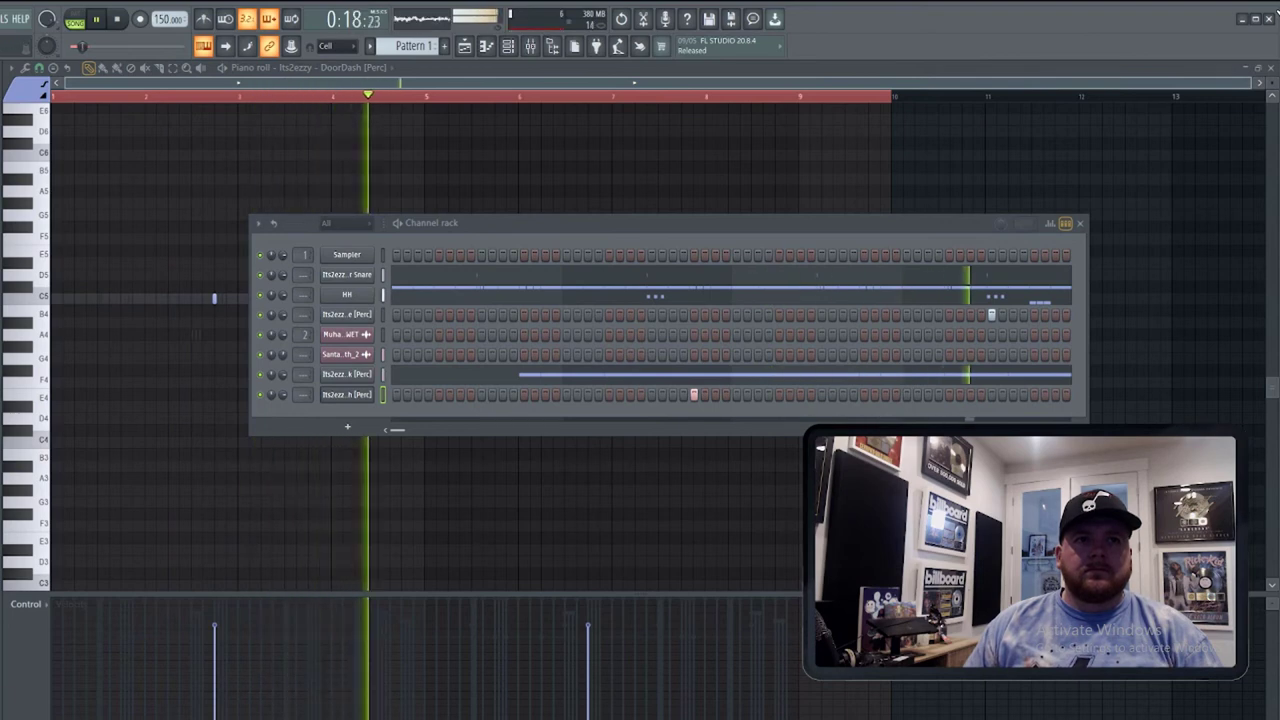
pyautogui.moveTo(207, 553); pyautogui.dragTo(394, 414)
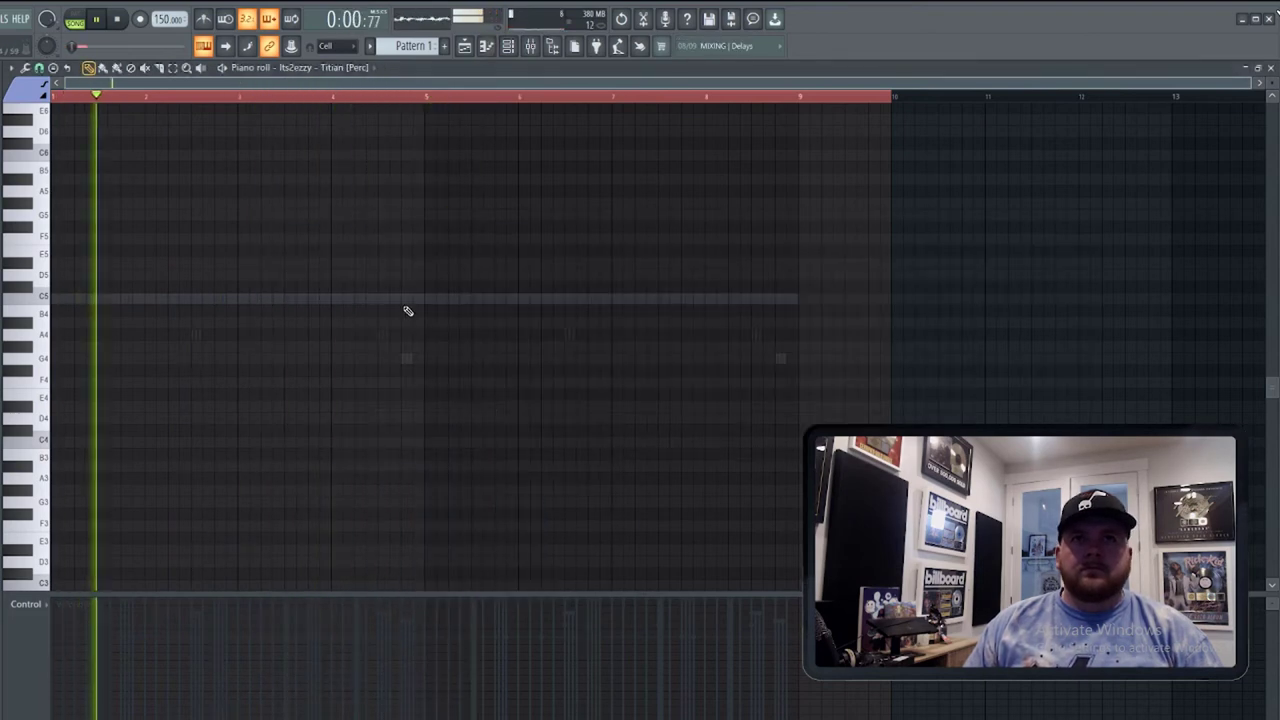
pyautogui.click(401, 298)
pyautogui.click(413, 298)
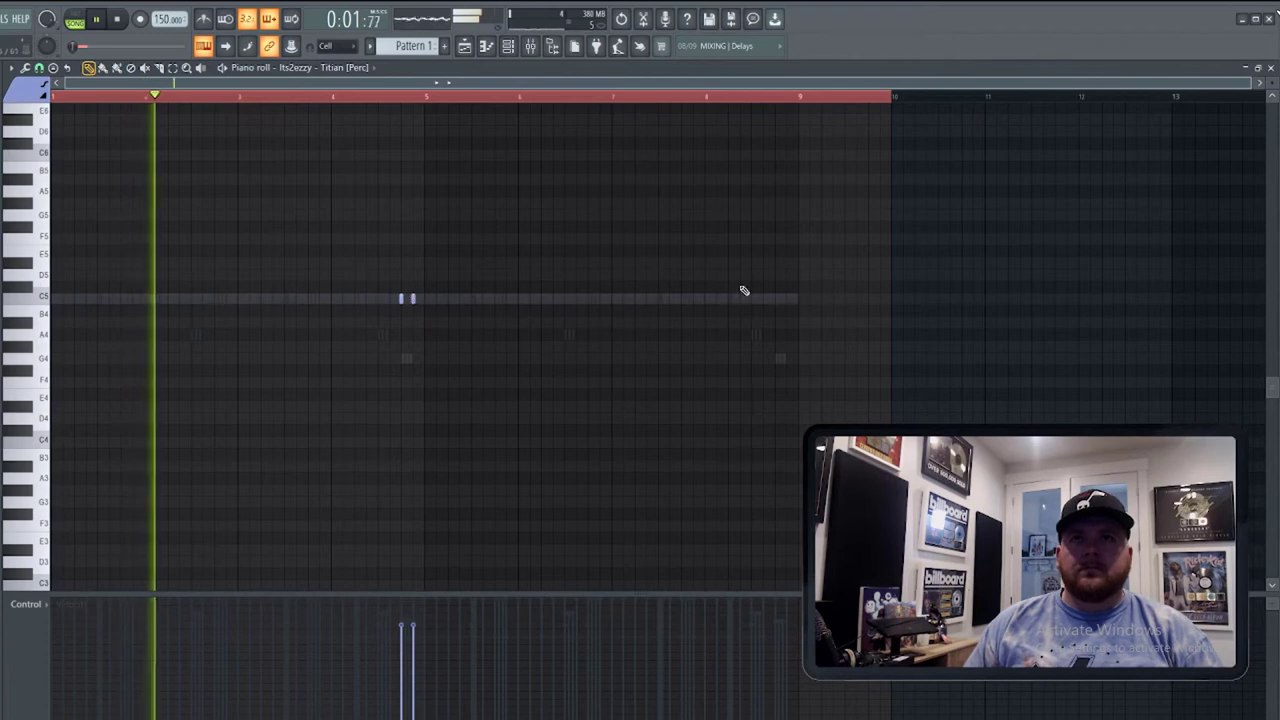
pyautogui.click(775, 298)
pyautogui.scroll(5, 795, 302)
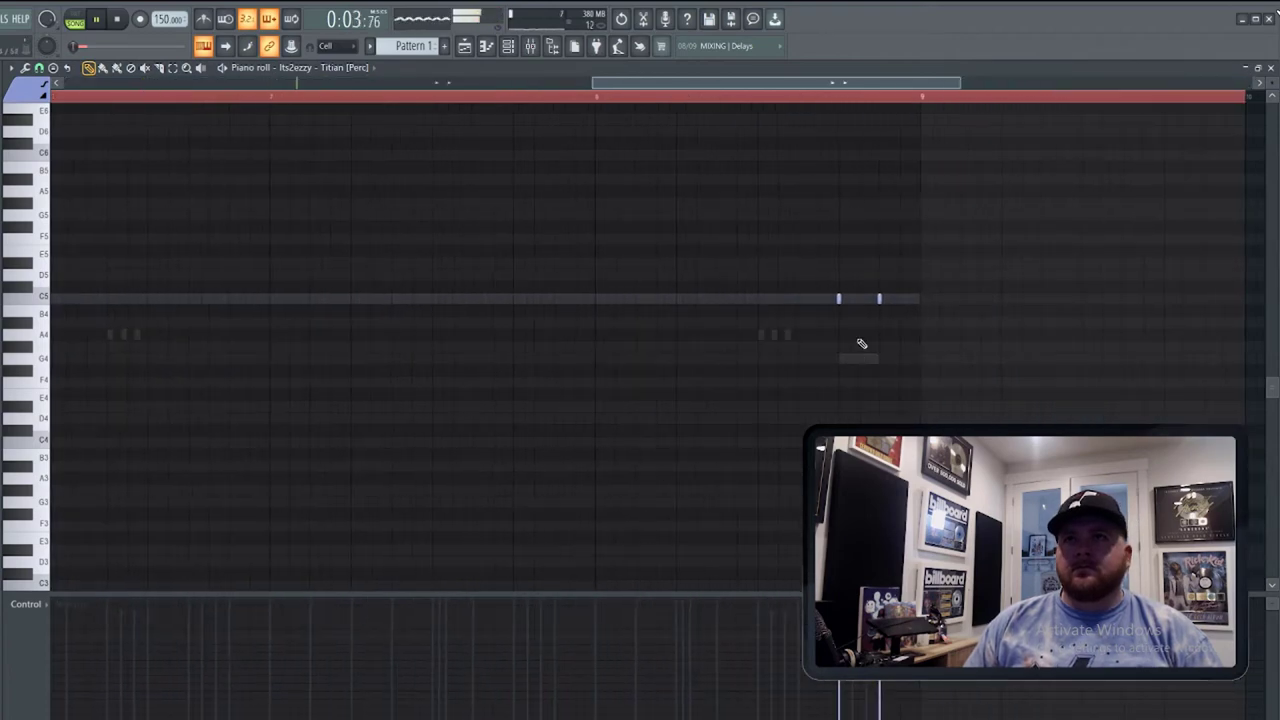
pyautogui.scroll(-4, 835, 377)
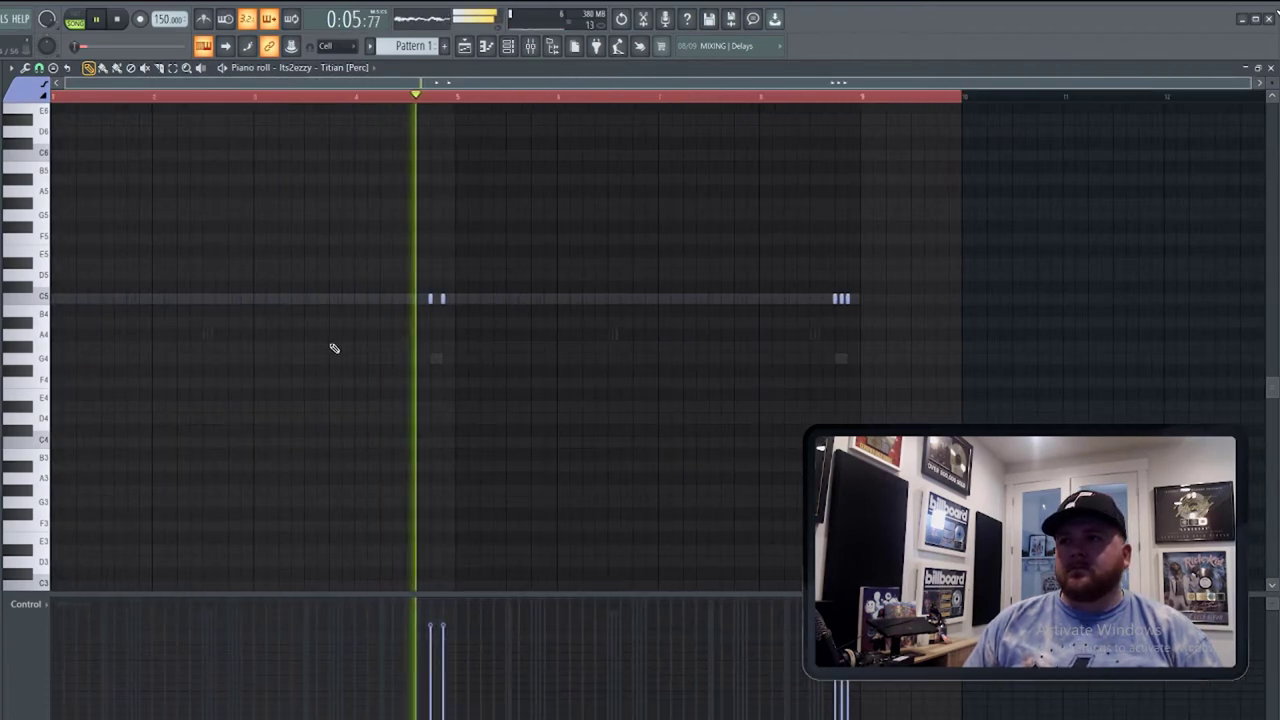
# Add Its2ezzy - Detox 808 as a new channel and enter three hits in bar 1, three in bar 3 and two in bar 4.
pyautogui.press('F6')
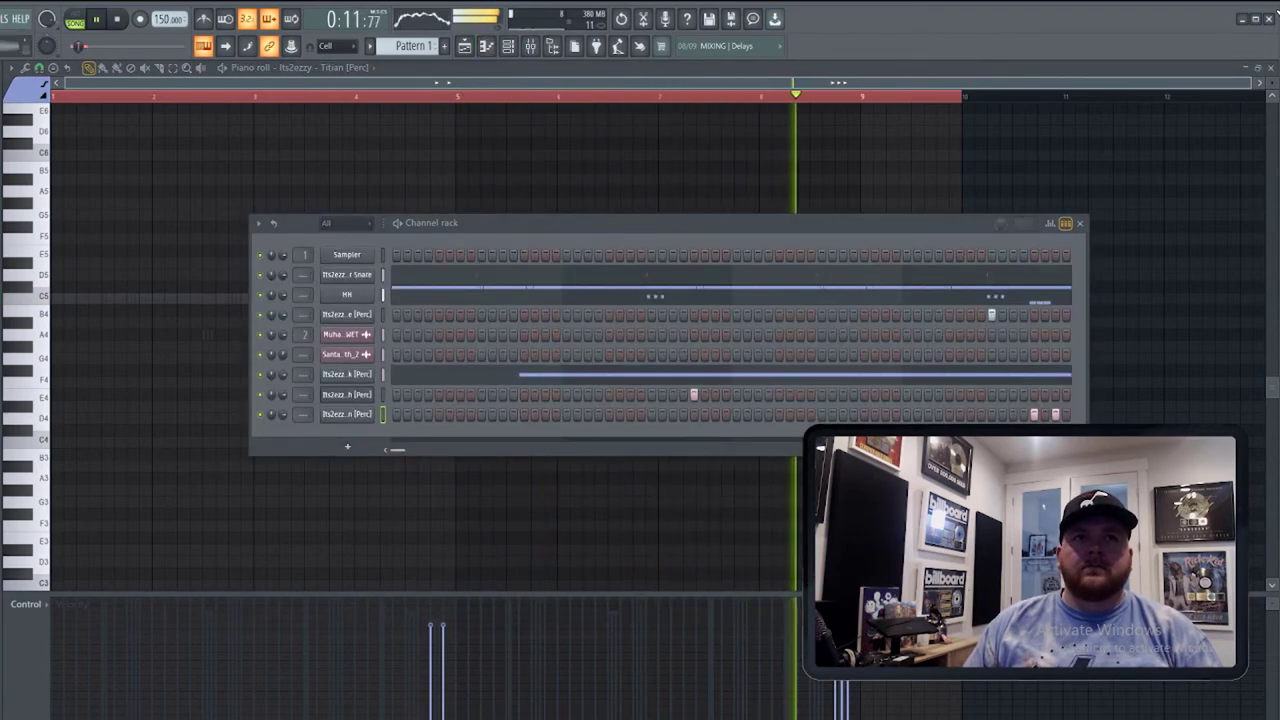
pyautogui.moveTo(349, 432); pyautogui.dragTo(350, 436)
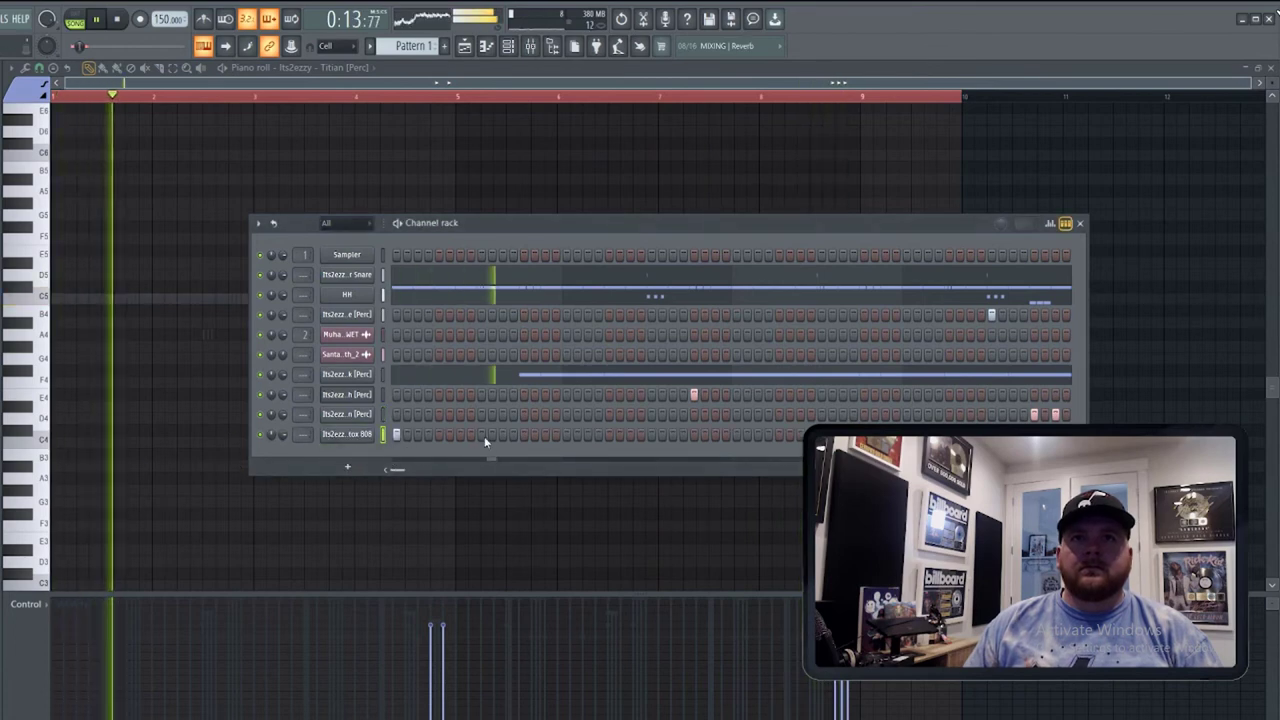
pyautogui.click(523, 435)
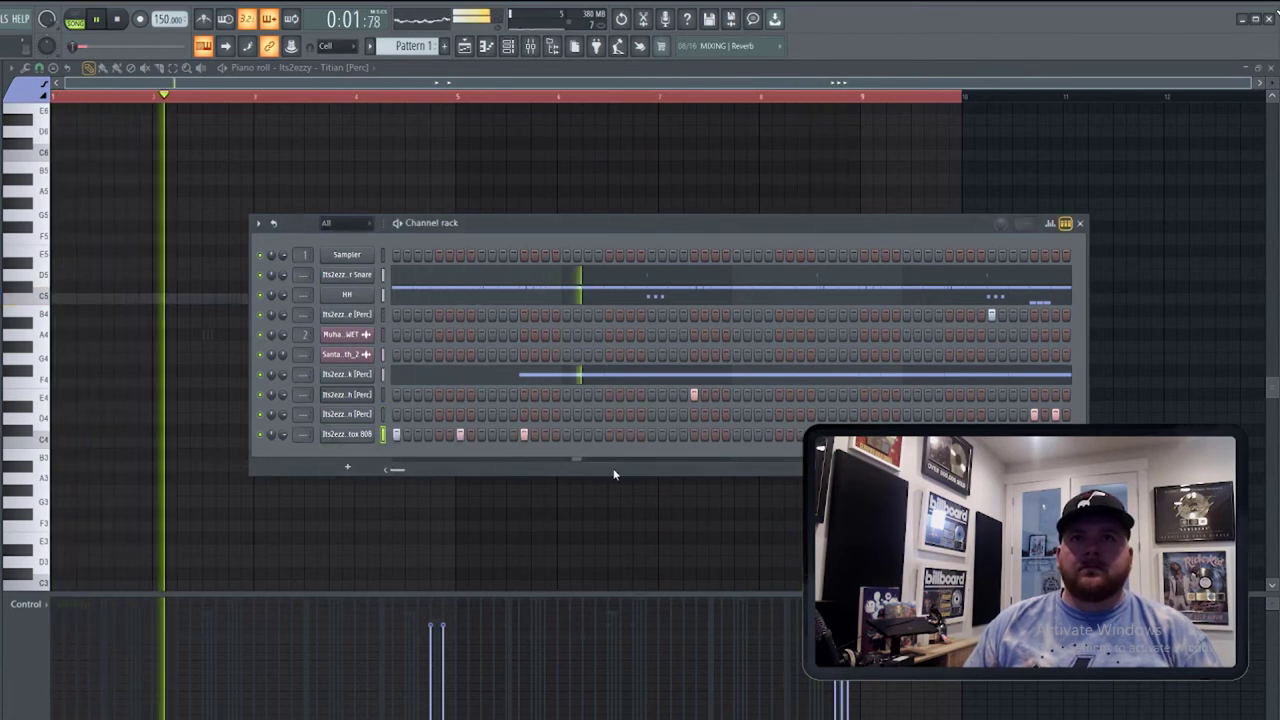
pyautogui.click(736, 435)
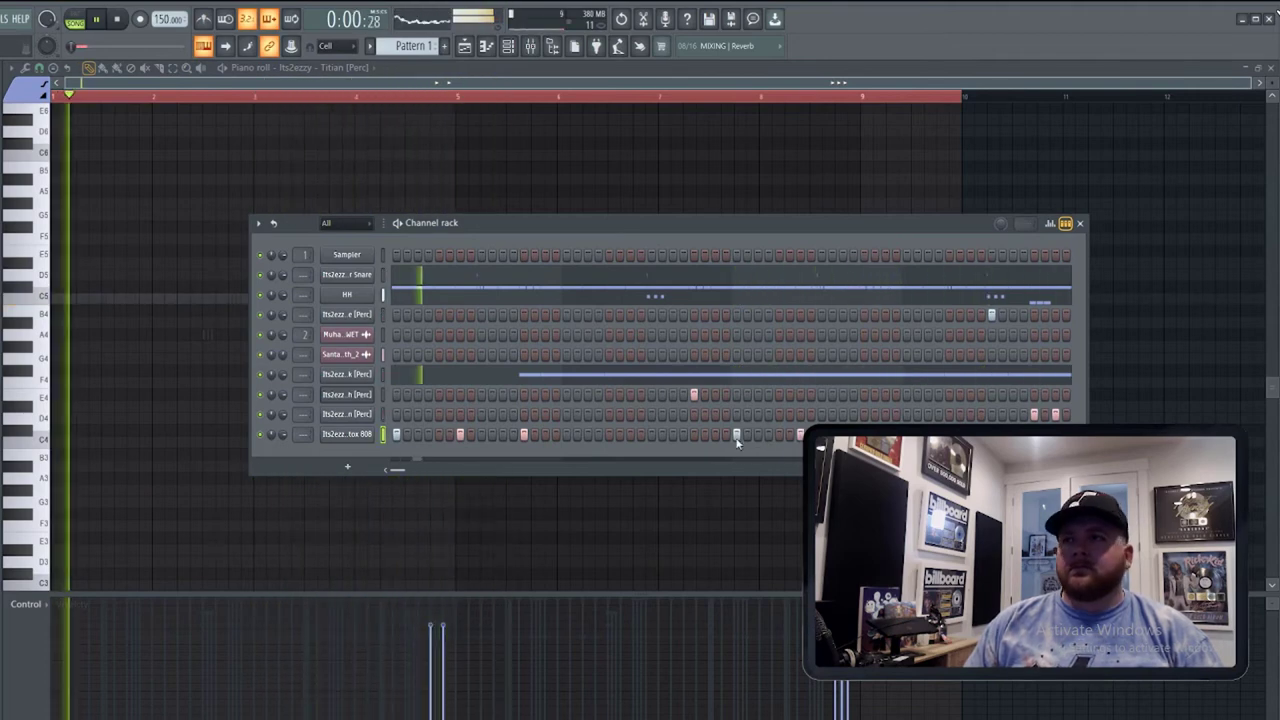
# Raise the Detox 808 notes one octave to C6, extend them to join end to end, and play the result.
pyautogui.press('space')
pyautogui.rightClick(350, 434)
pyautogui.click(393, 432)
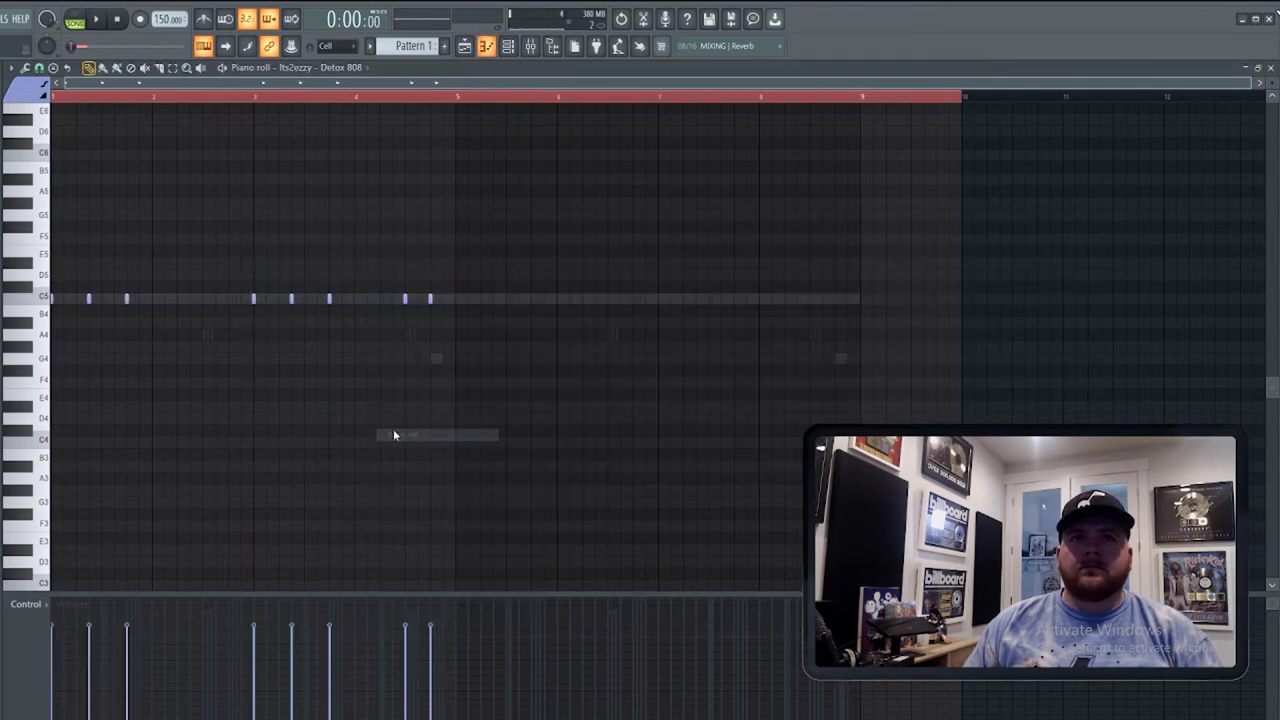
pyautogui.hotkey('ctrl', 'Up')
pyautogui.press('space')
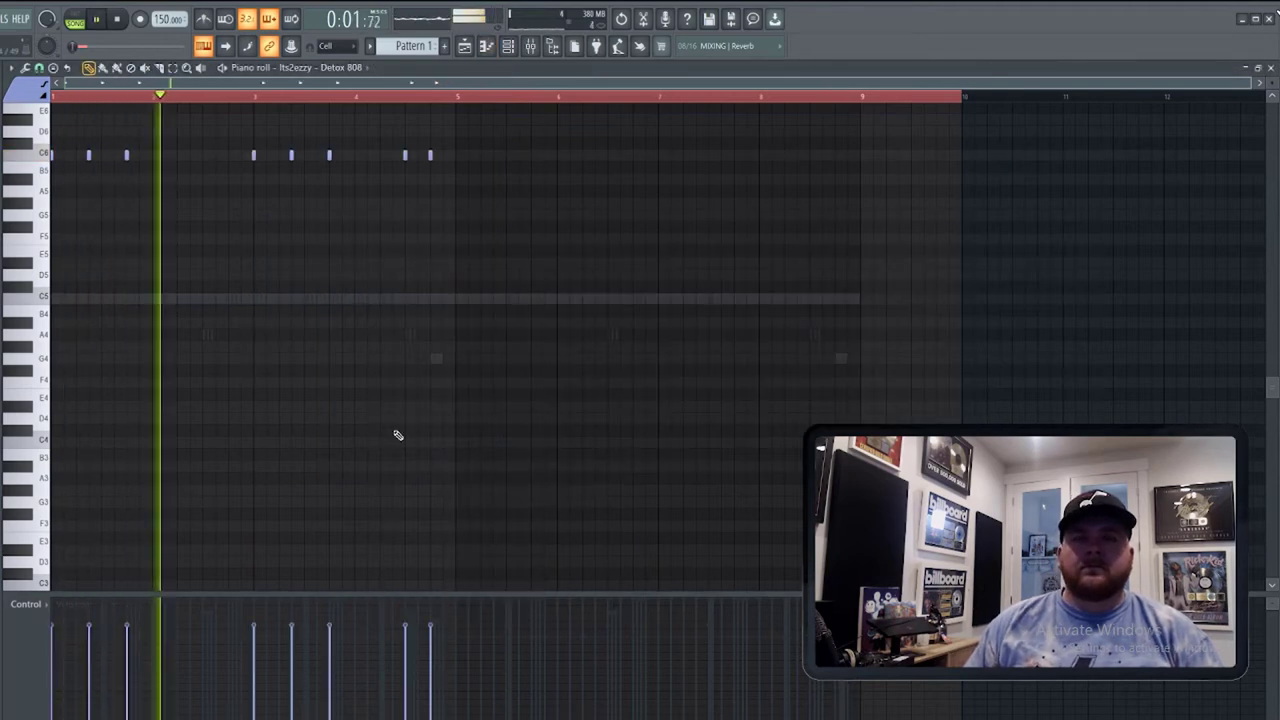
pyautogui.hotkey('ctrl', 'l')
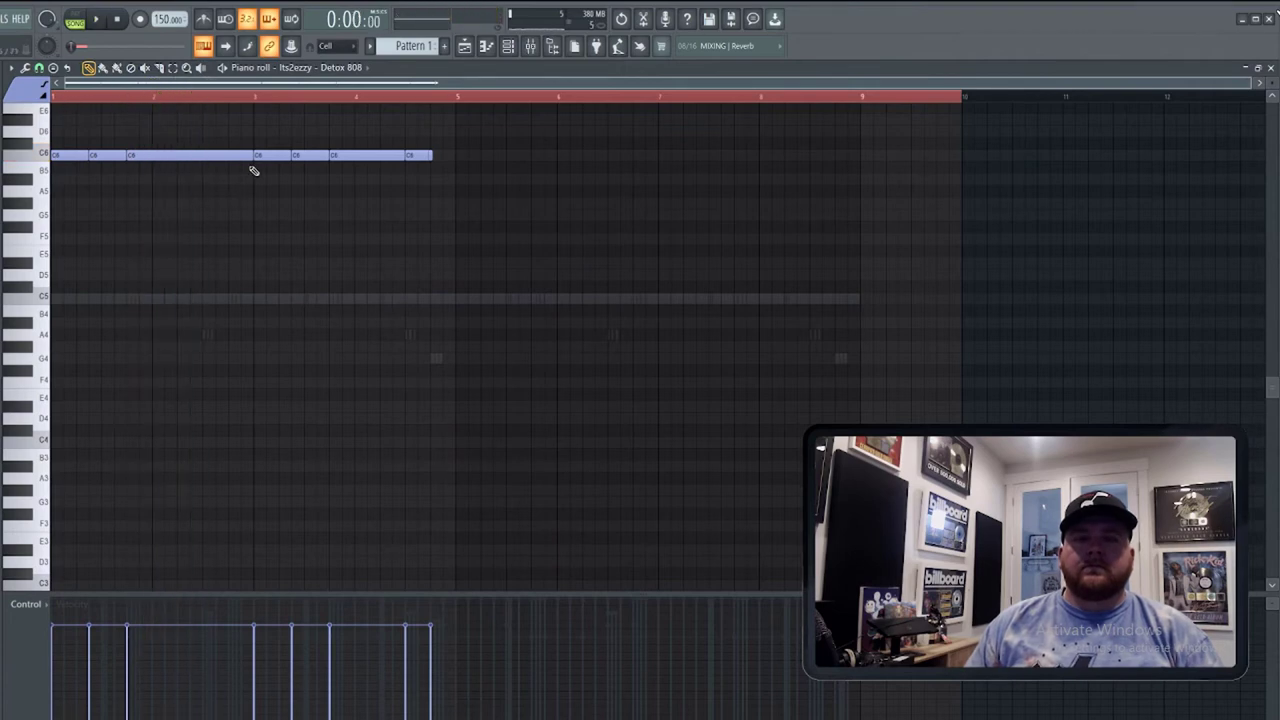
pyautogui.press('space')
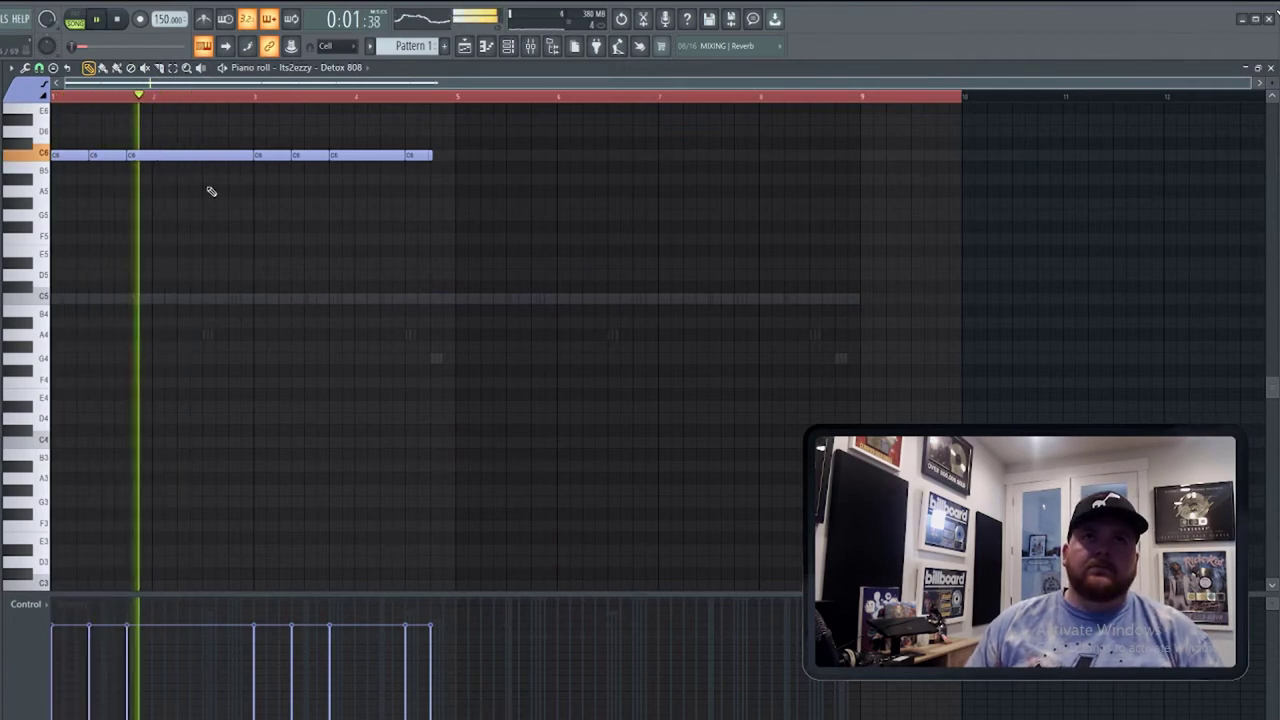
# Add a C5 808 note from mid-bar 2 to bar 3 and lower the last two notes in bar 4 to C#5, ending at bar 5.
pyautogui.click(205, 298)
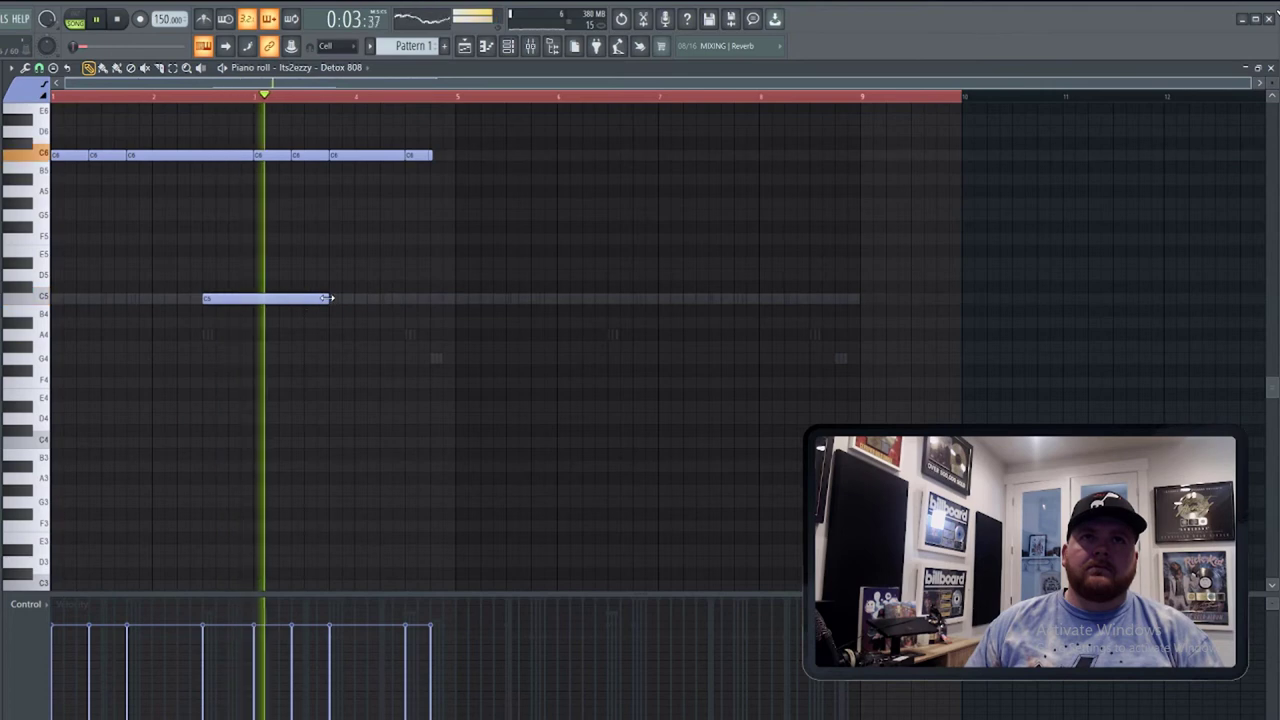
pyautogui.moveTo(329, 298); pyautogui.dragTo(263, 297)
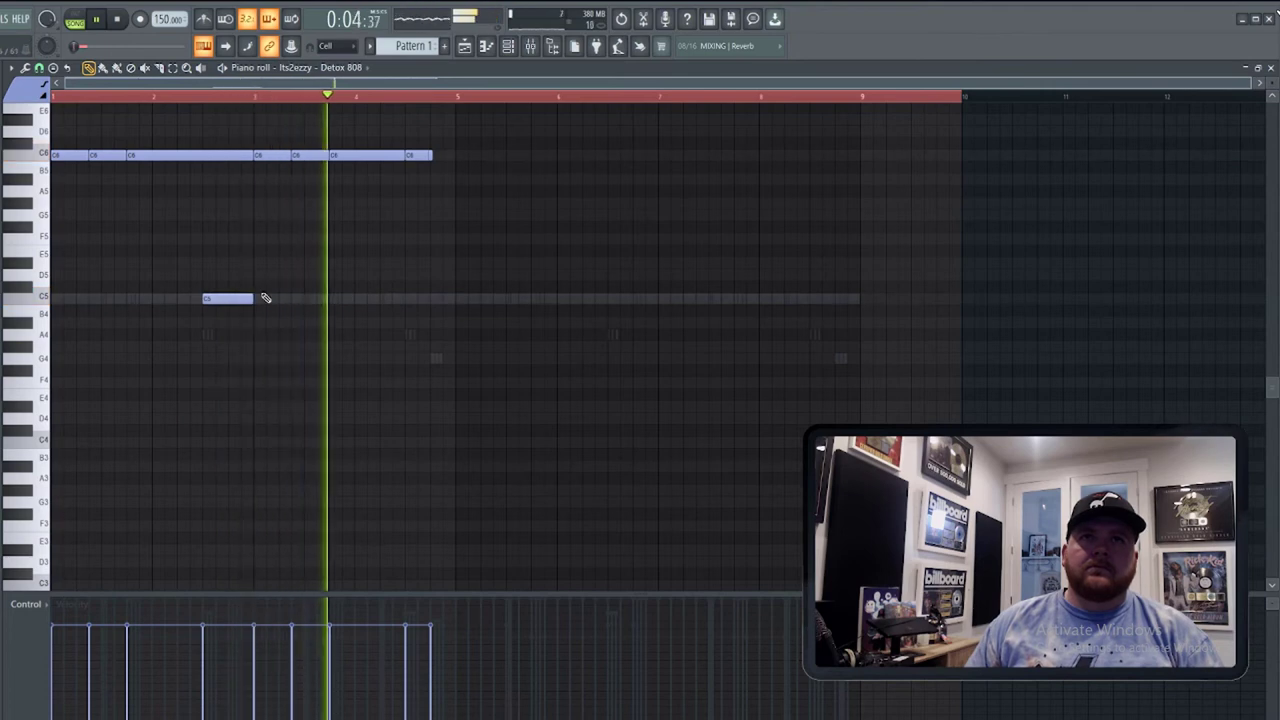
pyautogui.click(437, 299)
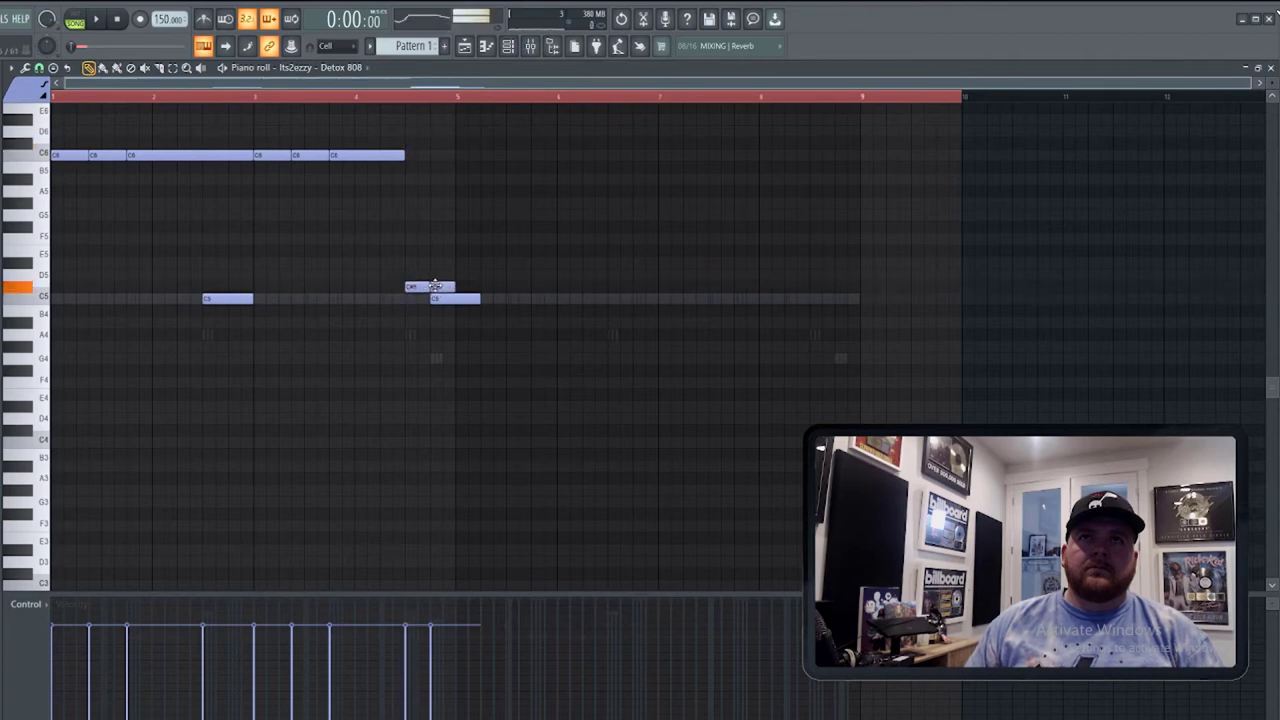
# Duplicate the four-bar Detox 808 pattern into bars 5 to 8.
pyautogui.scroll(4, 446, 246)
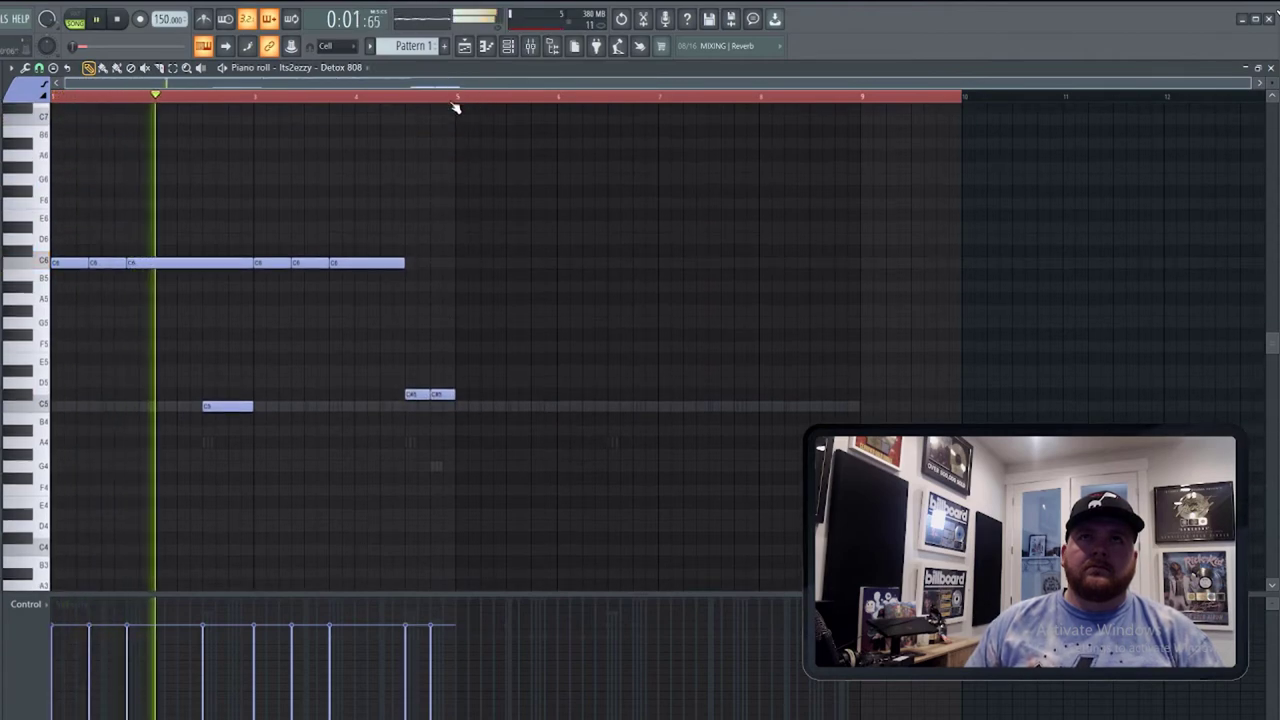
pyautogui.hotkey('ctrl', 'a')
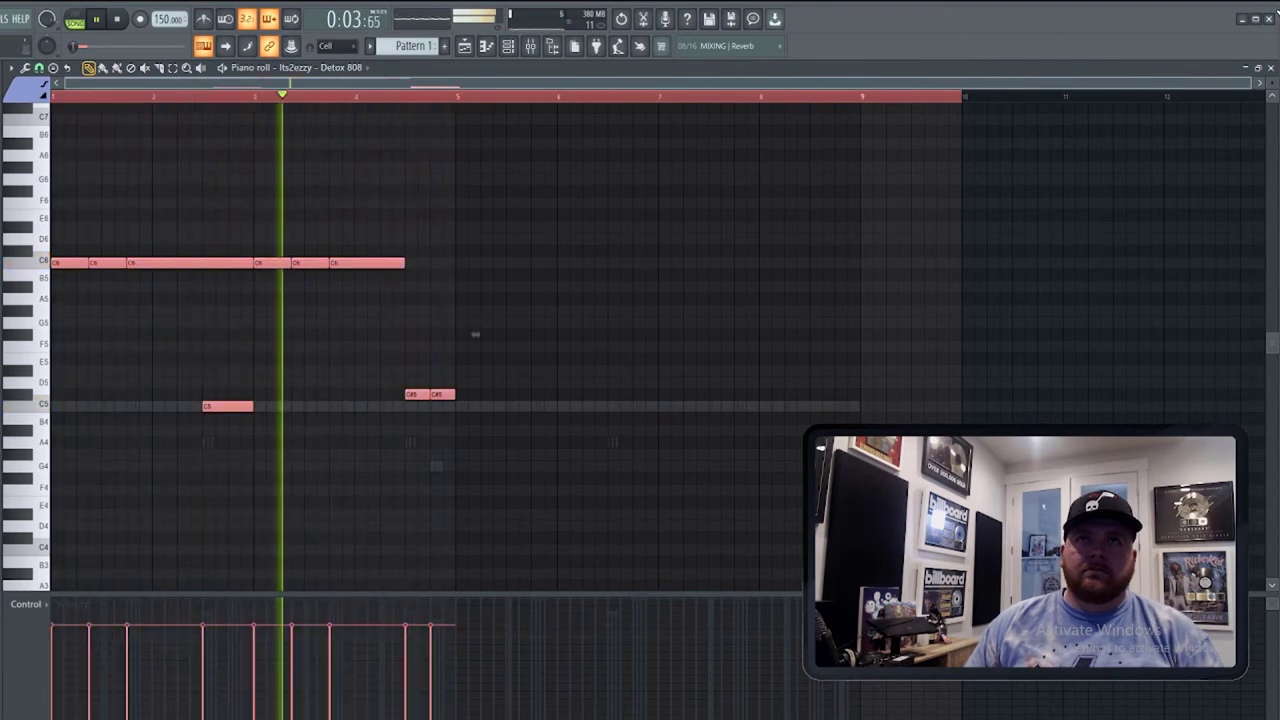
pyautogui.moveTo(57, 95); pyautogui.dragTo(467, 120)
pyautogui.hotkey('ctrl', 'b')
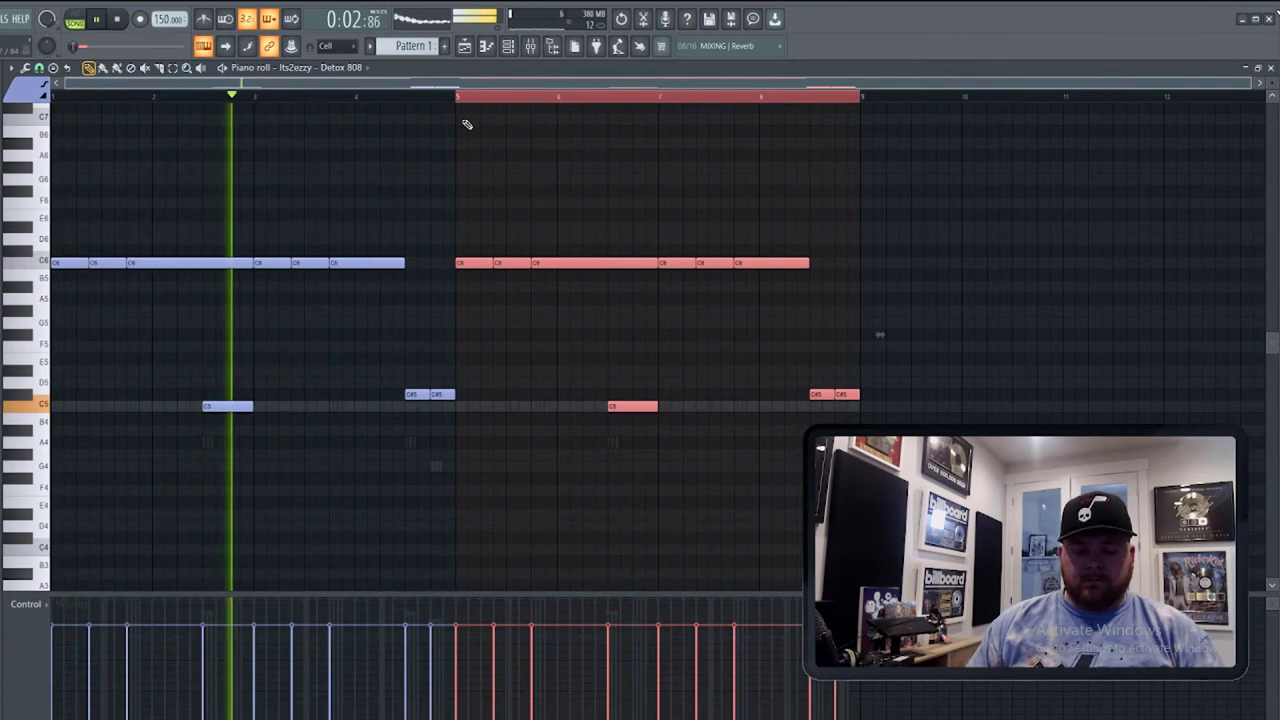
# Lower all Detox 808 notes one octave, with the main line at C5 and the low notes at C4 and C#4.
pyautogui.hotkey('ctrl', 'a')
pyautogui.scroll(5, 467, 124)
pyautogui.scroll(-5, 467, 124)
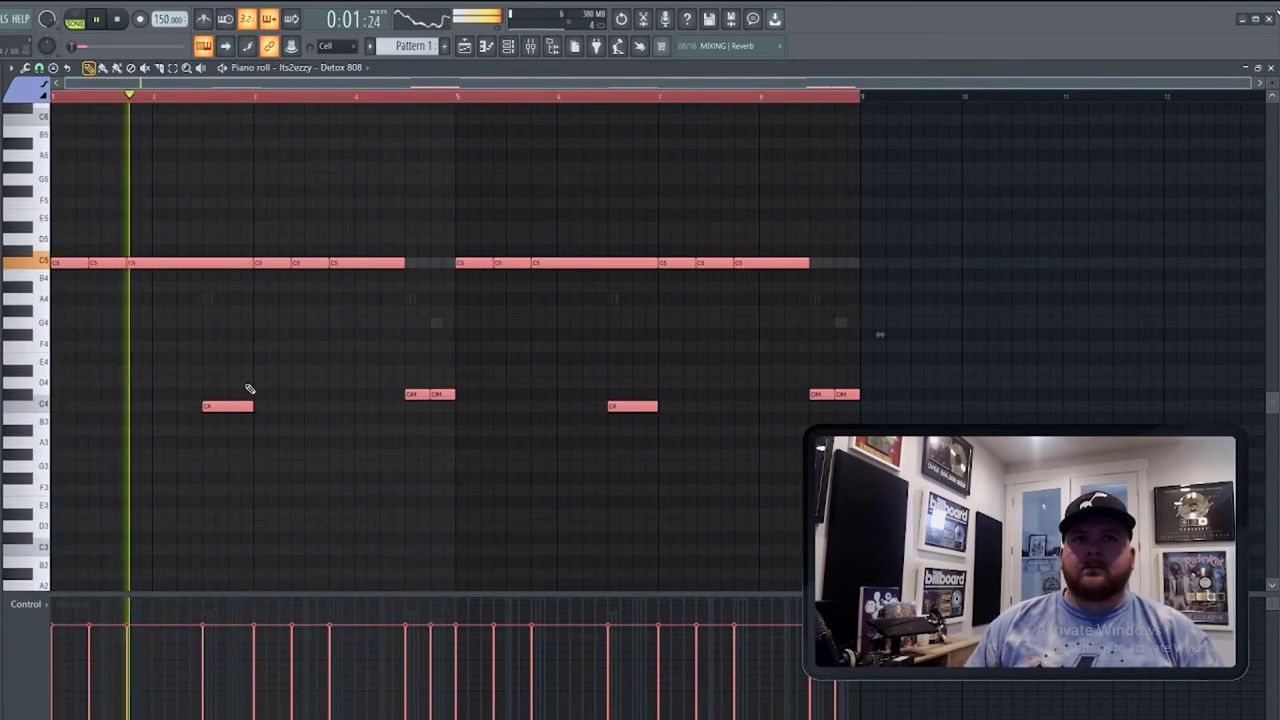
# Try the low 808 notes two octaves higher at C6 and C#6, and return them to C4 and C#4.
pyautogui.moveTo(168, 354); pyautogui.dragTo(892, 522)
pyautogui.hotkey('ctrl', 'Up')
pyautogui.hotkey('ctrl', 'Up')
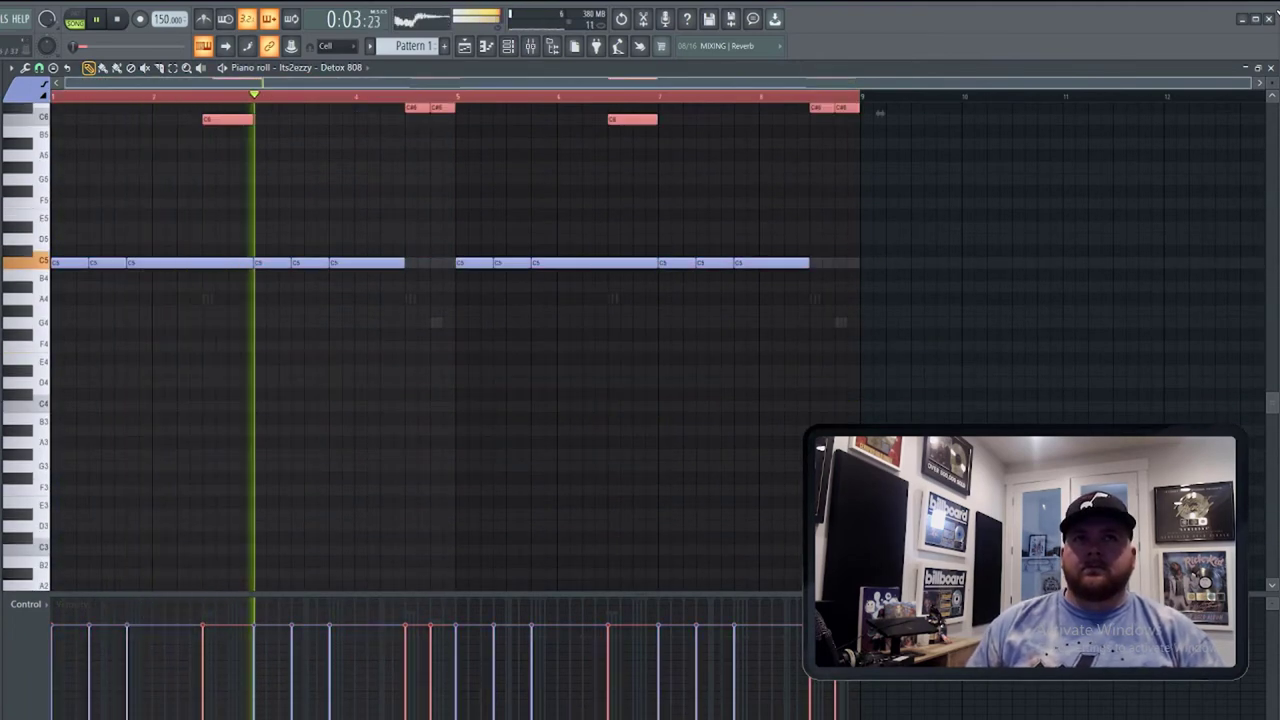
pyautogui.scroll(5, 766, 563)
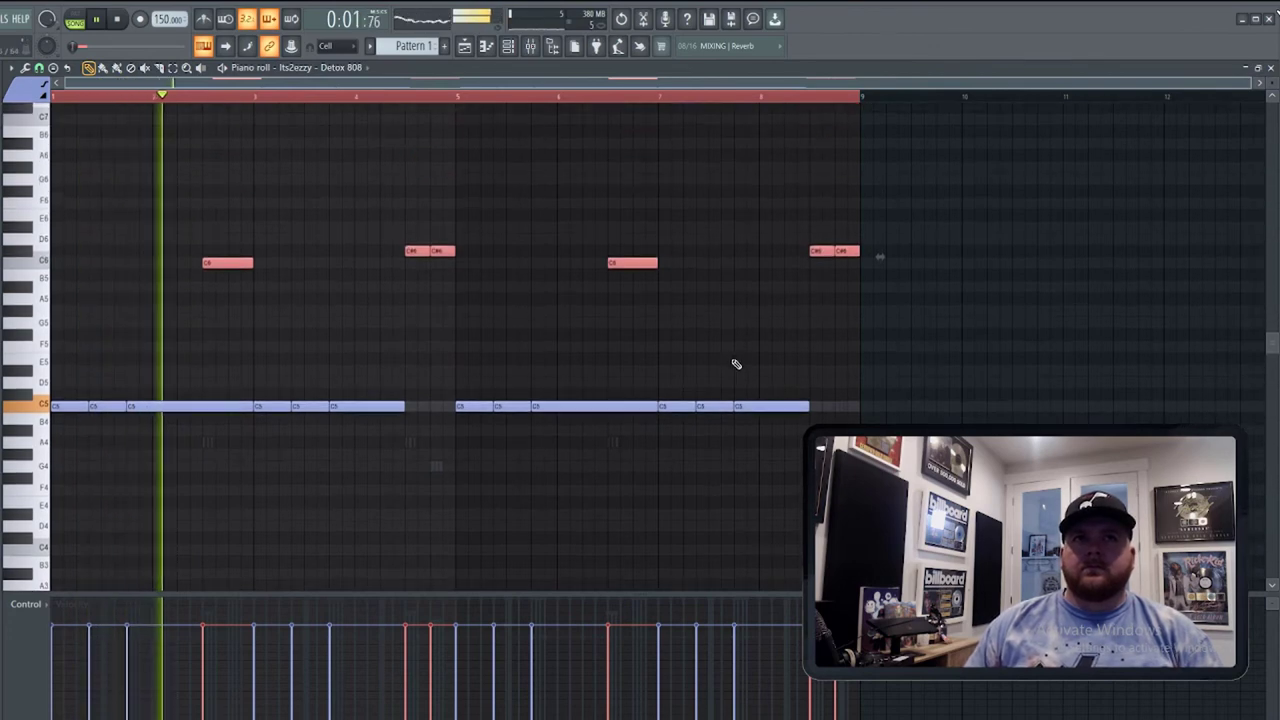
pyautogui.hotkey('ctrl', 'Down')
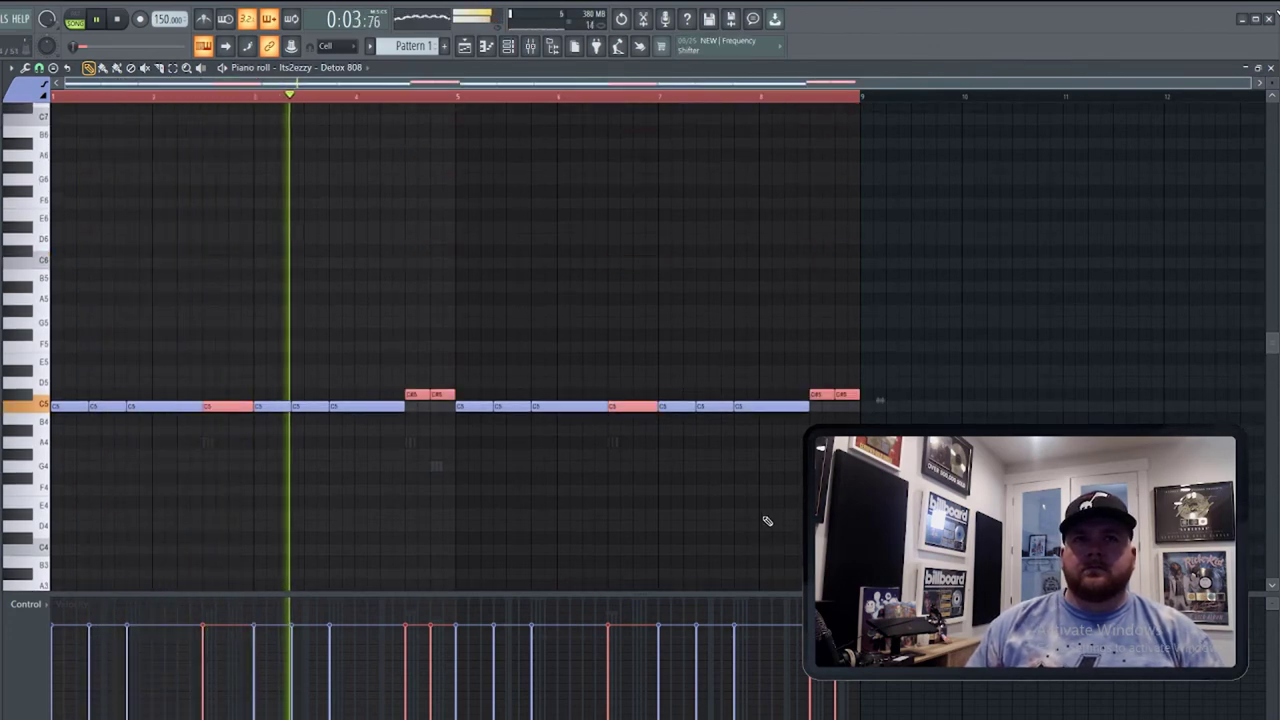
pyautogui.hotkey('ctrl', 'Down')
pyautogui.scroll(-4, 767, 521)
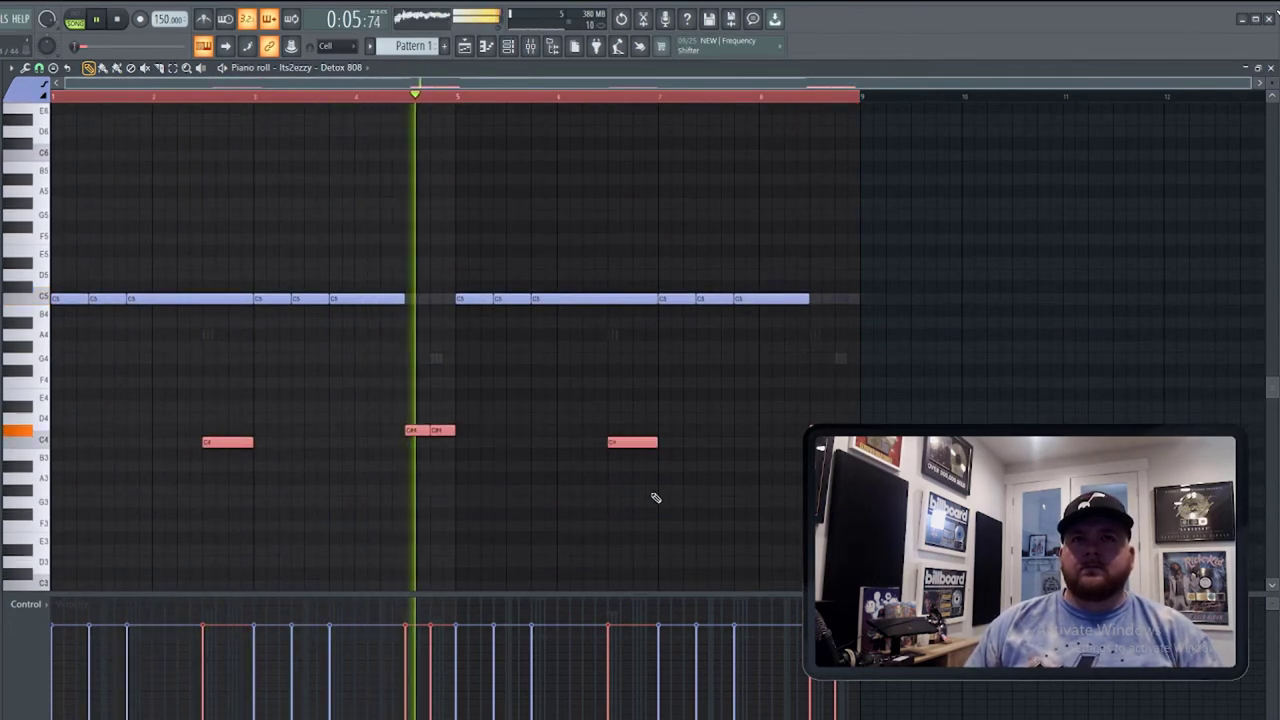
# Raise the C#4 note pairs at the ends of bars 4 and 8 one octave to C#5.
pyautogui.moveTo(417, 400); pyautogui.dragTo(480, 446)
pyautogui.hotkey('ctrl', 'Up')
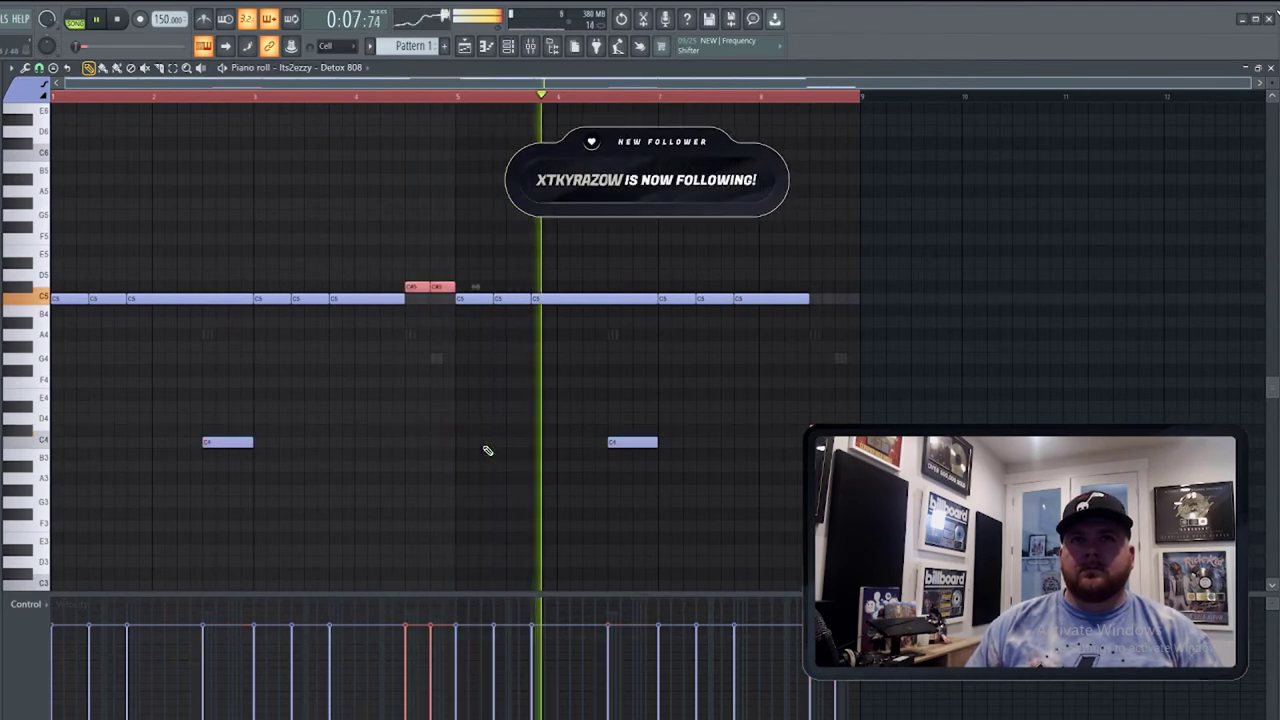
pyautogui.moveTo(790, 405); pyautogui.dragTo(868, 466)
pyautogui.hotkey('ctrl', 'Up')
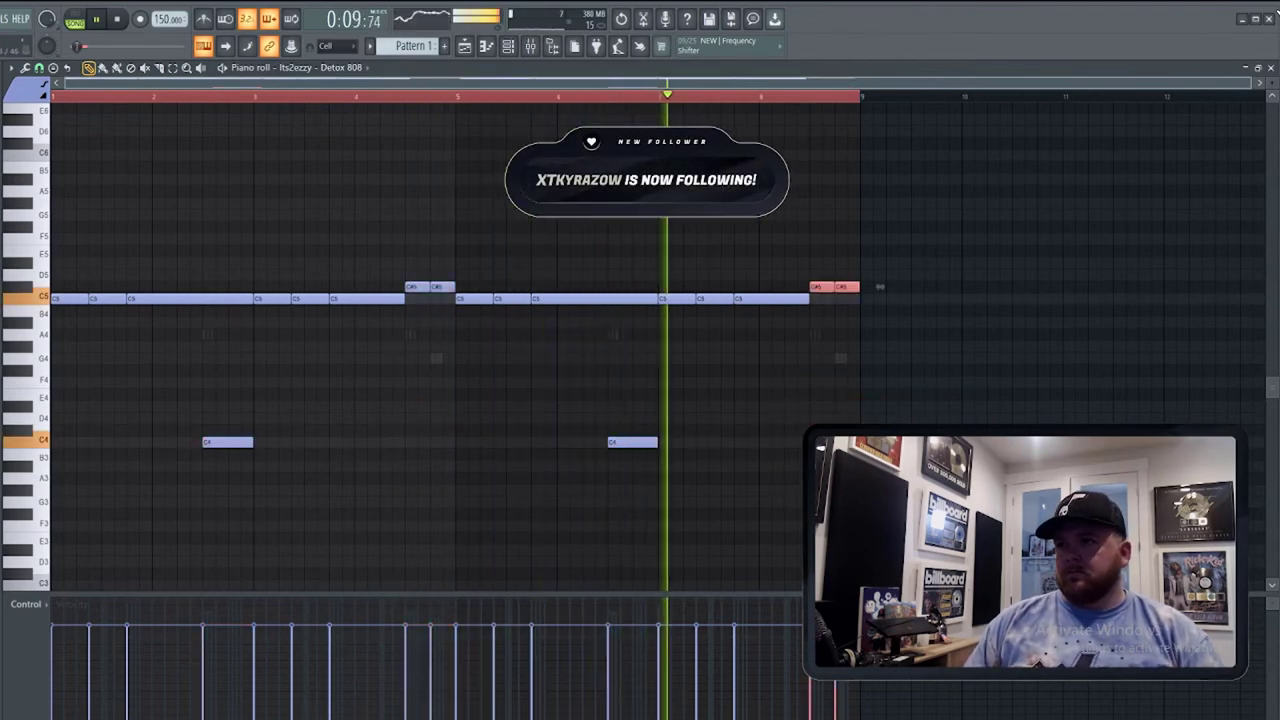
# Open the Detox 808 channel settings and enable its volume envelope.
pyautogui.press('F6')
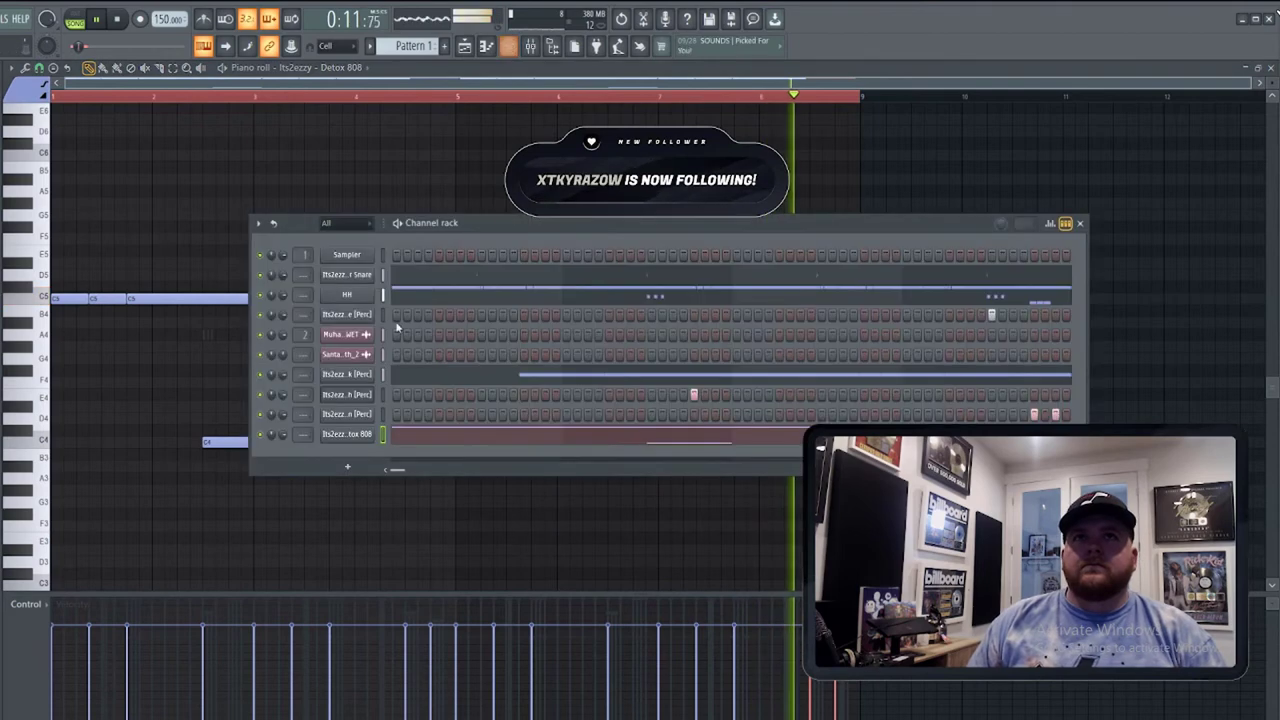
pyautogui.rightClick(358, 434)
pyautogui.click(400, 523)
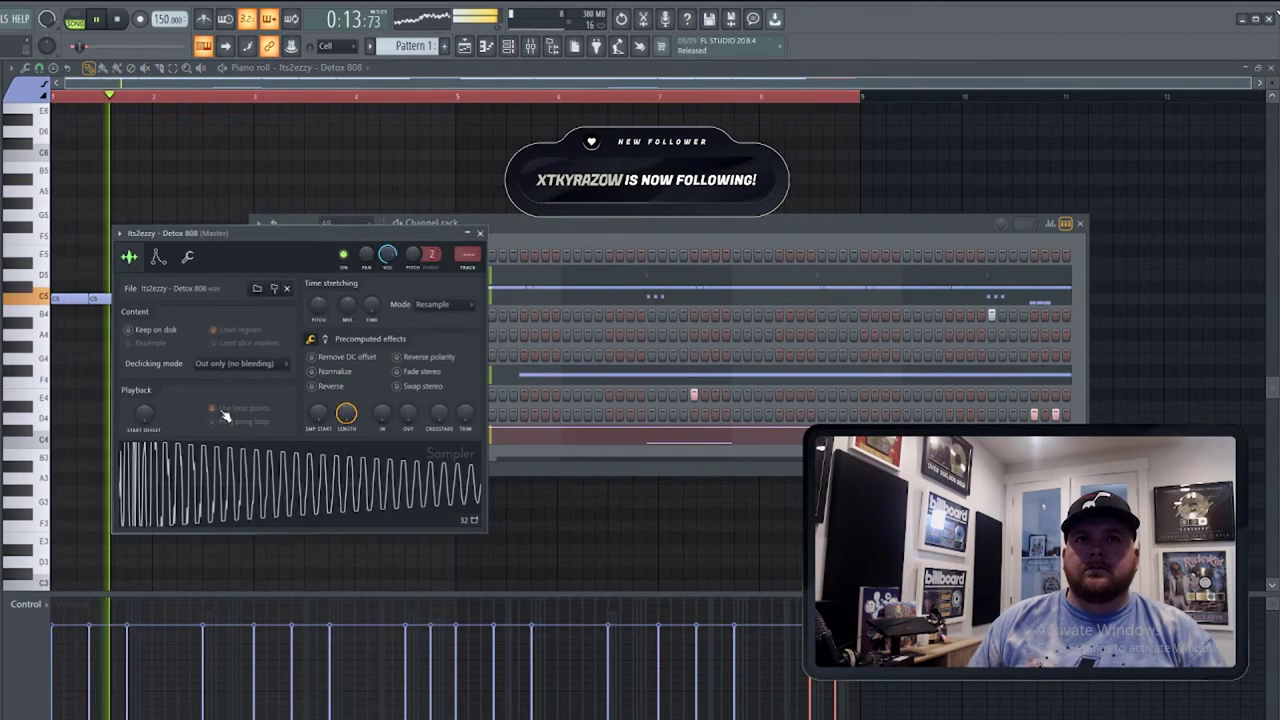
pyautogui.click(158, 257)
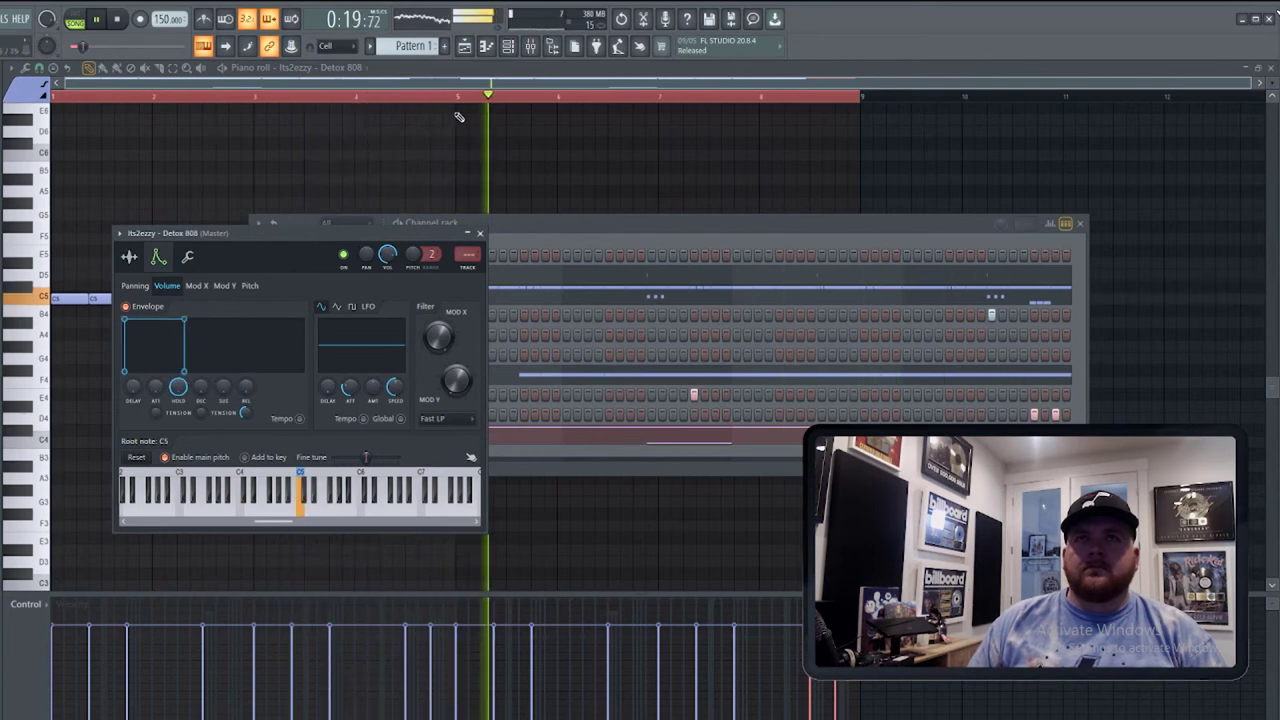
# Raise the velocity of all Detox 808 notes slightly and listen to the result.
pyautogui.click(514, 77)
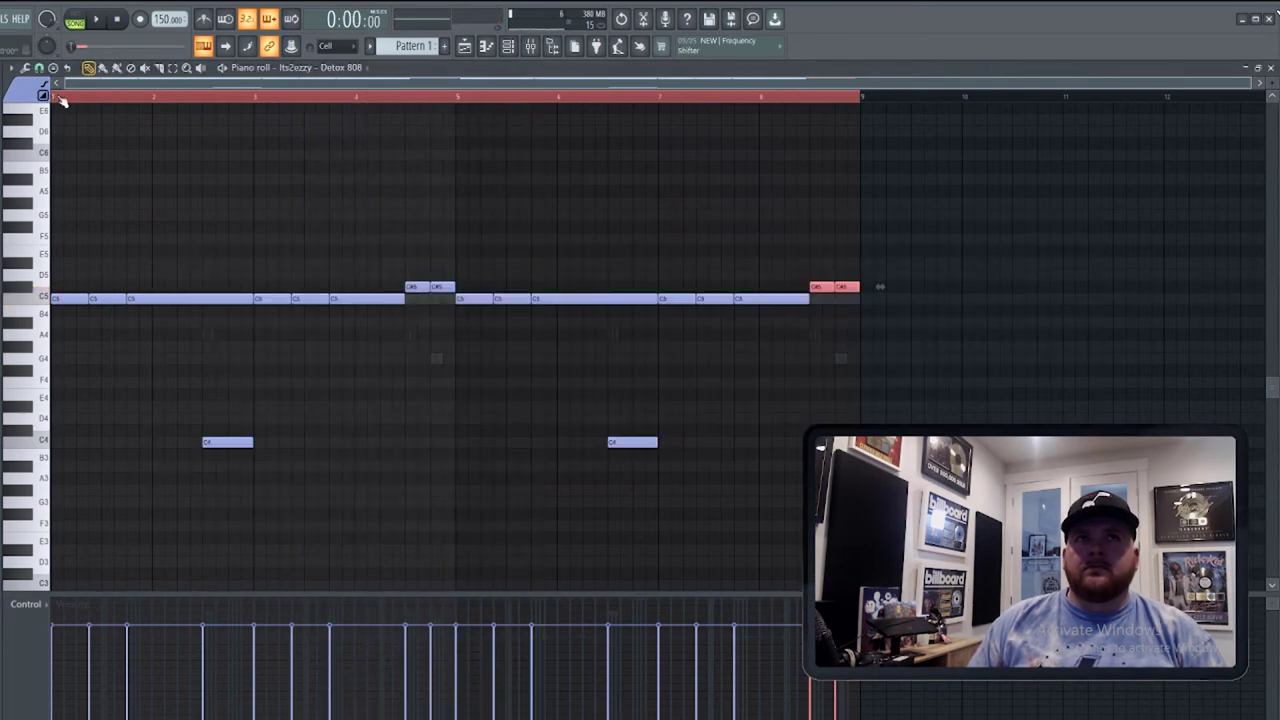
pyautogui.hotkey('ctrl', 'a')
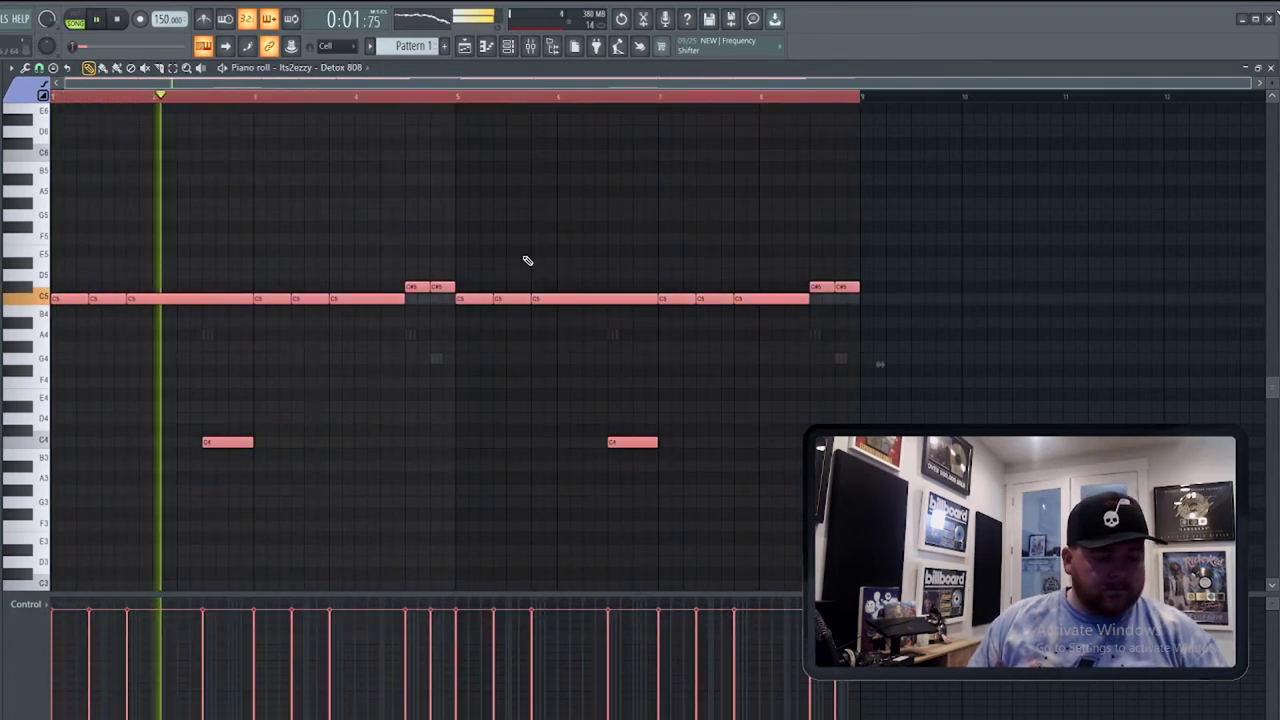
pyautogui.press('space')
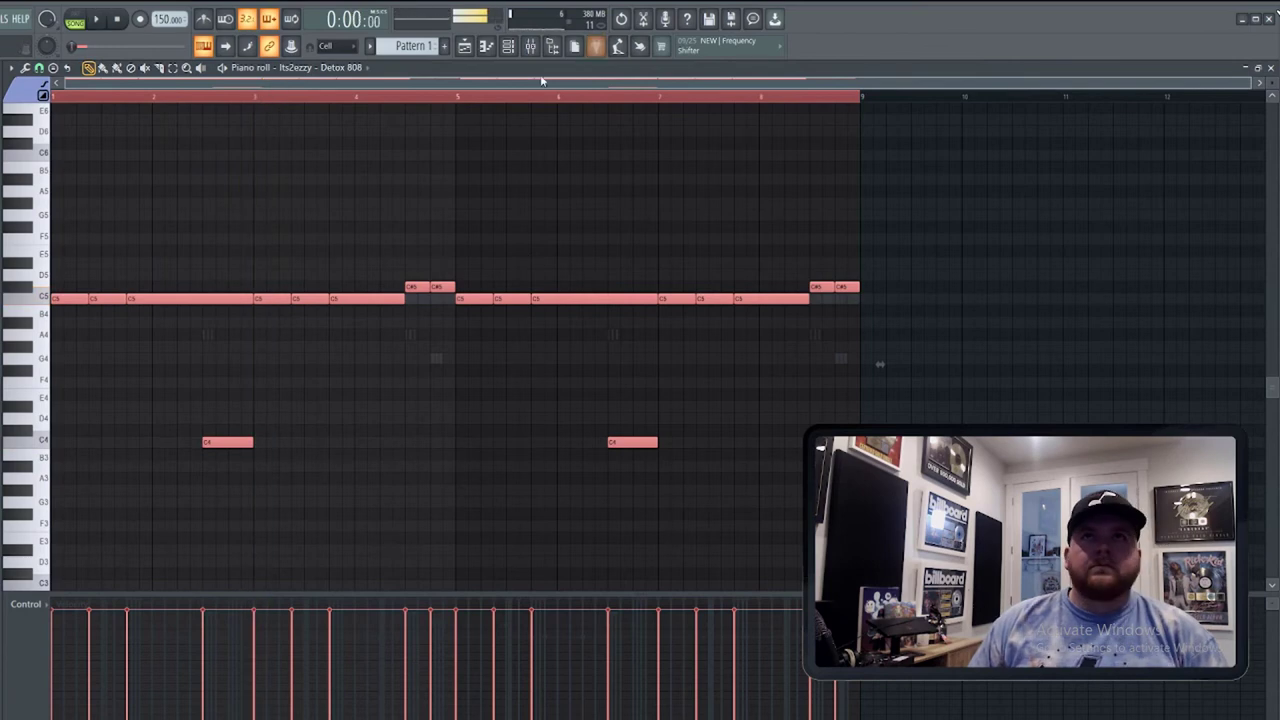
# Reopen the Detox 808 channel settings and check its sample, time-stretching and volume controls.
pyautogui.press('F6')
pyautogui.click(350, 436)
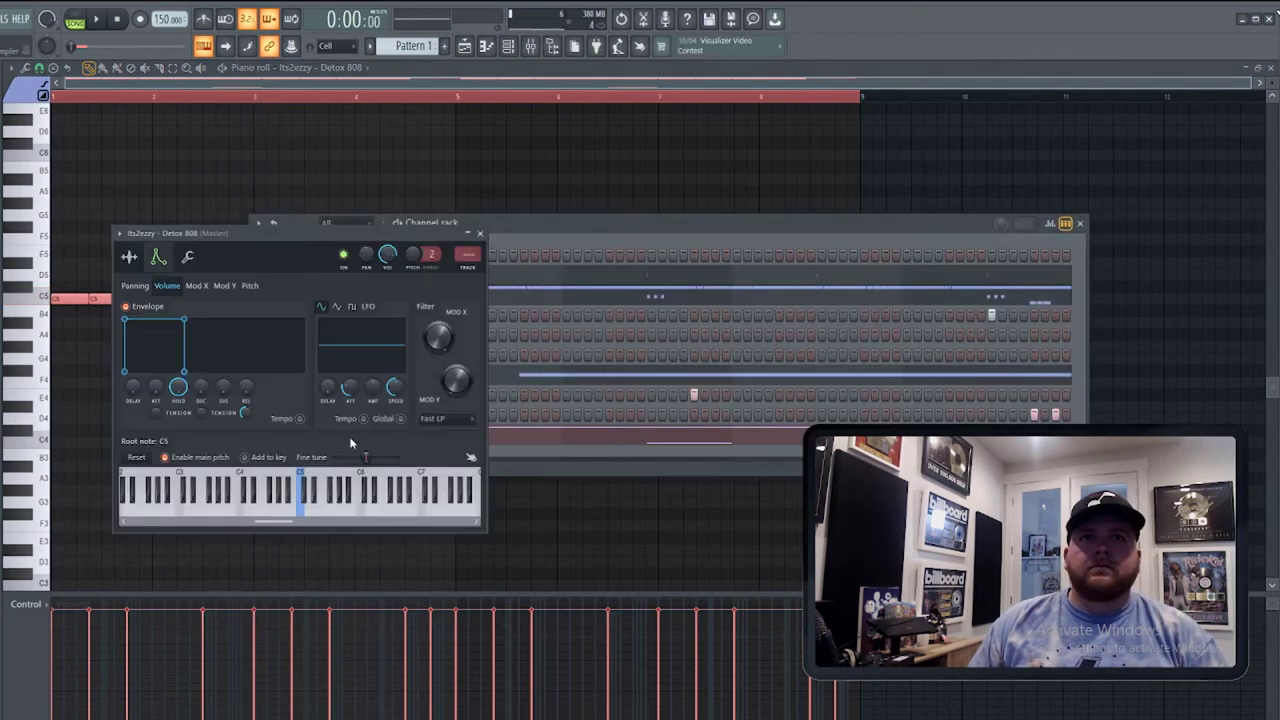
pyautogui.click(130, 258)
pyautogui.rightClick(377, 308)
pyautogui.click(398, 318)
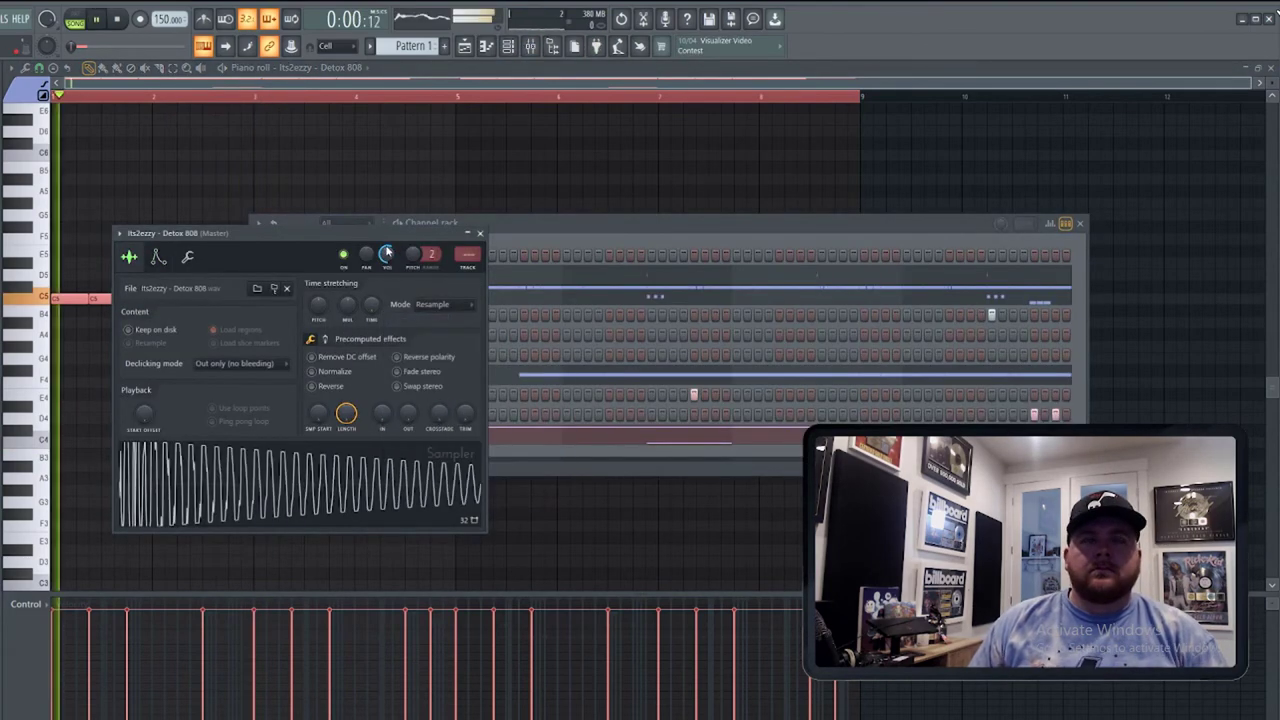
# Mute every channel except the Detox 808, snare and HH, and play the three together.
pyautogui.click(534, 234)
pyautogui.press('space')
pyautogui.press('space')
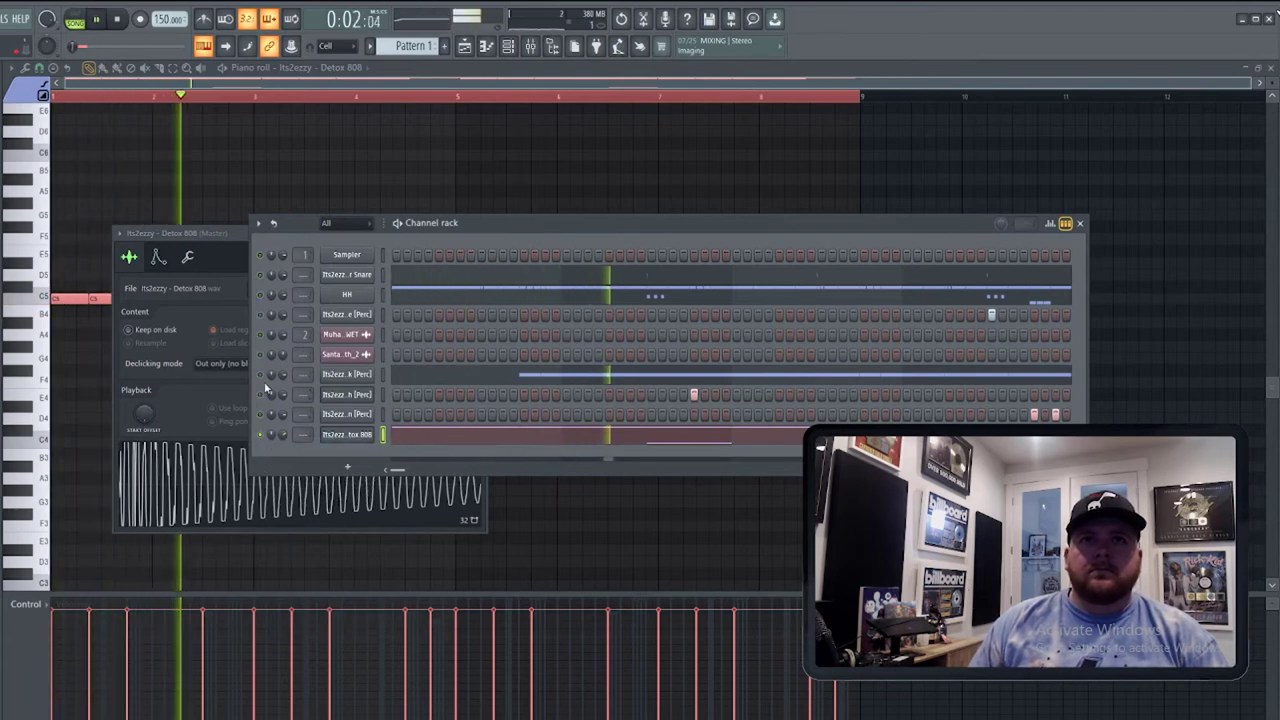
pyautogui.press('space')
pyautogui.click(261, 275)
pyautogui.press('space')
pyautogui.click(261, 295)
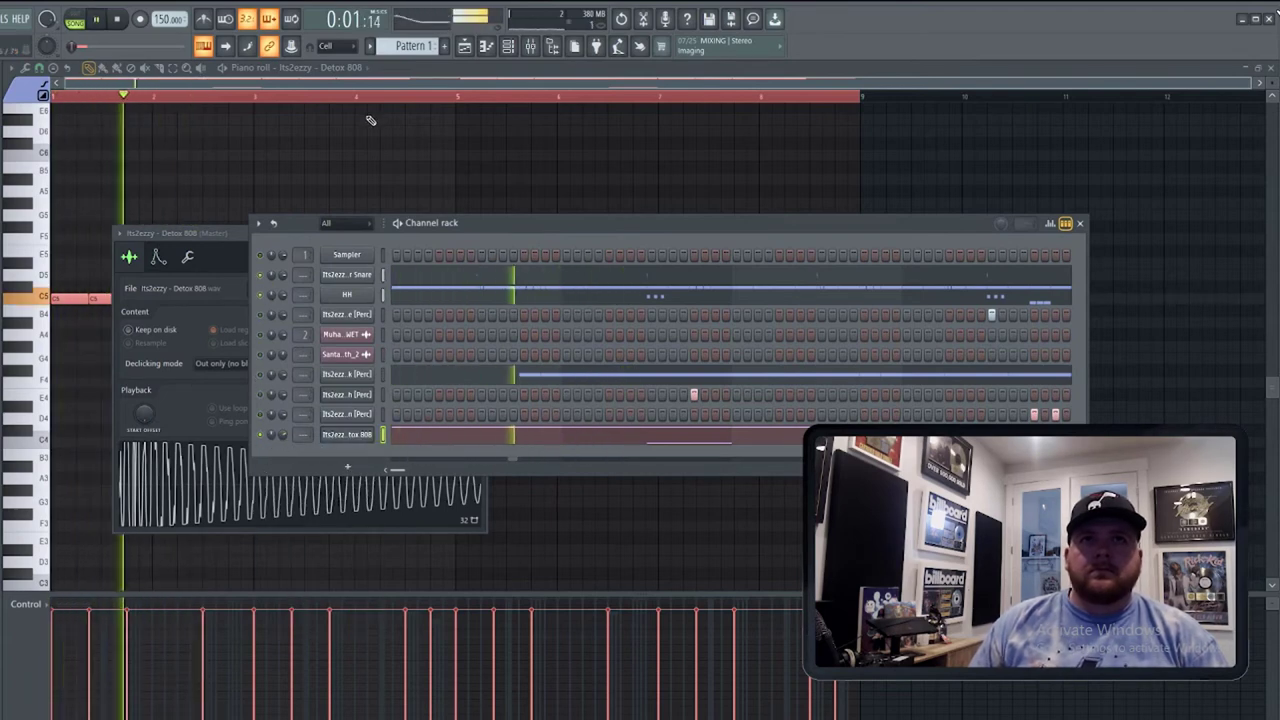
pyautogui.click(419, 69)
pyautogui.press('space')
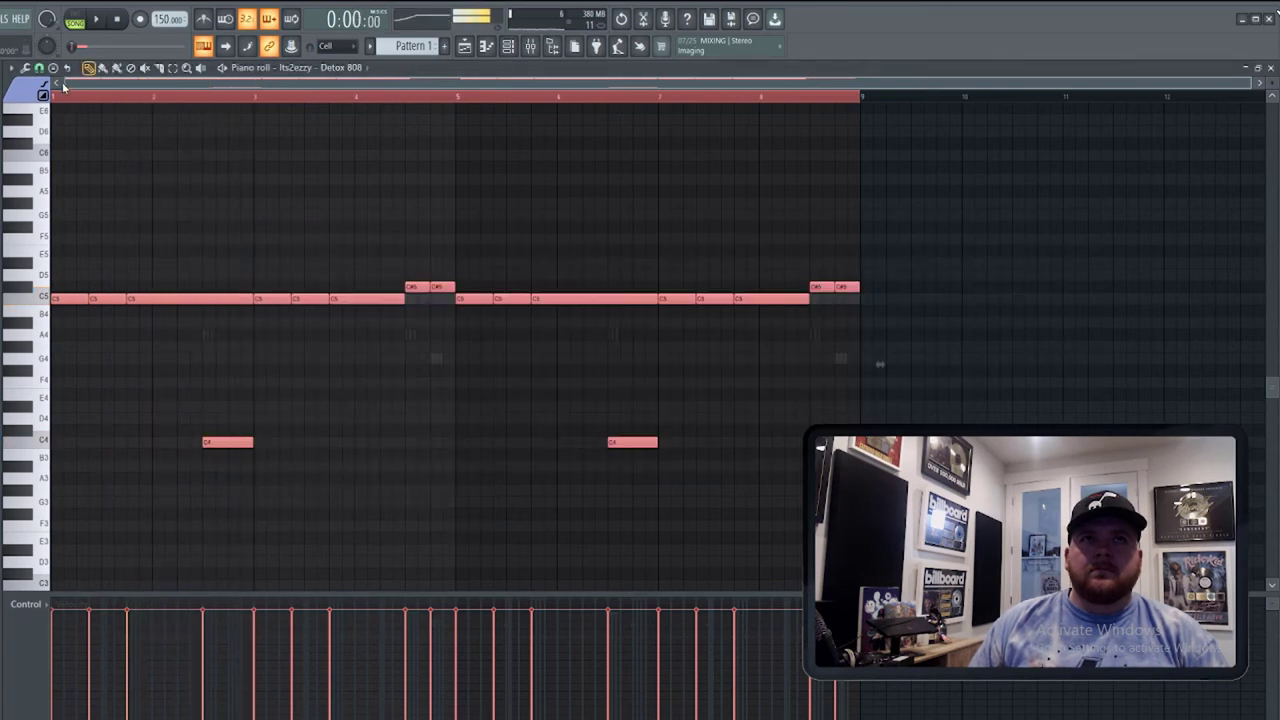
# Shorten the third C5 note to end mid-bar 2 and add a C6 note from beat 2 to the end of bar 2.
pyautogui.moveTo(209, 414); pyautogui.dragTo(678, 442)
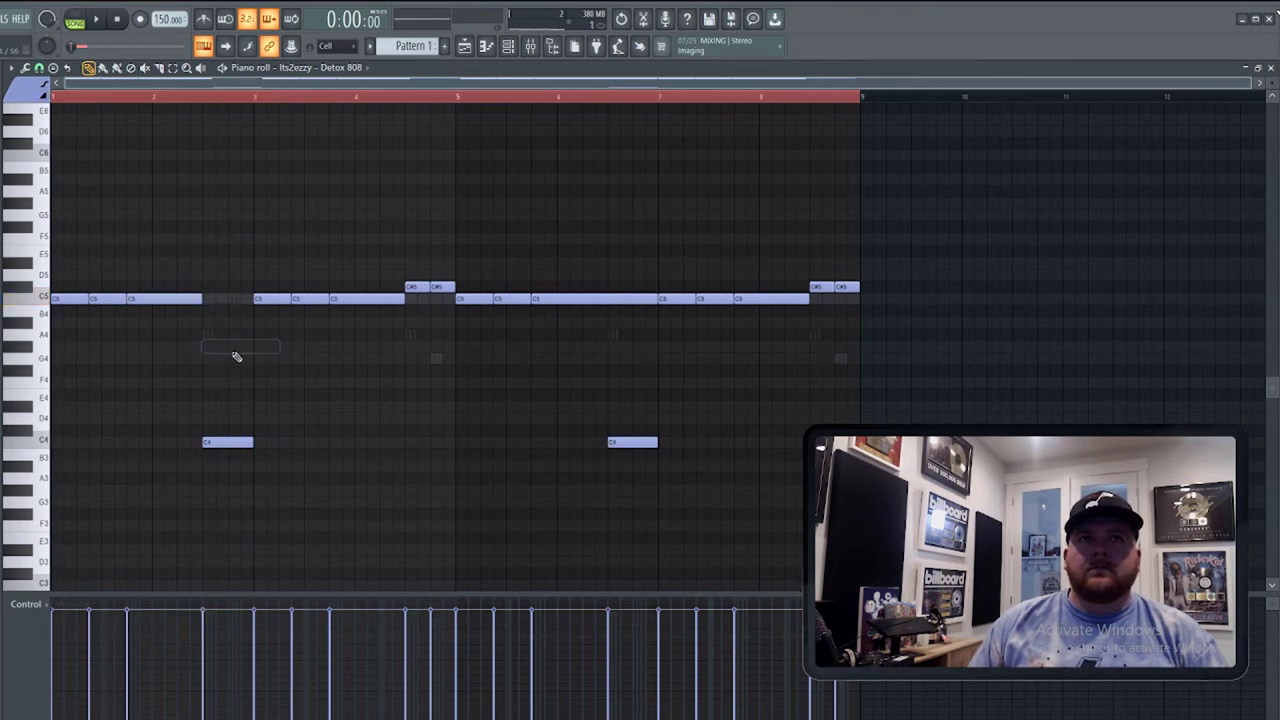
pyautogui.press('space')
pyautogui.press('space')
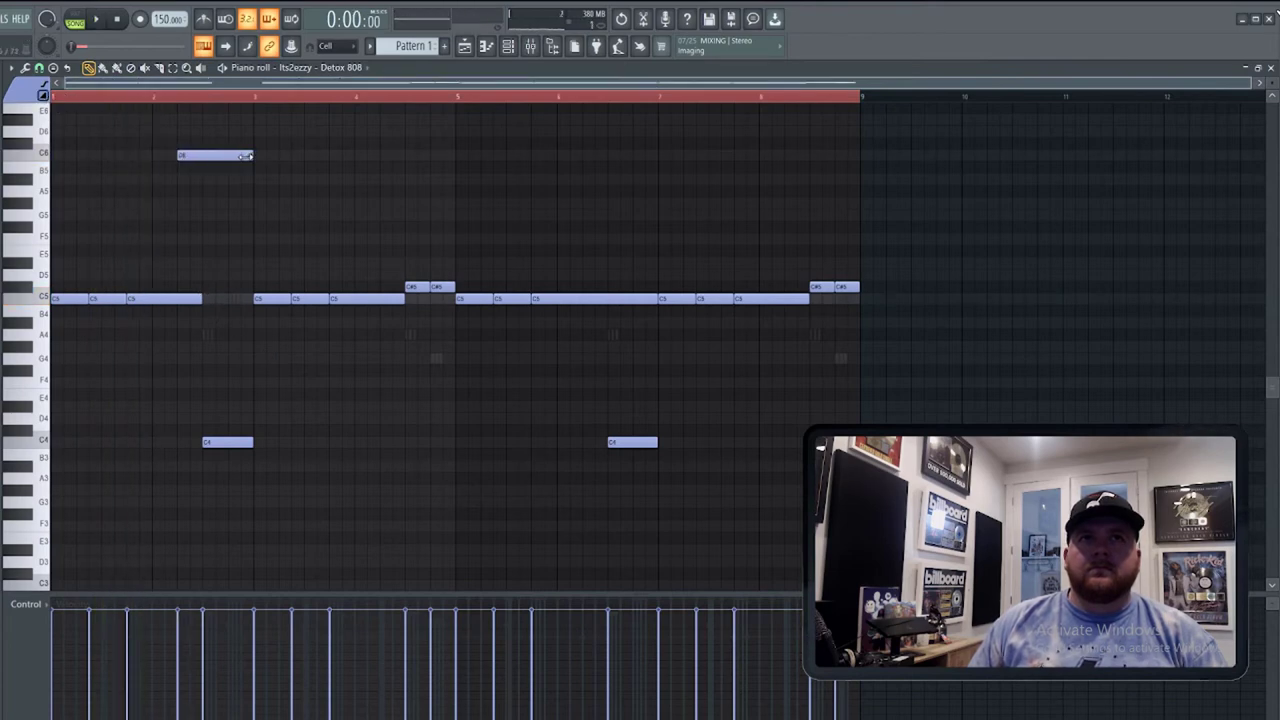
# Trim bar 2's C6 note to one beat and the C5 note before it to beat 2, and raise the following C4 note to C5.
pyautogui.moveTo(245, 157); pyautogui.dragTo(202, 157)
pyautogui.press('space')
pyautogui.moveTo(229, 411); pyautogui.dragTo(243, 480)
pyautogui.hotkey('ctrl', 'Up')
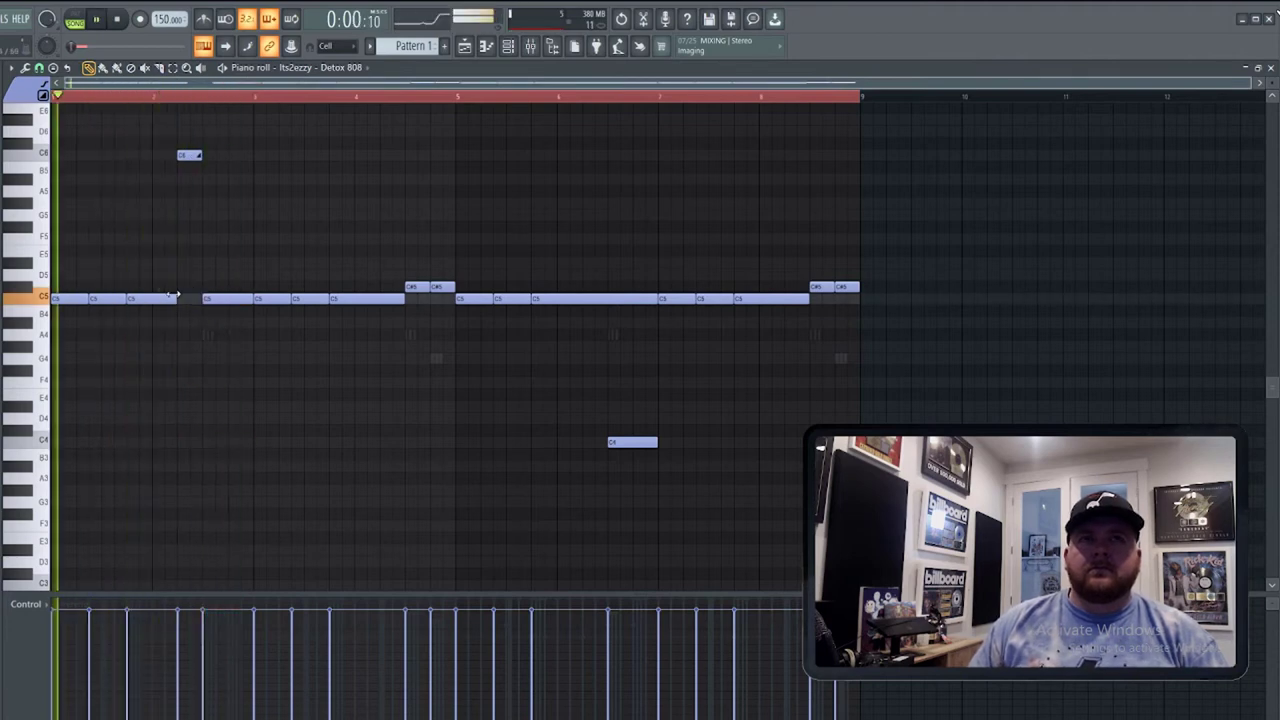
# Try a one-beat C5 note beneath bar 2's C6 note, listen to it and delete it again.
pyautogui.click(182, 298)
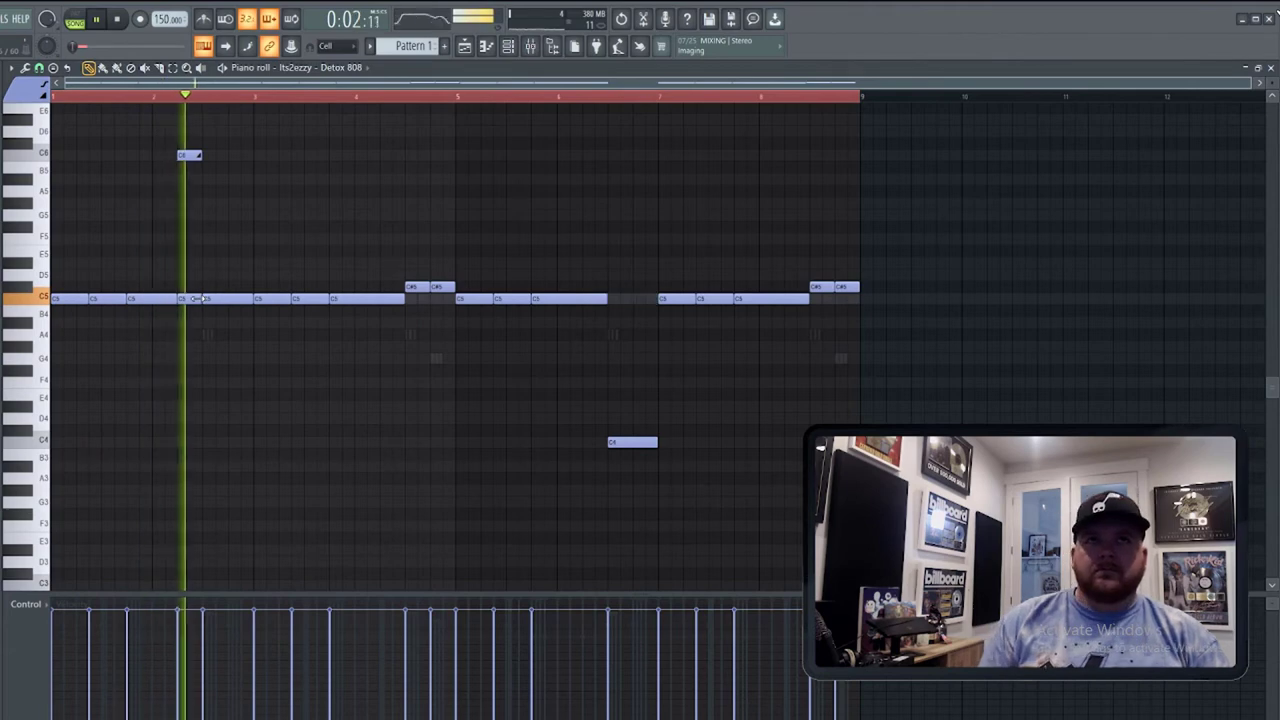
pyautogui.press('space')
pyautogui.rightClick(190, 298)
pyautogui.press('space')
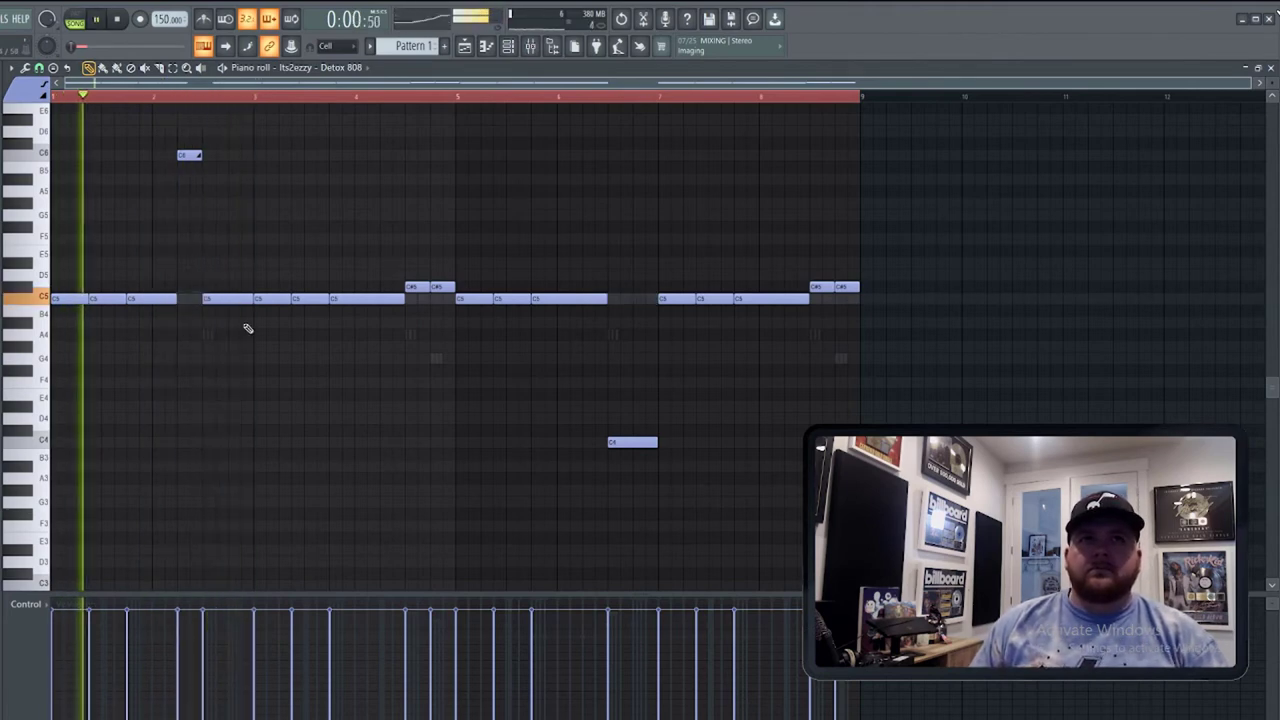
# Make bar 2's C6 a regular non-slide note, and replace beat 2 of bar 4's C5 note with a one-beat C6 note.
pyautogui.moveTo(201, 155)
pyautogui.mouseDown()
pyautogui.moveTo(227, 155)
pyautogui.moveTo(209, 159)
pyautogui.mouseUp()
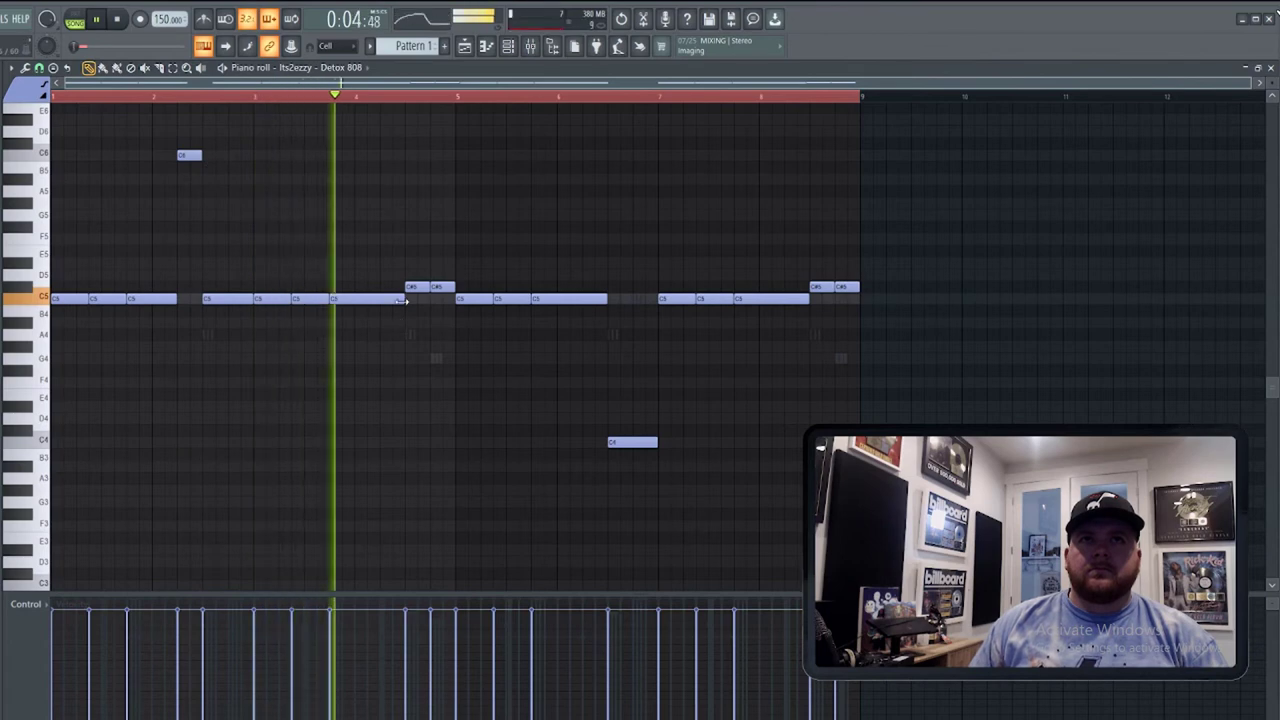
pyautogui.moveTo(401, 300); pyautogui.dragTo(386, 301)
pyautogui.press('space')
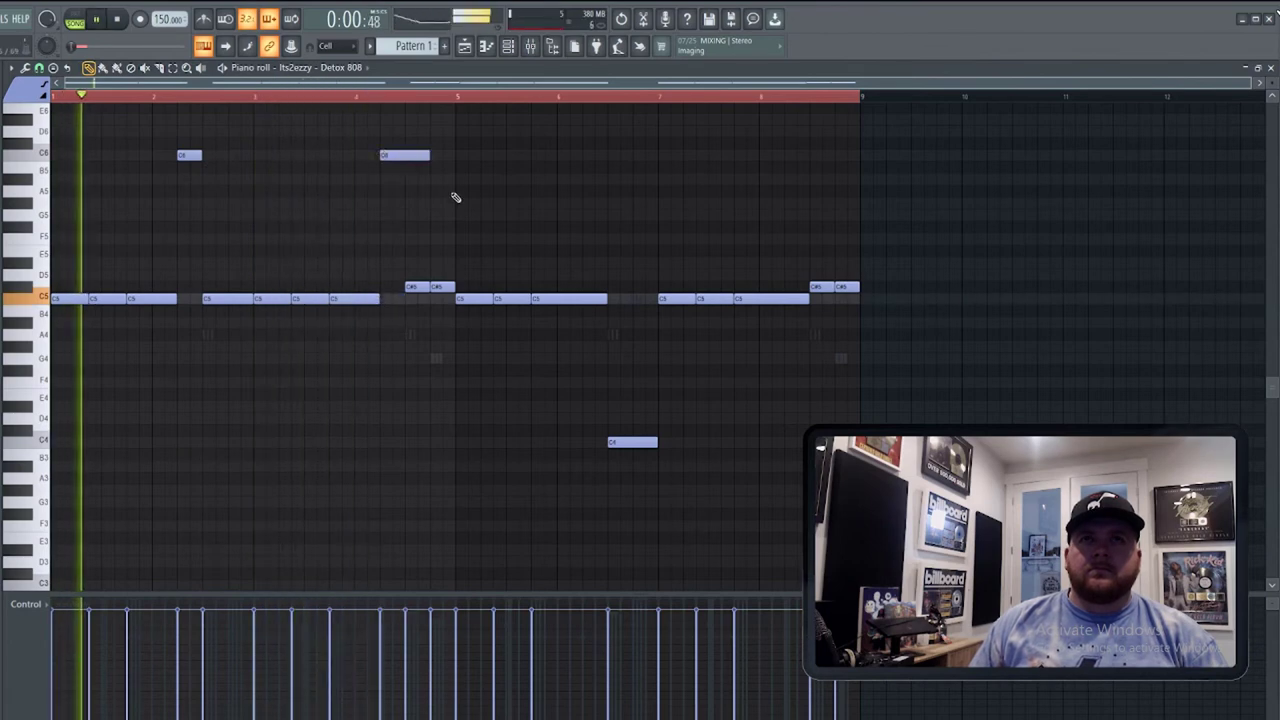
pyautogui.moveTo(430, 155); pyautogui.dragTo(408, 155)
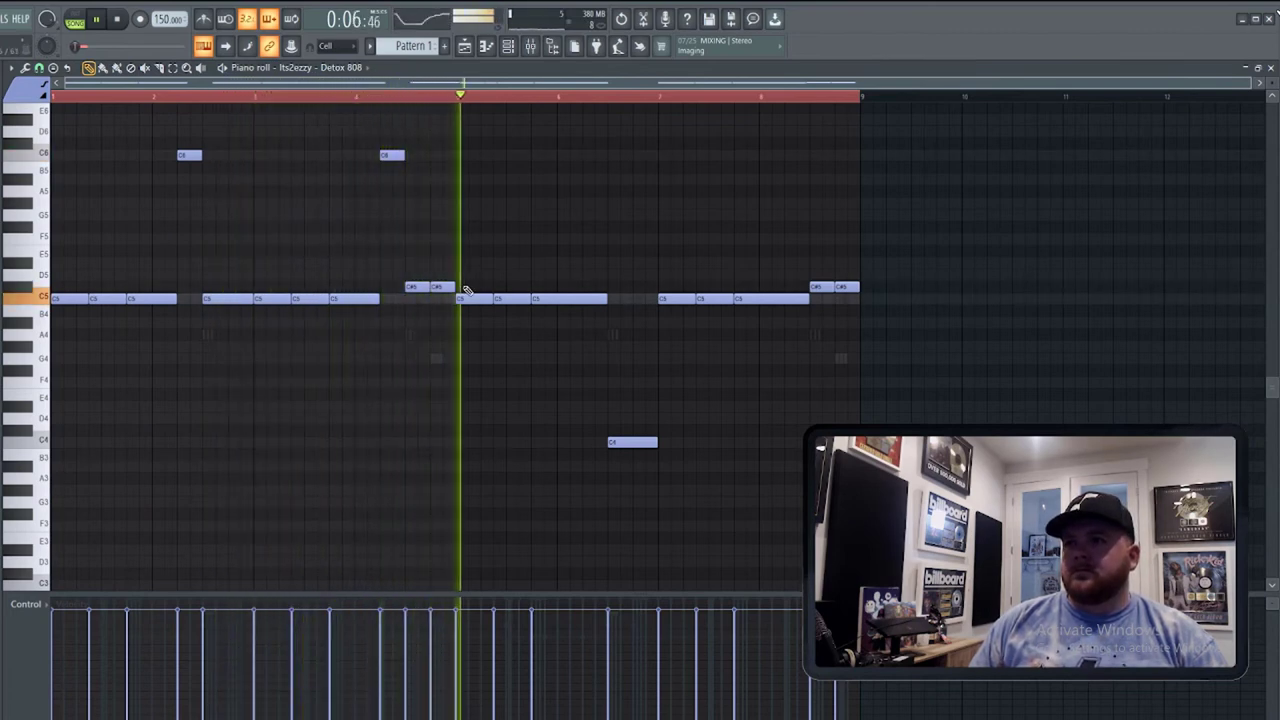
# Replace the 808 notes in bars 5 to 8 with a copy of bars 1 to 4 and play from the start.
pyautogui.press('space')
pyautogui.press('Delete')
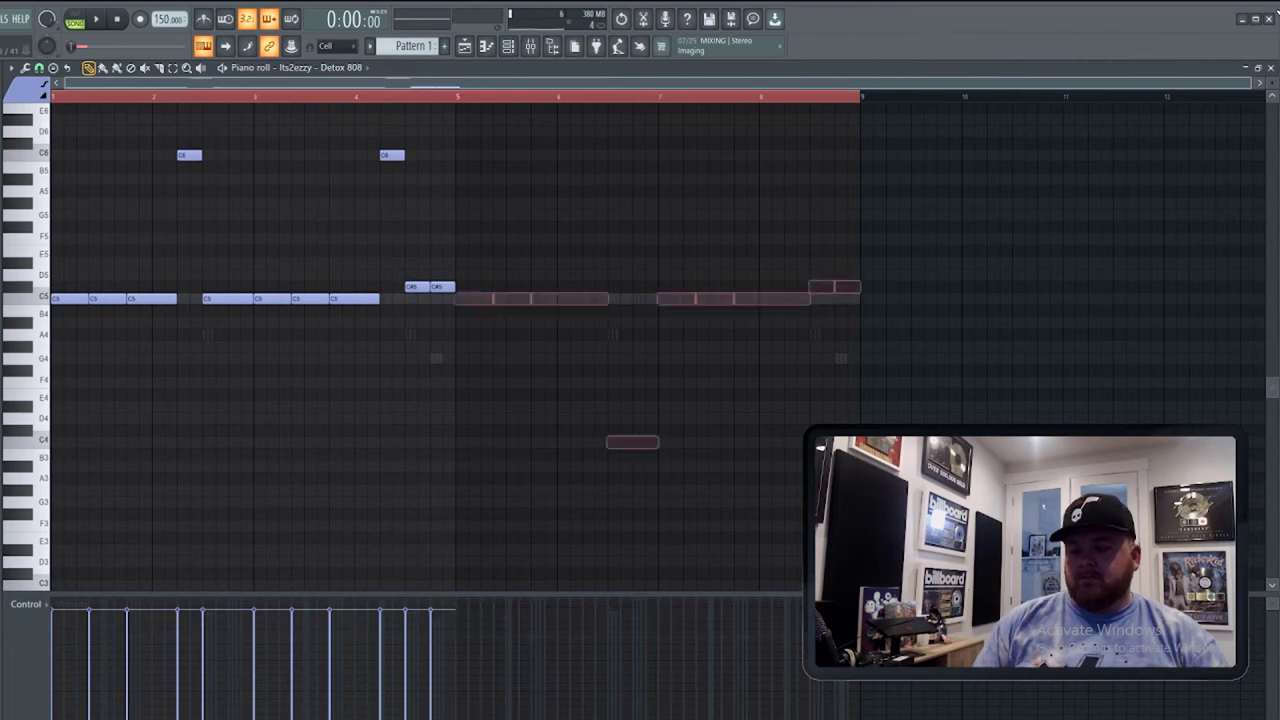
pyautogui.moveTo(459, 98); pyautogui.dragTo(52, 98)
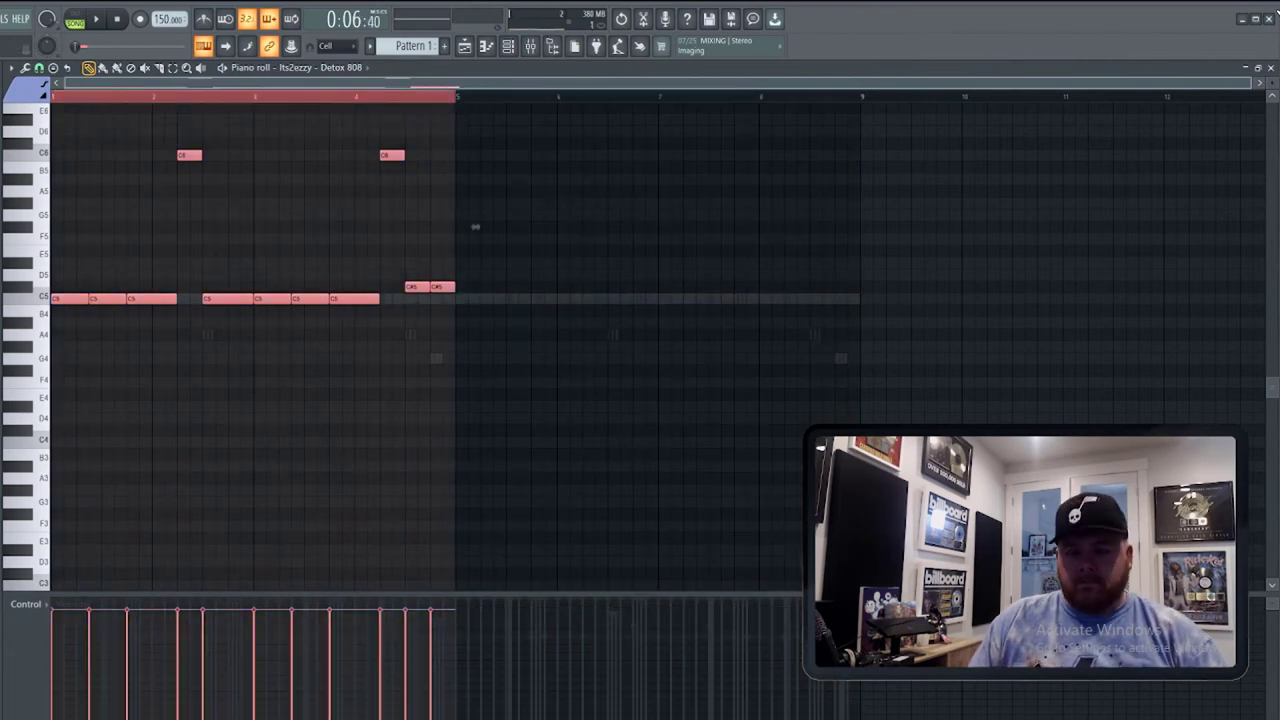
pyautogui.hotkey('ctrl', 'b')
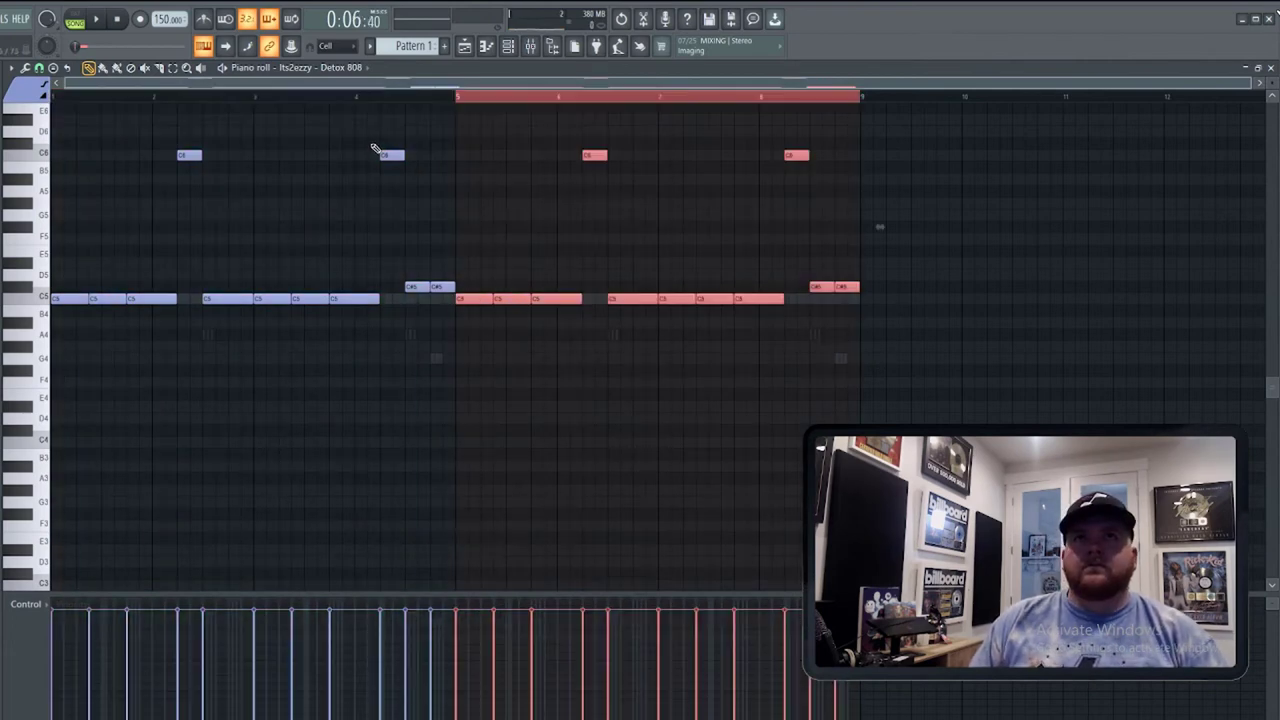
pyautogui.click(64, 97)
pyautogui.press('space')
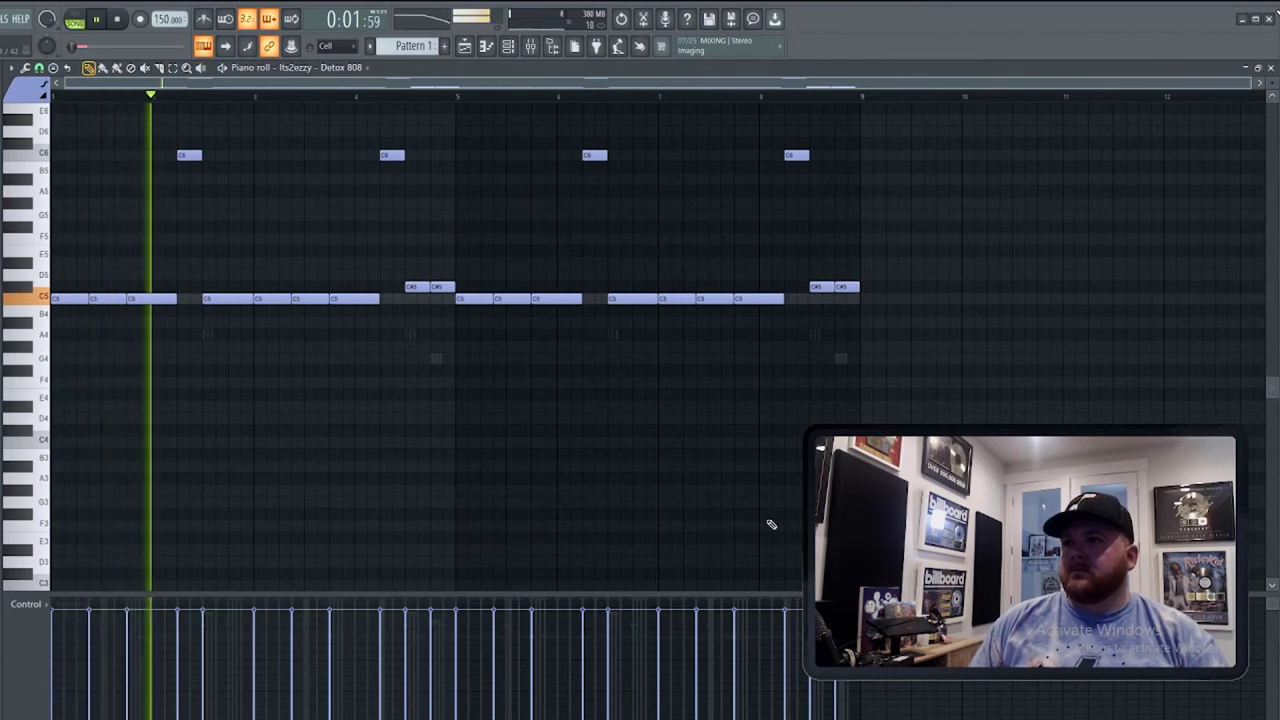
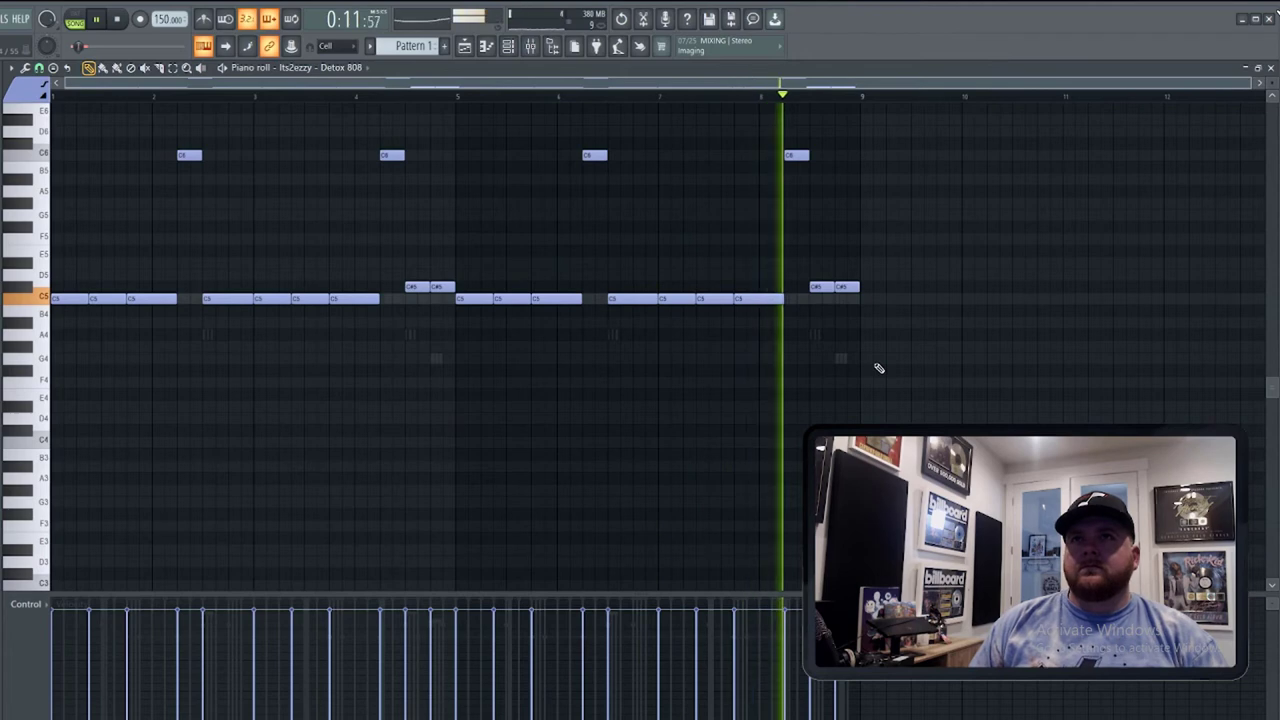
# Split the last C#5 note in bar 8 into two quarter-beat notes and one half-beat note.
pyautogui.scroll(3, 871, 349)
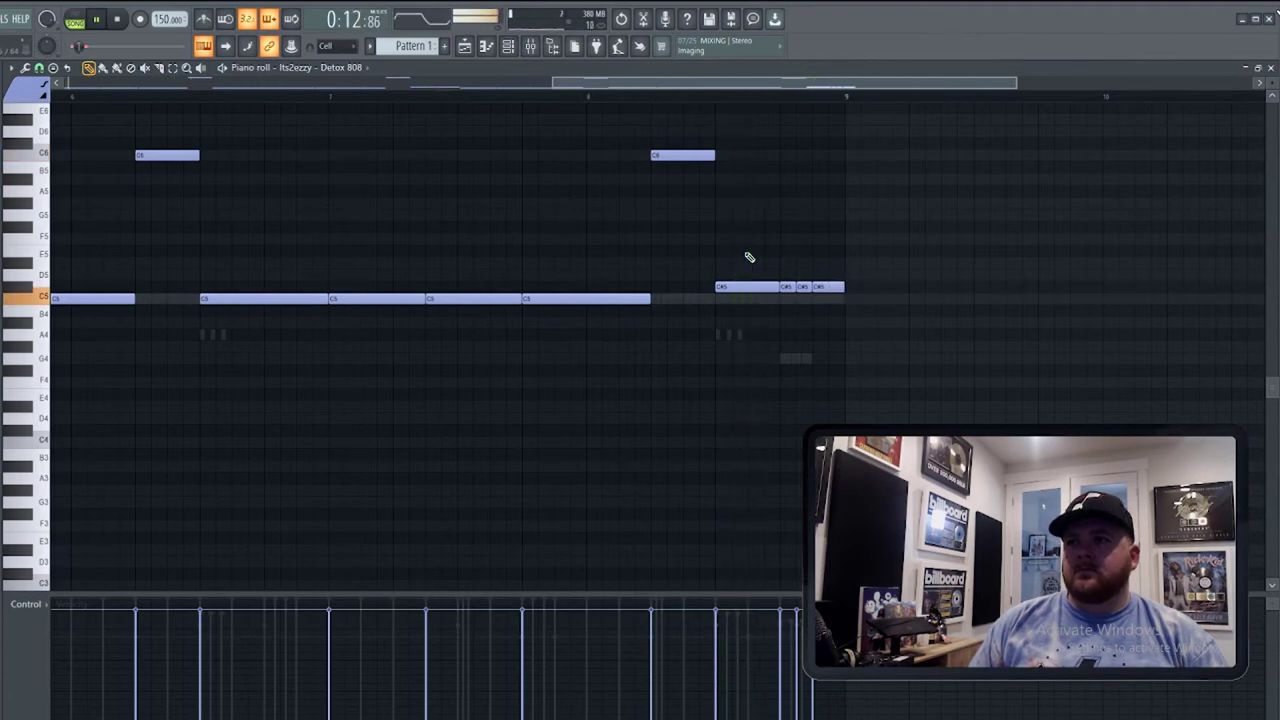
# Replace the three C#5 notes on beat 4 of bar 8 with three equal third-of-a-beat notes.
pyautogui.scroll(2, 803, 289)
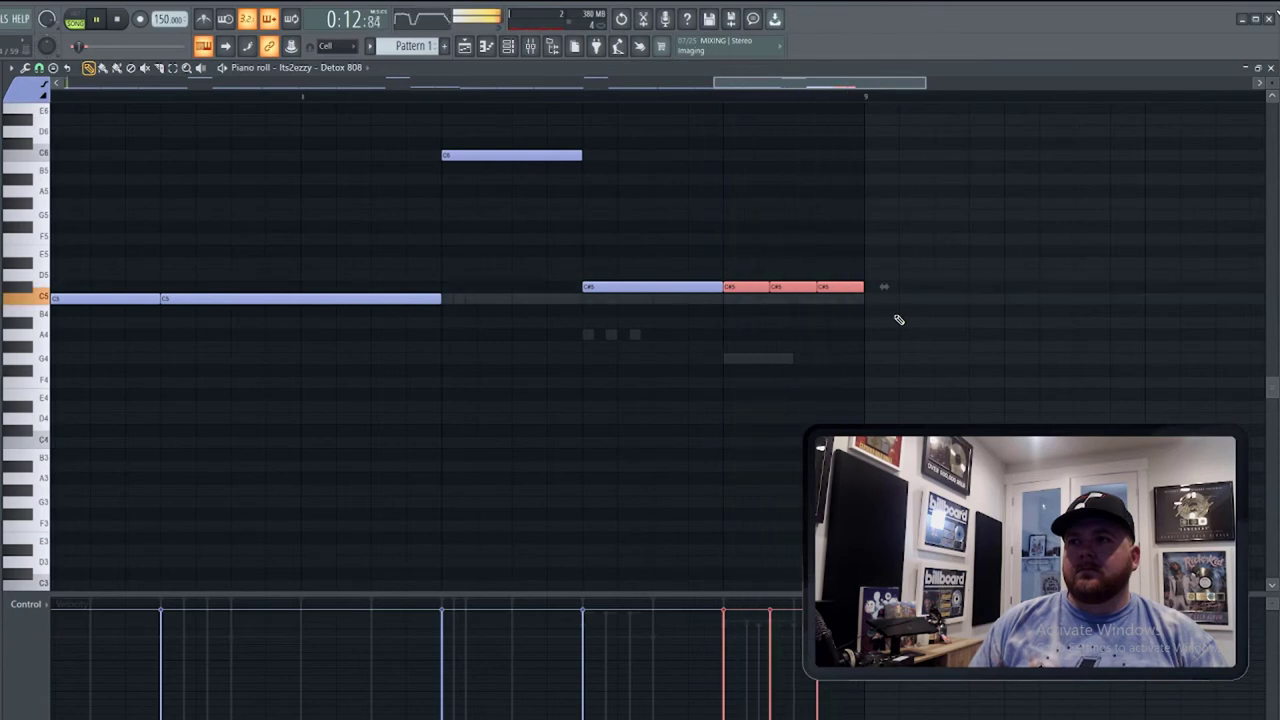
pyautogui.scroll(3, 899, 320)
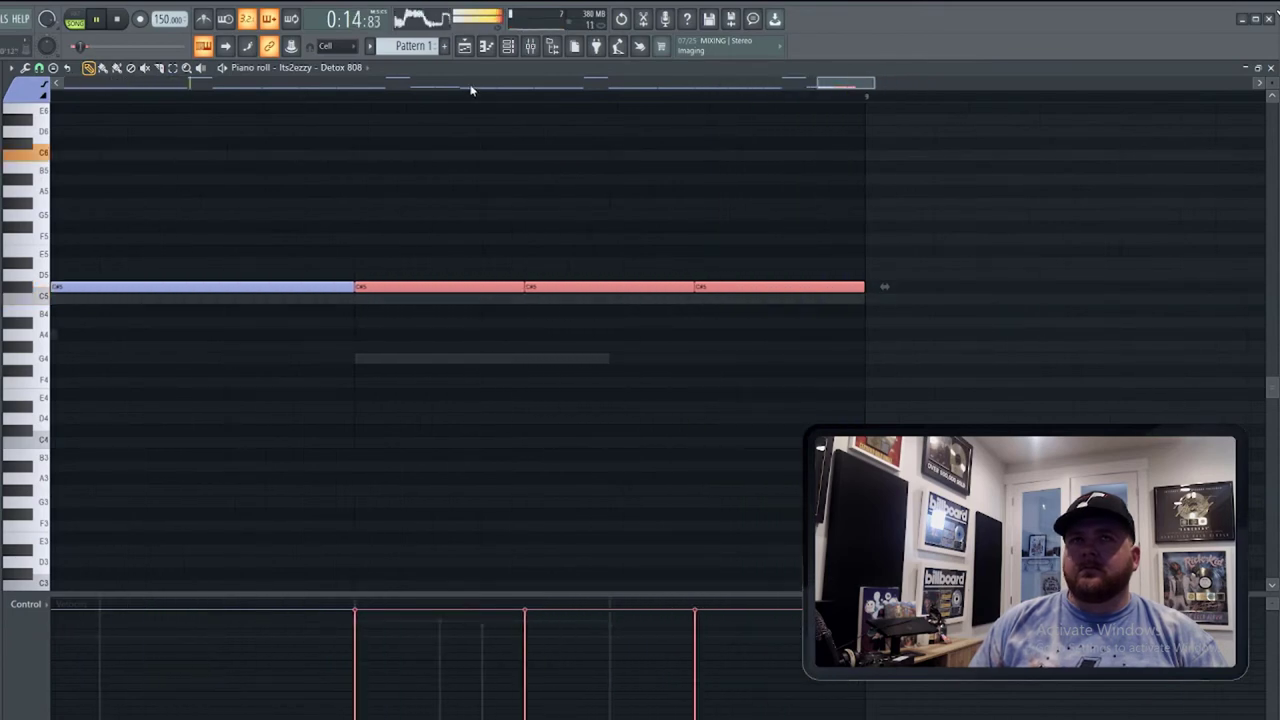
# Add the GoTo Kick sample as a channel below the Detox 808, paste the 808 notes into it and flatten them all to C5.
pyautogui.click(507, 48)
pyautogui.click(464, 48)
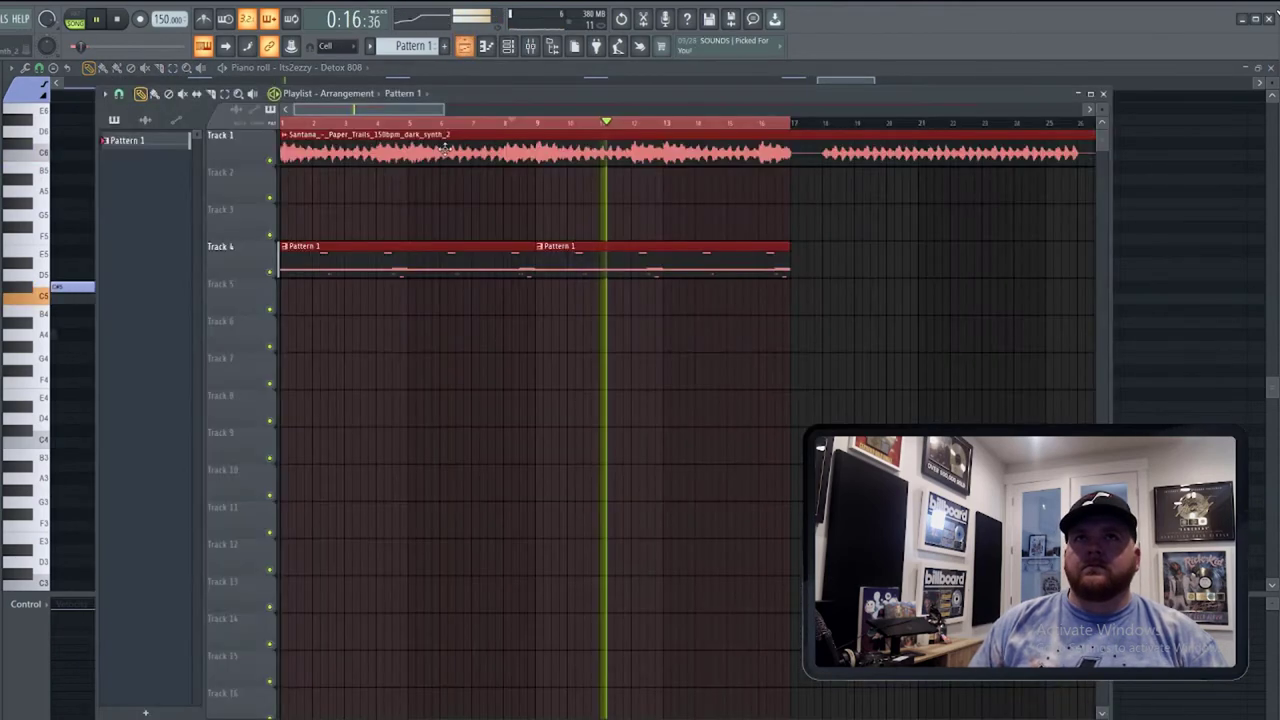
pyautogui.click(507, 47)
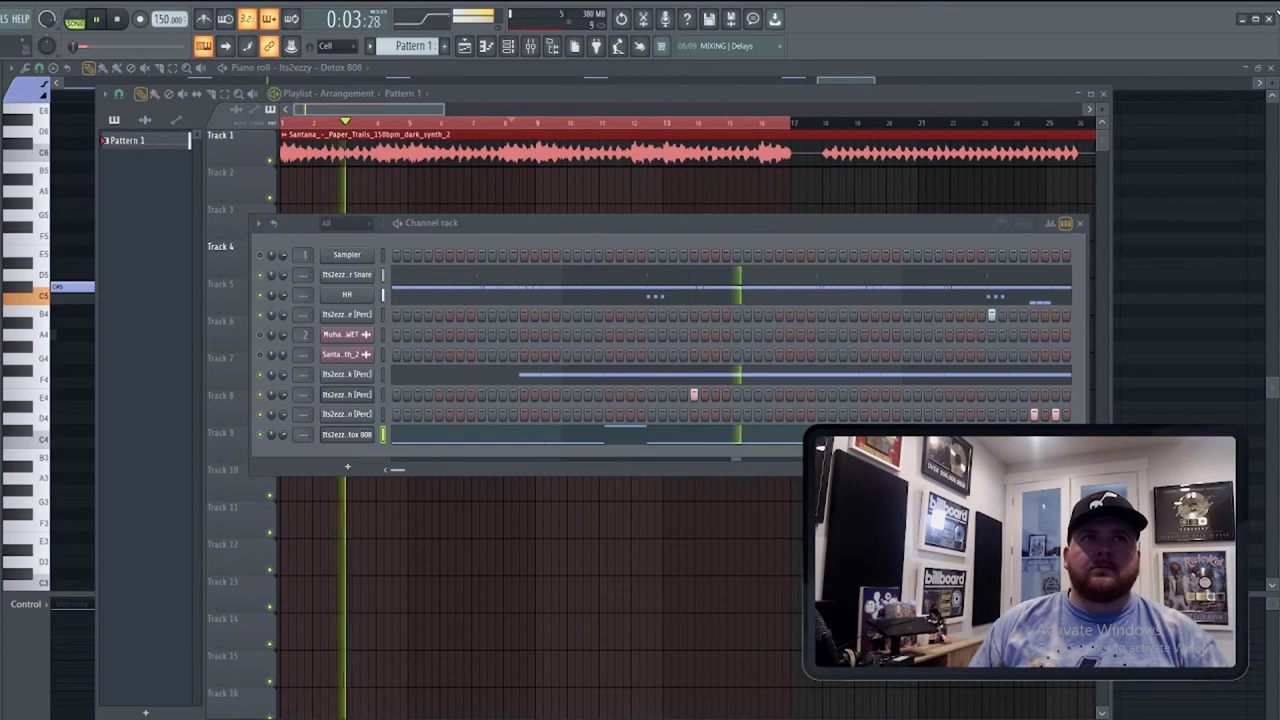
pyautogui.moveTo(262, 409); pyautogui.dragTo(380, 447)
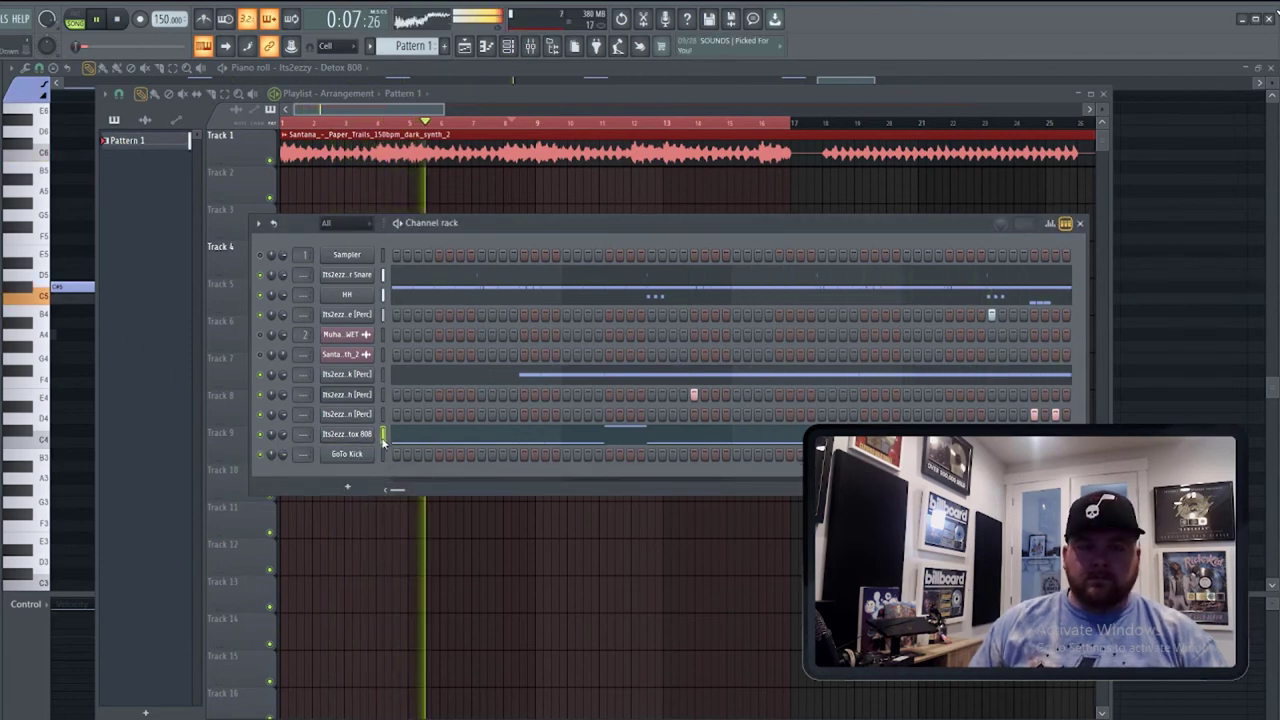
pyautogui.click(383, 456)
pyautogui.hotkey('ctrl', 'v')
pyautogui.click(416, 457)
pyautogui.hotkey('shift', 'Down')
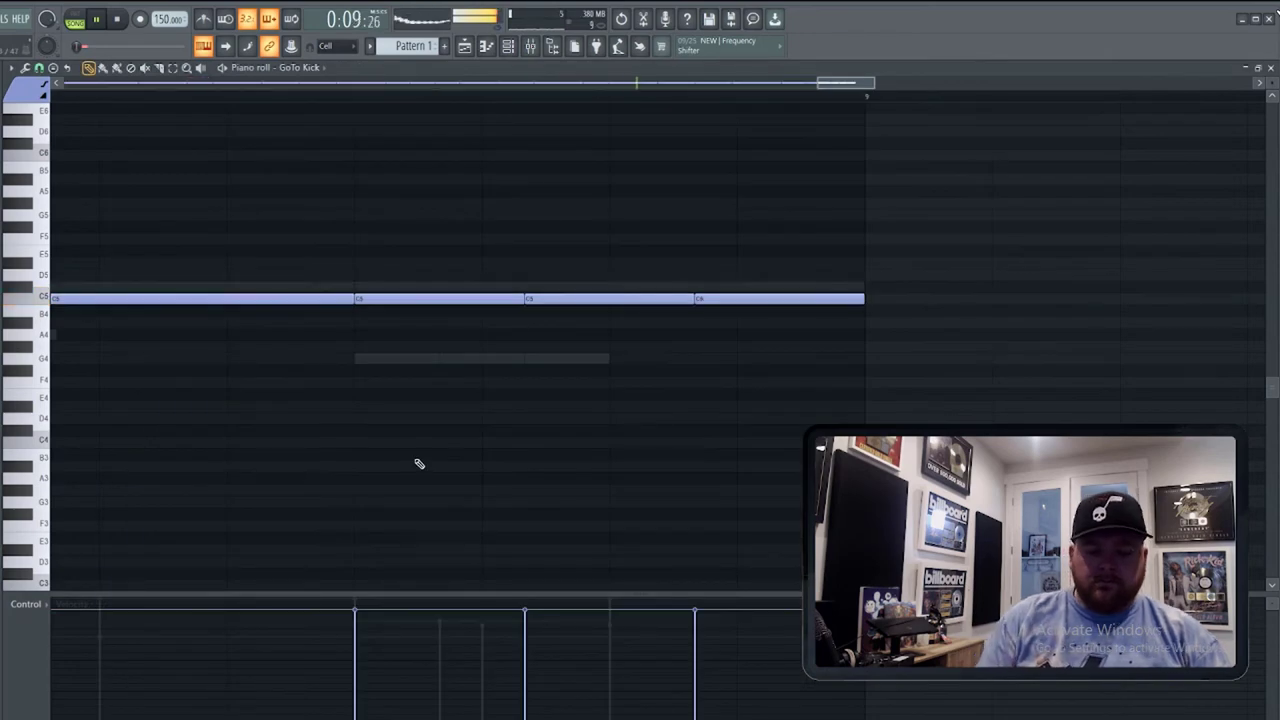
# Shorten all GoTo Kick notes to very short hits and delete the last two hits in bar 8.
pyautogui.hotkey('ctrl', 'a')
pyautogui.hotkey('shift', 'd')
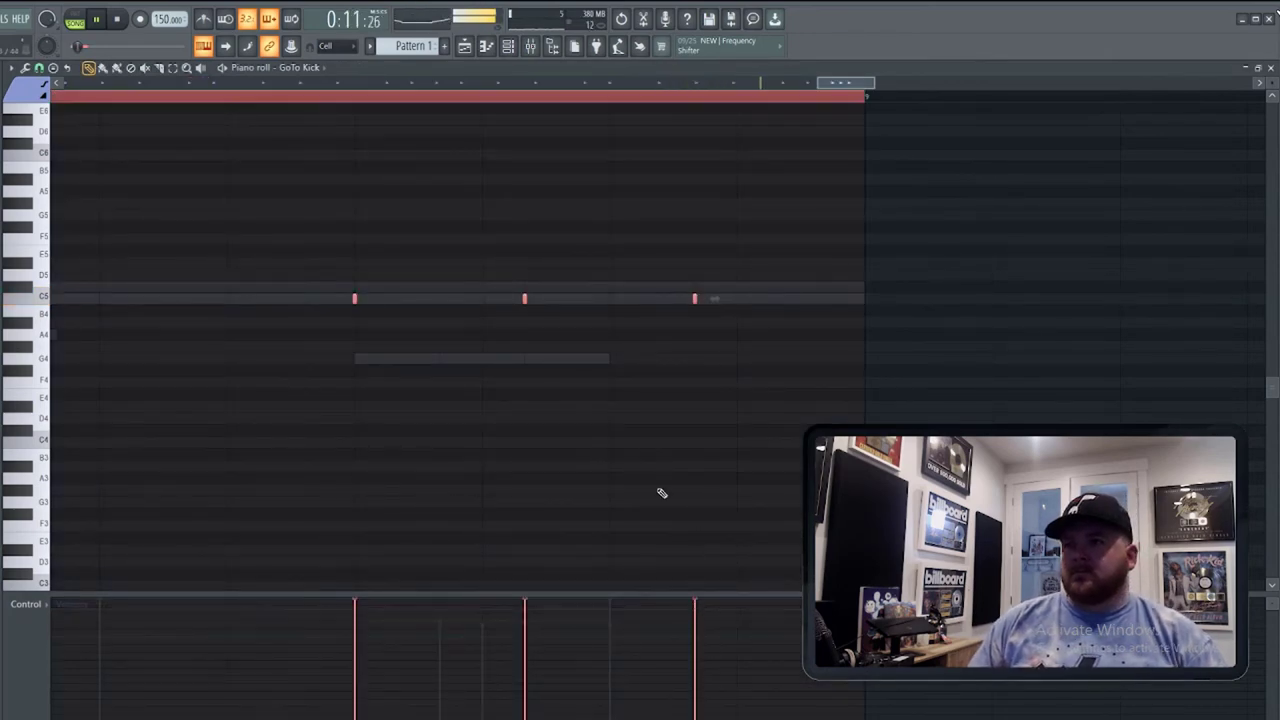
pyautogui.scroll(-7, 607, 508)
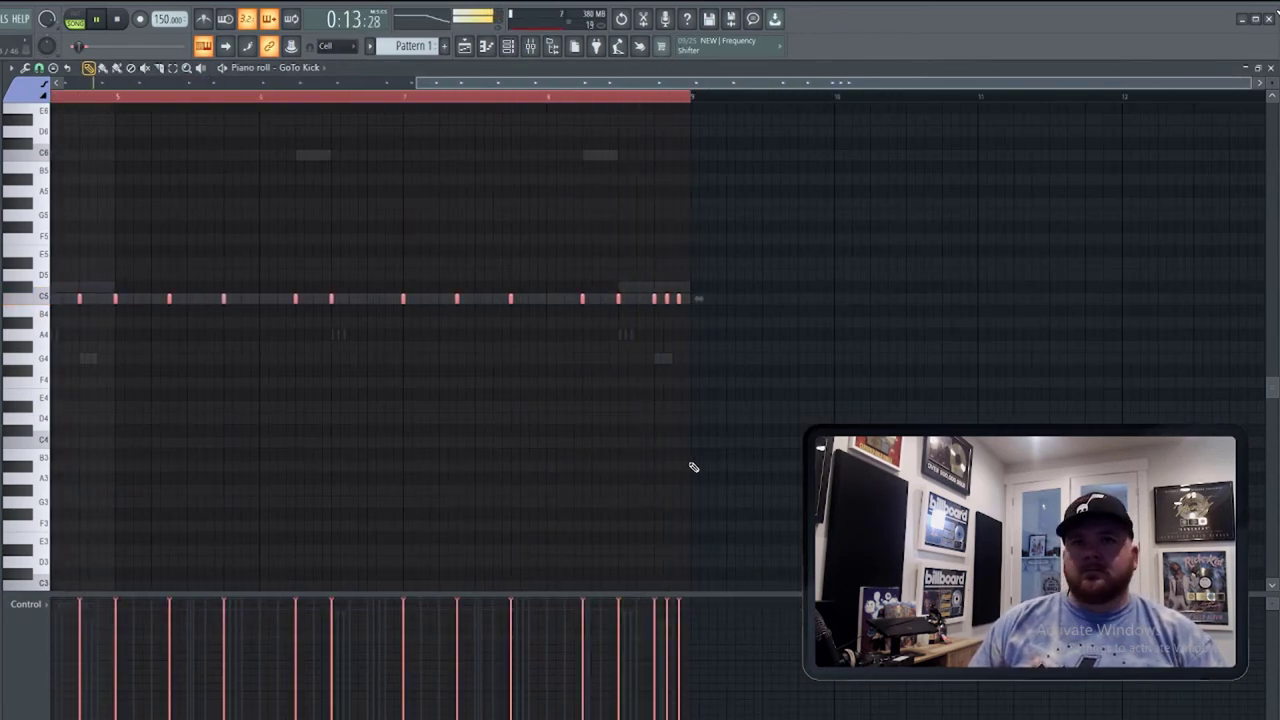
pyautogui.click(508, 46)
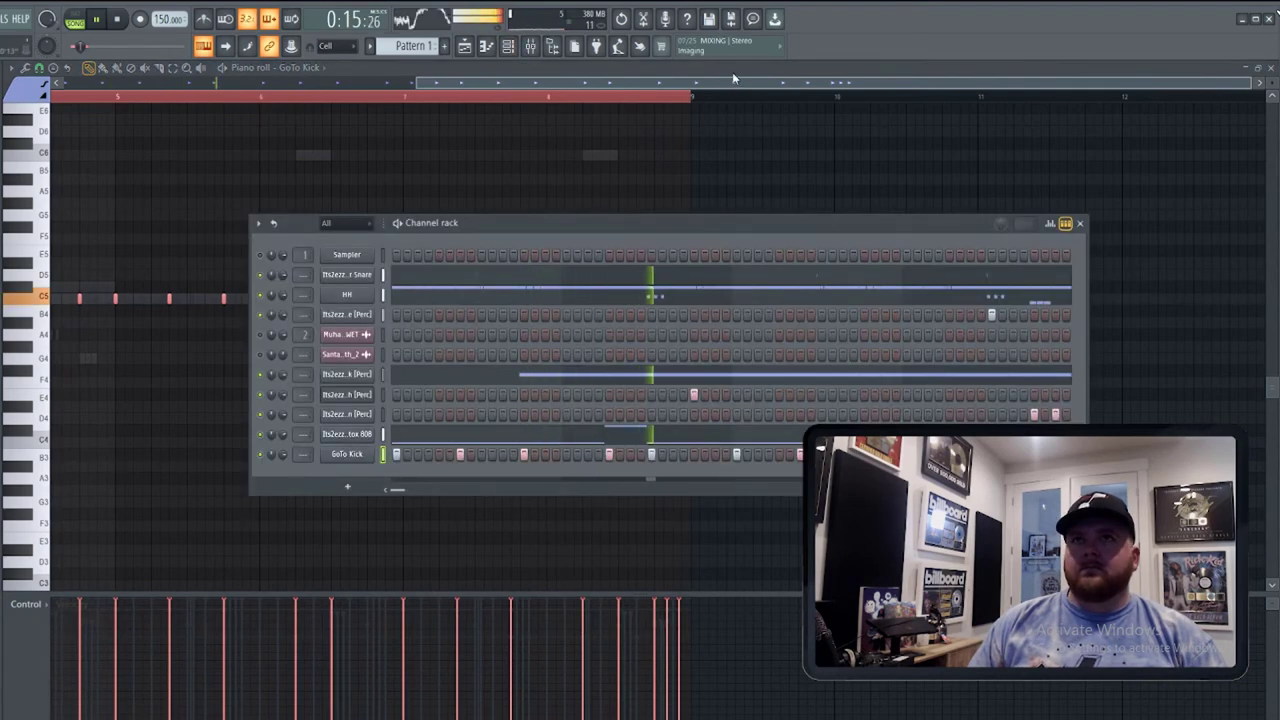
pyautogui.click(733, 74)
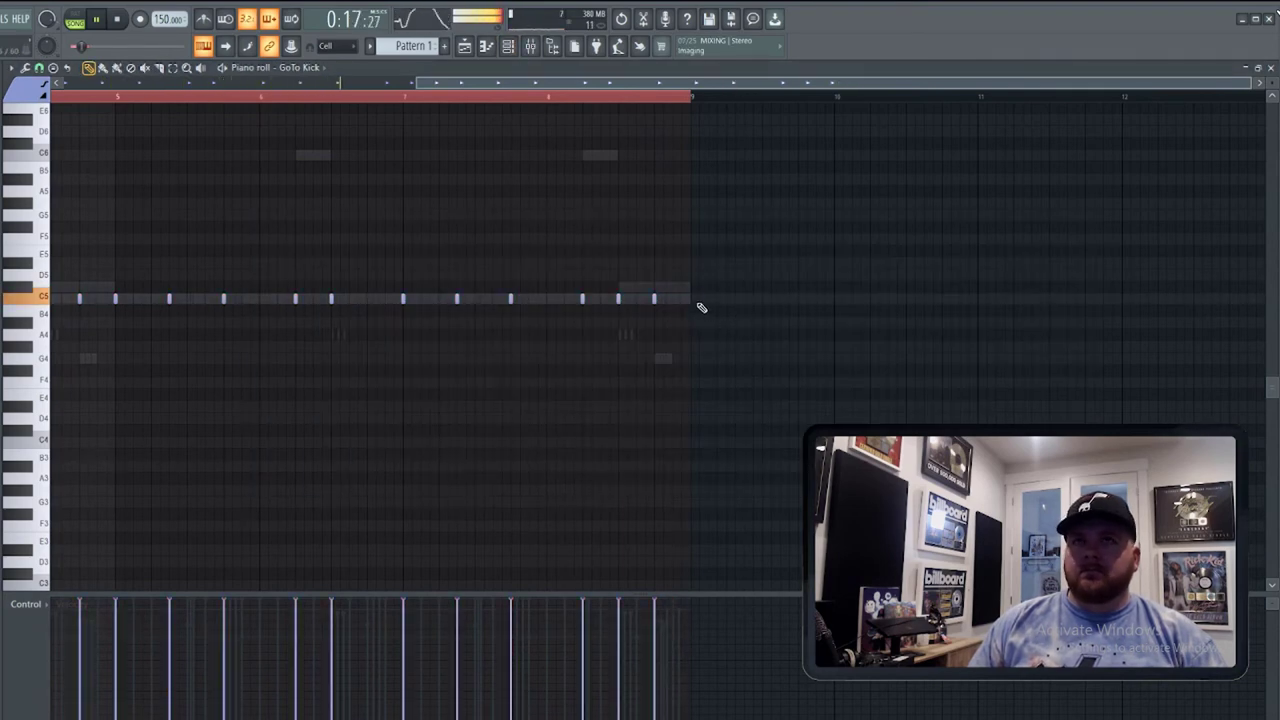
# Extend every kick note to the start of the following one, ending the last at bar 9, with no note left beyond it.
pyautogui.hotkey('ctrl', 'l')
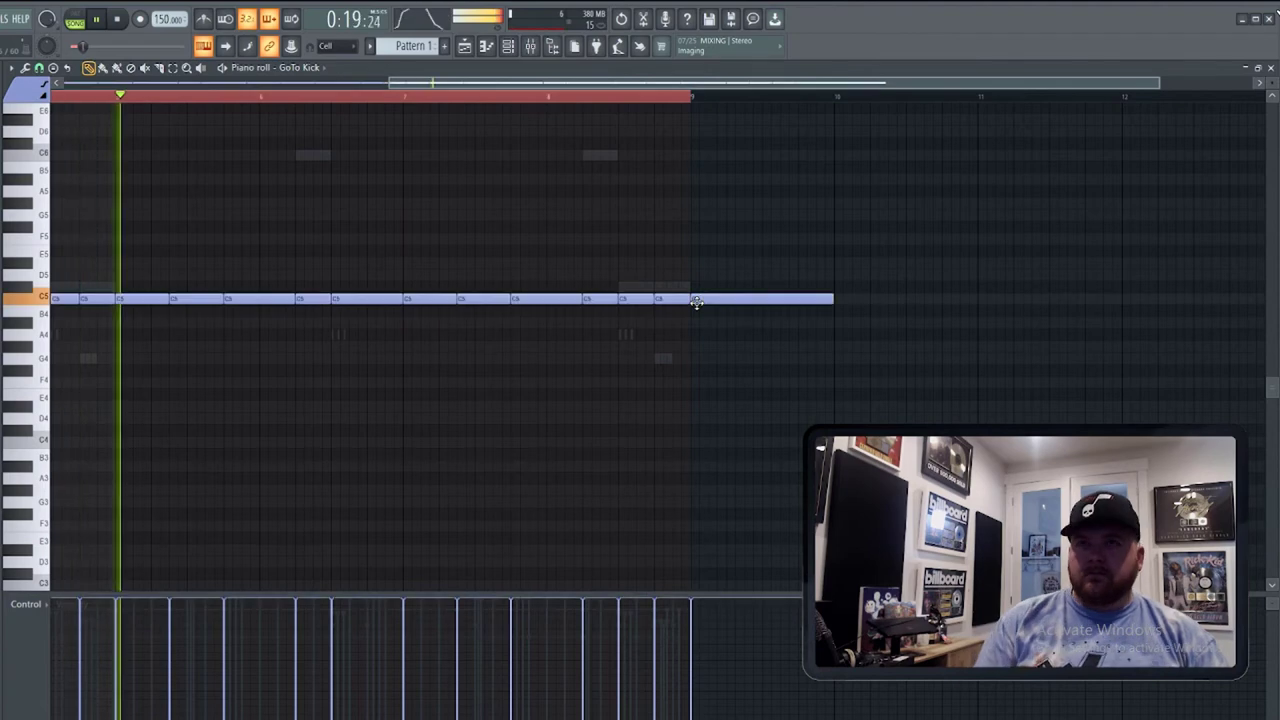
pyautogui.rightClick(752, 298)
pyautogui.press('F6')
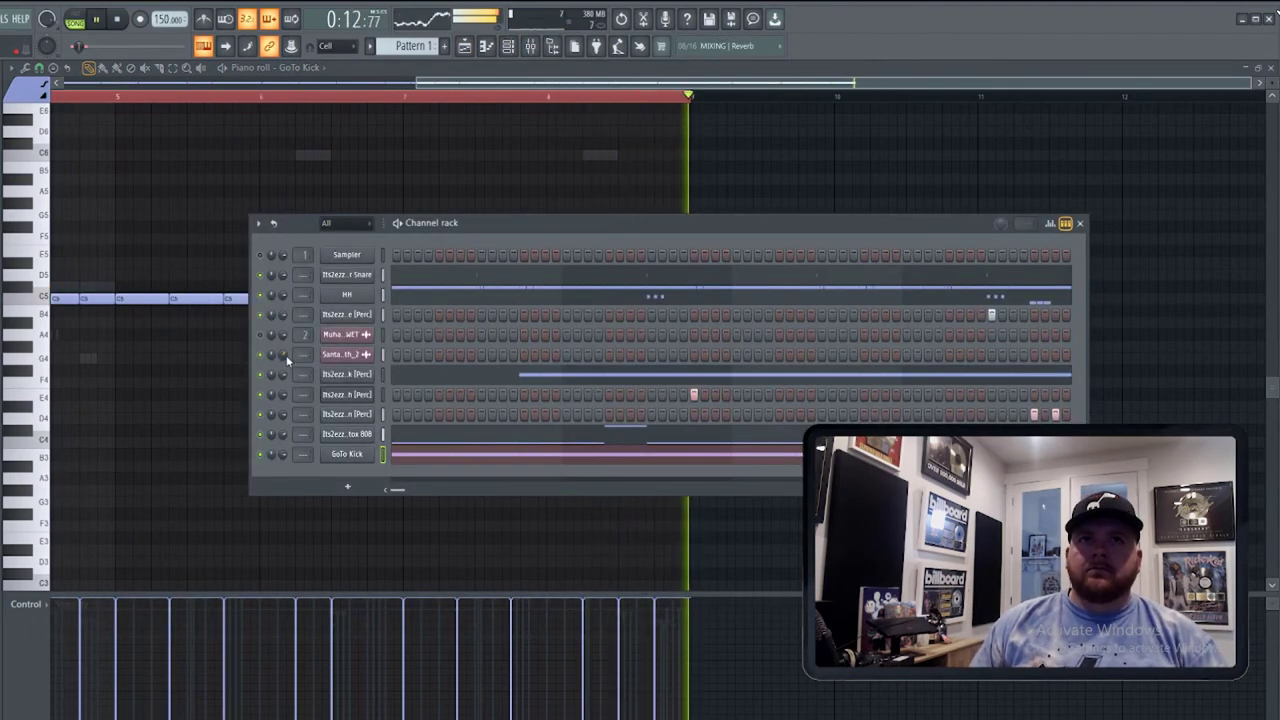
# Slice the Paper Trails loop on Track 1 at bars 17 and 18, delete the piece between and move the rest back to bar 17.
pyautogui.click(464, 47)
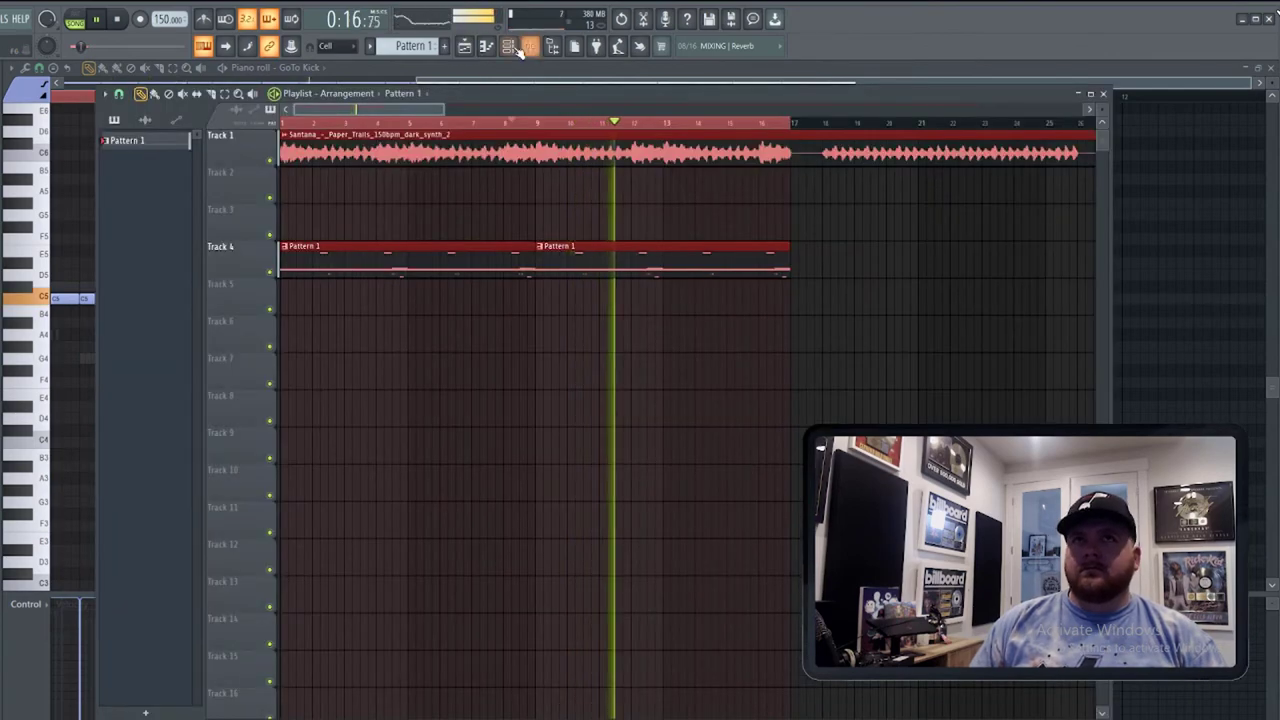
pyautogui.press('F6')
pyautogui.press('F6')
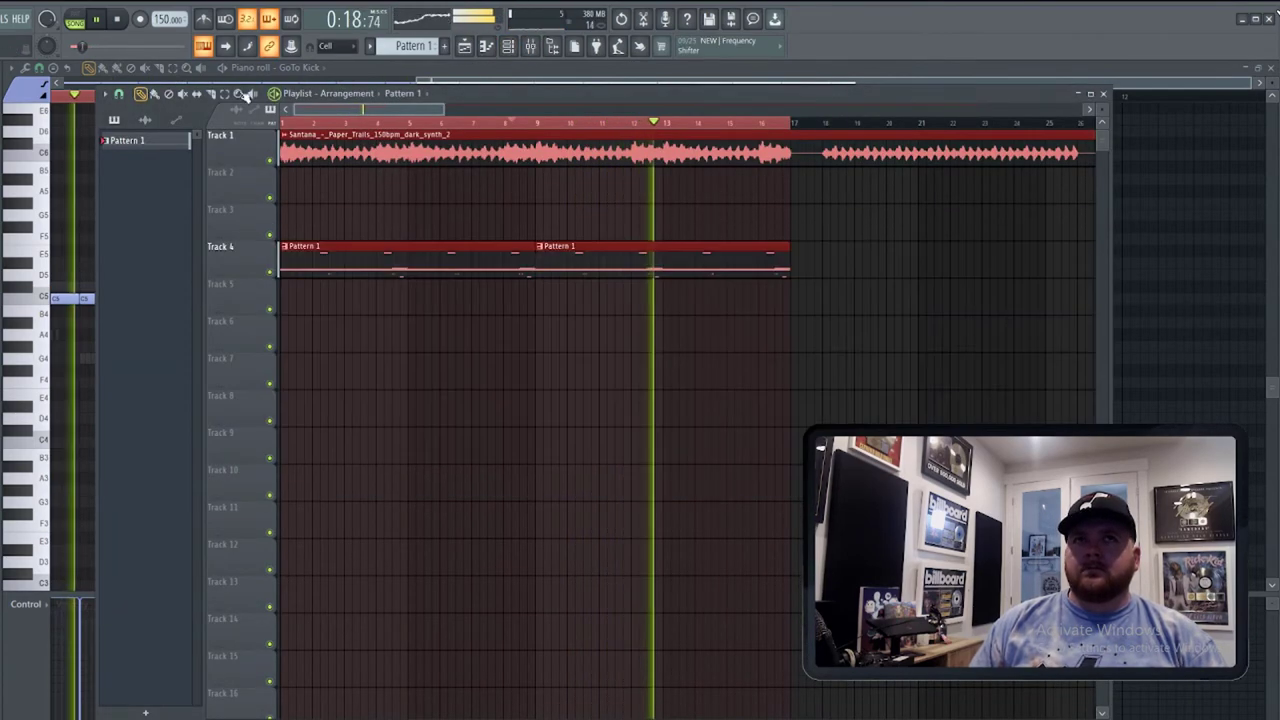
pyautogui.click(211, 94)
pyautogui.click(823, 161)
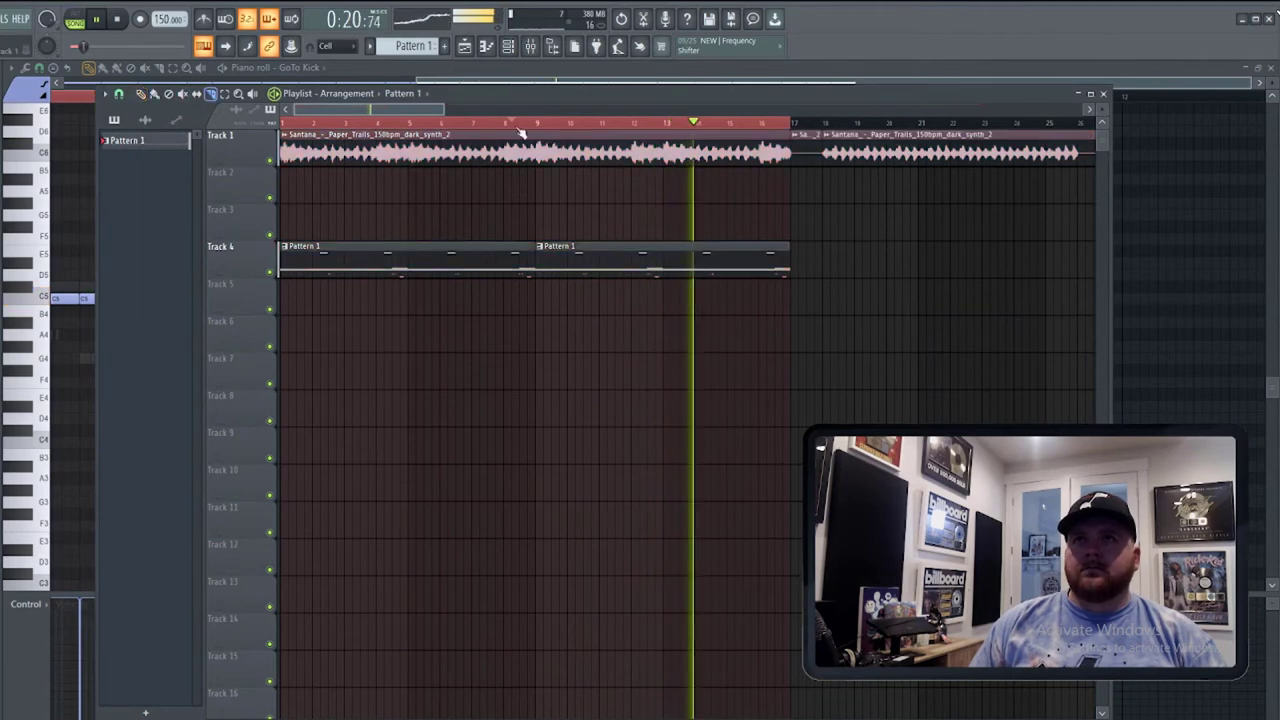
pyautogui.moveTo(845, 149); pyautogui.dragTo(812, 149)
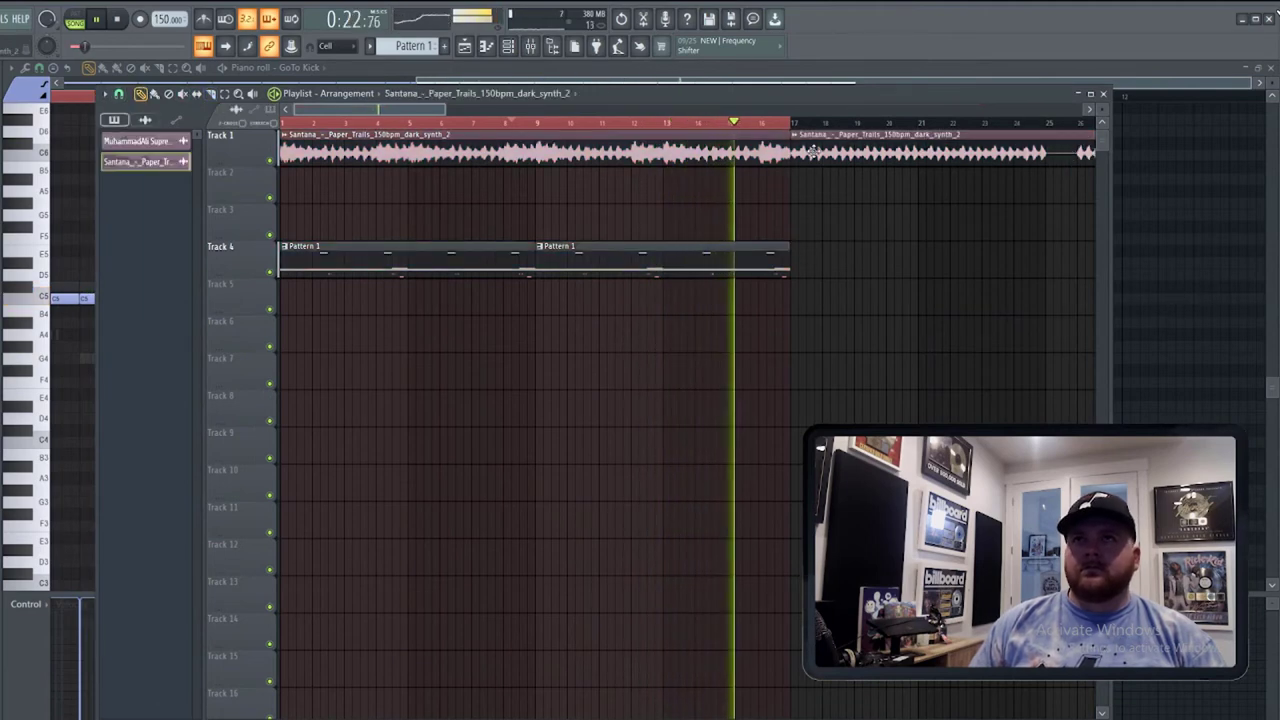
# Place another Pattern 1 clip at bar 17 on Track 4 and clear the playlist's time selection so playback continues past it.
pyautogui.click(771, 255)
pyautogui.click(800, 256)
pyautogui.scroll(-3, 834, 306)
pyautogui.scroll(-2, 574, 122)
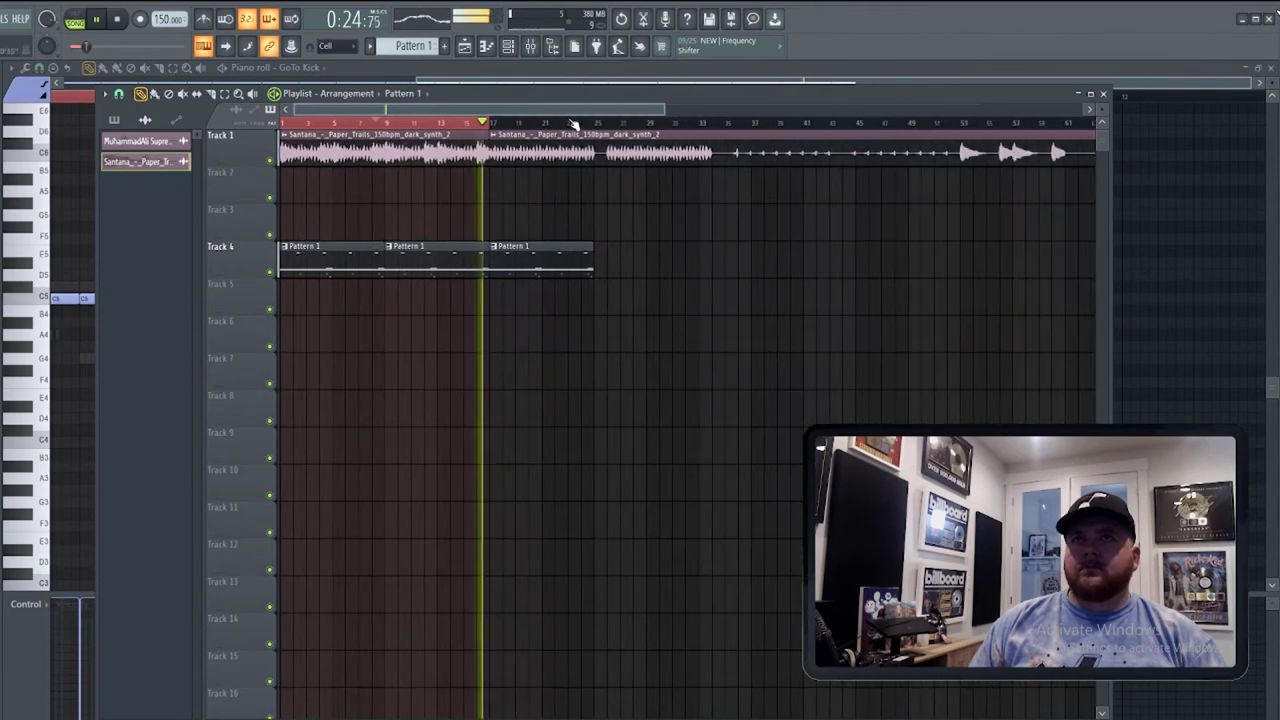
pyautogui.keyDown('ctrl'); pyautogui.click(497, 124); pyautogui.keyUp('ctrl')
pyautogui.click(497, 124)
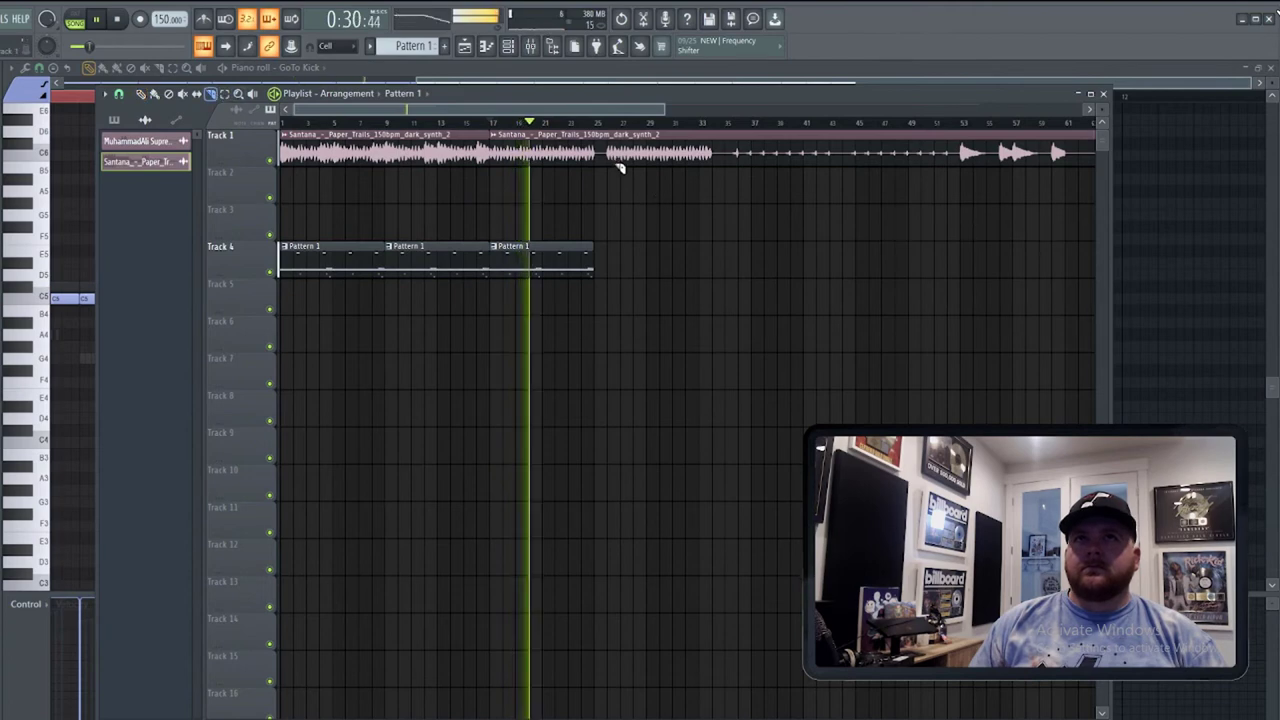
# Slice the synth loop at bars 25 and 26, remove the near-silent piece between and move the remaining clip back to bar 25.
pyautogui.scroll(3, 620, 168)
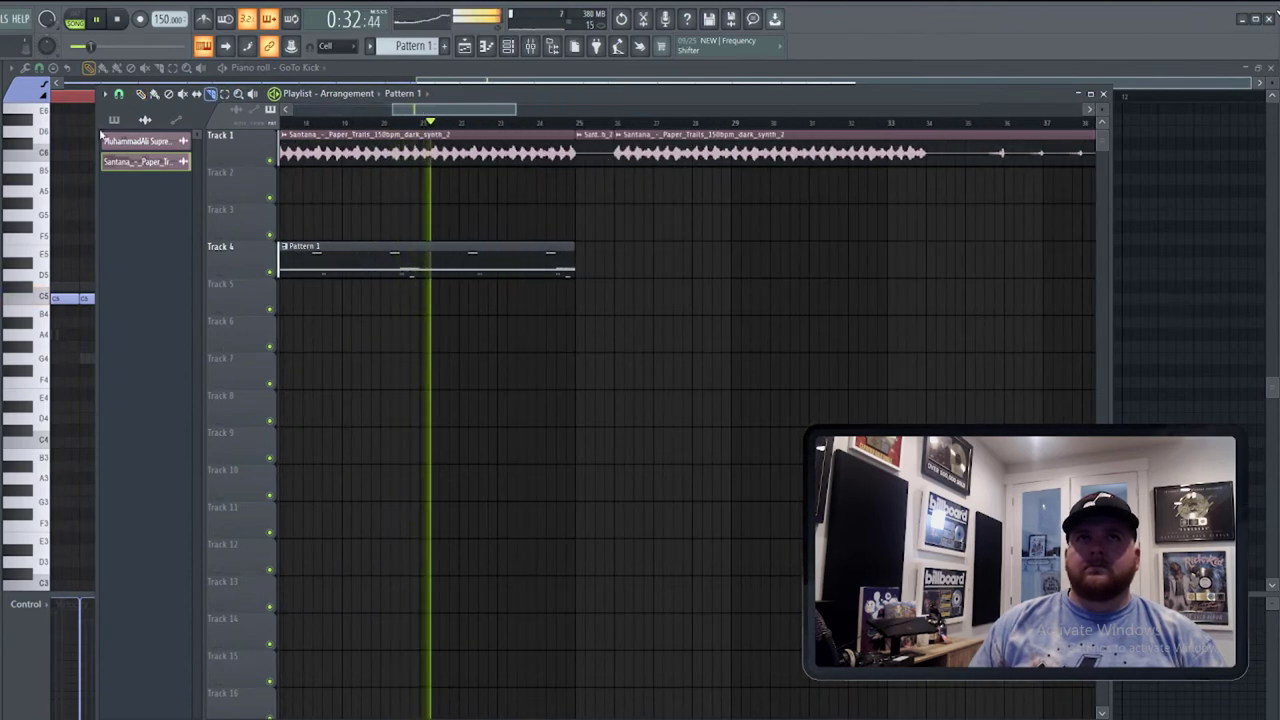
pyautogui.click(141, 93)
pyautogui.rightClick(600, 151)
pyautogui.moveTo(674, 134); pyautogui.dragTo(634, 134)
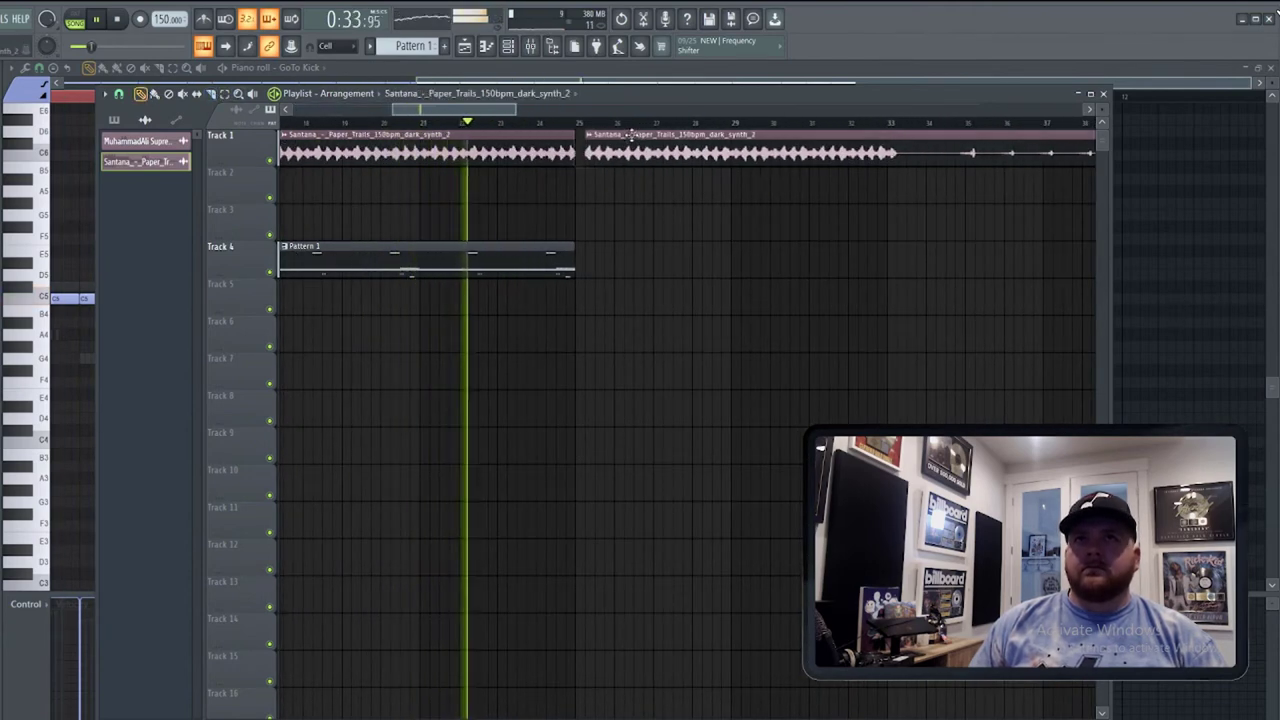
# Place a fourth Pattern 1 clip at bar 25 on Track 4.
pyautogui.click(550, 260)
pyautogui.click(589, 260)
pyautogui.scroll(-4, 583, 331)
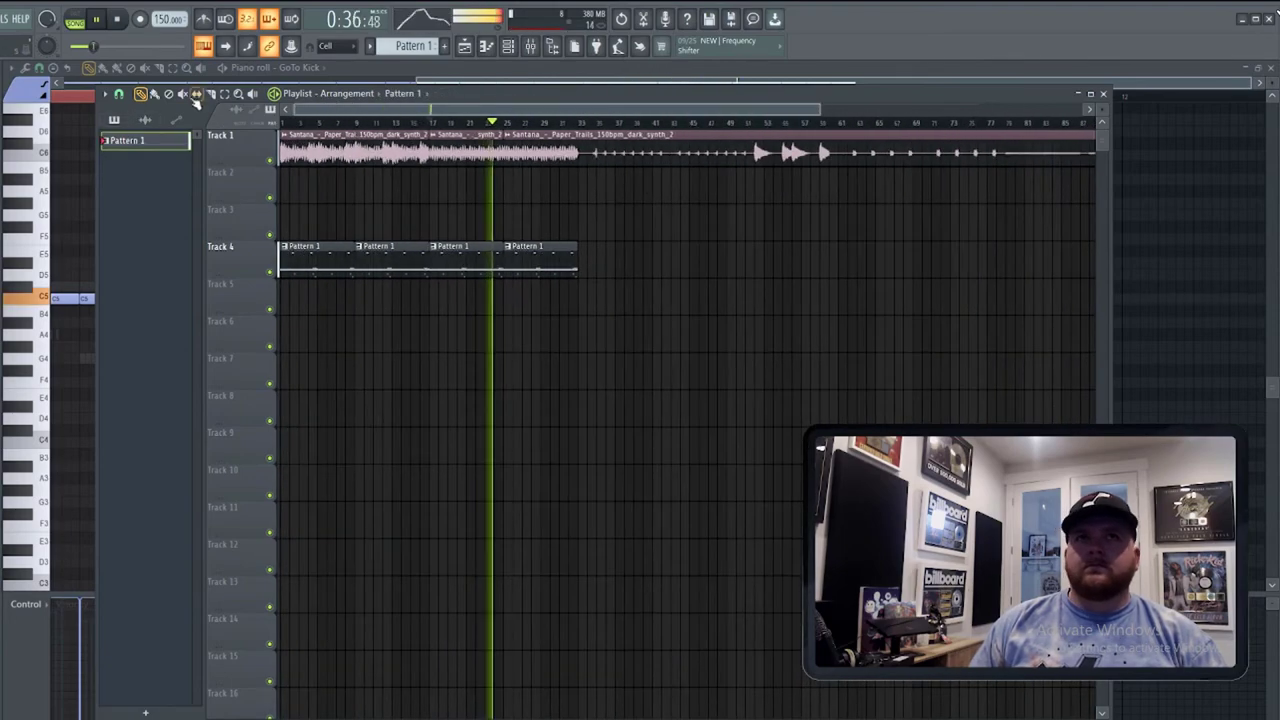
pyautogui.scroll(3, 603, 331)
pyautogui.scroll(2, 594, 174)
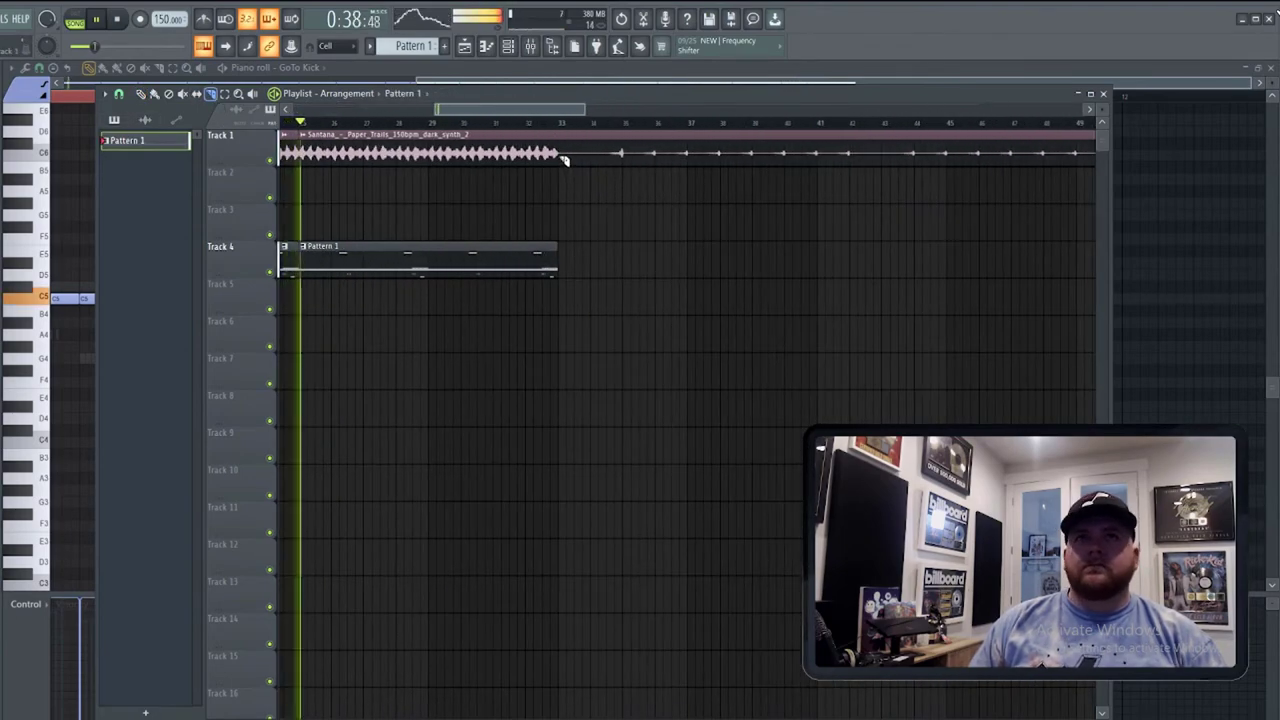
# In the Detox 808 notes, split bar 7's second C5 note into a half-beat note followed by a one-beat note.
pyautogui.click(510, 48)
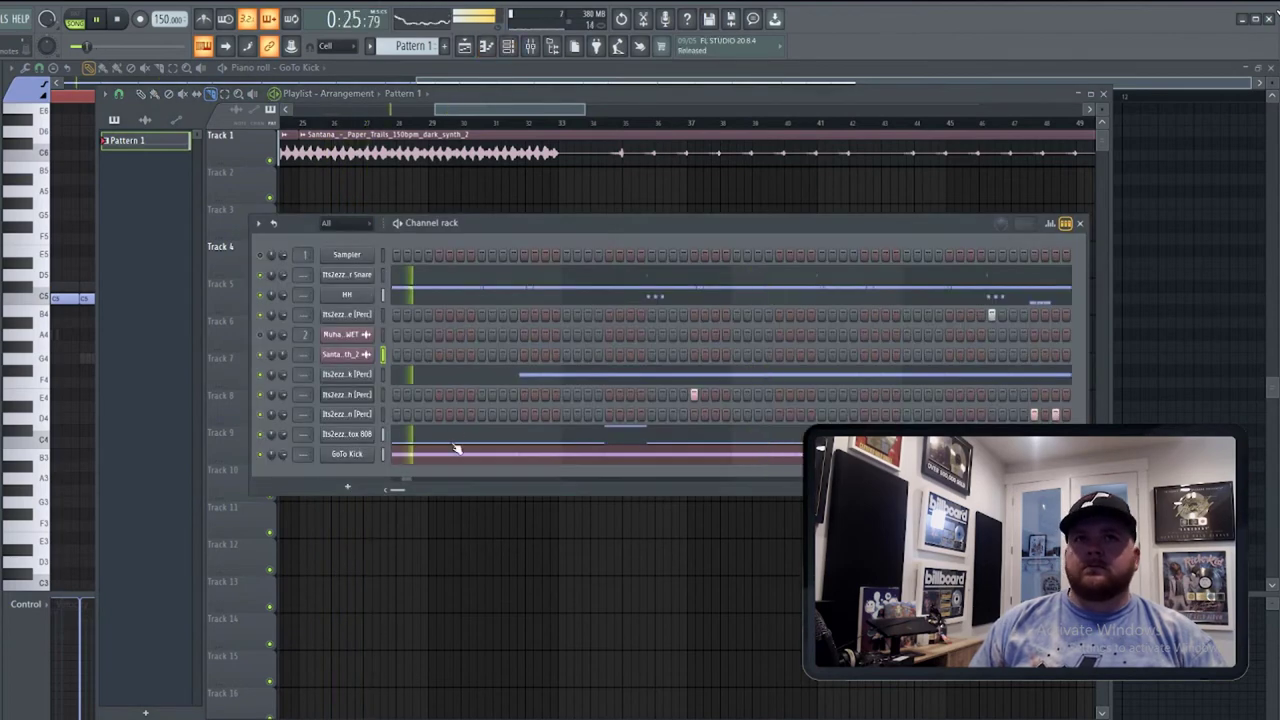
pyautogui.click(458, 444)
pyautogui.scroll(-3, 358, 348)
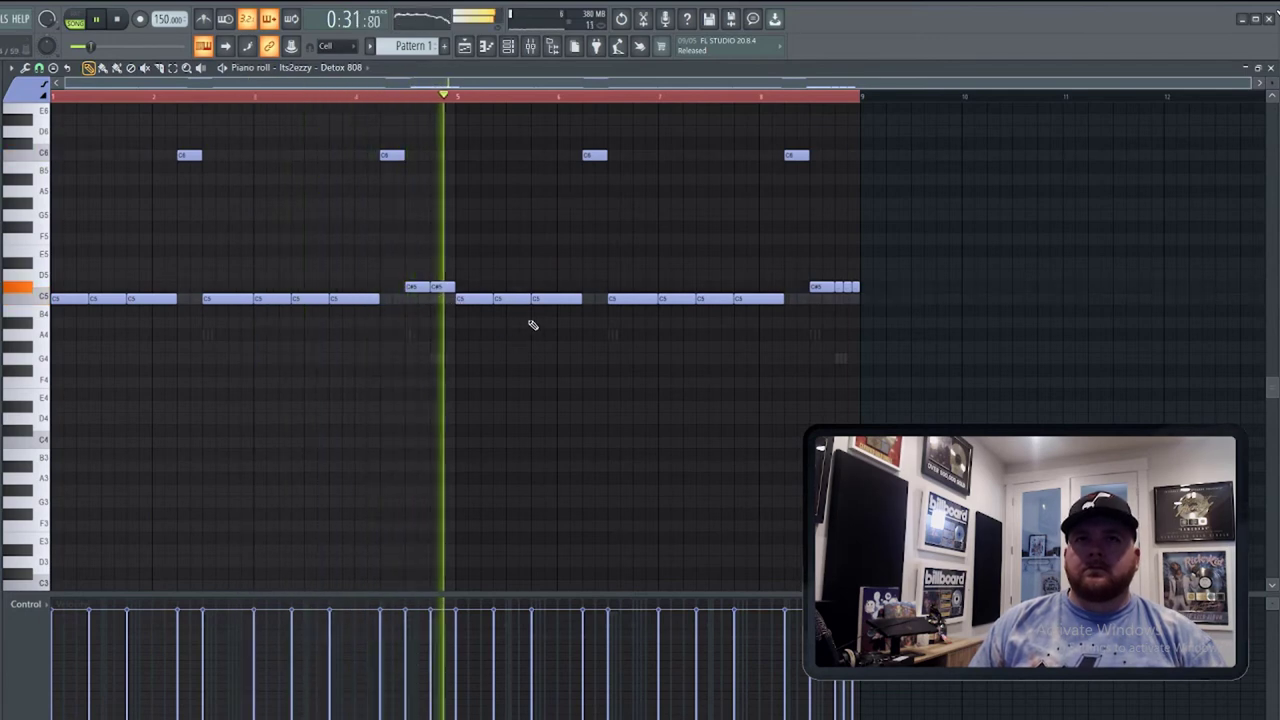
pyautogui.press('F6')
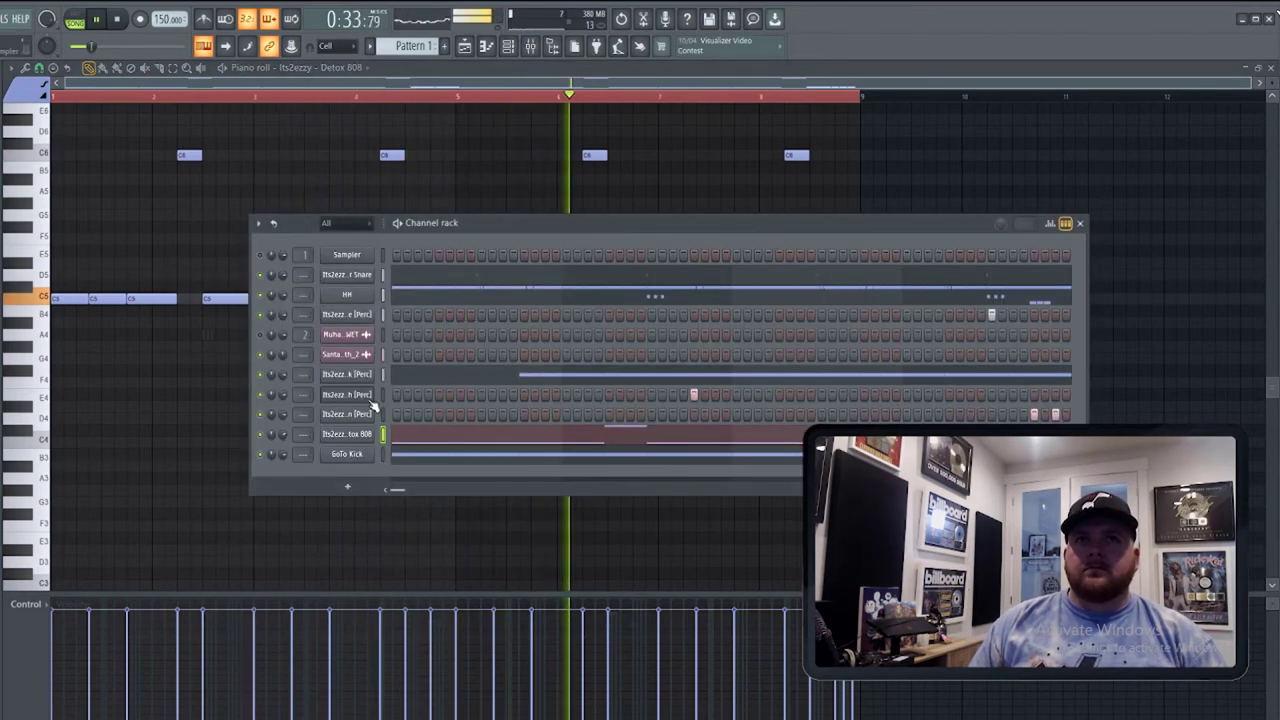
pyautogui.press('F6')
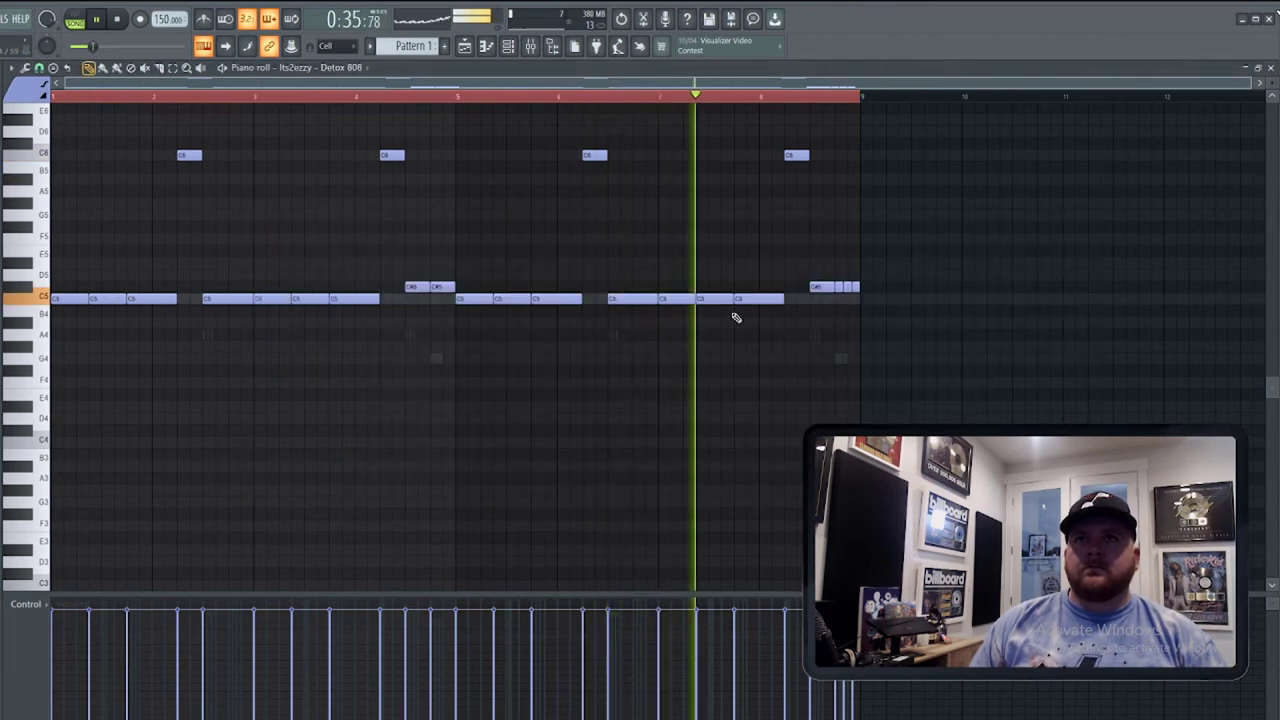
pyautogui.press('space')
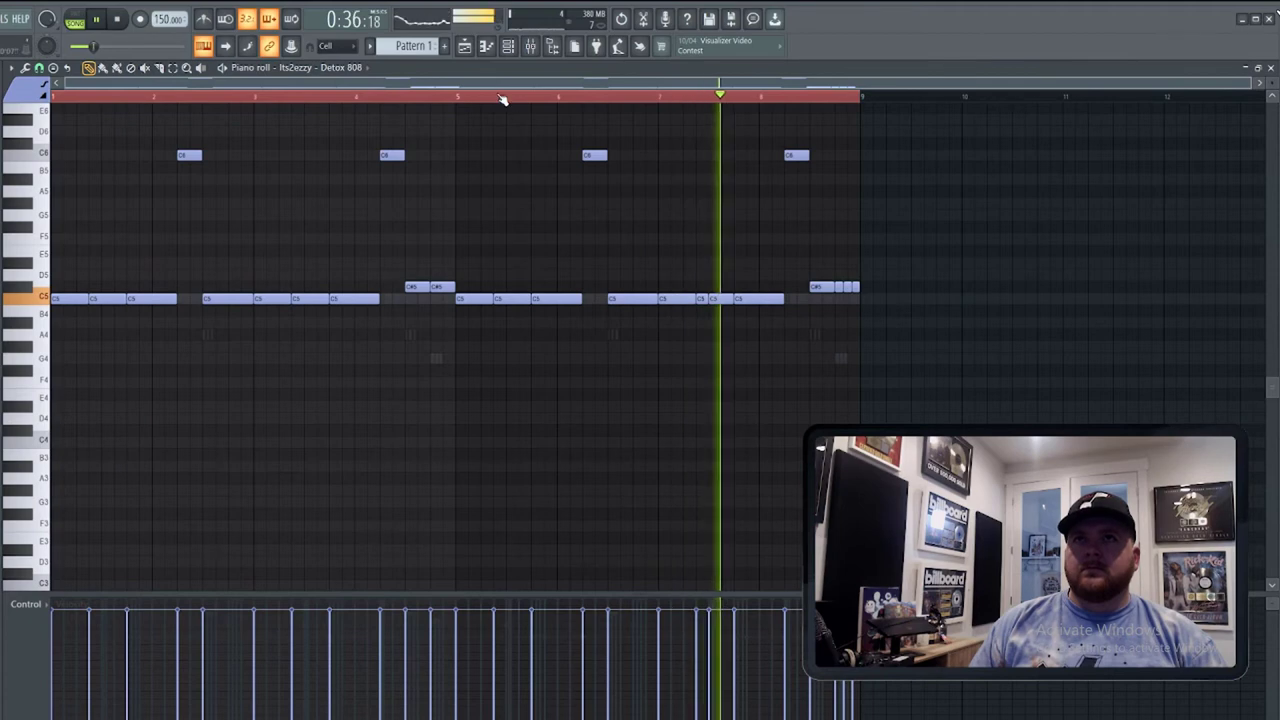
# Split bar 7's second GoTo Kick note into a half-beat note and a one-beat note to match the 808.
pyautogui.press('F6')
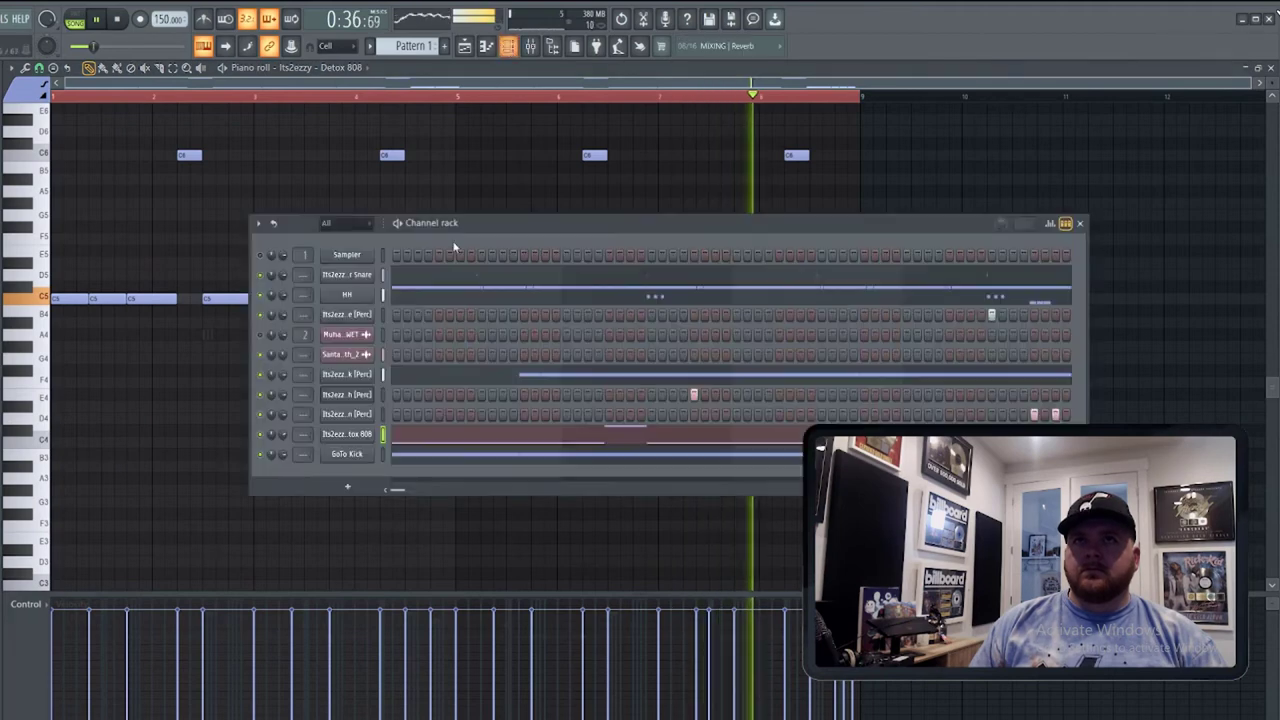
pyautogui.click(422, 458)
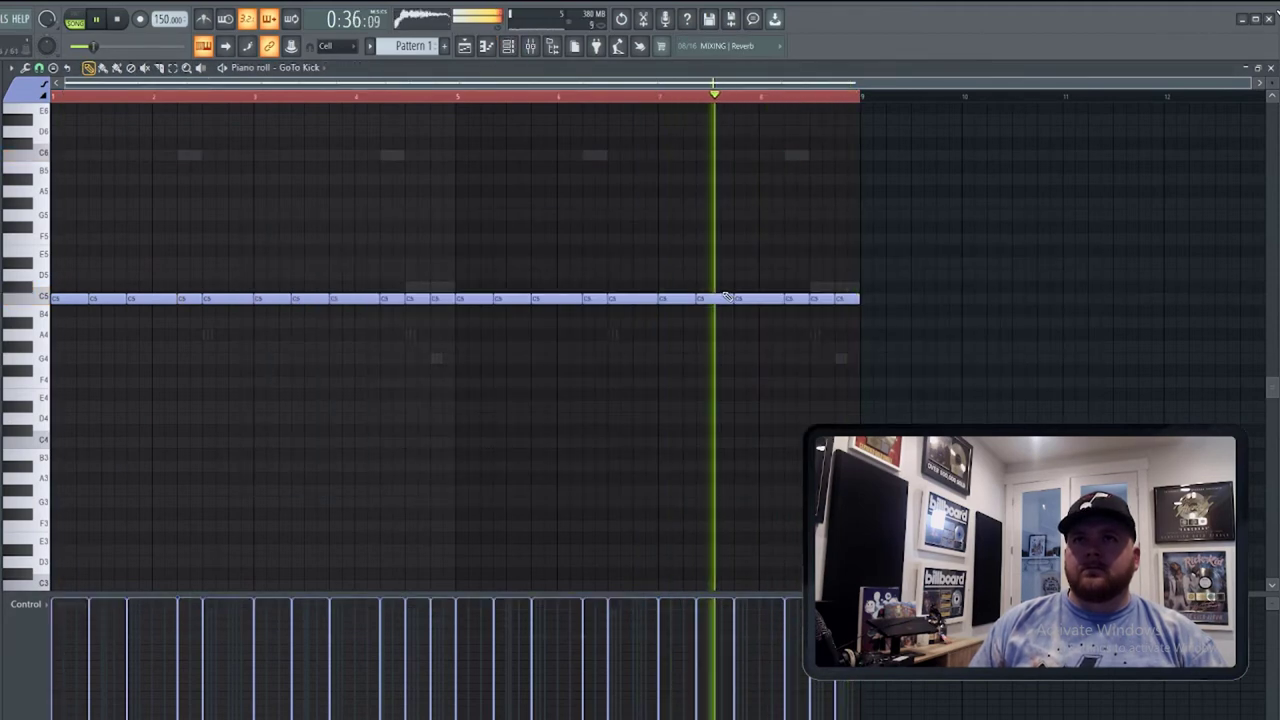
pyautogui.press('space')
pyautogui.click(712, 299)
pyautogui.moveTo(715, 299); pyautogui.dragTo(736, 299)
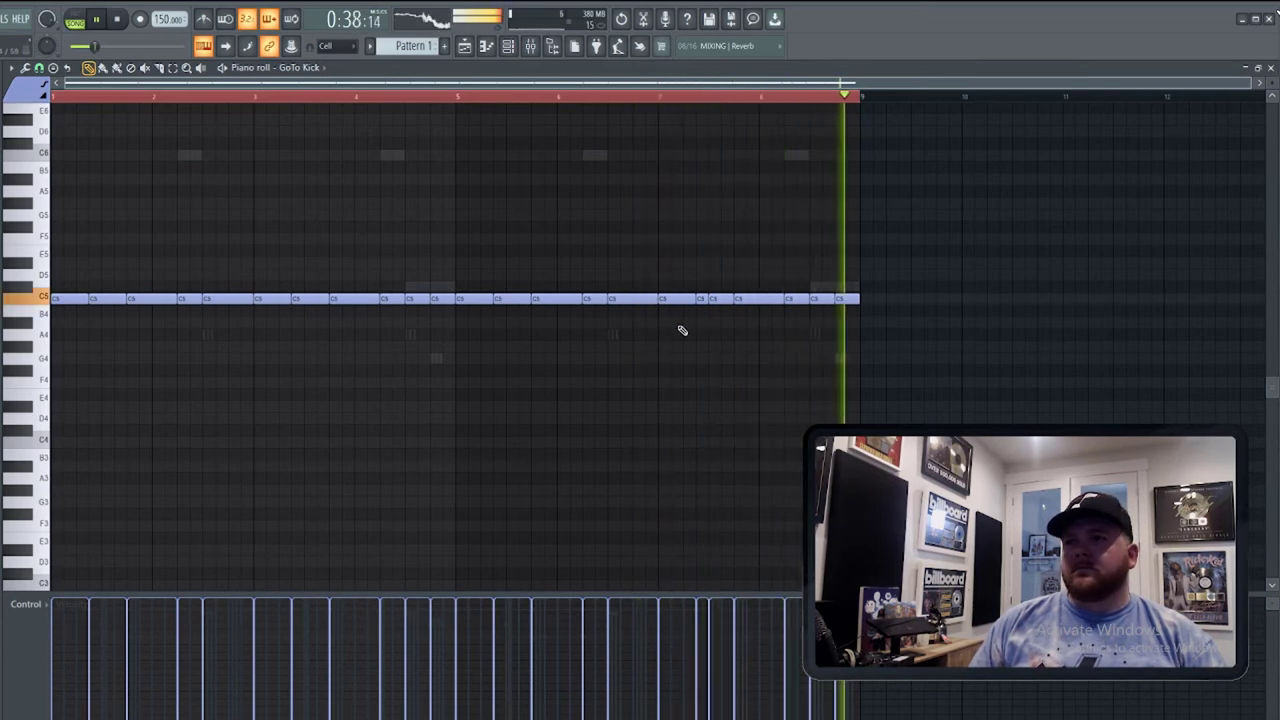
# Add half-beat C#7 and G6 slide notes one after the other over the 808's C#5 note on beat 4 of bar 4.
pyautogui.click(508, 46)
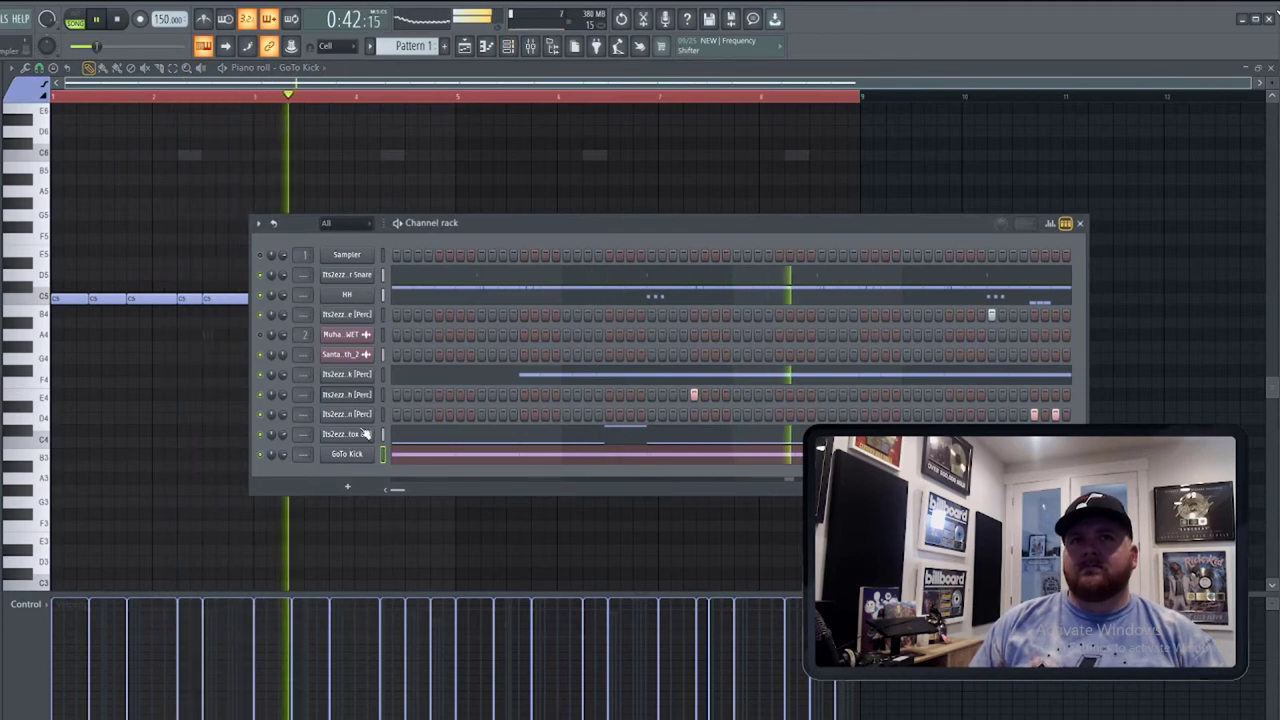
pyautogui.click(414, 434)
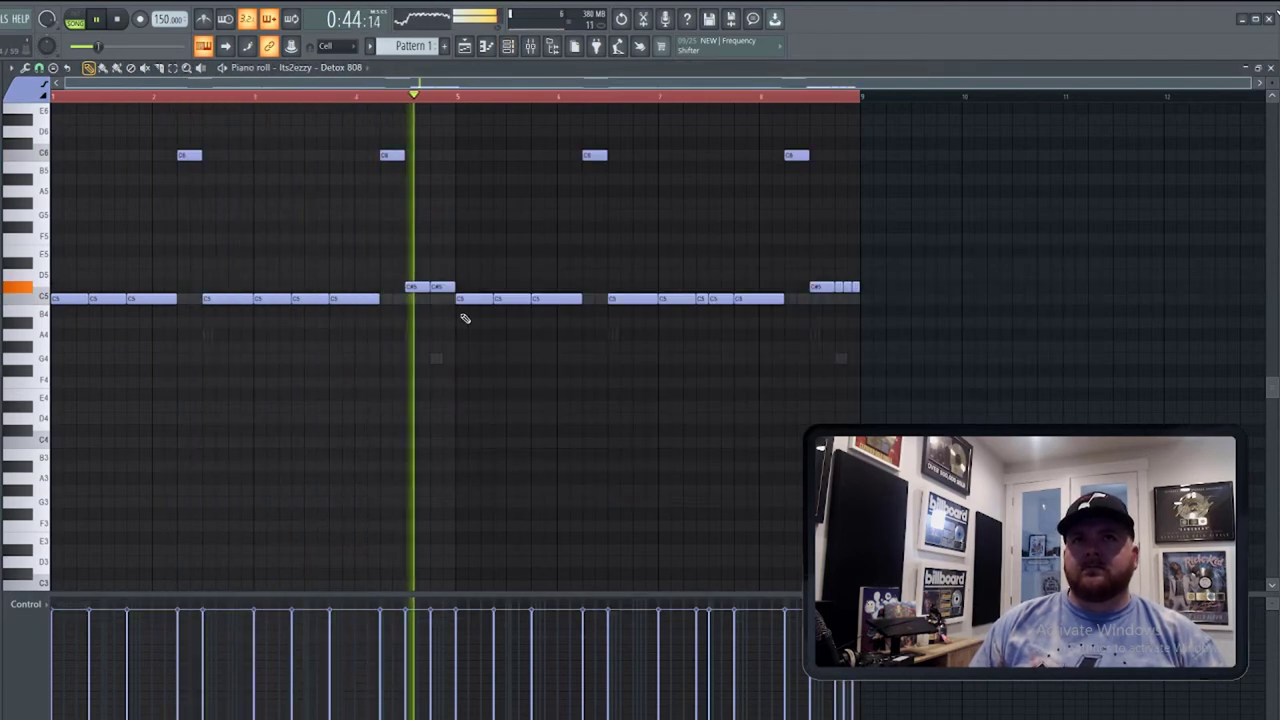
pyautogui.scroll(4, 455, 316)
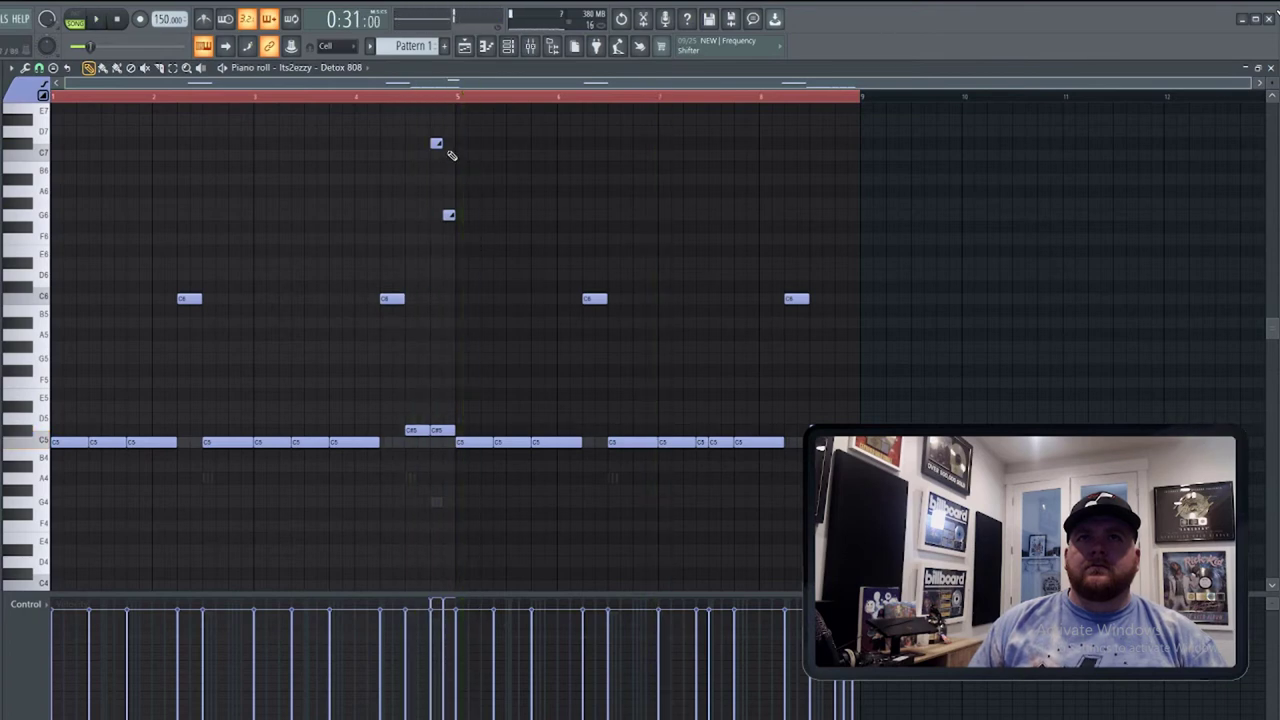
# Shorten the C#7 slide note and trim the G6 slide note to about a third of a beat, listening to bar 4's ending.
pyautogui.scroll(3, 475, 210)
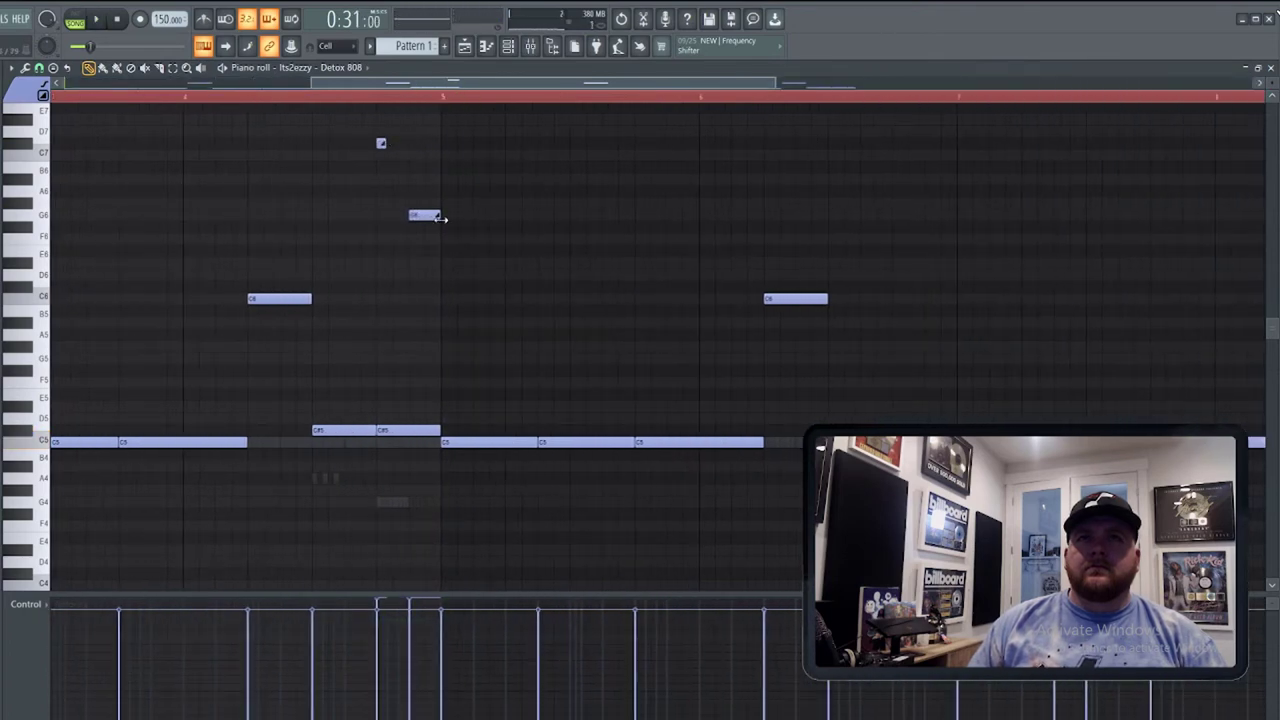
pyautogui.press('space')
pyautogui.press('space')
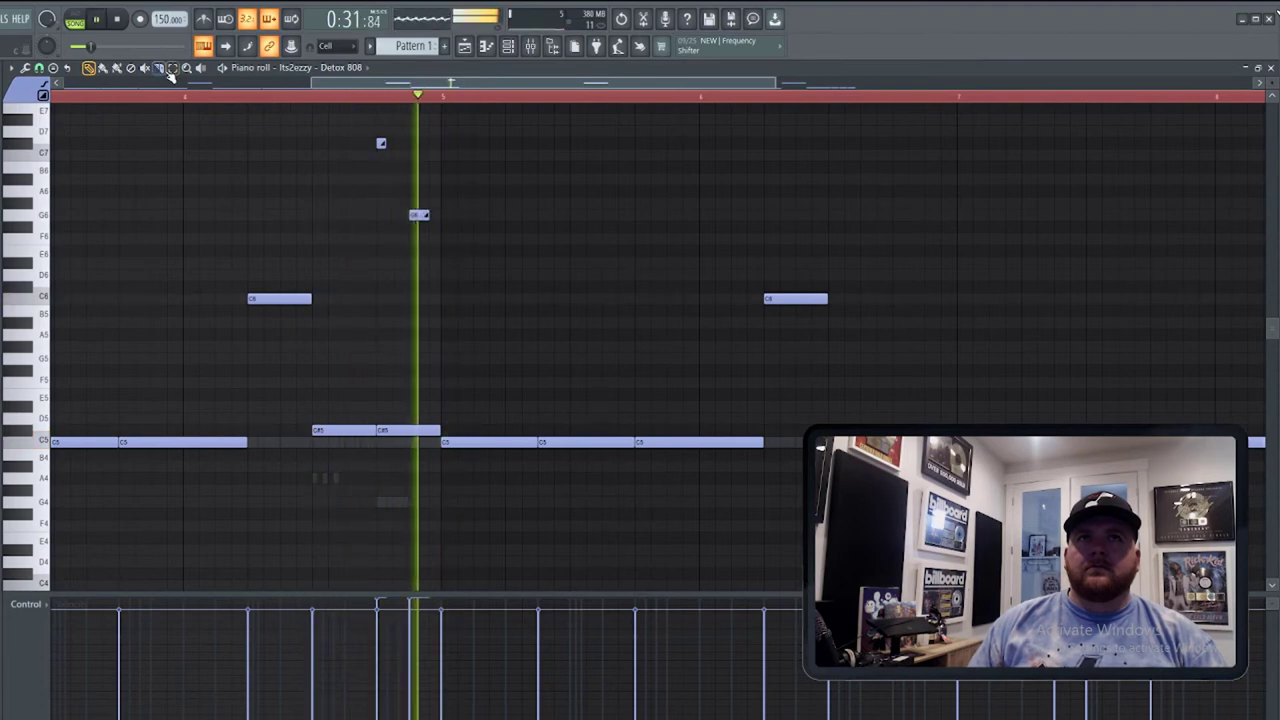
# Split the Detox 808's C#5 note on beat 4 of bar 4 into two half-beat notes and play the pattern from the start.
pyautogui.press('space')
pyautogui.click(424, 430)
pyautogui.press('space')
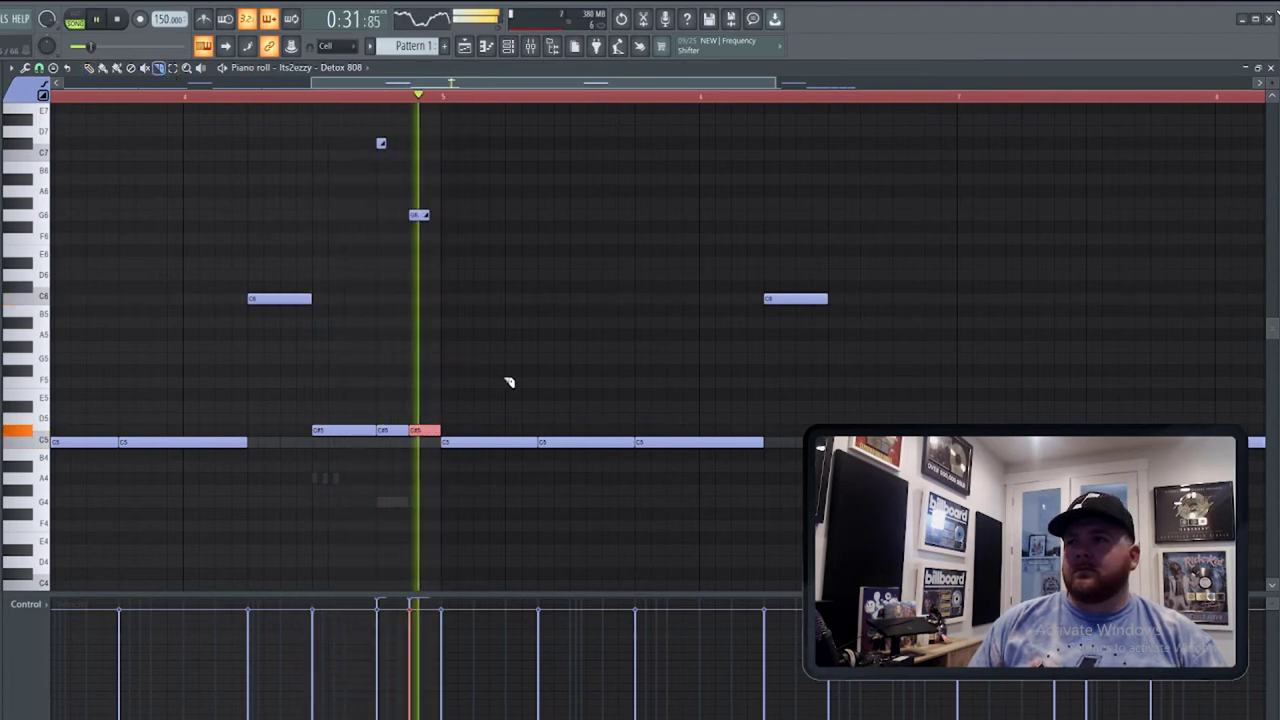
pyautogui.scroll(-1, 492, 376)
pyautogui.scroll(-2, 491, 375)
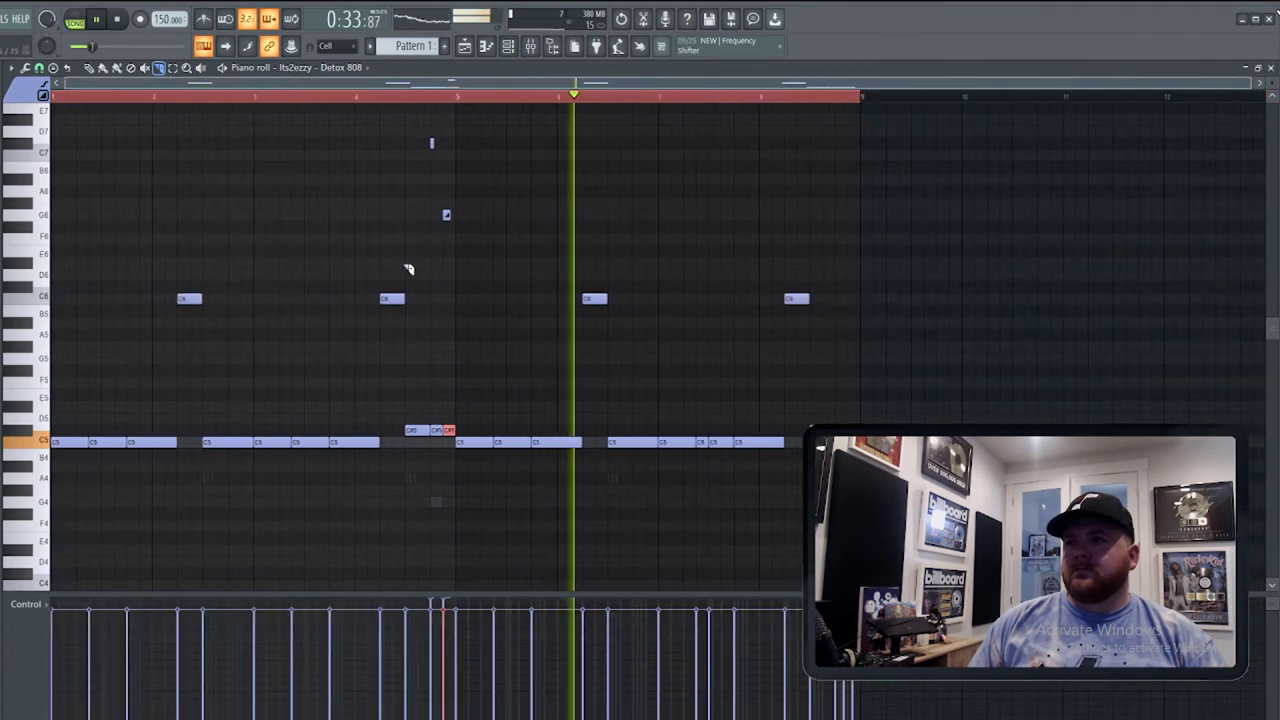
pyautogui.keyDown('ctrl'); pyautogui.click(59, 98); pyautogui.keyUp('ctrl')
pyautogui.press('space')
pyautogui.click(76, 24)
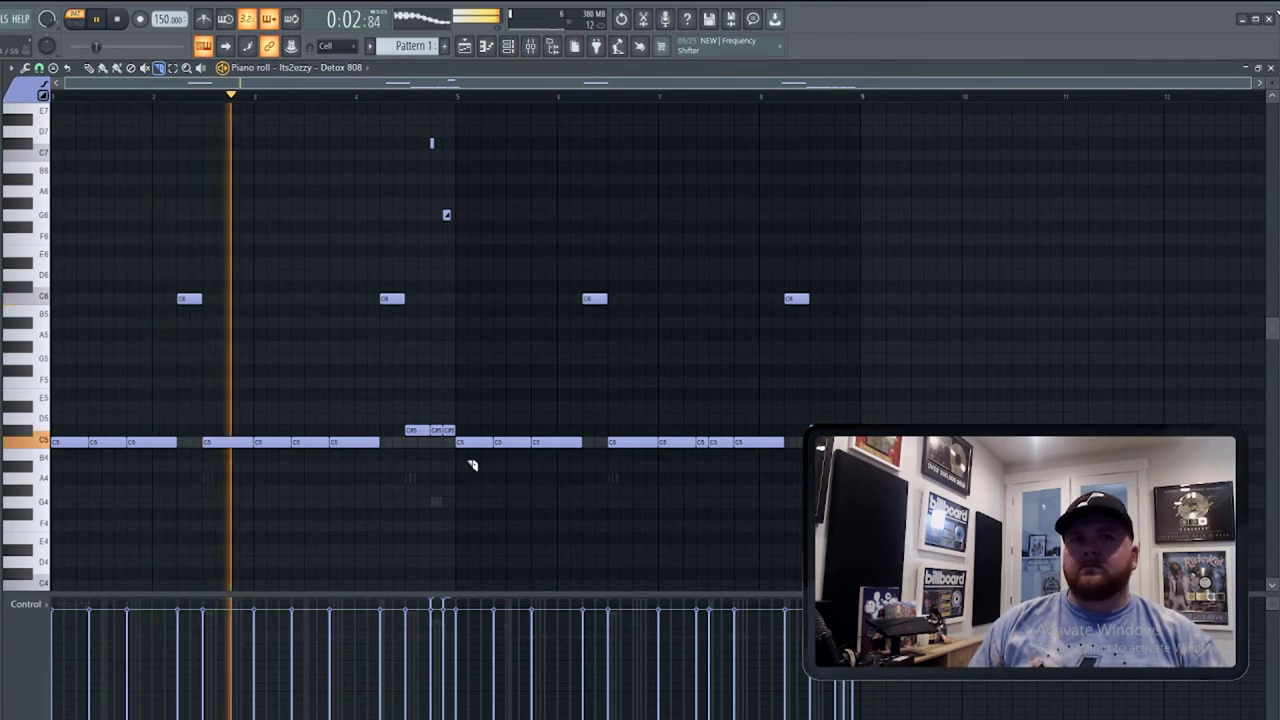
# Shorten bar 4's G6 slide note to the same length as the C#7 slide note and play the end of the bar.
pyautogui.scroll(5, 451, 383)
pyautogui.scroll(3, 526, 294)
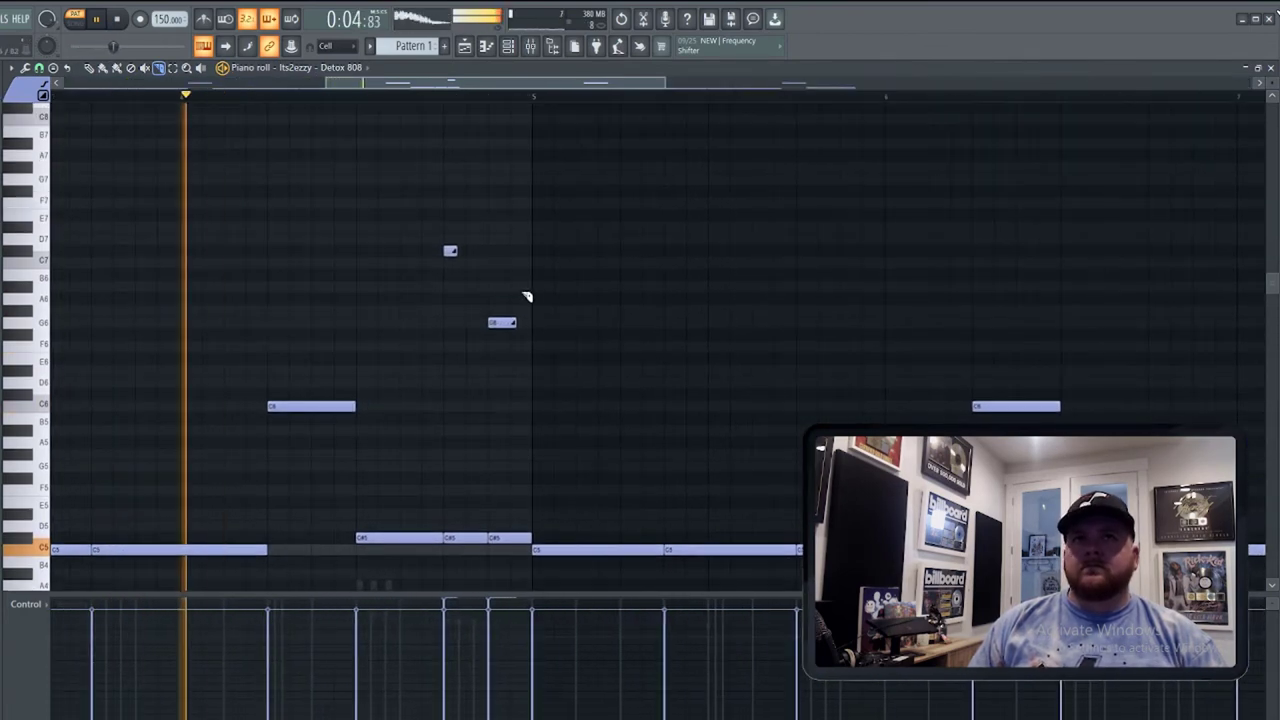
pyautogui.press('space')
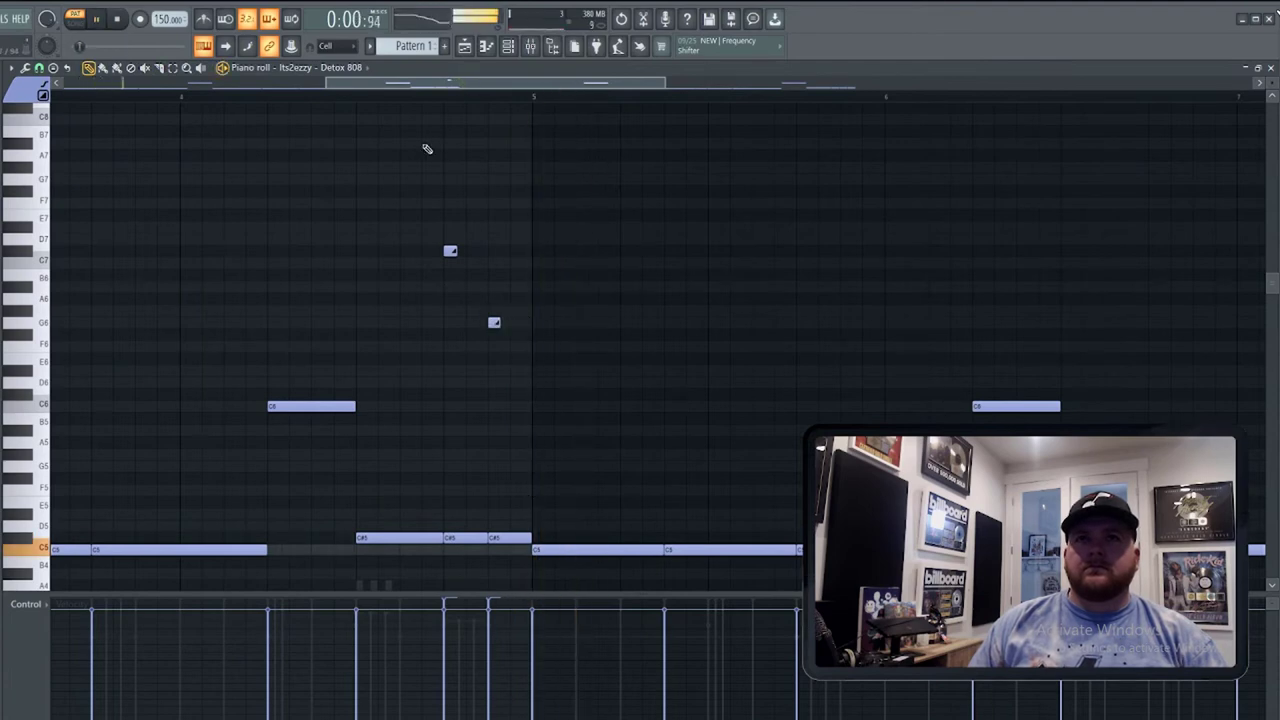
pyautogui.click(405, 108)
pyautogui.press('space')
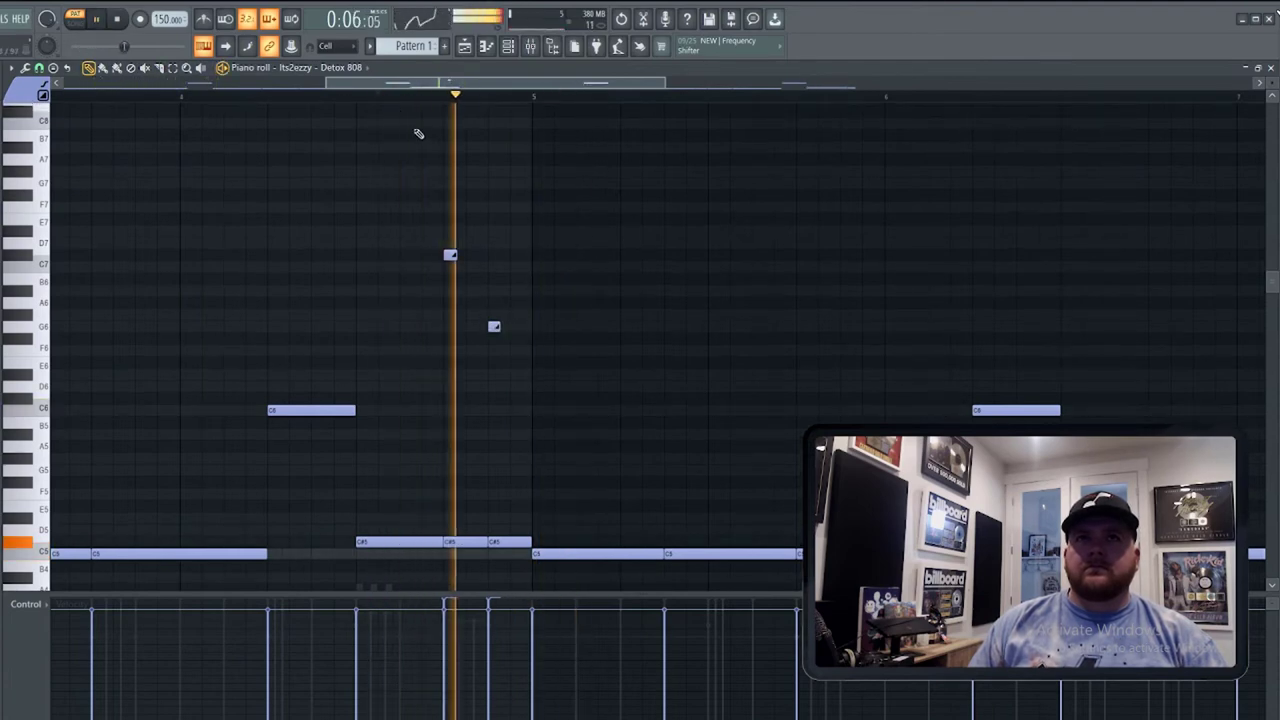
# Raise bar 4's two slide notes an octave, lower the second one back to G6, and play the passage.
pyautogui.press('space')
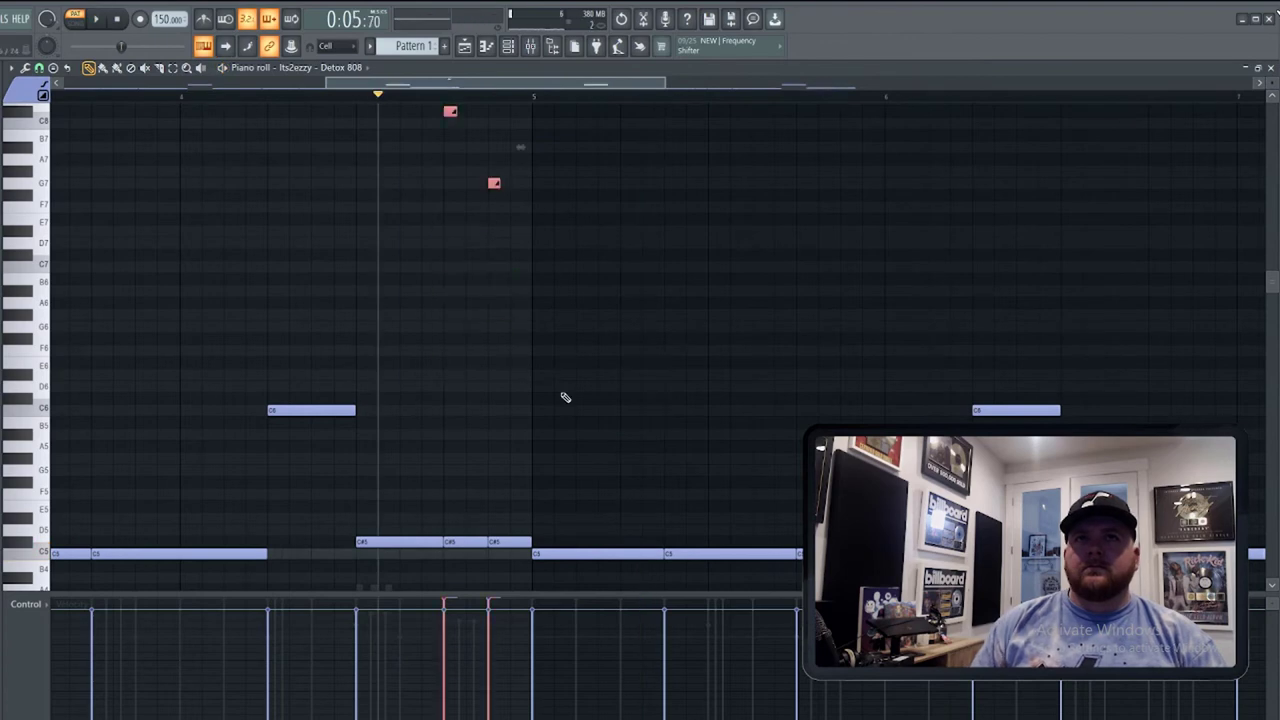
pyautogui.press('space')
pyautogui.press('space')
pyautogui.hotkey('ctrl', 'Down')
pyautogui.press('space')
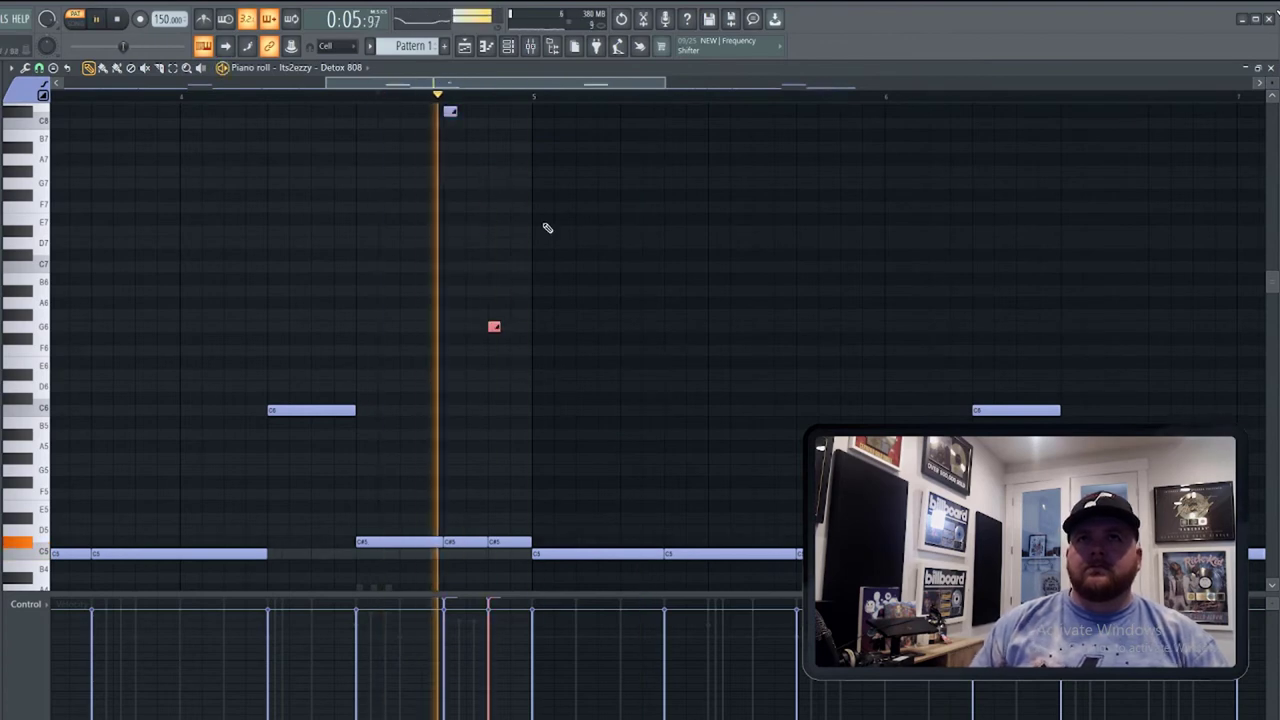
# Raise the last C#5 note of bar 8 two octaves to C#7 and play the end of the pattern.
pyautogui.scroll(-4, 503, 349)
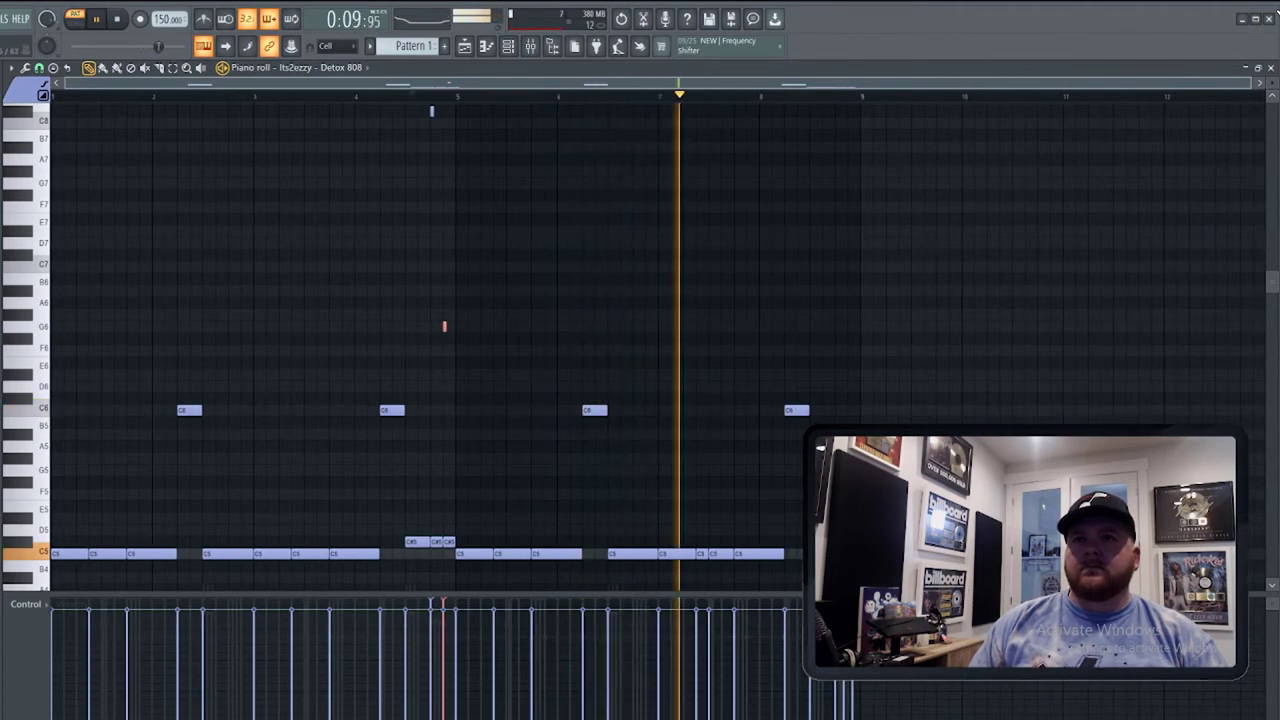
pyautogui.scroll(-3, 402, 347)
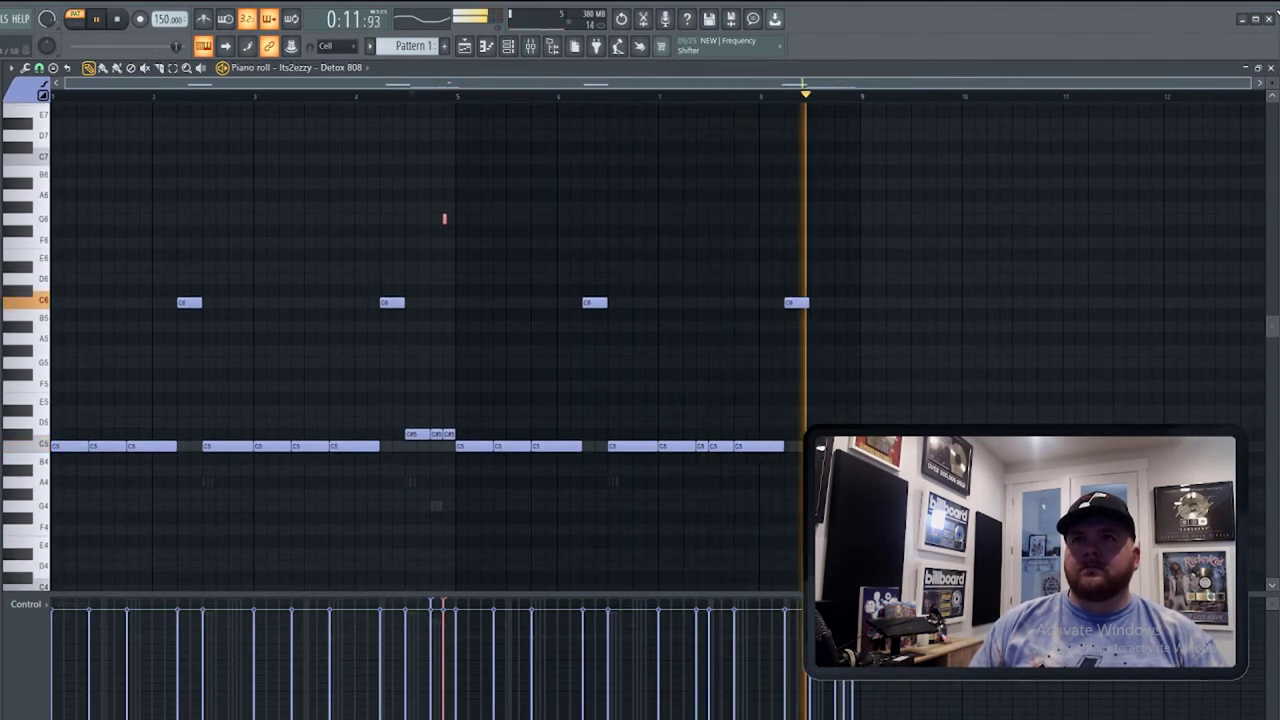
pyautogui.press('space')
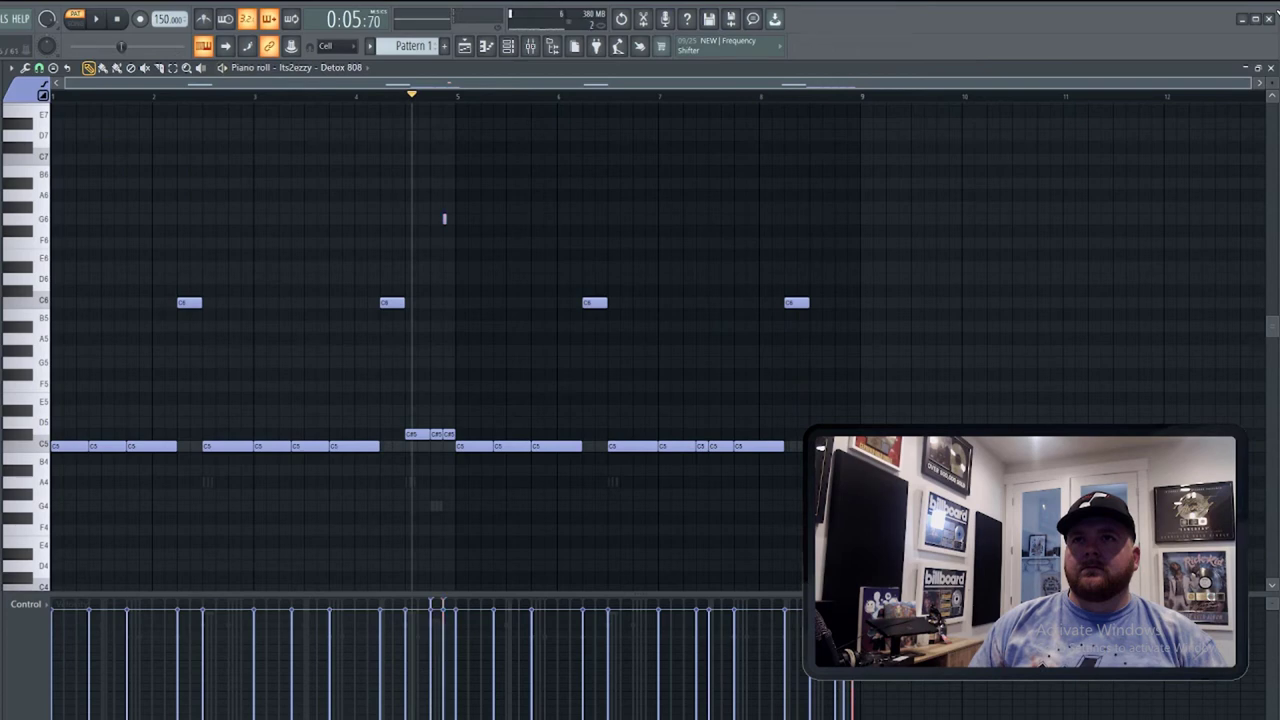
pyautogui.press('space')
pyautogui.click(800, 96)
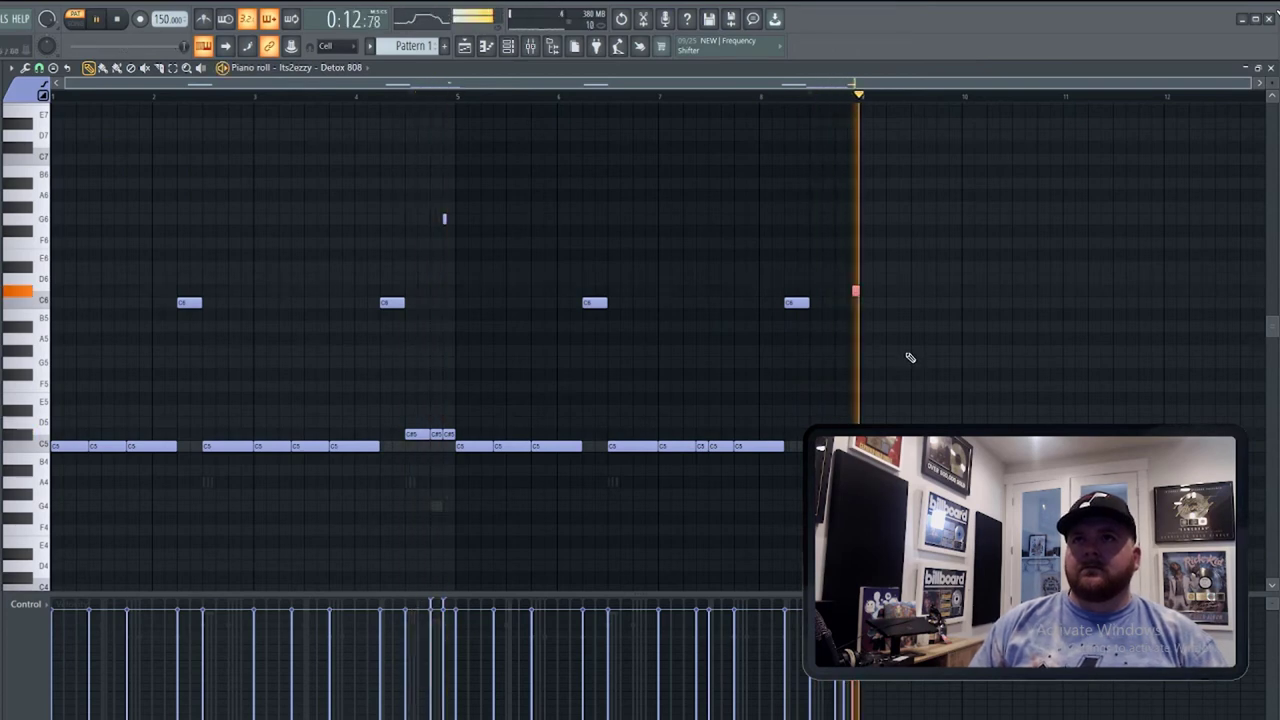
pyautogui.hotkey('ctrl', 'Up')
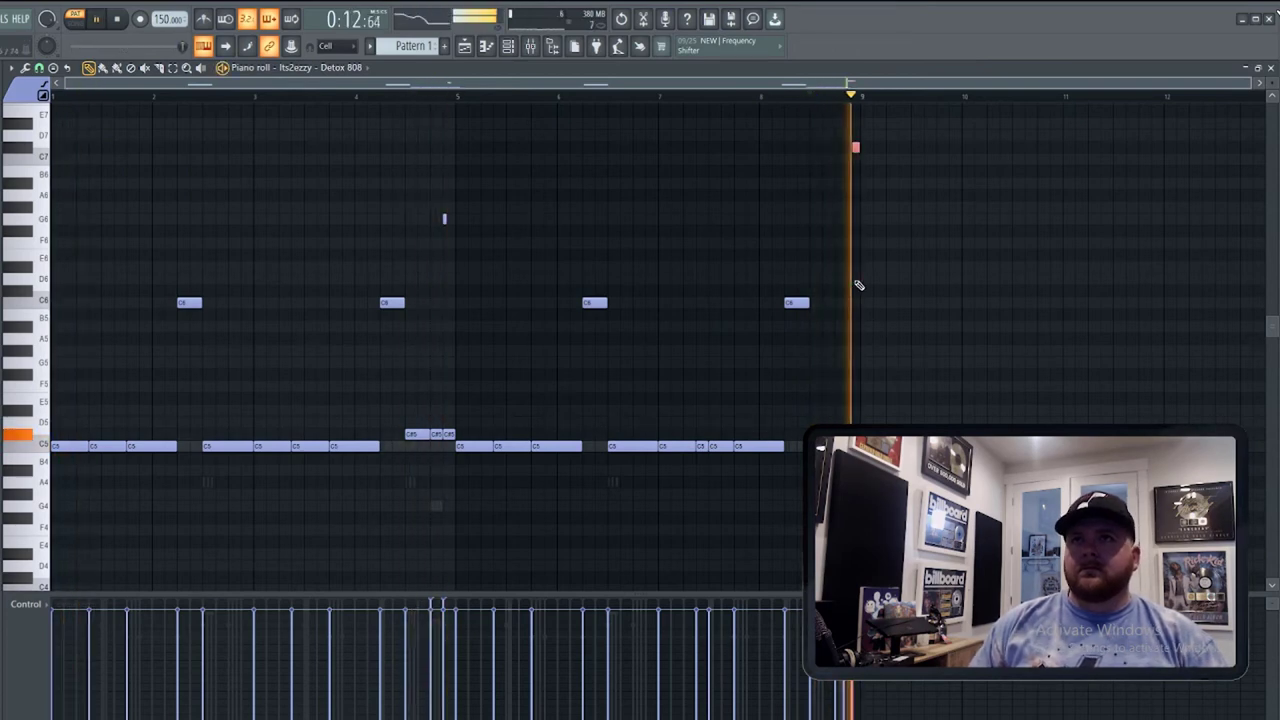
pyautogui.press('space')
pyautogui.press('space')
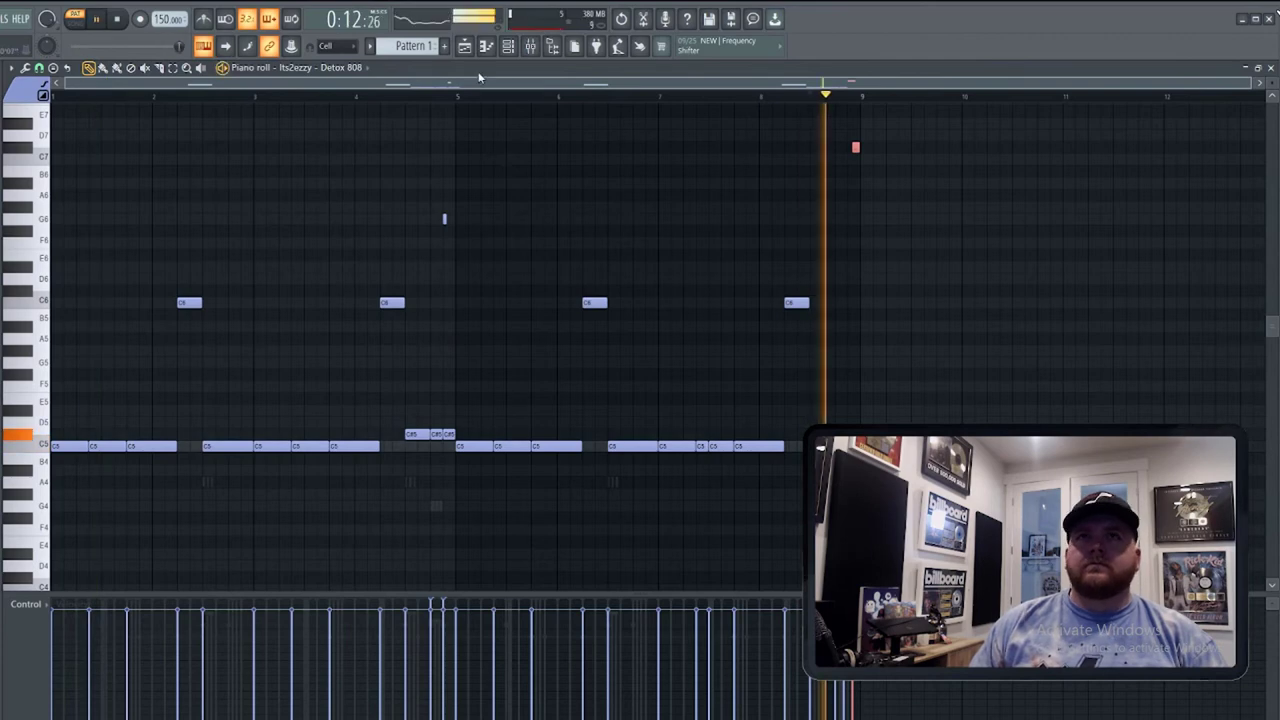
# Solo the Muha…WET channel with its mute state locked, then unlock it and re-enable the other channels.
pyautogui.press('F6')
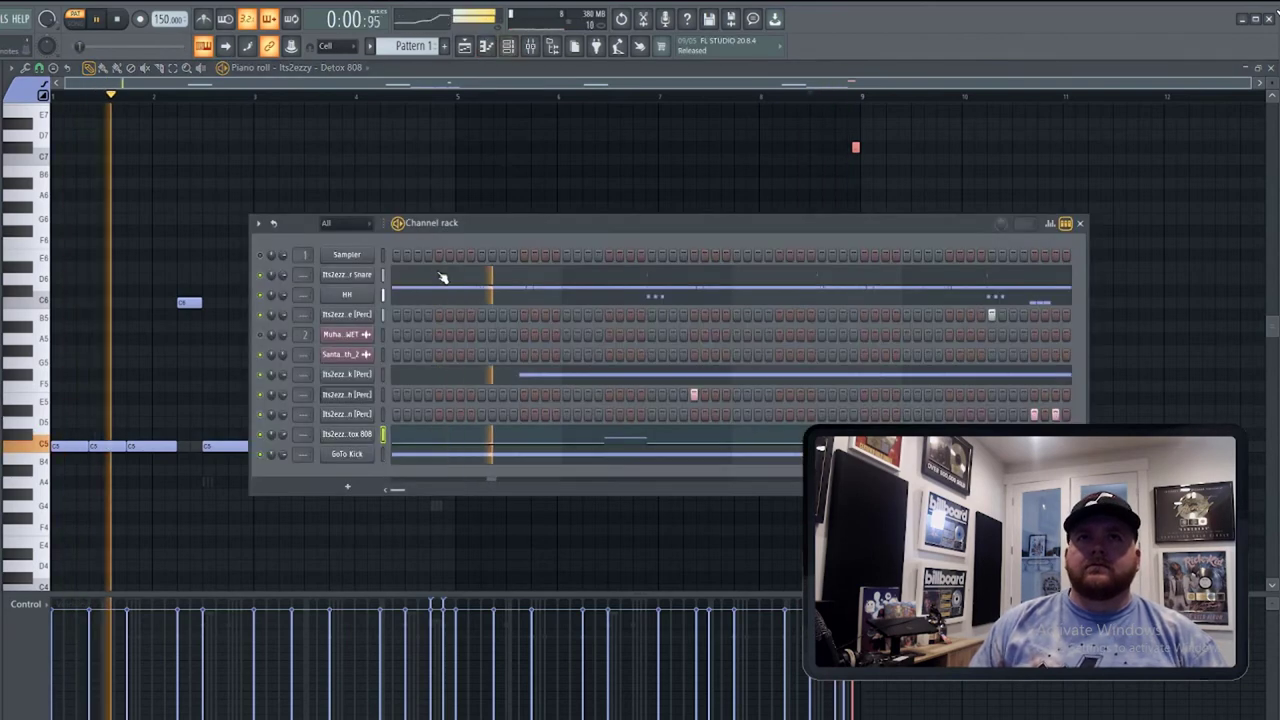
pyautogui.press('space')
pyautogui.rightClick(259, 334)
pyautogui.click(271, 335)
pyautogui.rightClick(260, 334)
pyautogui.click(282, 354)
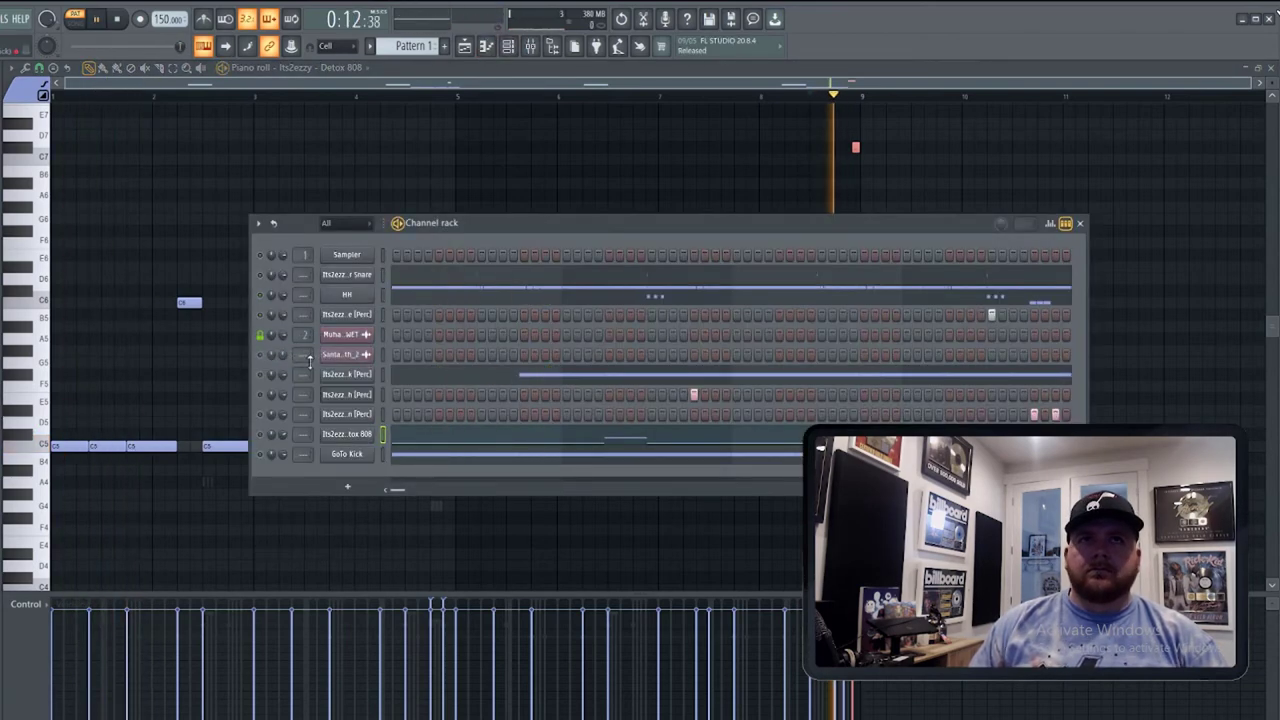
pyautogui.press('space')
pyautogui.rightClick(264, 337)
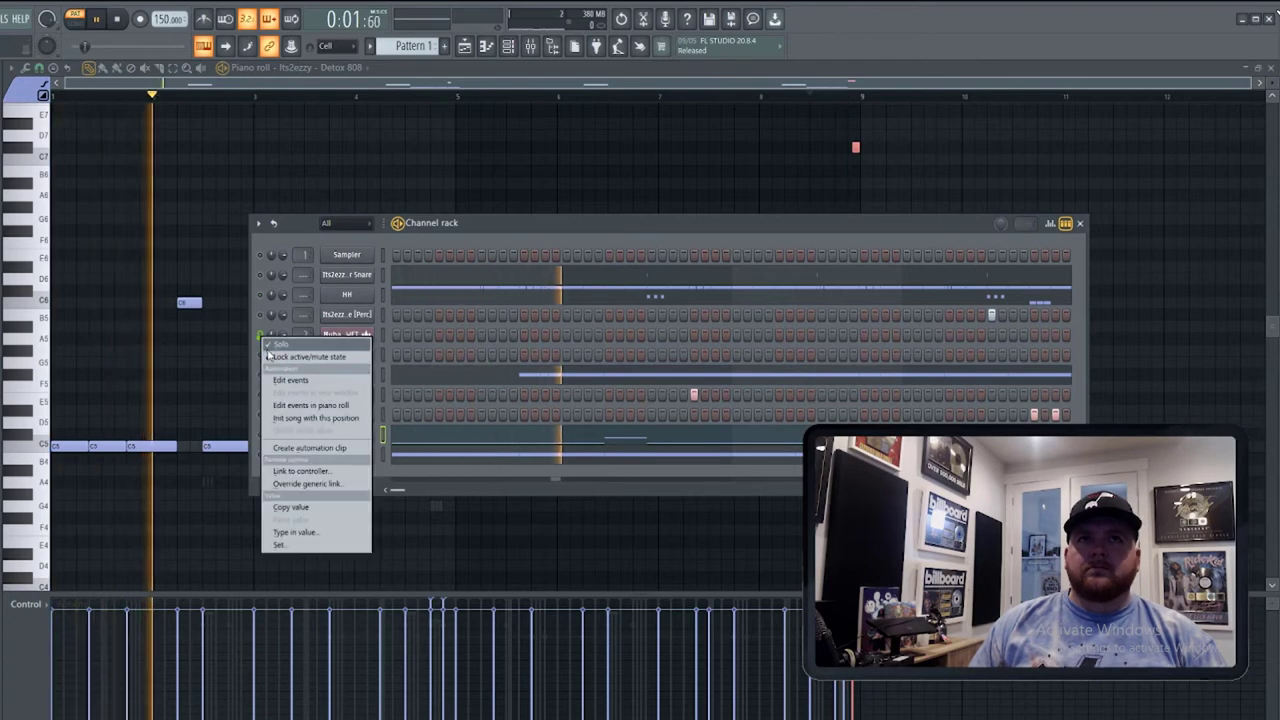
pyautogui.click(270, 356)
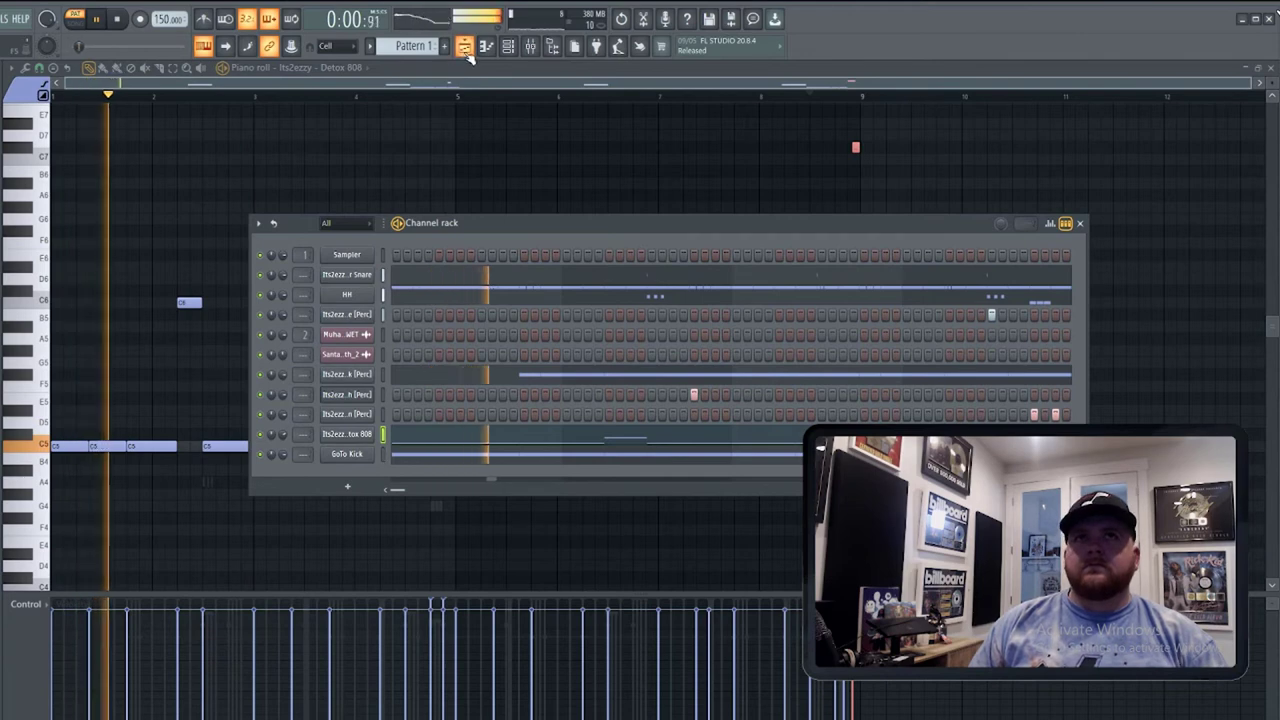
# Play the arrangement from bar 25 and lower the velocity of the Detox 808's C#8 and G6 slide notes in bar 4.
pyautogui.click(465, 47)
pyautogui.click(303, 123)
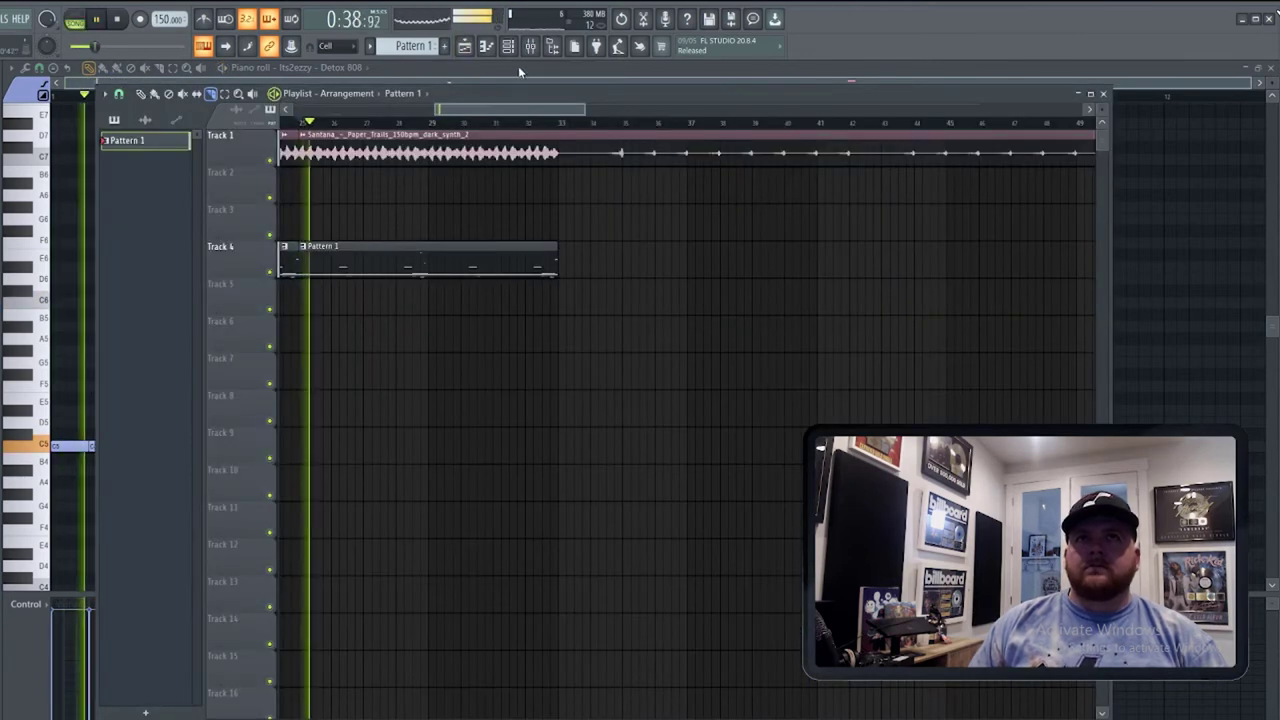
pyautogui.click(508, 46)
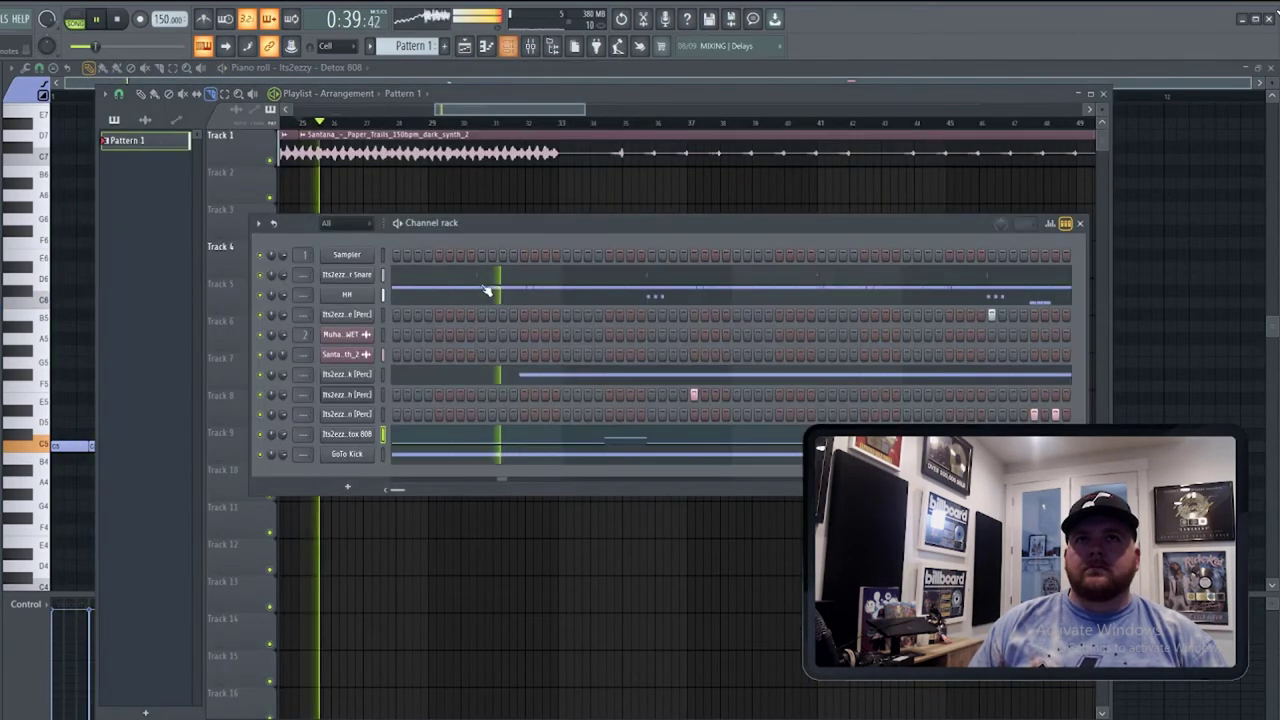
pyautogui.click(477, 440)
pyautogui.scroll(5, 477, 440)
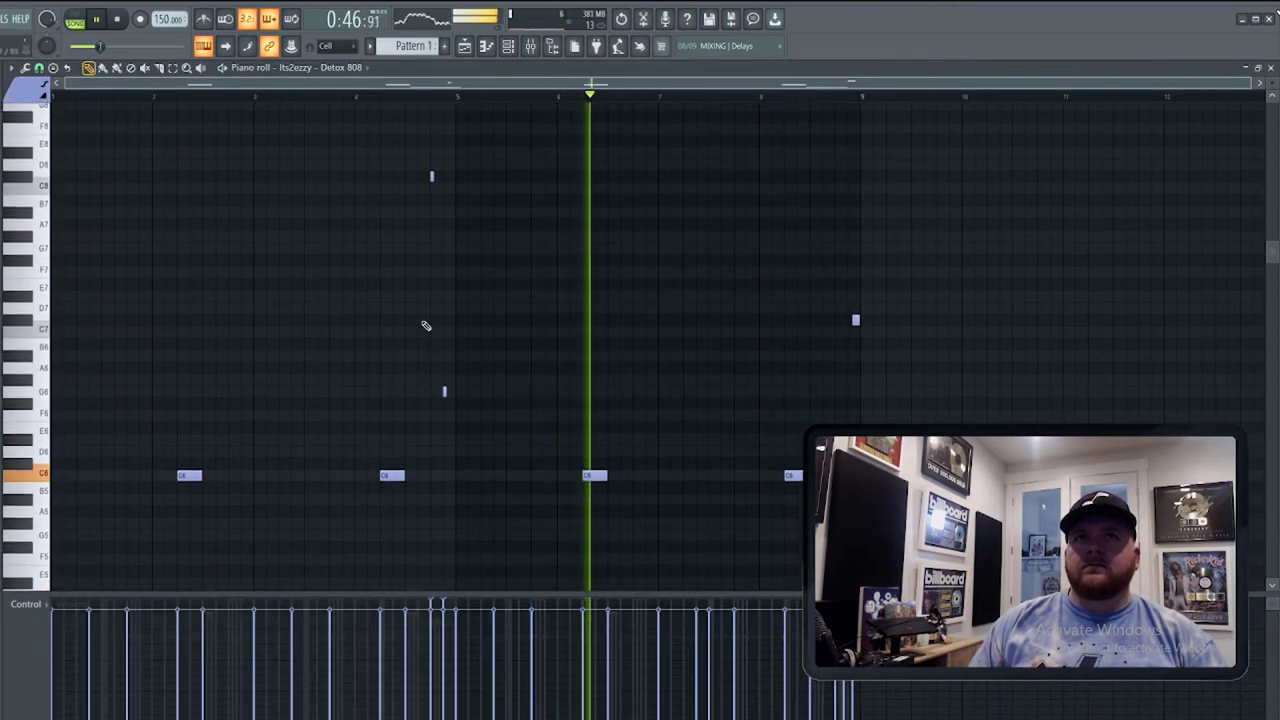
pyautogui.moveTo(414, 157); pyautogui.dragTo(498, 392)
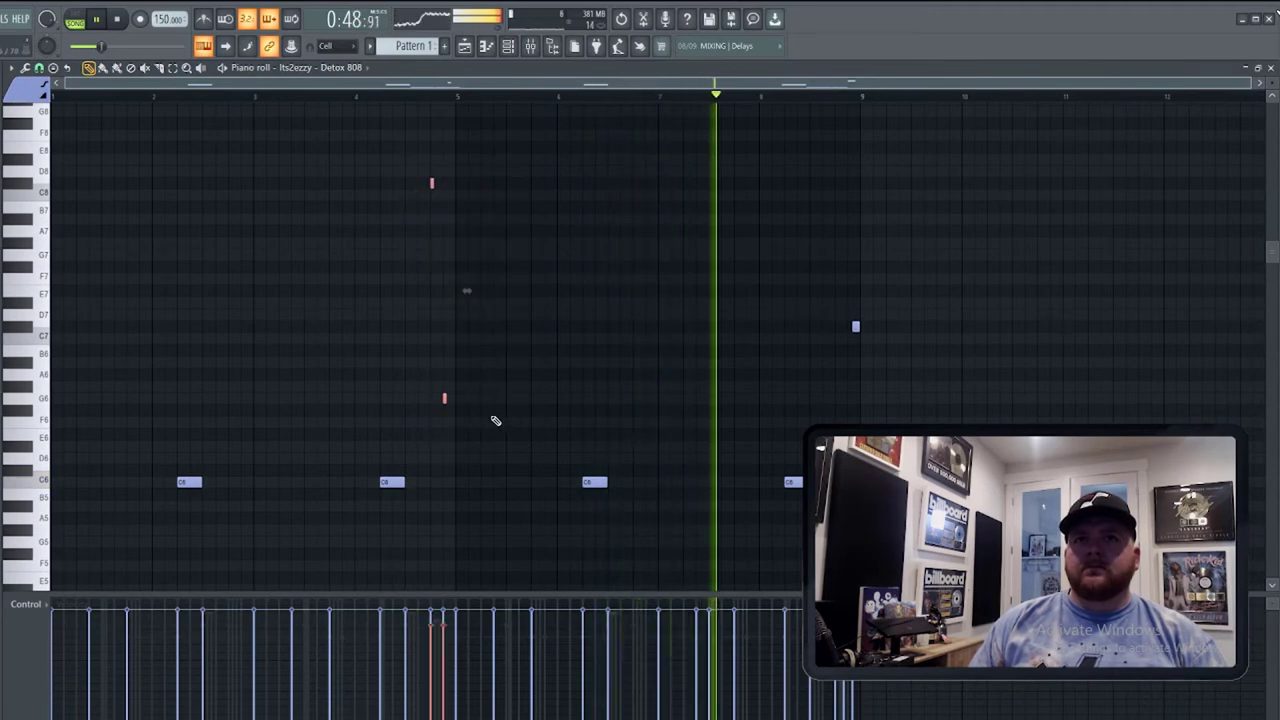
pyautogui.keyDown('ctrl'); pyautogui.moveTo(849, 298); pyautogui.dragTo(866, 338); pyautogui.keyUp('ctrl')
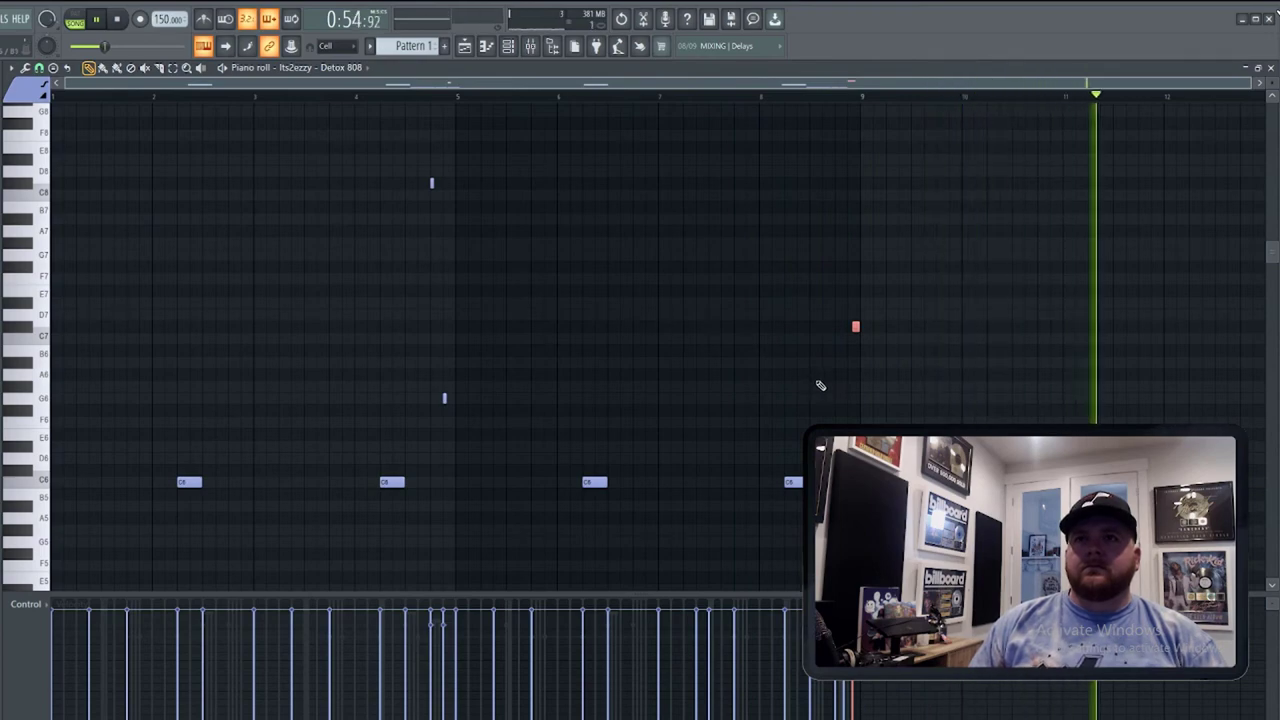
# Play the arrangement from bar 1 to hear the 808 slides in context.
pyautogui.click(464, 46)
pyautogui.keyDown('ctrl'); pyautogui.scroll(-3, 414, 277); pyautogui.keyUp('ctrl')
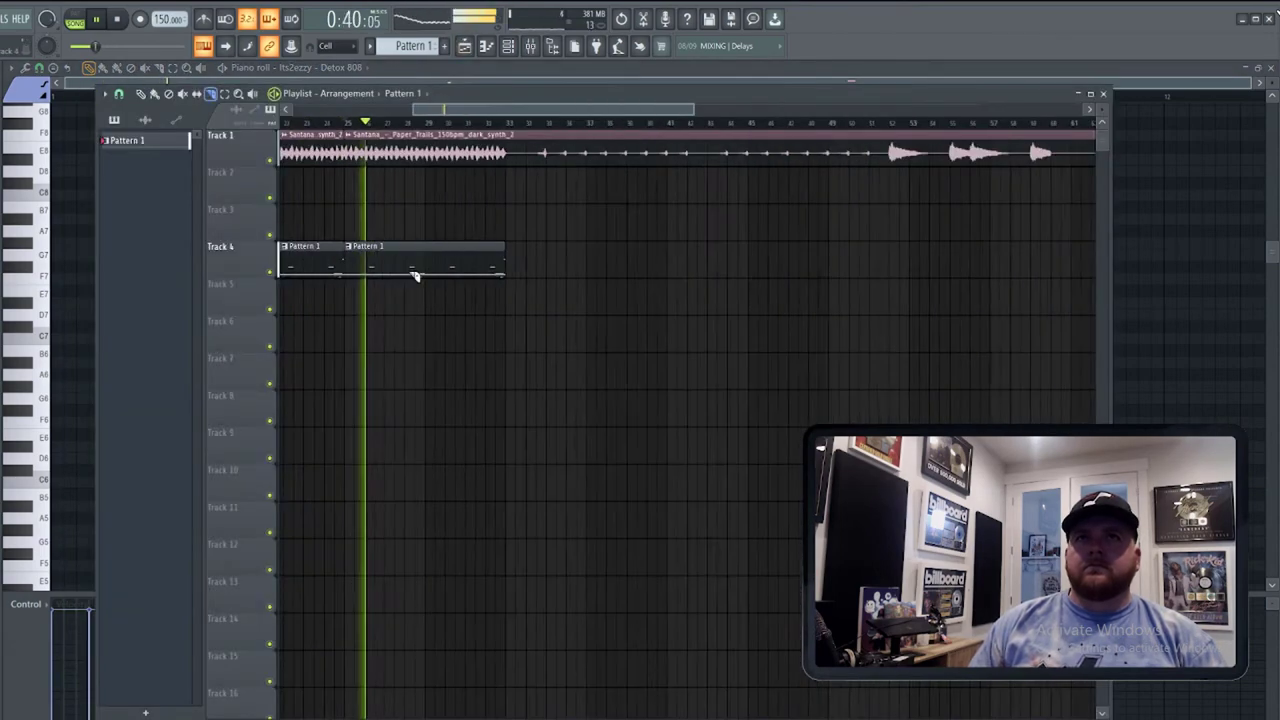
pyautogui.moveTo(340, 119); pyautogui.dragTo(281, 119)
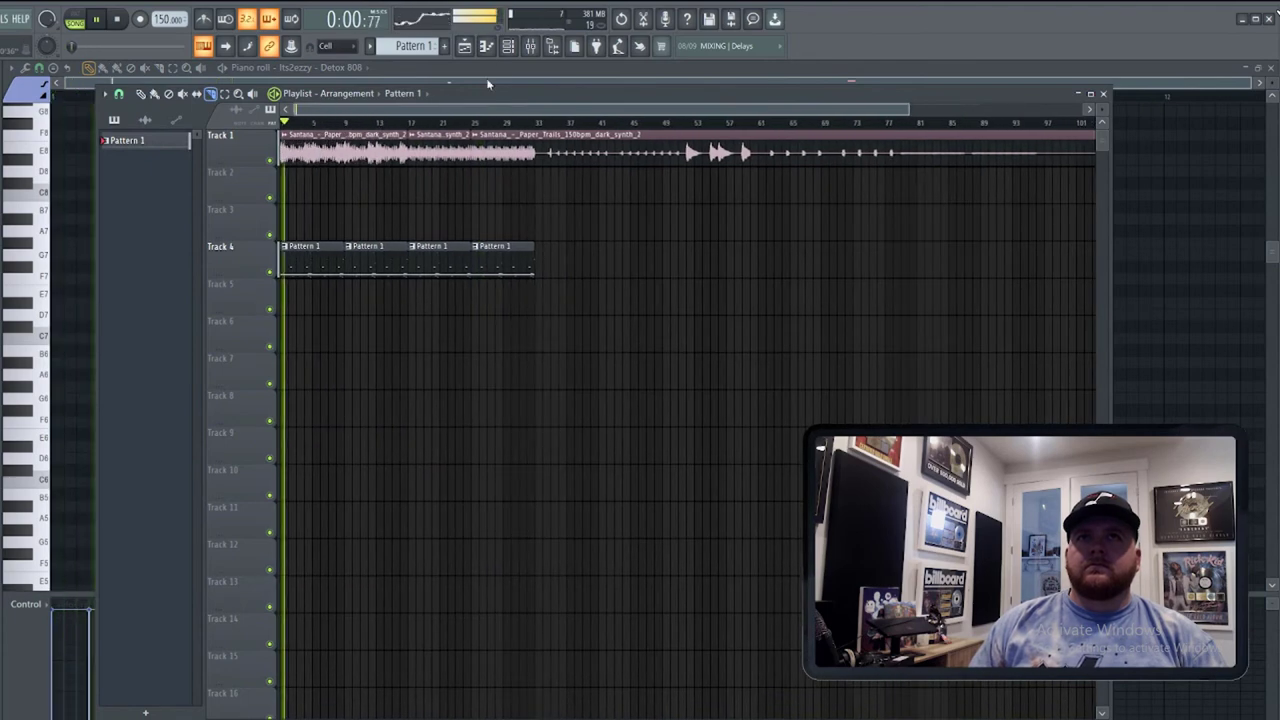
# Reopen the Detox 808 notes, return bar 8's final C#7 note to C#5, and stop playback.
pyautogui.click(508, 46)
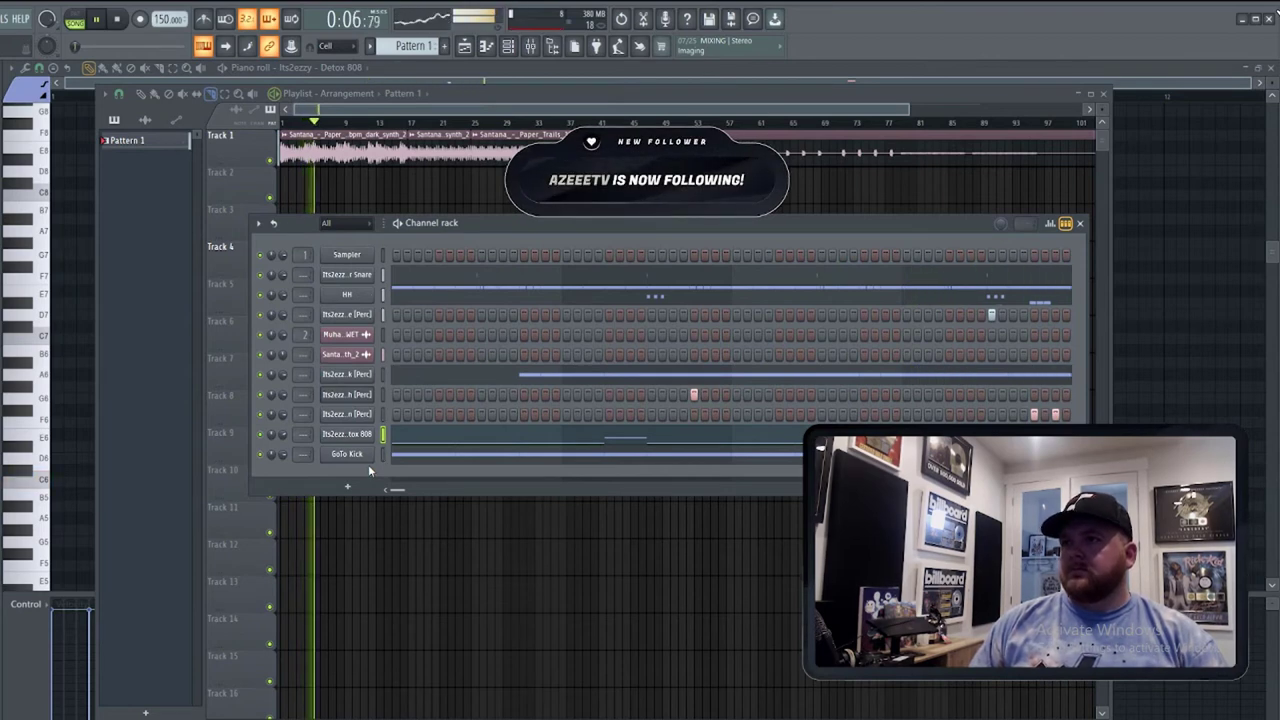
pyautogui.rightClick(381, 491)
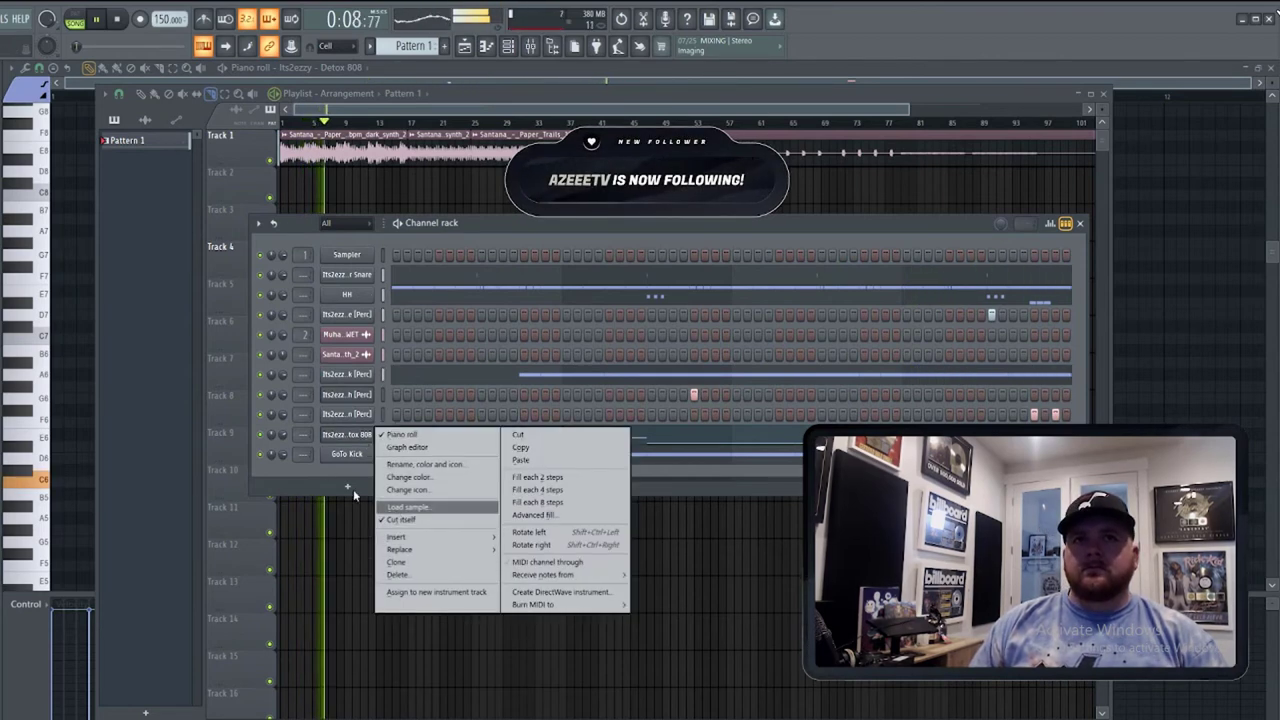
pyautogui.click(344, 477)
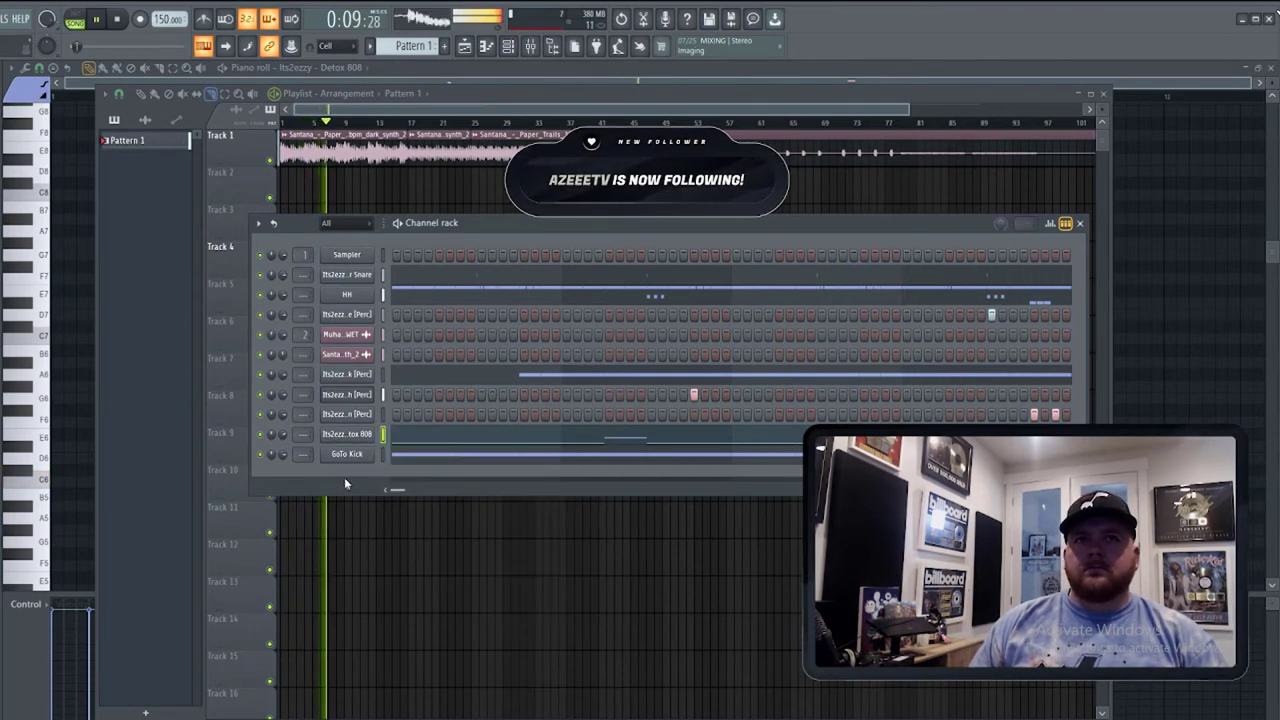
pyautogui.click(441, 444)
pyautogui.click(449, 443)
pyautogui.scroll(-2, 640, 340)
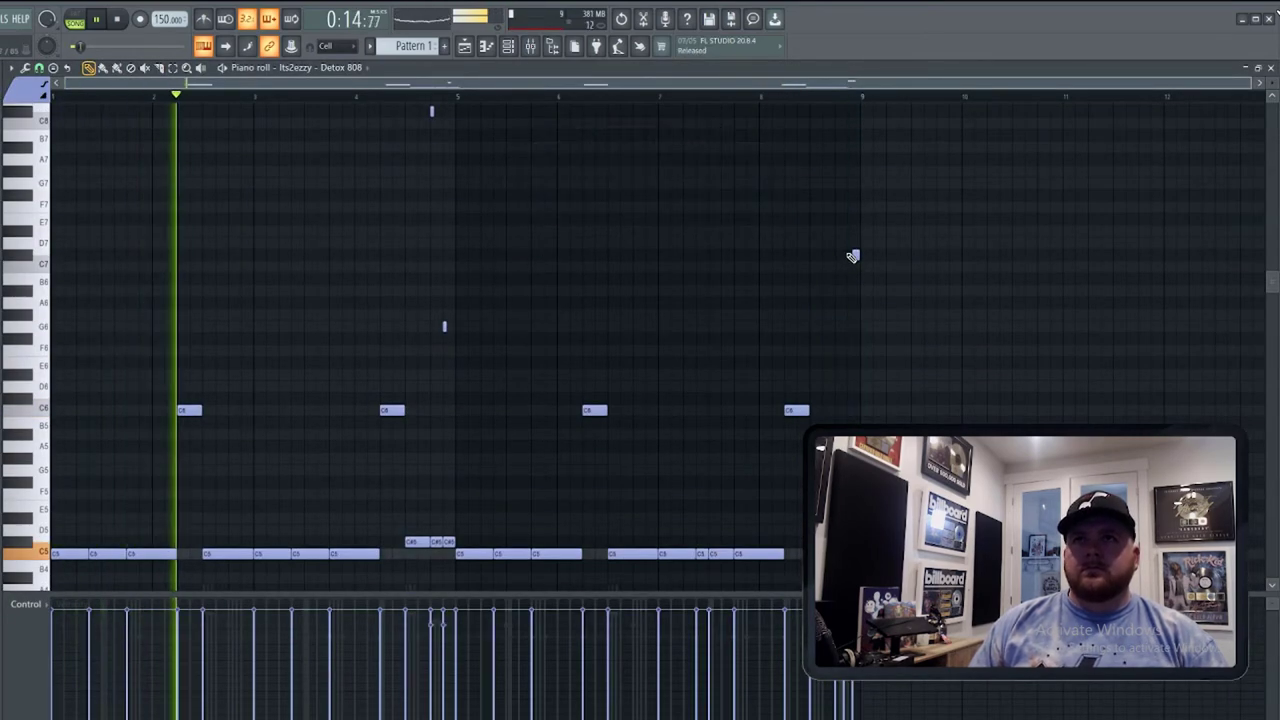
pyautogui.press('space')
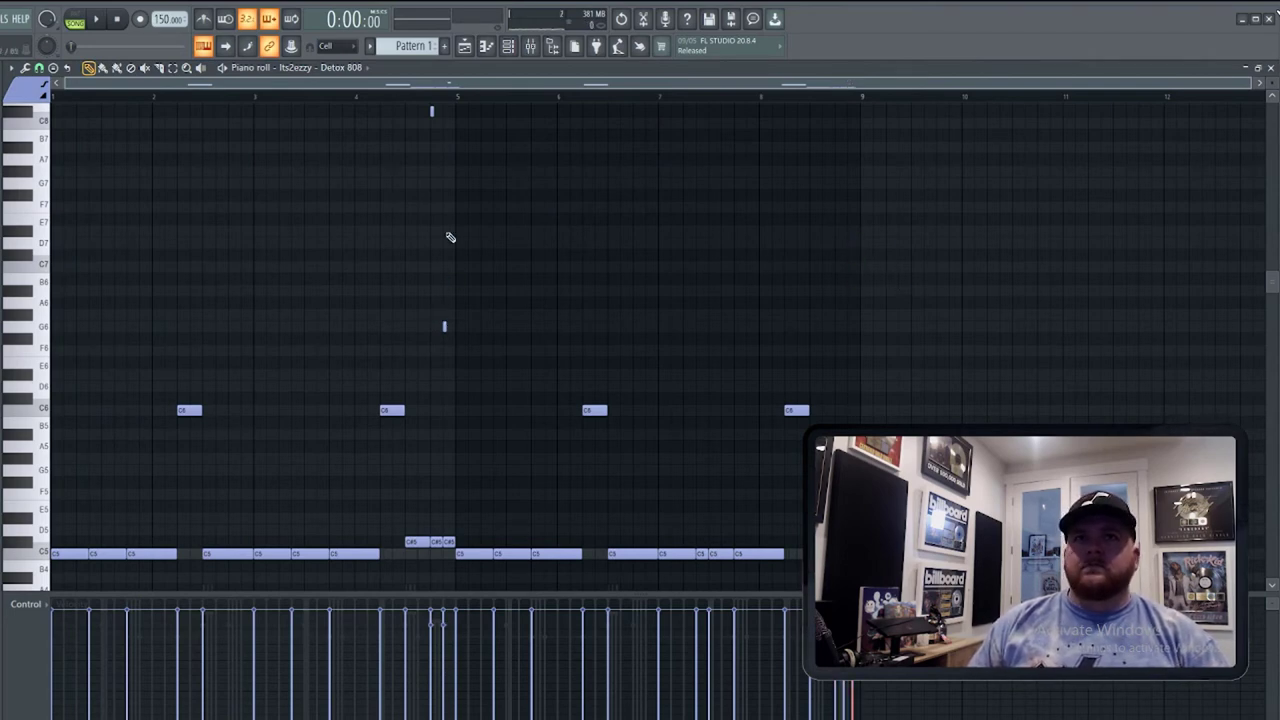
# Add a short C#8 slide note, about a sixth of a beat long, on beat 4 of bar 8 in the Detox 808 part.
pyautogui.scroll(3, 835, 340)
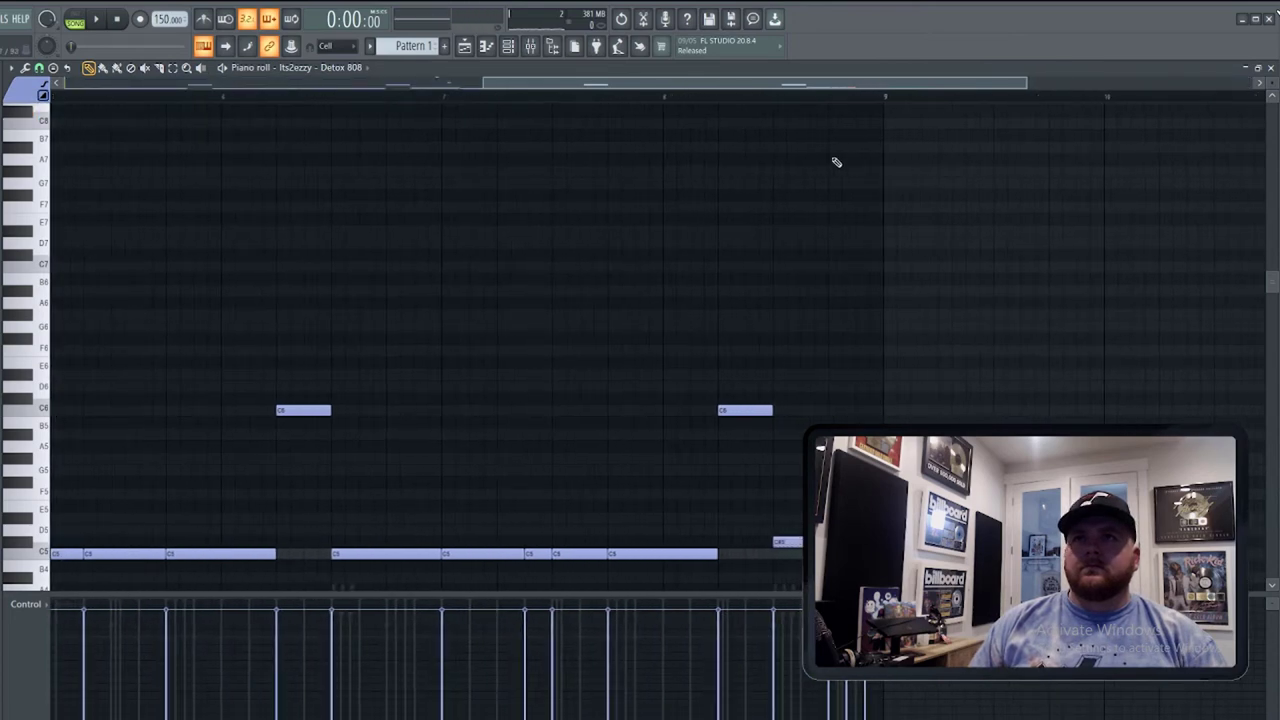
pyautogui.scroll(3, 845, 185)
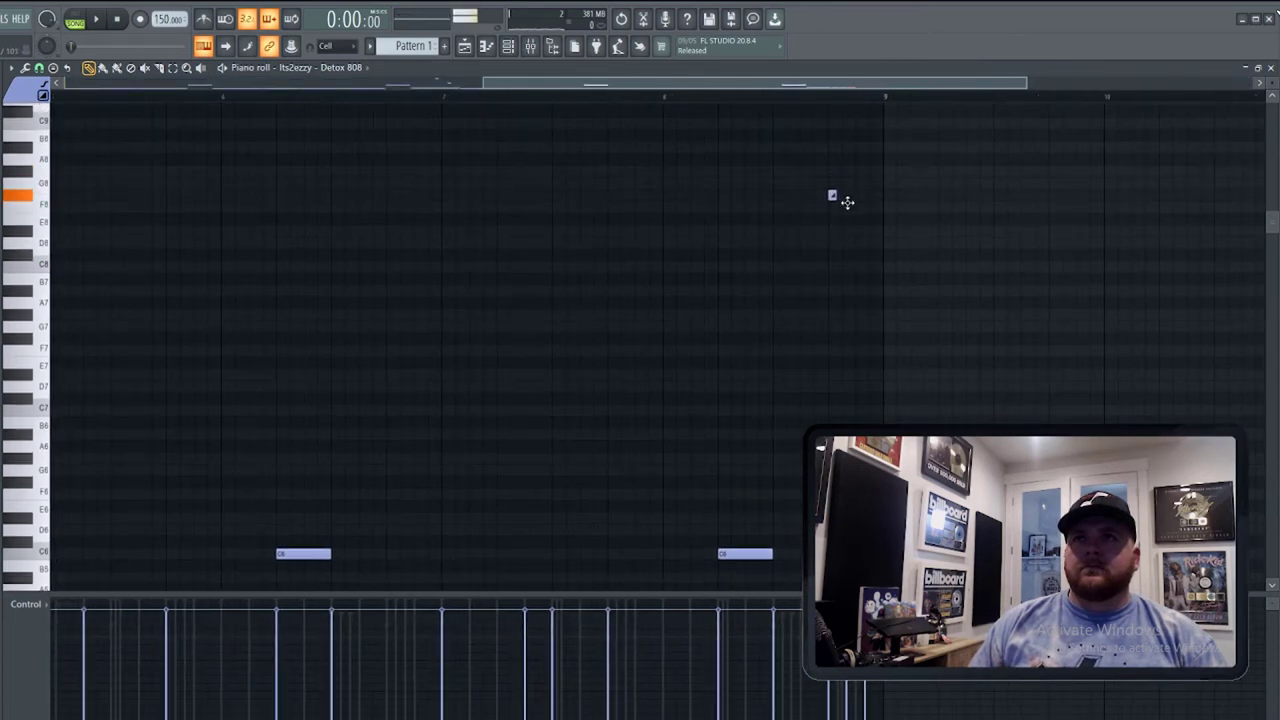
pyautogui.scroll(-2, 838, 255)
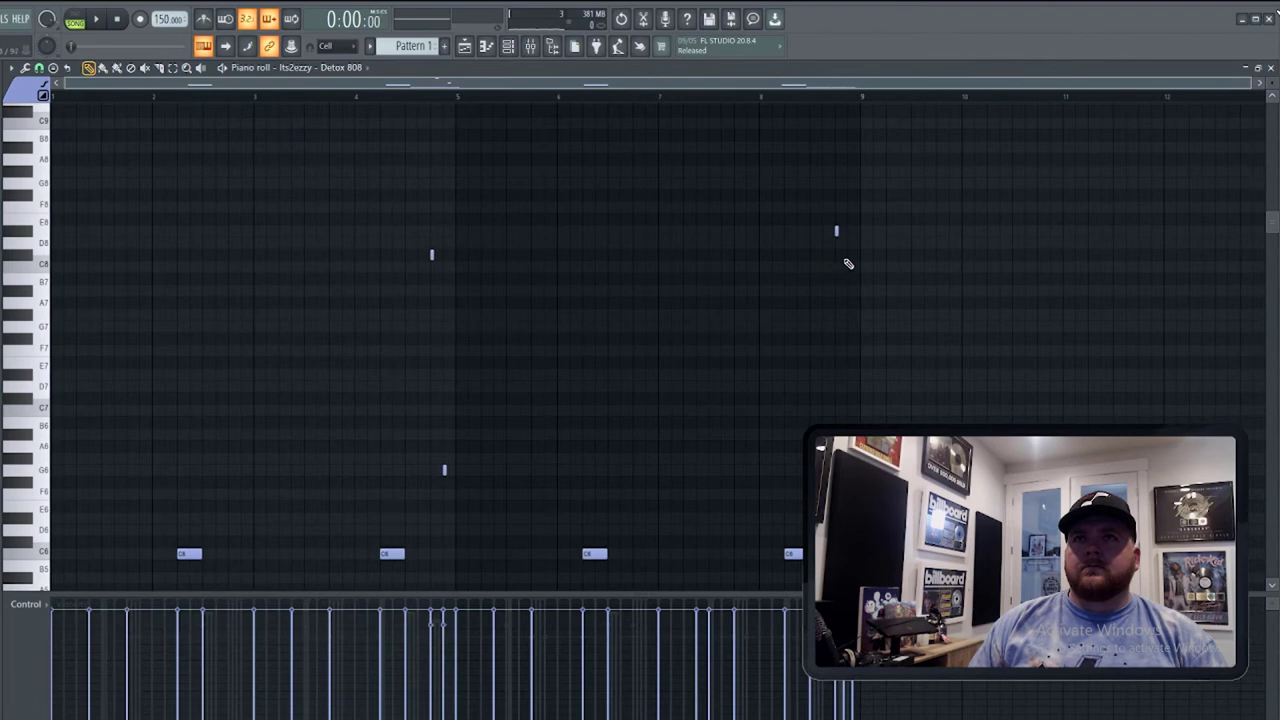
pyautogui.scroll(3, 887, 326)
pyautogui.scroll(-3, 837, 389)
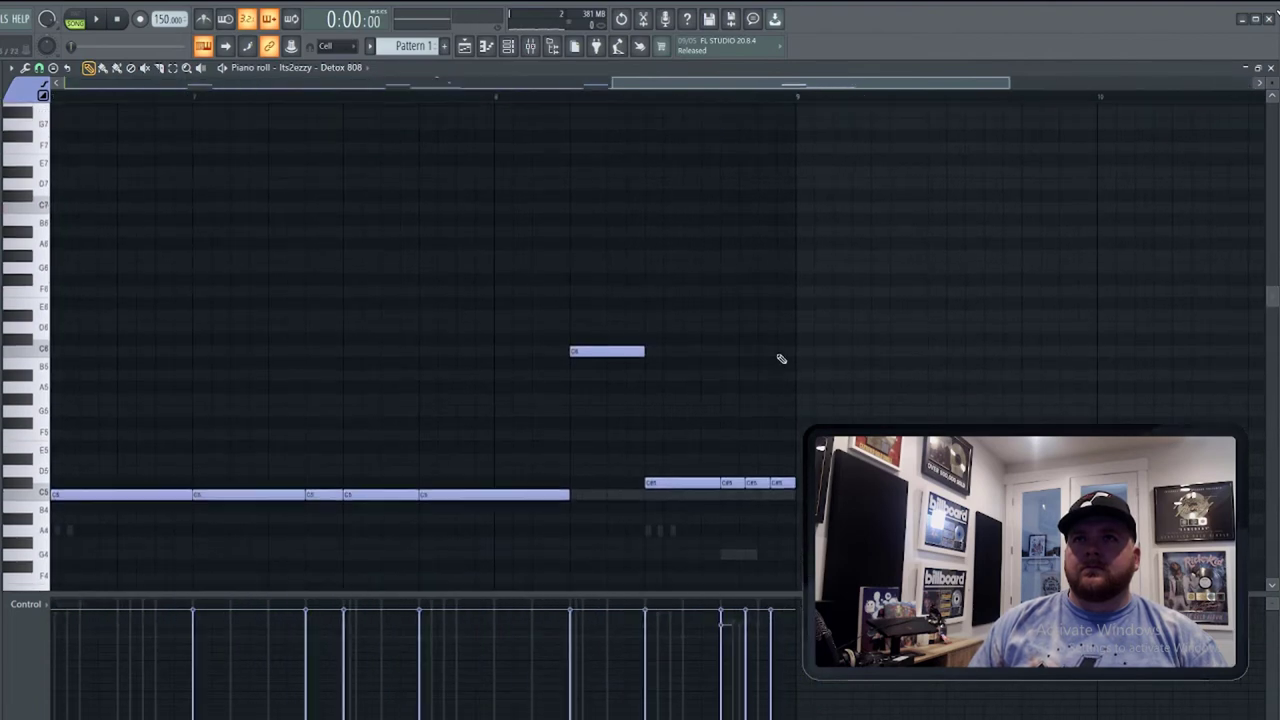
pyautogui.scroll(1, 780, 360)
pyautogui.click(760, 268)
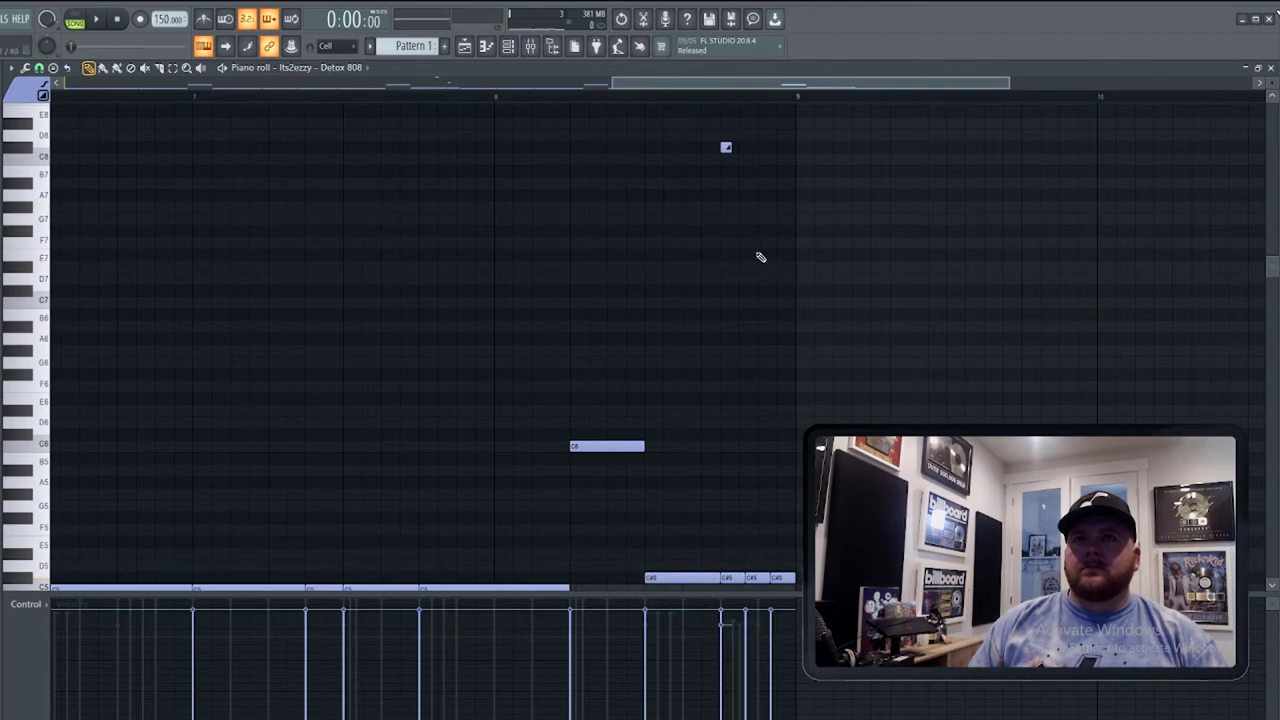
# Set the piano roll snap to 1/3 step and add short C8 and G7 slide notes after bar 8's C#8 slide.
pyautogui.scroll(3, 760, 257)
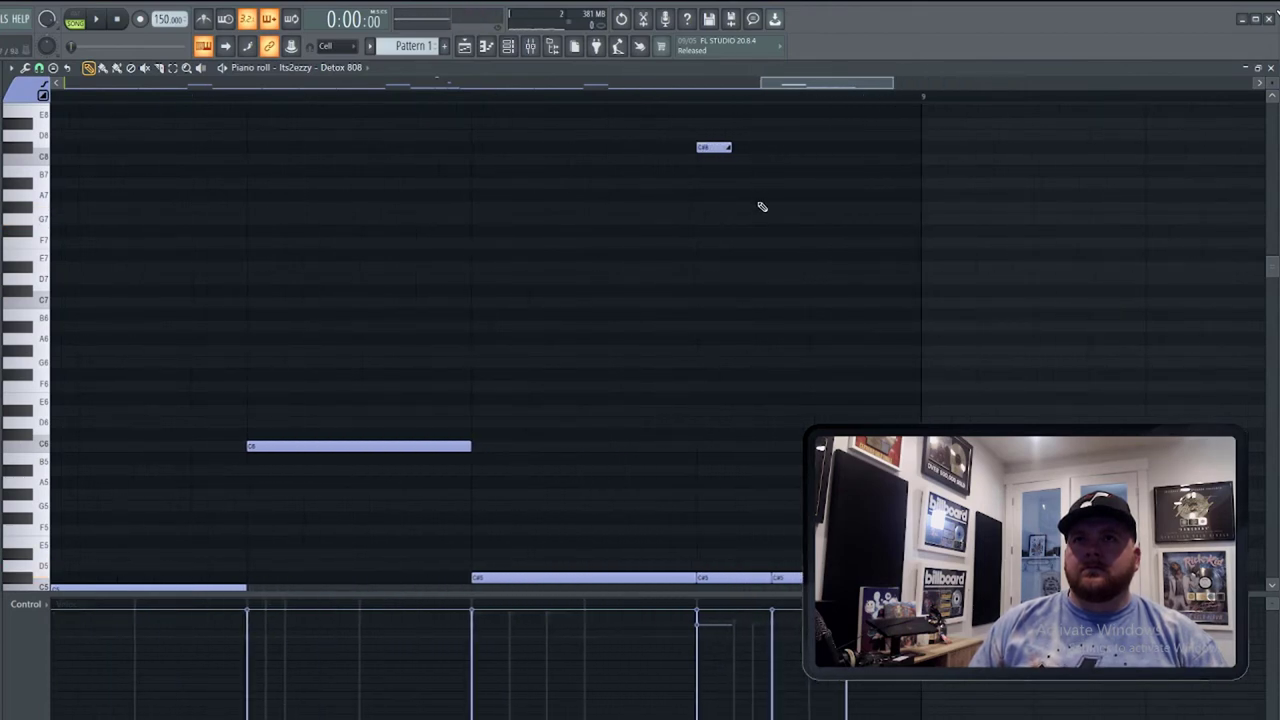
pyautogui.click(25, 67)
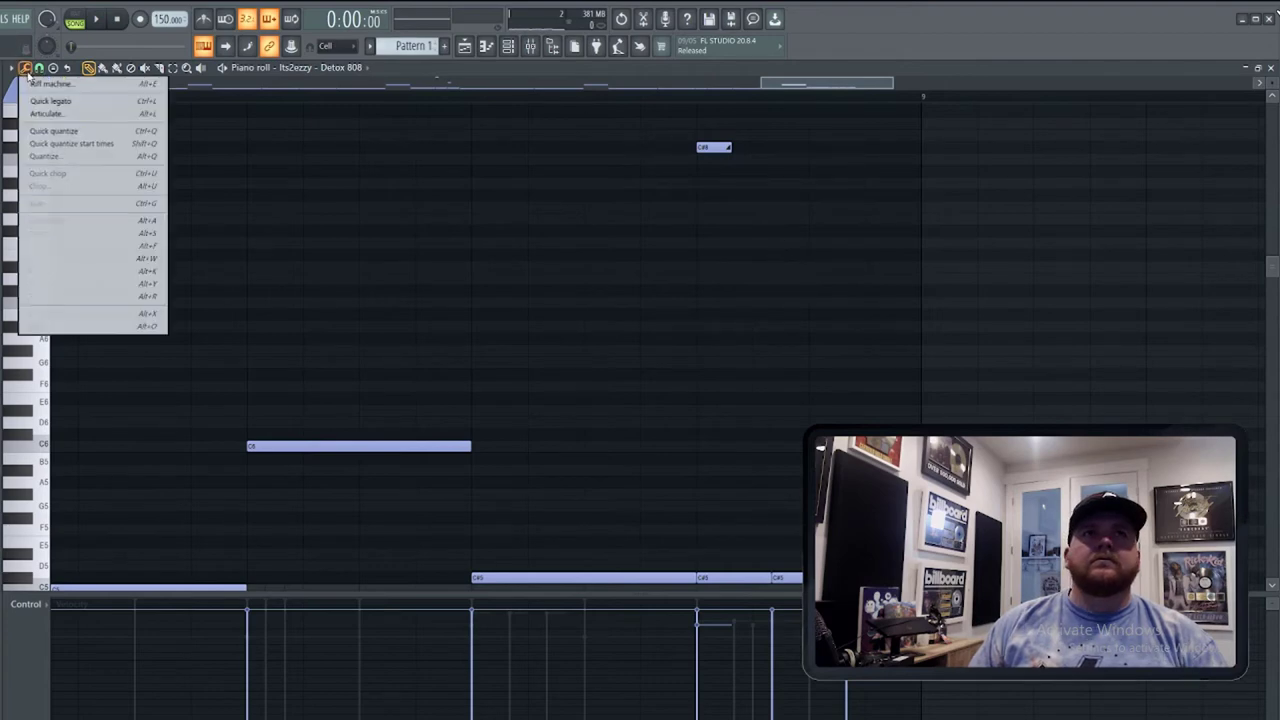
pyautogui.click(40, 71)
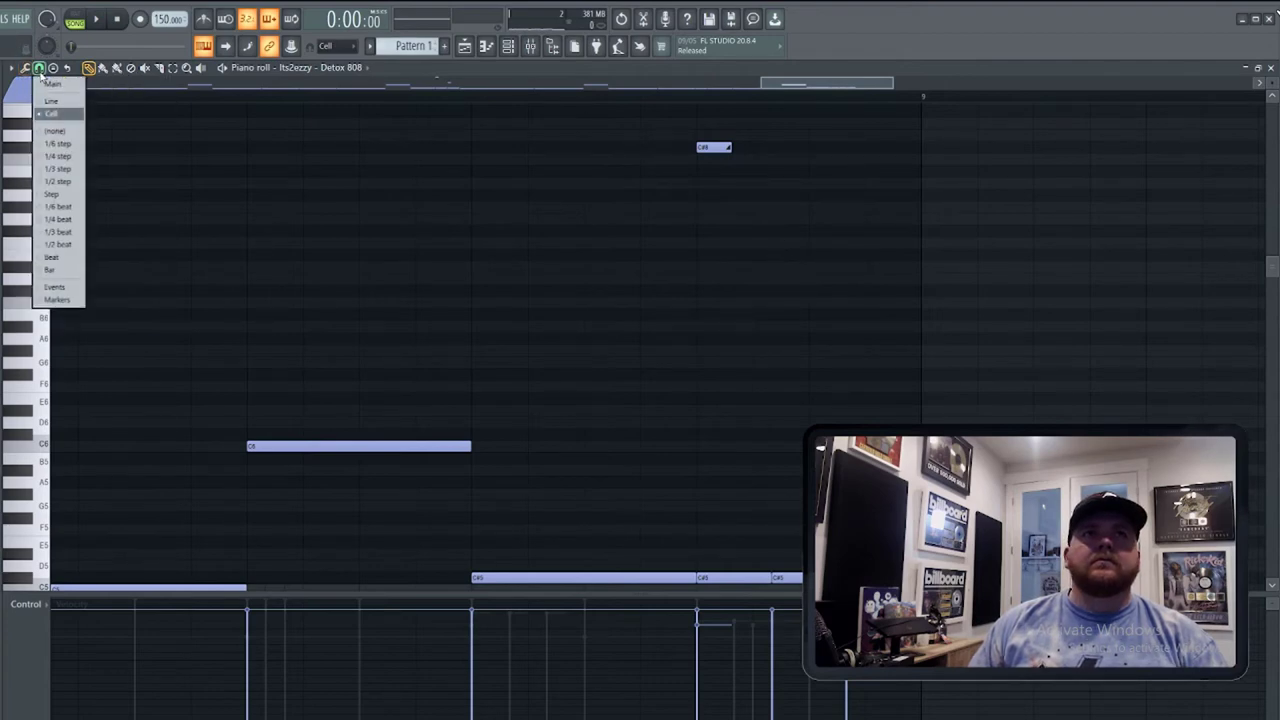
pyautogui.click(66, 170)
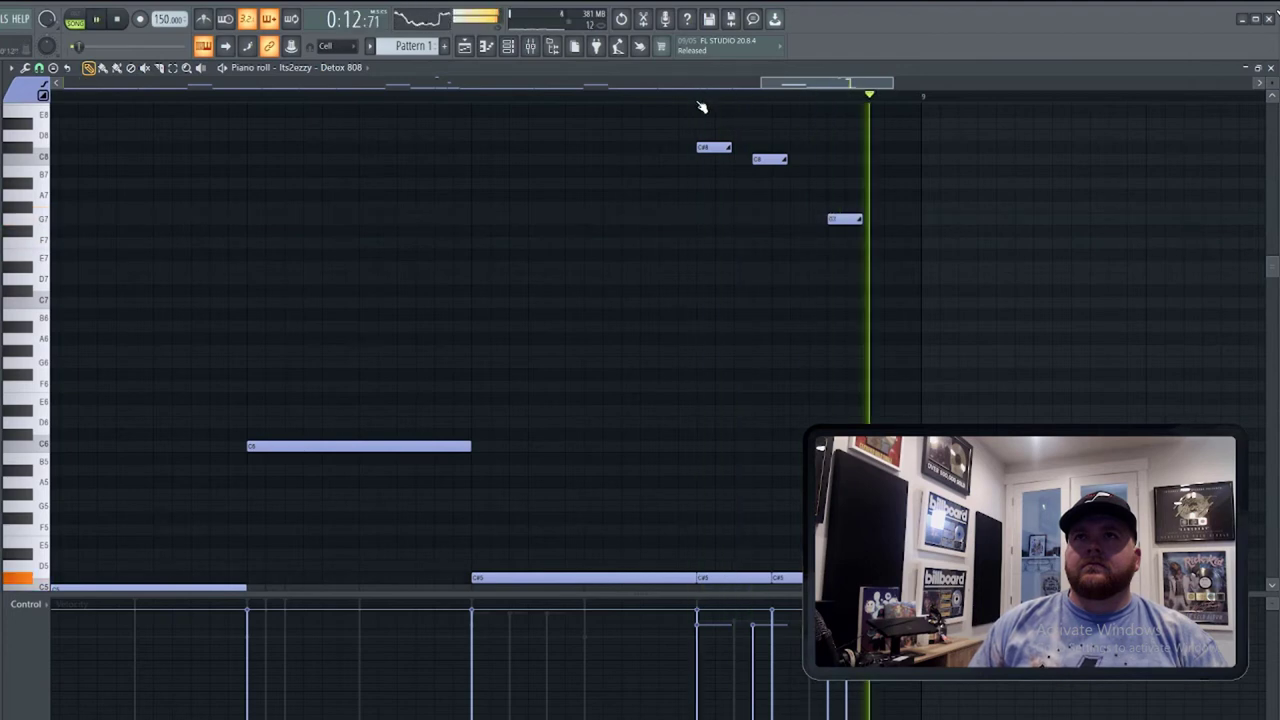
# Raise bar 8's three slide notes by an octave to C#9, C9 and G8 and play them back.
pyautogui.scroll(1, 796, 296)
pyautogui.keyDown('ctrl'); pyautogui.moveTo(698, 200); pyautogui.dragTo(997, 429); pyautogui.keyUp('ctrl')
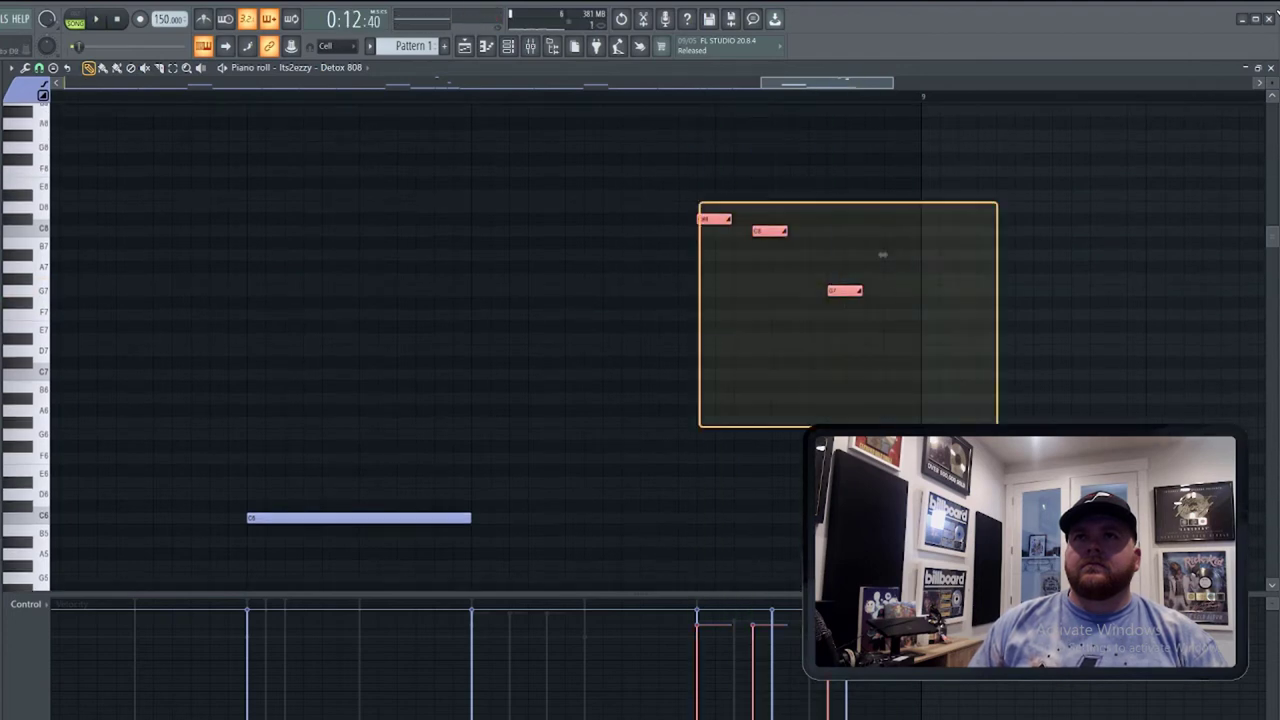
pyautogui.hotkey('ctrl', 'Up')
pyautogui.press('space')
pyautogui.scroll(2, 851, 386)
pyautogui.press('space')
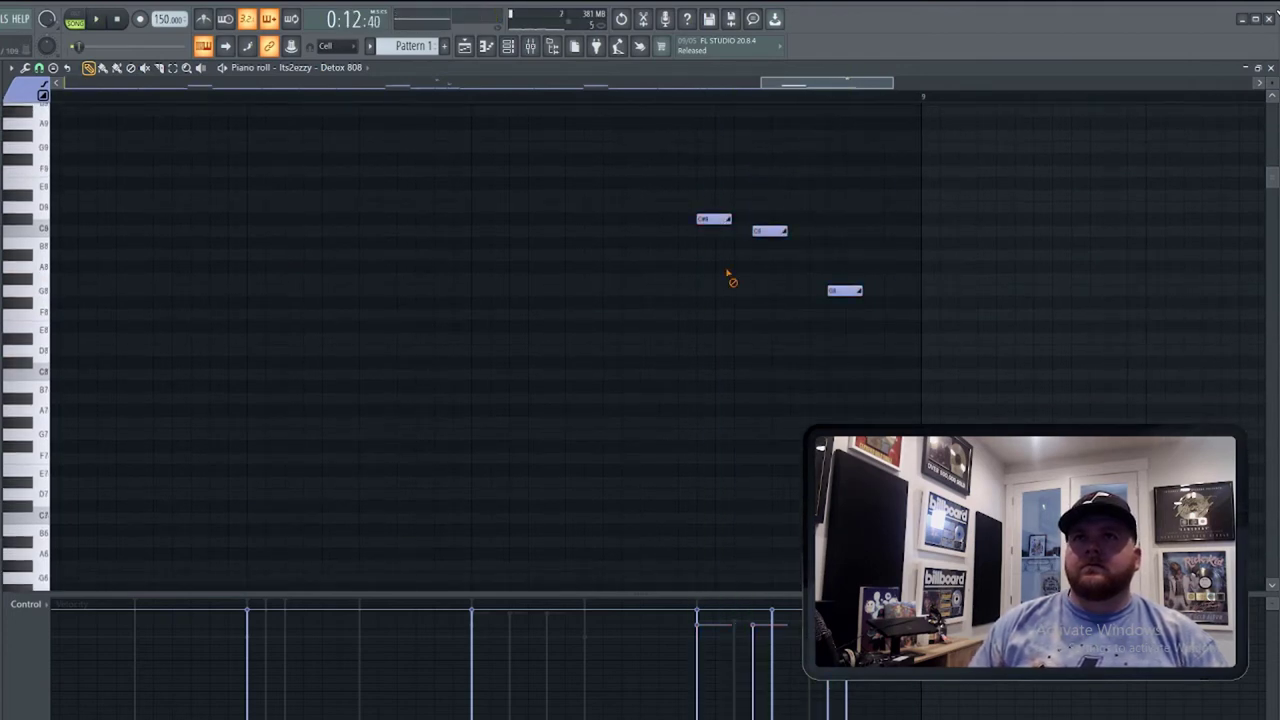
# Shift bar 8's C9 and G8 slide notes to align with the starts of the last two C#5 notes, and play them.
pyautogui.scroll(-6, 790, 258)
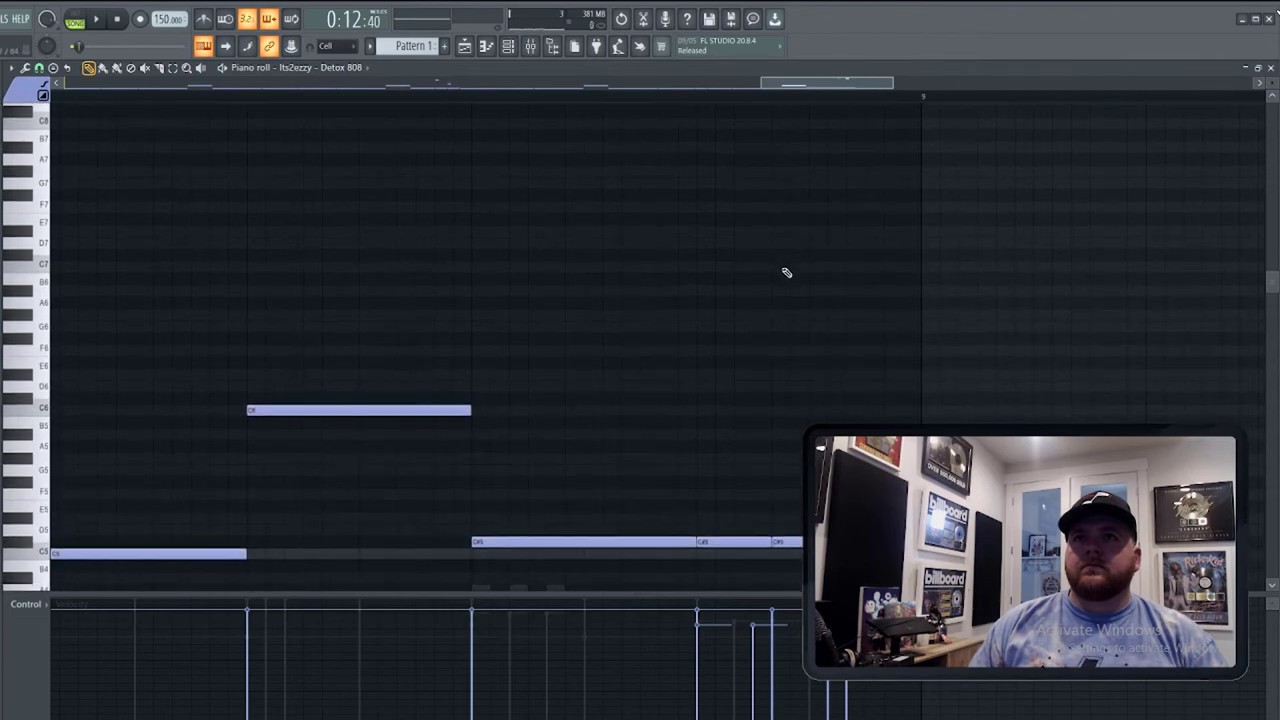
pyautogui.scroll(3, 801, 211)
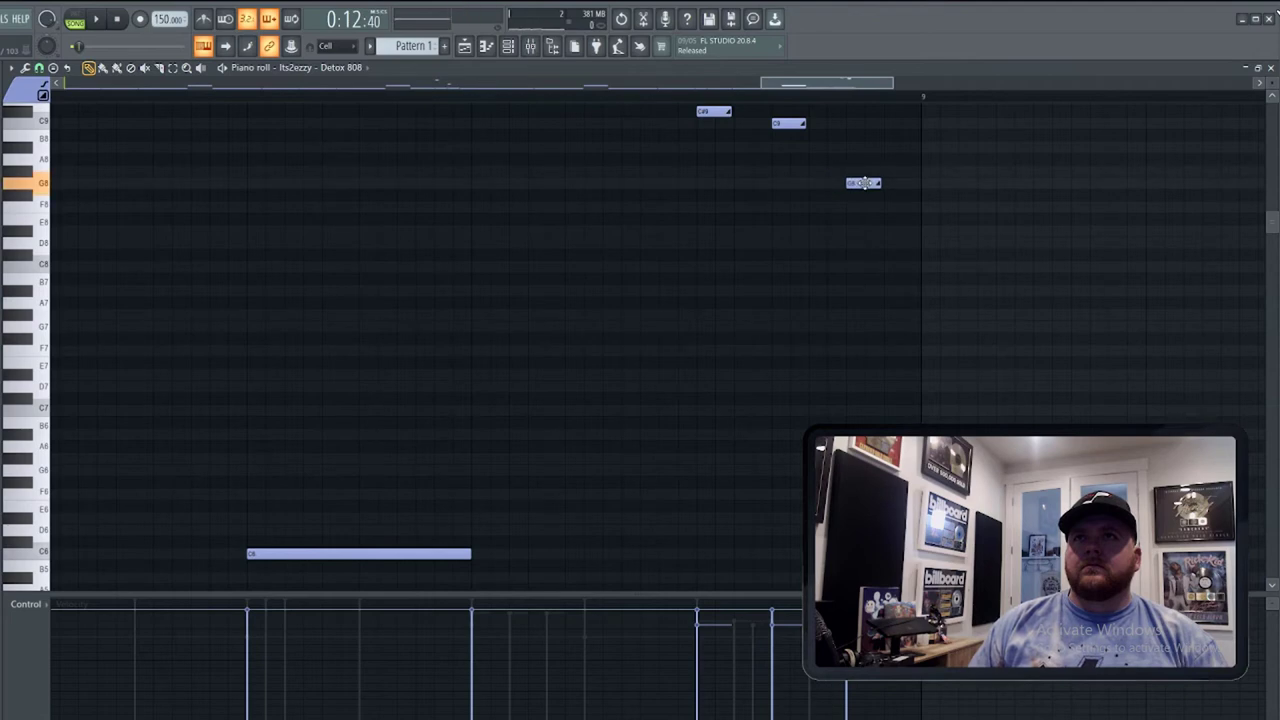
pyautogui.press('space')
pyautogui.press('space')
pyautogui.scroll(3, 866, 274)
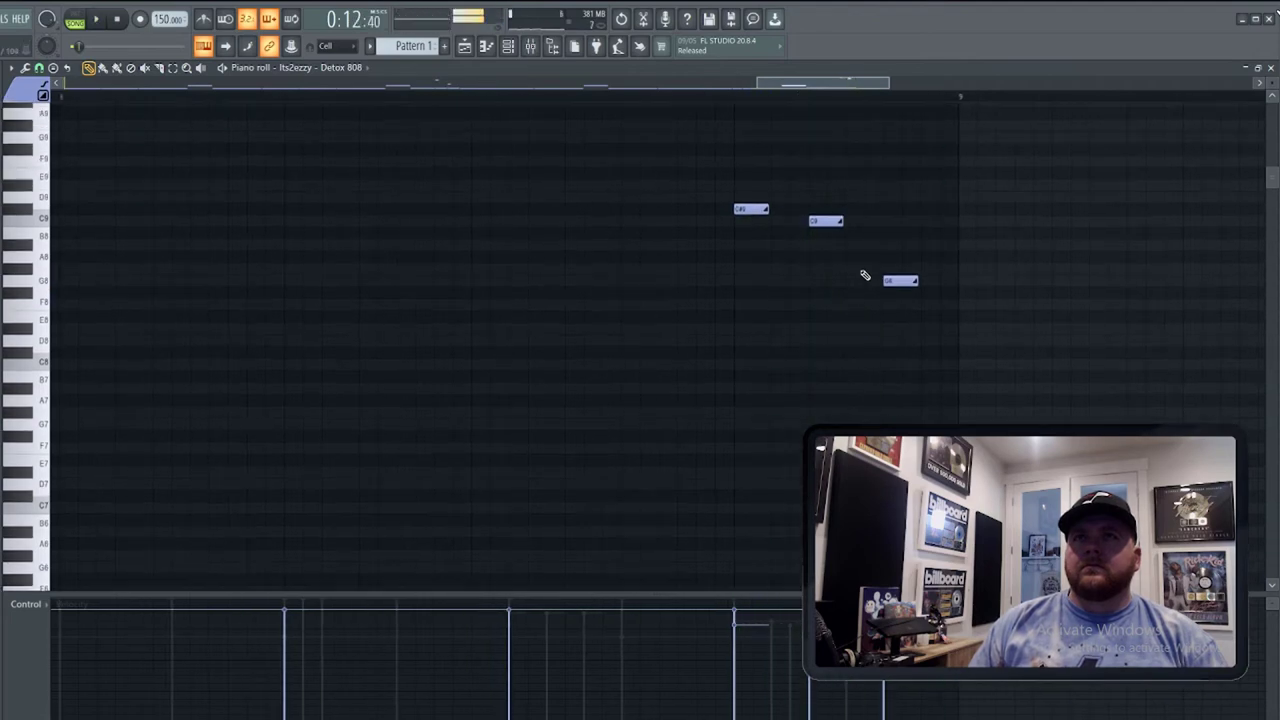
# Lower bar 8's middle slide note an octave to C8 and remove the G8 slide note, checking with playback.
pyautogui.press('space')
pyautogui.hotkey('ctrl', 'Down')
pyautogui.press('space')
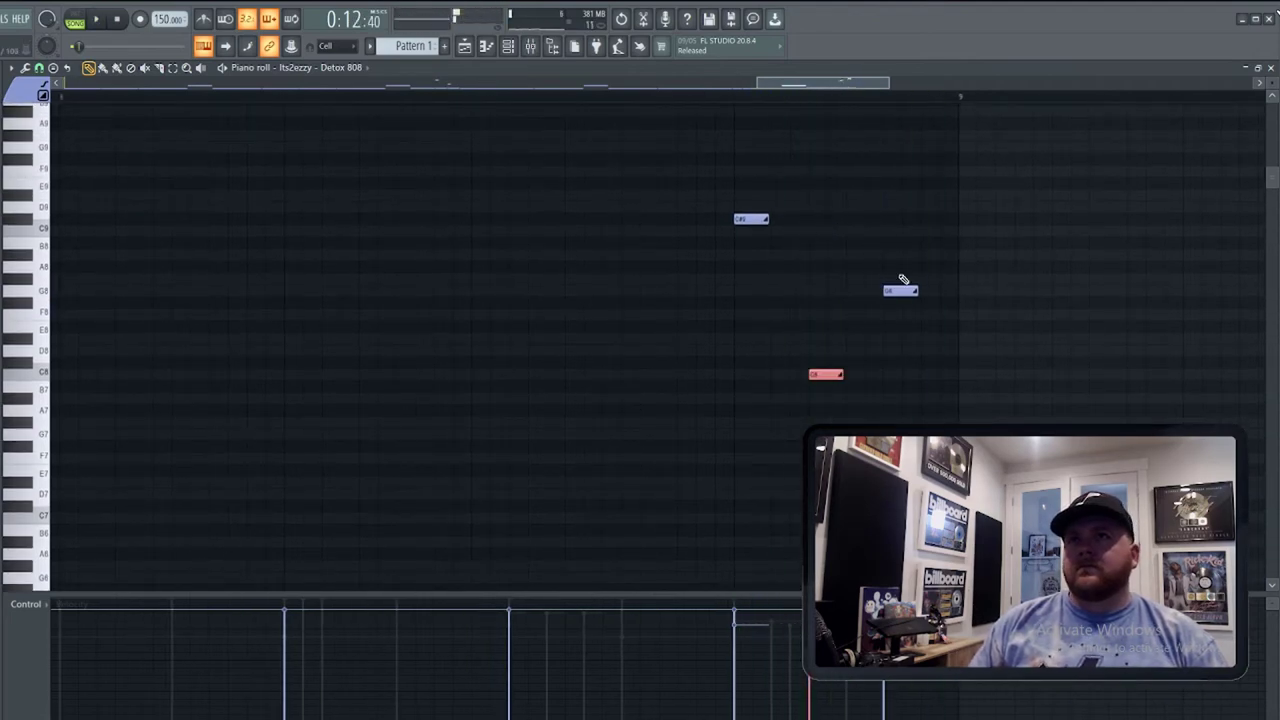
pyautogui.hotkey('ctrl', 'Down')
pyautogui.hotkey('ctrl', 'Down')
pyautogui.press('space')
pyautogui.scroll(-5, 920, 370)
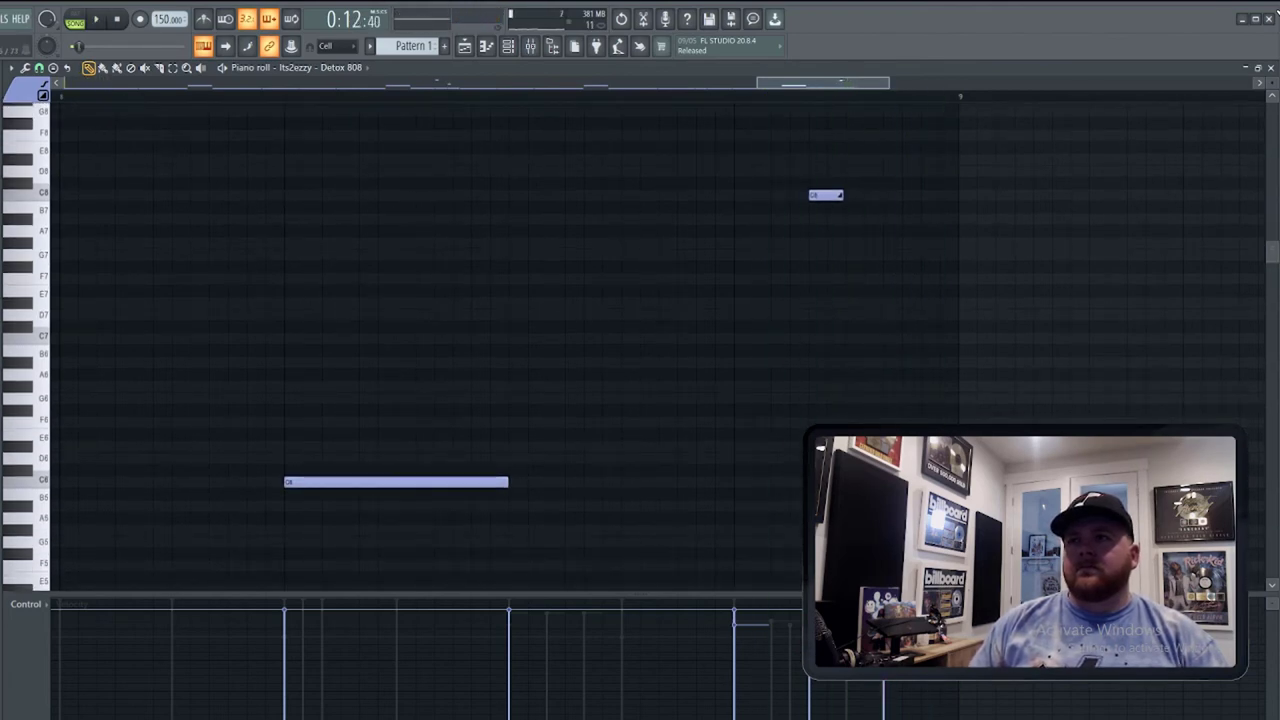
# Lower bar 8's two remaining slide notes an octave to C#8 and C7 and shorten them.
pyautogui.scroll(4, 858, 326)
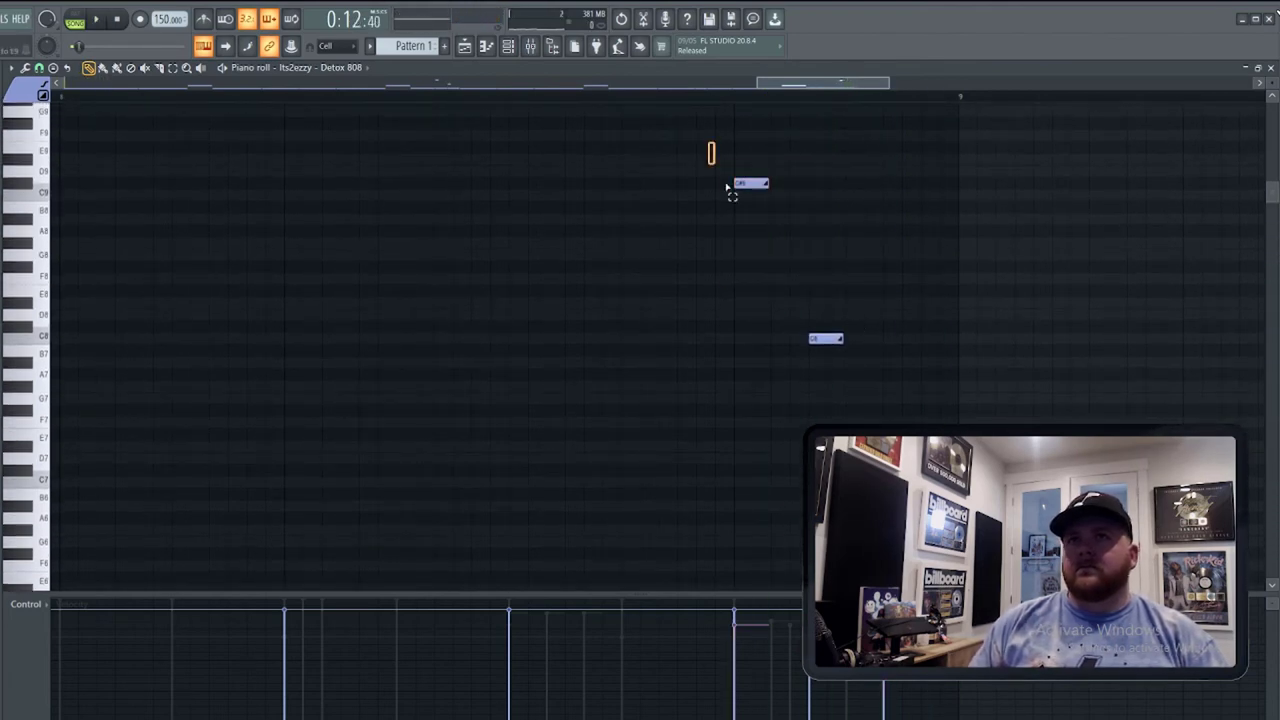
pyautogui.scroll(4, 850, 272)
pyautogui.scroll(-11, 850, 272)
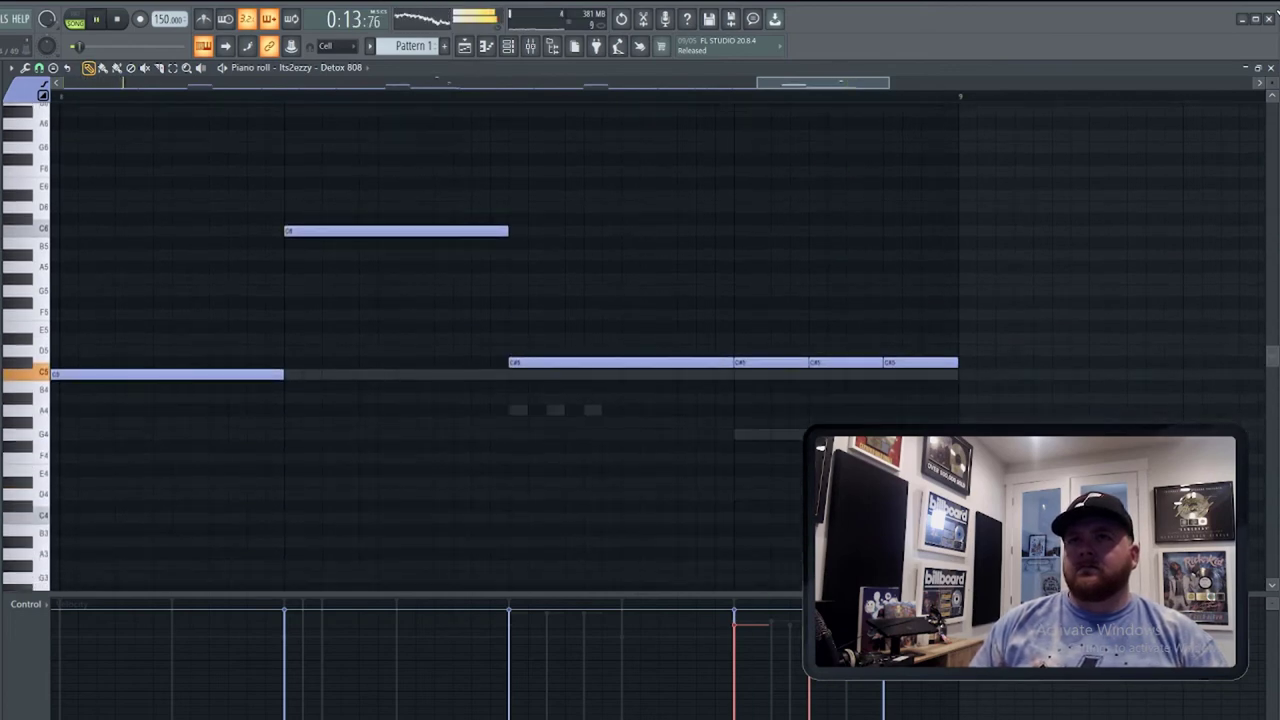
pyautogui.scroll(4, 850, 272)
pyautogui.scroll(3, 850, 272)
pyautogui.moveTo(845, 339); pyautogui.dragTo(824, 339)
pyautogui.press('space')
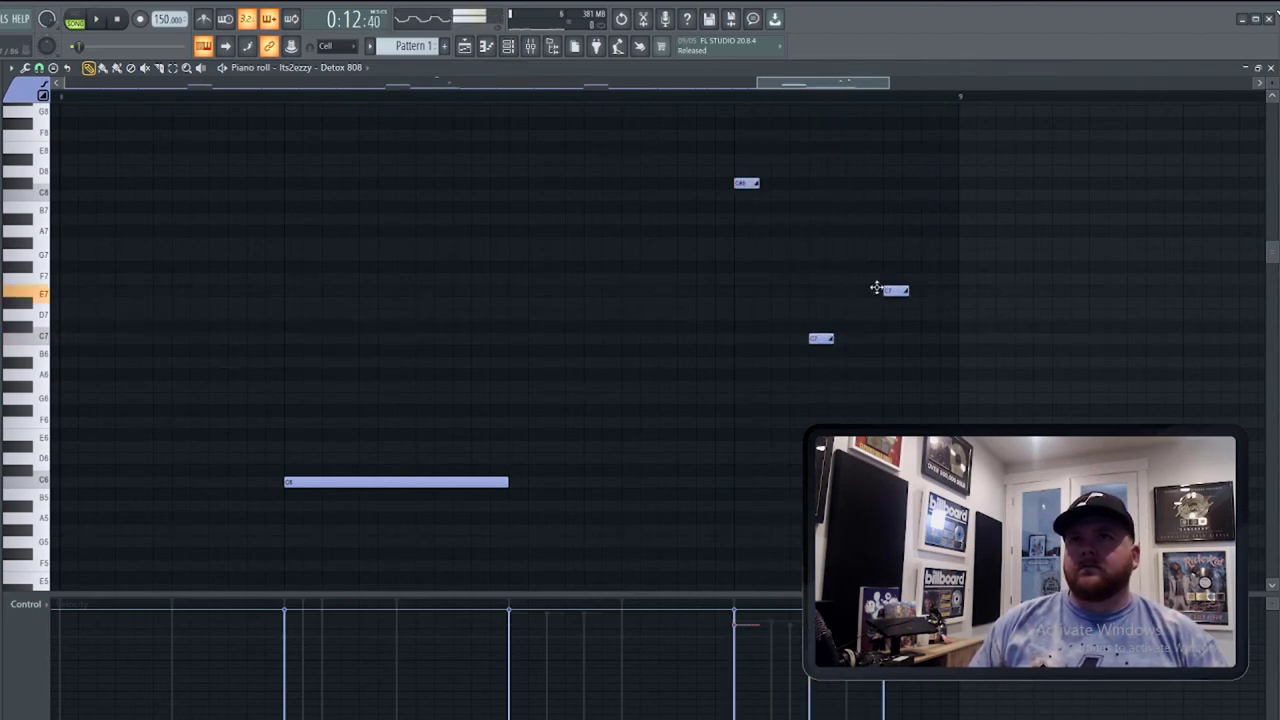
# Place a third short slide note at D#7 above bar 8's last C#5 note and play it back.
pyautogui.moveTo(878, 298); pyautogui.dragTo(879, 310)
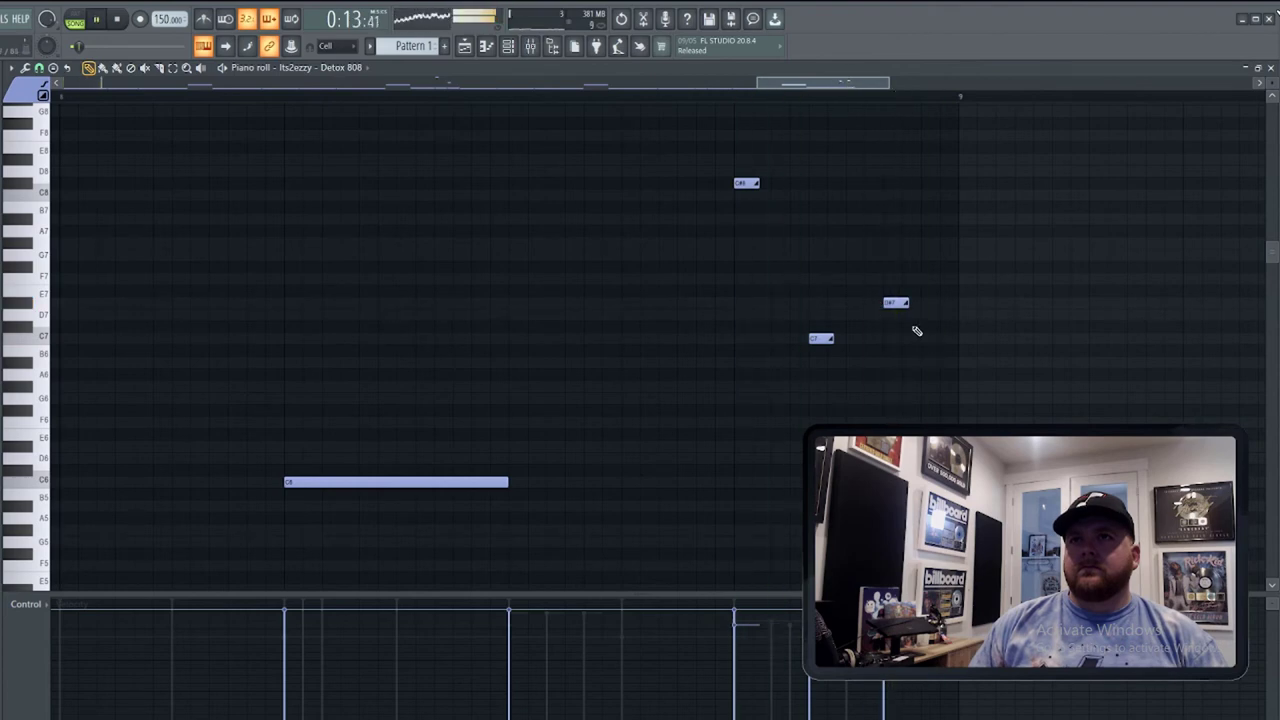
pyautogui.scroll(-3, 905, 302)
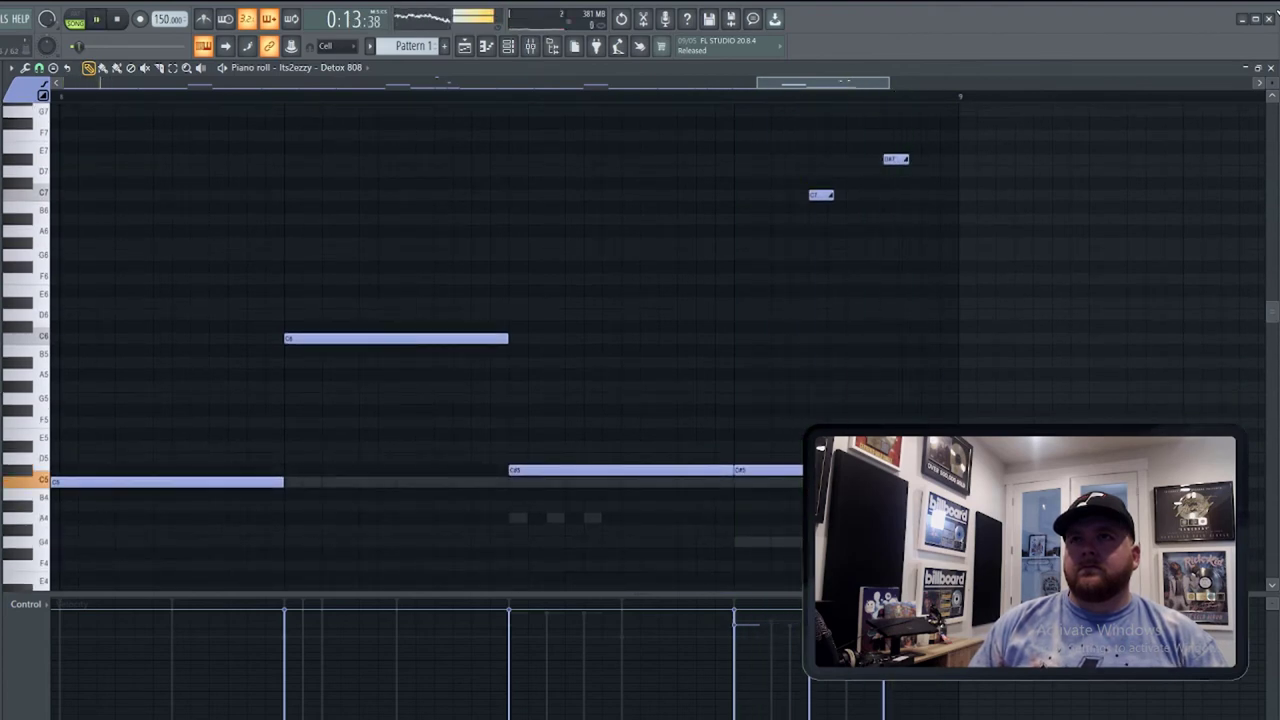
pyautogui.scroll(3, 868, 395)
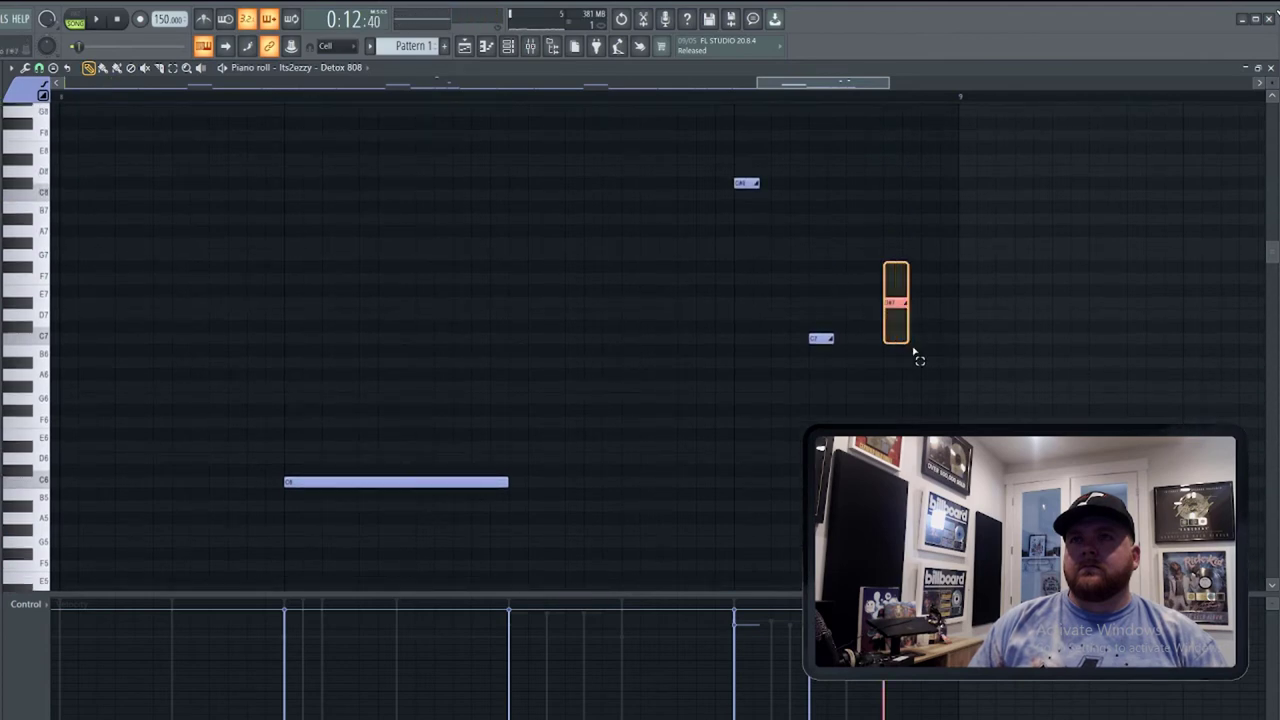
# Replace bar 8's last slide note with one at C#9 and play the full 808 part.
pyautogui.moveTo(913, 352); pyautogui.dragTo(916, 351)
pyautogui.hotkey('ctrl', 'Up')
pyautogui.press('space')
pyautogui.press('space')
pyautogui.scroll(2, 913, 350)
pyautogui.click(897, 234)
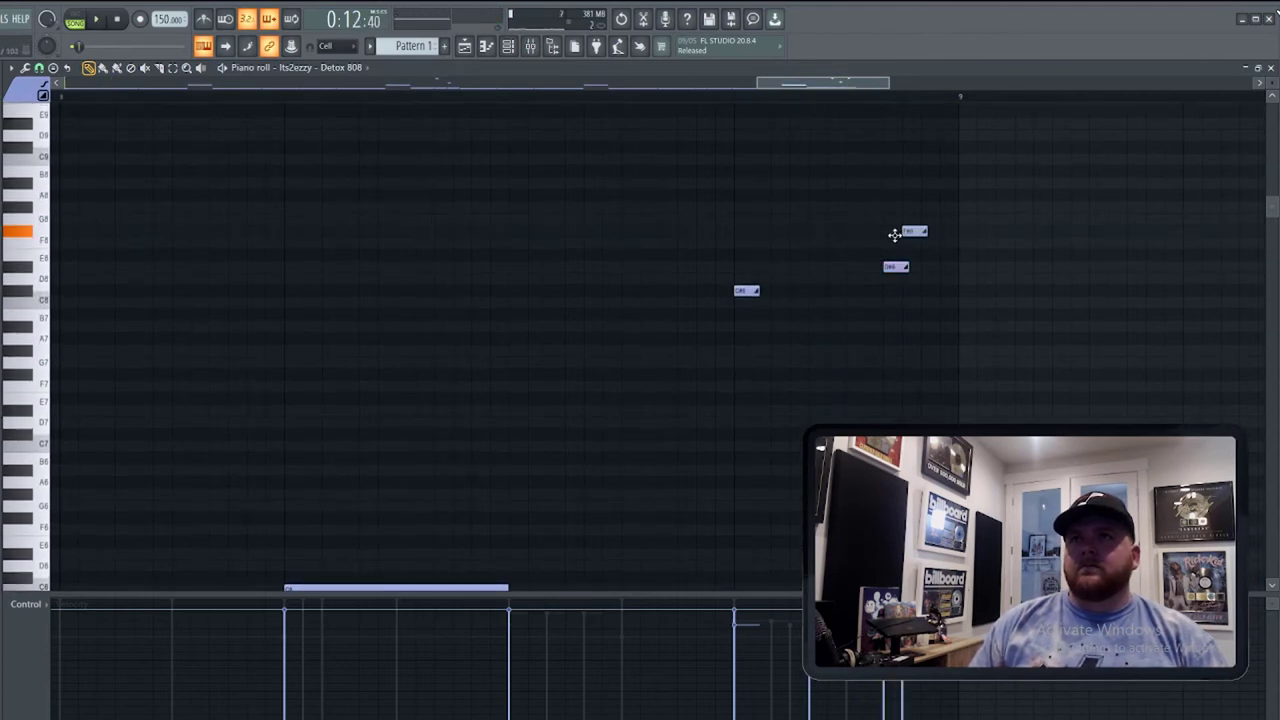
pyautogui.rightClick(896, 267)
pyautogui.press('space')
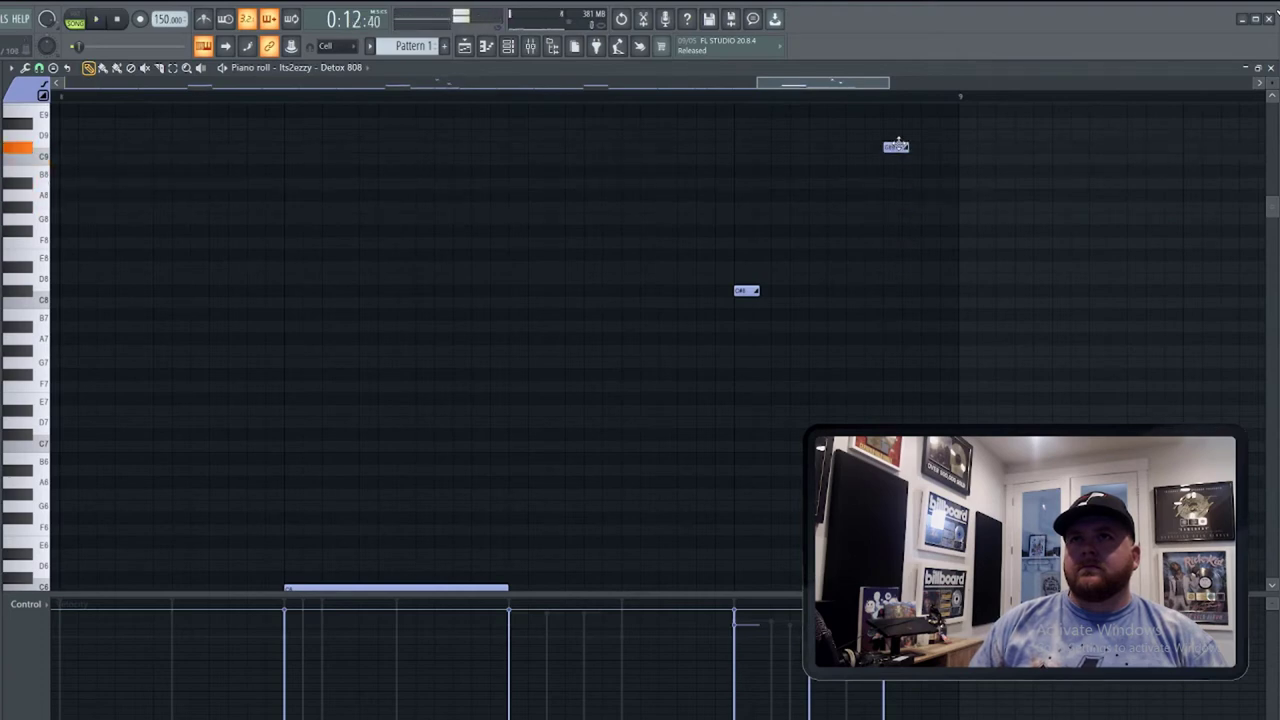
pyautogui.moveTo(904, 148)
pyautogui.mouseDown()
pyautogui.moveTo(939, 147)
pyautogui.moveTo(906, 146)
pyautogui.mouseUp()
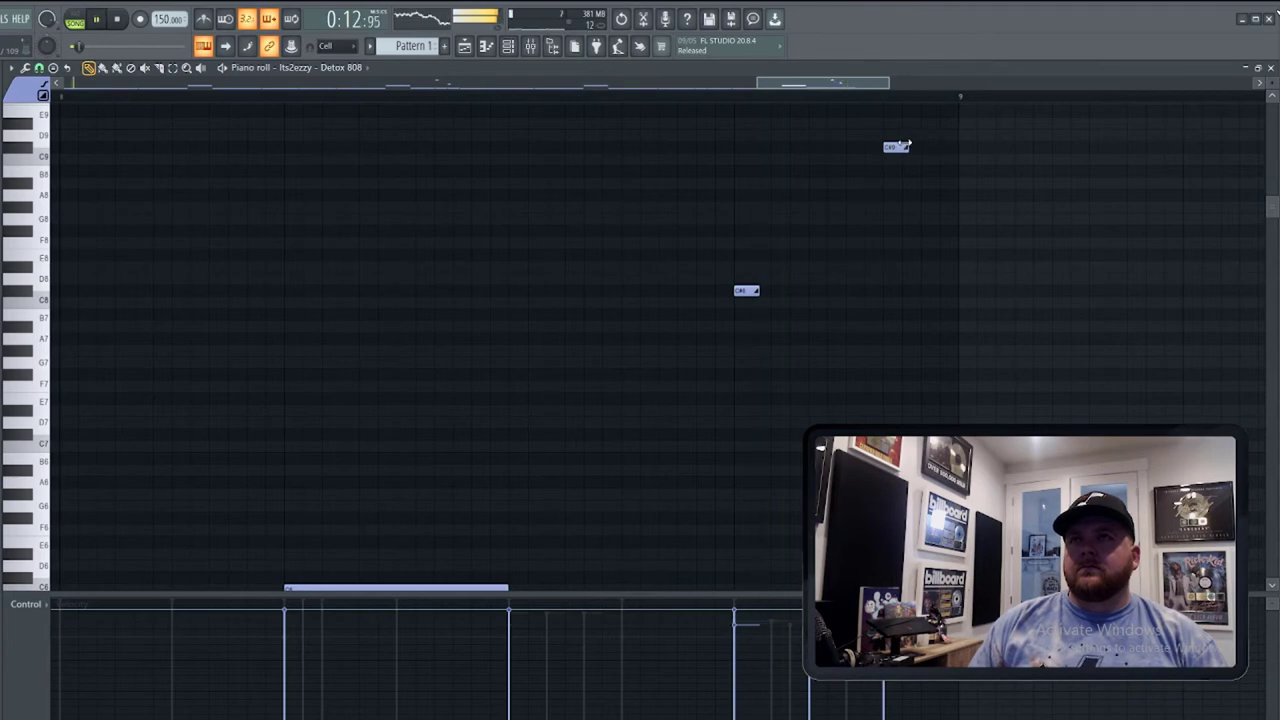
pyautogui.scroll(-6, 853, 353)
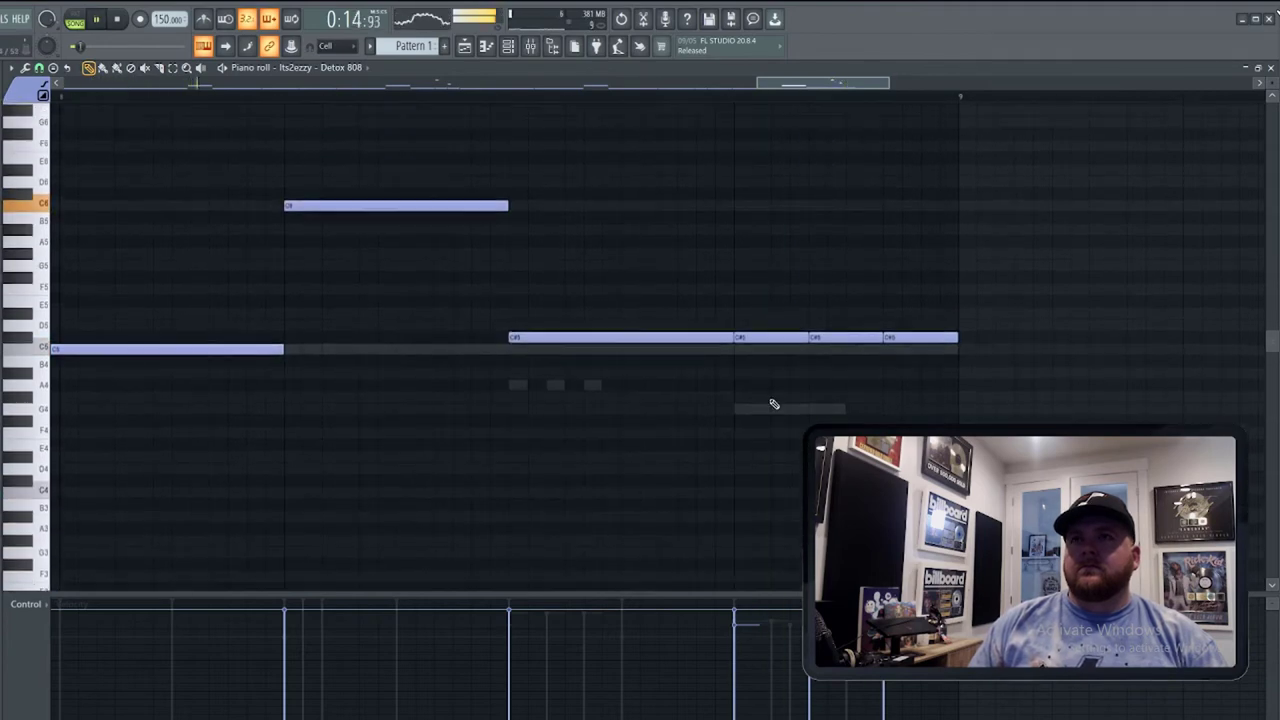
pyautogui.scroll(-6, 712, 408)
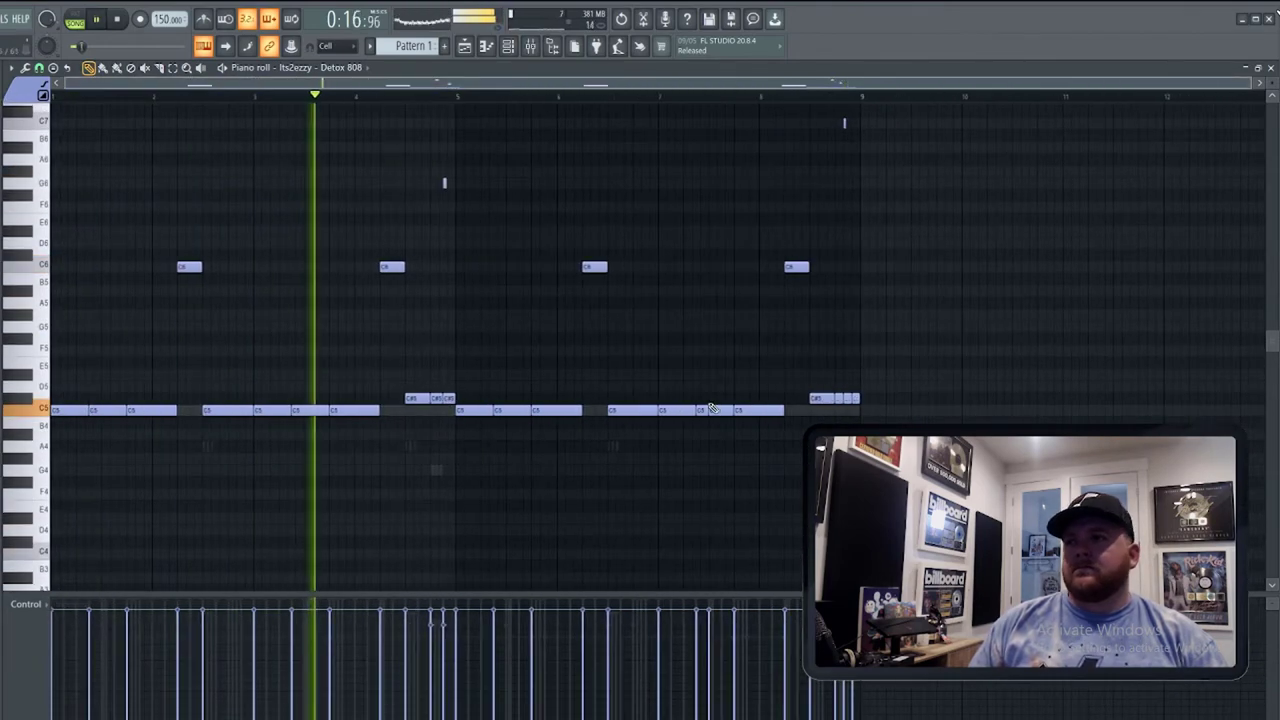
# Add the "Baby @ ..census" sample as a new channel and fill it on every 4 steps.
pyautogui.press('F6')
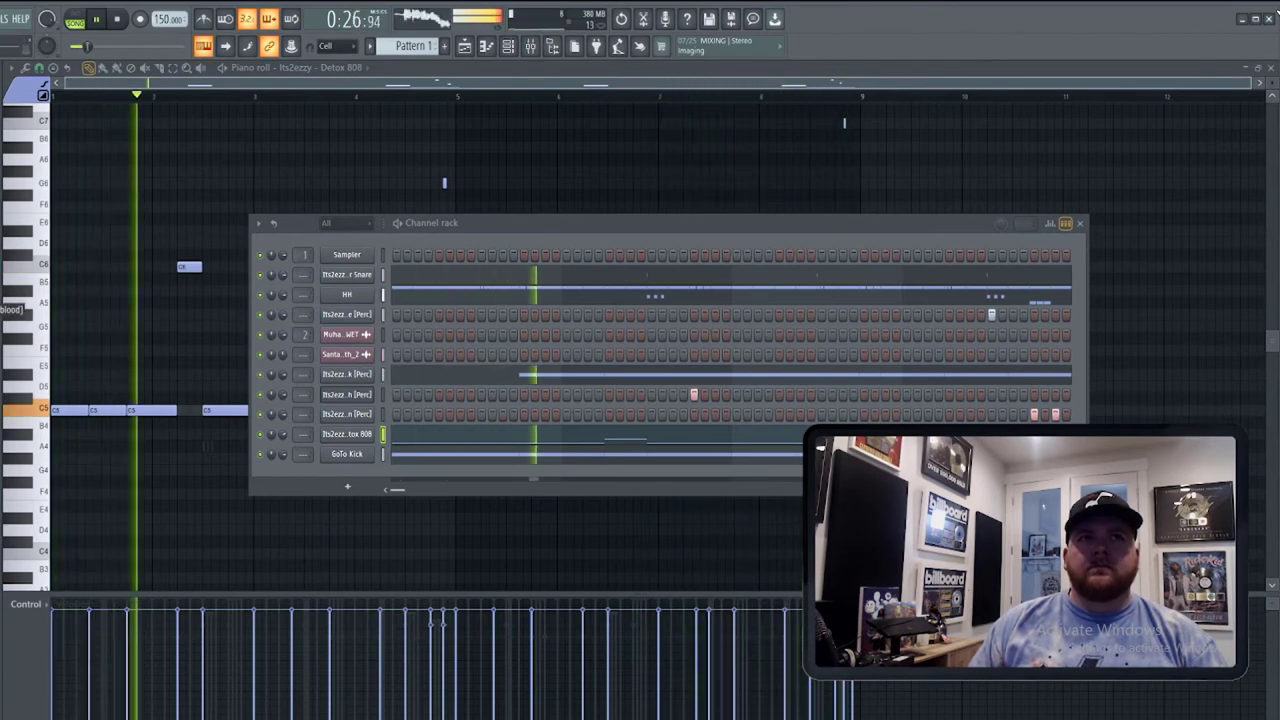
pyautogui.moveTo(2, 494); pyautogui.dragTo(368, 477)
pyautogui.rightClick(368, 477)
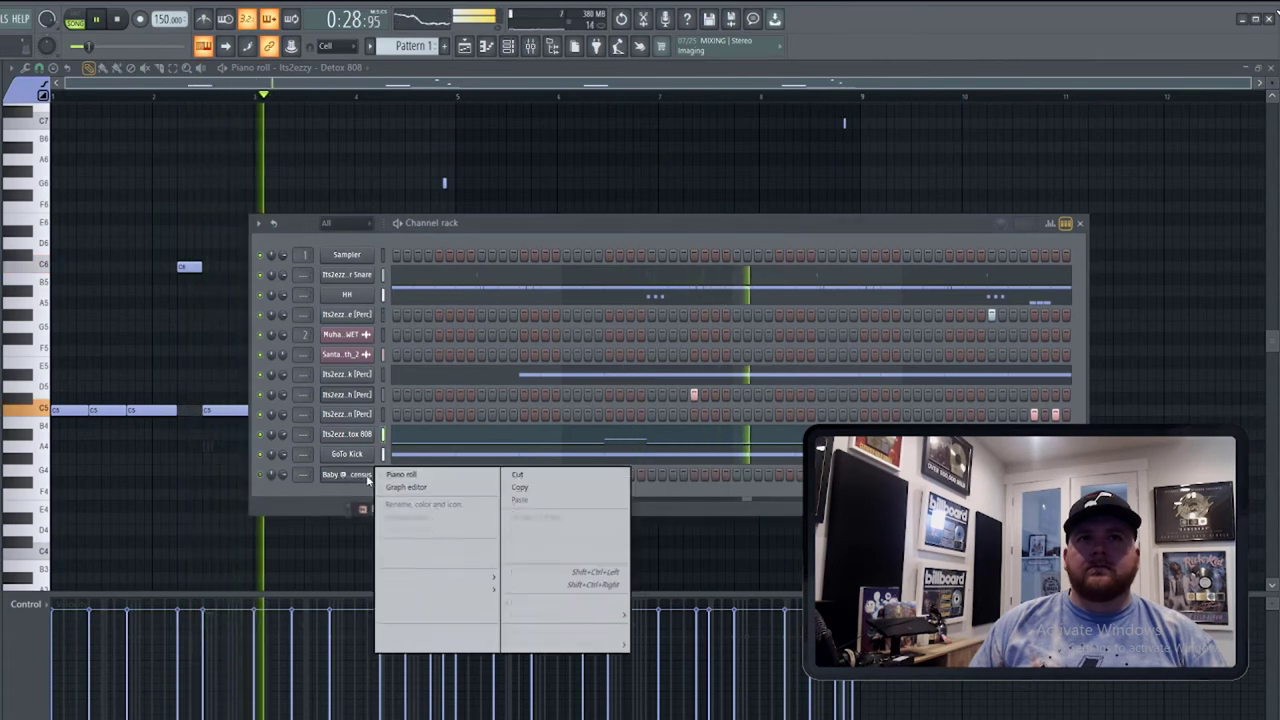
pyautogui.click(568, 543)
pyautogui.rightClick(350, 475)
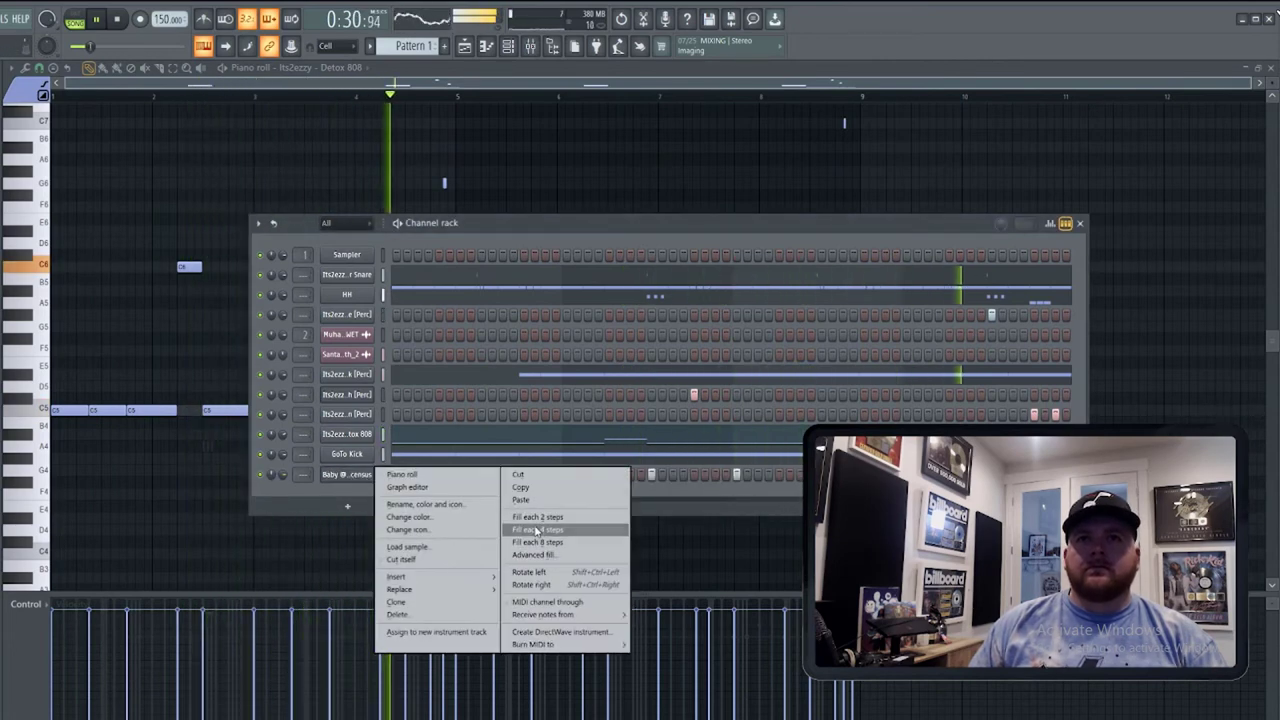
pyautogui.click(537, 529)
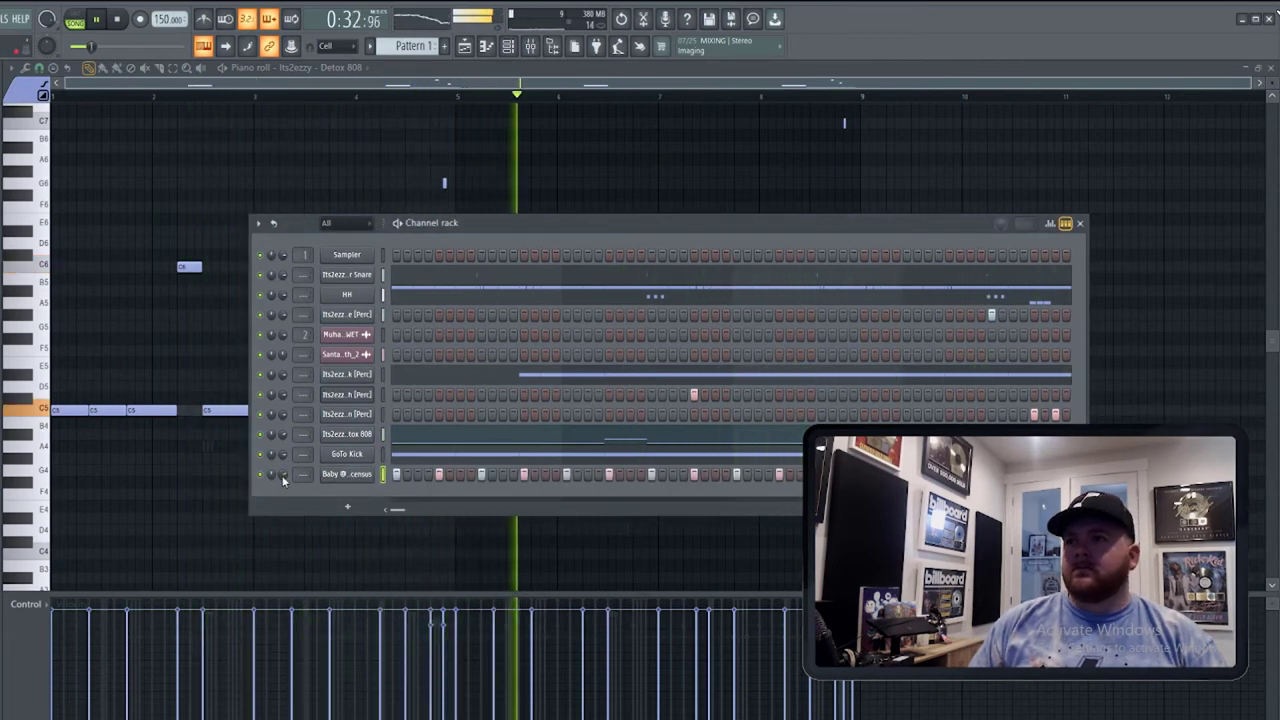
# Open the playlist, audition the dark synth loop at several points after bar 33, and stop playback.
pyautogui.click(464, 46)
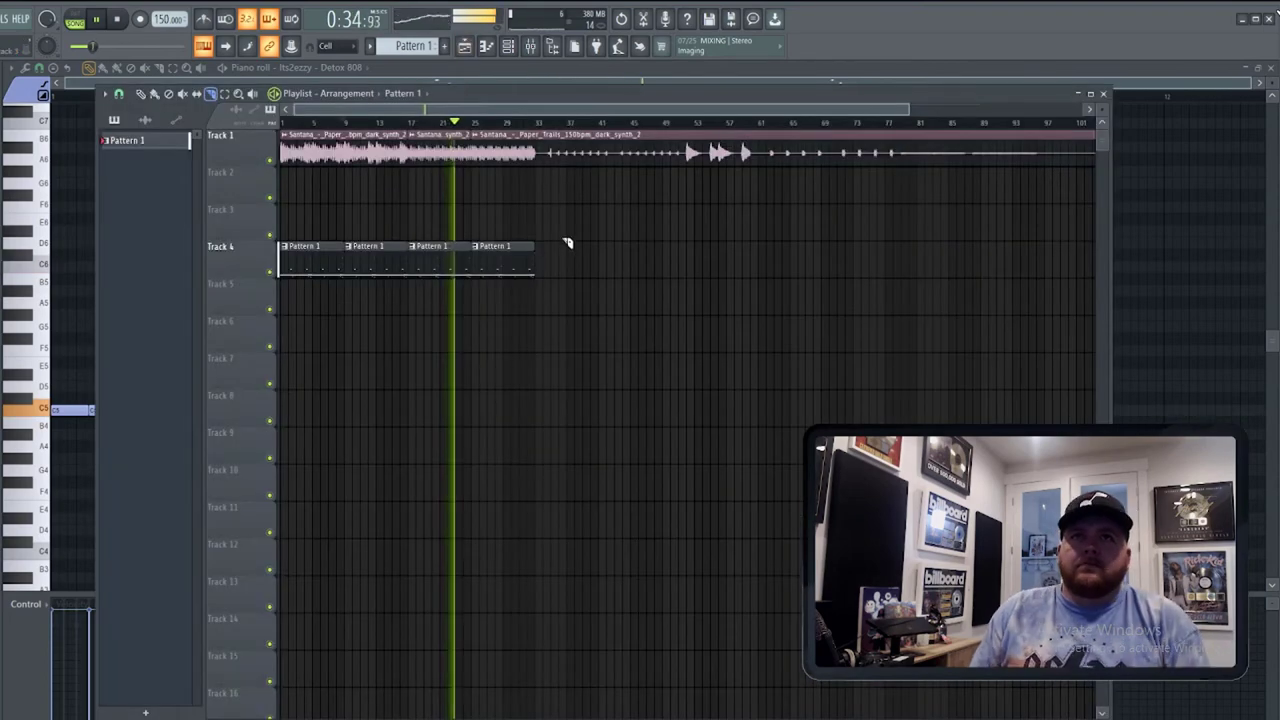
pyautogui.scroll(5, 558, 174)
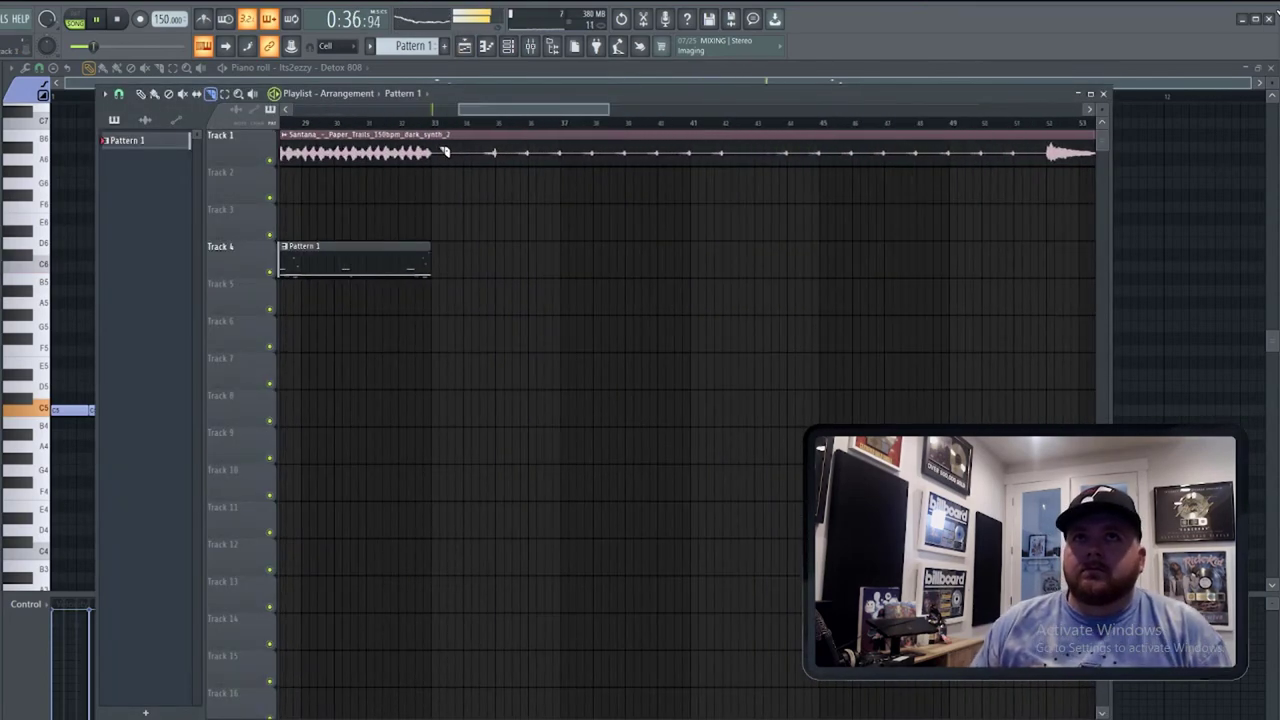
pyautogui.click(491, 123)
pyautogui.scroll(-3, 549, 206)
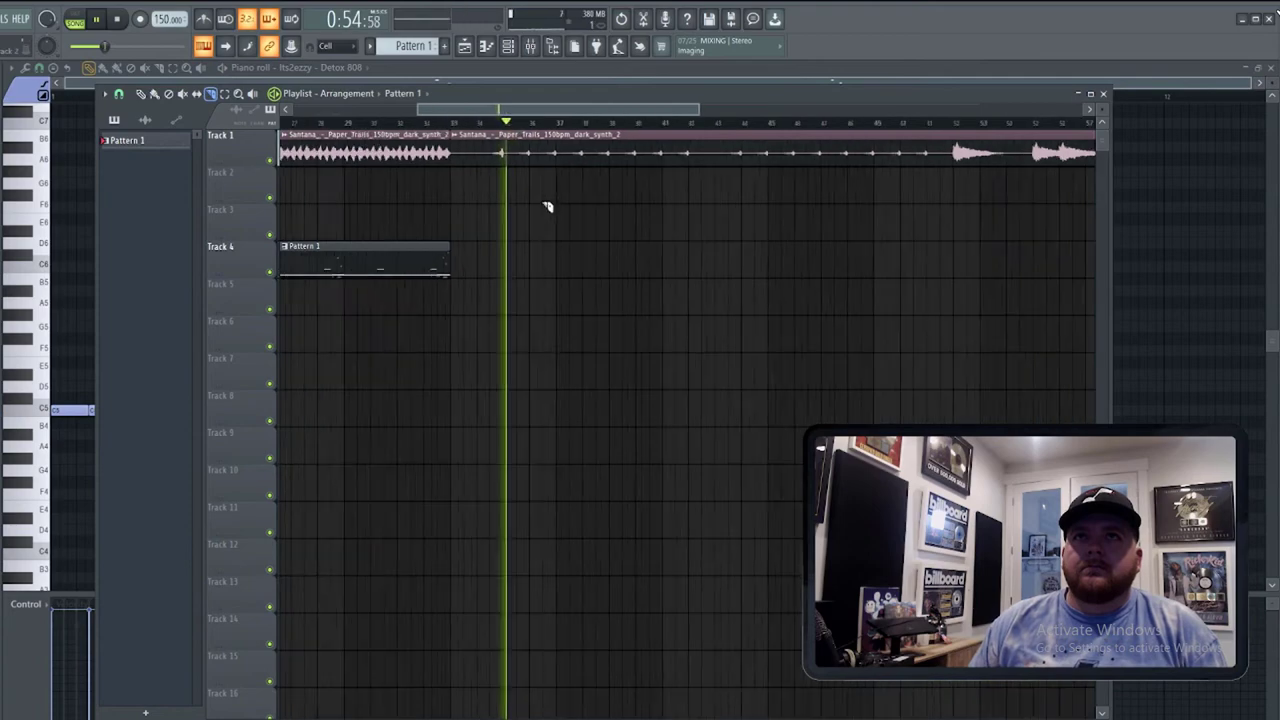
pyautogui.click(776, 123)
pyautogui.scroll(-2, 777, 286)
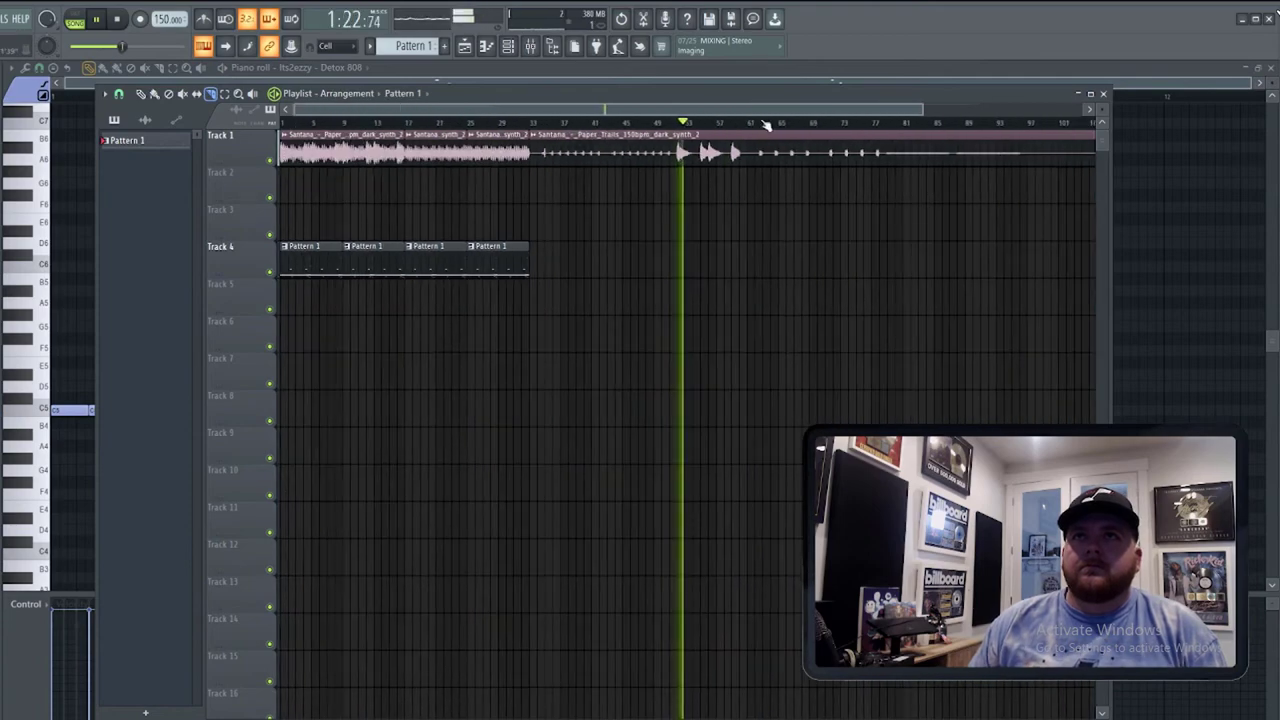
pyautogui.click(763, 123)
pyautogui.press('space')
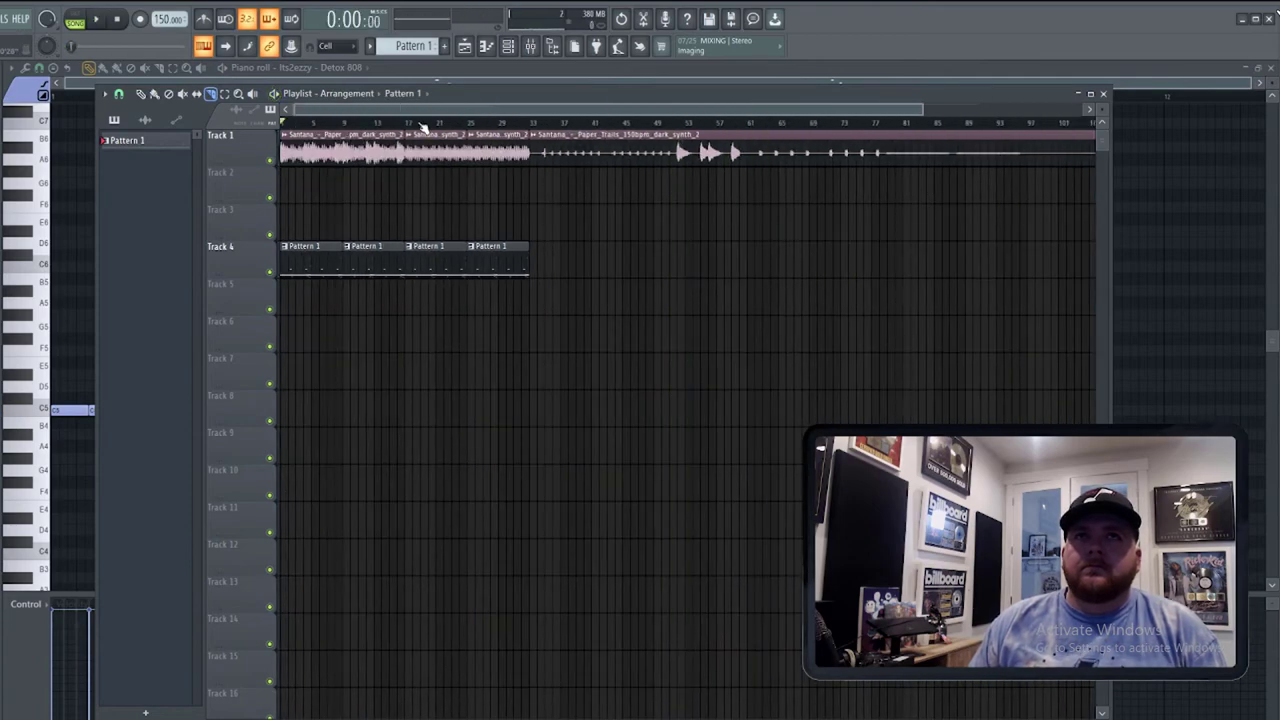
# Play the arrangement from bar 17 with the "Baby @ ..census" channel muted, and open the Detox 808 notes.
pyautogui.click(405, 123)
pyautogui.press('space')
pyautogui.click(508, 46)
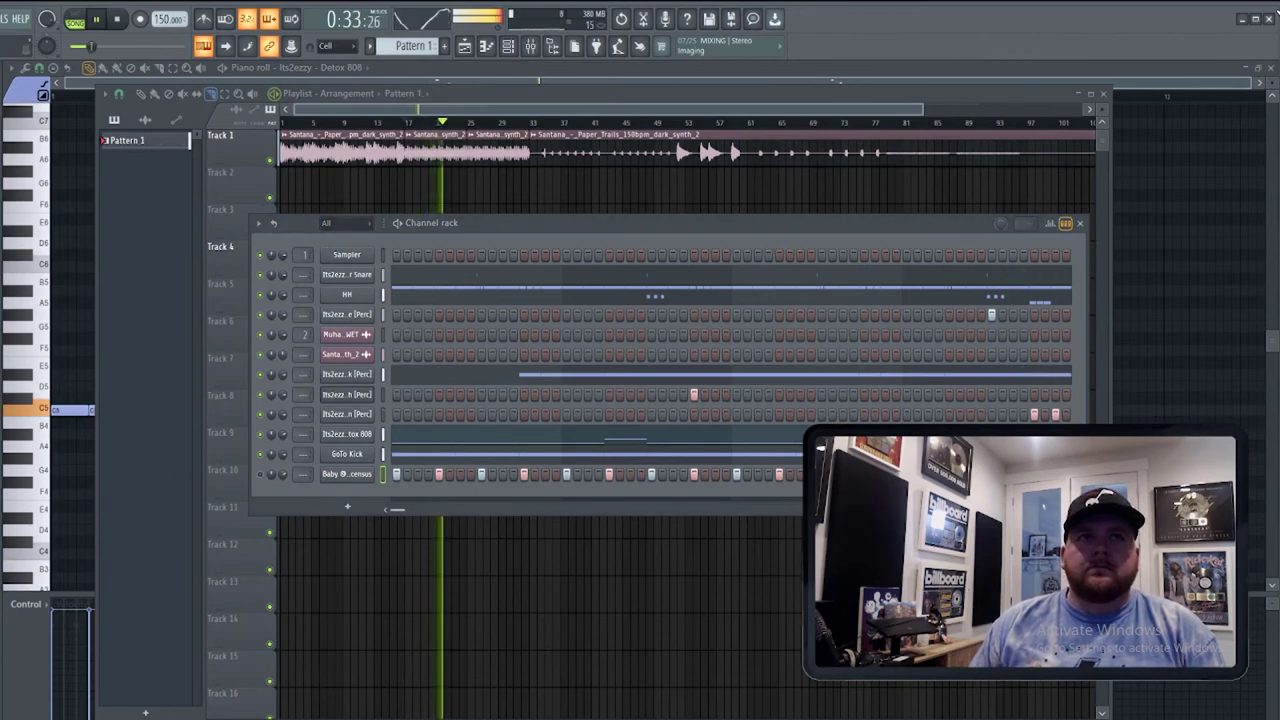
pyautogui.click(488, 440)
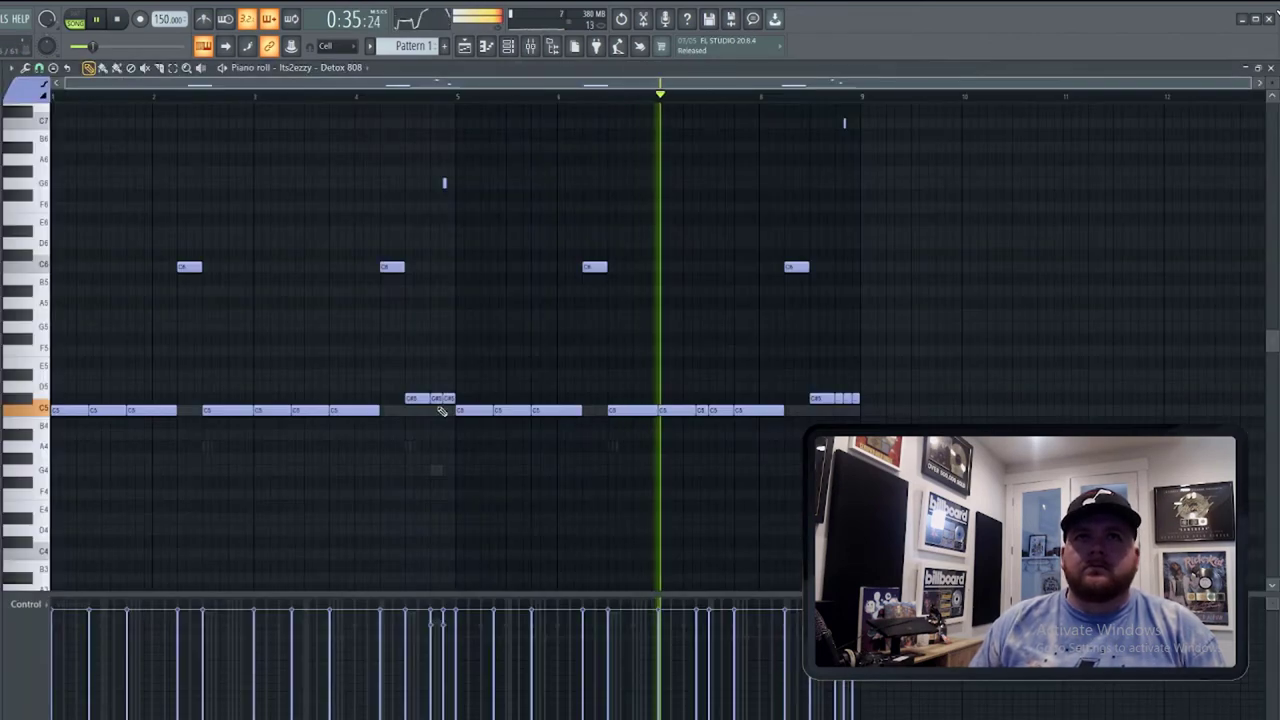
# Play back the Detox 808 pattern and examine its high slide notes and the closing C#5 notes.
pyautogui.scroll(2, 416, 432)
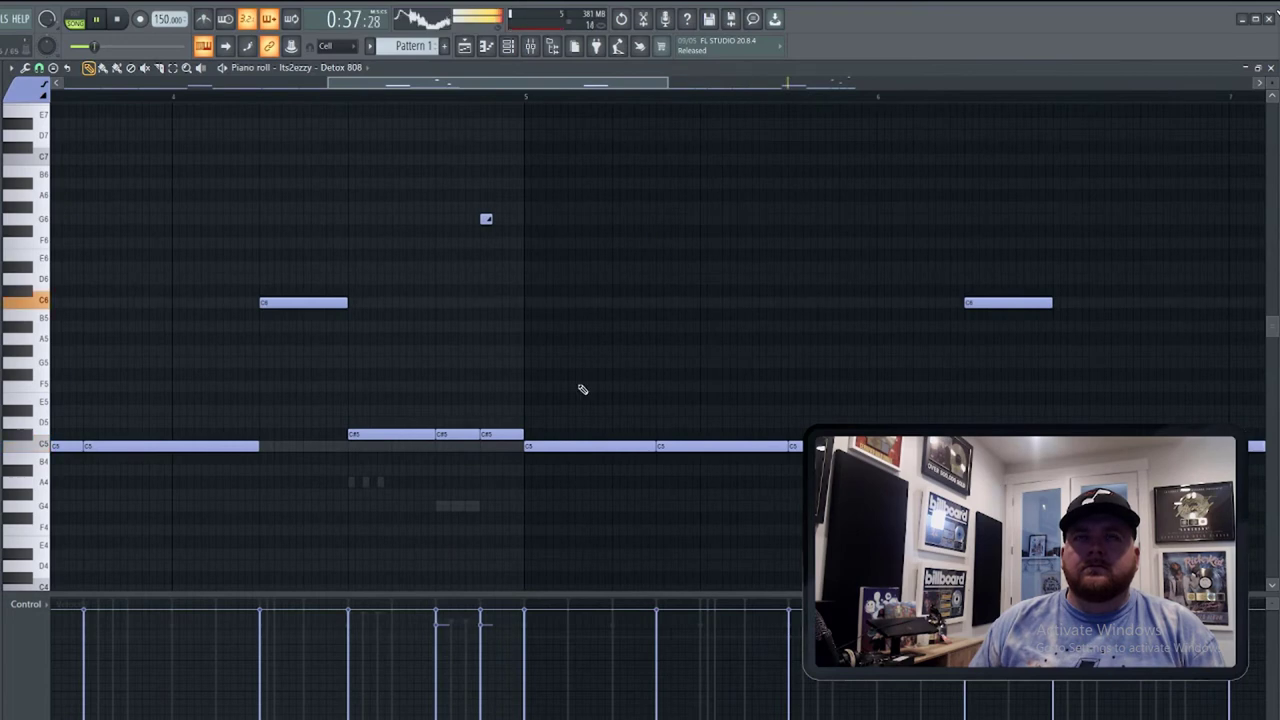
pyautogui.scroll(-3, 567, 420)
pyautogui.scroll(2, 623, 466)
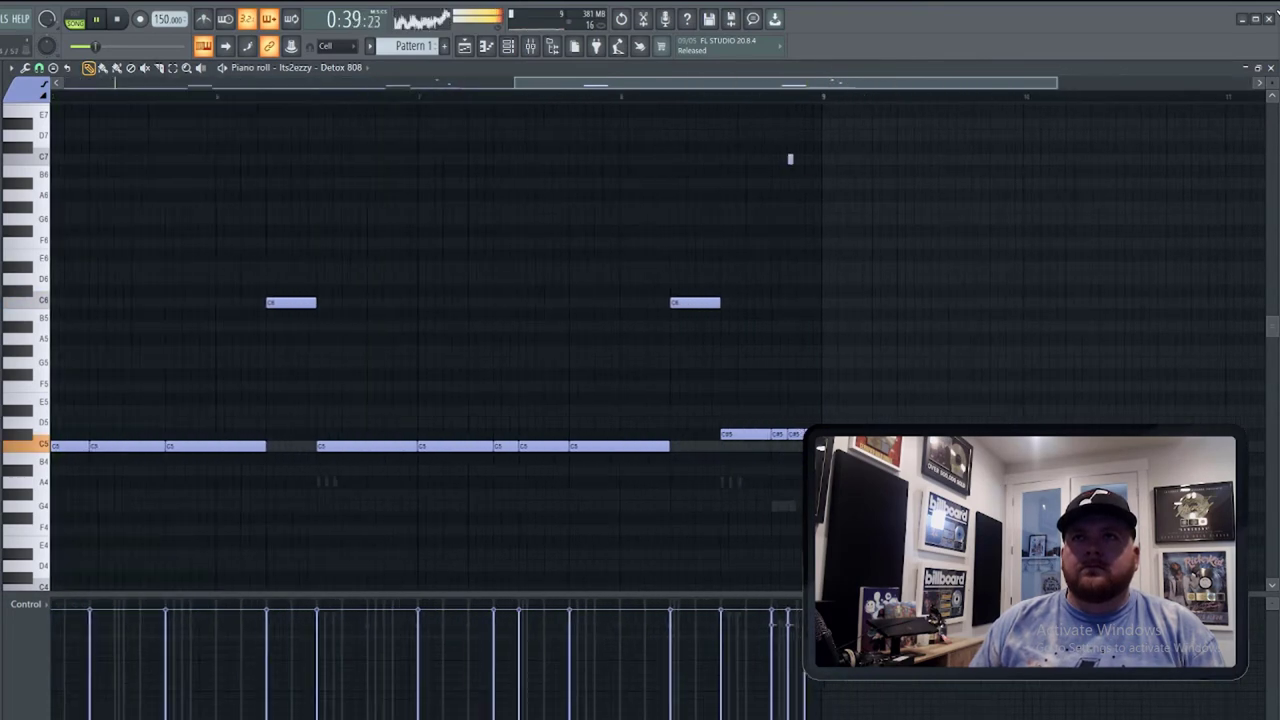
pyautogui.scroll(3, 830, 387)
pyautogui.scroll(2, 784, 335)
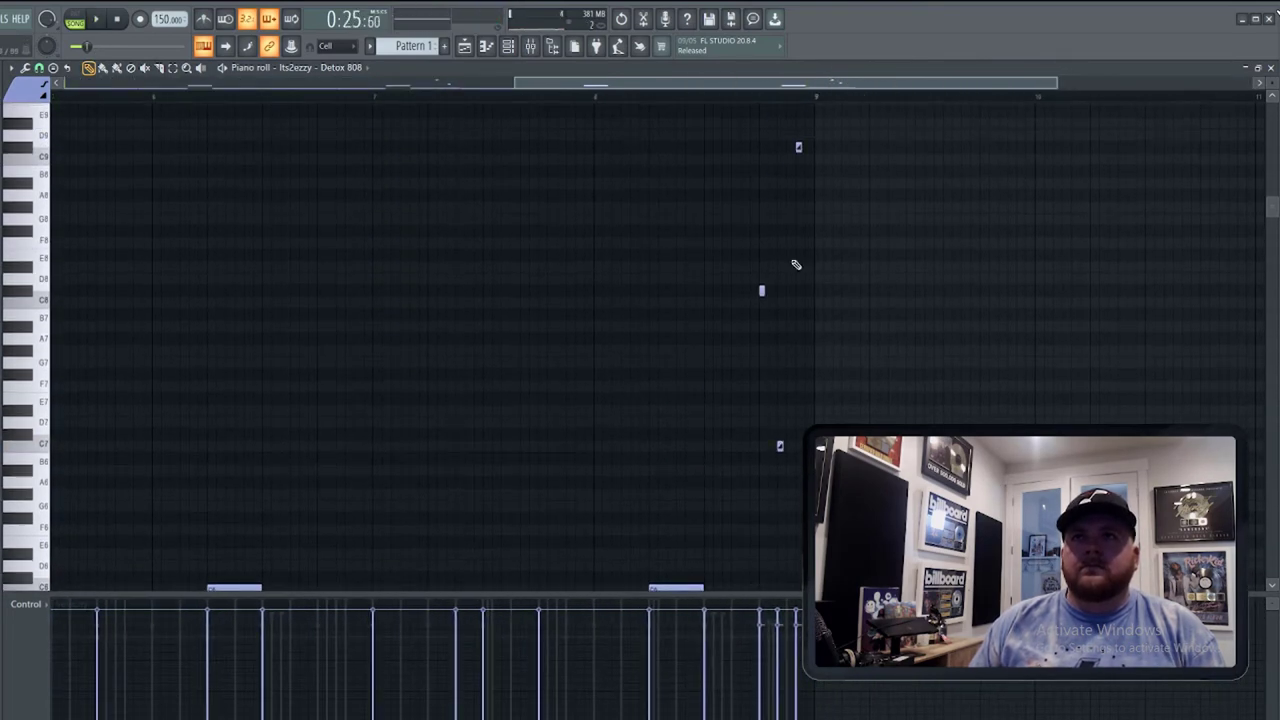
pyautogui.scroll(-5, 760, 140)
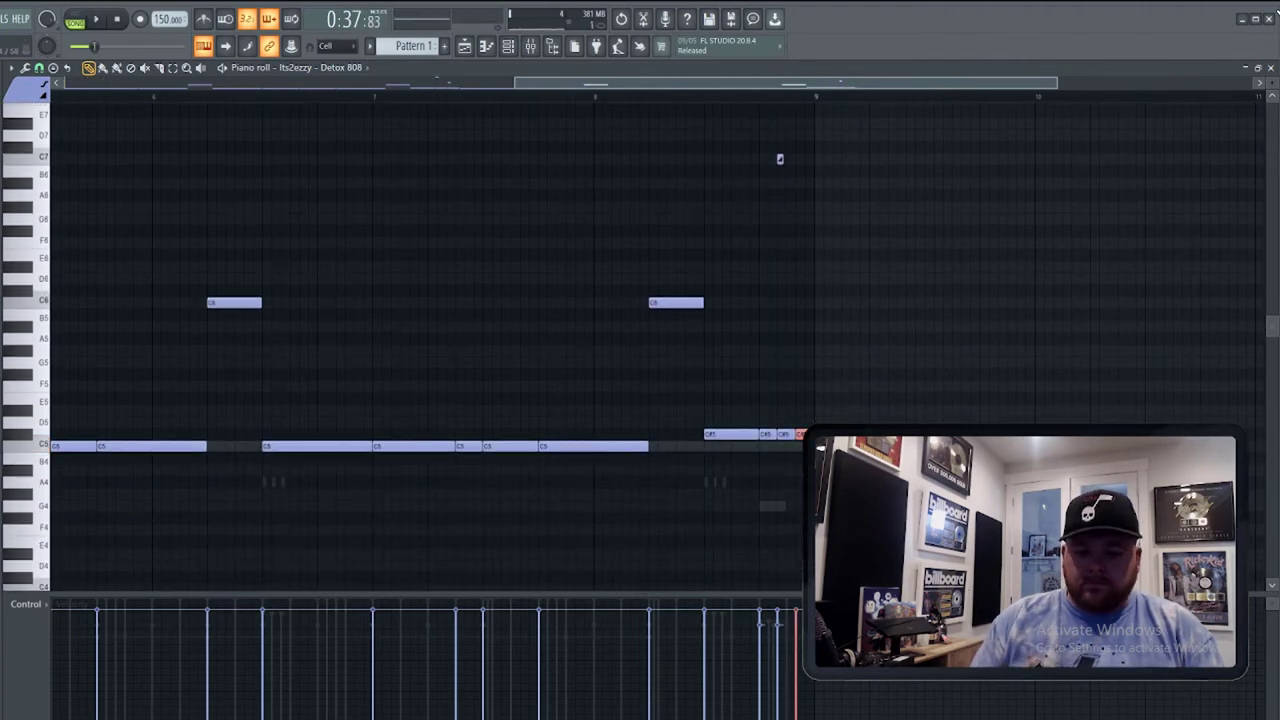
pyautogui.press('space')
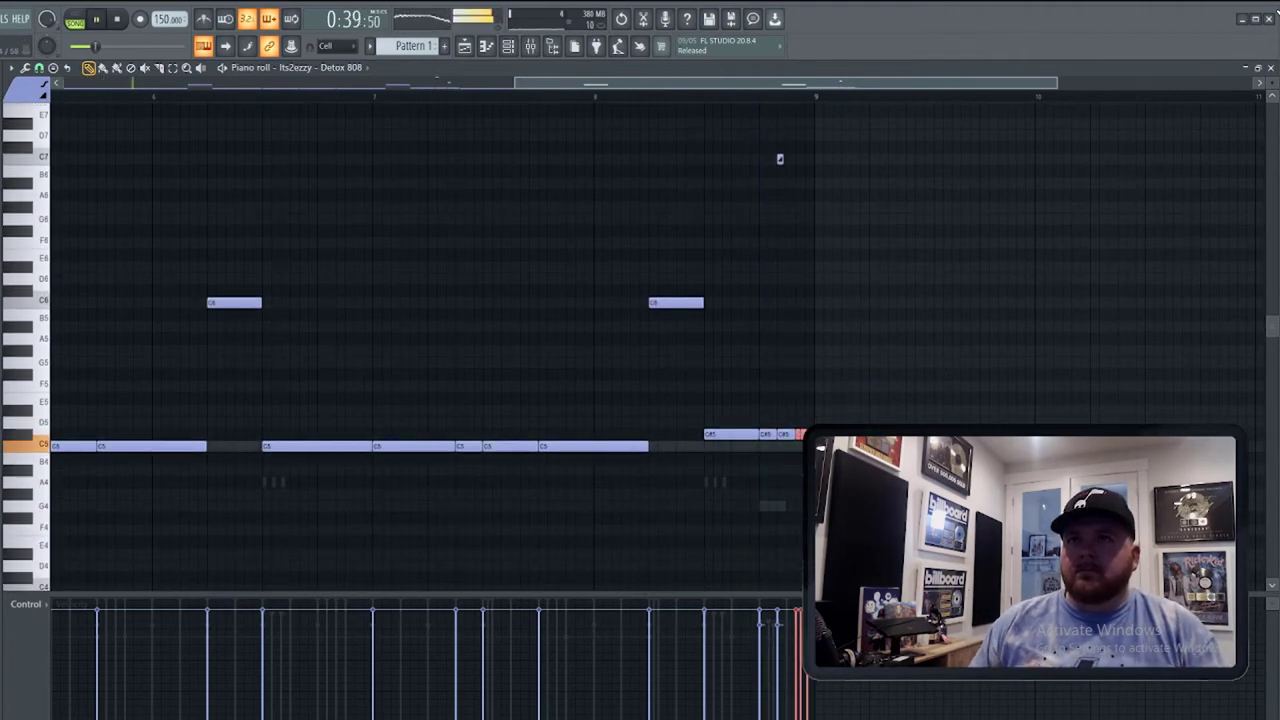
pyautogui.scroll(4, 789, 560)
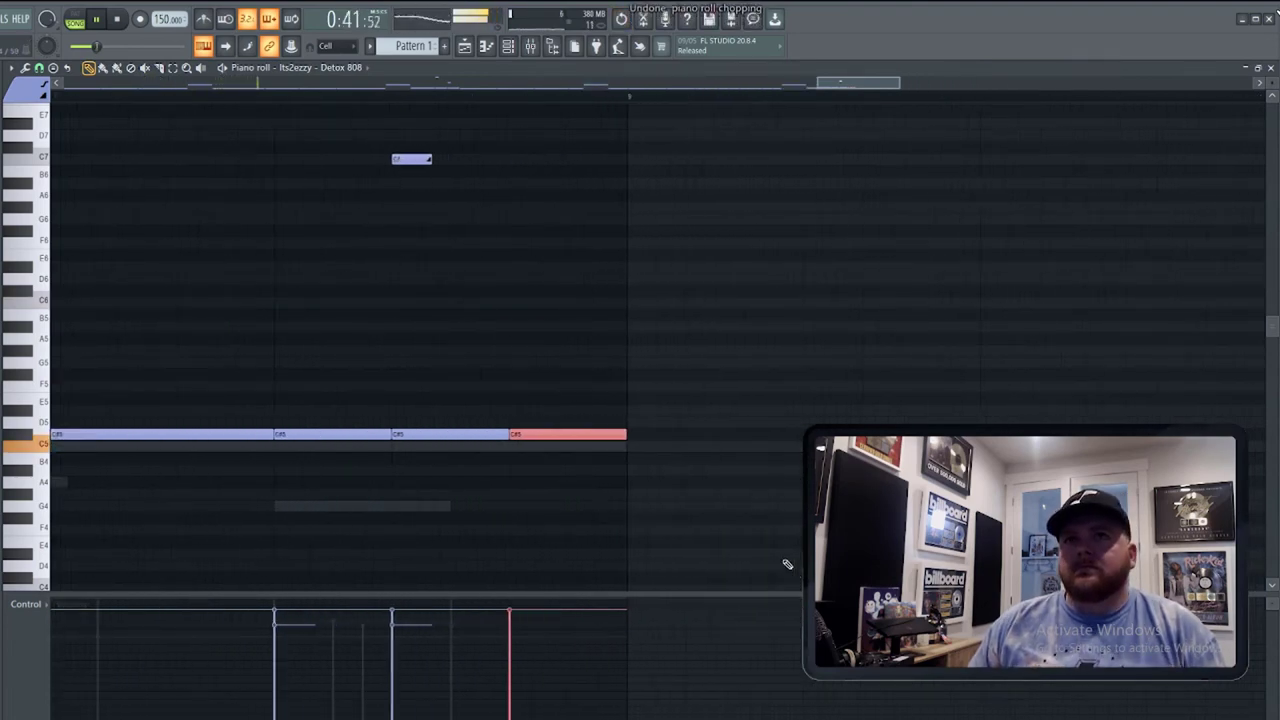
pyautogui.press('space')
# Chop the pattern's last C#5 note into short pieces with the Chopper.
pyautogui.hotkey('alt', 'u')
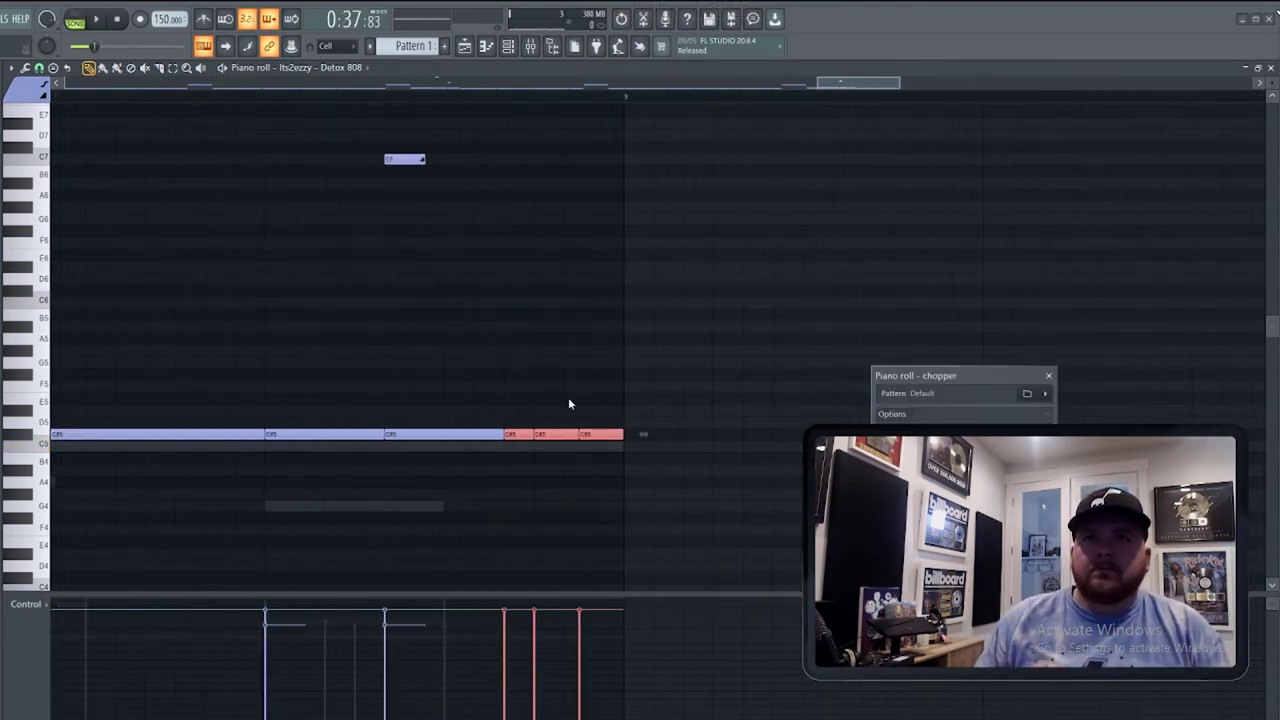
pyautogui.hotkey('alt', 'u')
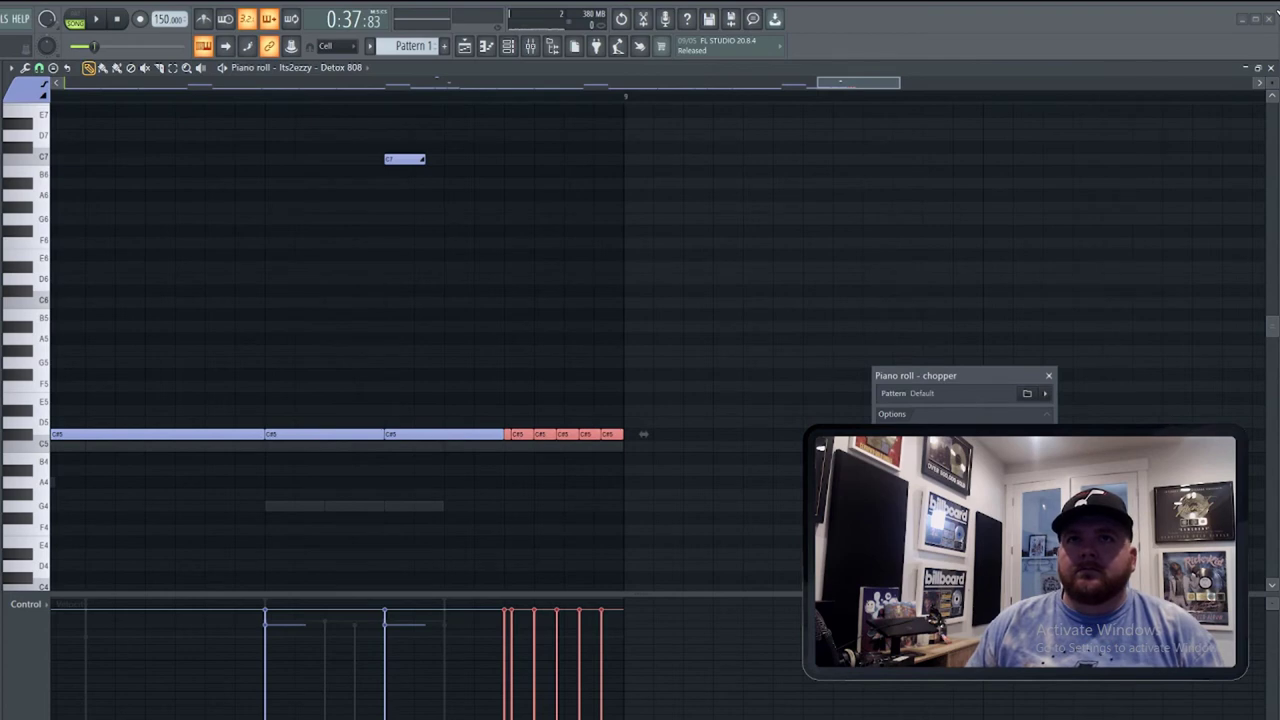
pyautogui.press('space')
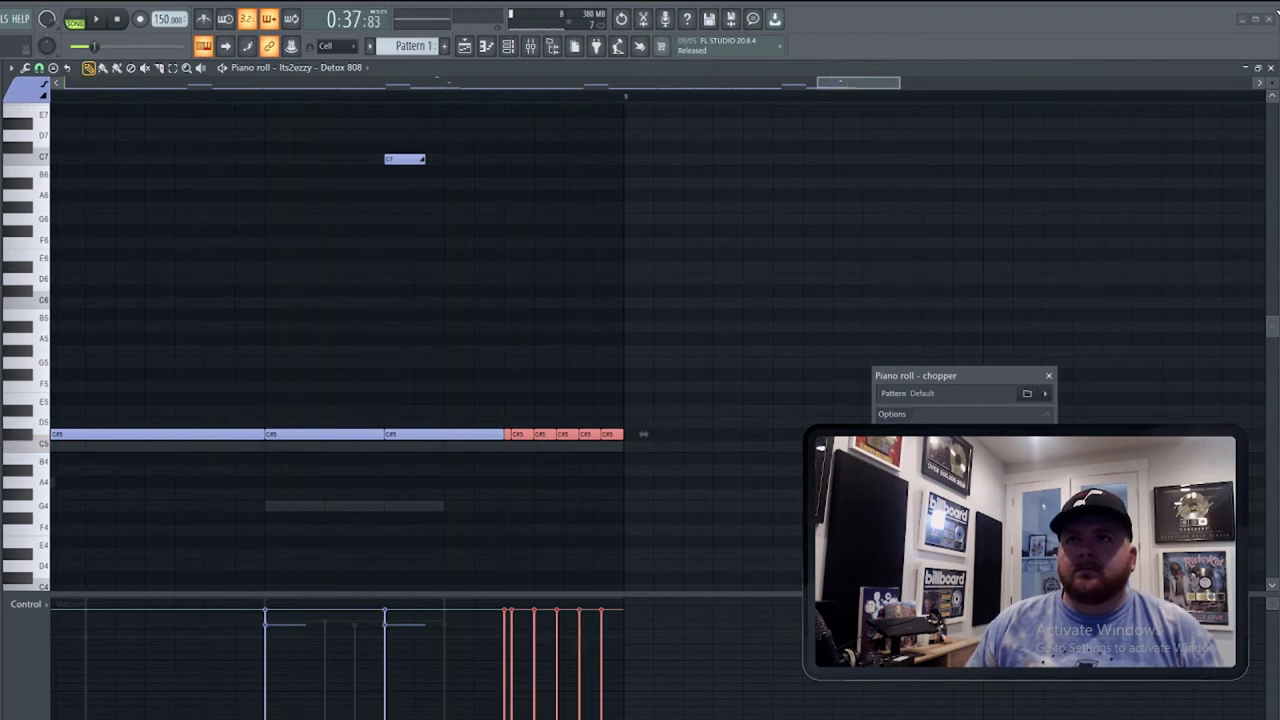
pyautogui.press('Return')
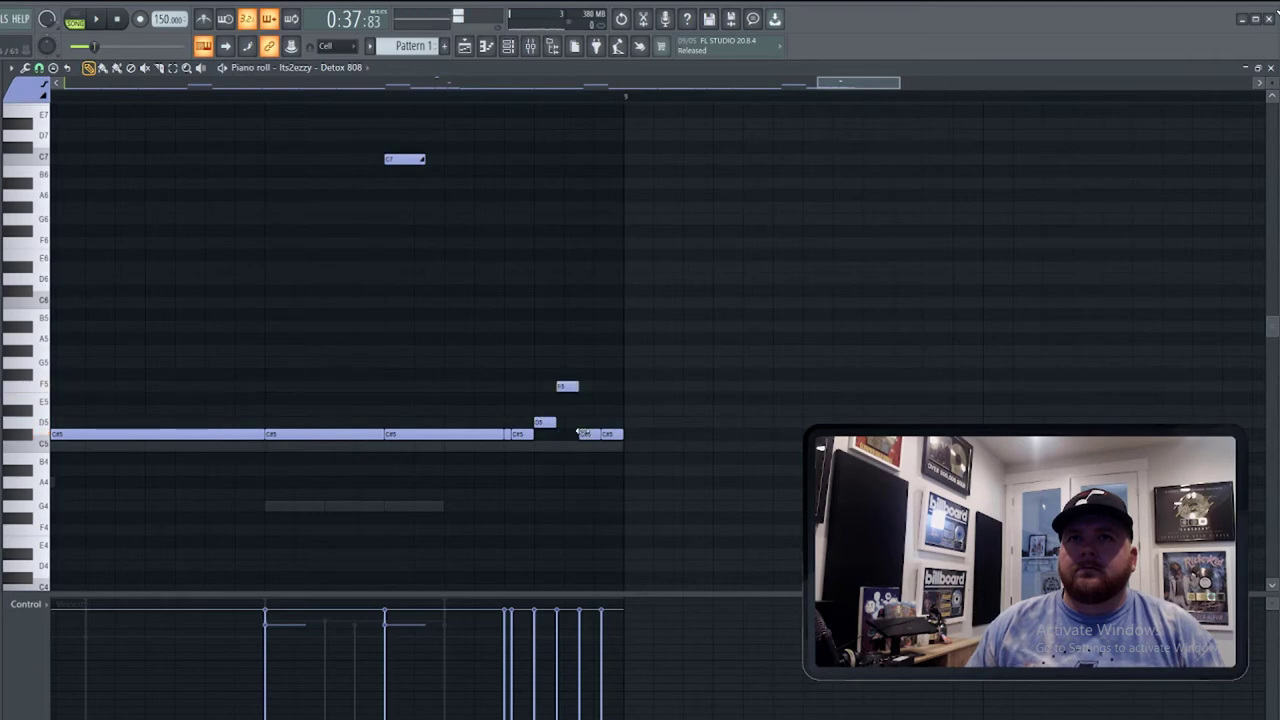
# Raise the last four chopped notes to D5, F5, G#5 and C6 as a rising run and play it back.
pyautogui.click(626, 362)
pyautogui.rightClick(626, 362)
pyautogui.moveTo(609, 432); pyautogui.dragTo(610, 302)
pyautogui.press('space')
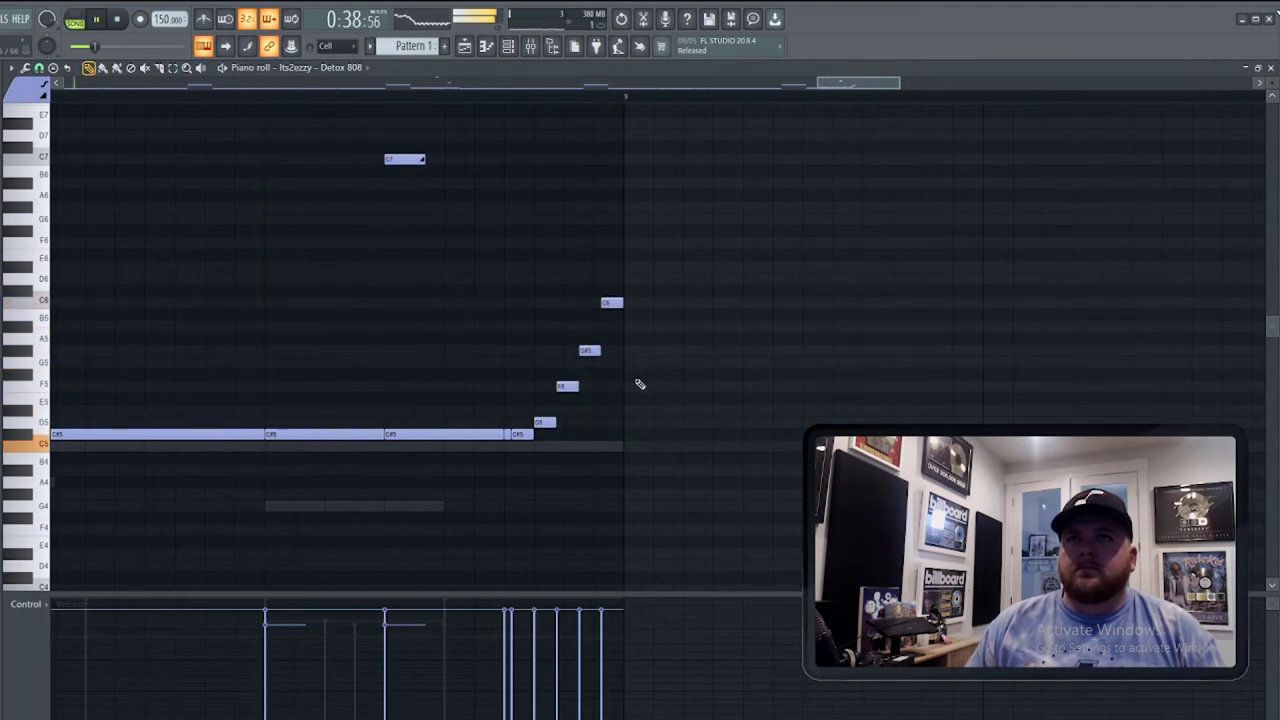
# Delete the tiny leftover slice before the rising run and select the run's five notes.
pyautogui.moveTo(530, 274); pyautogui.dragTo(702, 500)
pyautogui.scroll(5, 571, 471)
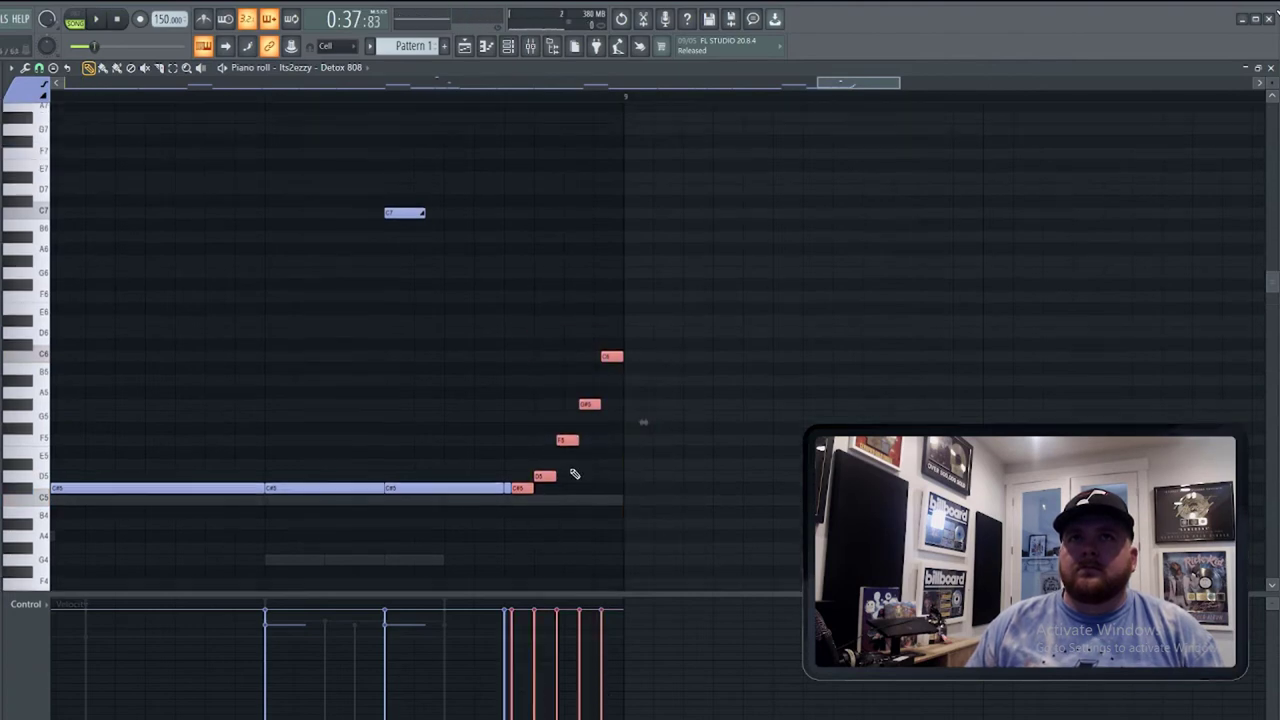
pyautogui.scroll(-6, 566, 480)
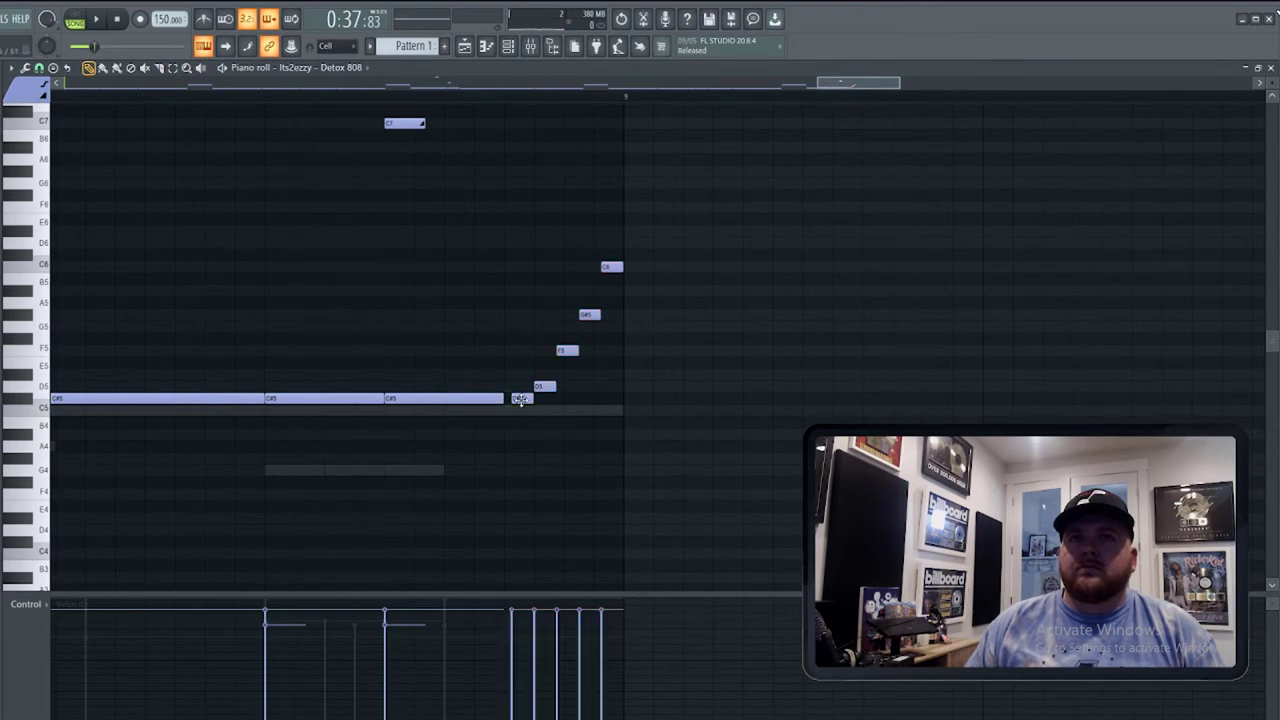
pyautogui.moveTo(528, 212); pyautogui.dragTo(623, 463)
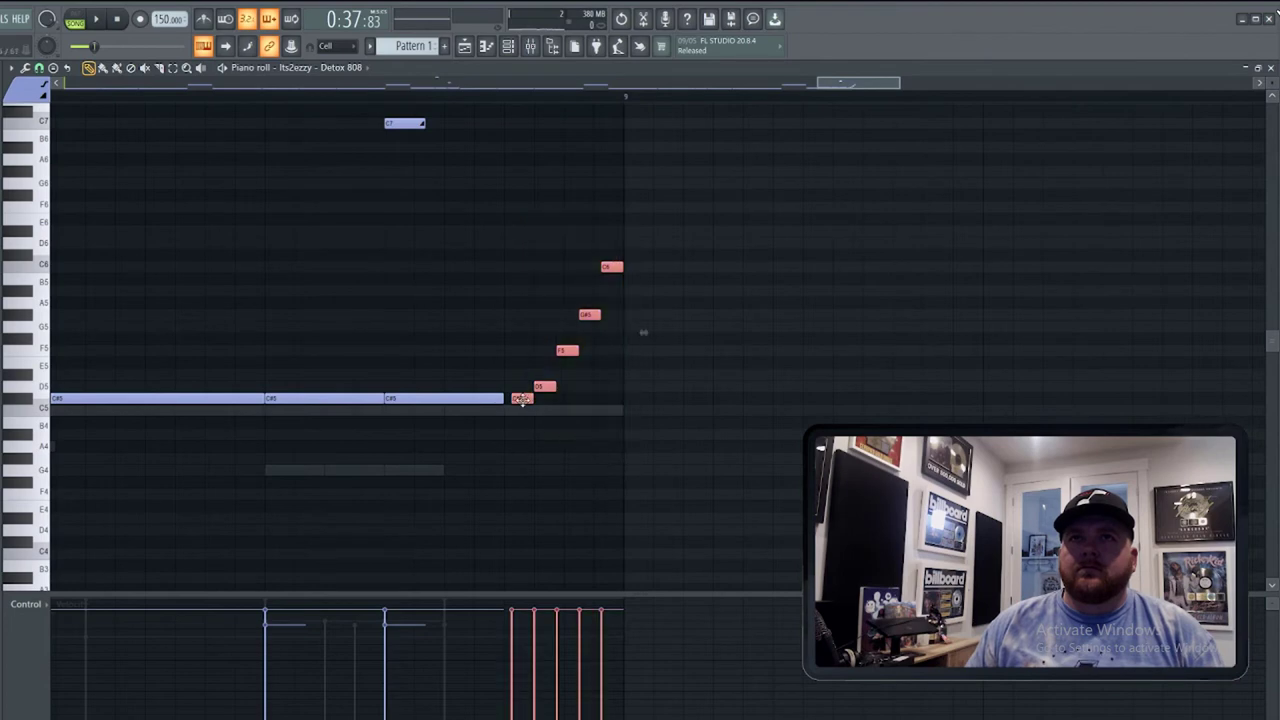
# Undo the rising run and the chop to restore the single last C#5 note.
pyautogui.hotkey('ctrl', 'alt', 'z')
pyautogui.hotkey('ctrl', 'alt', 'z')
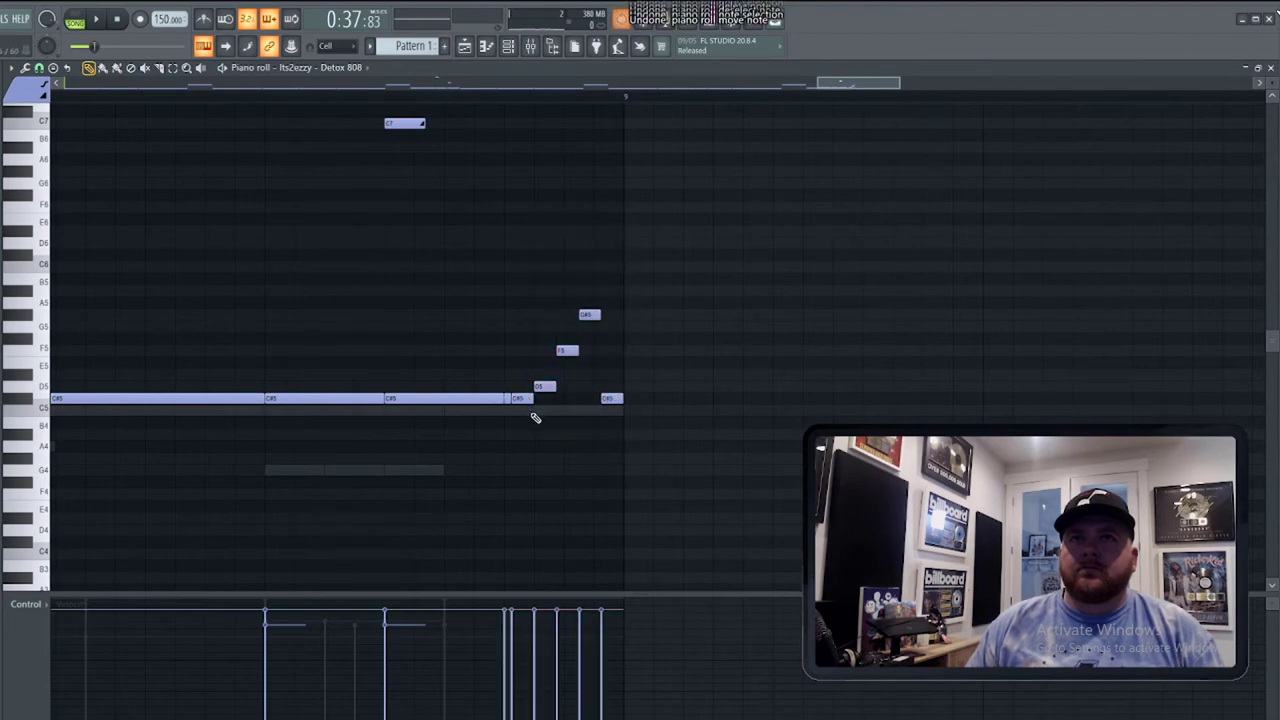
pyautogui.hotkey('ctrl', 'alt', 'z')
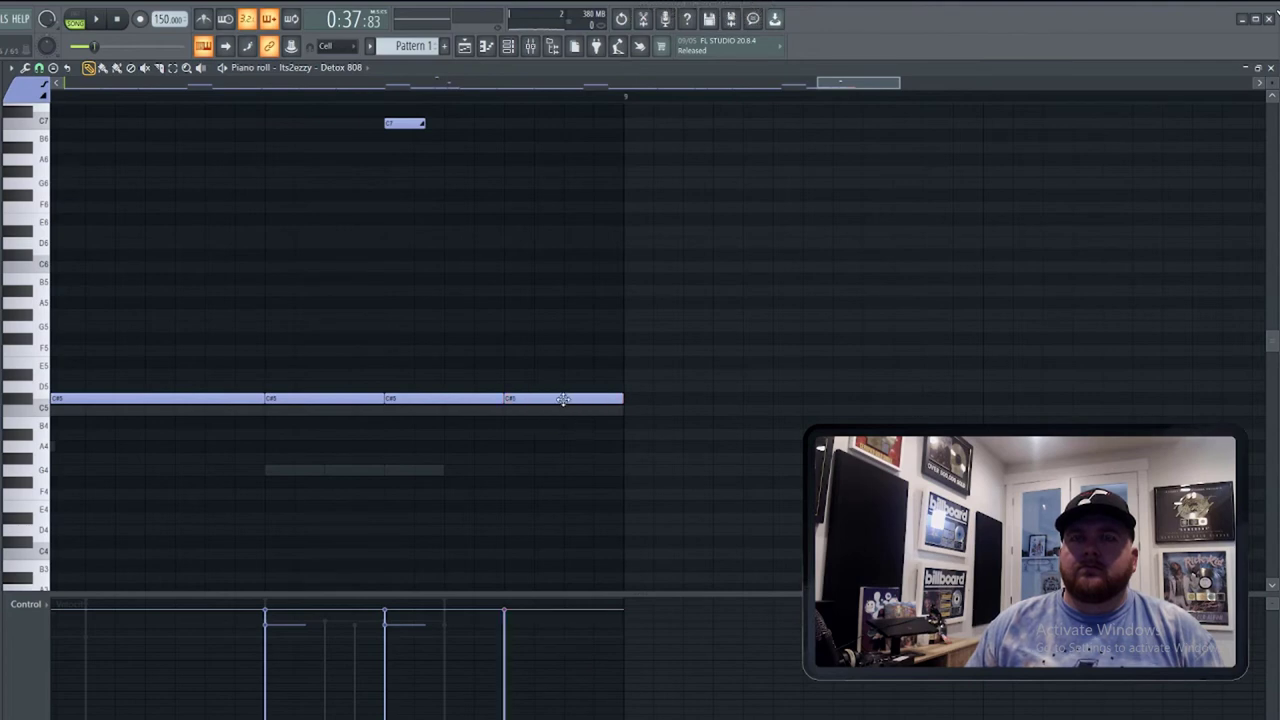
# Change the piano roll's snap setting, shorten the second-to-last C#5 note and extend the last one back to meet it.
pyautogui.click(26, 68)
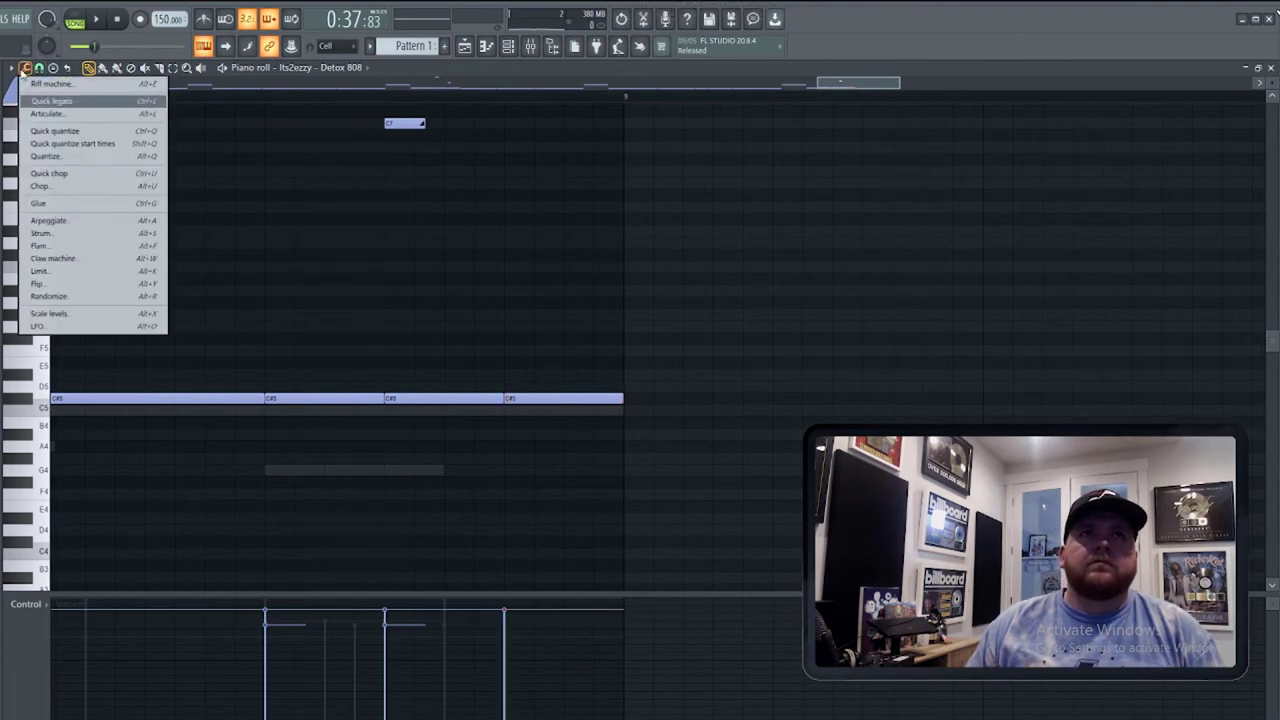
pyautogui.click(39, 68)
pyautogui.click(52, 114)
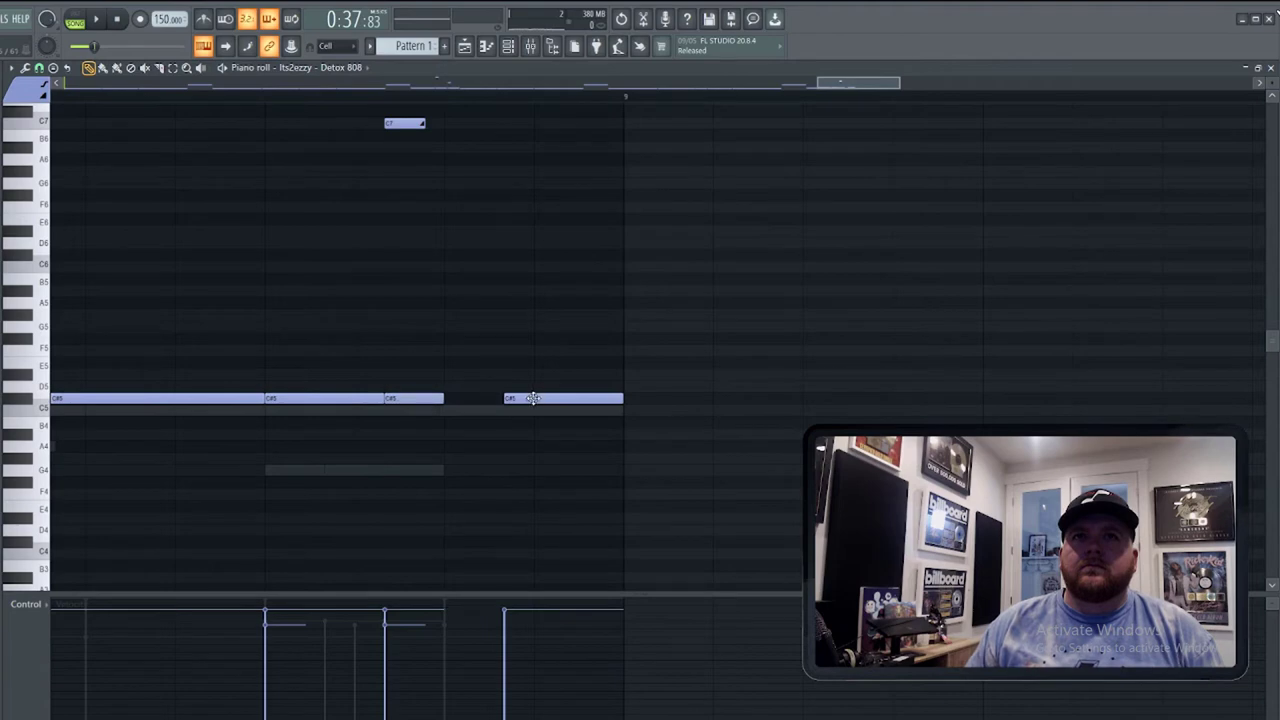
pyautogui.moveTo(533, 398); pyautogui.dragTo(495, 398)
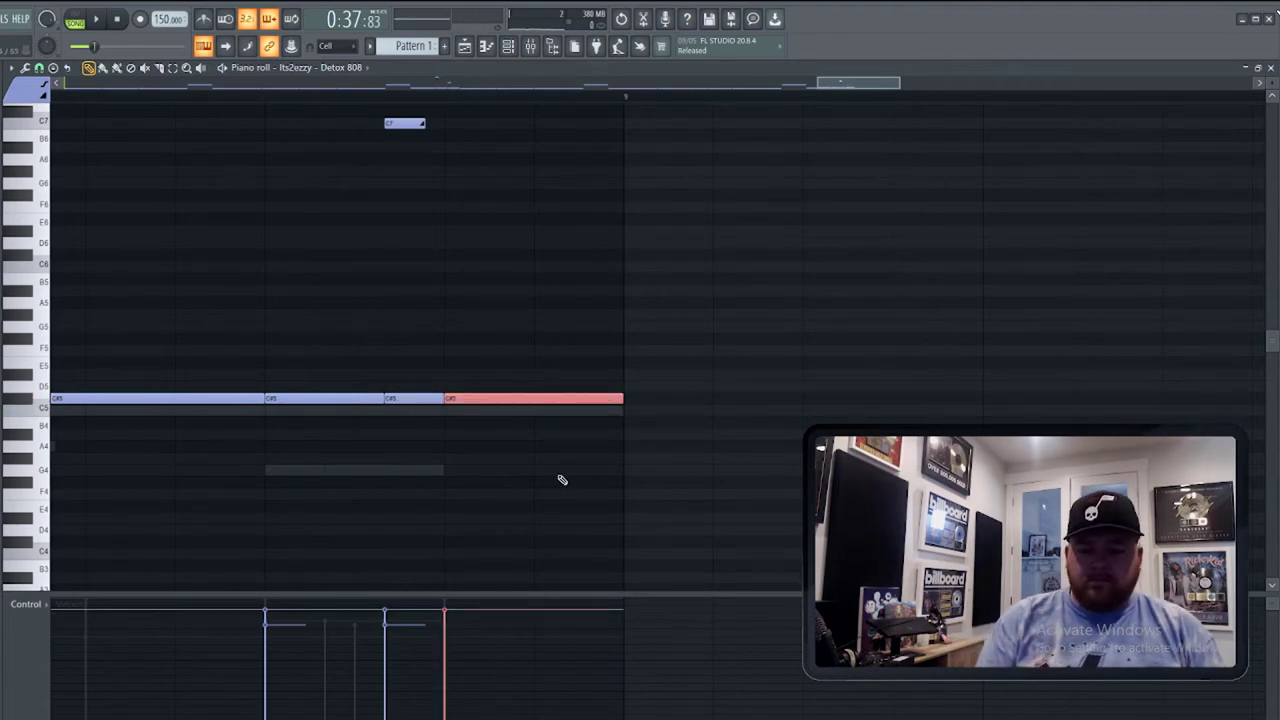
# Chop the extended last C#5 note into eight equal short notes.
pyautogui.hotkey('ctrl', 'u')
pyautogui.press('space')
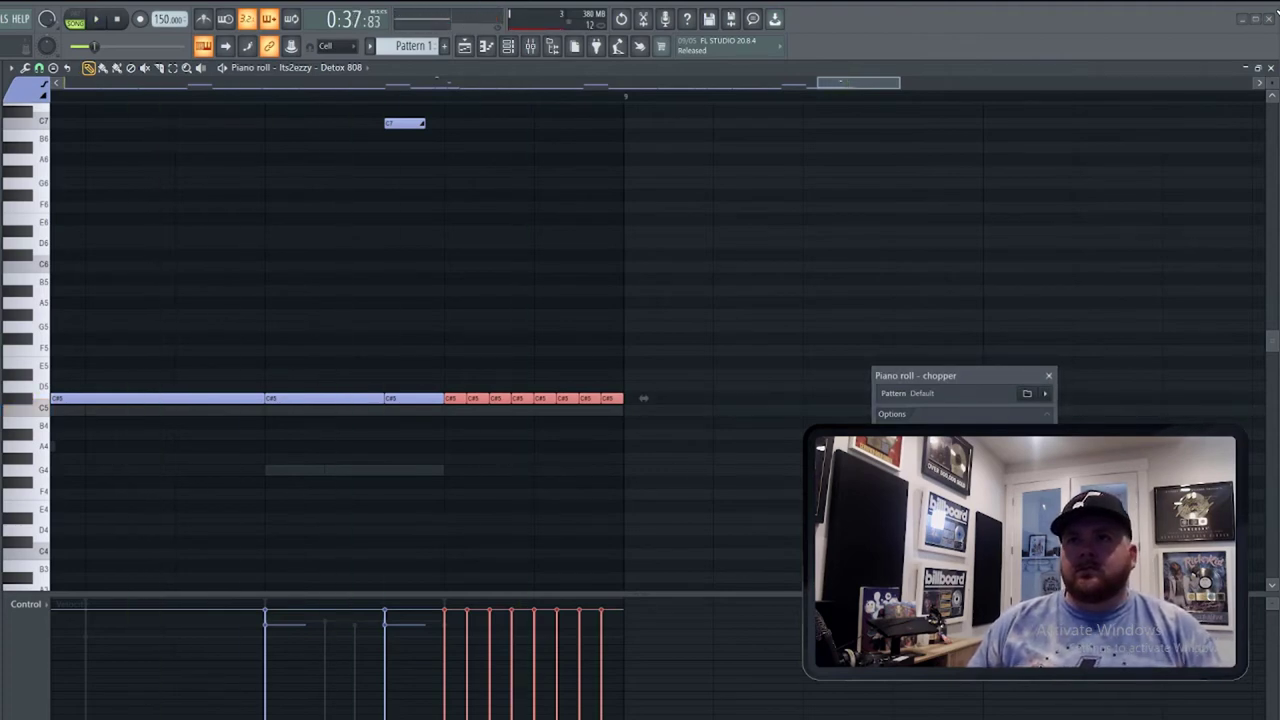
pyautogui.press('Return')
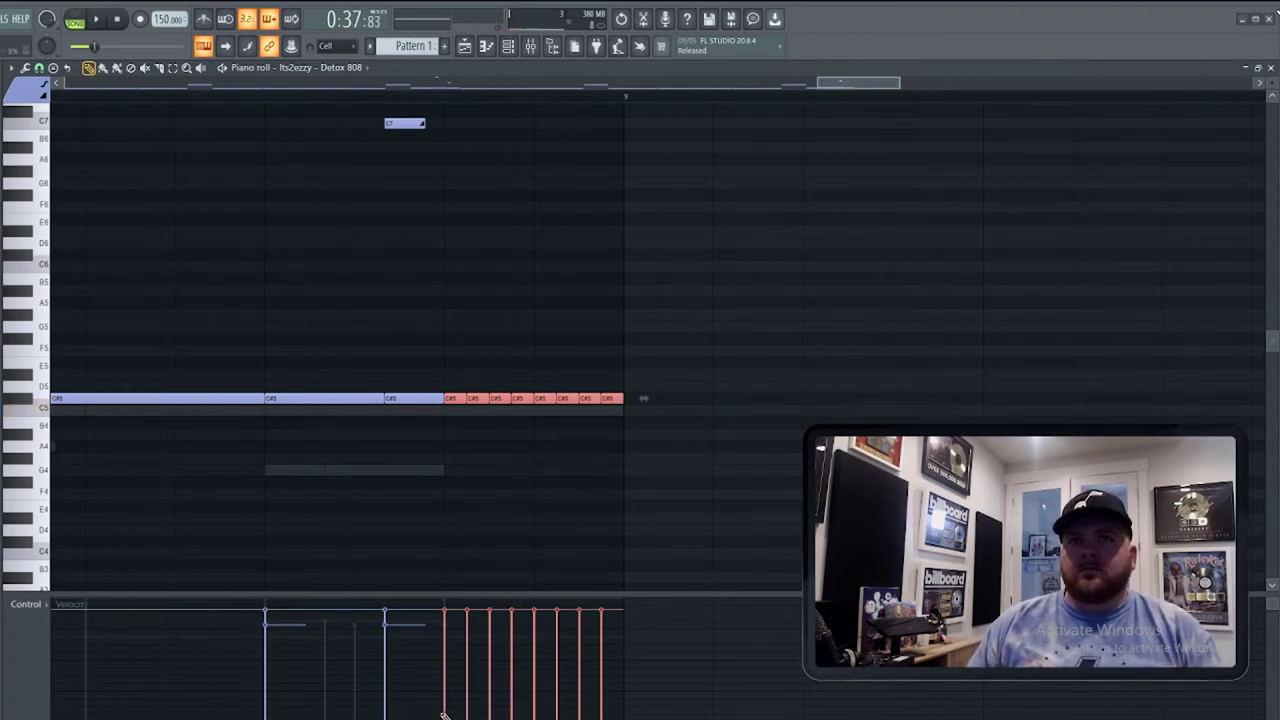
# Shape the velocities of the eight chopped notes into a dip that falls and rises again.
pyautogui.press('space')
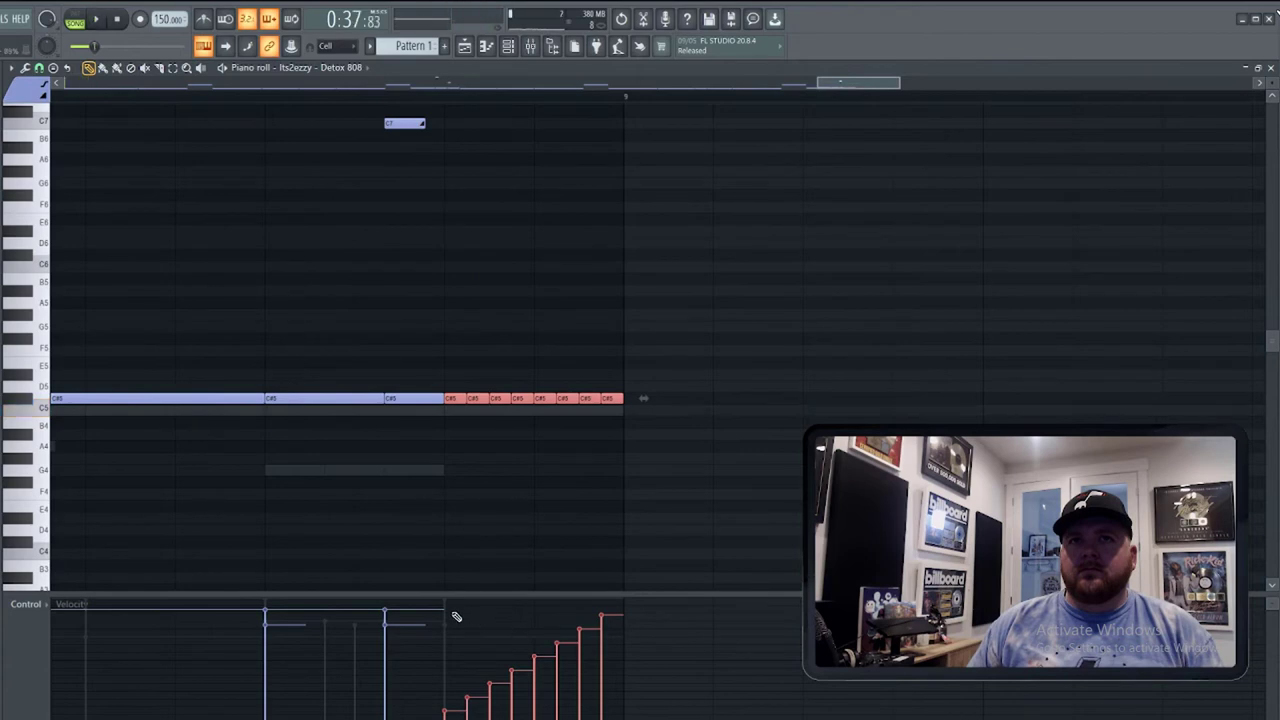
pyautogui.moveTo(446, 612); pyautogui.dragTo(461, 604)
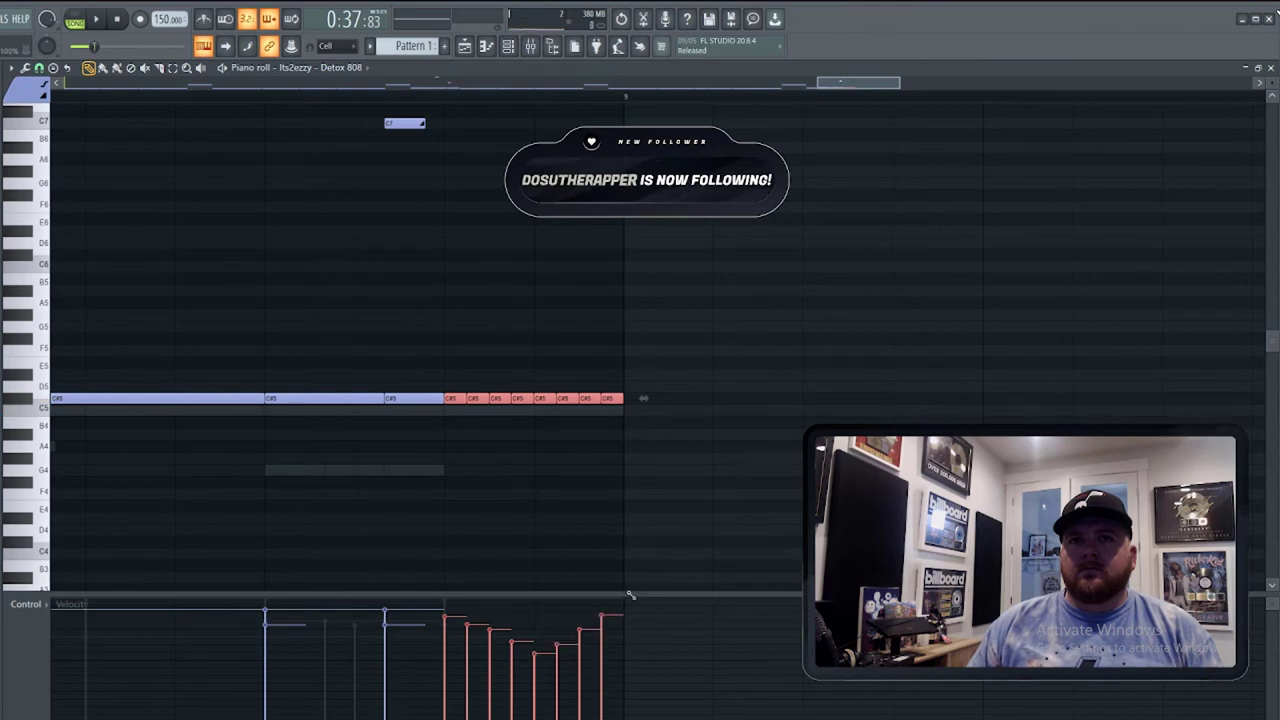
pyautogui.press('space')
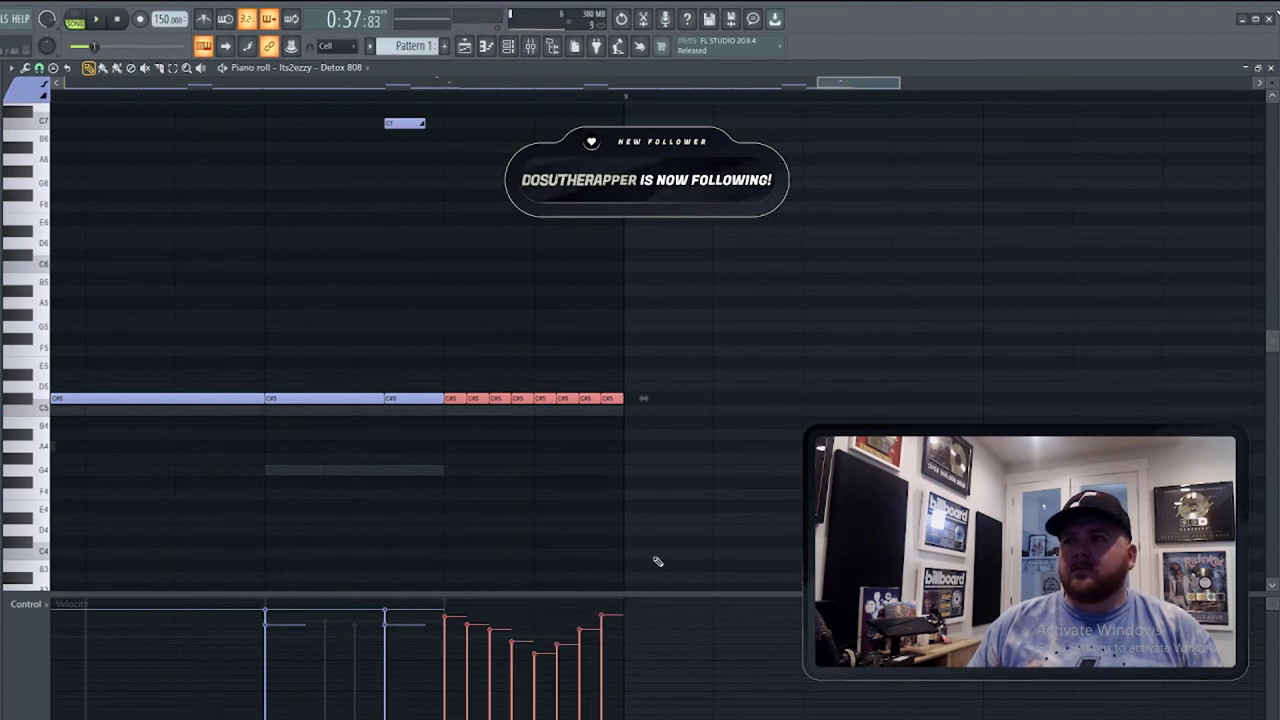
# Transpose the last four chopped notes up one octave to C#6 and play them back.
pyautogui.moveTo(566, 410); pyautogui.dragTo(703, 446)
pyautogui.hotkey('ctrl', 'Up')
pyautogui.press('space')
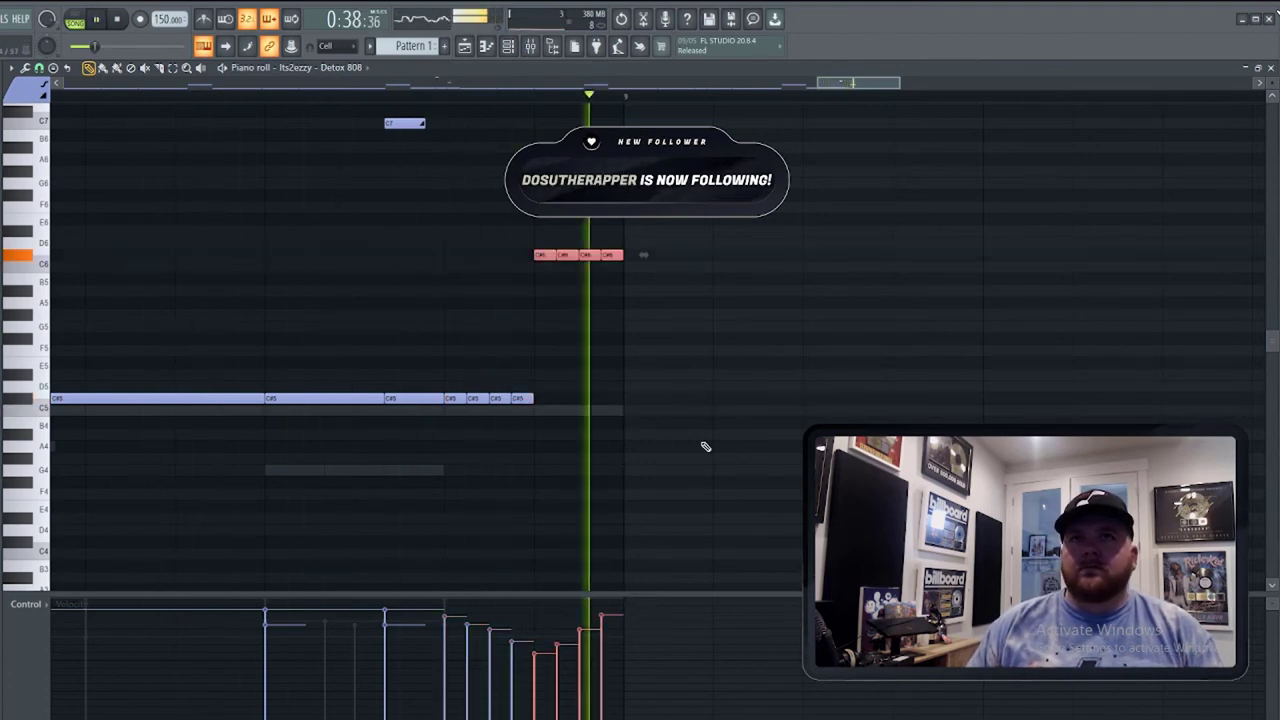
pyautogui.press('space')
# Undo the octave transposition and the velocity edits on the chopped notes.
pyautogui.hotkey('ctrl', 'z')
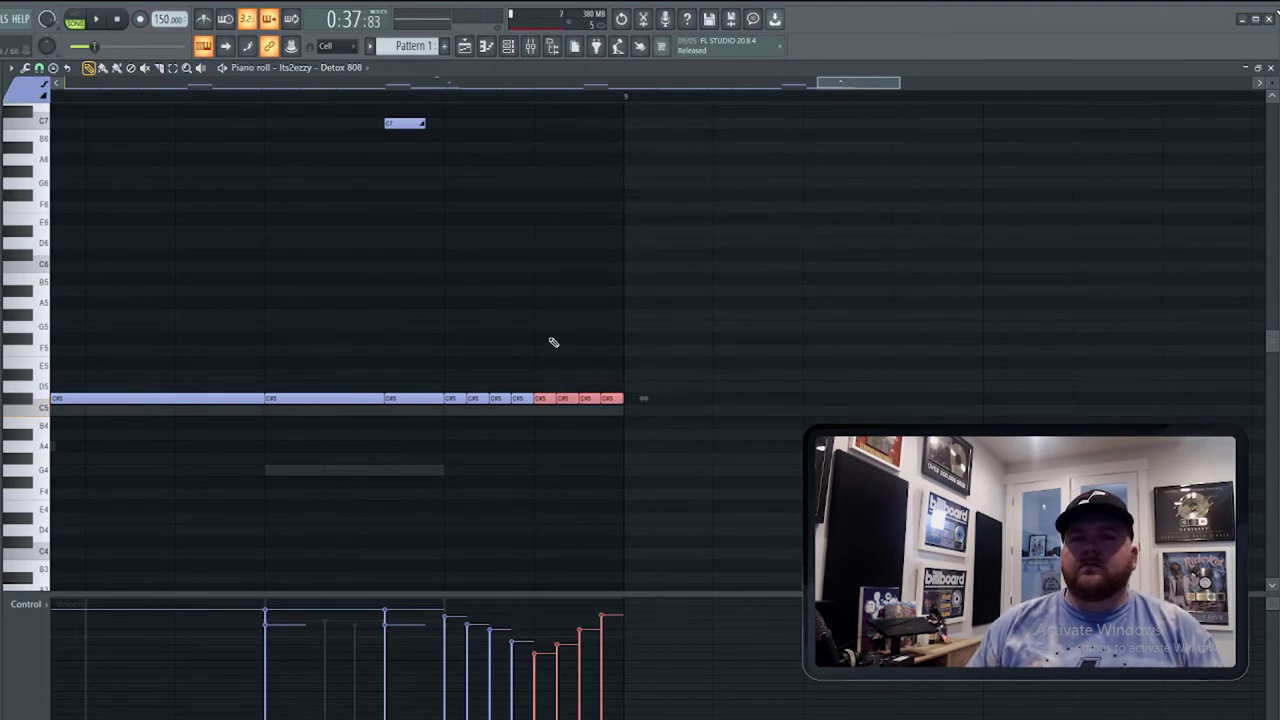
pyautogui.hotkey('ctrl', 'z')
pyautogui.hotkey('ctrl', 'z')
pyautogui.hotkey('ctrl', 'z')
pyautogui.hotkey('ctrl', 'z')
pyautogui.hotkey('ctrl', 'z')
pyautogui.hotkey('ctrl', 'z')
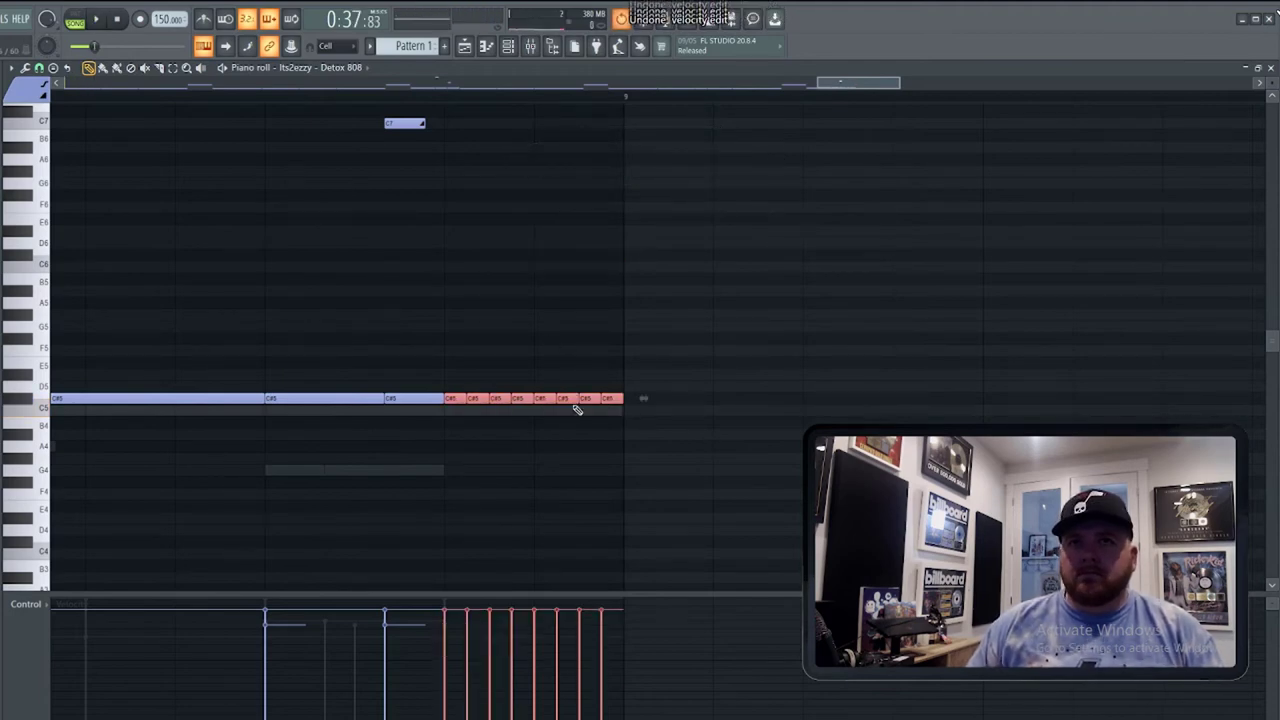
# Rechop the closing C#5 section into four longer equal notes with the Chopper and play it back.
pyautogui.hotkey('alt', 'u')
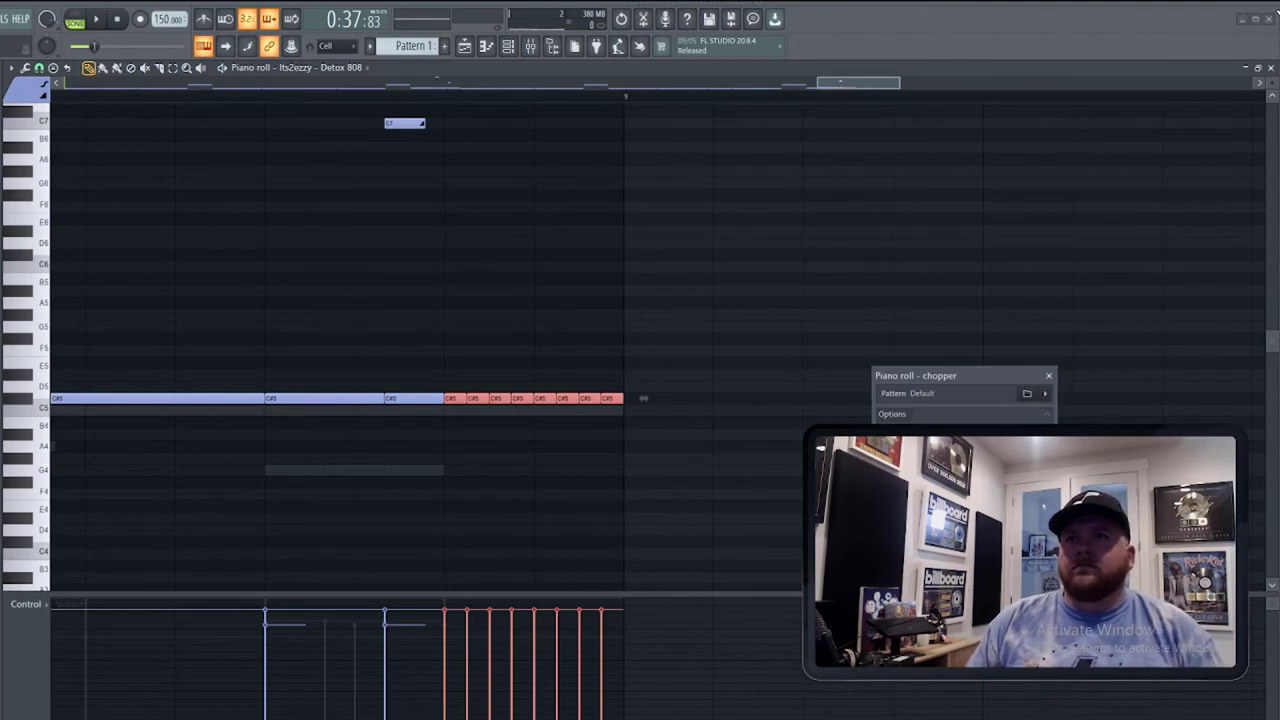
pyautogui.press('space')
pyautogui.press('Return')
pyautogui.press('space')
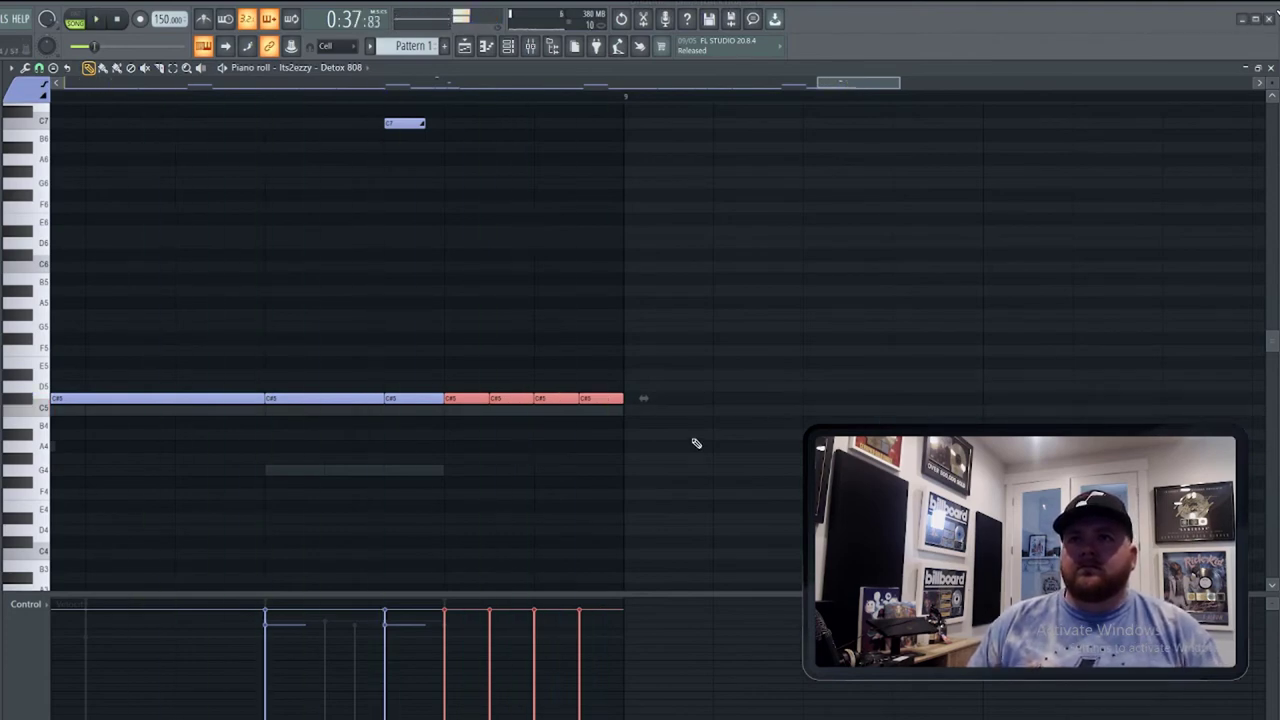
# Try raising the last three chopped notes to E5, G#5 and C6 and play back the run.
pyautogui.click(527, 418)
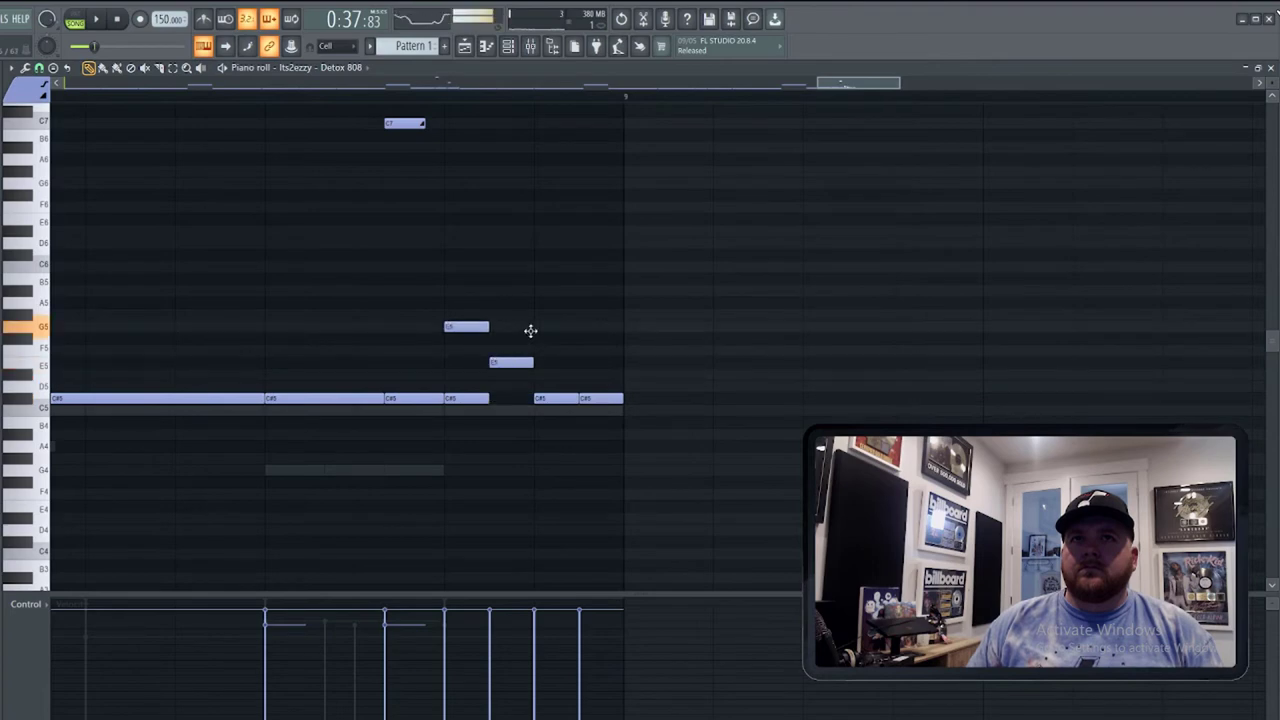
pyautogui.moveTo(530, 331); pyautogui.dragTo(567, 316)
pyautogui.moveTo(558, 395); pyautogui.dragTo(564, 302)
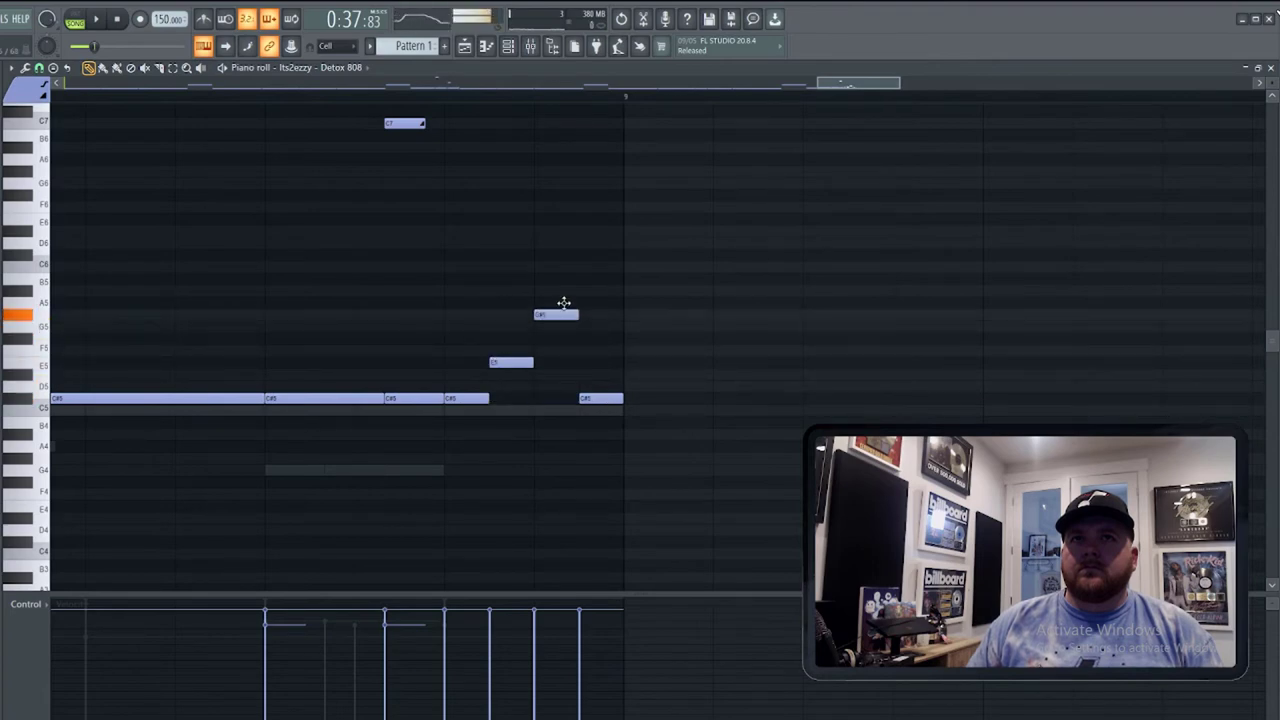
pyautogui.moveTo(598, 400); pyautogui.dragTo(600, 268)
pyautogui.press('space')
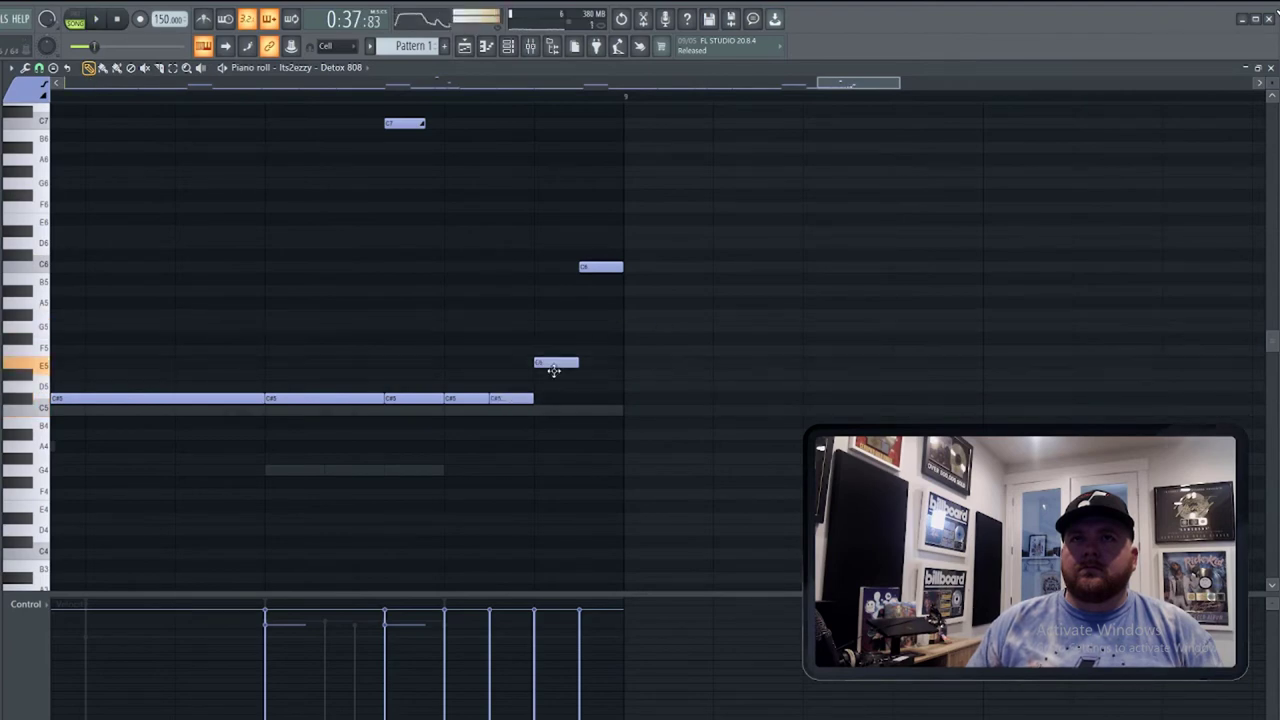
# Put the last two chopped notes back on C#5 and chop them into four shorter notes.
pyautogui.moveTo(610, 267); pyautogui.dragTo(624, 399)
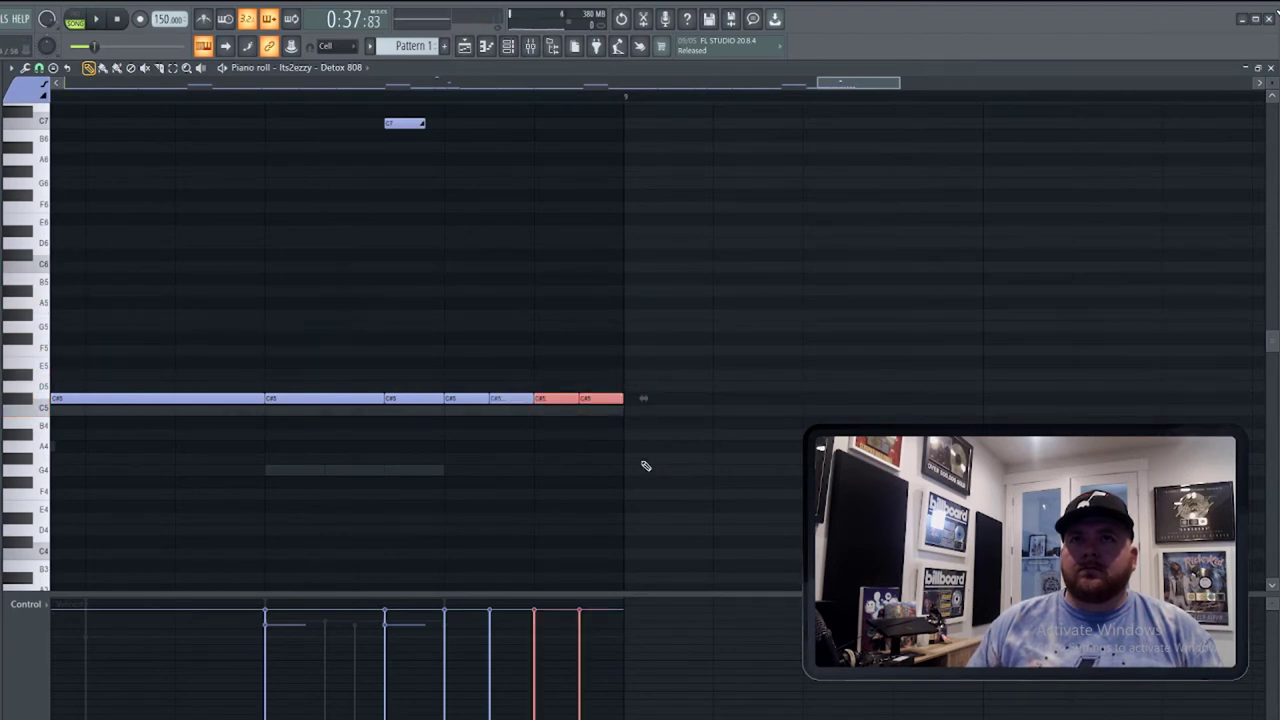
pyautogui.hotkey('ctrl', 'u')
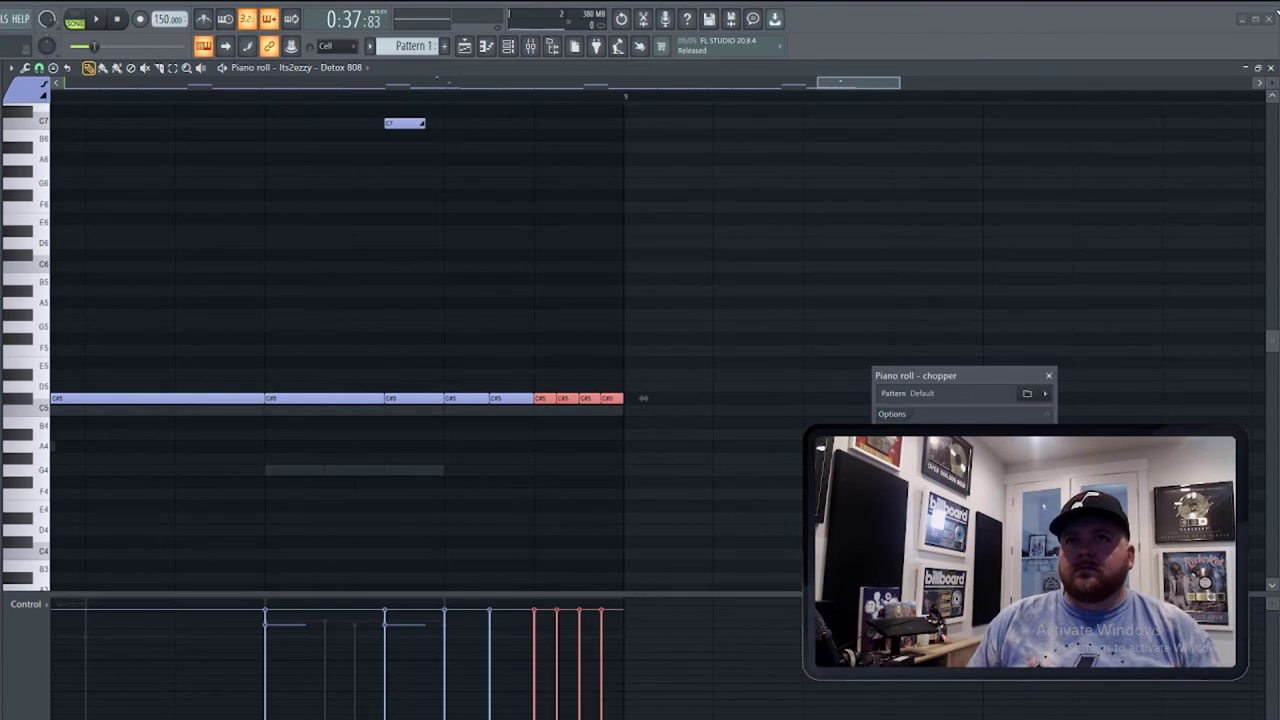
pyautogui.press('space')
pyautogui.press('Return')
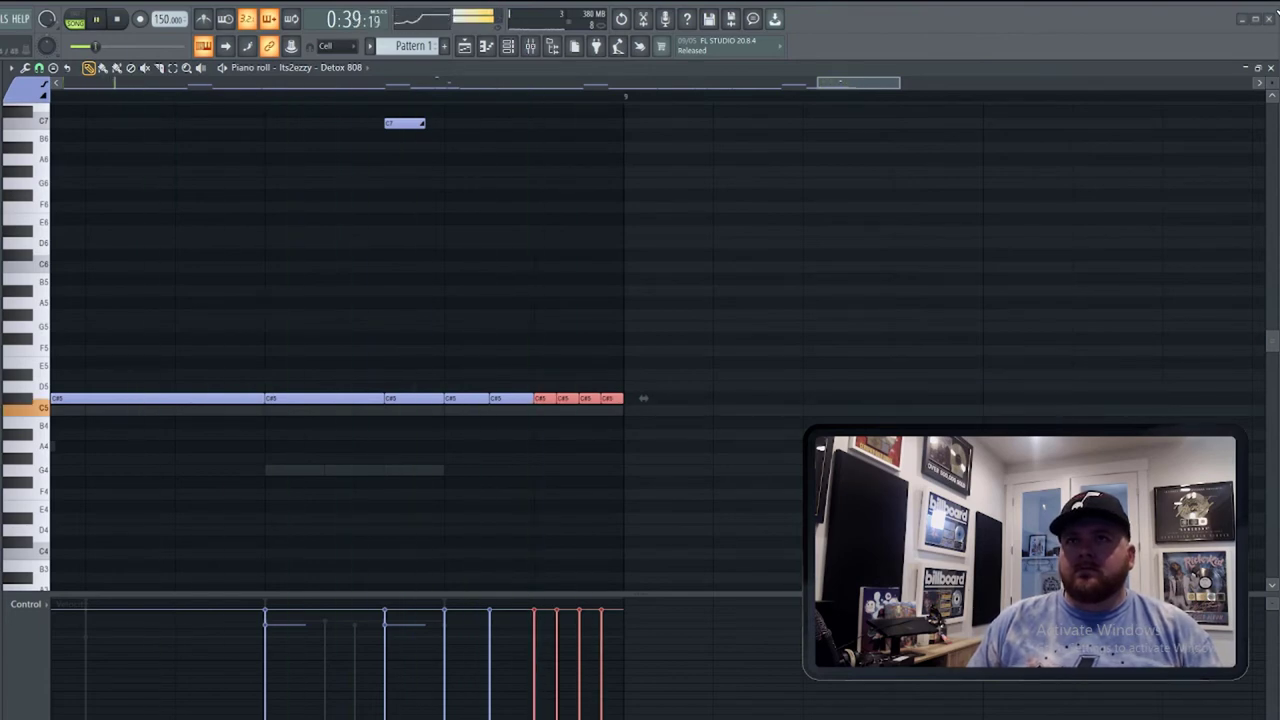
# Open the Baby sample channel's notes in the piano roll and view the full pattern.
pyautogui.click(464, 46)
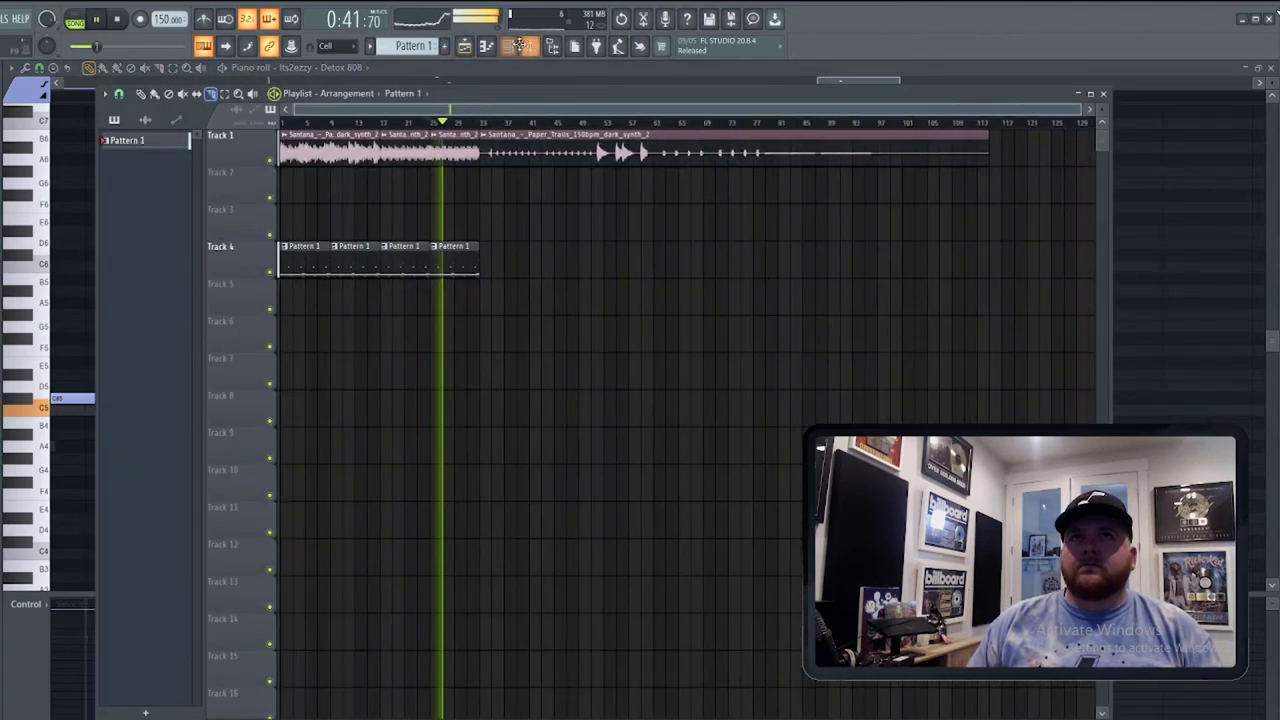
pyautogui.click(520, 46)
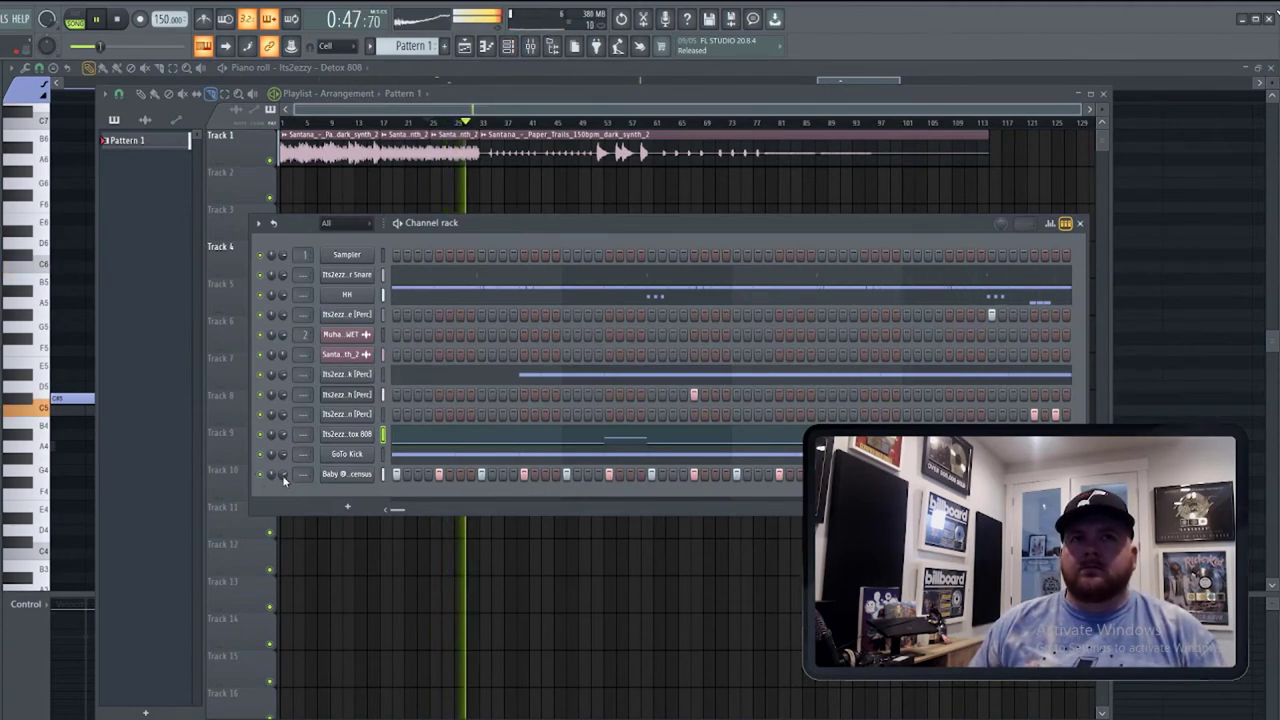
pyautogui.rightClick(372, 470)
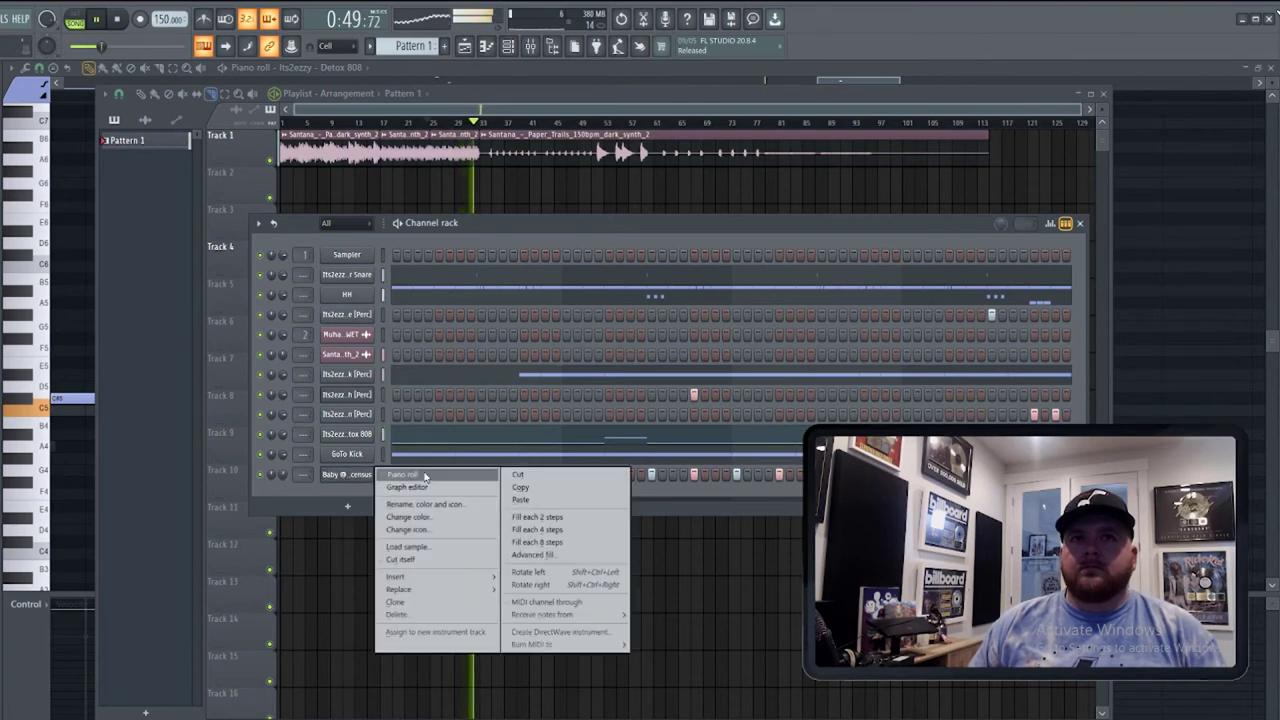
pyautogui.click(415, 470)
pyautogui.scroll(-5, 217, 480)
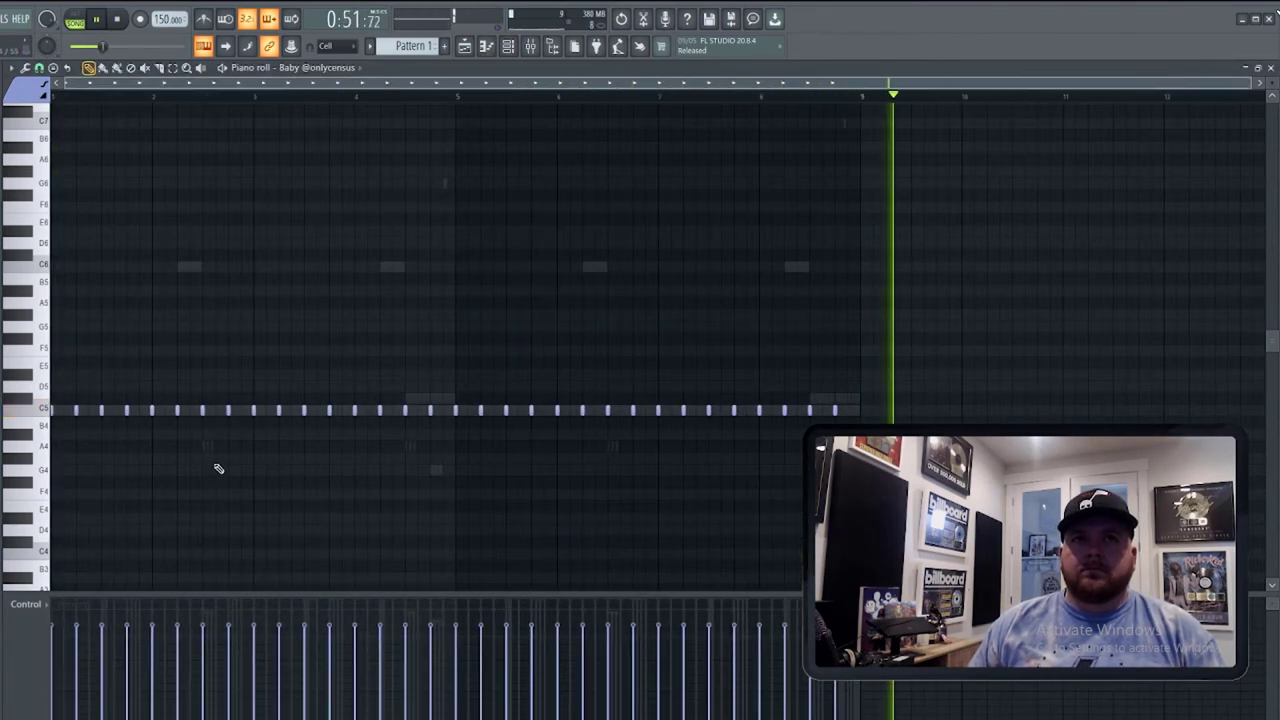
# Move the song position to bar 17 in the playlist and play the arrangement with the Baby channel's piano roll open.
pyautogui.press('space')
pyautogui.click(468, 48)
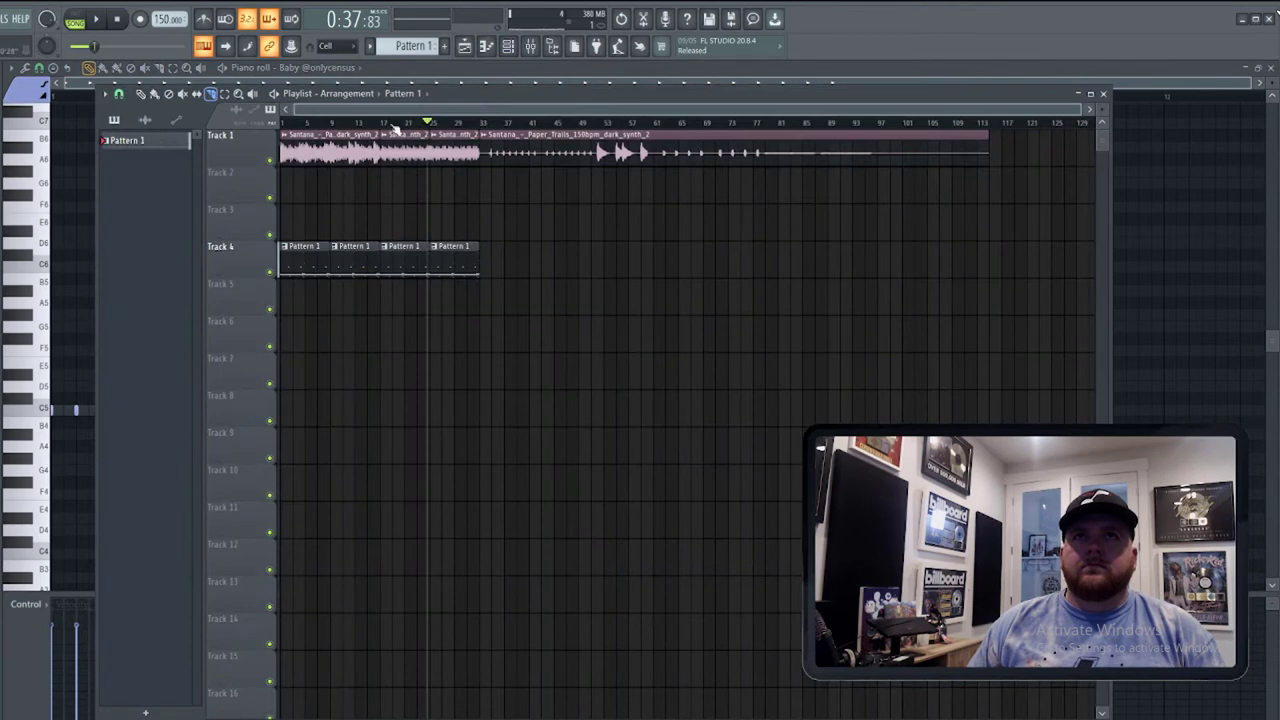
pyautogui.press('space')
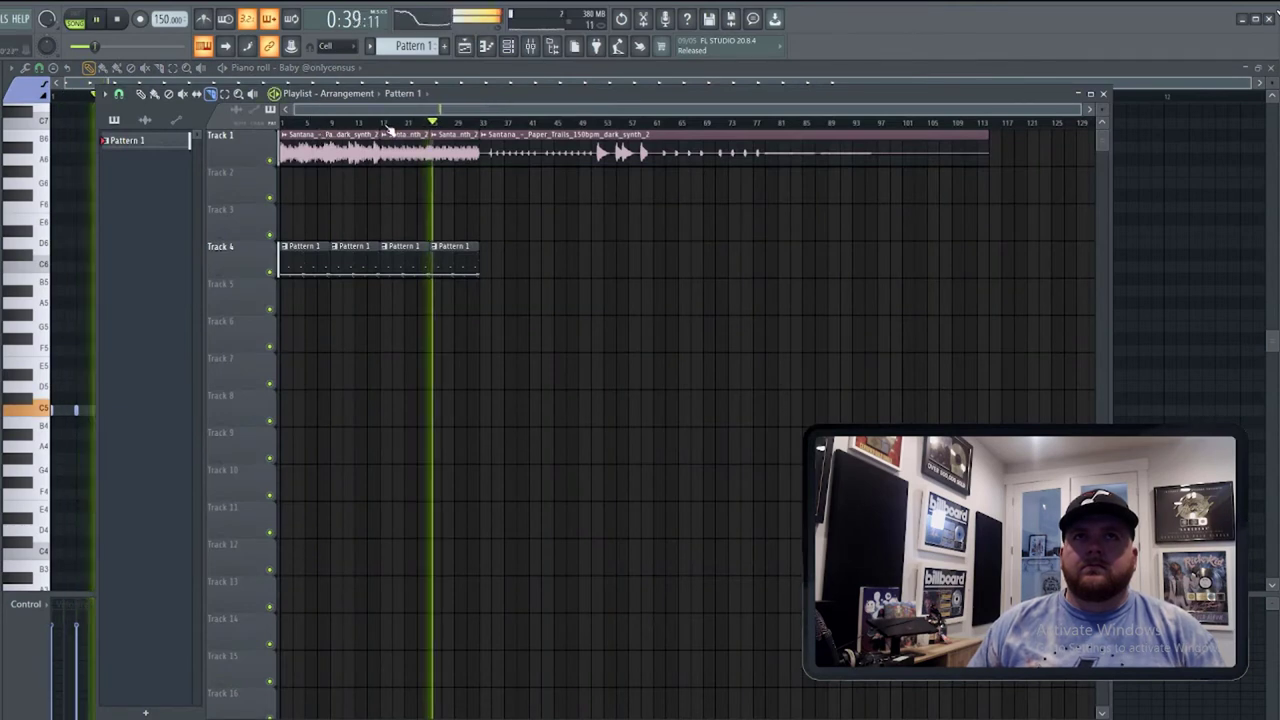
pyautogui.click(382, 122)
pyautogui.click(508, 47)
pyautogui.rightClick(371, 470)
pyautogui.click(400, 475)
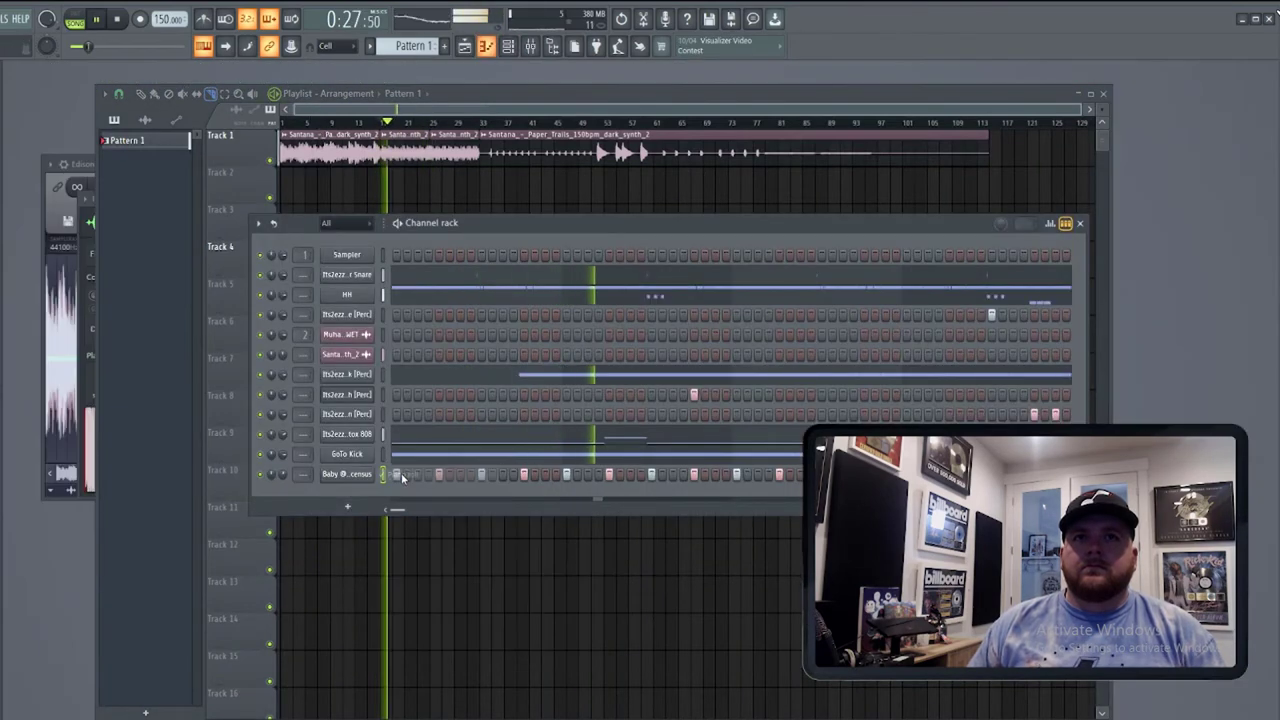
pyautogui.rightClick(369, 476)
pyautogui.click(396, 475)
pyautogui.press('space')
pyautogui.press('space')
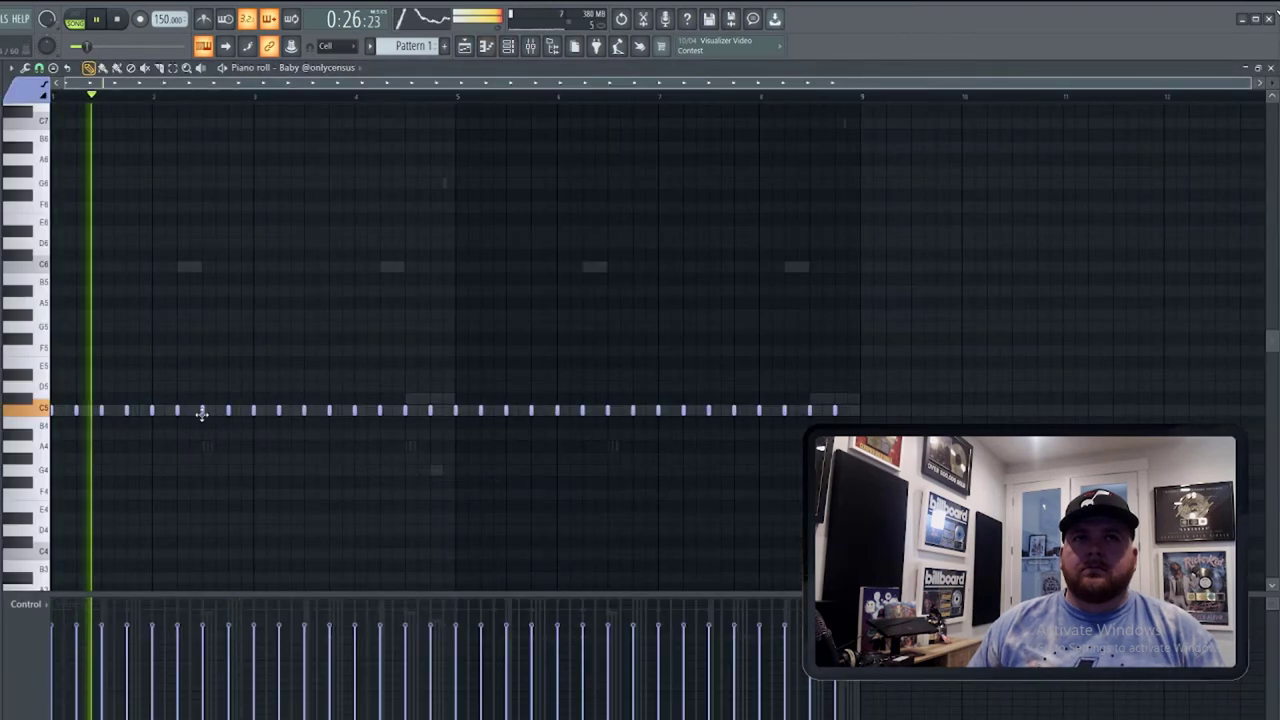
# Add an extra Baby note near the end of bars 2, 4, 6 and 8, and lower all its notes to B4.
pyautogui.click(240, 410)
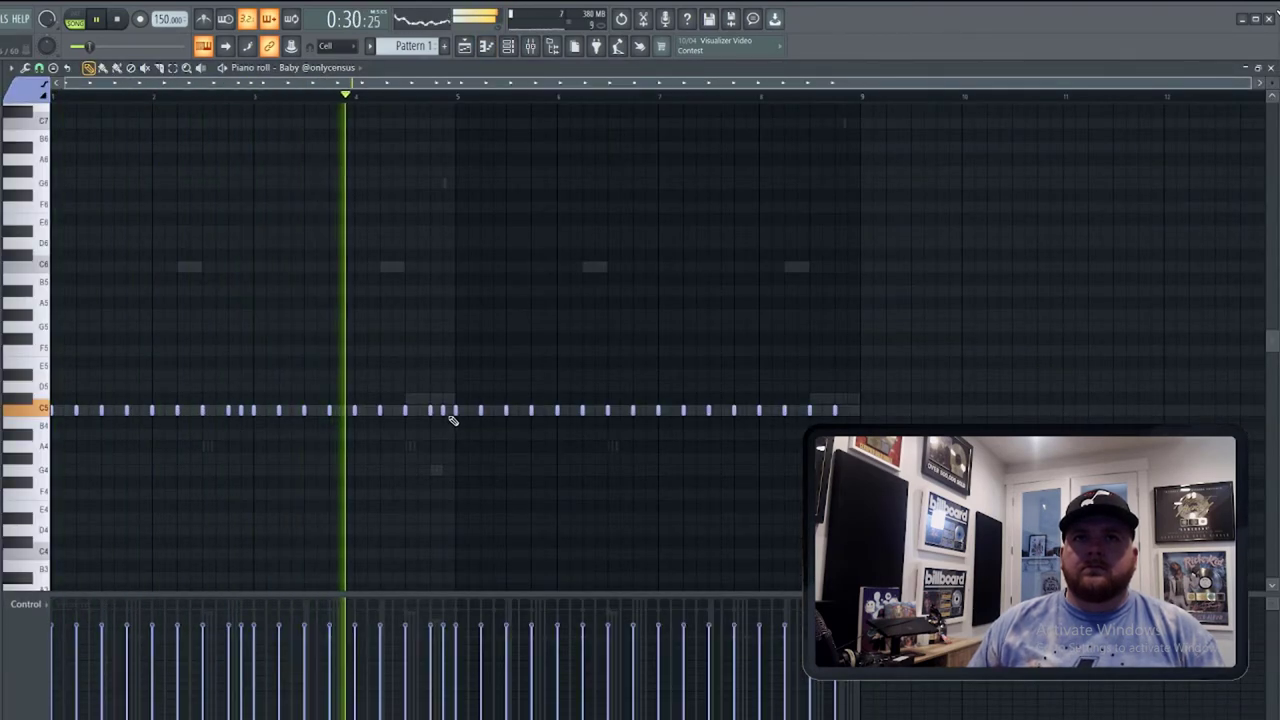
pyautogui.keyDown('ctrl'); pyautogui.scroll(2, 476, 476); pyautogui.keyUp('ctrl')
pyautogui.keyDown('ctrl'); pyautogui.scroll(1, 476, 476); pyautogui.keyUp('ctrl')
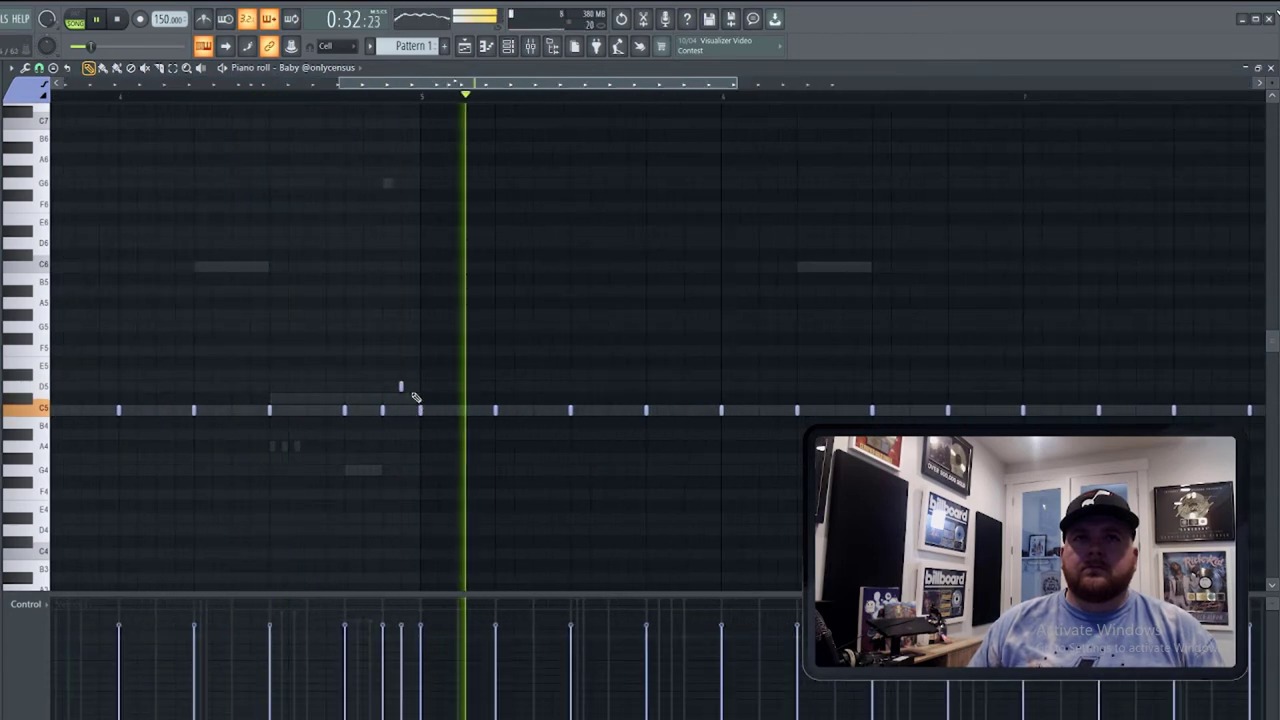
pyautogui.keyDown('ctrl'); pyautogui.scroll(-3, 405, 415); pyautogui.keyUp('ctrl')
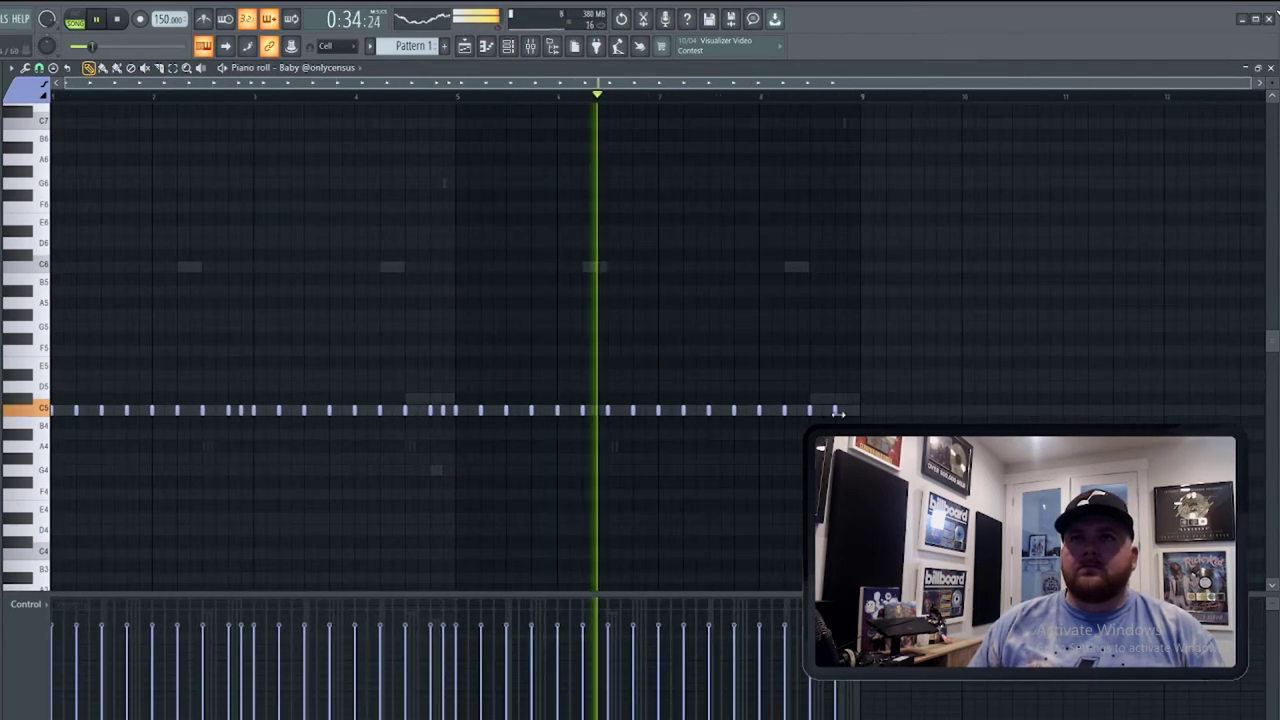
pyautogui.click(650, 412)
pyautogui.click(848, 411)
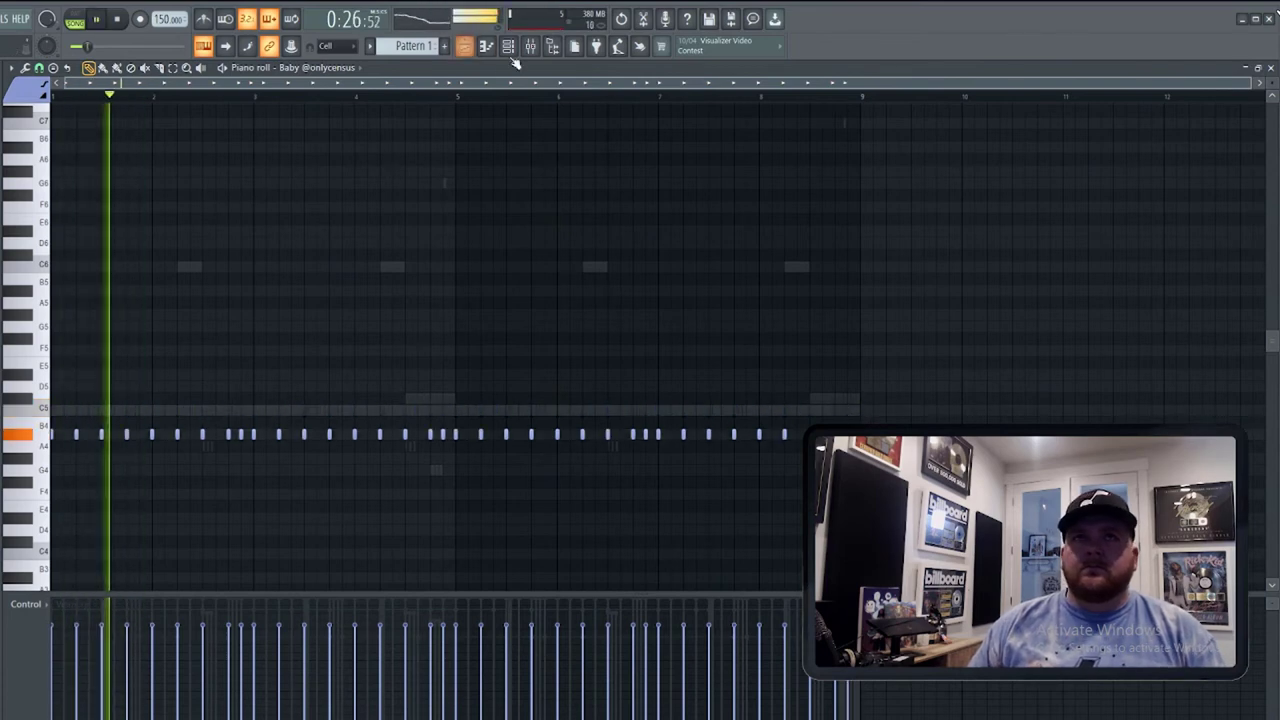
# Open the Baby channel's sampler settings and route it to its own mixer track 4.
pyautogui.press('F6')
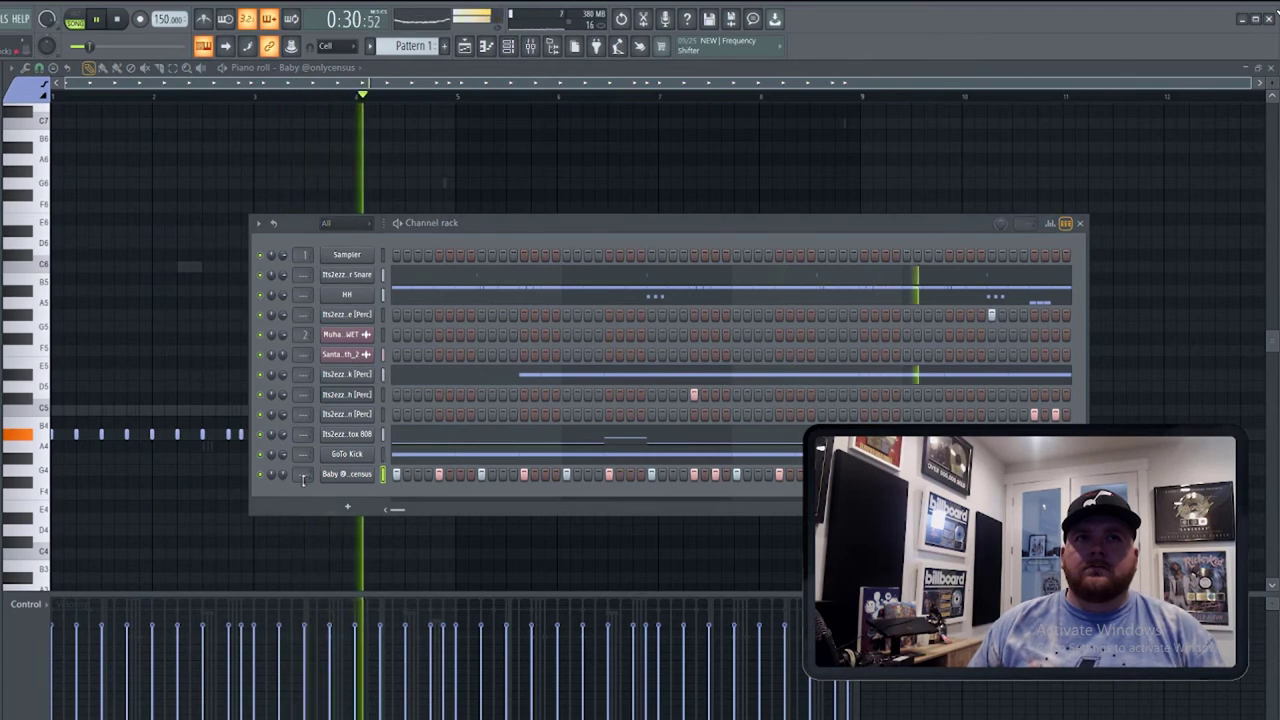
pyautogui.click(346, 474)
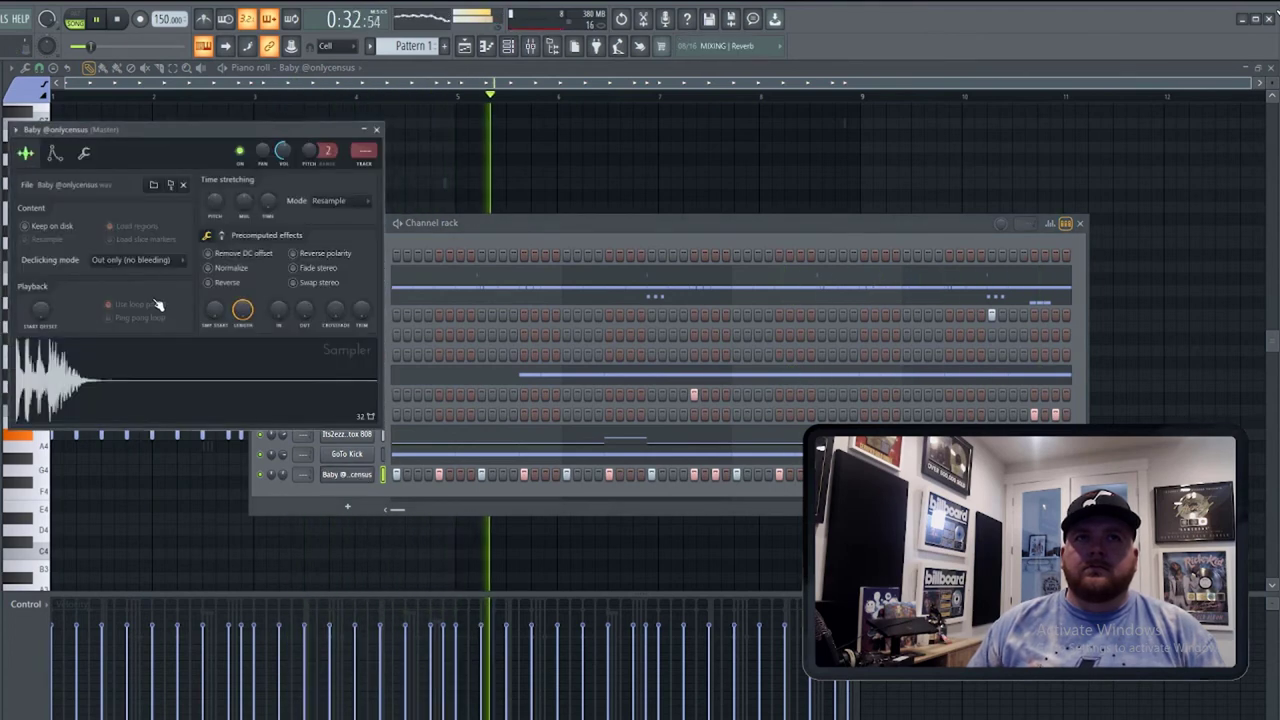
pyautogui.doubleClick(366, 153)
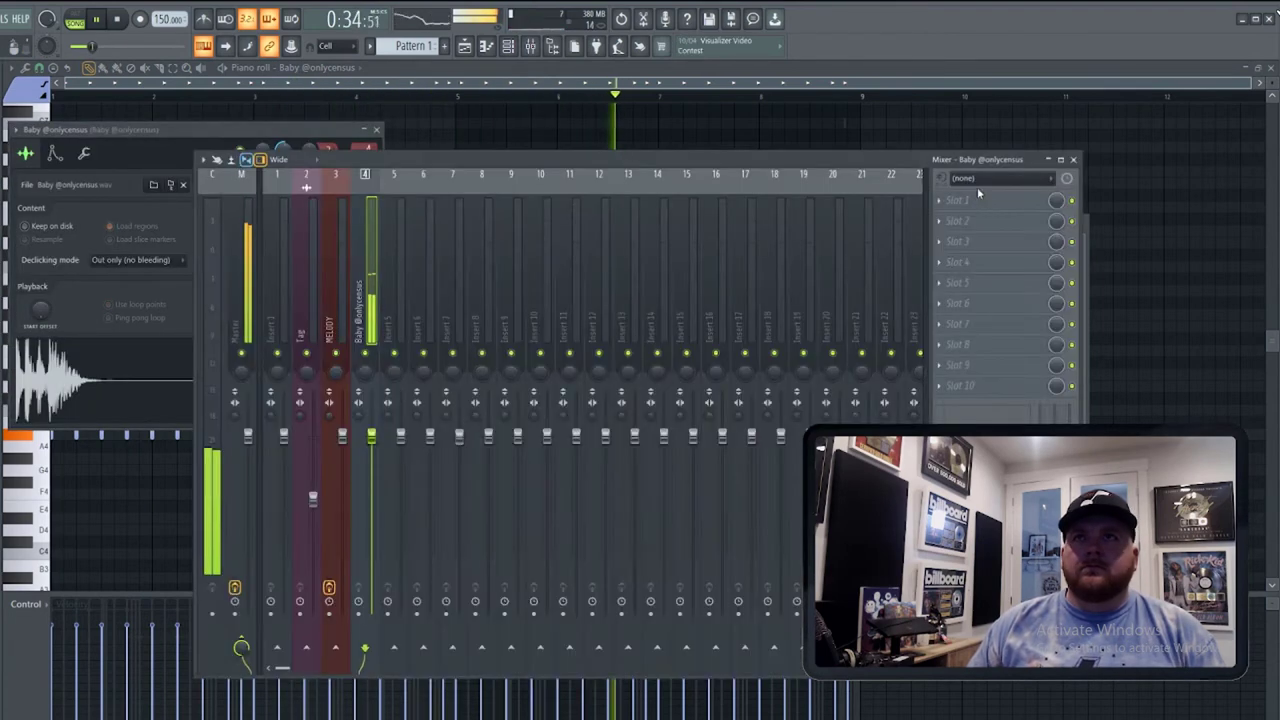
# Load ValhallaVintageVerb on the Baby mixer track with a 0.29 s decay and 29.2 % mix, and lower the track's volume slightly.
pyautogui.click(990, 200)
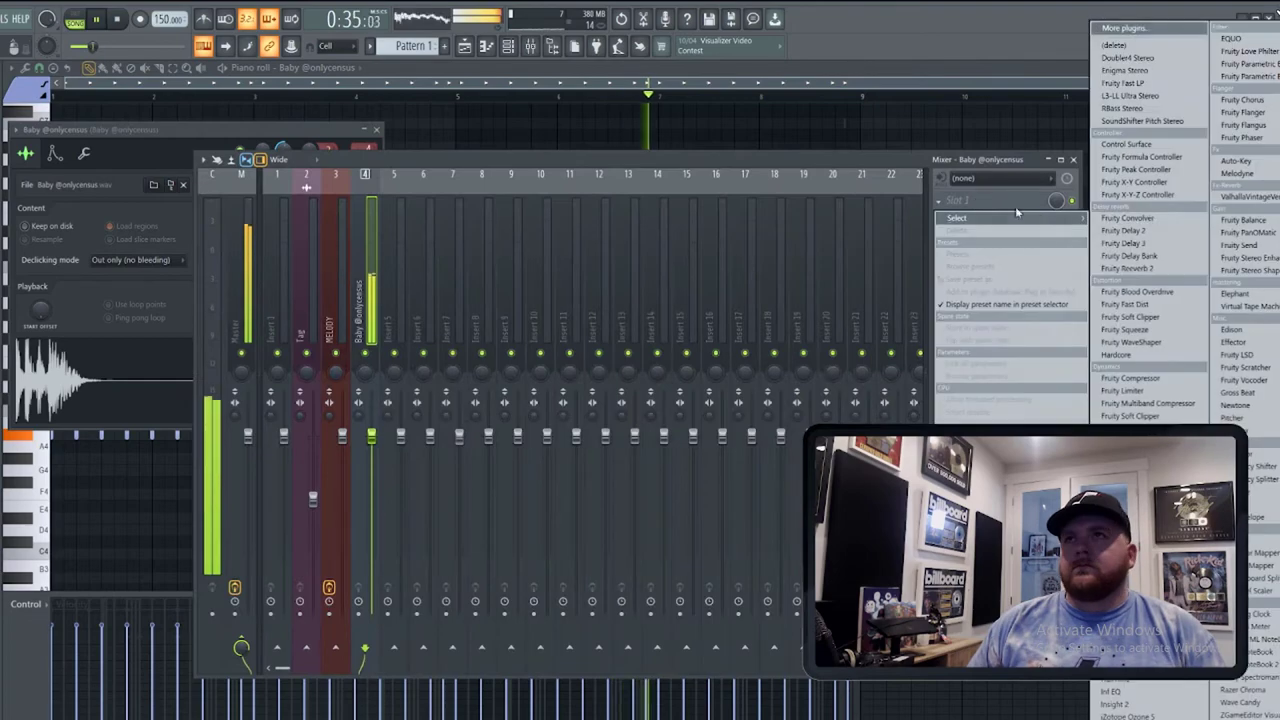
pyautogui.click(1250, 196)
pyautogui.moveTo(100, 276); pyautogui.dragTo(108, 401)
pyautogui.moveTo(176, 278); pyautogui.dragTo(175, 335)
pyautogui.moveTo(90, 276); pyautogui.dragTo(90, 273)
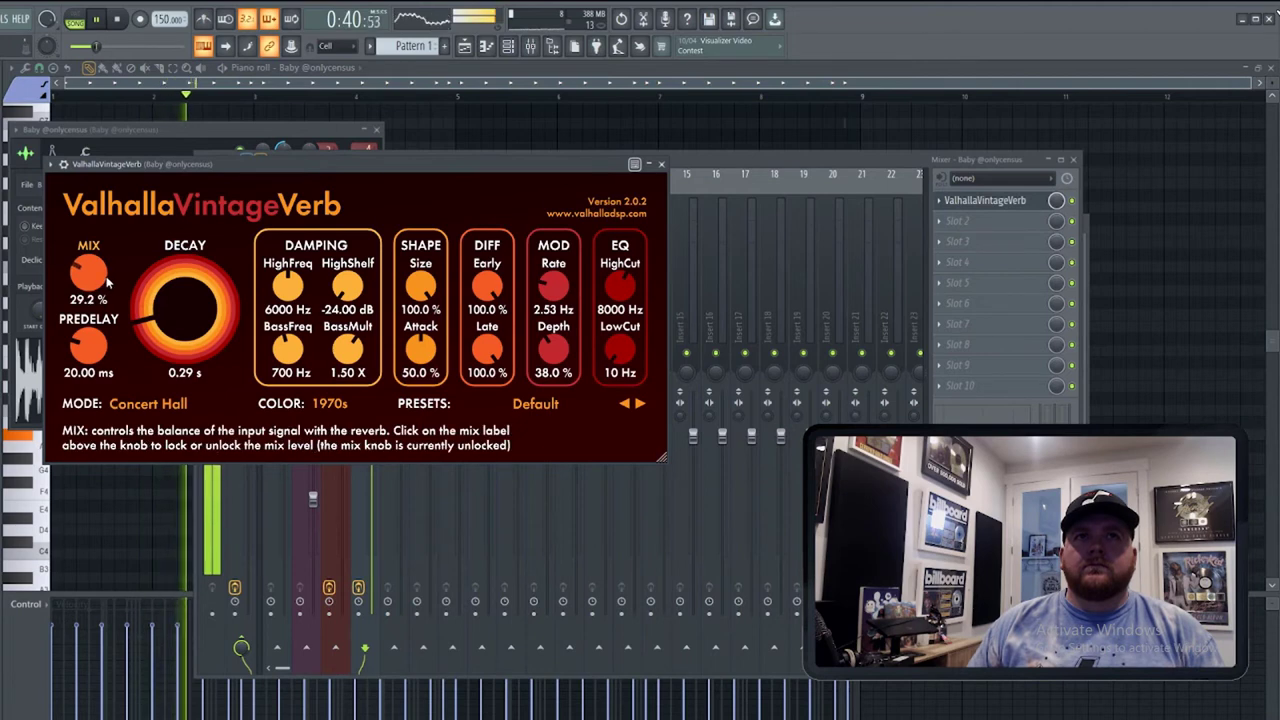
pyautogui.click(661, 164)
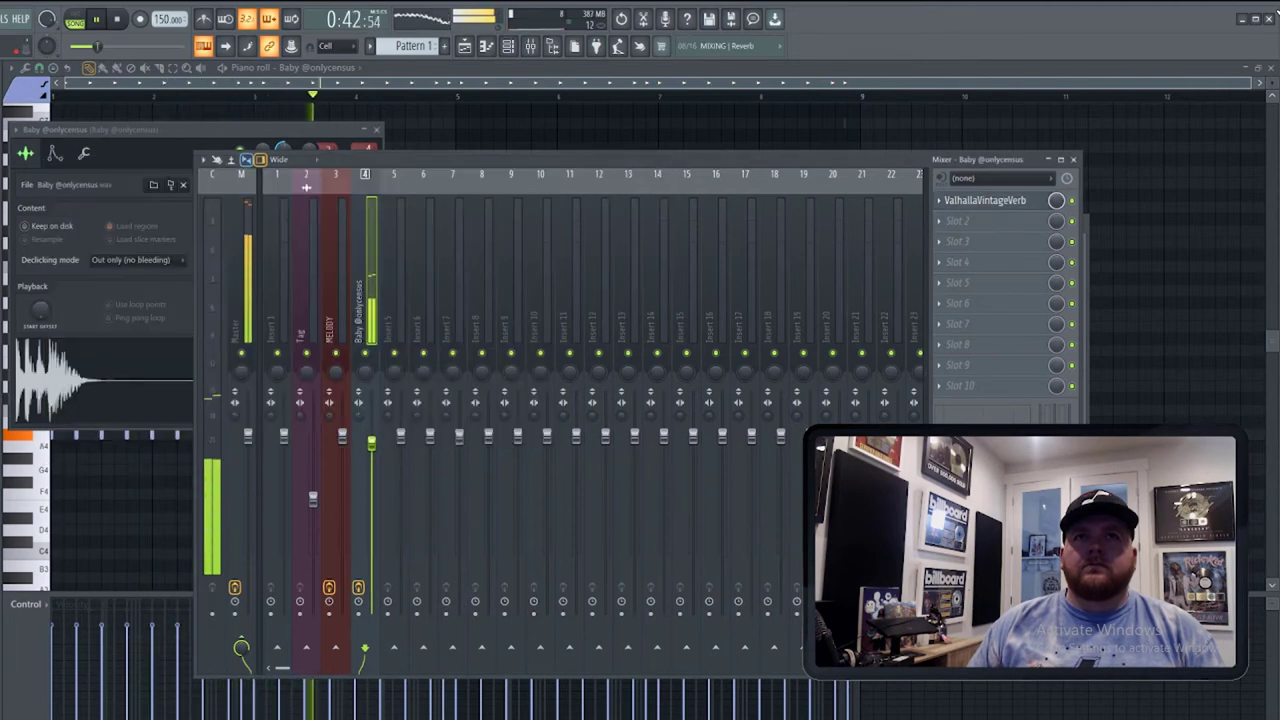
# Select the unassigned drum, 808, kick and dark synth channels and route them to consecutive mixer tracks starting at track 5.
pyautogui.click(507, 47)
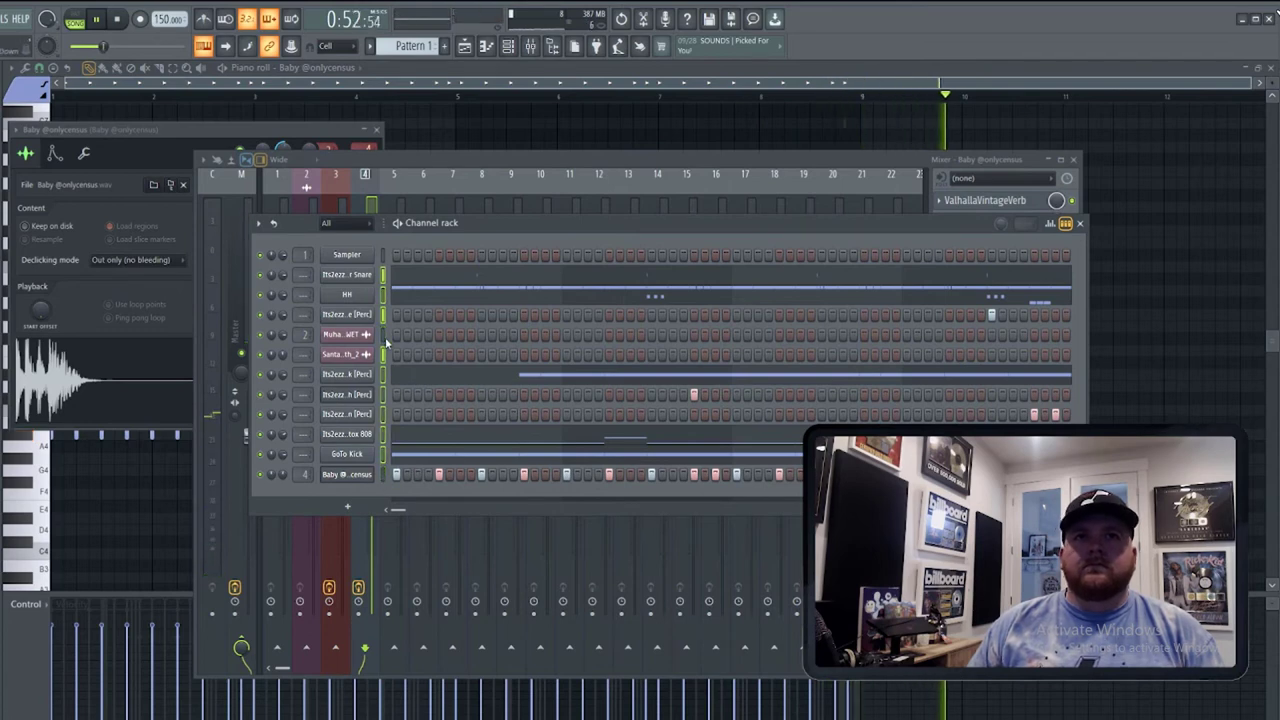
pyautogui.press('space')
pyautogui.click(464, 46)
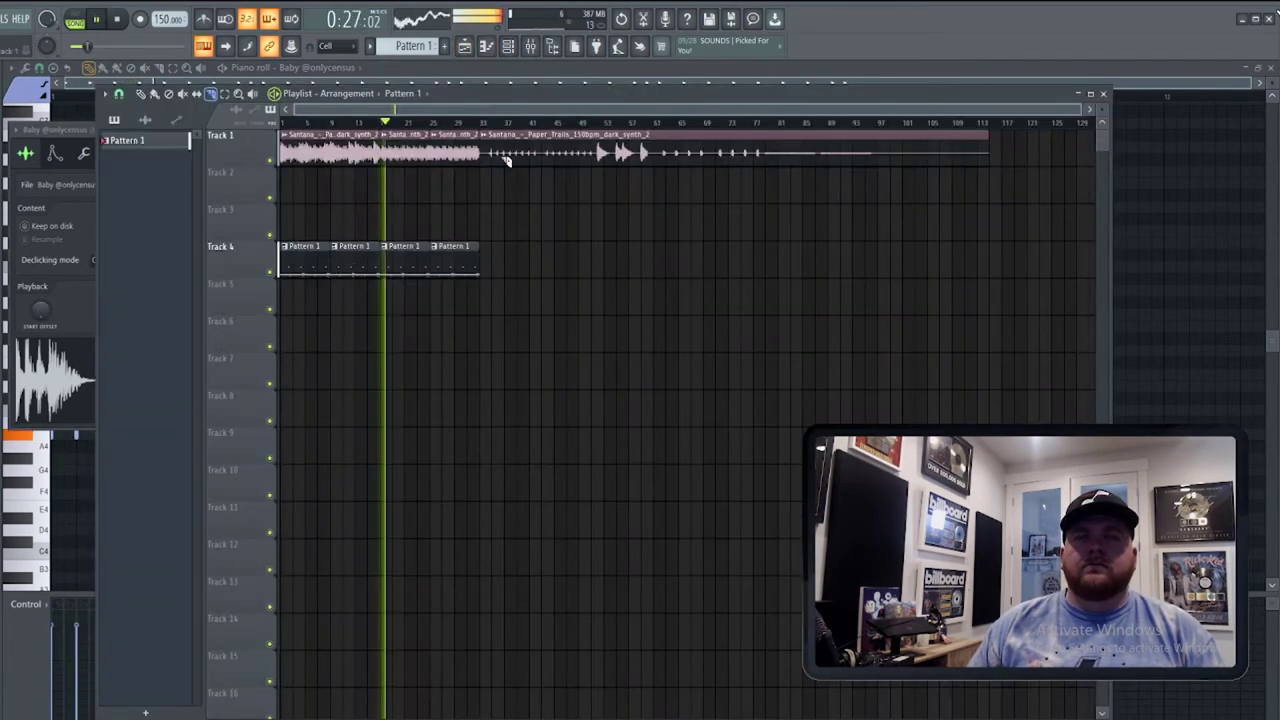
pyautogui.click(510, 47)
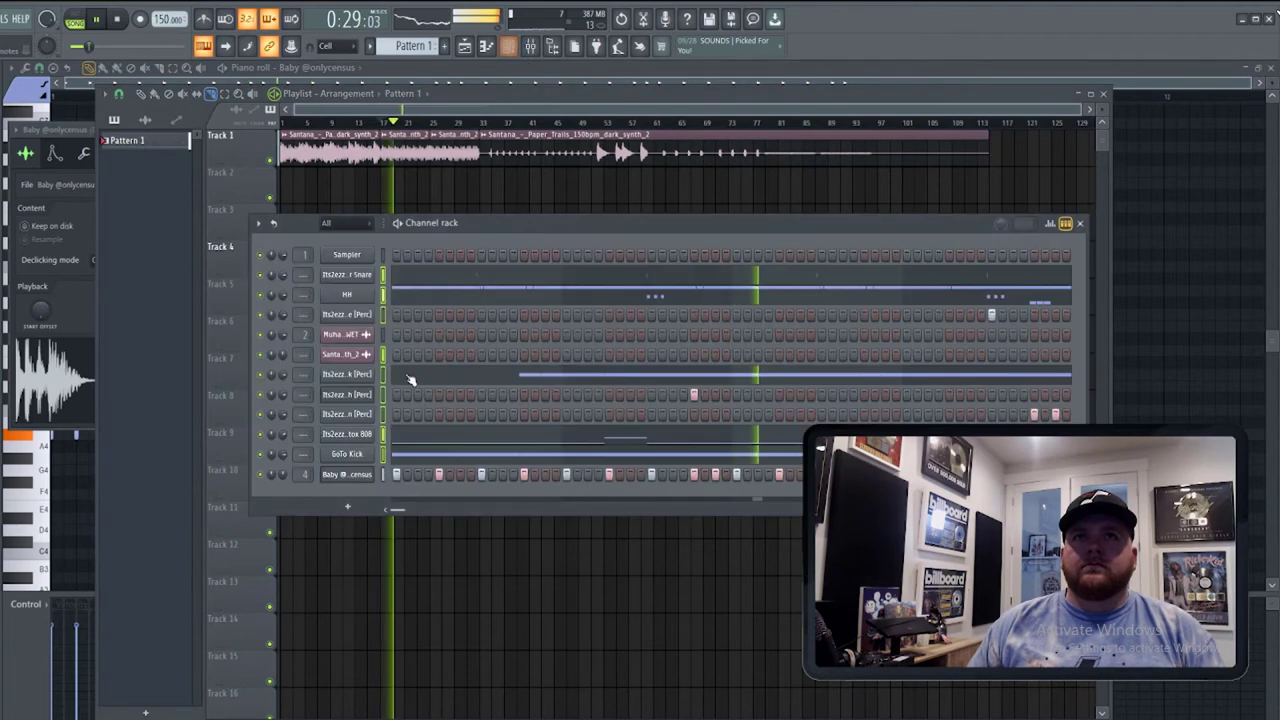
pyautogui.click(530, 46)
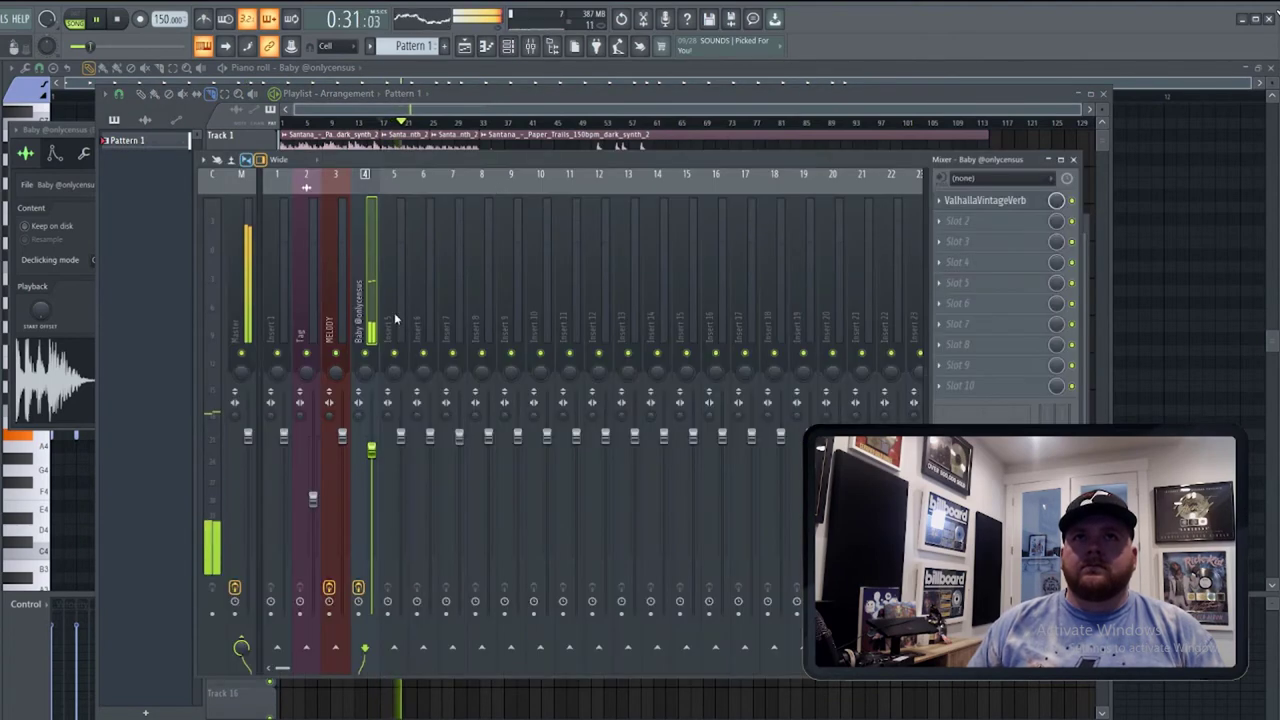
pyautogui.rightClick(402, 180)
pyautogui.moveTo(472, 310)
pyautogui.click(610, 307)
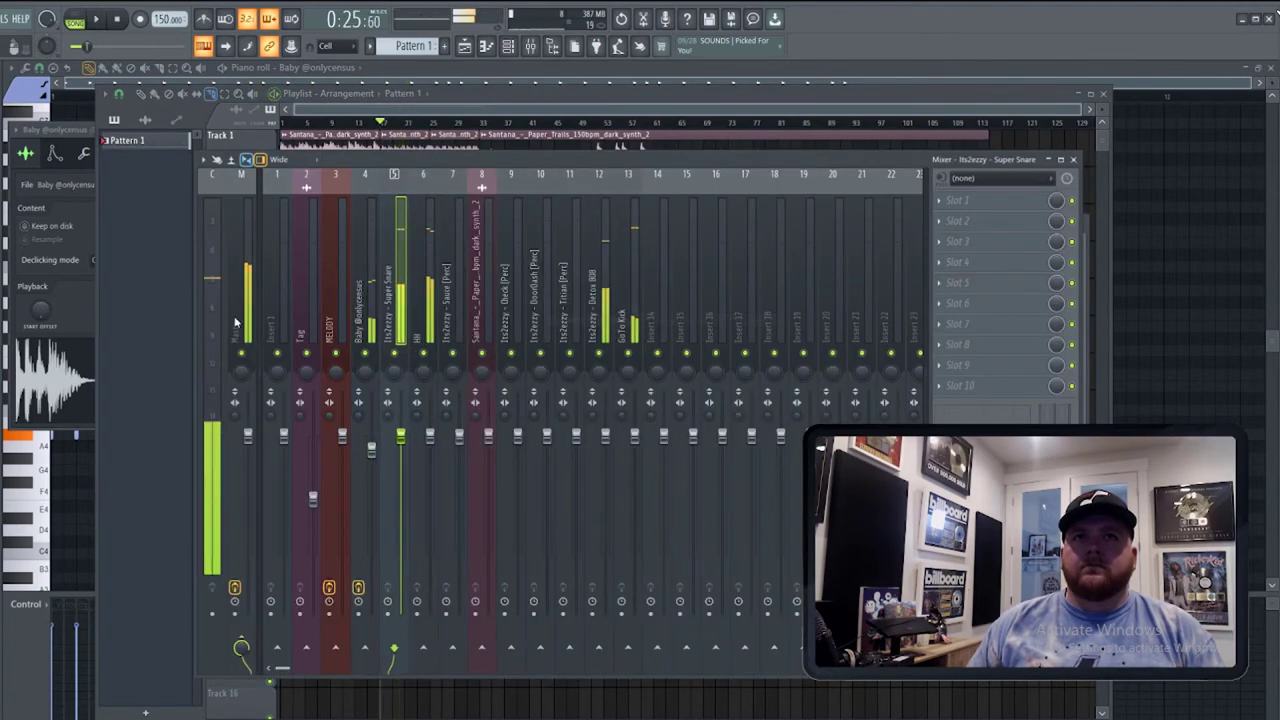
# Delete Edison from the first effect slot of the Master track.
pyautogui.click(939, 201)
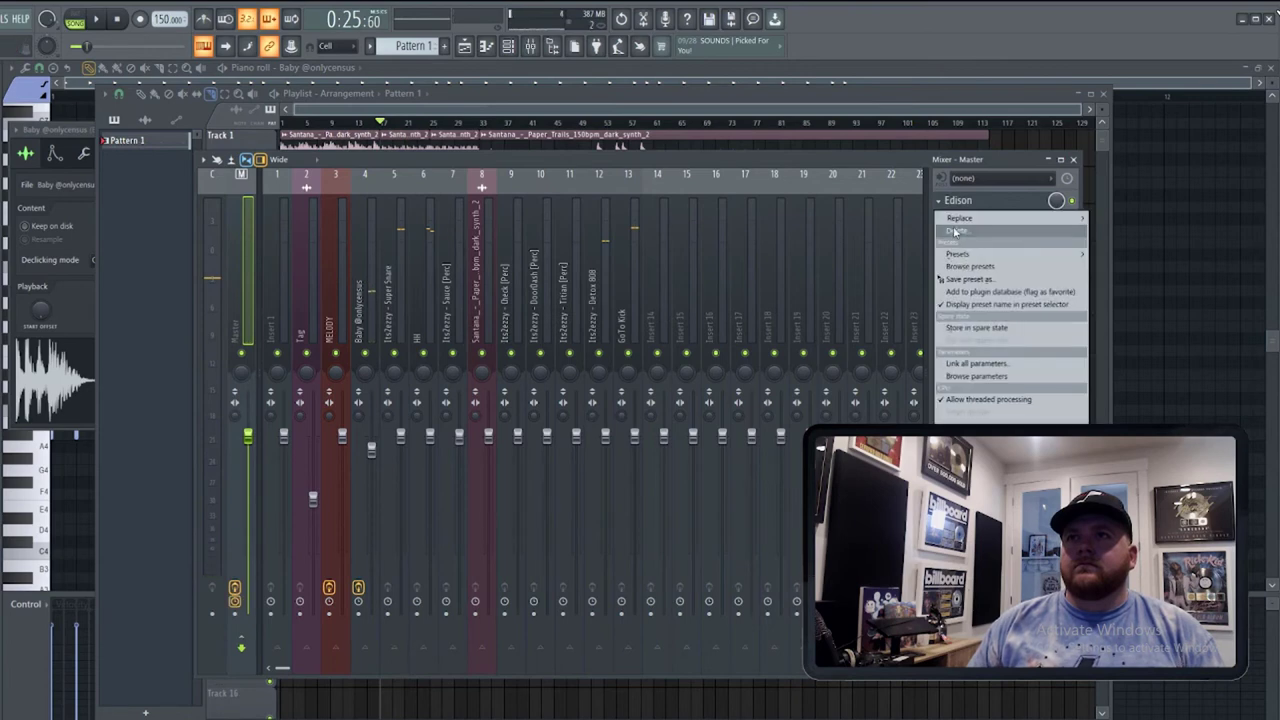
pyautogui.click(955, 232)
pyautogui.press('Return')
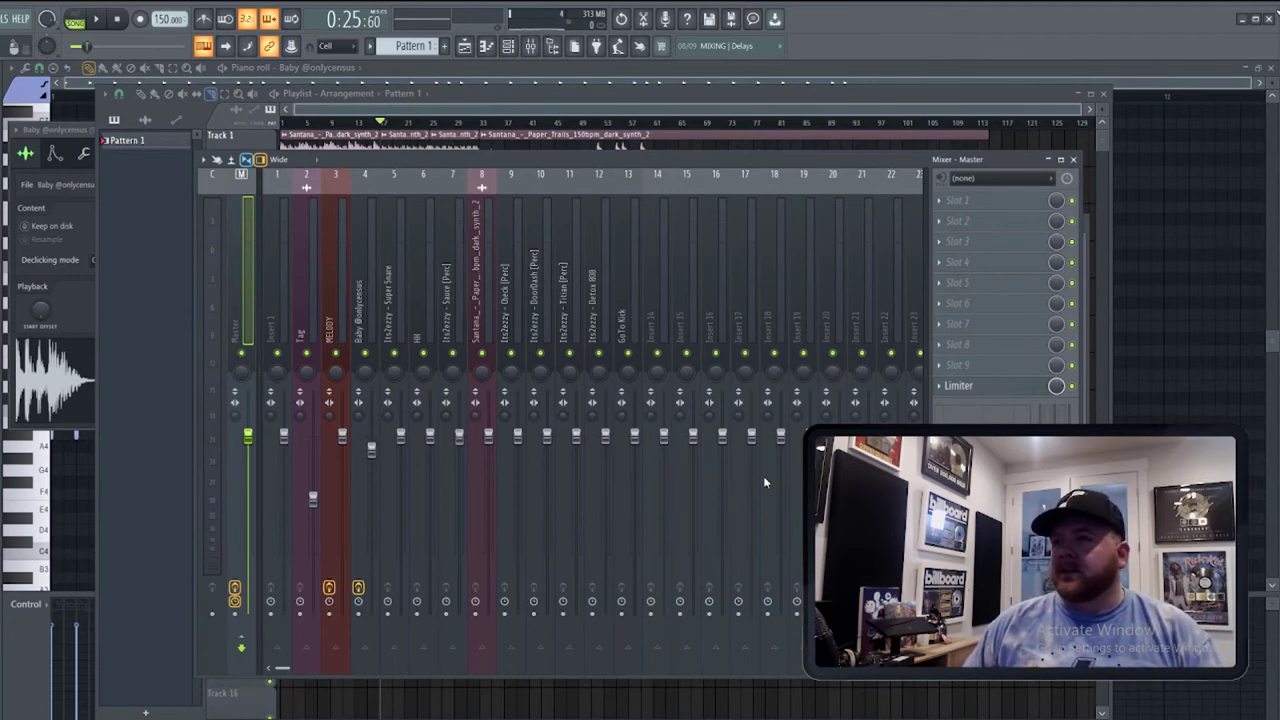
# Play the beat briefly and inspect the Limiter on the Master track.
pyautogui.press('space')
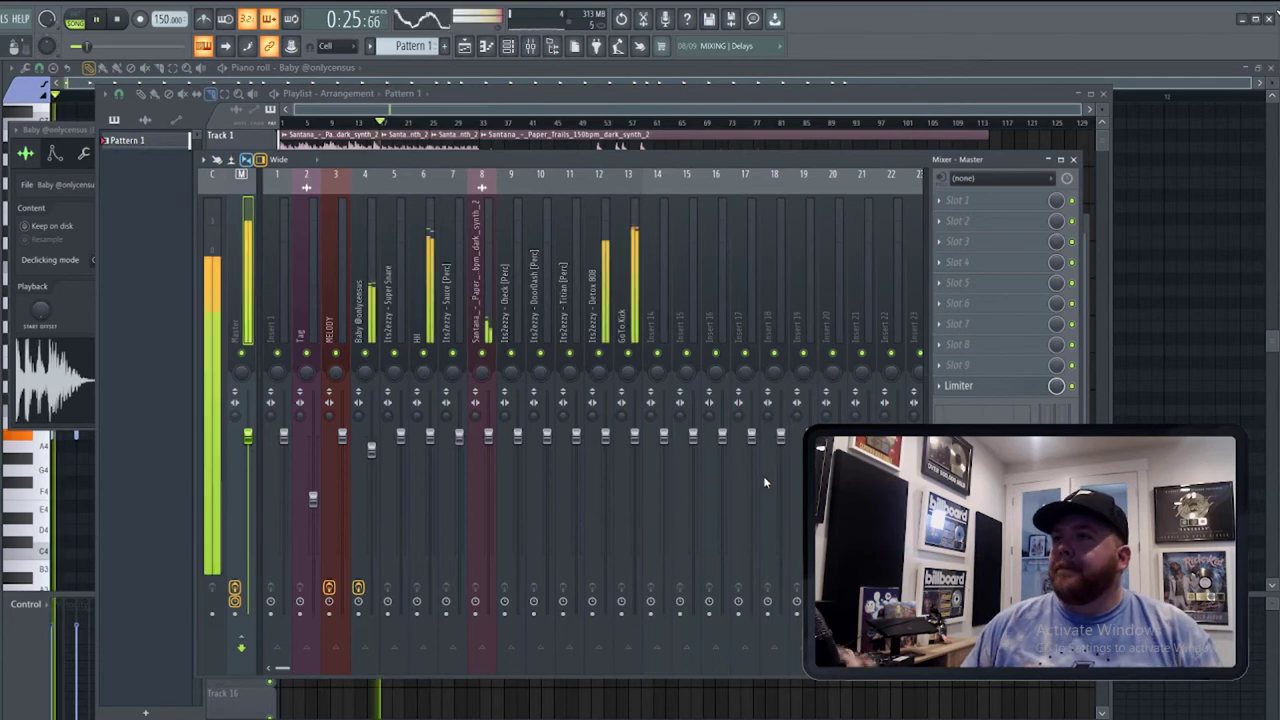
pyautogui.press('space')
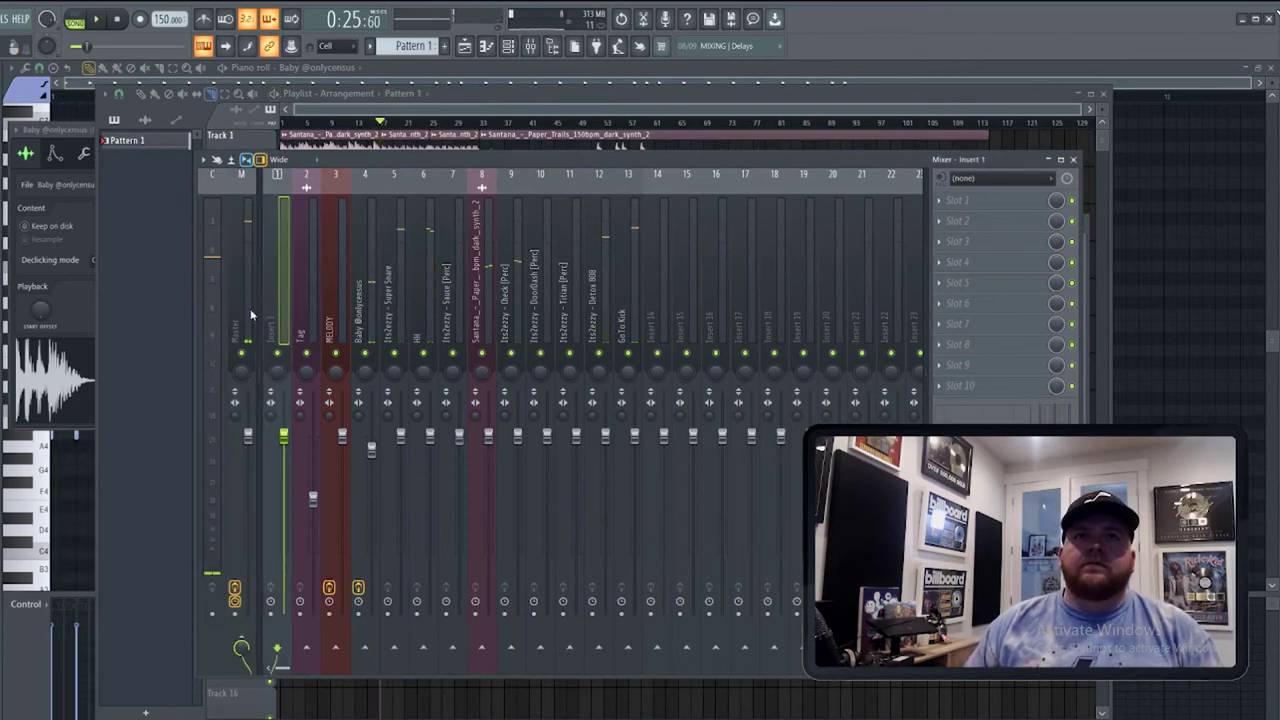
pyautogui.click(995, 388)
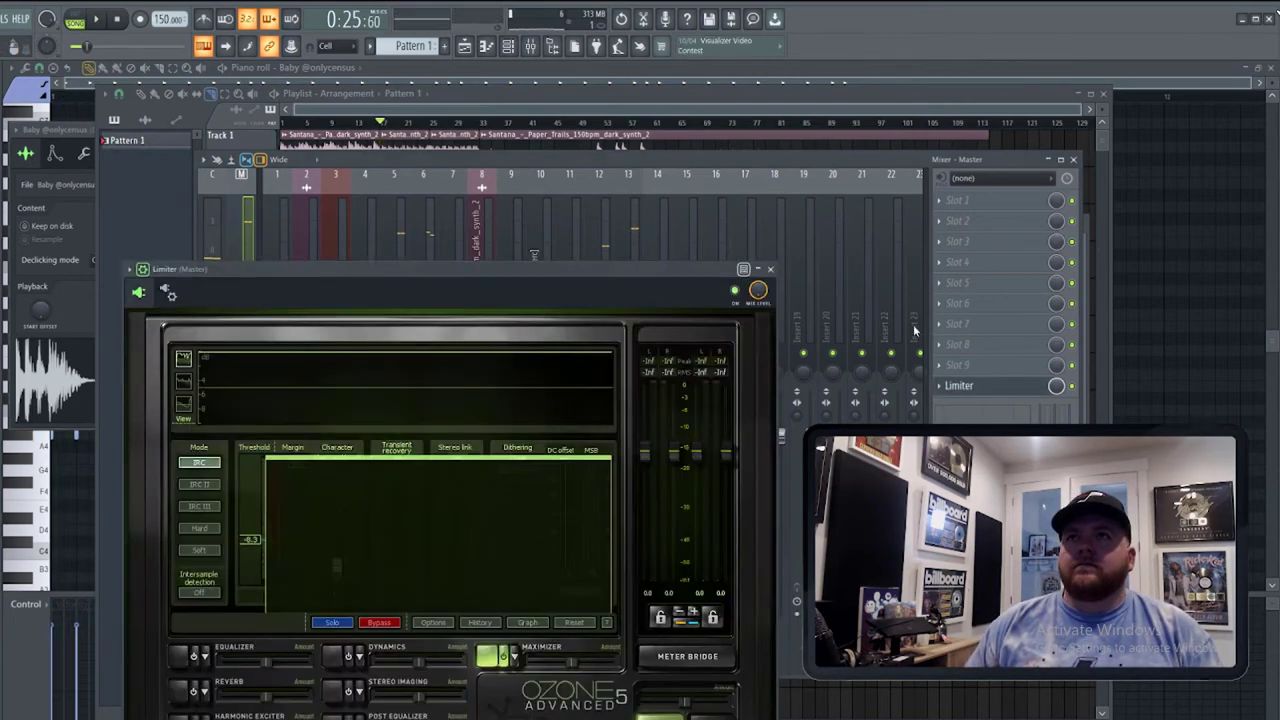
pyautogui.click(793, 168)
# Solo the MELODY mixer track and try lowering its volume during playback.
pyautogui.click(337, 340)
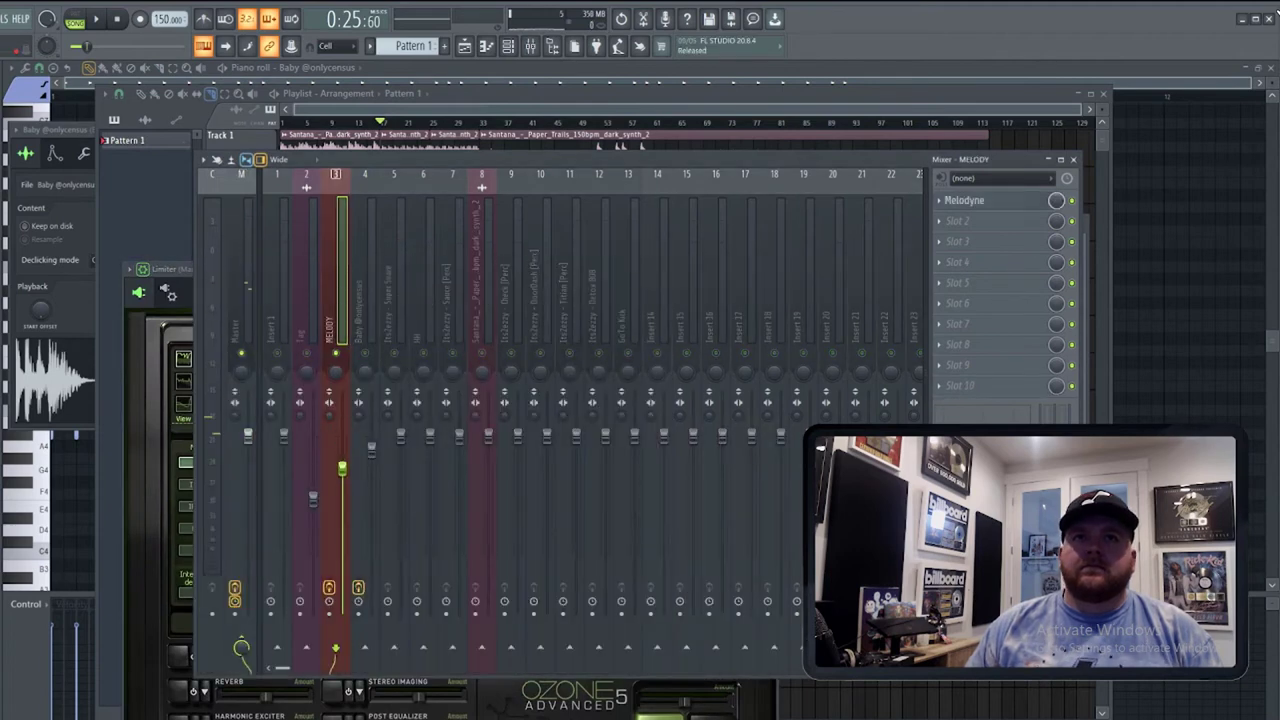
pyautogui.press('space')
pyautogui.moveTo(342, 468); pyautogui.dragTo(342, 495)
pyautogui.press('space')
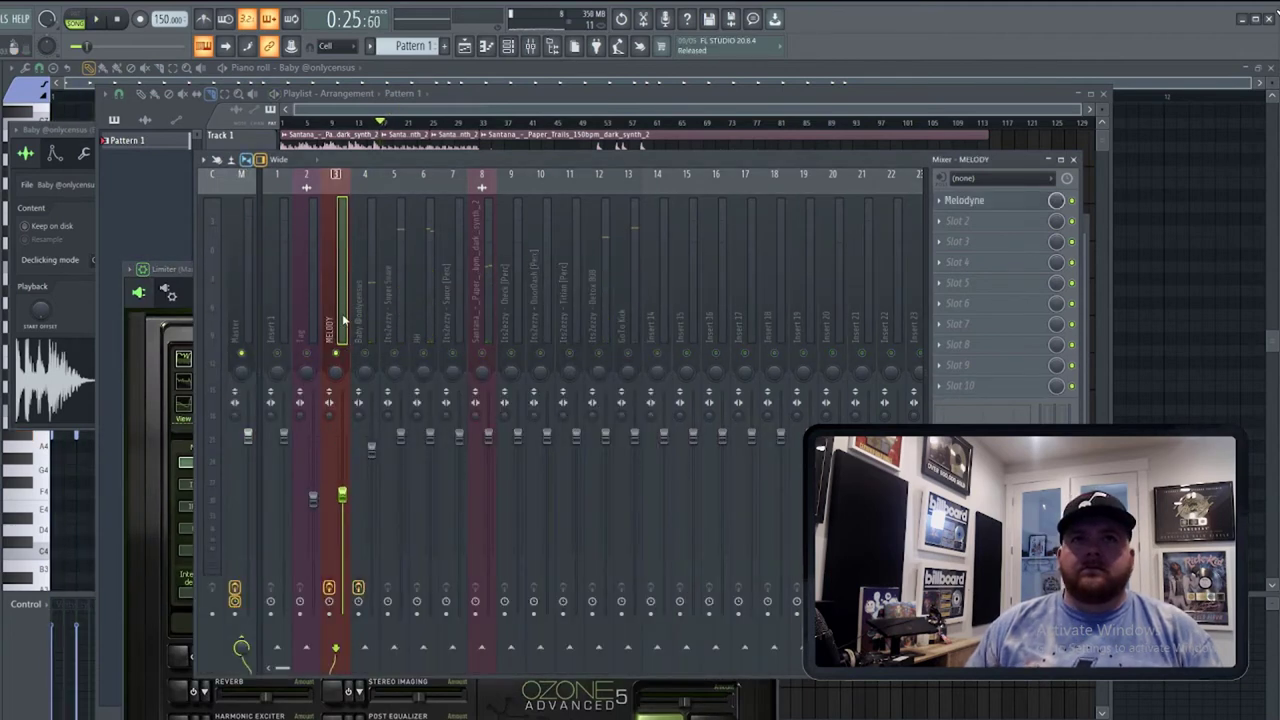
# Reset the MELODY mixer track to its default state, clearing its name and Melodyne effect.
pyautogui.rightClick(343, 320)
pyautogui.click(431, 285)
pyautogui.click(1137, 413)
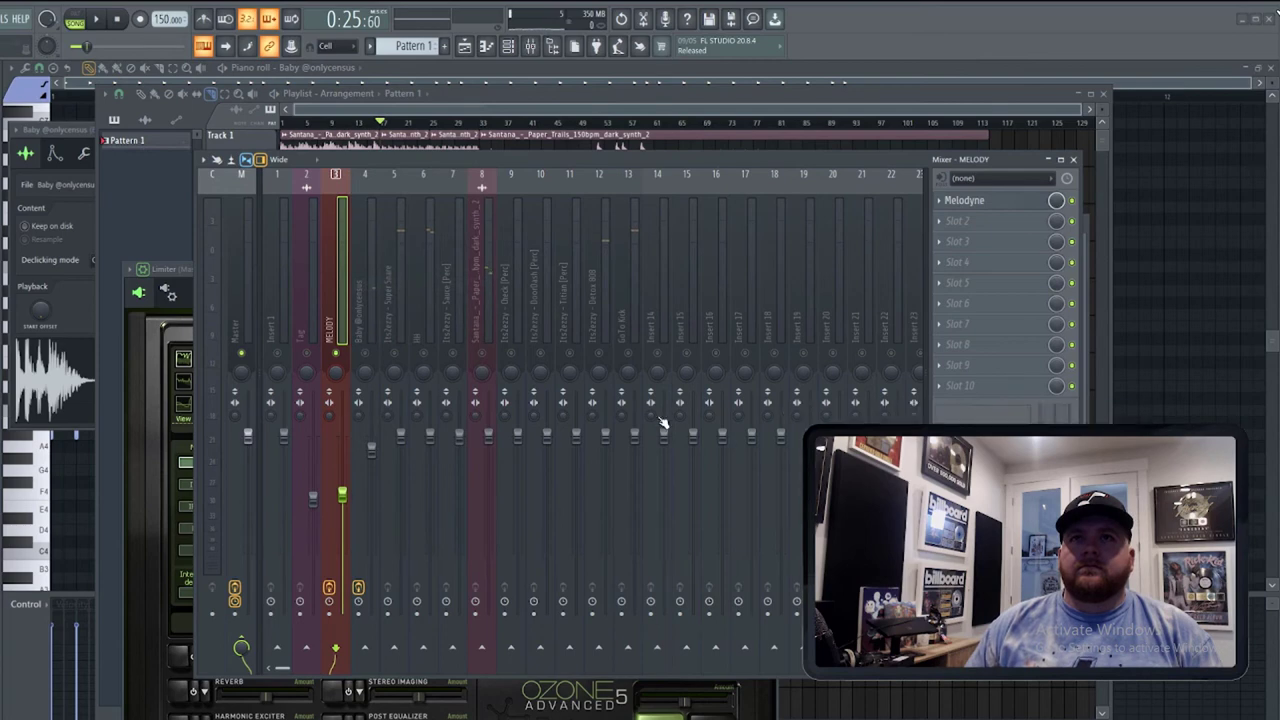
# Solo the dark synth melody on mixer track 8 and lower its volume fader during playback.
pyautogui.click(486, 345)
pyautogui.press('space')
pyautogui.moveTo(487, 436); pyautogui.dragTo(492, 494)
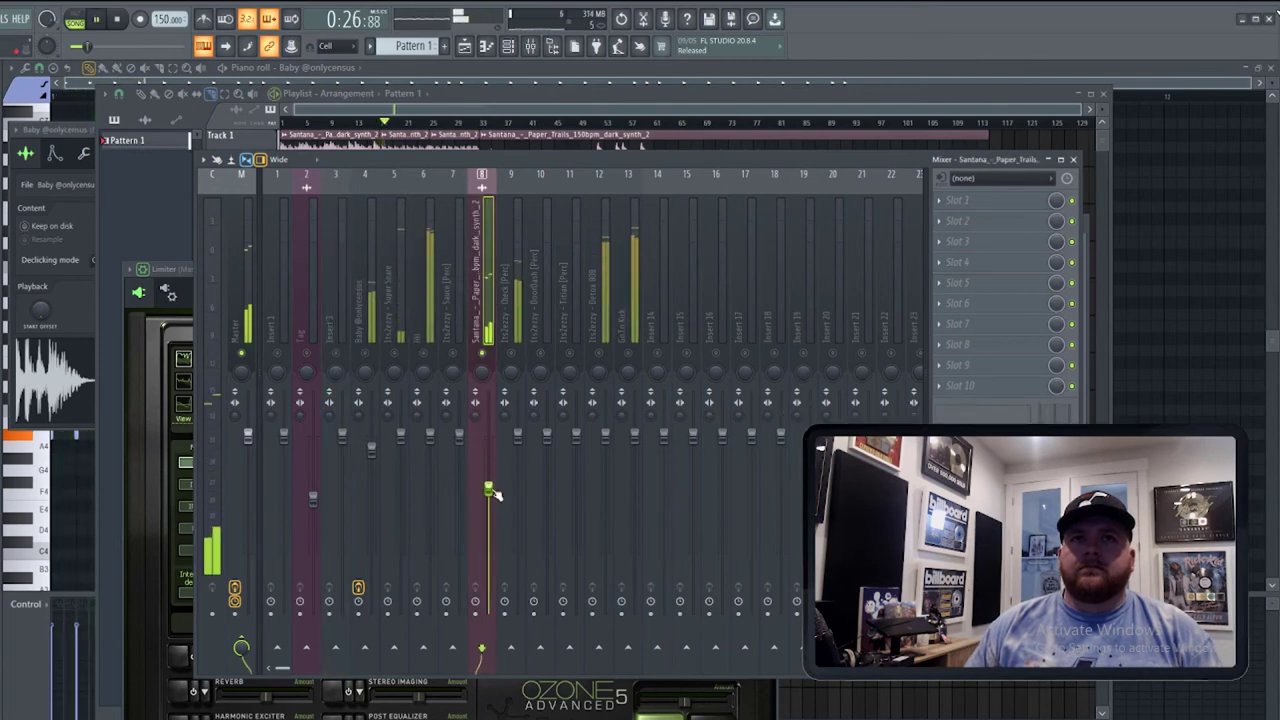
# Play the arrangement from bar 1 and check the soloed dark synth level in the mixer.
pyautogui.click(464, 47)
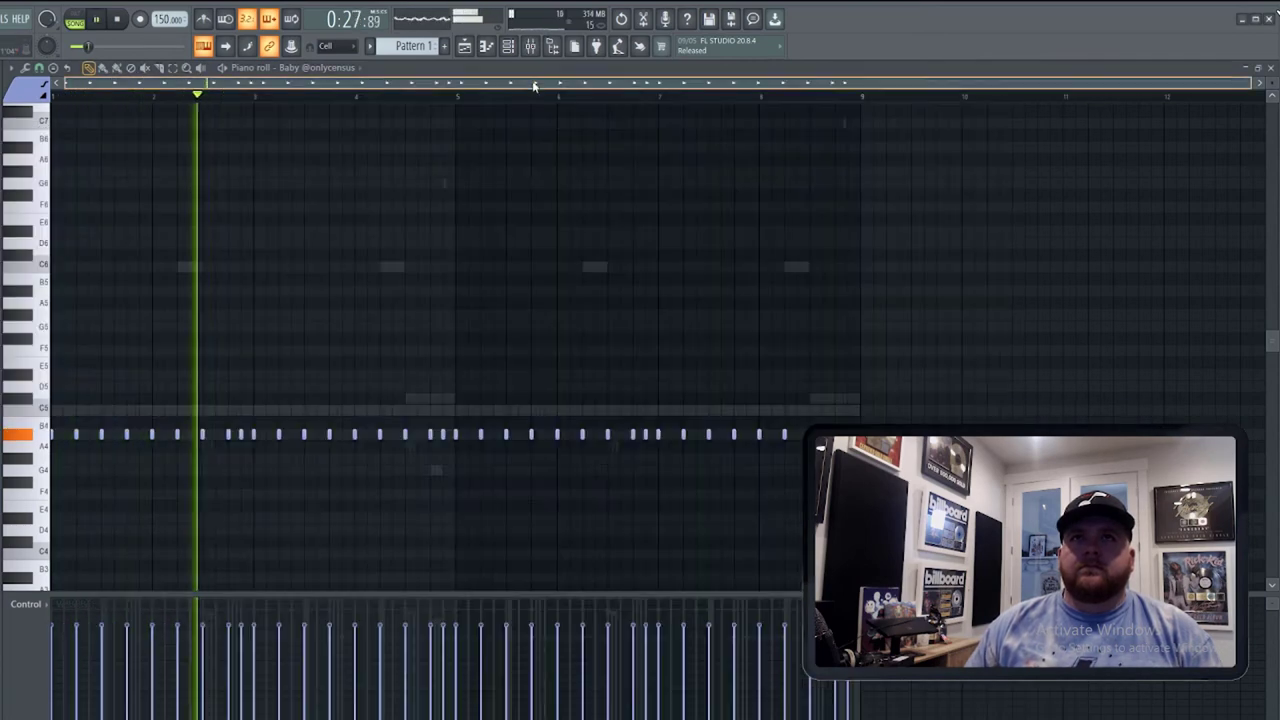
pyautogui.click(464, 47)
pyautogui.click(285, 122)
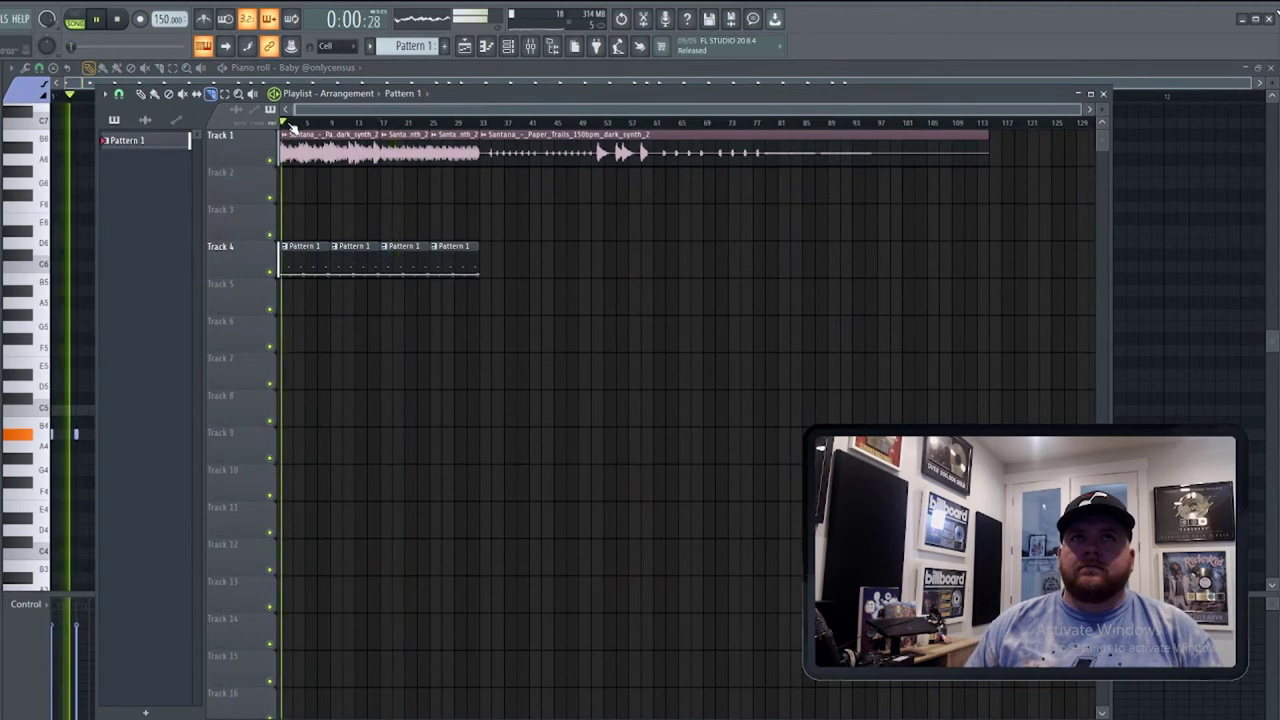
pyautogui.click(530, 46)
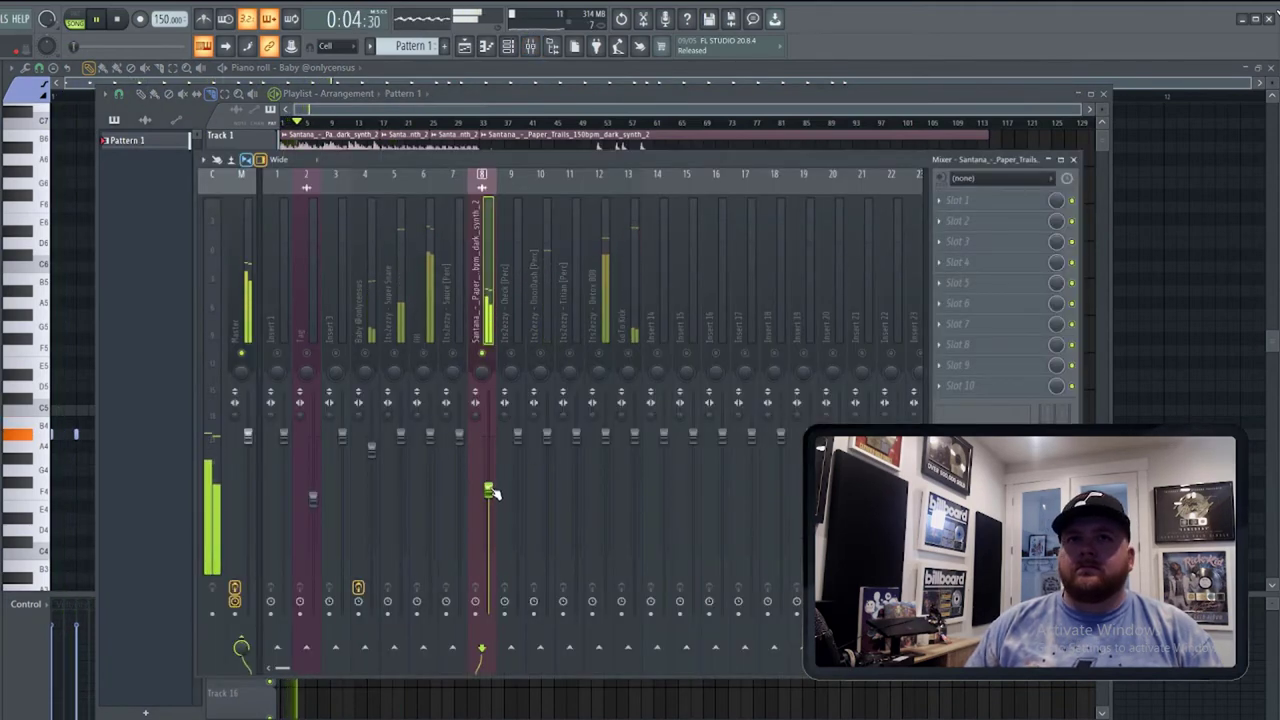
# Enable the HH and Super Snare mixer tracks during playback, lower both volume faders, and trim the dark synth's level slightly.
pyautogui.click(428, 435)
pyautogui.moveTo(428, 435); pyautogui.dragTo(429, 530)
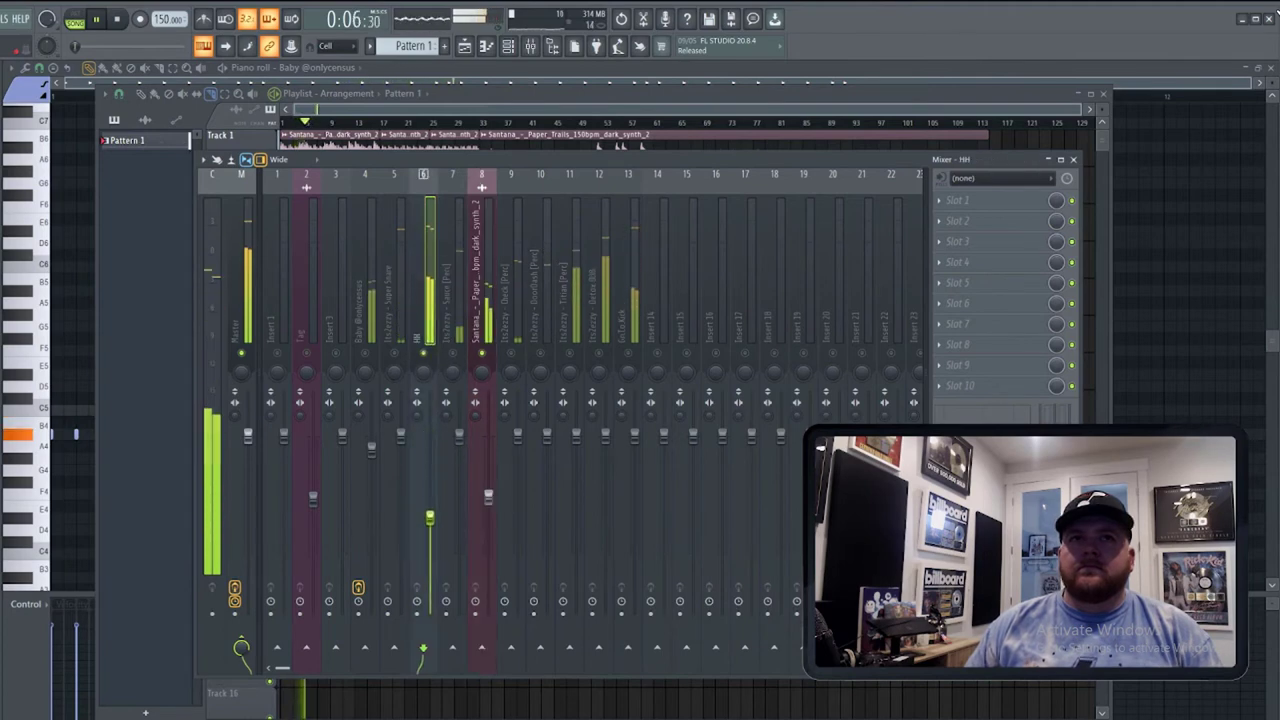
pyautogui.click(367, 366)
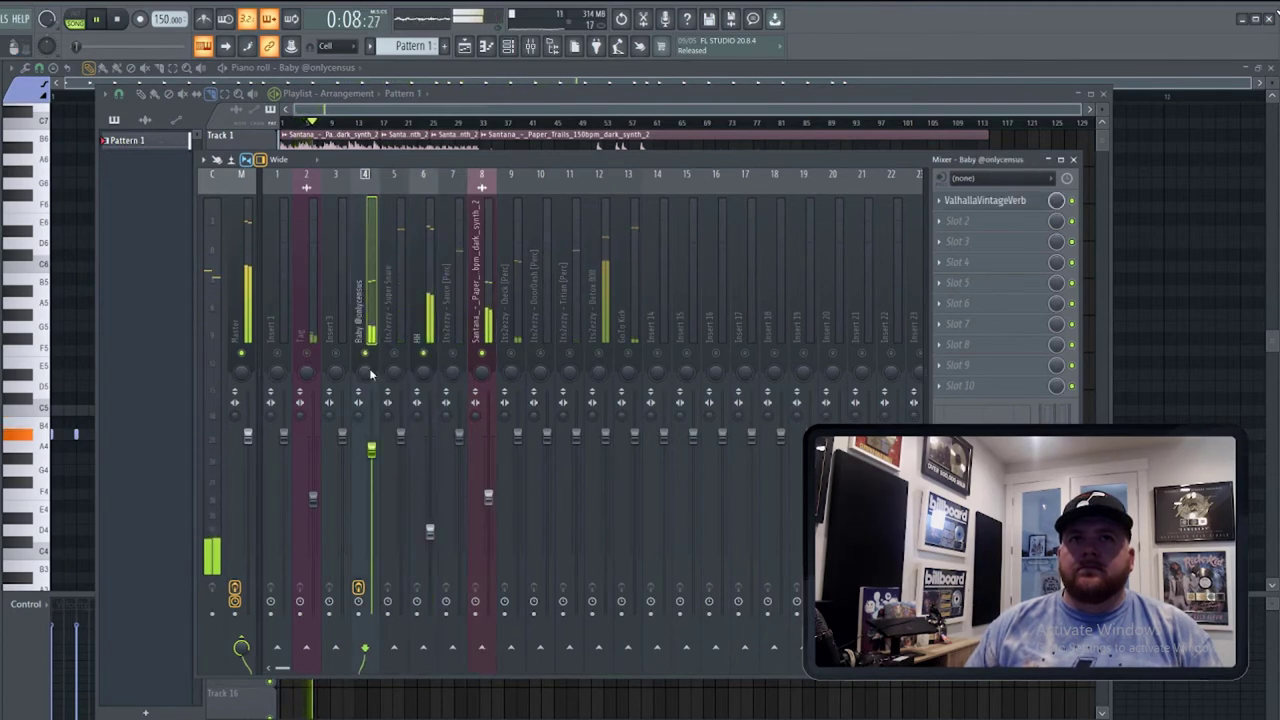
pyautogui.click(405, 358)
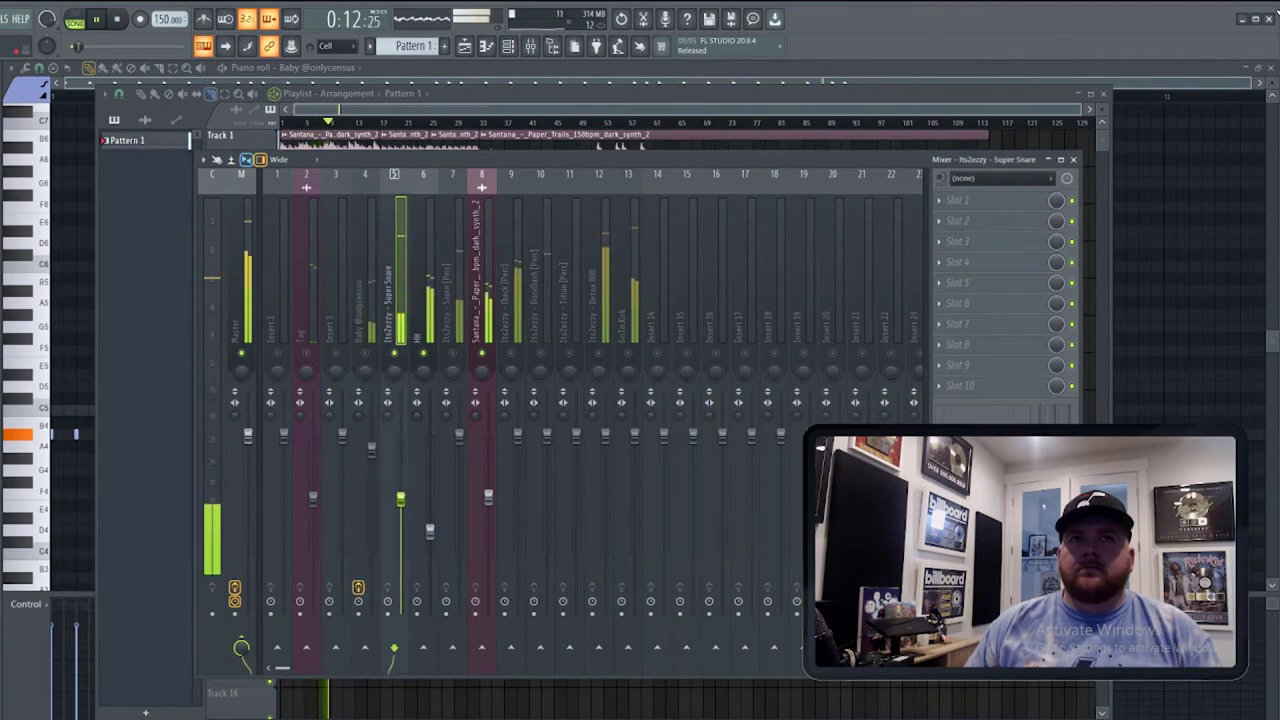
pyautogui.click(488, 498)
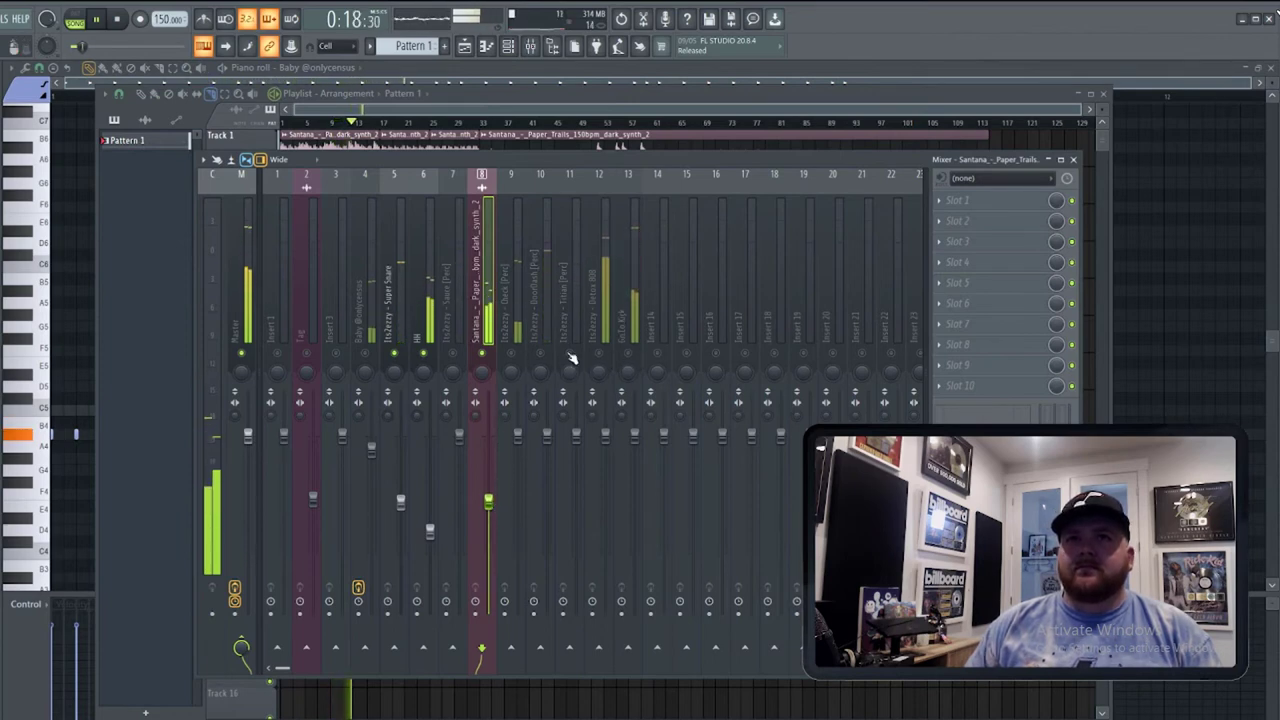
# Enable the DoorDash percussion and GoTo Kick mixer tracks and lower their volume faders, replaying the arrangement from the start.
pyautogui.click(542, 334)
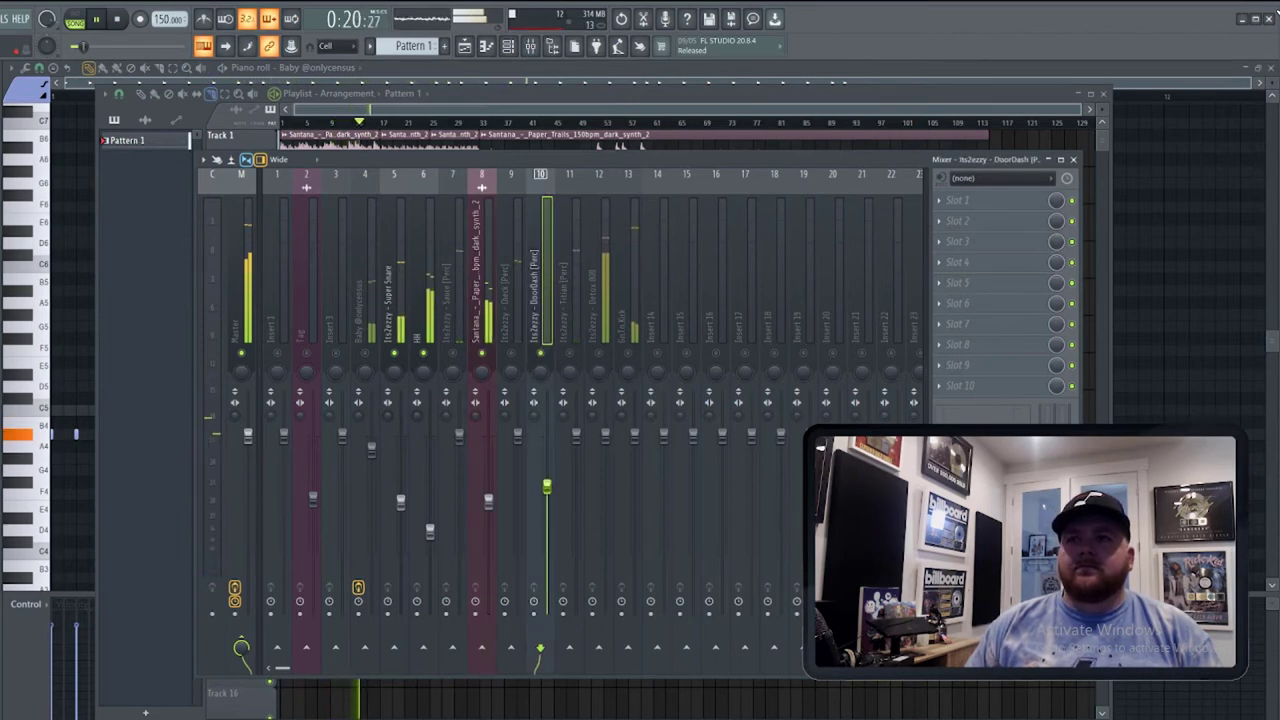
pyautogui.press('space')
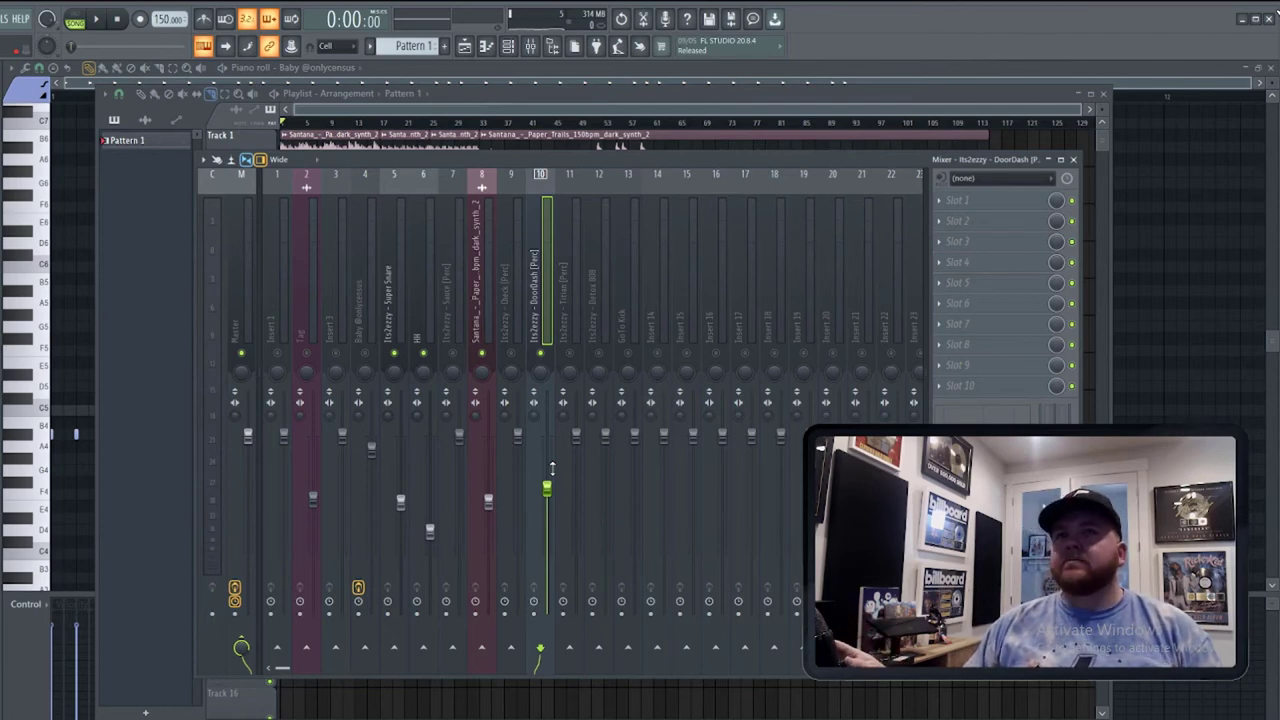
pyautogui.press('space')
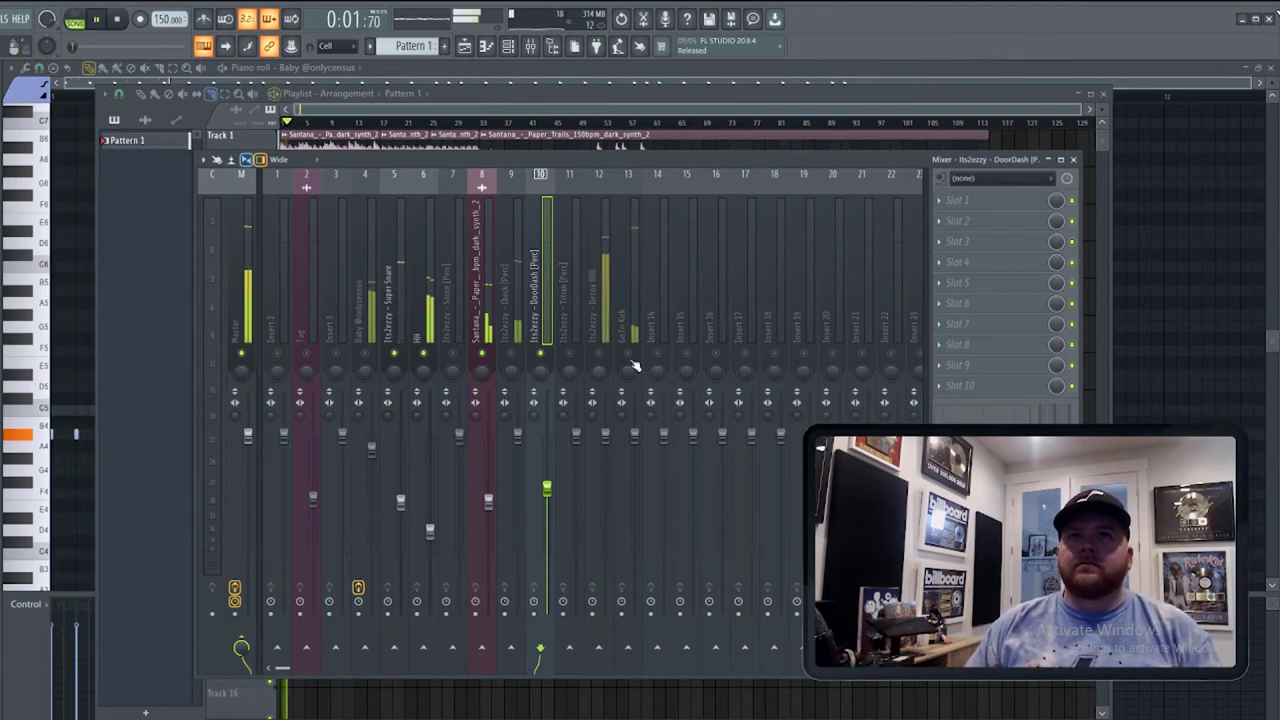
pyautogui.click(633, 316)
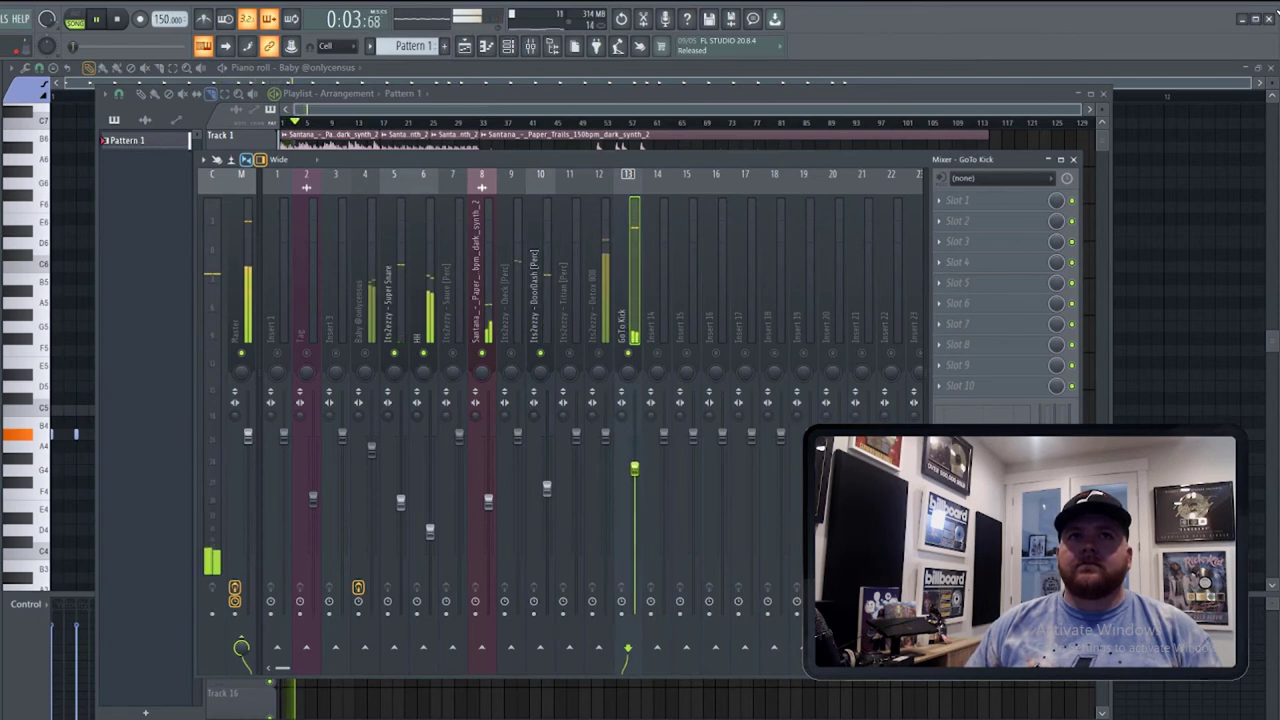
# Lower the DoorDash and Sauce percussion tracks in the mixer and adjust DoorDash's stereo separation.
pyautogui.click(545, 418)
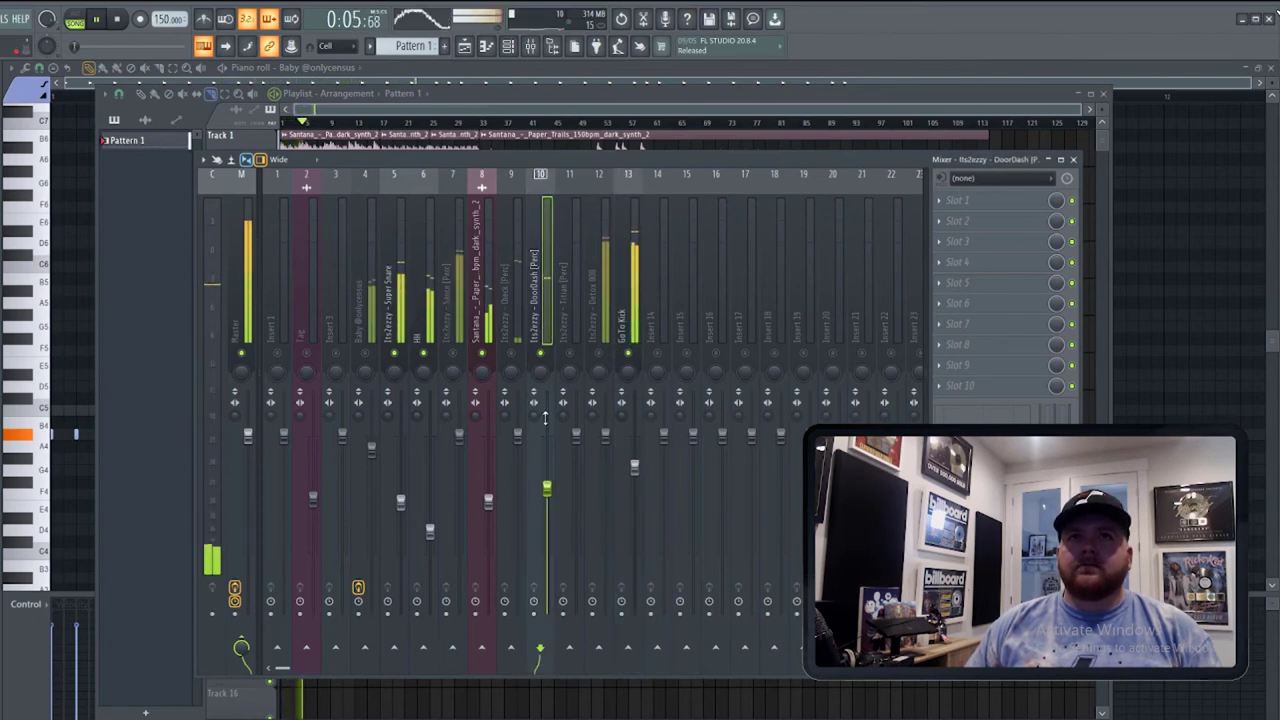
pyautogui.click(460, 450)
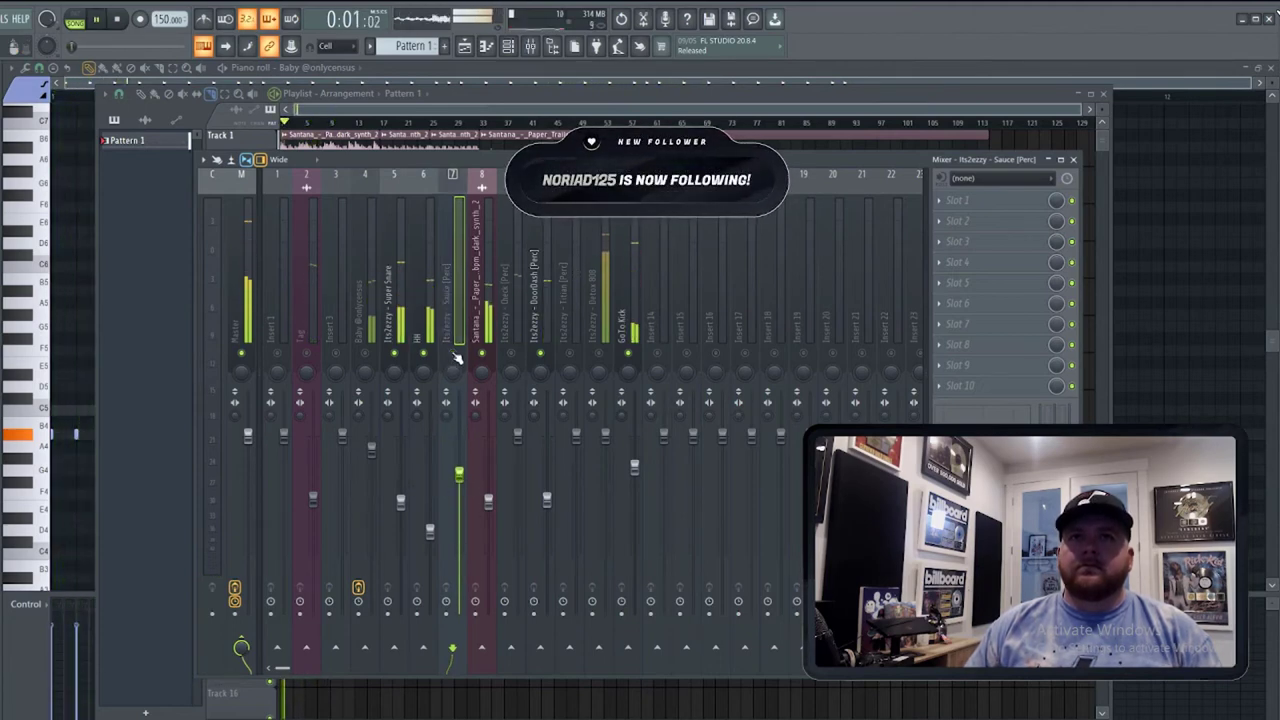
pyautogui.click(546, 416)
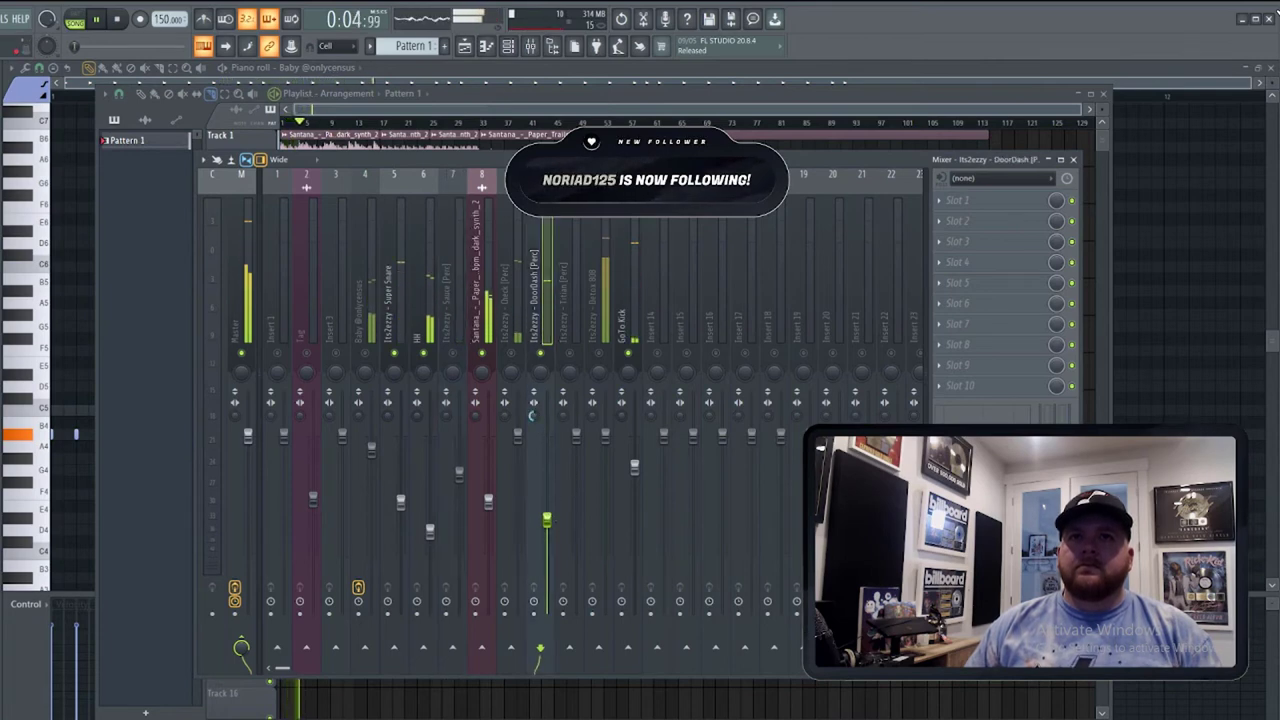
# Enable the Check, Baby and Sauce mixer tracks one by one and lower their volume faders to fit the mix.
pyautogui.click(515, 345)
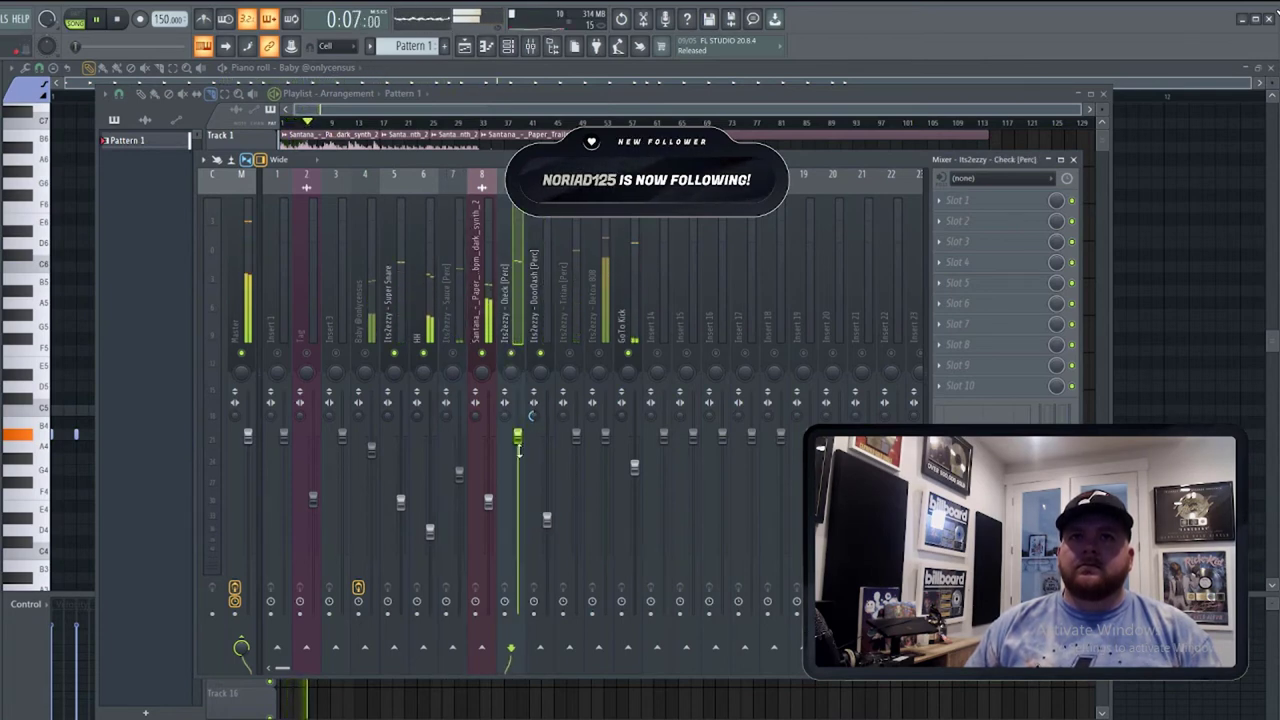
pyautogui.moveTo(518, 482); pyautogui.dragTo(518, 490)
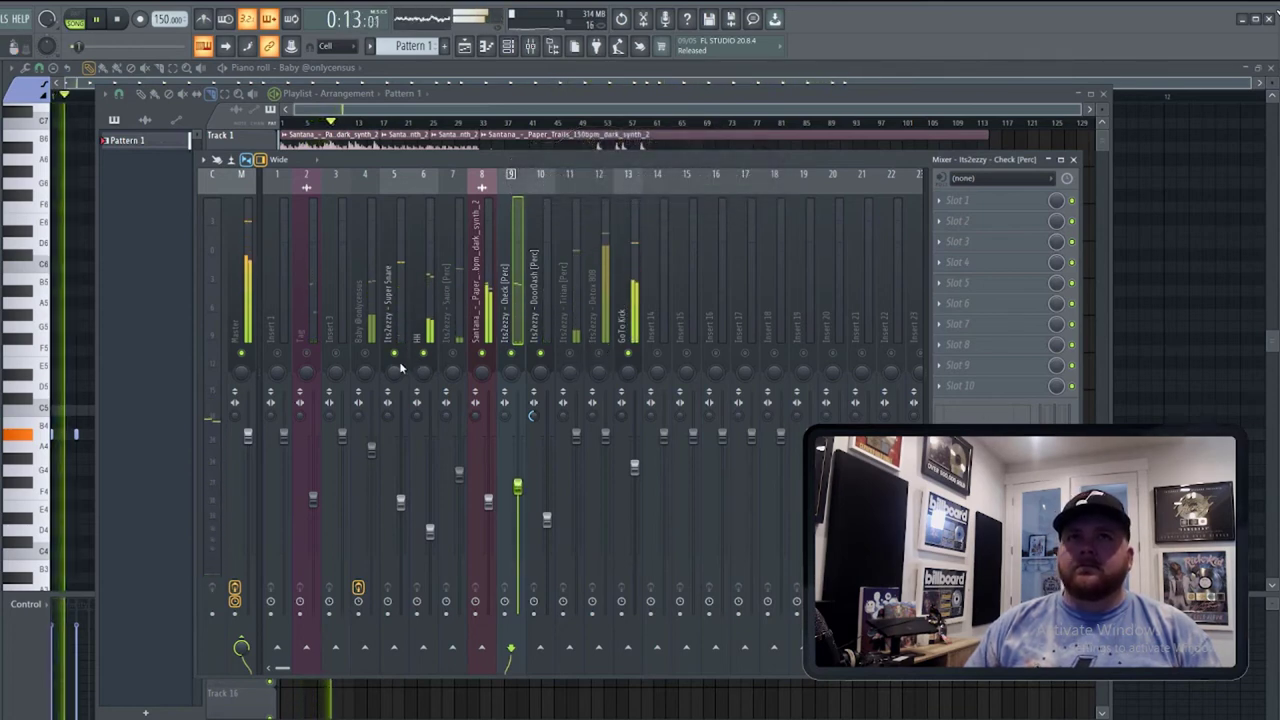
pyautogui.click(373, 430)
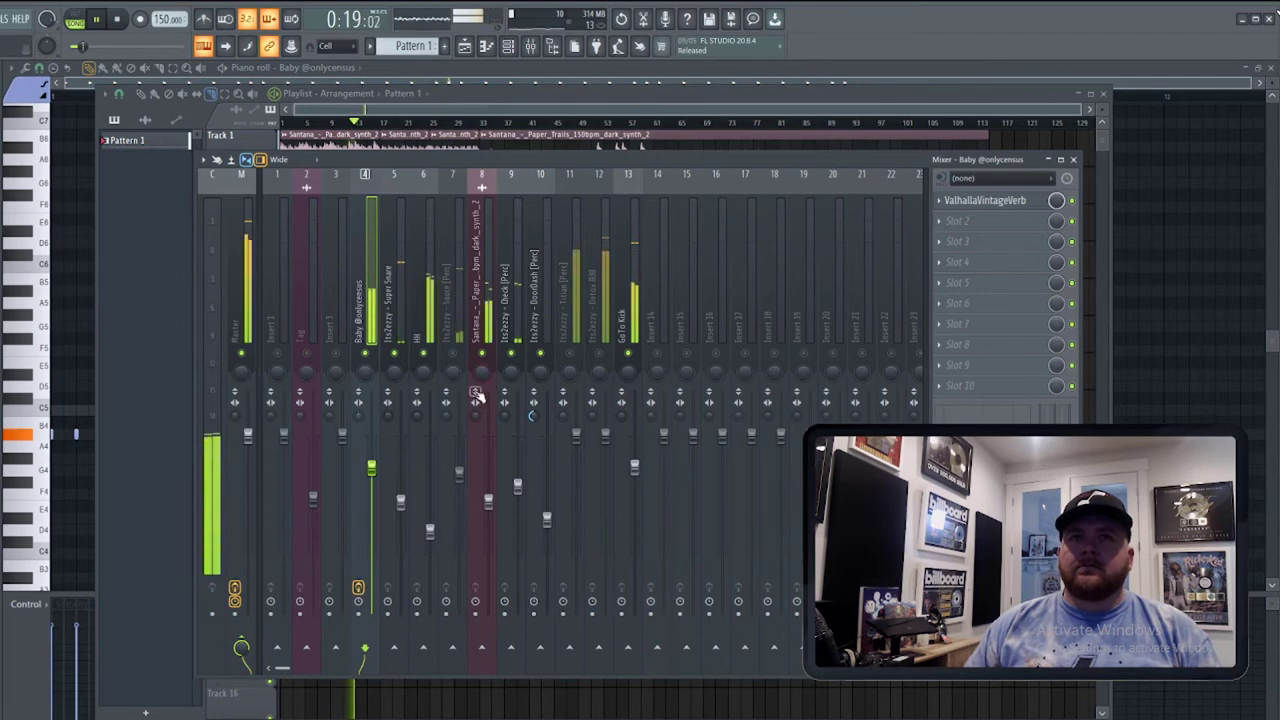
pyautogui.click(464, 482)
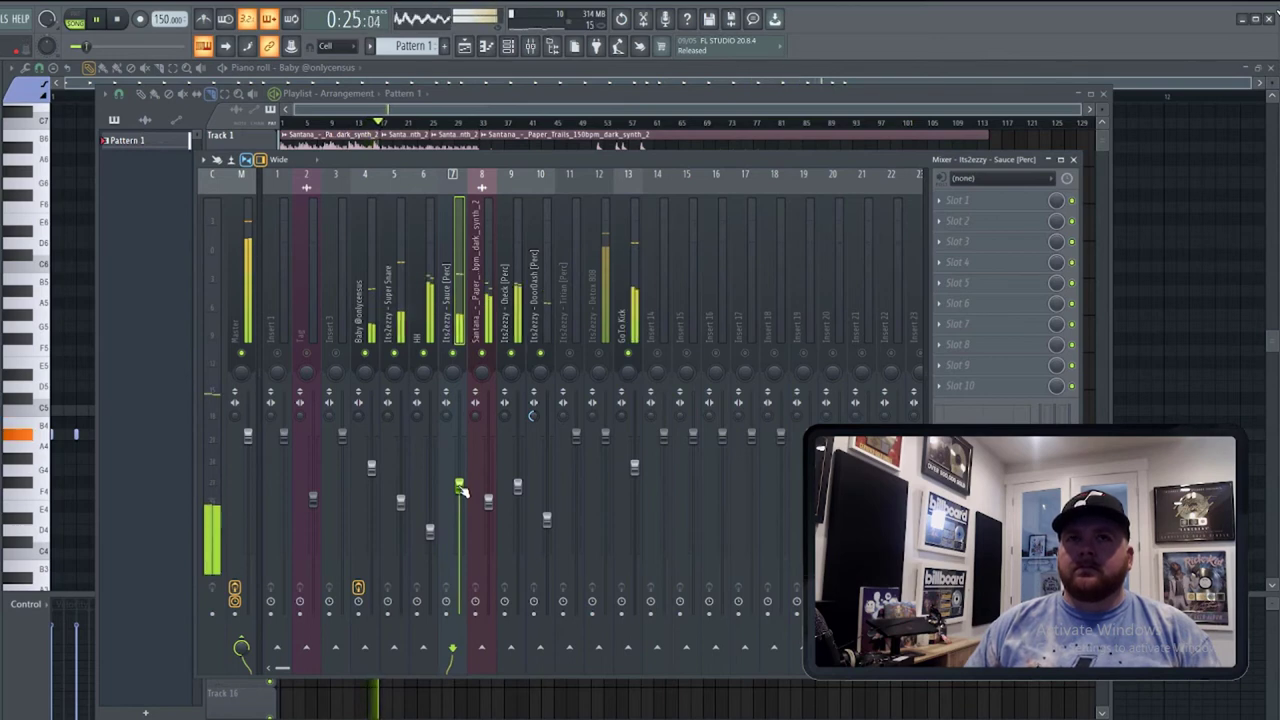
# Enable the Titian percussion and Detox 808 mixer tracks and lower their volume faders, with the dark synth muted.
pyautogui.click(567, 345)
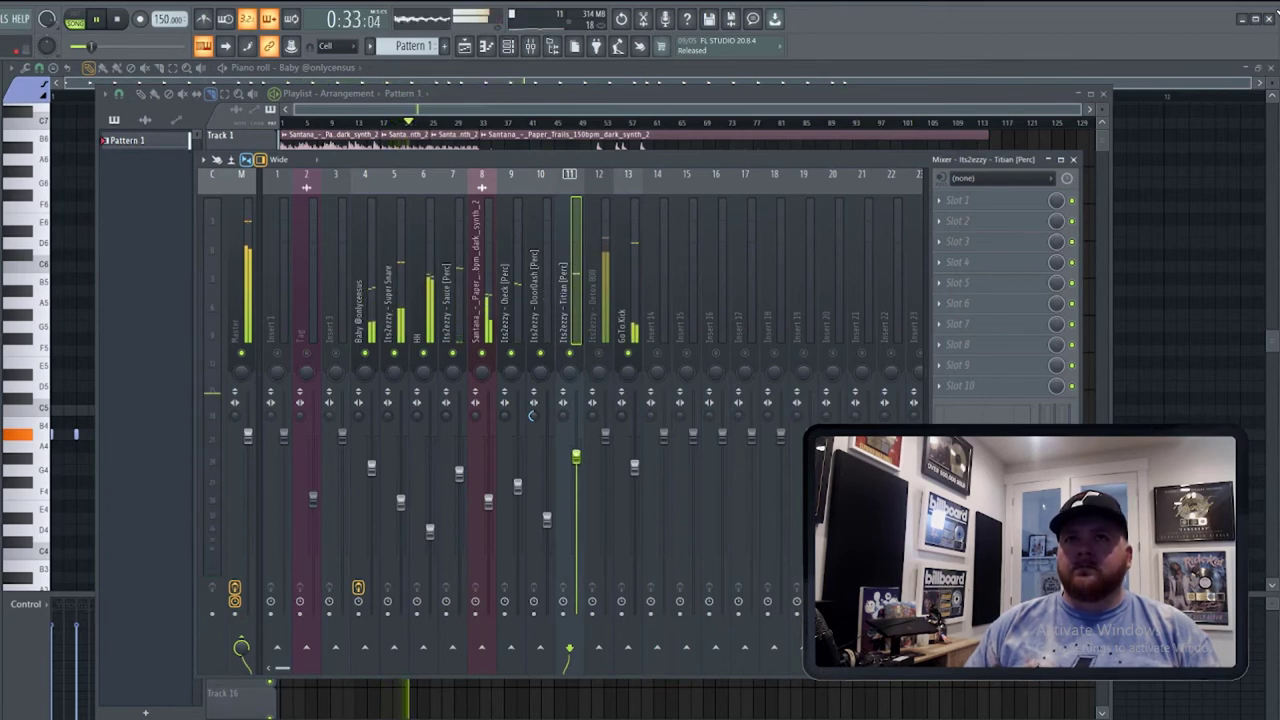
pyautogui.click(607, 355)
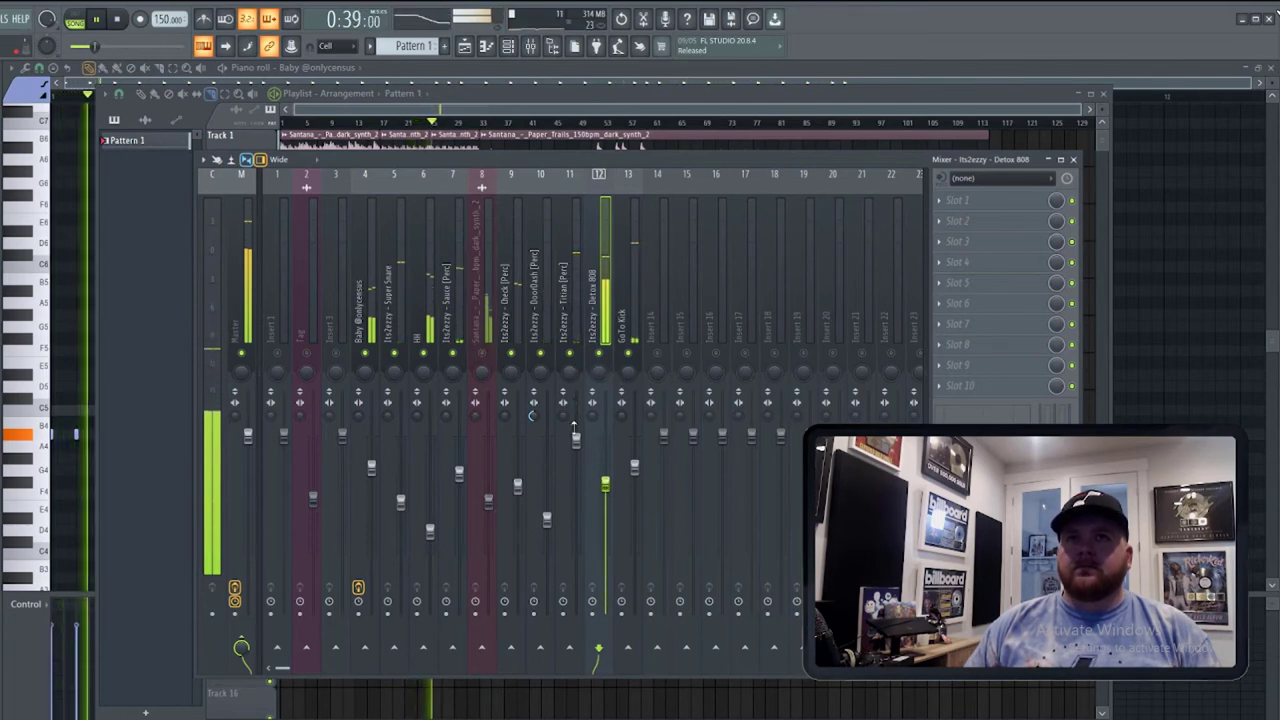
pyautogui.moveTo(576, 440); pyautogui.dragTo(576, 463)
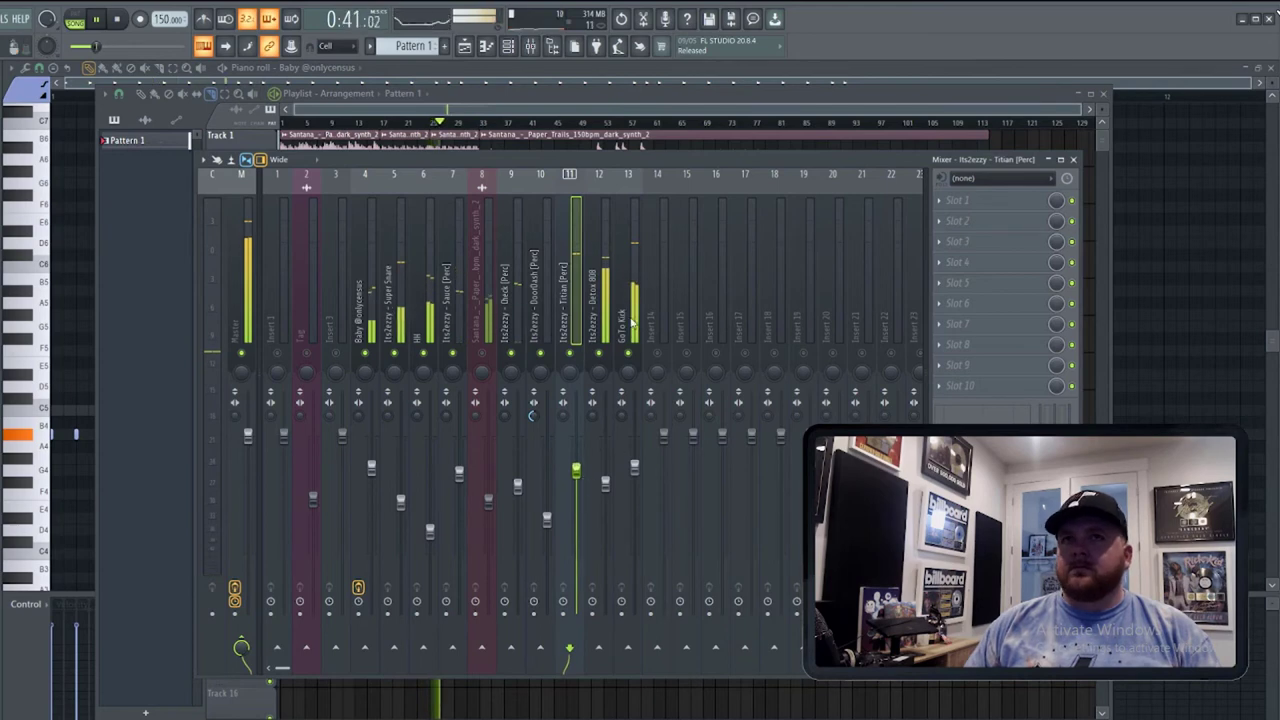
# Set the mix of the ValhallaVintageVerb reverb on the Baby mixer track to 28.8 %.
pyautogui.click(394, 328)
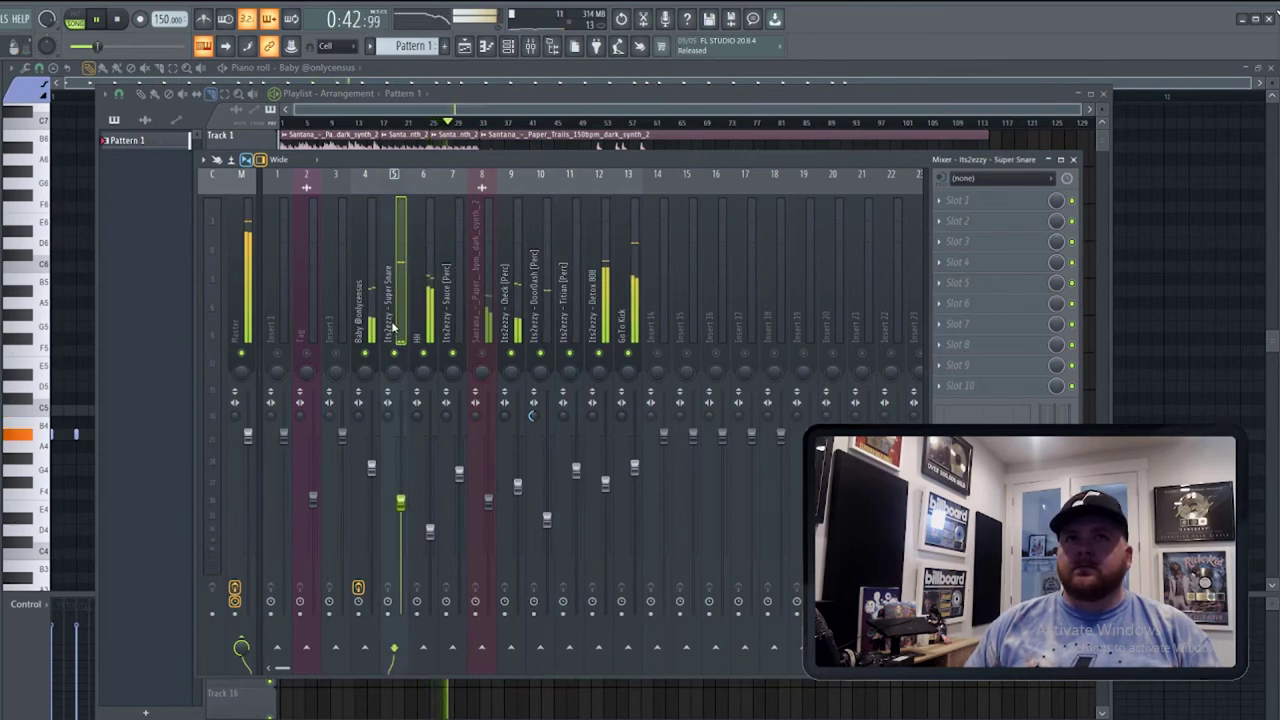
pyautogui.click(366, 320)
pyautogui.click(975, 200)
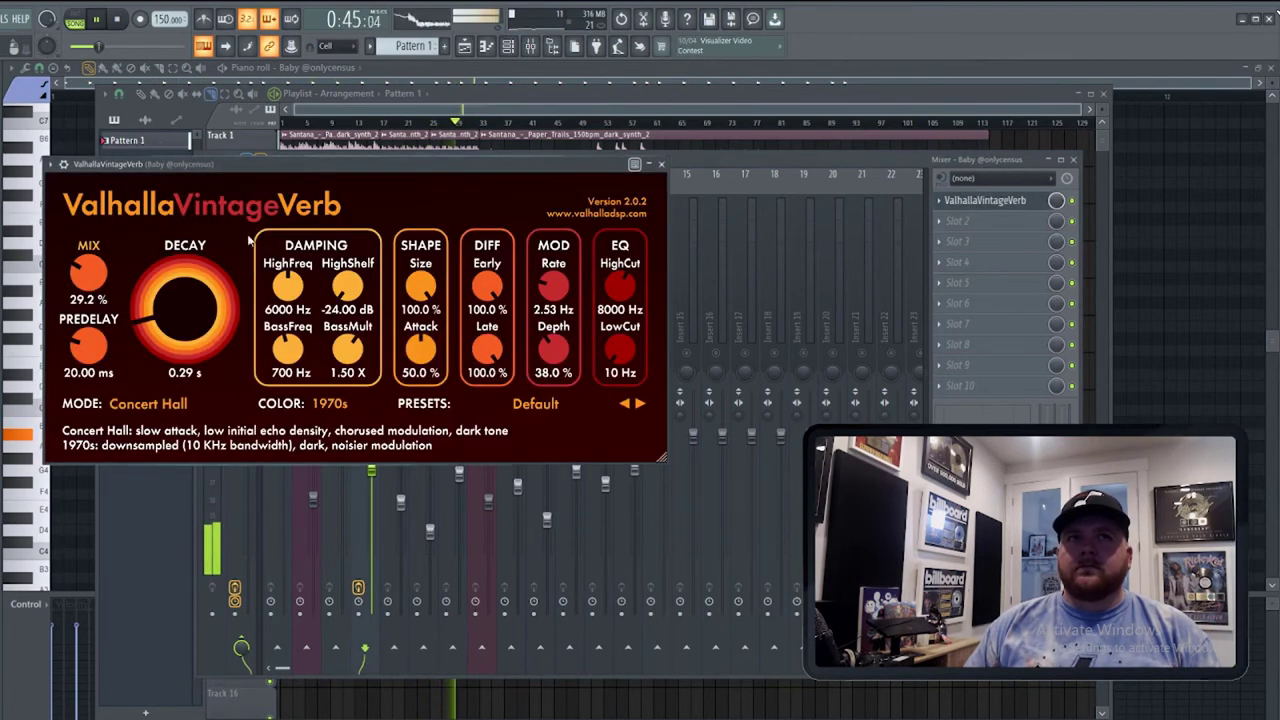
pyautogui.moveTo(88, 274)
pyautogui.mouseDown()
pyautogui.moveTo(92, 294)
pyautogui.moveTo(97, 271)
pyautogui.mouseUp()
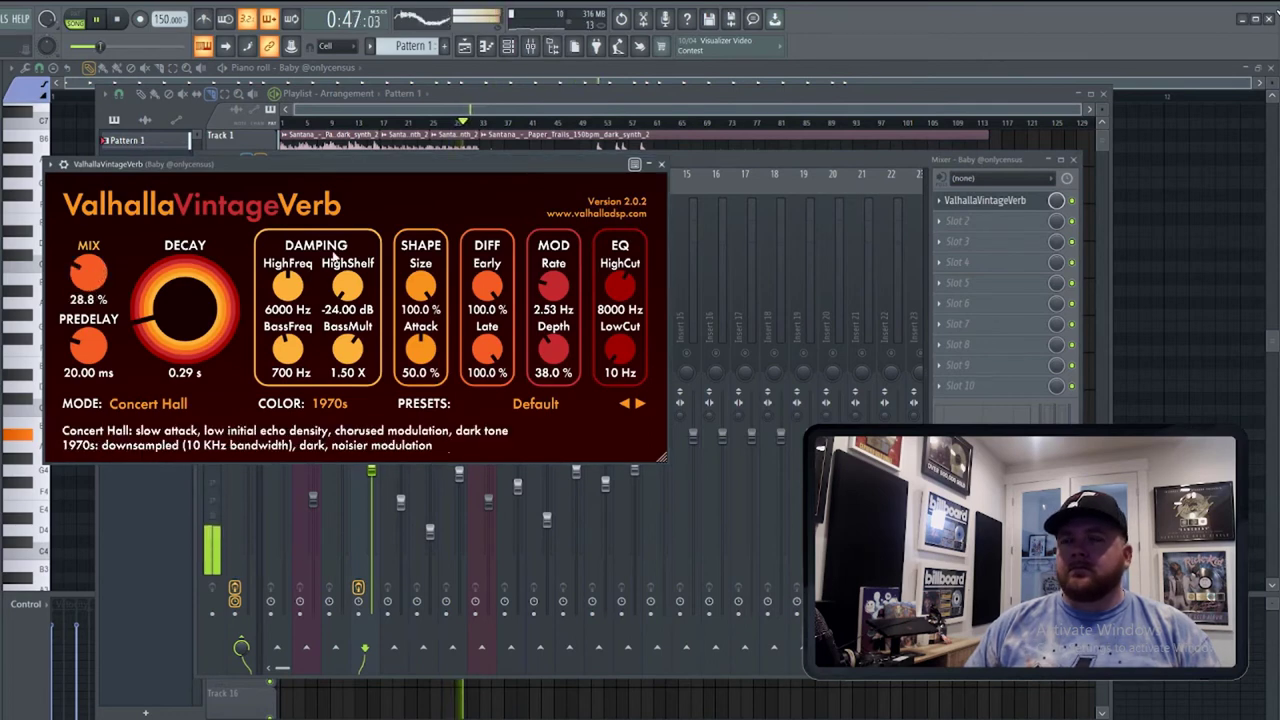
pyautogui.click(662, 164)
# Unmute the dark synth on mixer track 8 and replay the arrangement from the start with the playlist in view.
pyautogui.click(240, 320)
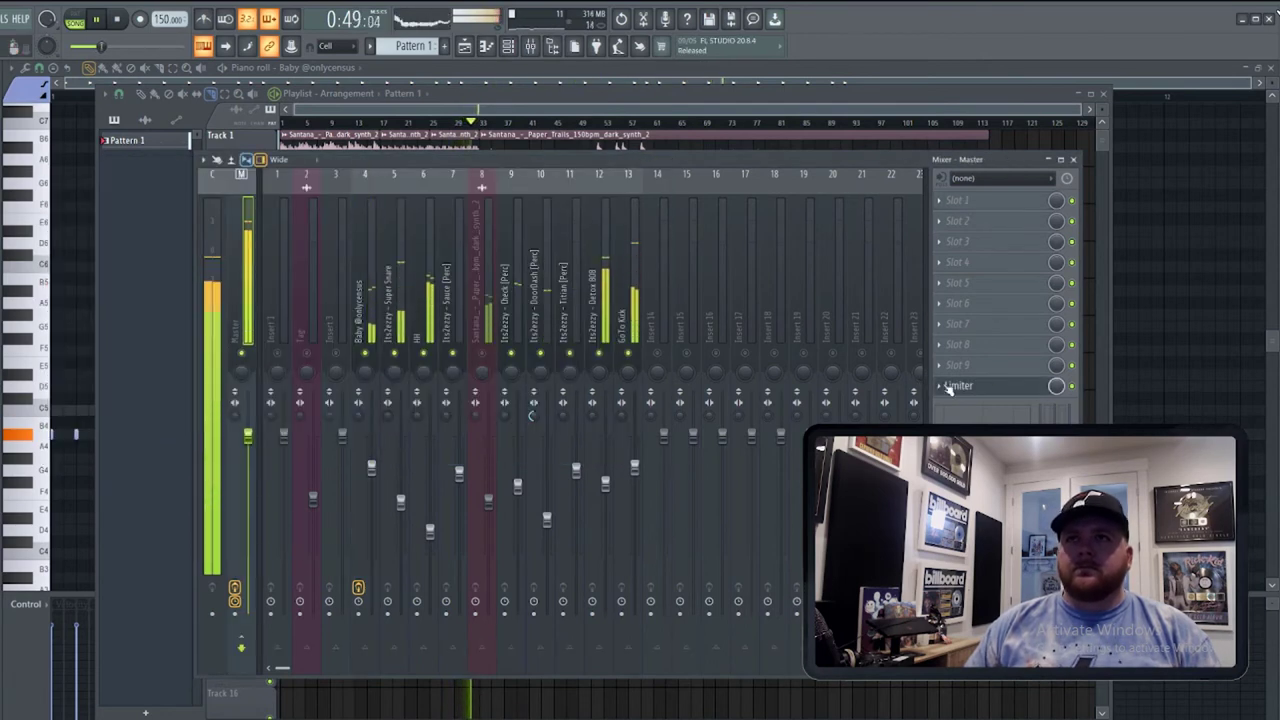
pyautogui.click(488, 372)
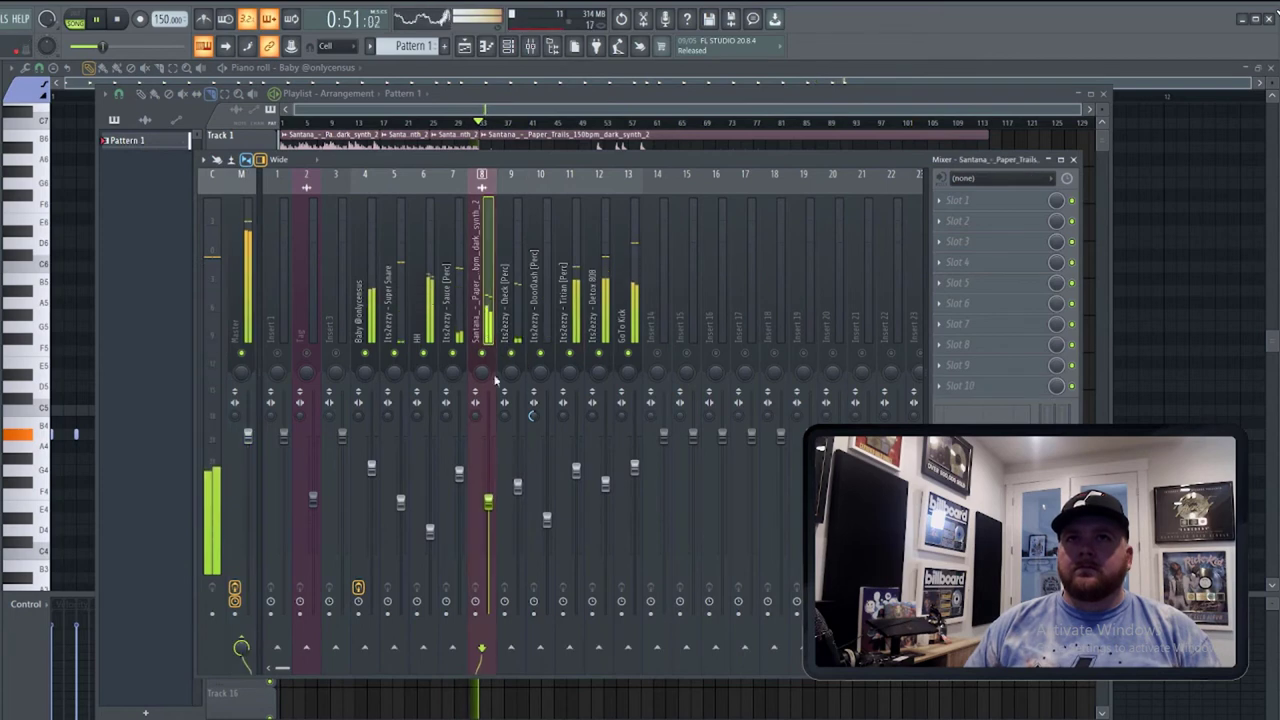
pyautogui.press('space')
pyautogui.click(451, 82)
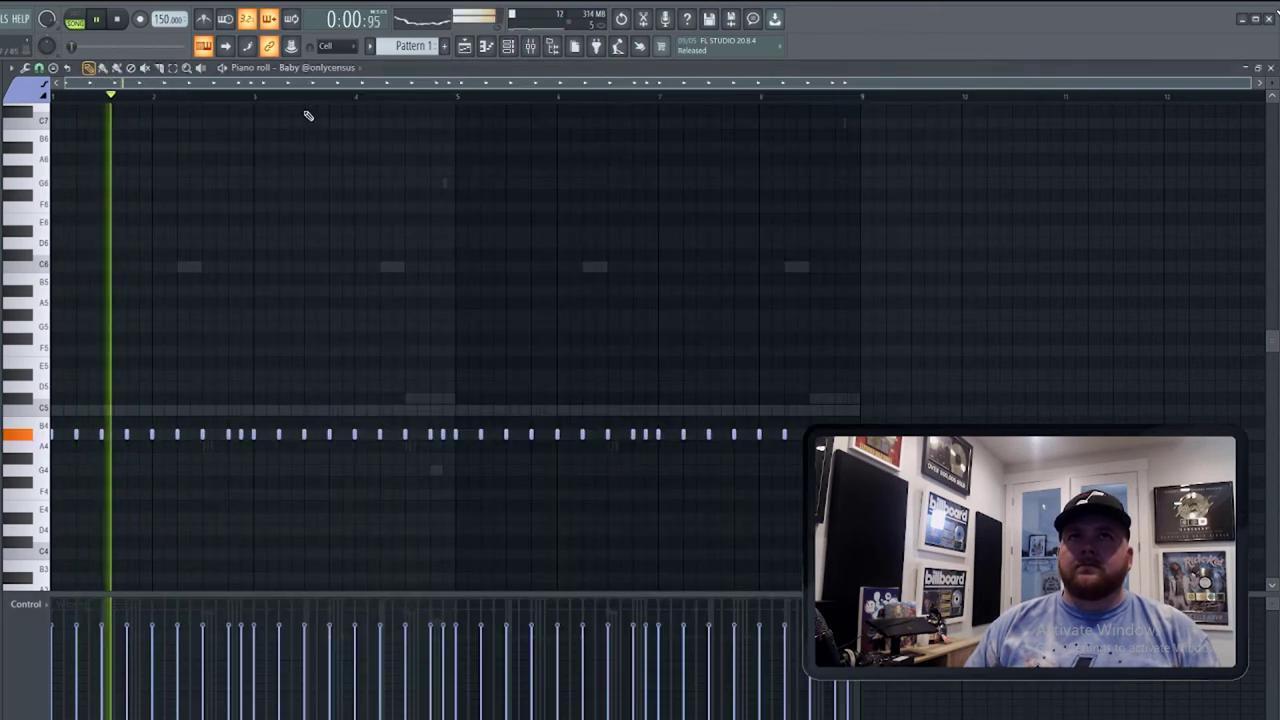
pyautogui.click(464, 46)
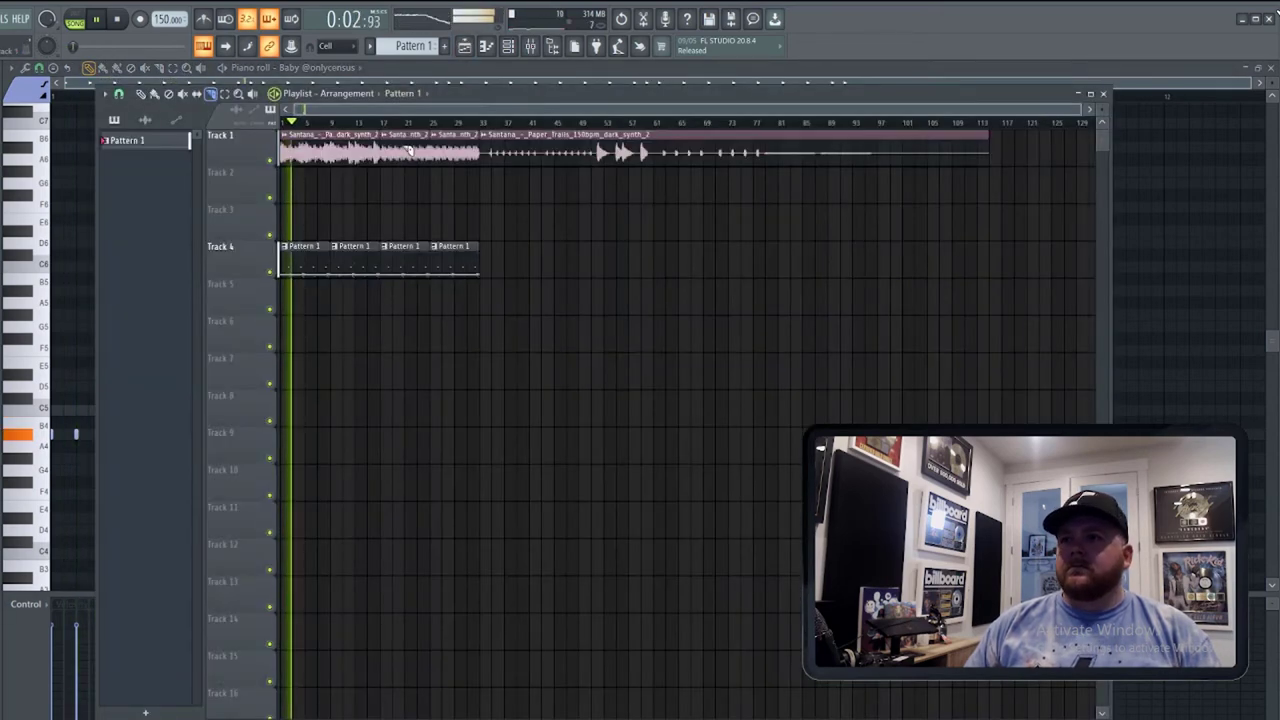
pyautogui.press('space')
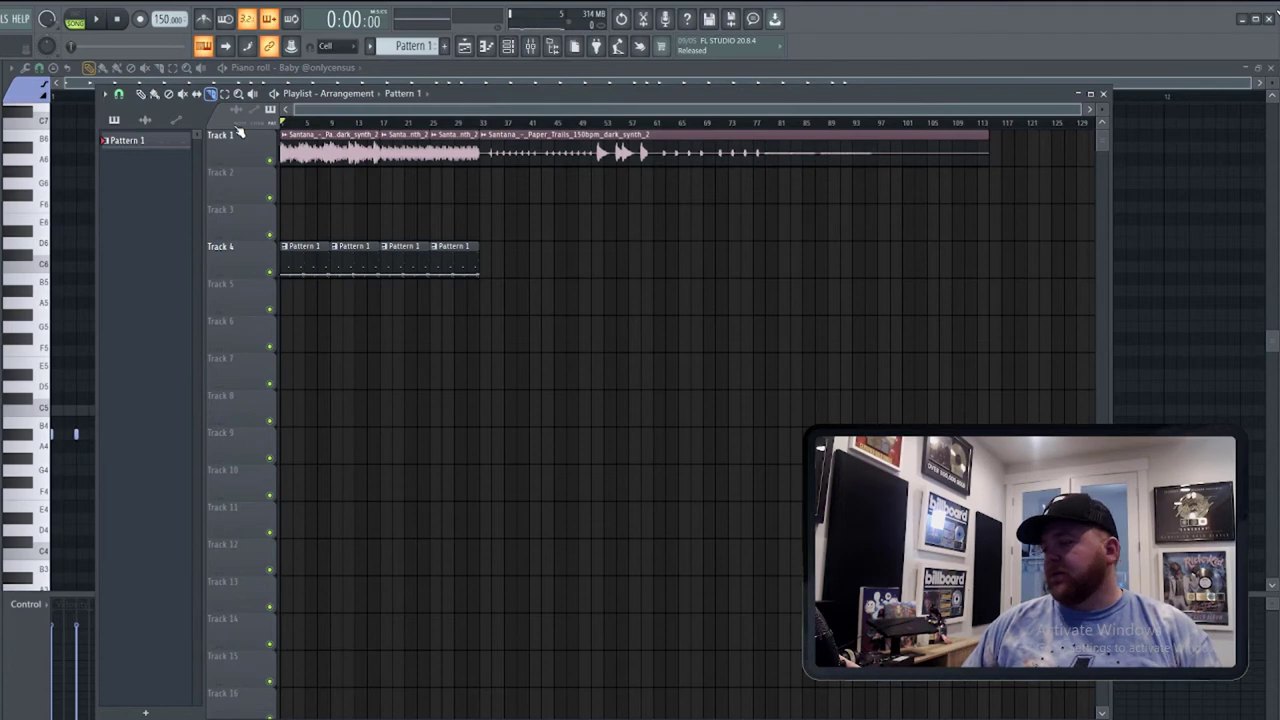
# Delete the long leftover dark synth clip that starts at bar 33 on playlist Track 1.
pyautogui.press('space')
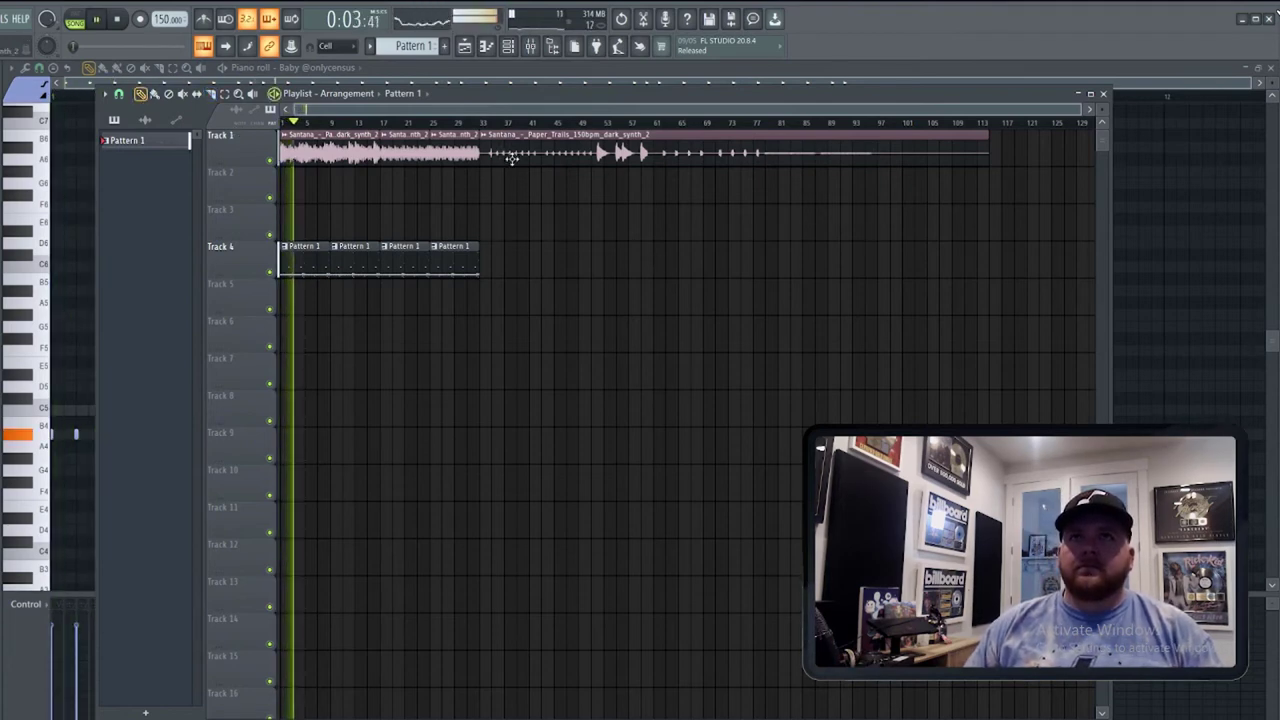
pyautogui.click(774, 121)
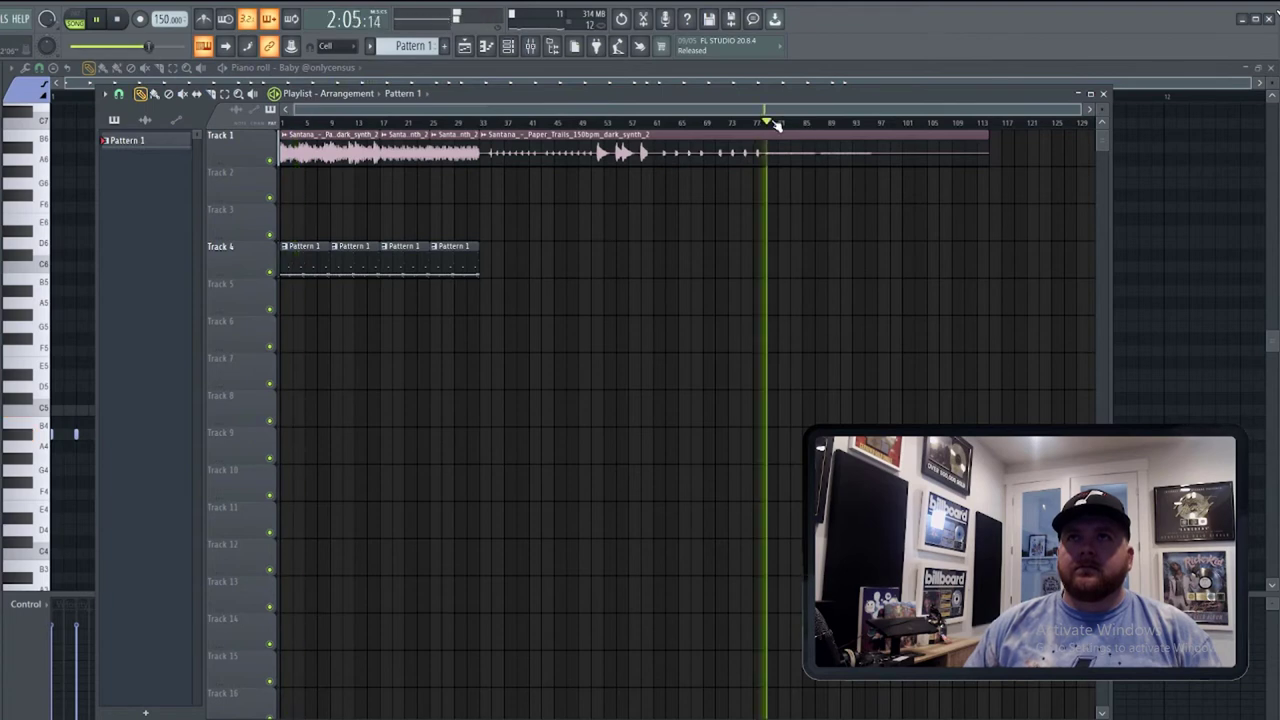
pyautogui.rightClick(620, 149)
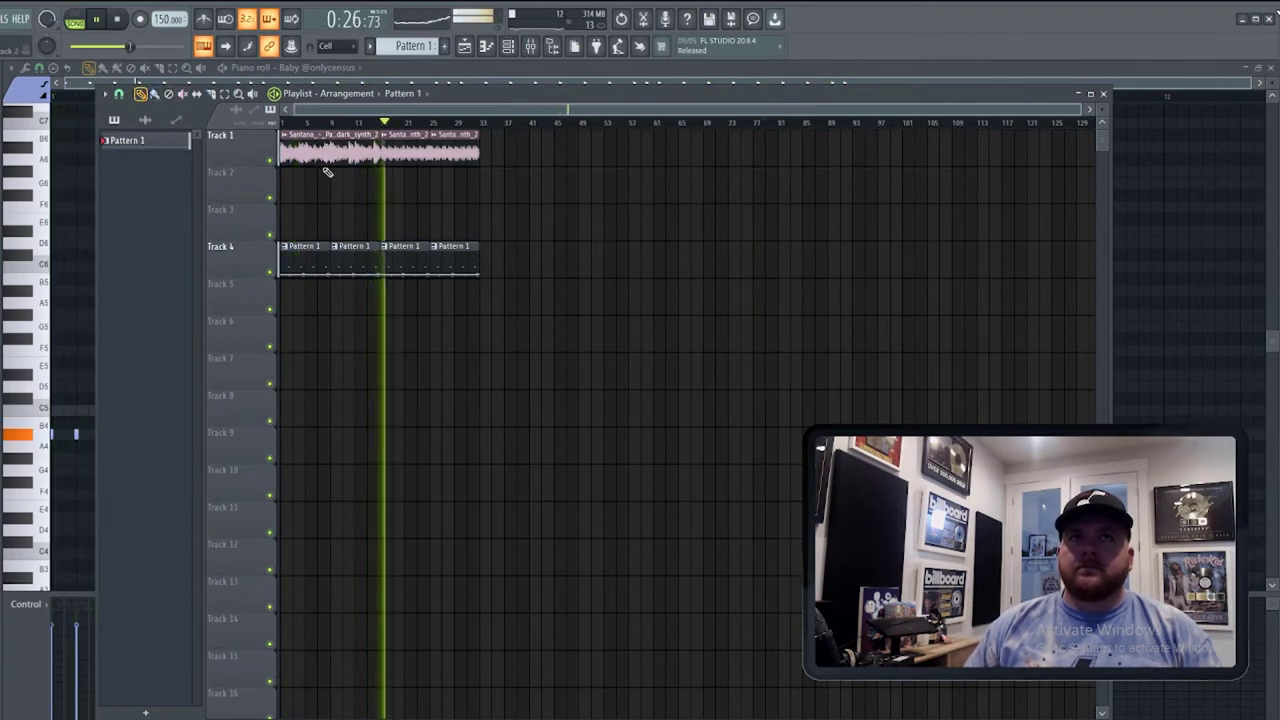
# Spread out the dark synth clips on Track 1, move a short one to bar 1, and delete the first Pattern 1 clip.
pyautogui.moveTo(328, 160); pyautogui.dragTo(637, 165)
pyautogui.moveTo(471, 142); pyautogui.dragTo(497, 163)
pyautogui.click(282, 122)
pyautogui.moveTo(398, 150); pyautogui.dragTo(233, 164)
pyautogui.rightClick(300, 260)
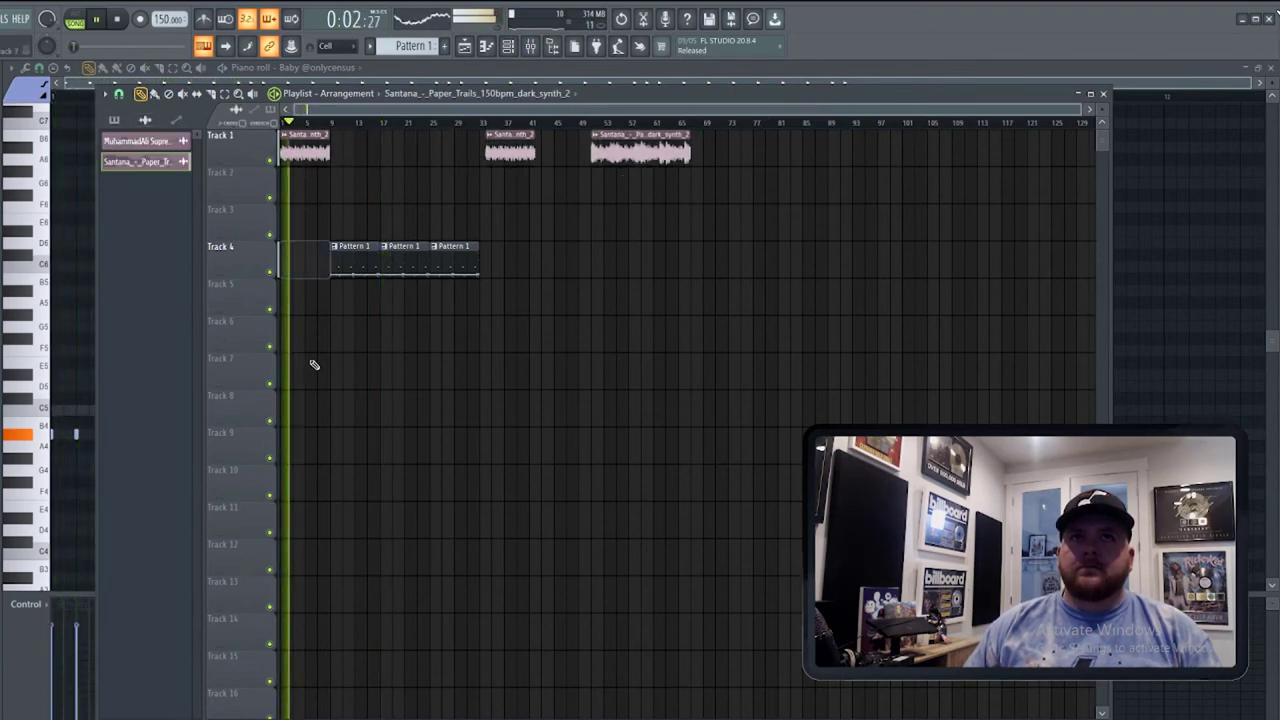
# Place the longer dark synth clip at bar 9 and the remaining short one at bar 25, and play from about bar 9.
pyautogui.moveTo(641, 155); pyautogui.dragTo(380, 148)
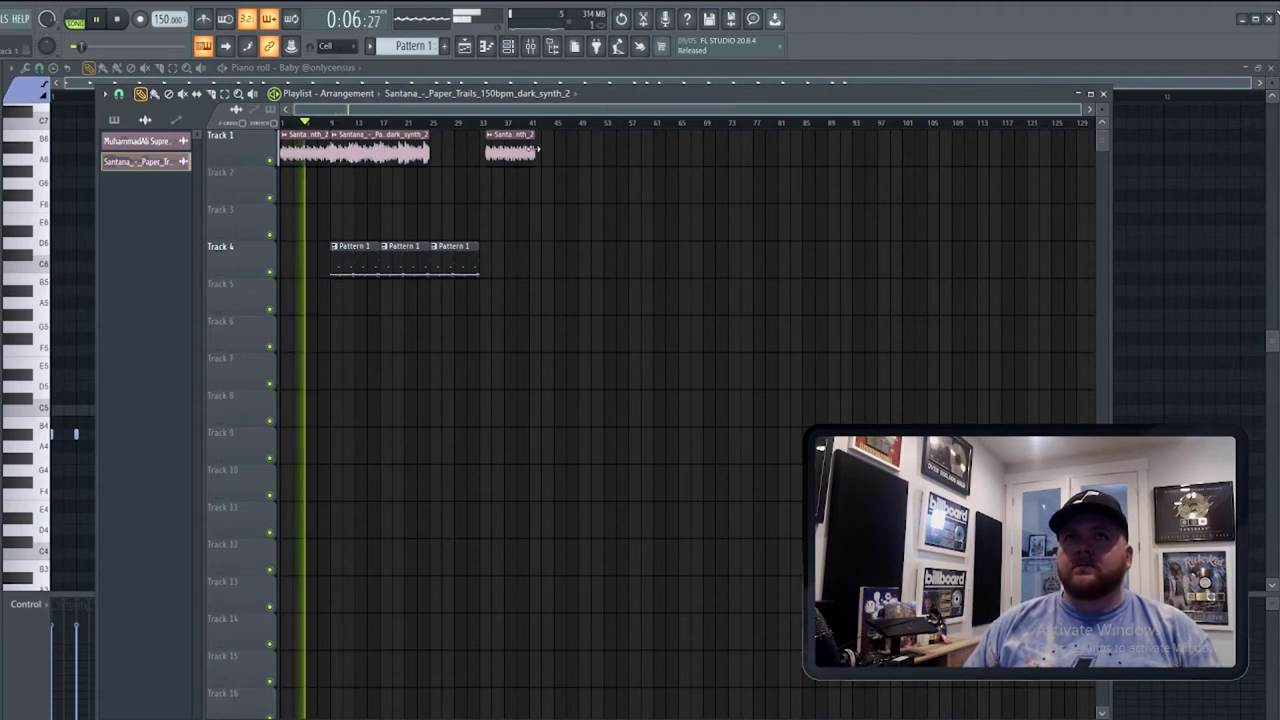
pyautogui.moveTo(498, 150); pyautogui.dragTo(443, 145)
pyautogui.click(338, 126)
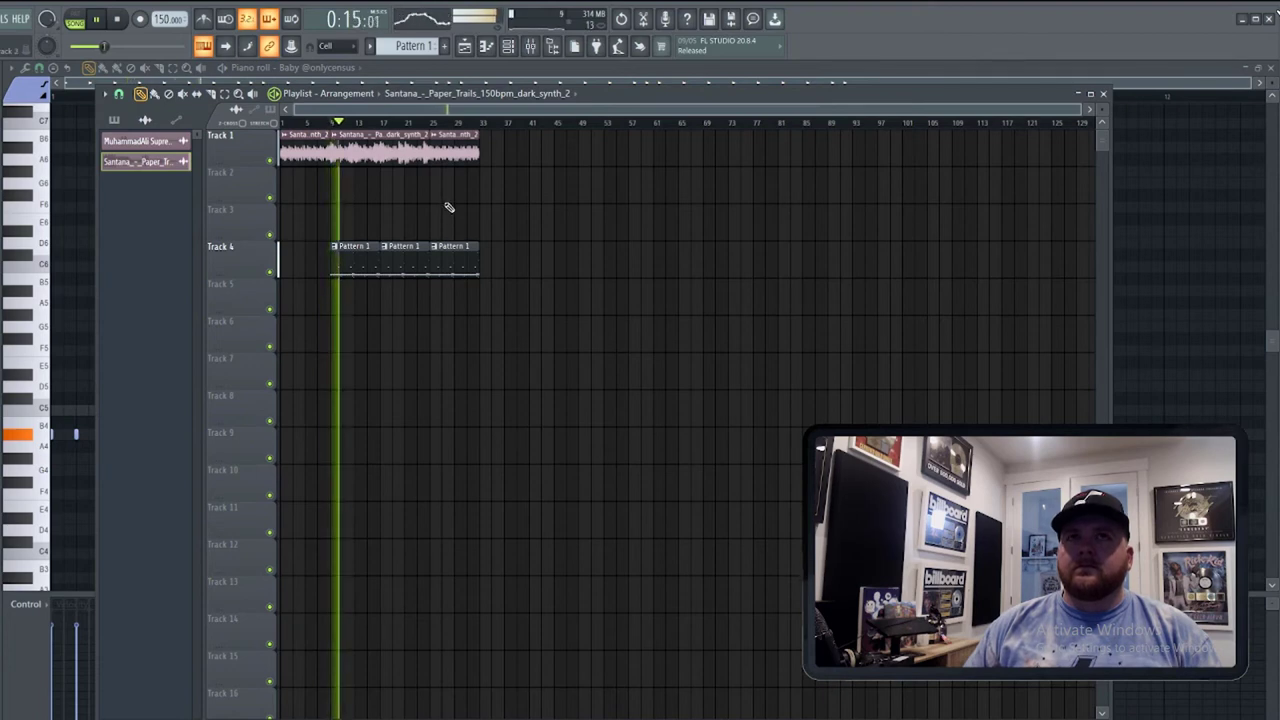
# Lower the volume faders of the dark synth and Baby tracks slightly in the mixer during playback.
pyautogui.click(529, 47)
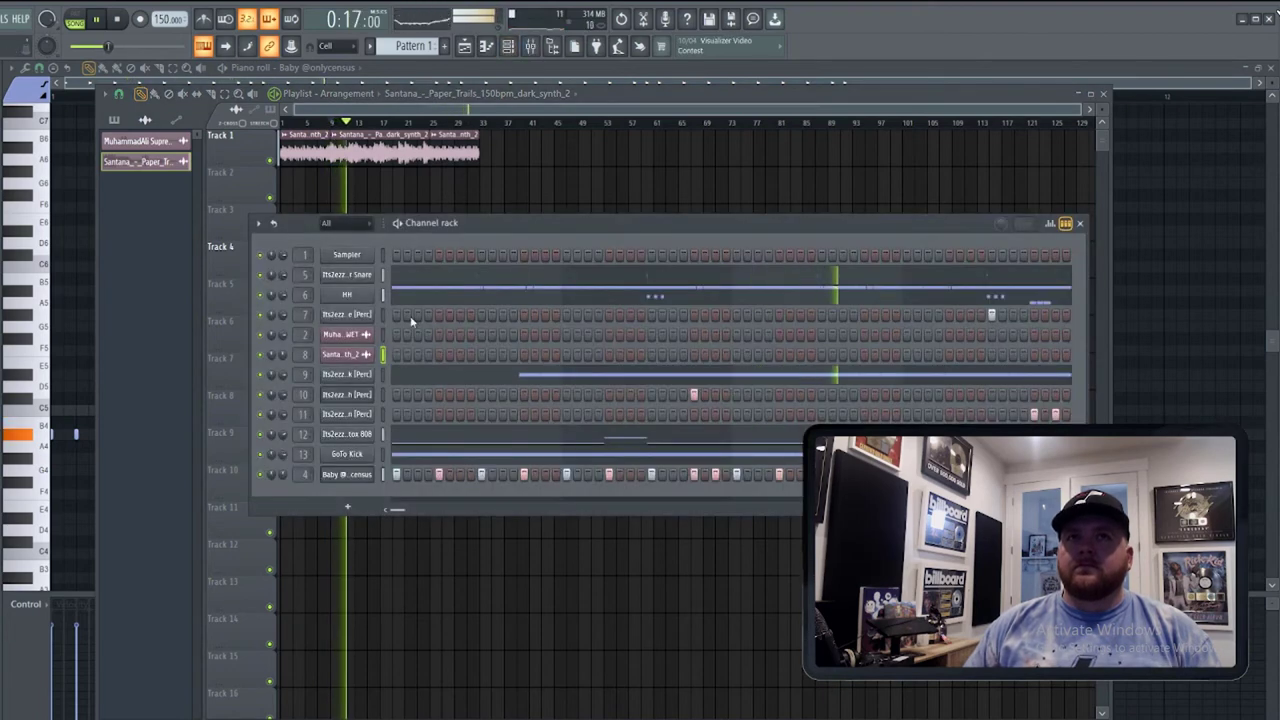
pyautogui.click(530, 47)
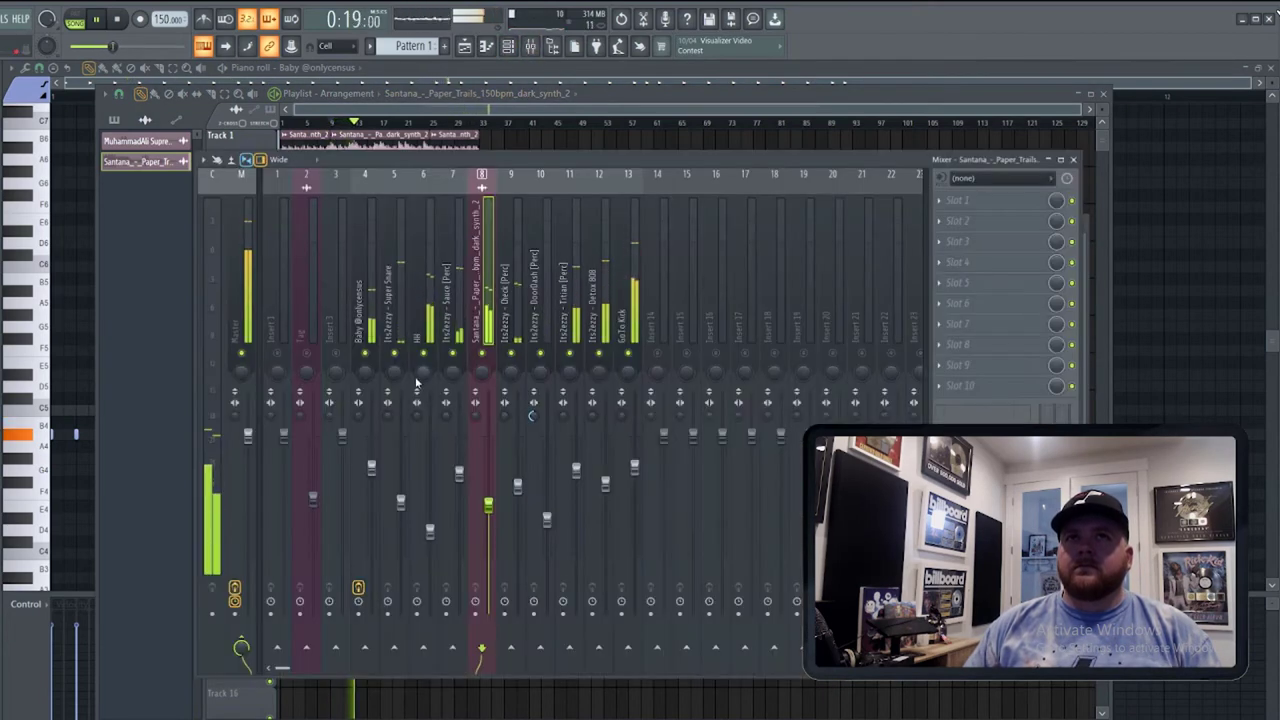
pyautogui.click(375, 480)
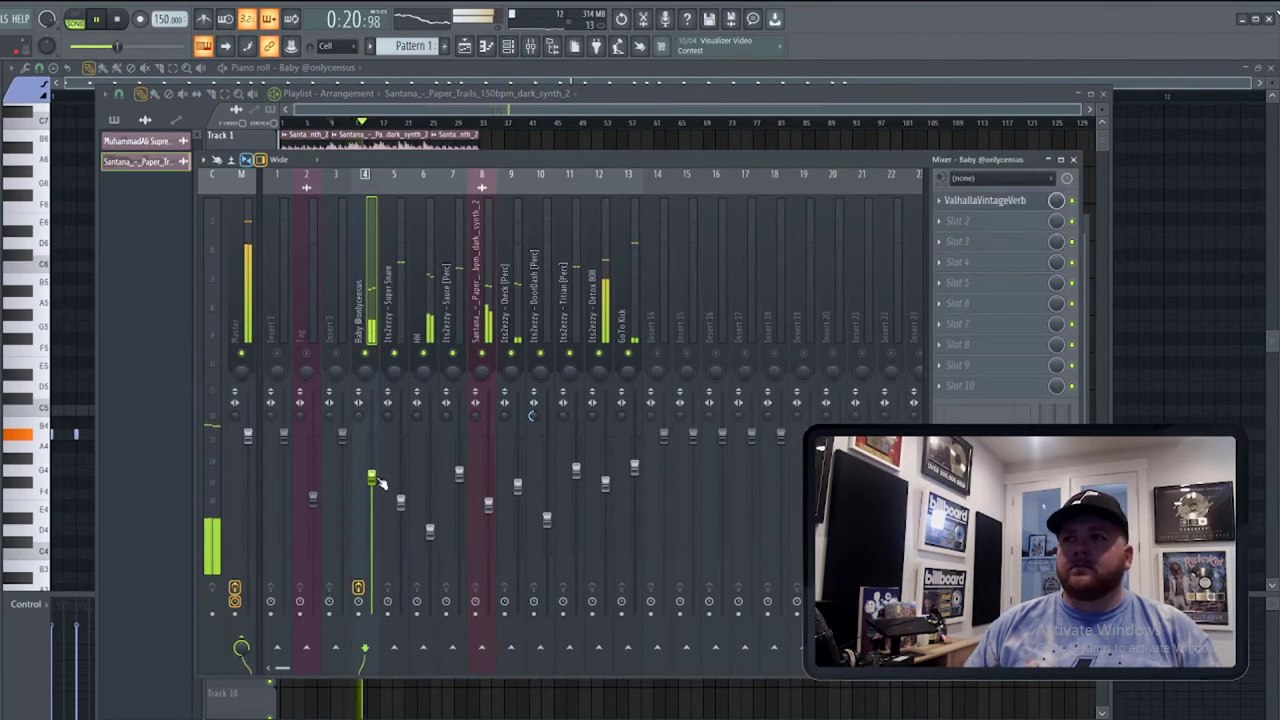
# Return to the playlist, cue playback at bar 25, and add another short dark synth clip at bar 33 on Track 1.
pyautogui.click(645, 98)
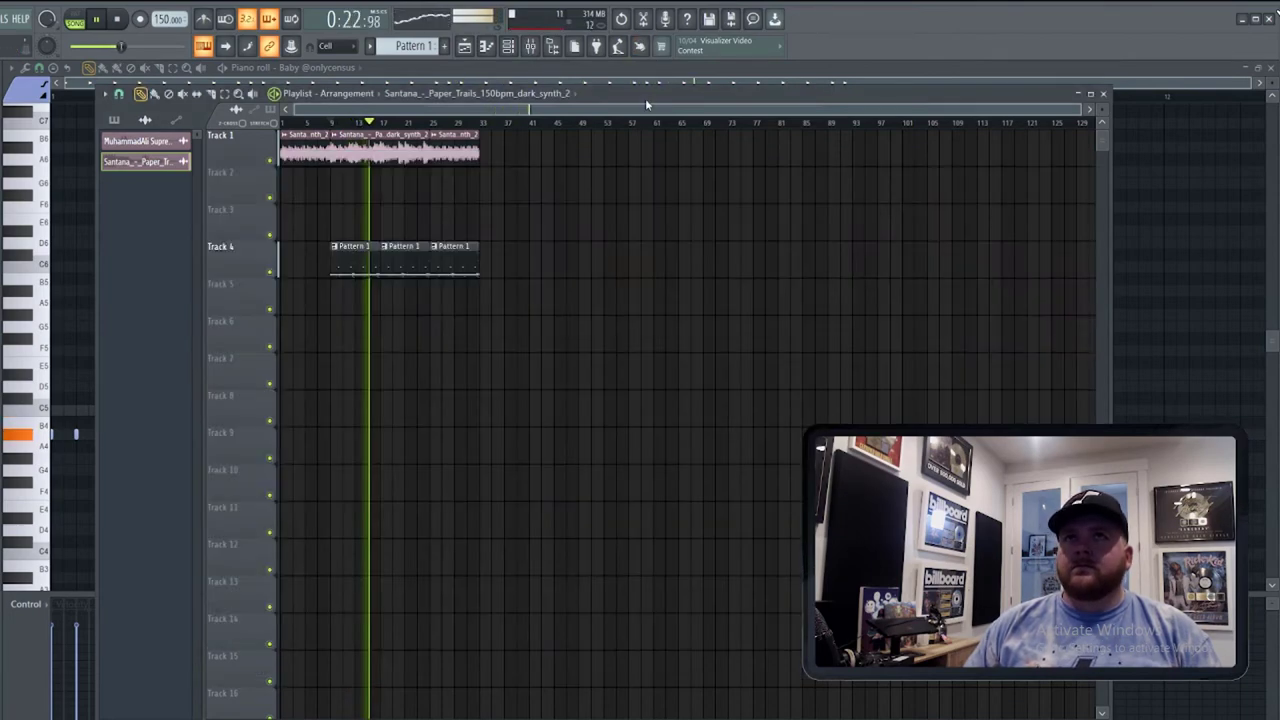
pyautogui.scroll(3, 337, 194)
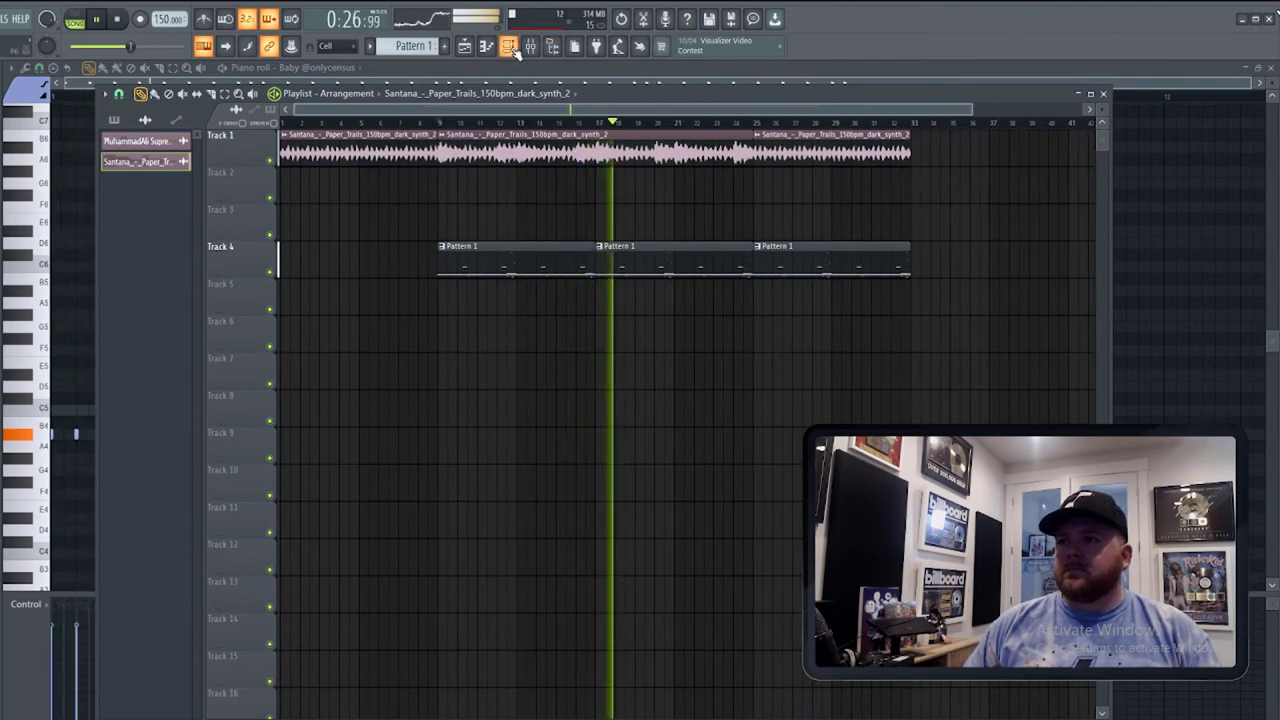
pyautogui.scroll(-1, 716, 329)
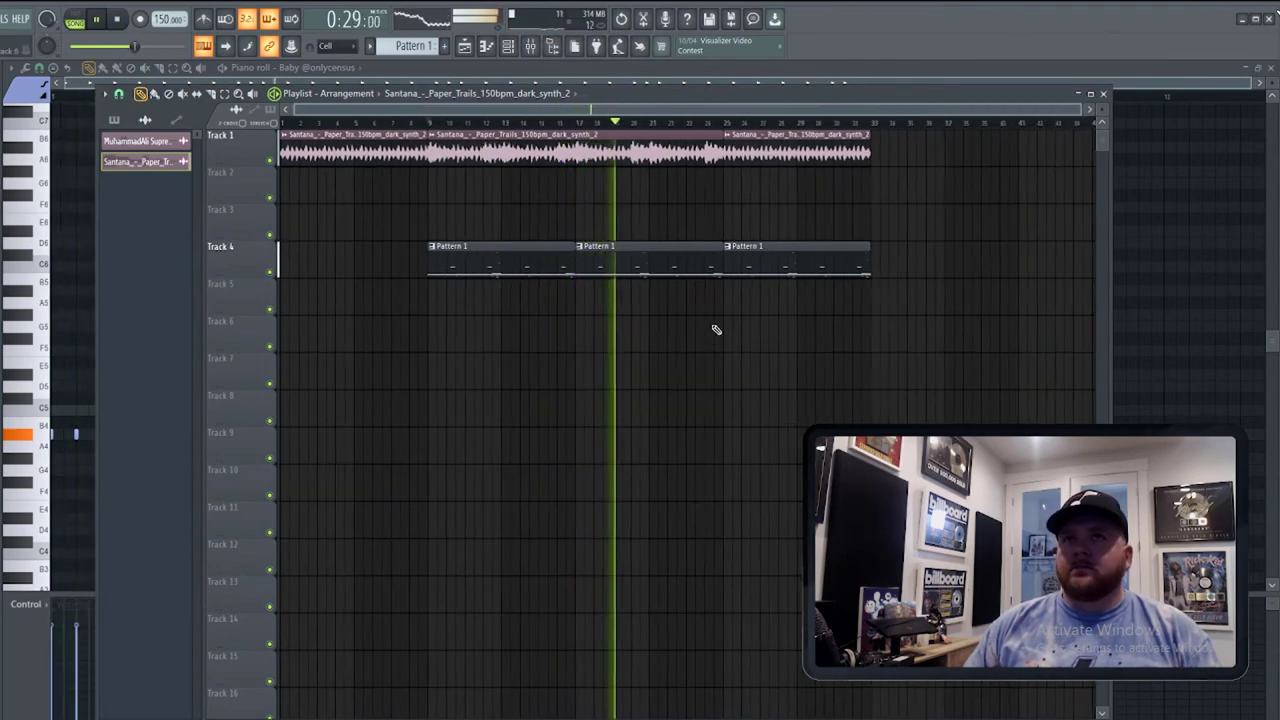
pyautogui.scroll(-1, 716, 329)
pyautogui.click(690, 120)
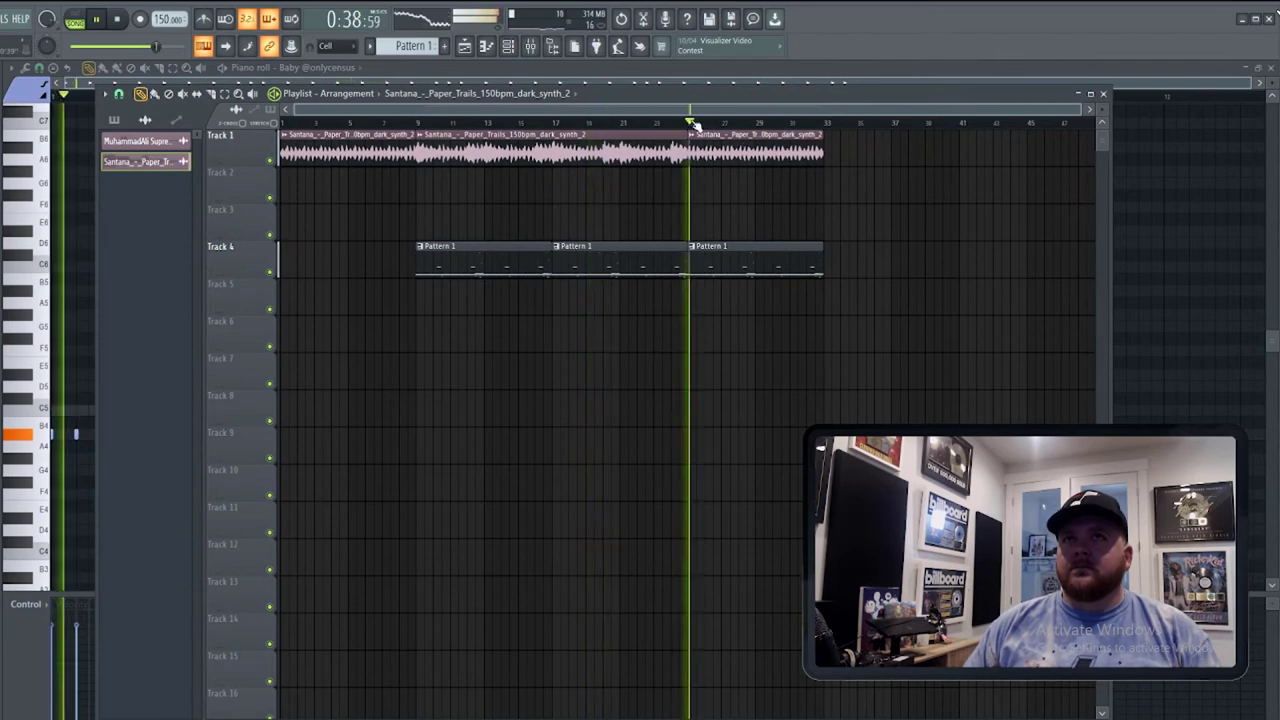
pyautogui.press('space')
pyautogui.moveTo(762, 150); pyautogui.dragTo(898, 143)
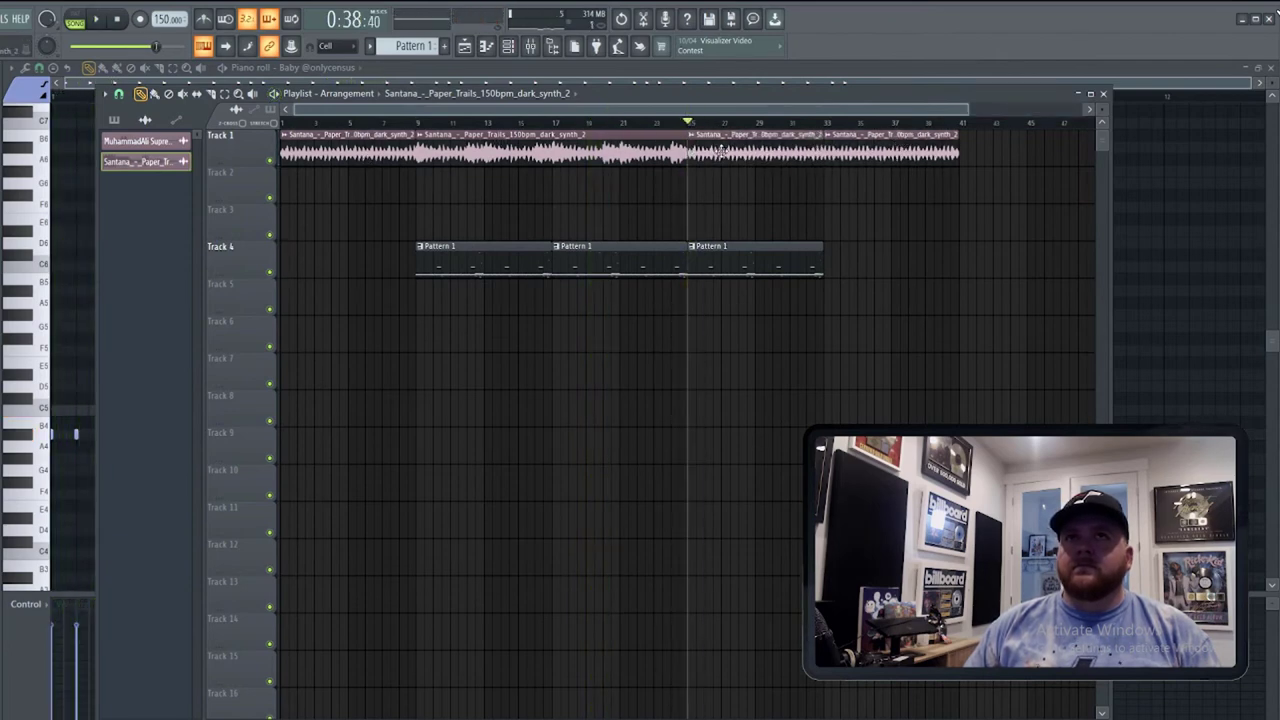
# Resume playback and delete all three Pattern 1 clips from Track 4.
pyautogui.press('space')
pyautogui.rightClick(746, 267)
pyautogui.rightClick(620, 262)
pyautogui.rightClick(484, 260)
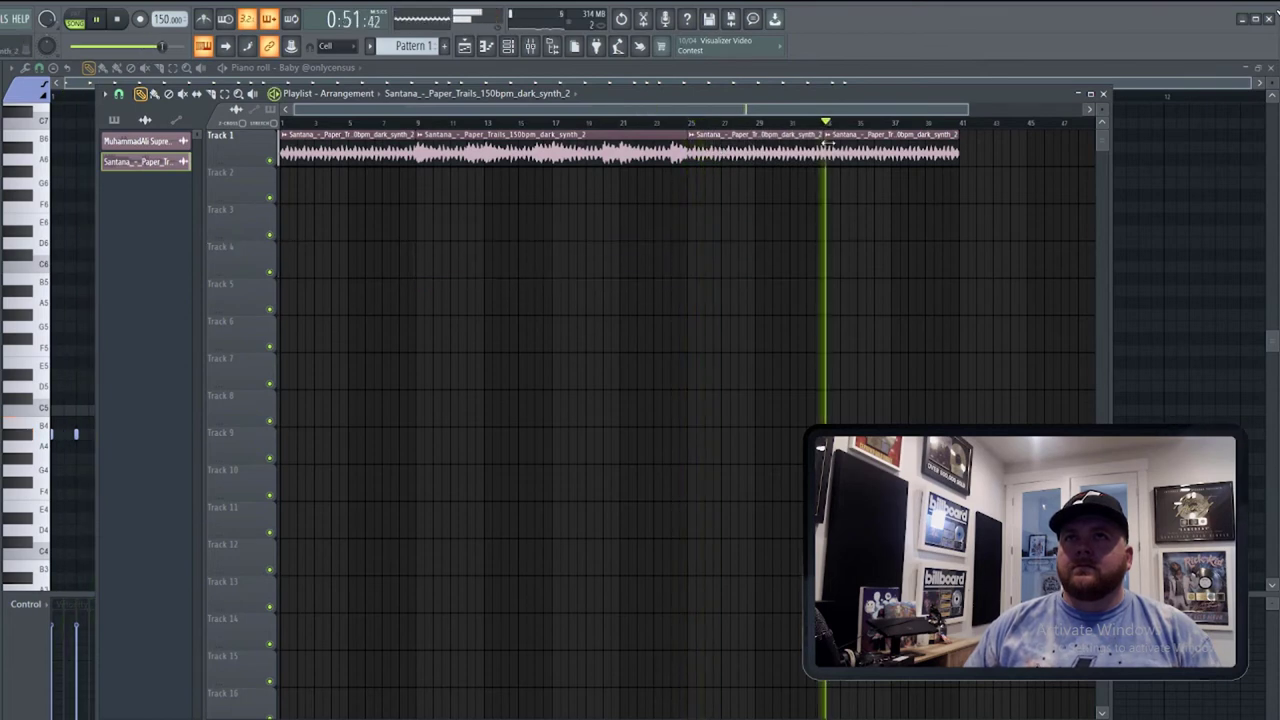
# Add another short dark synth clip at bar 41 on Track 1 and stop playback.
pyautogui.scroll(-2, 794, 283)
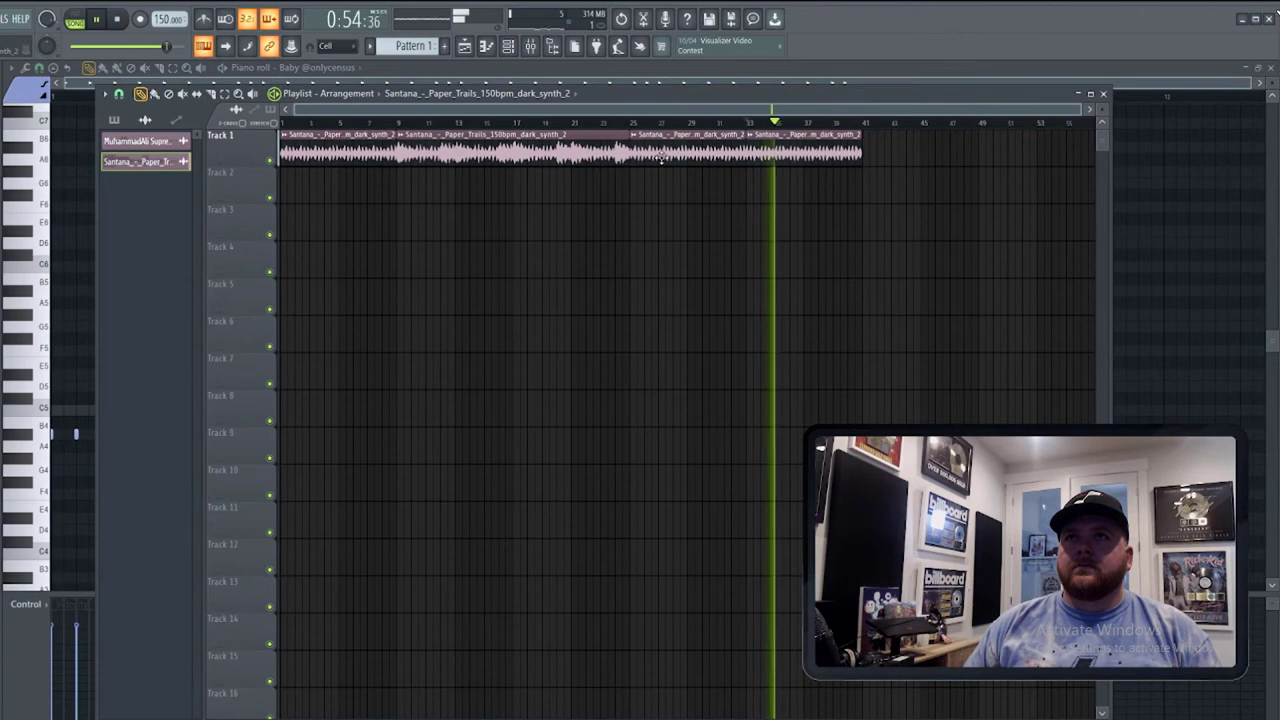
pyautogui.click(878, 150)
pyautogui.press('space')
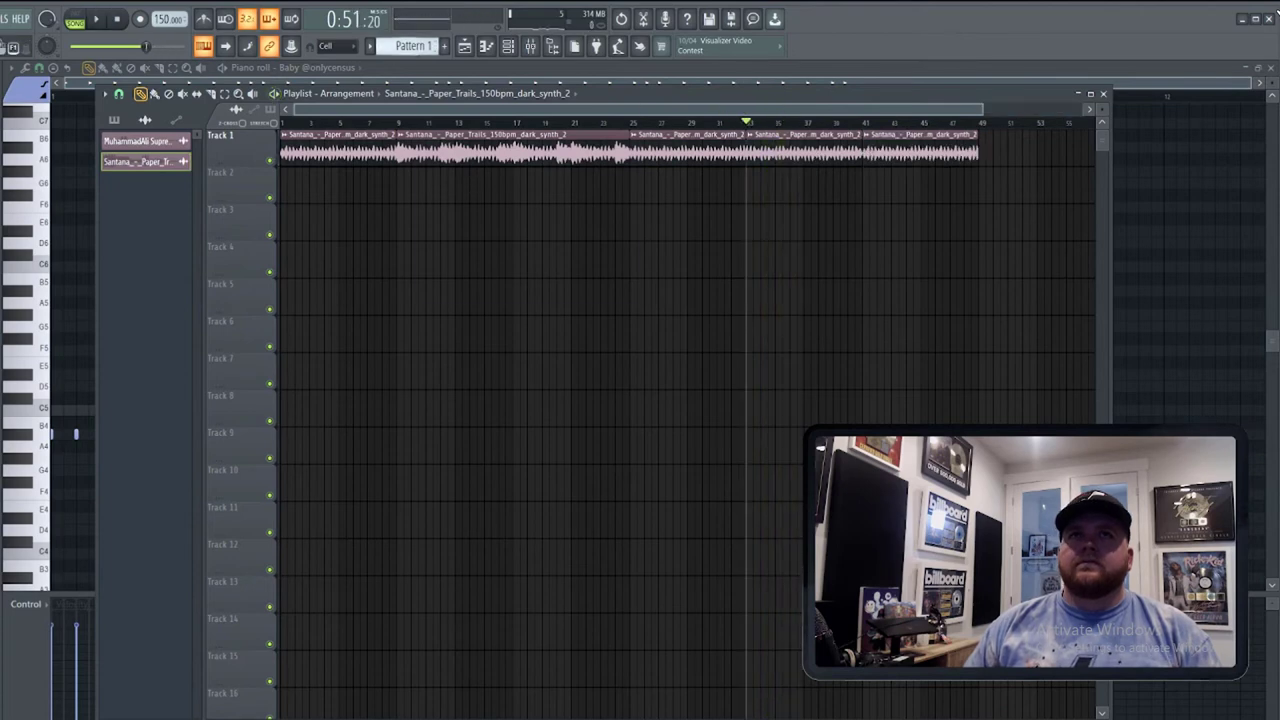
# Split Pattern 1 by channel and place all the resulting patterns together at bar 9 on Tracks 3 to 11.
pyautogui.rightClick(416, 45)
pyautogui.click(523, 254)
pyautogui.click(170, 144)
pyautogui.keyDown('shift'); pyautogui.click(172, 308); pyautogui.keyUp('shift')
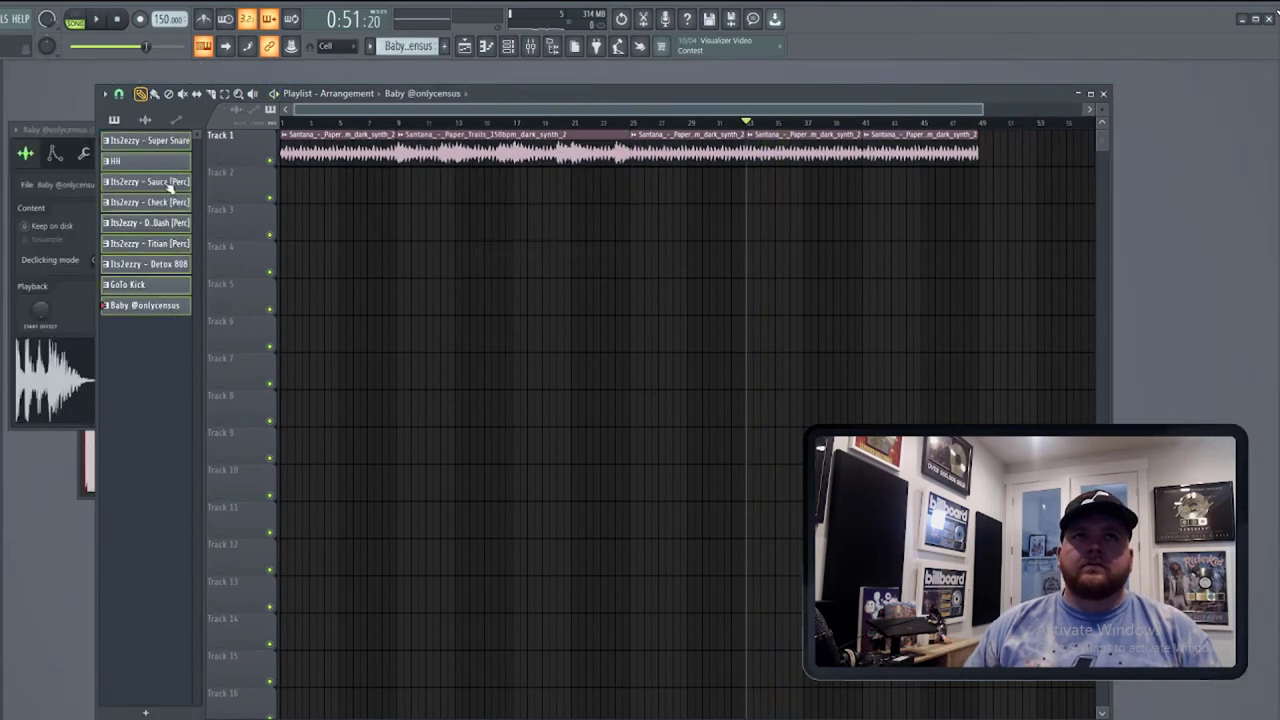
pyautogui.moveTo(171, 186); pyautogui.dragTo(399, 216)
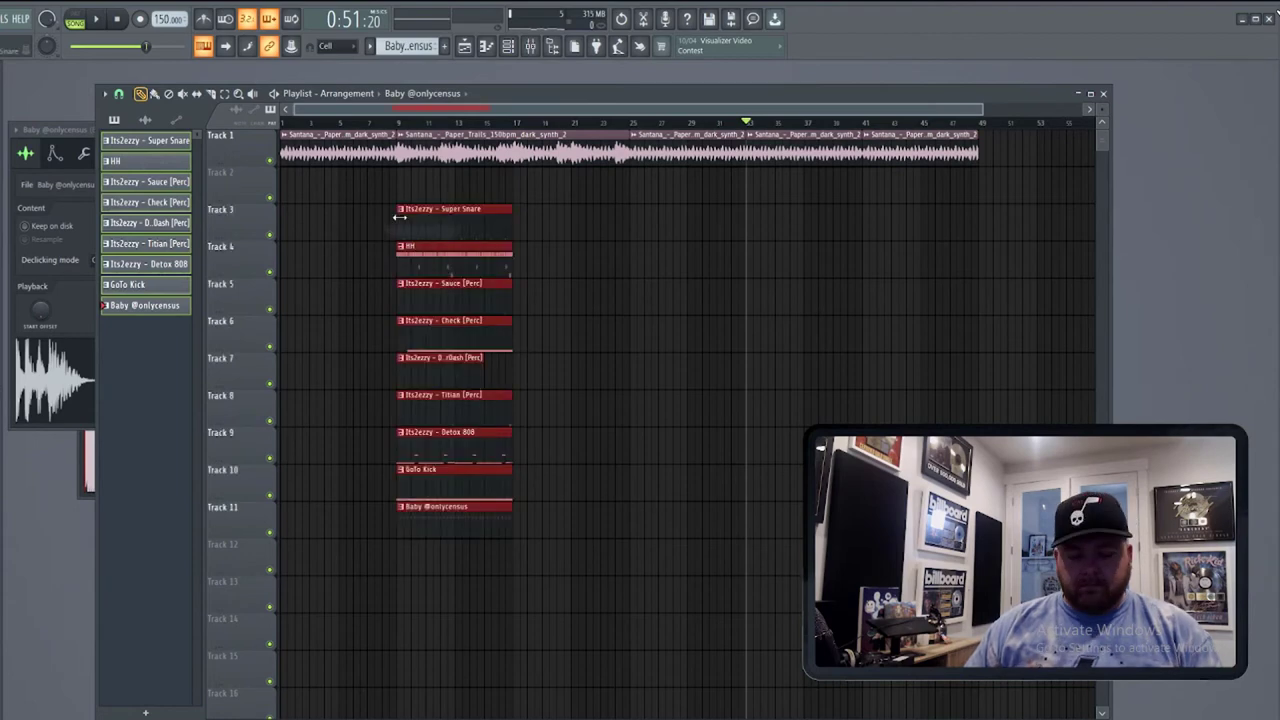
# Duplicate the block of drum and Baby clips three times so it fills bars 9 to 41.
pyautogui.hotkey('ctrl', 'b')
pyautogui.hotkey('ctrl', 'b')
pyautogui.hotkey('ctrl', 'b')
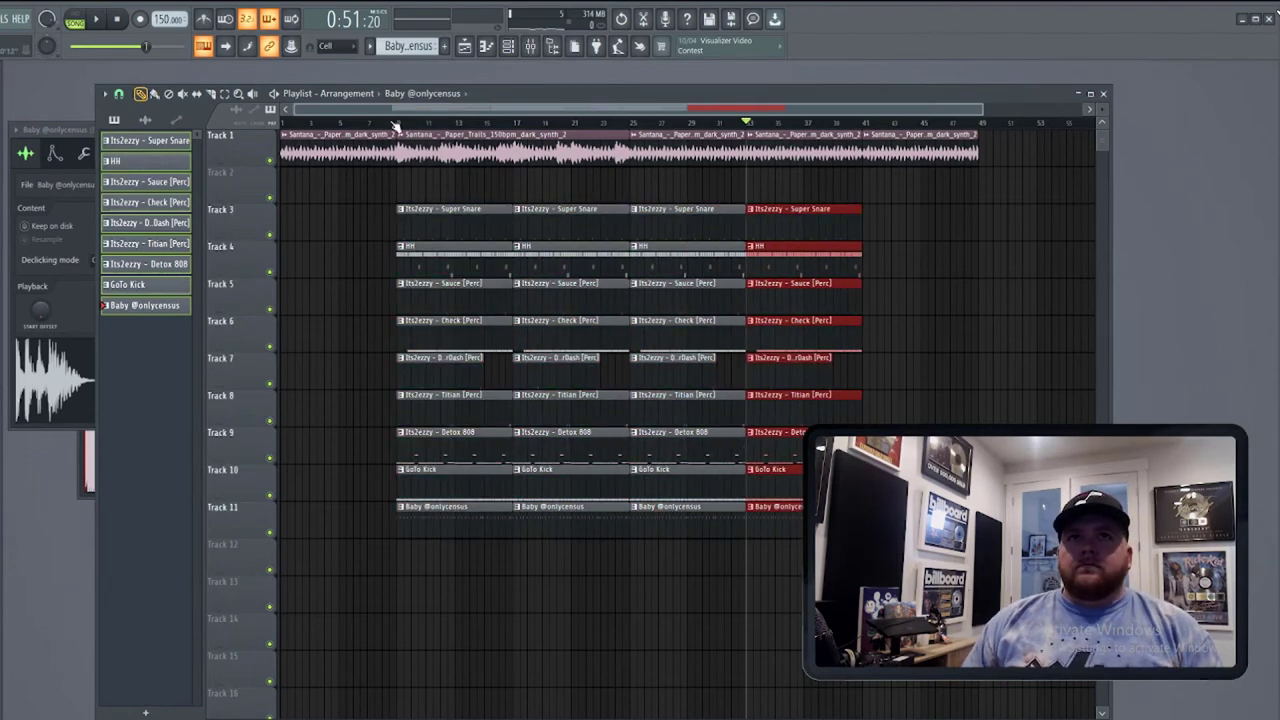
# Play from bar 9 and raise the dark synth's mixer fader slightly.
pyautogui.press('space')
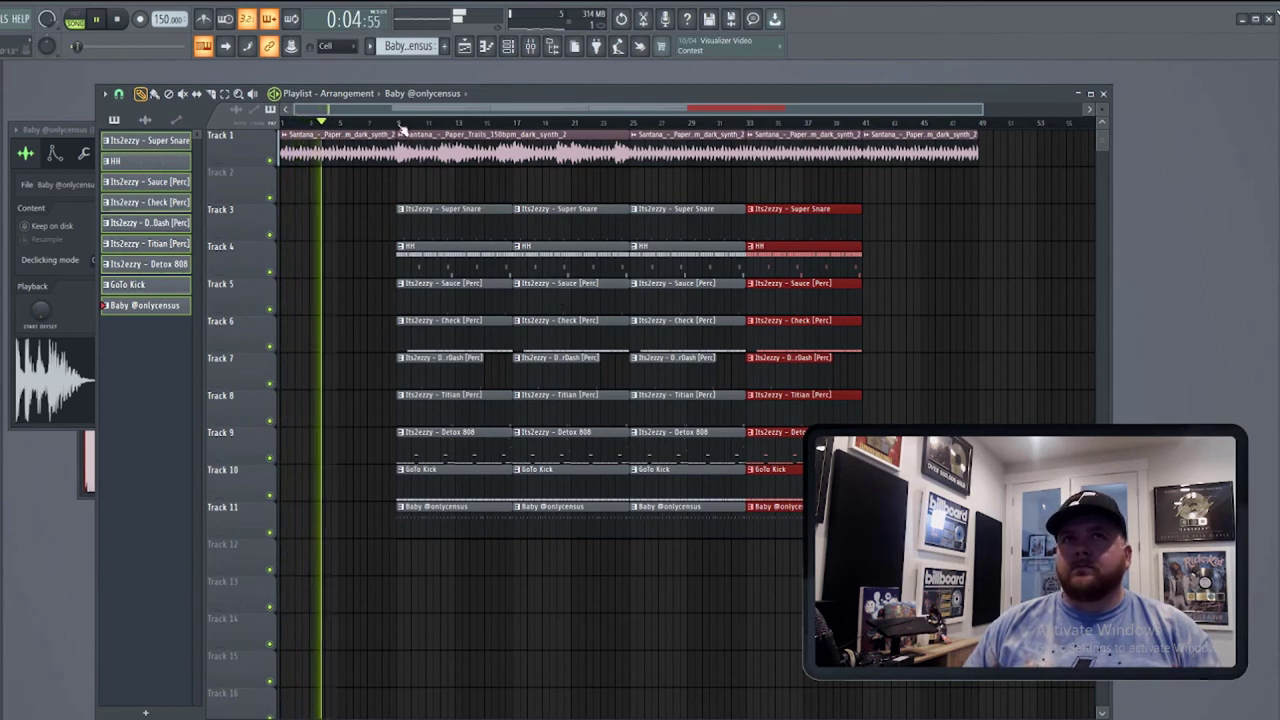
pyautogui.click(402, 124)
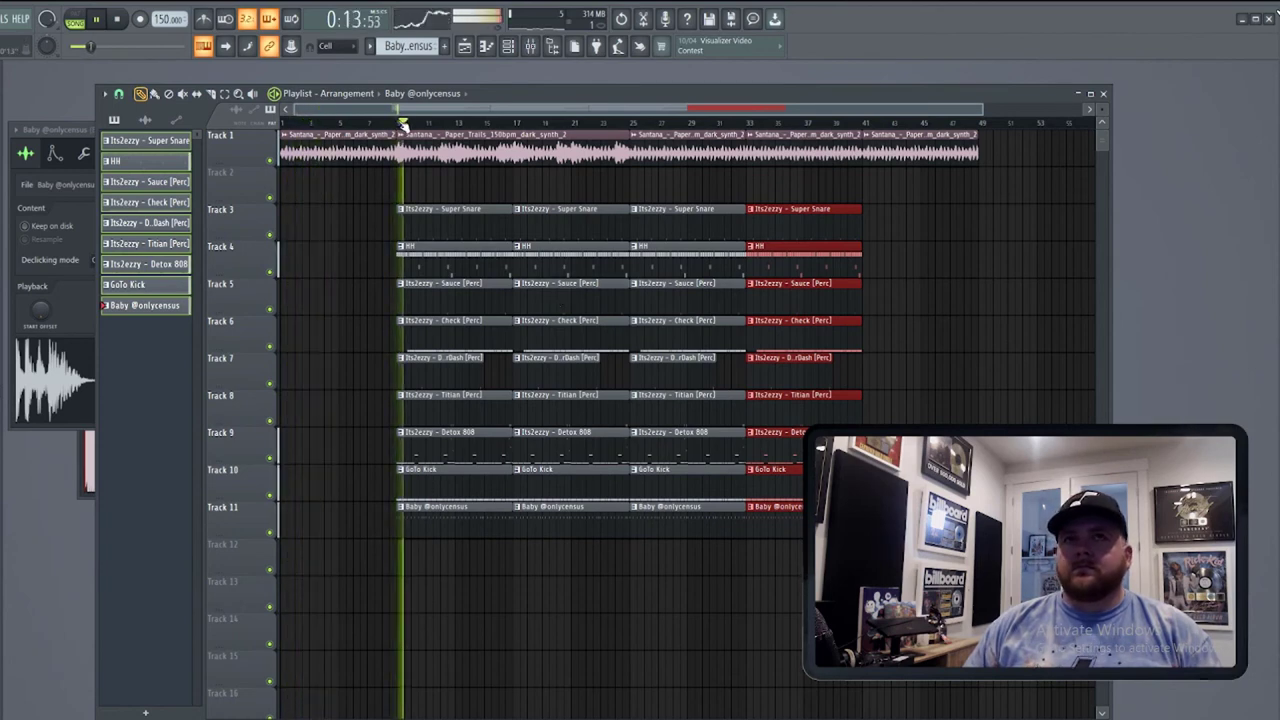
pyautogui.click(508, 46)
pyautogui.click(530, 46)
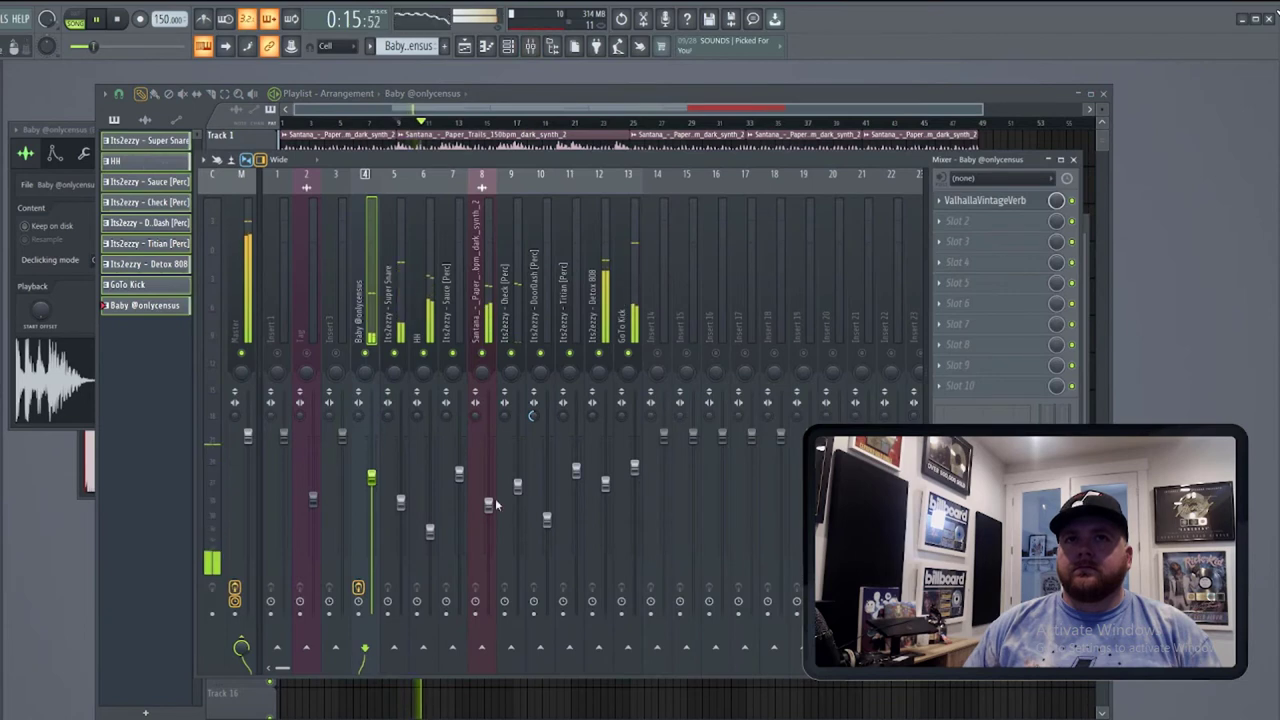
pyautogui.click(489, 503)
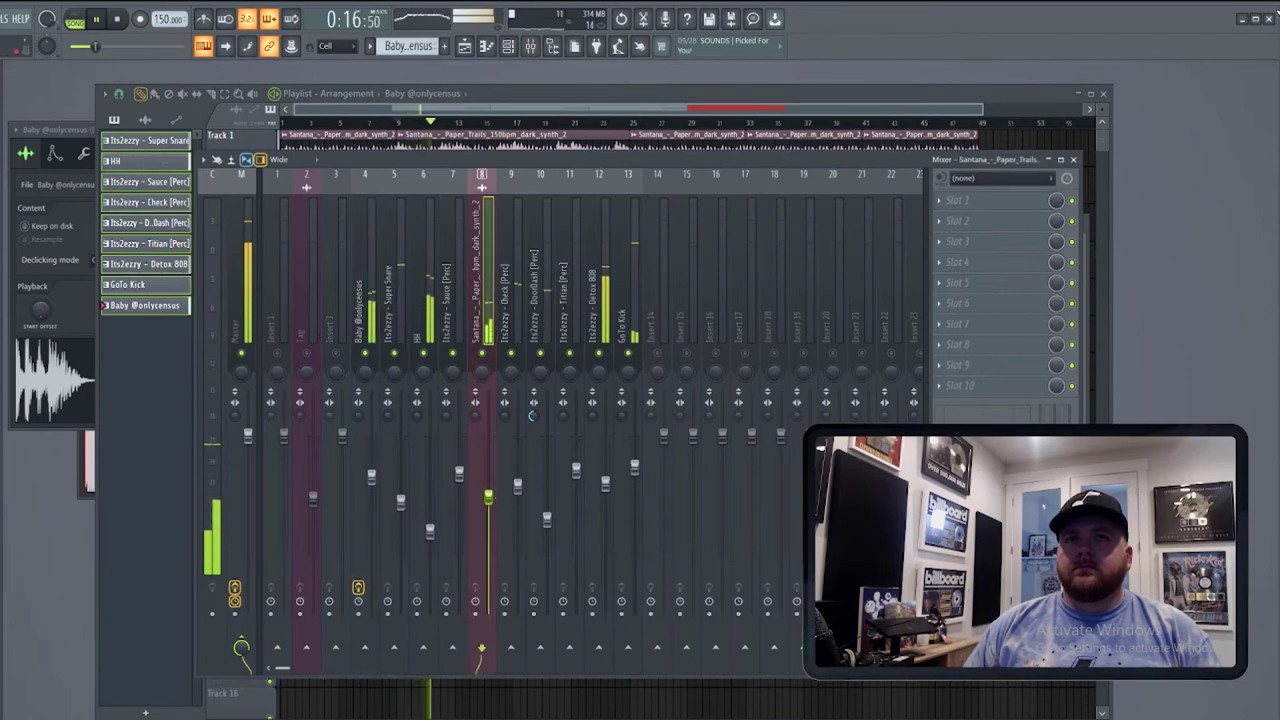
# Delete the Baby clip at bar 9, and the four Perc clips, GoTo Kick and Baby clips at bar 25.
pyautogui.click(528, 94)
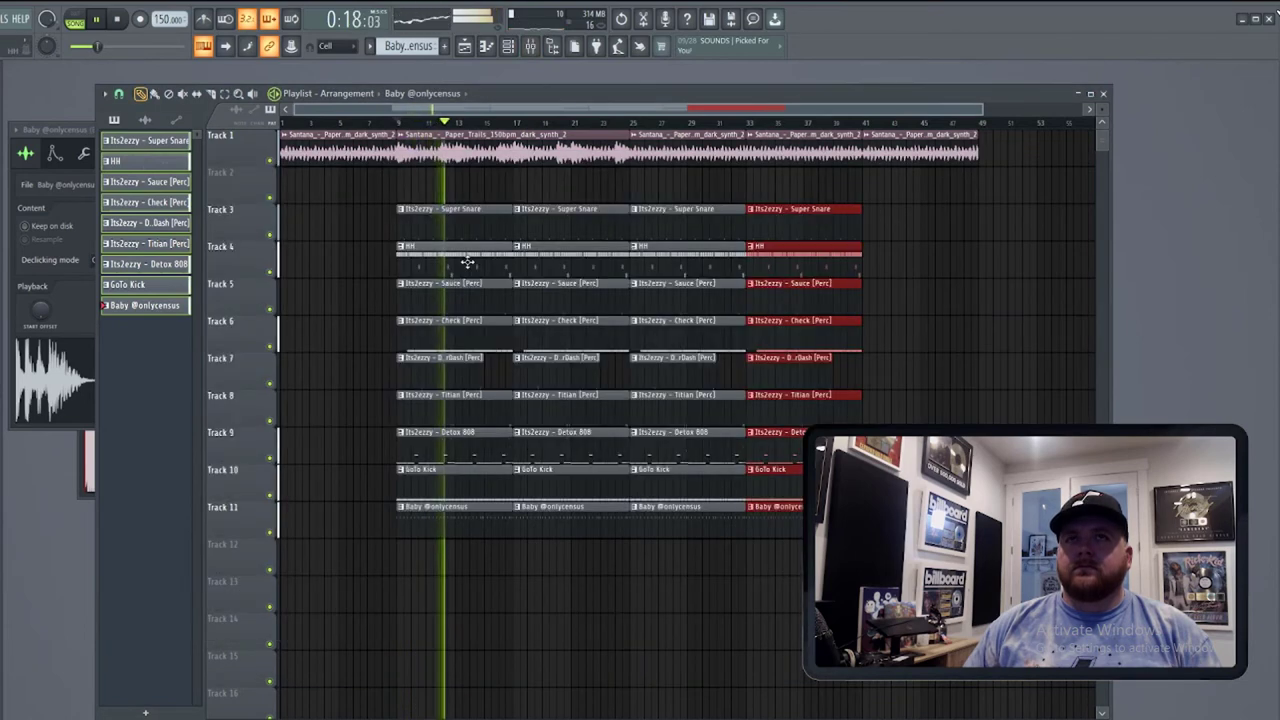
pyautogui.rightClick(484, 508)
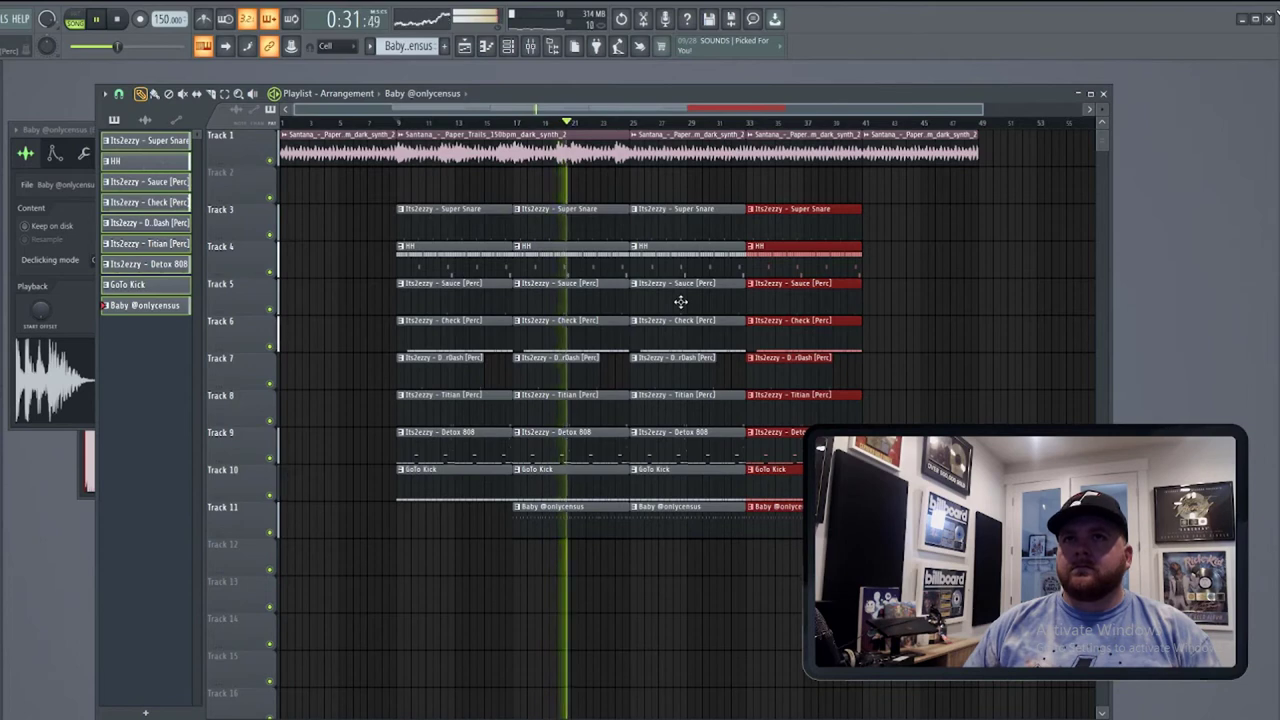
pyautogui.moveTo(693, 311)
pyautogui.mouseDown()
pyautogui.moveTo(689, 387)
pyautogui.moveTo(727, 665)
pyautogui.mouseUp()
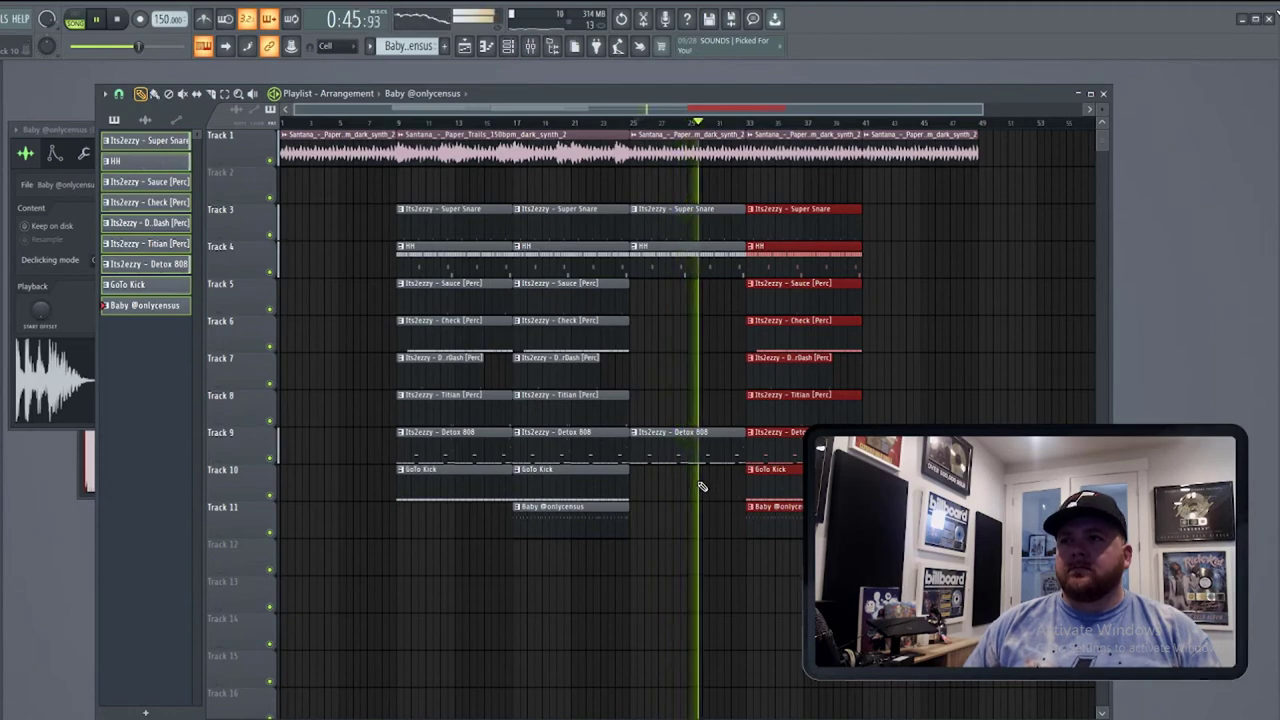
# Trim the Detox 808 clip at bar 25 to end about half a bar before bar 33, and delete the Baby clip at bar 33.
pyautogui.scroll(2, 718, 500)
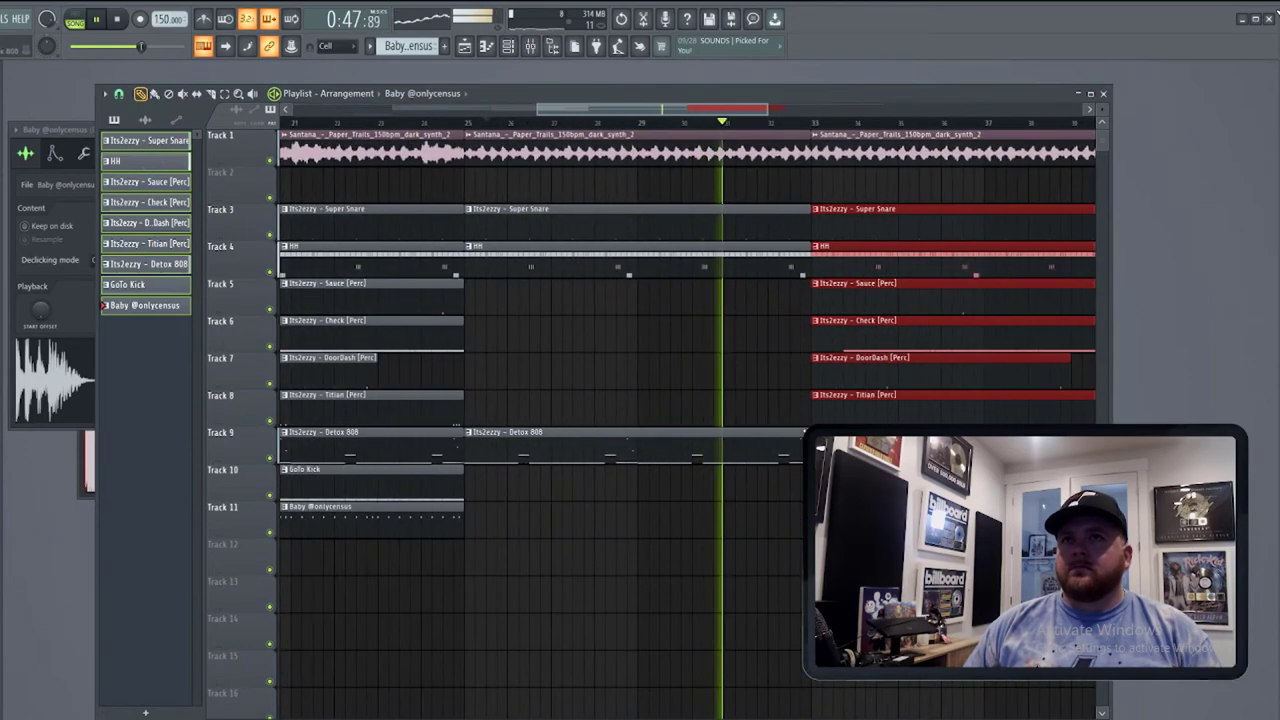
pyautogui.click(785, 435)
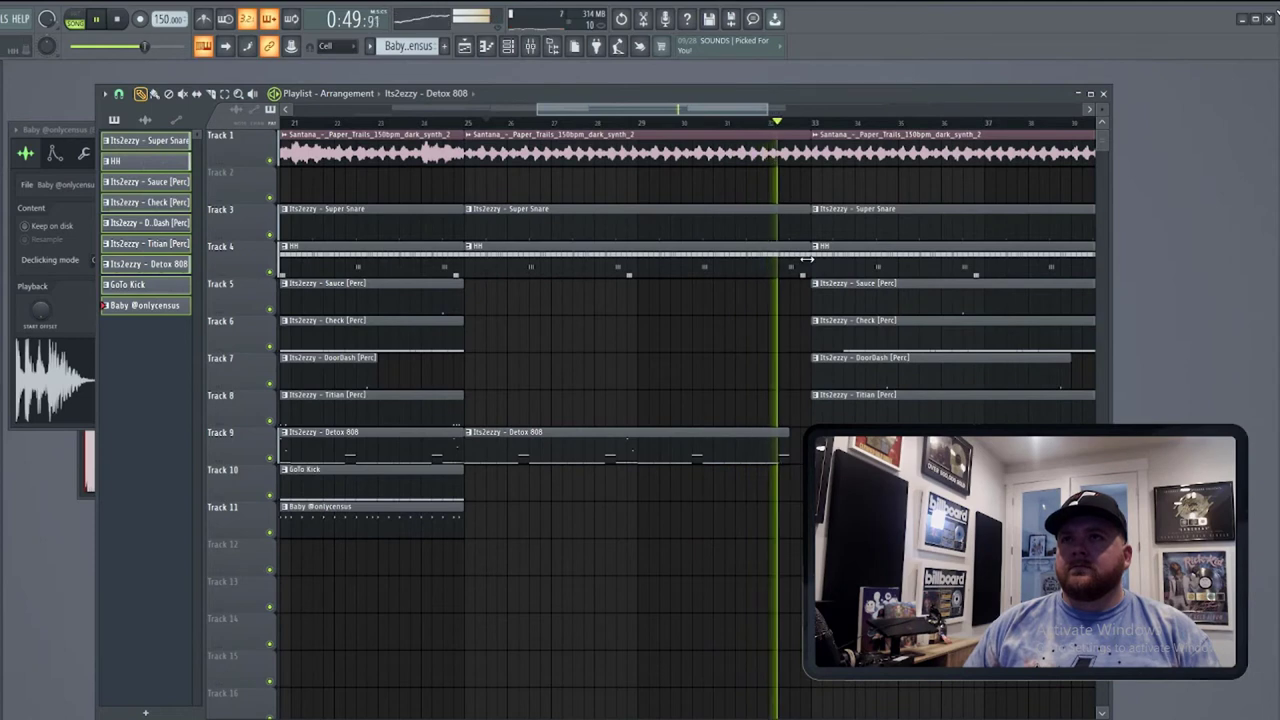
pyautogui.scroll(-2, 730, 511)
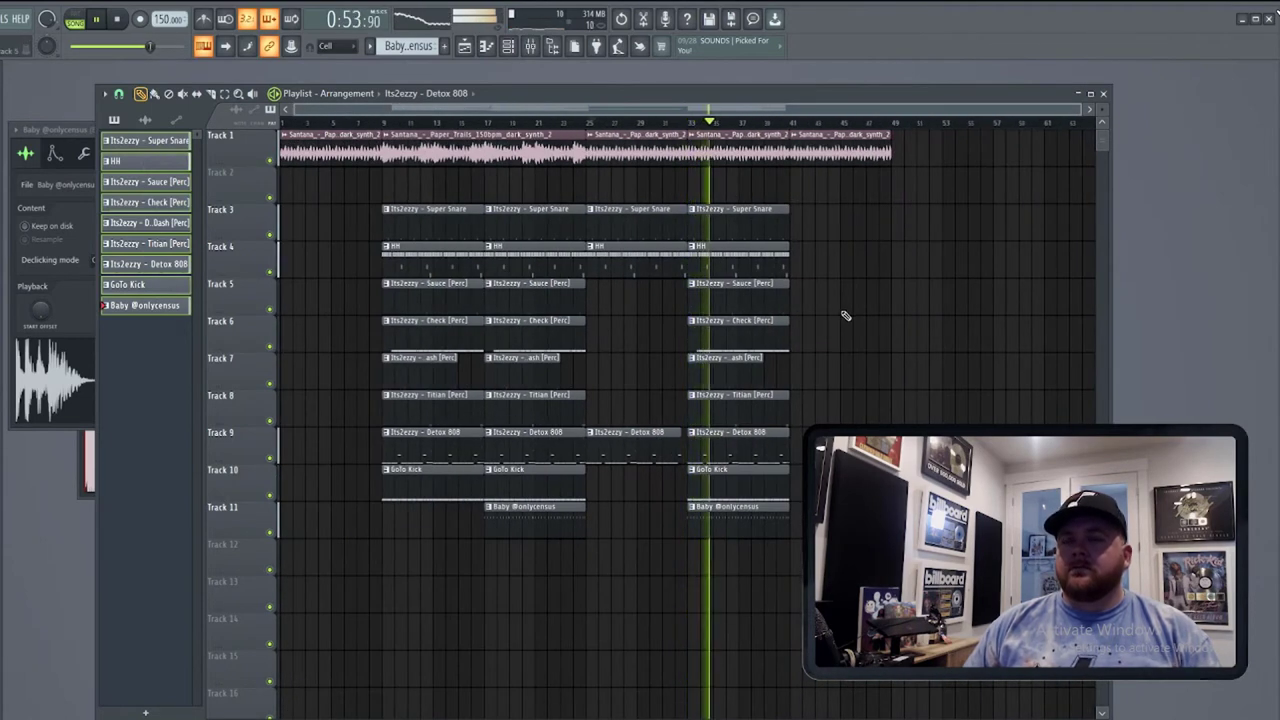
pyautogui.rightClick(779, 507)
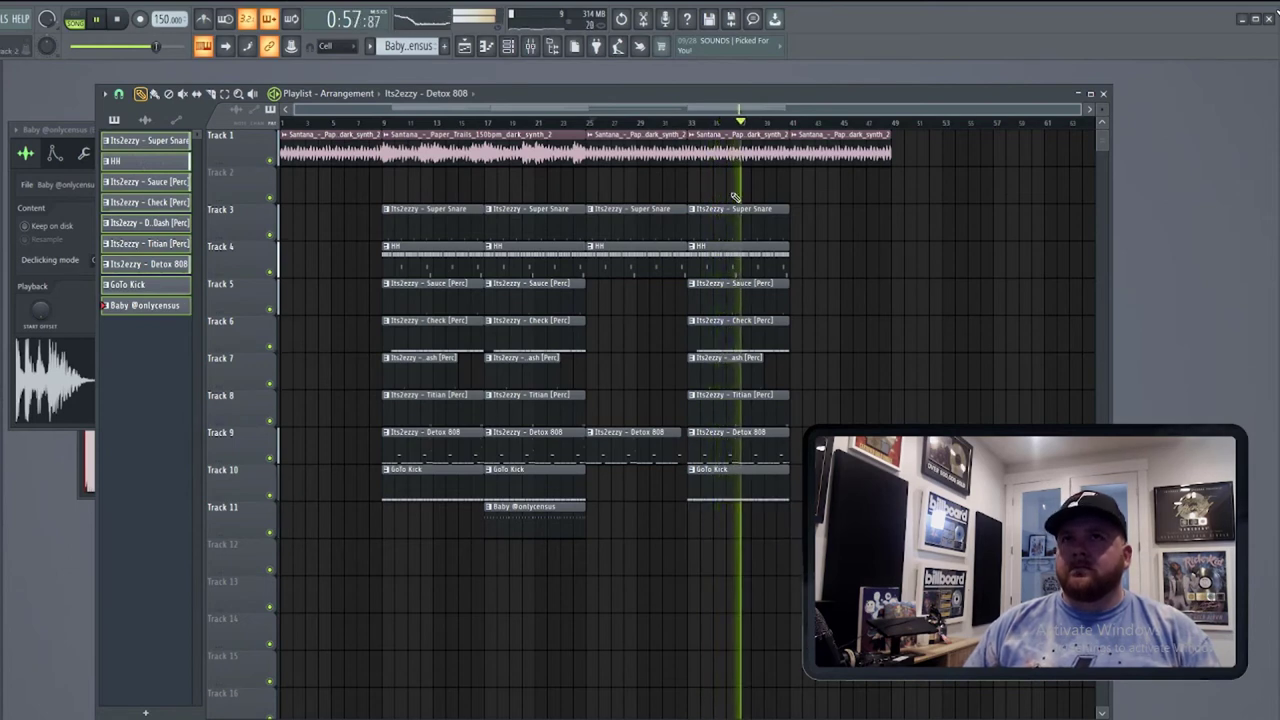
pyautogui.doubleClick(712, 150)
pyautogui.moveTo(305, 146); pyautogui.dragTo(318, 129)
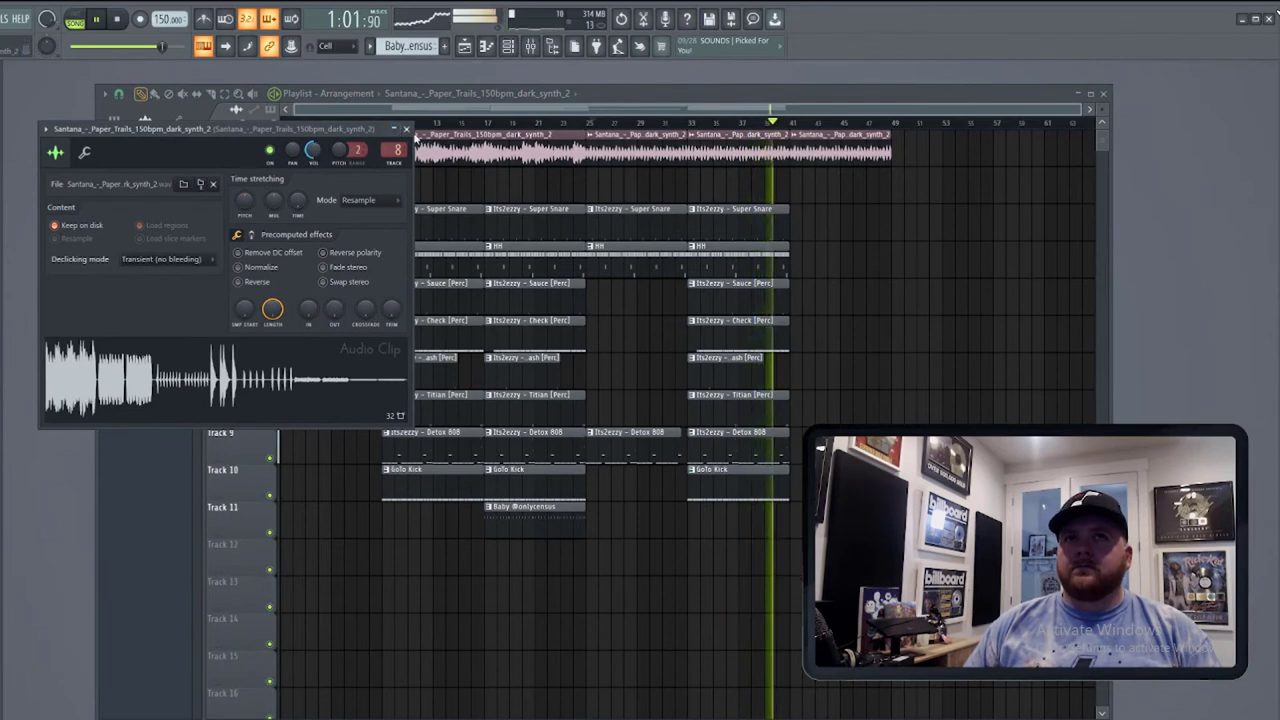
pyautogui.click(406, 129)
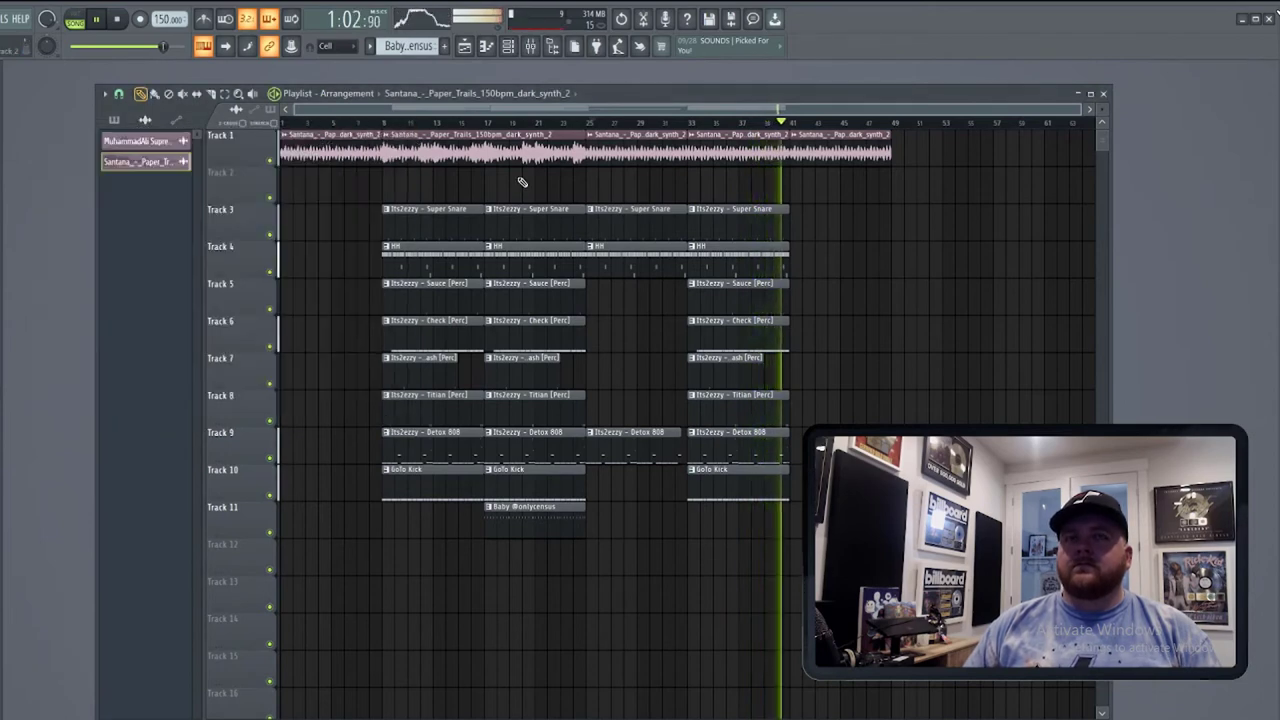
# Make the dark synth clip at bar 41 unique, lower its pitch, and play it from bar 41.
pyautogui.press('space')
pyautogui.click(800, 141)
pyautogui.click(834, 235)
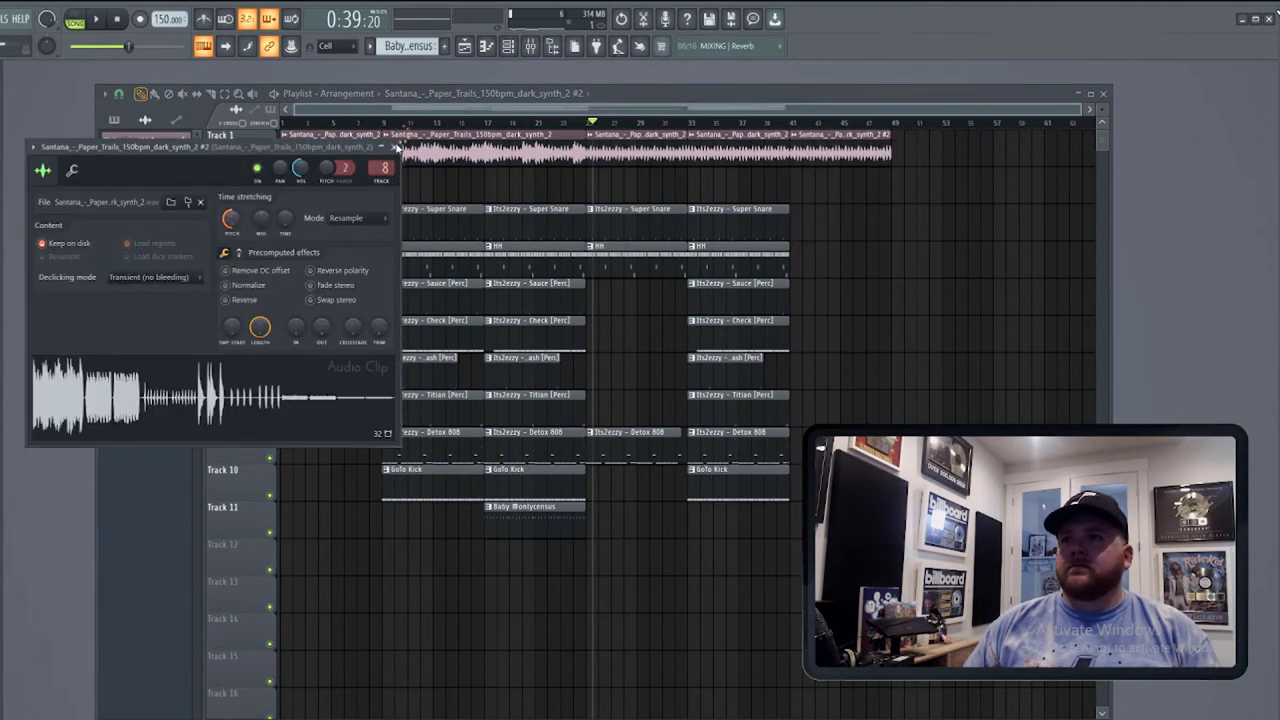
pyautogui.press('space')
pyautogui.click(396, 147)
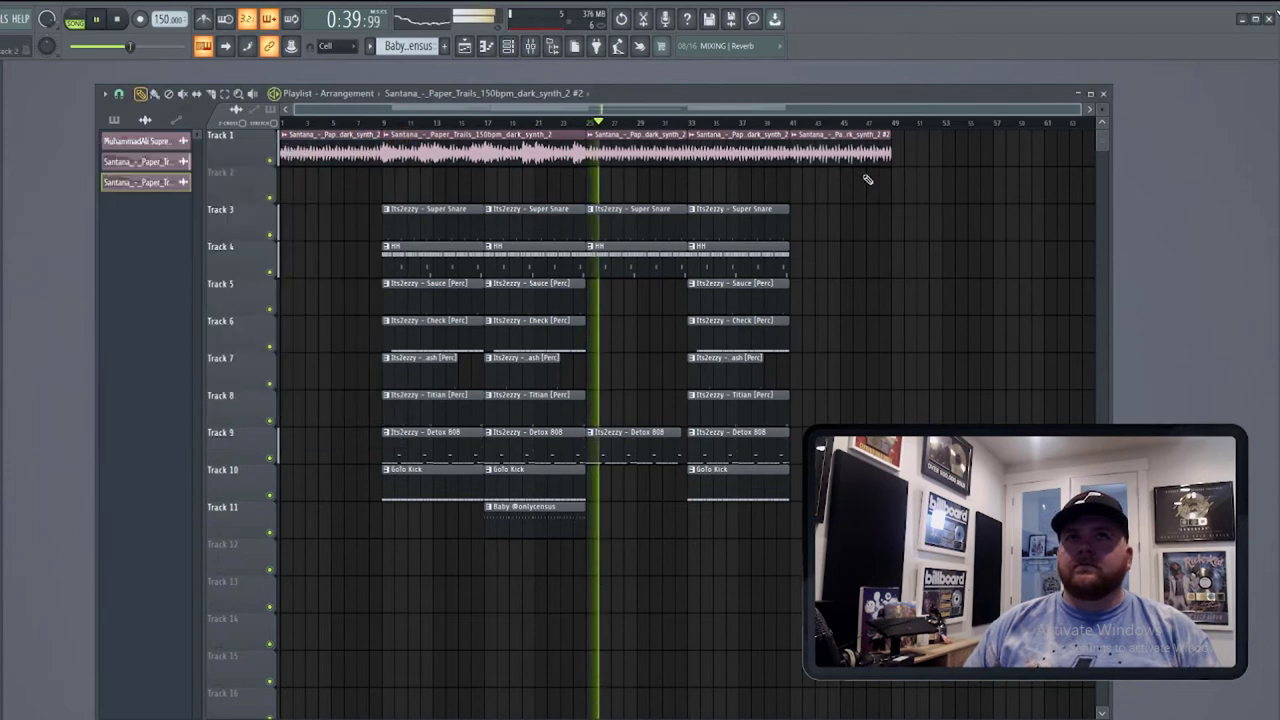
pyautogui.click(796, 124)
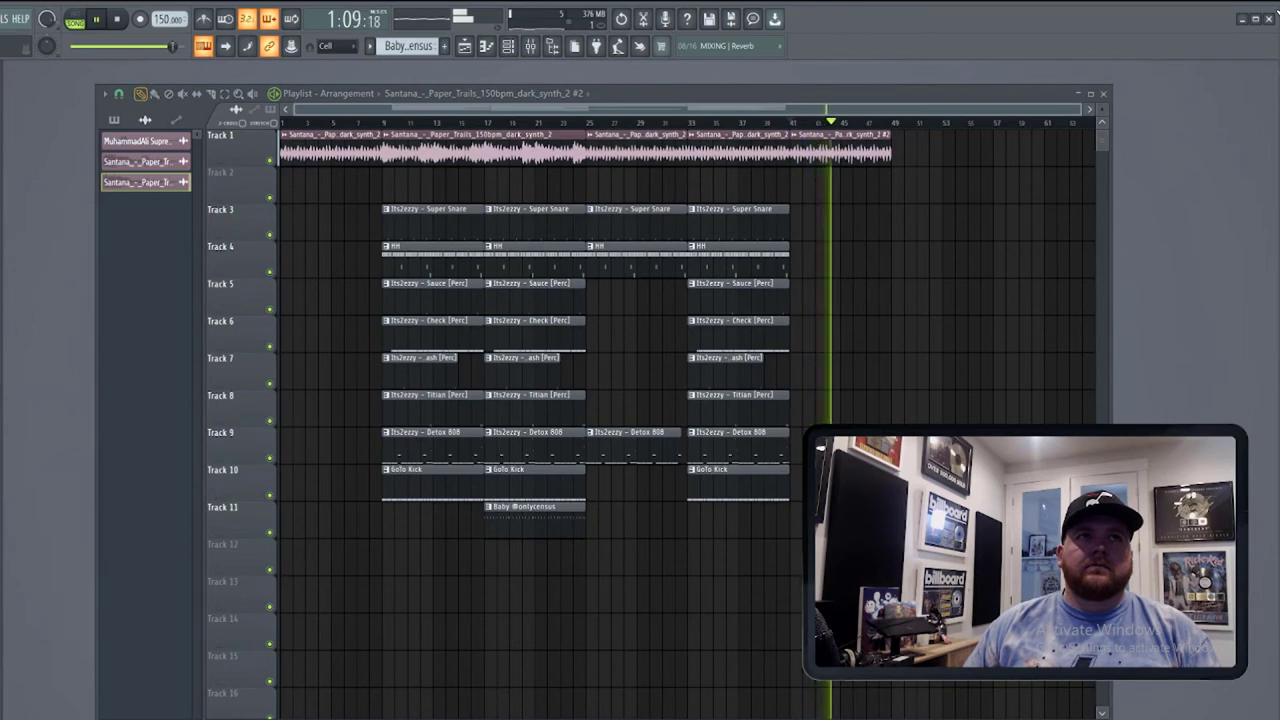
# Add the BRLY_ALVE_upsweep_reverse sample at bar 7 on Track 2 and stretch it to 2 bars.
pyautogui.moveTo(3, 380); pyautogui.dragTo(360, 188)
pyautogui.doubleClick(360, 188)
pyautogui.rightClick(302, 242)
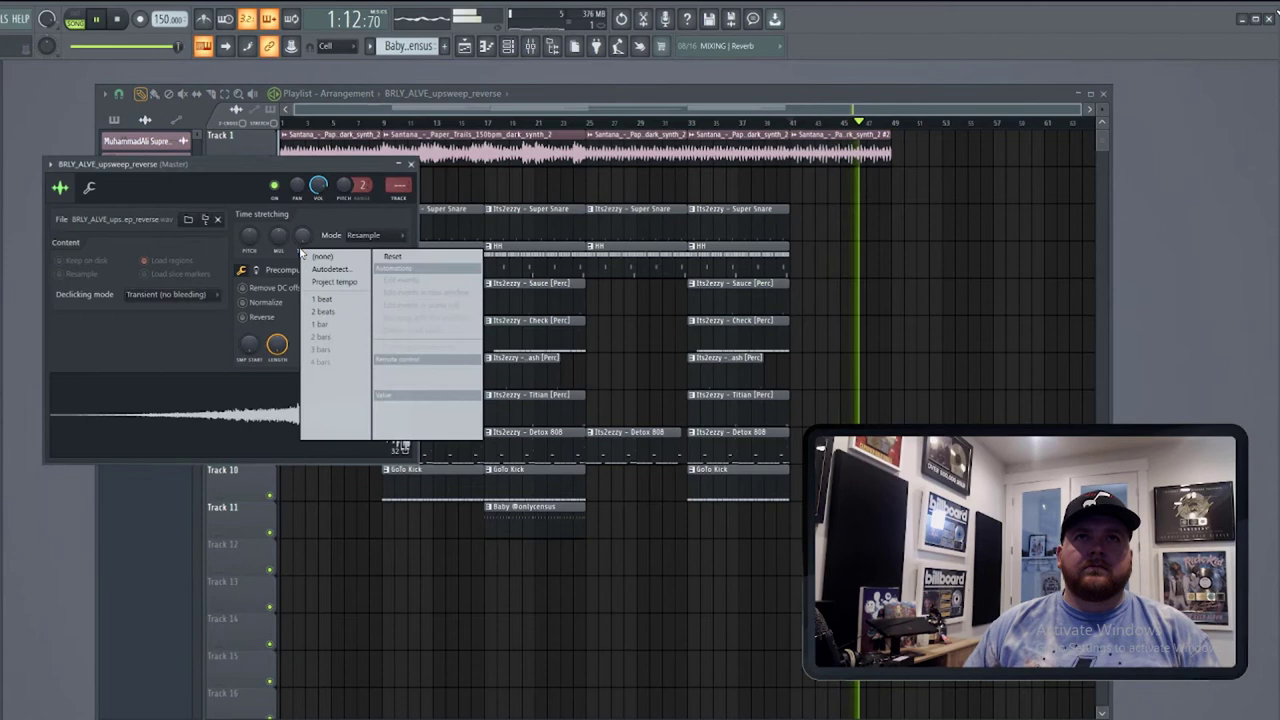
pyautogui.click(330, 339)
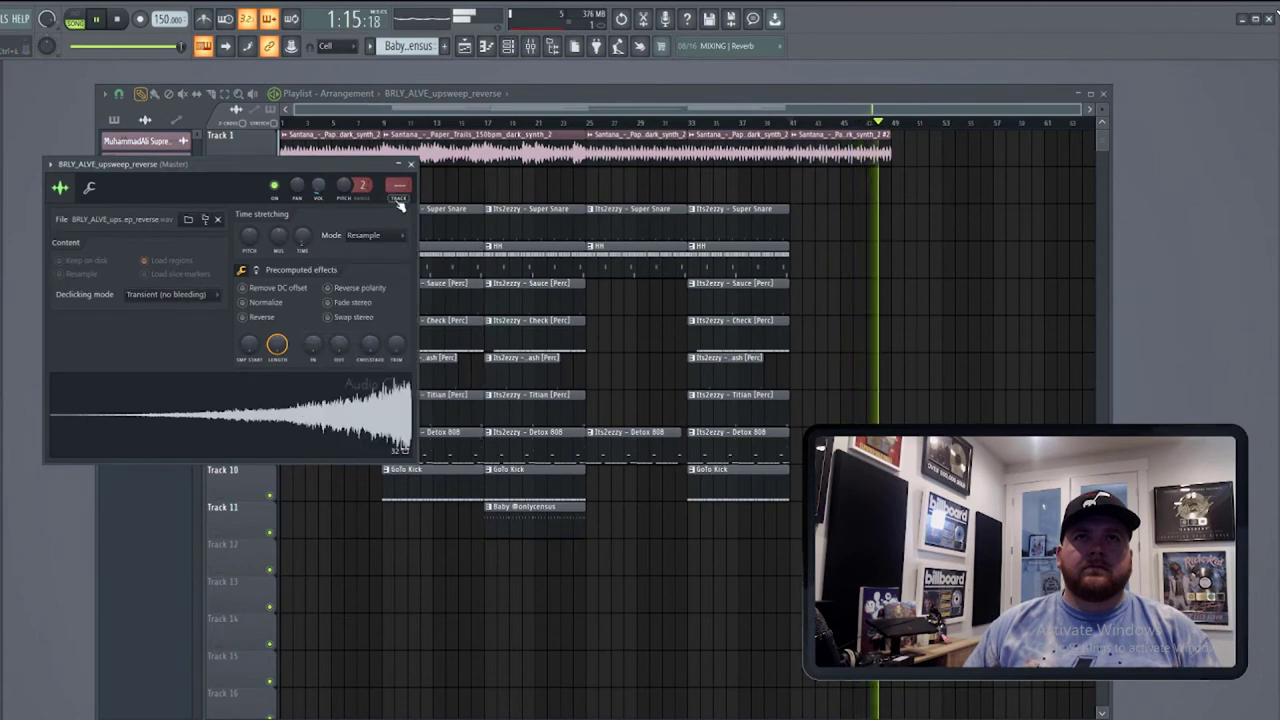
# Route the upsweep to mixer track 3 with a lowered fader, and place another upsweep clip at bar 47 on Track 2.
pyautogui.click(398, 199)
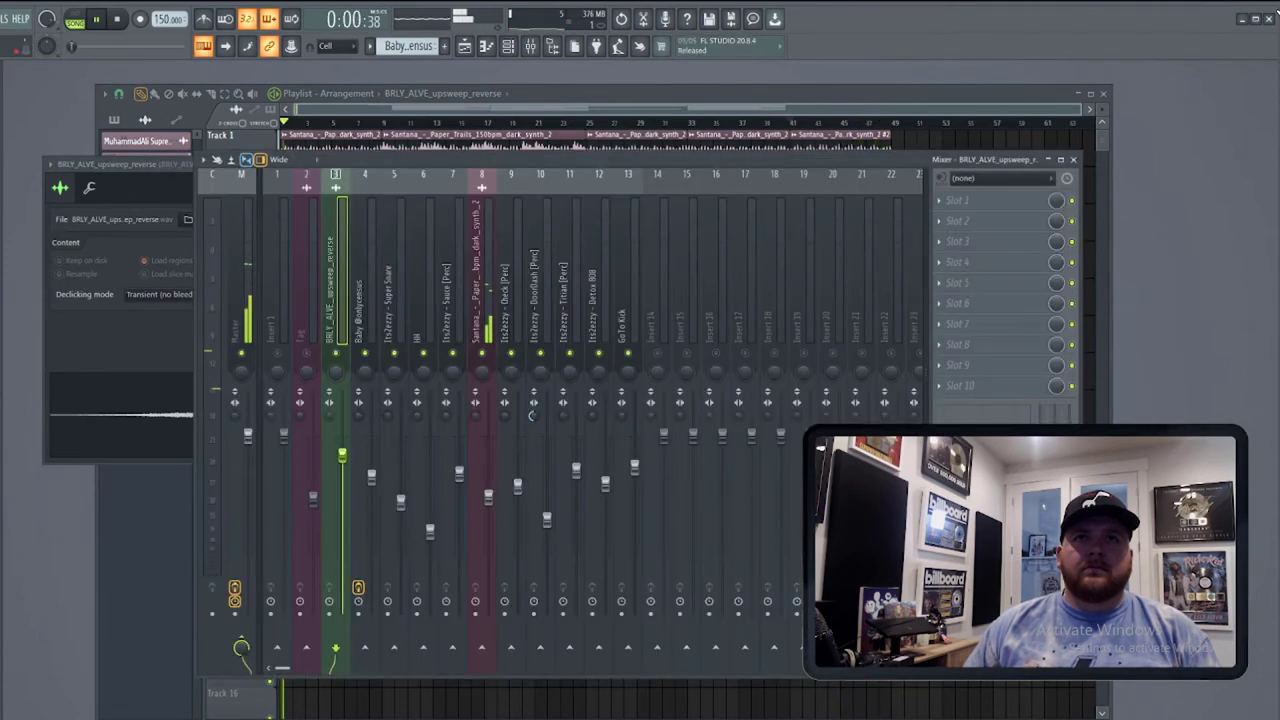
pyautogui.press('F5')
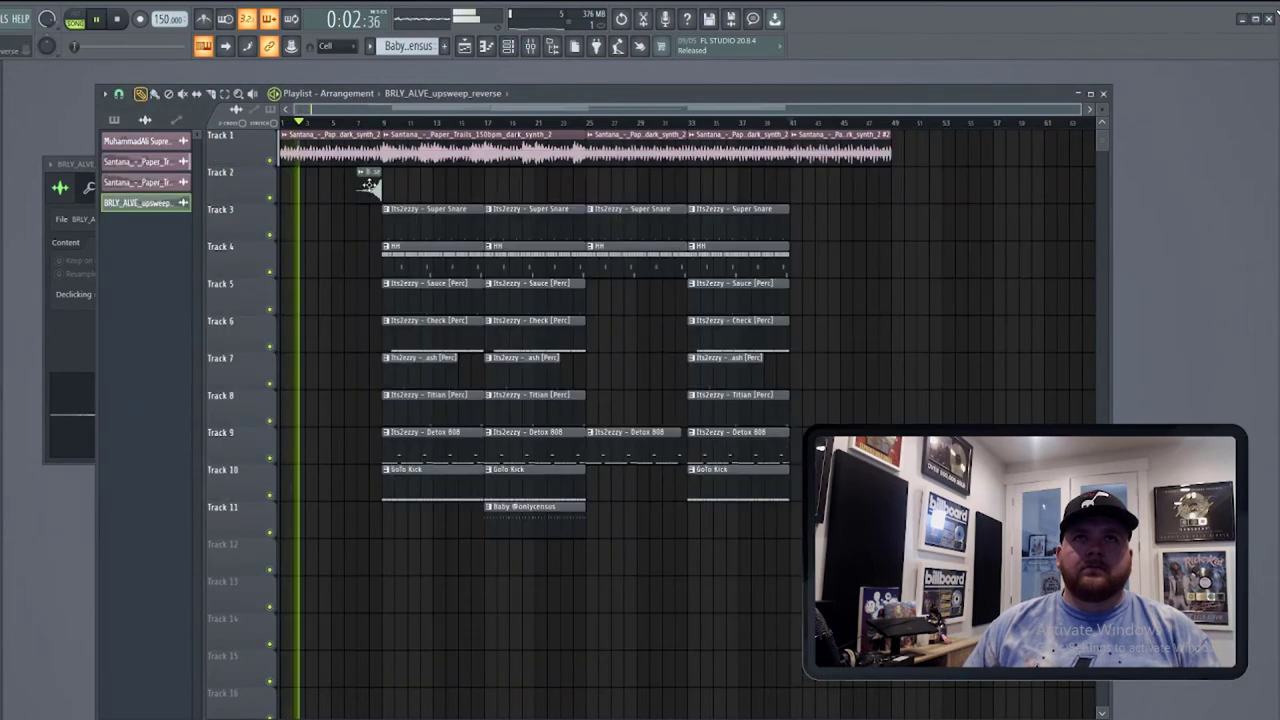
pyautogui.click(872, 188)
# Play from bar 7, enable the Tag mixer track, and raise the upsweep's fader slightly.
pyautogui.click(365, 121)
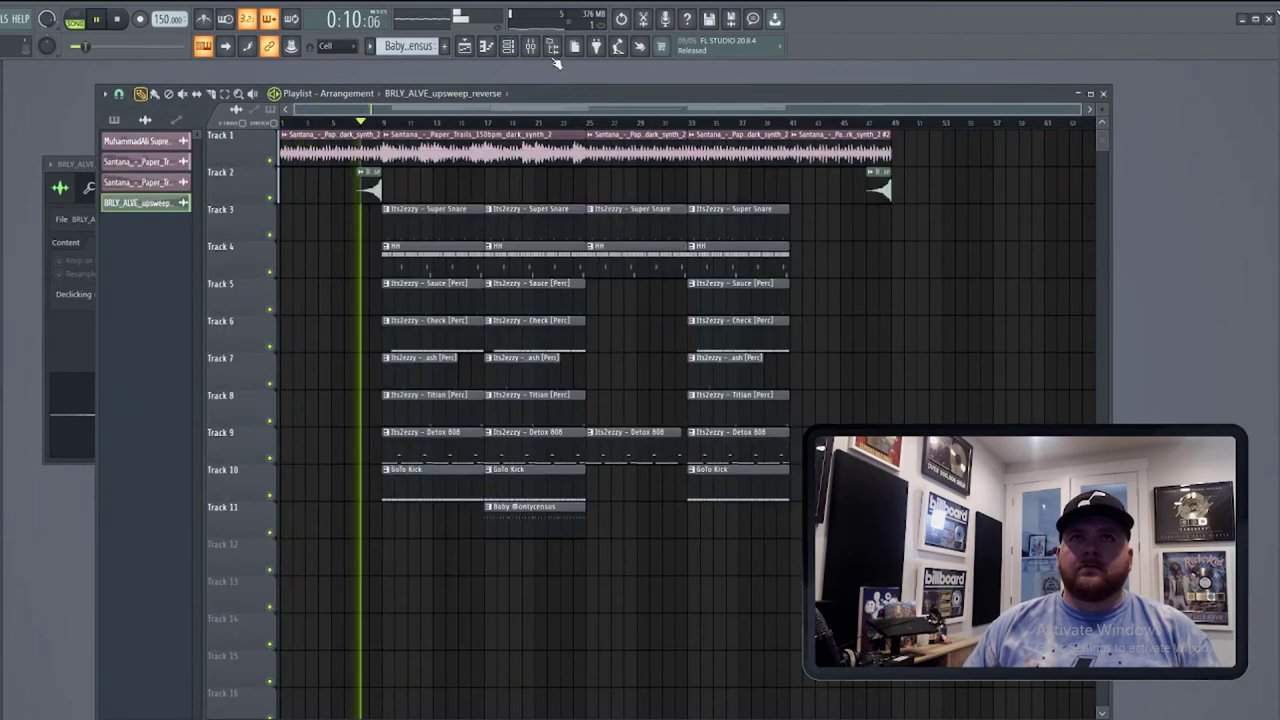
pyautogui.click(530, 46)
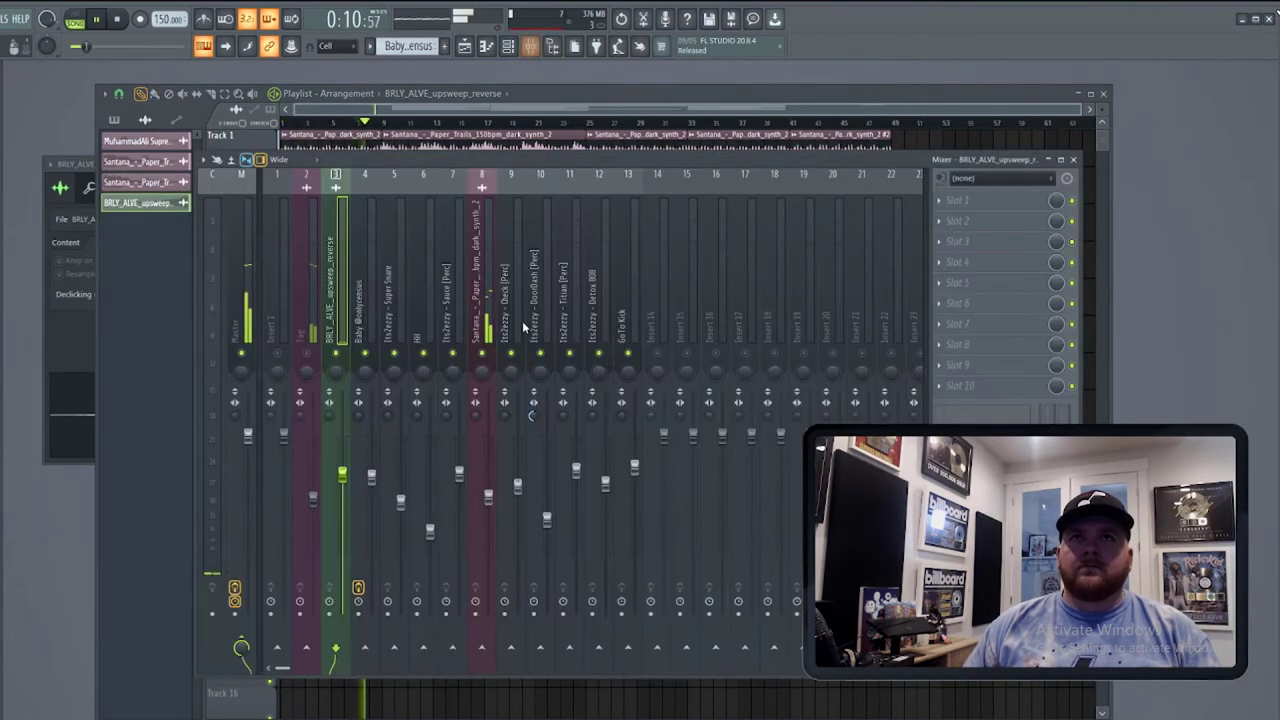
pyautogui.click(310, 350)
pyautogui.moveTo(345, 480); pyautogui.dragTo(345, 470)
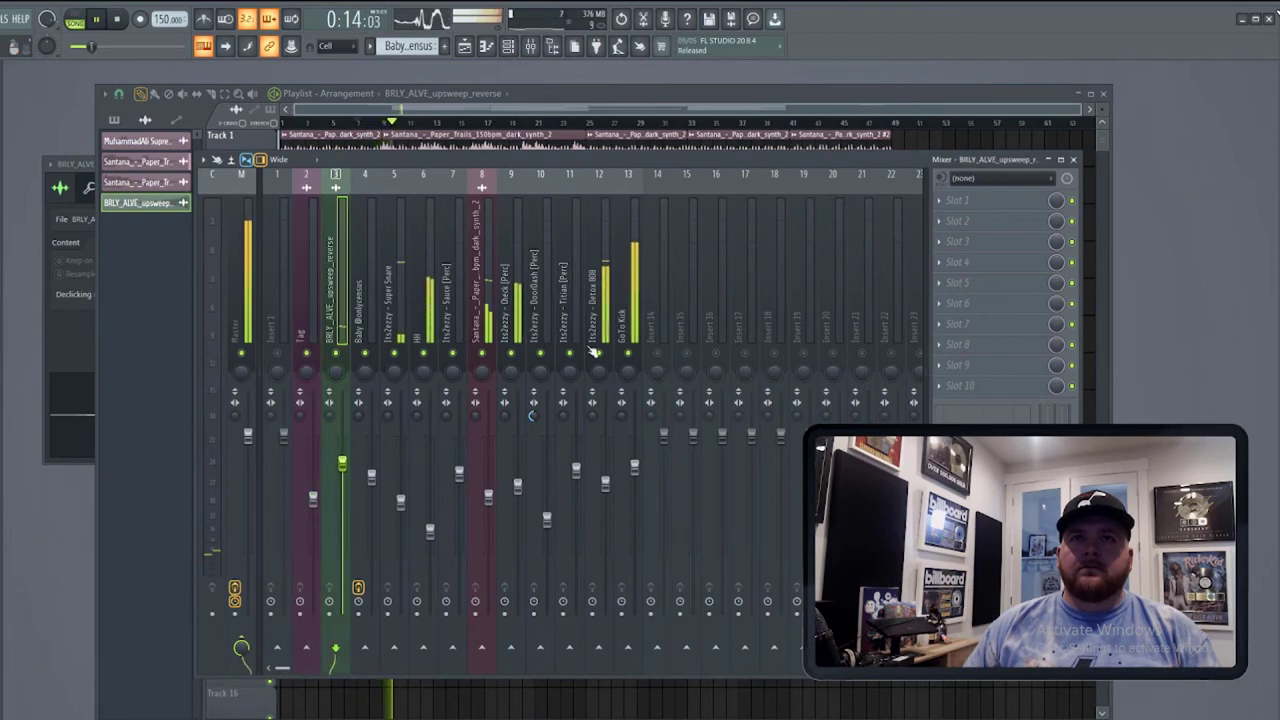
# Mute the dark synth's mixer track and audition the drums while checking the Master track.
pyautogui.click(482, 354)
pyautogui.click(240, 300)
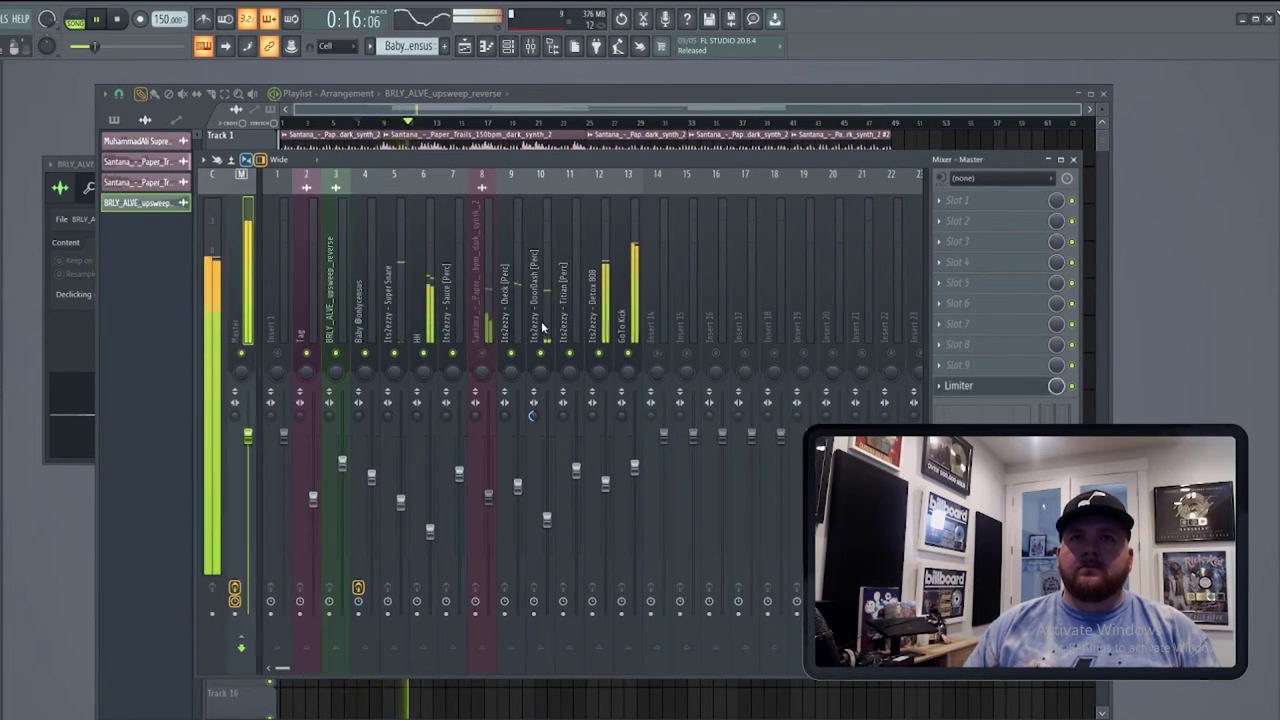
pyautogui.press('F9')
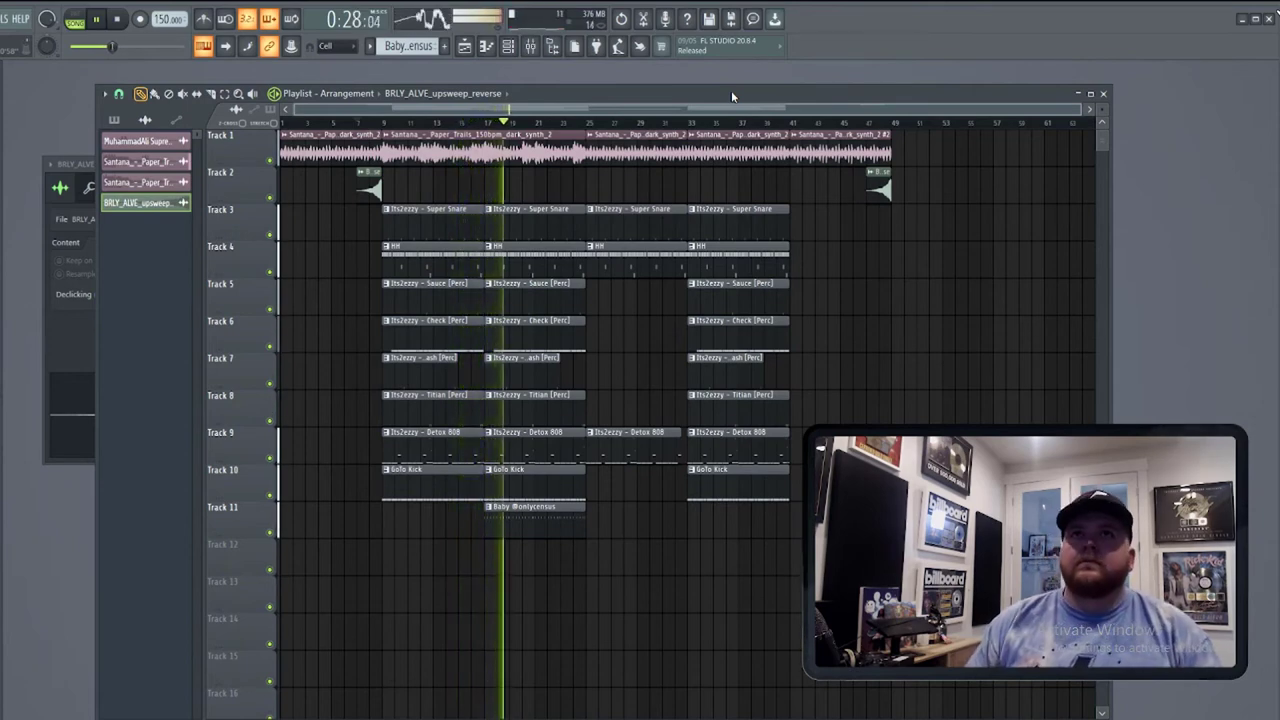
pyautogui.press('F9')
pyautogui.click(368, 325)
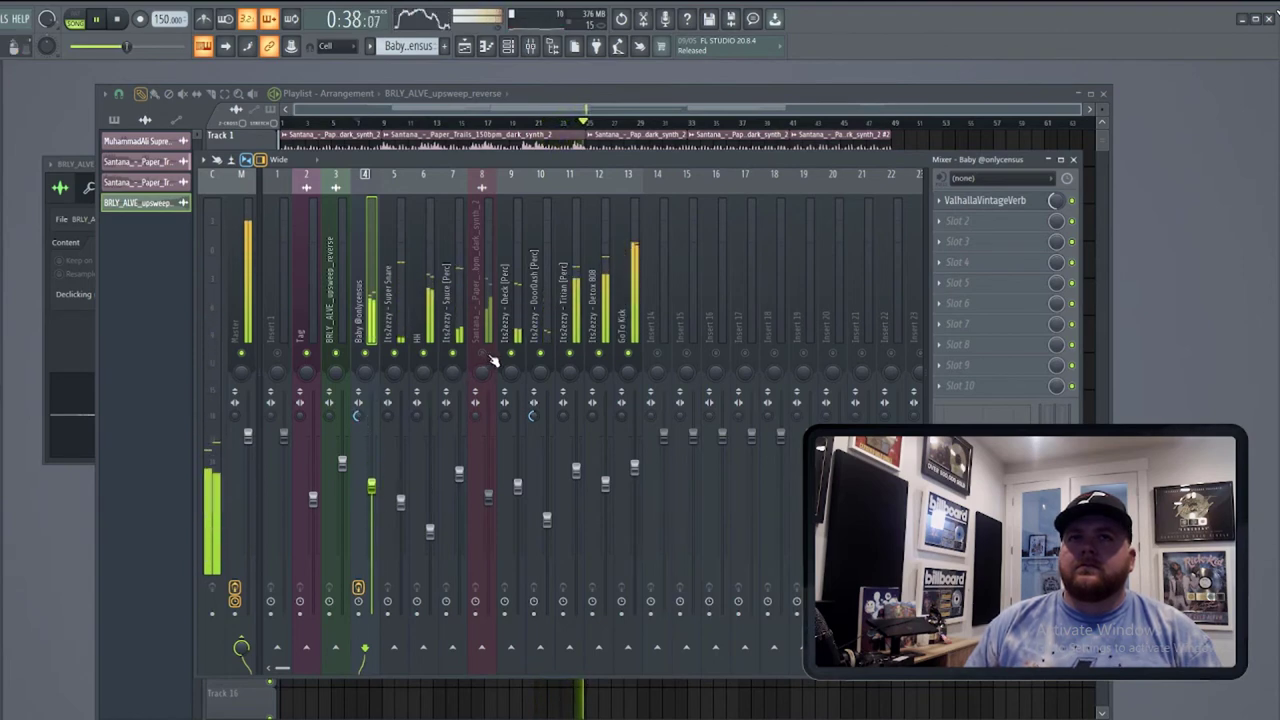
pyautogui.click(597, 330)
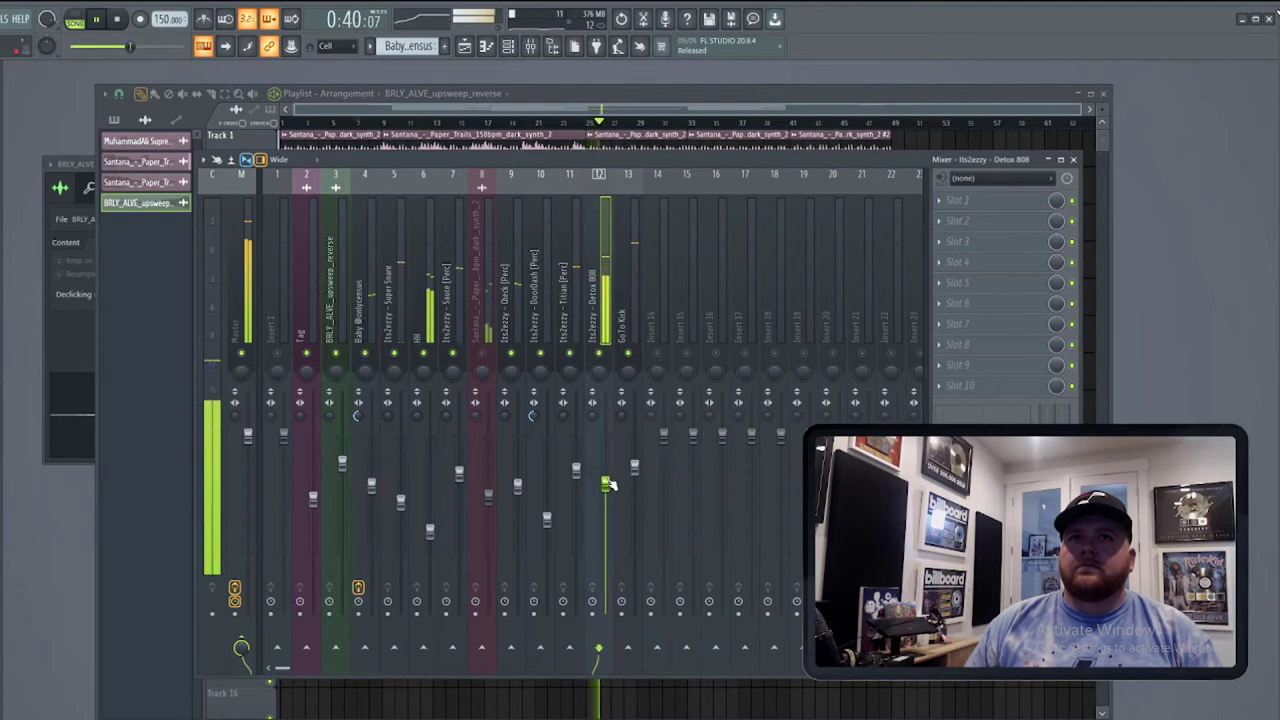
pyautogui.click(483, 330)
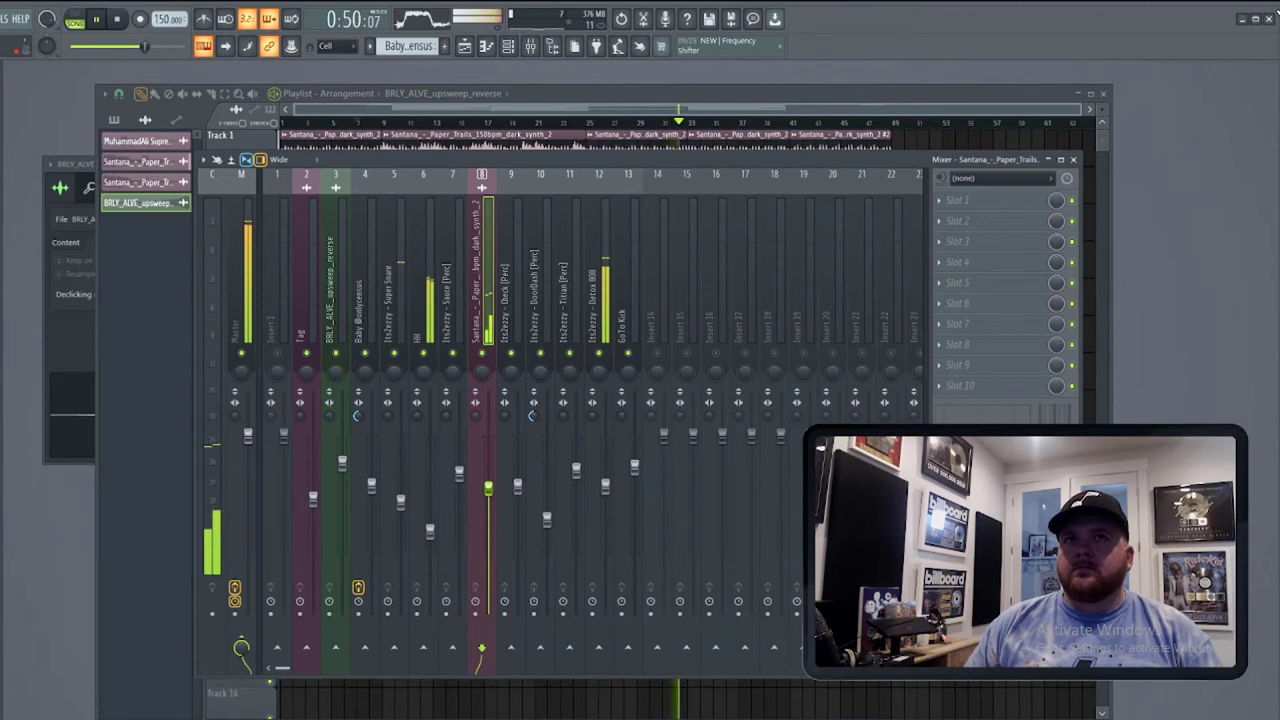
# Shorten the third HH clip on Track 4 so it ends half a bar before bar 33.
pyautogui.click(637, 95)
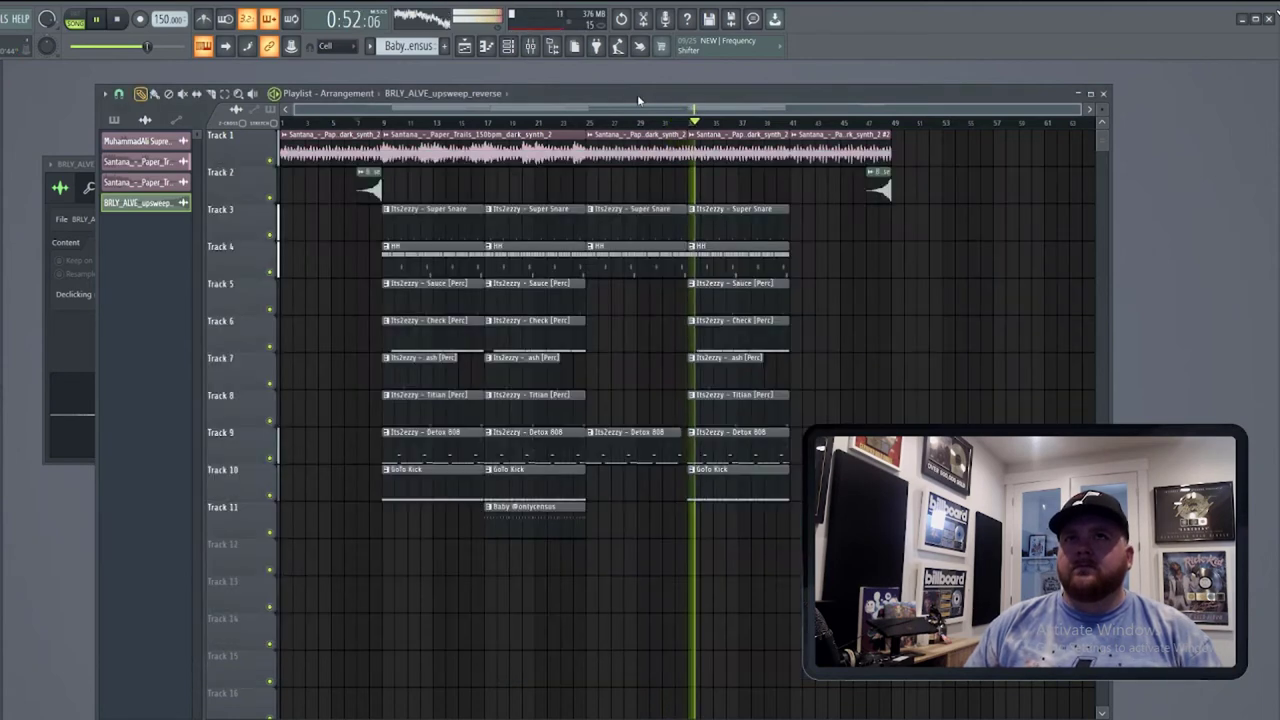
pyautogui.click(664, 122)
pyautogui.scroll(3, 683, 403)
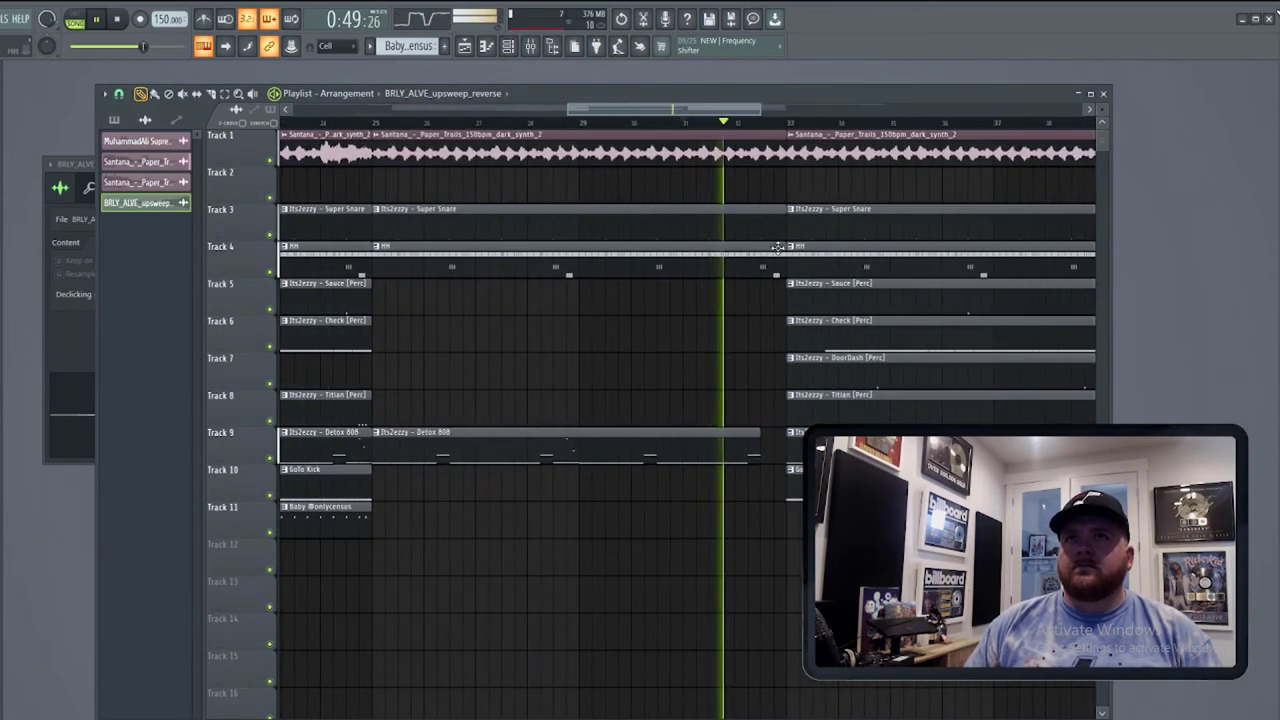
pyautogui.moveTo(783, 246); pyautogui.dragTo(757, 246)
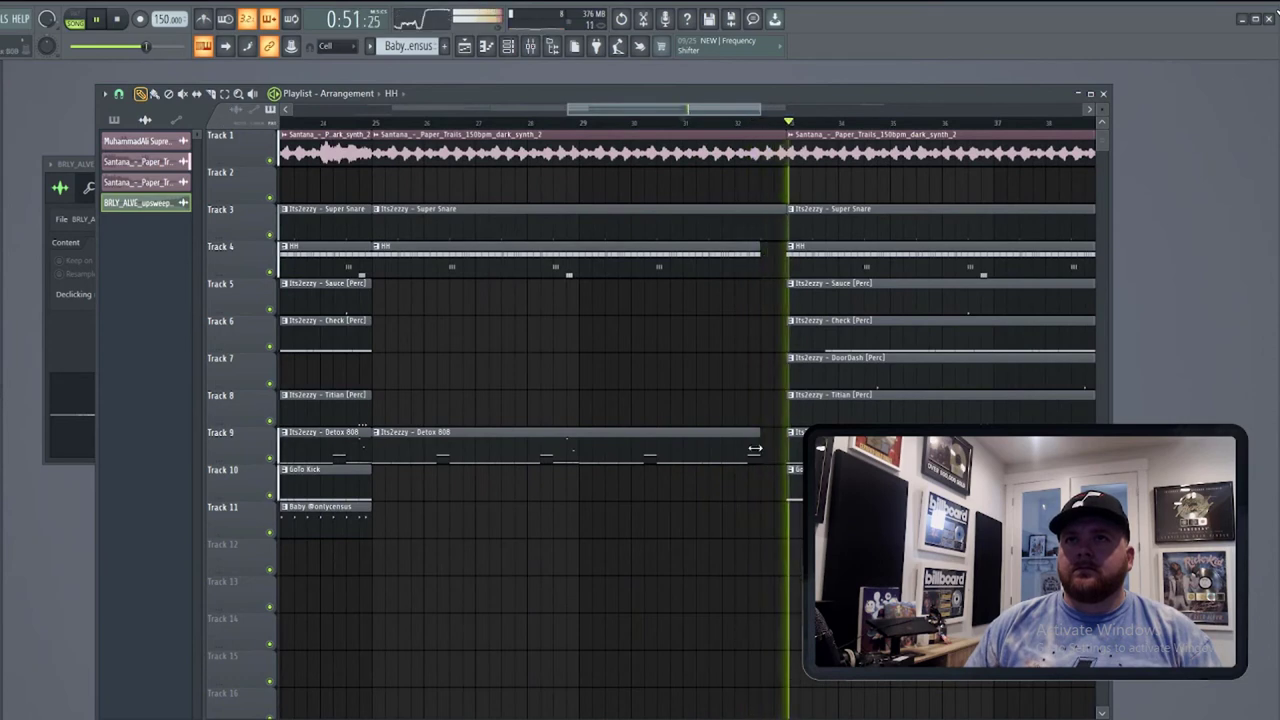
pyautogui.press('space')
pyautogui.press('space')
# Extend the third Detox 808 clip to bar 33 and trim the Super Snare clip above to end half a bar earlier.
pyautogui.moveTo(755, 449); pyautogui.dragTo(782, 443)
pyautogui.moveTo(786, 213); pyautogui.dragTo(760, 213)
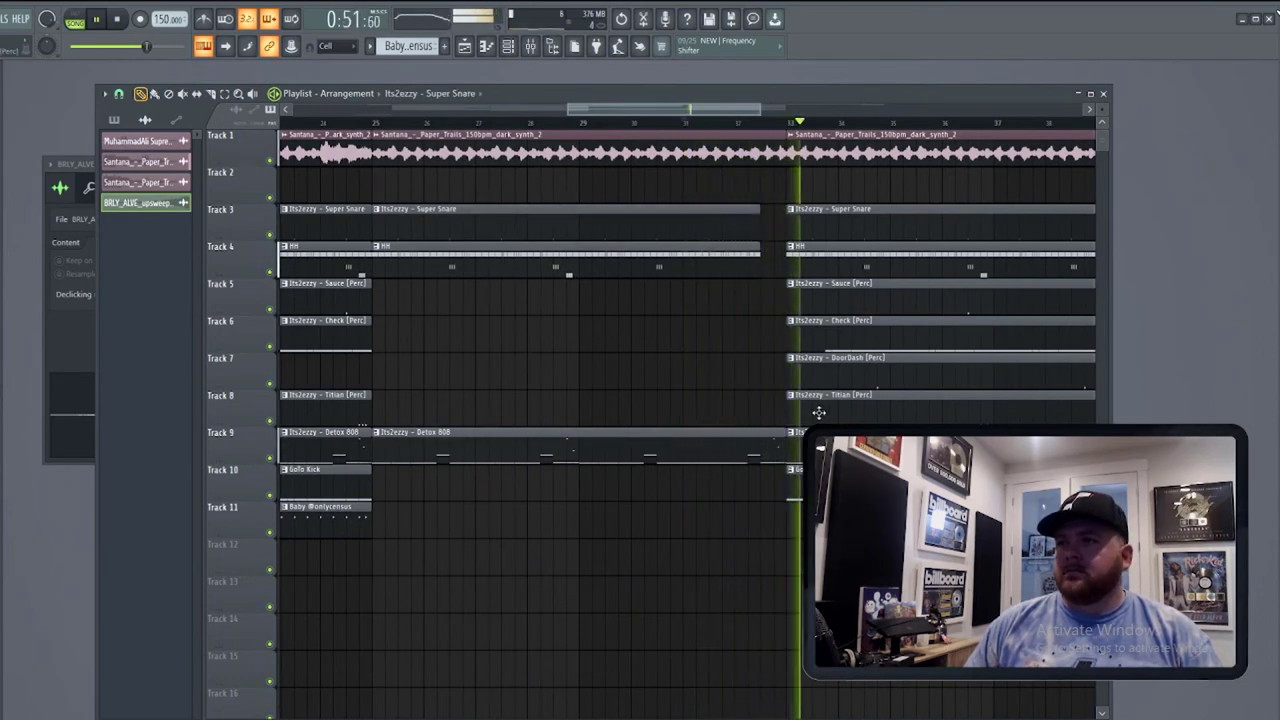
pyautogui.scroll(-3, 756, 520)
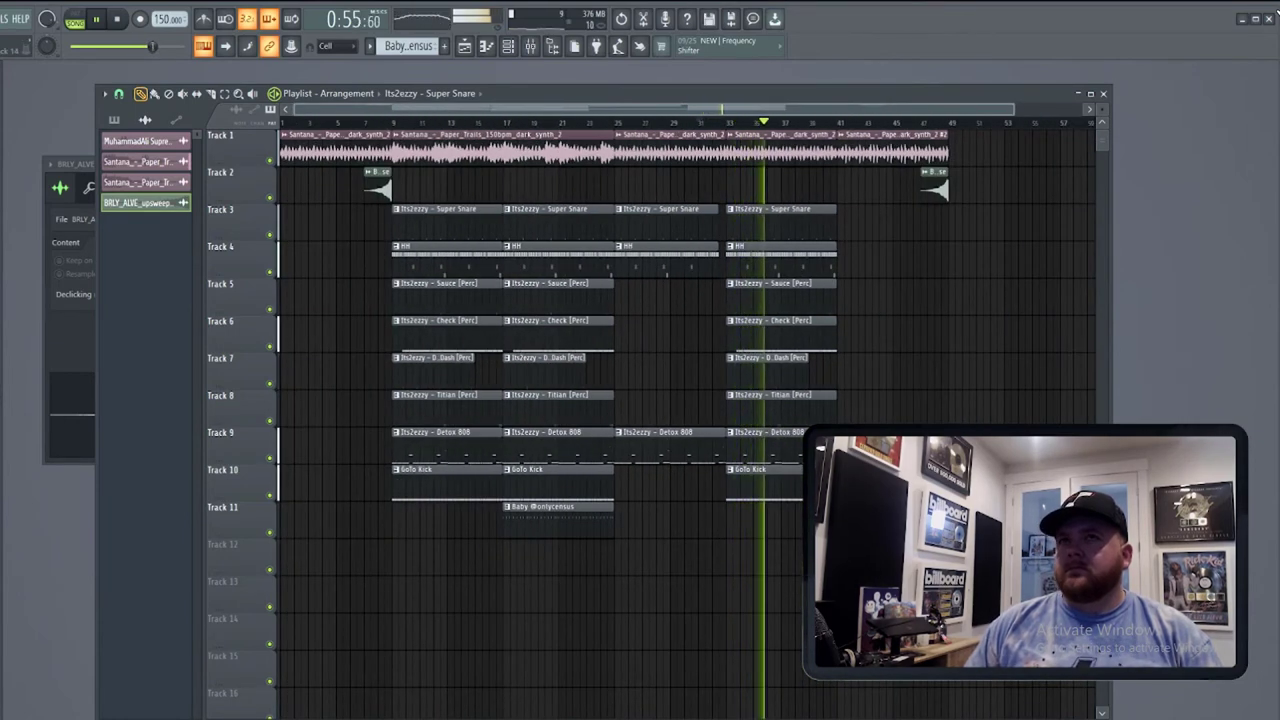
pyautogui.press('space')
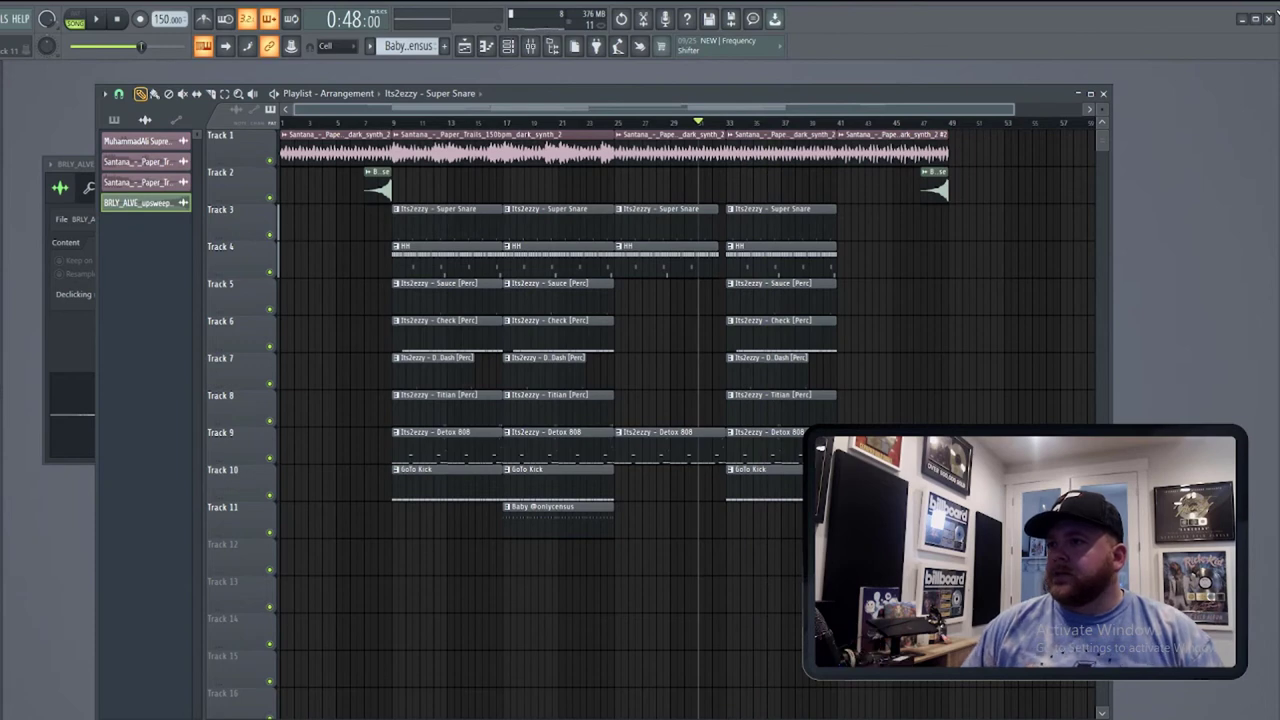
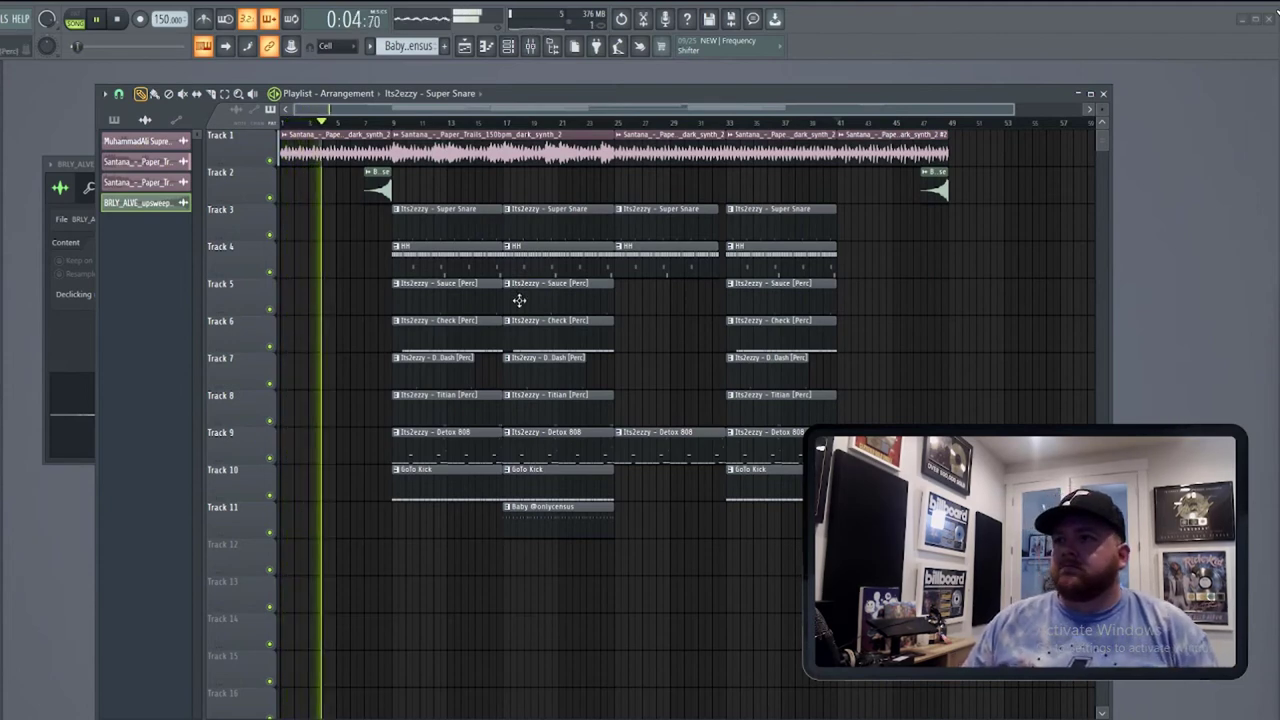
# Play from about bar 8 and solo the dark synth's mixer track.
pyautogui.click(372, 121)
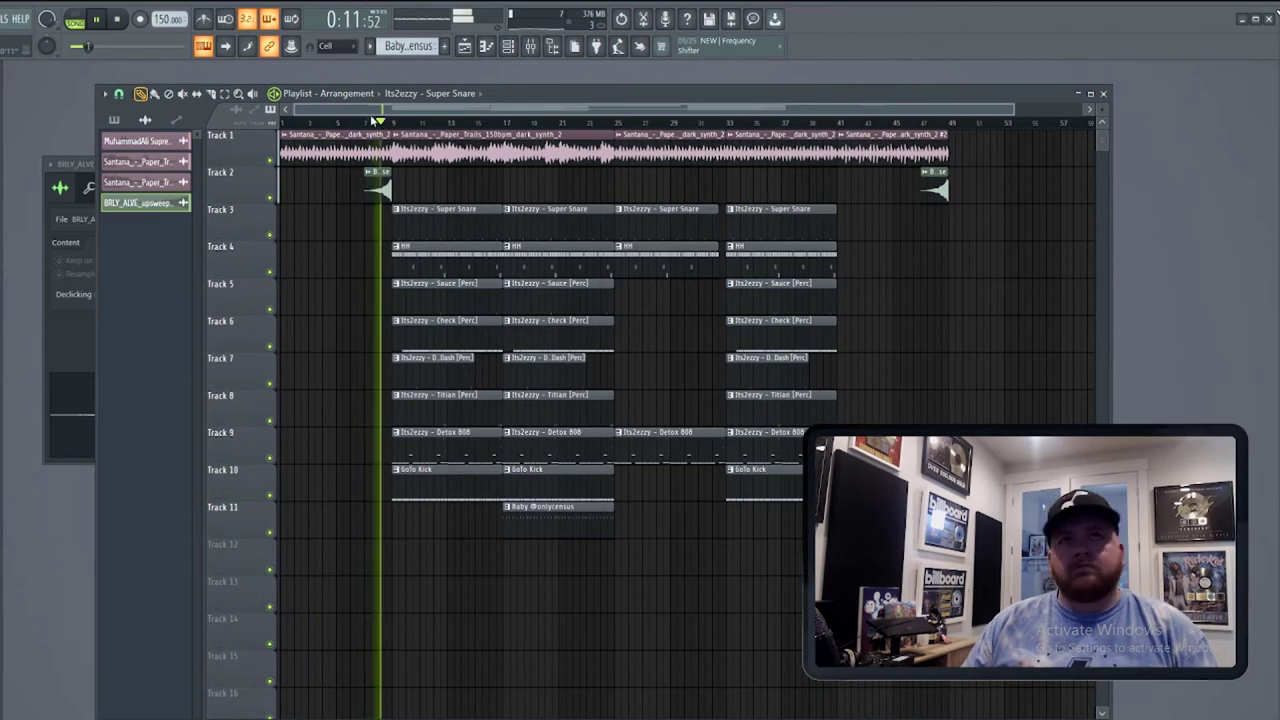
pyautogui.click(530, 46)
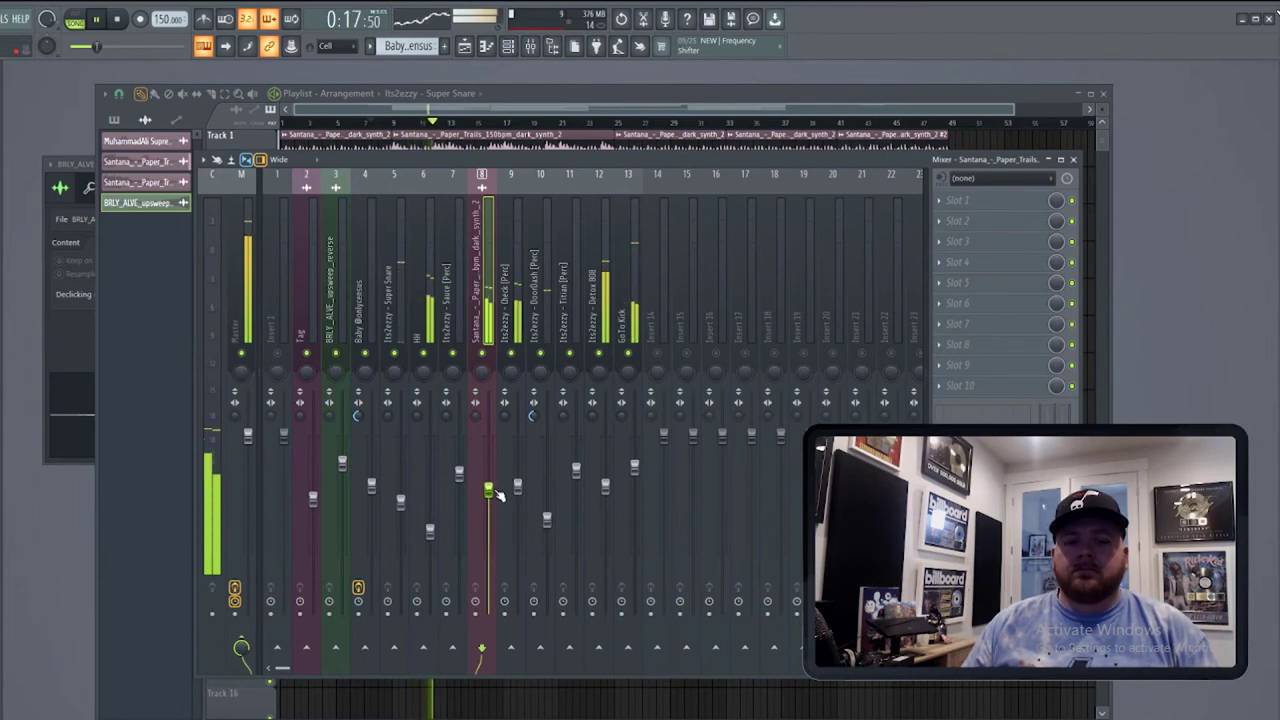
pyautogui.click(483, 356)
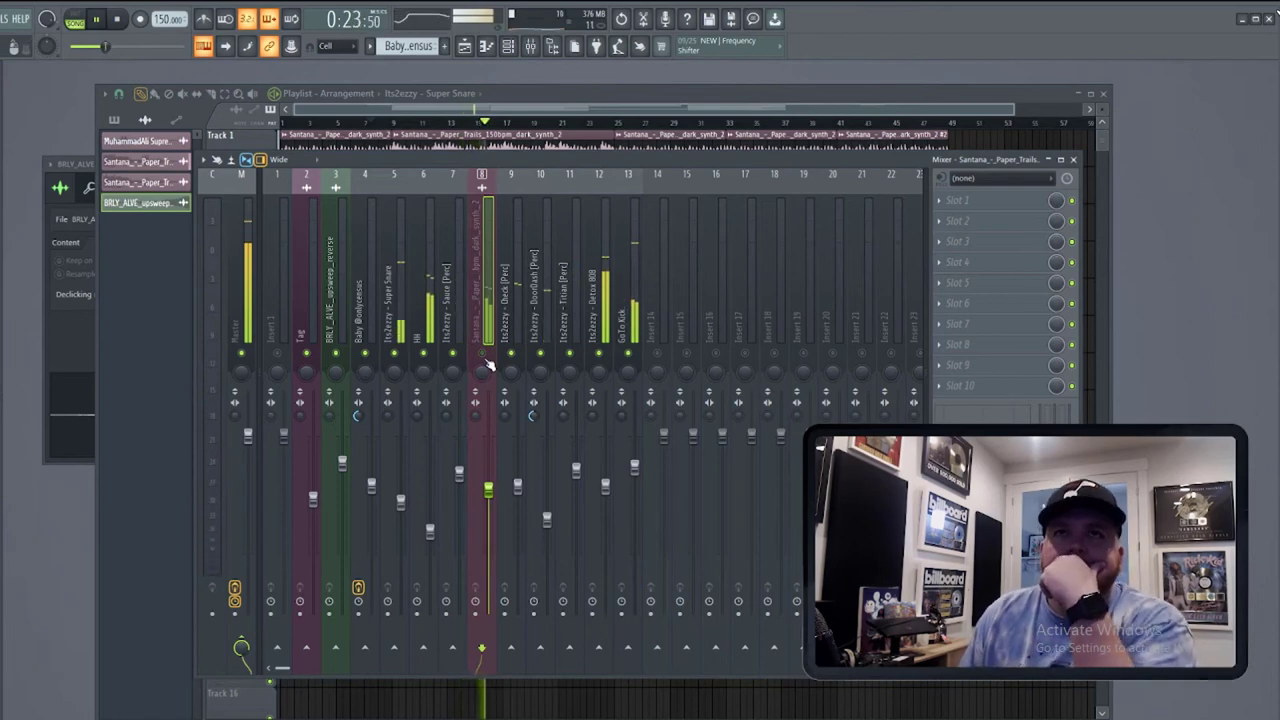
pyautogui.rightClick(484, 358)
# Add Fruity Parametric EQ 2 to the dark synth's first slot, load the 20Hz + 18kHz cut preset, and raise the low cut.
pyautogui.click(940, 202)
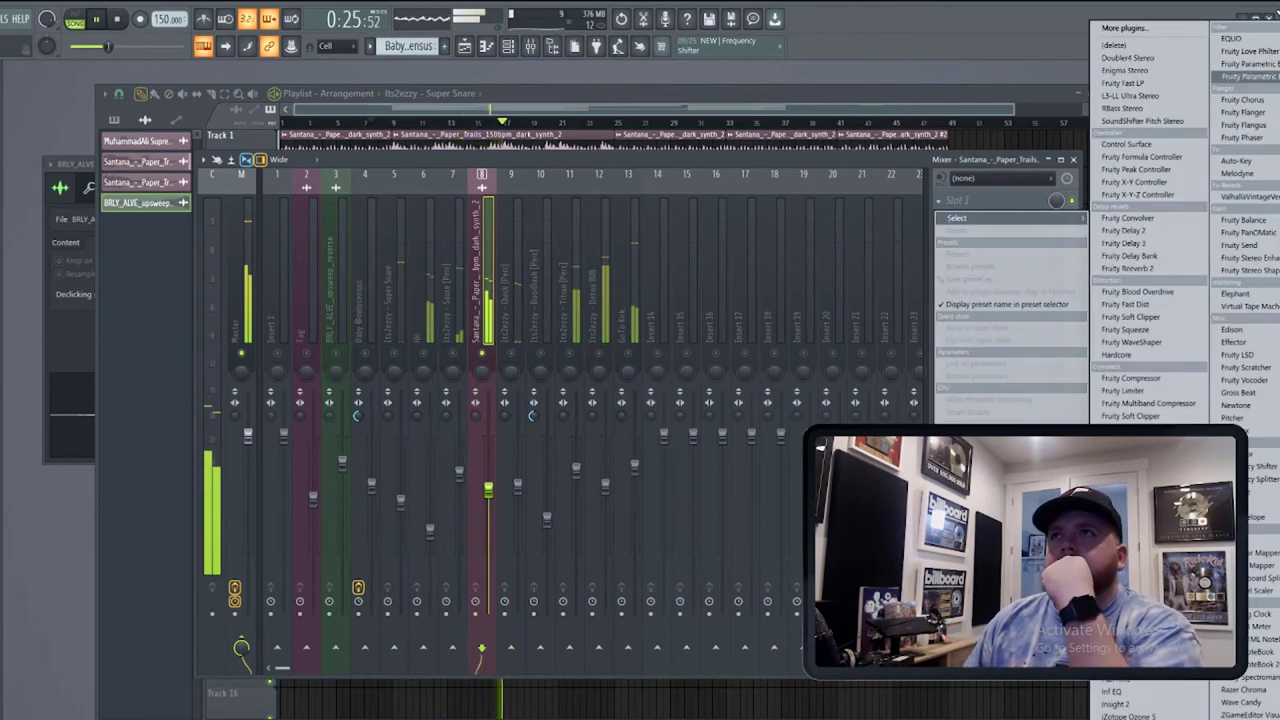
pyautogui.click(1240, 77)
pyautogui.rightClick(465, 164)
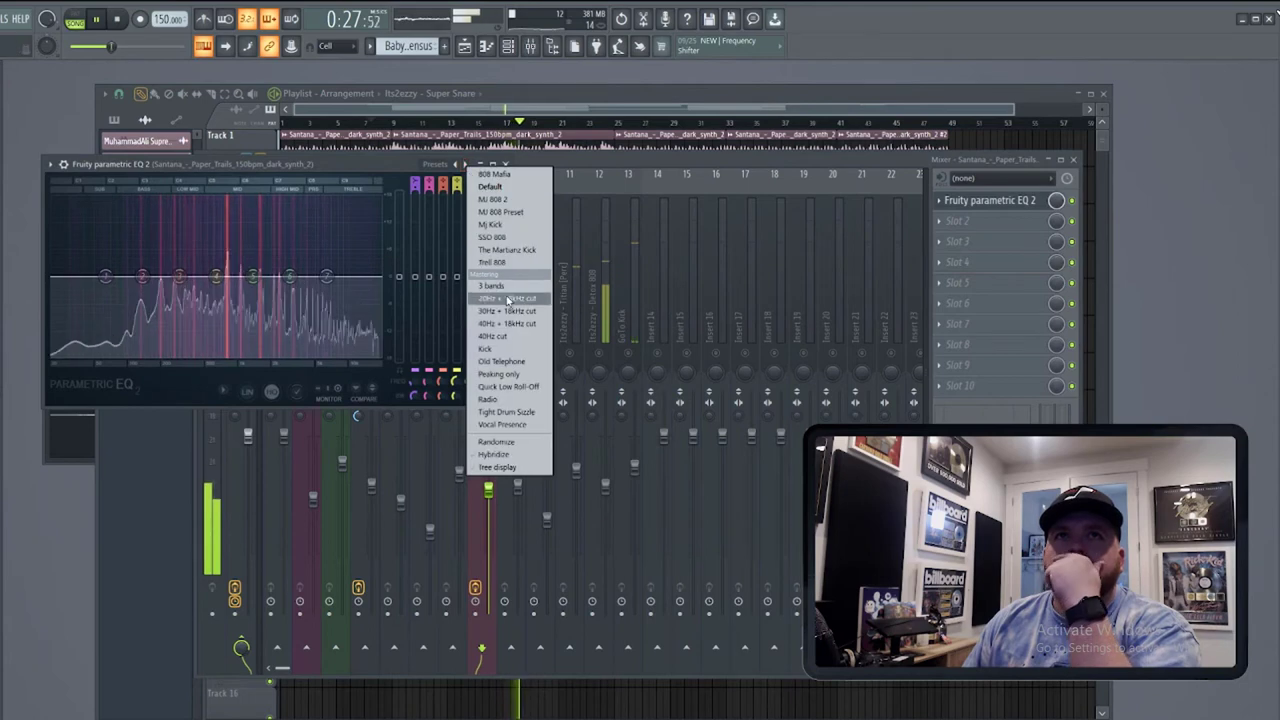
pyautogui.click(506, 298)
pyautogui.moveTo(62, 277); pyautogui.dragTo(163, 277)
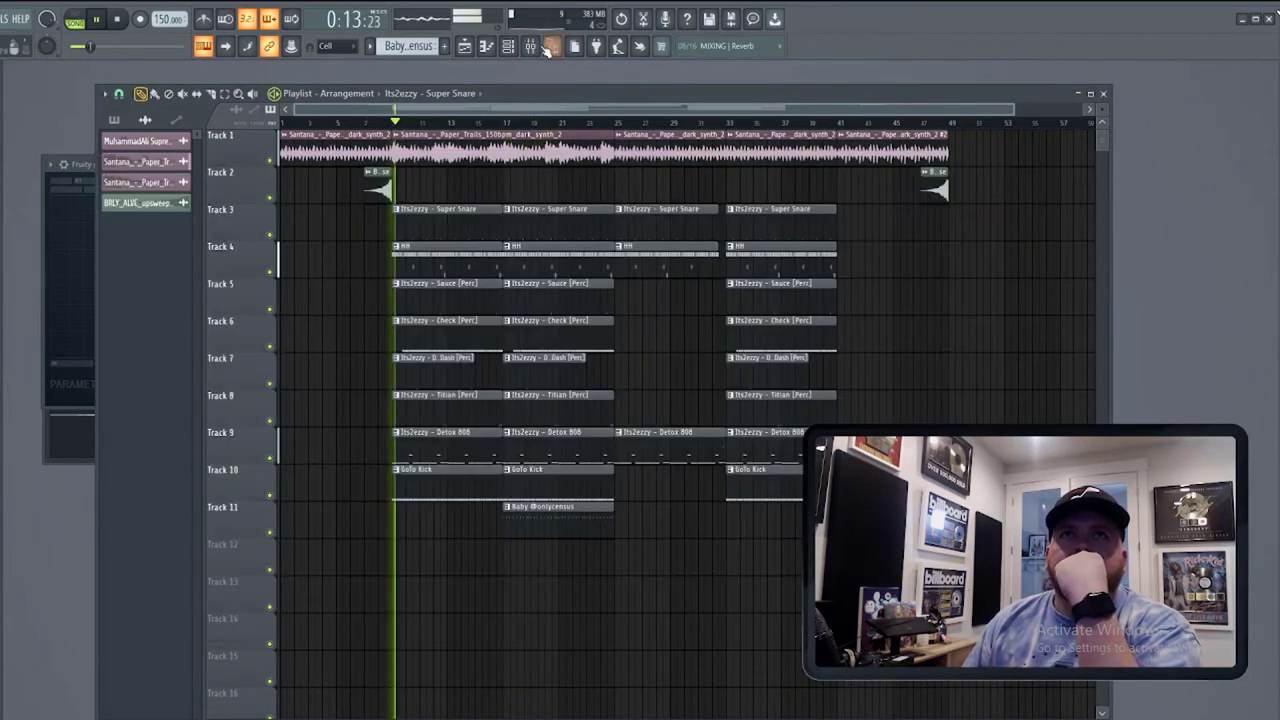
# Audition the mix from bar 9, checking the synth's EQ, the Detox 808 mixer track, and the dark synth clip's channel settings.
pyautogui.press('F9')
pyautogui.click(960, 202)
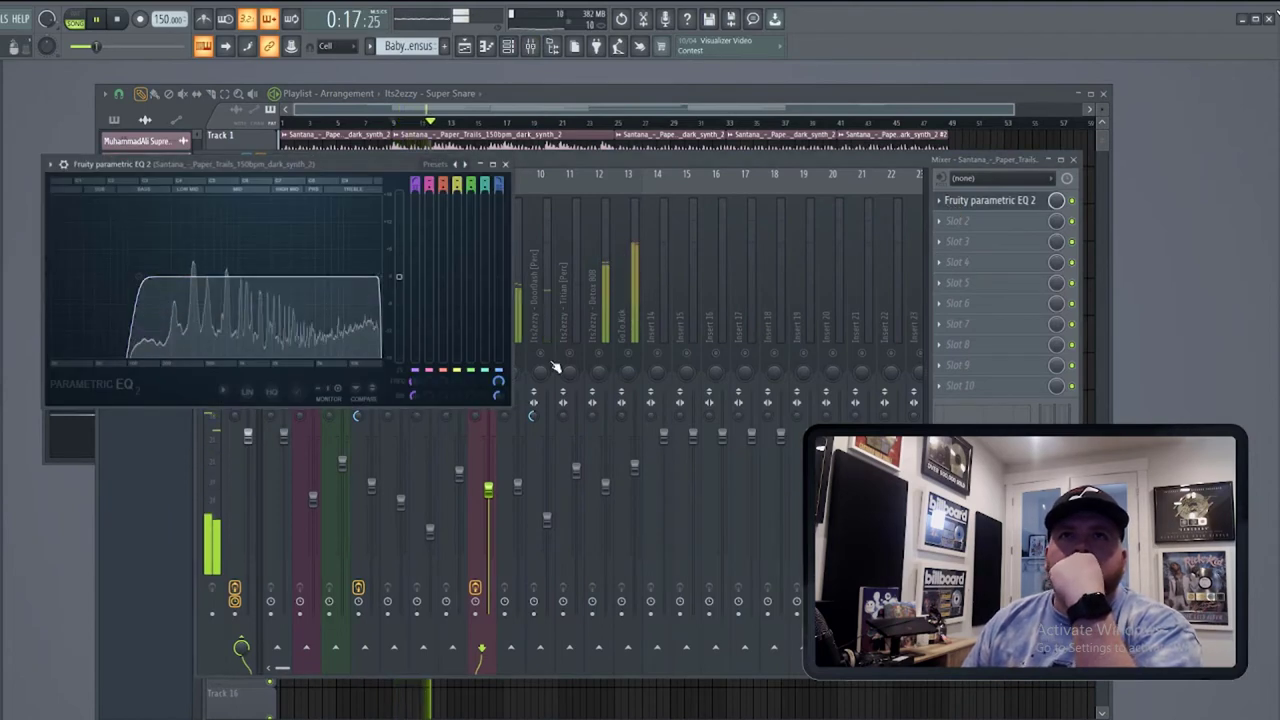
pyautogui.click(595, 300)
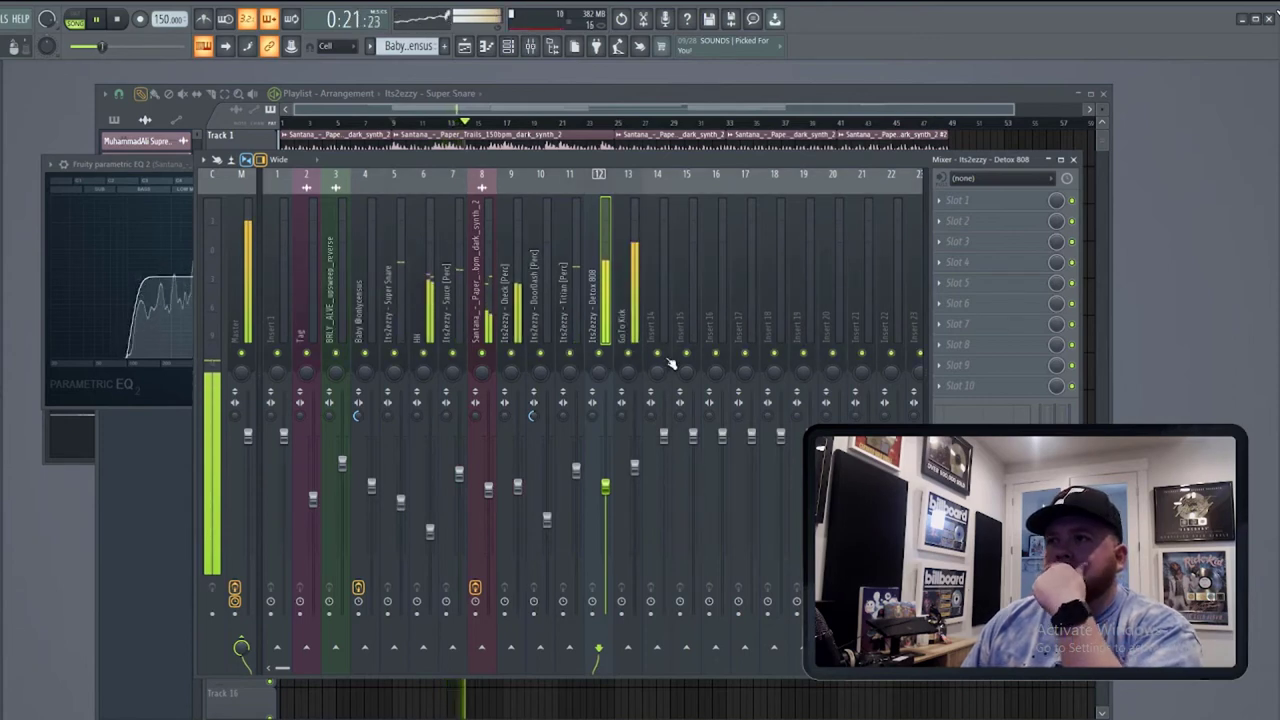
pyautogui.moveTo(459, 122); pyautogui.dragTo(112, 141)
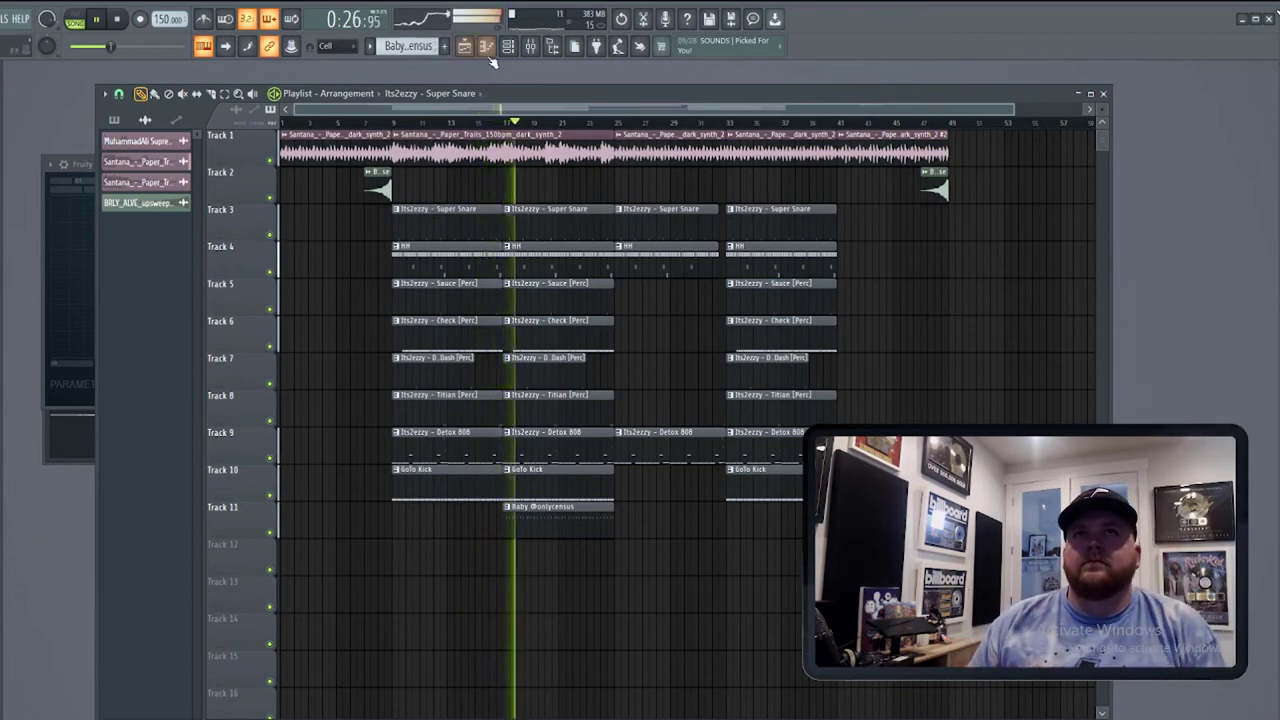
pyautogui.doubleClick(450, 150)
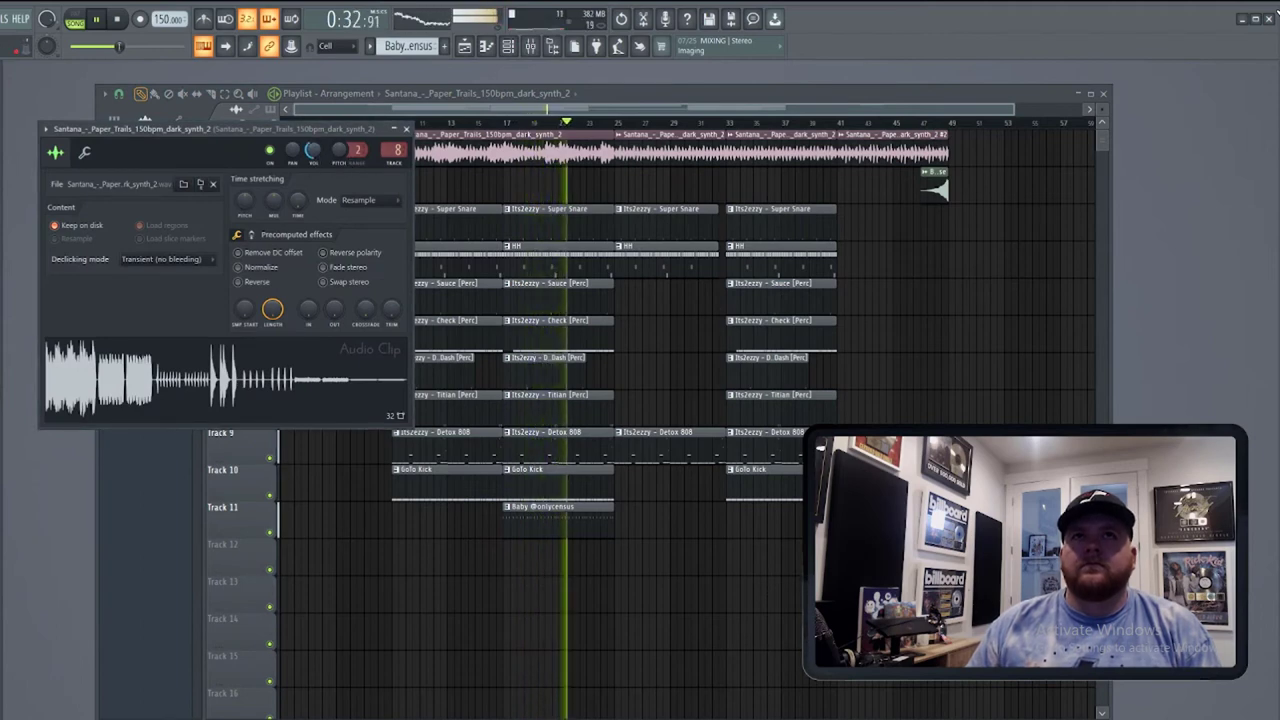
pyautogui.click(406, 129)
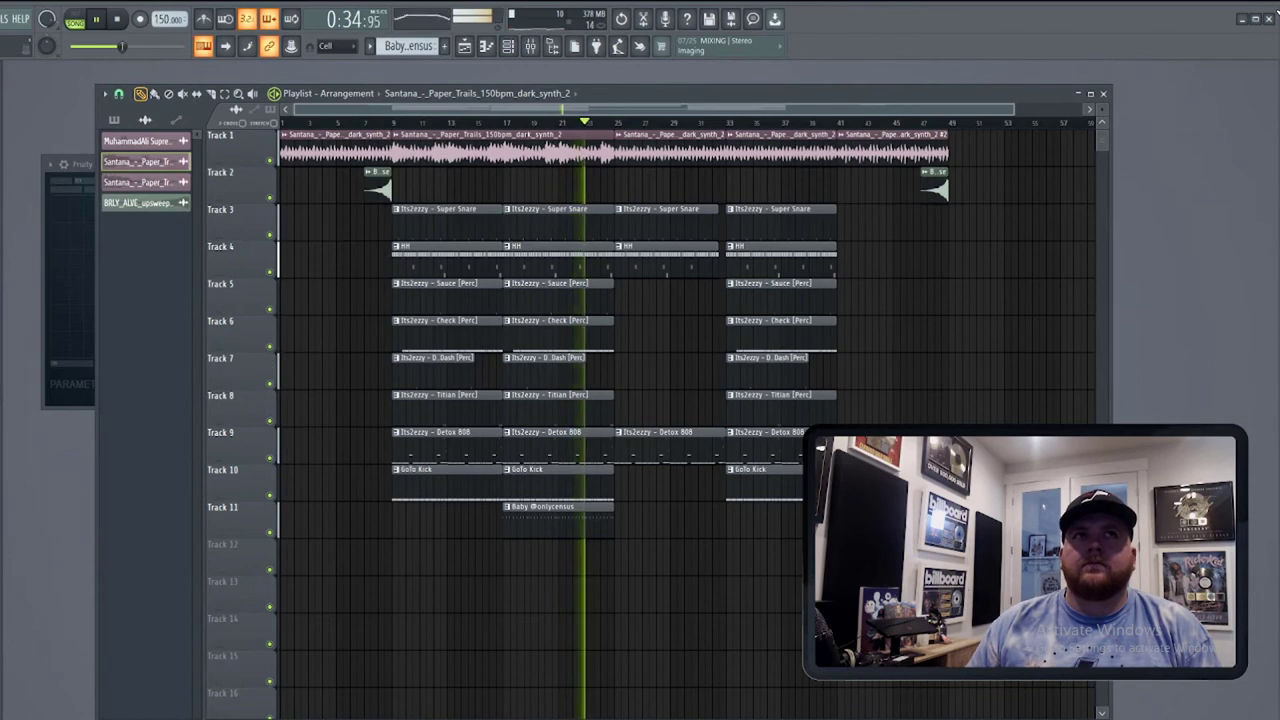
# Select the whole arrangement from bar 9 to bar 49 and duplicate it twice along the timeline.
pyautogui.click(386, 123)
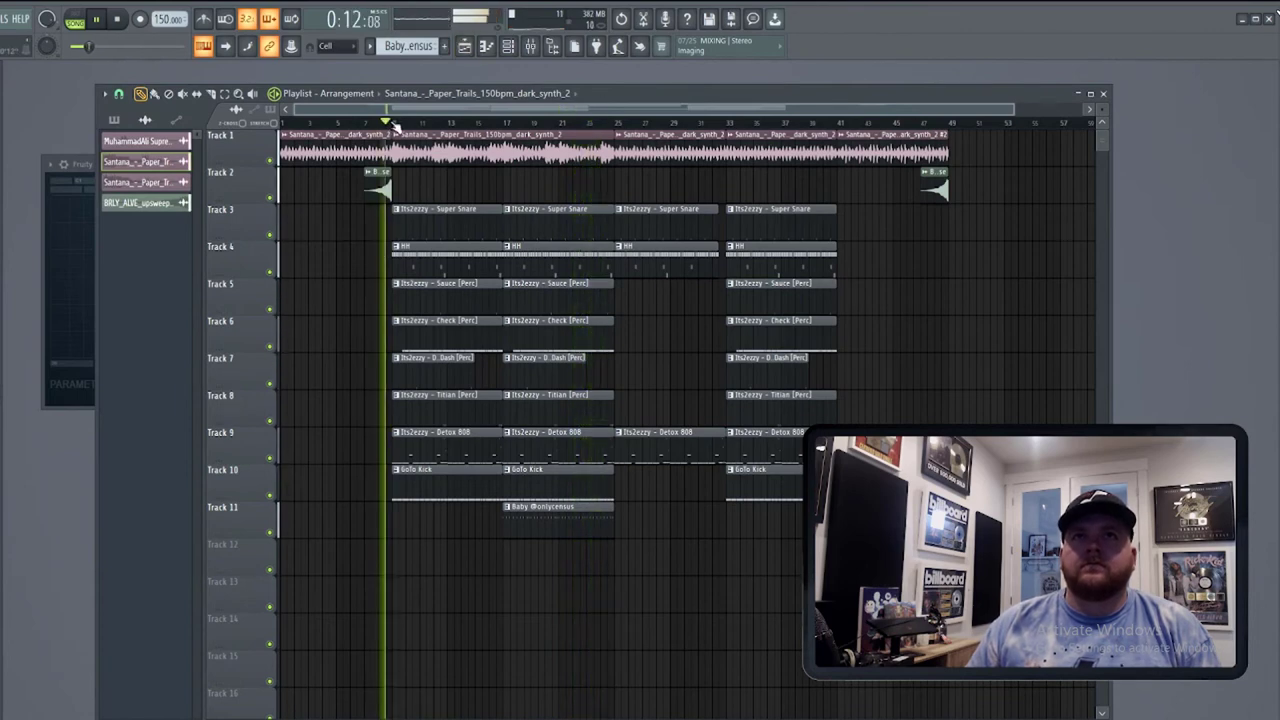
pyautogui.moveTo(394, 123); pyautogui.dragTo(975, 172)
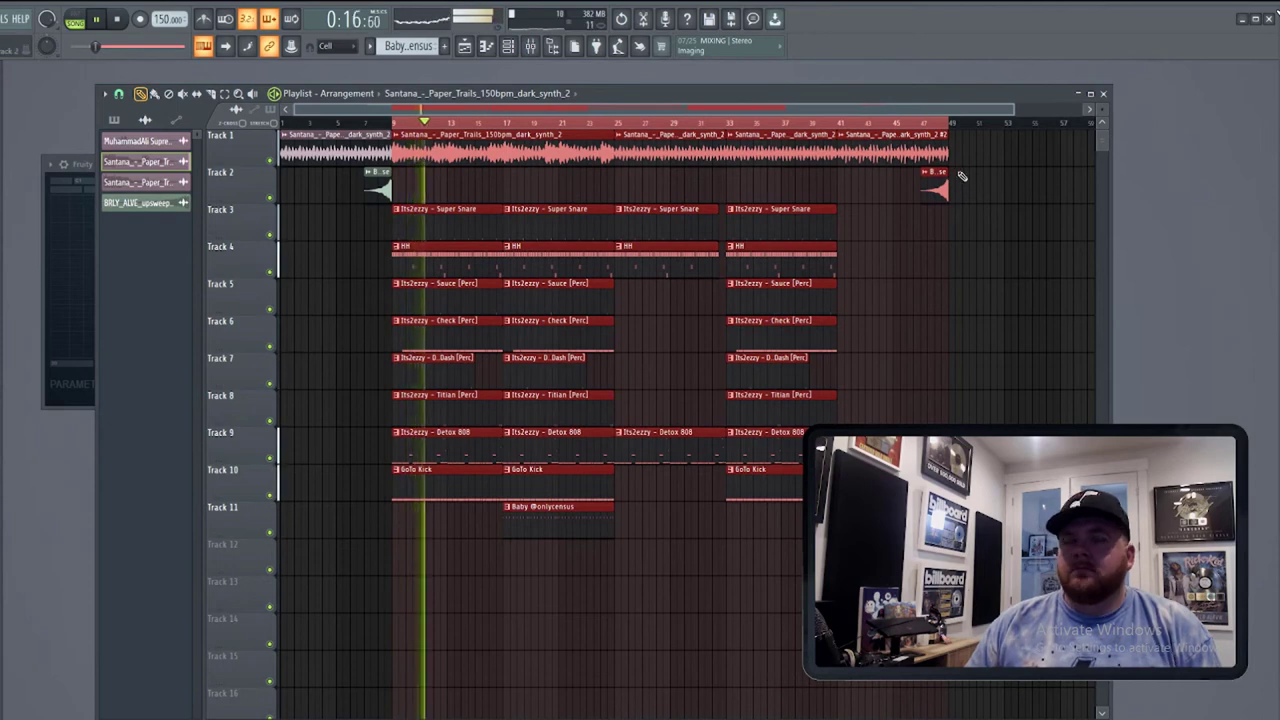
pyautogui.hotkey('ctrl', 'b')
pyautogui.hotkey('ctrl', 'b')
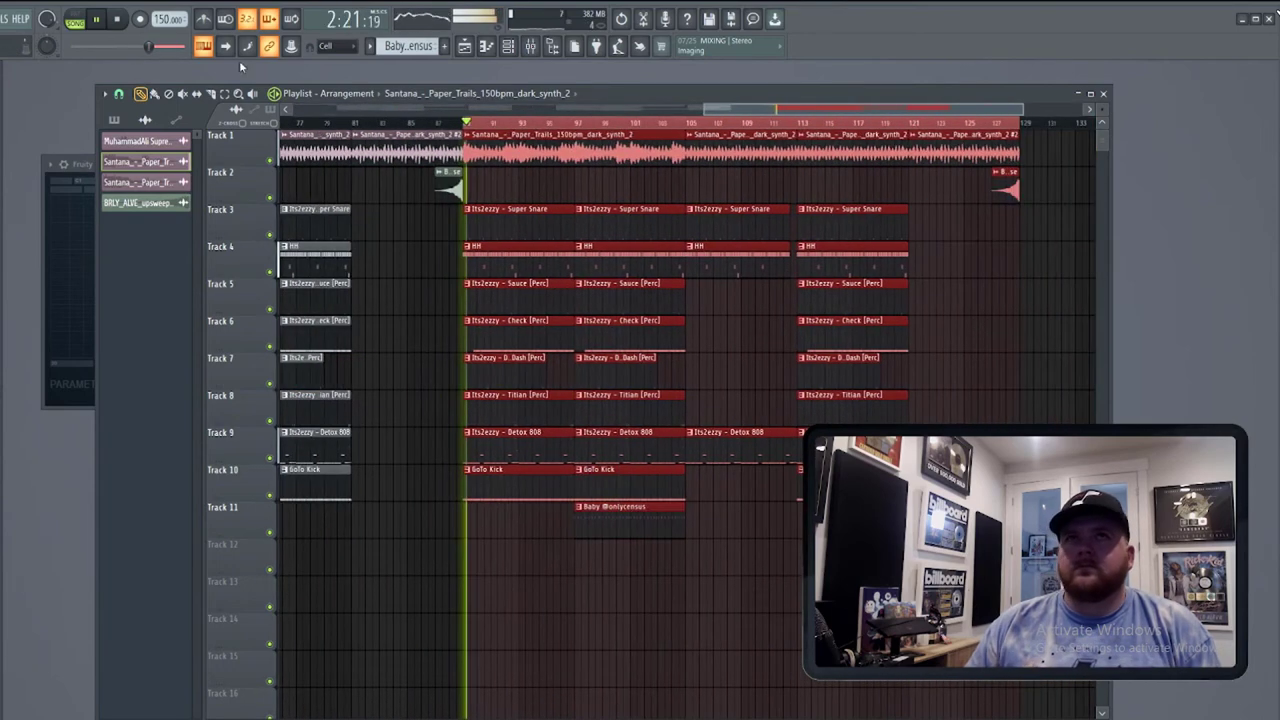
pyautogui.click(118, 19)
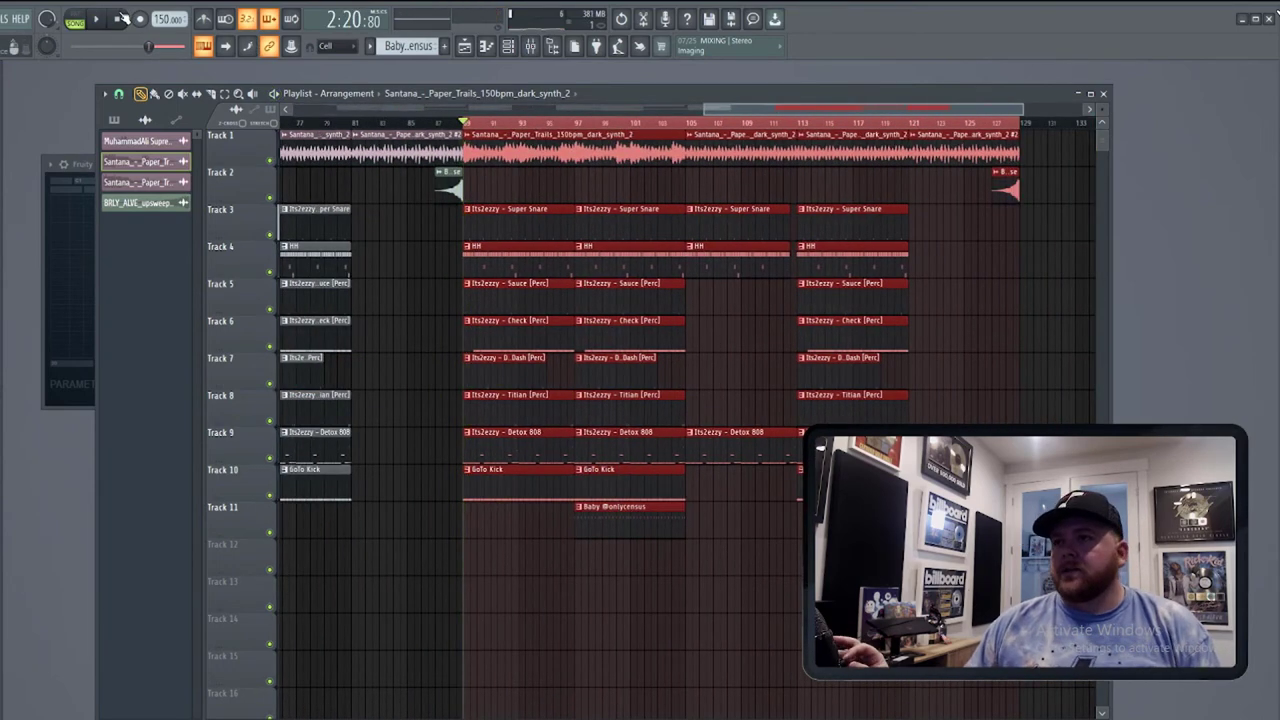
pyautogui.scroll(-5, 694, 474)
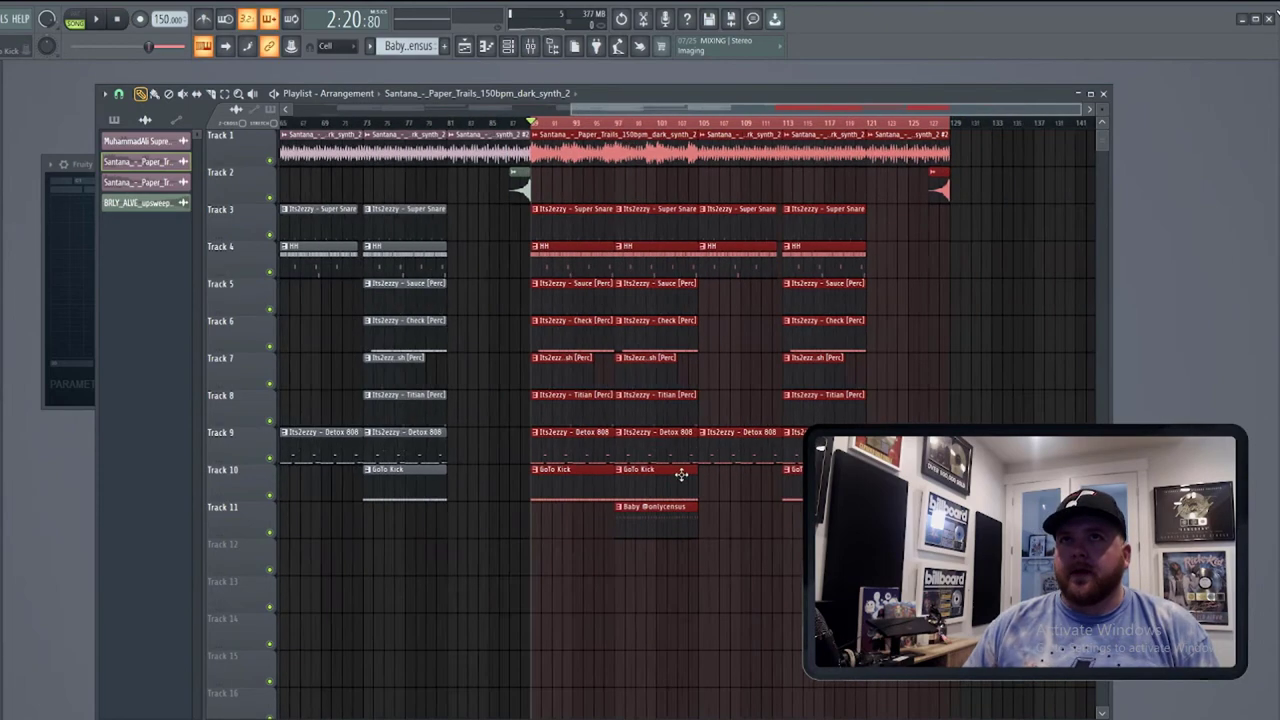
# Play from about bar 97 and delete the third section's drum clips from bar 105 onward, except the Super Snare at bar 113.
pyautogui.click(837, 124)
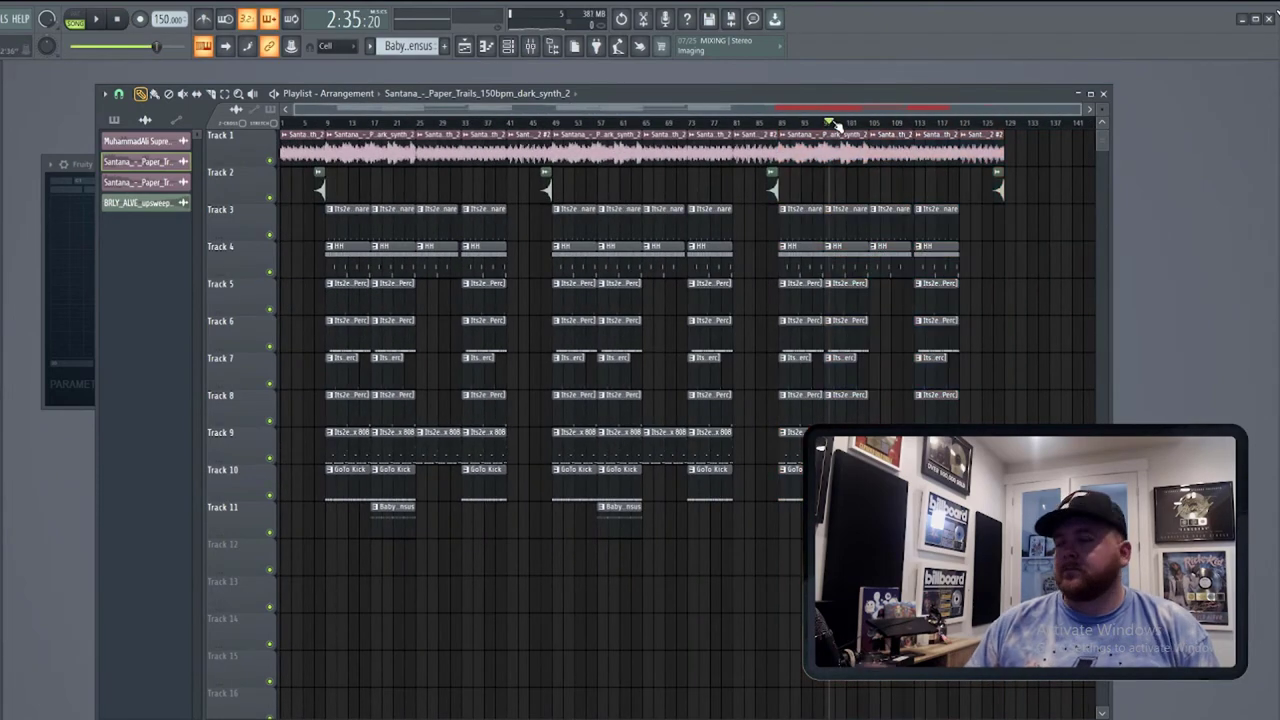
pyautogui.press('space')
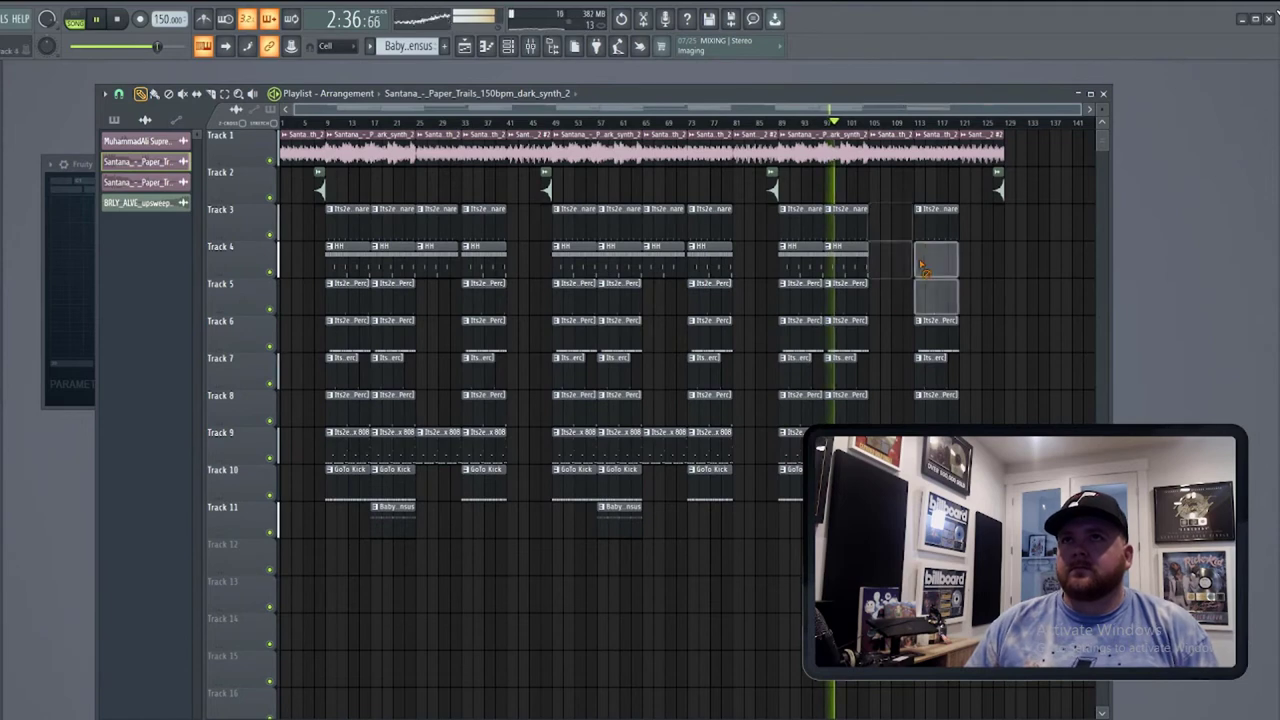
pyautogui.moveTo(921, 263); pyautogui.dragTo(930, 440)
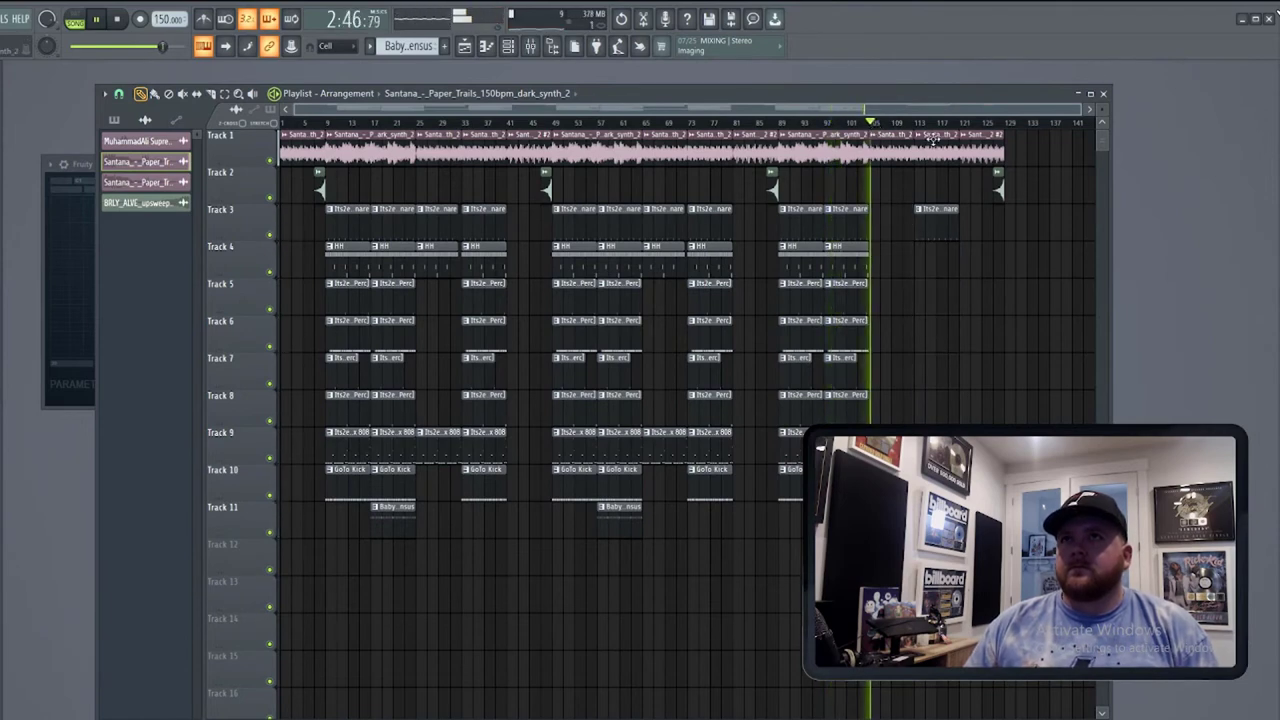
# Delete the dark synth clips after bar 113, the leftover Super Snare and the last upsweep, and extend the final synth clip slightly past bar 113.
pyautogui.rightClick(981, 148)
pyautogui.rightClick(936, 148)
pyautogui.rightClick(936, 208)
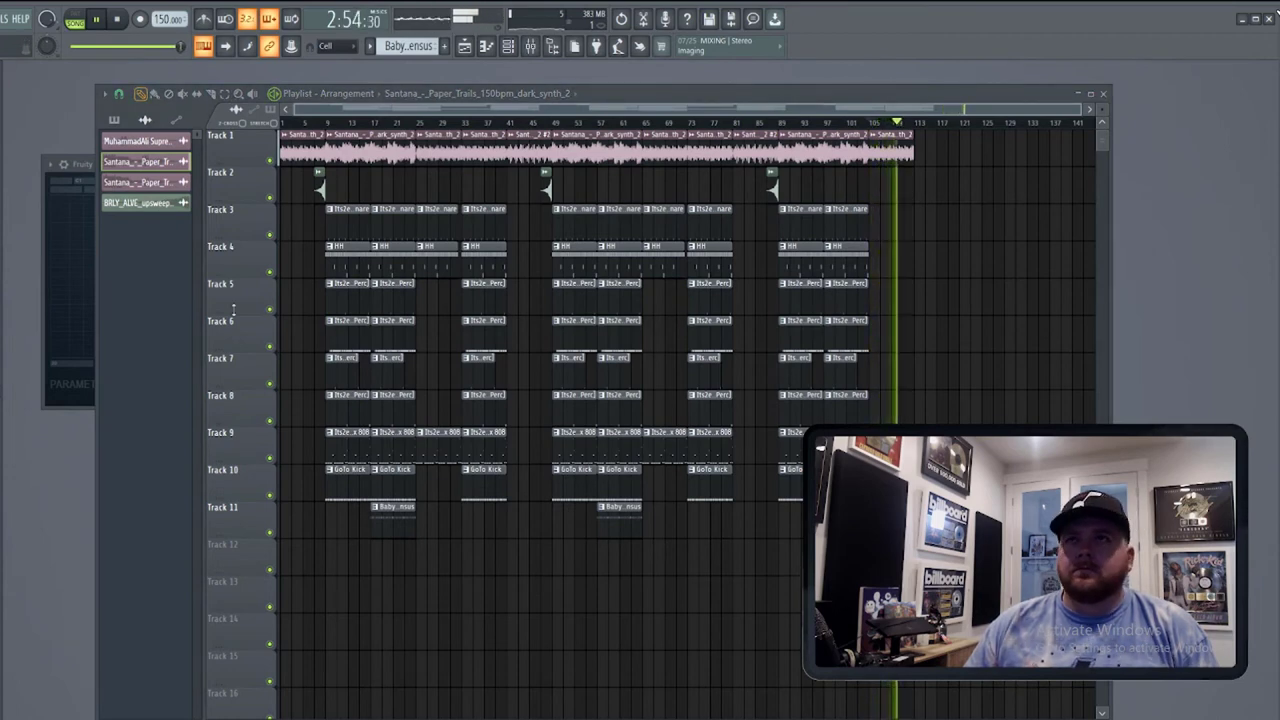
pyautogui.moveTo(919, 159); pyautogui.dragTo(925, 155)
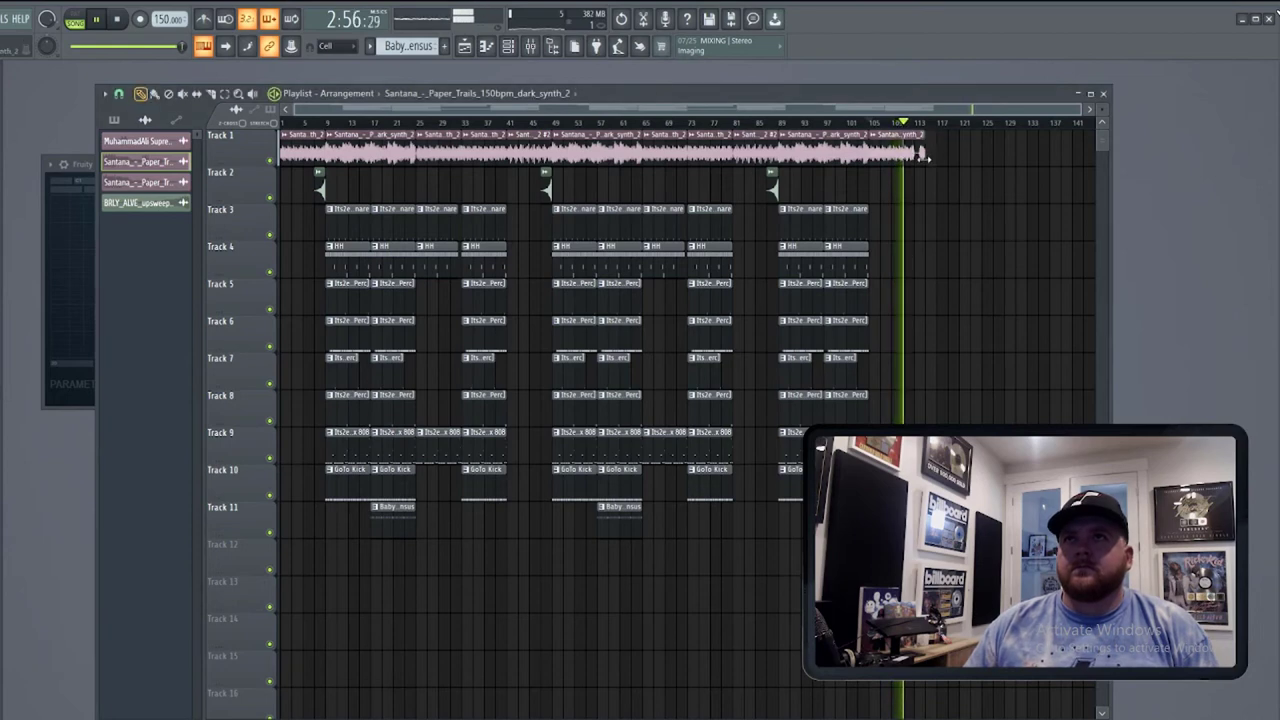
# Play the arrangement from the start and check the Master track in the mixer.
pyautogui.scroll(1, 577, 266)
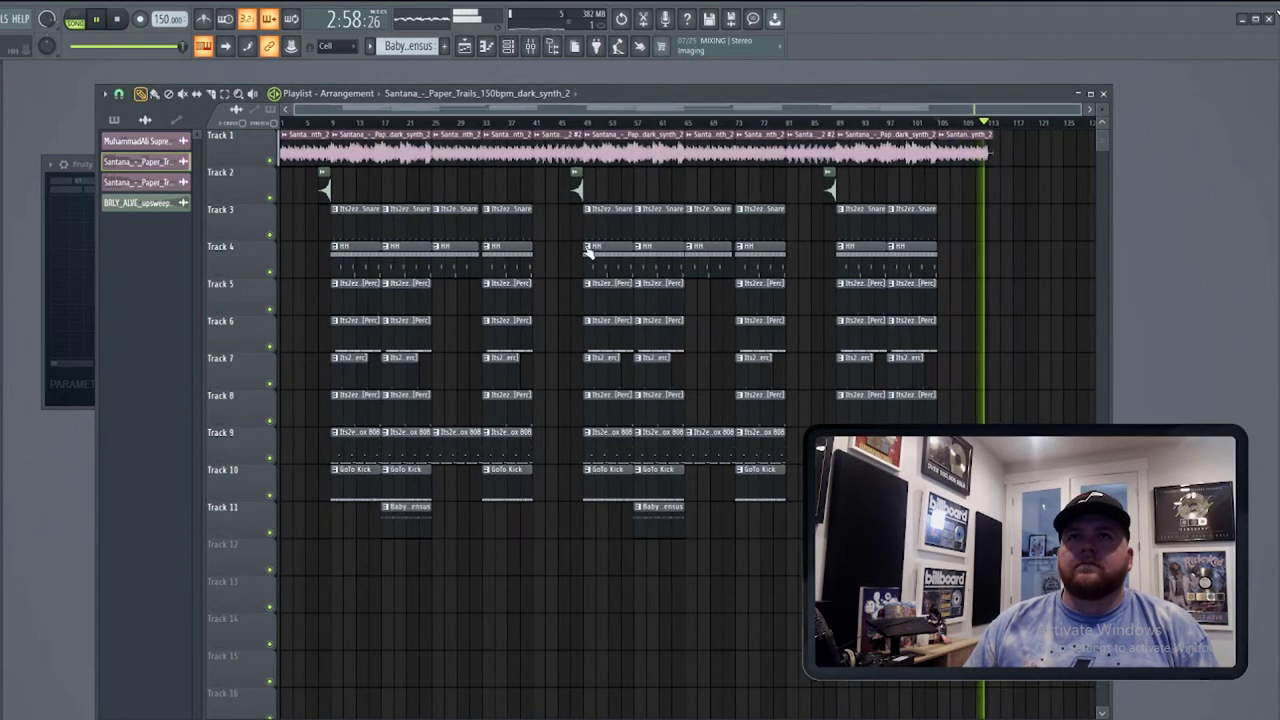
pyautogui.click(544, 52)
pyautogui.click(225, 327)
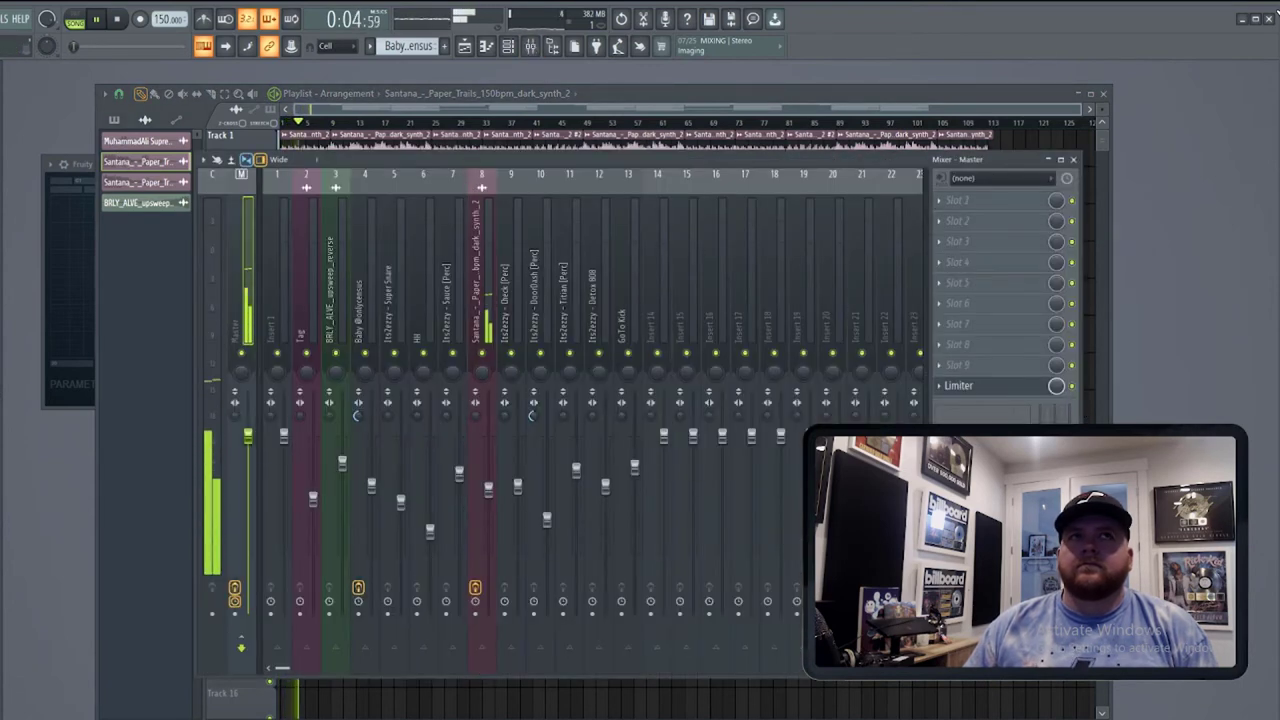
pyautogui.click(676, 107)
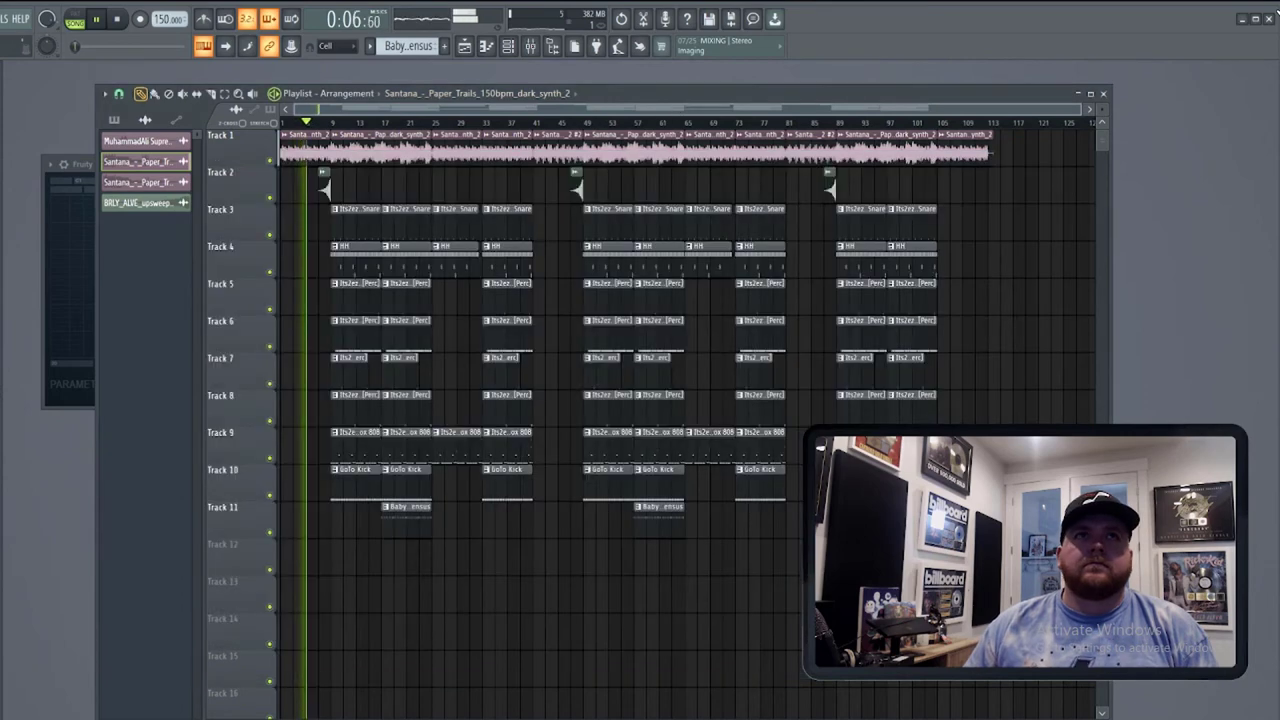
# Save the project in a new folder inside the 10 - October Finished Beats folder.
pyautogui.hotkey('ctrl', 'shift', 's')
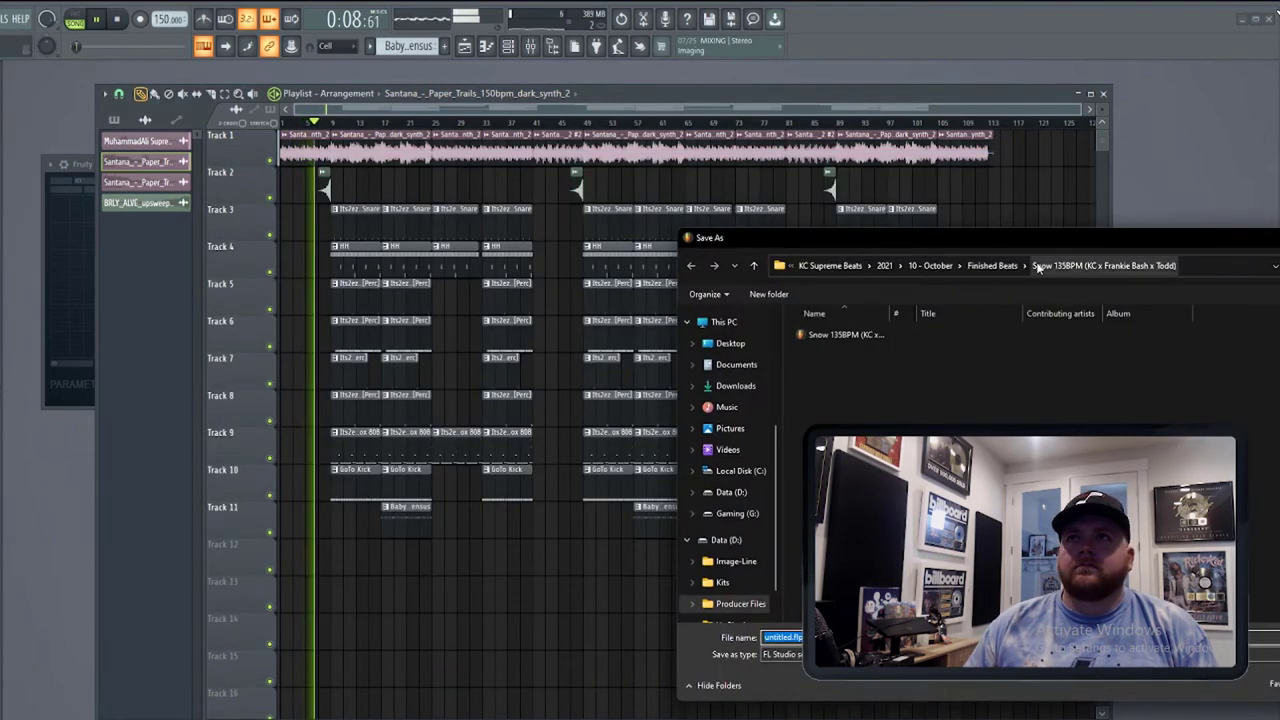
pyautogui.click(992, 265)
pyautogui.rightClick(1248, 477)
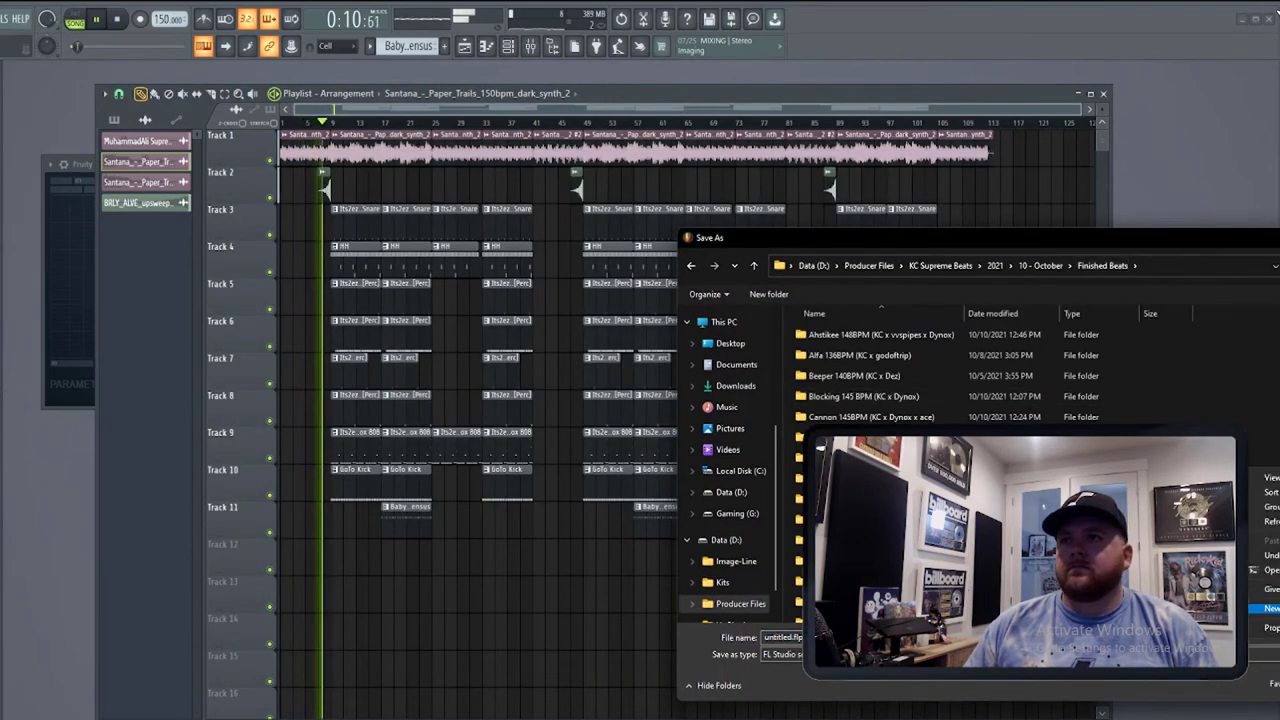
pyautogui.click(1270, 608)
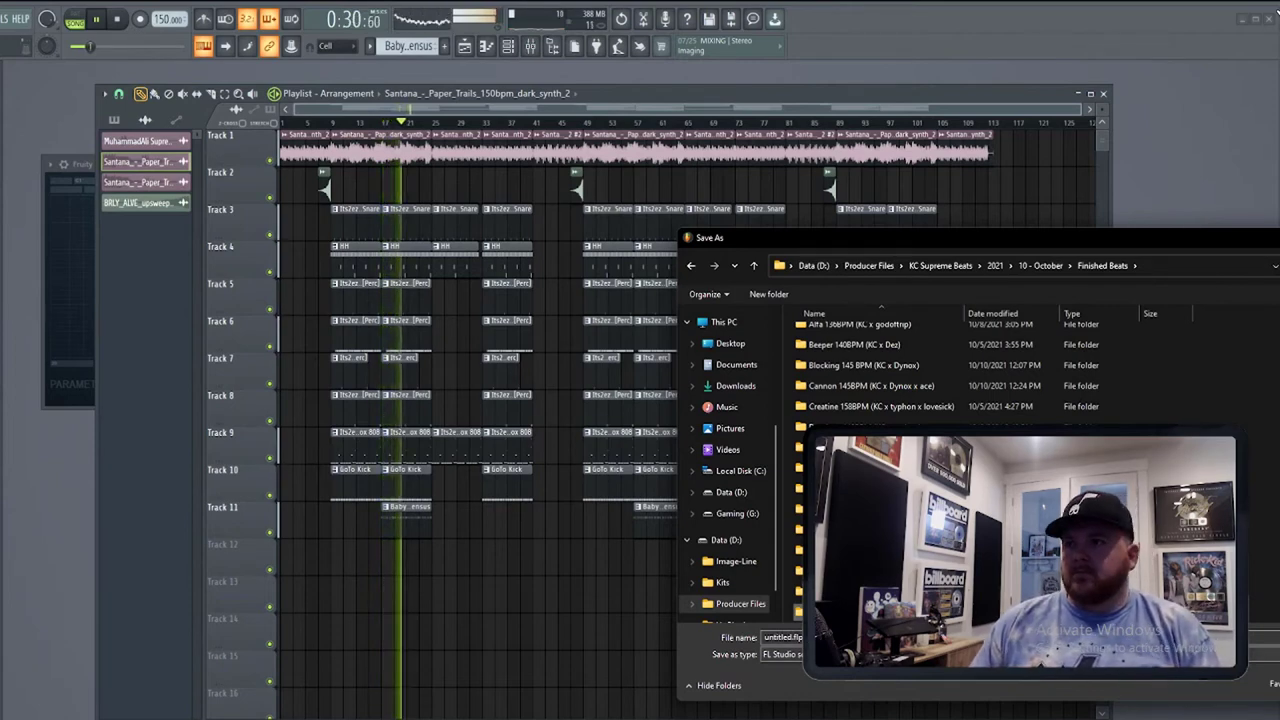
pyautogui.scroll(-1, 1248, 612)
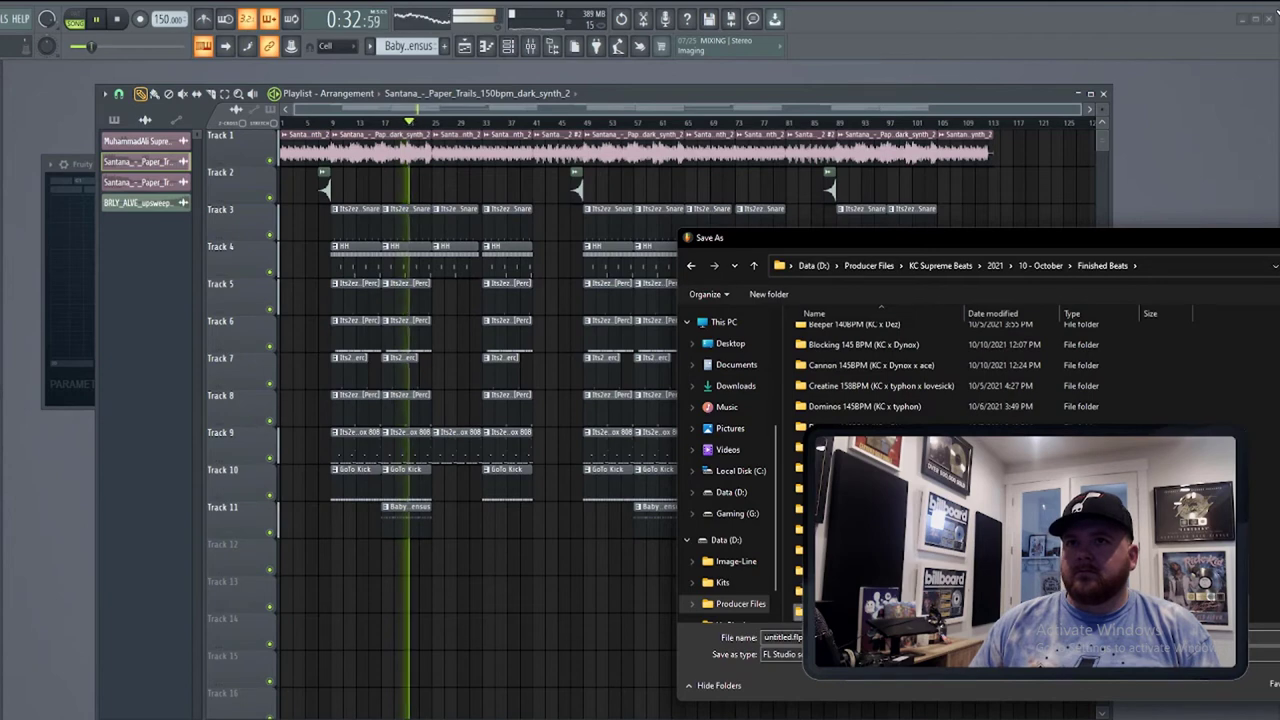
pyautogui.press('Return')
pyautogui.press('Return')
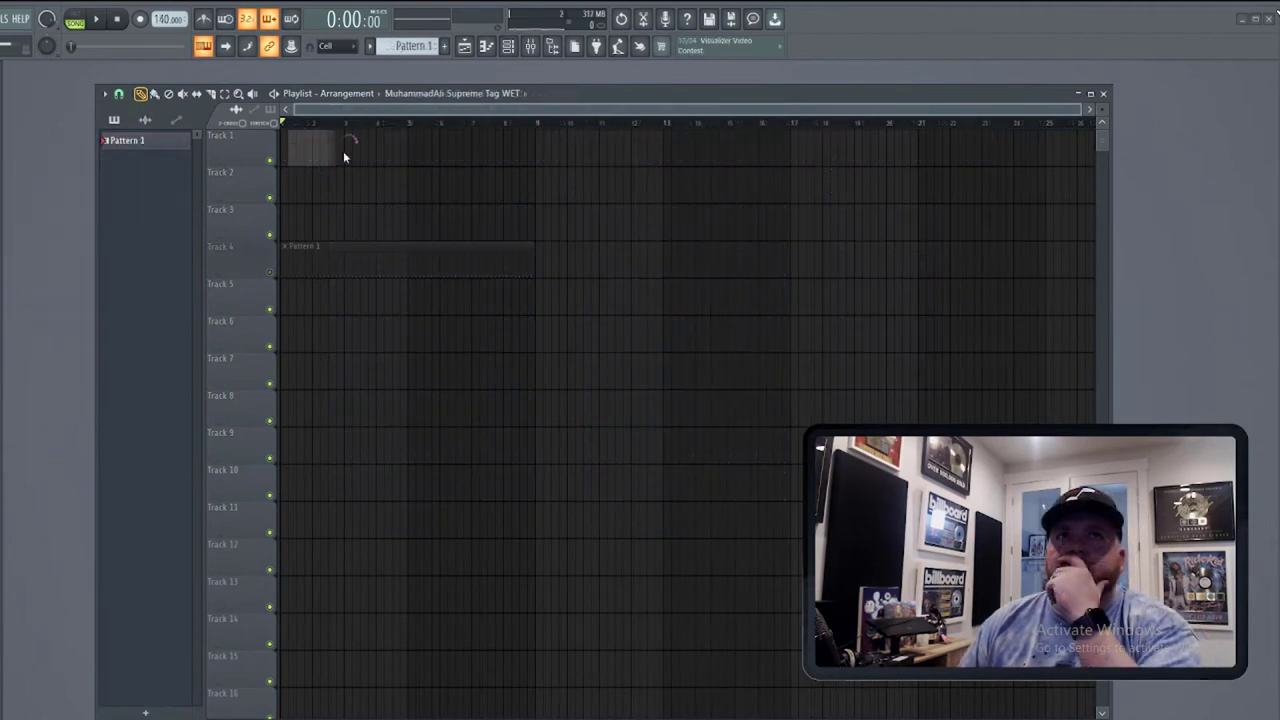
# In a new project, place the Kyoshin_halftime_168_1typhon sample at the start of Track 1 and set the tempo to 168 BPM.
pyautogui.moveTo(343, 156); pyautogui.dragTo(347, 150)
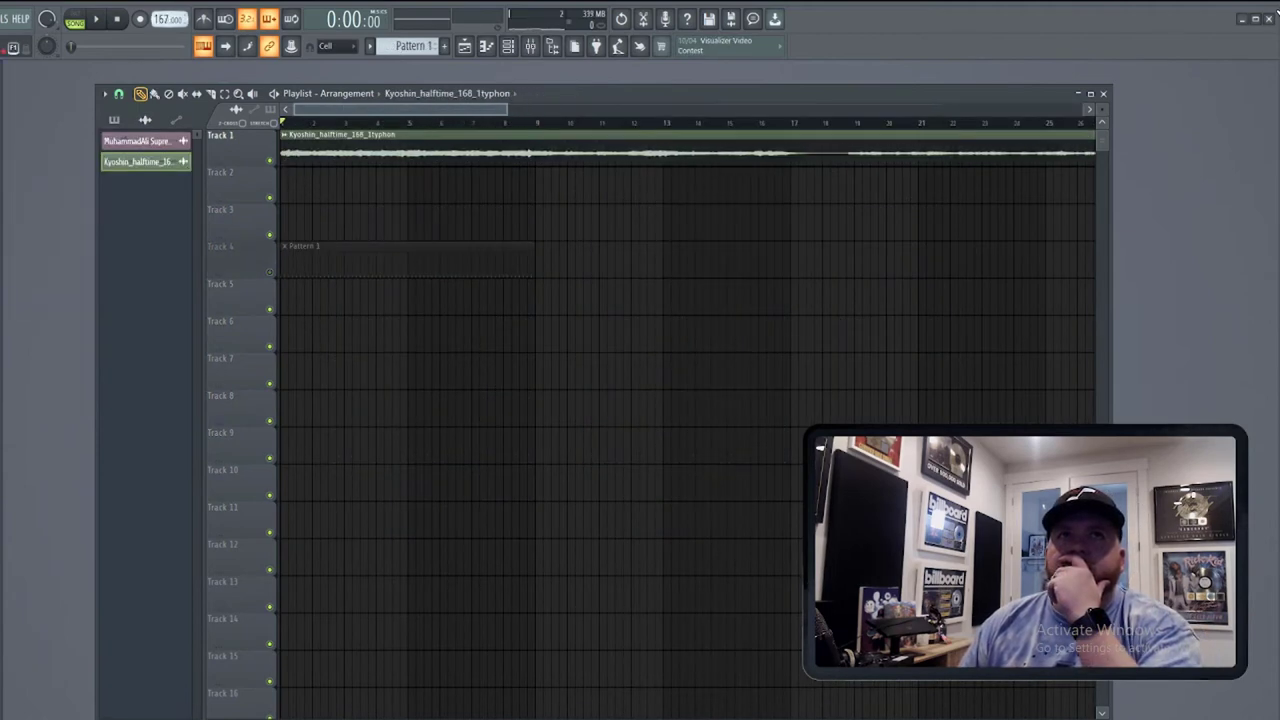
pyautogui.click(1046, 412)
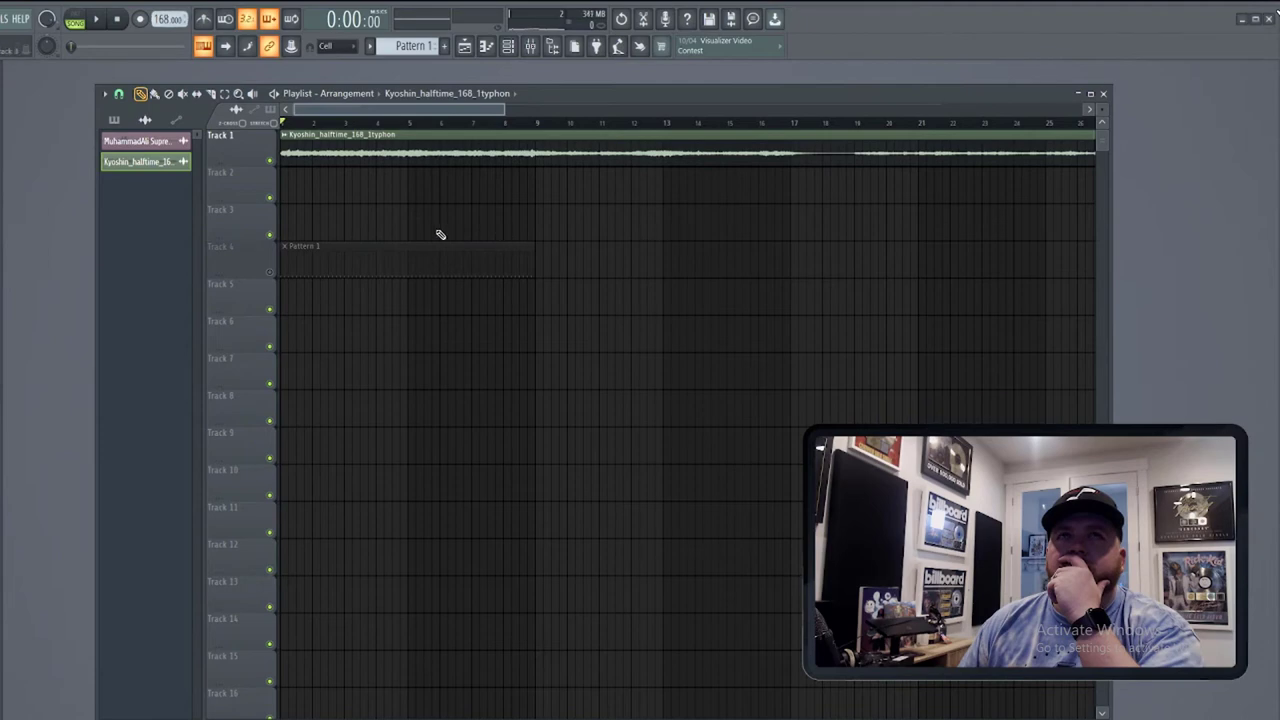
# Open the Kyoshin sample in Edison and load the edited audio back into the Track 1 clip's channel.
pyautogui.doubleClick(400, 150)
pyautogui.rightClick(362, 470)
pyautogui.click(420, 532)
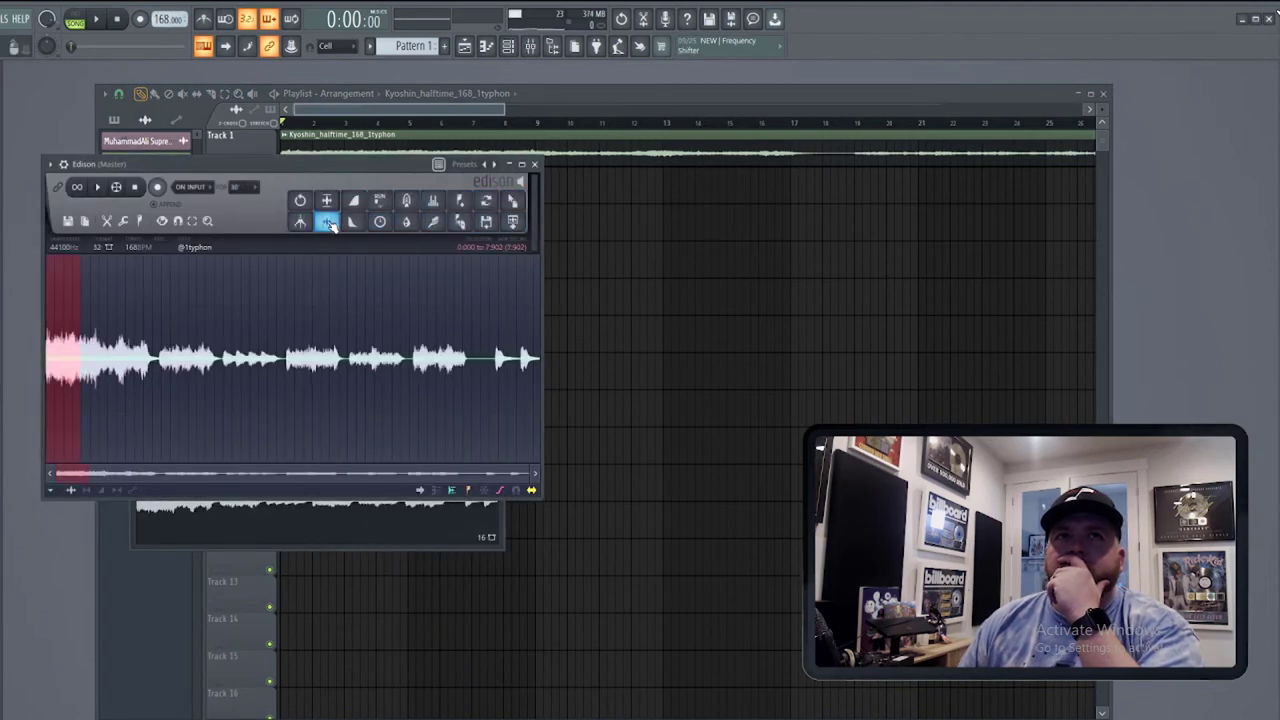
pyautogui.moveTo(513, 222); pyautogui.dragTo(445, 452)
pyautogui.click(495, 249)
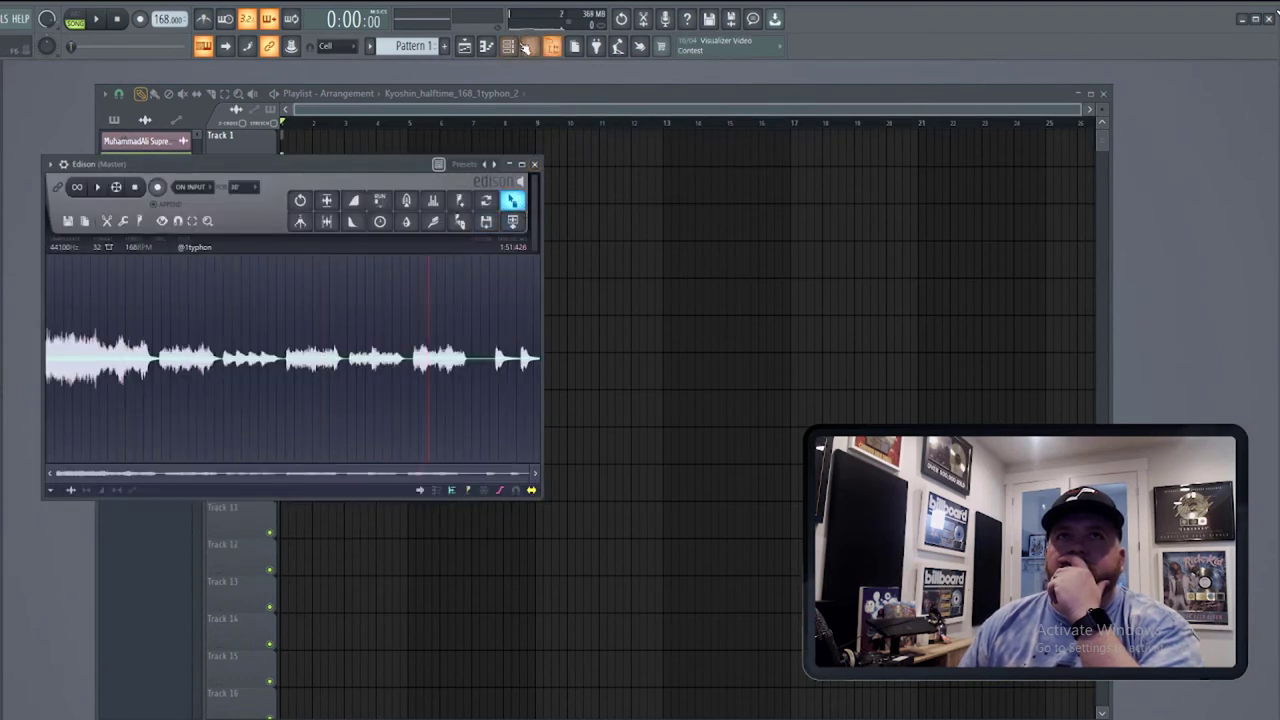
pyautogui.click(524, 47)
pyautogui.click(362, 272)
pyautogui.click(445, 176)
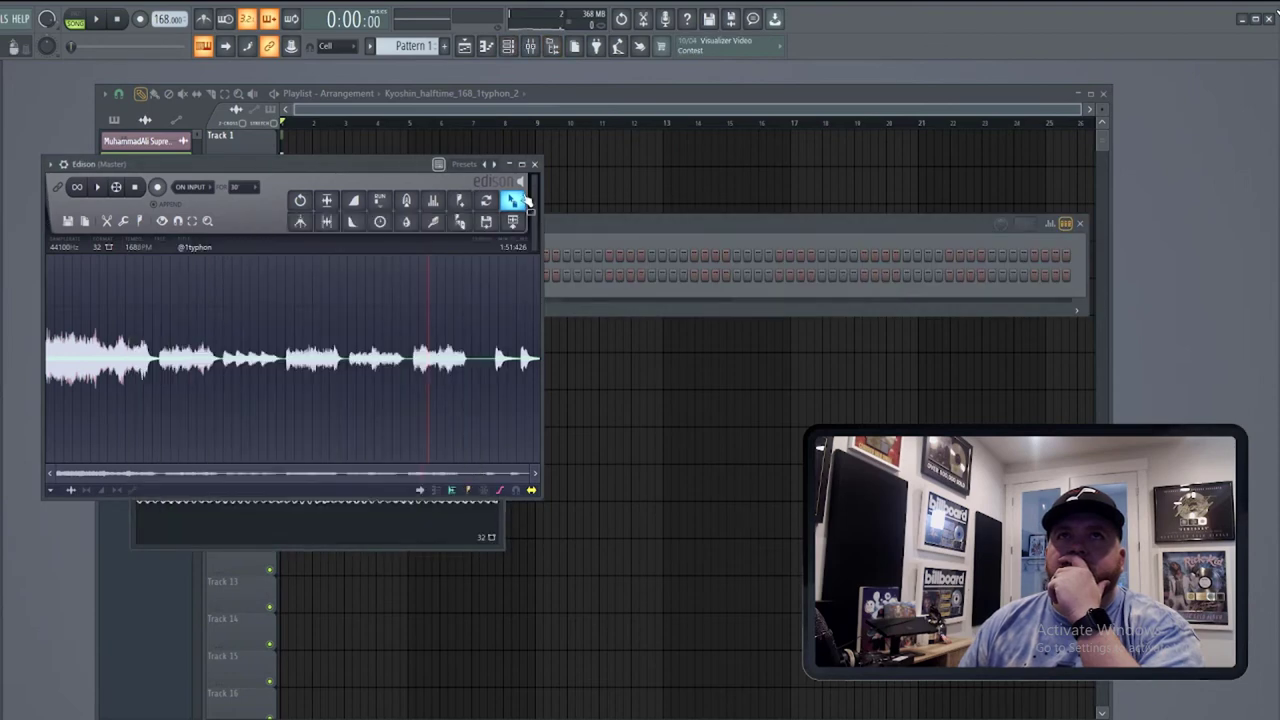
pyautogui.moveTo(512, 200); pyautogui.dragTo(428, 505)
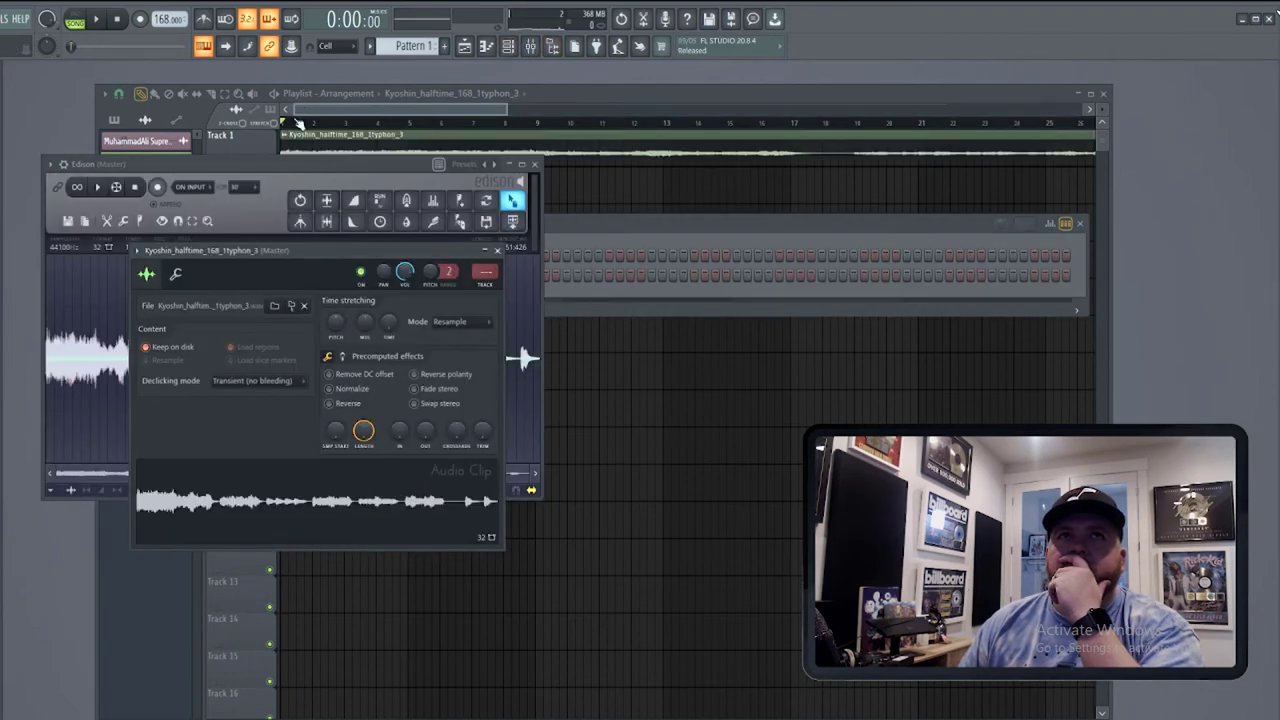
# Play the loop from the start, move the Pattern 1 clip to bar 9, and unmute Track 4.
pyautogui.click(298, 121)
pyautogui.press('space')
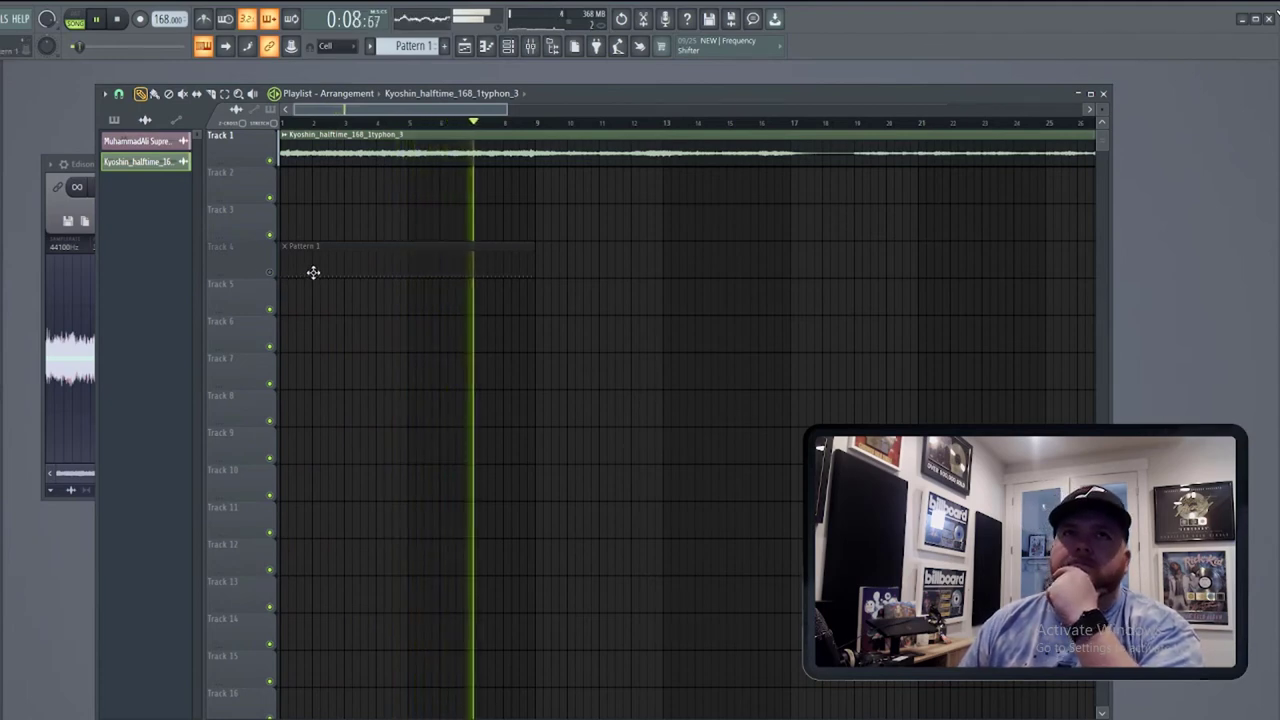
pyautogui.moveTo(311, 271); pyautogui.dragTo(566, 263)
pyautogui.click(269, 271)
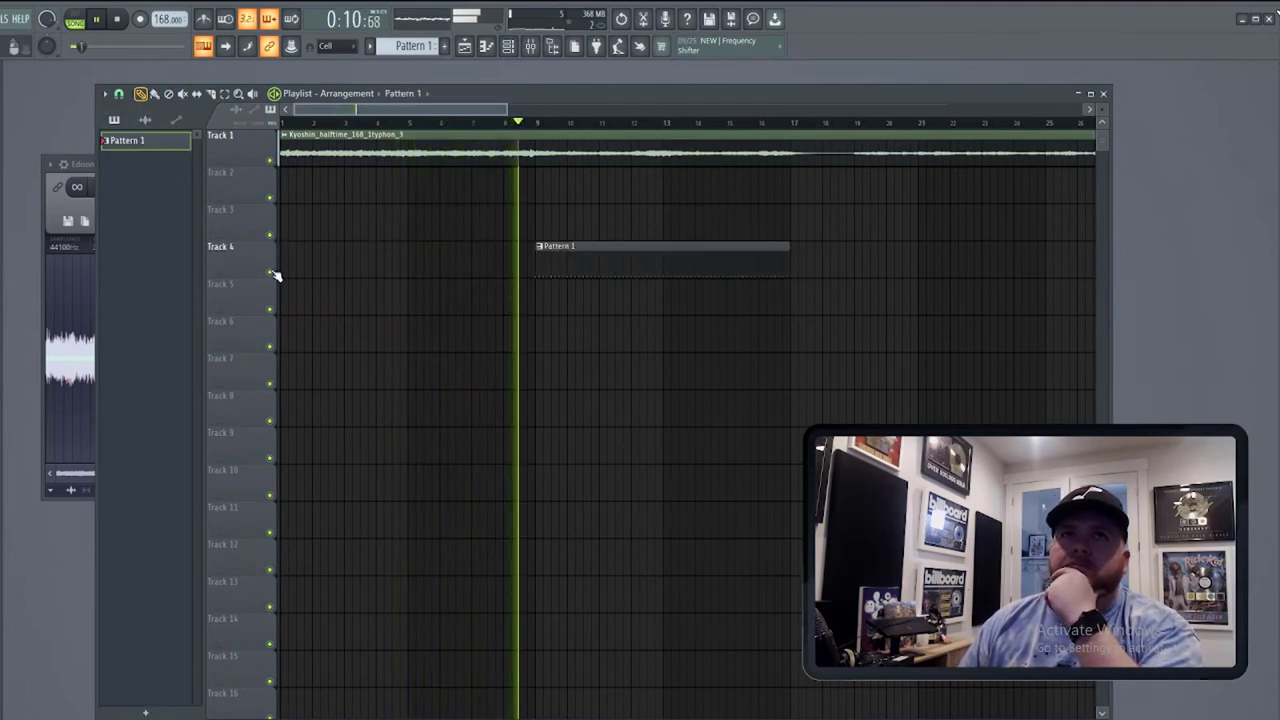
# Loop playback over bars 1 to 17 and add a second Pattern 1 clip at bar 1 on Track 4.
pyautogui.scroll(-2, 585, 251)
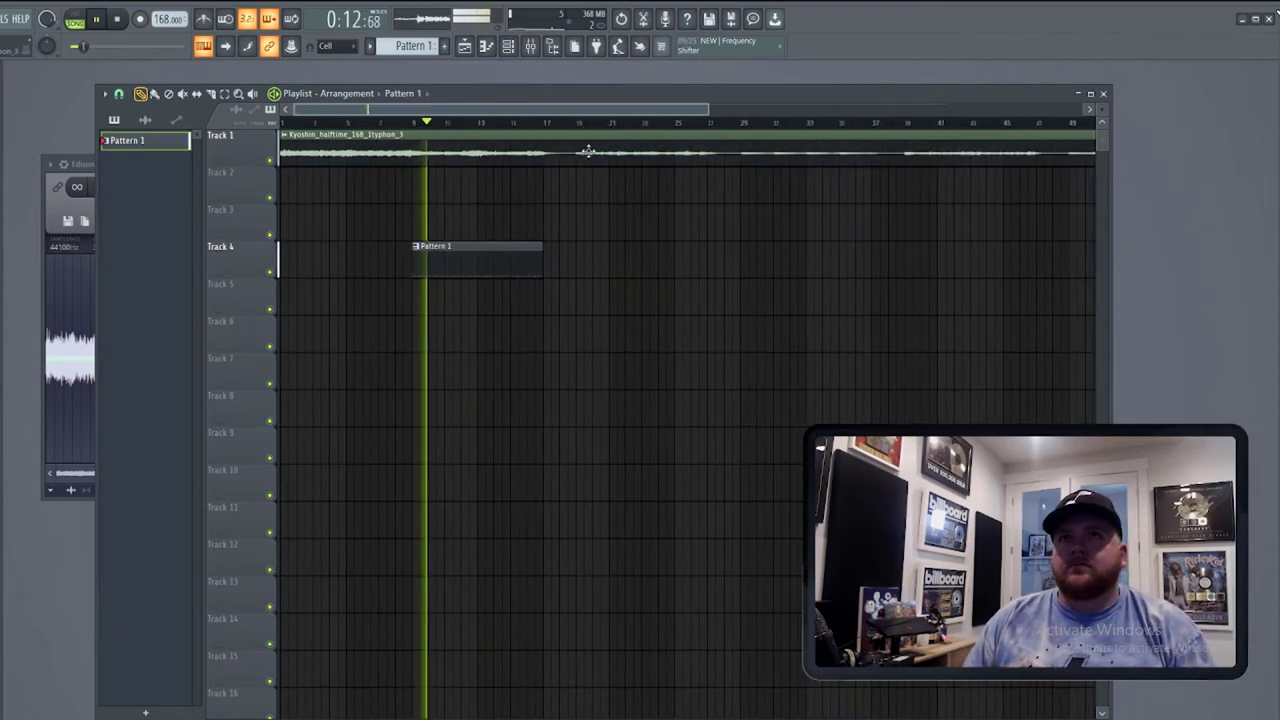
pyautogui.moveTo(551, 123); pyautogui.dragTo(281, 123)
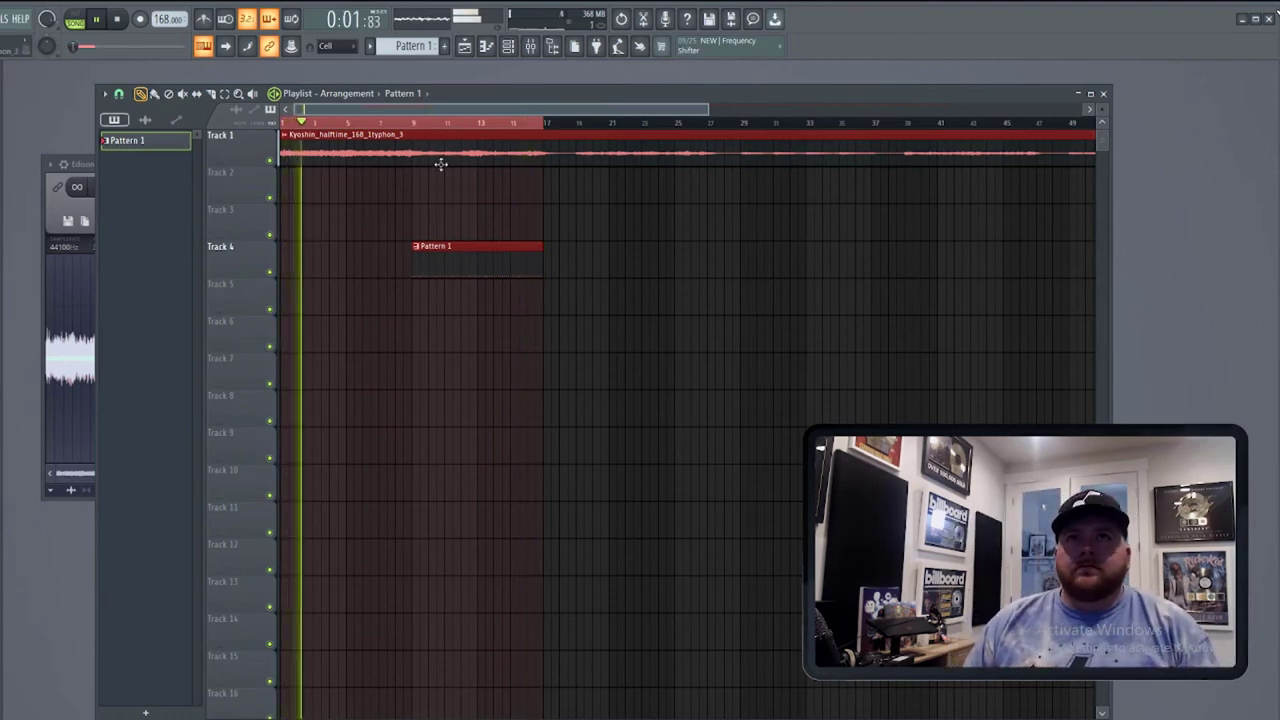
pyautogui.click(288, 260)
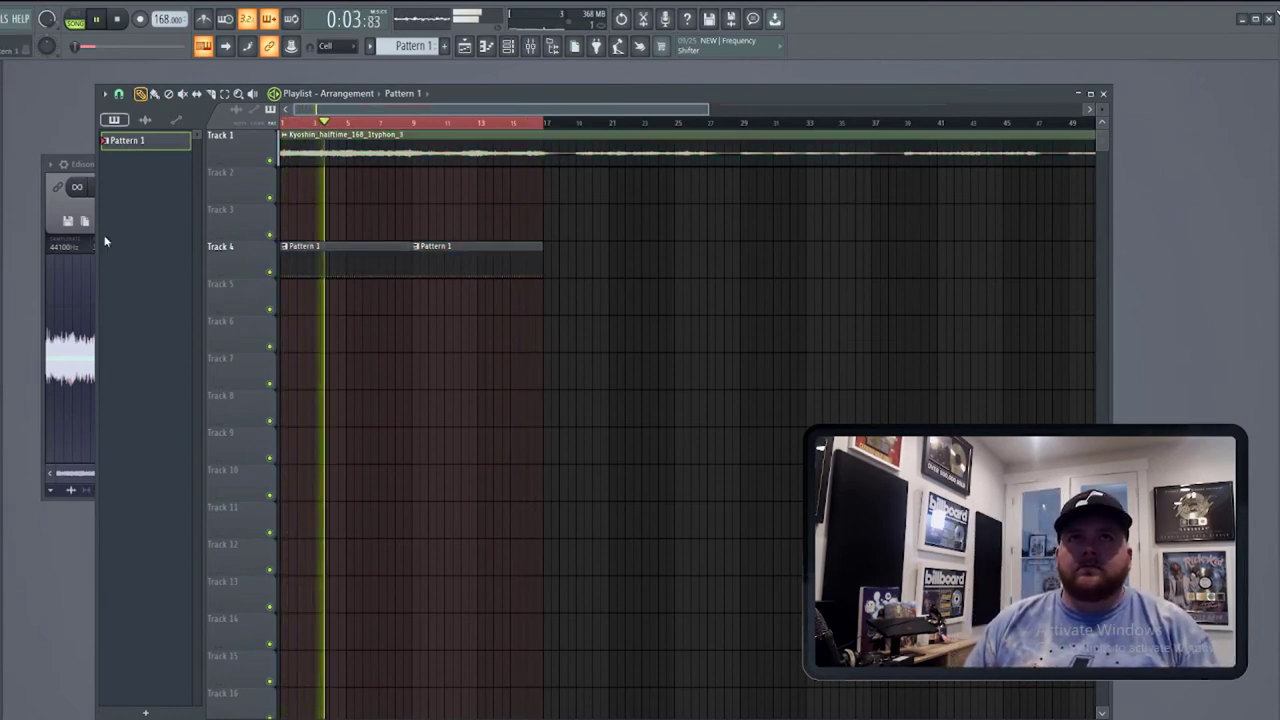
# Show all channels in the channel rack and try several hi-hat MIDI patterns on the HH channel, keeping the last one.
pyautogui.click(508, 46)
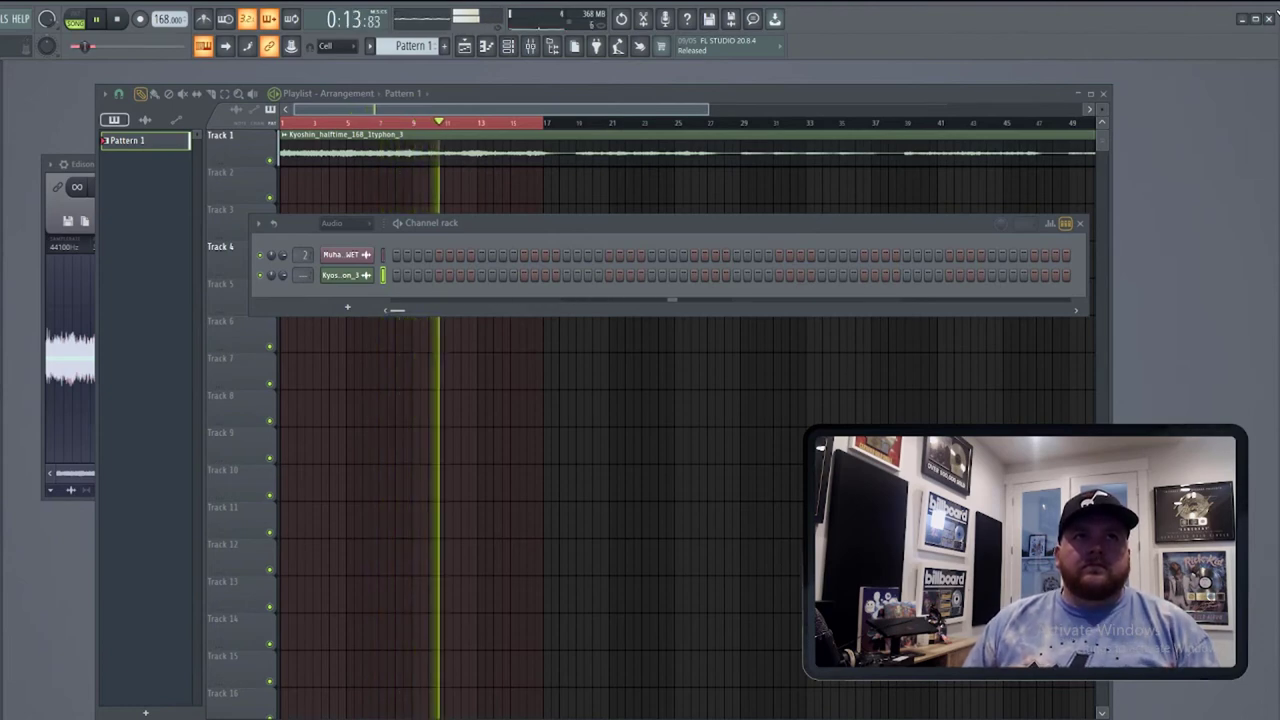
pyautogui.moveTo(330, 278); pyautogui.dragTo(360, 294)
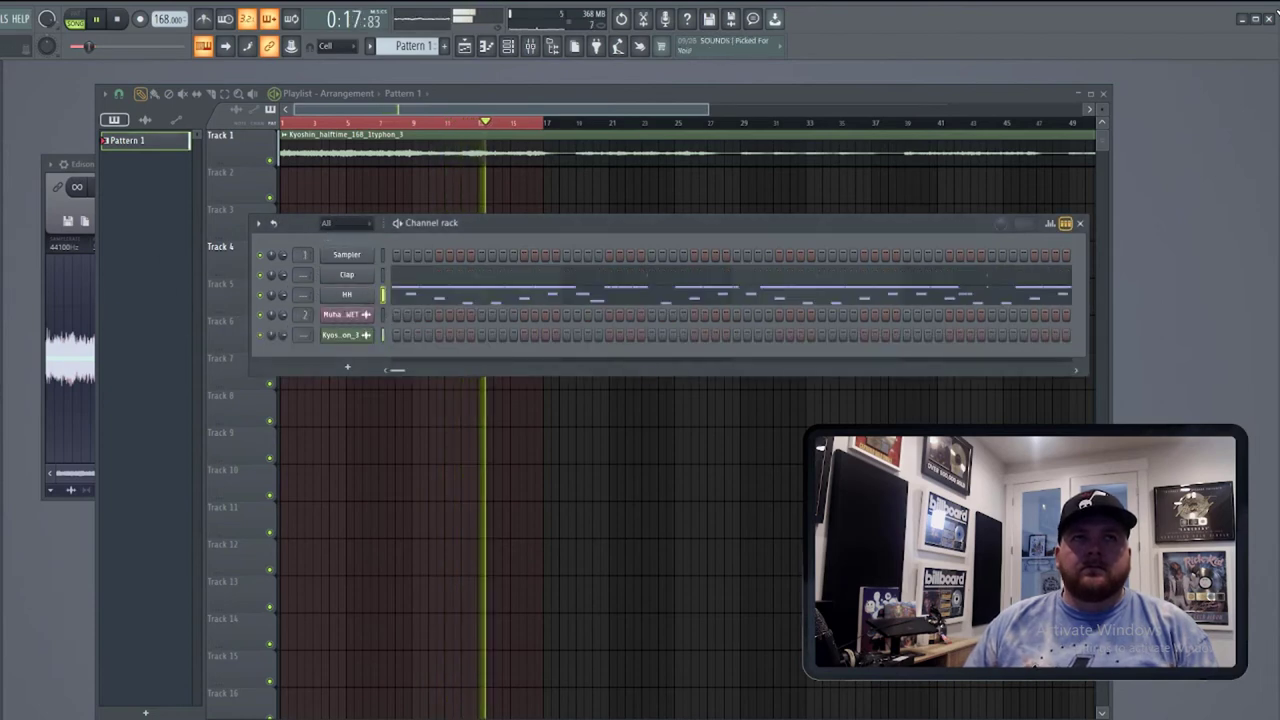
pyautogui.moveTo(5, 294); pyautogui.dragTo(360, 294)
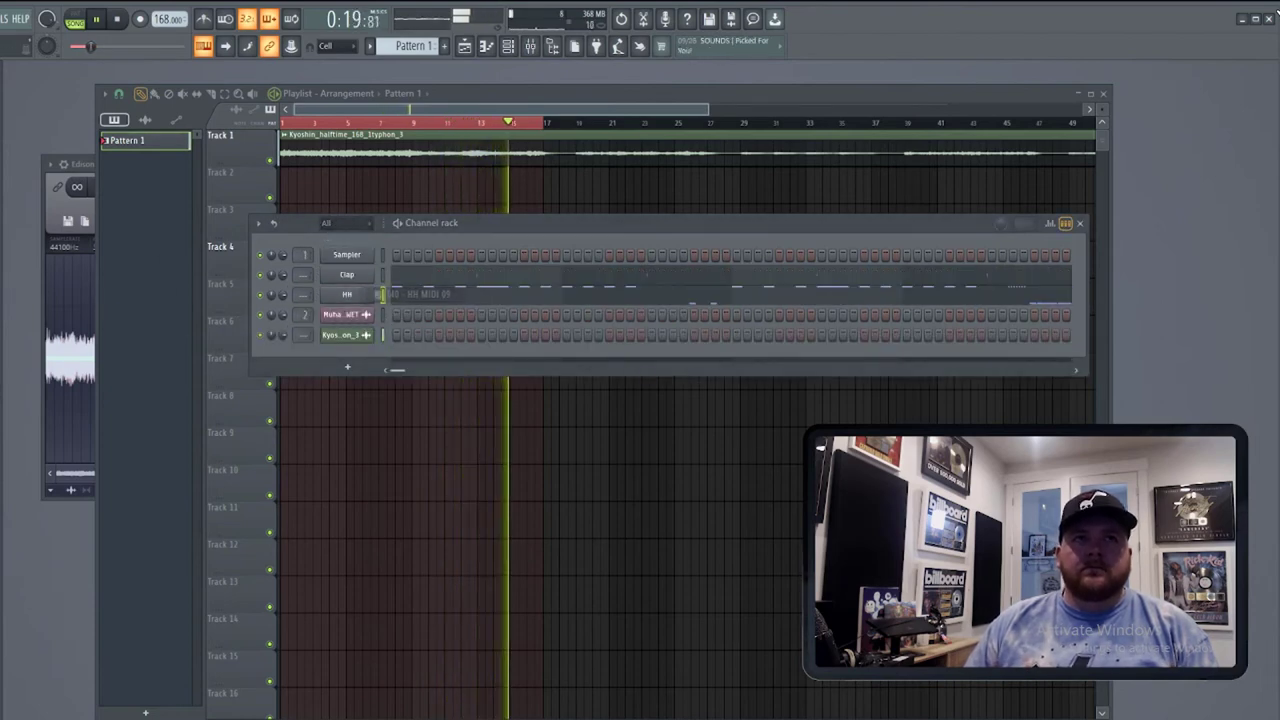
pyautogui.moveTo(5, 294); pyautogui.dragTo(388, 294)
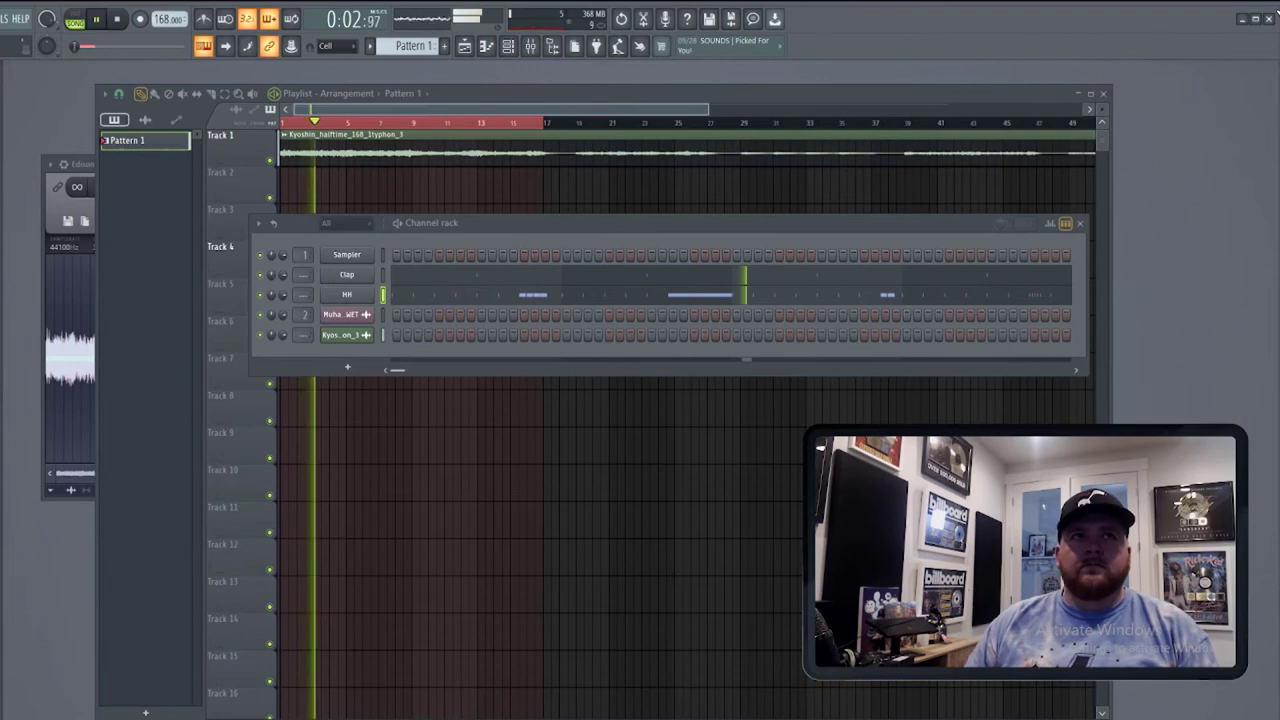
pyautogui.press('Down')
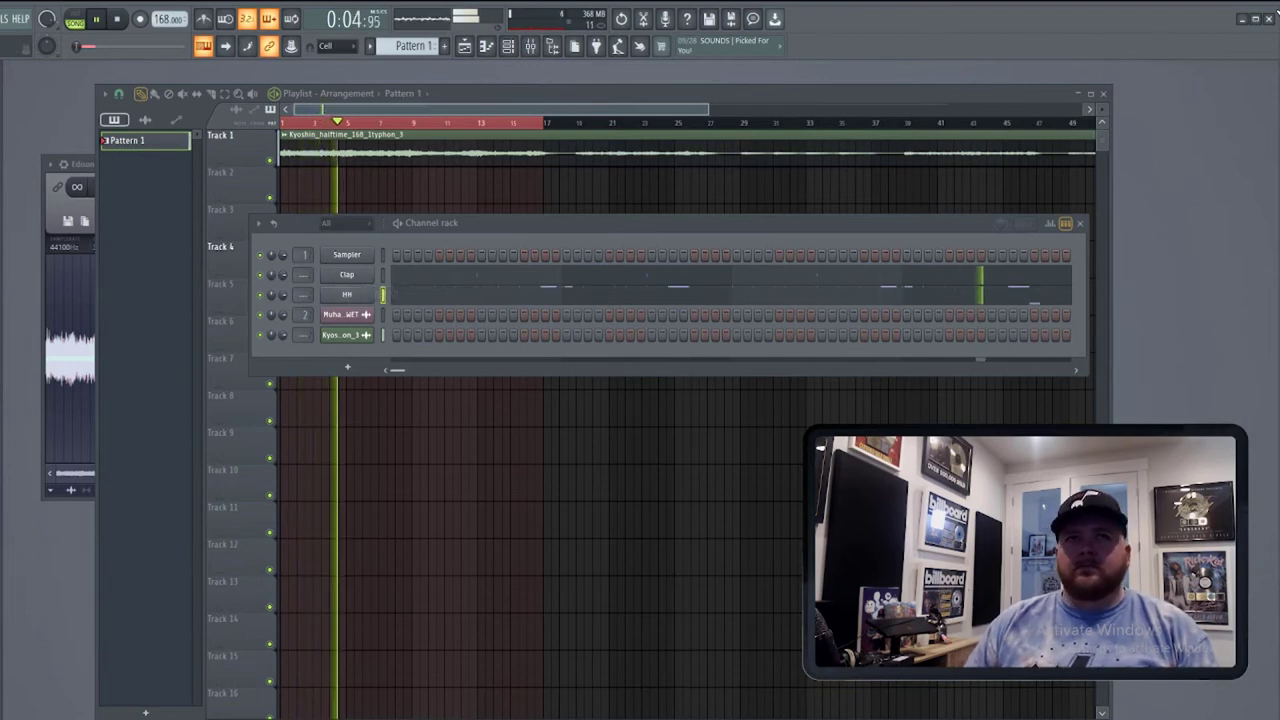
pyautogui.moveTo(0, 504); pyautogui.dragTo(388, 294)
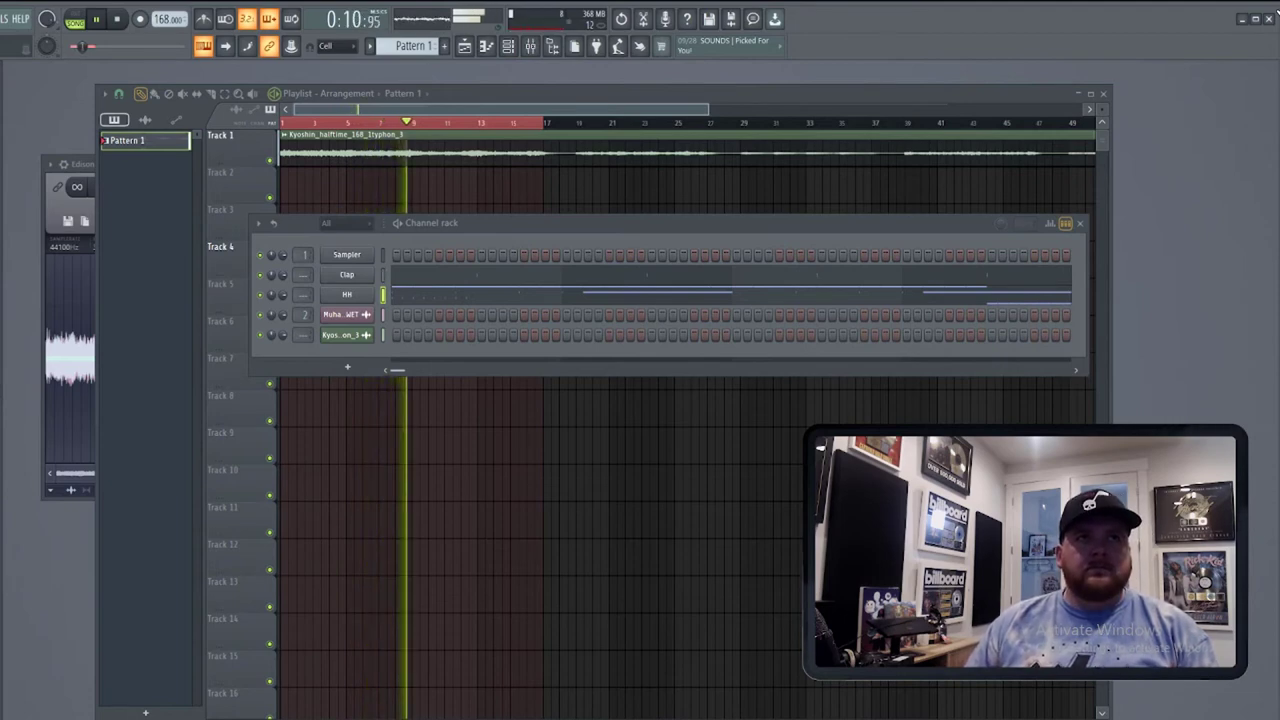
# Audition the muck, gyo and tron hi-hat samples on the HH channel and settle on dt - clean hh.
pyautogui.moveTo(0, 330); pyautogui.dragTo(342, 300)
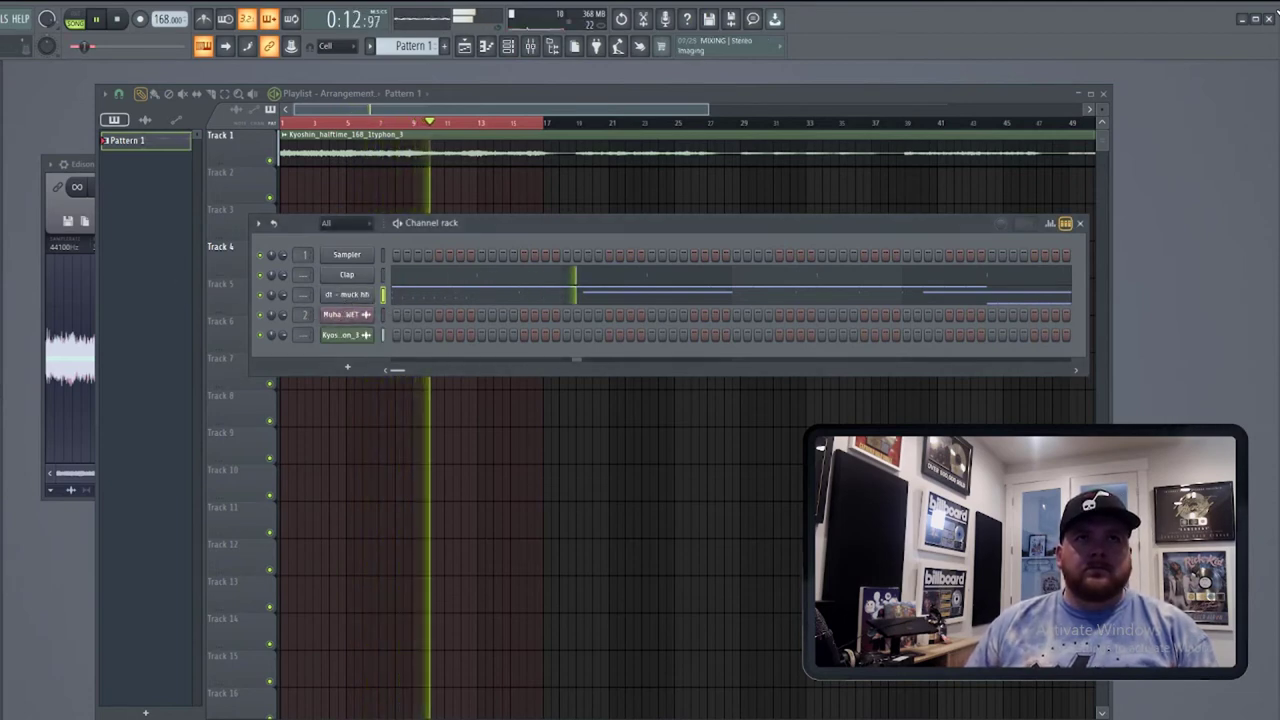
pyautogui.moveTo(0, 300); pyautogui.dragTo(366, 300)
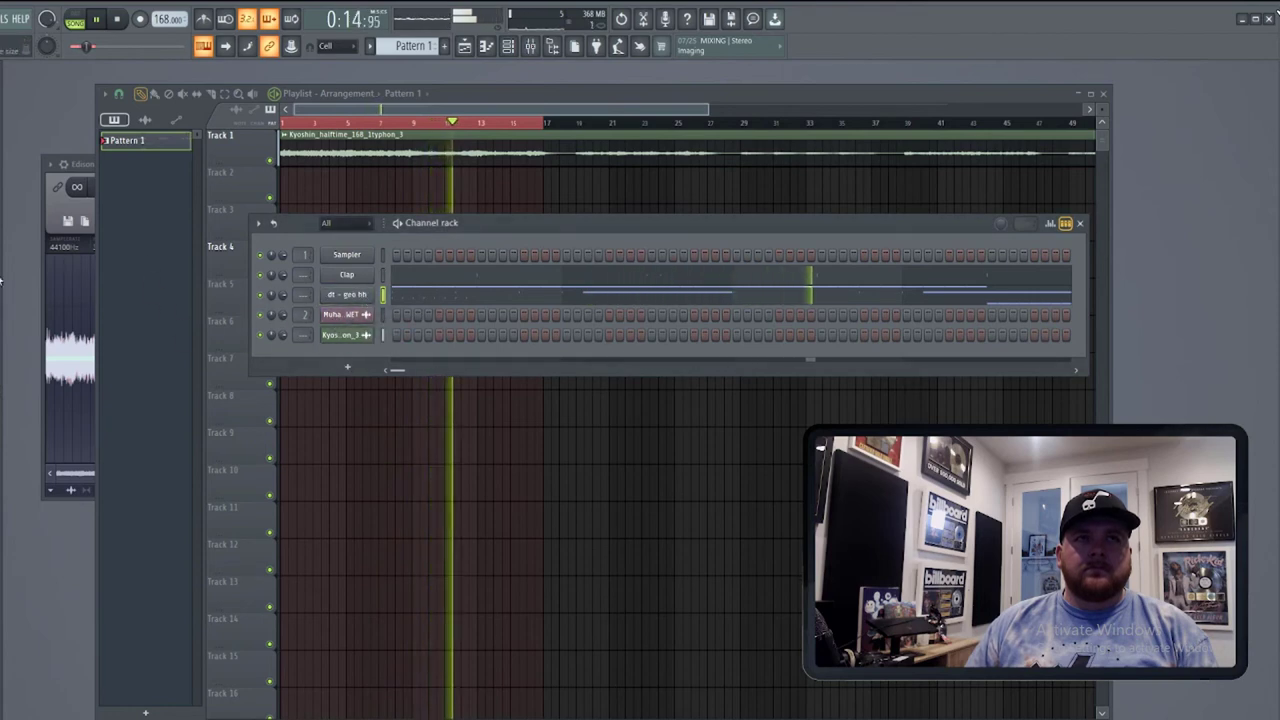
pyautogui.moveTo(0, 300); pyautogui.dragTo(355, 296)
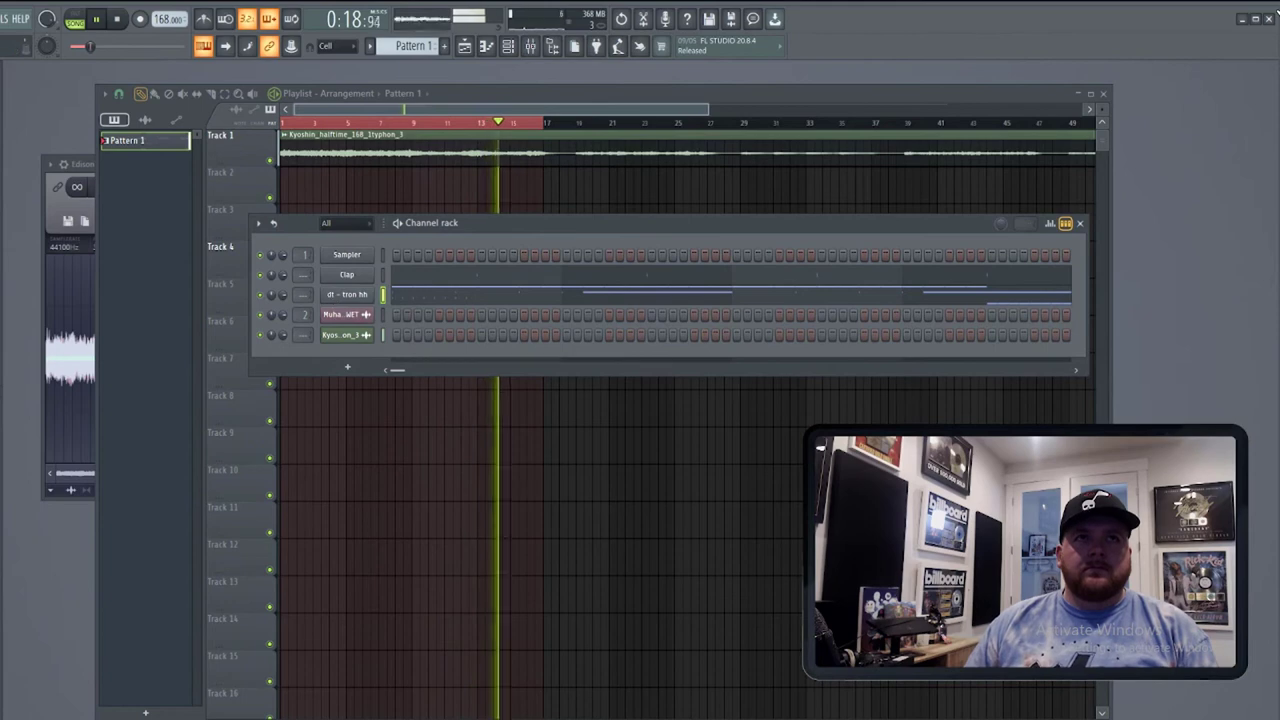
pyautogui.moveTo(0, 300); pyautogui.dragTo(364, 296)
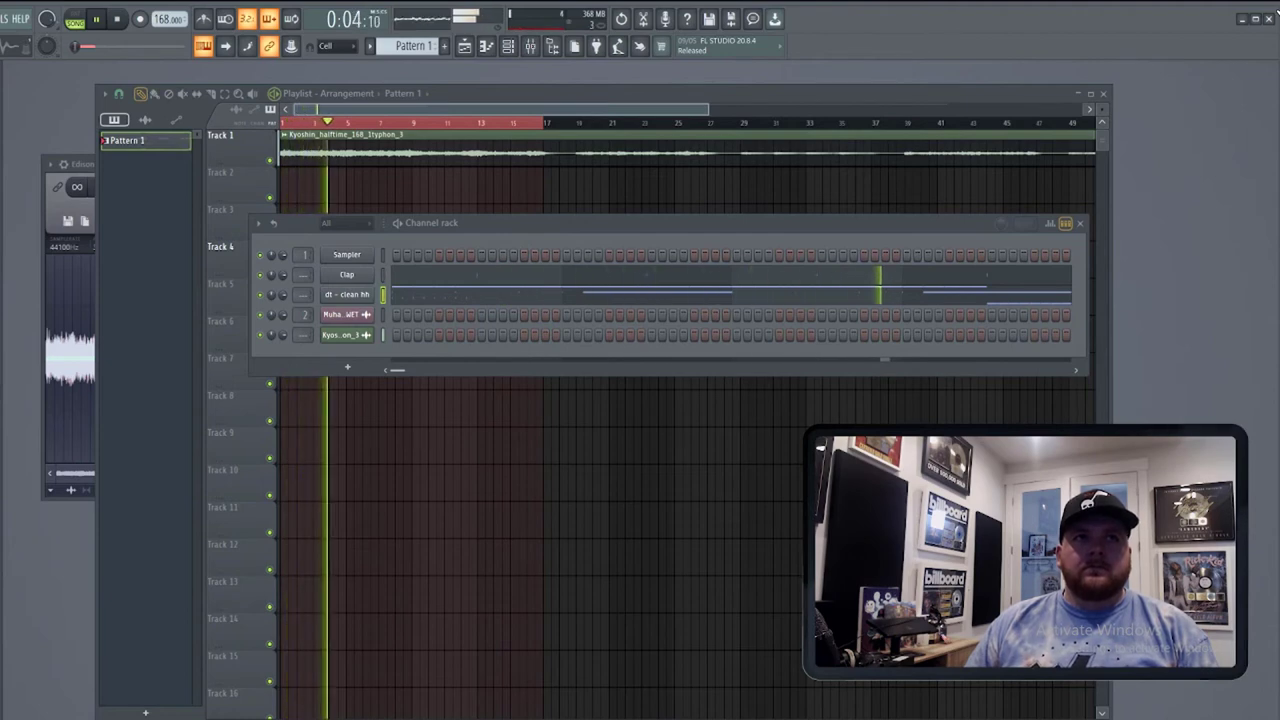
# Add dt - jerk kick as a new channel, record a live kick part into Pattern 1, and open its notes in the piano roll.
pyautogui.moveTo(2, 343); pyautogui.dragTo(345, 360)
pyautogui.press('space')
pyautogui.click(140, 21)
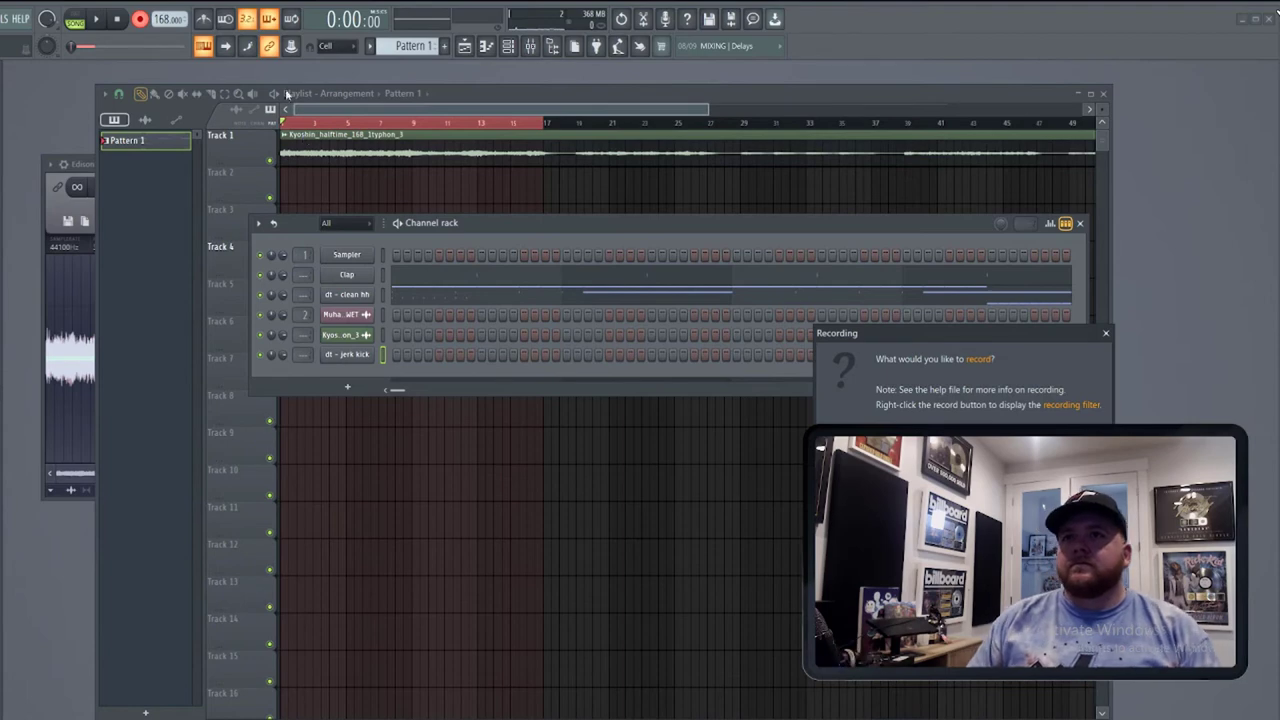
pyautogui.press('Escape')
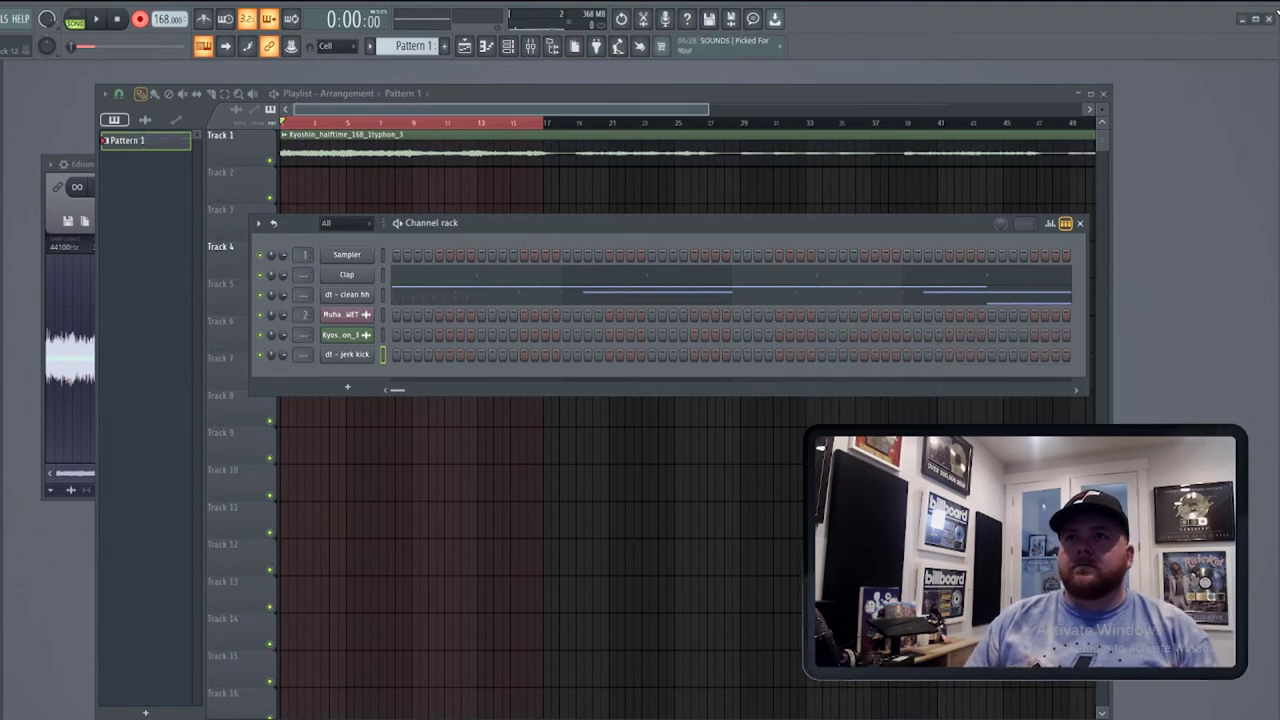
pyautogui.click(140, 21)
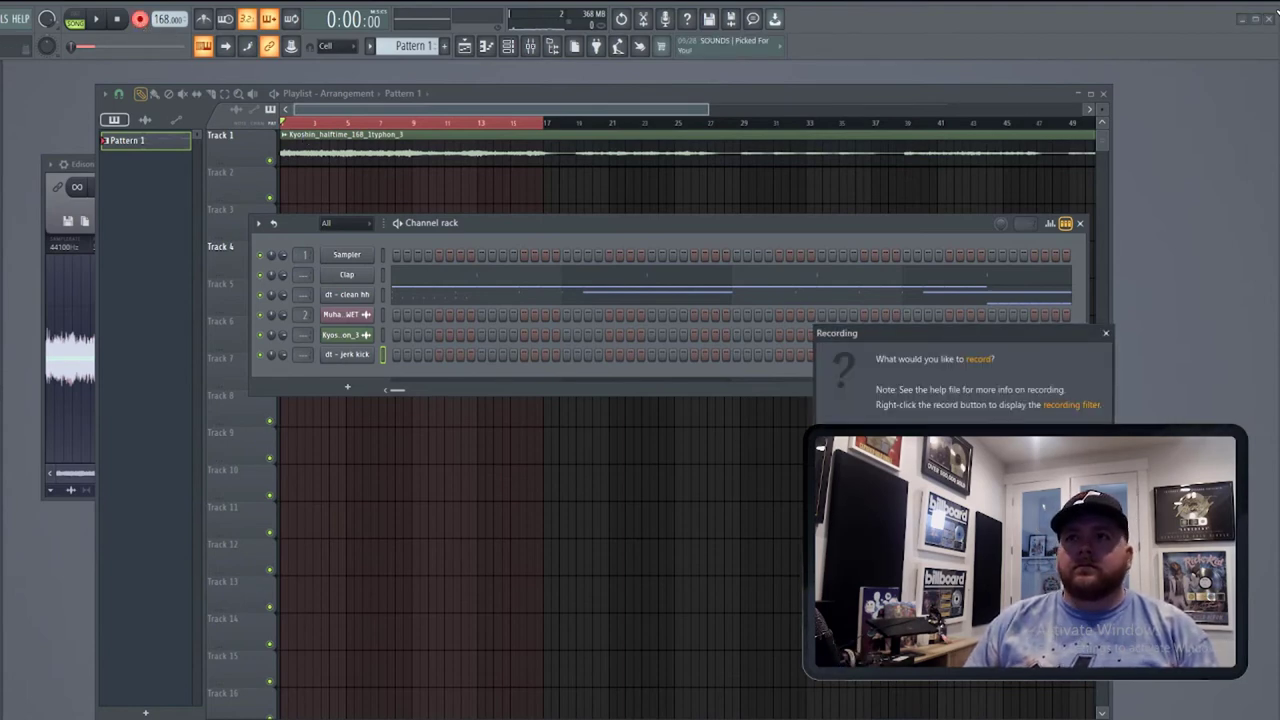
pyautogui.press('Escape')
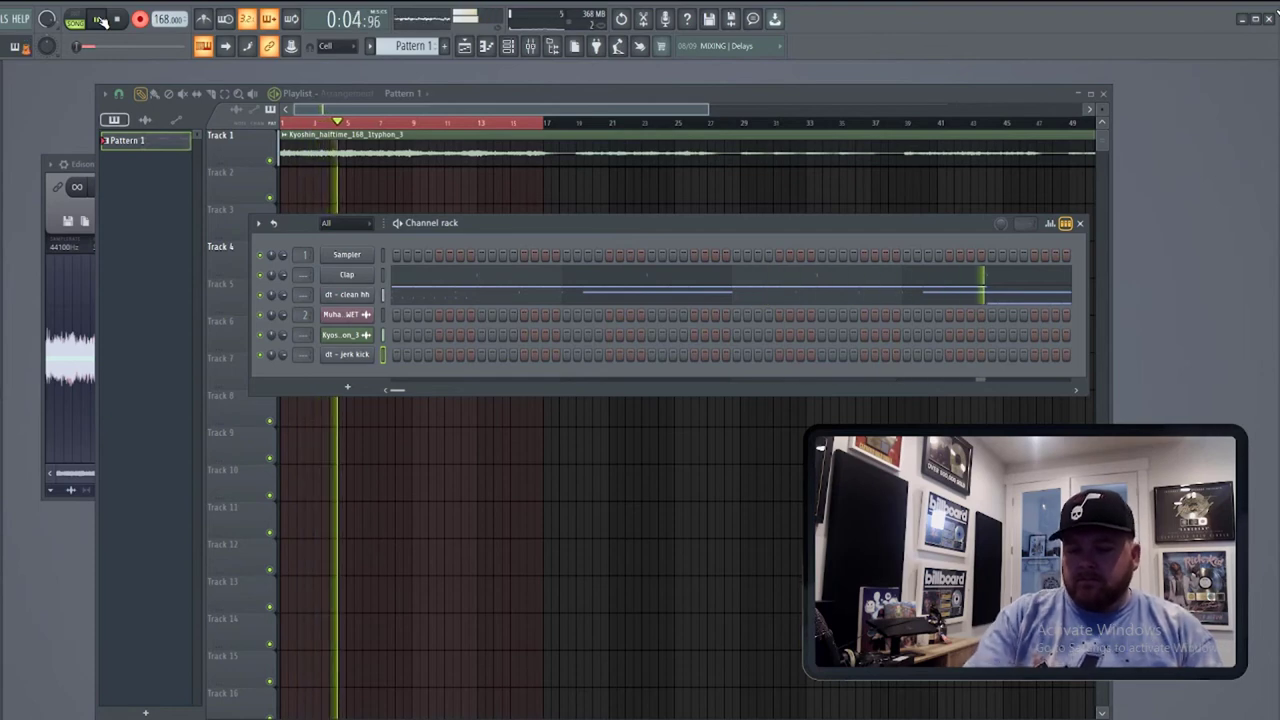
pyautogui.click(101, 21)
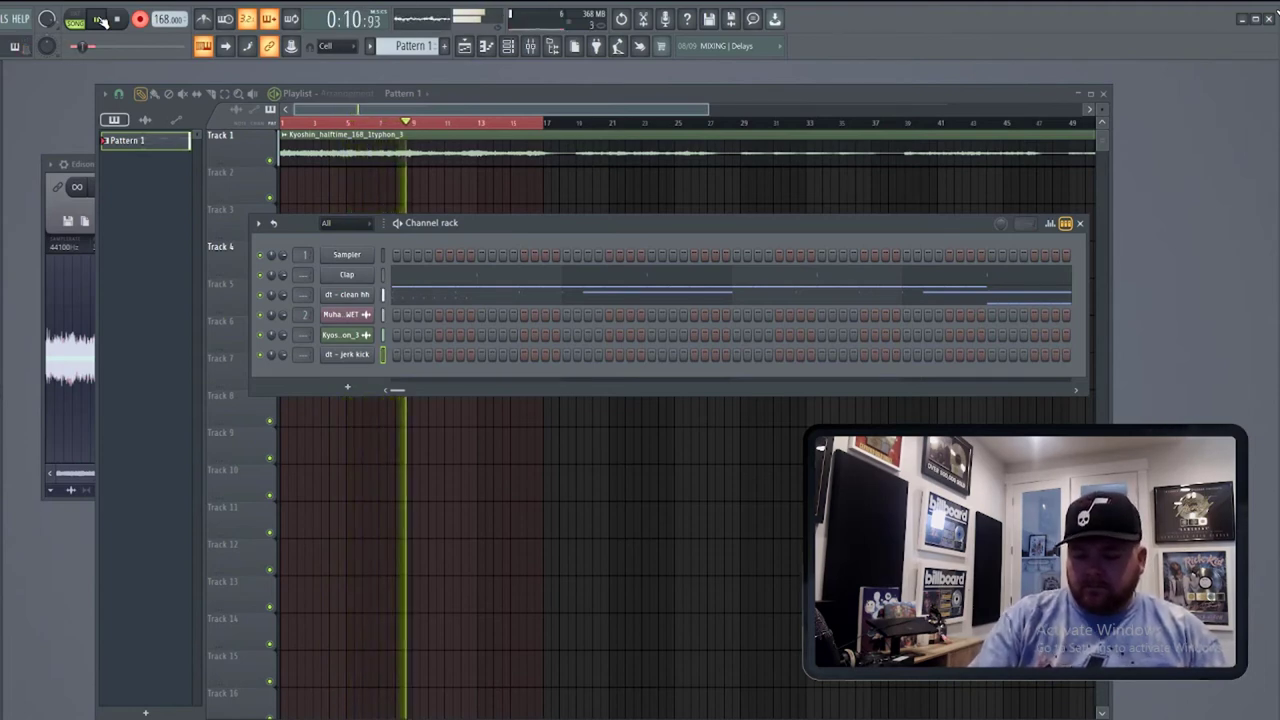
pyautogui.click(99, 19)
pyautogui.click(469, 362)
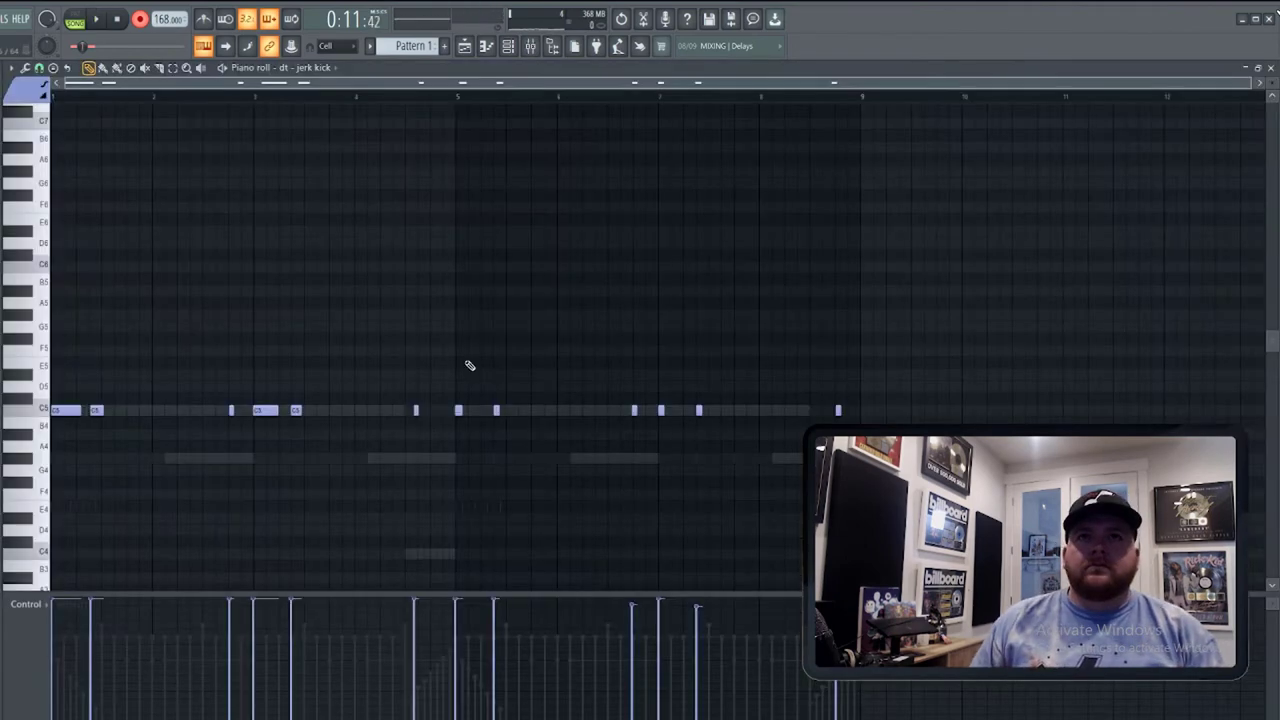
# Give all the recorded jerk kick notes the same short length and play the loop back.
pyautogui.hotkey('ctrl', 'l')
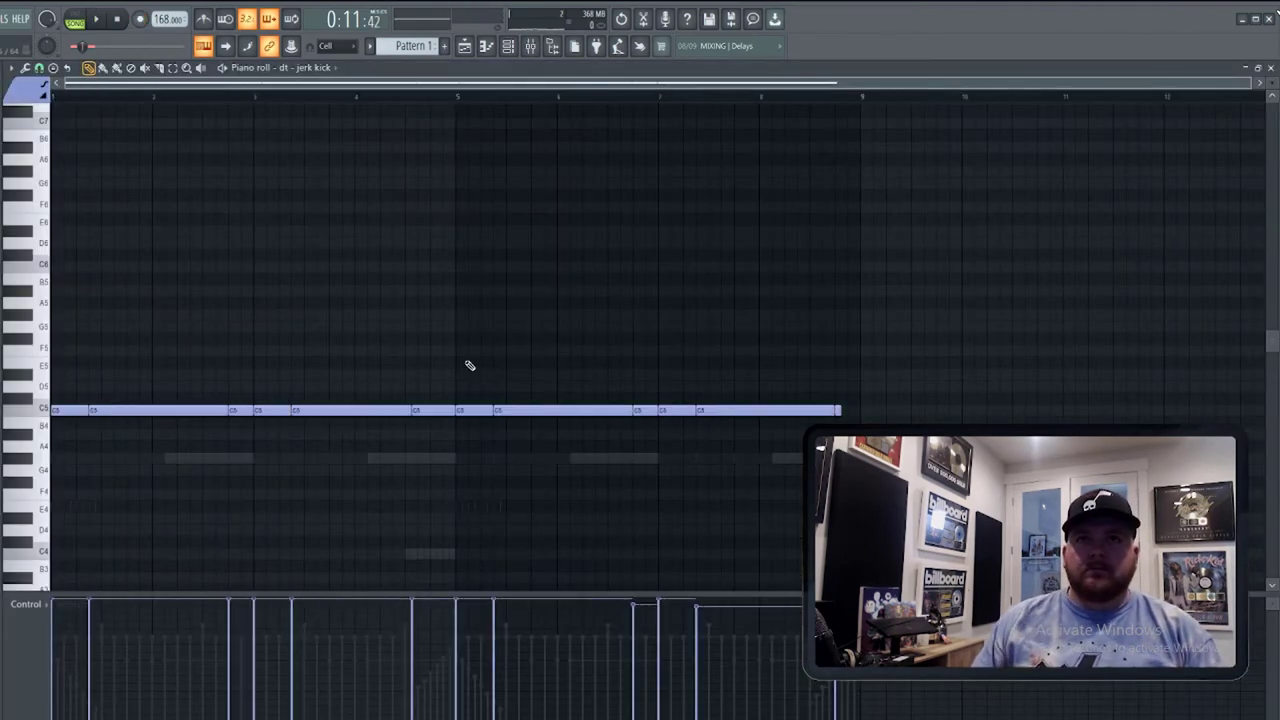
pyautogui.hotkey('ctrl', 'z')
pyautogui.press('space')
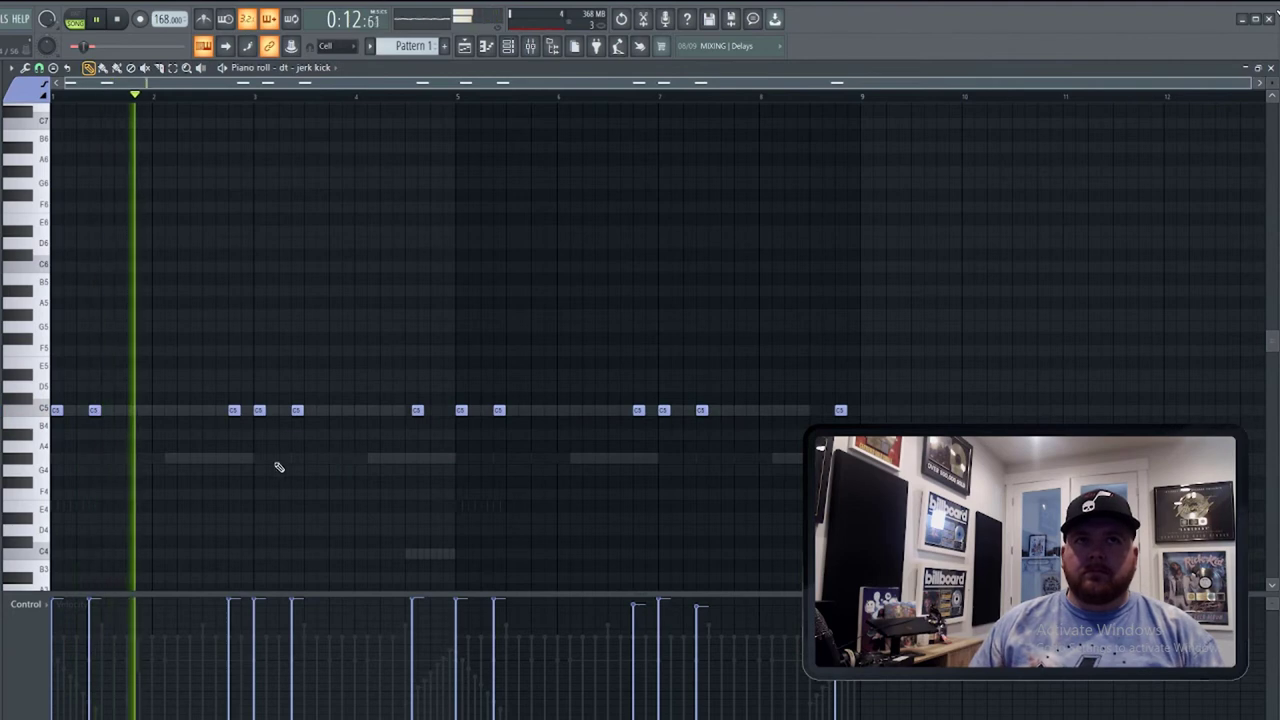
pyautogui.press('space')
pyautogui.press('space')
# Redraw the last kick of bar 2 two sixteenth steps earlier and re-enter the two kicks in bar 3.
pyautogui.rightClick(236, 411)
pyautogui.rightClick(259, 412)
pyautogui.click(224, 412)
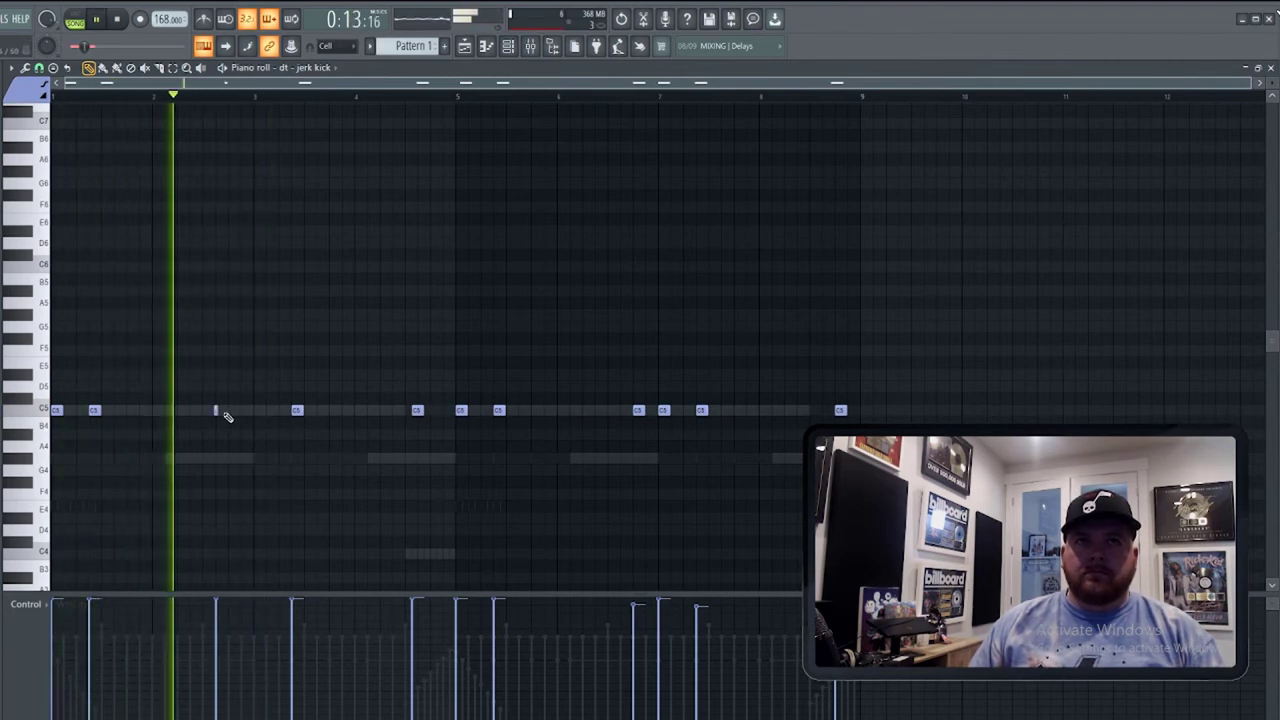
pyautogui.click(253, 411)
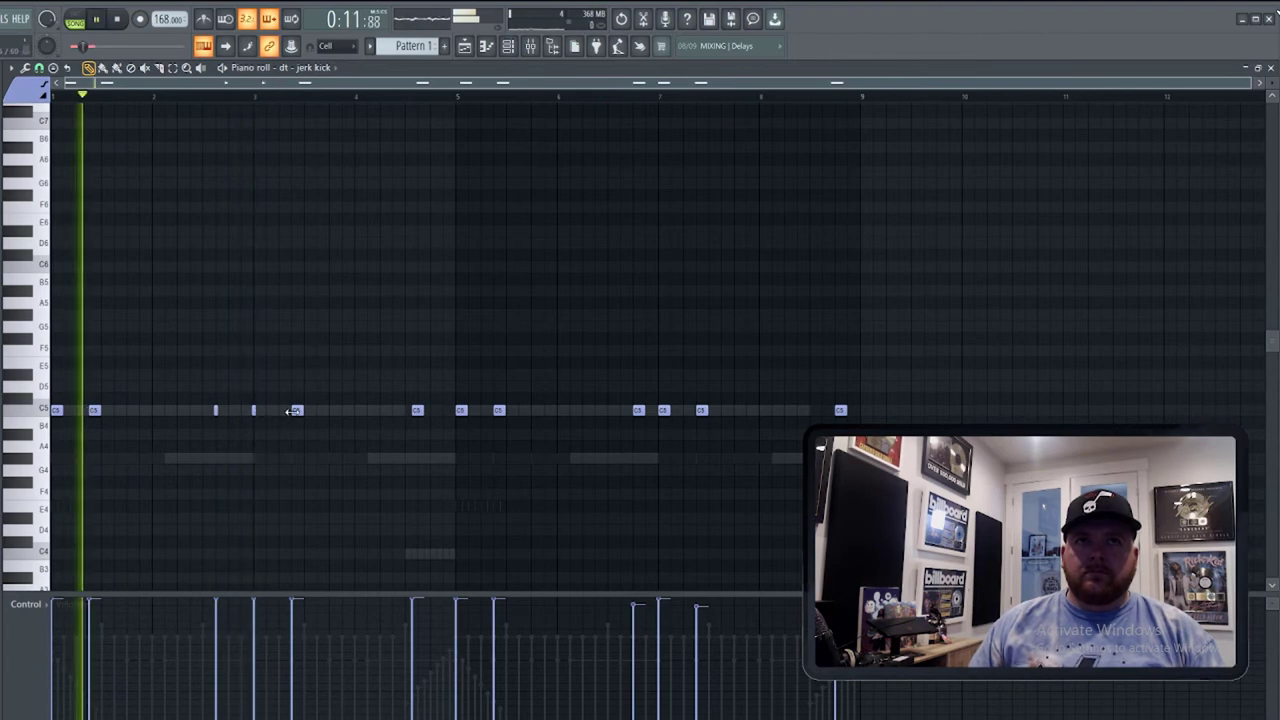
pyautogui.rightClick(293, 411)
pyautogui.hotkey('ctrl', 'd')
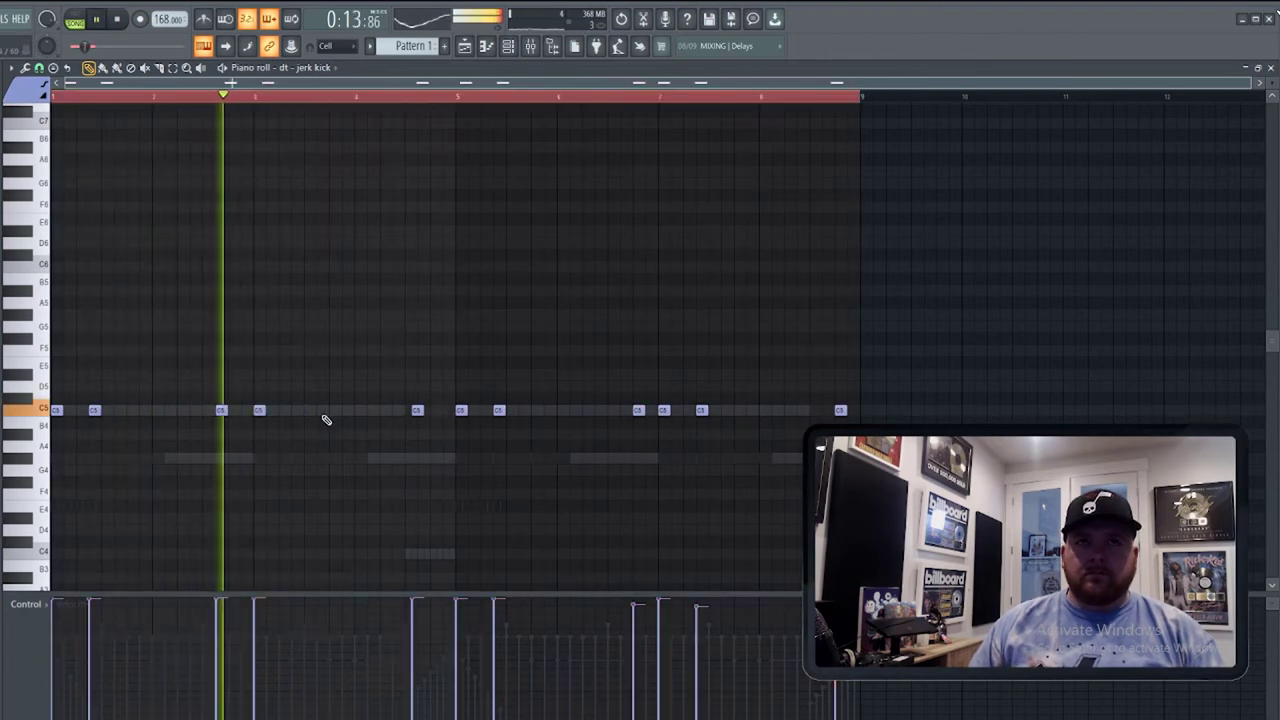
pyautogui.click(293, 410)
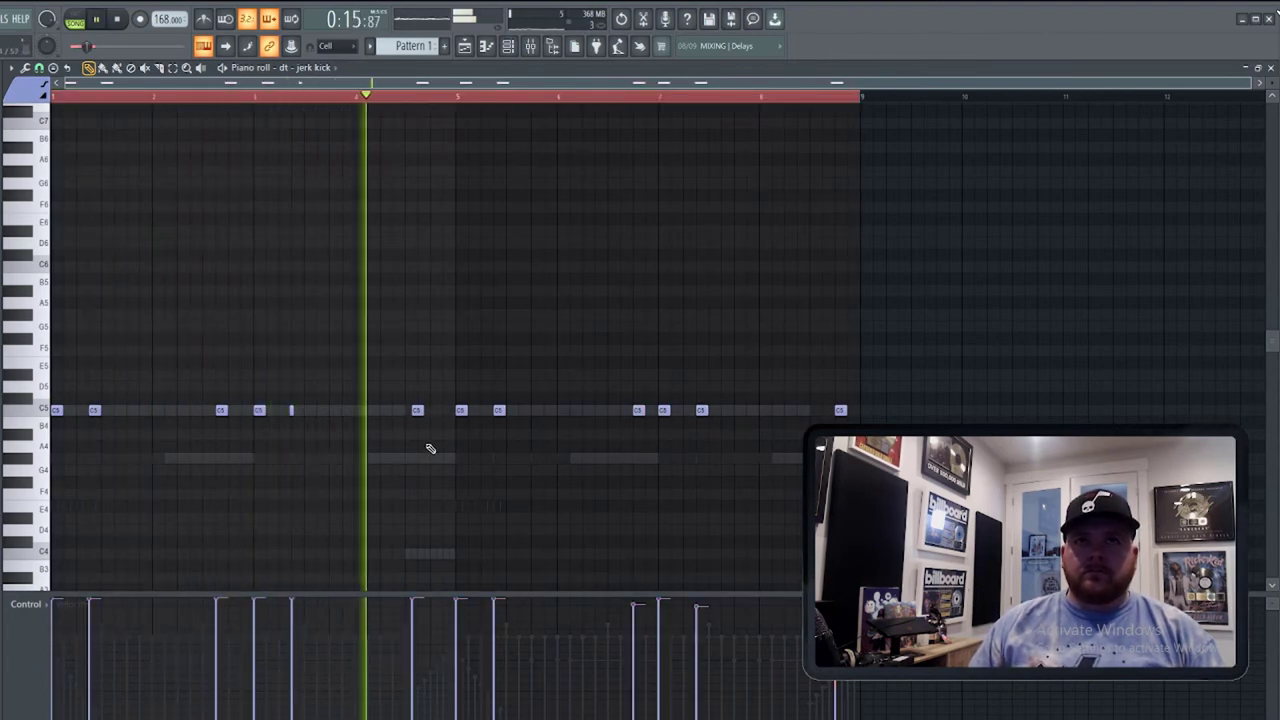
# Redraw the last kick of bar 4 on beat 4 of that bar, playing the loop to check its timing.
pyautogui.rightClick(417, 410)
pyautogui.press('space')
pyautogui.press('space')
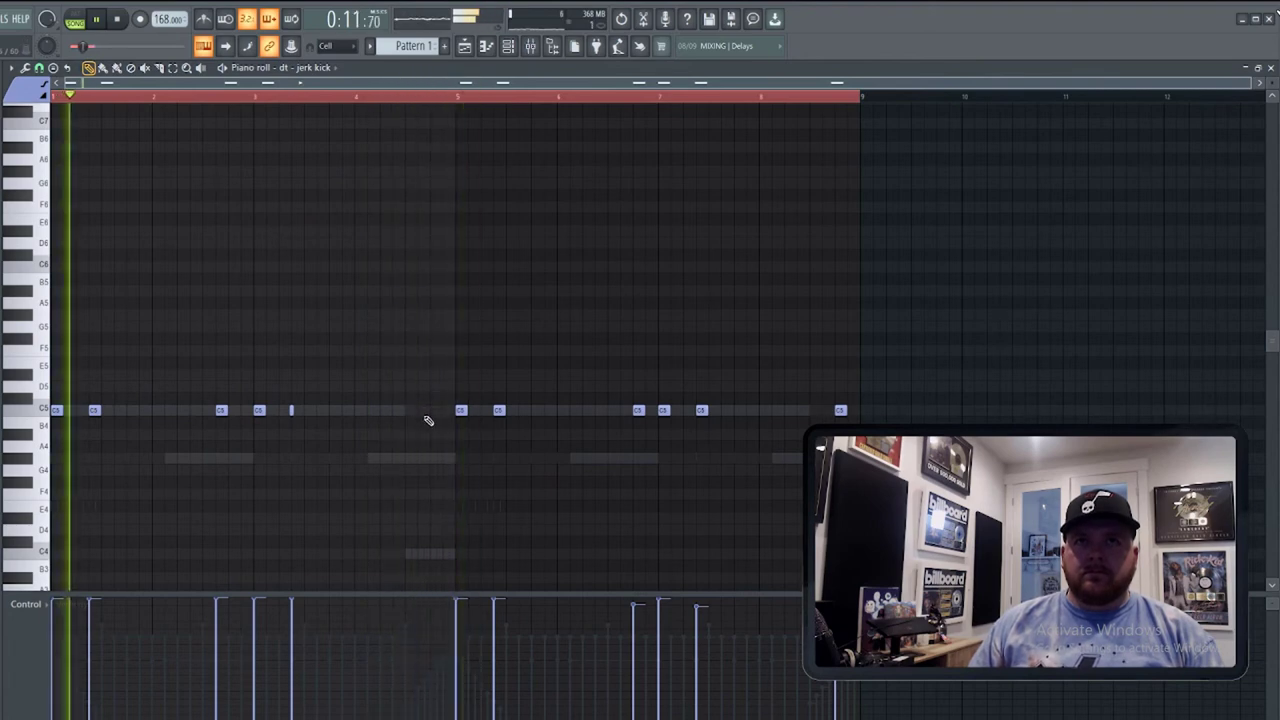
pyautogui.click(422, 411)
pyautogui.hotkey('ctrl', 'a')
pyautogui.hotkey('shift', 'd')
pyautogui.hotkey('ctrl', 'd')
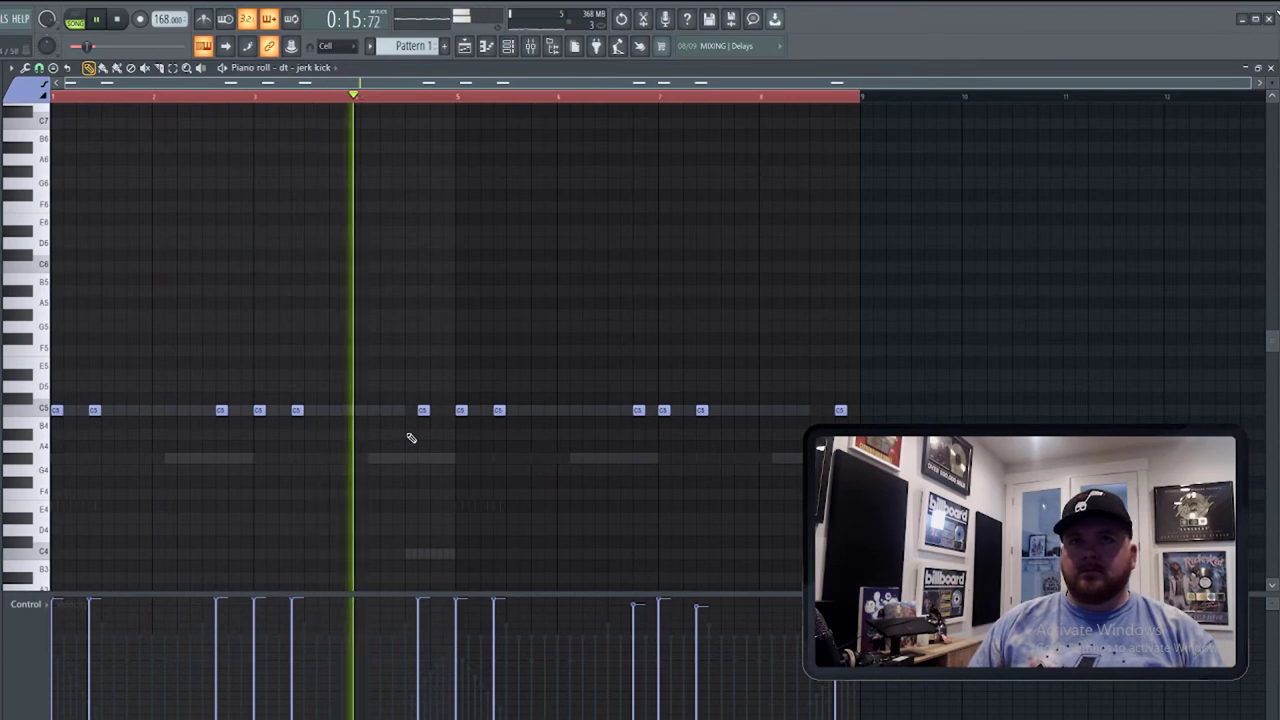
pyautogui.rightClick(423, 411)
pyautogui.click(433, 411)
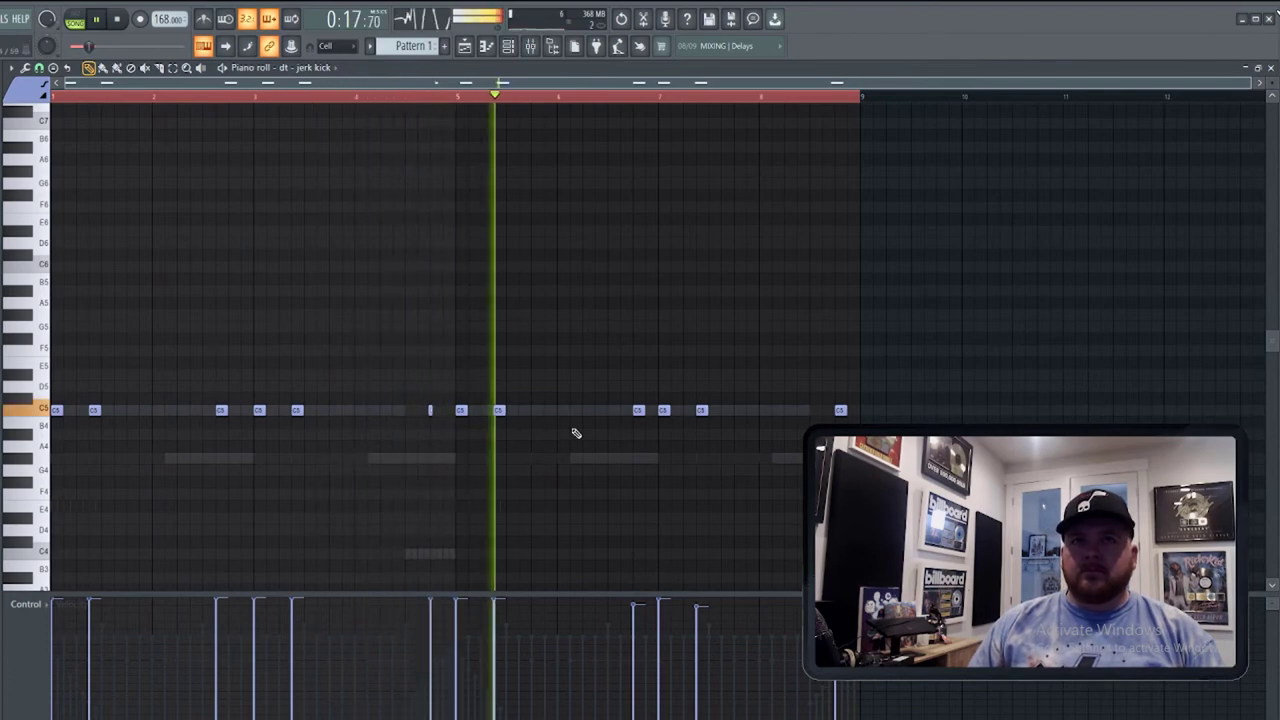
# Shift the last kick of bar 6 two sixteenth steps earlier and add another kick at the end of bar 8, keeping note lengths uniform.
pyautogui.press('space')
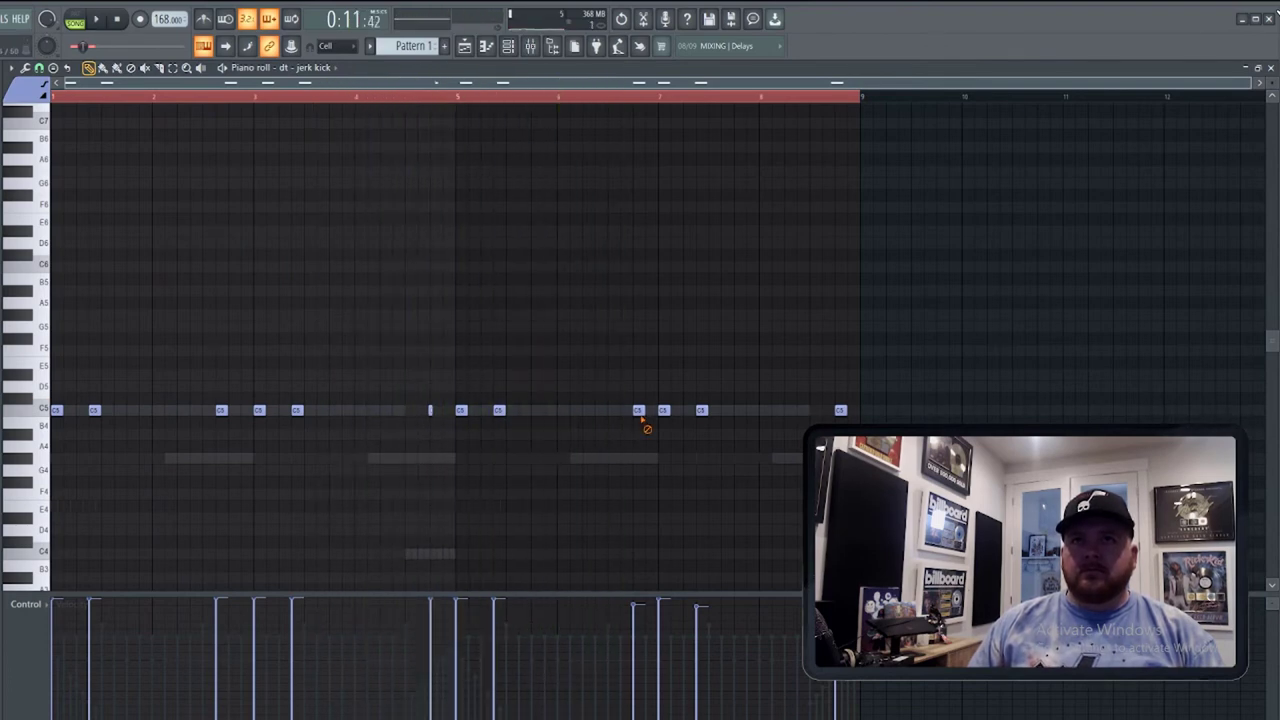
pyautogui.press('space')
pyautogui.hotkey('ctrl', 'a')
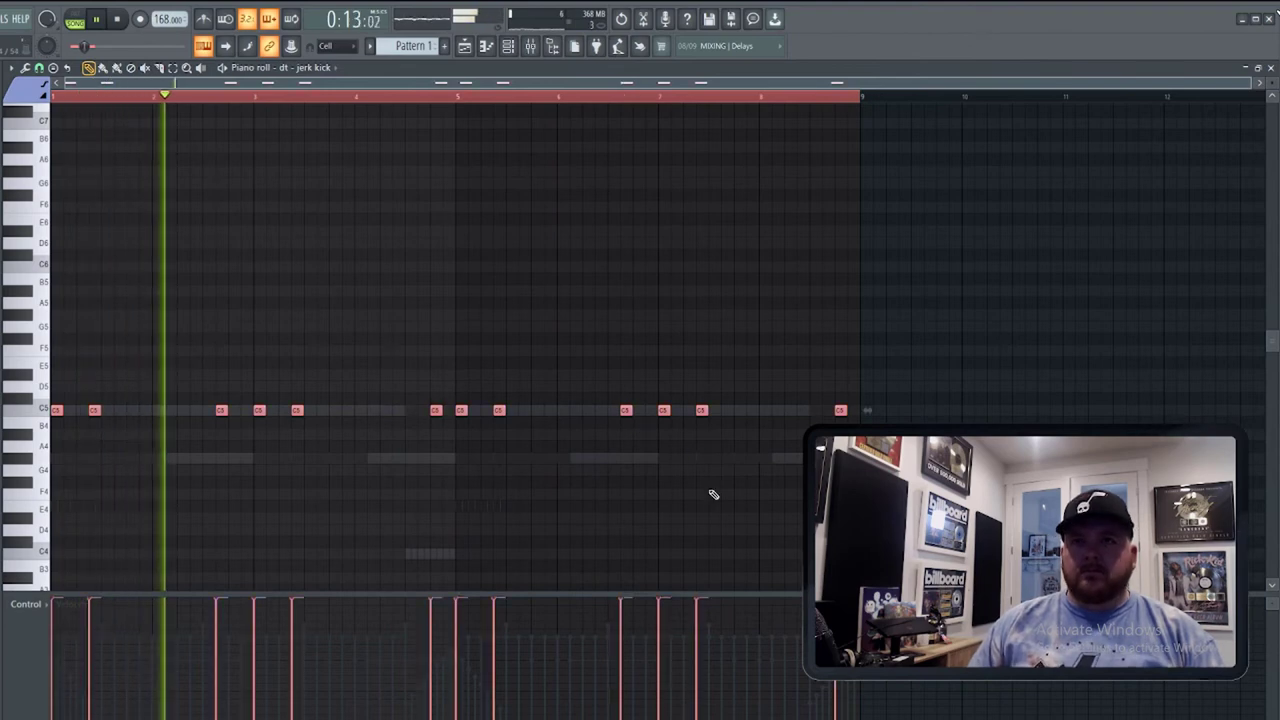
pyautogui.hotkey('ctrl', 'd')
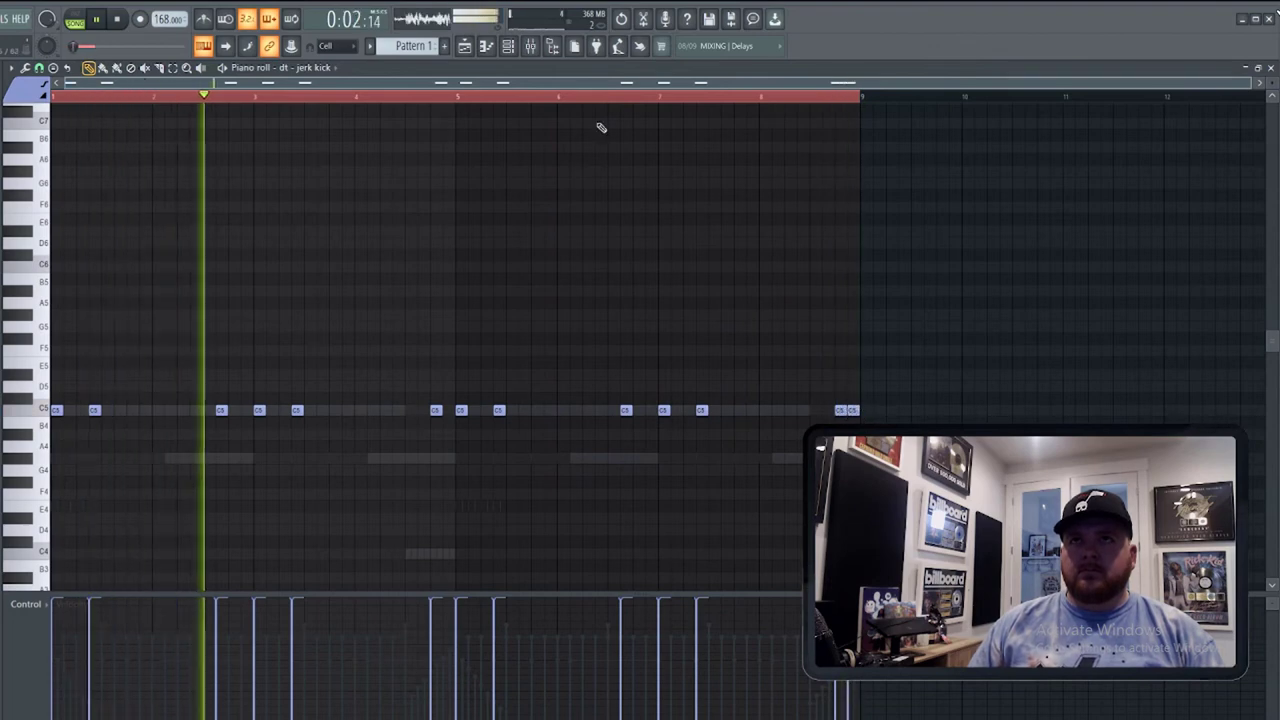
# Add dt - eagle oh as a new channel and place hits on beat 2 of bars 2 and 4.
pyautogui.click(510, 47)
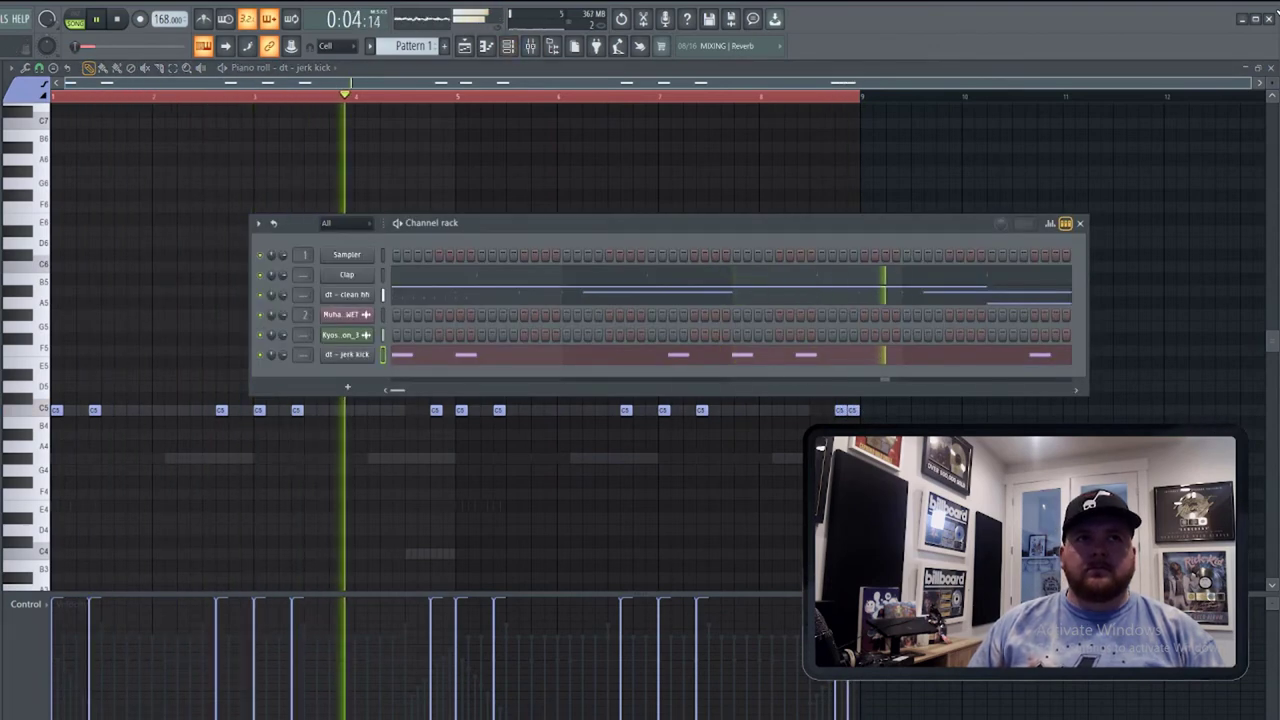
pyautogui.moveTo(158, 380); pyautogui.dragTo(345, 365)
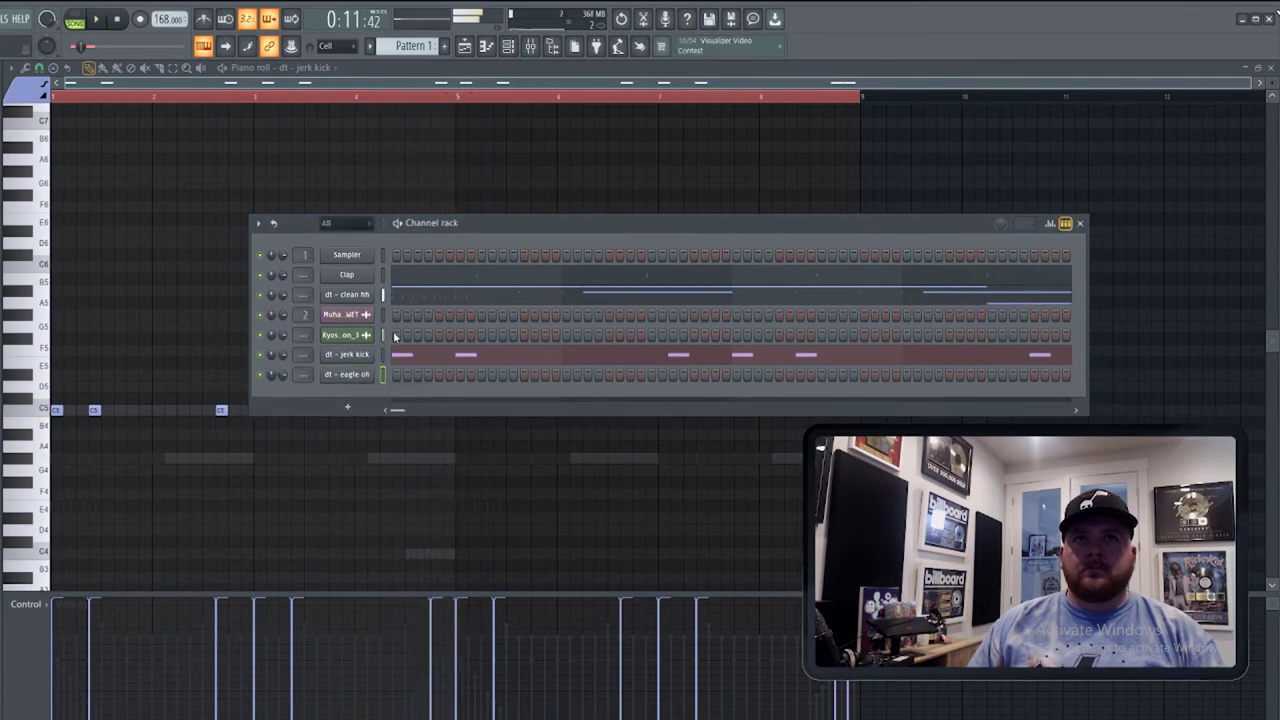
pyautogui.click(608, 374)
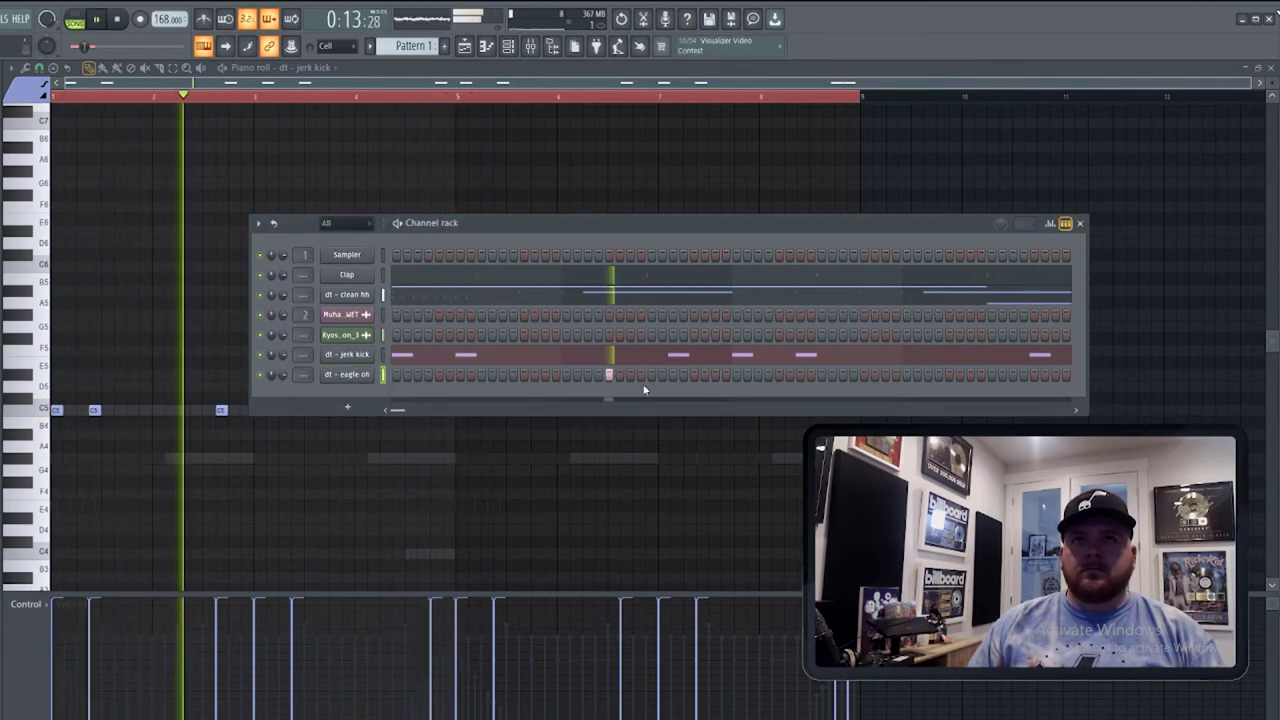
pyautogui.click(949, 374)
# Open the eagle oh notes in the piano roll and duplicate bars 1 to 4 into bars 5 to 8.
pyautogui.rightClick(372, 374)
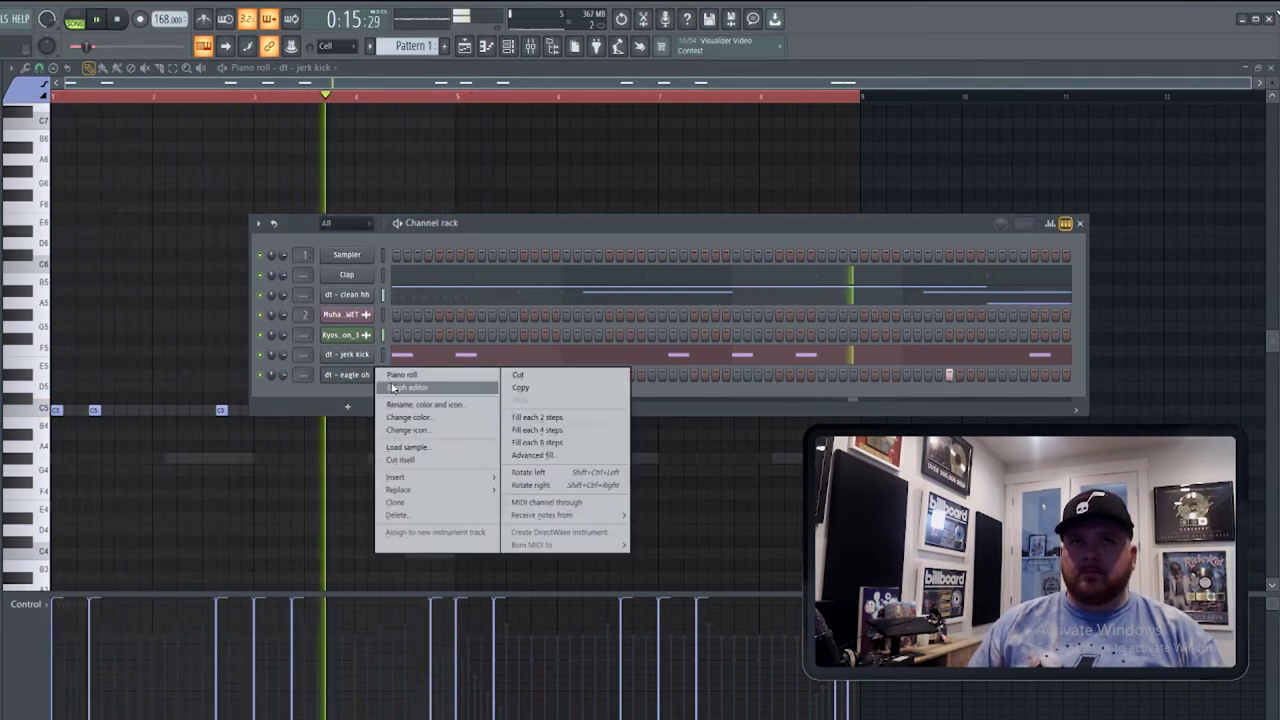
pyautogui.click(405, 381)
pyautogui.rightClick(368, 379)
pyautogui.click(403, 390)
pyautogui.rightClick(366, 376)
pyautogui.click(400, 374)
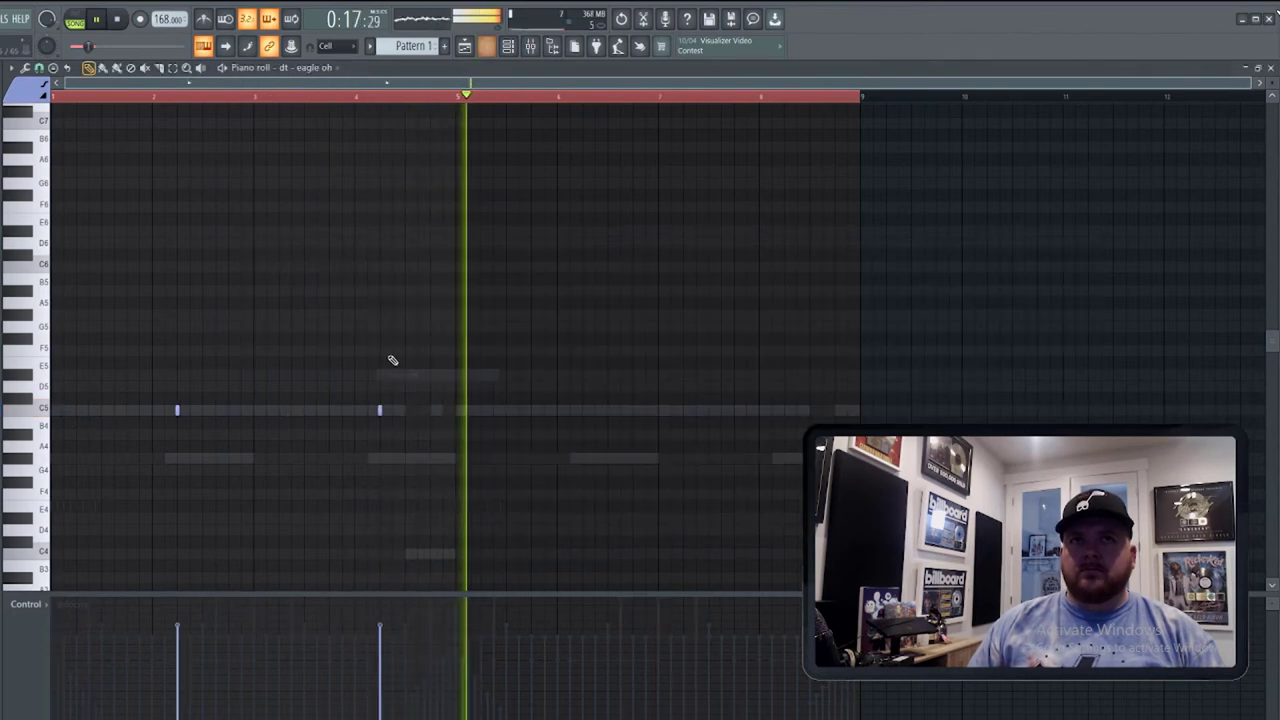
pyautogui.moveTo(462, 96); pyautogui.dragTo(52, 96)
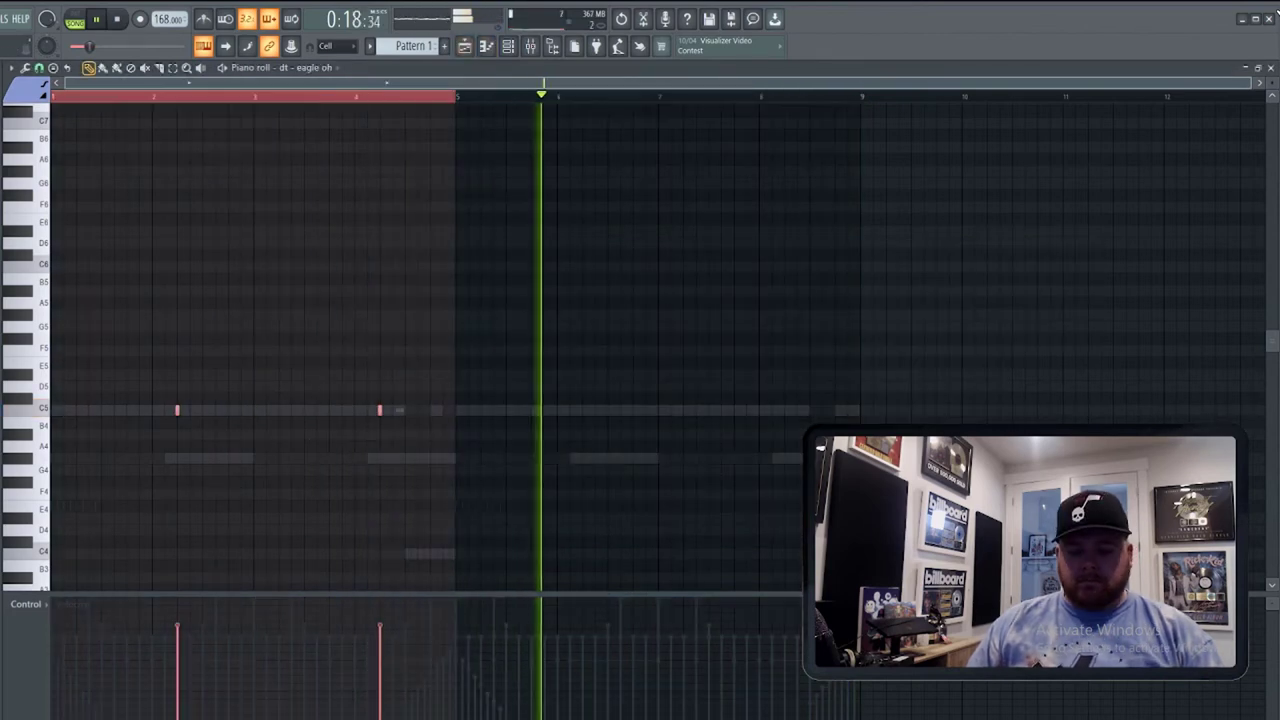
pyautogui.hotkey('ctrl', 'b')
pyautogui.click(76, 97)
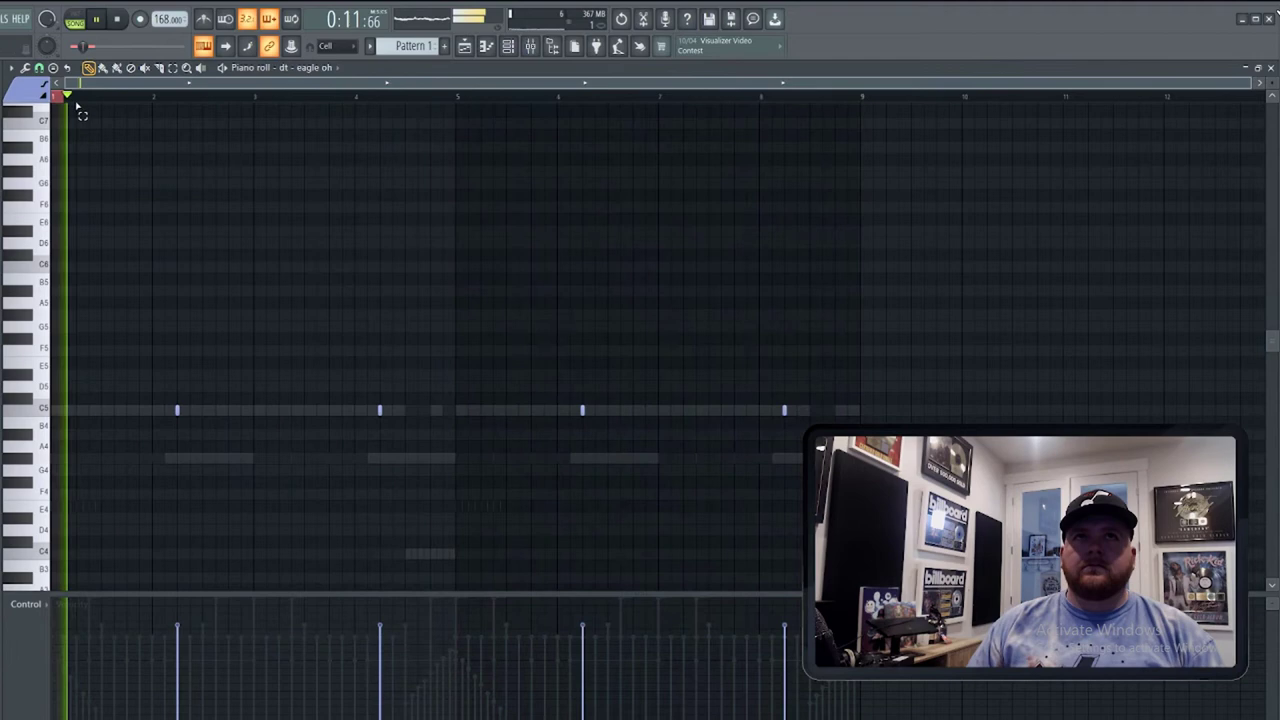
# Open the Clap channel's sampler settings and its piano roll while the loop plays.
pyautogui.click(508, 46)
pyautogui.click(346, 274)
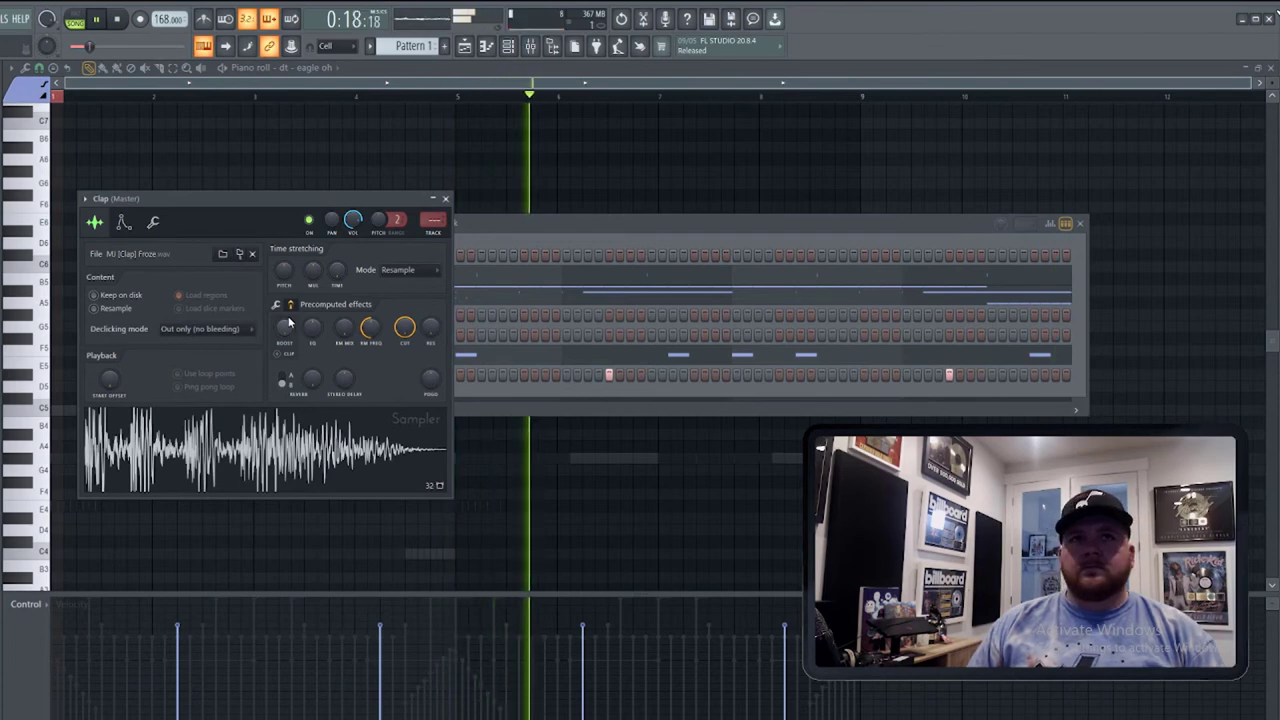
pyautogui.click(543, 232)
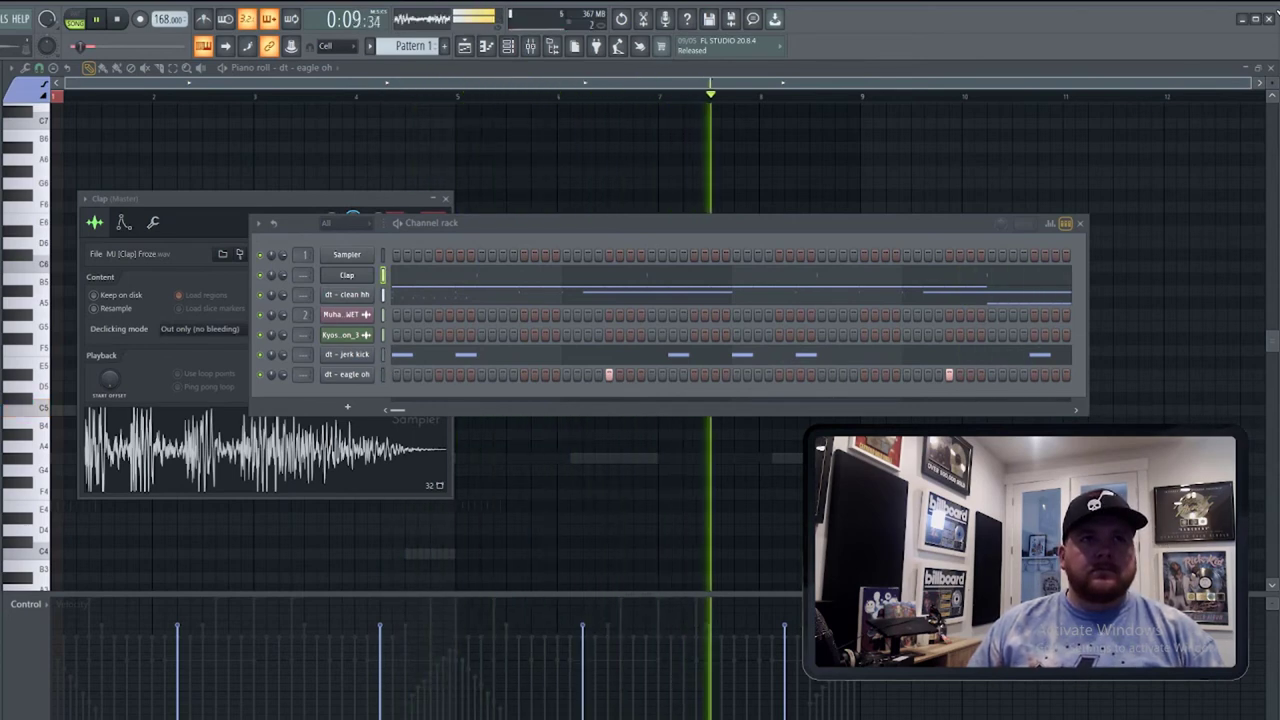
pyautogui.click(484, 47)
# Add dt - metro trans fx as an audio clip on Track 2 of the playlist, near bar 15.
pyautogui.click(464, 46)
pyautogui.press('space')
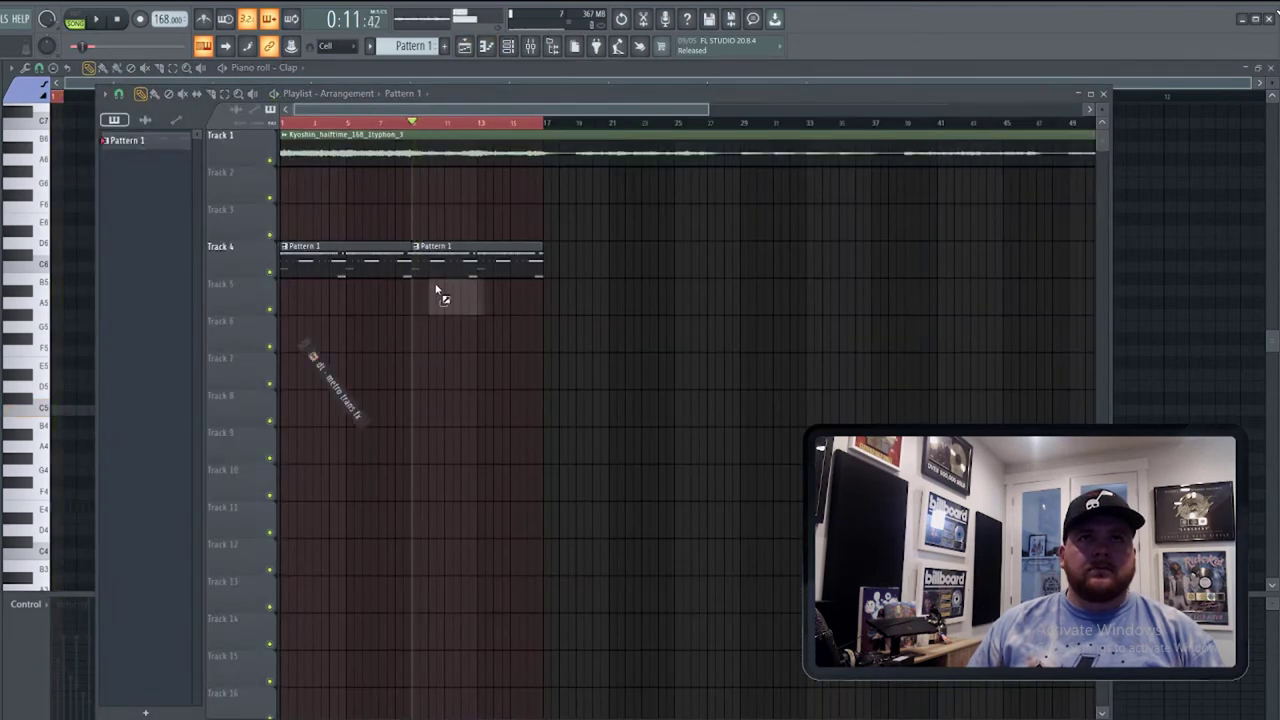
pyautogui.moveTo(436, 290); pyautogui.dragTo(494, 201)
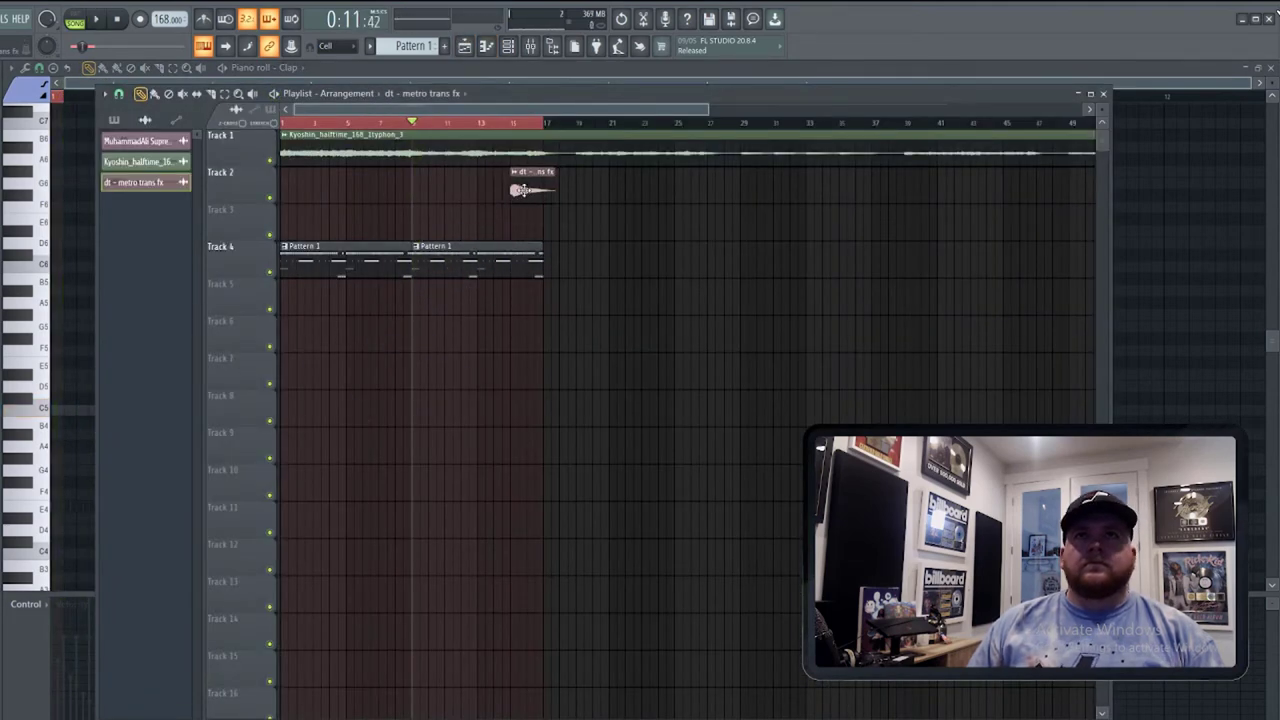
# Time-stretch the metro trans fx clip to 2 bars and move it so it spans bars 7 to 9.
pyautogui.doubleClick(527, 189)
pyautogui.rightClick(302, 236)
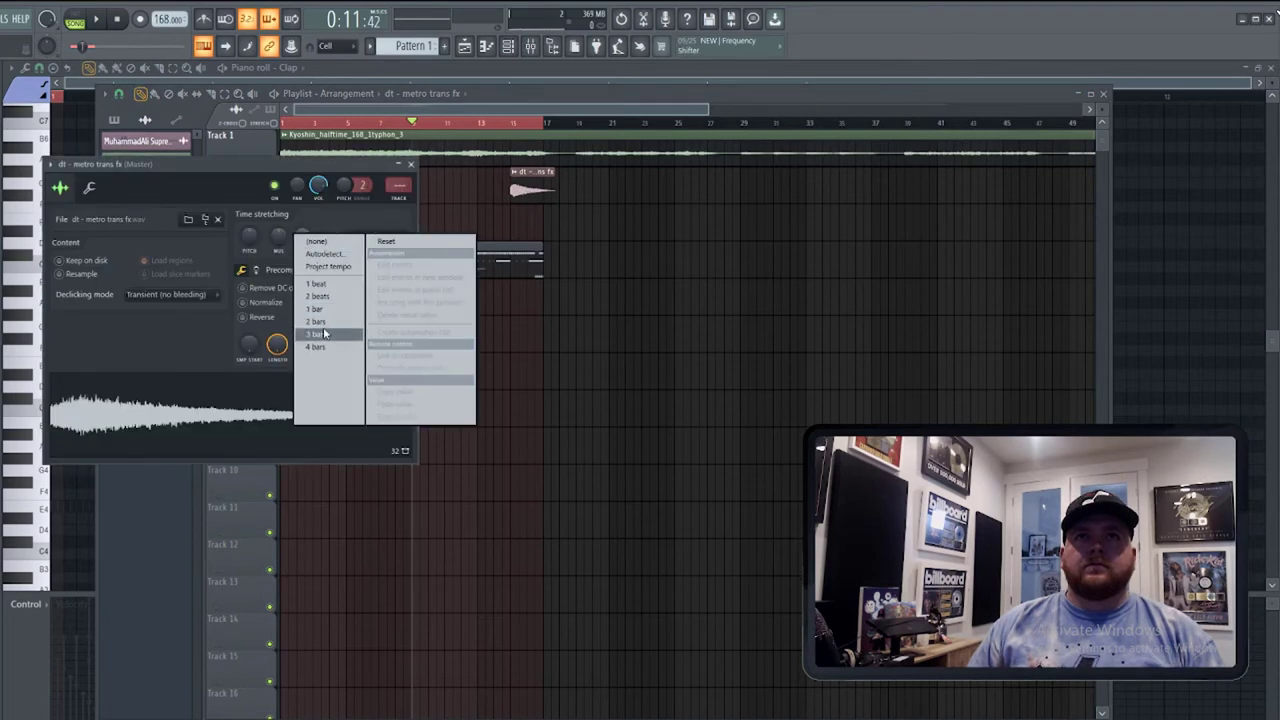
pyautogui.click(324, 334)
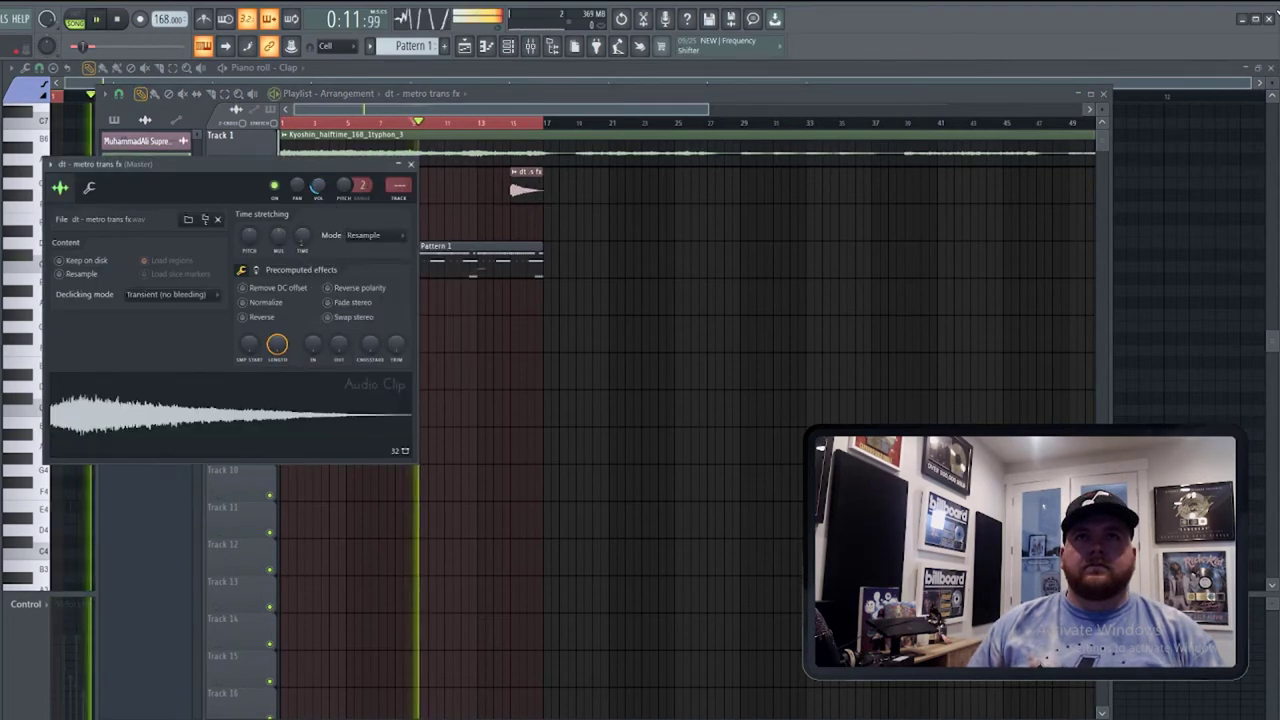
pyautogui.click(569, 98)
pyautogui.moveTo(535, 186); pyautogui.dragTo(400, 186)
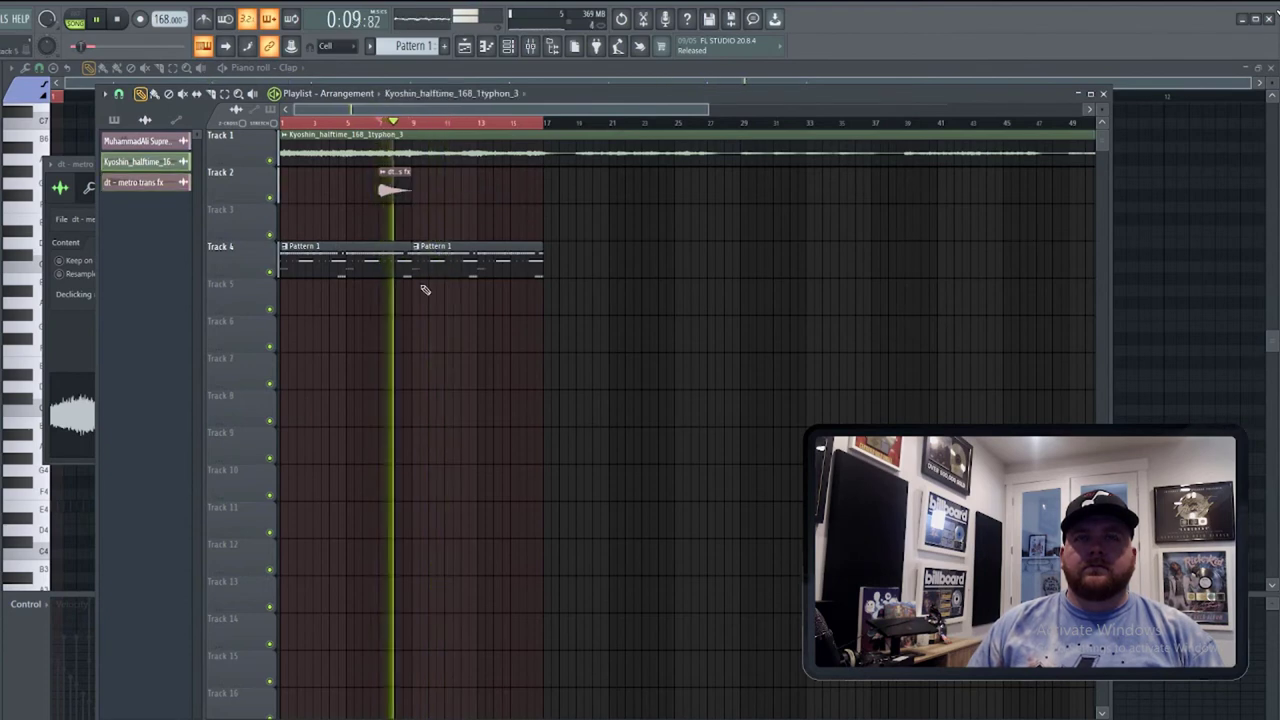
# Reverse the metro trans fx sample and play the transition into bar 9.
pyautogui.press('space')
pyautogui.click(93, 401)
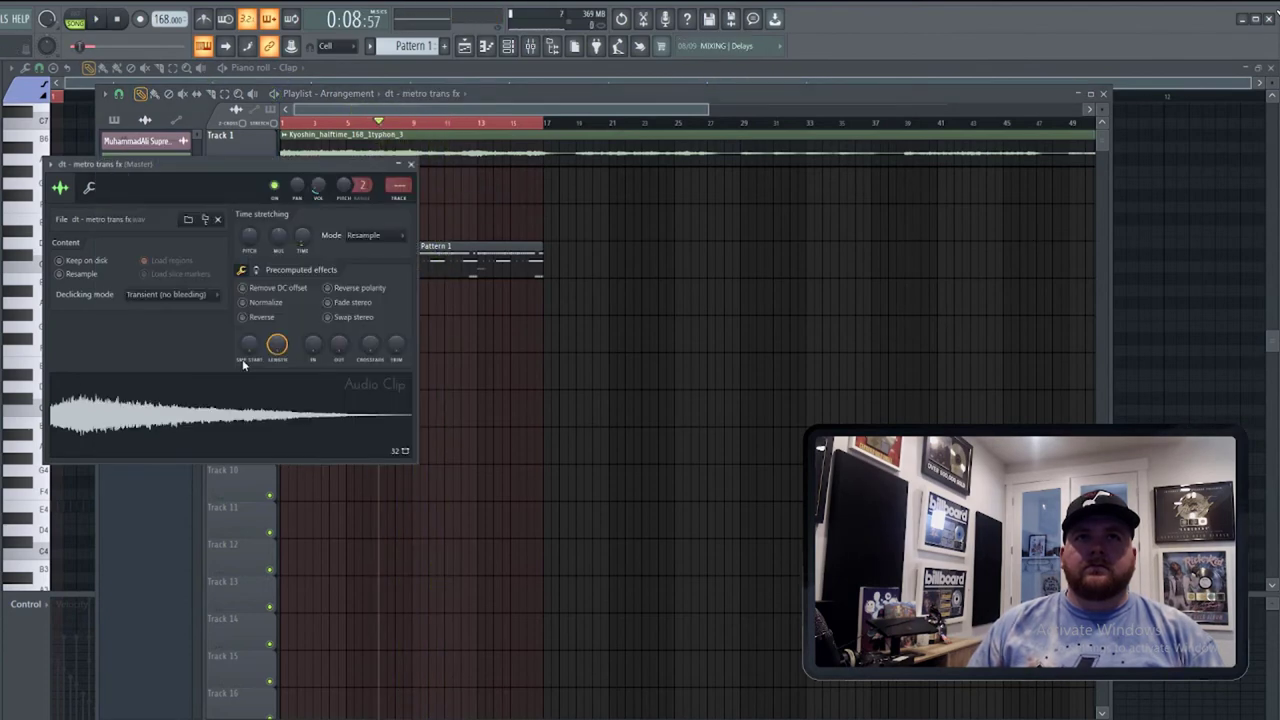
pyautogui.click(410, 164)
pyautogui.doubleClick(396, 188)
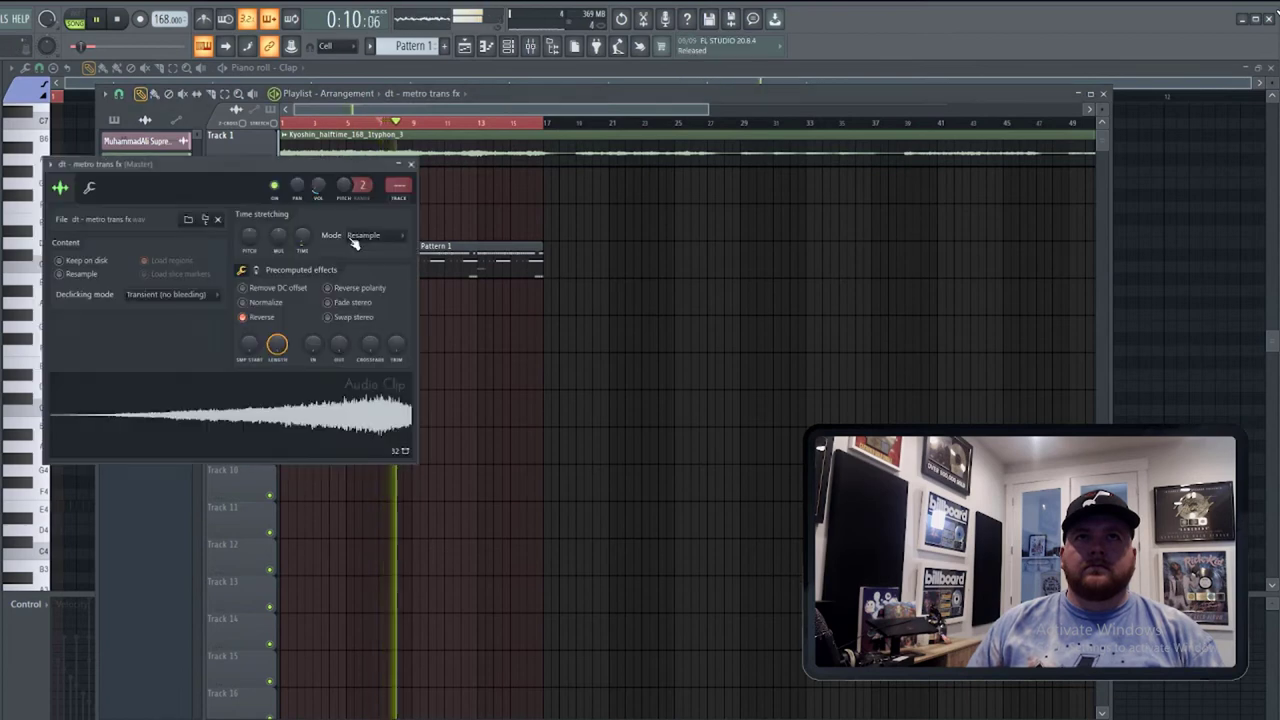
pyautogui.click(410, 164)
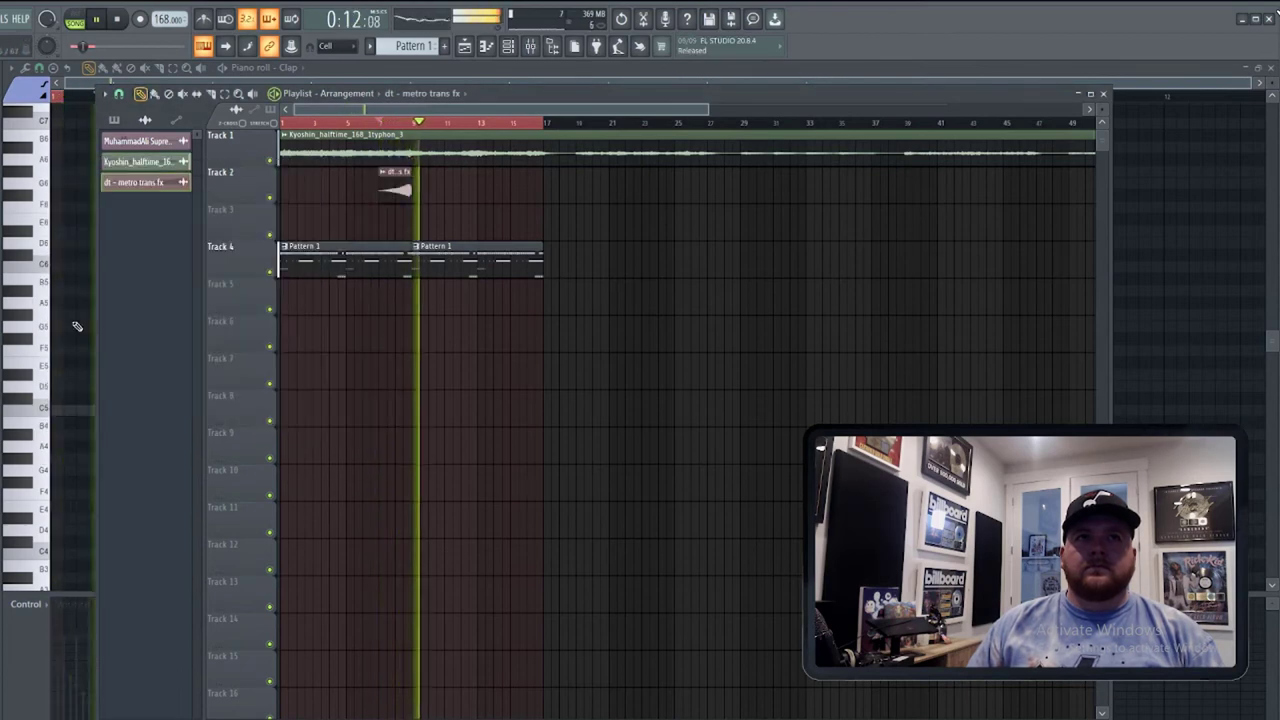
pyautogui.press('space')
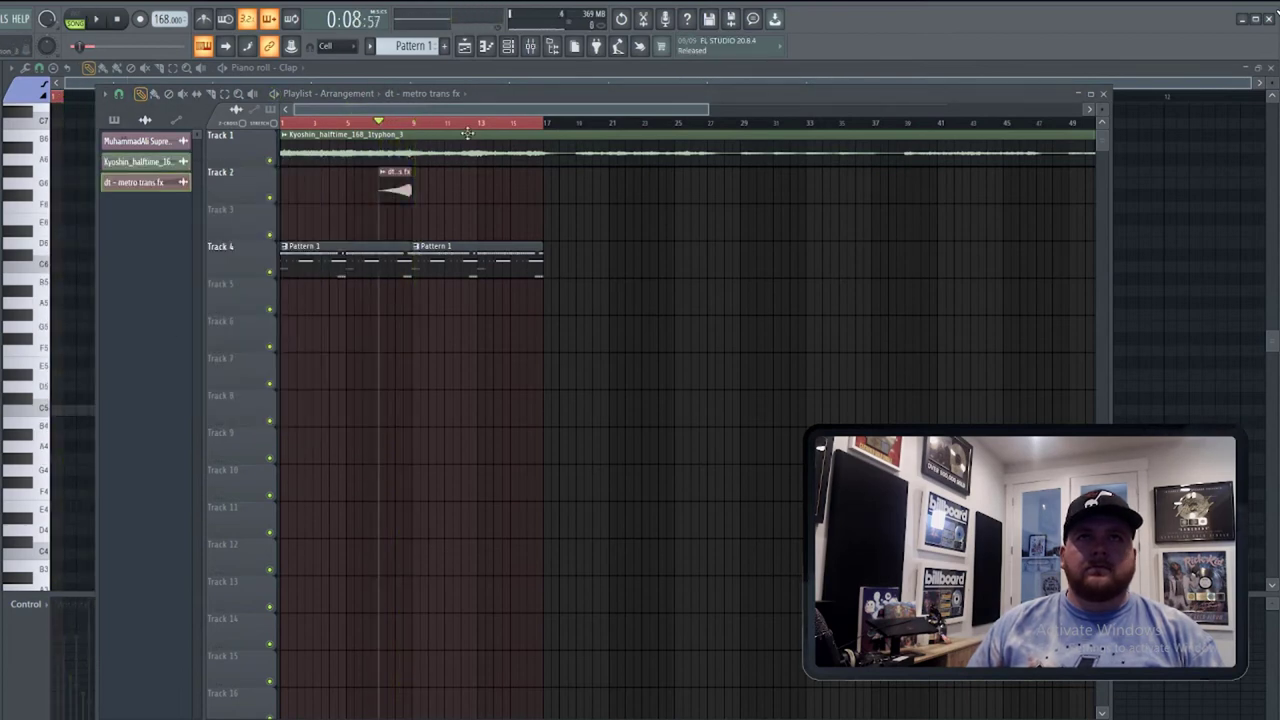
# Add dt - rims perc as a new channel and step in four hits across bars 2 to 4 of Pattern 1.
pyautogui.click(515, 52)
pyautogui.press('space')
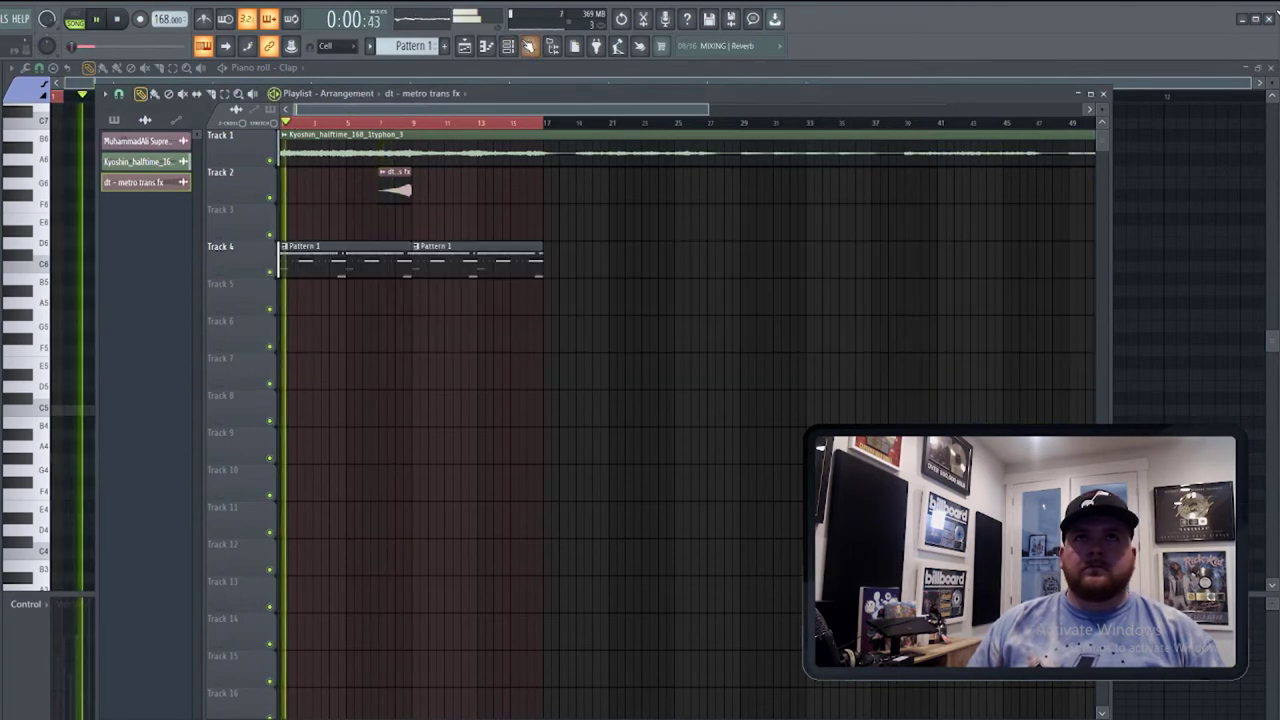
pyautogui.press('F6')
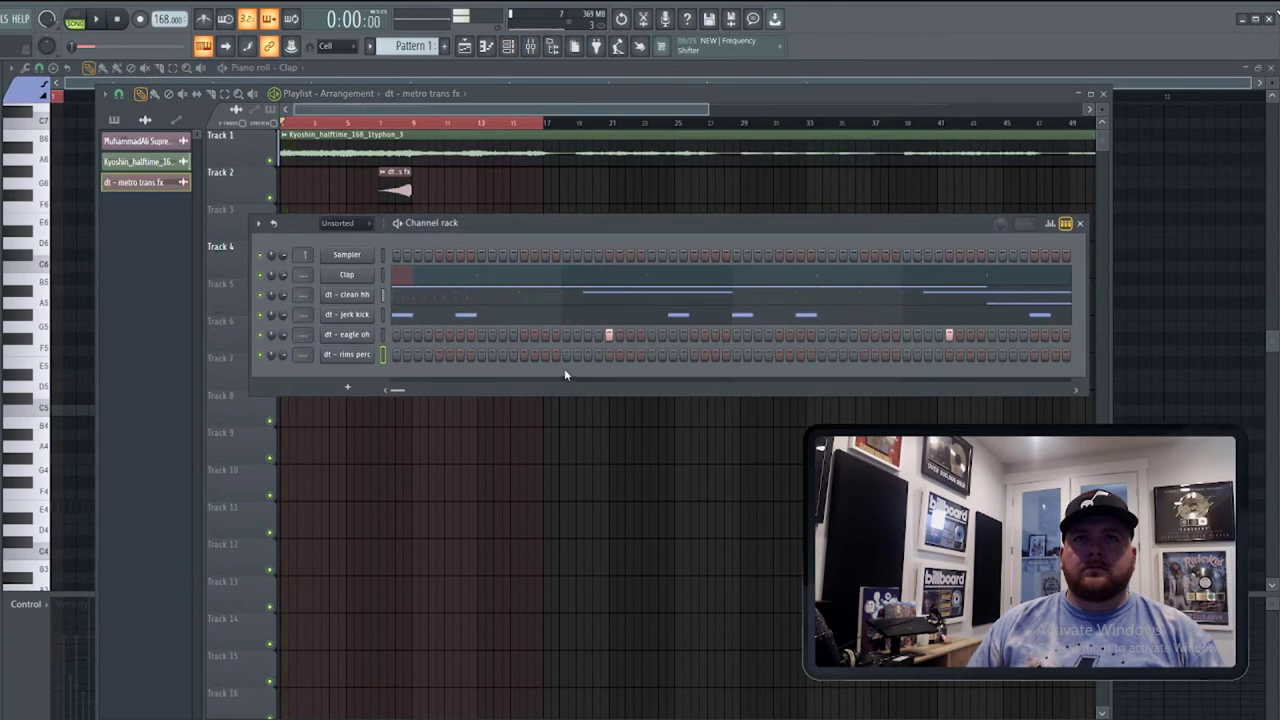
pyautogui.press('space')
pyautogui.click(588, 355)
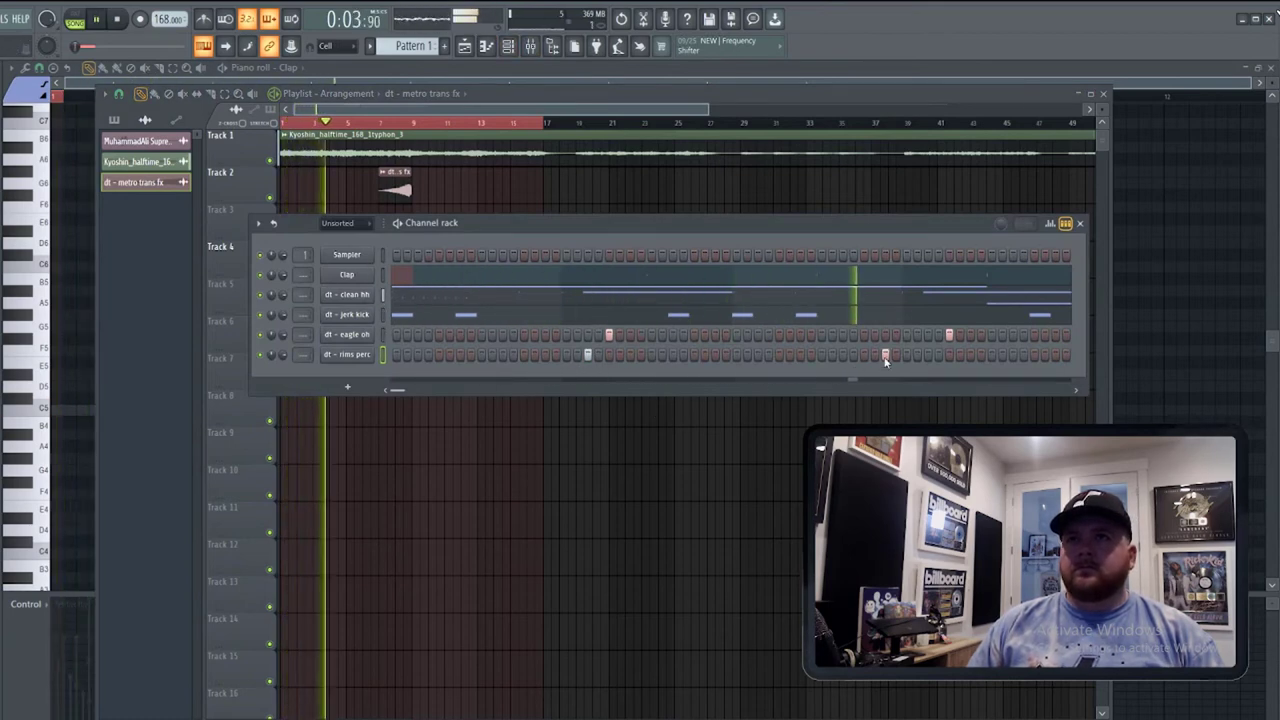
# Slightly lengthen the four dt - rims perc notes in the piano roll and duplicate bars 1 to 4 into bars 5 to 8.
pyautogui.rightClick(370, 352)
pyautogui.click(400, 357)
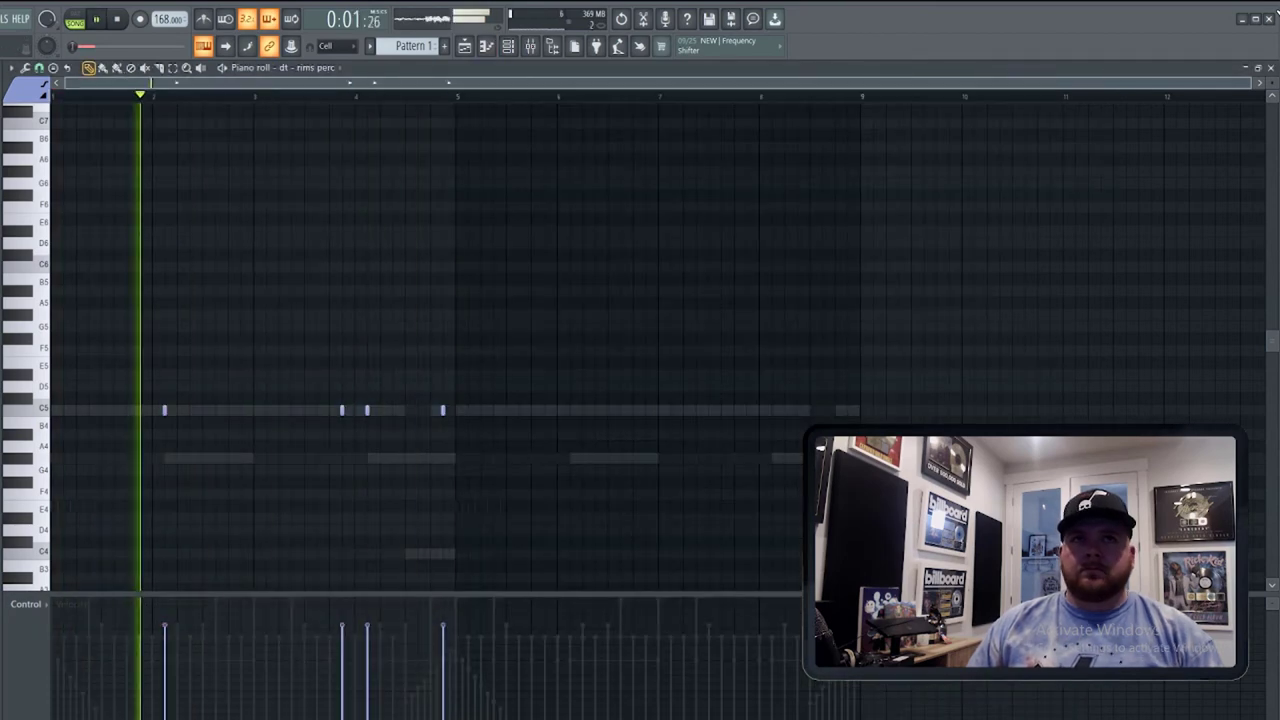
pyautogui.moveTo(460, 97); pyautogui.dragTo(52, 100)
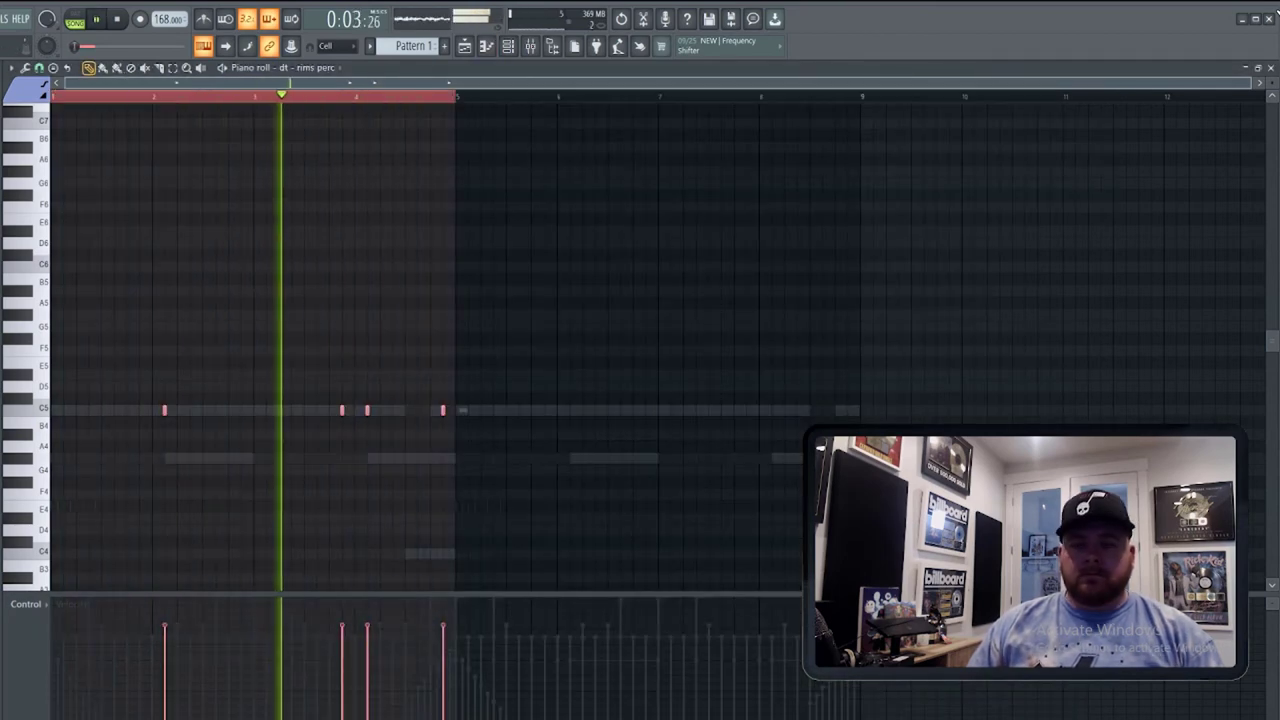
pyautogui.hotkey('ctrl', 'b')
pyautogui.hotkey('ctrl', 'a')
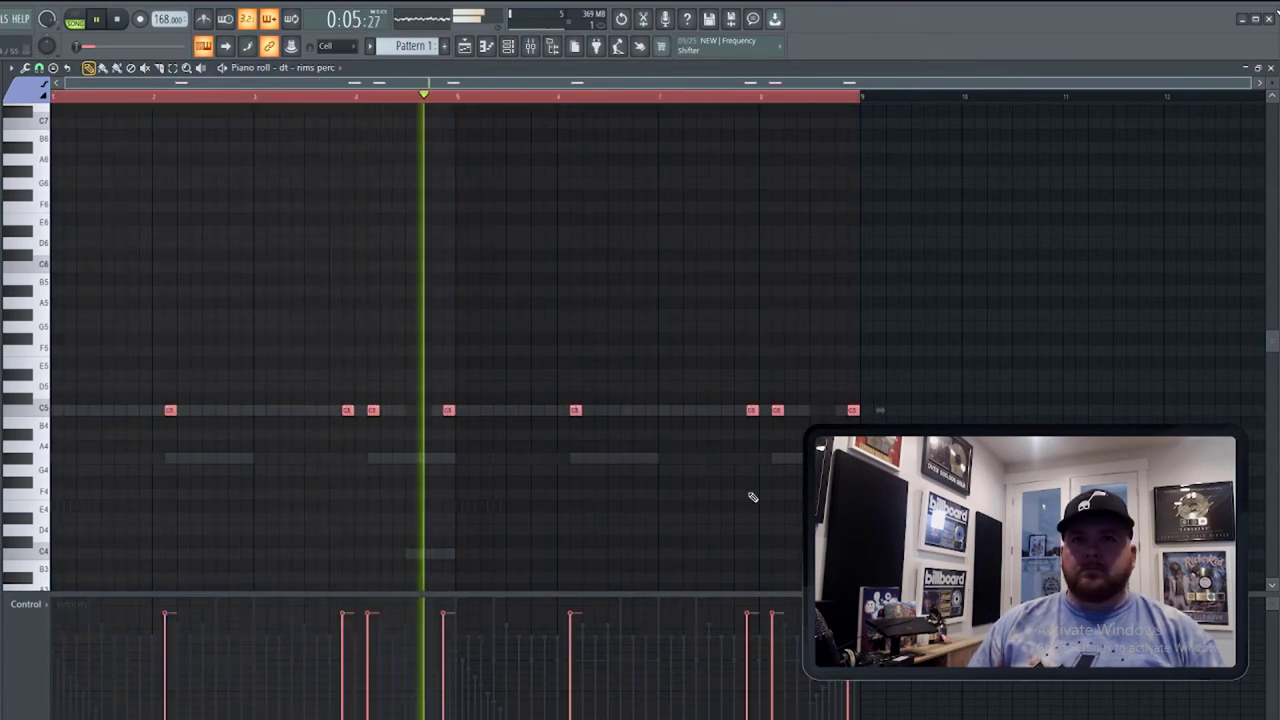
pyautogui.hotkey('ctrl', 'd')
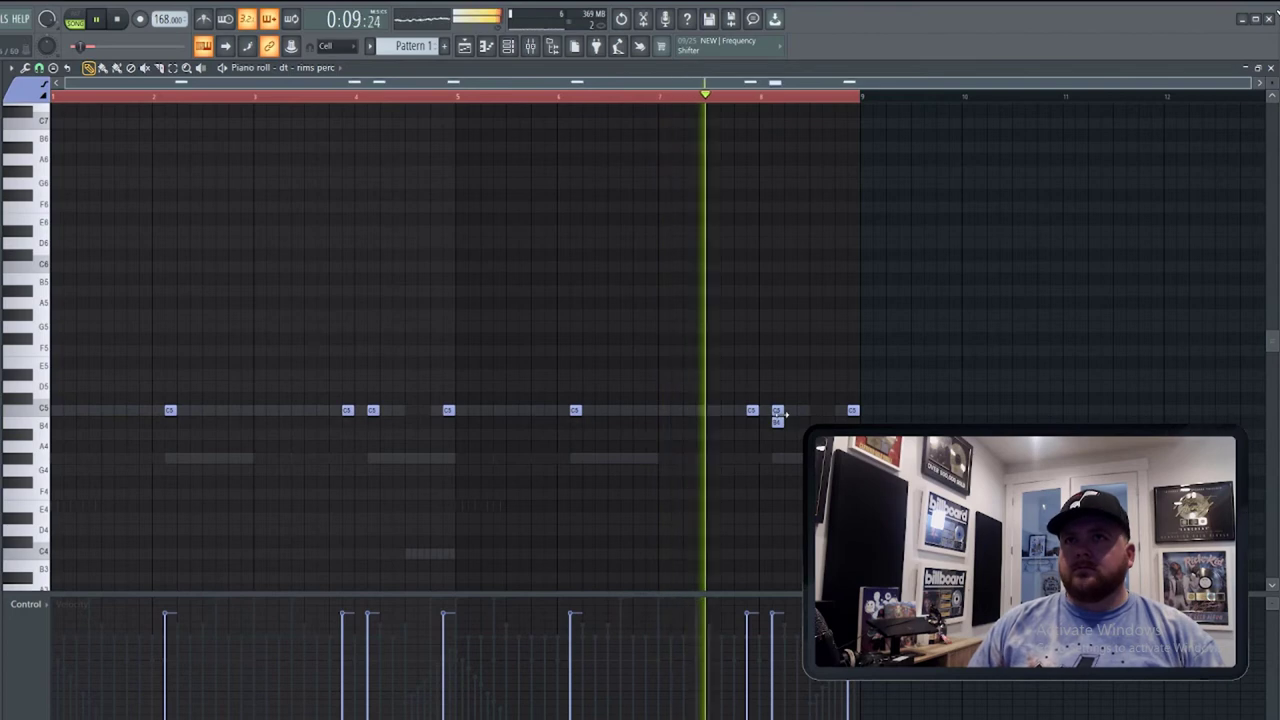
# Add a C5 rim note just before the last hit of bar 8 and chop it into four slices.
pyautogui.click(841, 409)
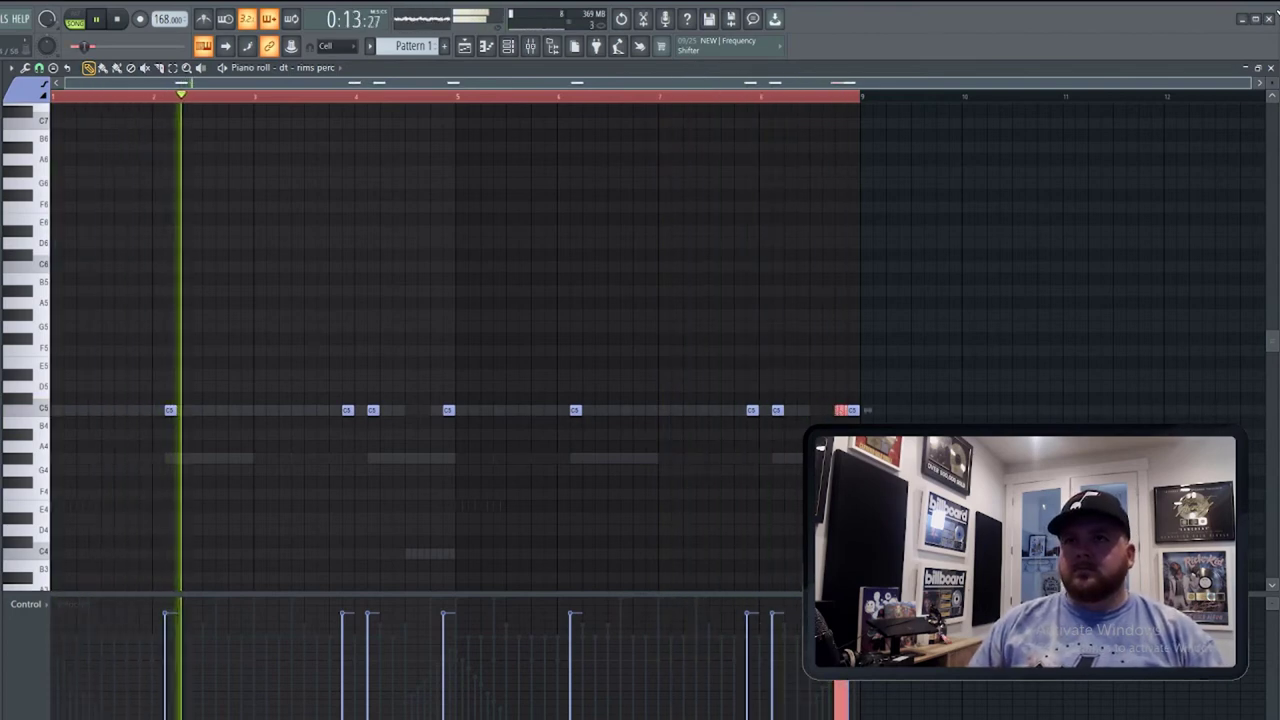
pyautogui.hotkey('ctrl', 'z')
pyautogui.hotkey('alt', 'u')
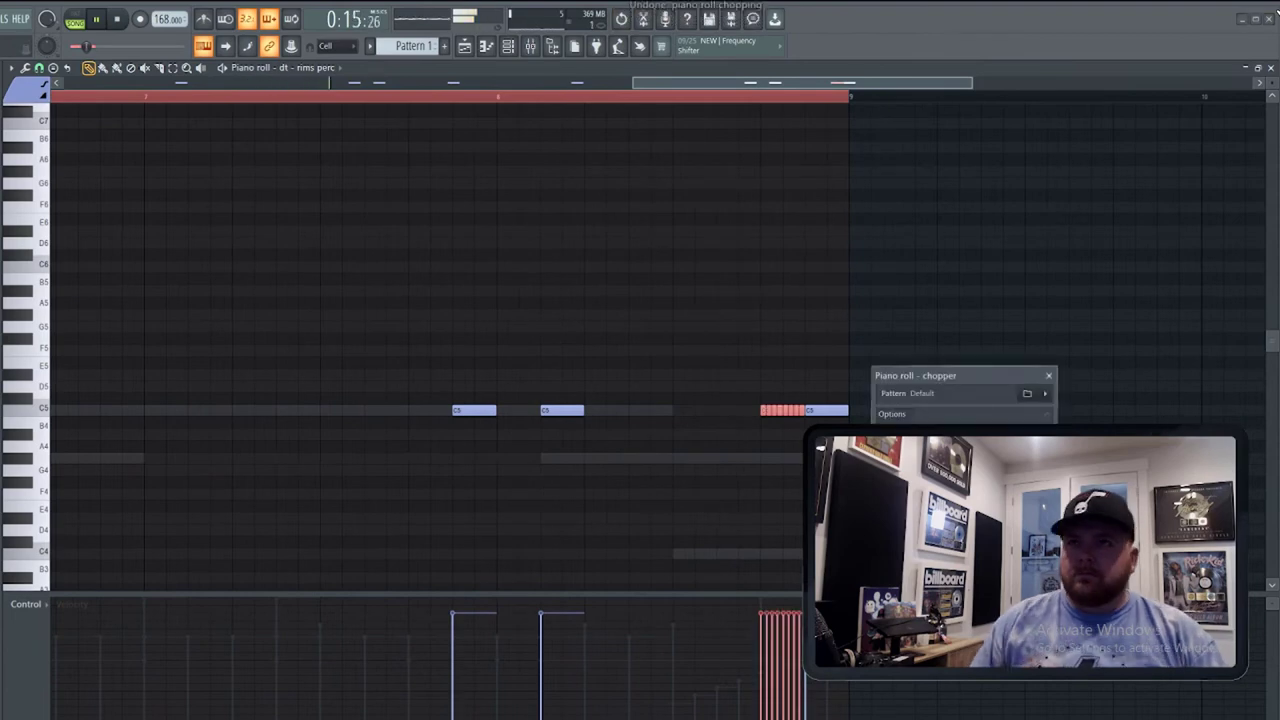
pyautogui.press('Return')
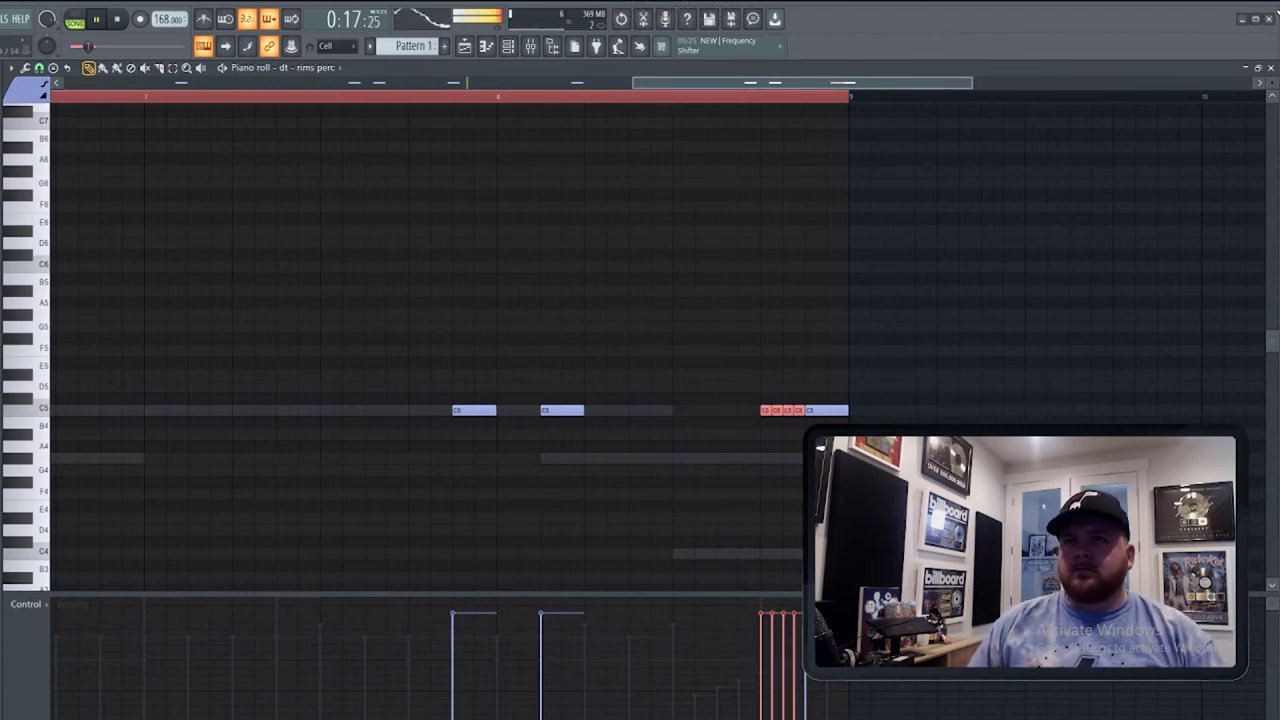
pyautogui.click(509, 47)
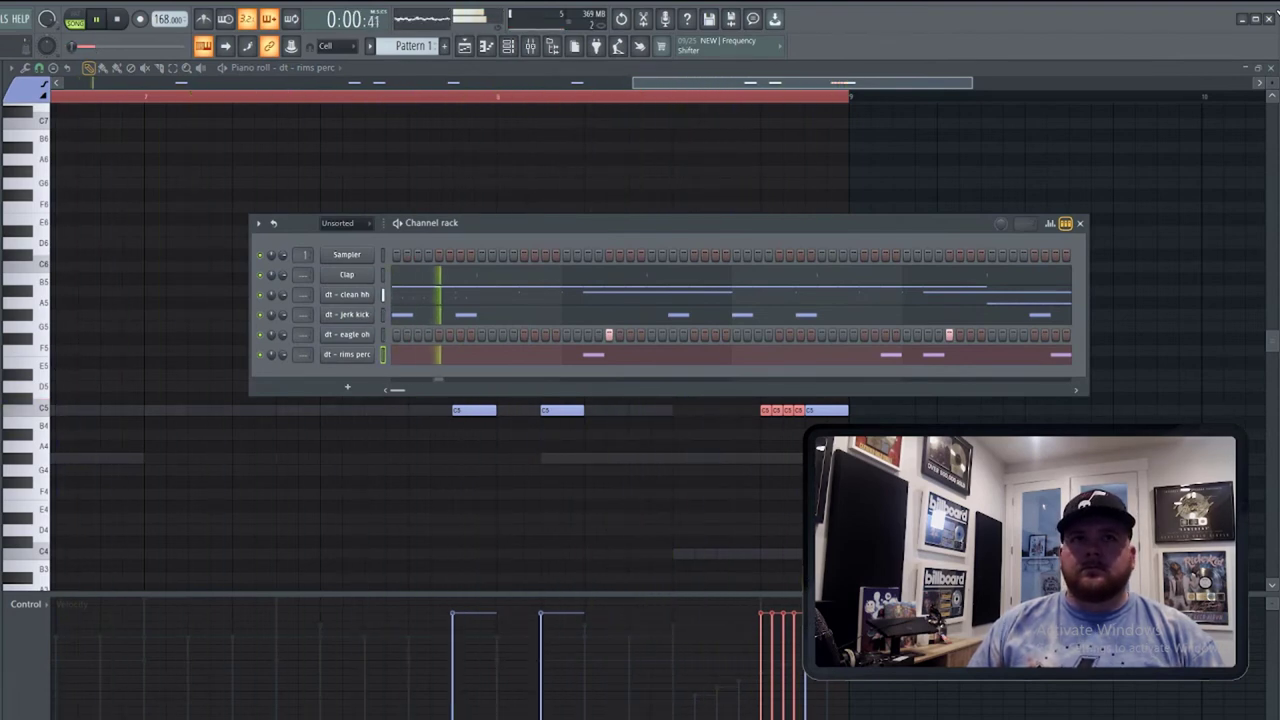
# Undo the four-slice chop of the added rim note and chop it into eight slices instead.
pyautogui.rightClick(732, 488)
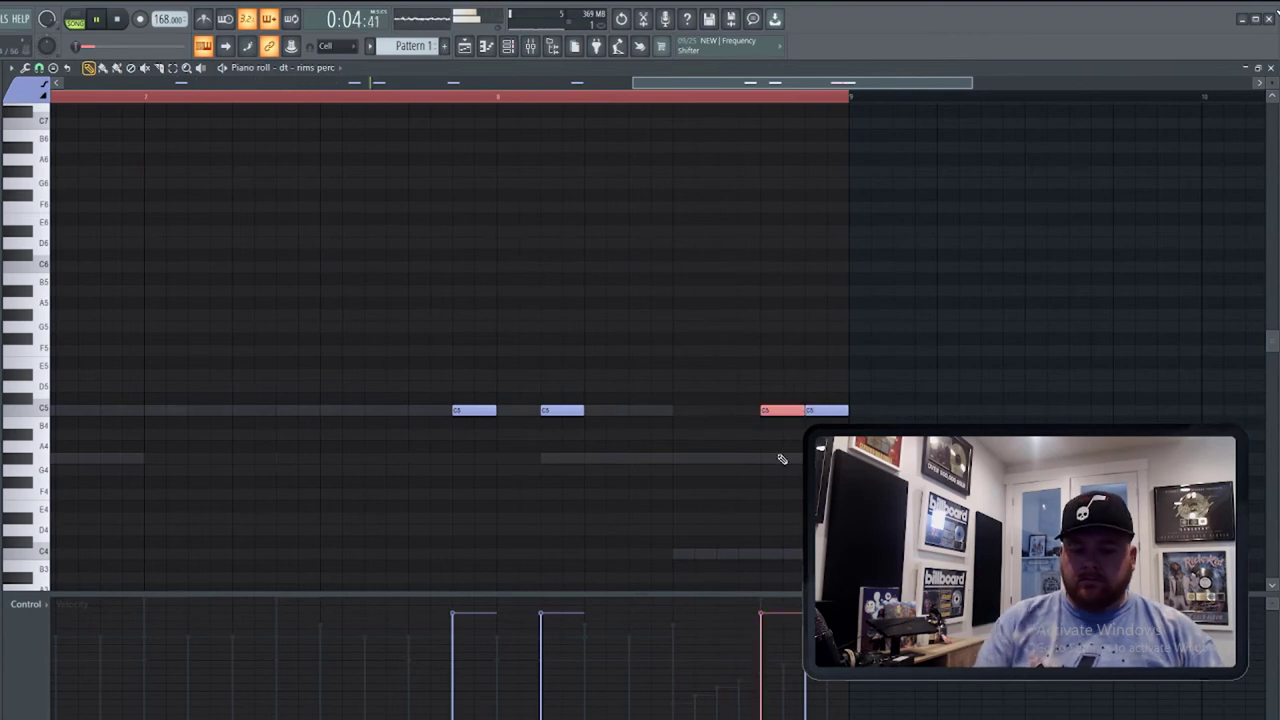
pyautogui.hotkey('alt', 'u')
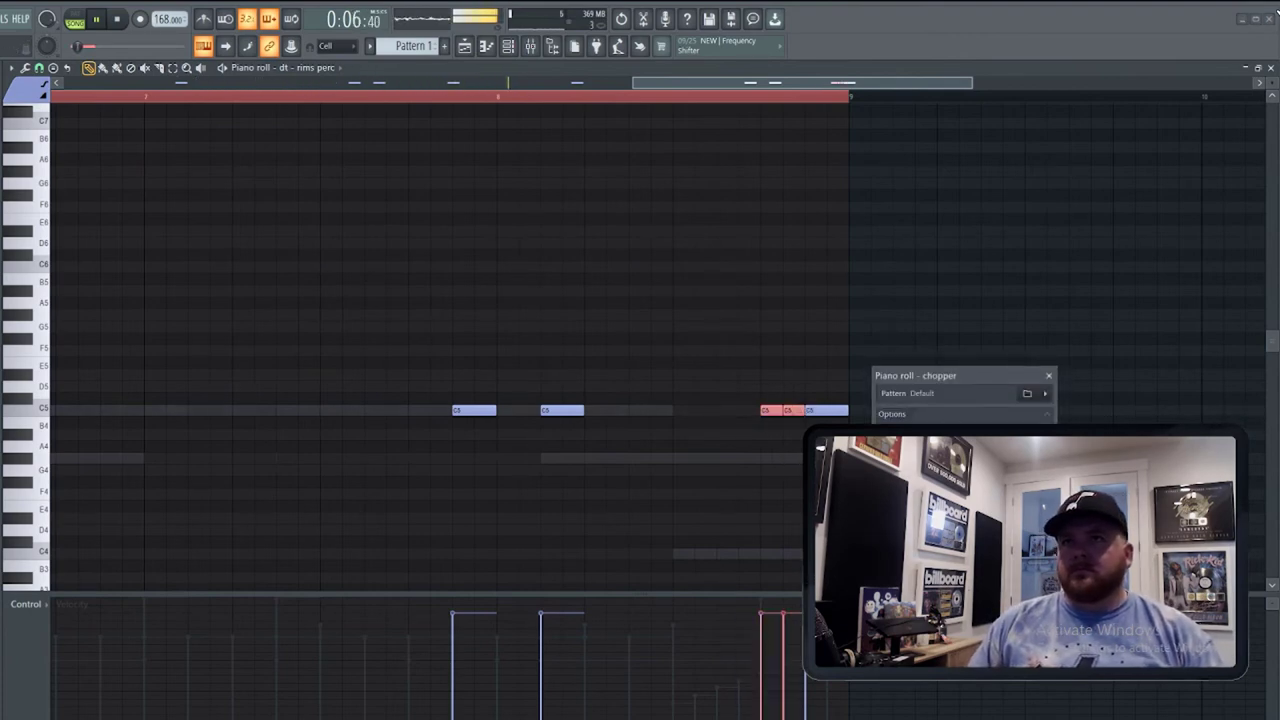
pyautogui.press('Return')
pyautogui.scroll(5, 816, 410)
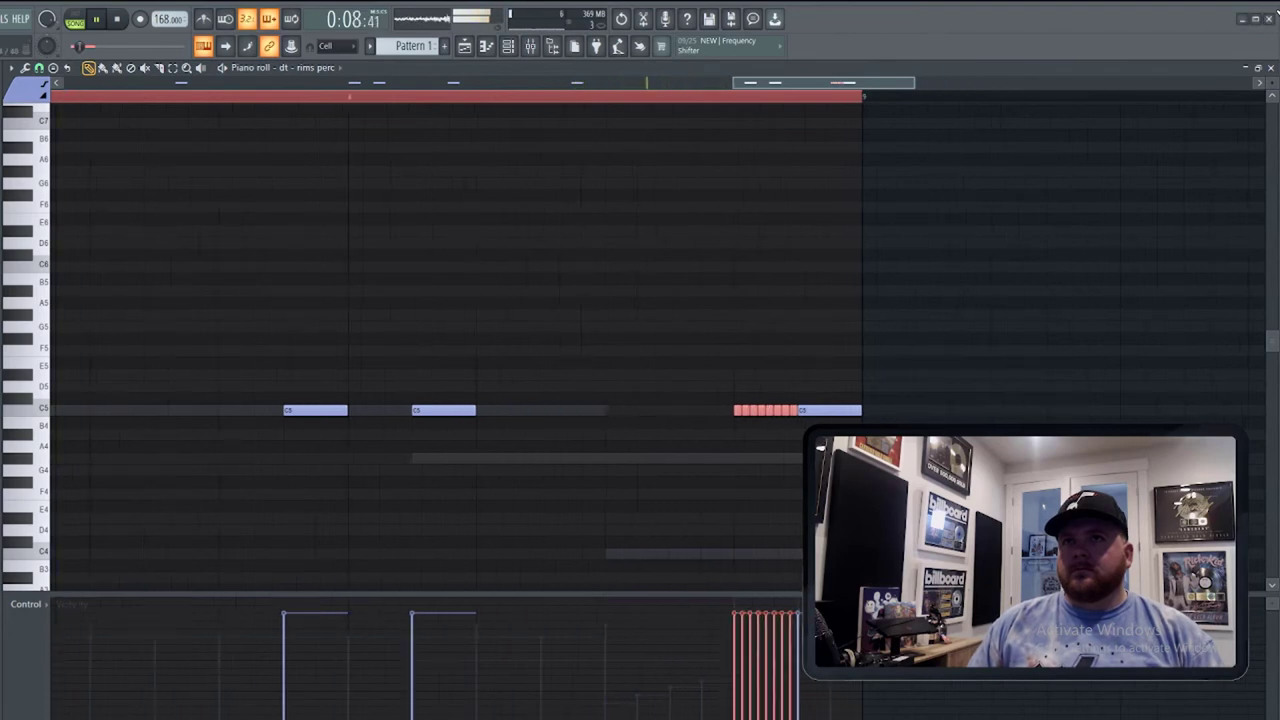
pyautogui.hotkey('shift', 'Up')
pyautogui.hotkey('shift', 'Up')
pyautogui.hotkey('shift', 'Up')
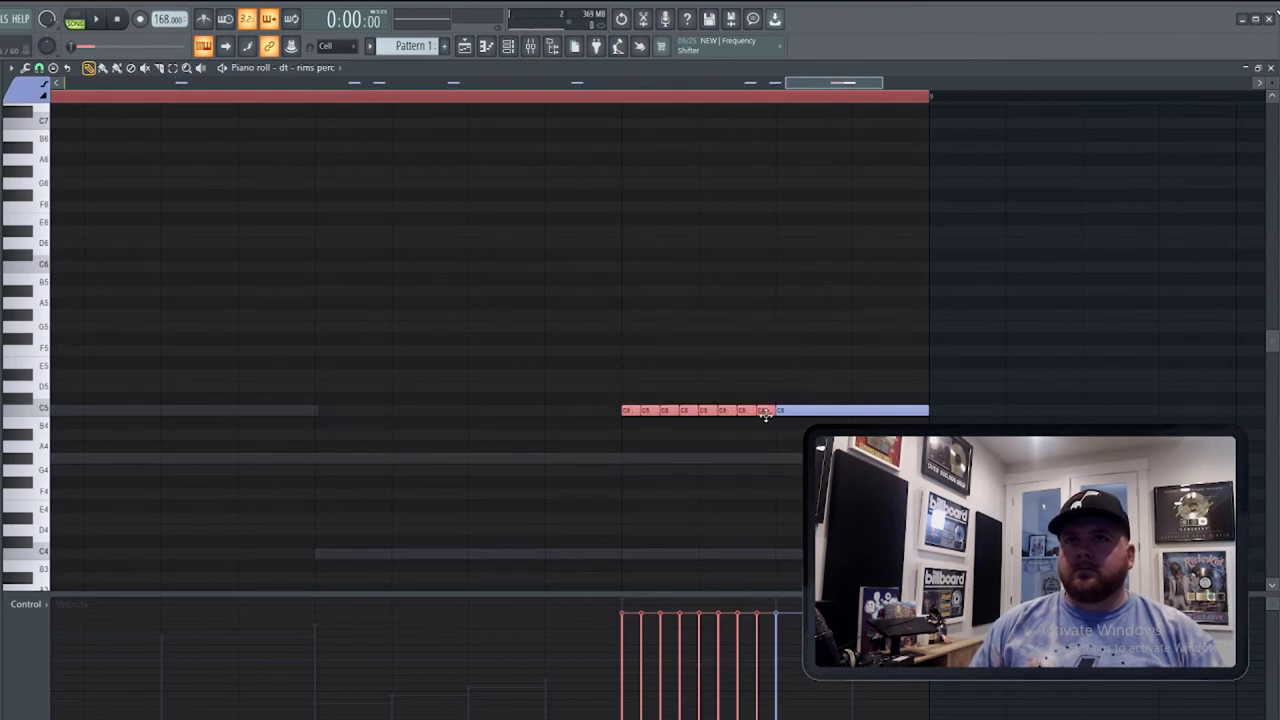
# Delete every second slice of the rim roll, ramp the remaining velocities upward and play it back.
pyautogui.click(617, 100)
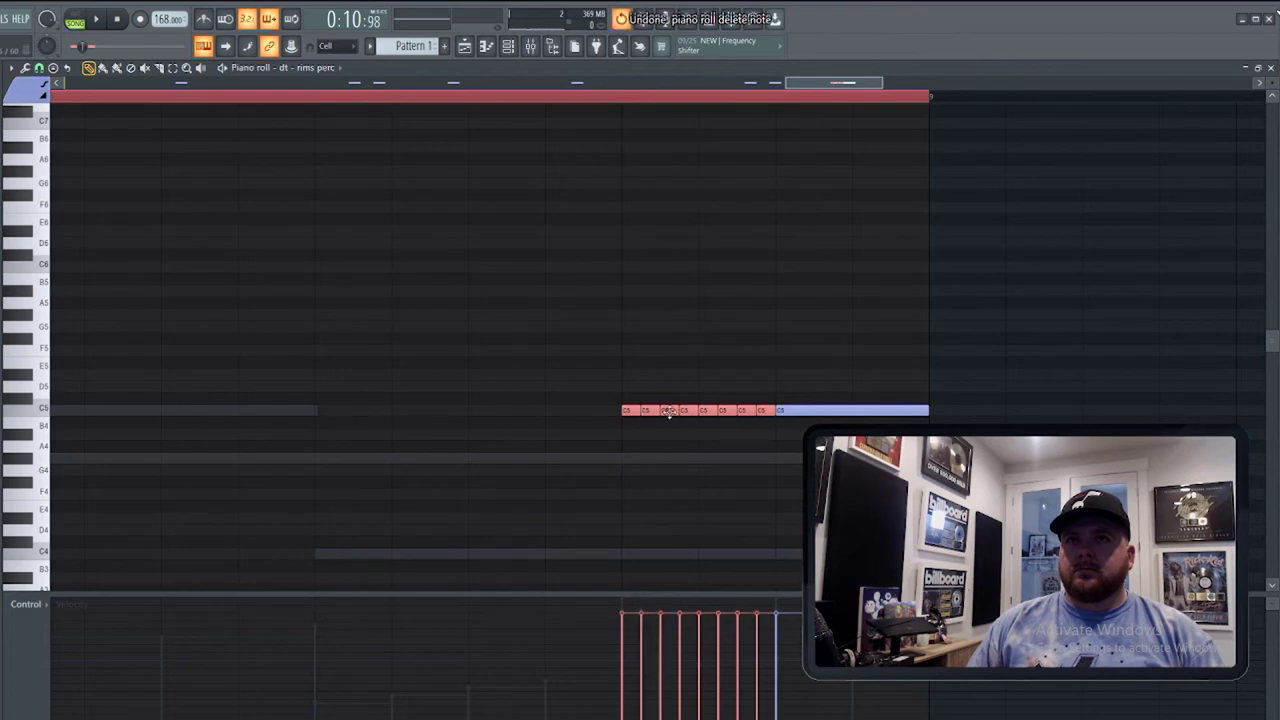
pyautogui.rightClick(717, 411)
pyautogui.press('space')
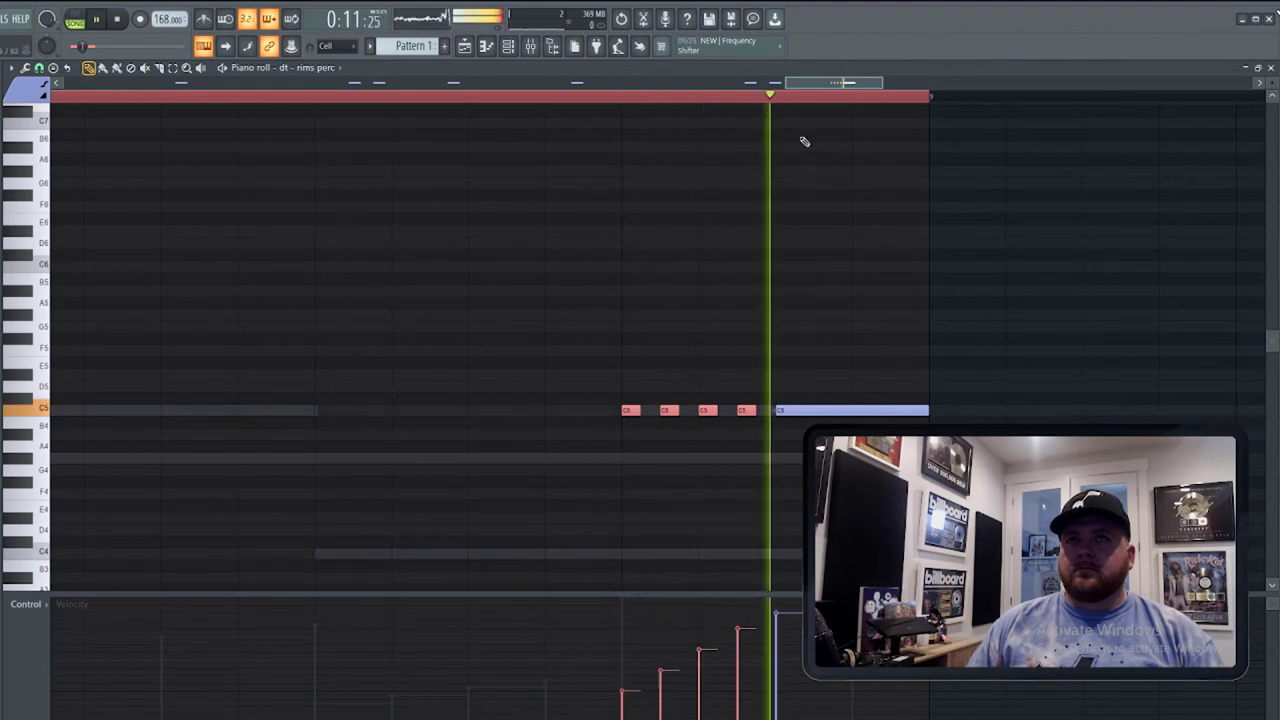
# Add [808] Wheezy Spinz as a new channel below dt - rims perc and open its piano roll.
pyautogui.click(508, 46)
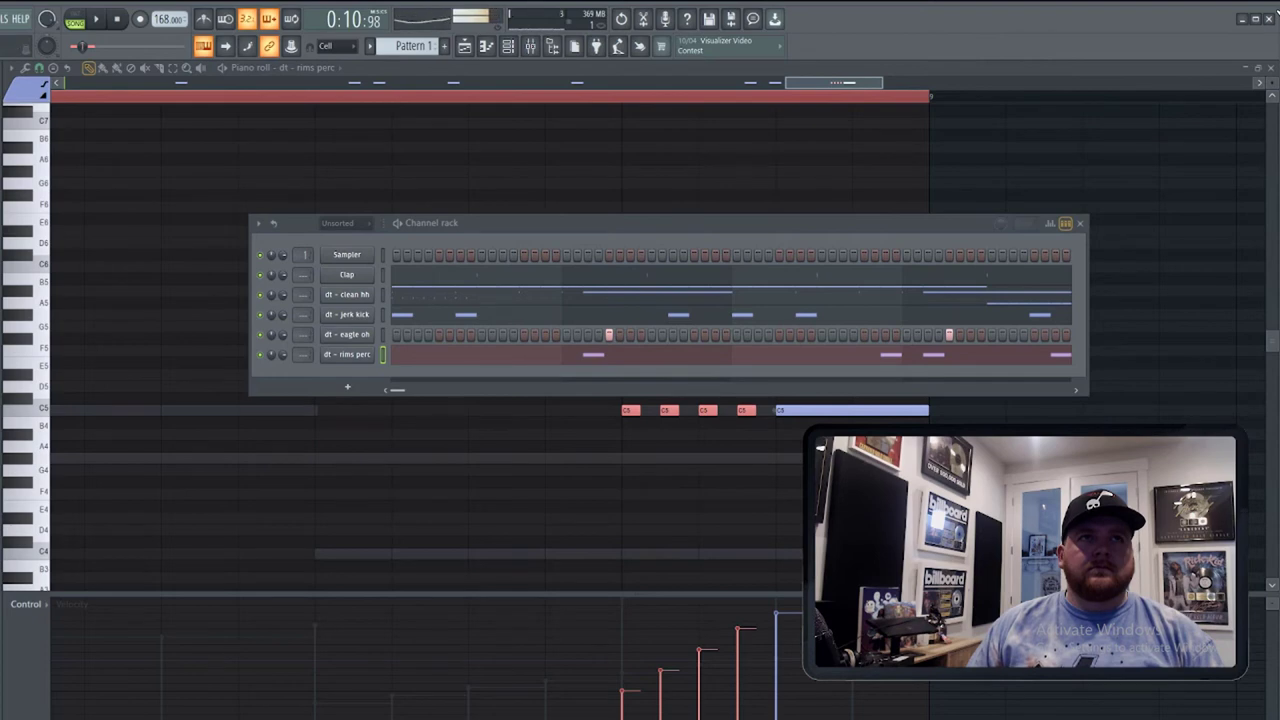
pyautogui.moveTo(355, 388); pyautogui.dragTo(386, 373)
pyautogui.rightClick(386, 373)
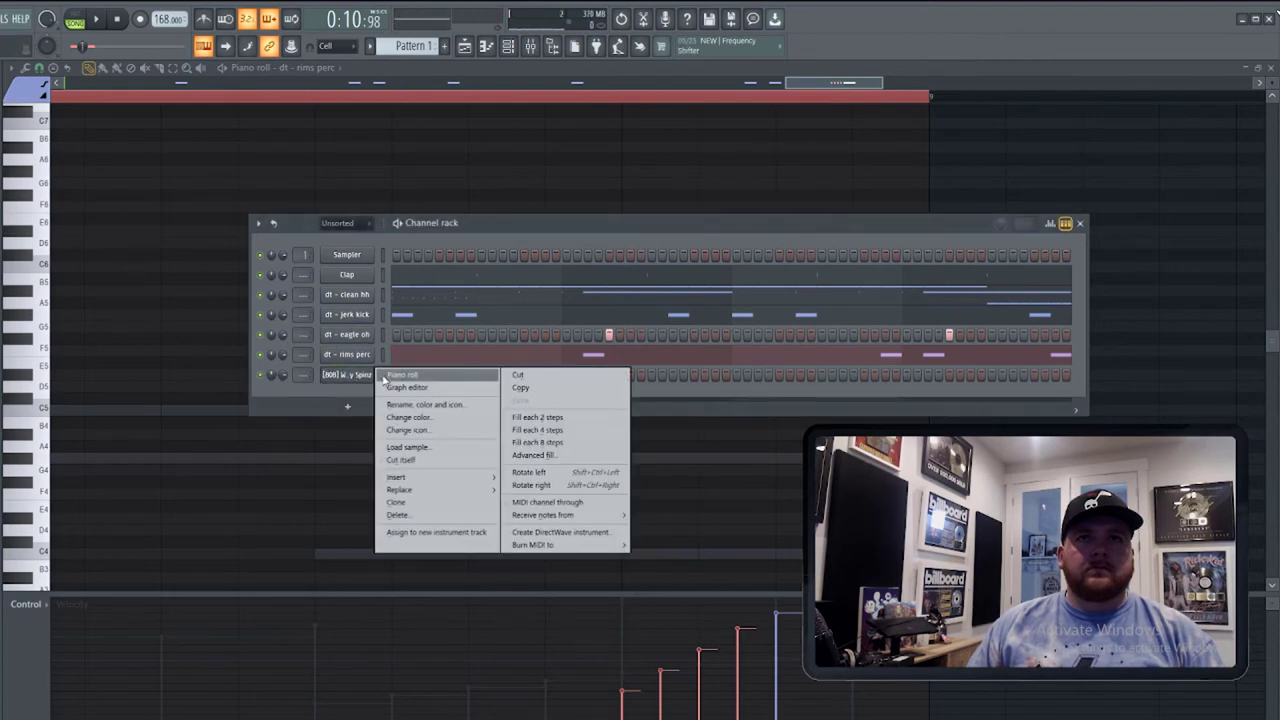
pyautogui.click(388, 373)
# Test the 808's pitch against the loop with short trial notes on A5 and A#5 in the opening bars.
pyautogui.press('space')
pyautogui.scroll(-5, 366, 360)
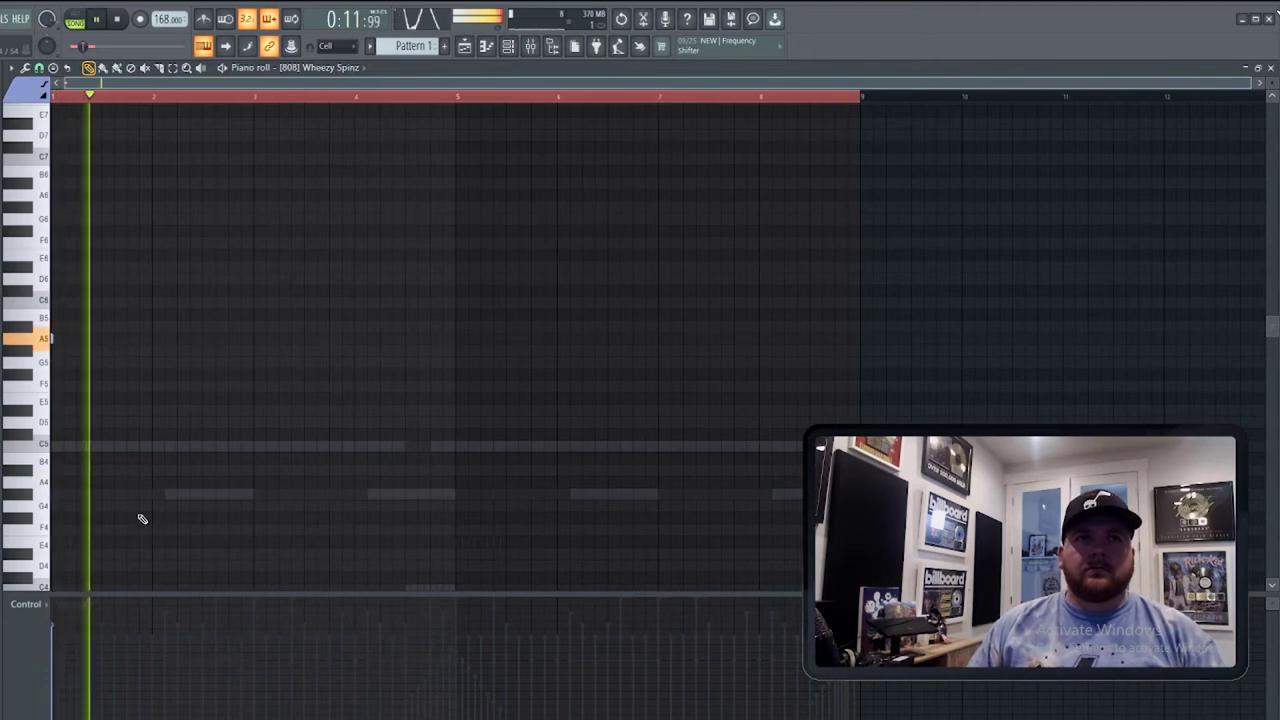
pyautogui.click(173, 325)
pyautogui.rightClick(172, 326)
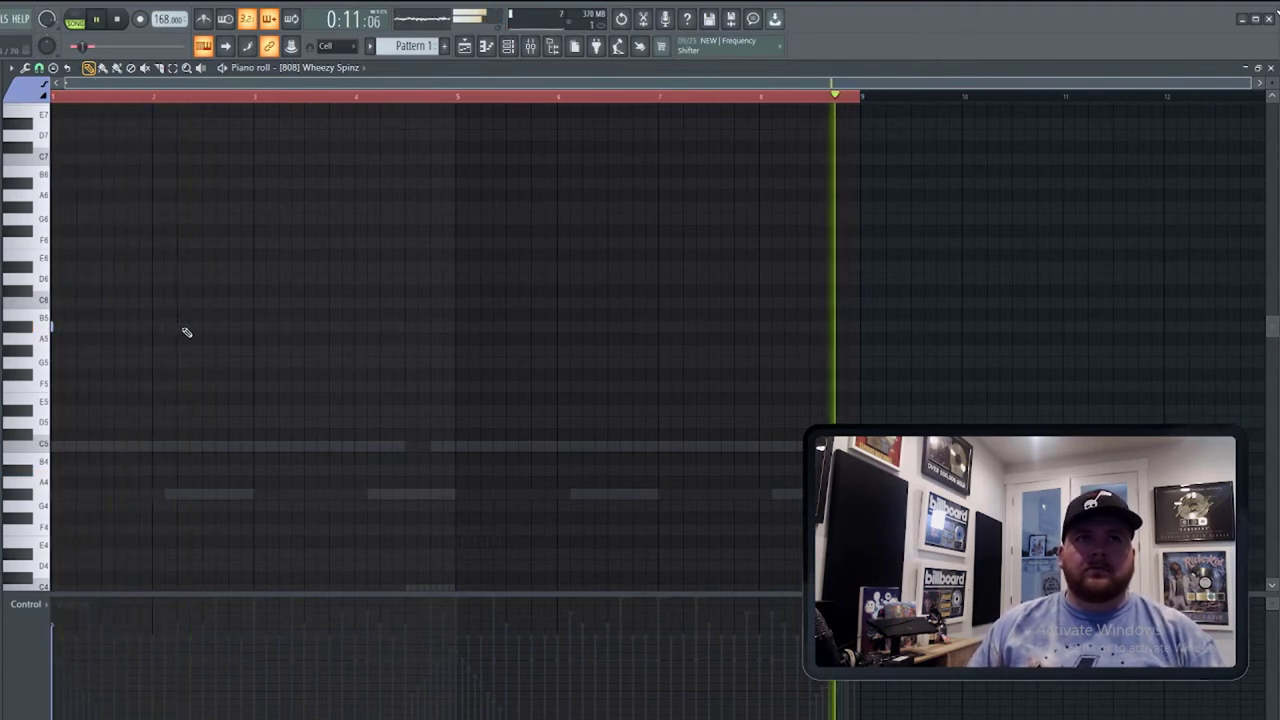
pyautogui.rightClick(53, 330)
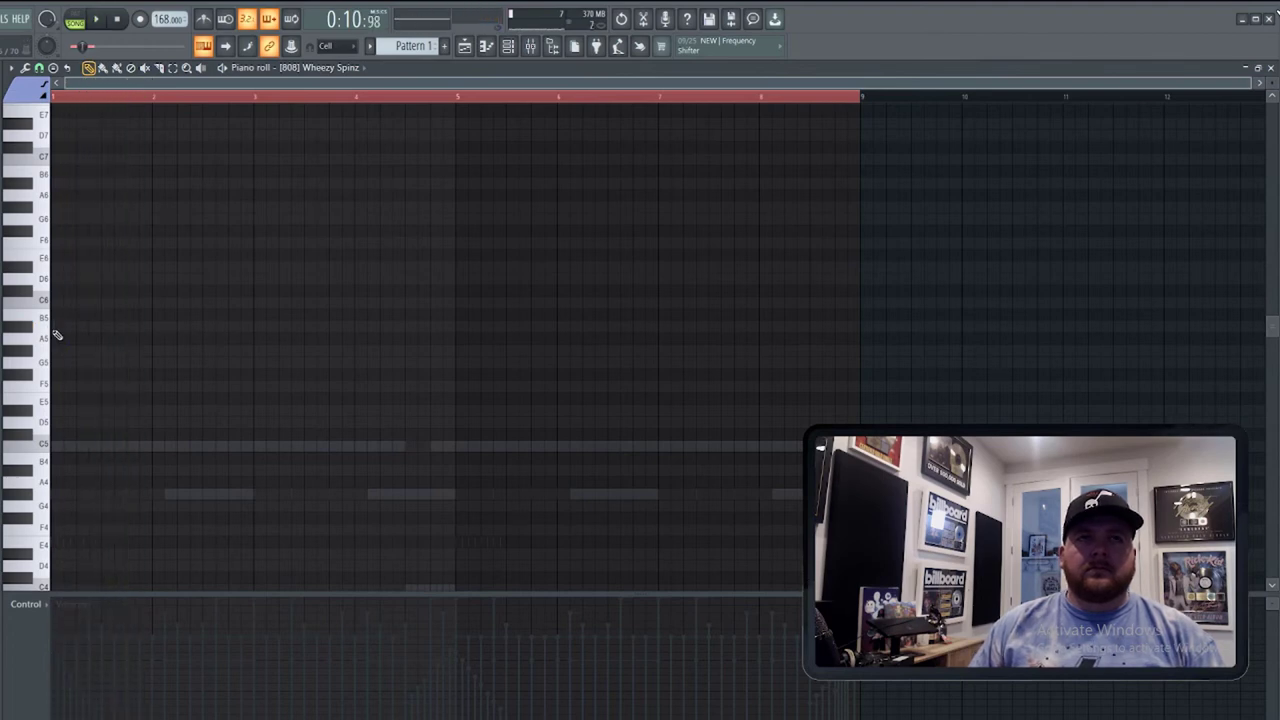
pyautogui.rightClick(60, 423)
pyautogui.press('space')
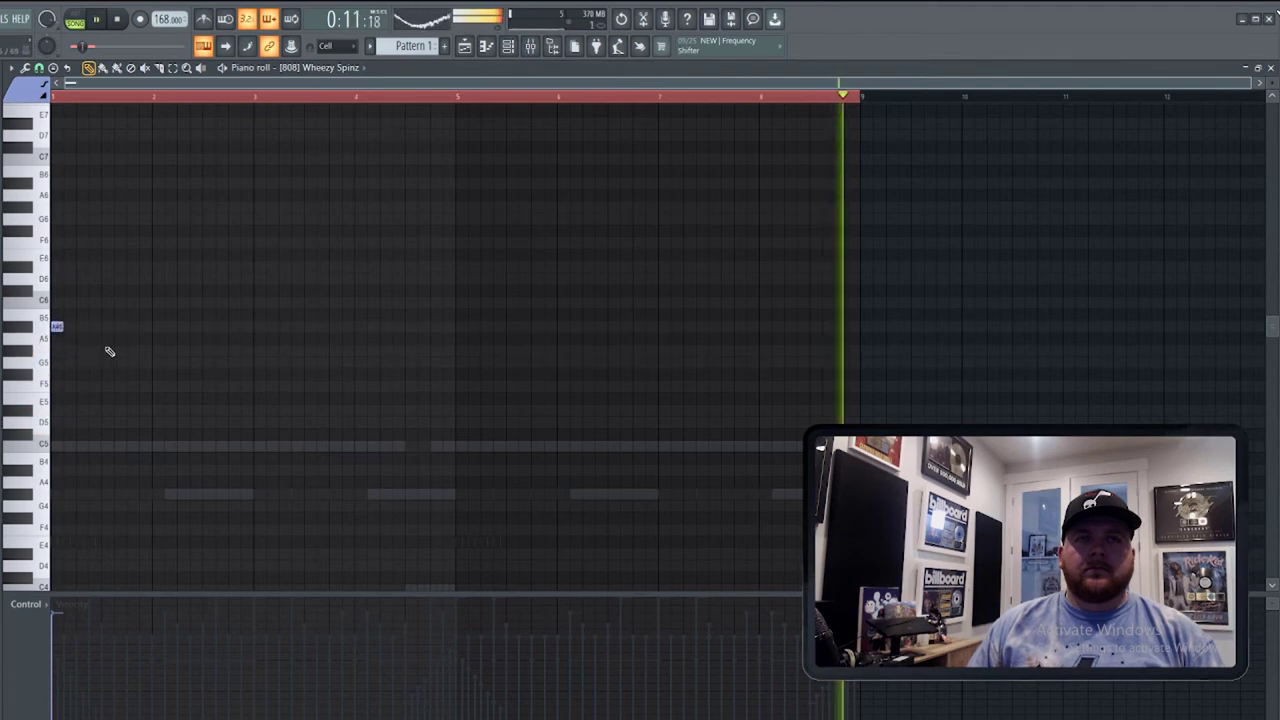
pyautogui.click(94, 326)
pyautogui.click(183, 326)
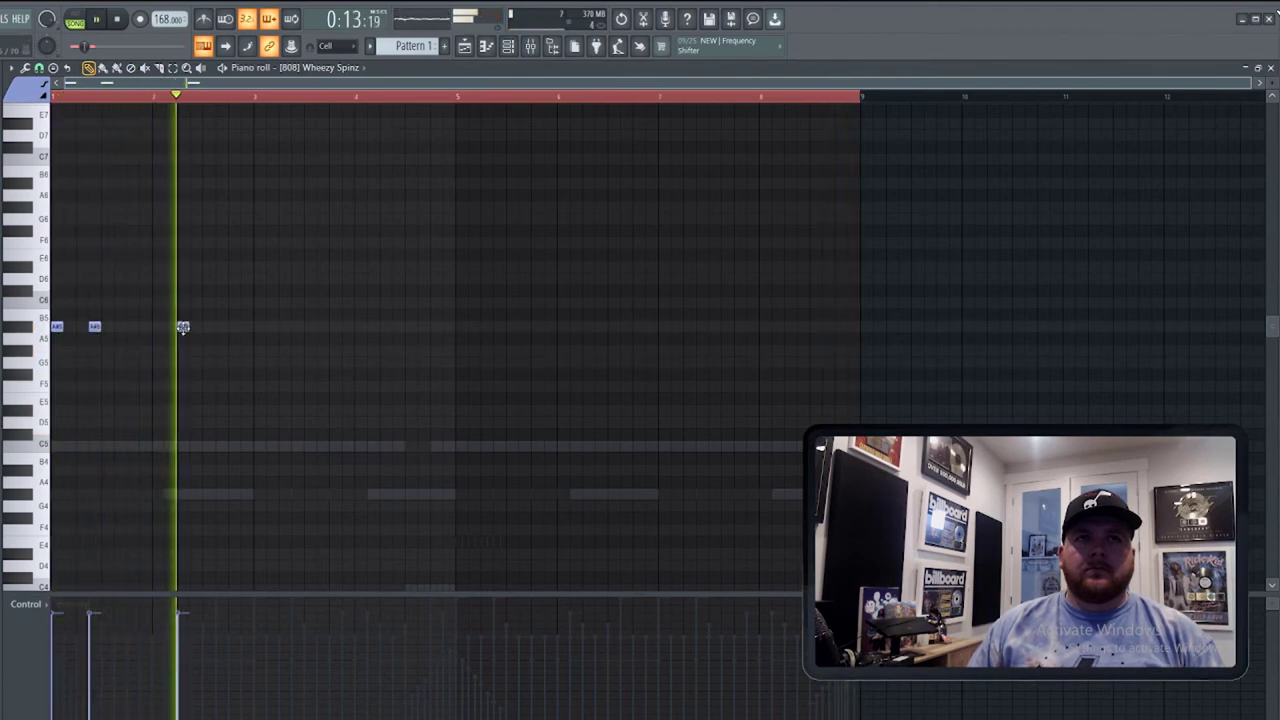
pyautogui.click(260, 326)
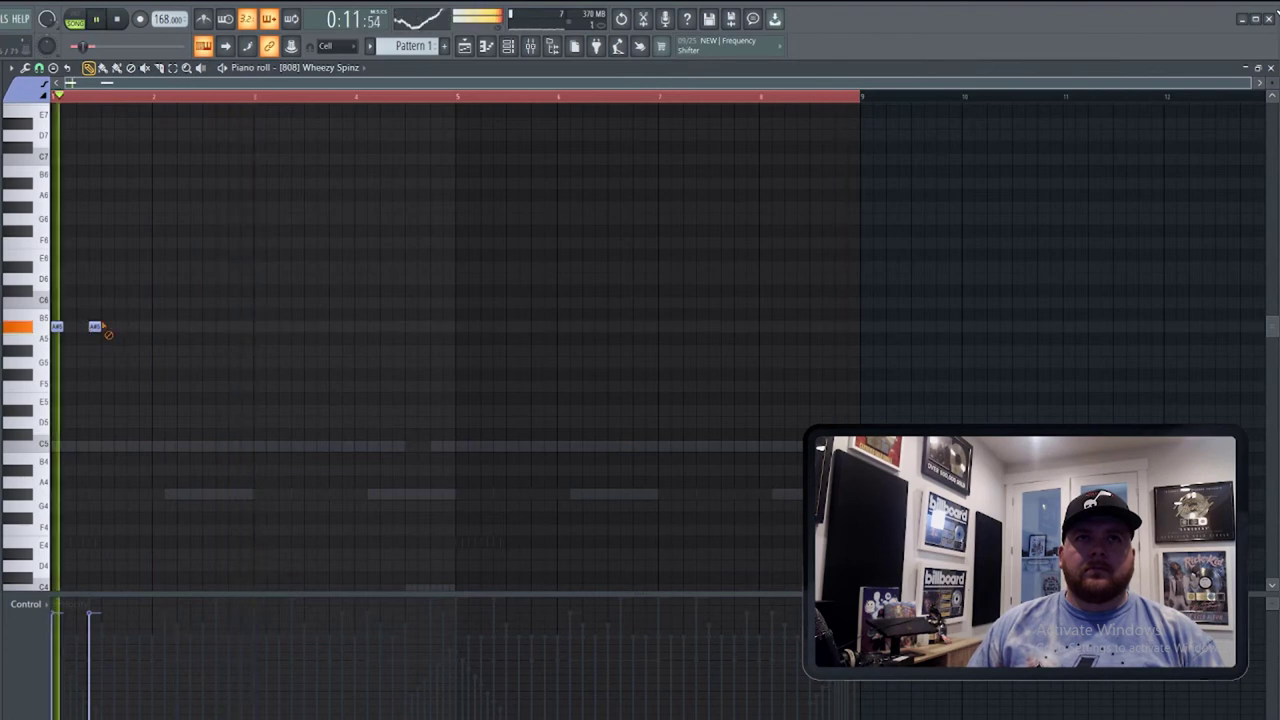
# Copy the dt - jerk kick pattern into the [808] Wheezy Spinz channel and open it in the piano roll.
pyautogui.press('F6')
pyautogui.click(383, 315)
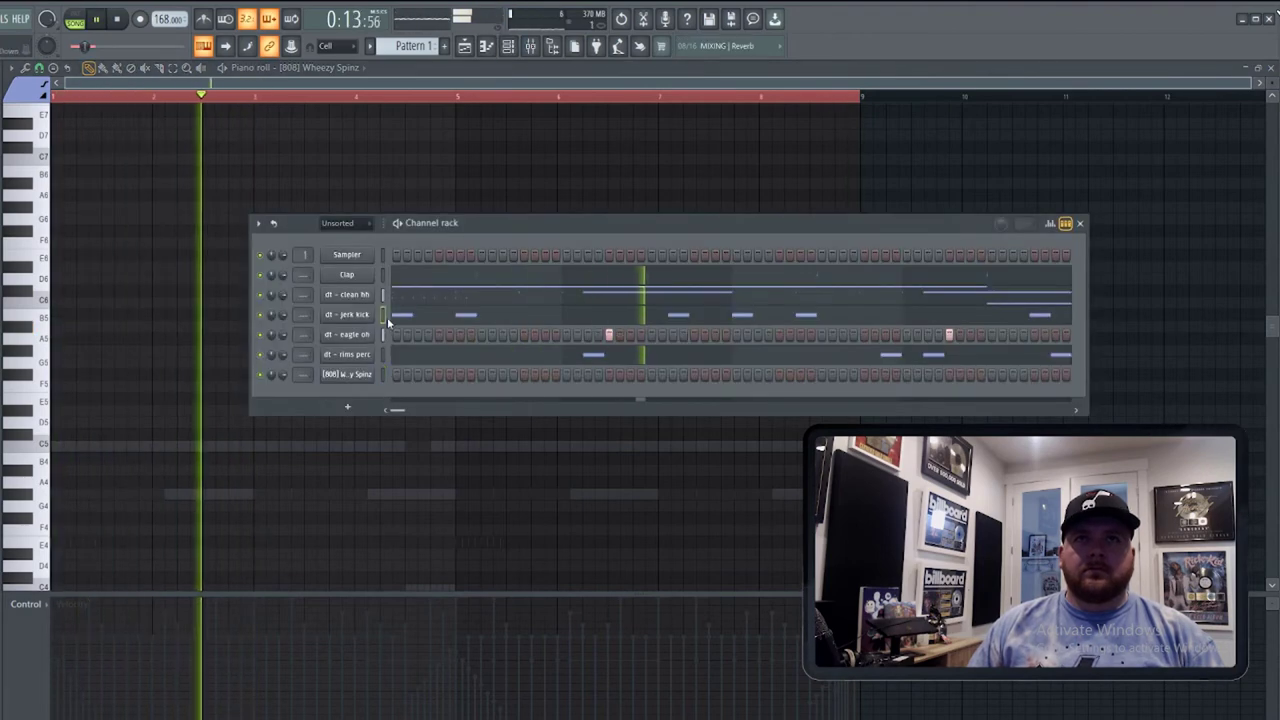
pyautogui.hotkey('ctrl', 'c')
pyautogui.click(383, 374)
pyautogui.hotkey('ctrl', 'v')
pyautogui.click(412, 378)
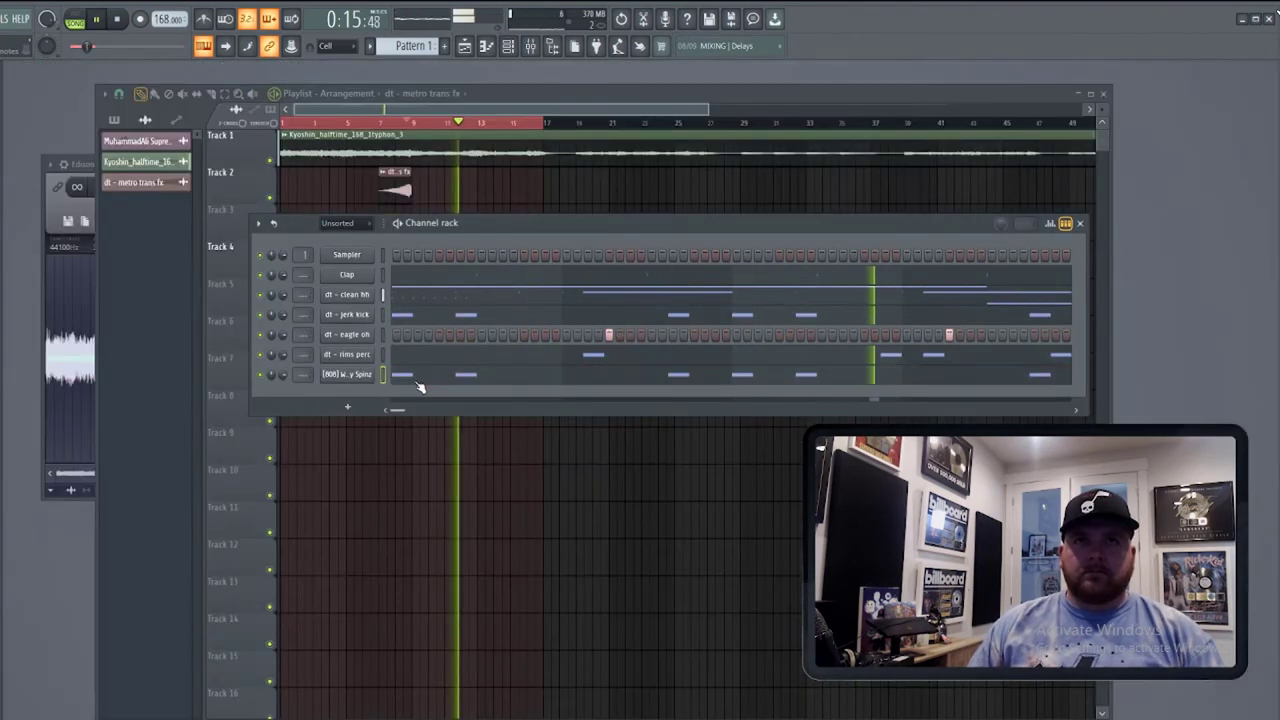
pyautogui.click(415, 378)
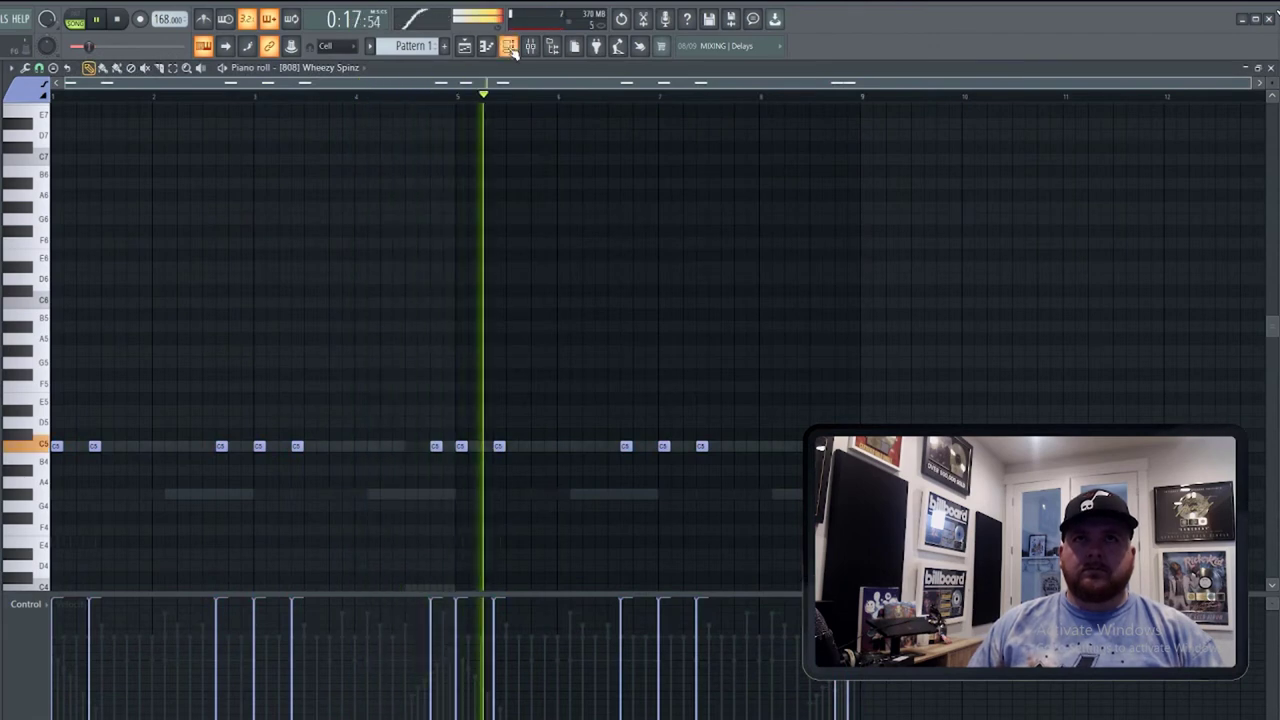
# Enable the volume envelope in the [808] Wheezy Spinz channel settings.
pyautogui.press('F6')
pyautogui.click(343, 373)
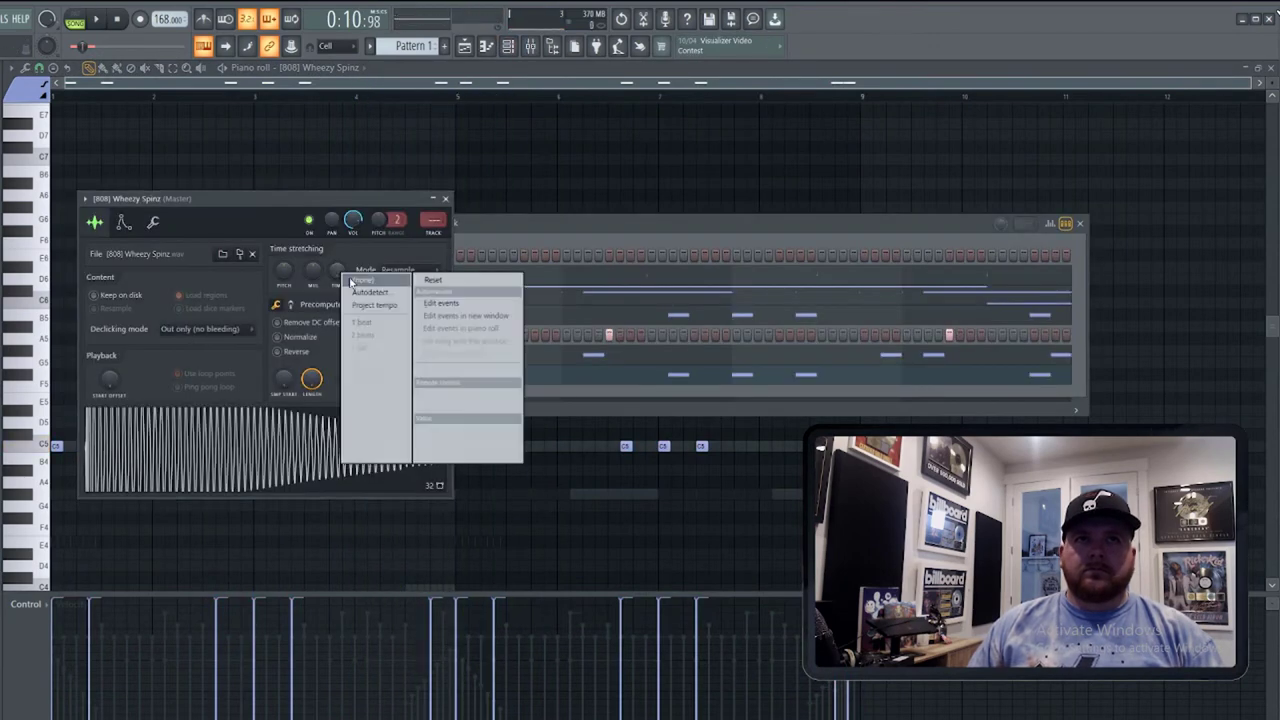
pyautogui.click(123, 222)
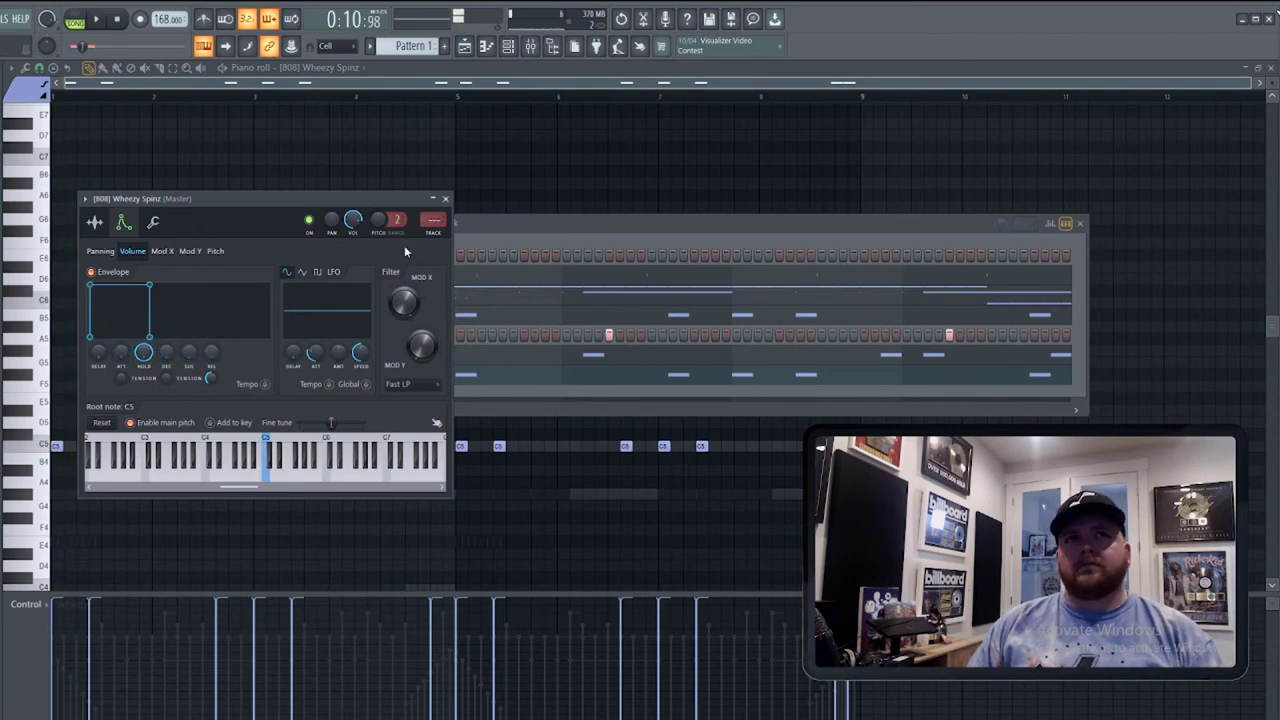
# Transpose all the 808 notes to A#6, auditioning A#5 on the way, and extend them legato across all eight bars.
pyautogui.click(500, 380)
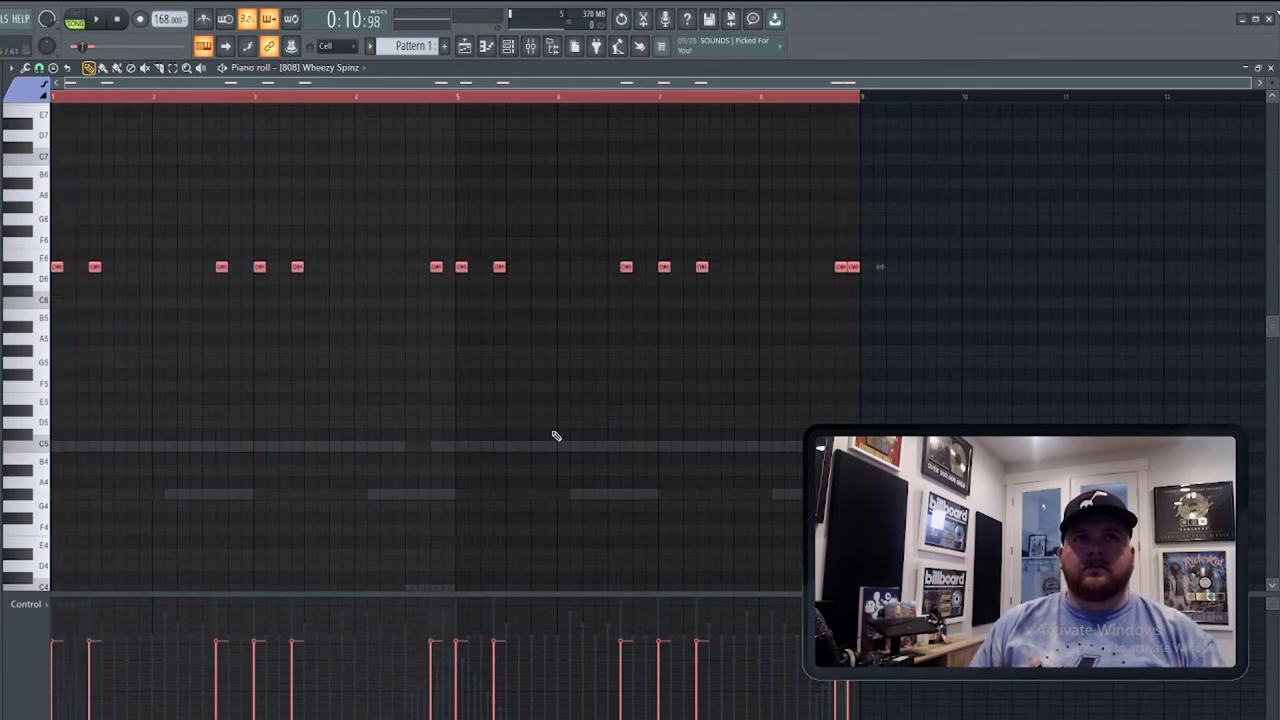
pyautogui.press('space')
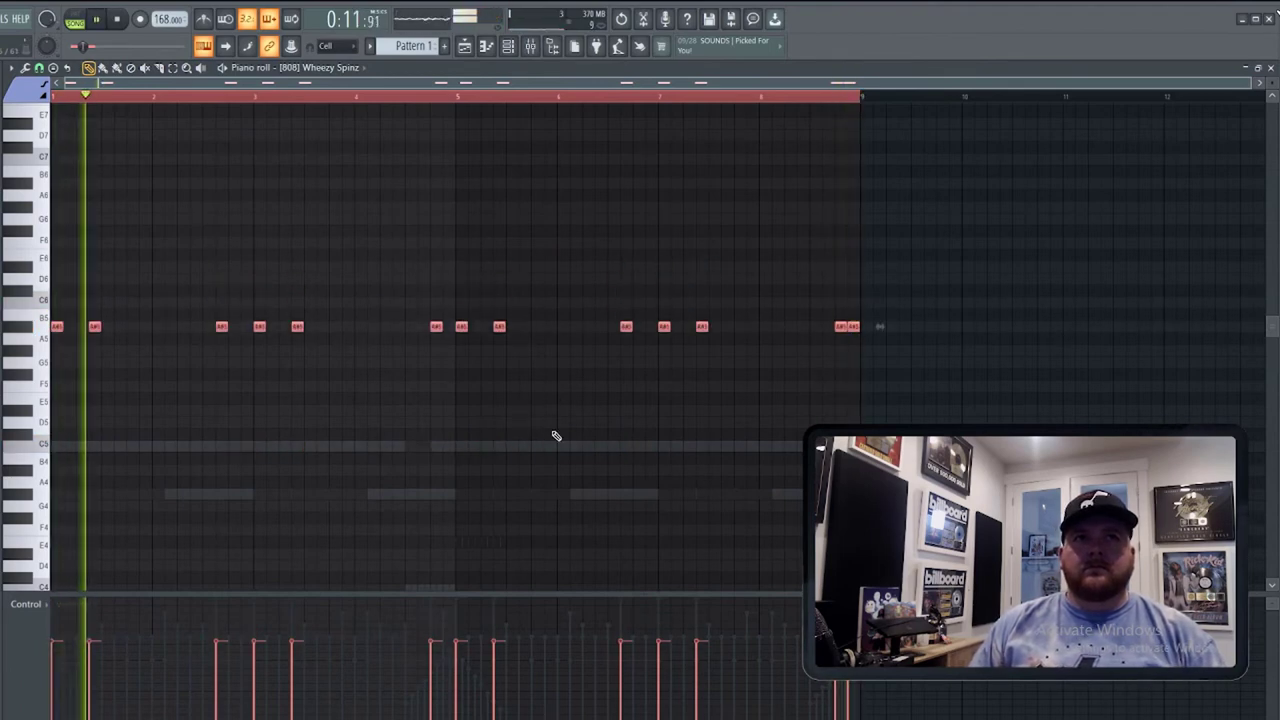
pyautogui.press('space')
pyautogui.press('space')
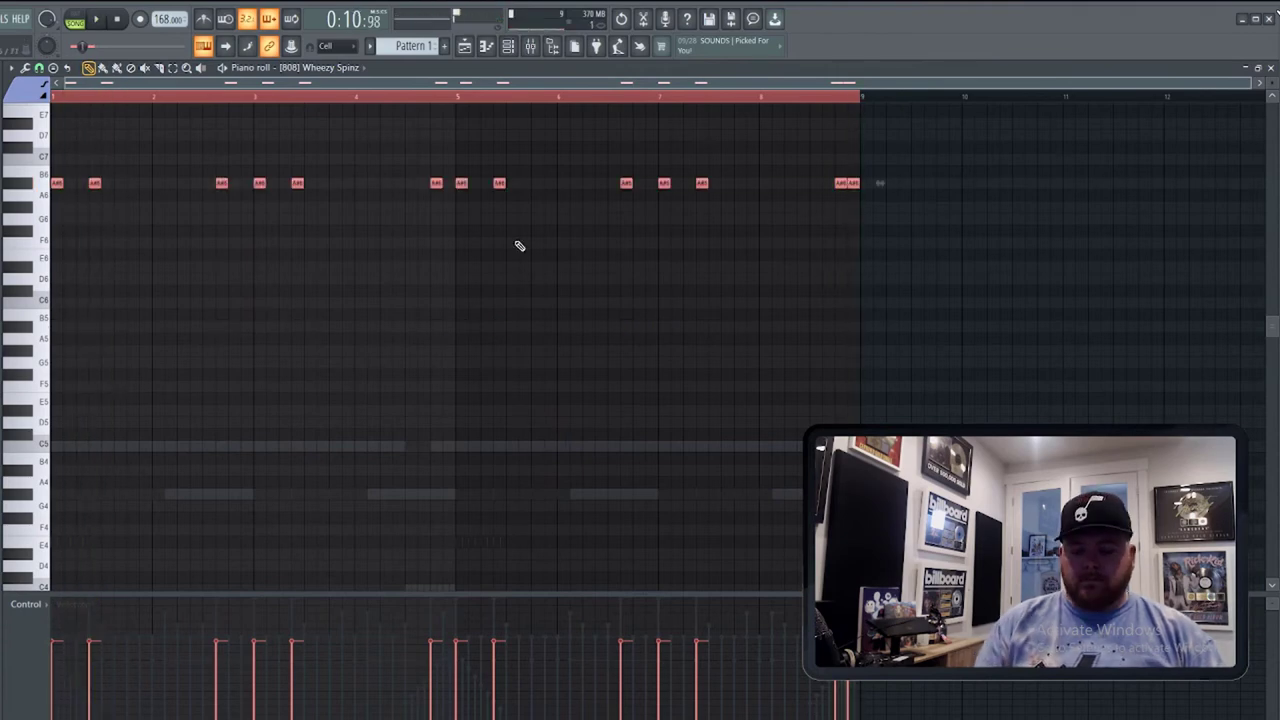
pyautogui.hotkey('ctrl', 'l')
pyautogui.hotkey('ctrl', 'd')
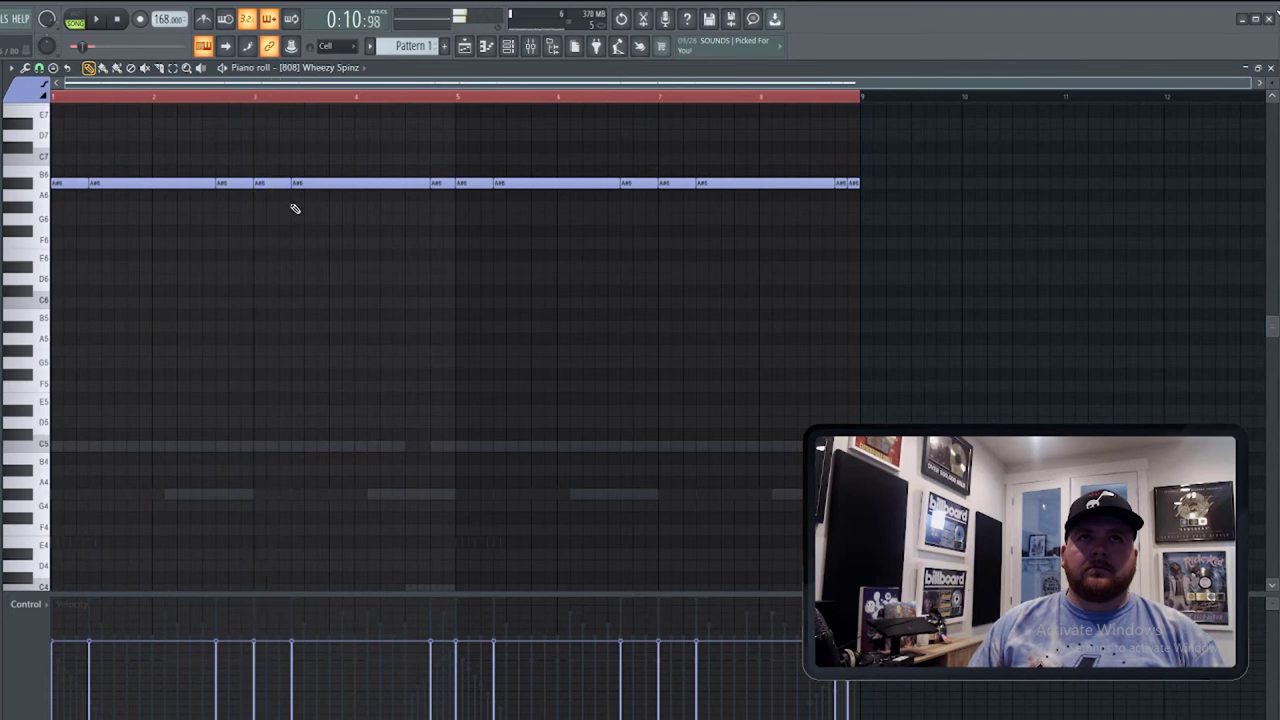
# Compare the whole 808 line at A6 and A#6 against the loop during playback.
pyautogui.hotkey('shift', 'Up')
pyautogui.hotkey('shift', 'Down')
pyautogui.hotkey('shift', 'Down')
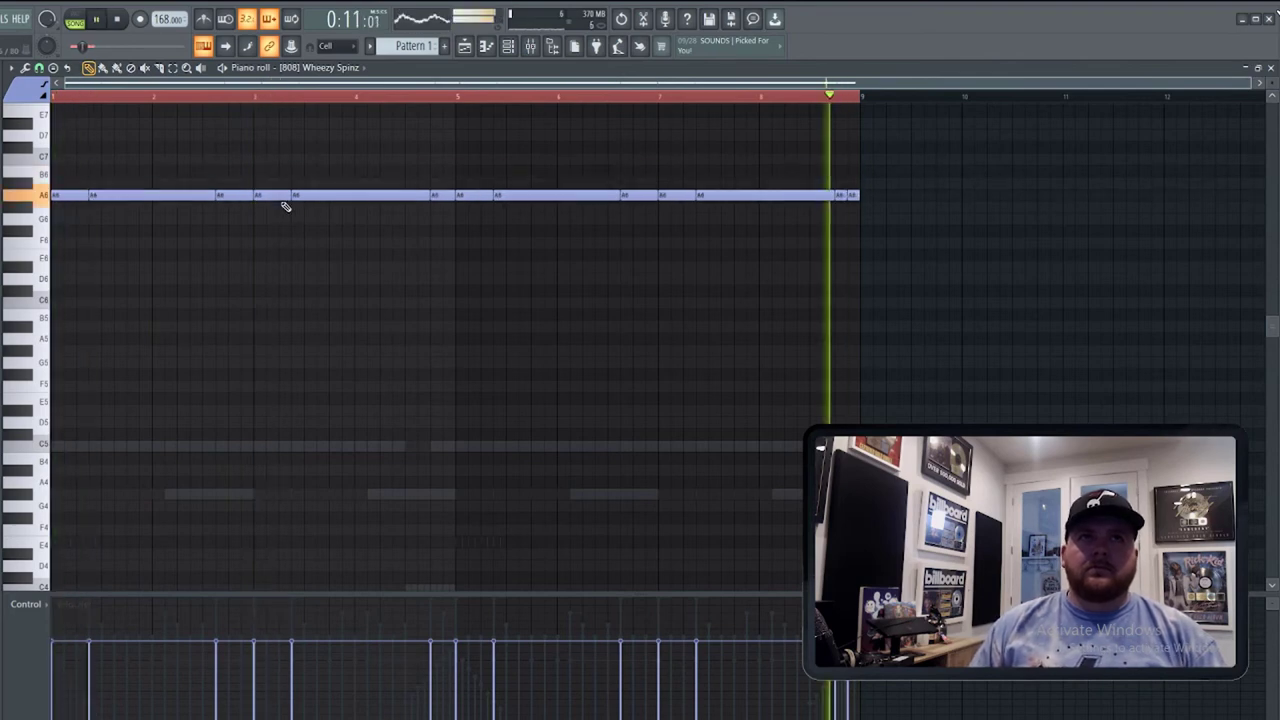
pyautogui.hotkey('shift', 'Up')
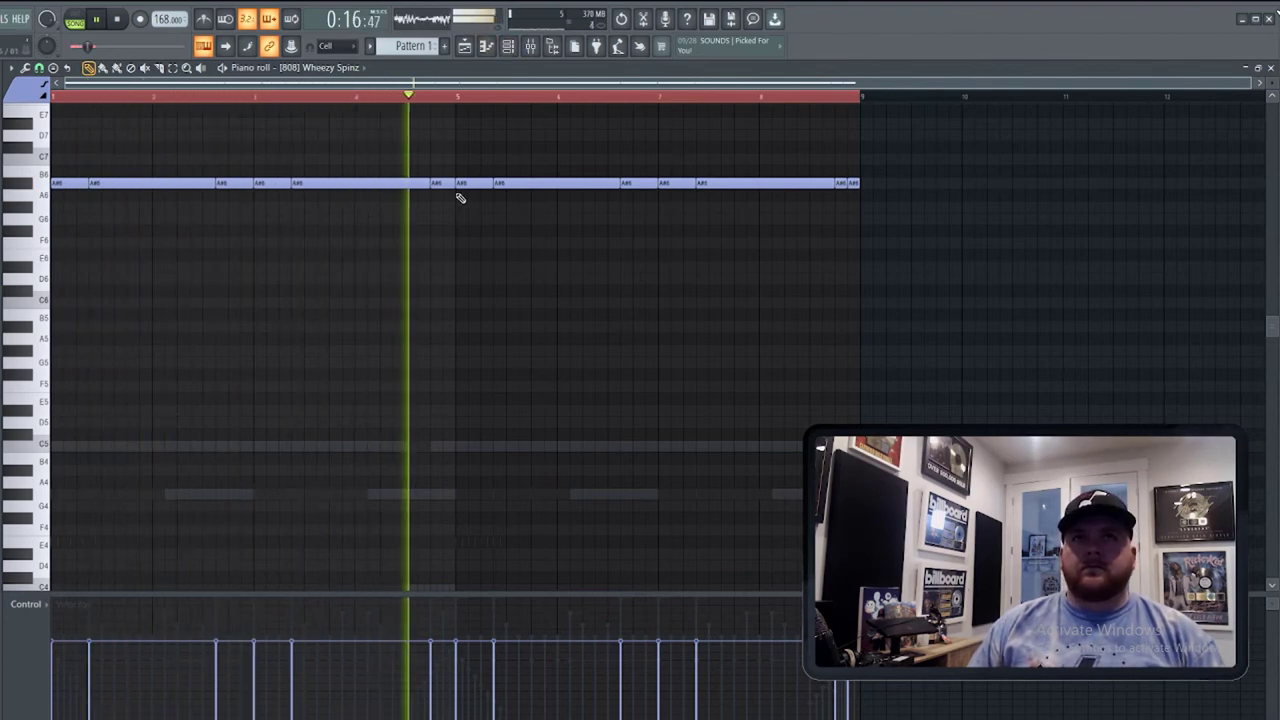
# Lower the whole 808 line to A#5 and drop its short note at the end of bar 4 to G#5.
pyautogui.press('space')
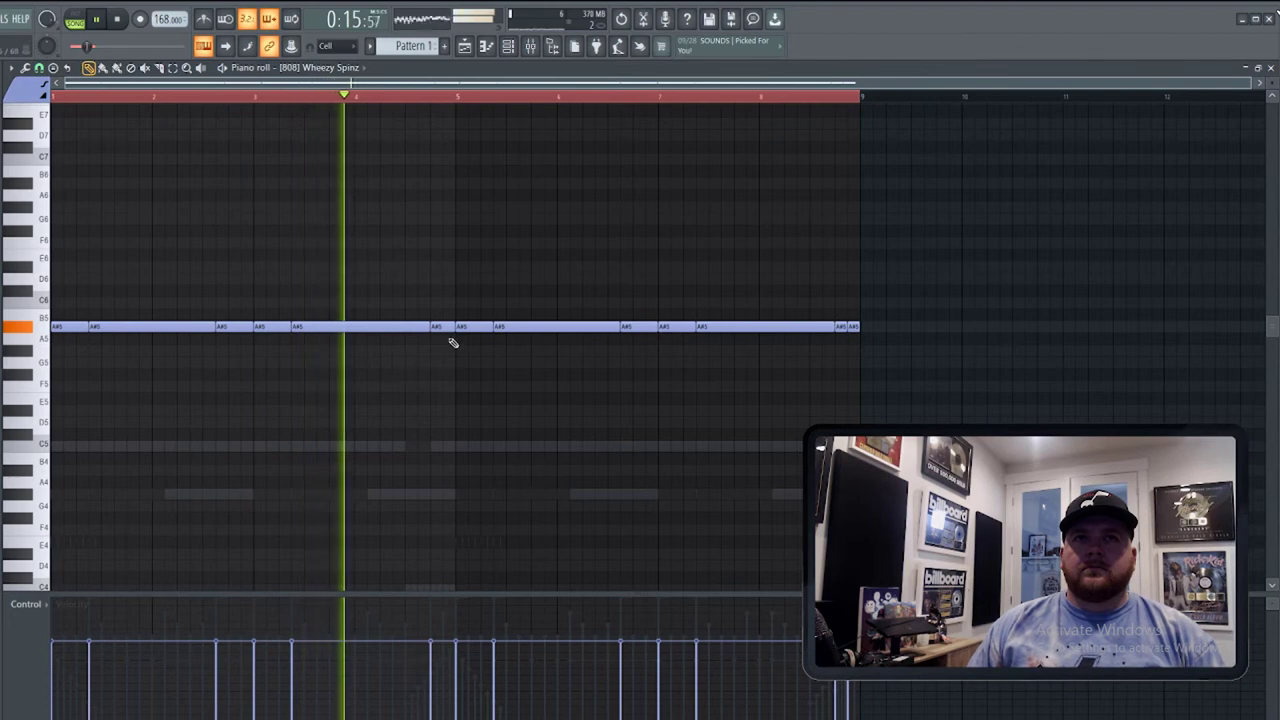
pyautogui.moveTo(440, 329); pyautogui.dragTo(443, 351)
pyautogui.press('space')
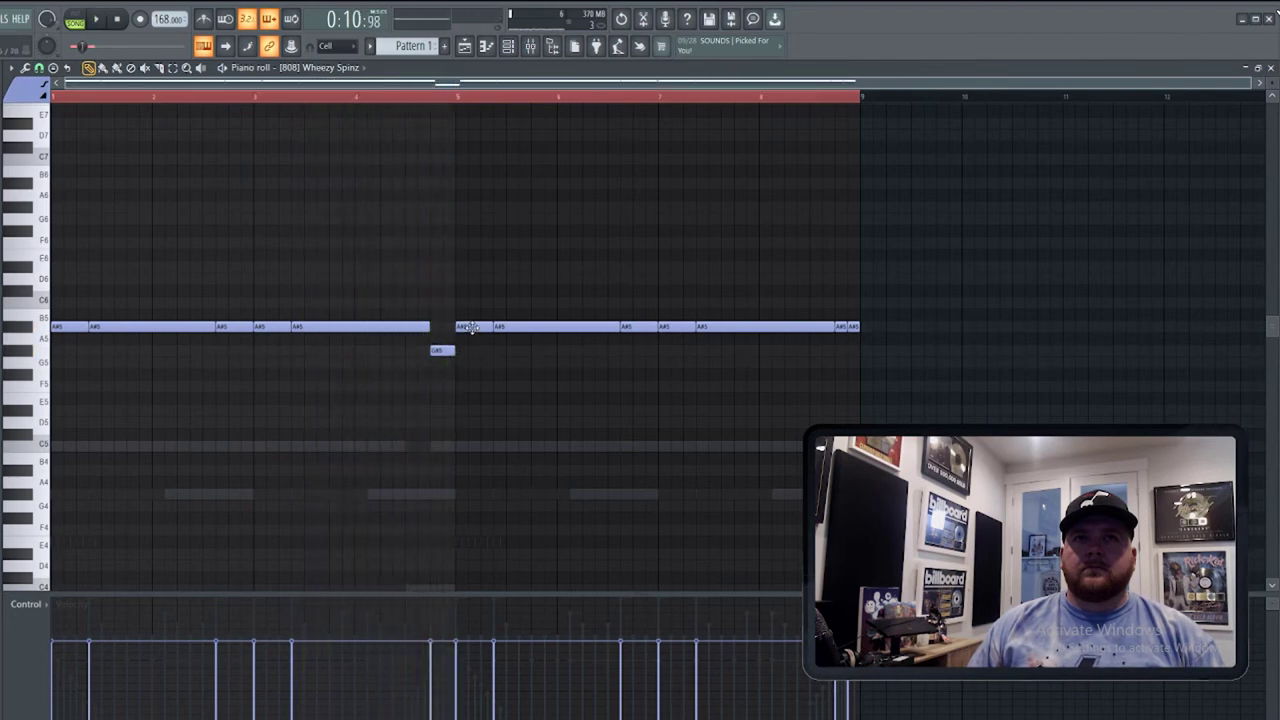
# Lower all the 808 notes in bars 5 to 8 to F5 and listen to them against the loop.
pyautogui.click(436, 373)
pyautogui.rightClick(435, 371)
pyautogui.press('space')
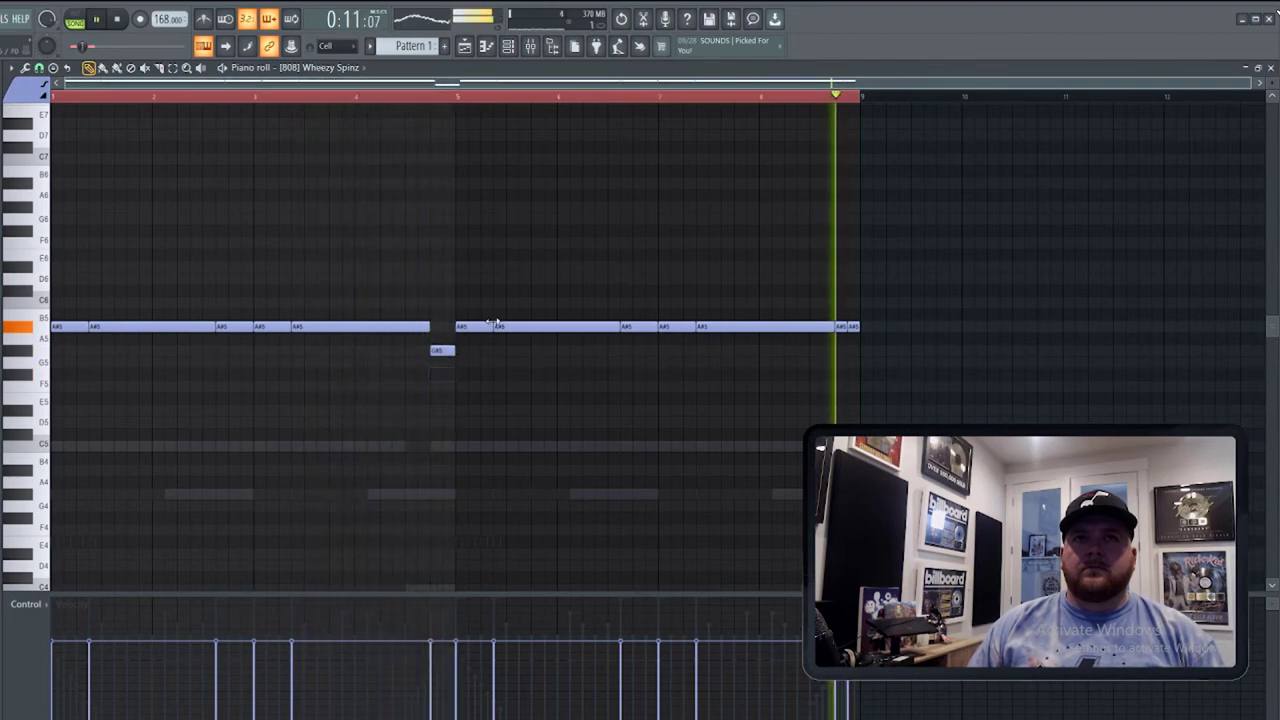
pyautogui.moveTo(488, 316); pyautogui.dragTo(1142, 387)
pyautogui.hotkey('shift', 'Down')
pyautogui.hotkey('shift', 'Down')
pyautogui.hotkey('shift', 'Down')
pyautogui.hotkey('shift', 'Down')
pyautogui.hotkey('shift', 'Down')
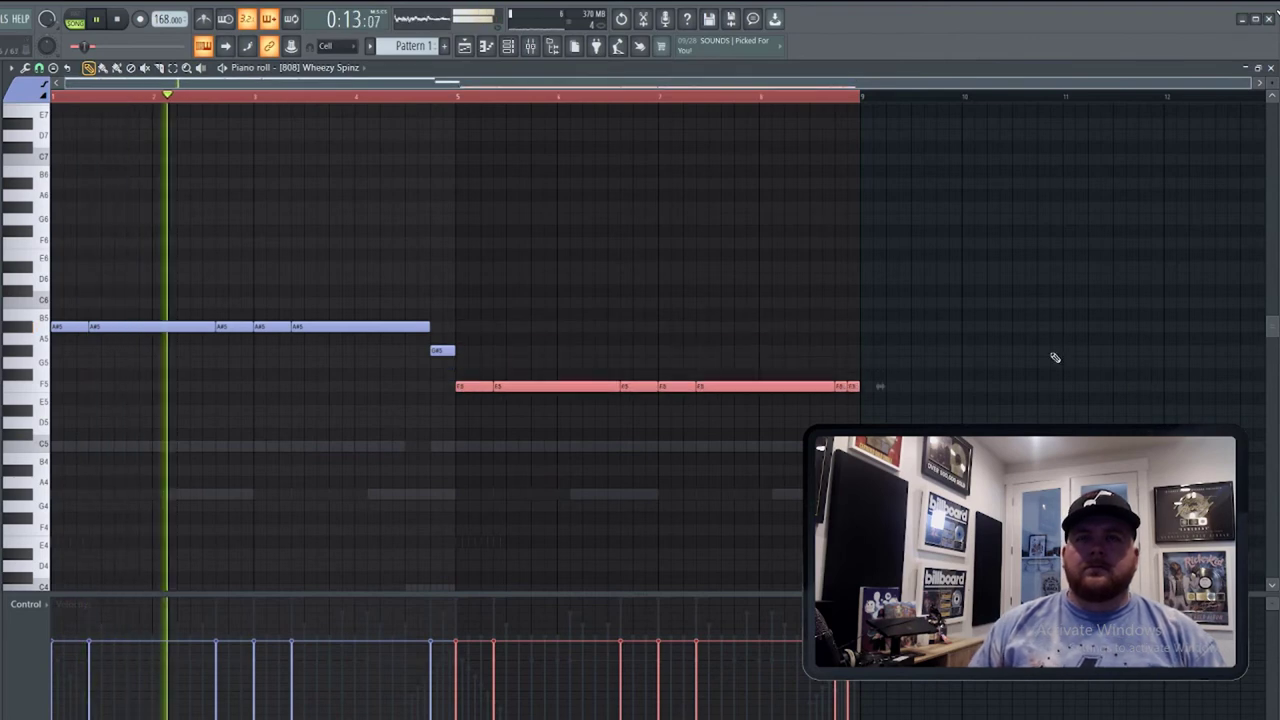
pyautogui.press('space')
pyautogui.click(383, 329)
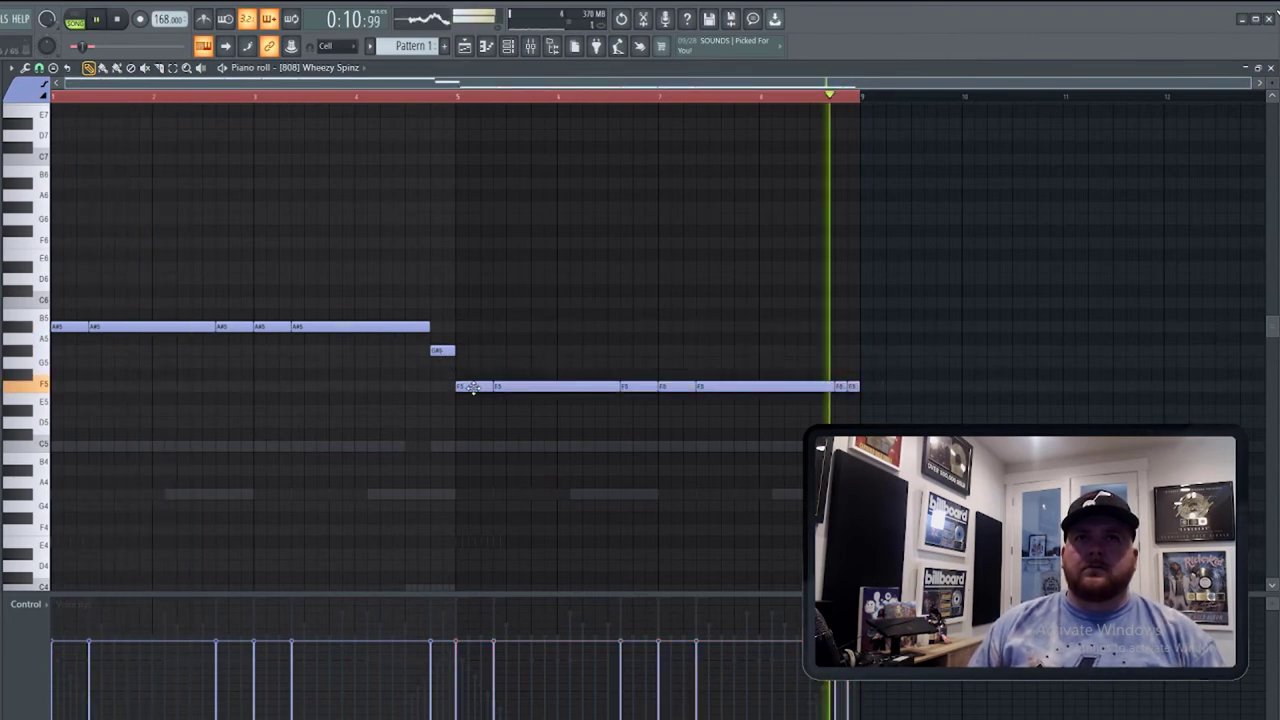
# Audition the line from bar 5 and raise the 808 notes in bars 7 and 8 to G#5.
pyautogui.click(481, 398)
pyautogui.rightClick(478, 398)
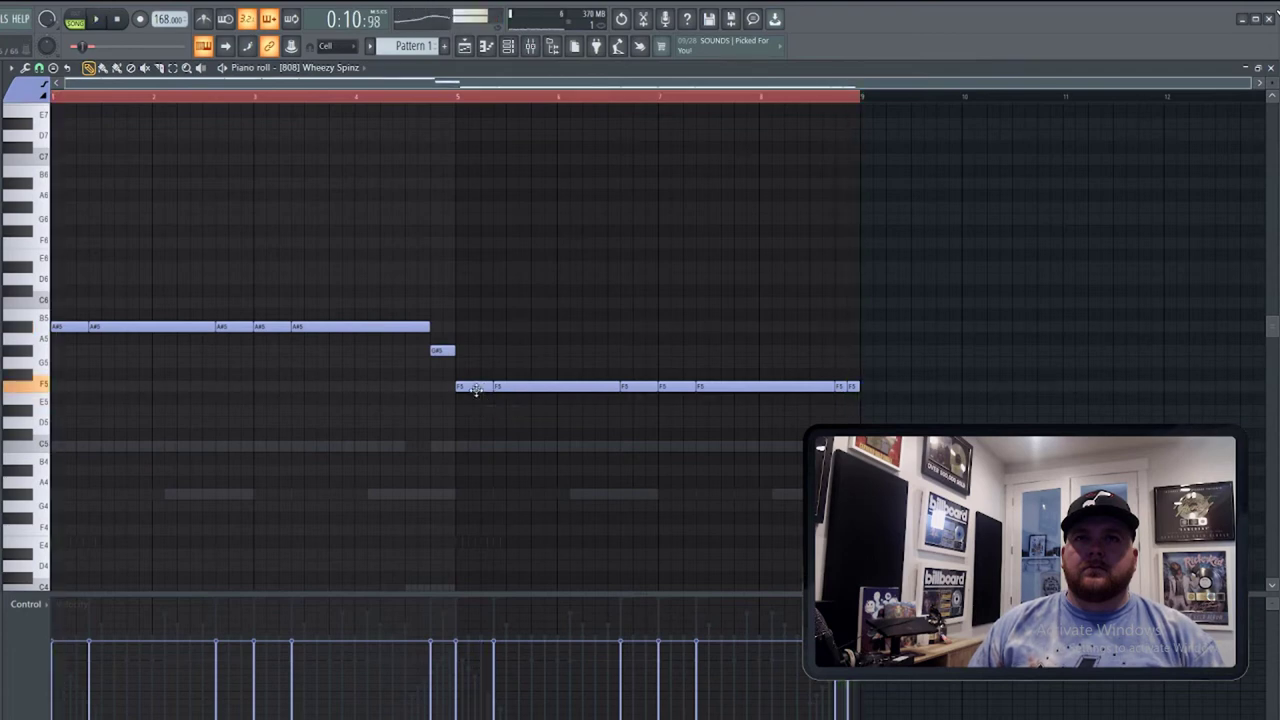
pyautogui.press('space')
pyautogui.click(460, 98)
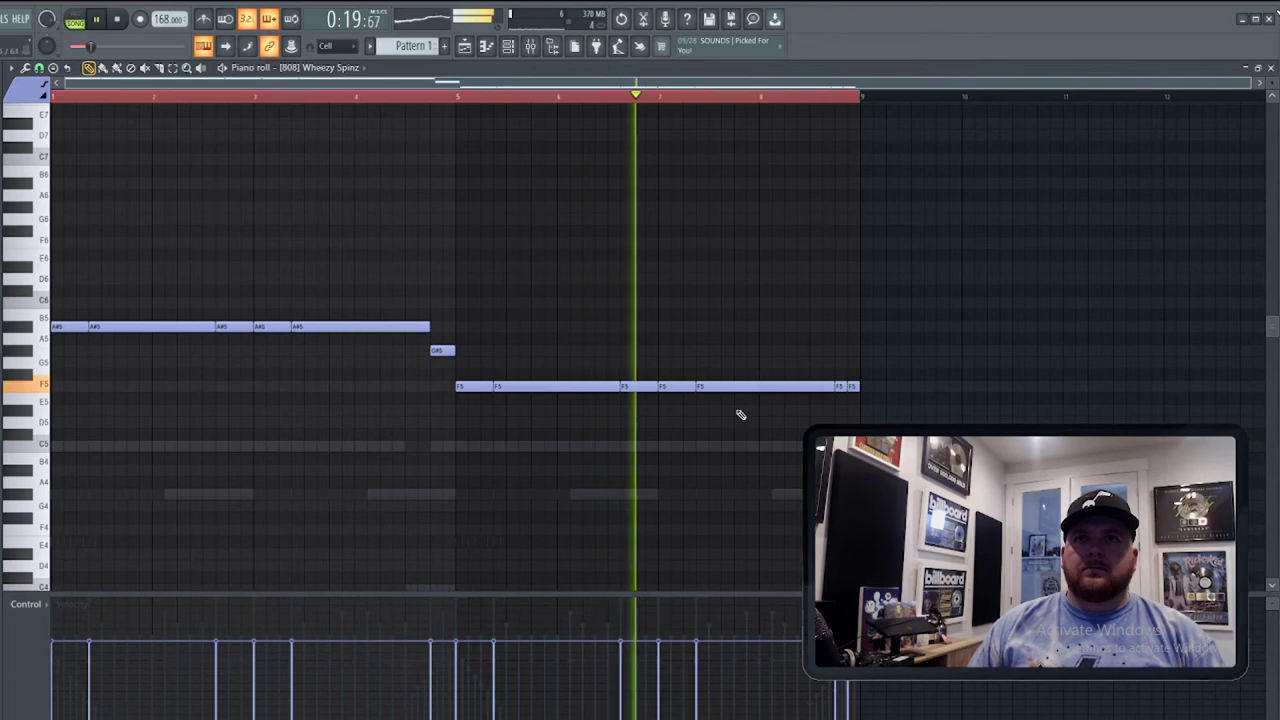
pyautogui.press('space')
pyautogui.moveTo(688, 387); pyautogui.dragTo(1013, 416)
pyautogui.press('space')
pyautogui.hotkey('shift', 'Up')
pyautogui.hotkey('shift', 'Up')
pyautogui.hotkey('shift', 'Up')
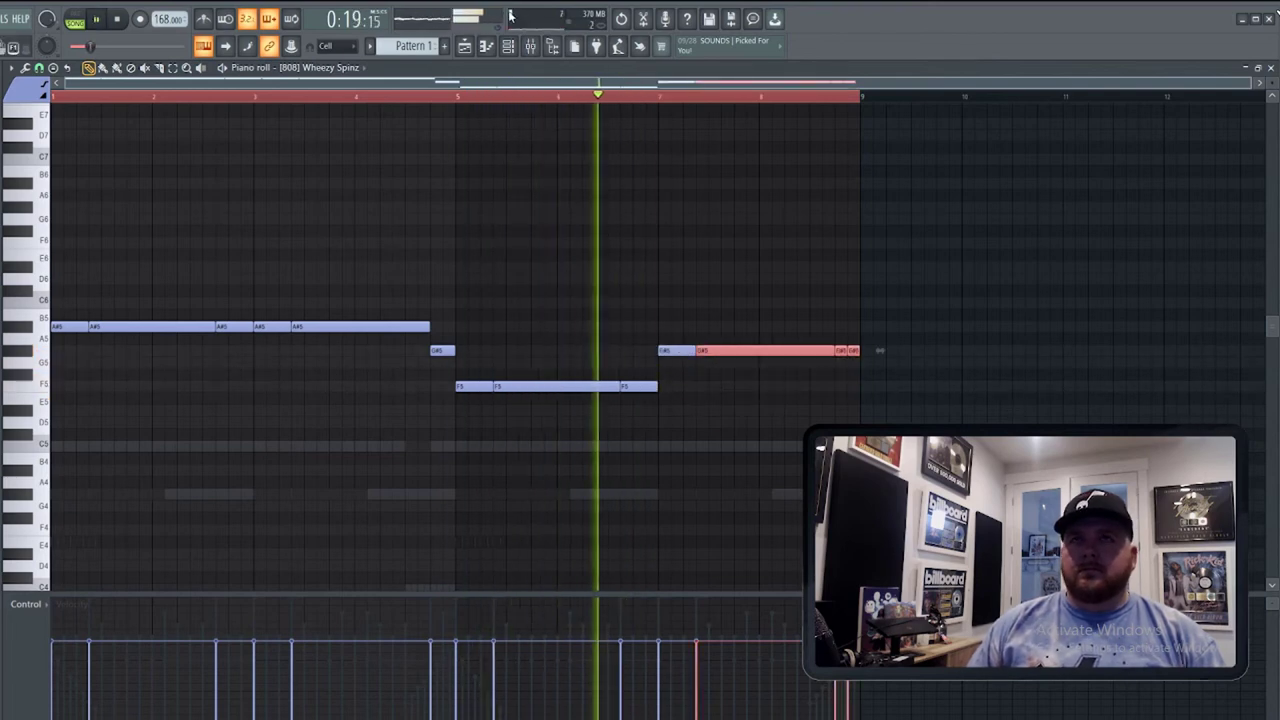
# Open the [808] Wheezy Spinz sample in Edison from its channel settings and stop playback.
pyautogui.click(508, 46)
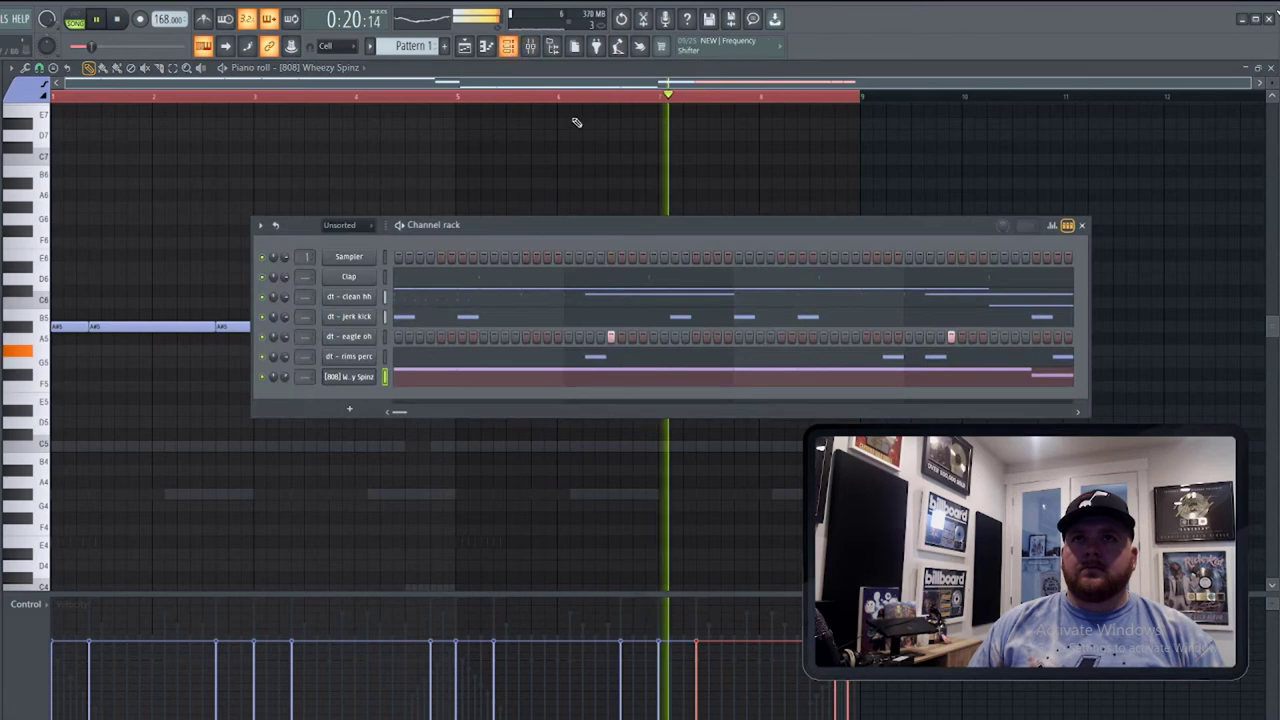
pyautogui.click(349, 376)
pyautogui.click(95, 222)
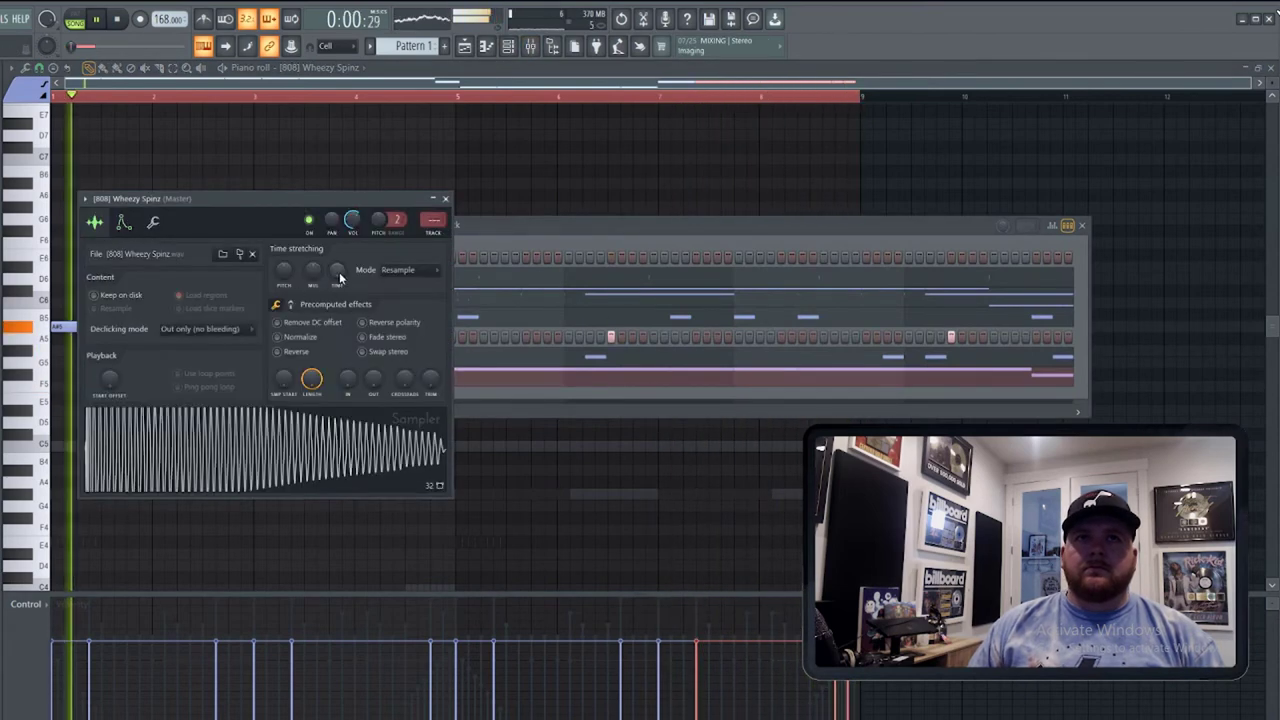
pyautogui.rightClick(286, 423)
pyautogui.click(339, 489)
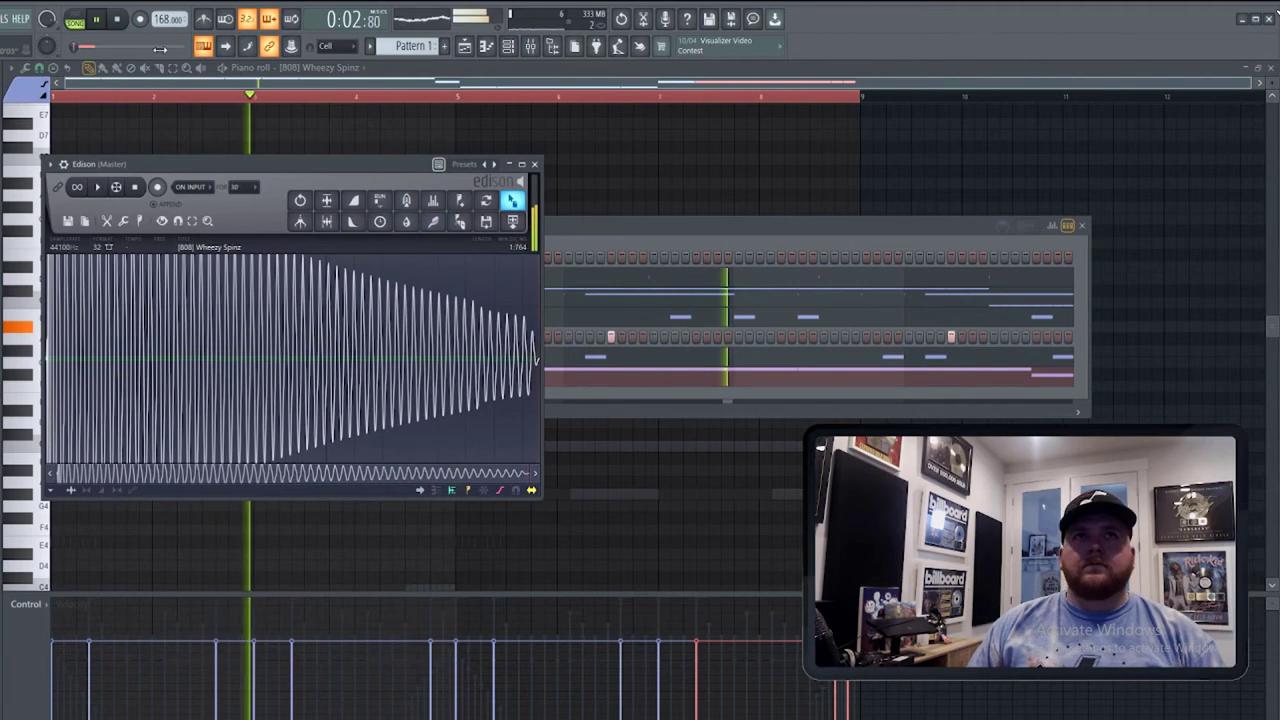
pyautogui.click(119, 23)
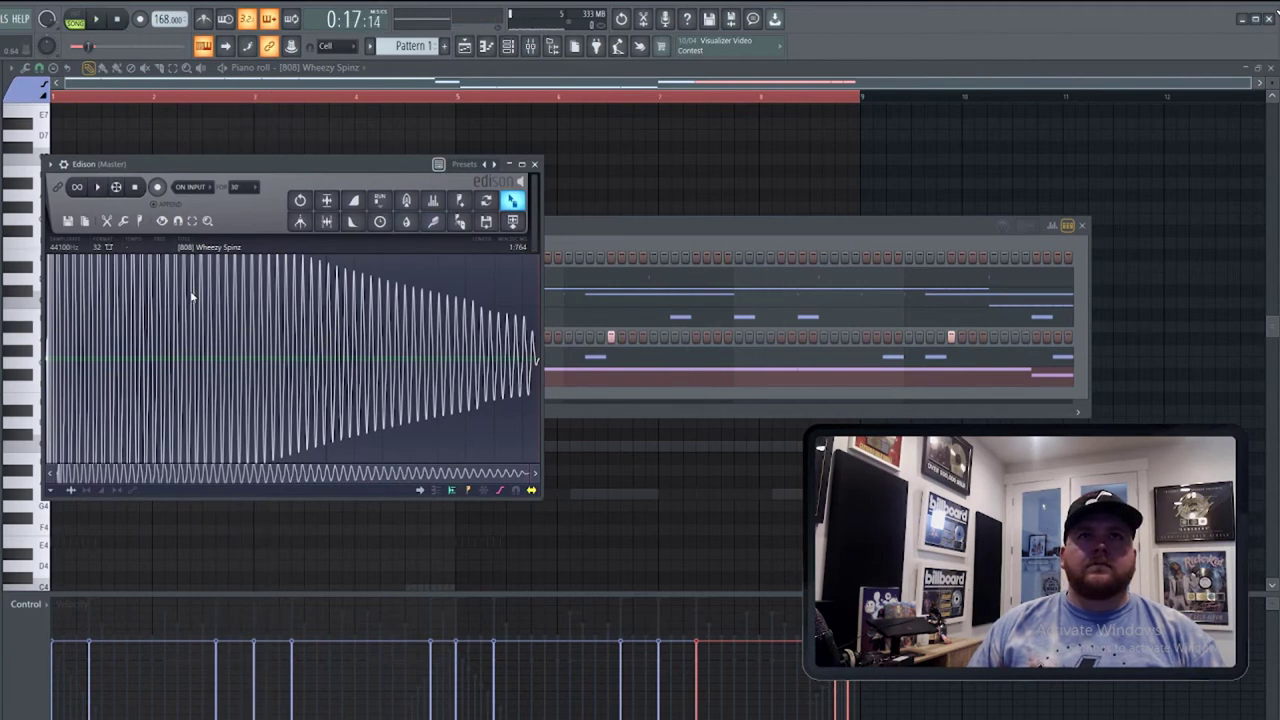
# Close Edison and delete it from the master track's effect slots.
pyautogui.click(534, 164)
pyautogui.press('F9')
pyautogui.click(939, 201)
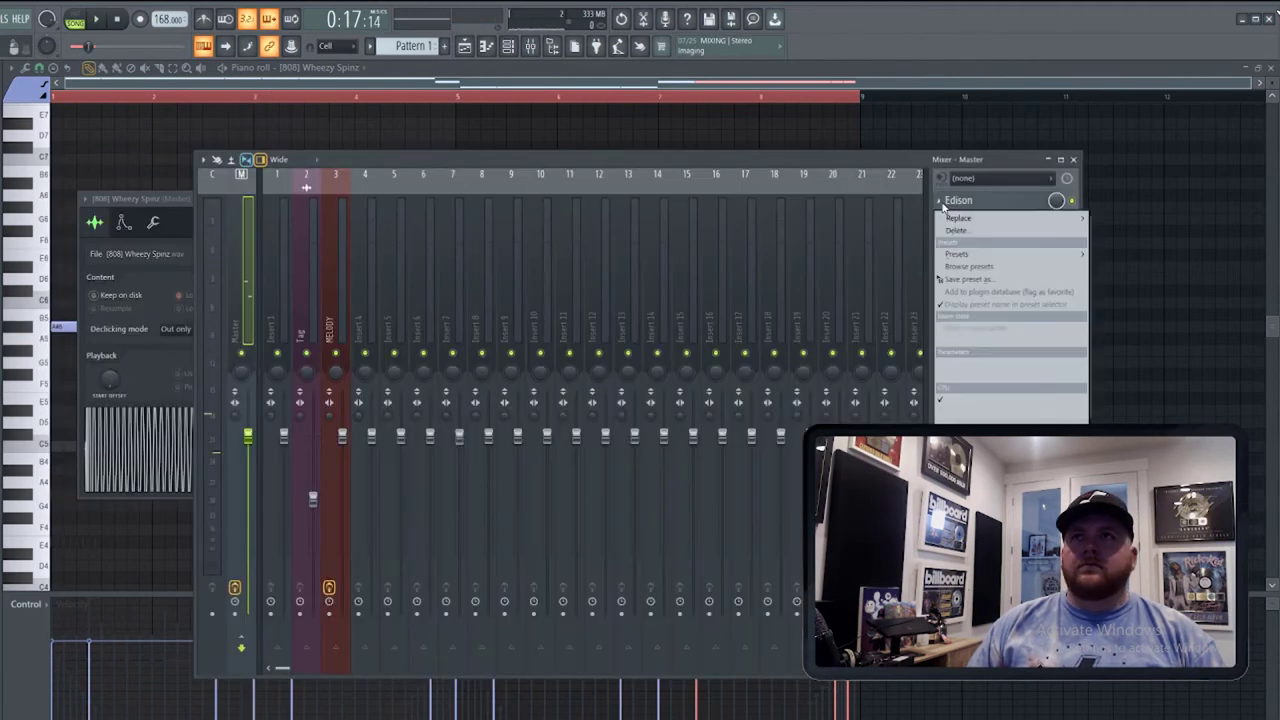
pyautogui.click(956, 234)
pyautogui.click(910, 480)
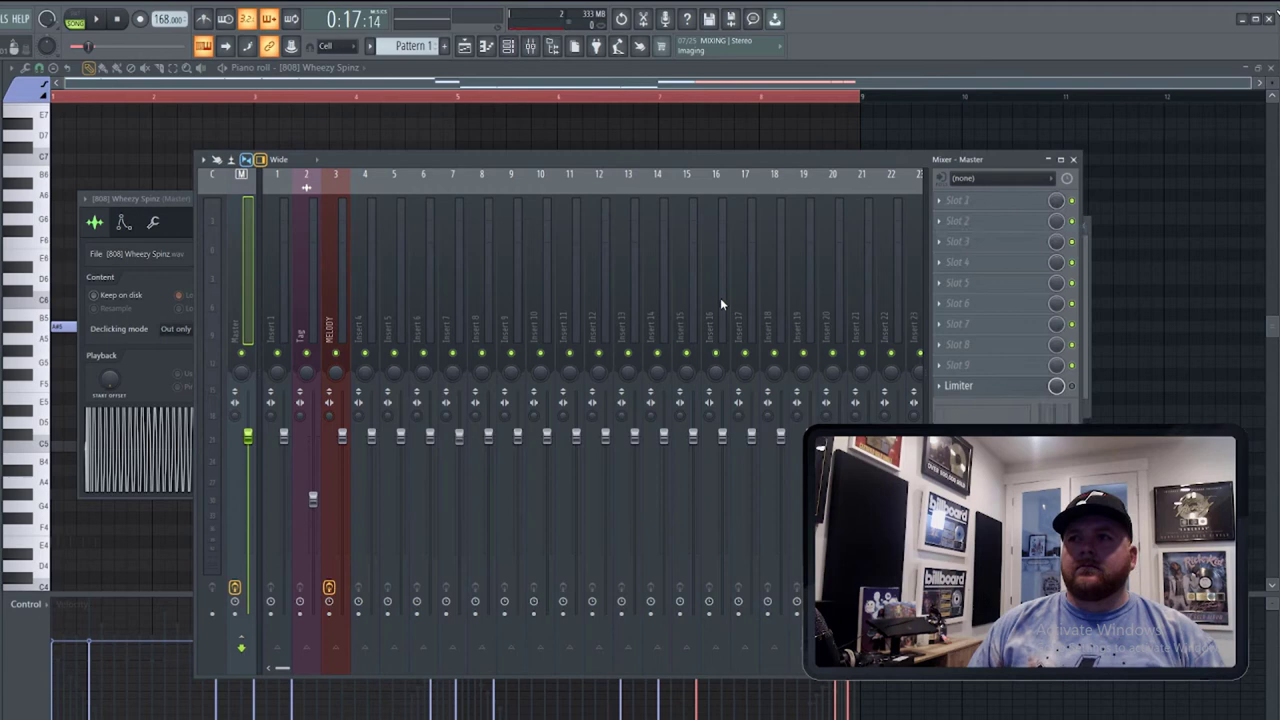
# Open the [808] Wheezy Spinz sample in Newtone to examine its pitch, then close the Newtone window.
pyautogui.click(512, 46)
pyautogui.press('space')
pyautogui.click(335, 377)
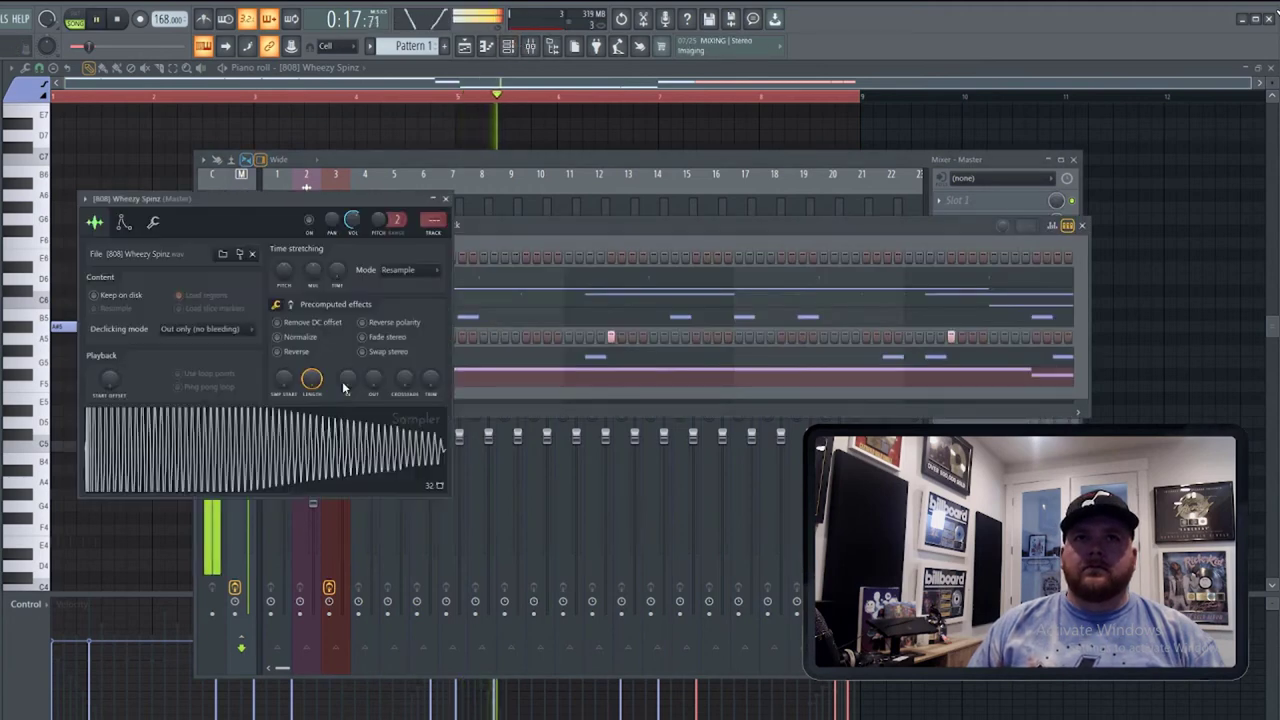
pyautogui.rightClick(262, 433)
pyautogui.click(332, 508)
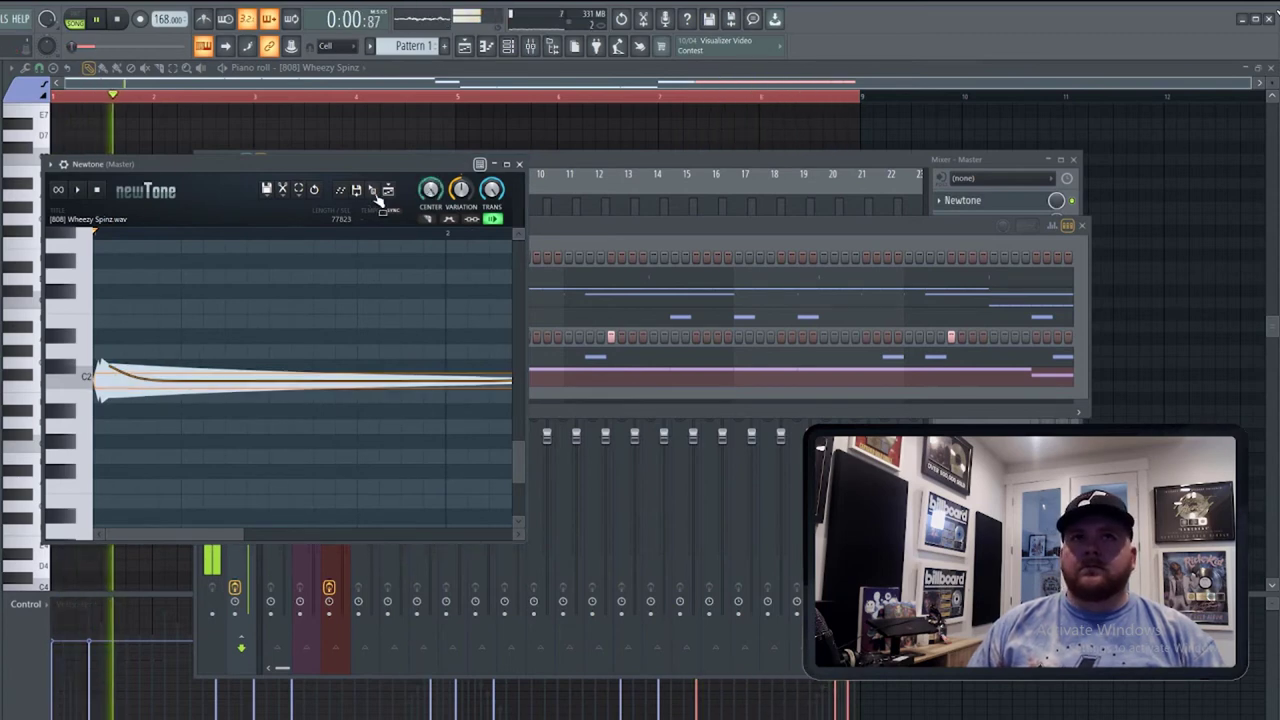
pyautogui.moveTo(373, 192); pyautogui.dragTo(357, 436)
pyautogui.click(480, 382)
pyautogui.press('Escape')
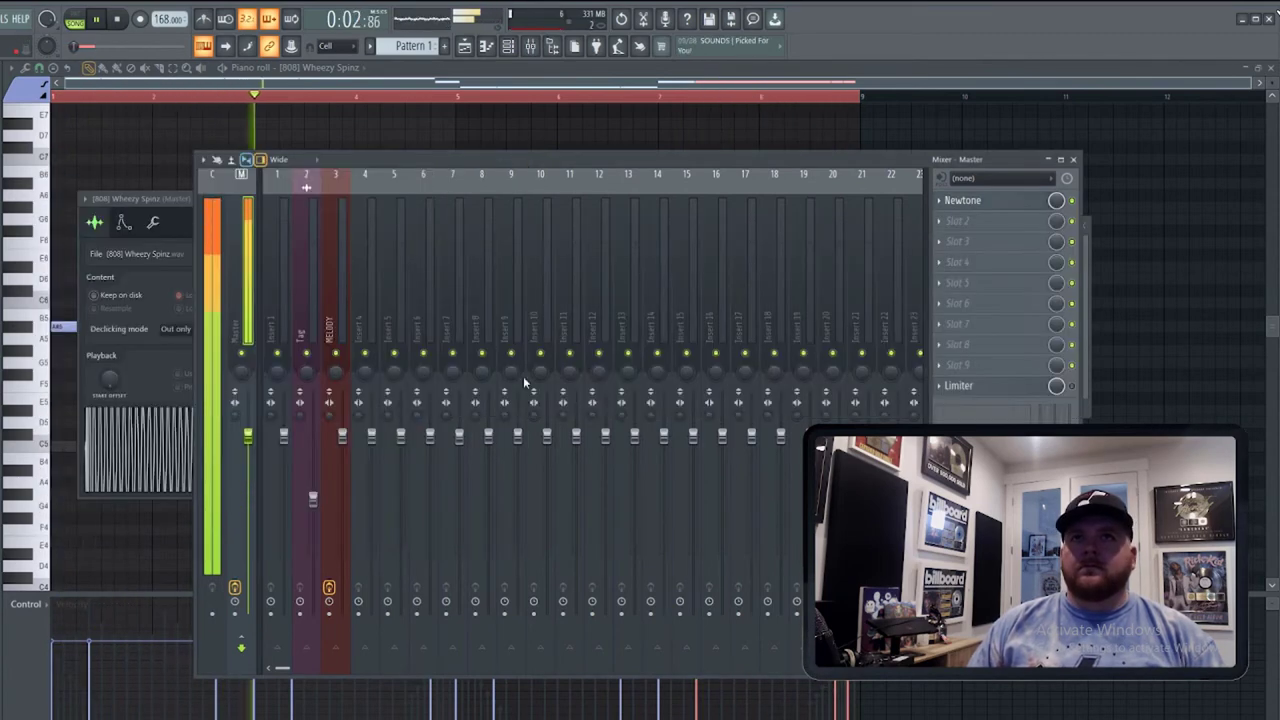
# Replace the Wheezy Spinz sample on the 808 channel with 808 - New Yams and play it in the beat.
pyautogui.click(508, 46)
pyautogui.press('F6')
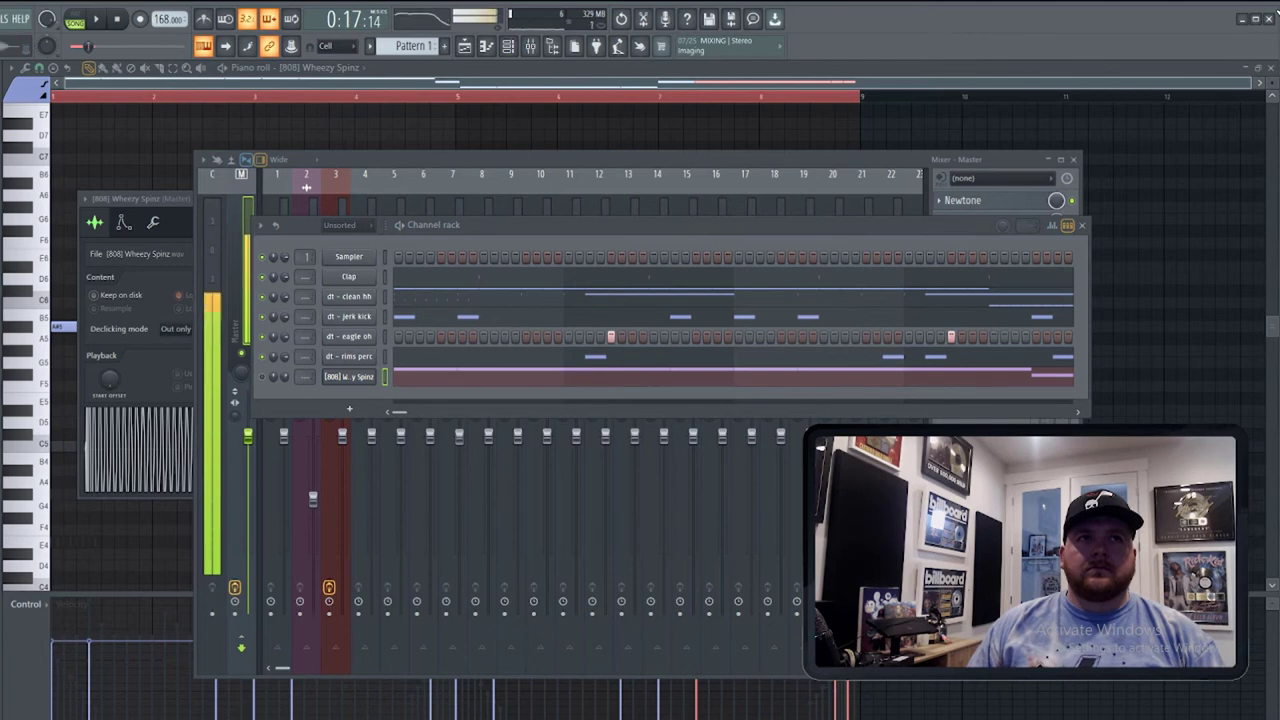
pyautogui.moveTo(325, 368); pyautogui.dragTo(340, 385)
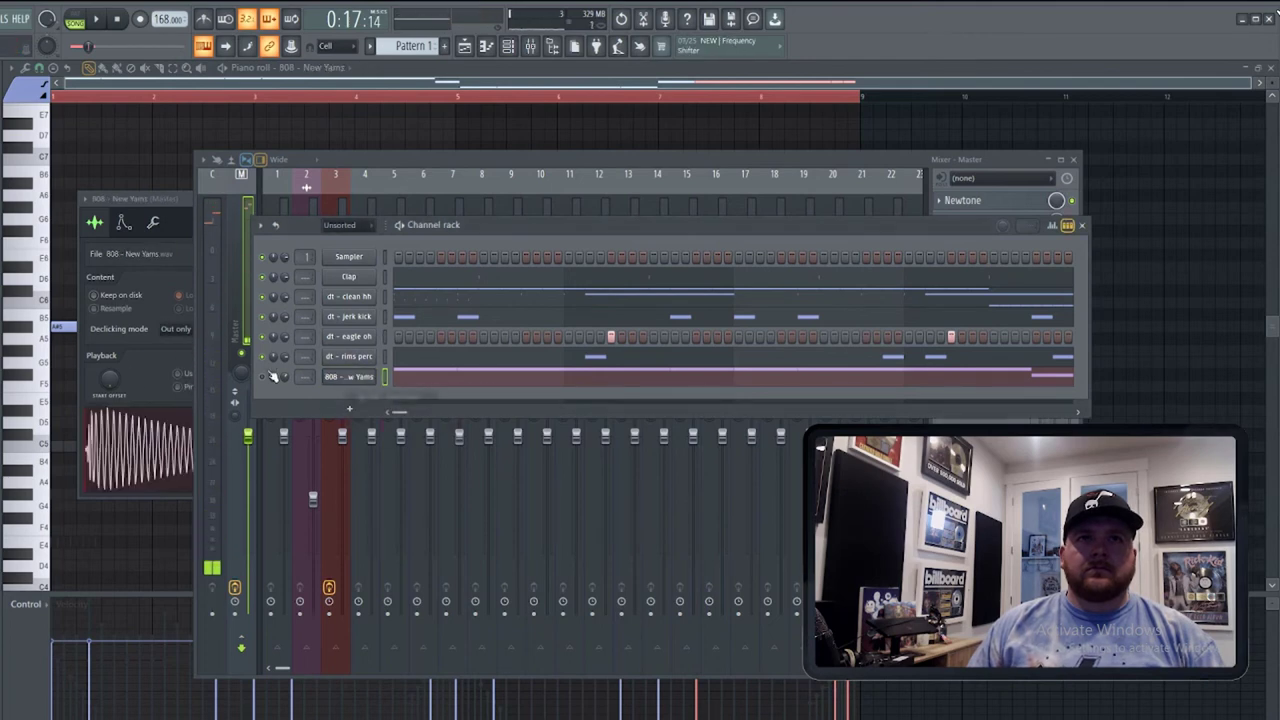
pyautogui.click(418, 385)
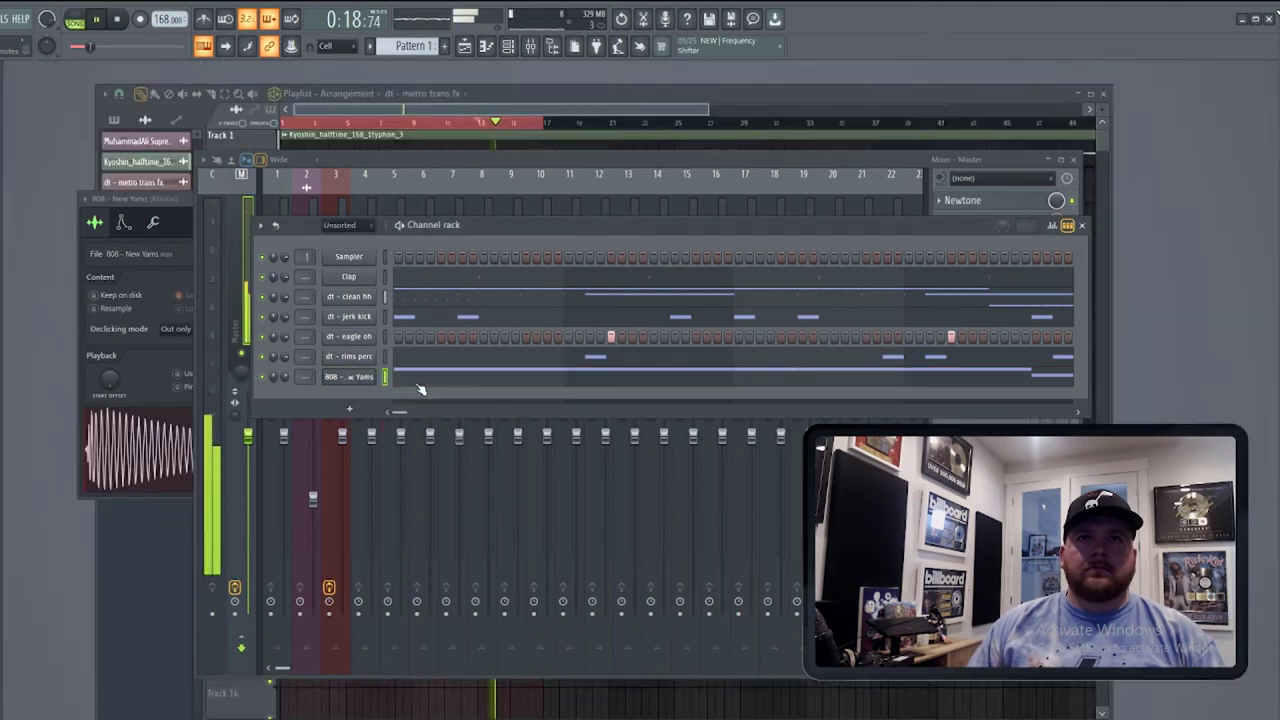
# Audition the whole 808 line with its opening notes at A#6 and A#5, raise its velocities, and lower the opening to A#4.
pyautogui.hotkey('ctrl', 'Up')
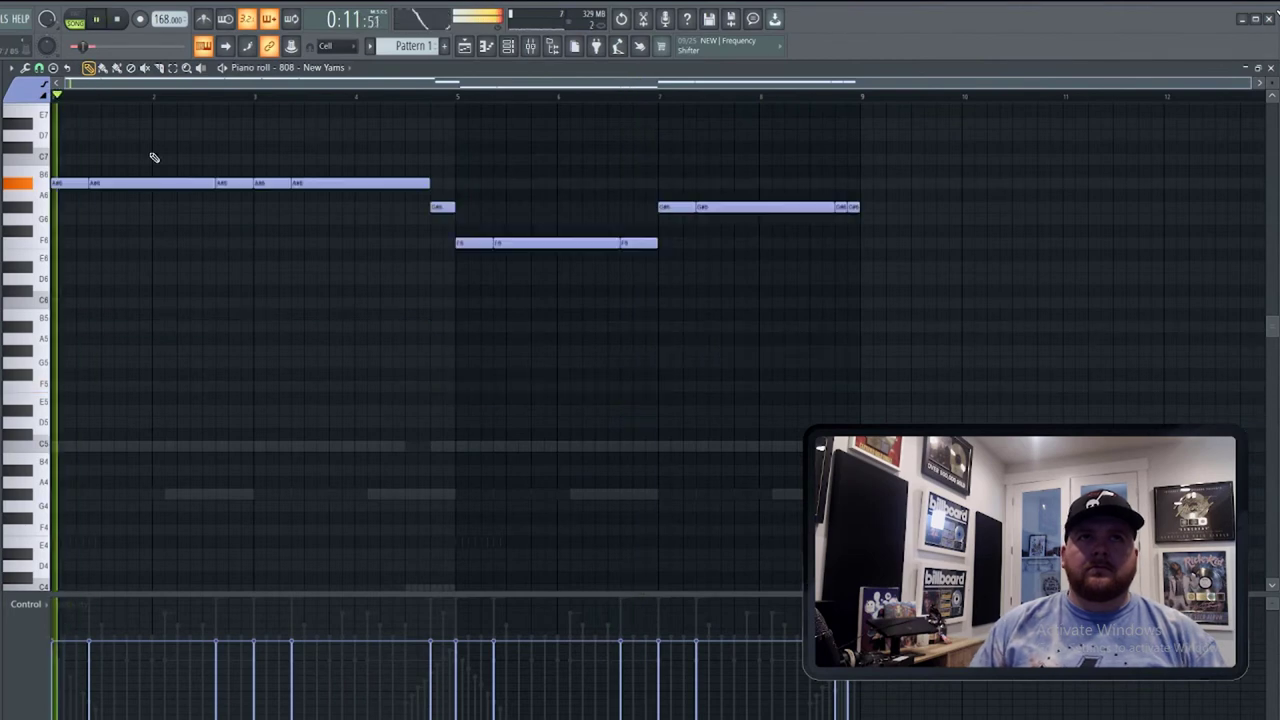
pyautogui.hotkey('ctrl', 'a')
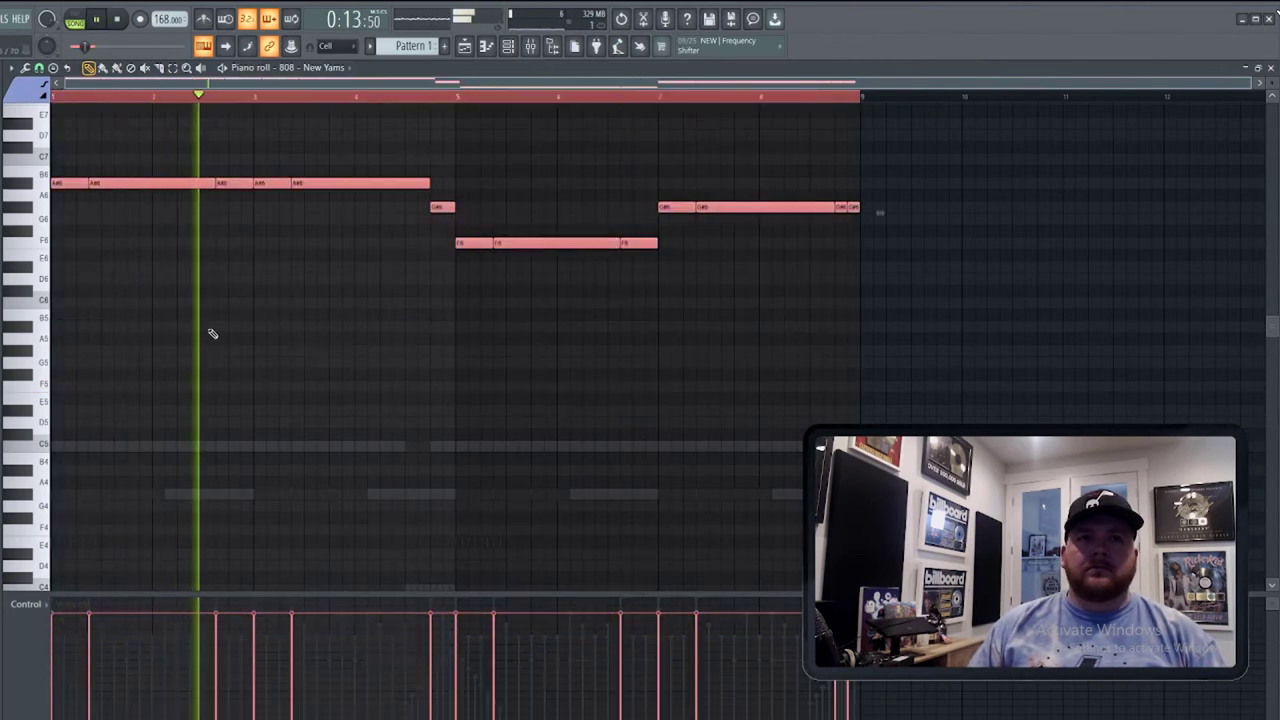
pyautogui.hotkey('ctrl', 'Down')
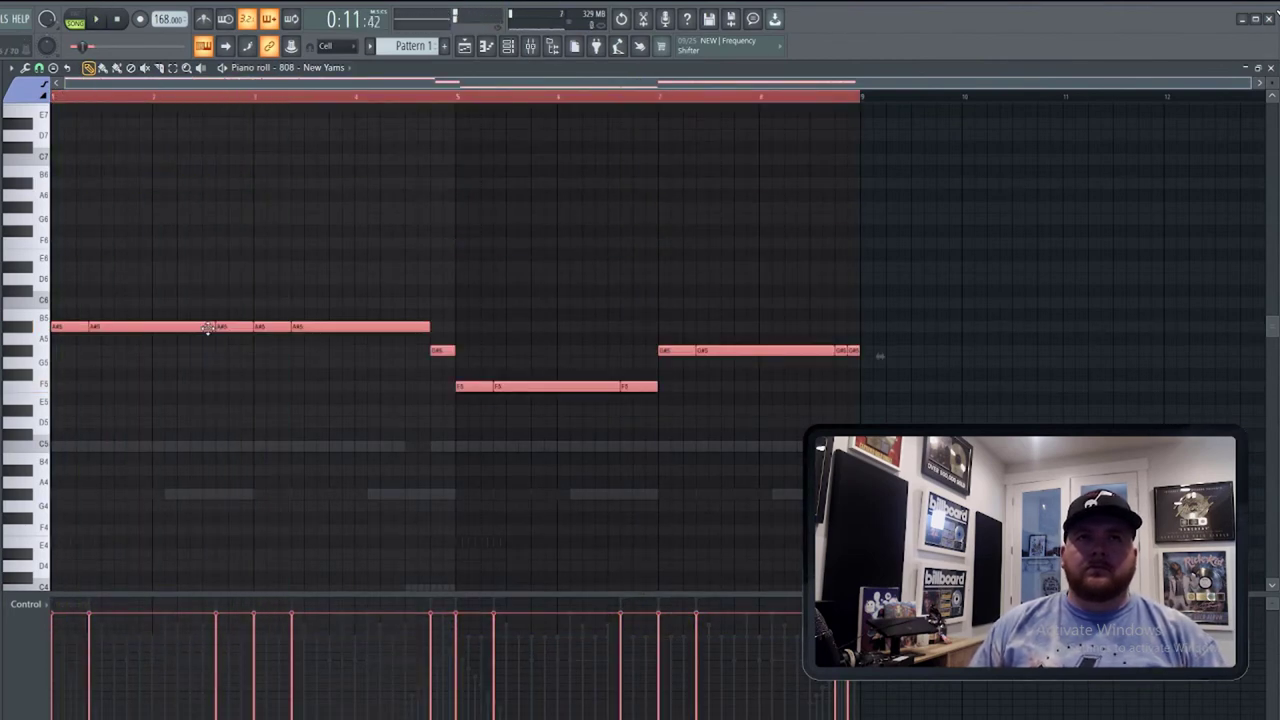
pyautogui.hotkey('ctrl', 'Down')
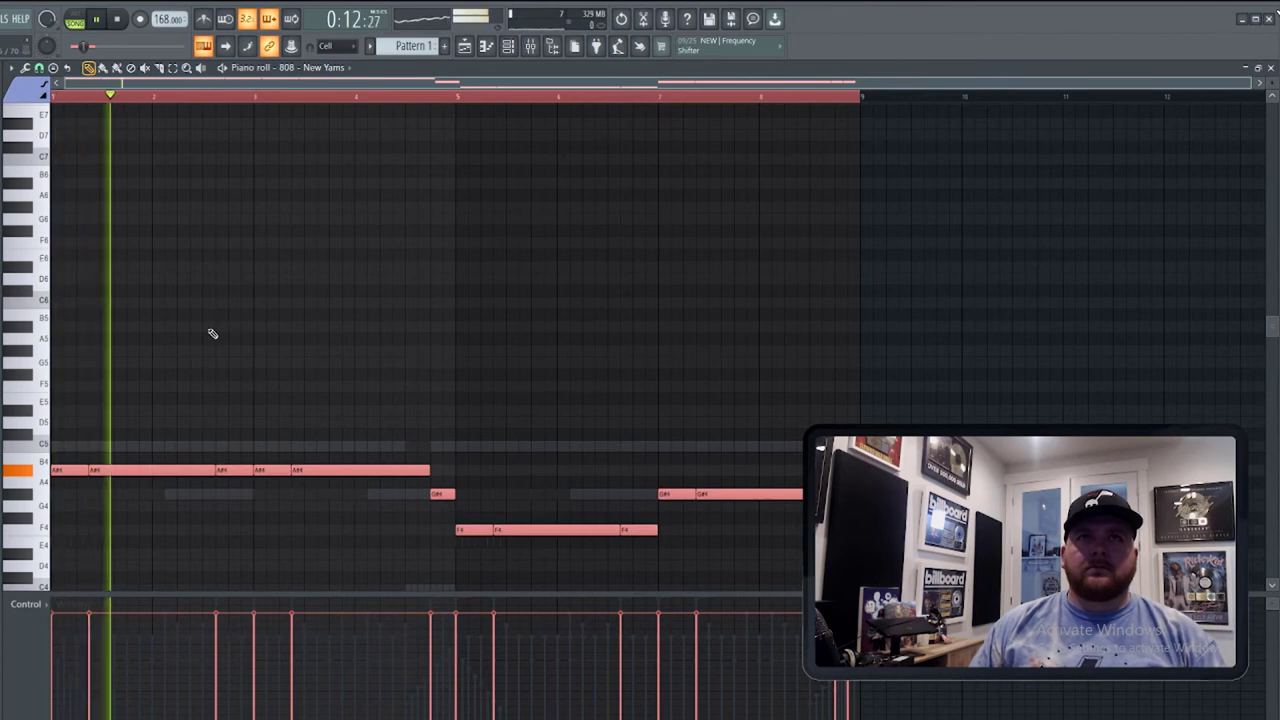
# Show all channels in the channel rack, mute the Kyoshin loop, and reset the 808 - New Yams channel's volume.
pyautogui.click(508, 46)
pyautogui.click(354, 229)
pyautogui.click(344, 244)
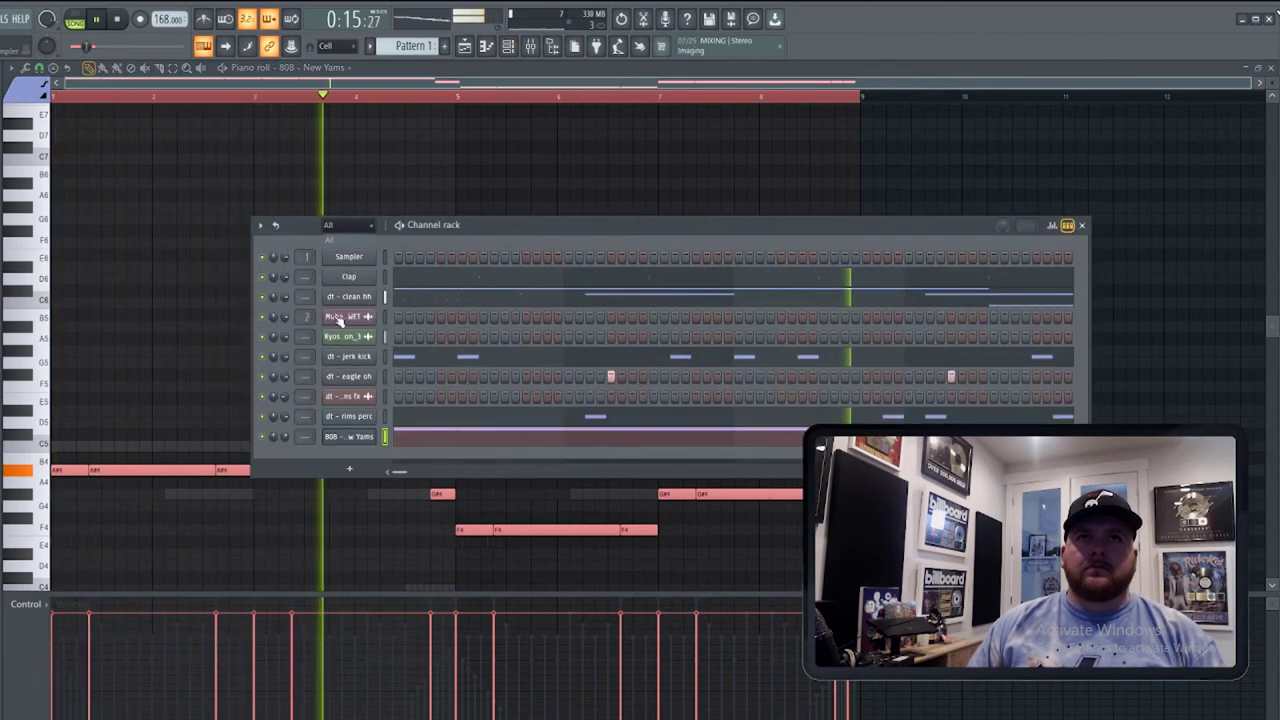
pyautogui.press('space')
pyautogui.press('space')
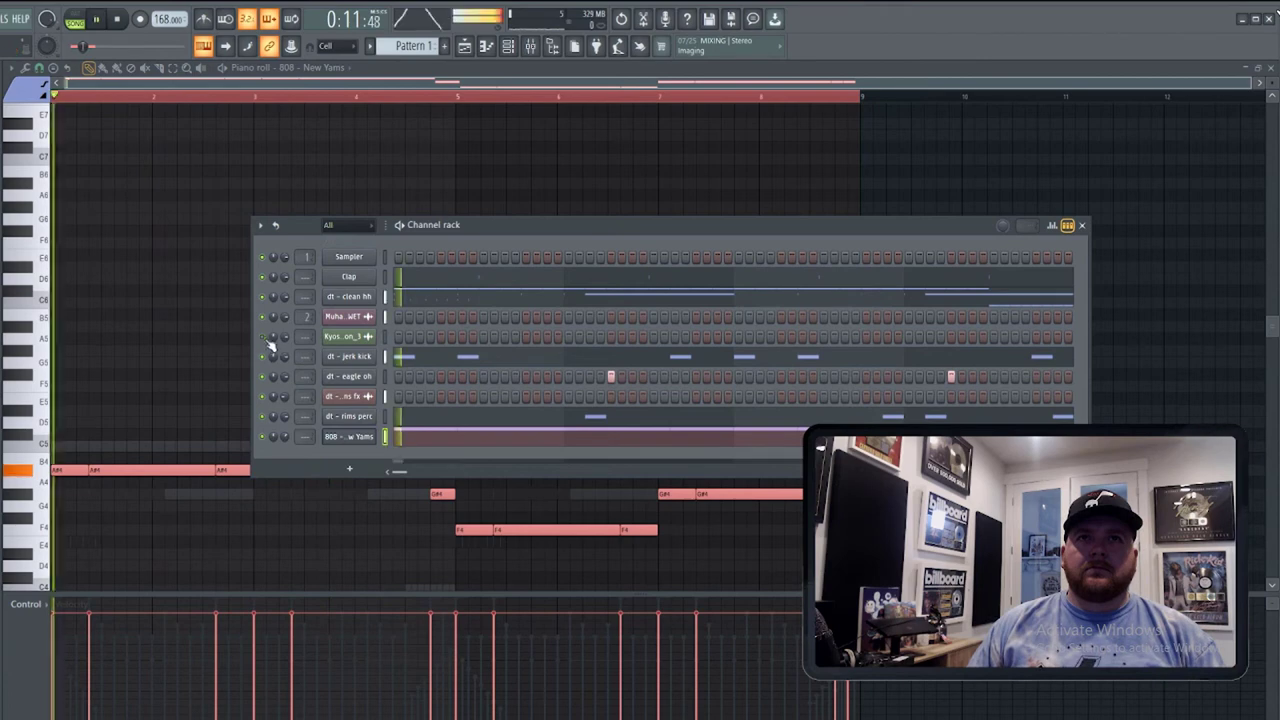
pyautogui.rightClick(285, 436)
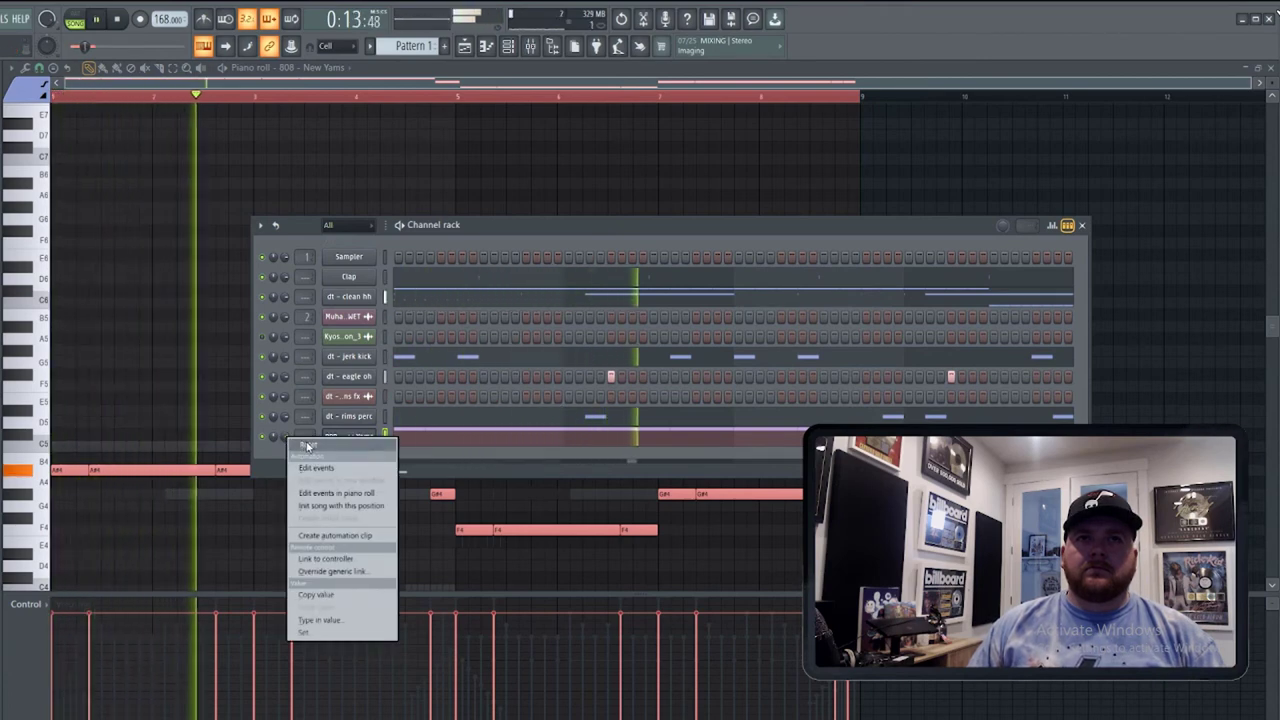
pyautogui.click(306, 445)
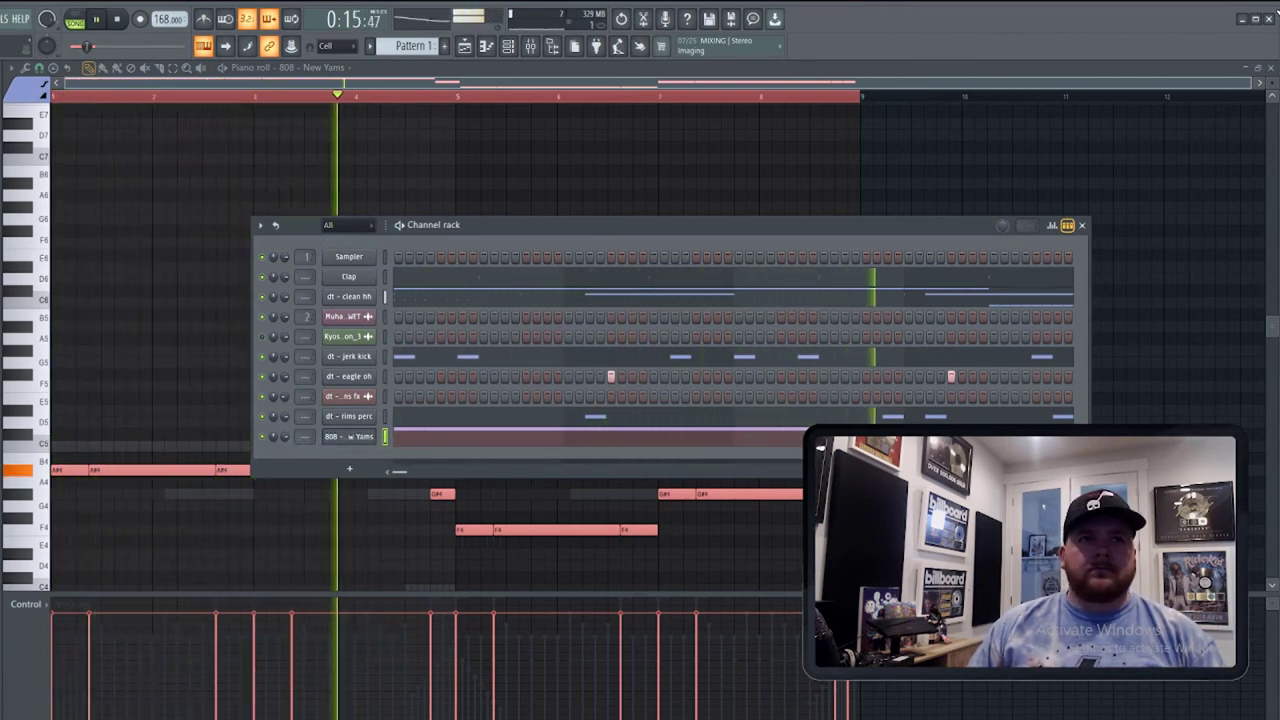
# Replace the 808 channel's sample with Nasty 808 [Bloublood] and listen to it with the drums.
pyautogui.press('space')
pyautogui.moveTo(14, 500); pyautogui.dragTo(357, 437)
pyautogui.press('space')
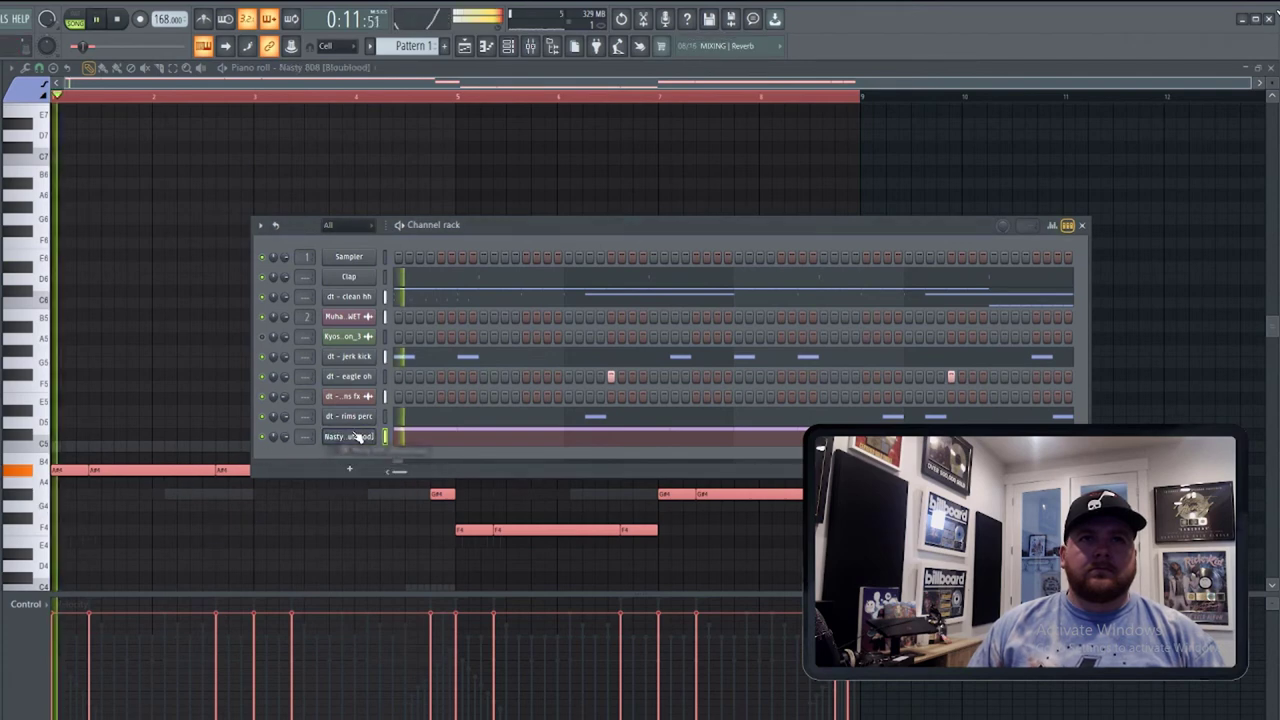
pyautogui.press('space')
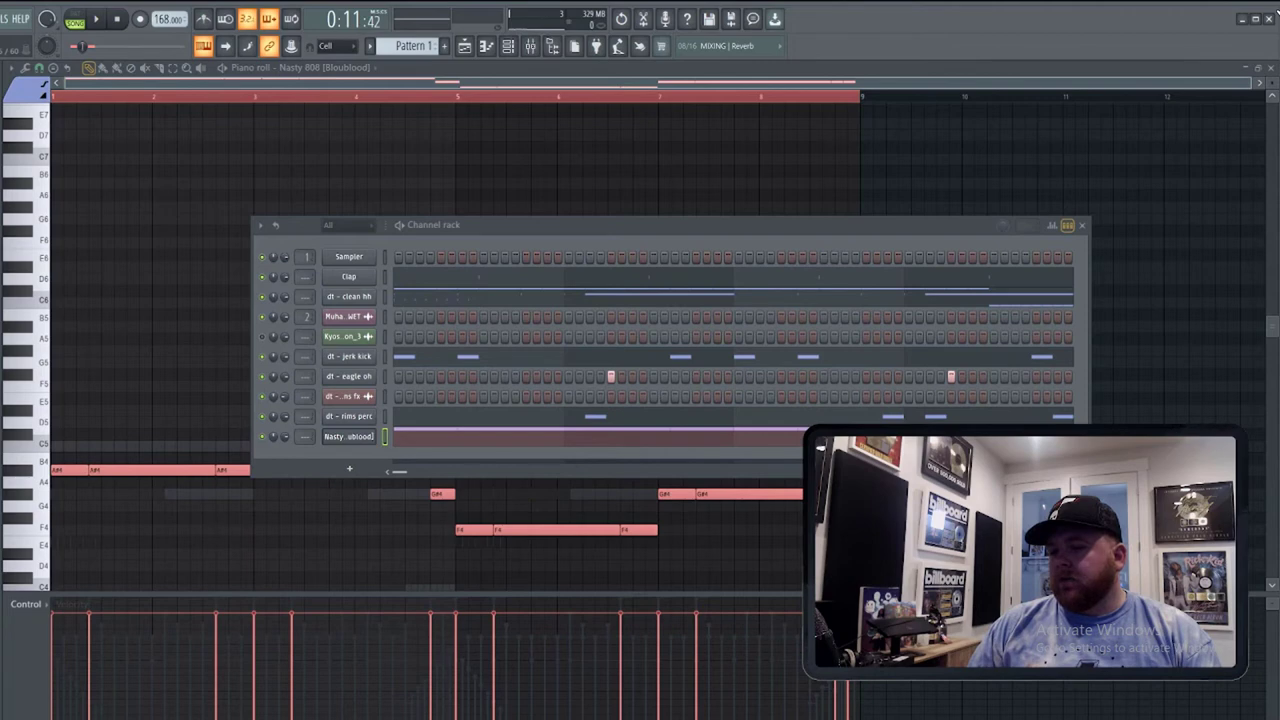
pyautogui.press('space')
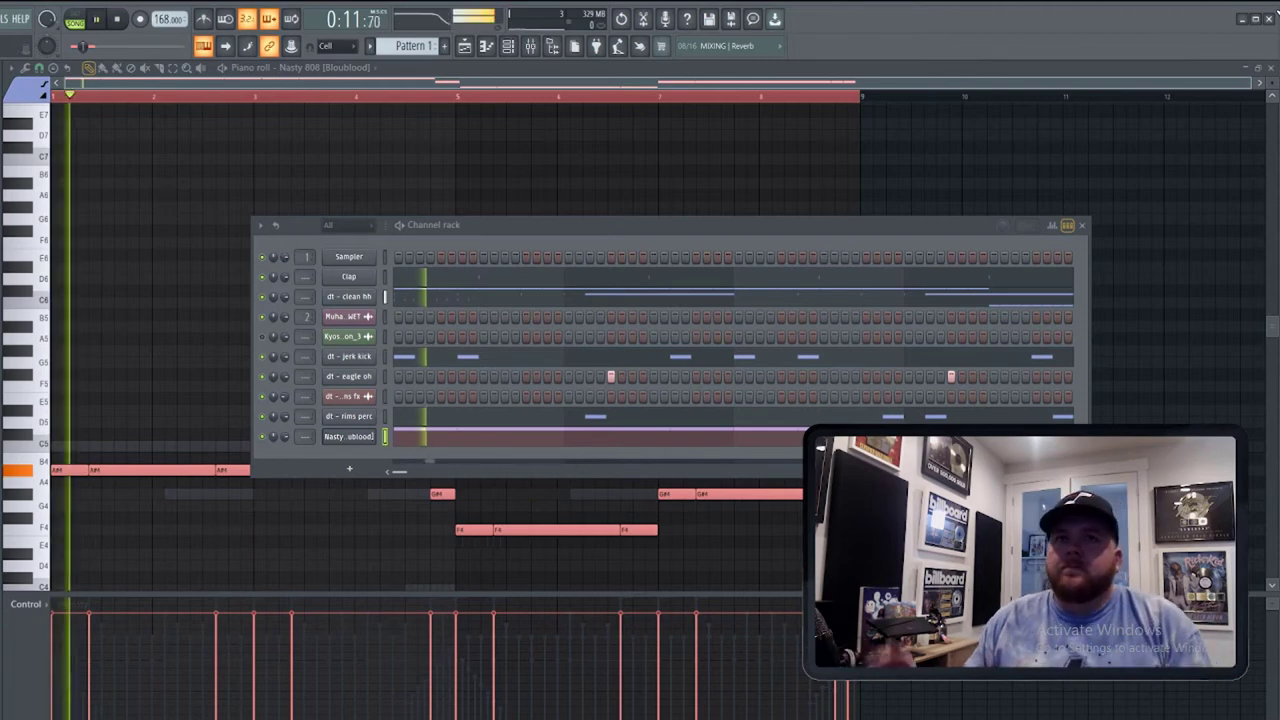
# Swap the Nasty 808 sample for the spinz sus kick sample and listen to it with the drums.
pyautogui.press('space')
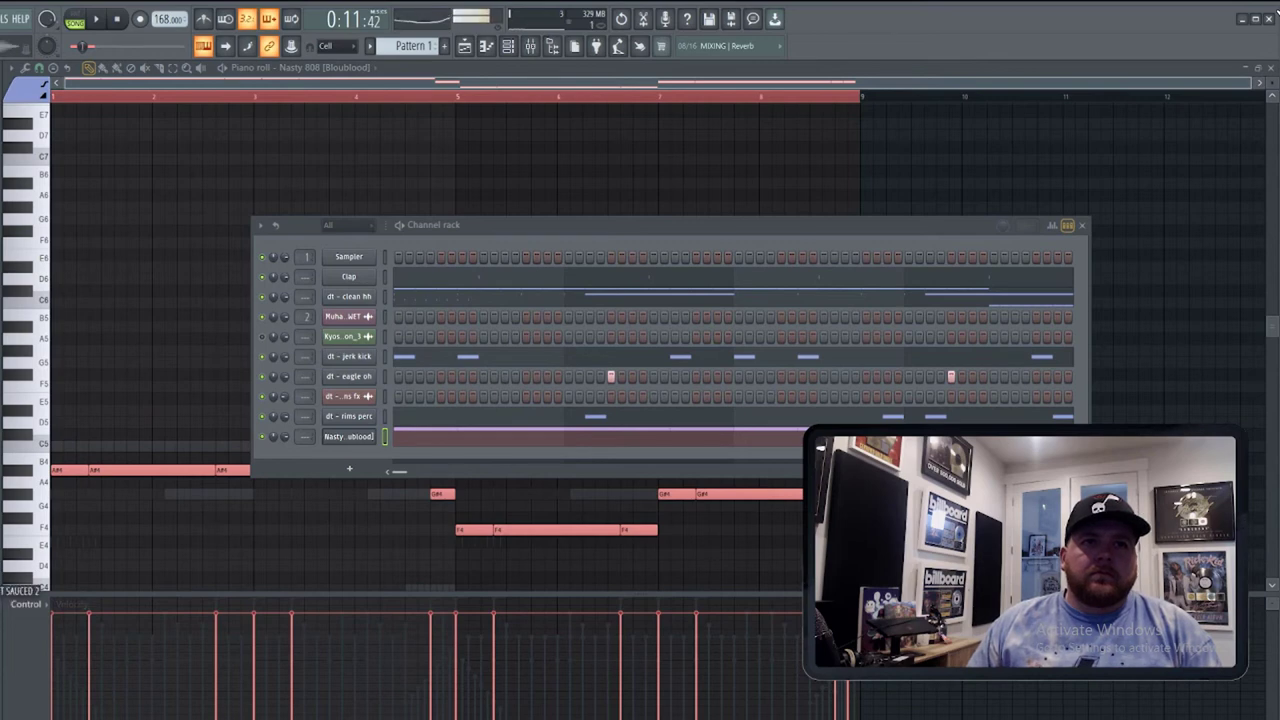
pyautogui.moveTo(49, 558); pyautogui.dragTo(363, 442)
pyautogui.press('space')
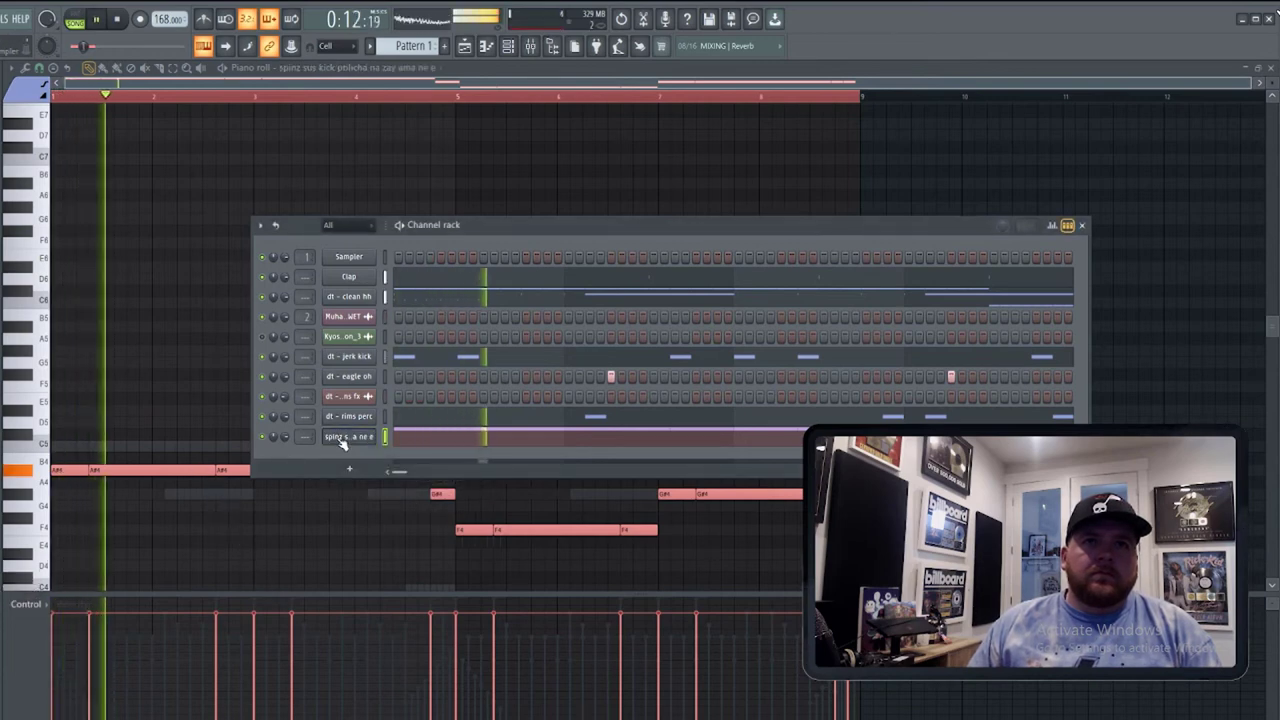
pyautogui.press('space')
# Replace the 808 channel's sample with Rrwheezysauce 808 3 and unmute the Kyoshin loop to hear them together.
pyautogui.moveTo(38, 535); pyautogui.dragTo(424, 438)
pyautogui.press('space')
pyautogui.press('space')
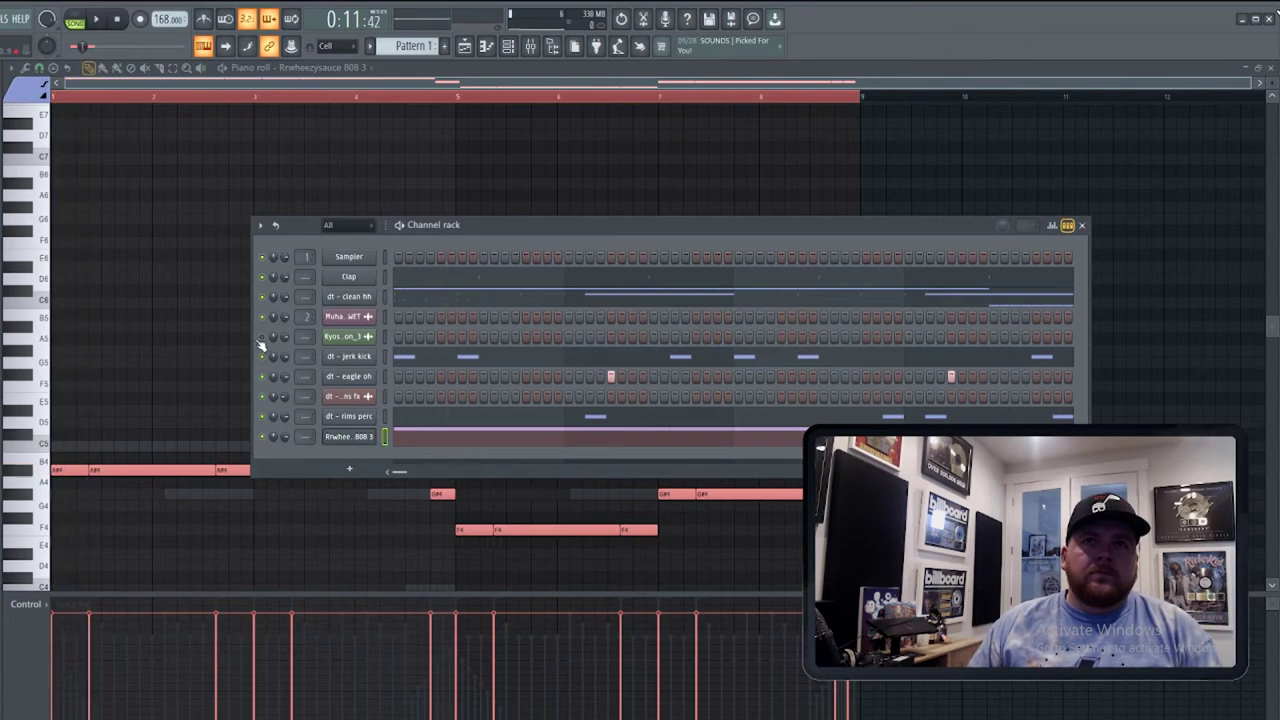
pyautogui.press('space')
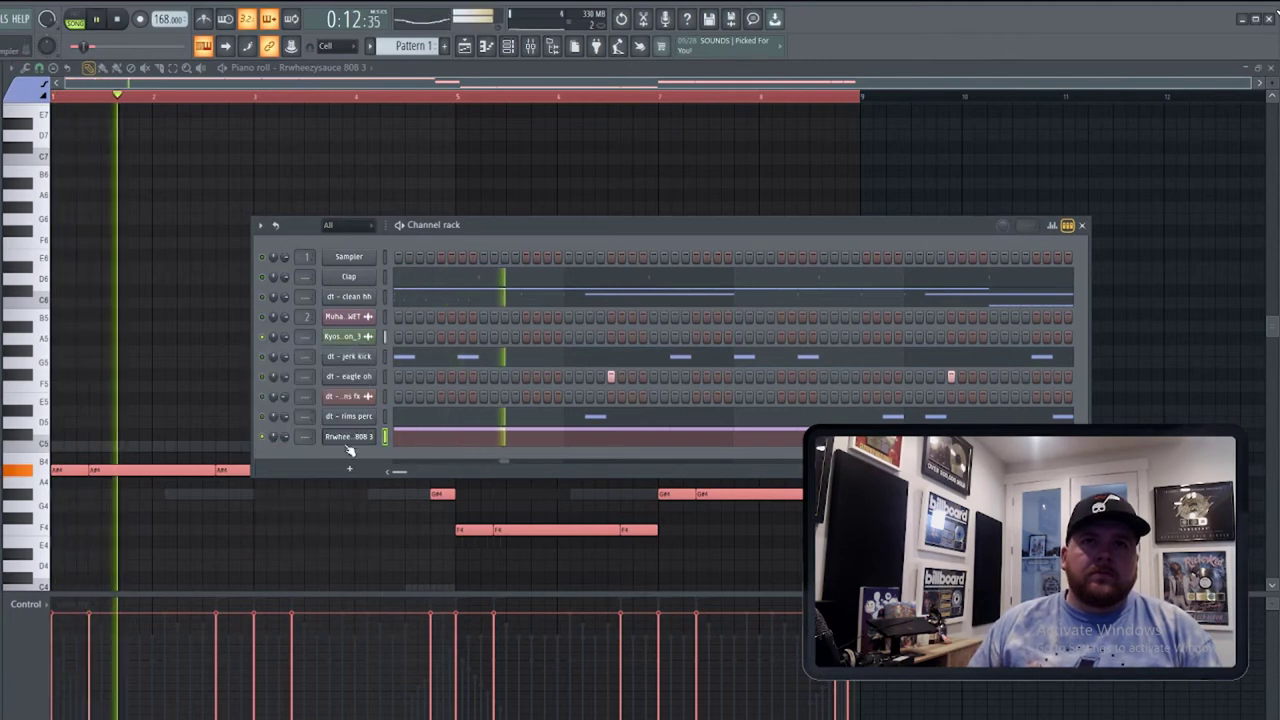
# Raise the whole 808 line one octave so it opens at A#5, set all its velocities to maximum, and deselect the notes.
pyautogui.click(408, 441)
pyautogui.click(408, 441)
pyautogui.hotkey('ctrl', 'Up')
pyautogui.press('space')
pyautogui.press('space')
pyautogui.hotkey('ctrl', 'a')
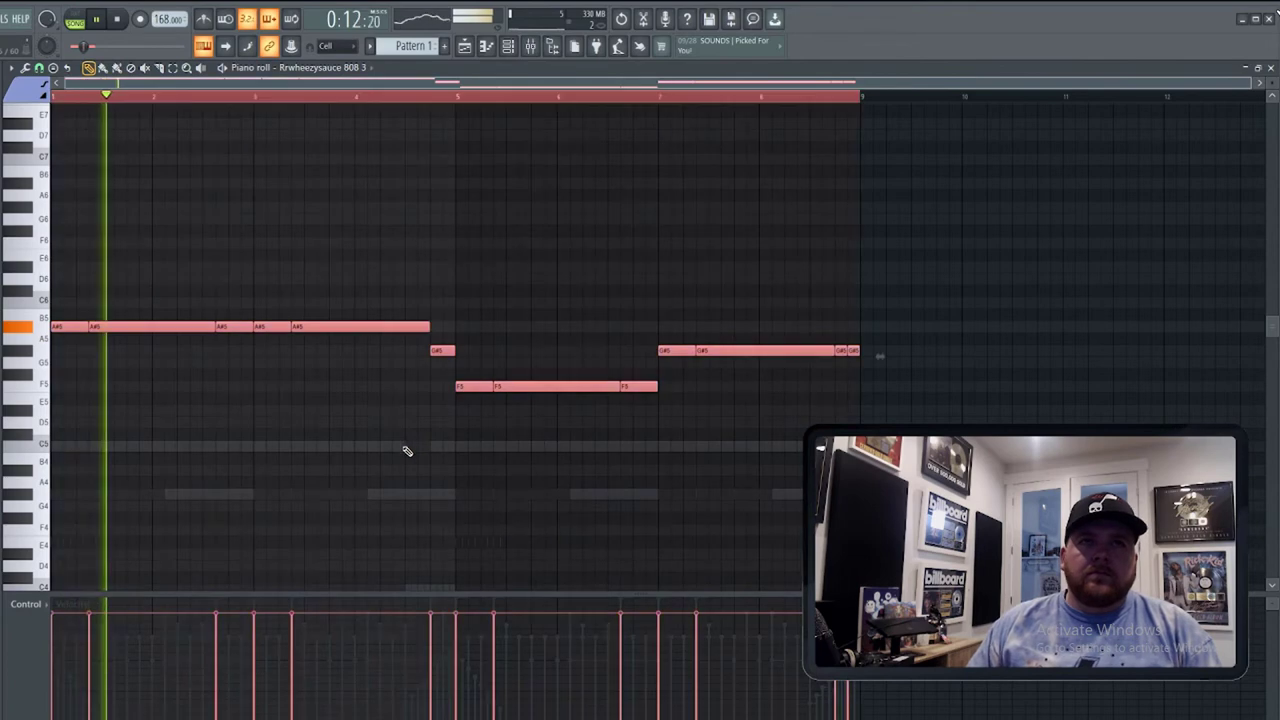
pyautogui.scroll(3, 400, 460)
pyautogui.hotkey('ctrl', 'd')
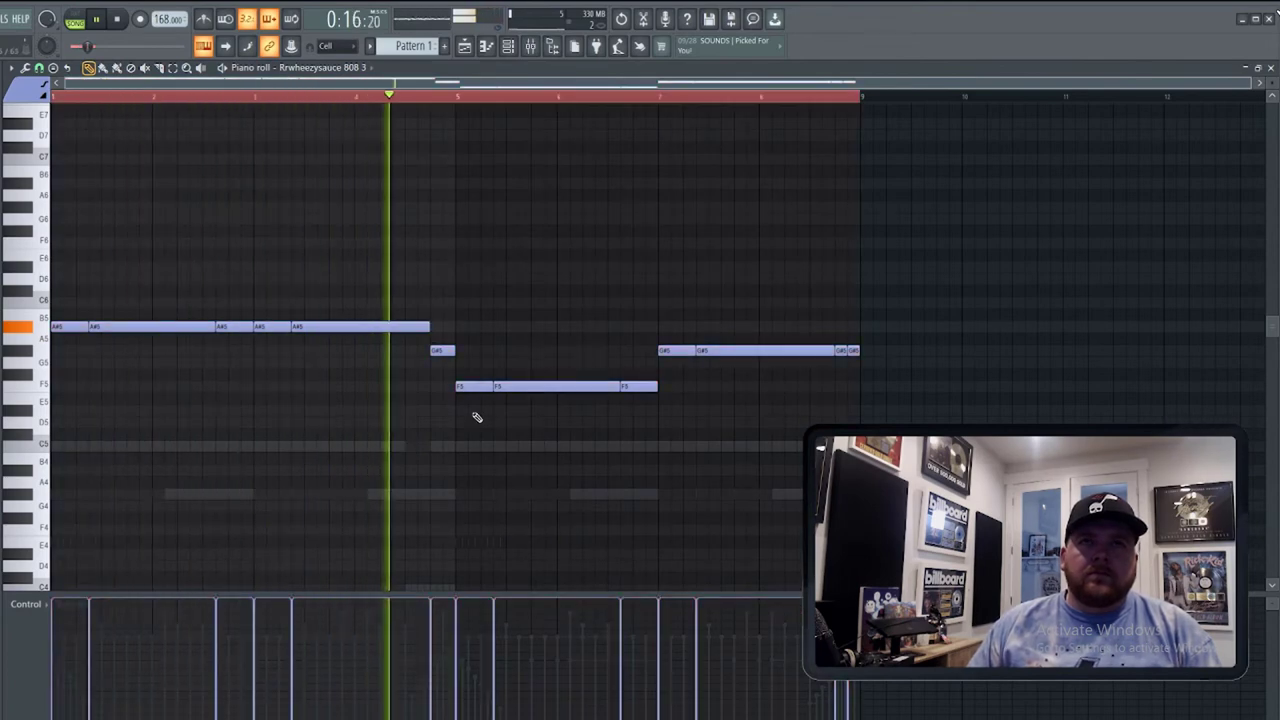
# Try a short G5 note in place of the G#5 note at the end of bar 4, listen, and delete it.
pyautogui.press('space')
pyautogui.click(438, 362)
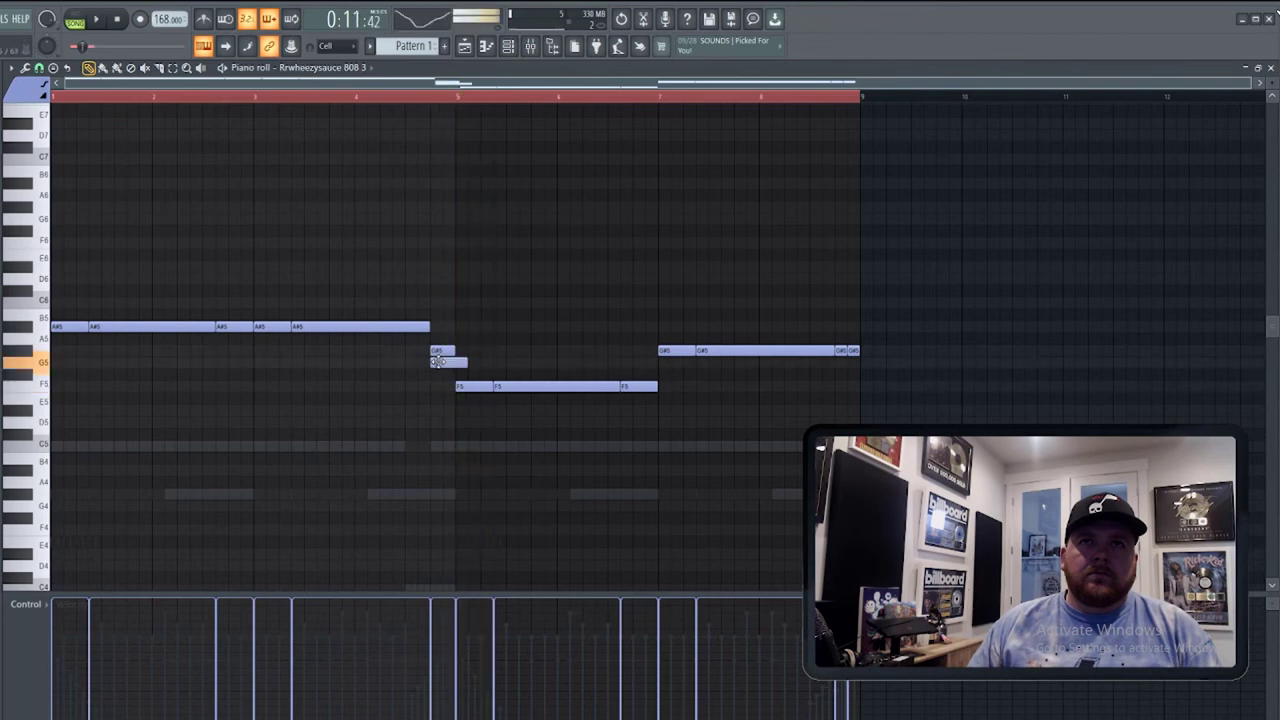
pyautogui.rightClick(443, 351)
pyautogui.press('space')
pyautogui.moveTo(464, 362); pyautogui.dragTo(452, 362)
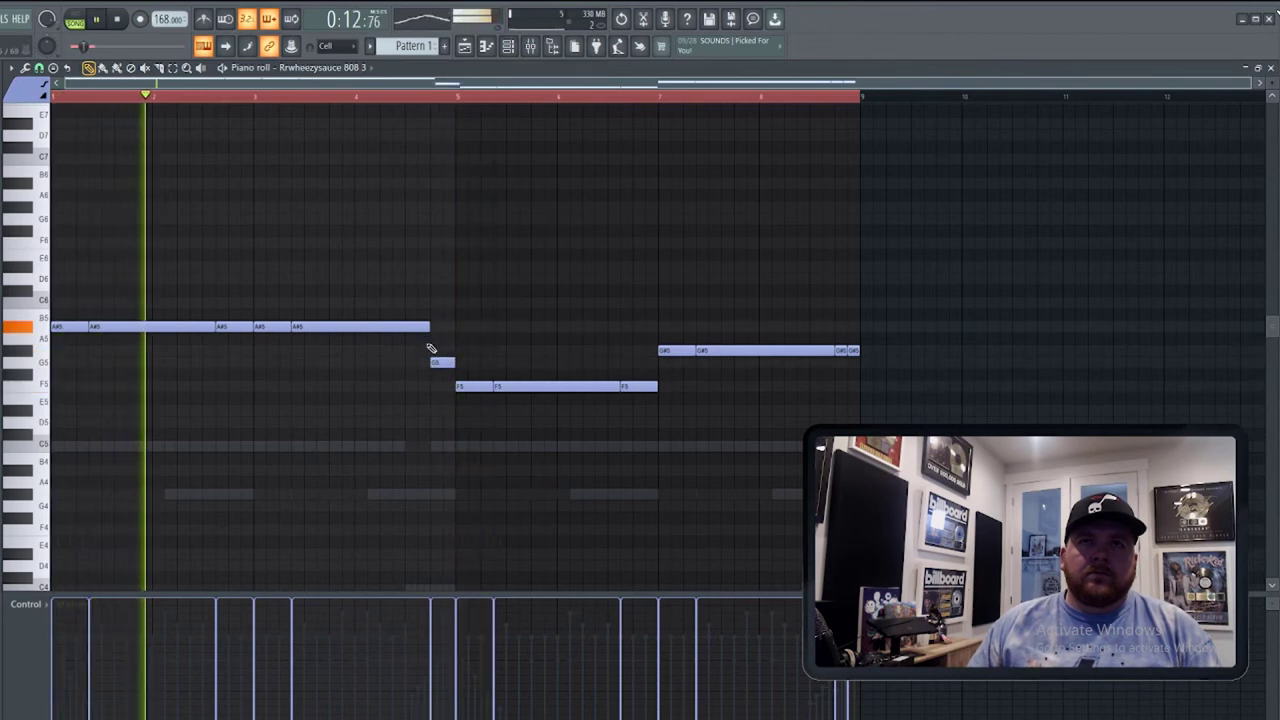
pyautogui.rightClick(445, 361)
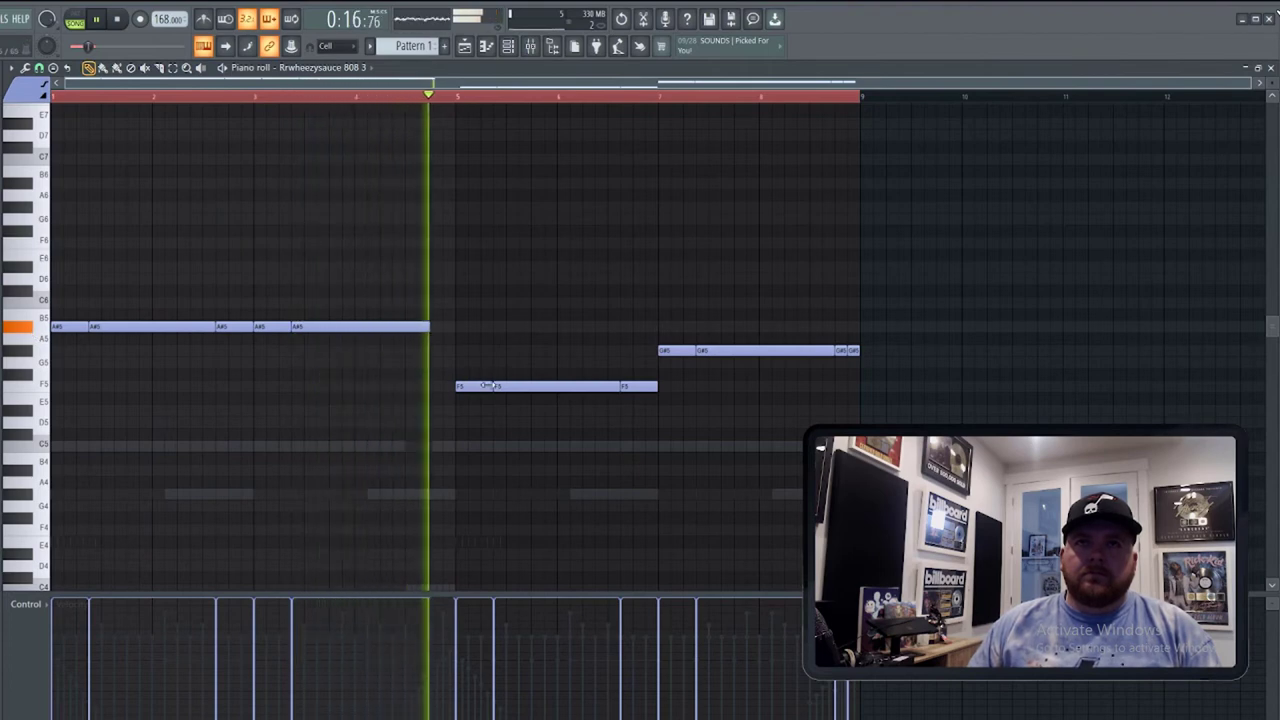
# Draw an F#5 note across the second half of bar 4 and shorten the last A#5 note to end where it starts.
pyautogui.press('space')
pyautogui.moveTo(417, 363); pyautogui.dragTo(455, 374)
pyautogui.press('space')
pyautogui.moveTo(426, 327); pyautogui.dragTo(399, 327)
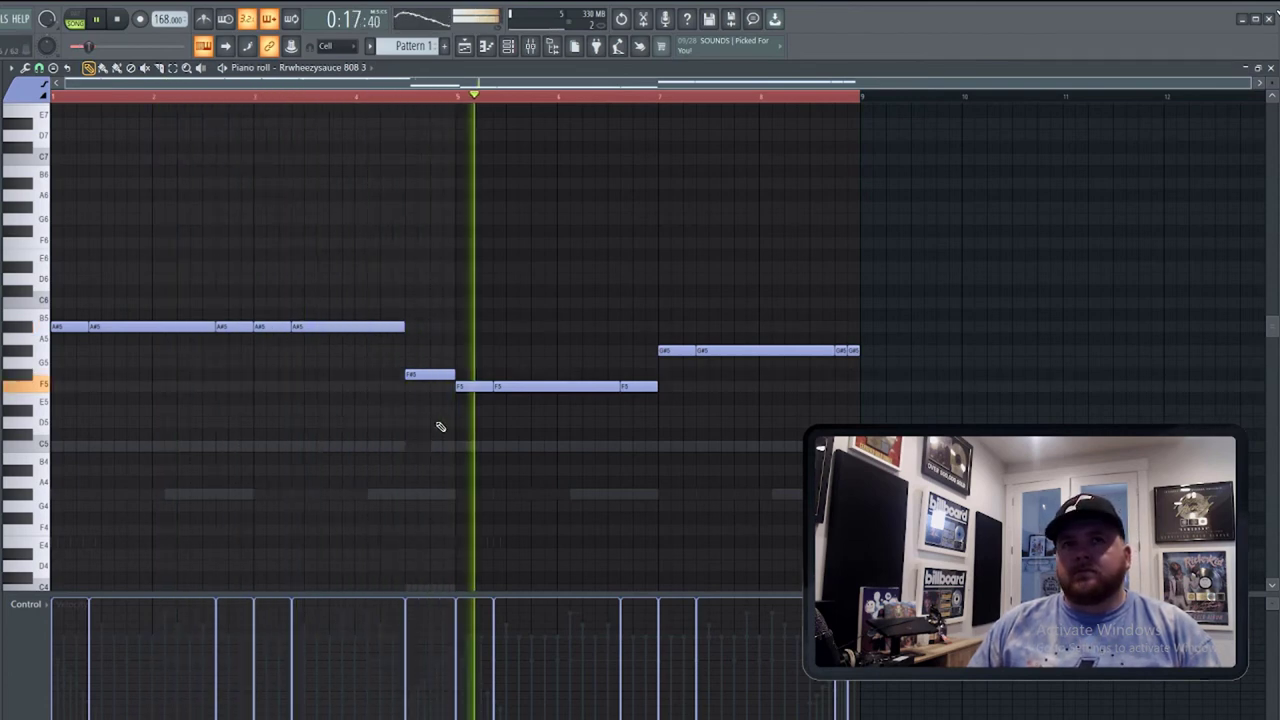
# Try the note in the second half of bar 4 at G5 and A5 while replaying the transition, and settle on G#5.
pyautogui.press('space')
pyautogui.moveTo(429, 365); pyautogui.dragTo(423, 356)
pyautogui.rightClick(415, 361)
pyautogui.press('space')
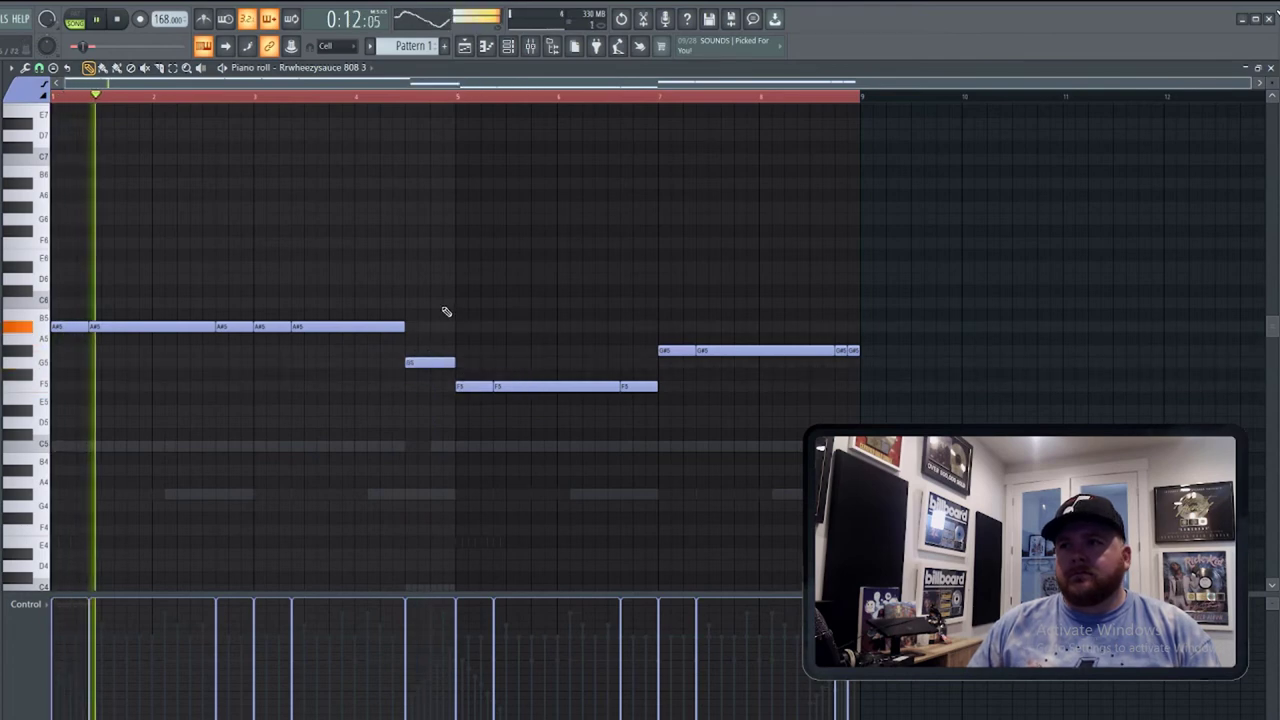
pyautogui.click(391, 96)
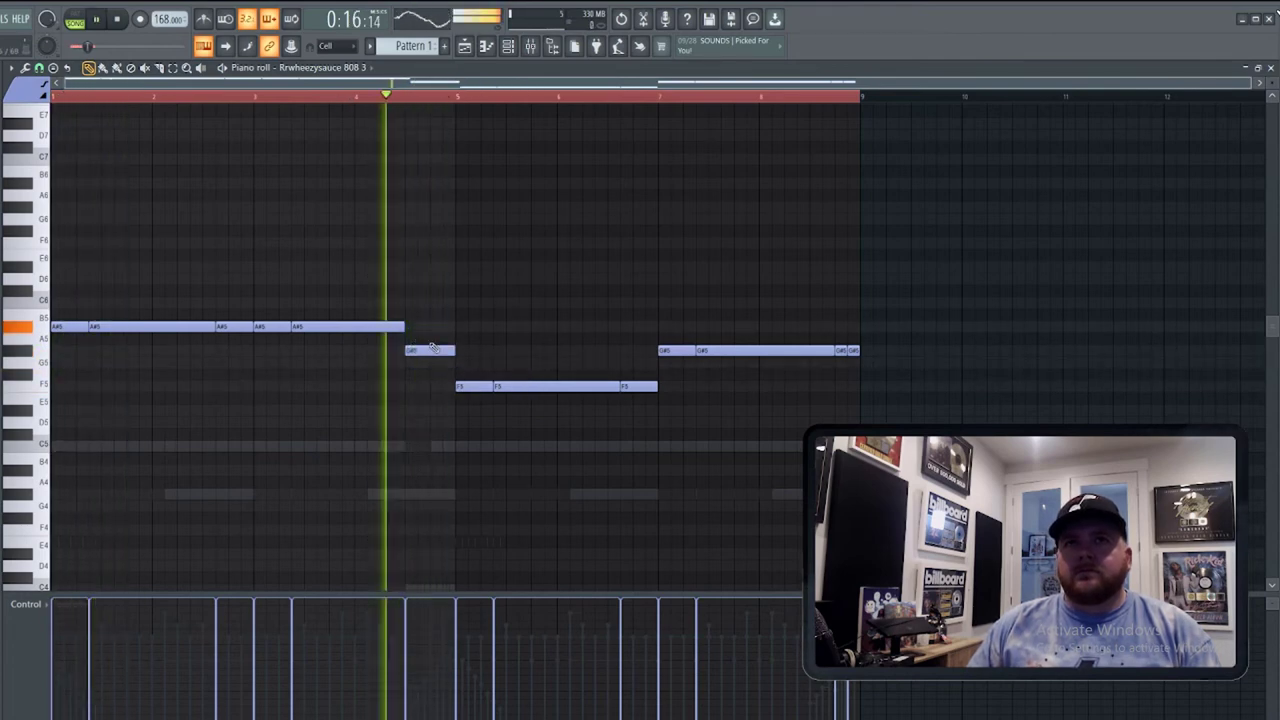
pyautogui.press('space')
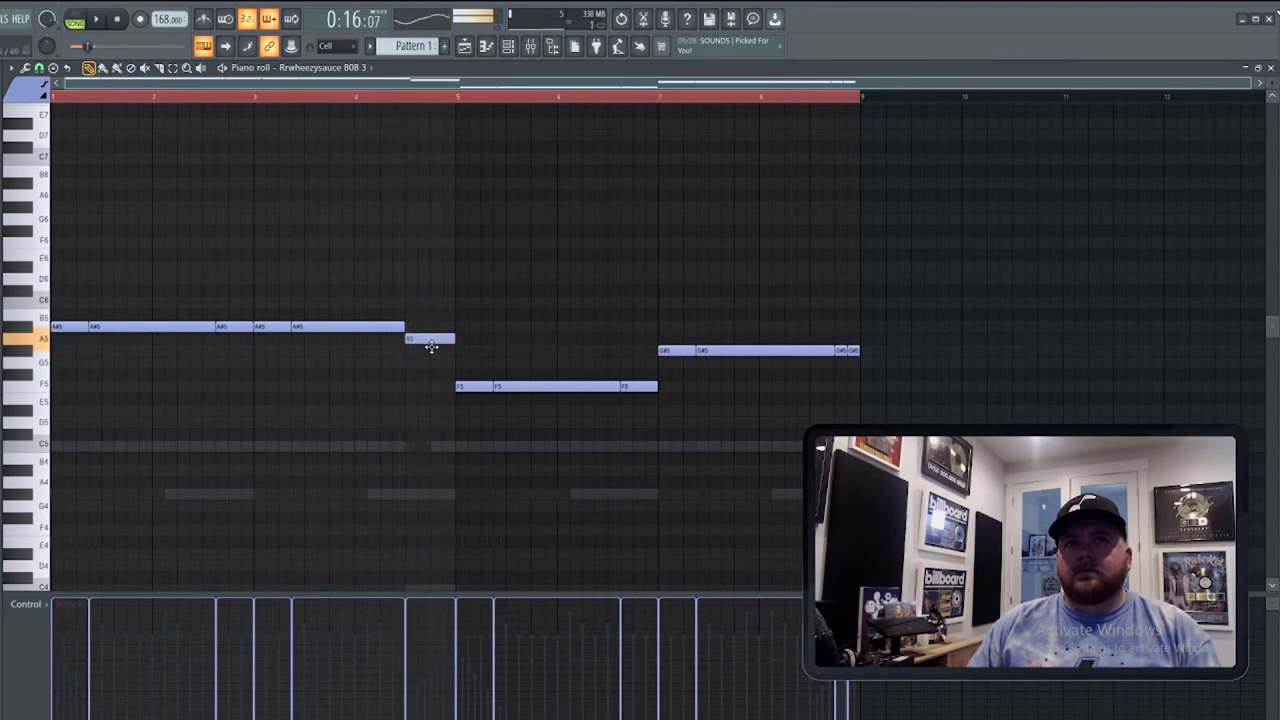
pyautogui.press('space')
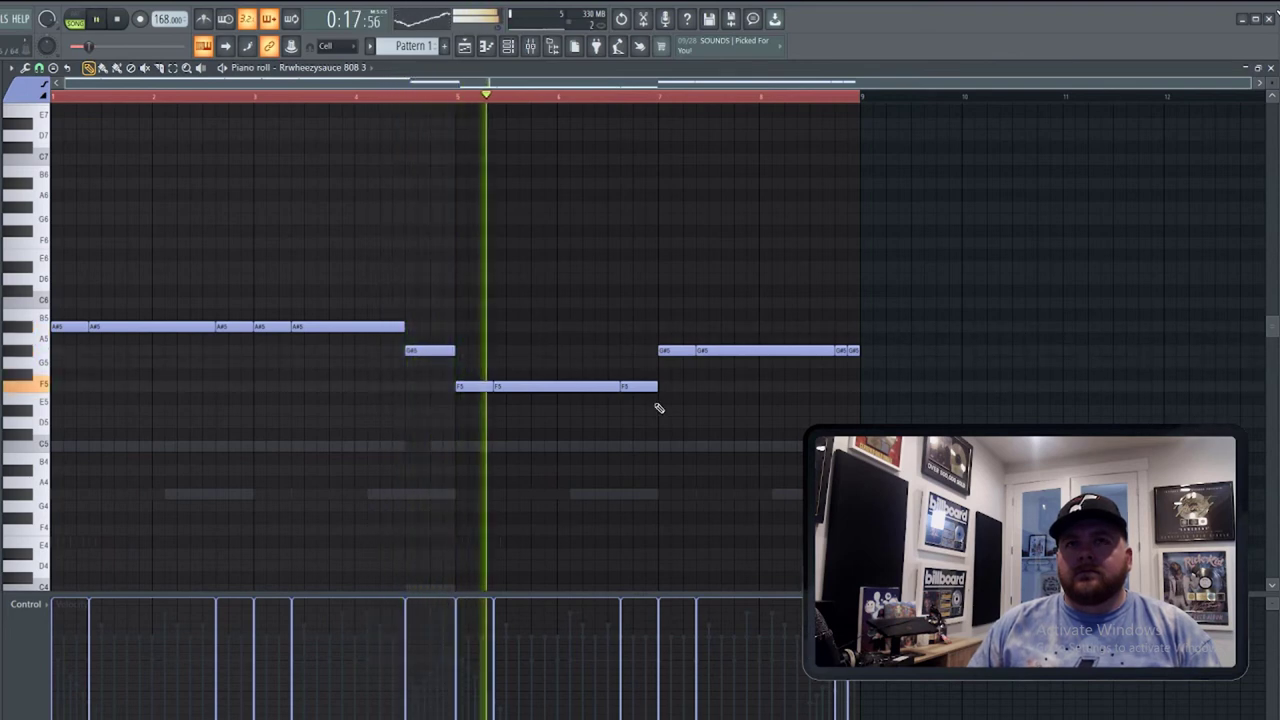
# Move the 808's G#5 notes in bars 7 and 8 down to F5 and play the line.
pyautogui.rightClick(690, 350)
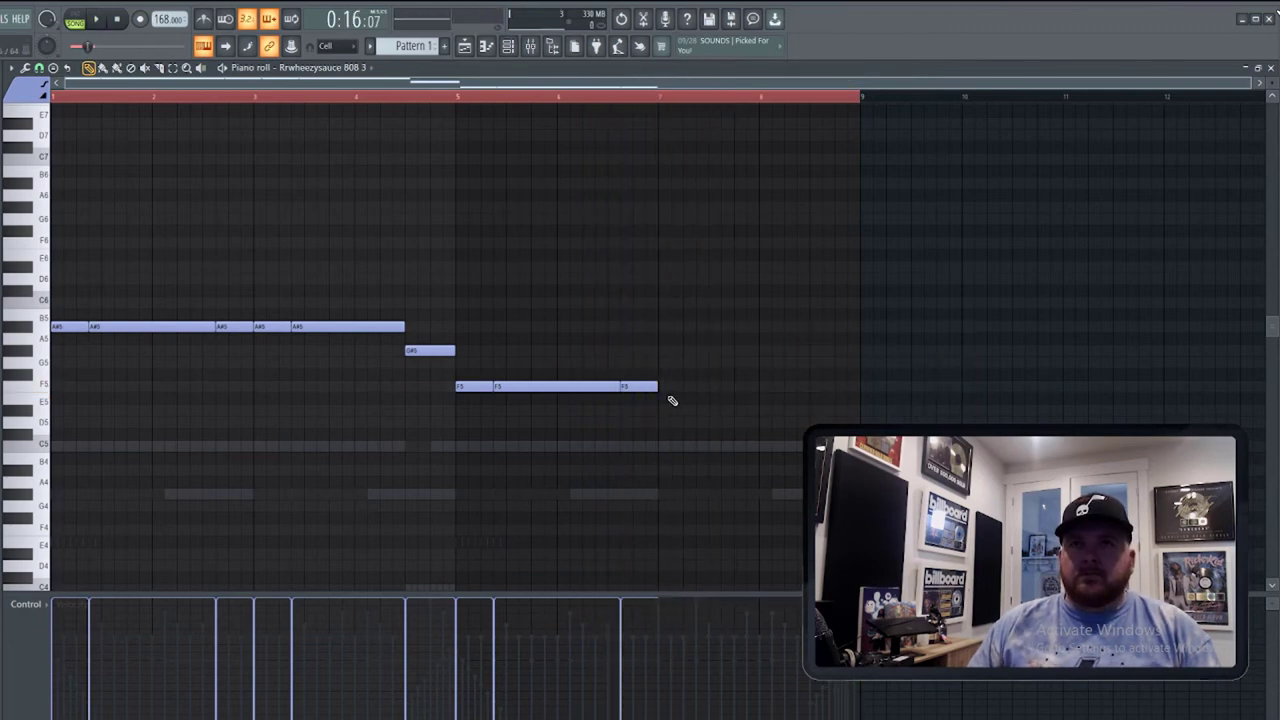
pyautogui.hotkey('ctrl', 'v')
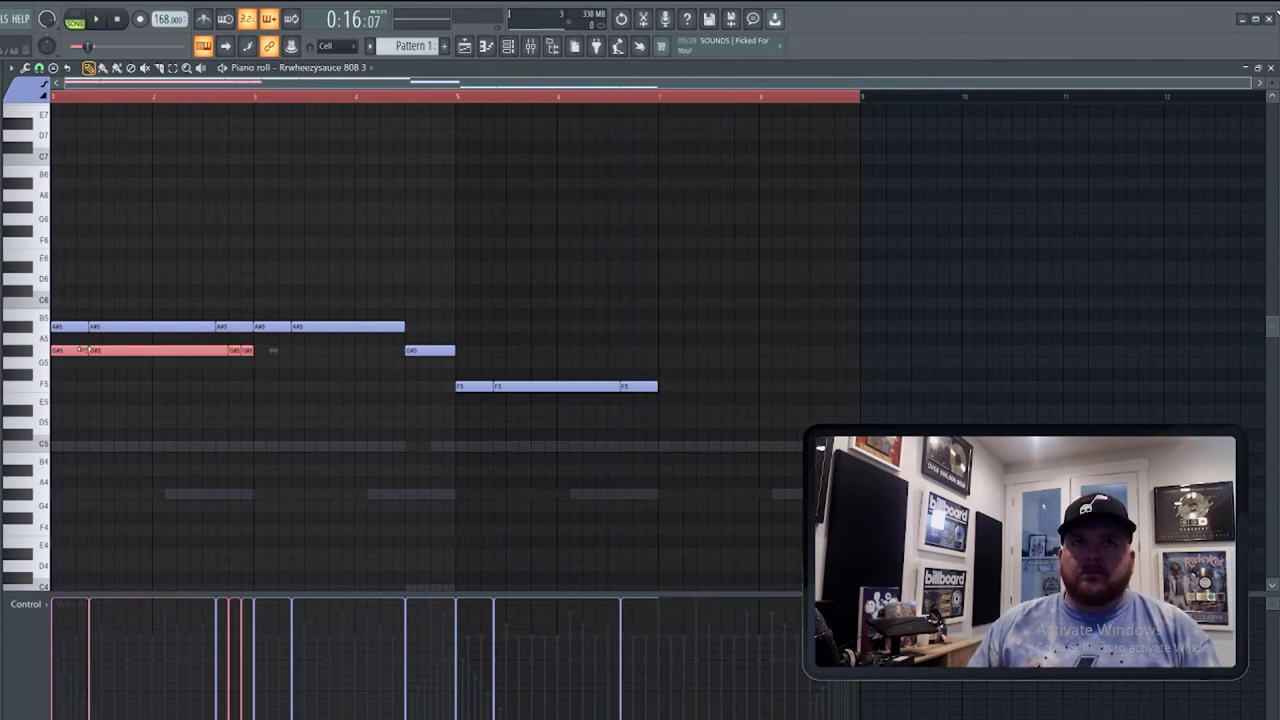
pyautogui.press('space')
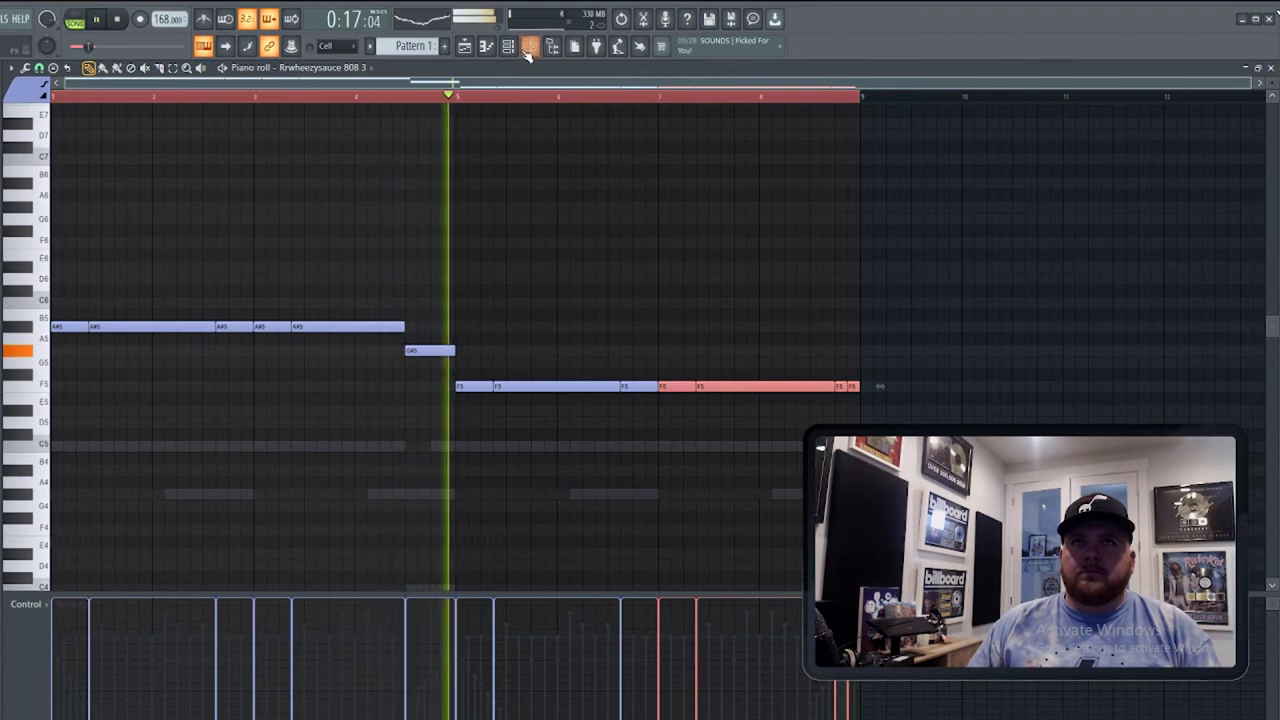
# Replace the dt - jerk kick sample with GoTo Kick and select all its notes in the piano roll.
pyautogui.press('F6')
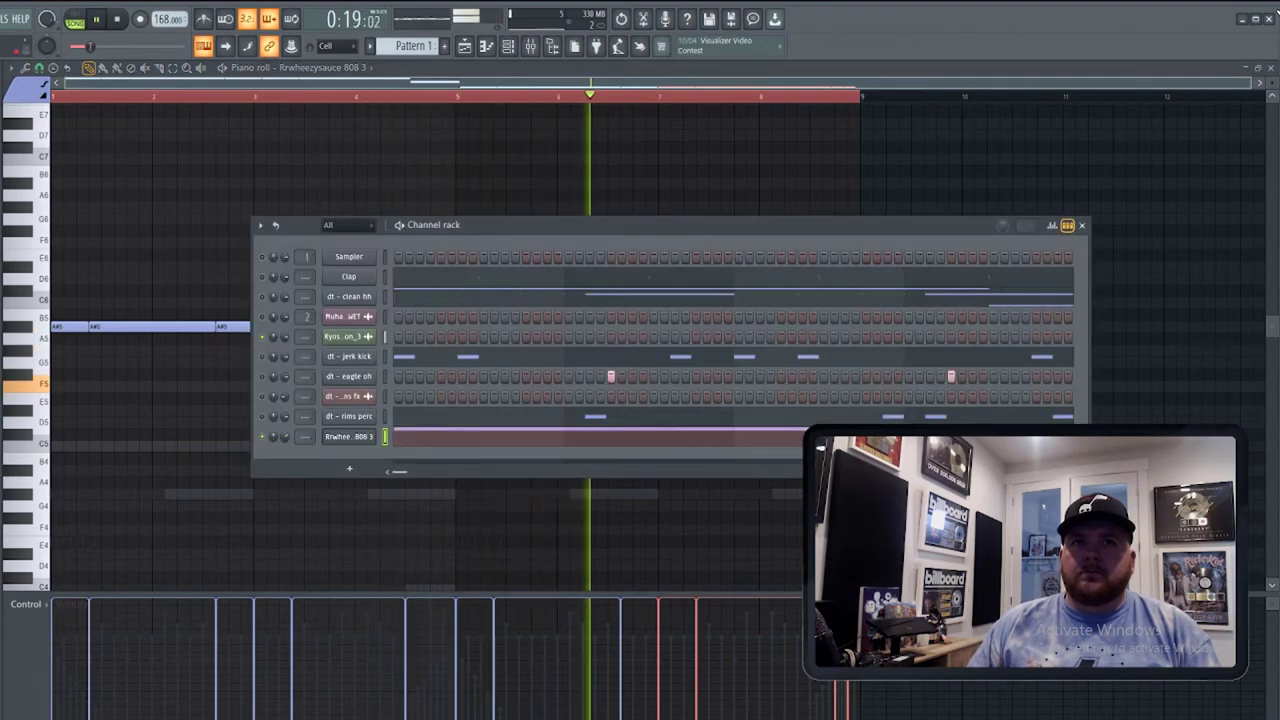
pyautogui.rightClick(357, 438)
pyautogui.click(421, 525)
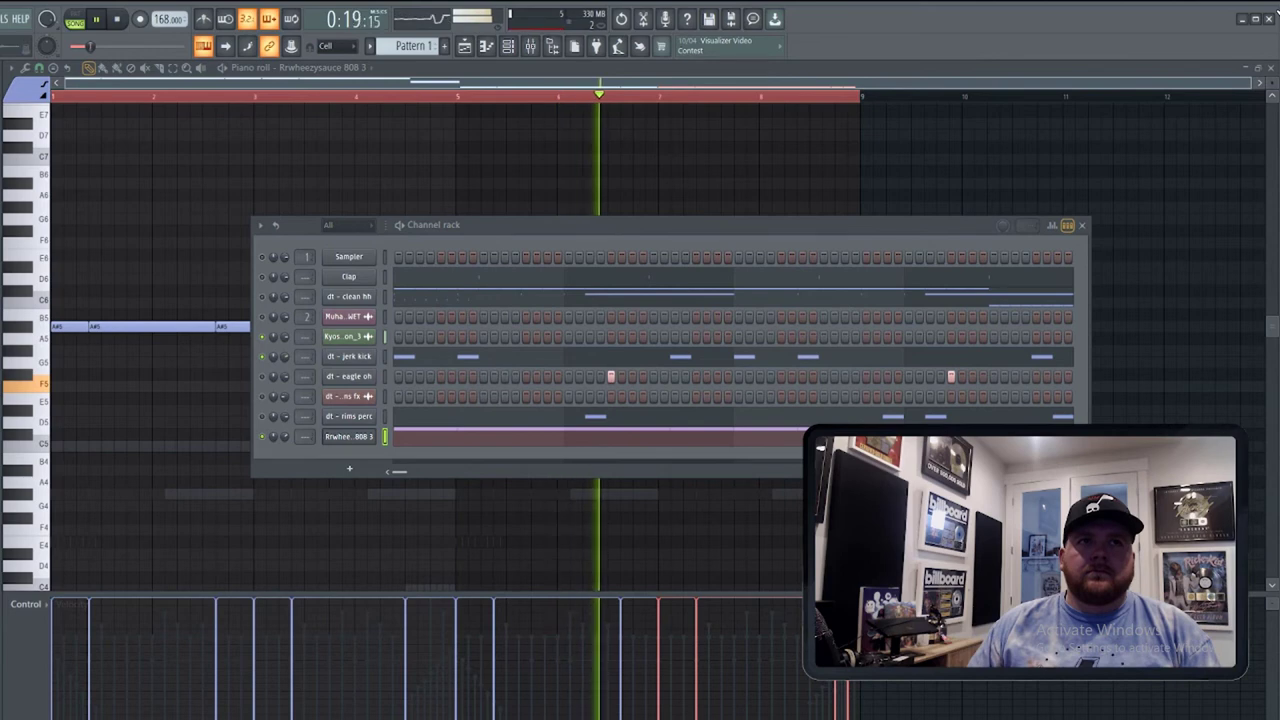
pyautogui.moveTo(363, 369); pyautogui.dragTo(372, 357)
pyautogui.click(400, 357)
pyautogui.hotkey('ctrl', 'a')
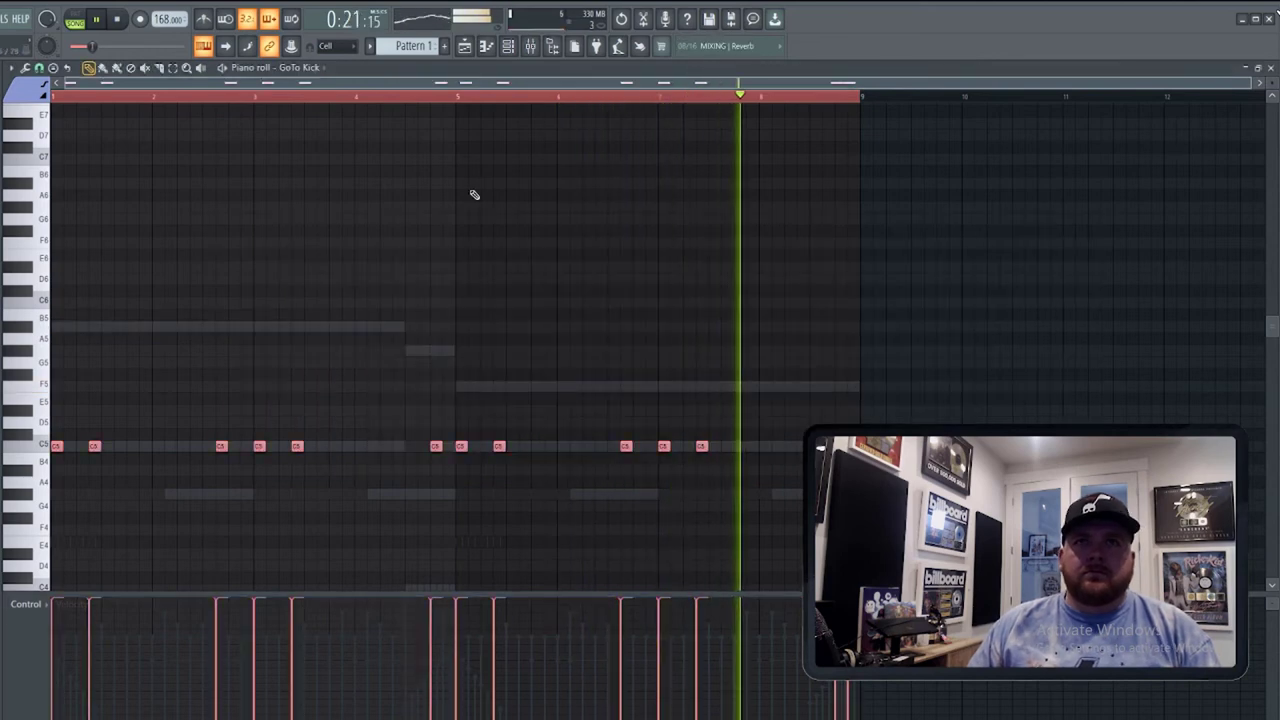
# Unmute all channels in the channel rack and listen to the whole beat.
pyautogui.click(509, 52)
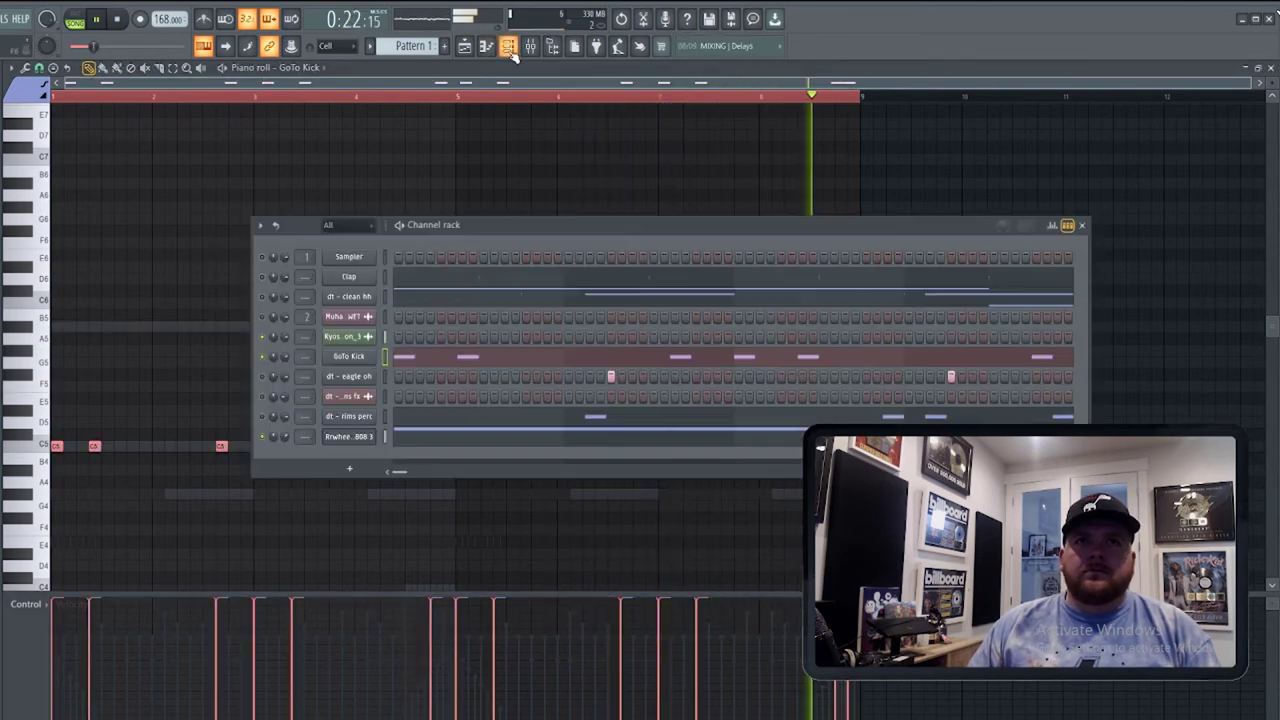
pyautogui.rightClick(261, 415)
pyautogui.click(277, 425)
pyautogui.rightClick(262, 416)
pyautogui.click(280, 427)
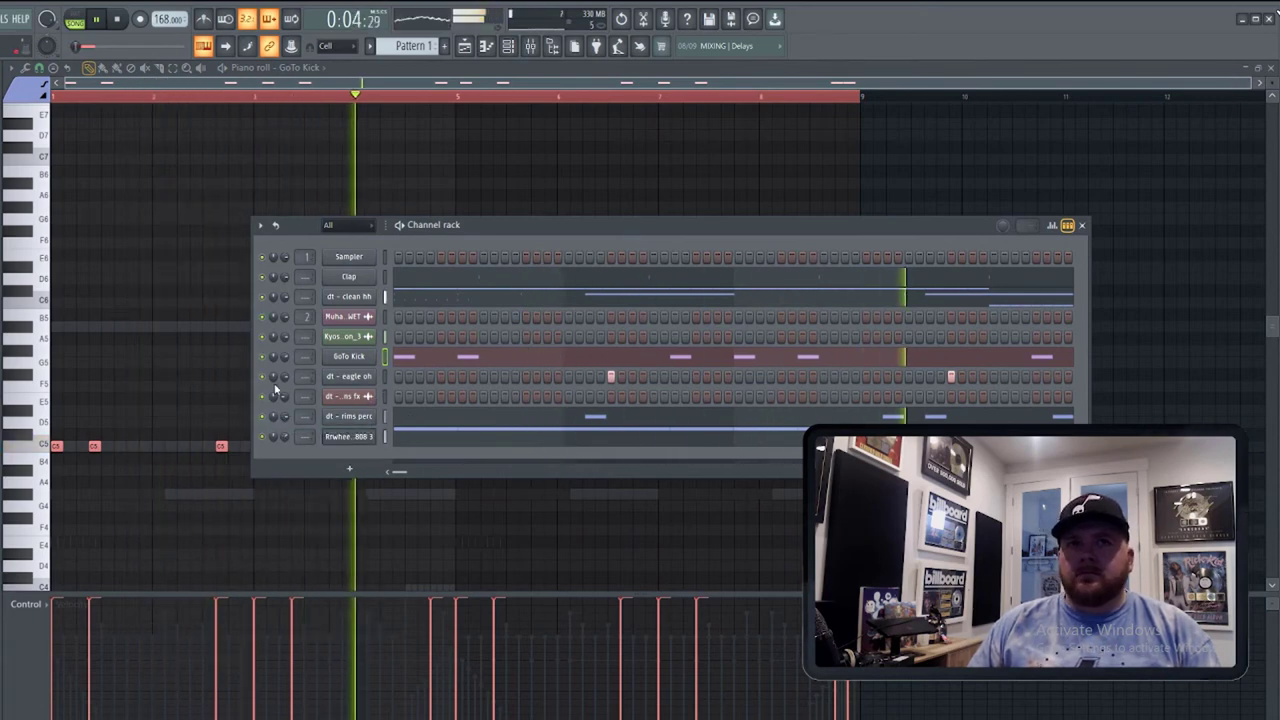
# Check the arrangement in the playlist, mute the Kyoshin loop channel, and stop playback.
pyautogui.click(463, 48)
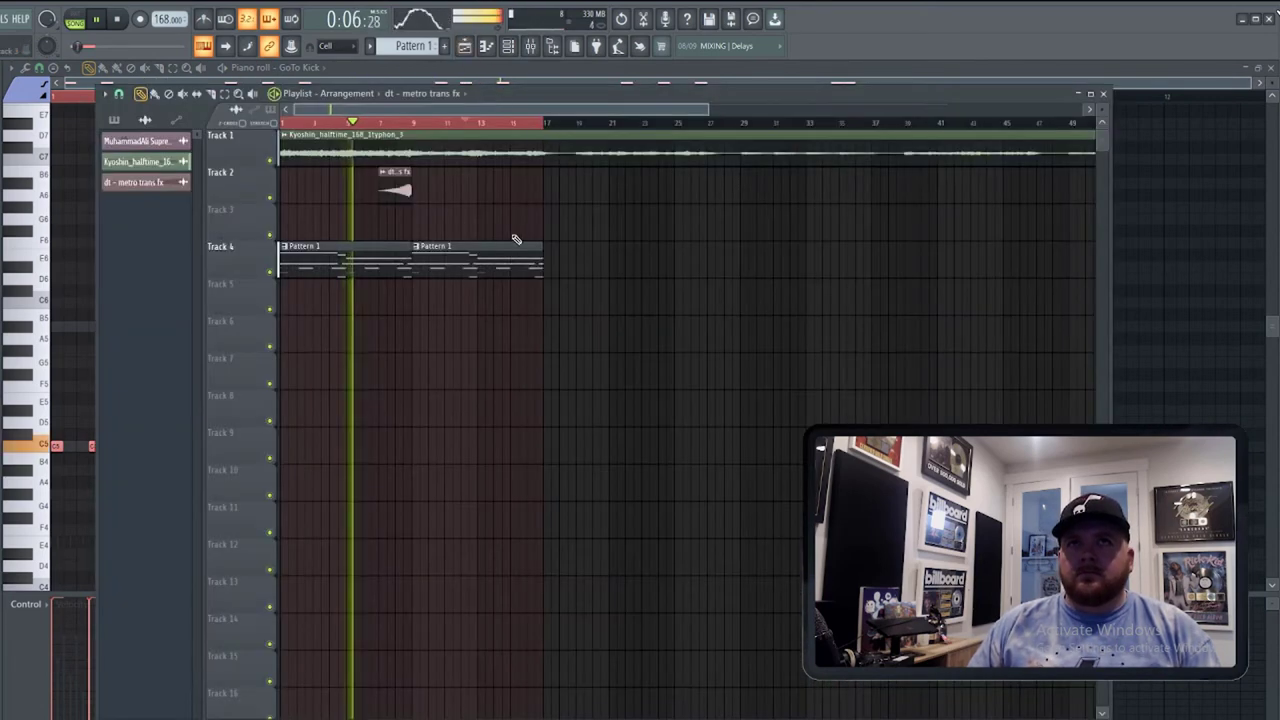
pyautogui.click(508, 45)
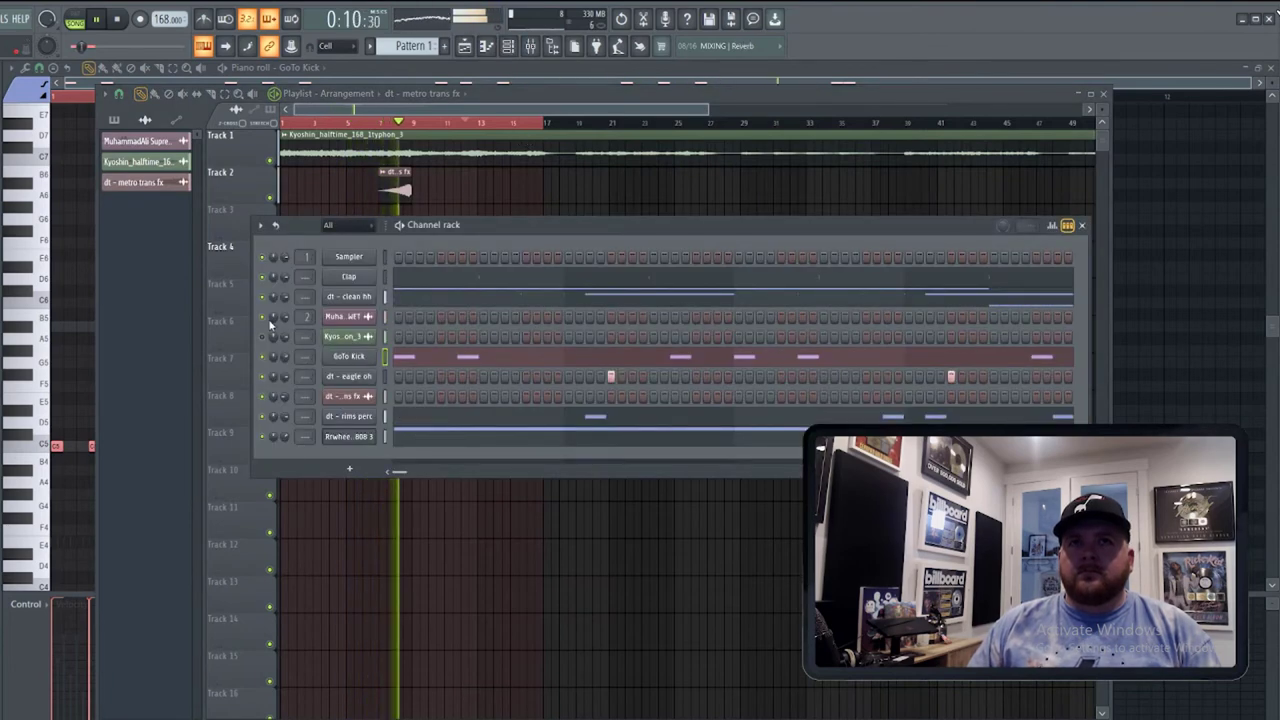
pyautogui.press('space')
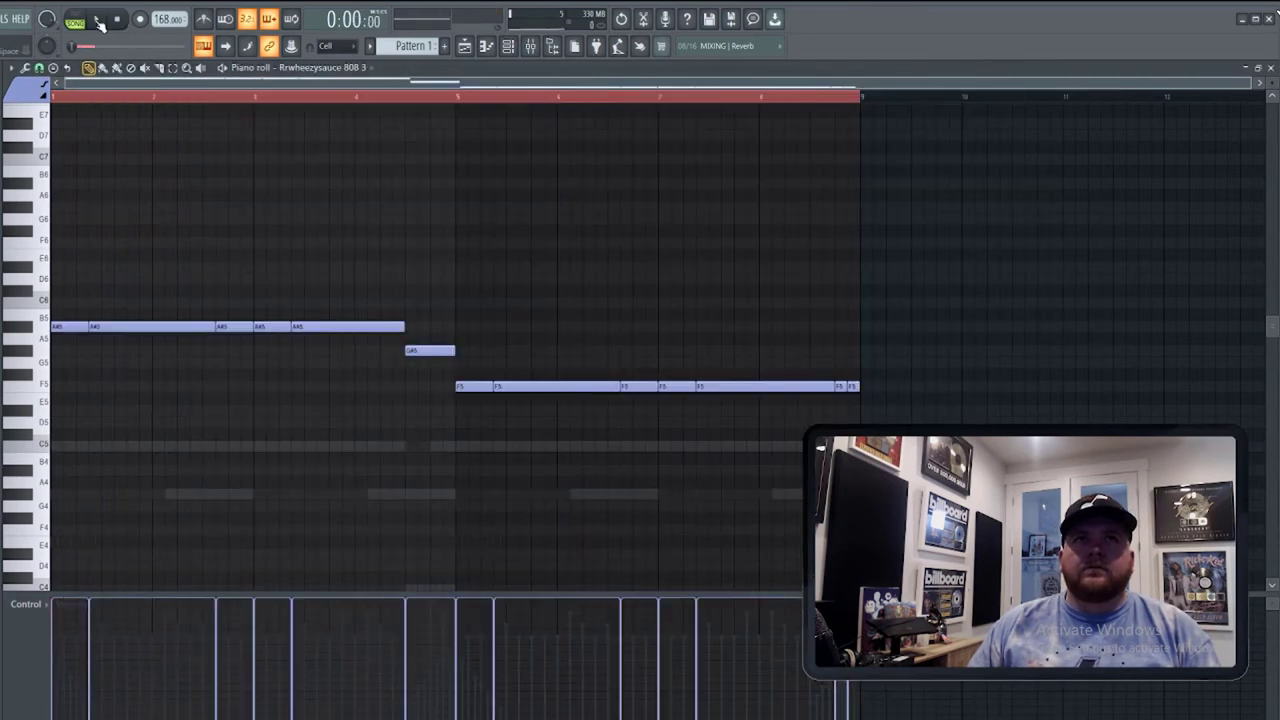
# Lower only the 808's opening notes one octave to A#4, and delay the G#5 note's start, extending the last A#4 note to meet it.
pyautogui.hotkey('ctrl', 'Down')
pyautogui.press('space')
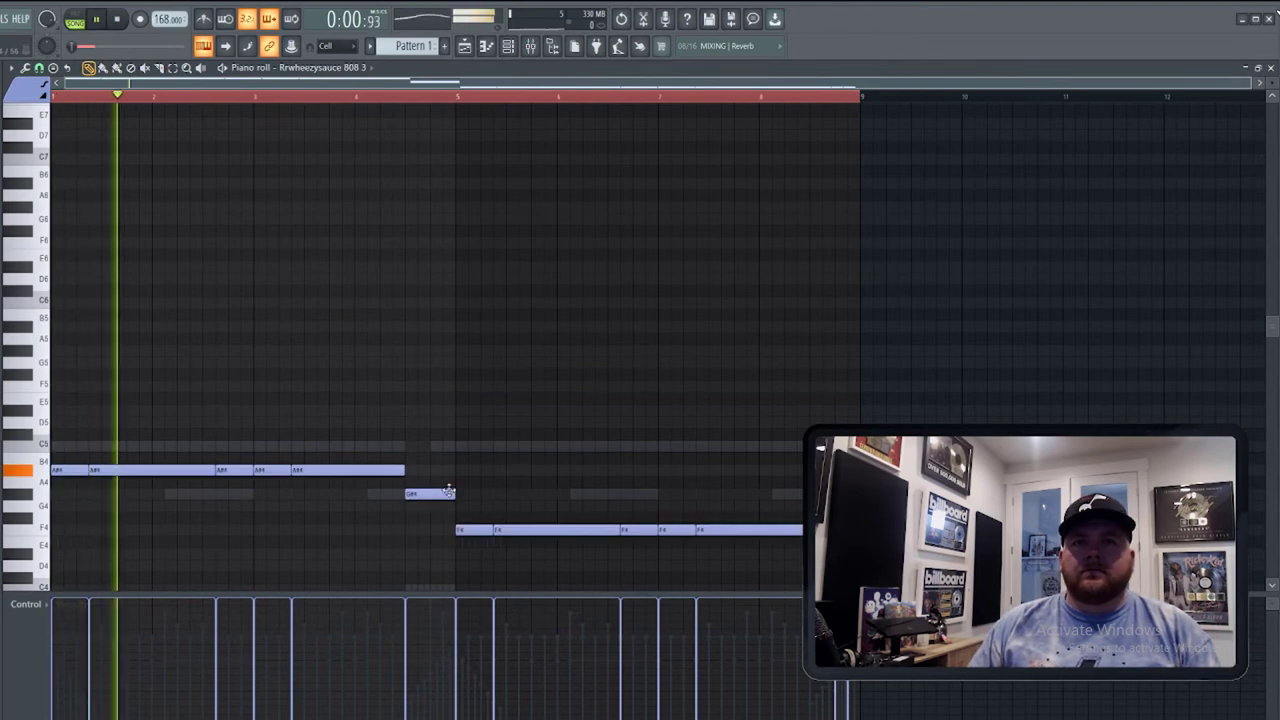
pyautogui.moveTo(424, 478); pyautogui.dragTo(850, 545)
pyautogui.hotkey('ctrl', 'Up')
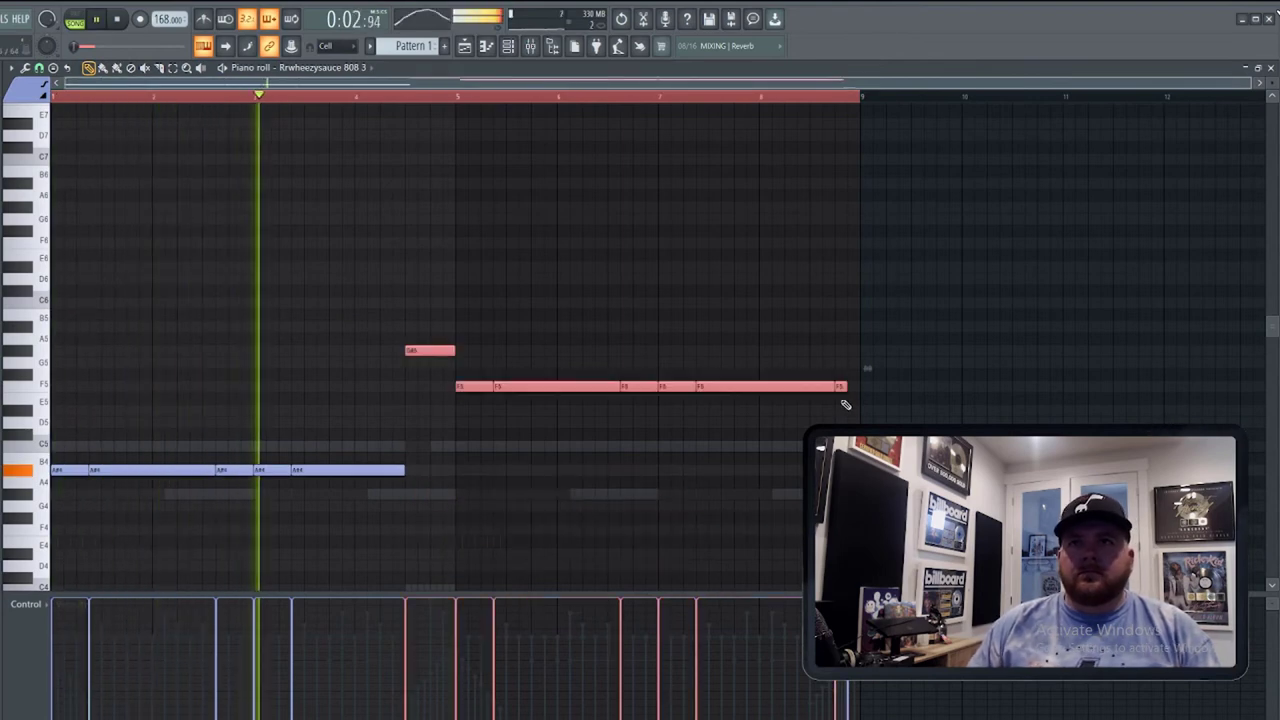
pyautogui.hotkey('ctrl', 'd')
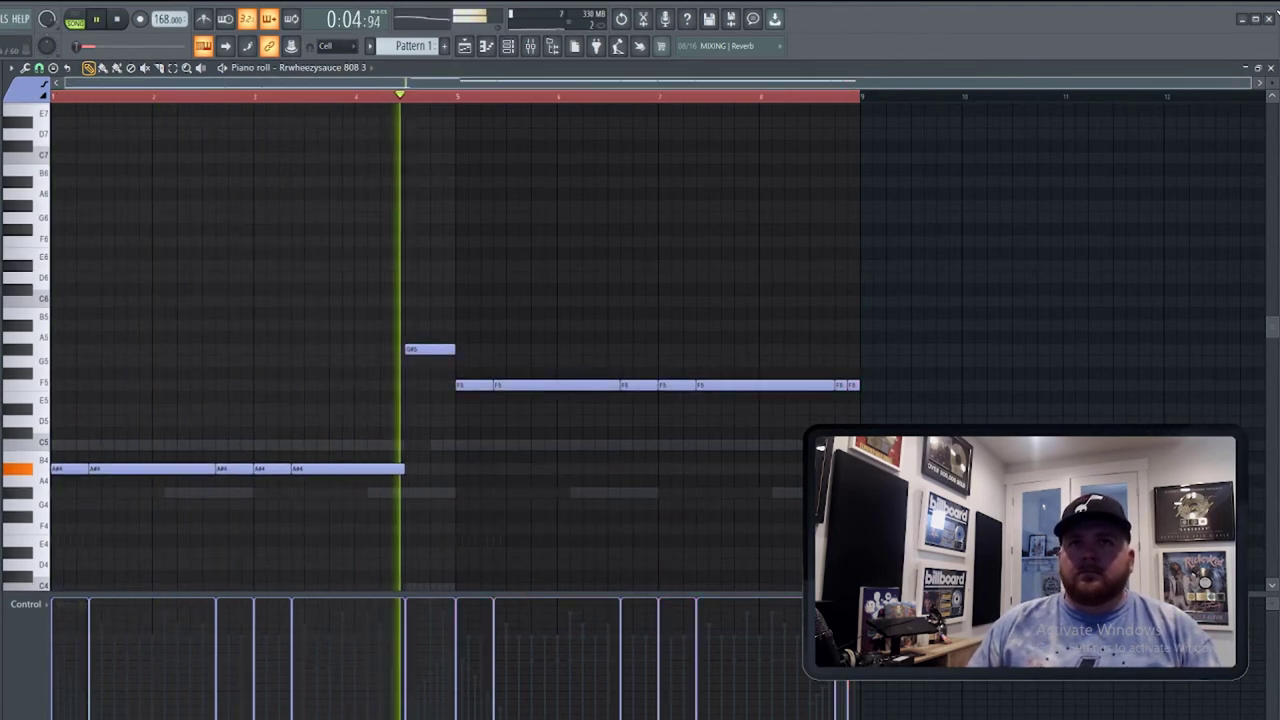
pyautogui.press('space')
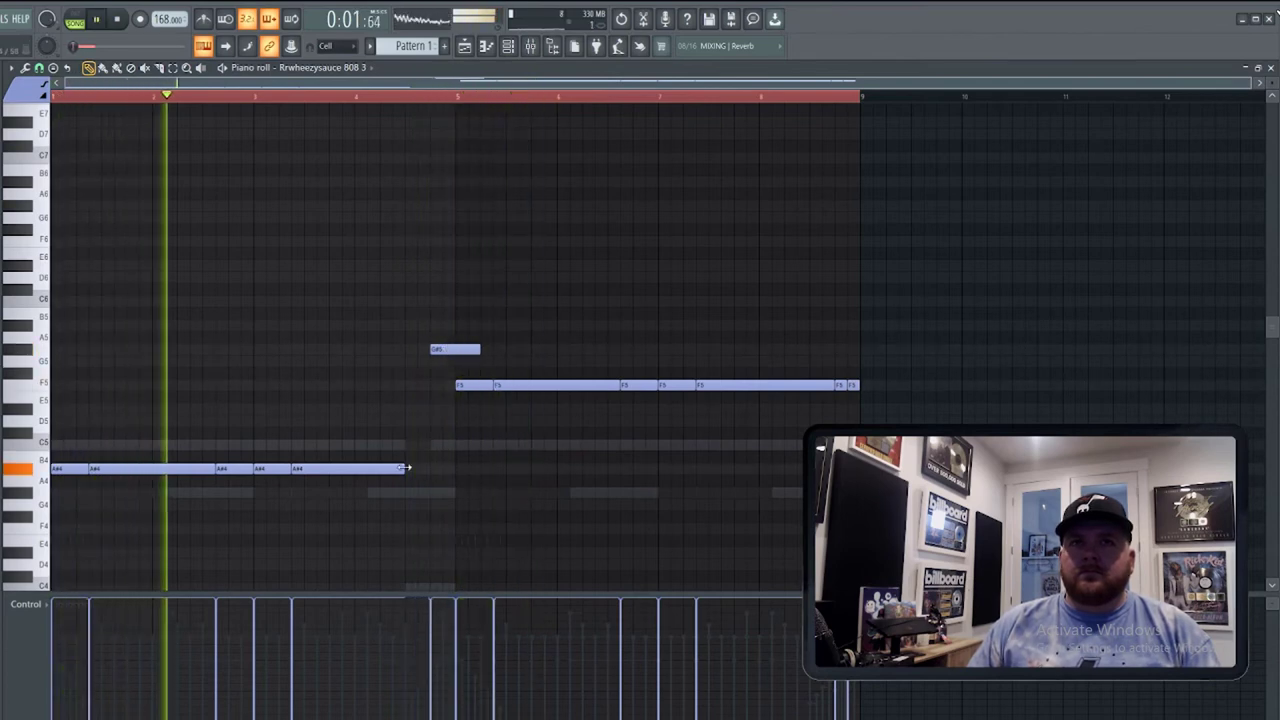
pyautogui.moveTo(479, 349); pyautogui.dragTo(455, 349)
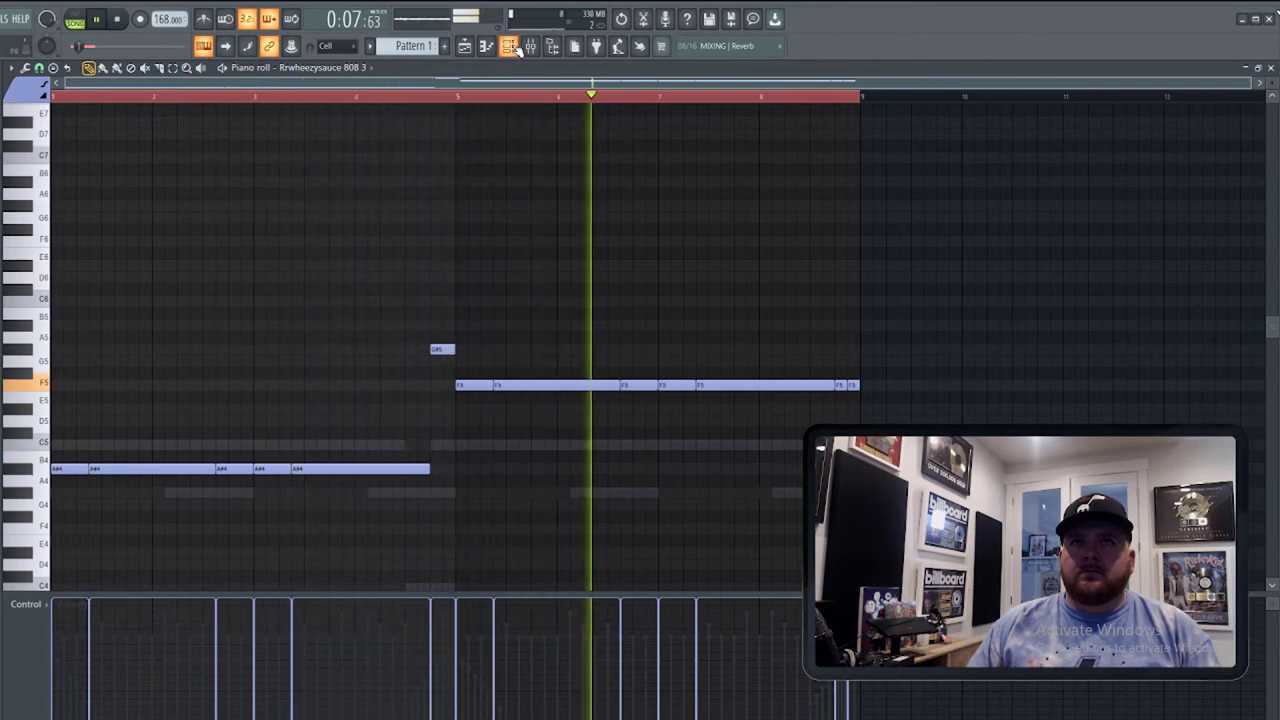
# Inspect the Rrwheezysauce 808 3 channel's envelope and sample settings, and return to its piano roll.
pyautogui.press('F6')
pyautogui.rightClick(360, 438)
pyautogui.click(360, 438)
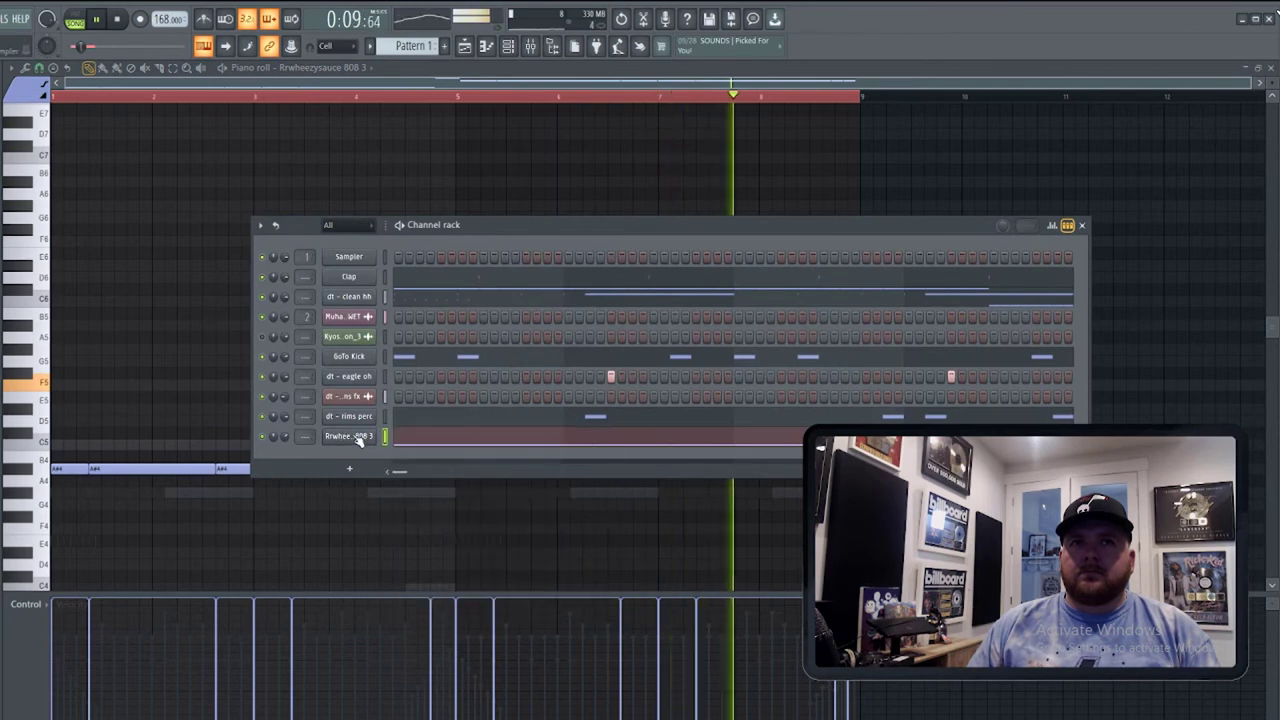
pyautogui.click(360, 438)
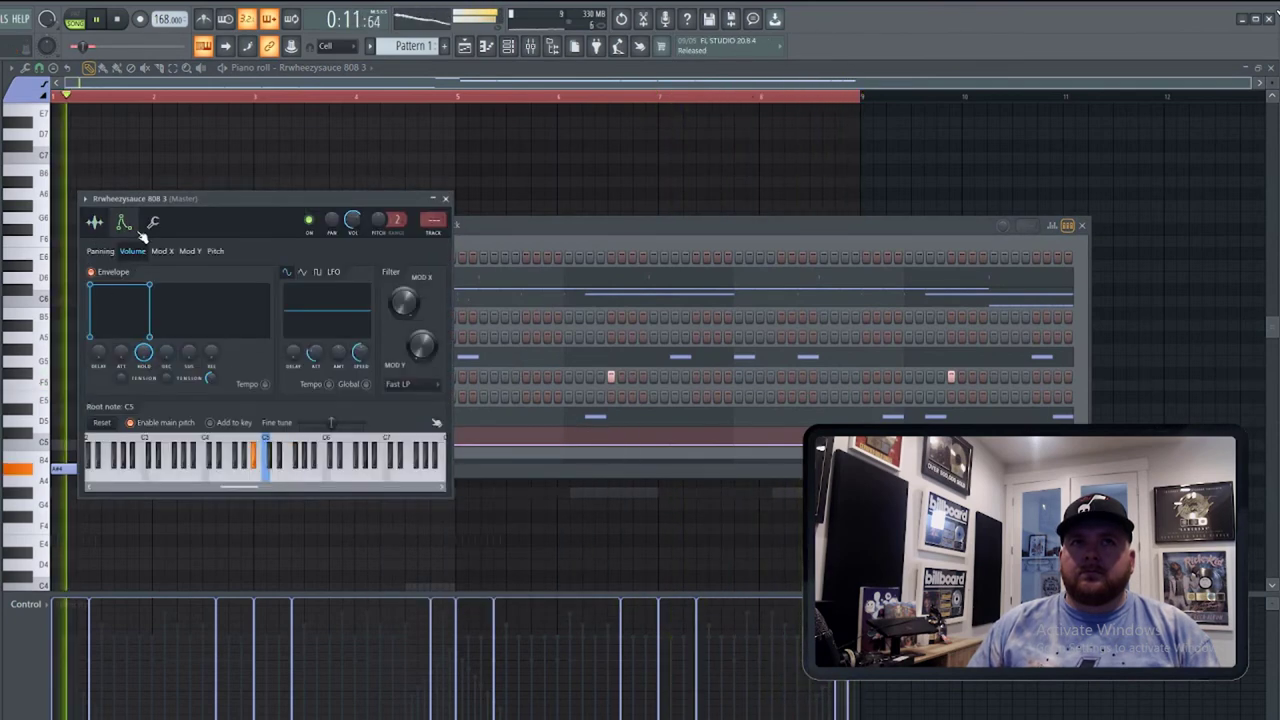
pyautogui.click(94, 222)
pyautogui.click(442, 199)
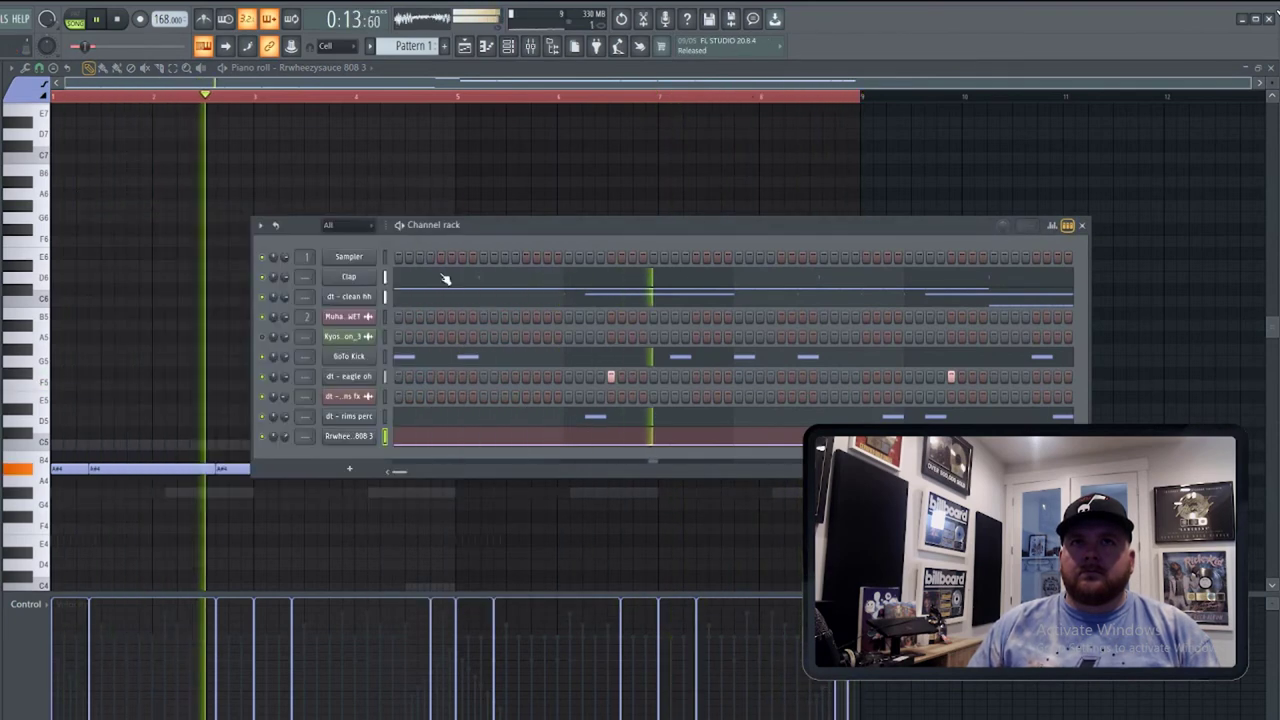
pyautogui.press('F6')
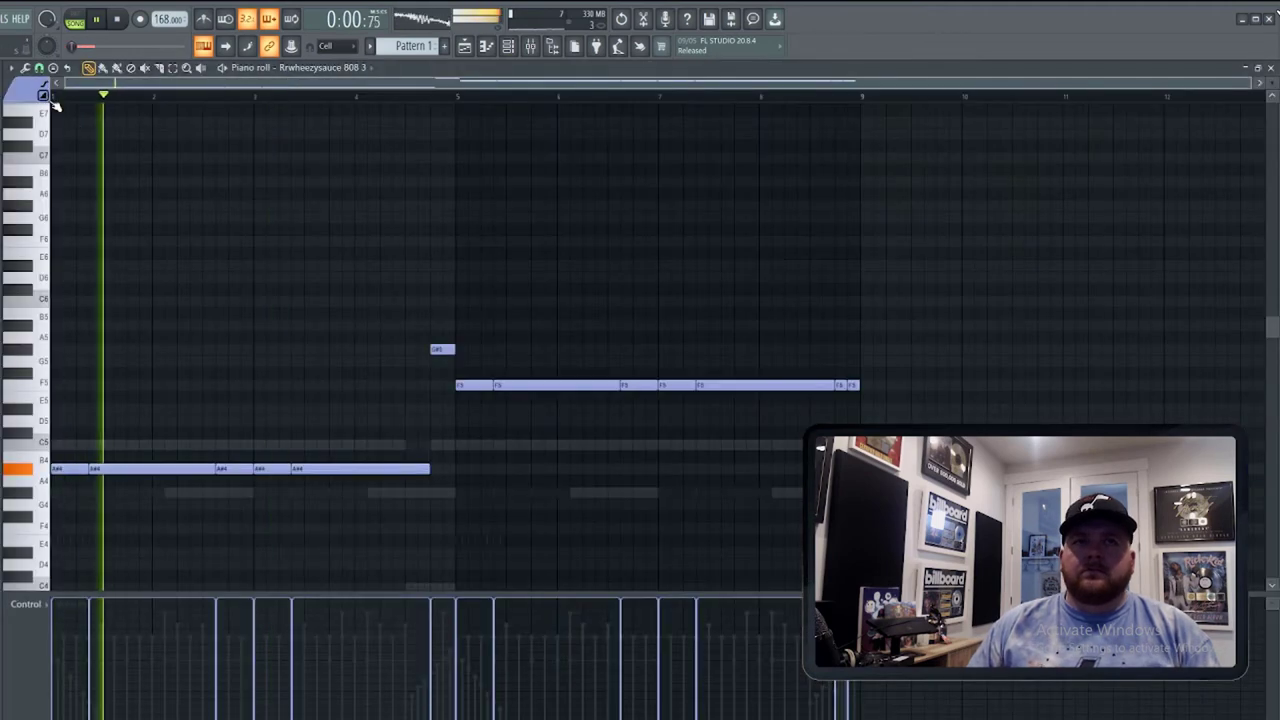
# Draw a short slide note at A#6 in bar 2, lower it one octave to A#5, and adjust its length while listening.
pyautogui.click(181, 206)
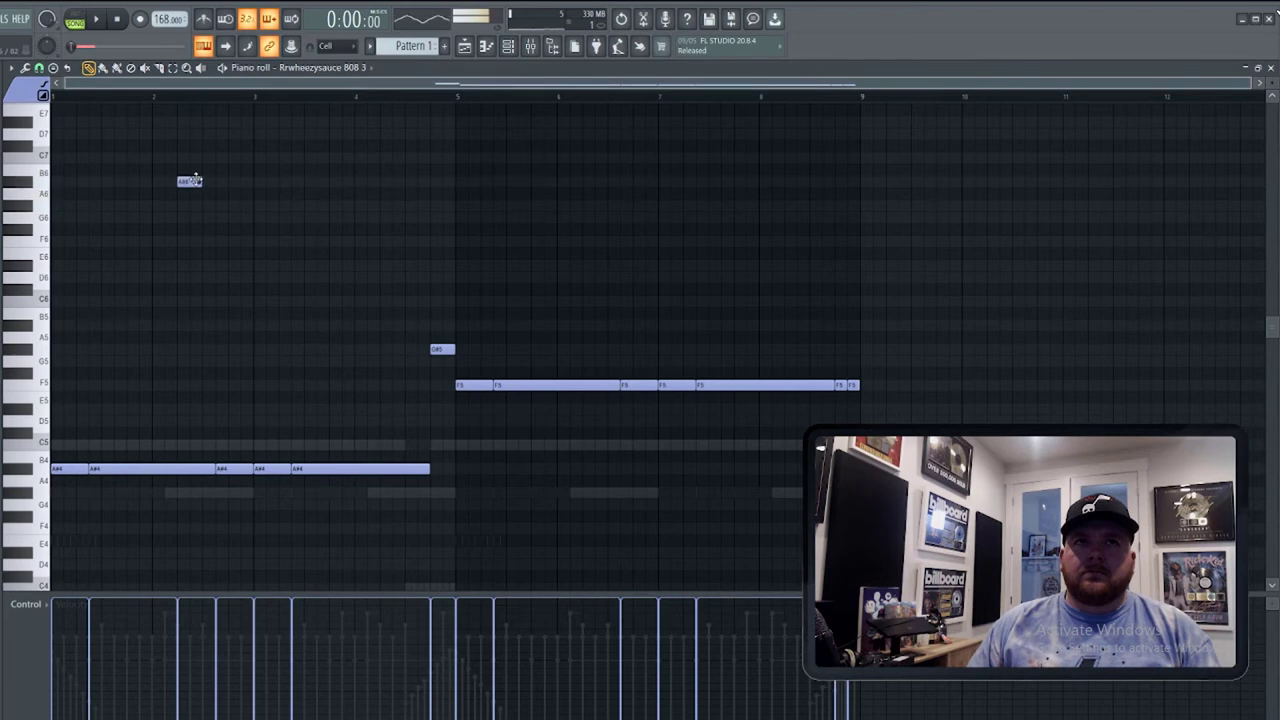
pyautogui.press('space')
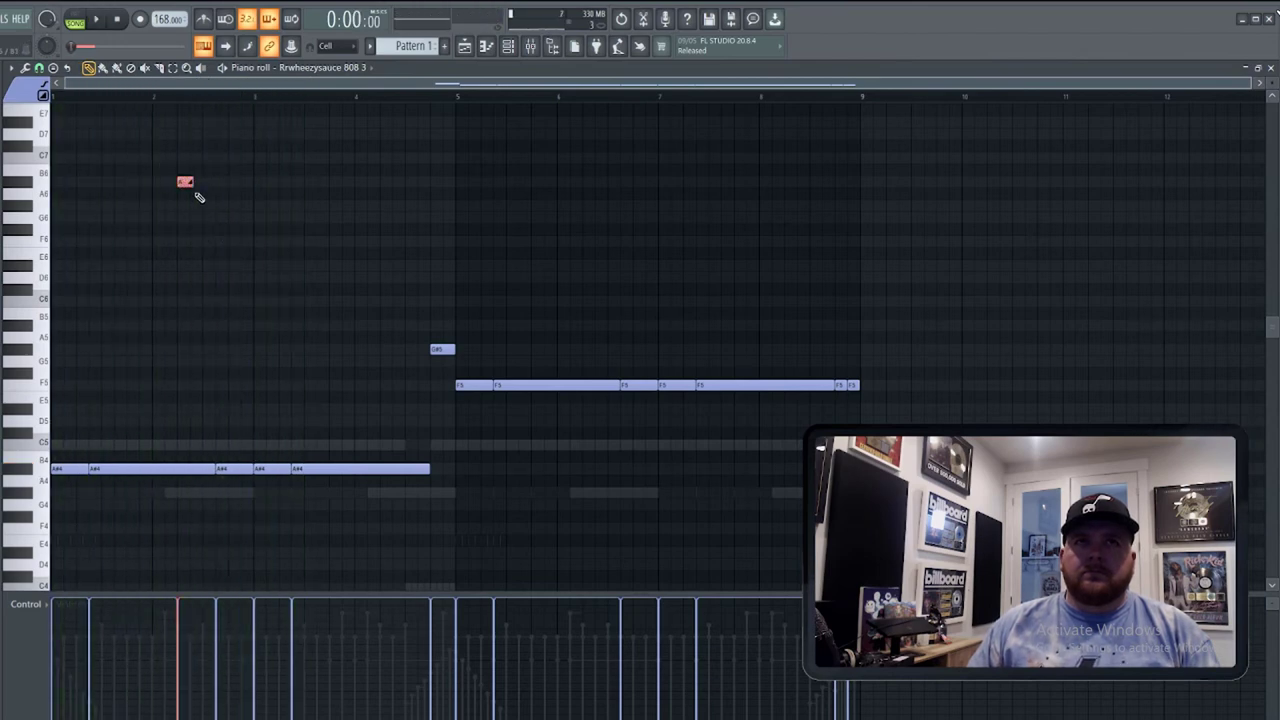
pyautogui.hotkey('ctrl', 'Down')
pyautogui.scroll(1, 196, 194)
pyautogui.press('space')
pyautogui.scroll(-2, 228, 257)
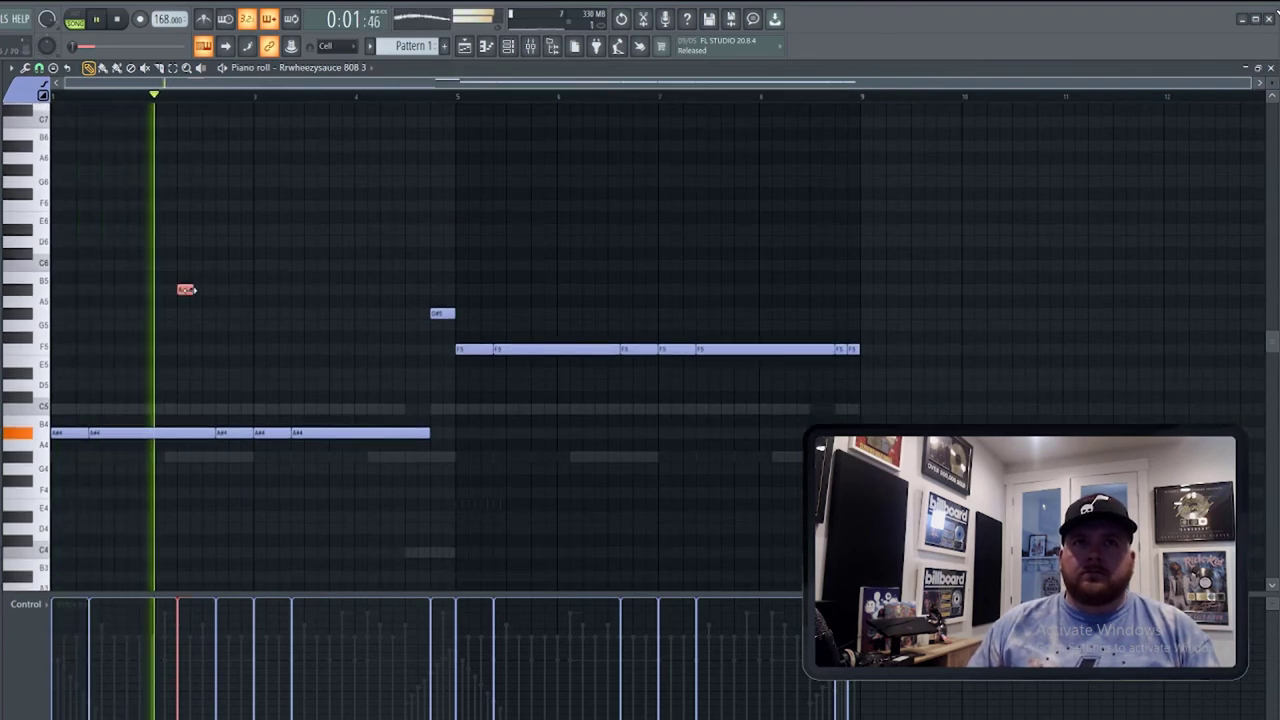
pyautogui.moveTo(194, 290); pyautogui.dragTo(202, 289)
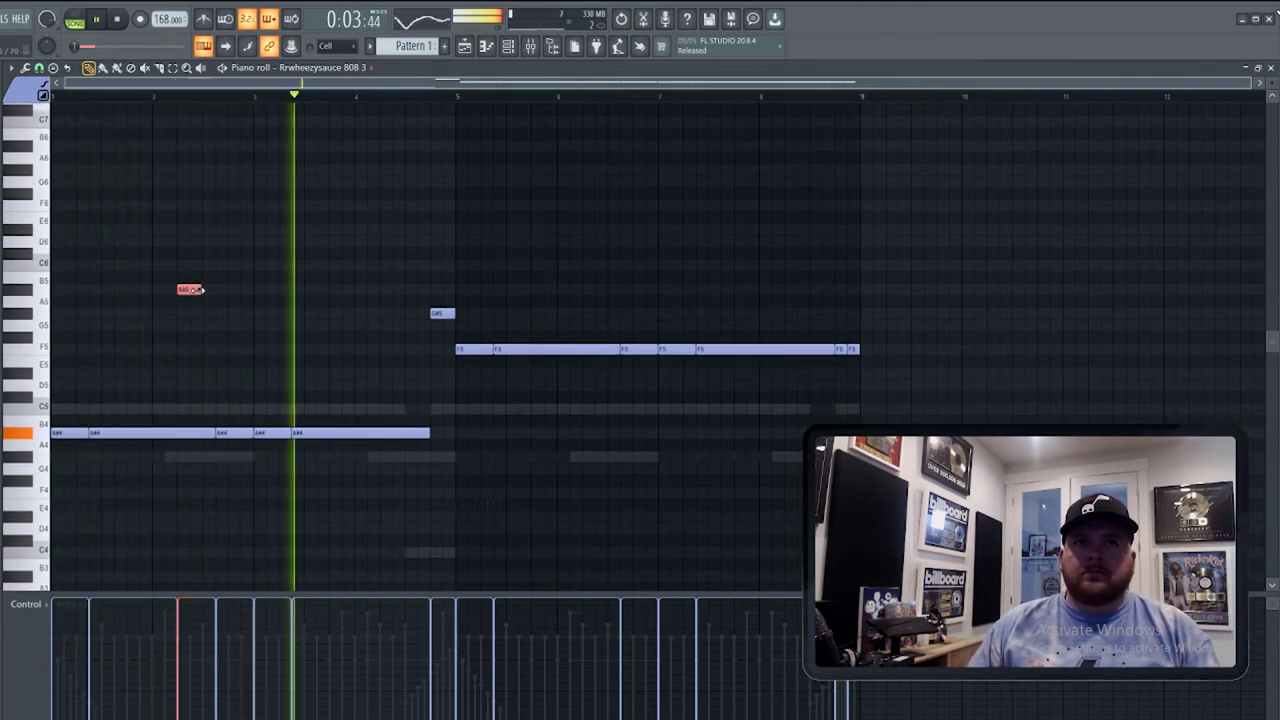
# Replace the bar 2 slide note with a shorter one at A#5 and place a matching slide note in bar 4.
pyautogui.rightClick(182, 289)
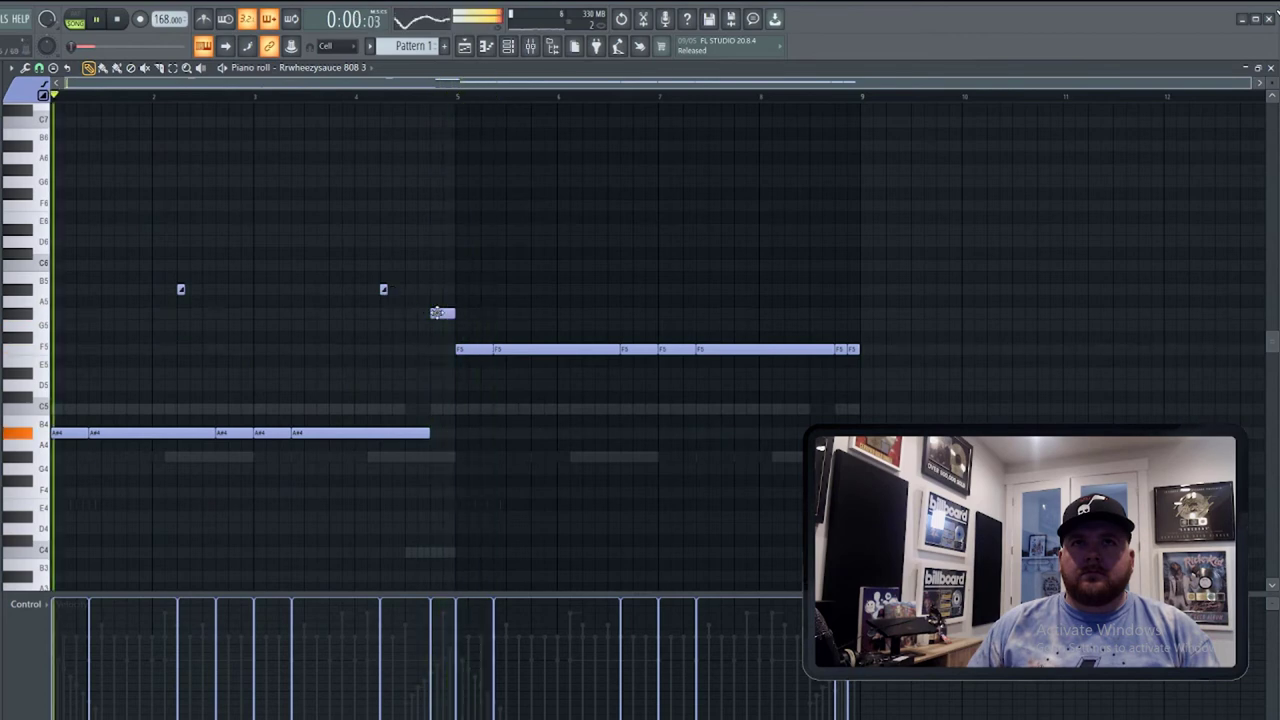
pyautogui.rightClick(384, 291)
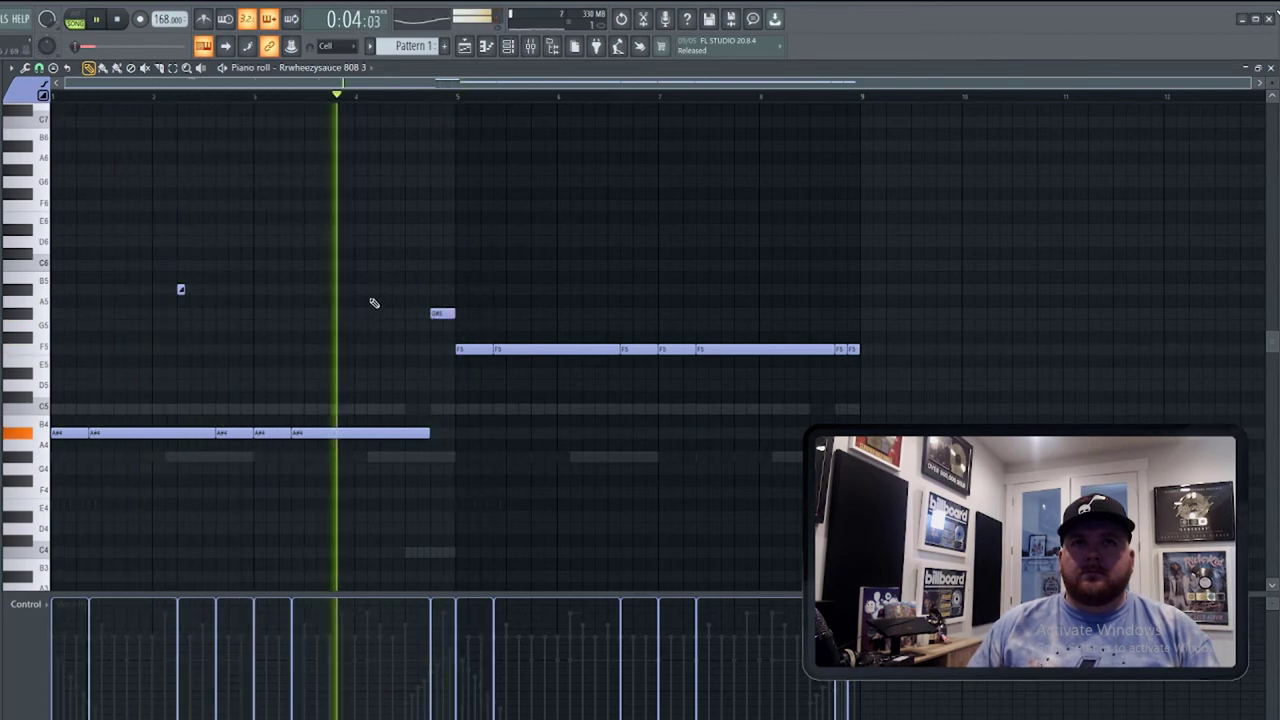
pyautogui.click(383, 289)
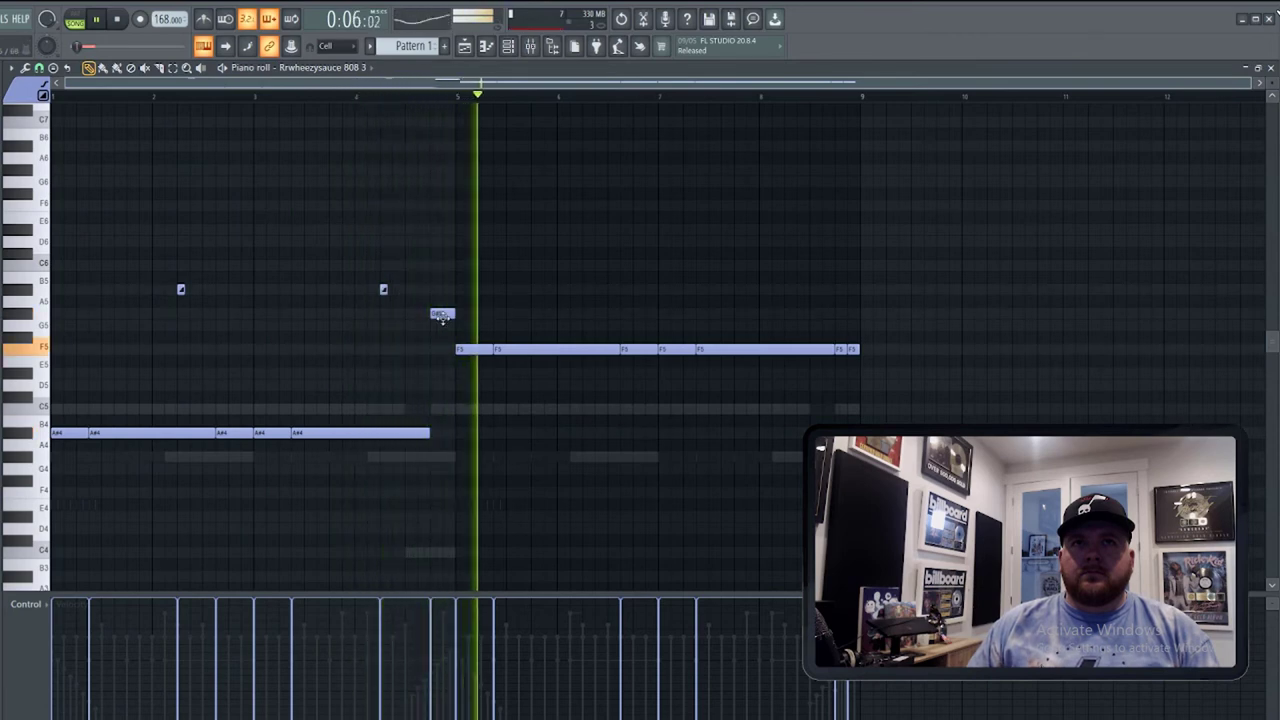
# Start the bar 4 G#5 808 note earlier, turn the slide before it into a regular A#5 note meeting it, and trim the last A#4 note.
pyautogui.moveTo(441, 313); pyautogui.dragTo(456, 314)
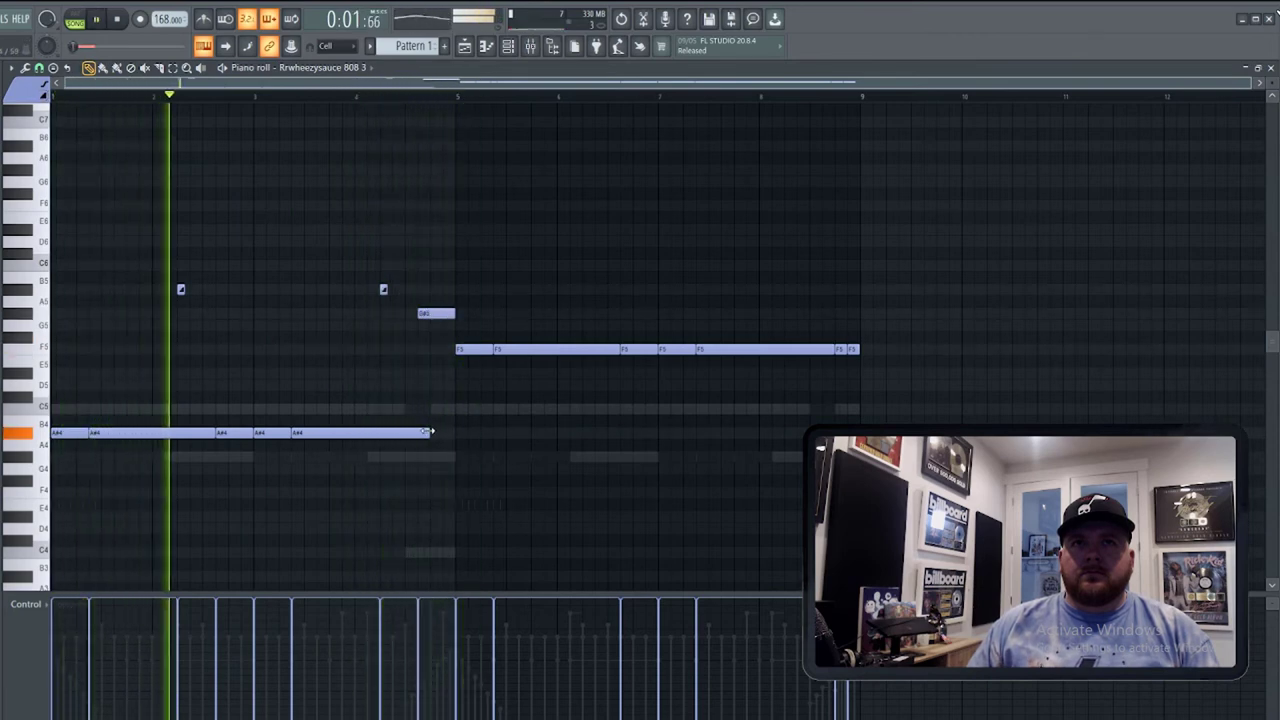
pyautogui.moveTo(428, 433); pyautogui.dragTo(416, 433)
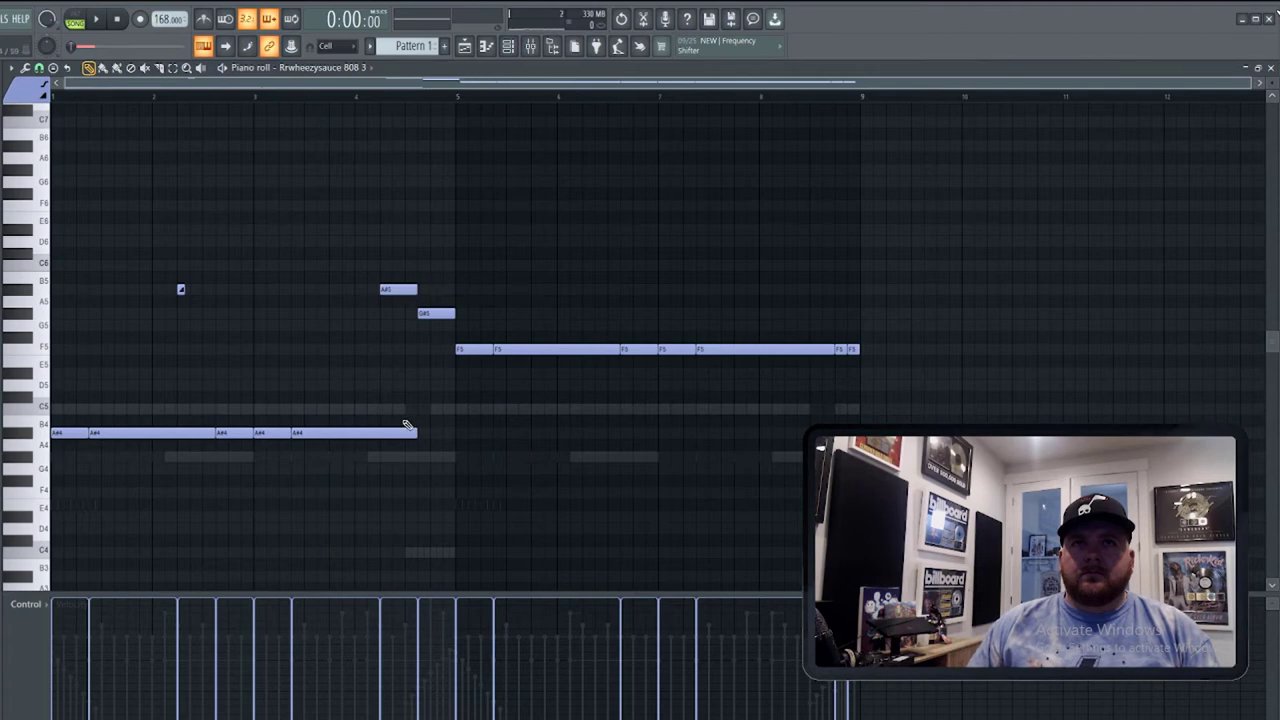
pyautogui.moveTo(369, 431); pyautogui.dragTo(380, 431)
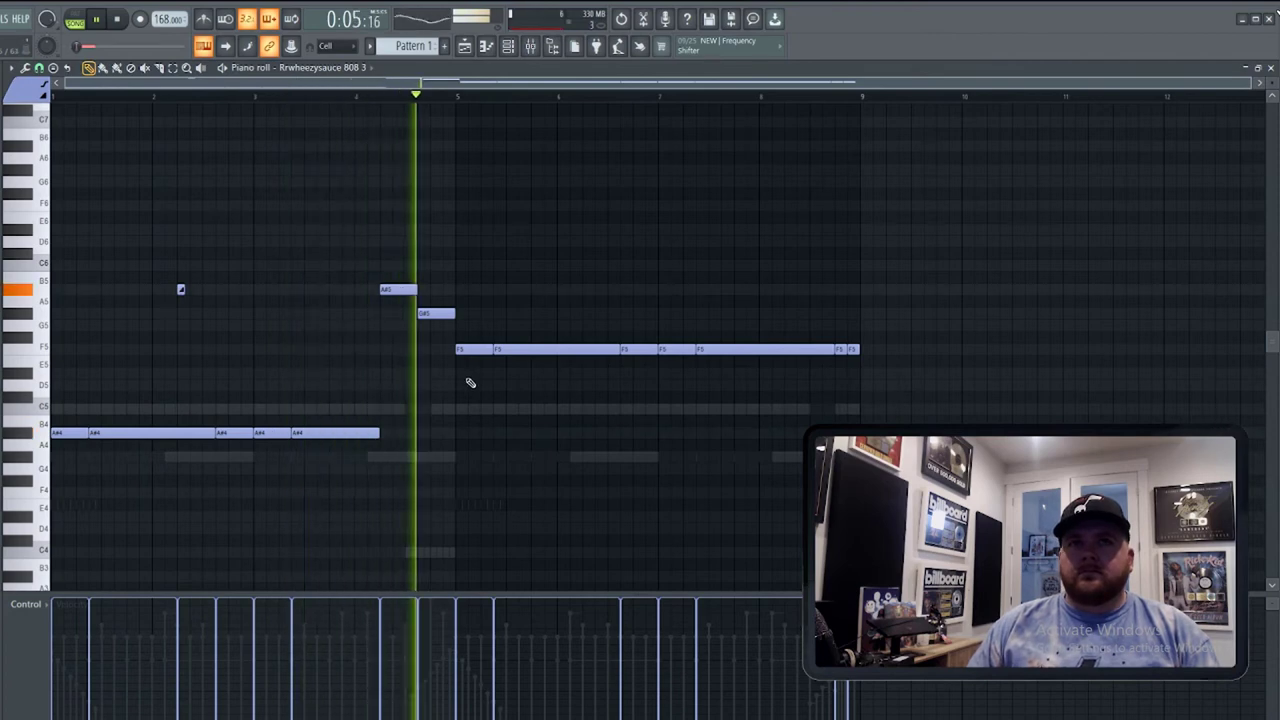
# Add a GoTo Kick hit in bar 4 under the 808's A#5 note and move the following hit earlier to align with the G#5 note.
pyautogui.press('F6')
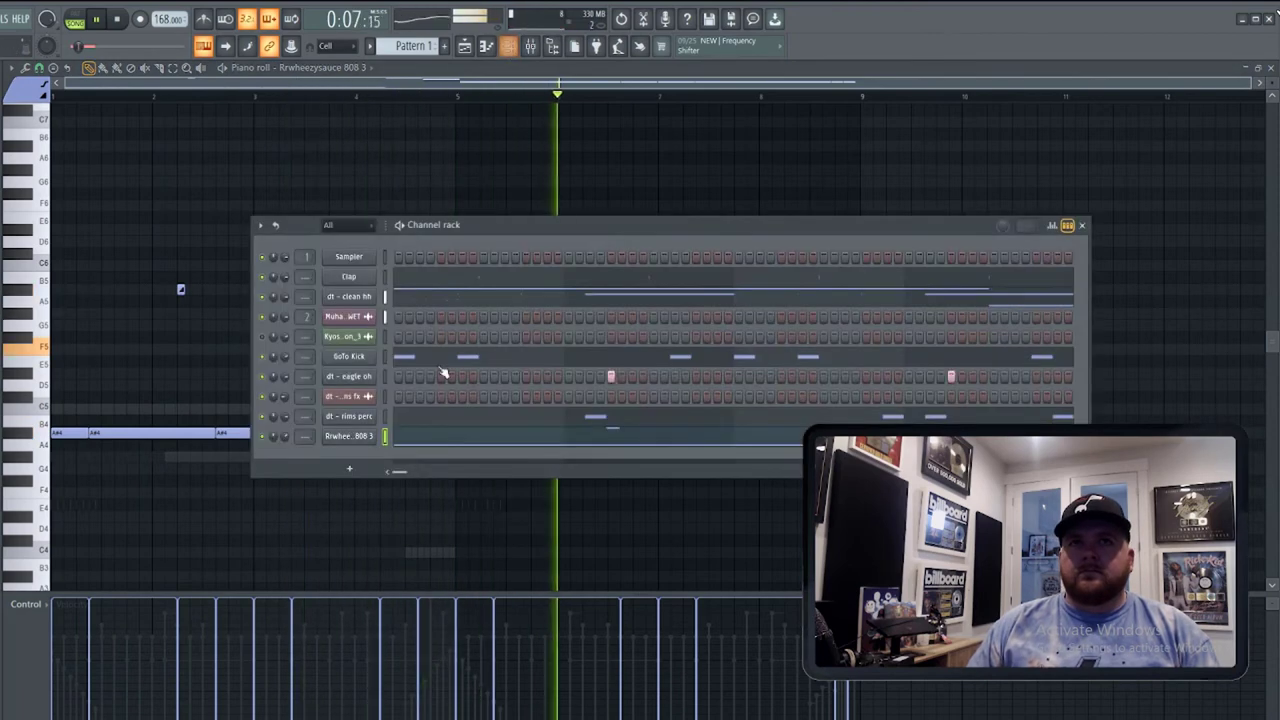
pyautogui.click(405, 360)
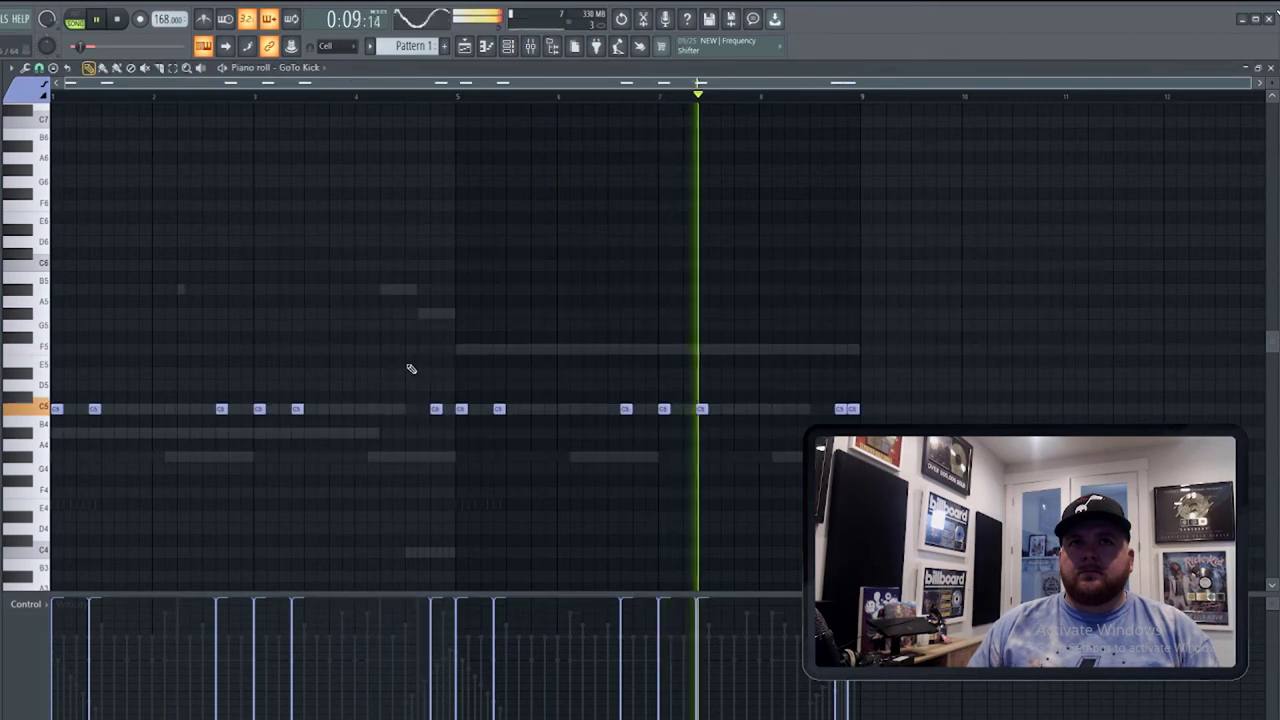
pyautogui.press('space')
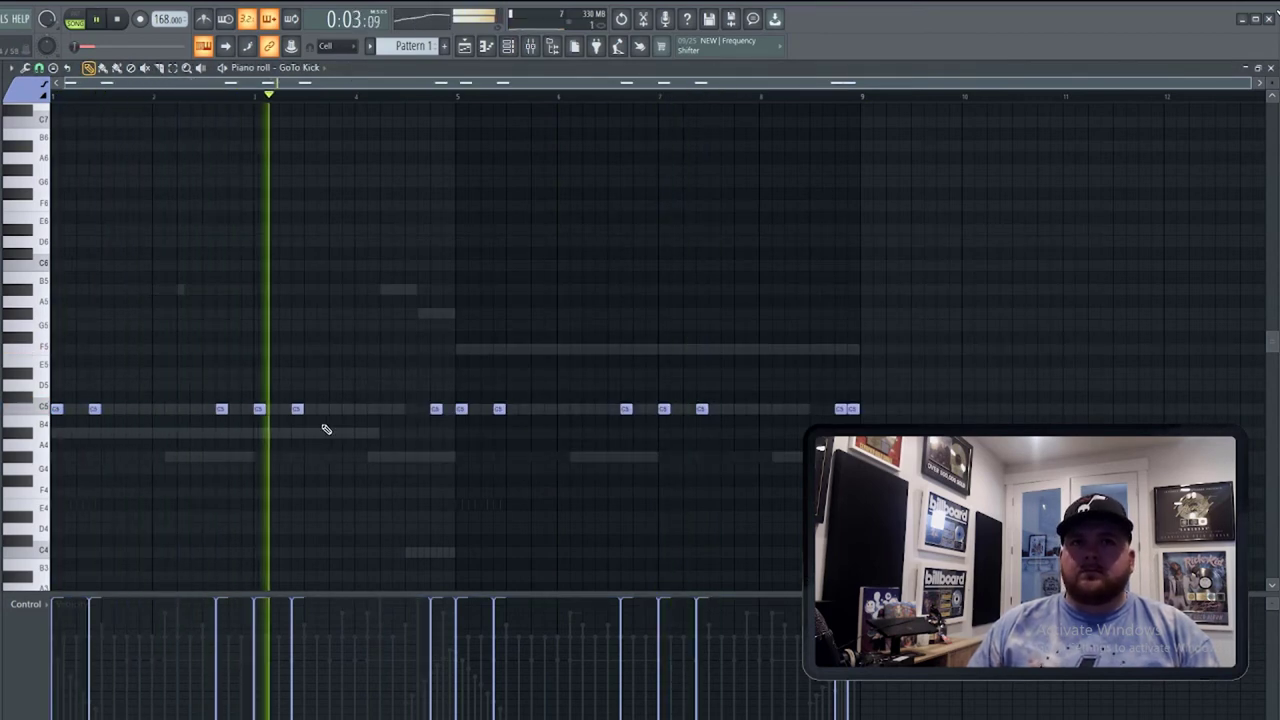
pyautogui.click(407, 409)
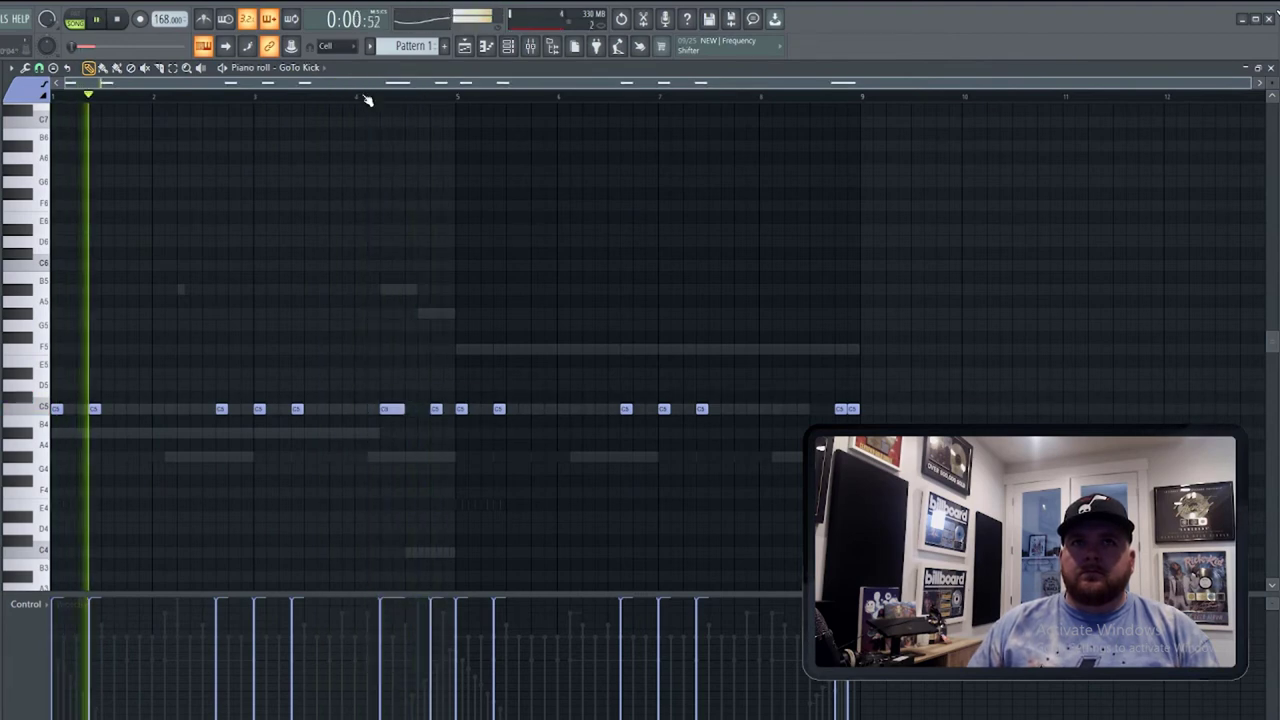
pyautogui.moveTo(436, 409); pyautogui.dragTo(425, 409)
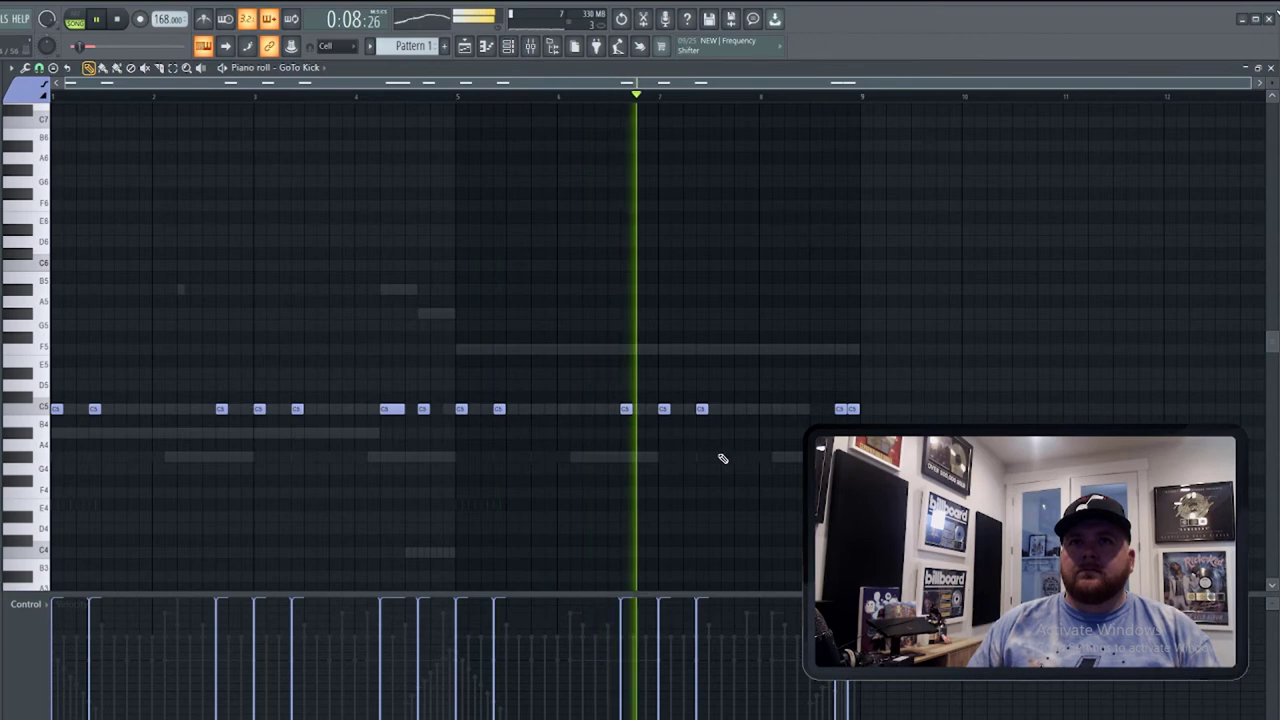
pyautogui.click(790, 409)
# Add a short G#5 note to the 808 line halfway through bar 8, shortening the preceding F5 note to meet it.
pyautogui.click(553, 47)
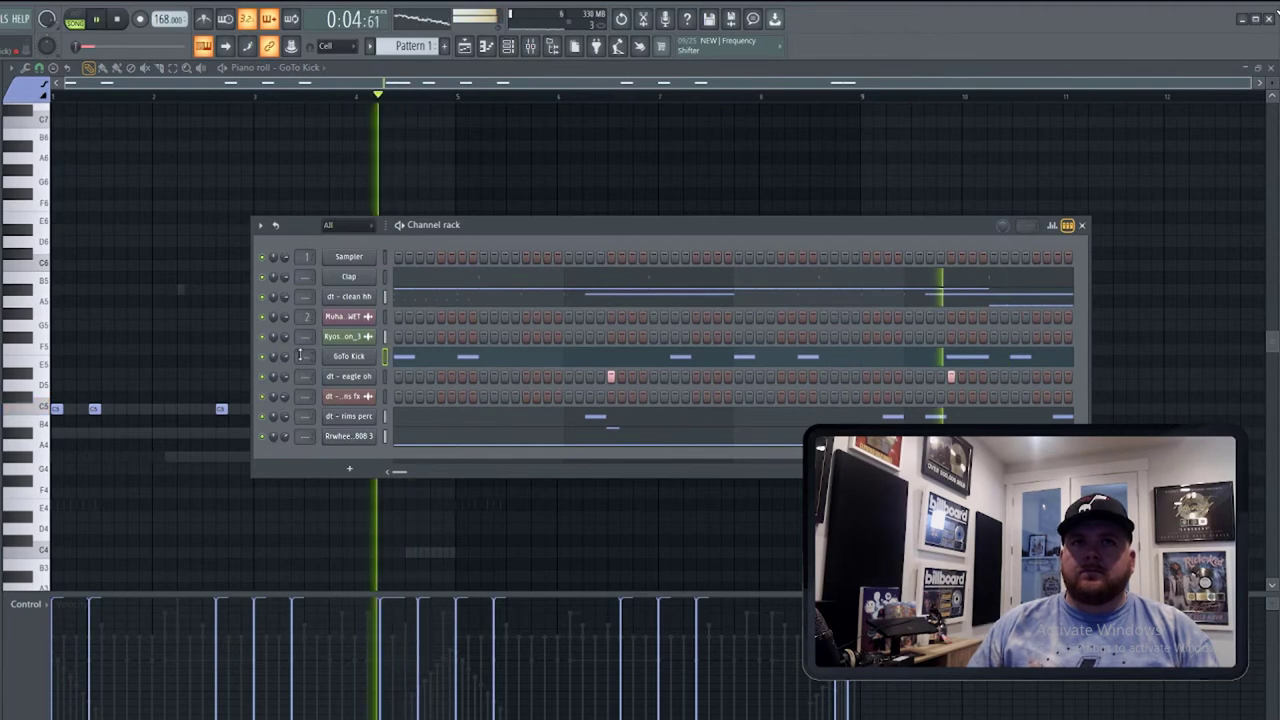
pyautogui.click(441, 436)
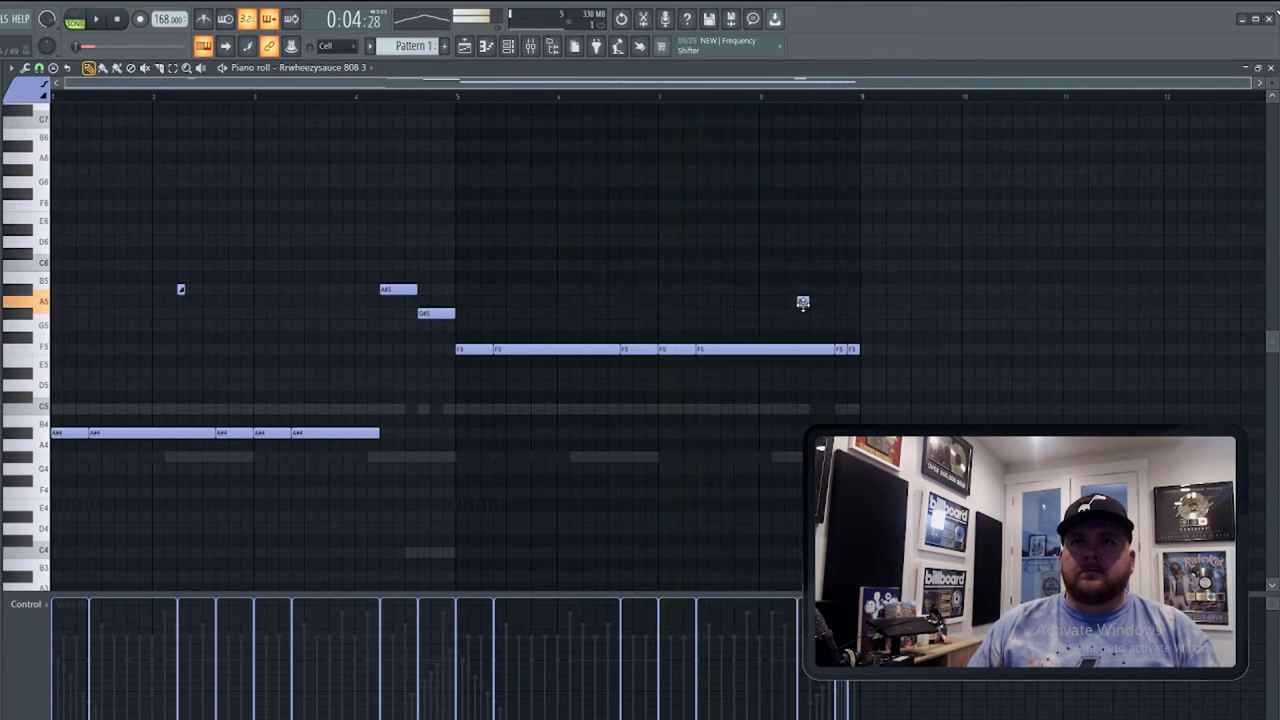
pyautogui.click(711, 96)
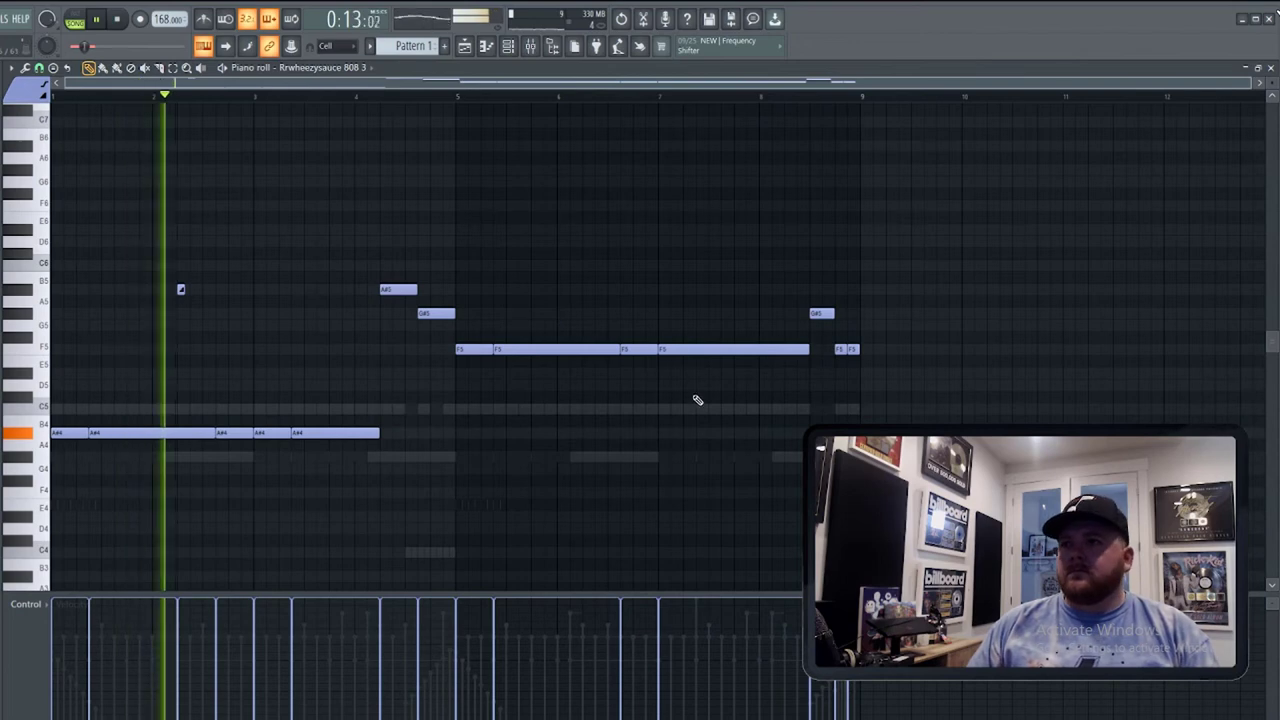
# Slice the 808's long A#4 note in bar 2 beneath the slide note and the long F5 note in bar 7, and listen back.
pyautogui.press('space')
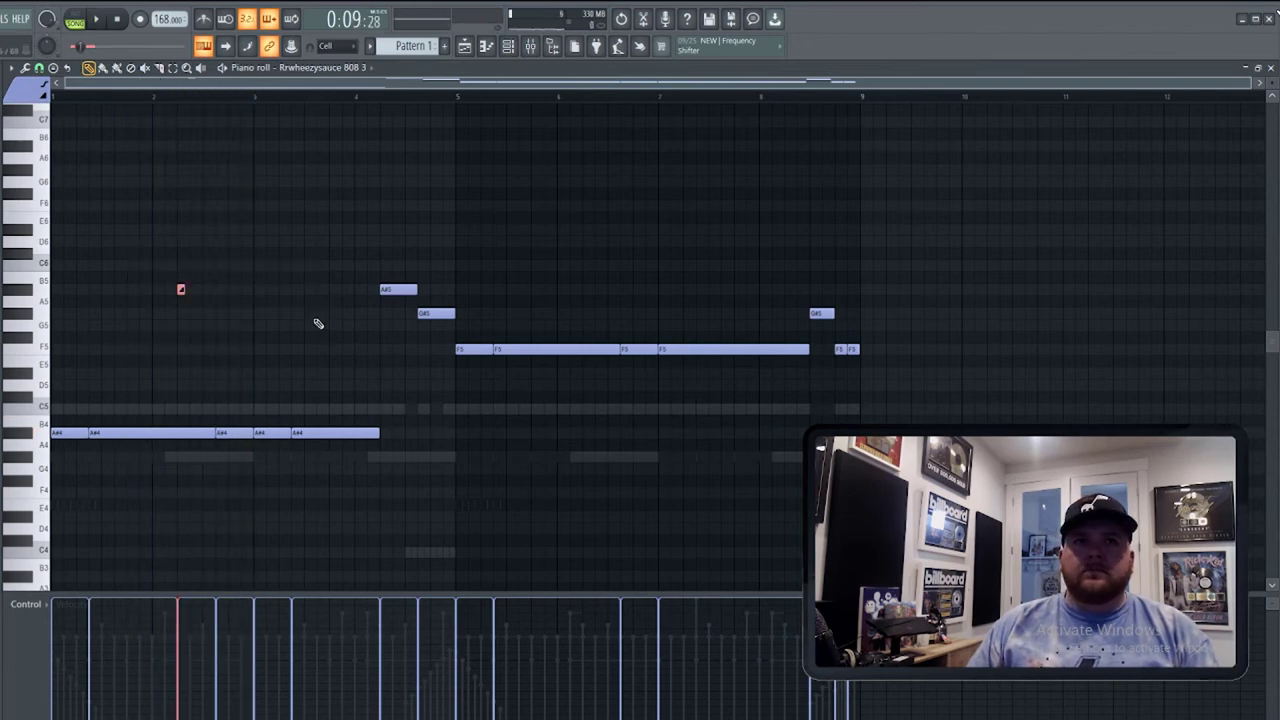
pyautogui.press('space')
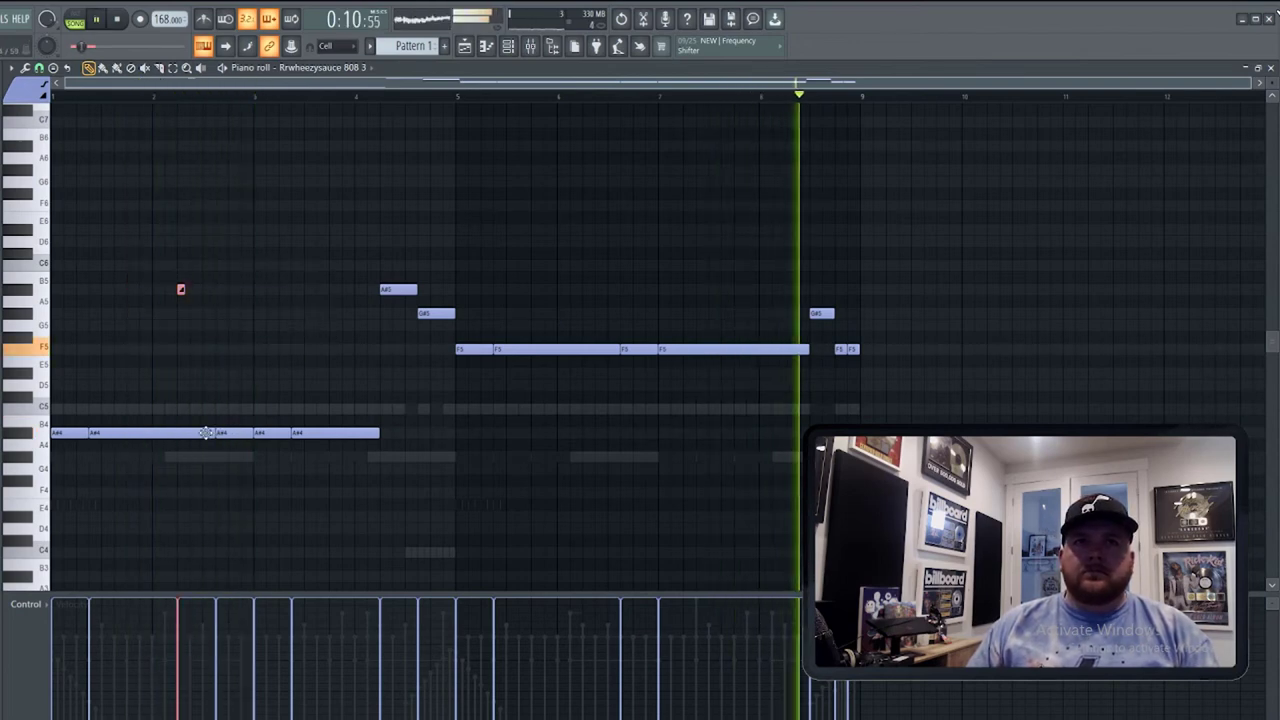
pyautogui.click(159, 68)
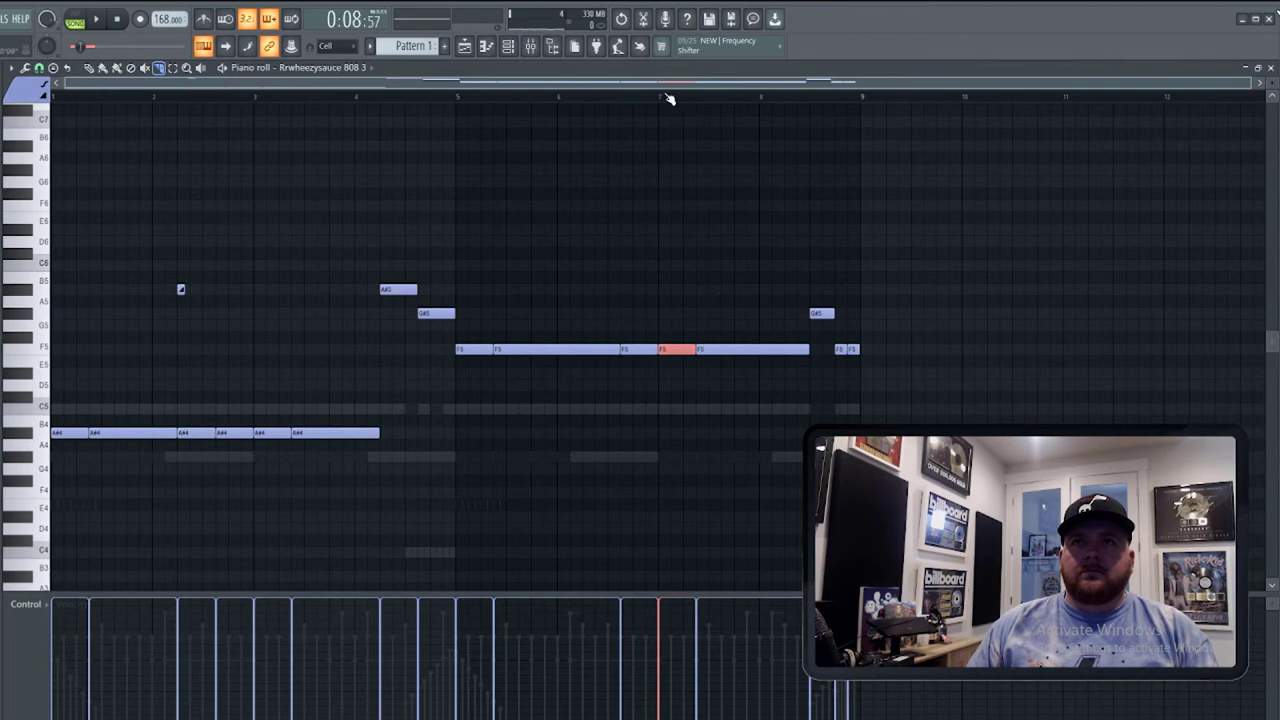
pyautogui.press('space')
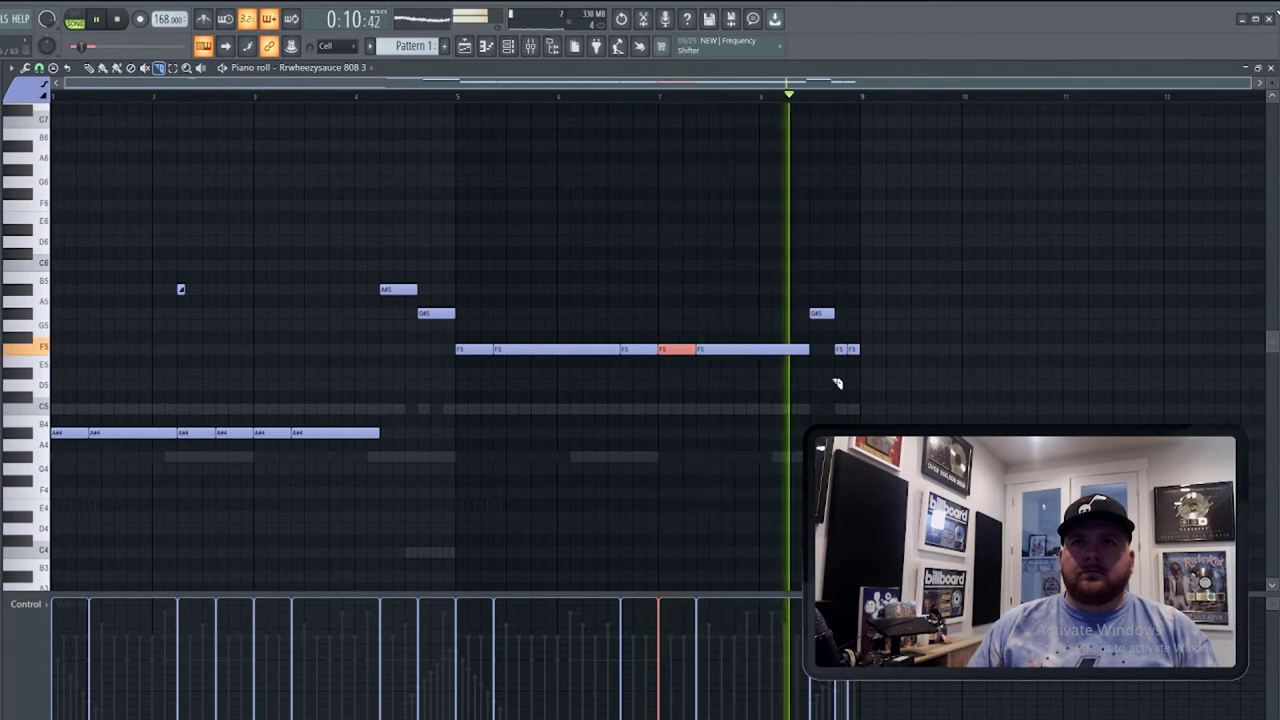
# Match the GoTo Kick to the 808 by adding C5 hits in bars 2 and 8 and shortening the bar 4 hit, then select all kick notes.
pyautogui.click(508, 47)
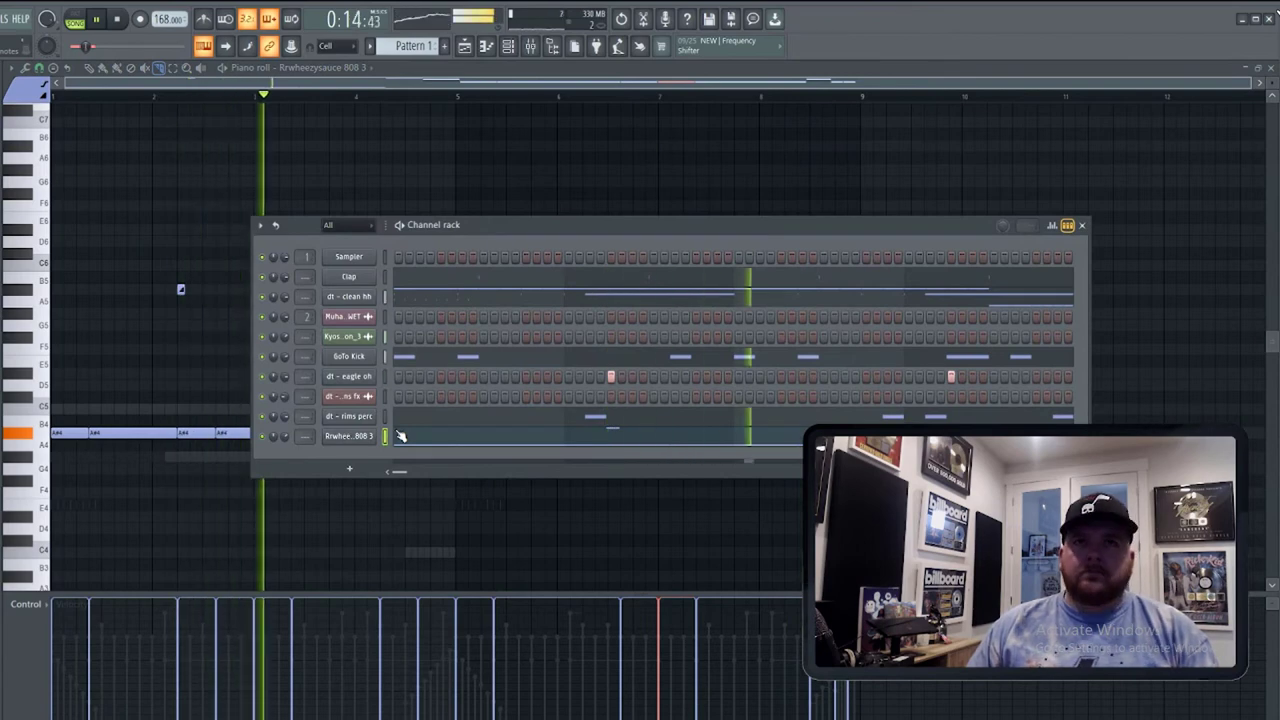
pyautogui.click(400, 359)
pyautogui.hotkey('ctrl', 'v')
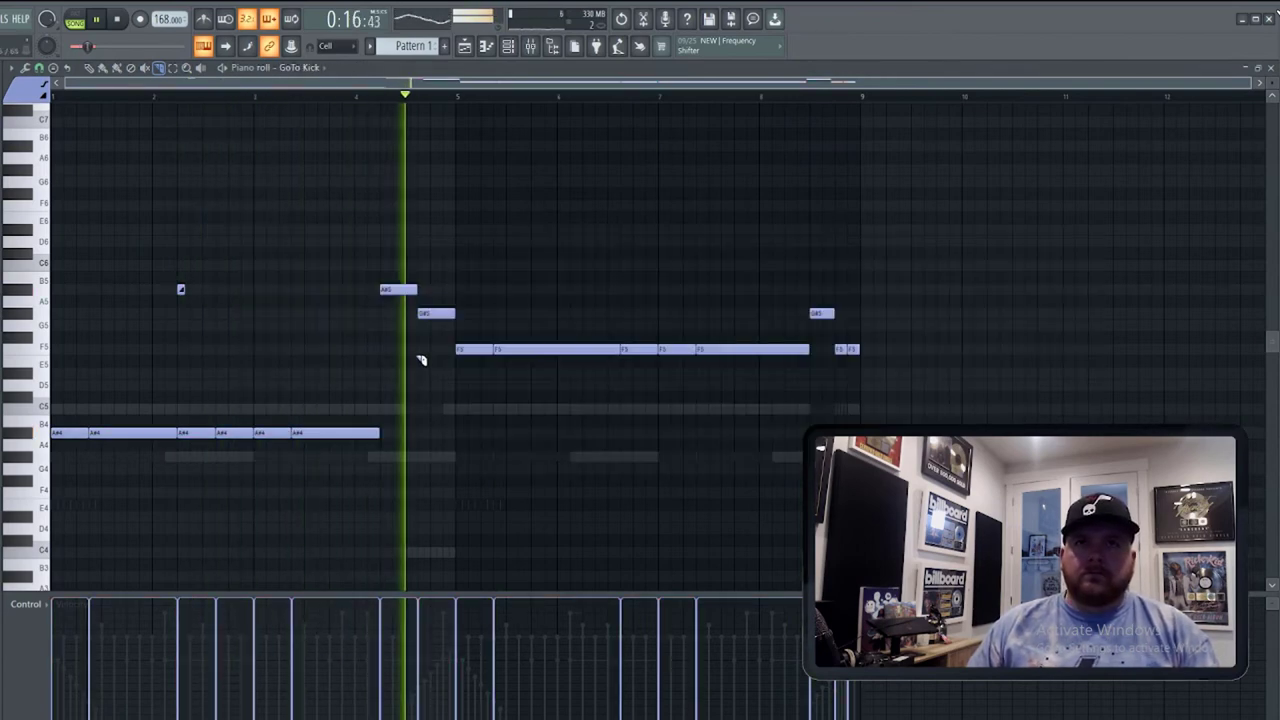
pyautogui.hotkey('shift', 'c')
pyautogui.hotkey('ctrl', 'a')
pyautogui.hotkey('shift', 'd')
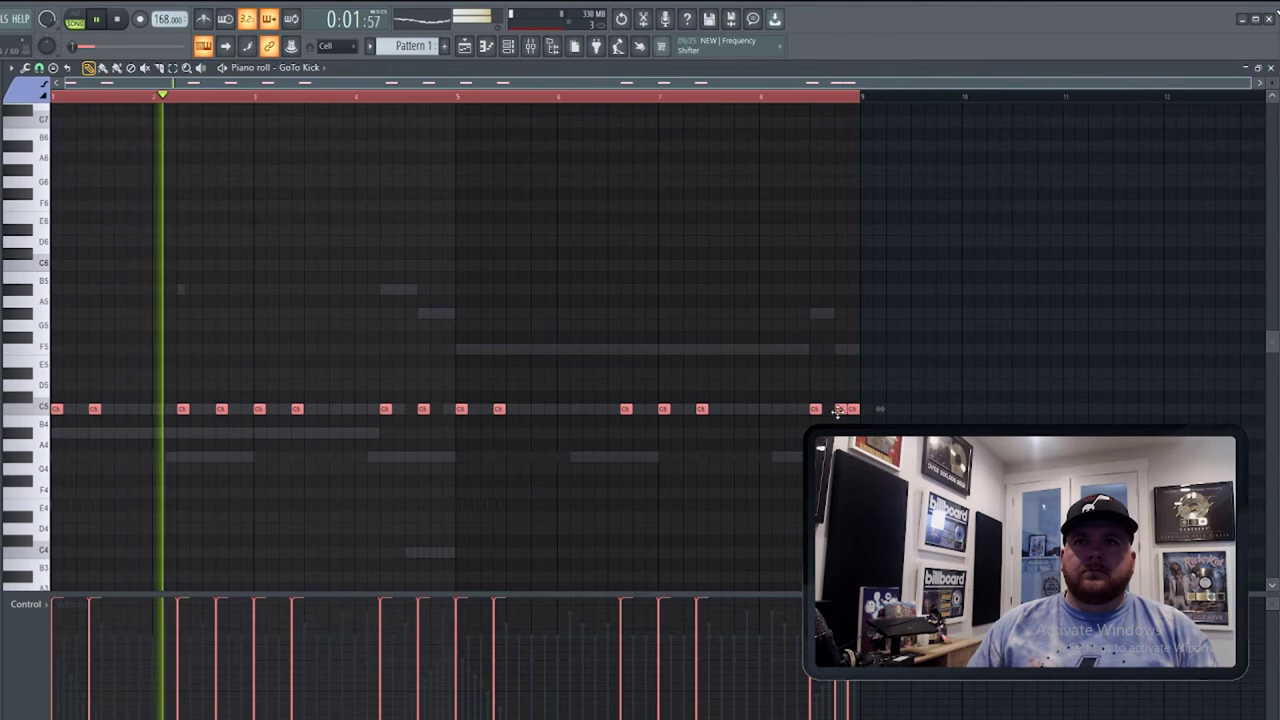
# Show the playlist and check the Rrwheezysauce 808 3 channel's options in the channel rack without changing them.
pyautogui.click(466, 47)
pyautogui.click(508, 47)
pyautogui.rightClick(376, 432)
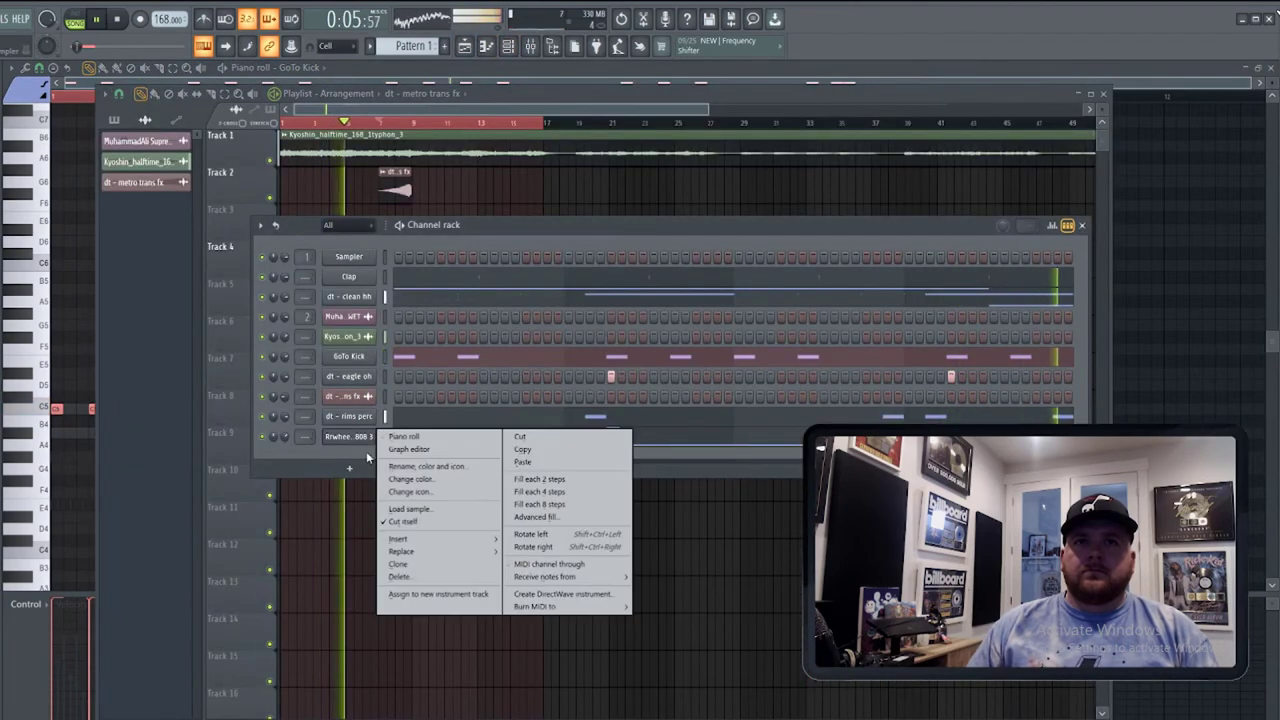
pyautogui.click(355, 451)
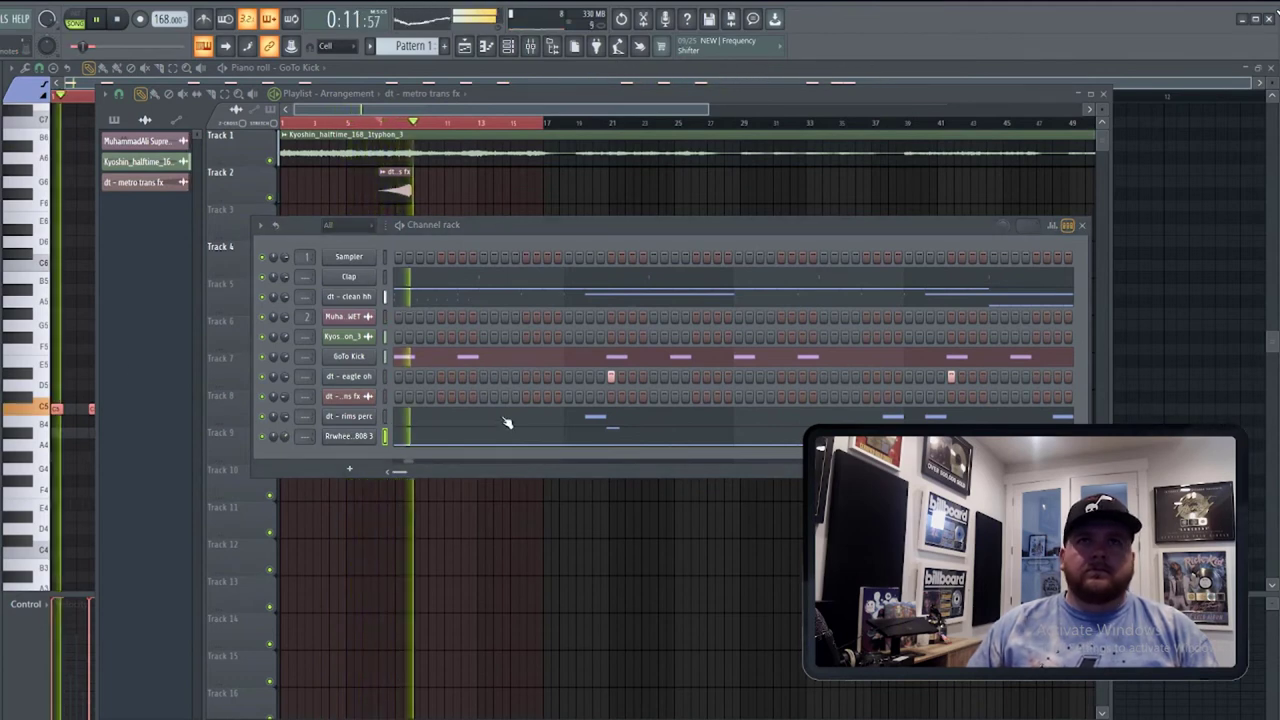
pyautogui.press('F6')
# Slice the Kyoshin loop on Track 1 at bars 17 and 19, delete the piece between, move the remainder to bar 17, and clear the time selection.
pyautogui.click(211, 94)
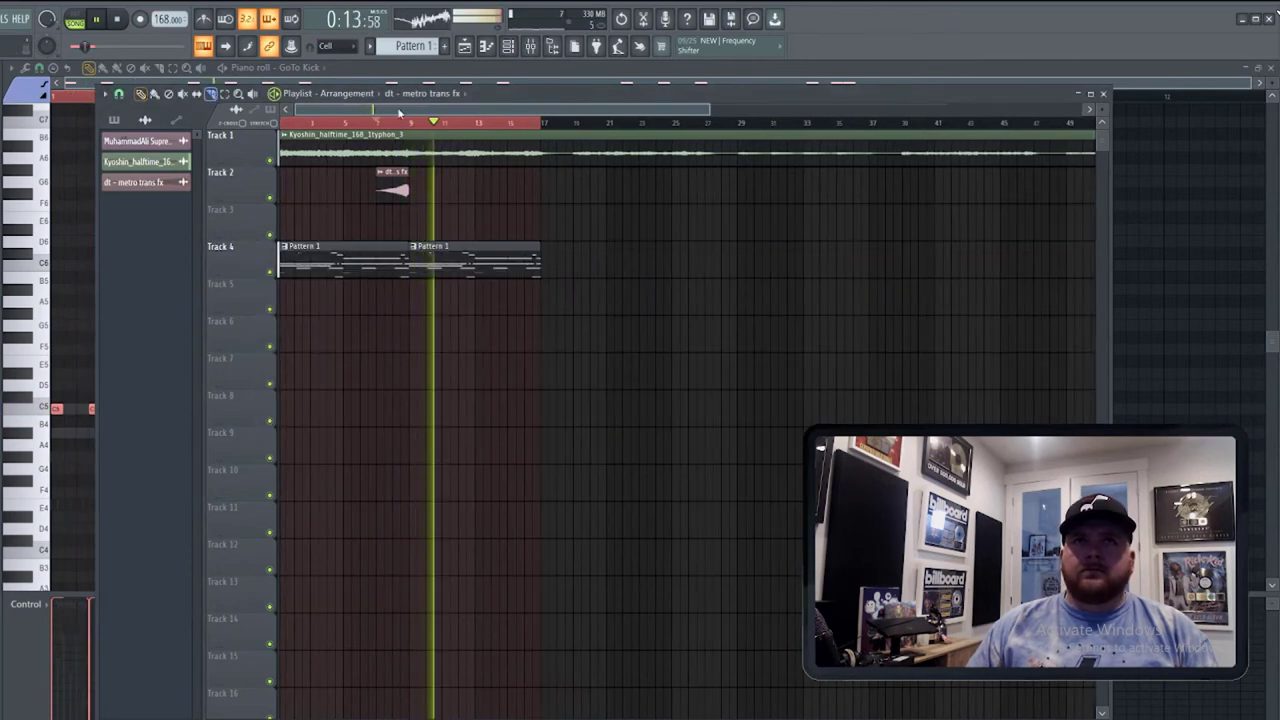
pyautogui.click(580, 163)
pyautogui.click(549, 163)
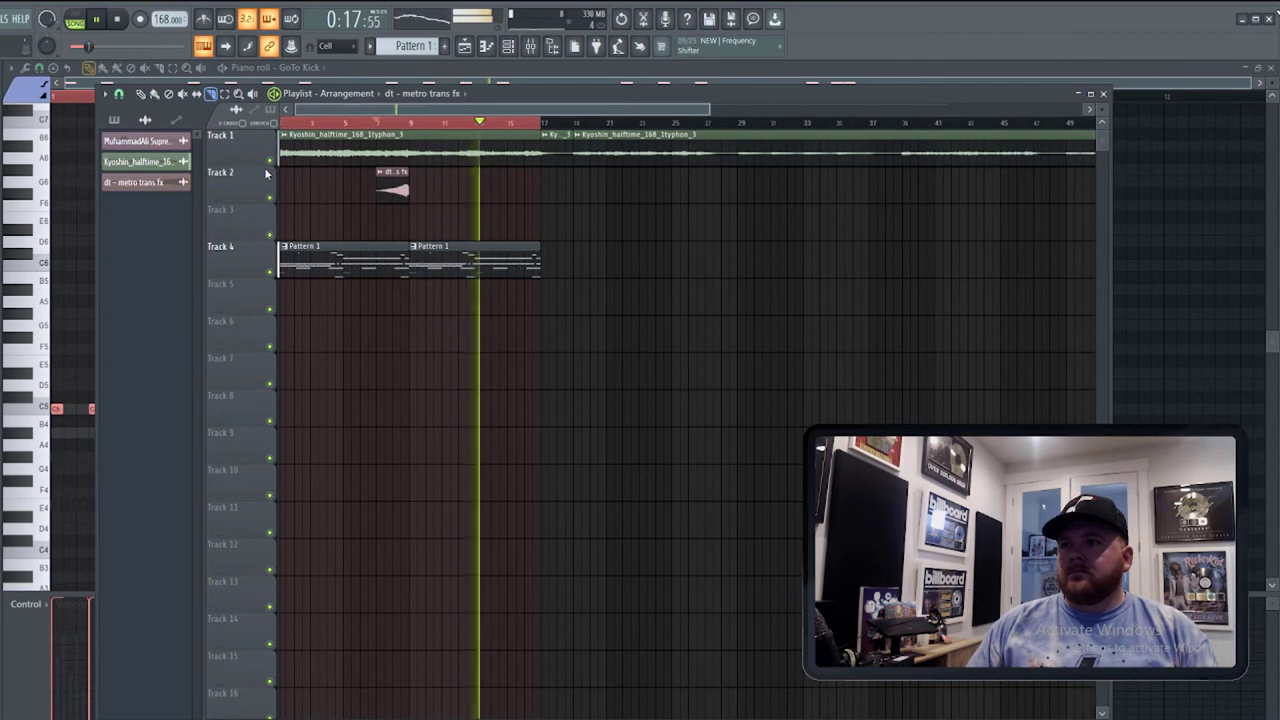
pyautogui.click(140, 93)
pyautogui.rightClick(563, 158)
pyautogui.moveTo(606, 154); pyautogui.dragTo(572, 146)
pyautogui.keyDown('ctrl'); pyautogui.click(546, 123); pyautogui.keyUp('ctrl')
pyautogui.click(544, 123)
# Place two more Pattern 1 clips on Track 4 at bars 17 and 25.
pyautogui.click(535, 258)
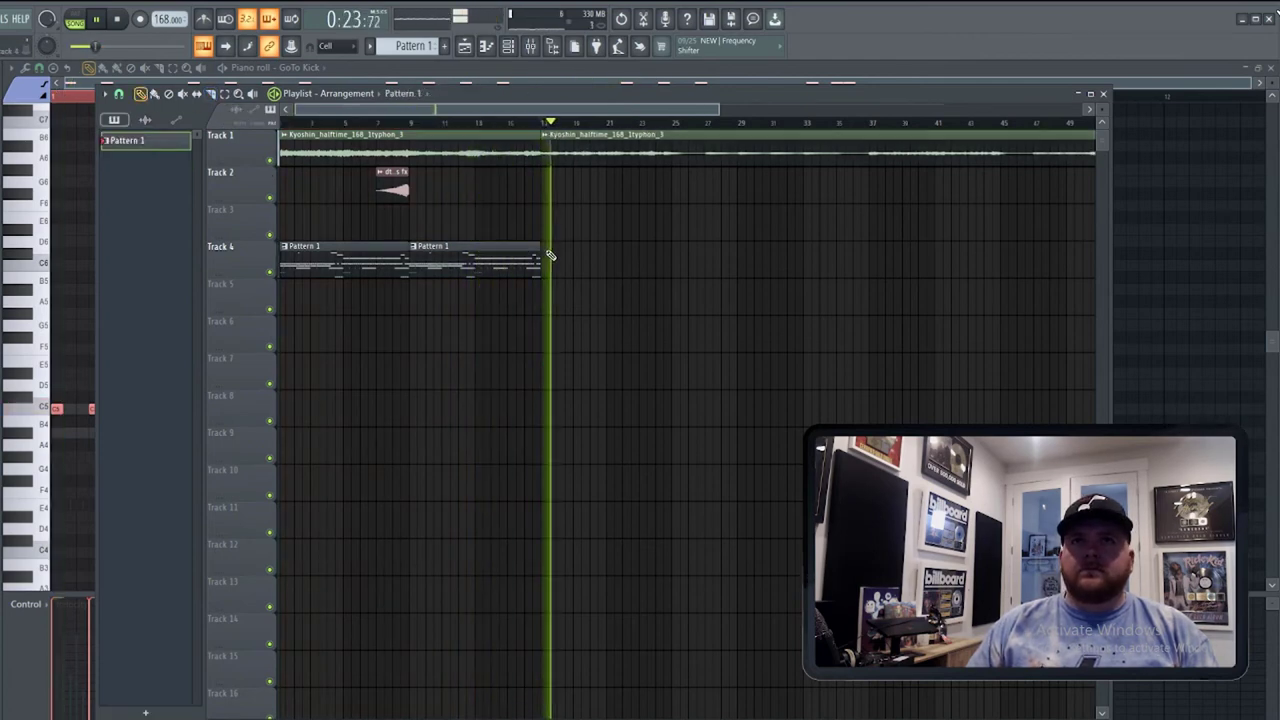
pyautogui.click(549, 254)
pyautogui.scroll(-3, 663, 457)
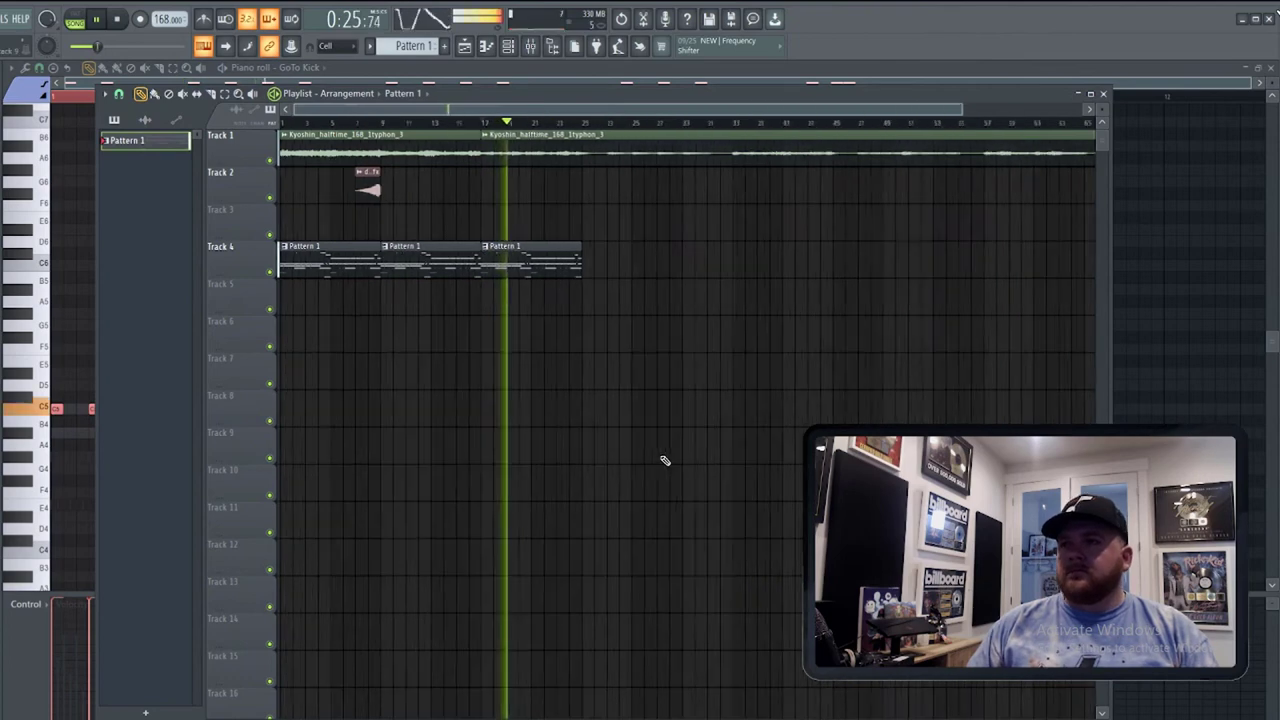
pyautogui.click(514, 252)
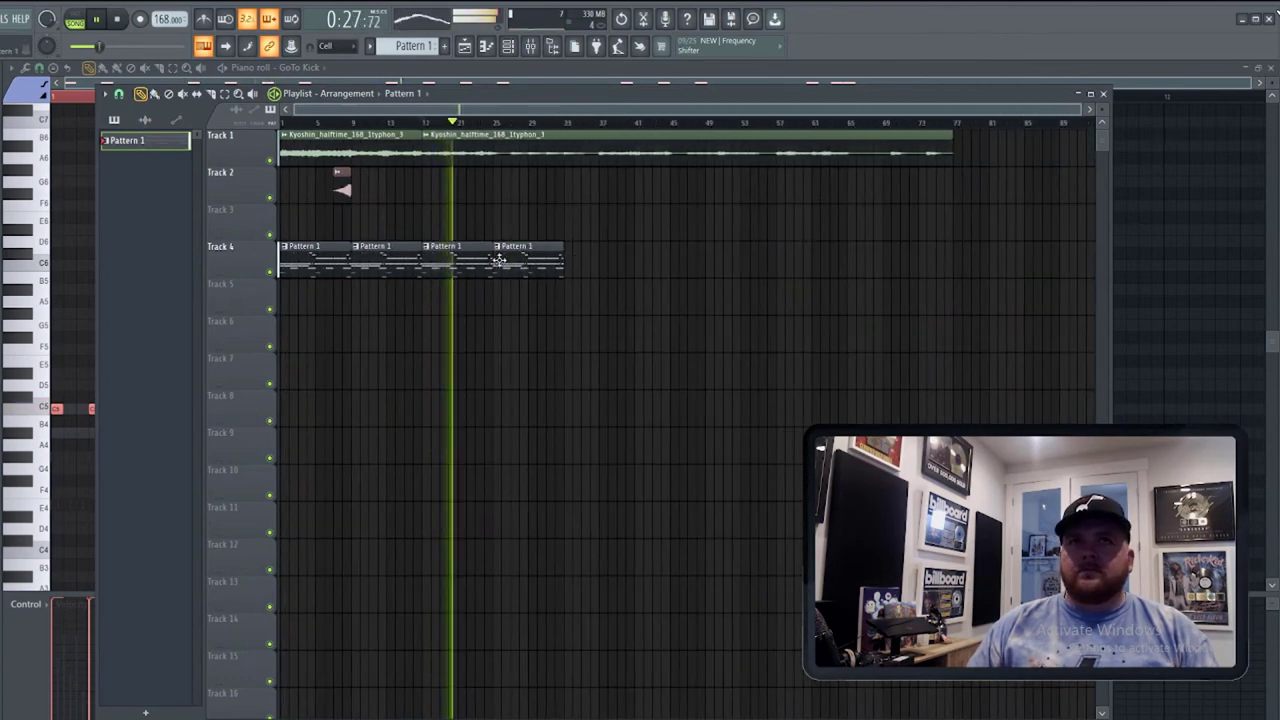
# Cut the section between bars 25 and 27 out of the Kyoshin loop and move the remaining audio back to bar 25.
pyautogui.click(513, 163)
pyautogui.click(140, 93)
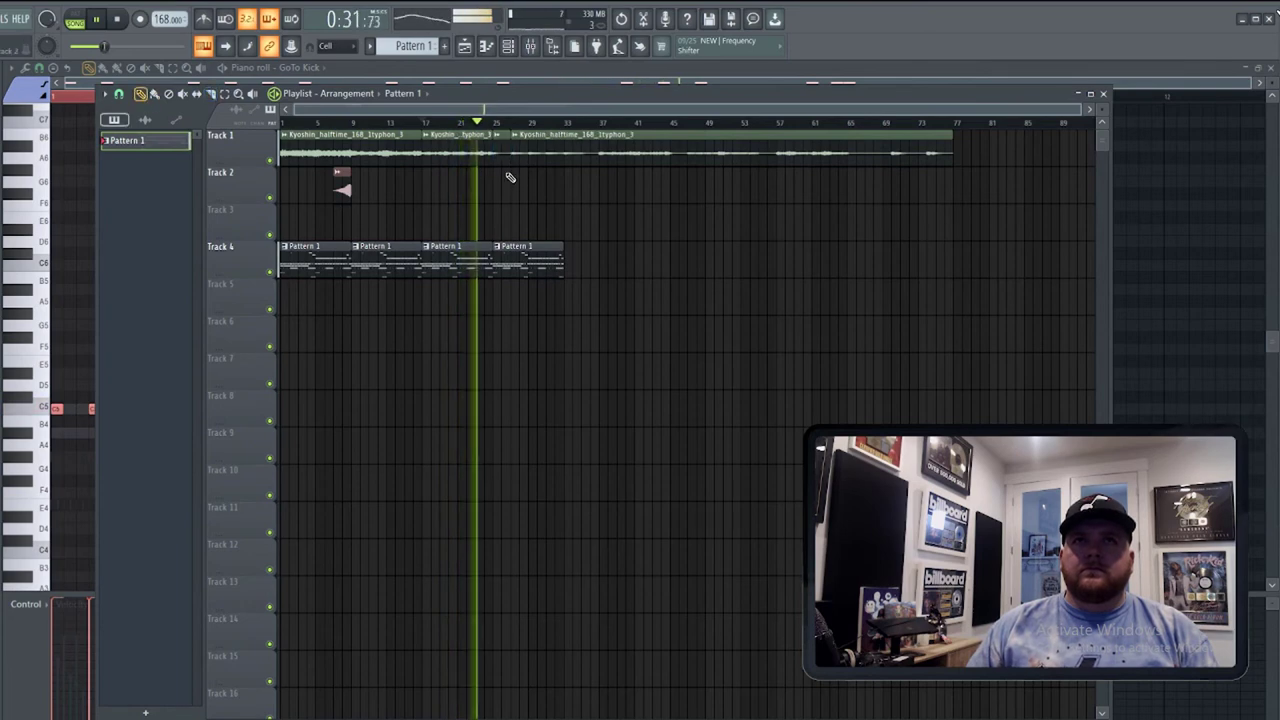
pyautogui.rightClick(505, 162)
pyautogui.moveTo(535, 160); pyautogui.dragTo(517, 160)
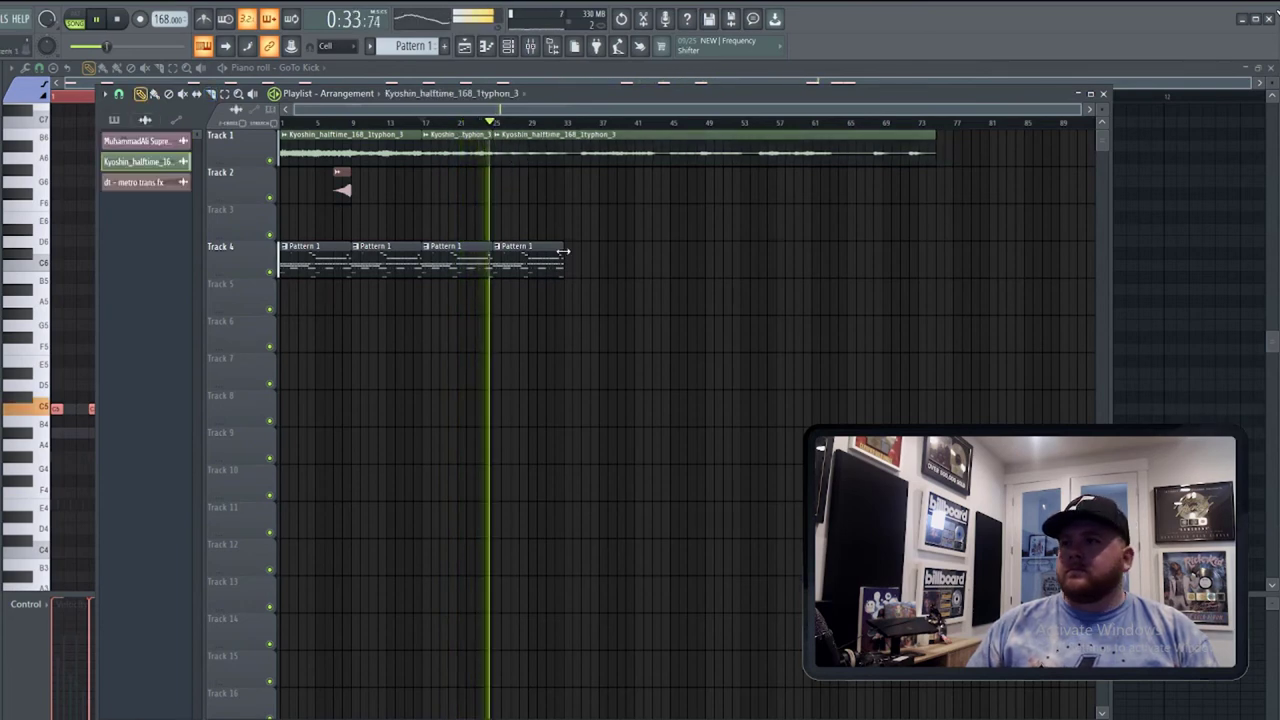
# Slice the Kyoshin loop at bars 33 and 35, delete the piece between, and move the remaining audio to bar 33.
pyautogui.click(211, 93)
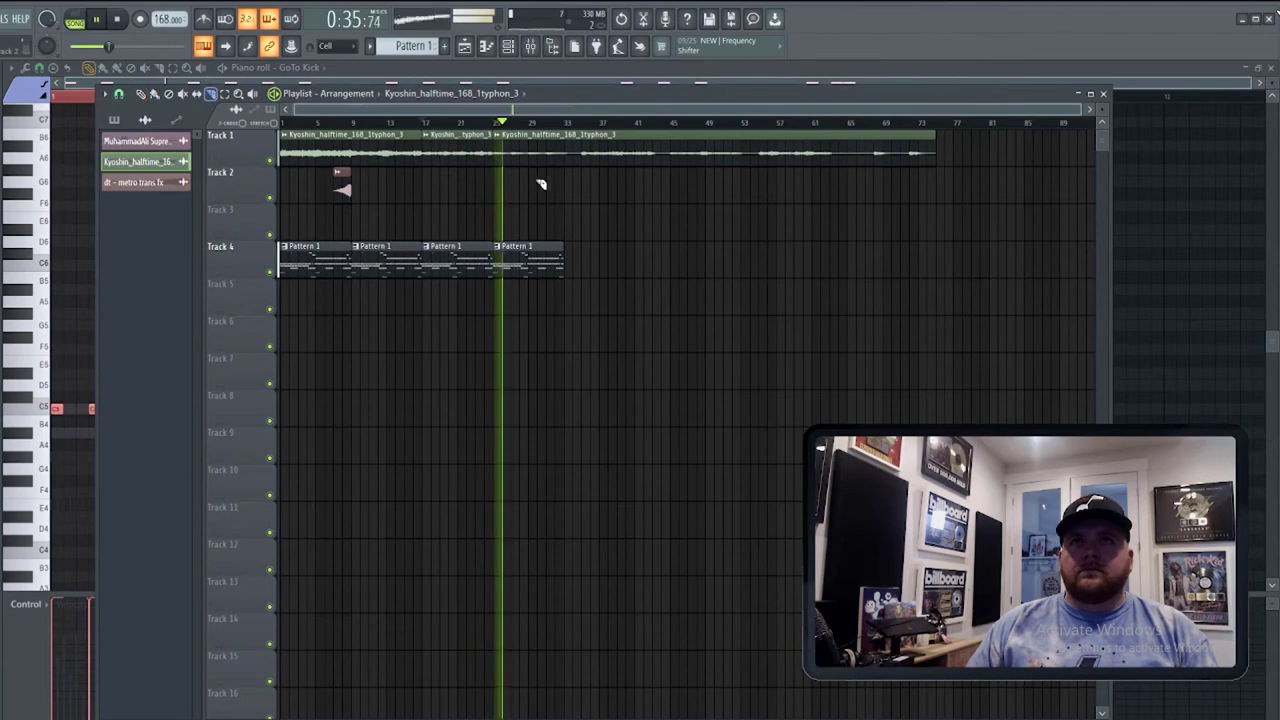
pyautogui.click(586, 158)
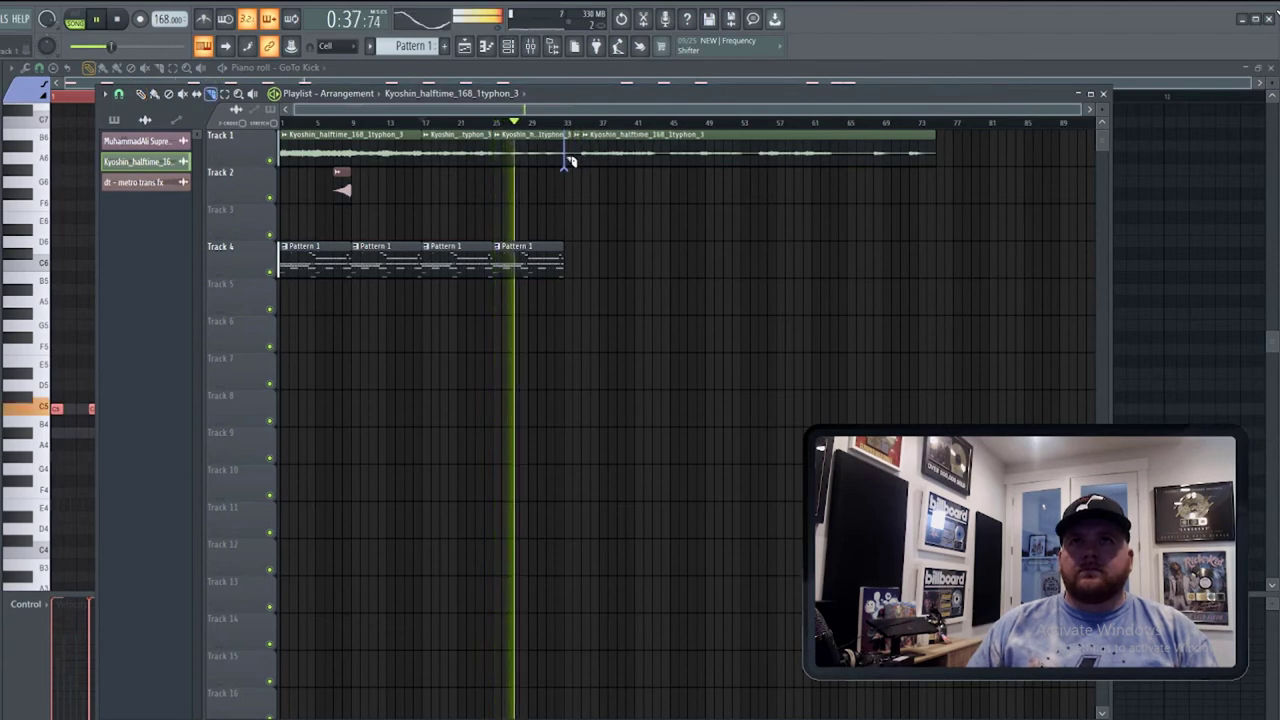
pyautogui.click(141, 93)
pyautogui.rightClick(569, 155)
pyautogui.rightClick(578, 157)
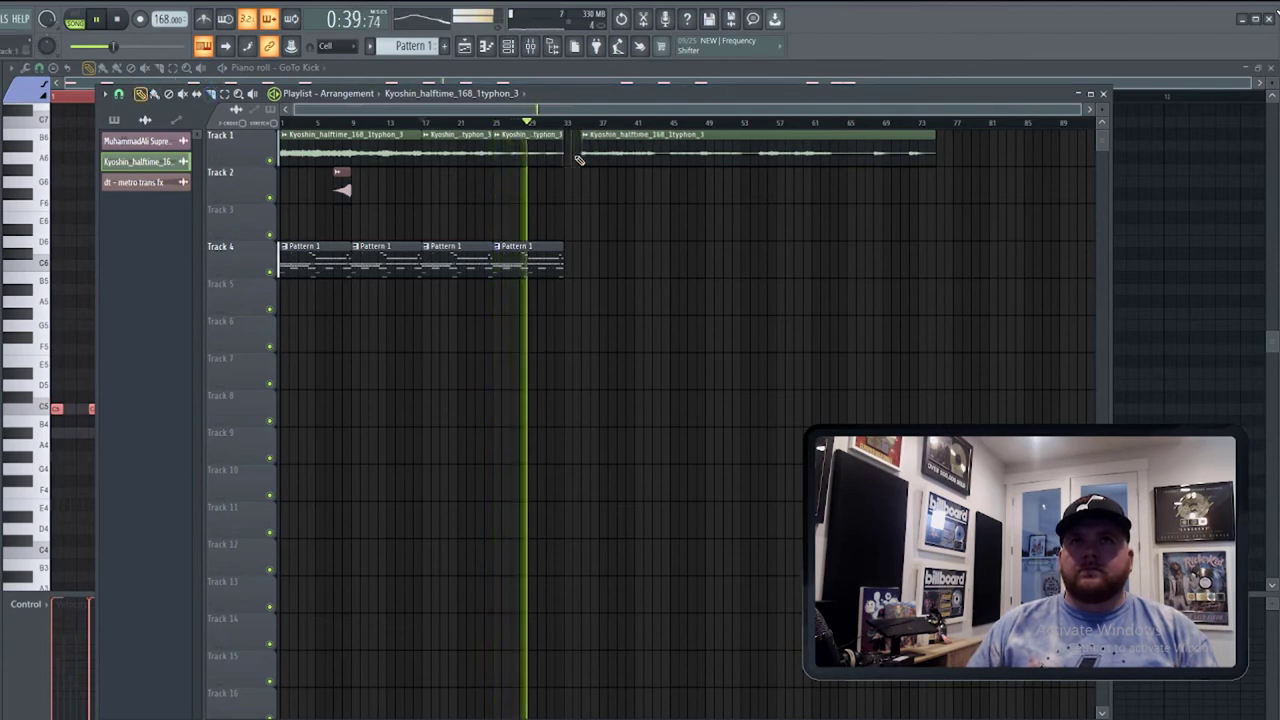
pyautogui.moveTo(592, 157); pyautogui.dragTo(576, 148)
# Pick Pattern 1 in the playlist, and bring the GoTo Kick piano roll and the channel rack to the front.
pyautogui.click(569, 261)
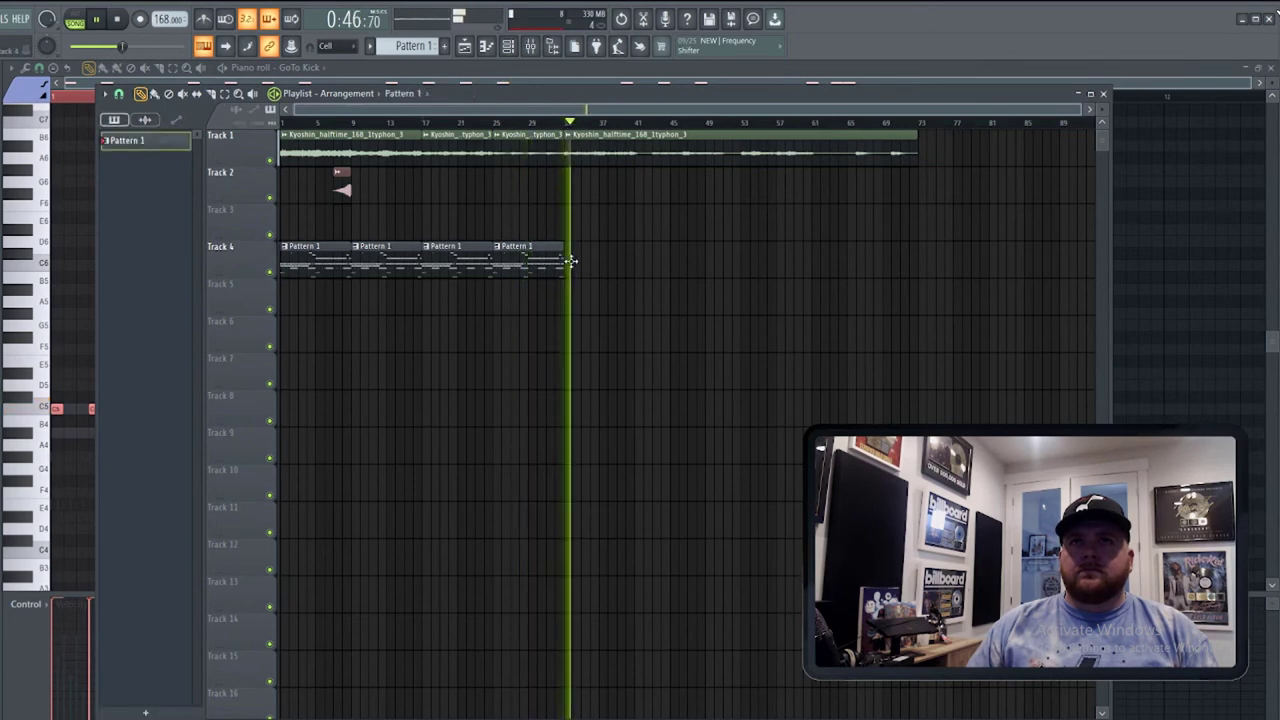
pyautogui.click(516, 81)
pyautogui.click(509, 47)
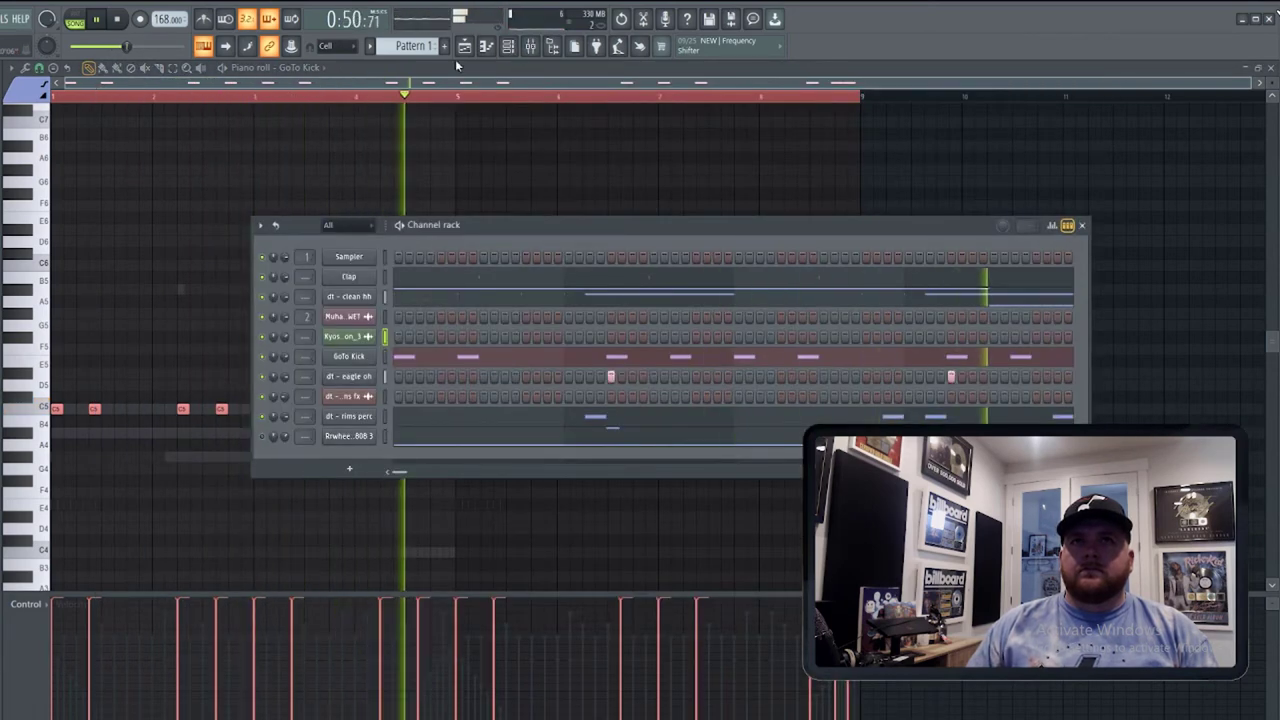
# Open the playlist, close the melody gap by shifting the final Track 1 clip to bar 41, and play from there.
pyautogui.press('F5')
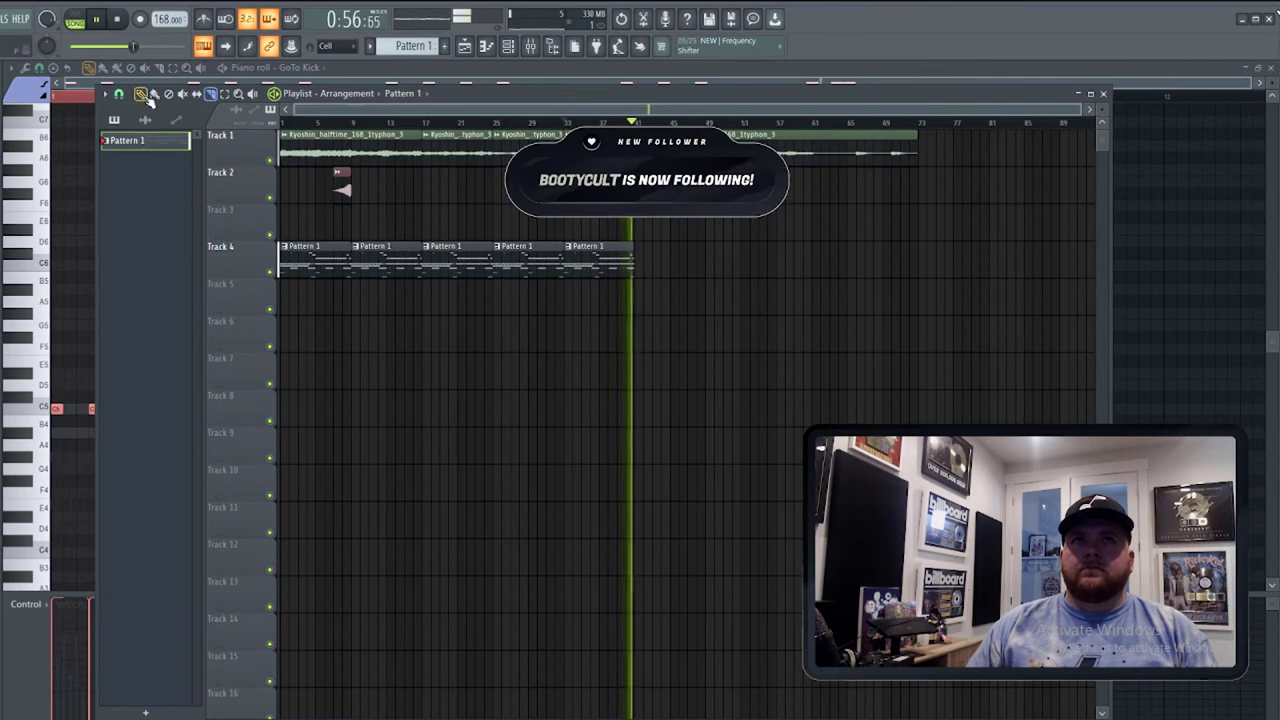
pyautogui.moveTo(668, 150); pyautogui.dragTo(650, 150)
pyautogui.press('space')
pyautogui.press('space')
pyautogui.click(636, 122)
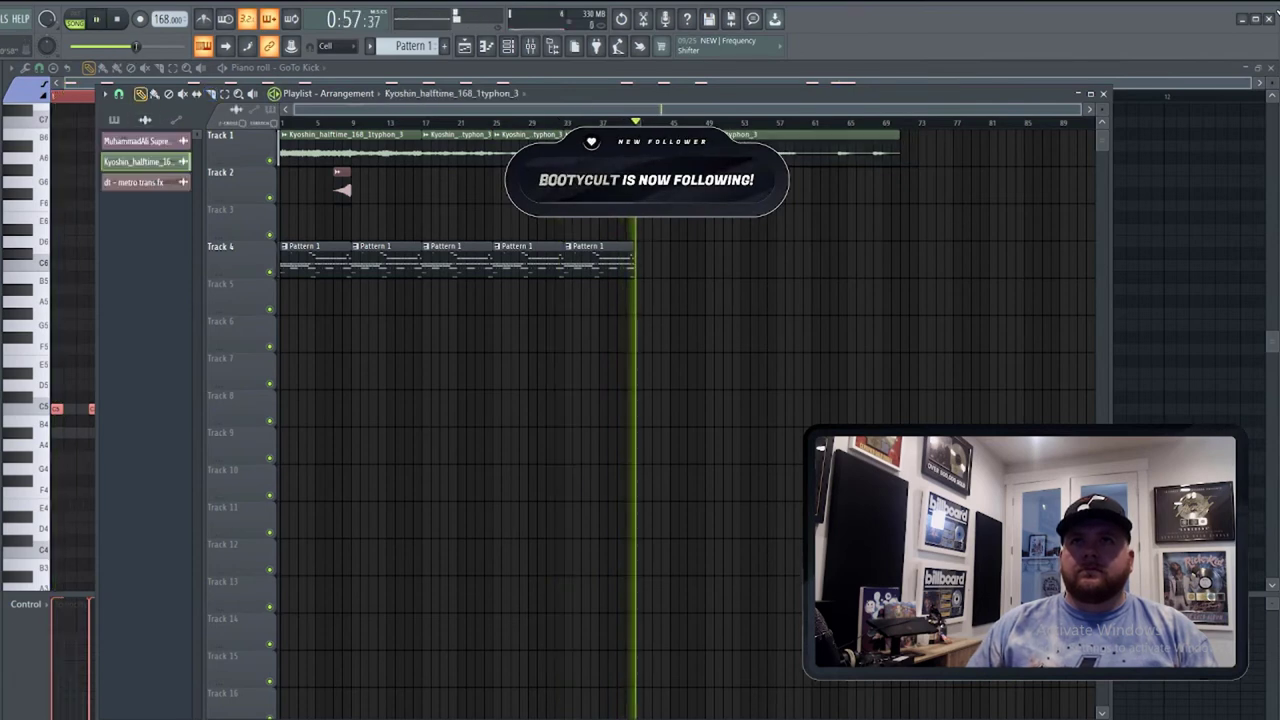
# Add Pattern 1 clips on Track 4 at bars 41 and 49, and move the trailing melody clip to bar 49.
pyautogui.click(614, 268)
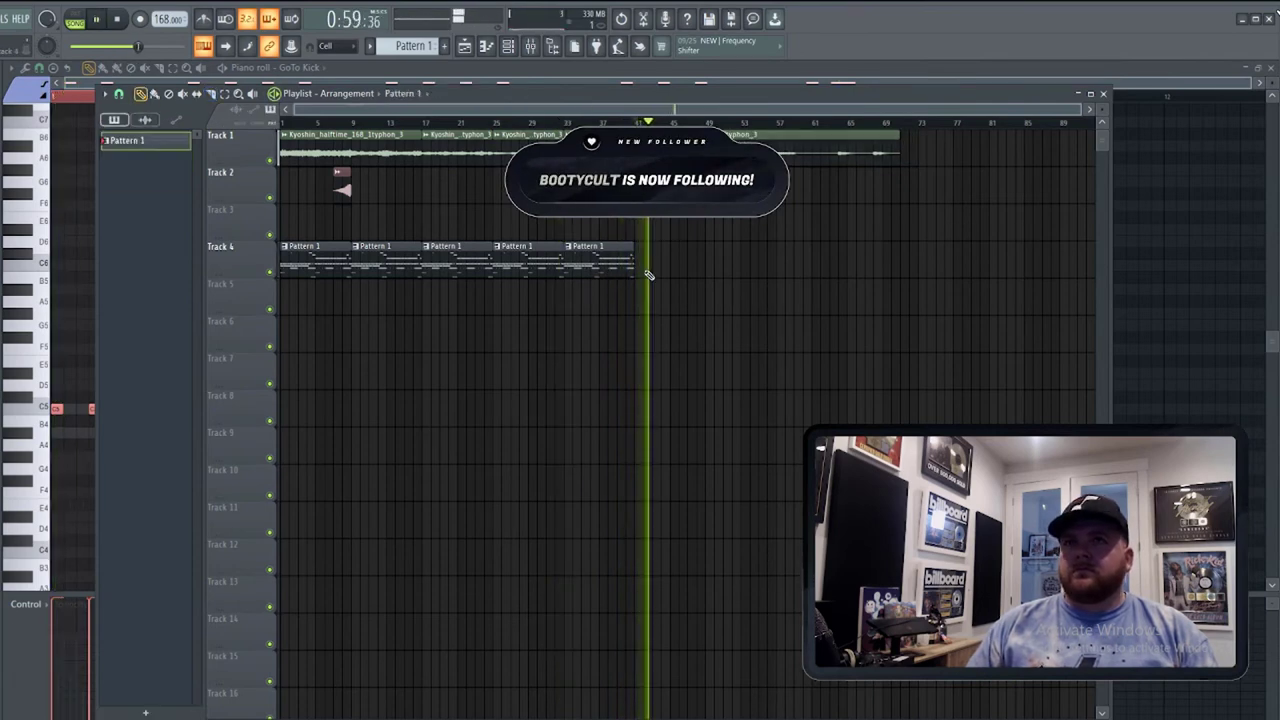
pyautogui.click(640, 270)
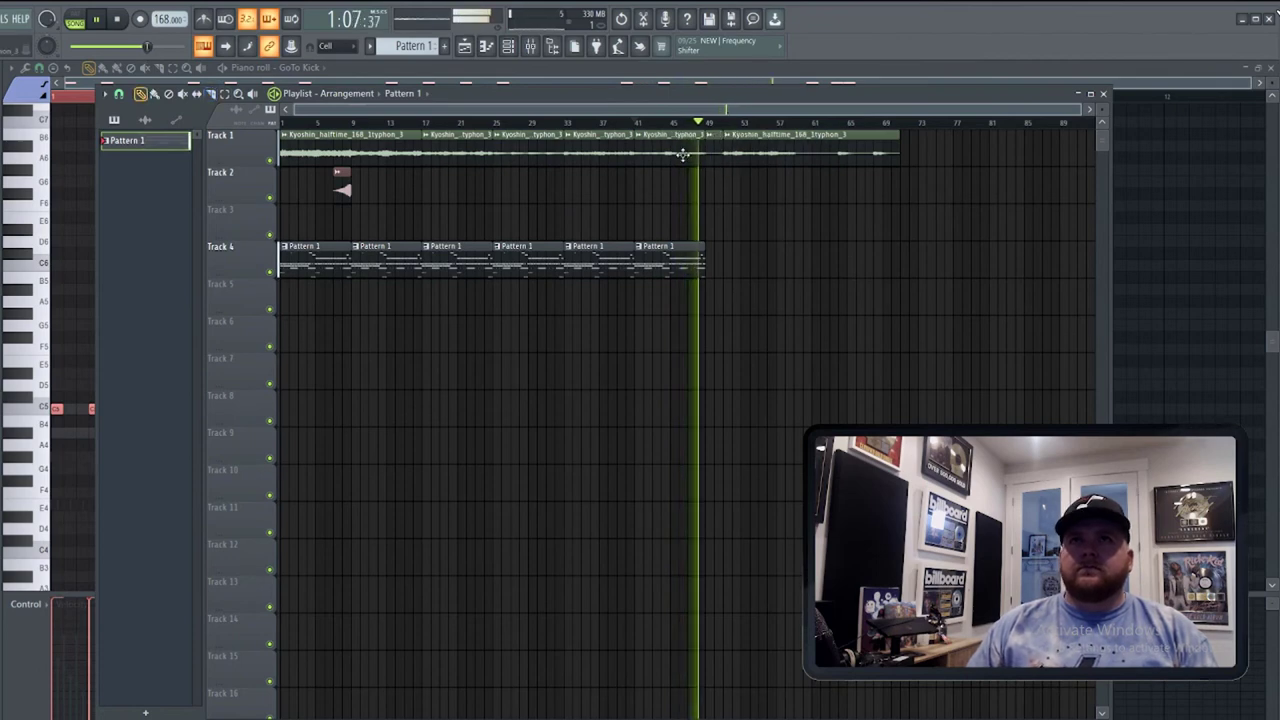
pyautogui.moveTo(737, 150); pyautogui.dragTo(722, 150)
pyautogui.click(717, 262)
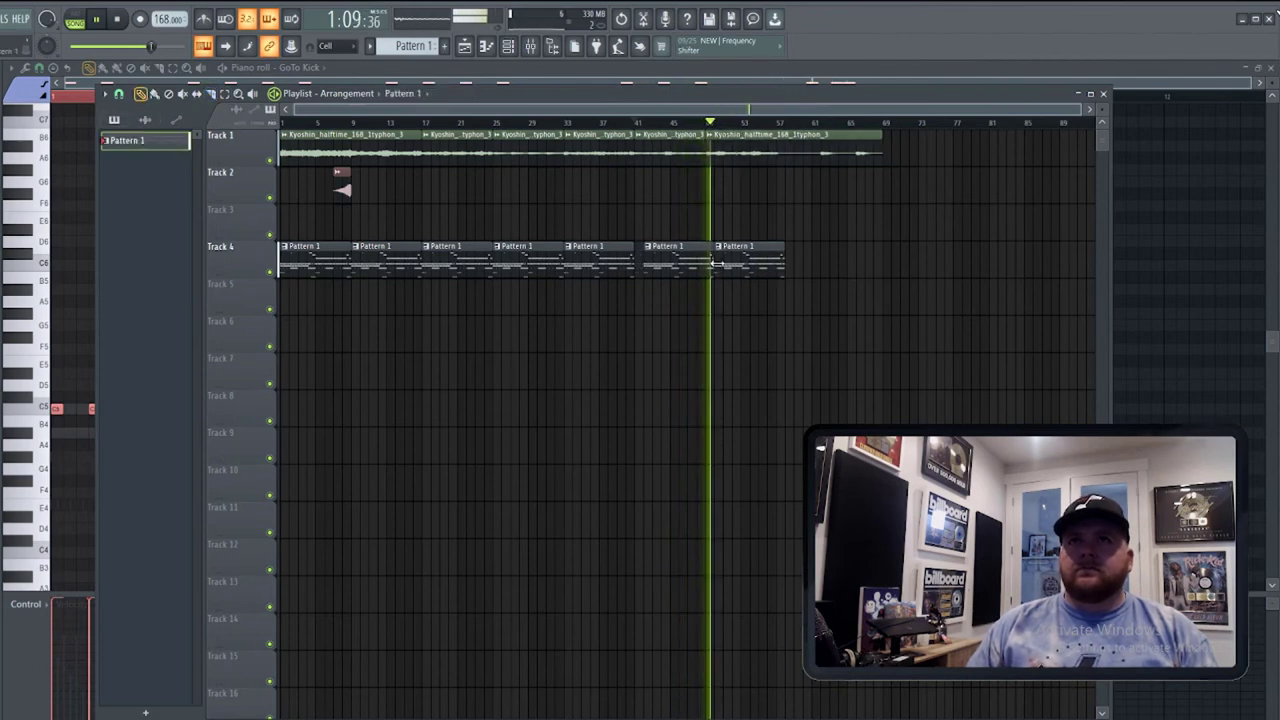
pyautogui.moveTo(738, 264); pyautogui.dragTo(729, 263)
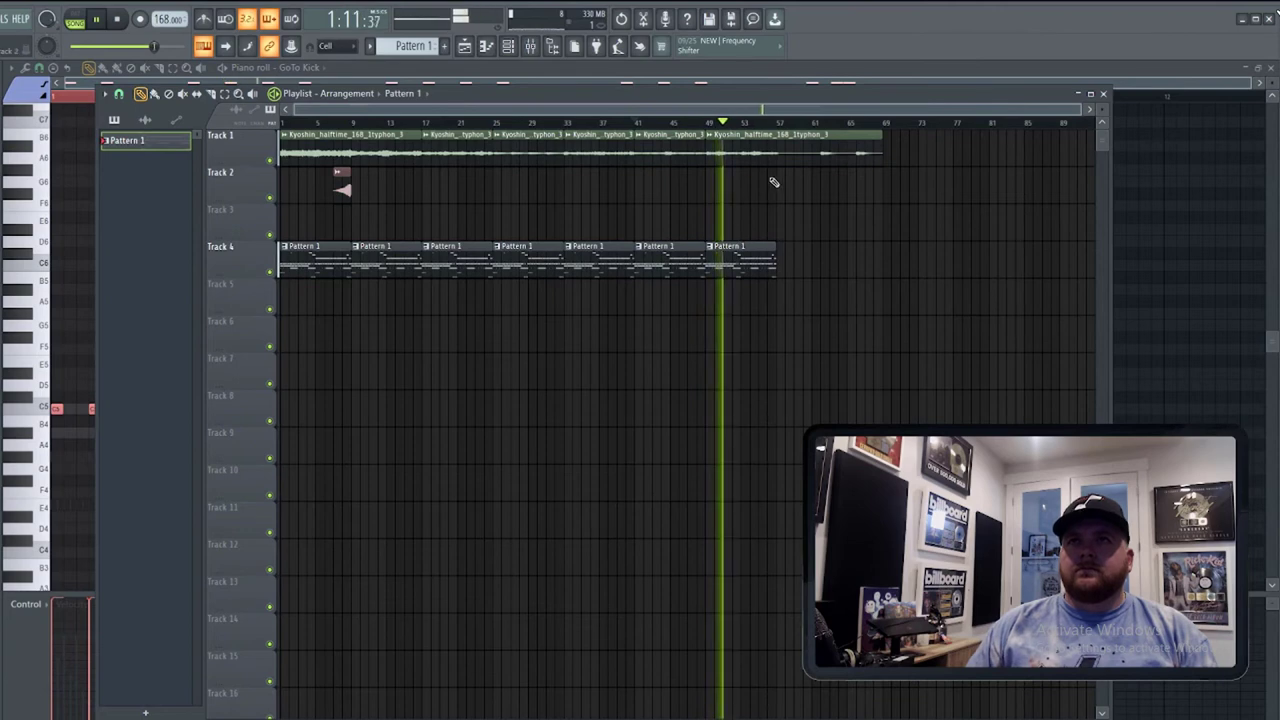
# Cut the melody section between bars 57 and 61 out of Track 1 and move the last clip back to bar 57.
pyautogui.click(788, 152)
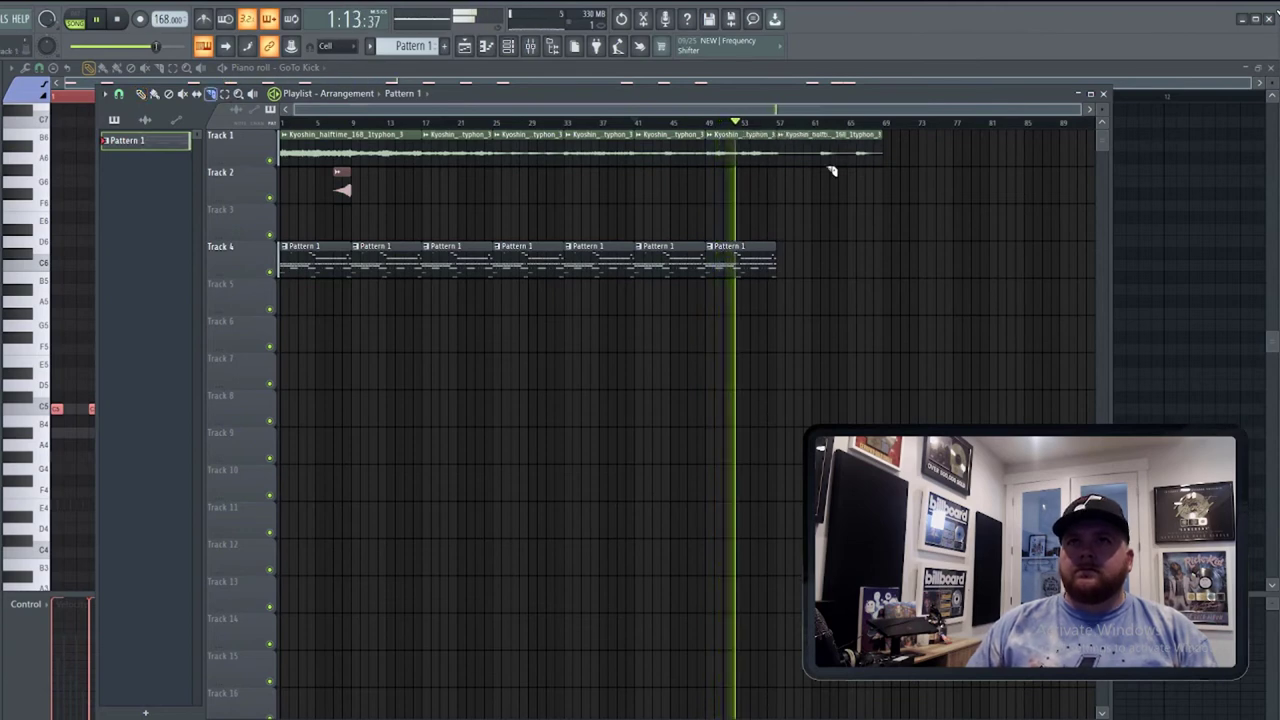
pyautogui.click(813, 123)
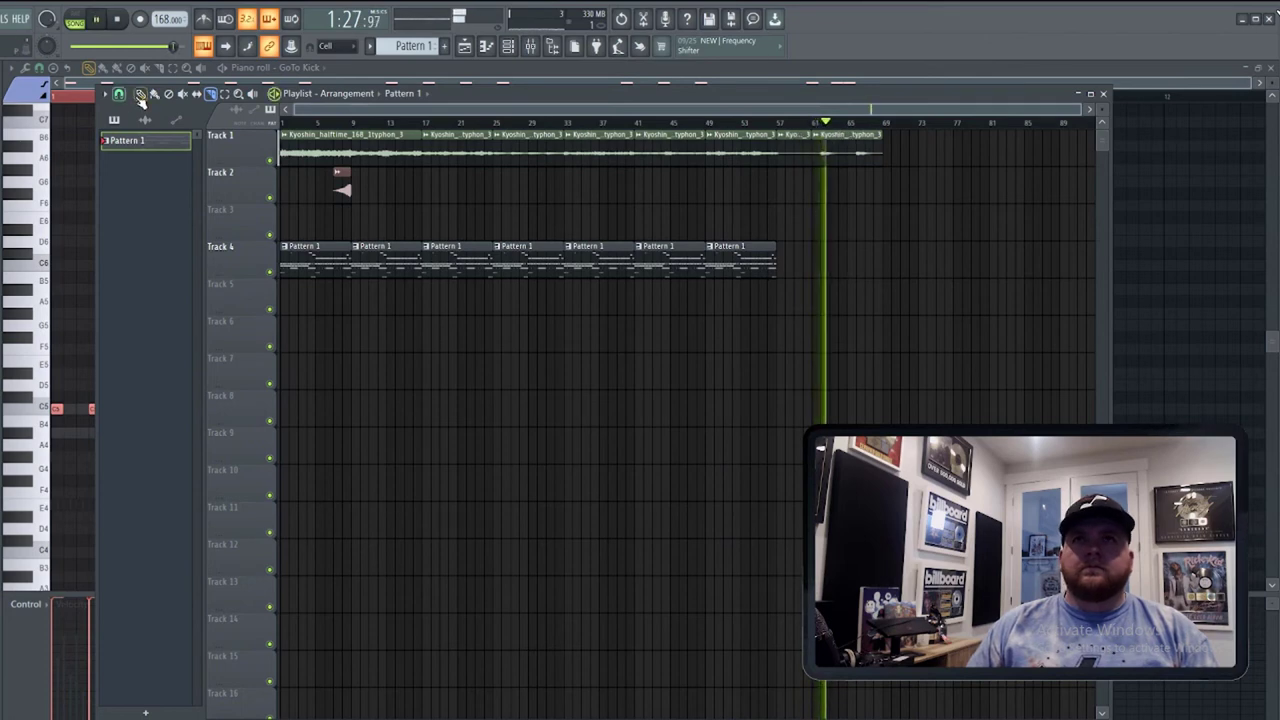
pyautogui.click(809, 158)
# Play the arrangement from the start with only Tracks 1 and 2 enabled.
pyautogui.press('space')
pyautogui.click(283, 122)
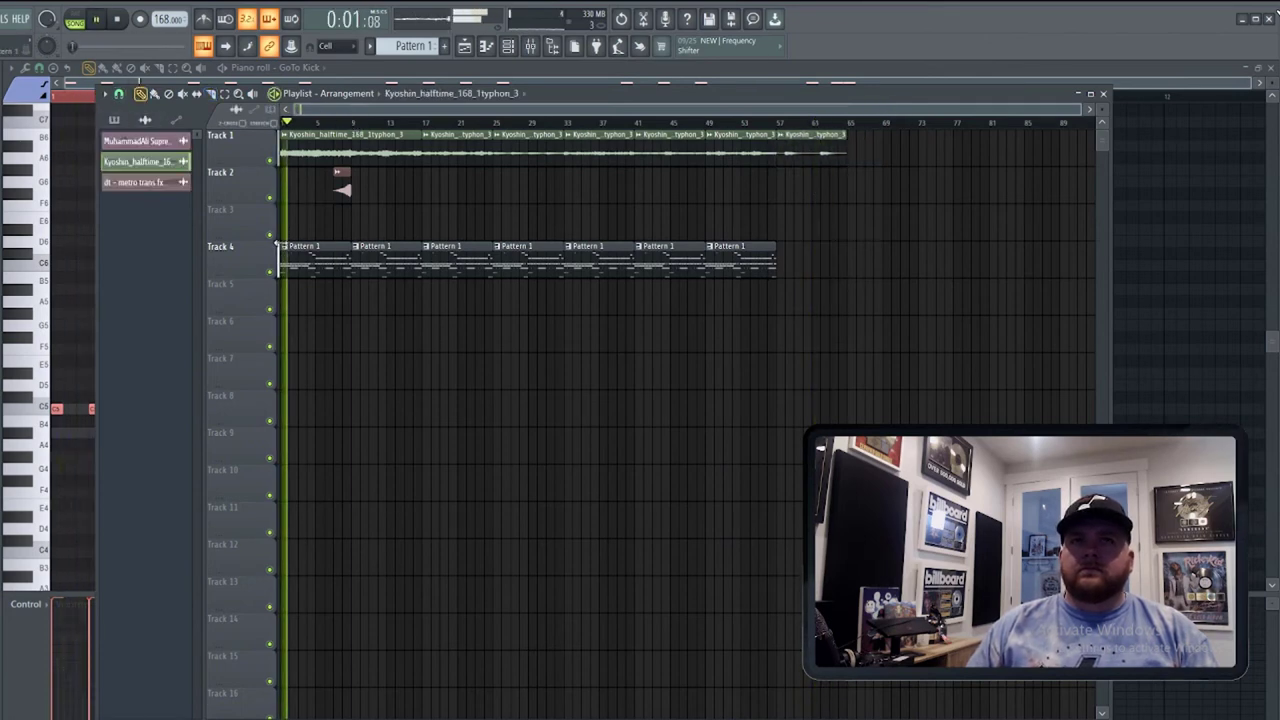
pyautogui.rightClick(269, 160)
pyautogui.click(268, 196)
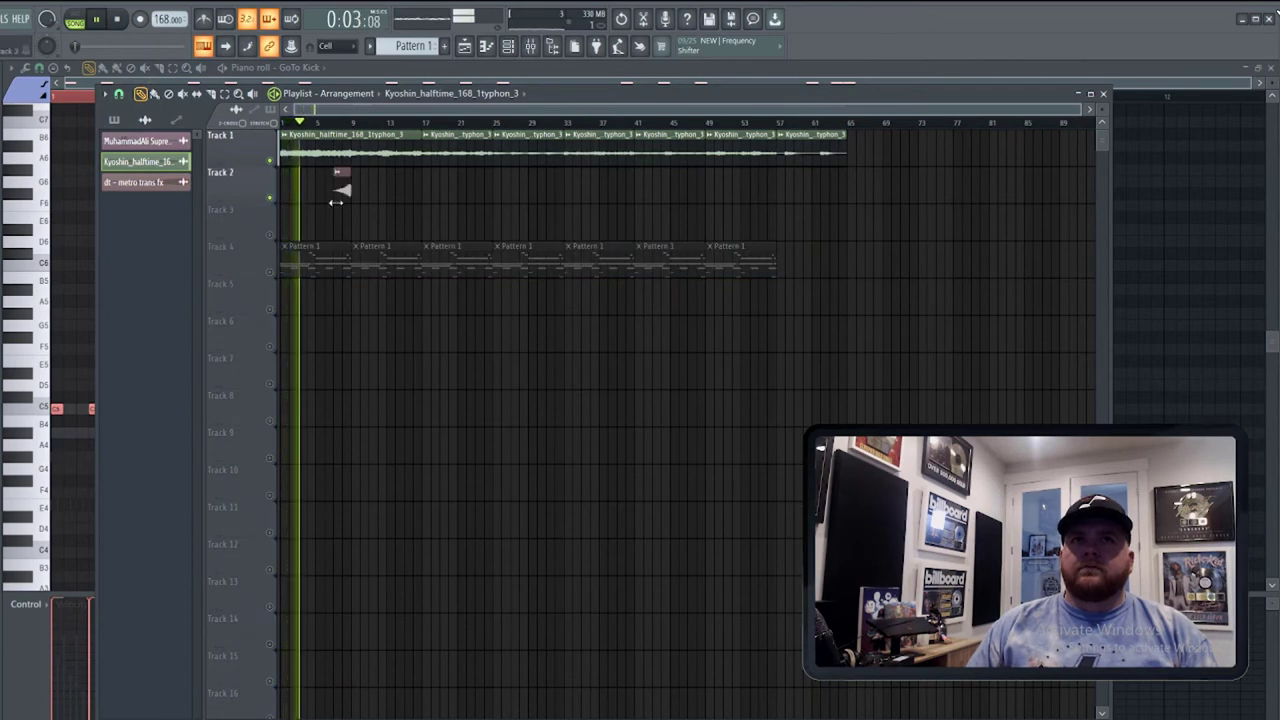
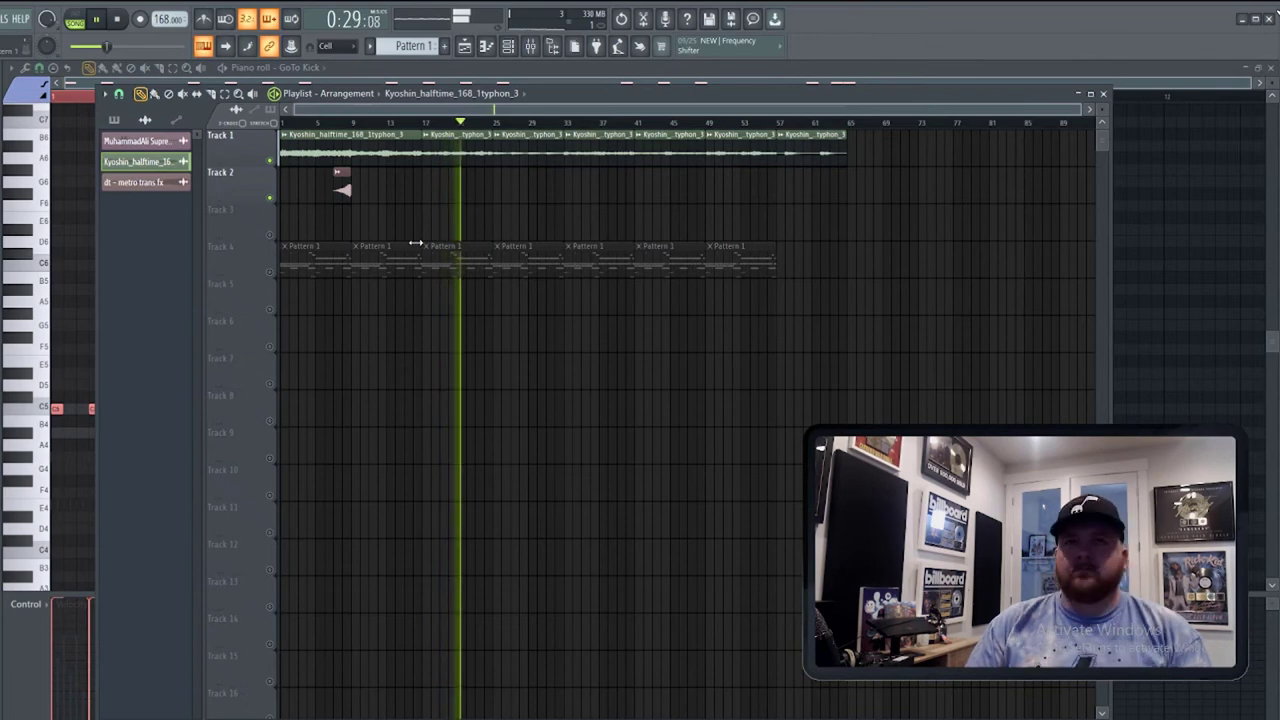
pyautogui.press('space')
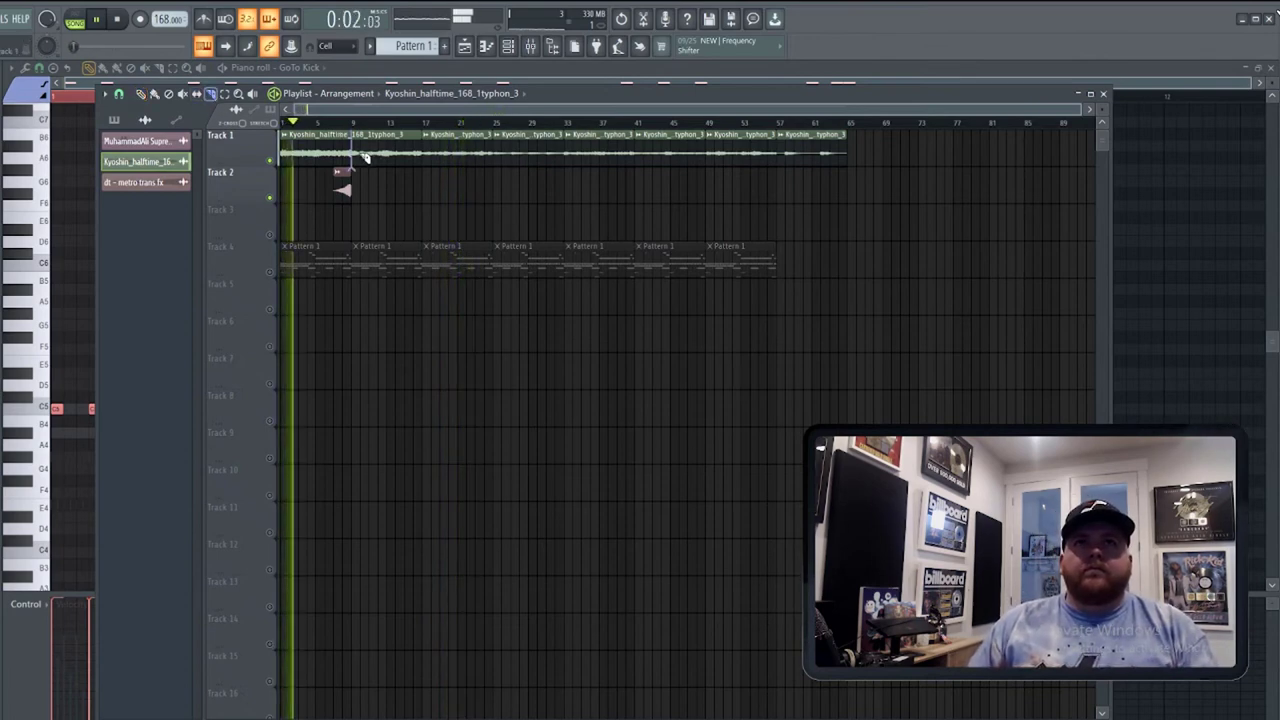
# Slice the opening melody clip at bar 9 and fit an eight-bar melody section on Track 1 from bar 9 to 17.
pyautogui.click(354, 122)
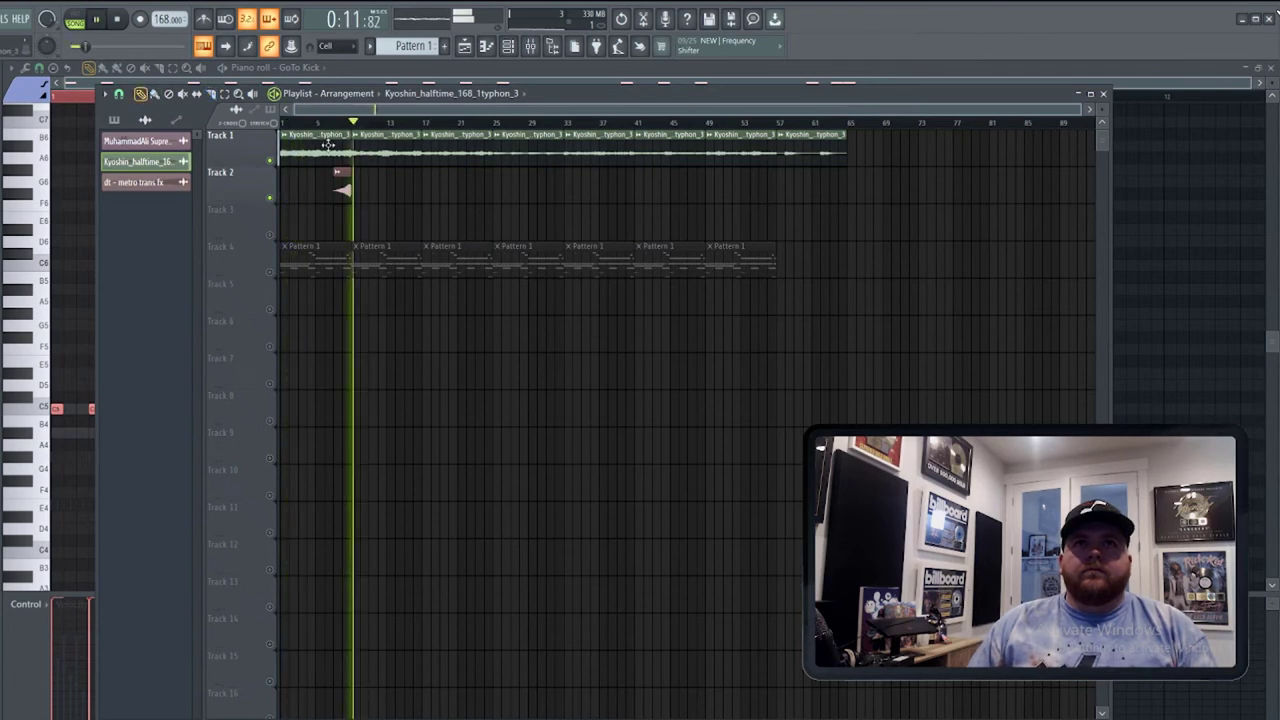
pyautogui.press('space')
pyautogui.moveTo(319, 150); pyautogui.dragTo(412, 197)
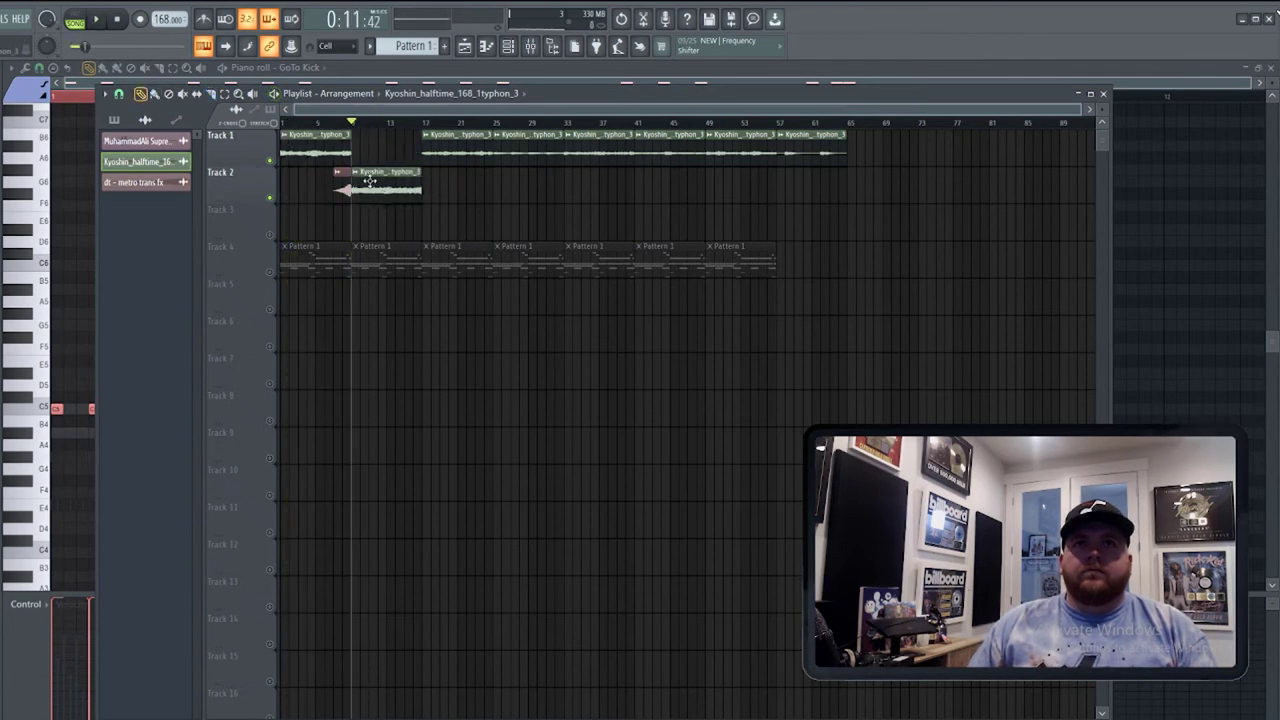
pyautogui.press('space')
pyautogui.click(284, 123)
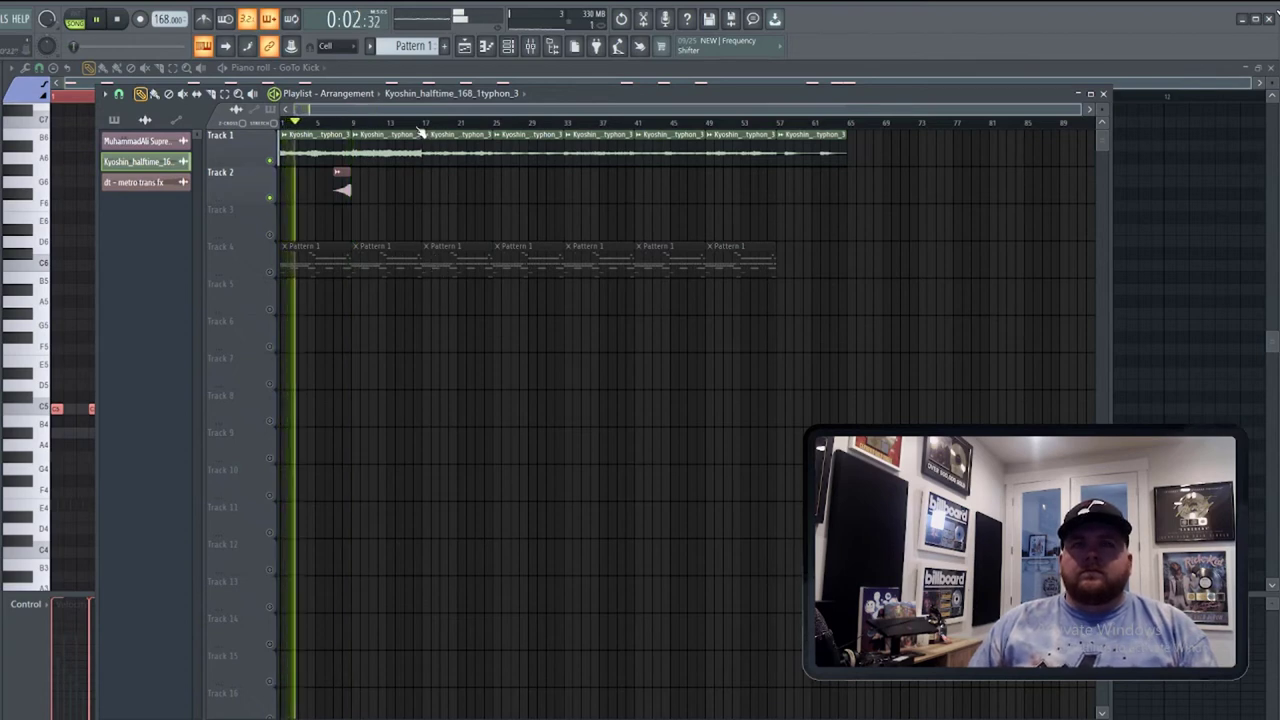
# Move all melody clips from bar 17 onward to bar 25 and insert an eight-bar melody clip at bar 17.
pyautogui.click(346, 122)
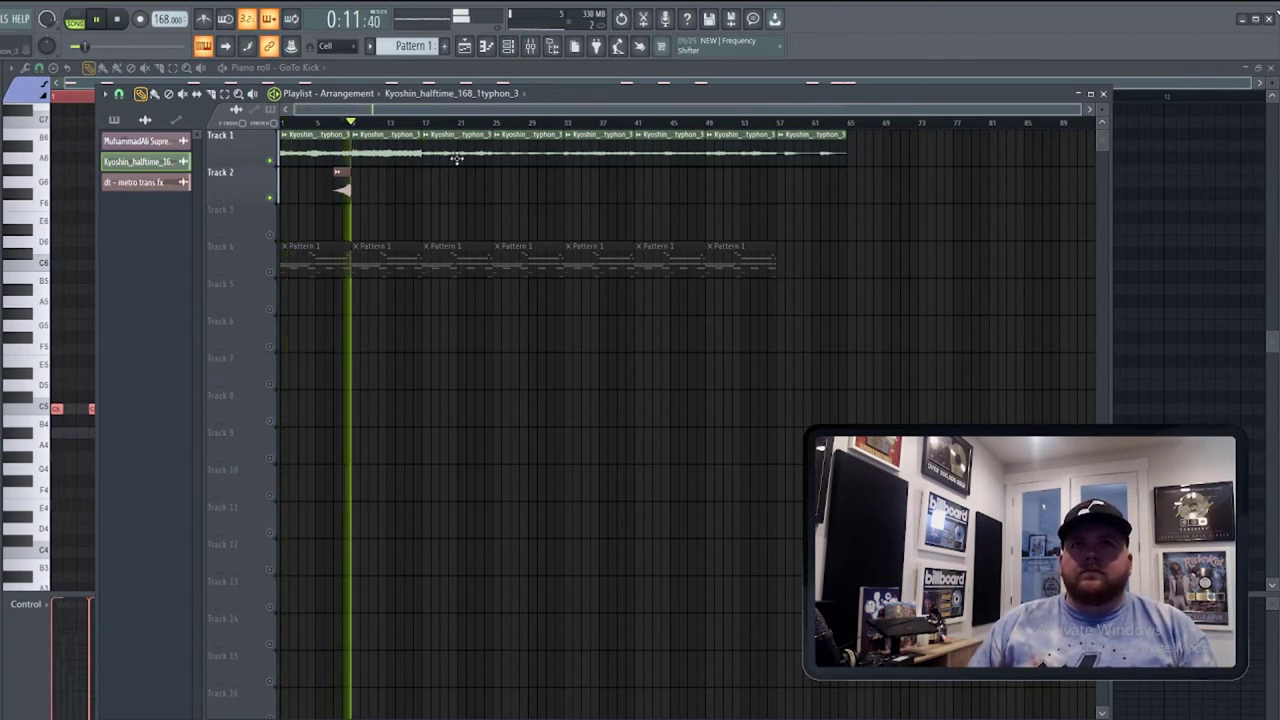
pyautogui.moveTo(457, 159); pyautogui.dragTo(882, 137)
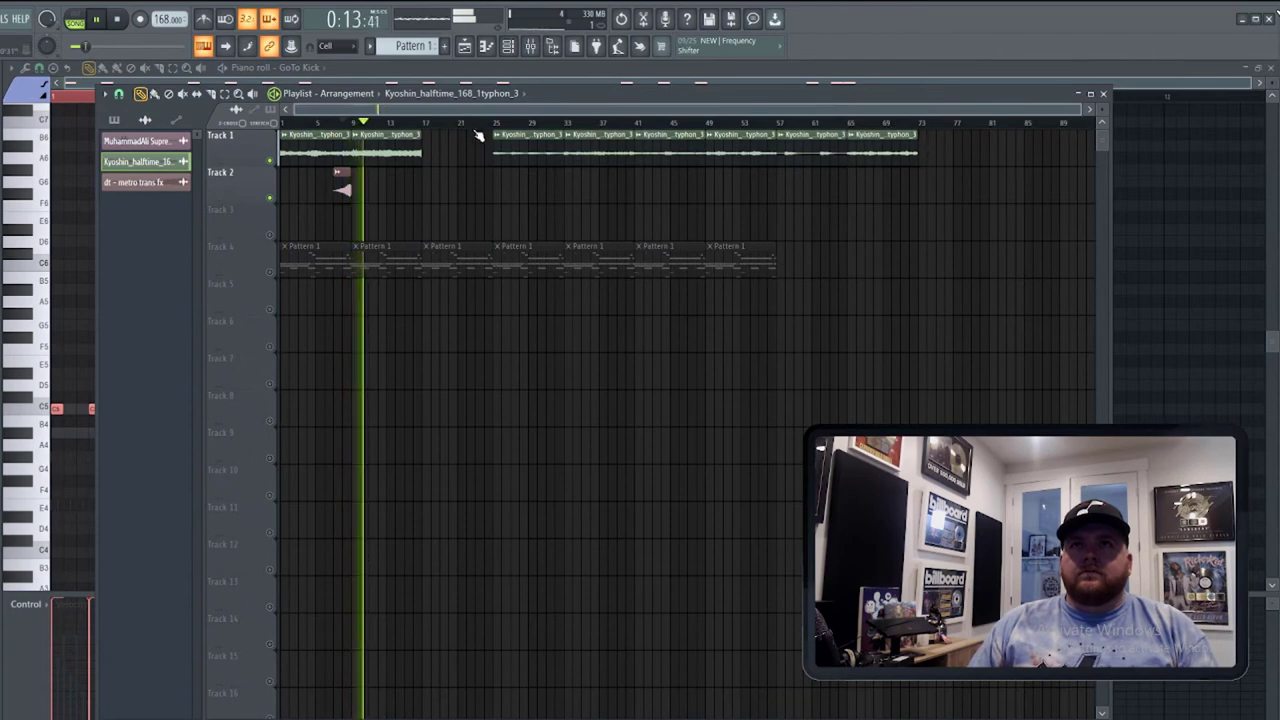
pyautogui.click(440, 140)
# Audition the rearranged melody from about bars 25, 33 and 41.
pyautogui.click(497, 122)
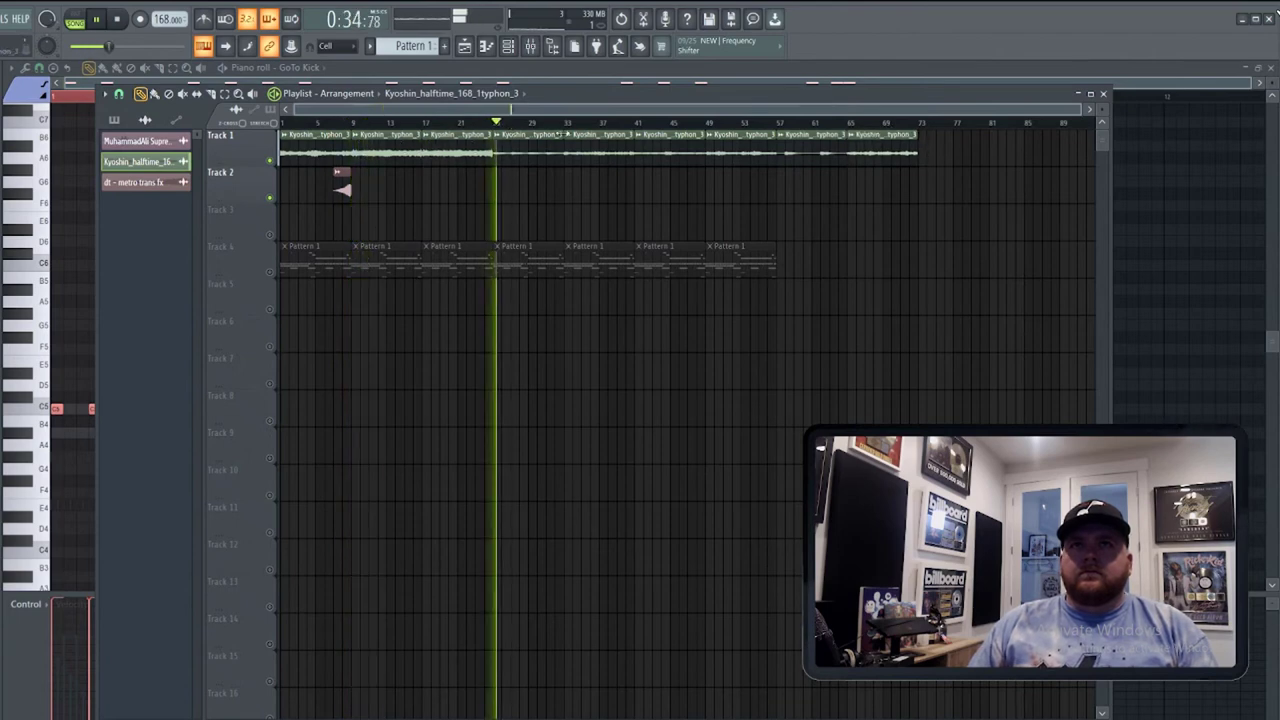
pyautogui.click(573, 122)
pyautogui.click(635, 122)
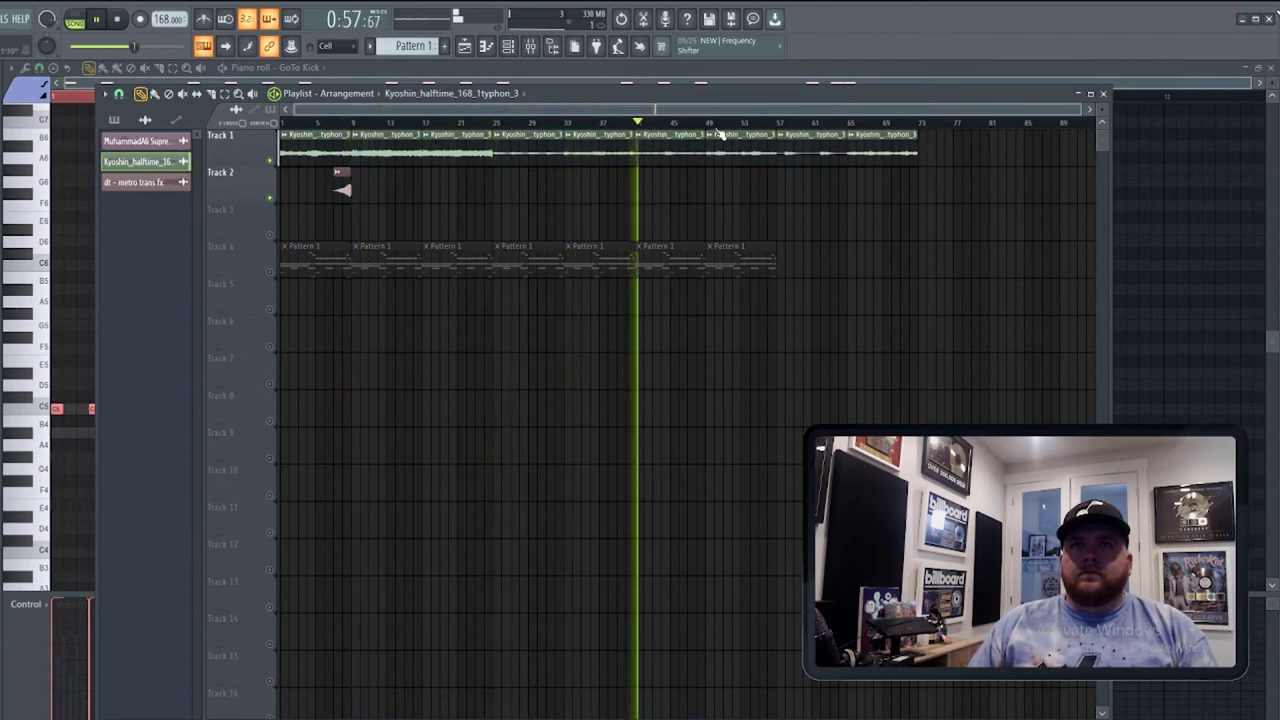
# Stop playback, layer an eight-bar melody clip on Track 2 at bar 17 and make it unique.
pyautogui.press('space')
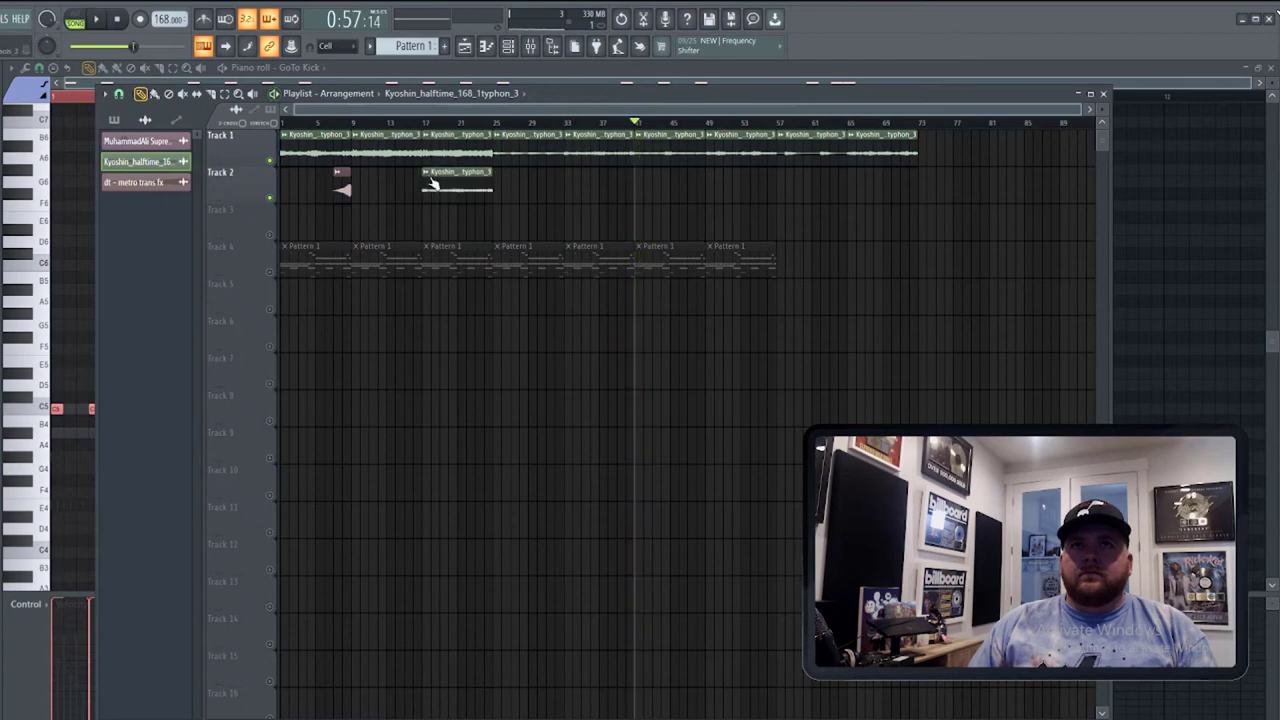
pyautogui.rightClick(430, 180)
pyautogui.click(448, 272)
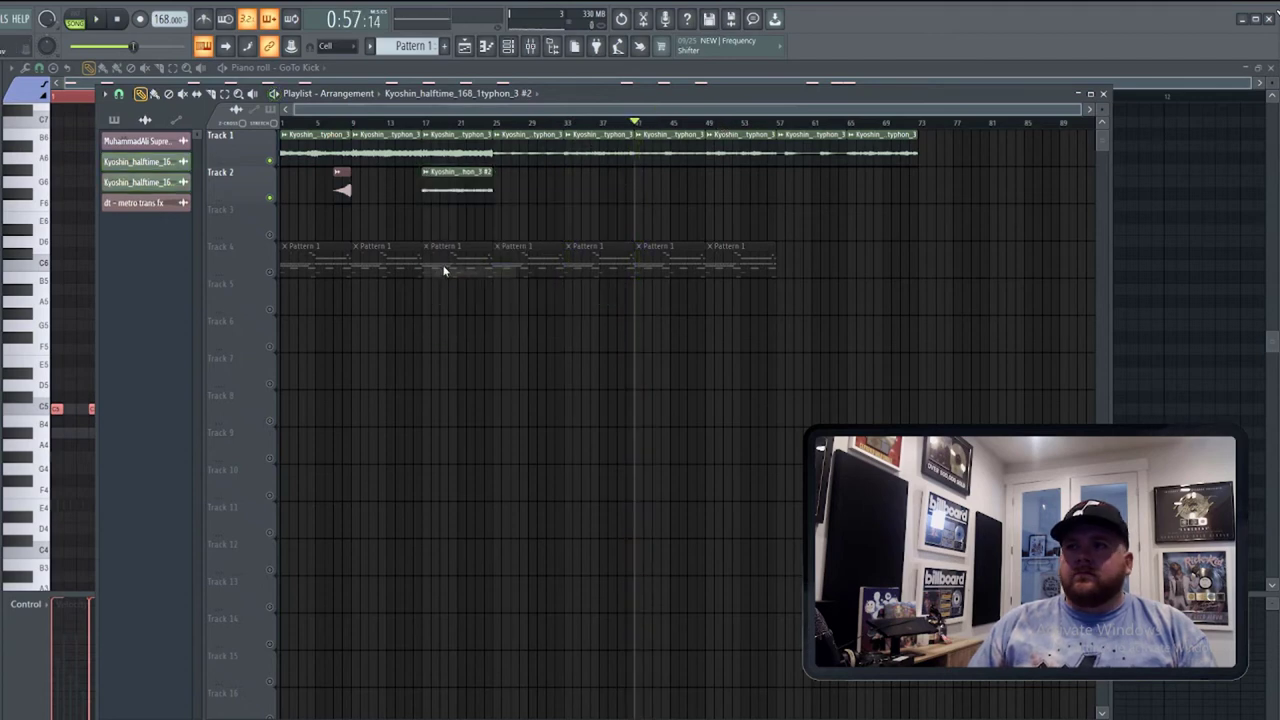
# Set the unique Track 2 melody clip's time-stretching mode to Auto and play from bar 17.
pyautogui.doubleClick(439, 181)
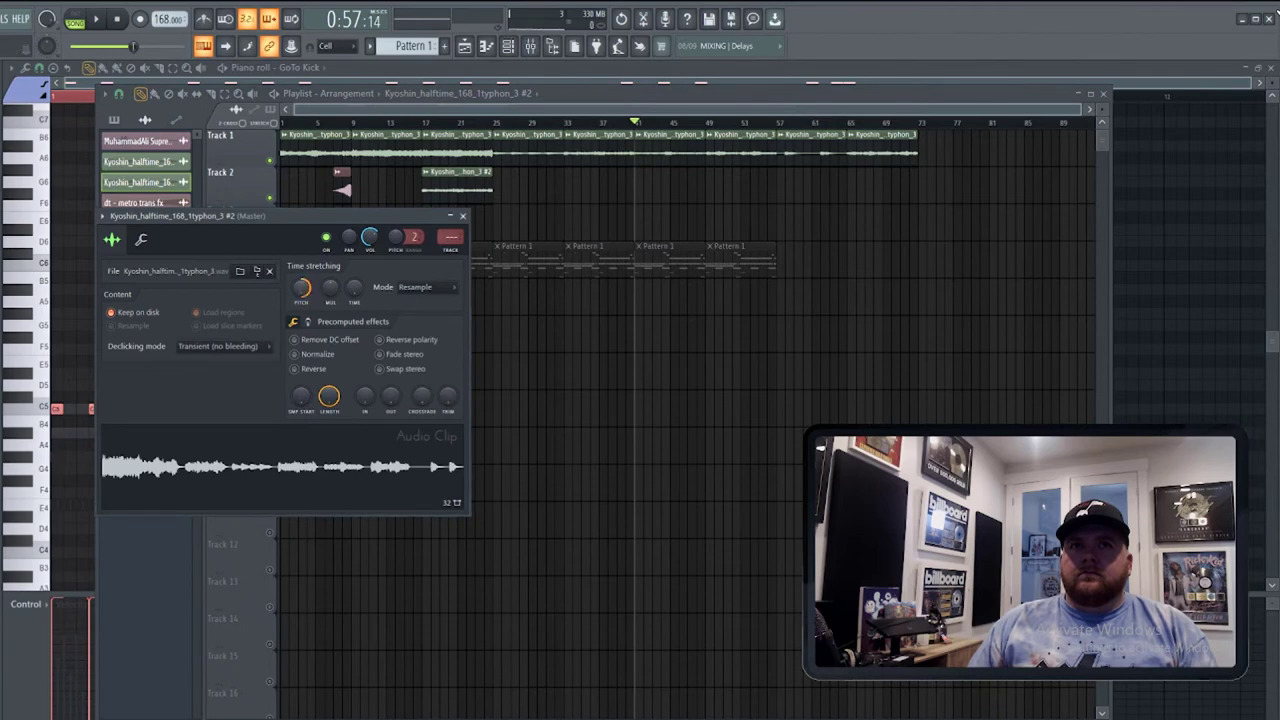
pyautogui.click(420, 122)
pyautogui.press('space')
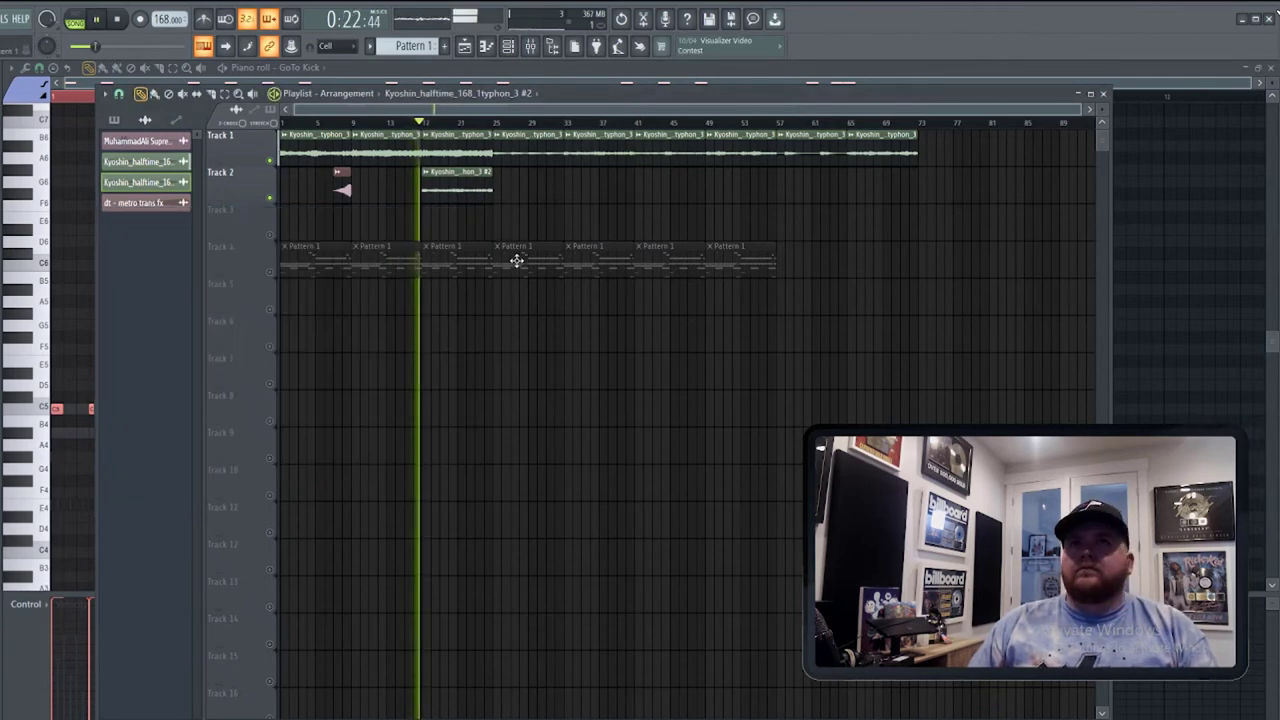
# Check the Track 2 melody clip's settings and compare its sound soloed and together with Track 1.
pyautogui.doubleClick(451, 189)
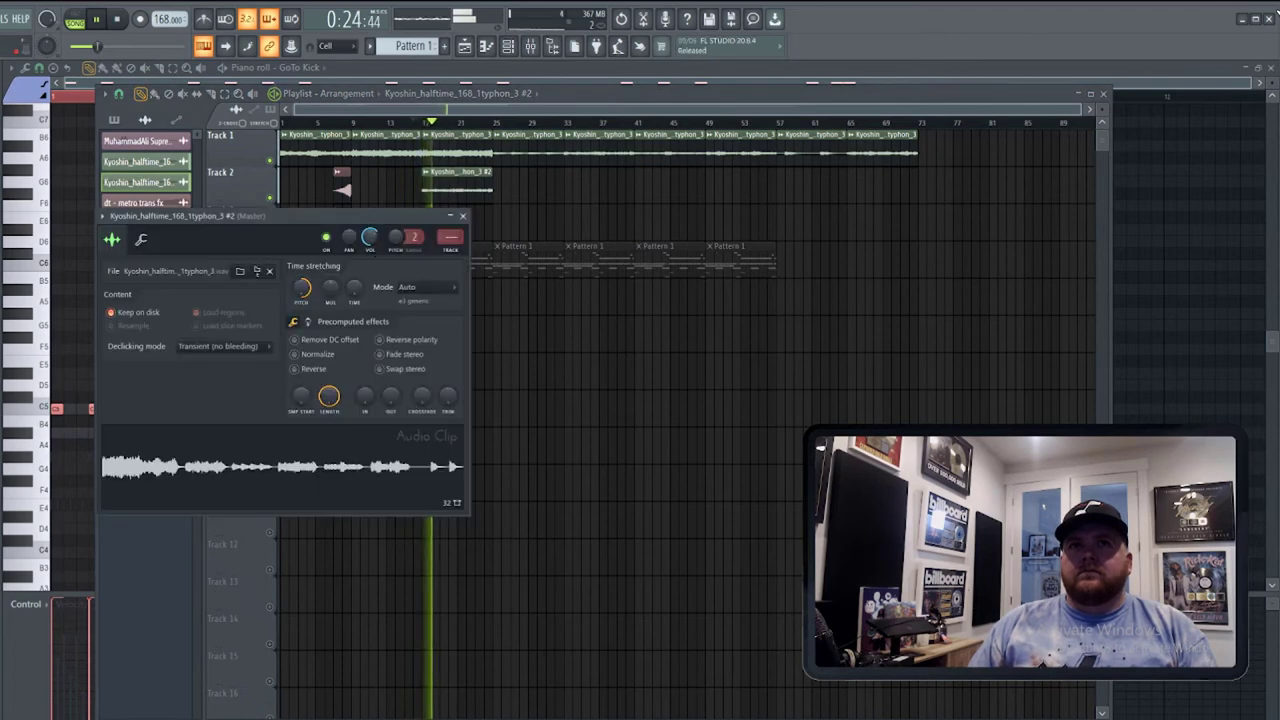
pyautogui.rightClick(269, 198)
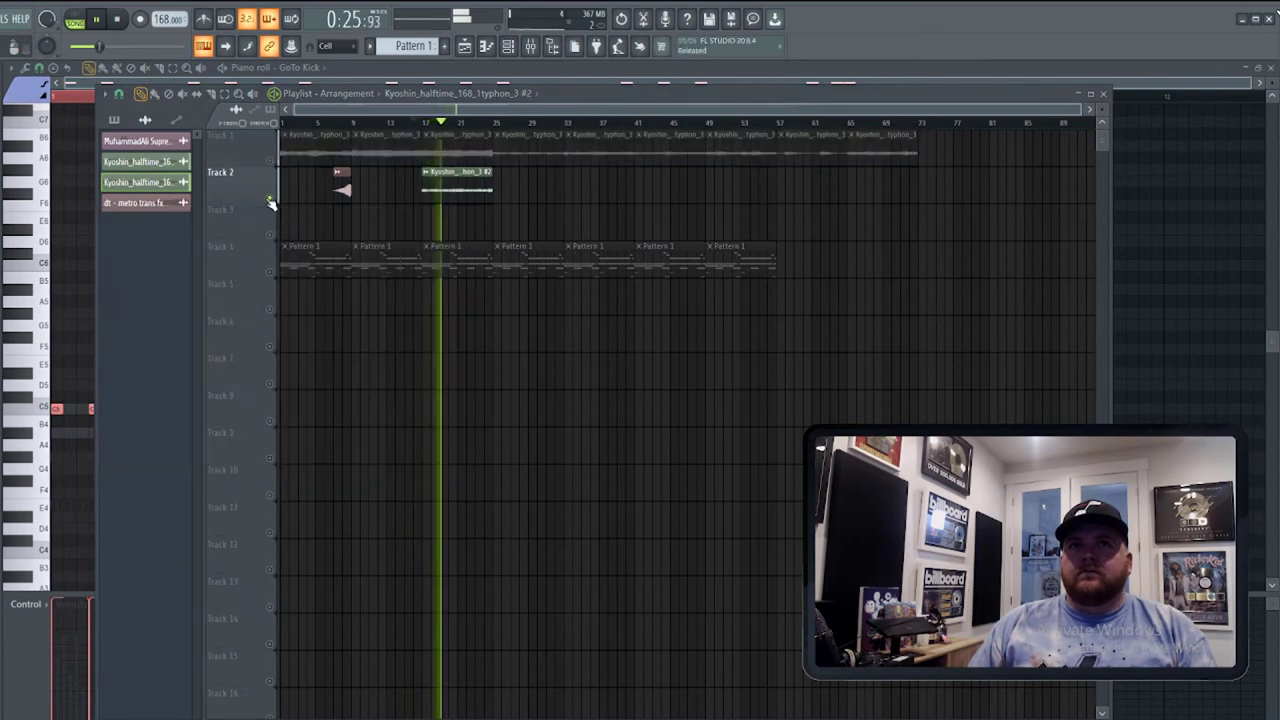
pyautogui.doubleClick(462, 185)
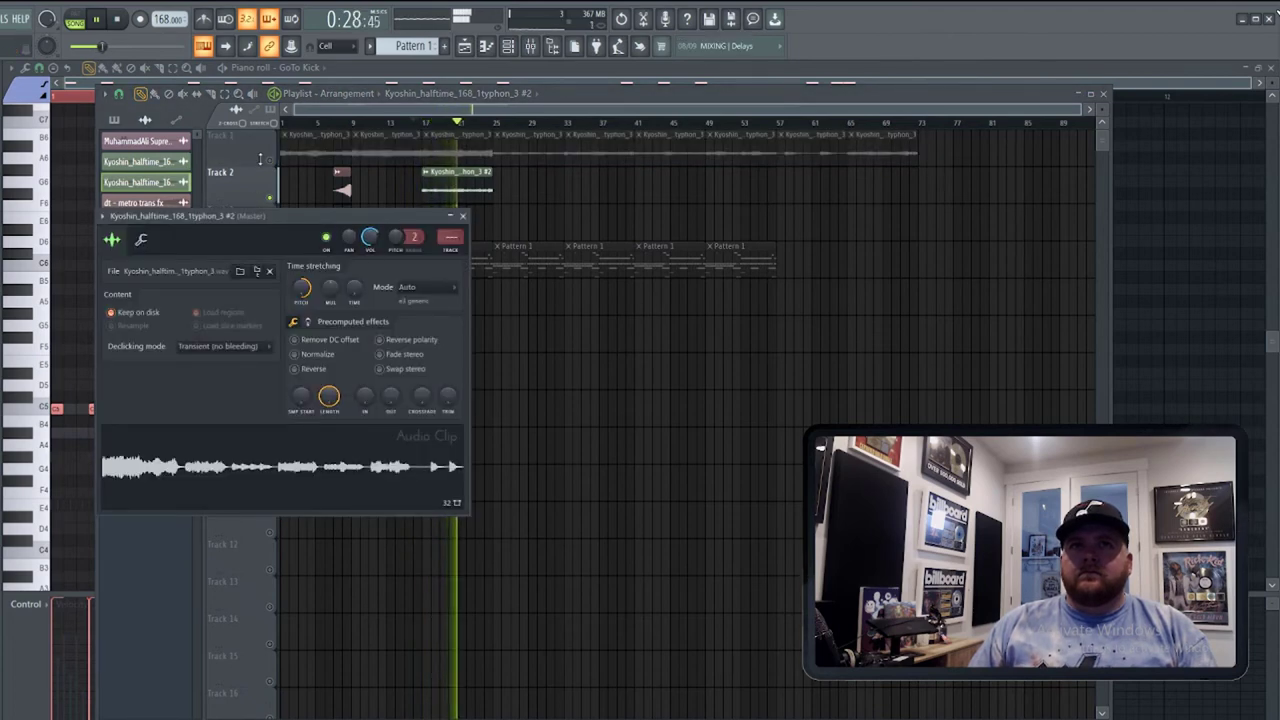
pyautogui.click(260, 159)
pyautogui.click(270, 161)
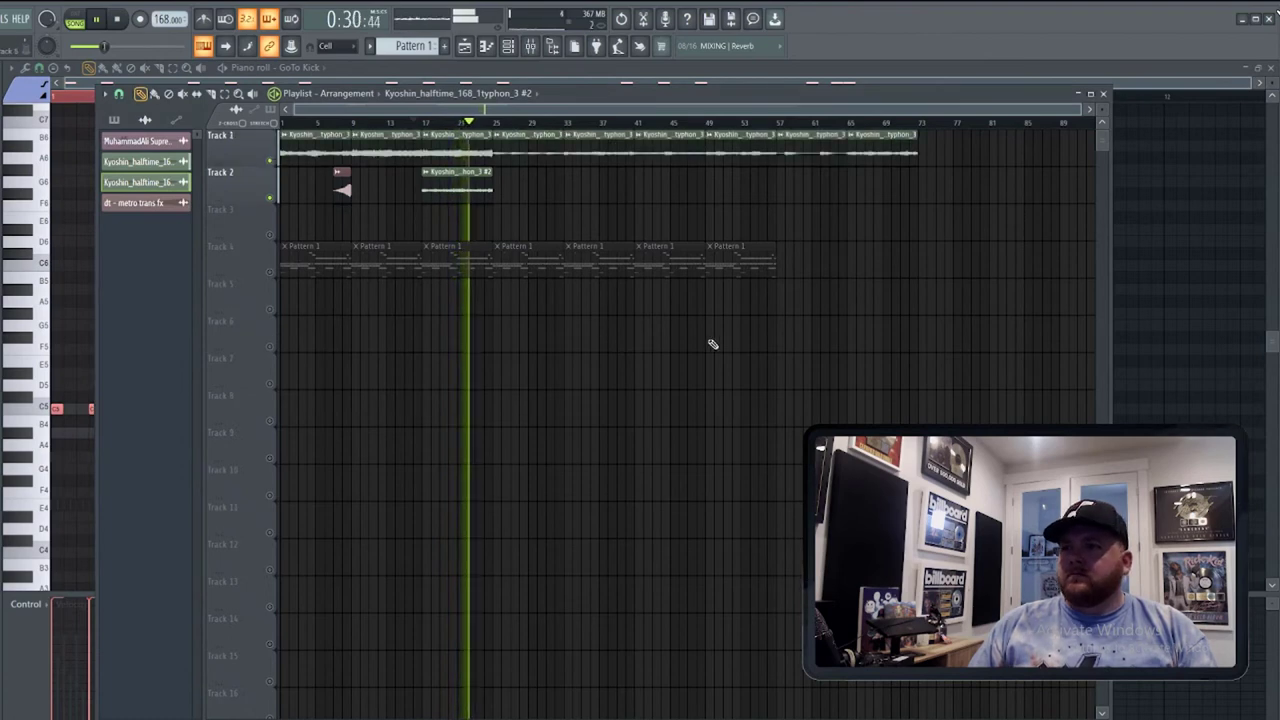
# Spot-check the remaining melody sections from about bars 41, 49, 57 and 65.
pyautogui.click(634, 122)
pyautogui.click(715, 122)
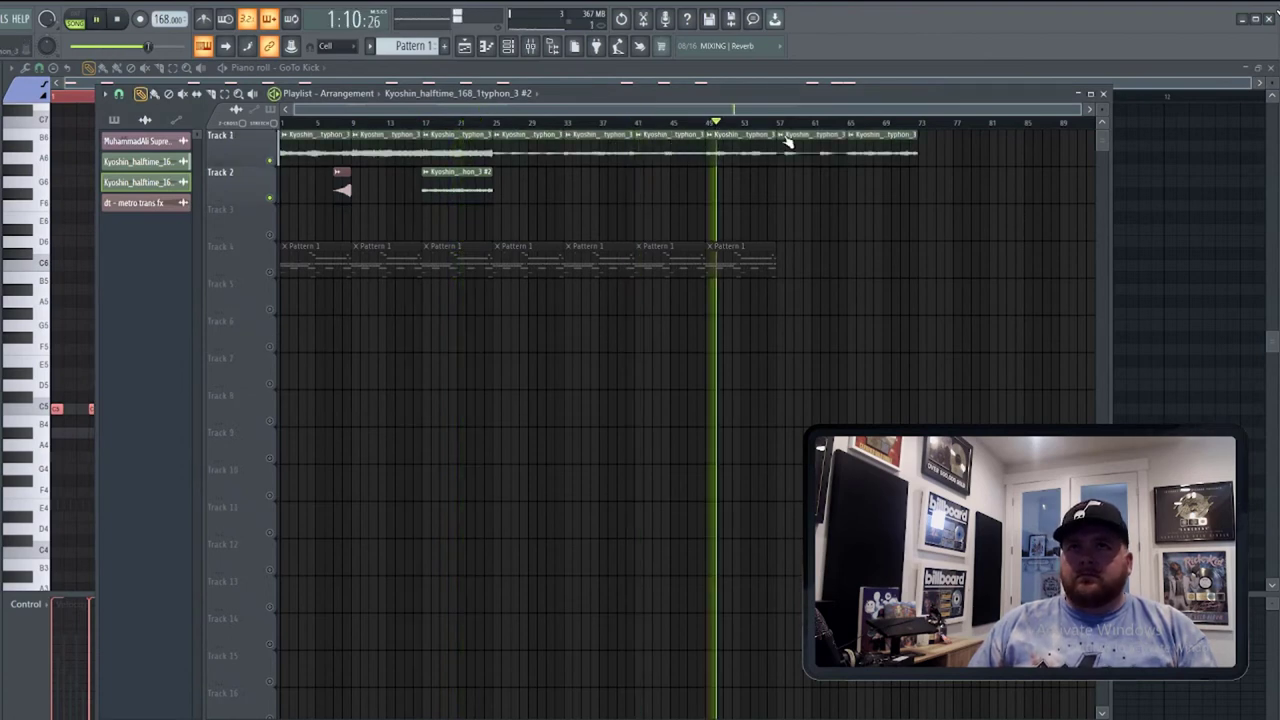
pyautogui.click(787, 122)
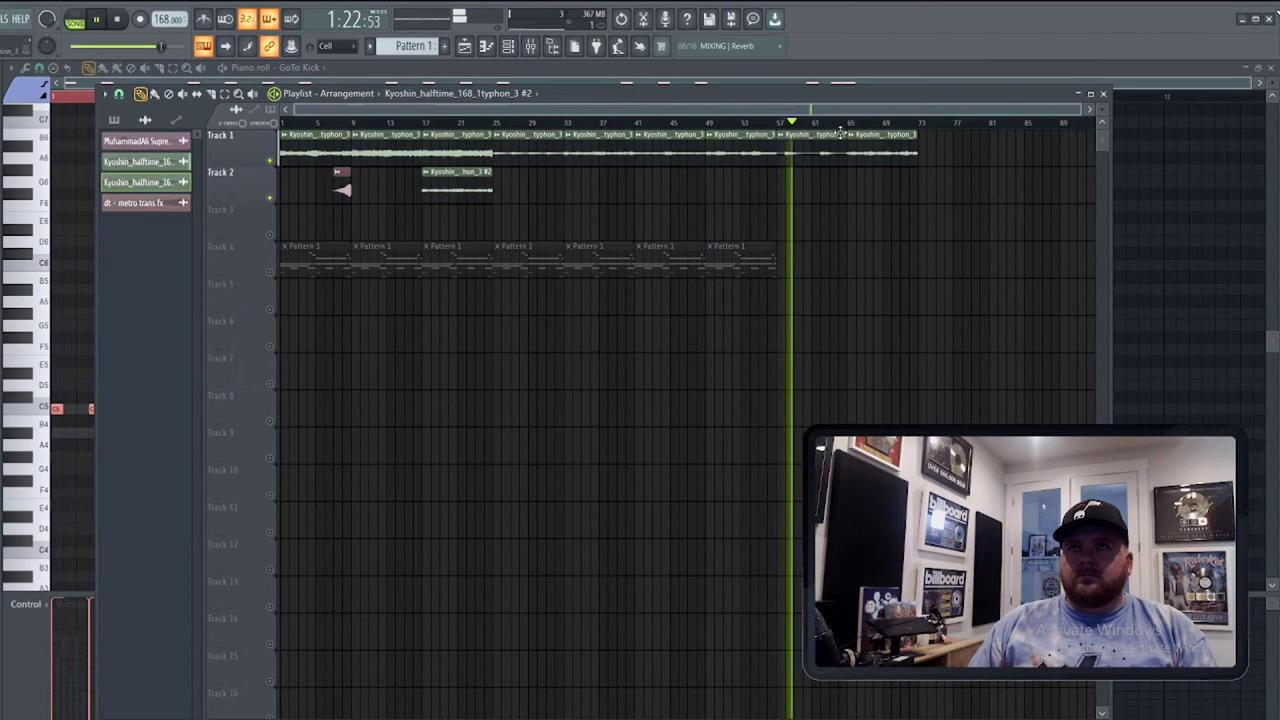
pyautogui.click(848, 122)
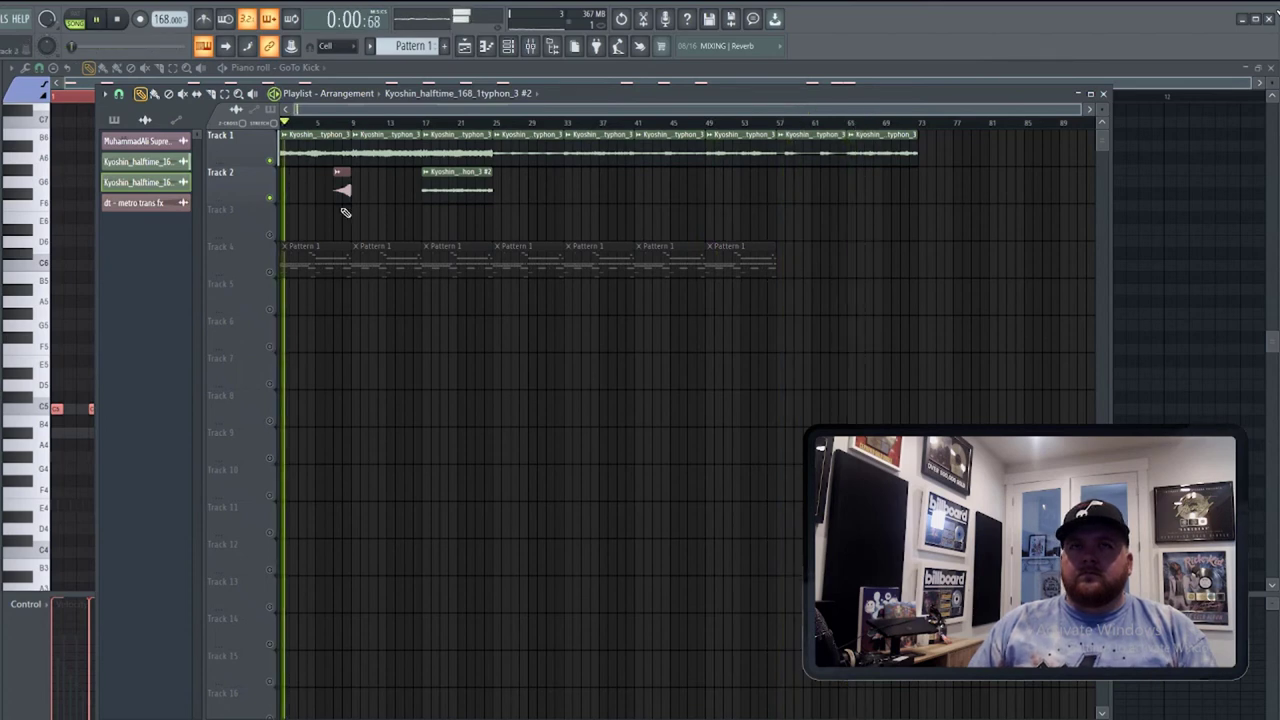
# Re-enable all muted tracks and delete the Pattern 1 clips from Track 4.
pyautogui.rightClick(271, 274)
pyautogui.rightClick(271, 274)
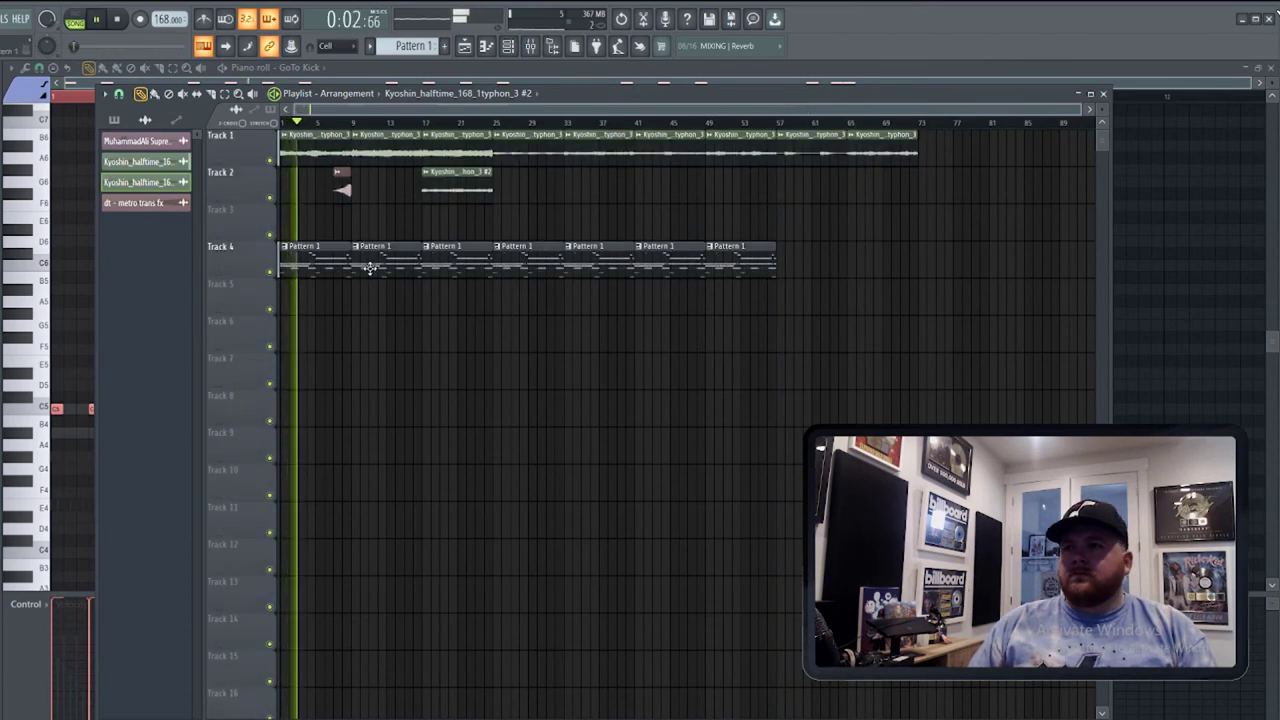
pyautogui.rightClick(308, 266)
pyautogui.click(367, 261)
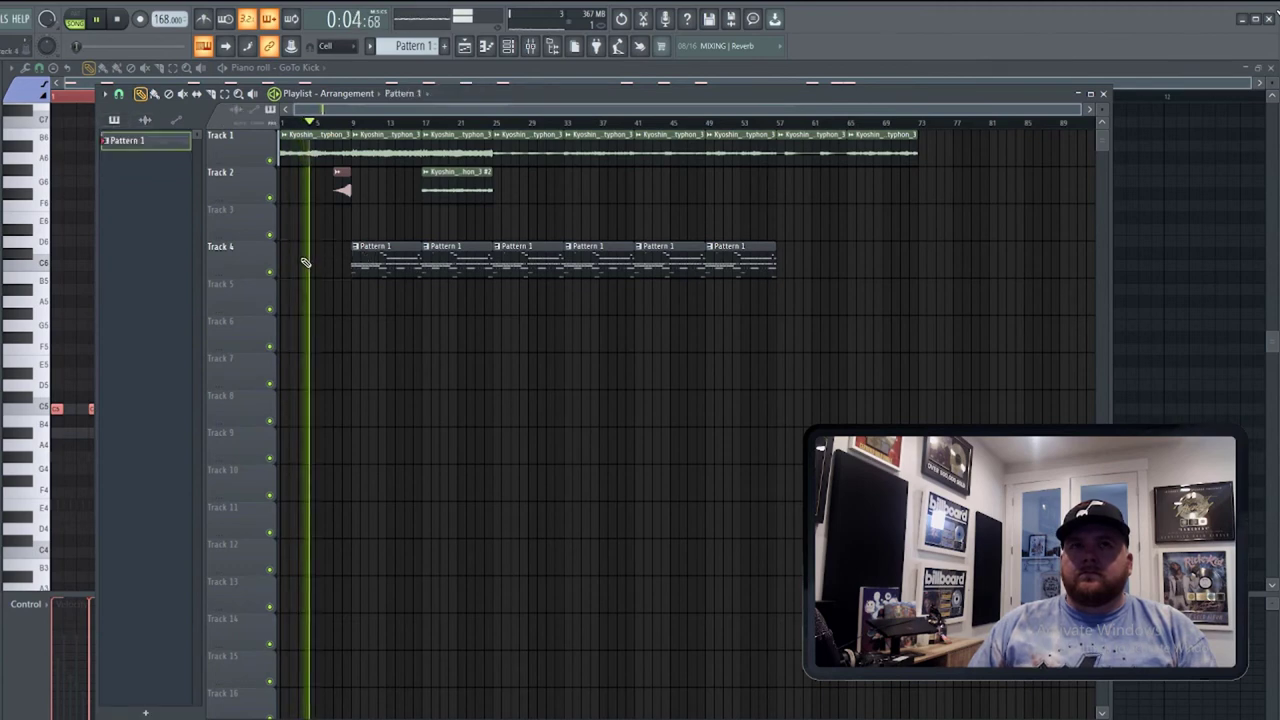
pyautogui.rightClick(306, 263)
# Split Pattern 1 by channel and place all six resulting patterns at bar 1 on Tracks 4 to 9.
pyautogui.rightClick(414, 52)
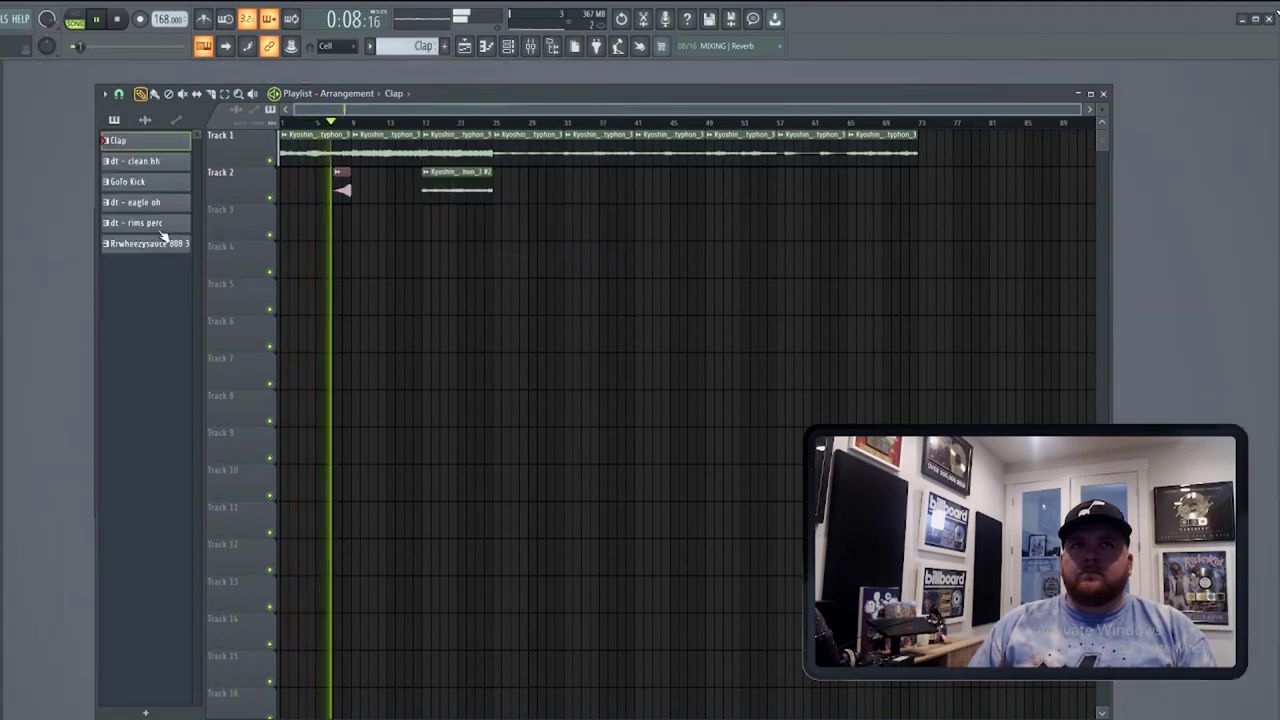
pyautogui.keyDown('shift'); pyautogui.click(163, 244); pyautogui.keyUp('shift')
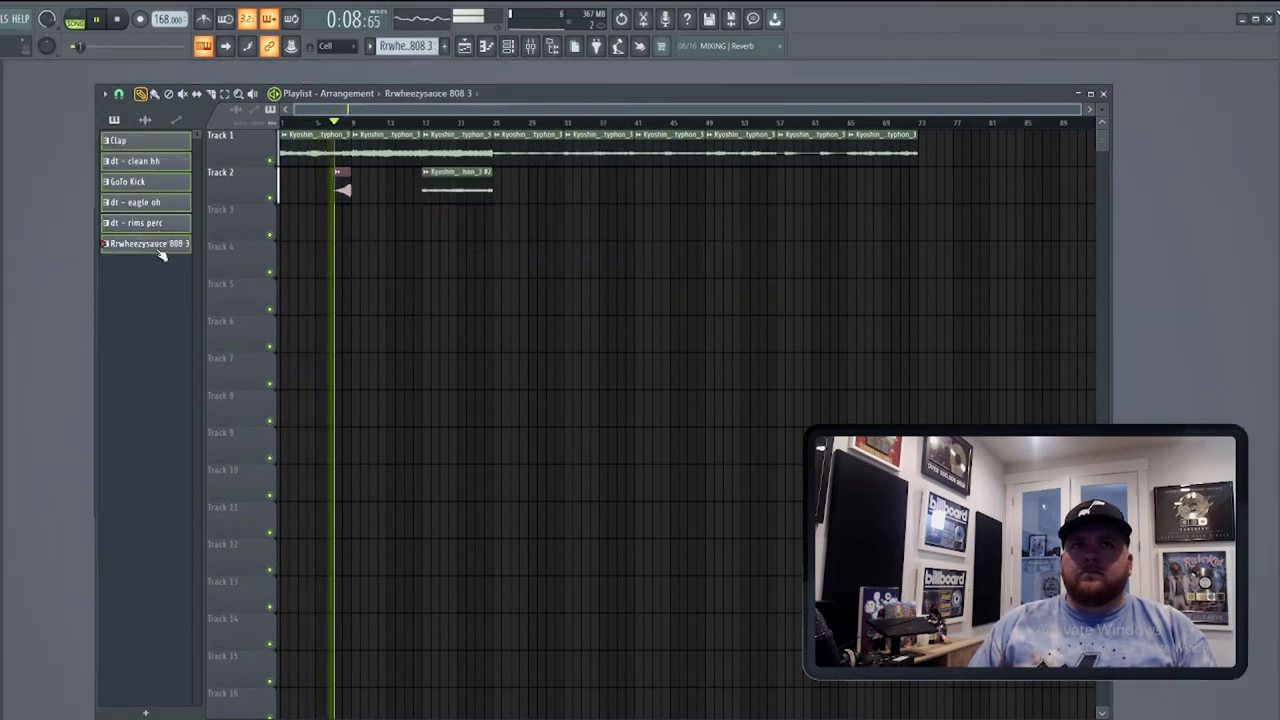
pyautogui.moveTo(157, 160); pyautogui.dragTo(287, 271)
# Duplicate the six pattern clips on Tracks 4 to 9 six times, filling the playlist up to bar 57.
pyautogui.hotkey('ctrl', 'b')
pyautogui.hotkey('ctrl', 'b')
pyautogui.hotkey('ctrl', 'b')
pyautogui.hotkey('ctrl', 'b')
pyautogui.hotkey('ctrl', 'b')
pyautogui.hotkey('ctrl', 'b')
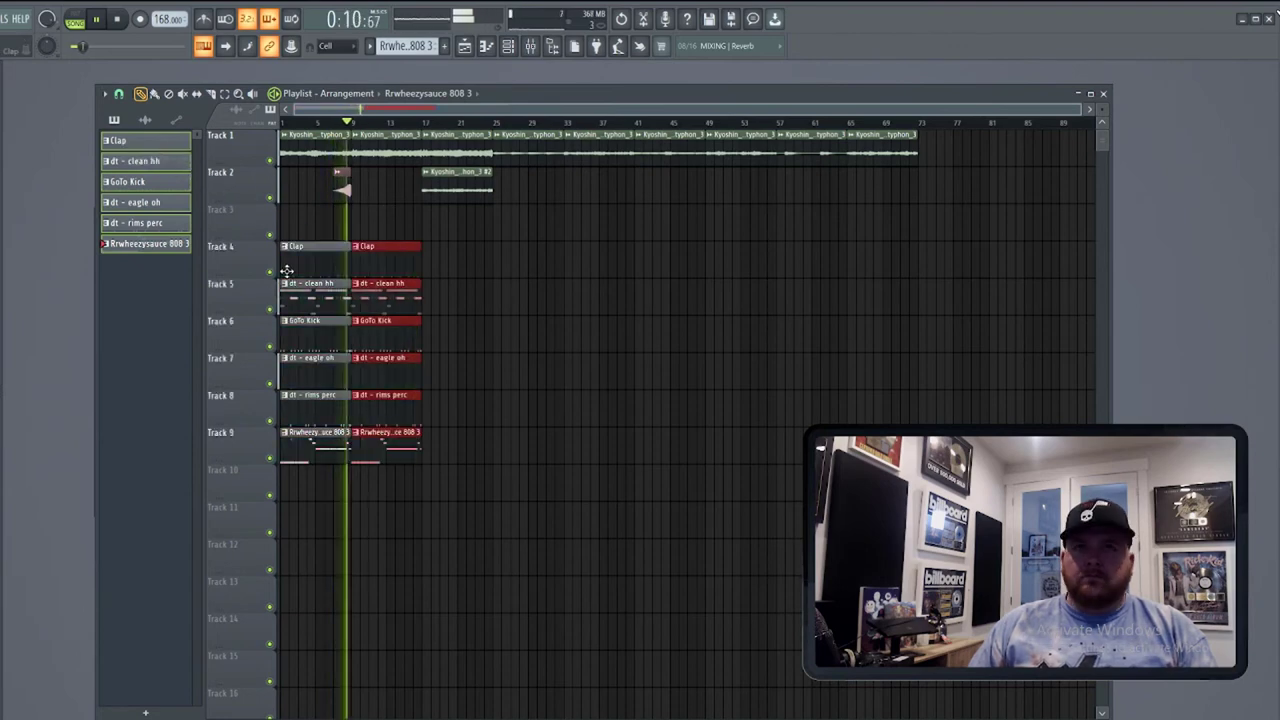
pyautogui.click(299, 123)
pyautogui.press('space')
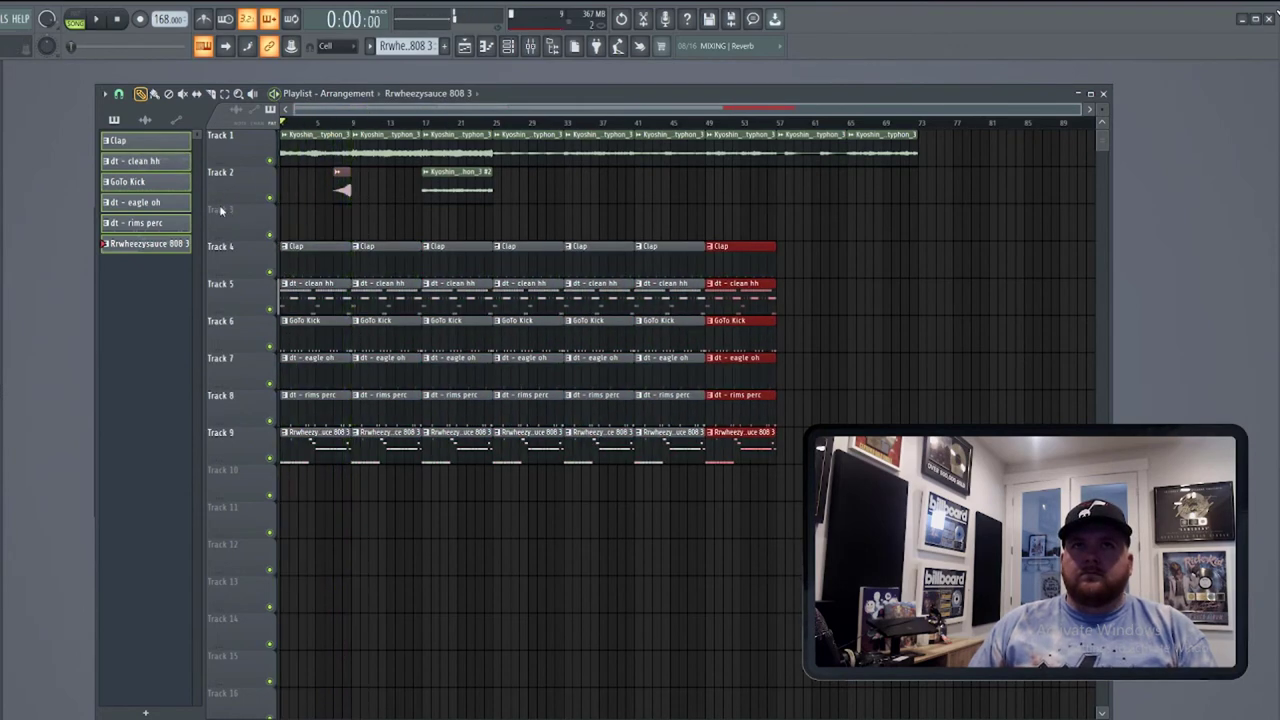
# Listen to the opening bars of the arrangement and check the channels in the Channel rack.
pyautogui.press('pageup')
pyautogui.press('pageup')
pyautogui.press('pageup')
pyautogui.press('pageup')
pyautogui.press('space')
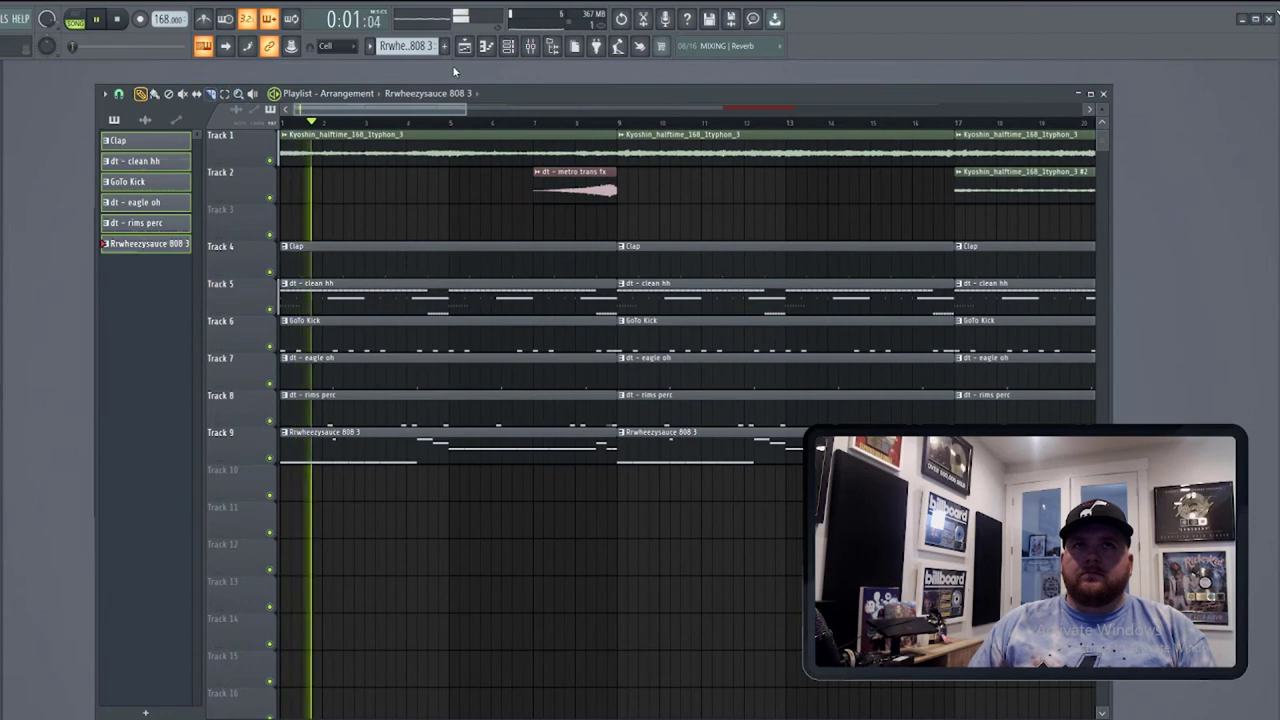
pyautogui.press('space')
pyautogui.click(507, 47)
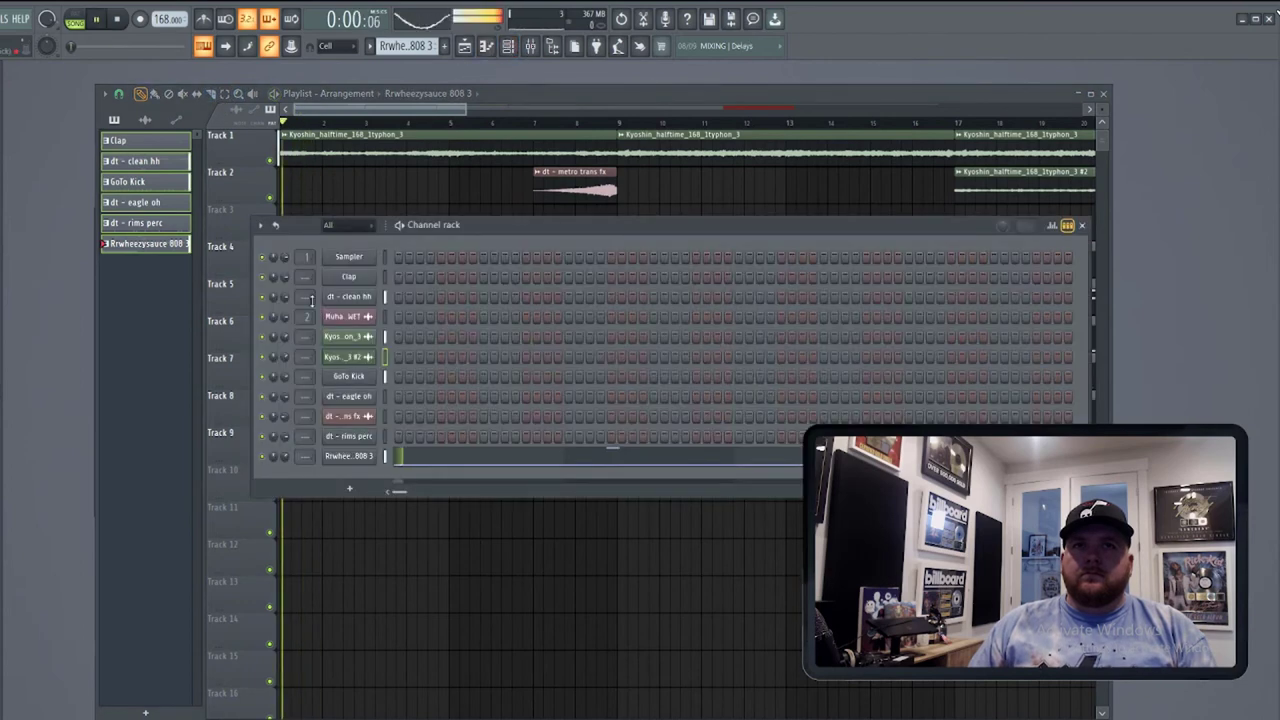
pyautogui.click(493, 97)
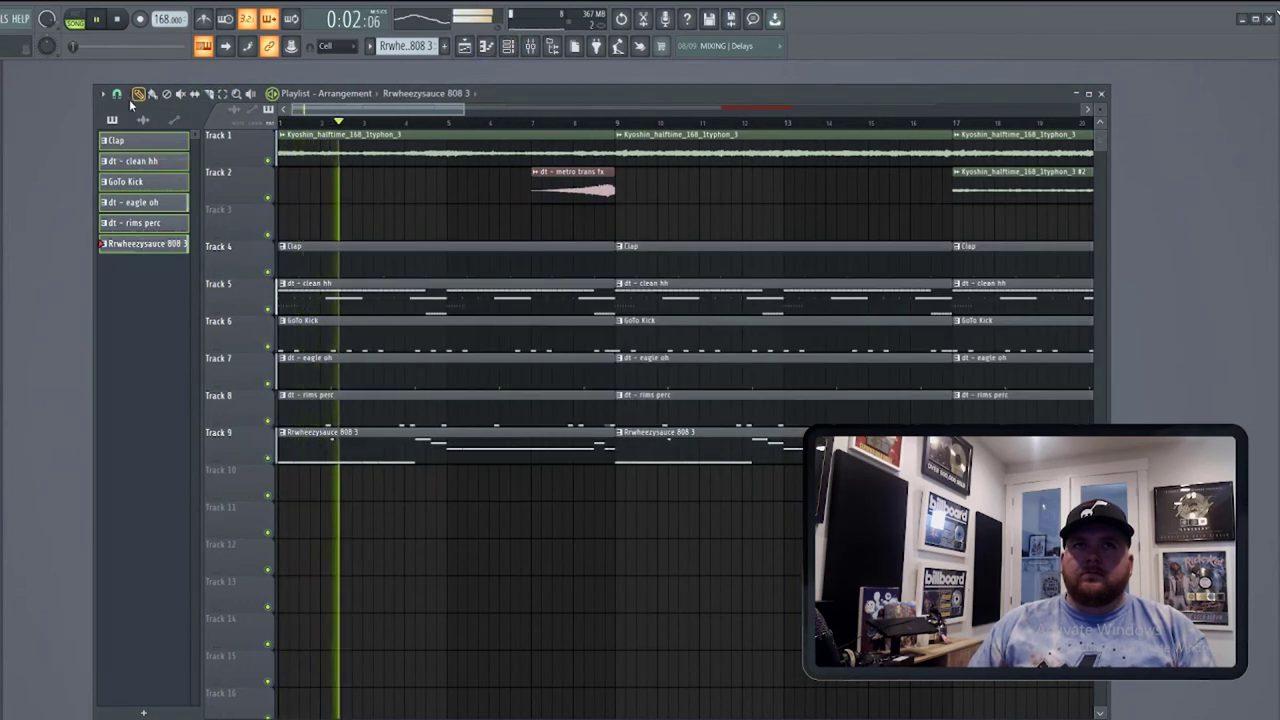
# Delete the first Rrwheezysauce 808 3 clip on Track 9 and the first GoTo Kick clip on Track 6.
pyautogui.press('space')
pyautogui.rightClick(364, 445)
pyautogui.rightClick(346, 341)
pyautogui.press('space')
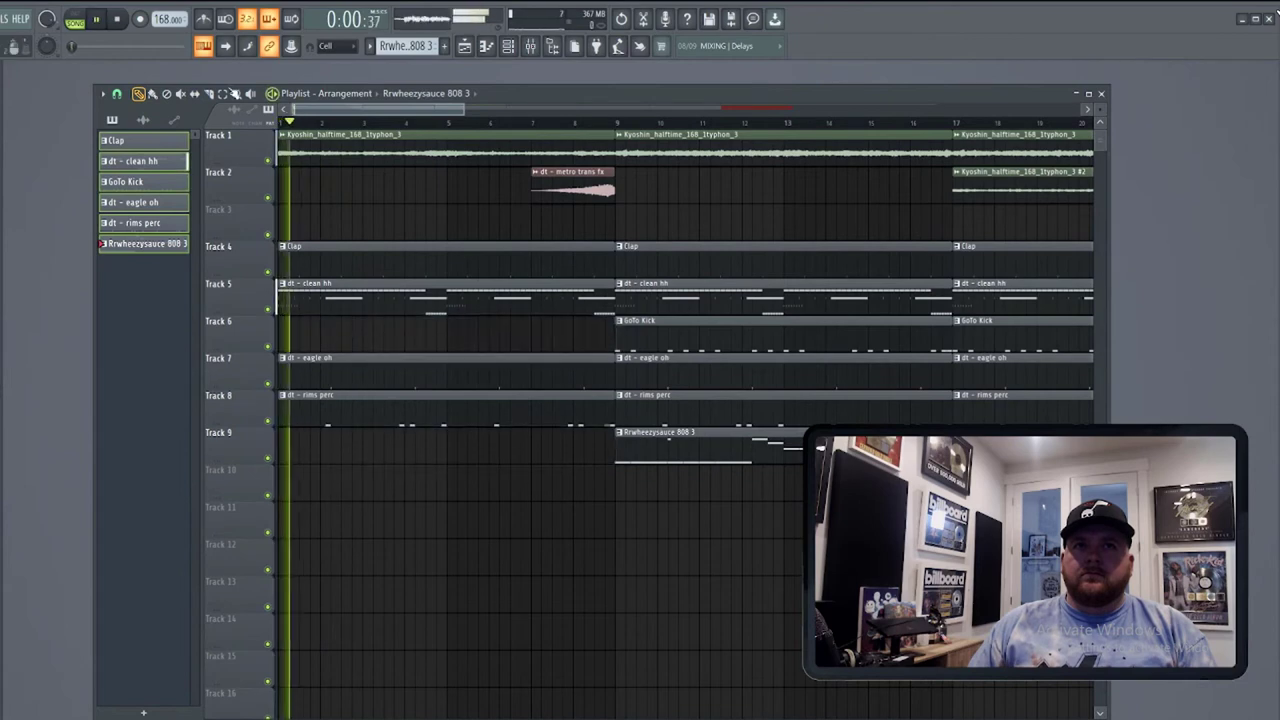
# Slice the opening clap, hi-hat, open hat and rims clips at bar 3 and delete their parts up to bar 9.
pyautogui.click(209, 93)
pyautogui.press('space')
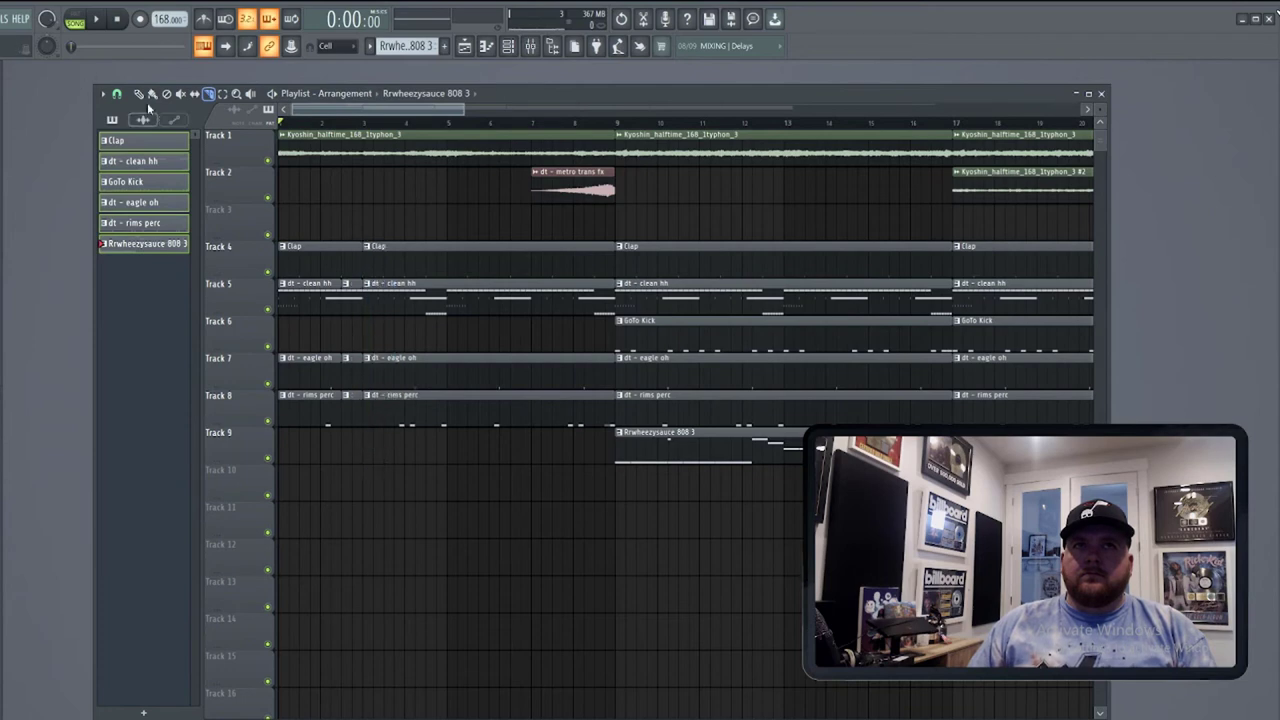
pyautogui.rightClick(446, 258)
pyautogui.rightClick(450, 295)
pyautogui.rightClick(457, 369)
pyautogui.rightClick(463, 406)
pyautogui.press('space')
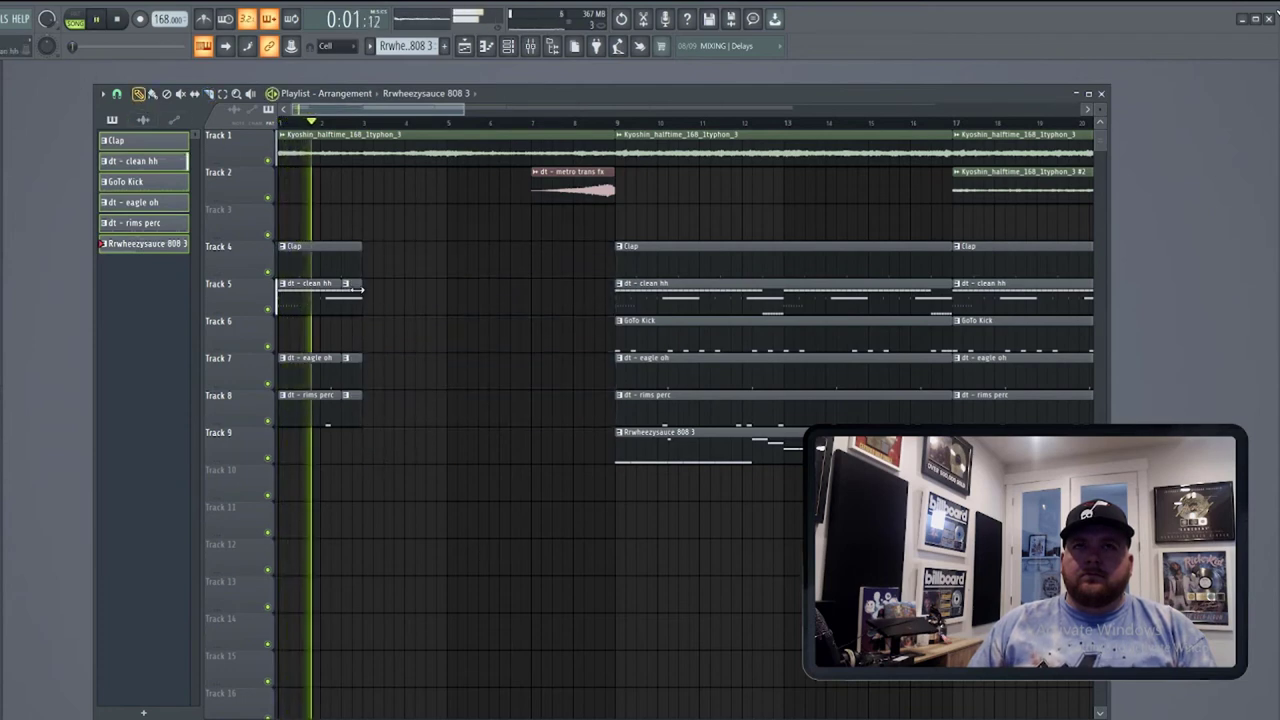
# Delete the short hi-hat, open hat and rims slices covering the second half of bar 2, and replay the intro.
pyautogui.rightClick(354, 292)
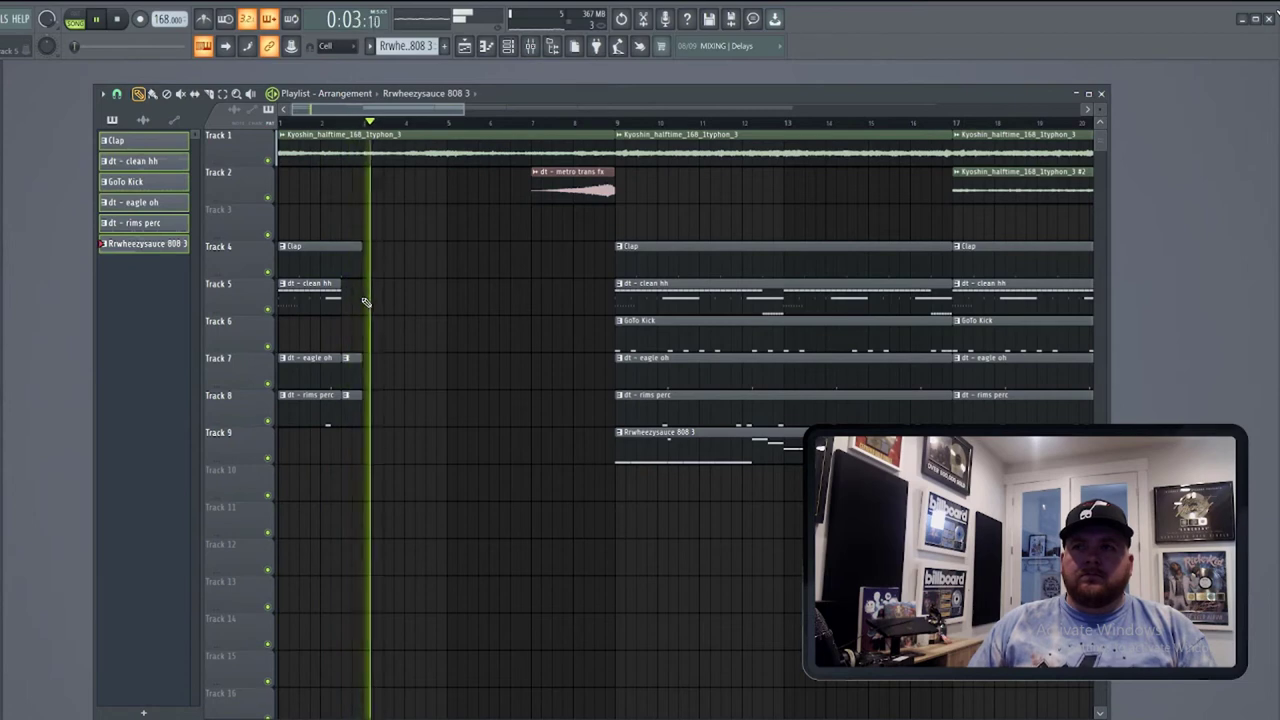
pyautogui.rightClick(354, 369)
pyautogui.rightClick(354, 398)
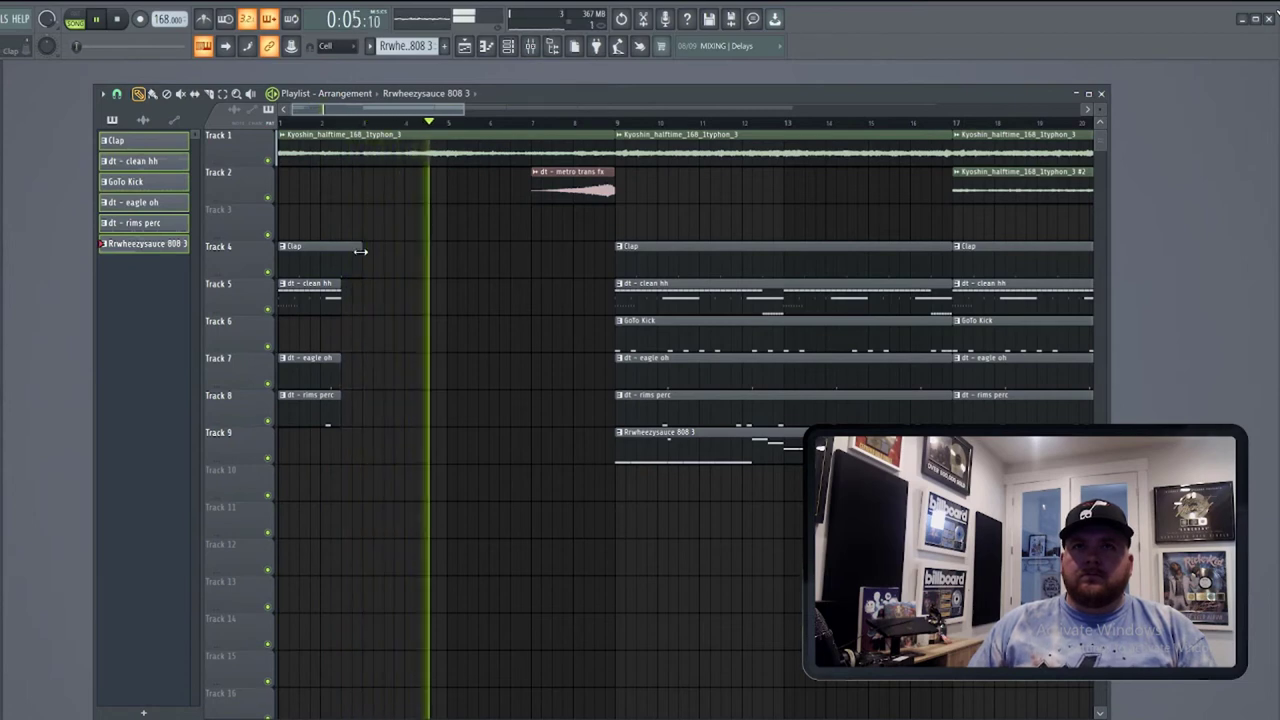
pyautogui.press('space')
pyautogui.press('space')
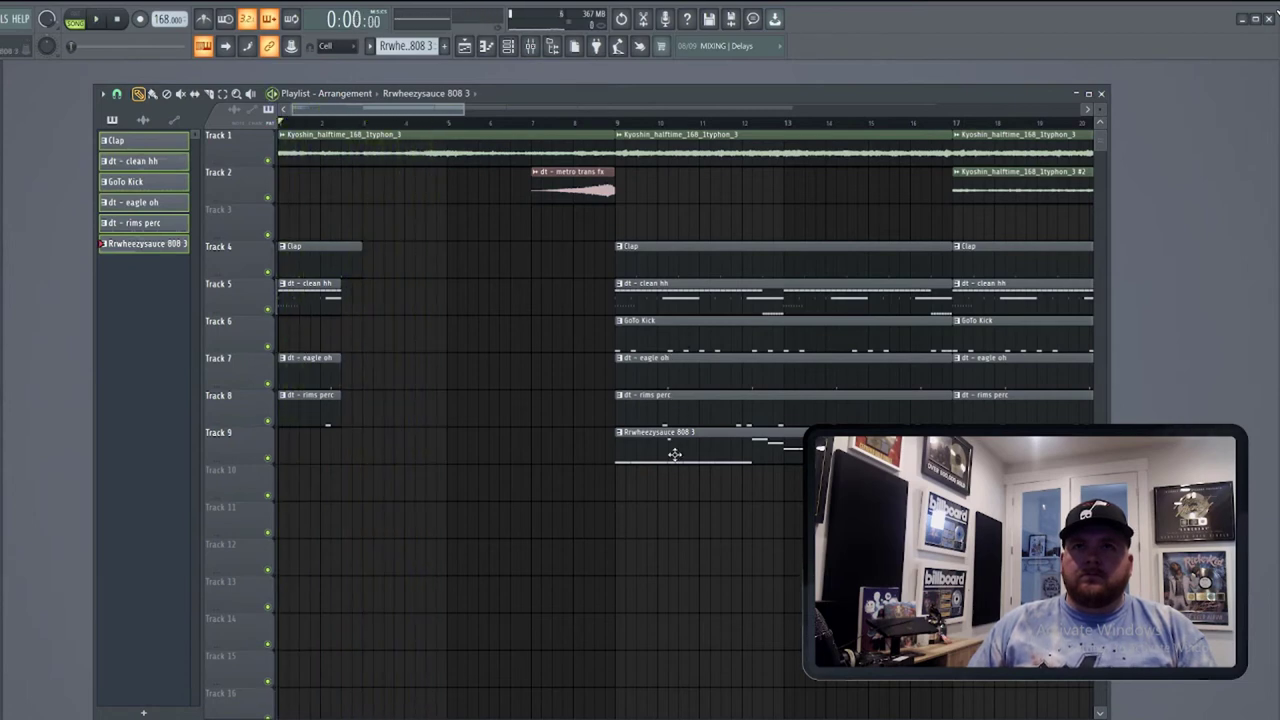
# Place a Rrwheezysauce 808 3 clip at bar 1 on Track 9, trim its start to the middle of bar 2, and replay the intro.
pyautogui.press('space')
pyautogui.click(317, 446)
pyautogui.press('space')
pyautogui.moveTo(282, 446); pyautogui.dragTo(343, 452)
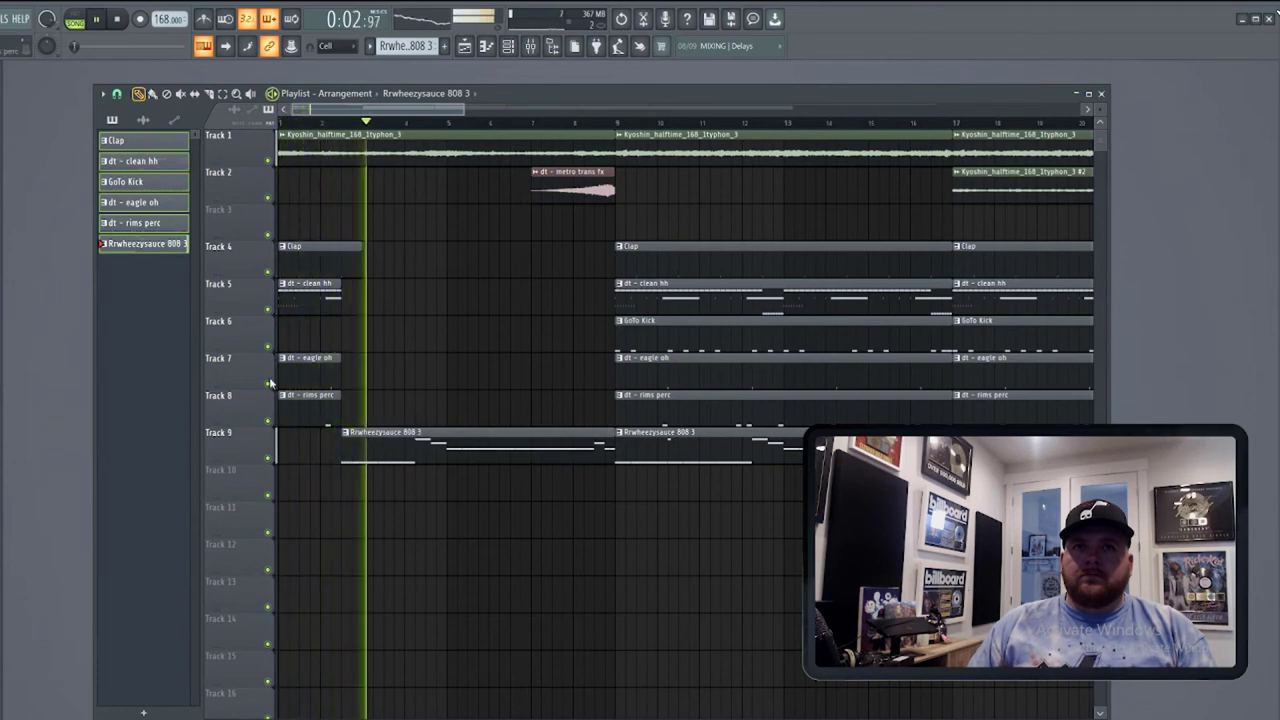
pyautogui.click(300, 127)
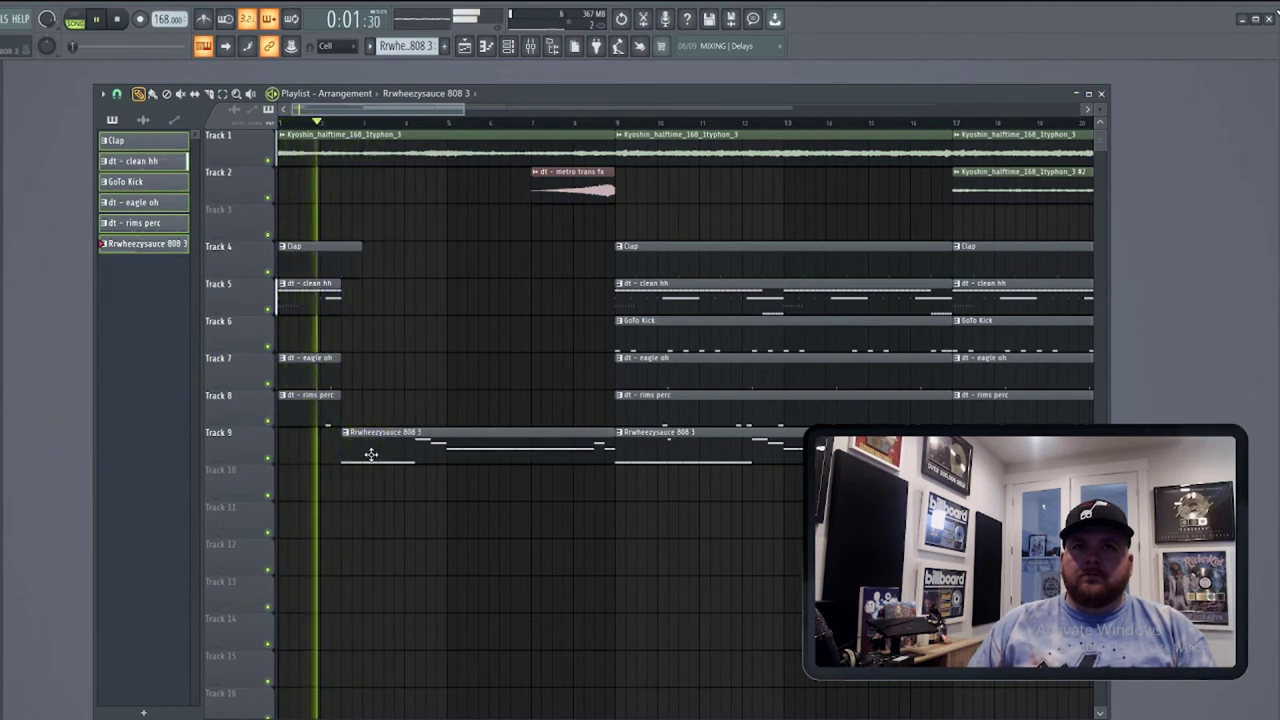
pyautogui.click(346, 250)
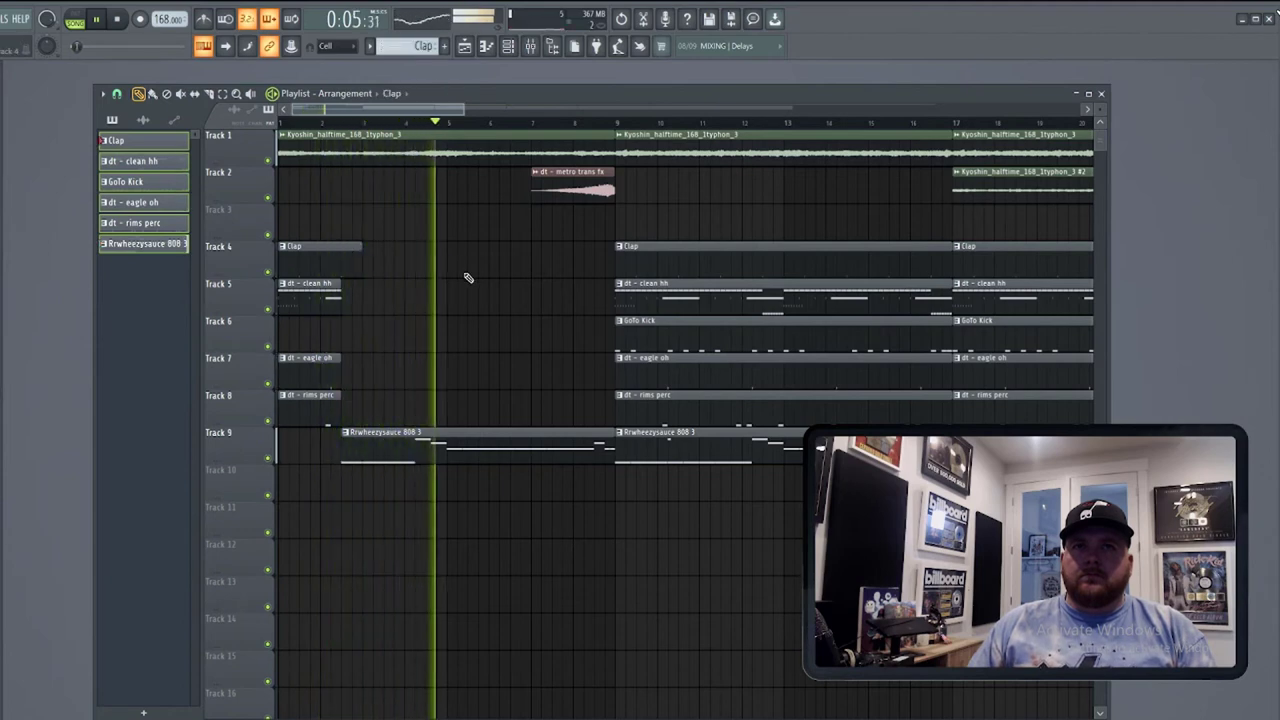
pyautogui.scroll(-2, 294, 194)
pyautogui.click(295, 290)
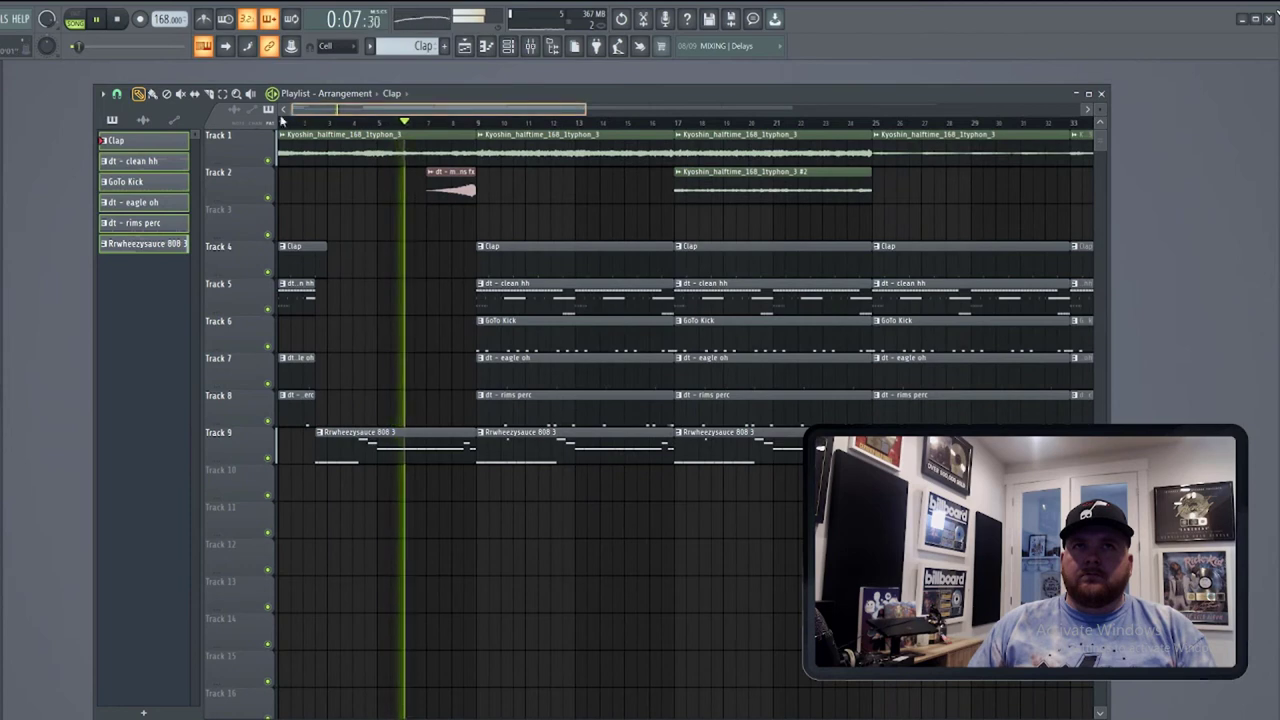
pyautogui.click(282, 122)
# Slice the intro 808 clip on Track 9 at the middle of bar 3, delete the remainder, and shorten the kept slice slightly.
pyautogui.click(210, 94)
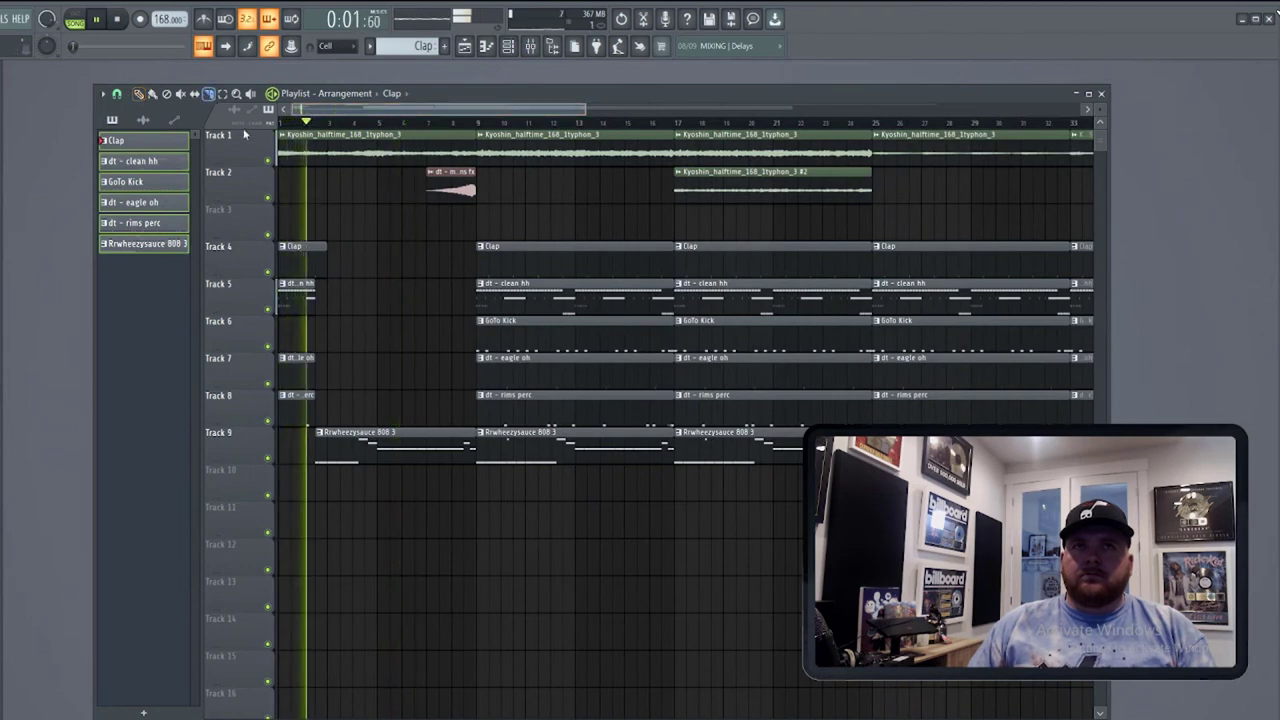
pyautogui.press('space')
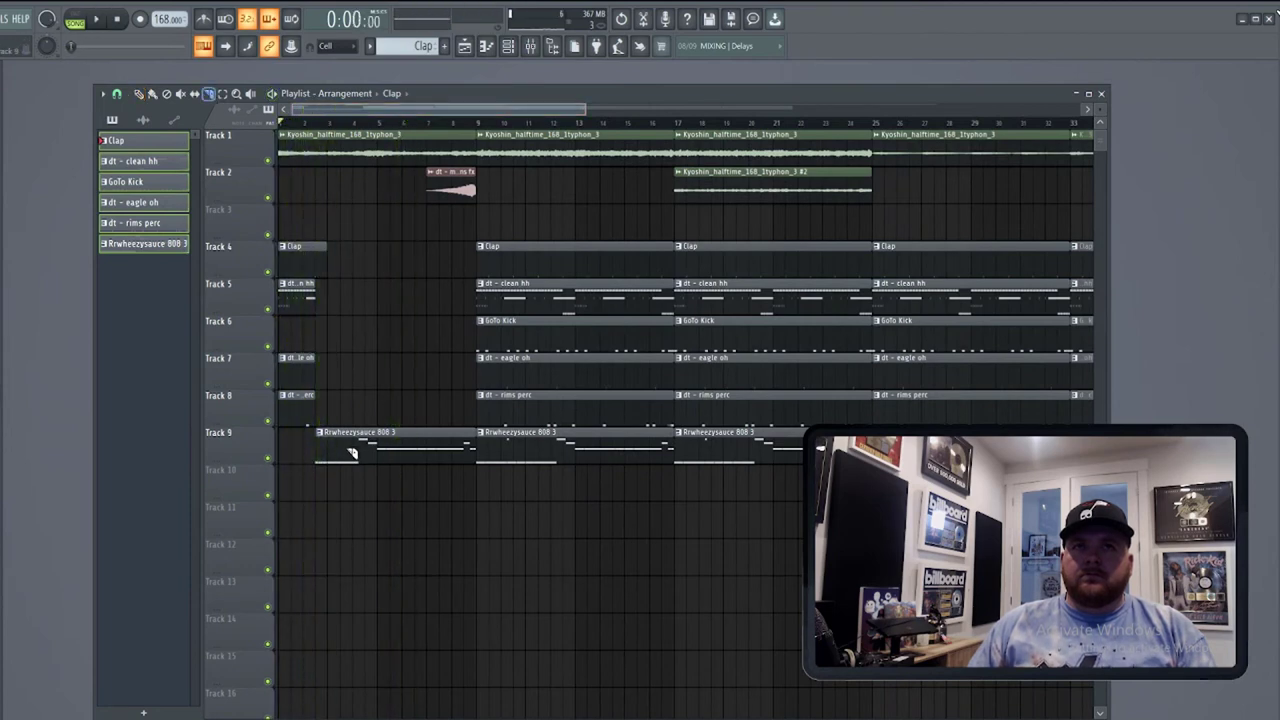
pyautogui.scroll(2, 350, 470)
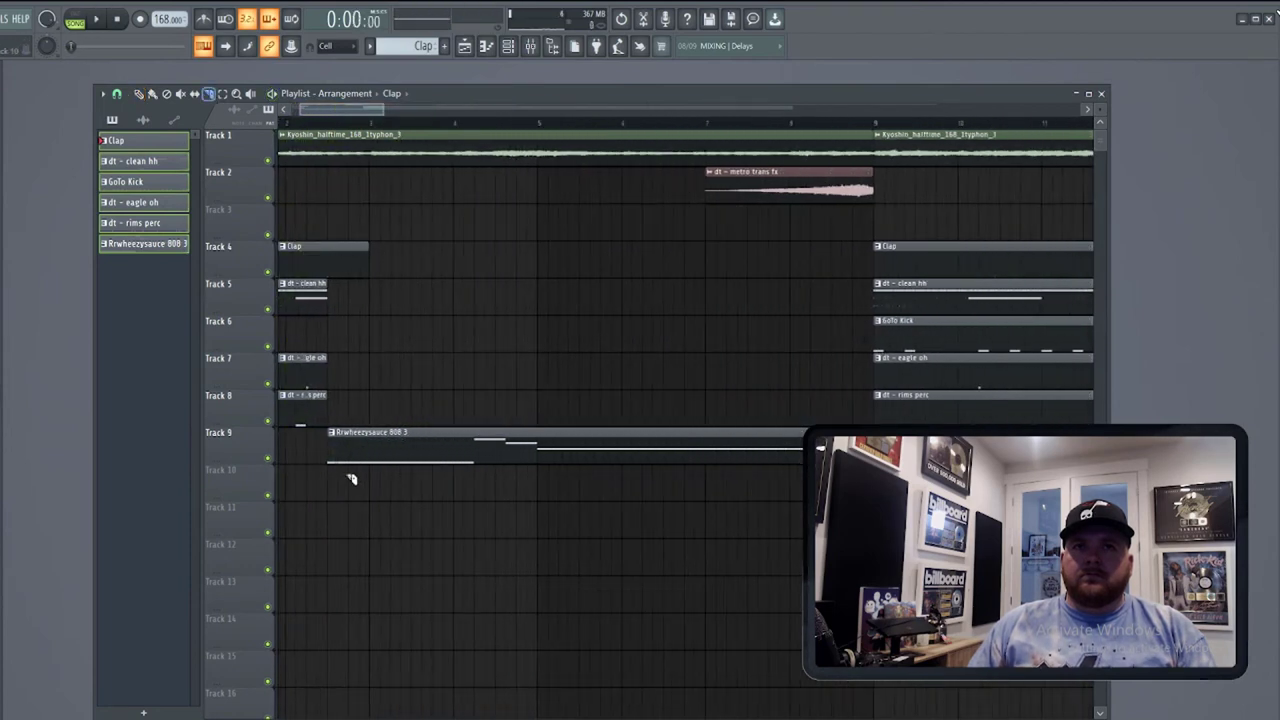
pyautogui.click(420, 451)
pyautogui.press('space')
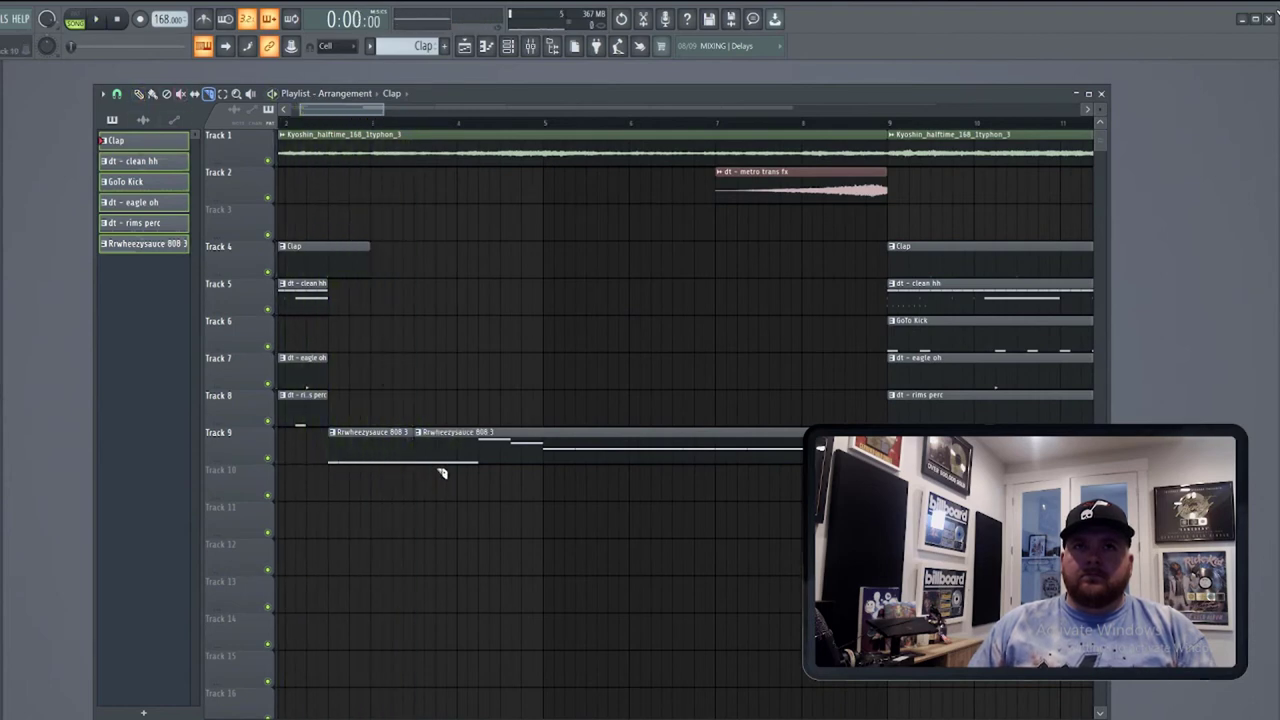
pyautogui.rightClick(430, 450)
pyautogui.press('space')
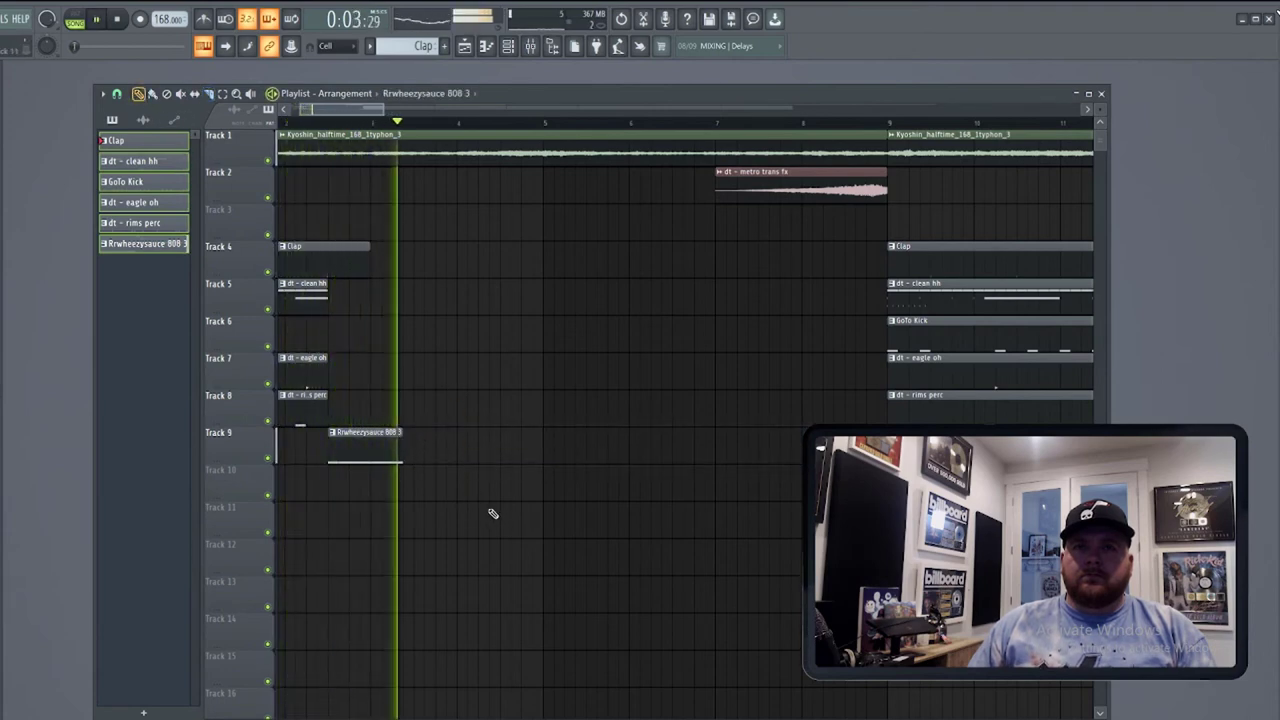
# Extend the first Clap clip on Track 4 to bar 4 and replay the intro.
pyautogui.press('space')
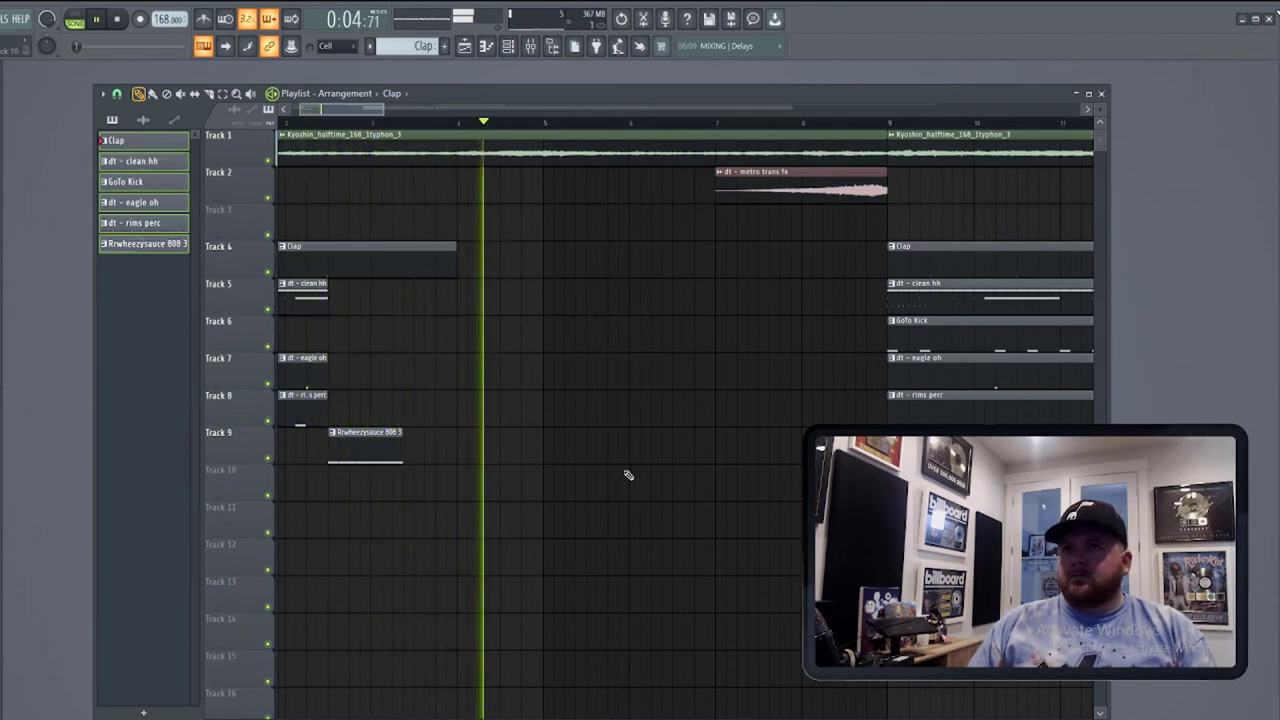
pyautogui.press('space')
pyautogui.scroll(-4, 540, 505)
pyautogui.press('space')
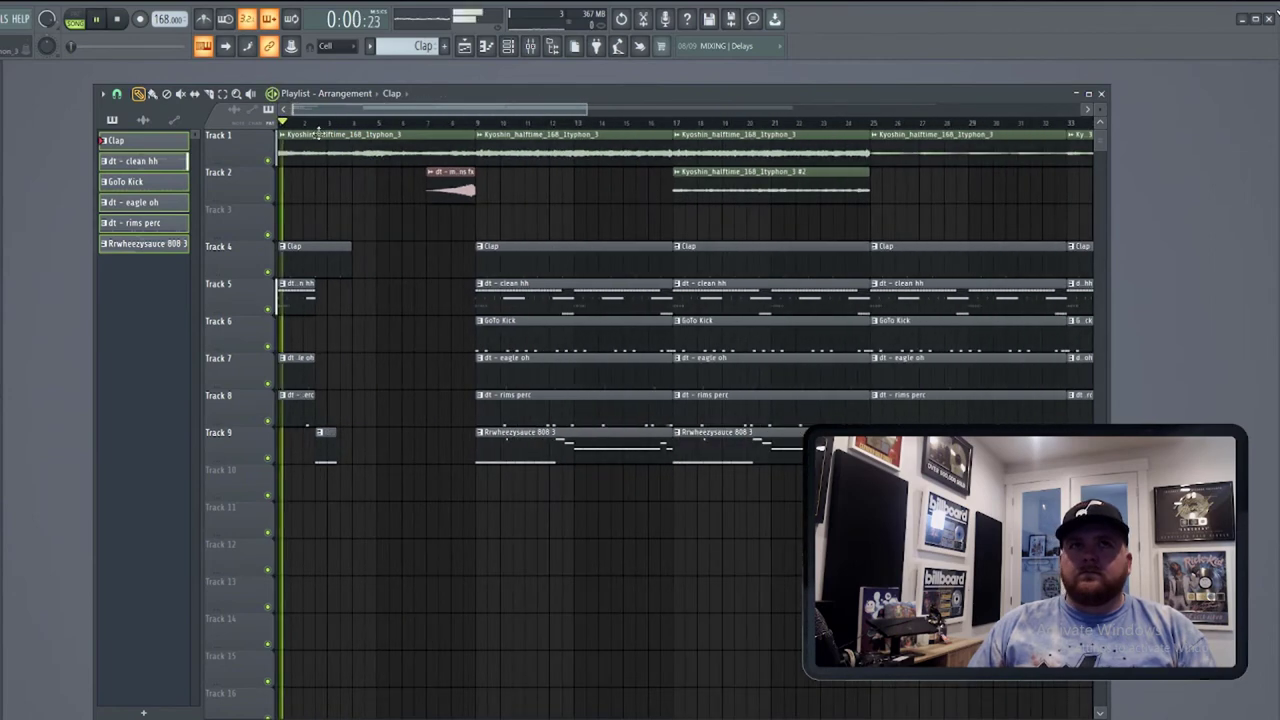
pyautogui.scroll(4, 354, 320)
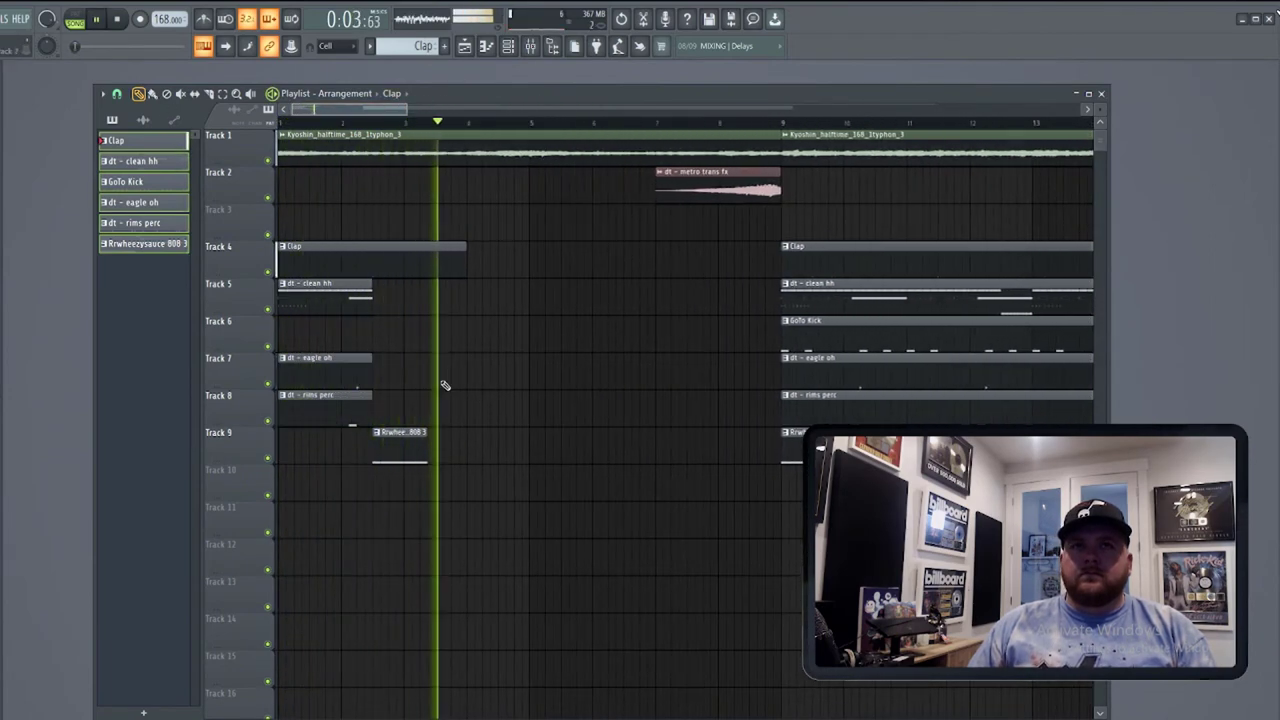
pyautogui.press('space')
# Add a dt - clean hh clip on Track 5 running from the middle of bar 3 to bar 9.
pyautogui.press('space')
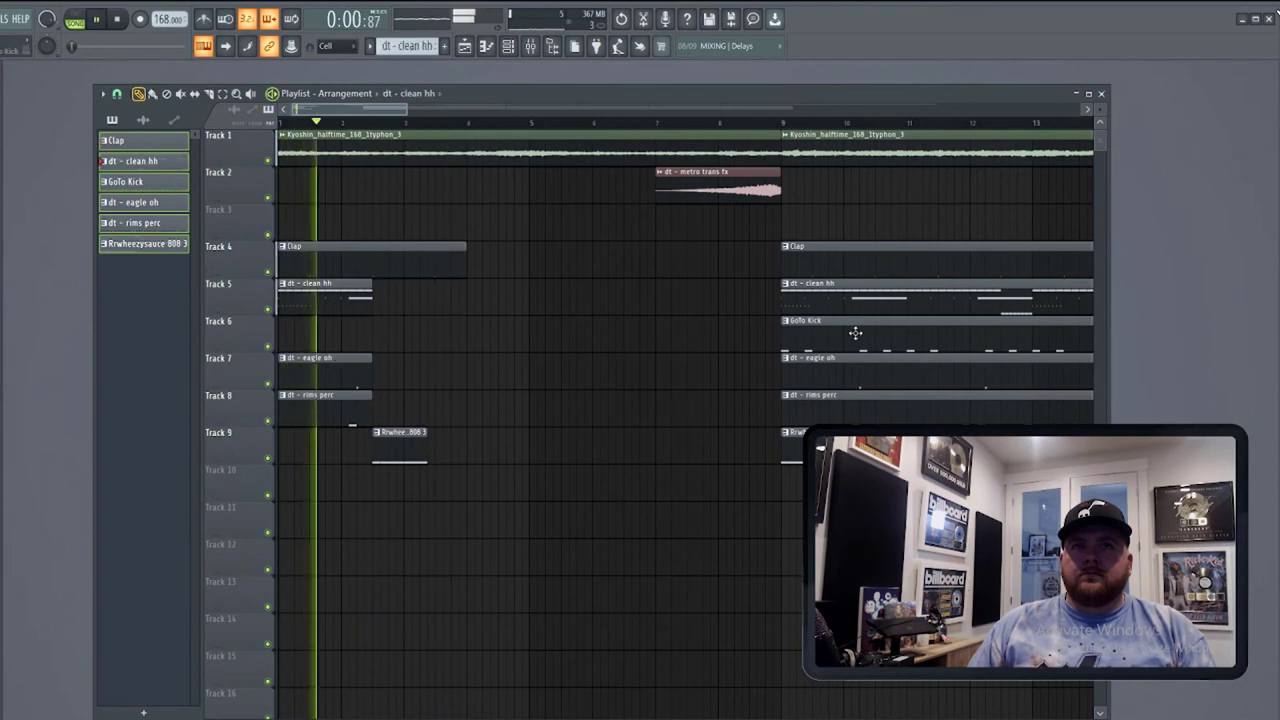
pyautogui.click(307, 329)
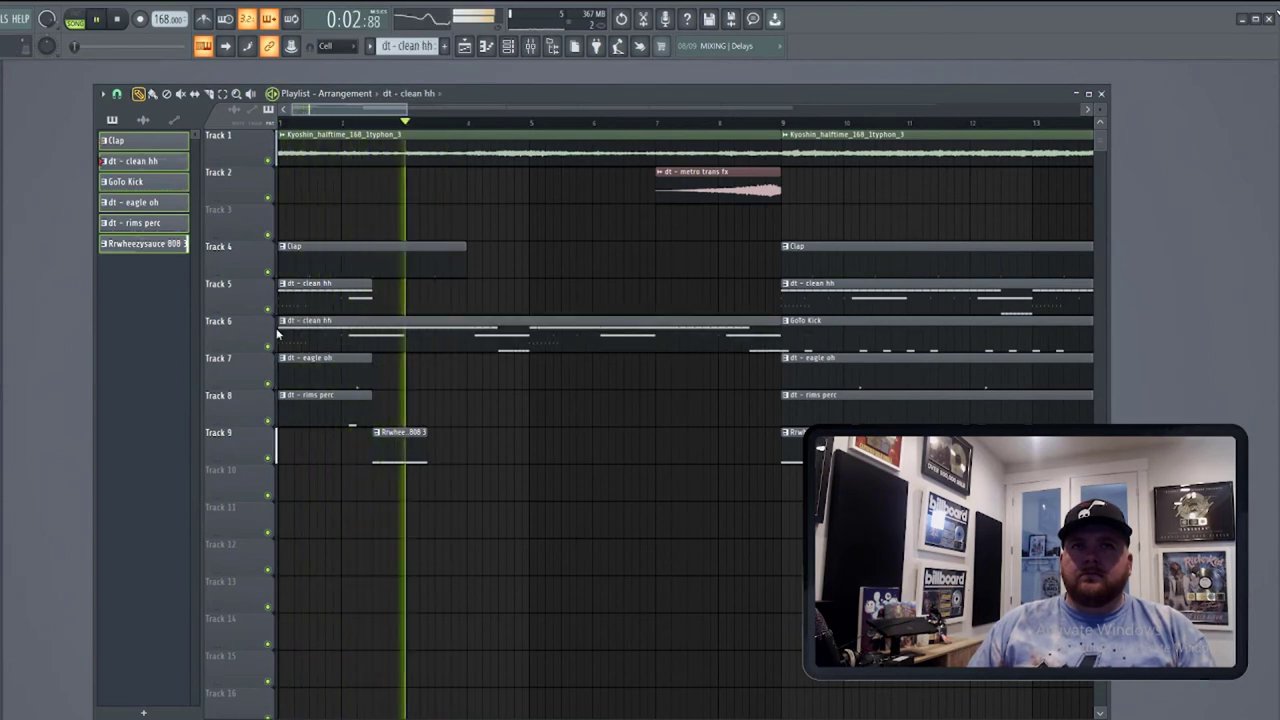
pyautogui.moveTo(307, 329); pyautogui.dragTo(452, 297)
pyautogui.press('space')
pyautogui.press('space')
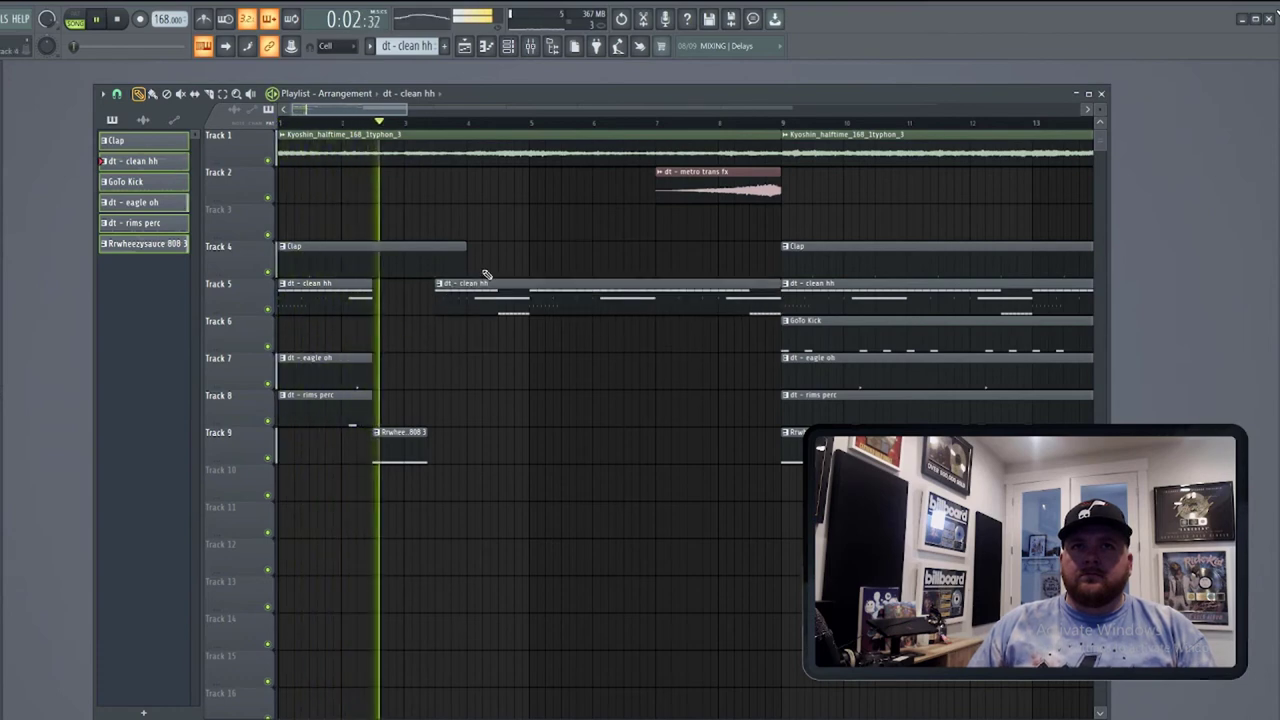
# Extend the first Clap clip on Track 4 and the intro 808 clip on Track 9 to bar 9.
pyautogui.moveTo(465, 247); pyautogui.dragTo(788, 258)
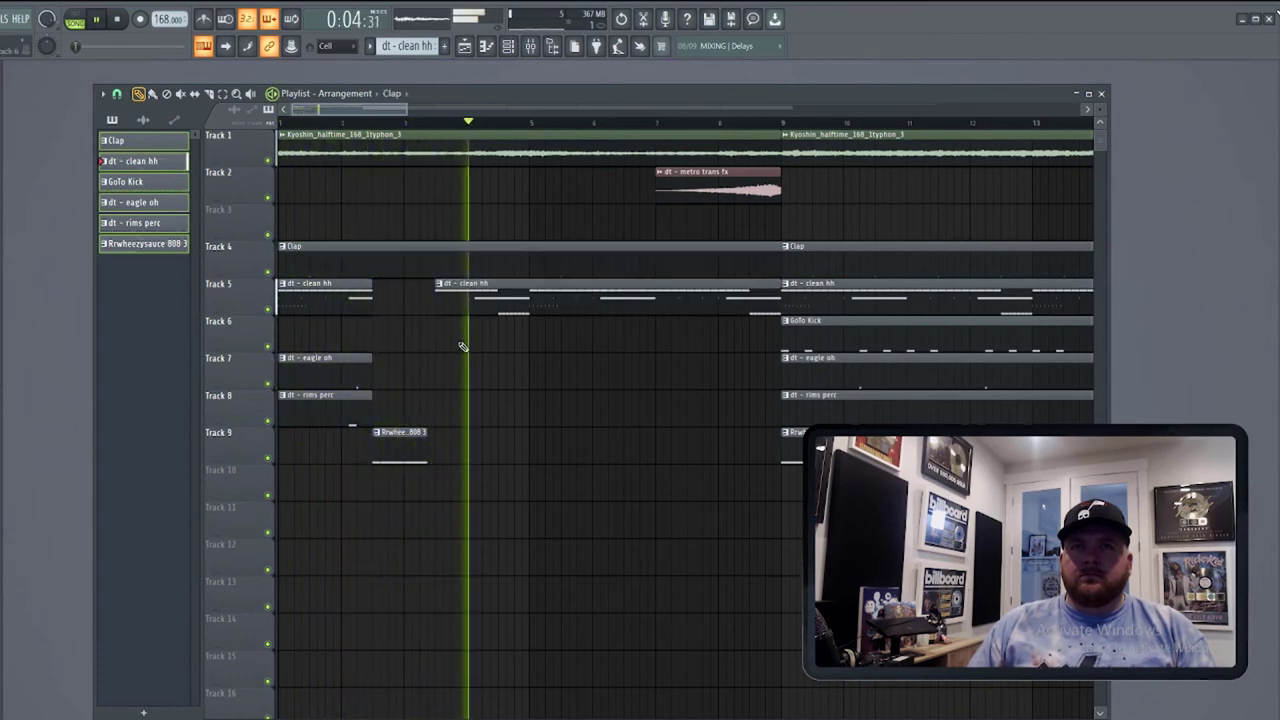
pyautogui.press('space')
pyautogui.press('space')
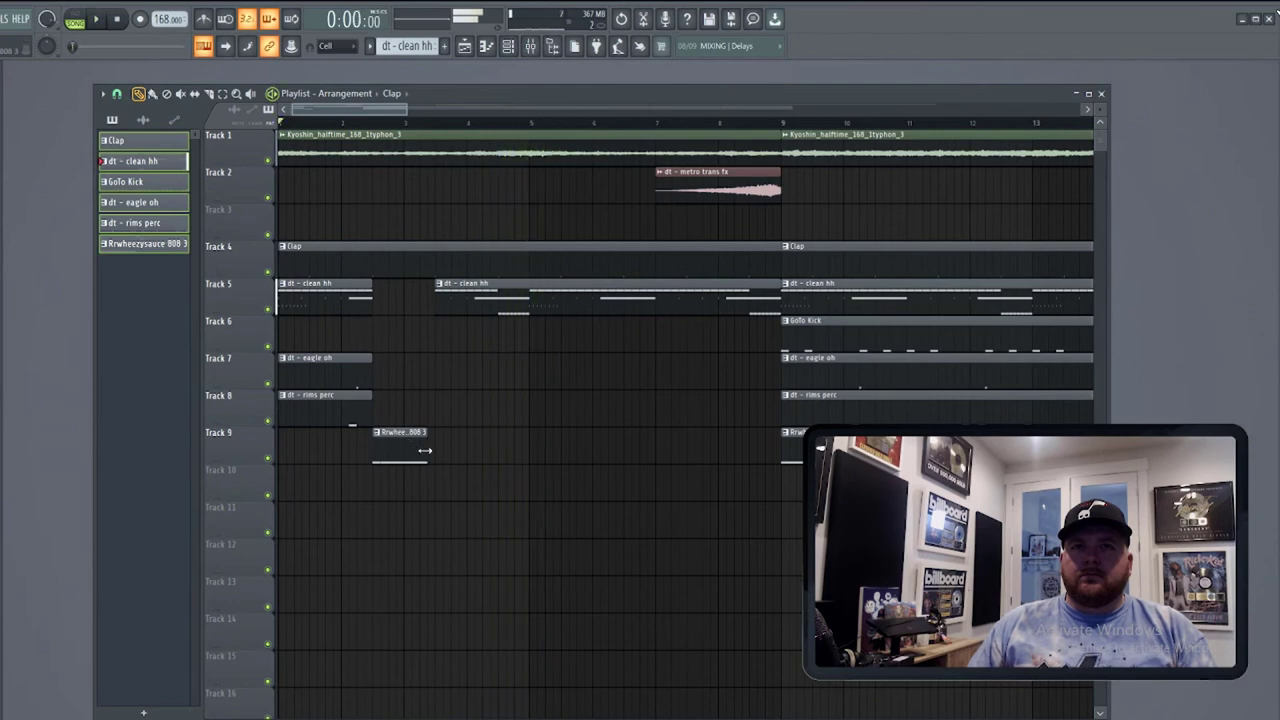
pyautogui.moveTo(427, 442); pyautogui.dragTo(781, 440)
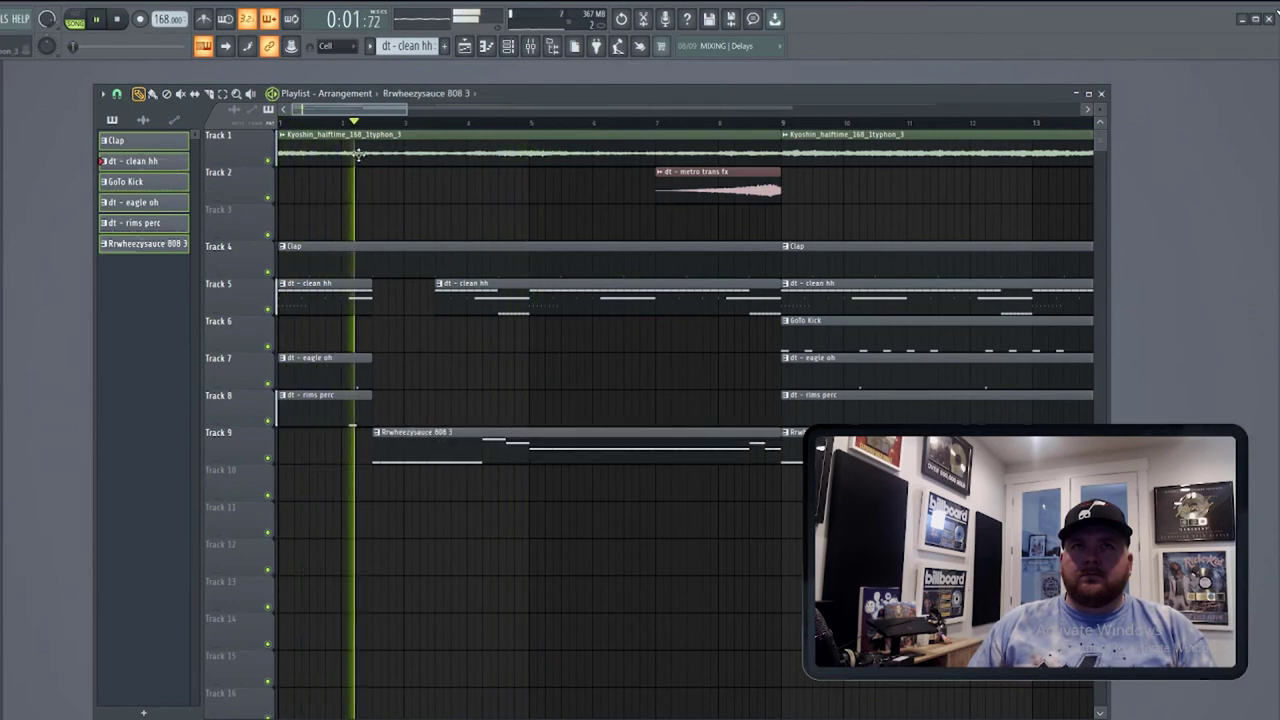
pyautogui.press('space')
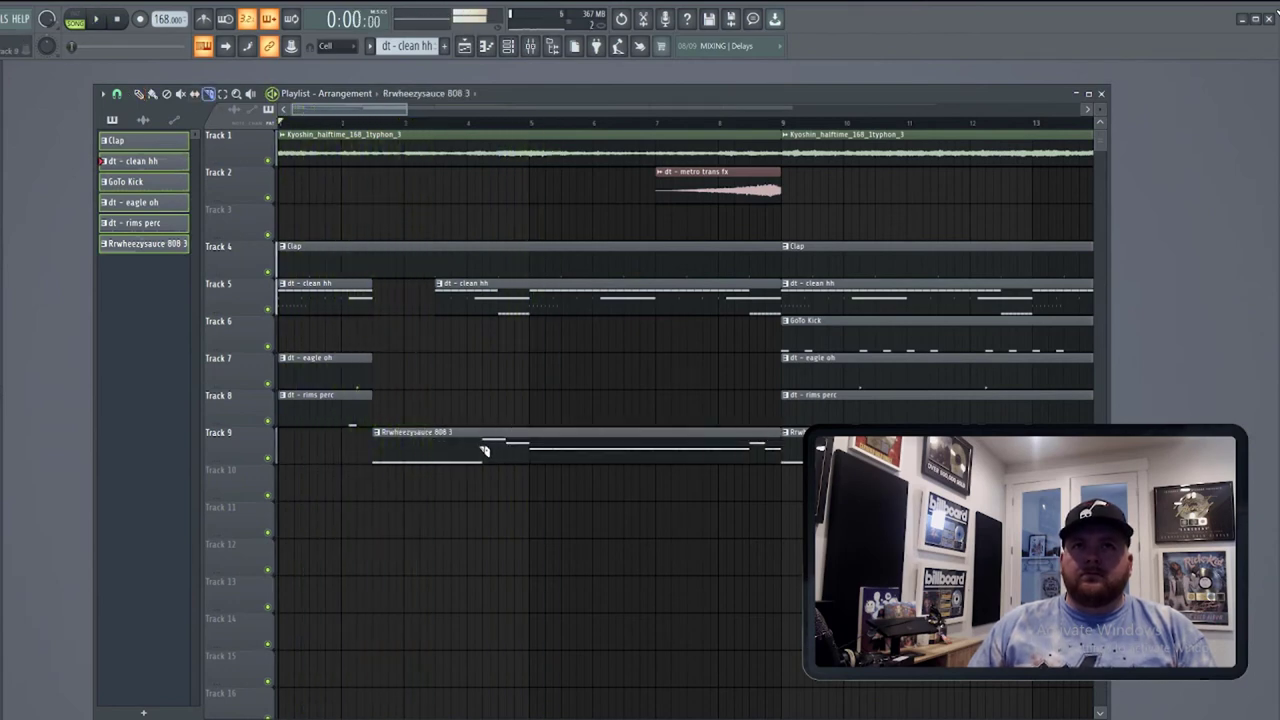
# Cut a gap in the intro 808 clip from before mid-bar 3 to after mid-bar 4, and replay the intro.
pyautogui.click(442, 449)
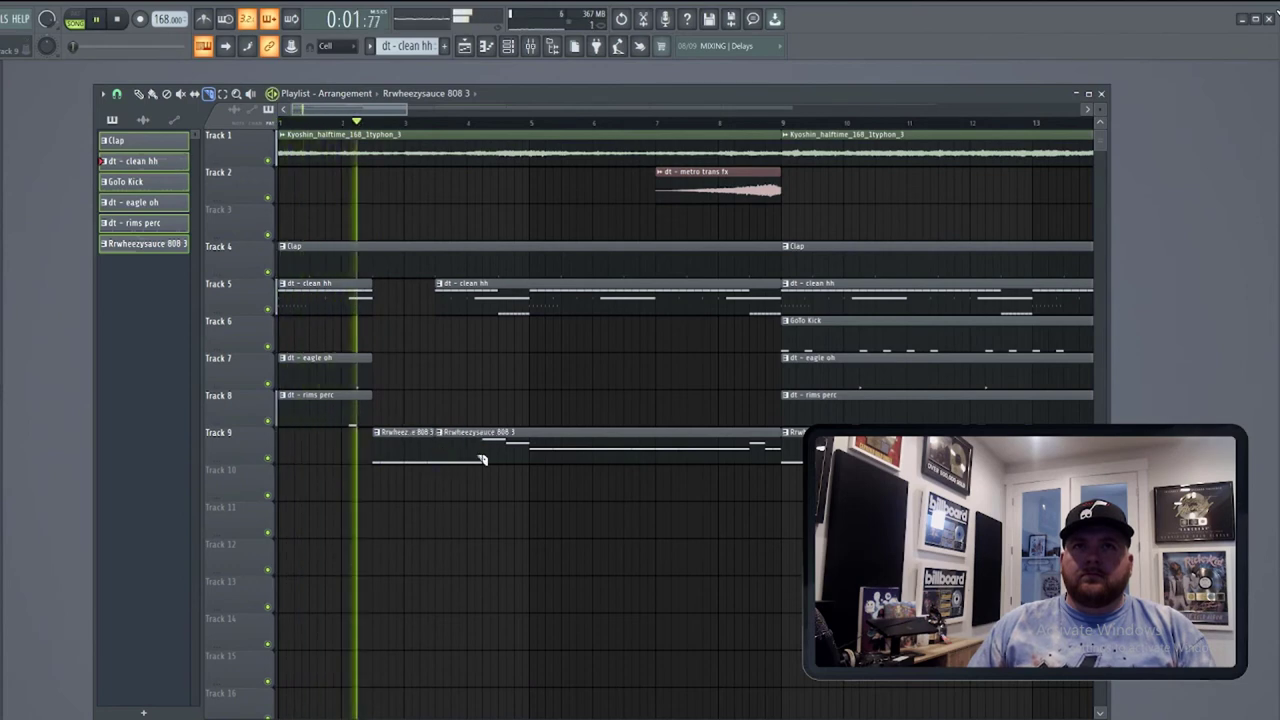
pyautogui.press('space')
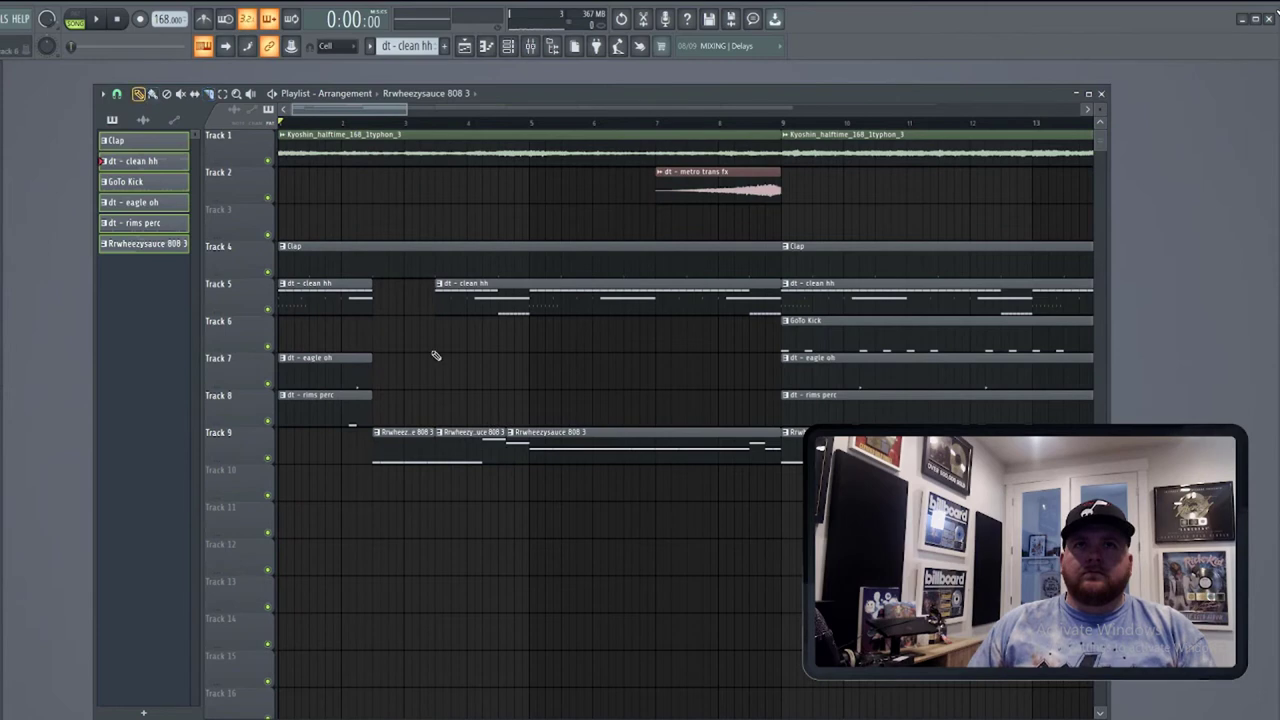
pyautogui.rightClick(489, 440)
pyautogui.press('space')
pyautogui.scroll(3, 437, 432)
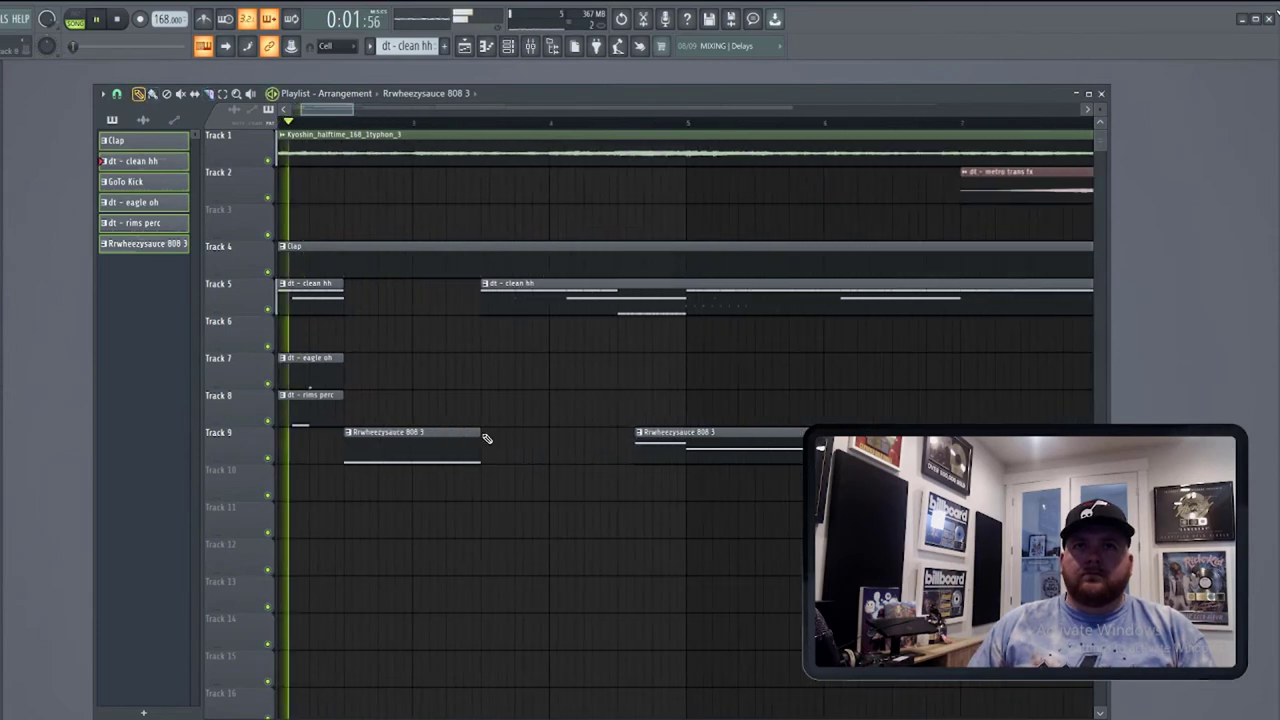
pyautogui.moveTo(480, 436); pyautogui.dragTo(460, 434)
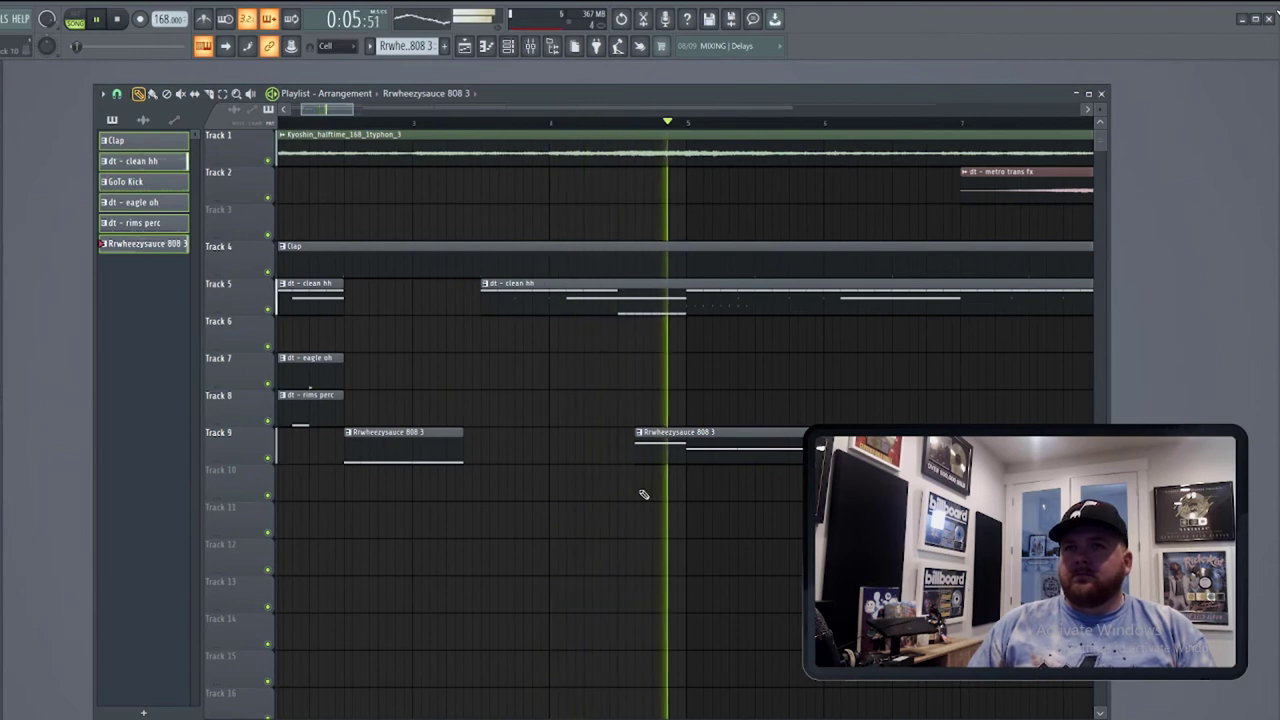
pyautogui.scroll(-3, 651, 523)
pyautogui.press('space')
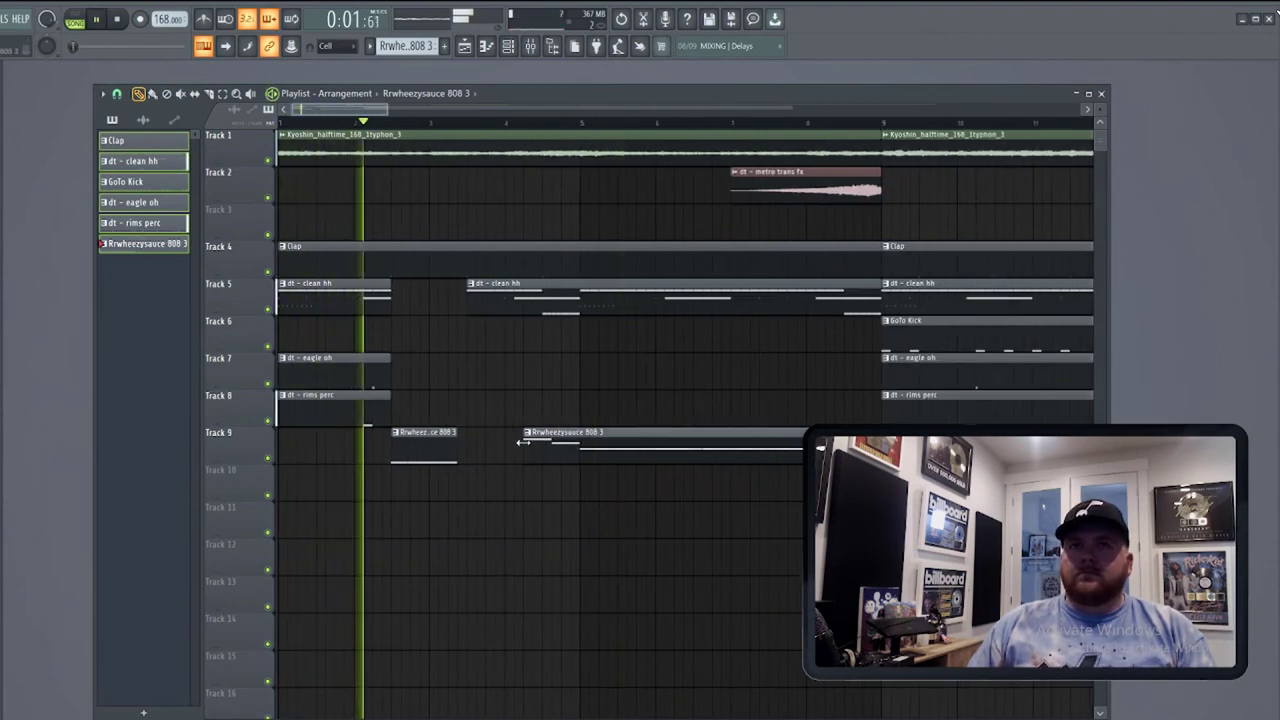
# Trim the starts of the intro 808 clip on Track 9 and the clean hh clip on Track 5 to bar 5, replaying the intro.
pyautogui.moveTo(522, 441)
pyautogui.mouseDown()
pyautogui.moveTo(505, 443)
pyautogui.moveTo(523, 443)
pyautogui.mouseUp()
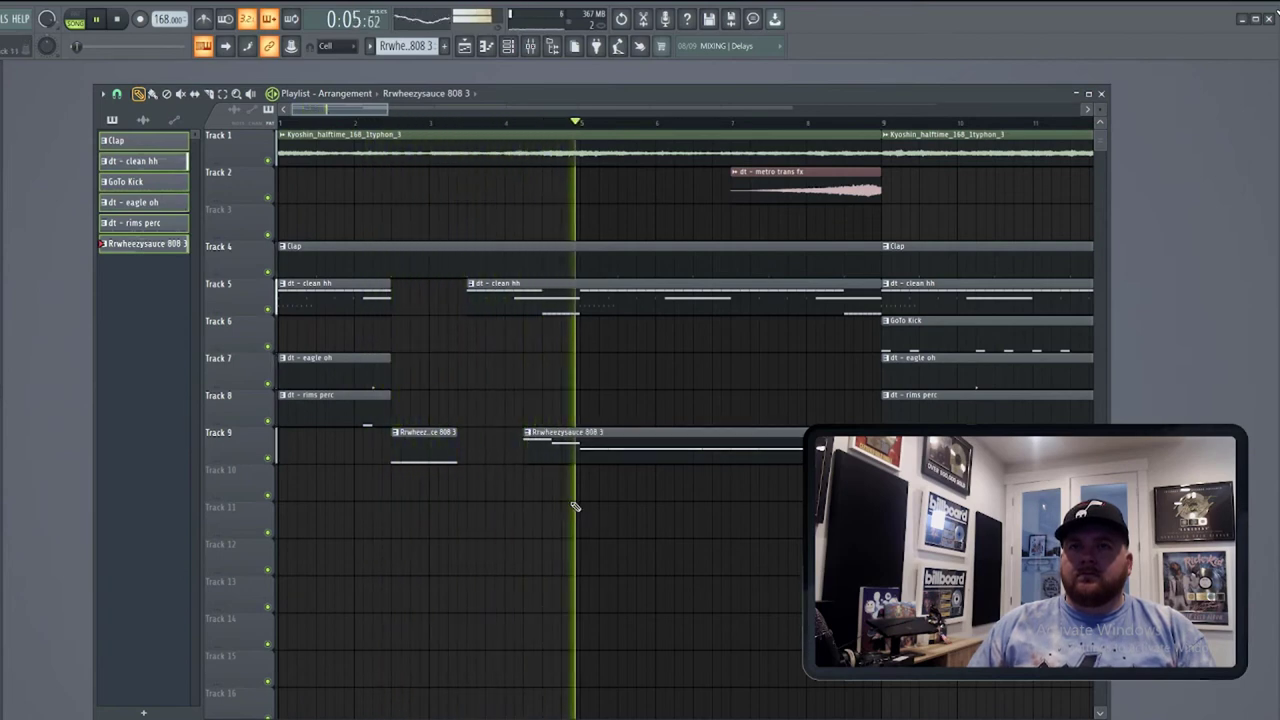
pyautogui.moveTo(530, 457); pyautogui.dragTo(585, 451)
pyautogui.scroll(-3, 500, 380)
pyautogui.press('space')
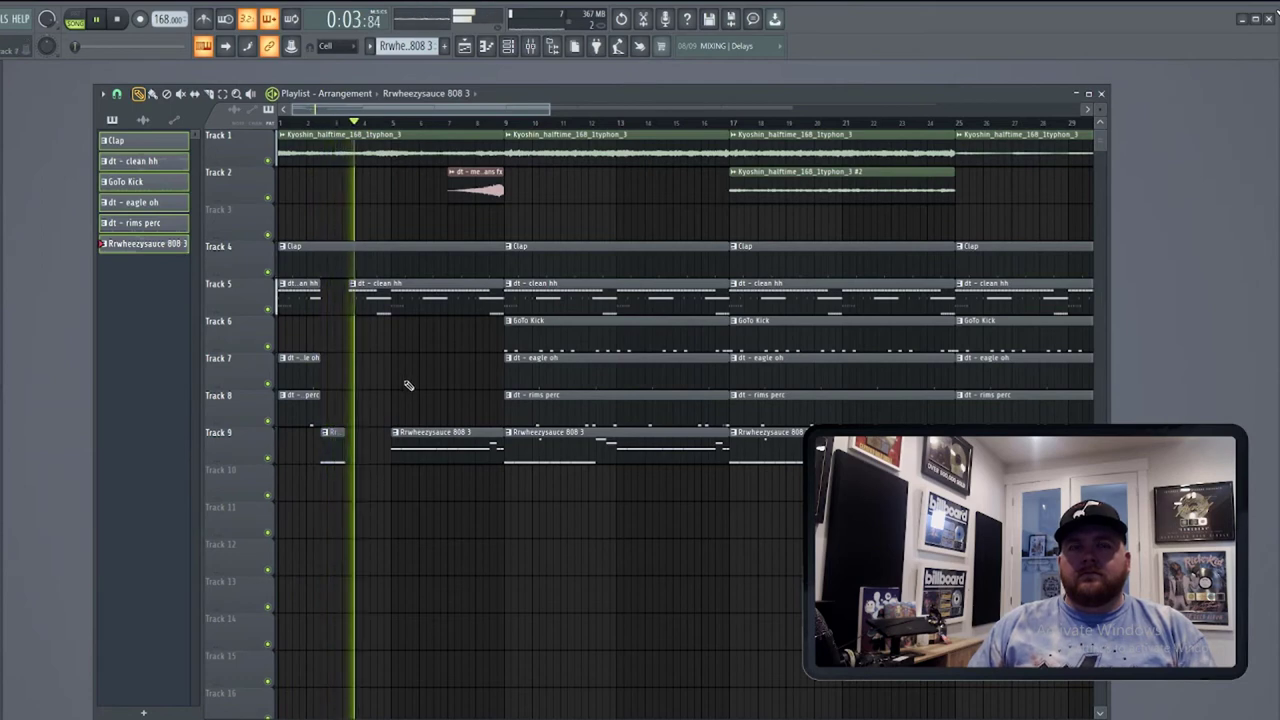
pyautogui.press('space')
pyautogui.press('space')
pyautogui.moveTo(349, 305); pyautogui.dragTo(391, 305)
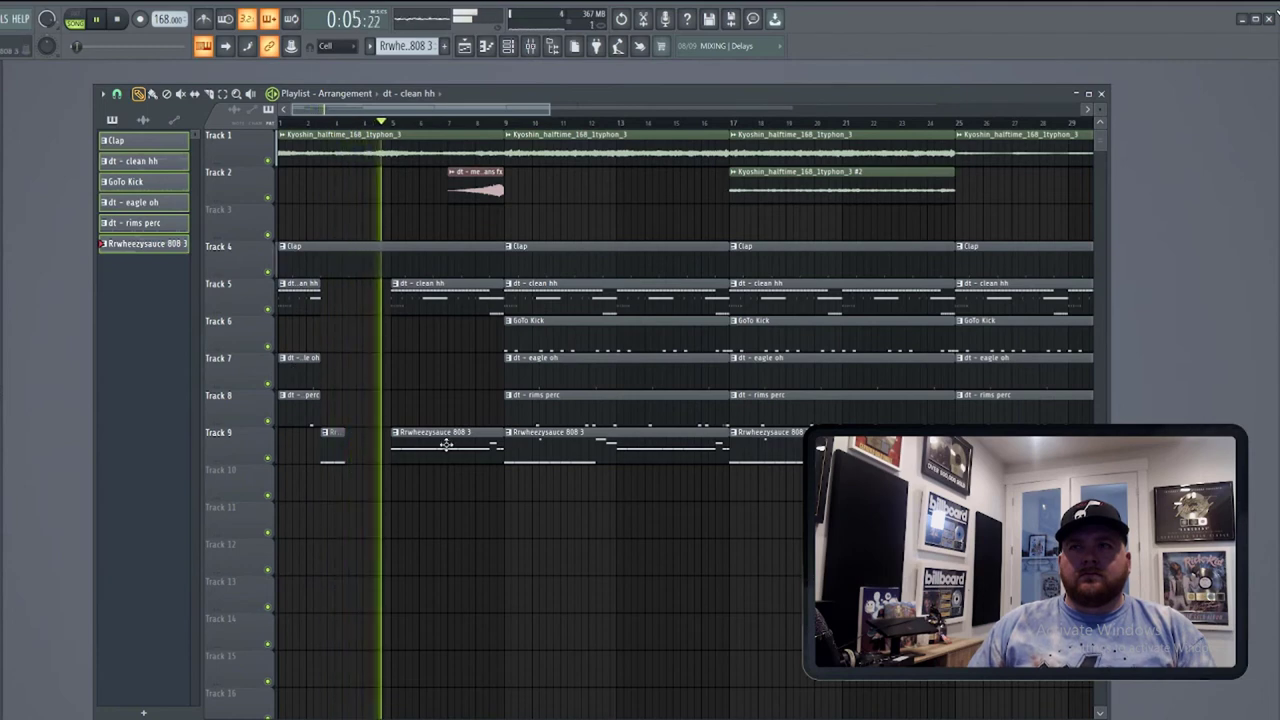
pyautogui.press('space')
# Delete all Clap, clean hh, eagle oh, rims perc and 808 clips before bar 9 on Tracks 4 to 9.
pyautogui.rightClick(450, 300)
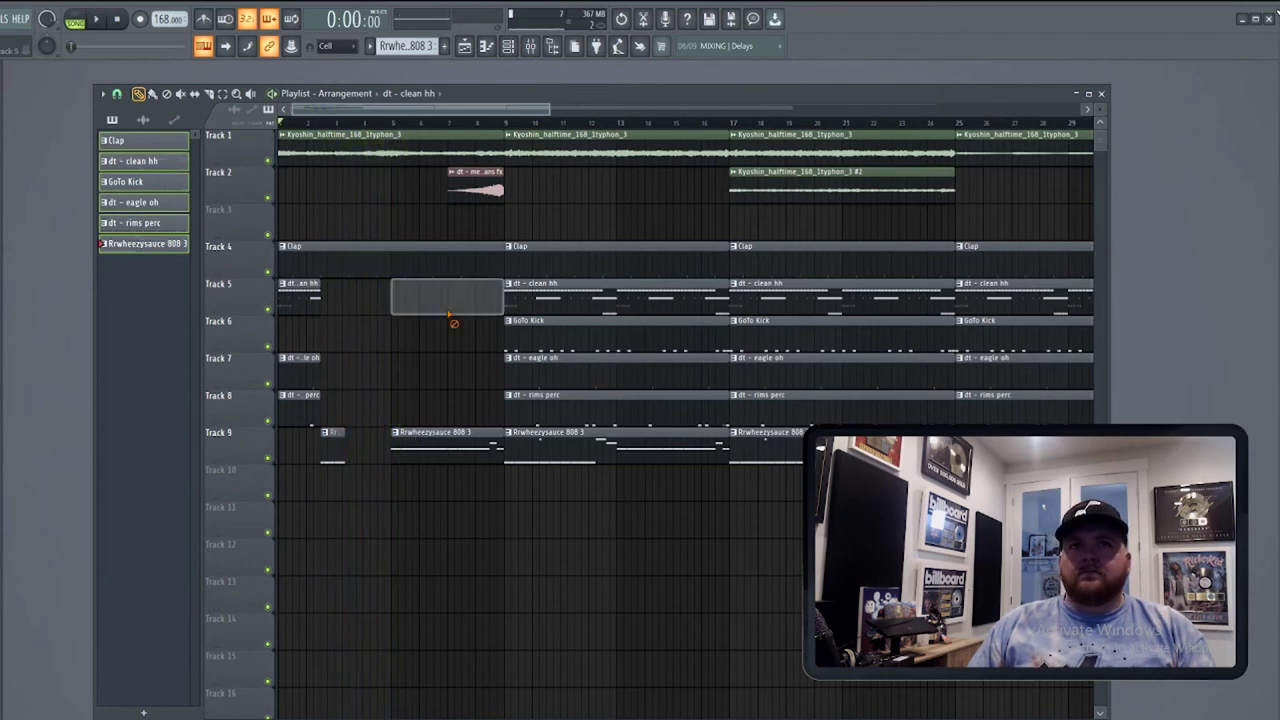
pyautogui.rightClick(447, 440)
pyautogui.press('space')
pyautogui.rightClick(303, 298)
pyautogui.rightClick(298, 370)
pyautogui.rightClick(300, 406)
pyautogui.rightClick(332, 443)
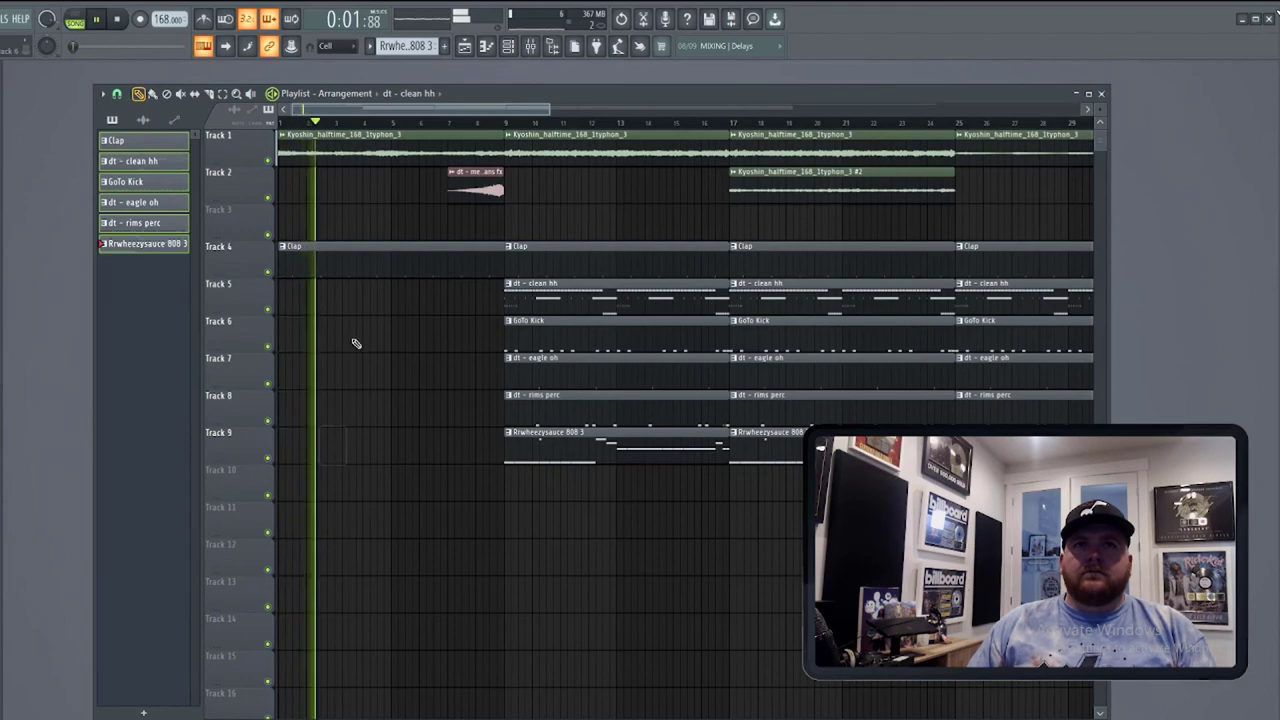
pyautogui.rightClick(432, 265)
# Listen to the arrangement from around bar 8, and play it again from bar 25.
pyautogui.click(470, 122)
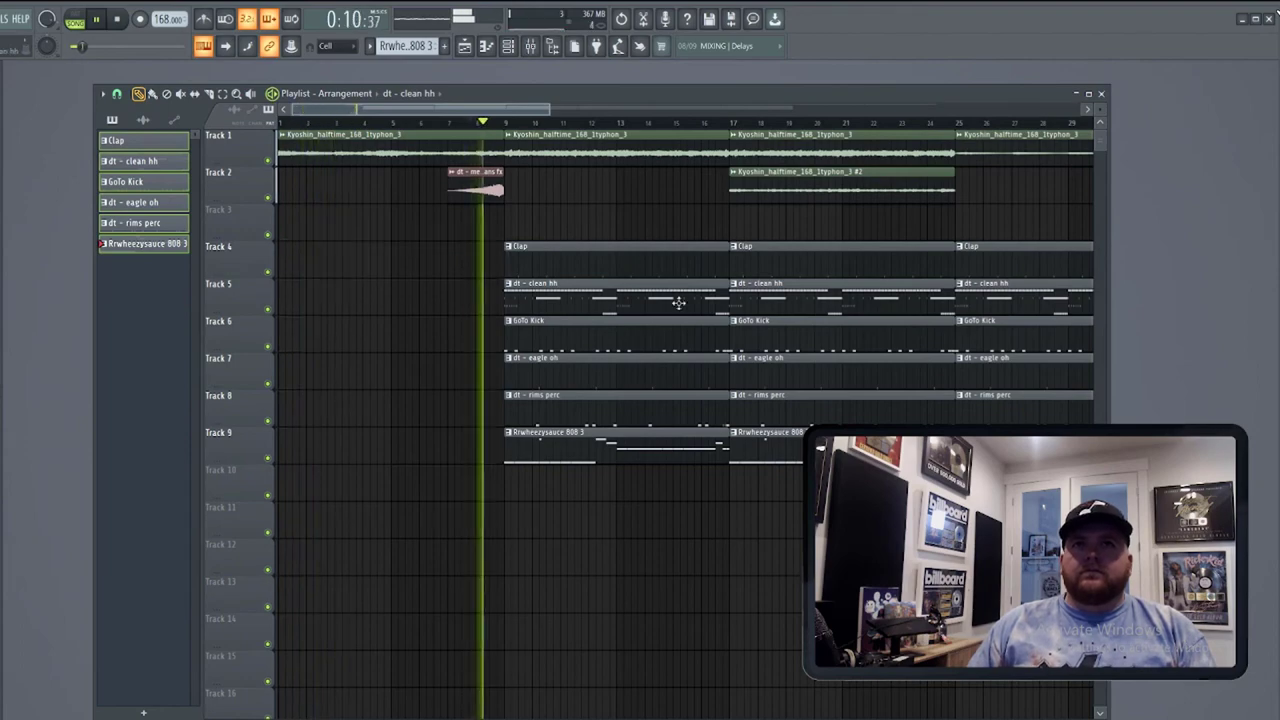
pyautogui.scroll(-3, 612, 423)
pyautogui.scroll(-2, 612, 423)
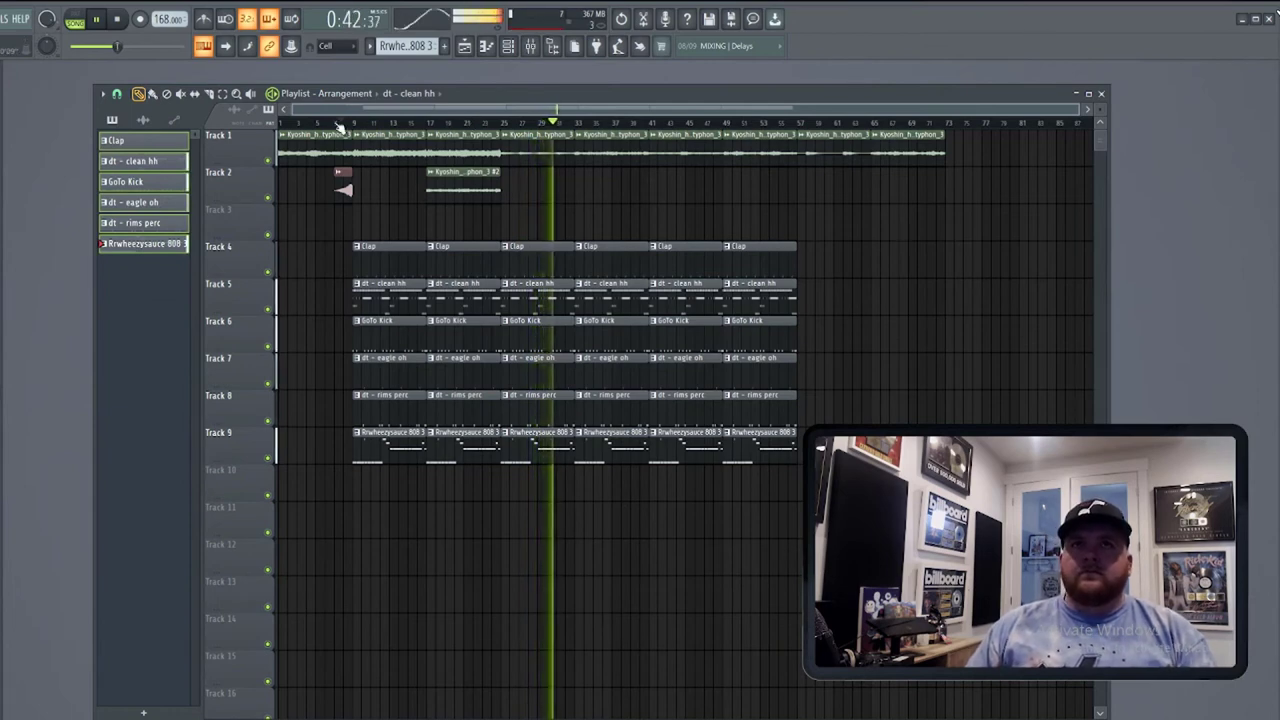
pyautogui.press('space')
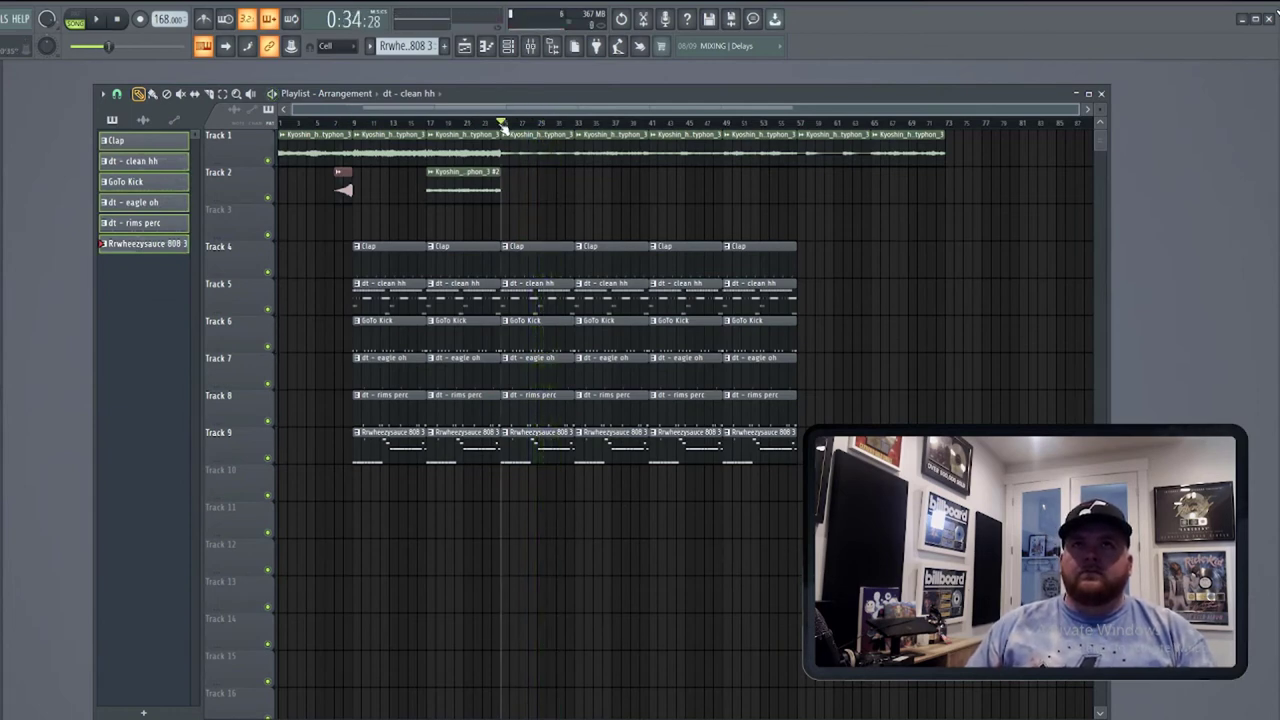
pyautogui.press('space')
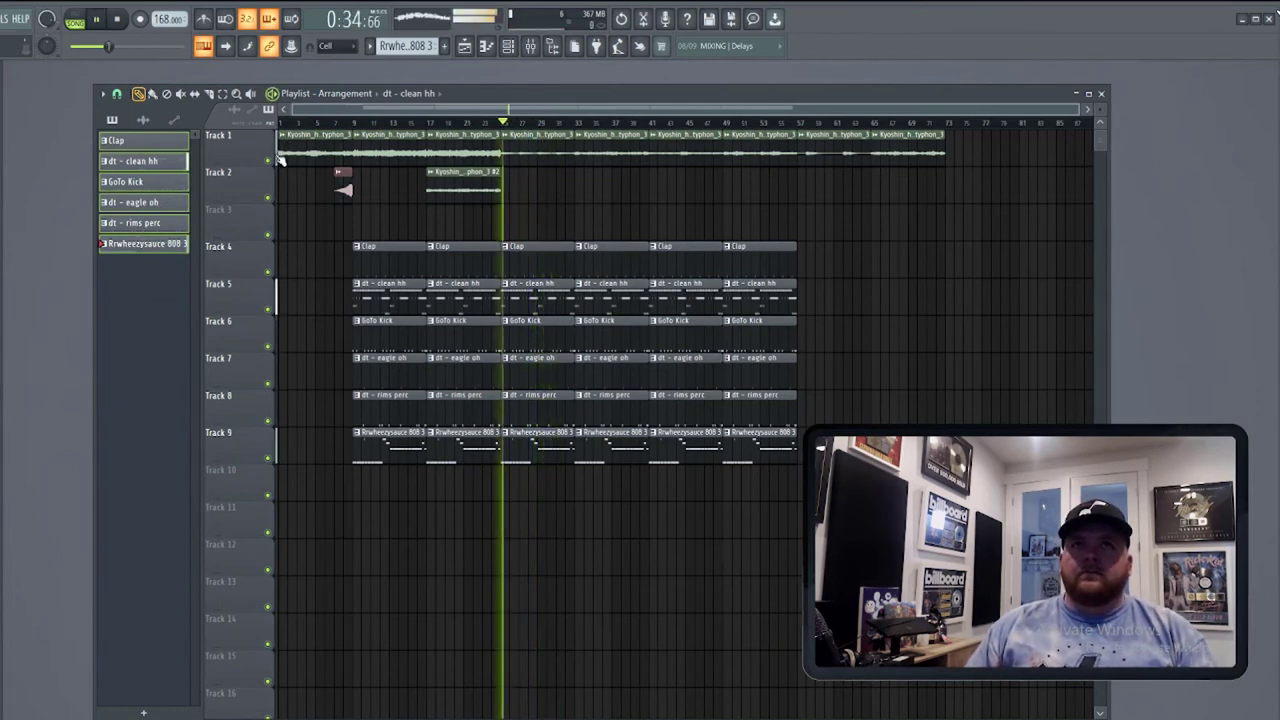
# With Track 1 temporarily soloed, move its bar 25 loop clip to Track 3 at bar 43 and the next loop clip to bar 25.
pyautogui.keyDown('ctrl'); pyautogui.click(267, 160); pyautogui.keyUp('ctrl')
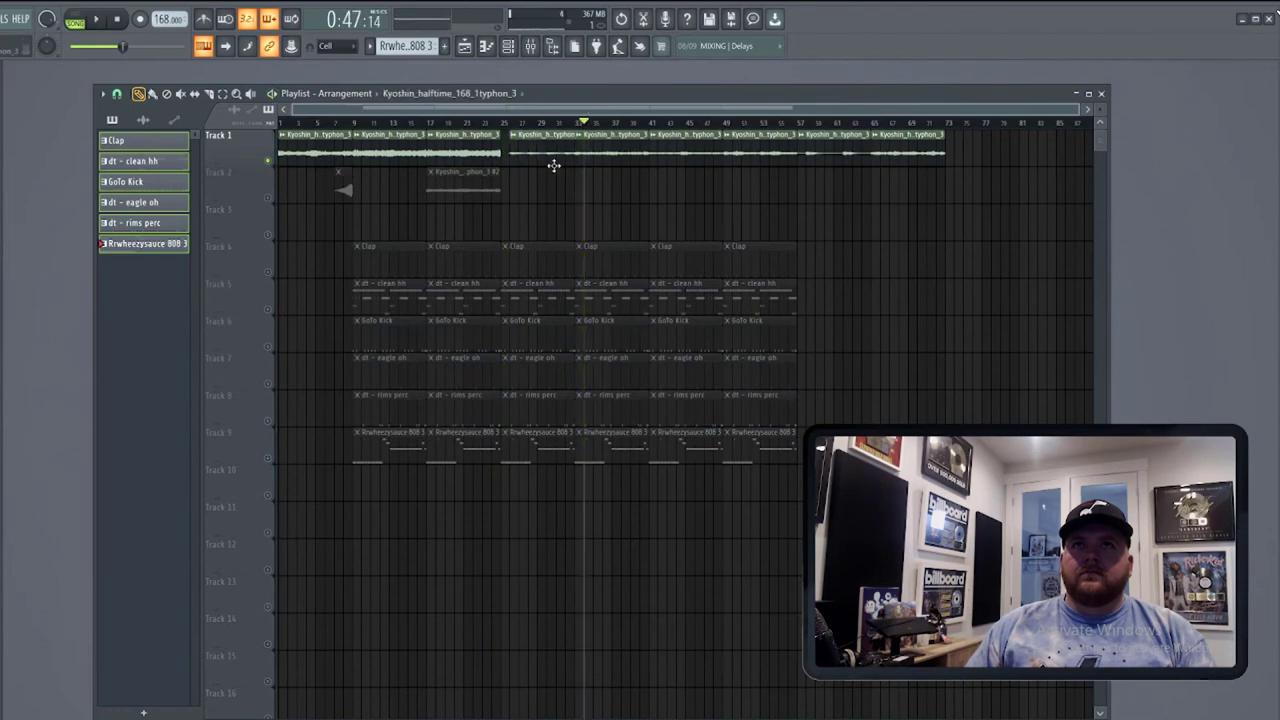
pyautogui.moveTo(554, 162); pyautogui.dragTo(712, 226)
pyautogui.moveTo(609, 144); pyautogui.dragTo(580, 144)
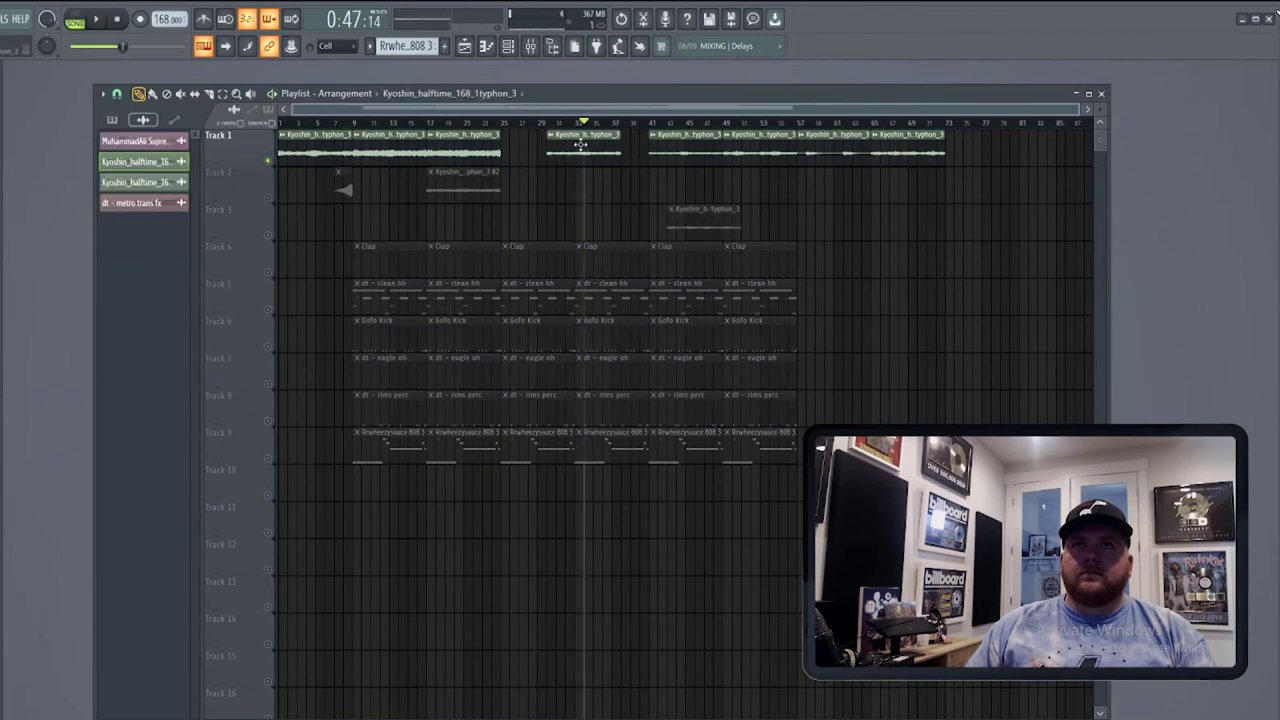
pyautogui.rightClick(265, 202)
pyautogui.click(258, 240)
pyautogui.rightClick(267, 235)
pyautogui.rightClick(267, 235)
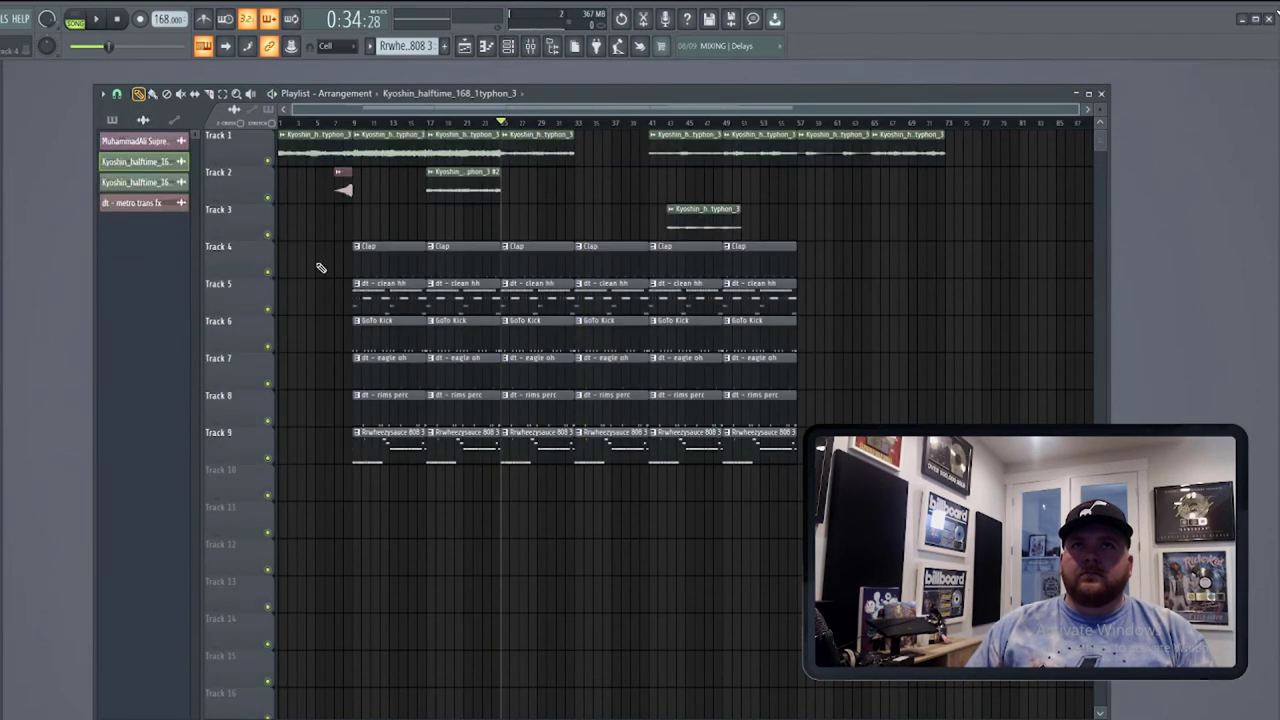
# Delete the GoTo Kick, eagle oh, rims perc and 808 clips at bar 25, and play that section.
pyautogui.rightClick(541, 339)
pyautogui.rightClick(545, 365)
pyautogui.rightClick(548, 402)
pyautogui.rightClick(552, 440)
pyautogui.press('space')
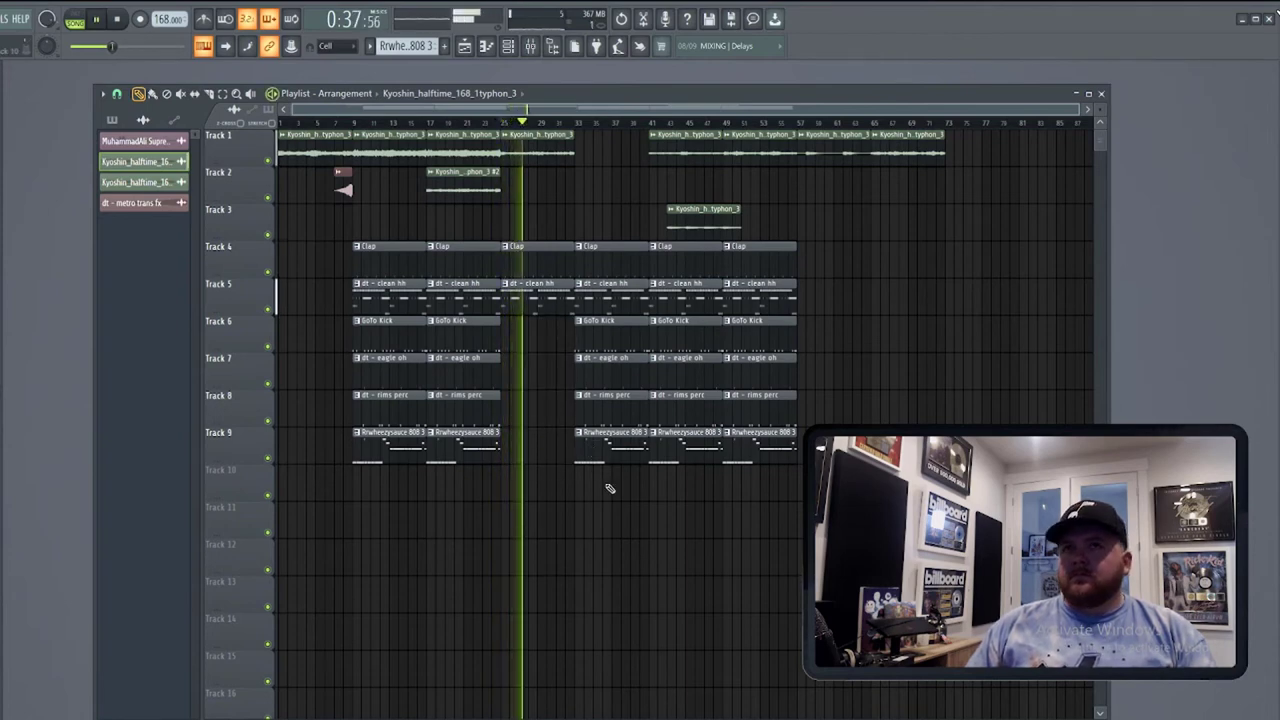
# Open the 808 pattern's notes for editing, raise them all one octave and play the pattern from its start.
pyautogui.press('space')
pyautogui.doubleClick(608, 449)
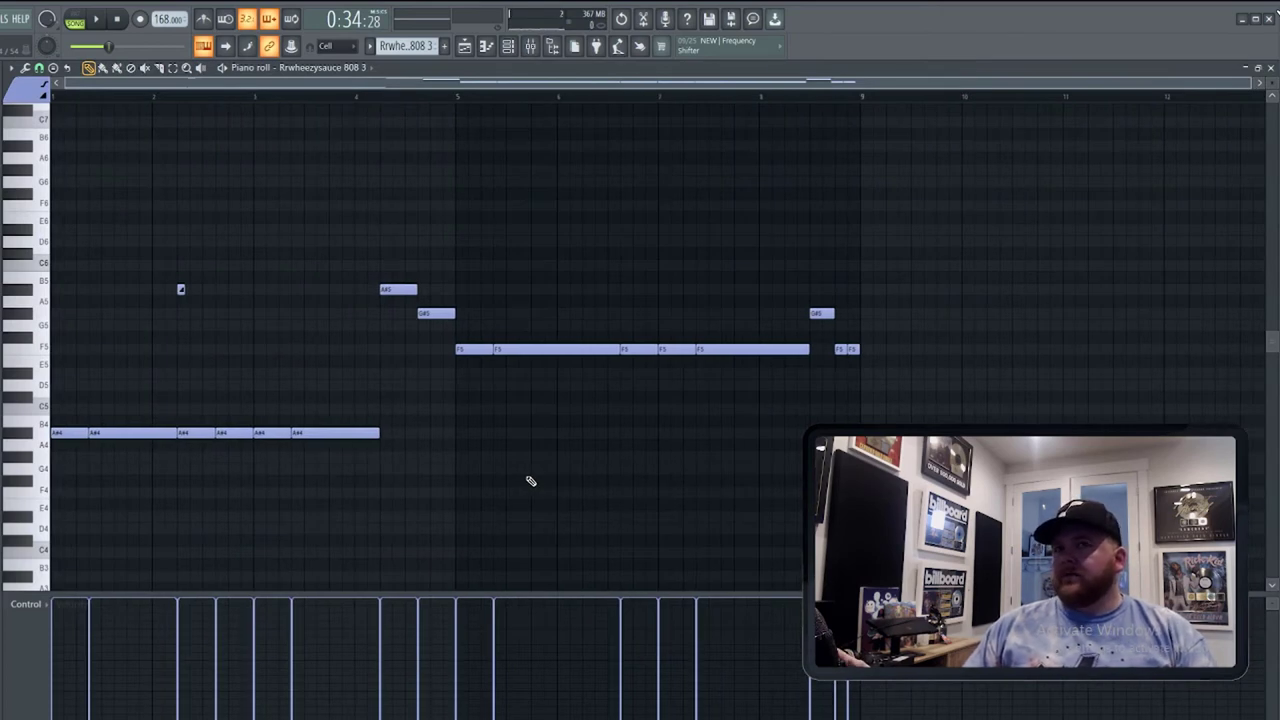
pyautogui.hotkey('ctrl', 'Up')
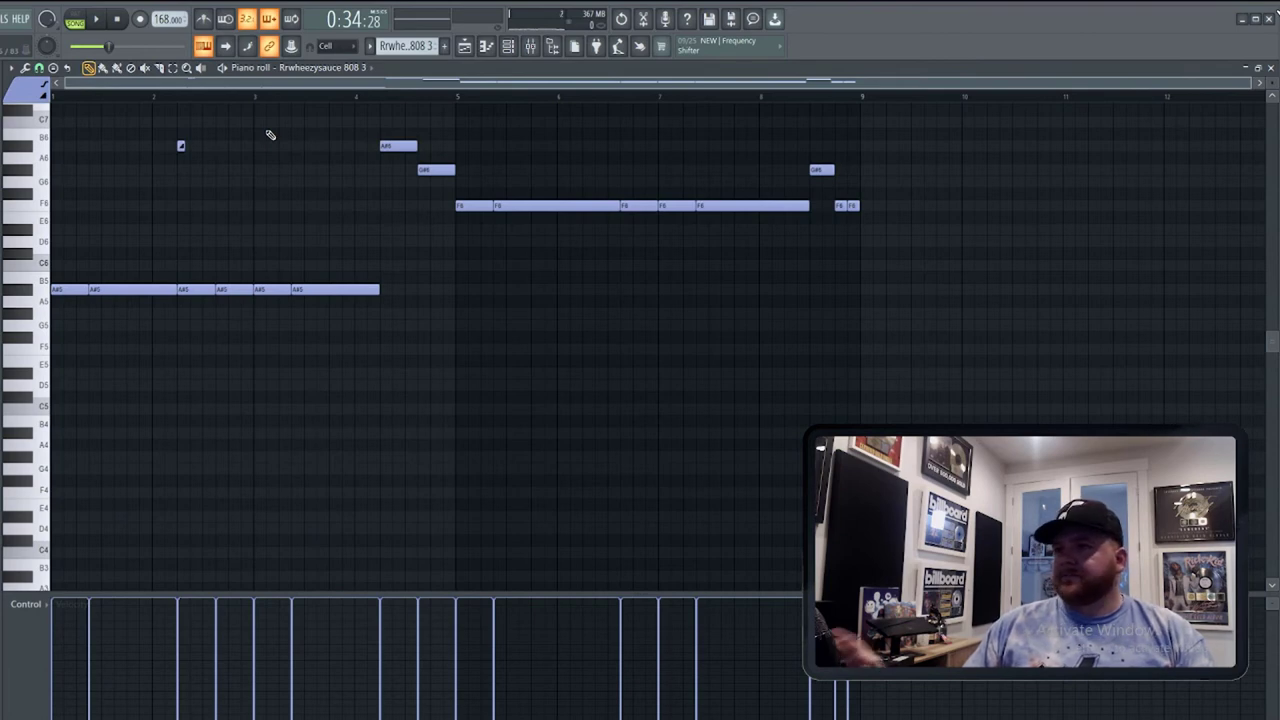
pyautogui.click(65, 97)
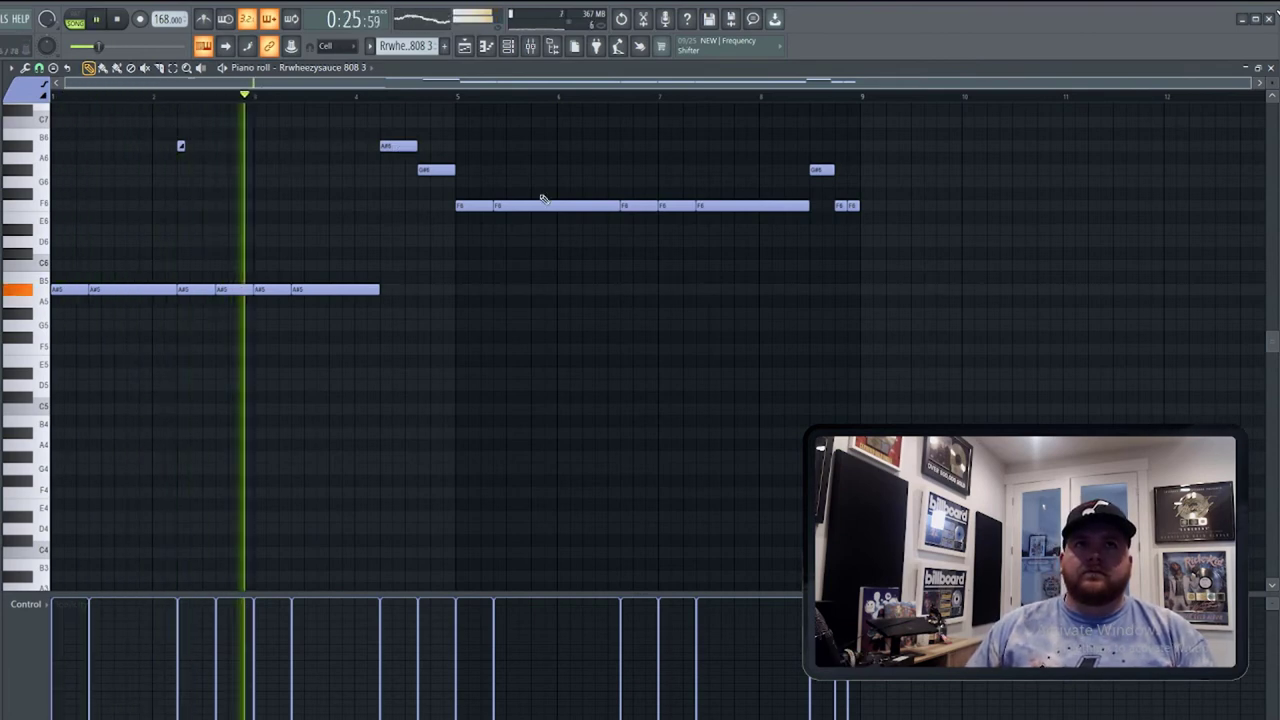
# Raise the F6 notes from bar 5 onward by one semitone to F#6, replay the pattern and deselect them.
pyautogui.moveTo(478, 192); pyautogui.dragTo(920, 305)
pyautogui.press('space')
pyautogui.press('Up')
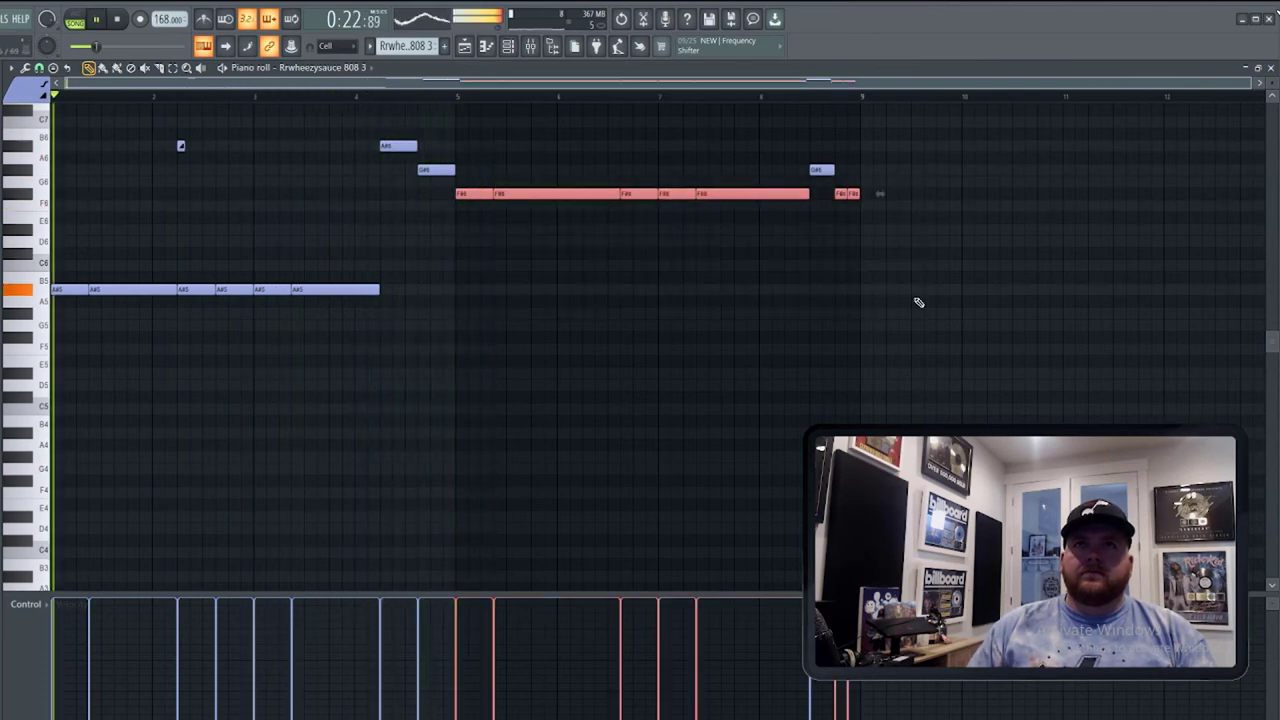
pyautogui.press('space')
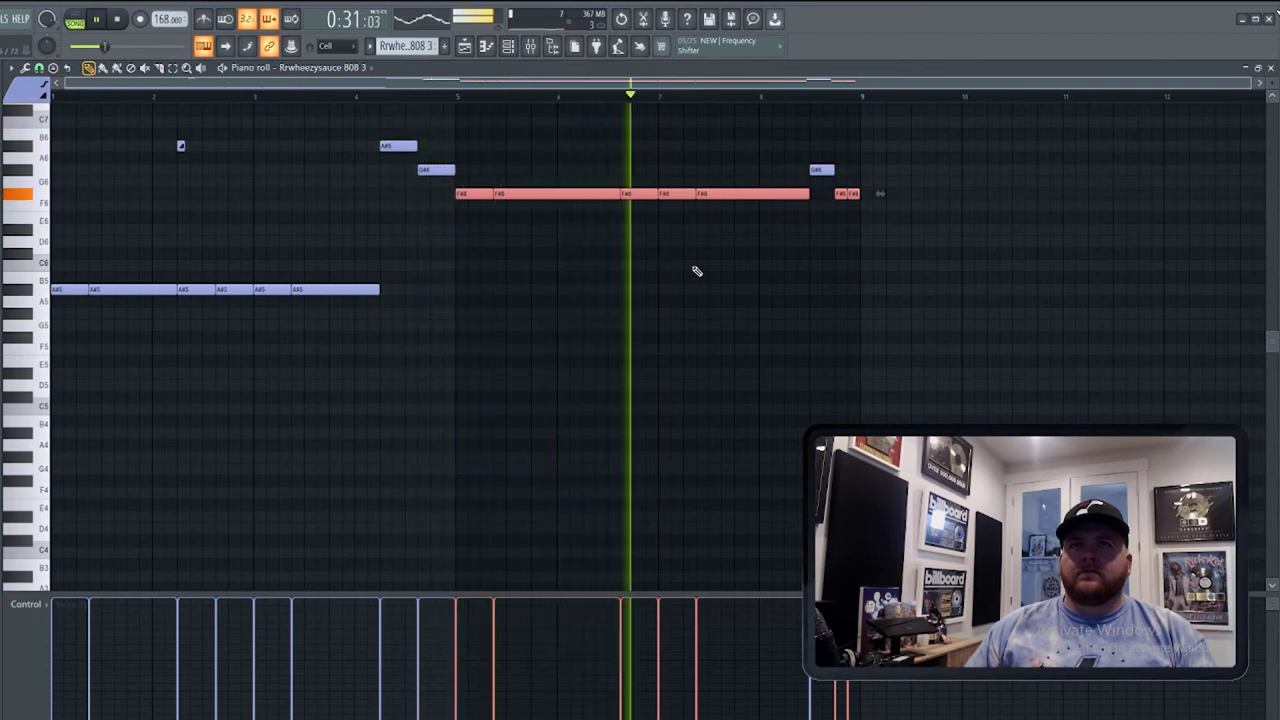
pyautogui.hotkey('ctrl', 'd')
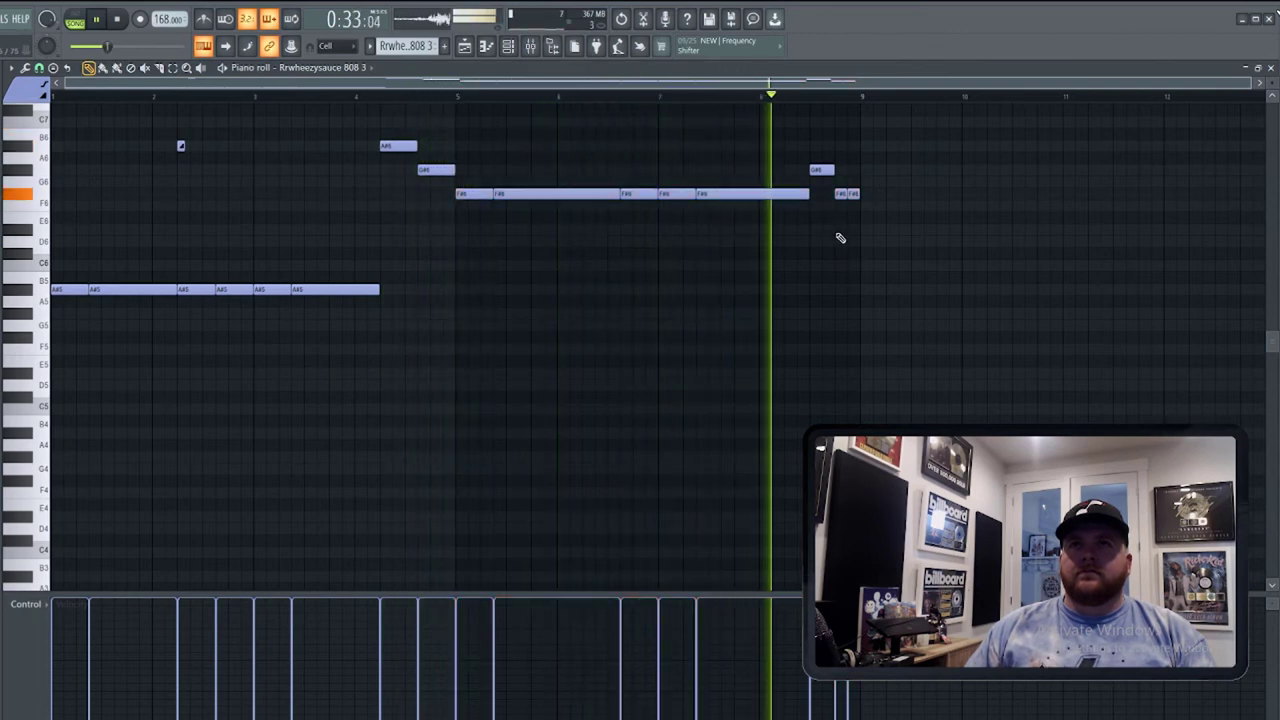
# Change the last two short 808 notes before bar 9 to F6 and restart playback.
pyautogui.press('space')
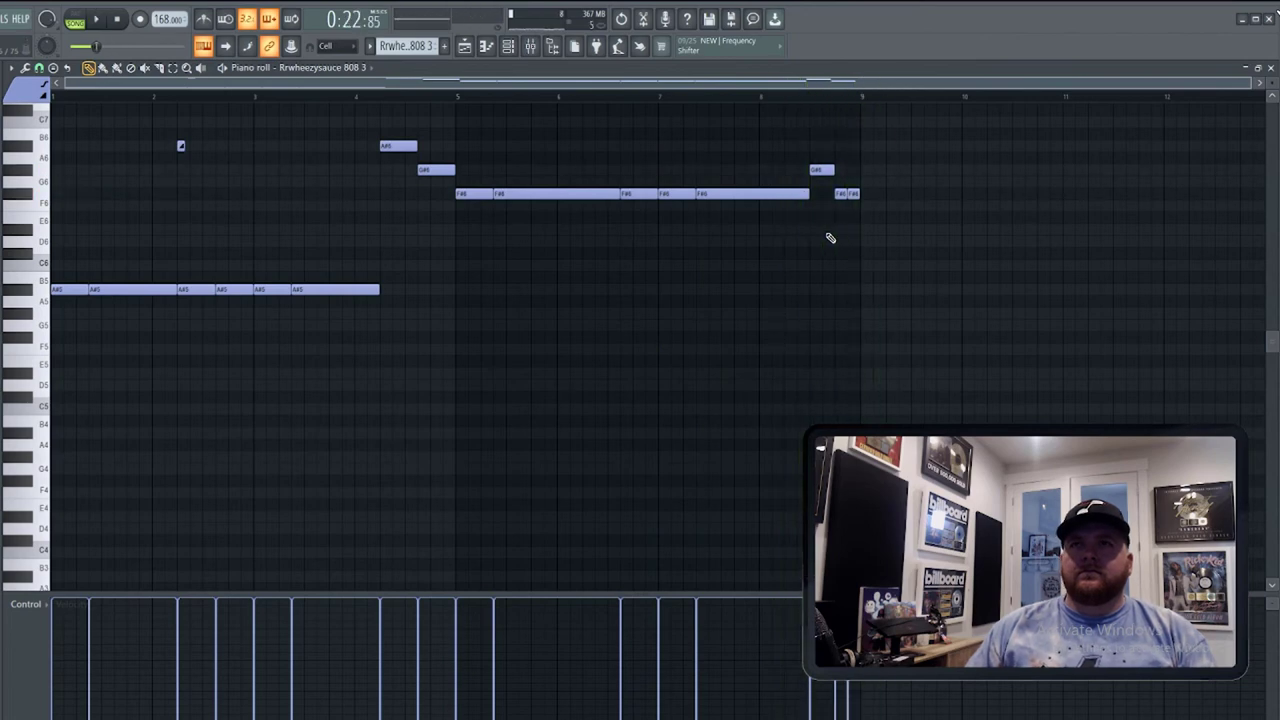
pyautogui.rightClick(853, 194)
pyautogui.rightClick(840, 194)
pyautogui.press('space')
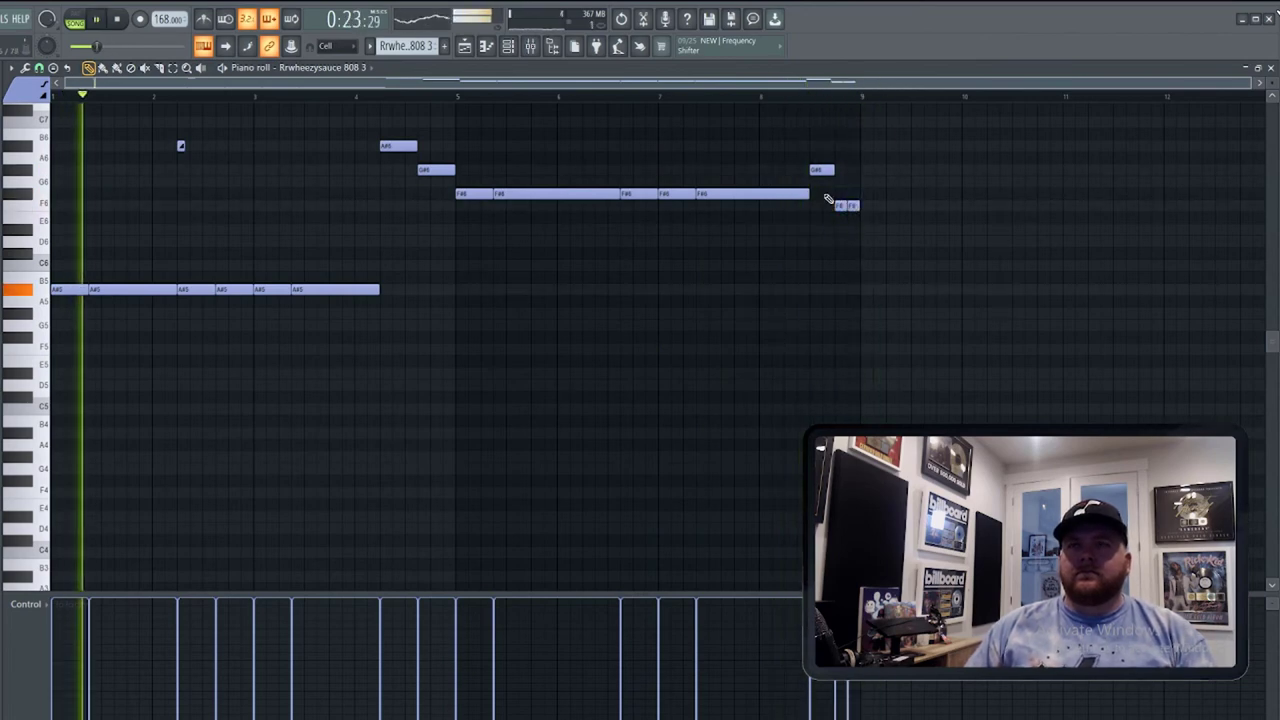
# Lower all the 808 notes one octave and play the ending from bar 8.
pyautogui.press('space')
pyautogui.hotkey('ctrl', 'Down')
pyautogui.press('space')
pyautogui.click(765, 96)
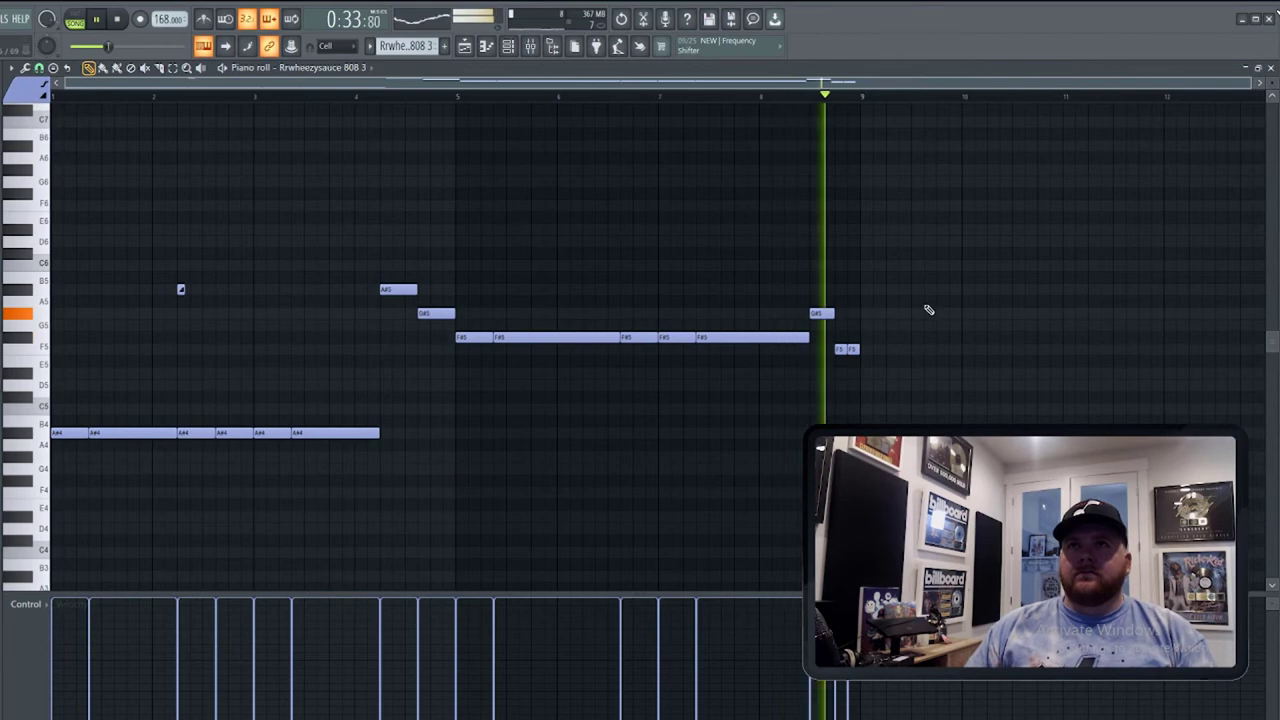
# Return to the playlist, replace the Track 1 loop clip at bar 25 with the one from bar 41, and play from bar 25.
pyautogui.click(464, 46)
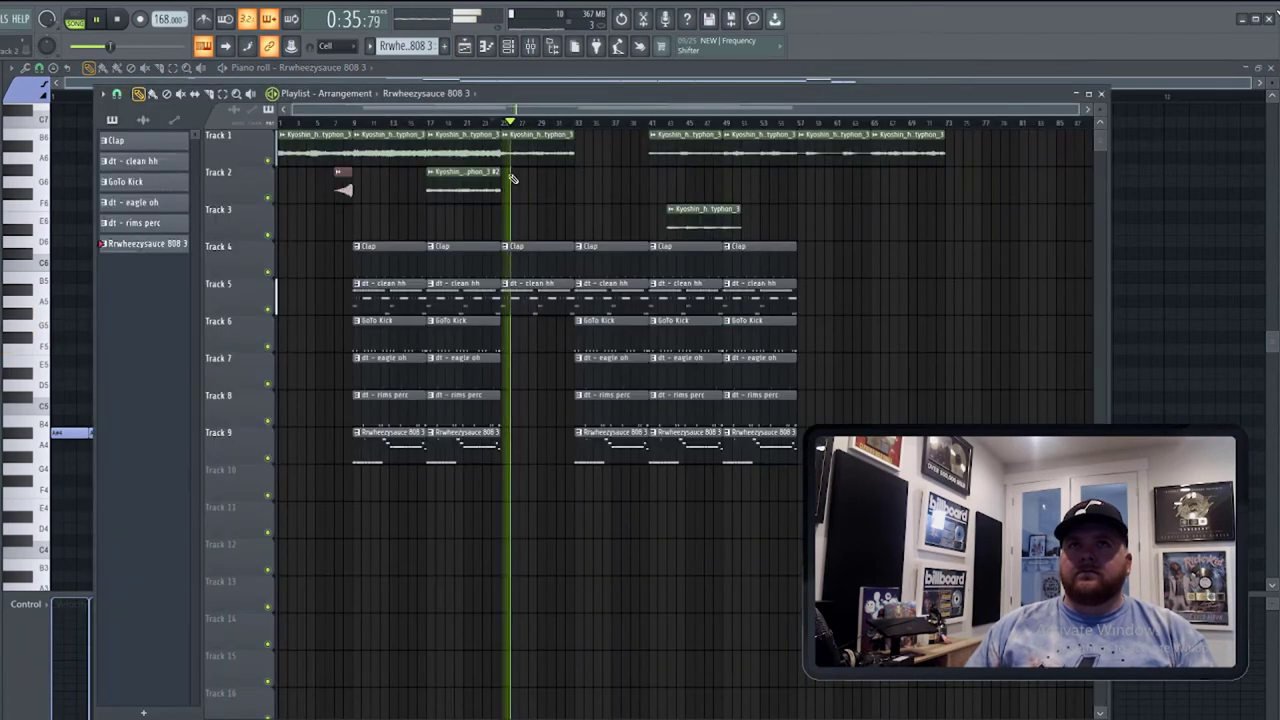
pyautogui.moveTo(687, 142); pyautogui.dragTo(567, 142)
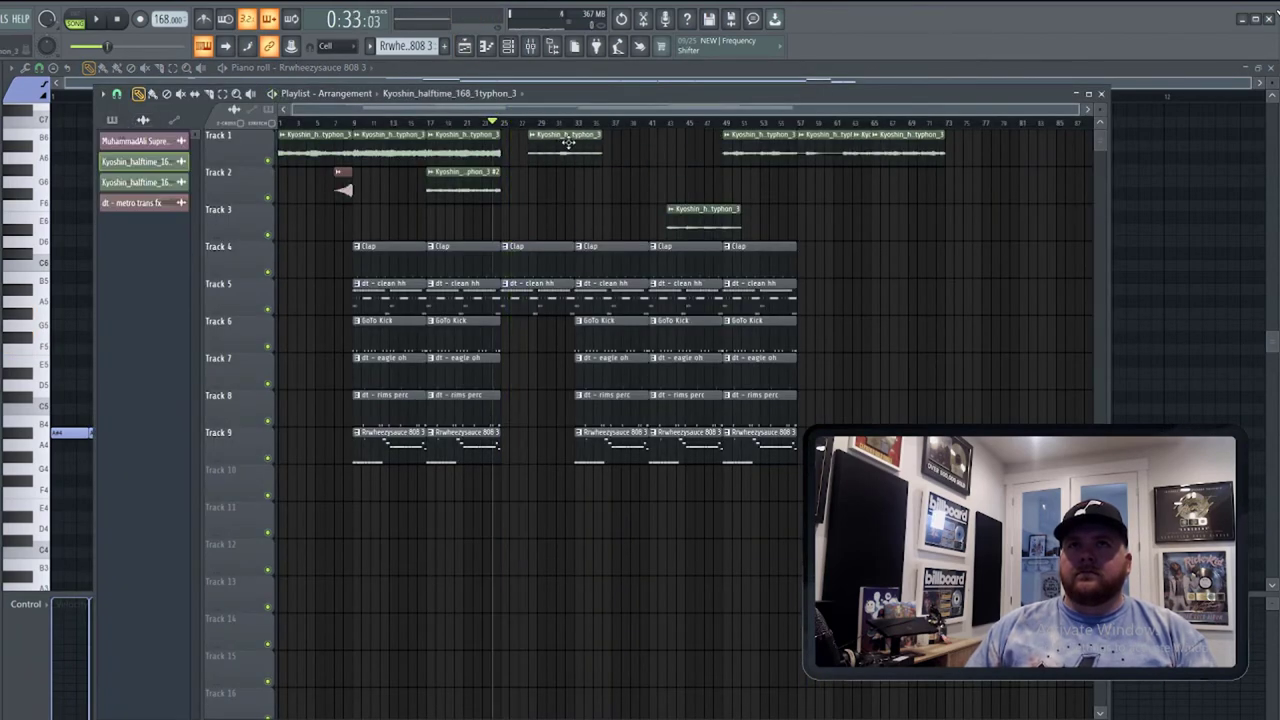
pyautogui.click(508, 124)
pyautogui.press('space')
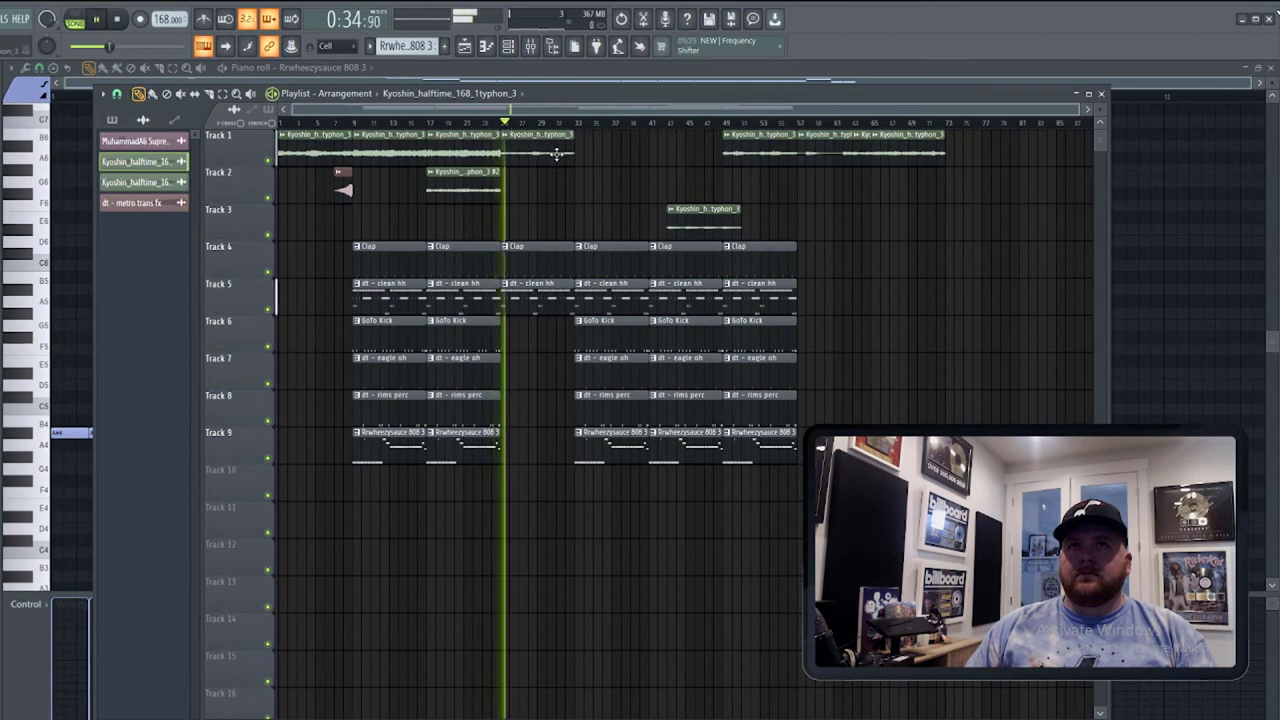
# Move the bar 25 loop clip to Track 2 near bar 63, put Track 1's last loop clip at bar 25, and play the transition.
pyautogui.moveTo(547, 151); pyautogui.dragTo(900, 211)
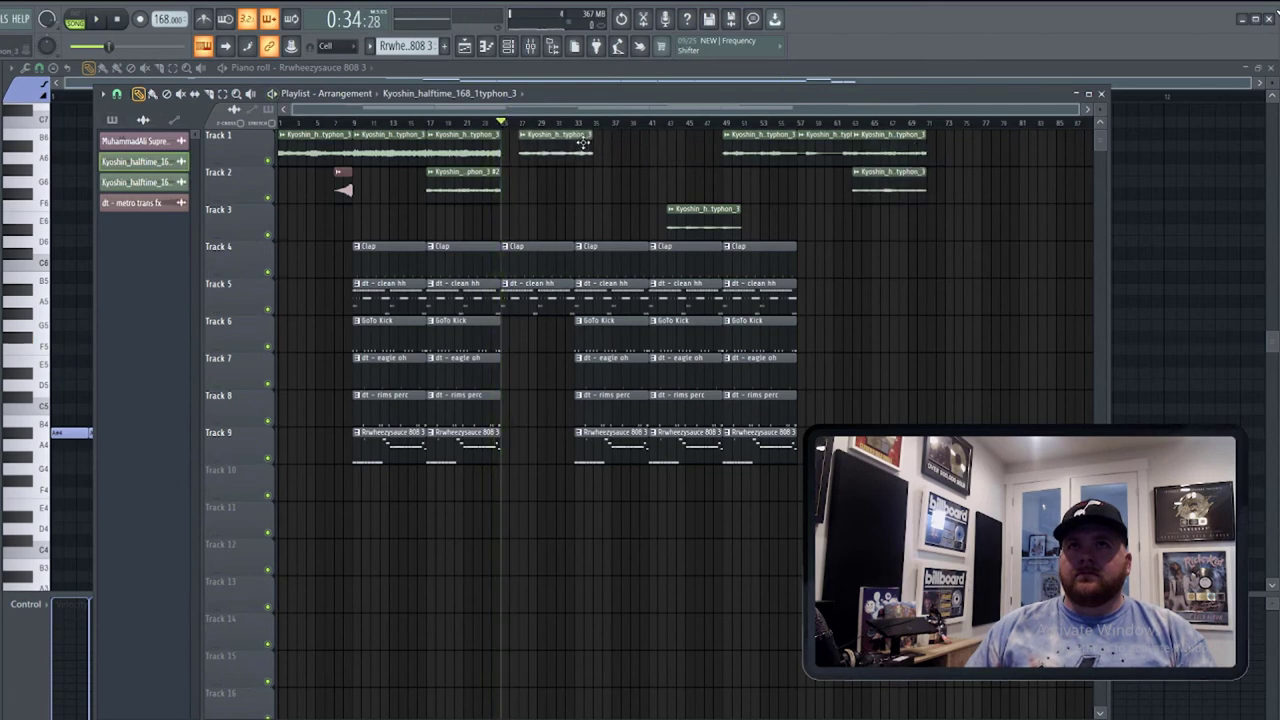
pyautogui.moveTo(583, 143); pyautogui.dragTo(567, 144)
pyautogui.press('space')
pyautogui.click(489, 123)
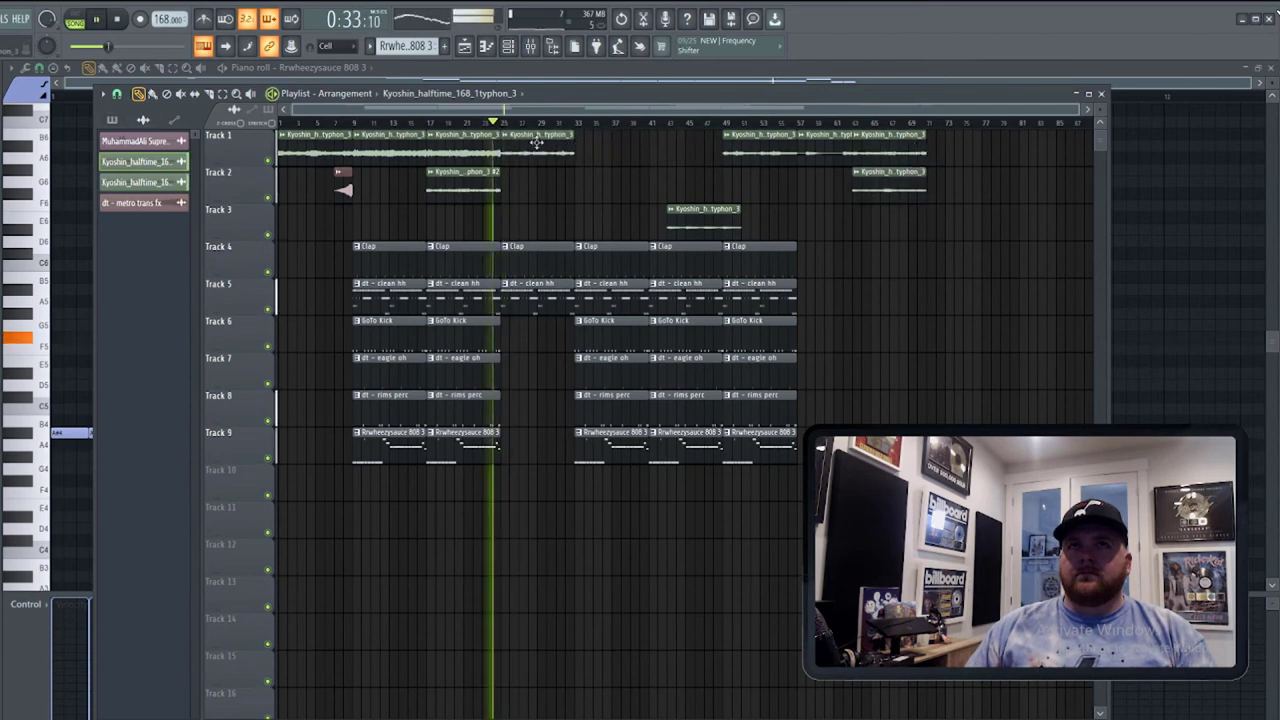
# Stack three of the spare loop clips at bar 33 on Tracks 1, 2 and 3, and remove the leftover clips near bar 63.
pyautogui.moveTo(766, 151); pyautogui.dragTo(729, 155)
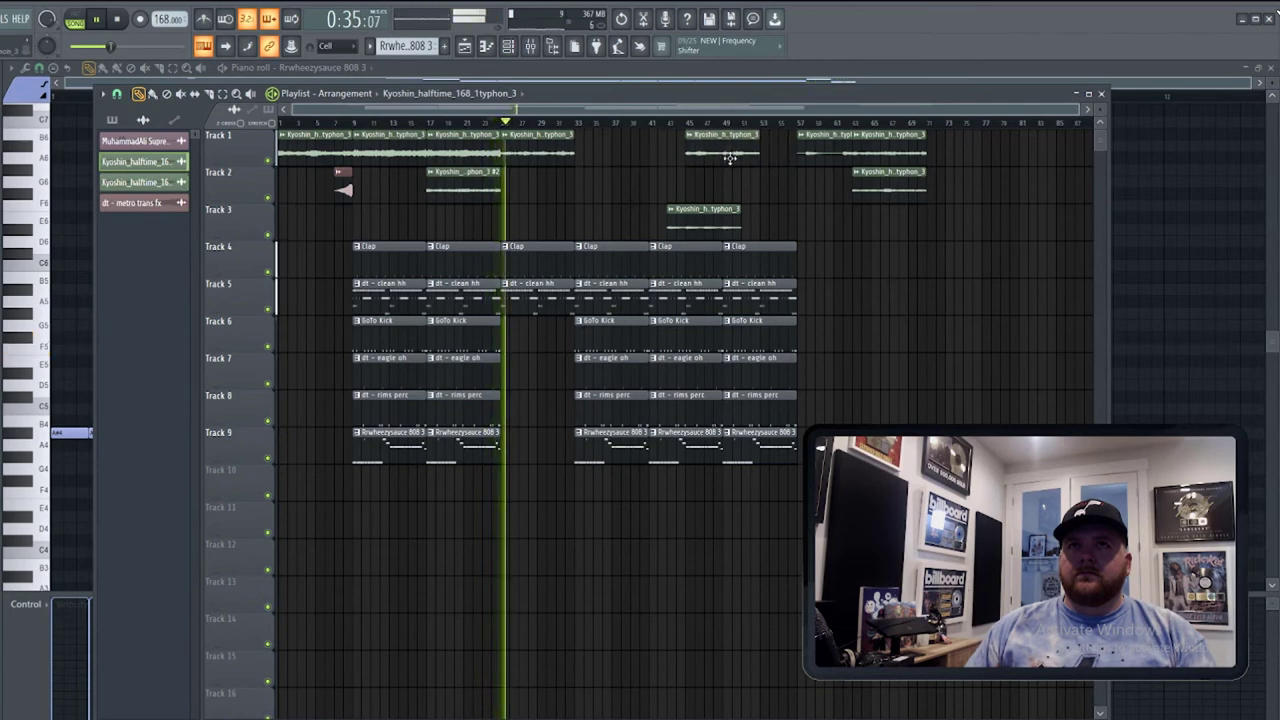
pyautogui.moveTo(717, 222); pyautogui.dragTo(624, 147)
pyautogui.click(577, 123)
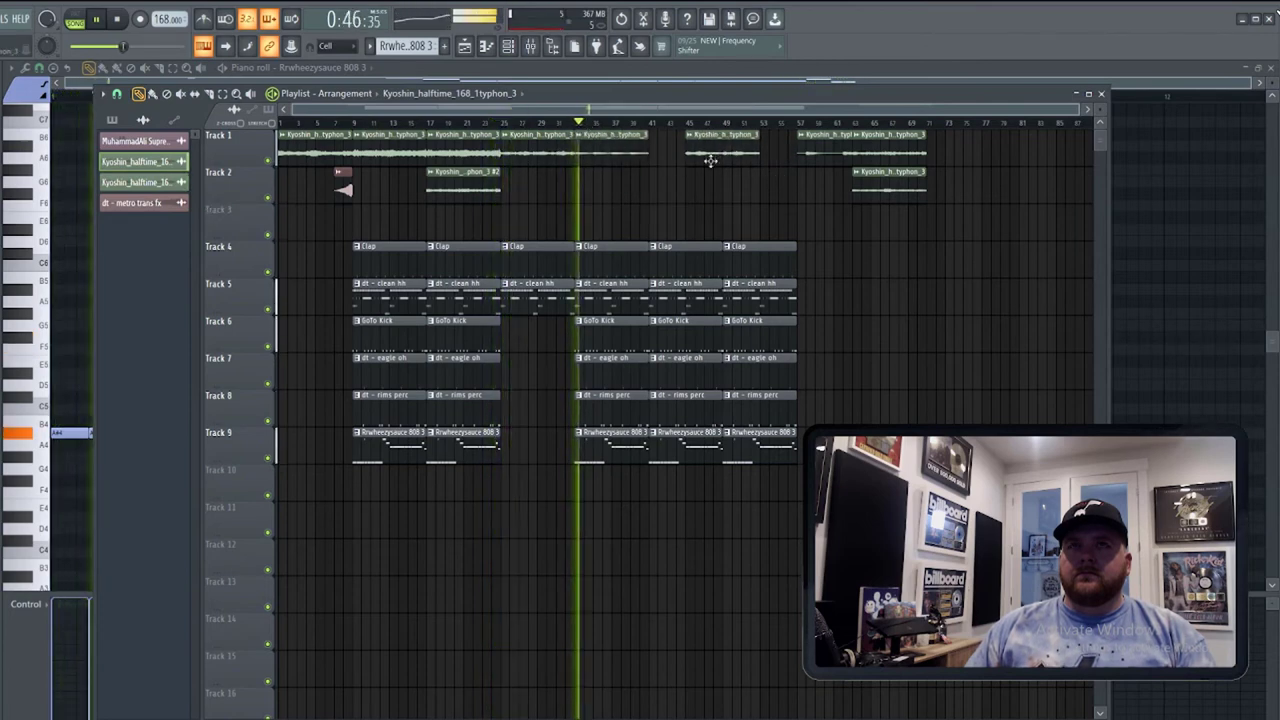
pyautogui.moveTo(709, 158); pyautogui.dragTo(613, 197)
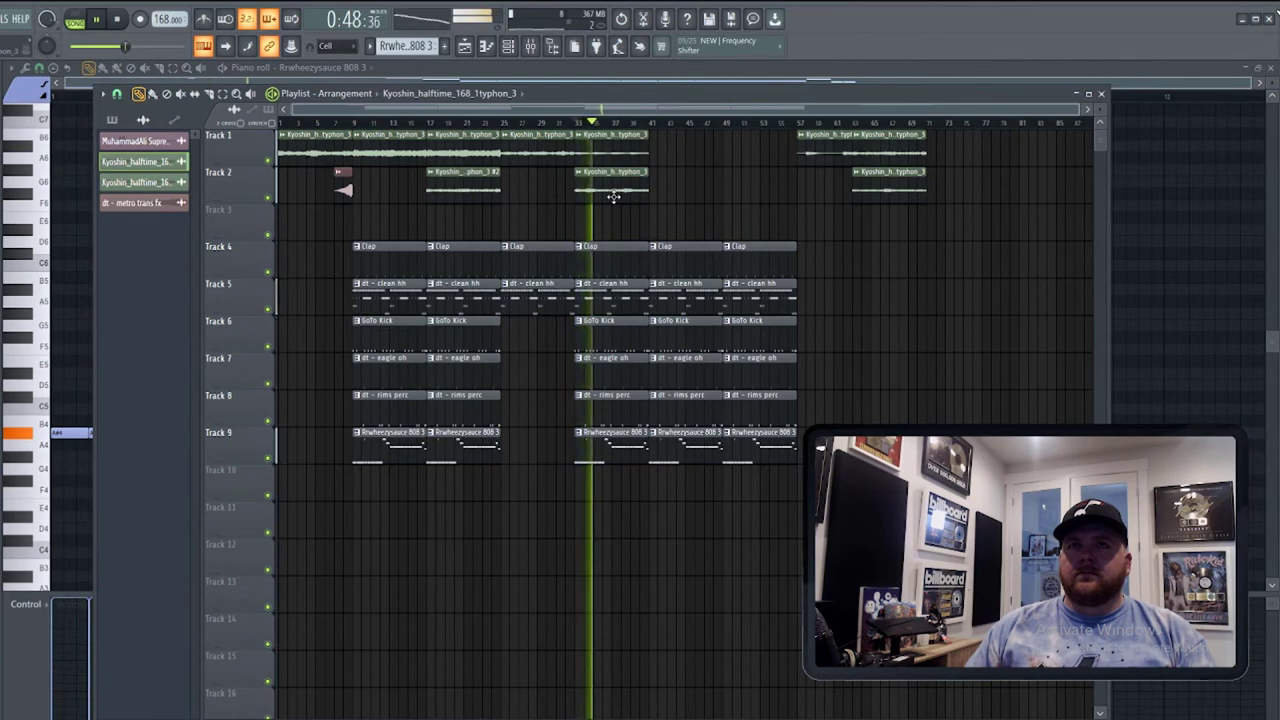
pyautogui.moveTo(830, 151); pyautogui.dragTo(614, 238)
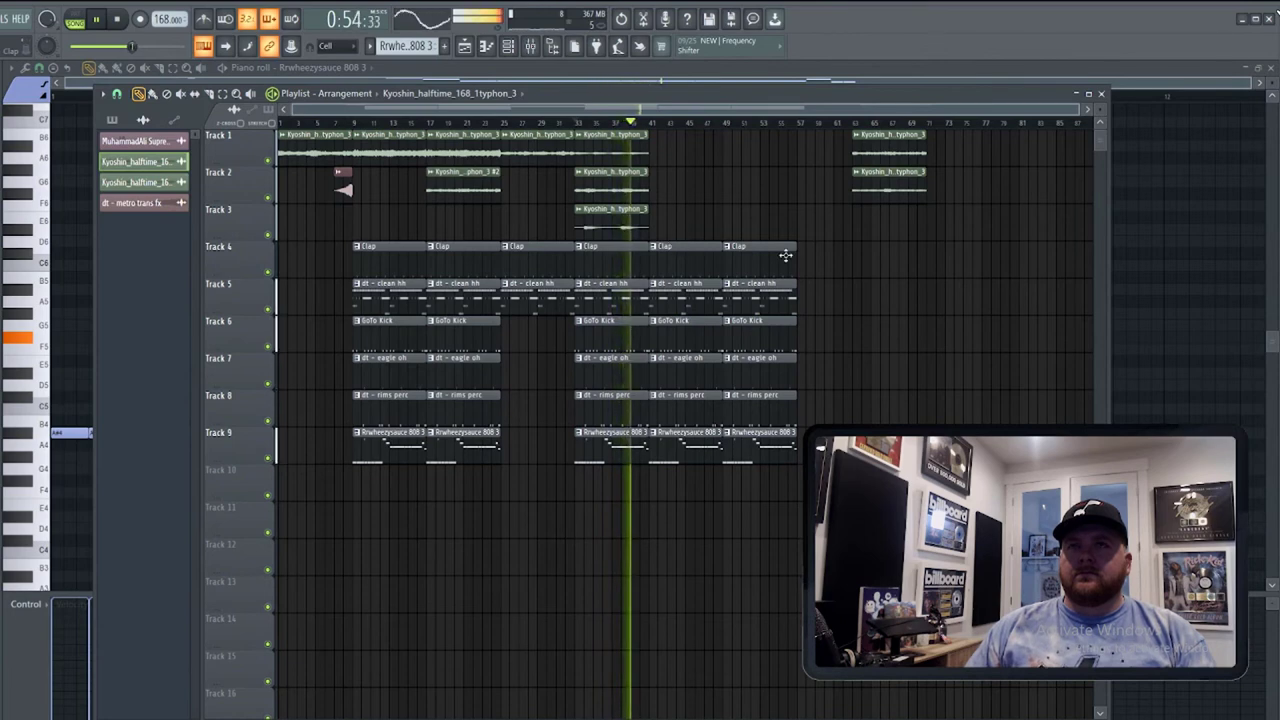
pyautogui.moveTo(880, 145); pyautogui.dragTo(678, 233)
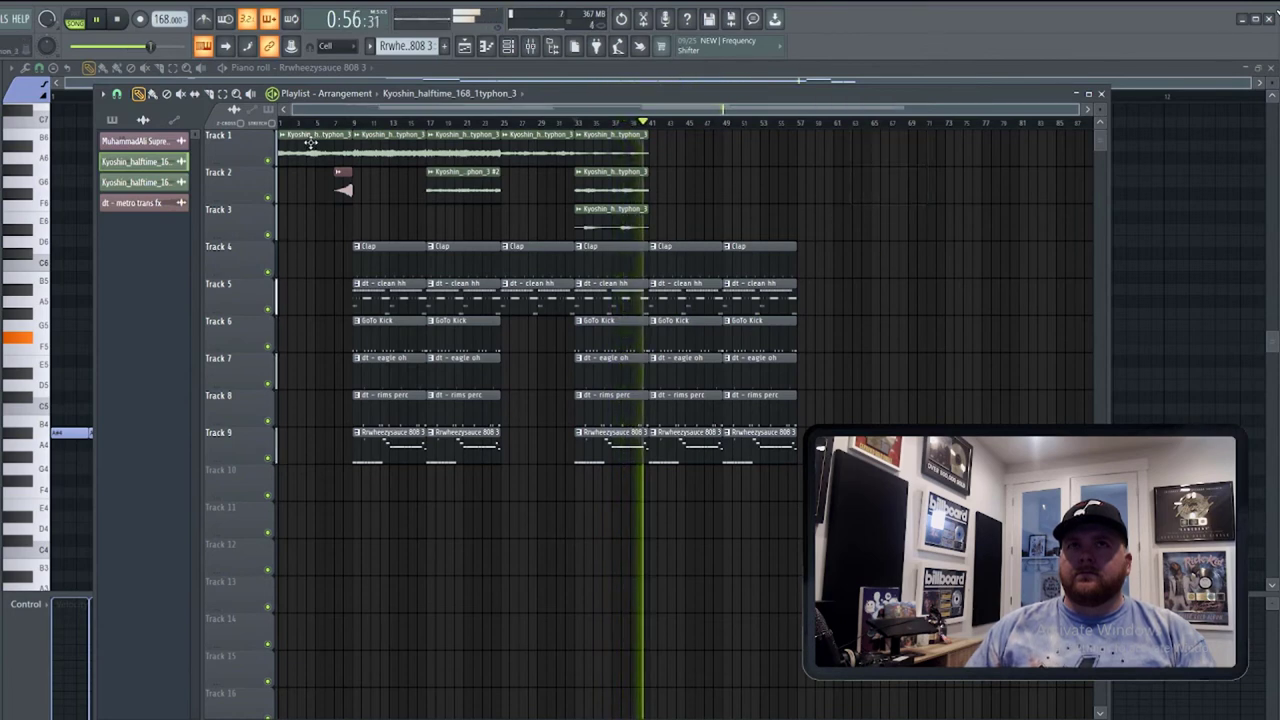
# Place a copy of the opening loop clip on Track 1 at bar 41 and delete the drum and 808 clips at that bar.
pyautogui.moveTo(311, 142); pyautogui.dragTo(320, 142)
pyautogui.click(663, 154)
pyautogui.rightClick(706, 260)
pyautogui.moveTo(701, 157); pyautogui.dragTo(692, 157)
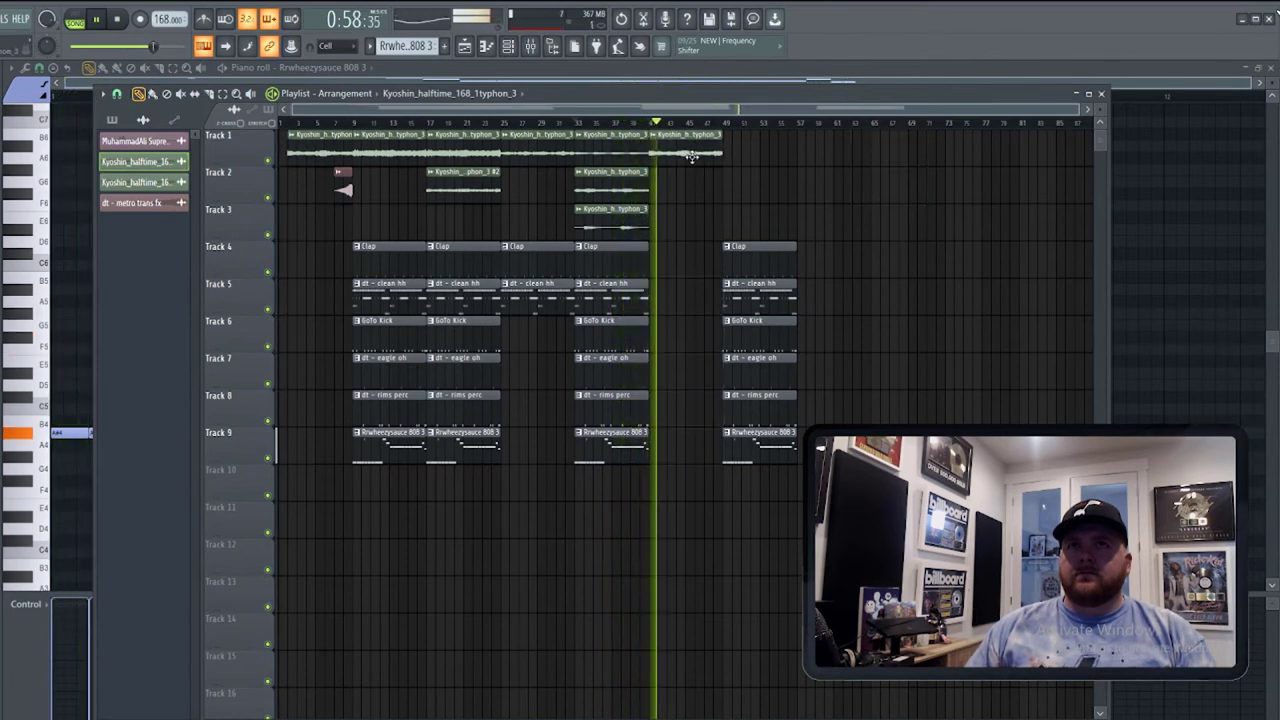
# Delete the Clap, clean hh, GoTo Kick, eagle oh, rims perc and 808 clips at bar 49, and return playback to the start.
pyautogui.rightClick(787, 250)
pyautogui.rightClick(787, 288)
pyautogui.rightClick(787, 325)
pyautogui.rightClick(786, 360)
pyautogui.rightClick(786, 398)
pyautogui.rightClick(785, 436)
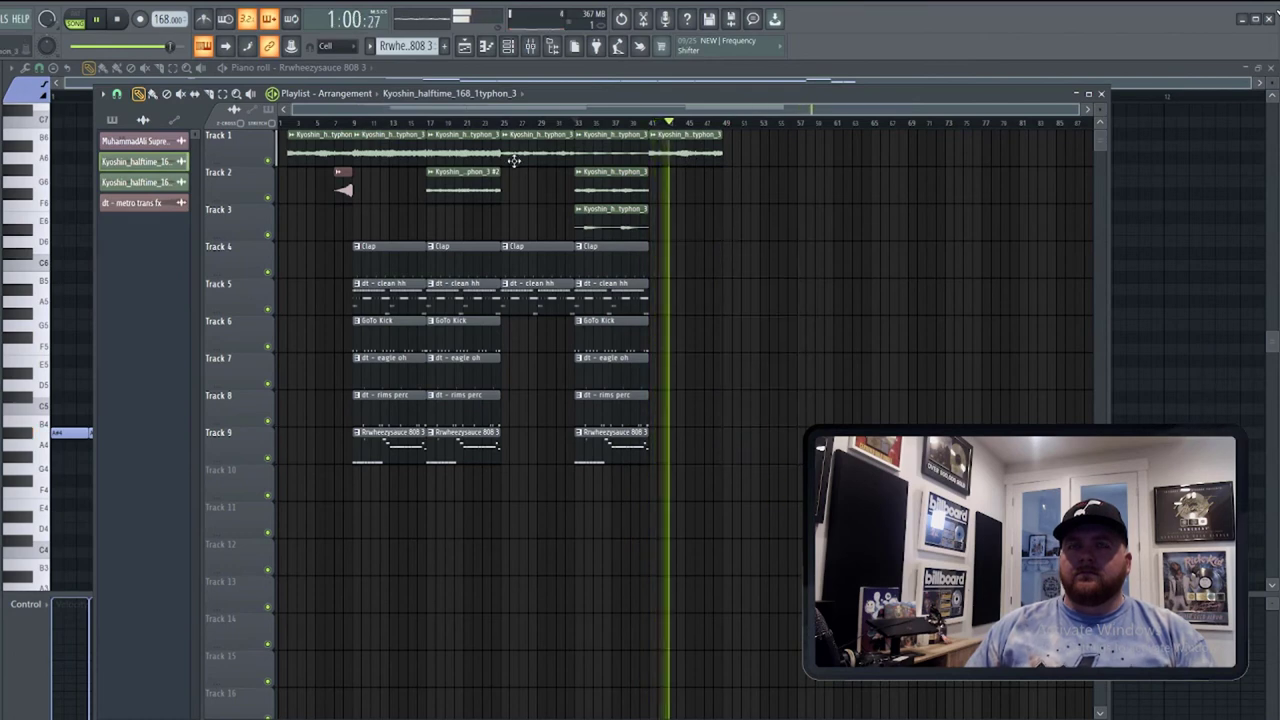
pyautogui.click(281, 122)
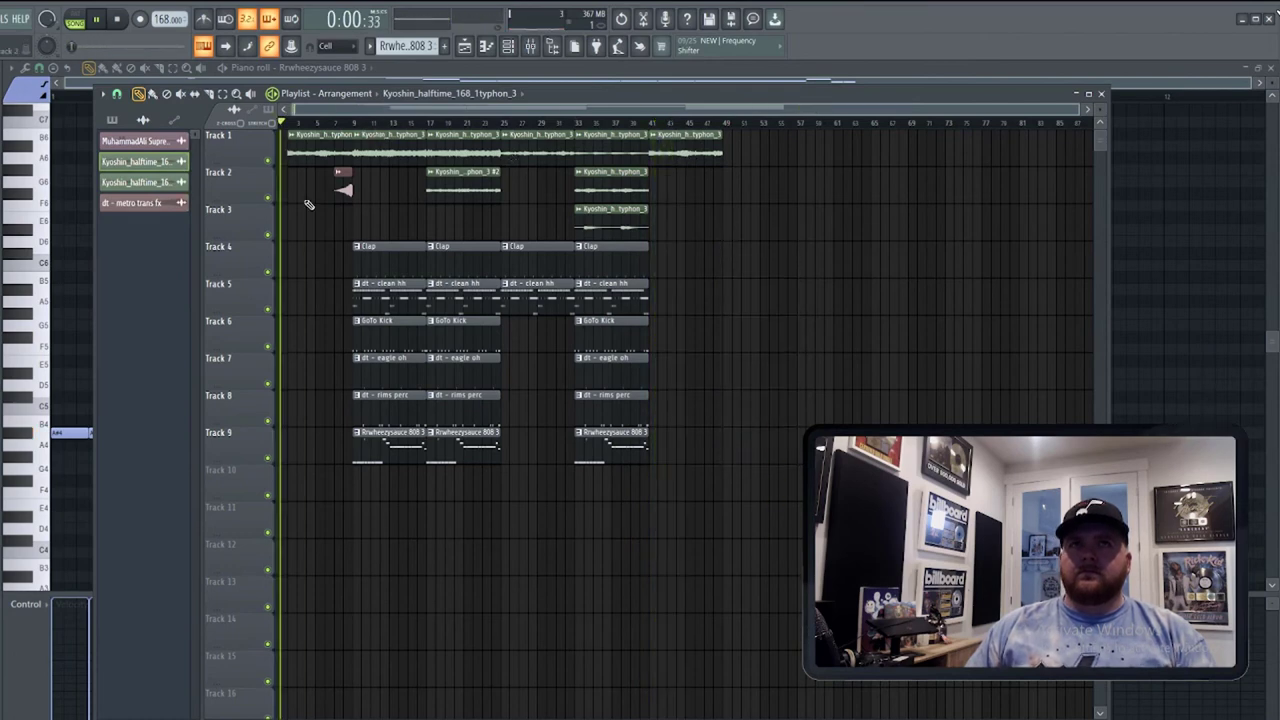
# Play the arrangement, add a GoTo Kick clip on Track 6 at bar 25, and replay from there.
pyautogui.click(350, 122)
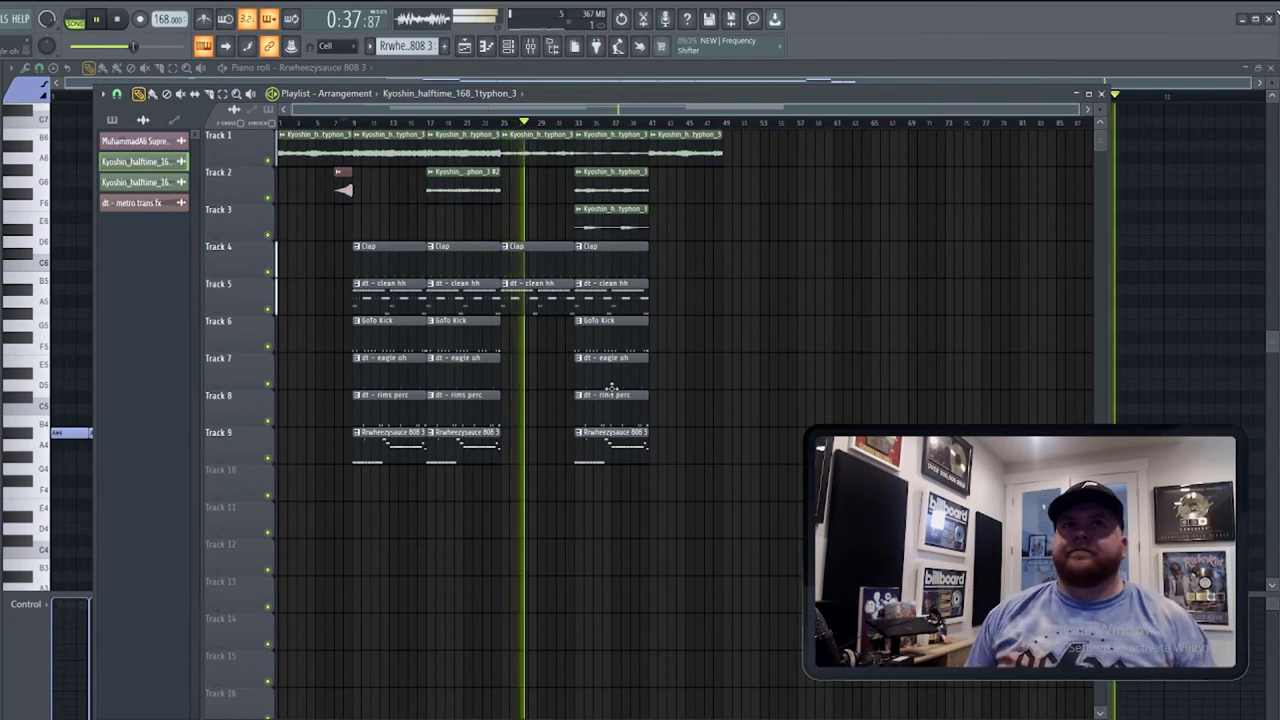
pyautogui.click(595, 327)
pyautogui.press('space')
pyautogui.click(507, 125)
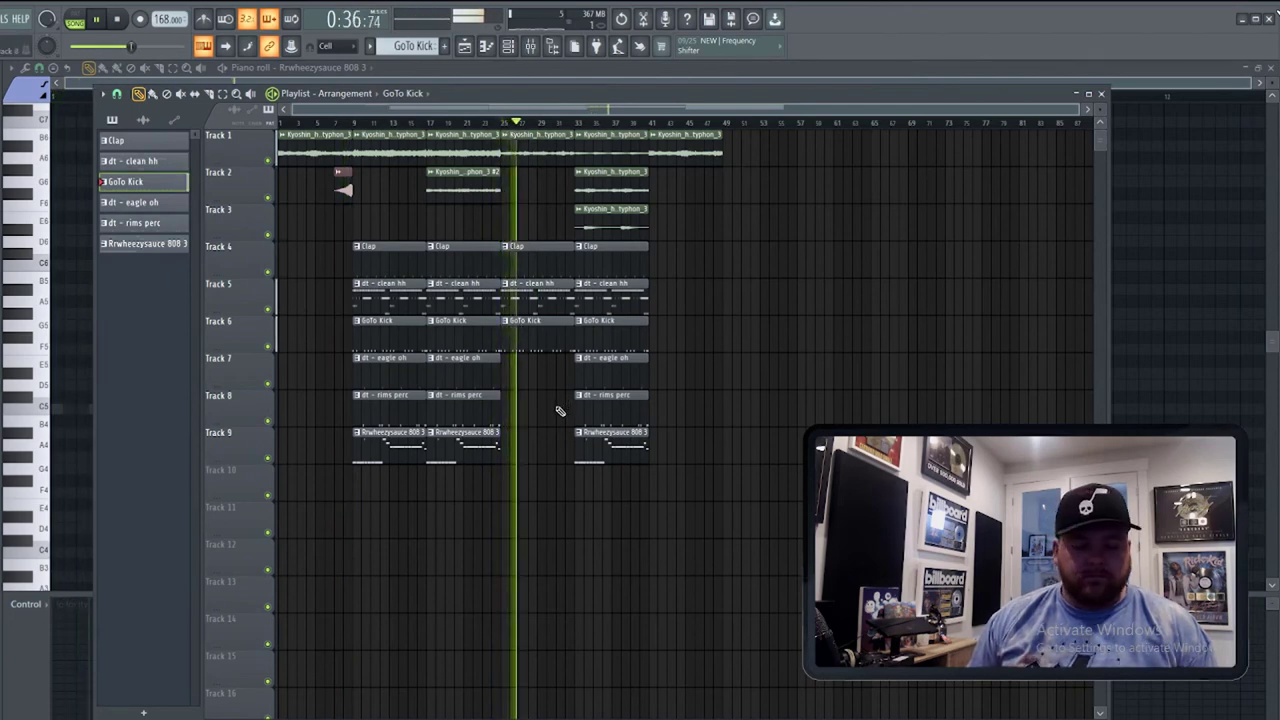
# Shorten the bar 25 GoTo Kick and clean hh clips to end slightly before bar 33, and replay from bar 25.
pyautogui.scroll(3, 545, 412)
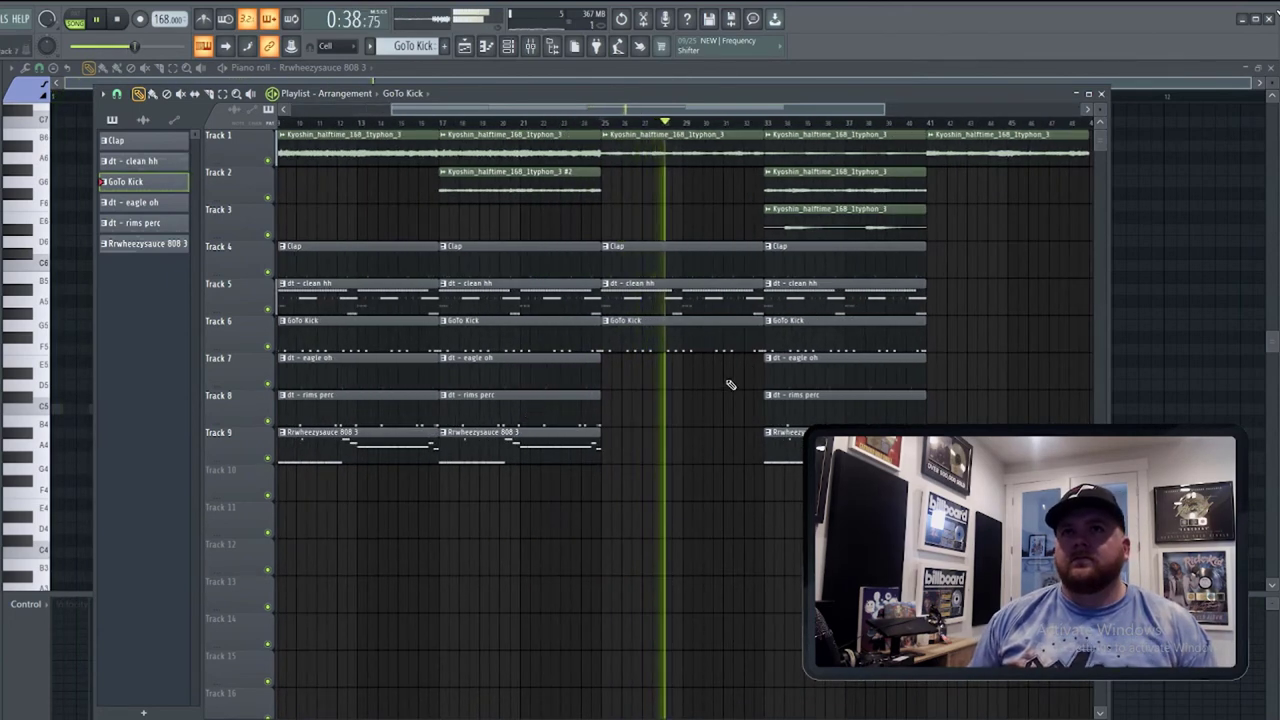
pyautogui.moveTo(761, 334); pyautogui.dragTo(753, 292)
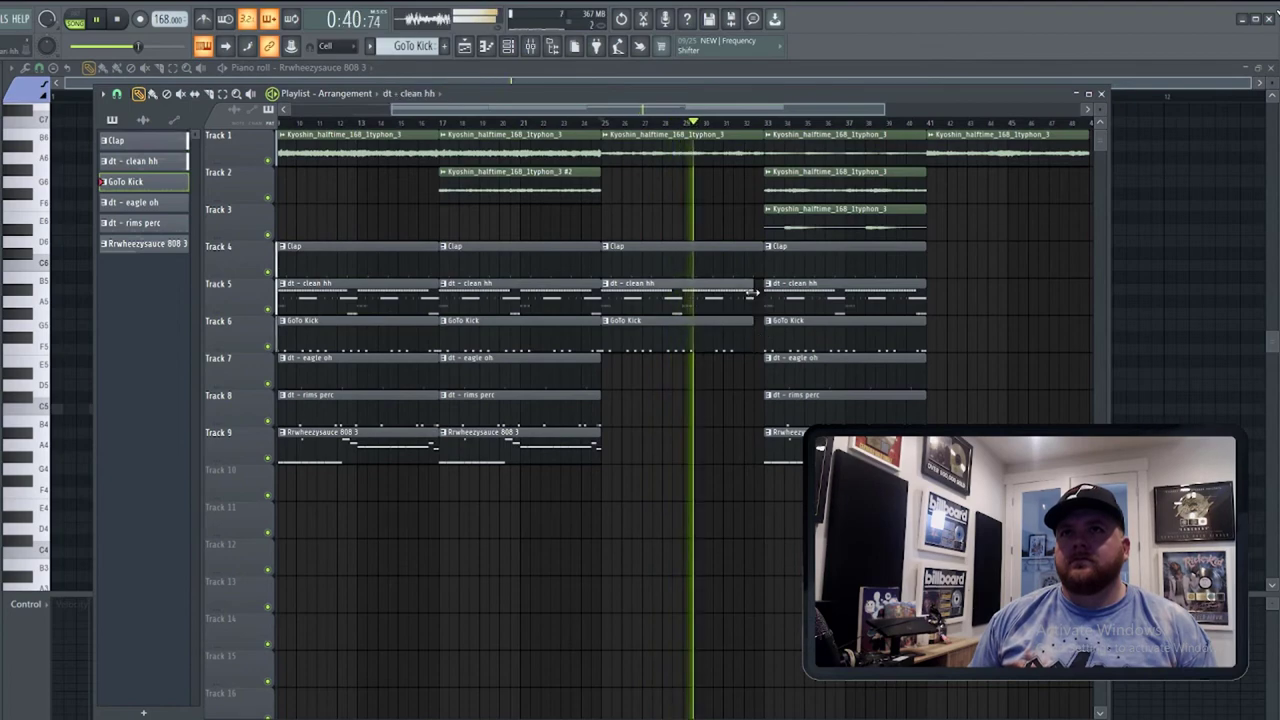
pyautogui.click(601, 122)
# Slice the bar 25 Clap, clean hh and GoTo Kick clips just after bar 26, and trim the second clean hh piece to start at bar 27.
pyautogui.click(161, 68)
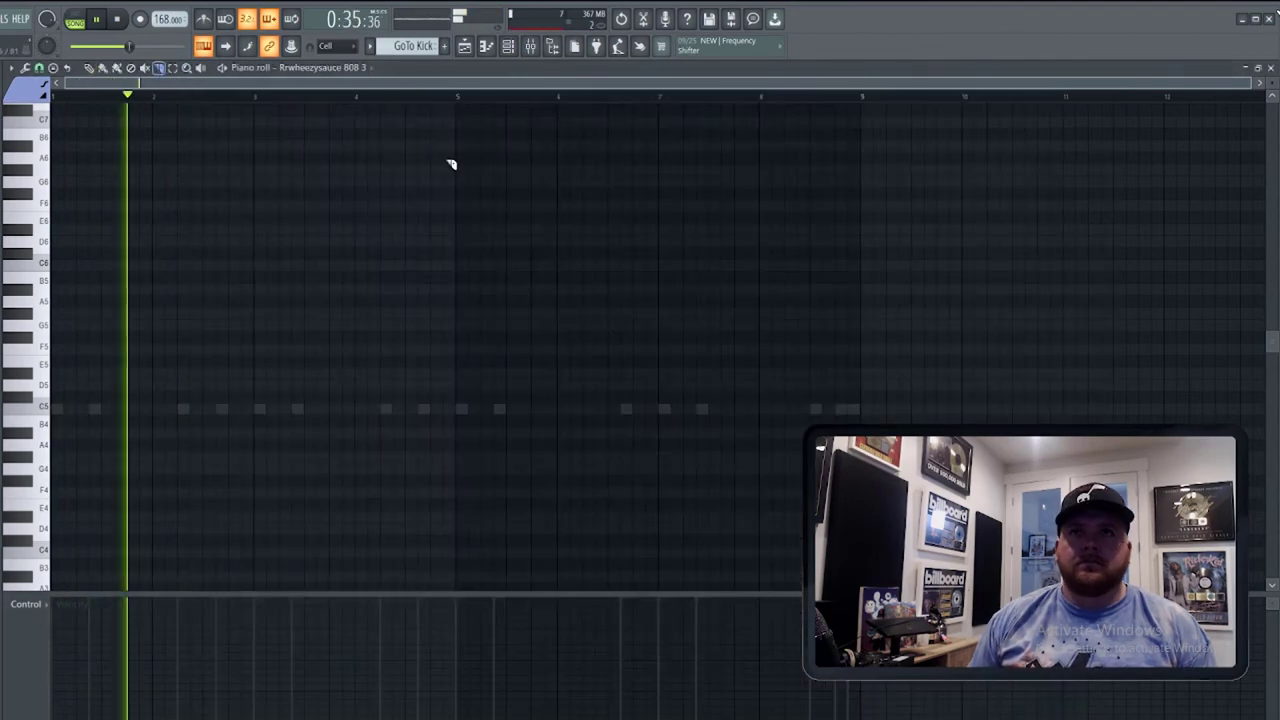
pyautogui.click(464, 46)
pyautogui.scroll(3, 626, 363)
pyautogui.press('space')
pyautogui.press('space')
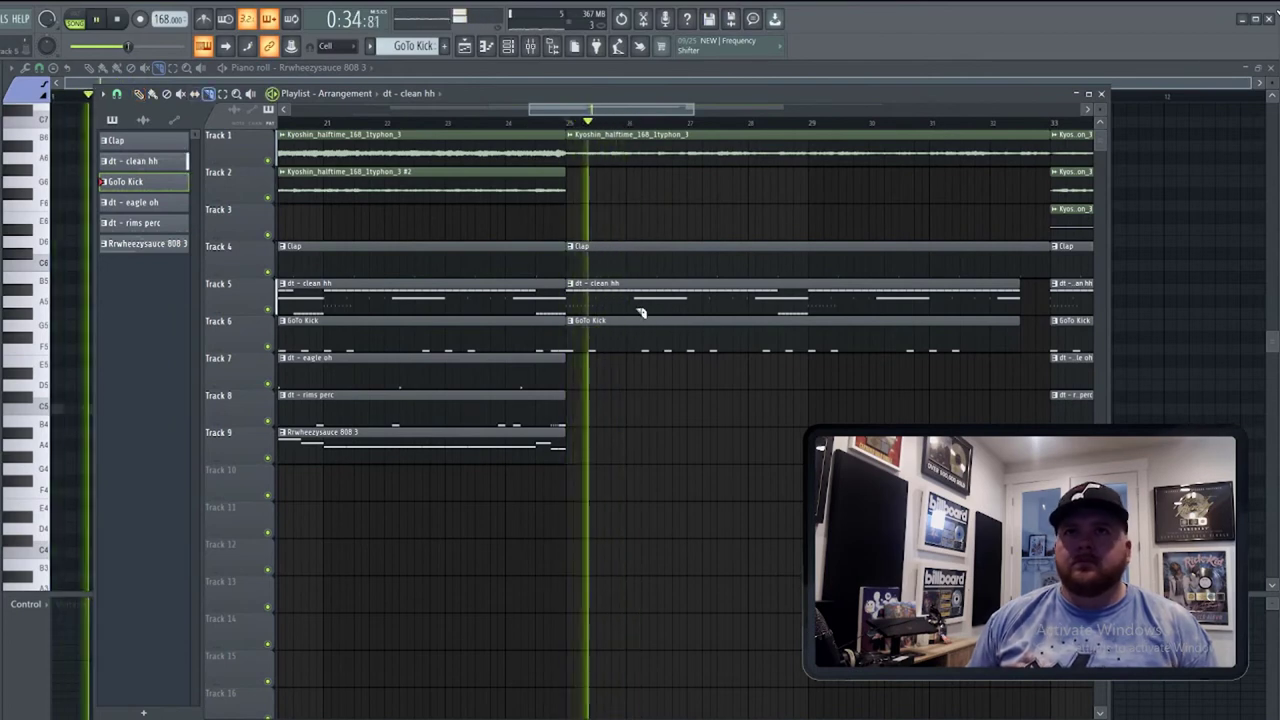
pyautogui.press('space')
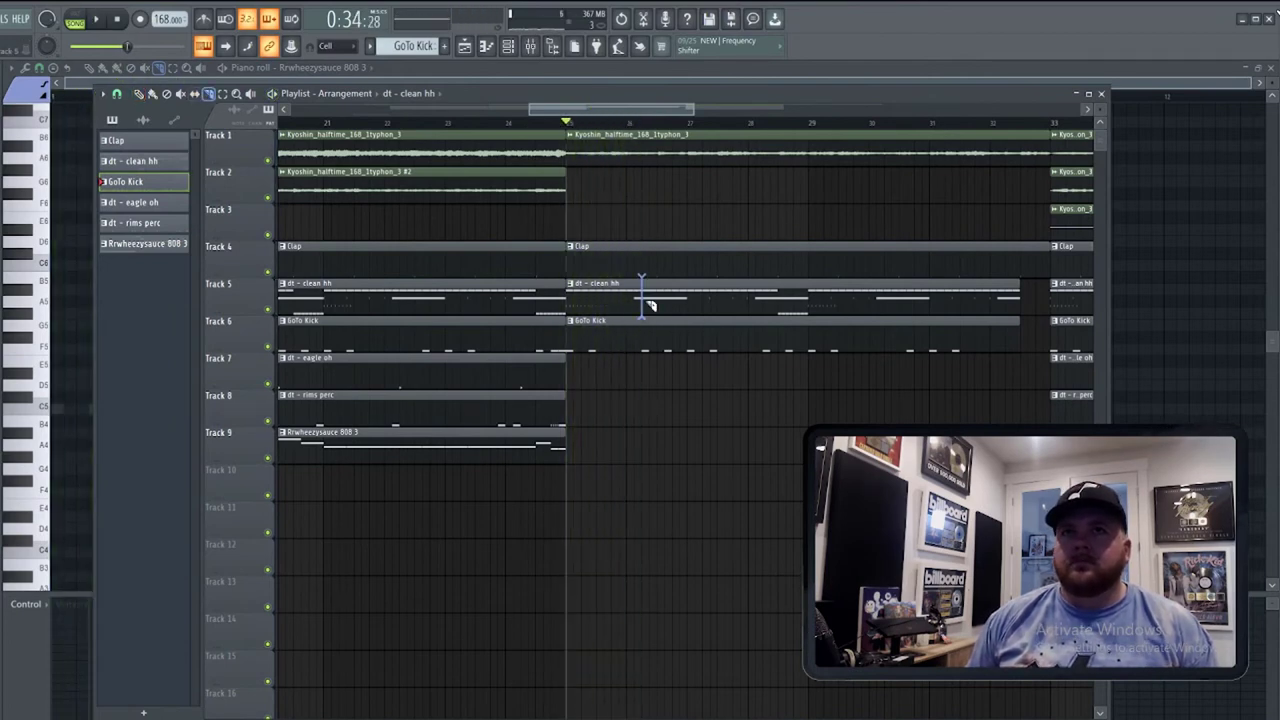
pyautogui.click(645, 259)
pyautogui.press('space')
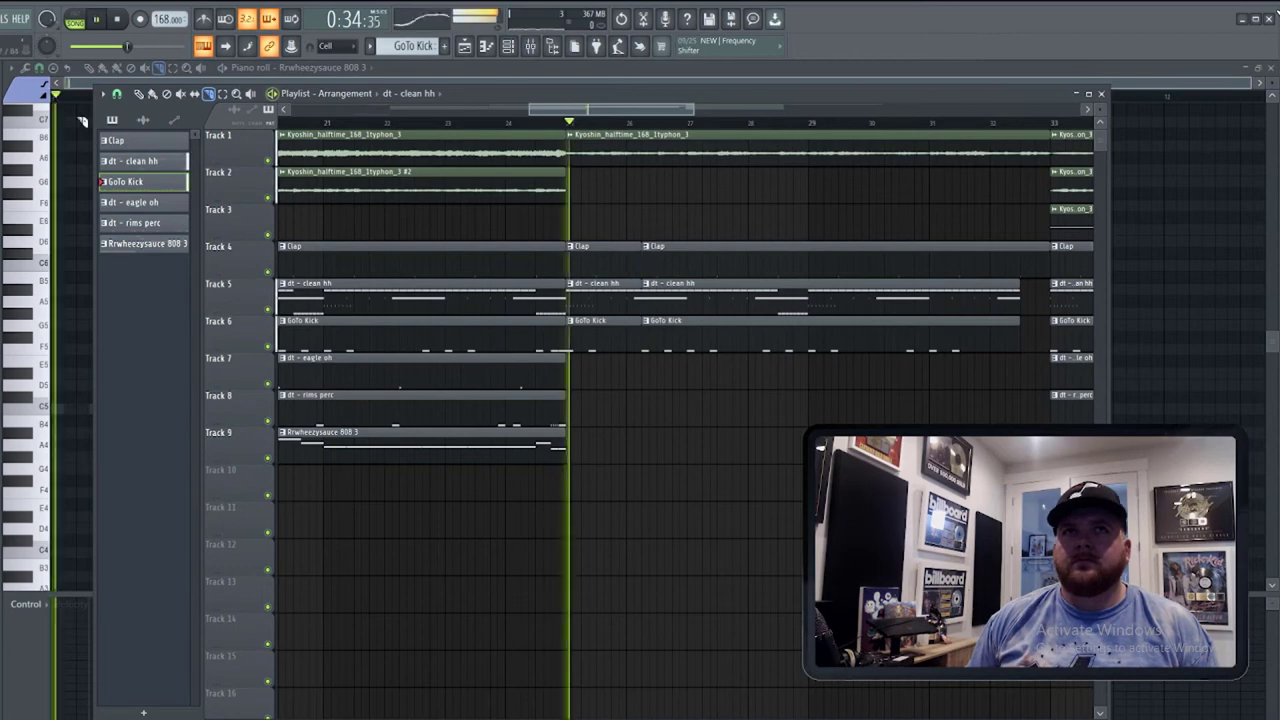
pyautogui.moveTo(640, 292); pyautogui.dragTo(684, 290)
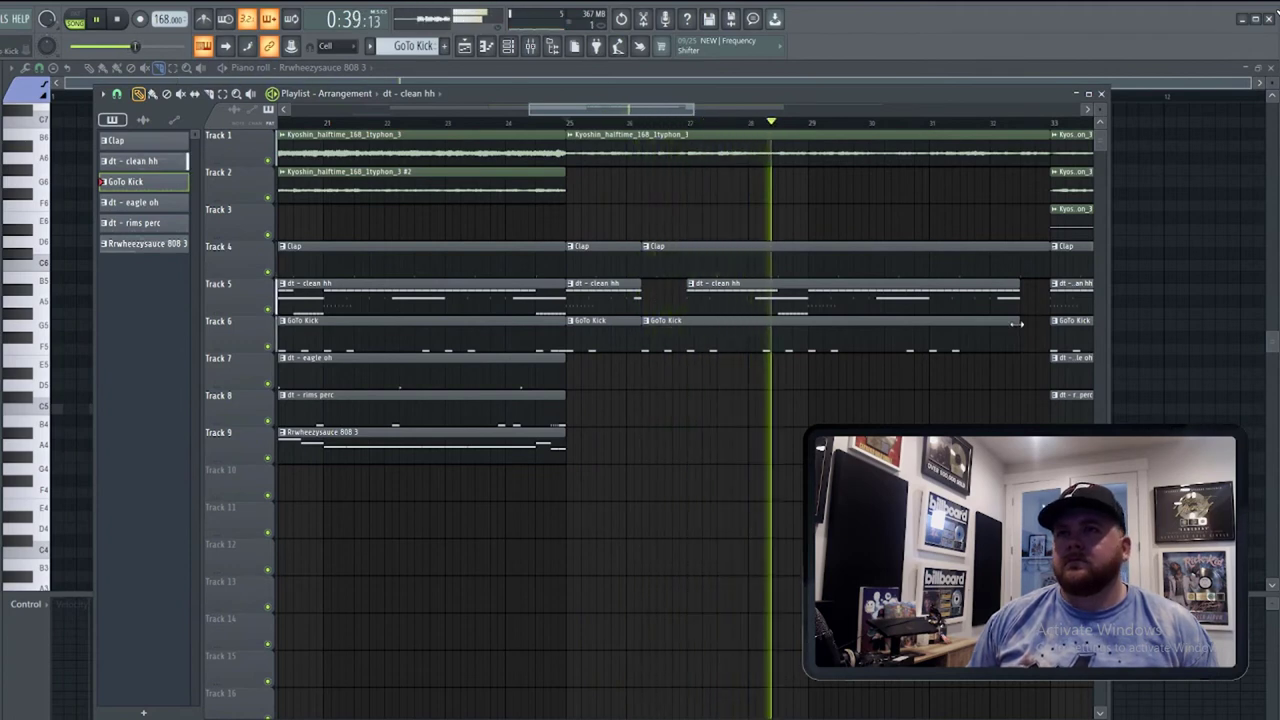
pyautogui.scroll(-5, 1030, 317)
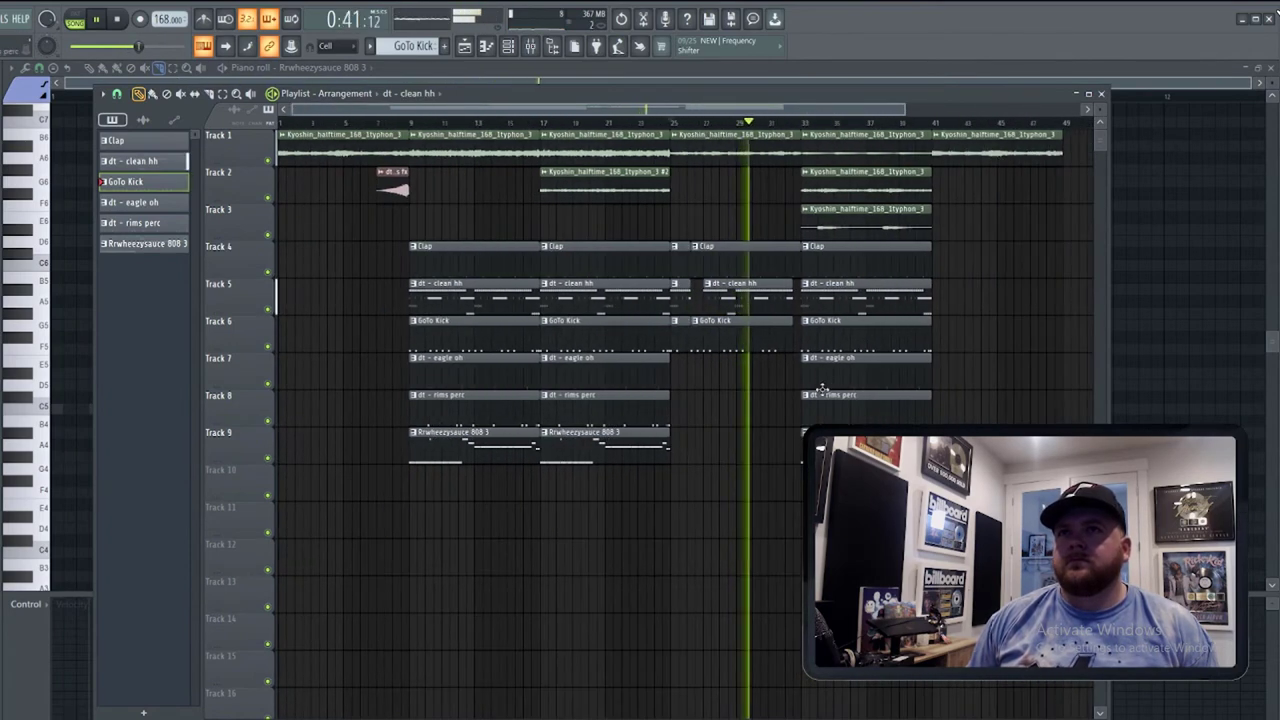
# Try lowering the velocities of the C4 and E4 roll notes in the clean hh pattern, undo it, and return to the playlist.
pyautogui.doubleClick(730, 293)
pyautogui.hscroll(-3, 580, 394)
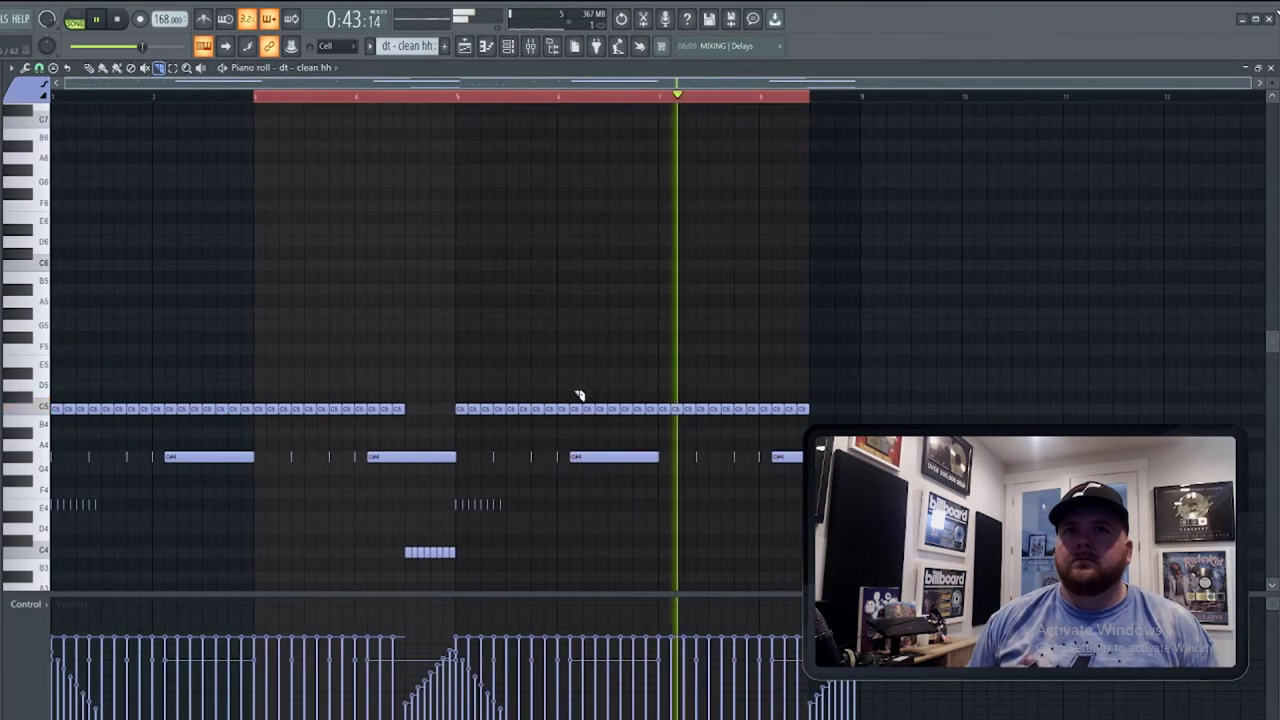
pyautogui.click(464, 46)
pyautogui.doubleClick(475, 292)
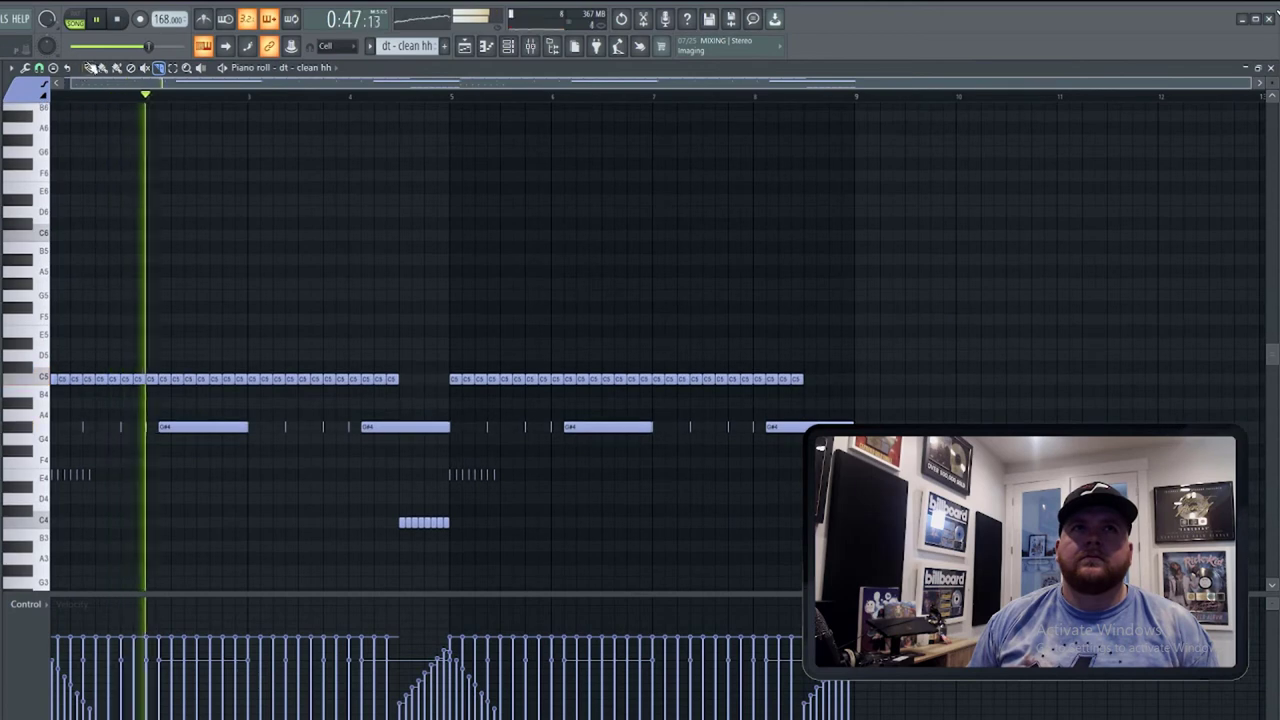
pyautogui.click(90, 68)
pyautogui.moveTo(804, 564); pyautogui.dragTo(54, 466)
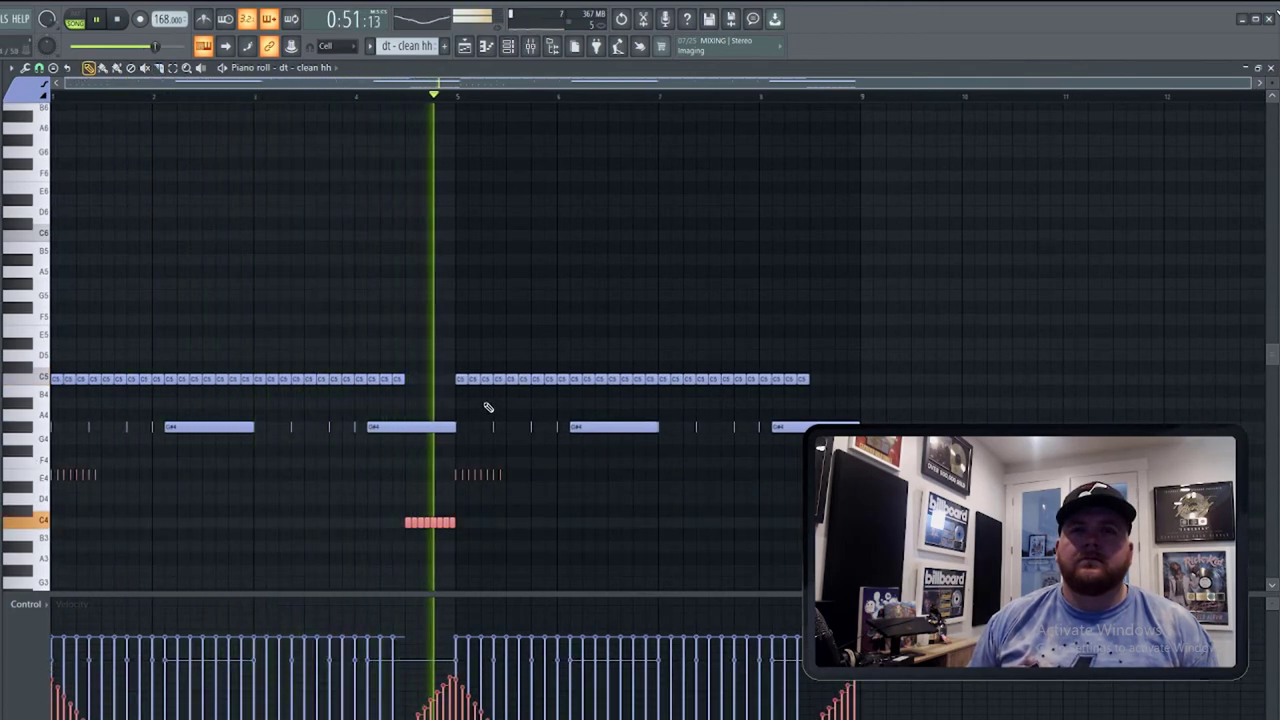
pyautogui.hotkey('ctrl', 'z')
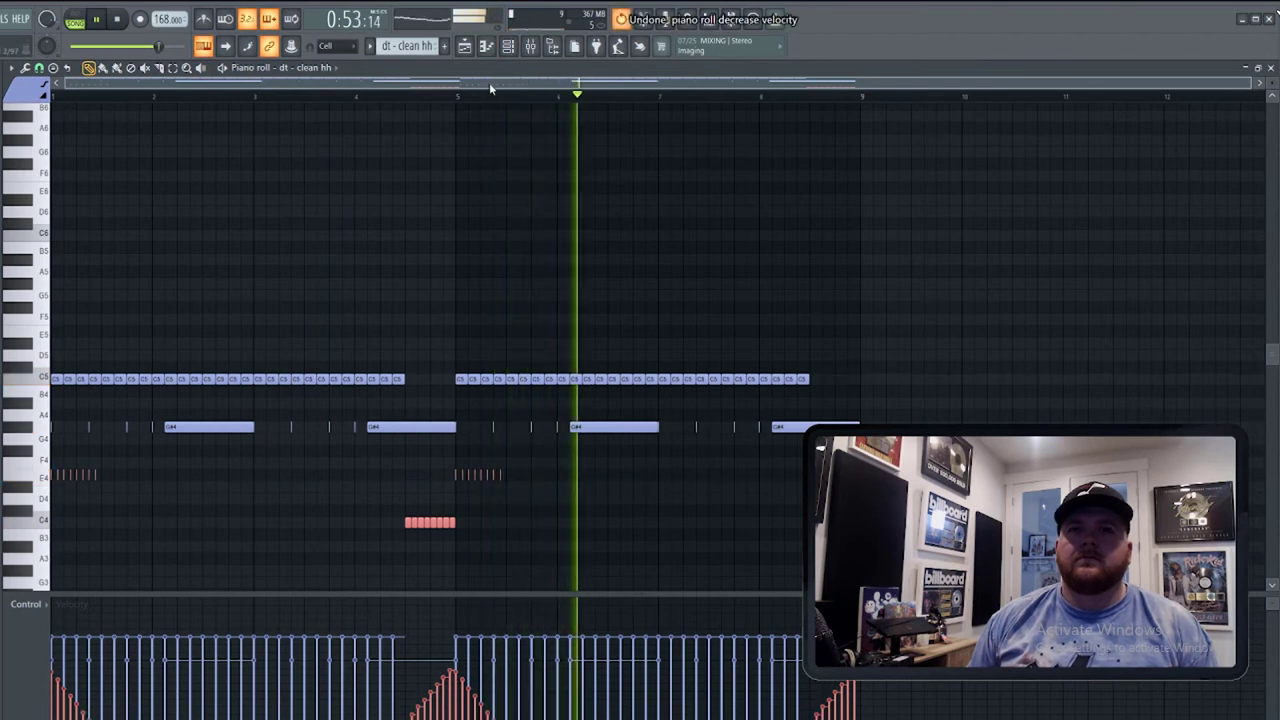
pyautogui.hotkey('ctrl', 'z')
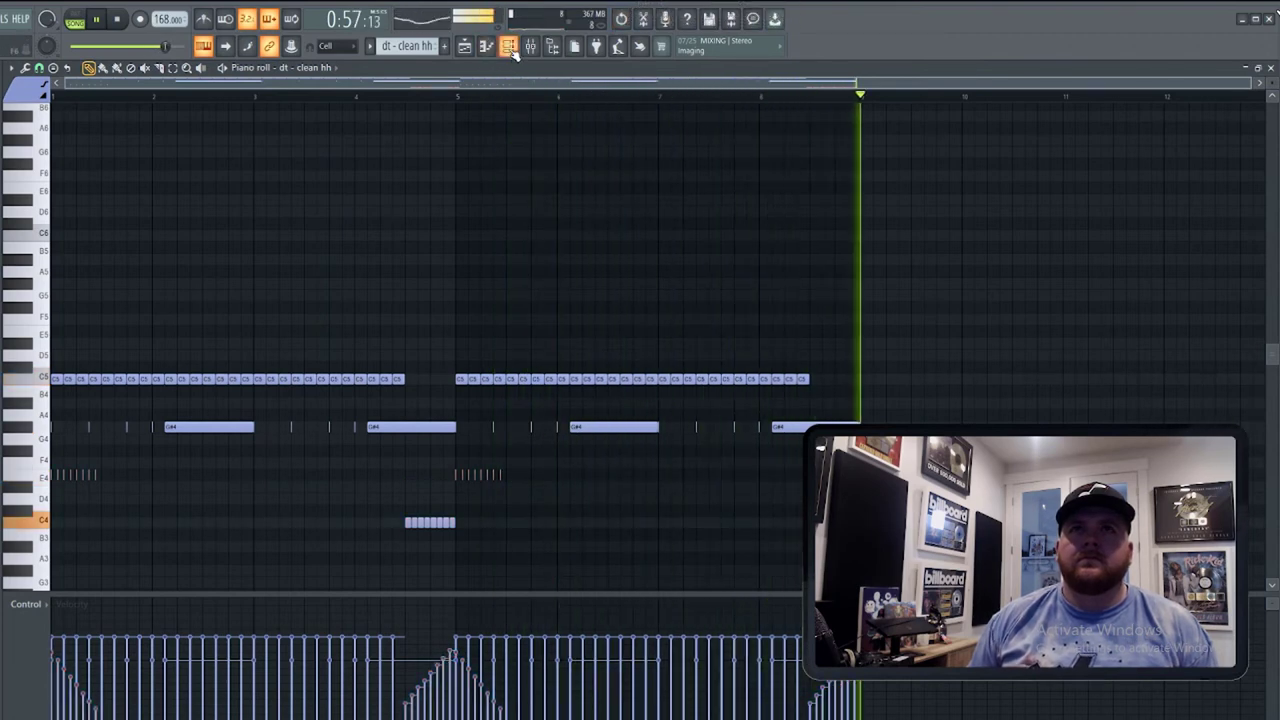
pyautogui.click(530, 46)
pyautogui.click(466, 46)
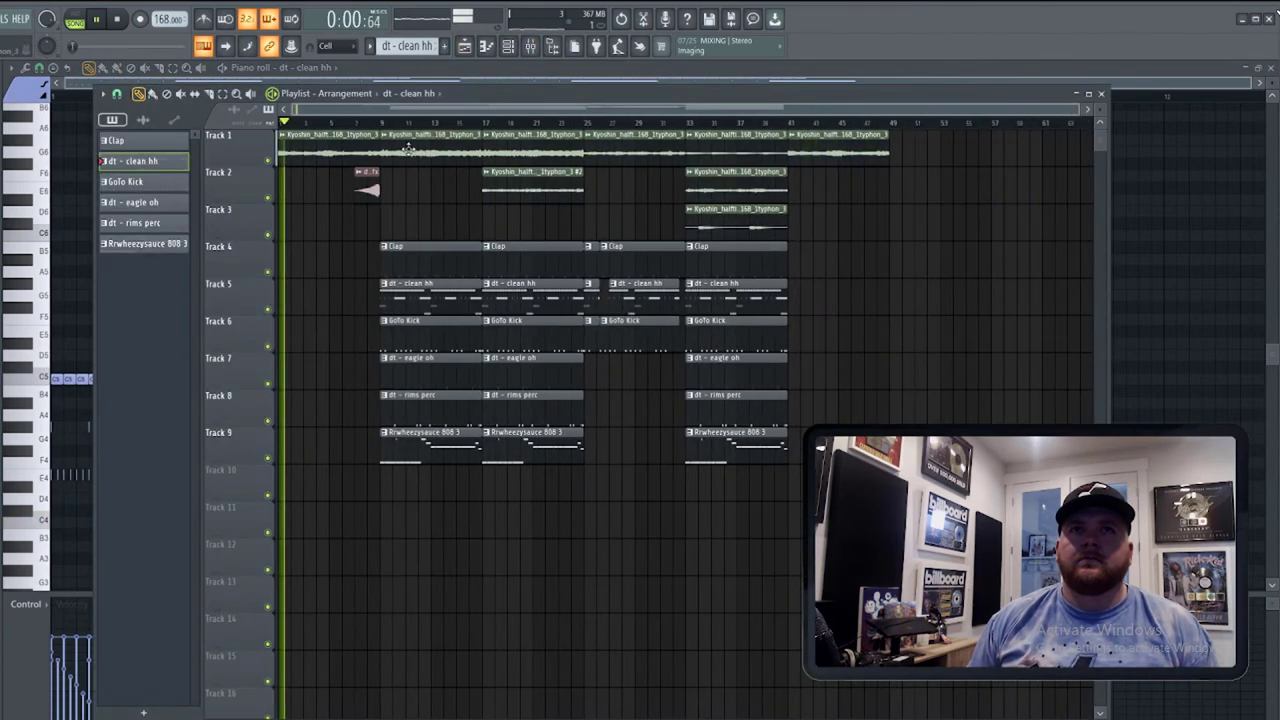
# Extend Track 1's last loop clip to about bar 89, audition its further parts, and trim it back to bar 49.
pyautogui.click(362, 122)
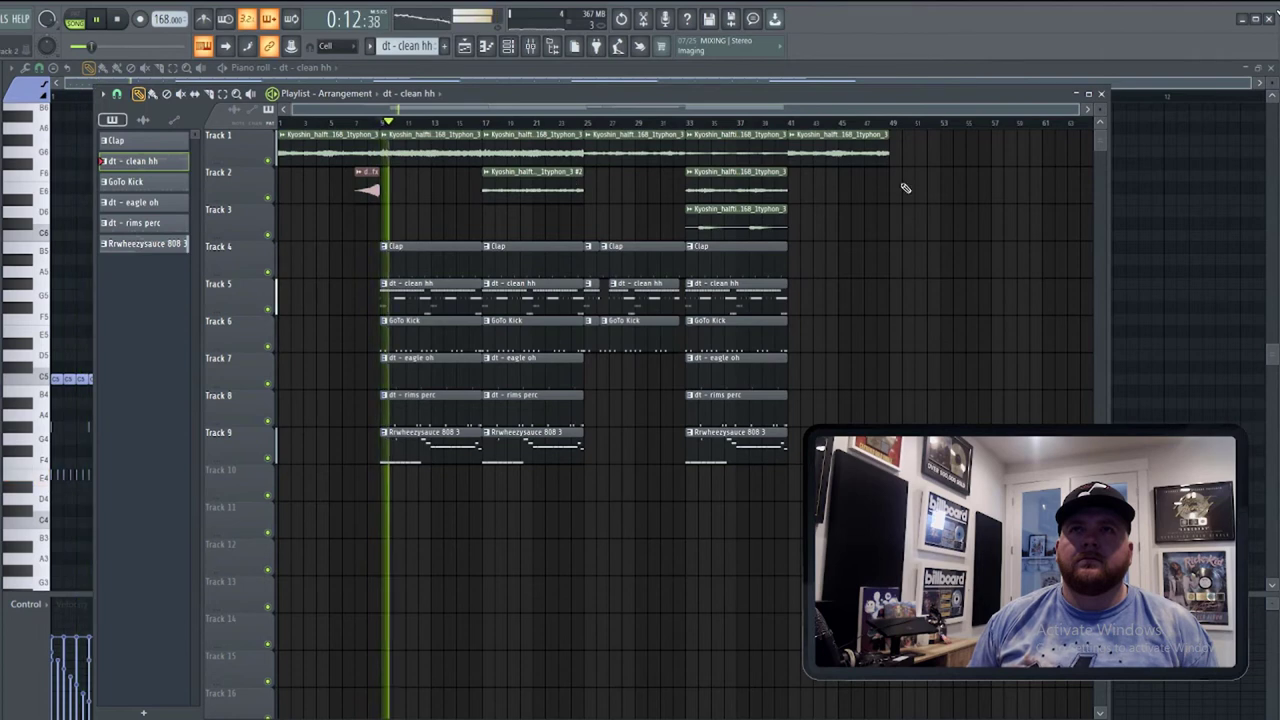
pyautogui.moveTo(889, 154); pyautogui.dragTo(1041, 170)
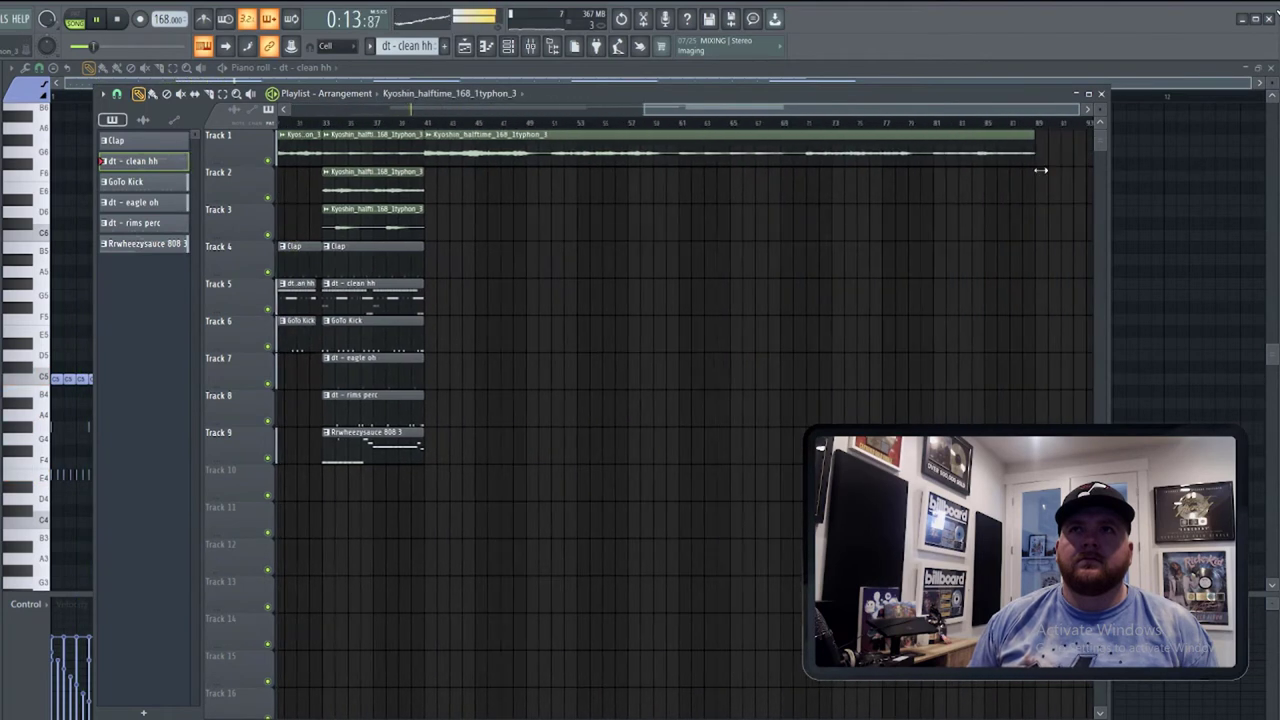
pyautogui.click(551, 122)
pyautogui.click(810, 122)
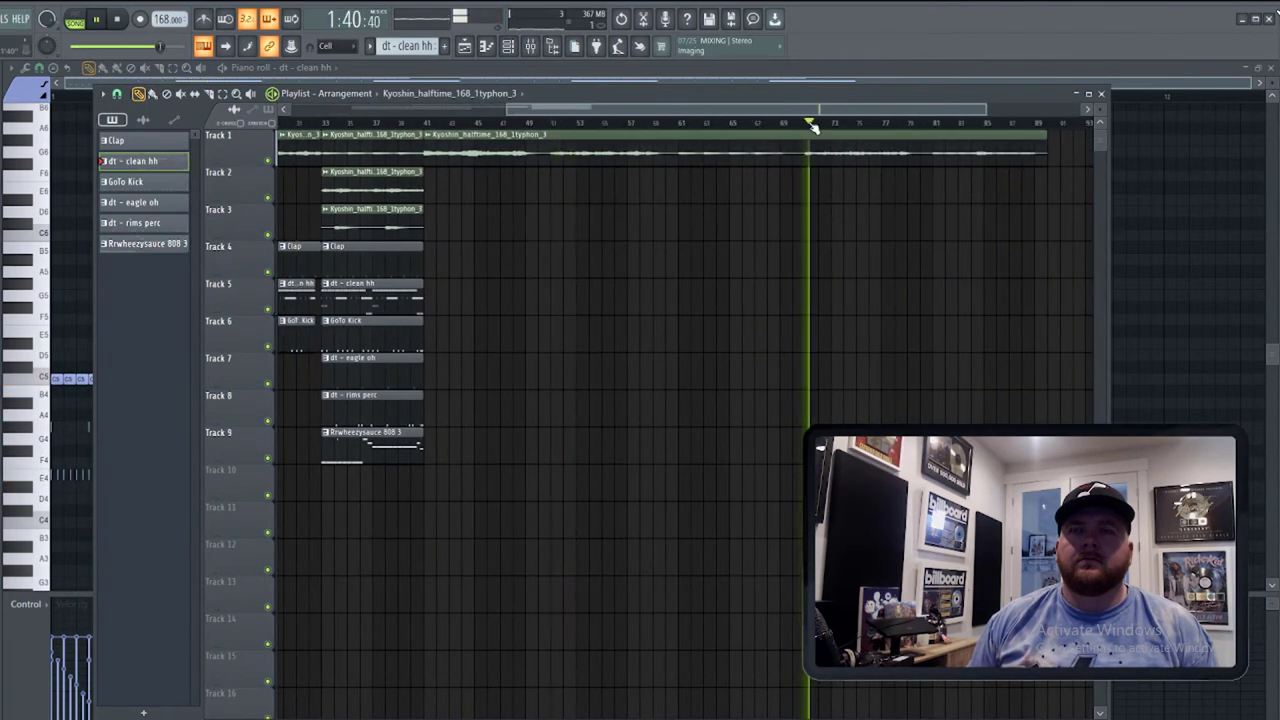
pyautogui.click(933, 122)
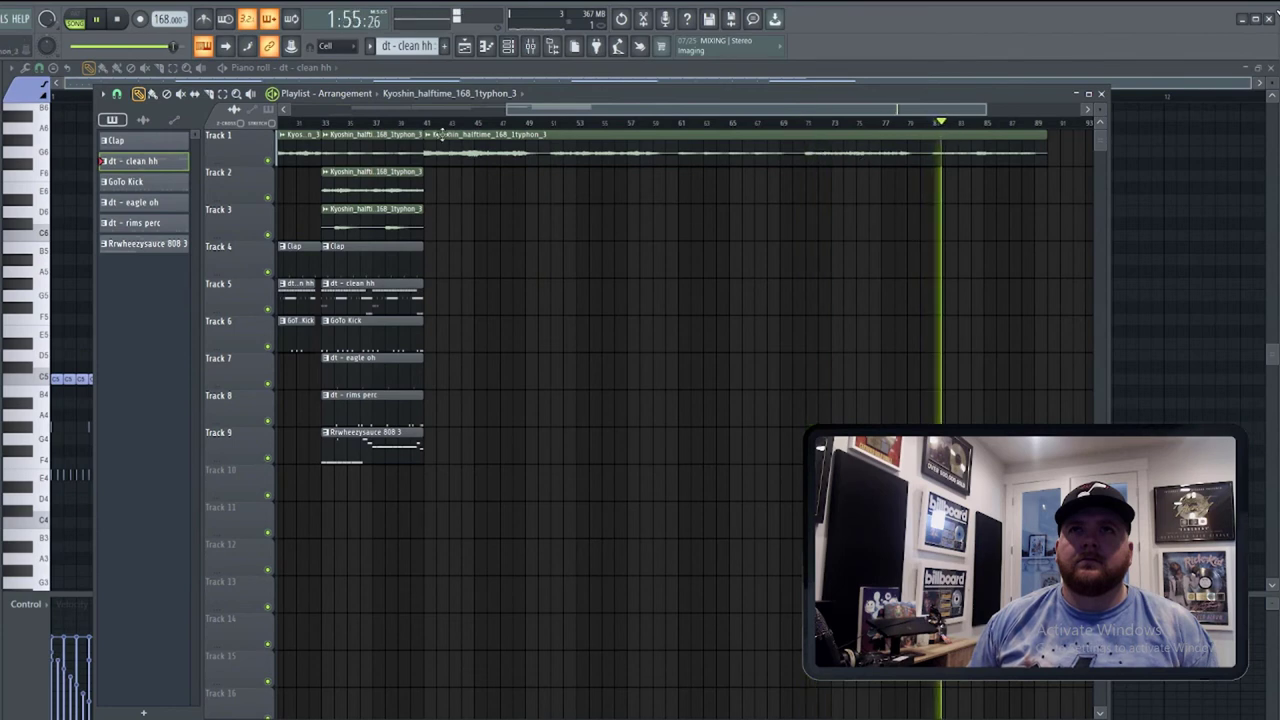
pyautogui.click(420, 122)
pyautogui.scroll(-2, 432, 141)
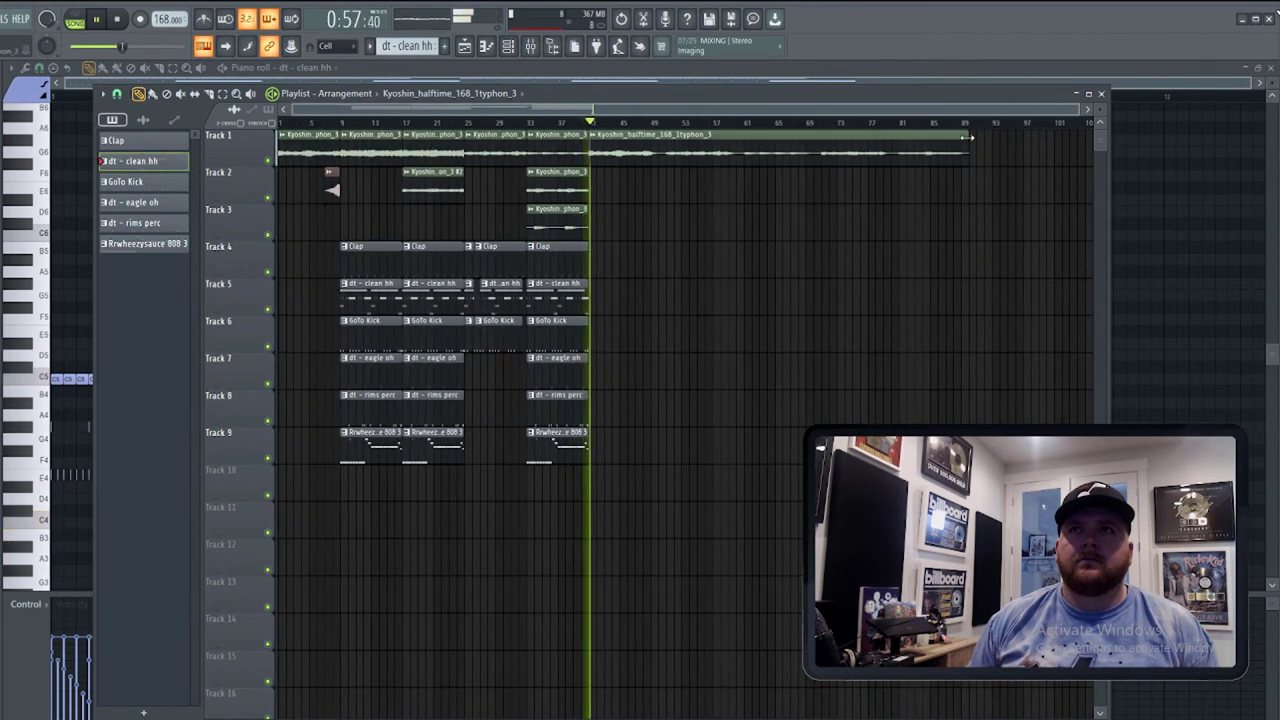
pyautogui.moveTo(939, 141); pyautogui.dragTo(622, 141)
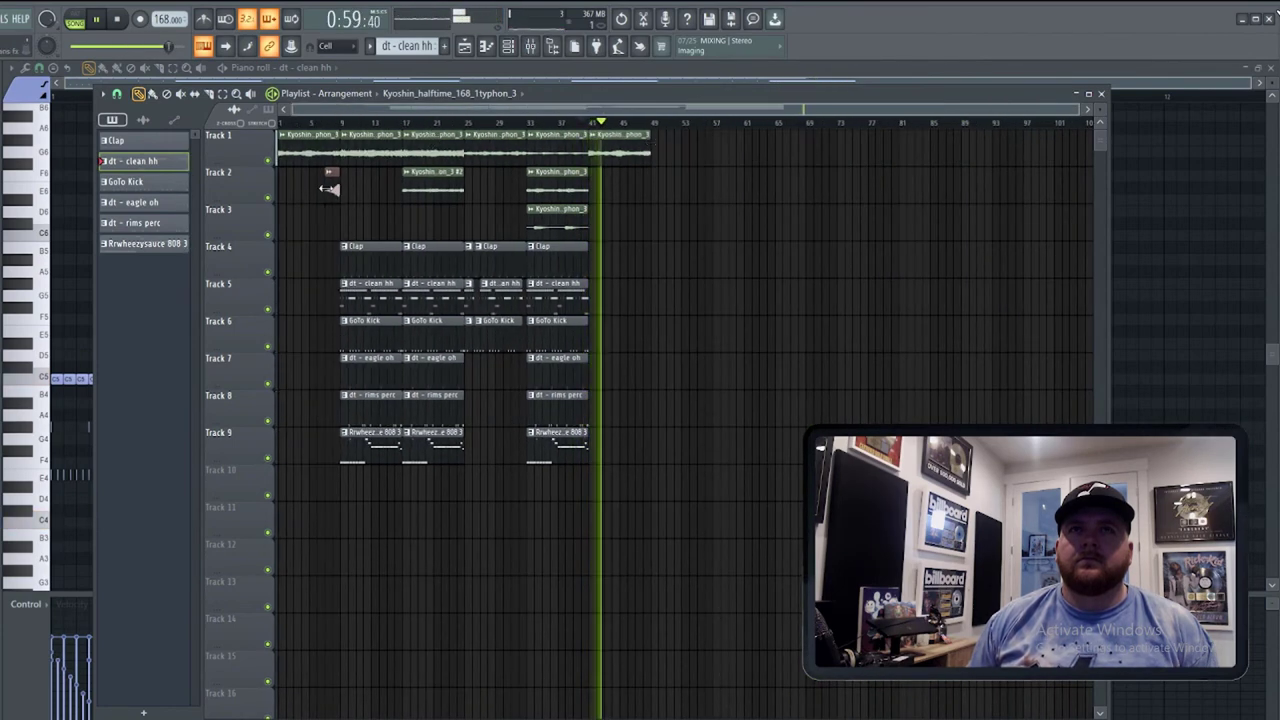
# Place a copy of the metro trans fx clip on Track 2 so that it ends at bar 49.
pyautogui.click(329, 189)
pyautogui.click(646, 190)
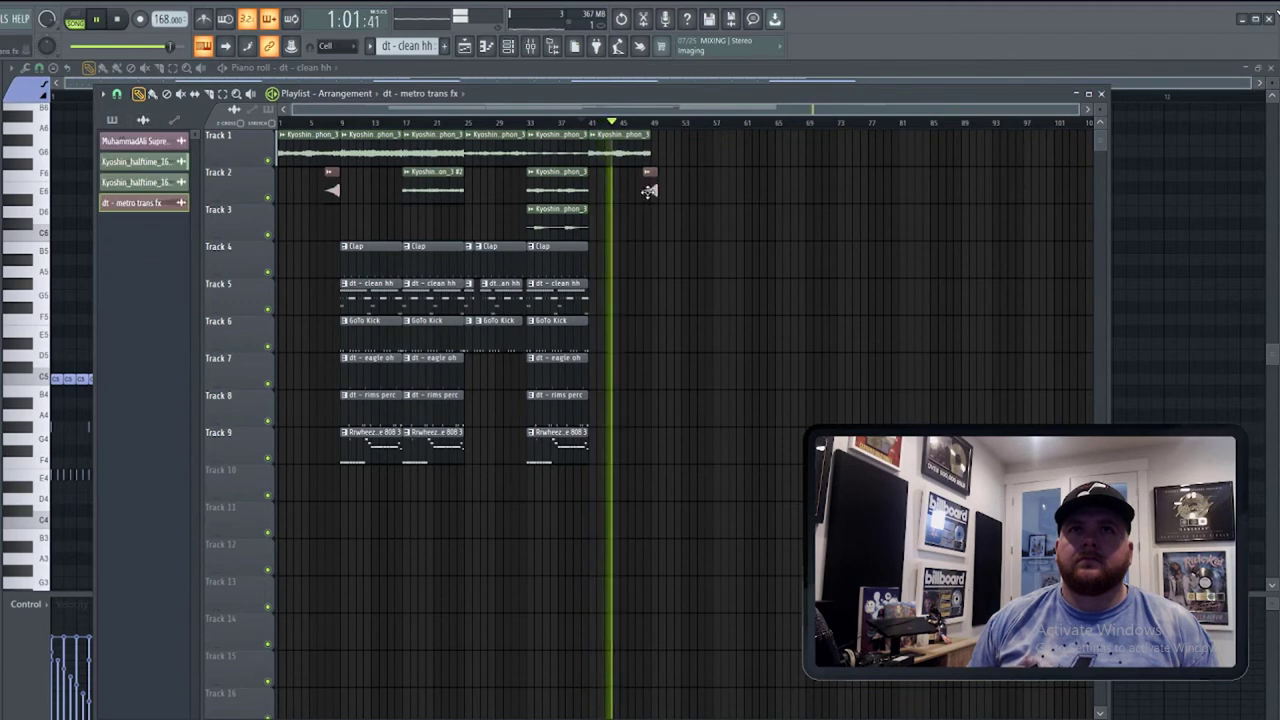
pyautogui.moveTo(648, 191); pyautogui.dragTo(640, 191)
# Select both metro trans fx clips on Track 2 and move them together down to Track 10.
pyautogui.moveTo(312, 190); pyautogui.dragTo(350, 188)
pyautogui.keyDown('ctrl'); pyautogui.keyDown('shift'); pyautogui.click(643, 190); pyautogui.keyUp('shift'); pyautogui.keyUp('ctrl')
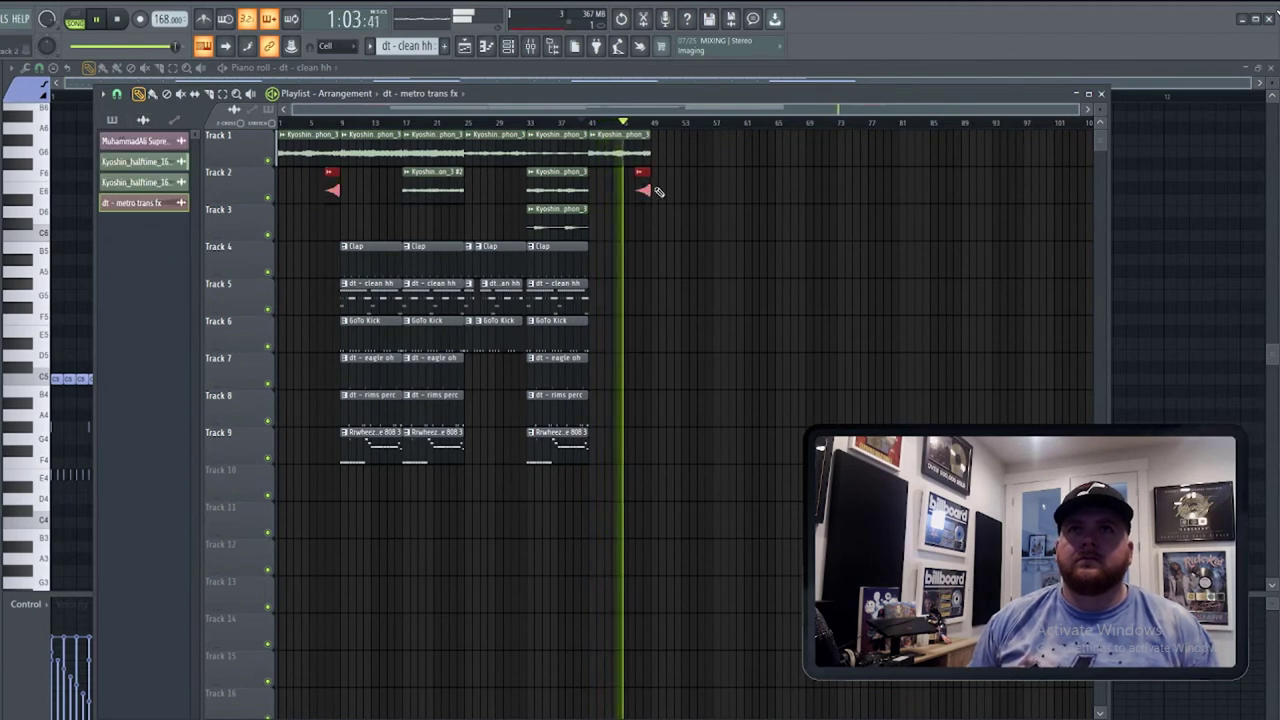
pyautogui.moveTo(656, 189); pyautogui.dragTo(643, 480)
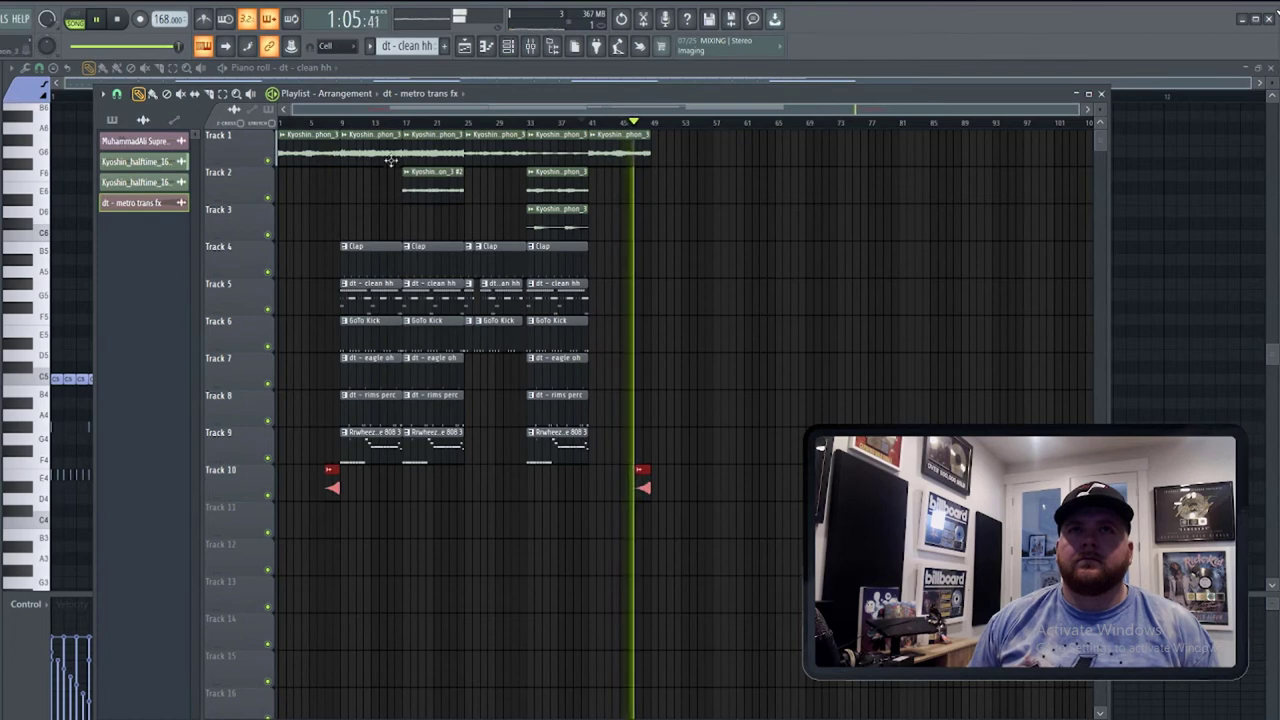
# Make a time selection over bars 9 to 49, replace it with the intro at bars 1 to 9, and play the intro.
pyautogui.moveTo(340, 122); pyautogui.dragTo(655, 123)
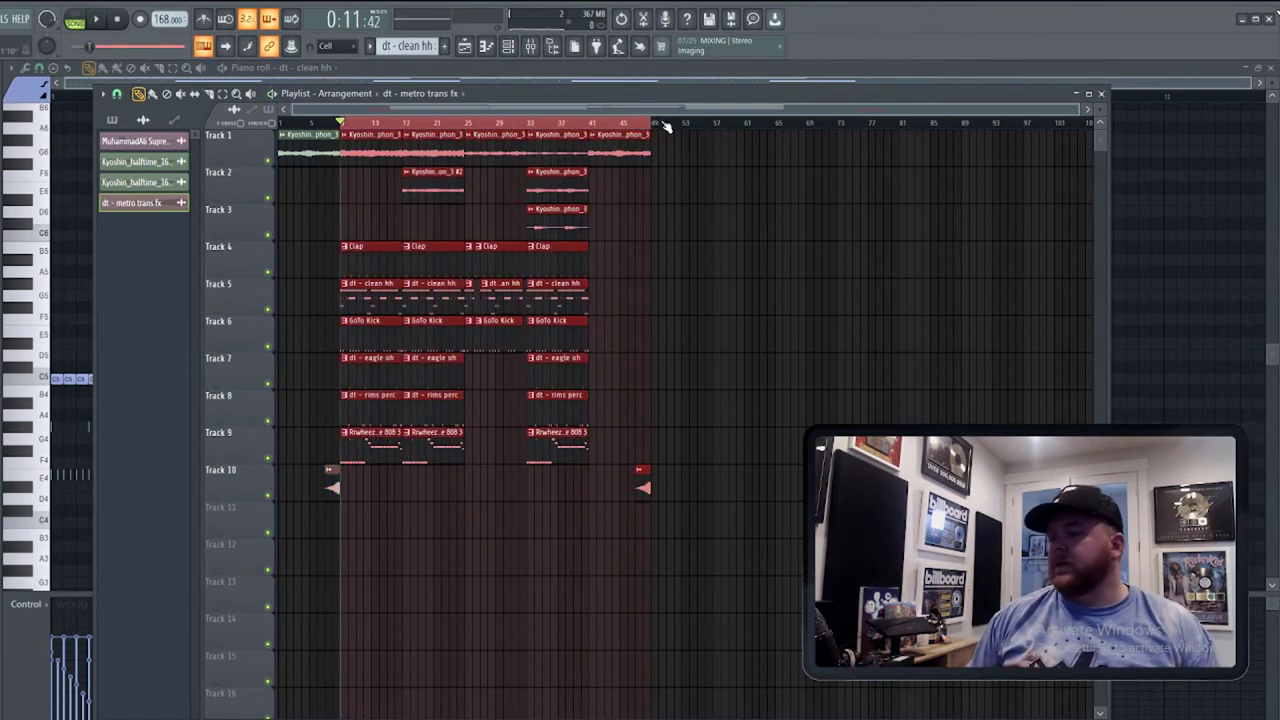
pyautogui.click(284, 123)
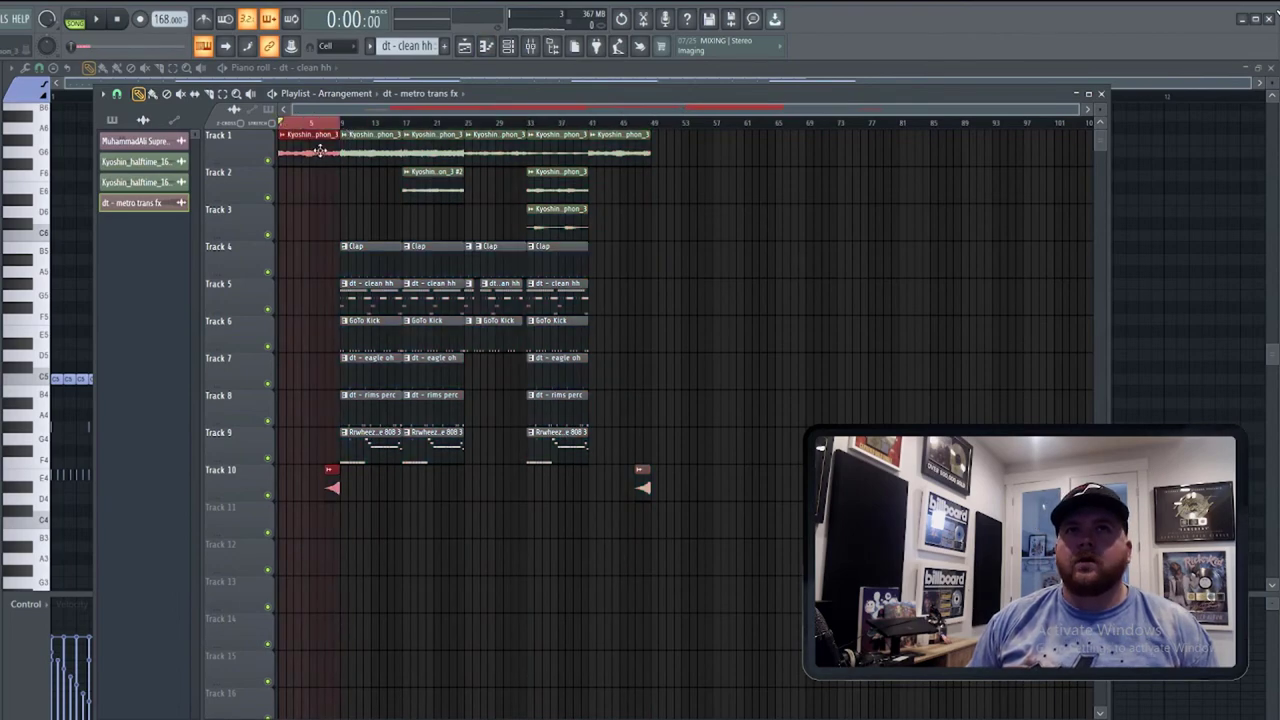
pyautogui.scroll(5, 320, 150)
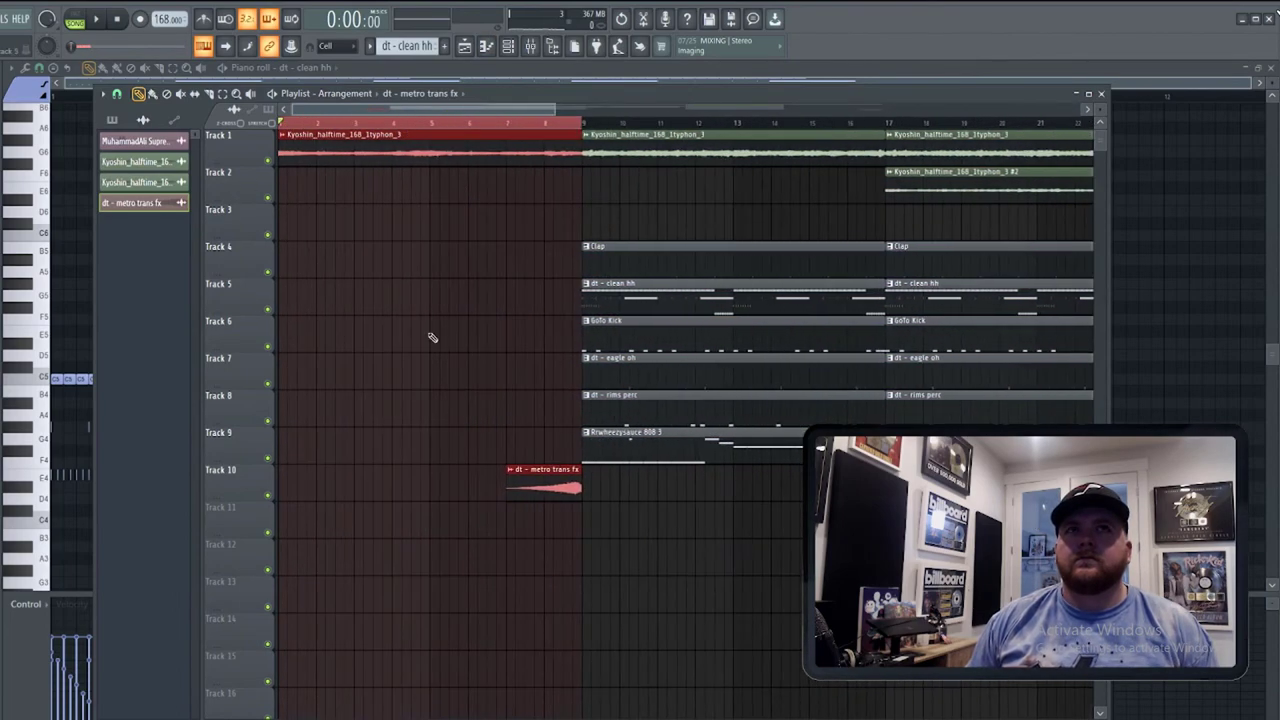
pyautogui.press('space')
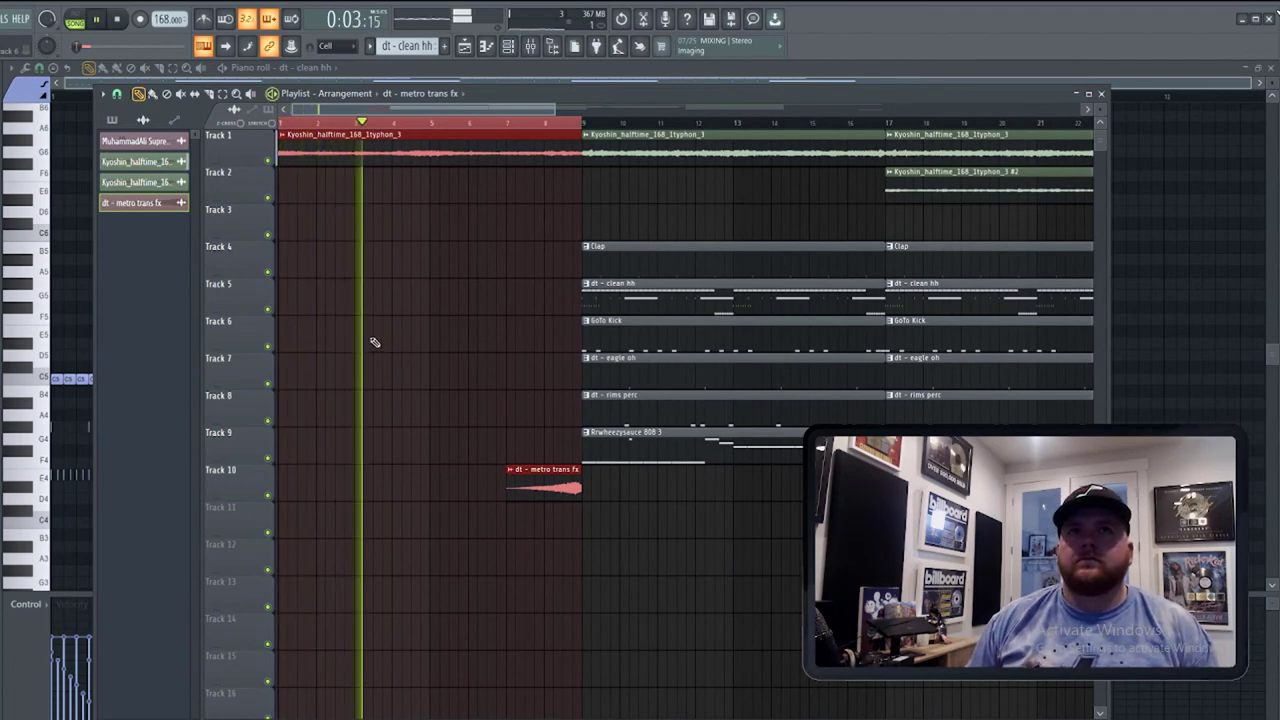
pyautogui.scroll(-1, 441, 327)
pyautogui.scroll(-2, 441, 327)
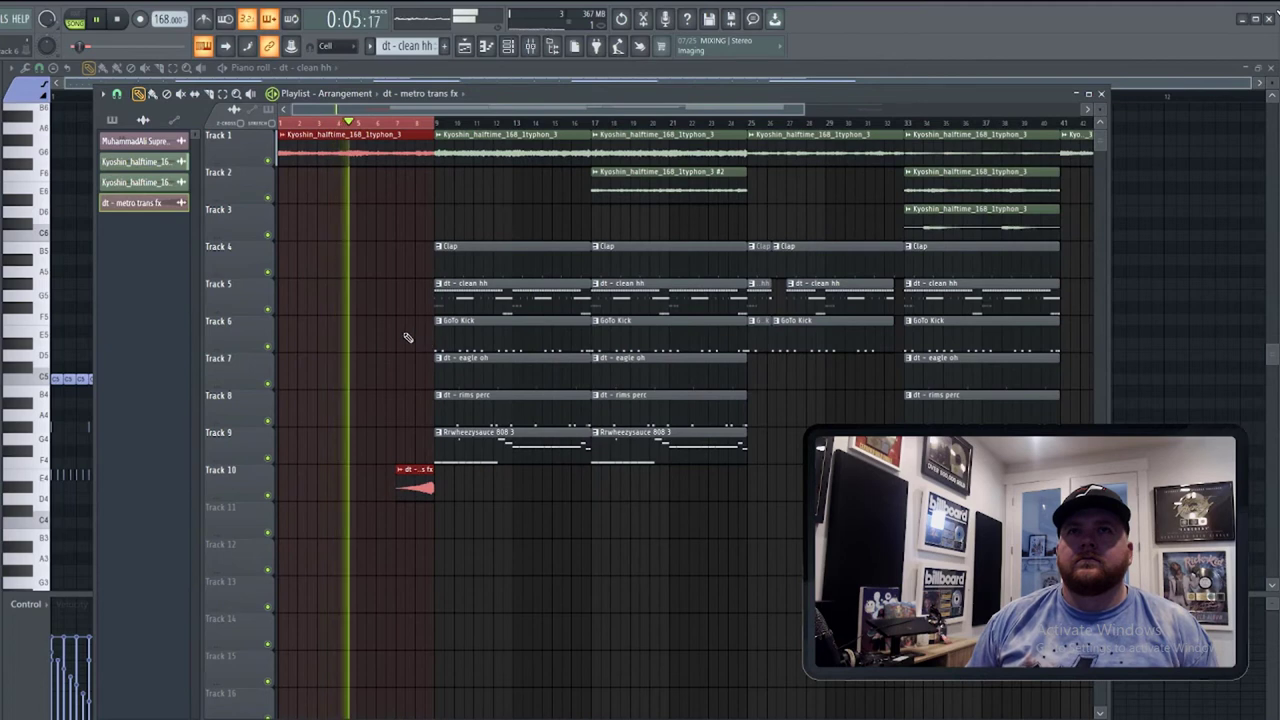
pyautogui.scroll(-1, 396, 330)
pyautogui.press('space')
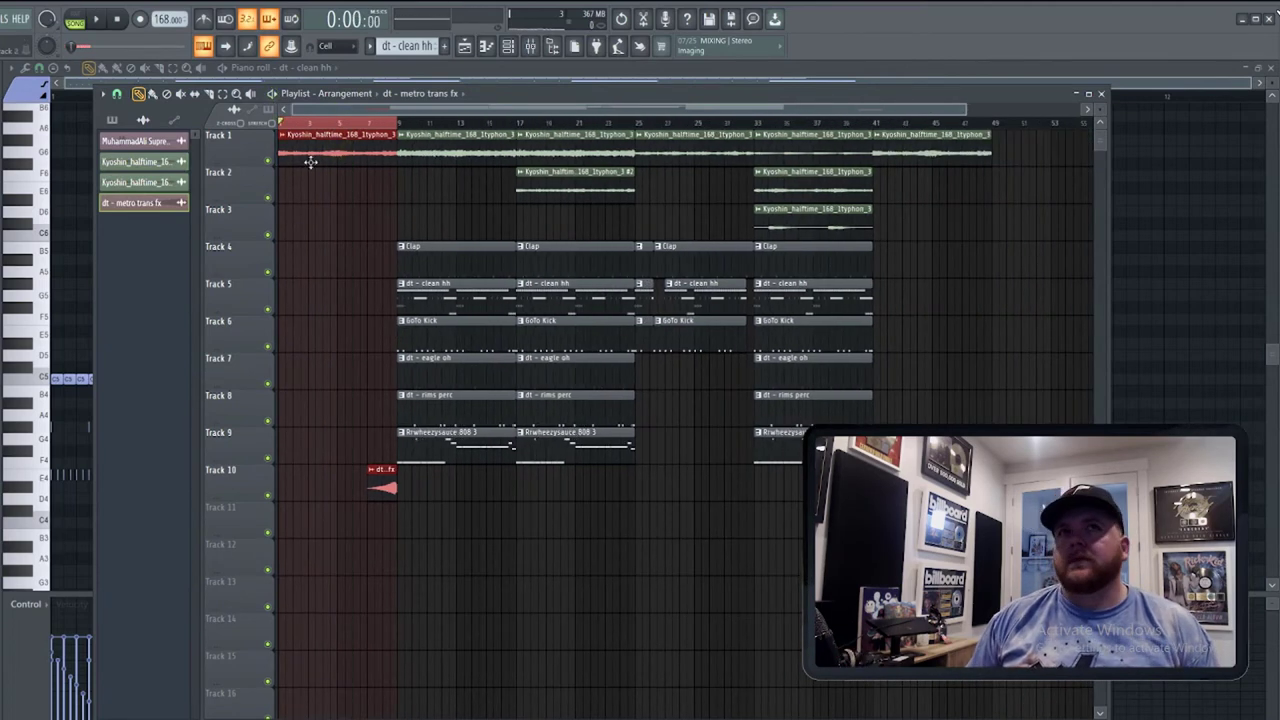
# Select the intro at bars 1 to 9 again and reduce the time selection to its first two bars.
pyautogui.scroll(4, 329, 234)
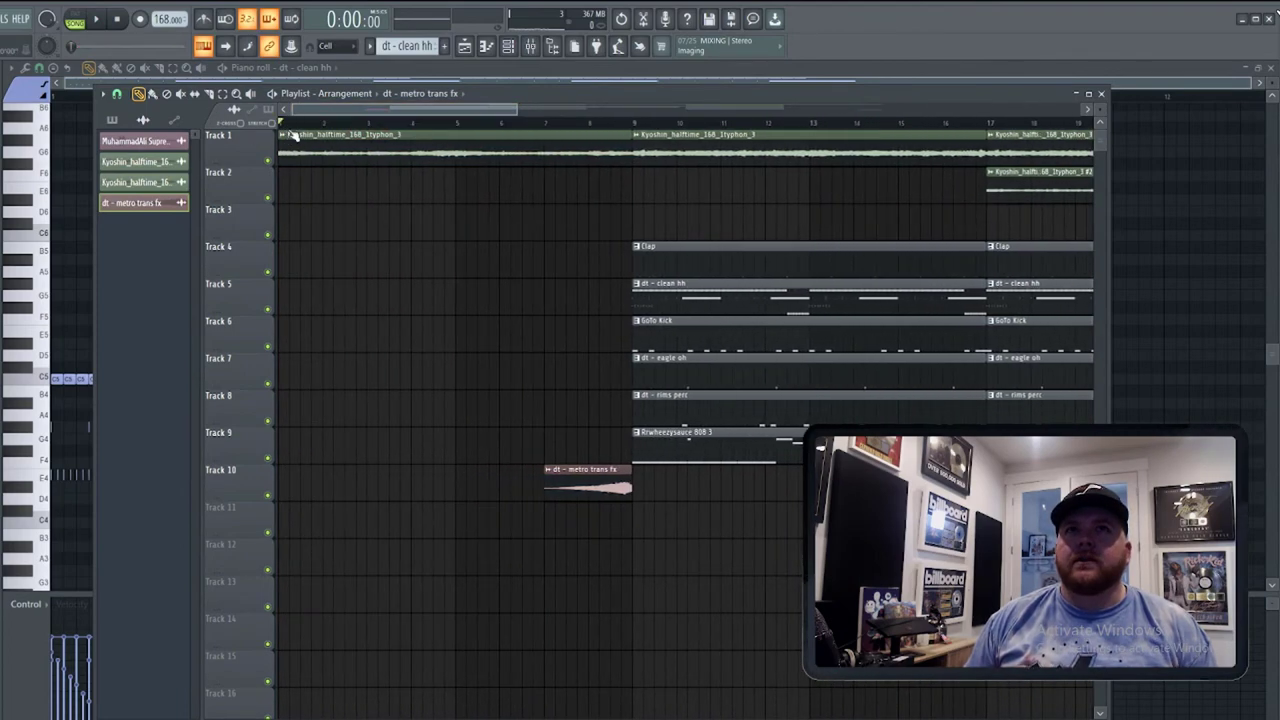
pyautogui.moveTo(281, 124); pyautogui.dragTo(634, 124)
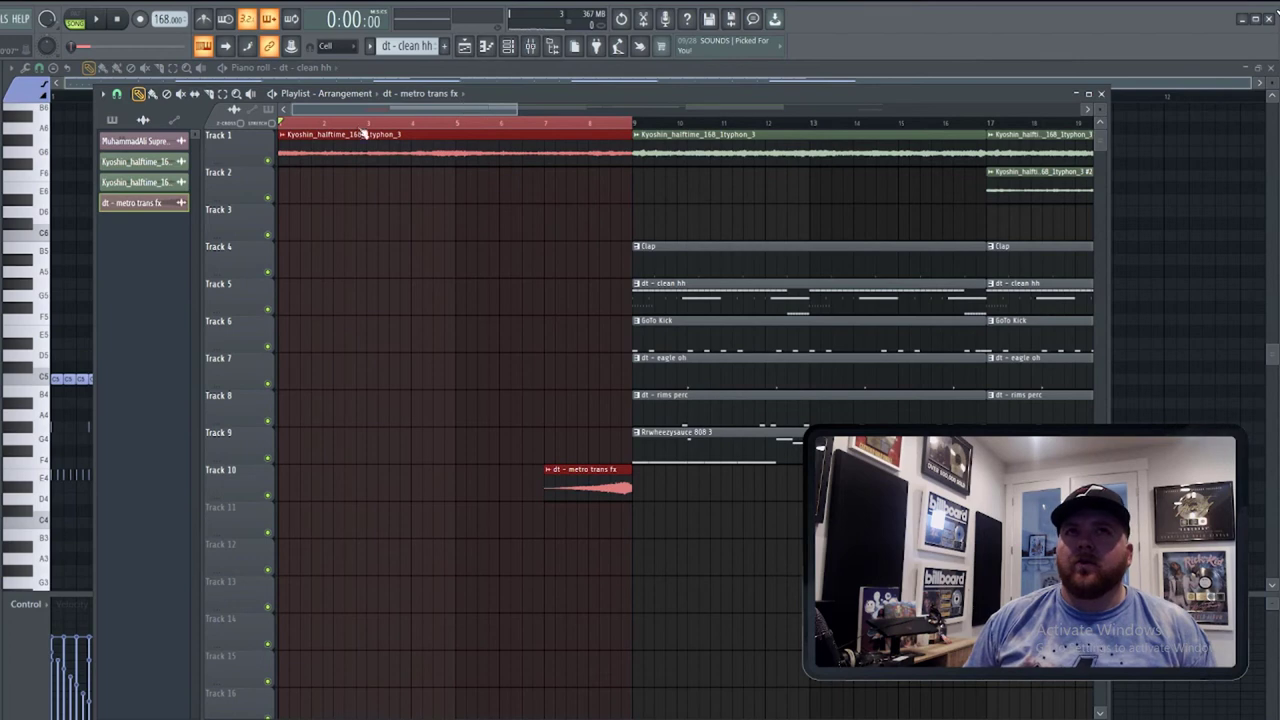
pyautogui.moveTo(289, 122); pyautogui.dragTo(376, 138)
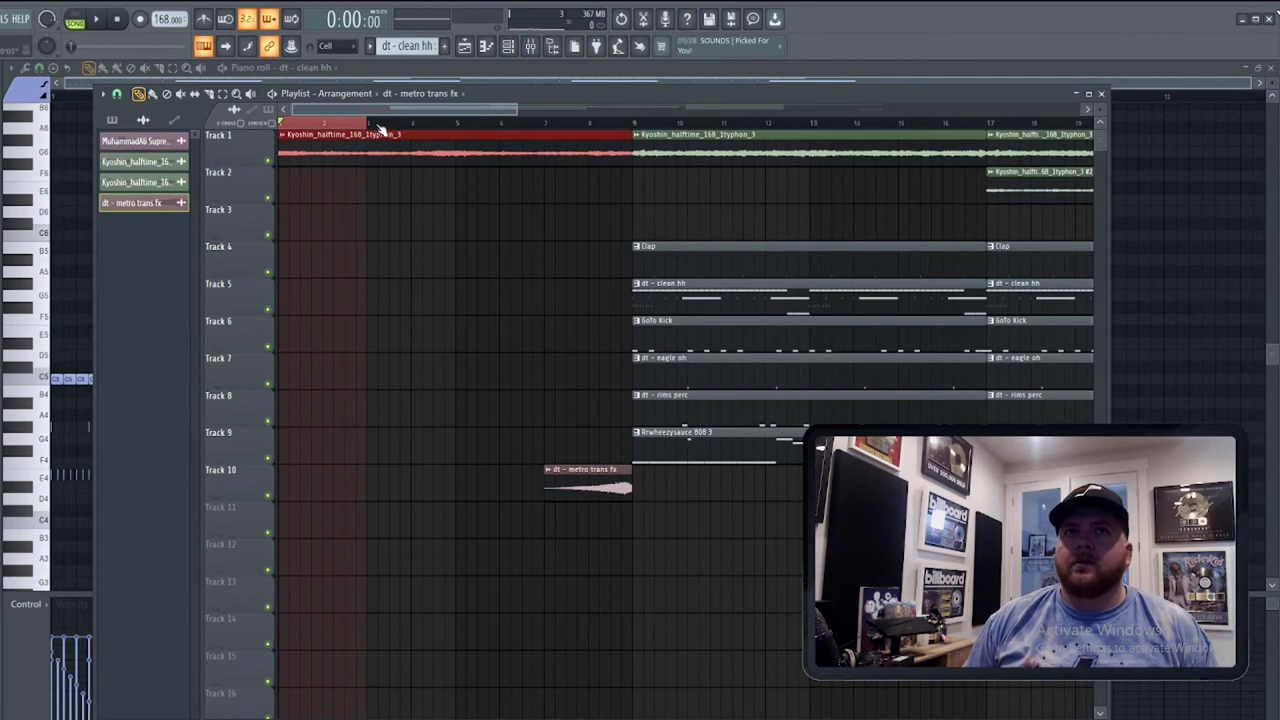
pyautogui.click(313, 128)
pyautogui.moveTo(284, 126); pyautogui.dragTo(353, 126)
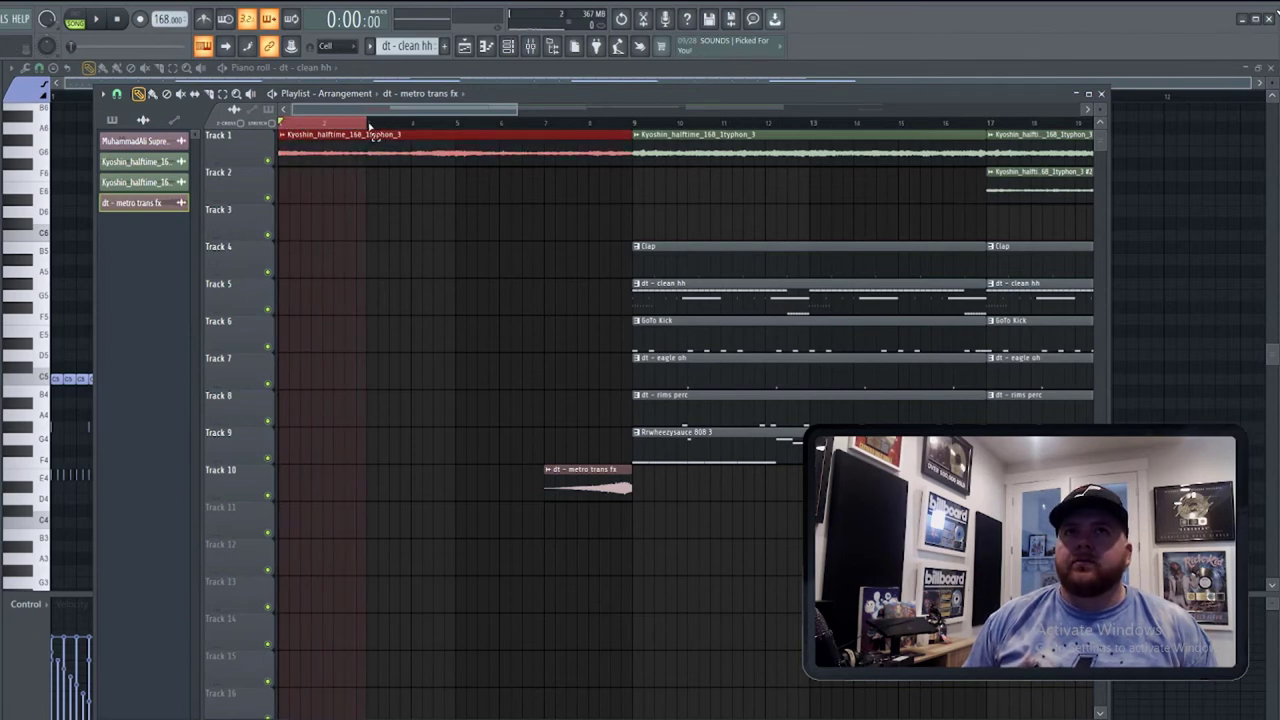
# Extend the time selection back to bars 1 to 9 and play through the intro.
pyautogui.moveTo(566, 128); pyautogui.dragTo(636, 131)
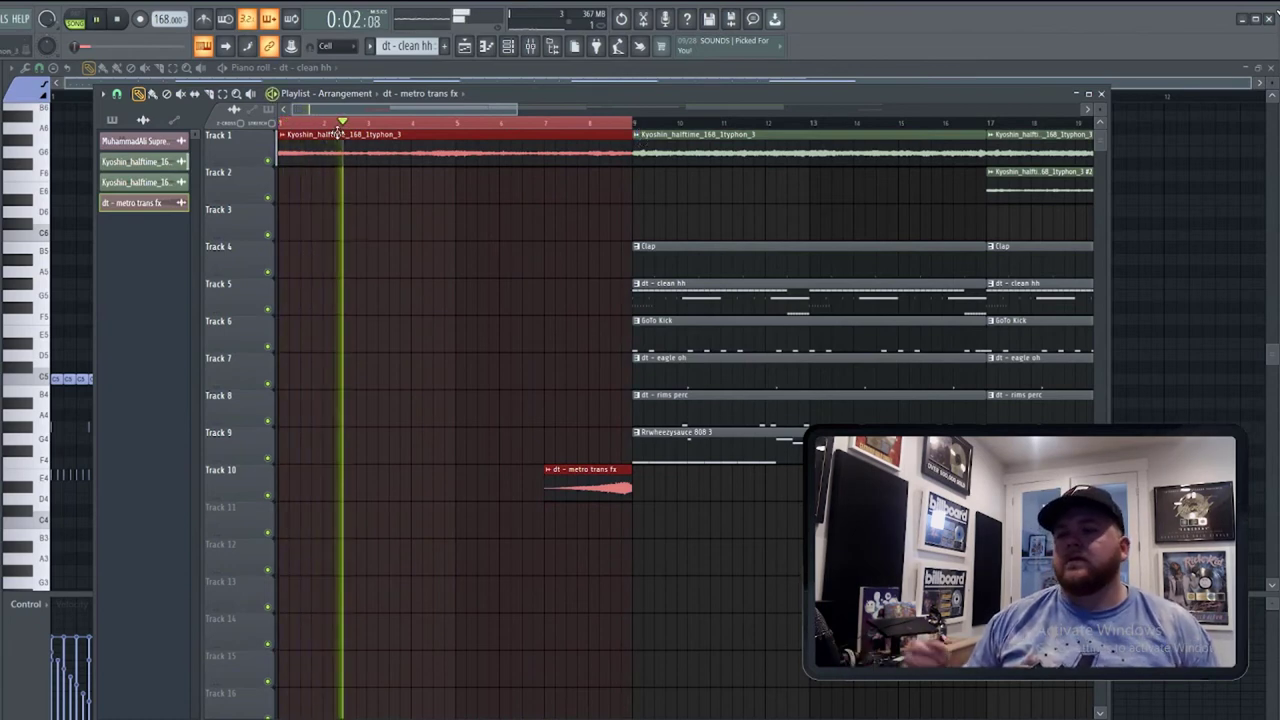
pyautogui.press('space')
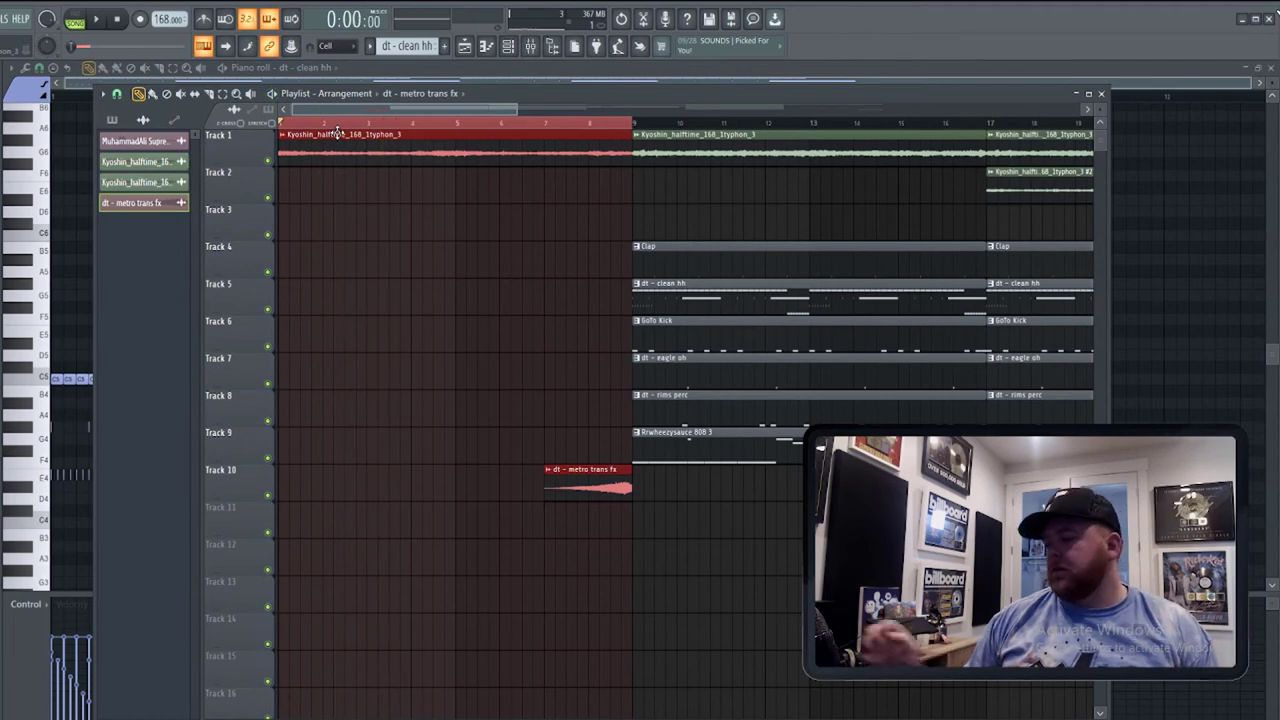
pyautogui.press('space')
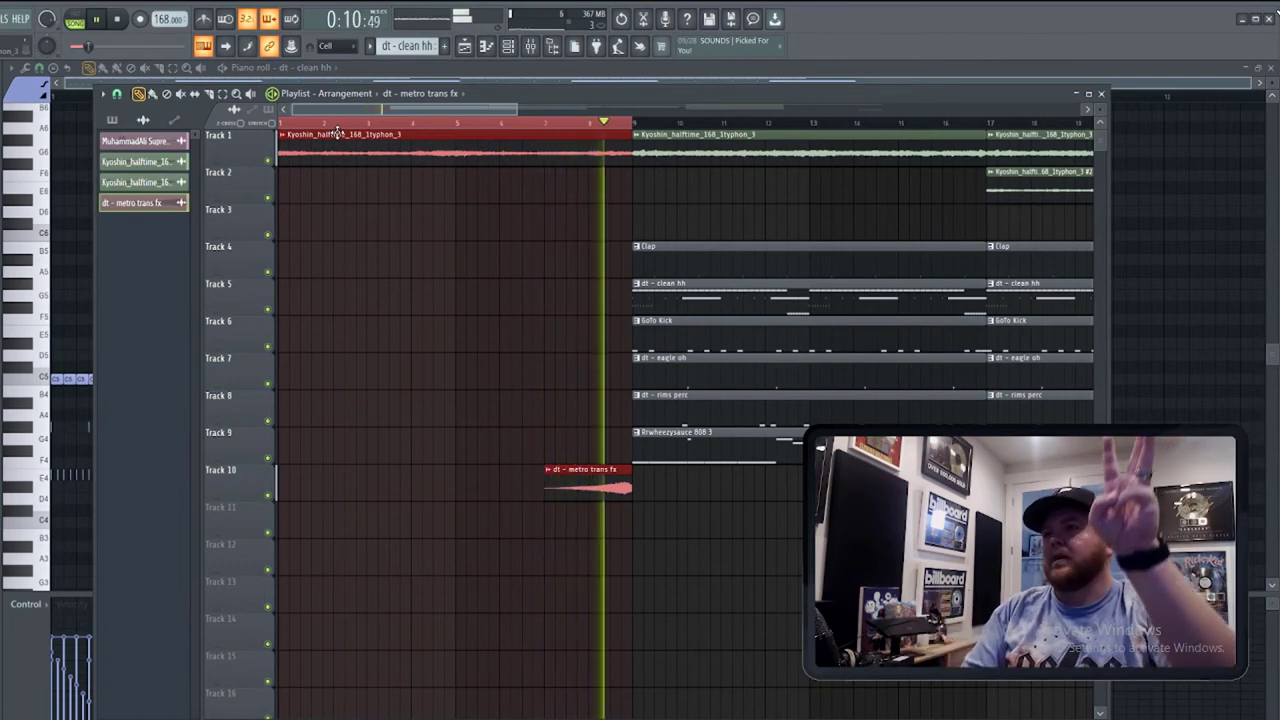
pyautogui.press('space')
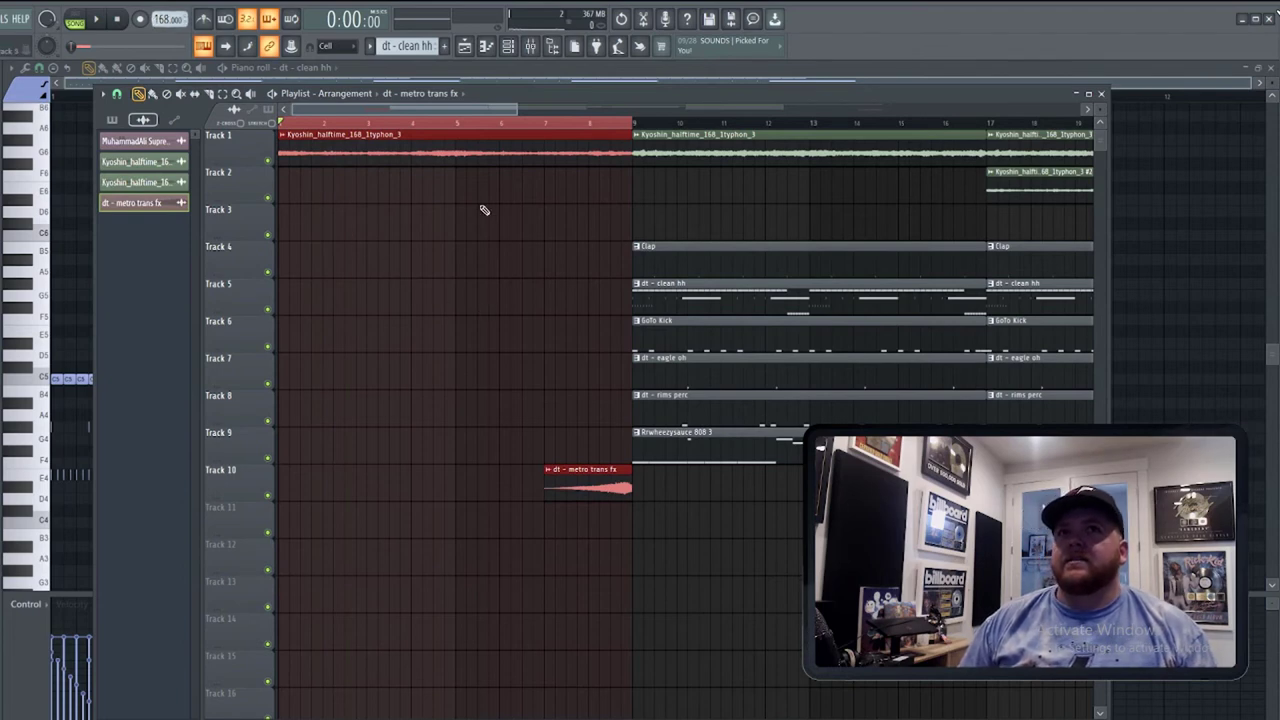
# Place a Clap pattern clip over bars 1 to 9 on Track 4 and make it a unique pattern.
pyautogui.click(713, 252)
pyautogui.moveTo(366, 251); pyautogui.dragTo(261, 255)
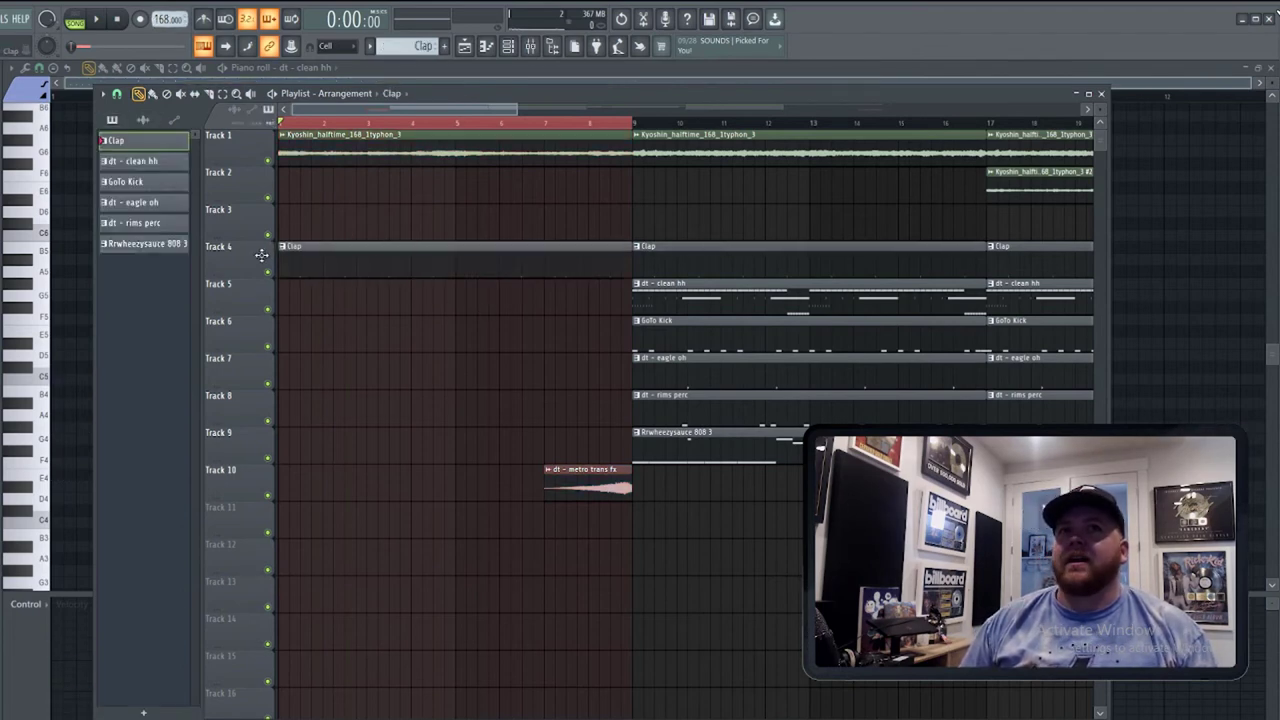
pyautogui.click(283, 246)
pyautogui.click(492, 232)
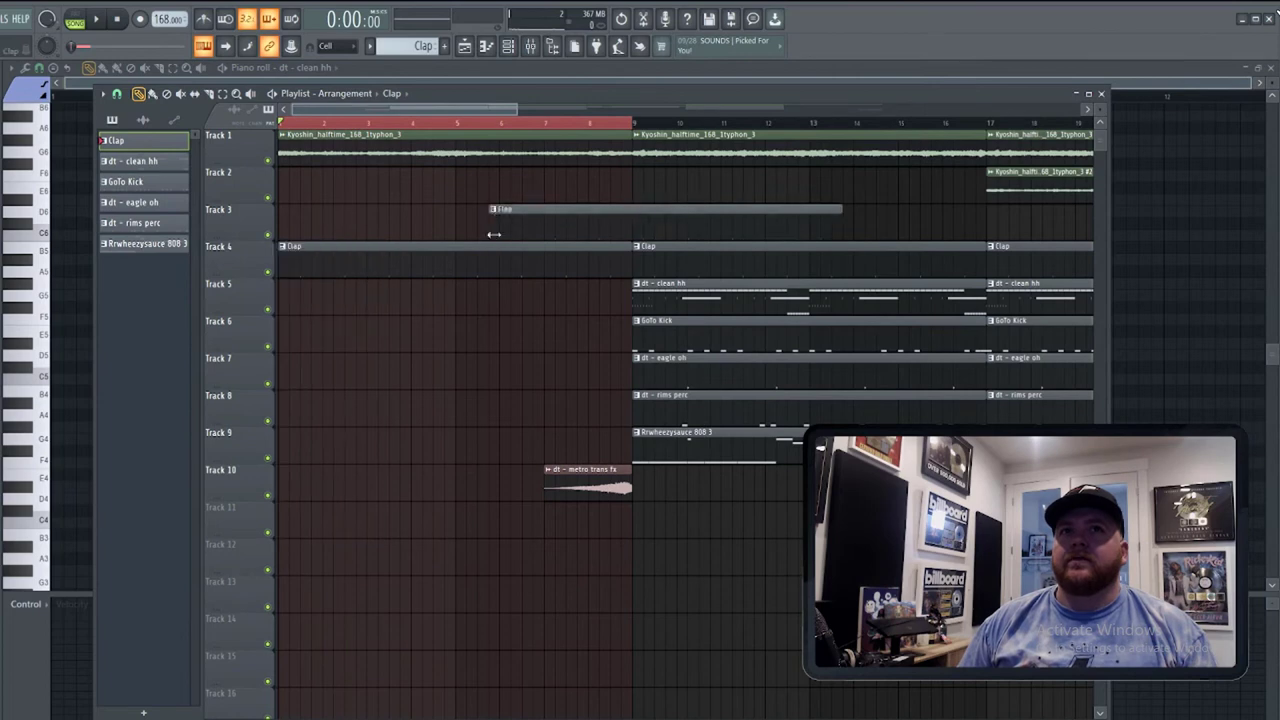
pyautogui.rightClick(492, 232)
pyautogui.click(285, 250)
pyautogui.click(329, 297)
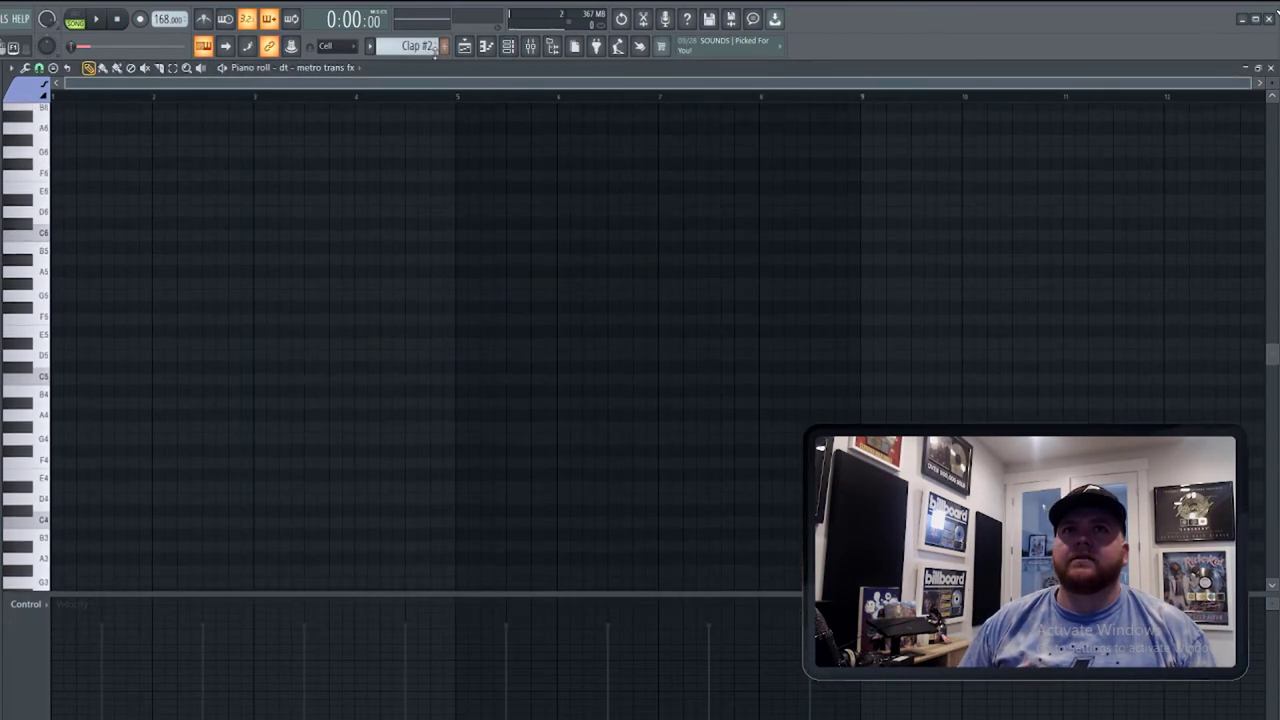
# In the Clap #2 pattern, replace the claps in the first four bars with C5 hits on beats 2 and 4.
pyautogui.click(425, 46)
pyautogui.click(460, 73)
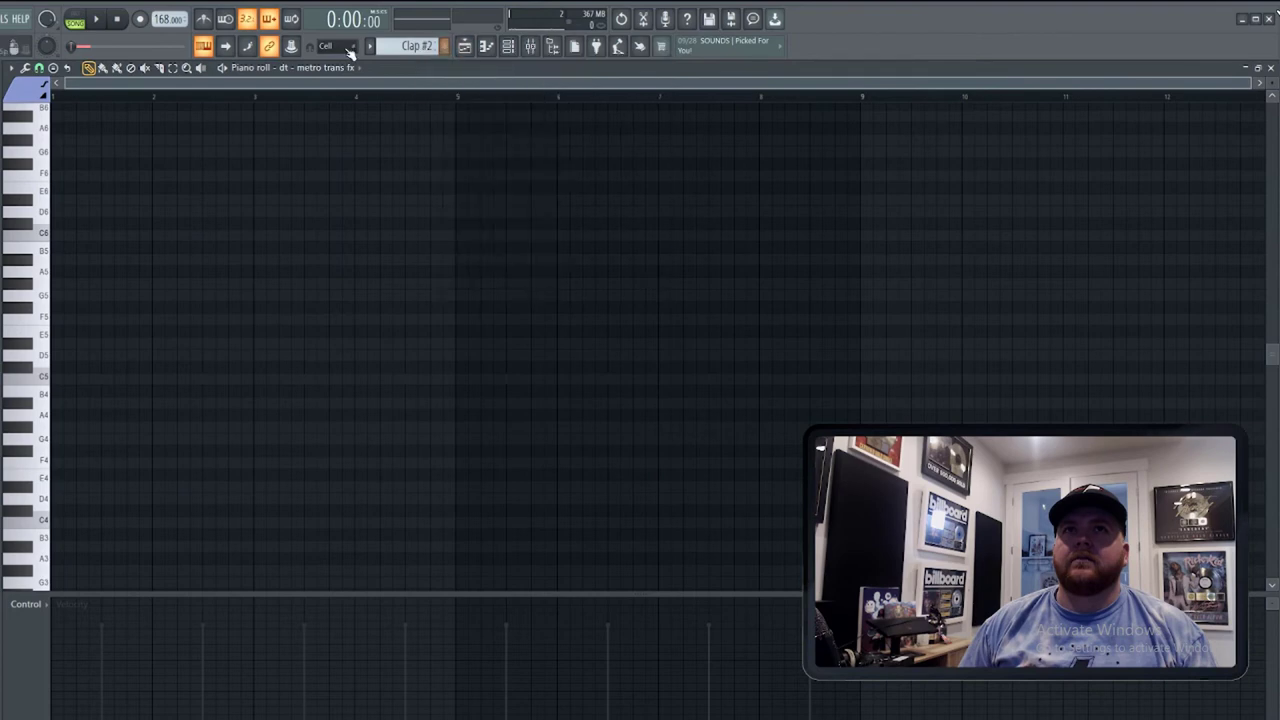
pyautogui.click(506, 54)
pyautogui.click(451, 289)
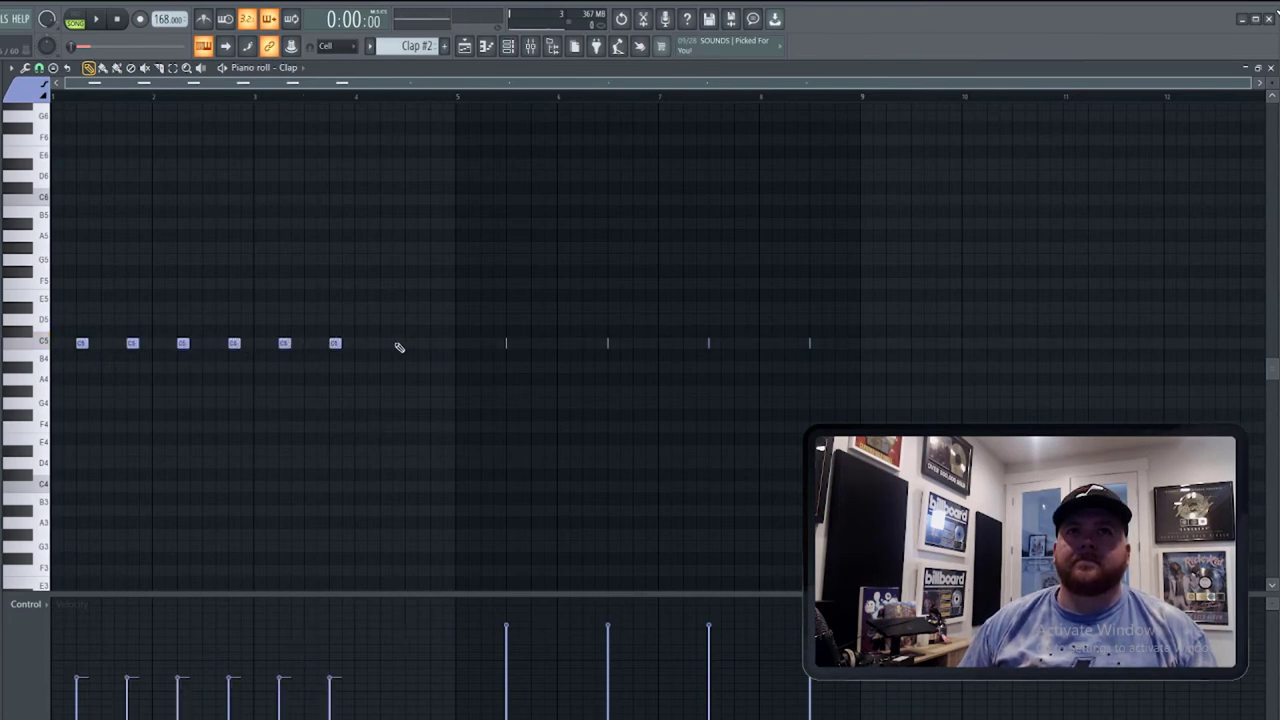
pyautogui.click(466, 47)
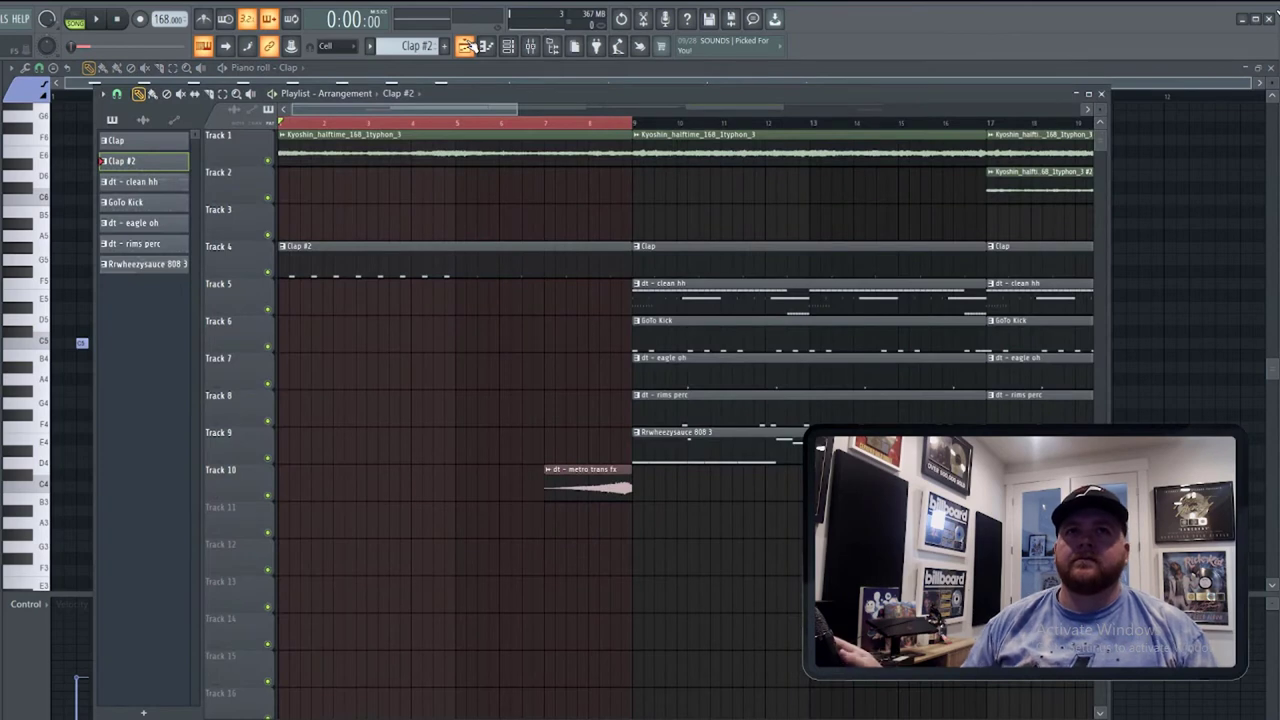
# Play the intro with the Clap #2 clip and swap that clip back to the original Clap pattern on Track 4.
pyautogui.press('space')
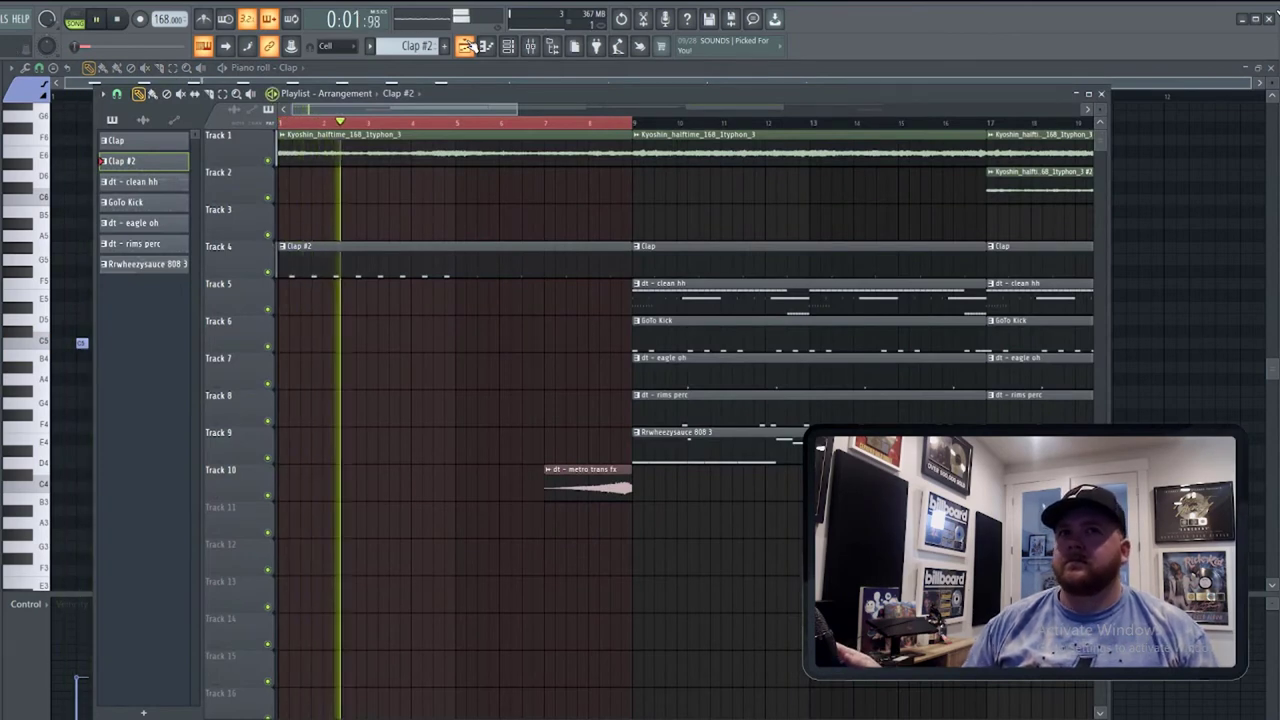
pyautogui.press('space')
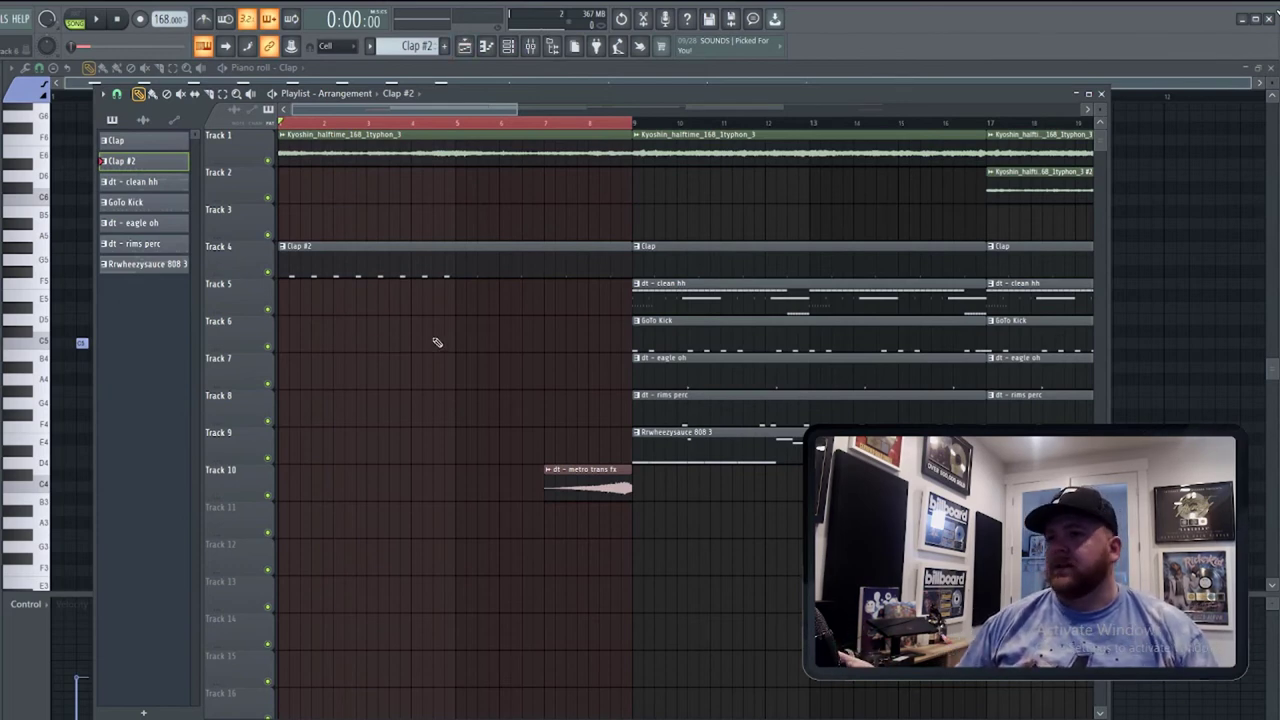
pyautogui.press('space')
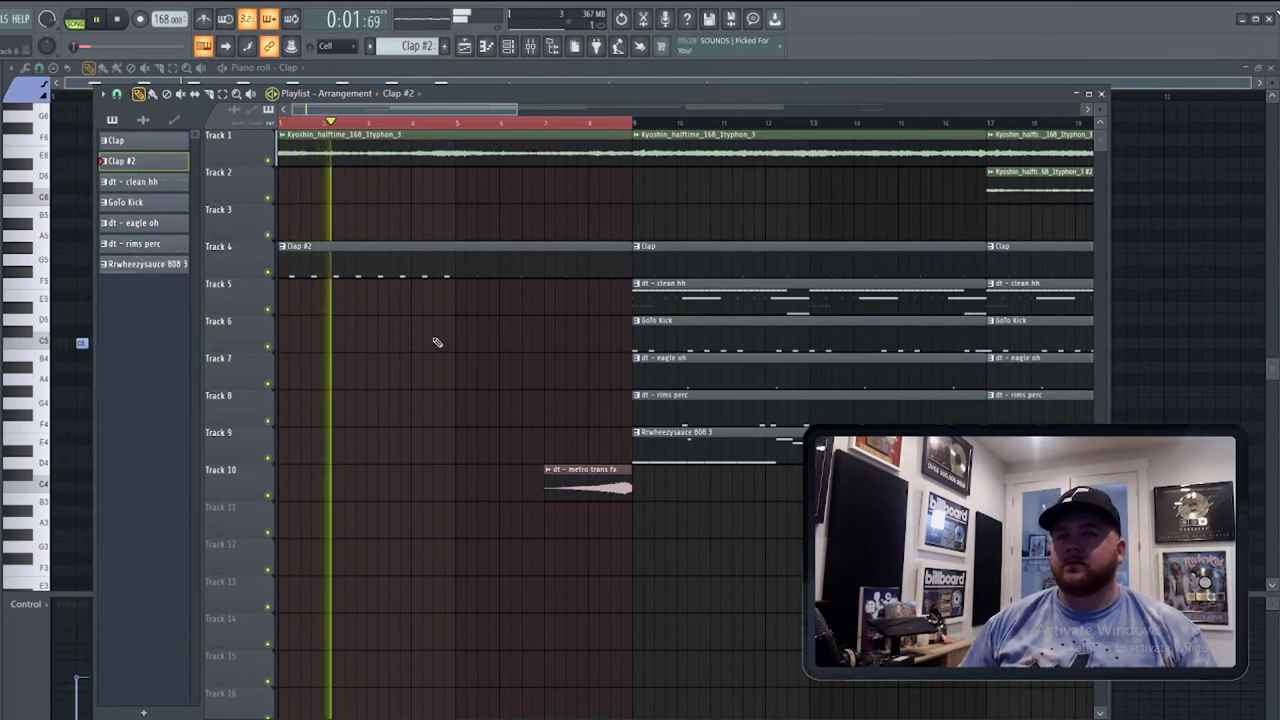
pyautogui.press('space')
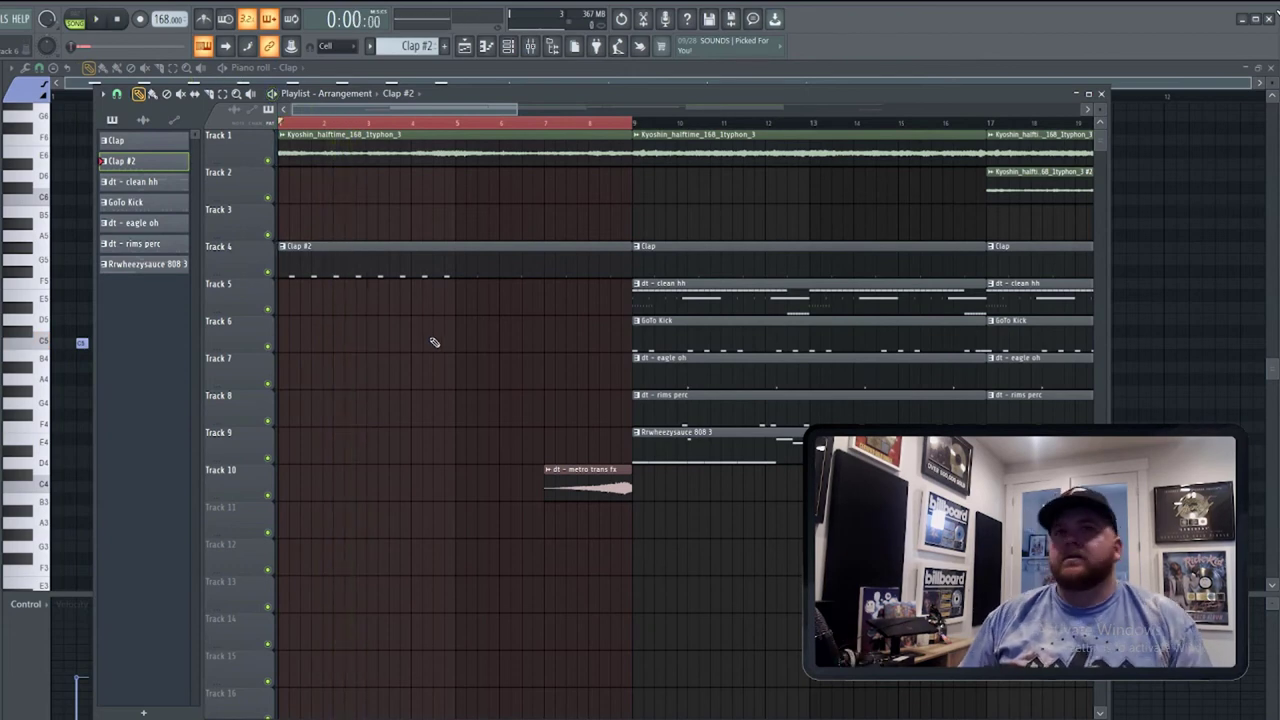
pyautogui.rightClick(459, 273)
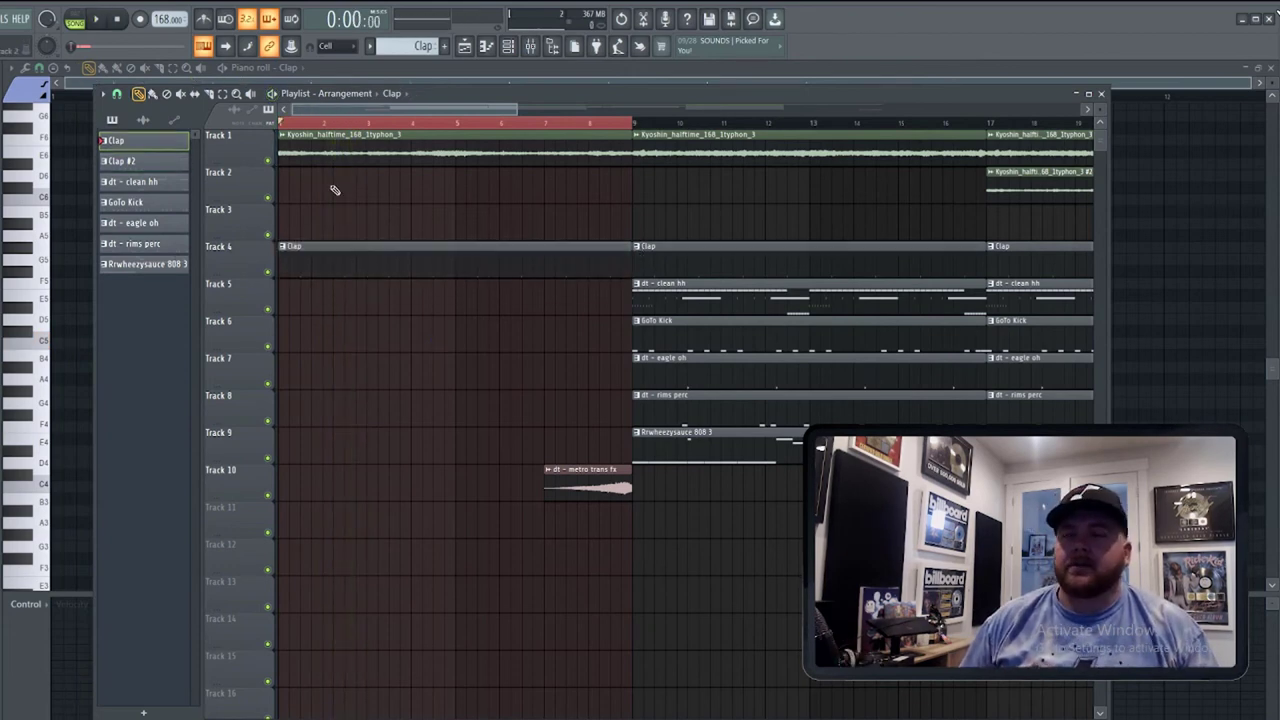
# Play the intro with the original Clap pattern and delete the clap clip from bars 1 to 9 on Track 4.
pyautogui.press('space')
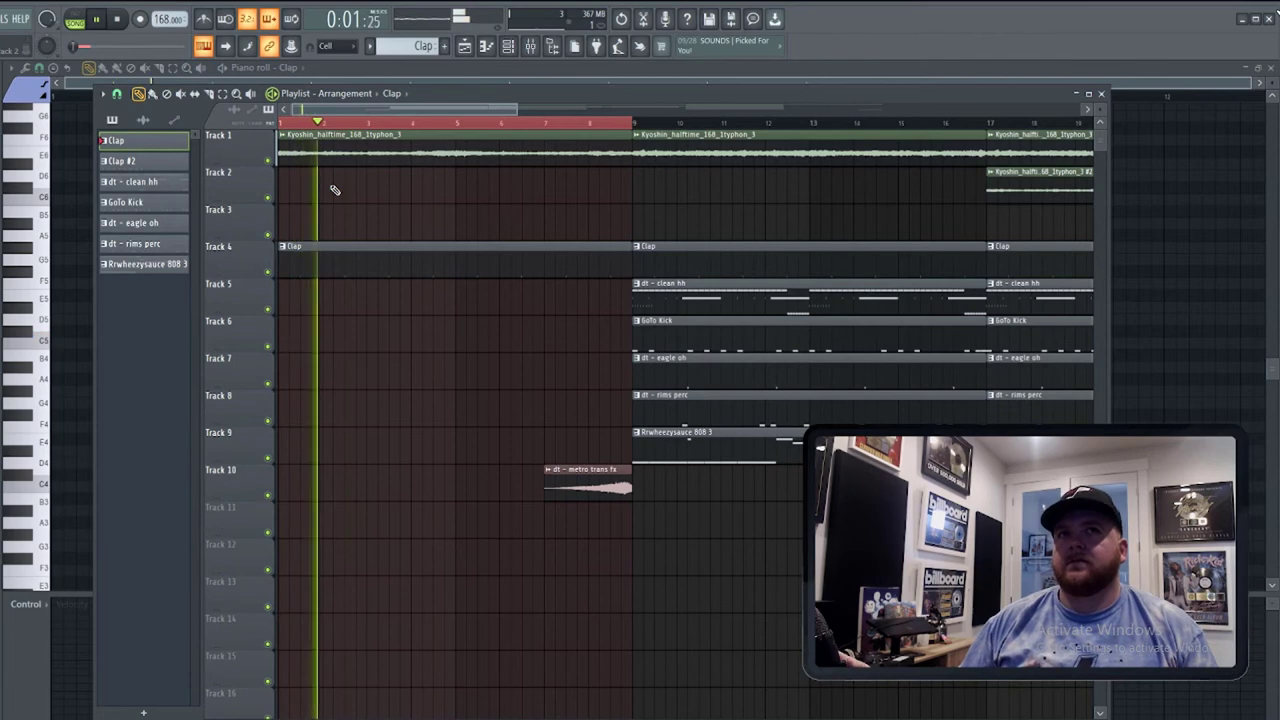
pyautogui.press('space')
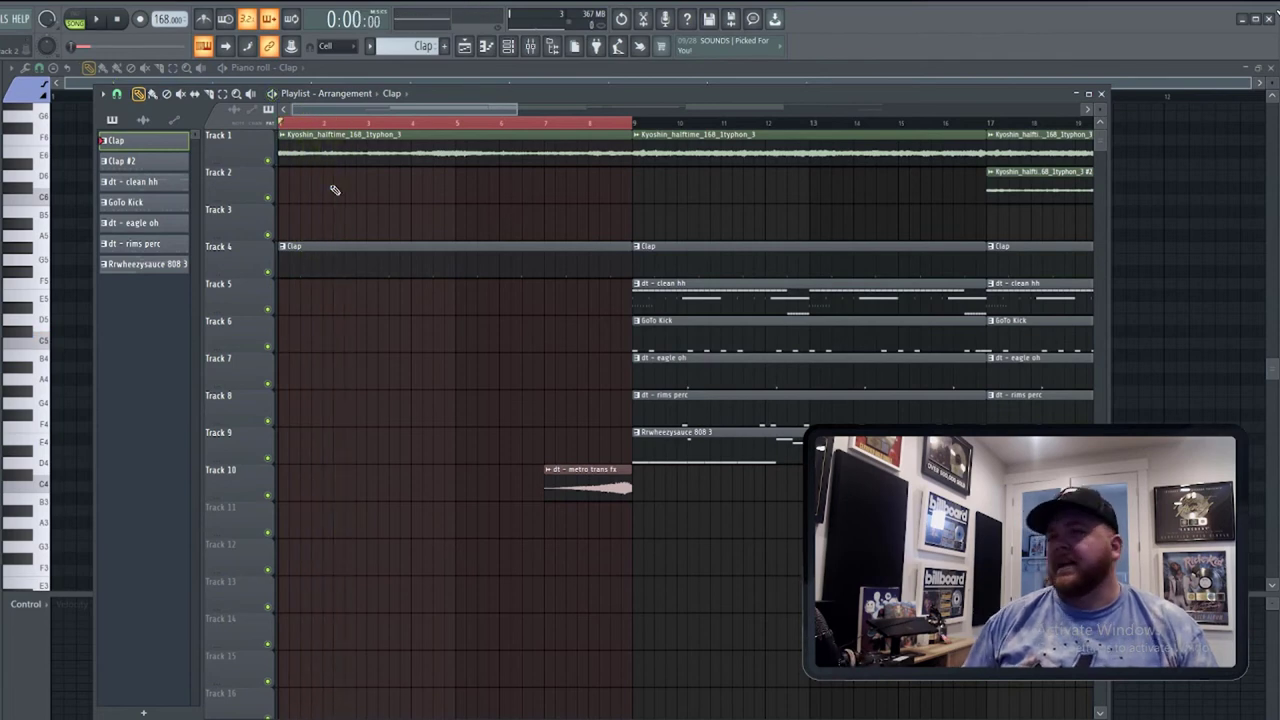
pyautogui.rightClick(396, 252)
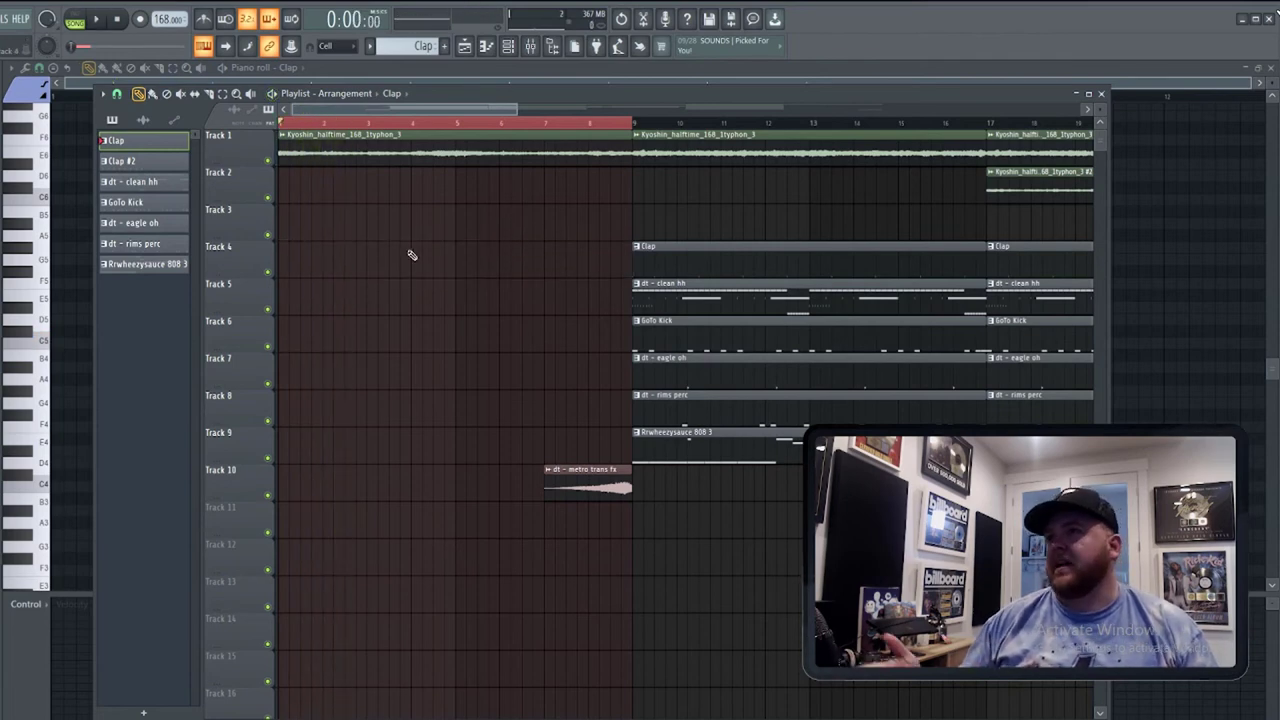
# Select bars 9 to 49 across all tracks, duplicate the section twice up to bar 129, and clear the selection.
pyautogui.scroll(-5, 423, 258)
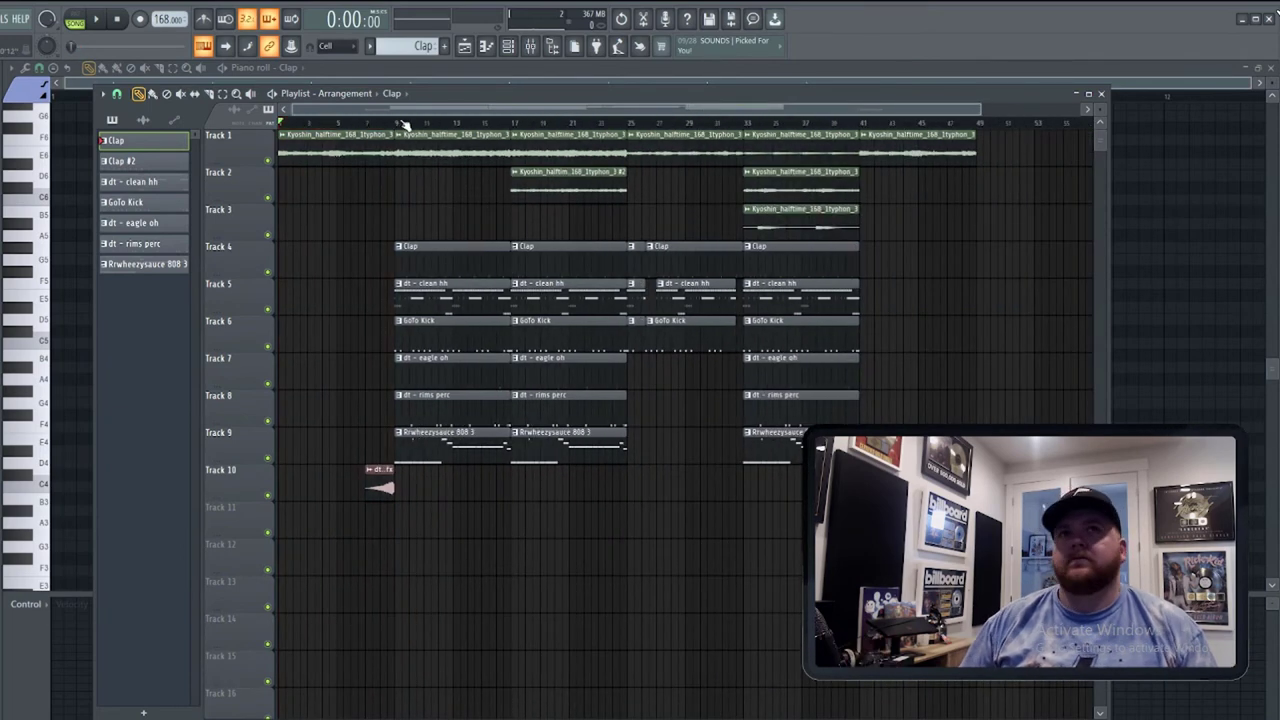
pyautogui.moveTo(275, 135); pyautogui.dragTo(976, 121)
pyautogui.press('space')
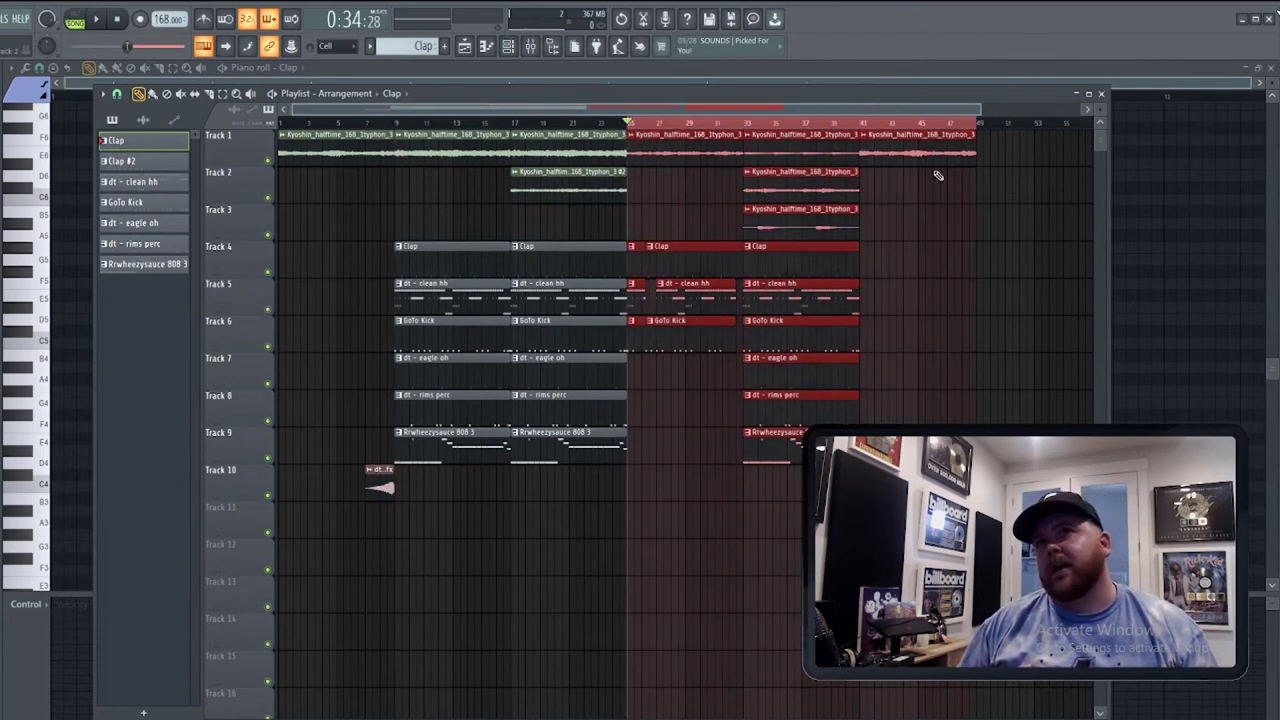
pyautogui.click(640, 124)
pyautogui.click(403, 123)
pyautogui.moveTo(401, 124); pyautogui.dragTo(984, 181)
pyautogui.hotkey('ctrl', 'b')
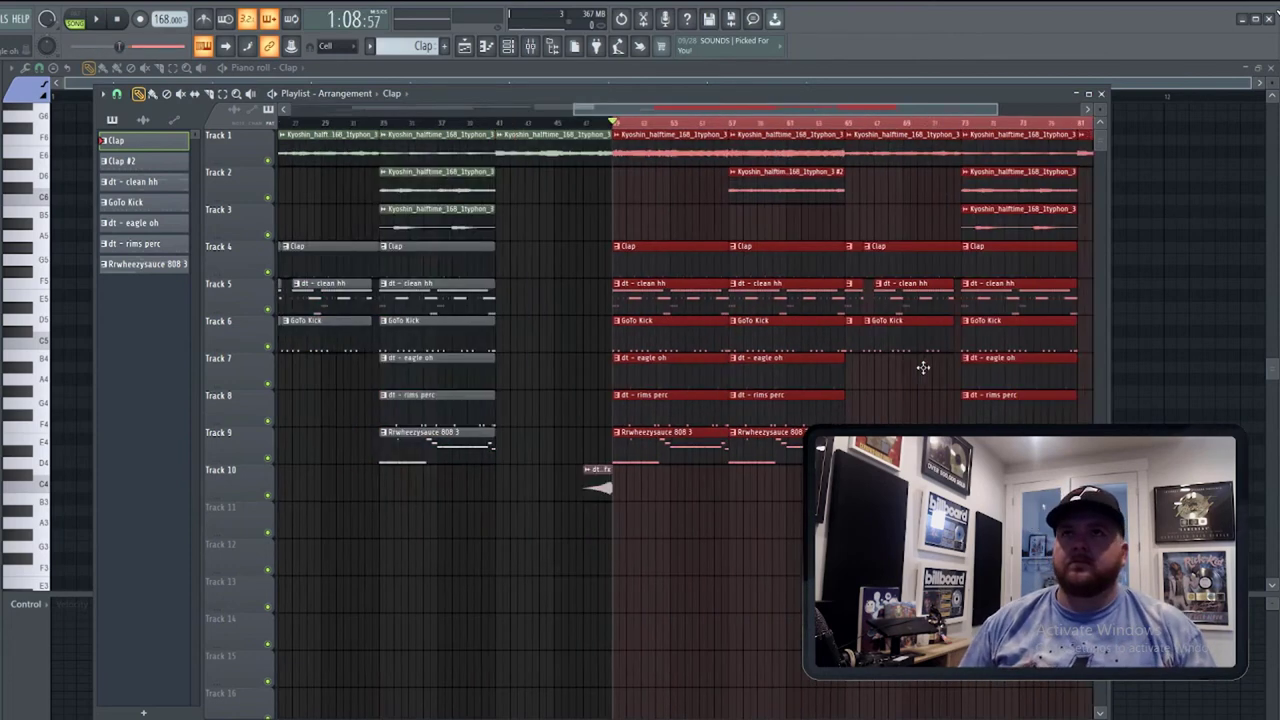
pyautogui.scroll(-2, 923, 369)
pyautogui.hotkey('ctrl', 'b')
pyautogui.scroll(-2, 840, 417)
pyautogui.click(845, 123)
pyautogui.hotkey('ctrl', 'd')
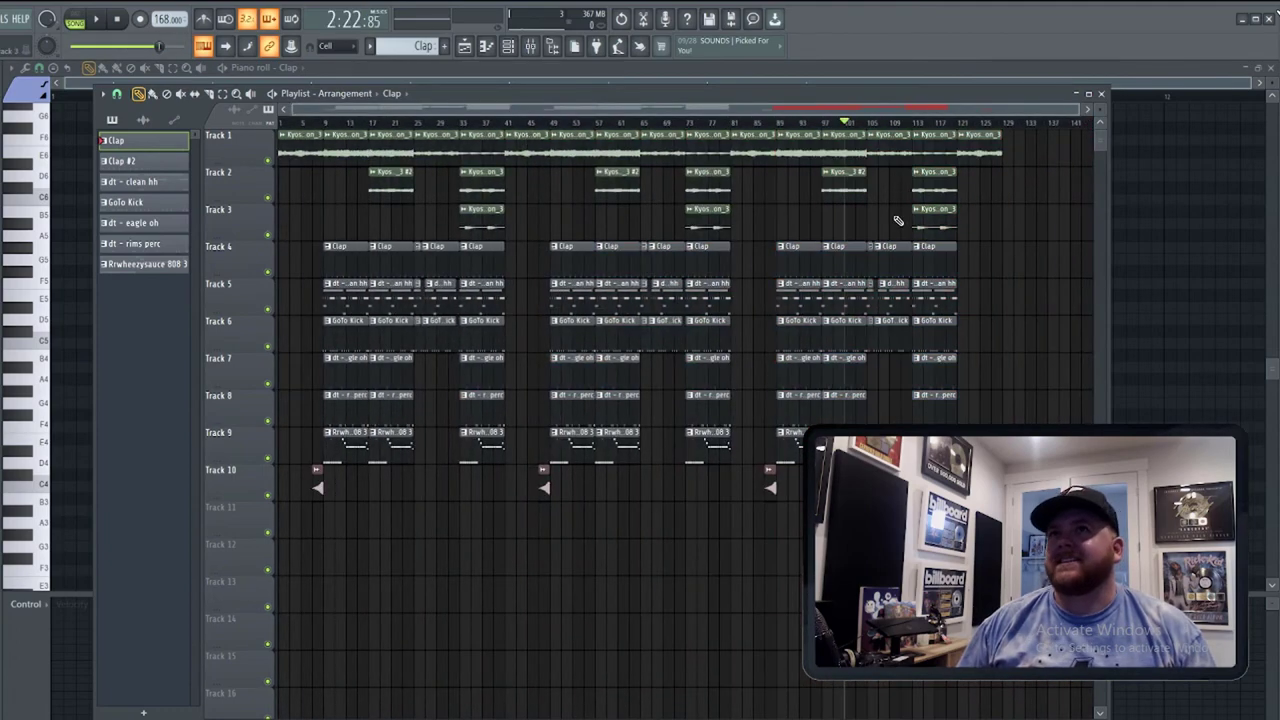
# Delete all drum, 808 and layered clips after bar 105 and the Track 1 melody after bar 113, and play the outro.
pyautogui.moveTo(881, 228); pyautogui.dragTo(978, 450)
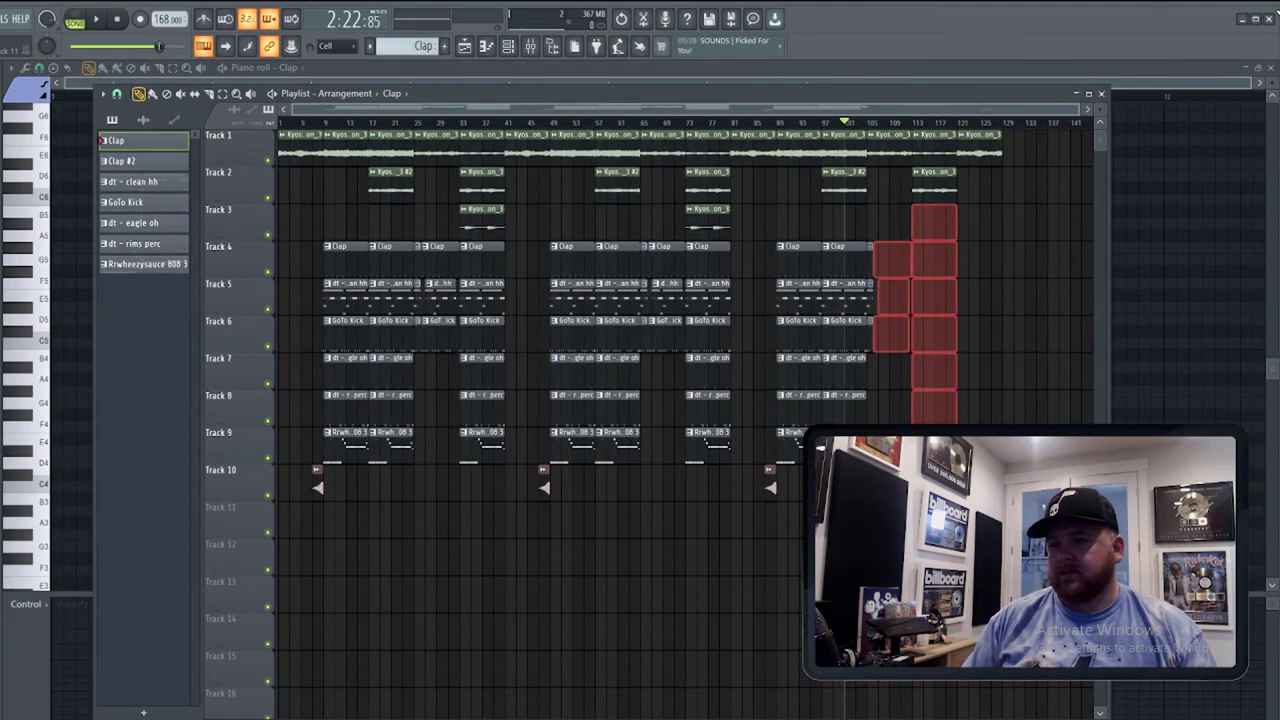
pyautogui.press('Delete')
pyautogui.moveTo(956, 212); pyautogui.dragTo(911, 130)
pyautogui.press('Delete')
pyautogui.press('space')
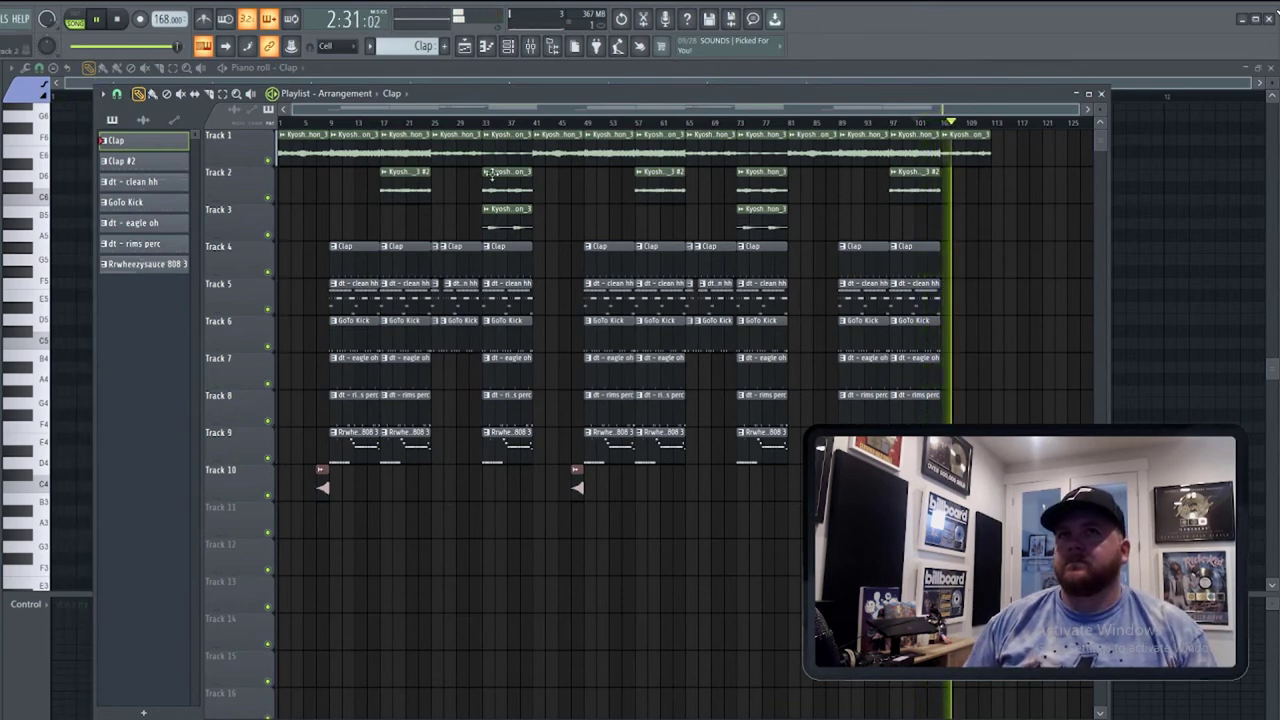
# Select the unused channels with the macro, delete the unused Sampler channel, and set the channel rack filter back to All.
pyautogui.press('F6')
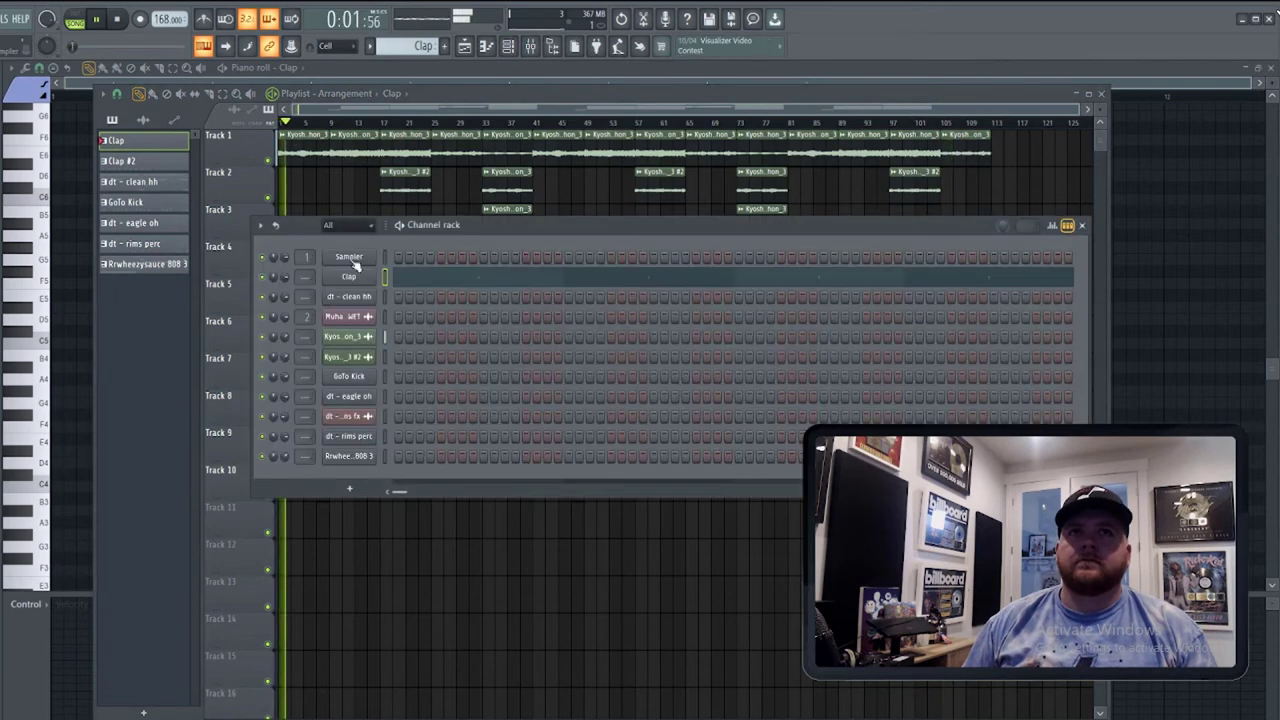
pyautogui.click(6, 18)
pyautogui.moveTo(11, 64)
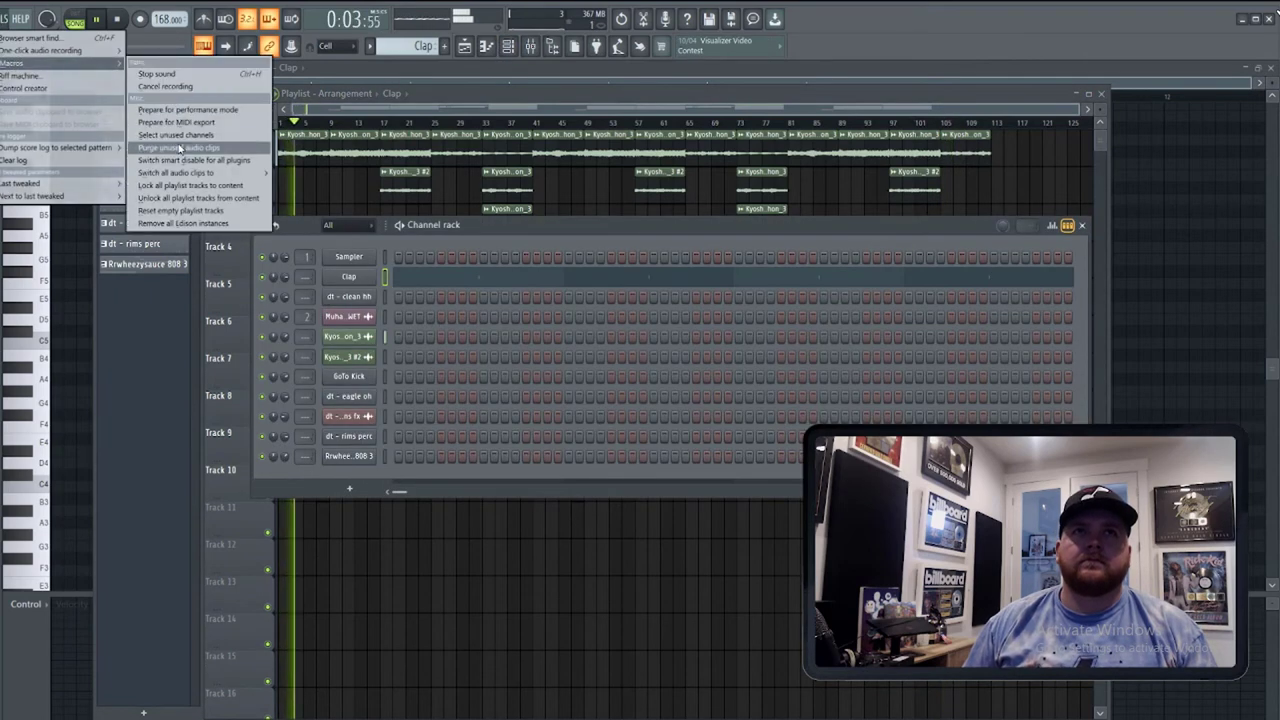
pyautogui.click(176, 142)
pyautogui.rightClick(292, 259)
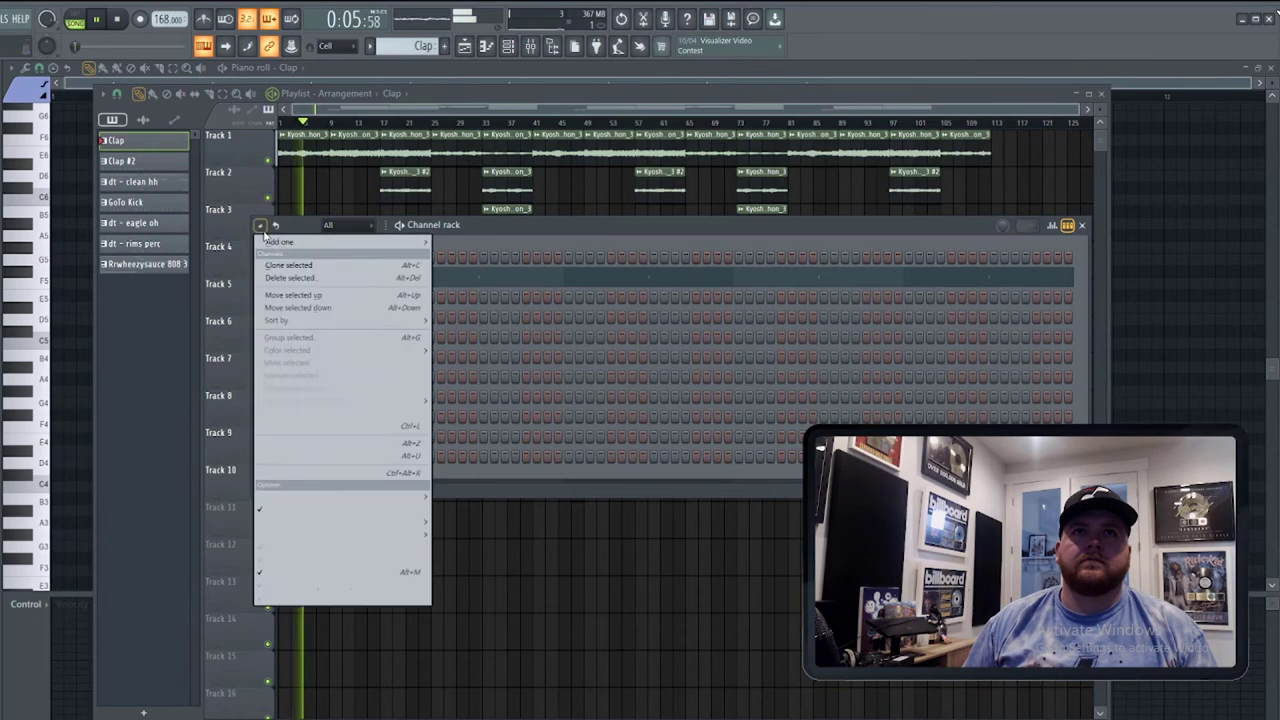
pyautogui.click(310, 264)
pyautogui.press('Return')
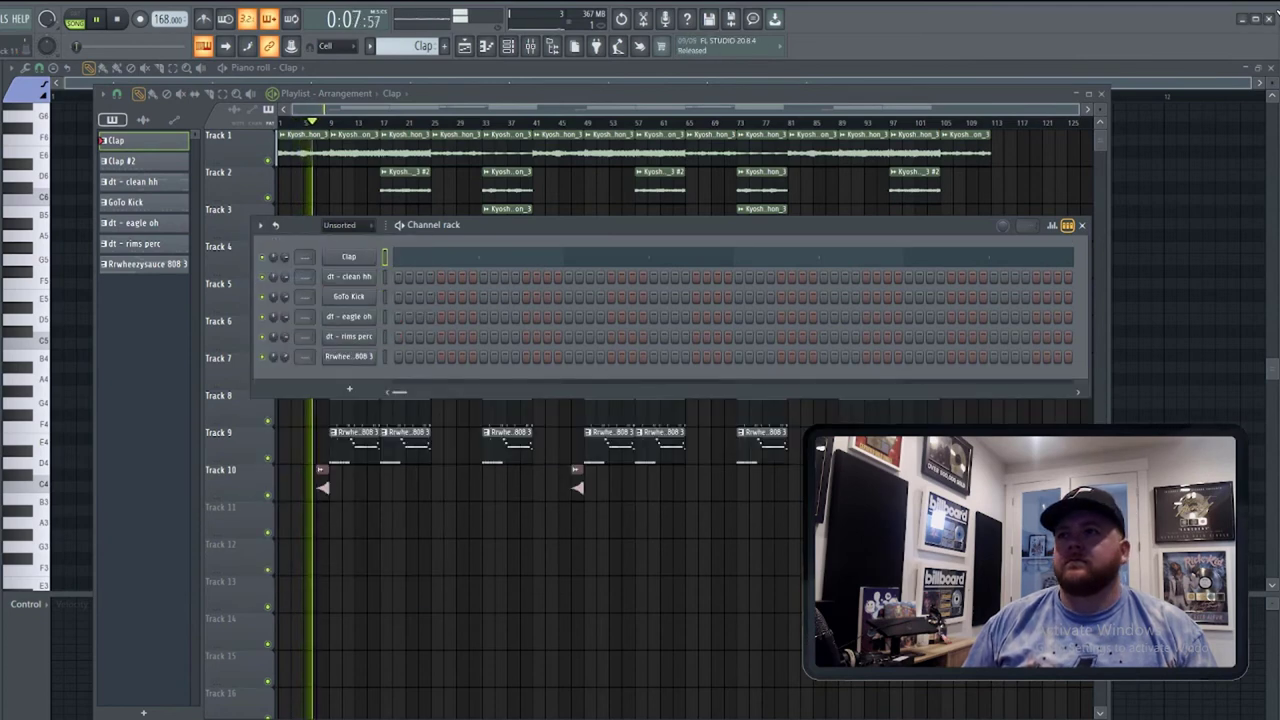
pyautogui.click(354, 226)
pyautogui.click(358, 238)
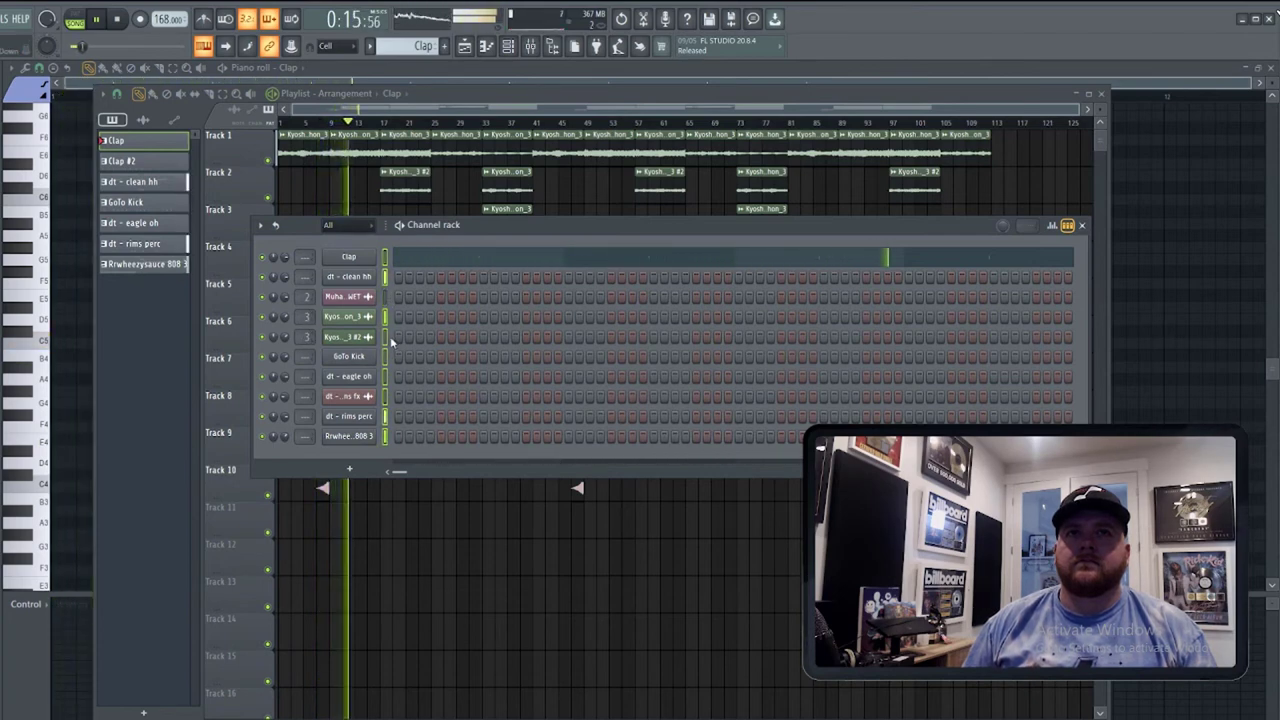
# Route the selected drum, effect and 808 channels to separate mixer tracks starting from insert 4.
pyautogui.click(531, 50)
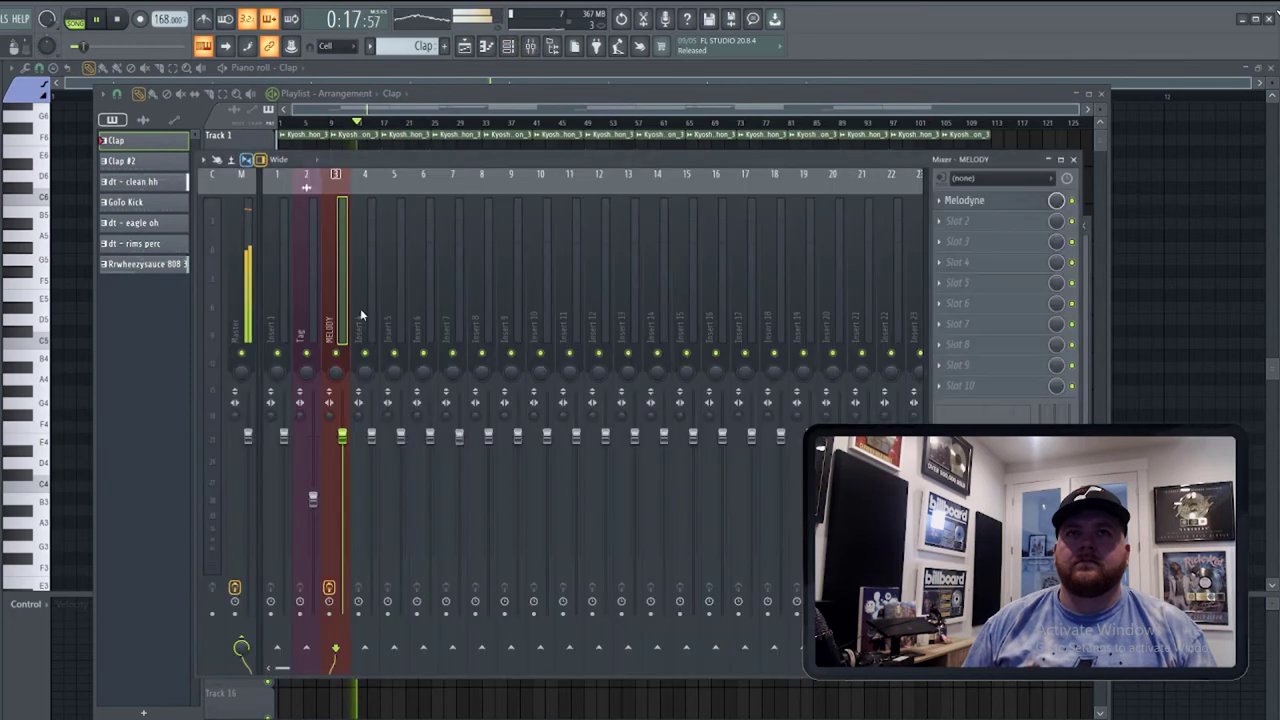
pyautogui.rightClick(360, 308)
pyautogui.click(522, 319)
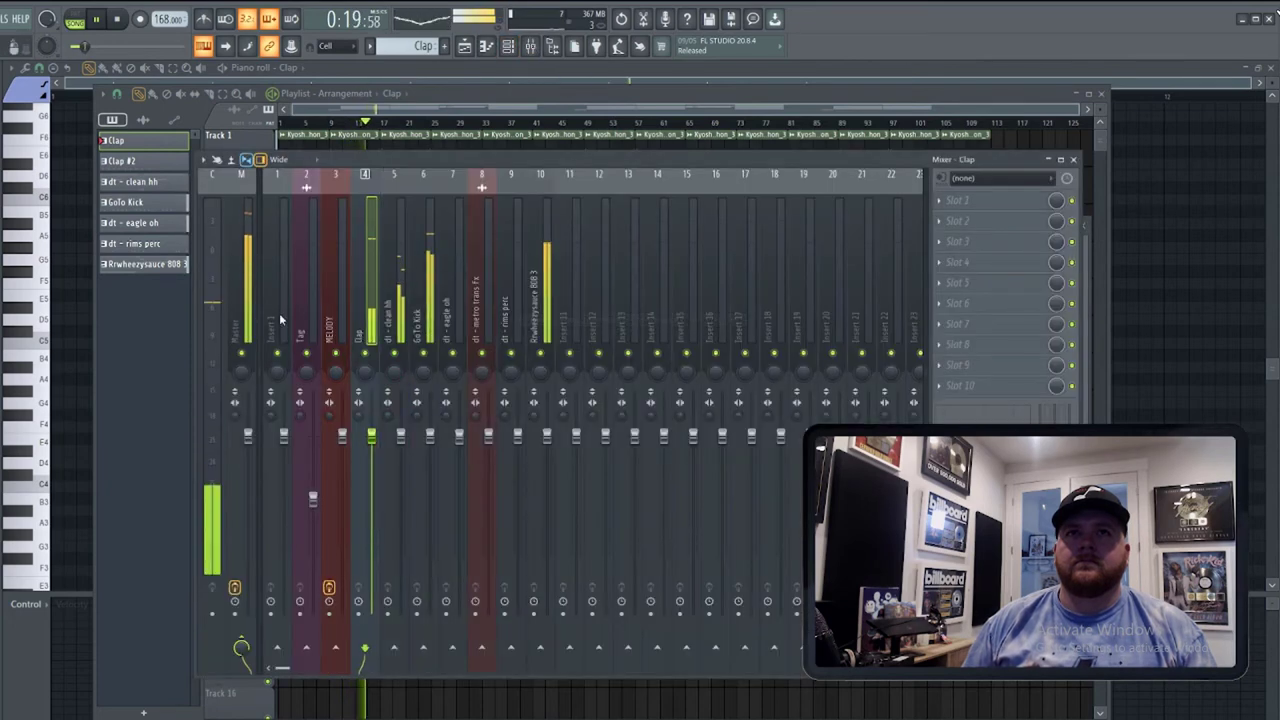
# Stop playback and remove Newtone from the first effect slot of the Master track, keeping the Limiter in the last slot.
pyautogui.click(241, 310)
pyautogui.press('space')
pyautogui.moveTo(1082, 391); pyautogui.dragTo(1077, 391)
pyautogui.click(1069, 386)
pyautogui.click(1067, 387)
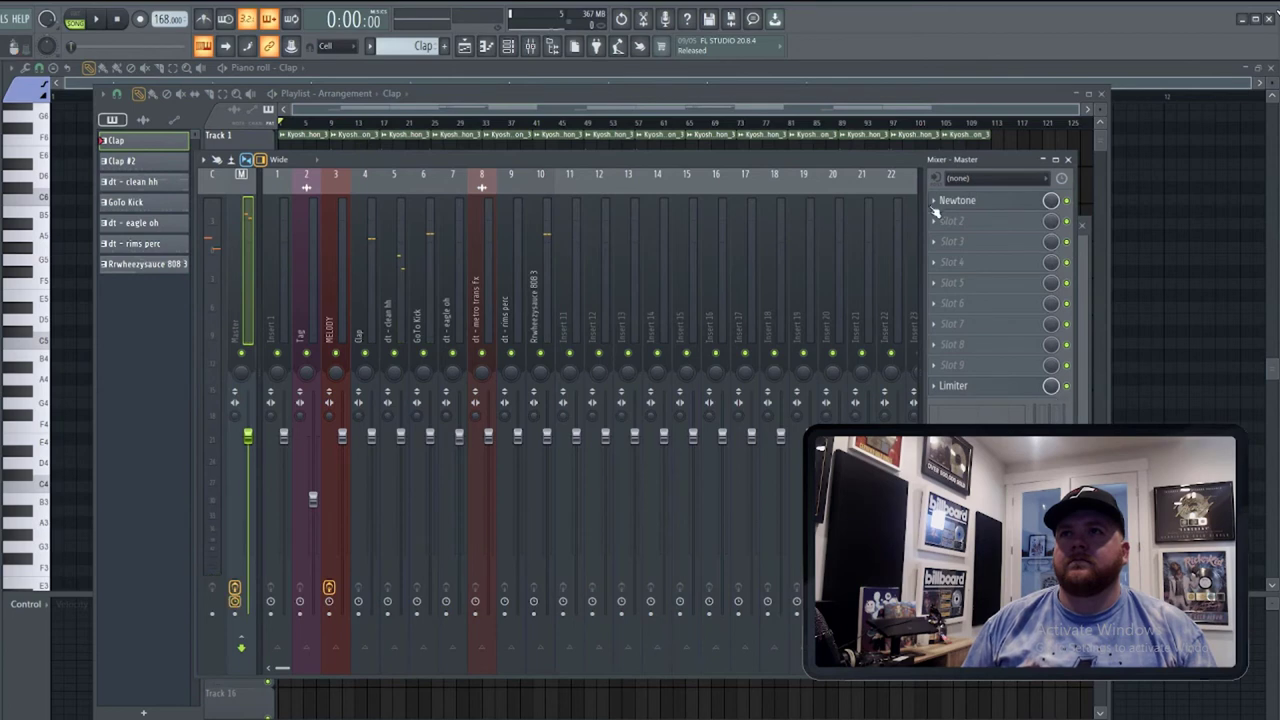
pyautogui.click(934, 204)
pyautogui.click(936, 231)
pyautogui.press('Return')
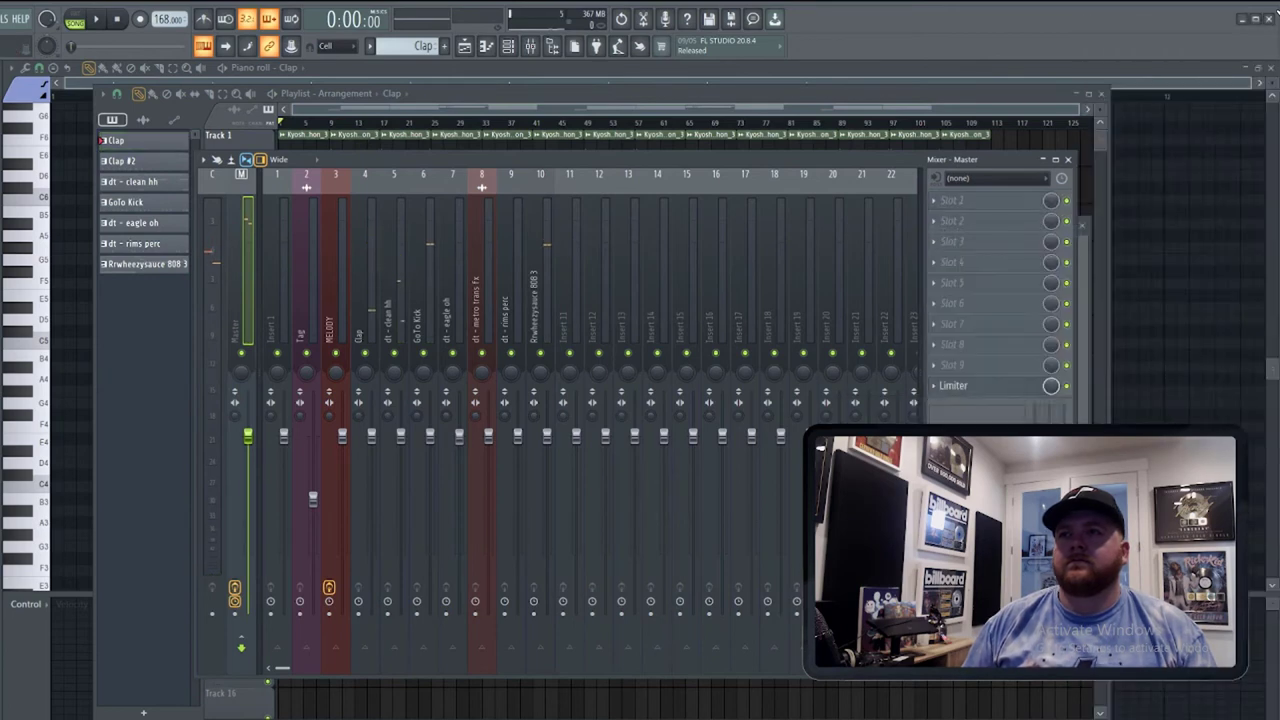
# Solo the MELODY mixer track, start playback and lower its volume fader.
pyautogui.click(352, 358)
pyautogui.press('space')
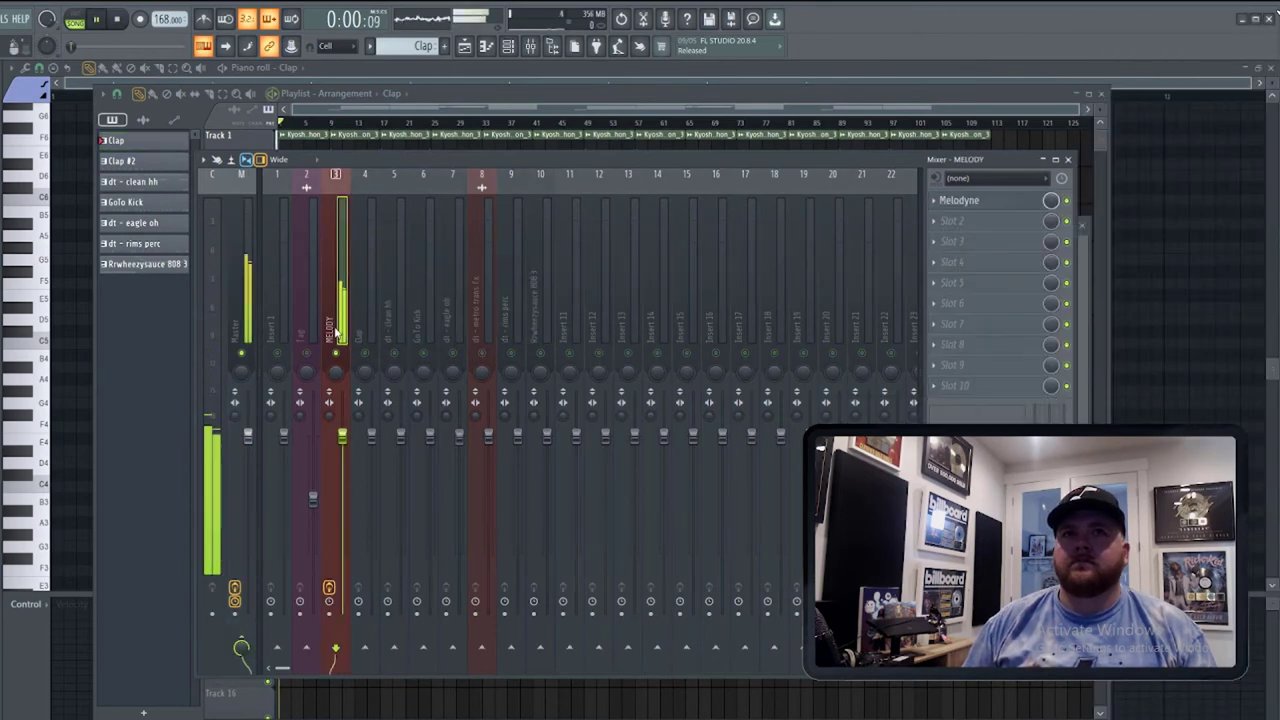
pyautogui.moveTo(342, 436); pyautogui.dragTo(343, 482)
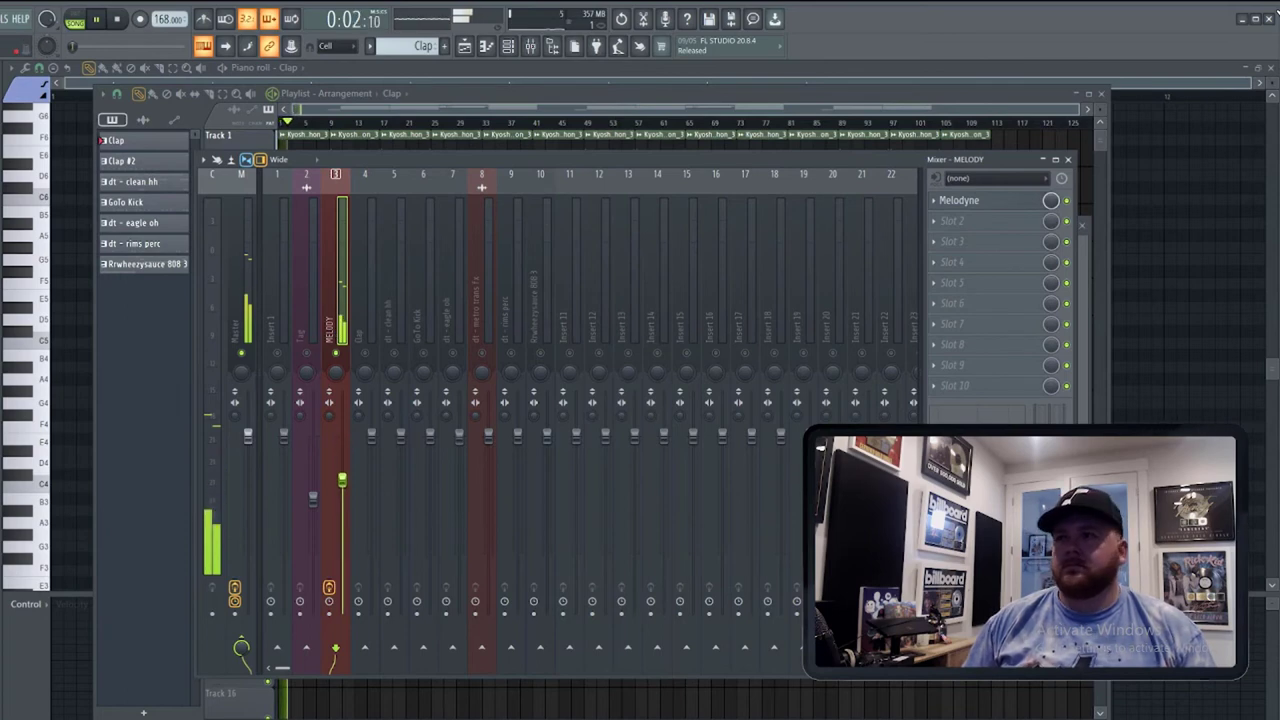
# Replay the soloed melody from the start and check its level on the Master mixer track.
pyautogui.press('space')
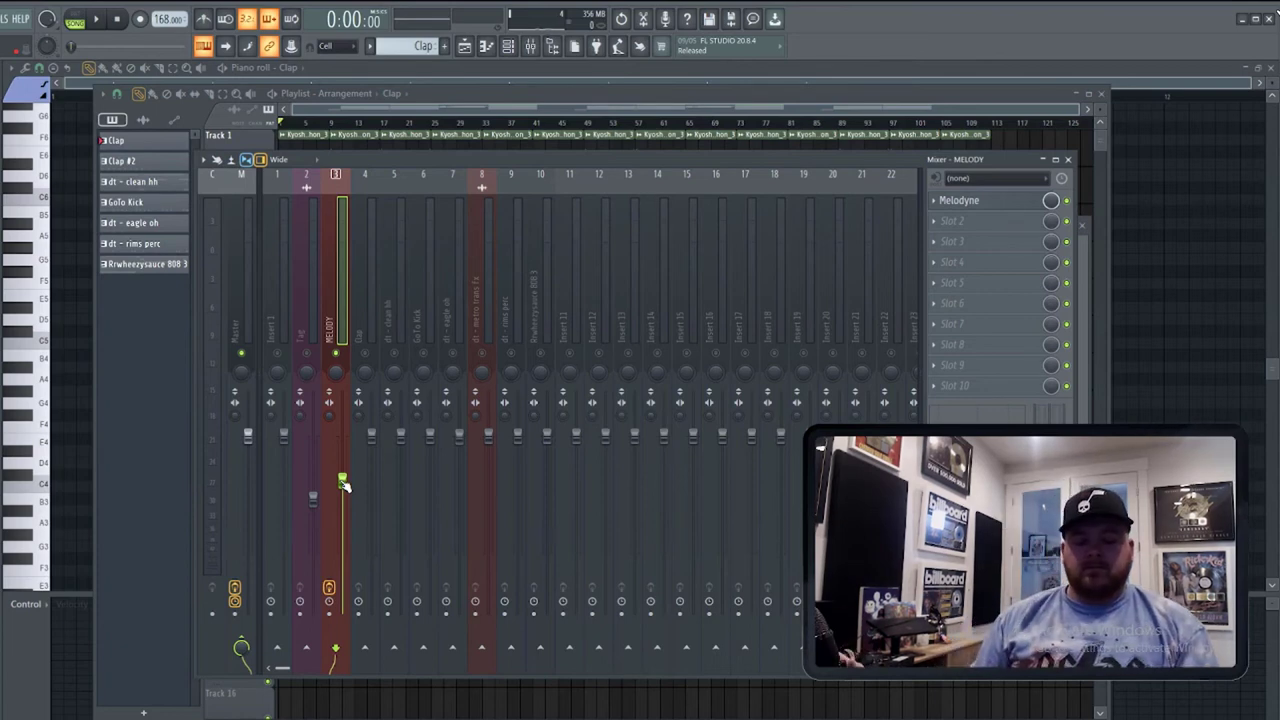
pyautogui.press('space')
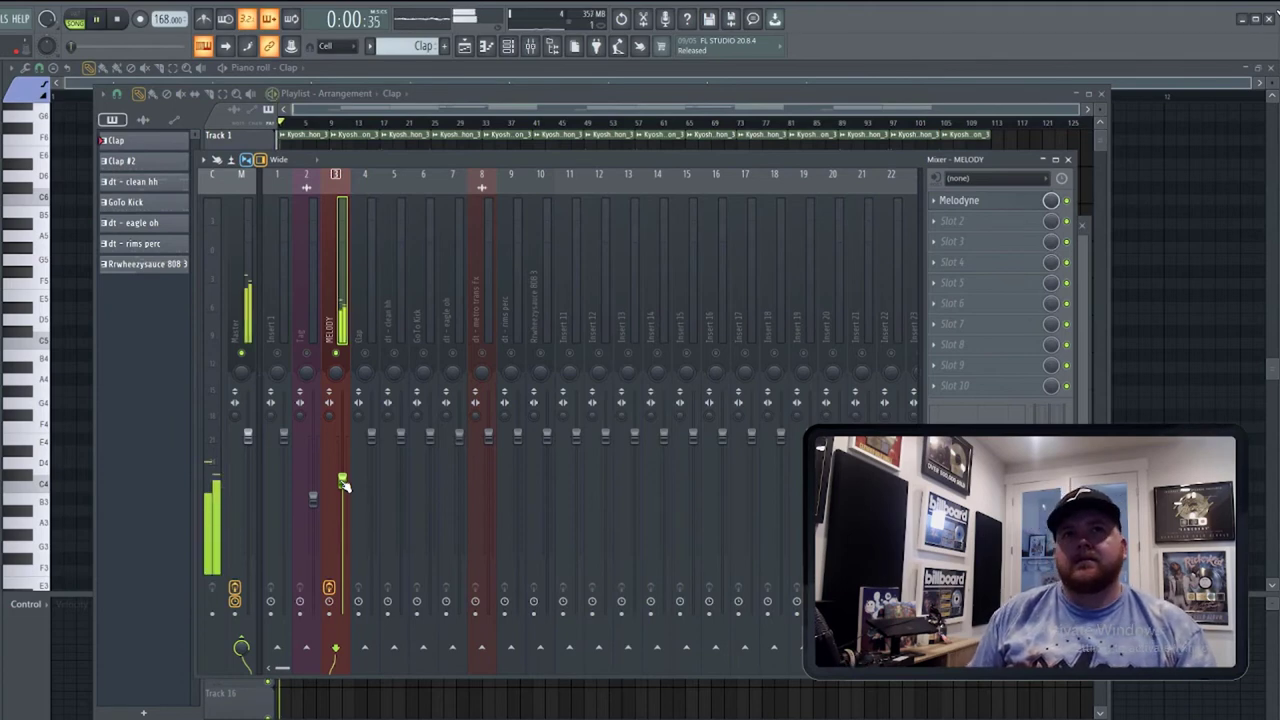
pyautogui.press('F9')
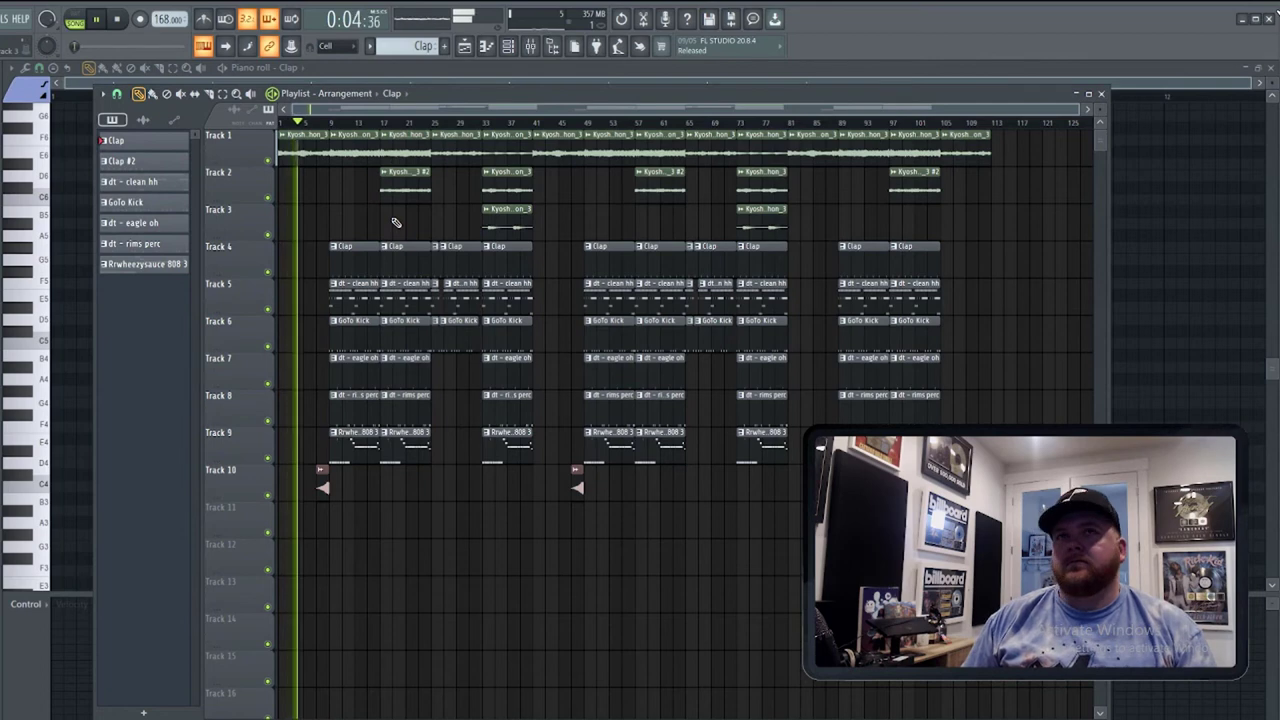
pyautogui.press('F9')
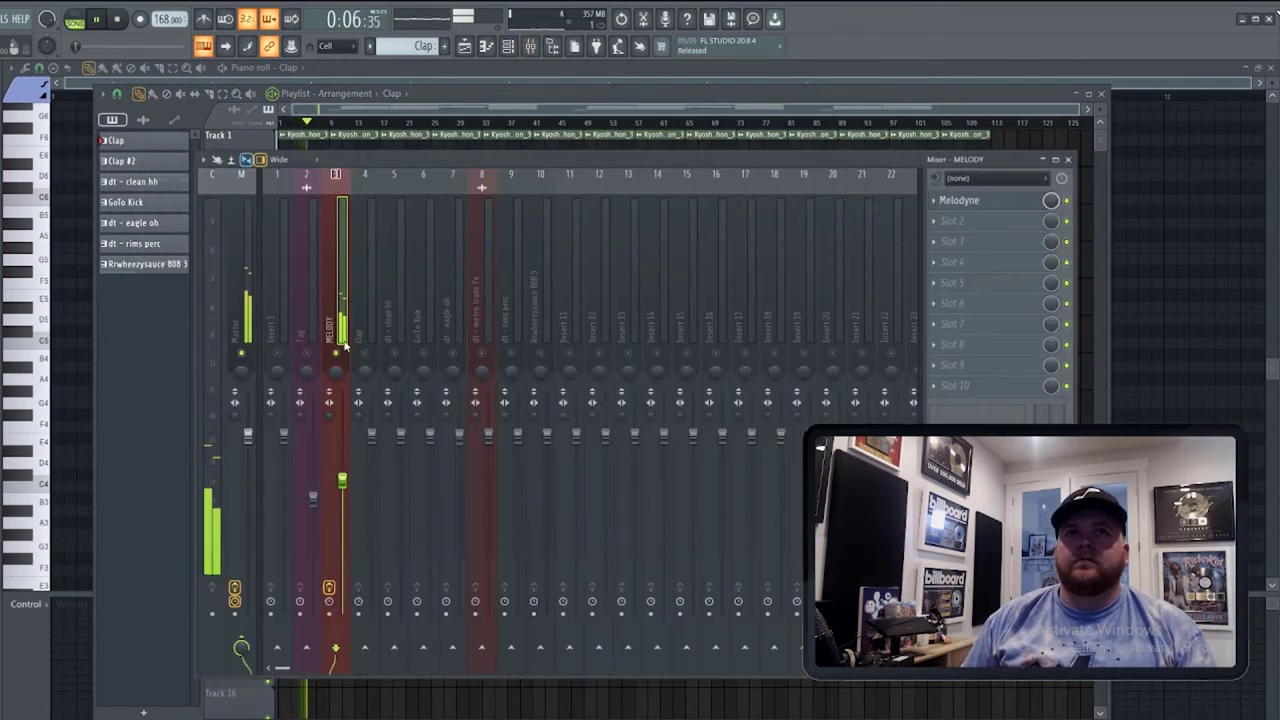
pyautogui.click(250, 322)
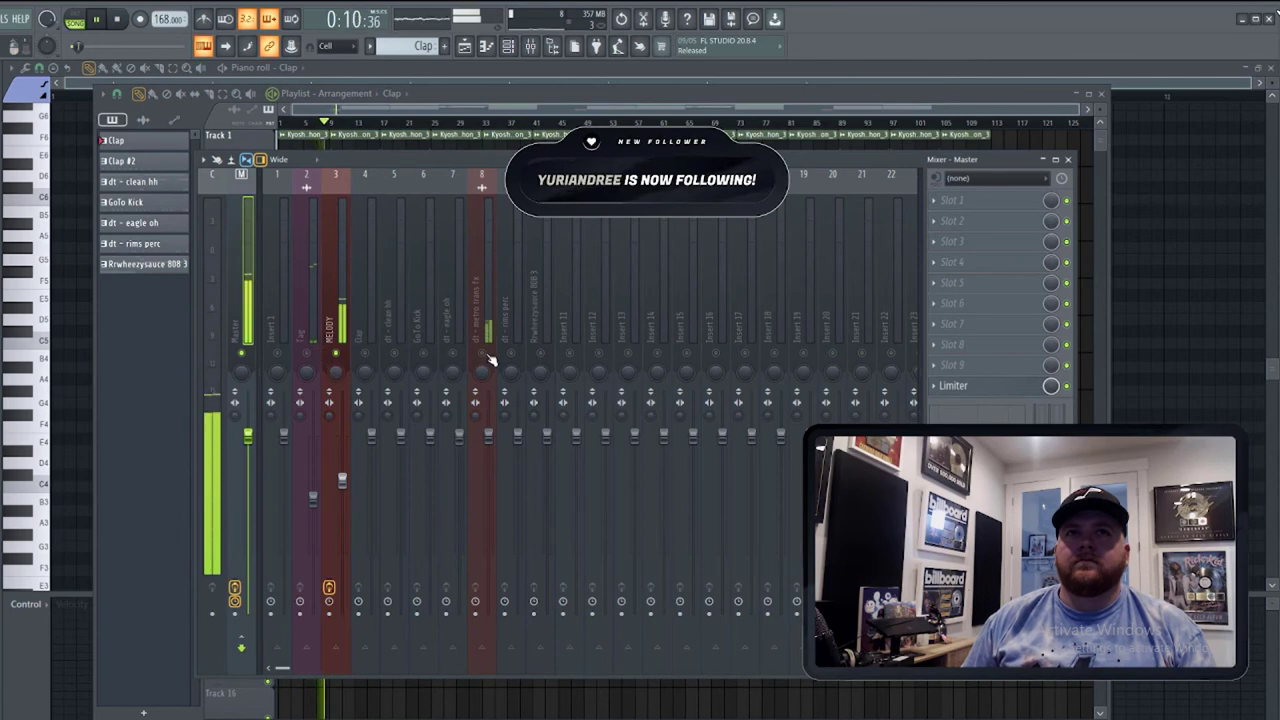
# Unmute the dt - clean hh mixer track, lower its volume fader and stop playback.
pyautogui.click(398, 360)
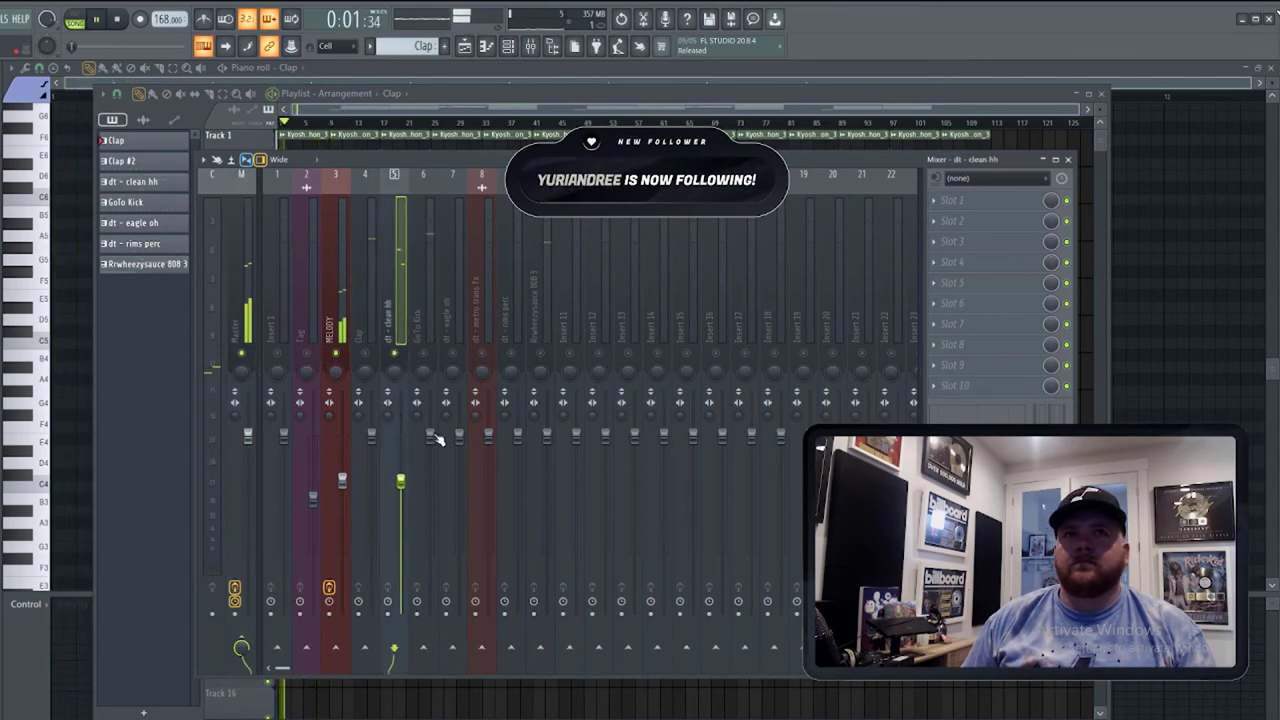
pyautogui.press('space')
# Select the time range from bar 1 to bar 17 in the playlist to examine the intro and first drum section.
pyautogui.press('F9')
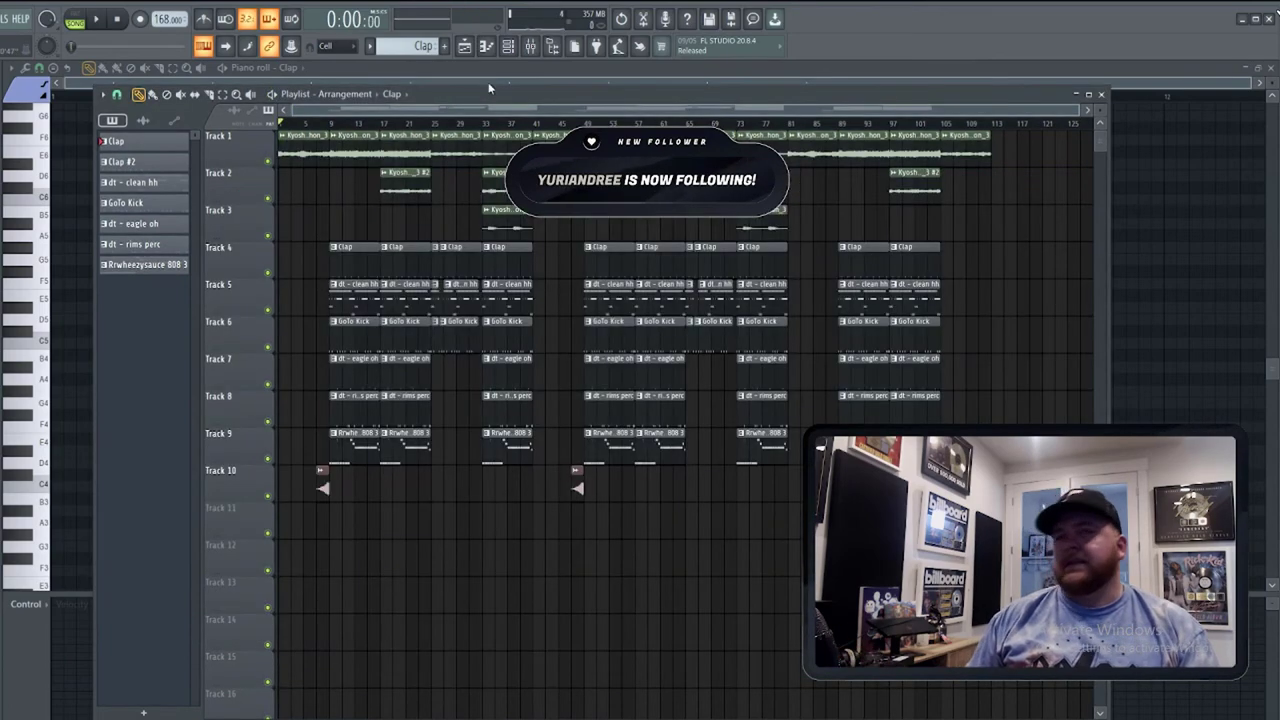
pyautogui.scroll(4, 269, 249)
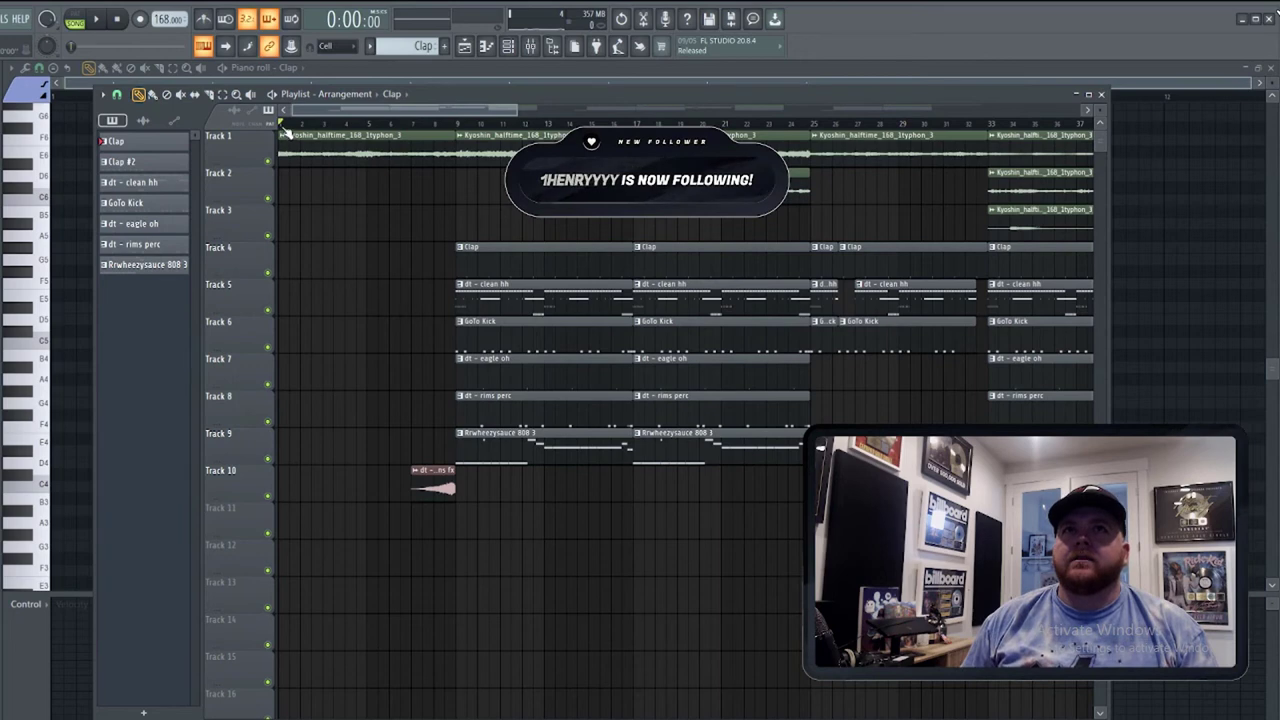
pyautogui.moveTo(288, 135); pyautogui.dragTo(634, 124)
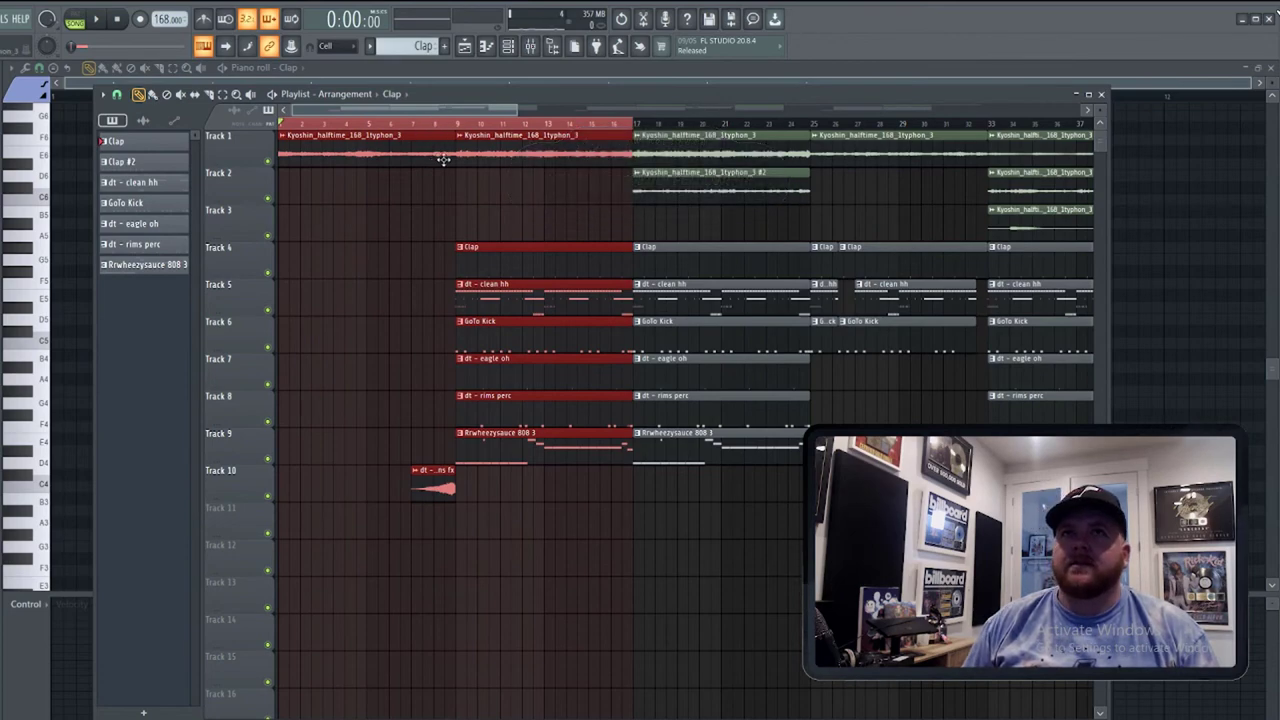
pyautogui.scroll(-4, 443, 160)
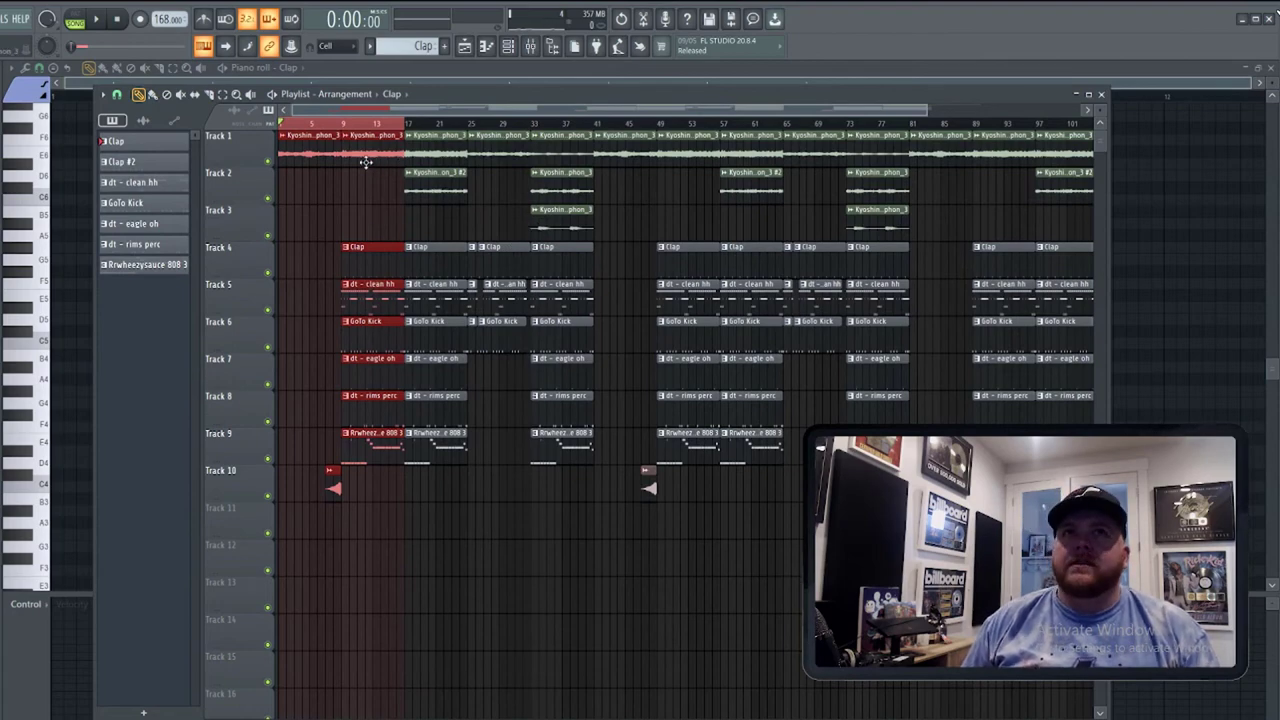
pyautogui.scroll(4, 306, 190)
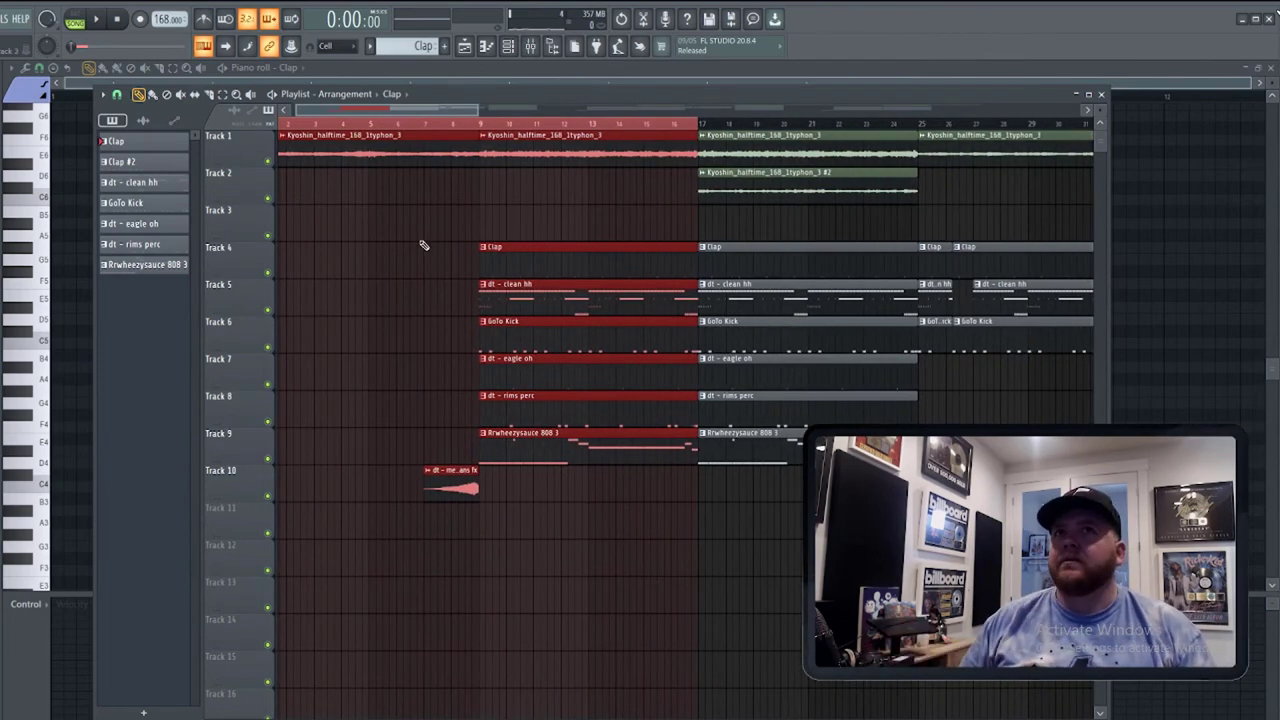
pyautogui.scroll(-2, 303, 229)
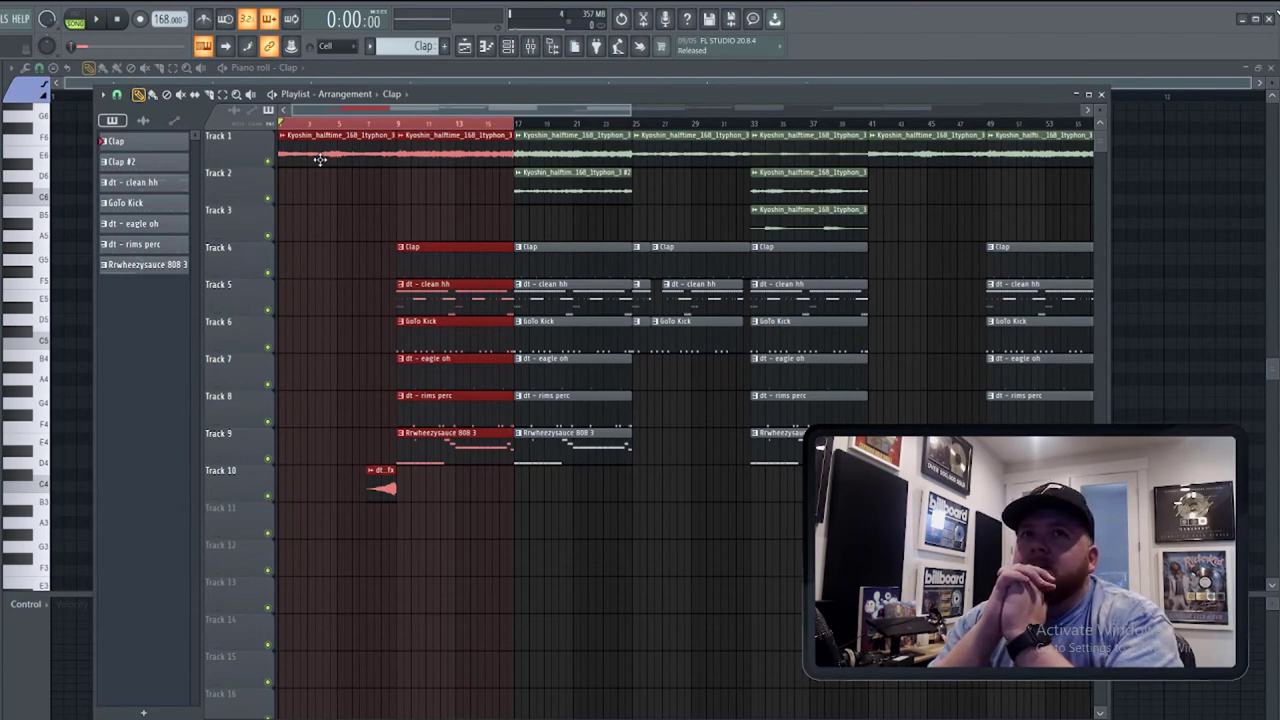
# Set the time stretching of the dt - metro trans fx clip on Track 10 to 2 bars.
pyautogui.doubleClick(370, 486)
pyautogui.rightClick(306, 236)
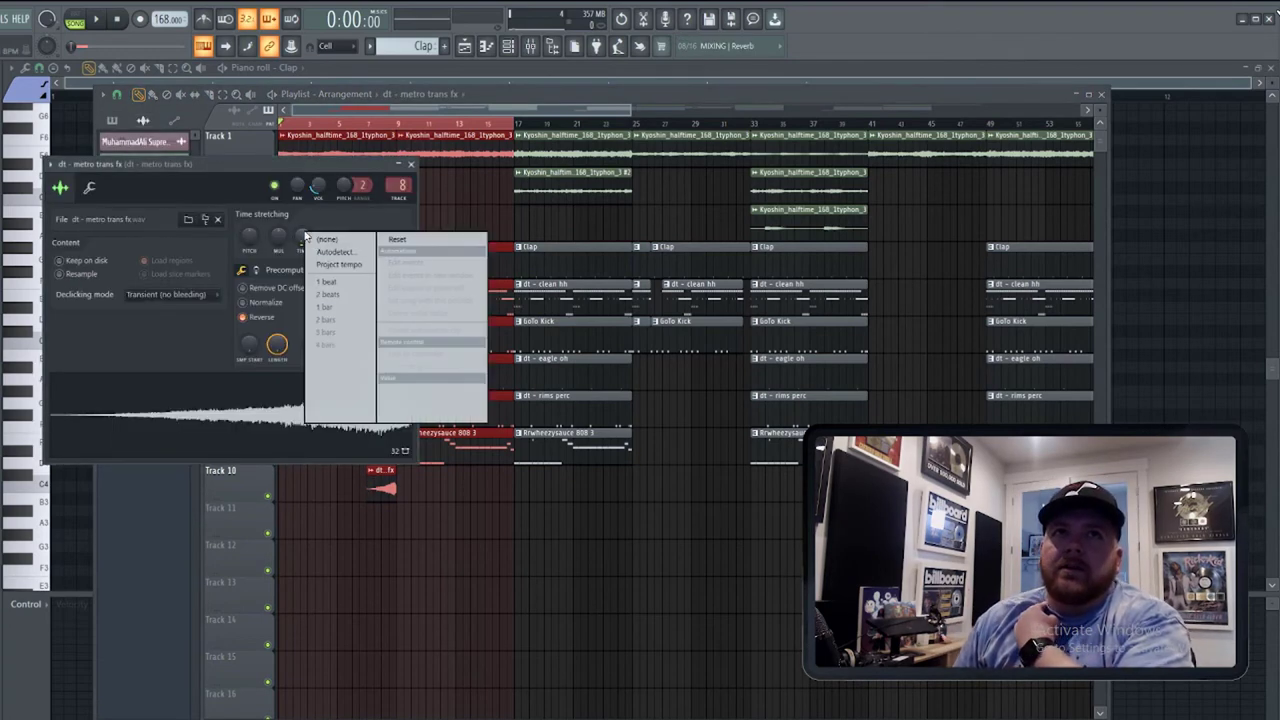
pyautogui.click(341, 335)
pyautogui.click(320, 271)
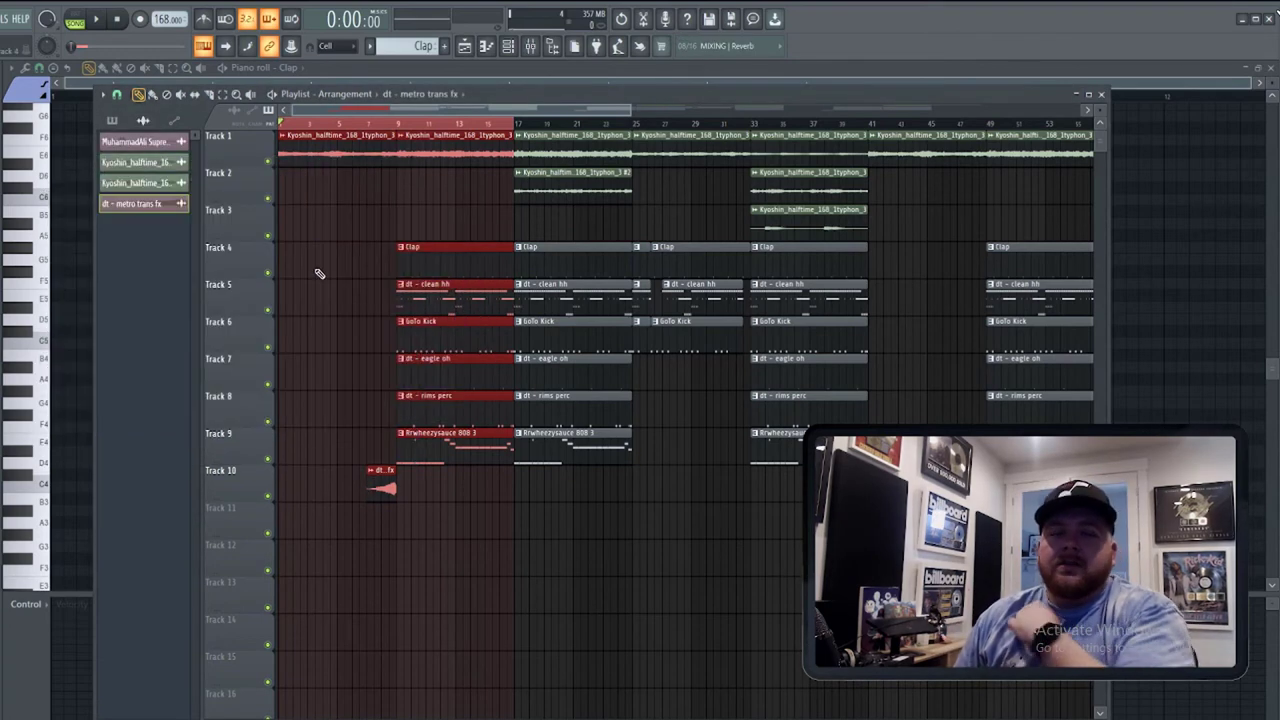
pyautogui.scroll(4, 357, 391)
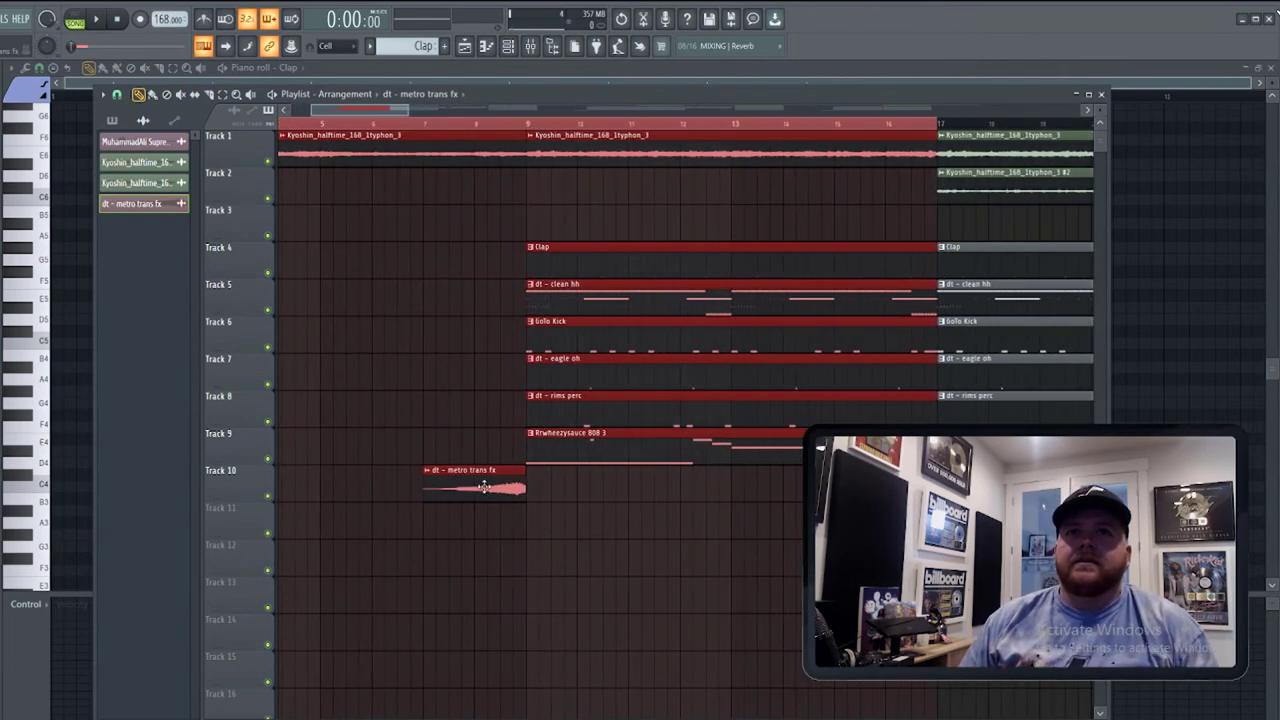
pyautogui.doubleClick(483, 486)
pyautogui.rightClick(306, 236)
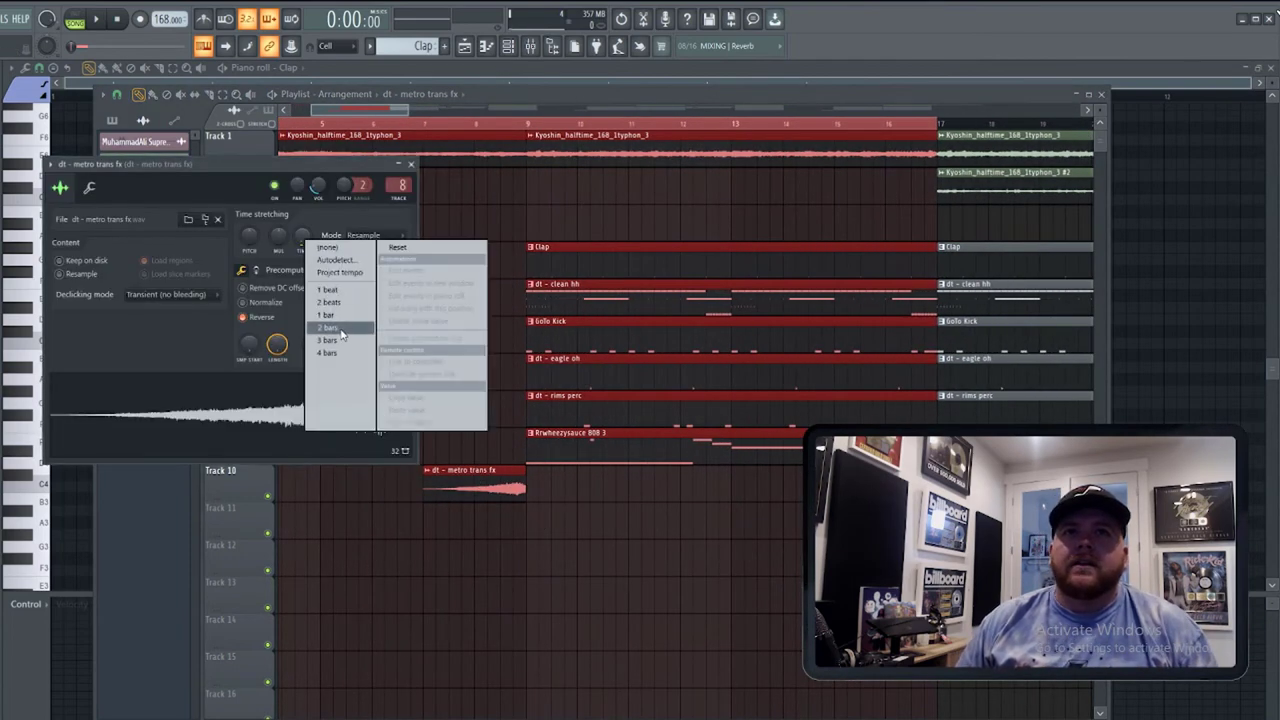
pyautogui.click(340, 330)
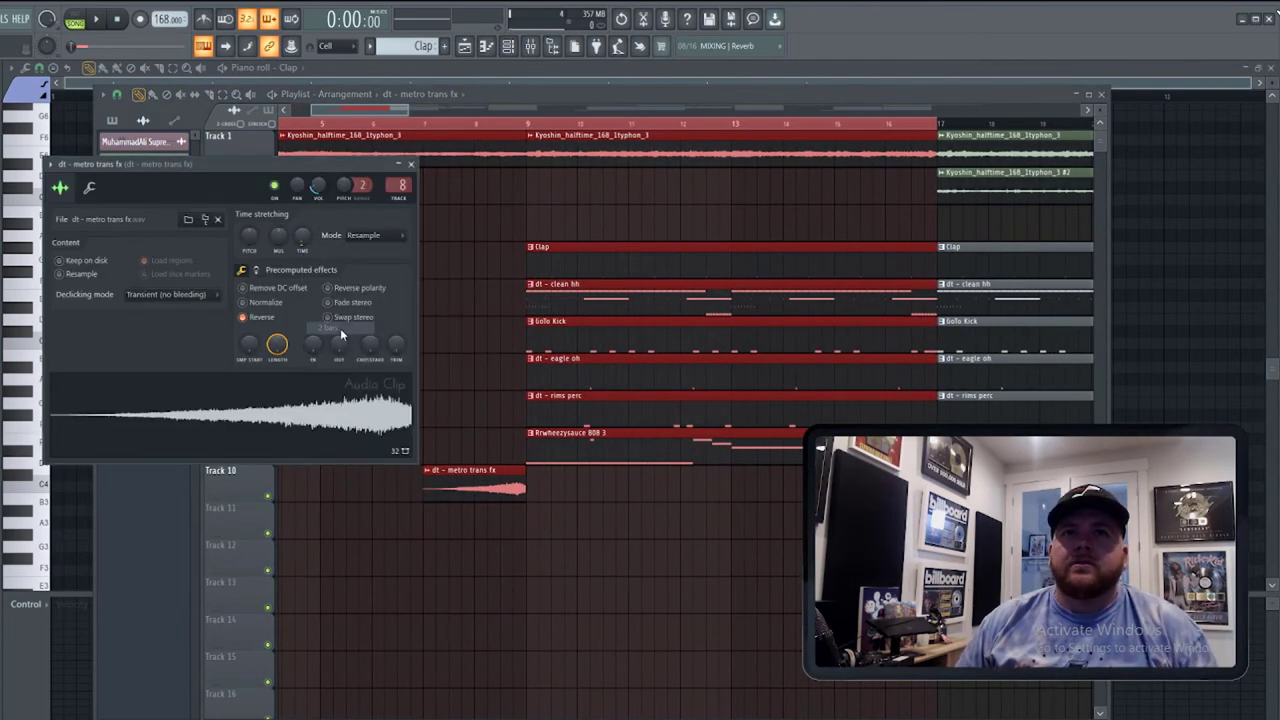
pyautogui.click(424, 124)
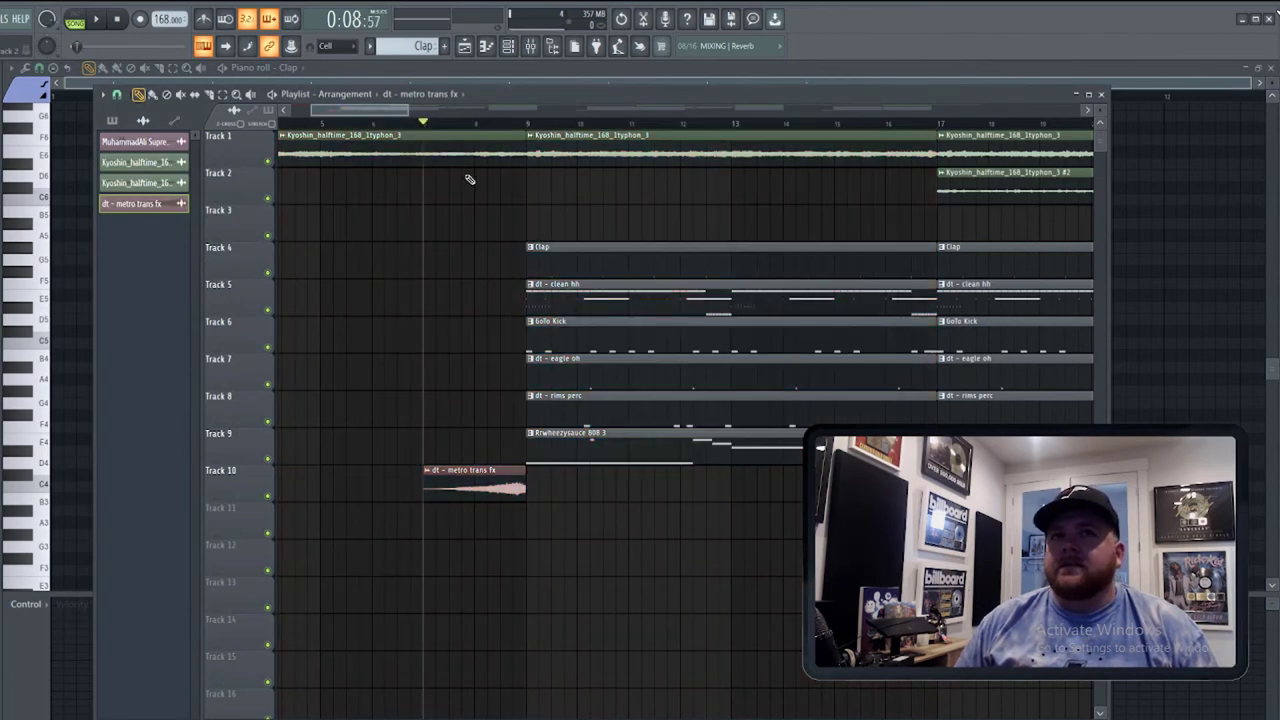
# Solo playlist Track 1, enable Track 10 alongside it, and listen to the transition from about bar 5.
pyautogui.moveTo(424, 124); pyautogui.dragTo(530, 132)
pyautogui.scroll(-5, 429, 269)
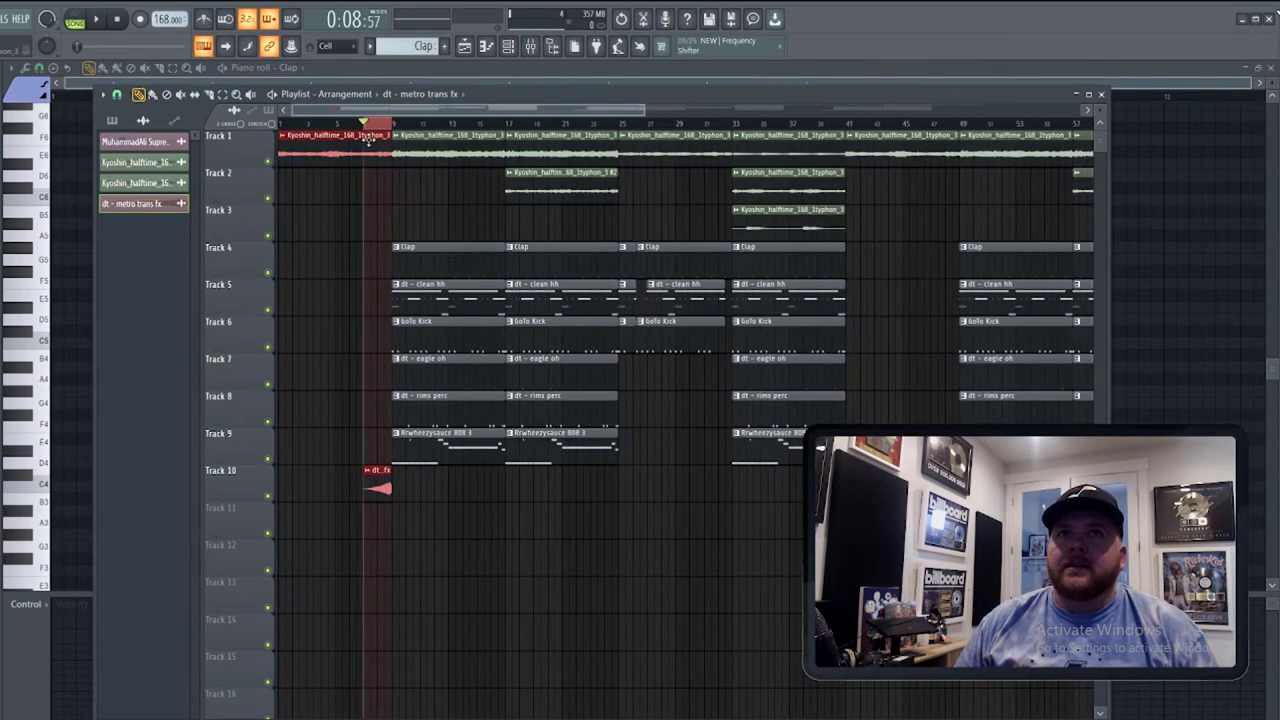
pyautogui.click(343, 124)
pyautogui.rightClick(268, 161)
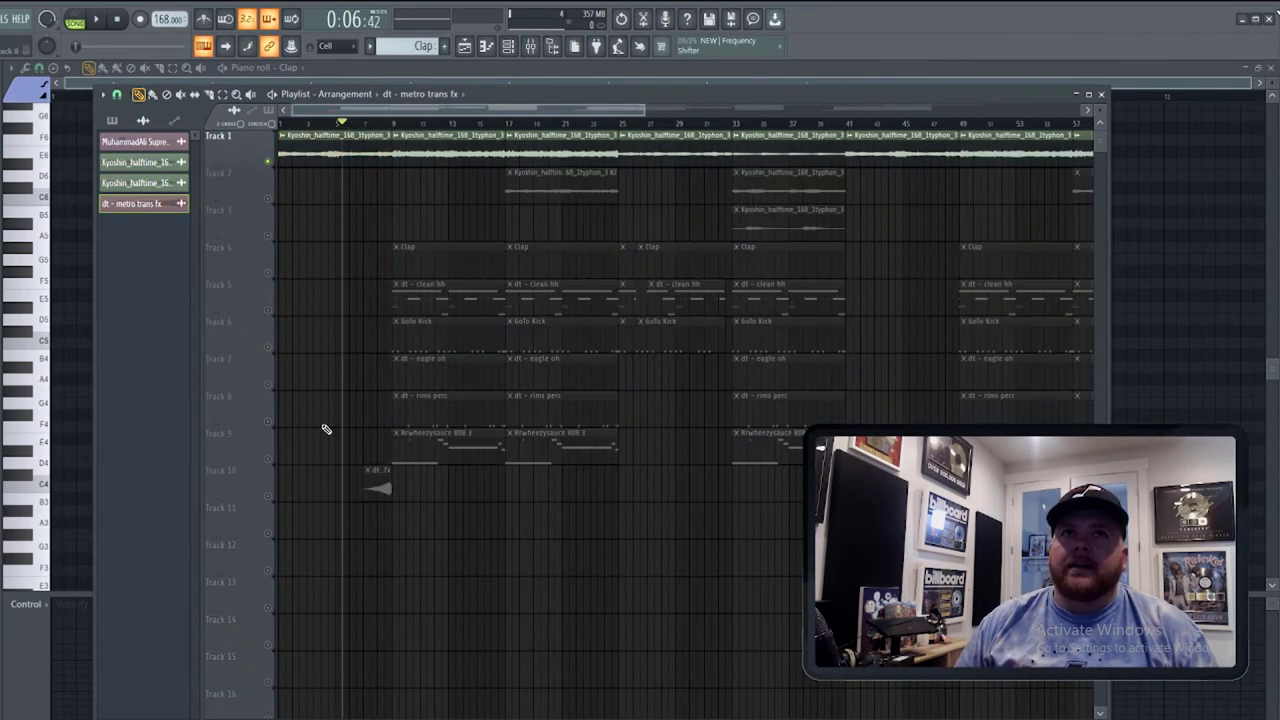
pyautogui.click(269, 495)
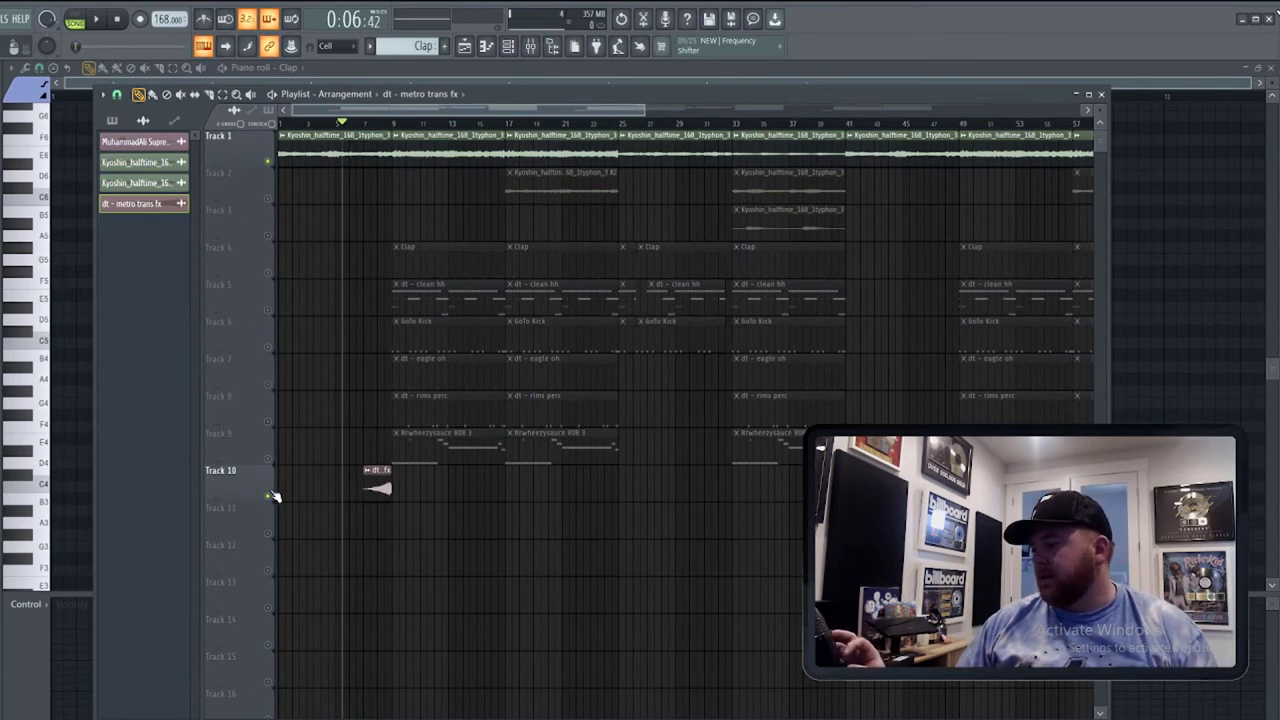
pyautogui.press('space')
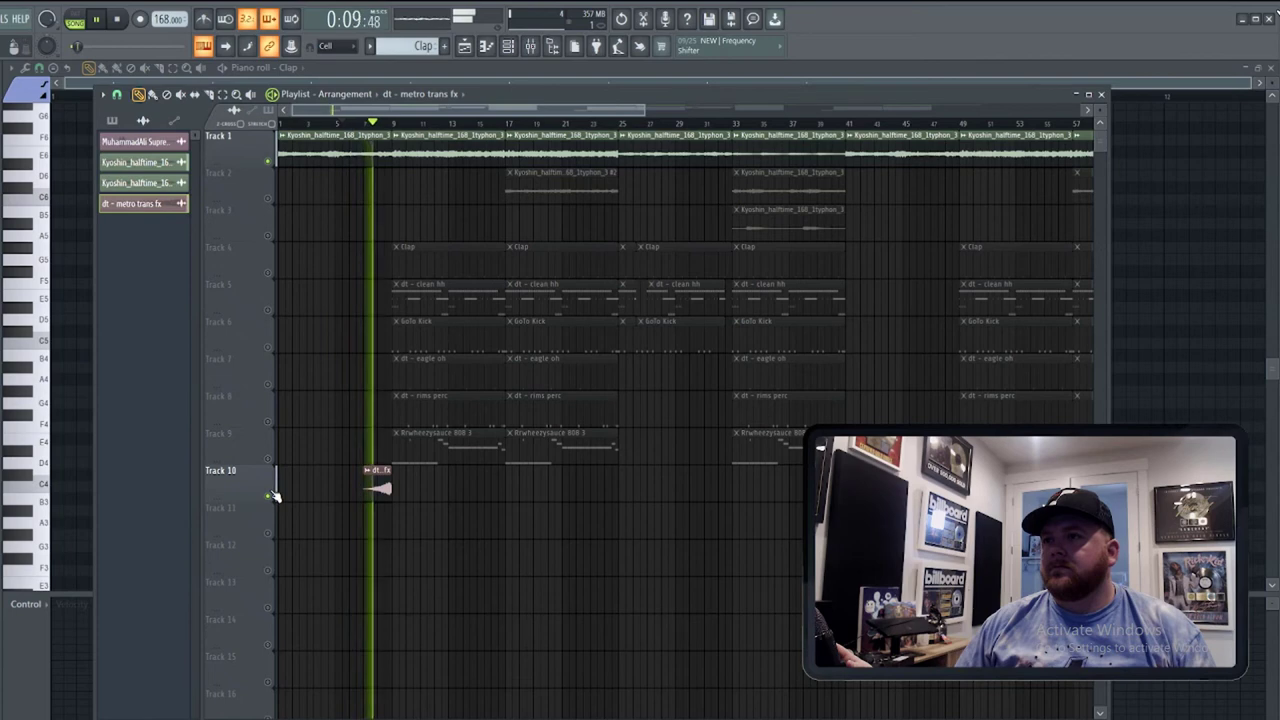
pyautogui.press('space')
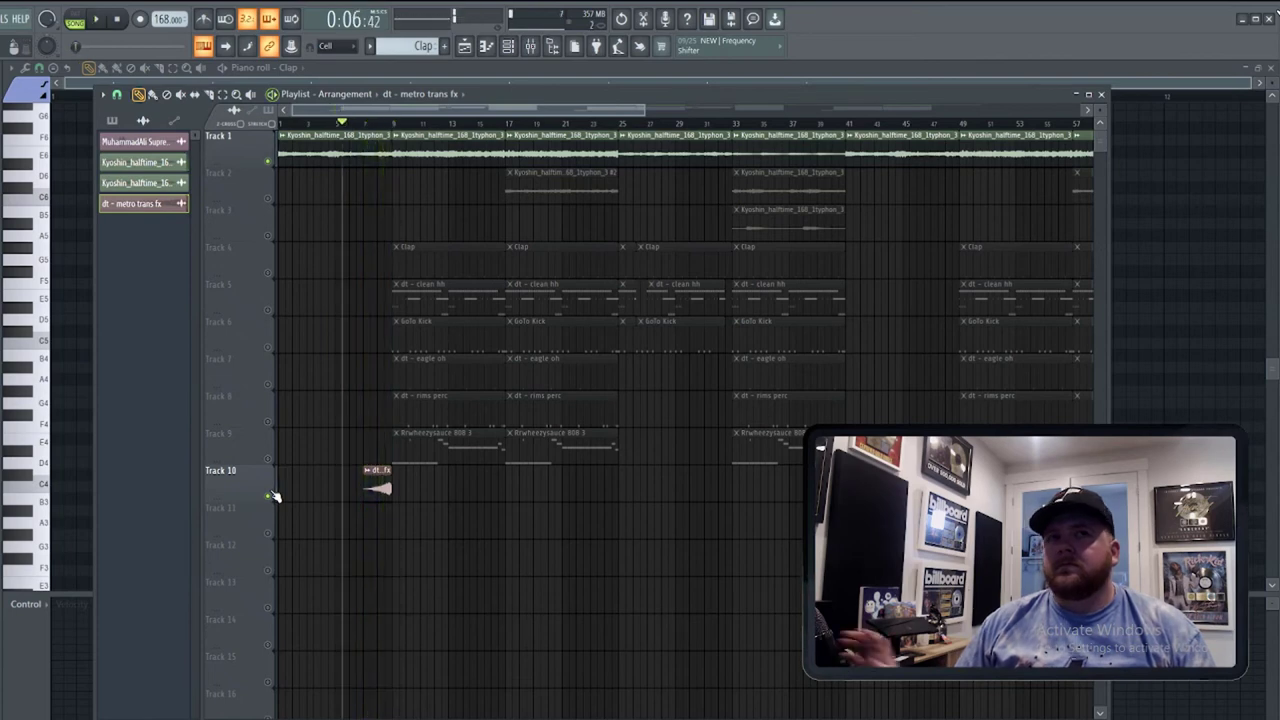
# Maximize the playlist, unmute the dt - metro trans fx mixer track and replay the transition from about bar 5.
pyautogui.press('Return')
pyautogui.press('F9')
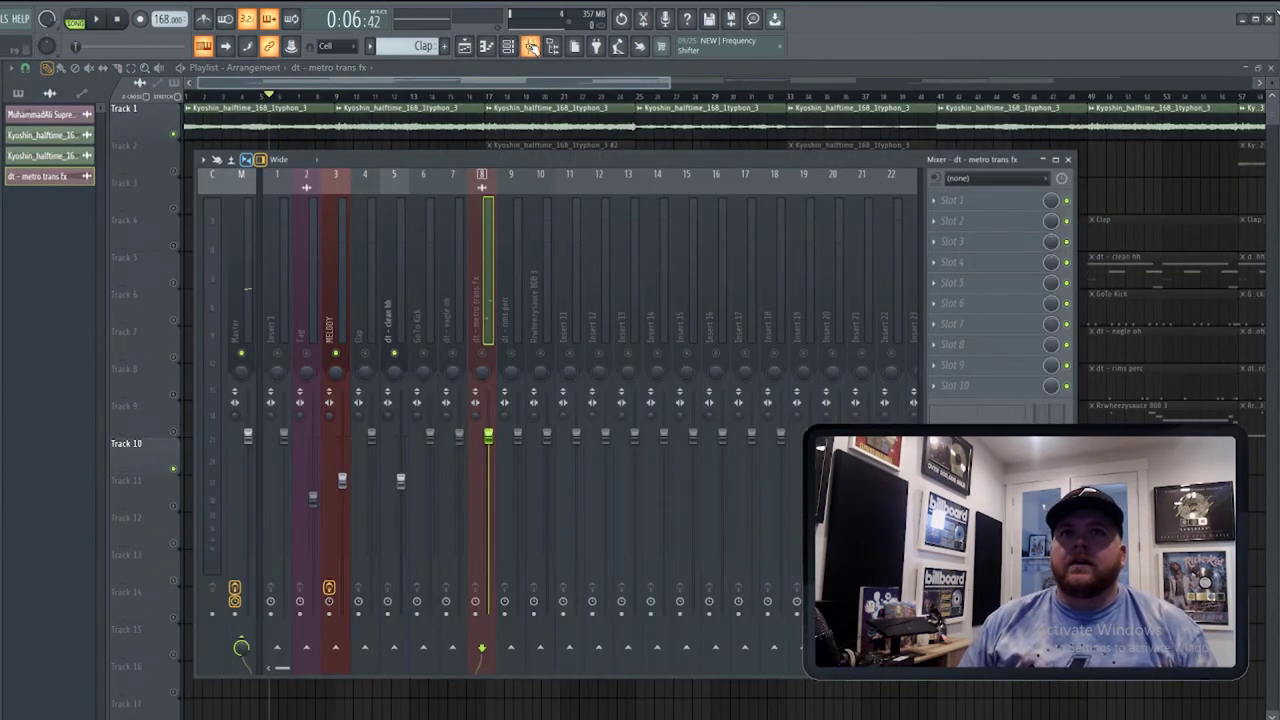
pyautogui.press('F9')
pyautogui.press('space')
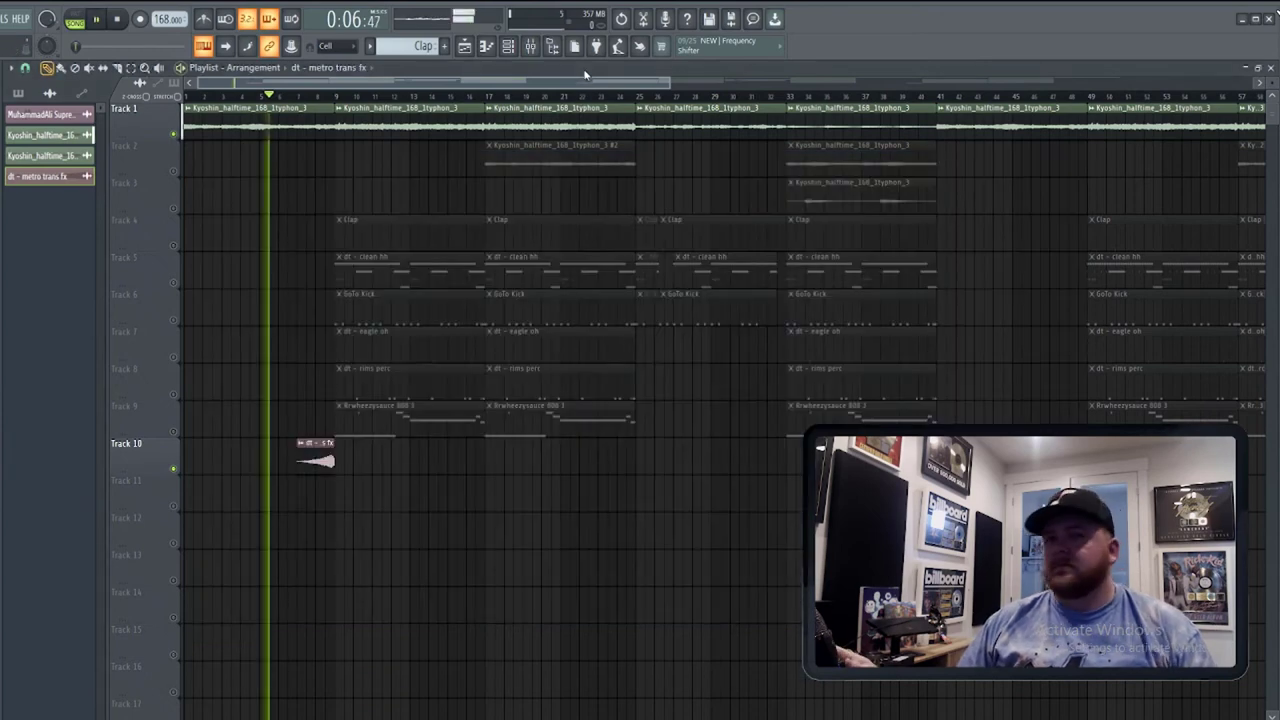
# Examine the dt - metro trans fx clip's channel settings during playback, stop the song and close them.
pyautogui.doubleClick(318, 461)
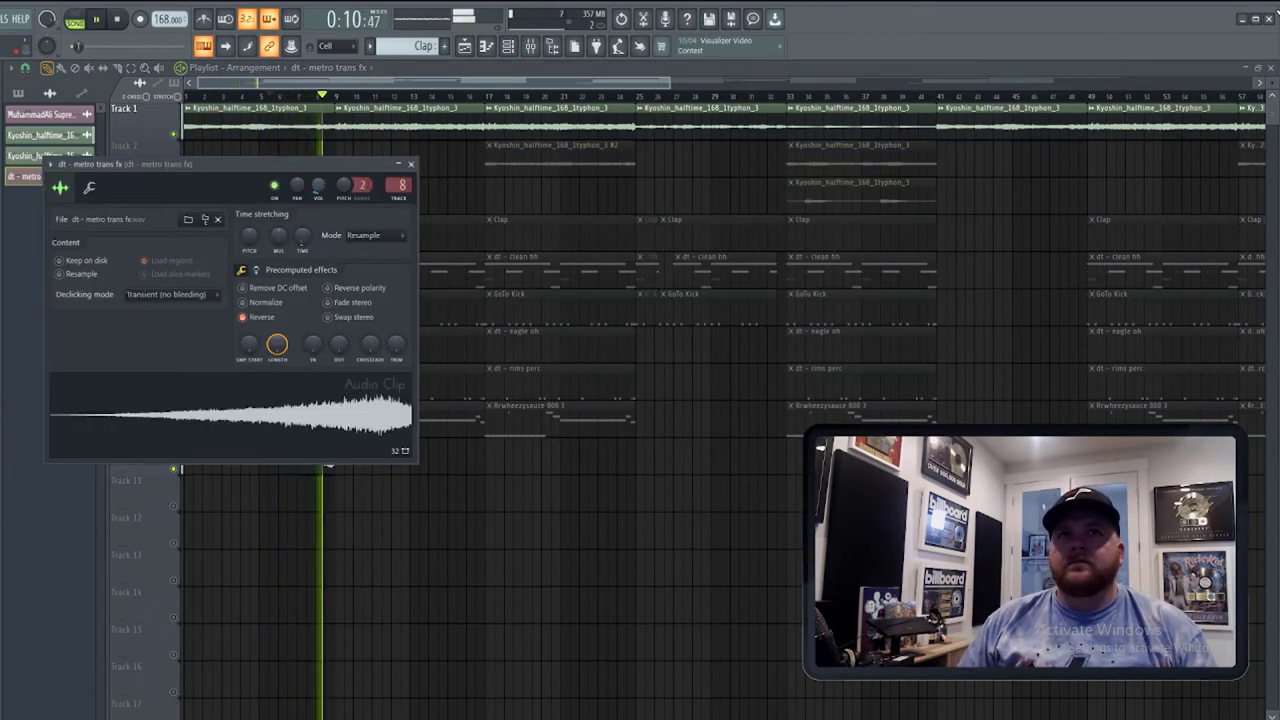
pyautogui.press('space')
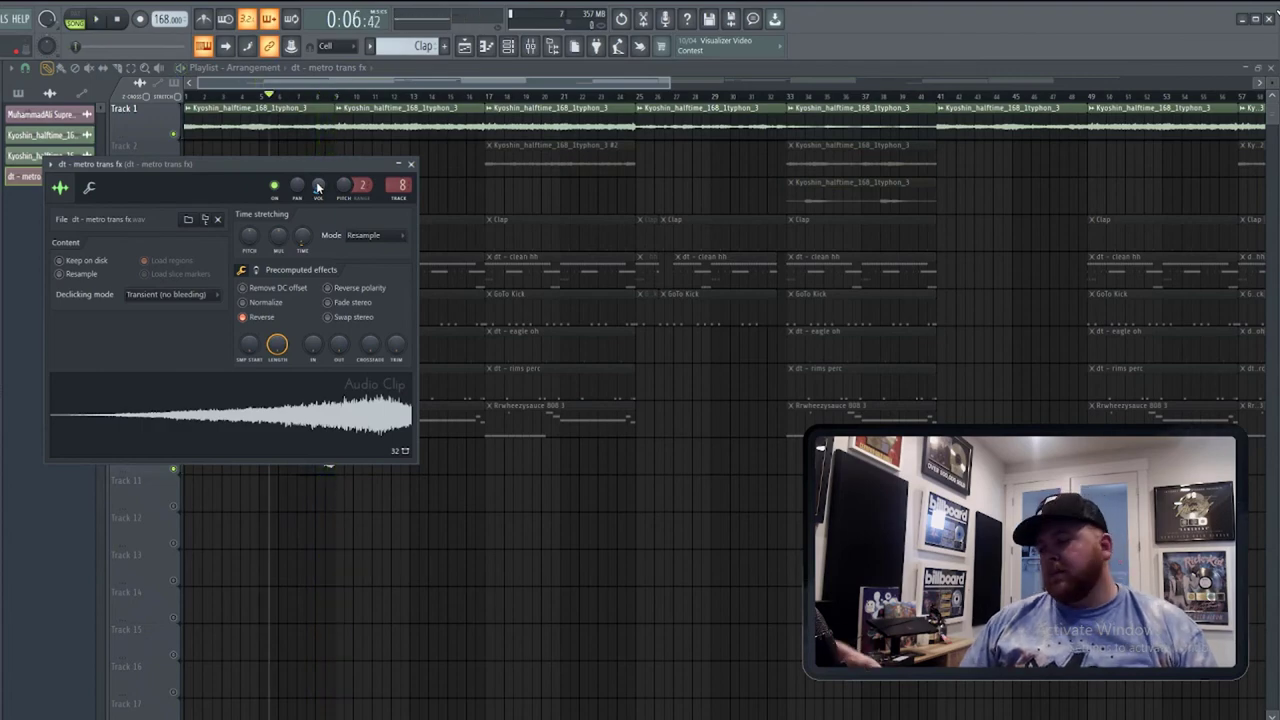
pyautogui.click(411, 163)
# Turn all playlist tracks back on and select the Master track in the mixer.
pyautogui.scroll(-3, 400, 290)
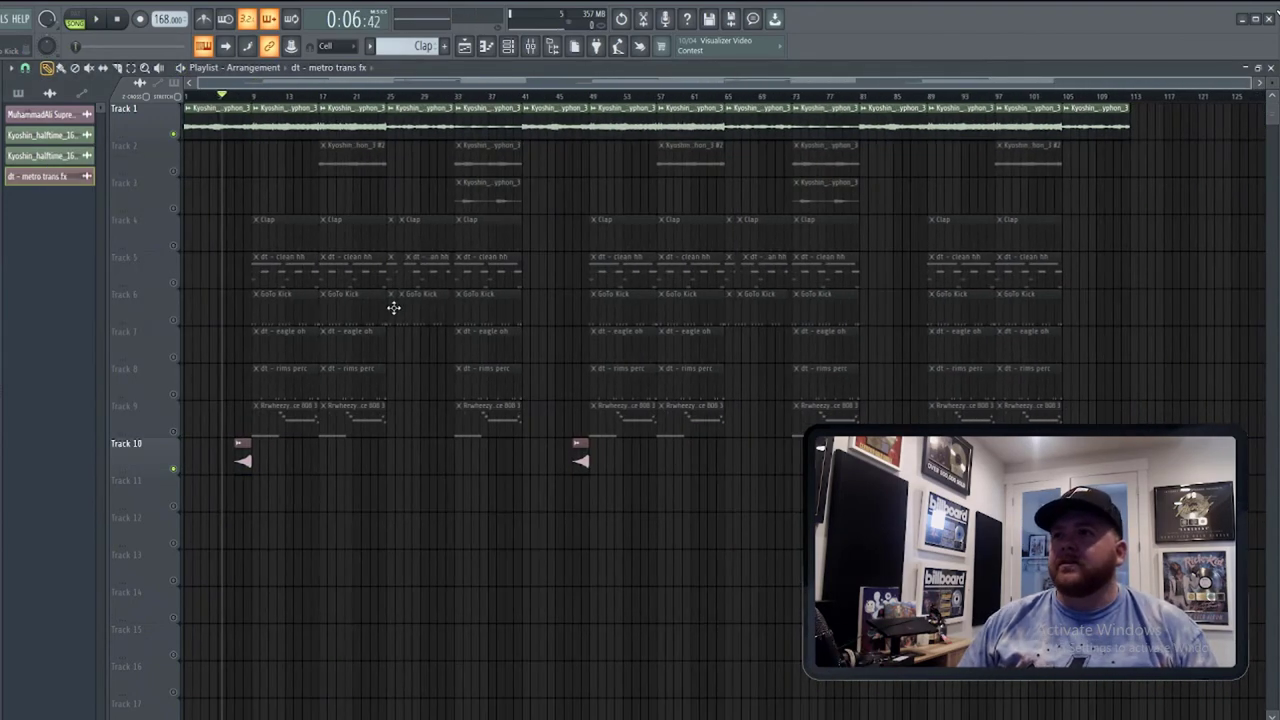
pyautogui.rightClick(174, 468)
pyautogui.rightClick(175, 468)
pyautogui.press('F9')
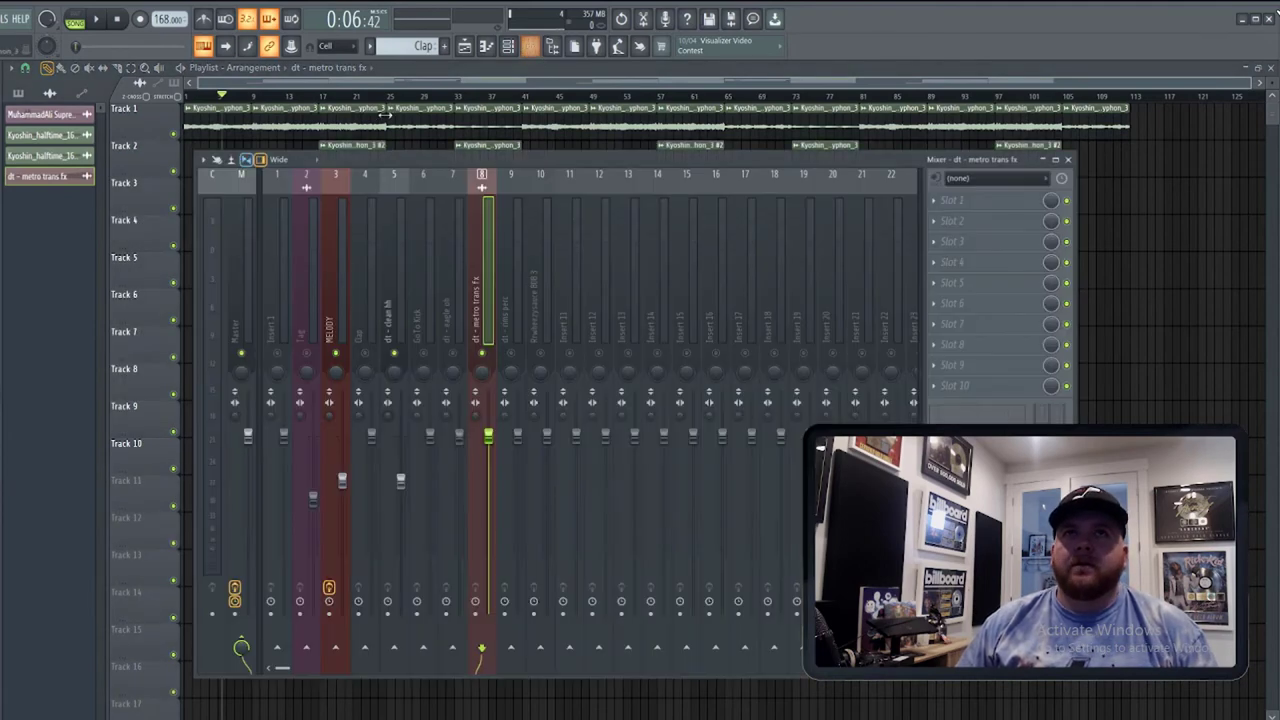
pyautogui.click(250, 326)
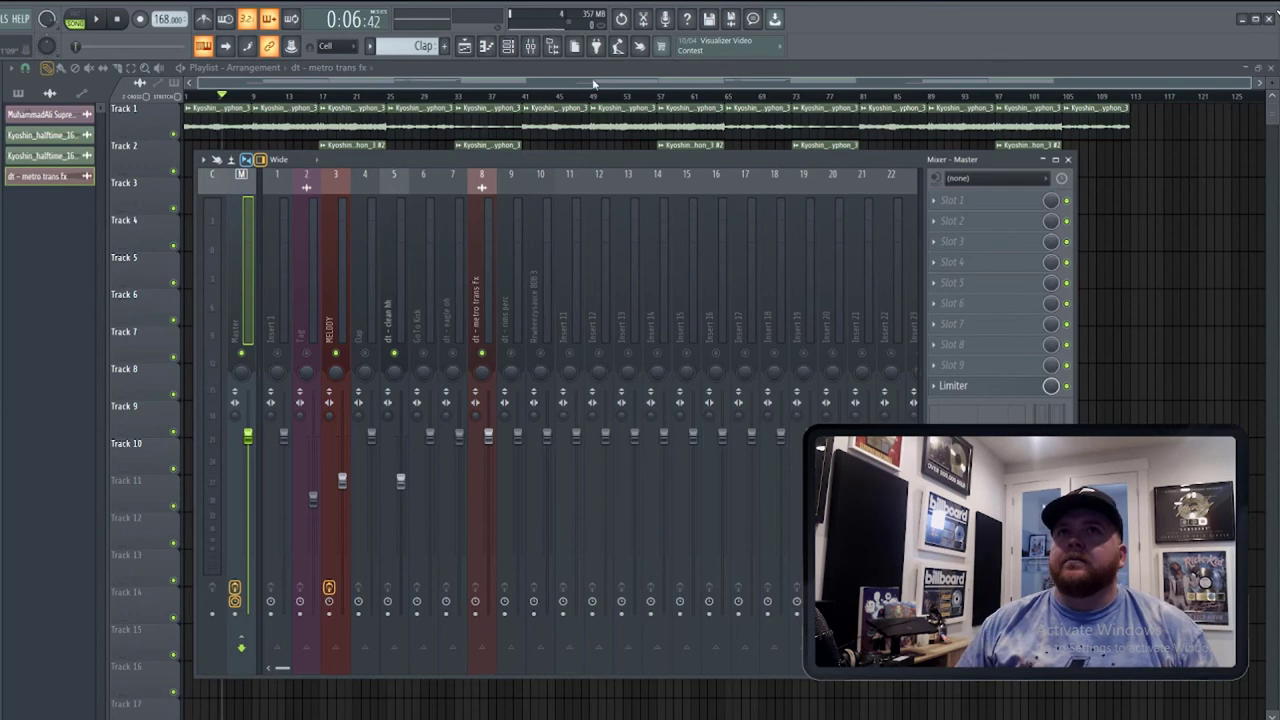
# Play the song, lower the dt - clean hh mixer fader further and adjust that track's stereo separation.
pyautogui.press('F9')
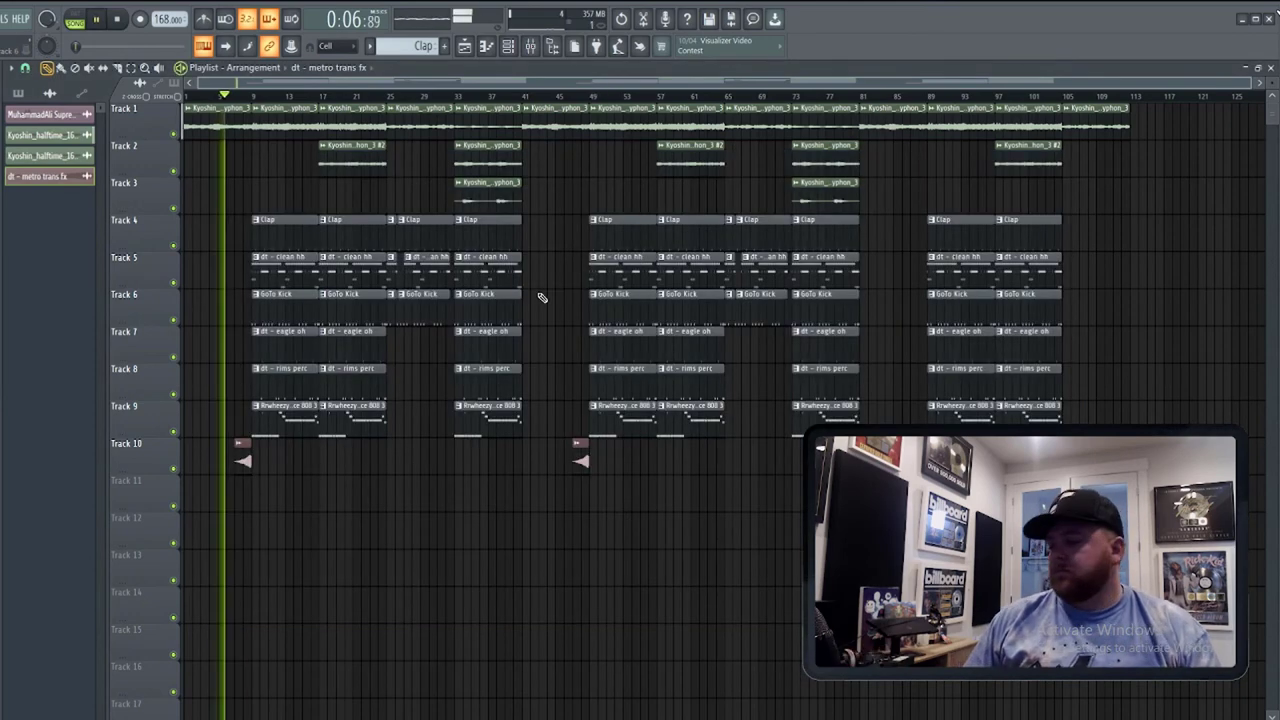
pyautogui.press('F6')
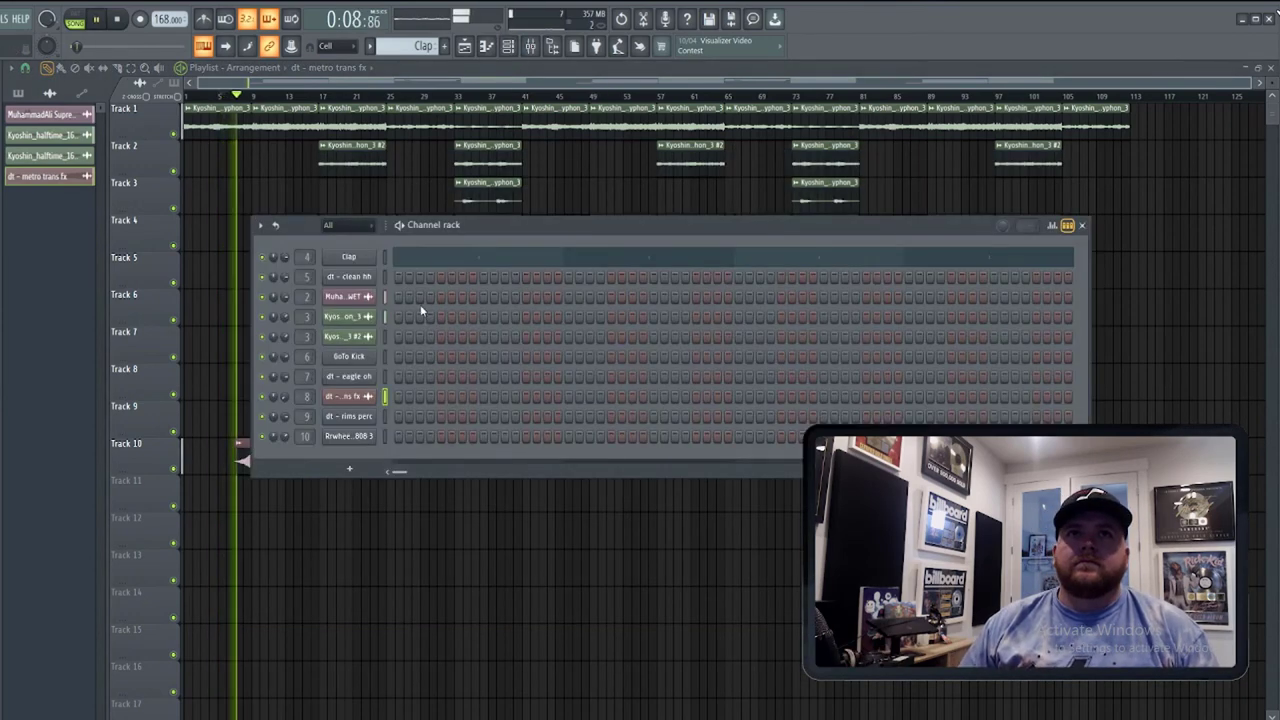
pyautogui.press('F9')
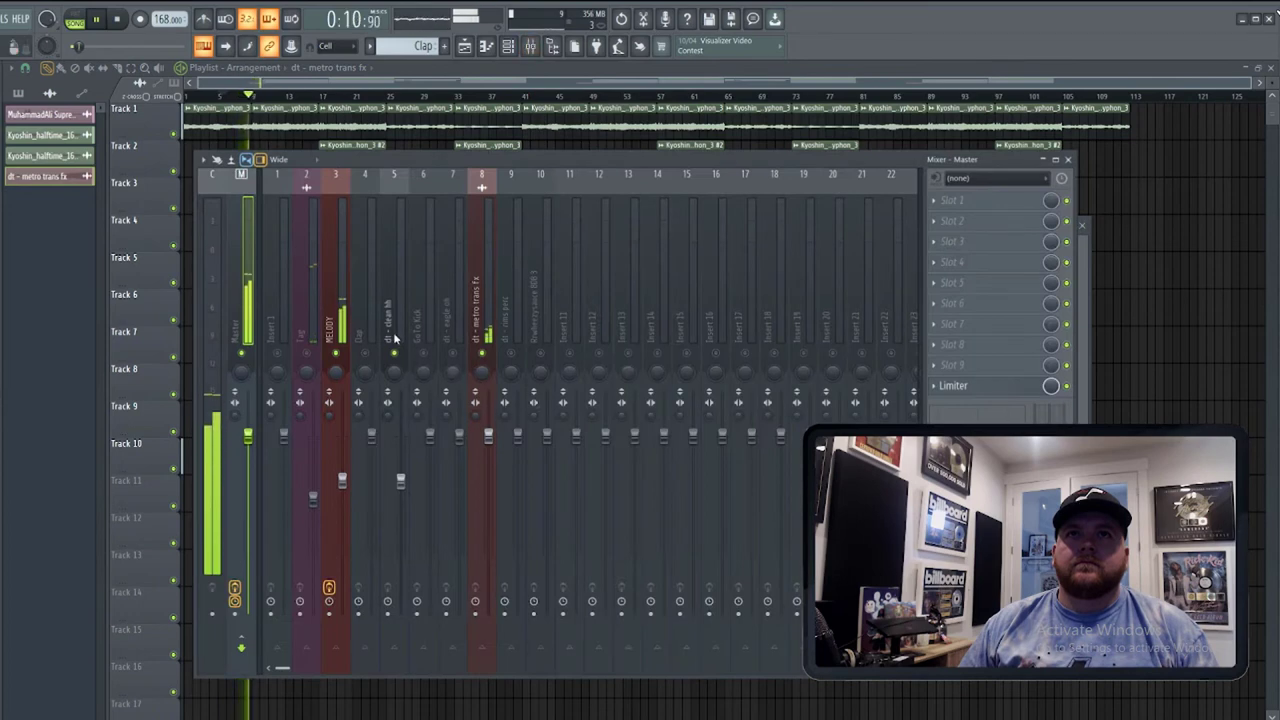
pyautogui.moveTo(400, 480); pyautogui.dragTo(405, 500)
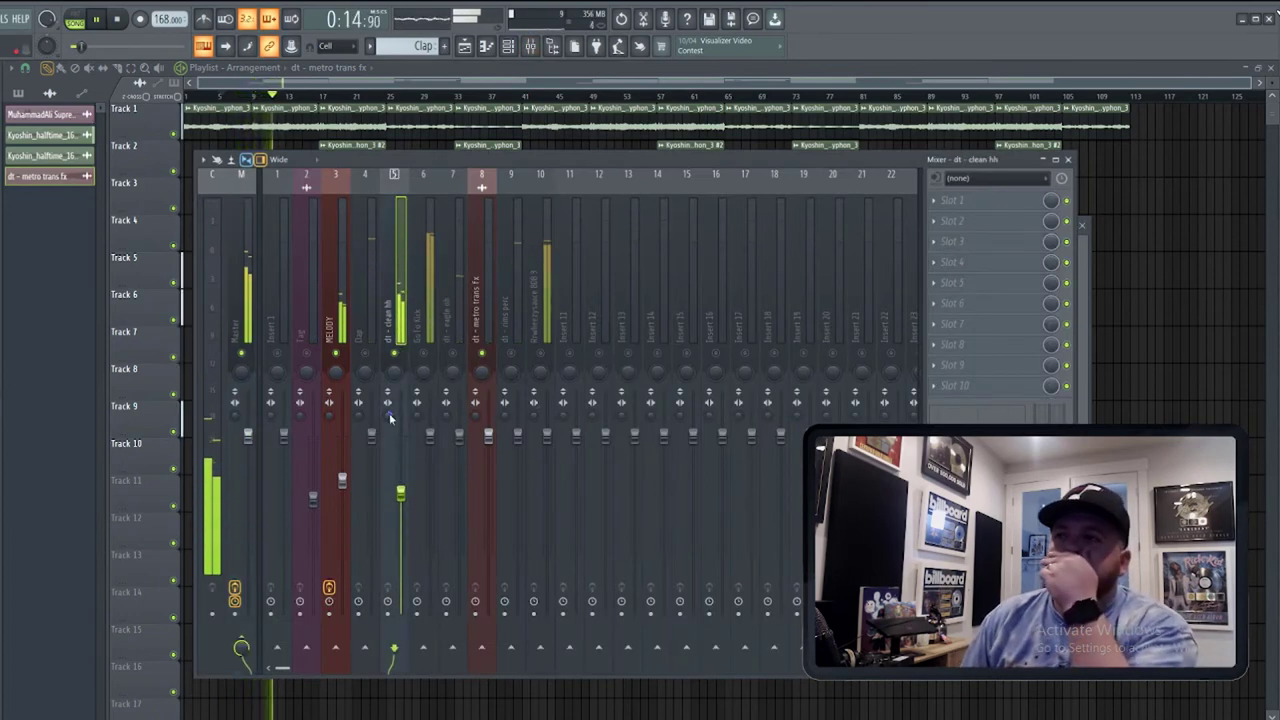
# Unmute the Clap and dt - eagle oh mixer tracks, lower their faders and fine-tune the dt - clean hh level against them.
pyautogui.click(366, 362)
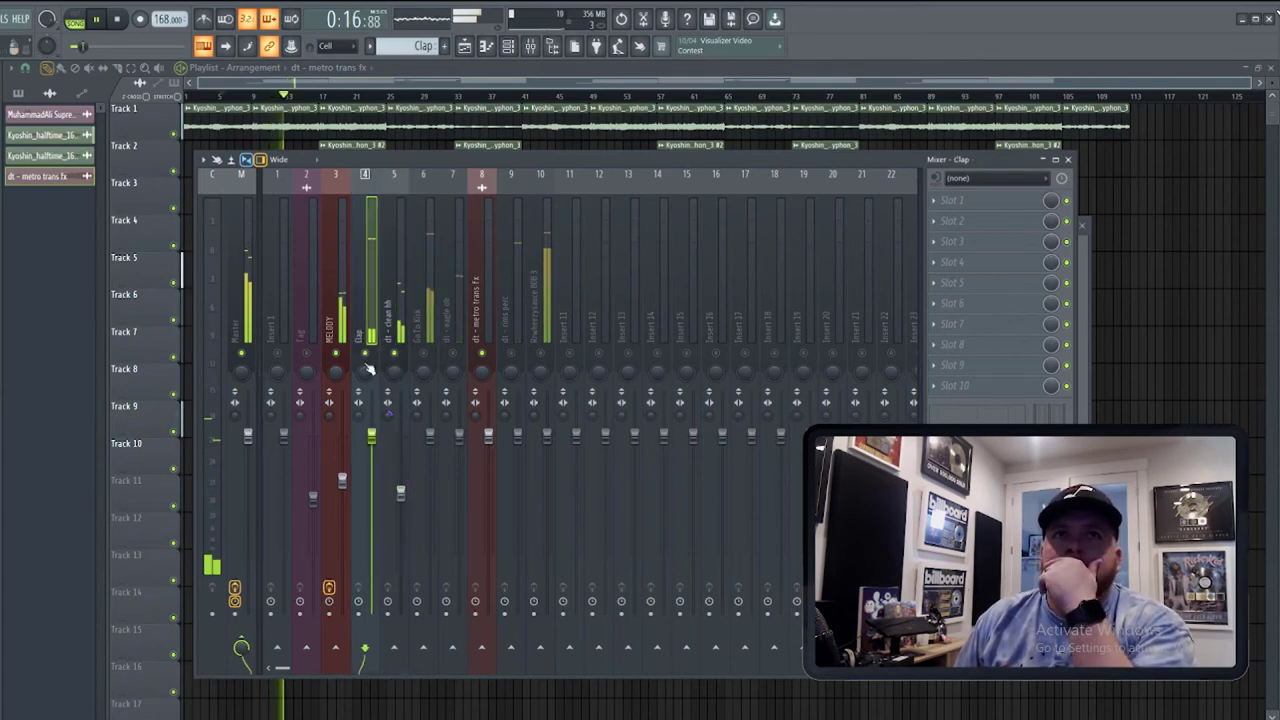
pyautogui.moveTo(371, 435); pyautogui.dragTo(371, 490)
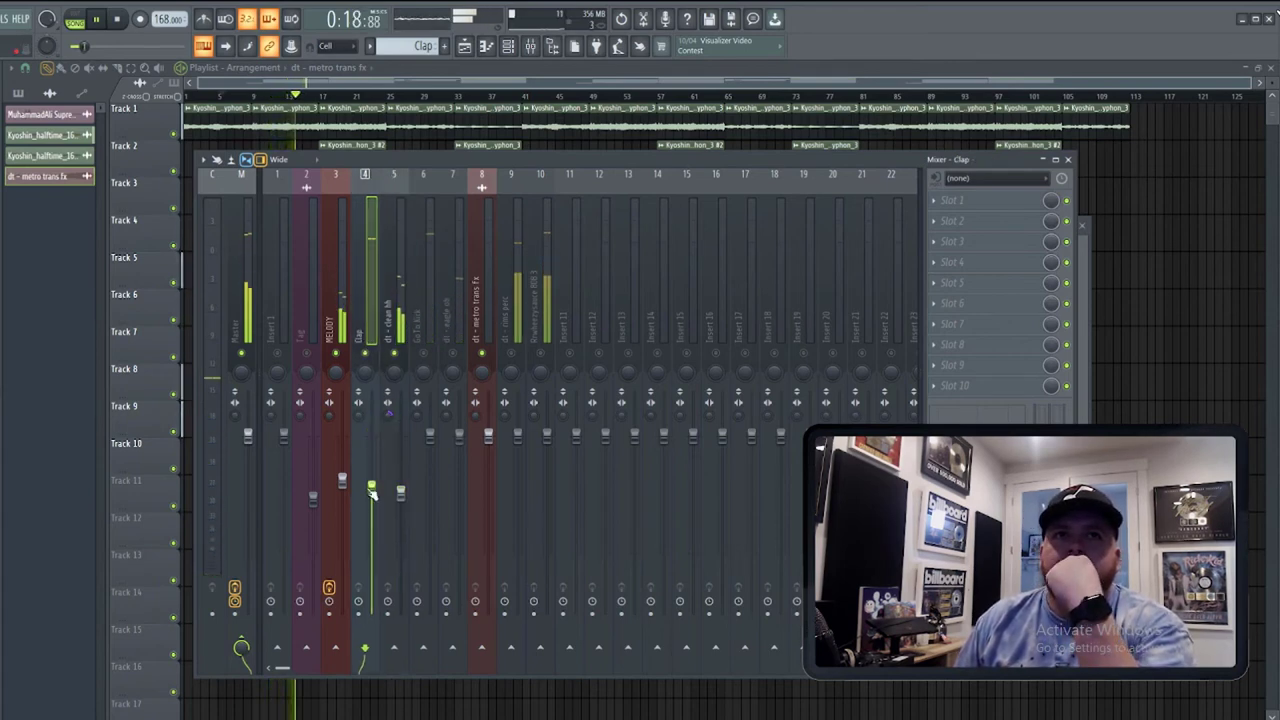
pyautogui.click(457, 360)
pyautogui.moveTo(459, 435); pyautogui.dragTo(460, 490)
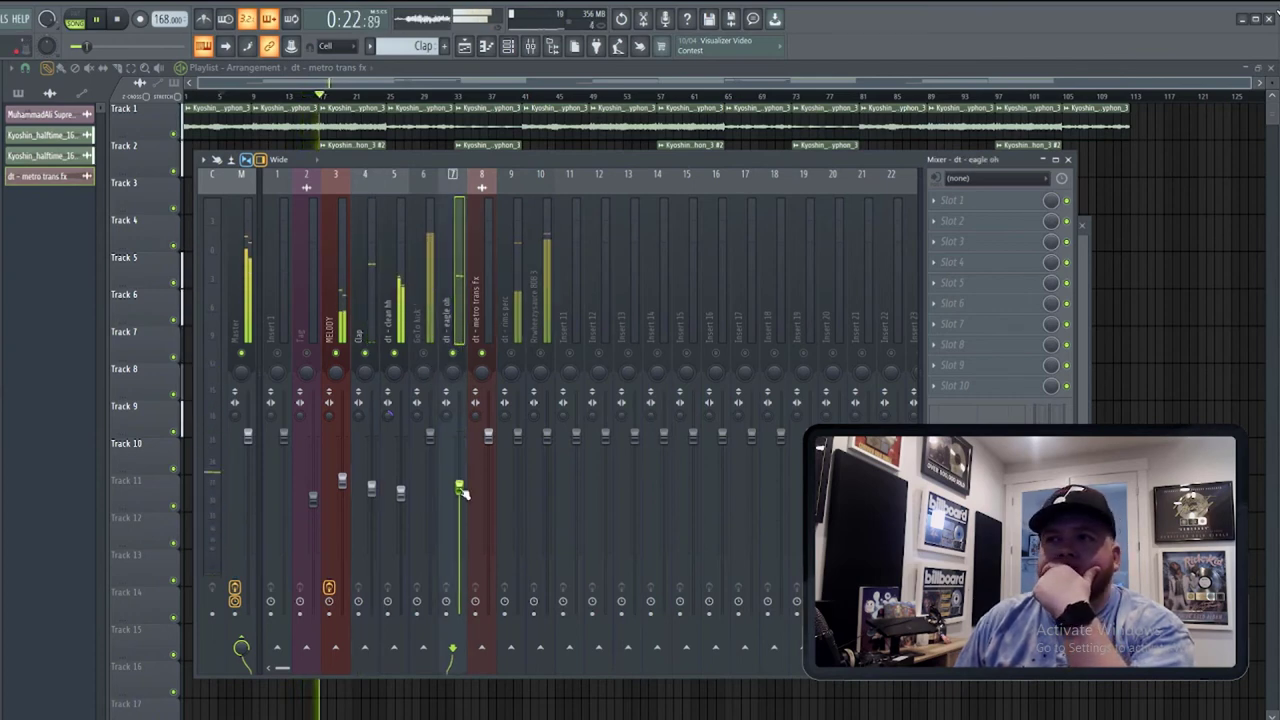
pyautogui.click(400, 494)
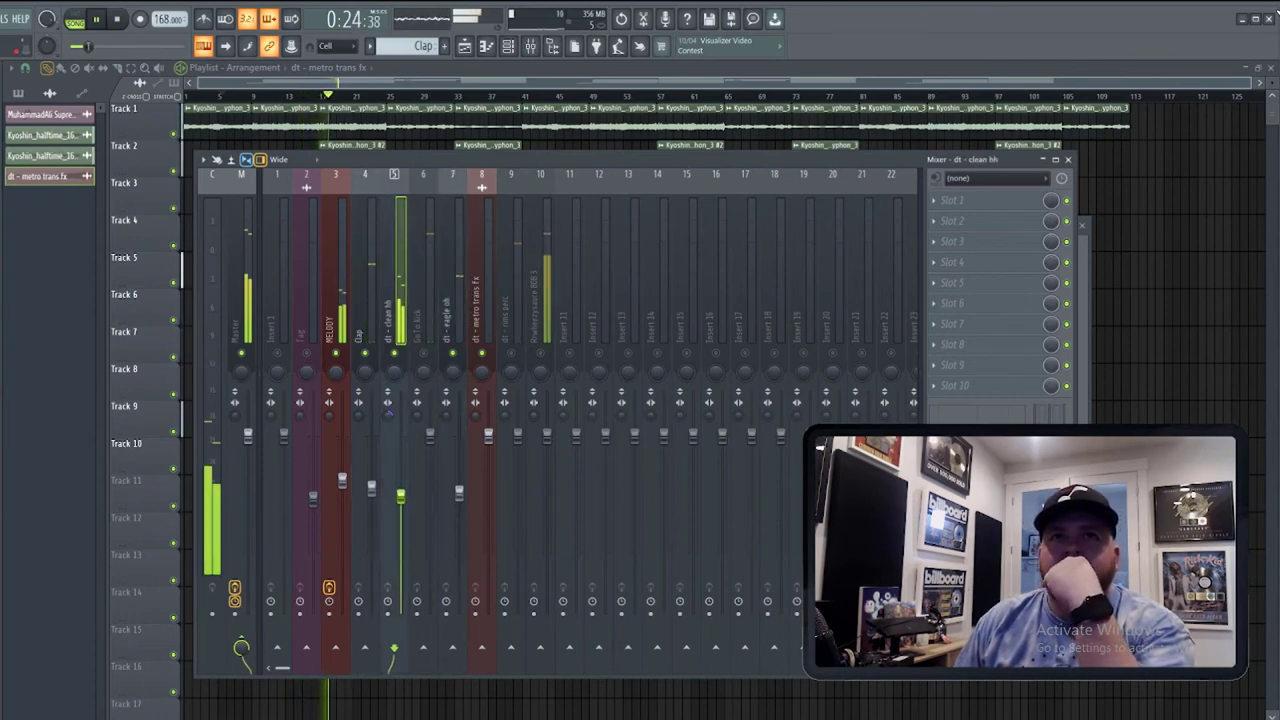
pyautogui.click(460, 493)
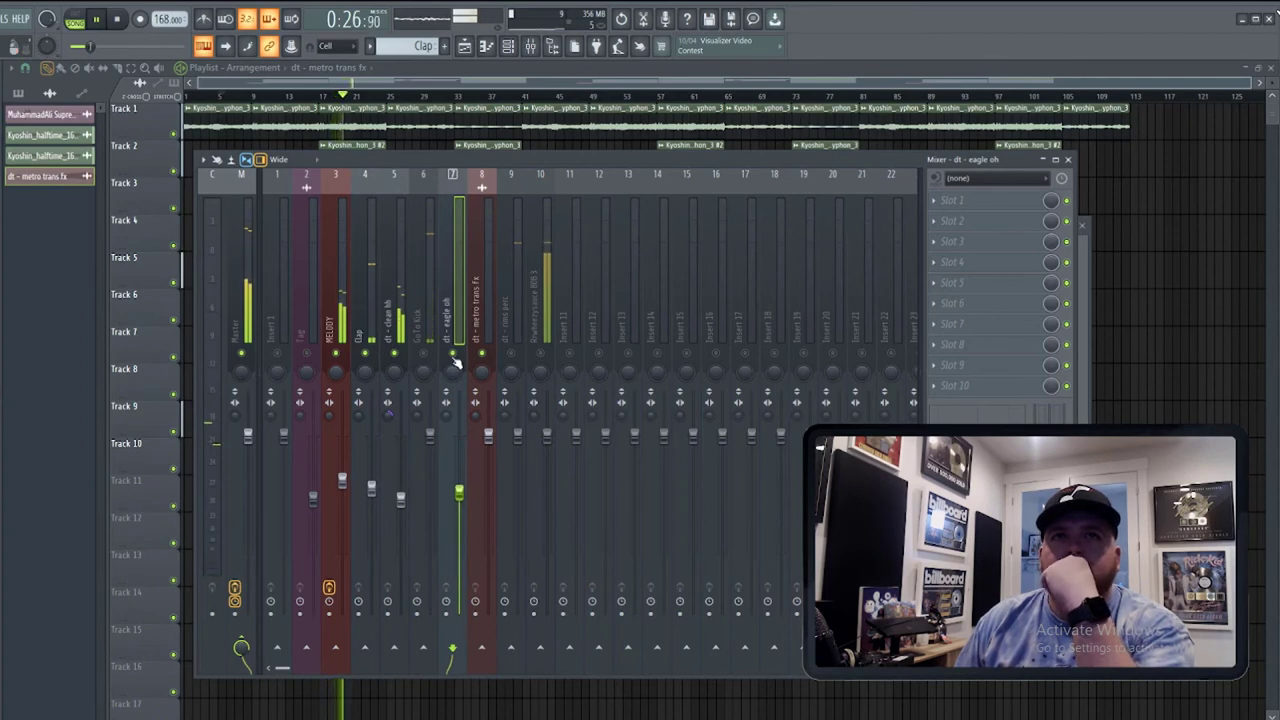
# Unmute the dt - rims perc, Rrwheezysauce 808 3 and GoTo Kick mixer tracks and lower their faders.
pyautogui.click(518, 360)
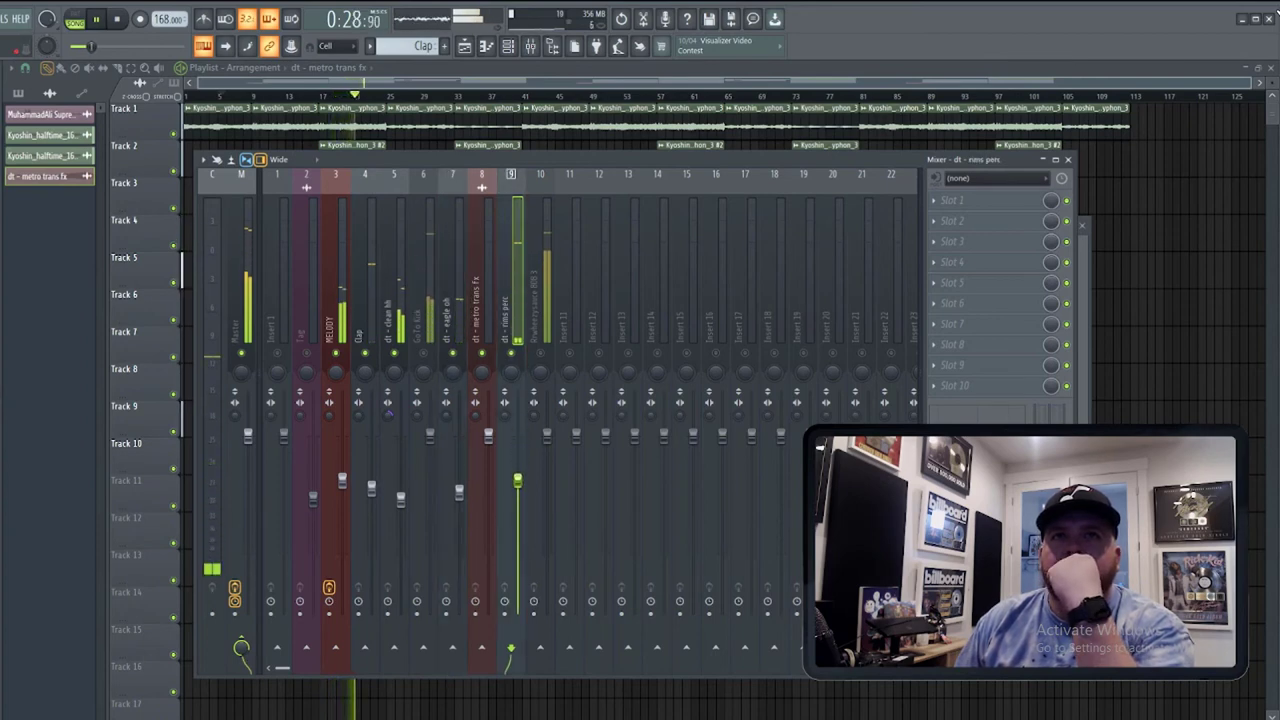
pyautogui.click(549, 443)
pyautogui.moveTo(550, 442); pyautogui.dragTo(550, 486)
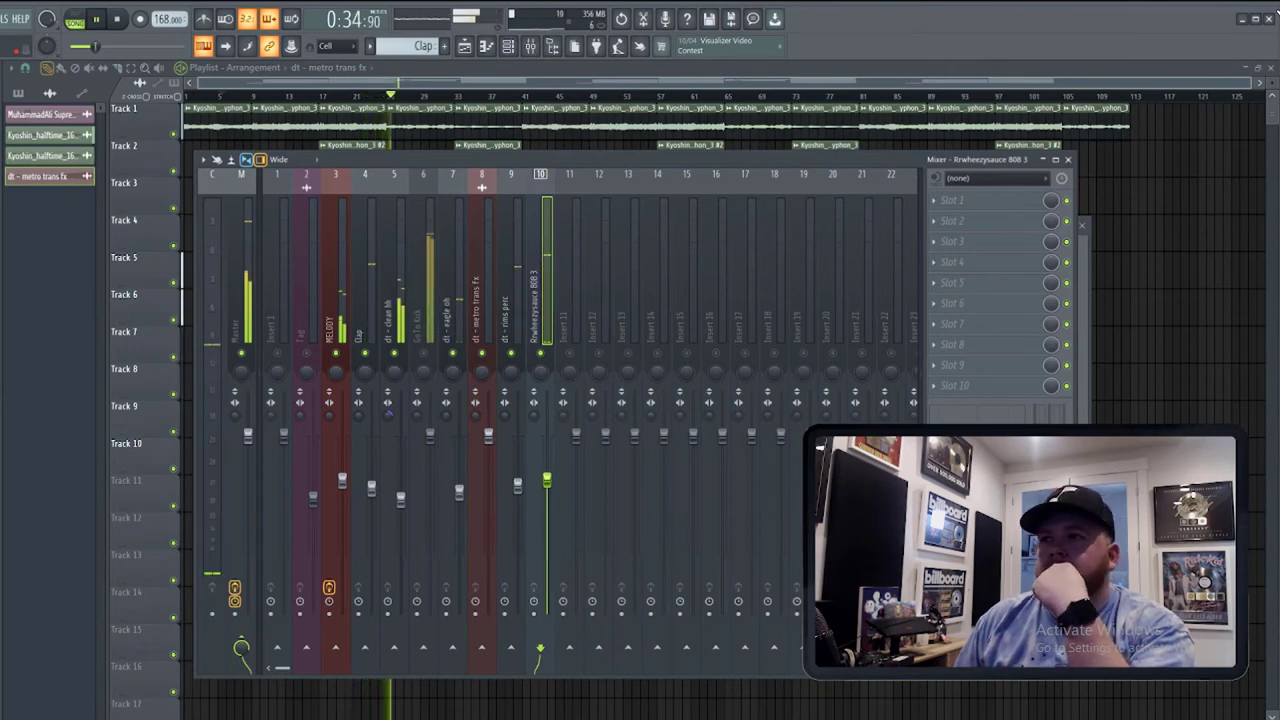
pyautogui.moveTo(430, 436); pyautogui.dragTo(437, 464)
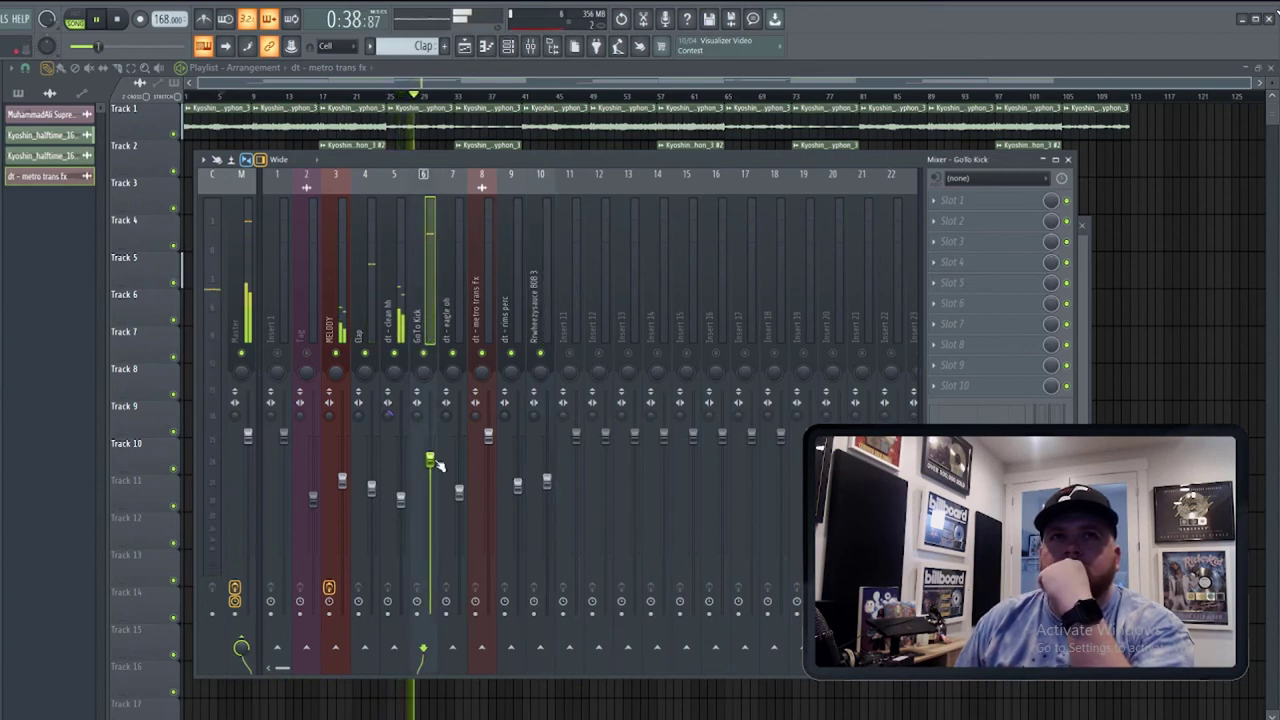
# Delete the Melodyne effect from the MELODY mixer track.
pyautogui.click(343, 481)
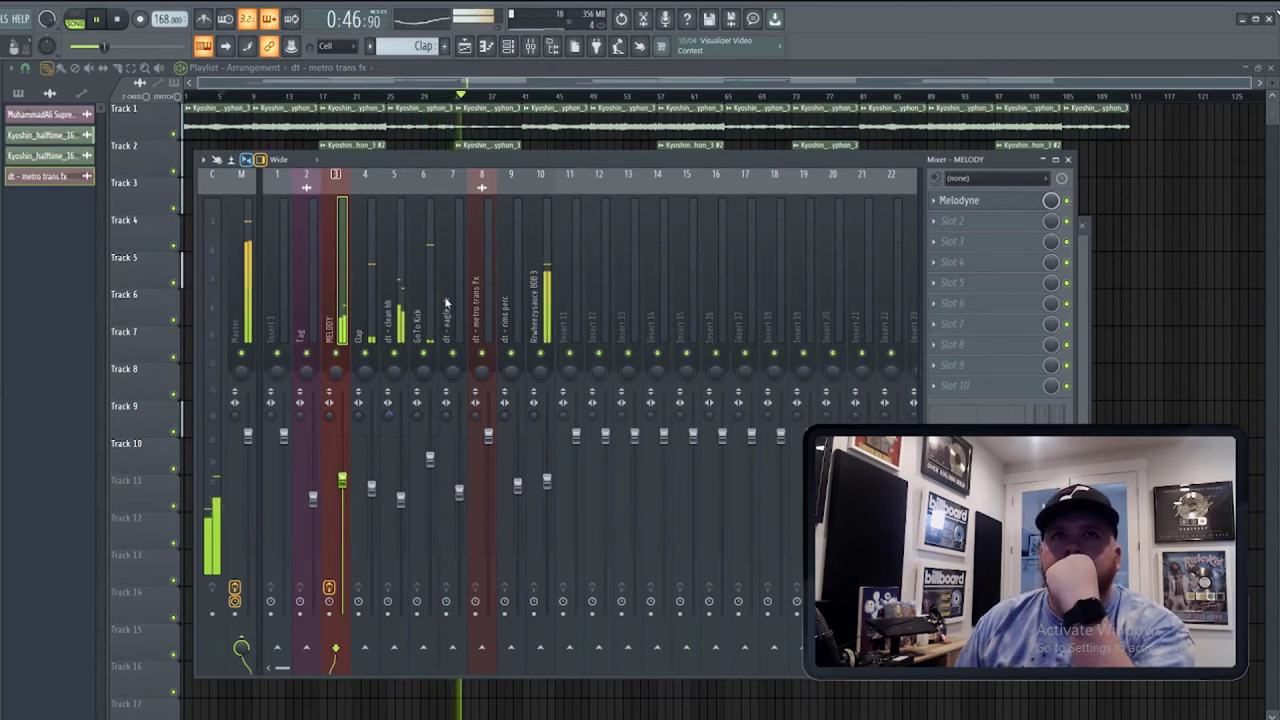
pyautogui.click(934, 201)
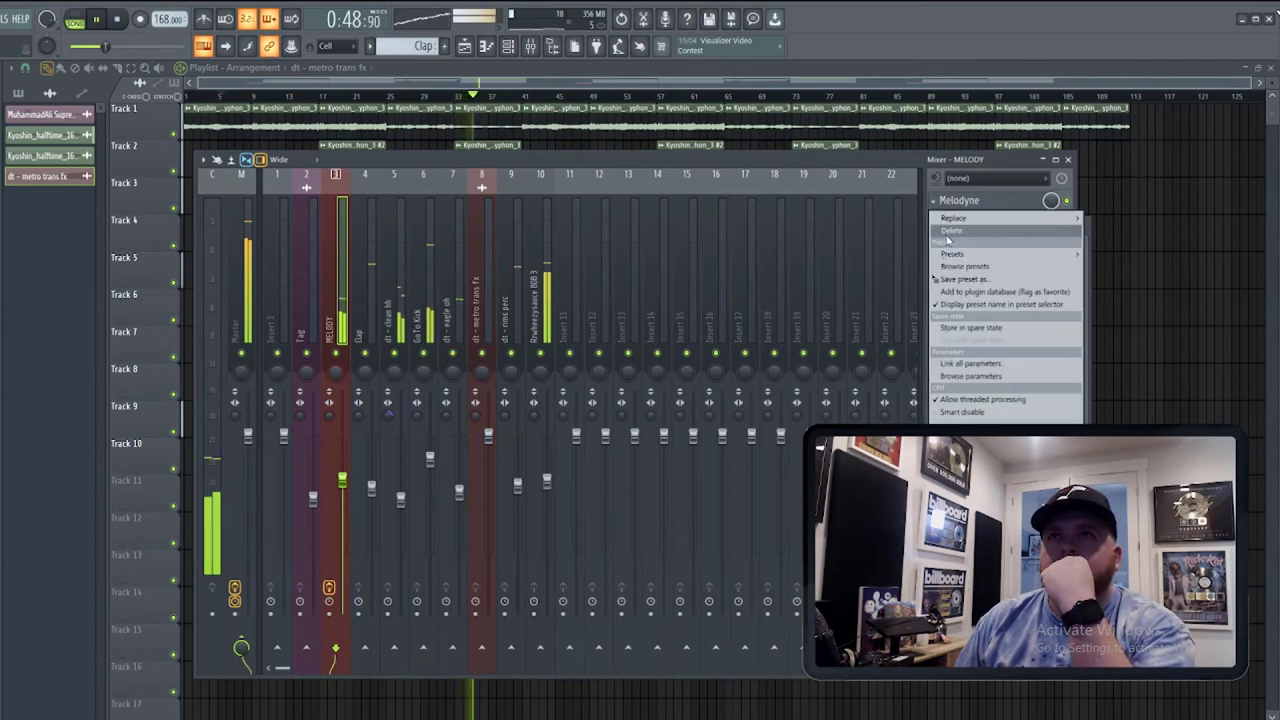
pyautogui.click(951, 230)
pyautogui.click(975, 480)
# Load Fruity Parametric EQ 2 on the MELODY track with the 20Hz + 18kHz cut preset, adjust its low band and stop playback.
pyautogui.click(936, 204)
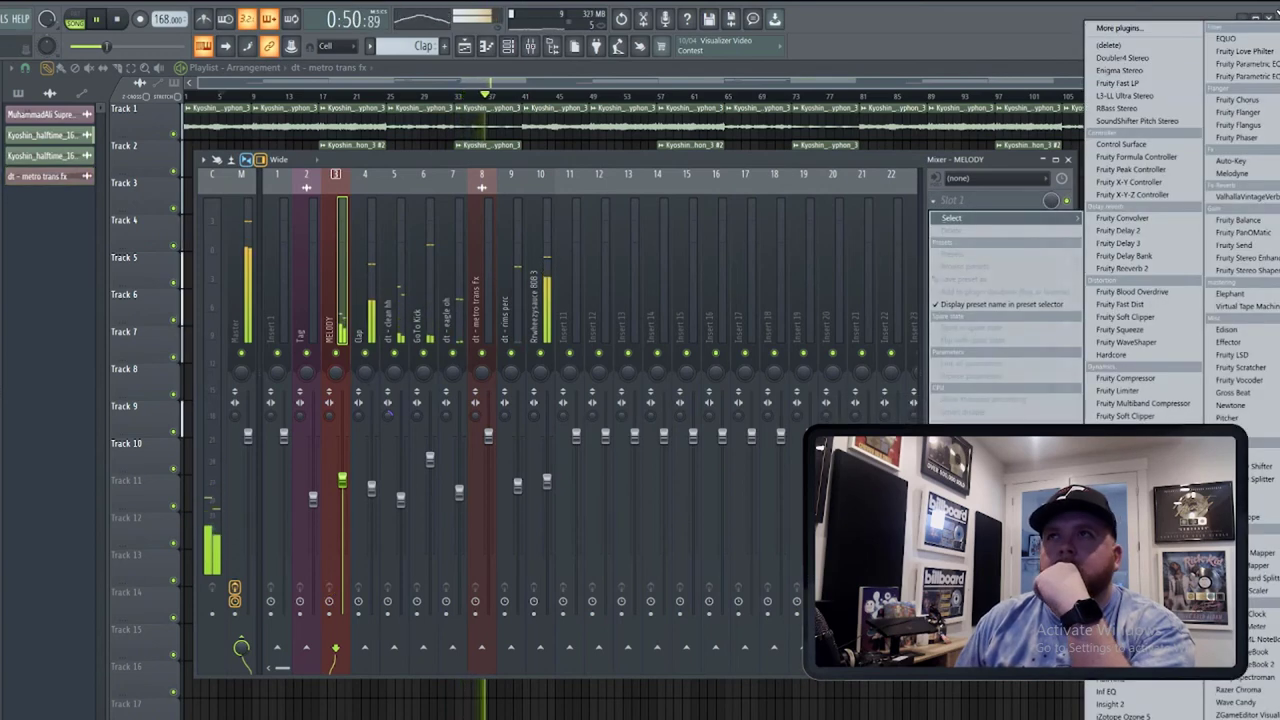
pyautogui.click(1242, 77)
pyautogui.click(535, 234)
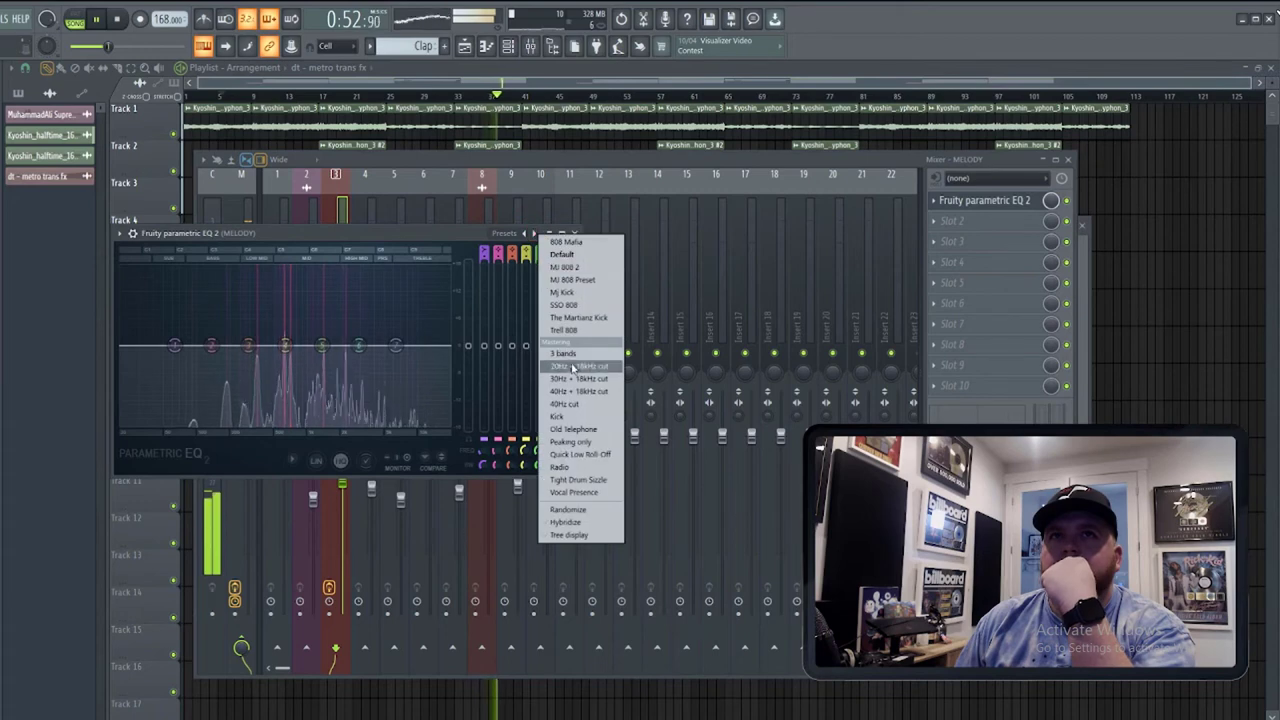
pyautogui.click(575, 368)
pyautogui.moveTo(238, 346); pyautogui.dragTo(174, 346)
pyautogui.click(574, 233)
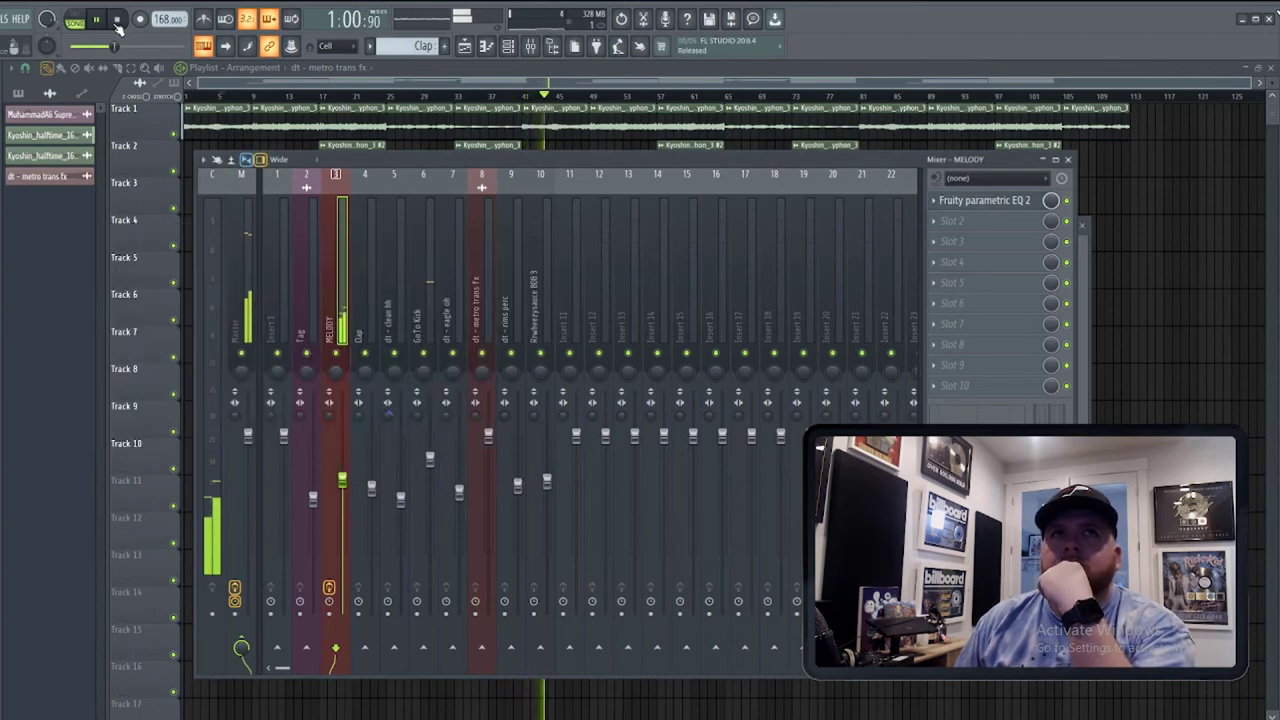
pyautogui.click(117, 20)
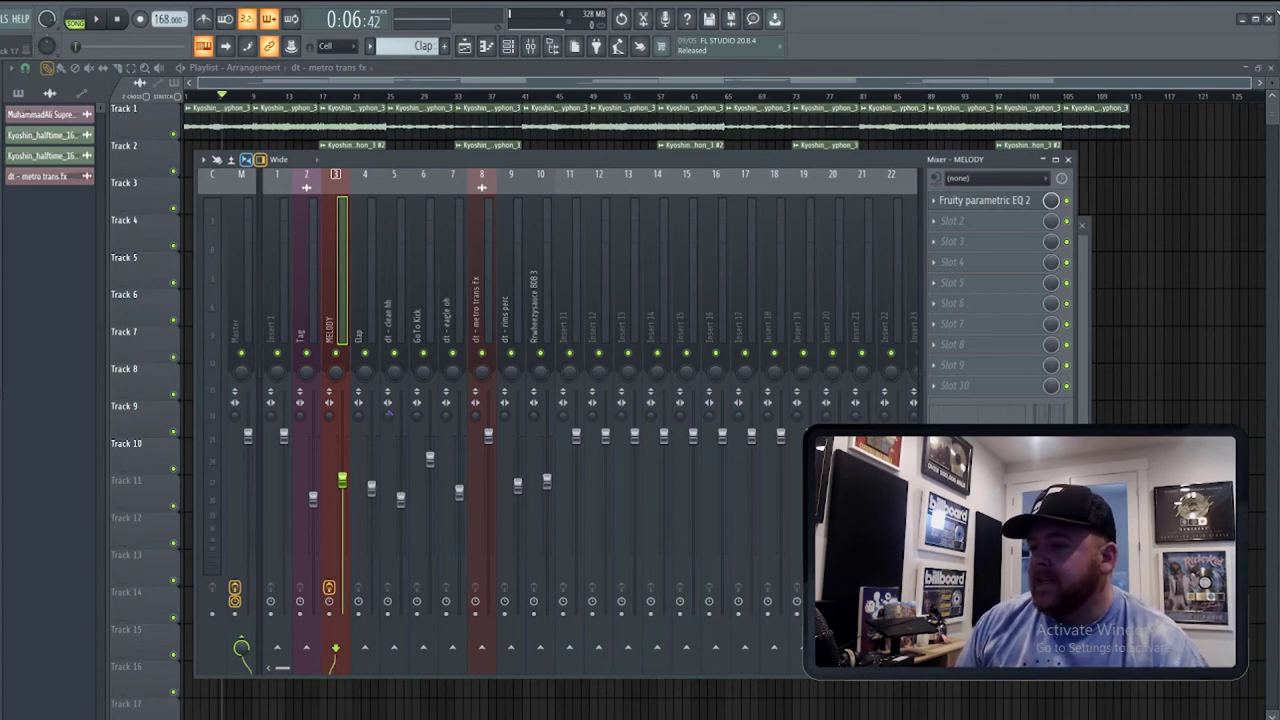
# Play the song and slightly lower the Tag and Rrwheezysauce 808 3 mixer faders.
pyautogui.press('space')
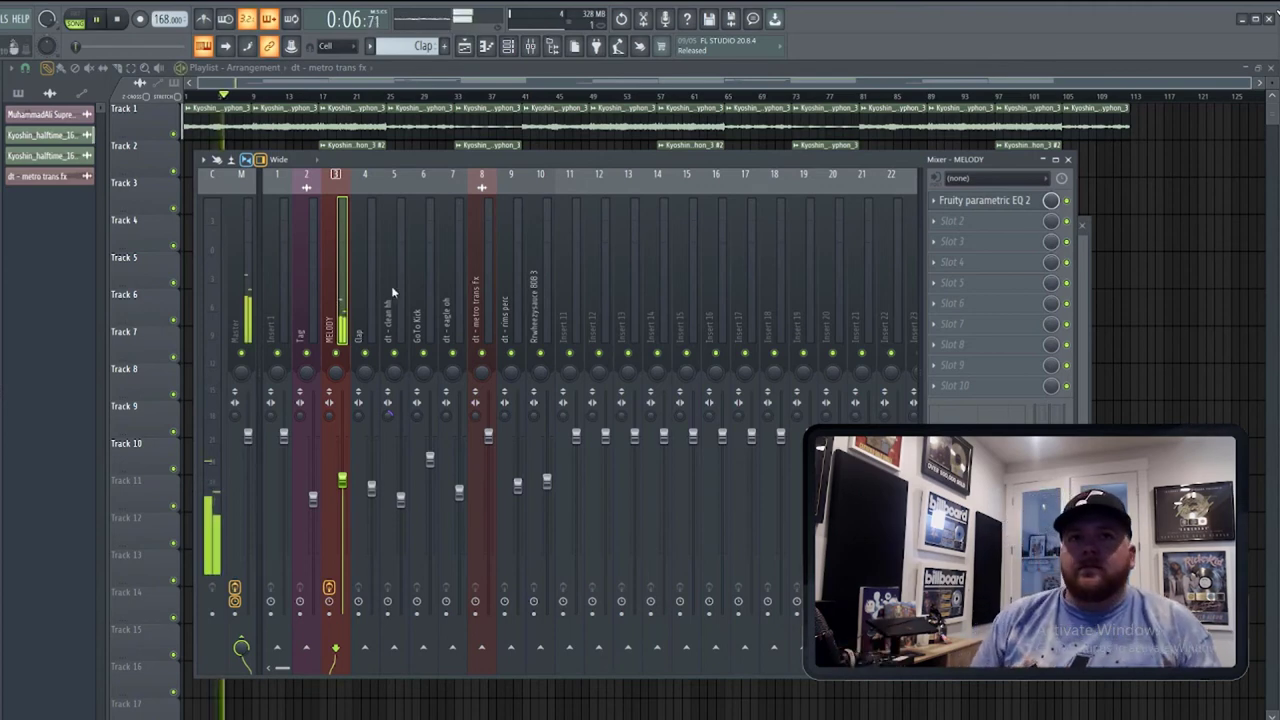
pyautogui.click(313, 500)
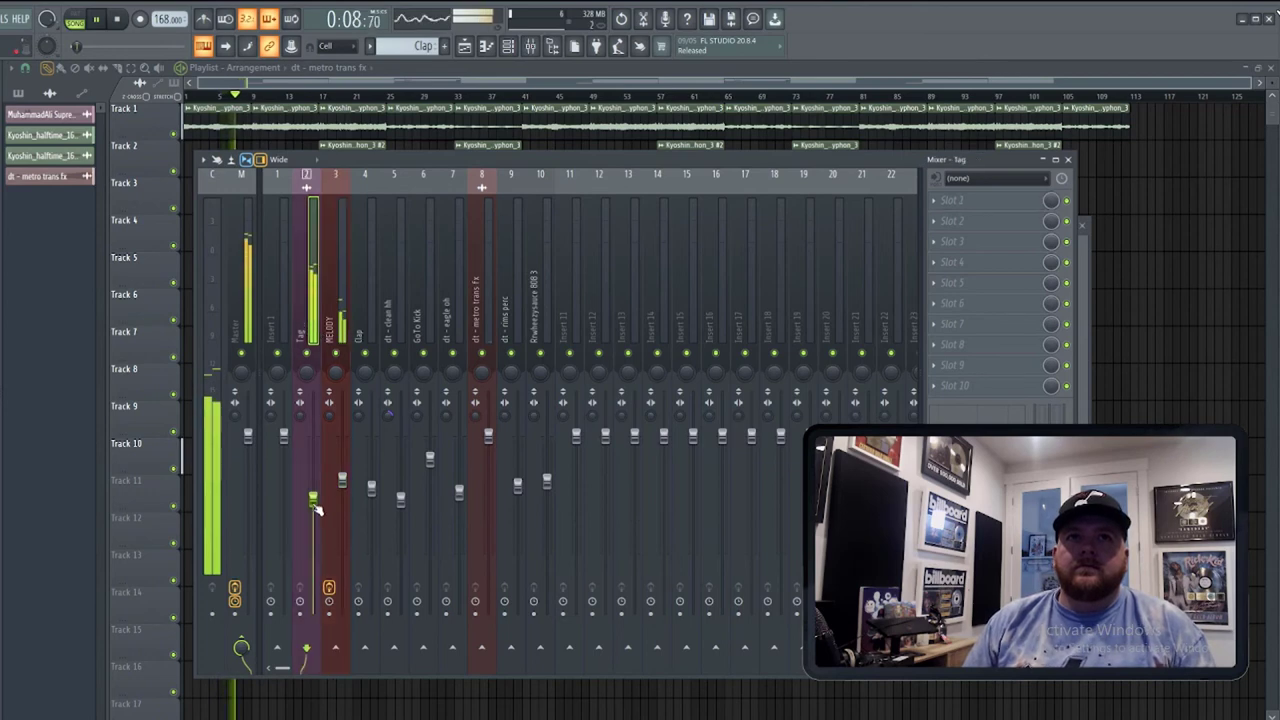
pyautogui.moveTo(316, 506); pyautogui.dragTo(315, 515)
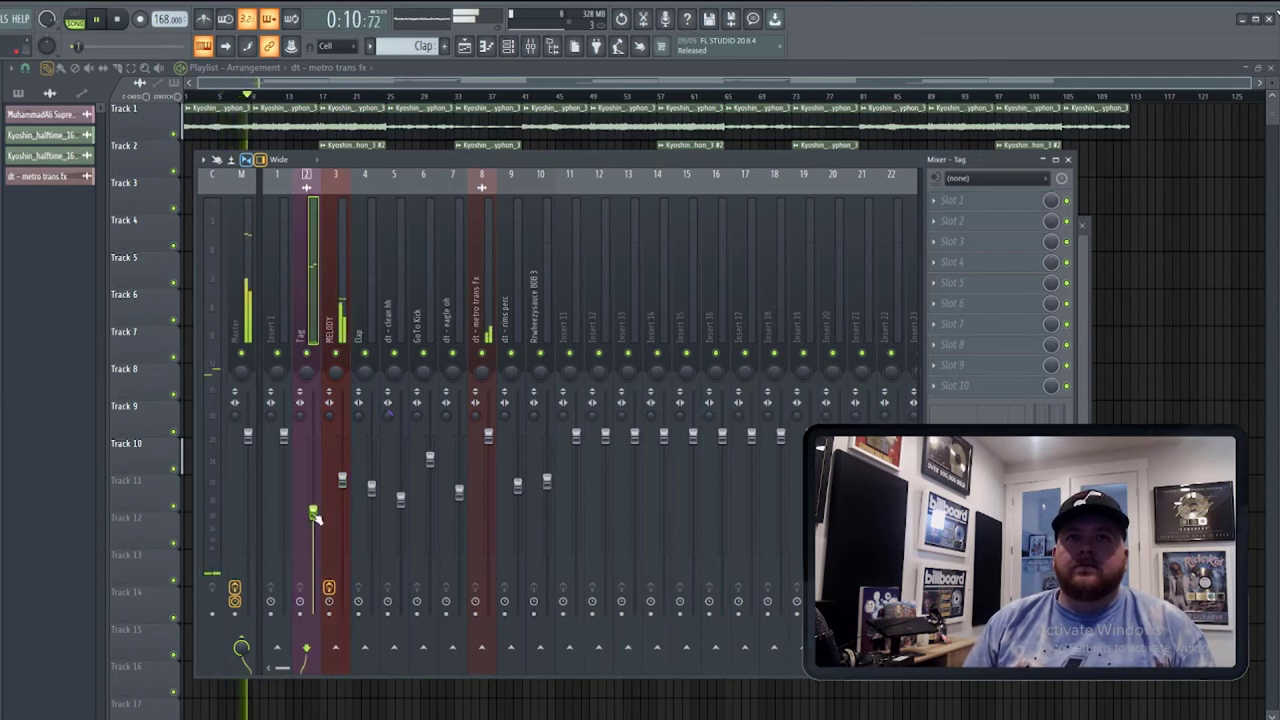
pyautogui.click(549, 358)
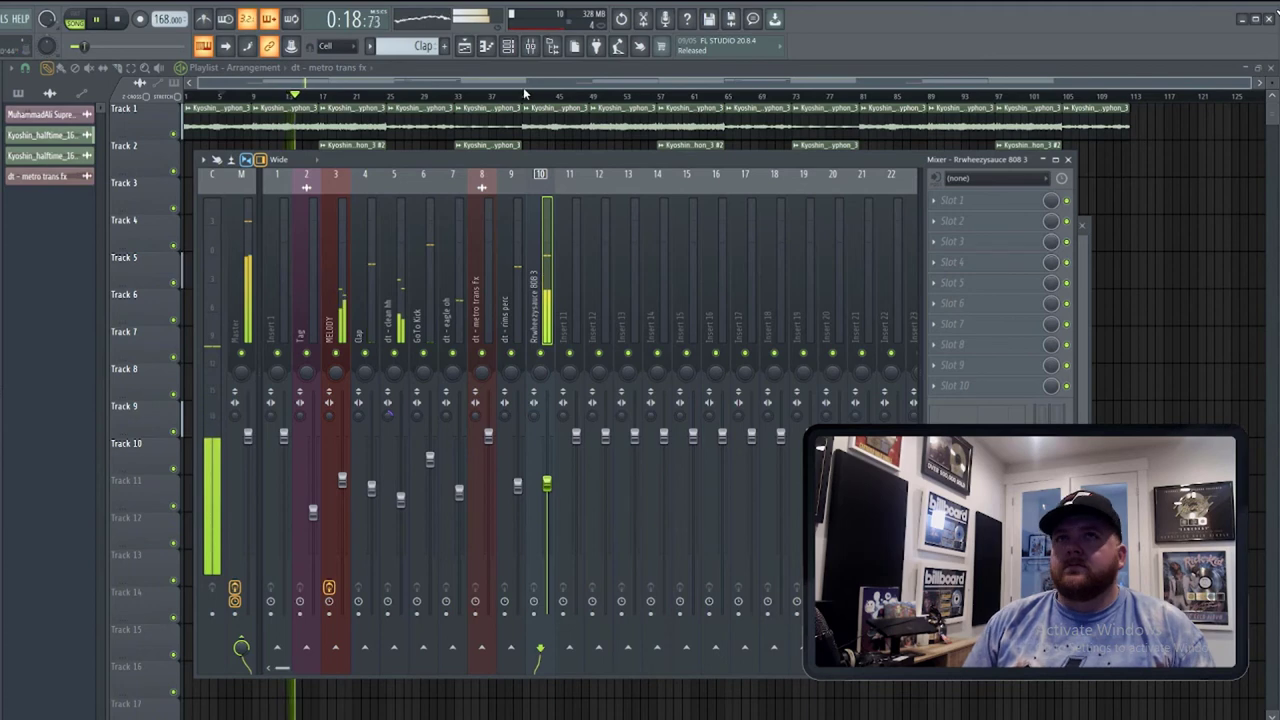
# Check the Track 2 melody clip's settings in the playlist, add a Kyoshin melody clip on Track 3 at bar 17 and make it unique.
pyautogui.press('F9')
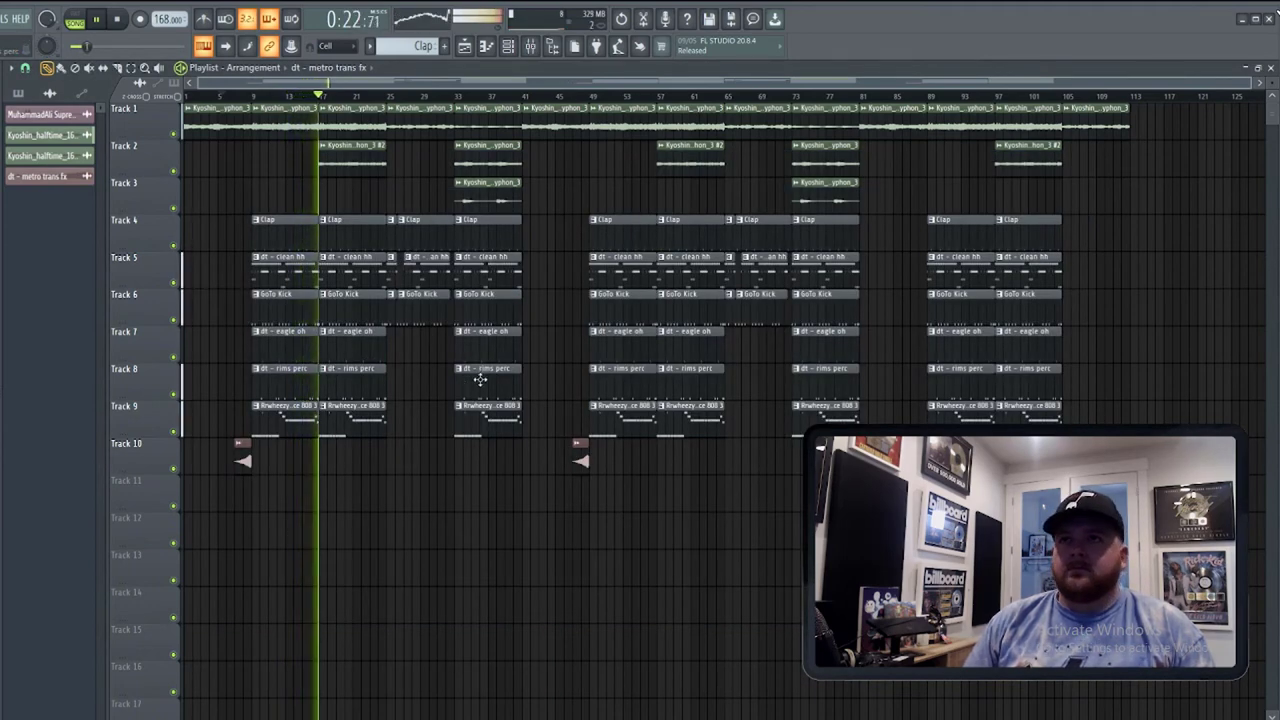
pyautogui.doubleClick(341, 142)
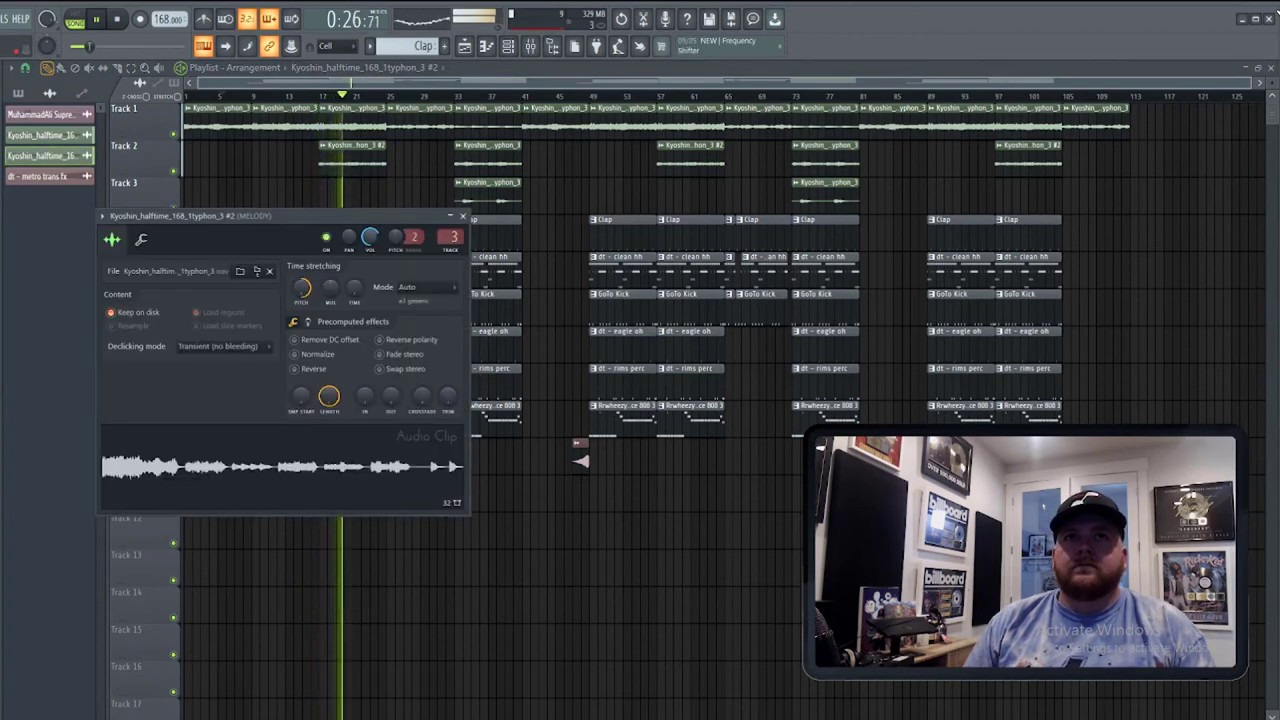
pyautogui.click(326, 186)
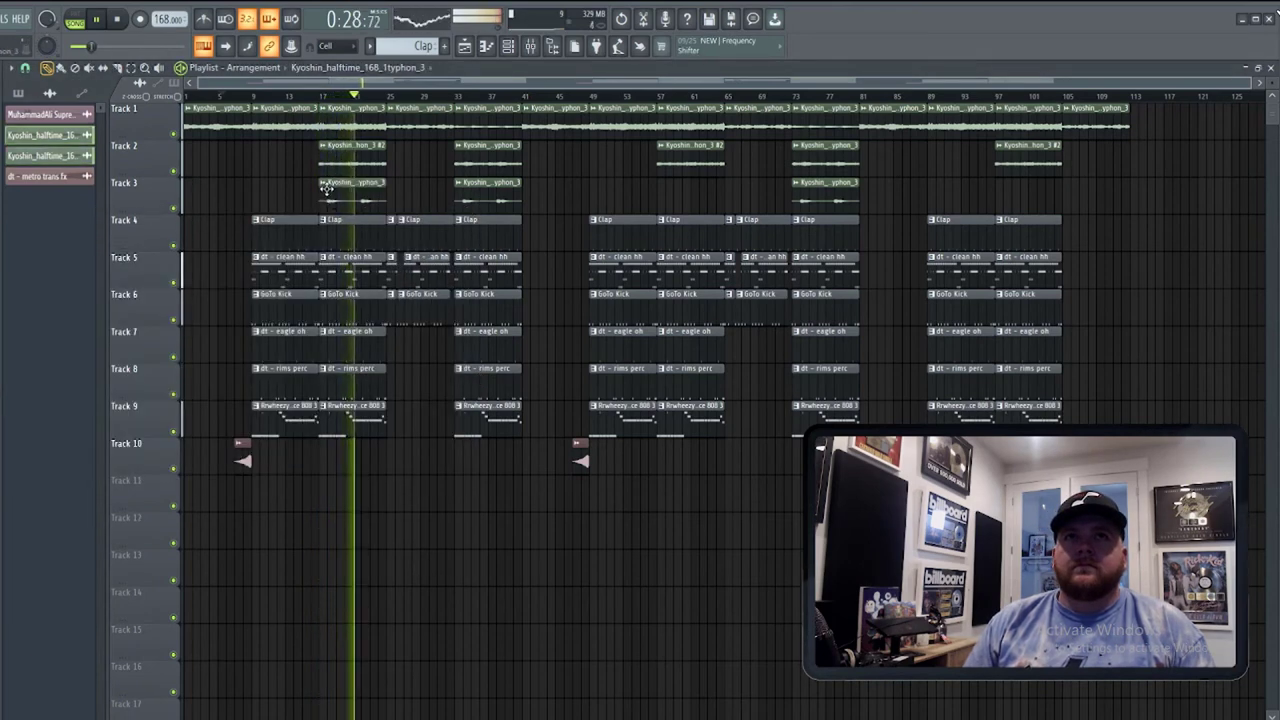
pyautogui.rightClick(326, 186)
pyautogui.click(350, 262)
# Raise the new Track 3 clip's pitch with Auto stretch mode and lower its volume while replaying from bar 17.
pyautogui.doubleClick(345, 185)
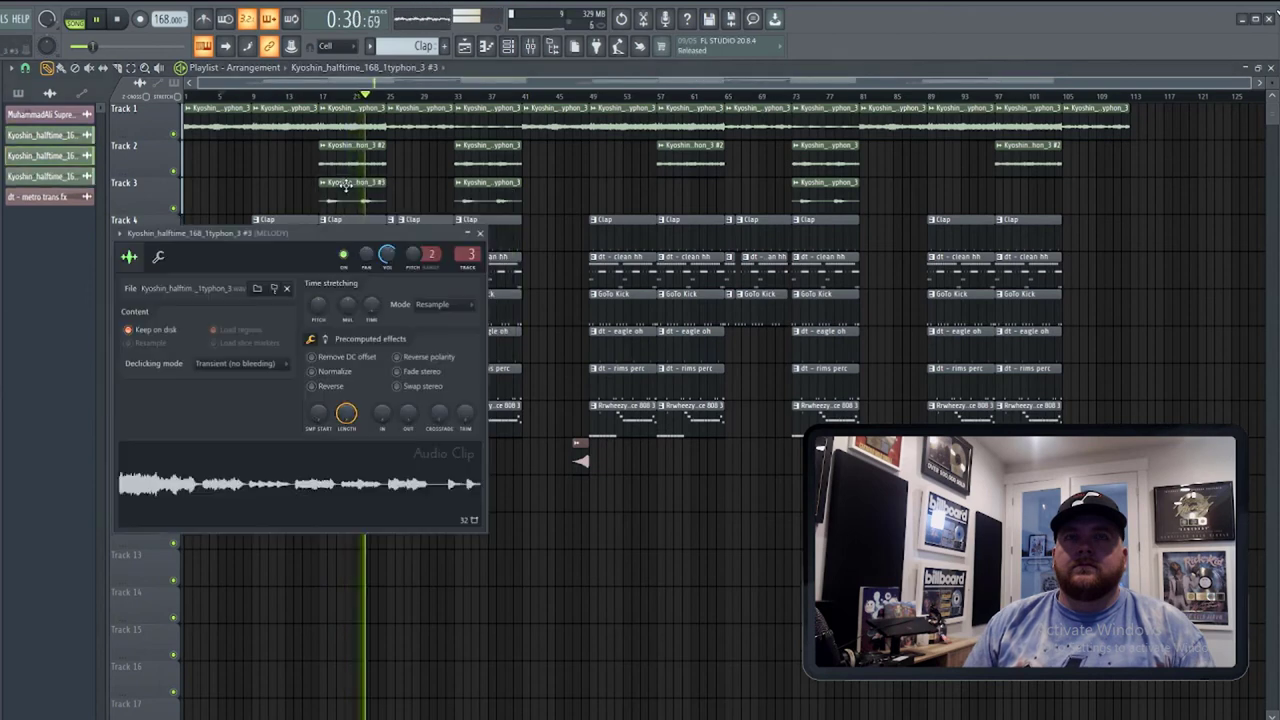
pyautogui.moveTo(318, 306); pyautogui.dragTo(318, 268)
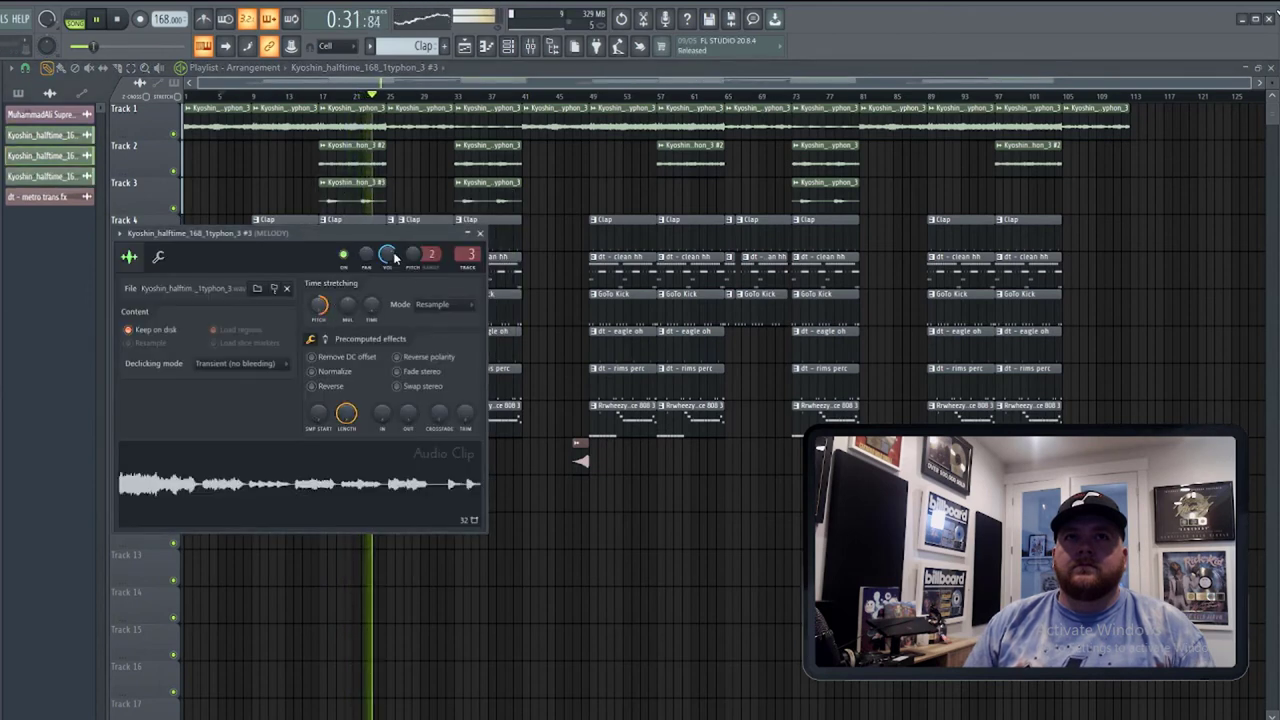
pyautogui.moveTo(394, 258); pyautogui.dragTo(403, 274)
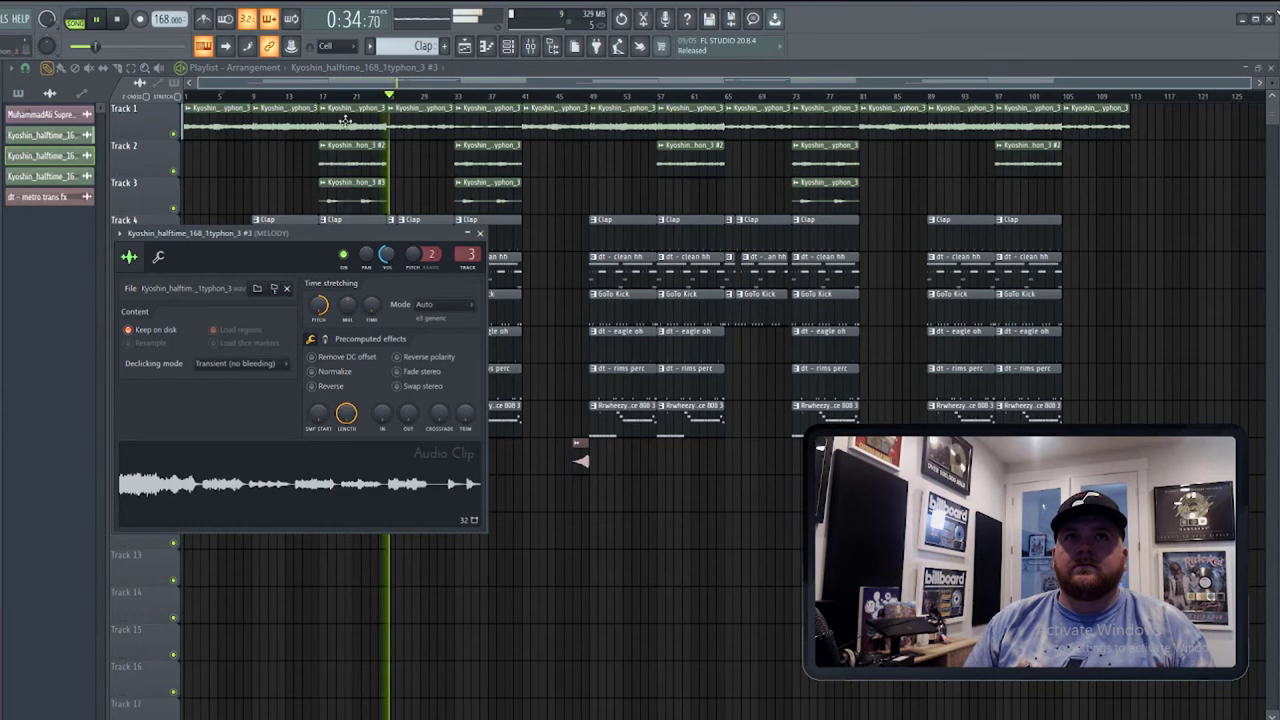
pyautogui.click(320, 96)
pyautogui.doubleClick(346, 200)
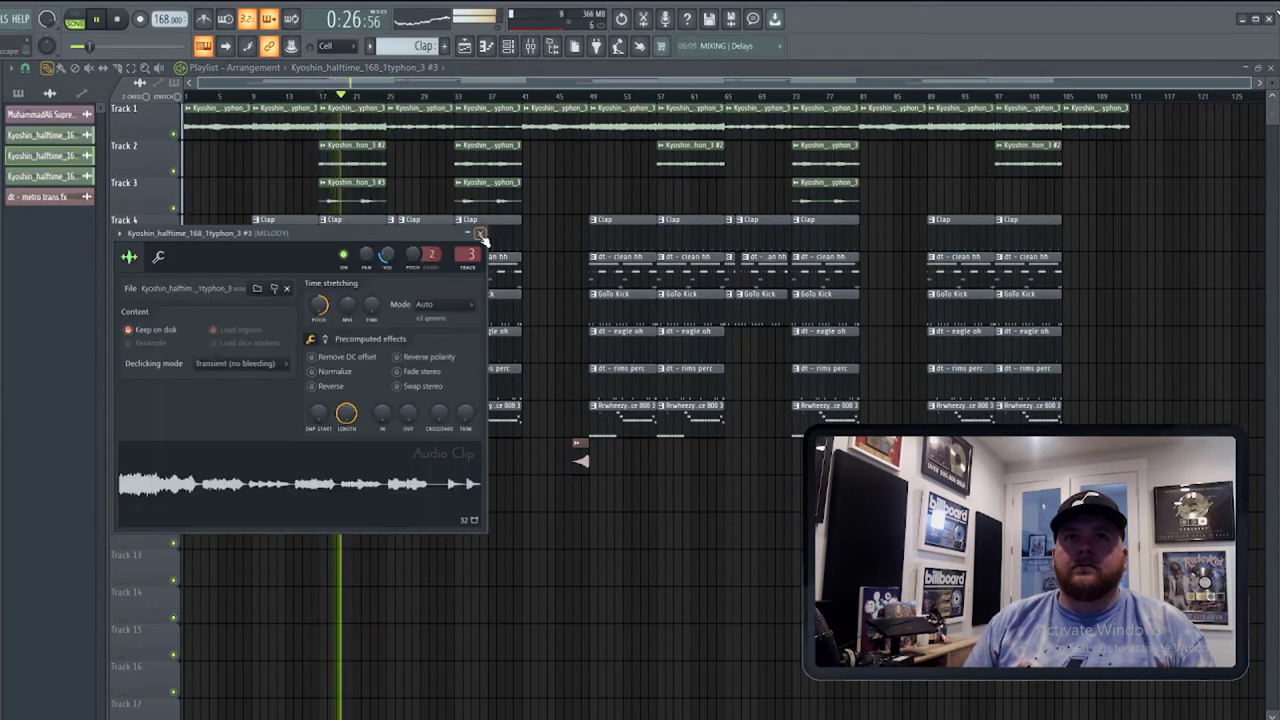
pyautogui.click(480, 234)
# Add the pitched clip to Track 3 at bars 57 and 97, auditioning bar 97 with the Track 1 clip temporarily removed.
pyautogui.click(659, 95)
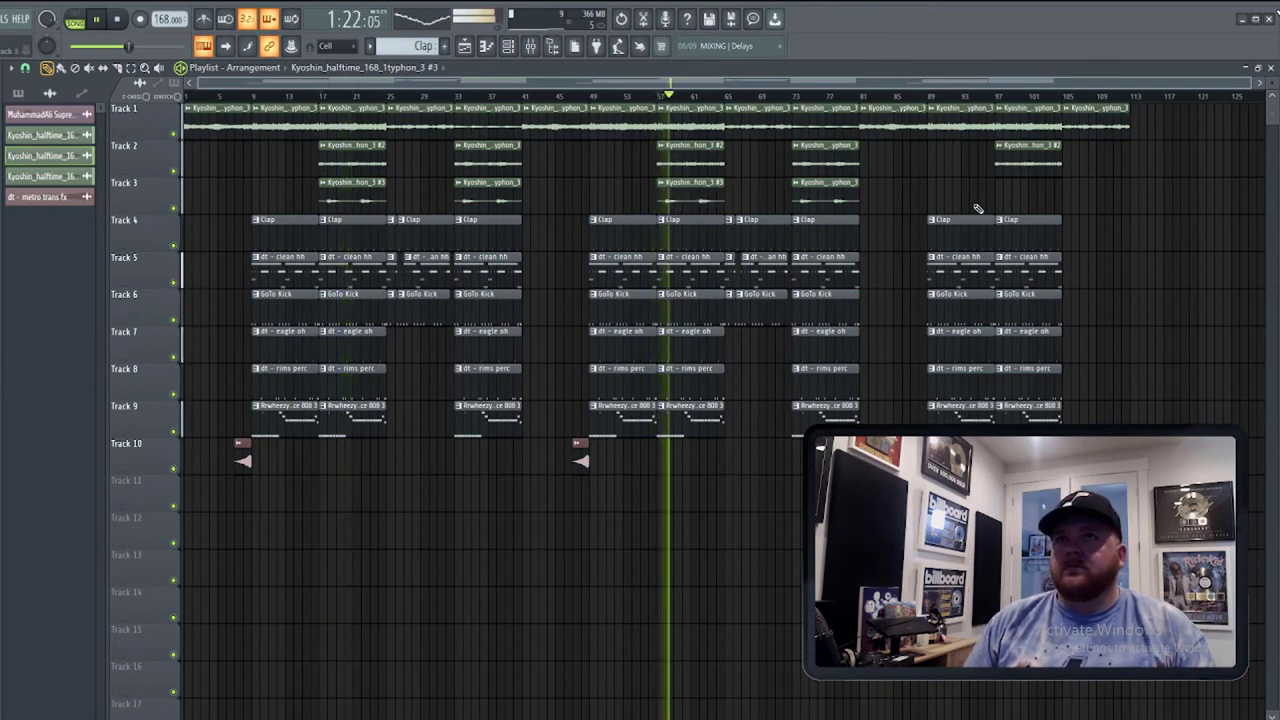
pyautogui.click(999, 95)
pyautogui.rightClick(1017, 123)
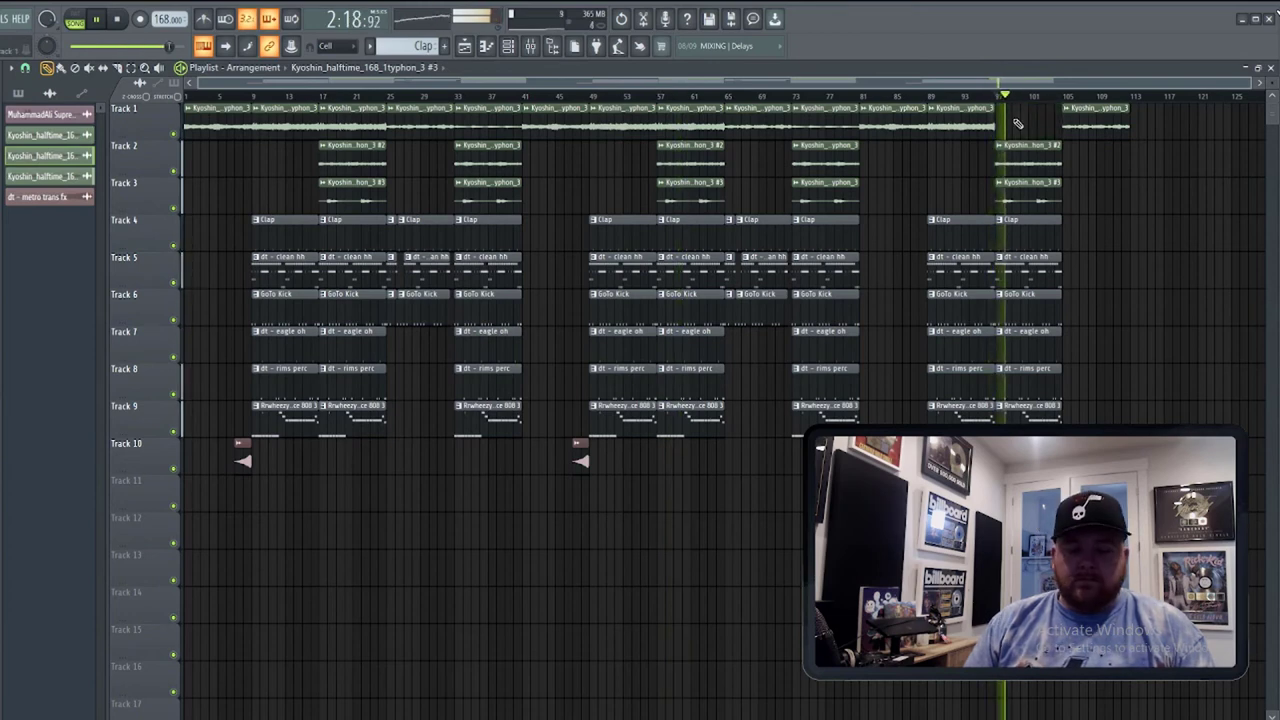
pyautogui.doubleClick(1028, 205)
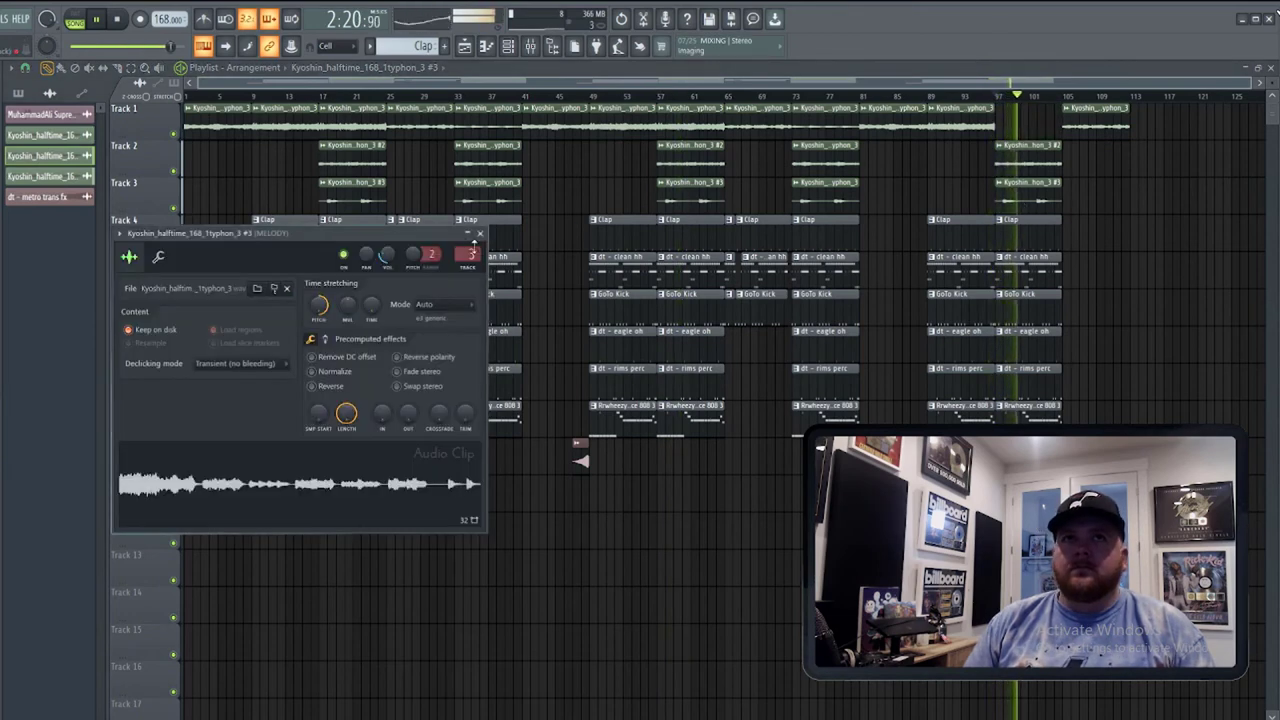
pyautogui.click(993, 108)
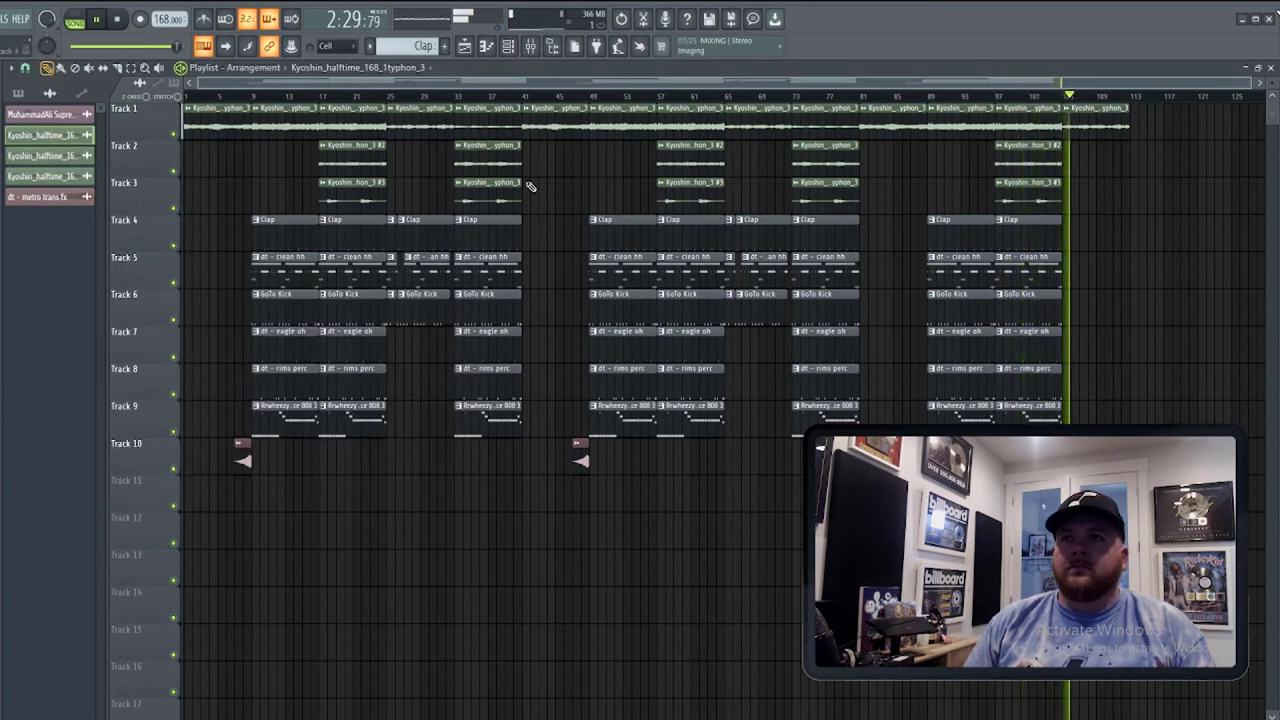
# Replay the song from about bar 88, view the channel rack, stop playback and return the playhead to the start.
pyautogui.click(918, 95)
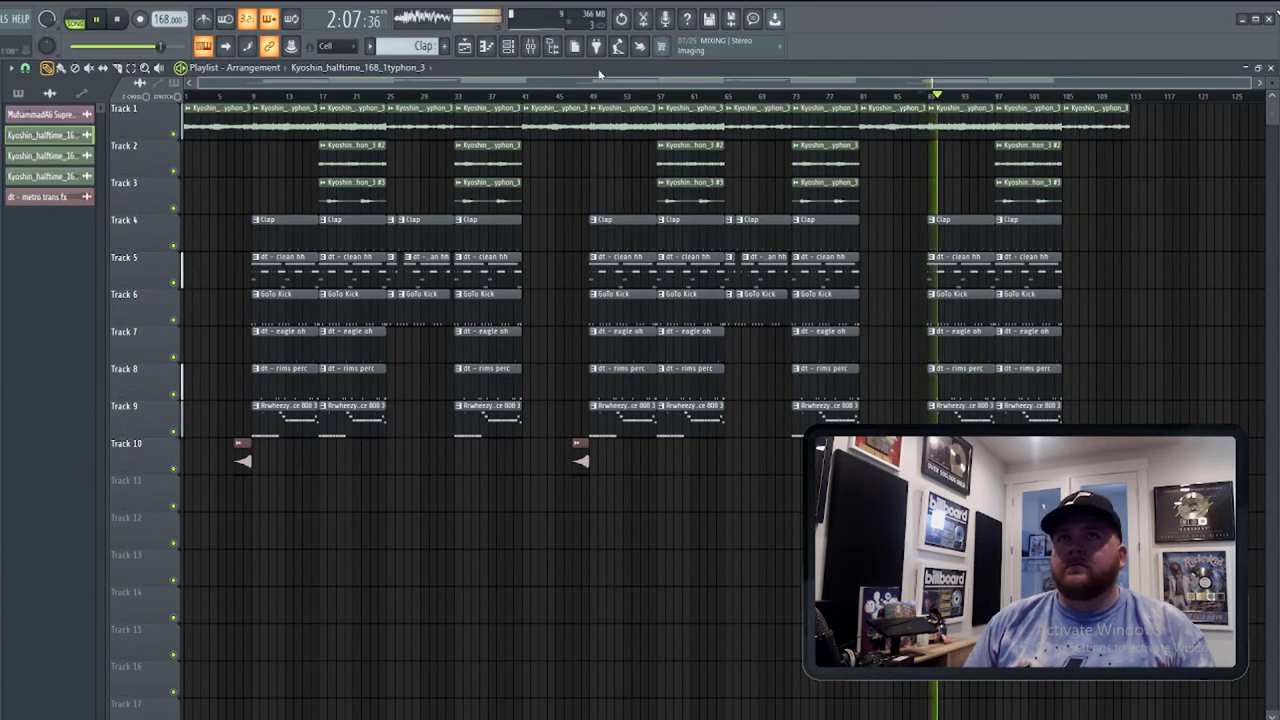
pyautogui.click(508, 46)
pyautogui.press('space')
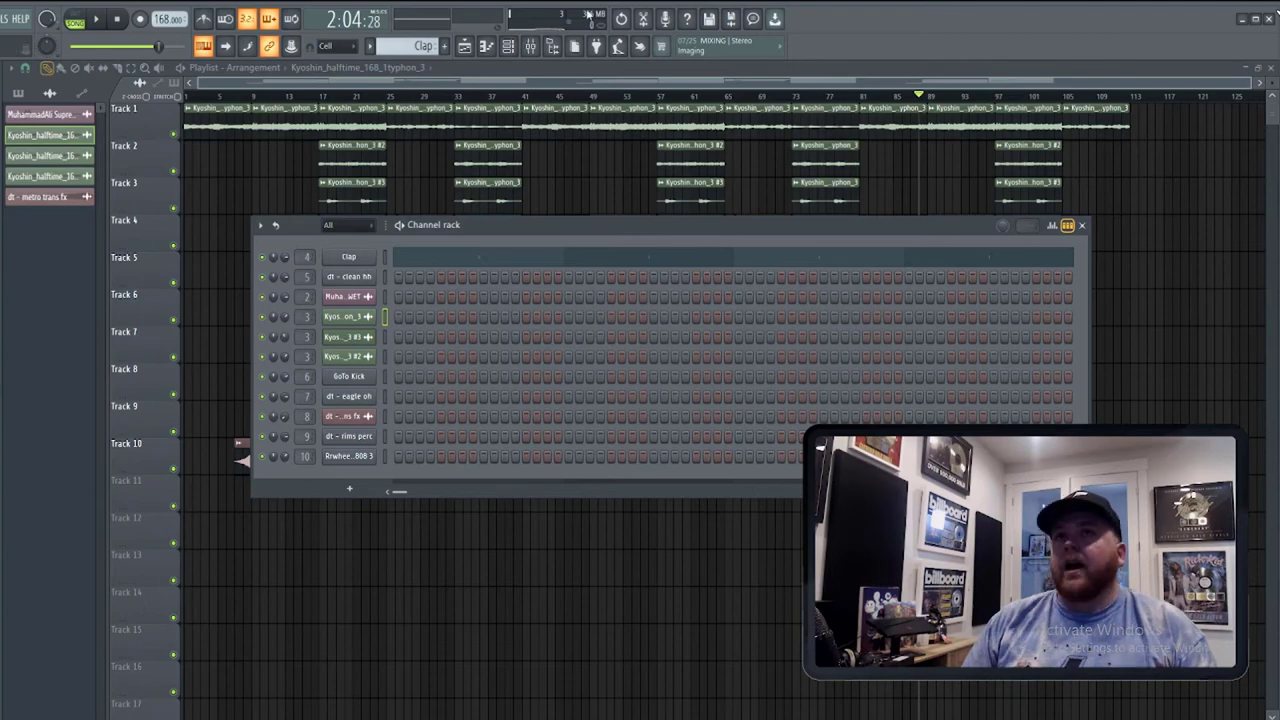
pyautogui.click(174, 96)
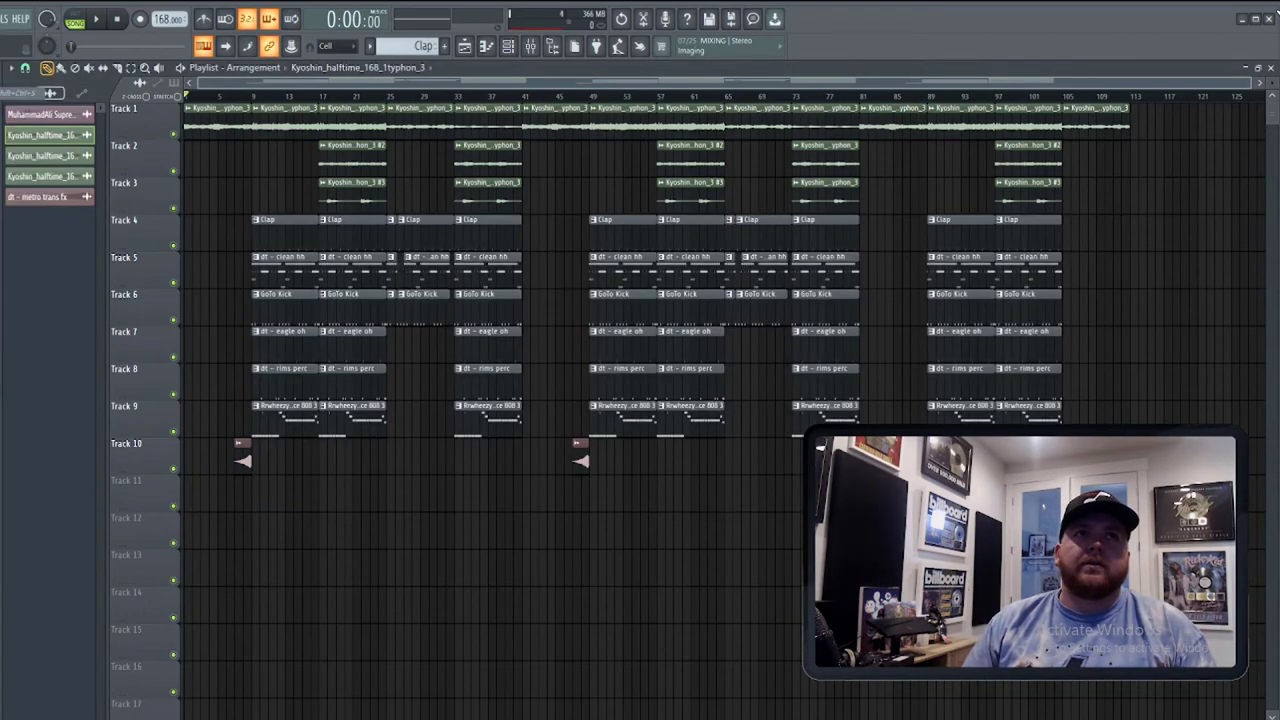
# Start saving the project under a new name and create a Kyoshin 168BPM (KC x Typhon) folder in Finished Beats.
pyautogui.hotkey('ctrl', 'shift', 's')
pyautogui.click(1058, 266)
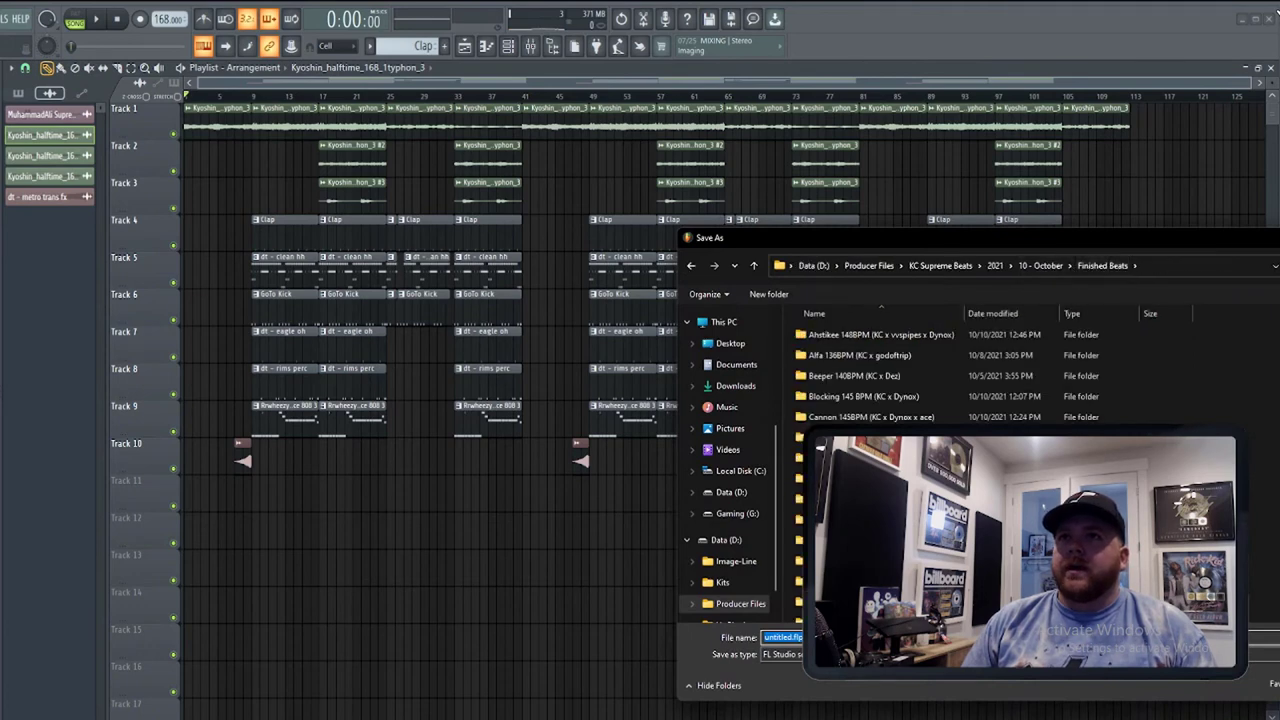
pyautogui.rightClick(1212, 468)
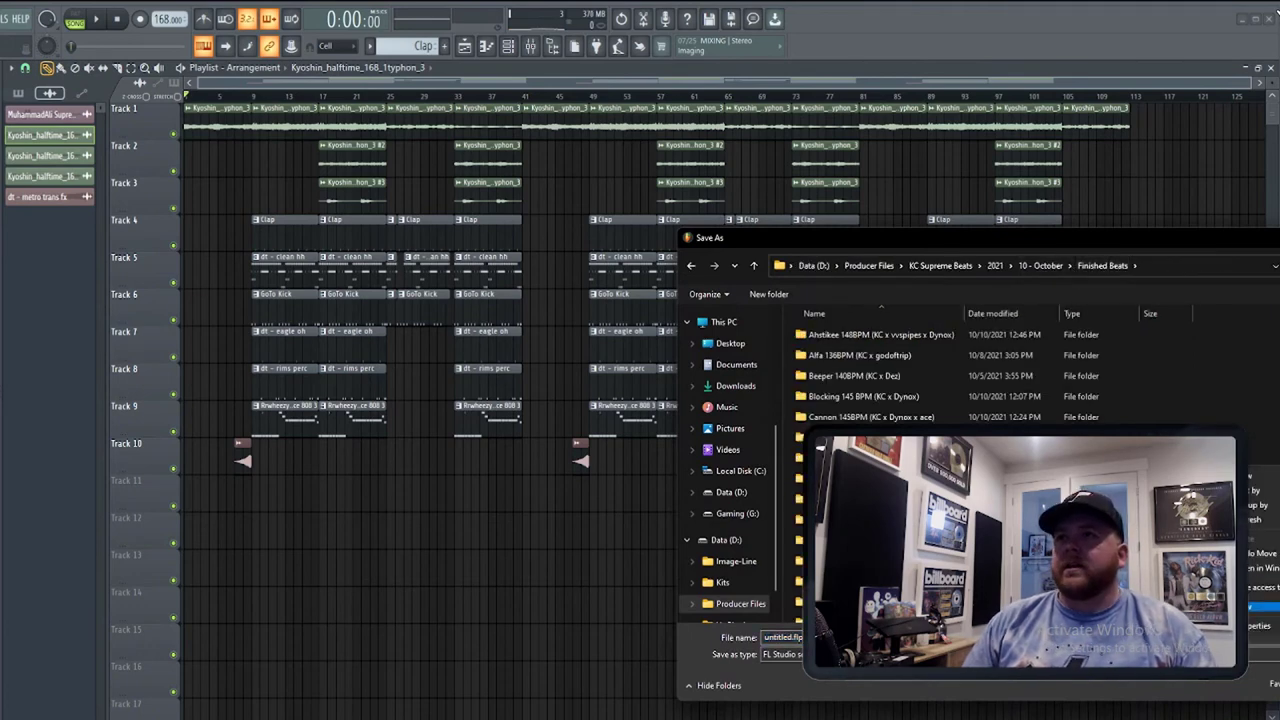
pyautogui.scroll(-1, 880, 470)
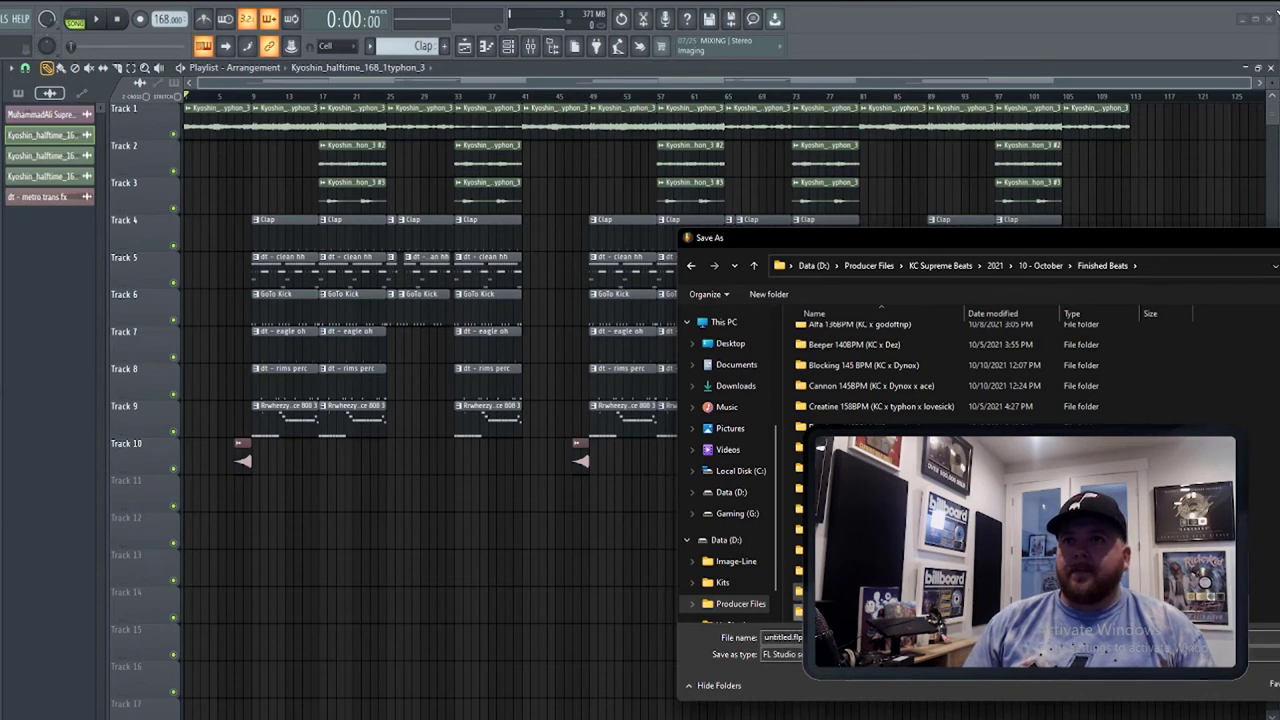
pyautogui.doubleClick(880, 550)
pyautogui.press('BackSpace')
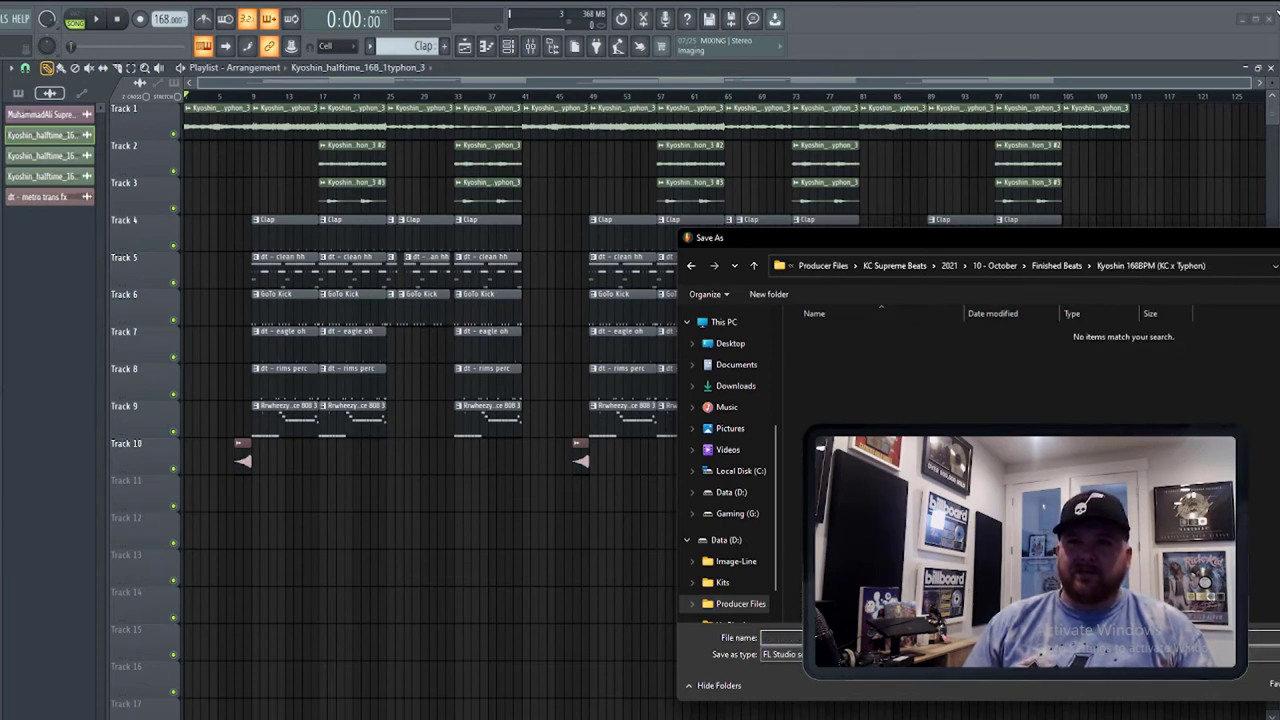
# Save the project inside the Kyoshin 168BPM (KC x Typhon) folder, pasting the copied text as its file name.
pyautogui.click(1057, 265)
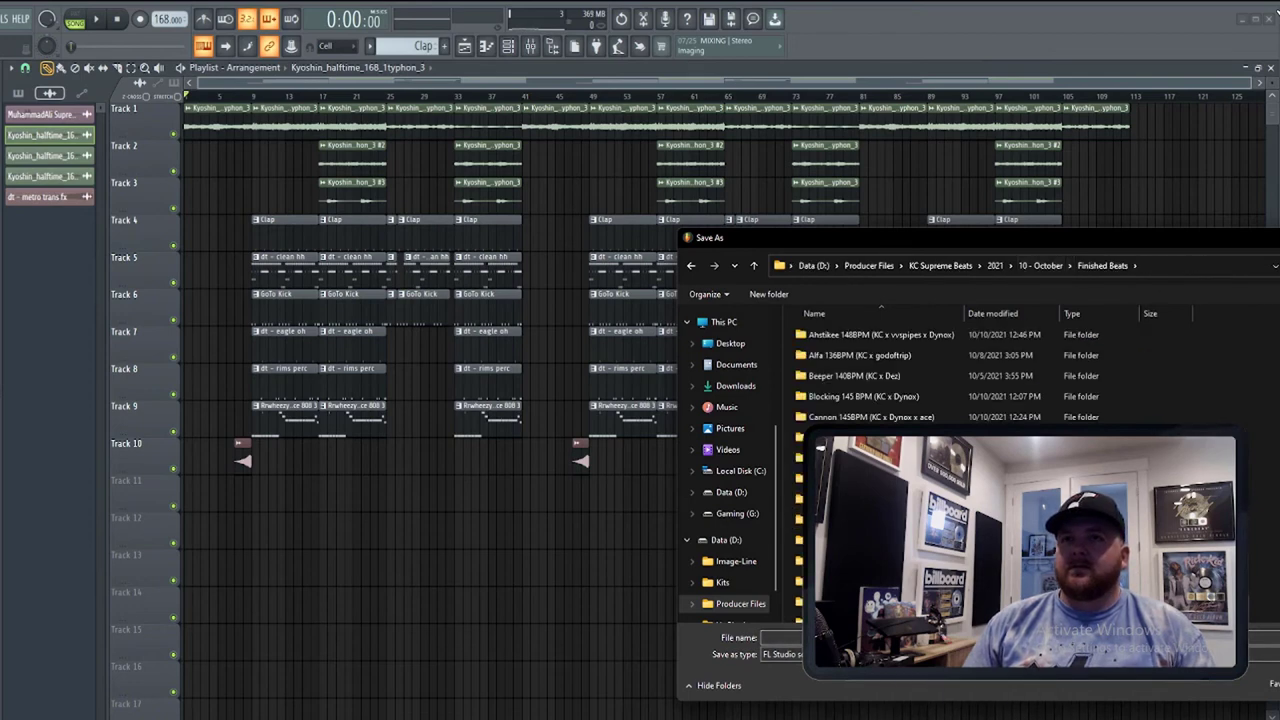
pyautogui.scroll(-1, 870, 380)
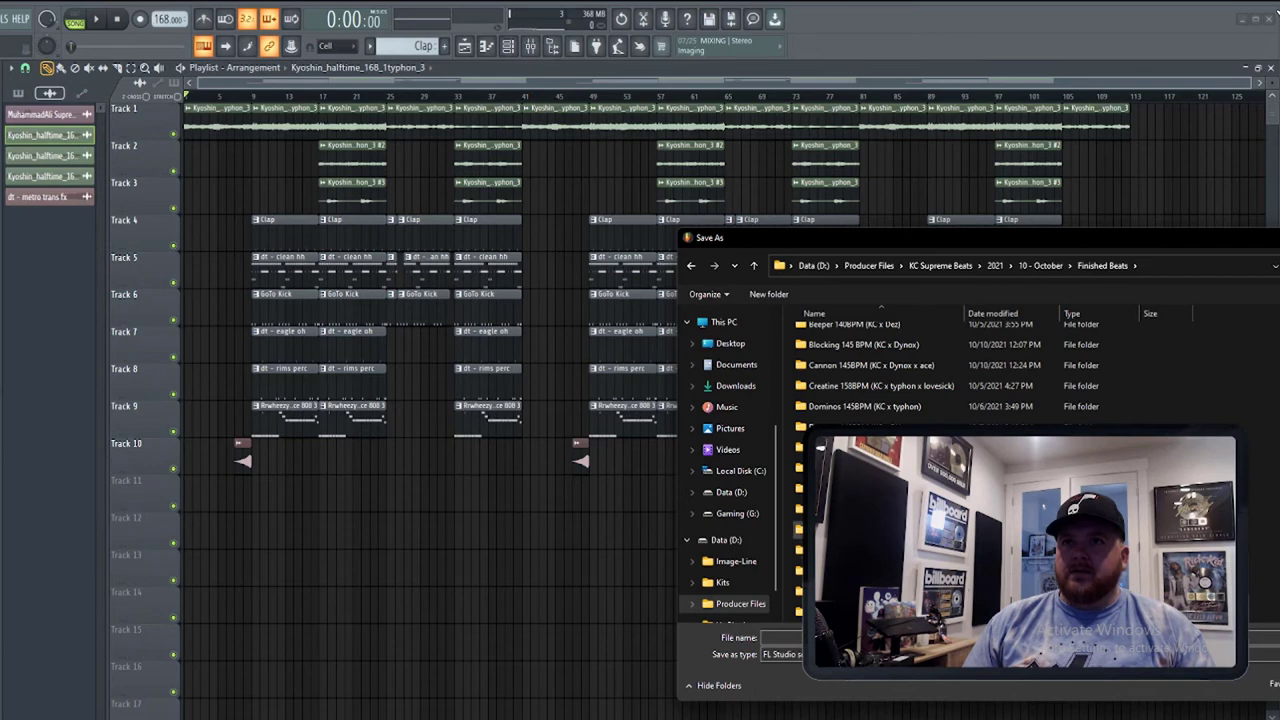
pyautogui.doubleClick(880, 529)
pyautogui.click(900, 637)
pyautogui.hotkey('ctrl', 'v')
pyautogui.press('Return')
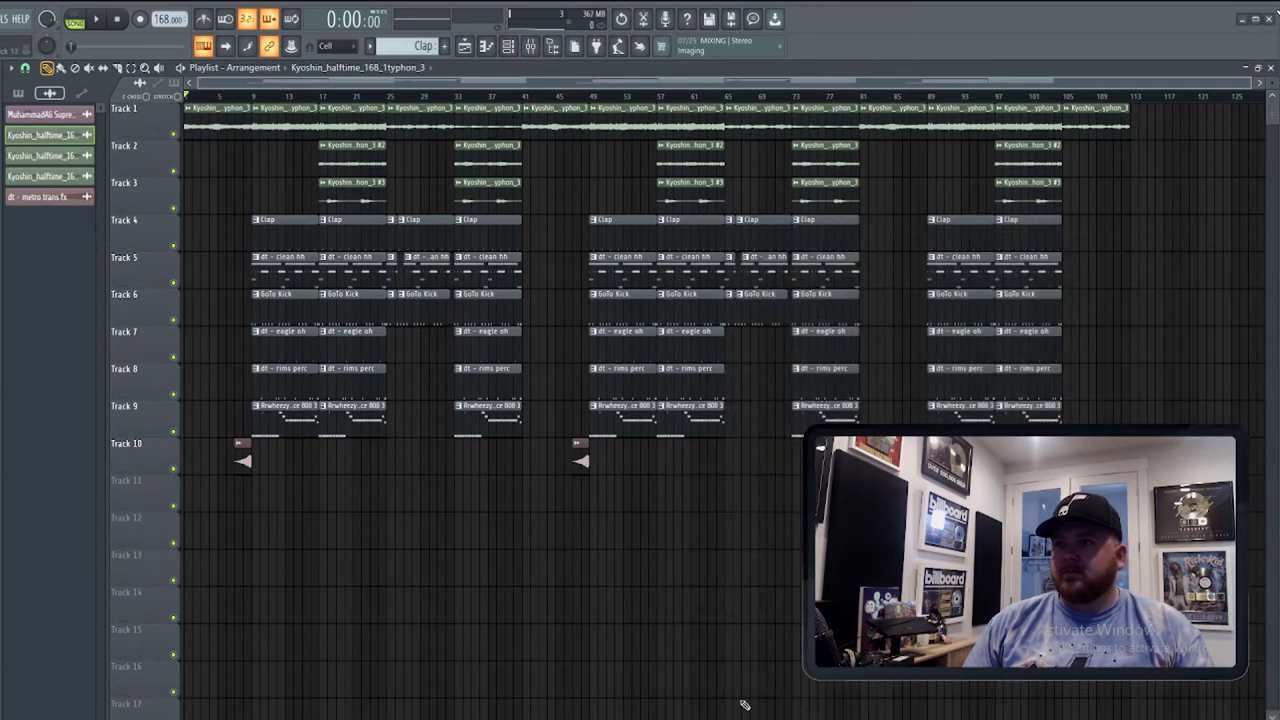
# Export the finished song as a Wave file.
pyautogui.click(2, 19)
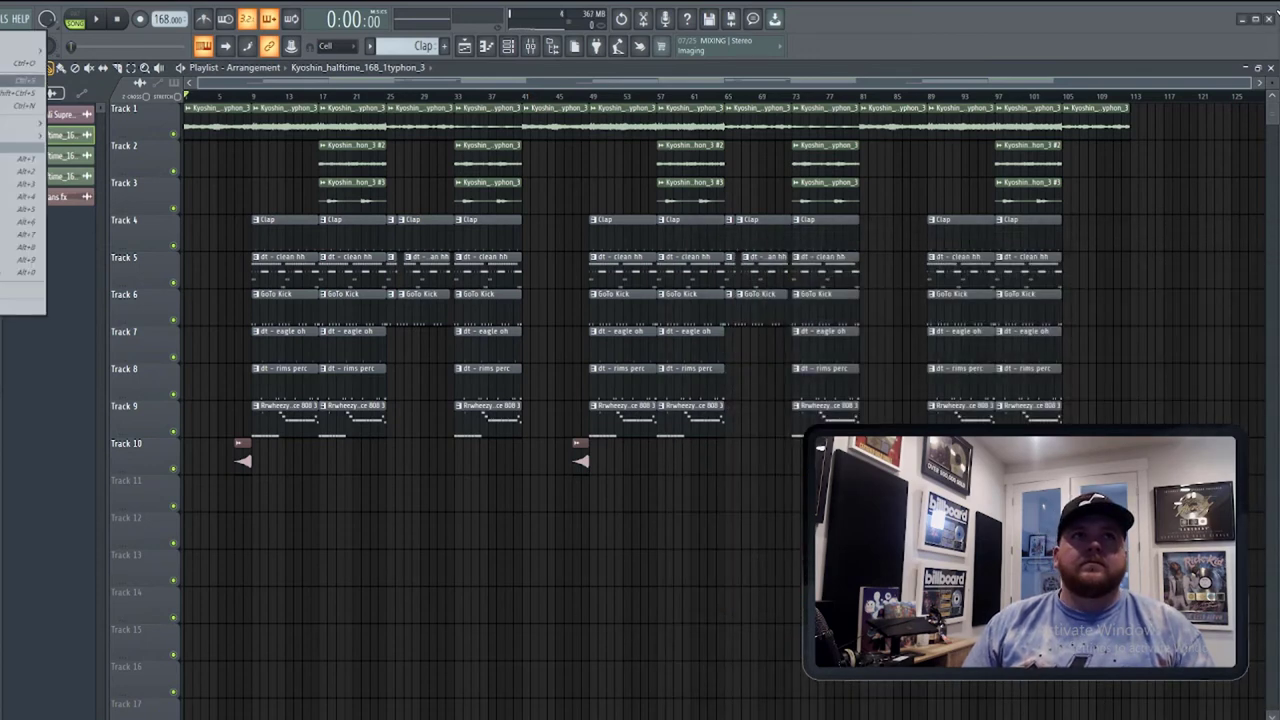
pyautogui.moveTo(22, 136)
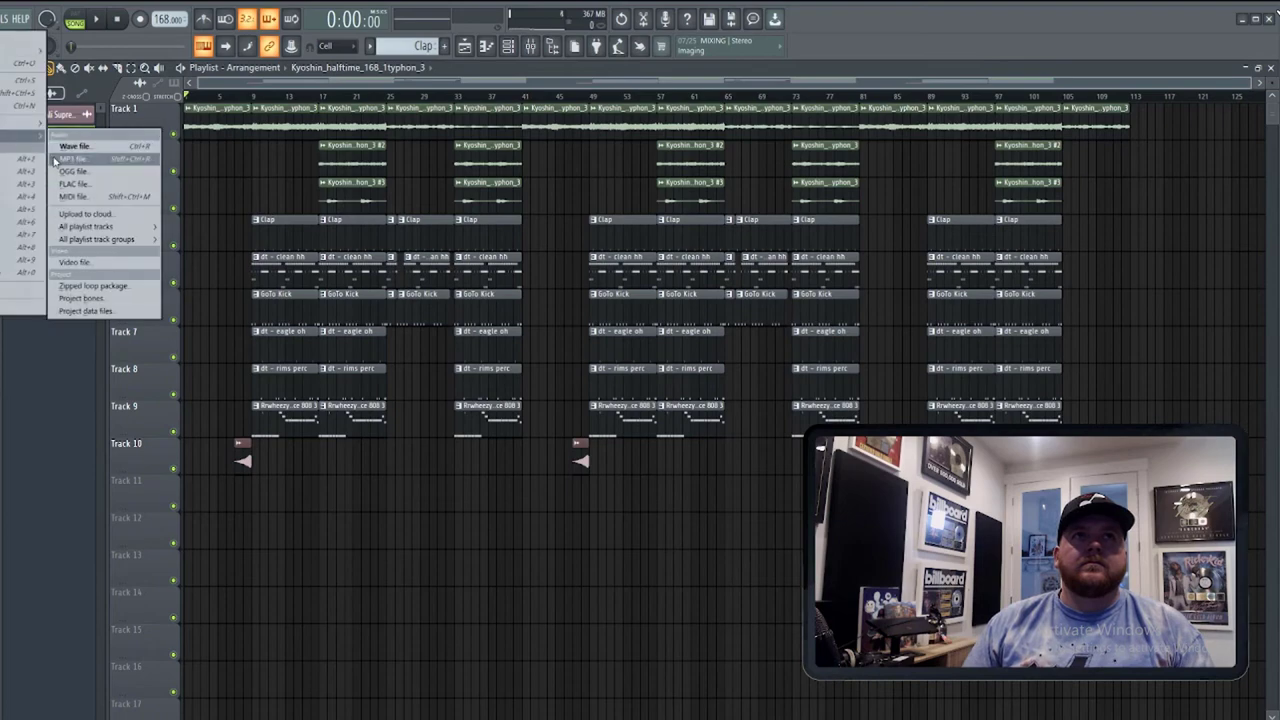
pyautogui.click(84, 149)
pyautogui.press('Return')
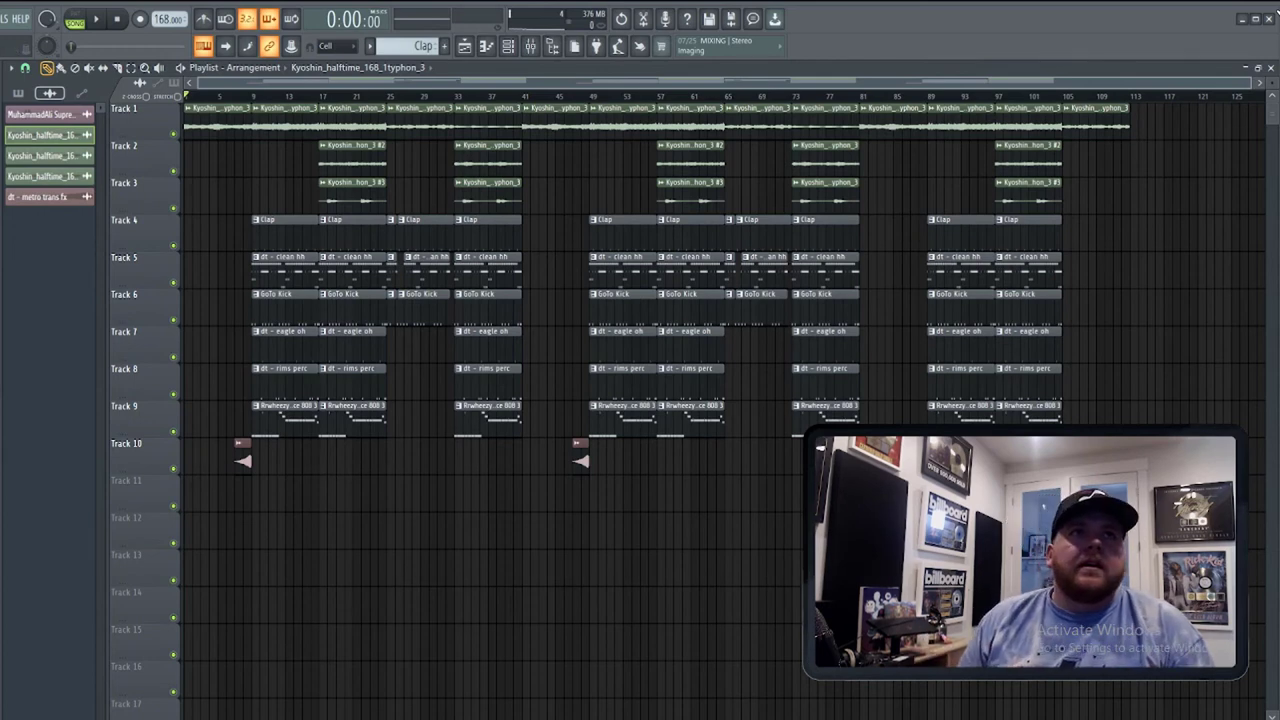
# Start a new project and open its channel rack with all channels shown.
pyautogui.click(2, 19)
pyautogui.click(20, 38)
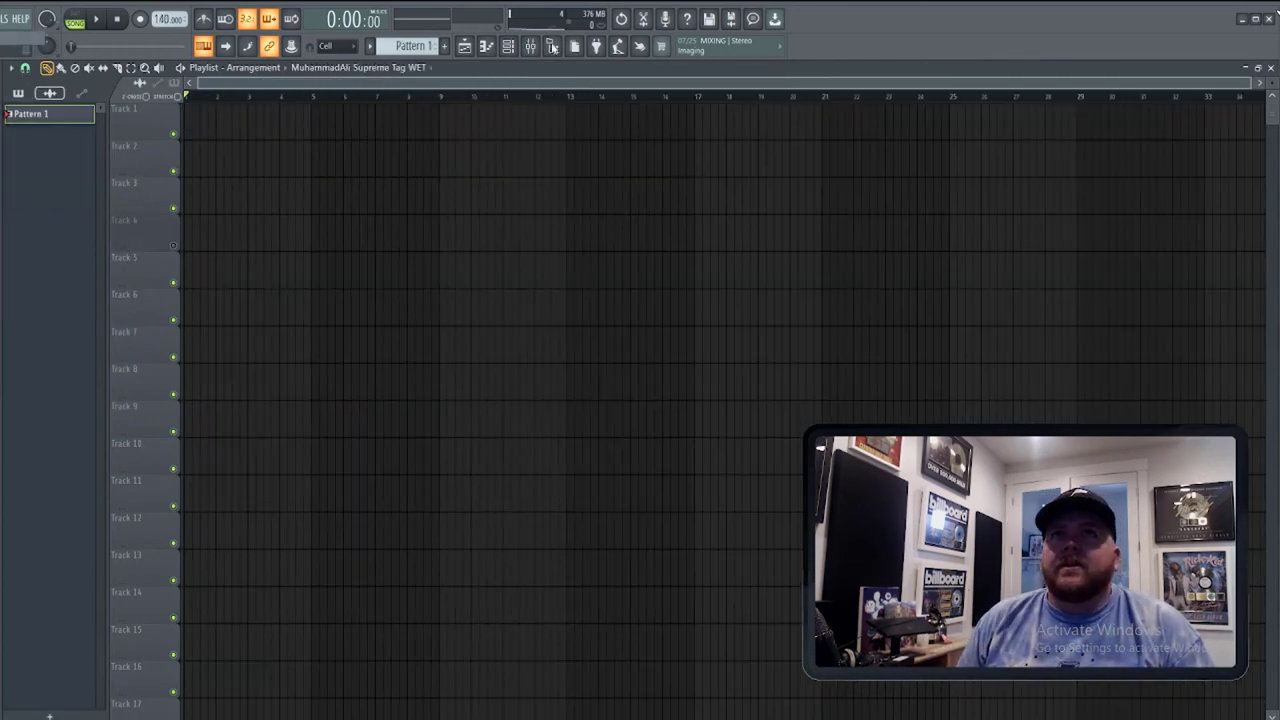
pyautogui.click(508, 46)
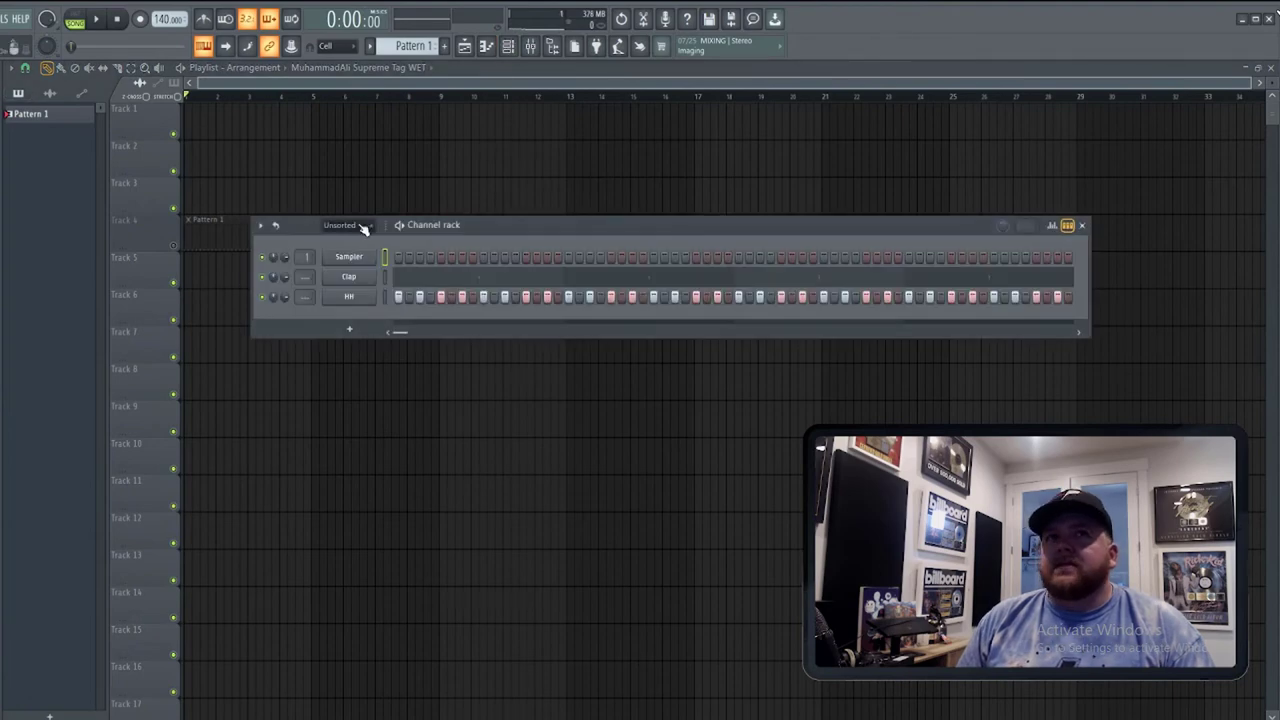
pyautogui.click(363, 226)
pyautogui.click(359, 242)
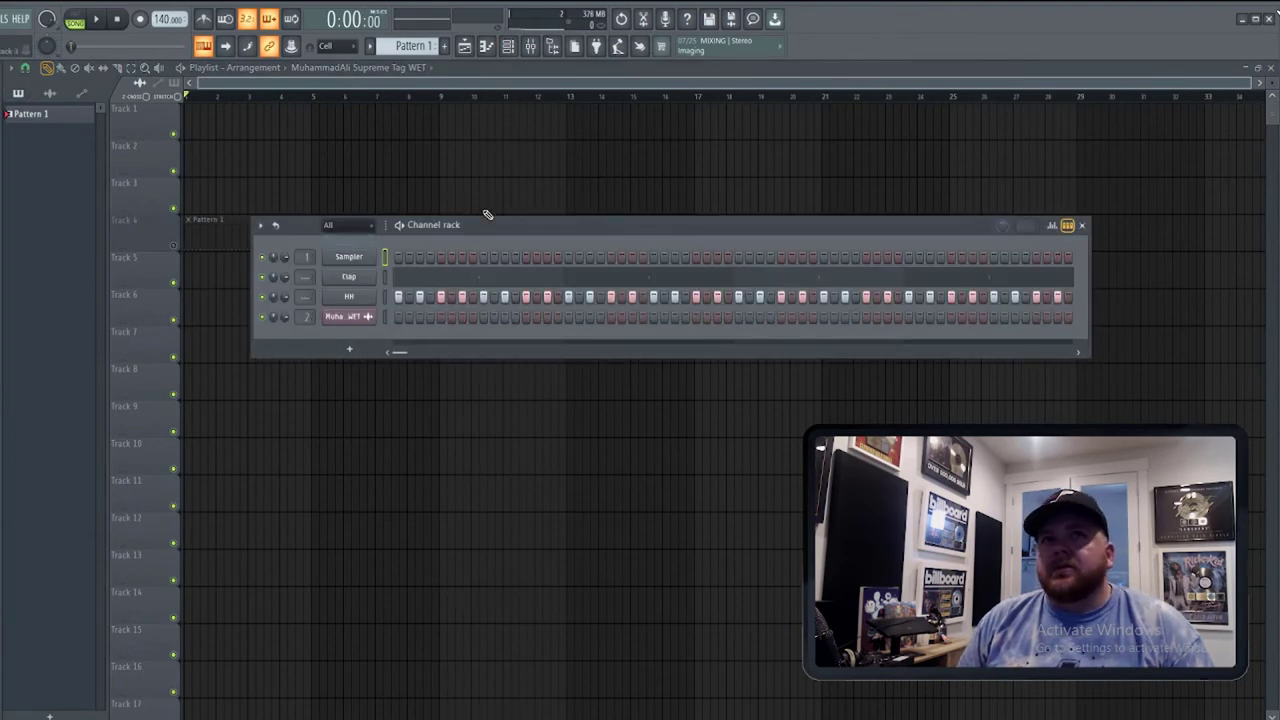
pyautogui.moveTo(487, 214)
pyautogui.mouseDown()
pyautogui.moveTo(462, 175)
pyautogui.moveTo(440, 175)
pyautogui.moveTo(418, 100)
pyautogui.moveTo(423, 183)
pyautogui.moveTo(468, 211)
pyautogui.mouseUp()
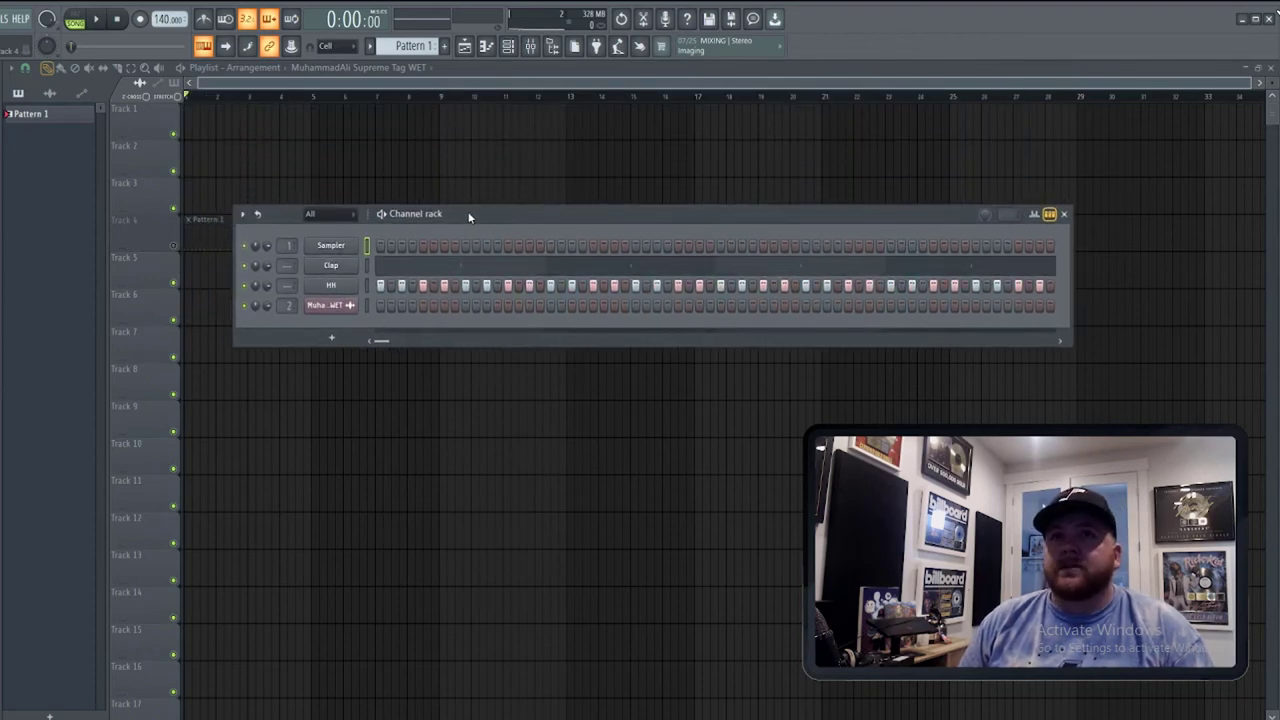
# Add a Serum channel and load the synth - movingparts preset from the user Kinetic Serum Bank.
pyautogui.click(352, 337)
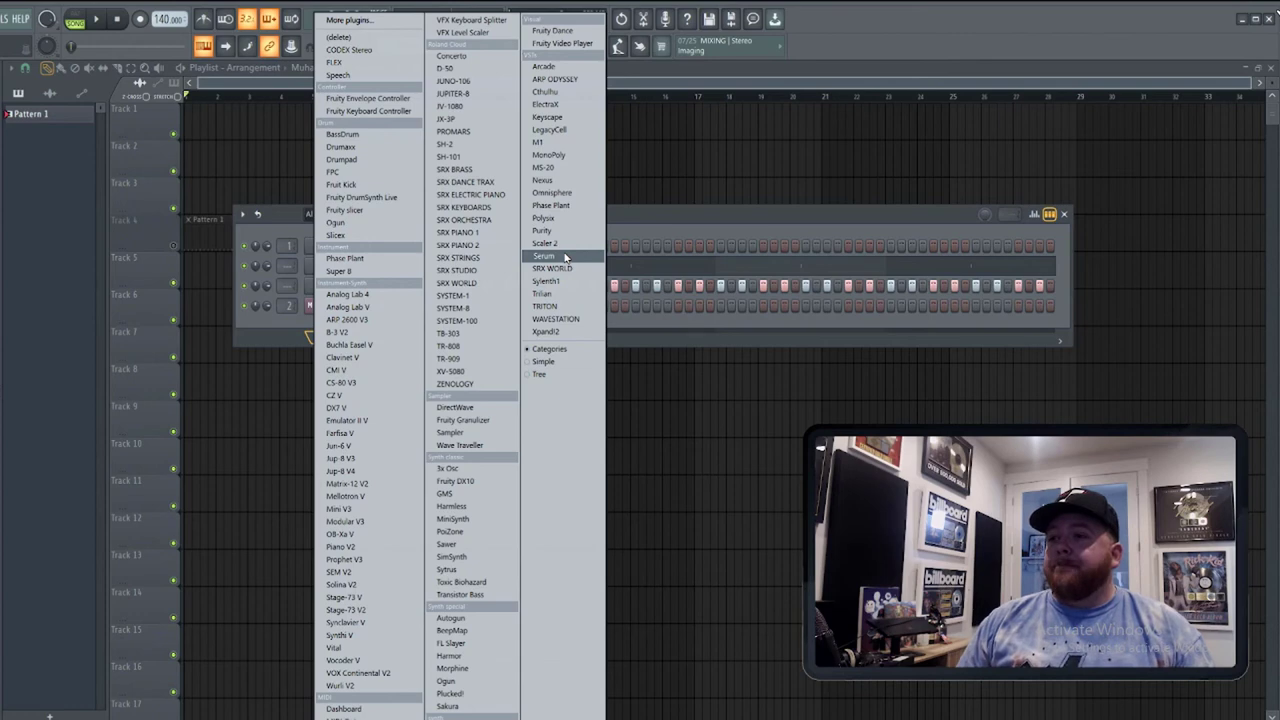
pyautogui.click(545, 256)
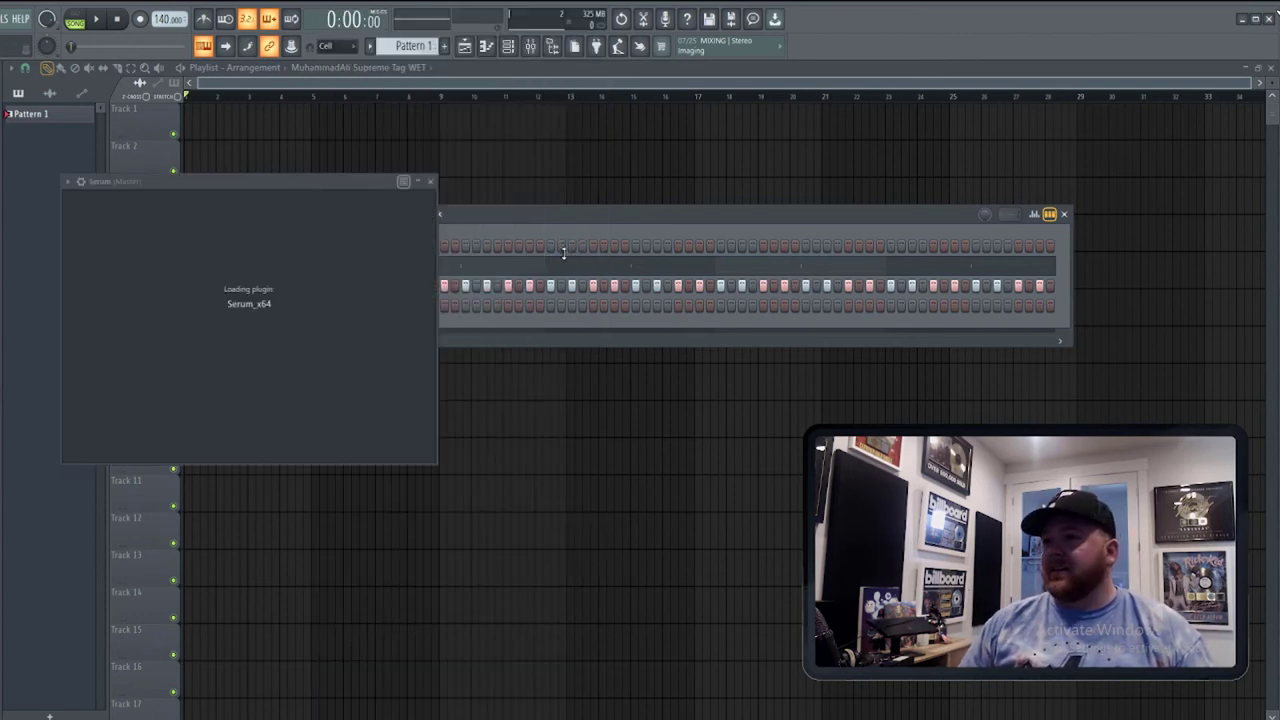
pyautogui.click(386, 205)
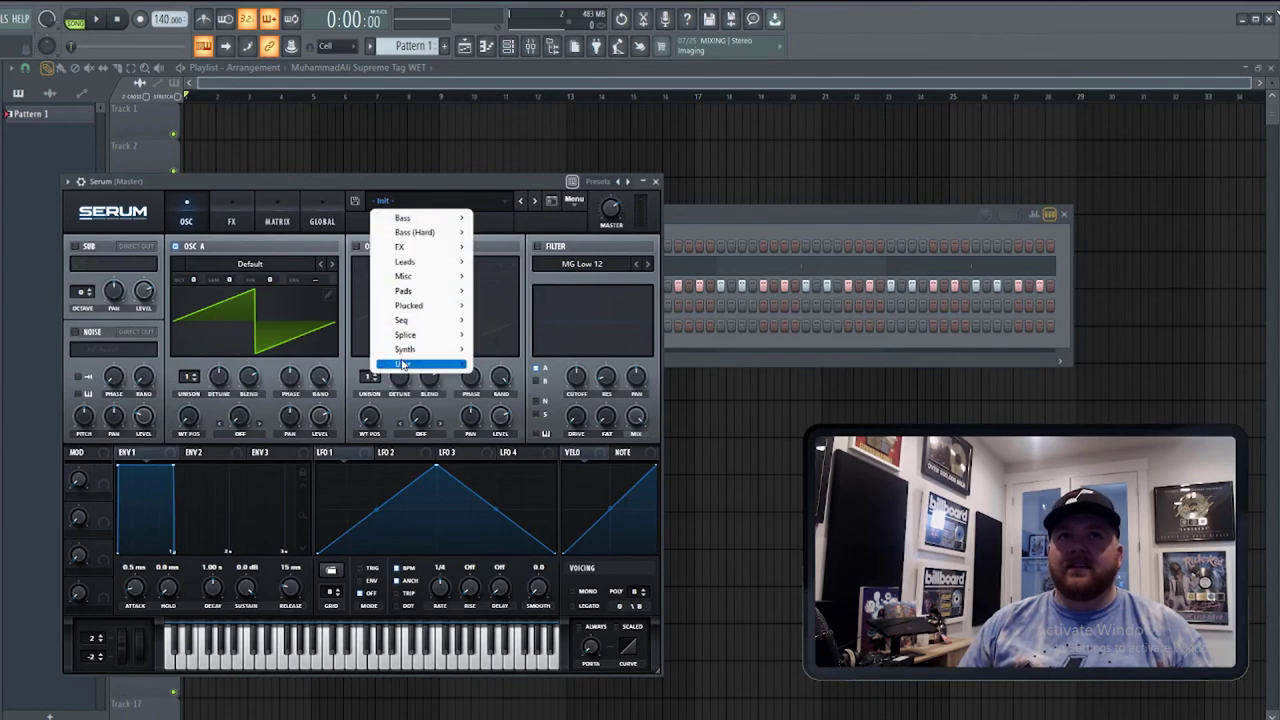
pyautogui.moveTo(405, 352)
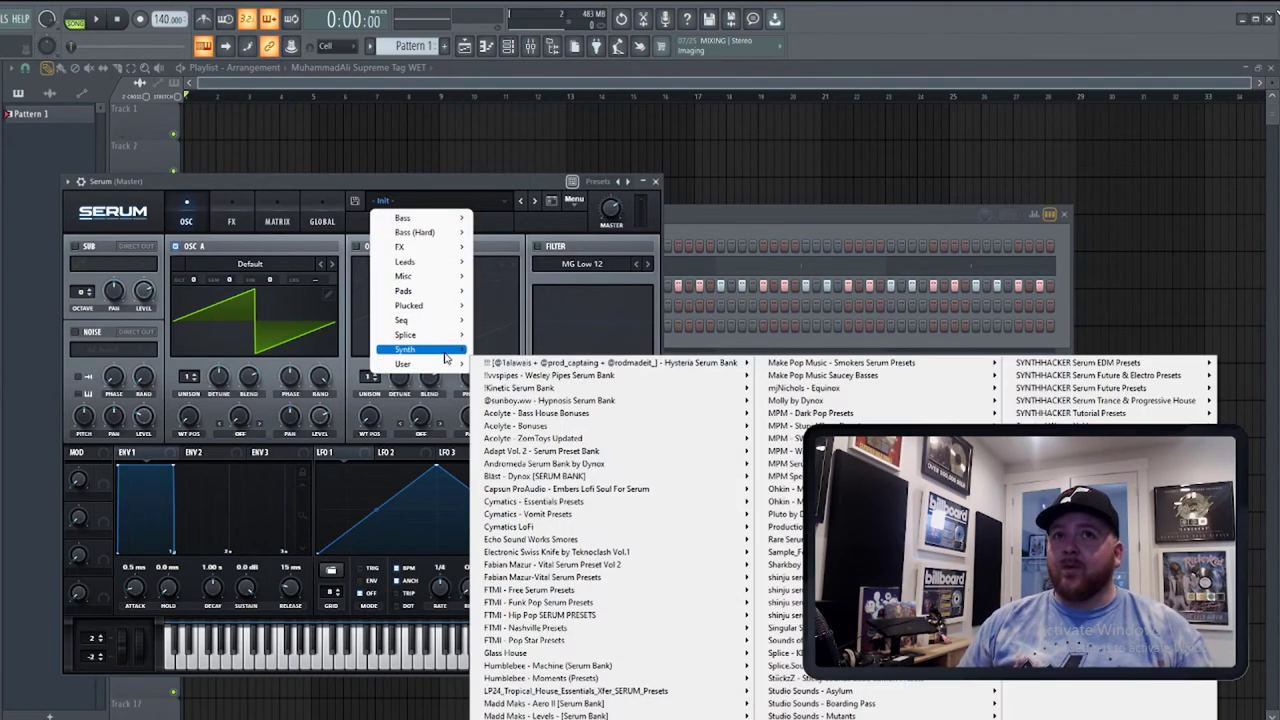
pyautogui.moveTo(440, 364)
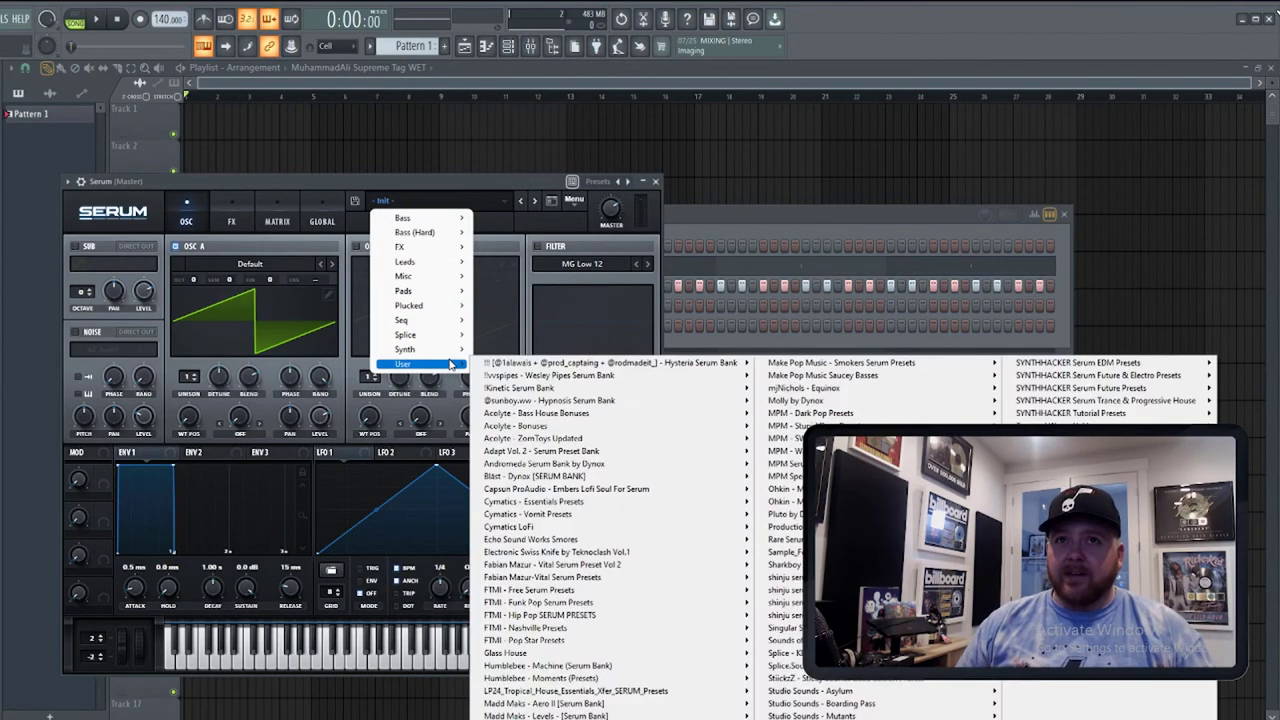
pyautogui.moveTo(571, 389)
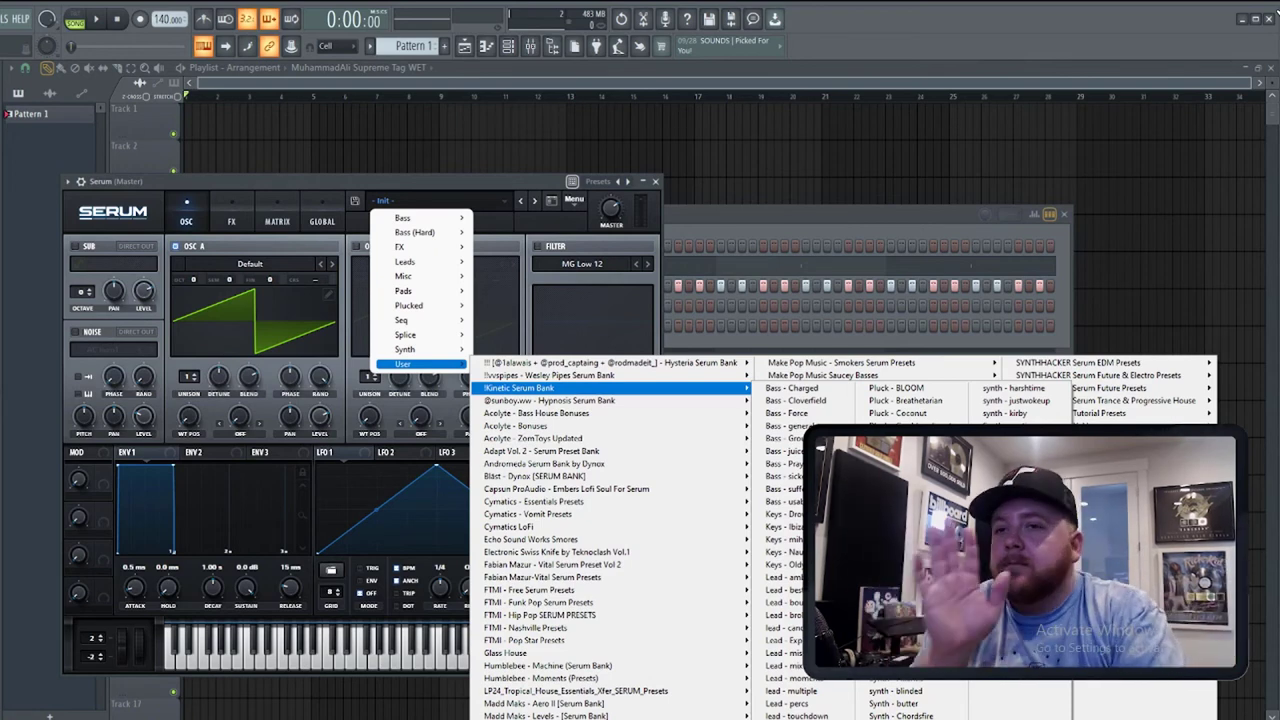
pyautogui.press('Escape')
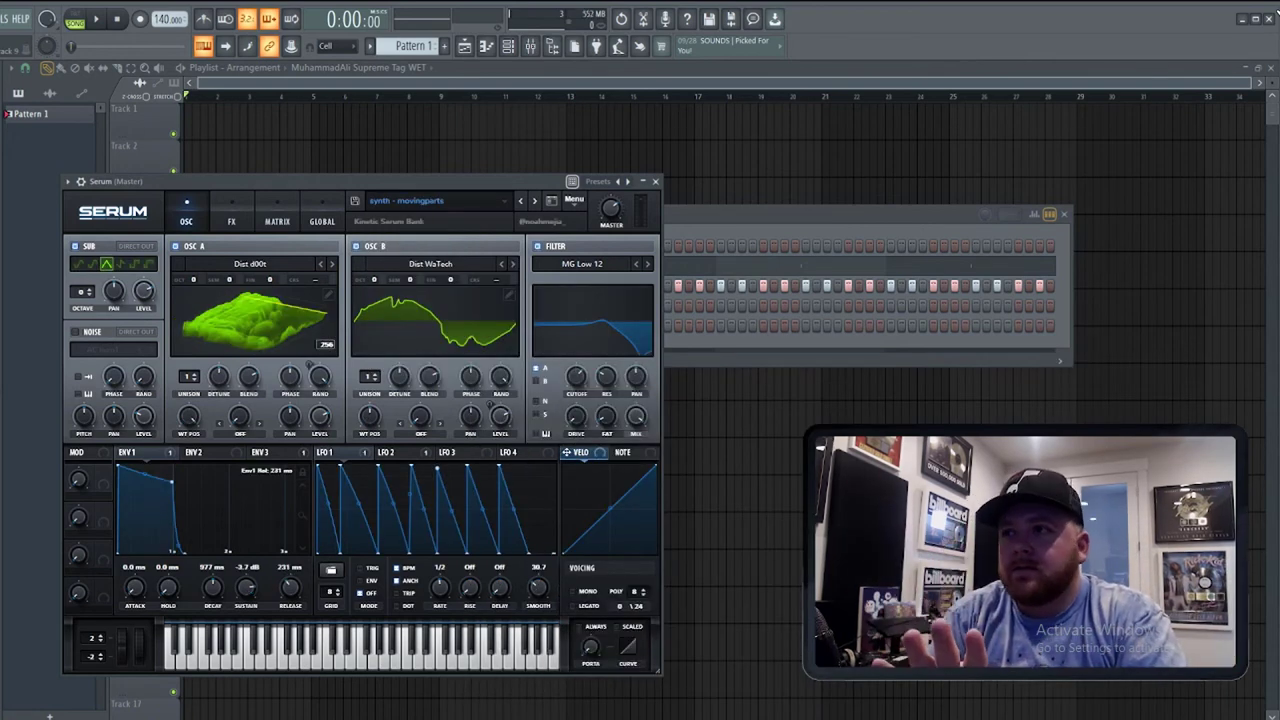
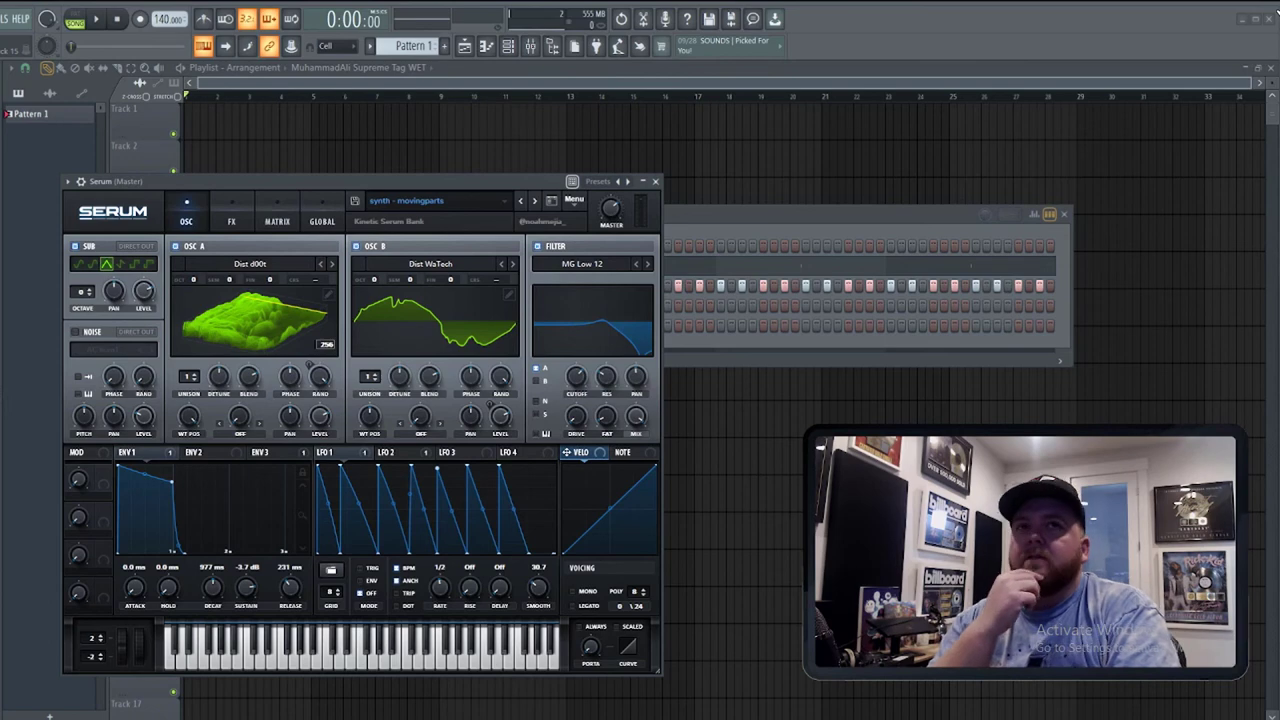
# Reopen the Serum channel and audition the following Kinetic Serum Bank presets, settling on synth - shortlyafter.
pyautogui.click(770, 216)
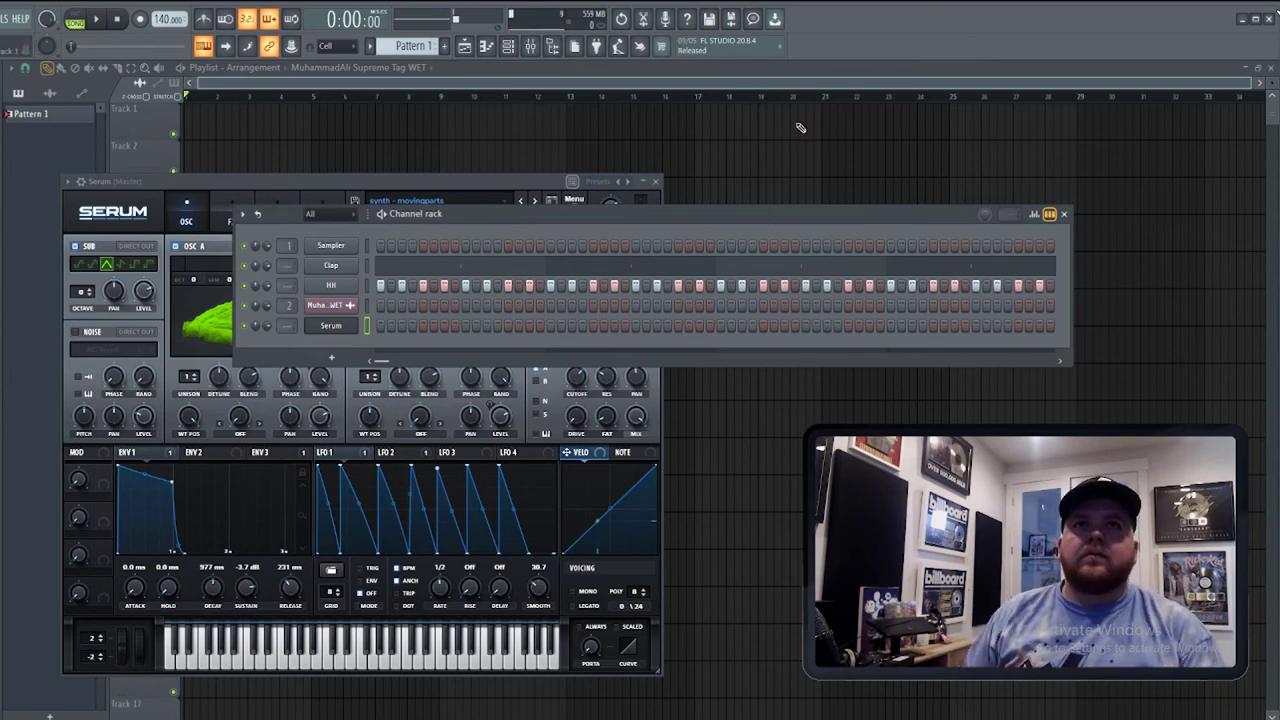
pyautogui.click(541, 168)
pyautogui.rightClick(566, 163)
pyautogui.press('F6')
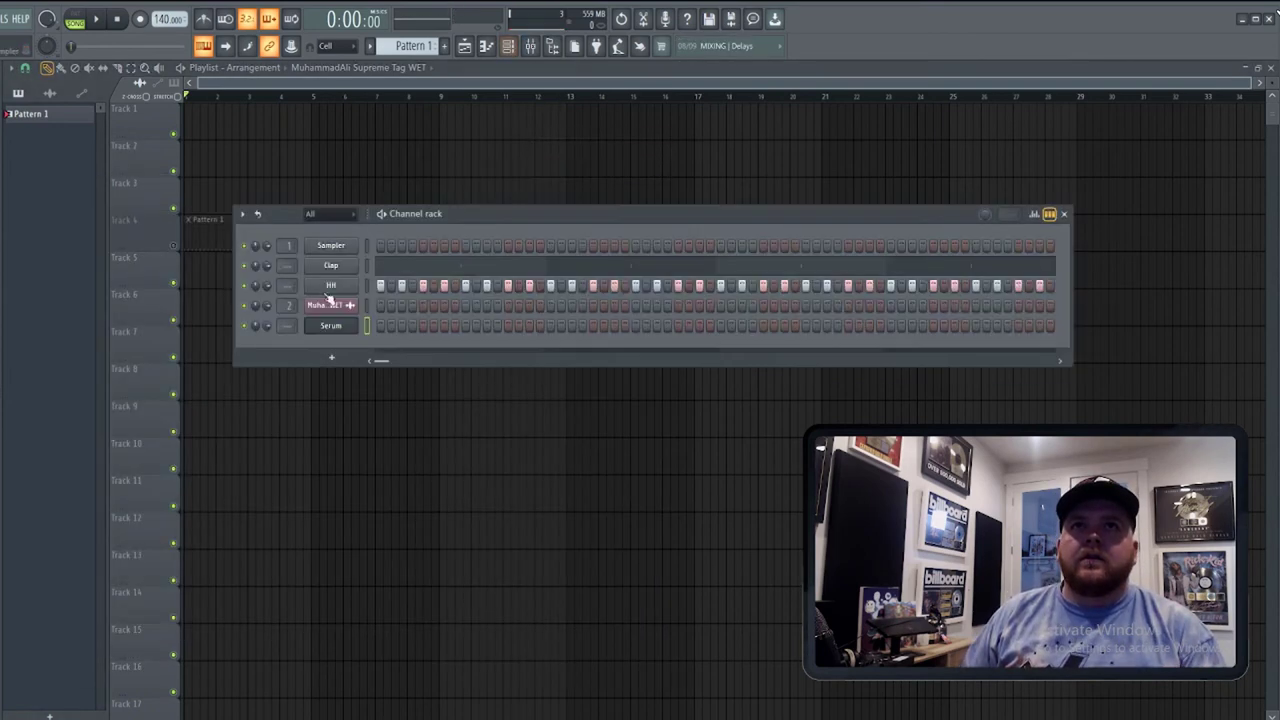
pyautogui.click(326, 326)
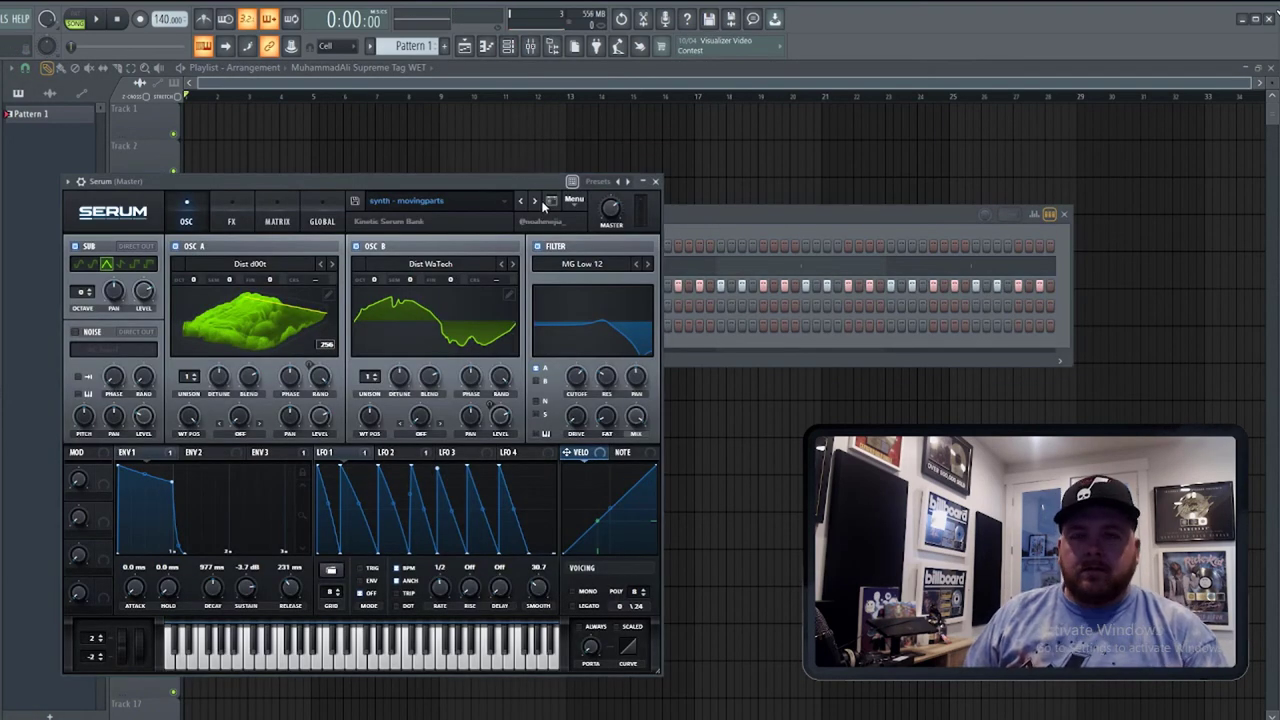
pyautogui.click(536, 201)
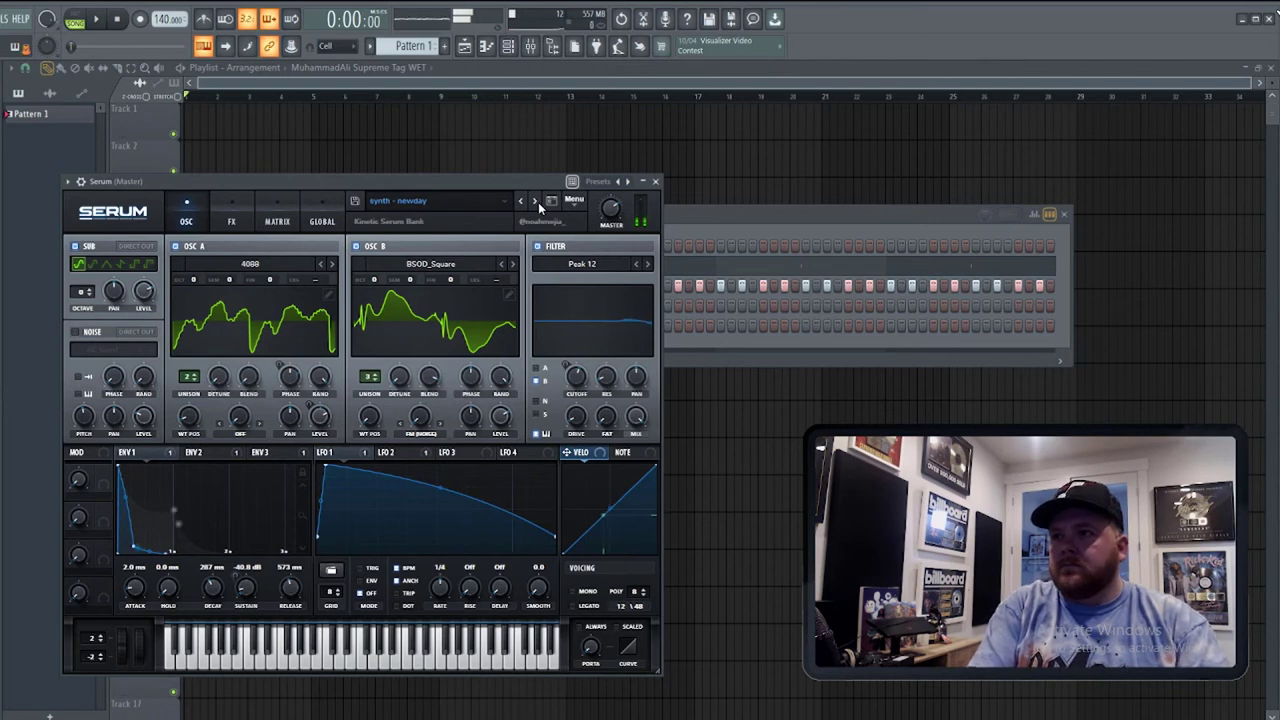
pyautogui.click(538, 202)
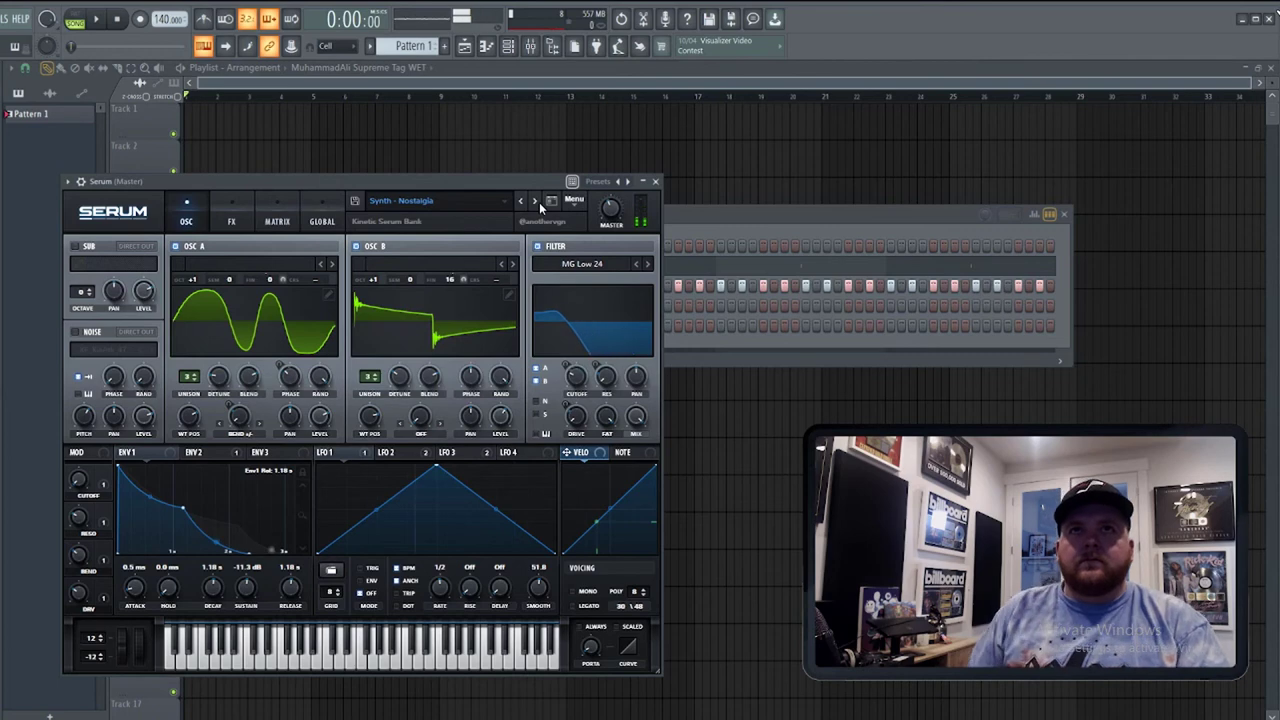
pyautogui.click(539, 202)
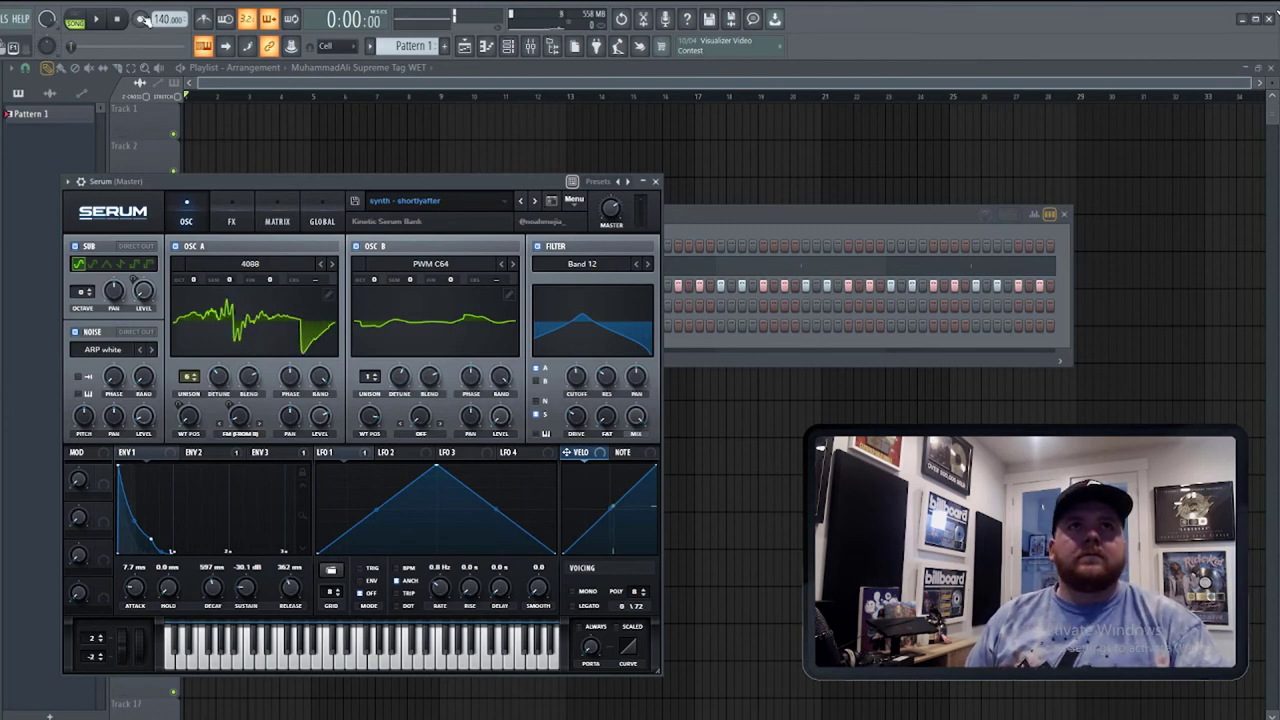
# Try recording a Serum melody take into Pattern 1 from the start of the song and undo the recorded notes.
pyautogui.click(140, 19)
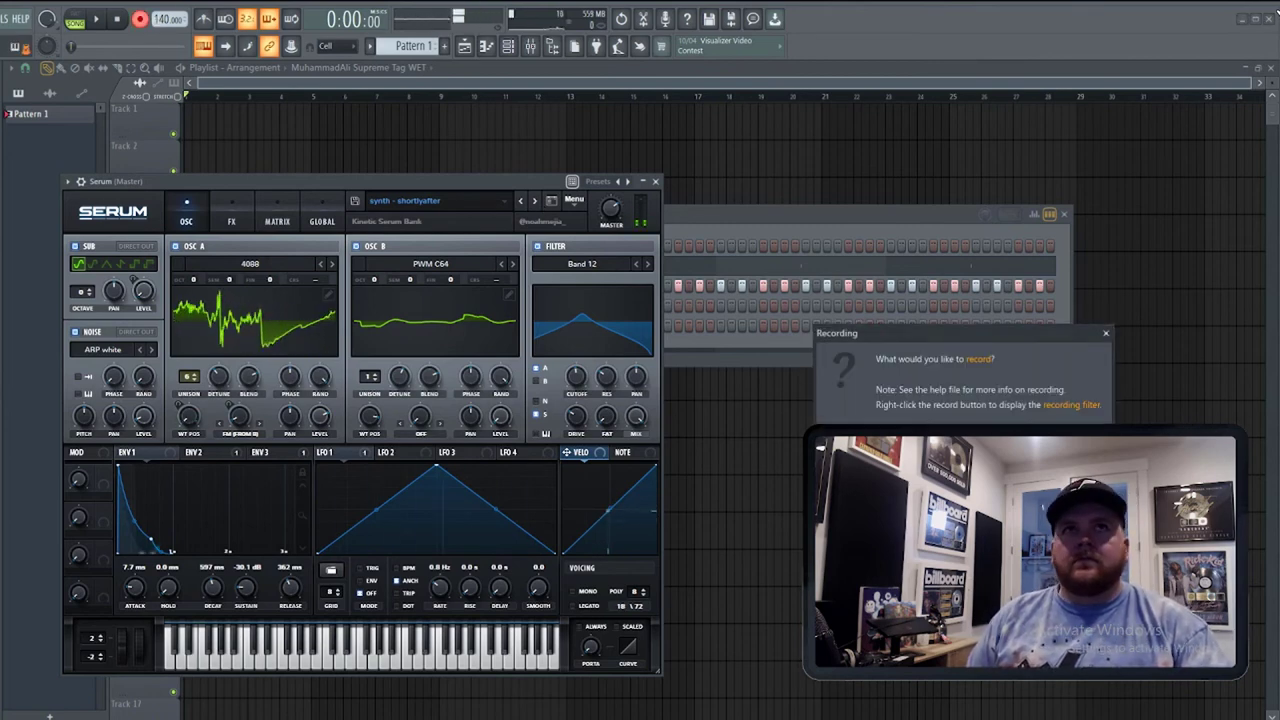
pyautogui.click(963, 500)
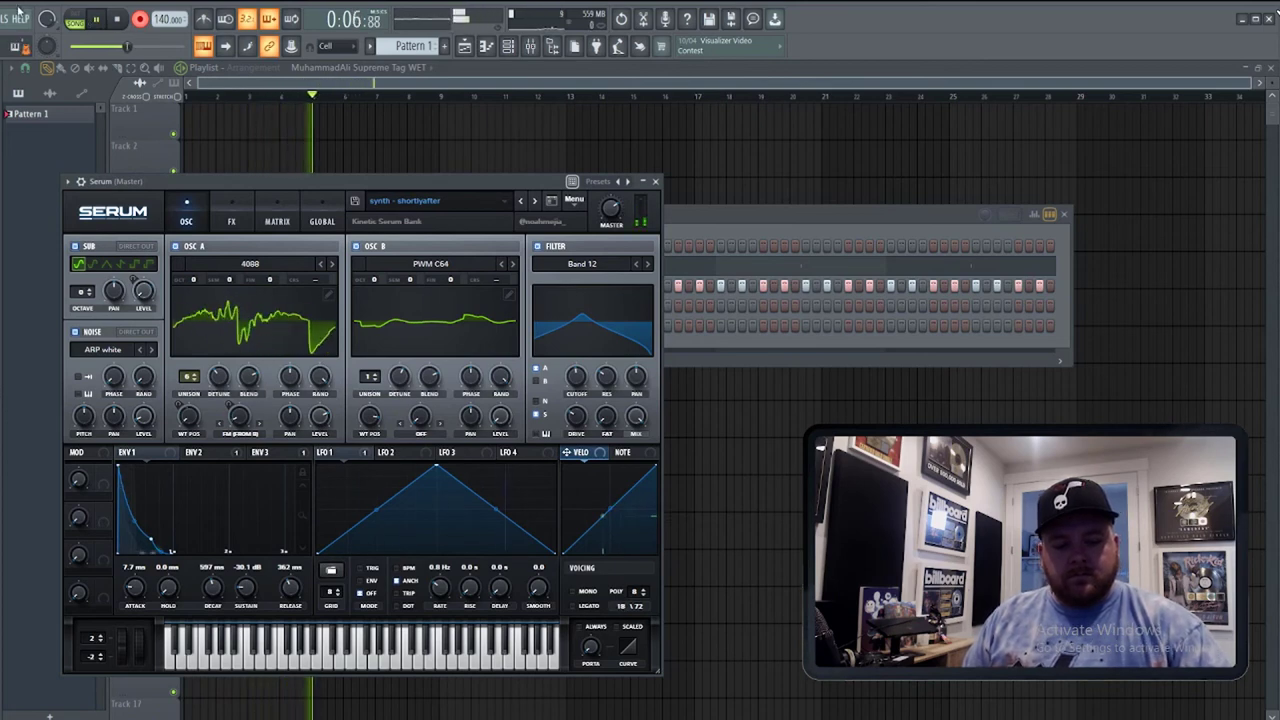
pyautogui.click(118, 19)
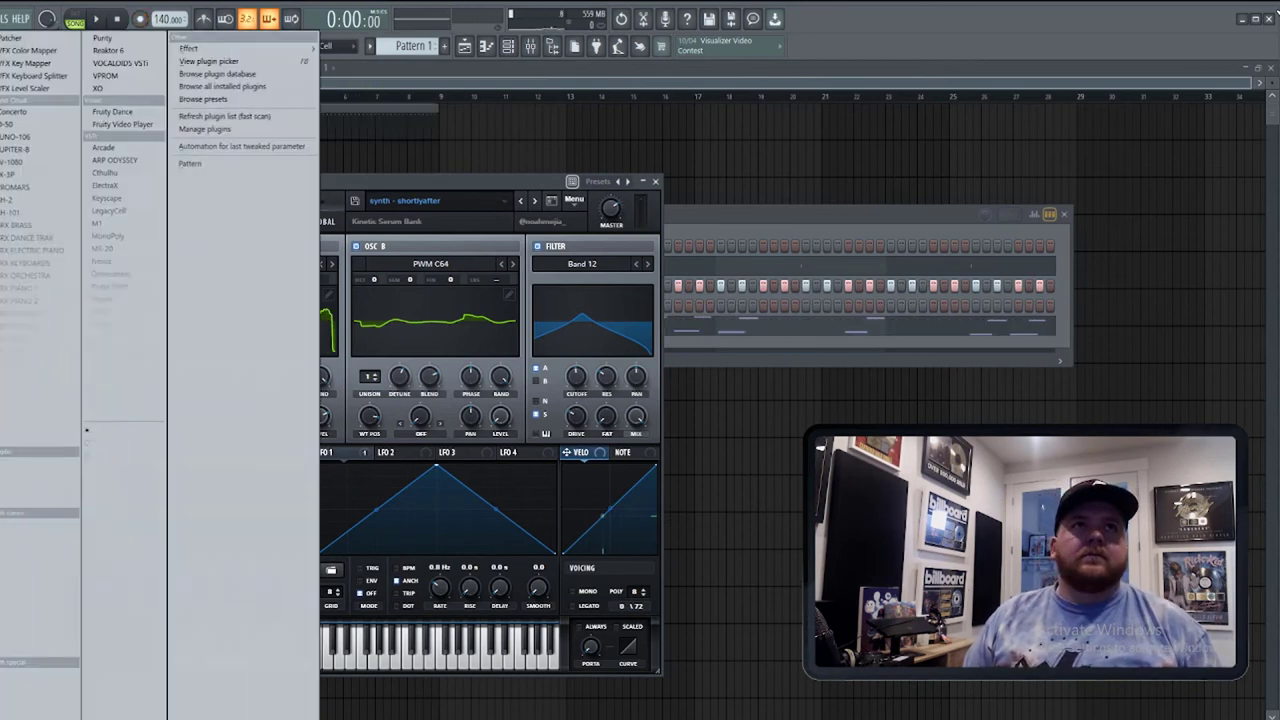
pyautogui.hotkey('ctrl', 'z')
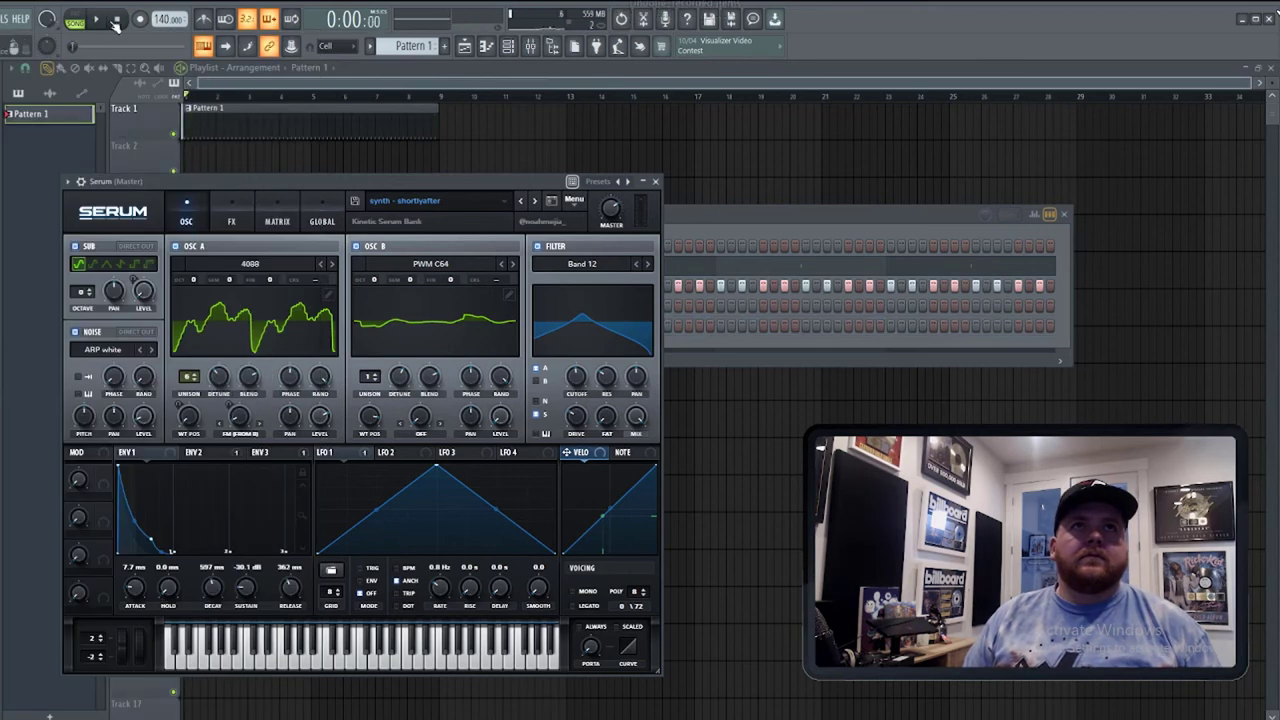
# Record another Serum melody take over the Pattern 1 clip on Track 1, stop playback and undo this take.
pyautogui.press('r')
pyautogui.press('Escape')
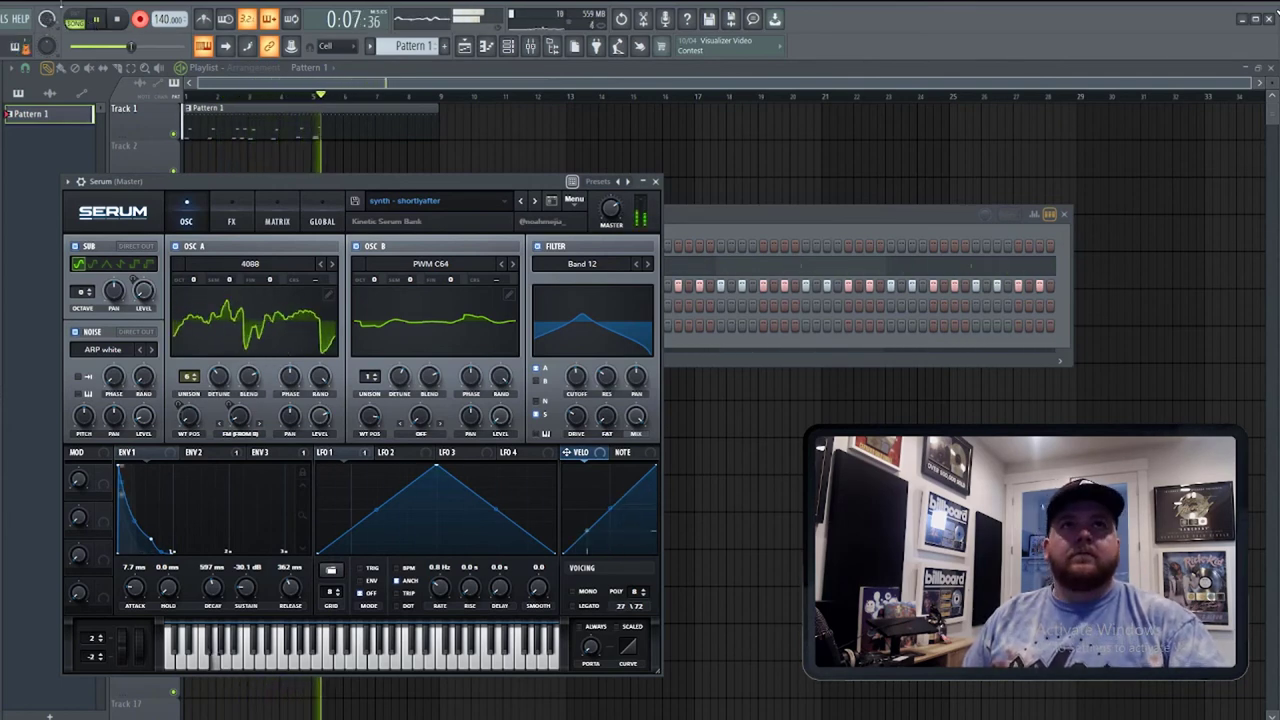
pyautogui.press('space')
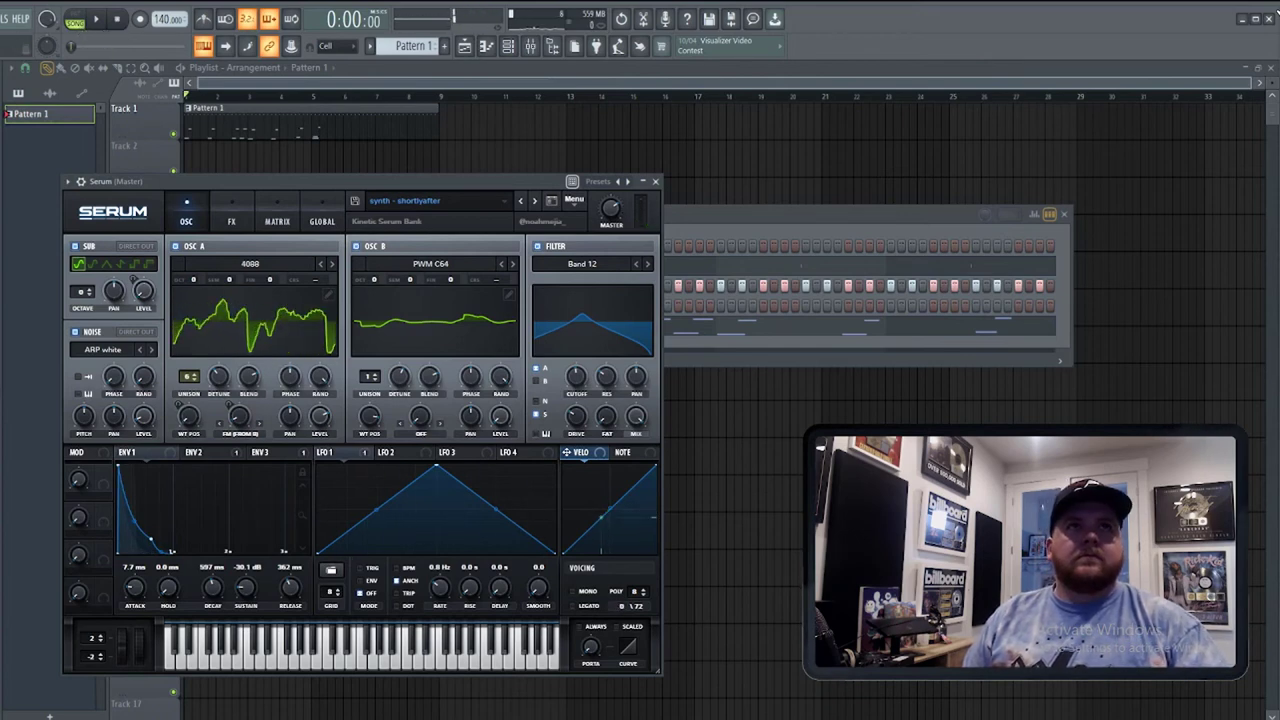
pyautogui.hotkey('ctrl', 'z')
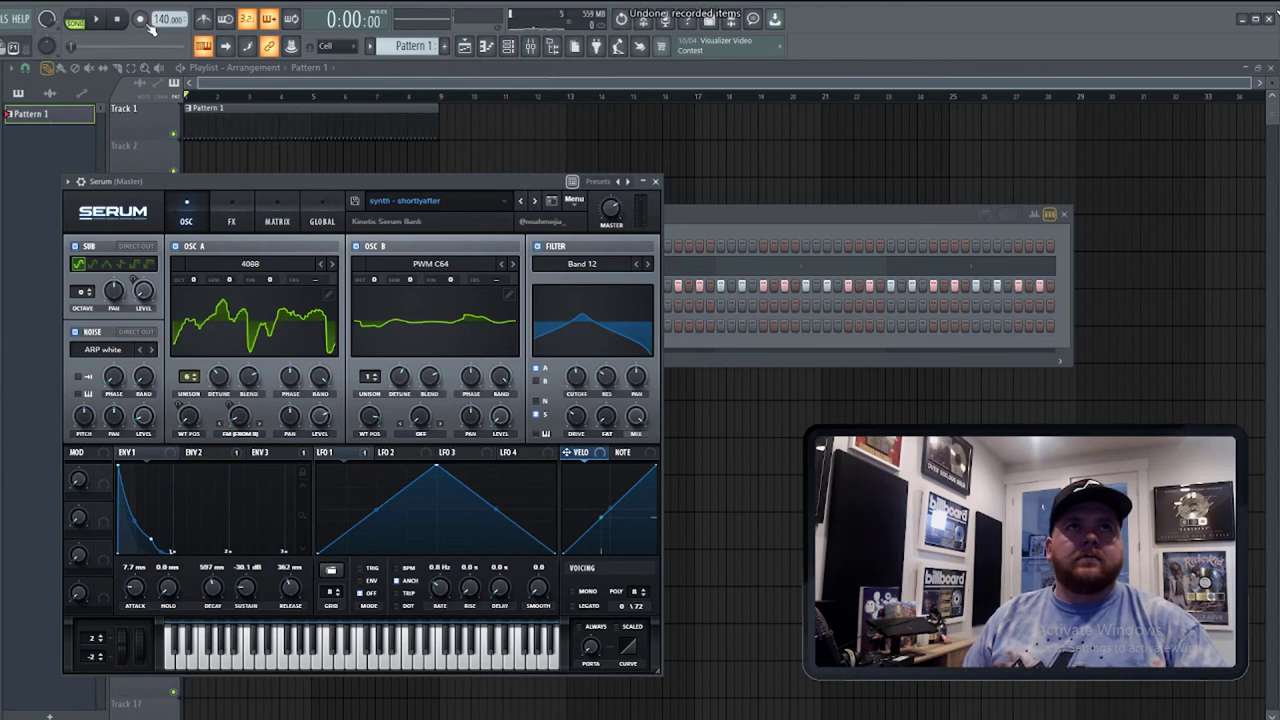
# Record a Serum melody take over the eight bars of Pattern 1, stop playback and open the recorded notes in the piano roll.
pyautogui.click(140, 19)
pyautogui.press('Escape')
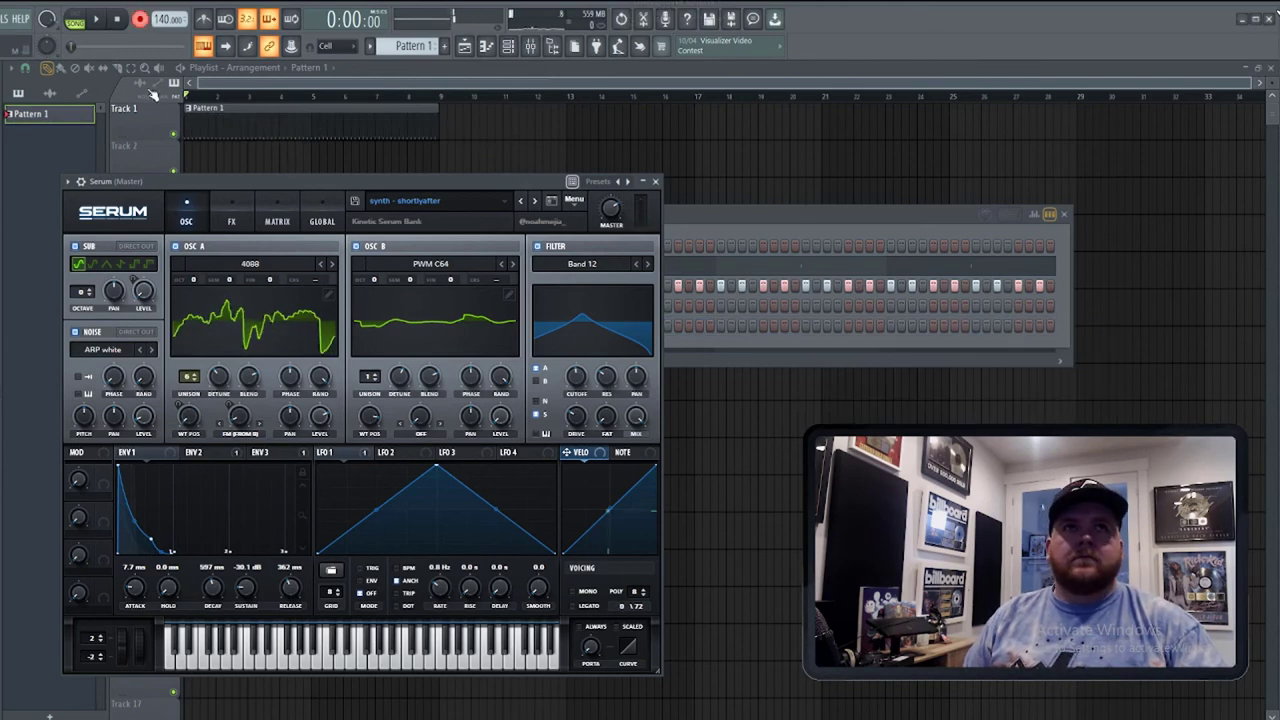
pyautogui.click(104, 19)
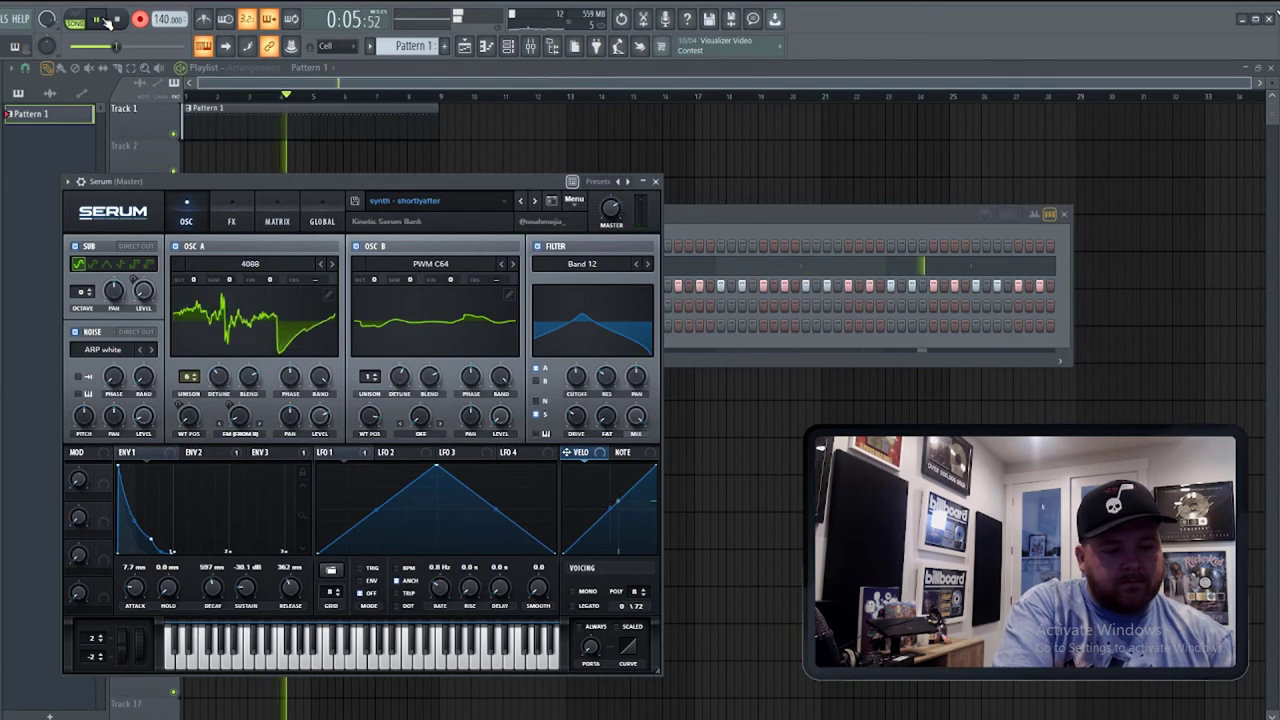
pyautogui.click(107, 21)
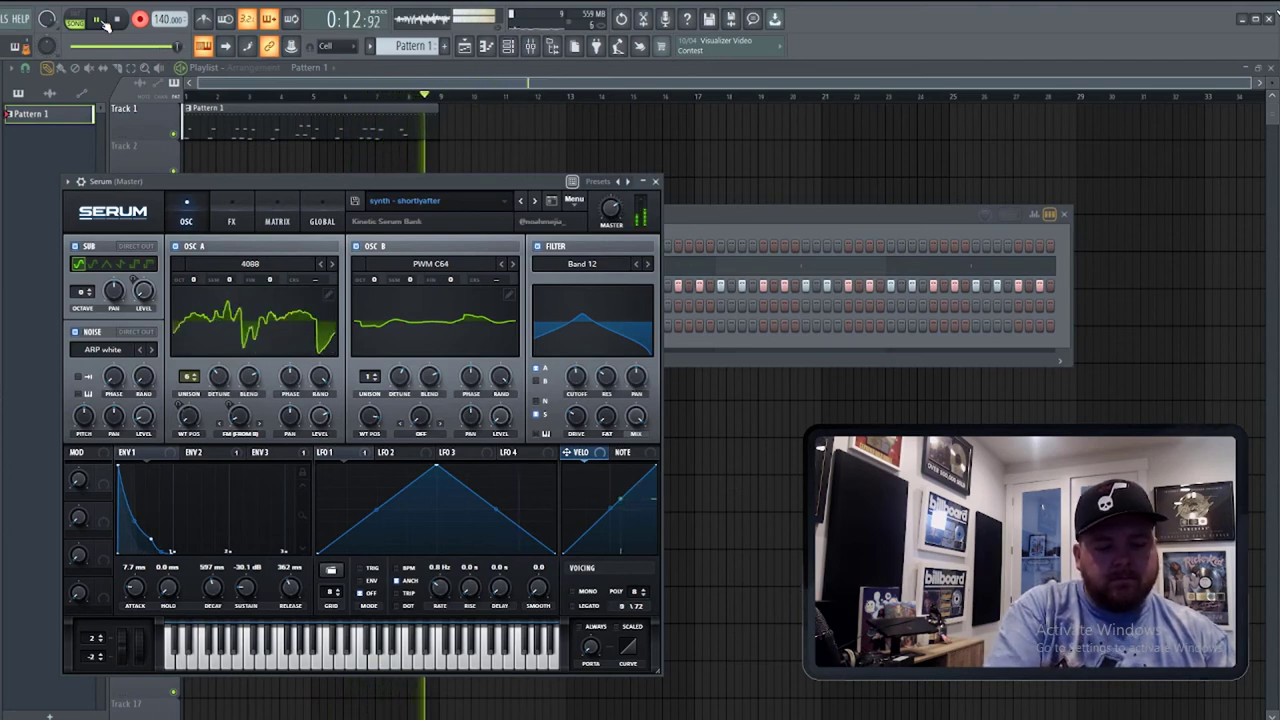
pyautogui.click(726, 214)
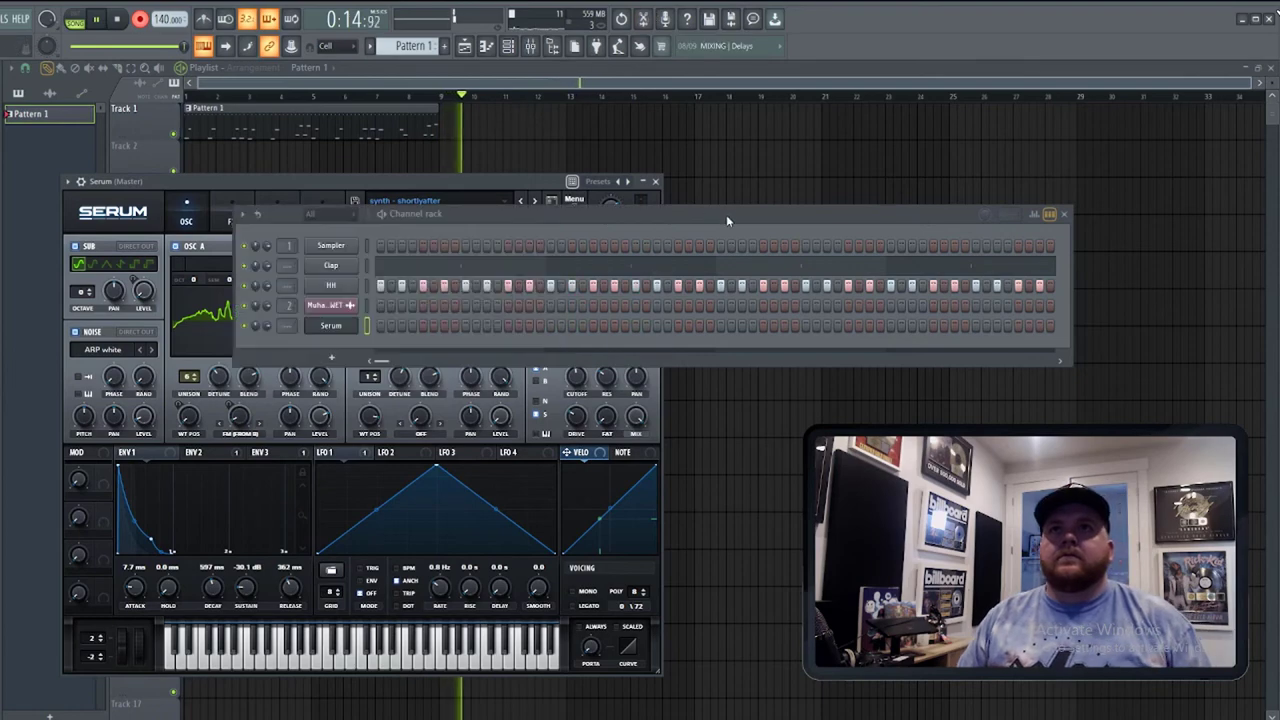
pyautogui.press('space')
pyautogui.click(551, 333)
pyautogui.press('space')
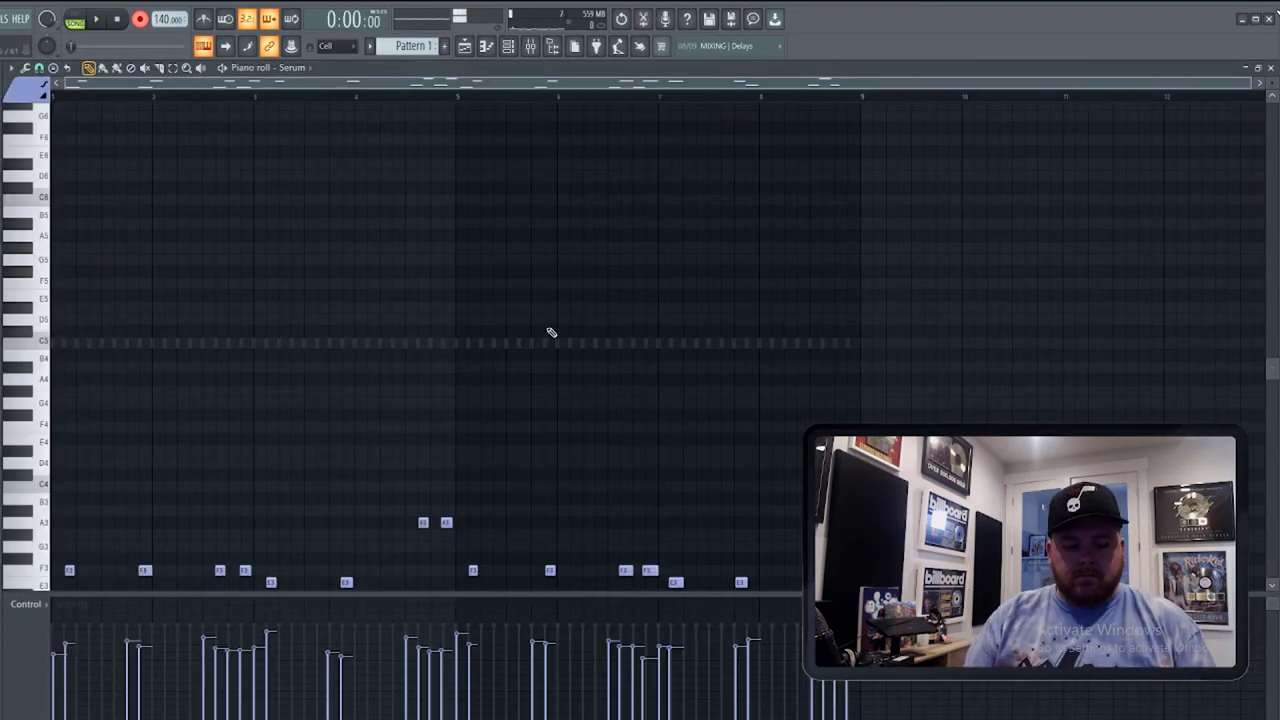
# Quantize the recorded Serum notes, switch recording off and lengthen the notes with quick legato.
pyautogui.hotkey('alt', 'q')
pyautogui.press('Return')
pyautogui.press('r')
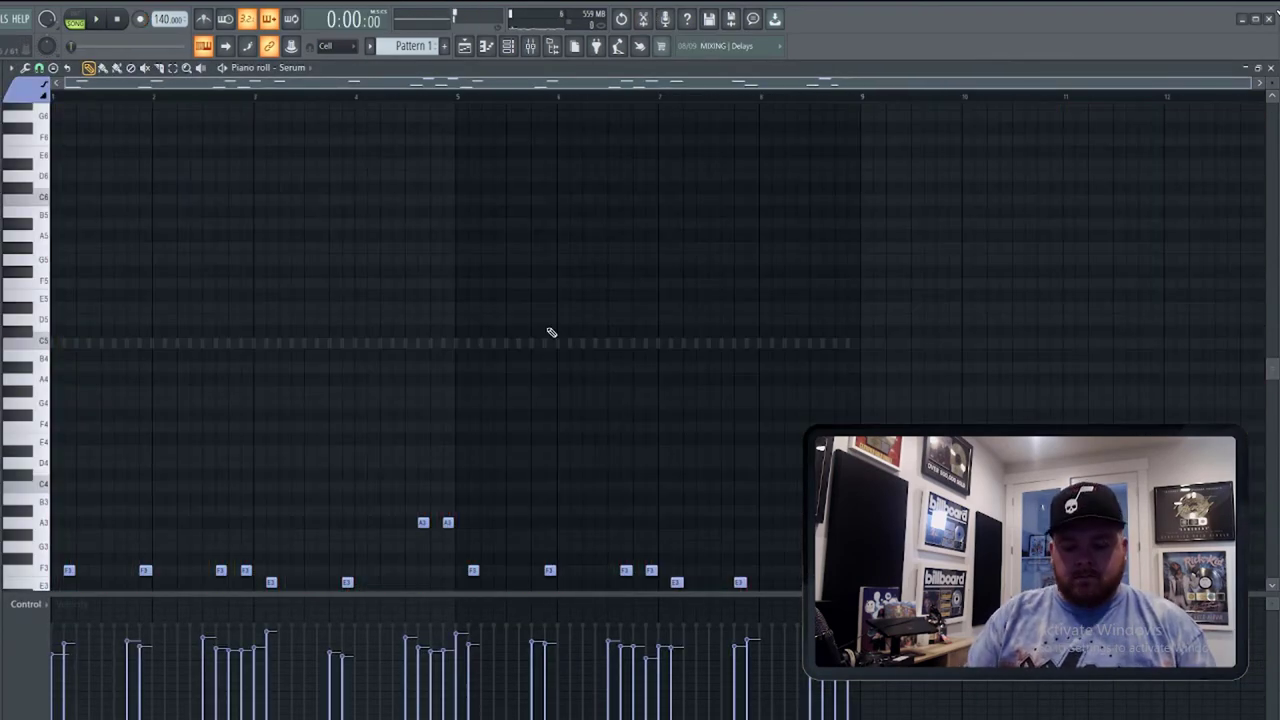
pyautogui.hotkey('ctrl', 'l')
pyautogui.scroll(-3, 477, 395)
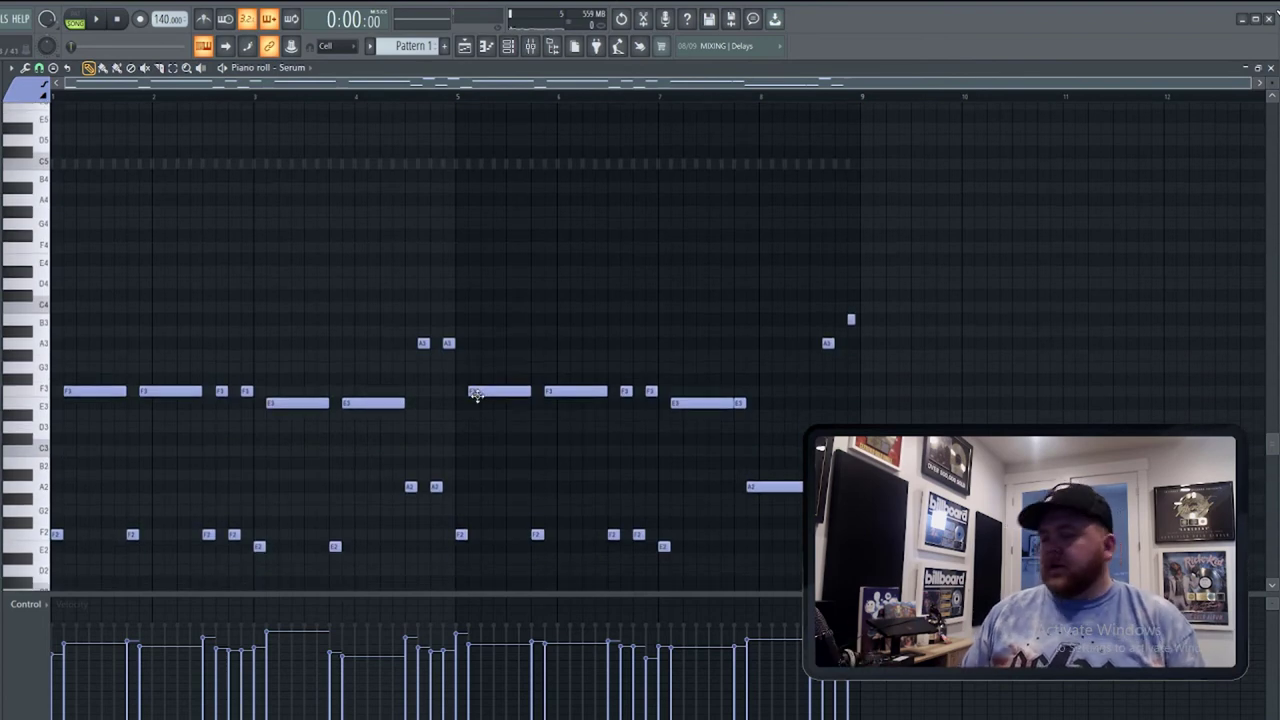
# Select all Serum notes, level their velocities at the same height, play the melody back and clear the selection.
pyautogui.scroll(-3, 208, 528)
pyautogui.hotkey('ctrl', 'a')
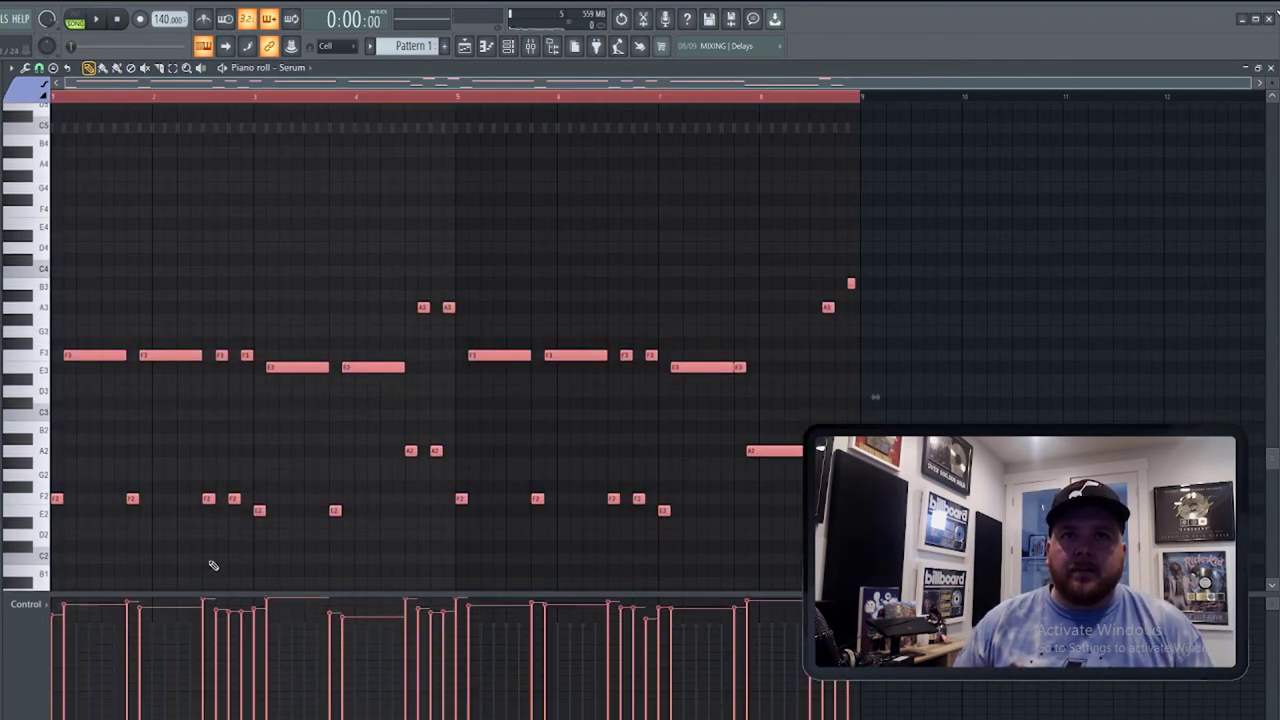
pyautogui.scroll(-2, 178, 570)
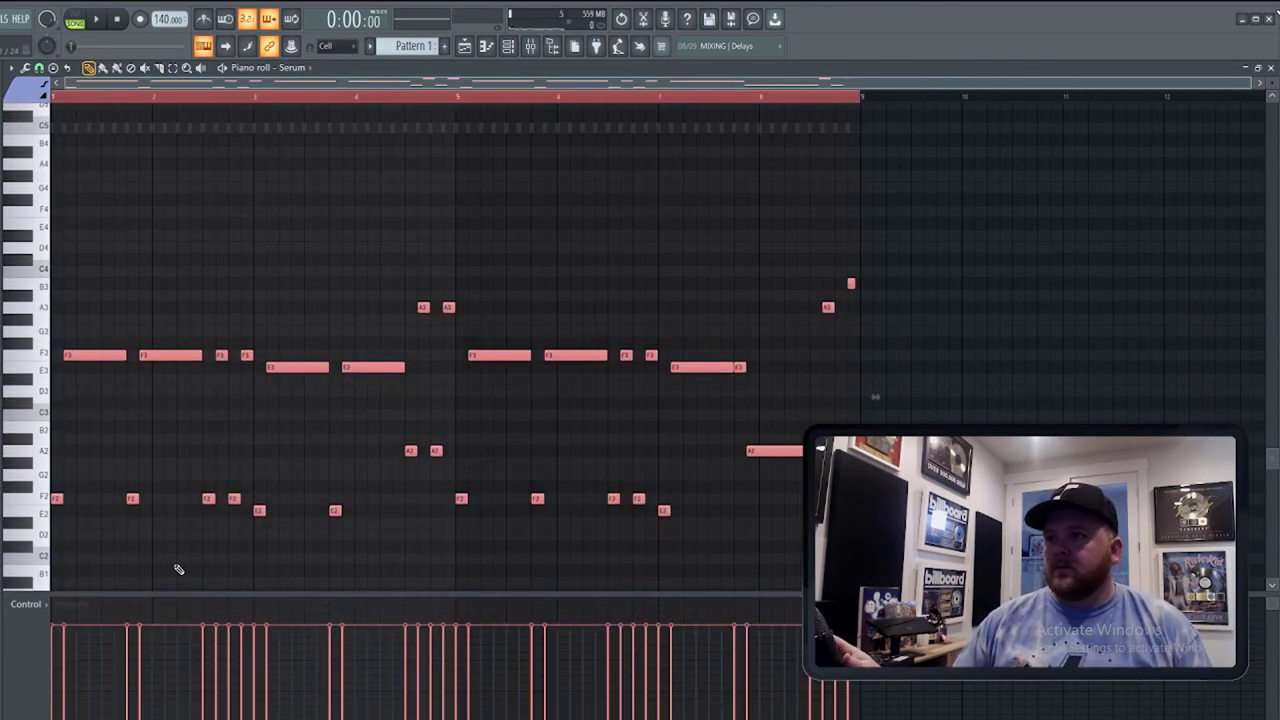
pyautogui.press('space')
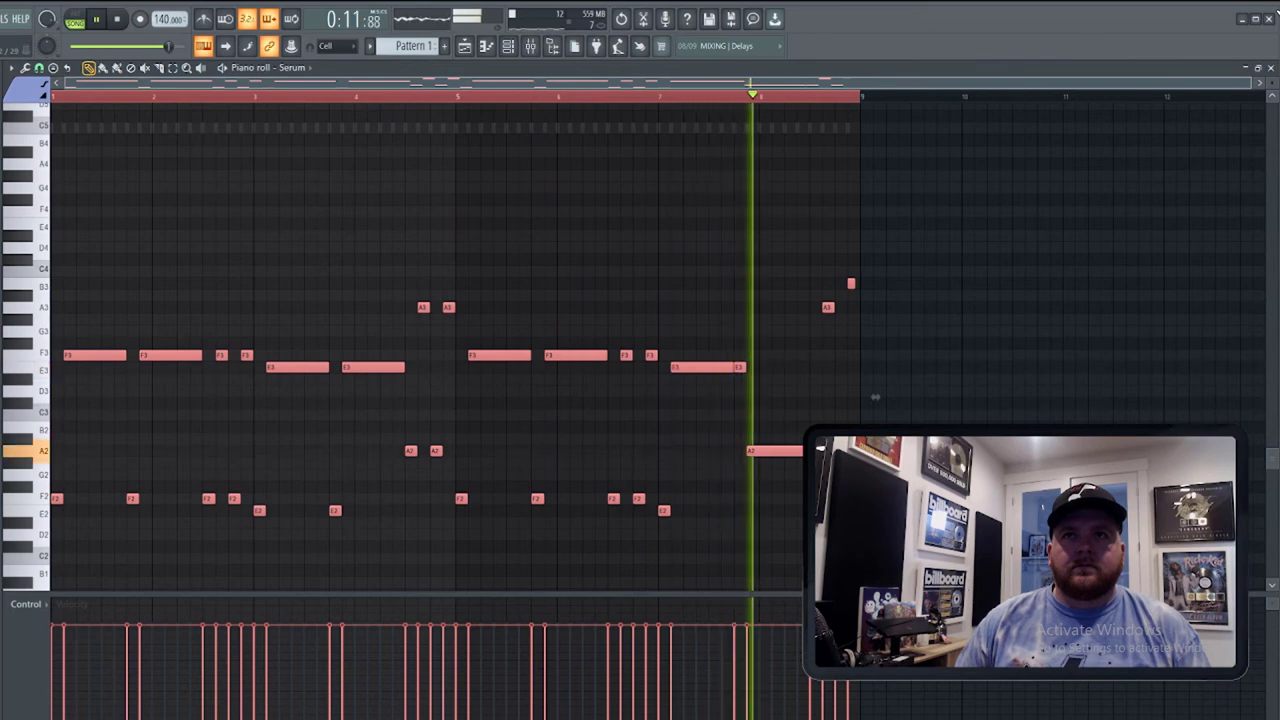
pyautogui.press('space')
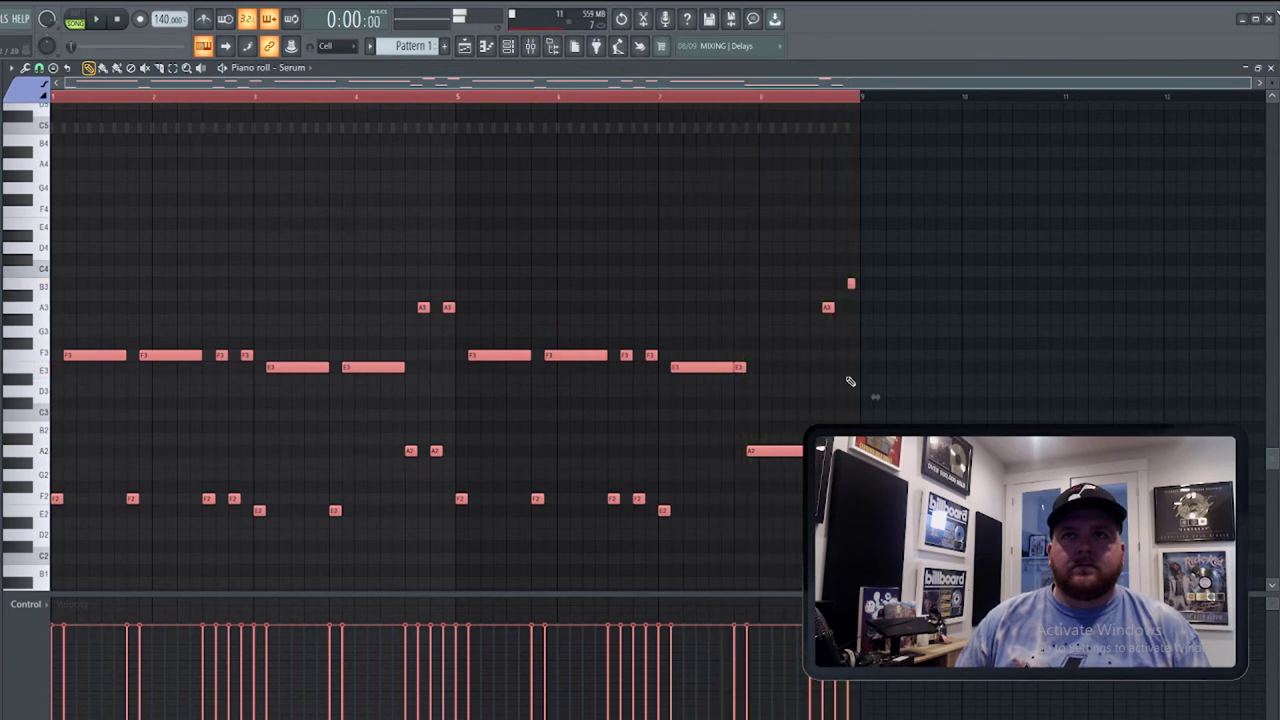
pyautogui.moveTo(855, 283)
pyautogui.mouseDown()
pyautogui.moveTo(866, 283)
pyautogui.moveTo(850, 281)
pyautogui.mouseUp()
pyautogui.click(451, 382)
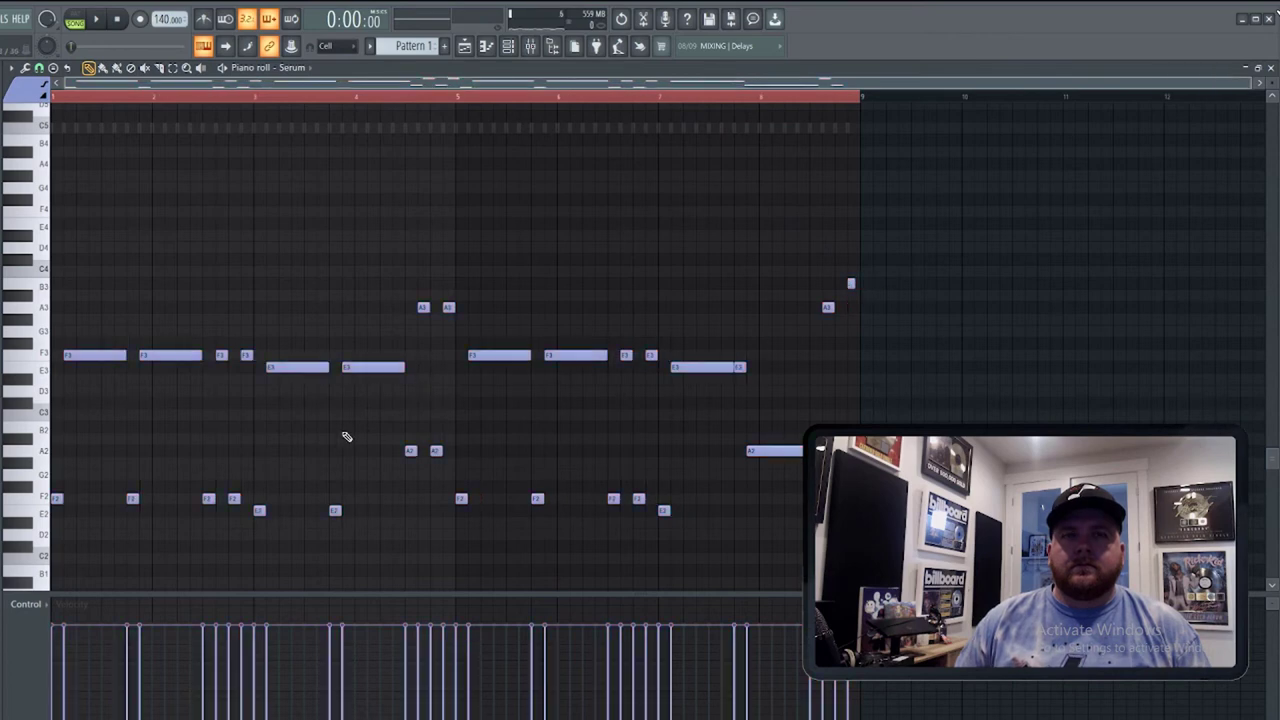
# Raise the short E2 note late in bar 3 by an octave, move the long E3 note after it down to A2, and play the result.
pyautogui.press('space')
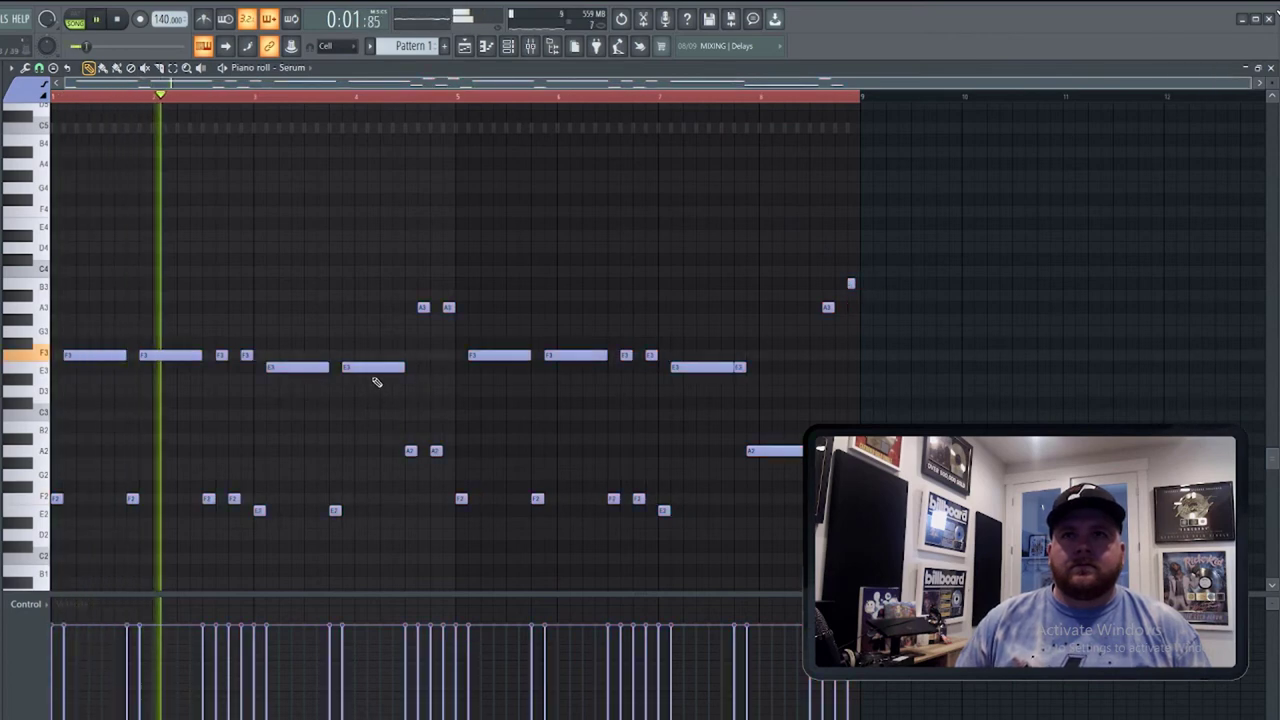
pyautogui.keyDown('ctrl'); pyautogui.click(336, 511); pyautogui.keyUp('ctrl')
pyautogui.hotkey('ctrl', 'Up')
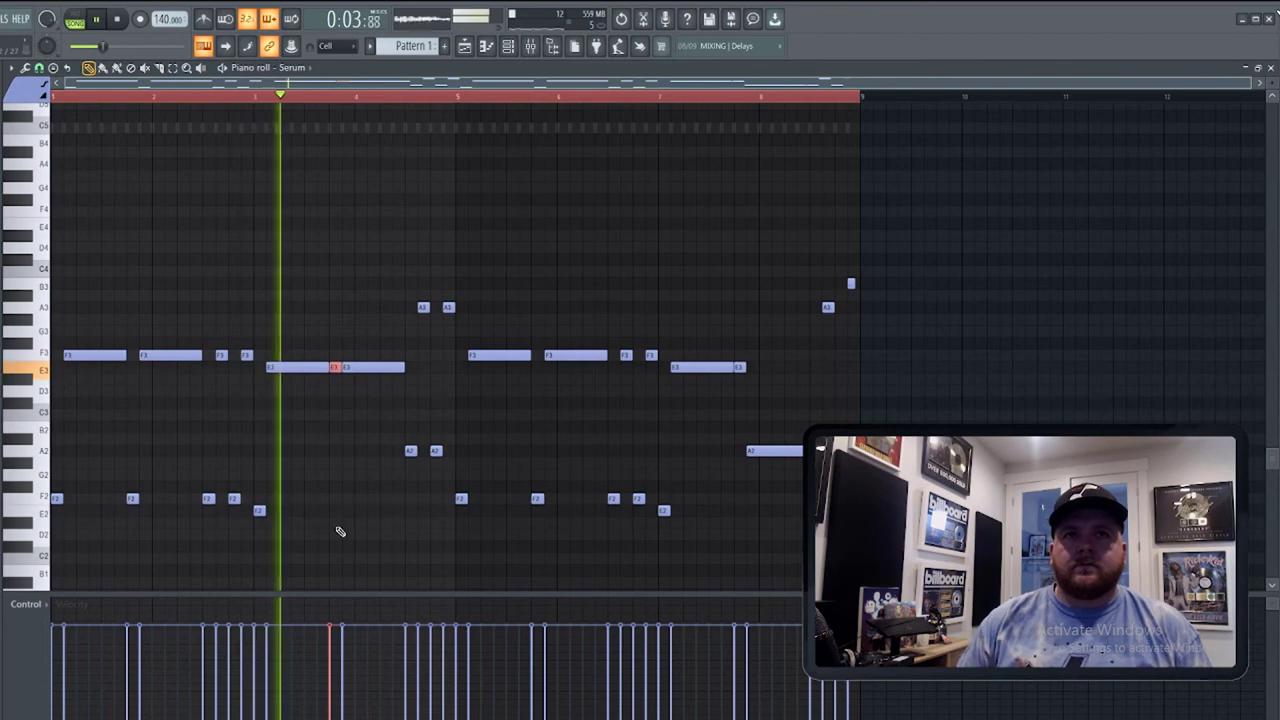
pyautogui.press('space')
pyautogui.moveTo(378, 368); pyautogui.dragTo(377, 452)
pyautogui.press('space')
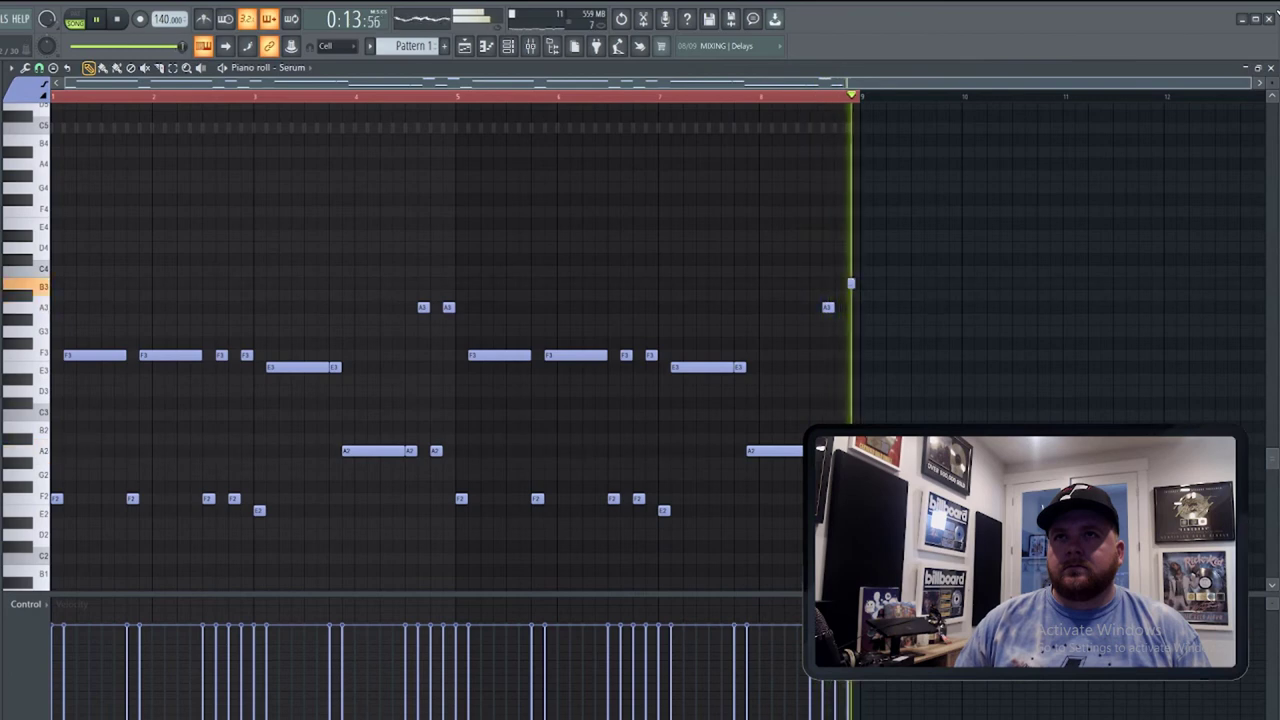
pyautogui.press('space')
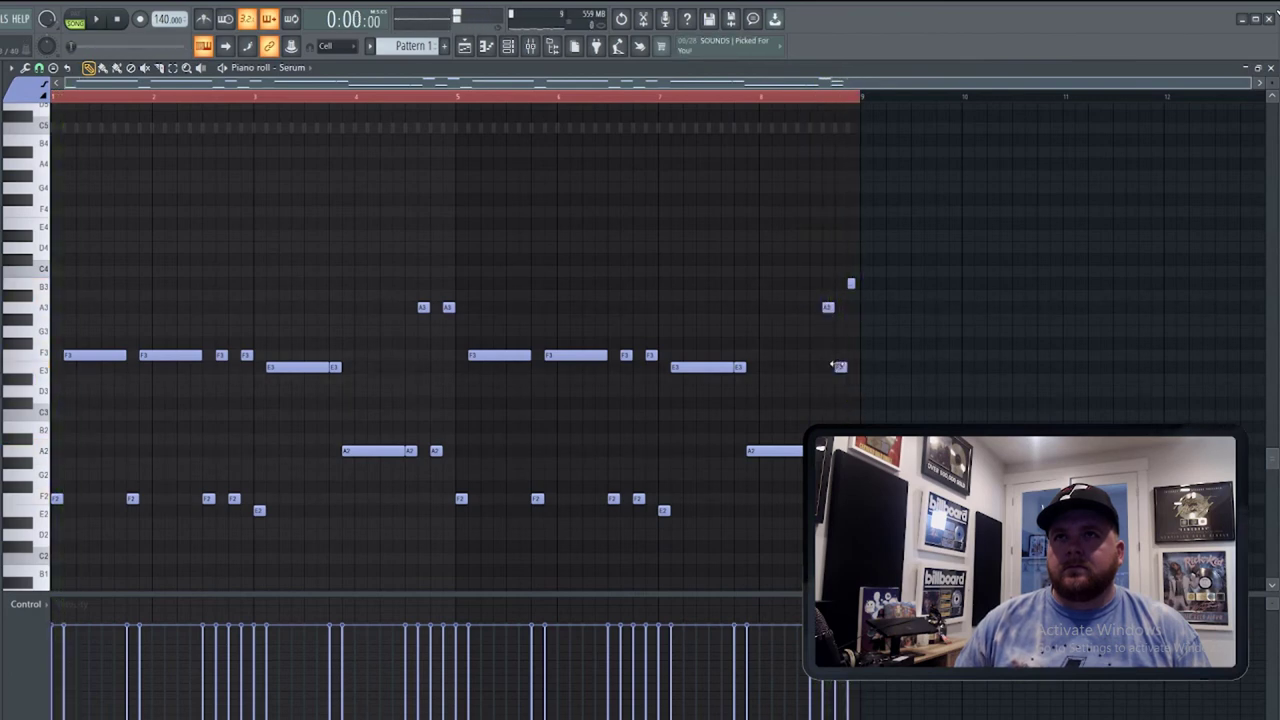
# Lower the added short note near the end of bar 8 to B2, lengthen the final B3 note and replay the ending.
pyautogui.click(850, 413)
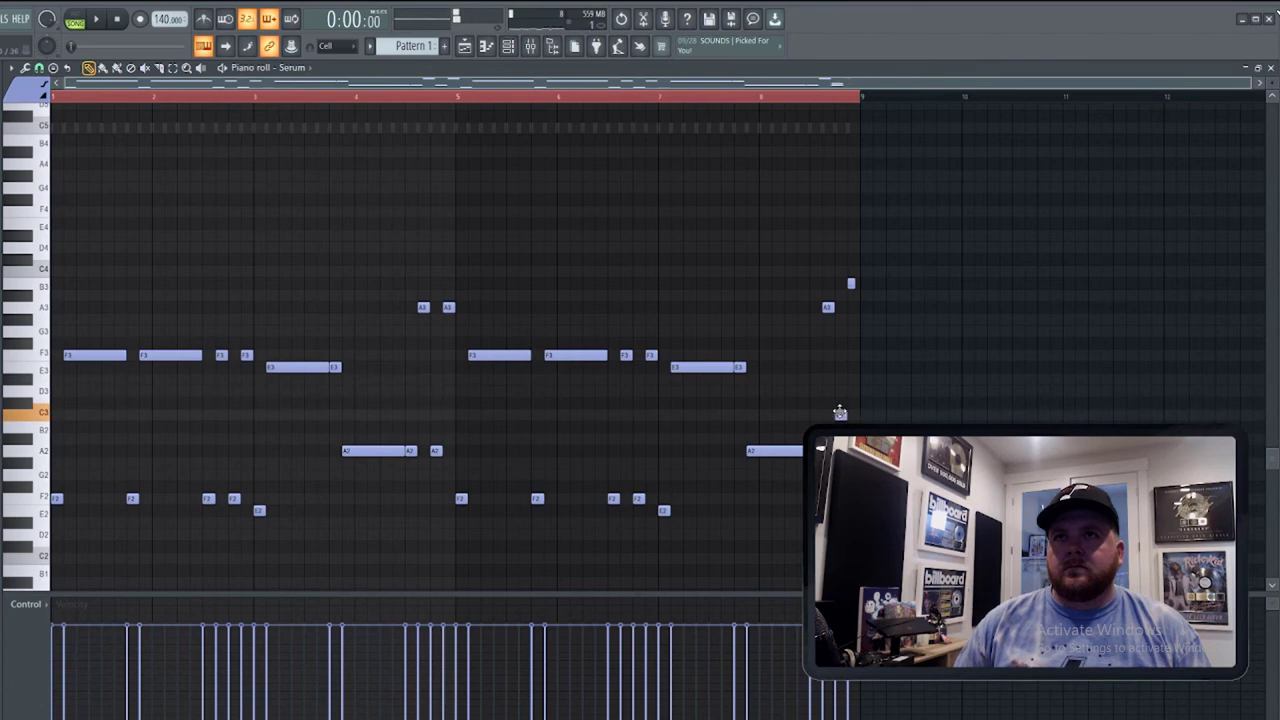
pyautogui.press('space')
pyautogui.press('space')
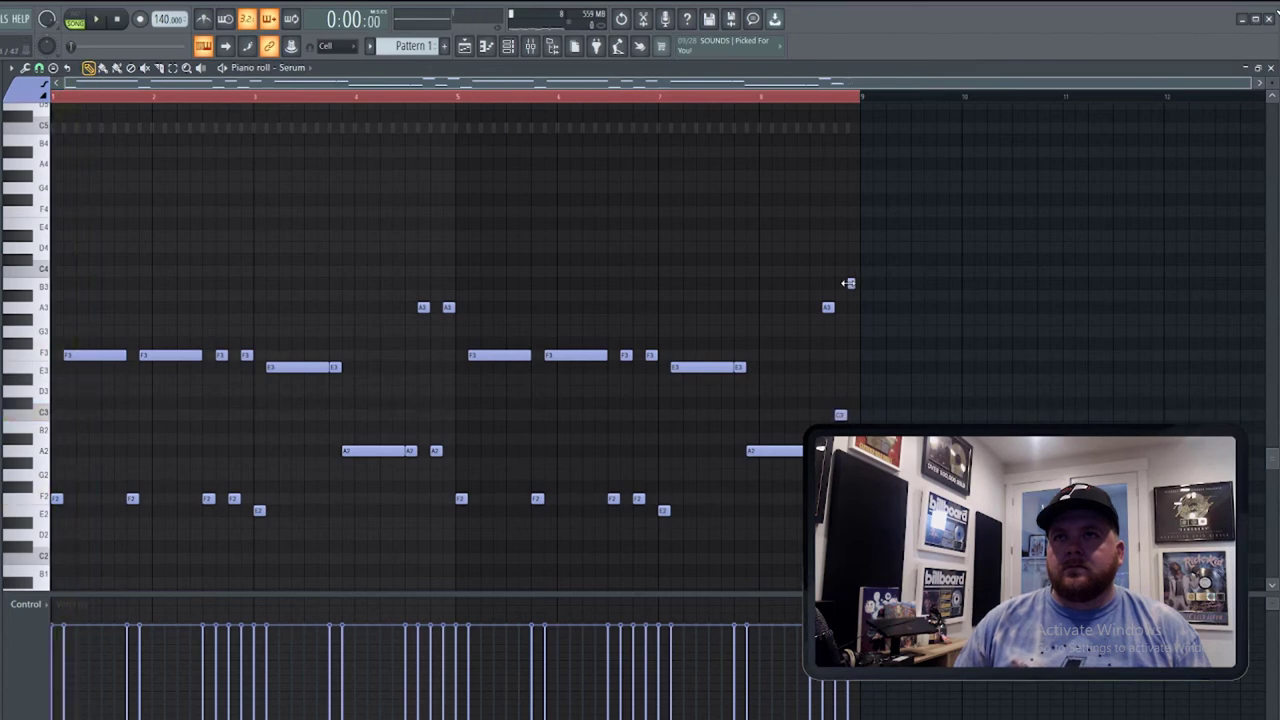
pyautogui.click(851, 284)
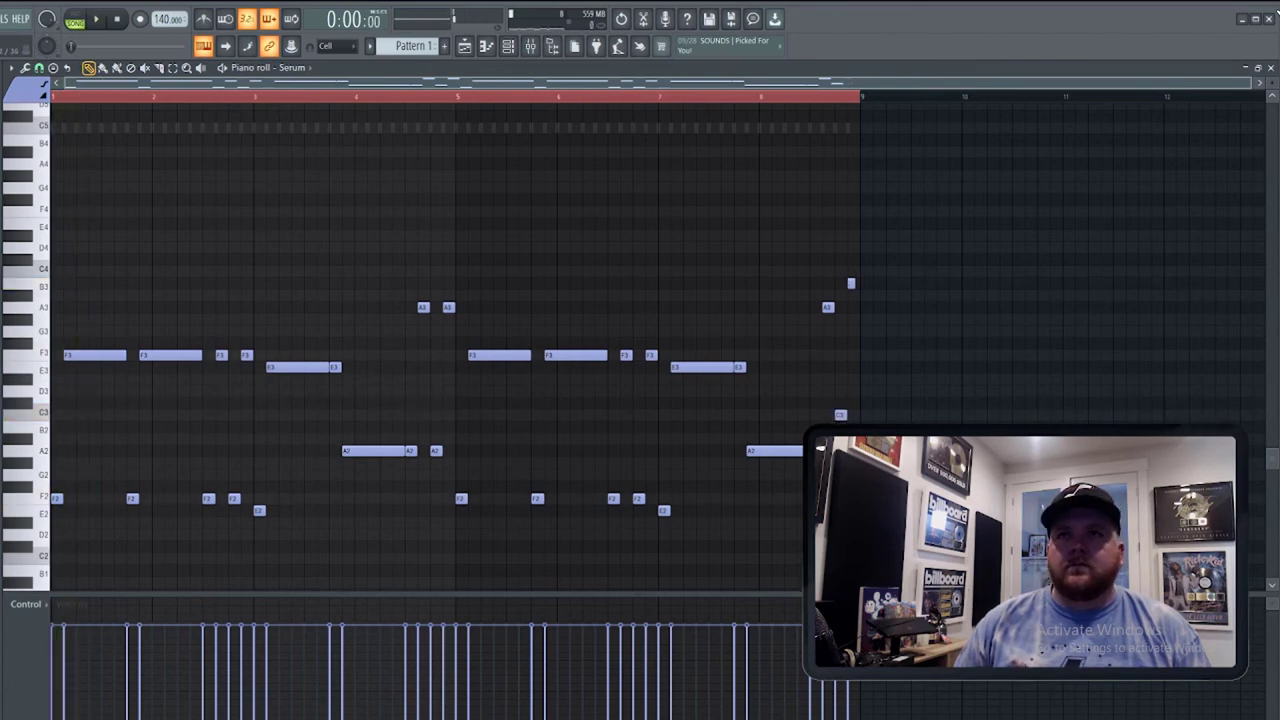
pyautogui.press('space')
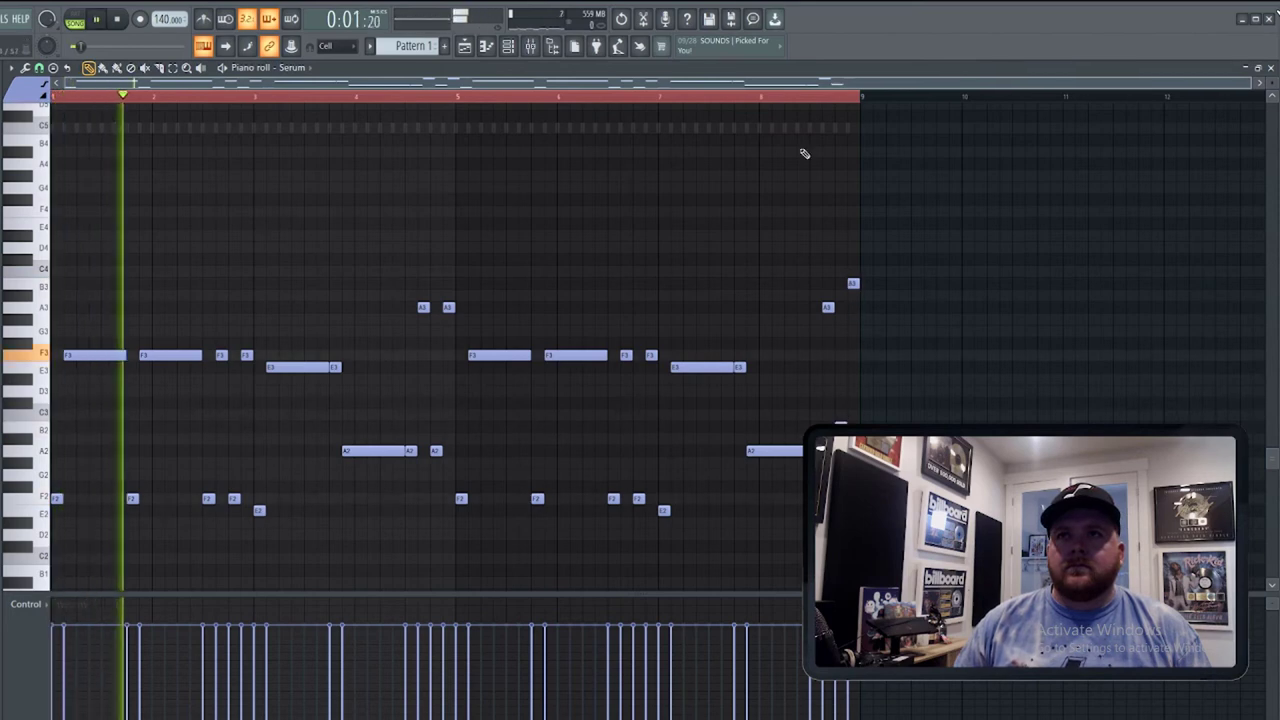
pyautogui.click(790, 96)
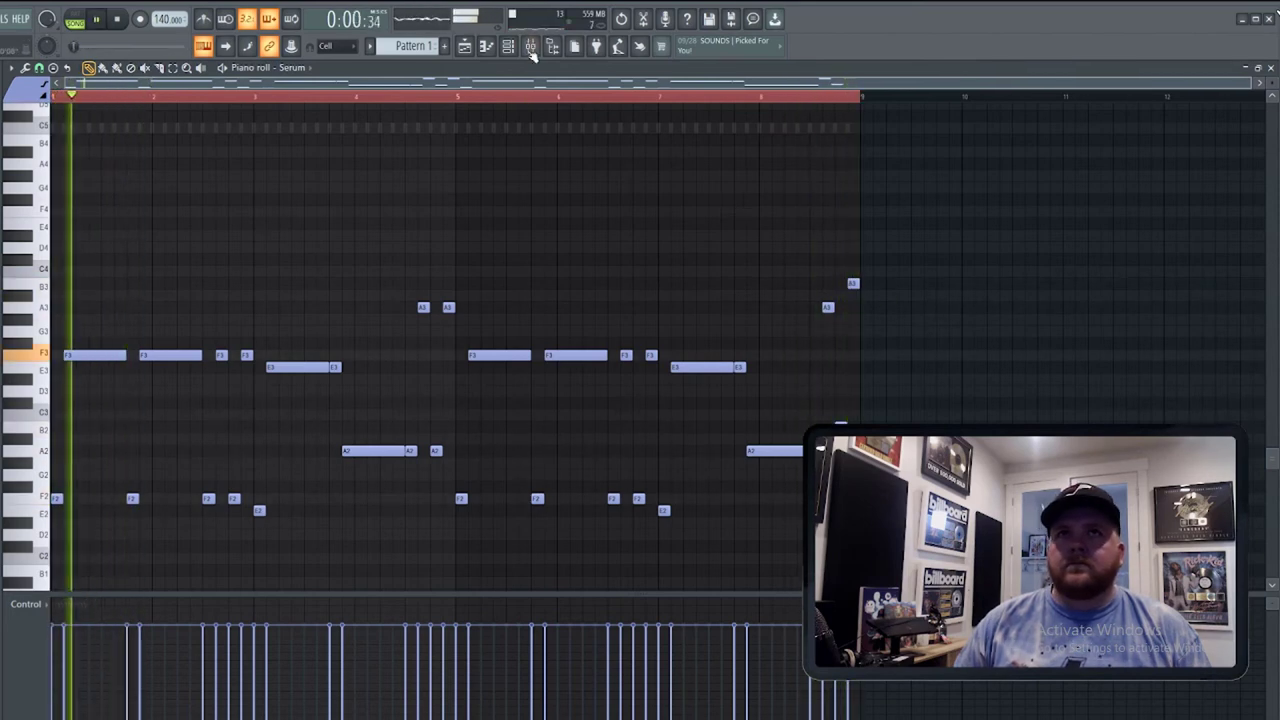
# Reopen the Serum channel from the channel rack and audition the melody with Oscillators A and B switched off in turn.
pyautogui.click(509, 46)
pyautogui.press('space')
pyautogui.click(333, 326)
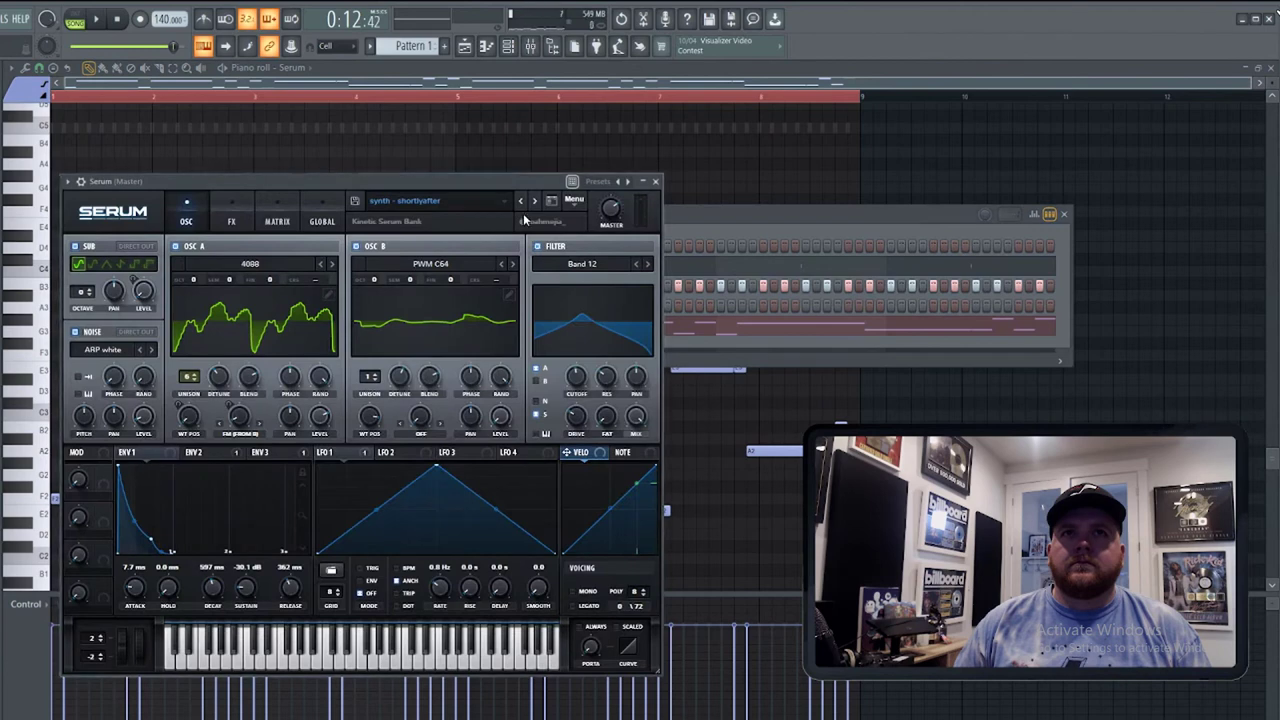
pyautogui.click(357, 246)
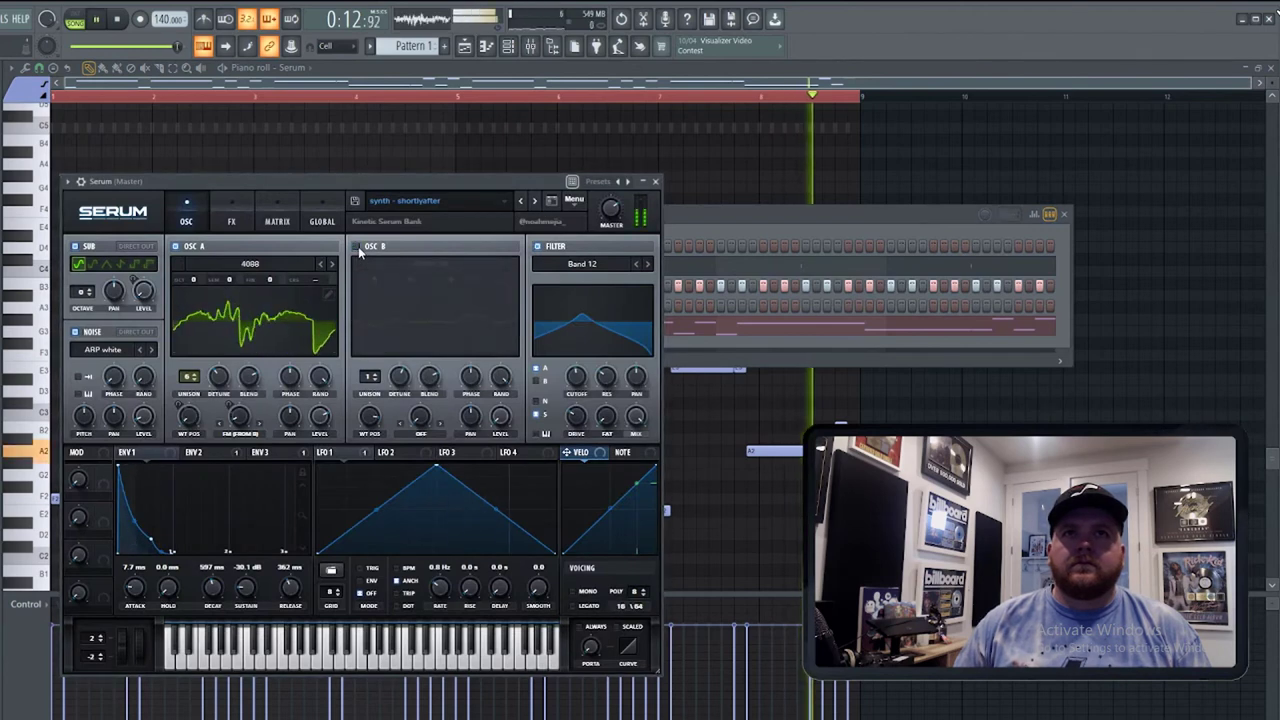
pyautogui.click(176, 247)
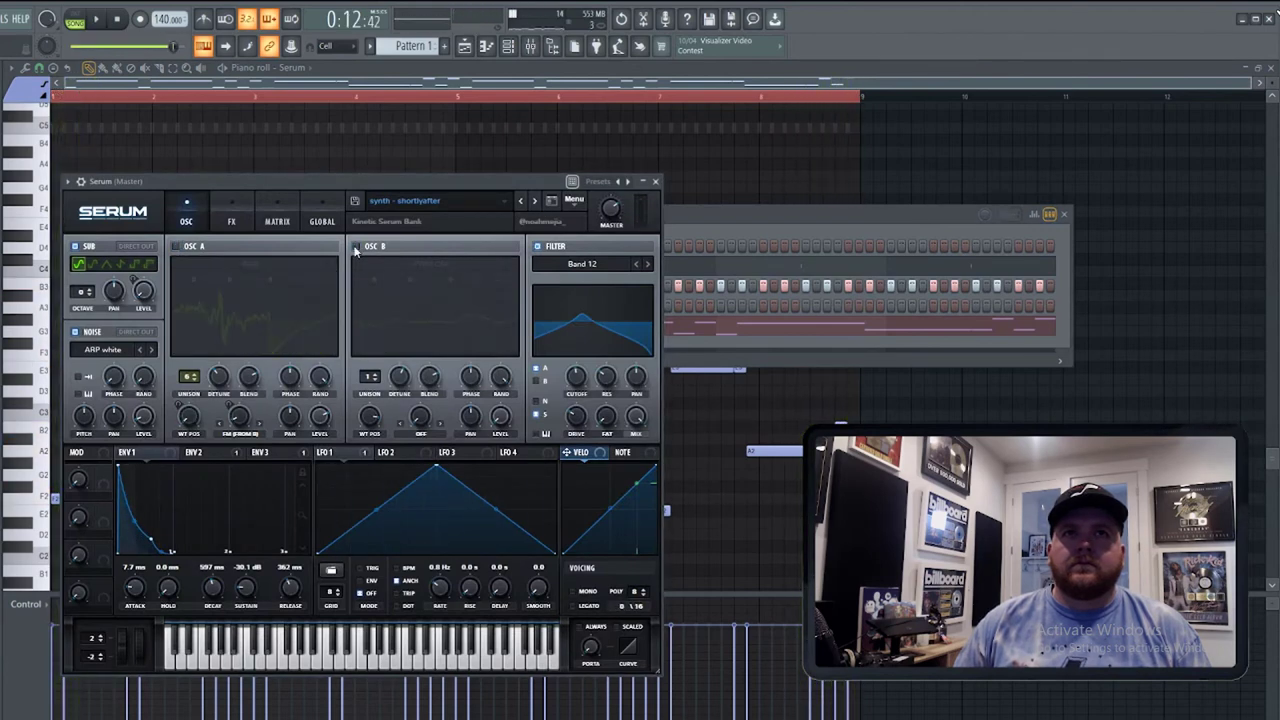
pyautogui.press('space')
pyautogui.click(356, 247)
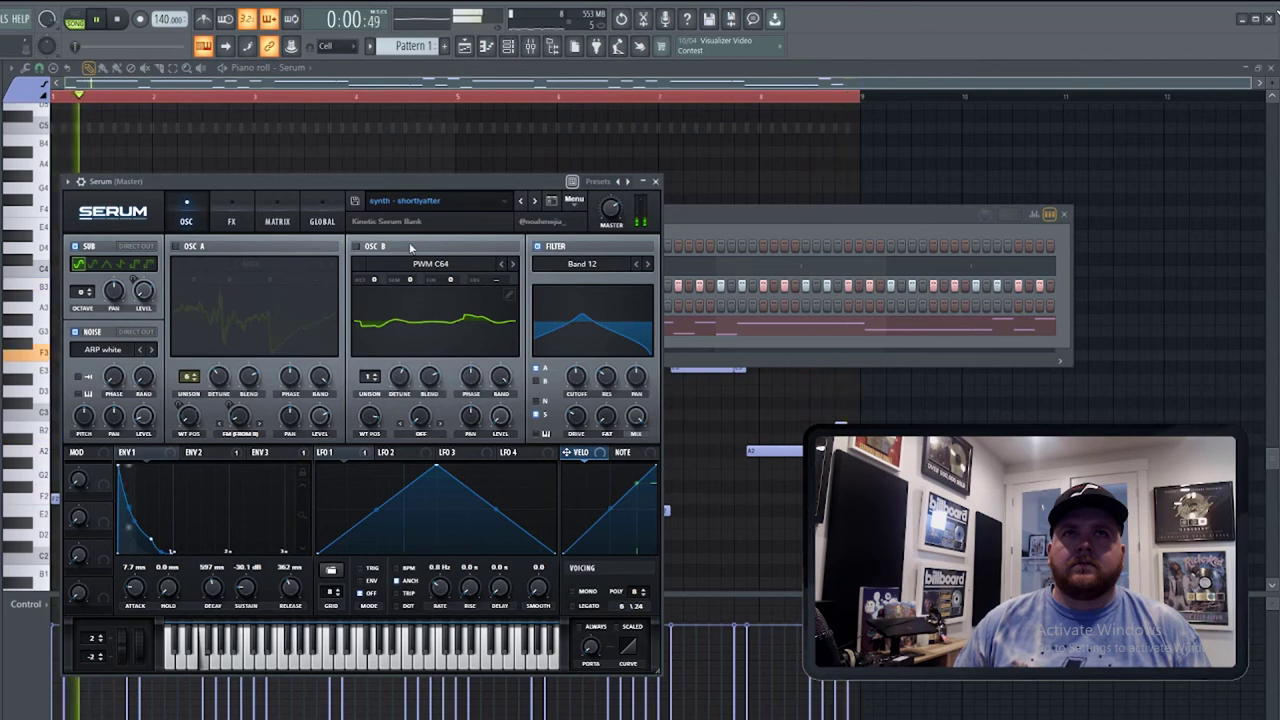
pyautogui.click(356, 247)
# Audition the Synth - stopfast and Synth - Trackhawks presets on the melody and return to synth - shortlyafter.
pyautogui.click(534, 201)
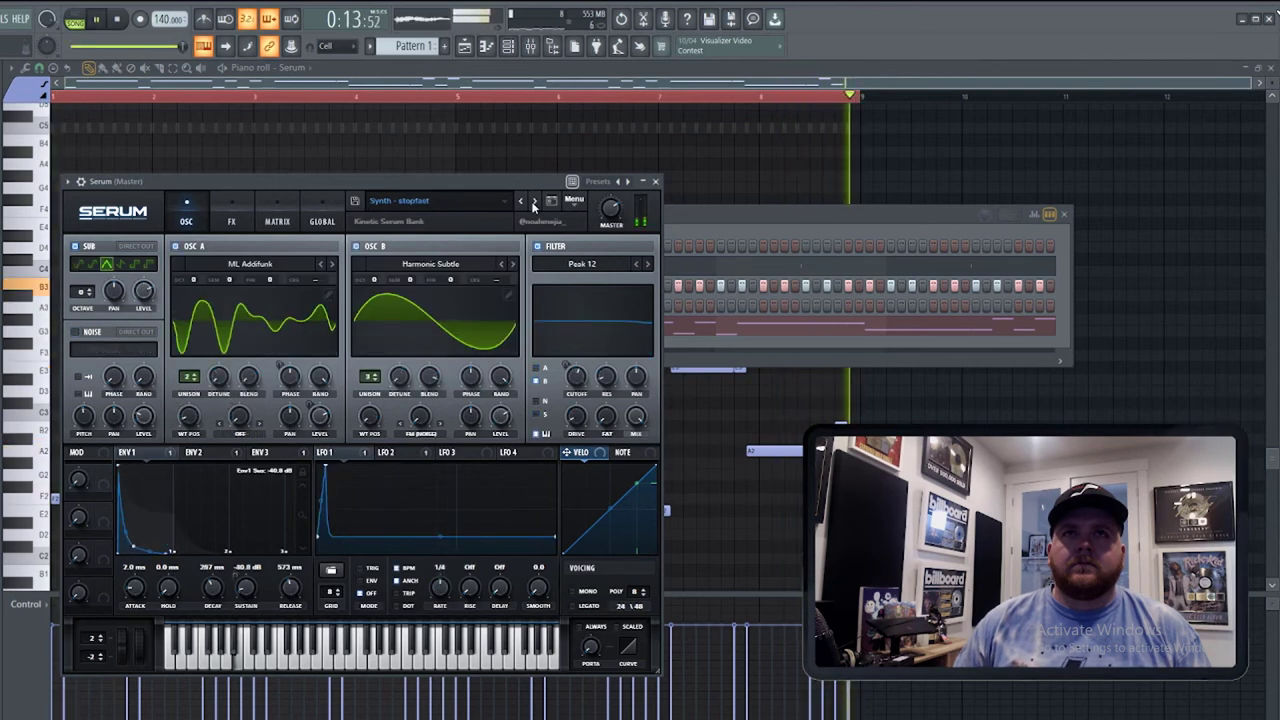
pyautogui.click(534, 201)
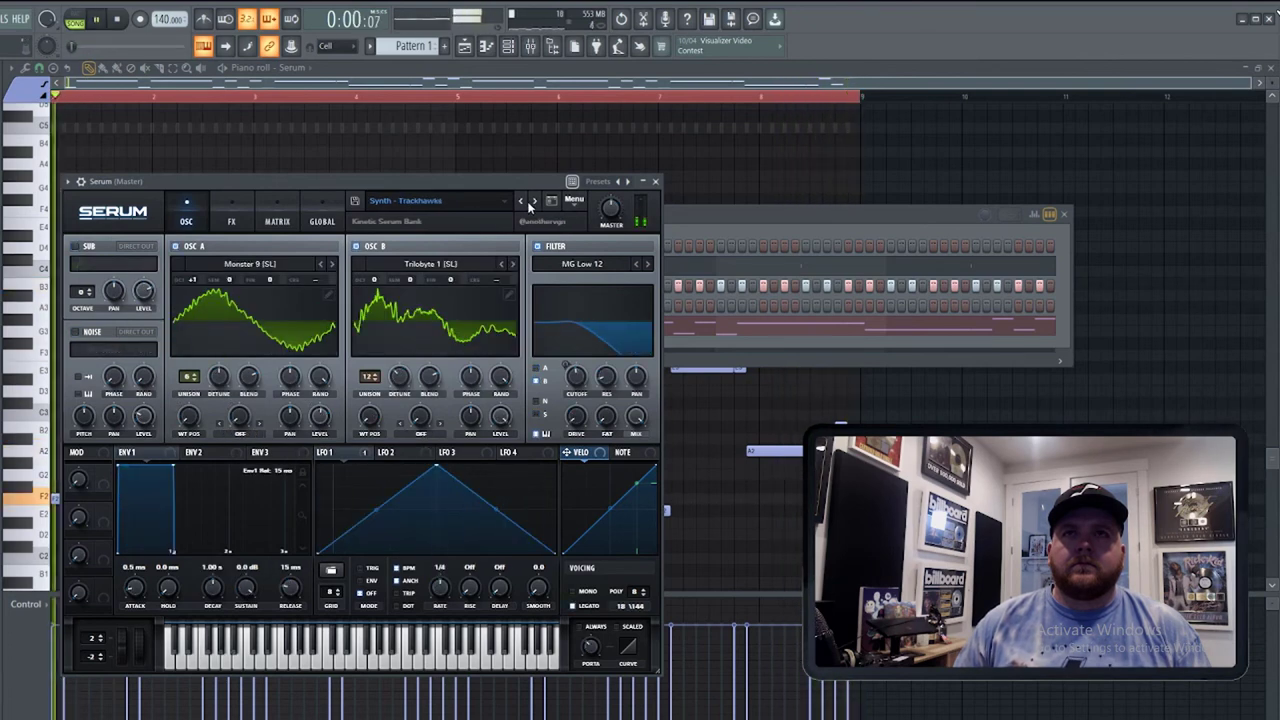
pyautogui.click(521, 202)
pyautogui.click(733, 217)
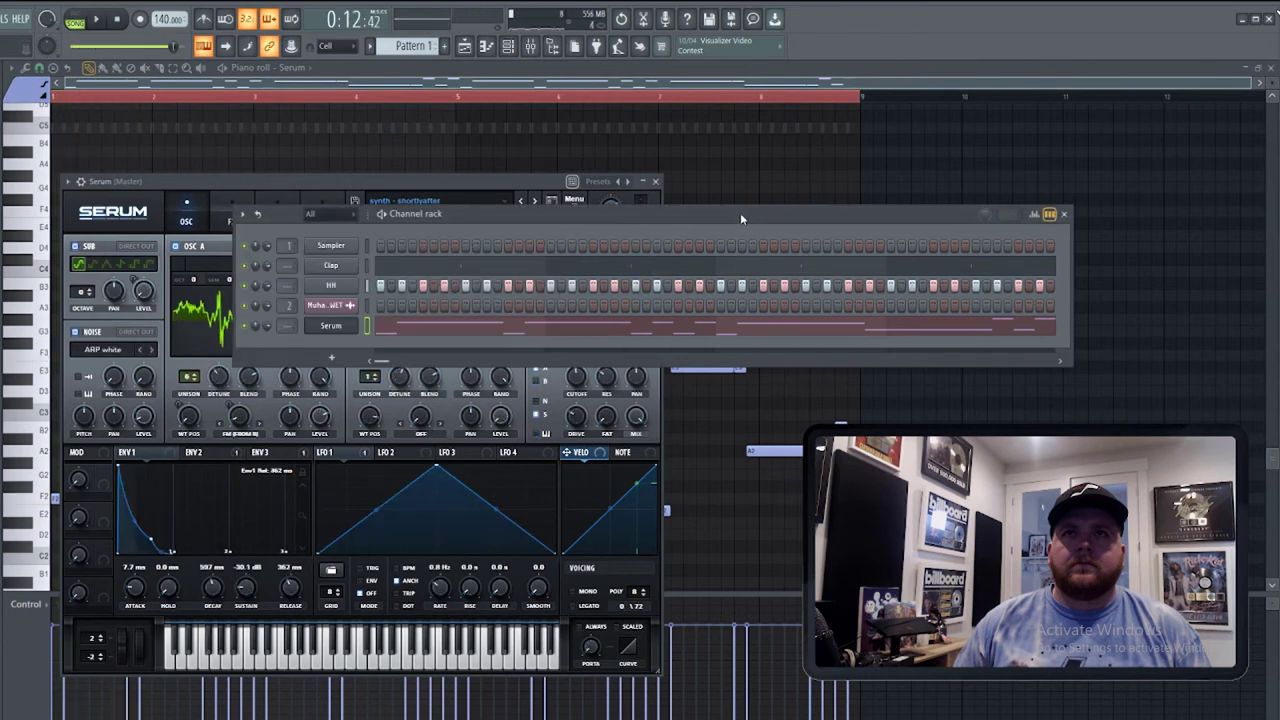
# Try recording a higher Serum layer over the Pattern 1 melody, stop playback and undo the recorded notes.
pyautogui.click(141, 20)
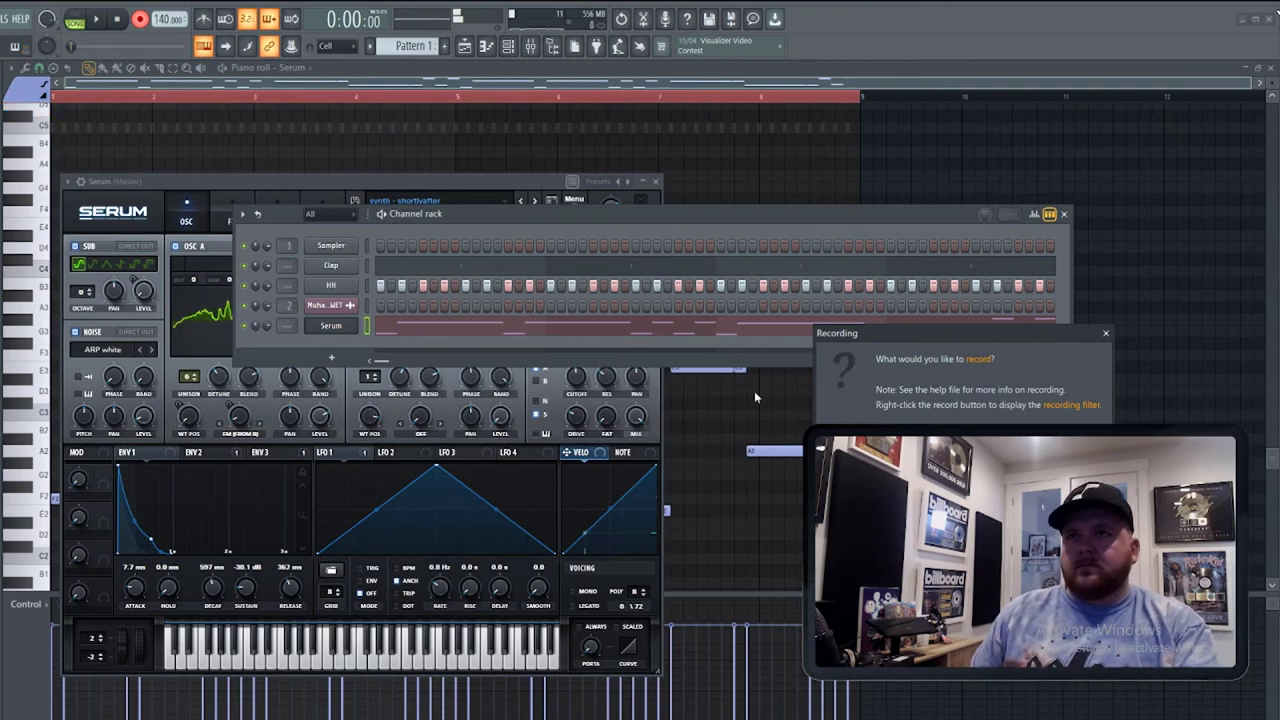
pyautogui.press('Escape')
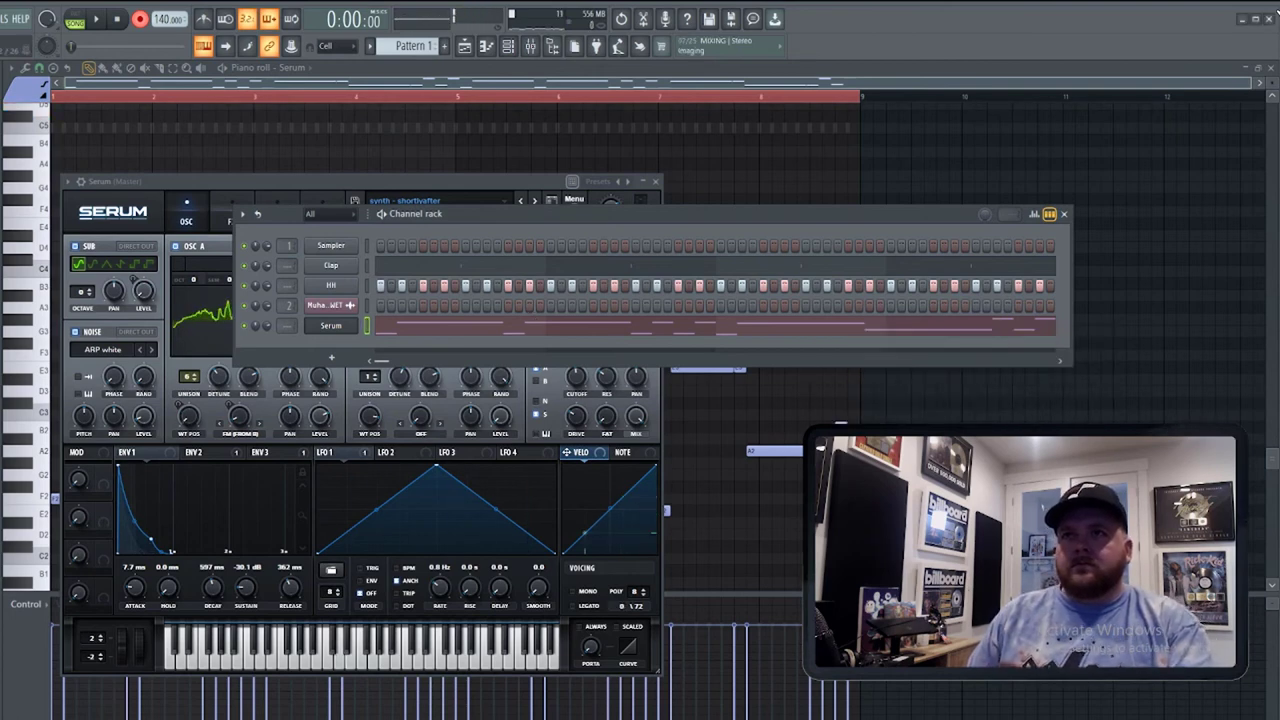
pyautogui.click(105, 20)
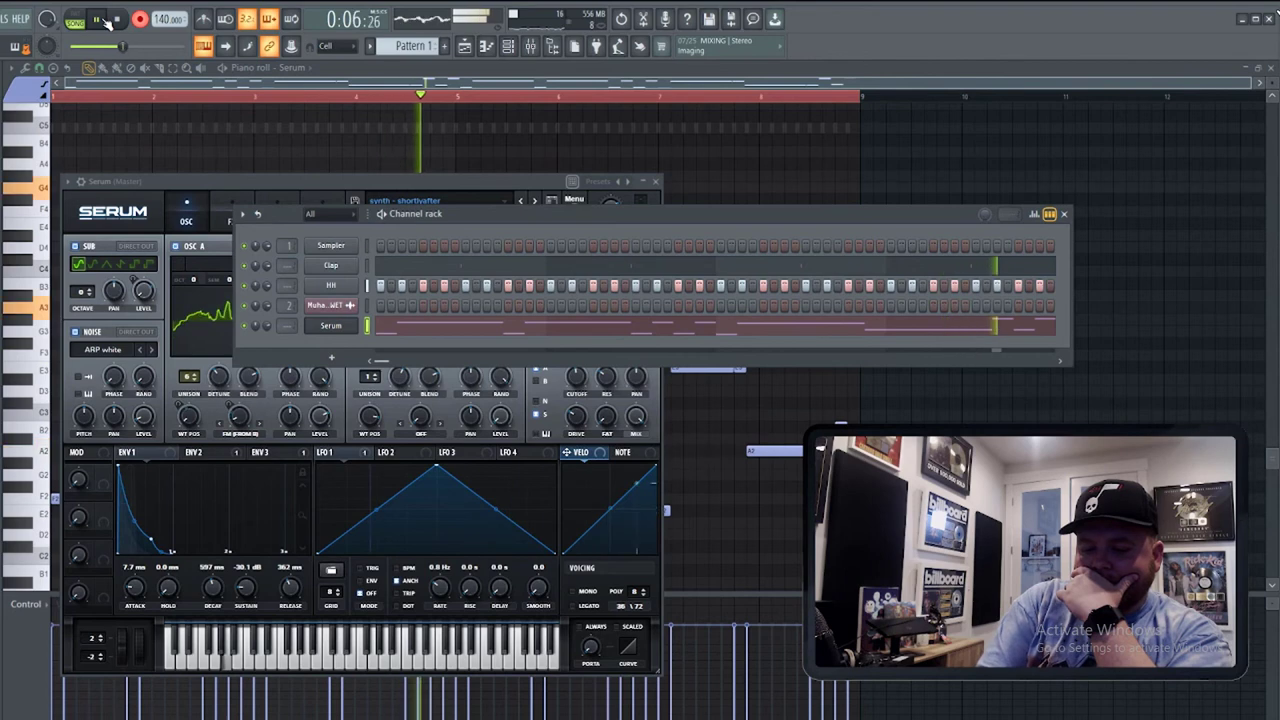
pyautogui.hotkey('ctrl', 'z')
pyautogui.press('space')
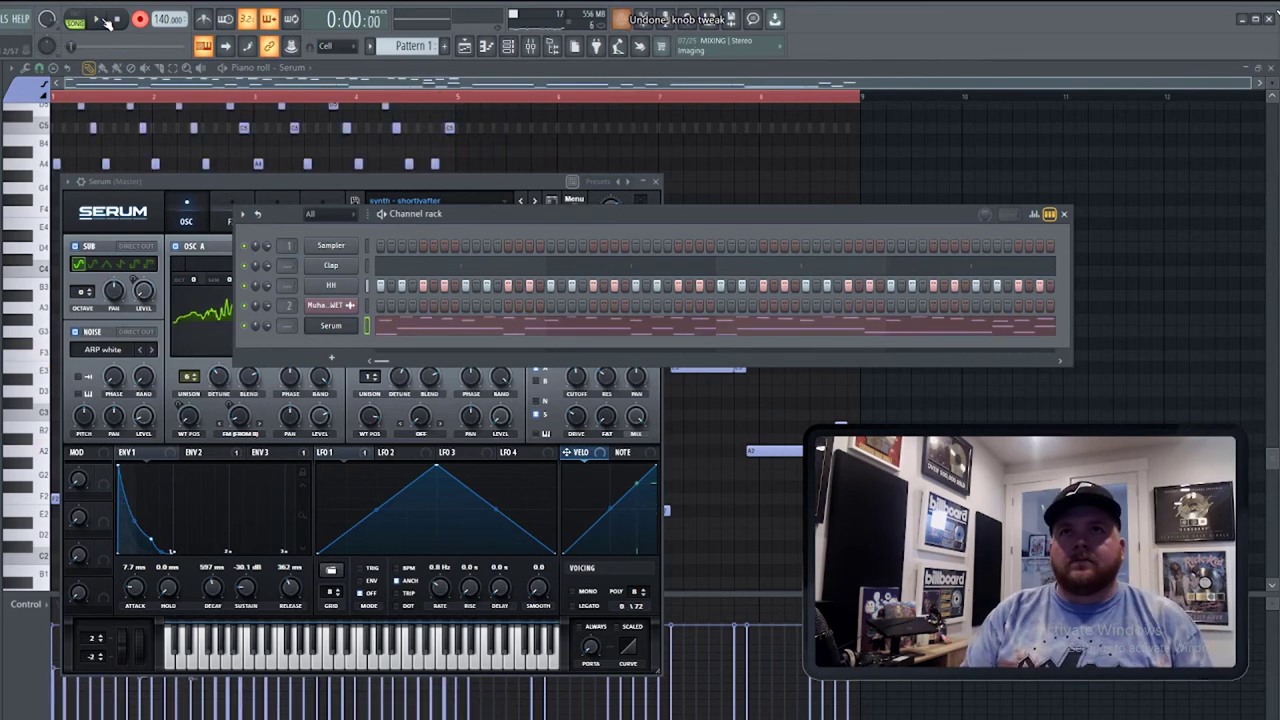
pyautogui.hotkey('ctrl', 'z')
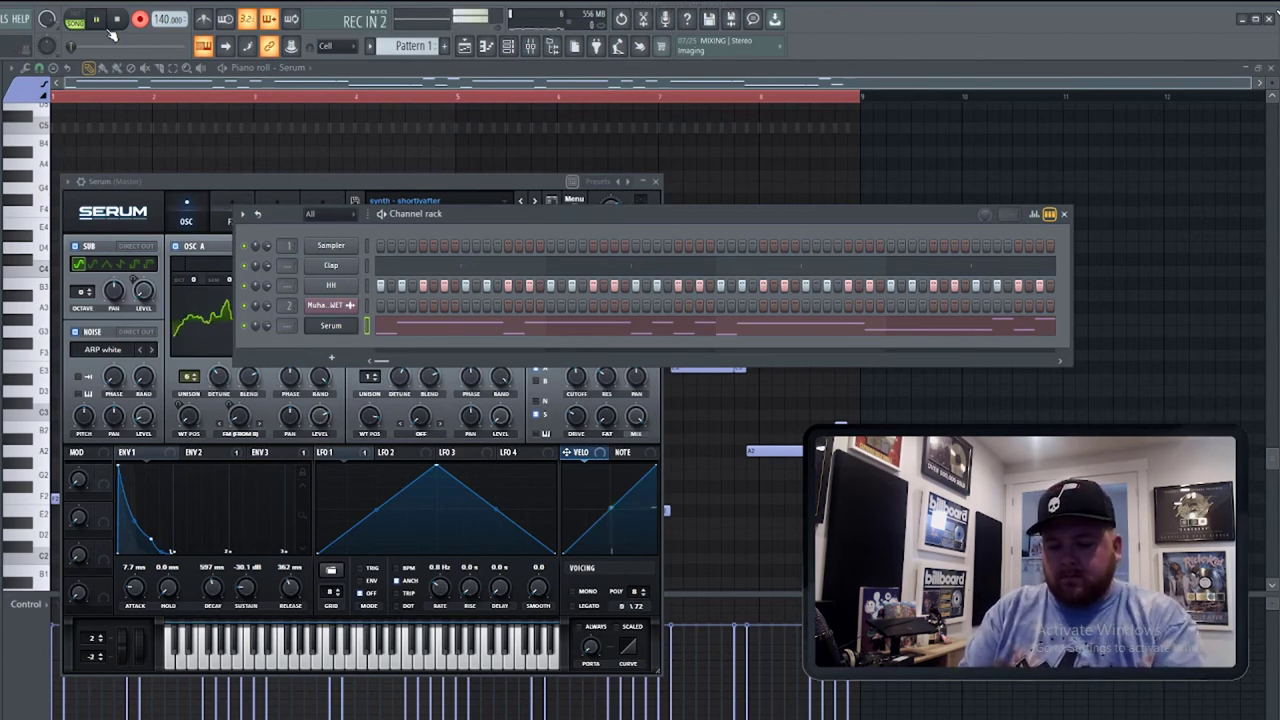
# Try recording a higher Serum layer over about the first four bars, then undo the recorded notes.
pyautogui.press('space')
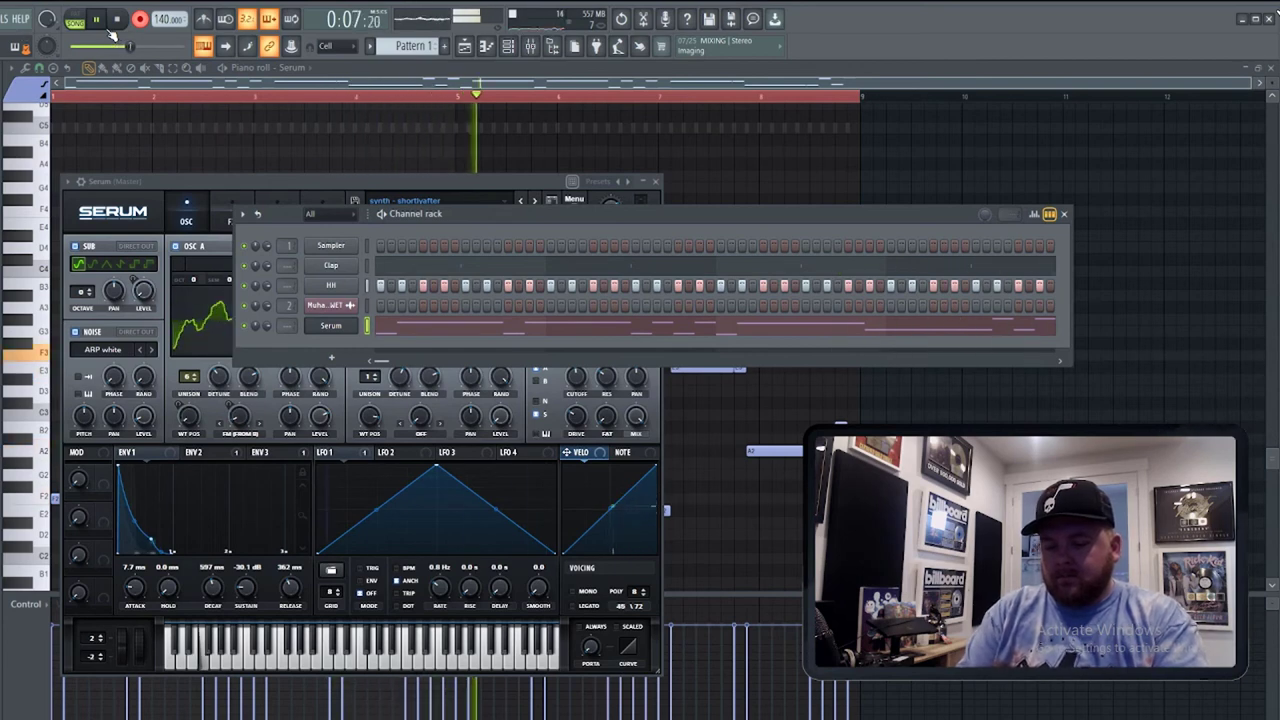
pyautogui.press('space')
pyautogui.hotkey('ctrl', 'z')
# Try a full eight-bar take of the higher Serum layer, stop it and remove the recorded notes.
pyautogui.press('space')
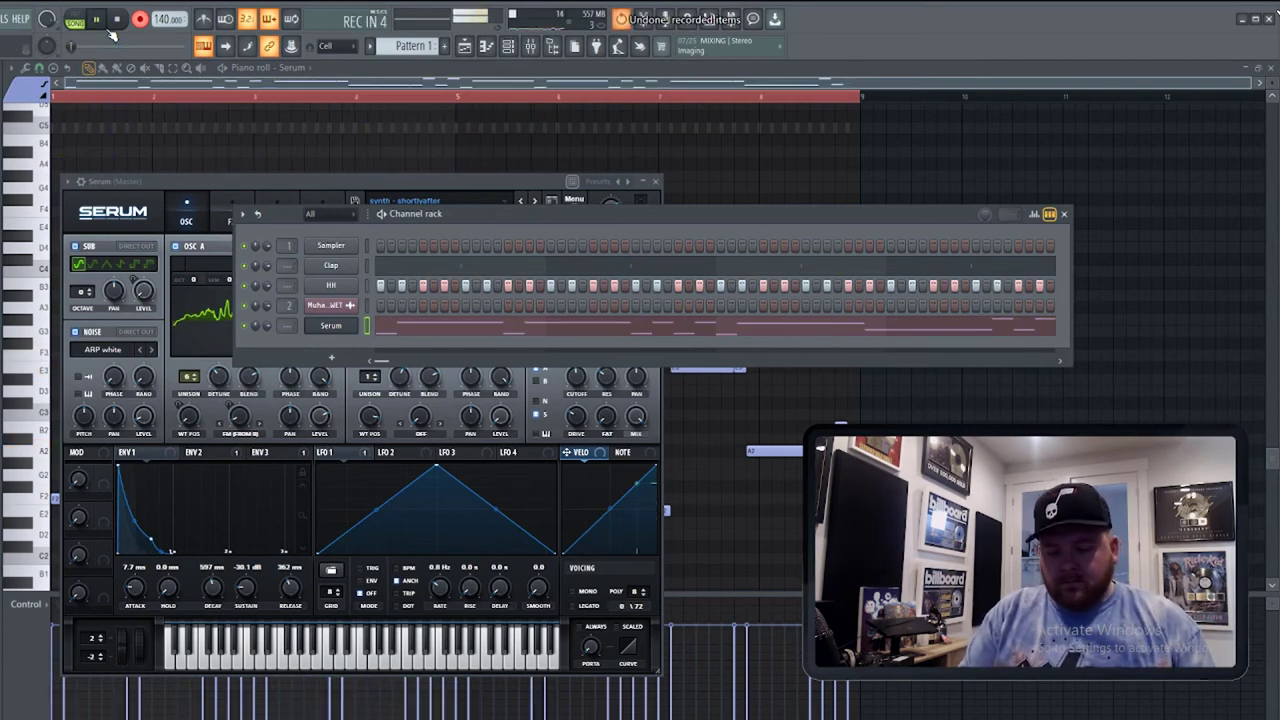
pyautogui.press('space')
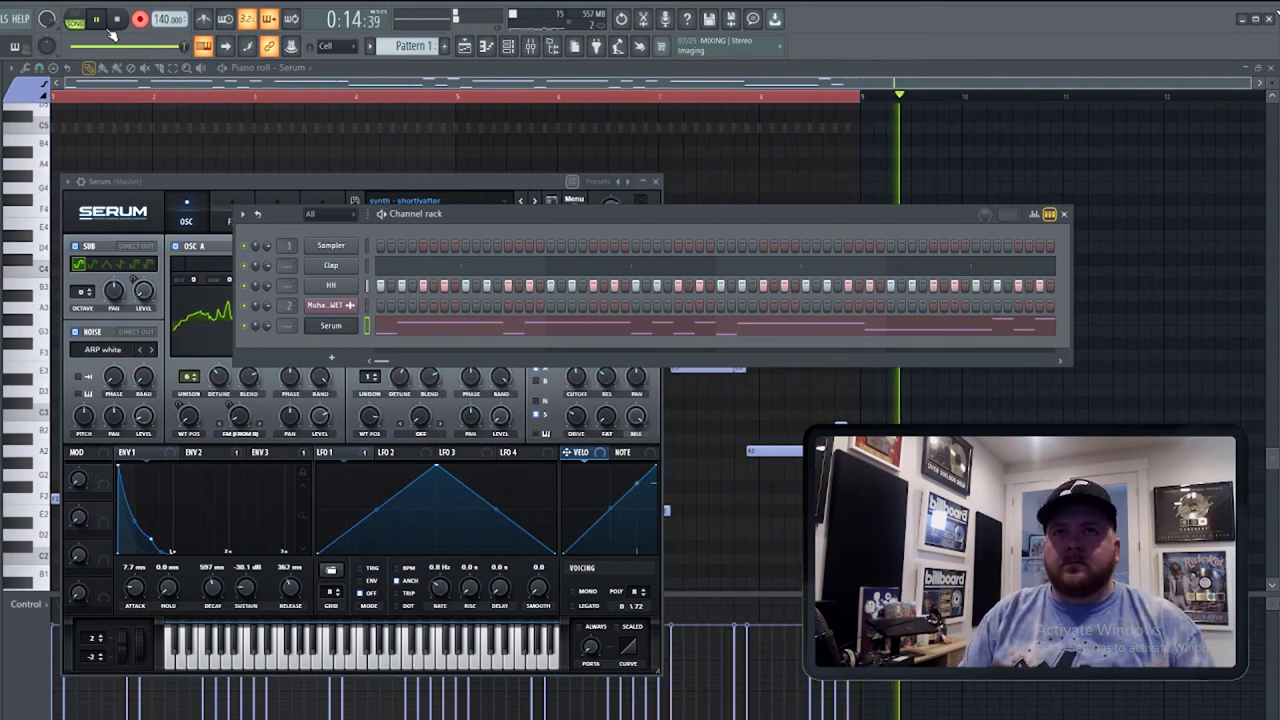
pyautogui.press('space')
pyautogui.hotkey('ctrl', 'z')
pyautogui.press('space')
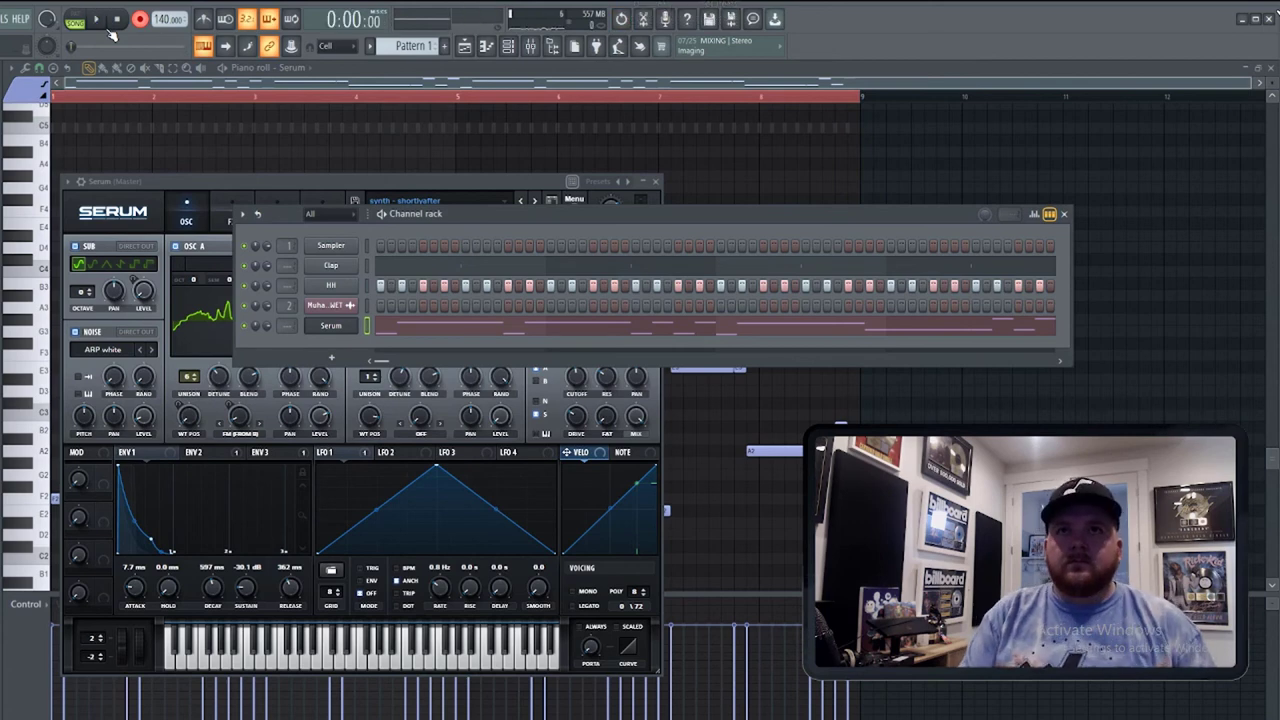
pyautogui.hotkey('ctrl', 'z')
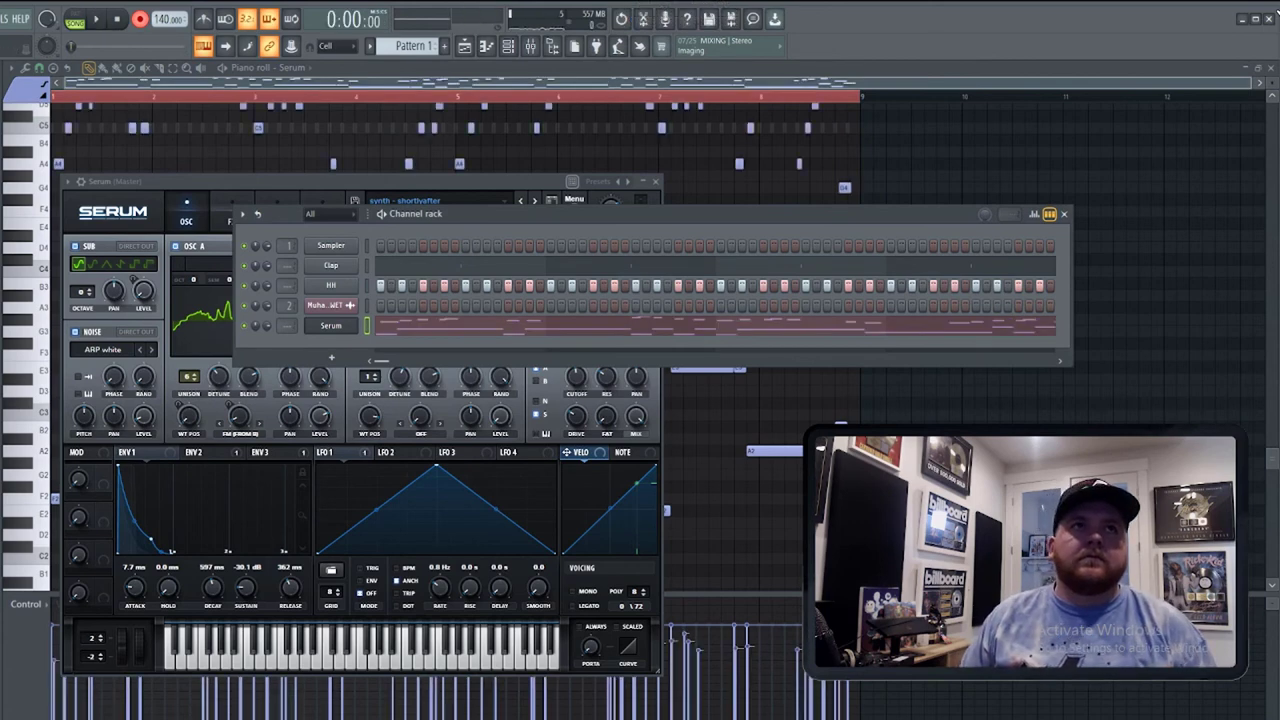
pyautogui.hotkey('ctrl', 'z')
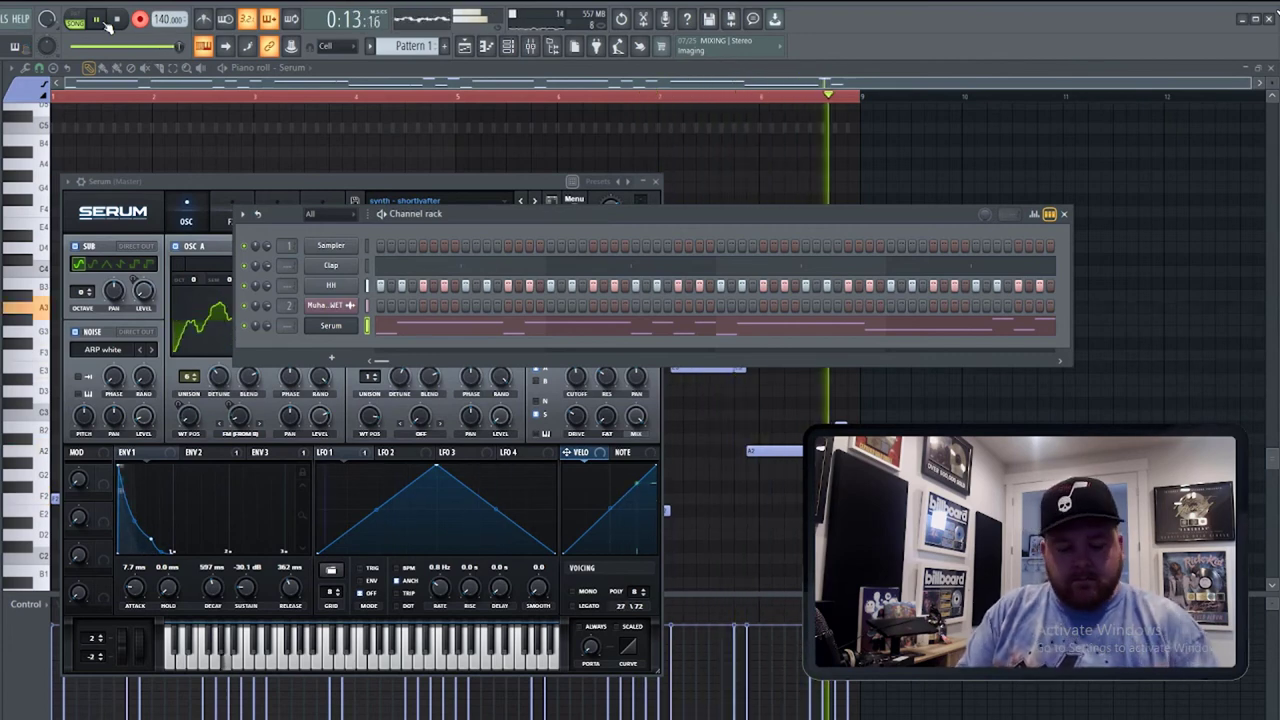
# Try several more takes of the upper Serum melody, undoing the recorded notes before each retry.
pyautogui.press('space')
pyautogui.hotkey('ctrl', 'z')
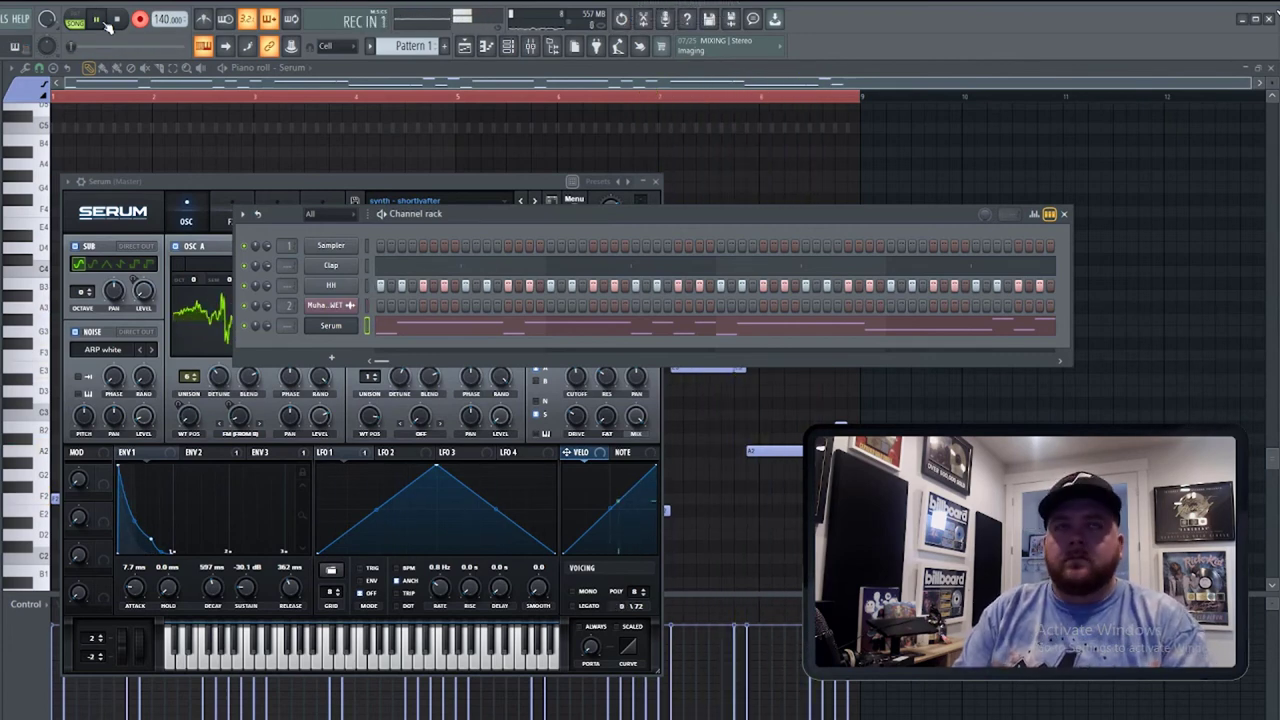
pyautogui.press('space')
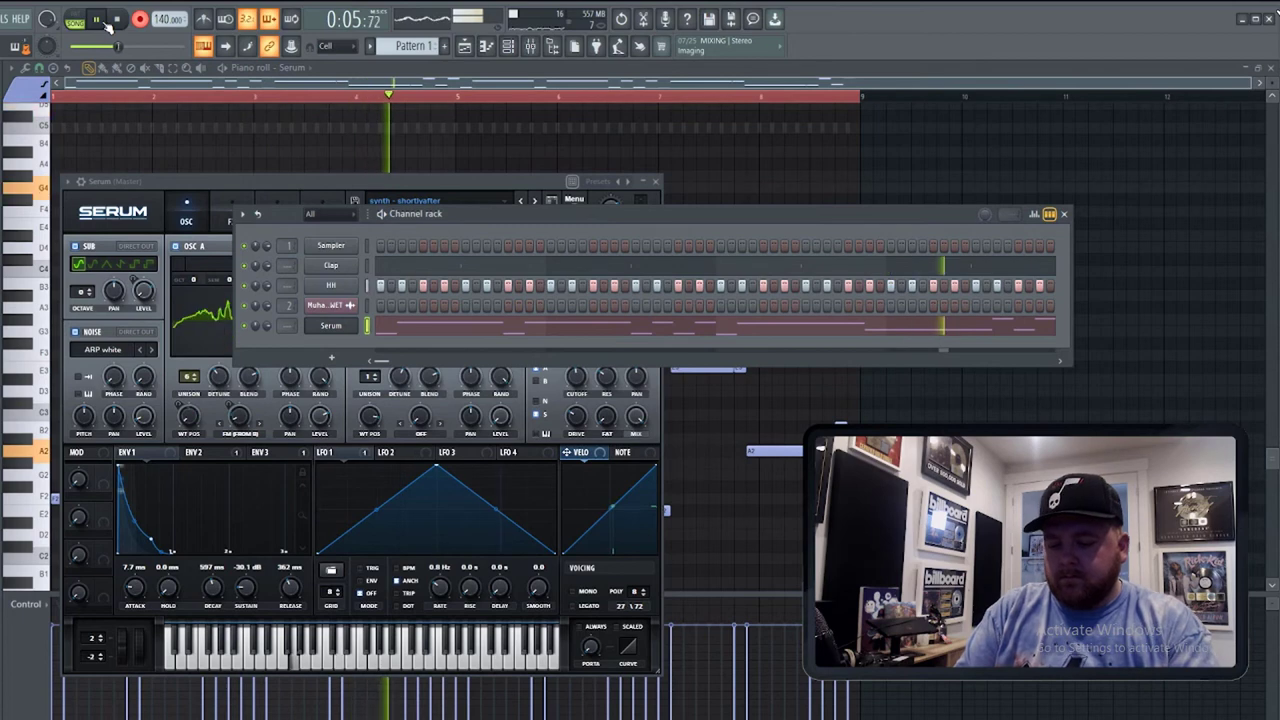
pyautogui.press('space')
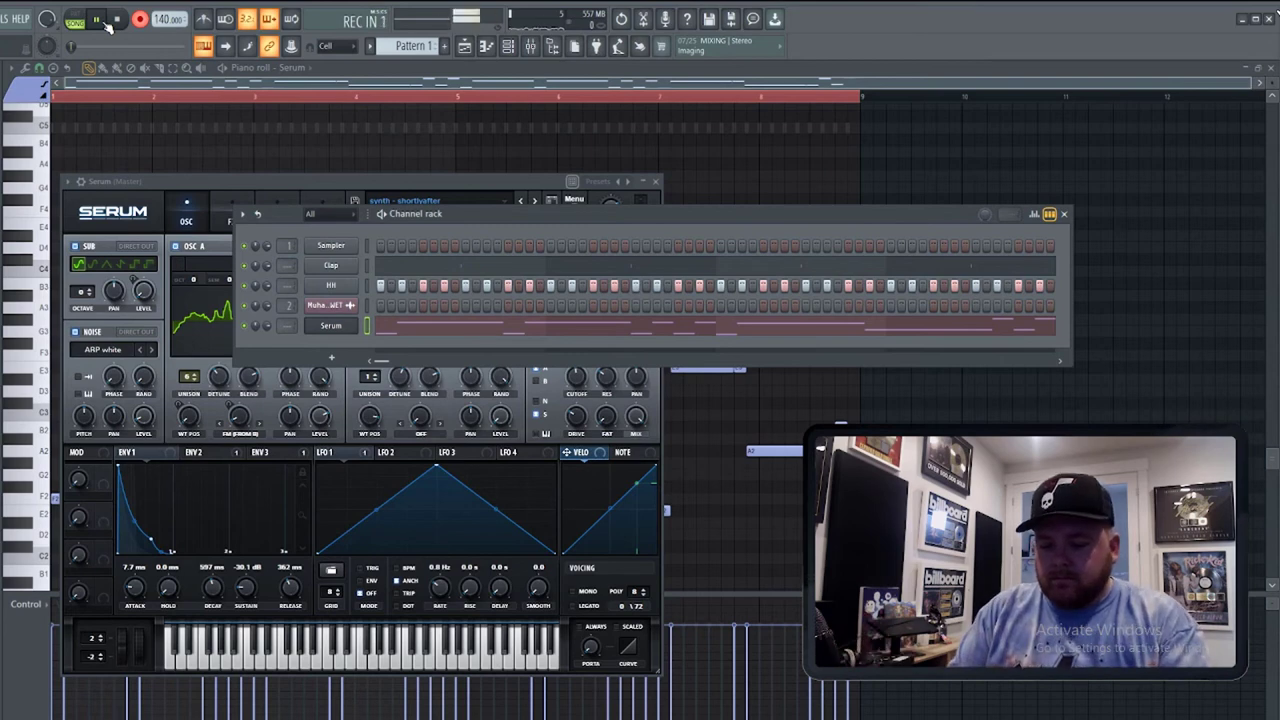
pyautogui.press('space')
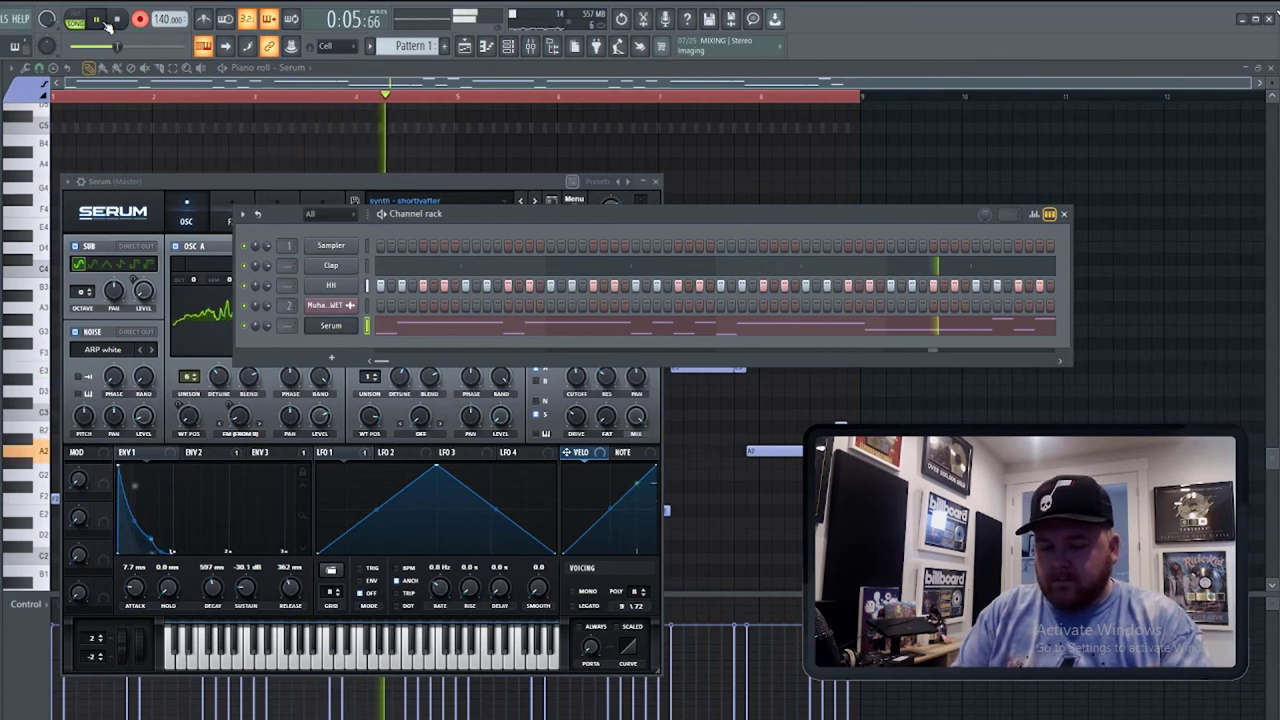
pyautogui.press('space')
pyautogui.hotkey('ctrl', 'z')
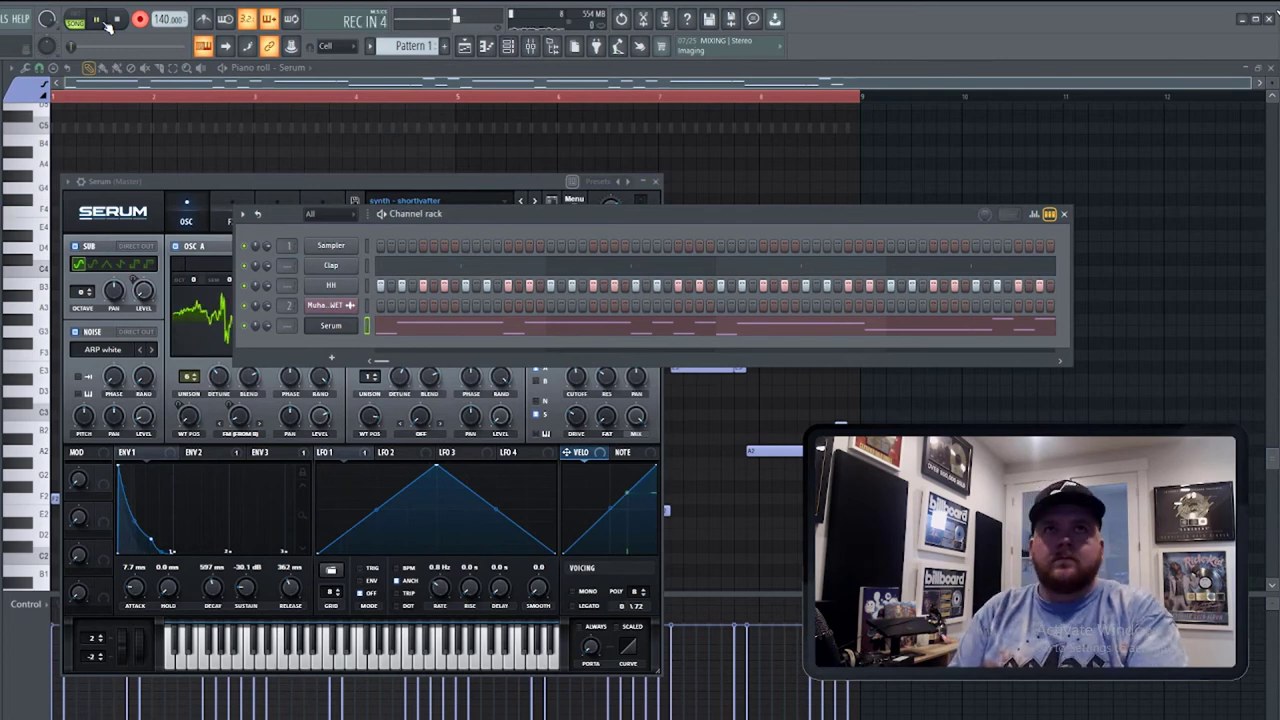
# Record a short upper Serum take over the first bars and play it back in the piano roll.
pyautogui.click(104, 21)
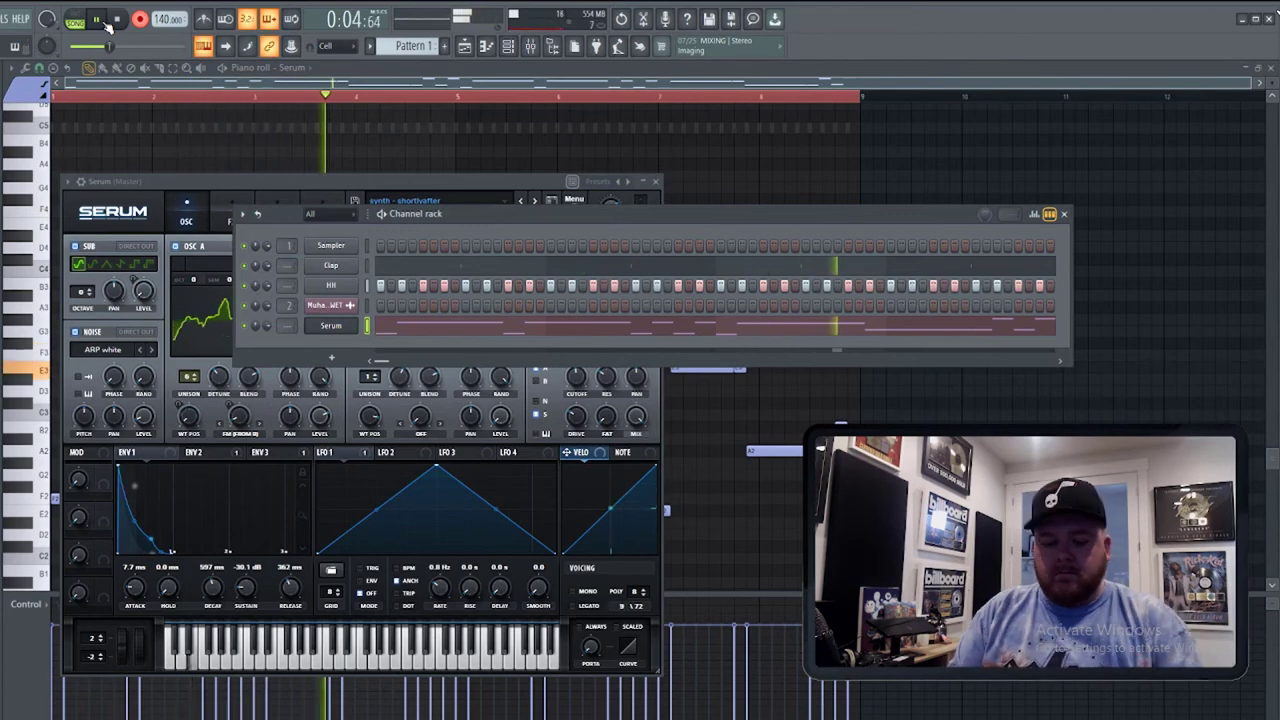
pyautogui.press('space')
pyautogui.click(608, 323)
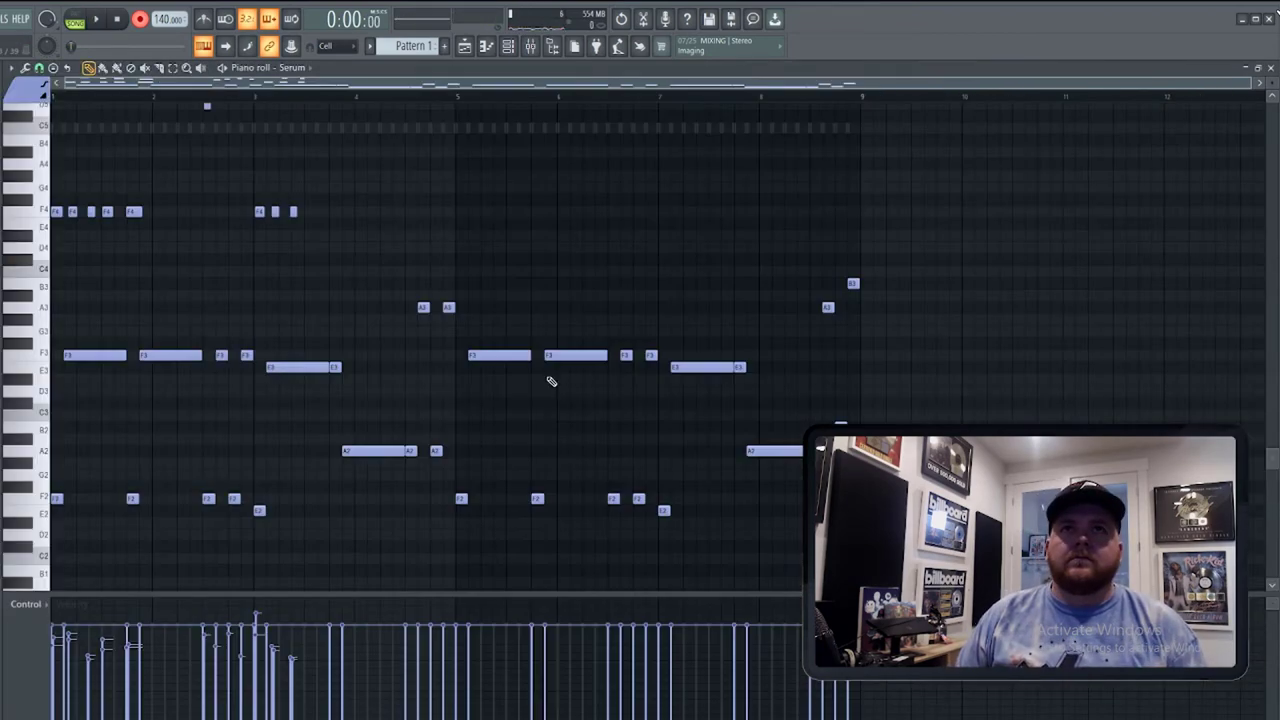
pyautogui.press('space')
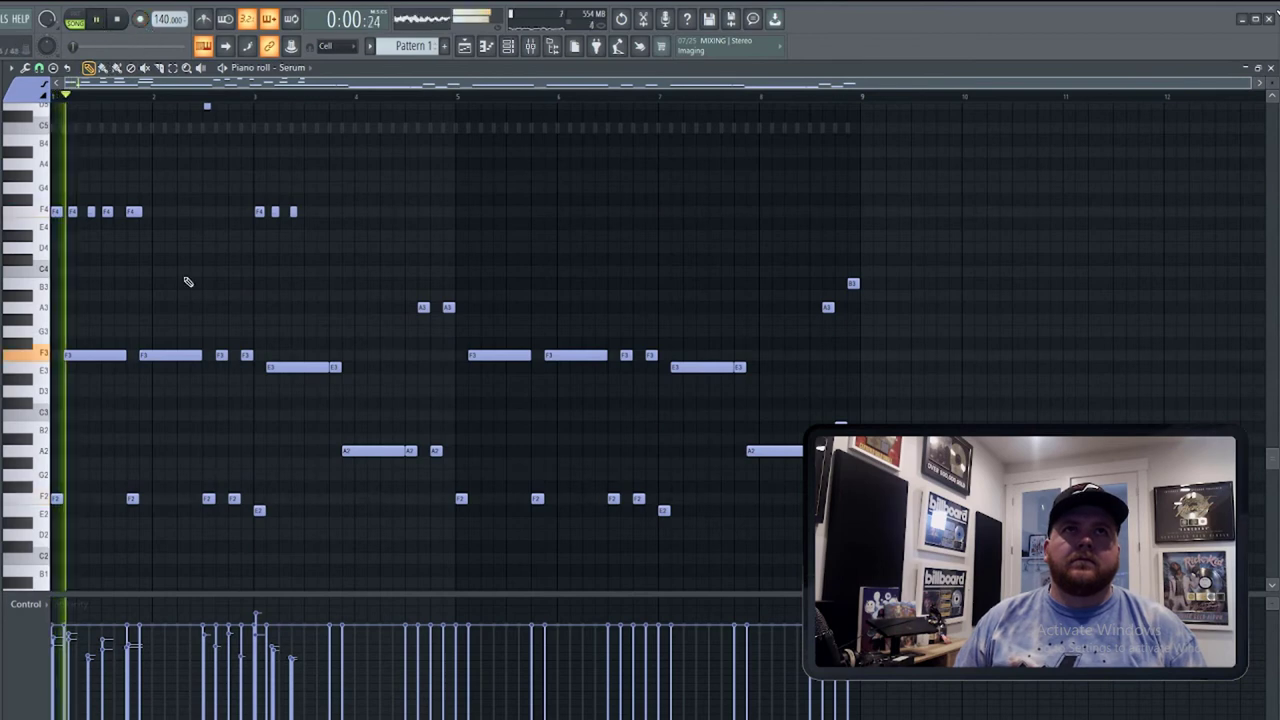
pyautogui.scroll(5, 225, 335)
pyautogui.press('space')
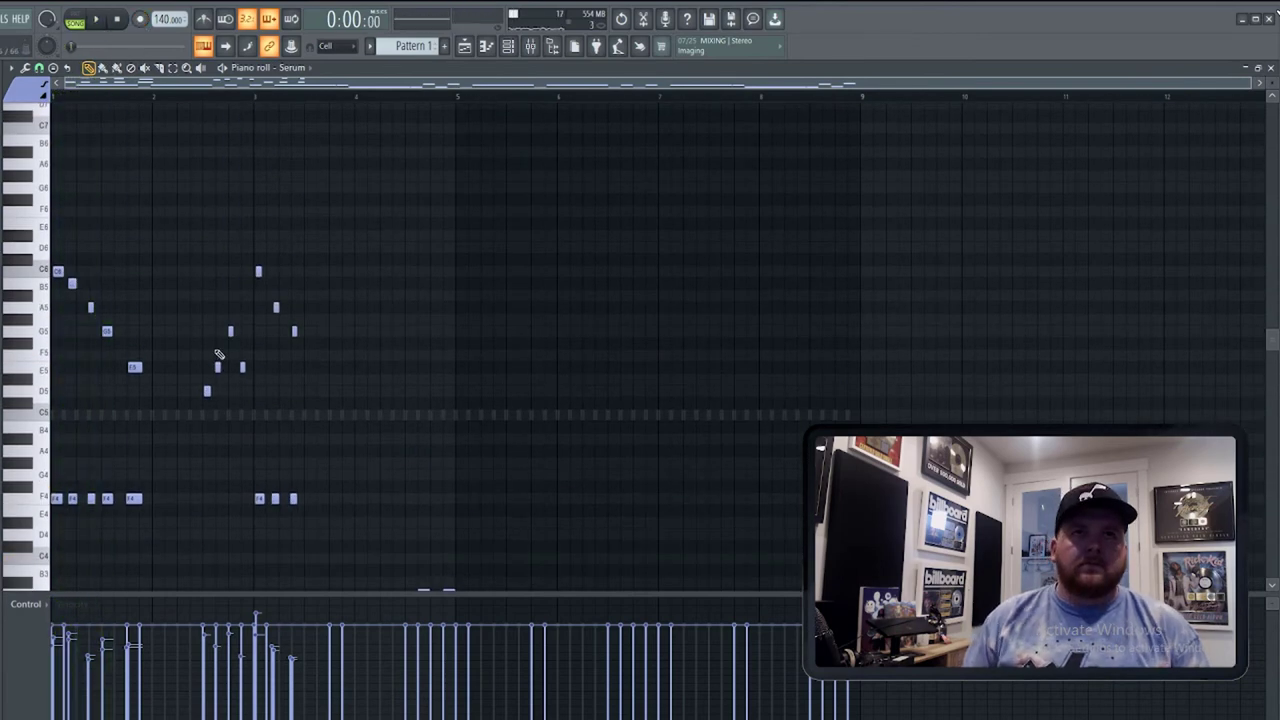
# Quantize the recorded upper notes between D5 and C6 and redraw a longer B5 after the opening C6.
pyautogui.moveTo(363, 421); pyautogui.dragTo(30, 198)
pyautogui.press('space')
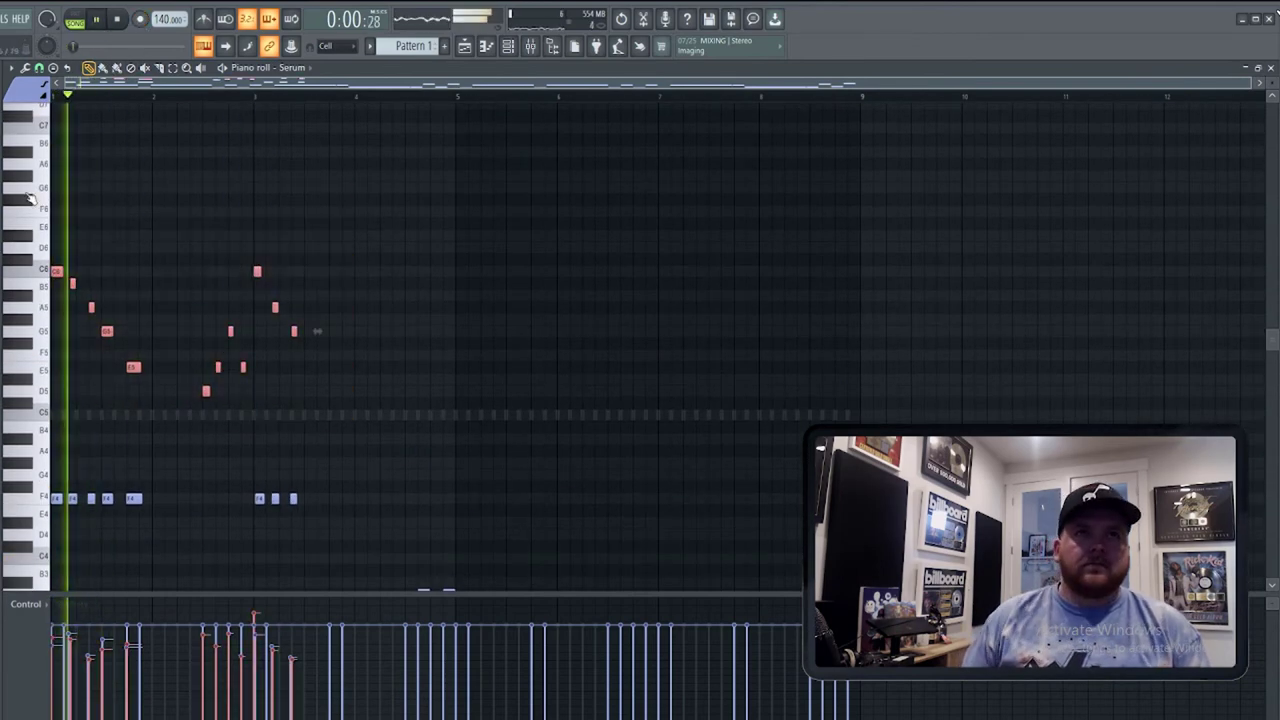
pyautogui.press('space')
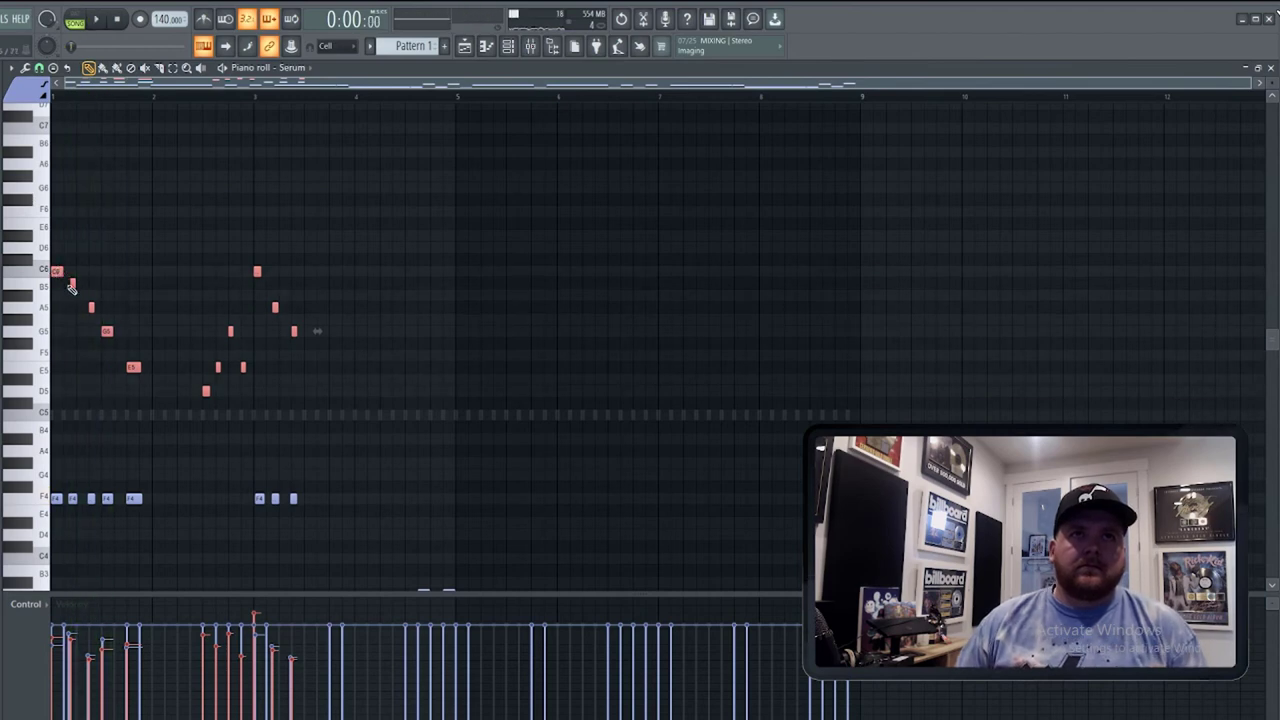
pyautogui.scroll(3, 72, 289)
pyautogui.rightClick(116, 282)
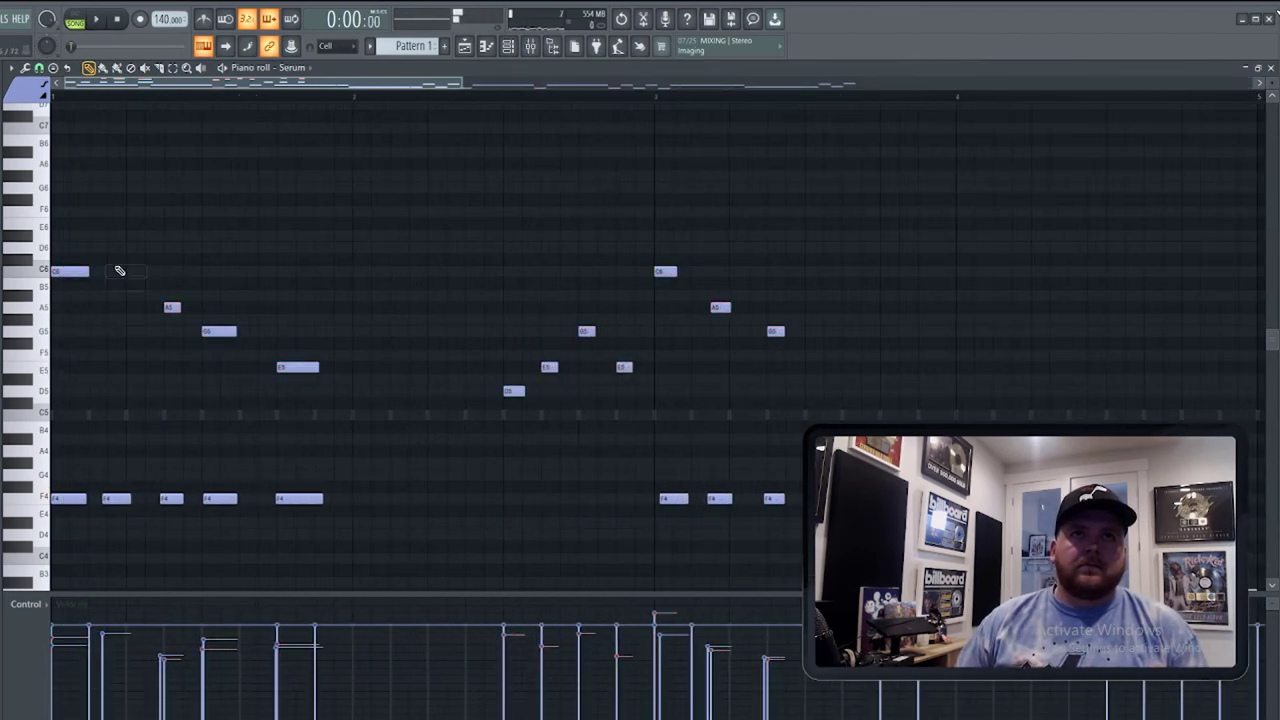
pyautogui.click(116, 283)
pyautogui.press('space')
pyautogui.press('space')
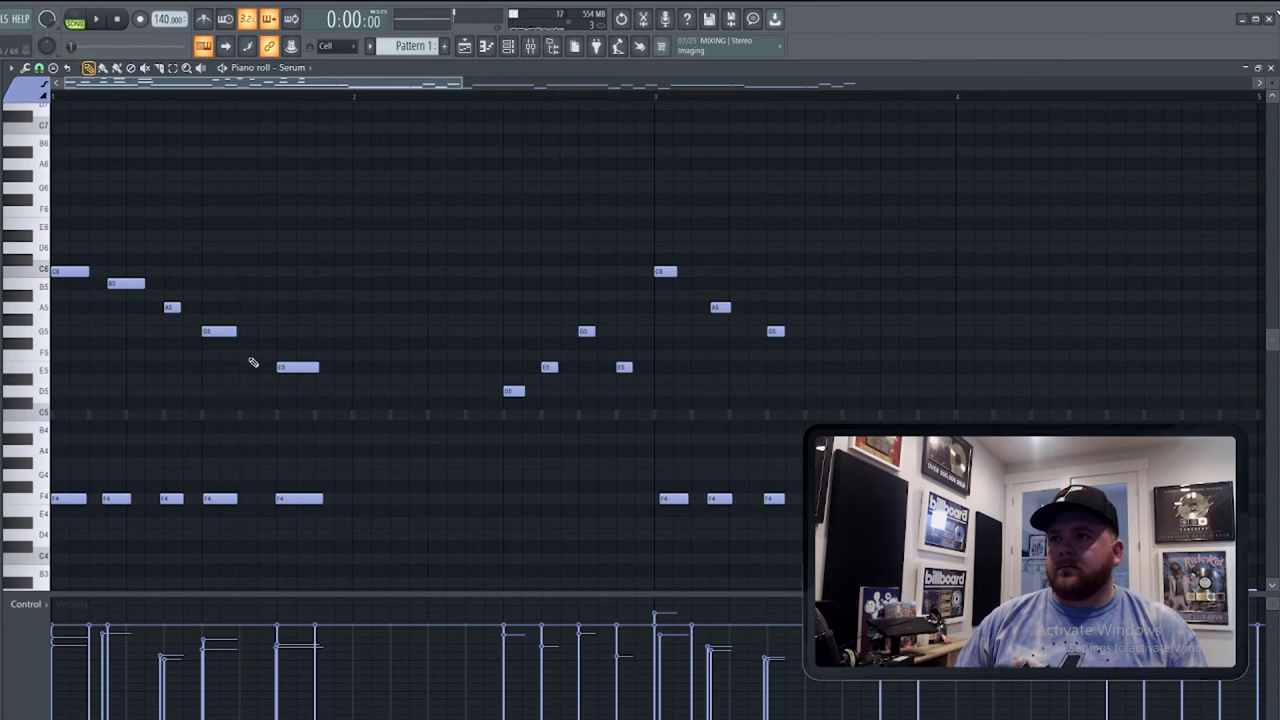
# Lengthen the A5 note in bar 1, try an extra C#5 in bar 2 and audition the phrase.
pyautogui.press('space')
pyautogui.moveTo(179, 307); pyautogui.dragTo(200, 307)
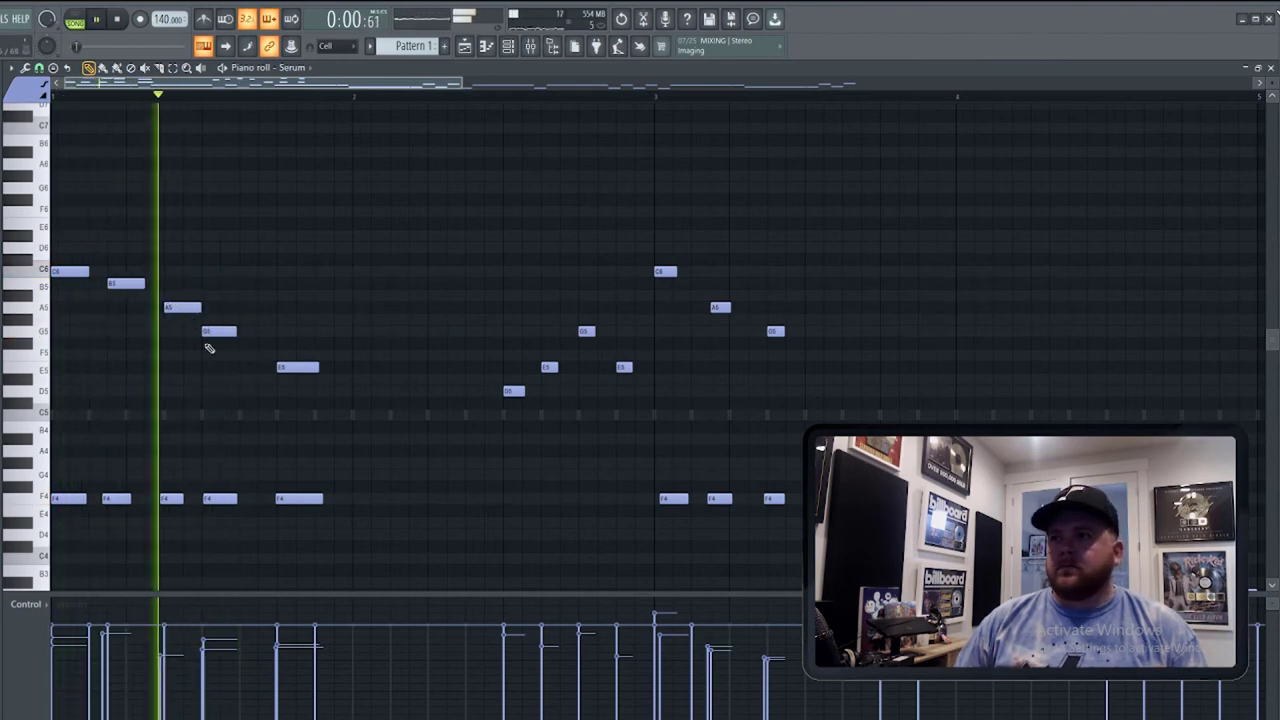
pyautogui.press('space')
pyautogui.click(430, 404)
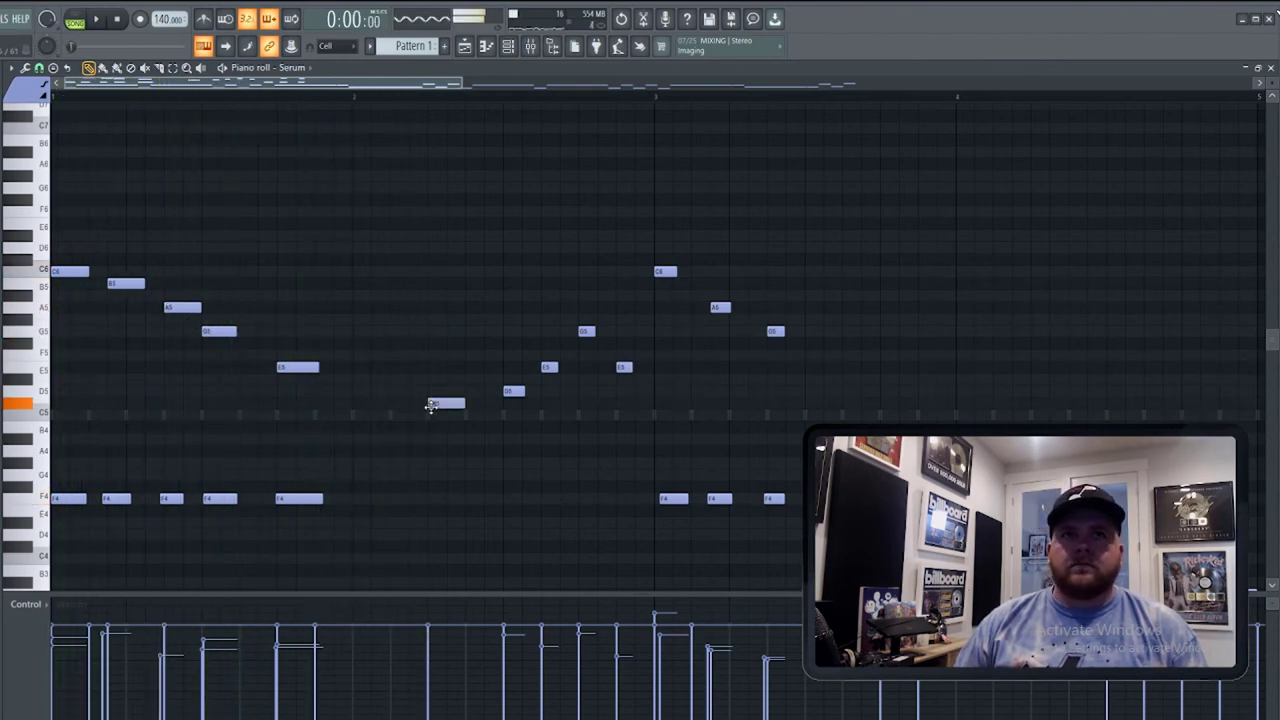
pyautogui.rightClick(430, 404)
pyautogui.press('space')
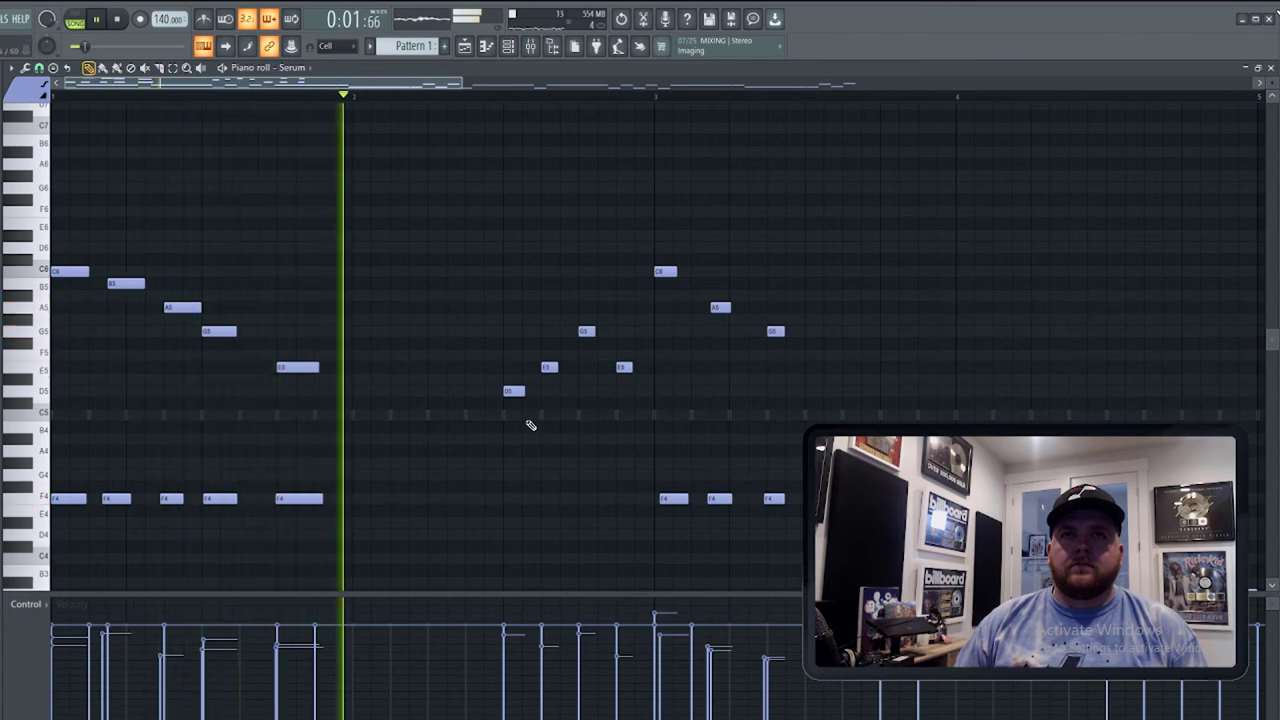
pyautogui.press('space')
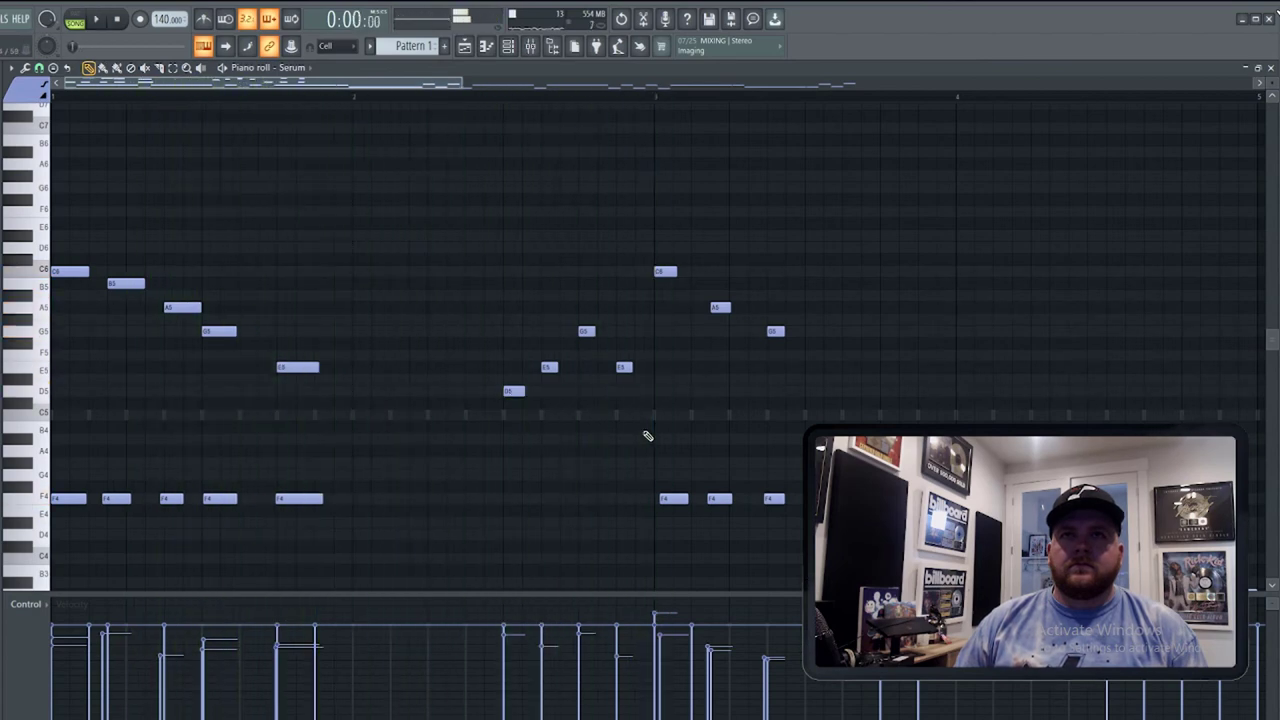
# Replace the upper notes in bar 3 with a copy of the descending C6 to E5 phrase from bar 1.
pyautogui.rightClick(720, 307)
pyautogui.press('space')
pyautogui.keyDown('ctrl'); pyautogui.moveTo(359, 392); pyautogui.dragTo(676, 271); pyautogui.keyUp('ctrl')
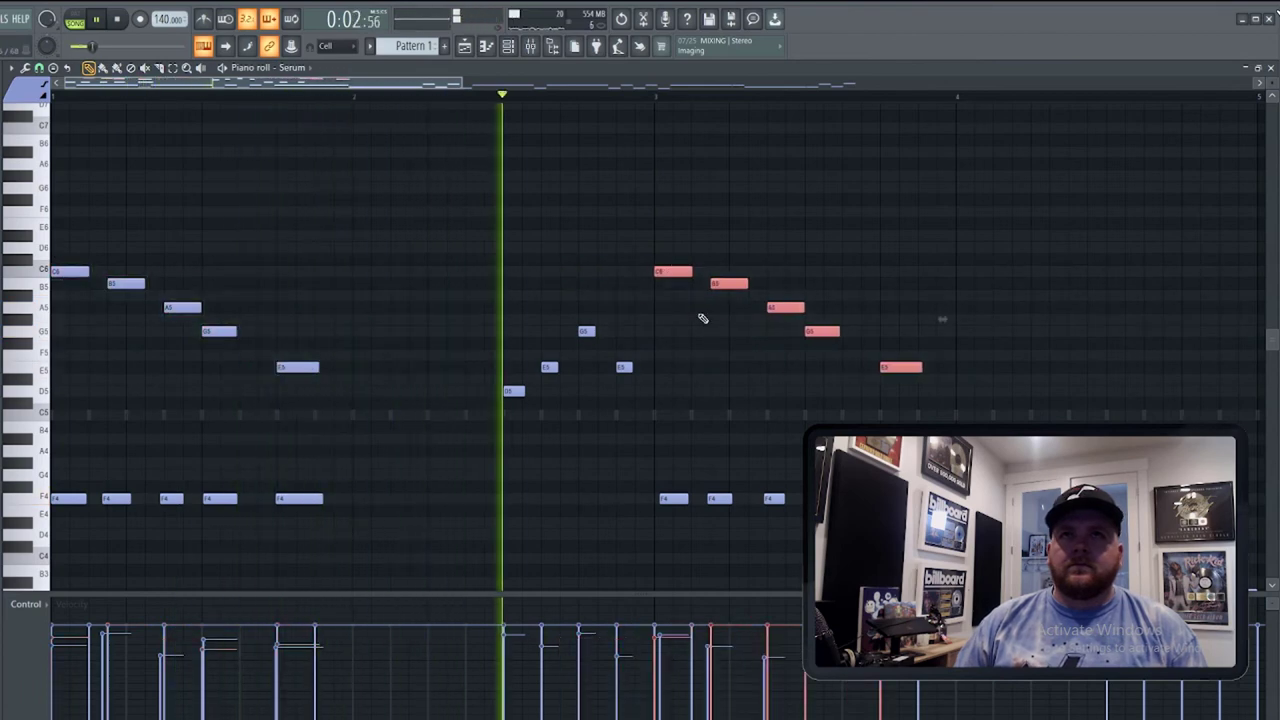
pyautogui.keyDown('ctrl'); pyautogui.scroll(-3, 680, 355); pyautogui.keyUp('ctrl')
pyautogui.press('space')
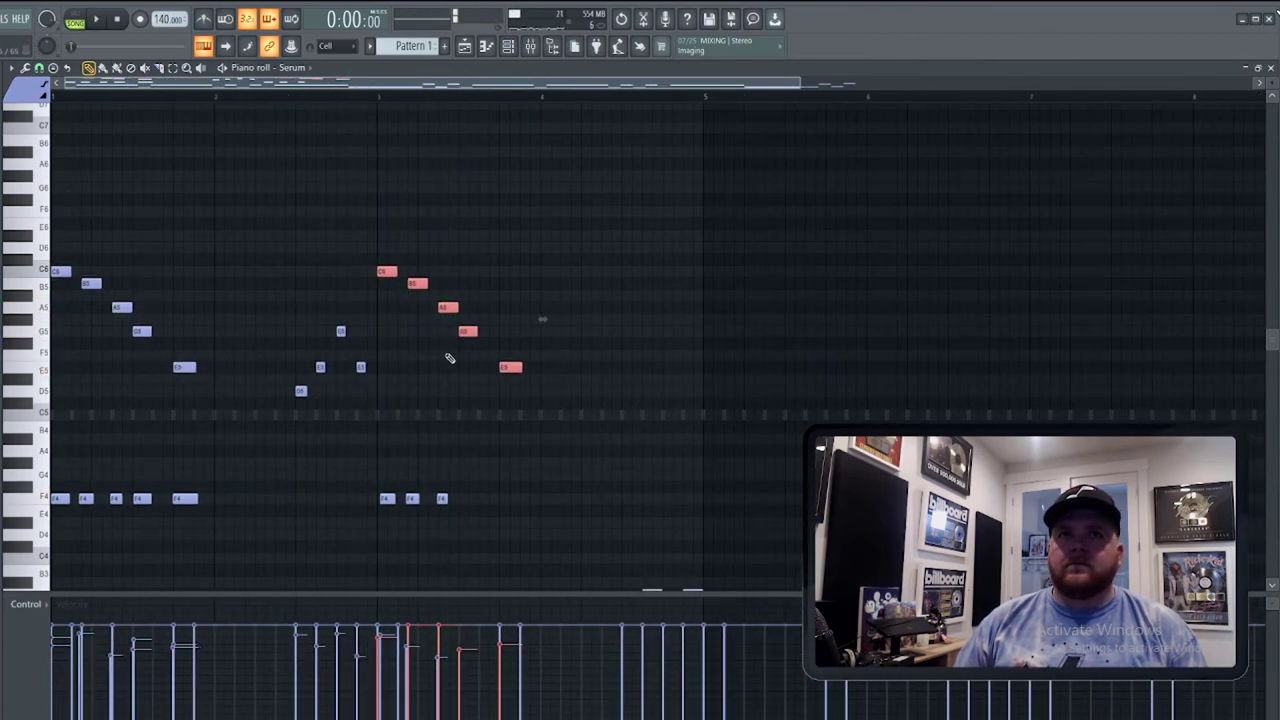
# Transpose the copied bar 3 phrase down to start on A5, then A#5, auditioning it against the lower melody.
pyautogui.moveTo(383, 274); pyautogui.dragTo(383, 287)
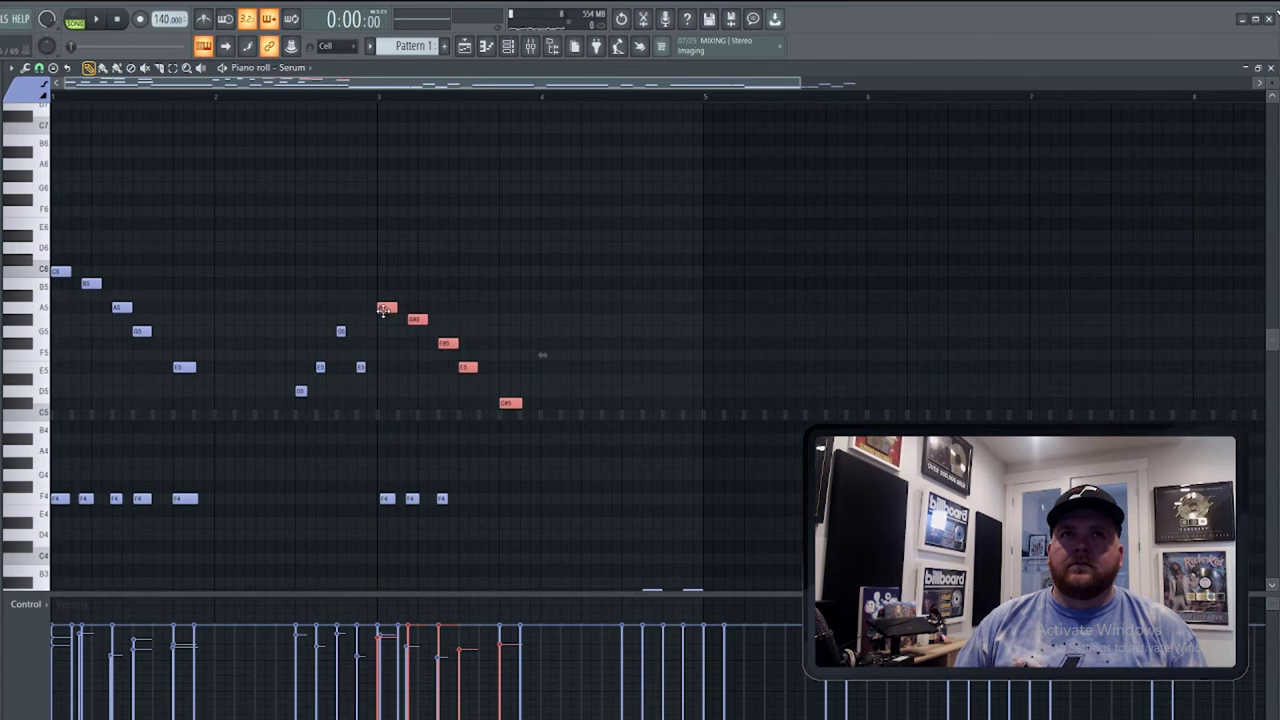
pyautogui.press('space')
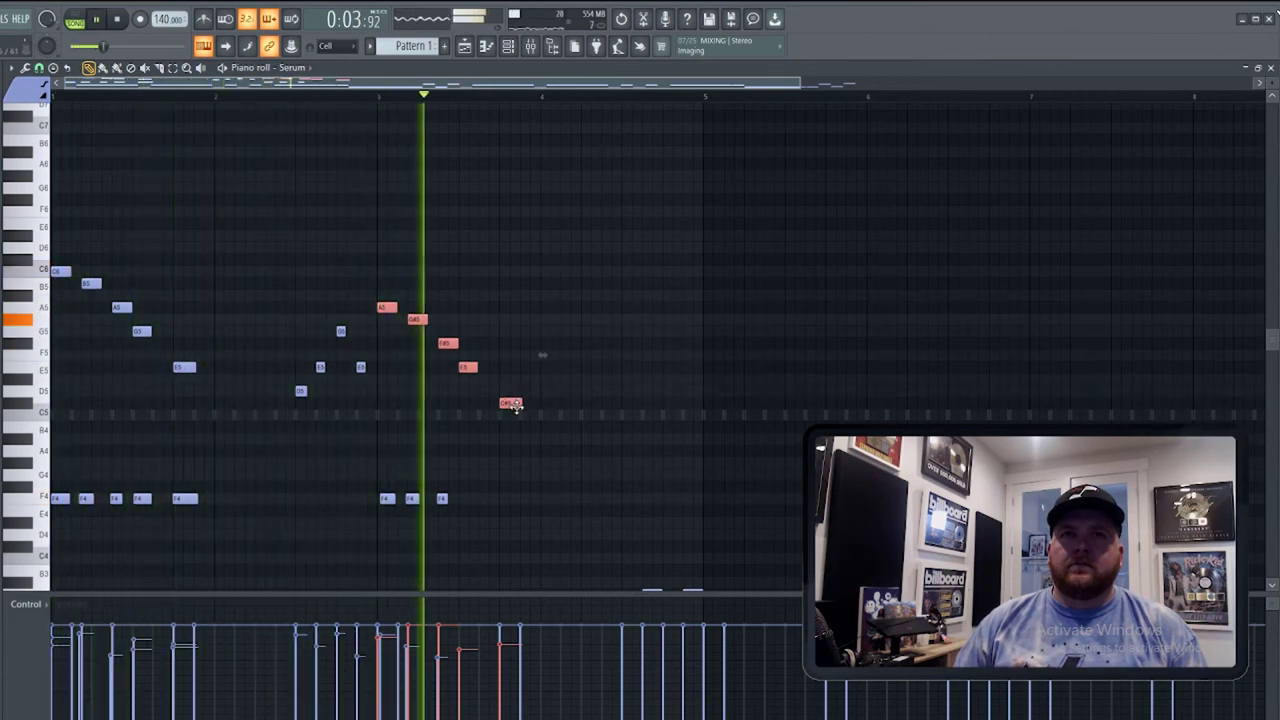
pyautogui.press('space')
pyautogui.press('space')
pyautogui.scroll(-4, 470, 360)
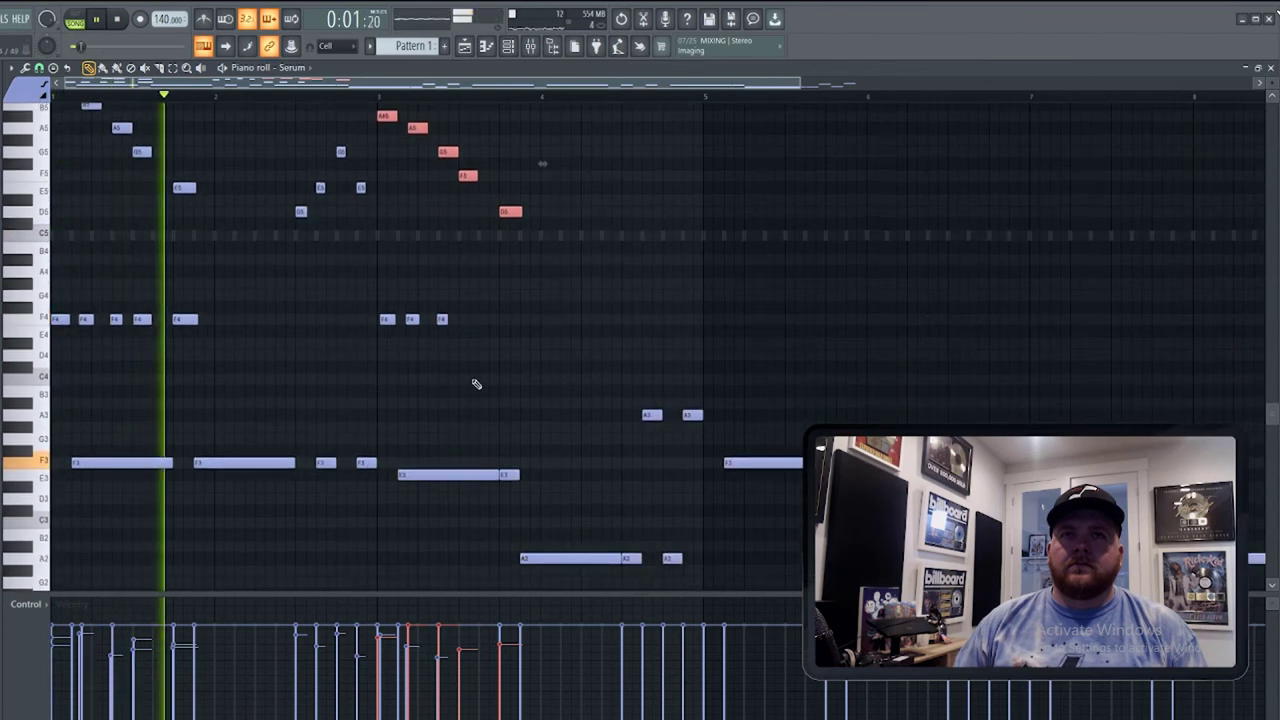
pyautogui.scroll(-2, 476, 400)
pyautogui.scroll(5, 488, 478)
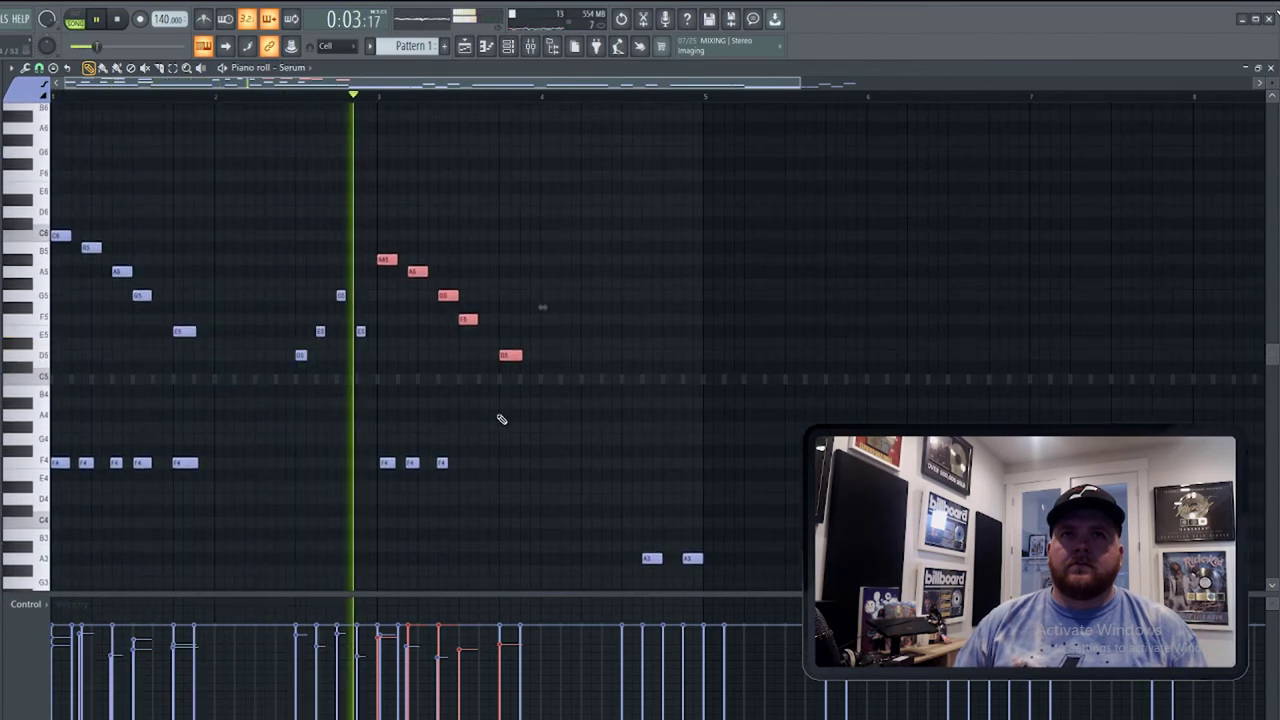
pyautogui.press('space')
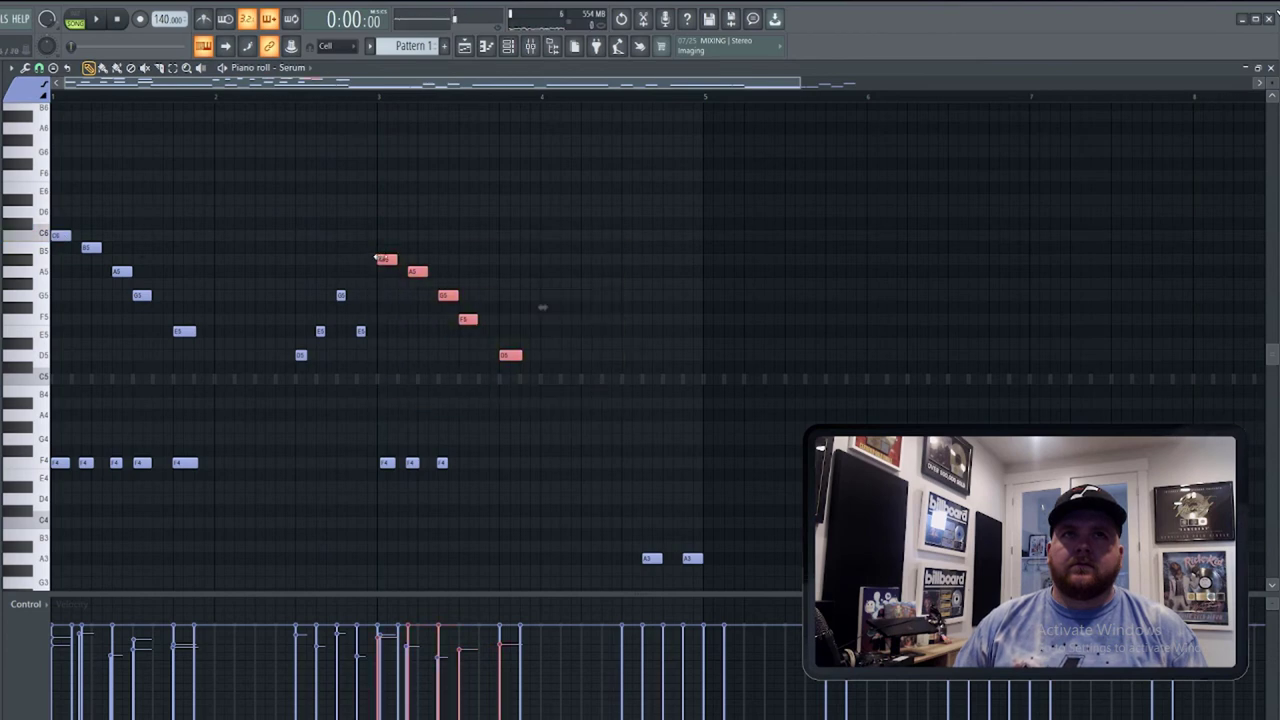
# Delete the bar 3 phrase, the remaining upper notes from D5 to C6 and the recorded F4 notes.
pyautogui.moveTo(378, 258); pyautogui.dragTo(388, 235)
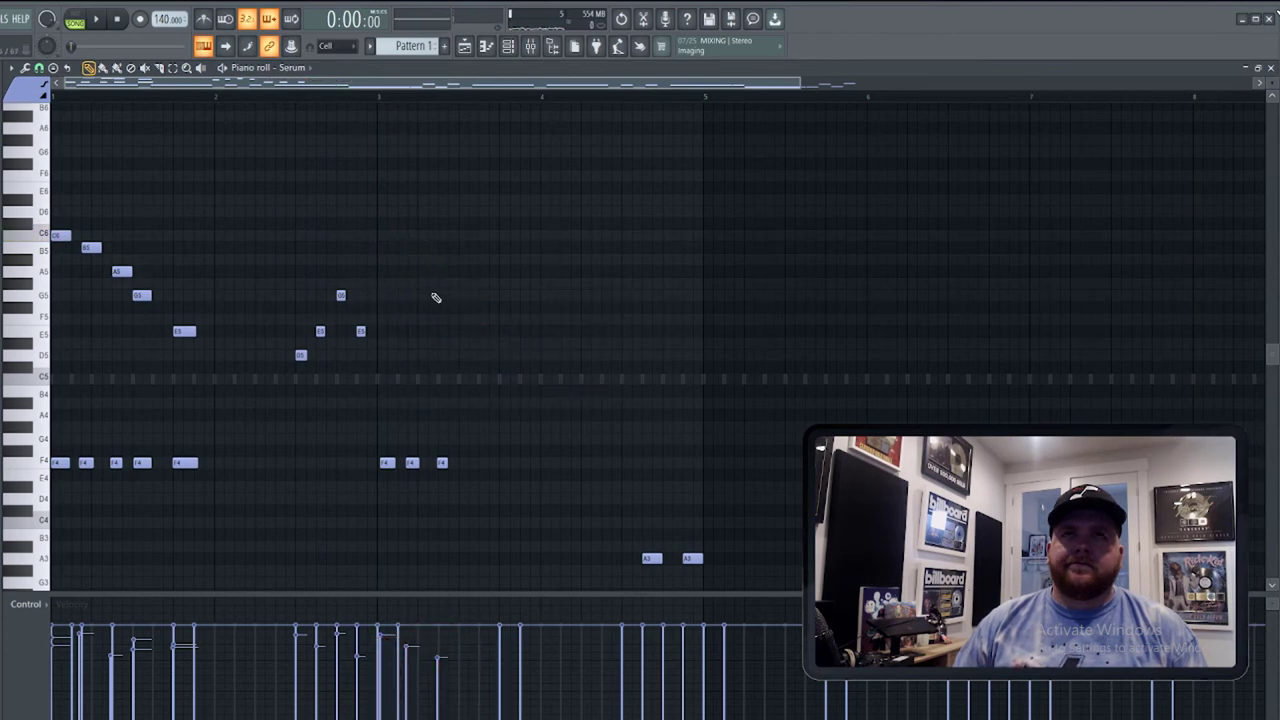
pyautogui.moveTo(413, 384); pyautogui.dragTo(21, 195)
pyautogui.press('Delete')
pyautogui.press('space')
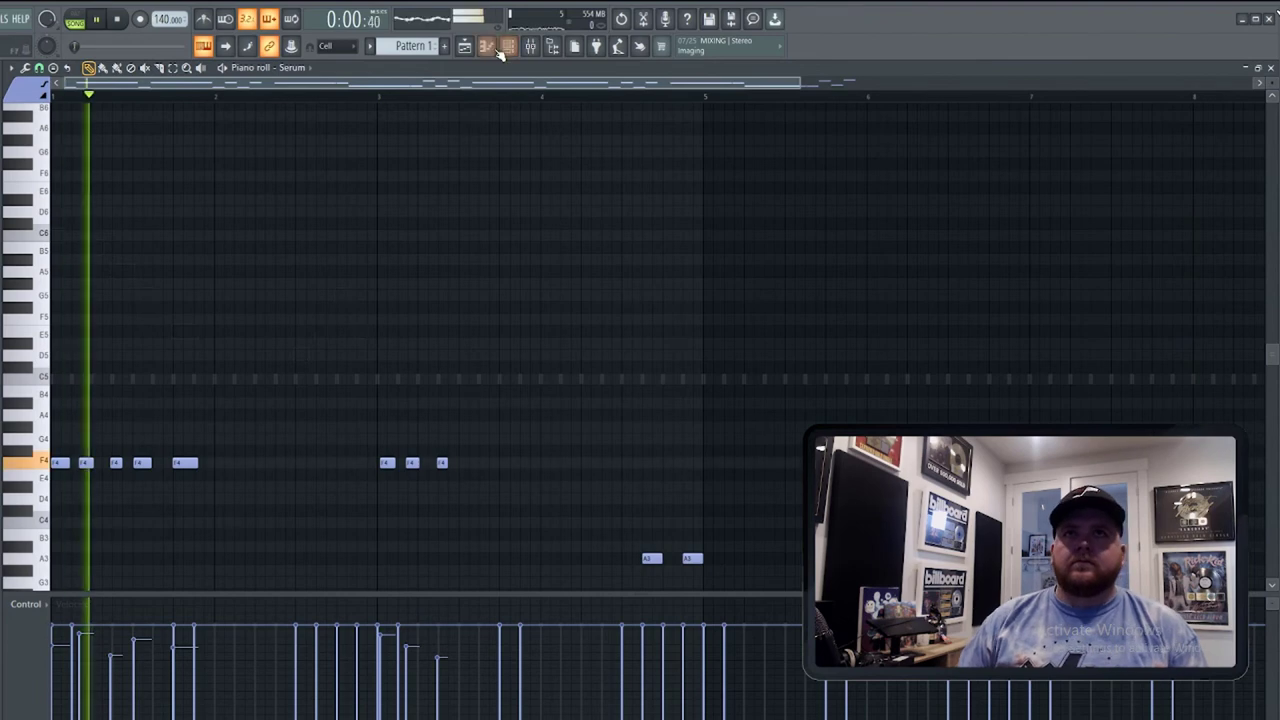
pyautogui.press('space')
pyautogui.scroll(-6, 263, 366)
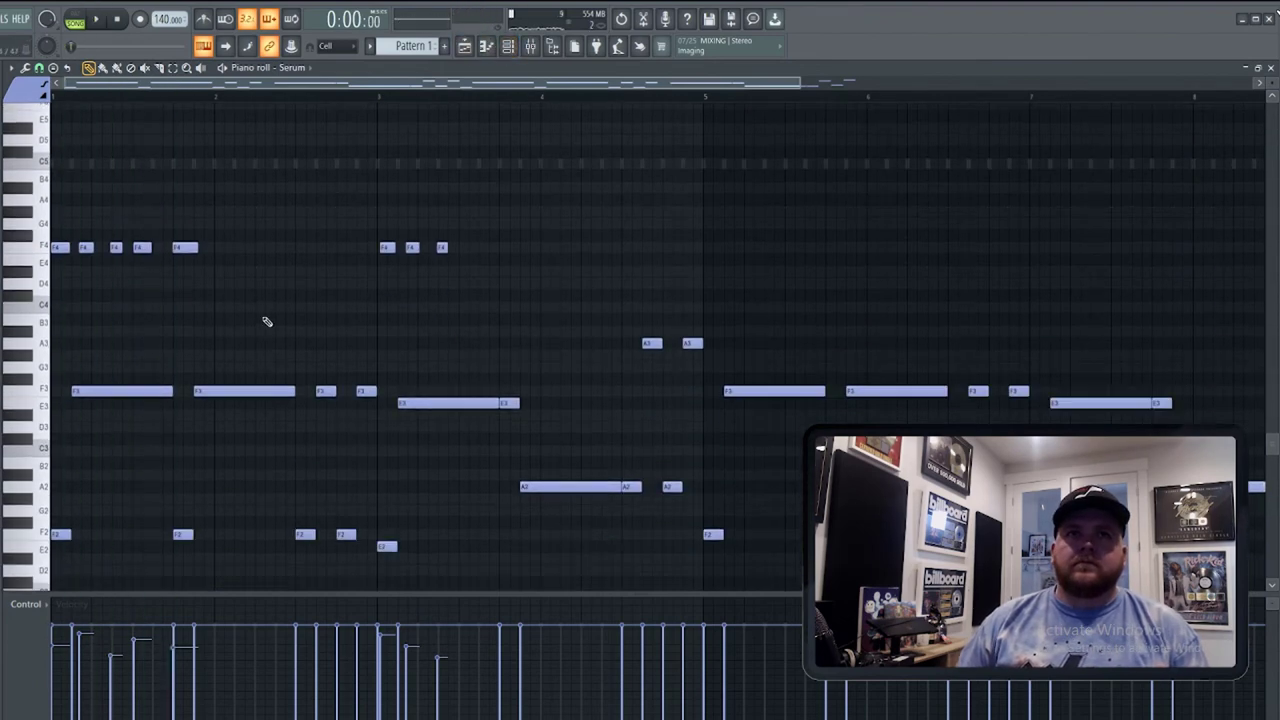
pyautogui.rightClick(413, 253)
# Replay the start of the remaining Serum melody and open the channel rack.
pyautogui.press('space')
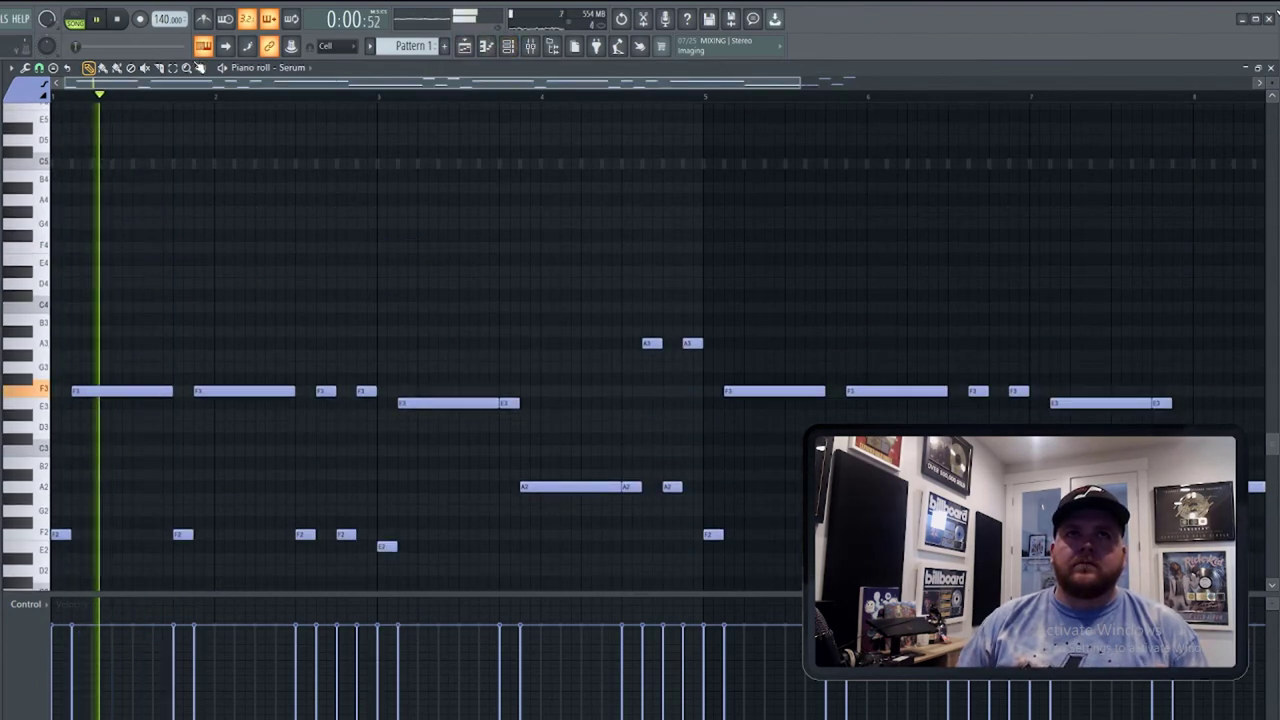
pyautogui.press('space')
pyautogui.click(508, 46)
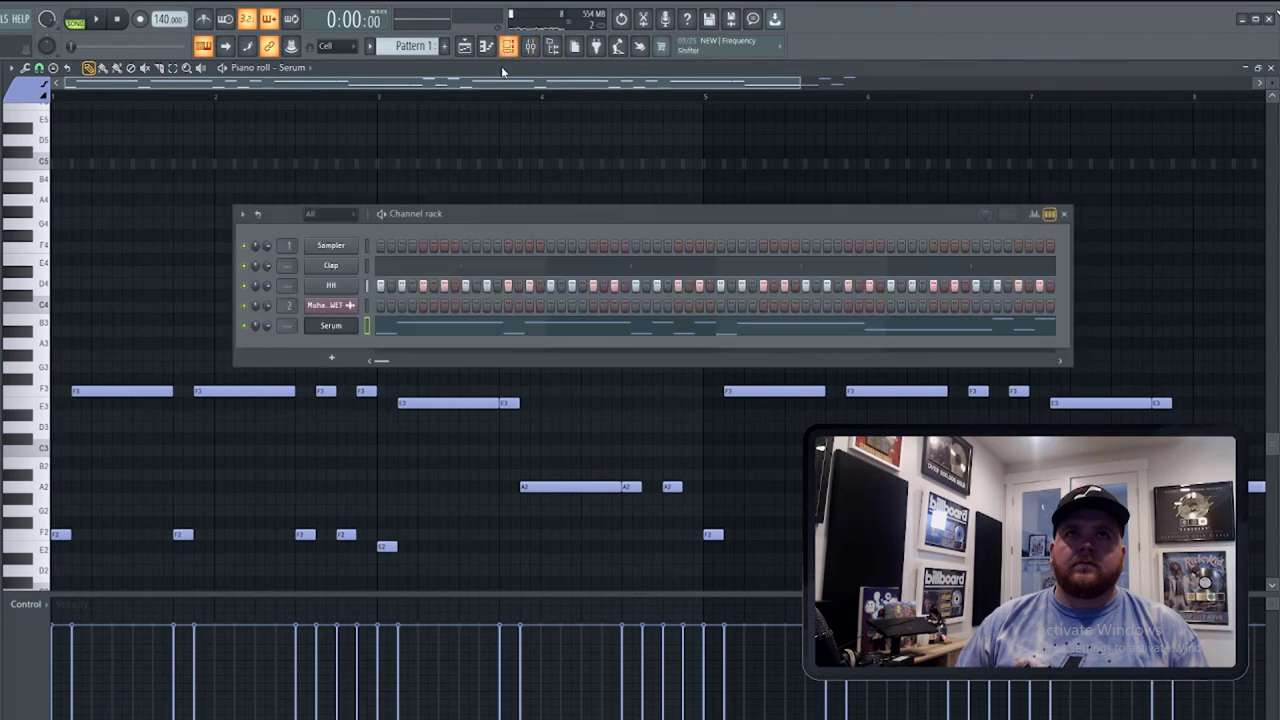
# Open the Serum channel and switch oscillator A's wavetable to Analog_BD_Sin while the melody plays.
pyautogui.click(340, 326)
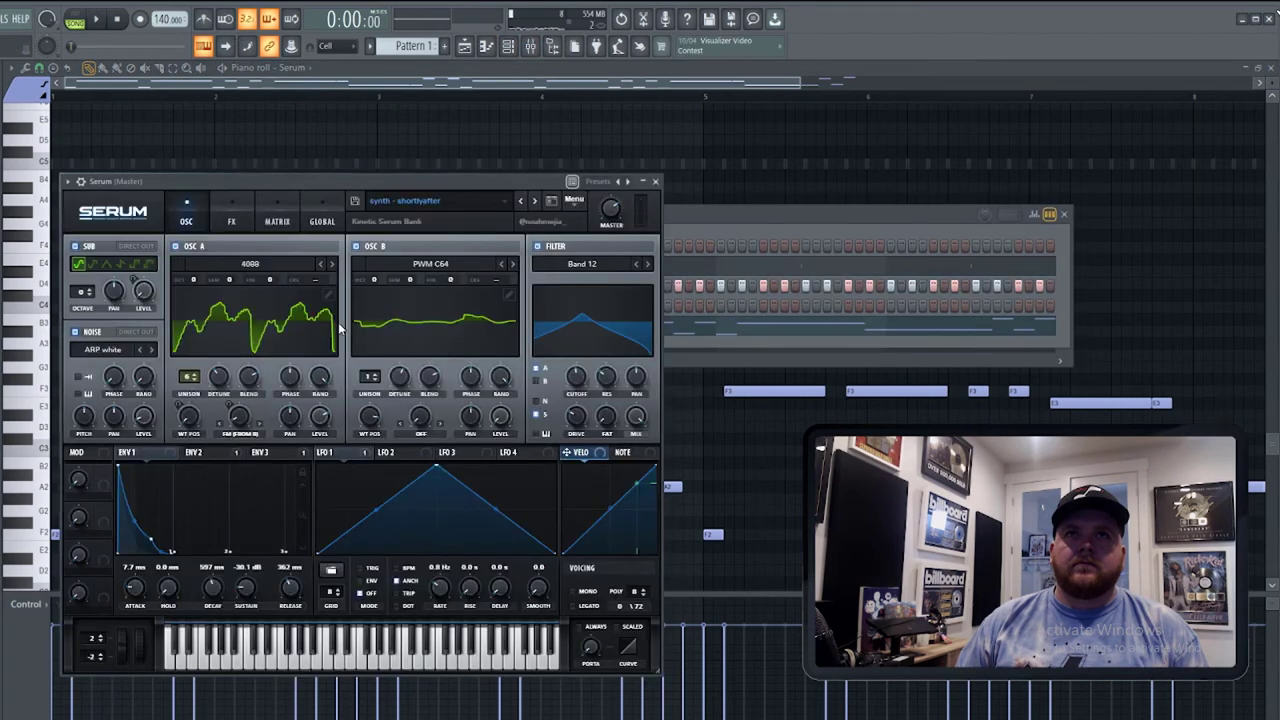
pyautogui.press('space')
pyautogui.click(331, 265)
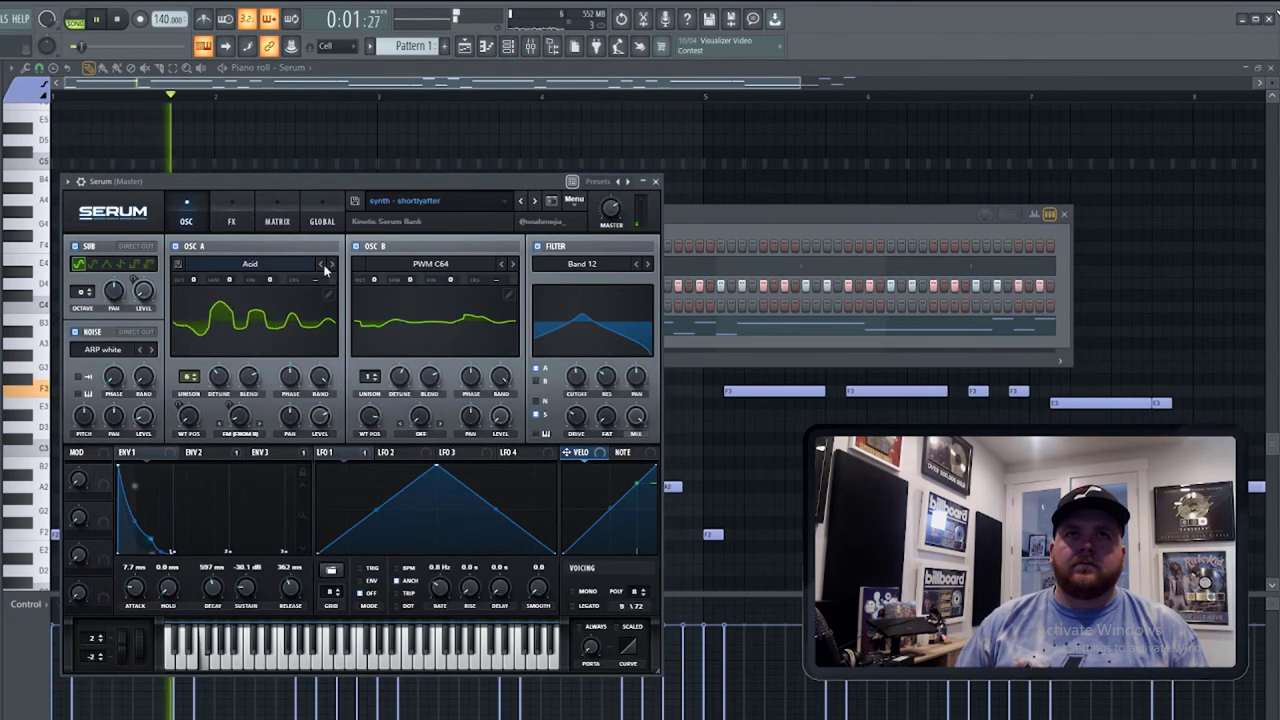
pyautogui.click(331, 265)
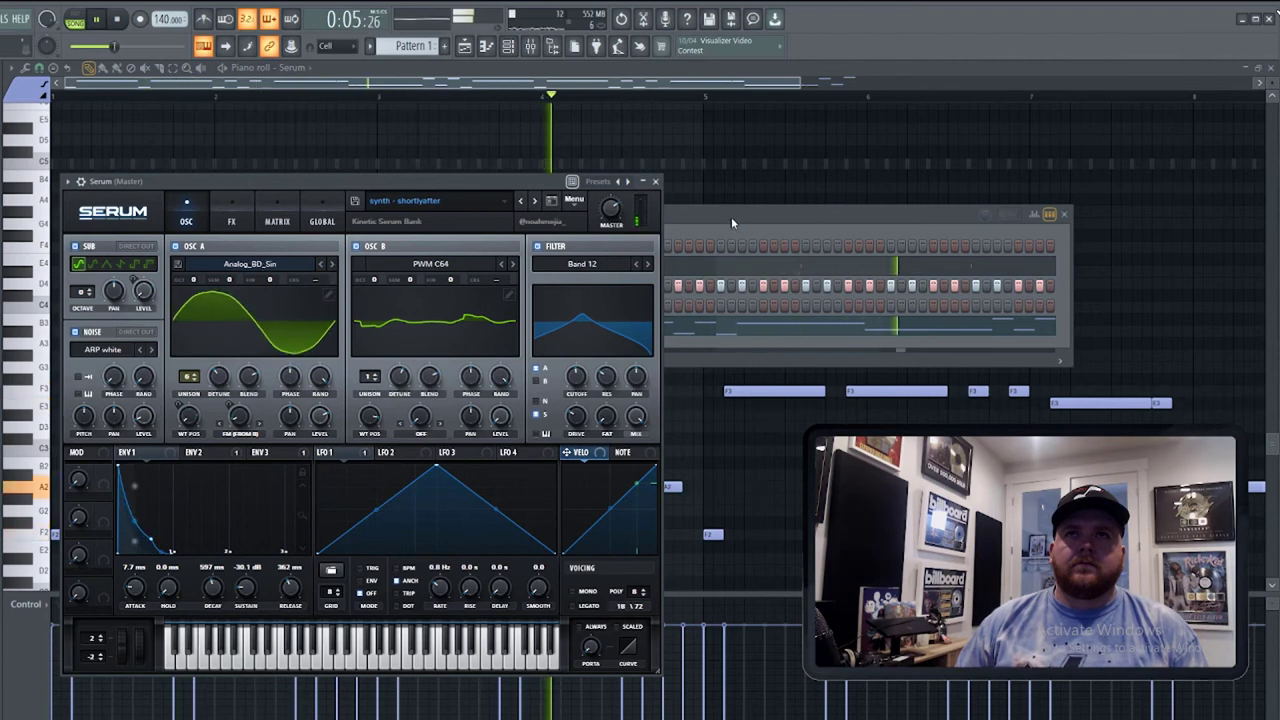
# Clone the Serum channel in the channel rack and stop playback.
pyautogui.press('F6')
pyautogui.rightClick(325, 330)
pyautogui.click(366, 440)
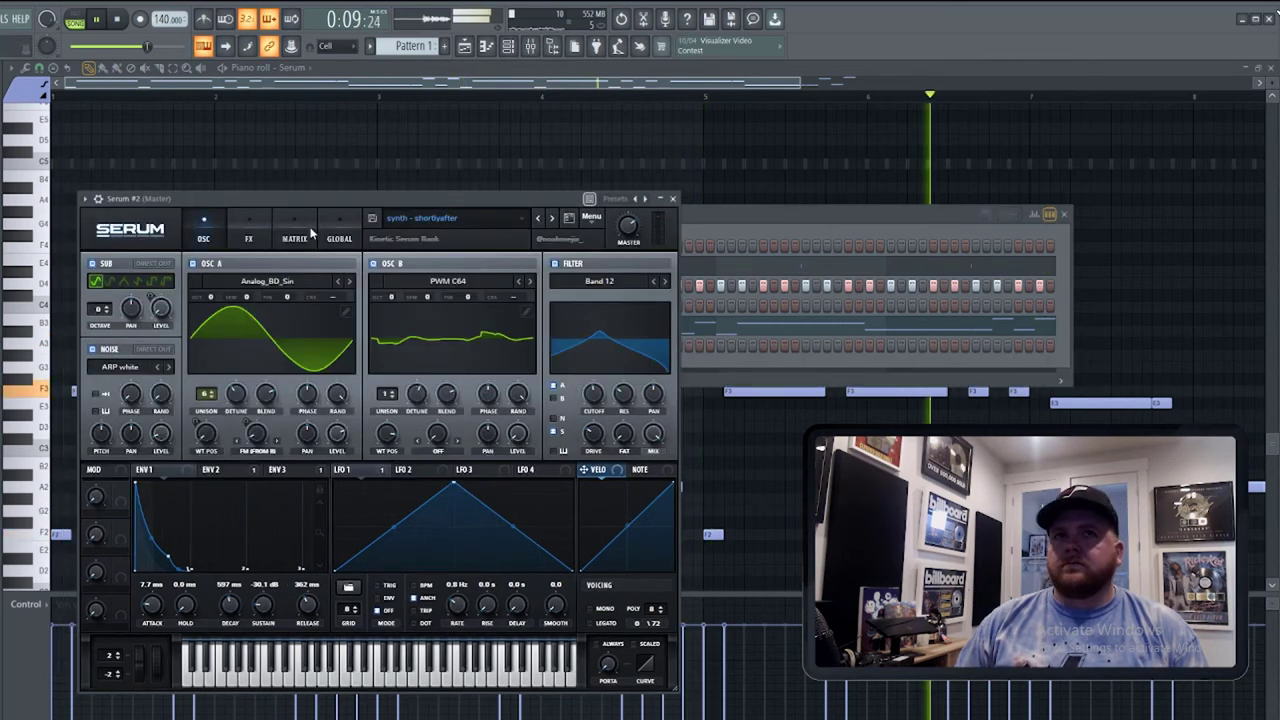
pyautogui.press('space')
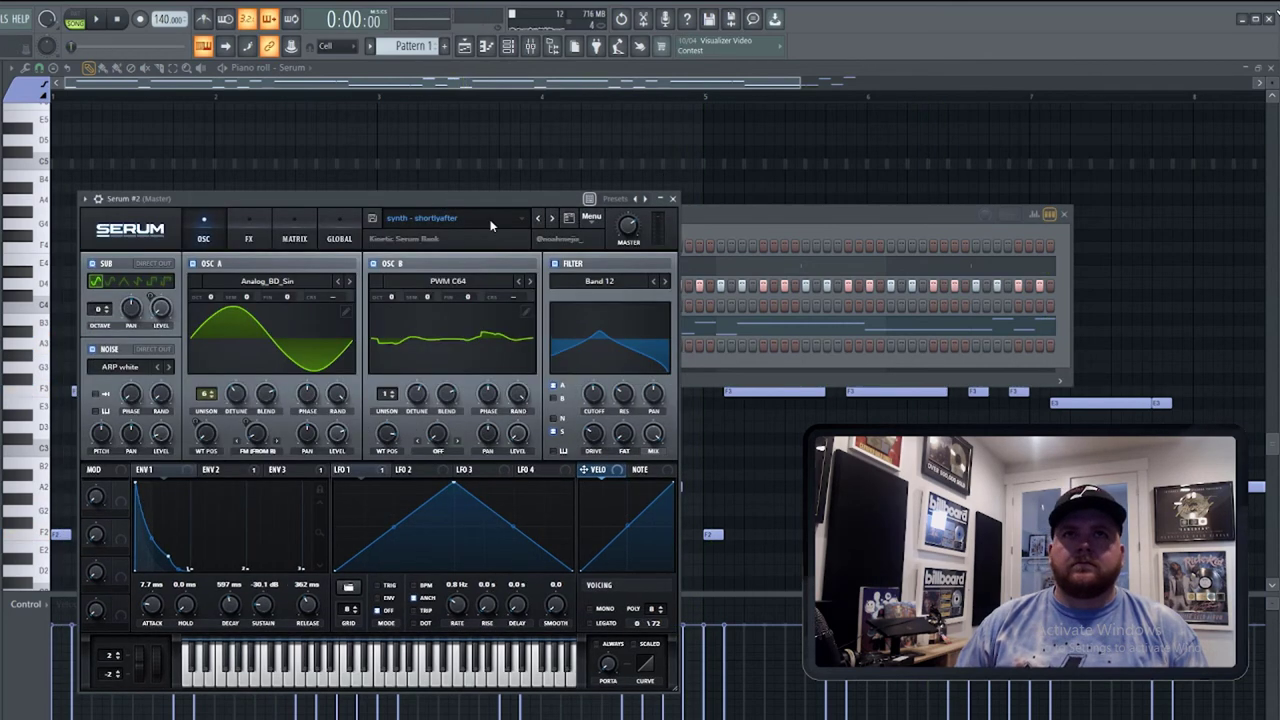
# Load the "pluck - miss" preset from the Kinetic Serum Bank into Serum #2 and audition it over the melody.
pyautogui.click(552, 219)
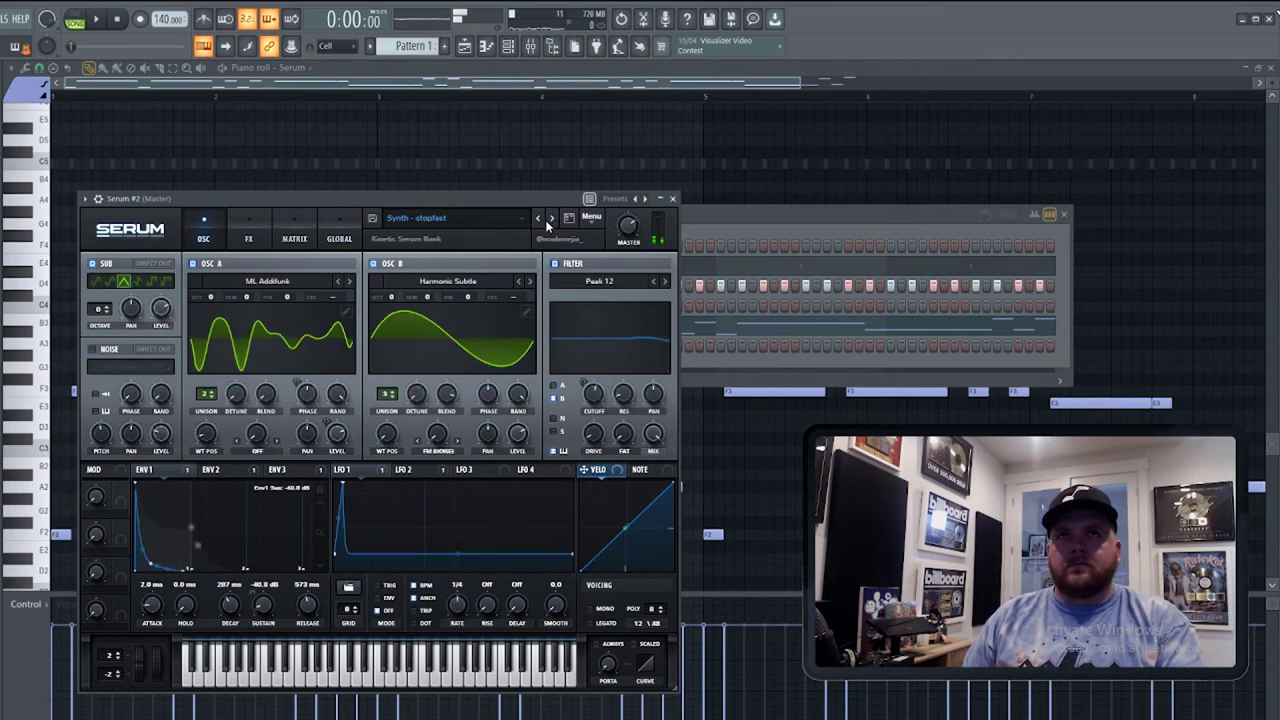
pyautogui.click(512, 226)
pyautogui.moveTo(437, 385)
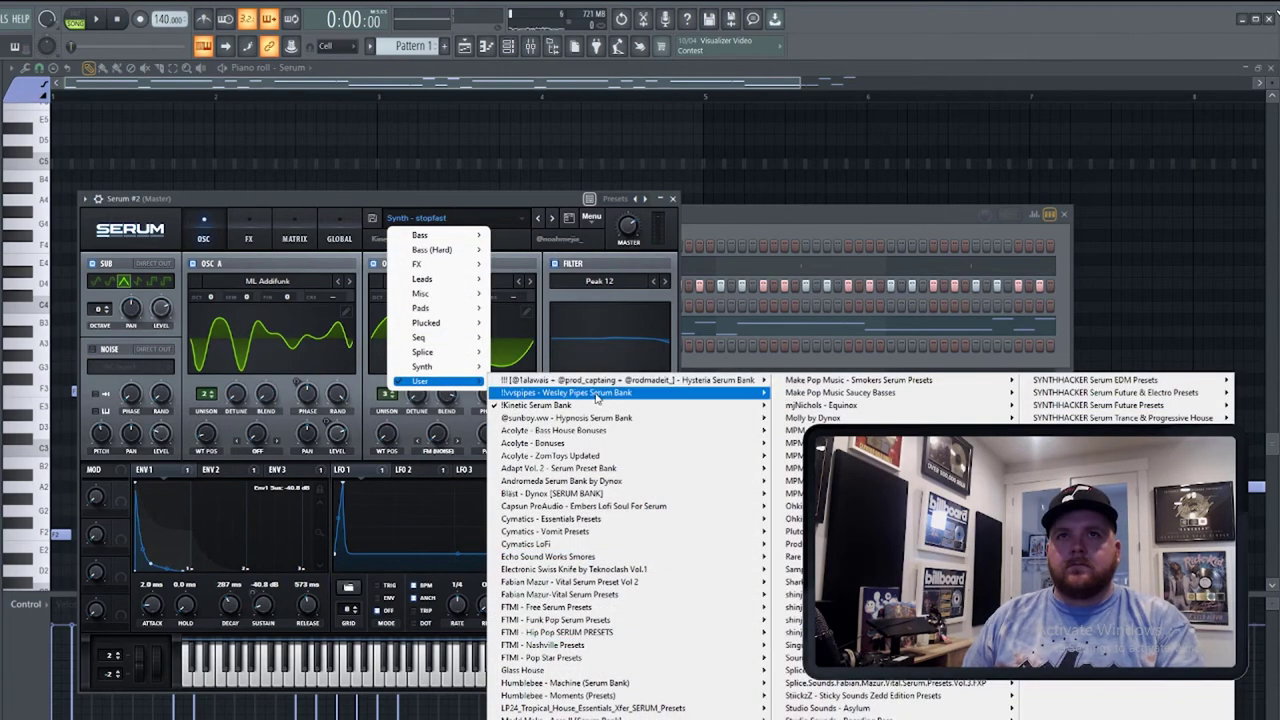
pyautogui.moveTo(540, 405)
pyautogui.click(915, 543)
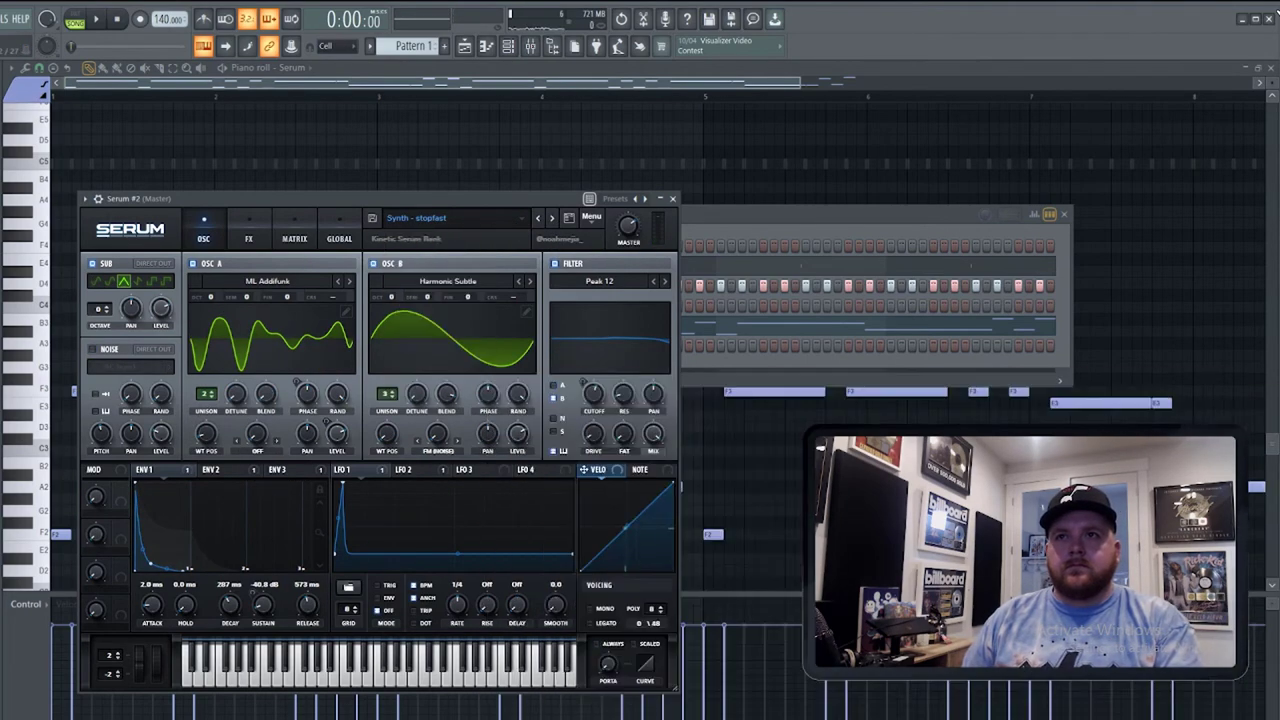
pyautogui.click(95, 20)
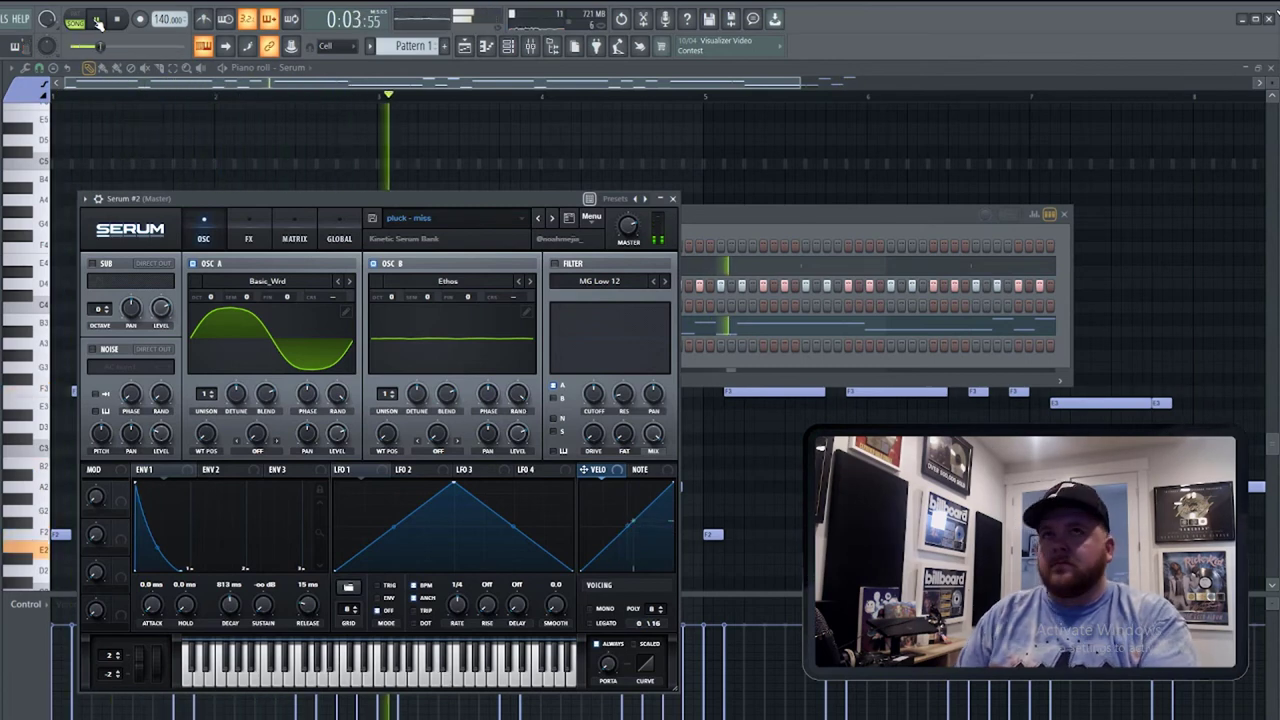
# Arm recording for Serum #2 with the channel rack in front.
pyautogui.click(686, 206)
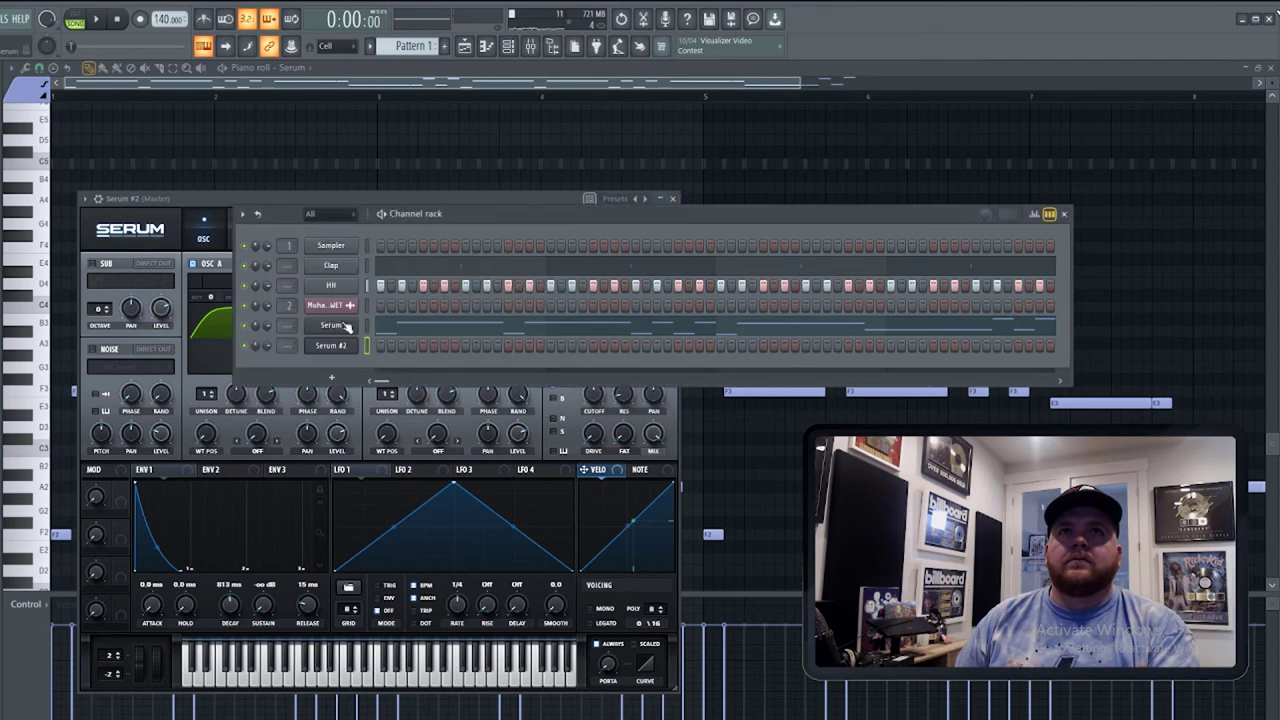
pyautogui.click(140, 20)
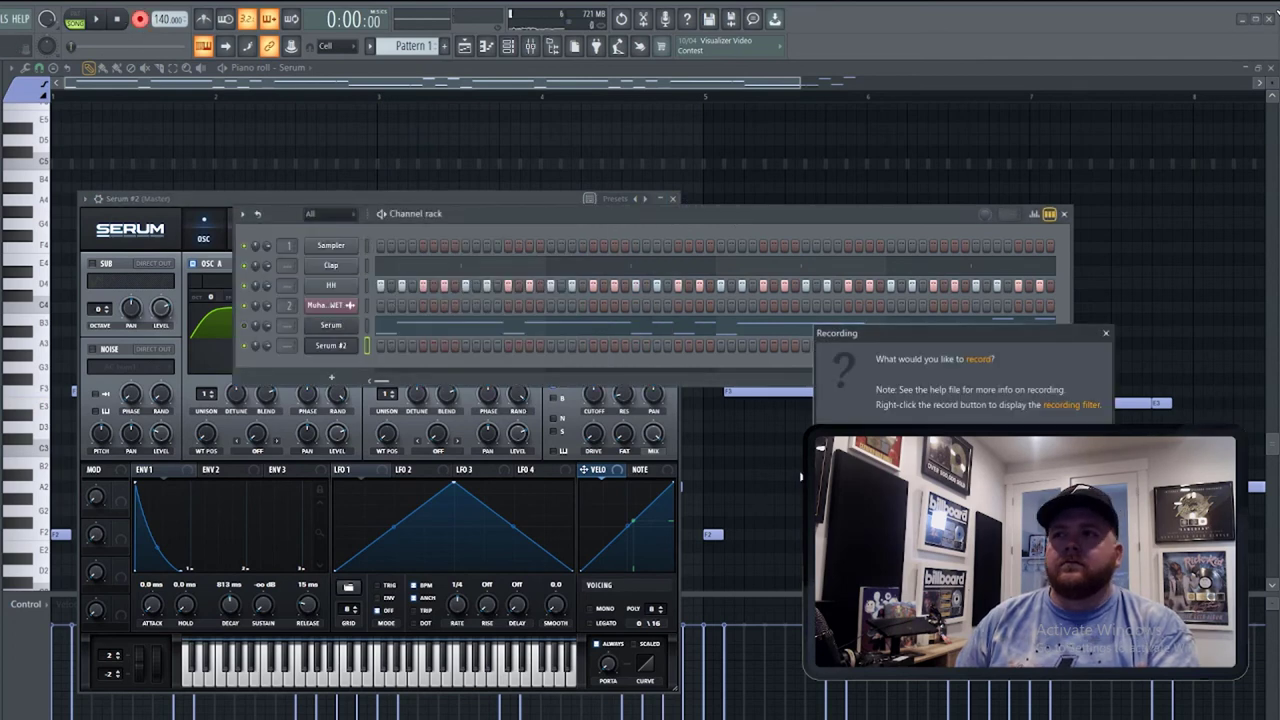
pyautogui.press('Escape')
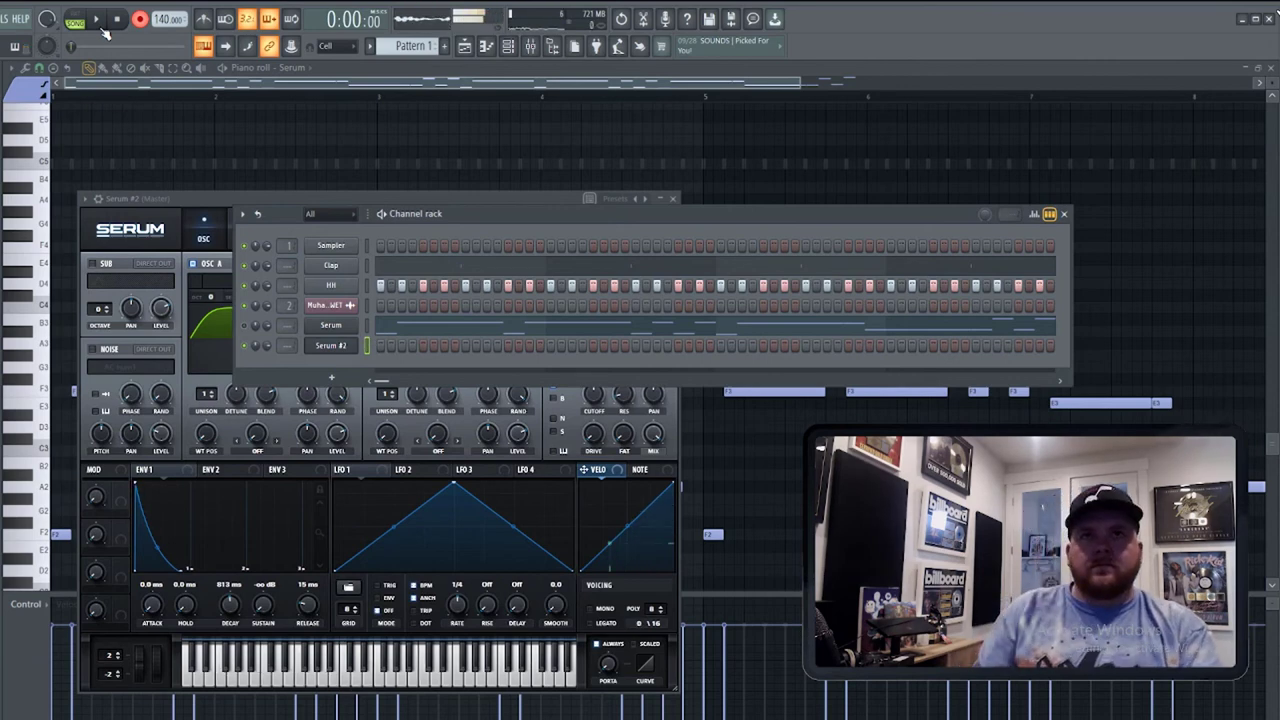
# Step Serum #2 through the neighbouring pluck presets and load "pluck - pinchy".
pyautogui.click(214, 195)
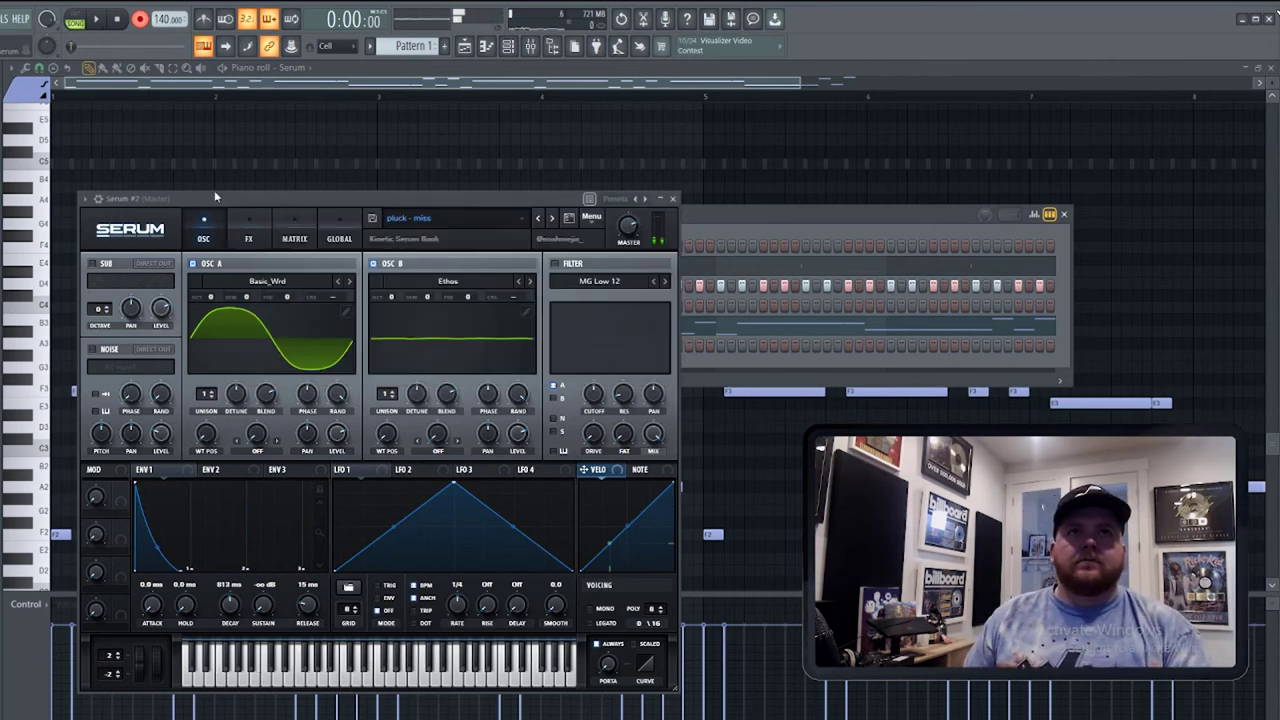
pyautogui.click(556, 218)
pyautogui.click(553, 218)
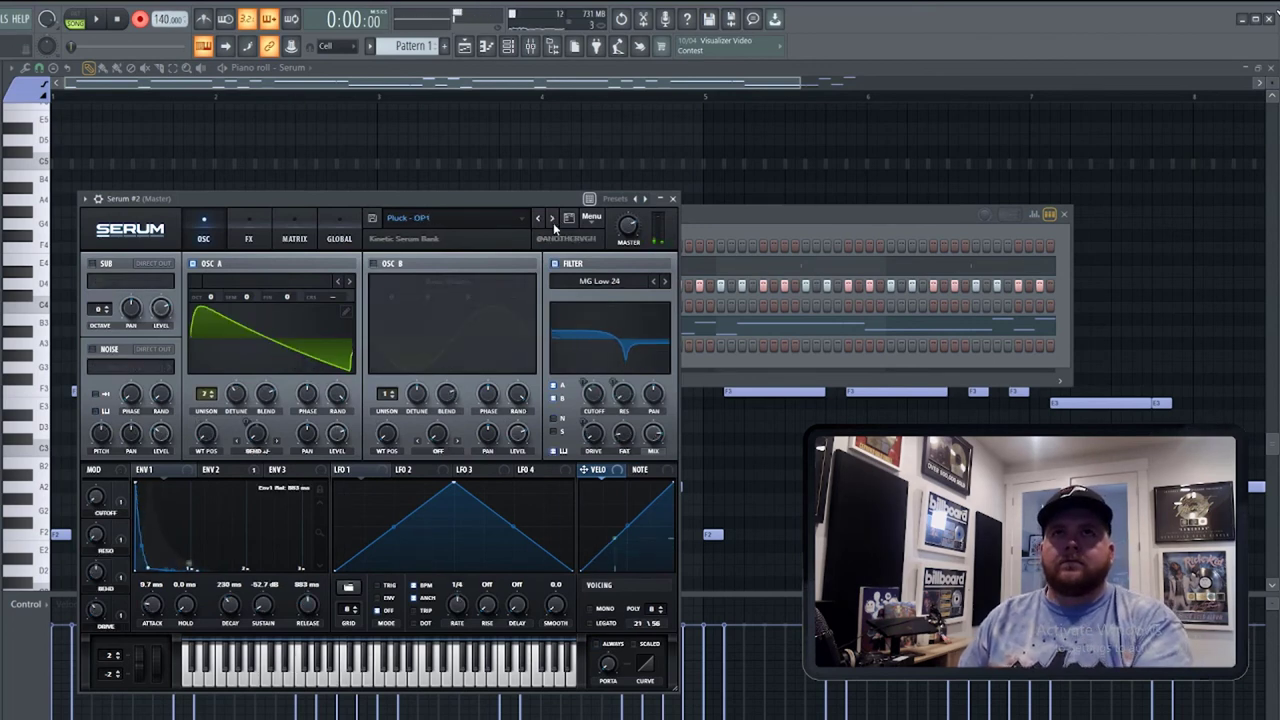
pyautogui.click(551, 219)
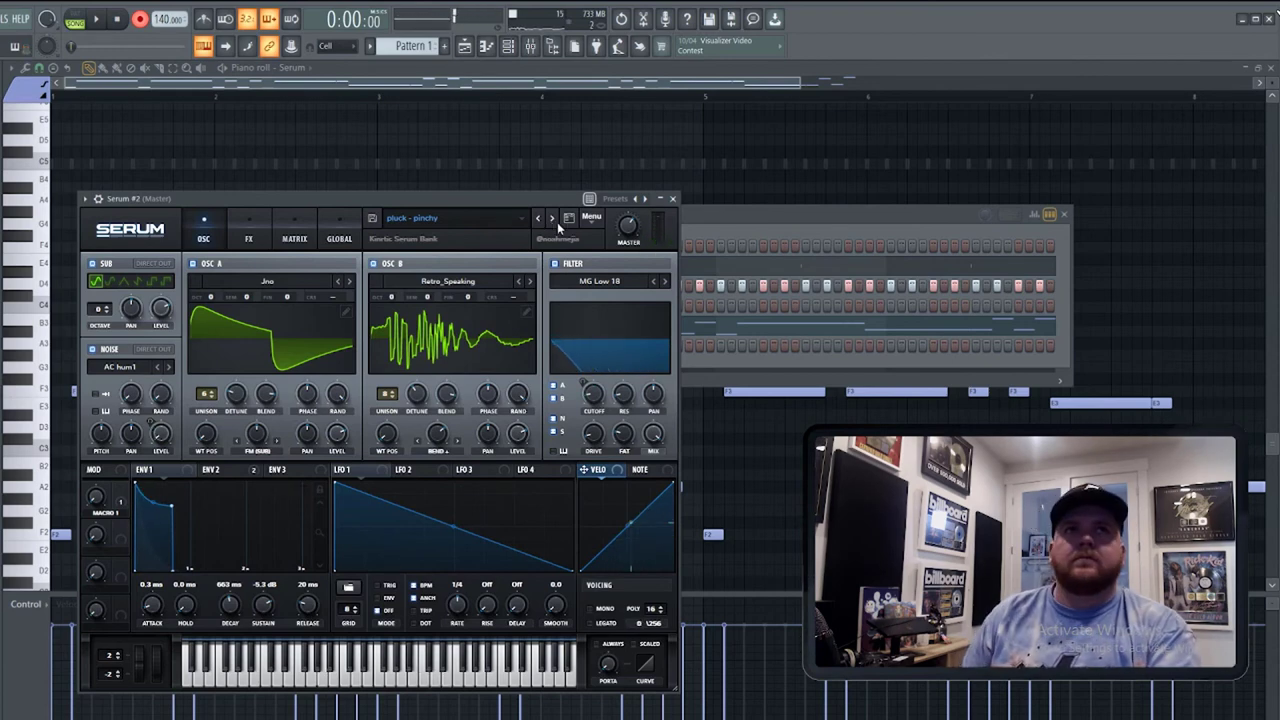
# Replay the start of the melody, re-arm recording and bring the channel rack to the front.
pyautogui.press('space')
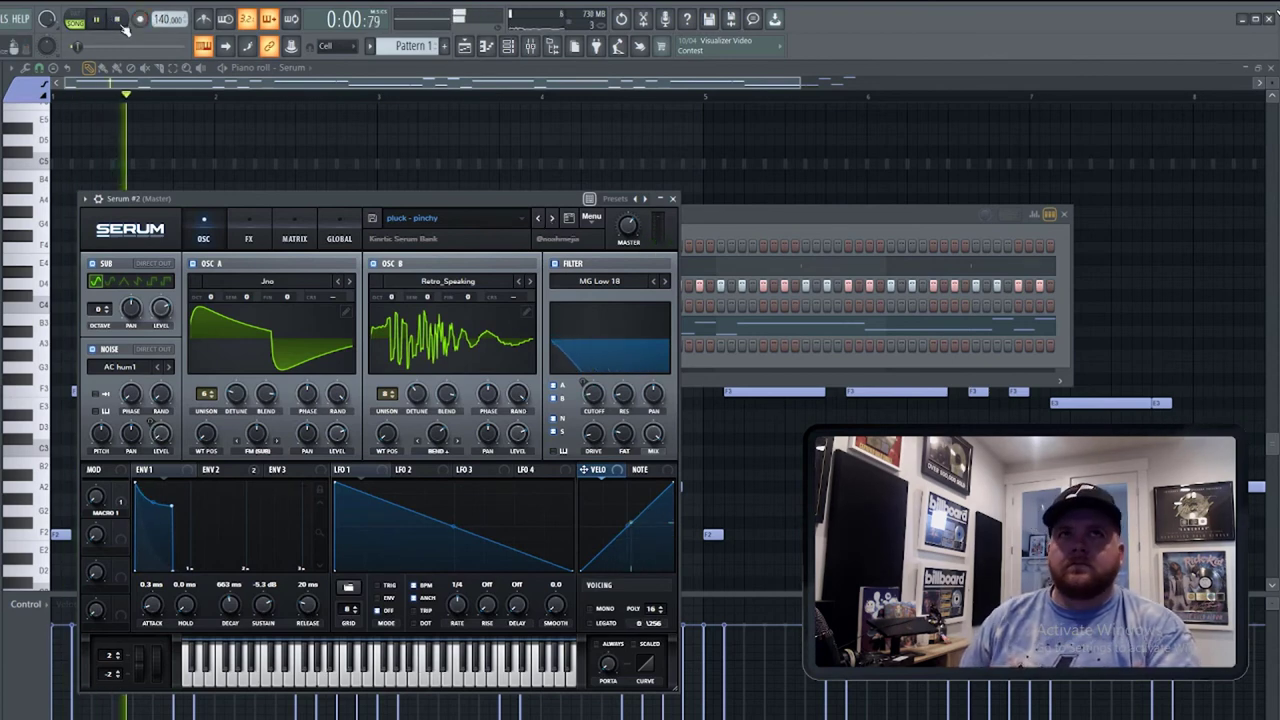
pyautogui.press('space')
pyautogui.click(148, 21)
pyautogui.click(810, 340)
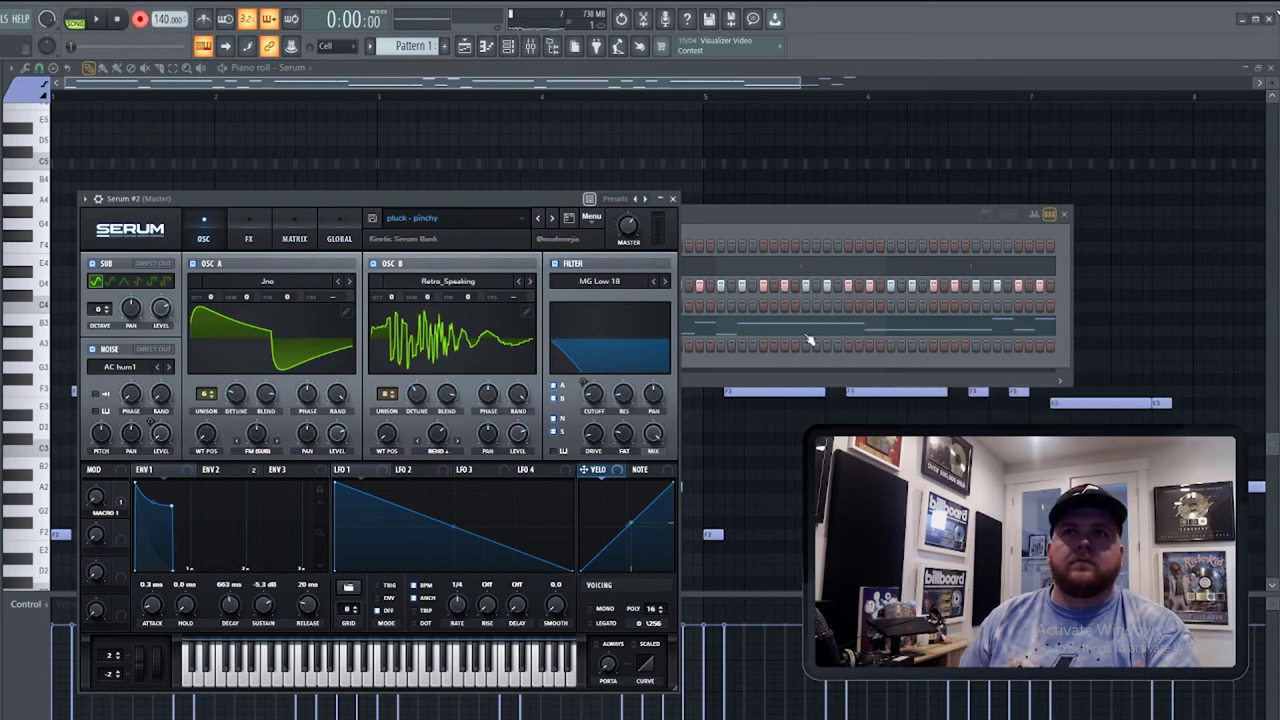
pyautogui.click(833, 206)
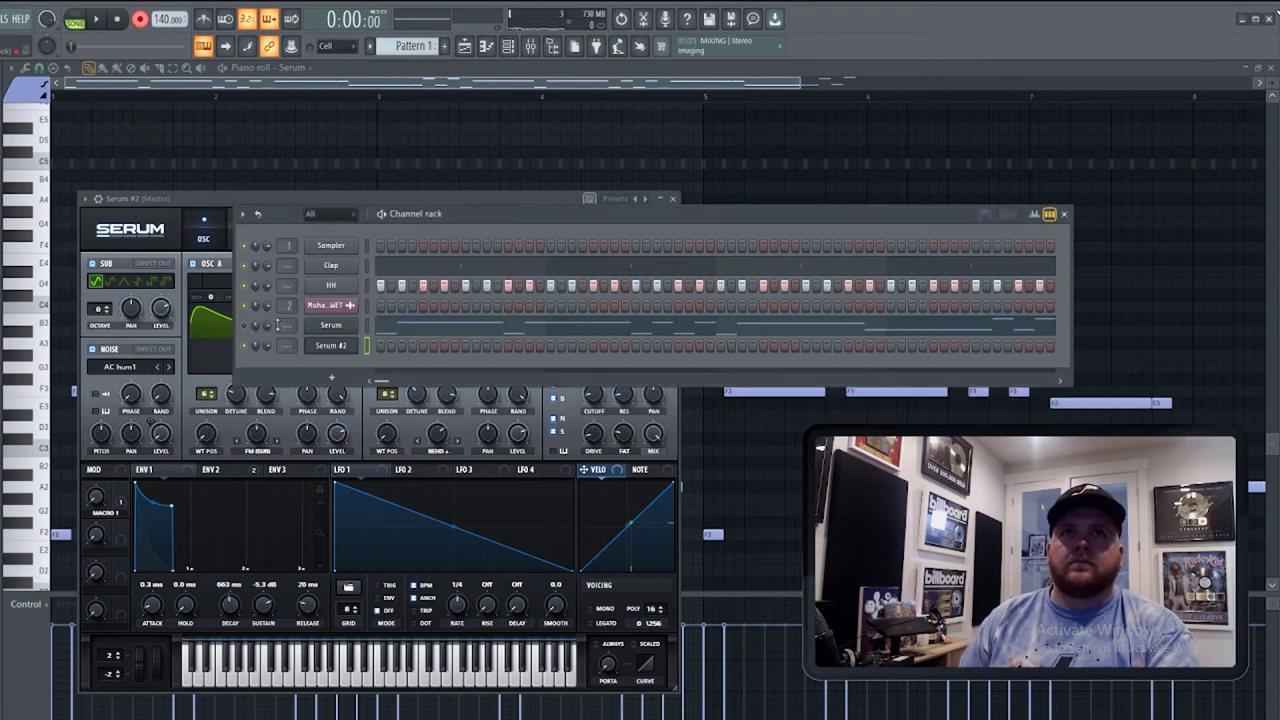
# Try recording a pluck part on Serum #2 over the melody, undoing the takes.
pyautogui.click(99, 20)
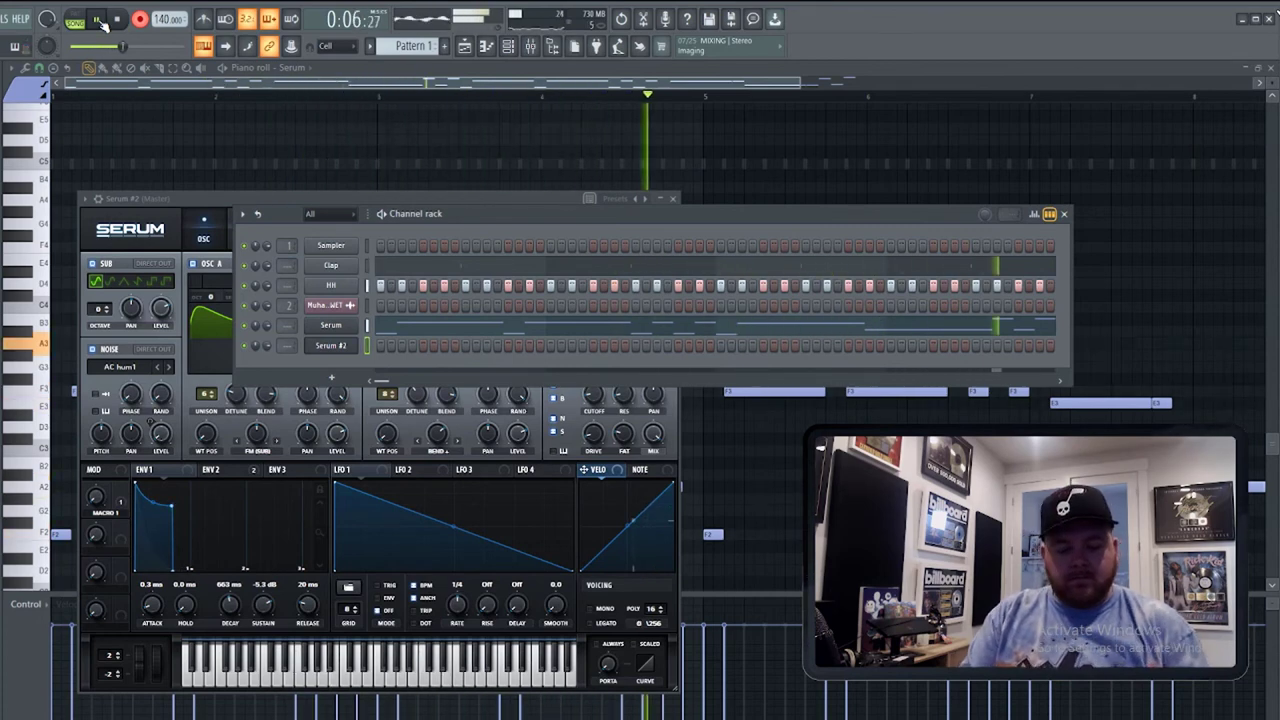
pyautogui.press('space')
pyautogui.hotkey('ctrl', 'z')
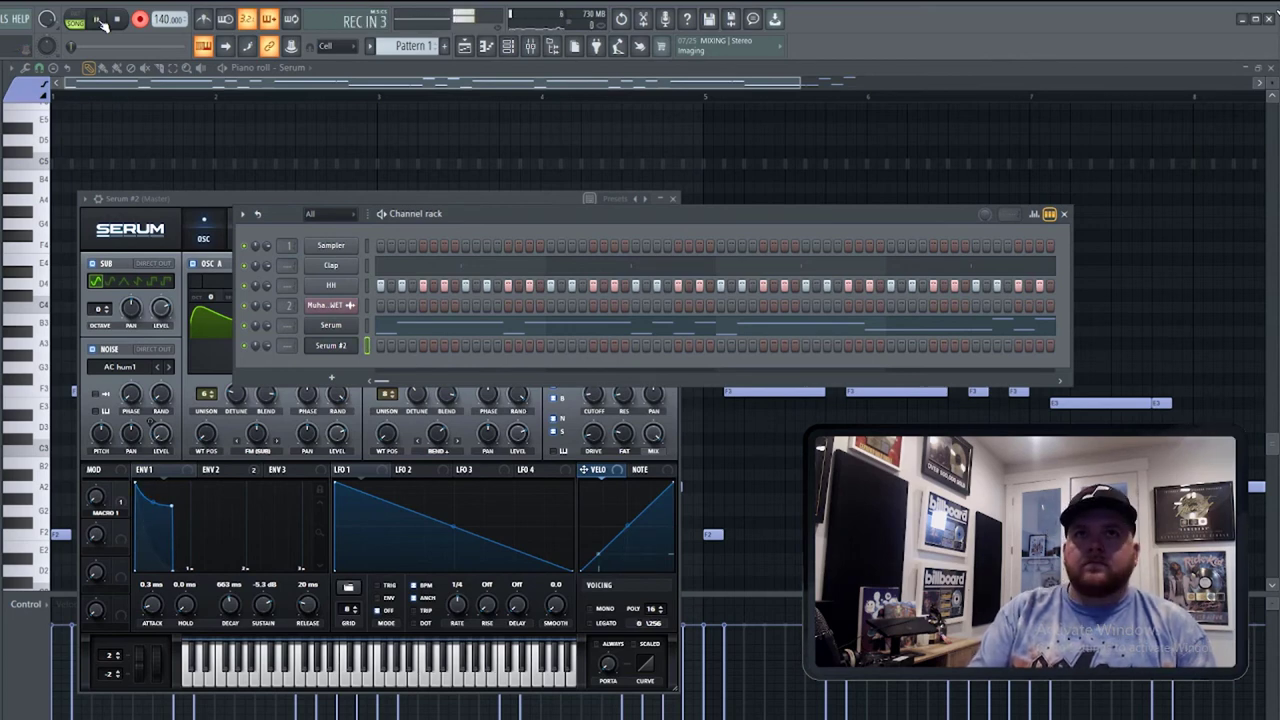
pyautogui.click(99, 20)
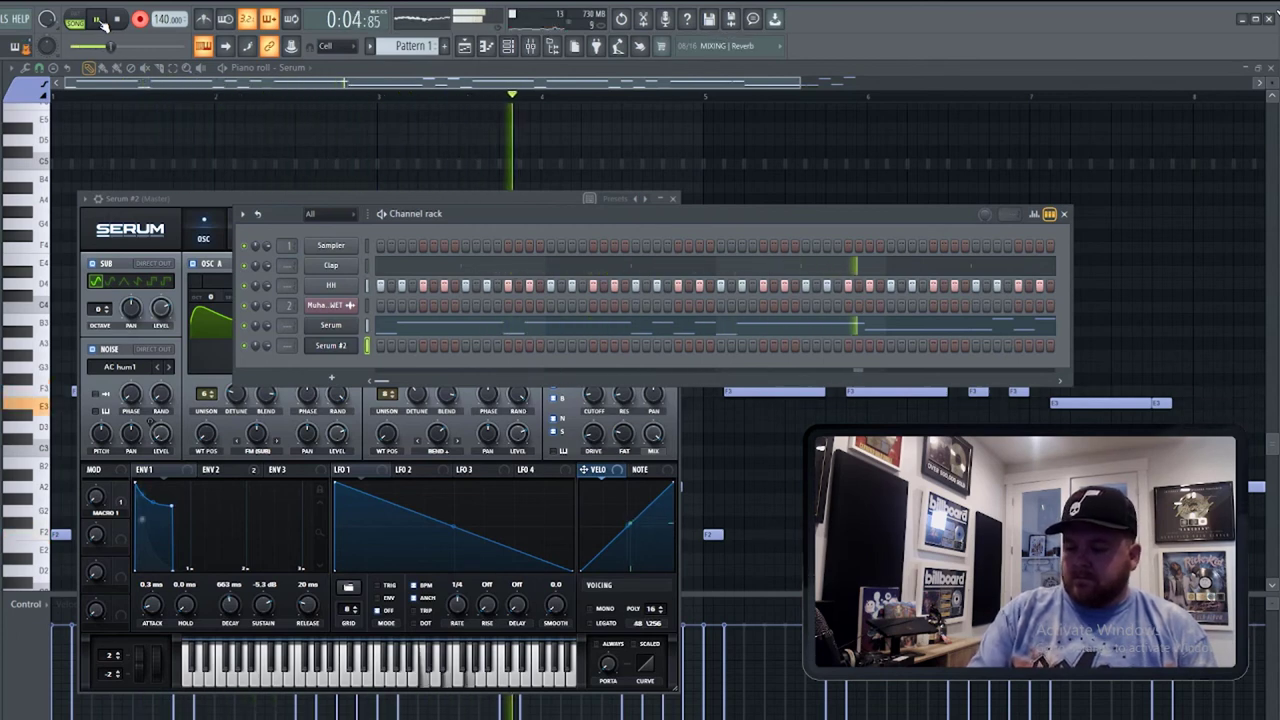
pyautogui.press('space')
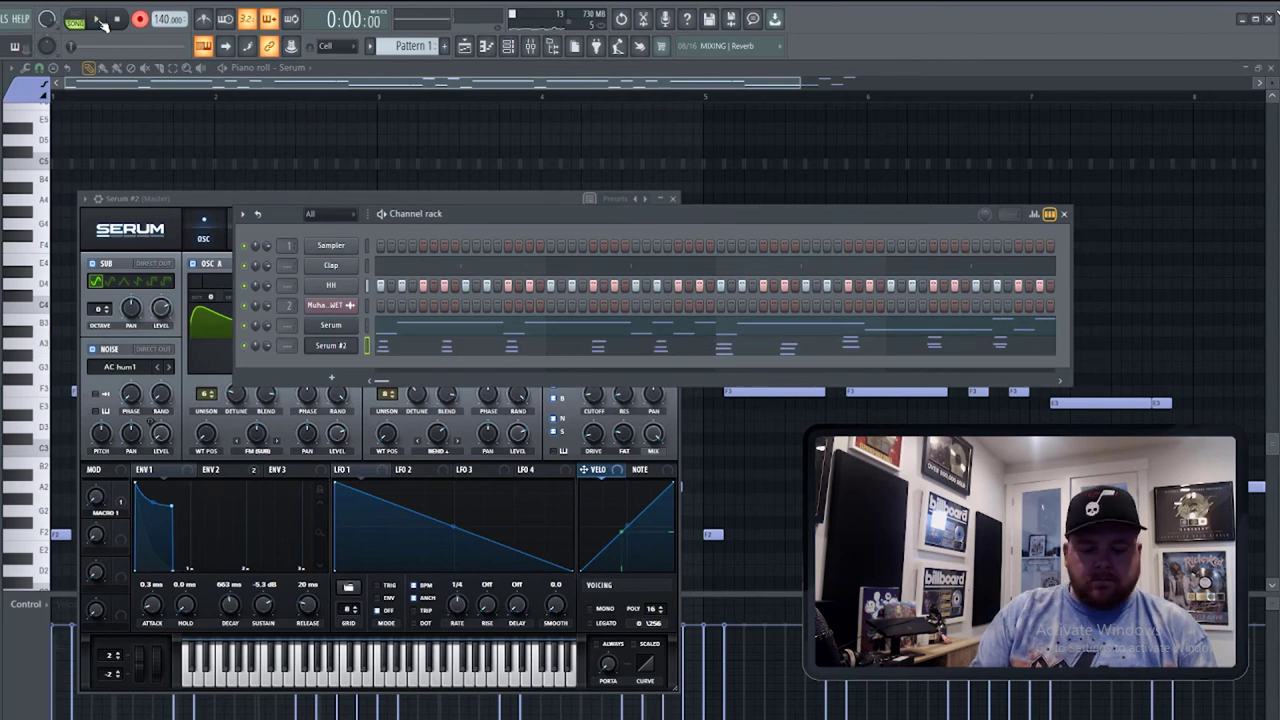
pyautogui.hotkey('ctrl', 'z')
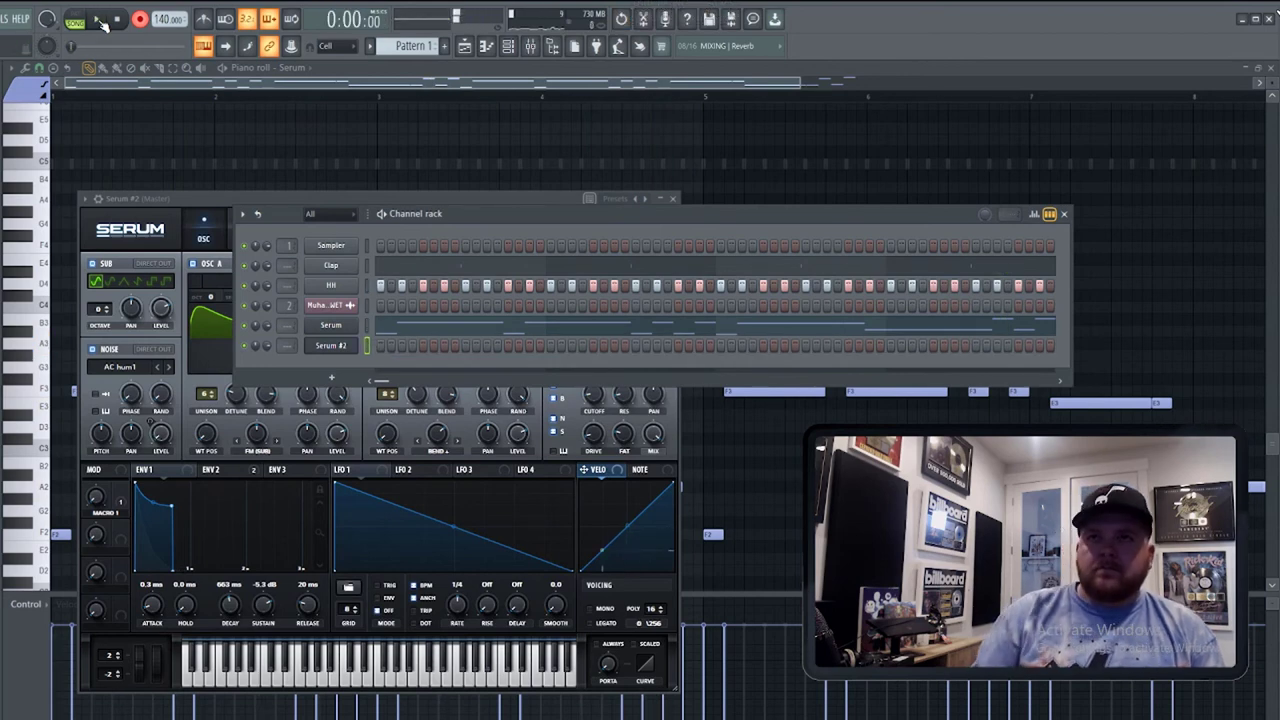
# Load the "pluck - retrocolor" preset into Serum #2, briefly replay the melody and return to the channel rack.
pyautogui.click(219, 203)
pyautogui.click(552, 218)
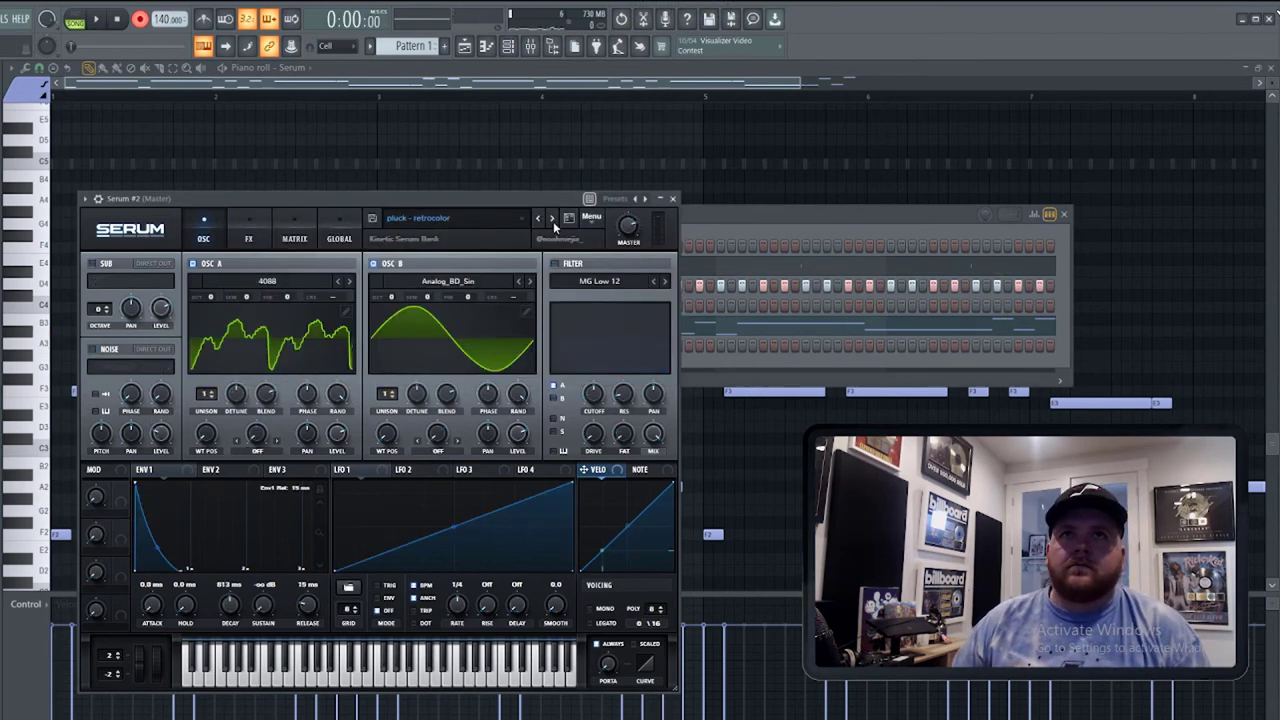
pyautogui.press('space')
pyautogui.click(117, 19)
pyautogui.press('space')
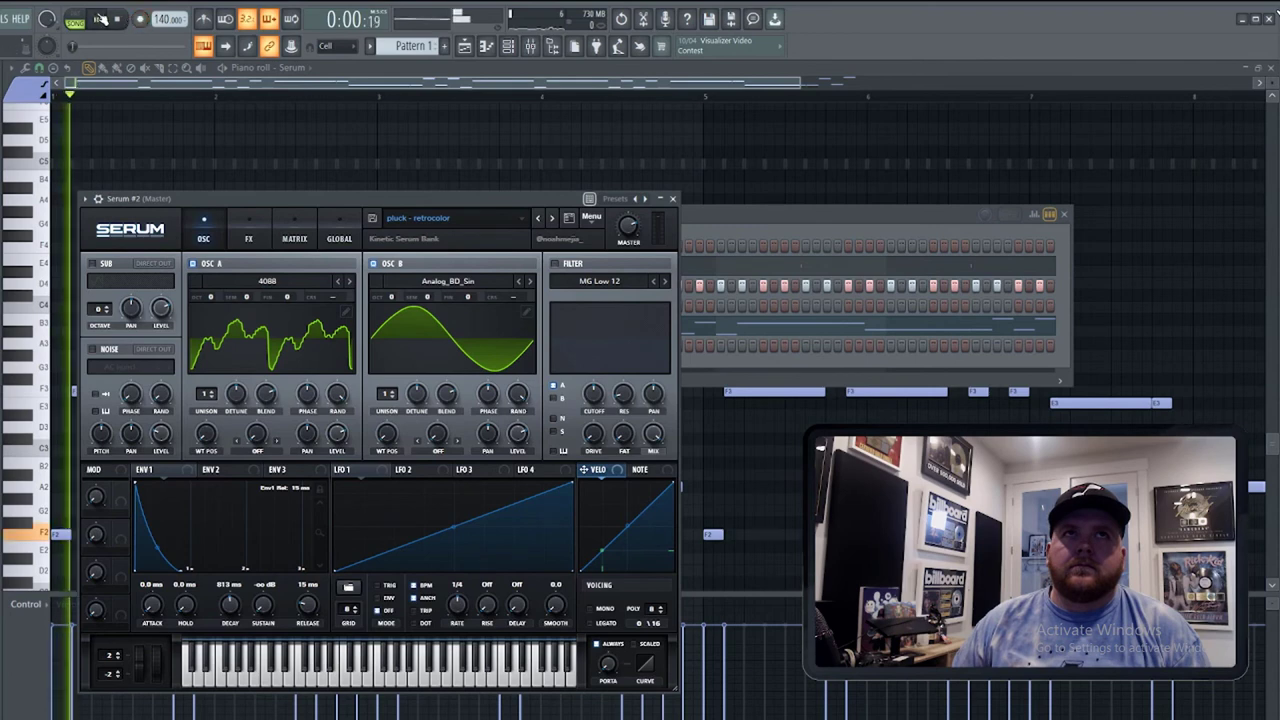
pyautogui.click(752, 222)
pyautogui.press('space')
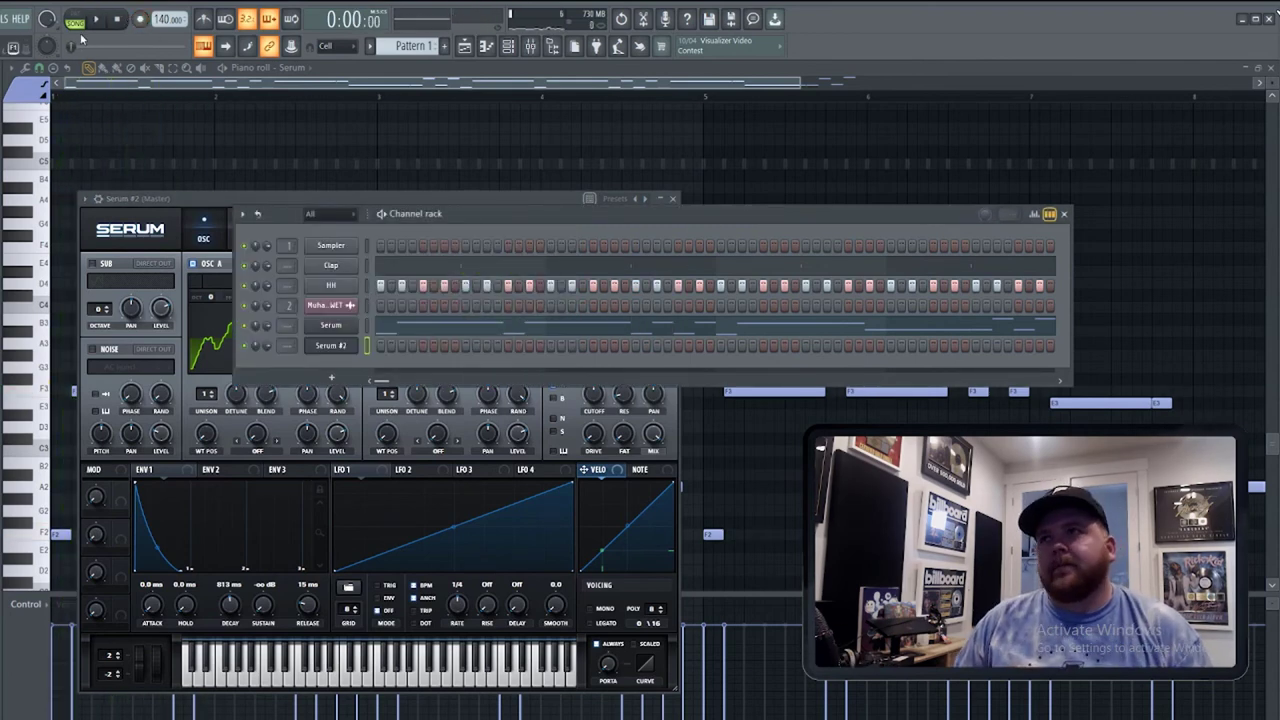
# Start a new project in place of the current Serum melody.
pyautogui.hotkey('alt', 'f')
pyautogui.press('Return')
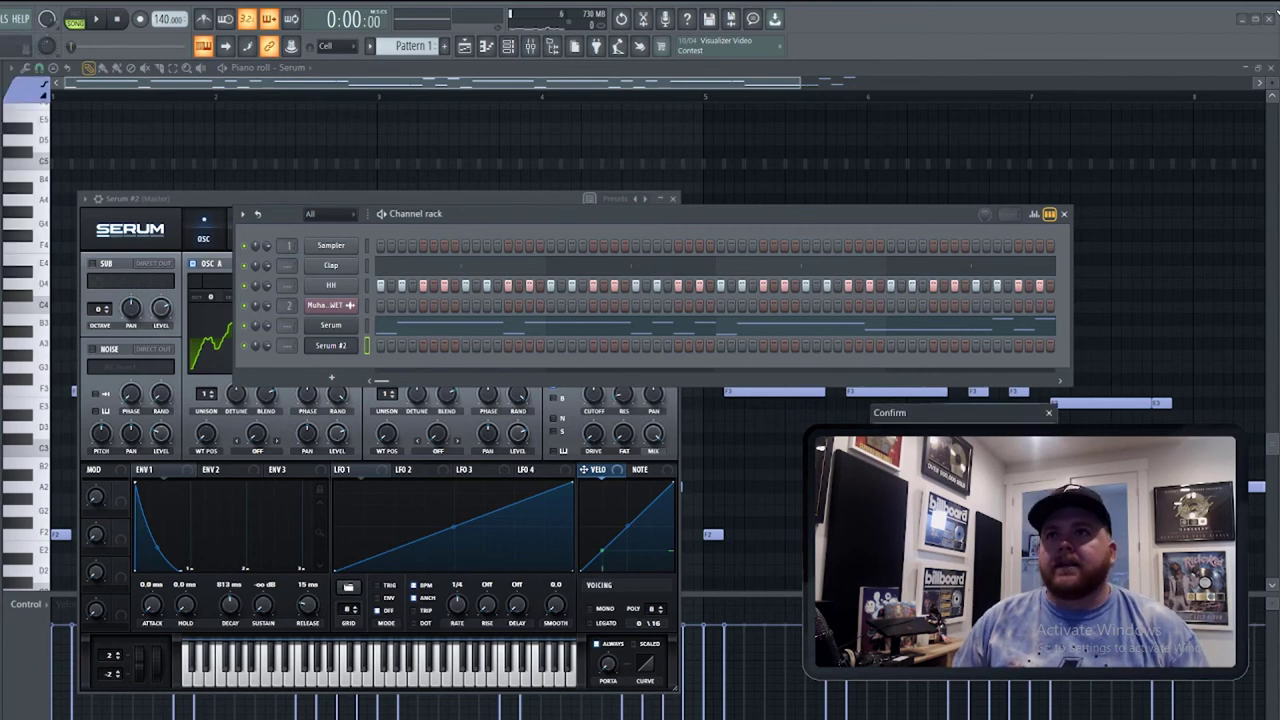
pyautogui.press('Escape')
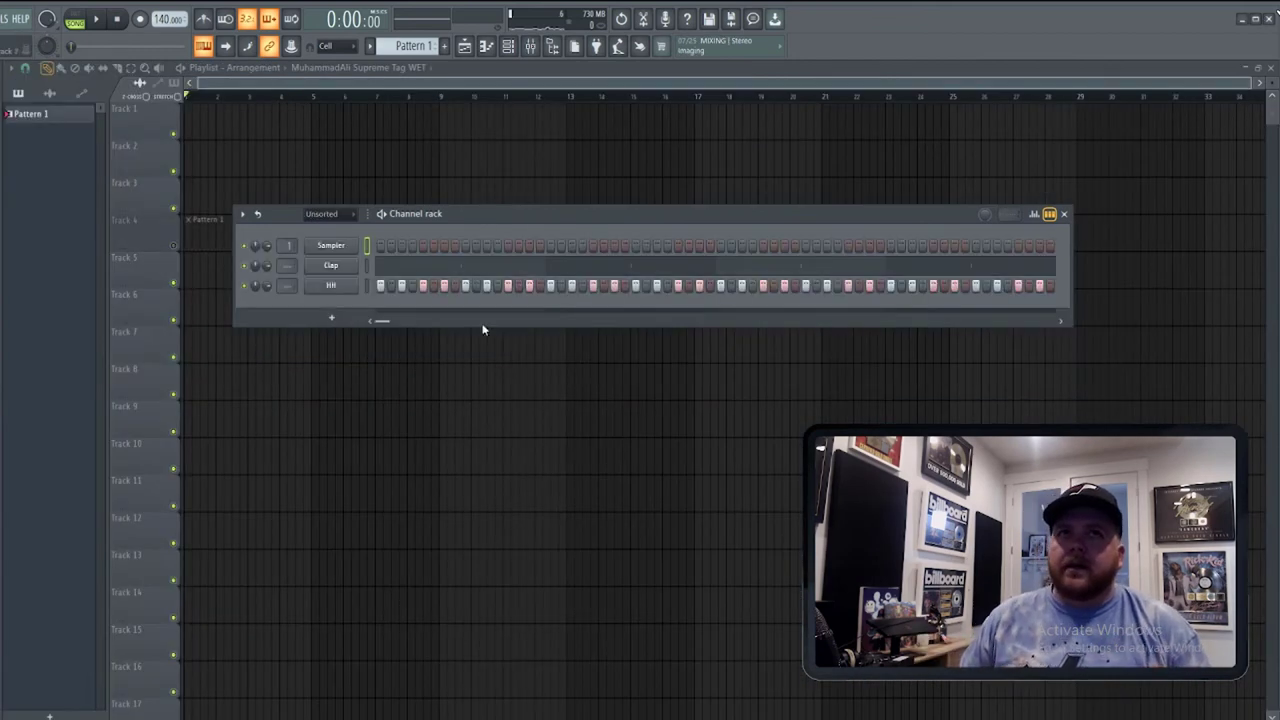
# Add a Korg TRITON channel to the channel rack and open its program browser.
pyautogui.click(328, 319)
pyautogui.click(562, 312)
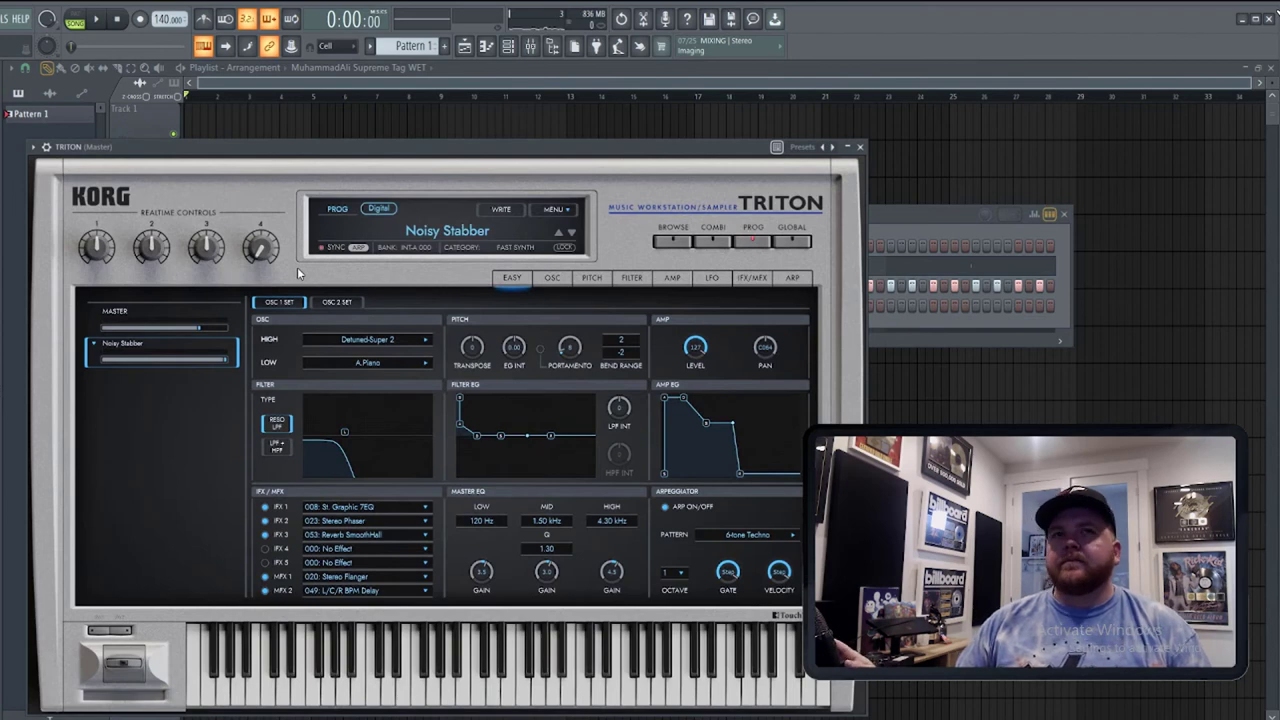
pyautogui.click(450, 236)
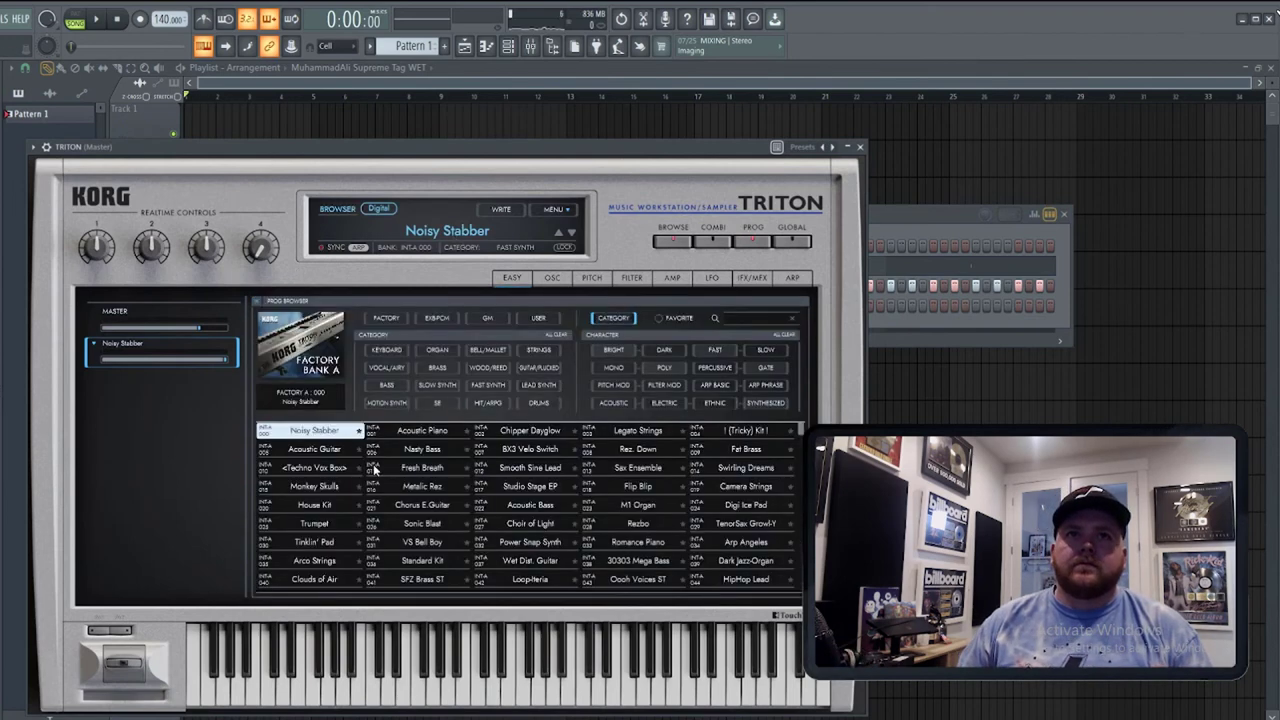
# Audition TRITON's Acoustic Guitar, filter the programs to Bell/Mallet and load Belladano.
pyautogui.click(345, 451)
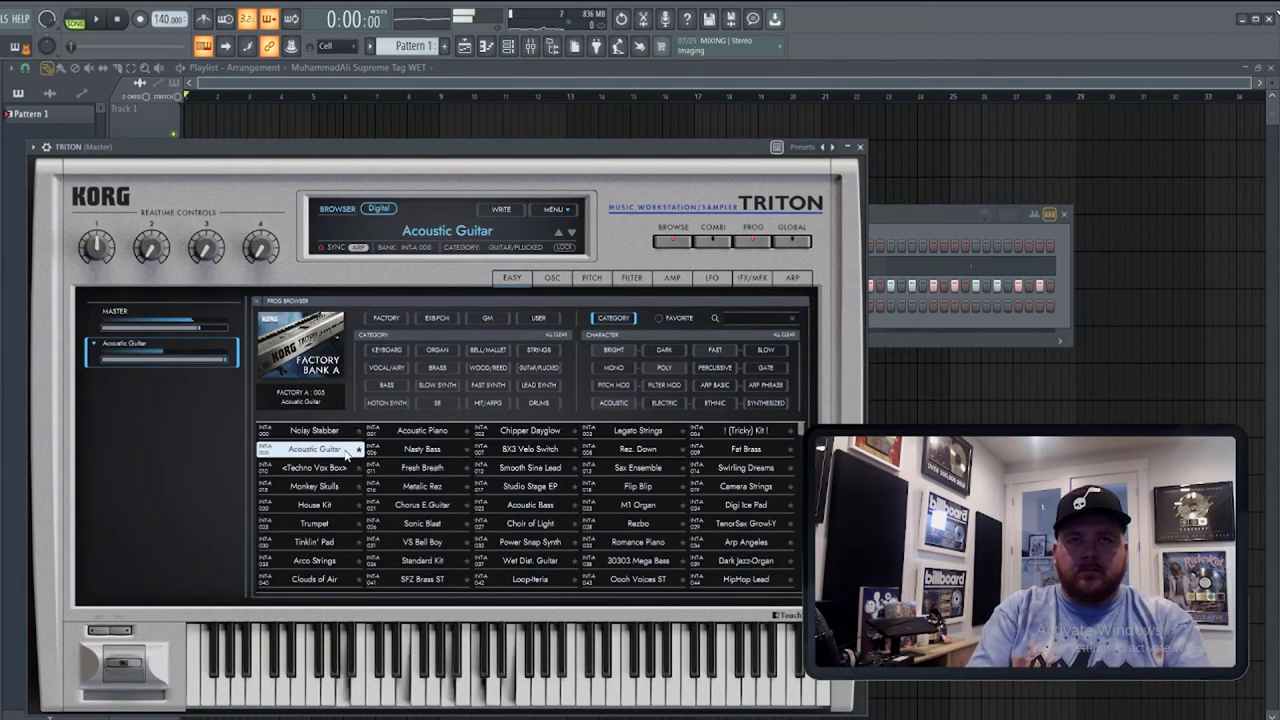
pyautogui.click(499, 352)
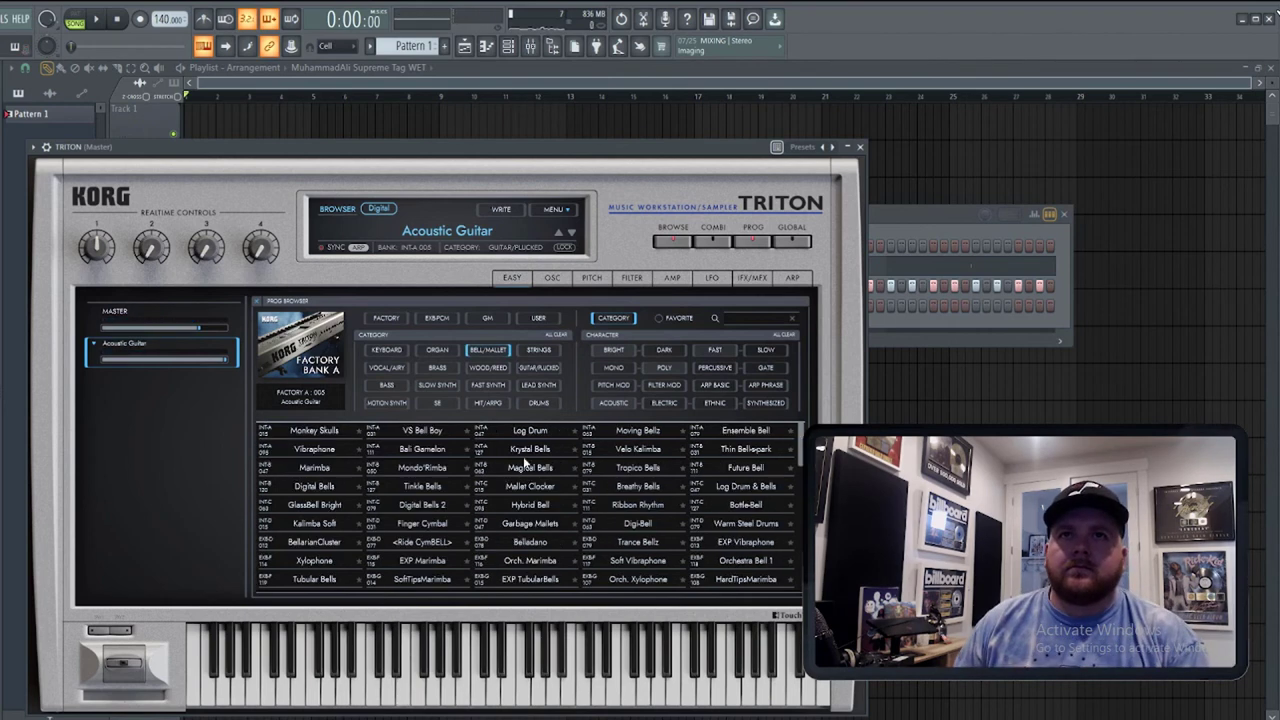
pyautogui.click(530, 523)
pyautogui.click(447, 526)
pyautogui.click(527, 542)
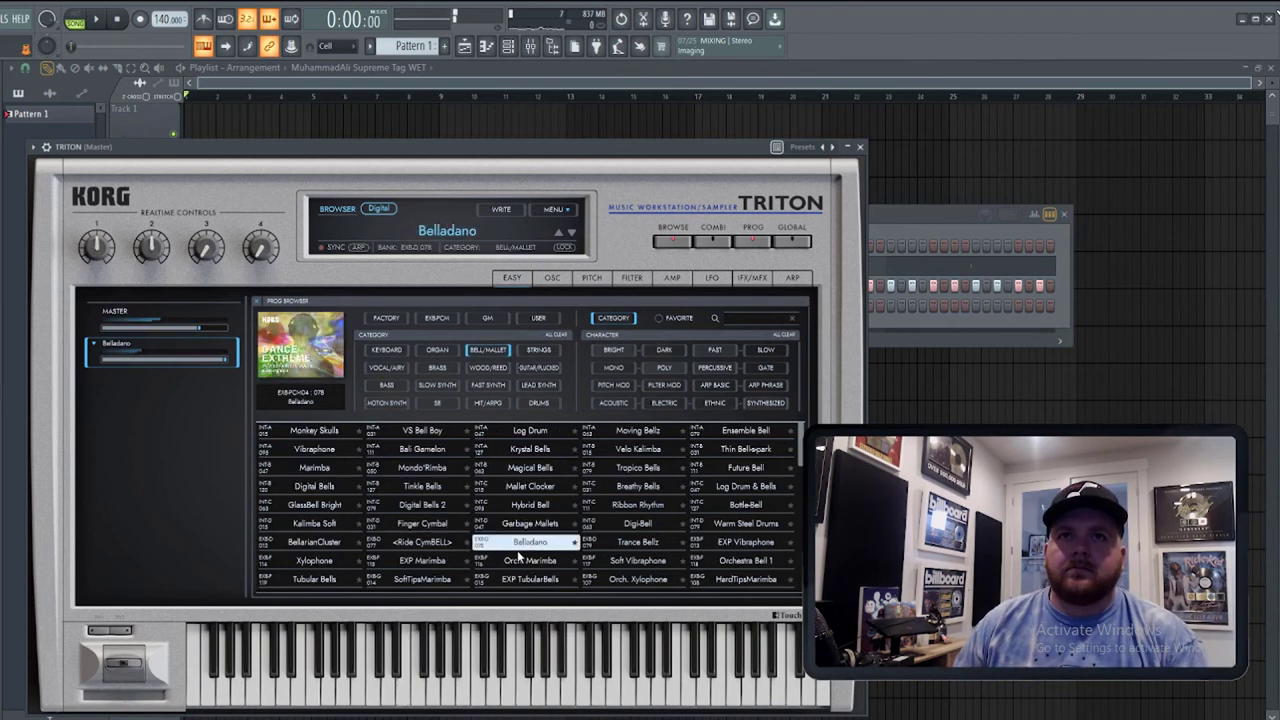
# Audition bell presets in the Bell/Mallet category, including Bottle-Bell, Future Bell, Ensemble Bell and Orchestra Bell 1.
pyautogui.click(638, 523)
pyautogui.click(742, 505)
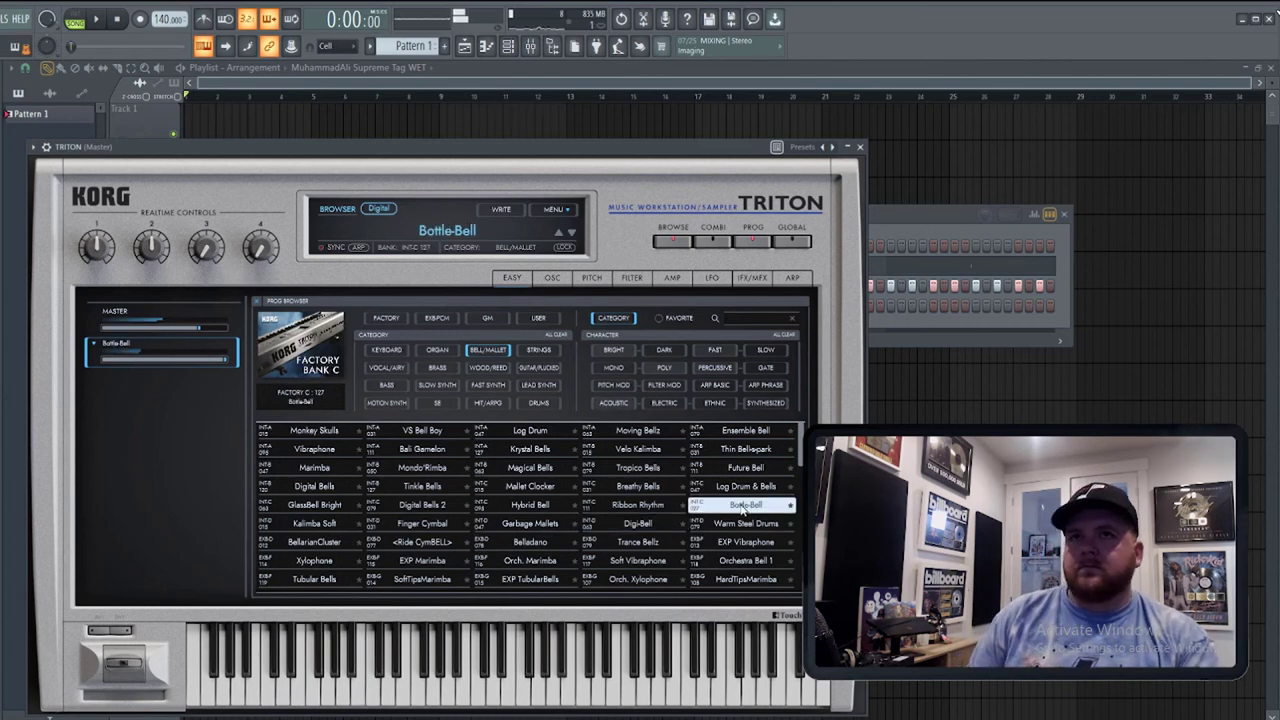
pyautogui.click(738, 466)
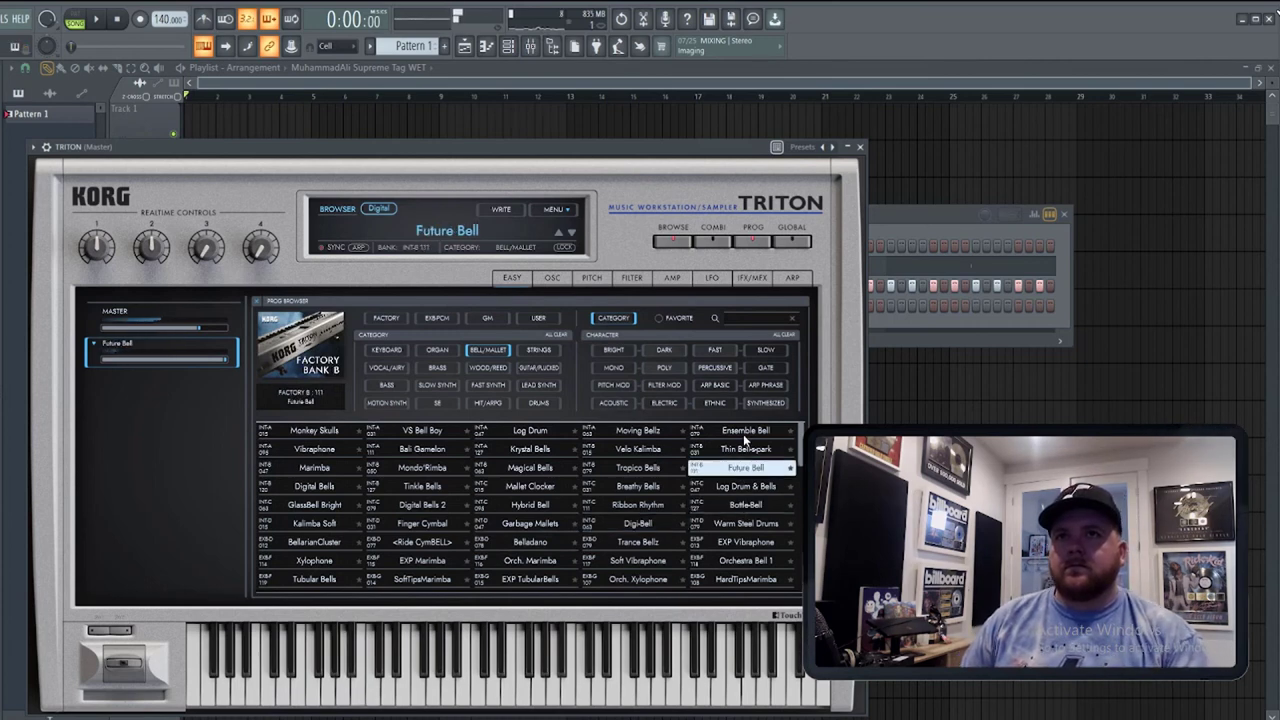
pyautogui.click(744, 432)
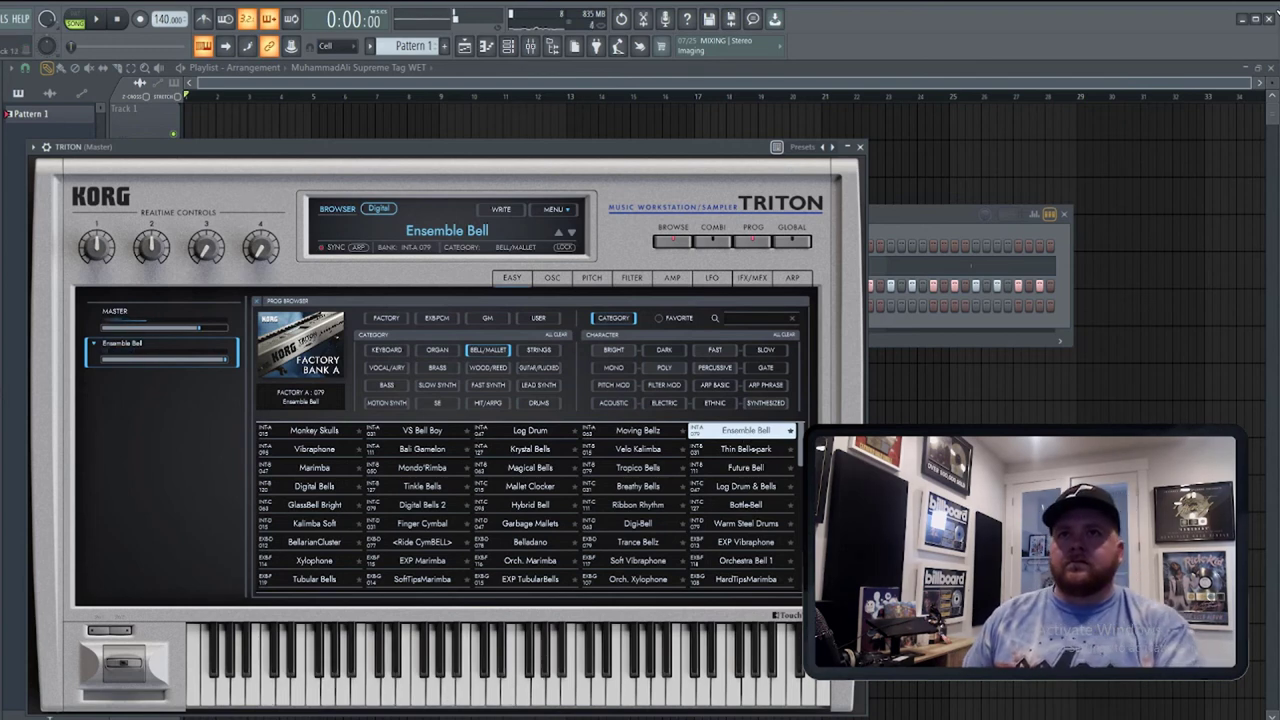
pyautogui.click(781, 563)
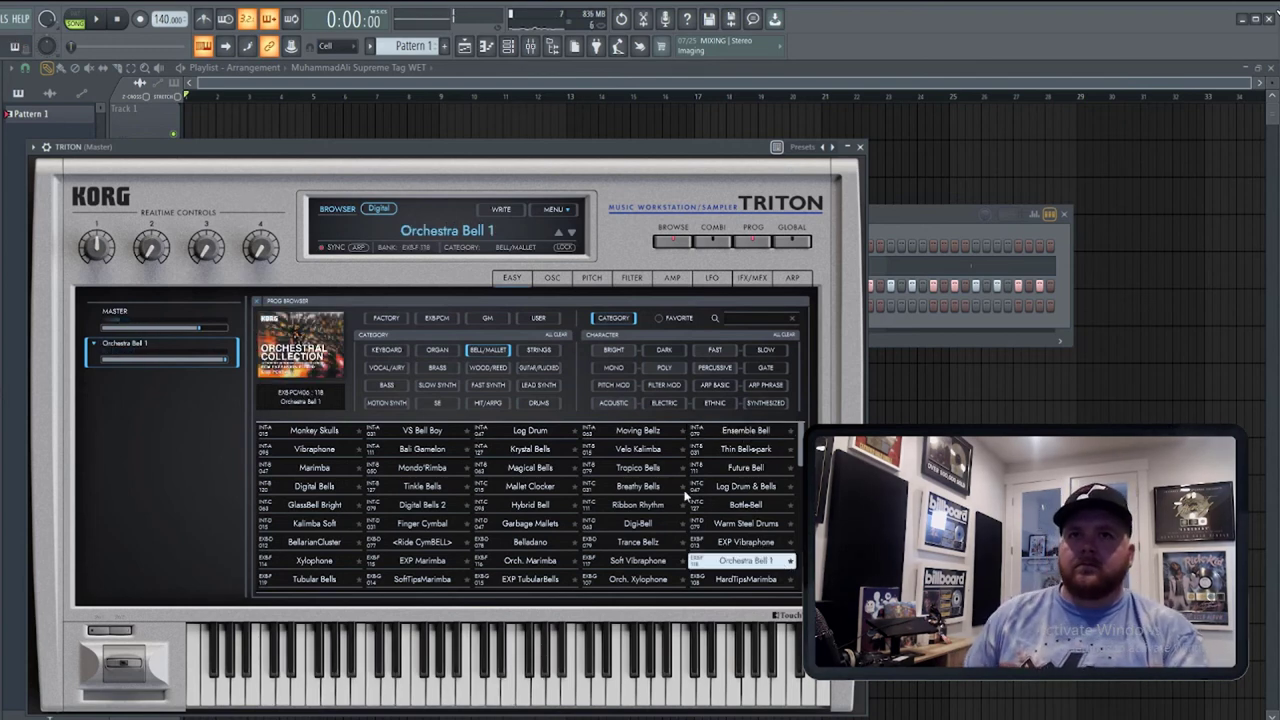
# Audition the GM bank's Marimba, Music Box and Tinkle Bell presets further down the Bell/Mallet list.
pyautogui.scroll(-3, 667, 532)
pyautogui.click(665, 541)
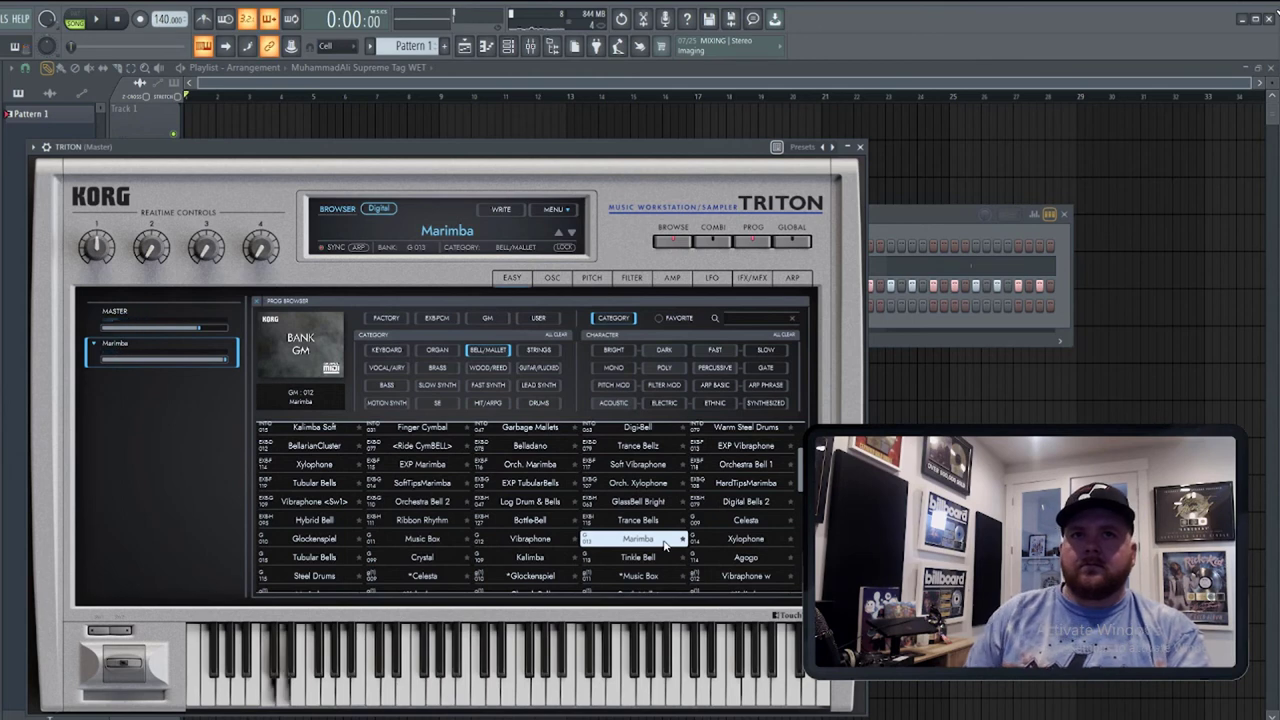
pyautogui.click(422, 538)
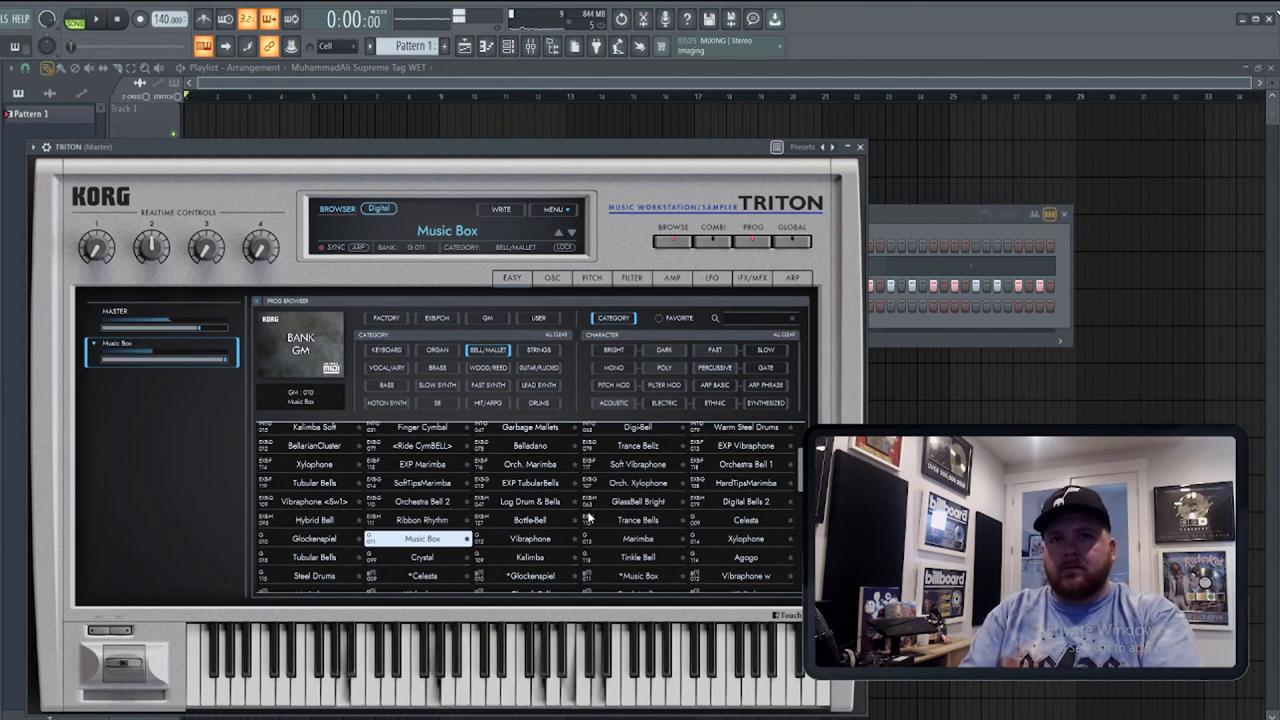
pyautogui.click(650, 552)
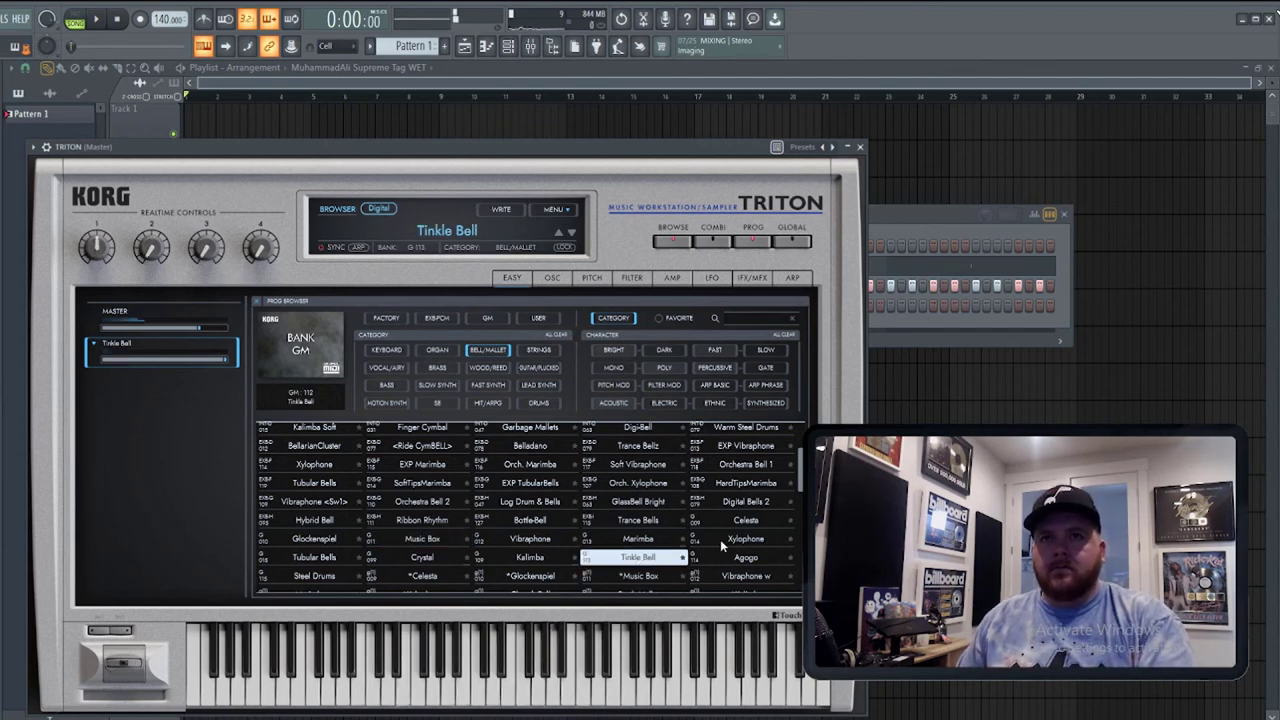
pyautogui.scroll(-2, 720, 540)
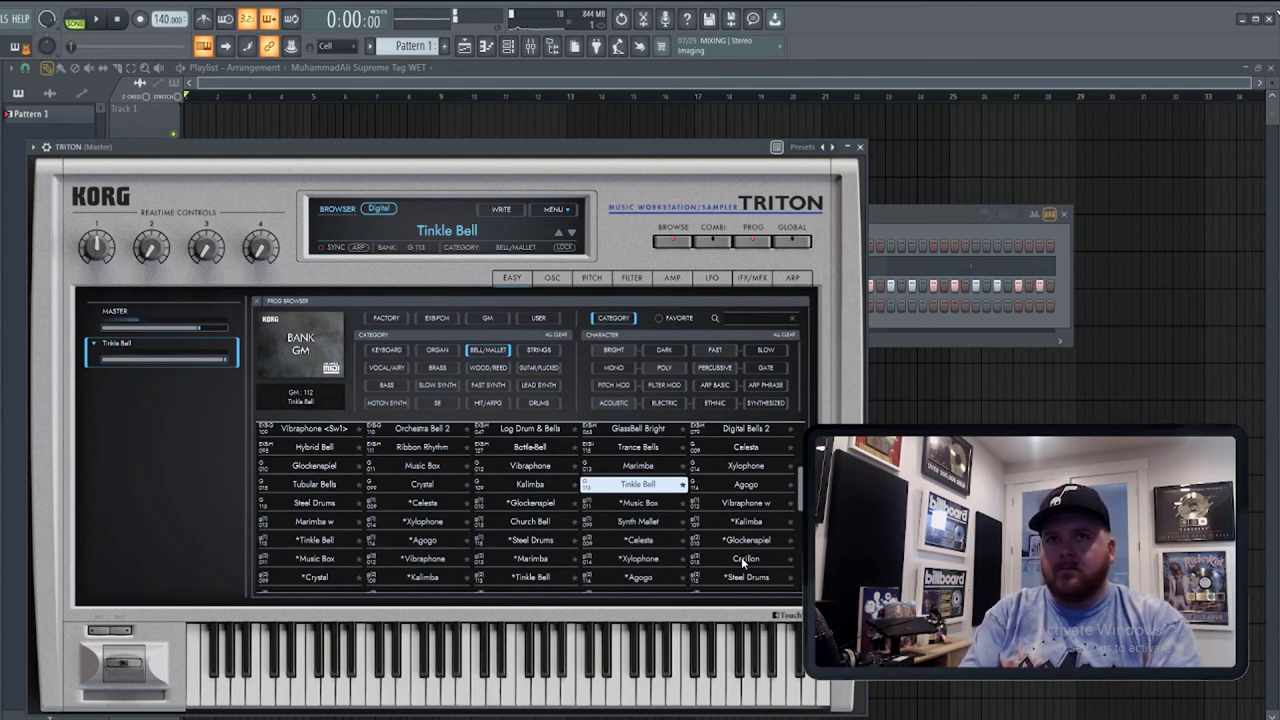
# Replace the TRITON channel's instrument with Piano V2 and accept the welcome tour.
pyautogui.click(872, 243)
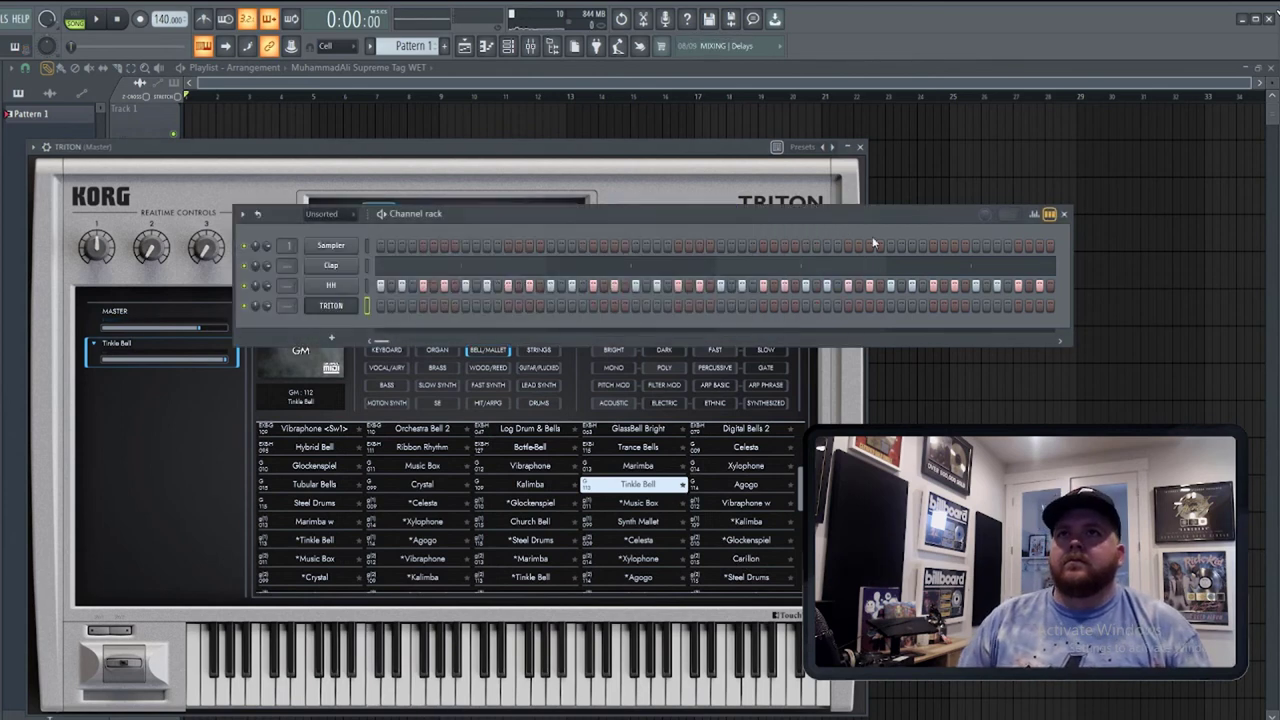
pyautogui.rightClick(350, 315)
pyautogui.moveTo(416, 410)
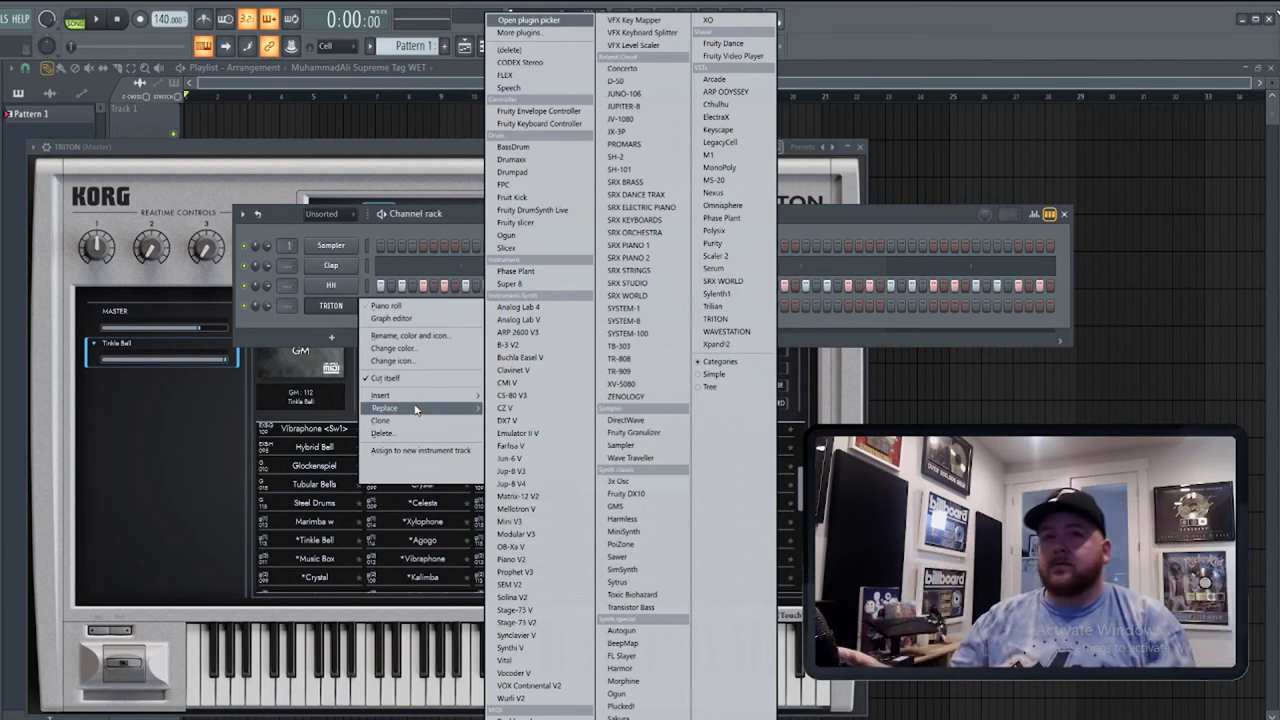
pyautogui.click(518, 563)
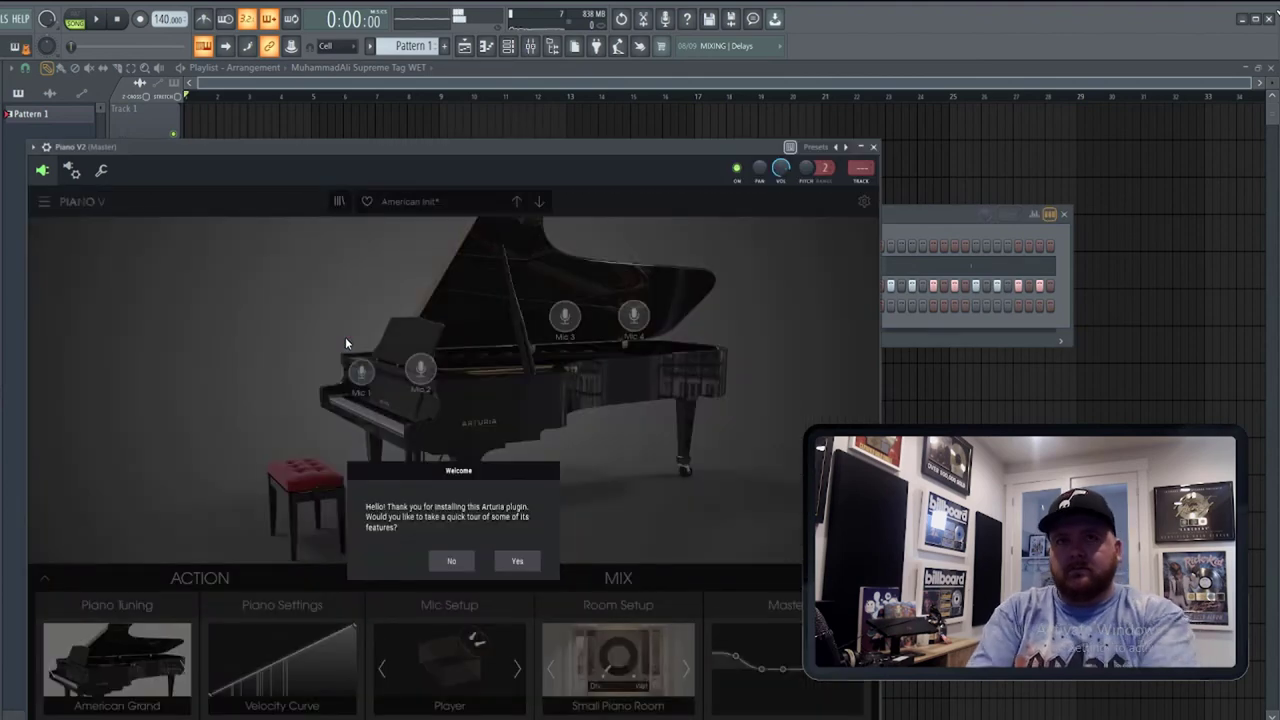
pyautogui.click(517, 561)
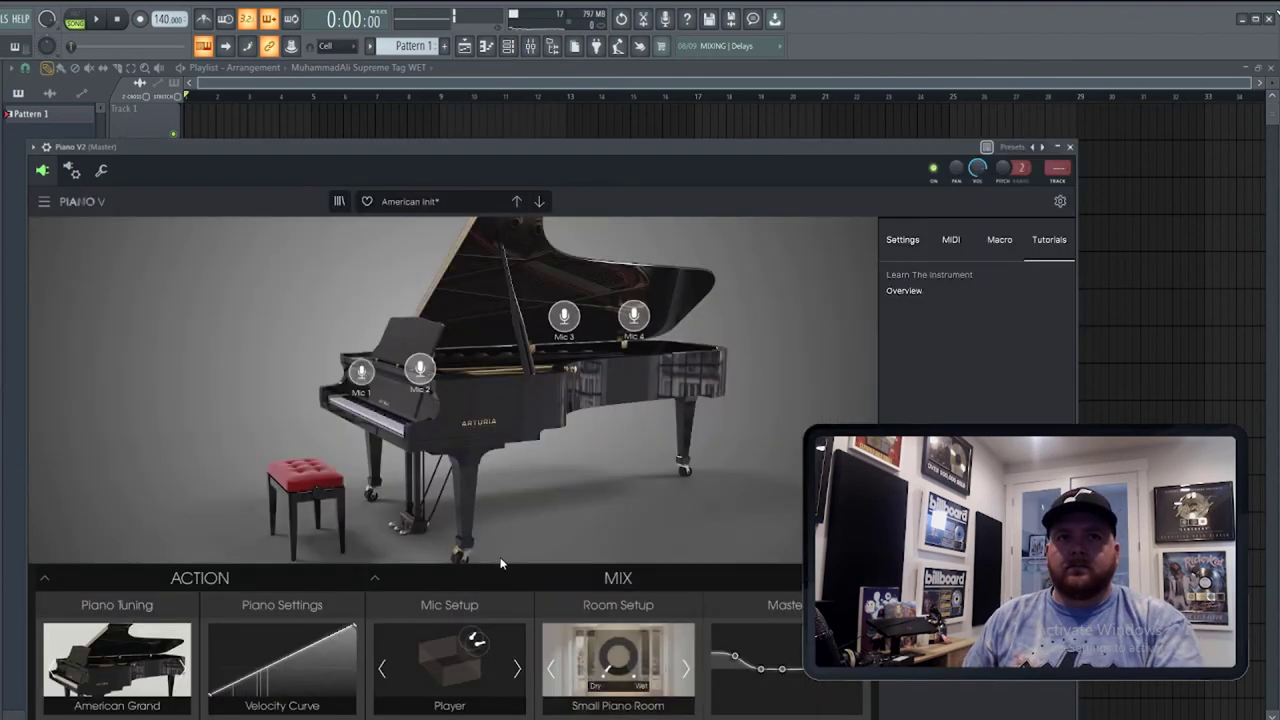
# Load the American Distant Room preset from the Piano type in Piano V2.
pyautogui.click(399, 203)
pyautogui.moveTo(414, 236)
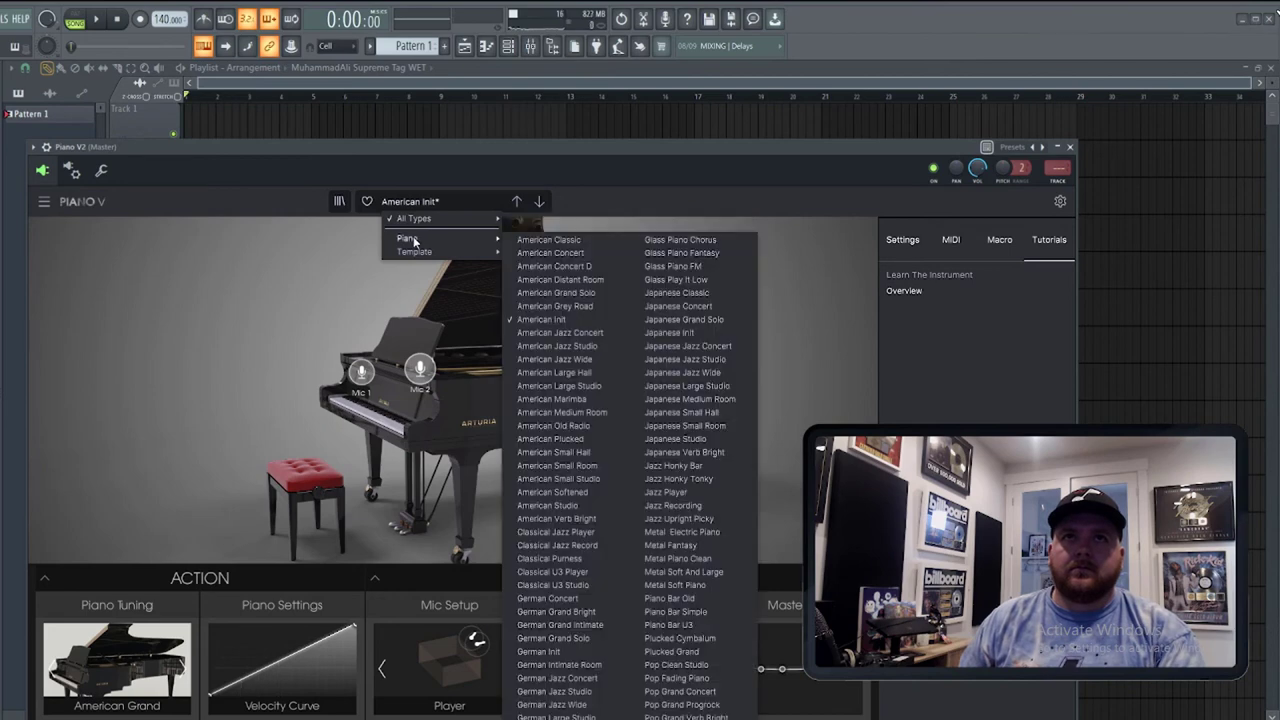
pyautogui.click(586, 280)
pyautogui.click(449, 203)
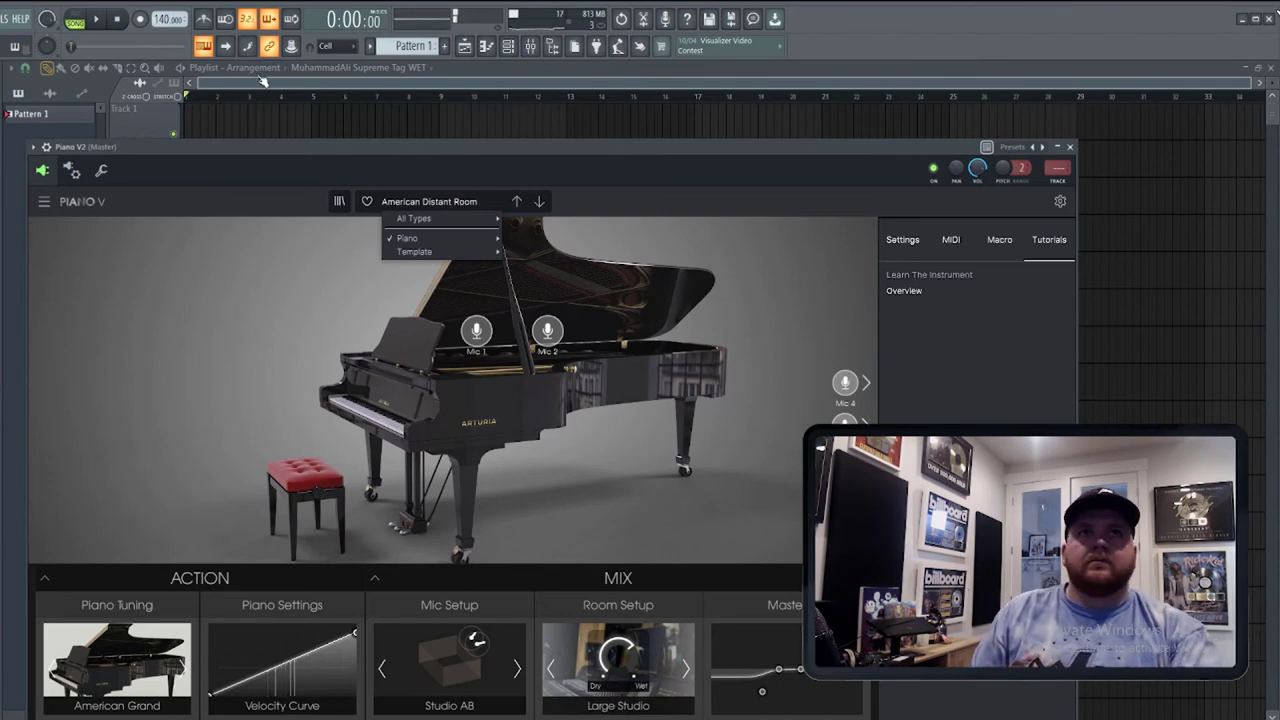
# Set the project tempo to 120 BPM using the tempo tapper, and close the tapper.
pyautogui.click(160, 20)
pyautogui.rightClick(165, 20)
pyautogui.click(192, 181)
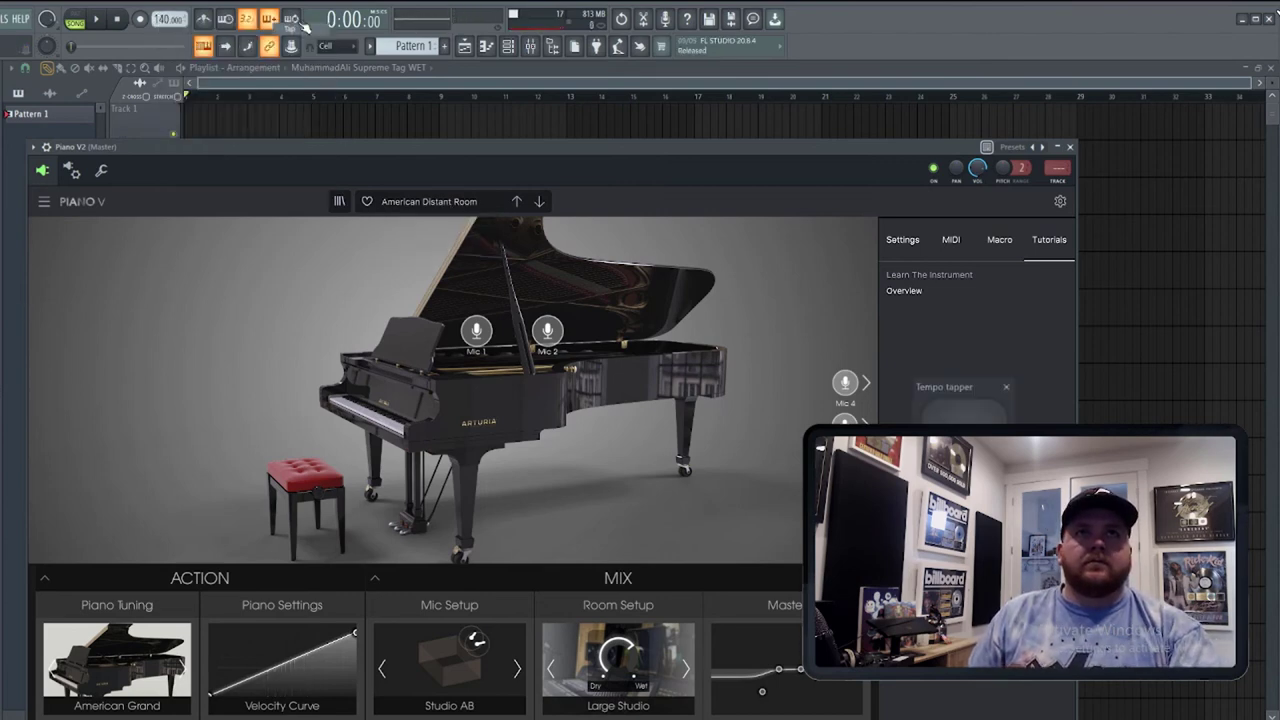
pyautogui.press('space')
pyautogui.press('space')
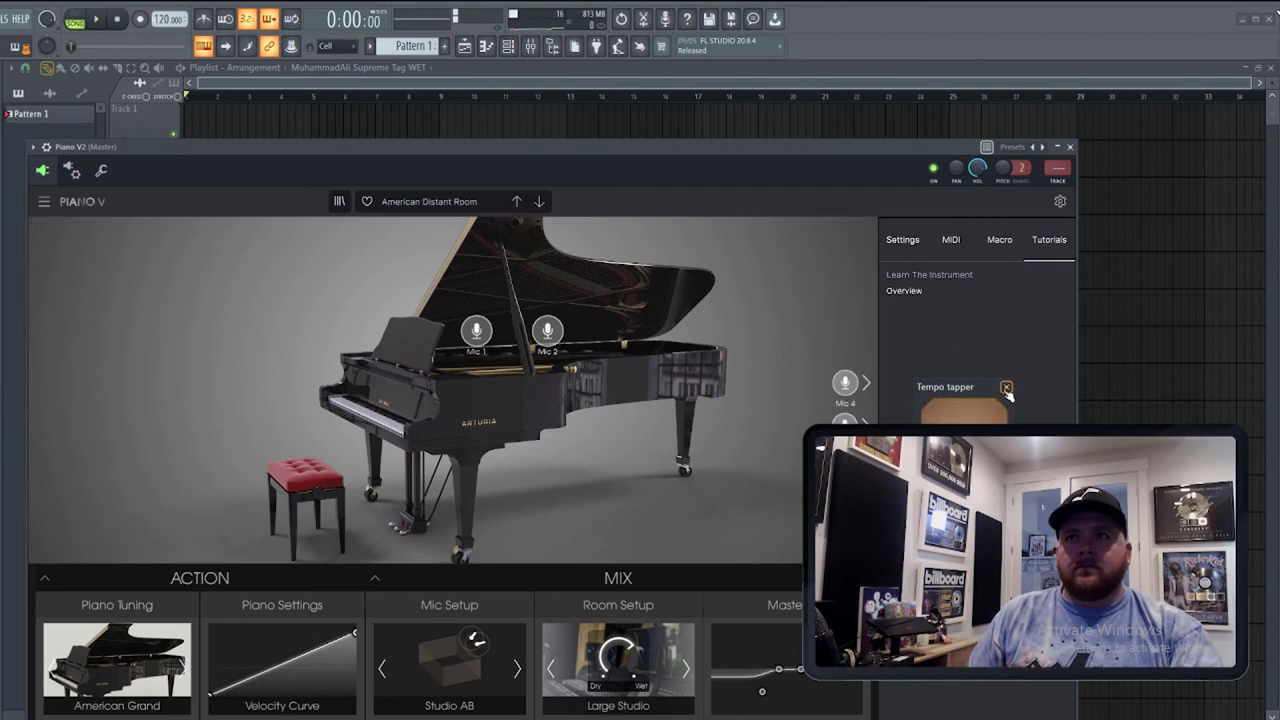
pyautogui.click(1006, 387)
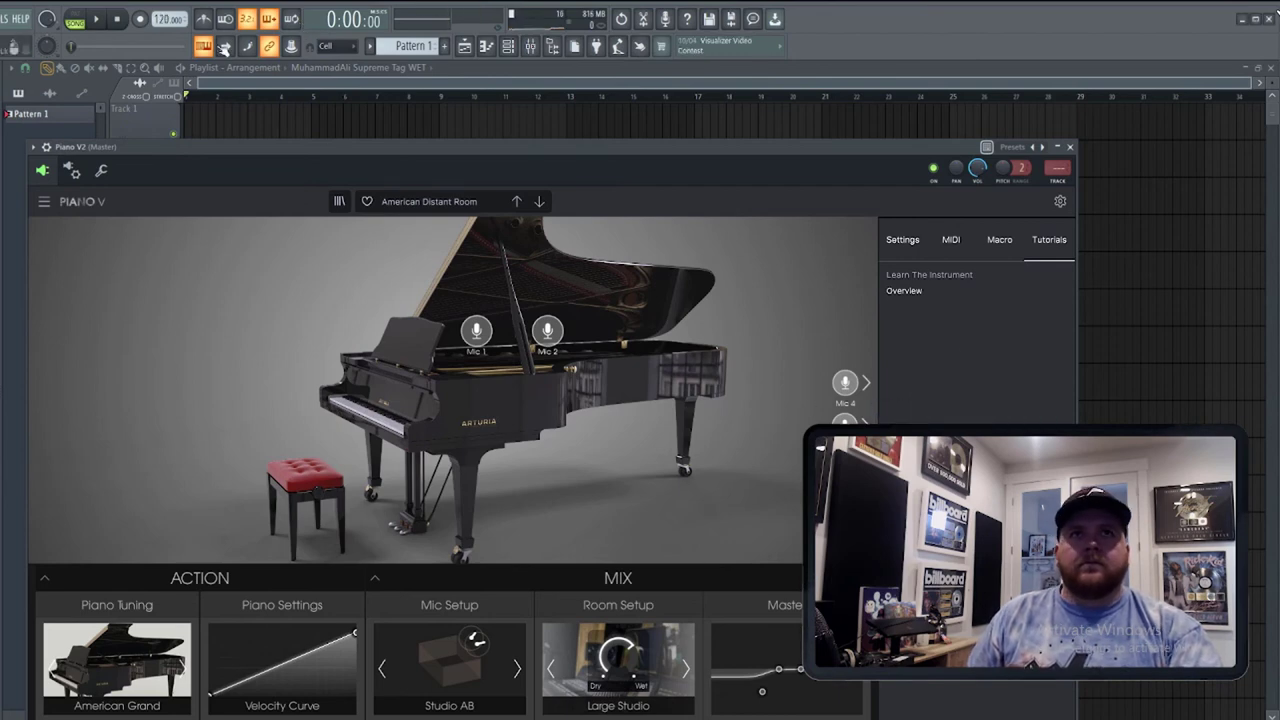
# Arm recording with the metronome on, record trial piano takes into Pattern 1 and undo them.
pyautogui.click(140, 20)
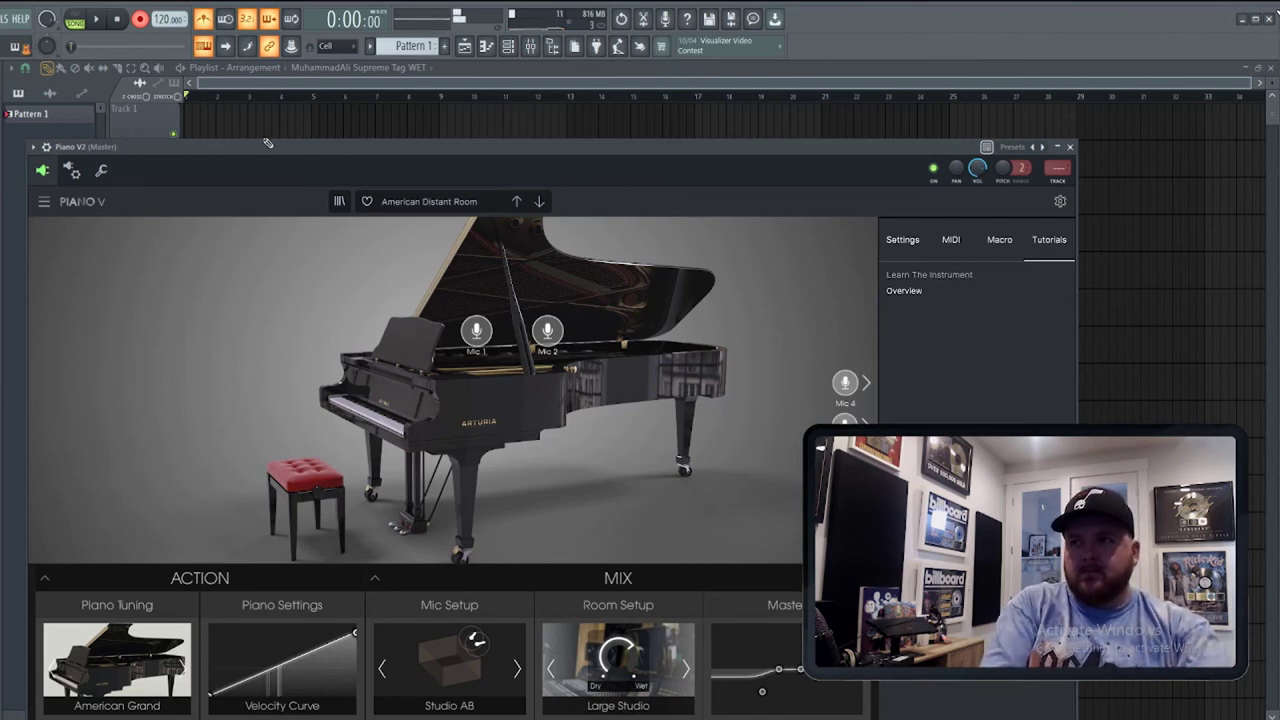
pyautogui.press('space')
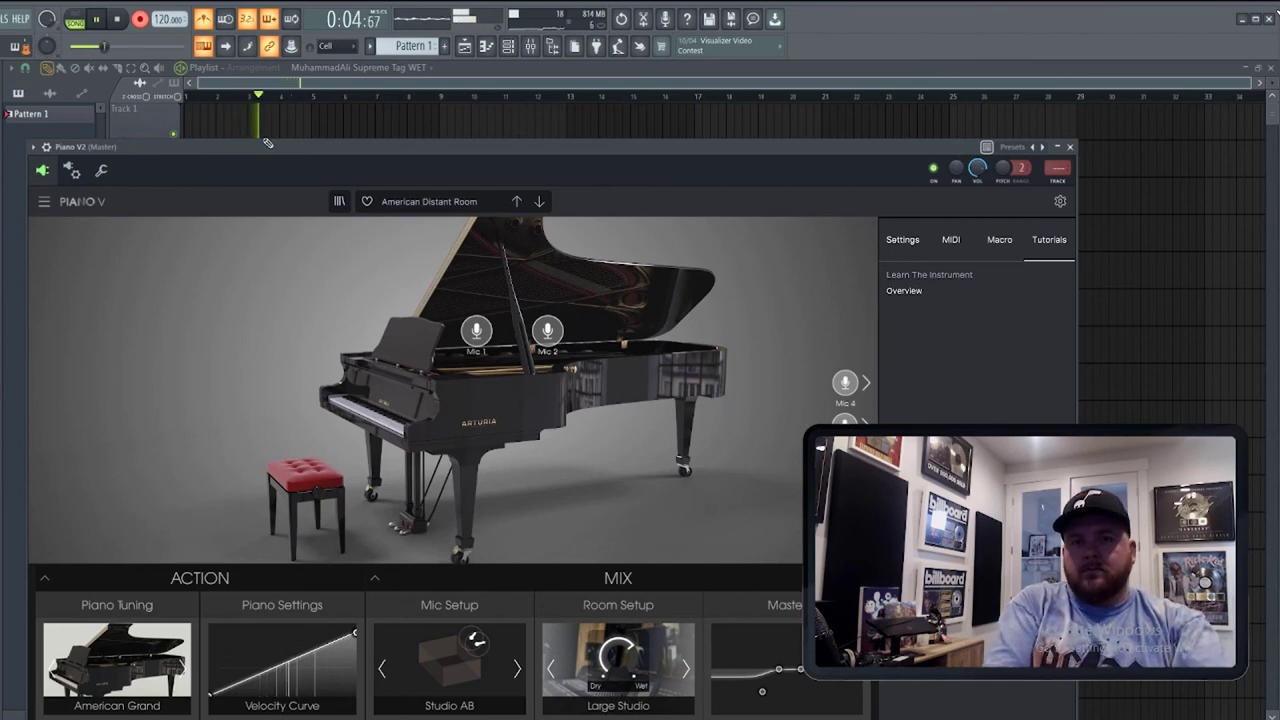
pyautogui.press('space')
pyautogui.hotkey('ctrl', 'z')
pyautogui.press('space')
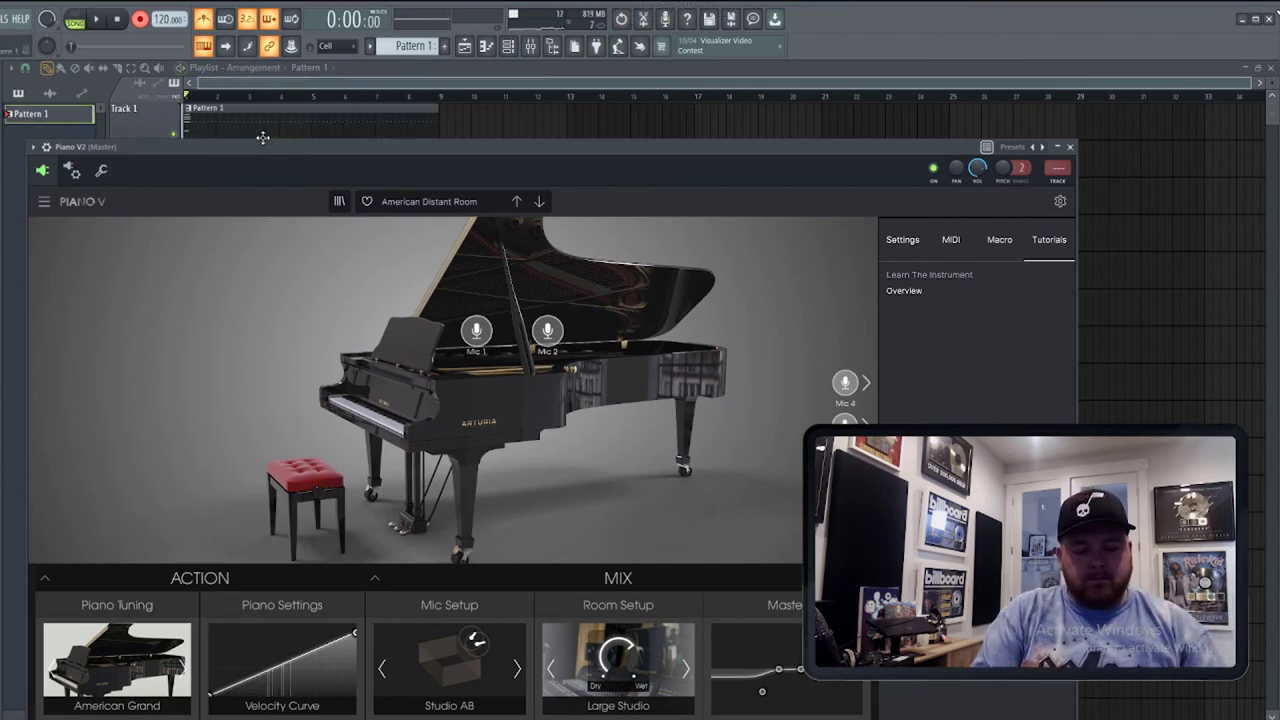
pyautogui.hotkey('ctrl', 'z')
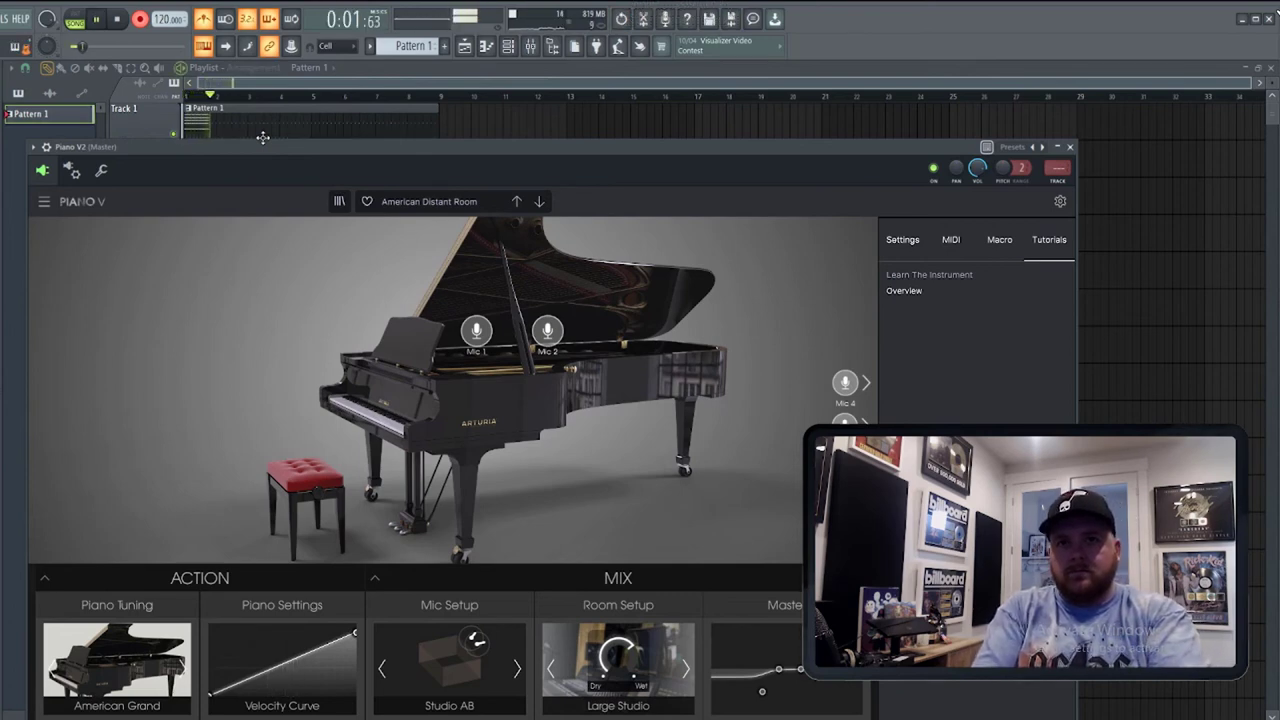
# Record an eight-bar piano part into Pattern 1 with Piano V2, undoing unwanted takes along the way.
pyautogui.press('space')
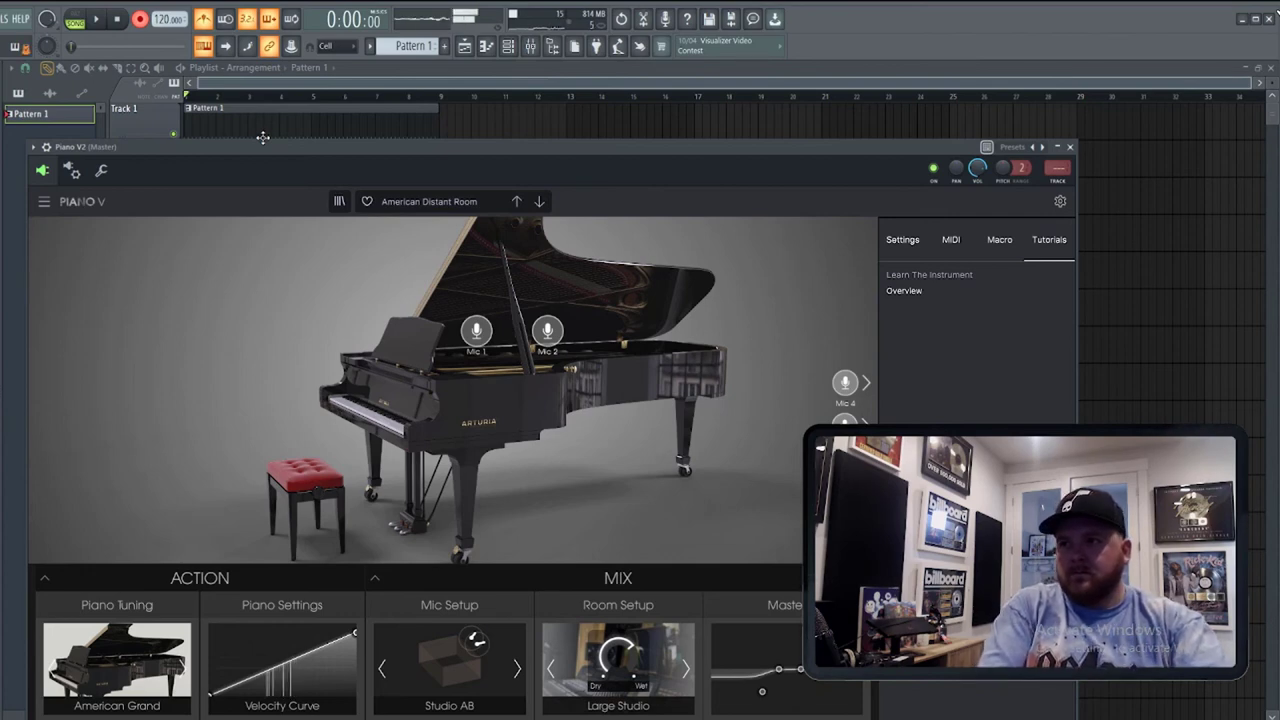
pyautogui.press('space')
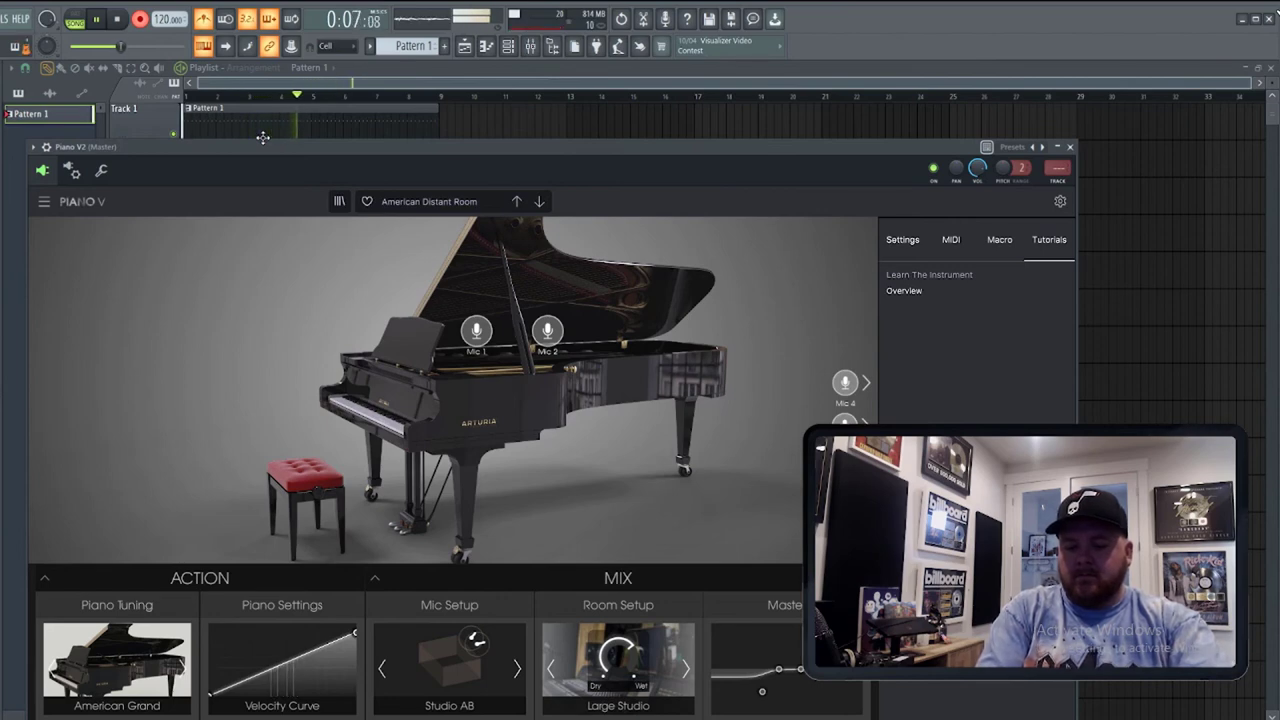
pyautogui.press('space')
pyautogui.hotkey('ctrl', 'z')
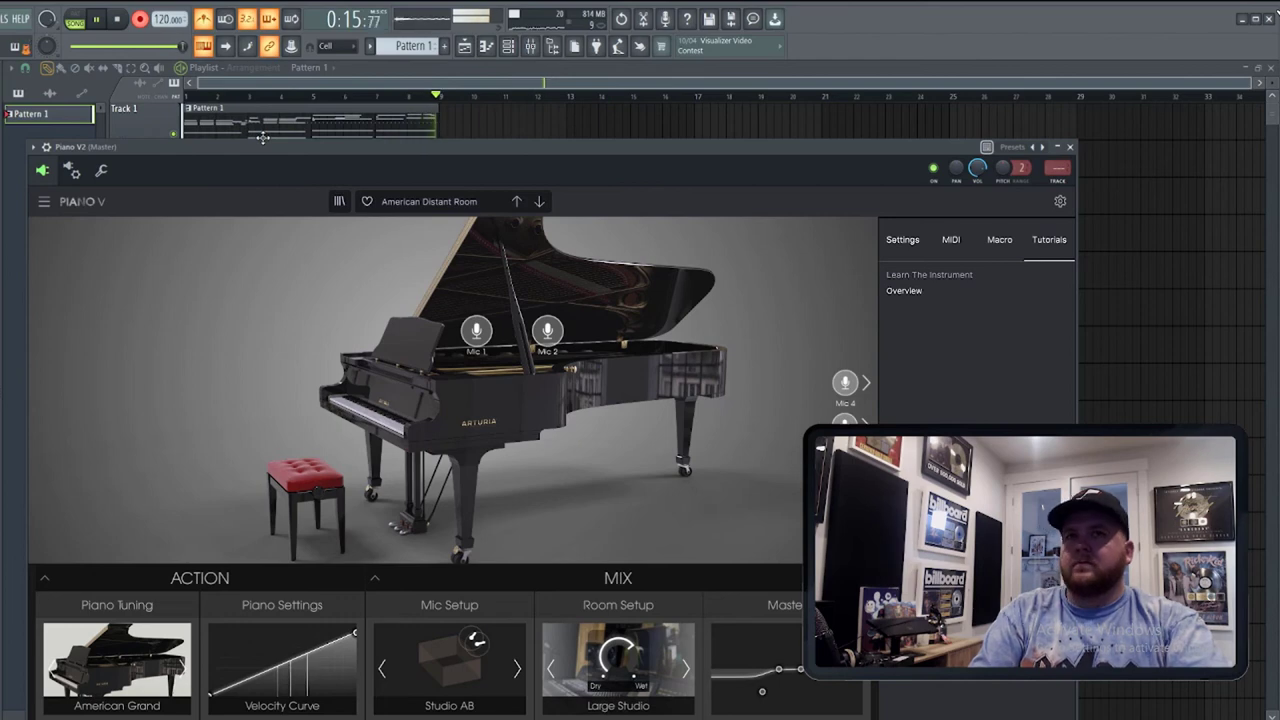
pyautogui.press('space')
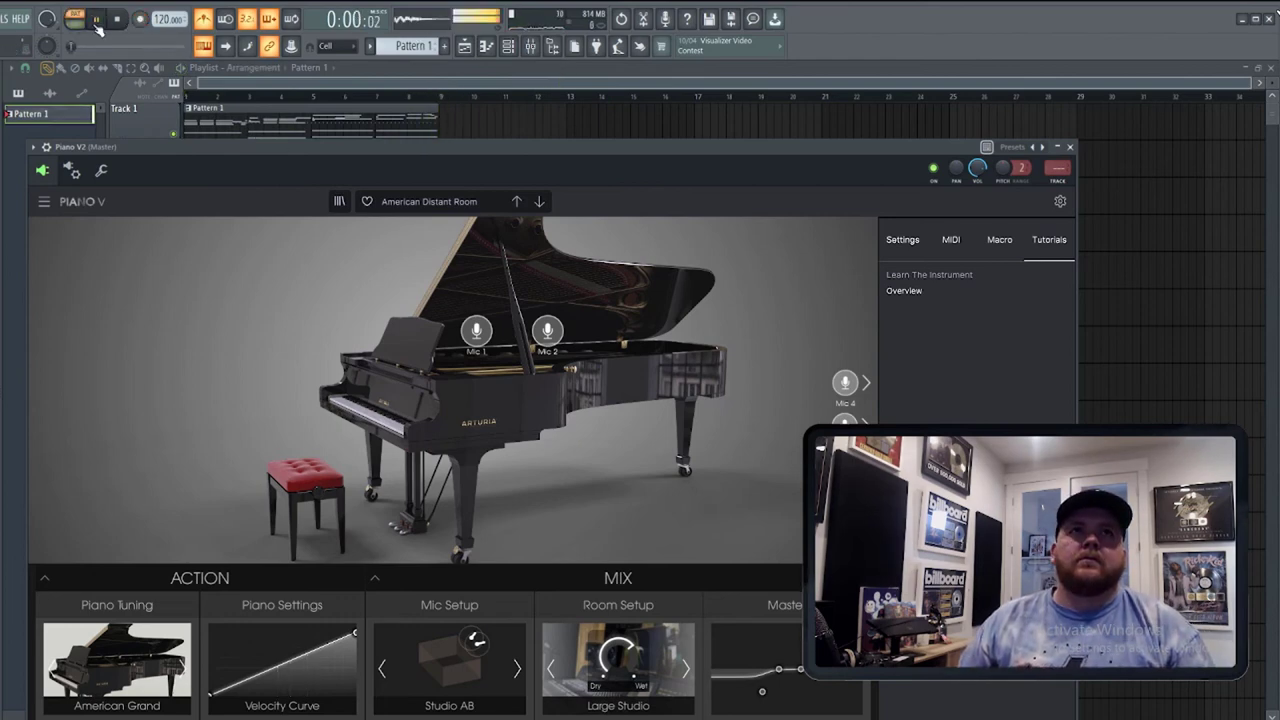
# Open the Piano V2 channel's recorded notes in the piano roll and play back the opening bars.
pyautogui.click(507, 48)
pyautogui.click(474, 306)
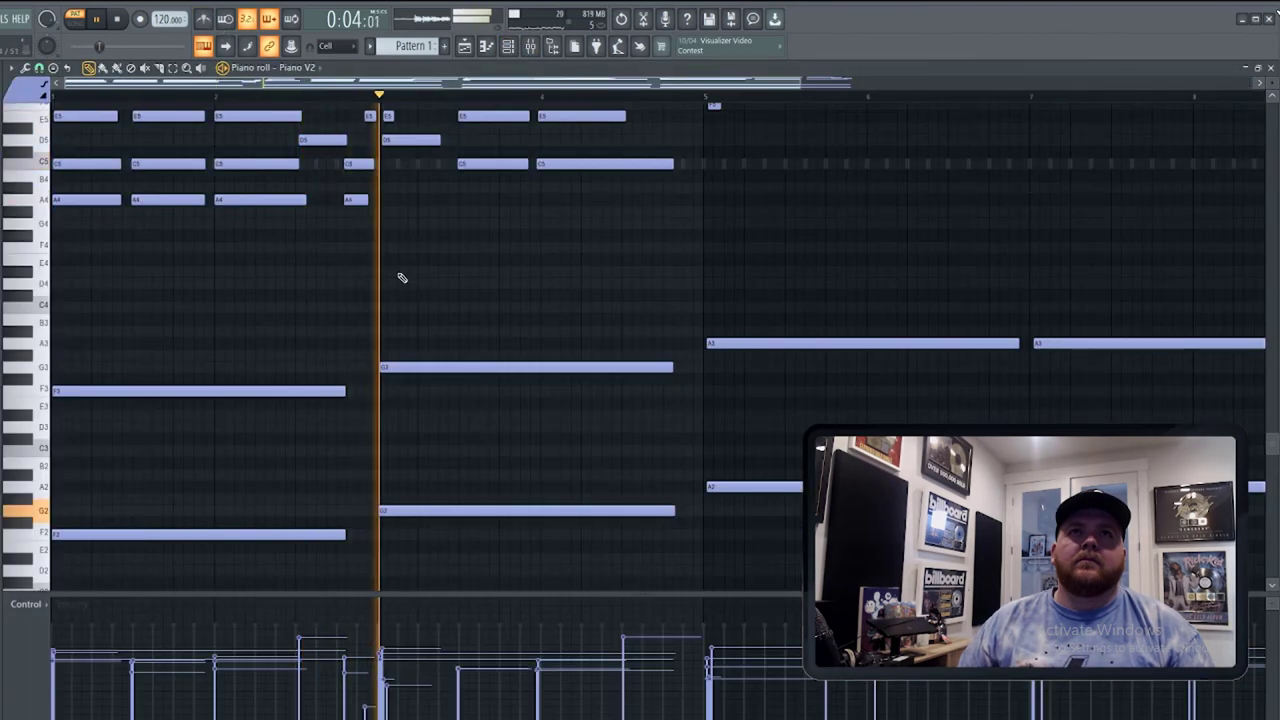
pyautogui.scroll(5, 405, 330)
pyautogui.press('space')
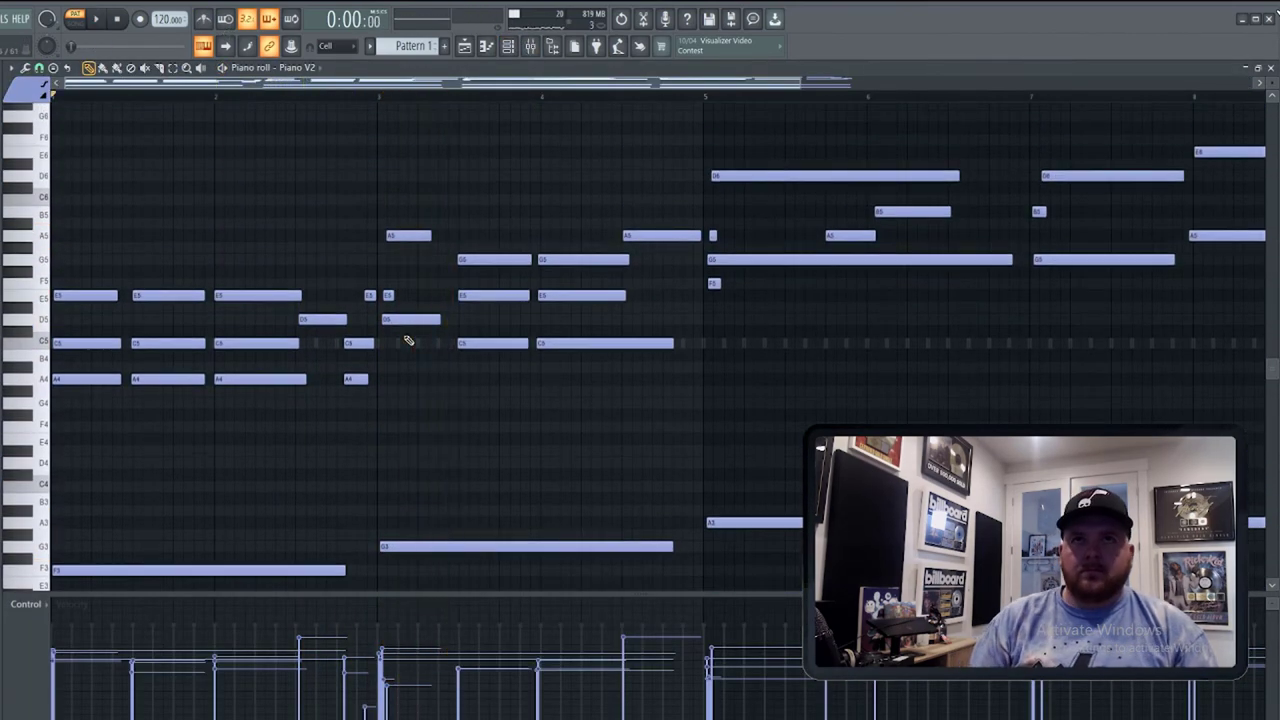
pyautogui.press('space')
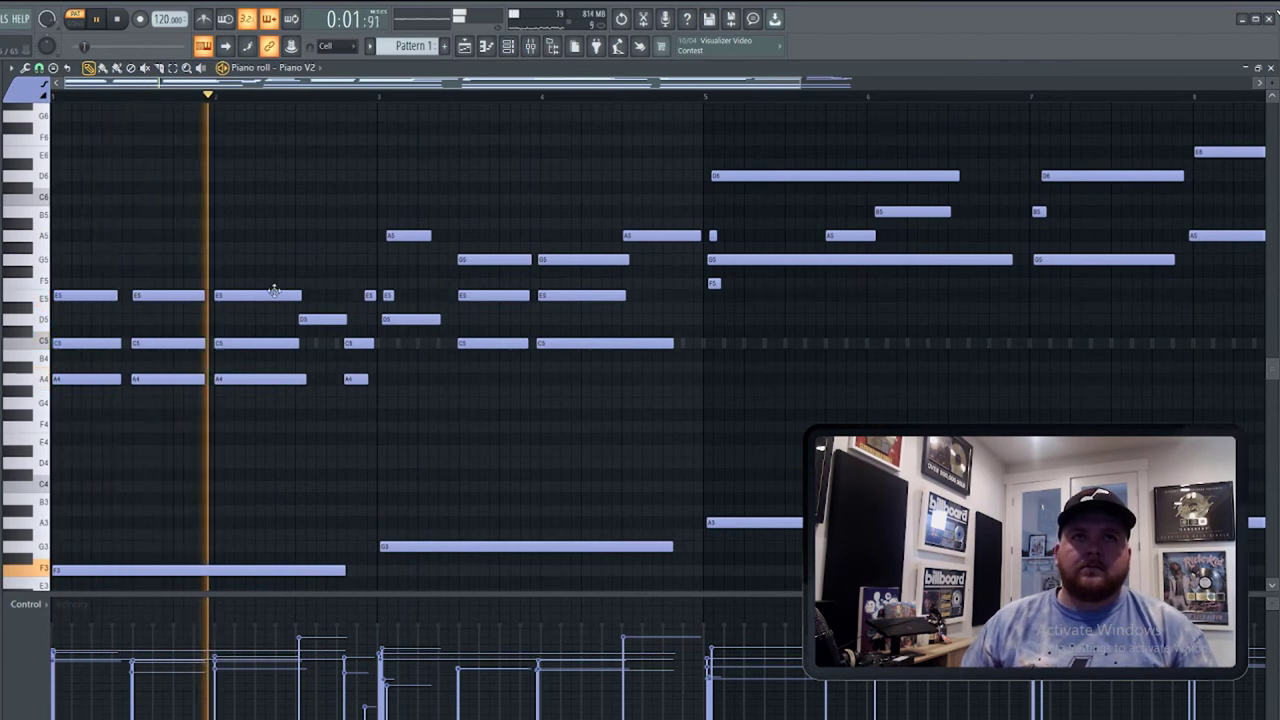
pyautogui.press('space')
# Solo the Piano V2 channel and play Pattern 1 with its notes in the piano roll.
pyautogui.click(507, 48)
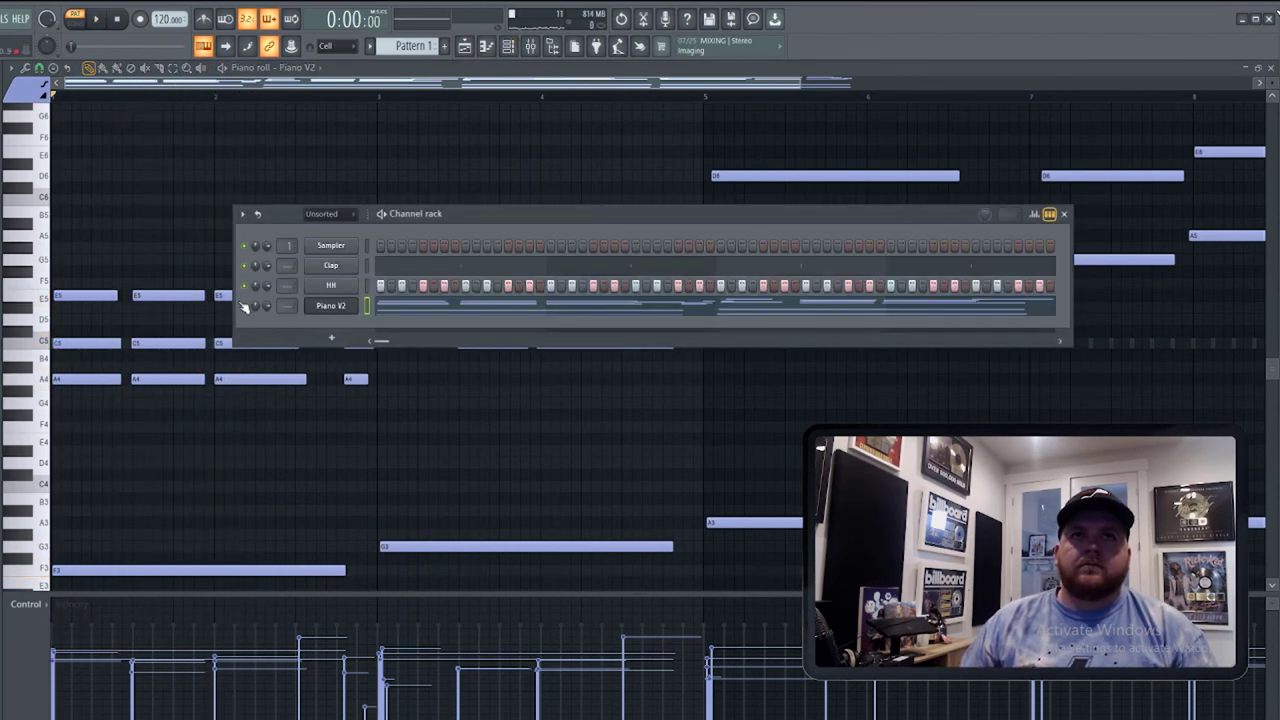
pyautogui.rightClick(243, 305)
pyautogui.press('space')
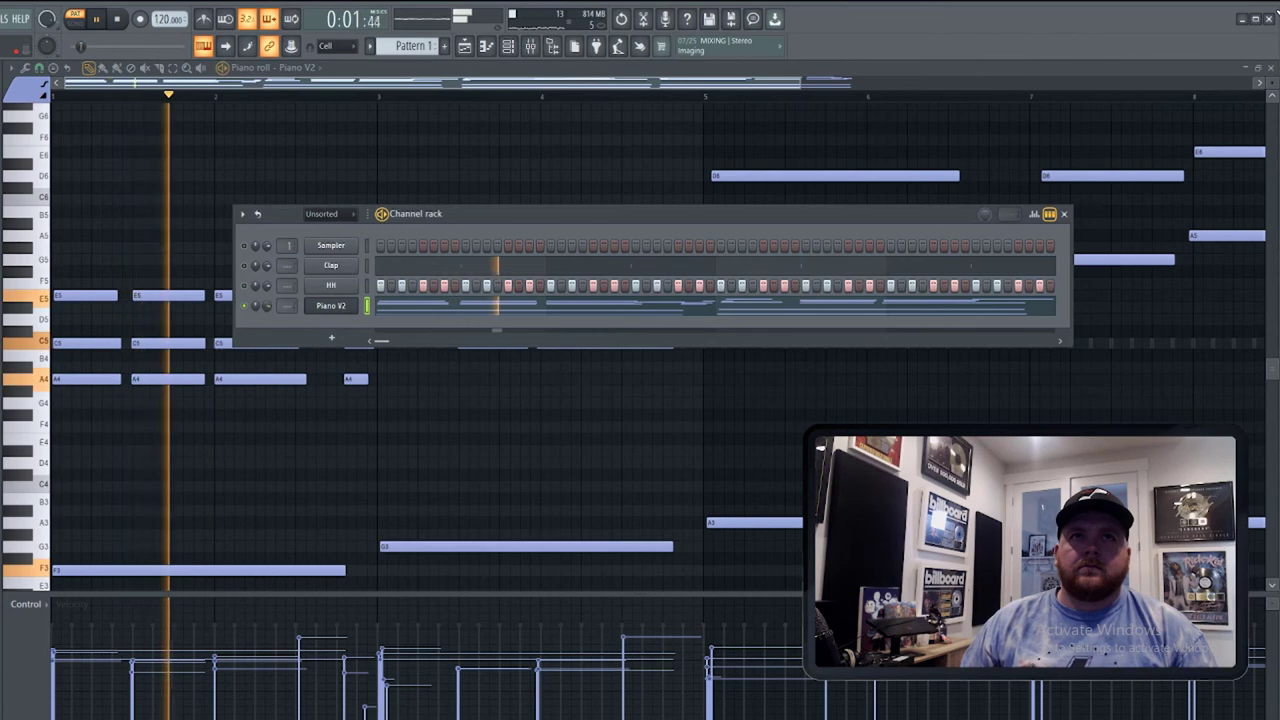
pyautogui.press('F6')
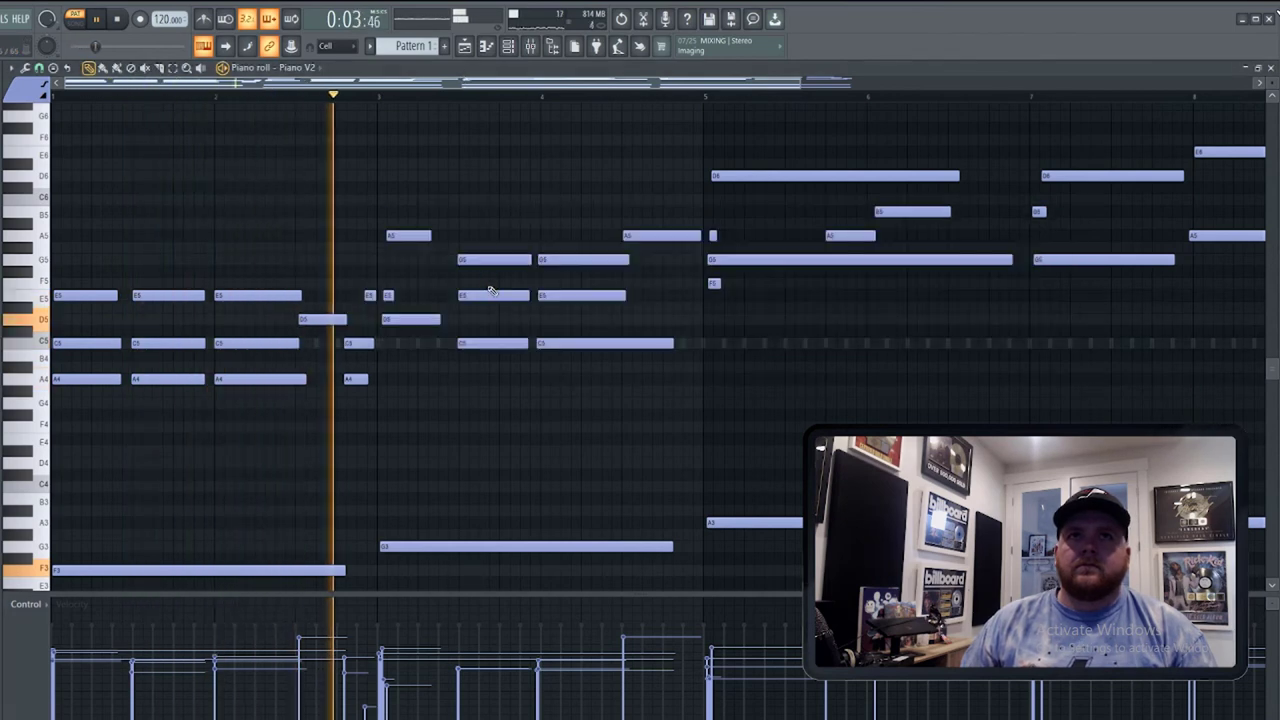
# Correct the bar 3 chord by deleting the stray E5 just before it, lengthening its short E5 and lowering its D5 to C5.
pyautogui.rightClick(371, 295)
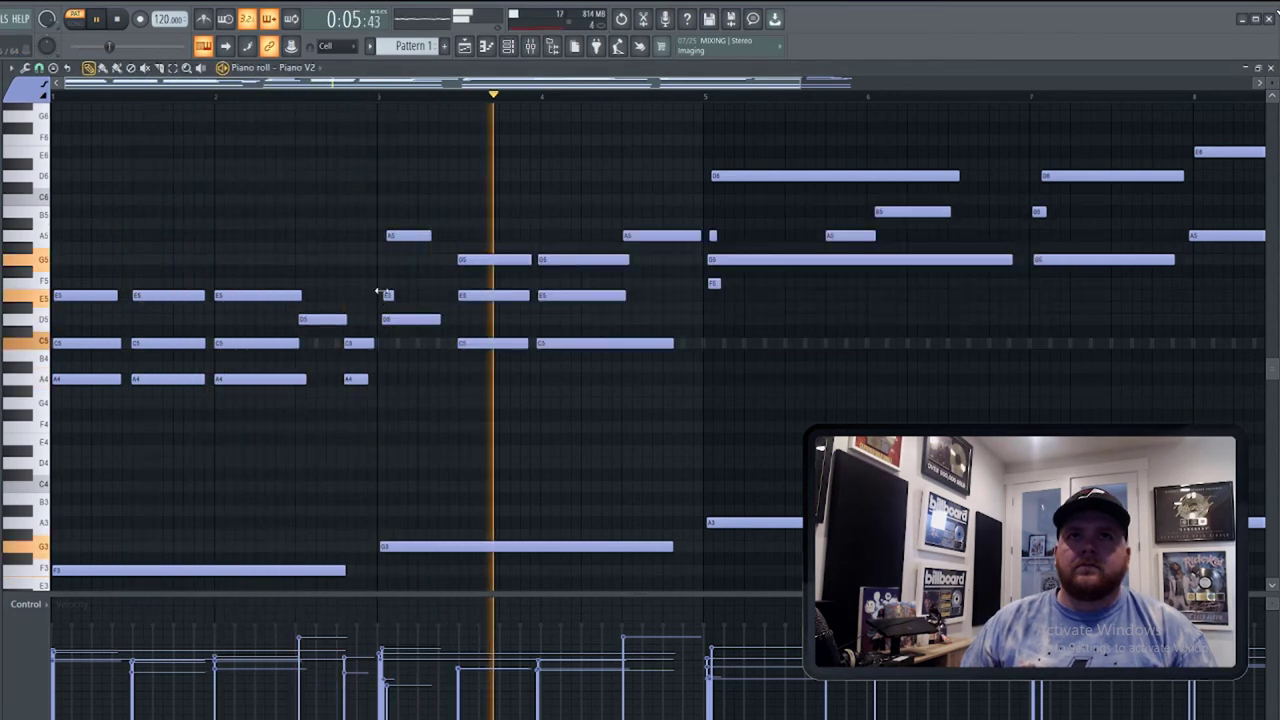
pyautogui.press('space')
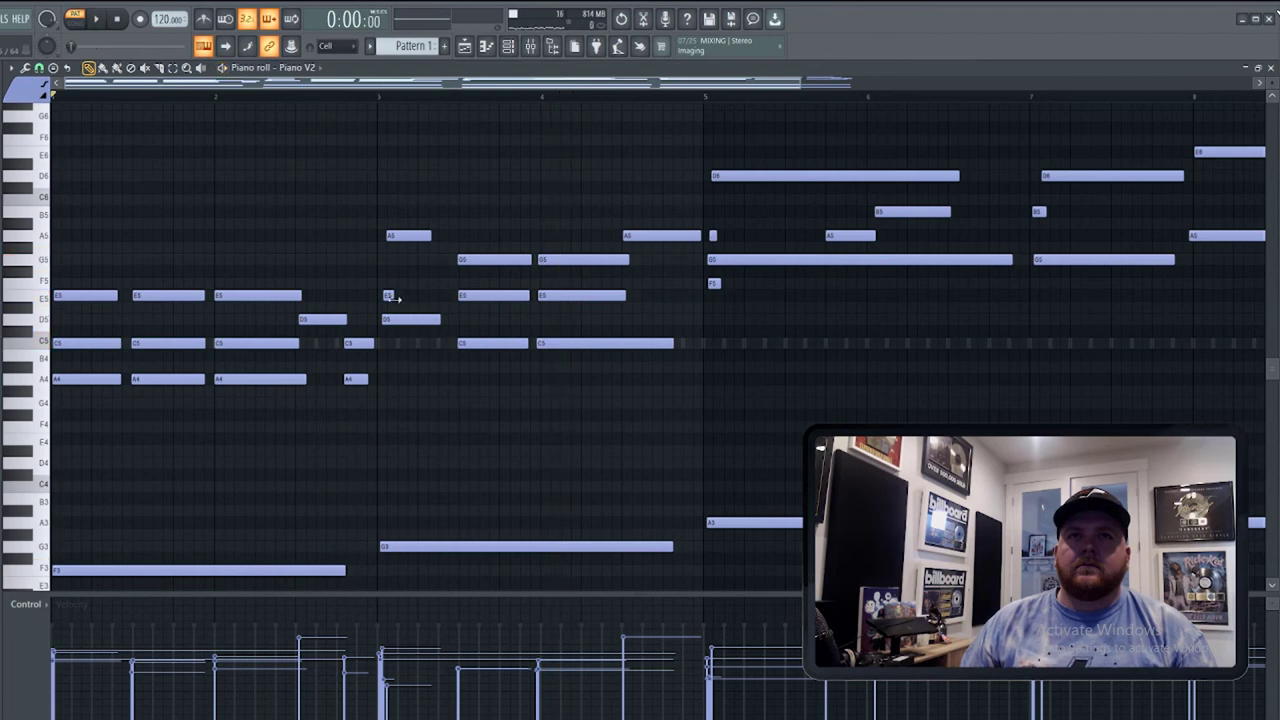
pyautogui.press('space')
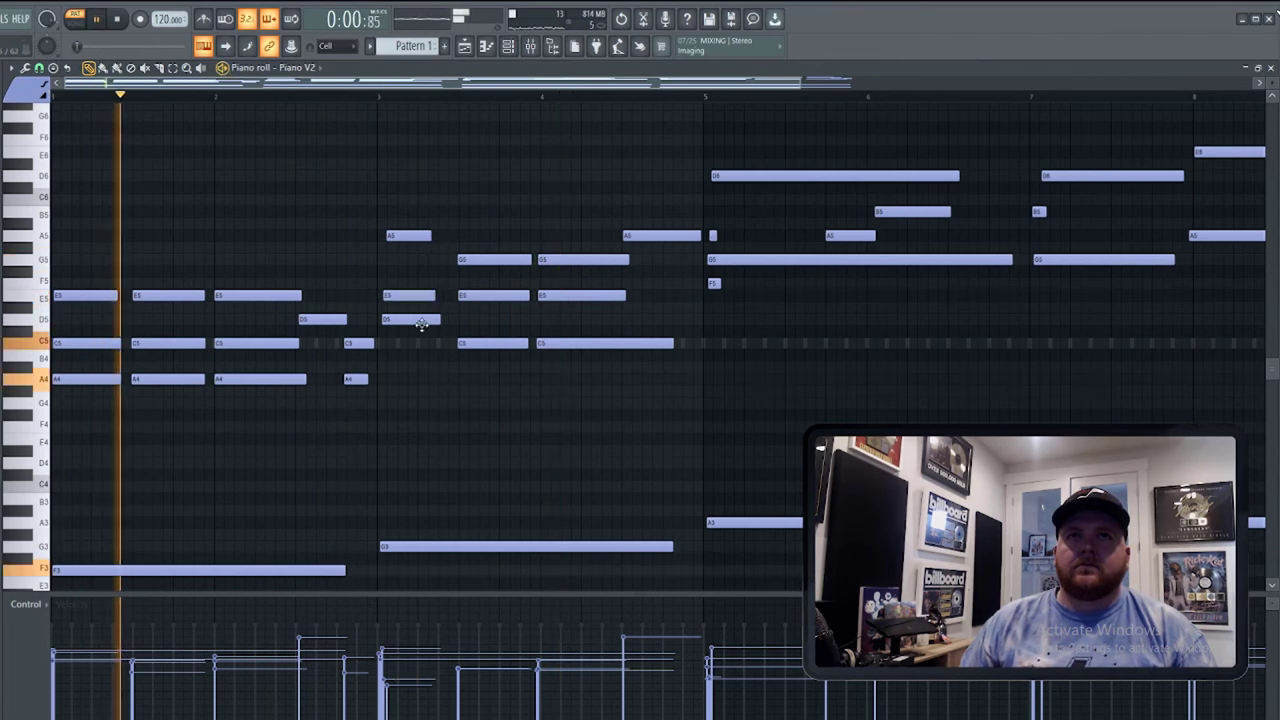
pyautogui.moveTo(430, 317); pyautogui.dragTo(424, 339)
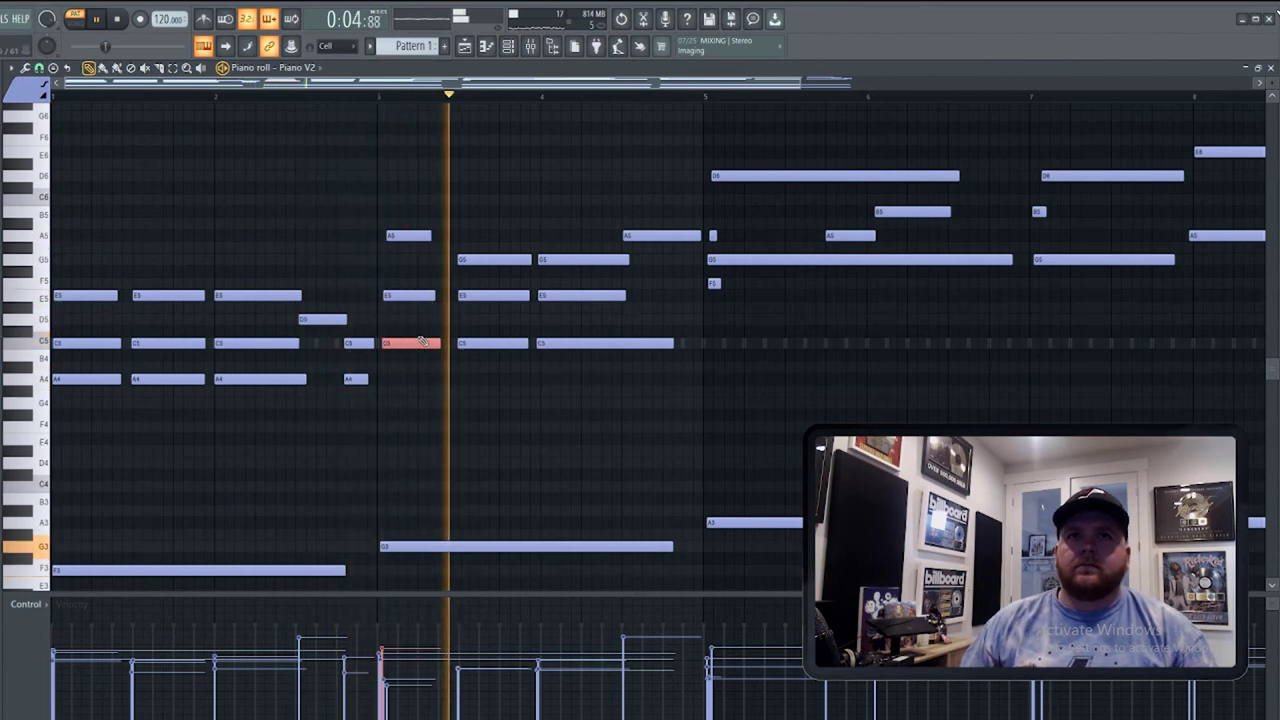
# Try raising the C5 notes of the bar 3 and 4 chords to C#5 and lowering the first chord's A5 to G5.
pyautogui.press('space')
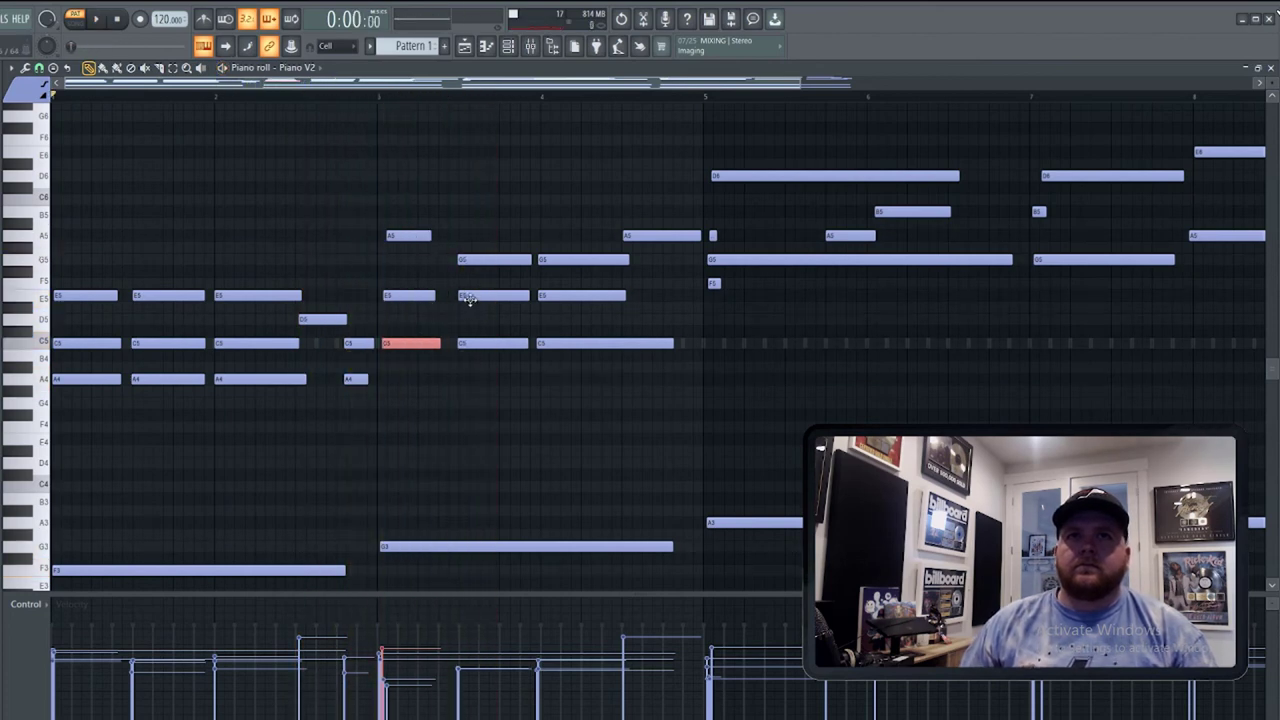
pyautogui.press('space')
pyautogui.moveTo(446, 345); pyautogui.dragTo(560, 330)
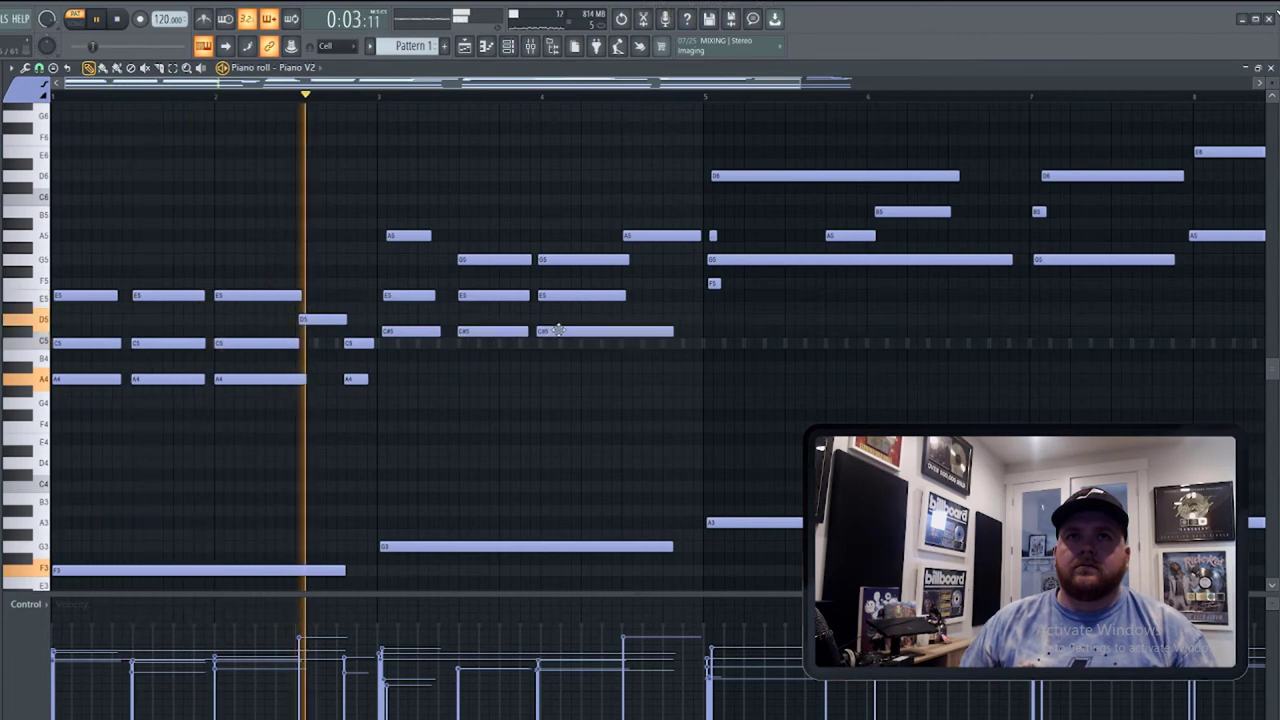
pyautogui.moveTo(493, 274)
pyautogui.mouseDown()
pyautogui.moveTo(491, 236)
pyautogui.moveTo(420, 227)
pyautogui.moveTo(420, 263)
pyautogui.moveTo(480, 258)
pyautogui.mouseUp()
pyautogui.press('space')
pyautogui.press('space')
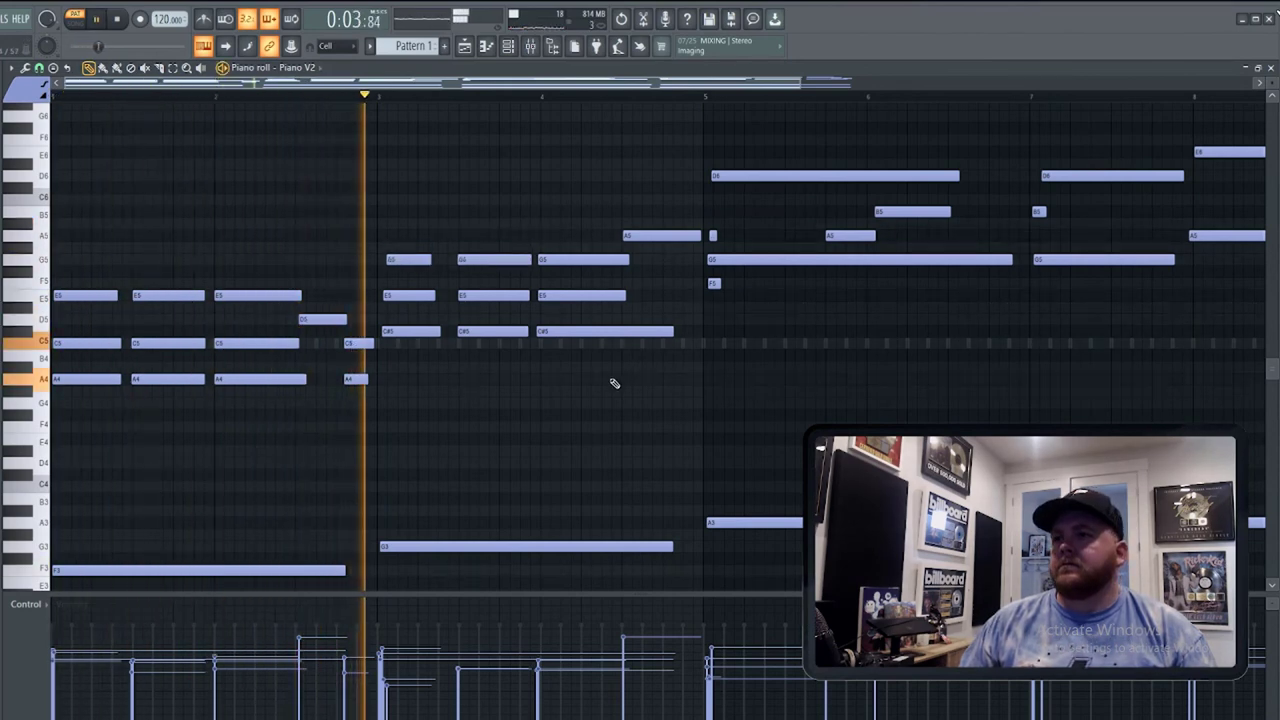
pyautogui.press('space')
pyautogui.press('space')
# Undo the recent note moves in bars 3 and 4, back to a D5 in the bar 3 chord.
pyautogui.hotkey('ctrl', 'z')
pyautogui.hotkey('ctrl', 'z')
pyautogui.hotkey('ctrl', 'z')
pyautogui.hotkey('ctrl', 'z')
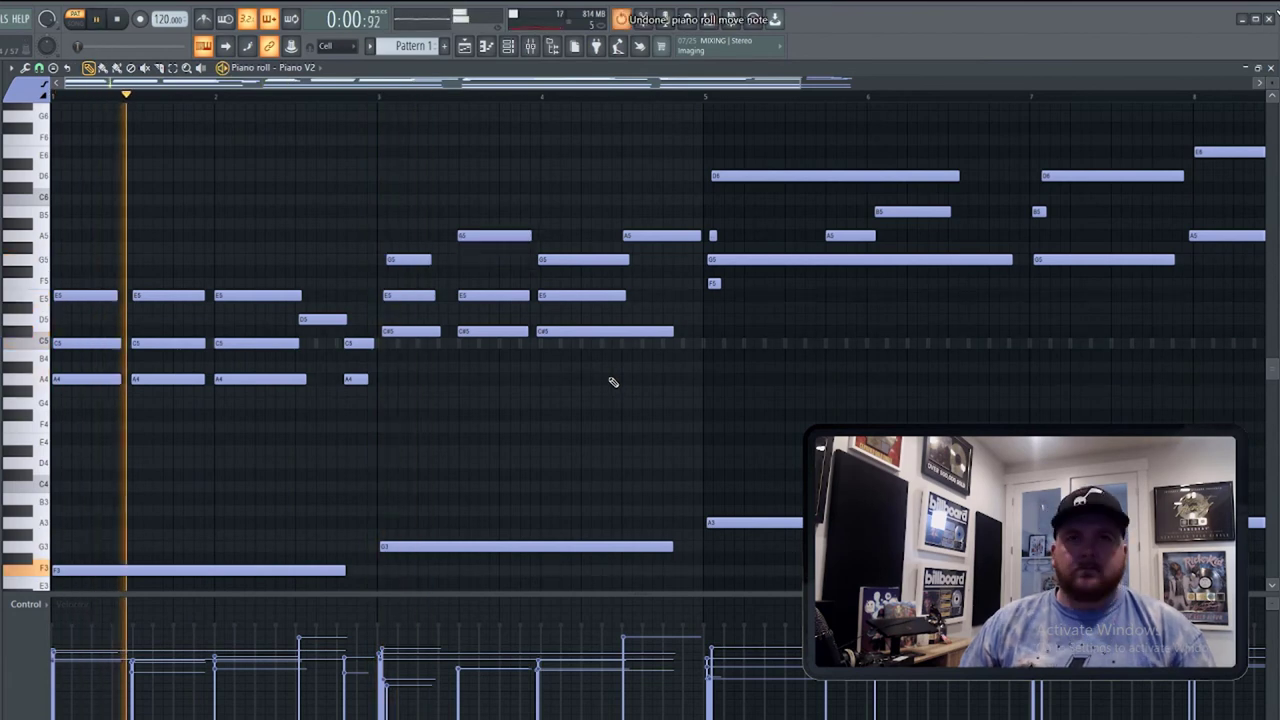
pyautogui.hotkey('ctrl', 'z')
pyautogui.hotkey('ctrl', 'z')
pyautogui.hotkey('ctrl', 'z')
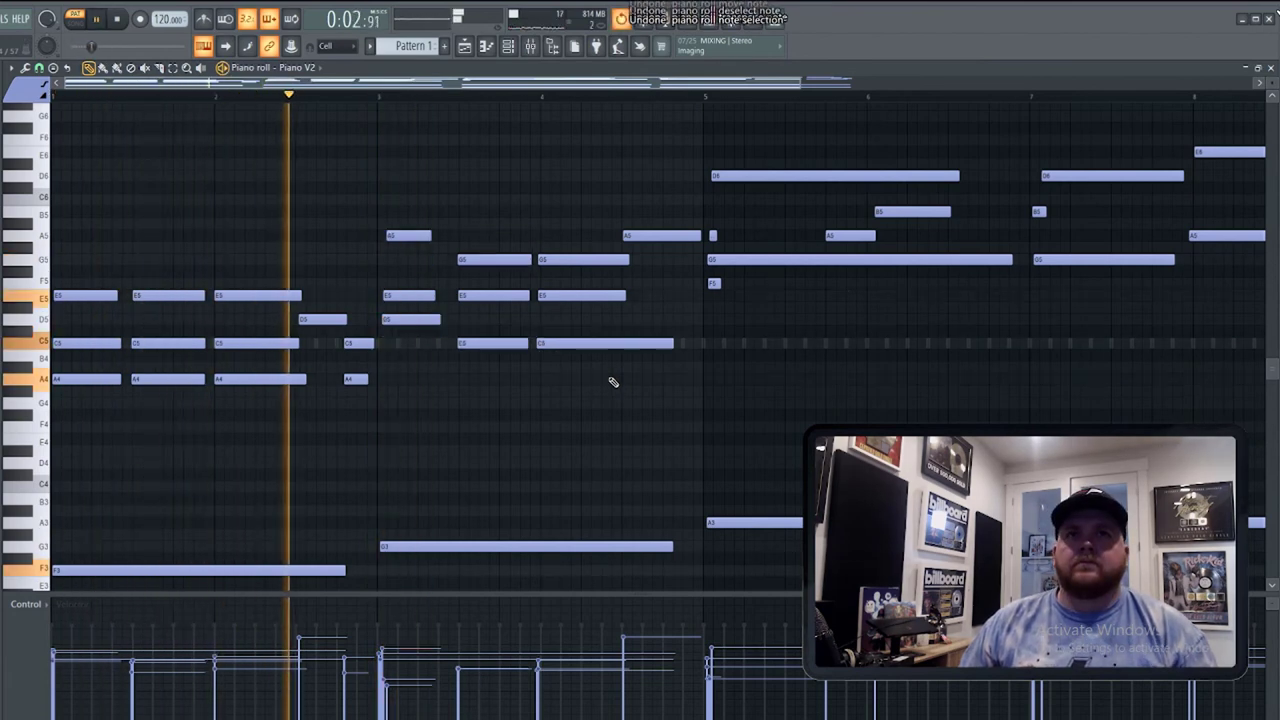
# Raise C5 to D5 and G5 to A5 in the second and third chords of bars 3 and 4, and play the pattern.
pyautogui.press('space')
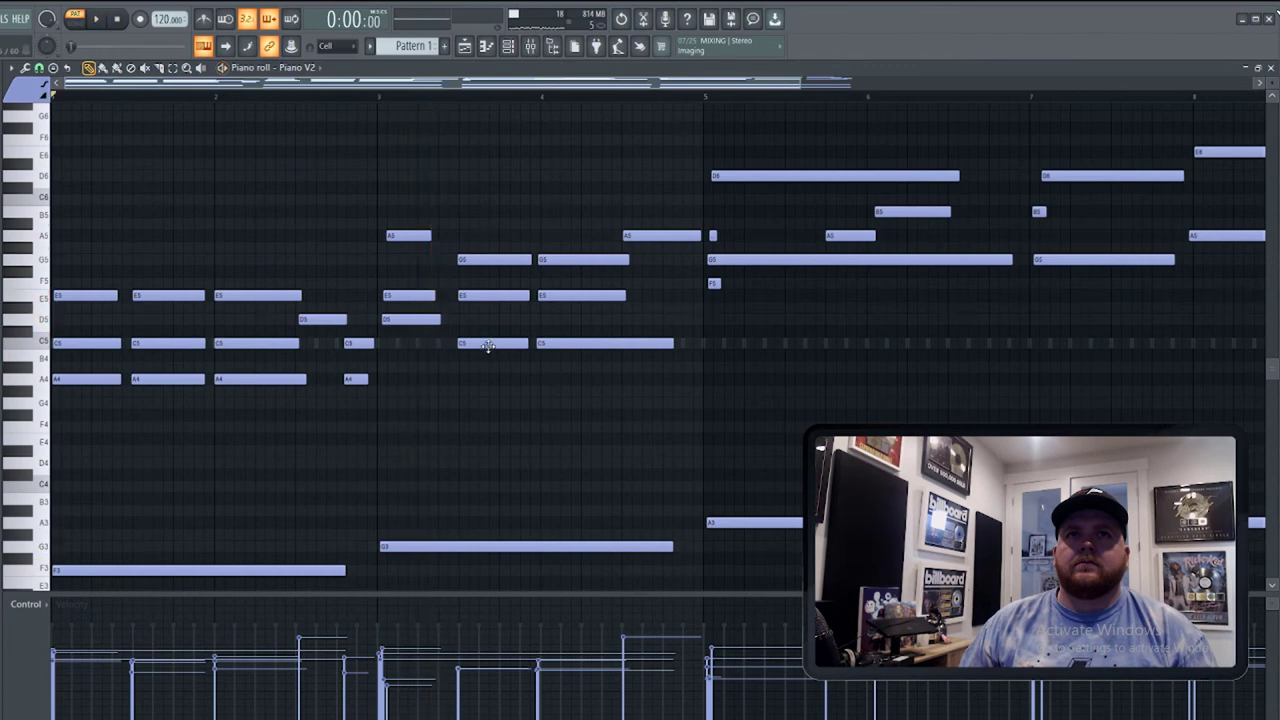
pyautogui.moveTo(486, 343); pyautogui.dragTo(487, 318)
pyautogui.moveTo(490, 262); pyautogui.dragTo(491, 234)
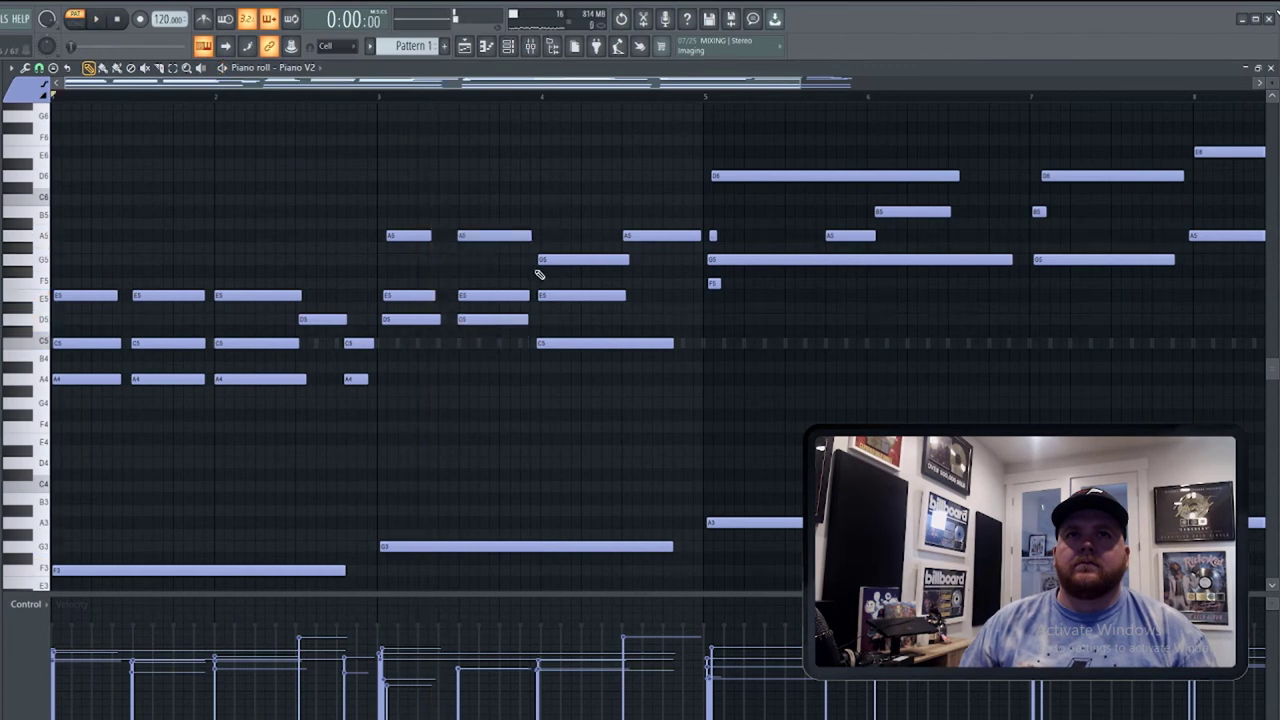
pyautogui.press('space')
pyautogui.moveTo(575, 343); pyautogui.dragTo(579, 320)
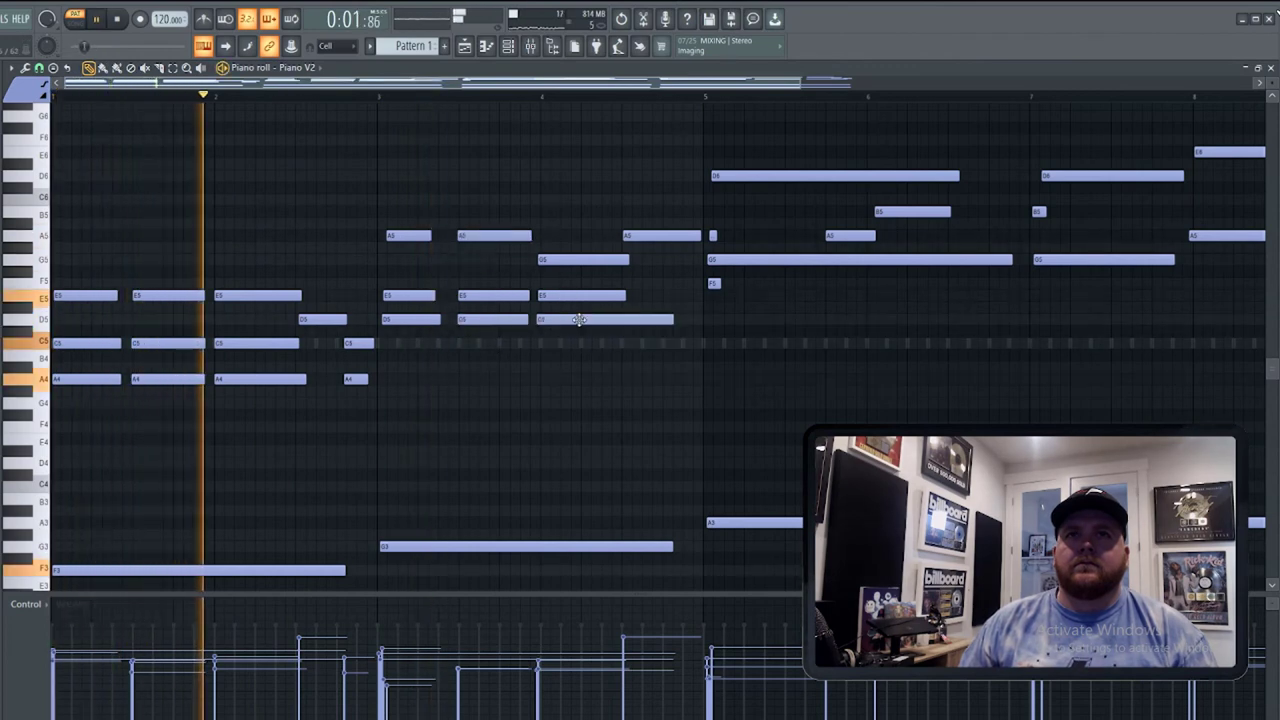
pyautogui.moveTo(577, 260); pyautogui.dragTo(574, 236)
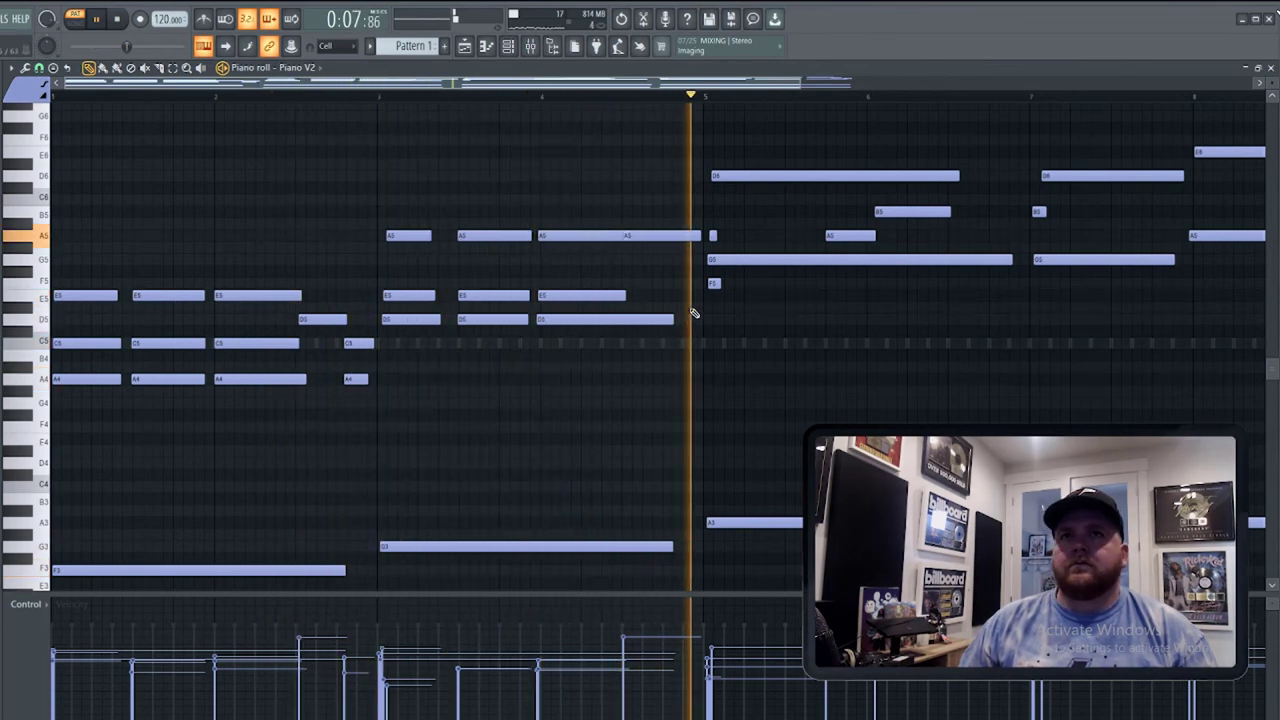
pyautogui.scroll(-2, 700, 385)
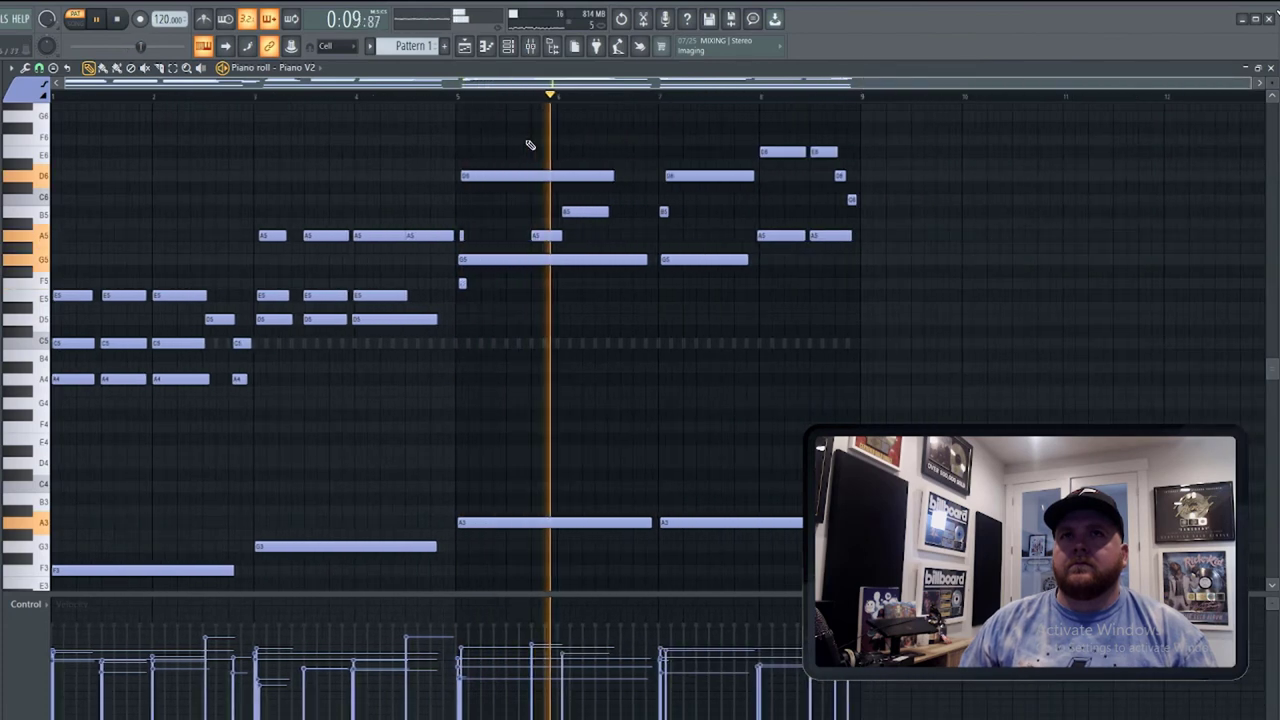
pyautogui.press('space')
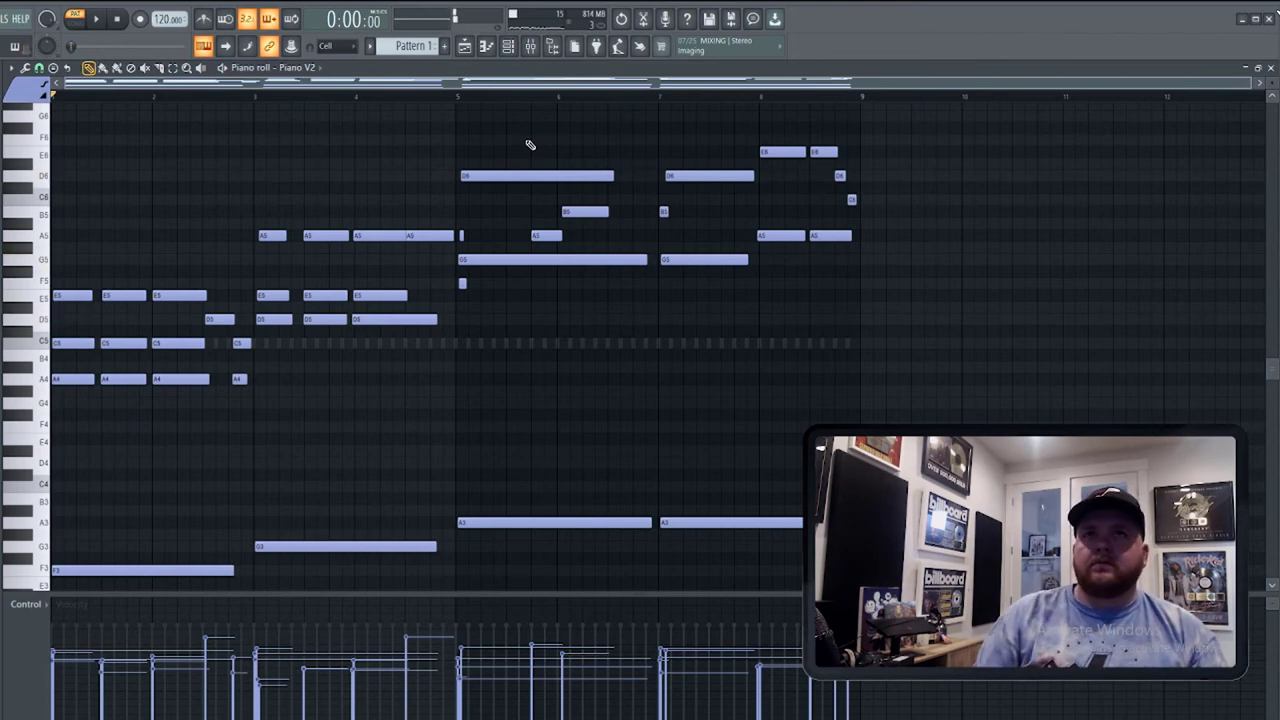
pyautogui.press('space')
pyautogui.press('space')
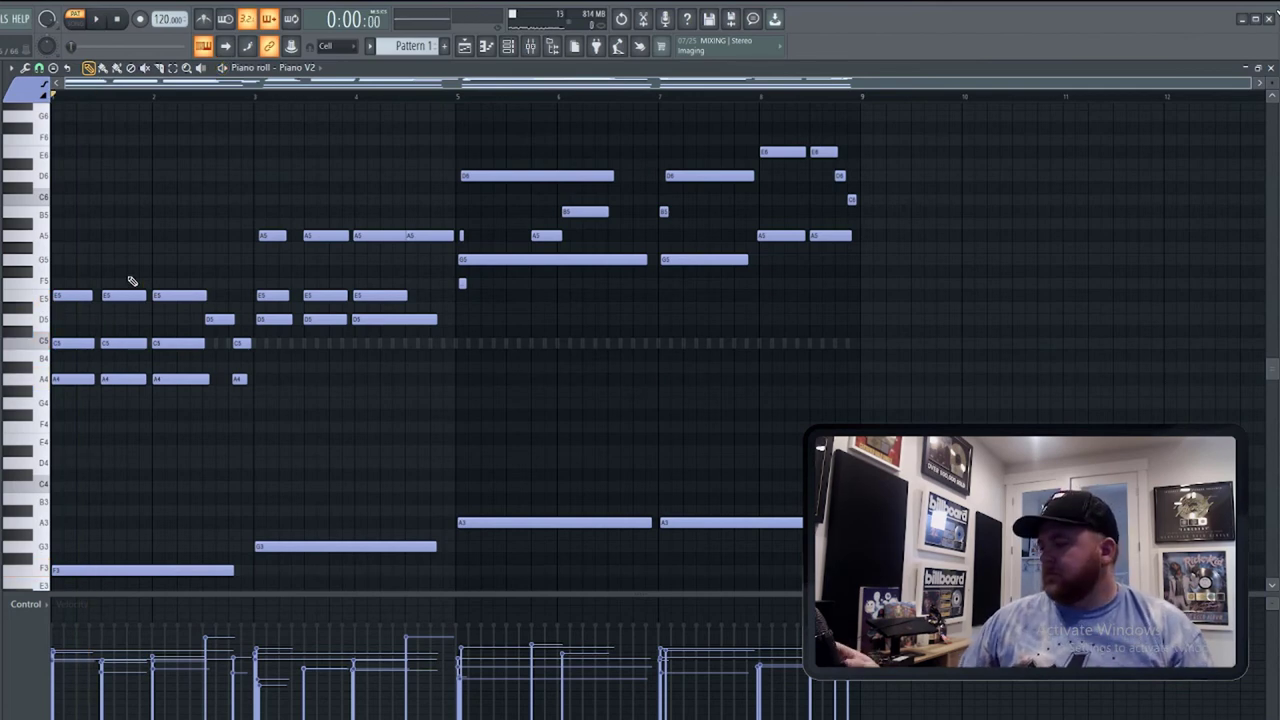
# Delete all upper notes after the first chord in bars 1 and 2, keeping the F bass notes.
pyautogui.rightClick(122, 295)
pyautogui.rightClick(128, 343)
pyautogui.rightClick(136, 379)
pyautogui.rightClick(158, 379)
pyautogui.rightClick(163, 343)
pyautogui.rightClick(170, 295)
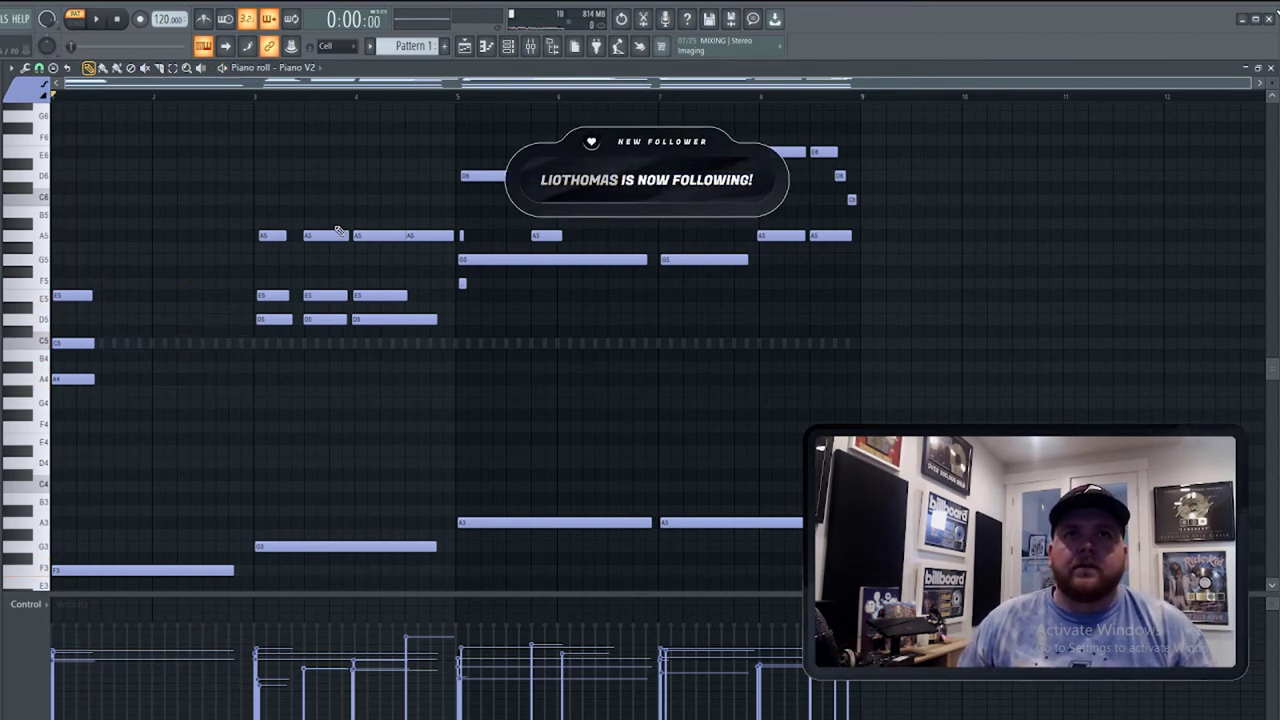
# Delete all upper notes after the first chord in bars 3 and 4, keeping the G bass notes.
pyautogui.press('space')
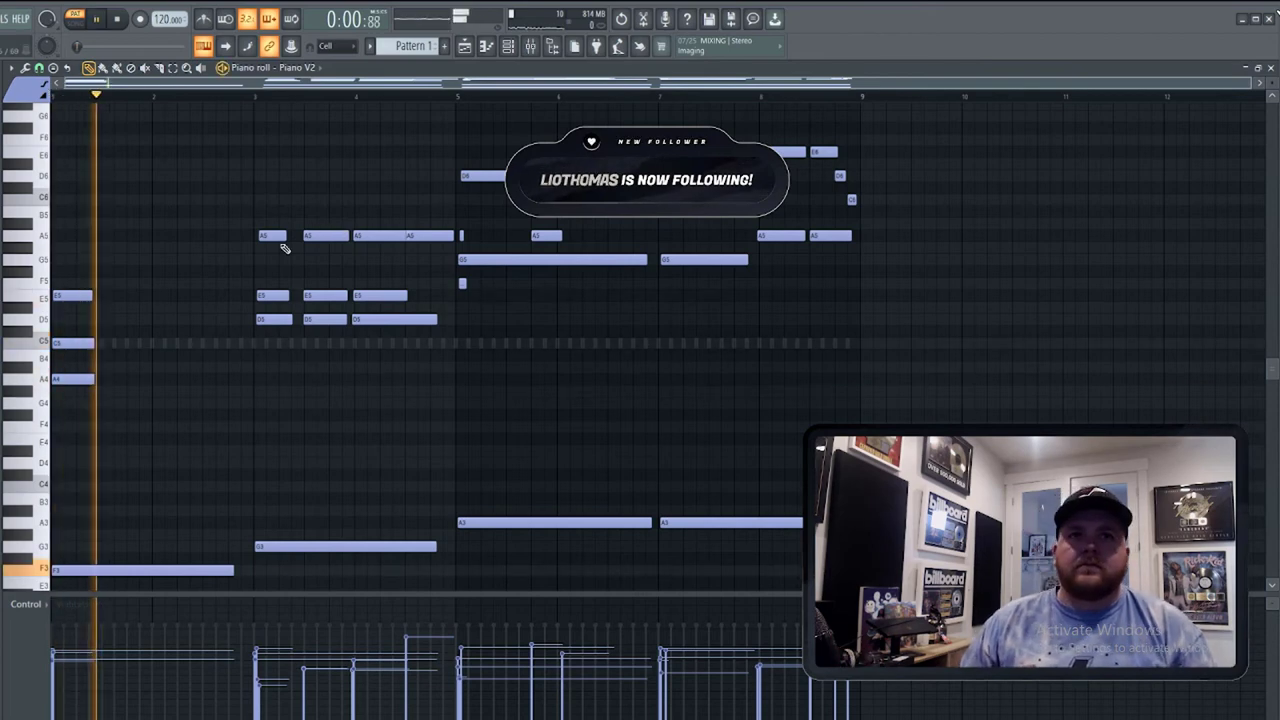
pyautogui.rightClick(323, 235)
pyautogui.rightClick(326, 295)
pyautogui.rightClick(330, 319)
pyautogui.rightClick(365, 319)
pyautogui.rightClick(372, 295)
pyautogui.rightClick(377, 236)
pyautogui.rightClick(423, 235)
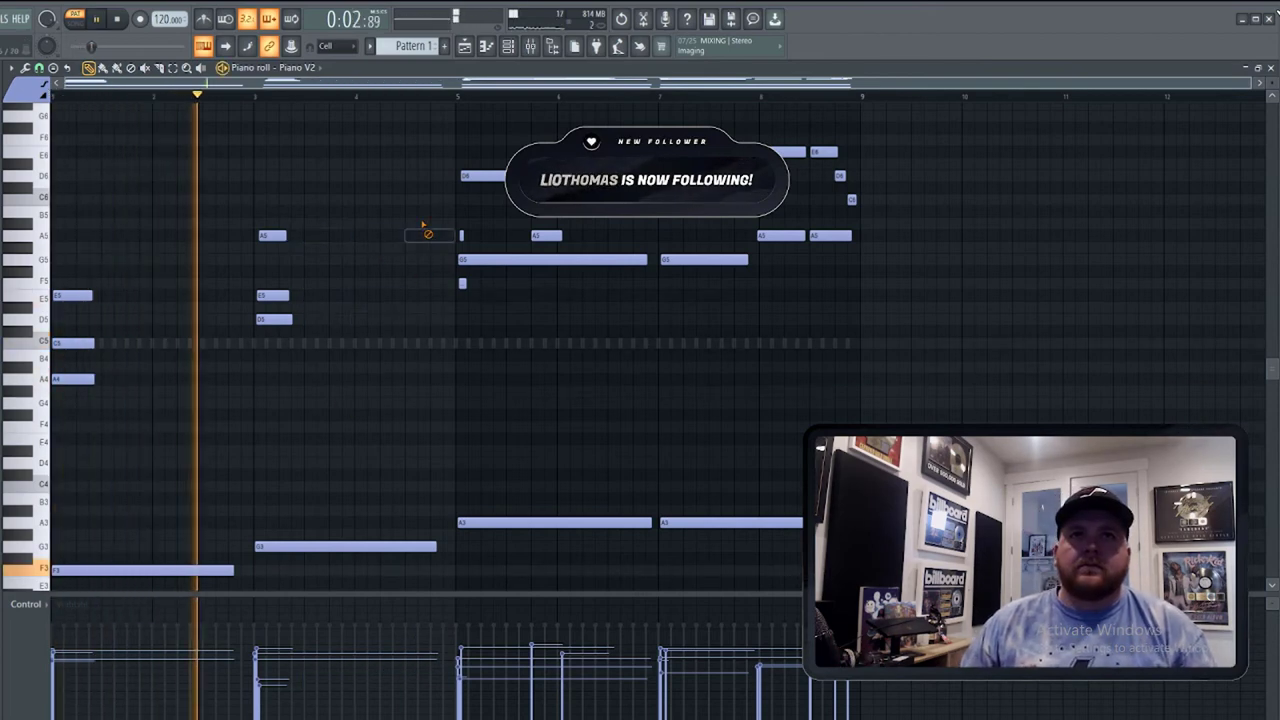
pyautogui.scroll(-3, 382, 348)
pyautogui.scroll(3, 420, 371)
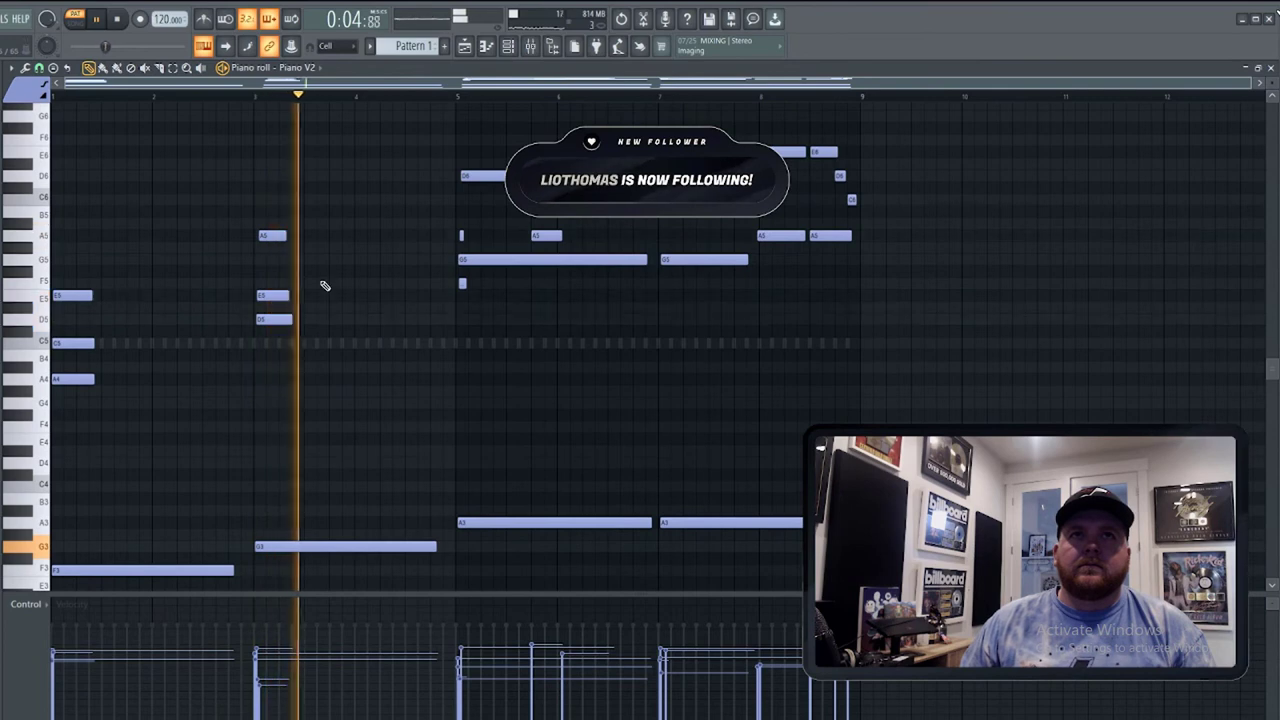
# Raise the bar 3 chord's E5 to G5 and play the opening bars.
pyautogui.press('space')
pyautogui.moveTo(278, 298); pyautogui.dragTo(278, 261)
pyautogui.press('space')
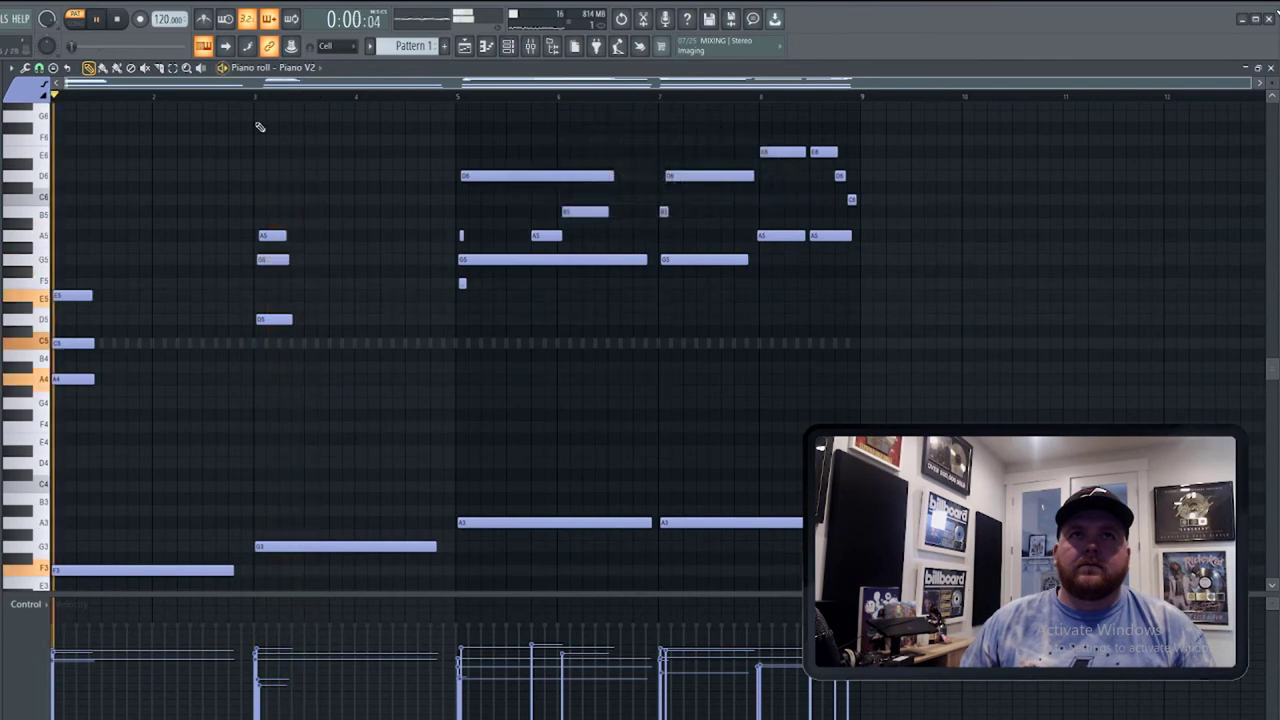
pyautogui.press('space')
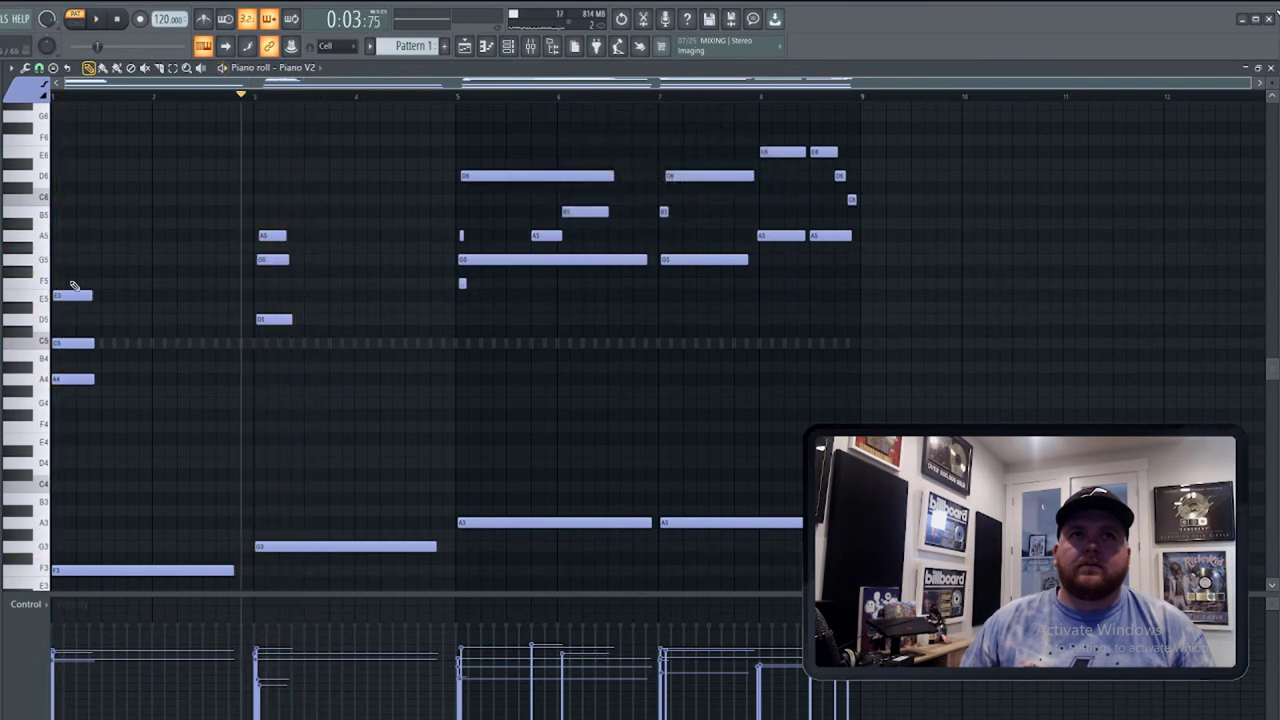
# Lengthen the first chord to nearly the end of bar 2 and the bar 3 chord to the end of bar 4.
pyautogui.moveTo(97, 381); pyautogui.dragTo(250, 381)
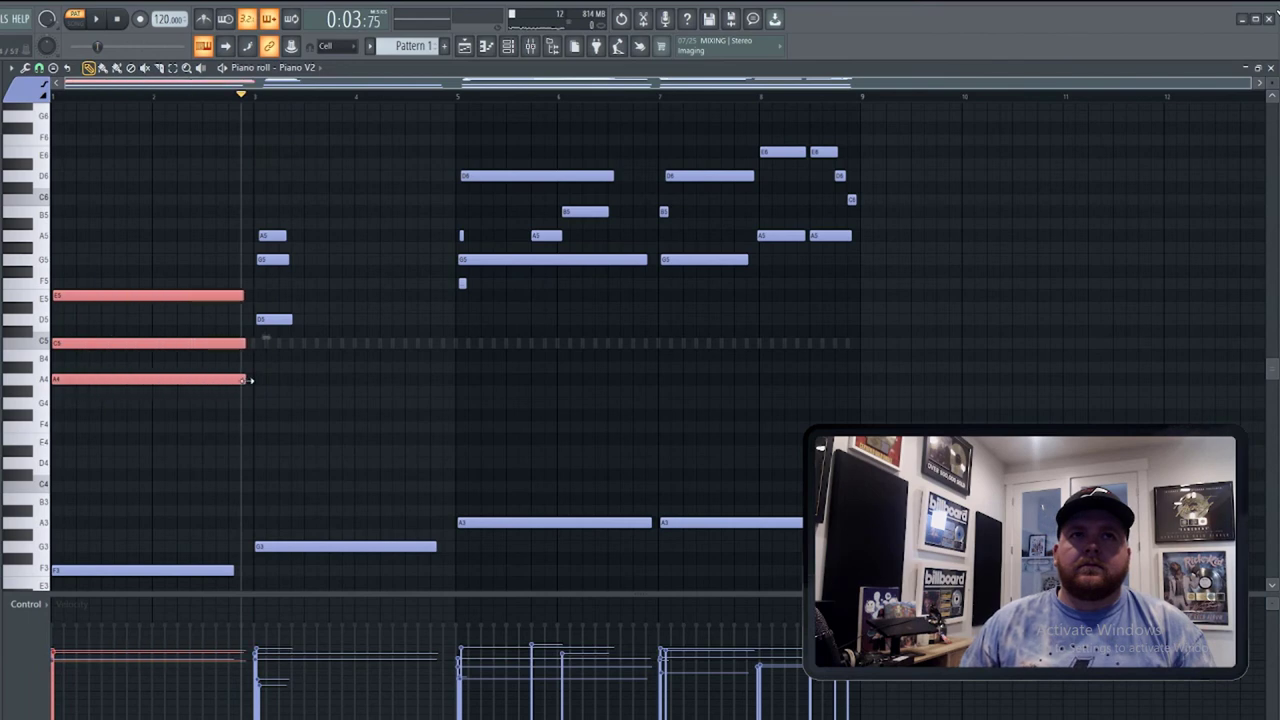
pyautogui.moveTo(277, 183); pyautogui.dragTo(279, 383)
pyautogui.moveTo(291, 320); pyautogui.dragTo(456, 320)
pyautogui.press('space')
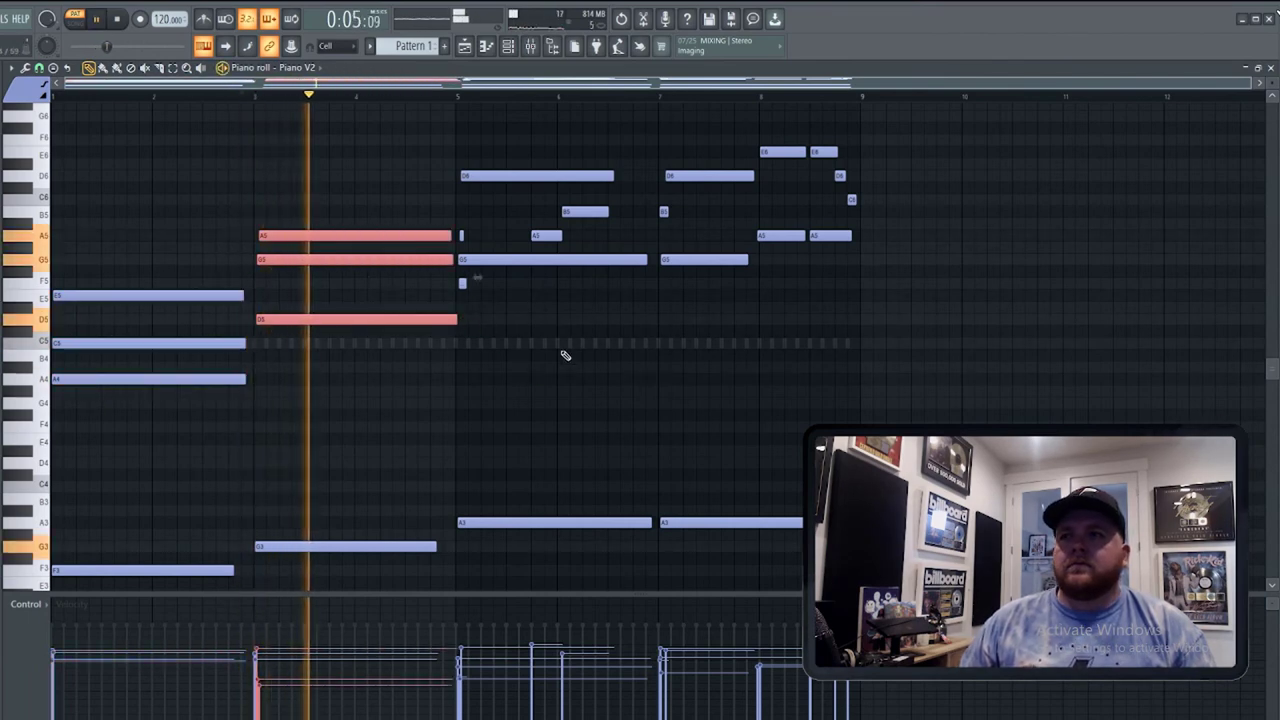
pyautogui.hotkey('ctrl', 'd')
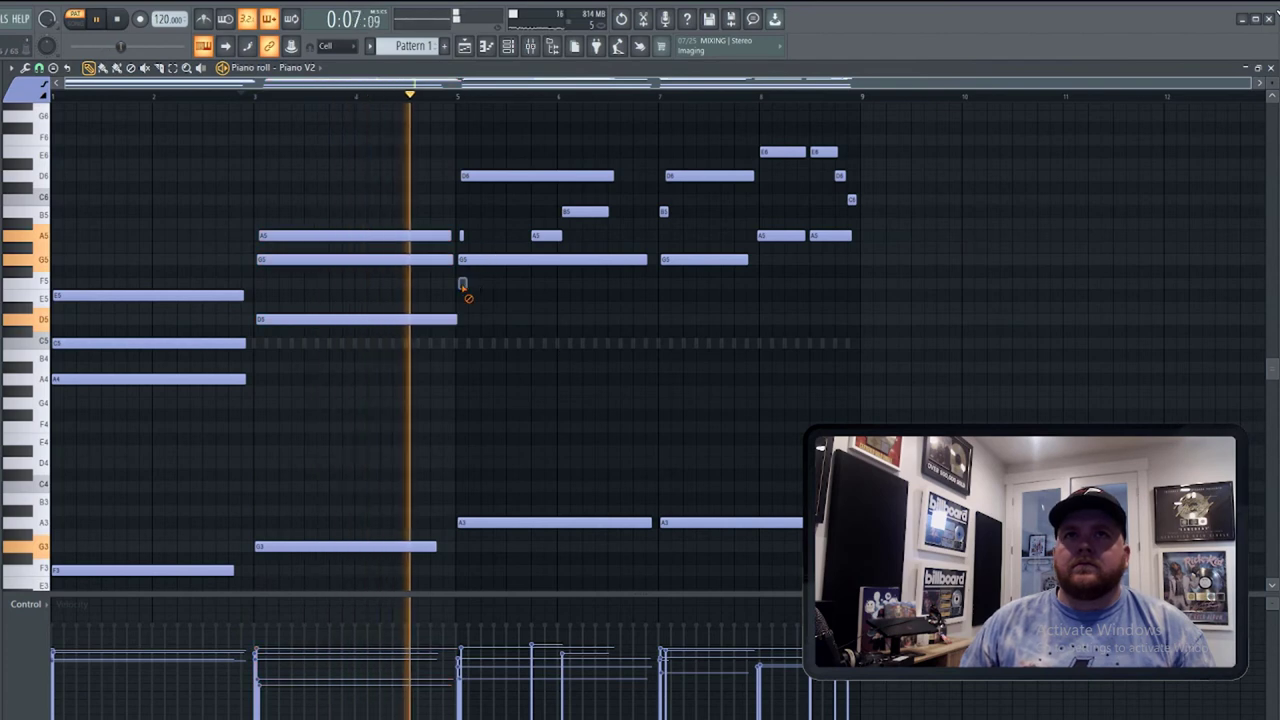
# Delete the stray F5 at bar 5 and extend the short A5 there into early bar 6, replacing the second A5.
pyautogui.rightClick(463, 285)
pyautogui.press('space')
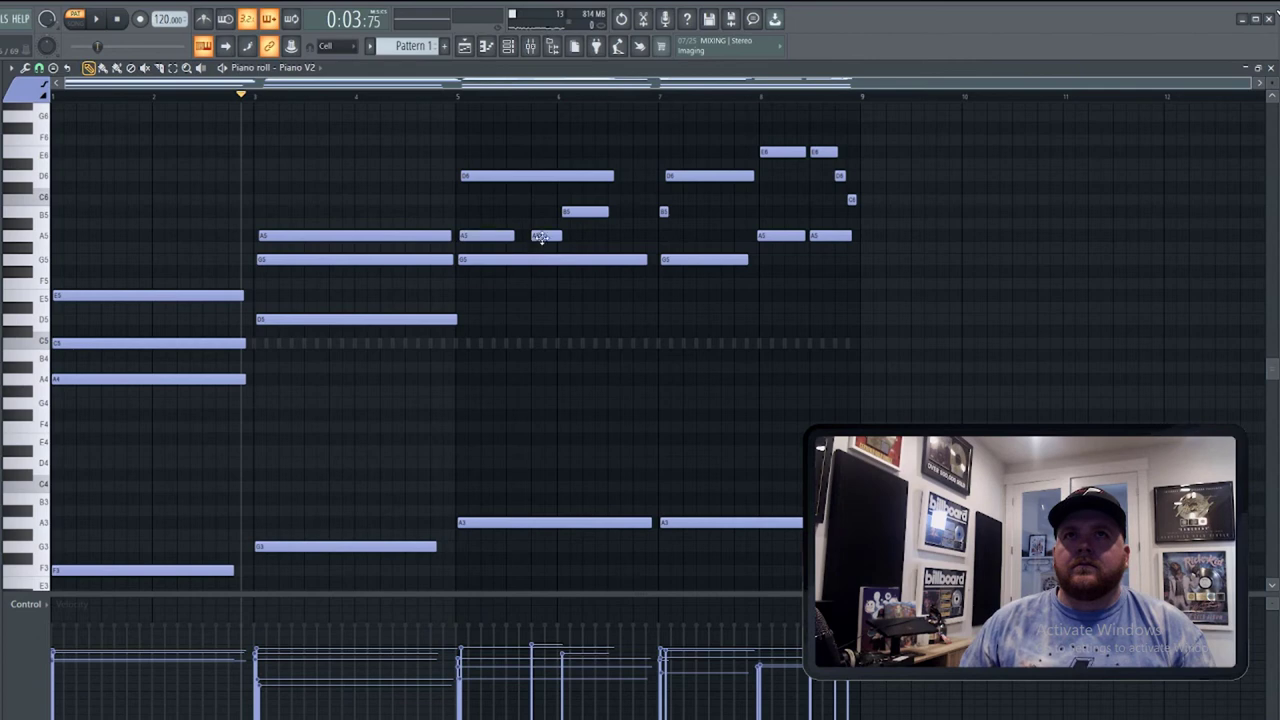
pyautogui.moveTo(549, 235); pyautogui.dragTo(576, 235)
pyautogui.press('space')
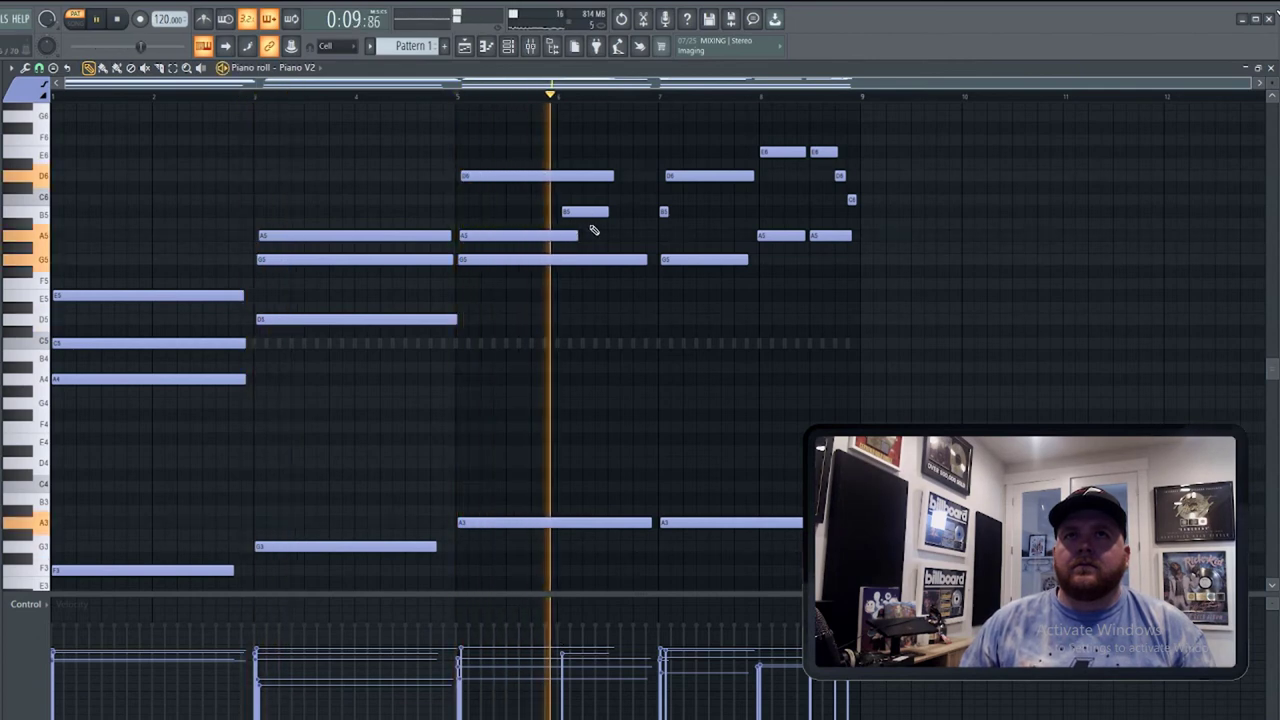
# Lengthen the B5 in bar 6 and add an E5 from the end of bar 6 into bar 7.
pyautogui.press('space')
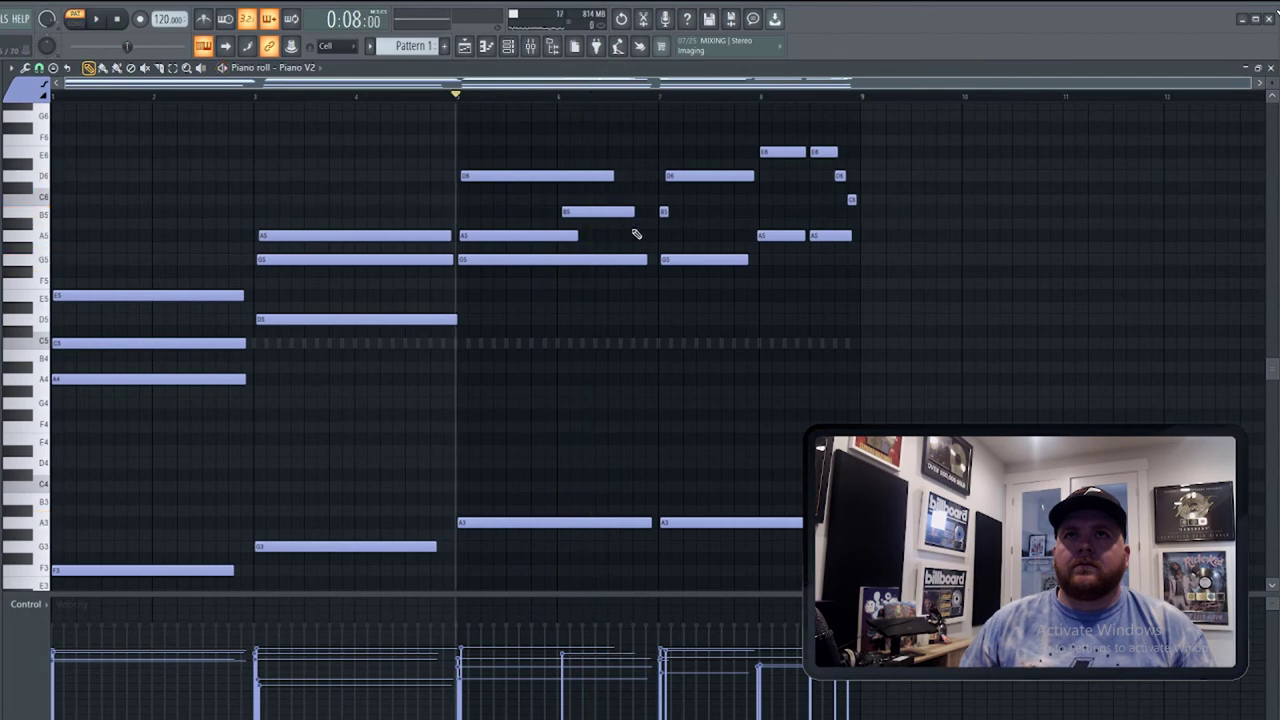
pyautogui.moveTo(634, 241); pyautogui.dragTo(638, 296)
pyautogui.press('space')
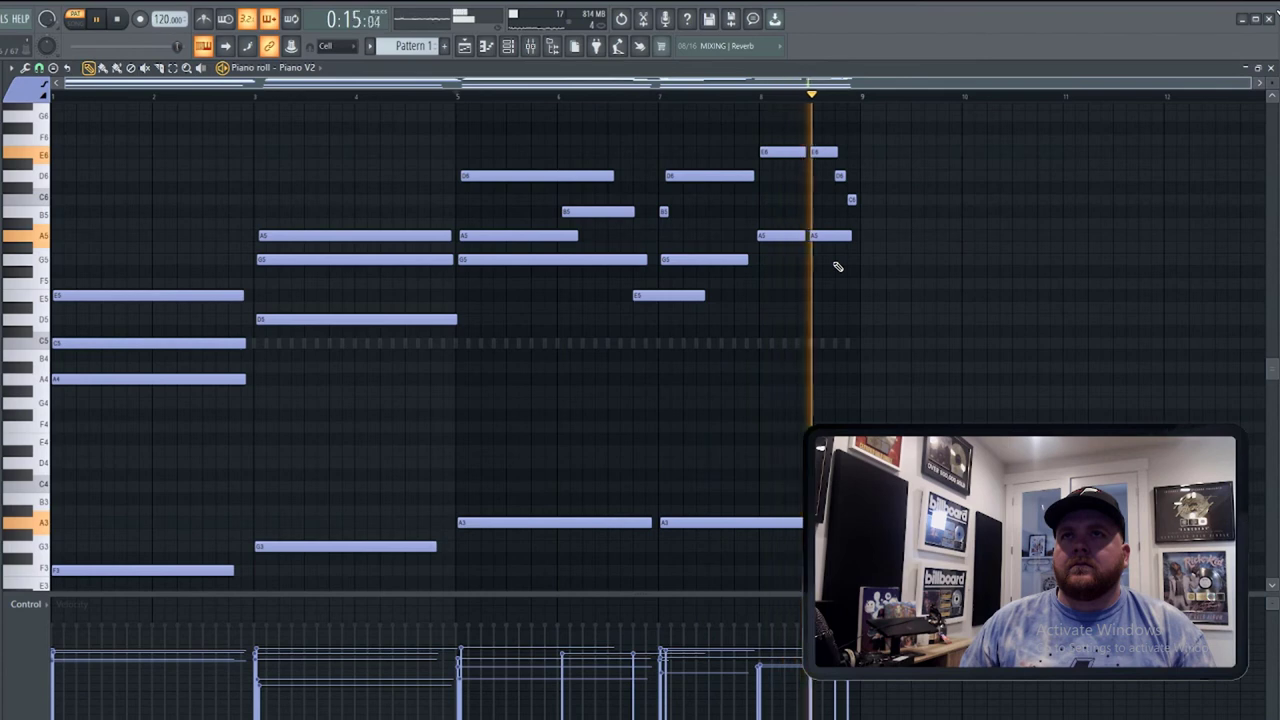
# Select the F, G and A bass notes in both octaves across all eight bars and raise their velocity slightly.
pyautogui.scroll(-4, 280, 294)
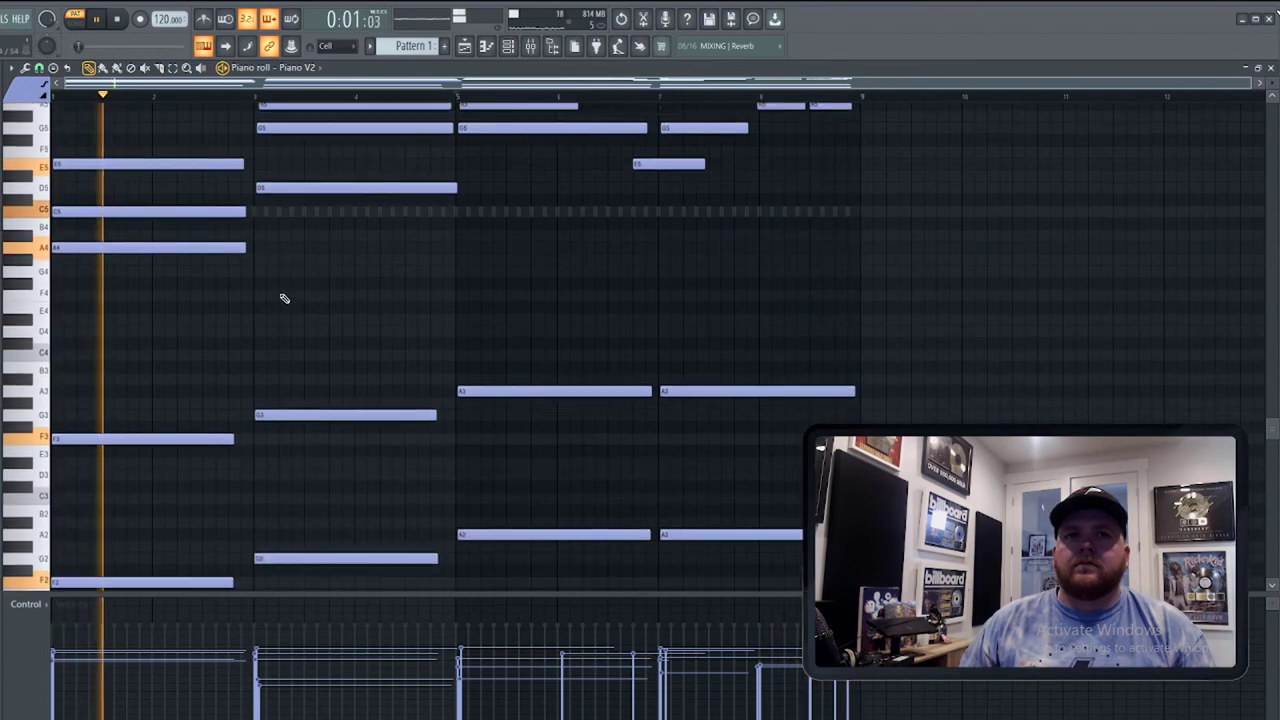
pyautogui.scroll(2, 286, 310)
pyautogui.scroll(-5, 260, 350)
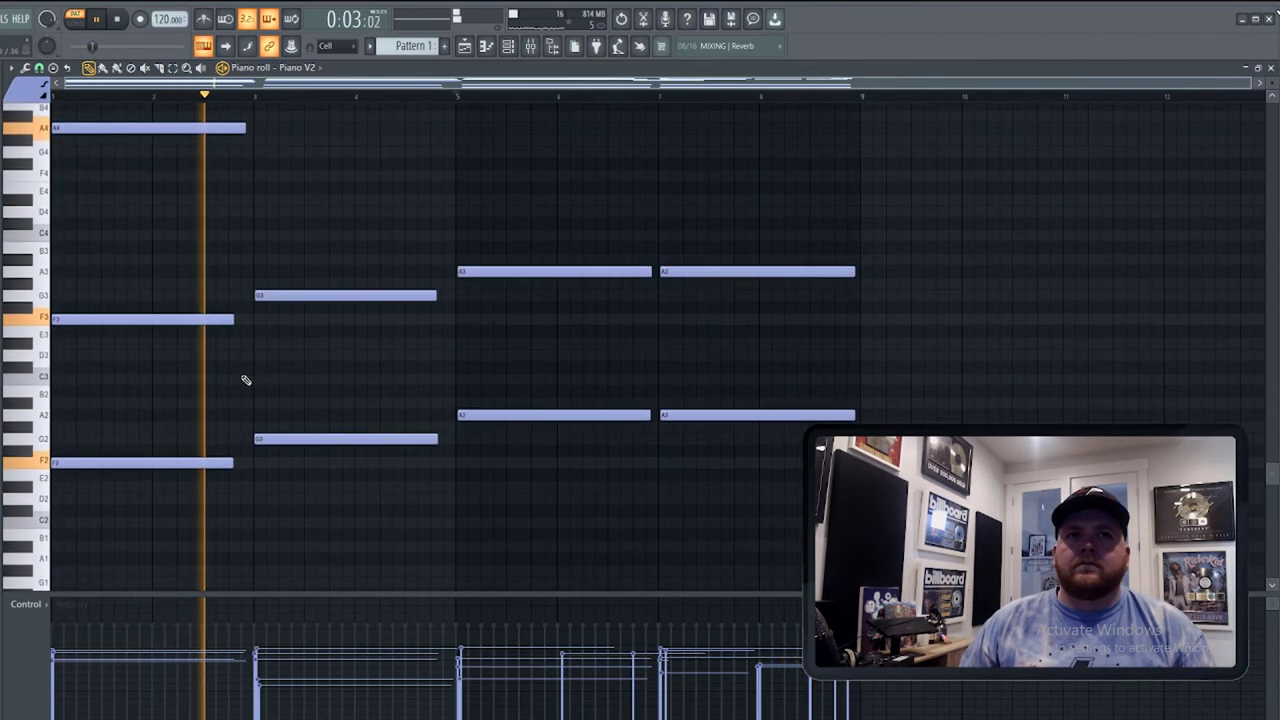
pyautogui.scroll(1, 255, 380)
pyautogui.moveTo(166, 266); pyautogui.dragTo(734, 466)
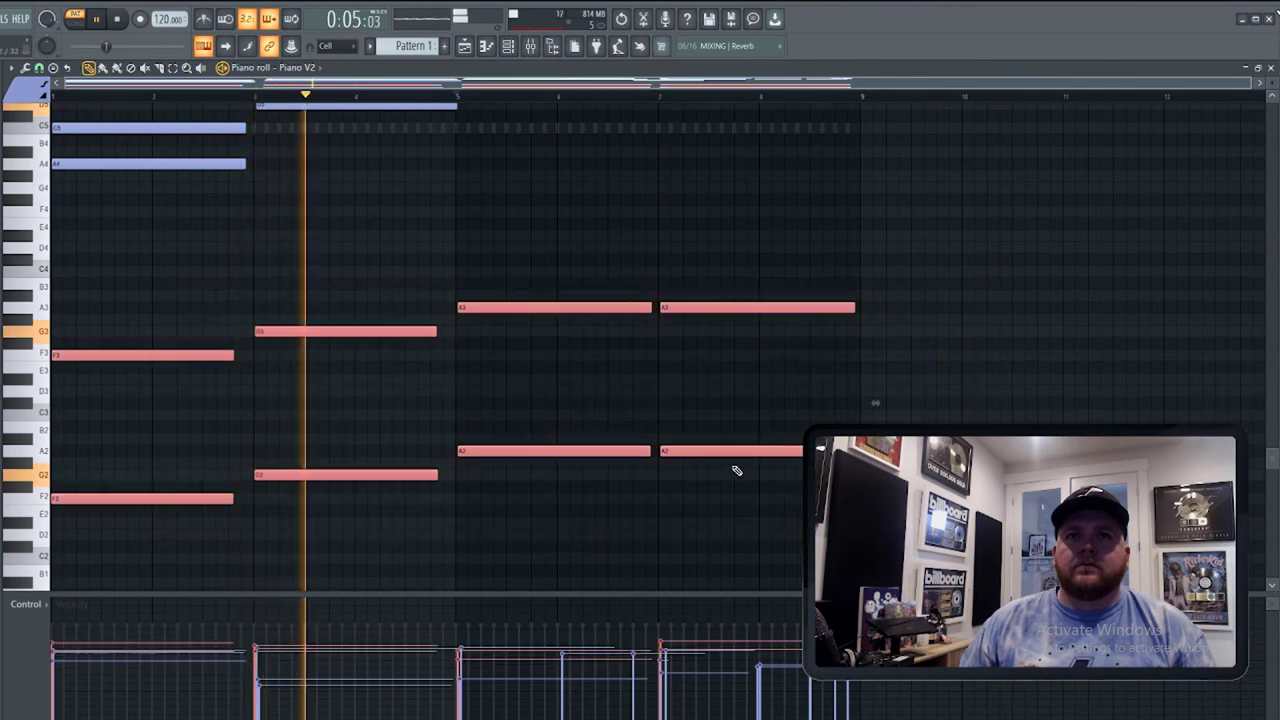
pyautogui.scroll(6, 762, 468)
pyautogui.click(514, 371)
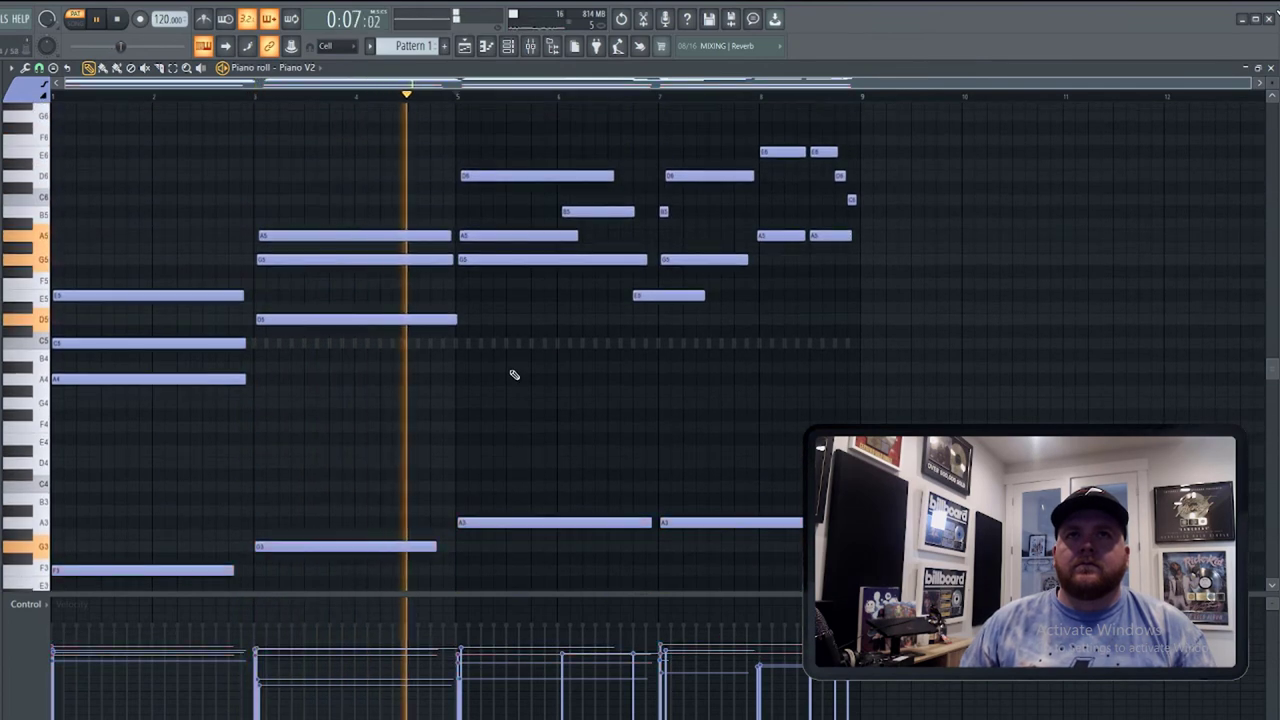
# Add a C6 near the end of bar 4, shorten it to reach just into bar 5, and play the opening bars.
pyautogui.click(430, 199)
pyautogui.press('space')
pyautogui.moveTo(500, 200); pyautogui.dragTo(463, 200)
pyautogui.click(66, 96)
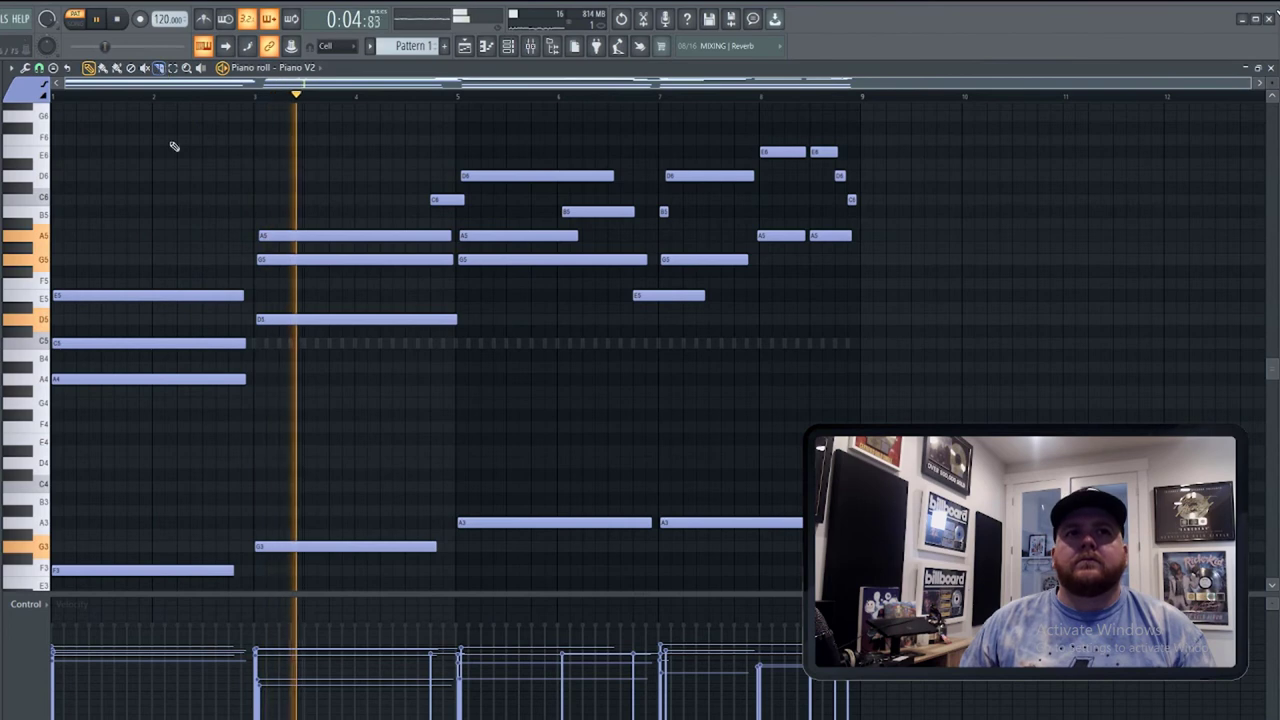
pyautogui.press('space')
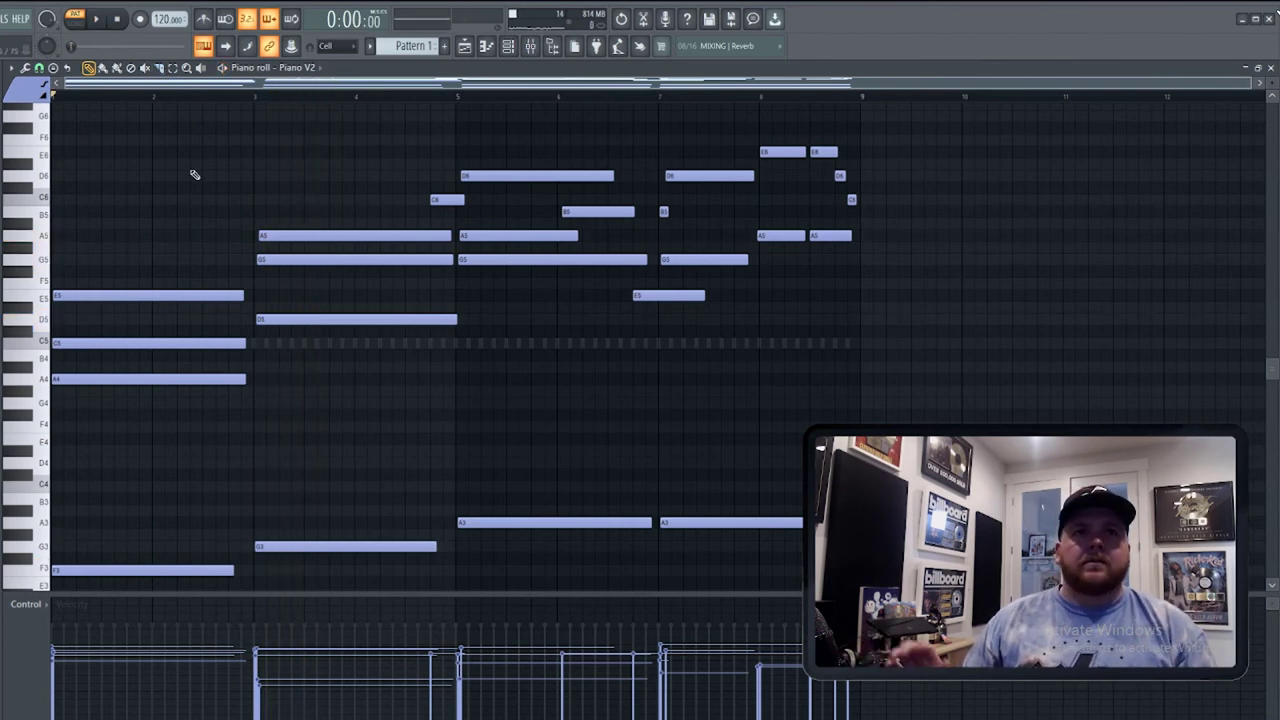
# Play back the edited piano pattern from the start.
pyautogui.scroll(-3, 300, 316)
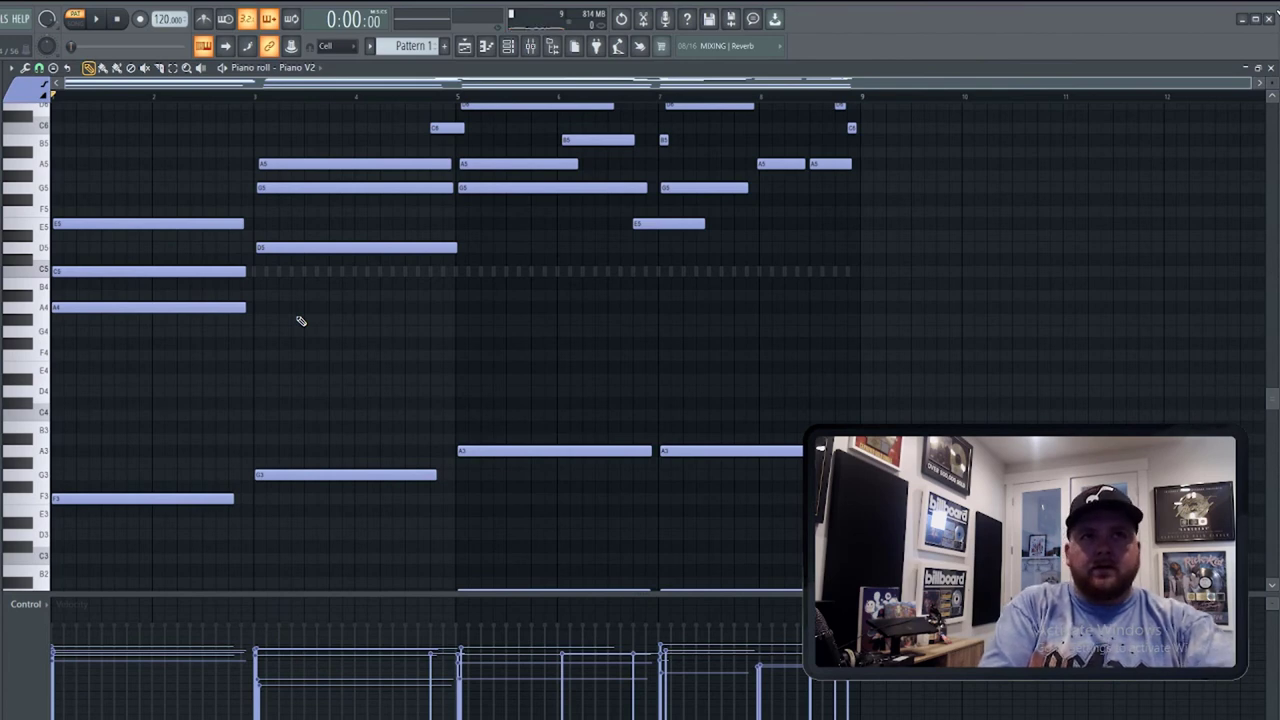
pyautogui.press('space')
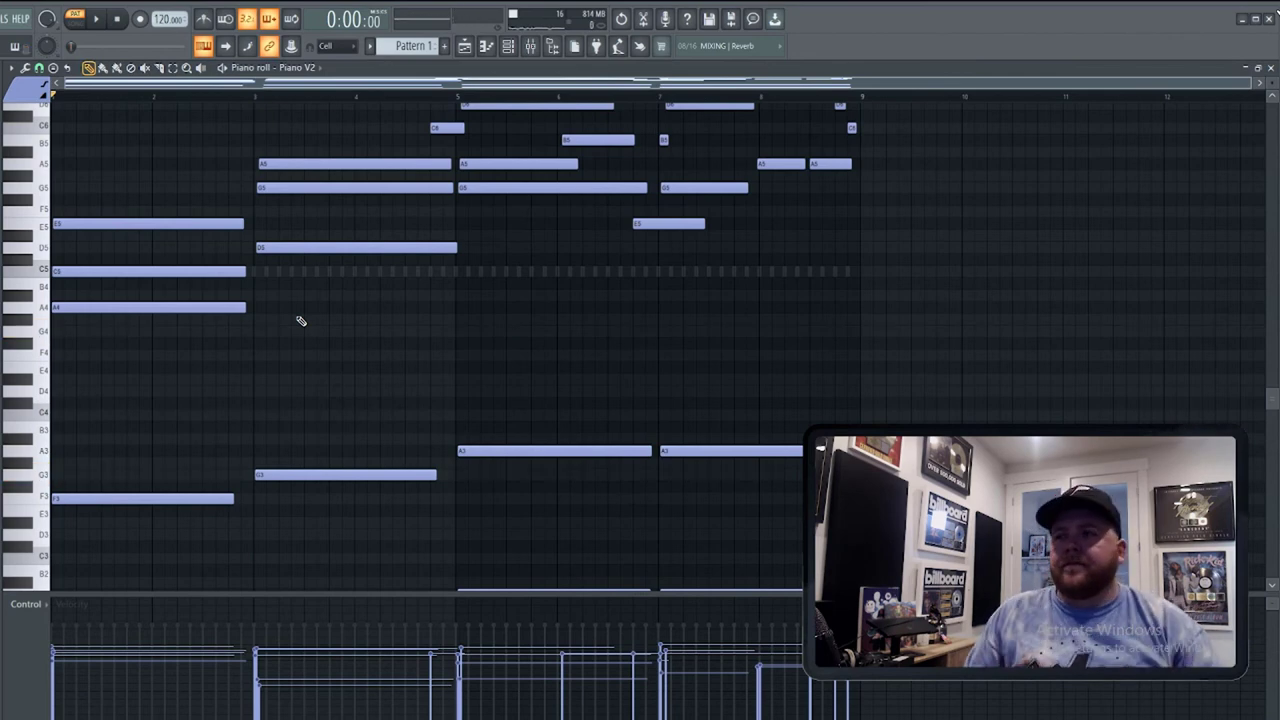
pyautogui.scroll(-3, 317, 326)
pyautogui.scroll(5, 419, 357)
pyautogui.press('space')
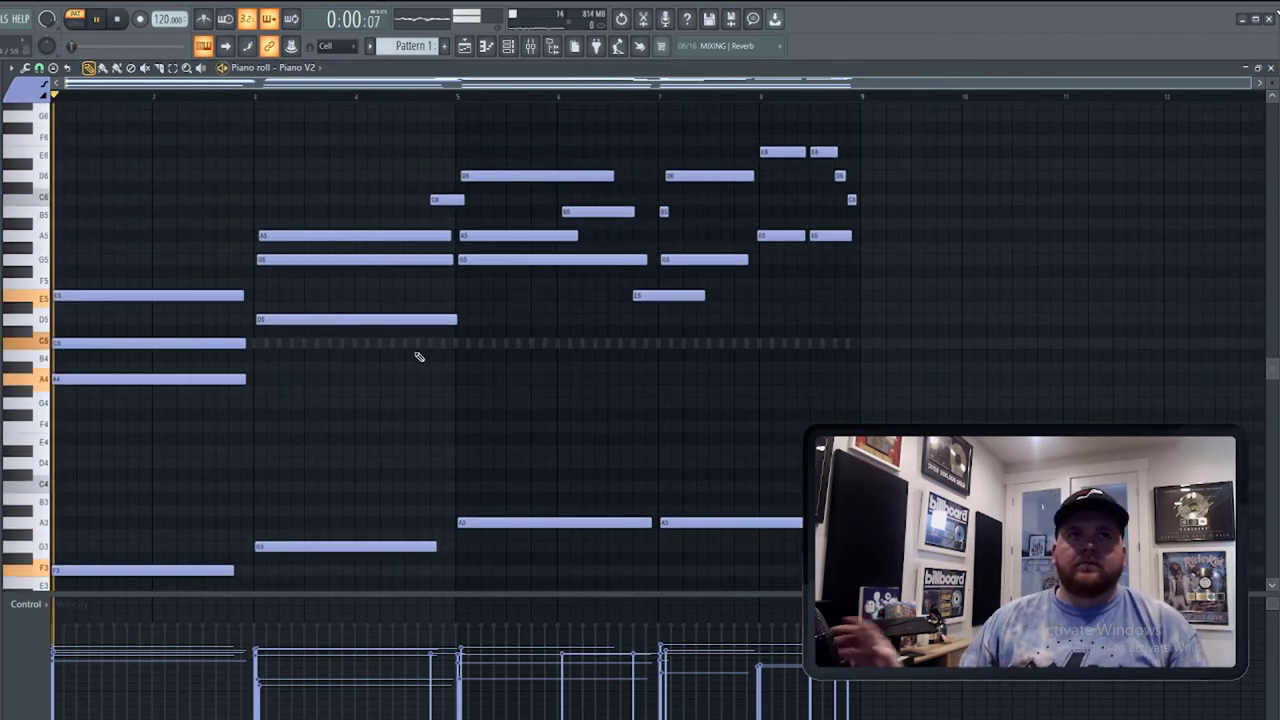
# Shorten the A4, C5 and E5 chord in bars 1–2 to under half a bar and duplicate it into four half-bar-spaced stabs.
pyautogui.press('space')
pyautogui.moveTo(231, 288); pyautogui.dragTo(239, 382)
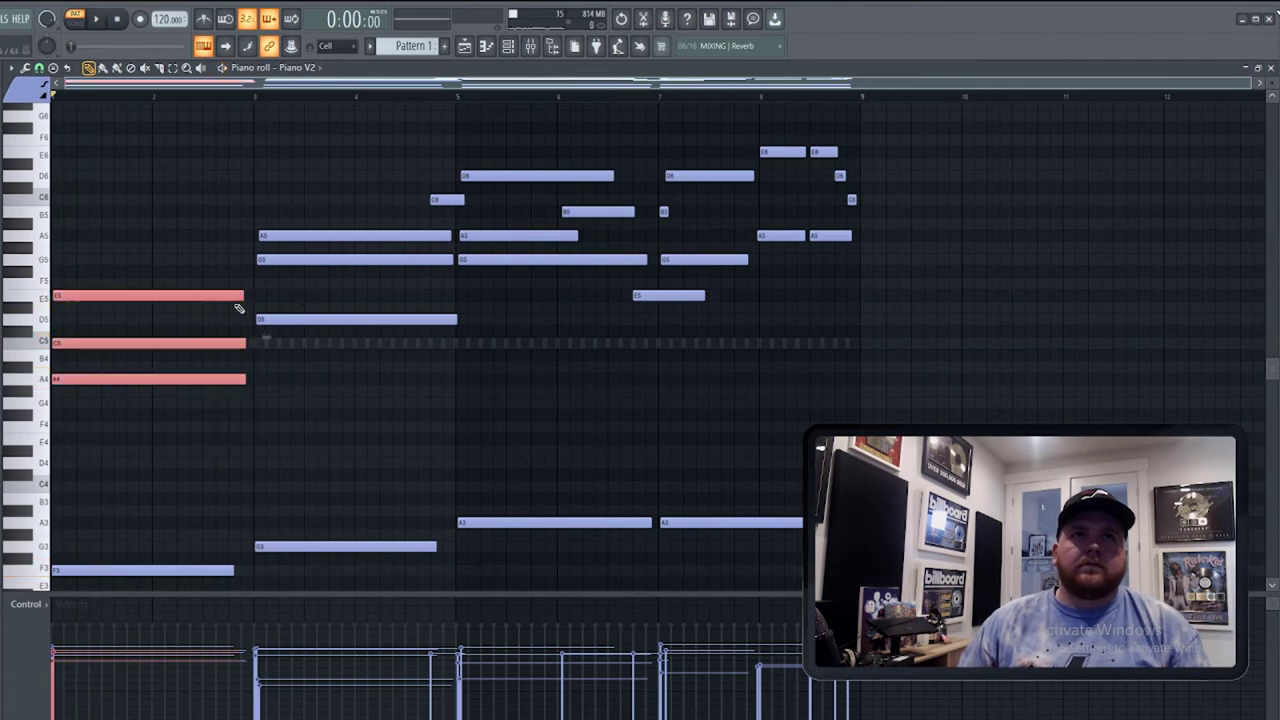
pyautogui.press('space')
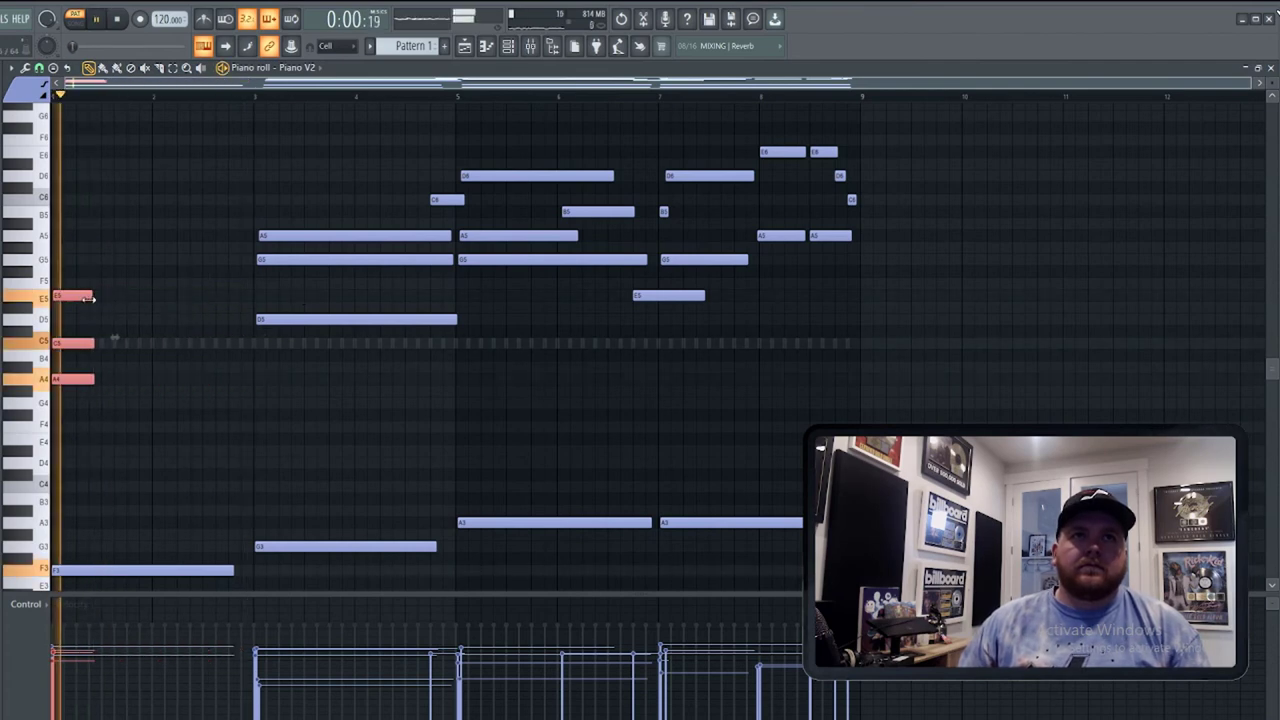
pyautogui.hotkey('ctrl', 'b')
pyautogui.hotkey('ctrl', 'b')
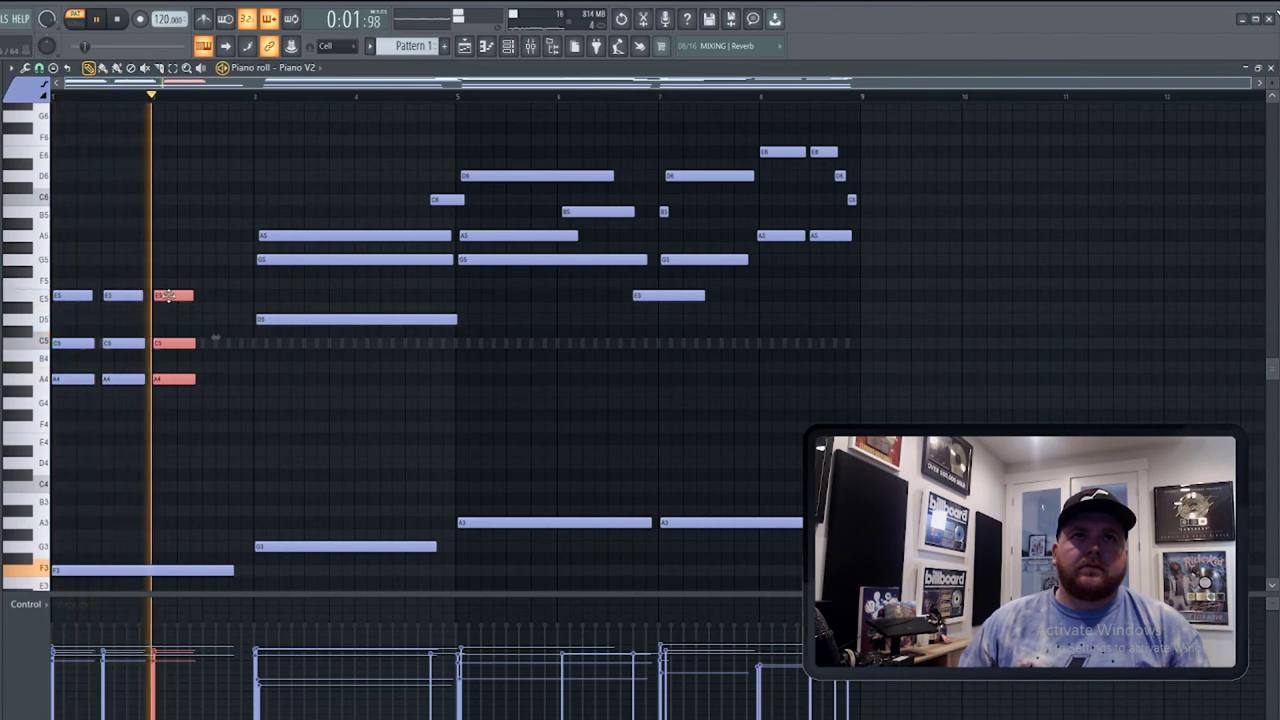
pyautogui.hotkey('ctrl', 'b')
pyautogui.hotkey('ctrl', 'd')
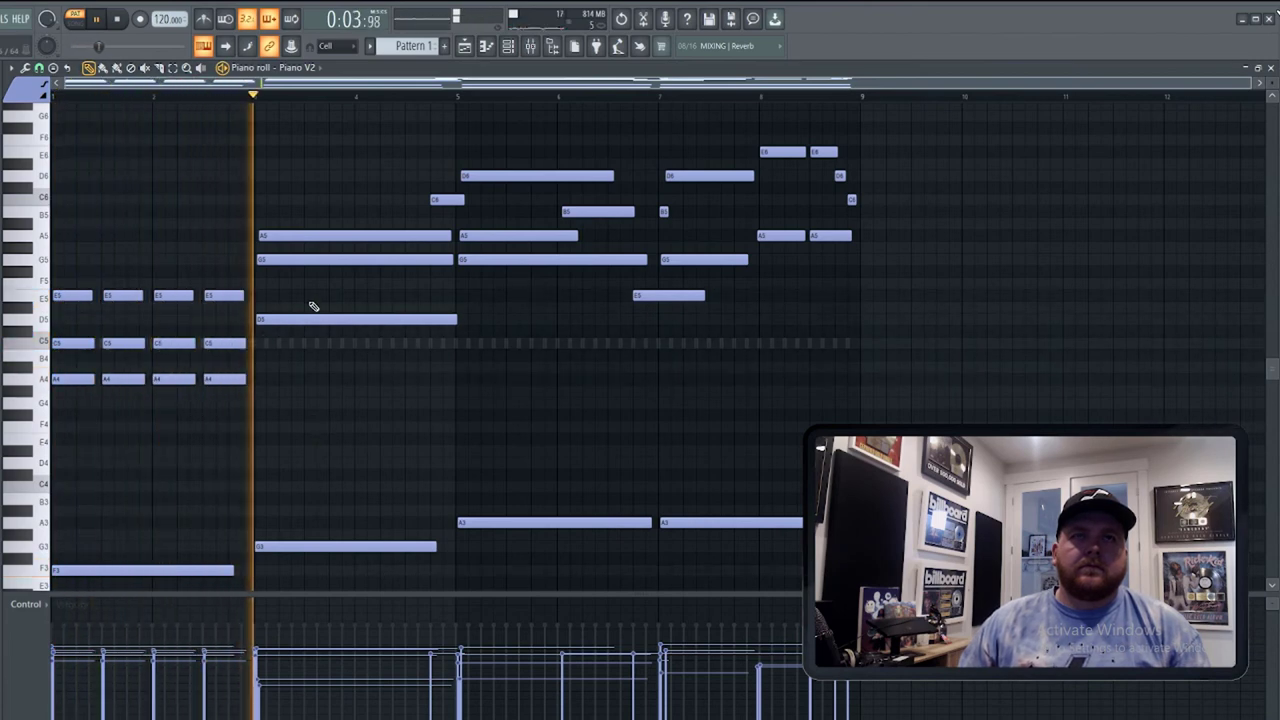
pyautogui.press('space')
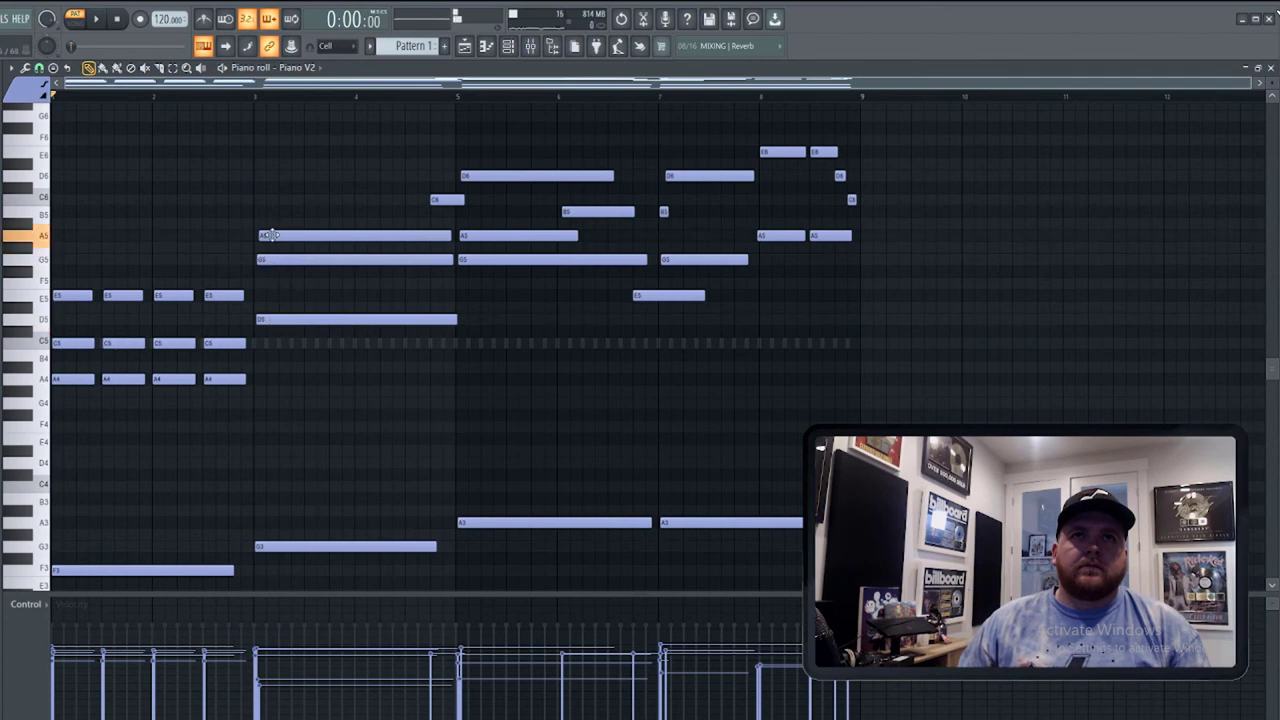
pyautogui.moveTo(267, 200); pyautogui.dragTo(267, 199)
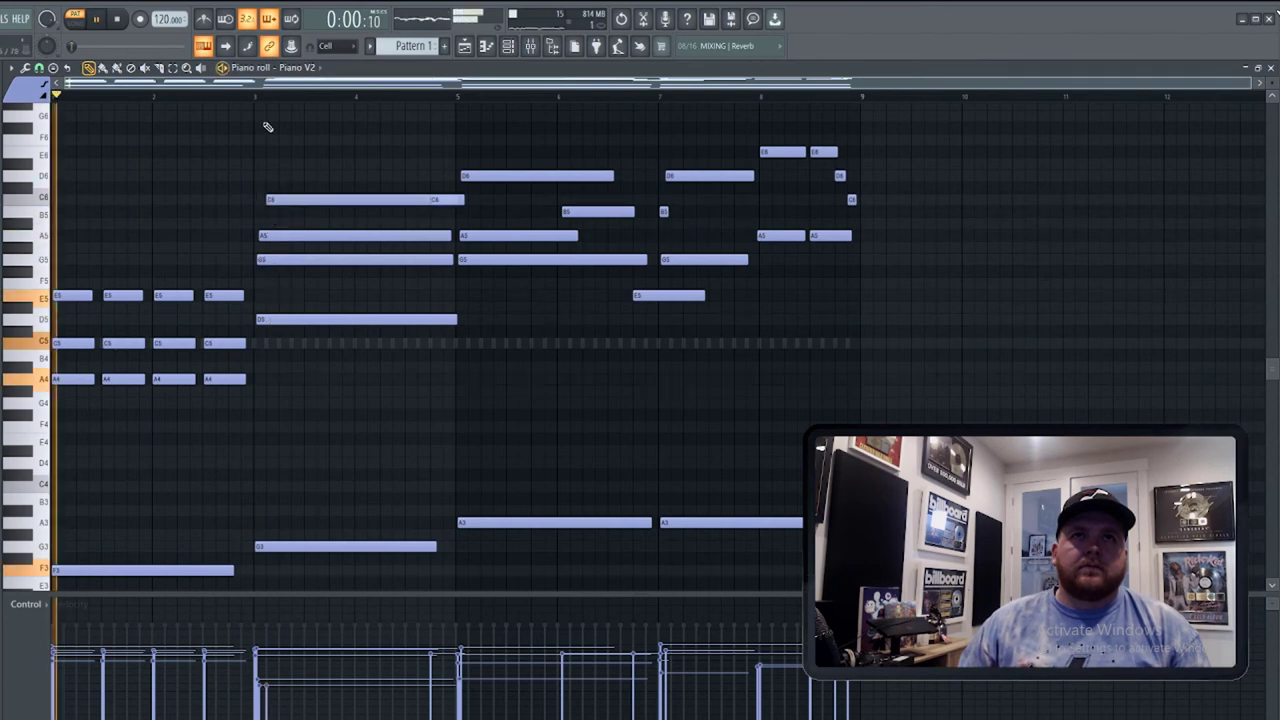
pyautogui.press('space')
pyautogui.rightClick(306, 200)
pyautogui.press('space')
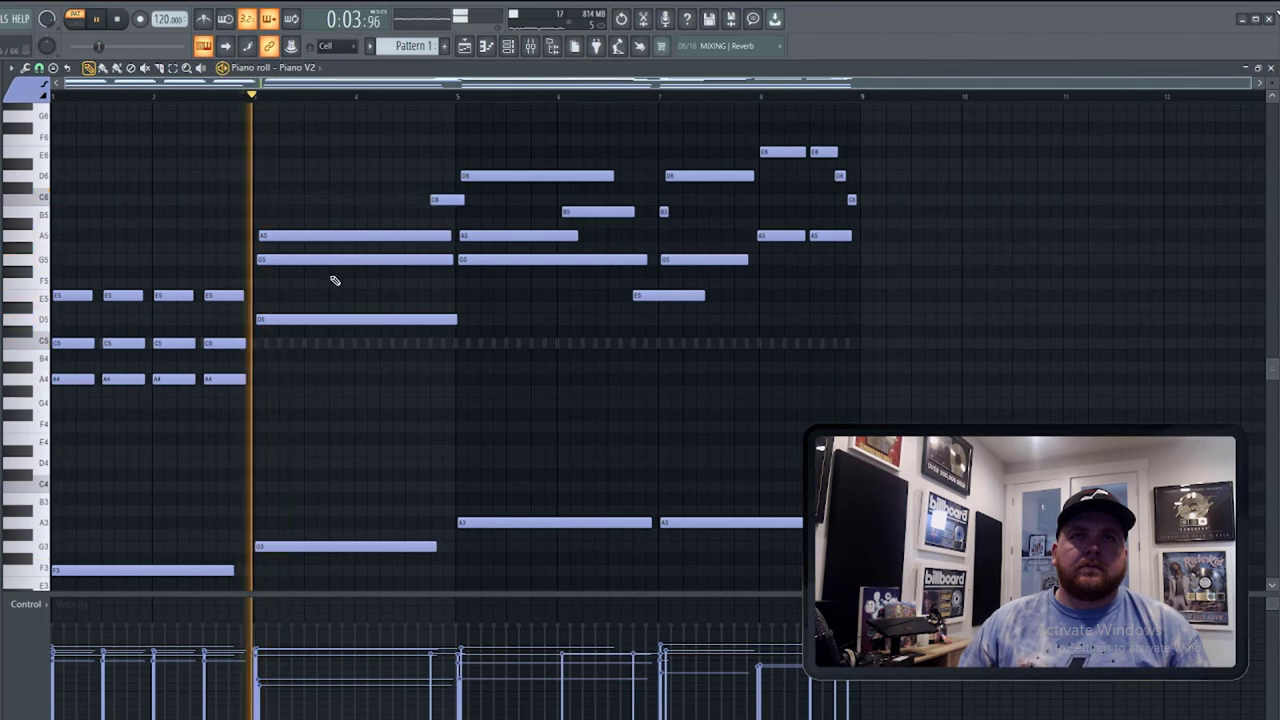
# Shorten the D5, G5 and A5 chord in bars 3–4 and duplicate it into four half-bar-spaced stabs.
pyautogui.press('space')
pyautogui.moveTo(443, 226); pyautogui.dragTo(456, 407)
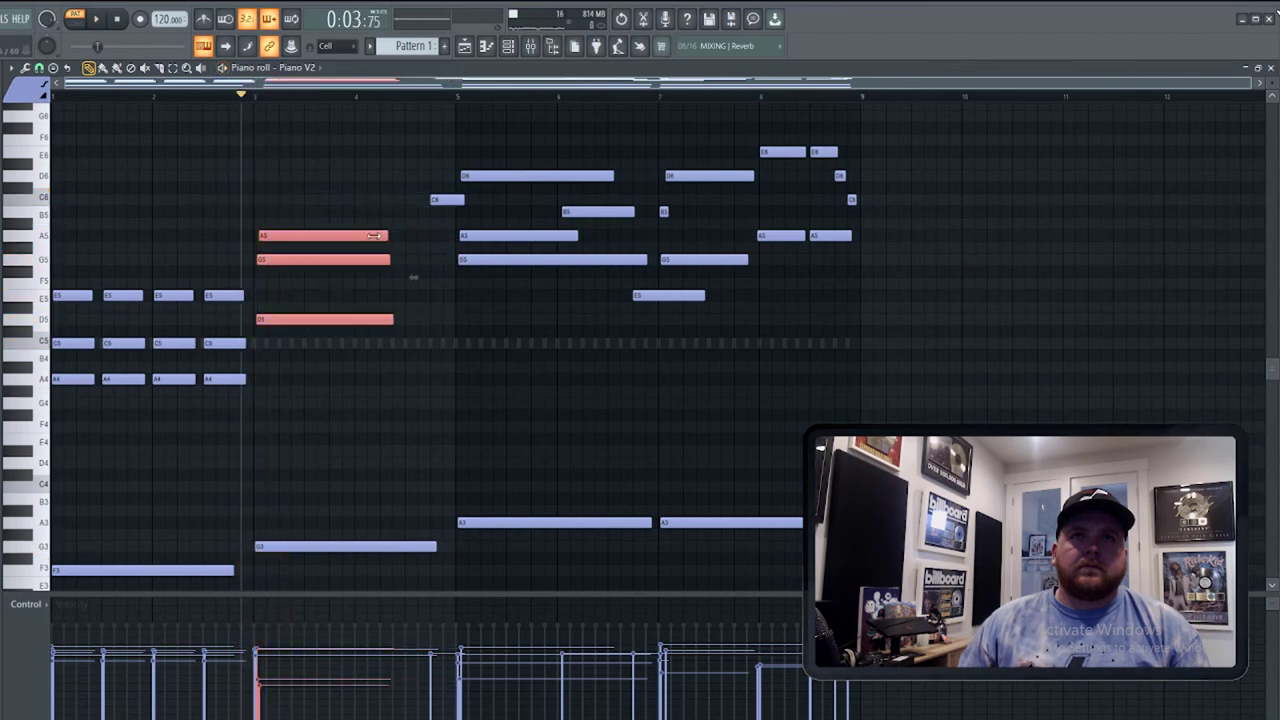
pyautogui.moveTo(374, 236); pyautogui.dragTo(334, 238)
pyautogui.press('space')
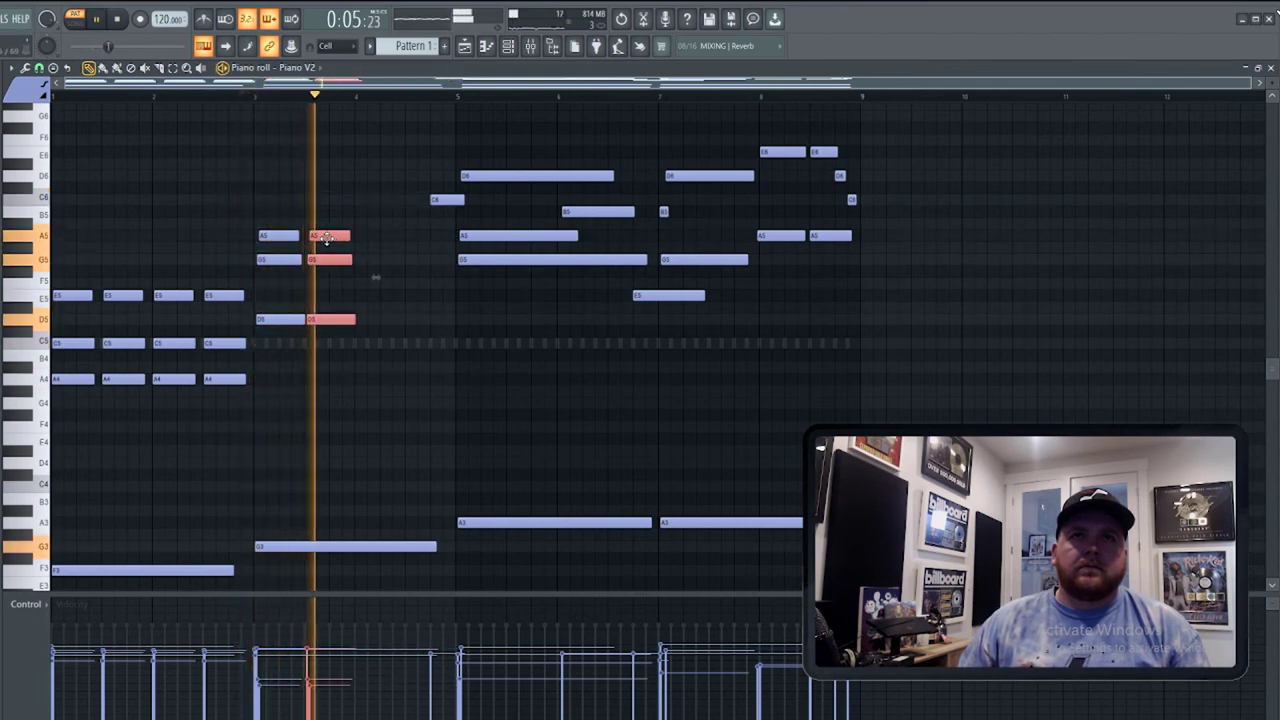
pyautogui.hotkey('ctrl', 'b')
pyautogui.hotkey('ctrl', 'b')
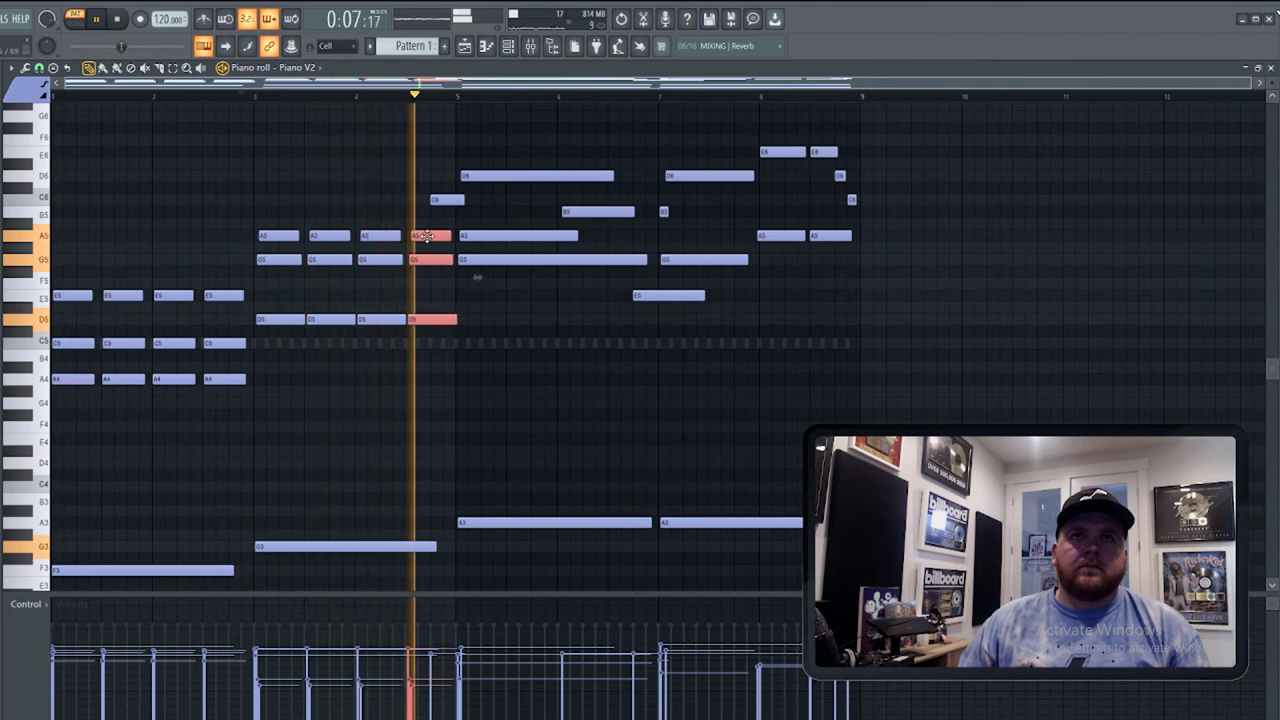
pyautogui.keyDown('ctrl'); pyautogui.click(540, 337); pyautogui.keyUp('ctrl')
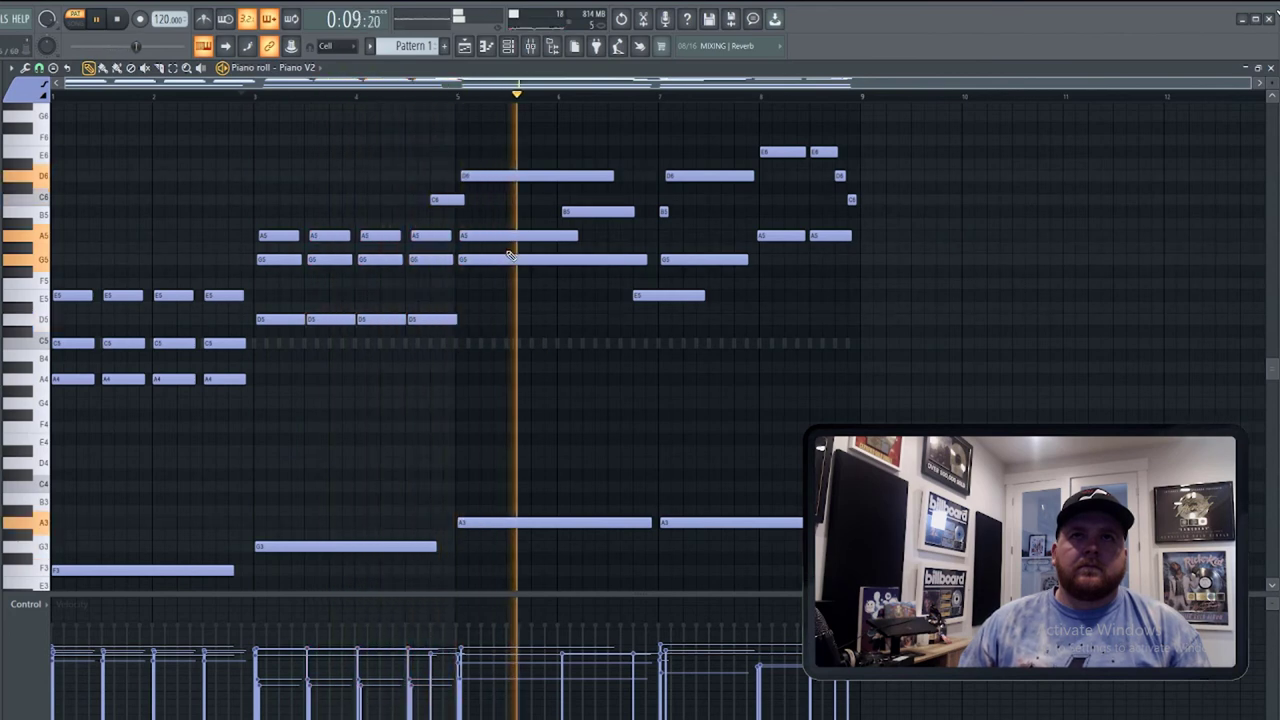
# Split the G5, A5 and D6 notes in bars 5–6 into half-bar-spaced stabs and shorten the B5 in bar 6 to match.
pyautogui.press('space')
pyautogui.moveTo(536, 164); pyautogui.dragTo(550, 298)
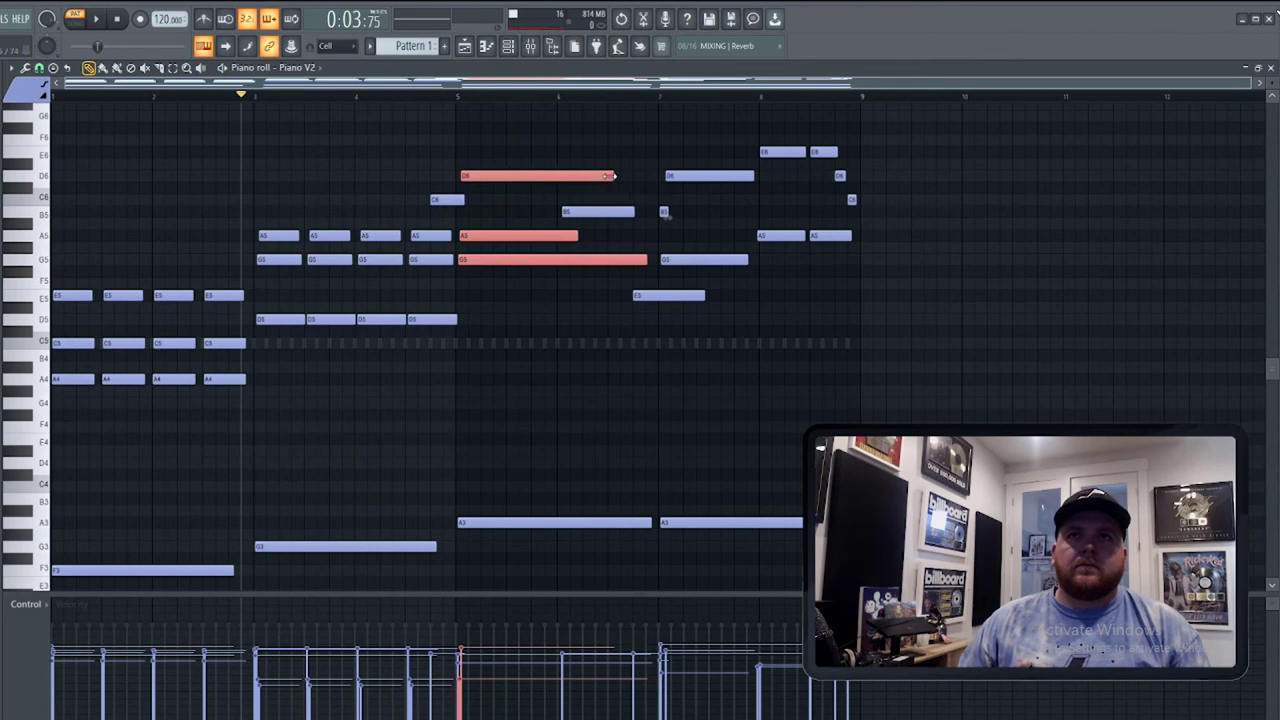
pyautogui.moveTo(526, 185); pyautogui.dragTo(476, 174)
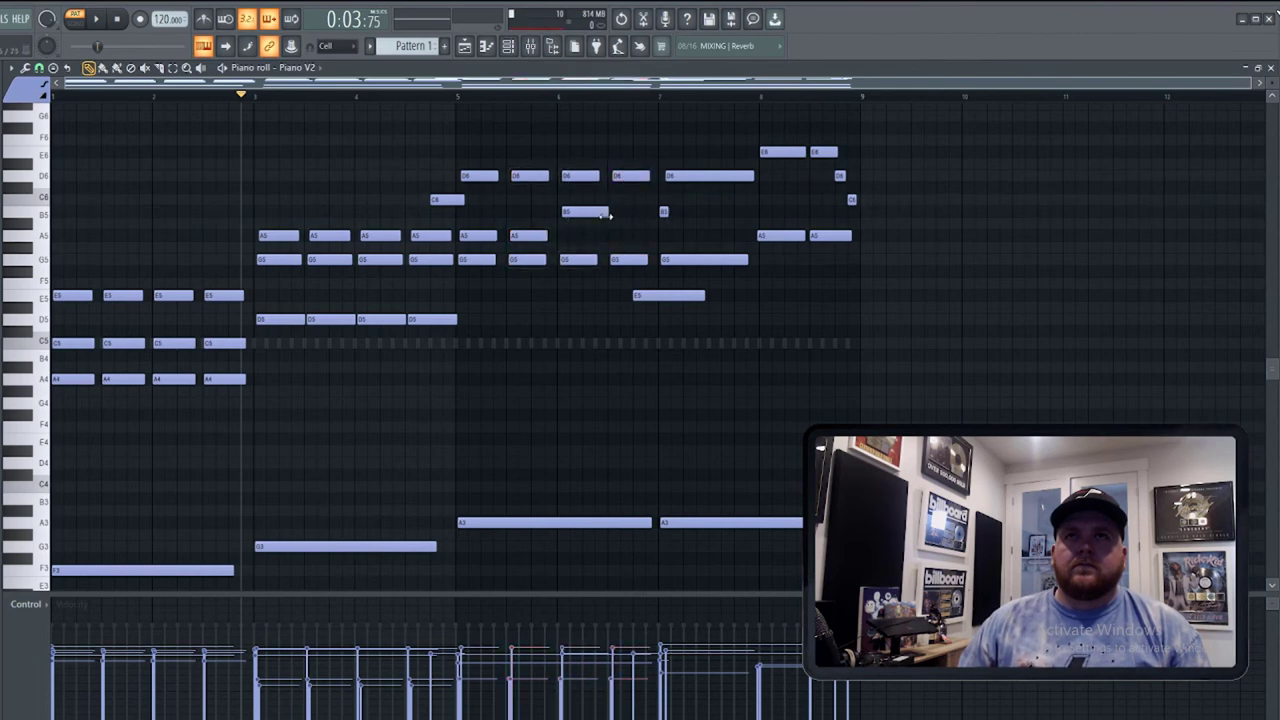
# Play back the piano pattern with the repeated chord stabs from the start and open the Channel rack.
pyautogui.press('space')
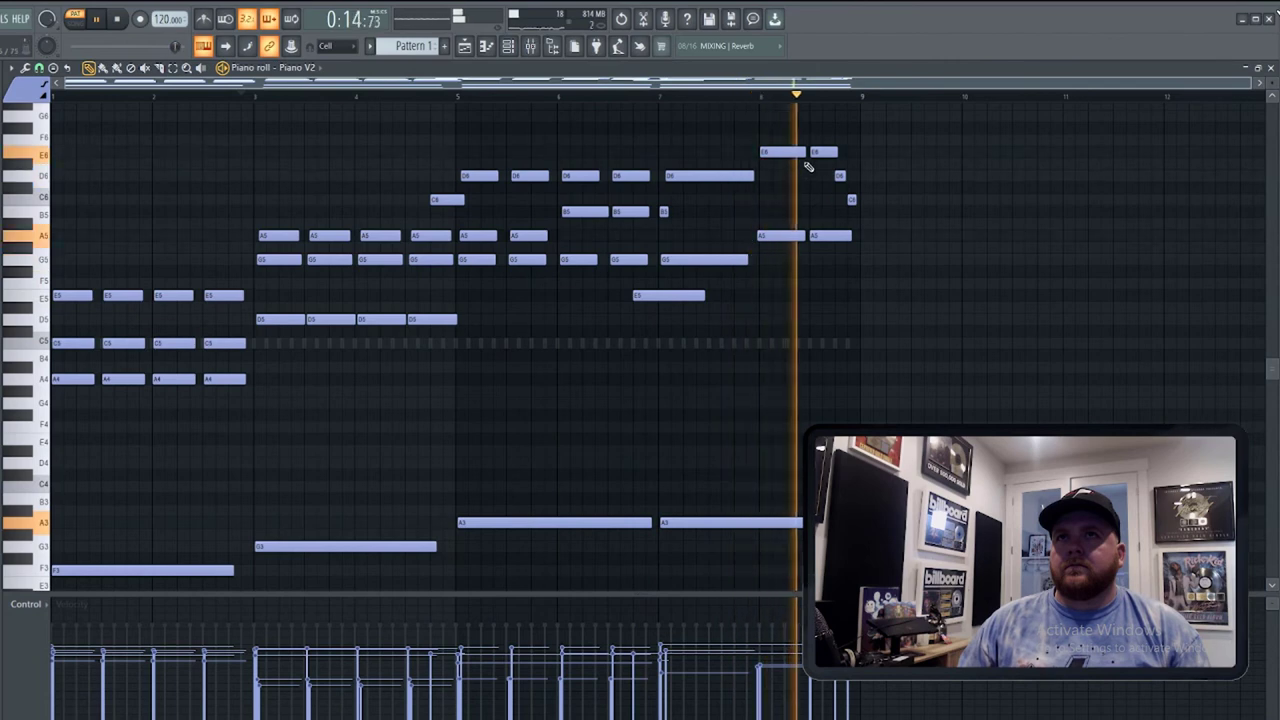
pyautogui.press('space')
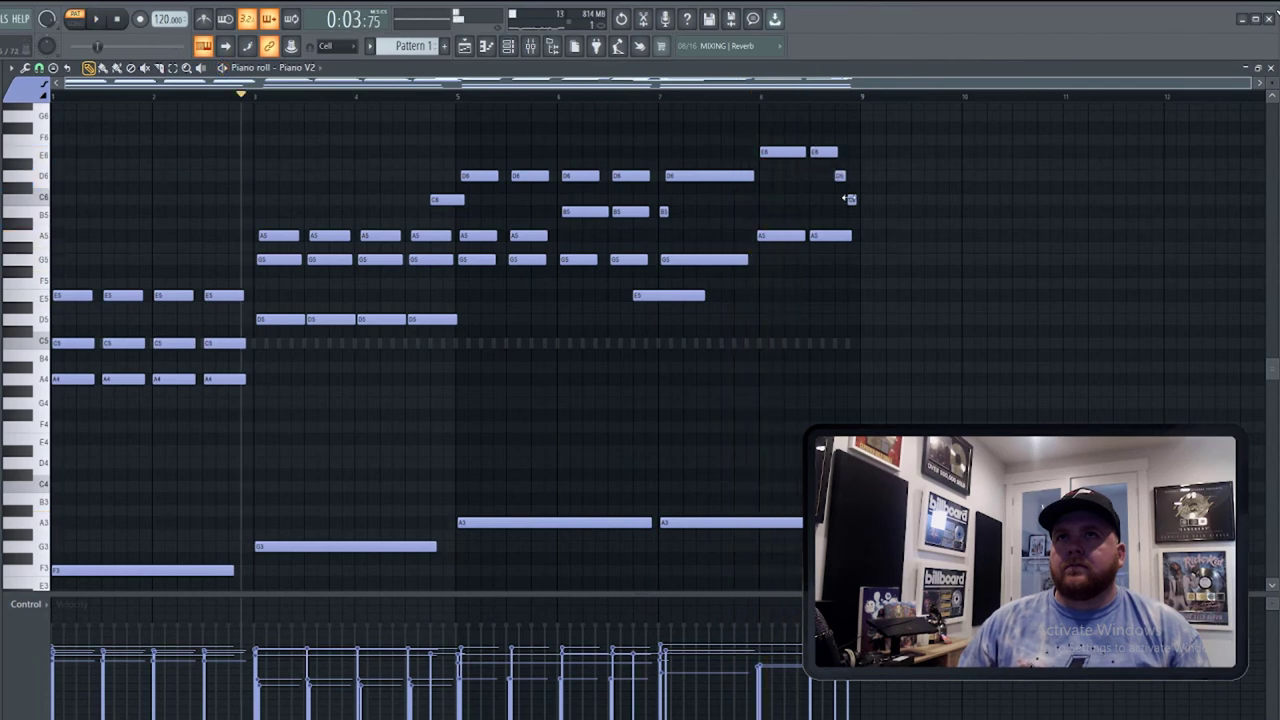
pyautogui.press('space')
pyautogui.click(54, 96)
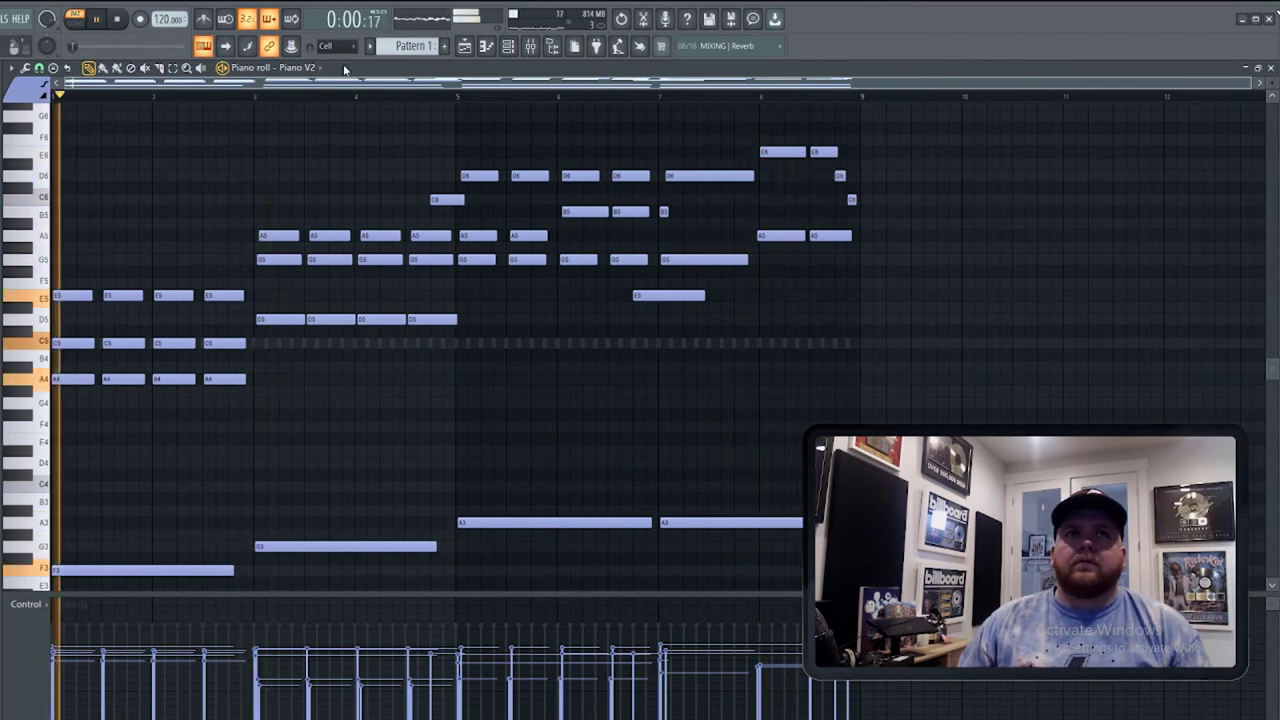
pyautogui.click(508, 47)
pyautogui.click(509, 48)
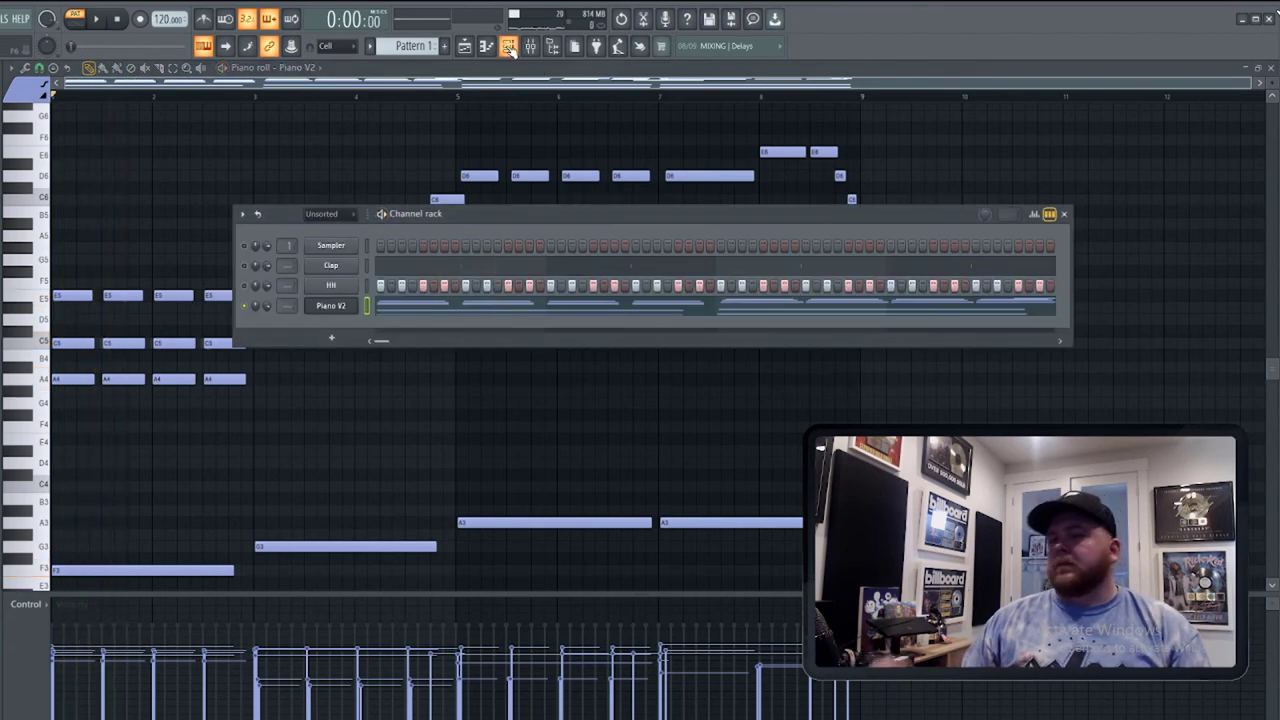
pyautogui.hotkey('ctrl', 'x')
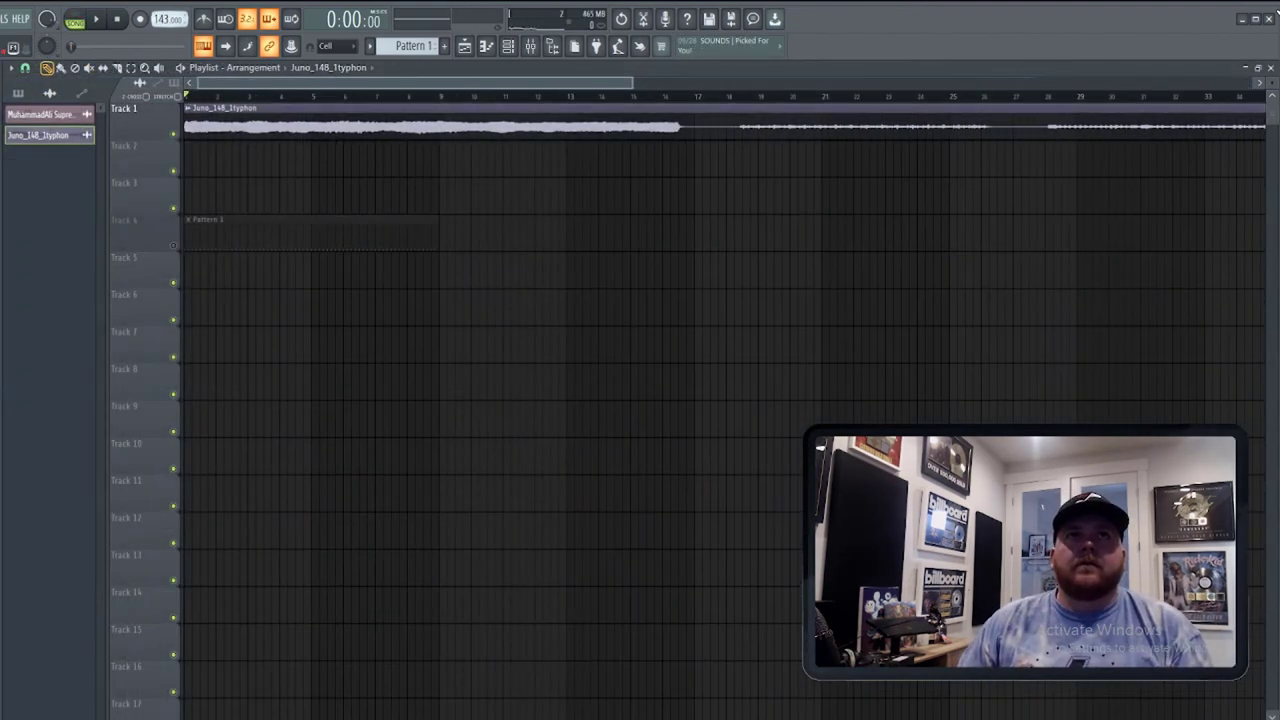
# Set the tempo to 148 BPM, play the Juno_148_1typhon clip and load its audio into Edison.
pyautogui.press('space')
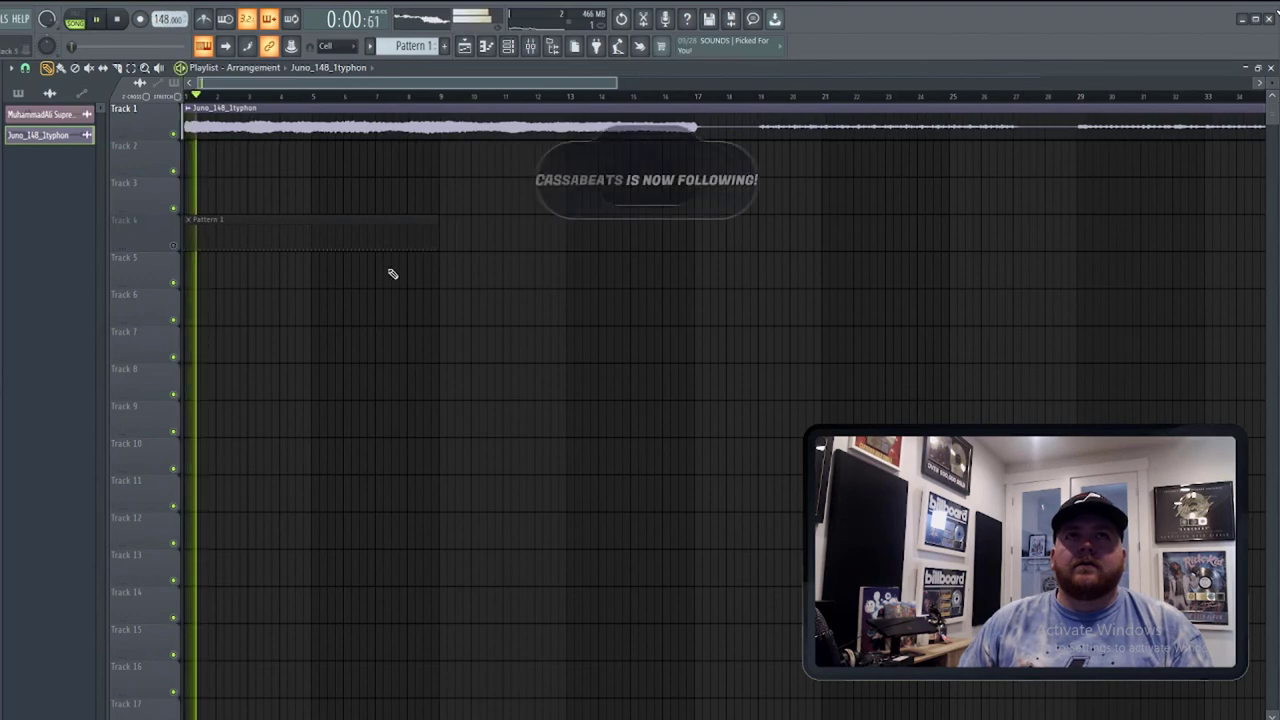
pyautogui.doubleClick(305, 135)
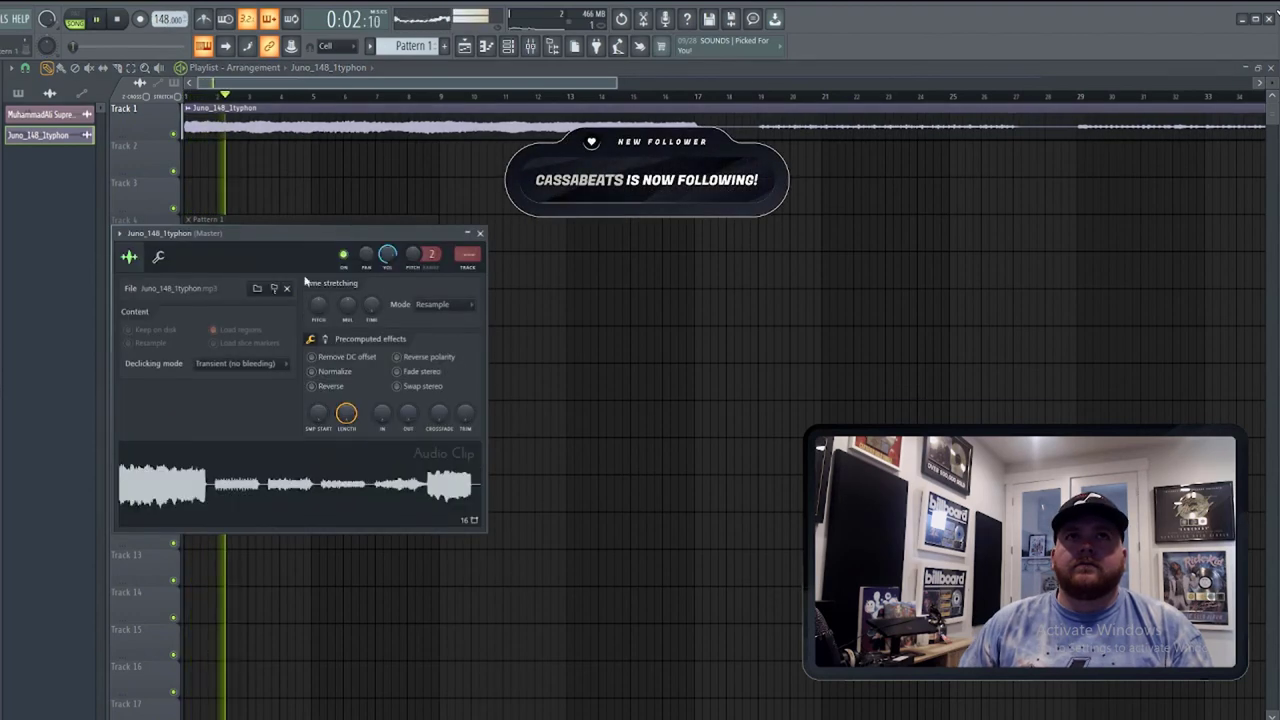
pyautogui.rightClick(308, 490)
pyautogui.click(374, 548)
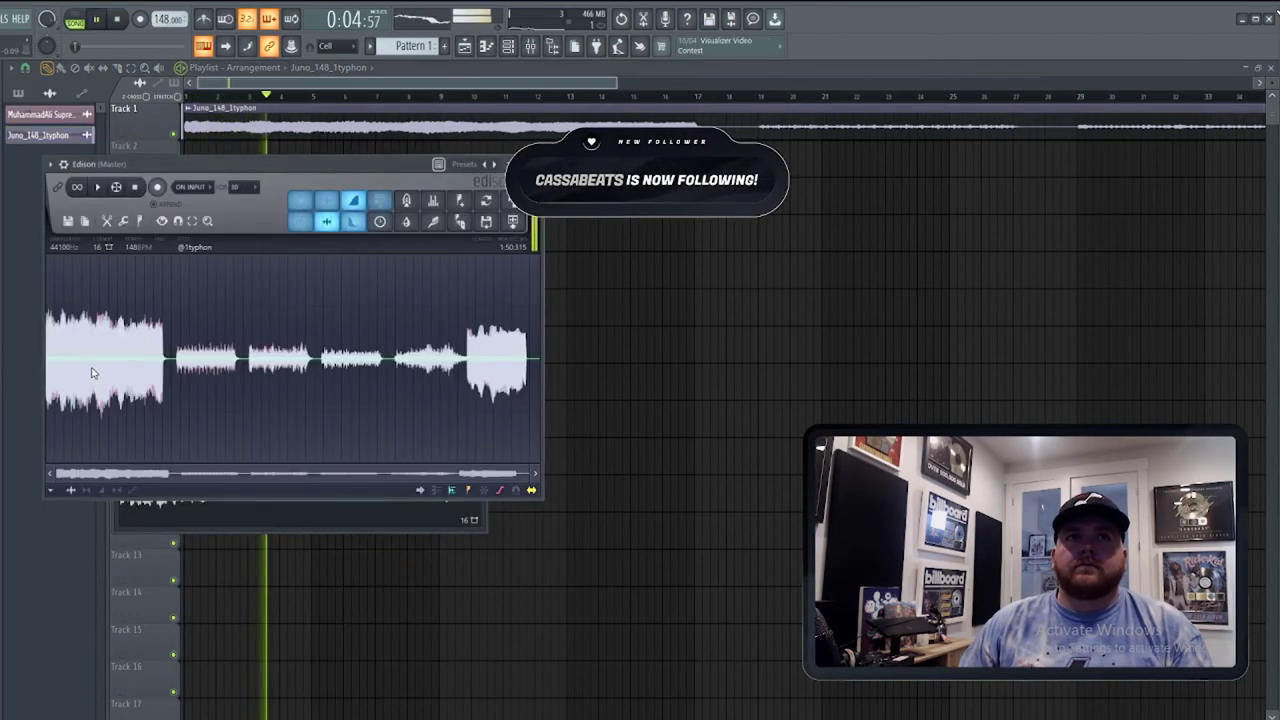
# Trim the Juno sample slightly in Edison, send the edited audio back to the playlist clip and close Edison.
pyautogui.click(331, 270)
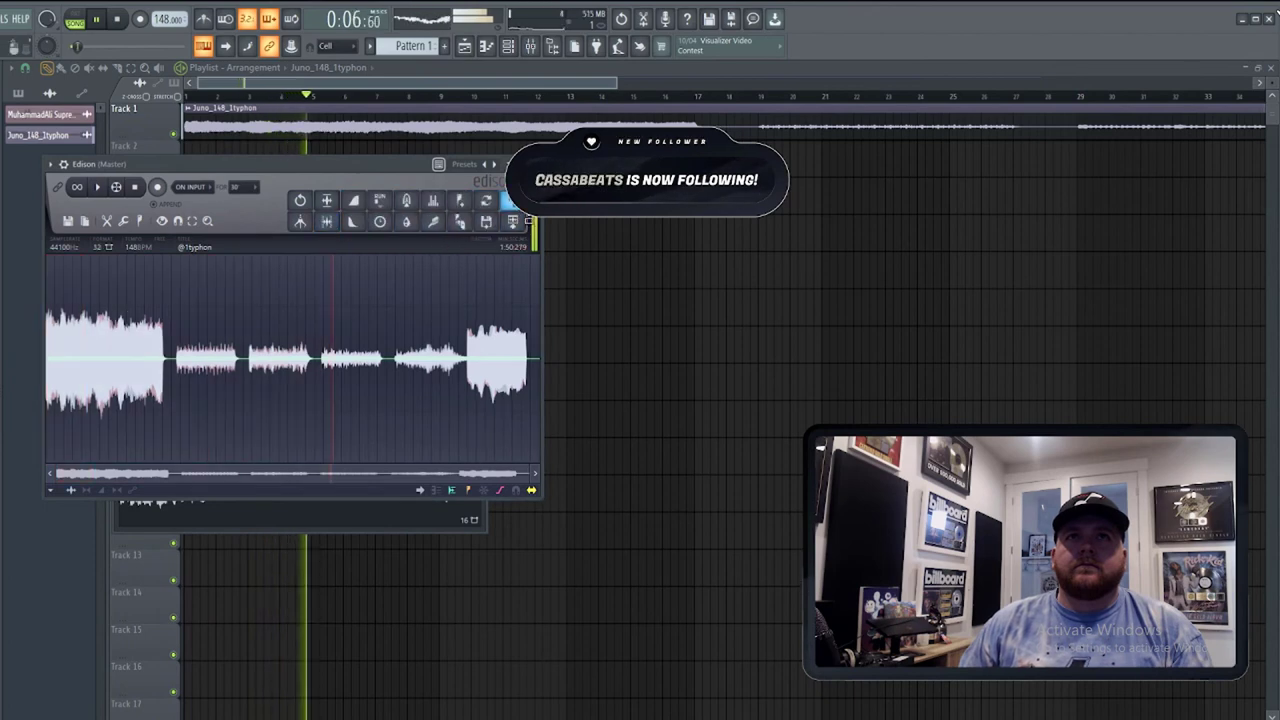
pyautogui.moveTo(512, 200); pyautogui.dragTo(398, 478)
pyautogui.click(532, 164)
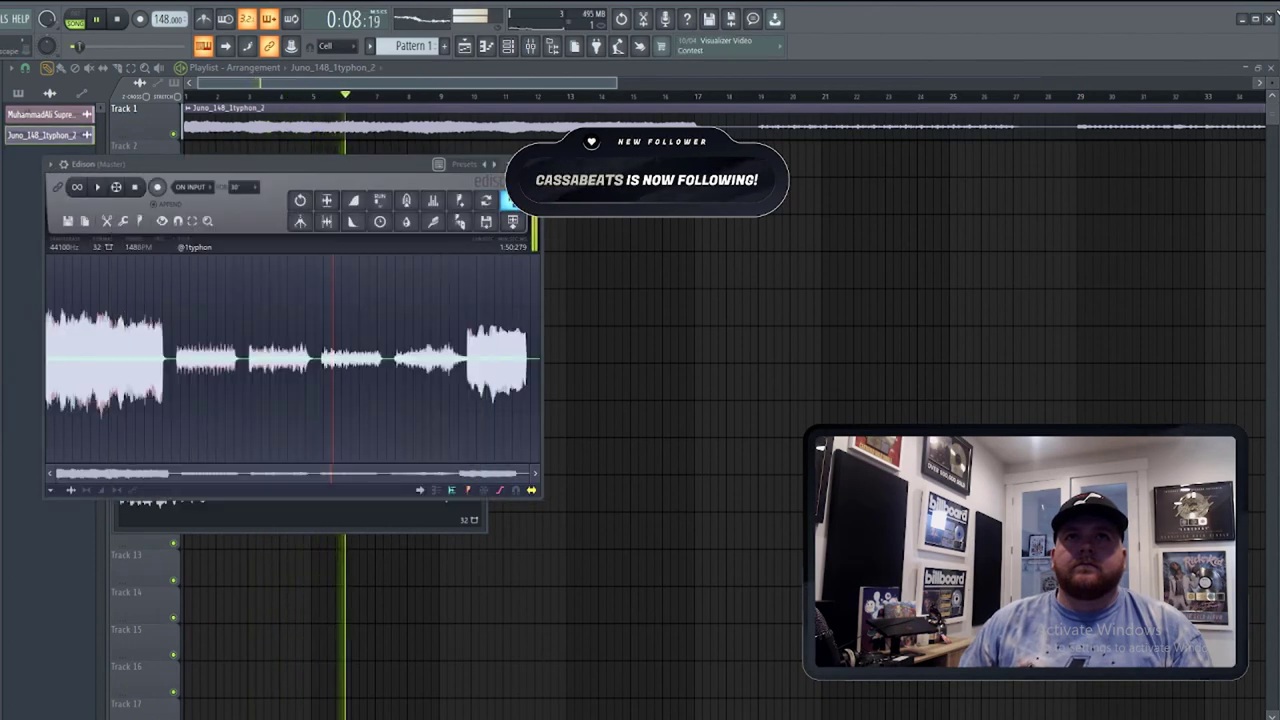
pyautogui.click(576, 89)
# Unmute Track 4, move its Pattern 1 clip to start at bar 9, and select bars 1 to 16 for playback.
pyautogui.click(174, 246)
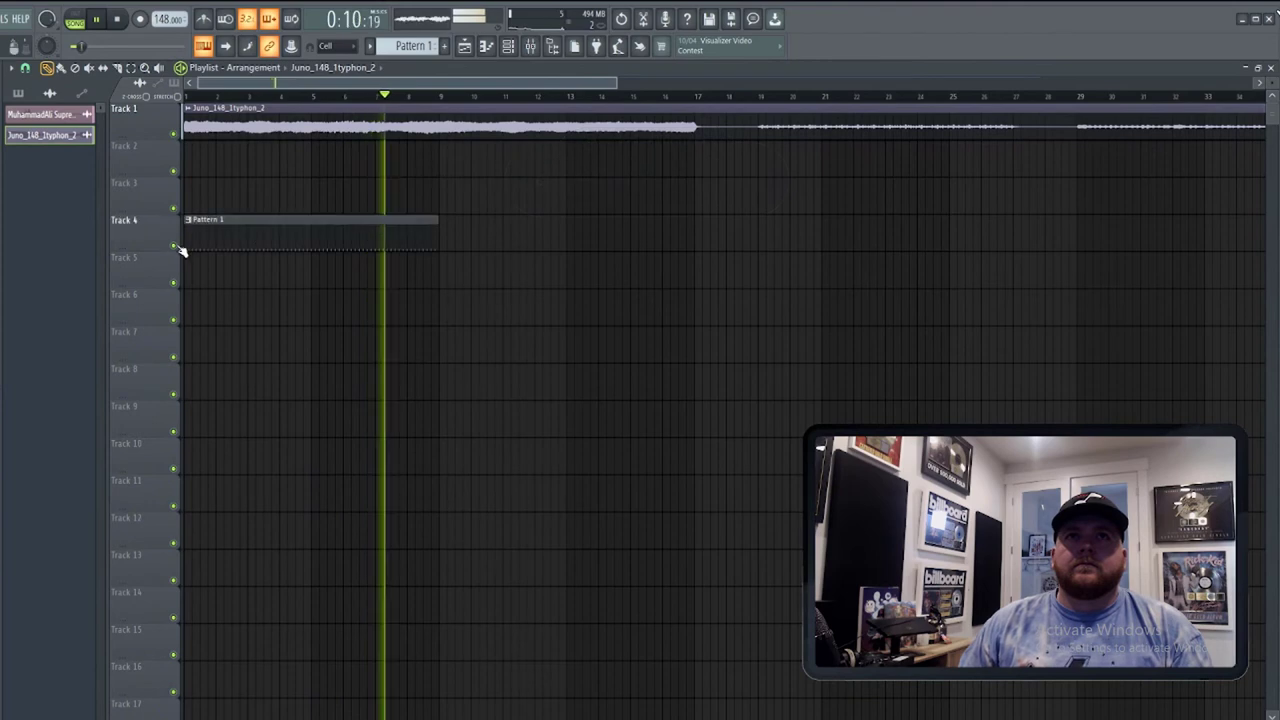
pyautogui.click(445, 233)
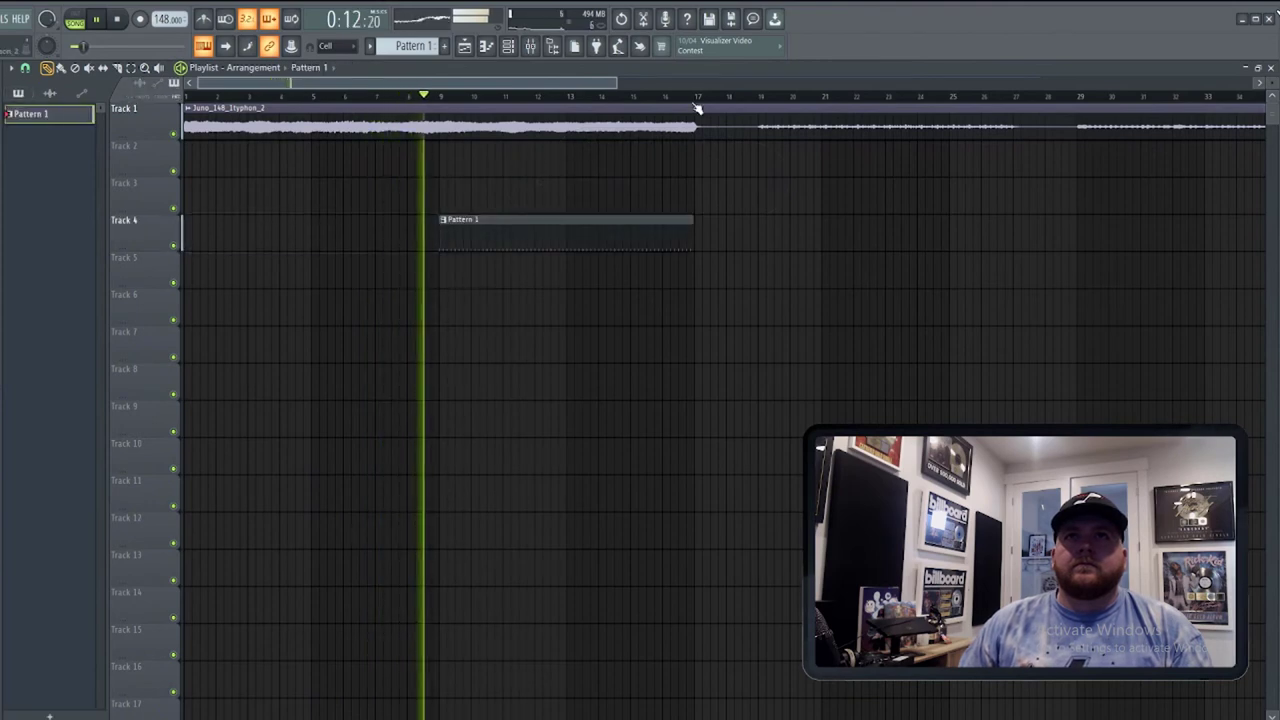
pyautogui.hotkey('ctrl', 'a')
# Show all channels in the Channel rack and fill the HH channel with a hi-hat note pattern containing pitched rolls.
pyautogui.click(508, 46)
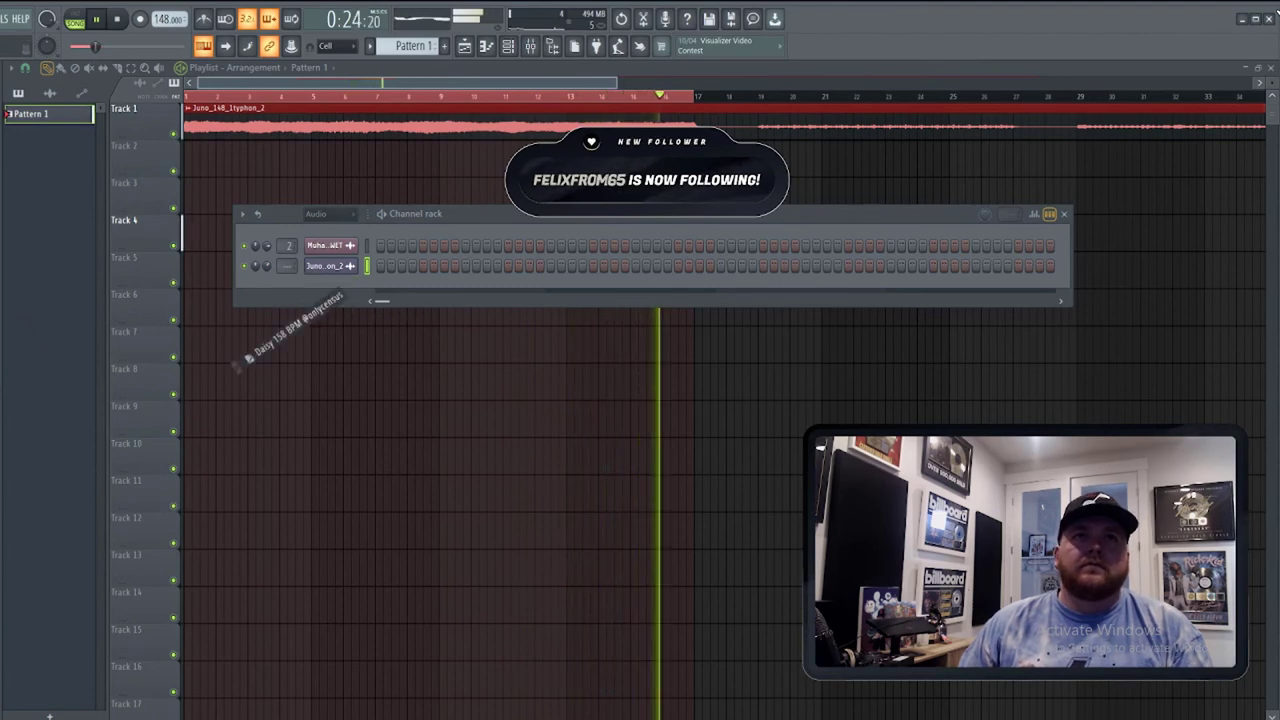
pyautogui.click(329, 216)
pyautogui.click(329, 227)
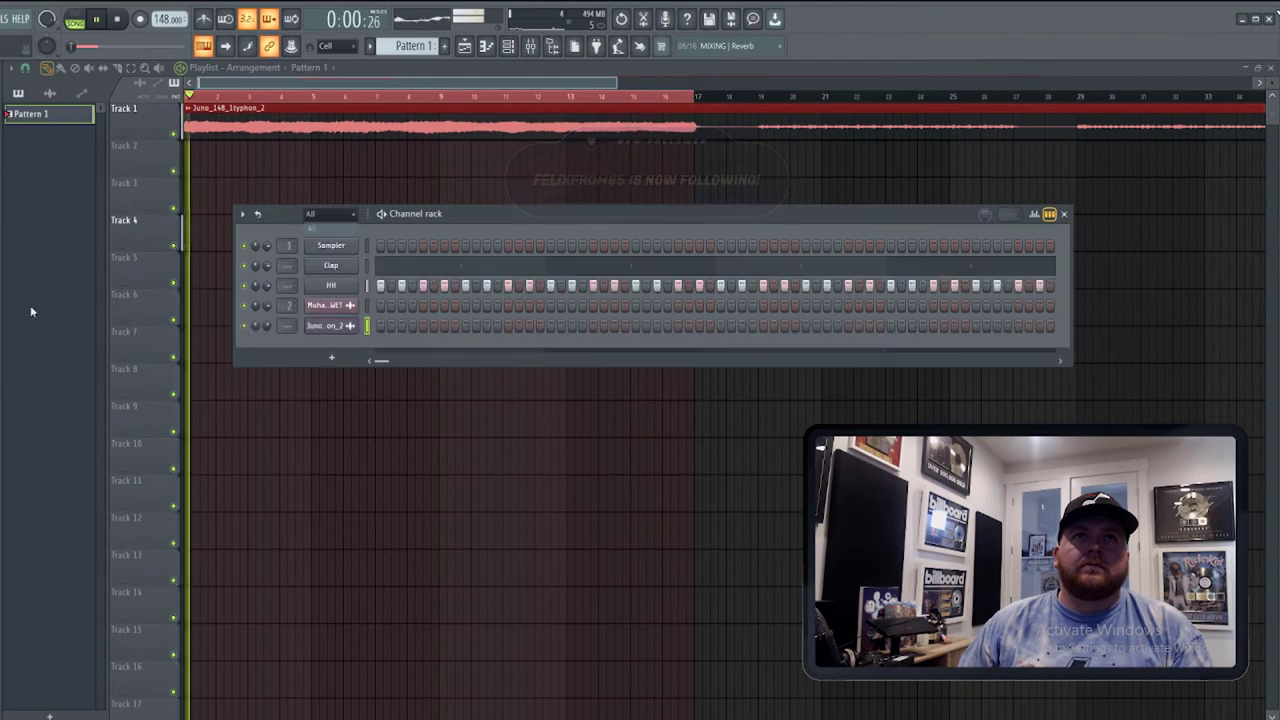
pyautogui.moveTo(318, 293); pyautogui.dragTo(320, 304)
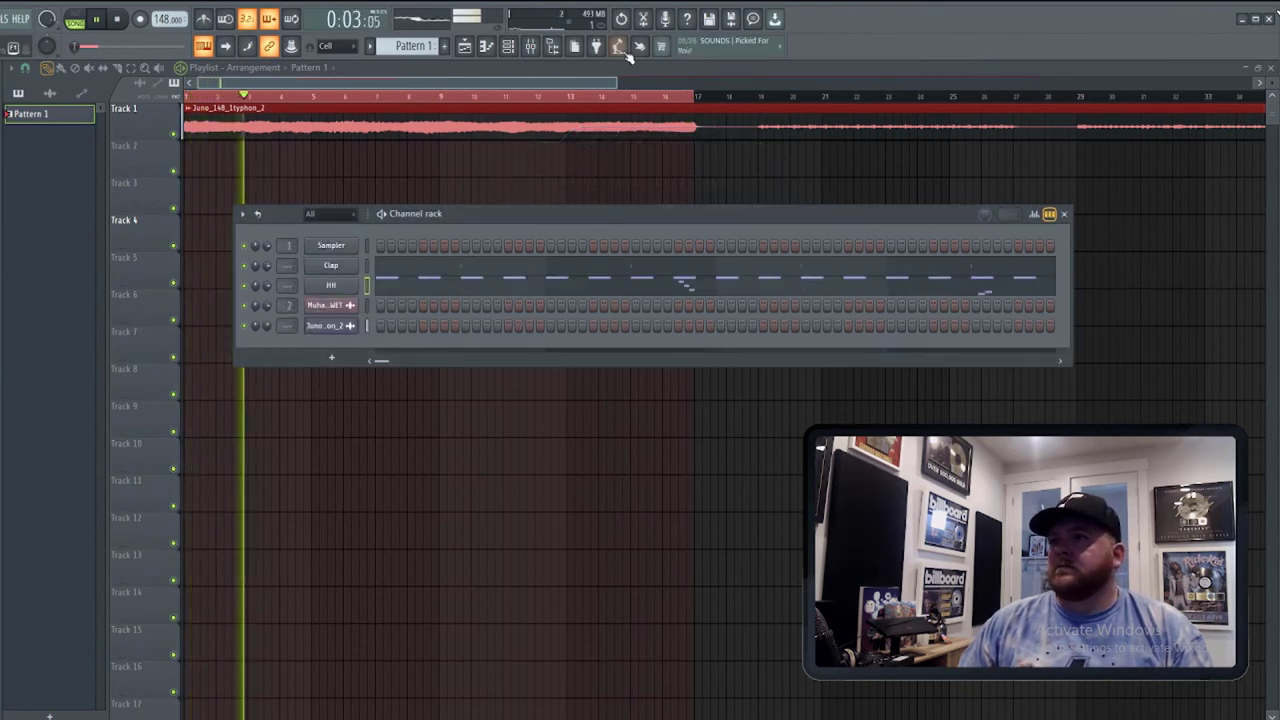
# Play the hi-hat pattern against the Juno sample from bar 9 and check the channels in the Channel rack.
pyautogui.click(118, 19)
pyautogui.click(96, 19)
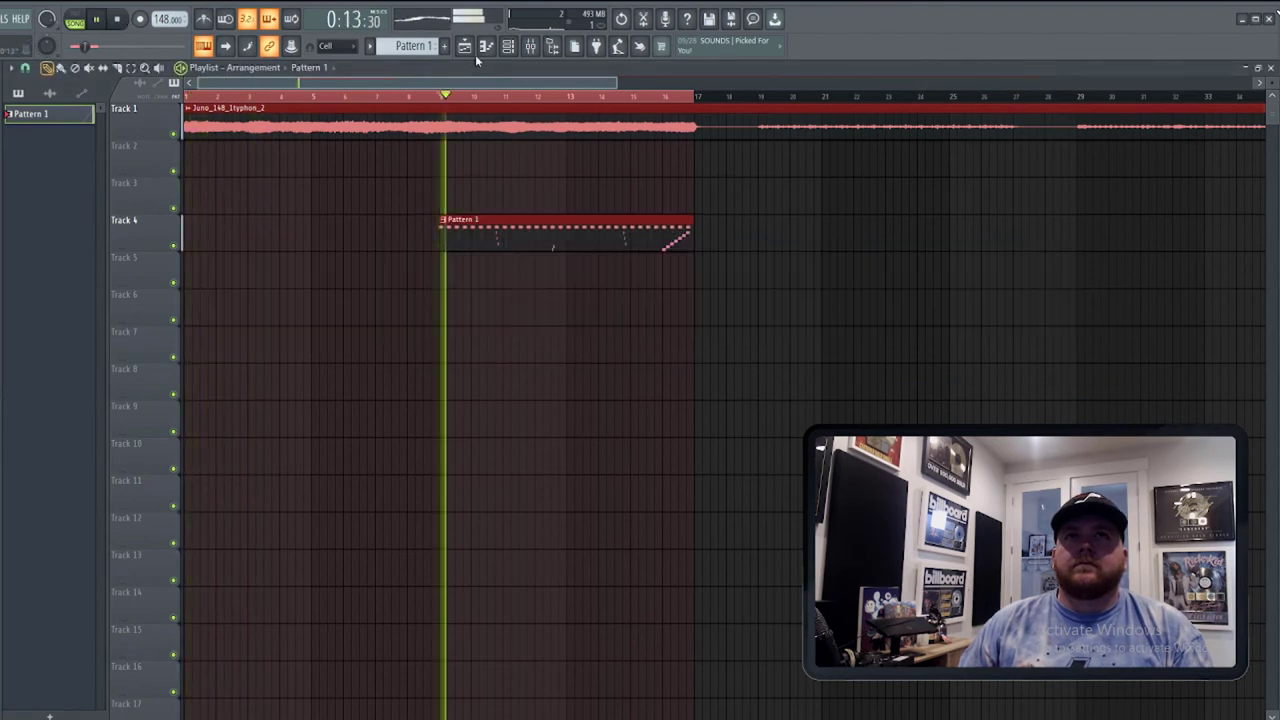
pyautogui.click(508, 46)
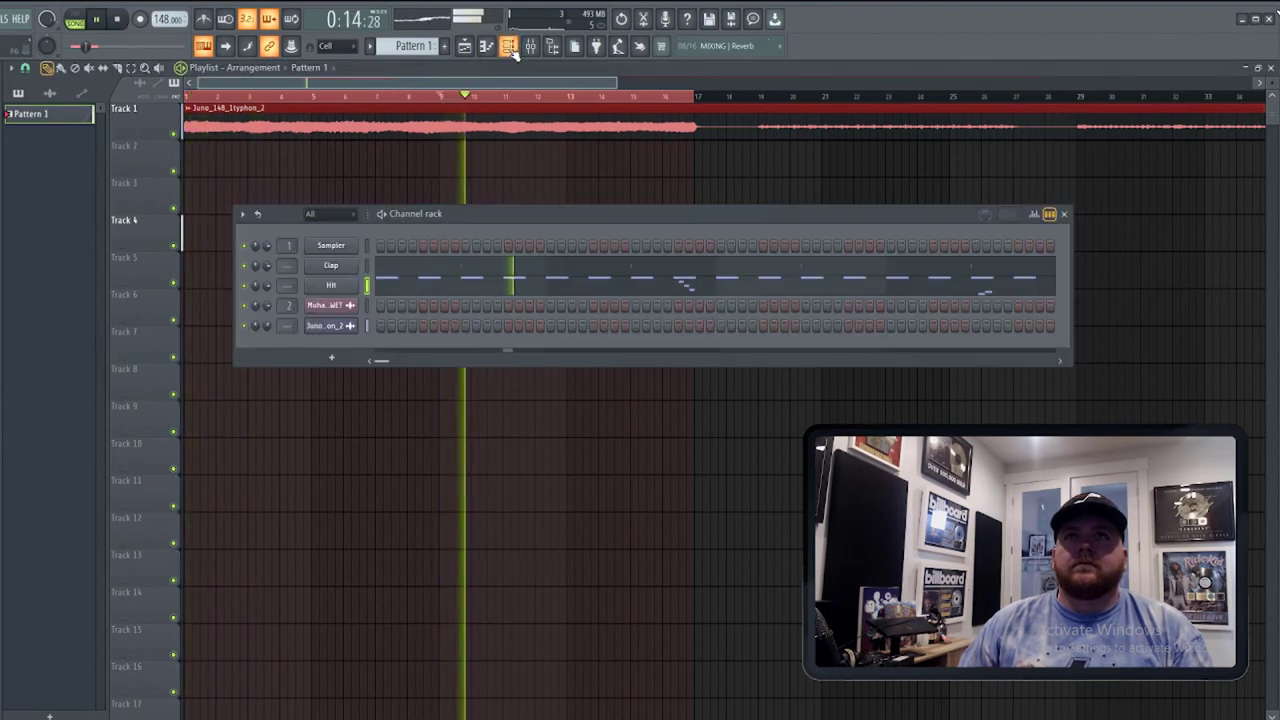
pyautogui.press('F6')
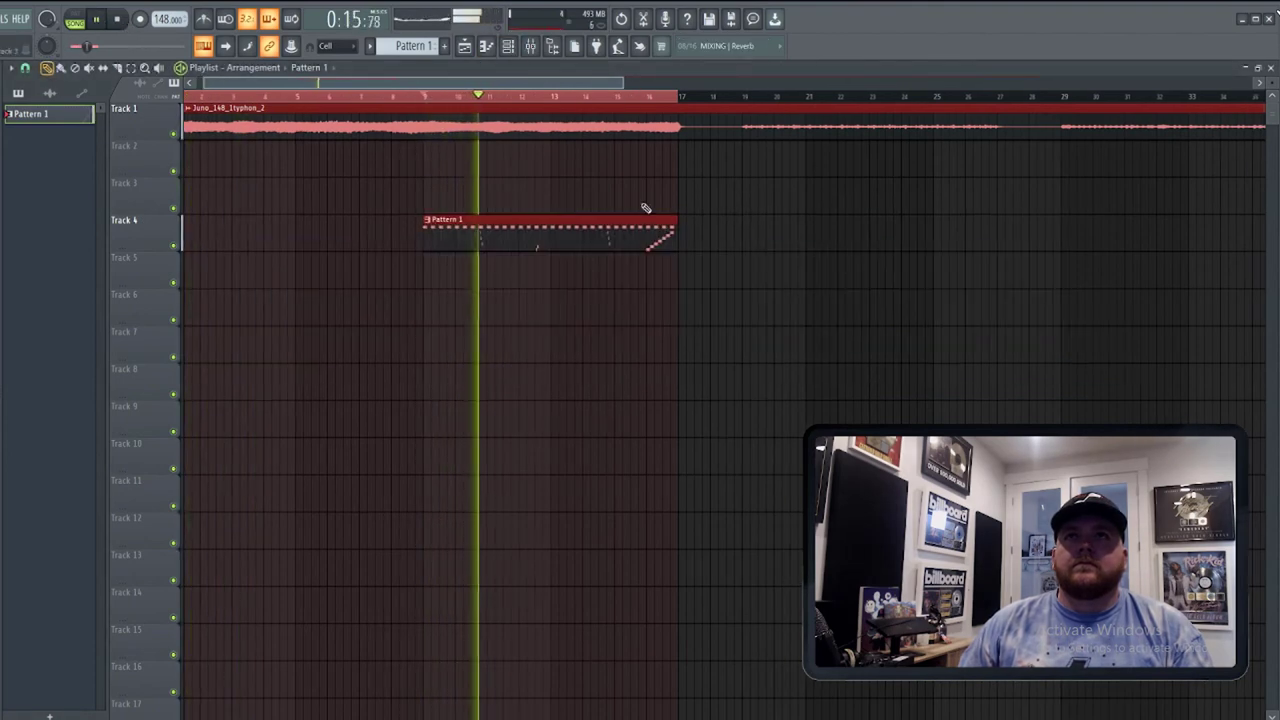
# Place a second Pattern 1 clip at bar 19 on Track 4 and loop playback from bar 19 to bar 27.
pyautogui.click(743, 223)
pyautogui.click(750, 96)
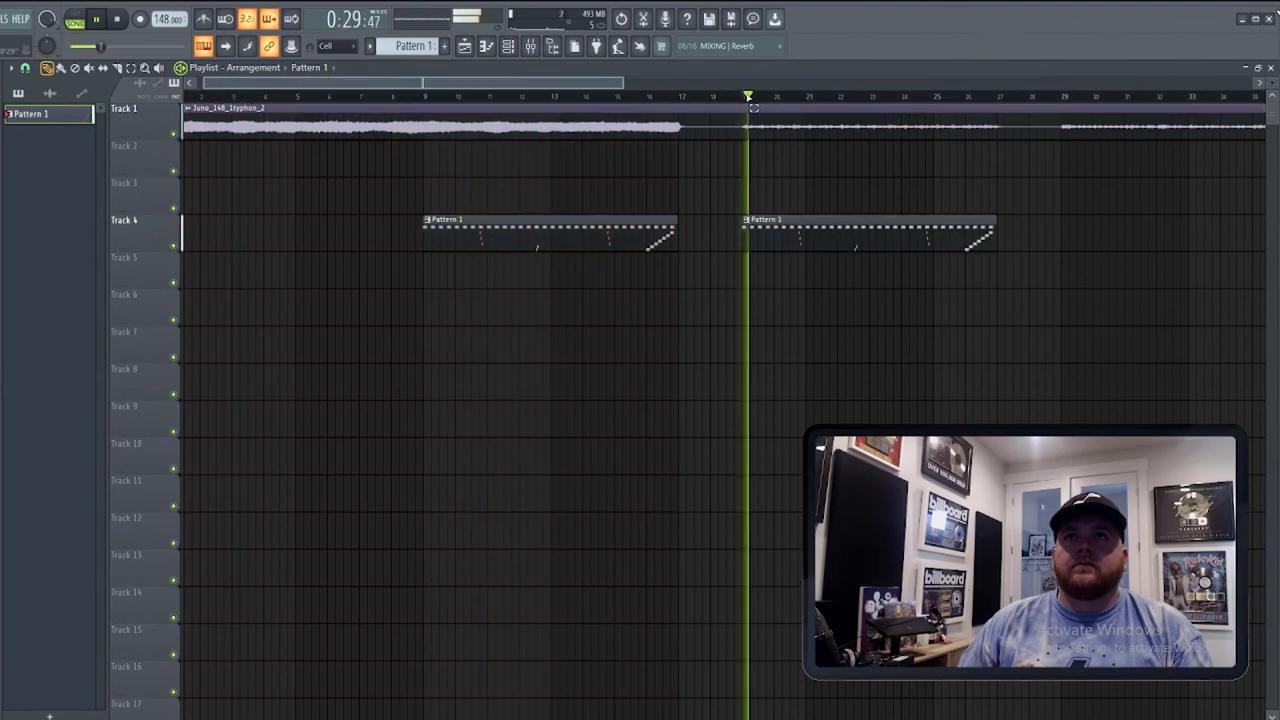
pyautogui.moveTo(749, 98); pyautogui.dragTo(1008, 118)
pyautogui.press('F6')
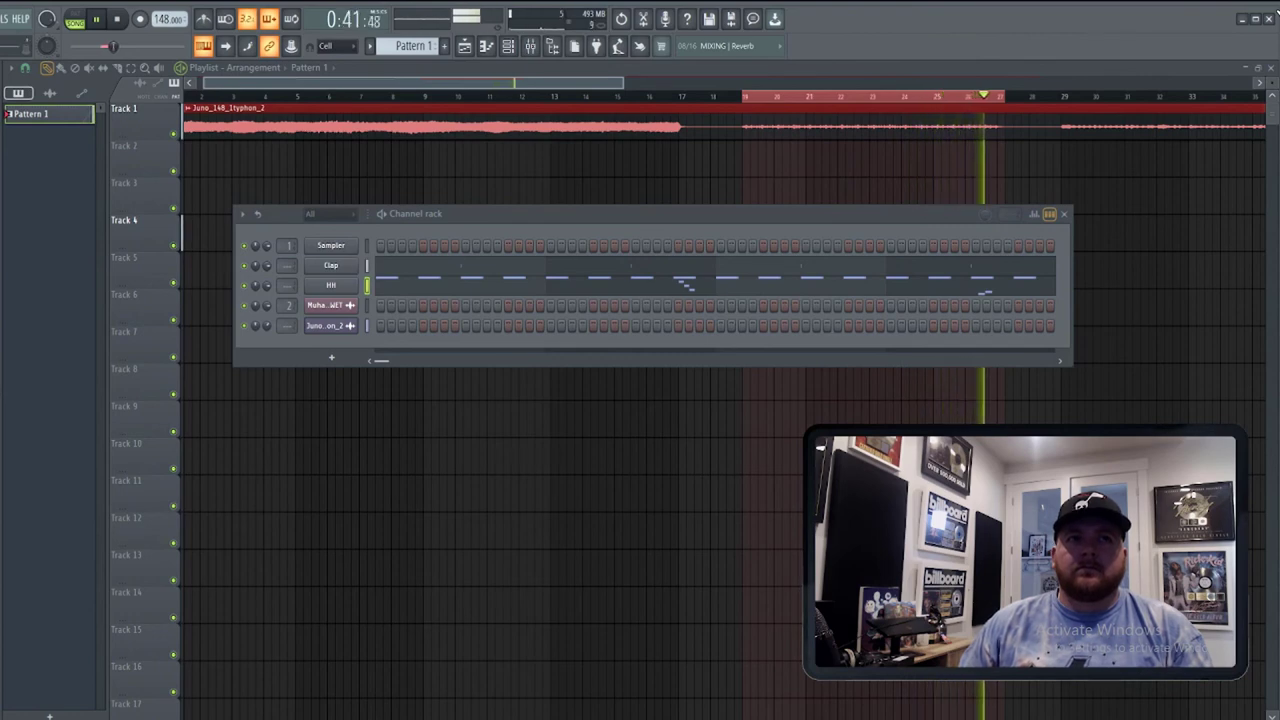
pyautogui.press('space')
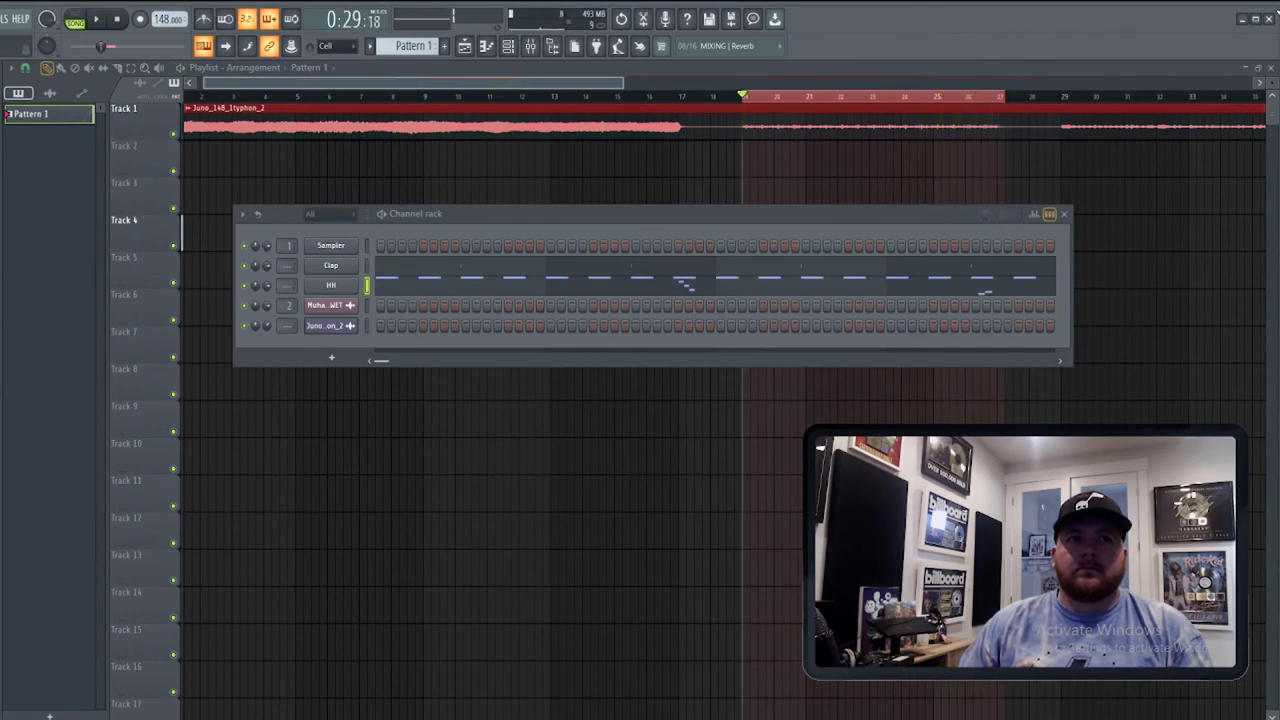
pyautogui.press('space')
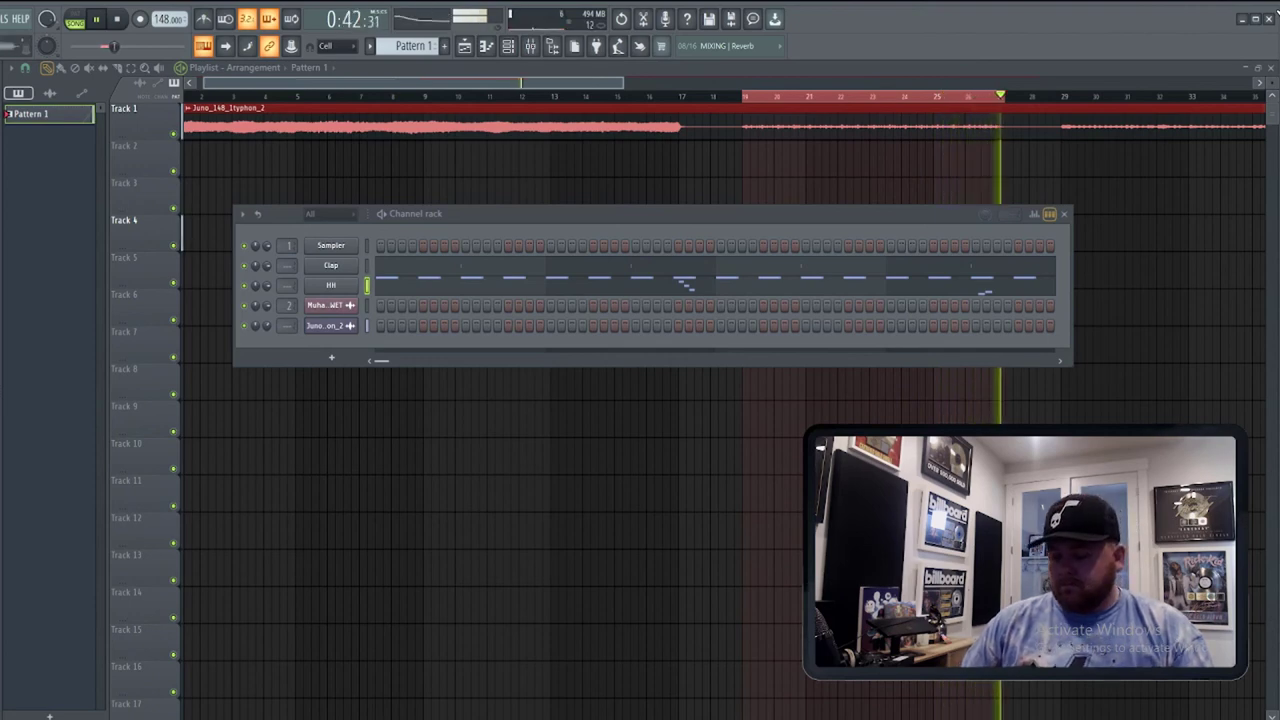
# Play the bar 19 loop, add the aug - cherry lagoon 808 sample to the Channel rack, and audition it on the first step.
pyautogui.press('space')
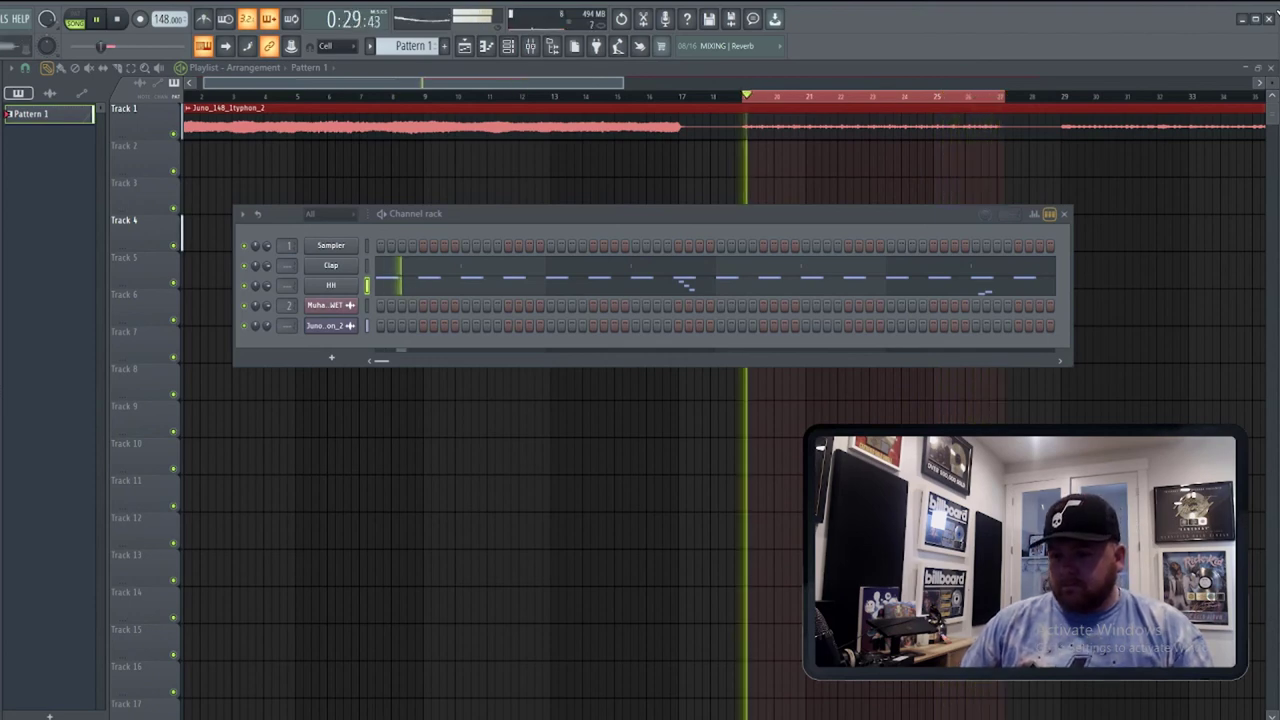
pyautogui.press('space')
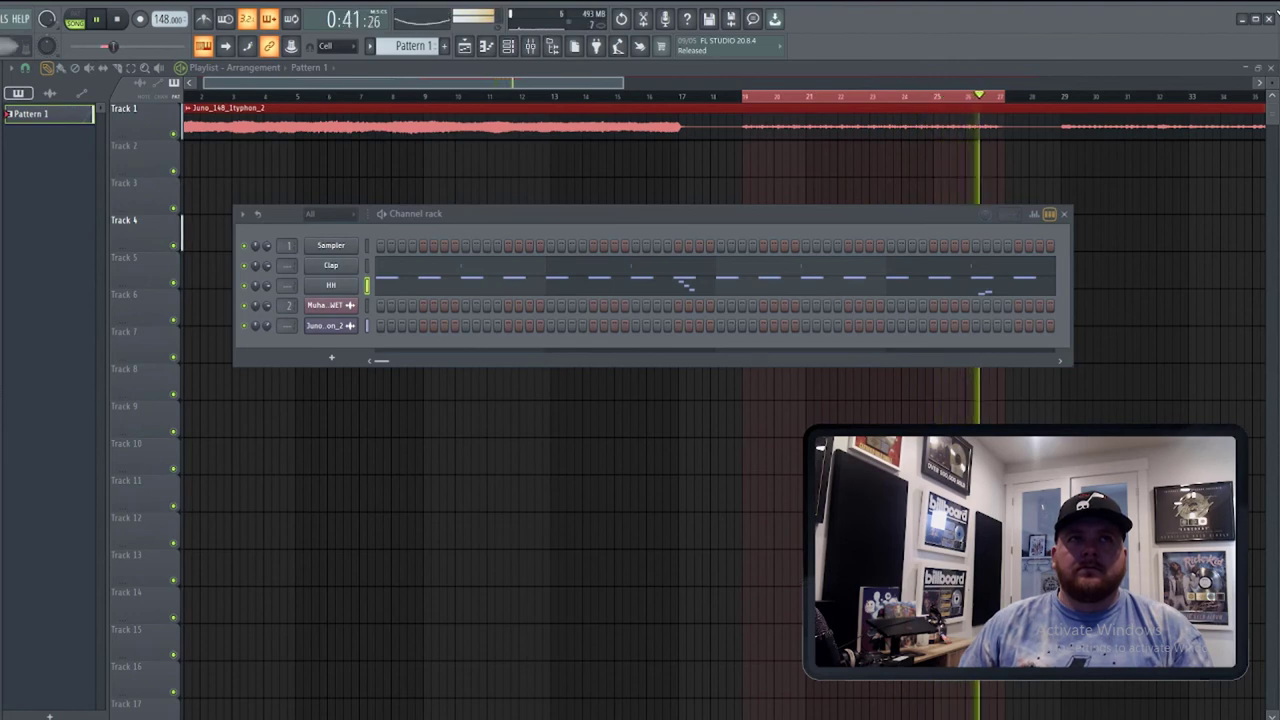
pyautogui.moveTo(0, 351); pyautogui.dragTo(332, 357)
pyautogui.click(380, 346)
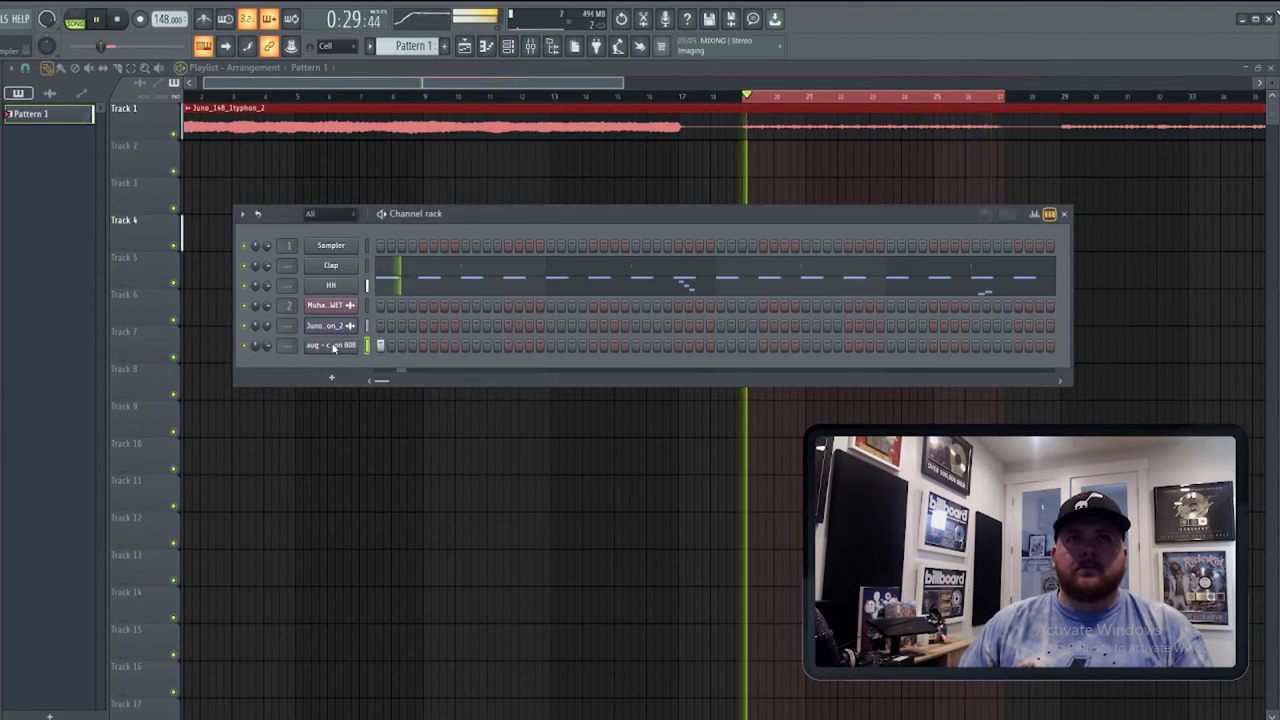
pyautogui.press('space')
# Try an E5 note in the cherry lagoon 808's piano roll against the loop, and delete it.
pyautogui.rightClick(333, 346)
pyautogui.click(406, 349)
pyautogui.press('space')
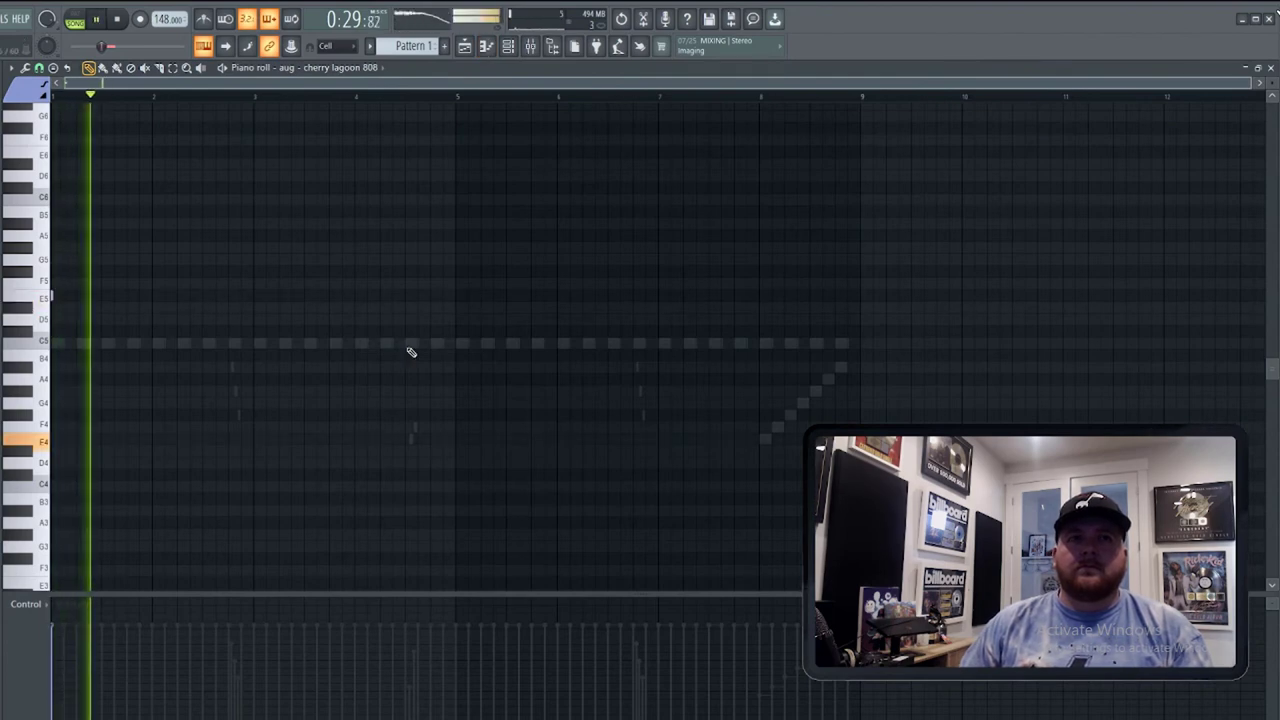
pyautogui.click(131, 296)
pyautogui.rightClick(131, 296)
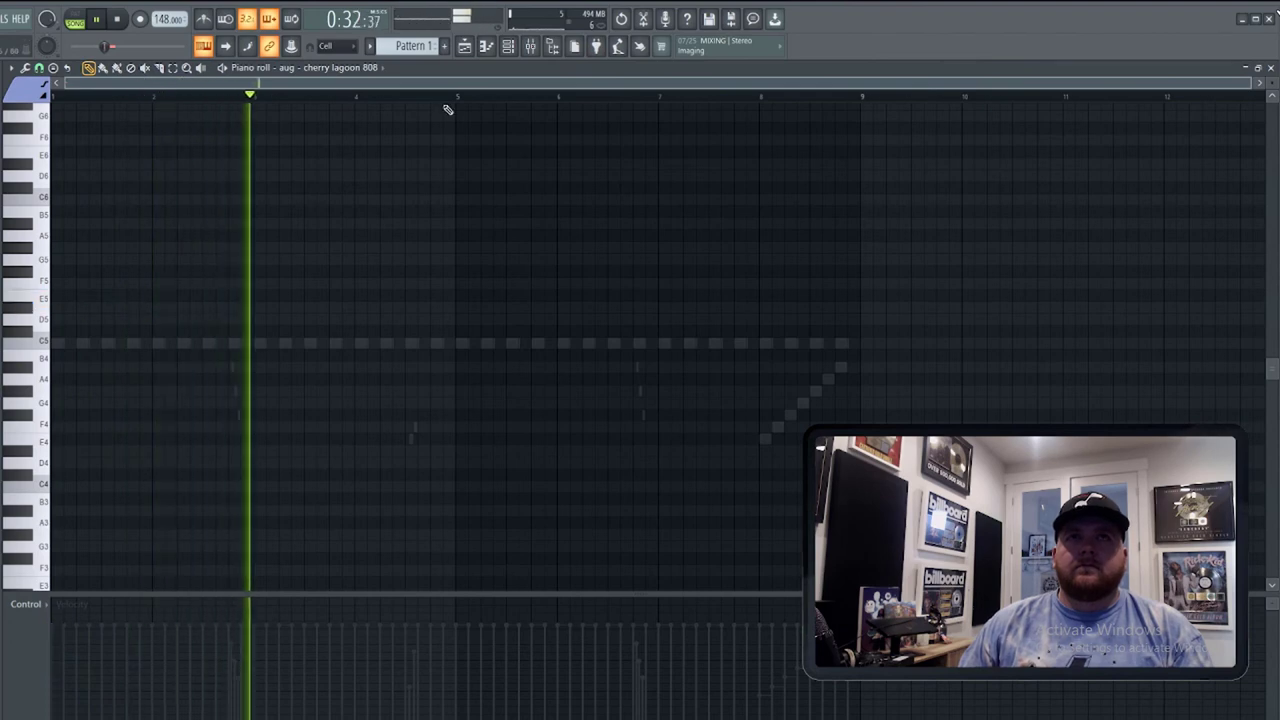
# Clear the bar 19 to 27 loop selection in the Playlist and play from bar 9.
pyautogui.click(511, 47)
pyautogui.click(465, 46)
pyautogui.click(497, 126)
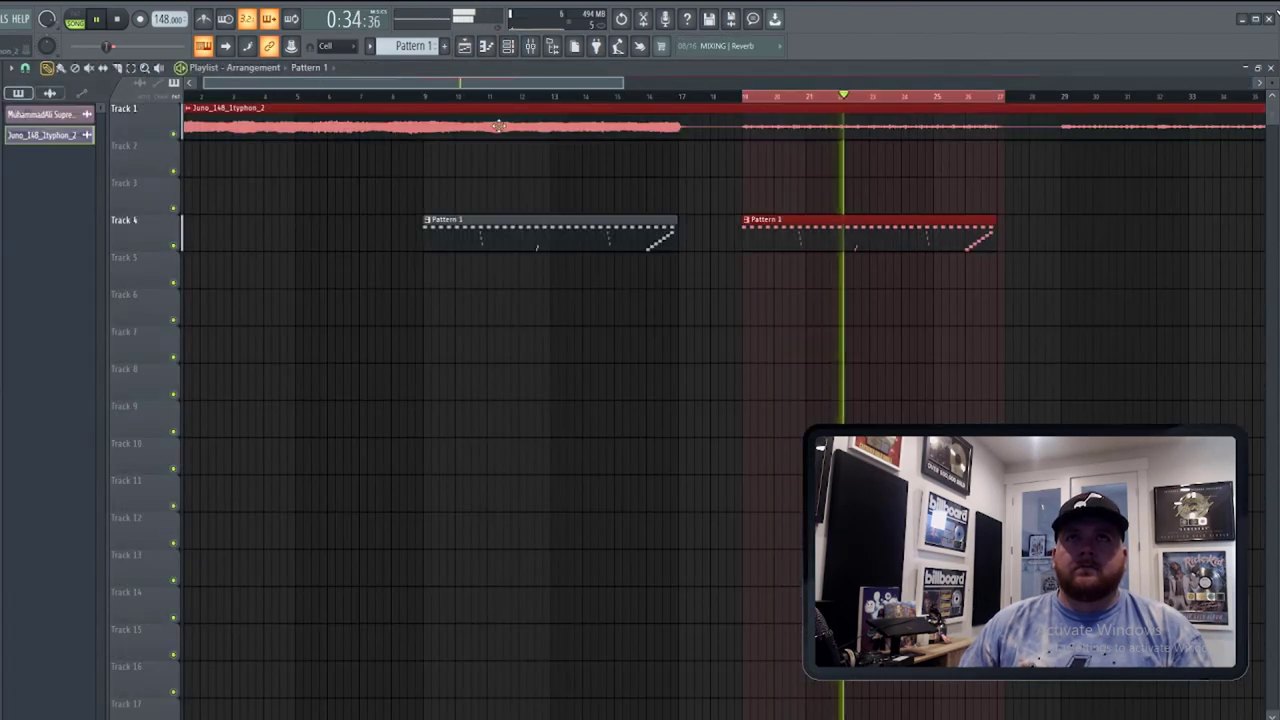
pyautogui.click(432, 98)
pyautogui.click(430, 96)
# Try D#5 and E5 notes at the start of the cherry lagoon 808's piano roll to match its pitch to the Juno sample.
pyautogui.click(508, 47)
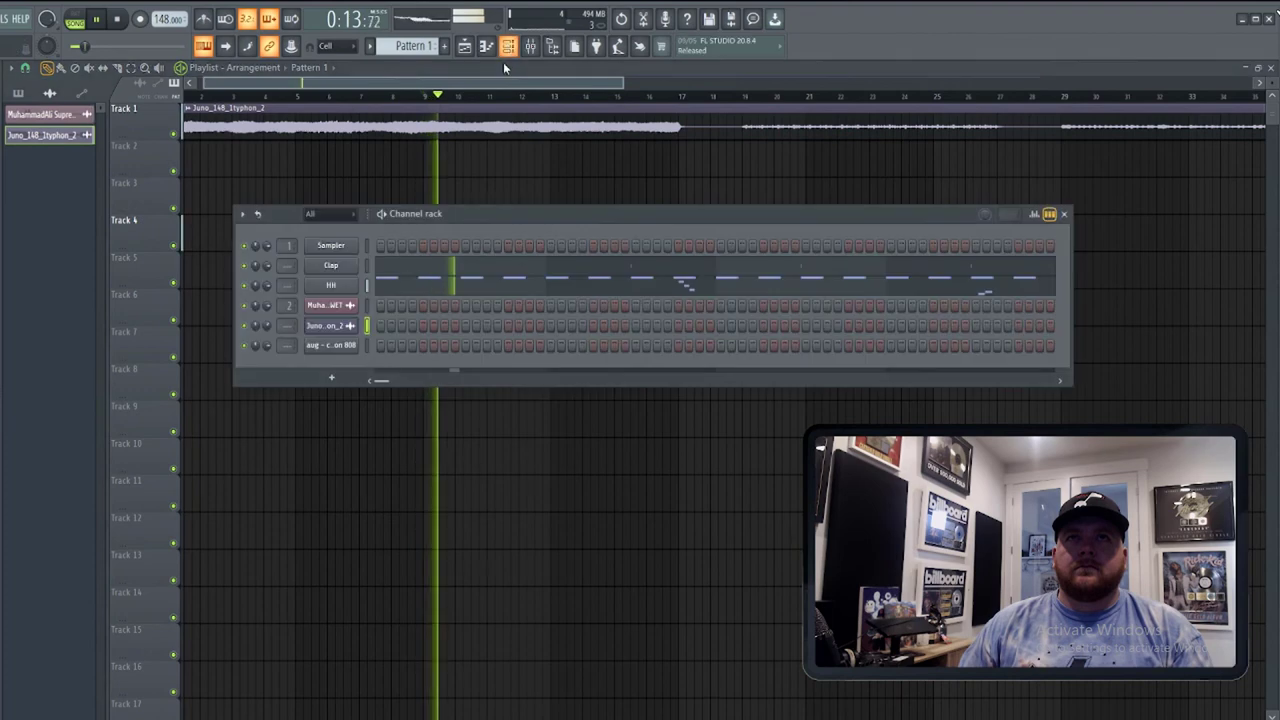
pyautogui.rightClick(352, 345)
pyautogui.click(393, 349)
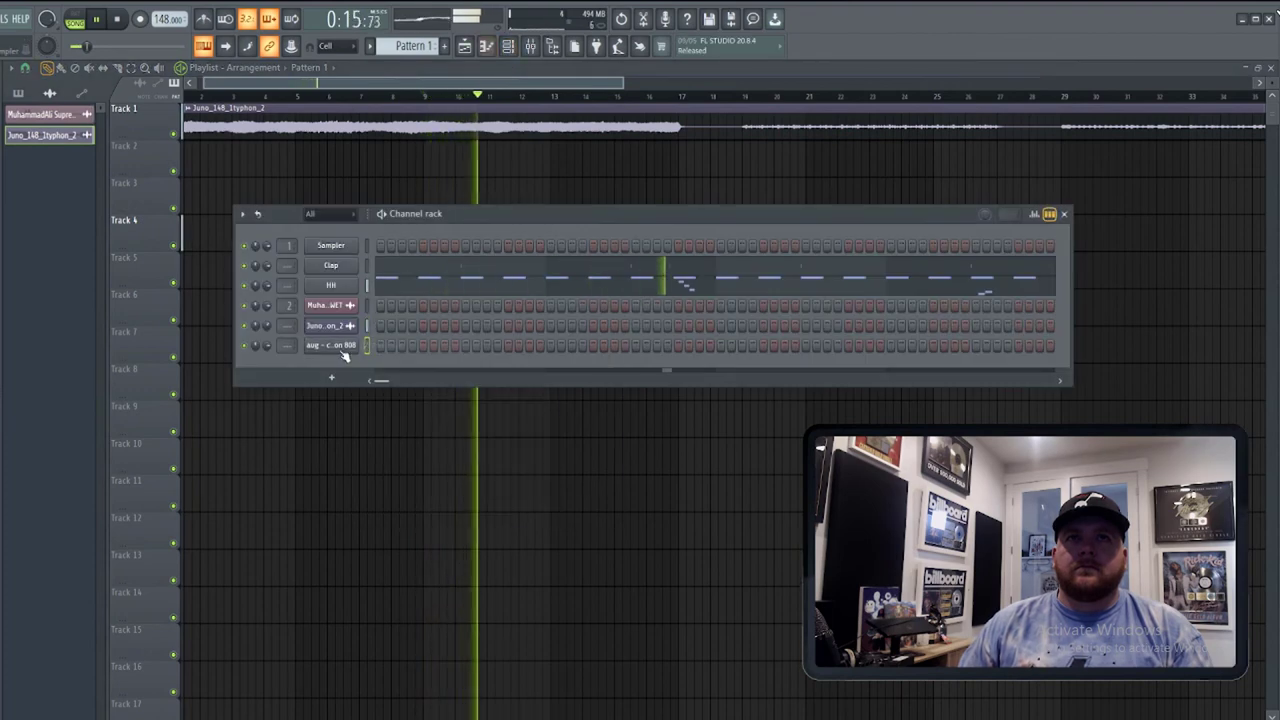
pyautogui.press('space')
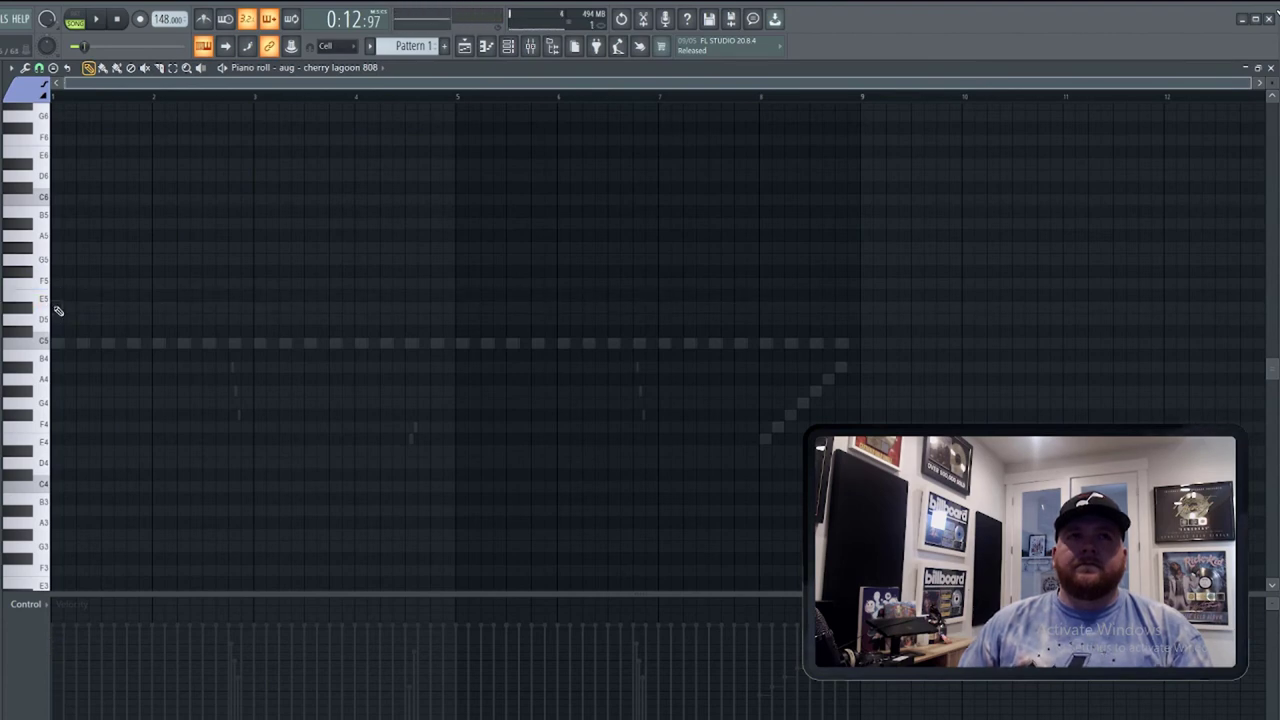
pyautogui.click(56, 317)
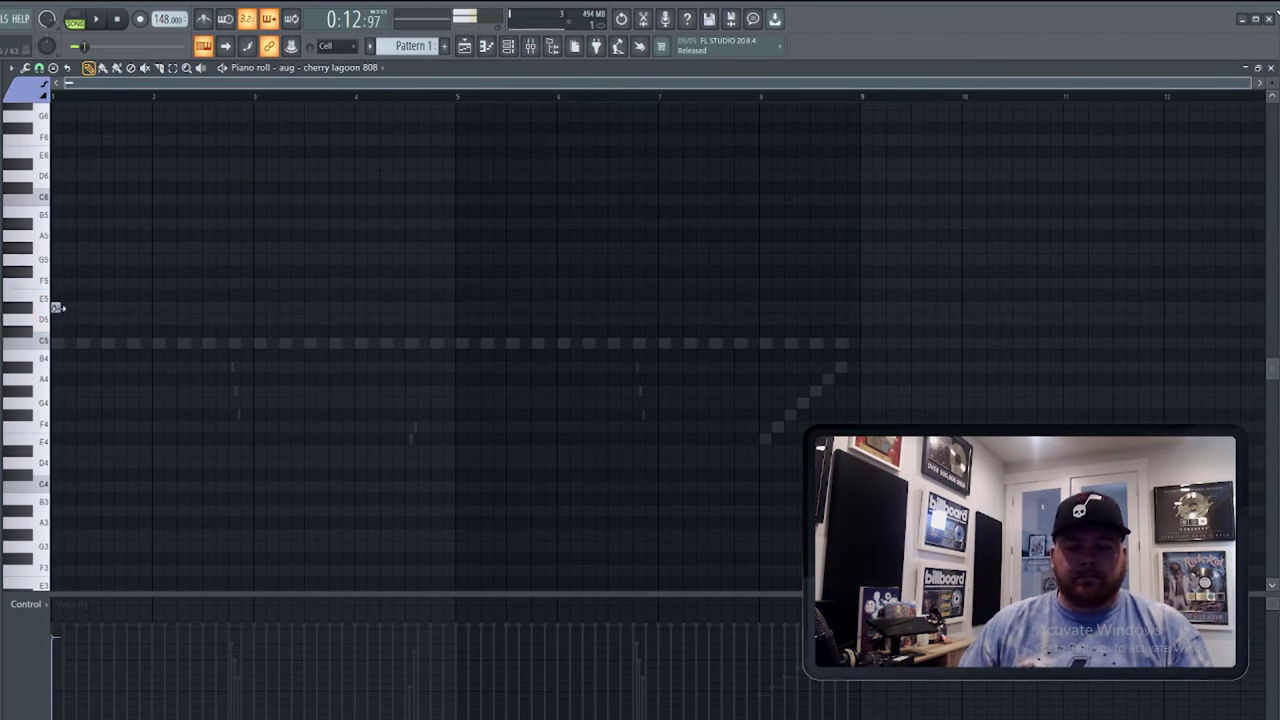
pyautogui.click(55, 298)
pyautogui.press('space')
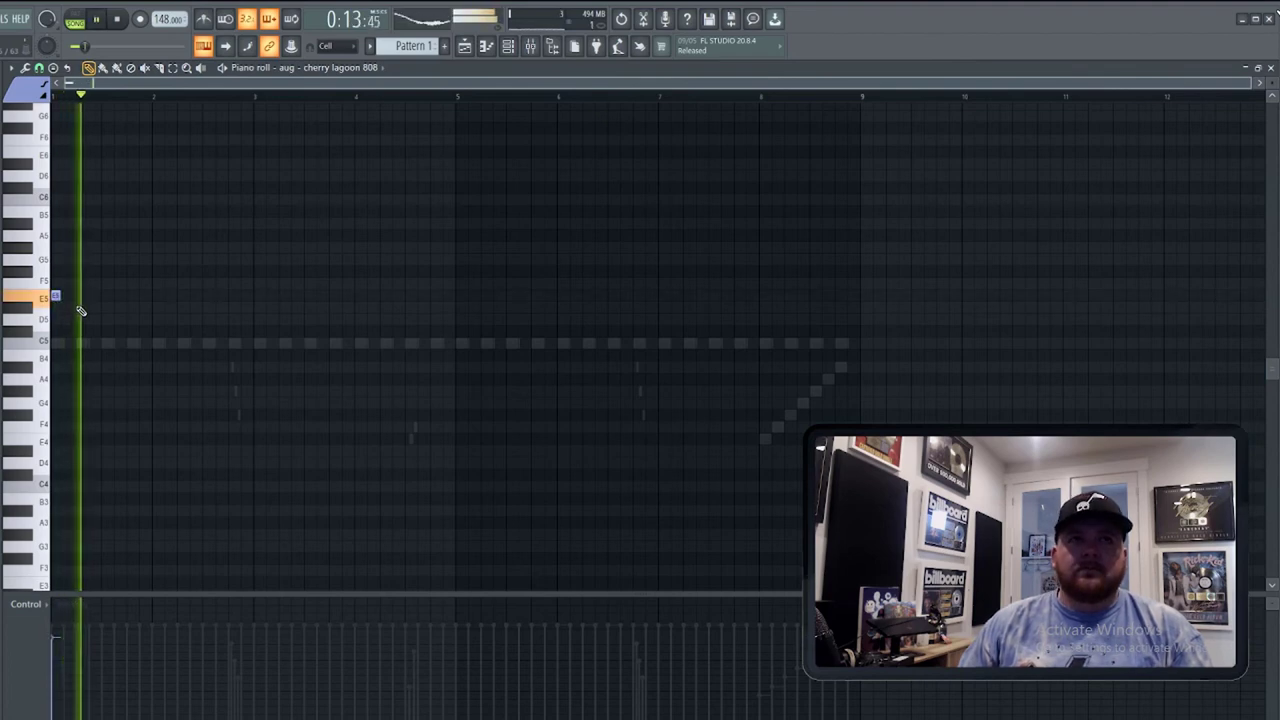
pyautogui.press('space')
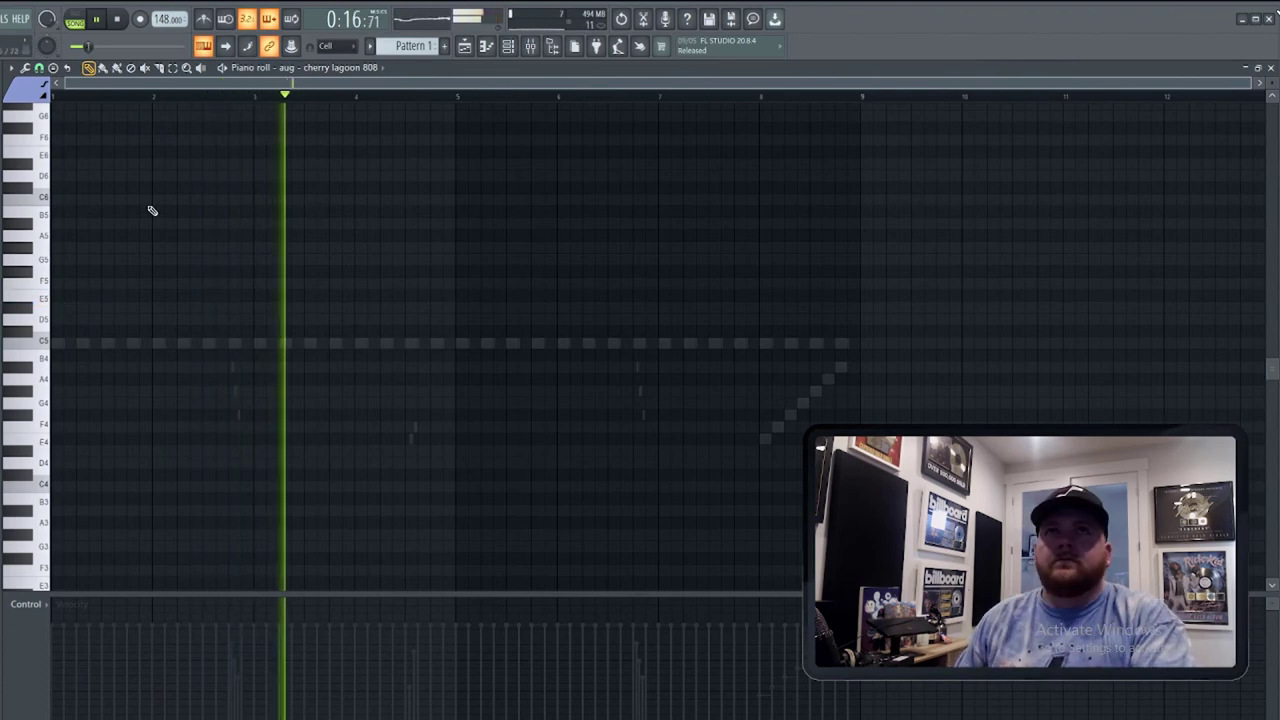
# In the cherry lagoon 808's volume envelope, raise the hold to maximum and lower decay, sustain and release to minimum.
pyautogui.click(508, 46)
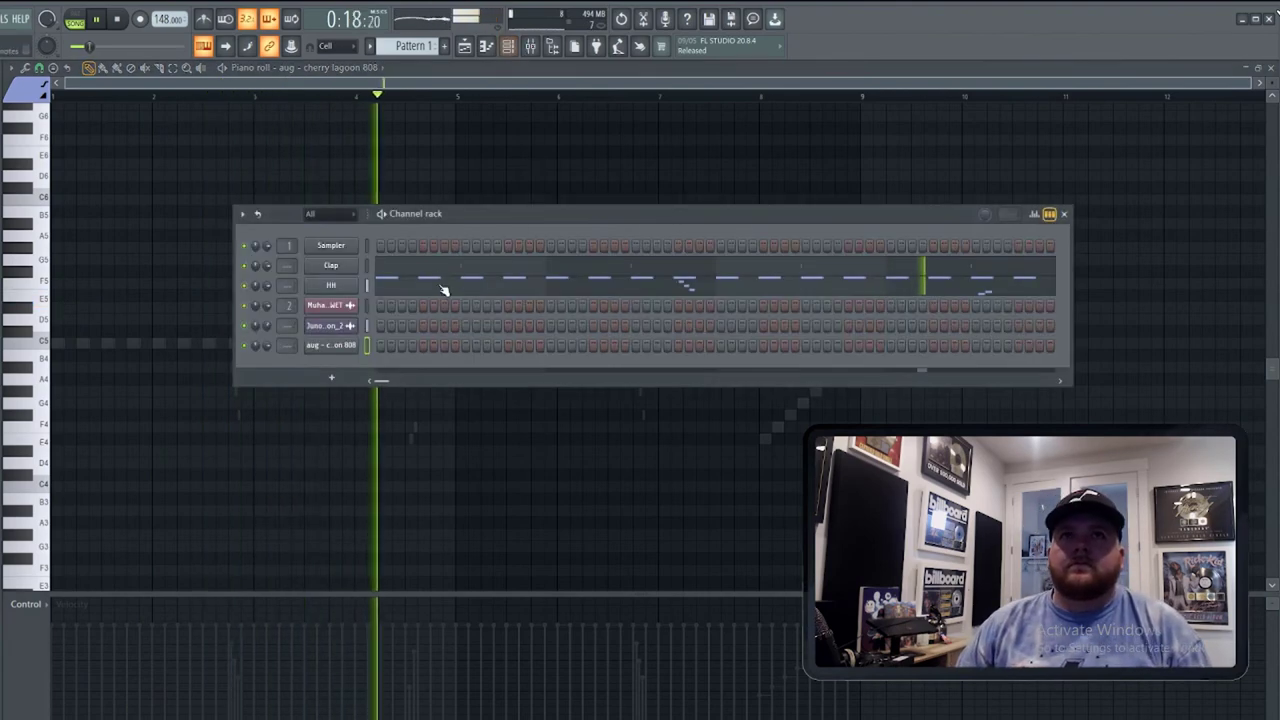
pyautogui.rightClick(330, 345)
pyautogui.click(407, 432)
pyautogui.click(330, 345)
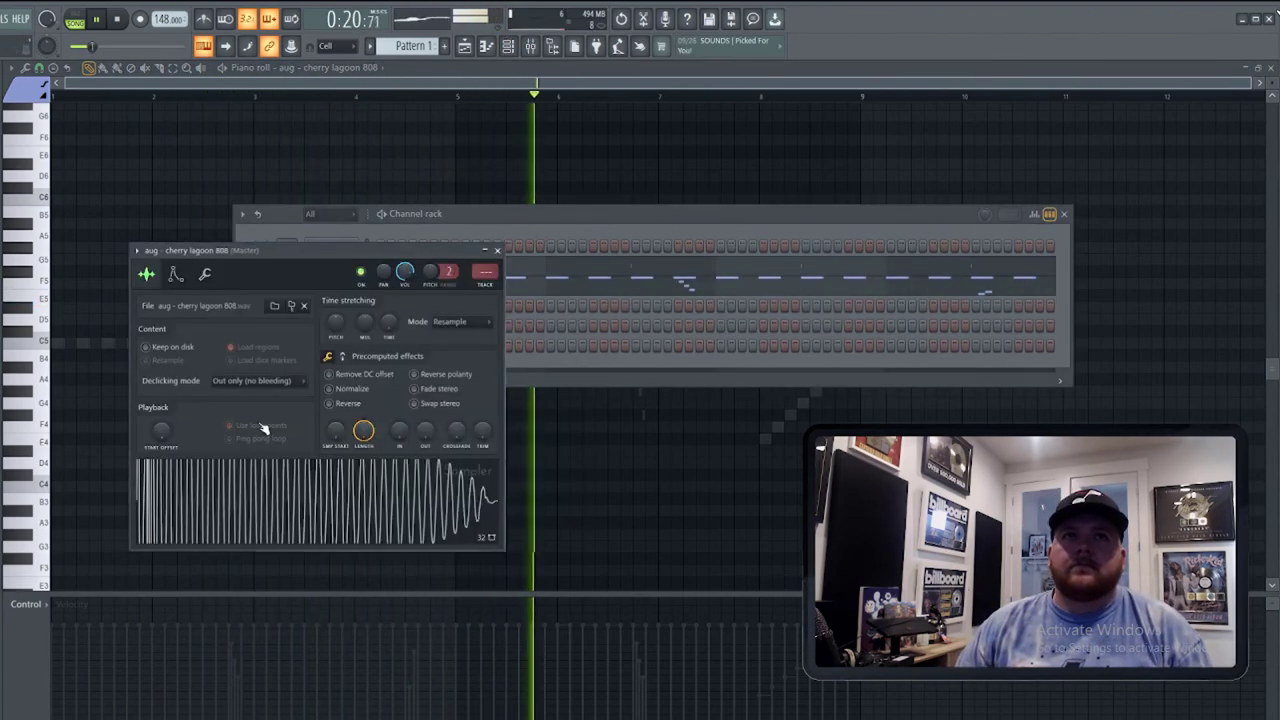
pyautogui.click(175, 274)
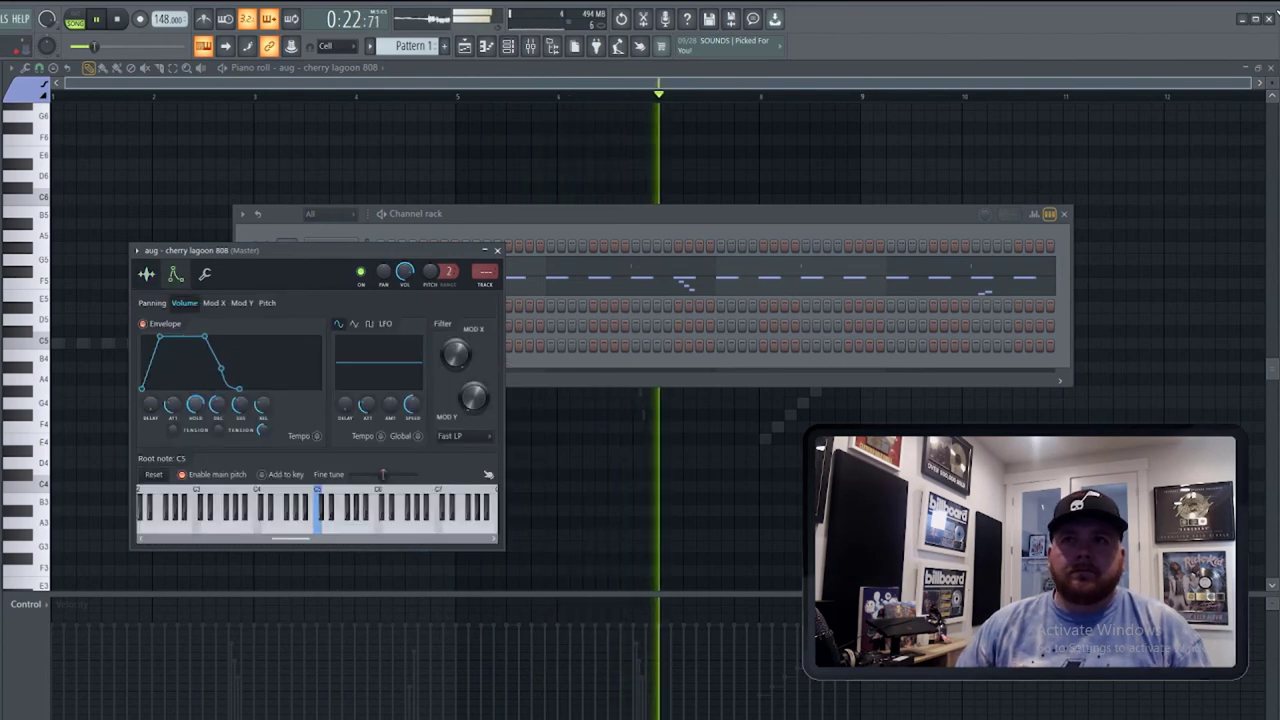
pyautogui.moveTo(217, 404); pyautogui.dragTo(259, 440)
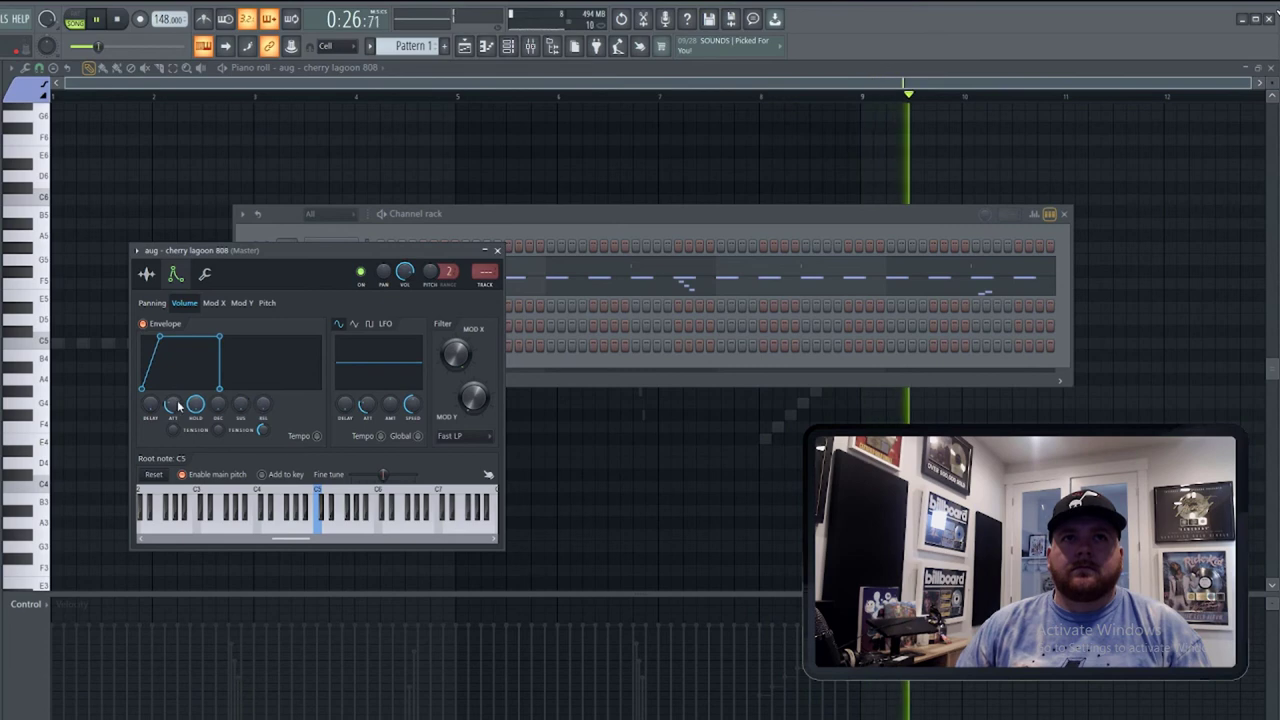
pyautogui.click(147, 274)
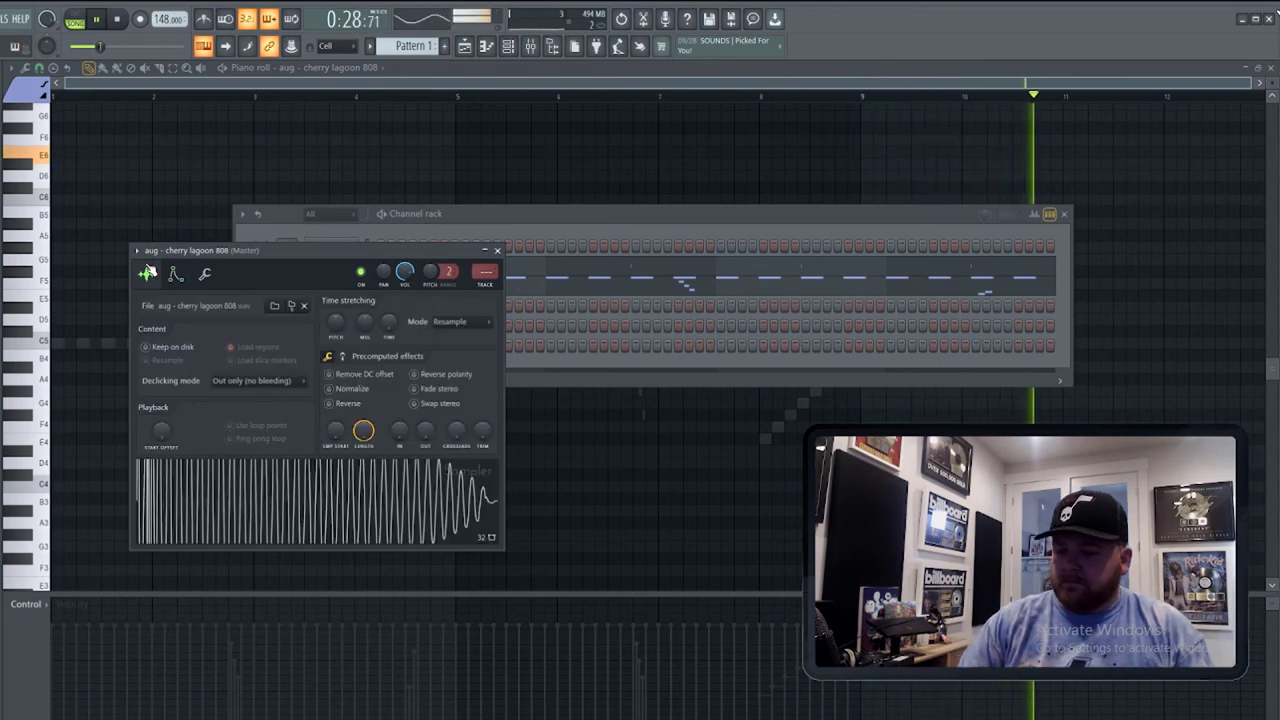
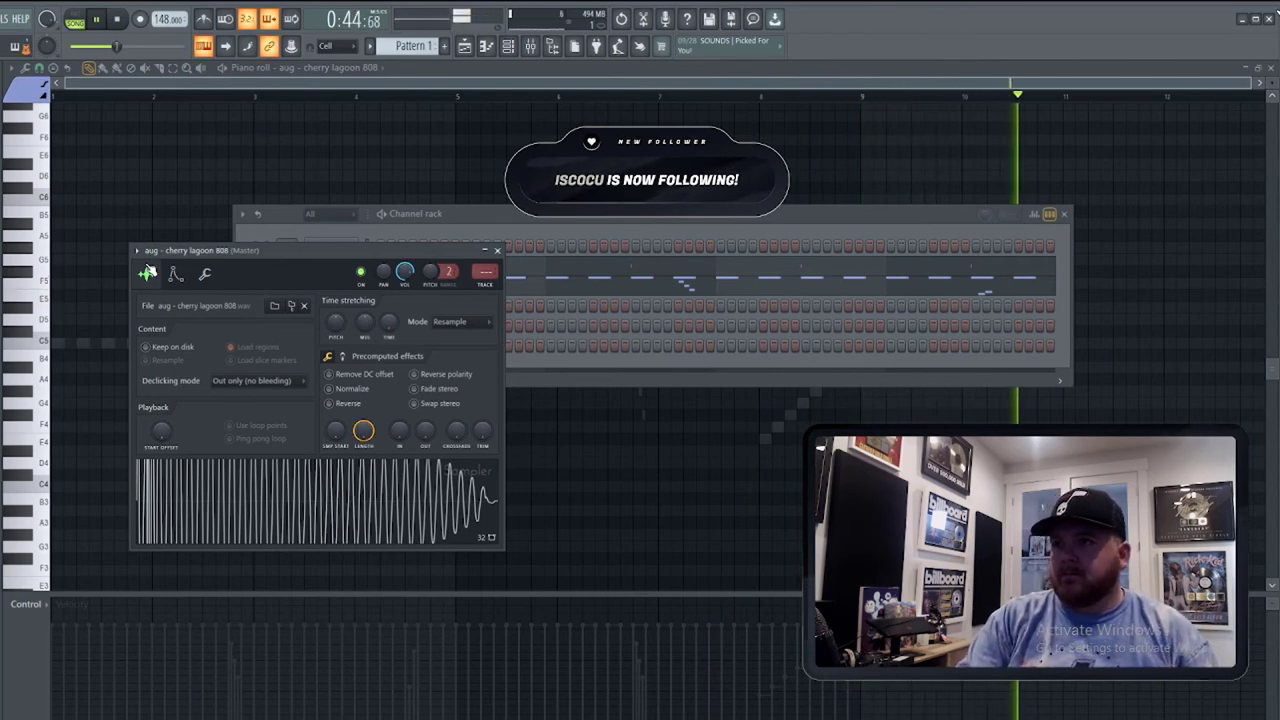
# Arm recording with the metronome and count-in, try an 808 take from the start of the song, and undo it.
pyautogui.click(141, 25)
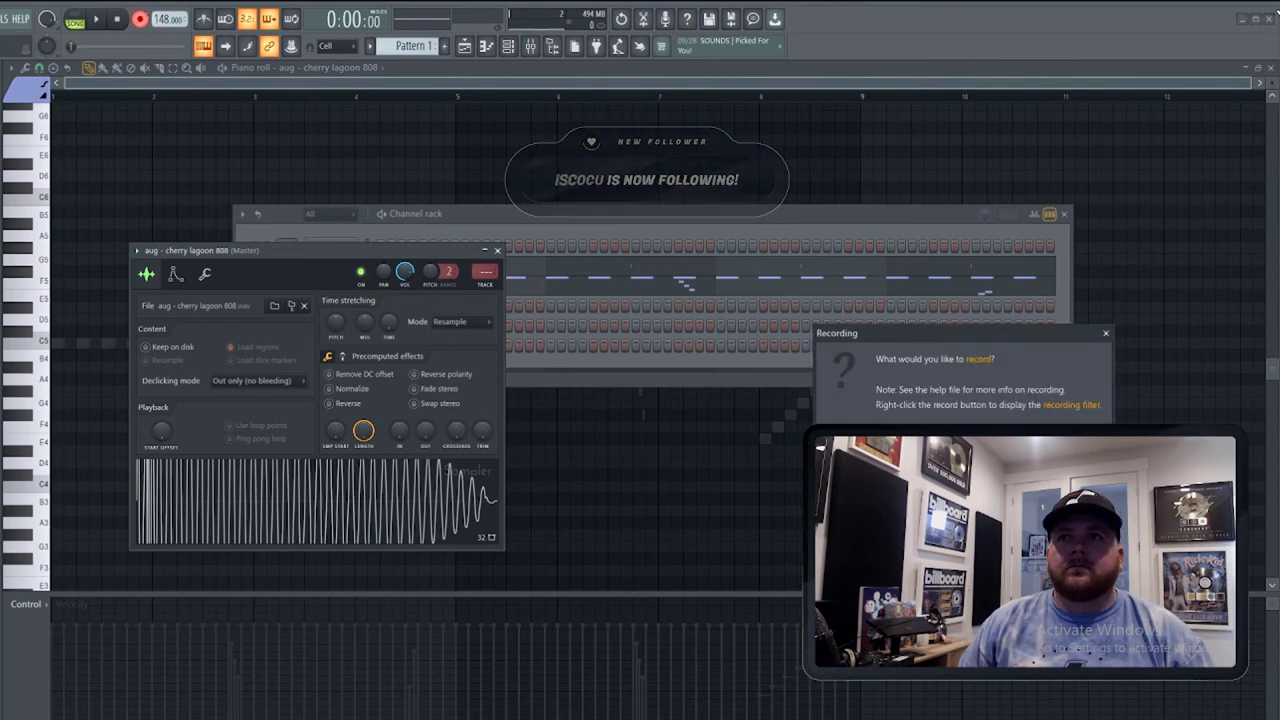
pyautogui.press('Escape')
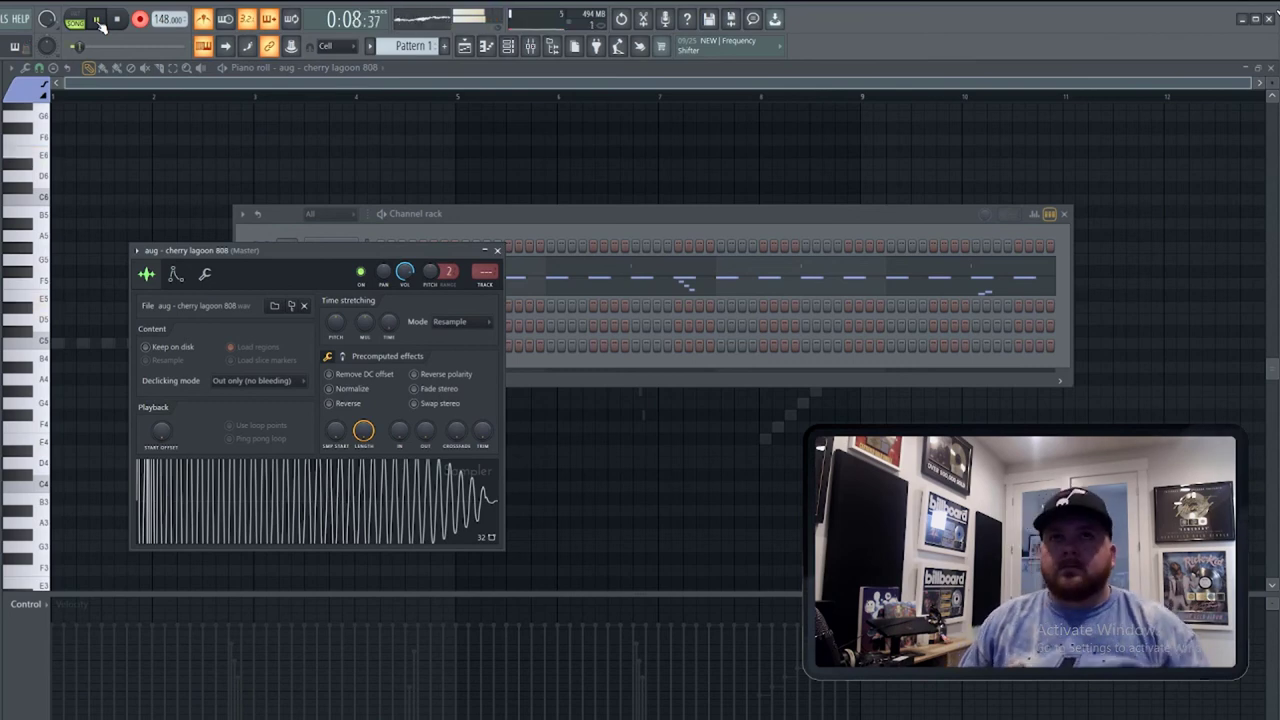
pyautogui.click(98, 20)
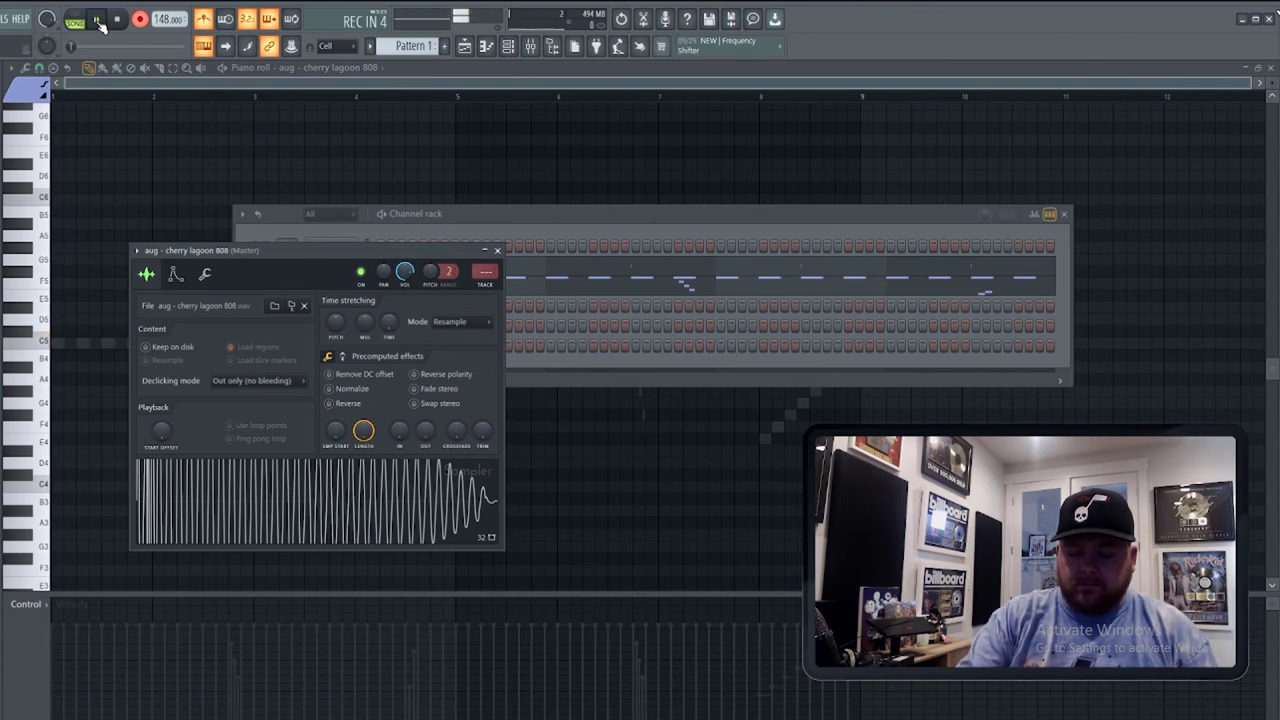
pyautogui.click(98, 20)
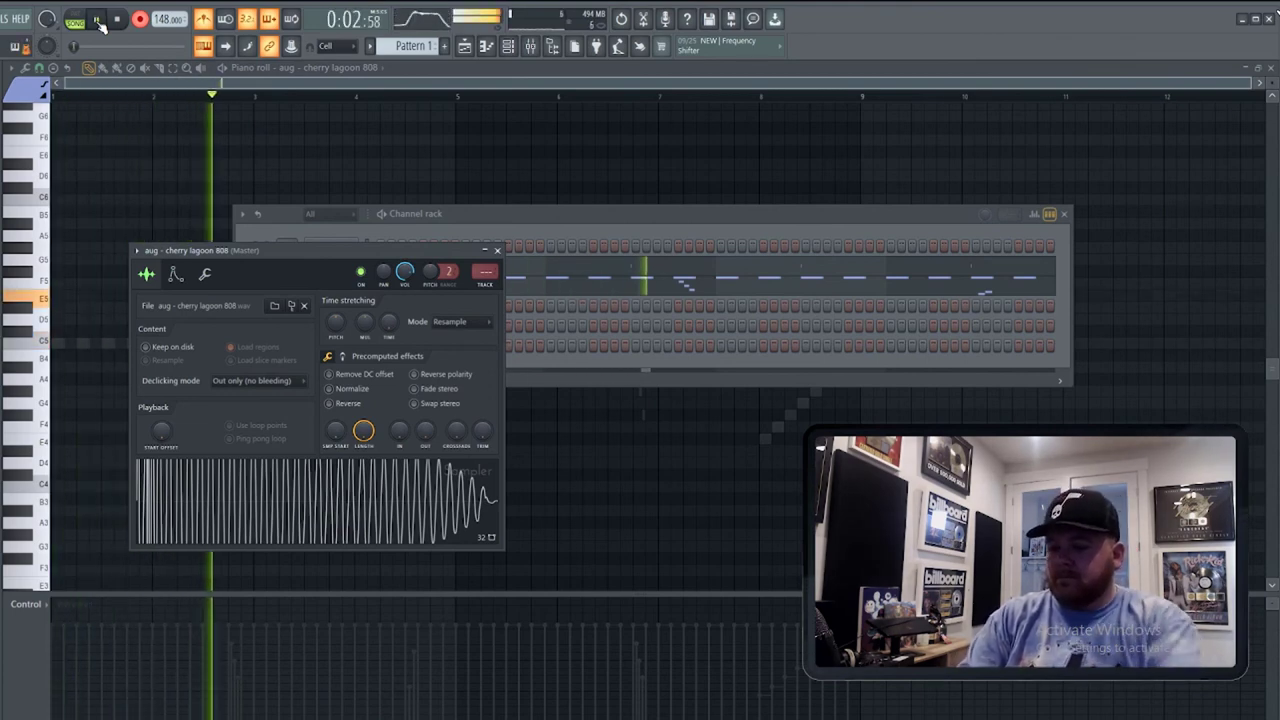
pyautogui.hotkey('ctrl', 'z')
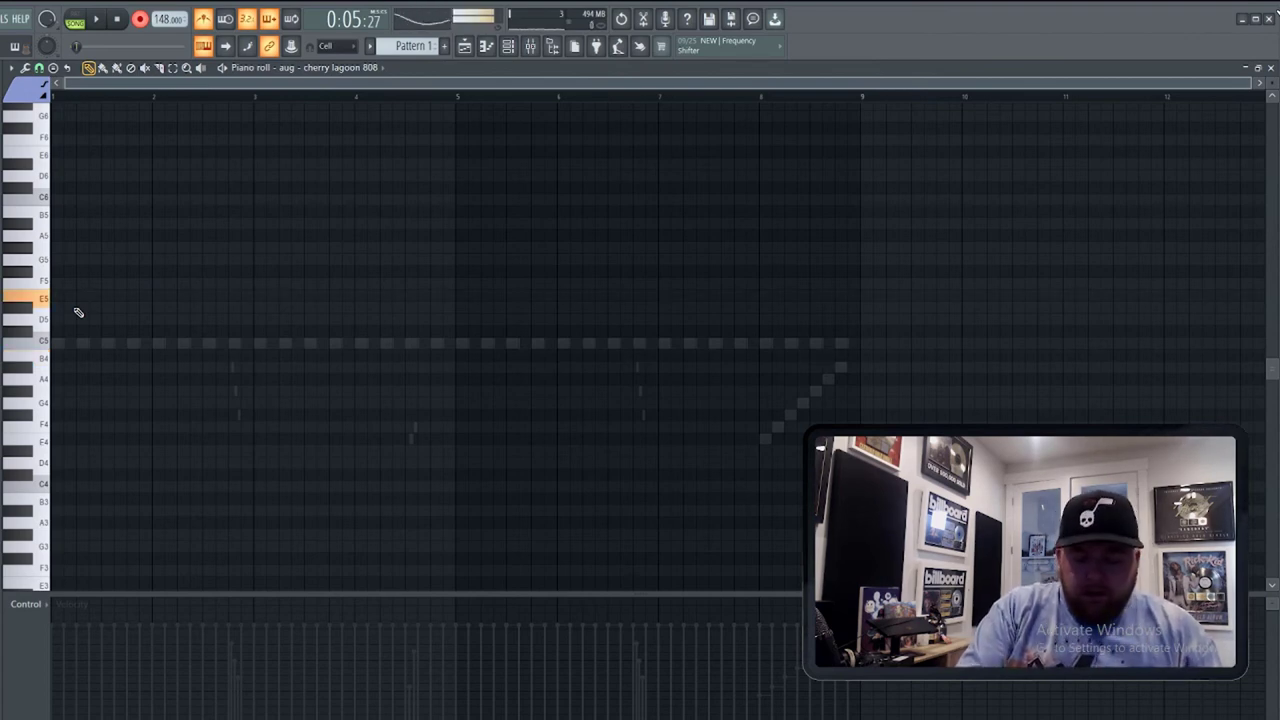
# Try recording further 808 takes starting from an E5 note, and undo the recorded notes.
pyautogui.press('e')
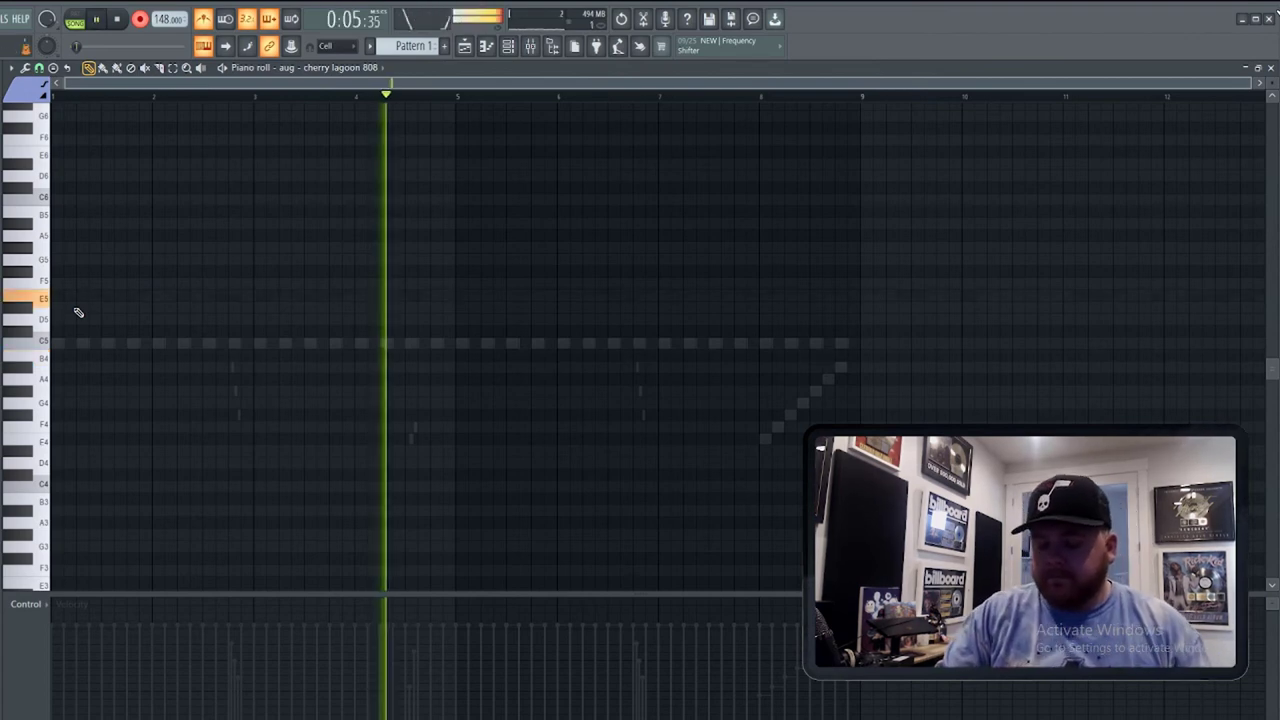
pyautogui.press('space')
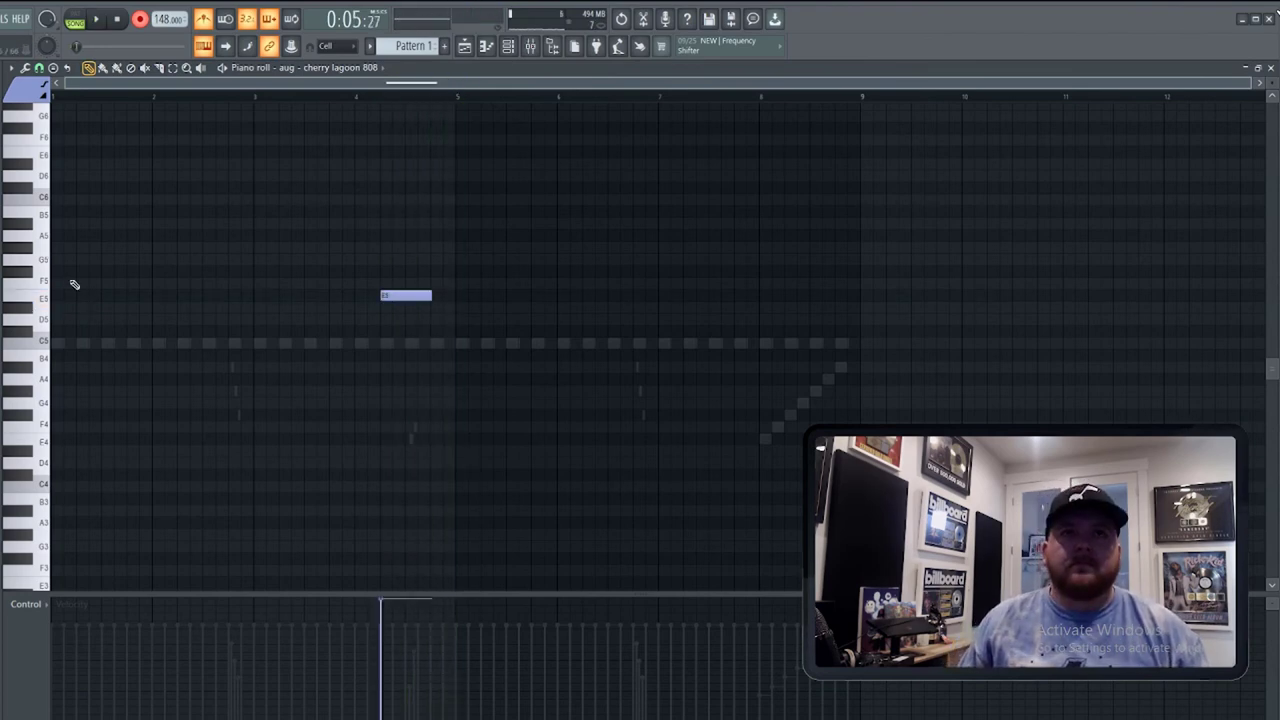
pyautogui.click(98, 21)
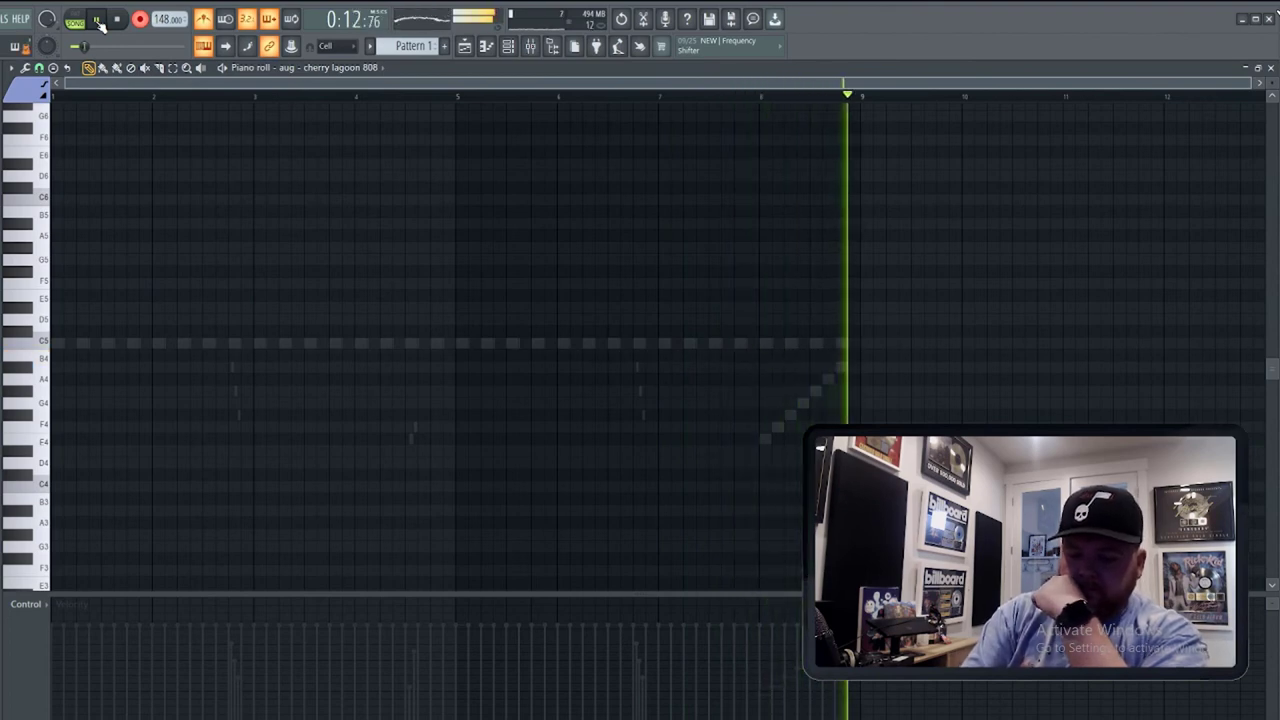
pyautogui.click(99, 21)
pyautogui.hotkey('ctrl', 'z')
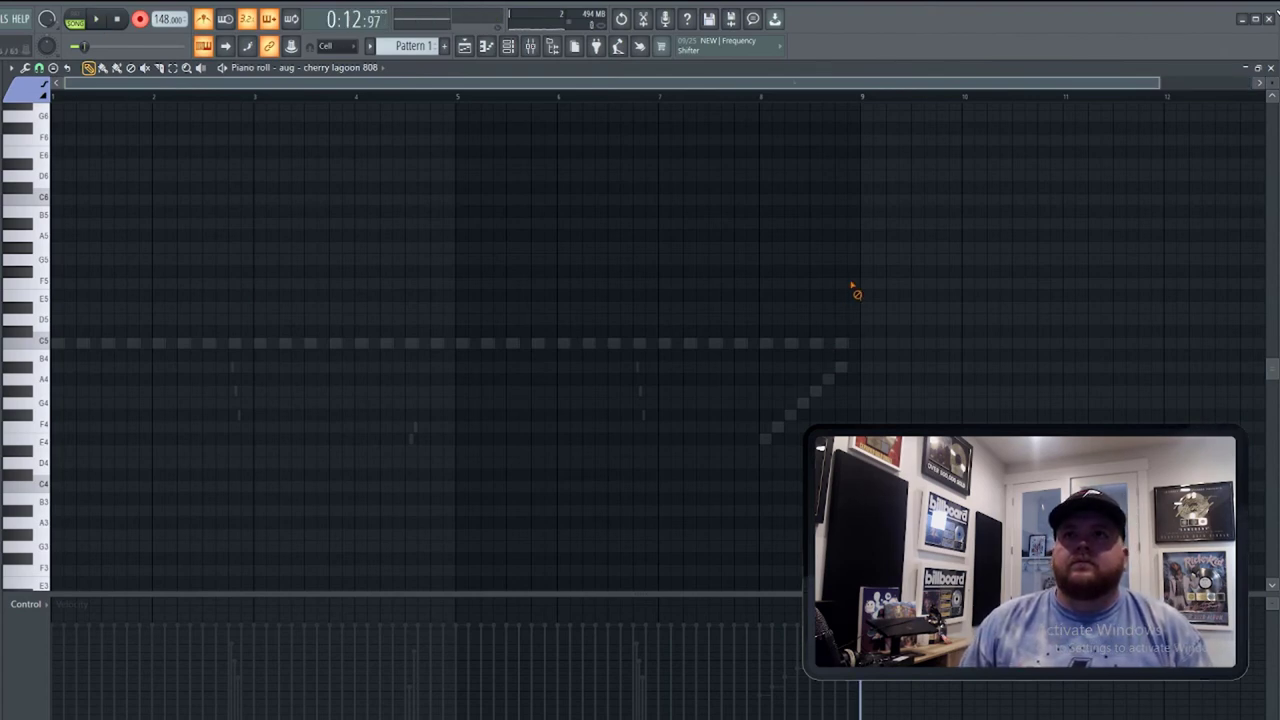
# Loop bars 19 to 27 in the Playlist and record an 808 line of E5, C5 and B4 notes over them.
pyautogui.click(465, 47)
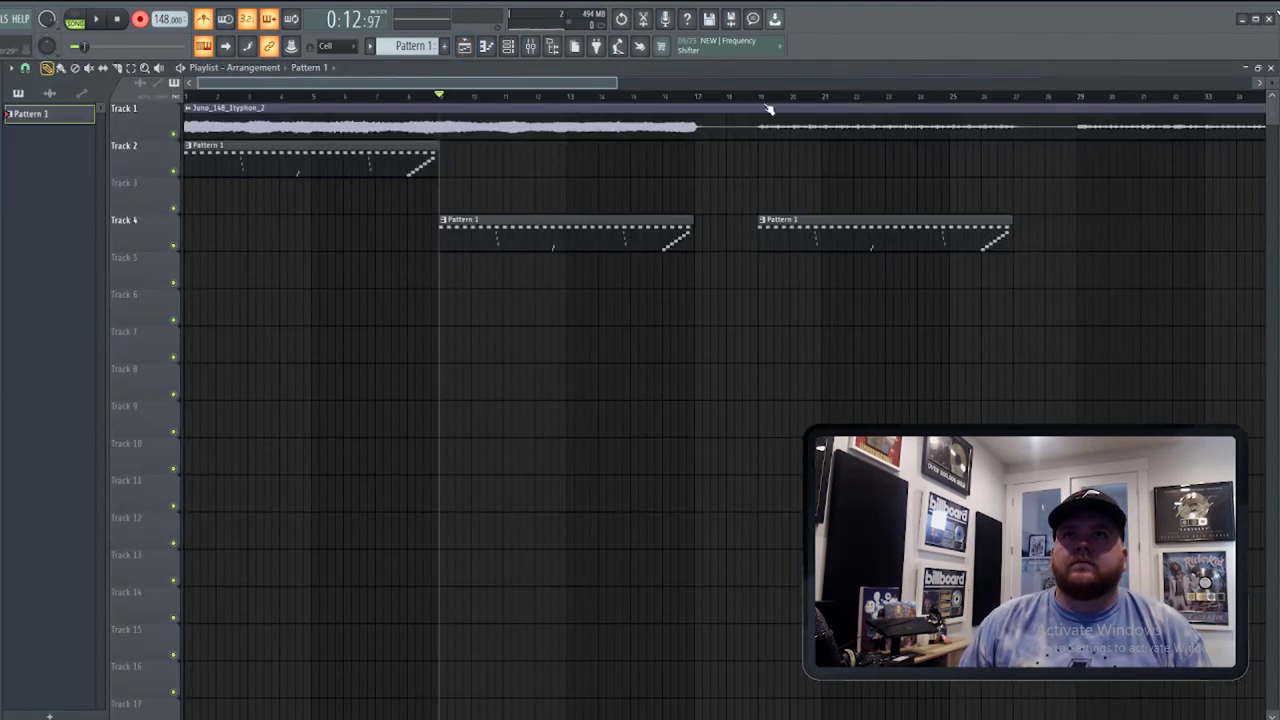
pyautogui.moveTo(768, 101); pyautogui.dragTo(997, 104)
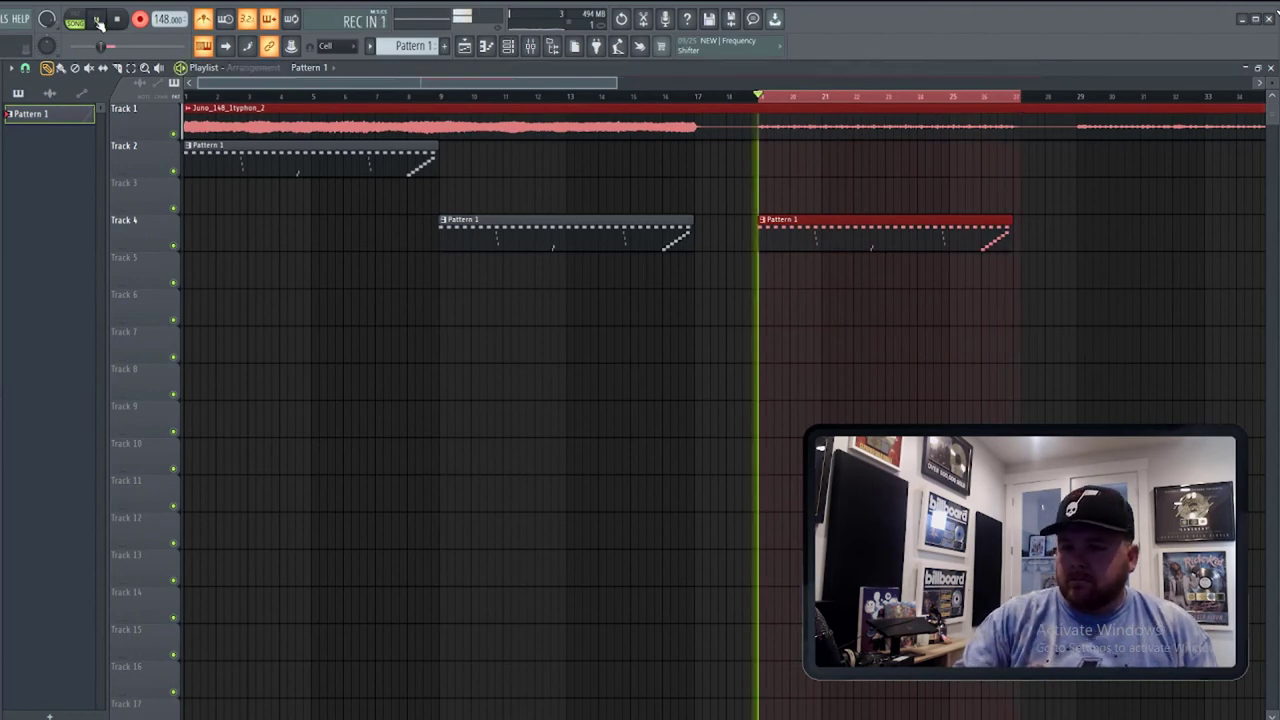
pyautogui.click(99, 24)
pyautogui.hotkey('ctrl', 'z')
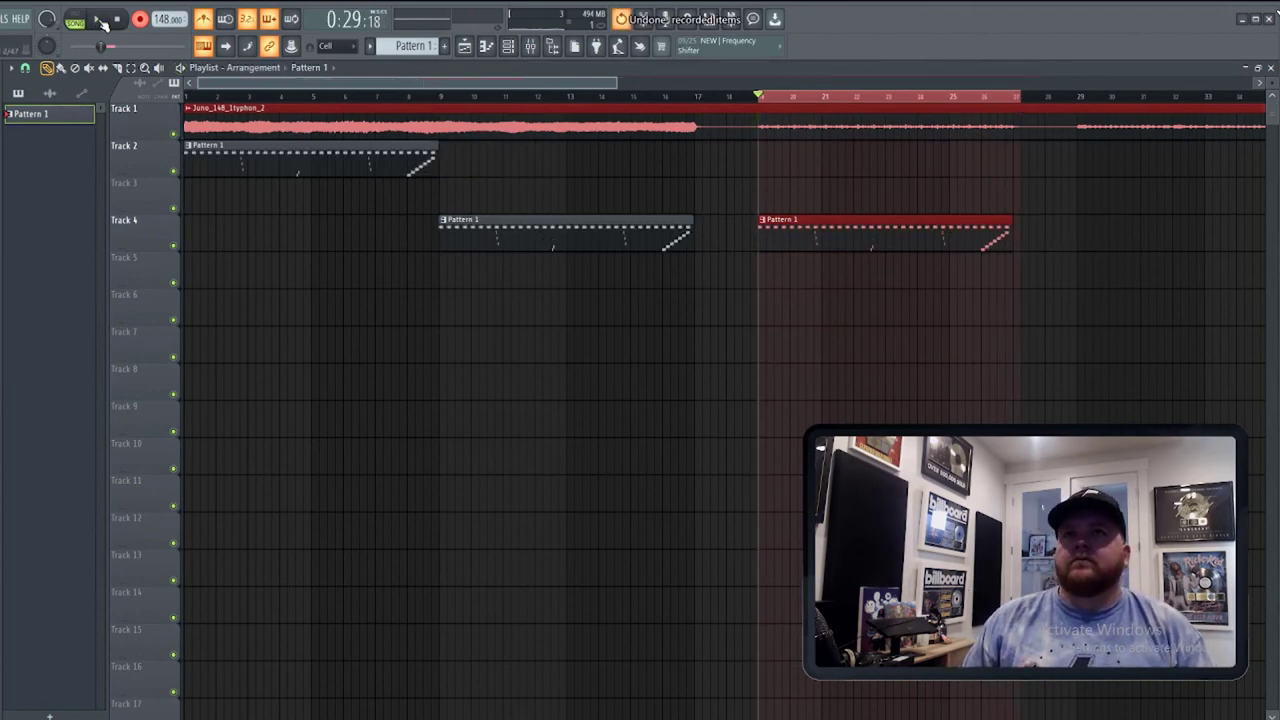
pyautogui.click(509, 48)
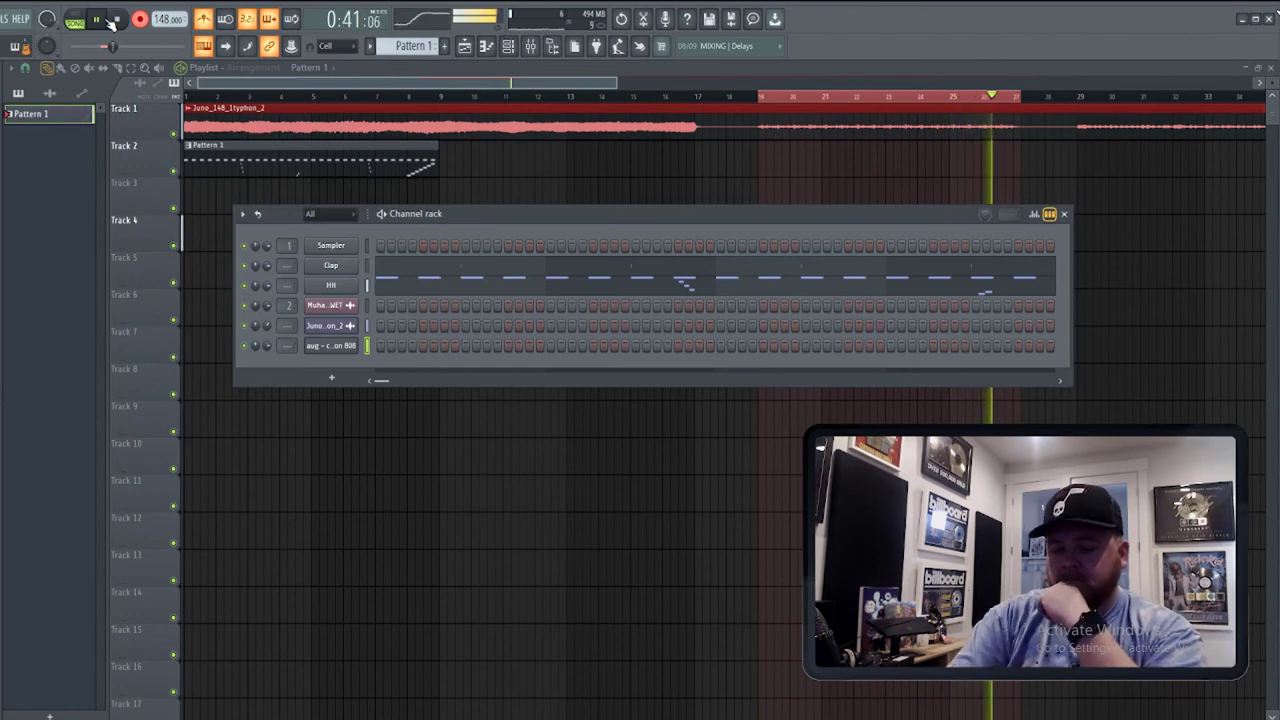
pyautogui.click(112, 22)
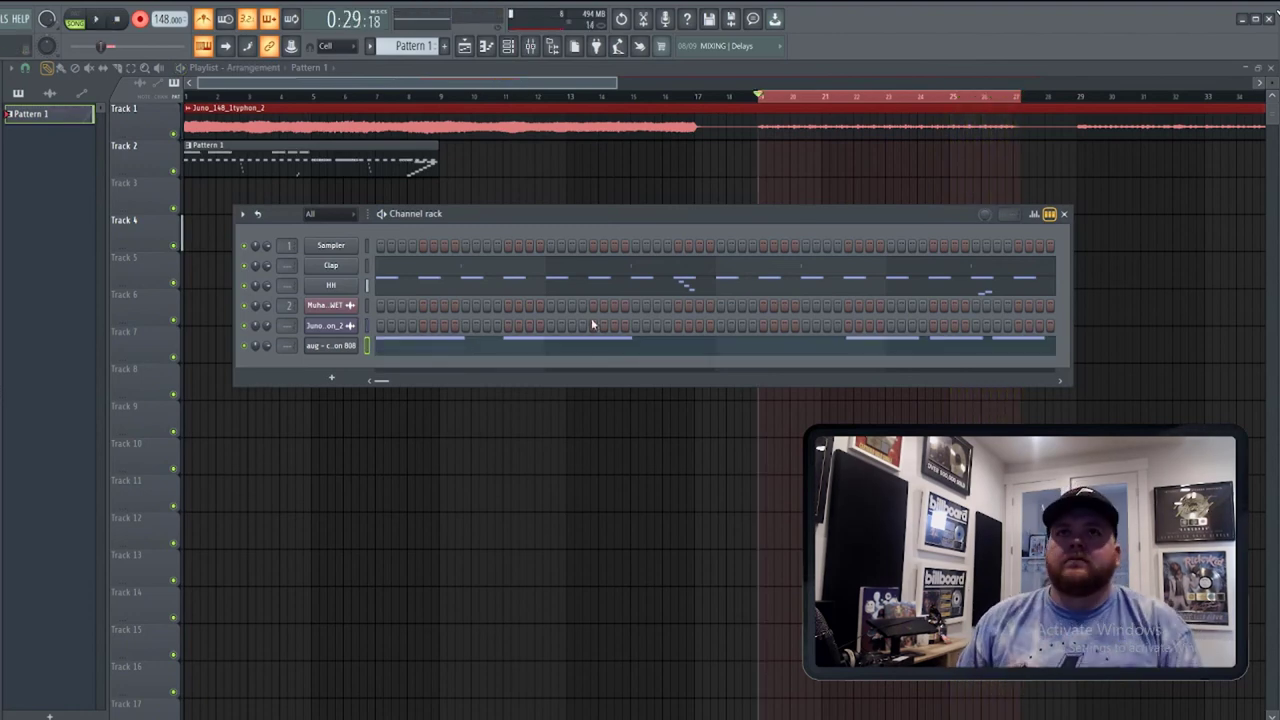
# Extend the recorded 808 notes so each reaches the next, even out their velocities, and play the line back.
pyautogui.click(585, 352)
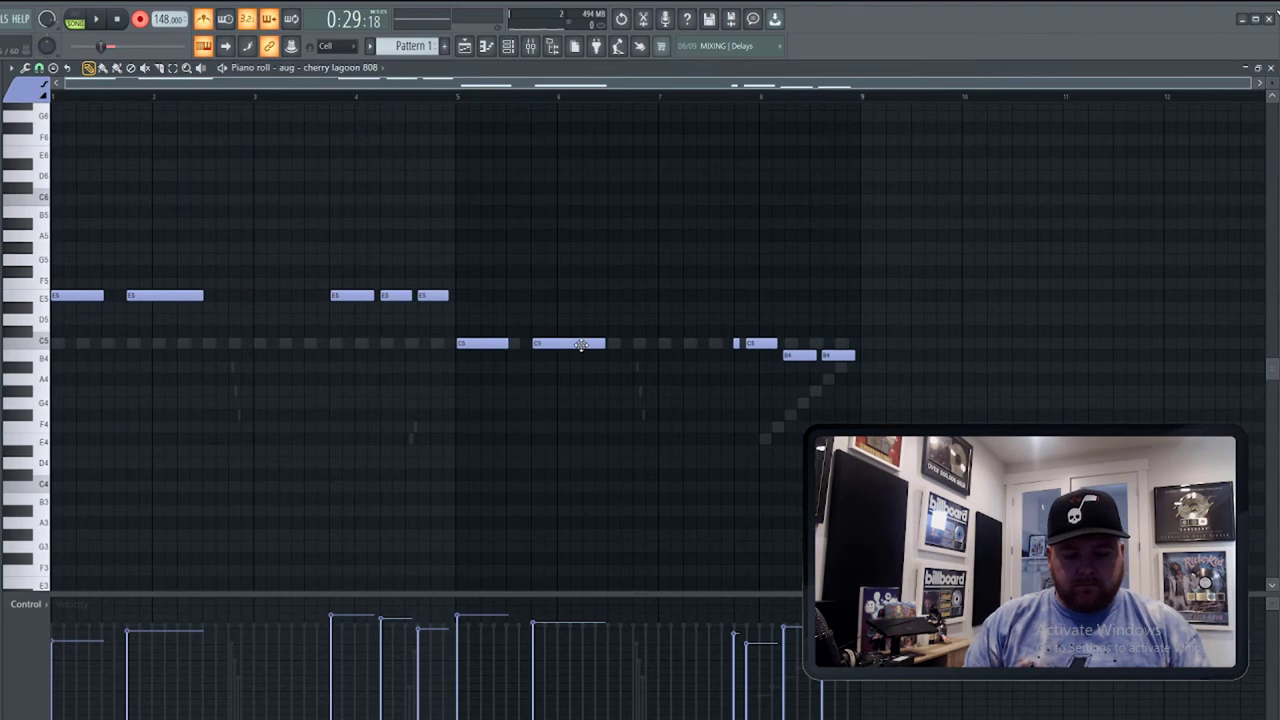
pyautogui.press('space')
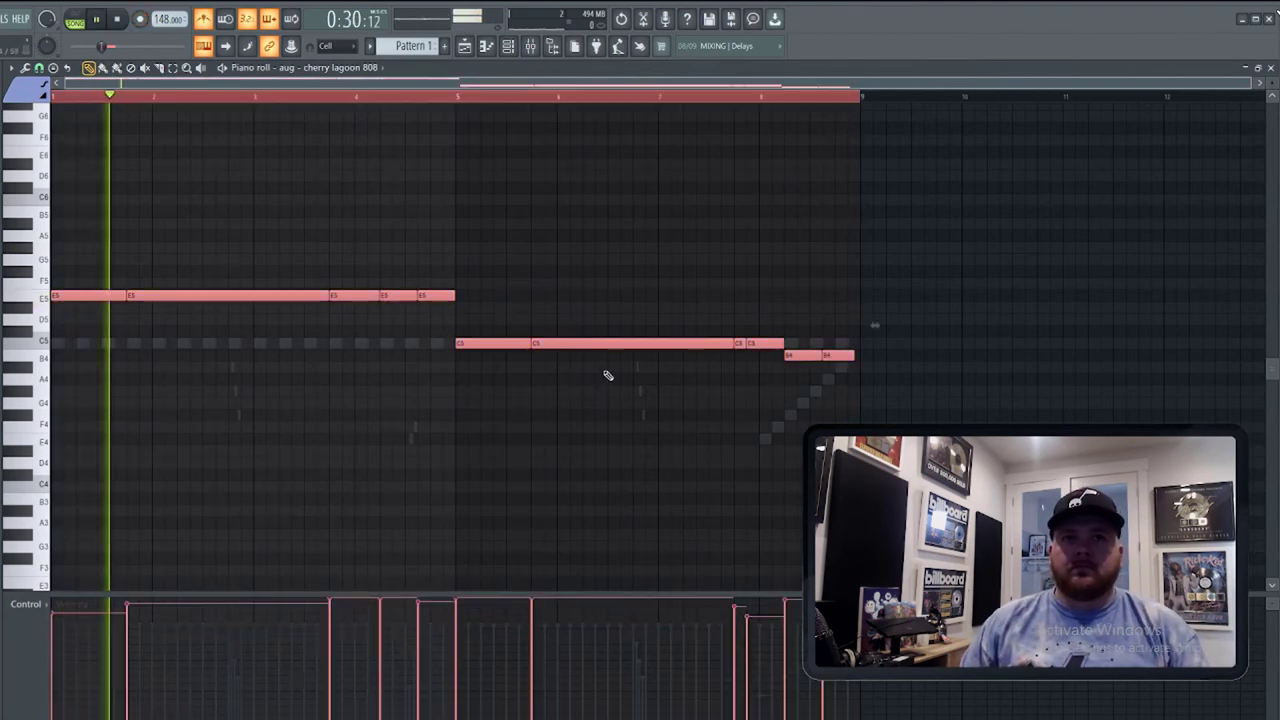
pyautogui.hotkey('ctrl', 'd')
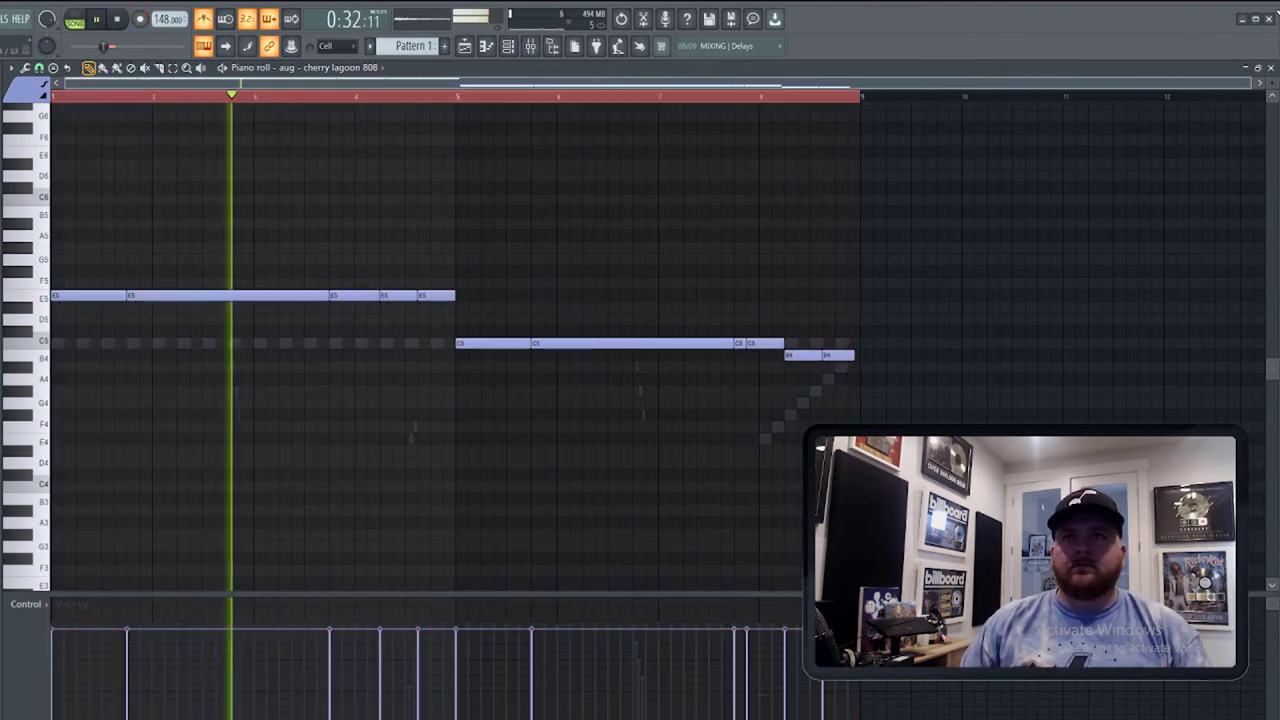
# Extend the last B4 note of the 808 line to the end of bar 8 and delete the extra B4 note beyond it.
pyautogui.click(857, 354)
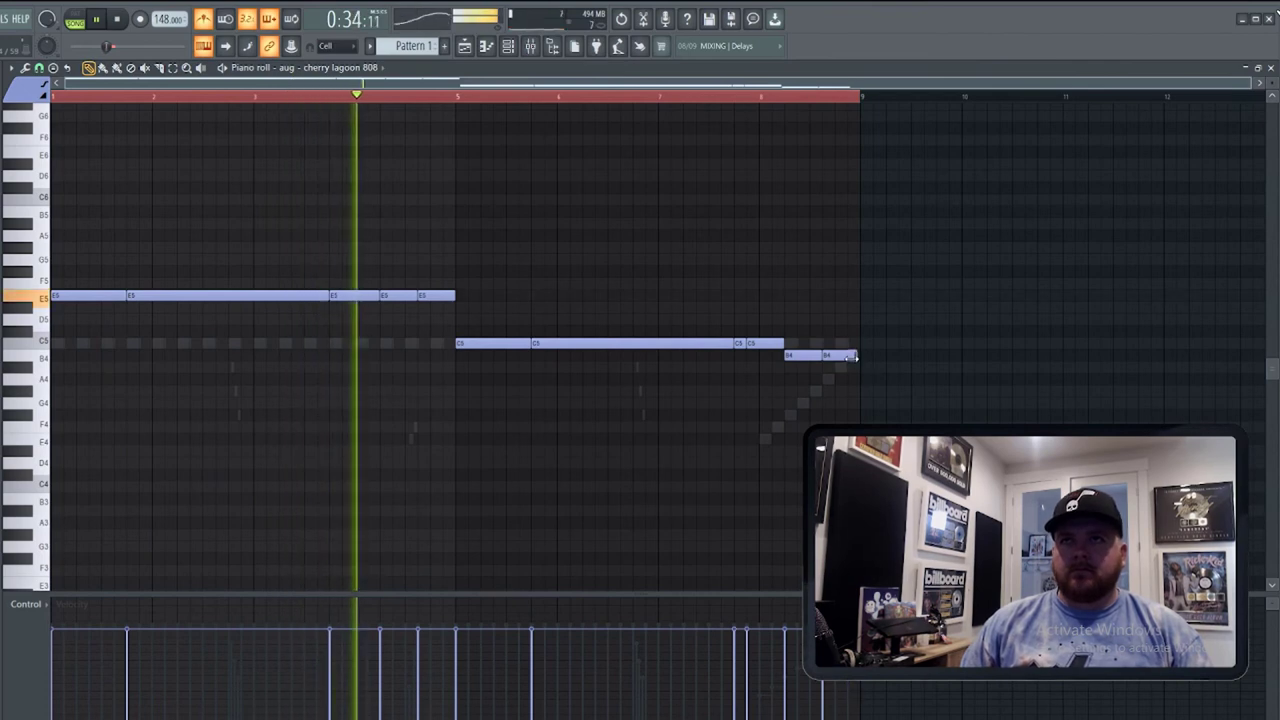
pyautogui.hotkey('ctrl', 'l')
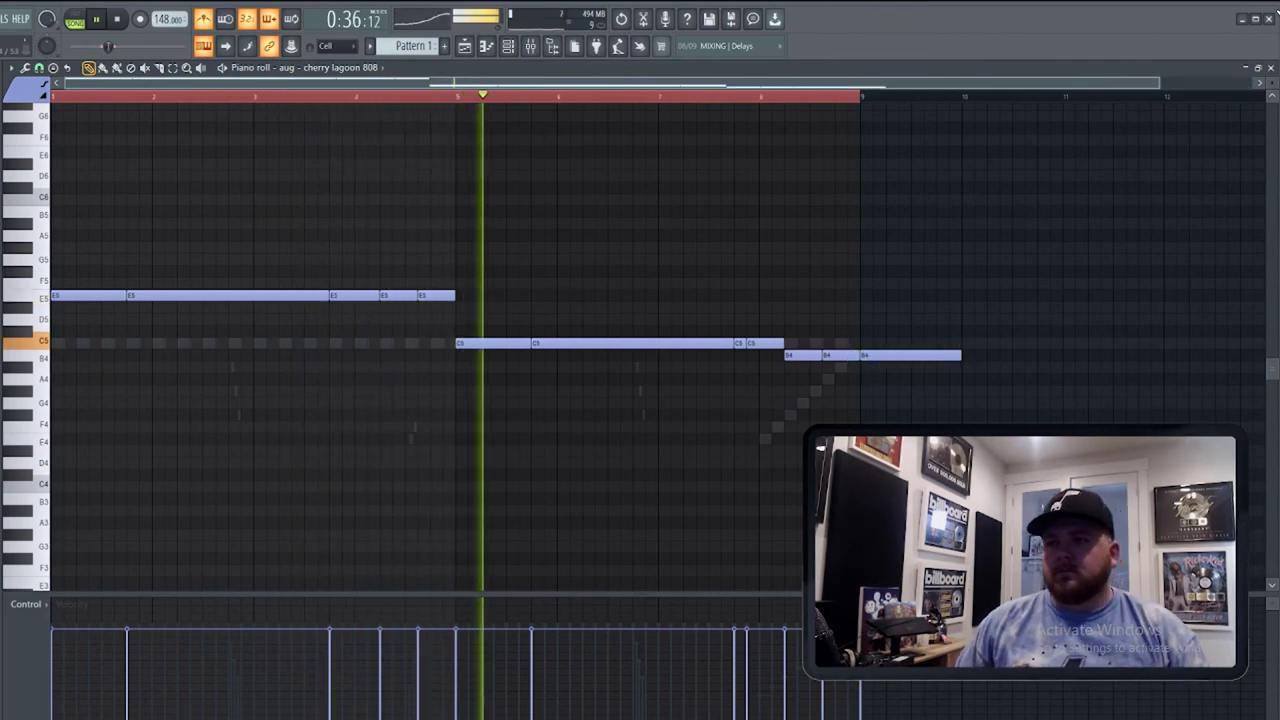
pyautogui.rightClick(952, 356)
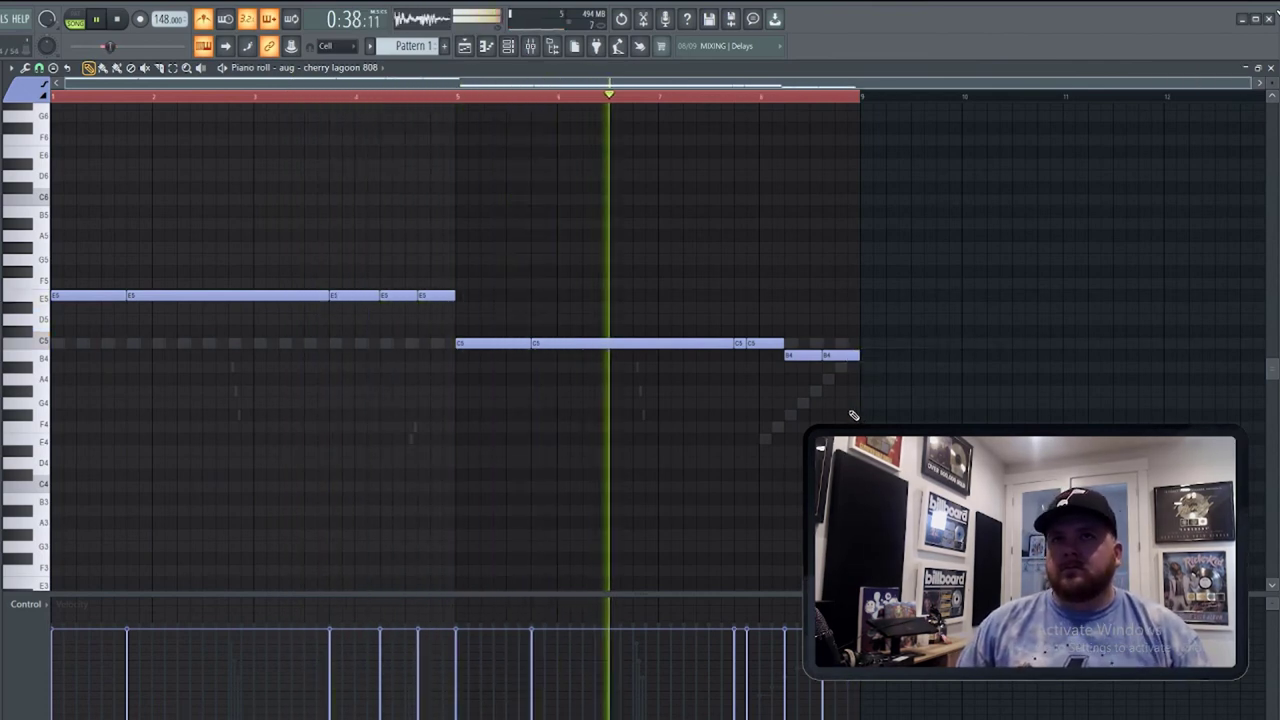
pyautogui.scroll(1, 852, 413)
pyautogui.scroll(-1, 846, 408)
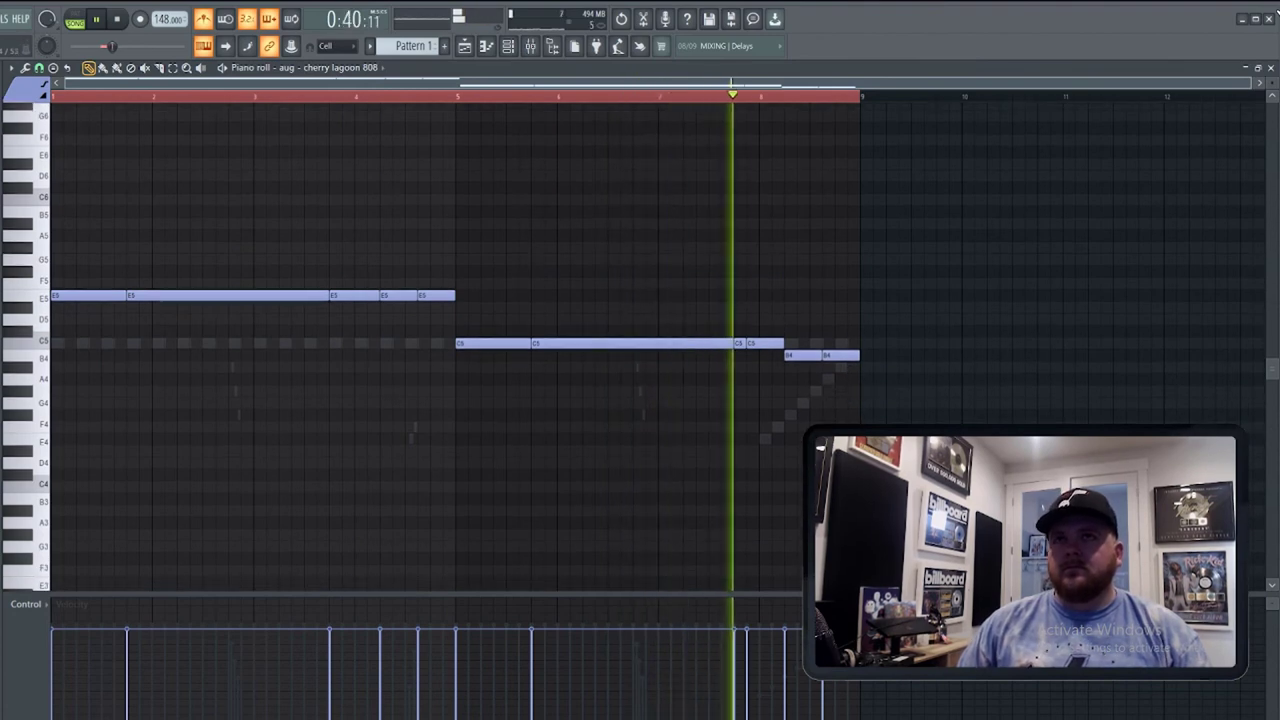
# Inspect the sampler settings of the aug - cherry lagoon 808 channel and close them.
pyautogui.click(508, 45)
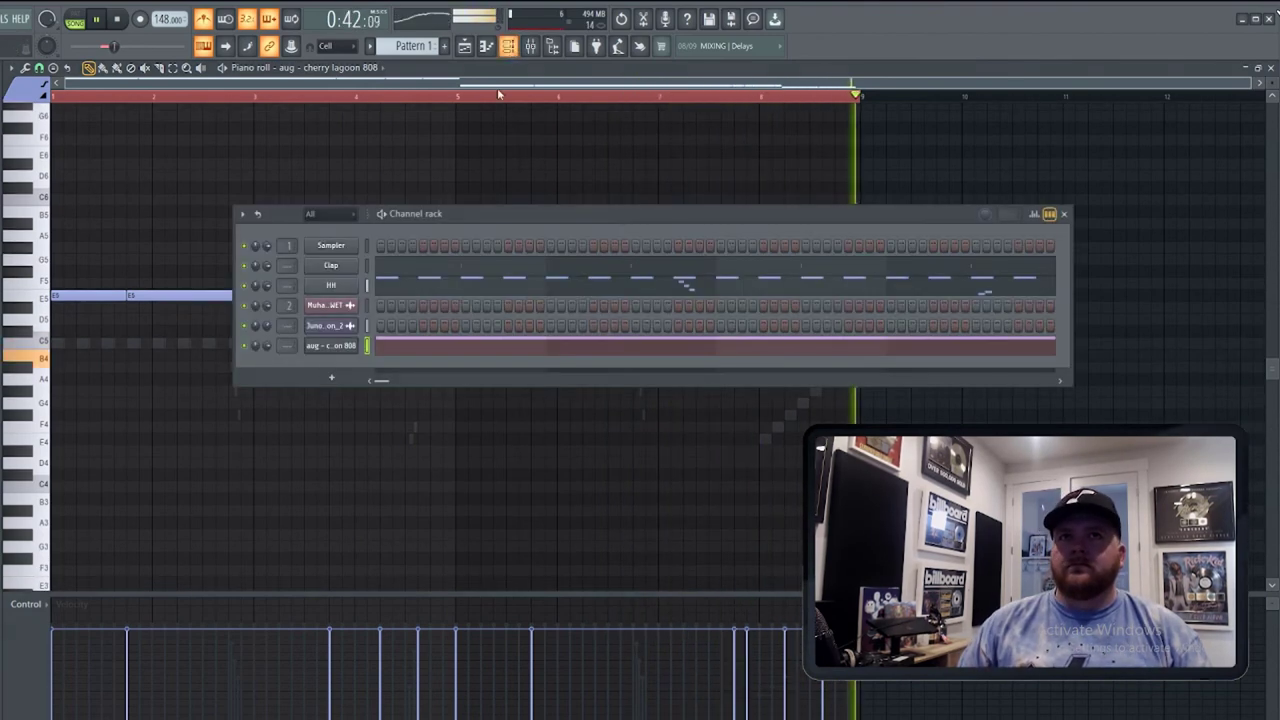
pyautogui.rightClick(352, 345)
pyautogui.click(336, 352)
pyautogui.click(336, 352)
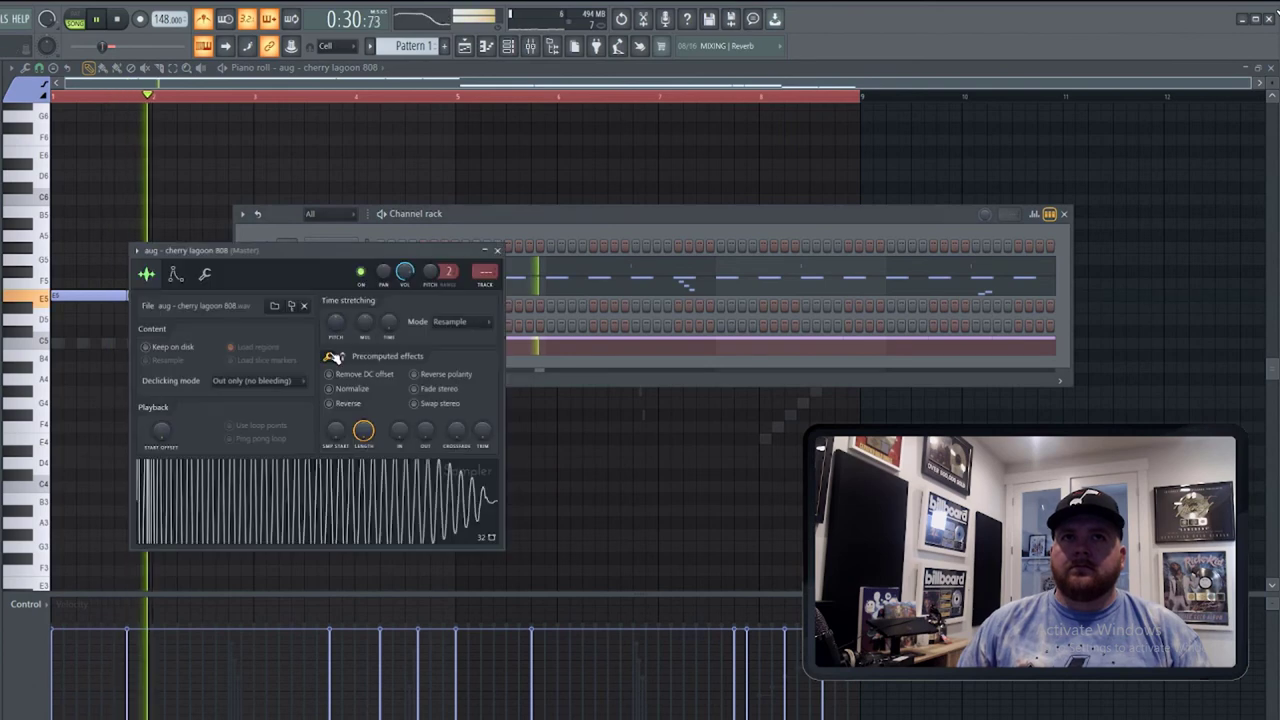
pyautogui.click(494, 251)
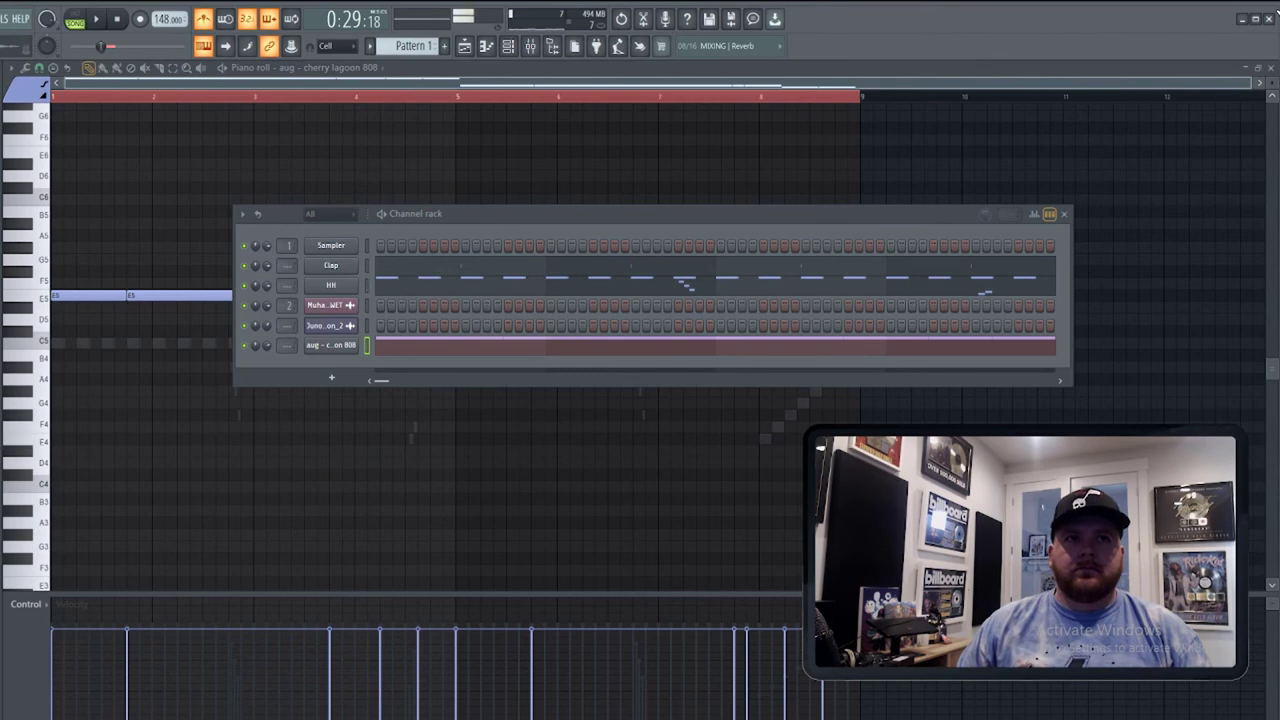
# Replace the Clap channel's sound, trying two aug claps during playback, and replace the HH channel's sound with an aug hi-hat sample.
pyautogui.moveTo(316, 290); pyautogui.dragTo(329, 268)
pyautogui.press('space')
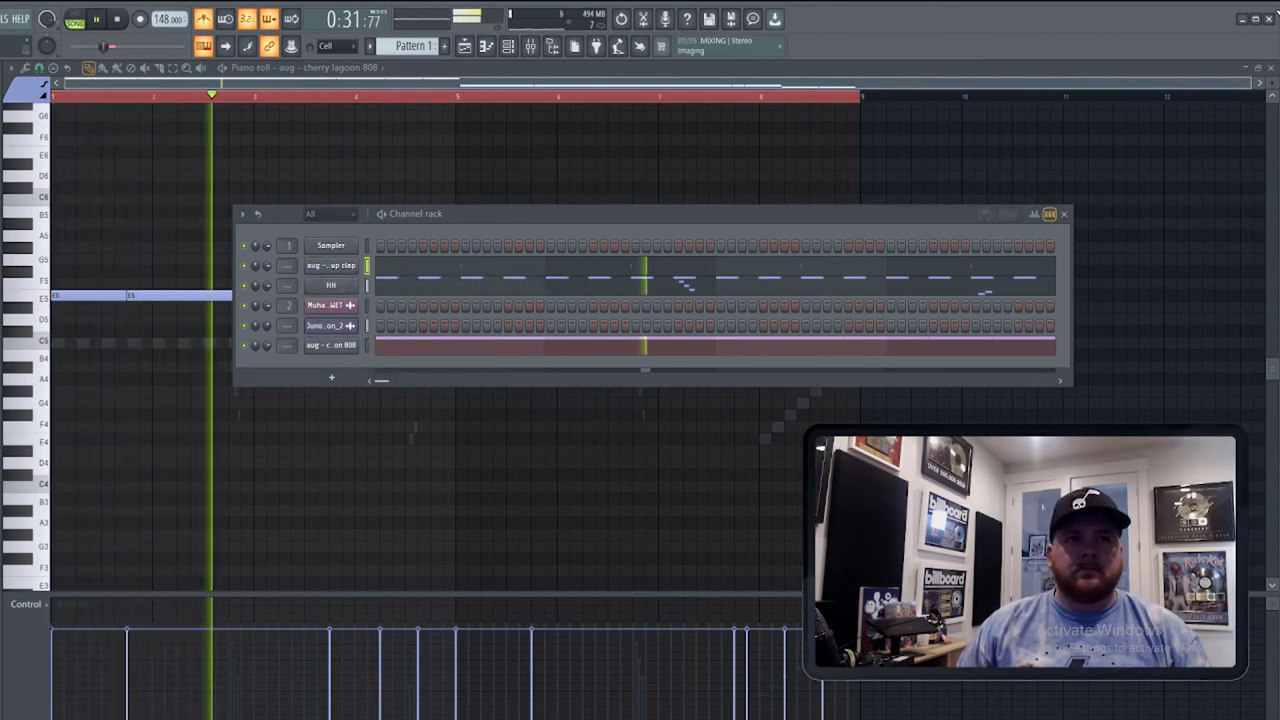
pyautogui.moveTo(2, 430); pyautogui.dragTo(350, 266)
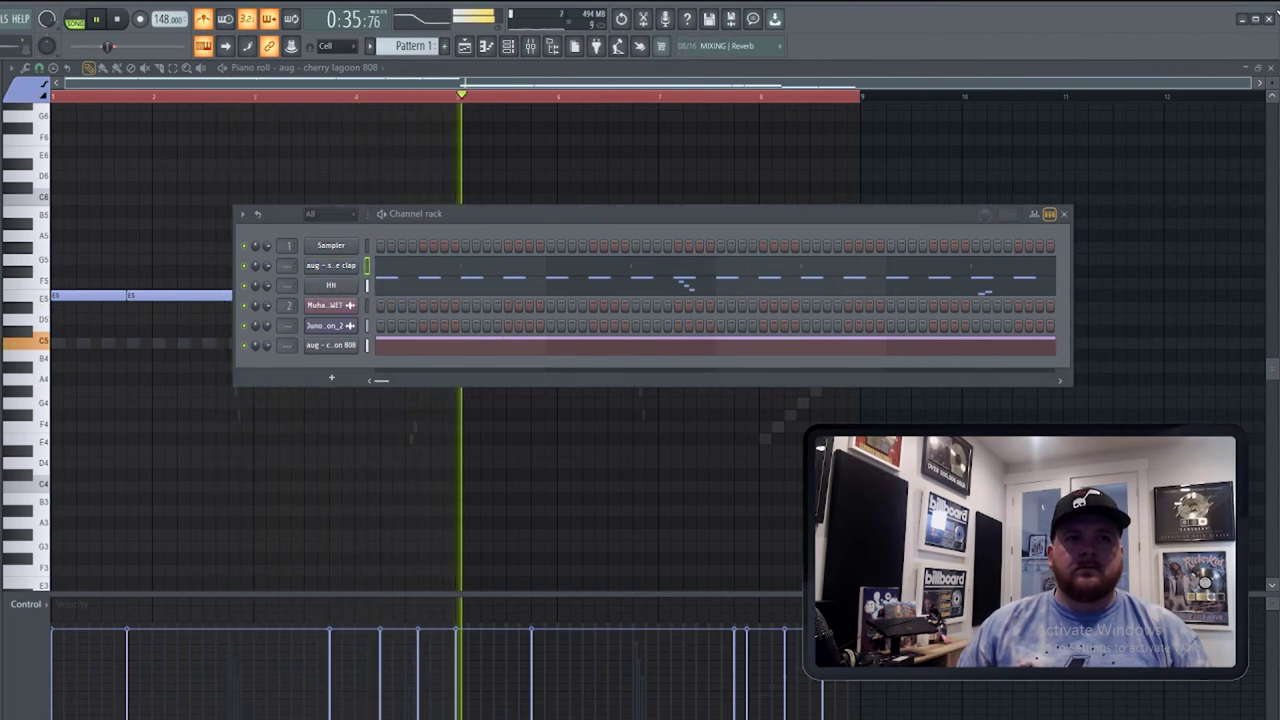
pyautogui.moveTo(2, 430); pyautogui.dragTo(374, 285)
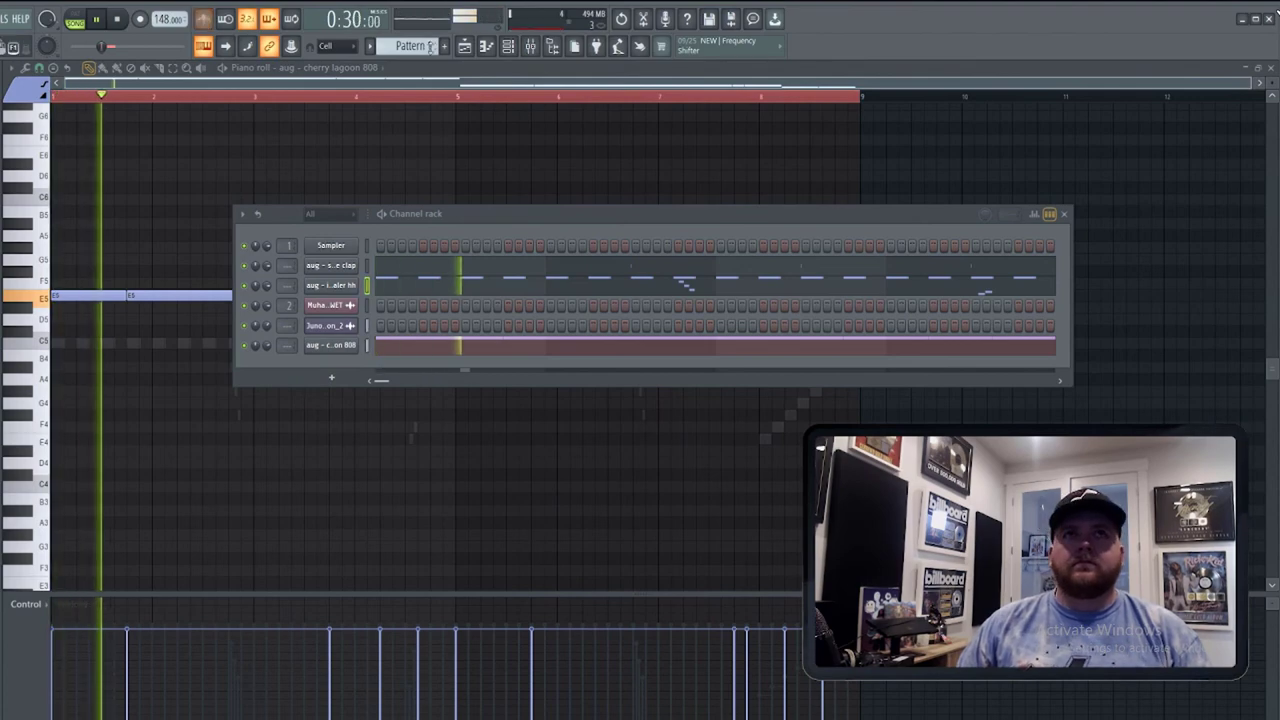
# Place another Pattern 1 clip on Track 4 at bar 29 of the Playlist and play the song from there.
pyautogui.press('F5')
pyautogui.scroll(-4, 763, 369)
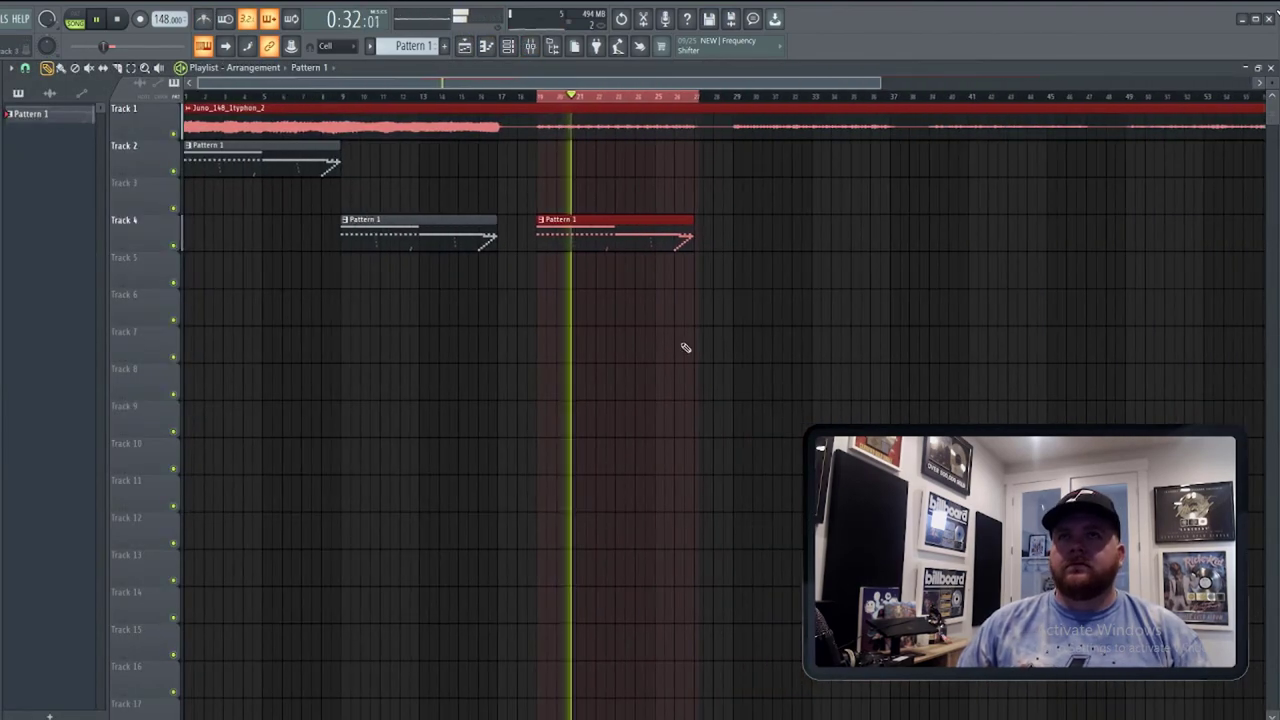
pyautogui.click(743, 236)
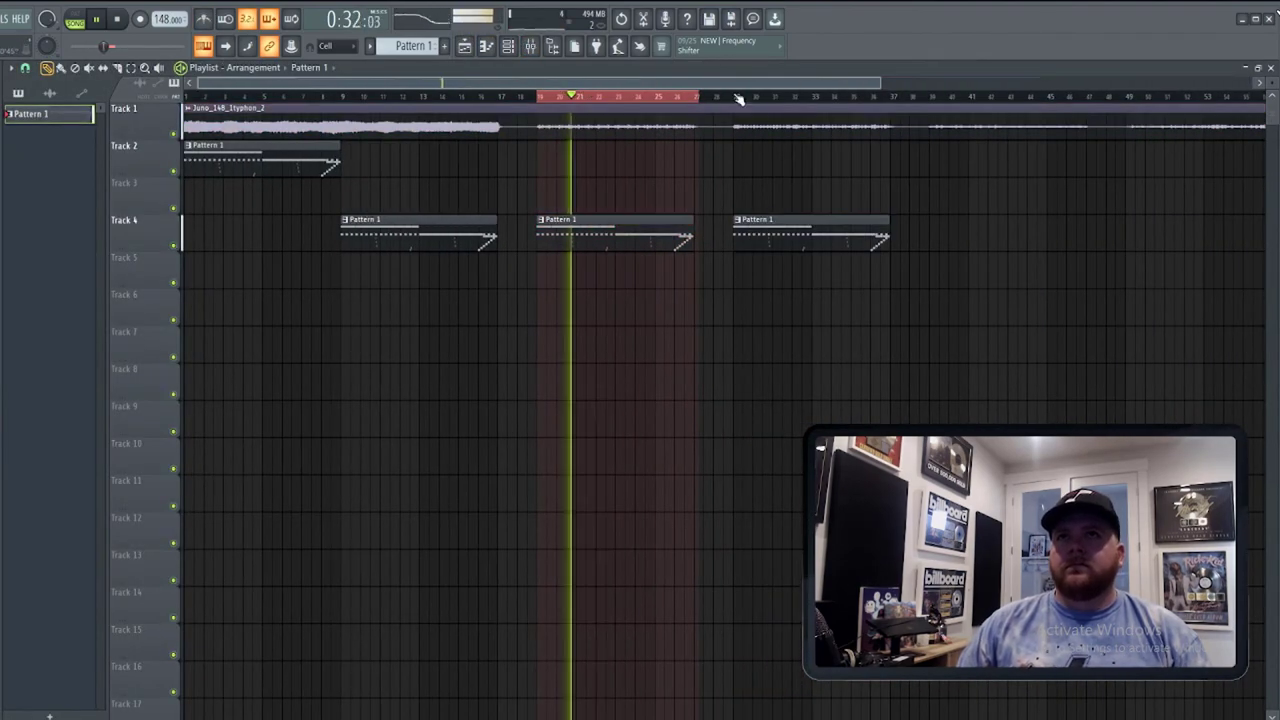
pyautogui.click(737, 94)
pyautogui.click(529, 48)
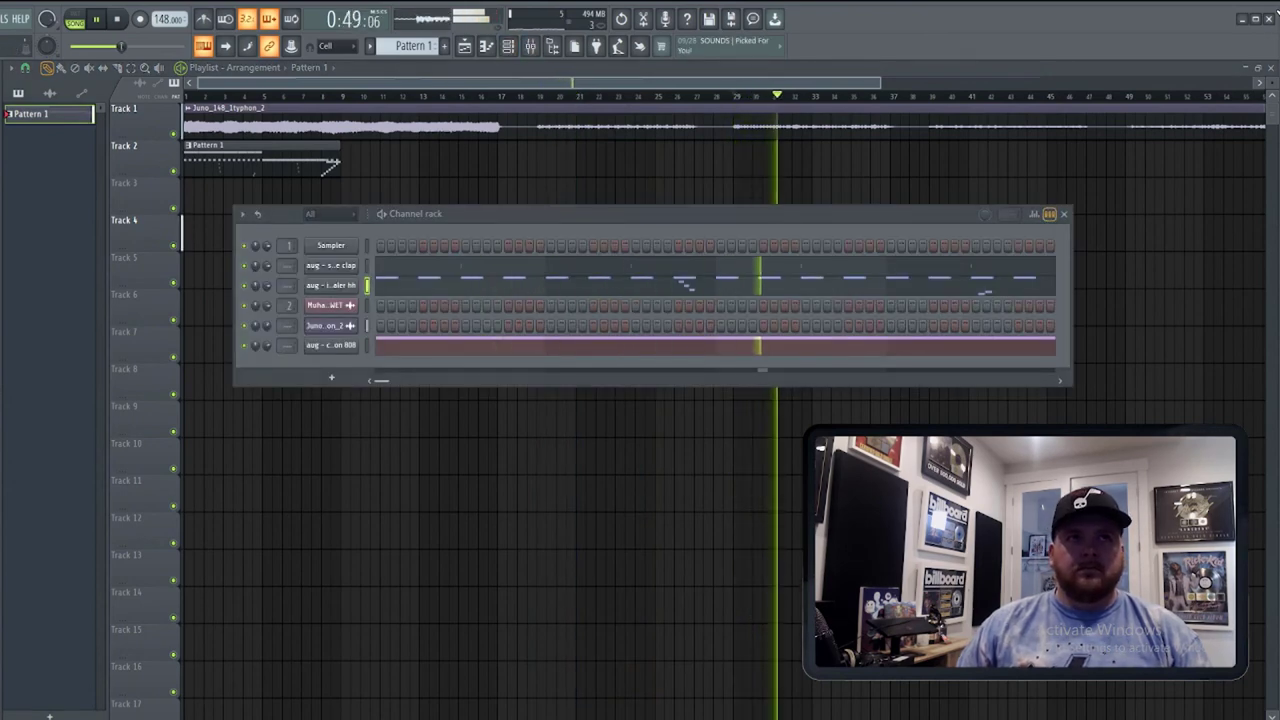
pyautogui.press('space')
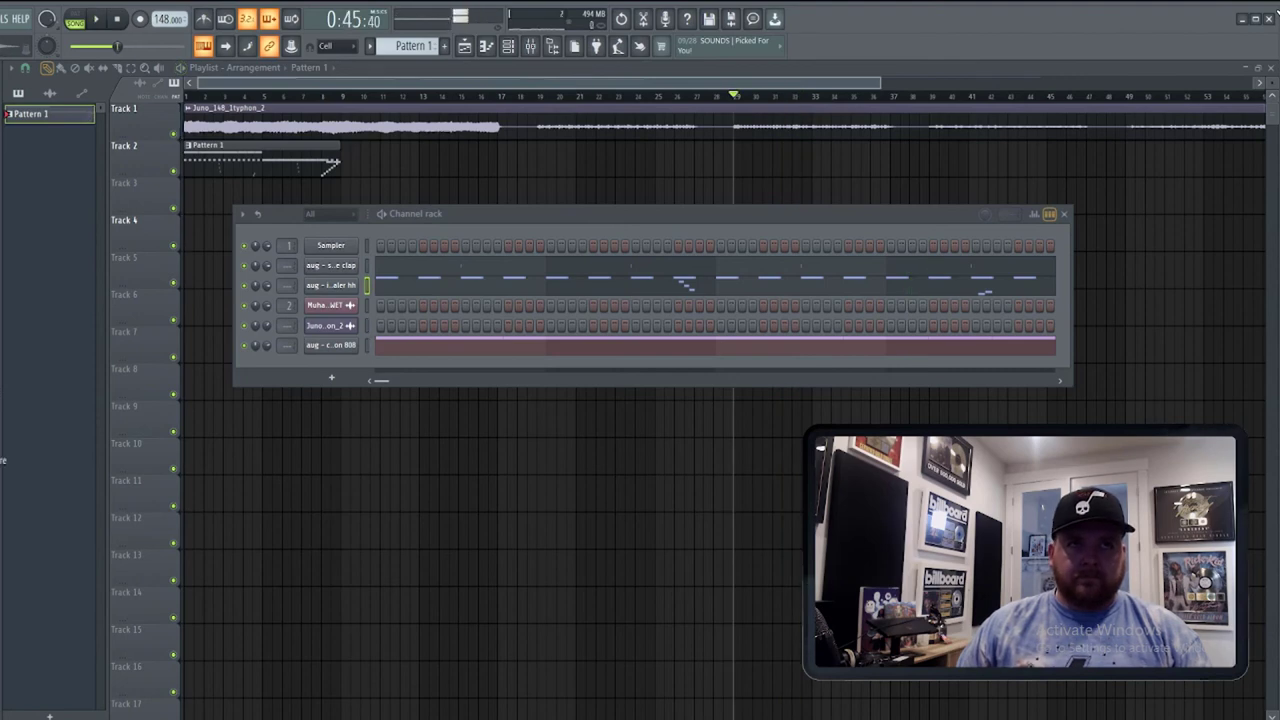
# Add the aug - starboy luv +@! snare sample as a new channel and open it in the Piano roll.
pyautogui.moveTo(343, 385); pyautogui.dragTo(339, 370)
pyautogui.press('space')
pyautogui.rightClick(352, 362)
pyautogui.click(372, 368)
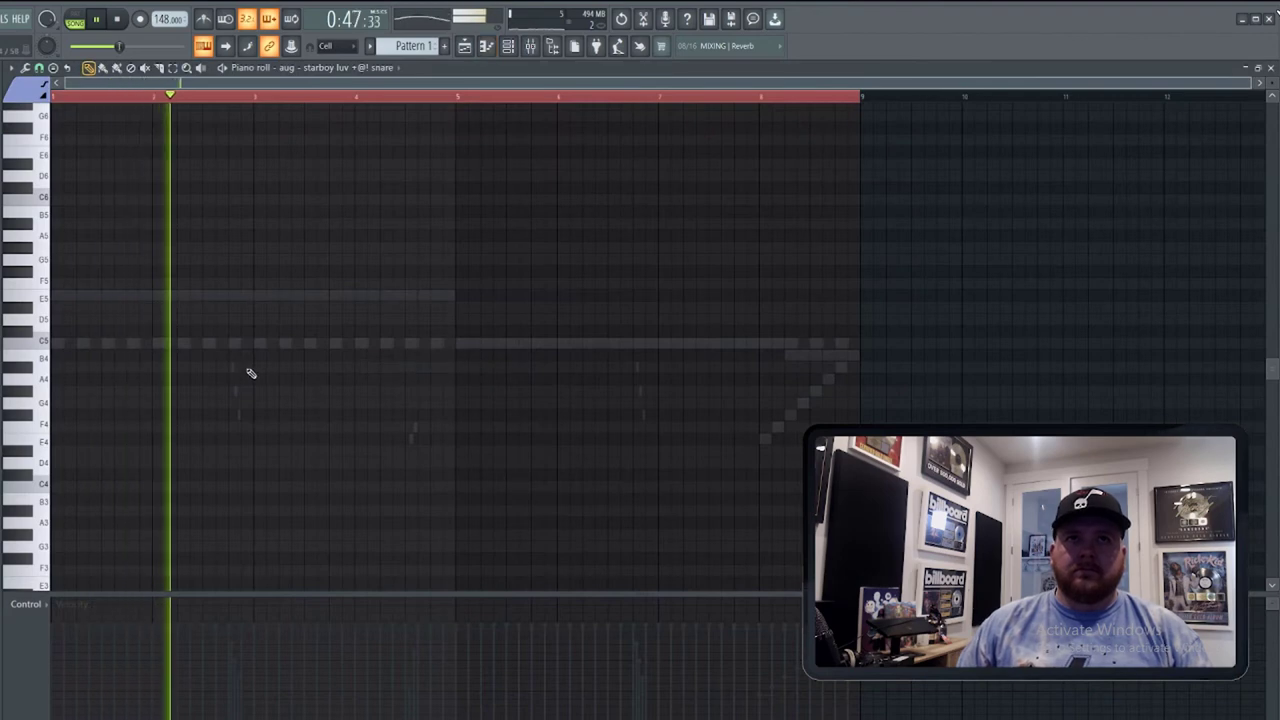
# Place pairs of half-beat C5 snare hits starting on beat 4 of bars 2, 4, 6 and 8.
pyautogui.click(233, 355)
pyautogui.click(245, 343)
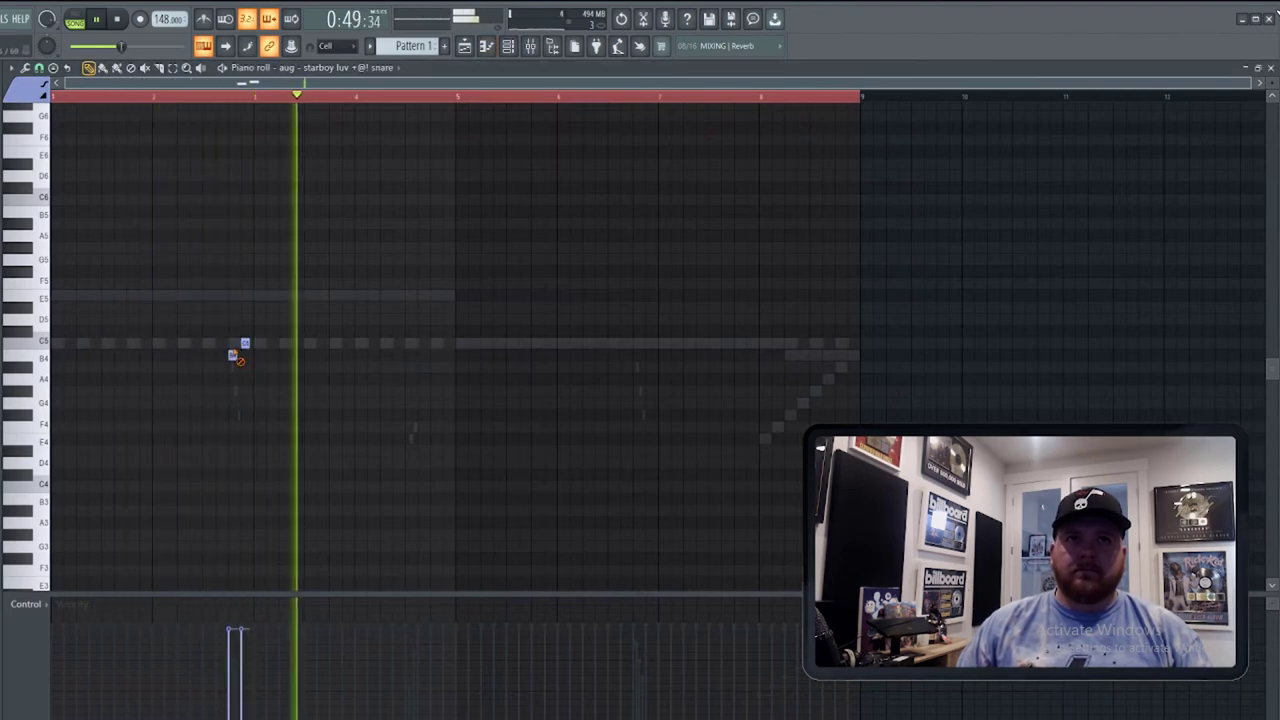
pyautogui.moveTo(234, 355); pyautogui.dragTo(236, 343)
pyautogui.click(434, 346)
pyautogui.click(447, 346)
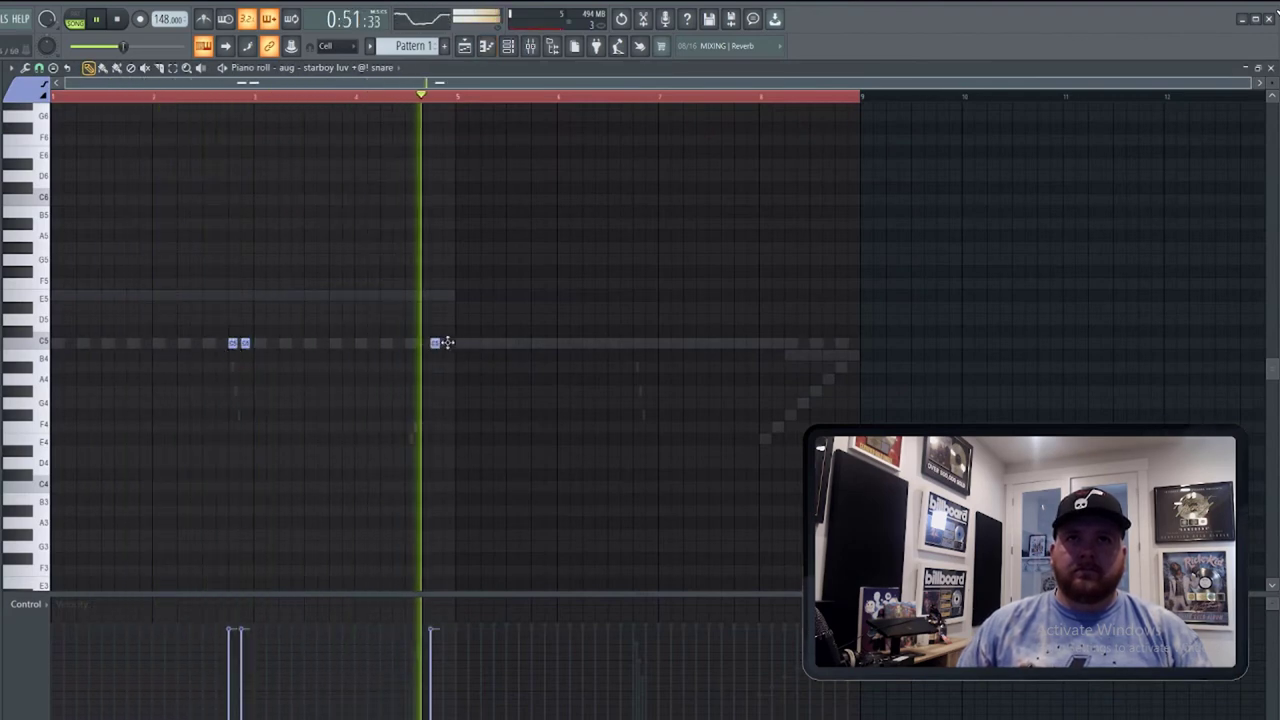
pyautogui.click(637, 343)
pyautogui.click(649, 343)
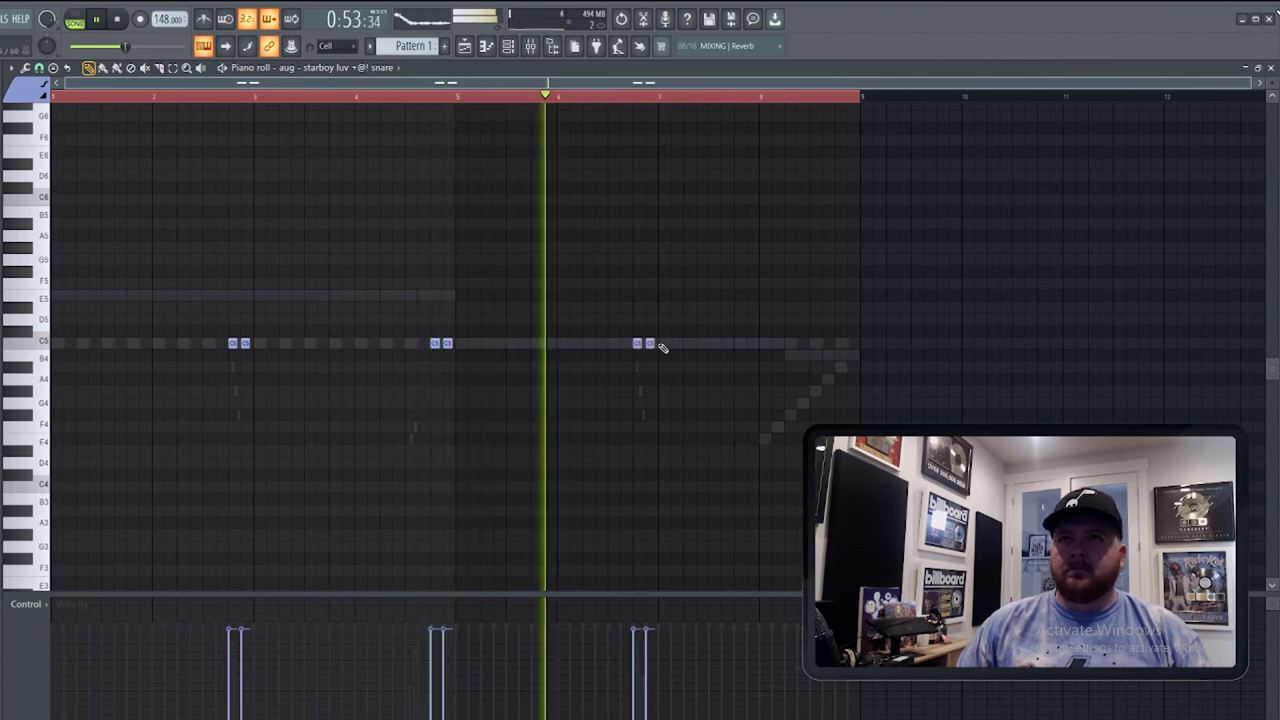
pyautogui.click(839, 343)
pyautogui.click(851, 343)
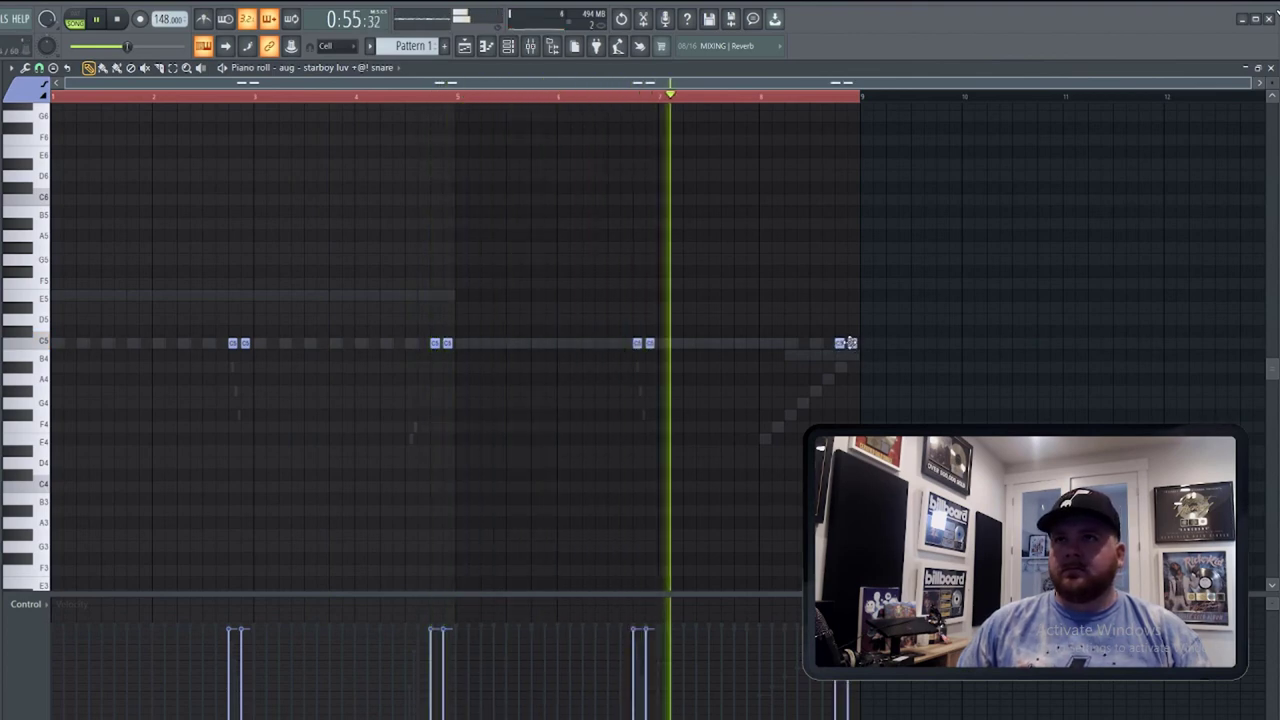
# Add a C5 hit between the last two snare notes, extend the snare notes to reach each other, and raise their velocities slightly.
pyautogui.keyDown('ctrl'); pyautogui.scroll(3, 841, 365); pyautogui.keyUp('ctrl')
pyautogui.keyDown('ctrl'); pyautogui.scroll(-1, 840, 368); pyautogui.keyUp('ctrl')
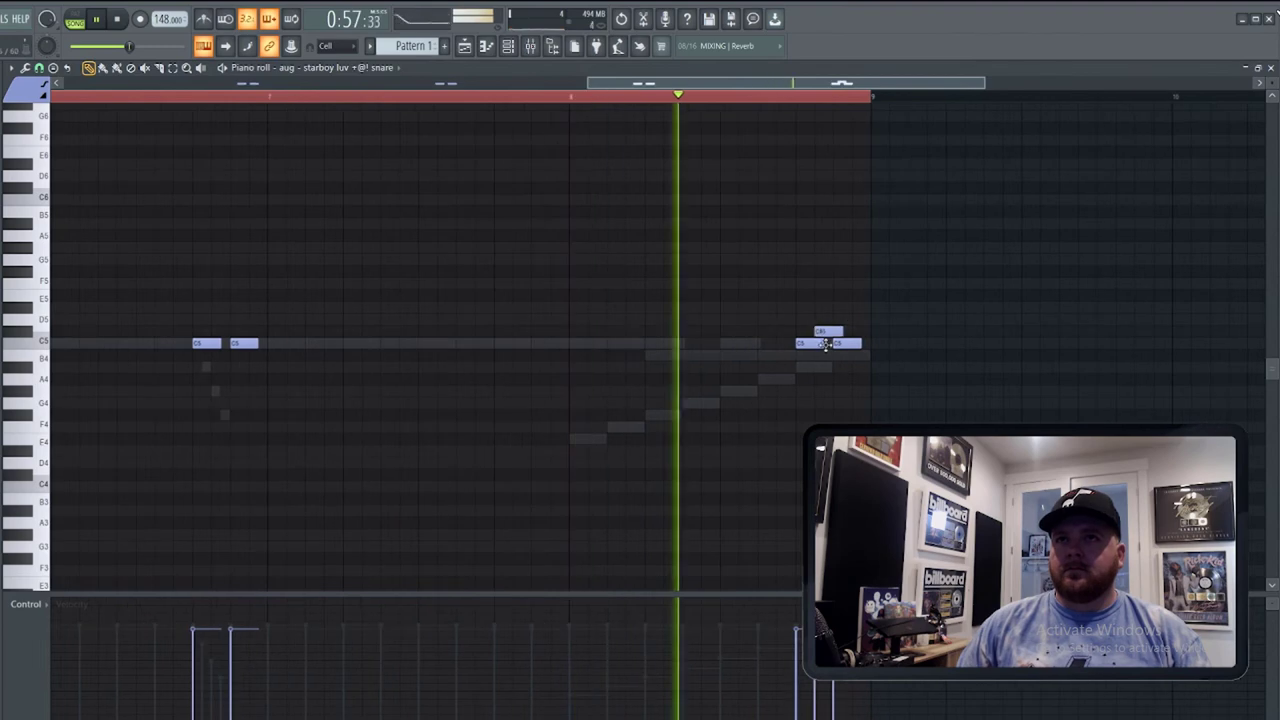
pyautogui.click(826, 356)
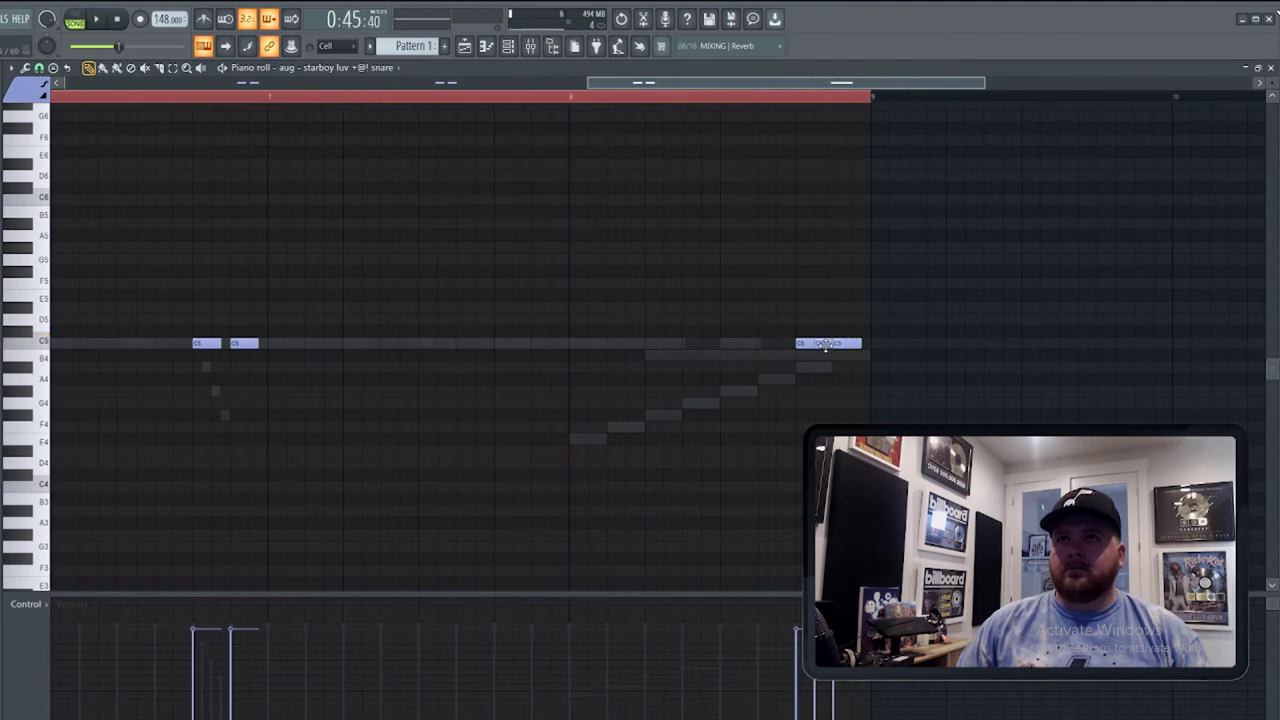
pyautogui.keyDown('ctrl'); pyautogui.scroll(-3, 429, 351); pyautogui.keyUp('ctrl')
pyautogui.keyDown('ctrl'); pyautogui.scroll(-2, 420, 370); pyautogui.keyUp('ctrl')
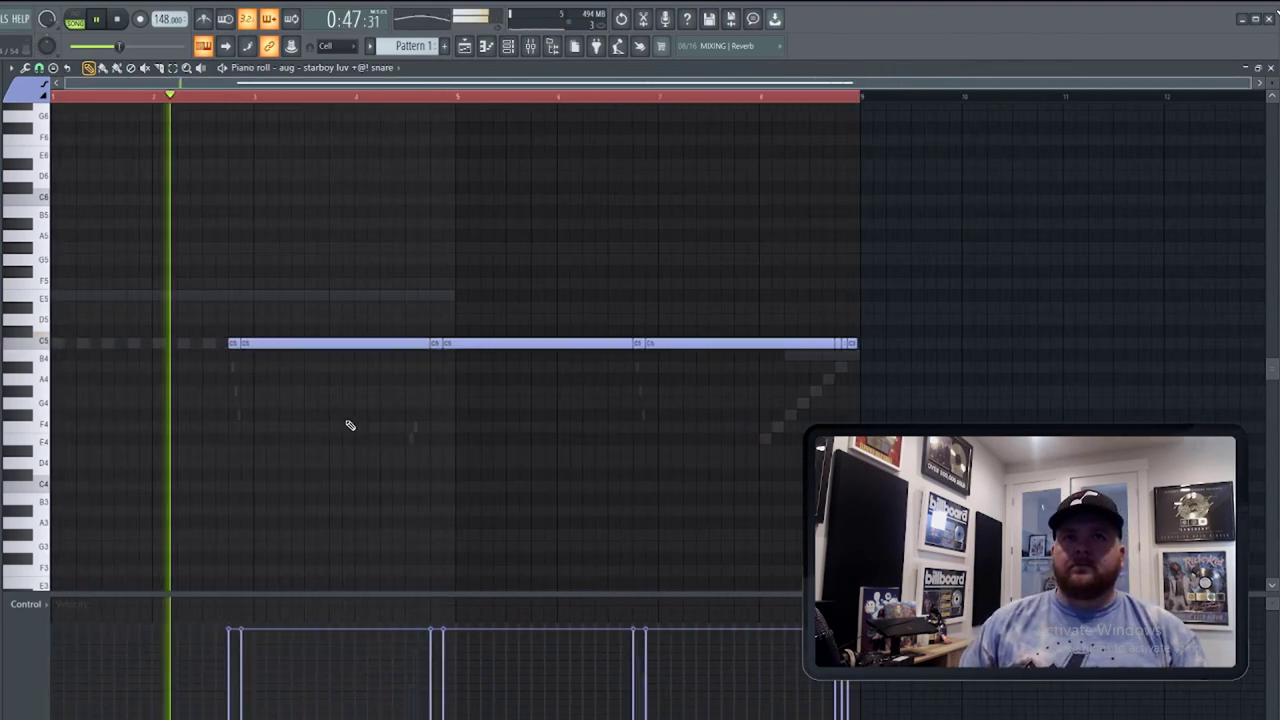
pyautogui.hotkey('ctrl', 'a')
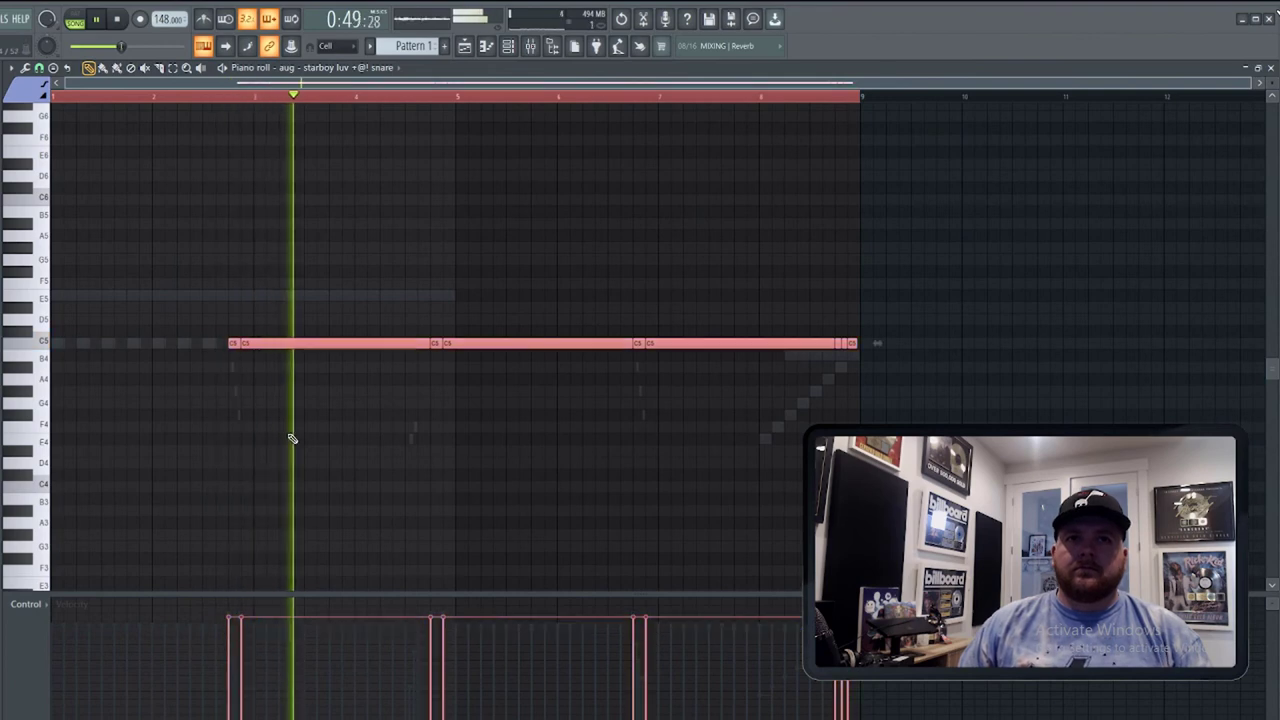
# Add an aug fx sample as a new channel with a hit on the first step, and play the loop.
pyautogui.press('F6')
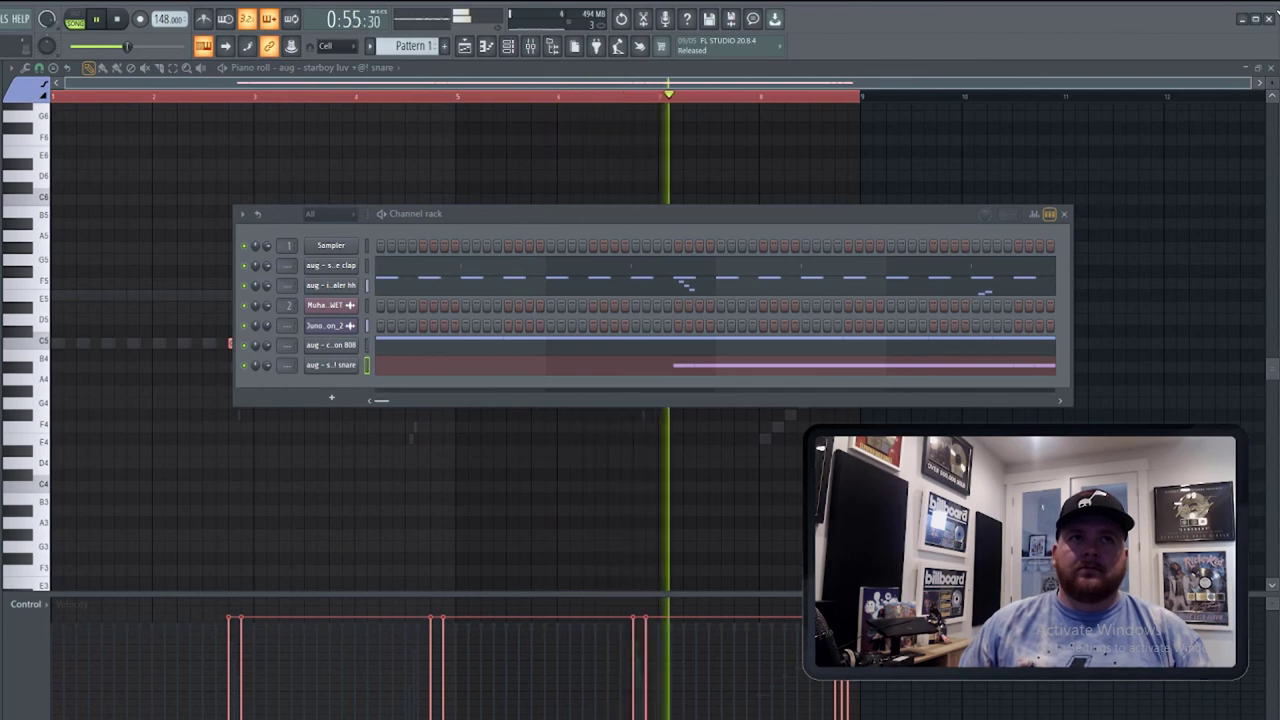
pyautogui.moveTo(2, 400); pyautogui.dragTo(320, 398)
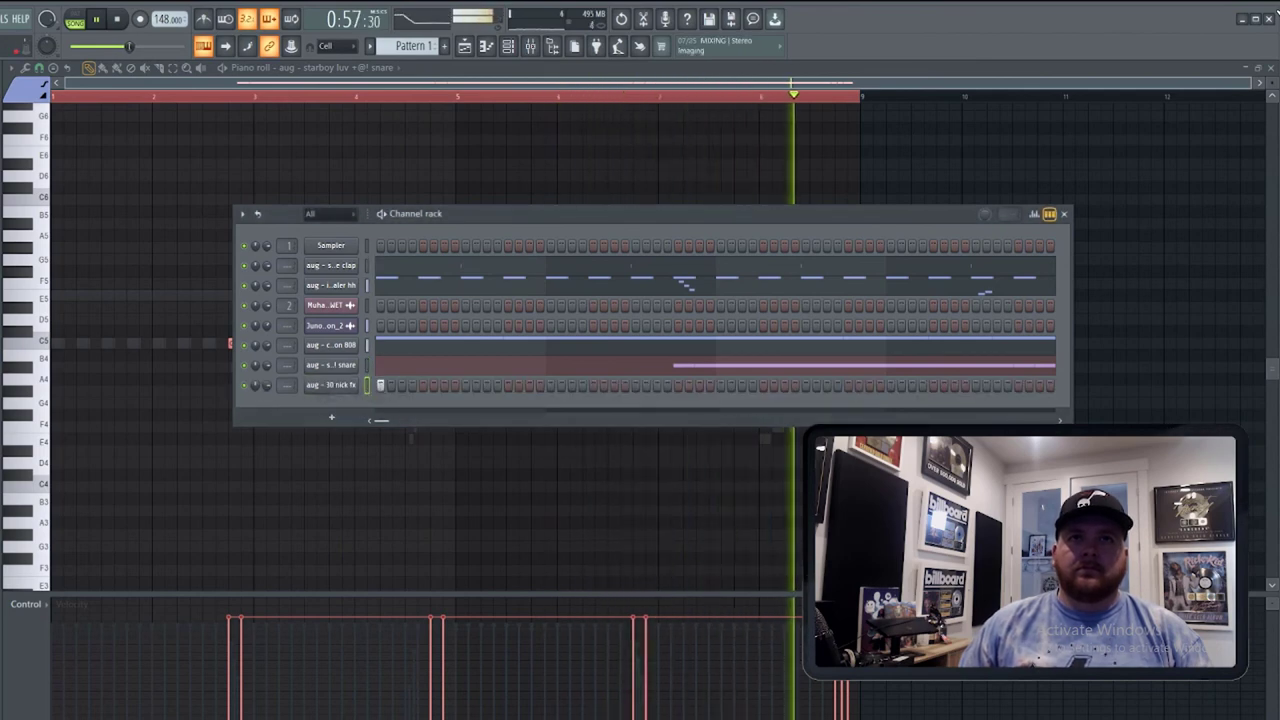
pyautogui.press('space')
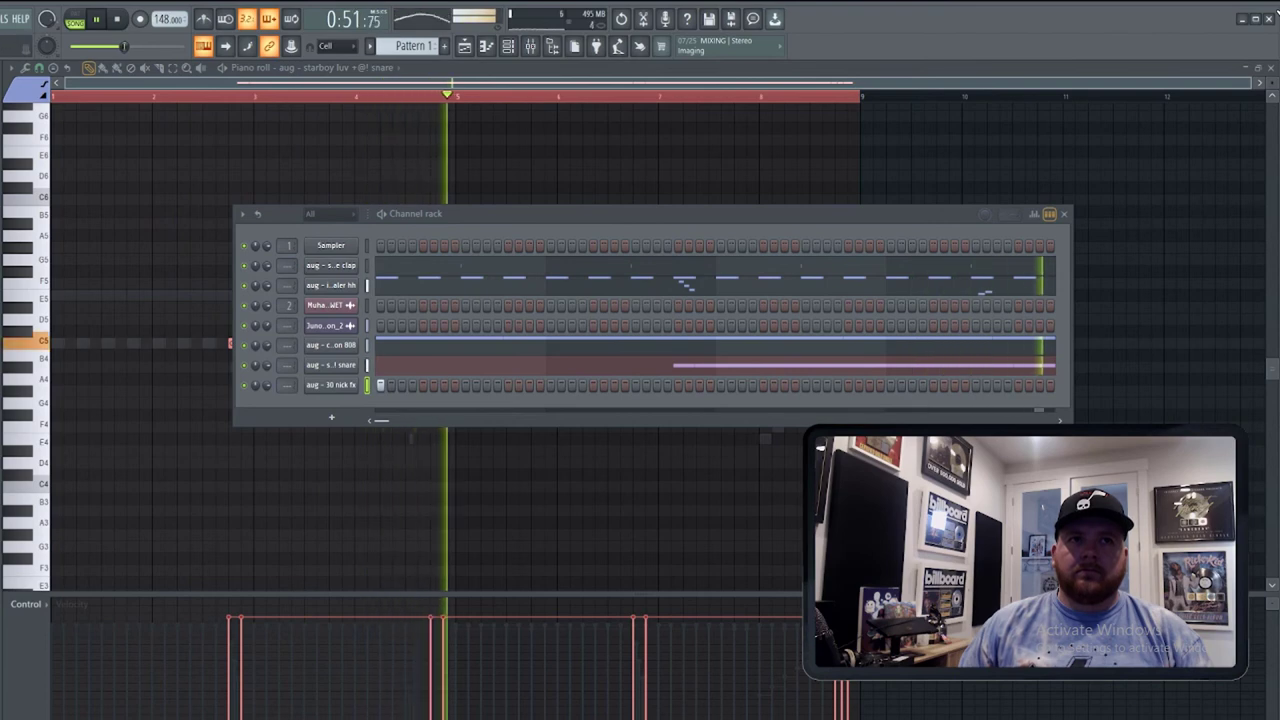
# Add the aug - lemon perc sample as a new channel, try hits on steps 29 and 25, and settle on step 21.
pyautogui.moveTo(307, 430); pyautogui.dragTo(331, 416)
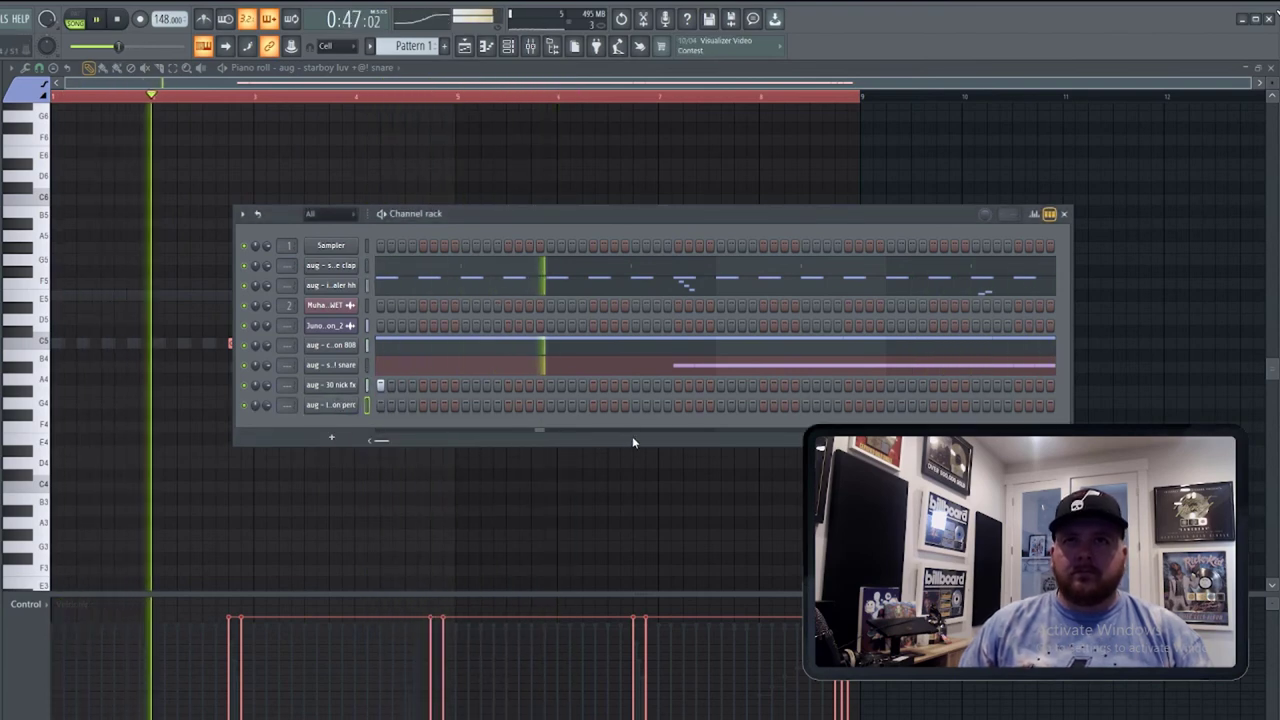
pyautogui.click(688, 405)
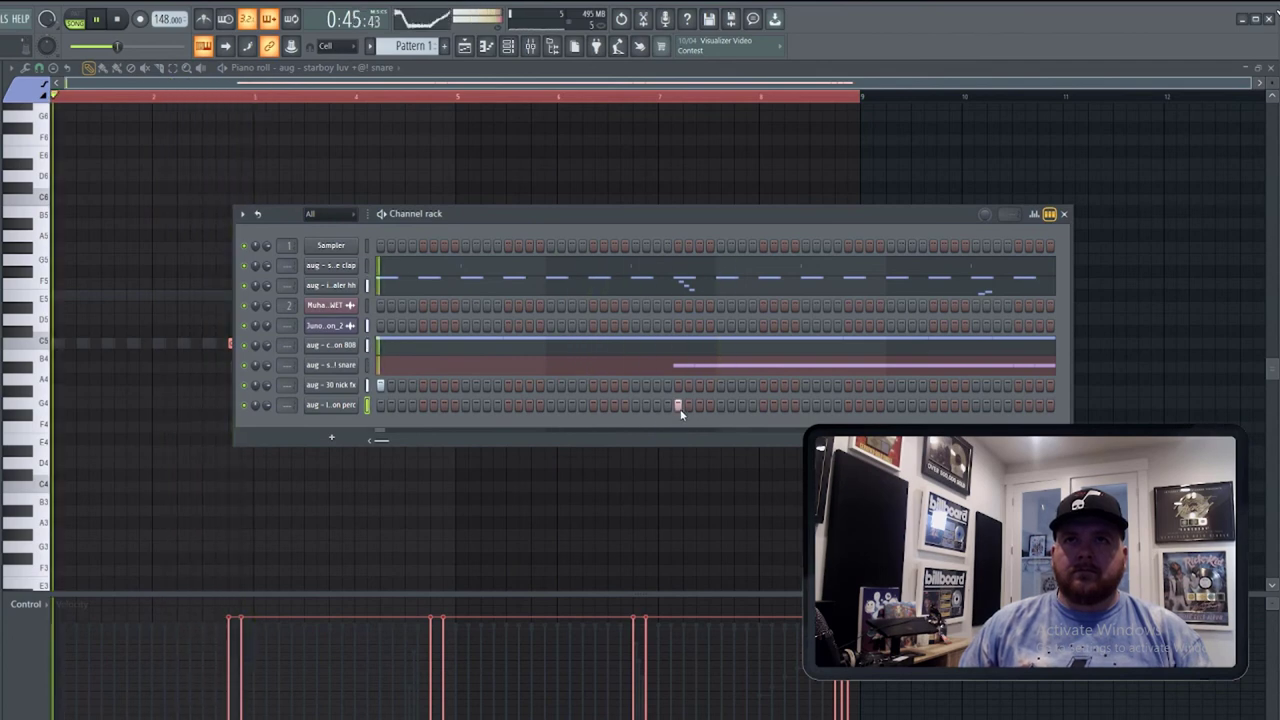
pyautogui.click(335, 405)
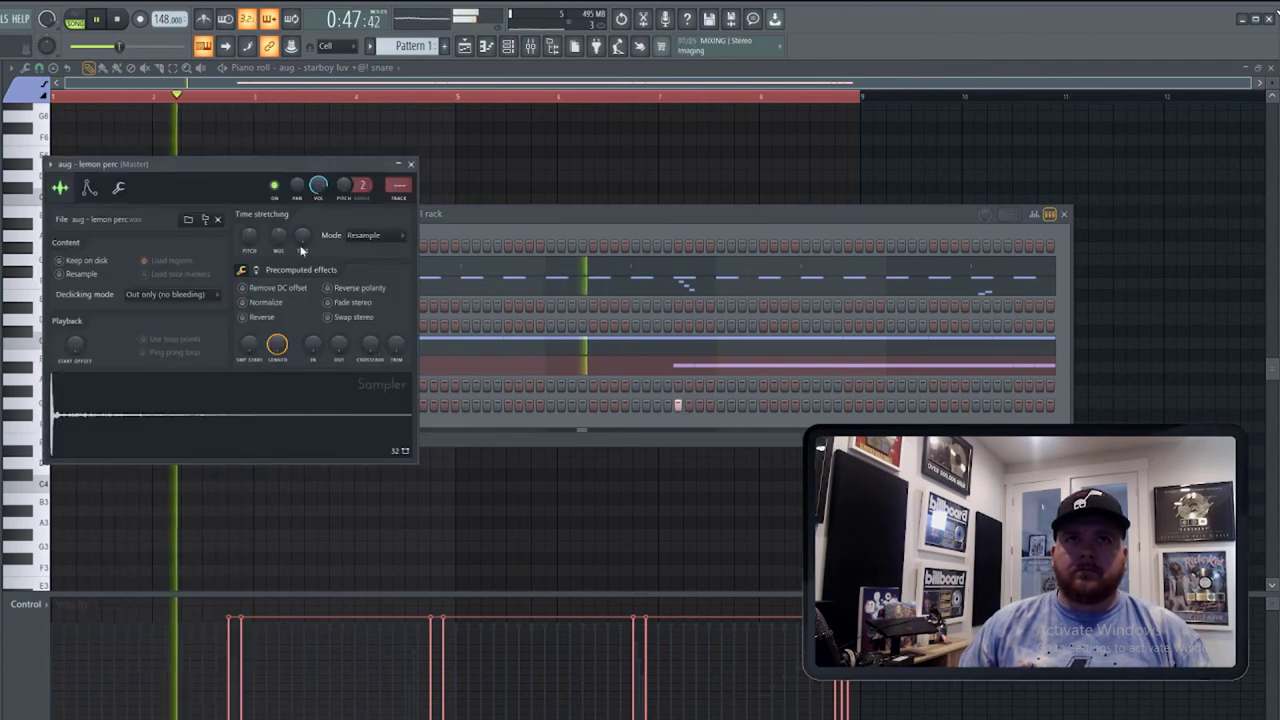
pyautogui.click(501, 215)
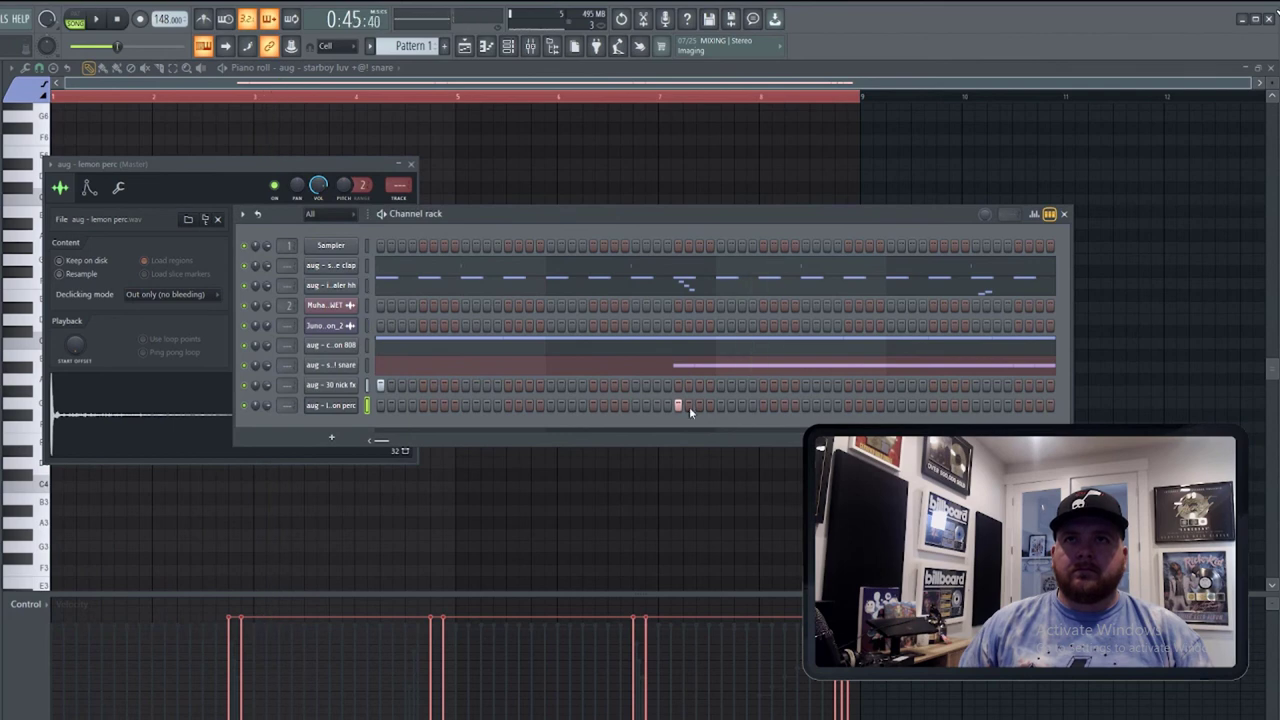
pyautogui.press('space')
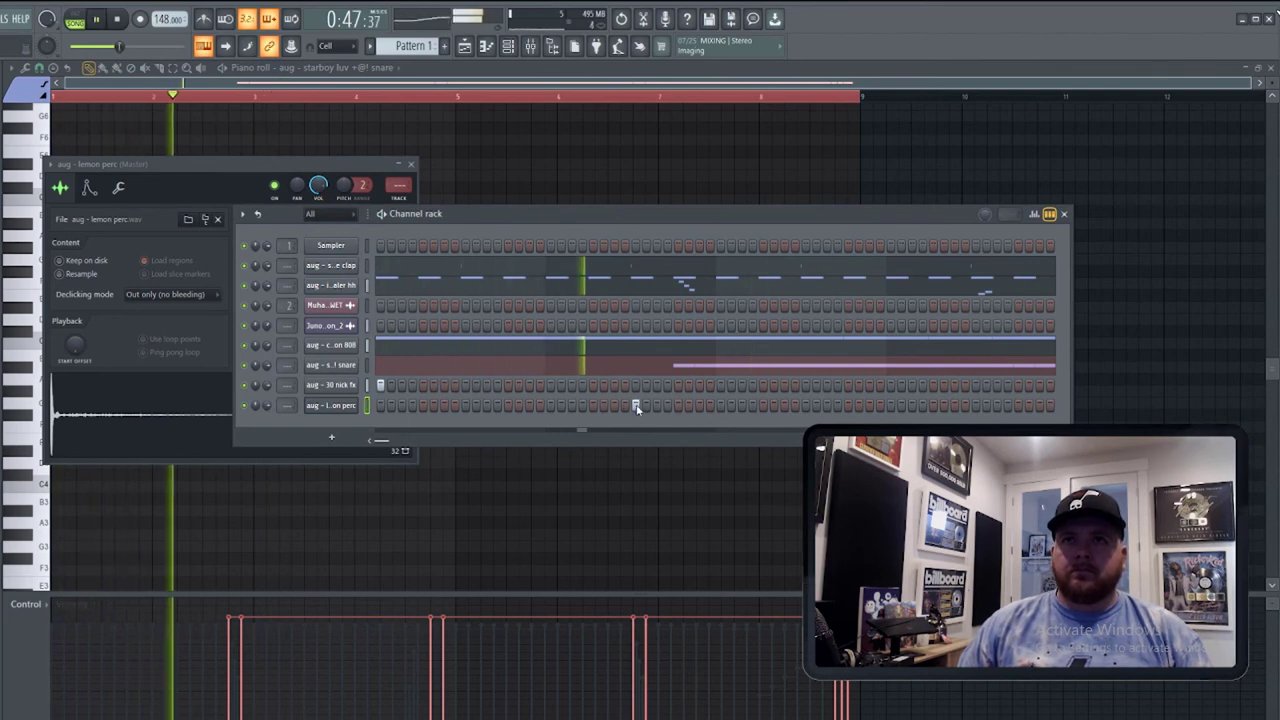
pyautogui.click(595, 407)
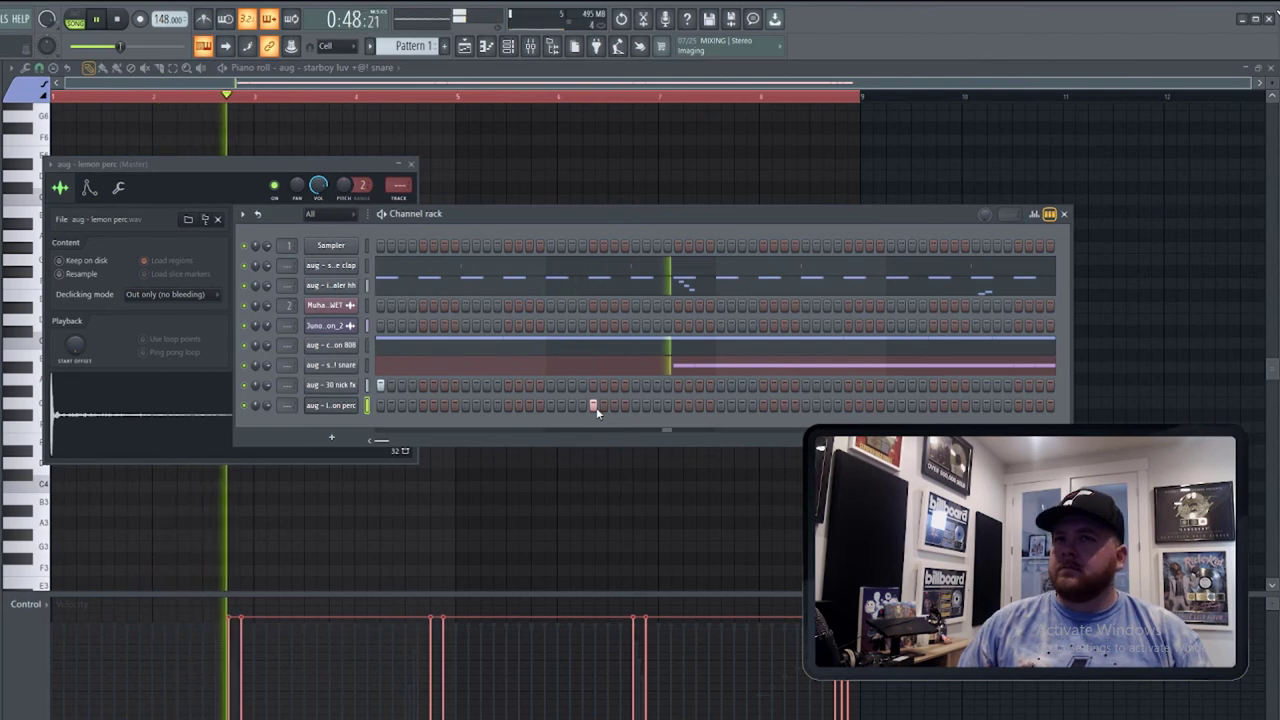
# Open the lemon perc in the Piano roll, add a second C5 hit on beat 2 of bar 6, and lengthen both notes to one beat.
pyautogui.rightClick(345, 405)
pyautogui.click(400, 410)
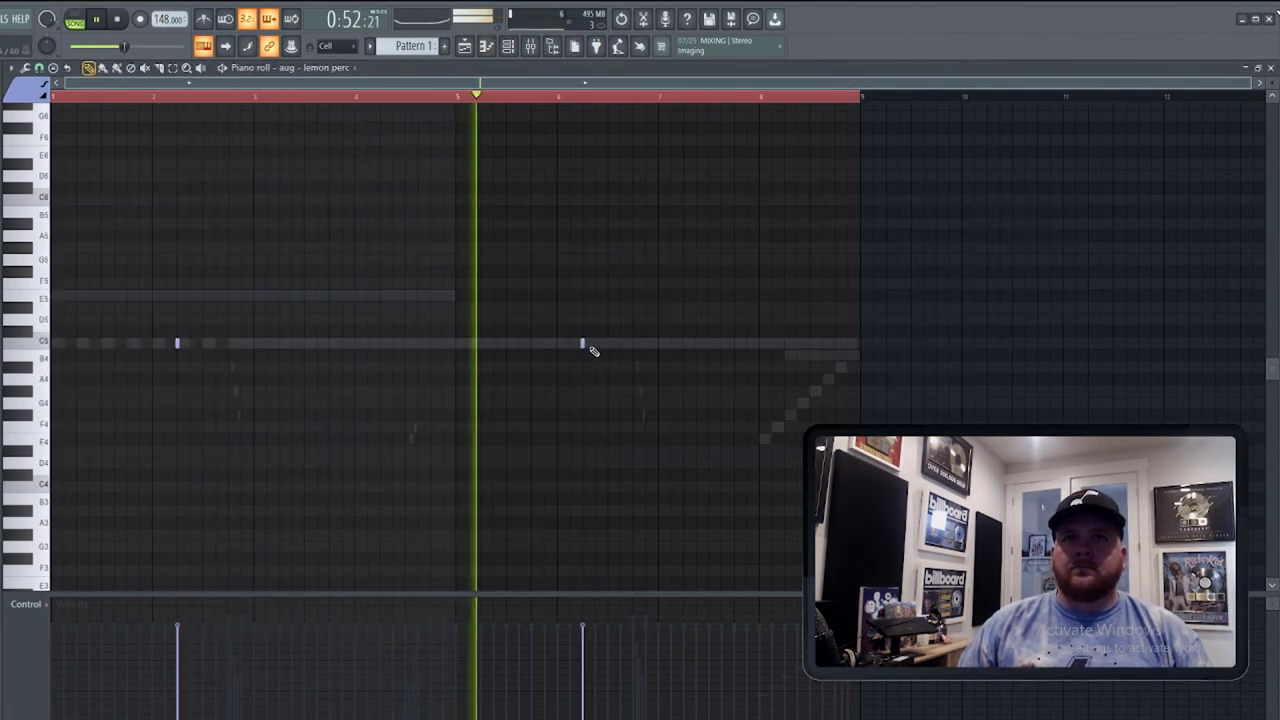
pyautogui.click(590, 347)
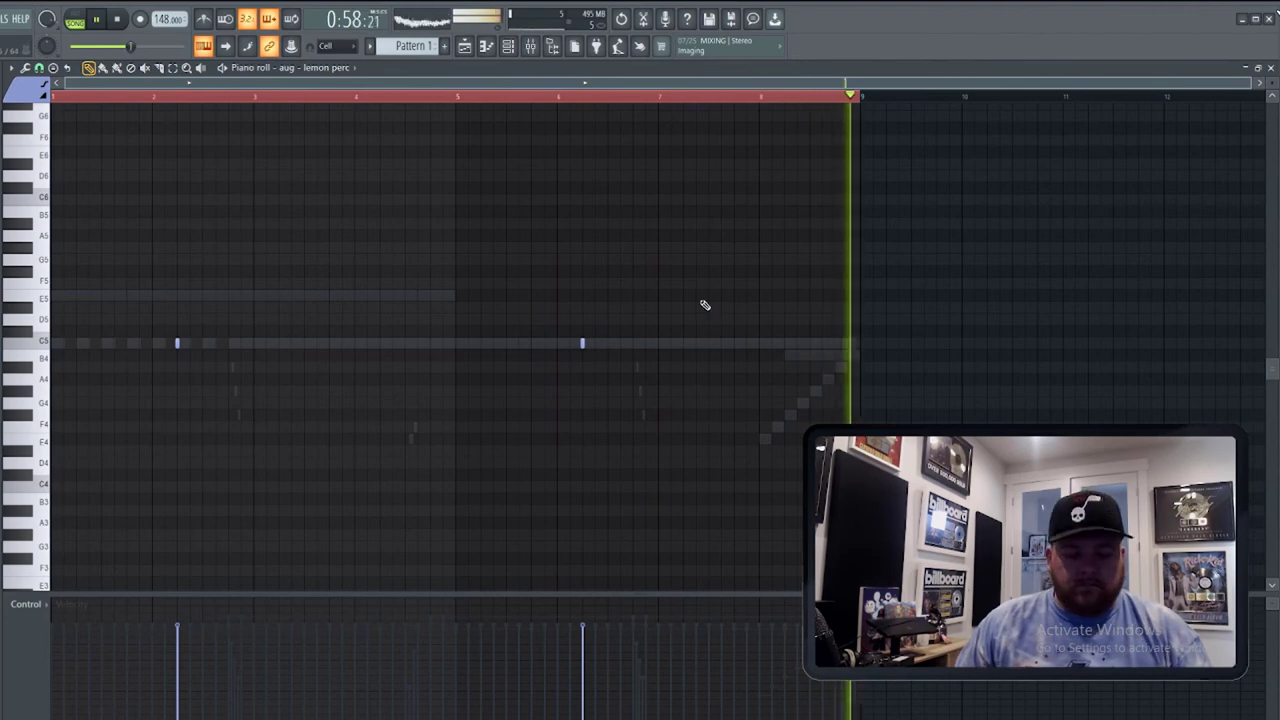
pyautogui.hotkey('ctrl', 'a')
pyautogui.moveTo(595, 346); pyautogui.dragTo(614, 352)
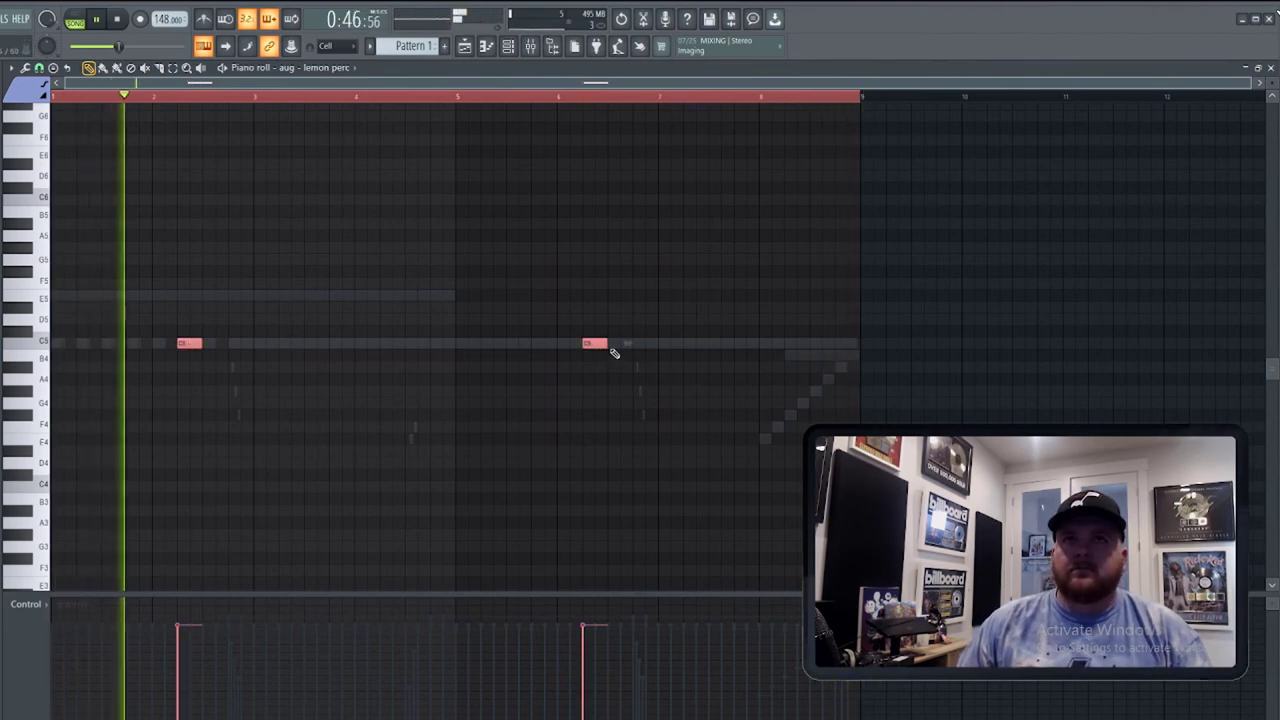
# Delete the two lemon perc notes and place C5 hits on the last beats of bars 4 and 8 instead.
pyautogui.keyDown('ctrl'); pyautogui.click(566, 443); pyautogui.keyUp('ctrl')
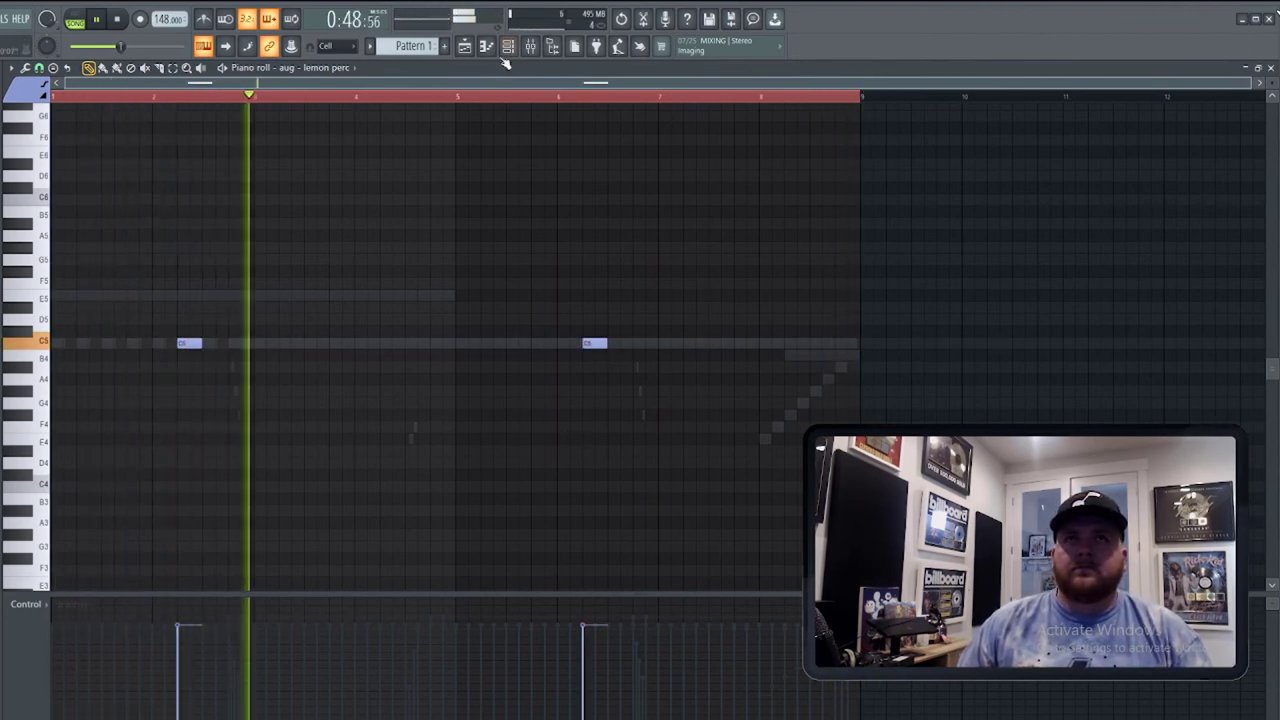
pyautogui.press('space')
pyautogui.press('space')
pyautogui.rightClick(196, 344)
pyautogui.rightClick(600, 343)
pyautogui.rightClick(605, 344)
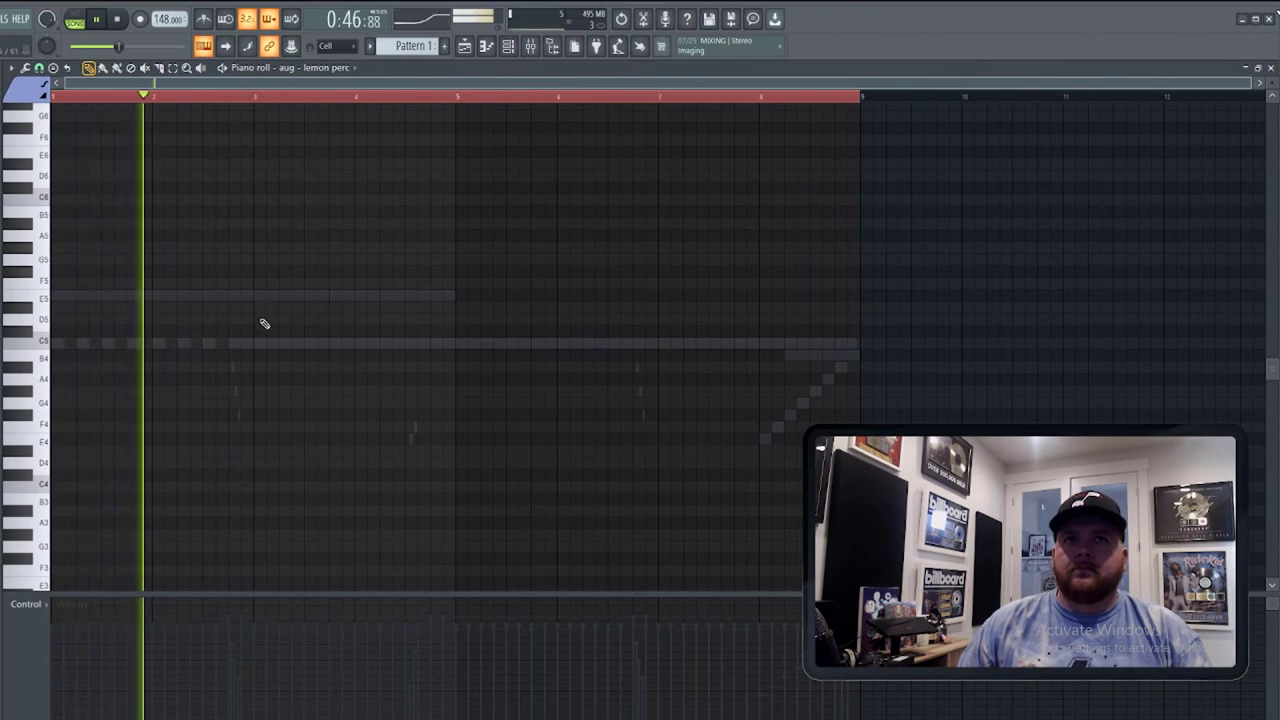
pyautogui.click(448, 344)
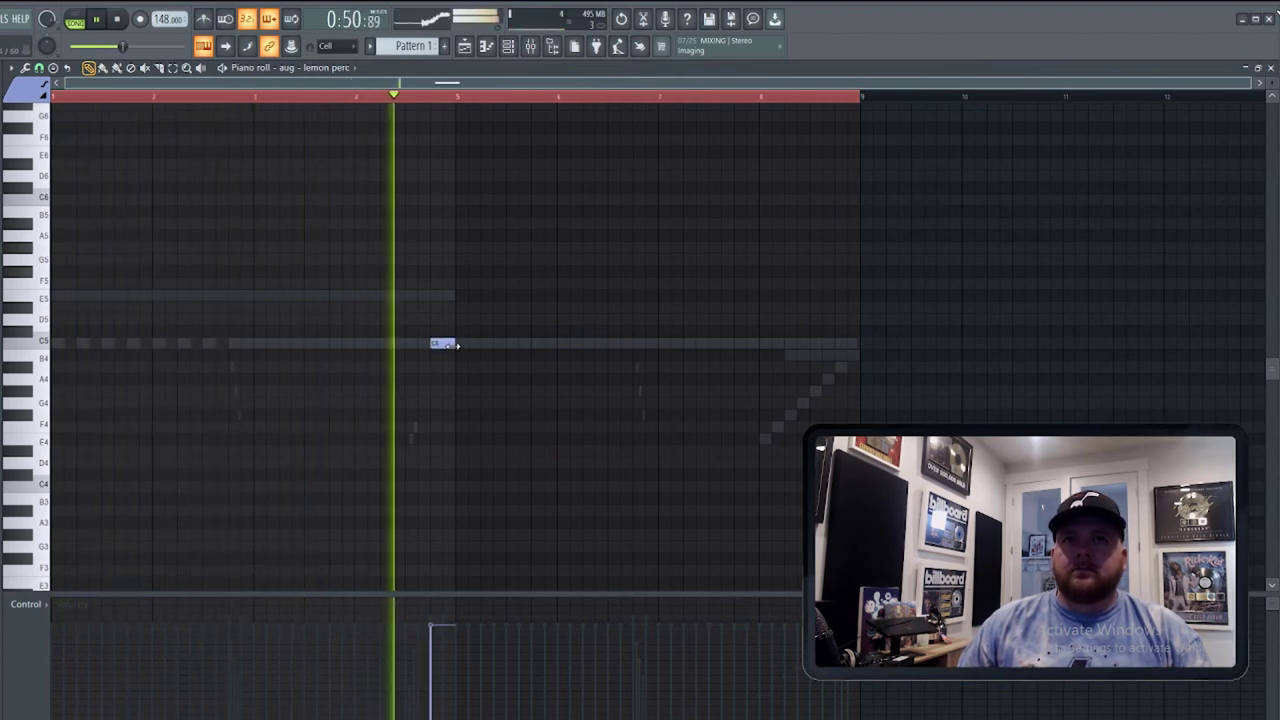
pyautogui.click(838, 344)
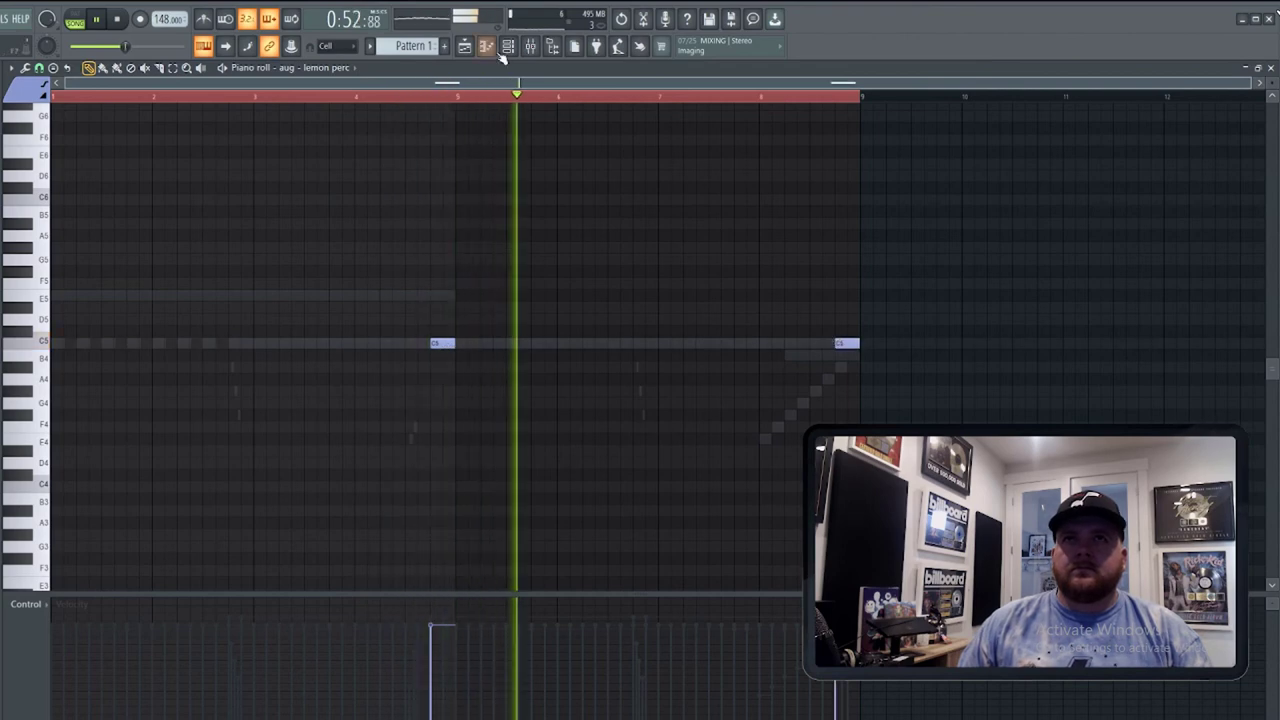
# Show the Playlist and place another Pattern 1 clip at bar 39 on Track 4.
pyautogui.press('F6')
pyautogui.press('F6')
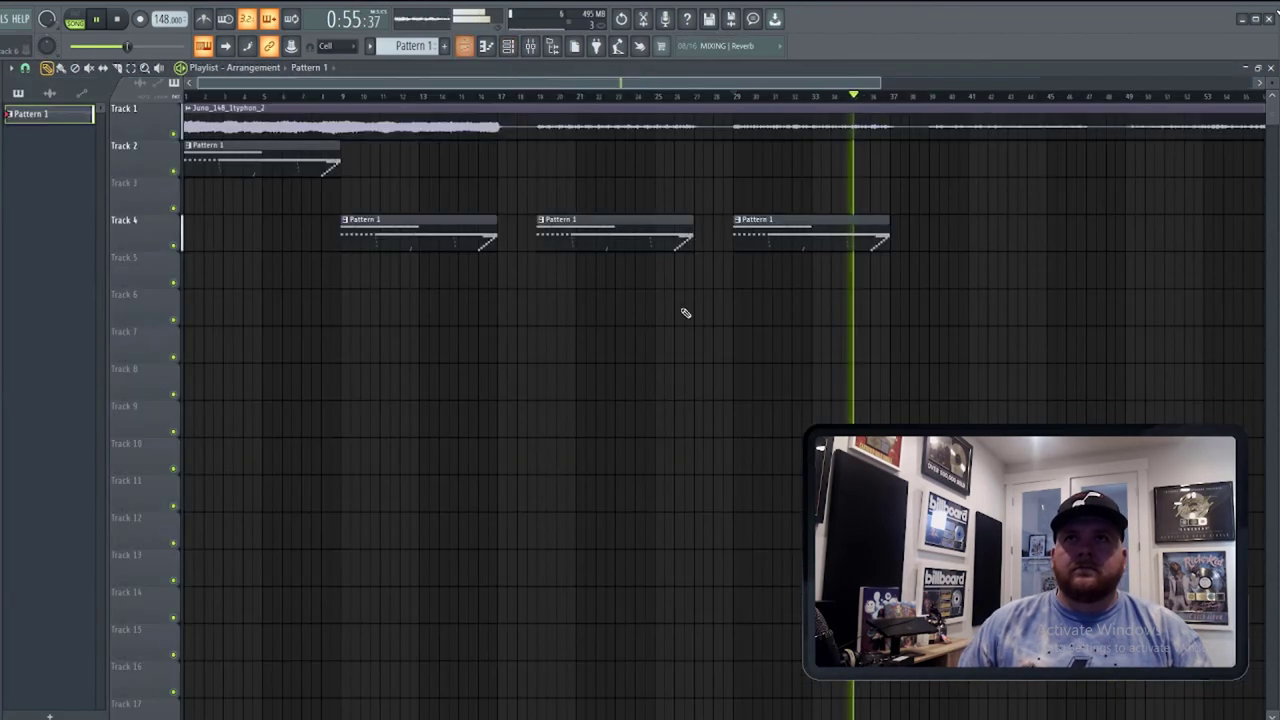
pyautogui.press('F5')
pyautogui.click(706, 228)
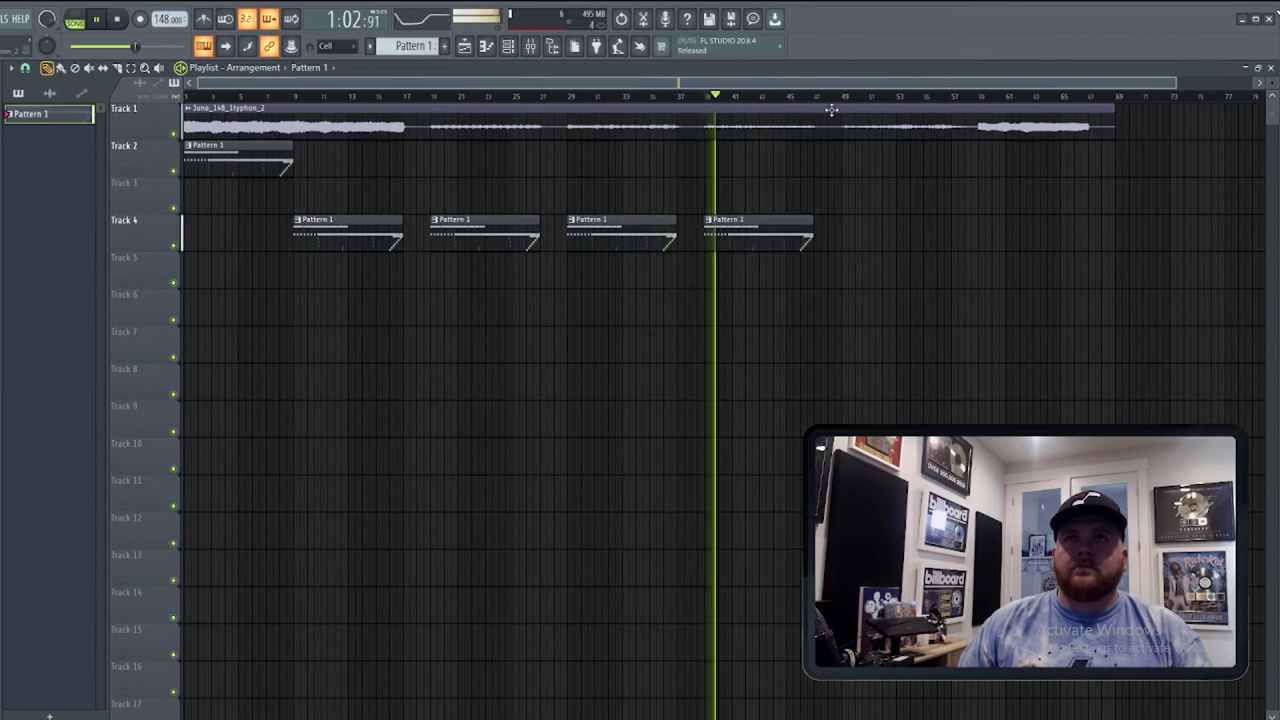
# Check the Juno sample's settings, then loop playback over the last Pattern 1 clip on Track 4.
pyautogui.doubleClick(729, 126)
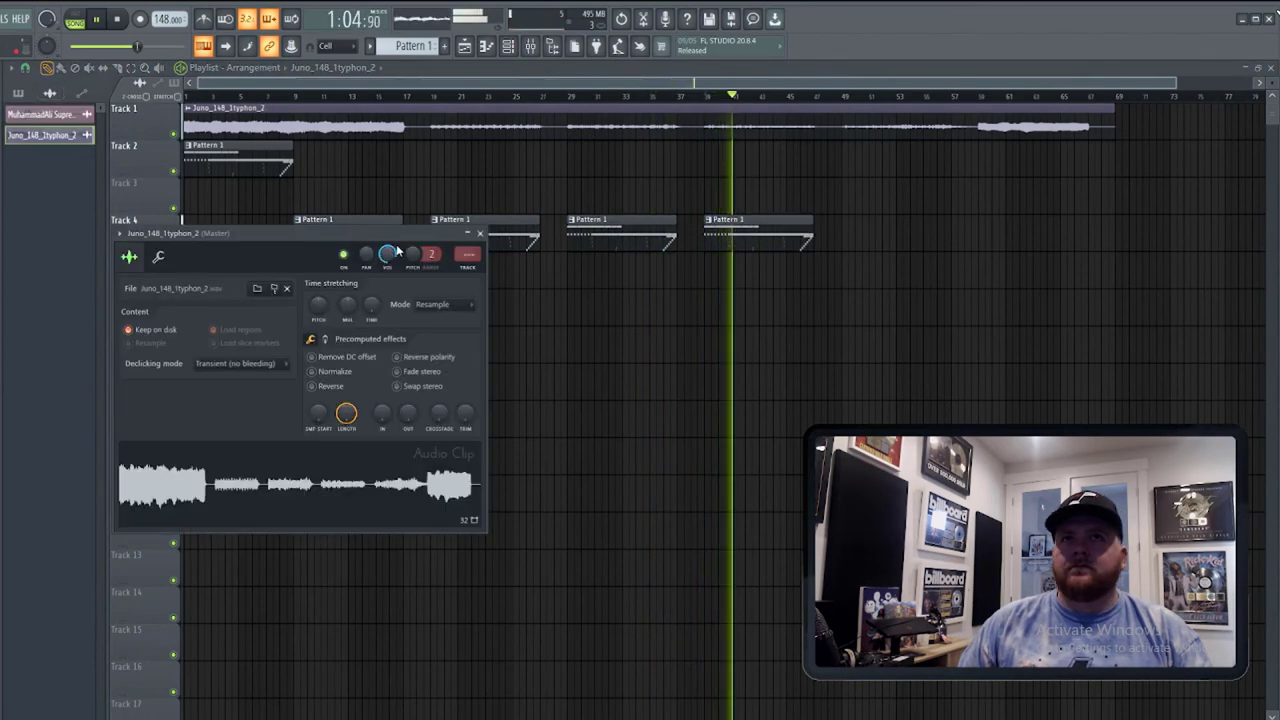
pyautogui.press('Escape')
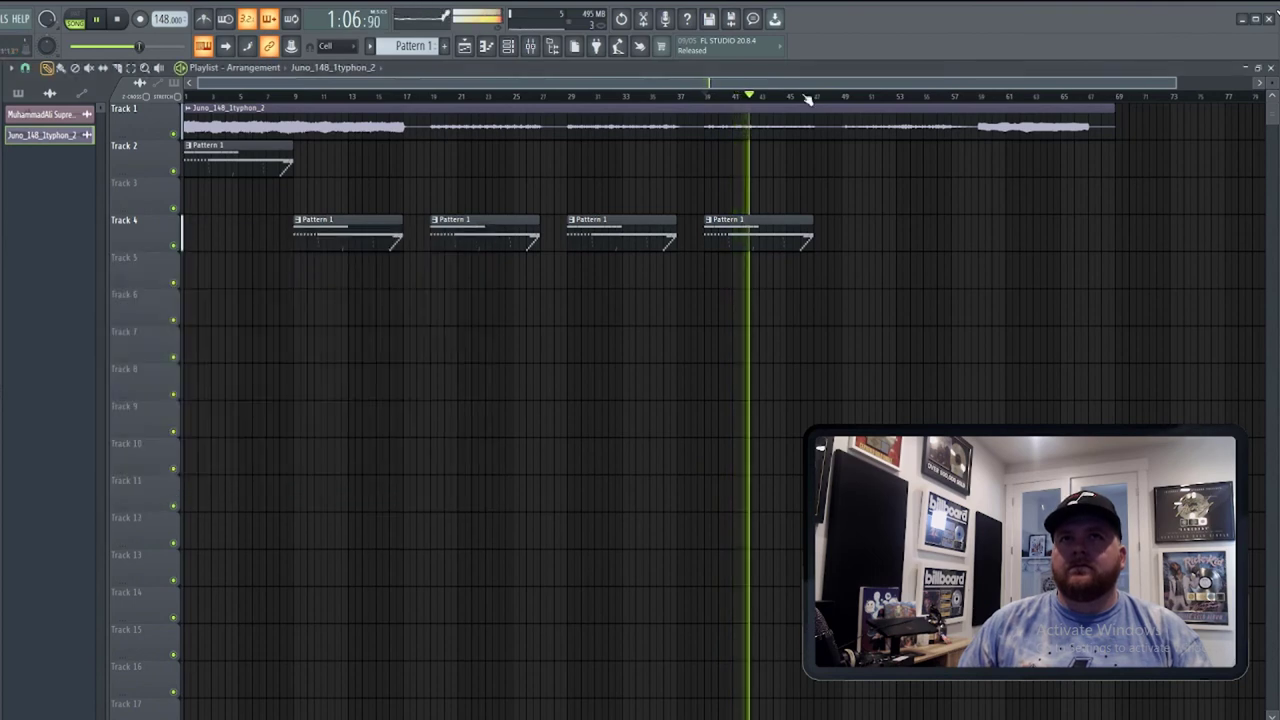
pyautogui.press('space')
pyautogui.moveTo(713, 101); pyautogui.dragTo(815, 100)
pyautogui.press('space')
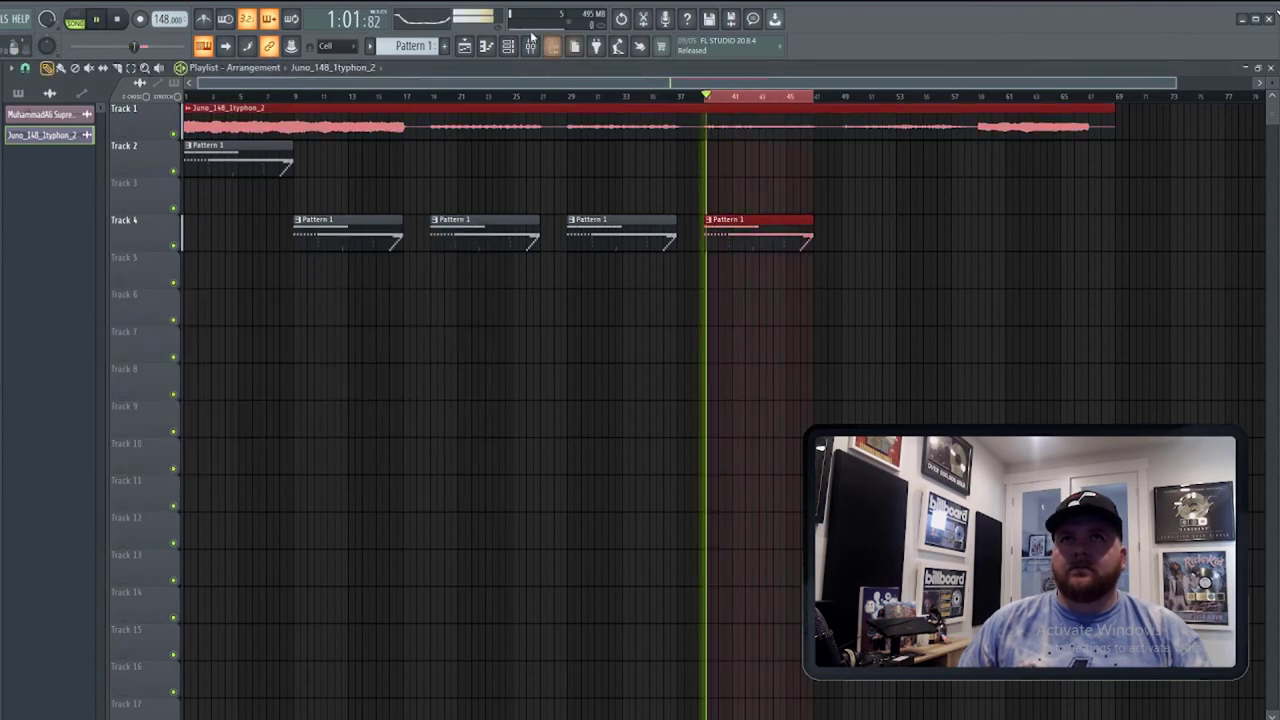
# Open the cherry lagoon 808 in the Piano roll, try E6, C6 and B5 notes around bar 3, and shorten the long E5 note up to them.
pyautogui.press('F6')
pyautogui.click(473, 347)
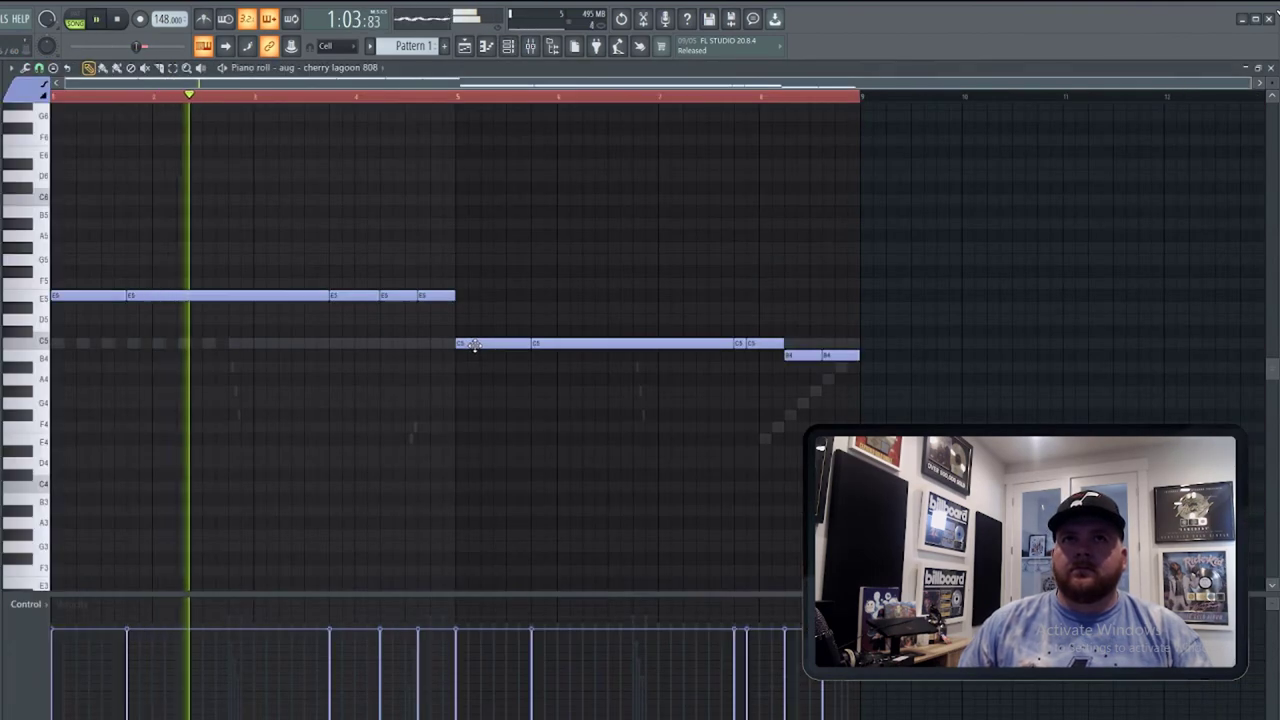
pyautogui.press('space')
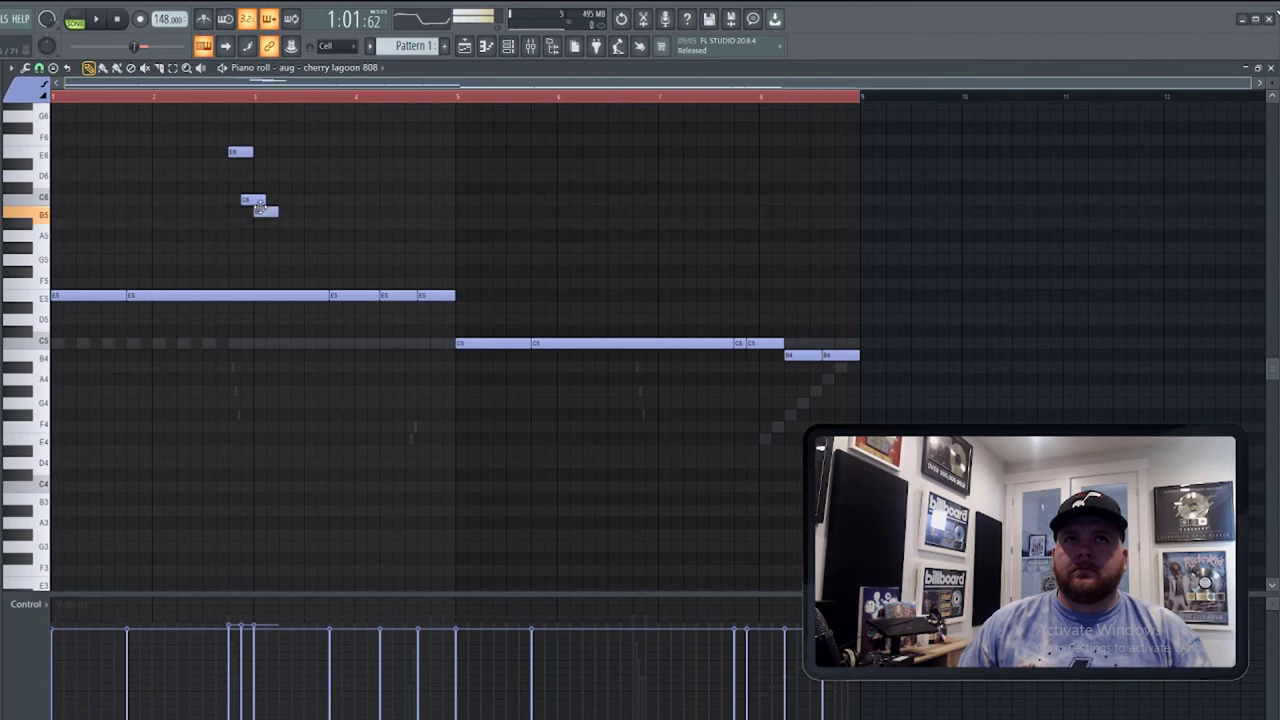
pyautogui.press('space')
pyautogui.moveTo(328, 295); pyautogui.dragTo(222, 286)
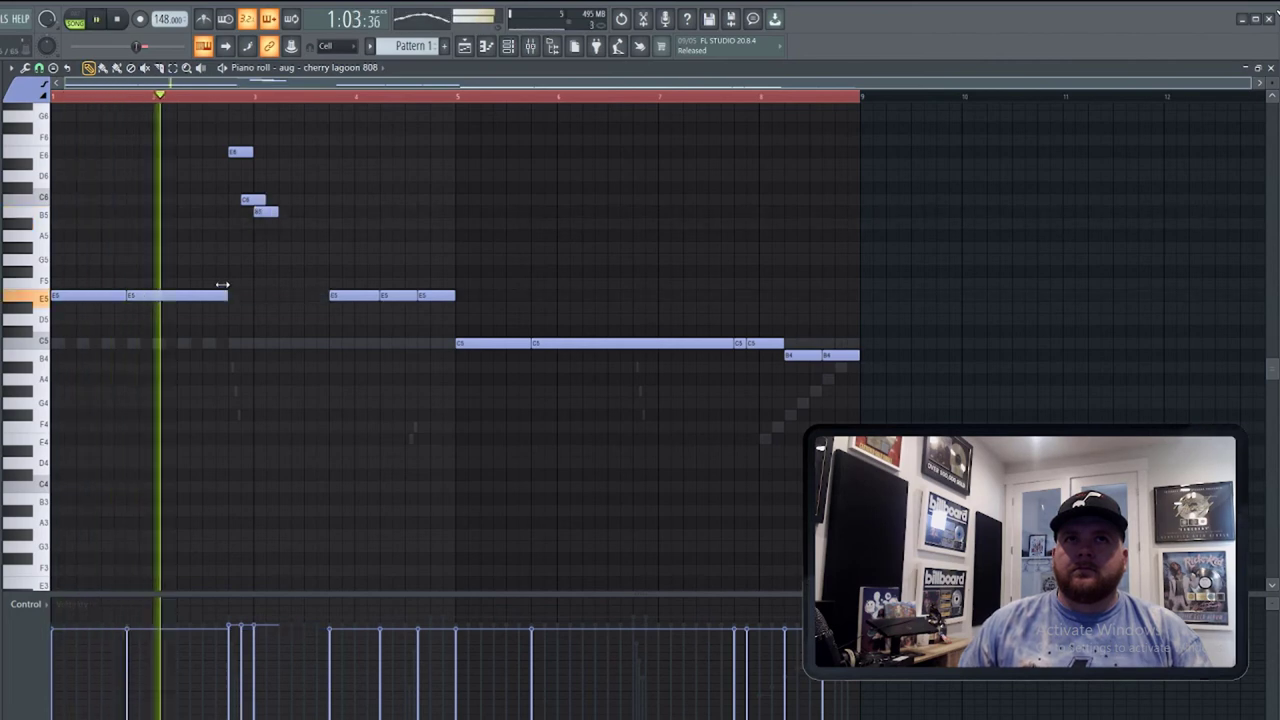
pyautogui.press('space')
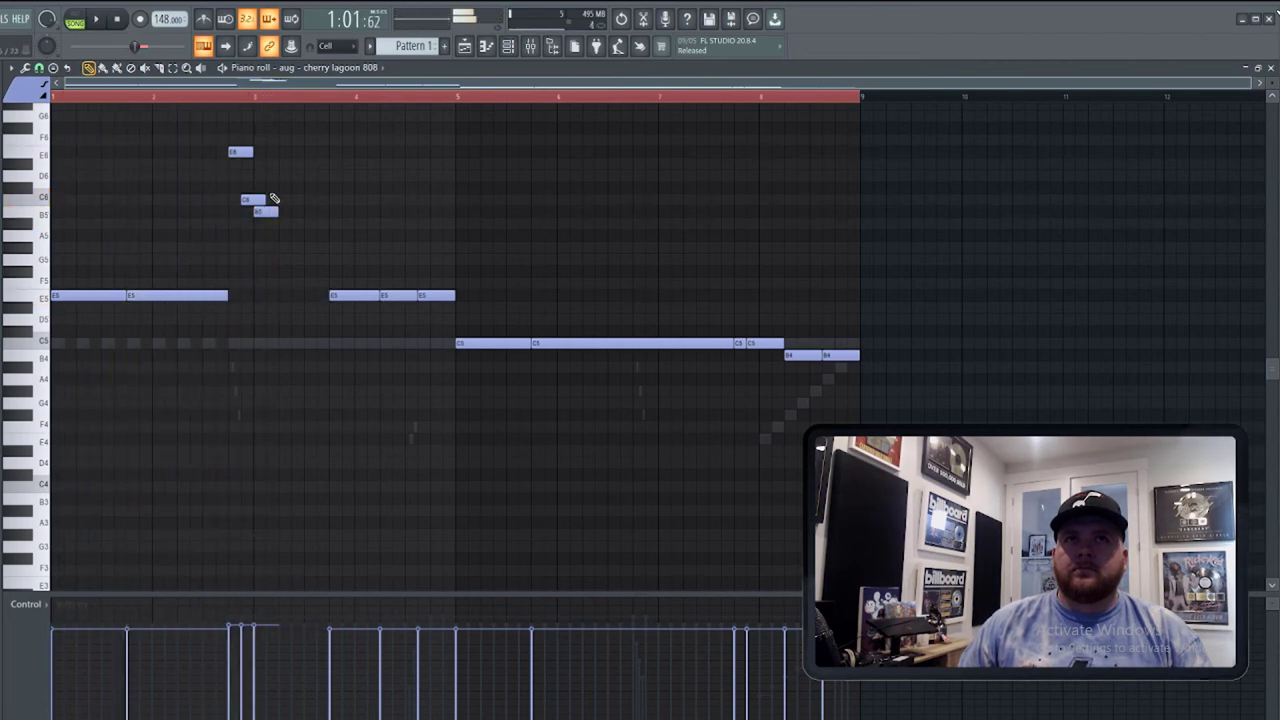
# Shorten the high 808 notes and try different spacings for C6 and B5 while looping playback.
pyautogui.scroll(5, 250, 250)
pyautogui.press('space')
pyautogui.scroll(4, 300, 394)
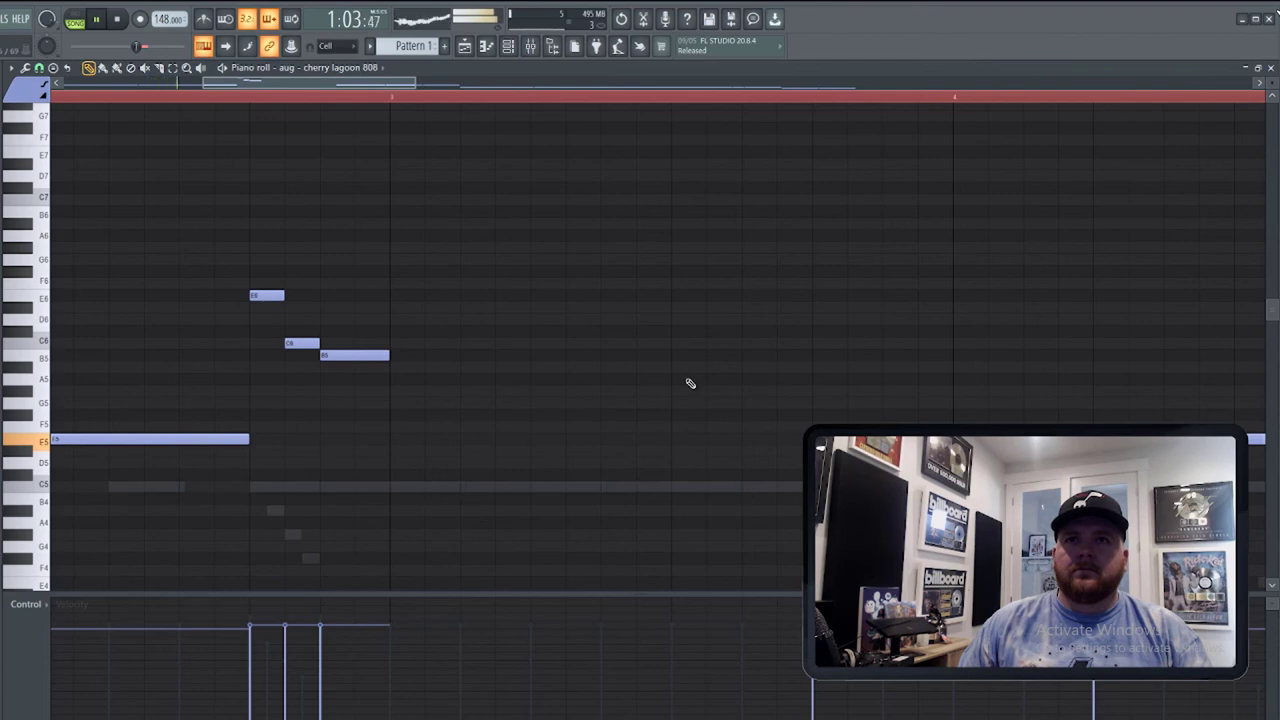
pyautogui.press('space')
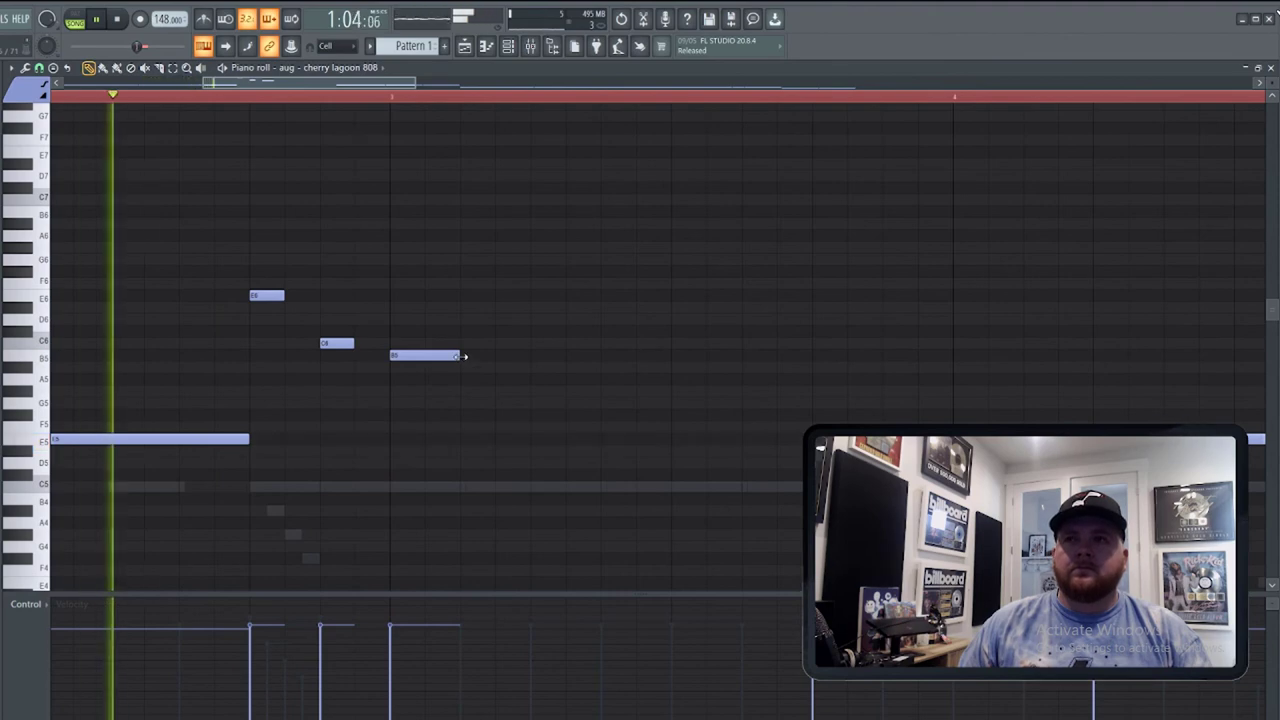
pyautogui.press('space')
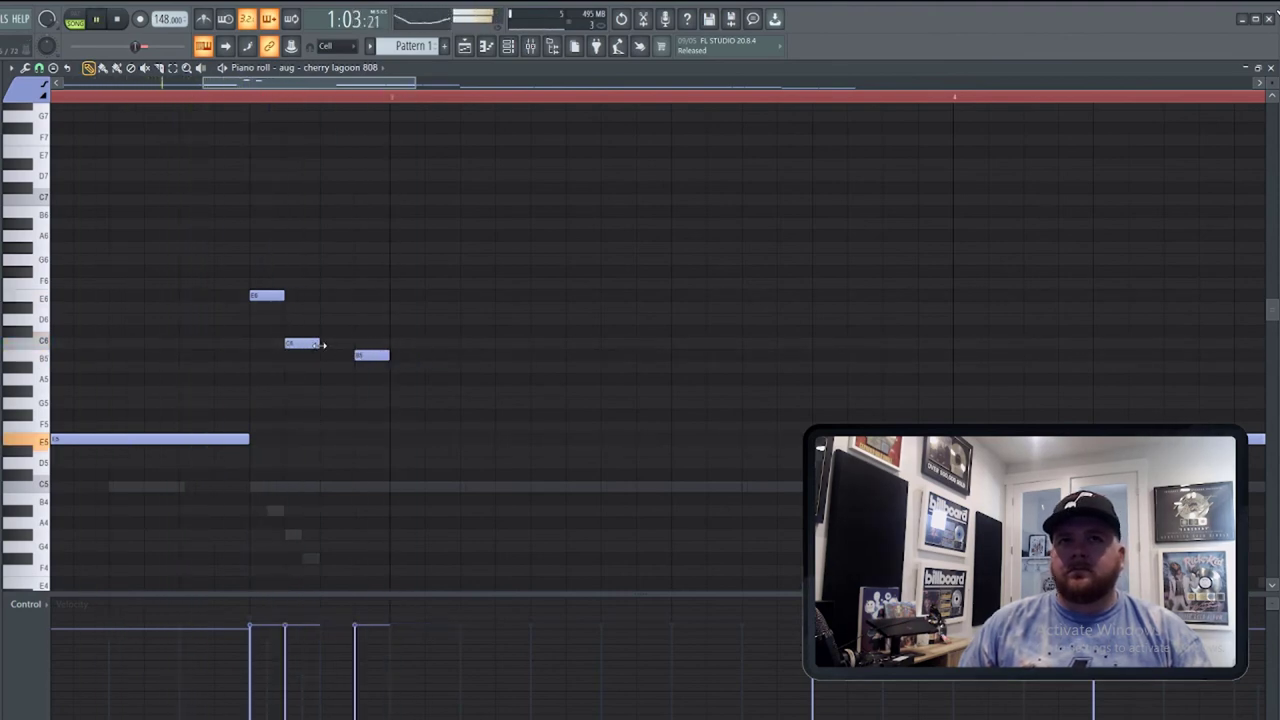
pyautogui.press('space')
pyautogui.press('space')
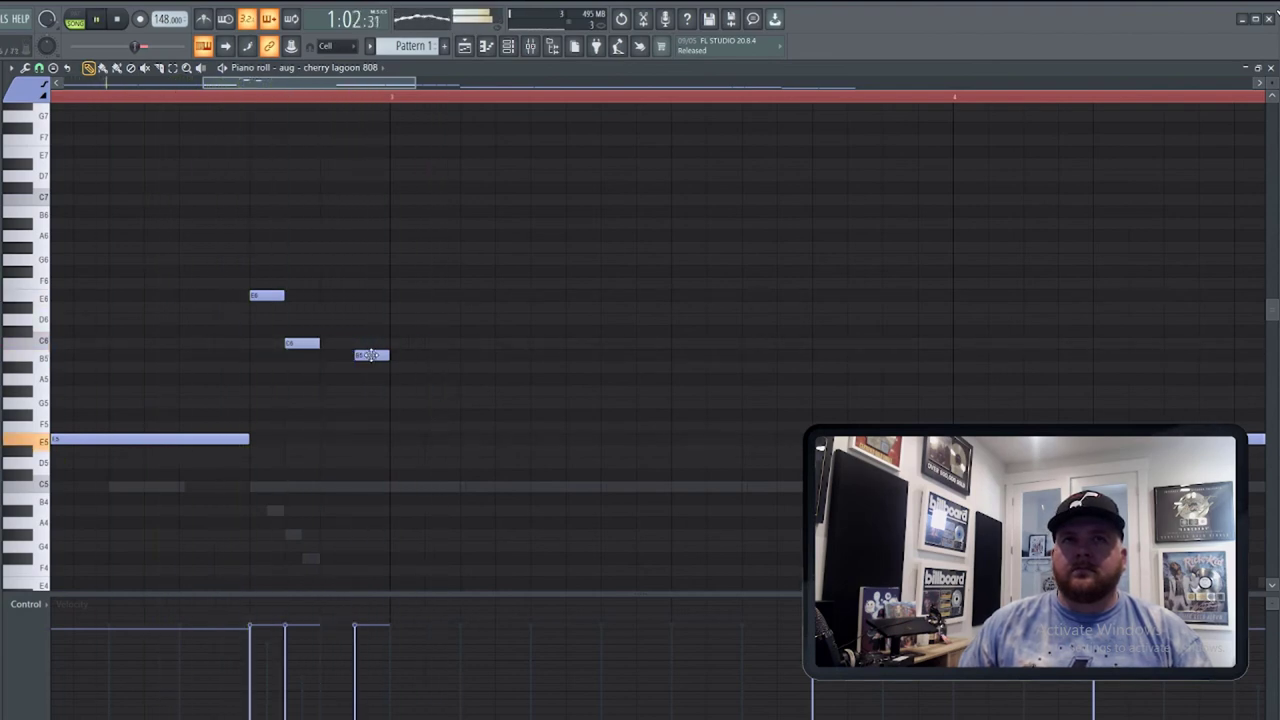
# Move the C6 note directly before B5 at the end of bar 2 and lengthen E6 to reach it.
pyautogui.press('space')
pyautogui.moveTo(308, 342); pyautogui.dragTo(372, 355)
pyautogui.press('space')
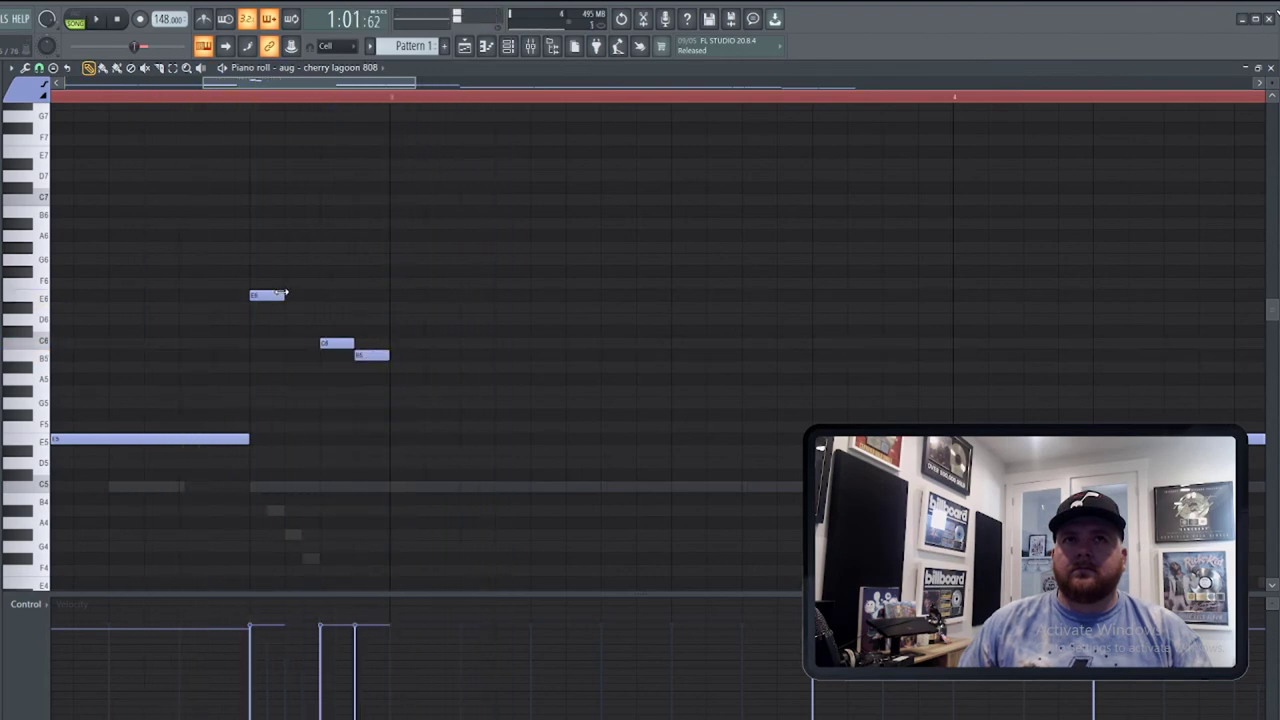
pyautogui.scroll(-3, 285, 330)
pyautogui.press('space')
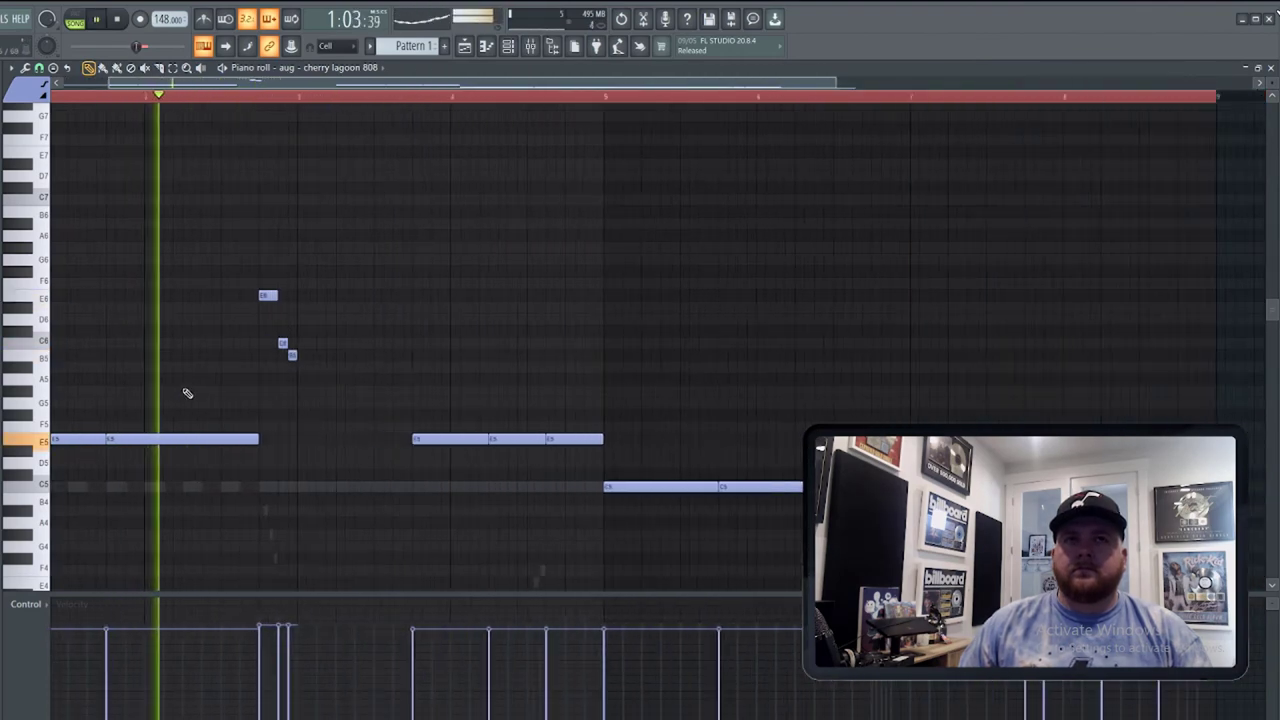
# Fill the gaps in the 808's E5 line before E6 and from bar 3, and delete the C6 and B5 notes.
pyautogui.scroll(3, 210, 405)
pyautogui.scroll(1, 237, 421)
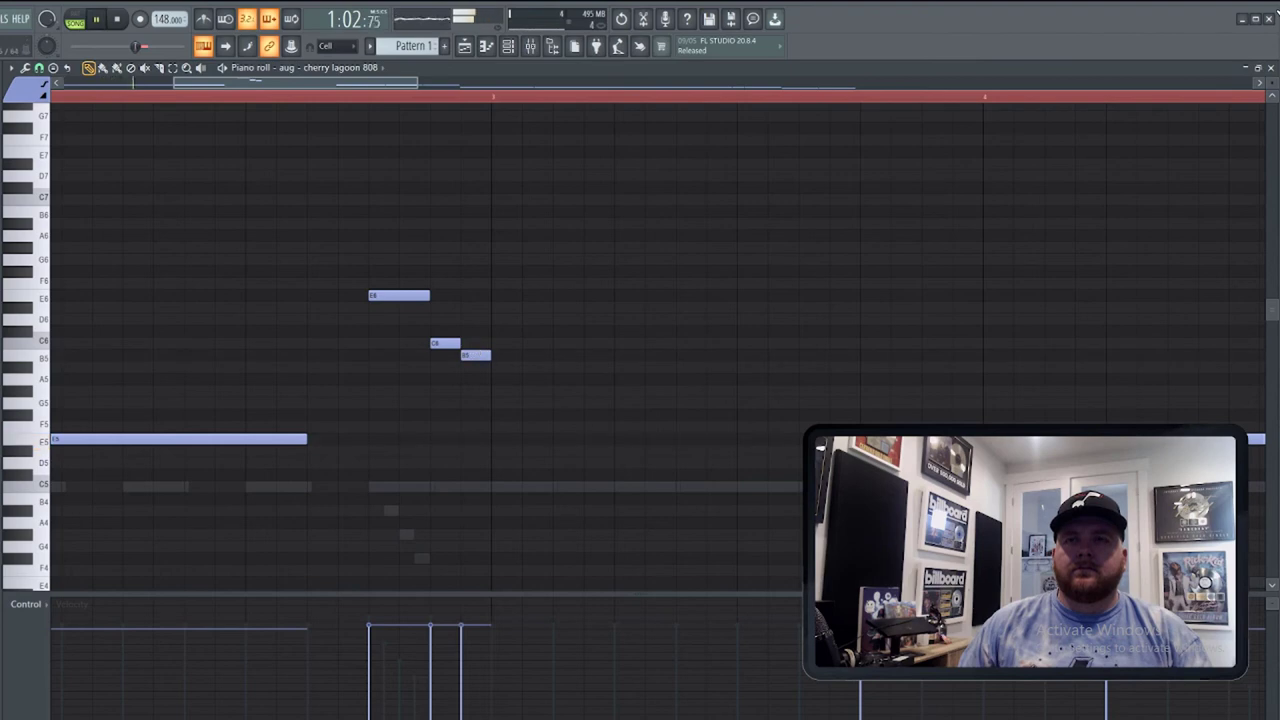
pyautogui.click(506, 439)
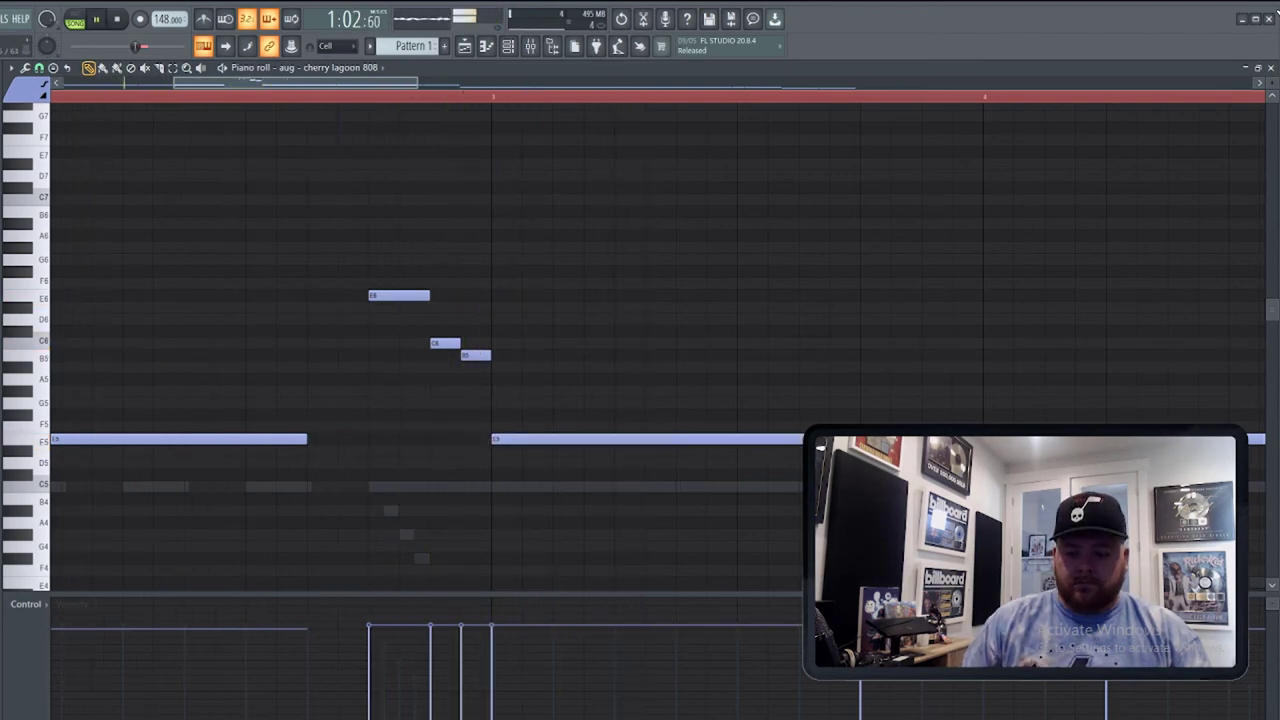
pyautogui.moveTo(306, 439); pyautogui.dragTo(369, 439)
pyautogui.scroll(-3, 820, 400)
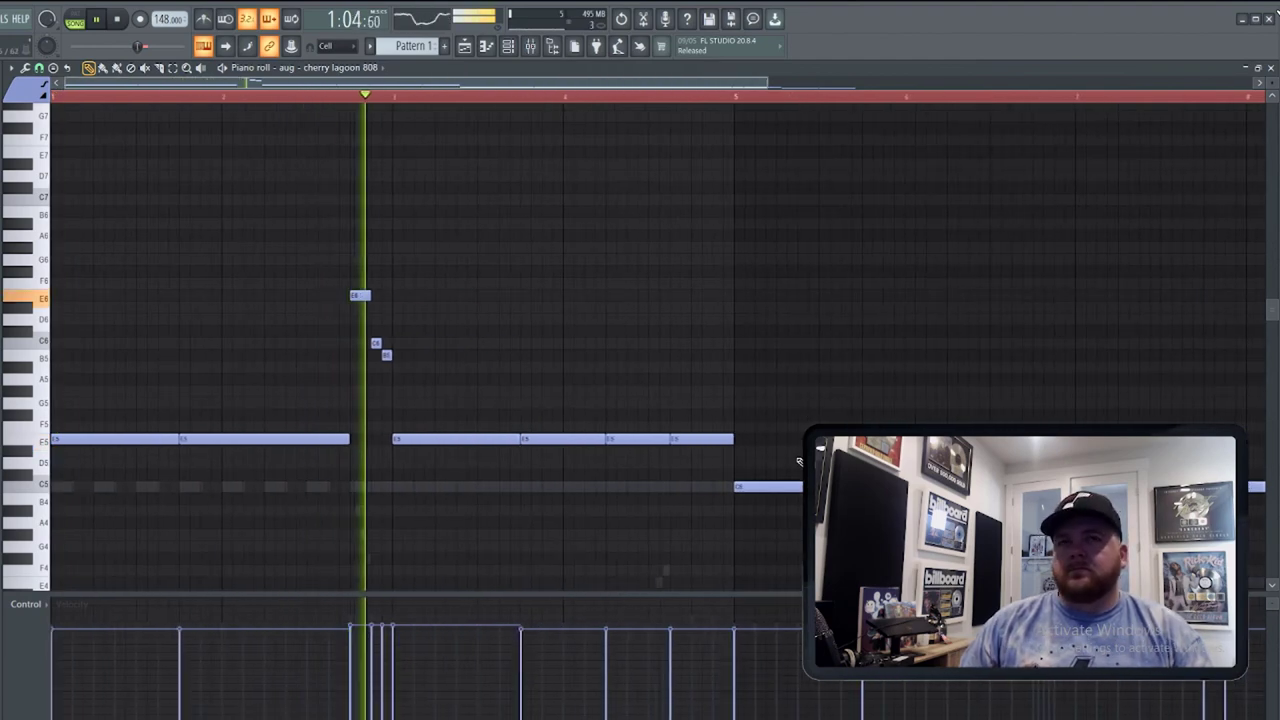
pyautogui.rightClick(386, 355)
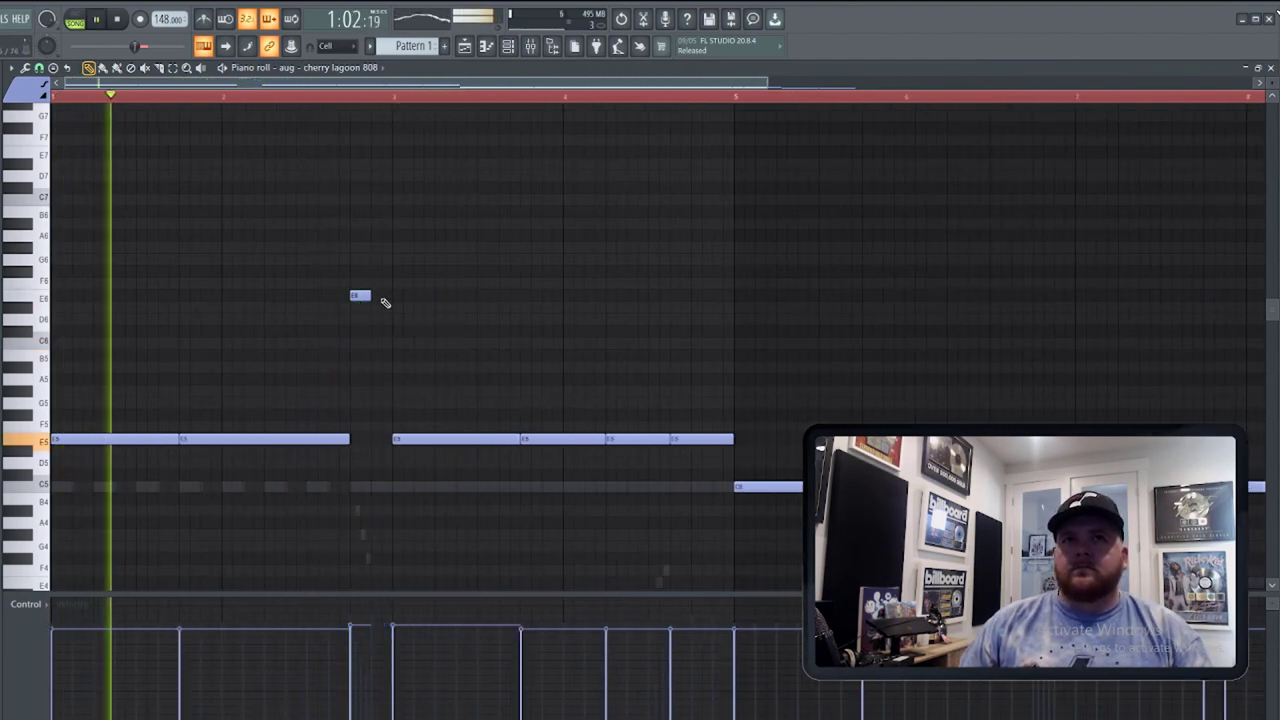
# Undo all the recent 808 note edits back to the continuous E5 line without the high notes.
pyautogui.hotkey('ctrl', 'z')
pyautogui.hotkey('ctrl', 'z')
pyautogui.hotkey('ctrl', 'z')
pyautogui.hotkey('ctrl', 'z')
pyautogui.hotkey('ctrl', 'z')
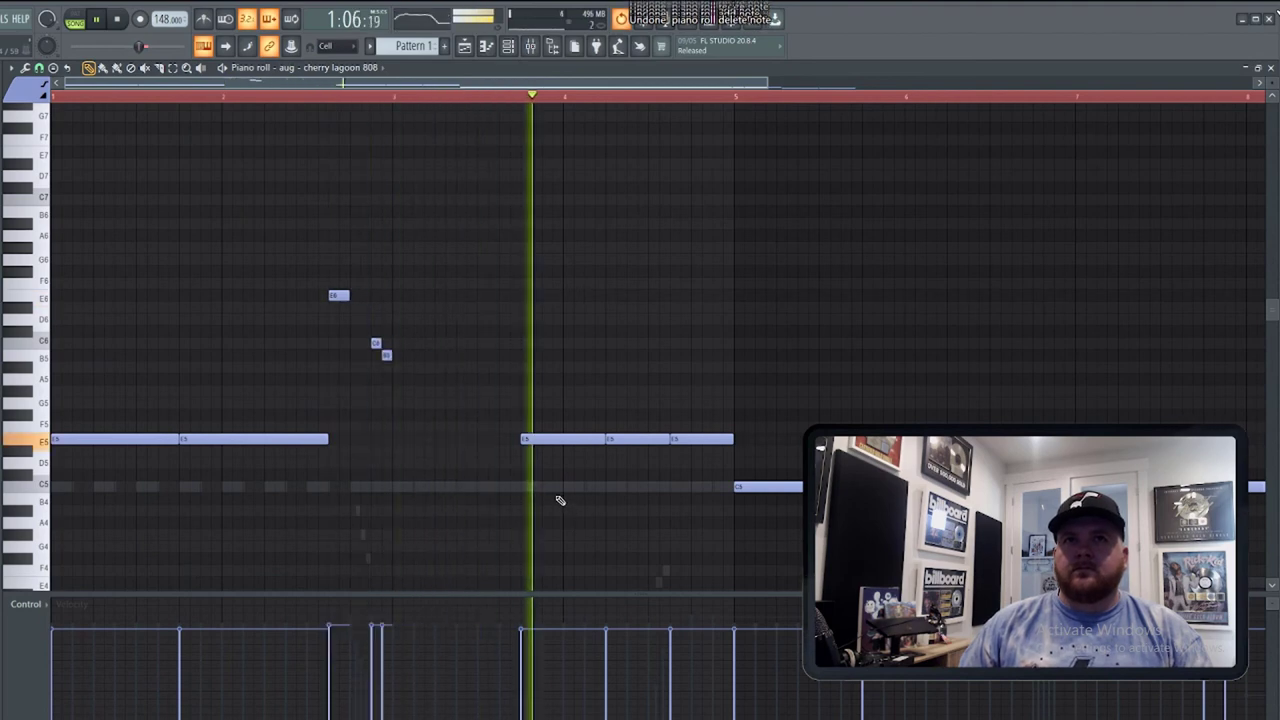
pyautogui.hotkey('ctrl', 'z')
pyautogui.hotkey('ctrl', 'z')
pyautogui.hotkey('ctrl', 'z')
pyautogui.hotkey('ctrl', 'z')
pyautogui.hotkey('ctrl', 'z')
pyautogui.hotkey('ctrl', 'z')
pyautogui.hotkey('ctrl', 'z')
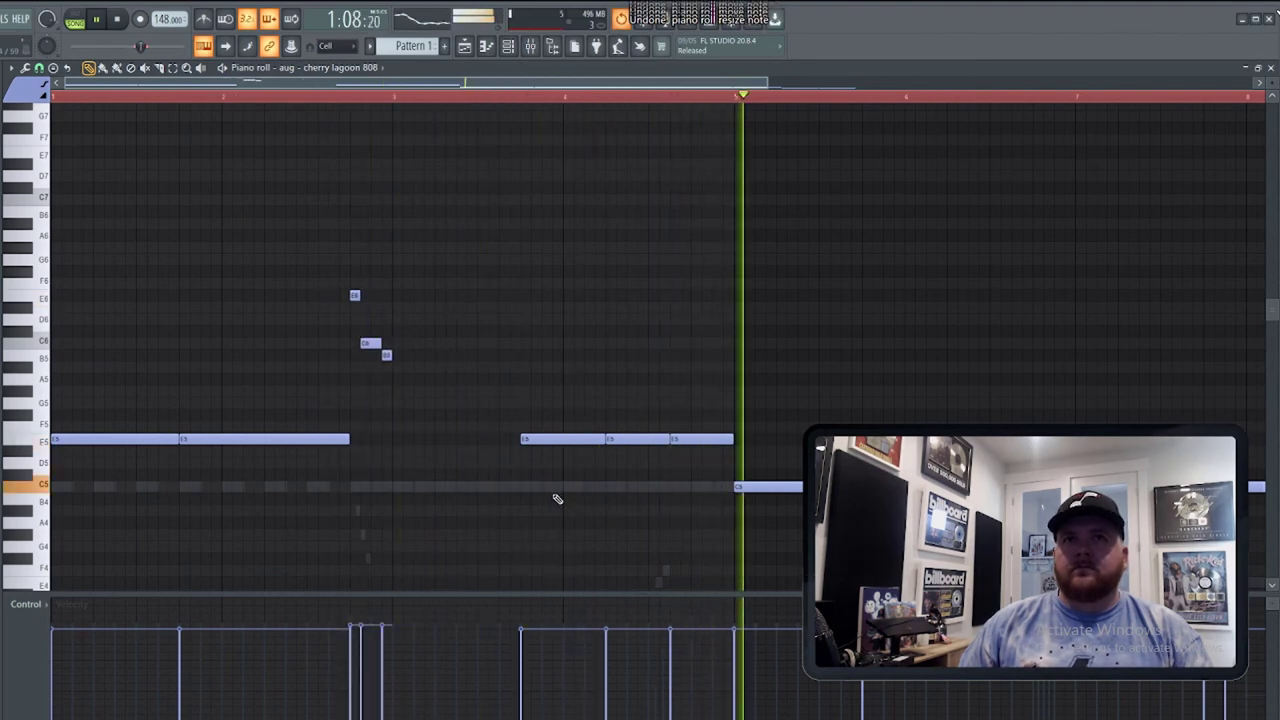
pyautogui.hotkey('ctrl', 'z')
pyautogui.hotkey('ctrl', 'z')
pyautogui.hotkey('ctrl', 'z')
pyautogui.hotkey('ctrl', 'z')
pyautogui.hotkey('ctrl', 'z')
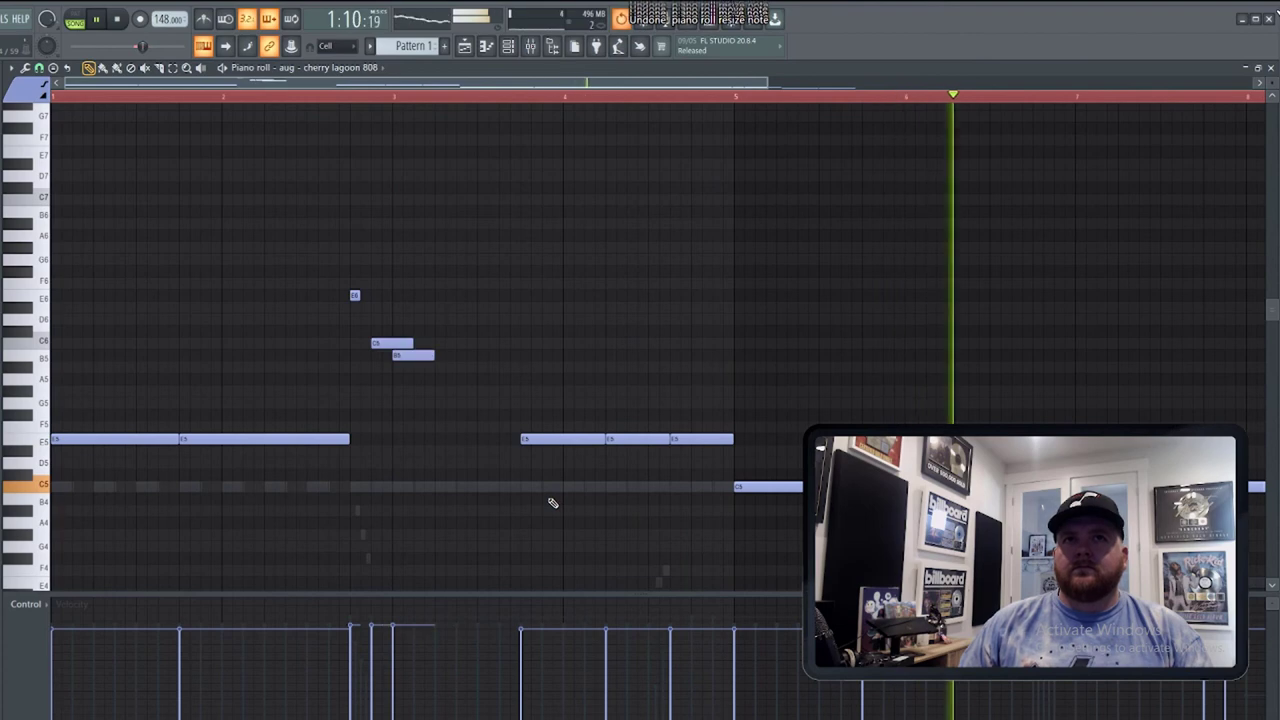
pyautogui.hotkey('ctrl', 'z')
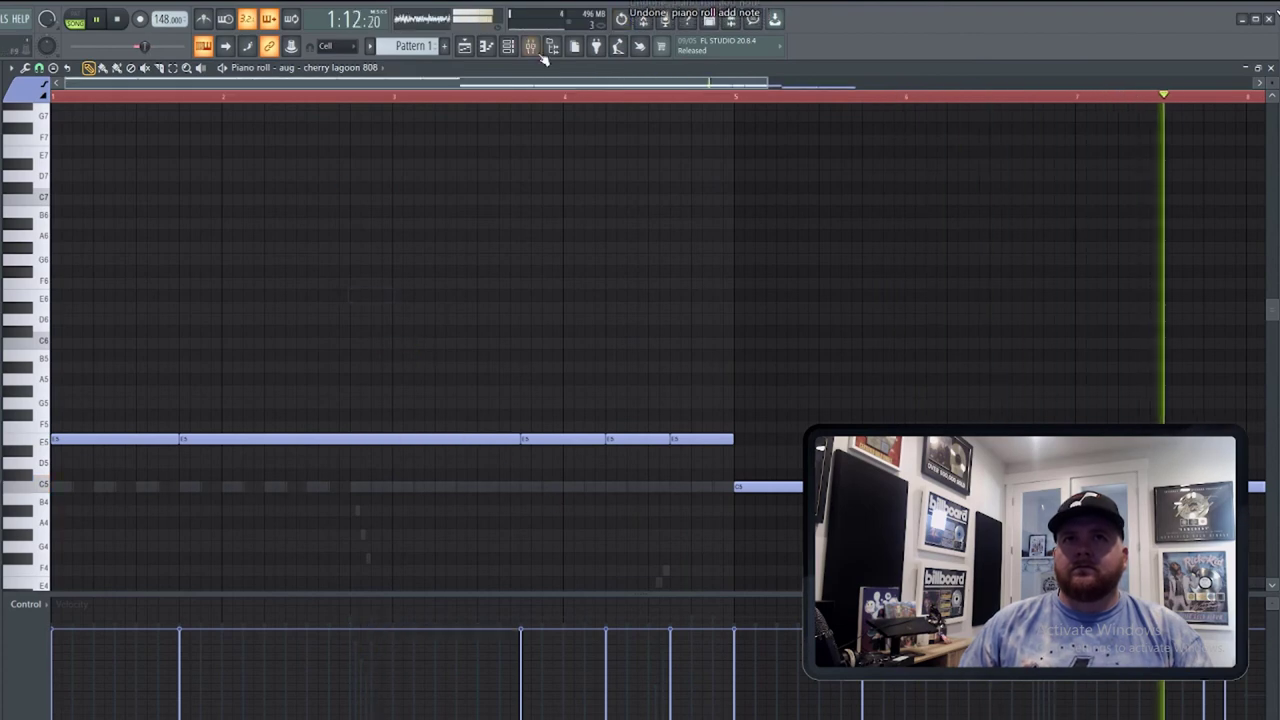
# Examine the cherry lagoon 808's volume envelope in its channel settings.
pyautogui.click(508, 46)
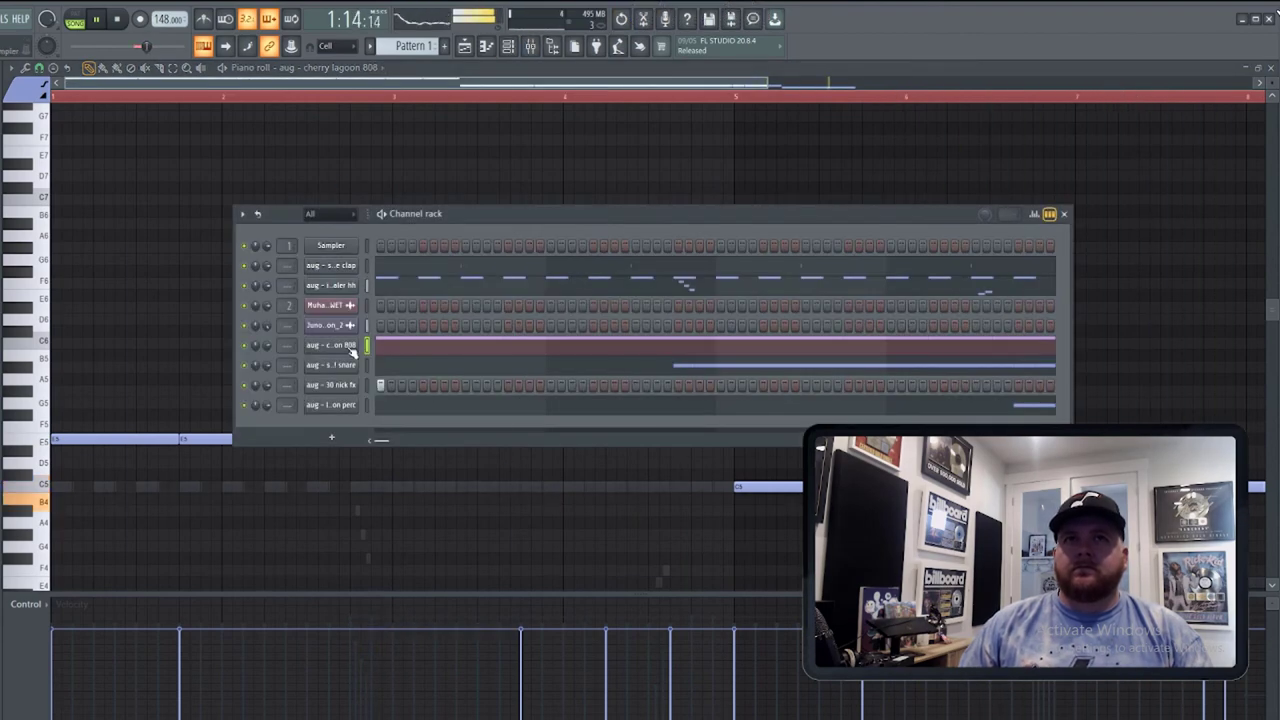
pyautogui.click(352, 352)
pyautogui.click(175, 273)
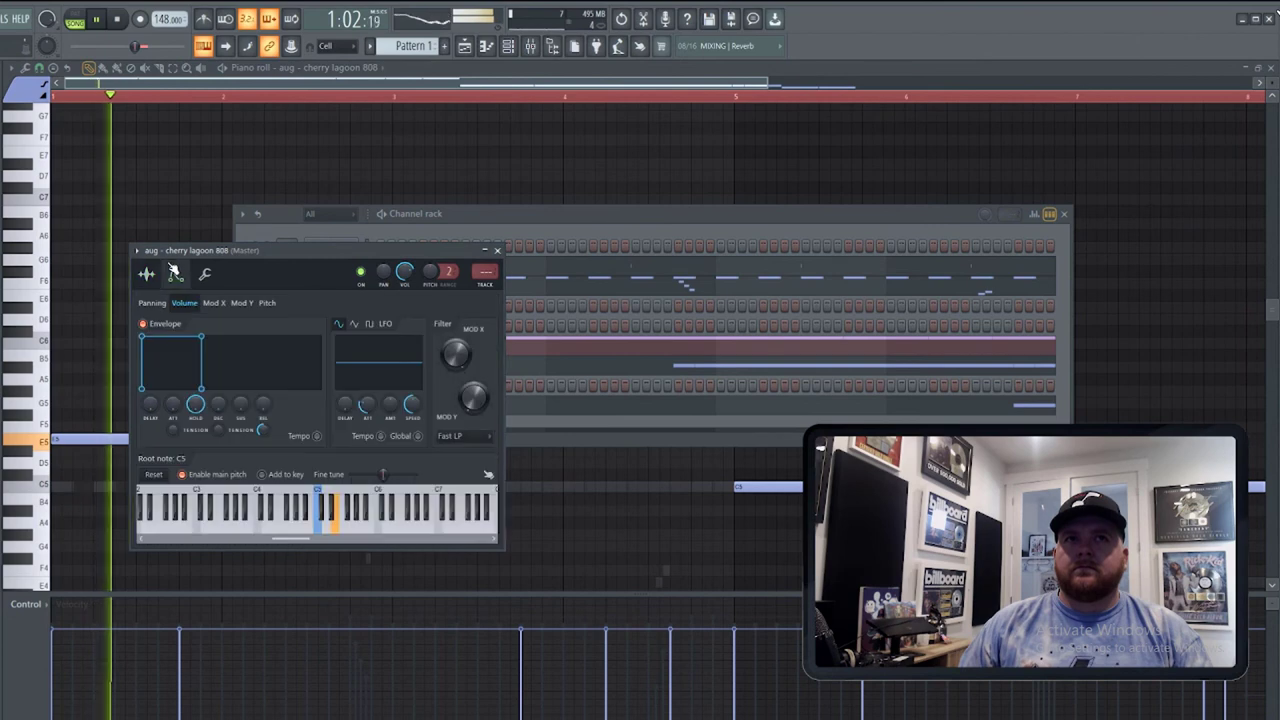
pyautogui.click(497, 251)
pyautogui.click(508, 46)
# Return to the Playlist, clear the loop selection, remove the Pattern 1 clips from Track 4, and play from the start.
pyautogui.click(466, 46)
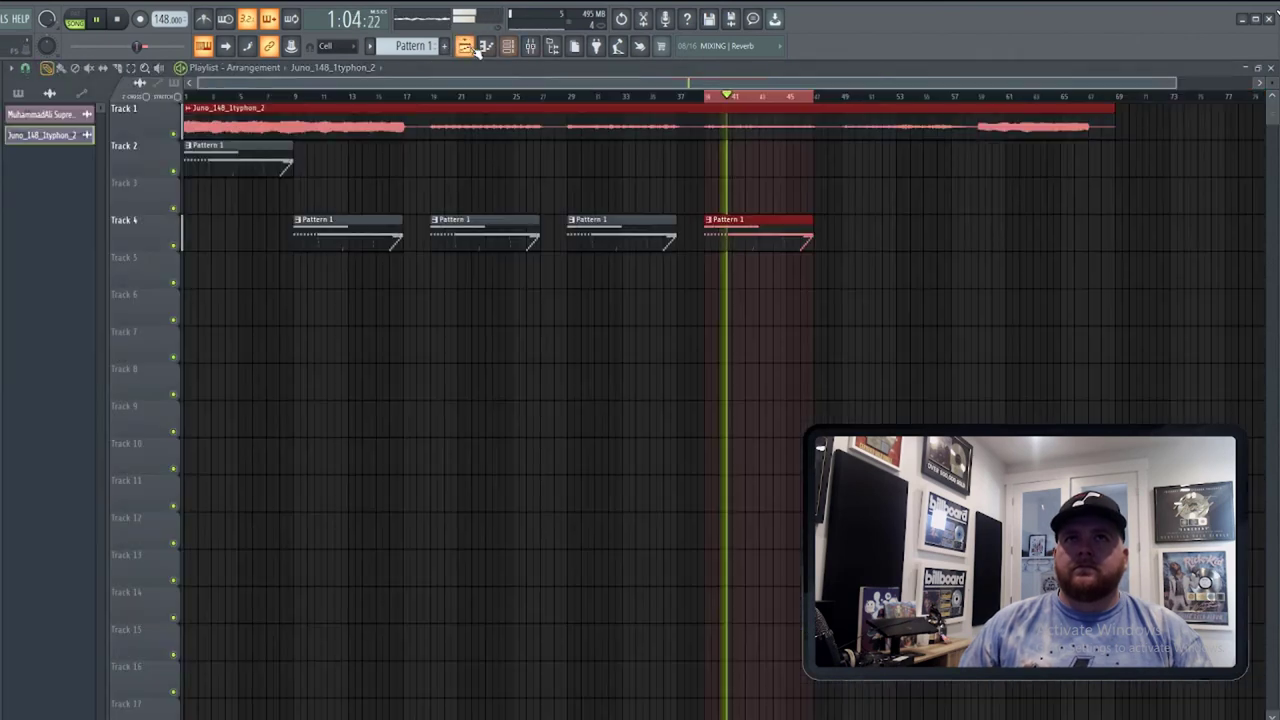
pyautogui.click(846, 108)
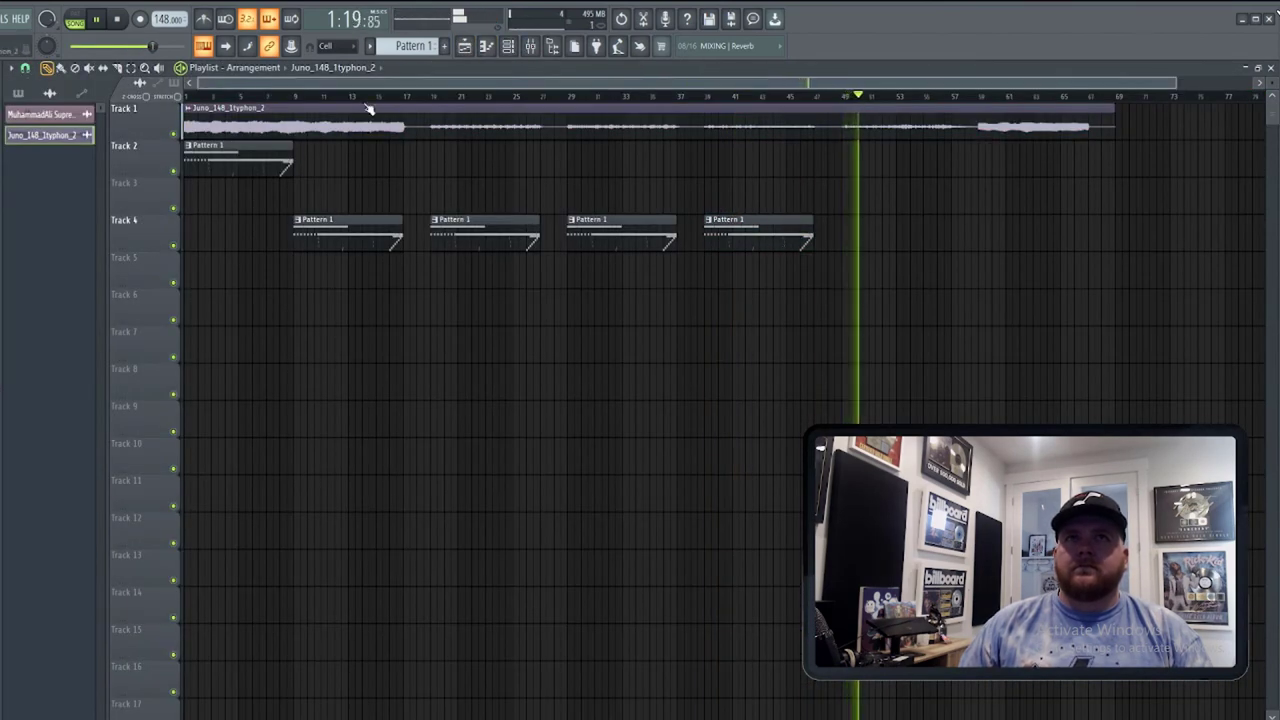
# Open the Juno sample's channel settings and route it to mixer track 3, MELODY.
pyautogui.click(508, 46)
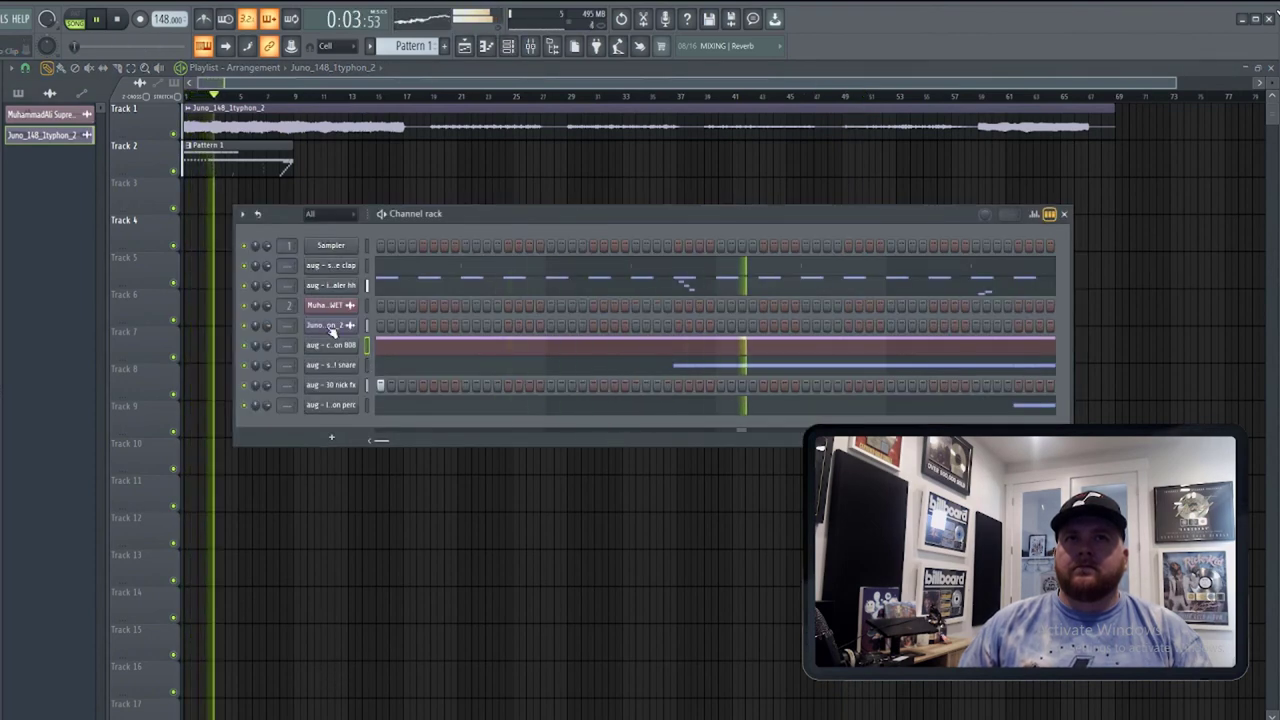
pyautogui.click(330, 325)
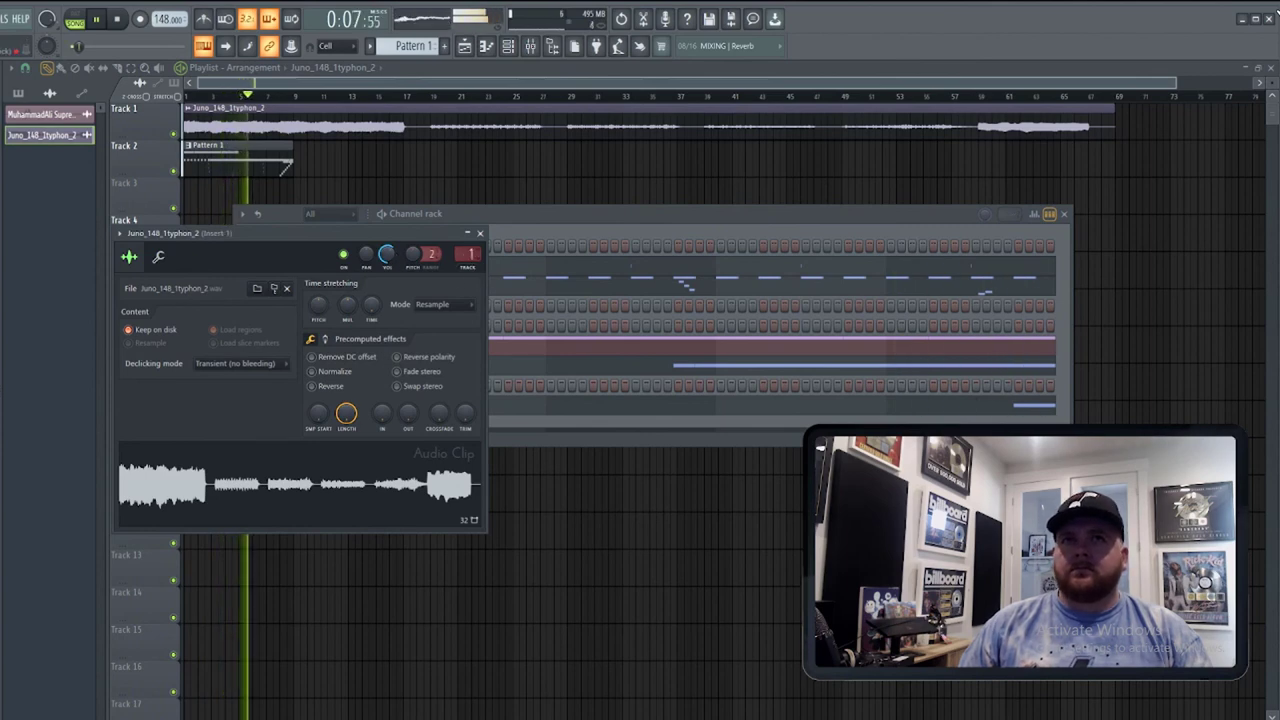
pyautogui.press('F9')
# Remove Melodyne from the MELODY track's first effect slot and load Fruity Parametric EQ 2 there instead.
pyautogui.click(933, 201)
pyautogui.click(958, 231)
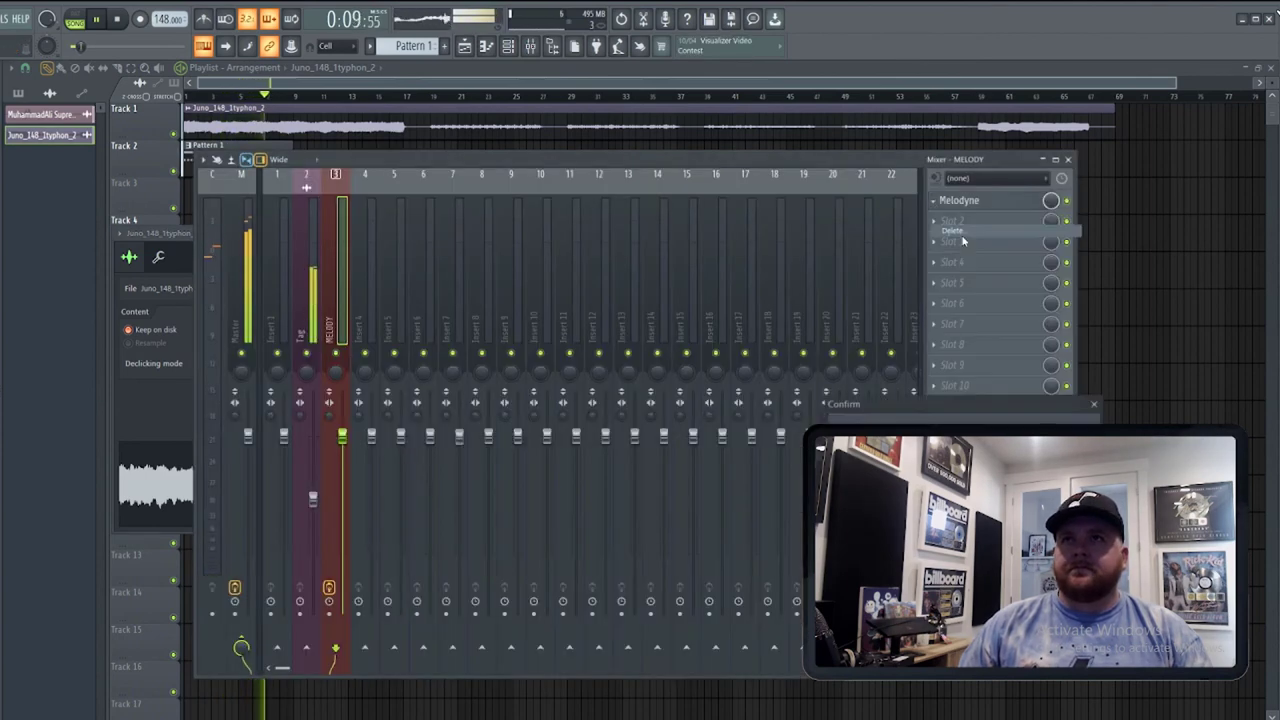
pyautogui.press('Return')
pyautogui.click(934, 201)
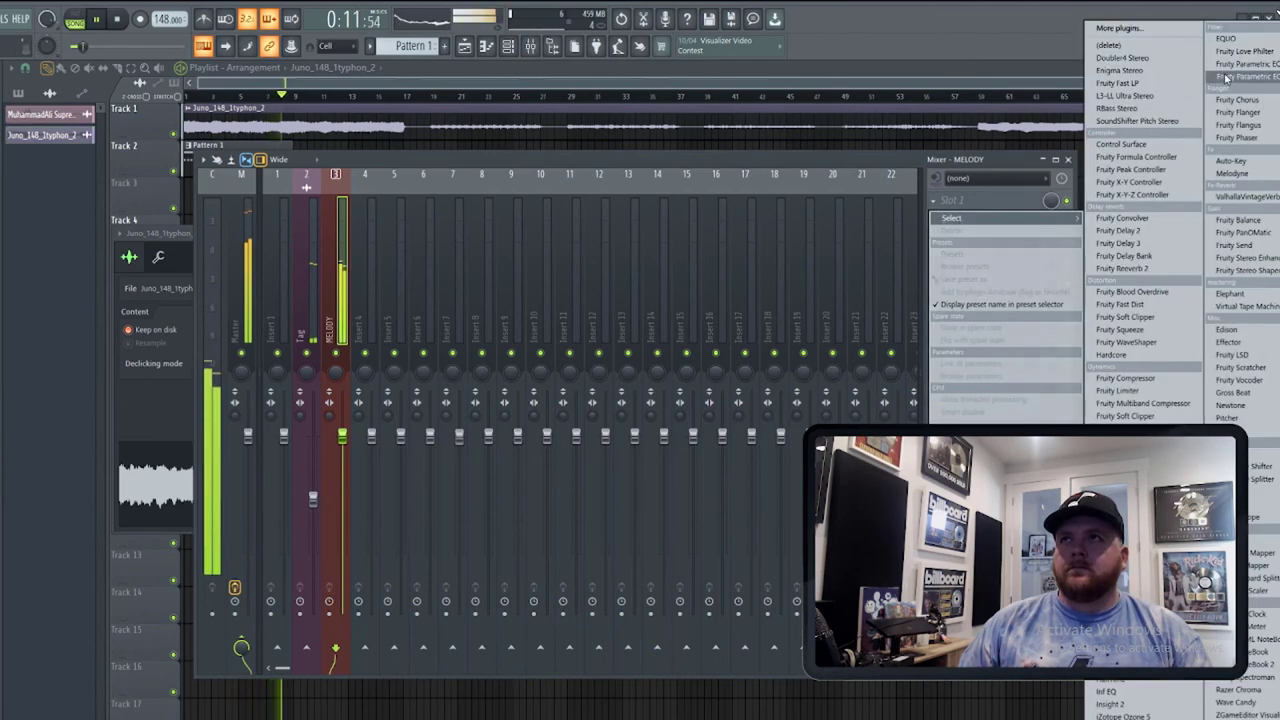
pyautogui.click(1236, 78)
# Try a low cut on the MELODY track's EQ, switch the EQ to the 20Hz and 18kHz cut preset, and close it.
pyautogui.moveTo(175, 345); pyautogui.dragTo(239, 423)
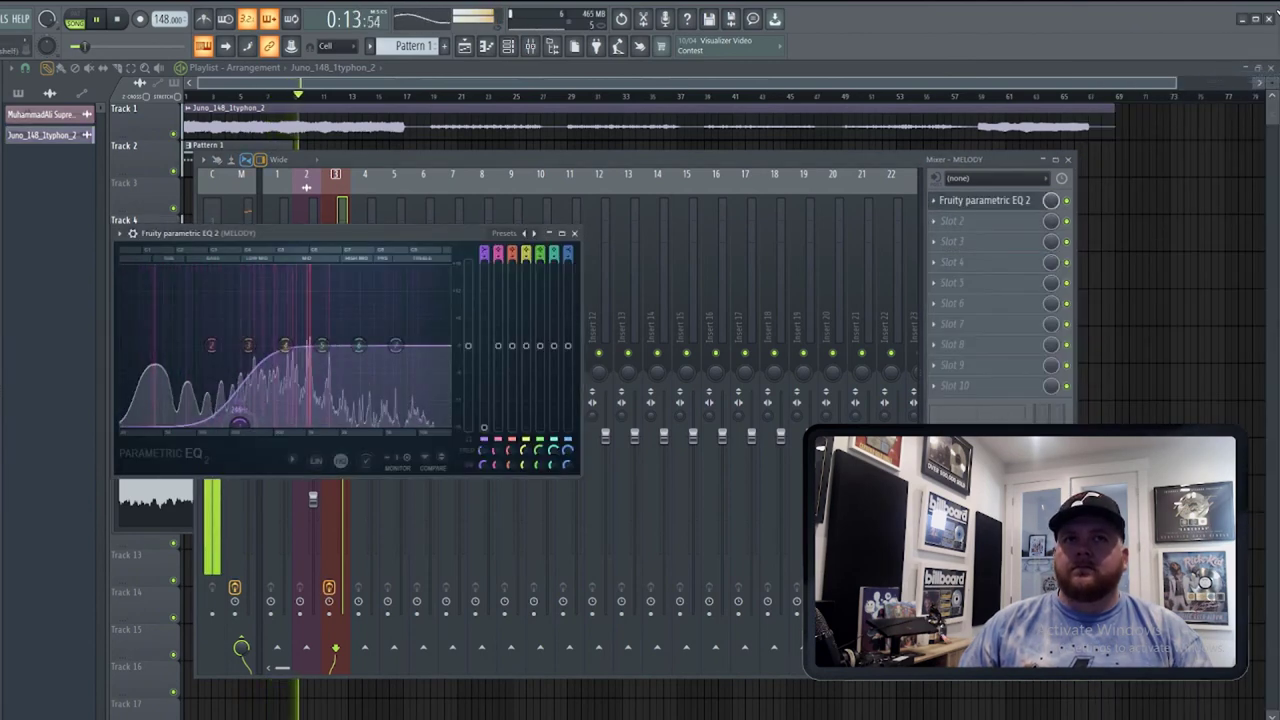
pyautogui.click(534, 235)
pyautogui.click(560, 364)
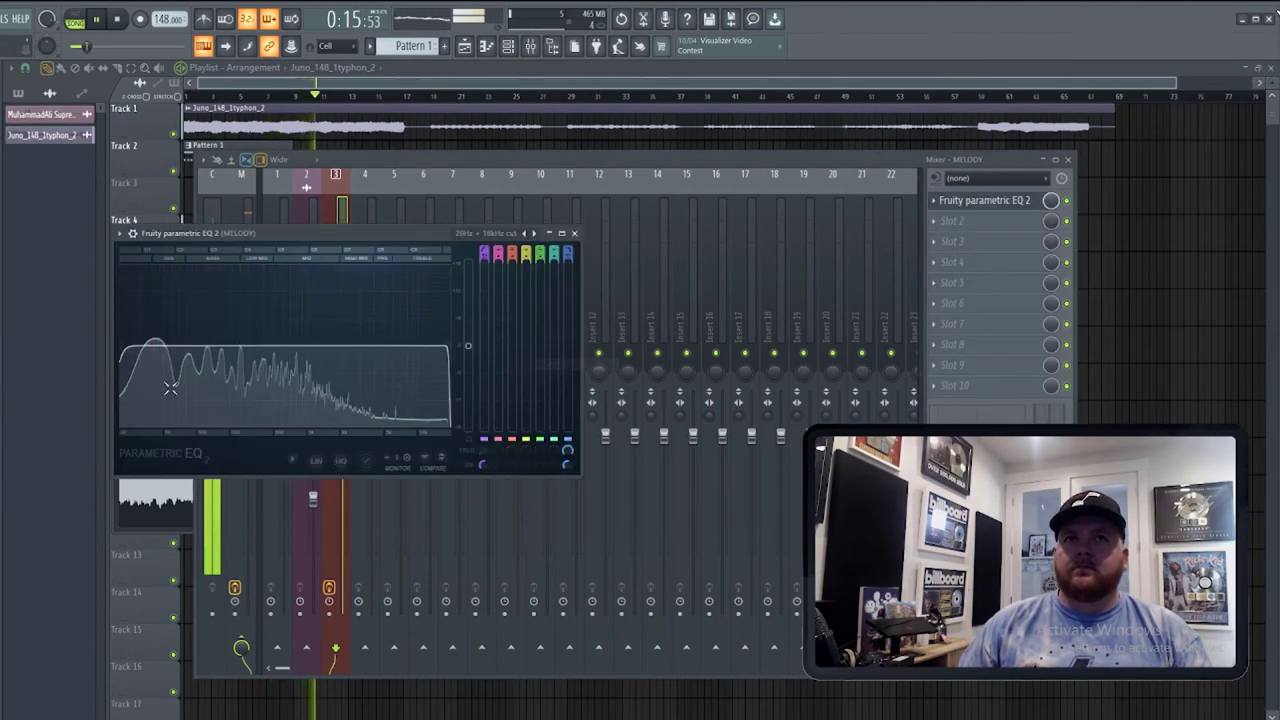
pyautogui.click(574, 233)
# Add the YNG_snare_bando sample as a new channel in the Channel rack and open its piano roll.
pyautogui.click(516, 48)
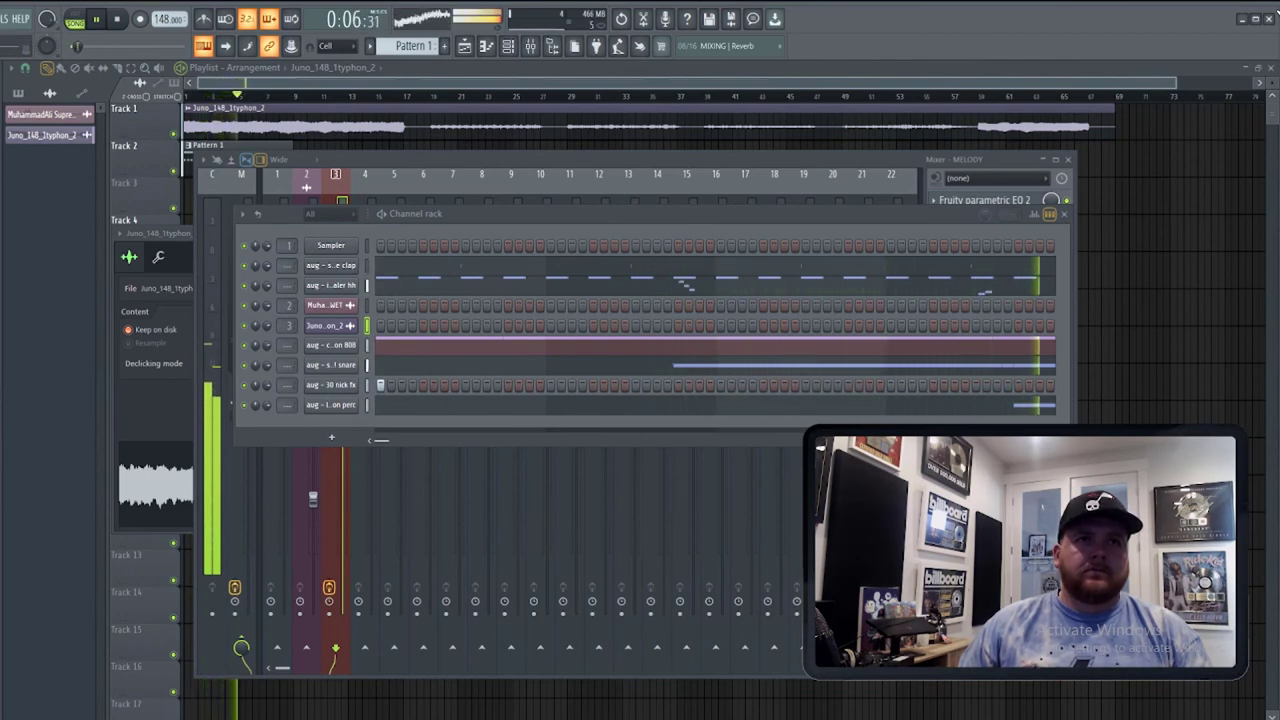
pyautogui.moveTo(297, 432); pyautogui.dragTo(346, 437)
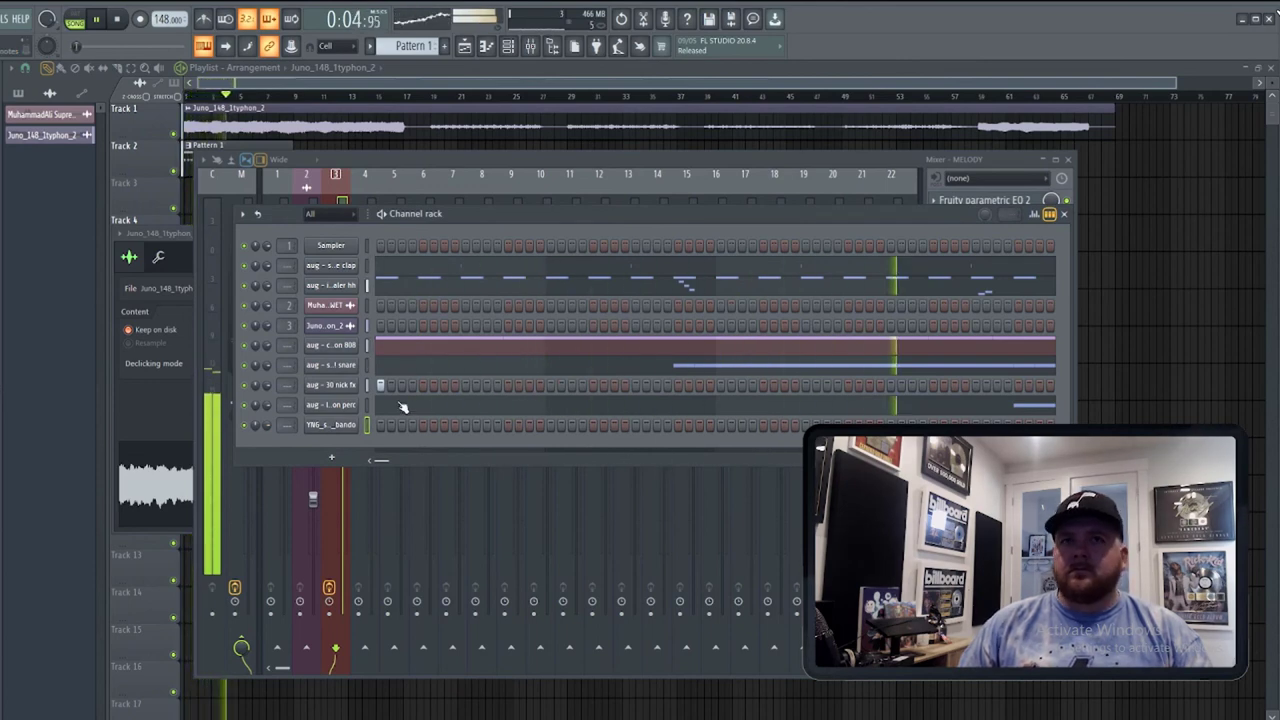
pyautogui.rightClick(365, 424)
pyautogui.click(390, 428)
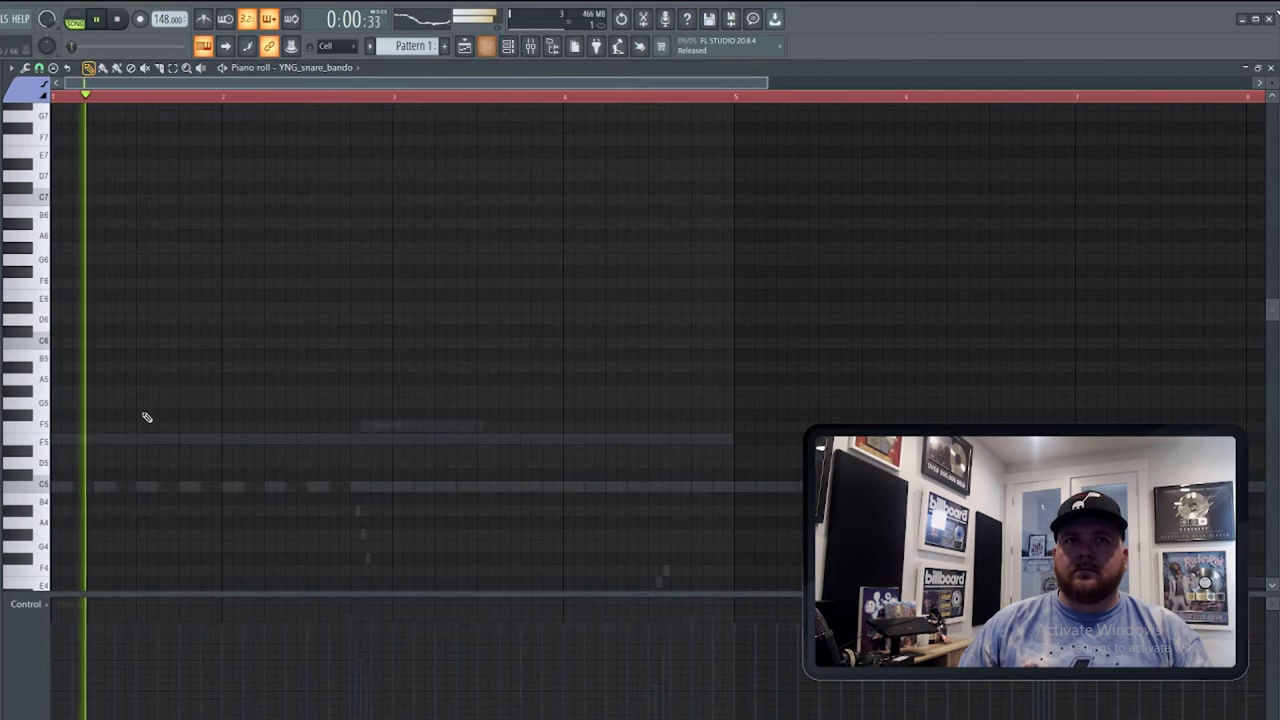
# Place two C5 snare notes in bar 2 and shorten them while playing the song.
pyautogui.click(250, 488)
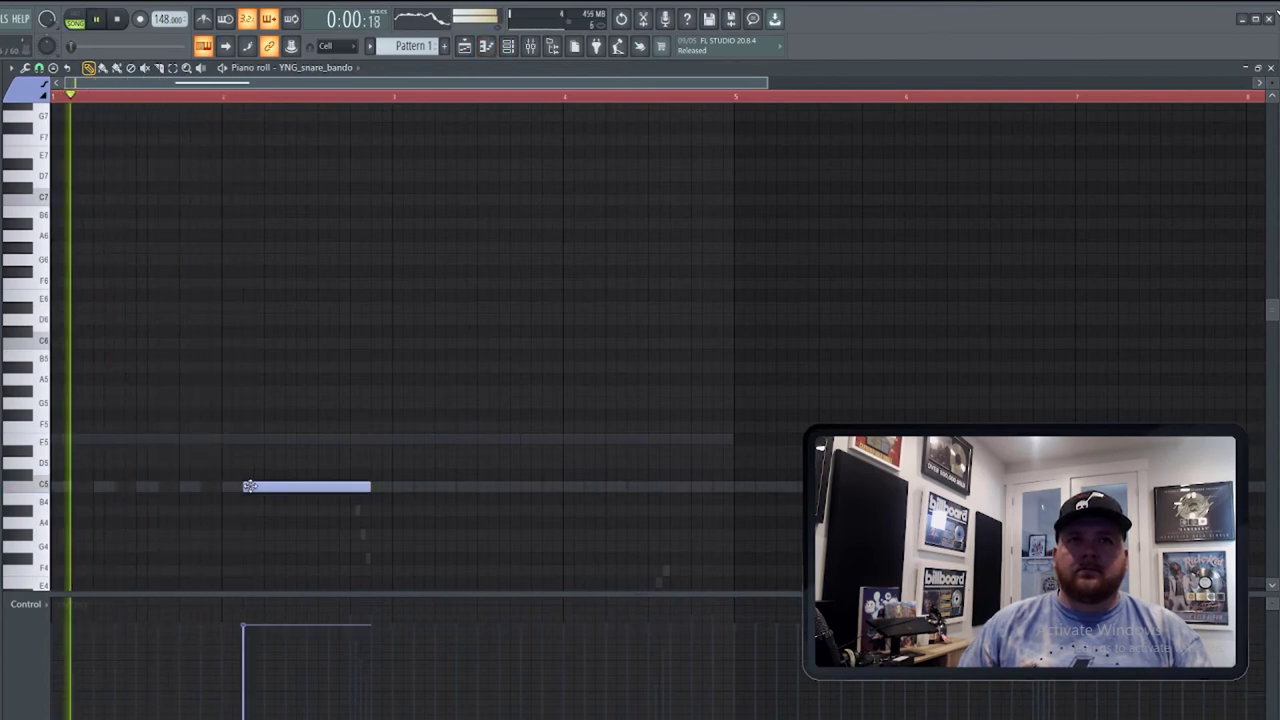
pyautogui.hotkey('shift', 'd')
pyautogui.hotkey('ctrl', 'd')
pyautogui.press('space')
pyautogui.click(316, 490)
pyautogui.press('space')
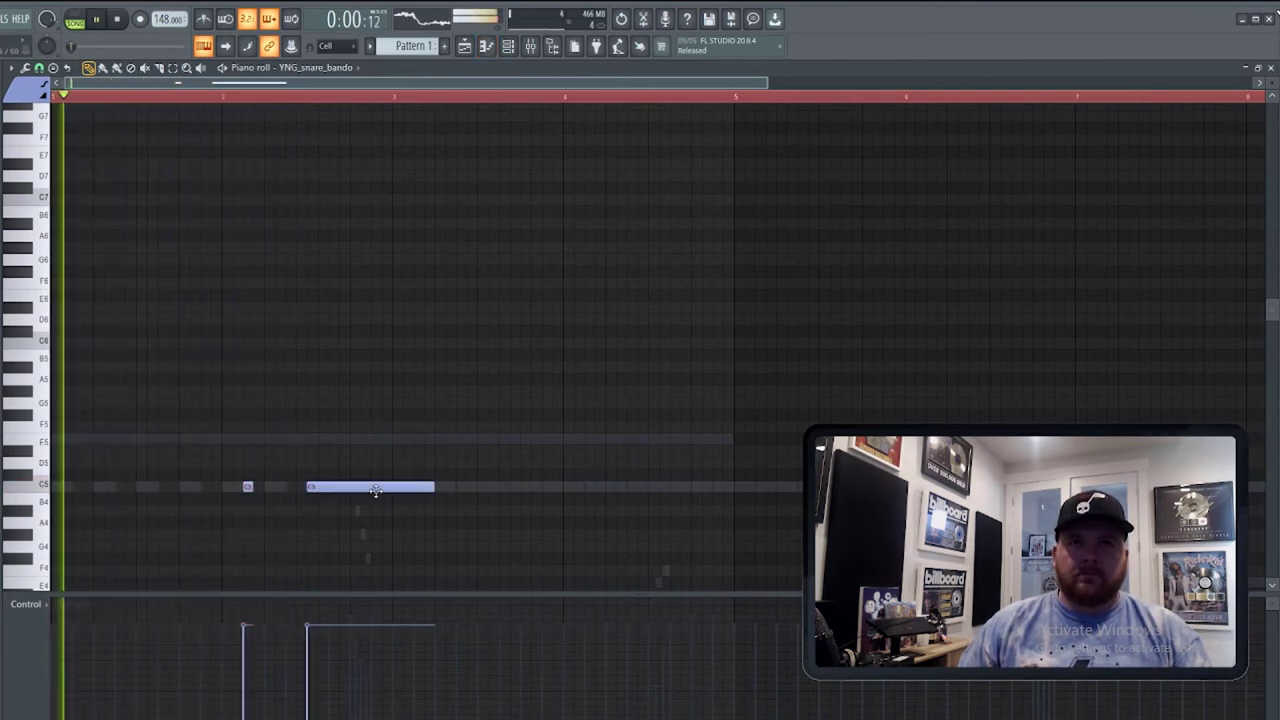
pyautogui.moveTo(433, 487); pyautogui.dragTo(350, 487)
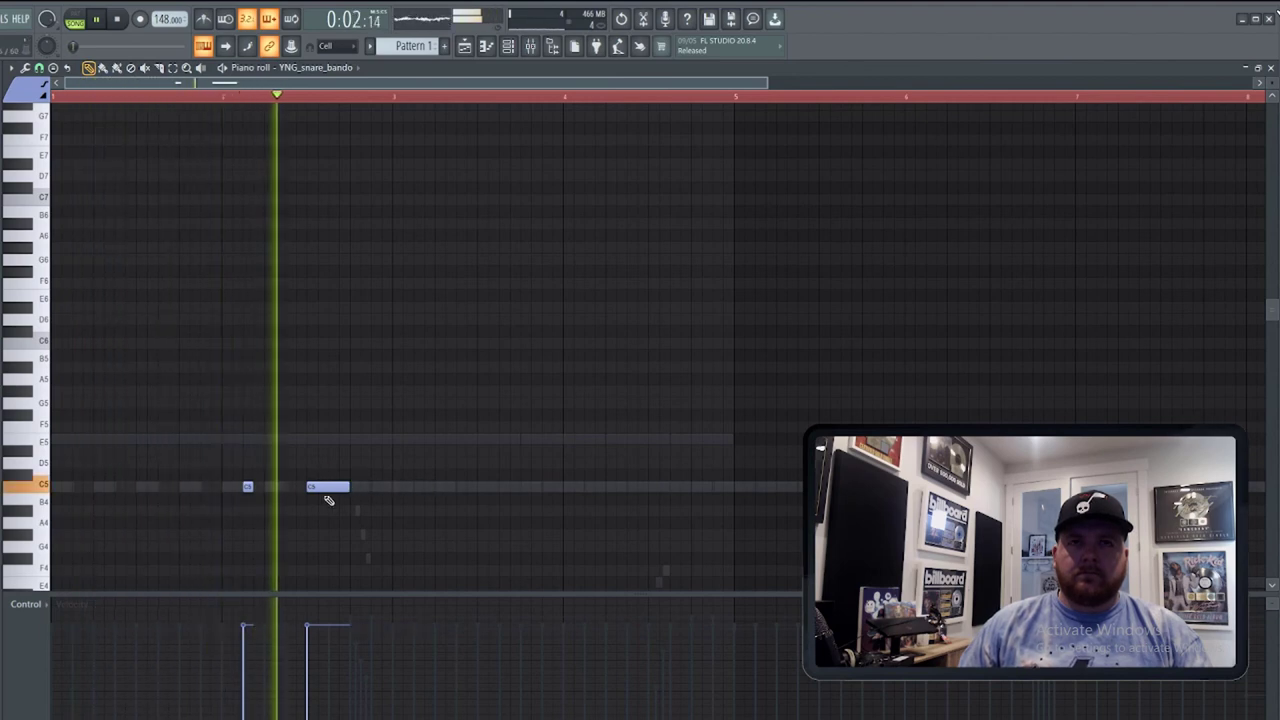
# Add four C5 snare notes between the end of bar 3 and the end of bar 4.
pyautogui.click(549, 488)
pyautogui.click(594, 488)
pyautogui.click(652, 488)
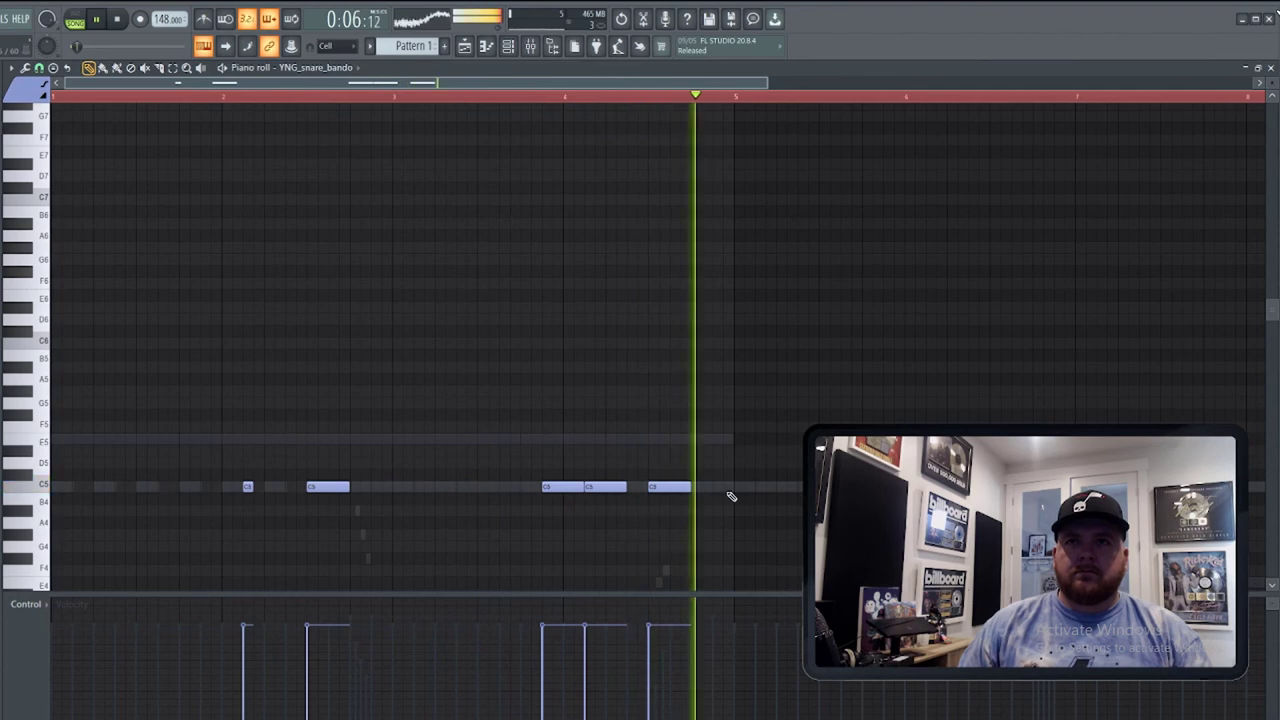
pyautogui.press('space')
# Shorten all the snare notes and duplicate bars 1–4 into bars 5–8.
pyautogui.scroll(-2, 677, 517)
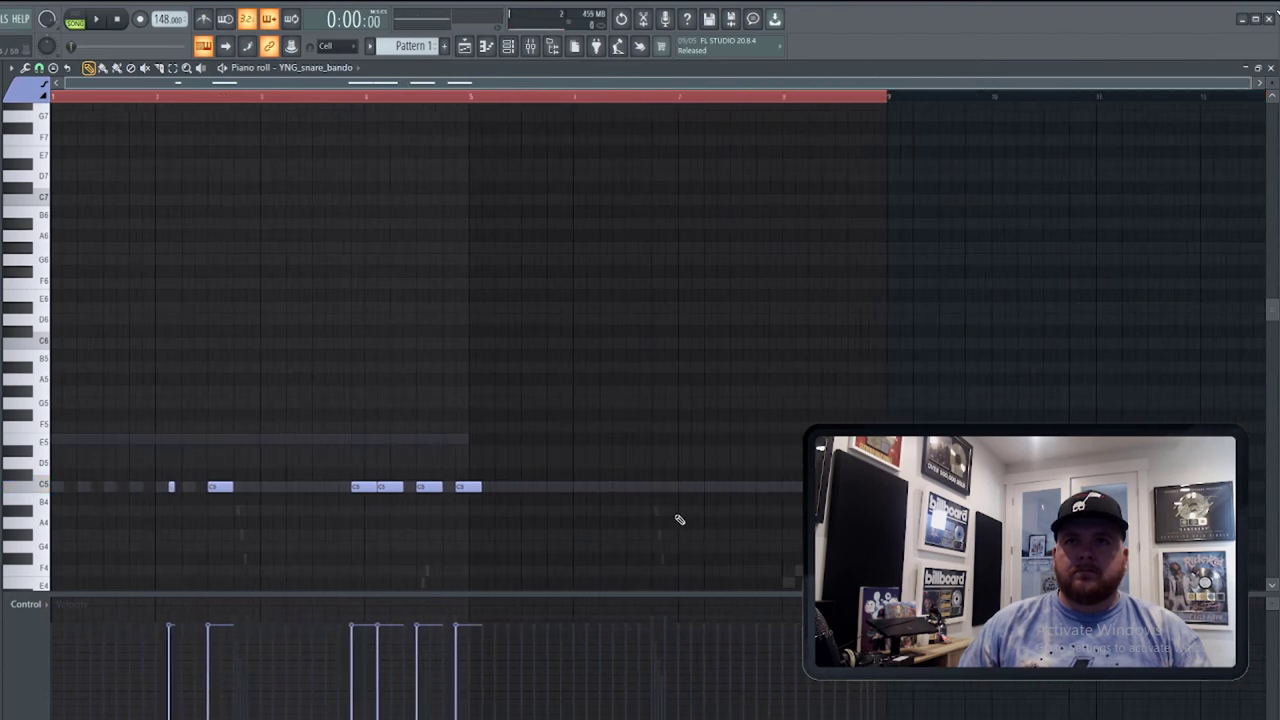
pyautogui.hotkey('ctrl', 'a')
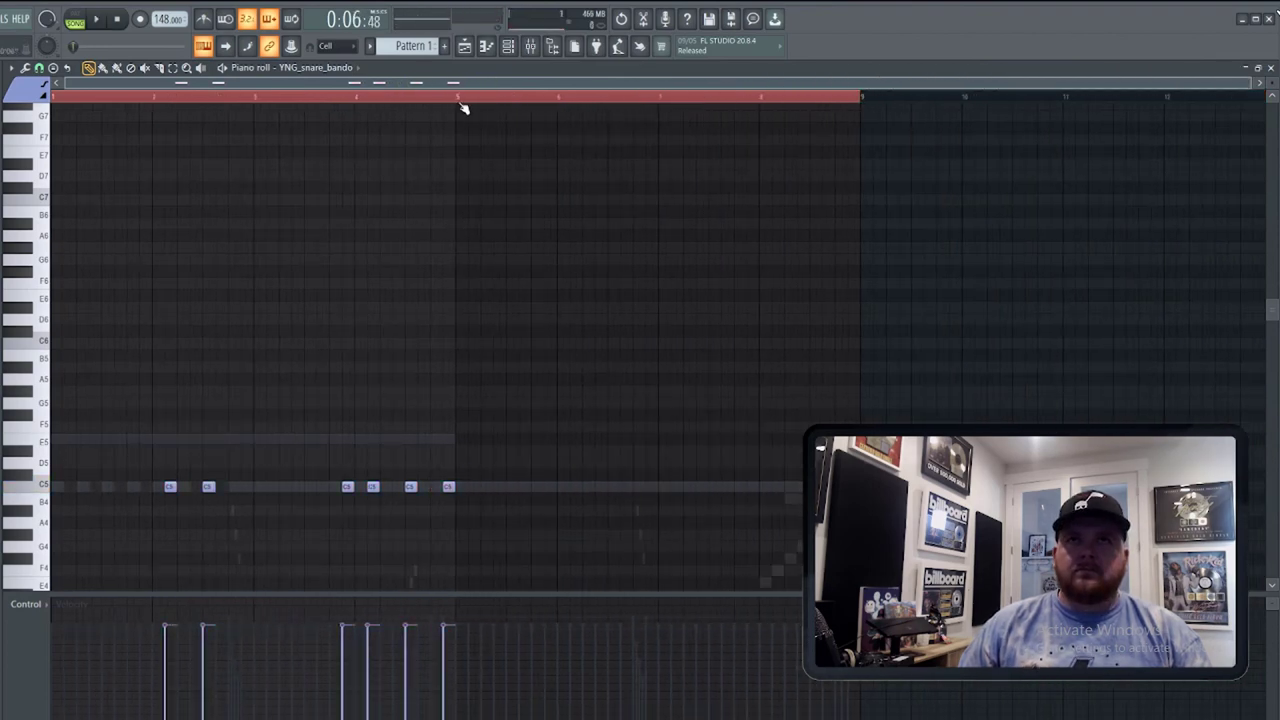
pyautogui.moveTo(461, 97); pyautogui.dragTo(52, 97)
pyautogui.hotkey('ctrl', 'b')
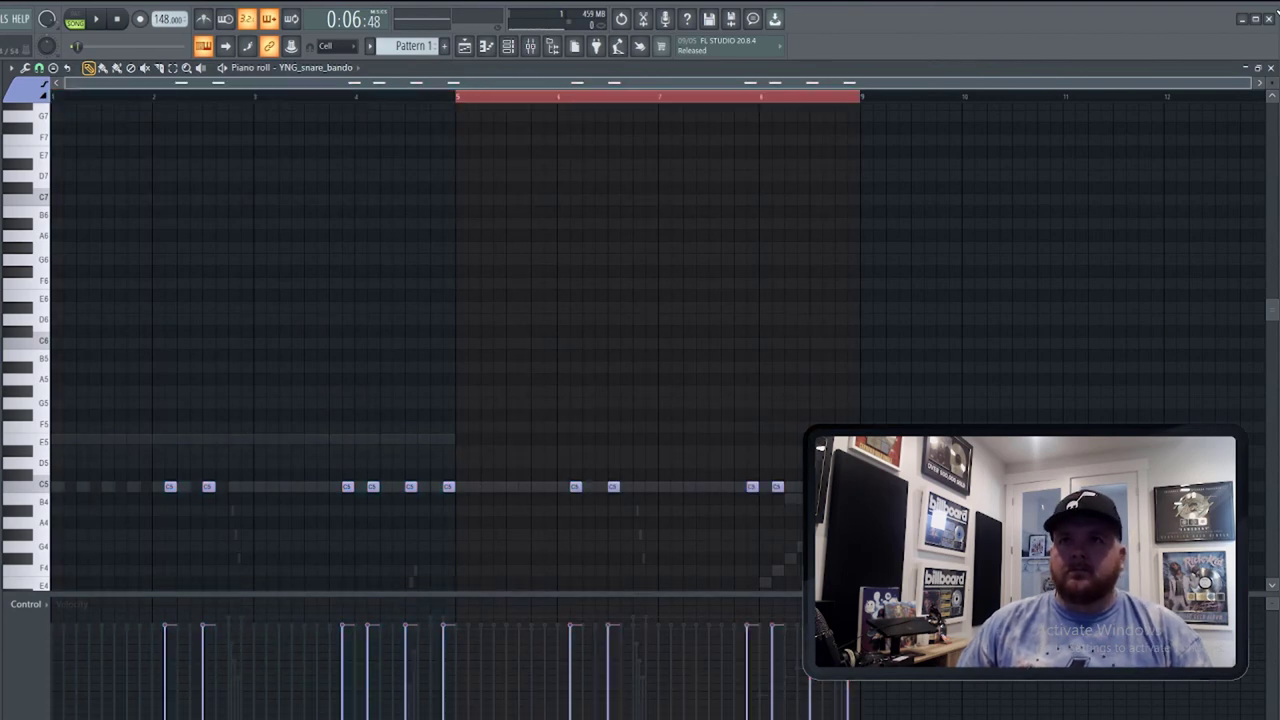
pyautogui.press('space')
# Mute the Juno sample channel and add the GoTo Kick sample as a new channel.
pyautogui.press('F6')
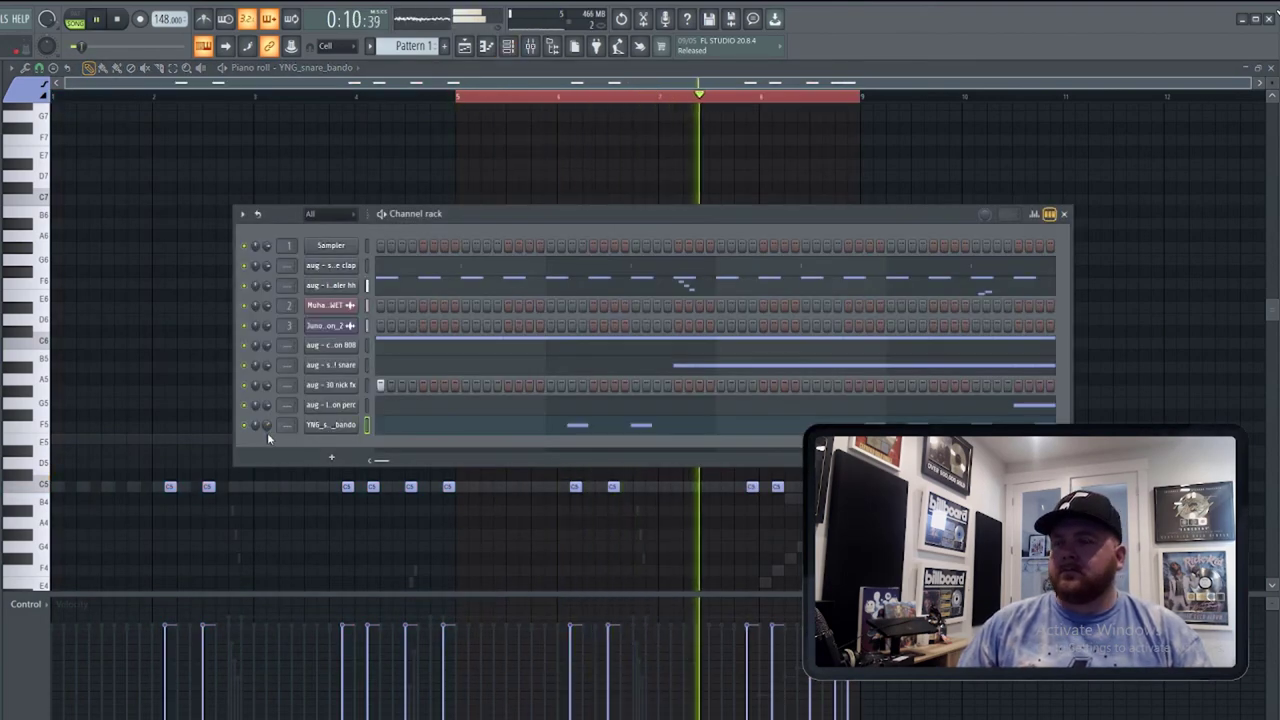
pyautogui.click(244, 326)
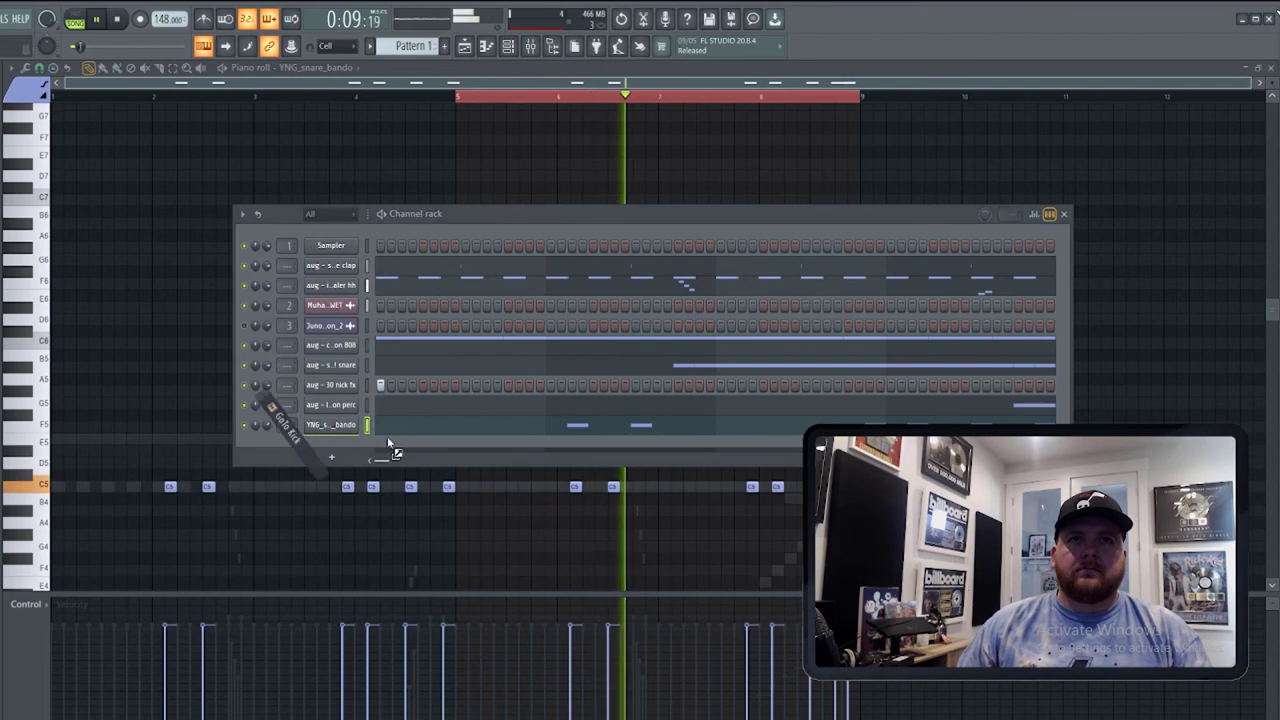
pyautogui.moveTo(337, 444); pyautogui.dragTo(340, 448)
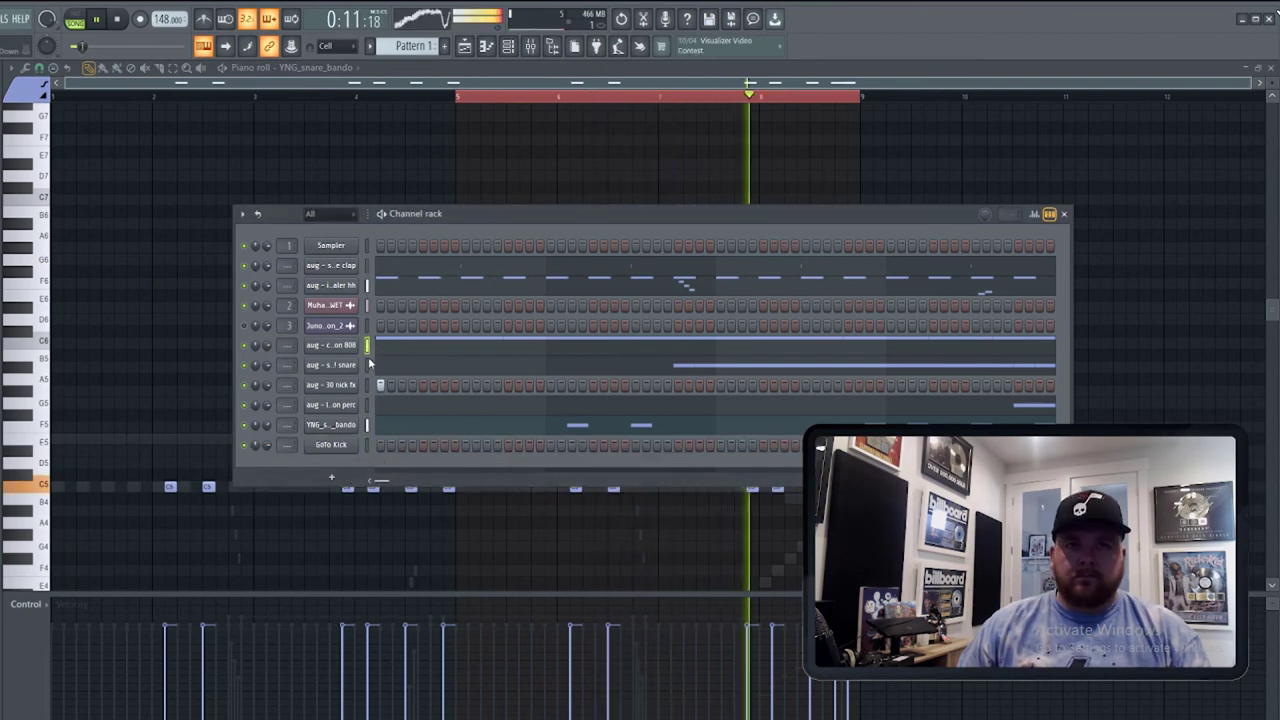
# Paste the 808's note rhythm into the GoTo Kick channel on C5 and shorten all the kick notes.
pyautogui.click(366, 446)
pyautogui.hotkey('ctrl', 'v')
pyautogui.click(397, 446)
pyautogui.hotkey('alt', 'k')
pyautogui.press('Return')
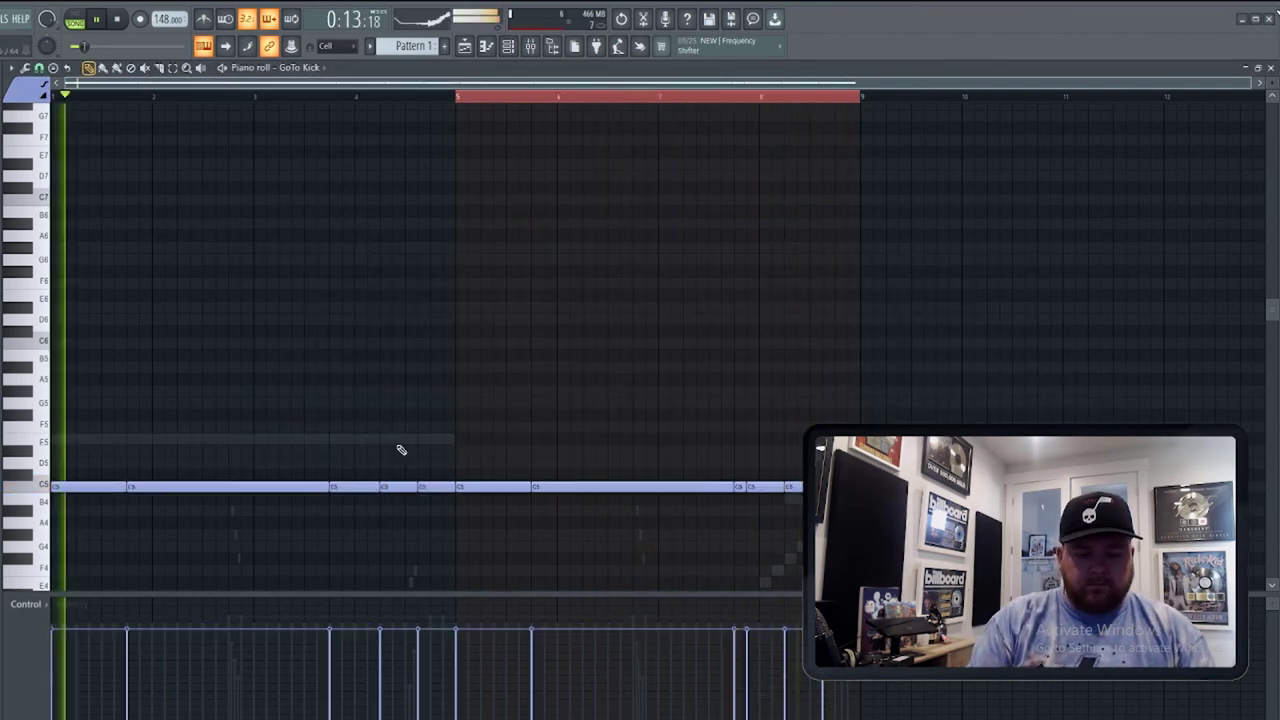
pyautogui.hotkey('ctrl', 'a')
pyautogui.hotkey('shift', 'd')
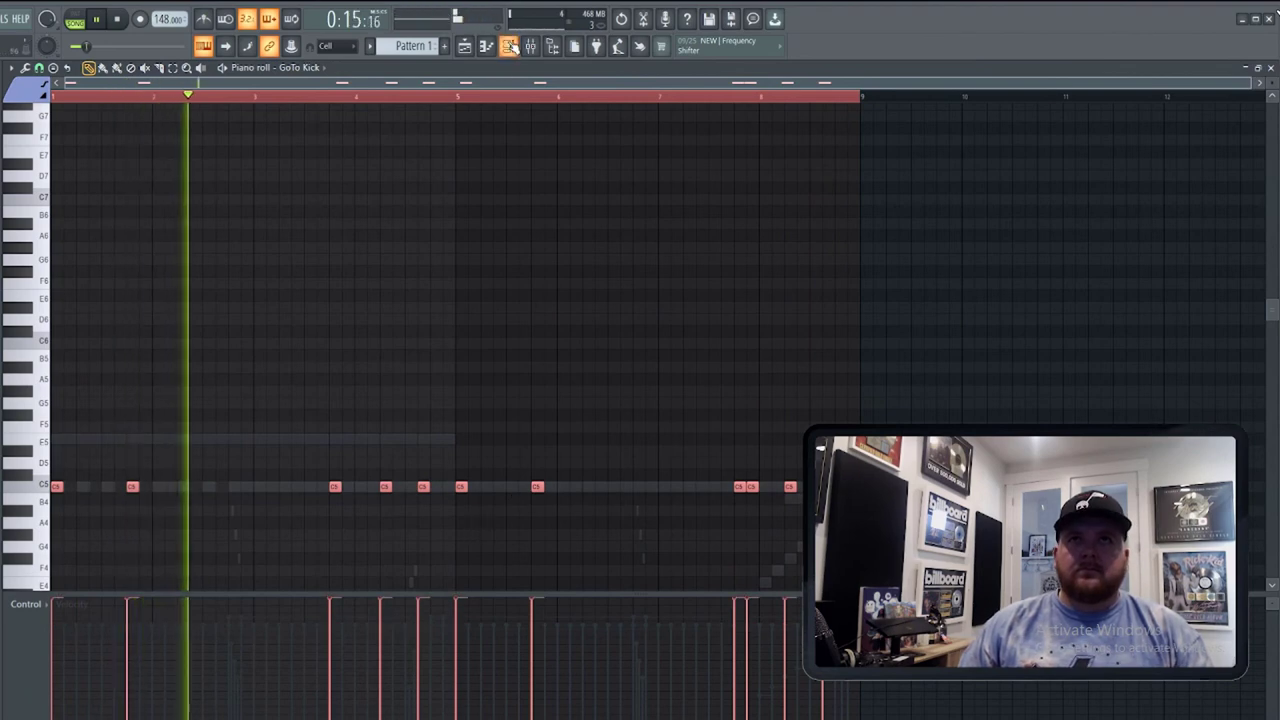
pyautogui.press('F6')
pyautogui.click(340, 445)
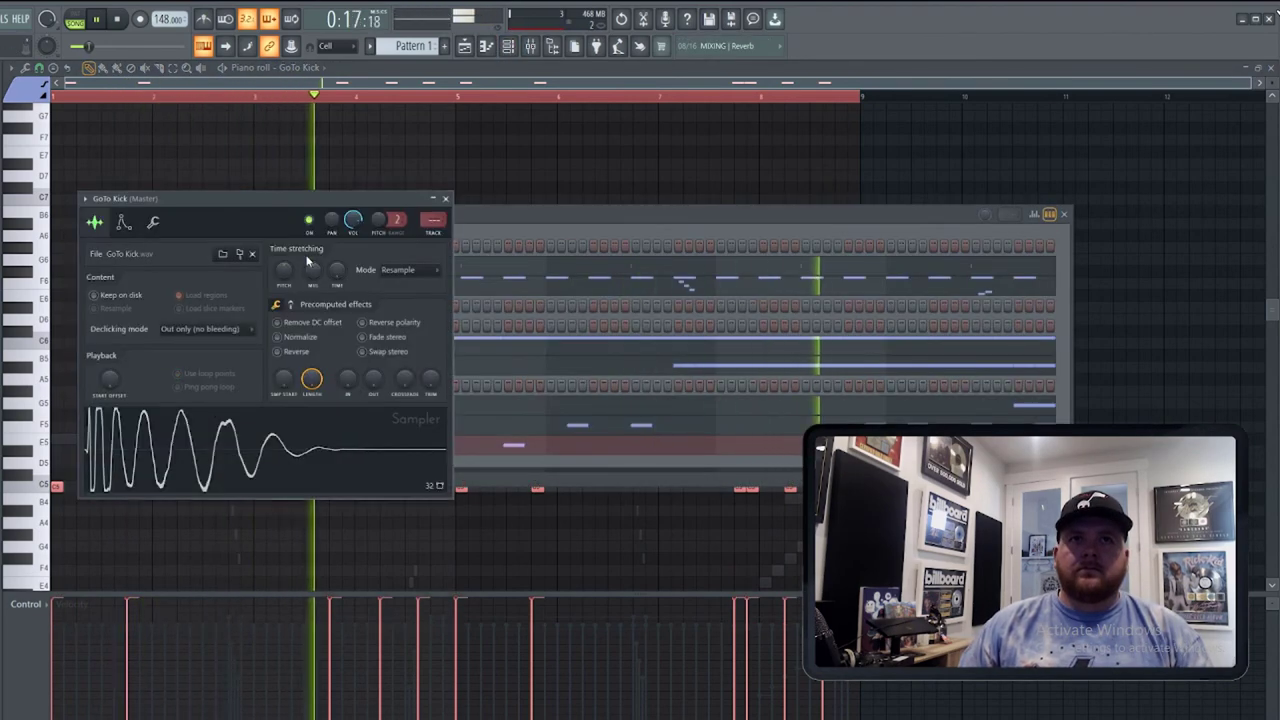
pyautogui.rightClick(335, 272)
pyautogui.click(356, 281)
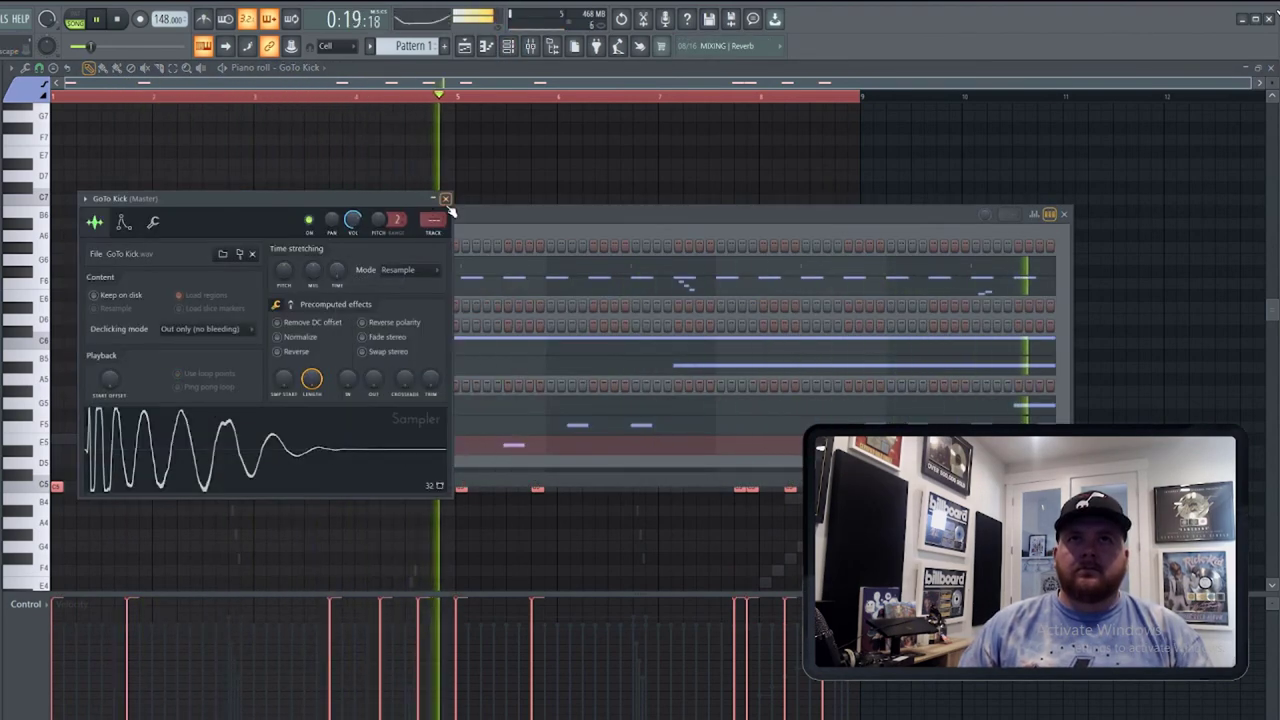
pyautogui.click(445, 198)
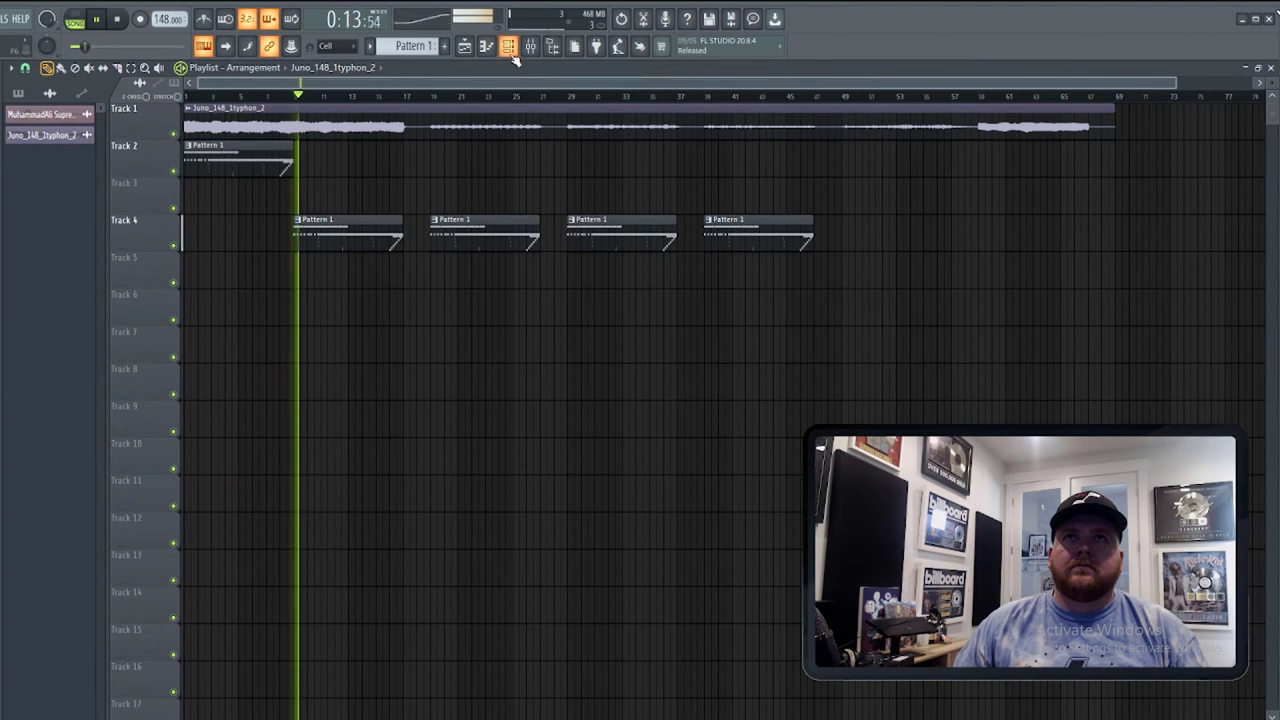
# Unmute the Juno sample channel and play the arrangement from around bars 9, 19 and 39.
pyautogui.click(508, 46)
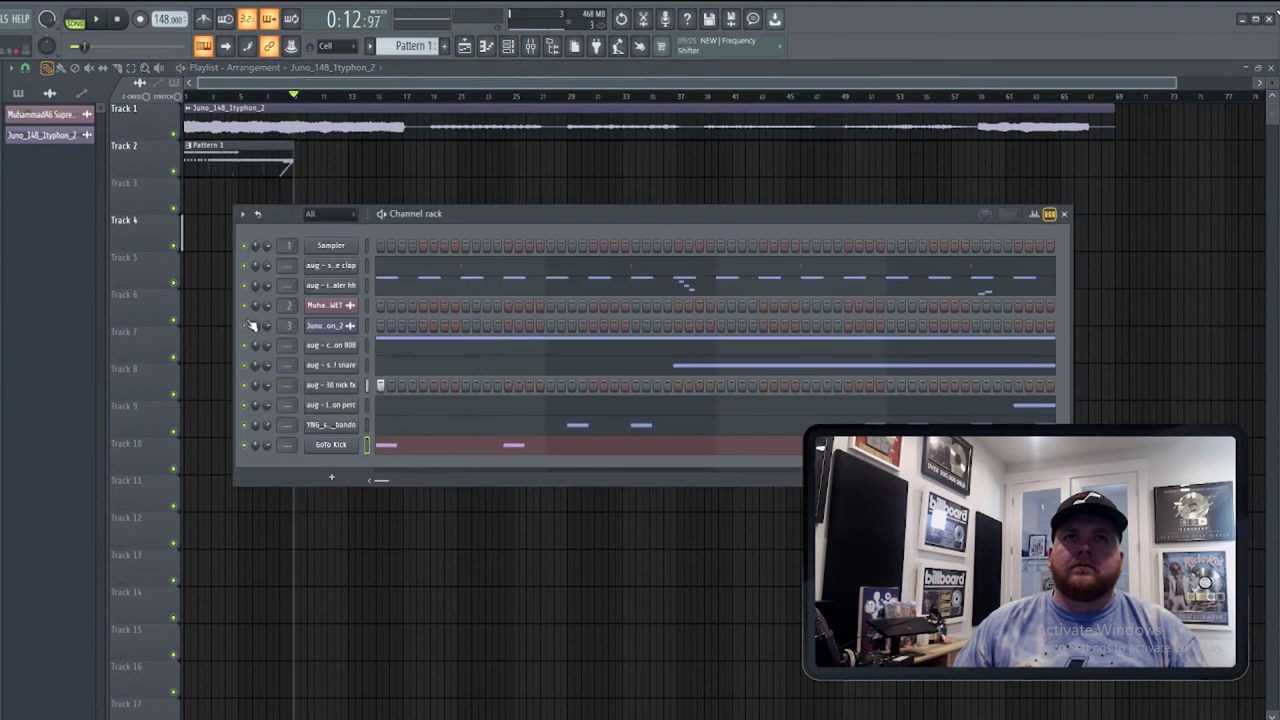
pyautogui.press('space')
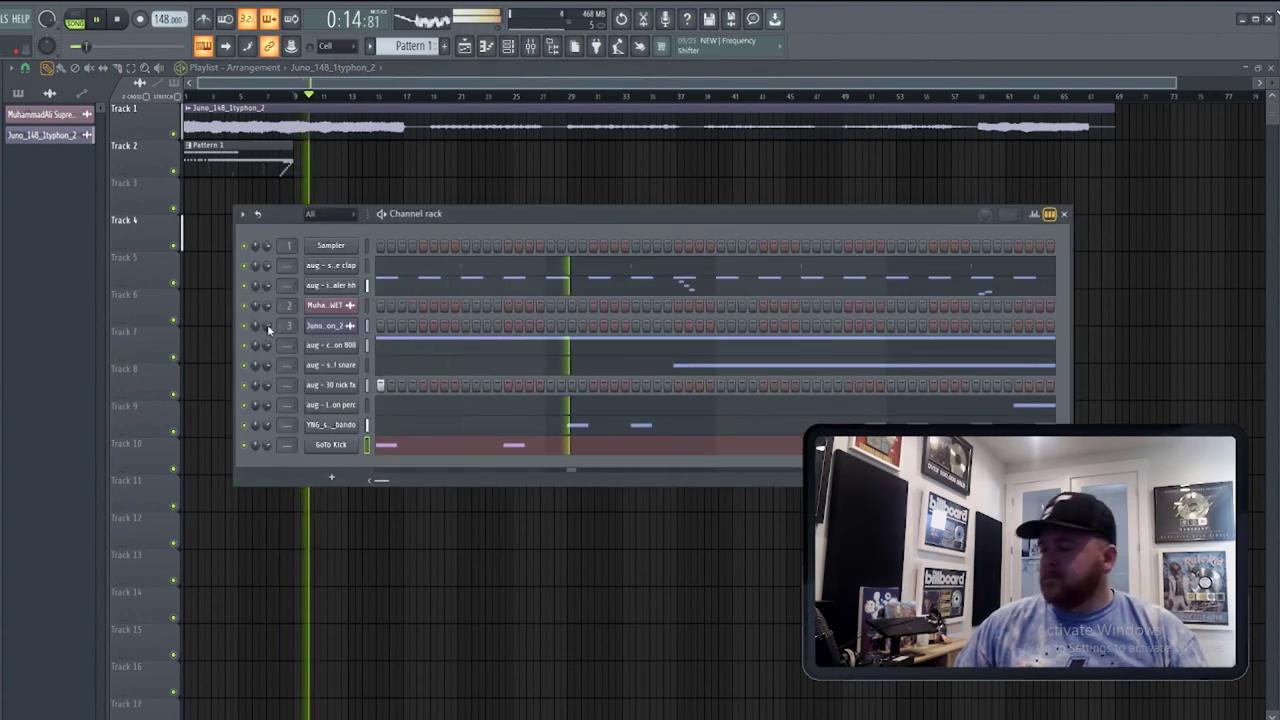
pyautogui.click(438, 97)
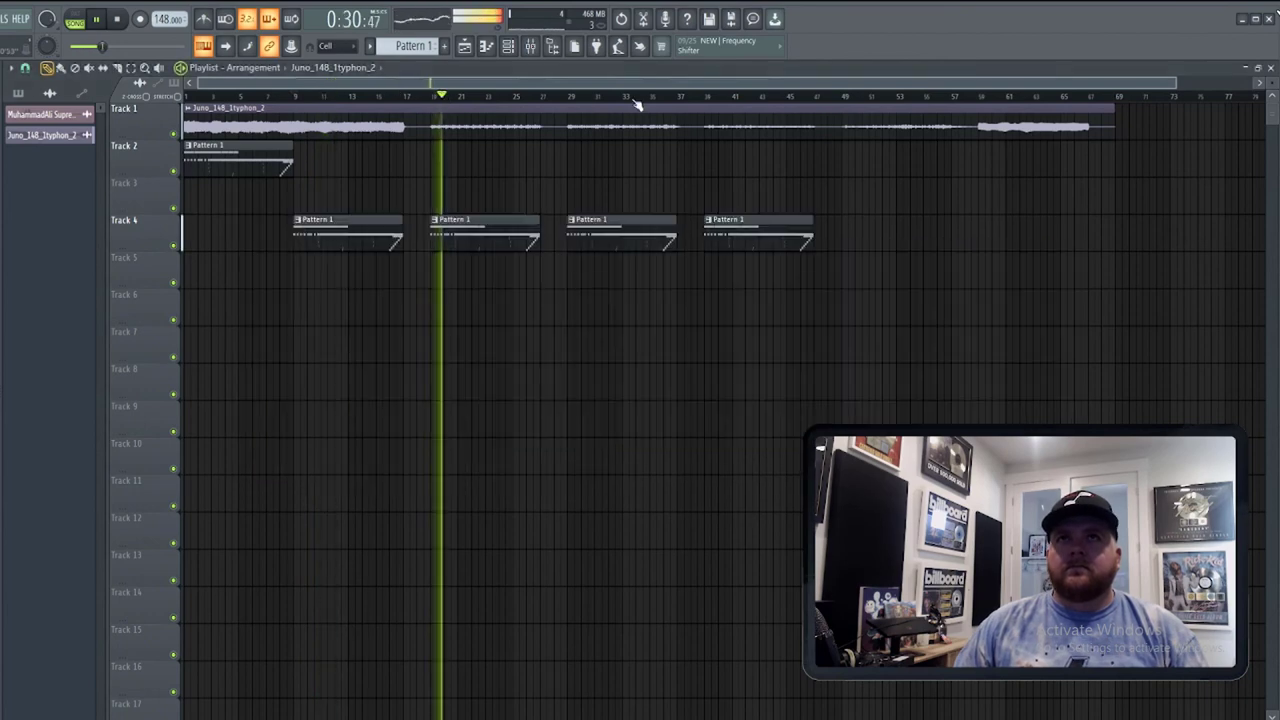
pyautogui.click(710, 97)
# Open the Juno clip's channel settings and reset its volume.
pyautogui.doubleClick(692, 130)
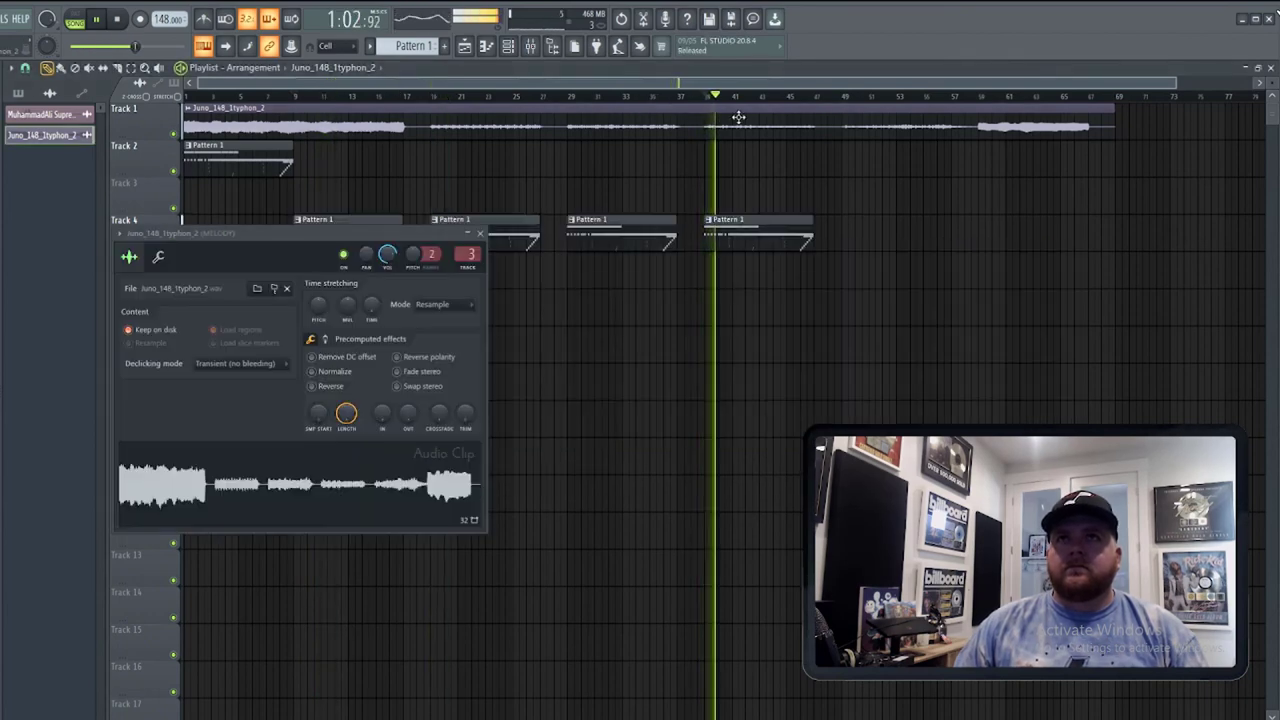
pyautogui.rightClick(386, 256)
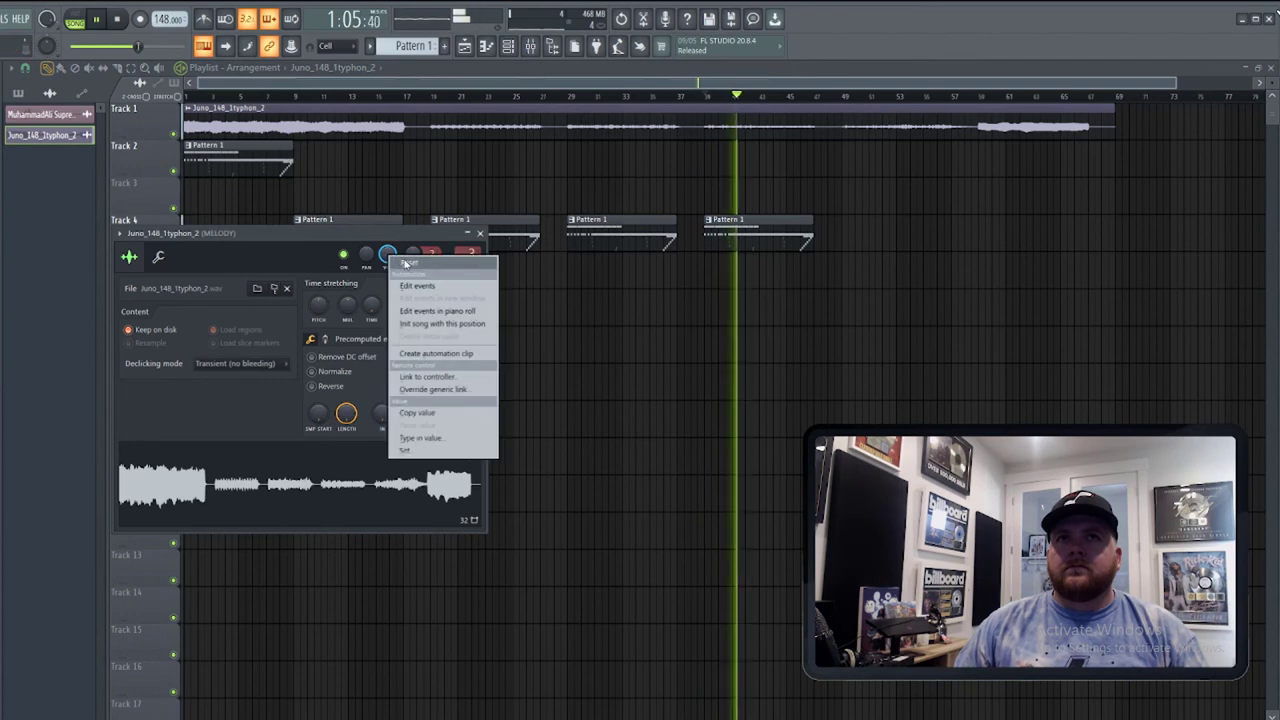
pyautogui.click(401, 263)
# Slice the Juno clip around its gaps between bars 17 and 47, remove the gap pieces, and close up the sections.
pyautogui.click(117, 68)
pyautogui.click(432, 133)
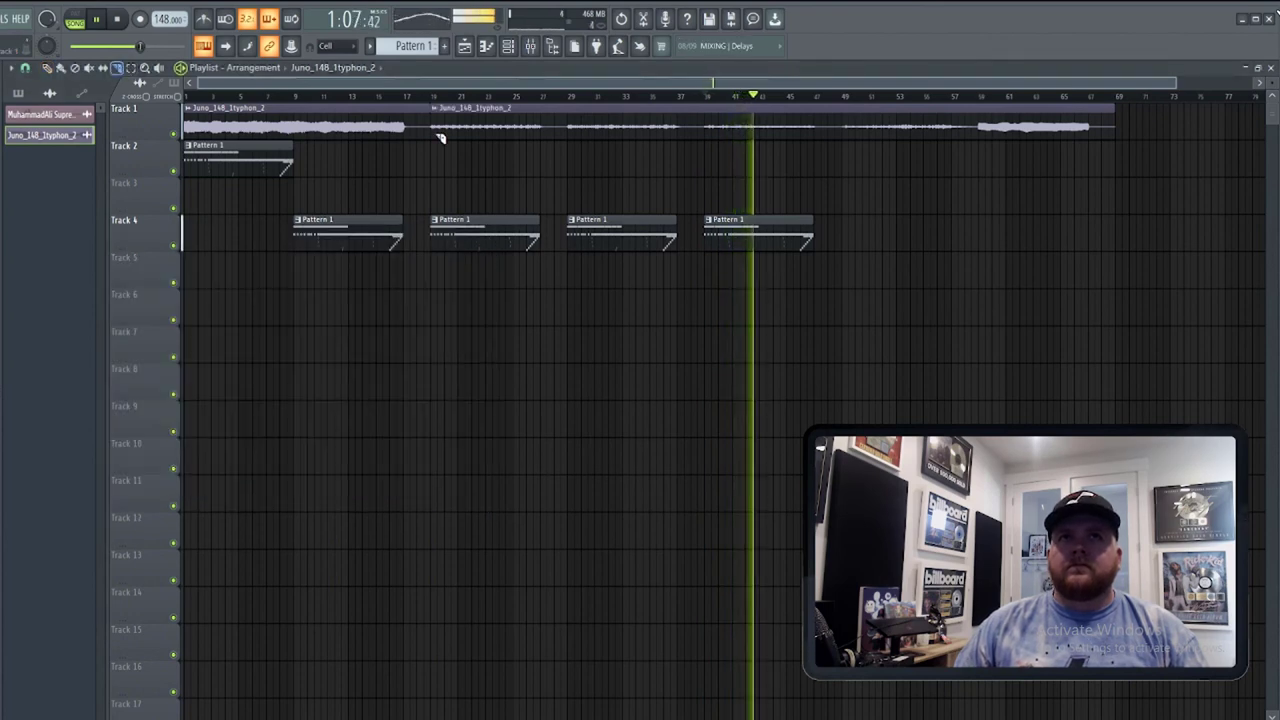
pyautogui.click(406, 128)
pyautogui.click(543, 134)
pyautogui.click(568, 134)
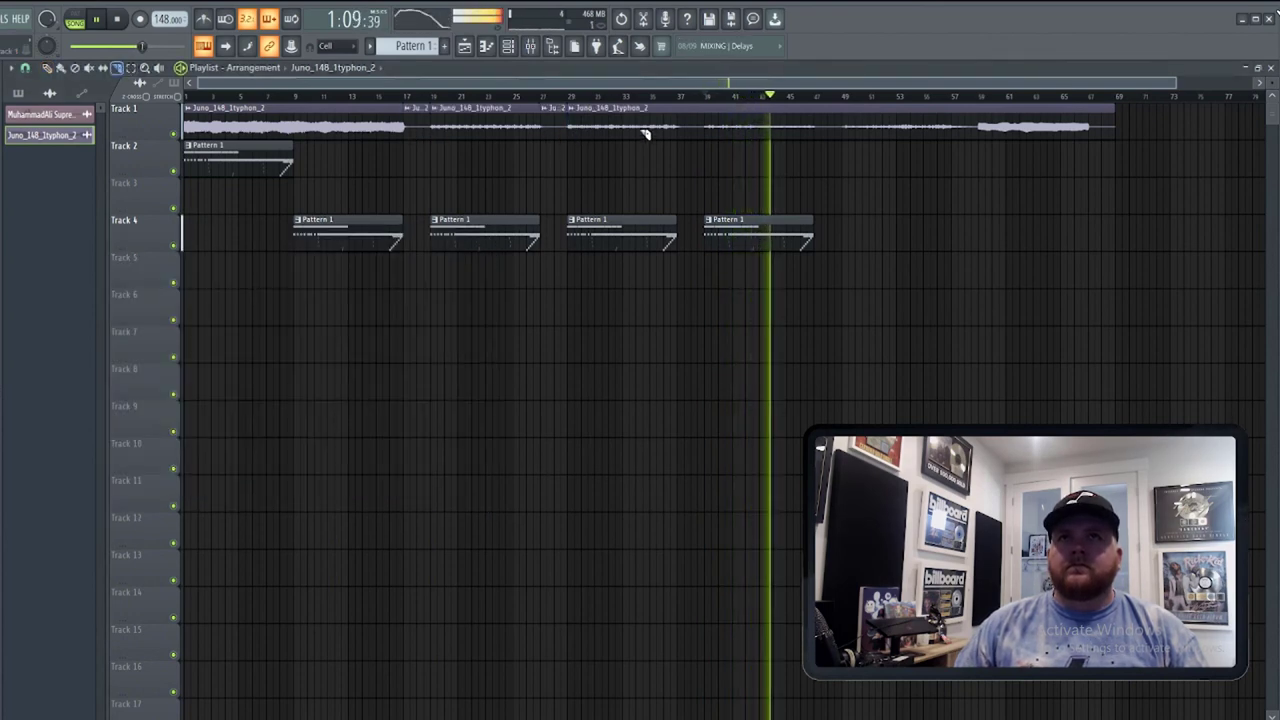
pyautogui.click(706, 131)
pyautogui.click(820, 130)
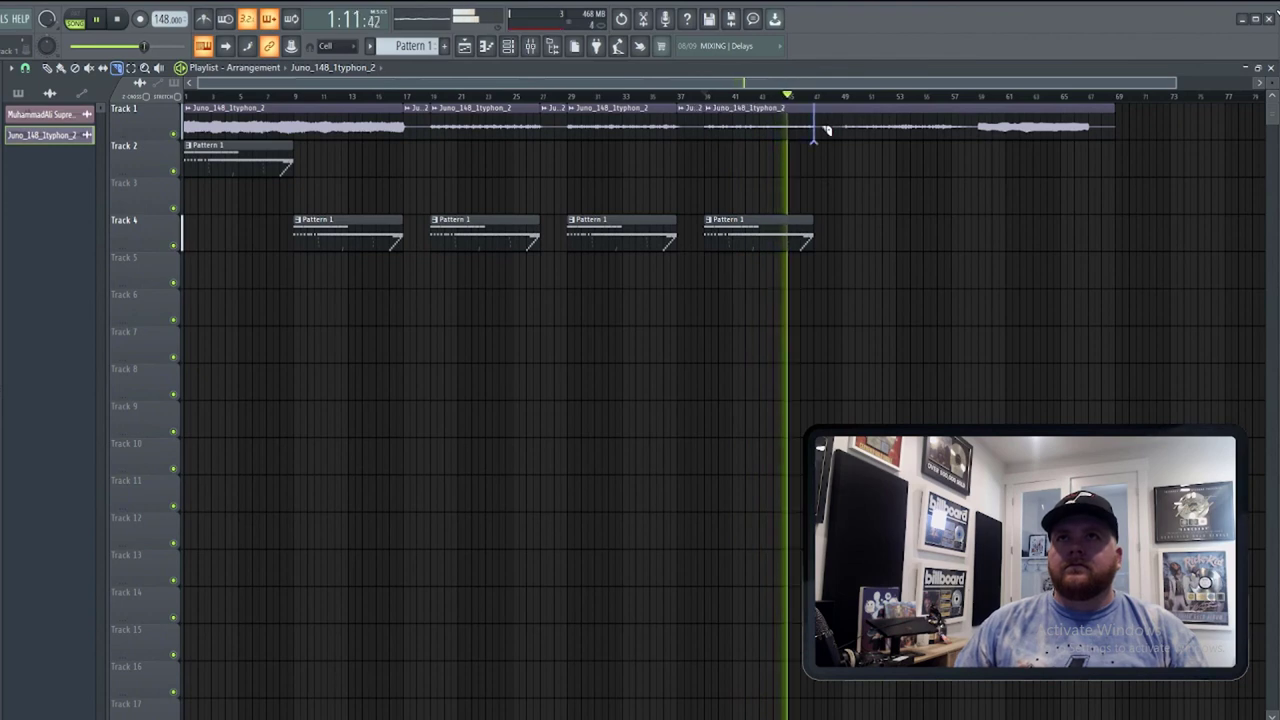
pyautogui.click(47, 67)
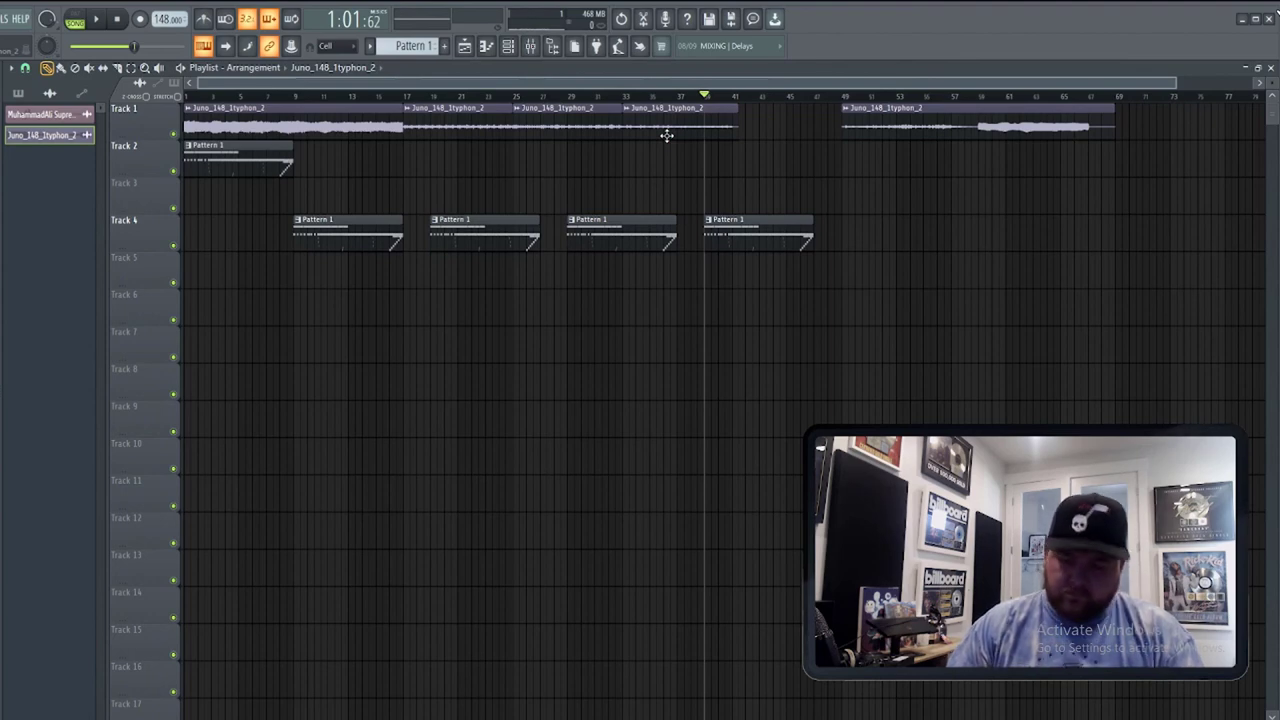
# Play the closed-up arrangement briefly and delete the last two Pattern 1 clips from Track 4.
pyautogui.press('space')
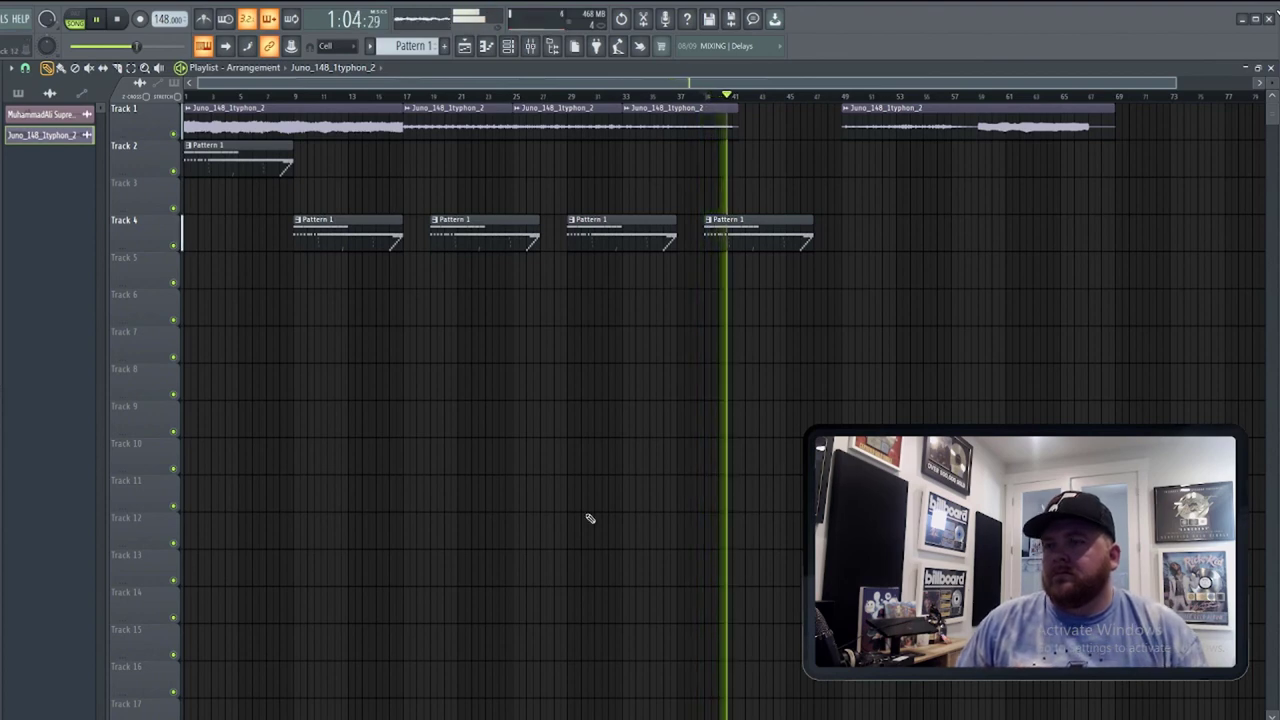
pyautogui.press('space')
pyautogui.rightClick(758, 239)
pyautogui.rightClick(590, 243)
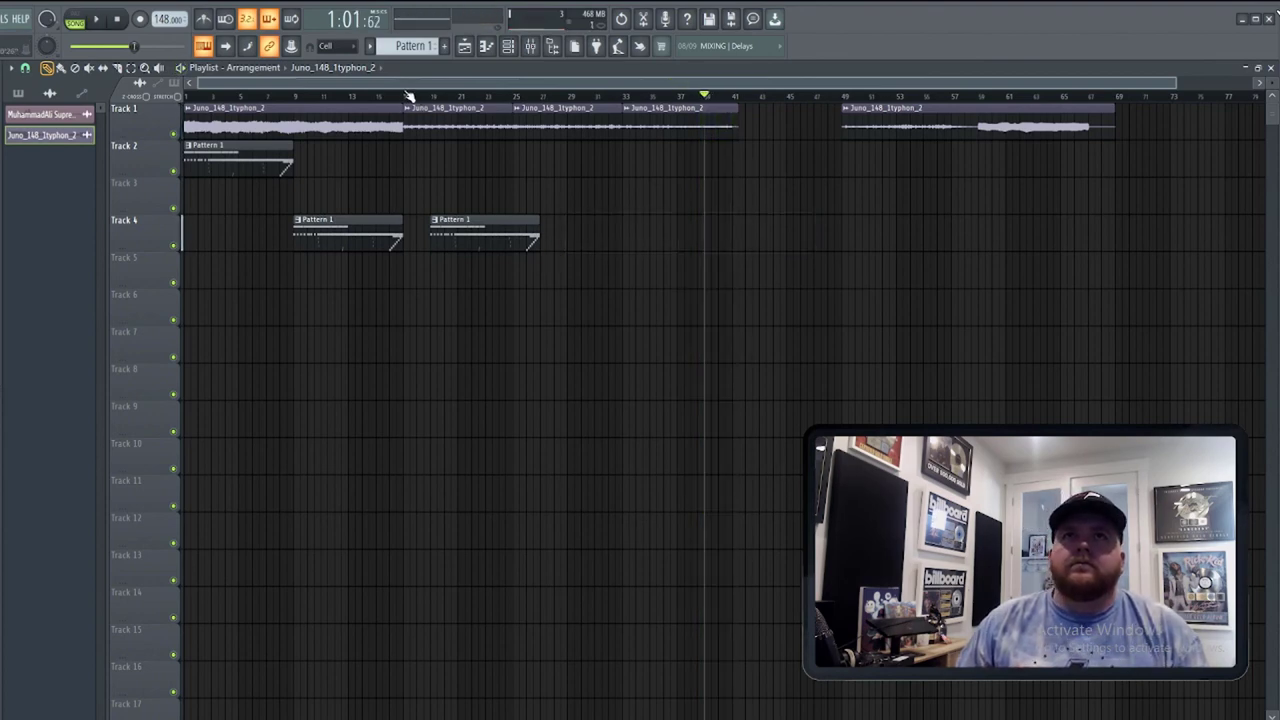
# Play from bar 17, move the second Track 4 Pattern 1 clip to bar 17, and place another just after it.
pyautogui.click(409, 95)
pyautogui.press('space')
pyautogui.moveTo(506, 230); pyautogui.dragTo(480, 228)
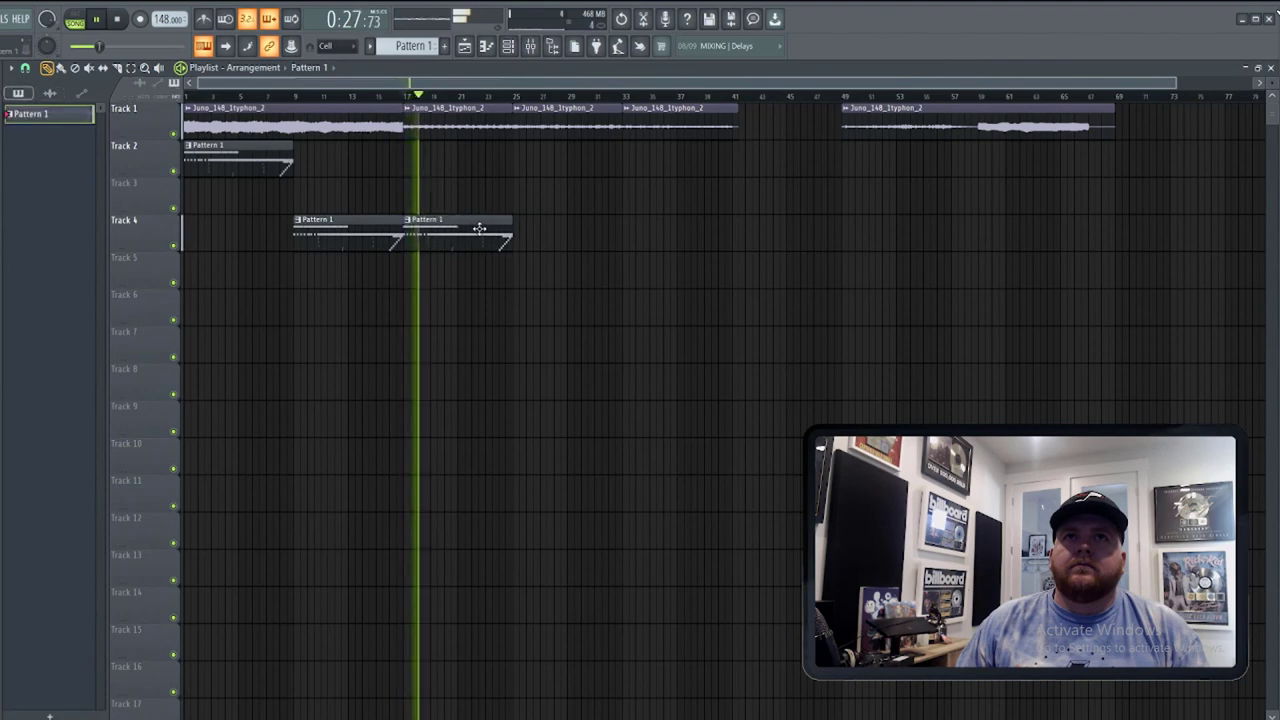
pyautogui.click(521, 236)
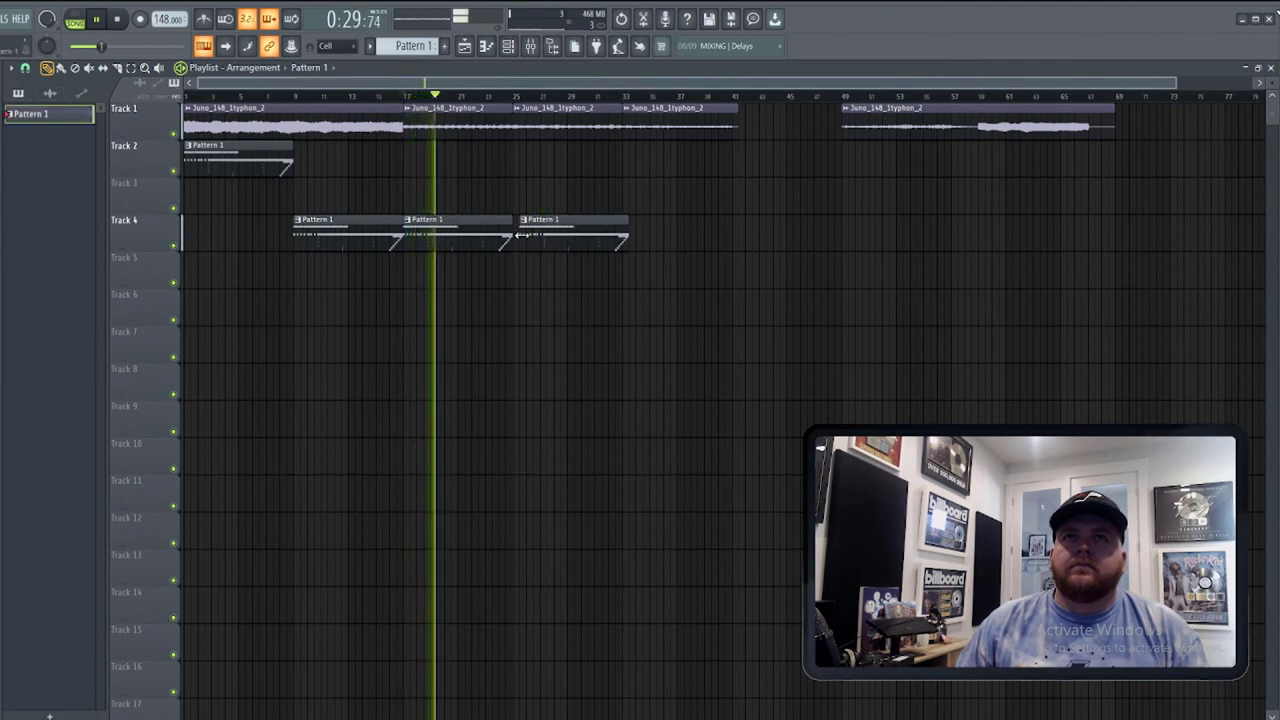
# Place a Pattern 1 clip at bar 33 on Track 4 and move the last Juno clip back to bar 41.
pyautogui.click(627, 242)
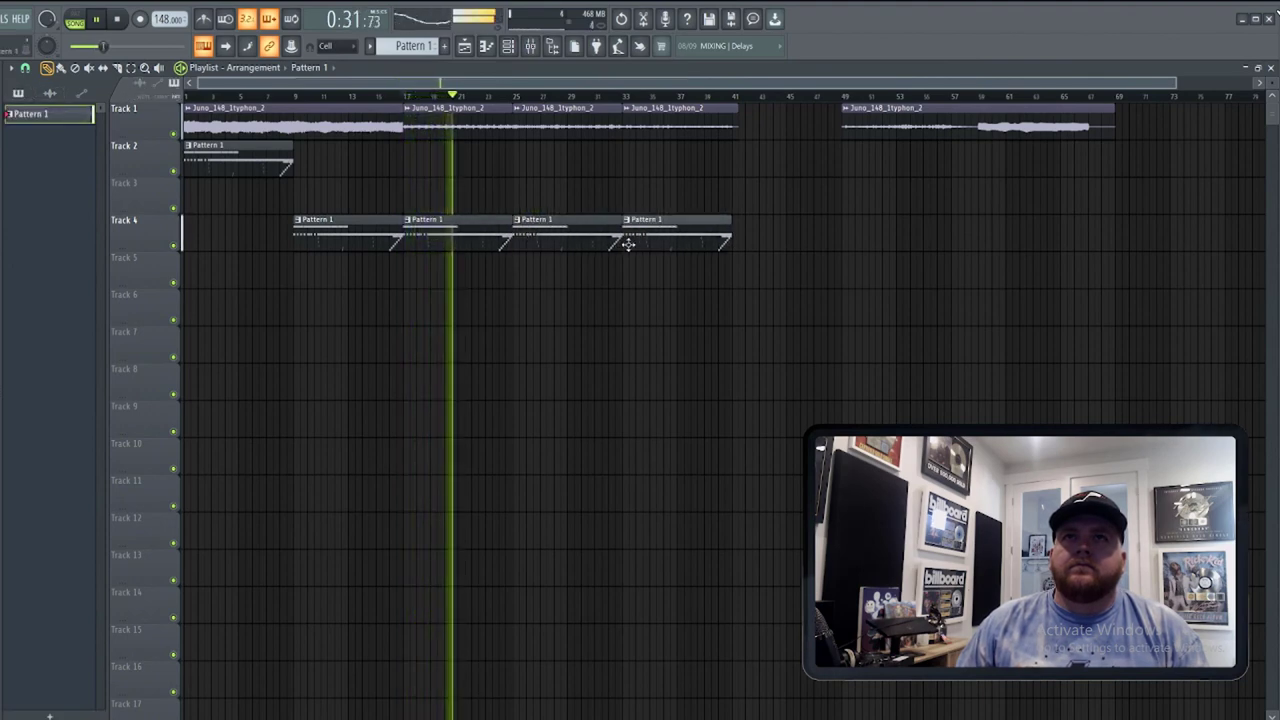
pyautogui.click(615, 92)
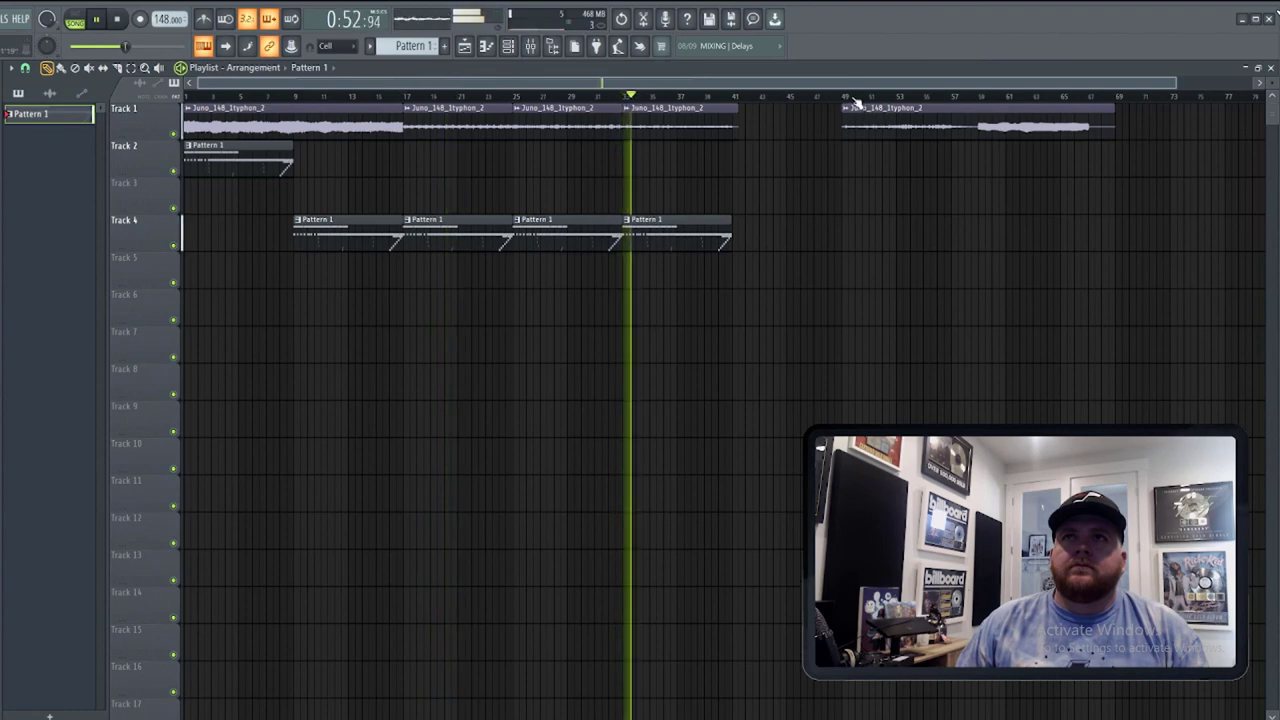
pyautogui.click(850, 96)
pyautogui.moveTo(870, 108); pyautogui.dragTo(743, 115)
pyautogui.click(790, 115)
pyautogui.click(734, 96)
# Add a Pattern 1 clip at bar 41 on Track 4 and trim the last Juno clip to end at bar 49.
pyautogui.click(720, 260)
pyautogui.rightClick(734, 262)
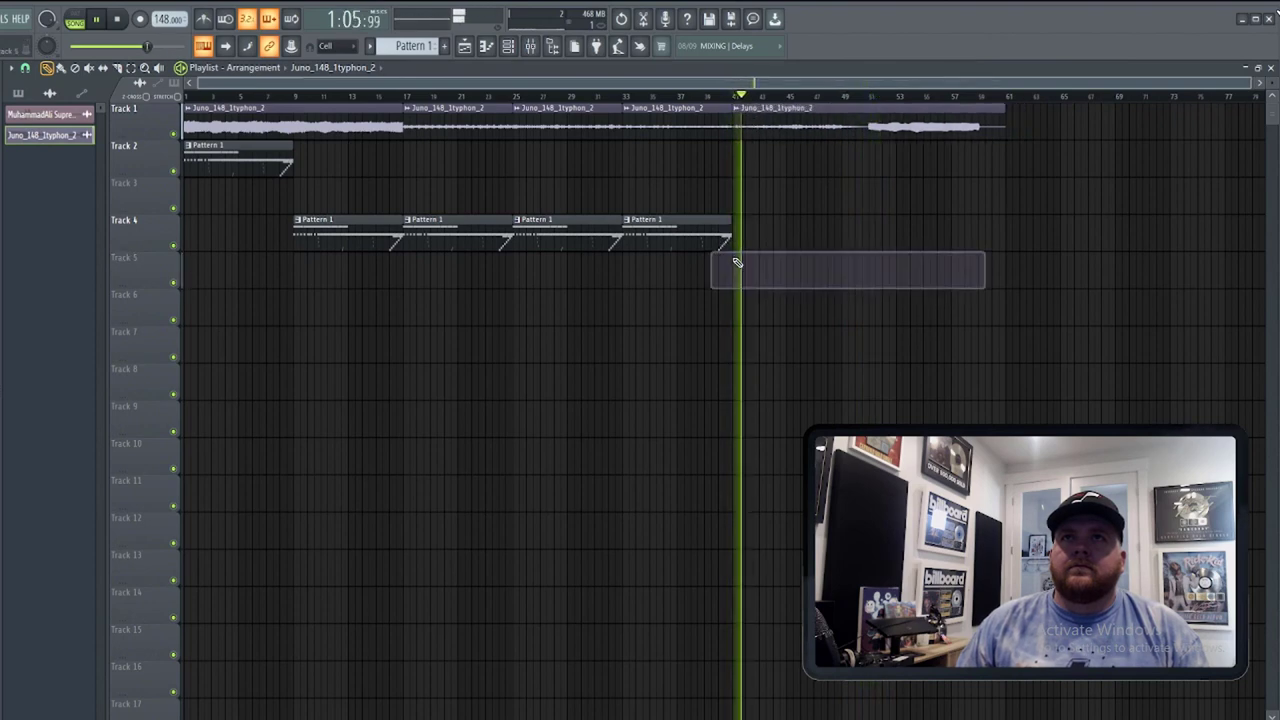
pyautogui.click(723, 231)
pyautogui.click(751, 230)
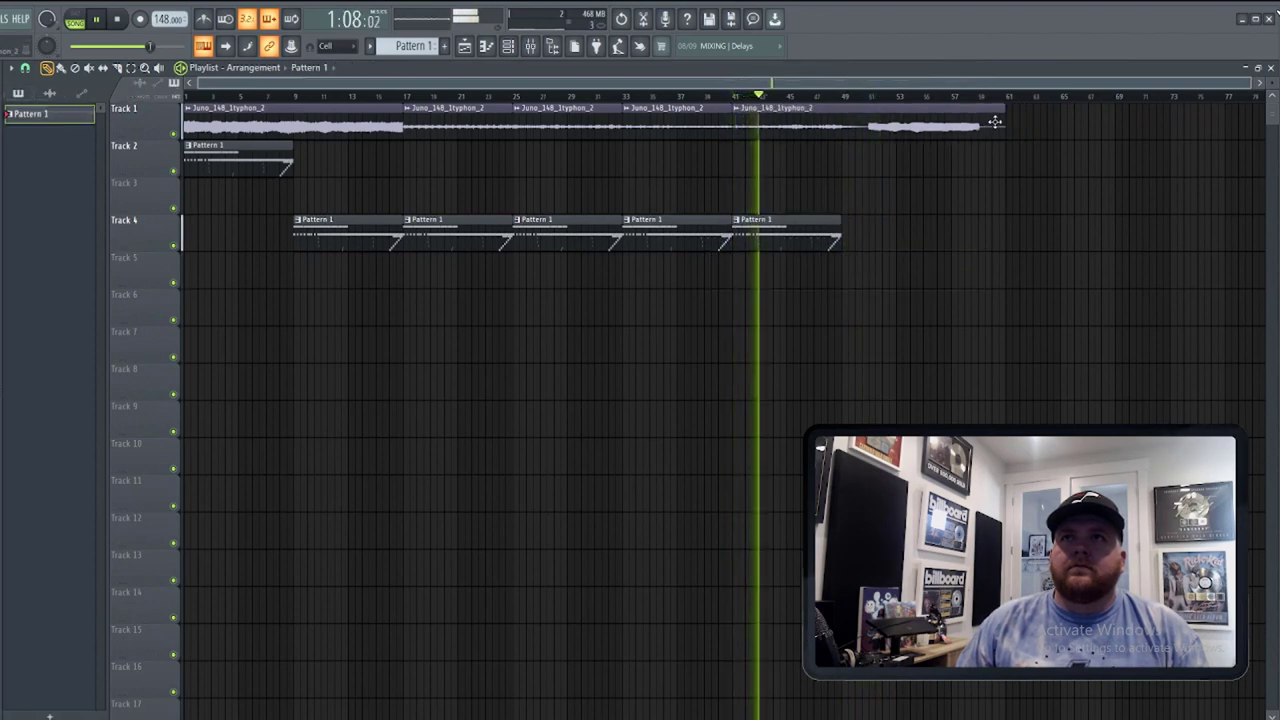
pyautogui.moveTo(995, 121); pyautogui.dragTo(835, 133)
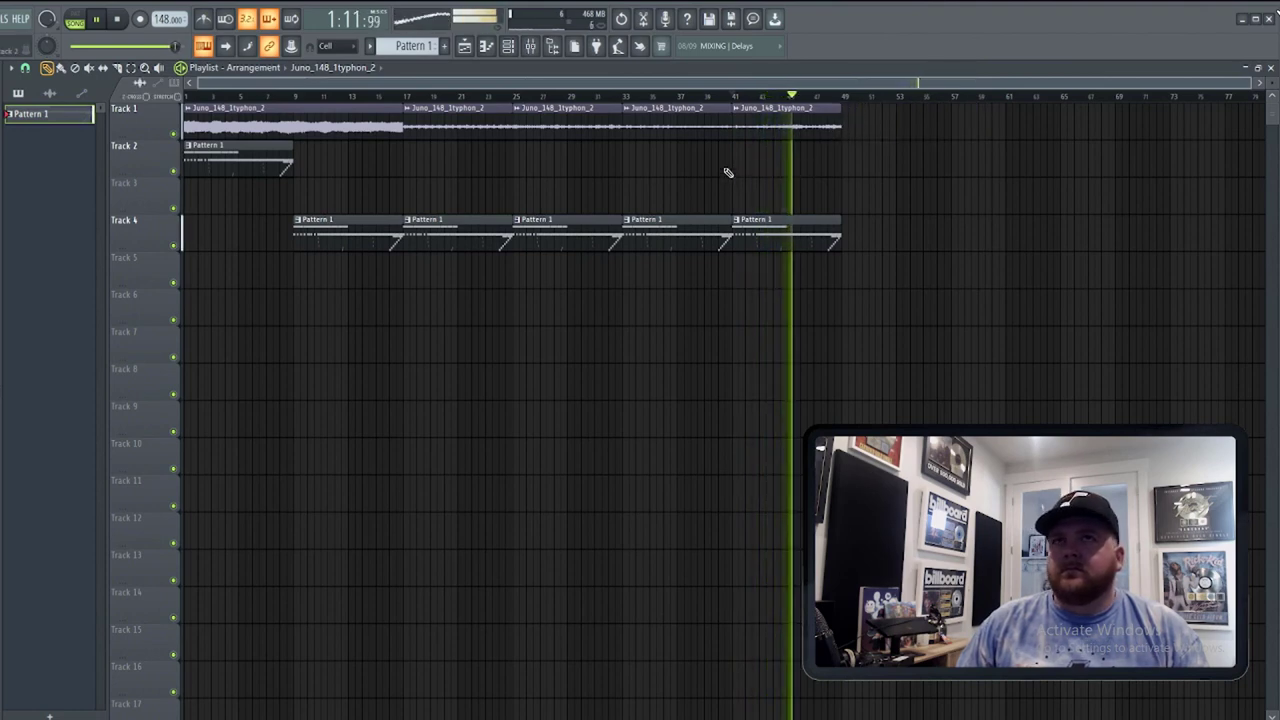
pyautogui.click(628, 99)
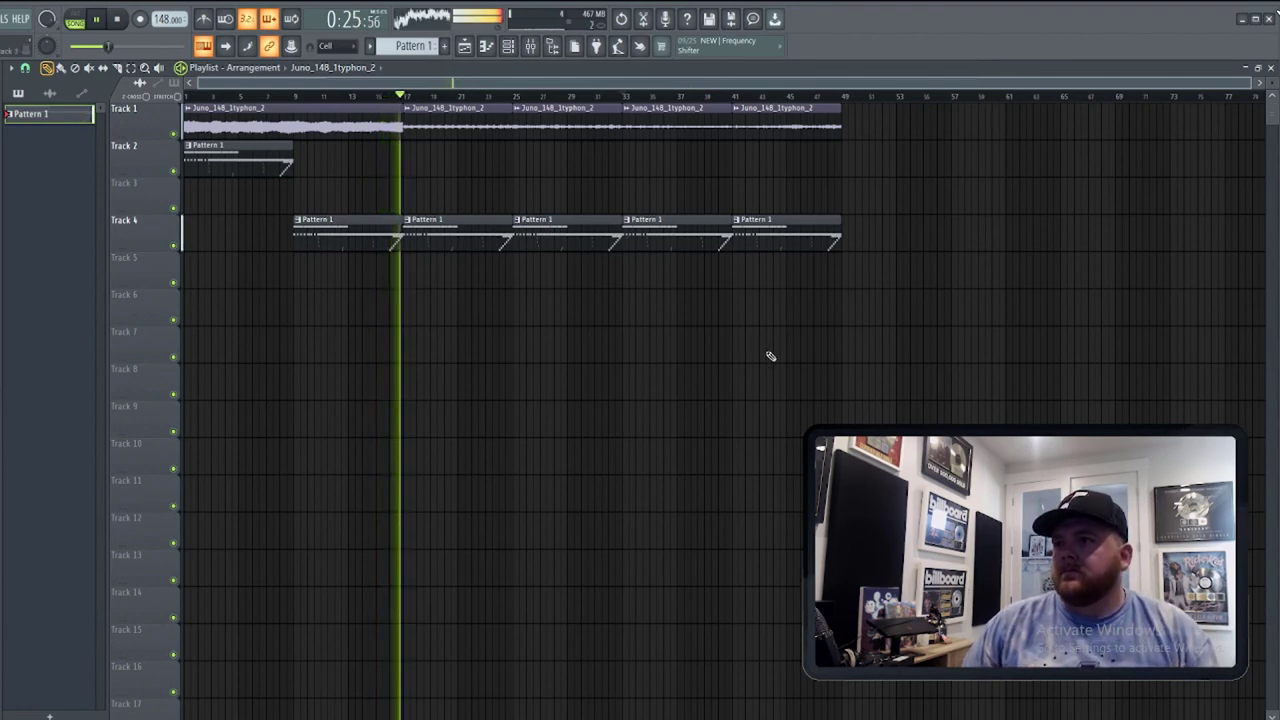
# Delete all the Pattern 1 clips from Track 2 and Track 4.
pyautogui.rightClick(263, 163)
pyautogui.rightClick(320, 235)
pyautogui.rightClick(430, 235)
pyautogui.rightClick(540, 235)
pyautogui.rightClick(650, 235)
pyautogui.rightClick(785, 235)
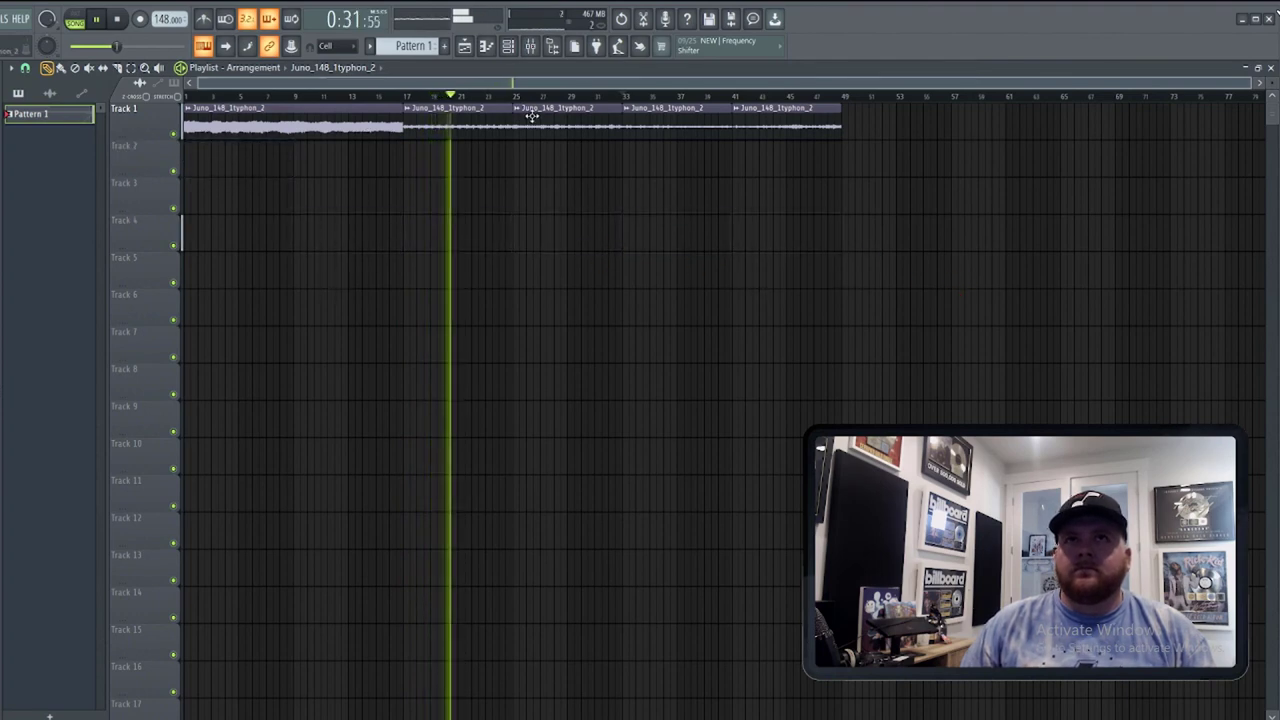
# Make the Juno clip at bar 33 unique, check its channel settings, and audition it from bar 33.
pyautogui.click(521, 97)
pyautogui.click(625, 95)
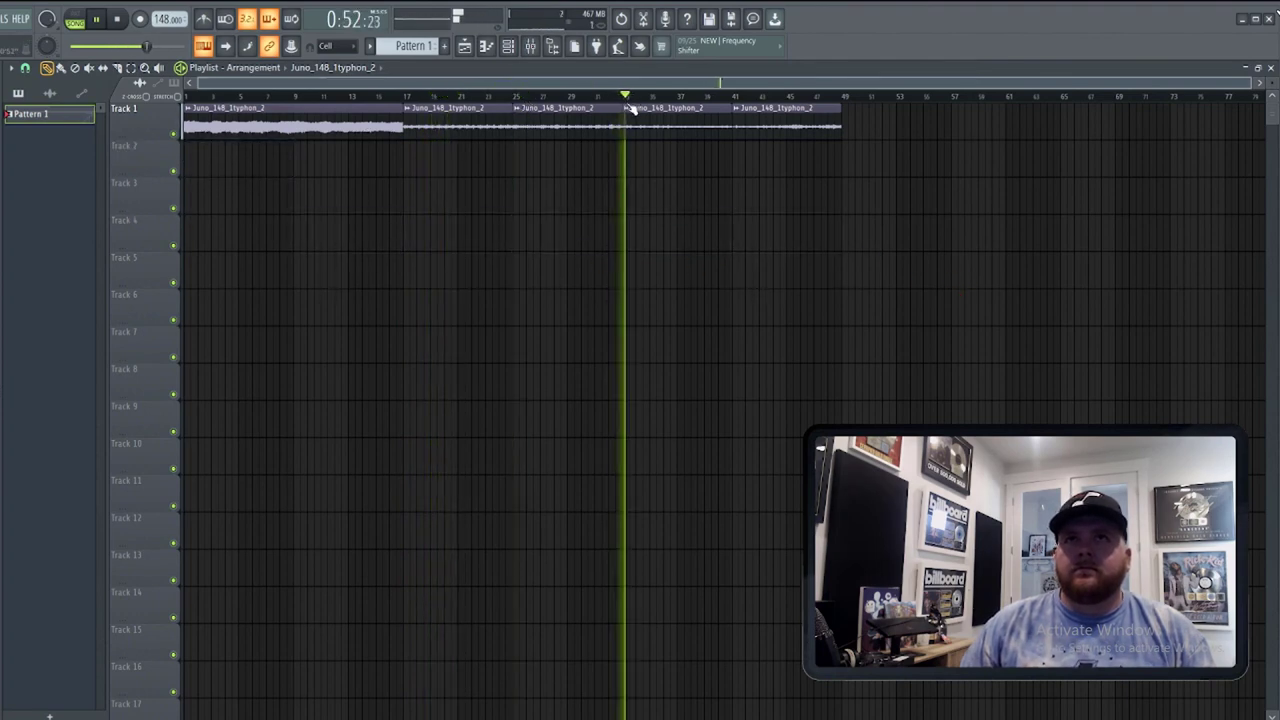
pyautogui.press('space')
pyautogui.rightClick(627, 114)
pyautogui.click(686, 209)
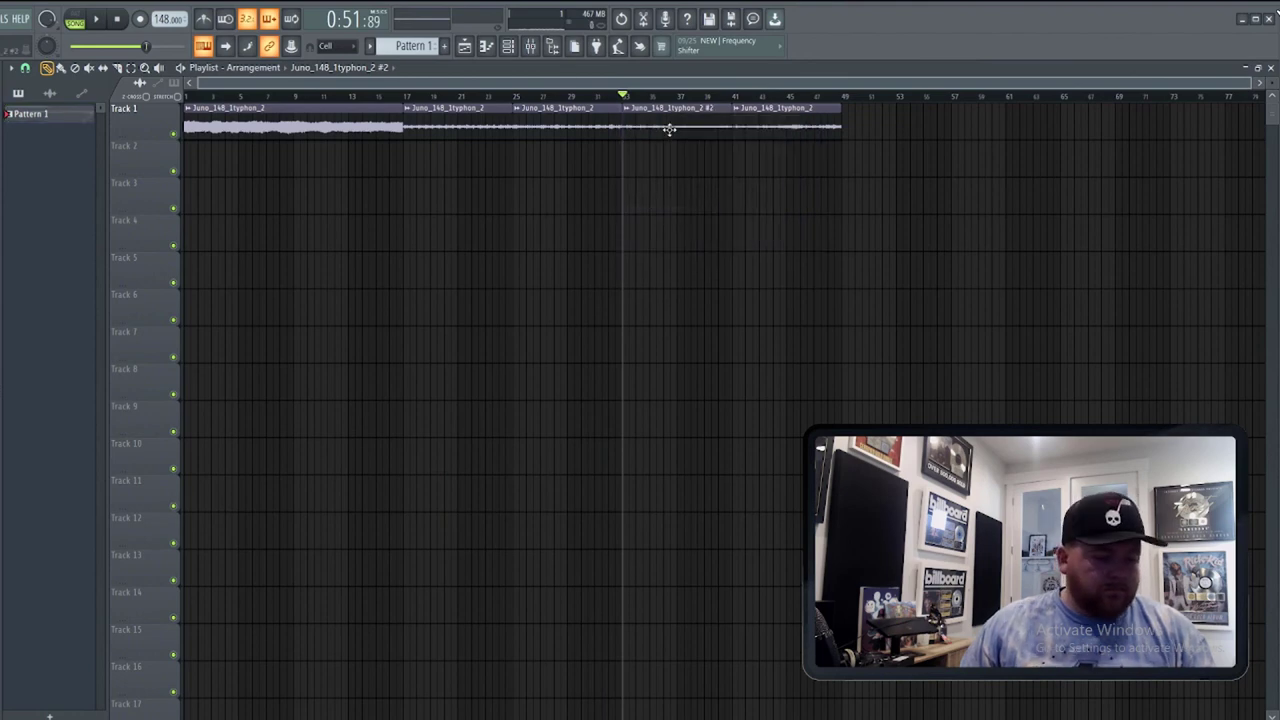
pyautogui.doubleClick(669, 129)
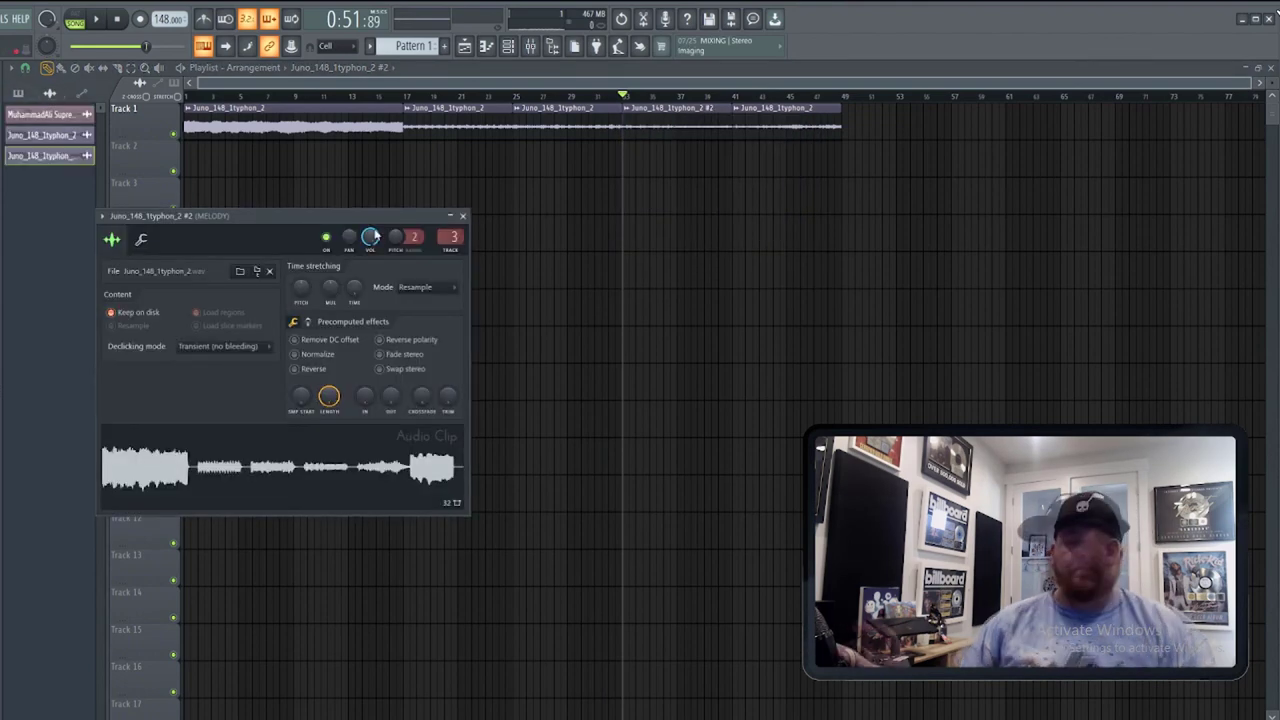
pyautogui.press('space')
pyautogui.press('space')
pyautogui.press('Escape')
pyautogui.press('space')
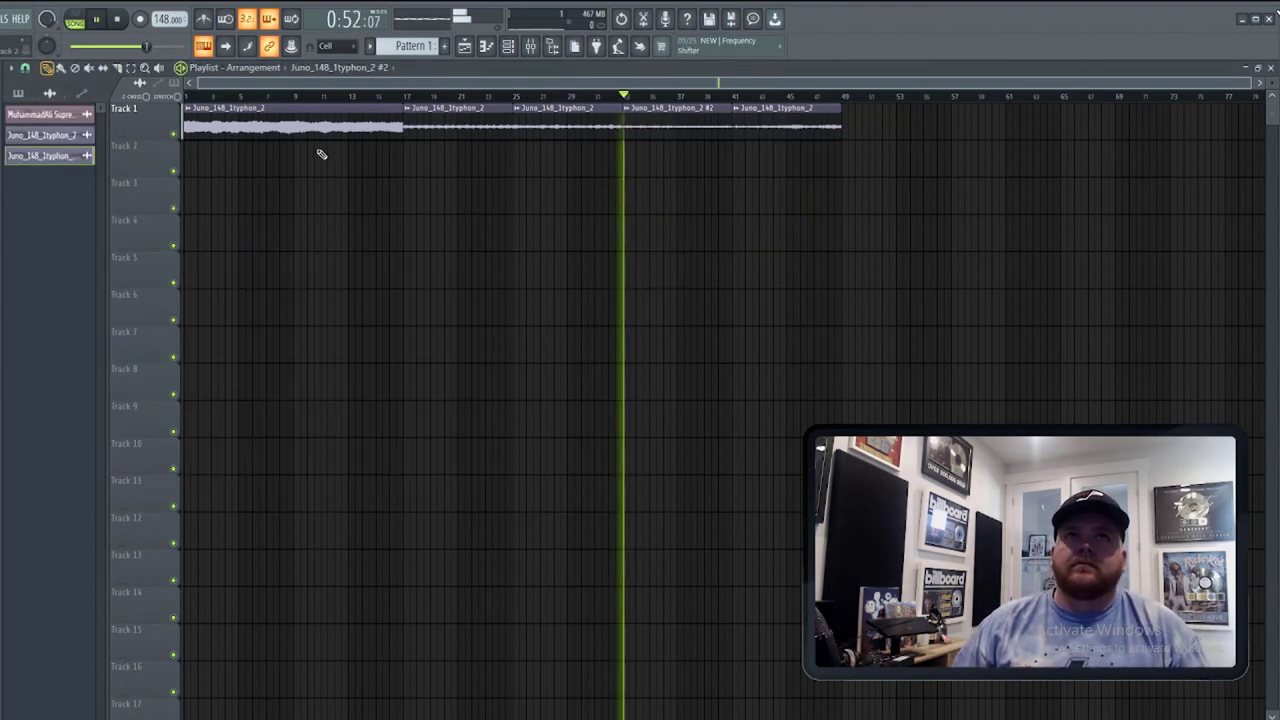
# Review Pattern 1's channels in the channel rack and split the pattern by channel.
pyautogui.click(420, 46)
pyautogui.click(189, 150)
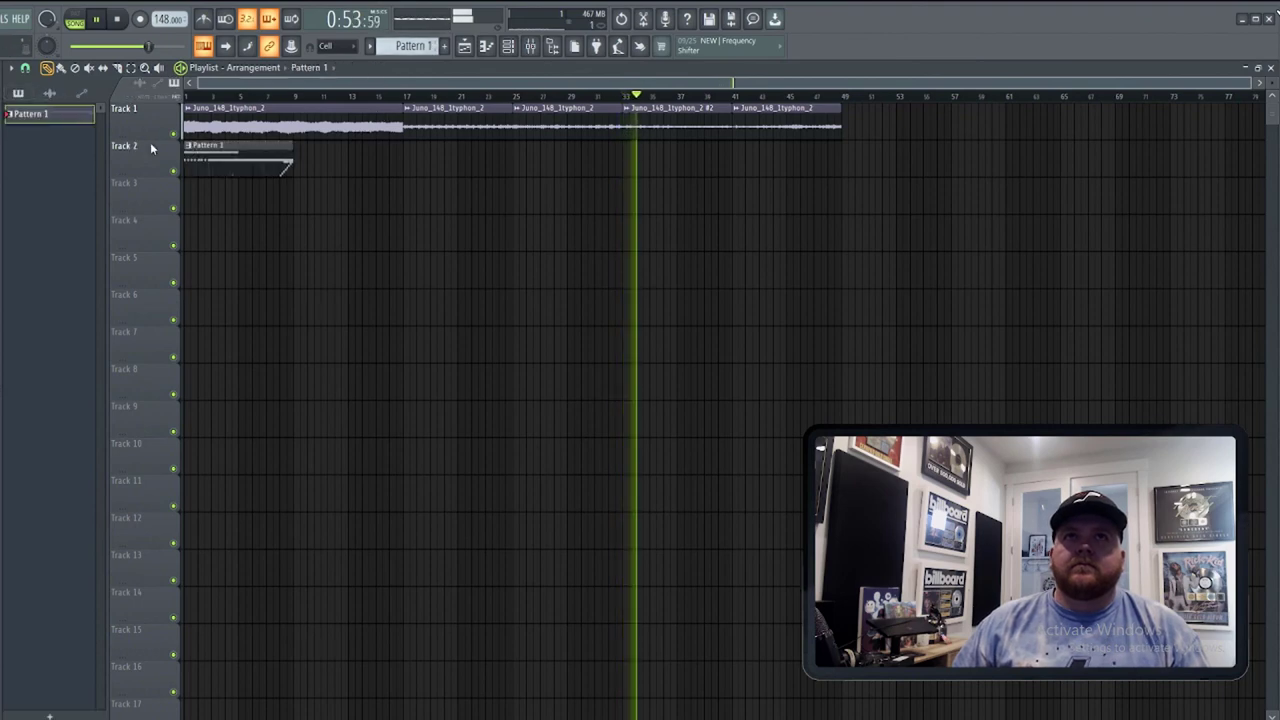
pyautogui.click(186, 96)
pyautogui.click(508, 46)
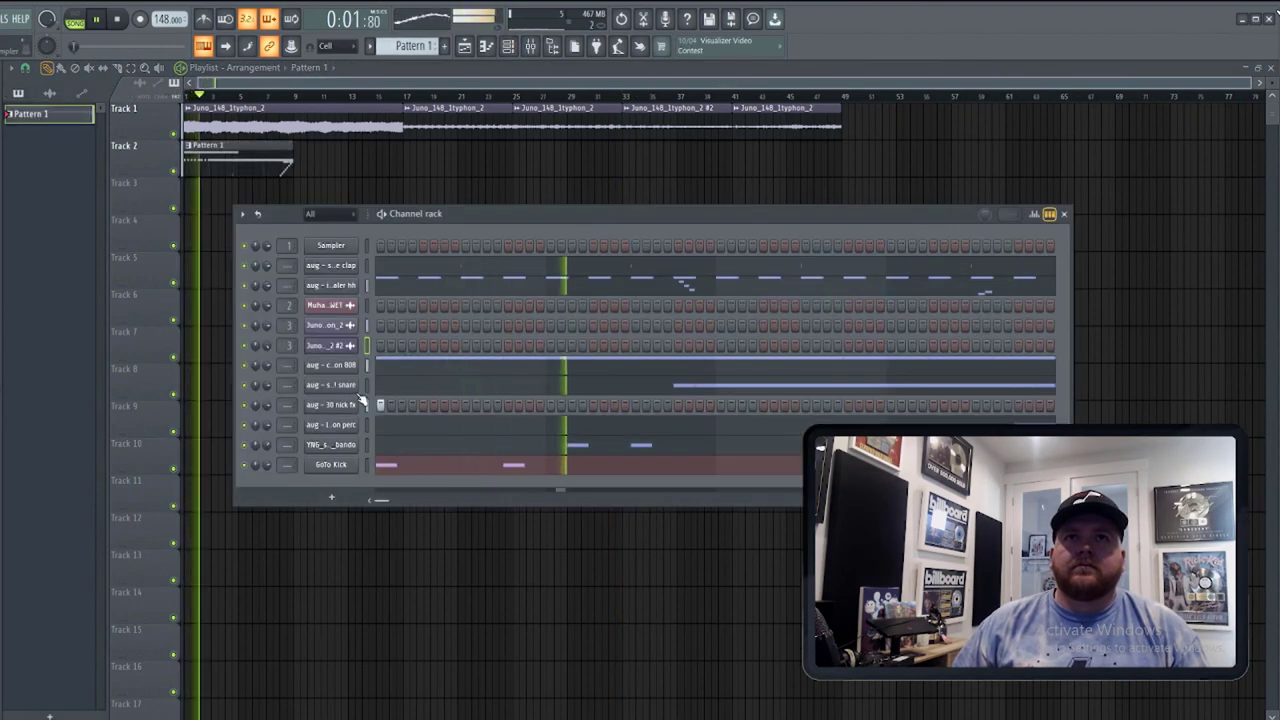
pyautogui.press('F6')
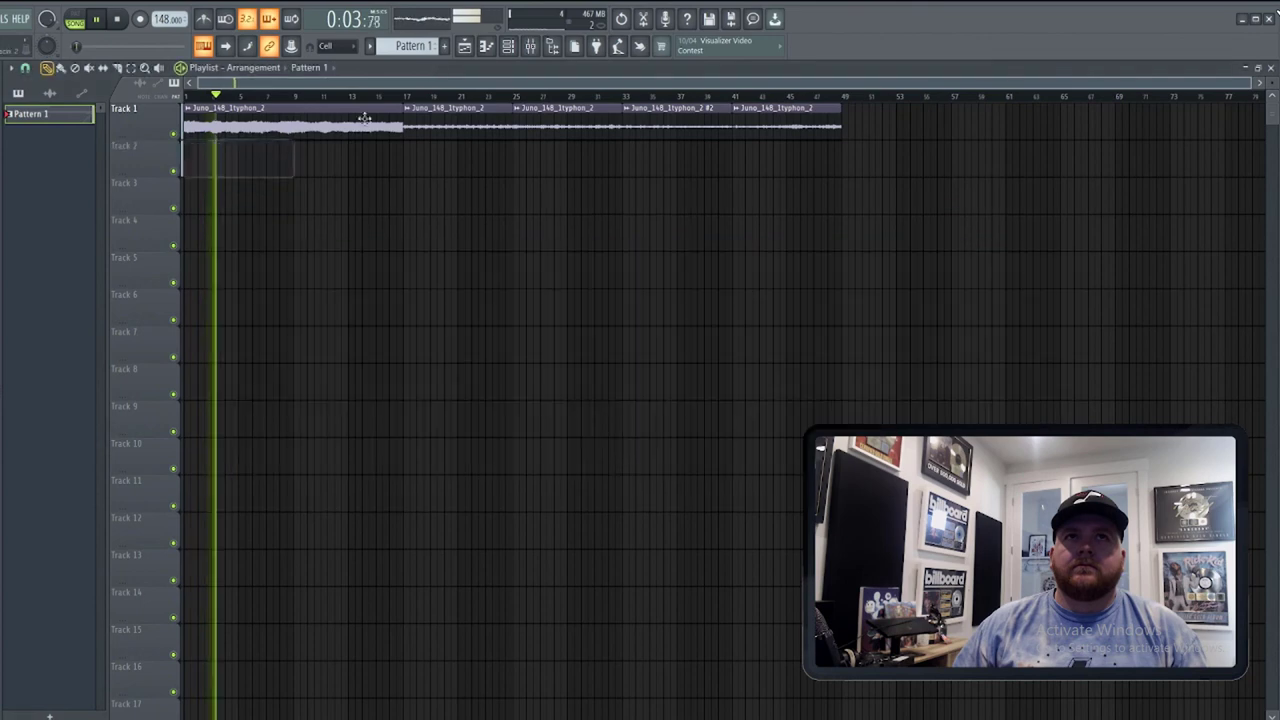
pyautogui.click(412, 46)
pyautogui.click(557, 254)
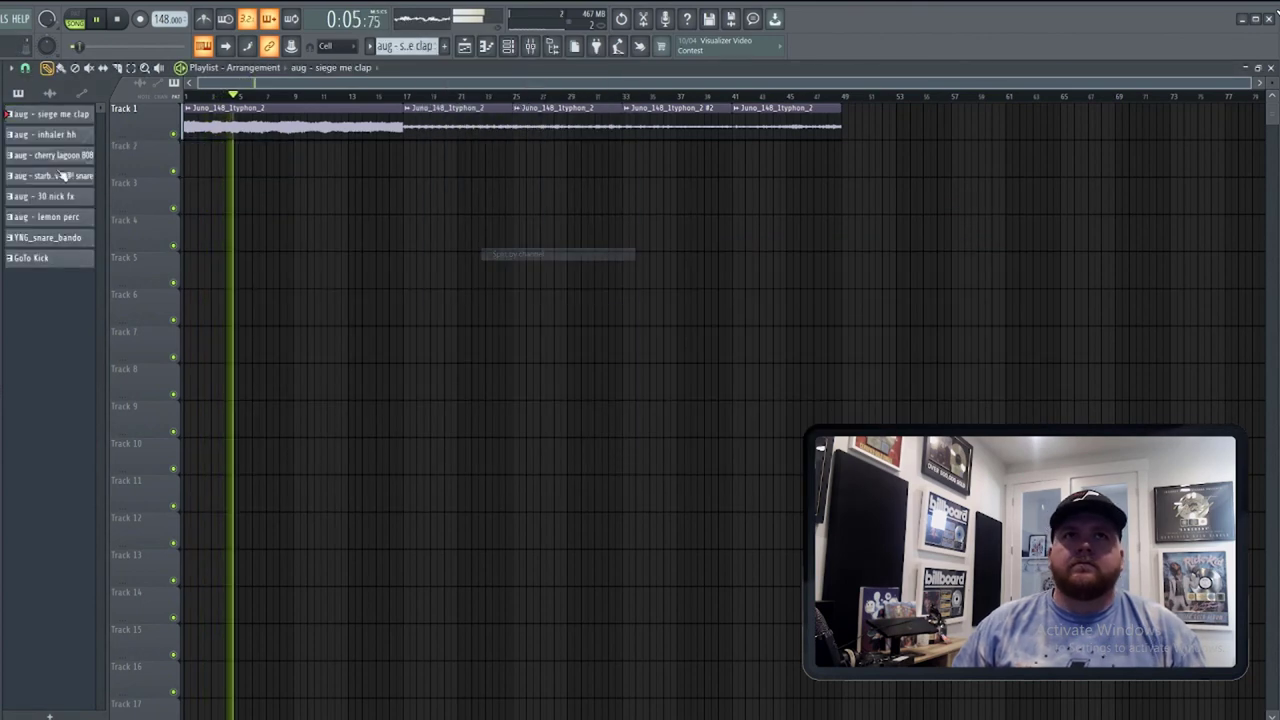
# Place all the split patterns at bar 1 on Tracks 3 to 10 and duplicate them five times to reach bar 49.
pyautogui.keyDown('shift'); pyautogui.click(56, 118); pyautogui.keyUp('shift')
pyautogui.keyDown('shift'); pyautogui.click(60, 261); pyautogui.keyUp('shift')
pyautogui.moveTo(60, 117); pyautogui.dragTo(188, 212)
pyautogui.hotkey('ctrl', 'b')
pyautogui.hotkey('ctrl', 'b')
pyautogui.hotkey('ctrl', 'b')
pyautogui.hotkey('ctrl', 'b')
pyautogui.hotkey('ctrl', 'b')
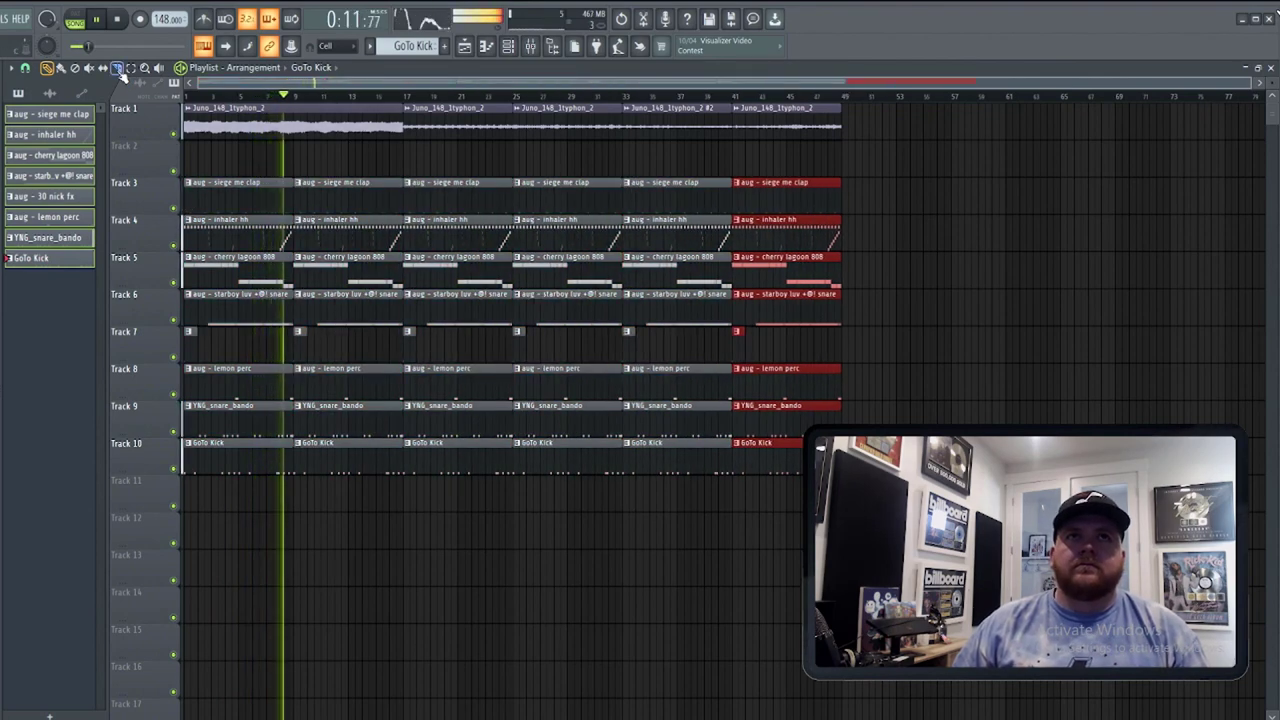
# Clear the split pattern clips from the first eight bars and slice the first Juno clip at bar 9.
pyautogui.moveTo(201, 191)
pyautogui.mouseDown()
pyautogui.moveTo(226, 531)
pyautogui.moveTo(184, 320)
pyautogui.mouseUp()
pyautogui.press('space')
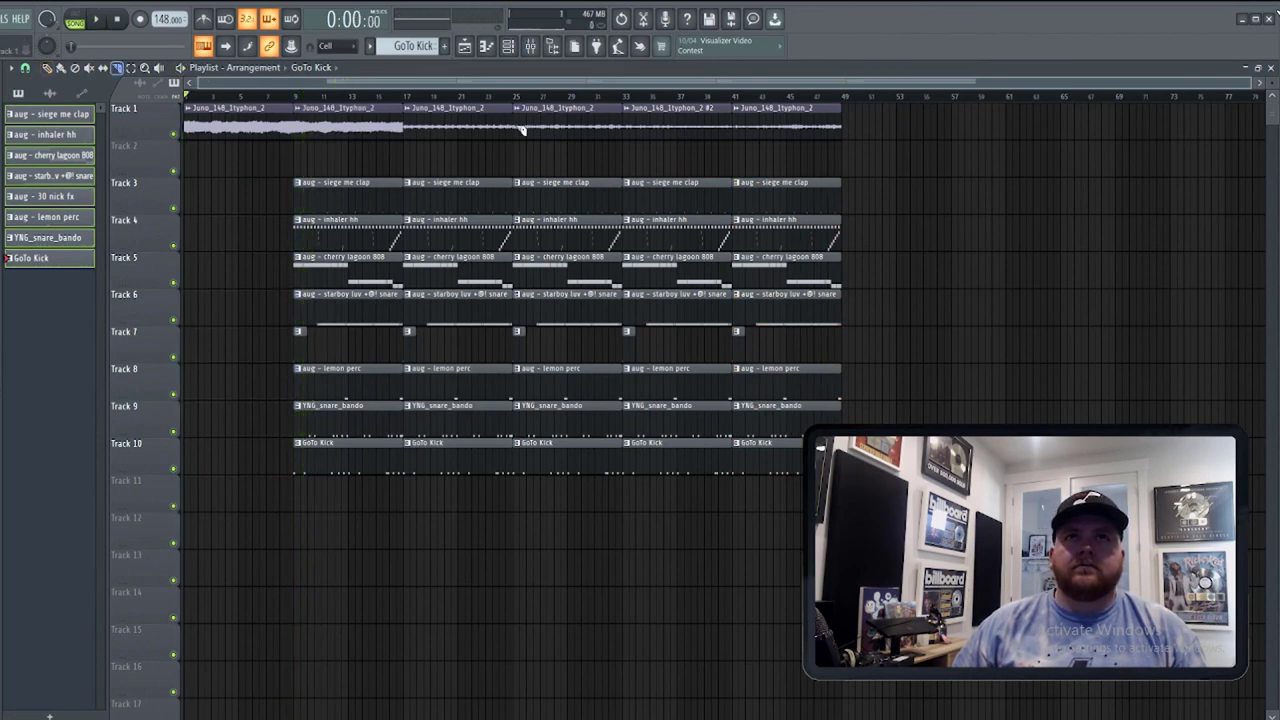
pyautogui.press('space')
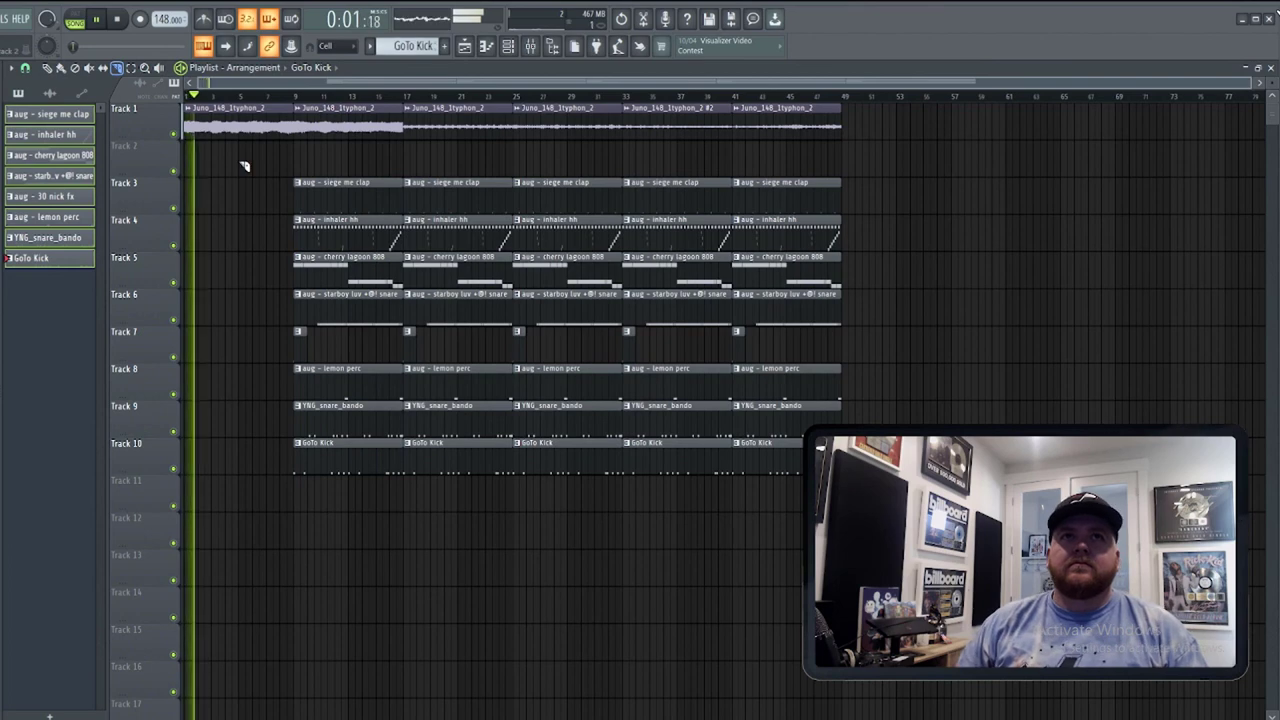
# Inspect the first Juno clip's channel settings during playback and close them.
pyautogui.click(47, 68)
pyautogui.doubleClick(240, 108)
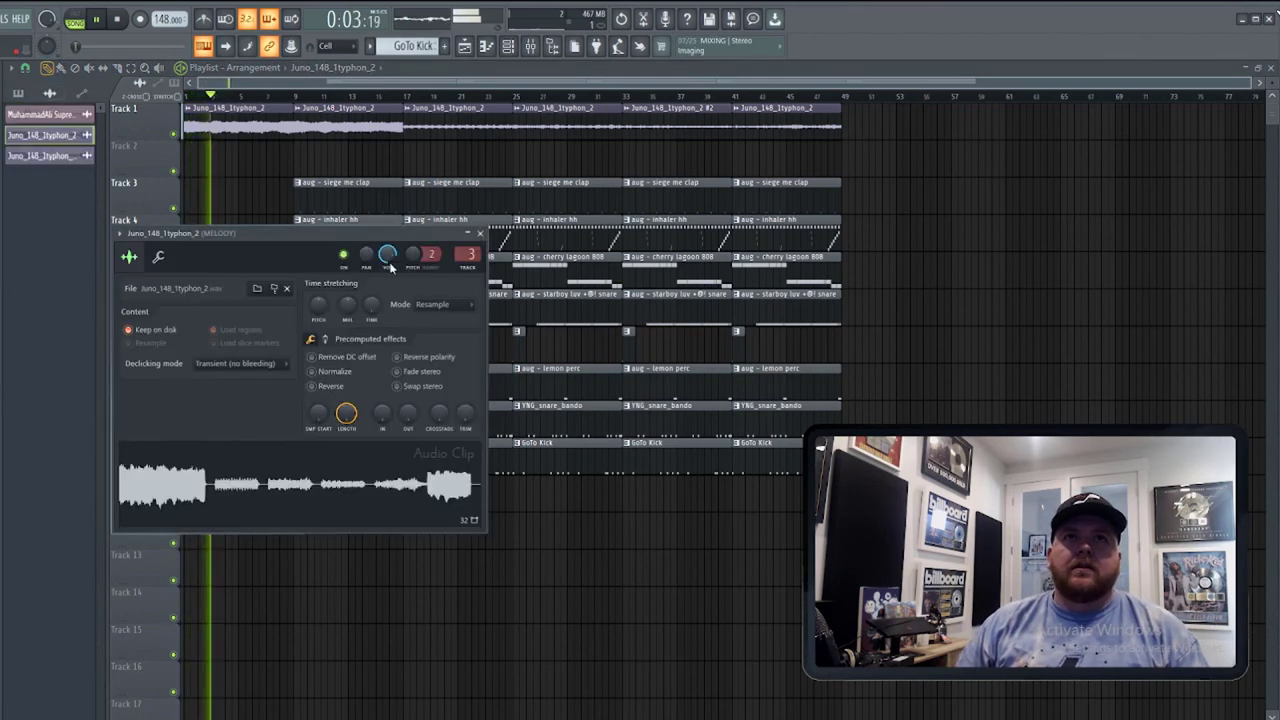
pyautogui.click(481, 233)
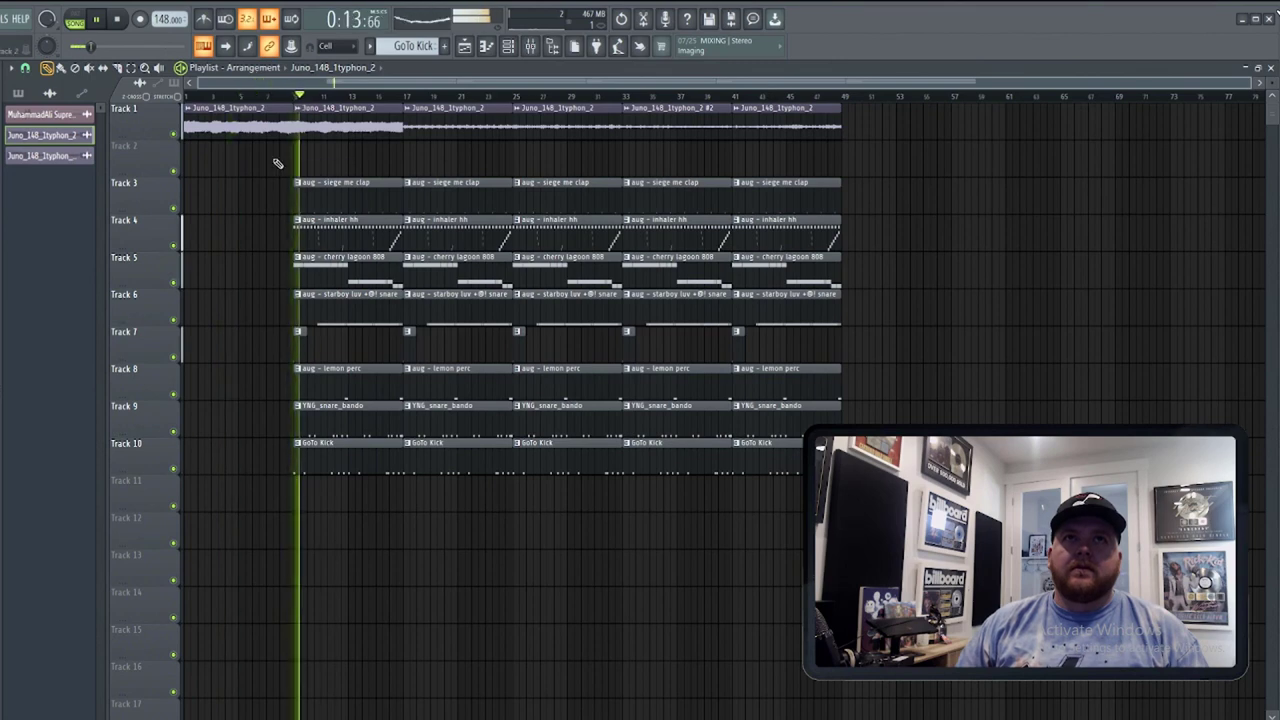
# Solo Track 1 and compare the Juno sections by playing from bars 1, 9, 17, 25, 33 and 41.
pyautogui.keyDown('ctrl'); pyautogui.click(173, 134); pyautogui.keyUp('ctrl')
pyautogui.click(185, 96)
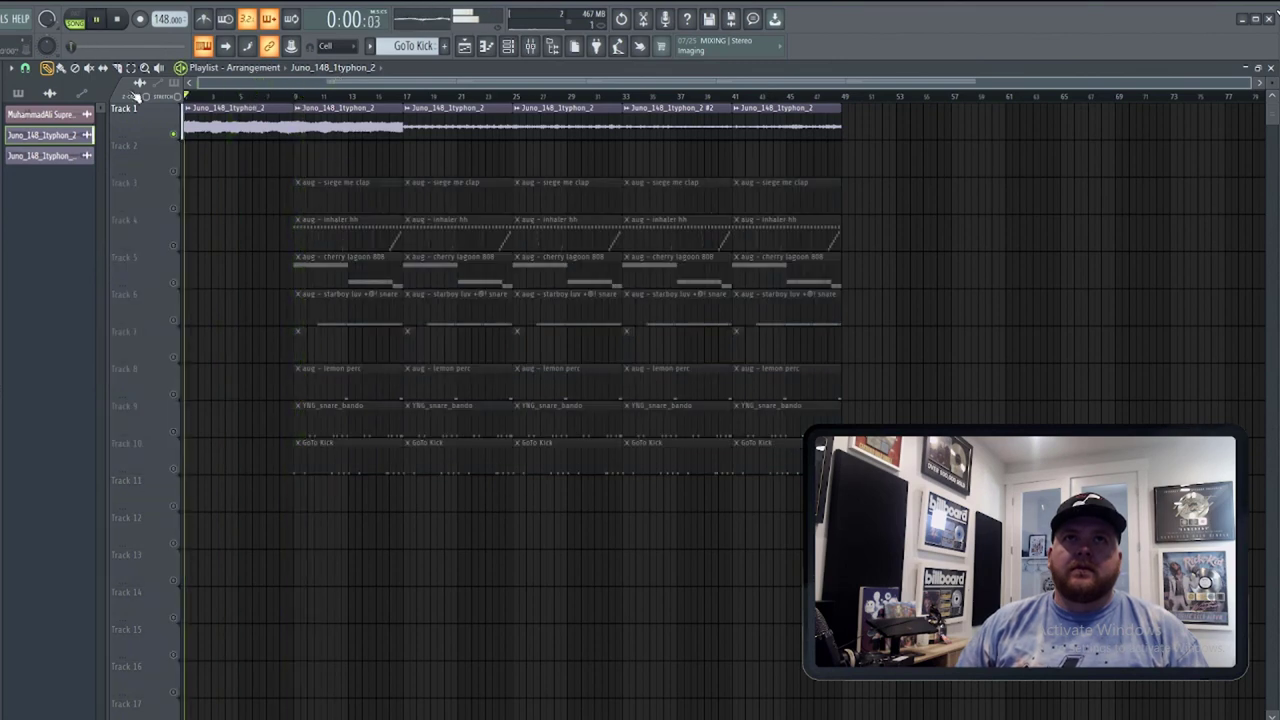
pyautogui.click(298, 98)
pyautogui.click(406, 98)
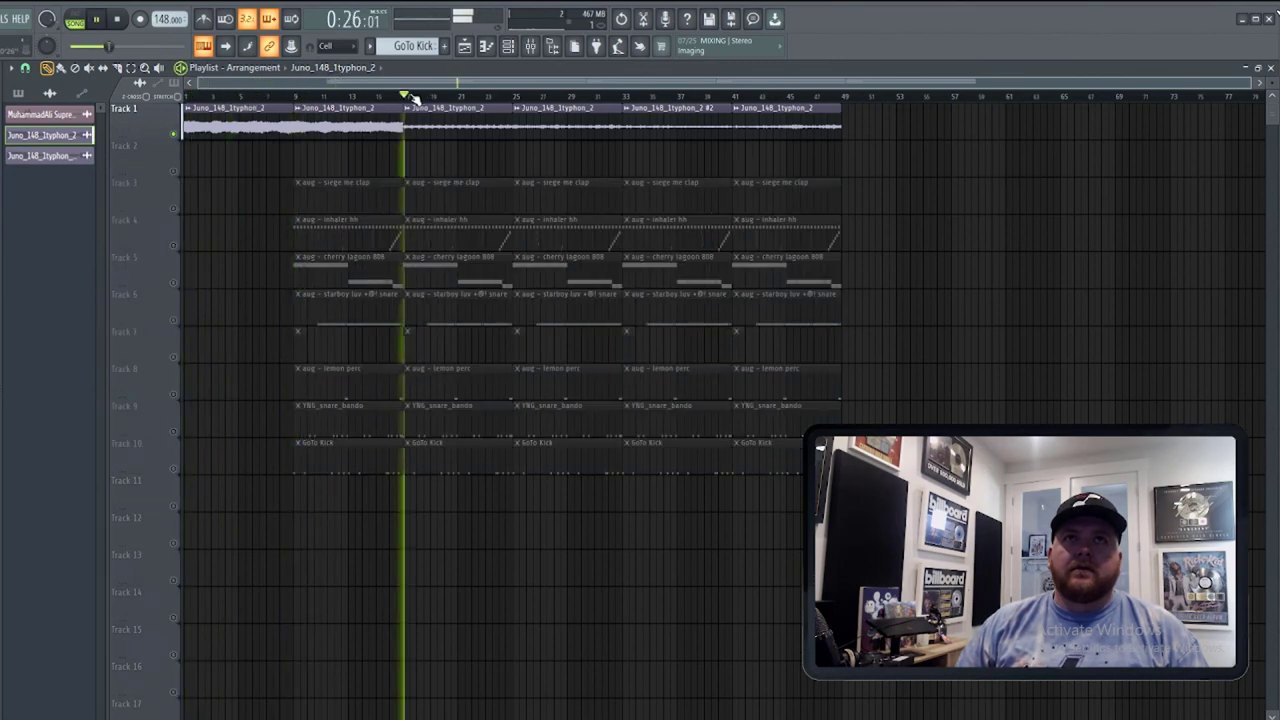
pyautogui.click(515, 98)
pyautogui.click(622, 98)
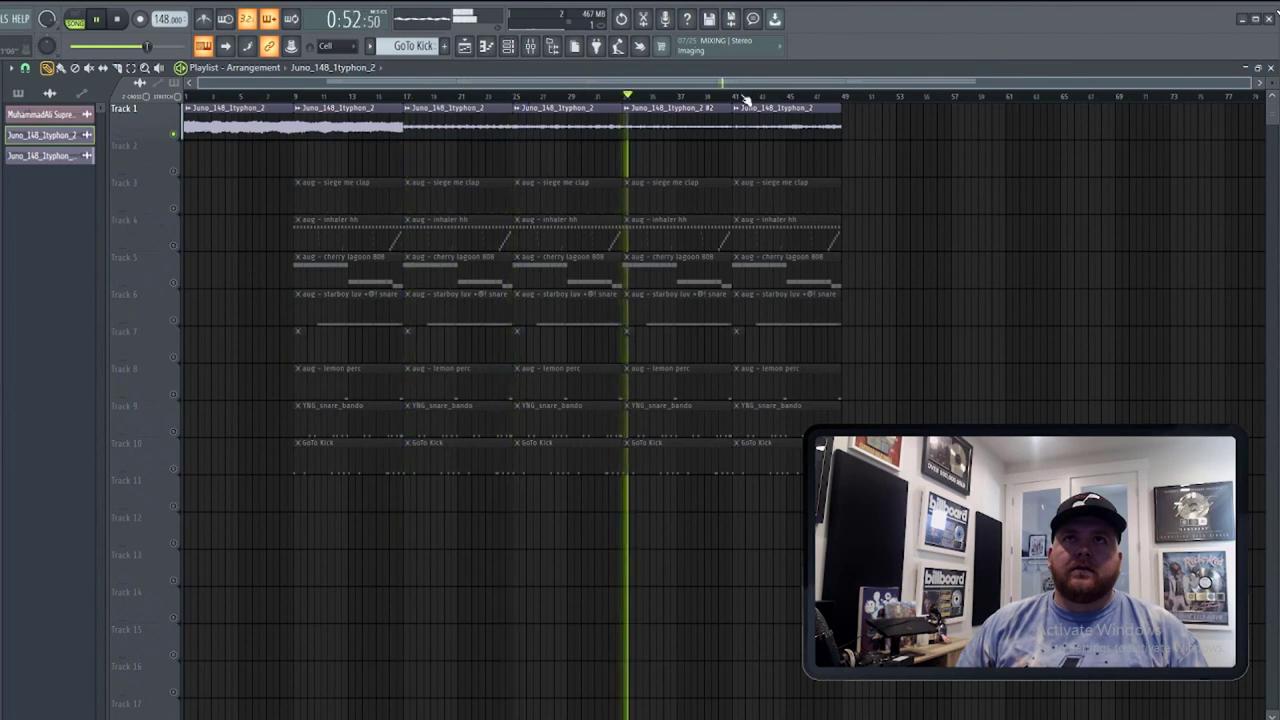
pyautogui.click(739, 98)
pyautogui.click(290, 98)
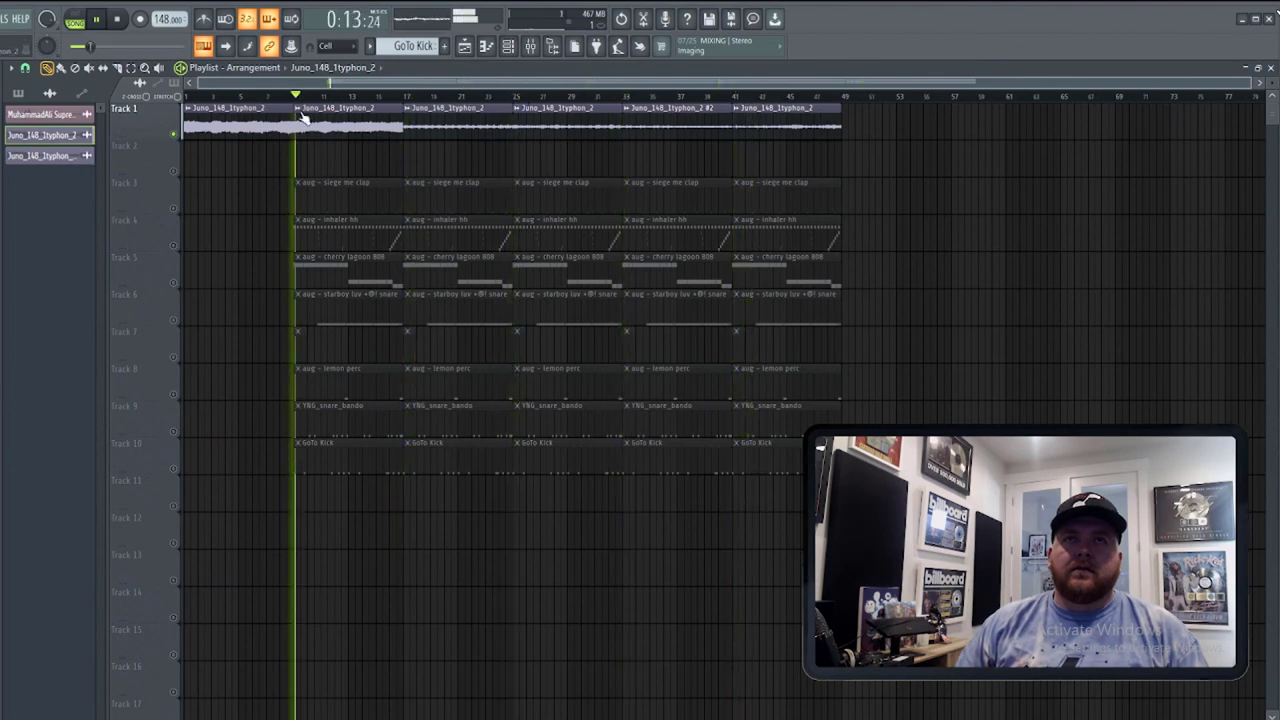
# Check the bar 9 Juno clip's channel settings and the Fruity parametric EQ 2 on the MELODY mixer track.
pyautogui.scroll(1, 206, 166)
pyautogui.doubleClick(359, 128)
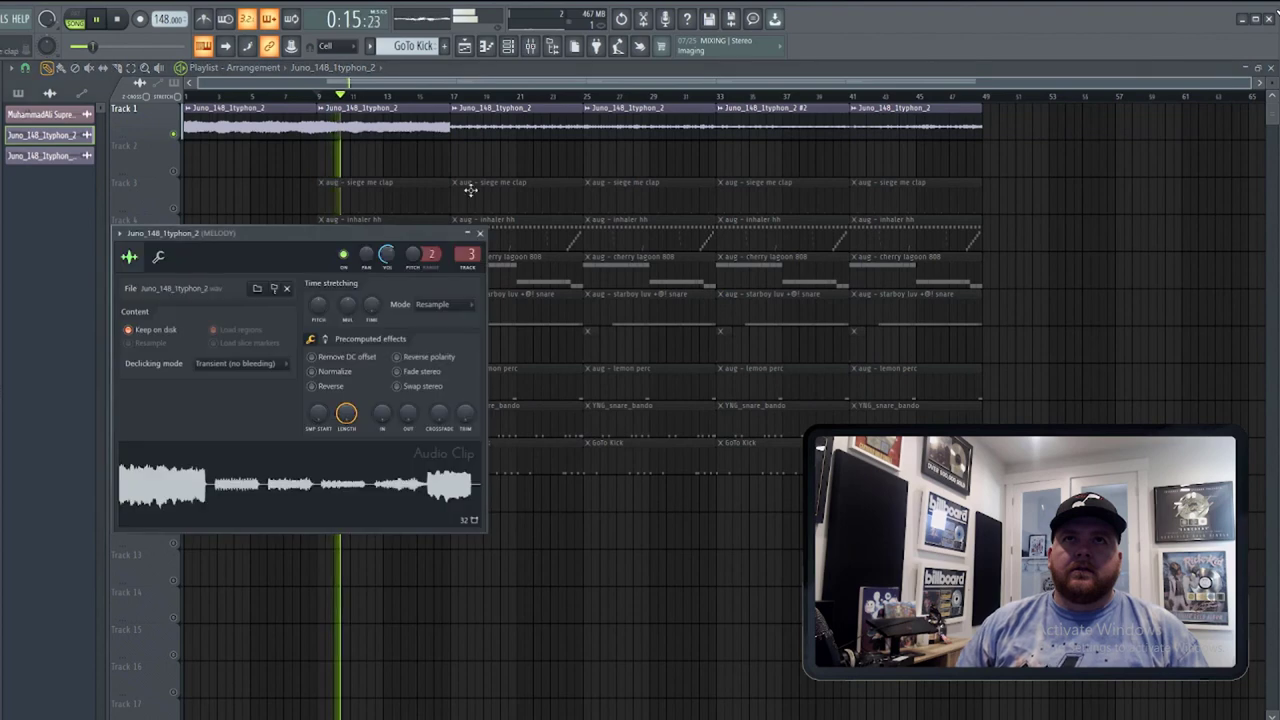
pyautogui.press('F9')
pyautogui.click(990, 202)
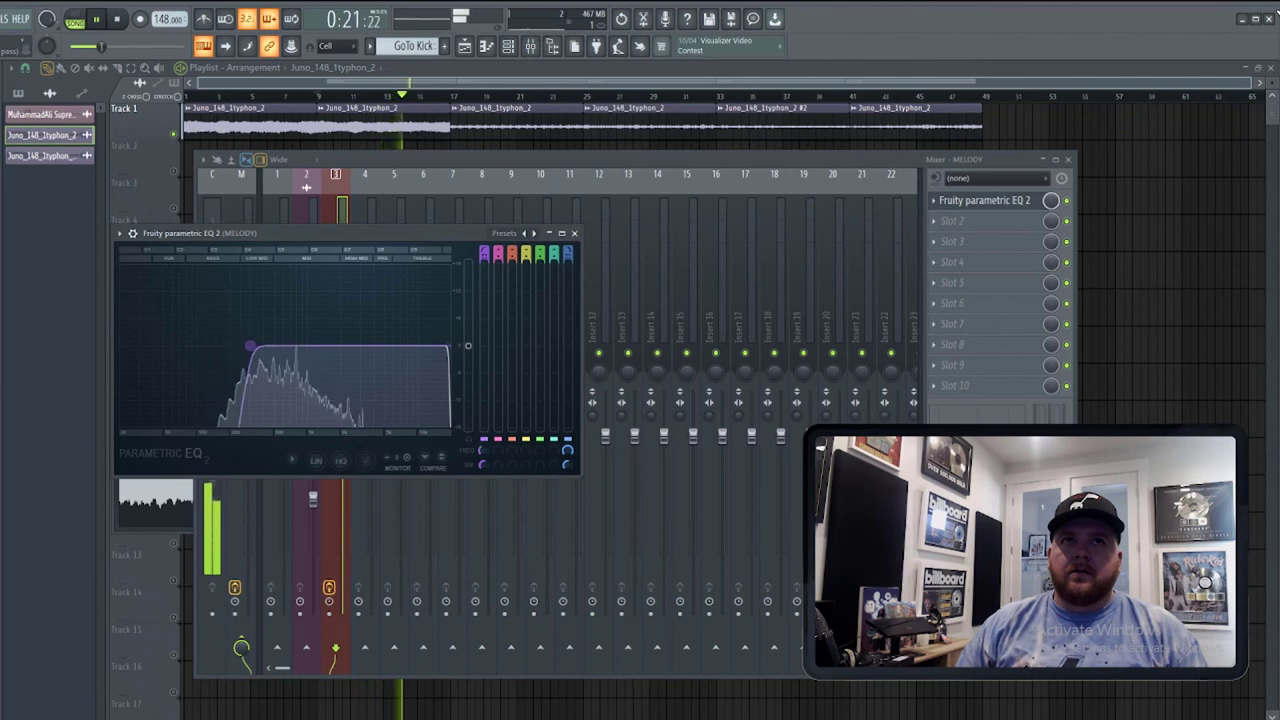
pyautogui.click(434, 88)
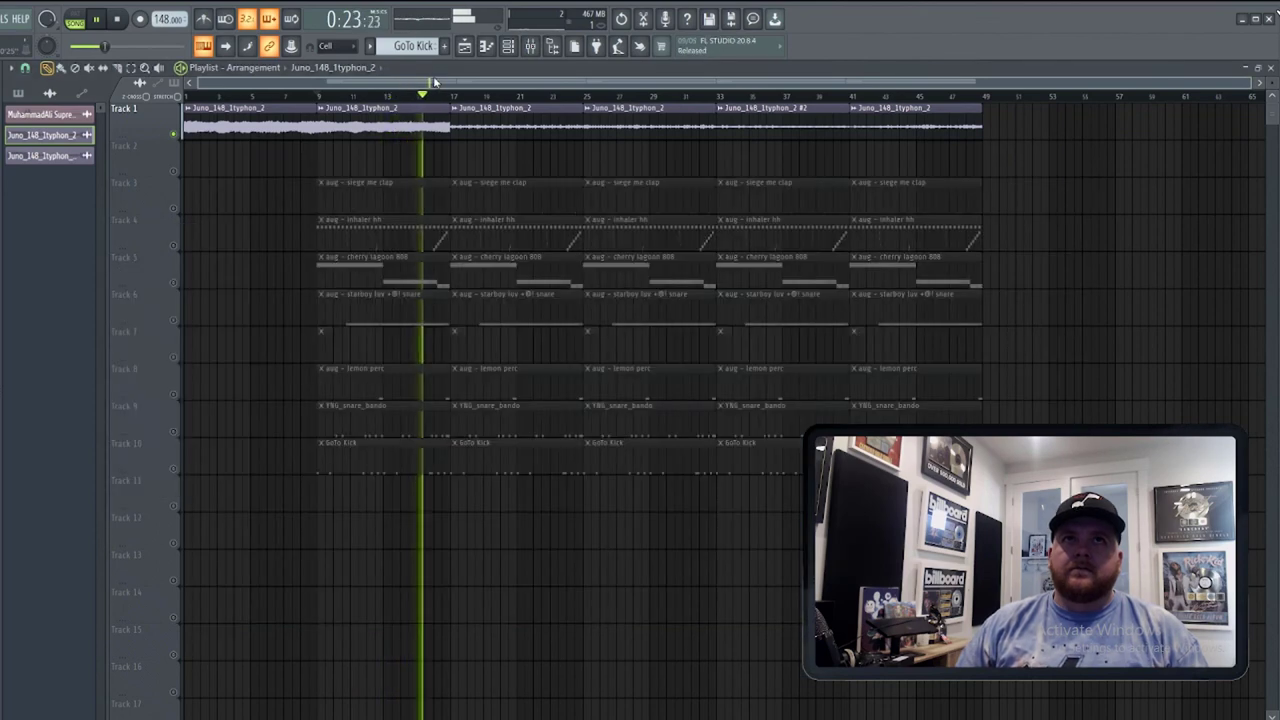
# Compare the Juno sections at bars 1 and 9 by ear, and take Track 1 off solo.
pyautogui.press('space')
pyautogui.click(208, 96)
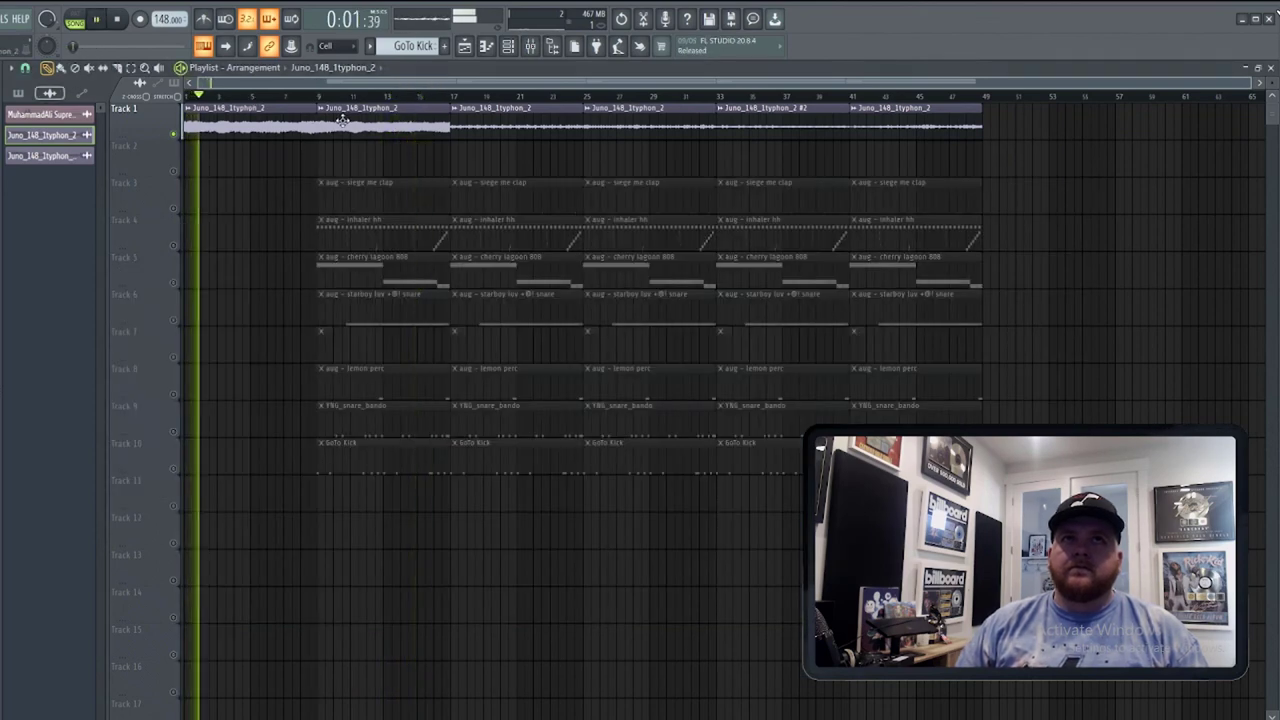
pyautogui.click(322, 95)
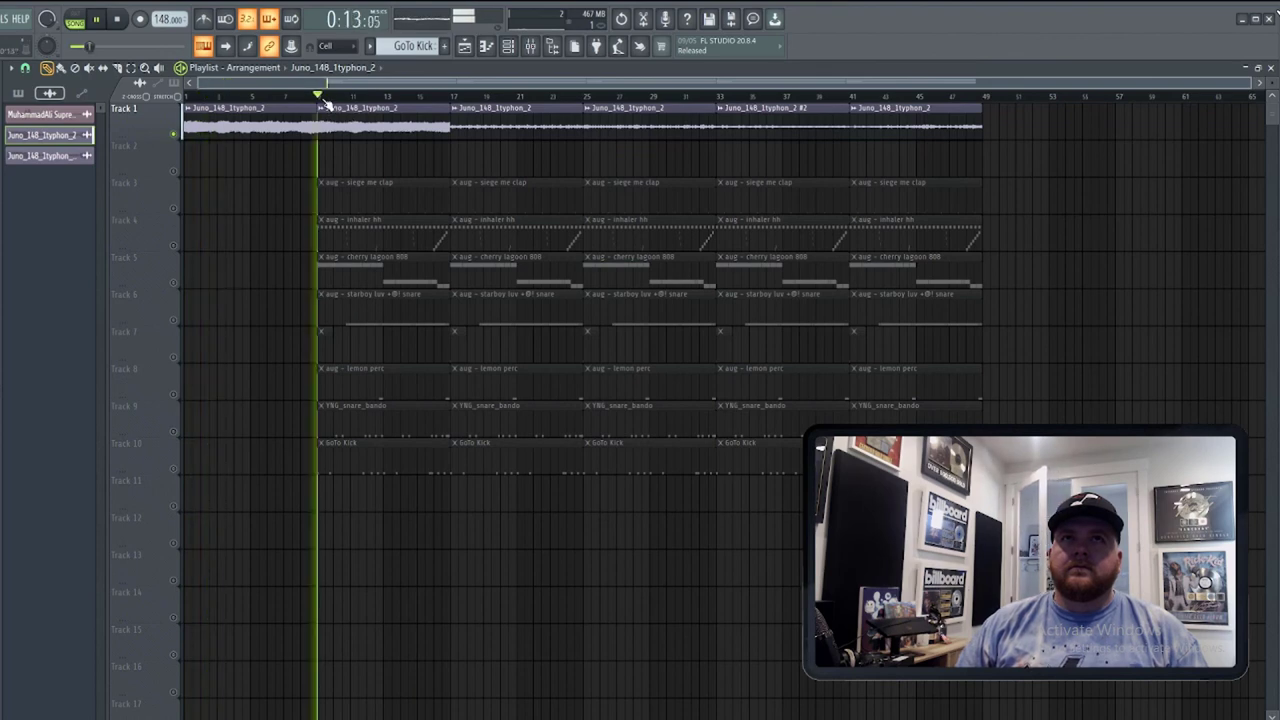
pyautogui.press('space')
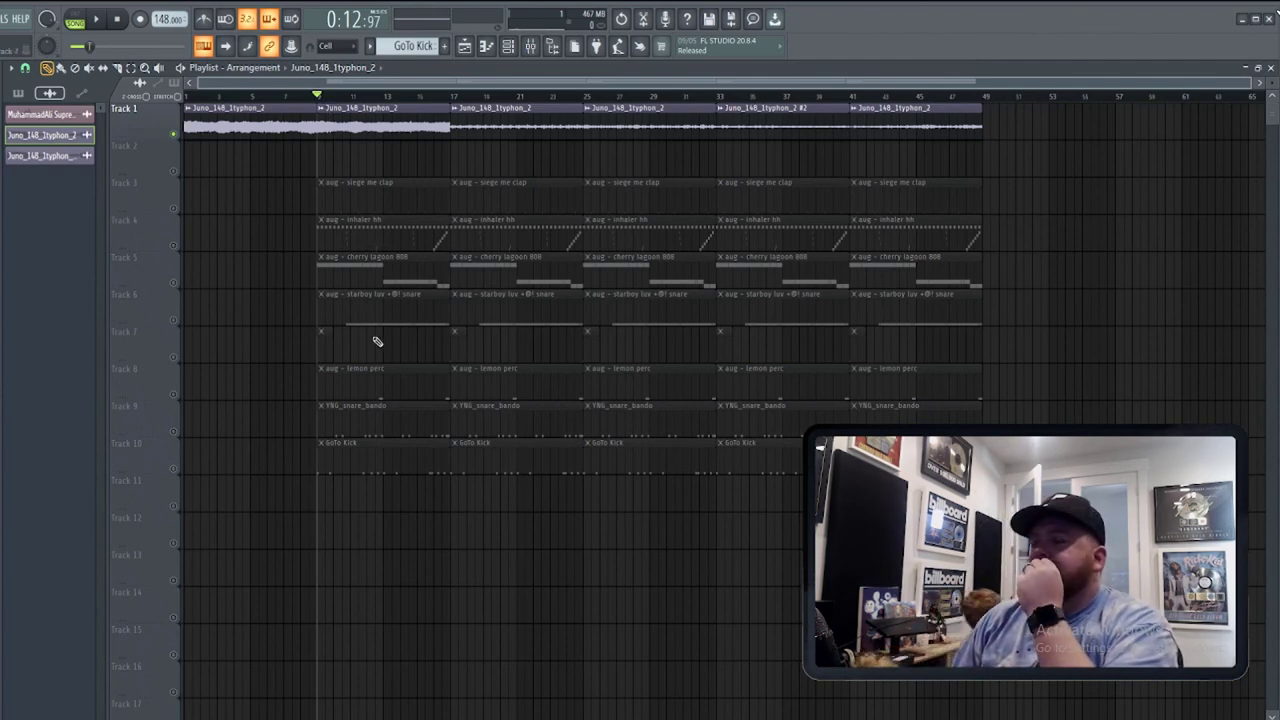
pyautogui.press('space')
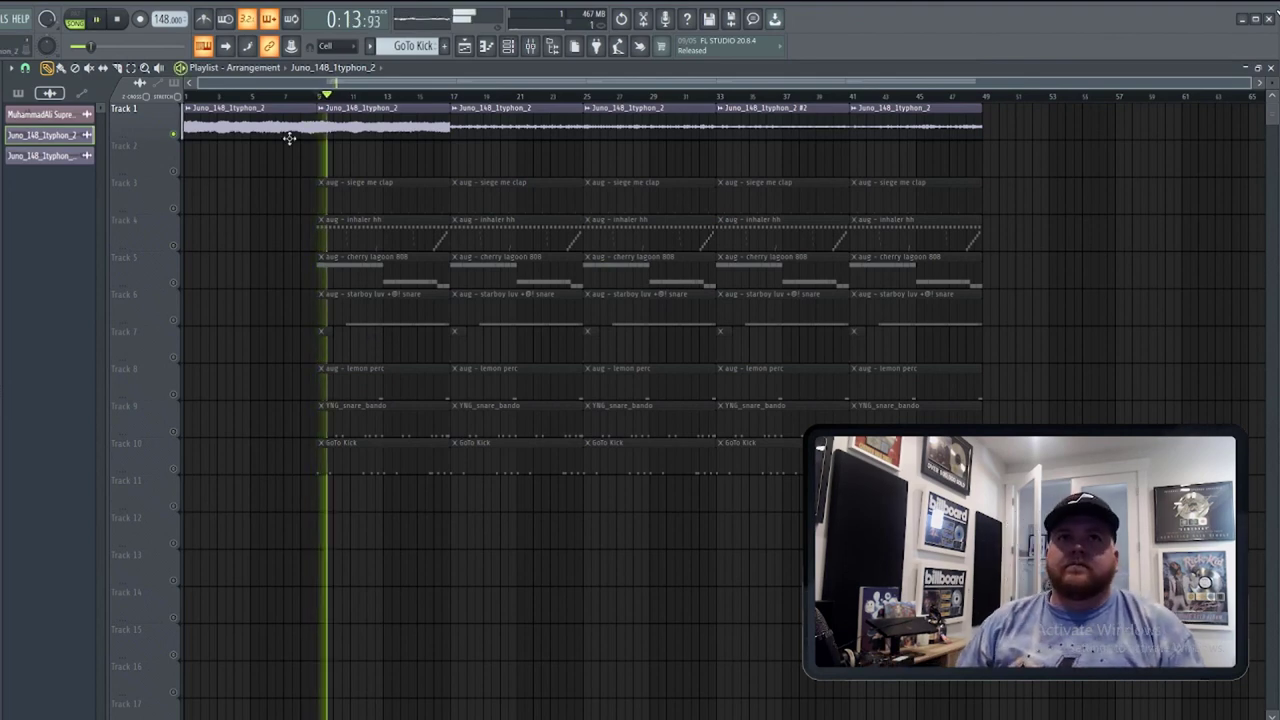
pyautogui.press('space')
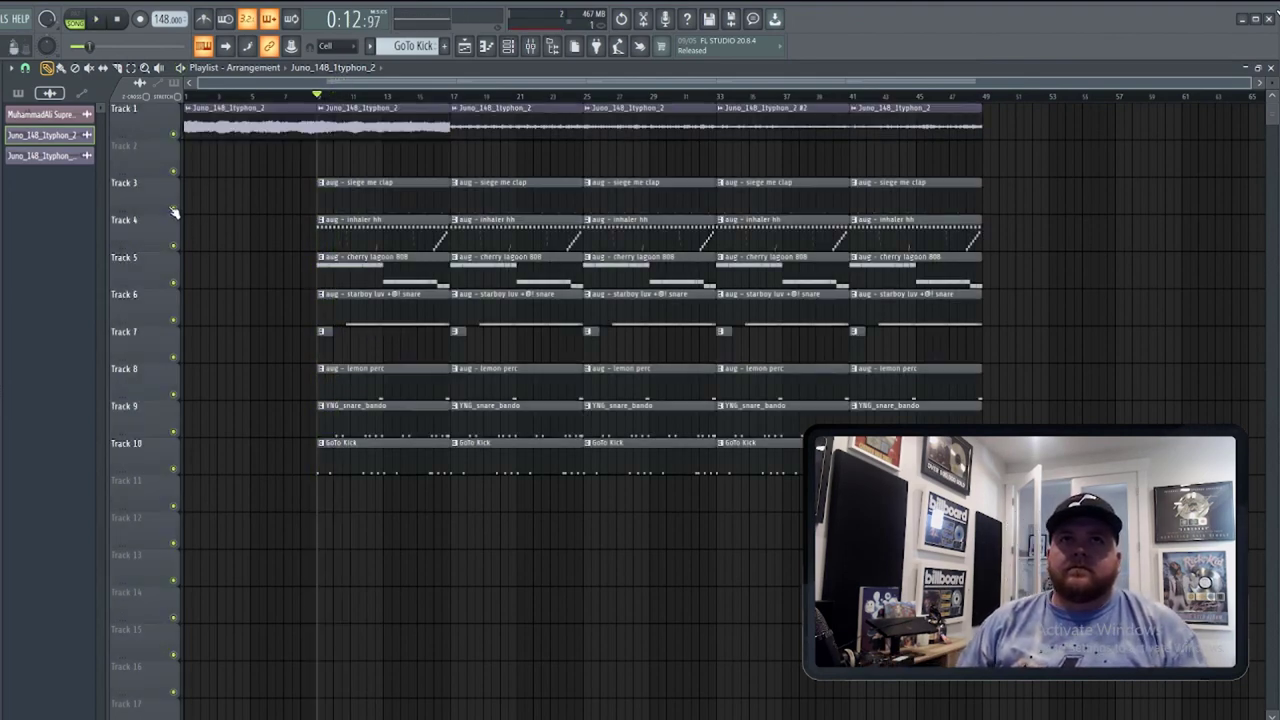
# Move the bar 9 Juno clip to the start of Track 3 and the bar 17 Juno clip to bar 9.
pyautogui.moveTo(362, 116); pyautogui.dragTo(200, 222)
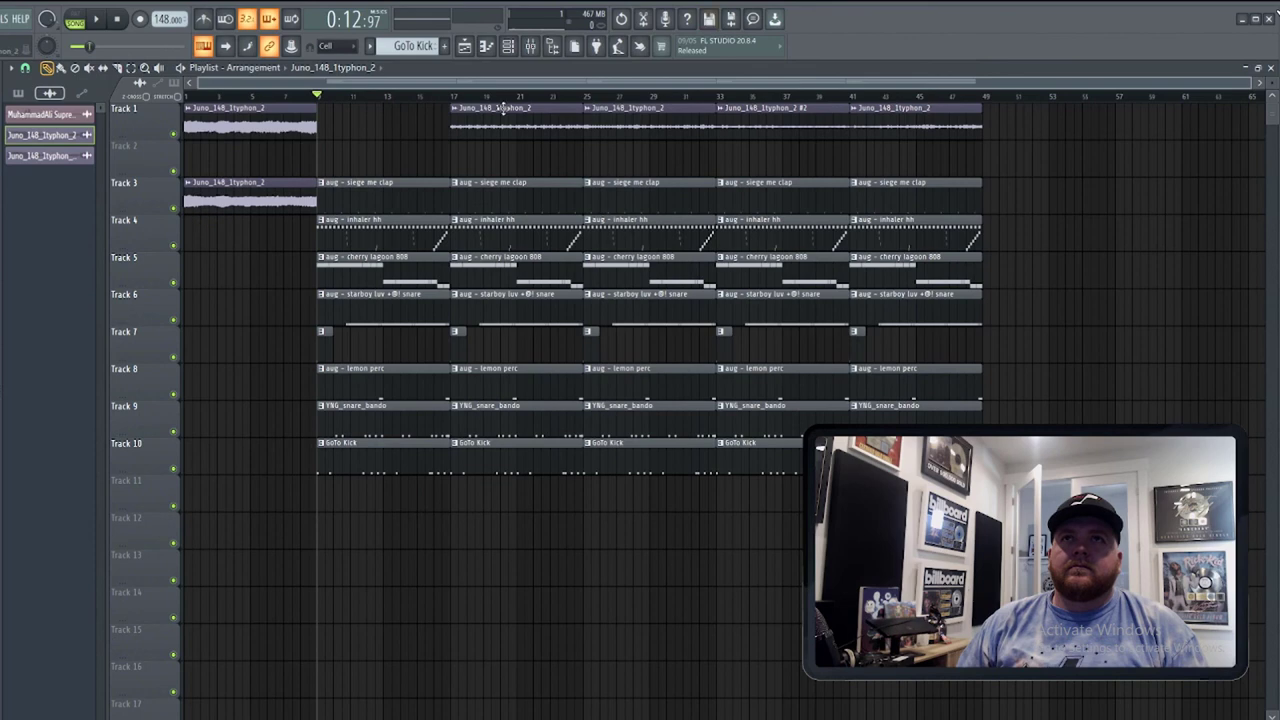
pyautogui.press('space')
pyautogui.press('space')
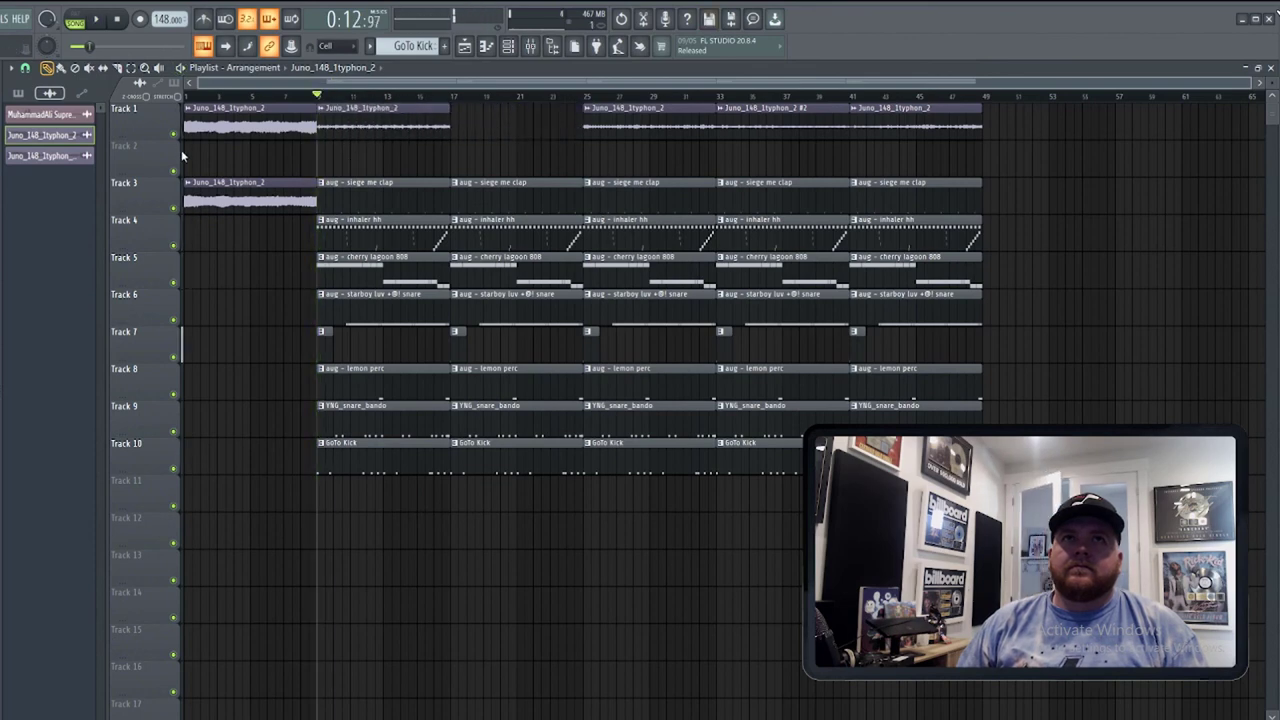
# Solo Track 1 and audition the Juno clip at bar 9.
pyautogui.rightClick(174, 134)
pyautogui.press('space')
pyautogui.press('space')
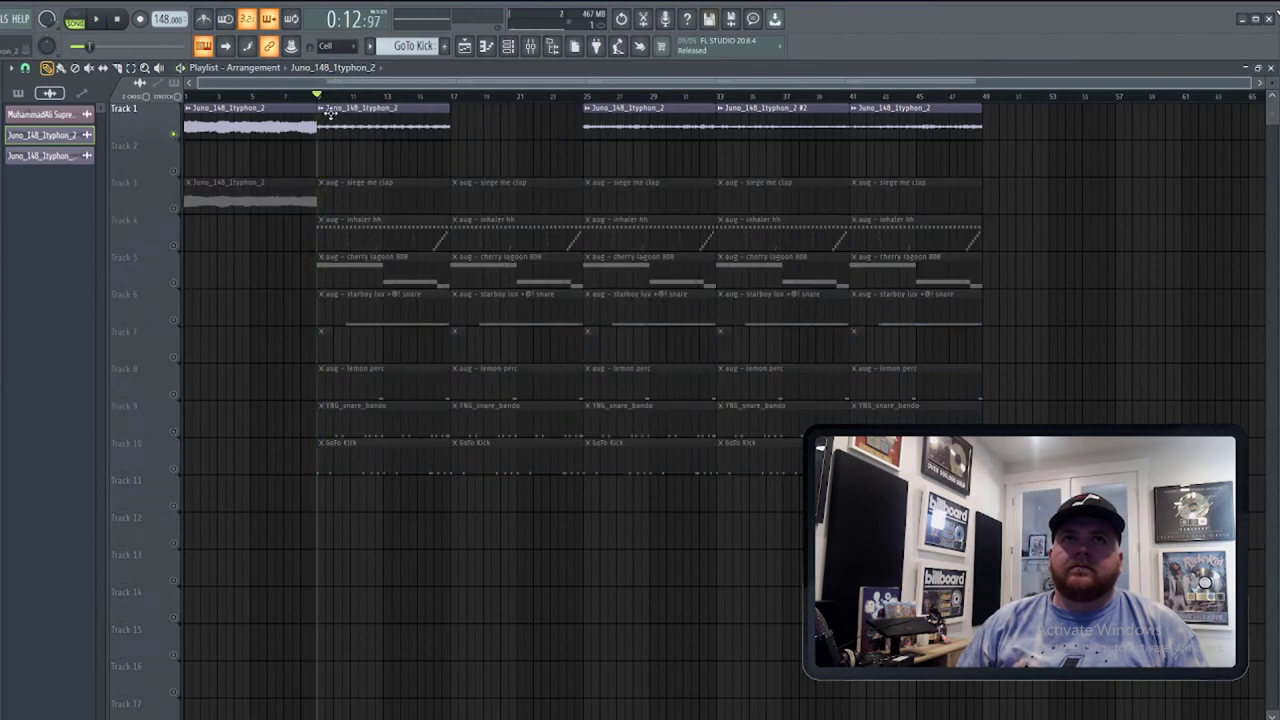
# Make the bar 9 Juno clip on Track 1 unique and raise its Boost in the channel settings.
pyautogui.rightClick(315, 108)
pyautogui.hotkey('ctrl', 'z')
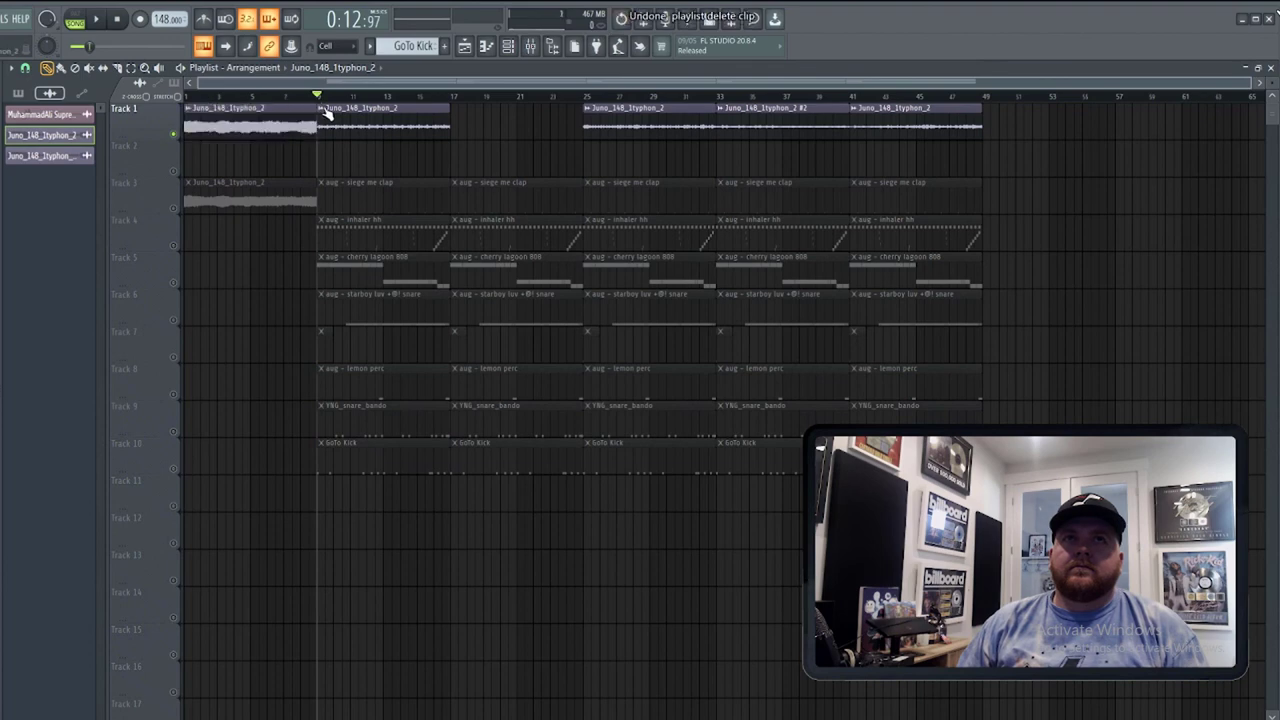
pyautogui.click(326, 115)
pyautogui.click(355, 209)
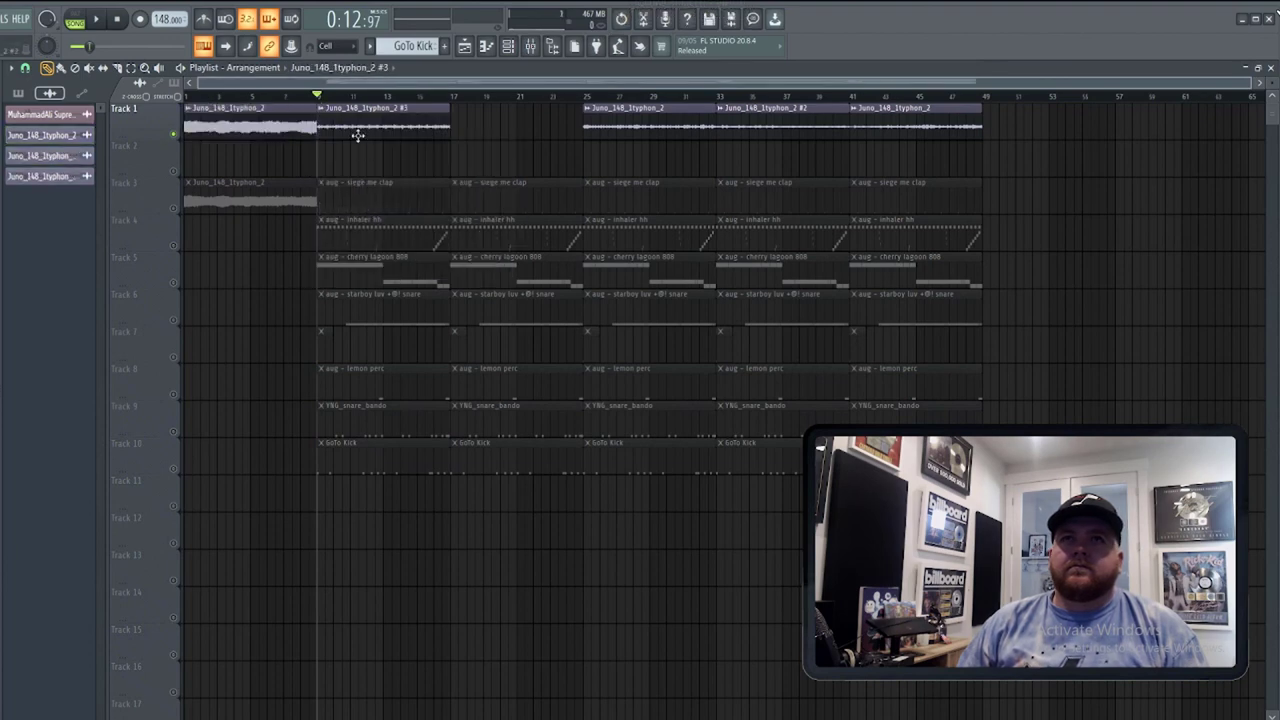
pyautogui.doubleClick(356, 131)
pyautogui.click(324, 339)
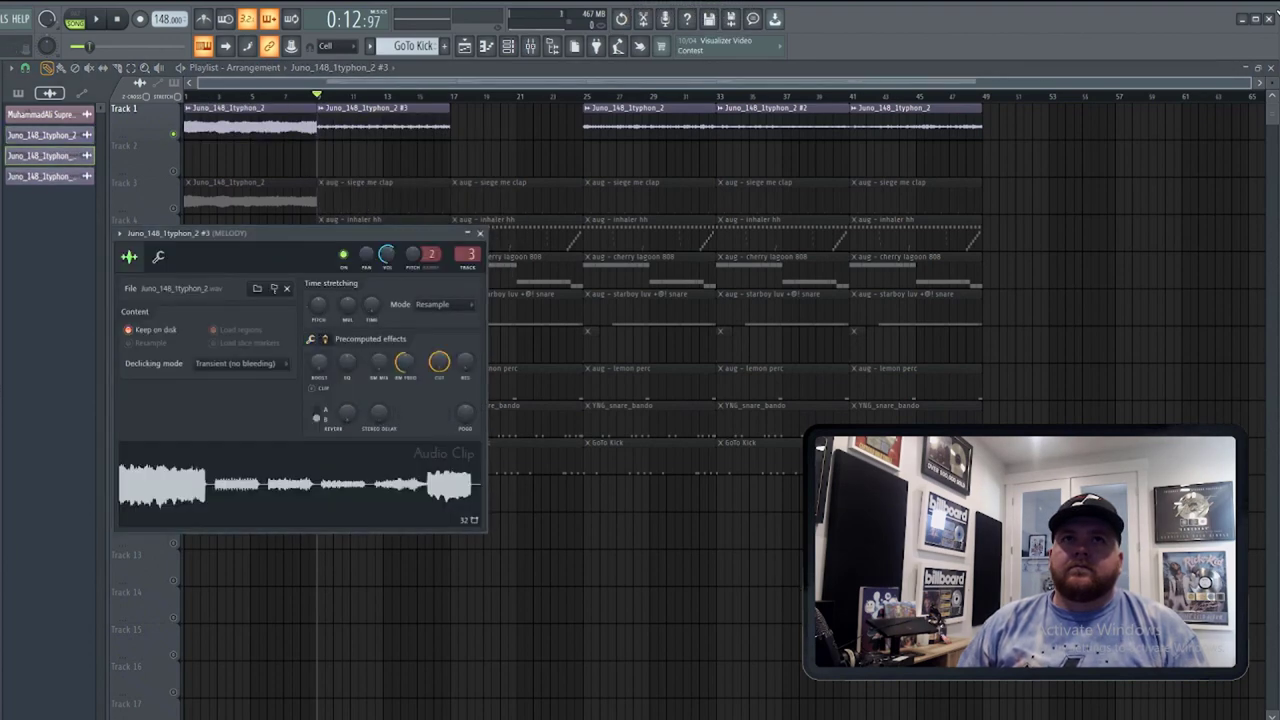
pyautogui.moveTo(319, 362); pyautogui.dragTo(319, 345)
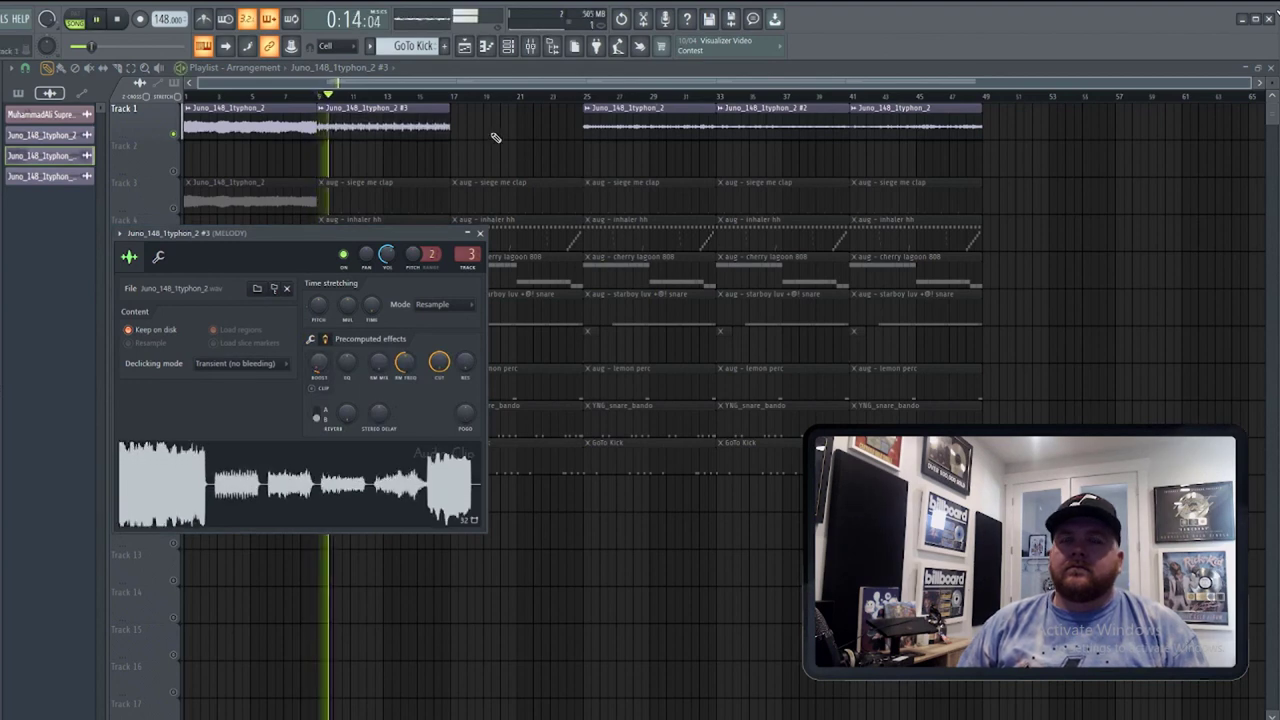
# Take Track 1 off solo and move the opening Juno clip from Track 3 to Track 1, past the end of the arrangement.
pyautogui.rightClick(174, 210)
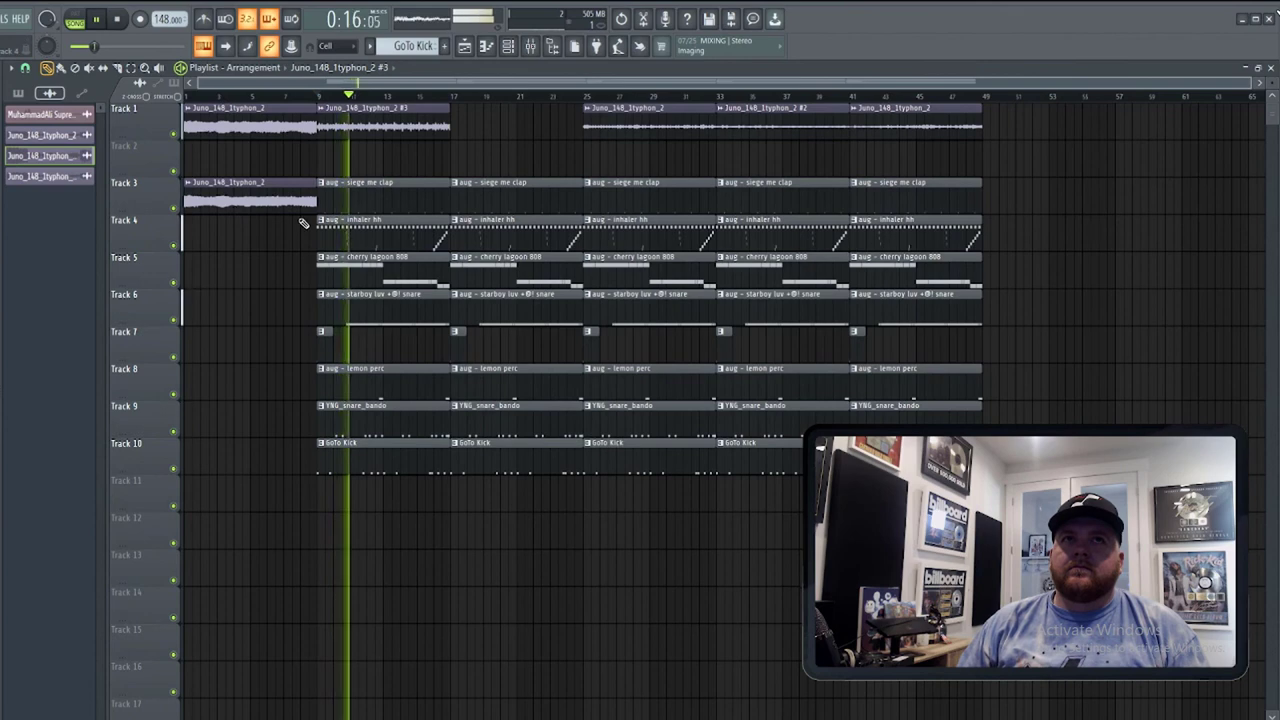
pyautogui.moveTo(250, 195); pyautogui.dragTo(1141, 112)
pyautogui.scroll(-2, 489, 177)
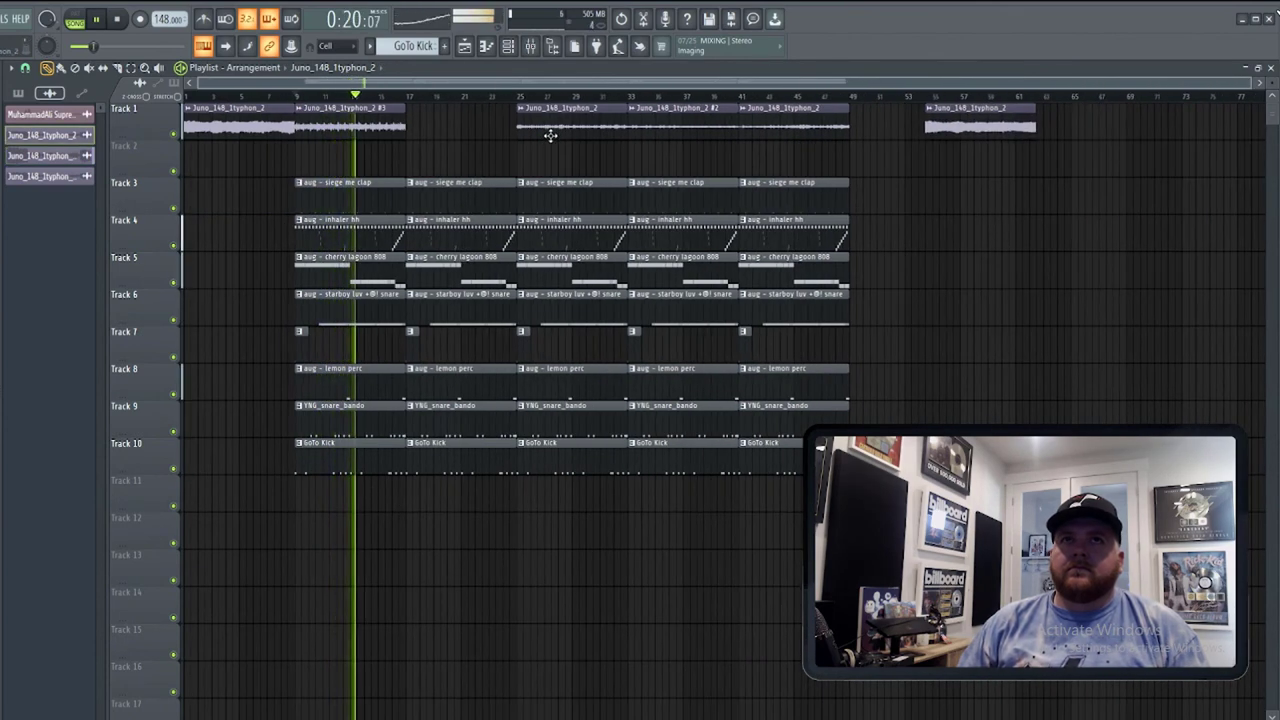
# Move the bar 25 Juno clip to bar 17 and make it unique.
pyautogui.moveTo(555, 127); pyautogui.dragTo(443, 126)
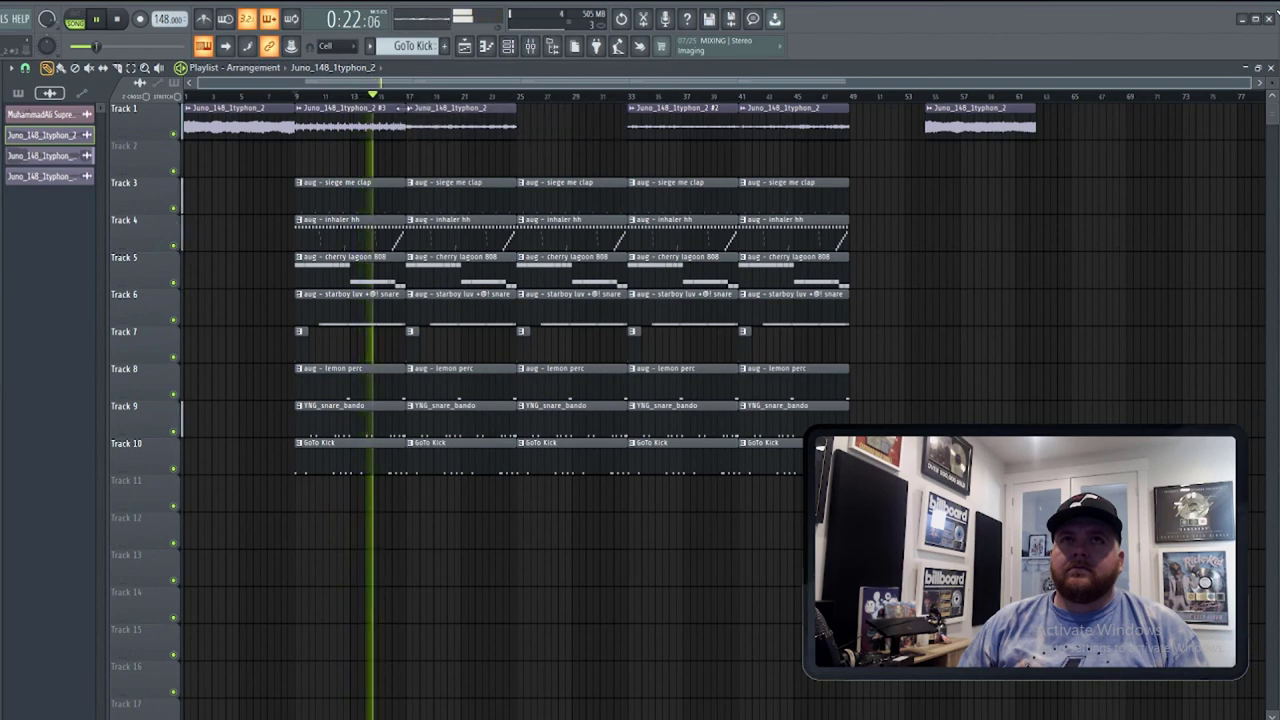
pyautogui.click(409, 107)
pyautogui.click(450, 216)
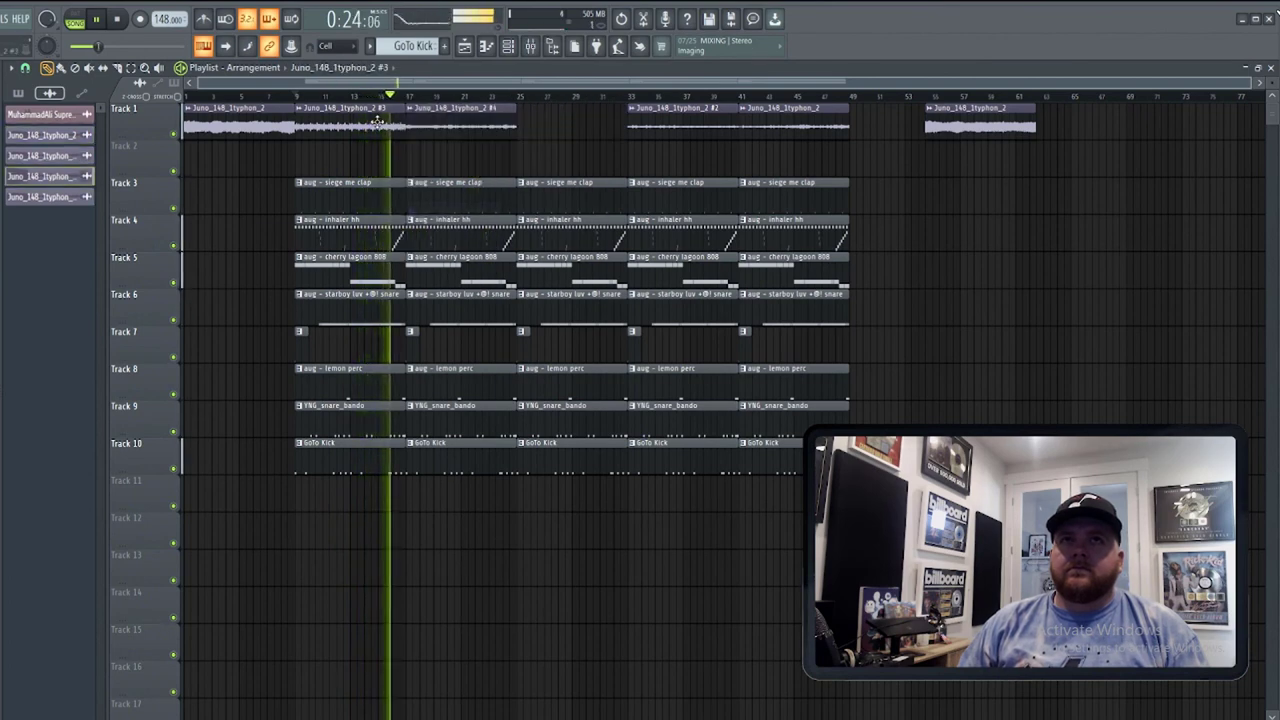
# Copy the Boost value of the bar 9 Juno clip to the bar 17 Juno clip.
pyautogui.doubleClick(378, 120)
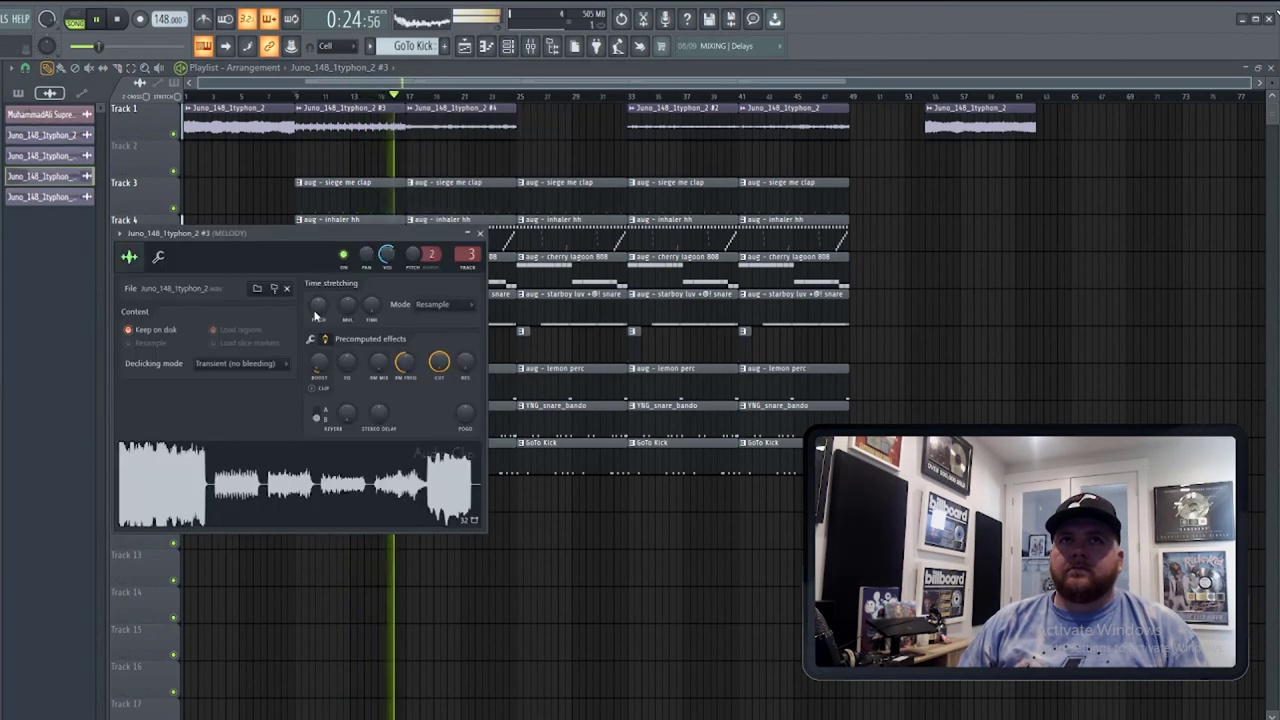
pyautogui.rightClick(322, 377)
pyautogui.click(349, 392)
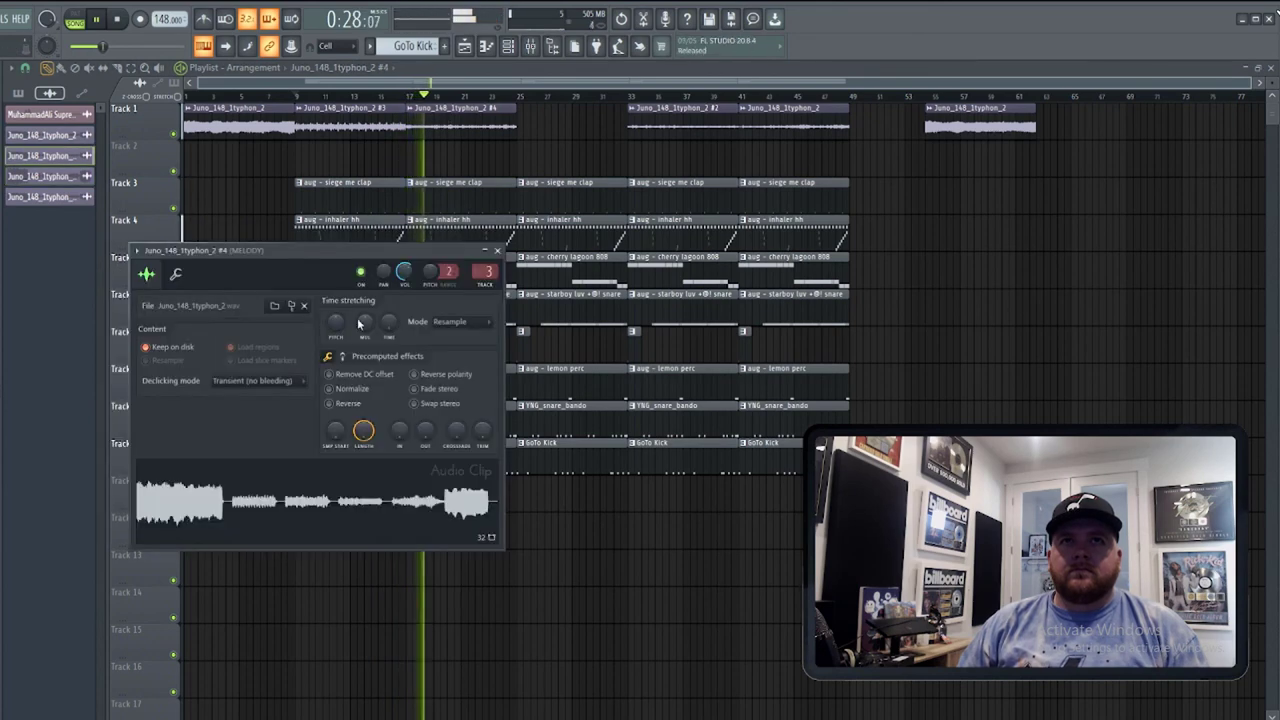
pyautogui.rightClick(339, 390)
pyautogui.click(365, 411)
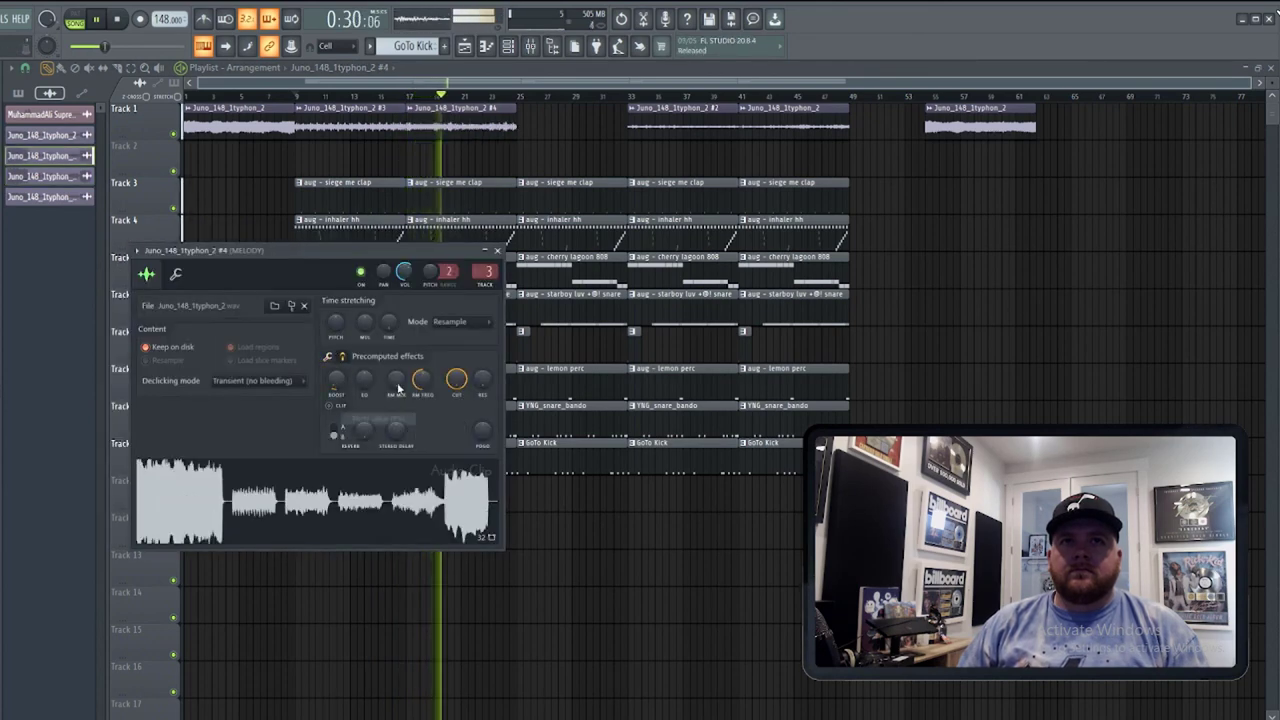
# Move the bar 33 Juno clip to bar 25 and apply the copied Boost value to it.
pyautogui.moveTo(677, 119); pyautogui.dragTo(531, 115)
pyautogui.click(521, 110)
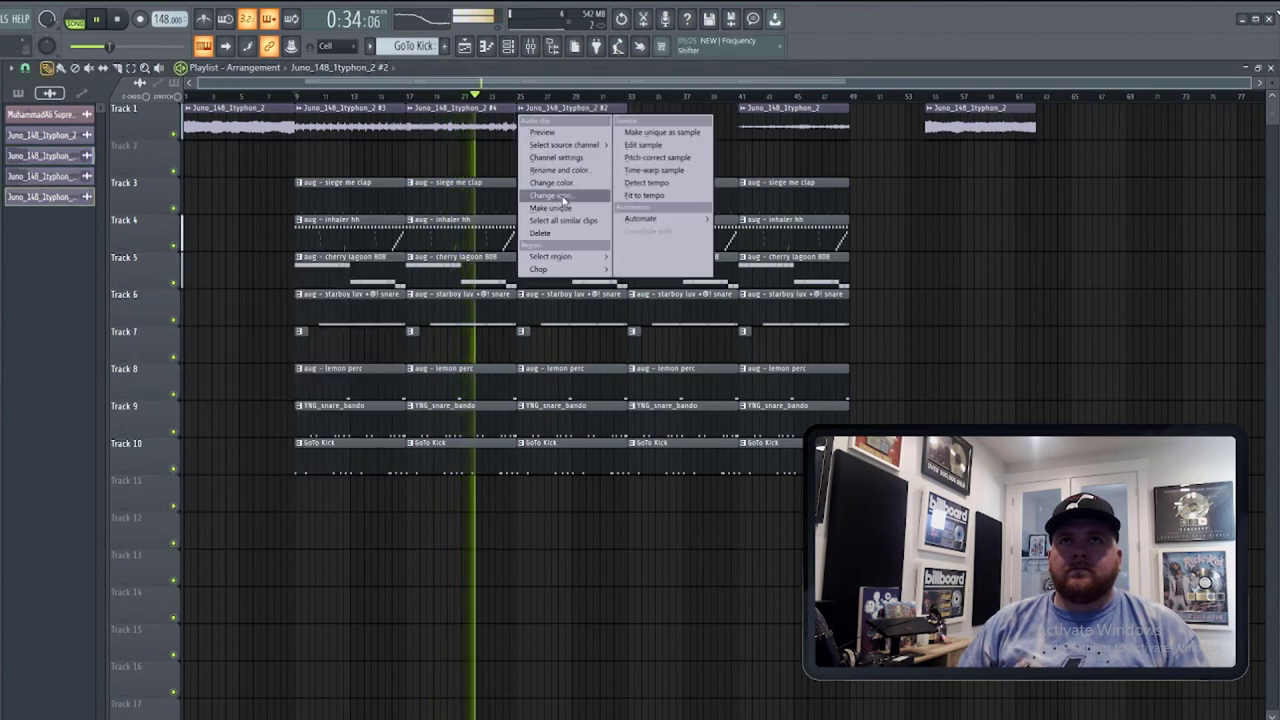
pyautogui.click(560, 206)
pyautogui.press('Return')
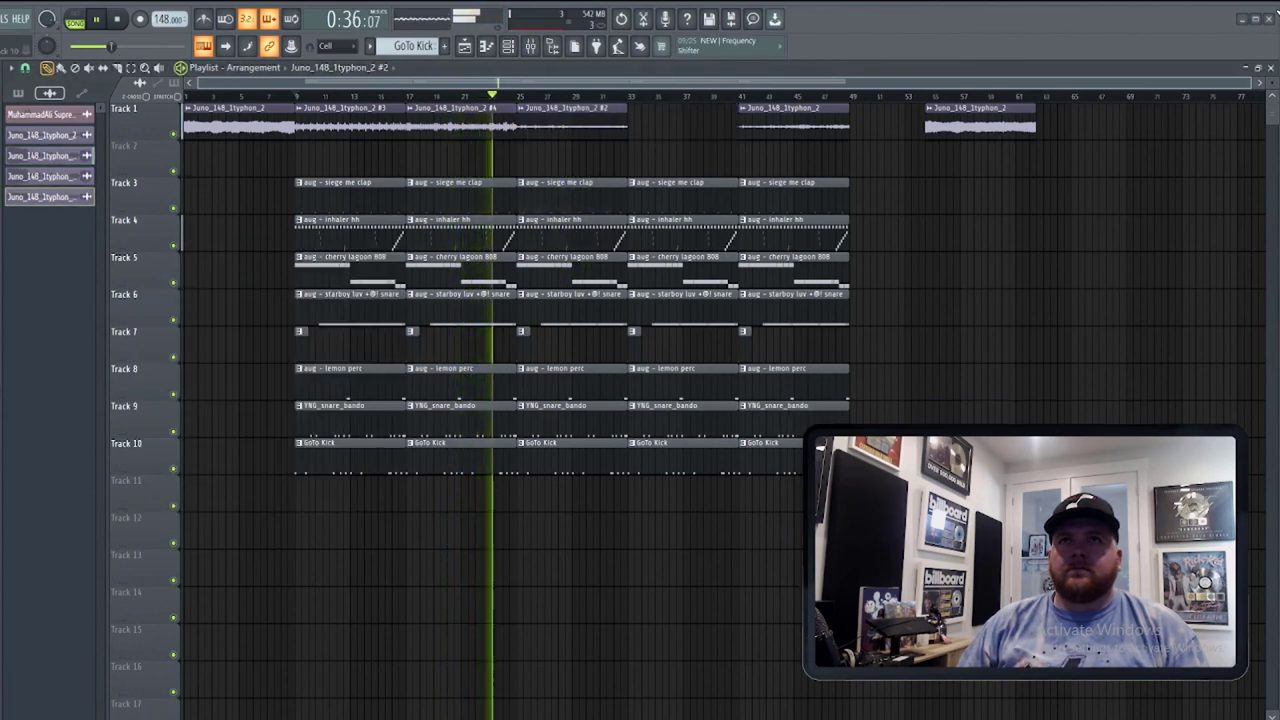
pyautogui.doubleClick(578, 136)
pyautogui.rightClick(303, 346)
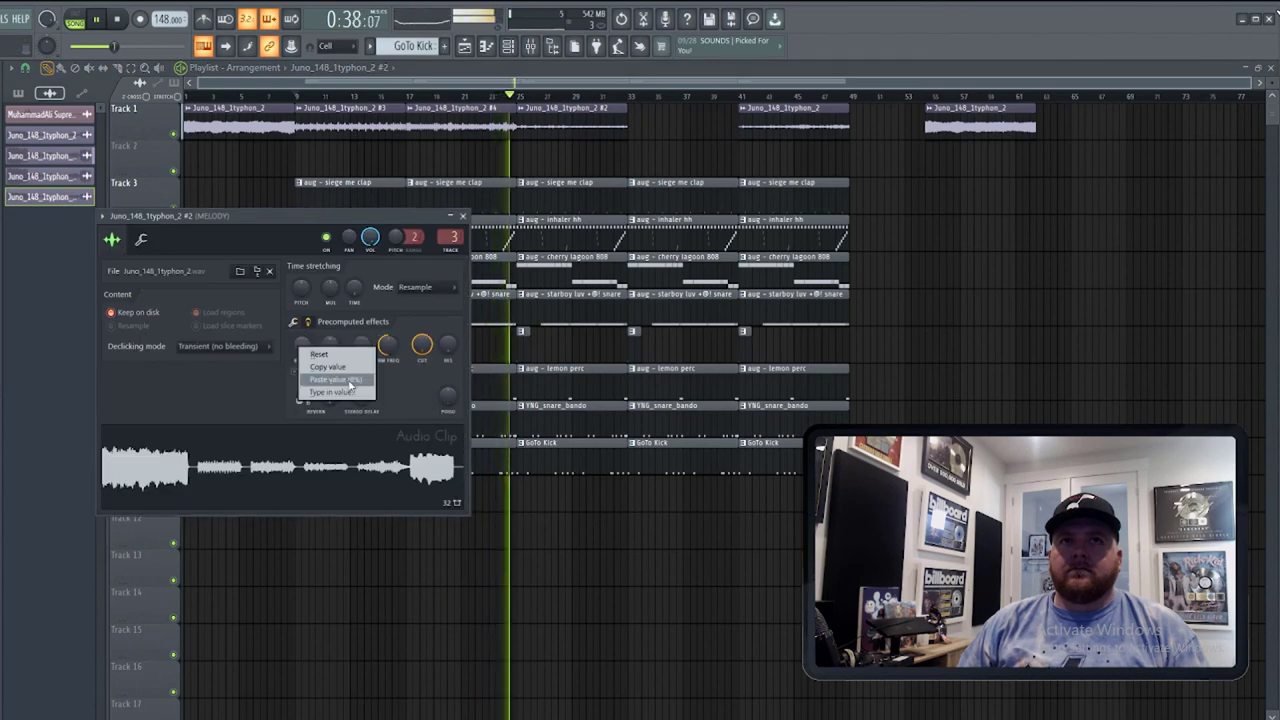
pyautogui.click(340, 380)
# Move the bar 41 Juno clip to bar 33 and make it unique.
pyautogui.moveTo(745, 118); pyautogui.dragTo(634, 120)
pyautogui.rightClick(634, 120)
pyautogui.click(680, 210)
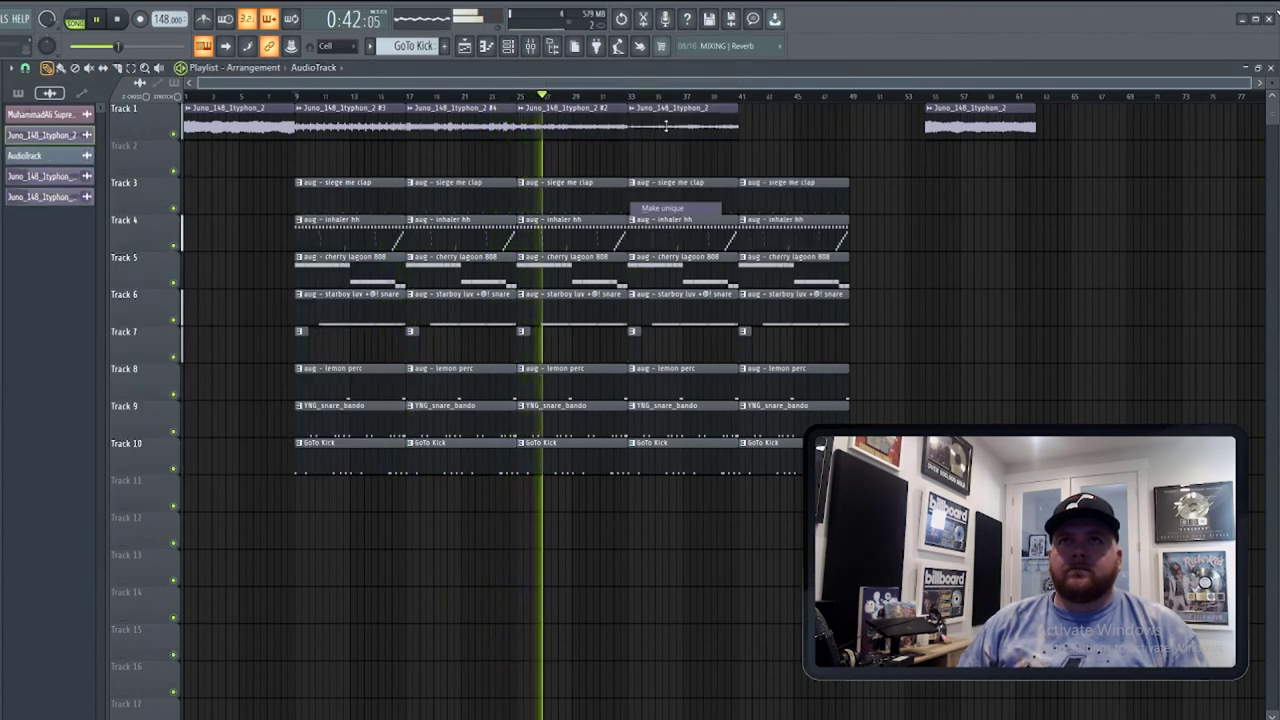
# Apply the copied Boost value to the bar 33 Juno clip and close its channel settings.
pyautogui.doubleClick(666, 114)
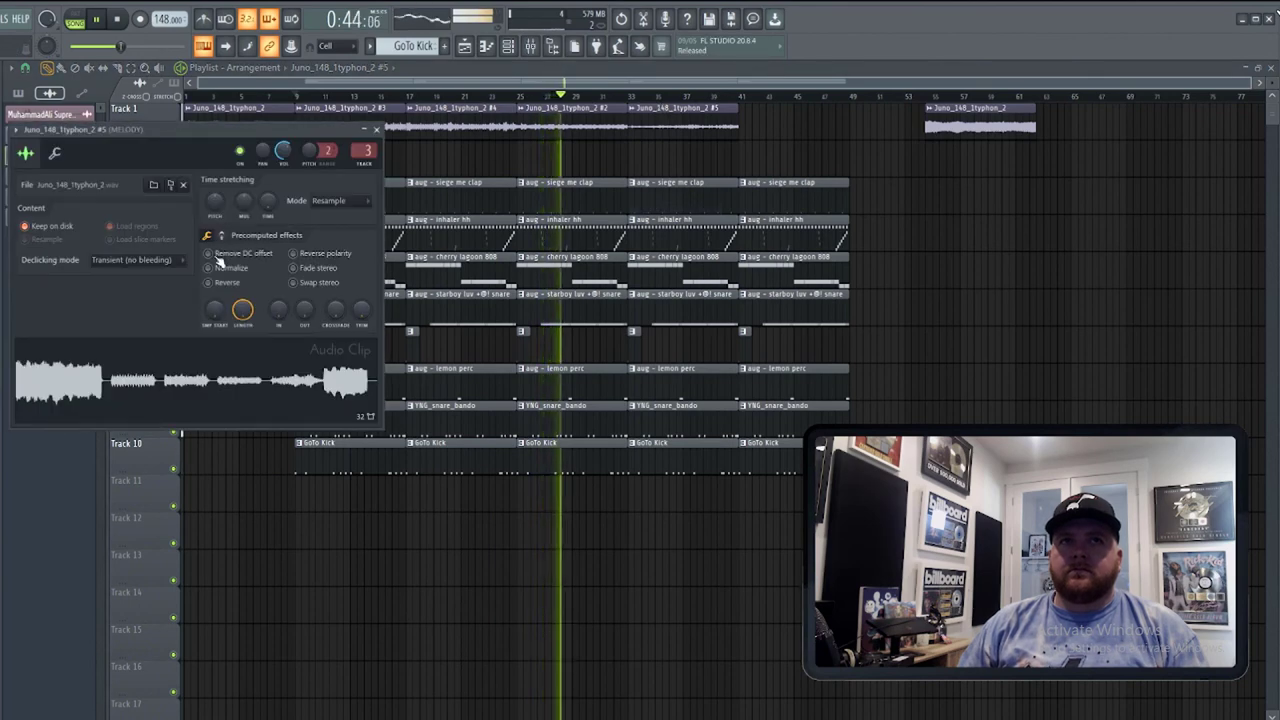
pyautogui.click(221, 236)
pyautogui.rightClick(216, 262)
pyautogui.click(247, 299)
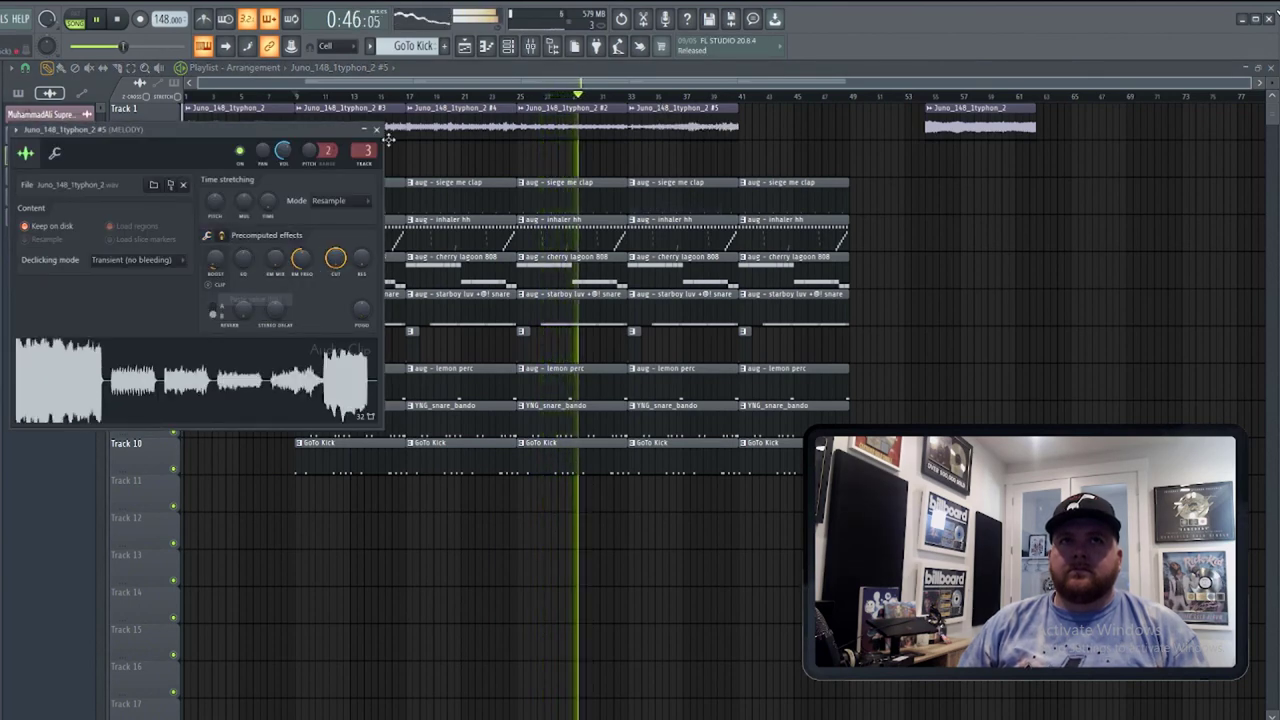
pyautogui.click(376, 130)
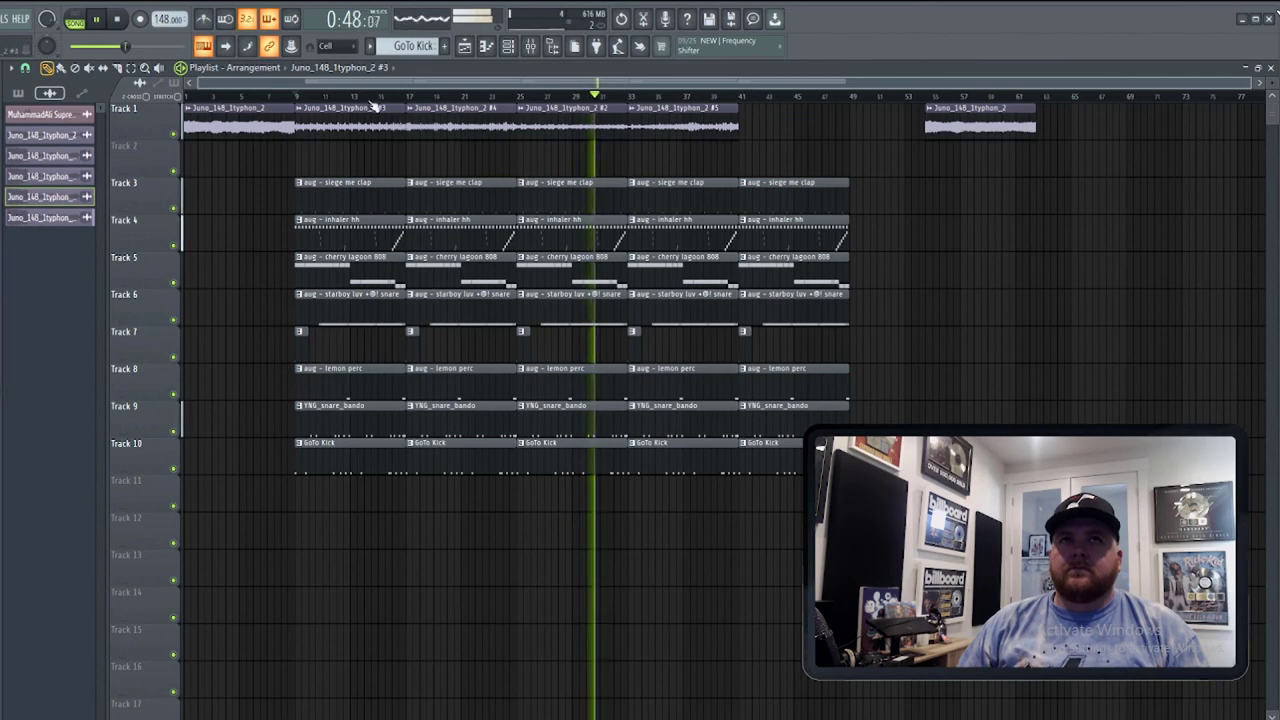
# Shift the three Juno clips from bar 17 onward to start at bar 25, and audition the arrangement at bars 25 and 41.
pyautogui.moveTo(348, 96); pyautogui.dragTo(185, 96)
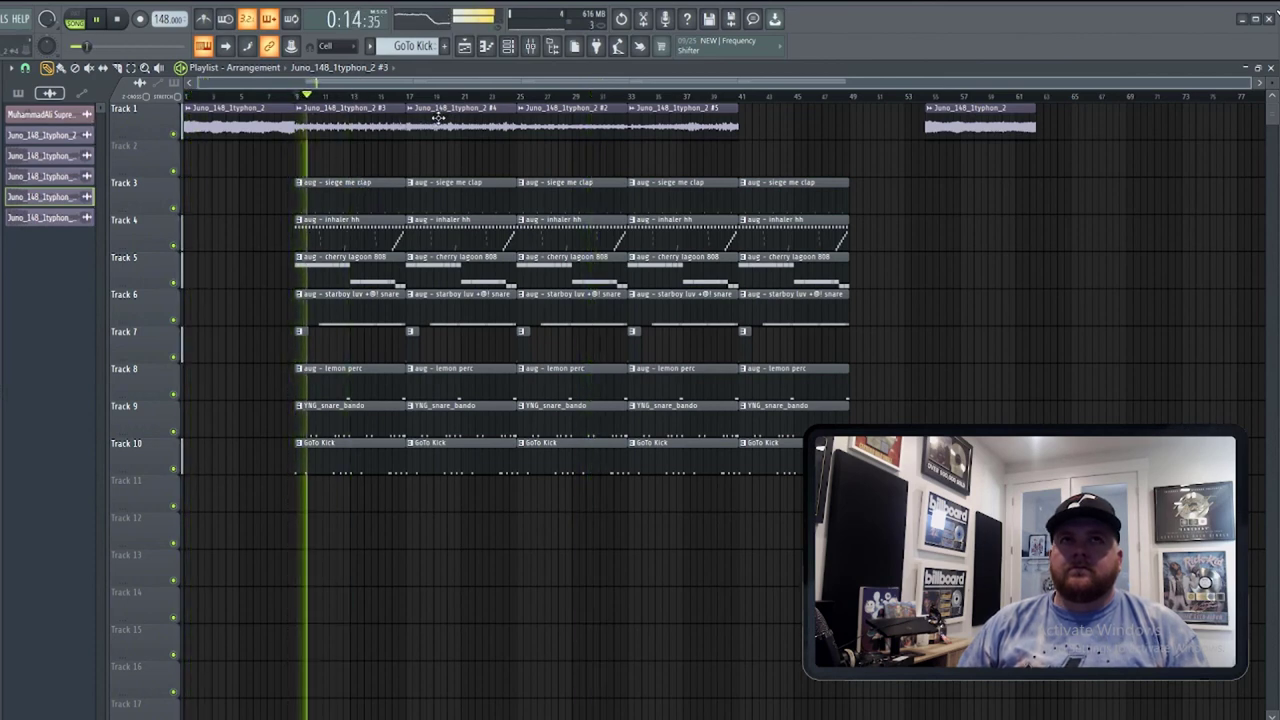
pyautogui.moveTo(438, 118); pyautogui.dragTo(557, 118)
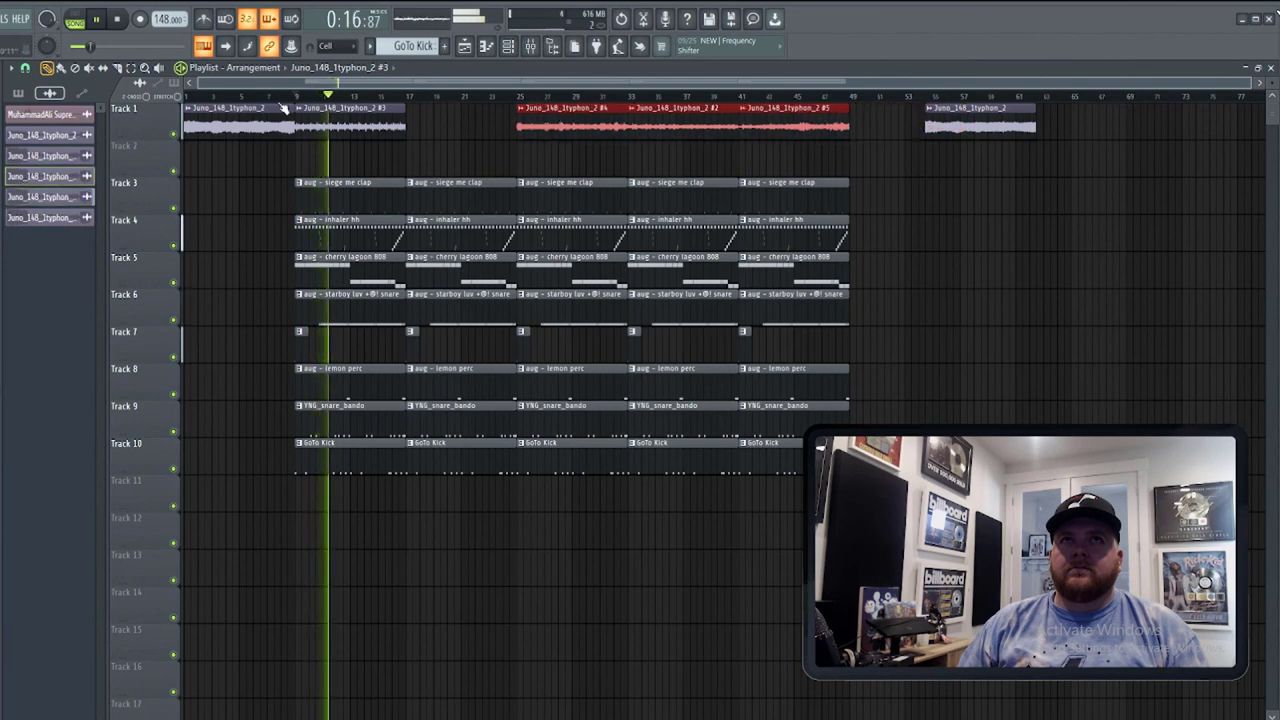
pyautogui.press('space')
pyautogui.press('space')
pyautogui.press('space')
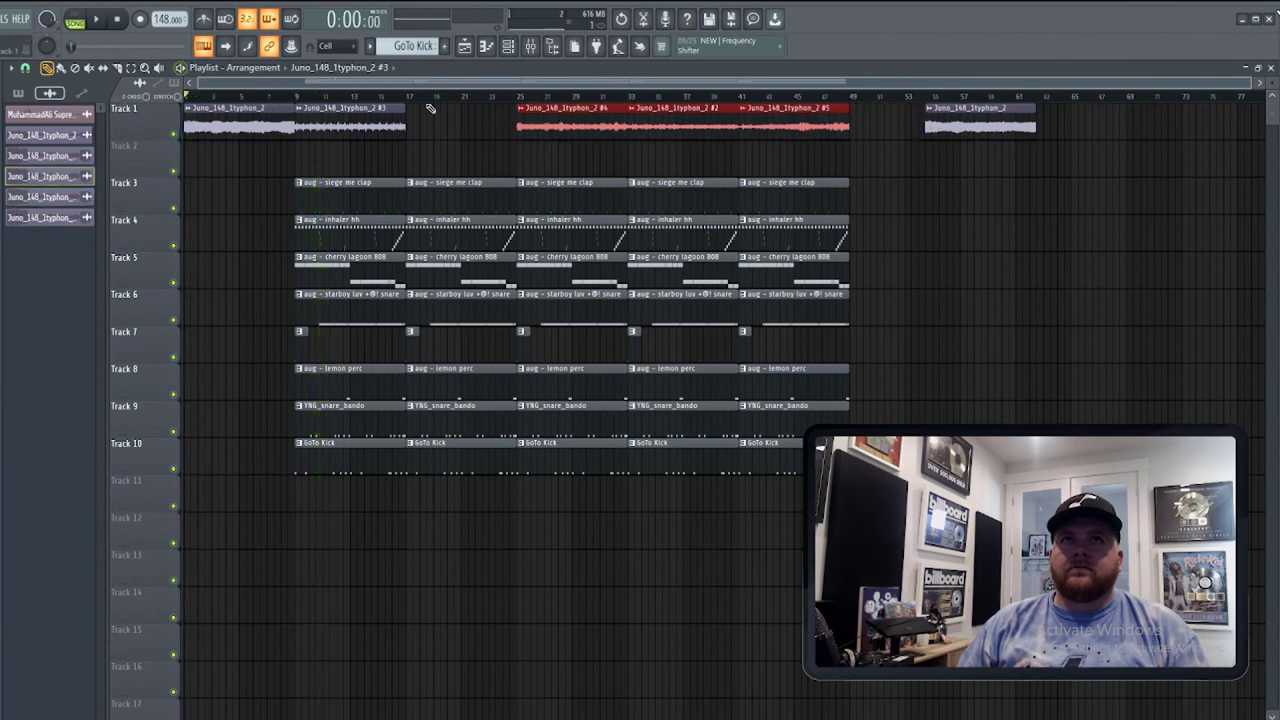
pyautogui.press('space')
pyautogui.click(520, 88)
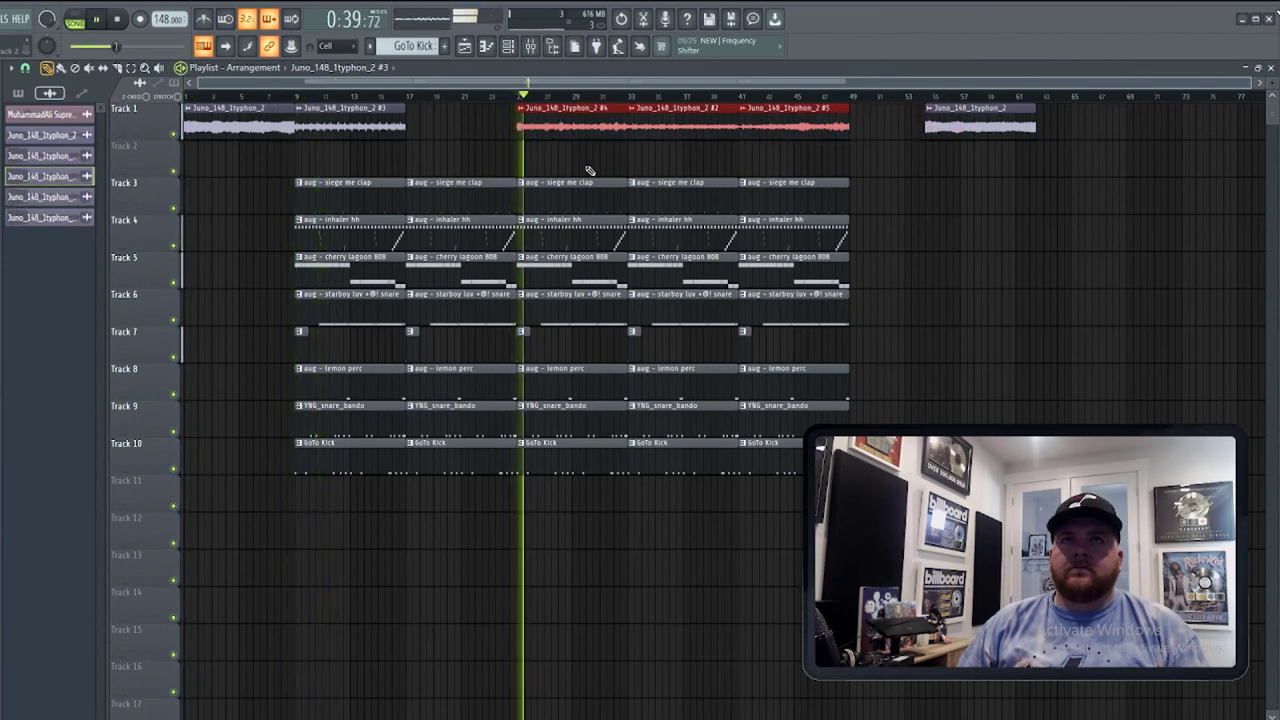
pyautogui.click(739, 92)
pyautogui.press('space')
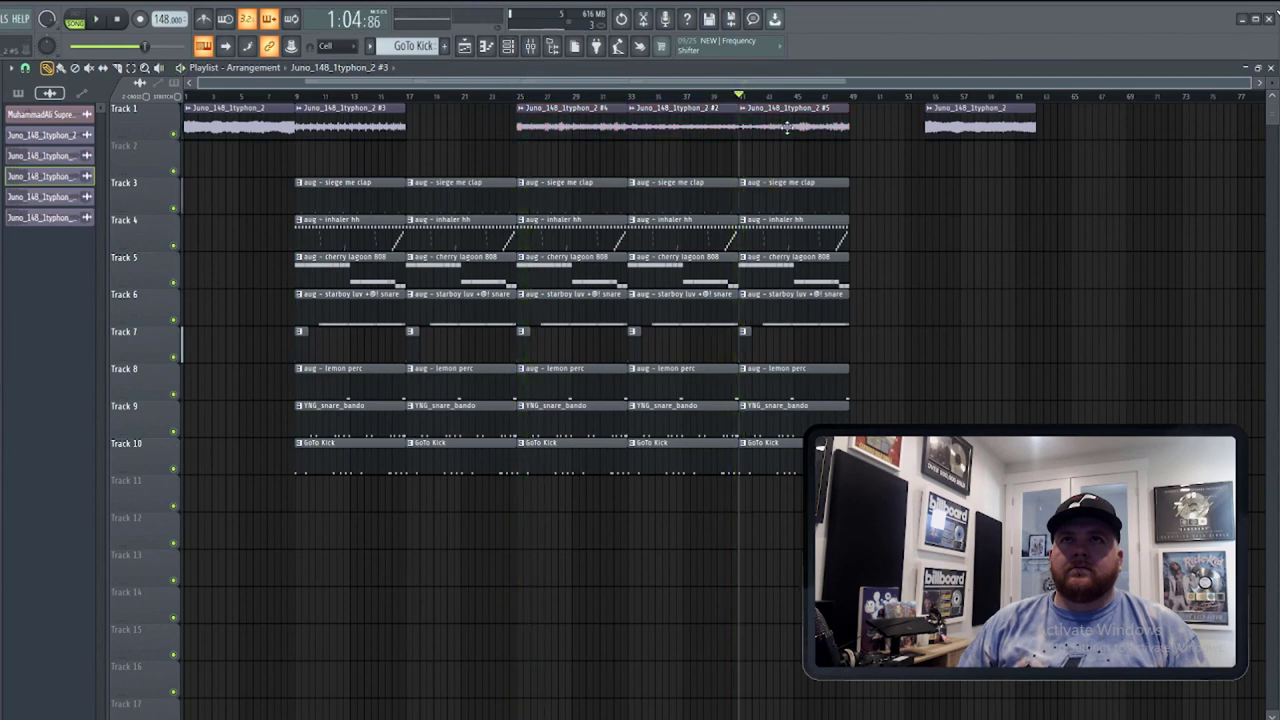
# Move the bar 41 Juno clip to Track 2 at bar 9 and copy the Track 1 bar 9 Juno clip to bar 17.
pyautogui.click(305, 95)
pyautogui.press('space')
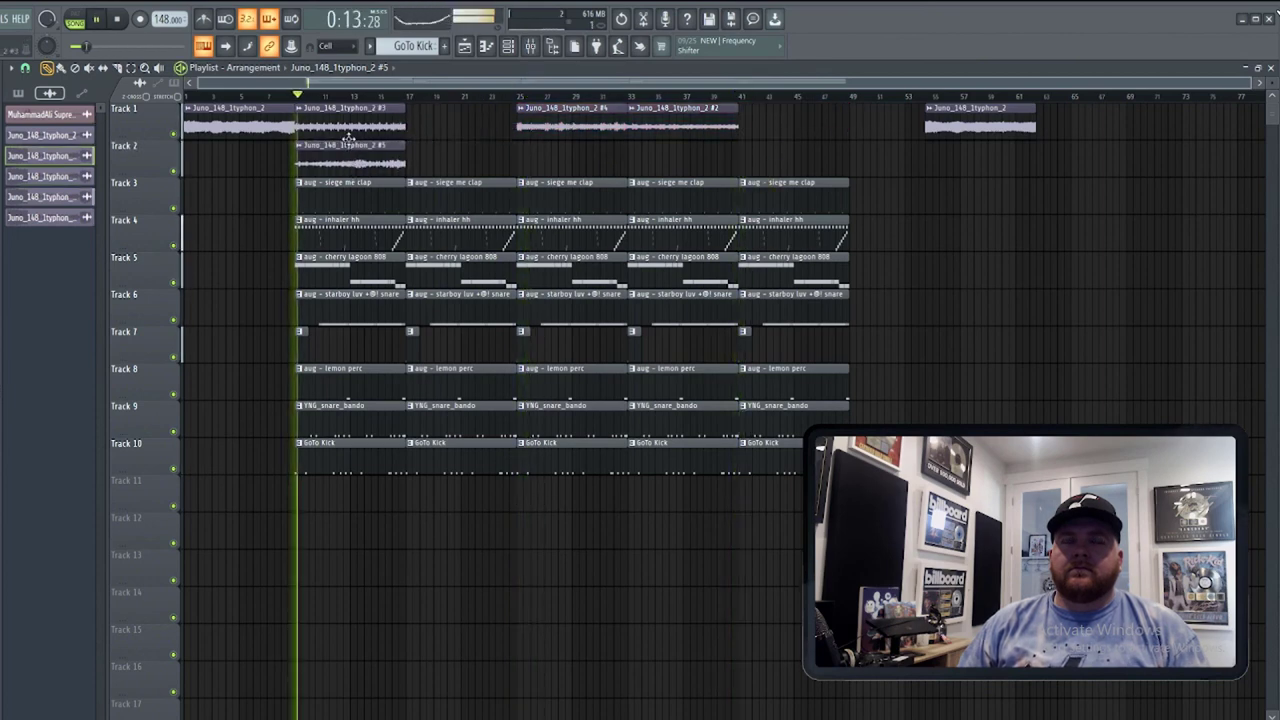
pyautogui.hotkey('ctrl', 'd')
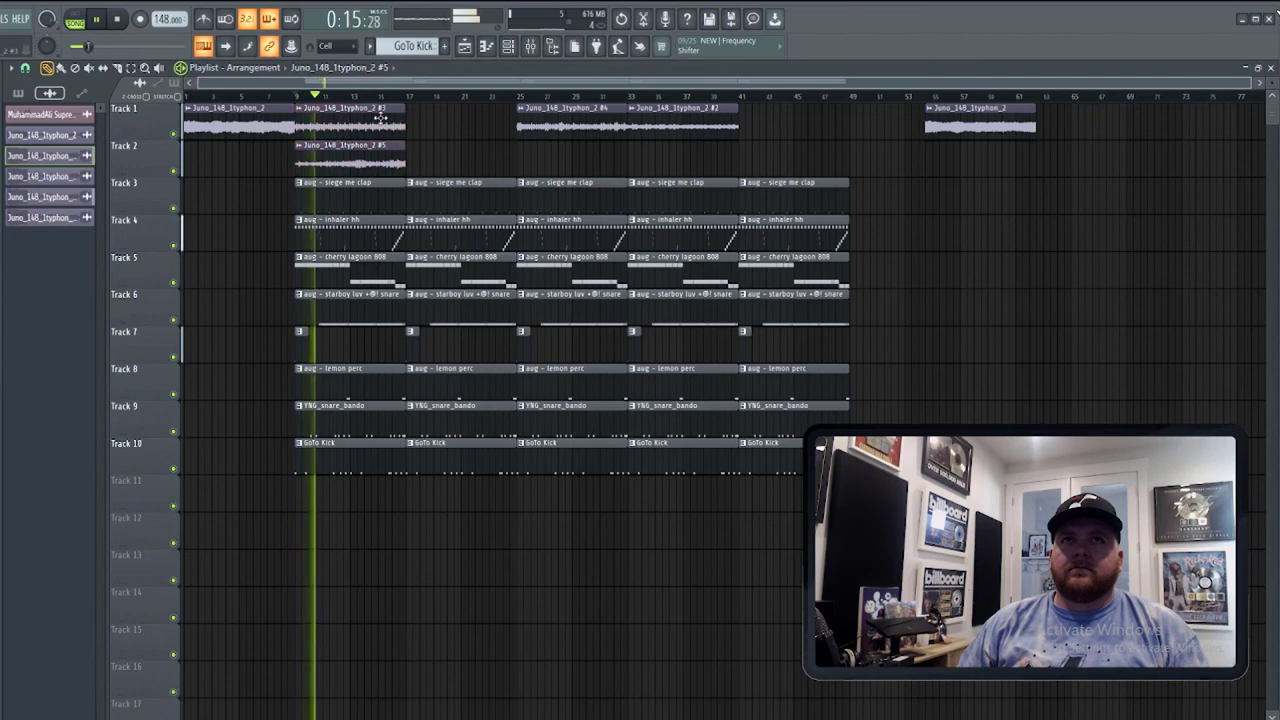
pyautogui.click(382, 118)
pyautogui.click(423, 128)
# Move all drum, 808 and percussion patterns down one track so they occupy Tracks 4 to 11.
pyautogui.moveTo(298, 182); pyautogui.dragTo(864, 478)
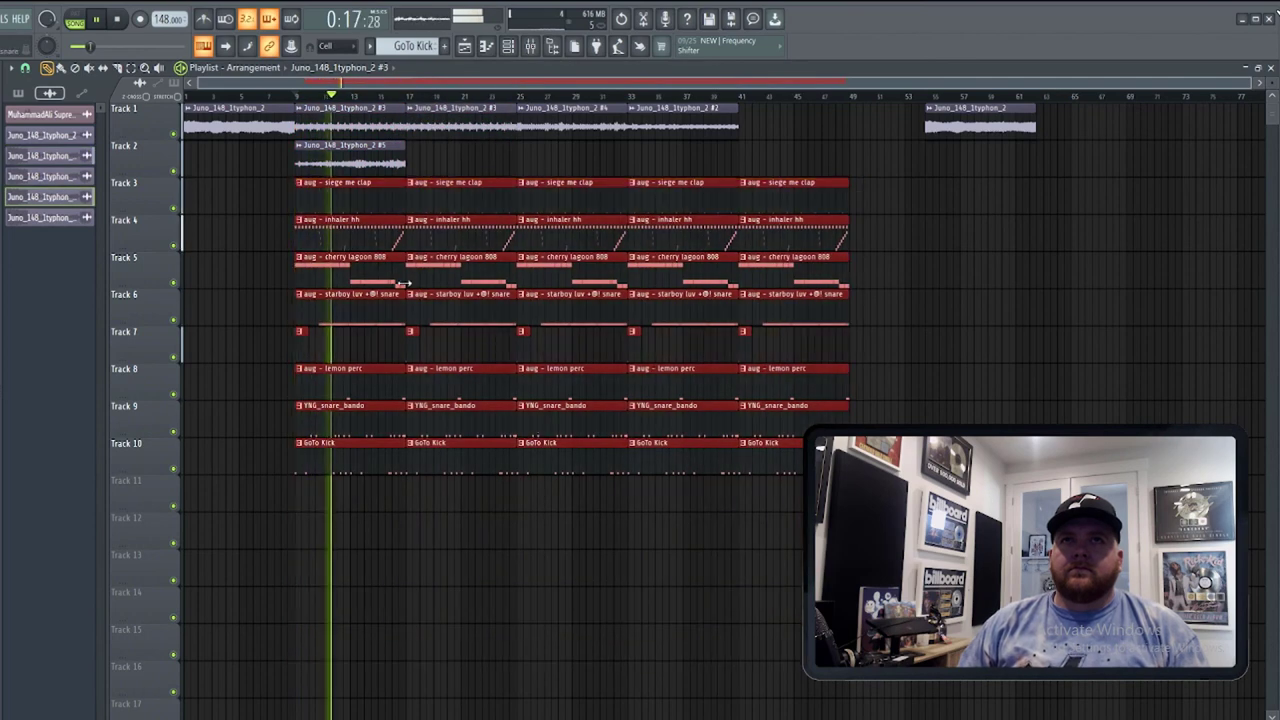
pyautogui.moveTo(349, 208); pyautogui.dragTo(349, 246)
pyautogui.hotkey('ctrl', 'd')
# Copy the Track 2 Juno clip at bar 9 to bar 17 and stop playback.
pyautogui.click(394, 166)
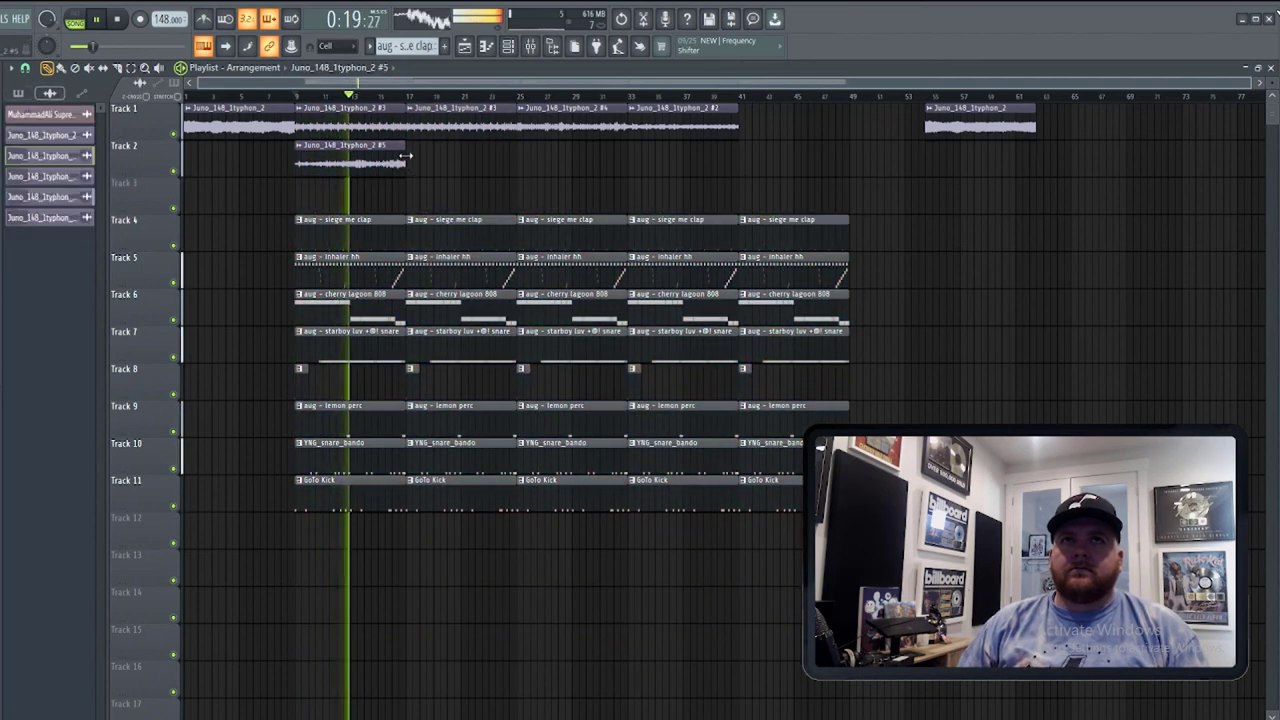
pyautogui.click(409, 157)
pyautogui.press('space')
# Try layering the bar 33 Juno clip on Track 3 at bar 17, checking its channel settings and those of the Track 2 clip.
pyautogui.moveTo(679, 127); pyautogui.dragTo(527, 201)
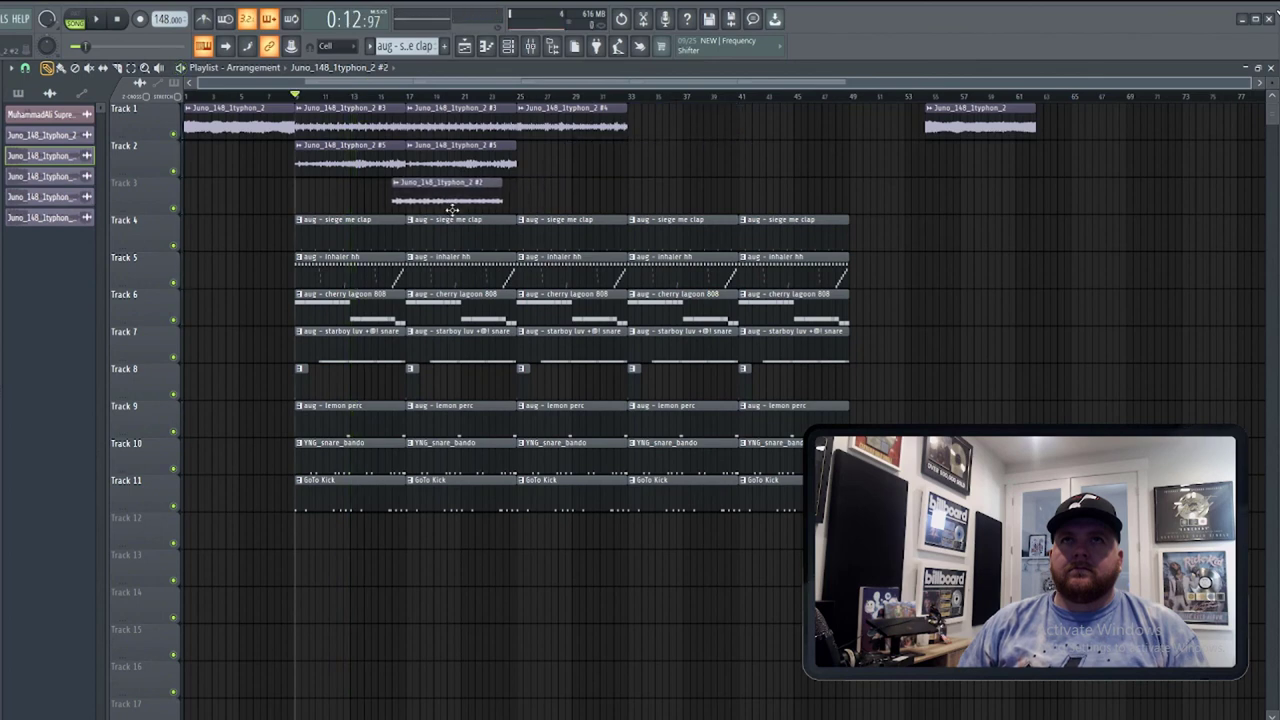
pyautogui.press('space')
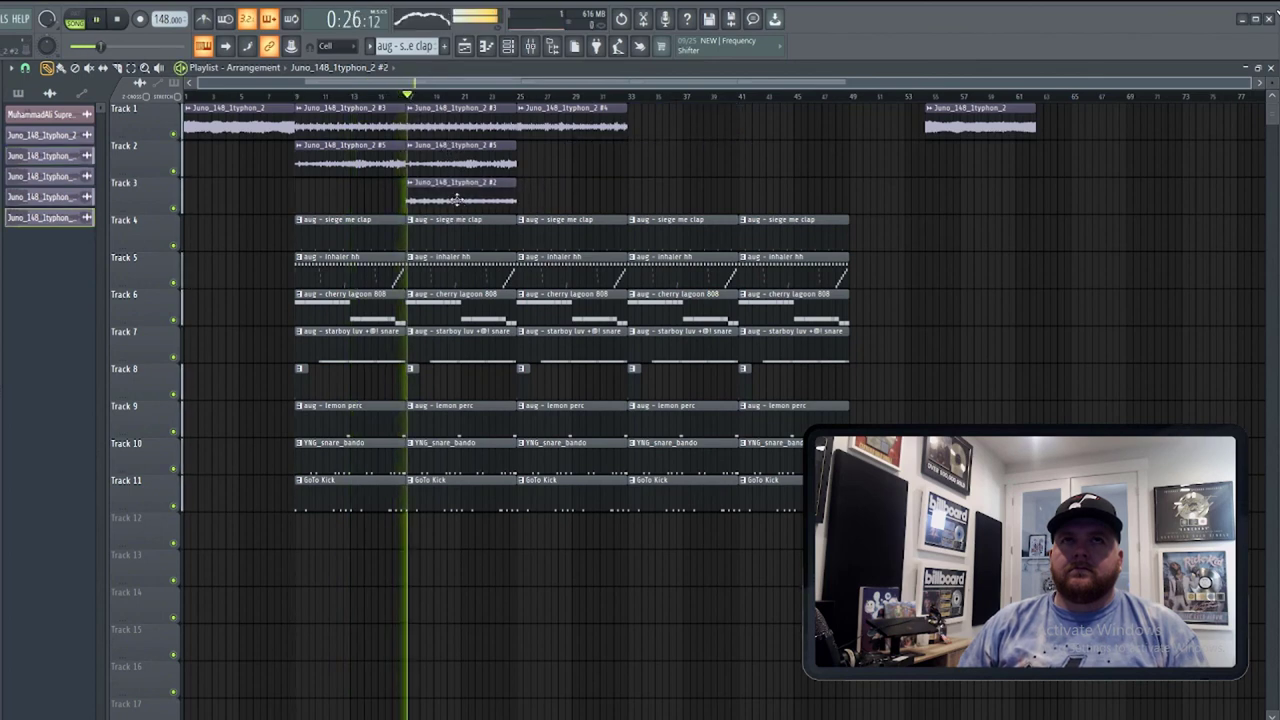
pyautogui.press('space')
pyautogui.doubleClick(454, 170)
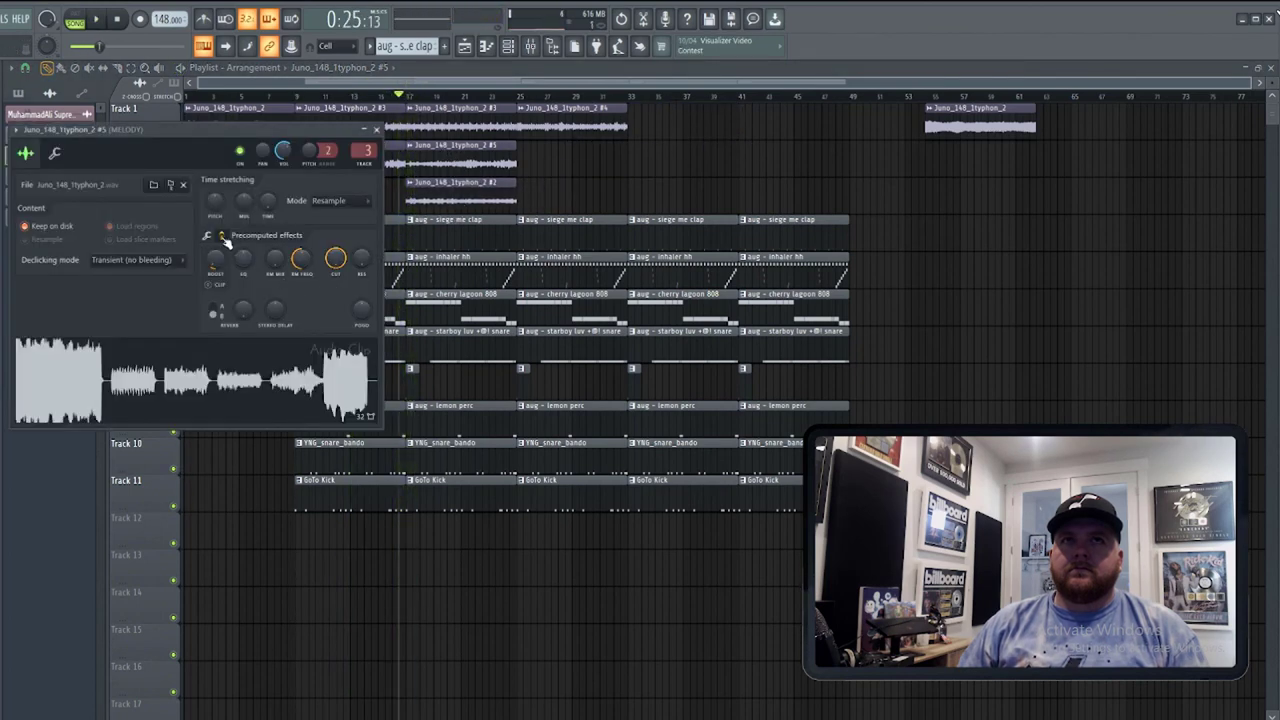
pyautogui.doubleClick(427, 200)
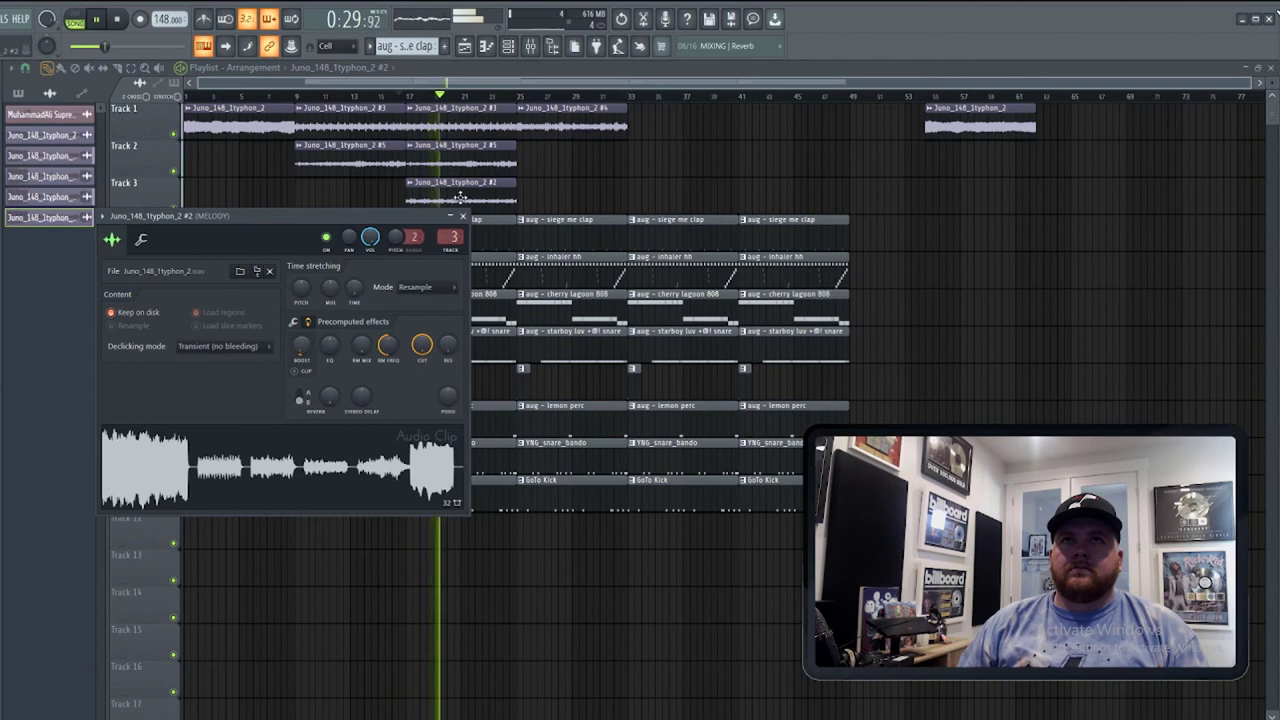
pyautogui.moveTo(459, 197); pyautogui.dragTo(688, 112)
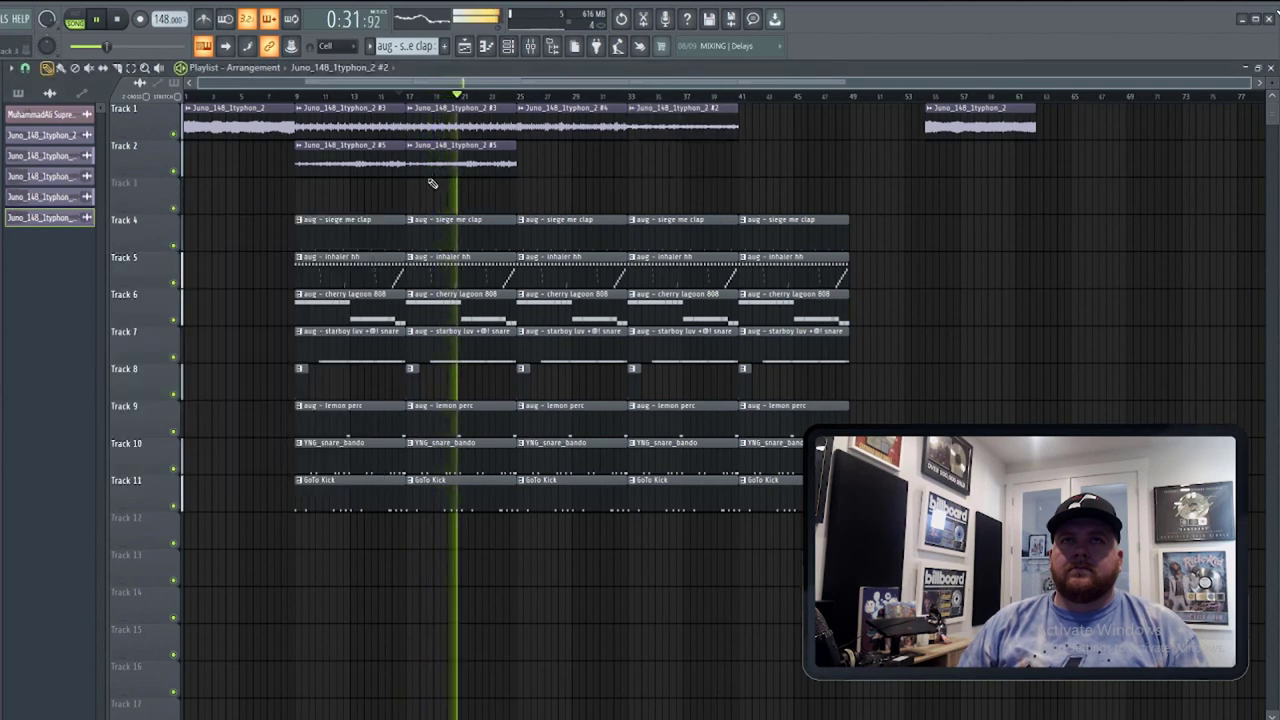
# Make the Track 2 Juno clip at bar 17 unique and raise its volume and time-stretching pitch, using Auto stretch mode.
pyautogui.press('space')
pyautogui.click(412, 150)
pyautogui.click(450, 245)
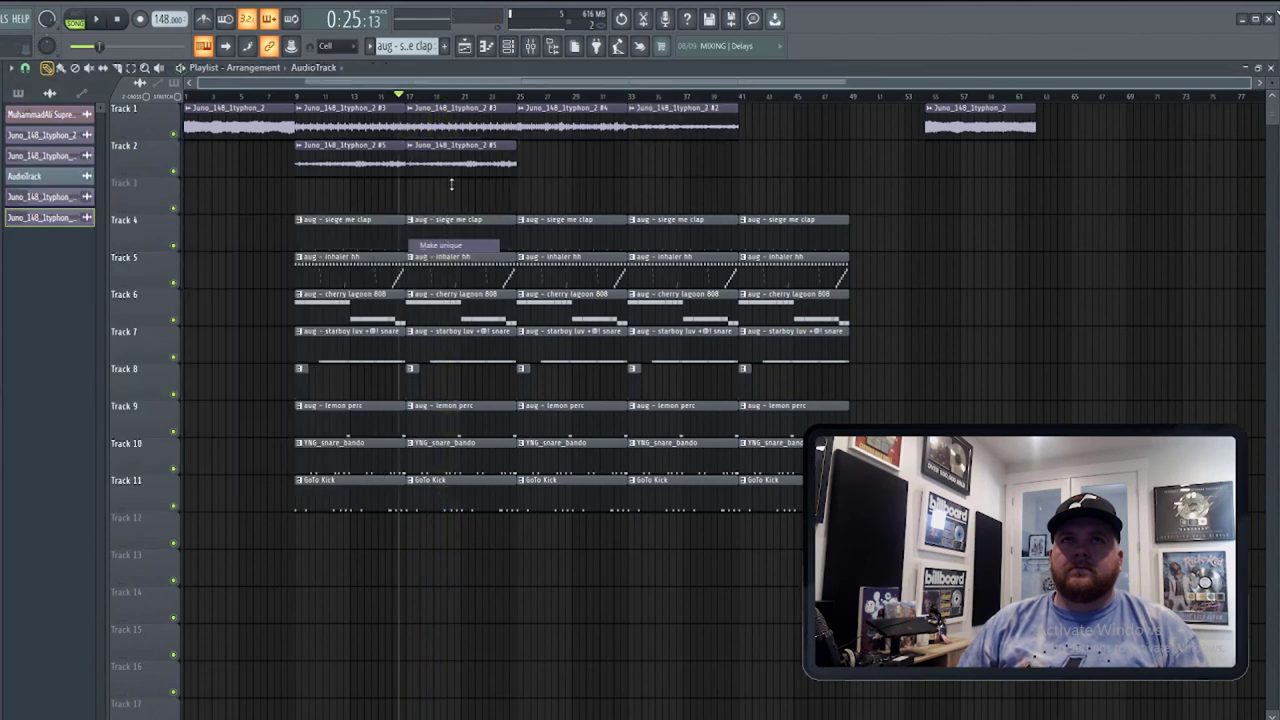
pyautogui.doubleClick(458, 160)
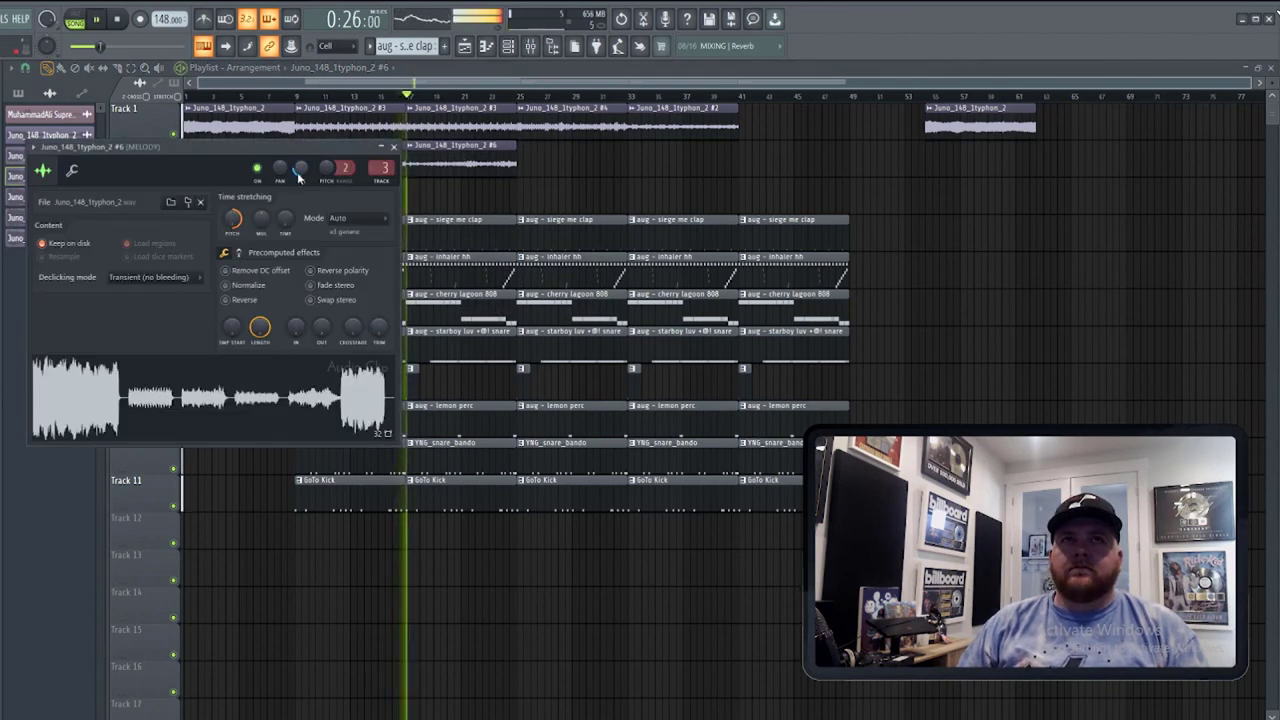
pyautogui.moveTo(298, 177); pyautogui.dragTo(298, 167)
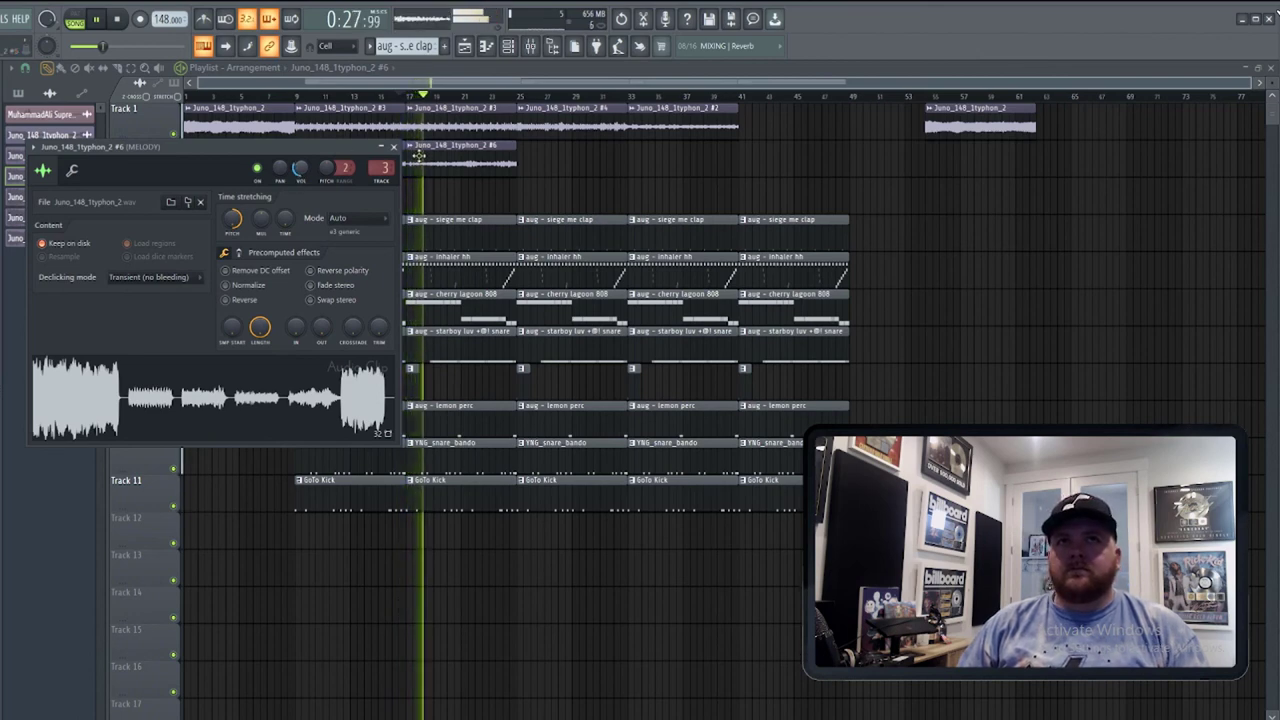
# Close the clip settings and delete the snare, lemon perc, YNG_snare_bando and GoTo Kick clips between bars 25 and 33.
pyautogui.press('Escape')
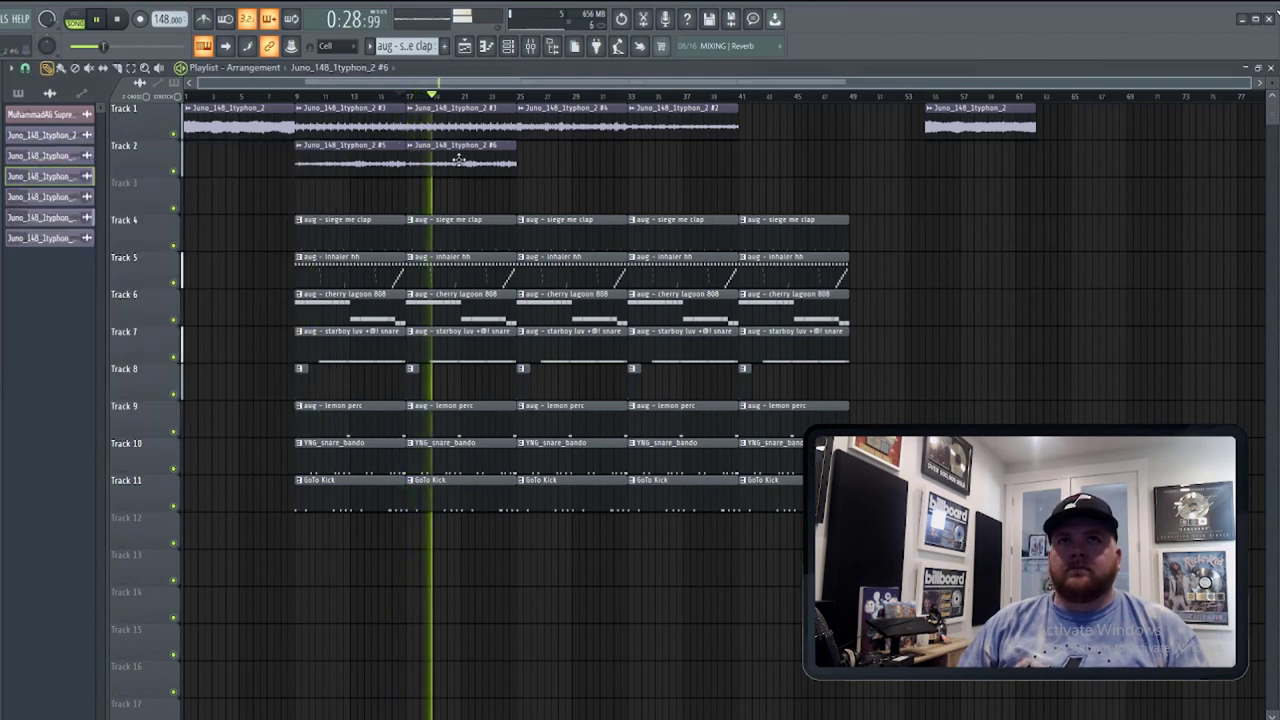
pyautogui.click(499, 97)
pyautogui.rightClick(557, 343)
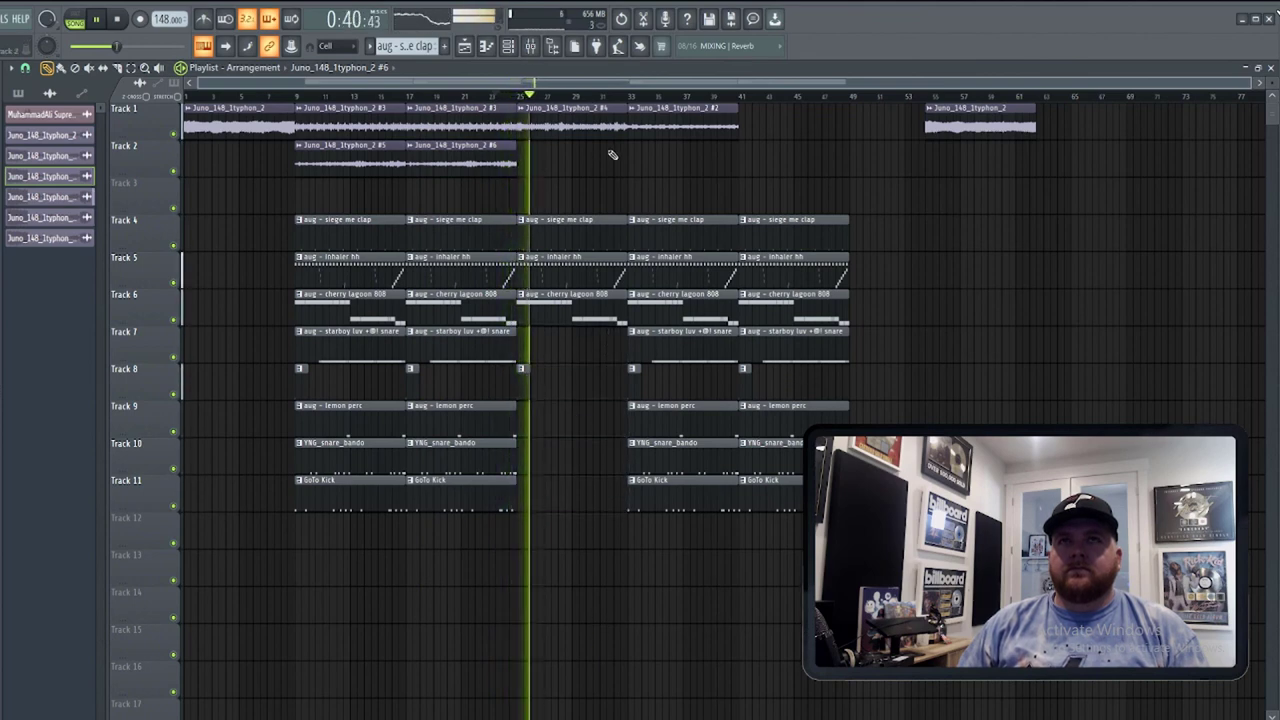
# Swap the Track 1 Juno clips at bars 25 and 33, and trim the cherry lagoon 808 clip to end just before bar 33.
pyautogui.moveTo(603, 134); pyautogui.dragTo(900, 205)
pyautogui.moveTo(716, 131); pyautogui.dragTo(605, 131)
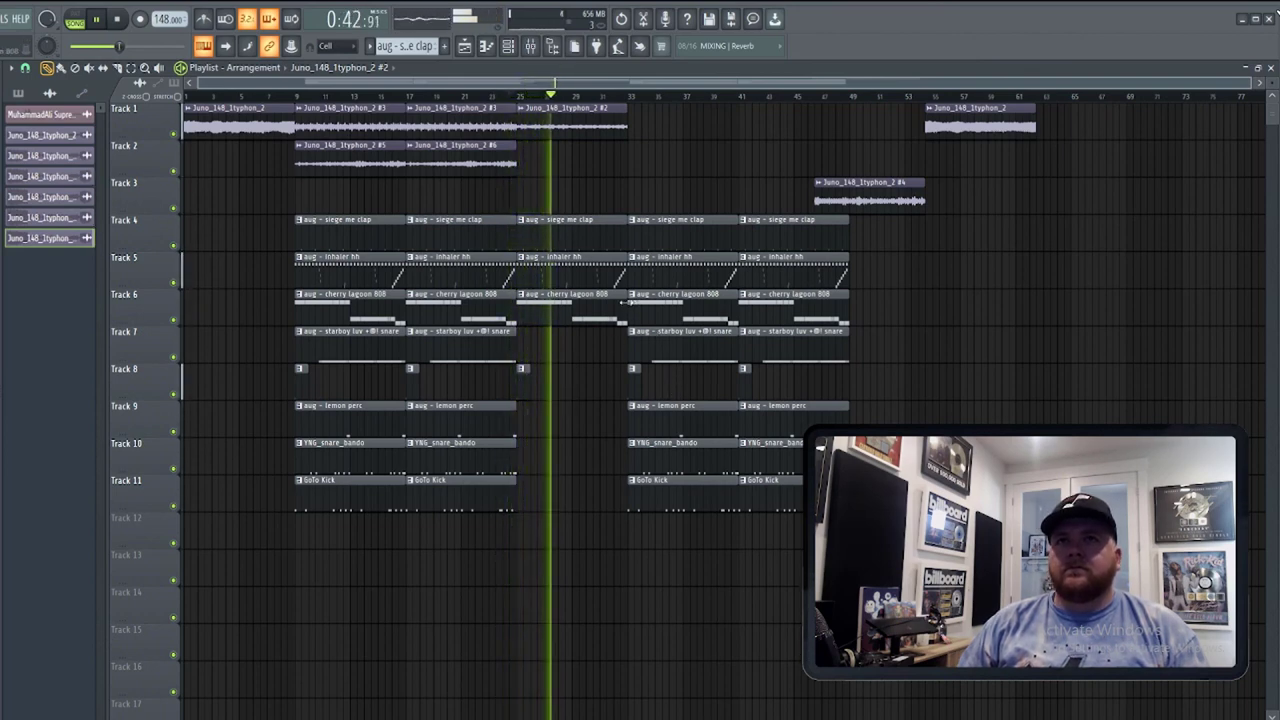
pyautogui.scroll(4, 606, 400)
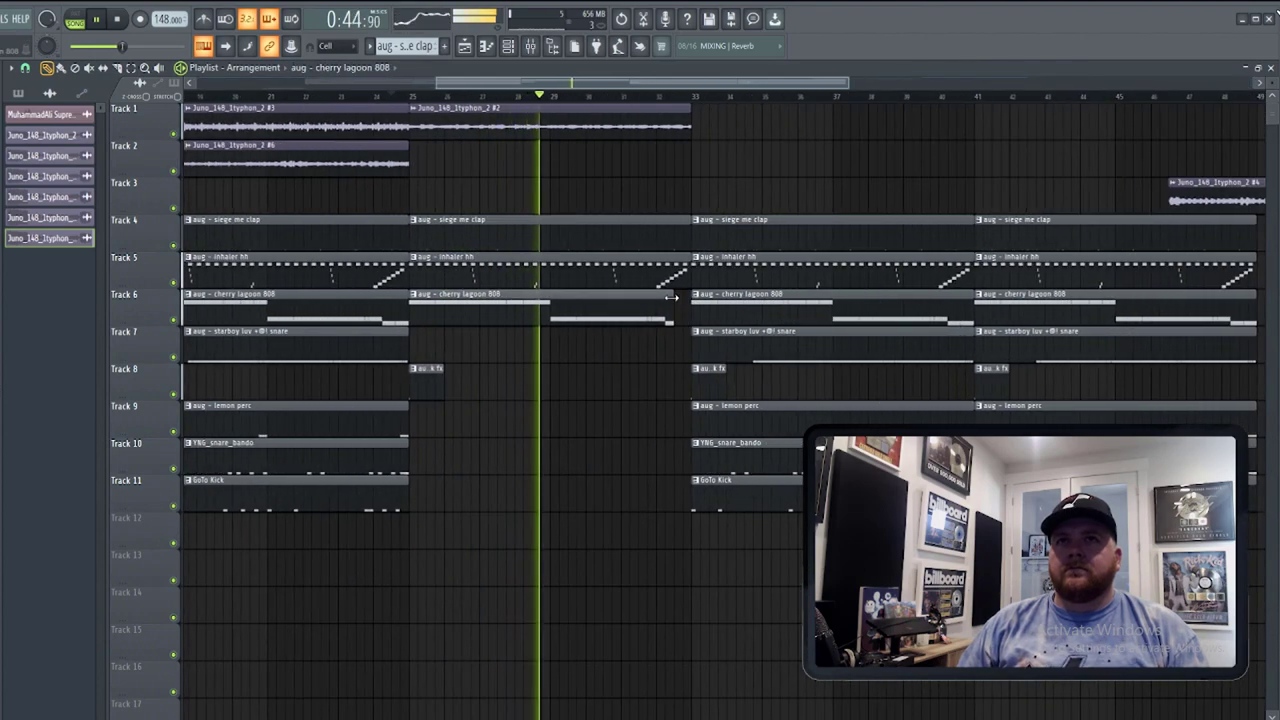
pyautogui.scroll(-5, 670, 297)
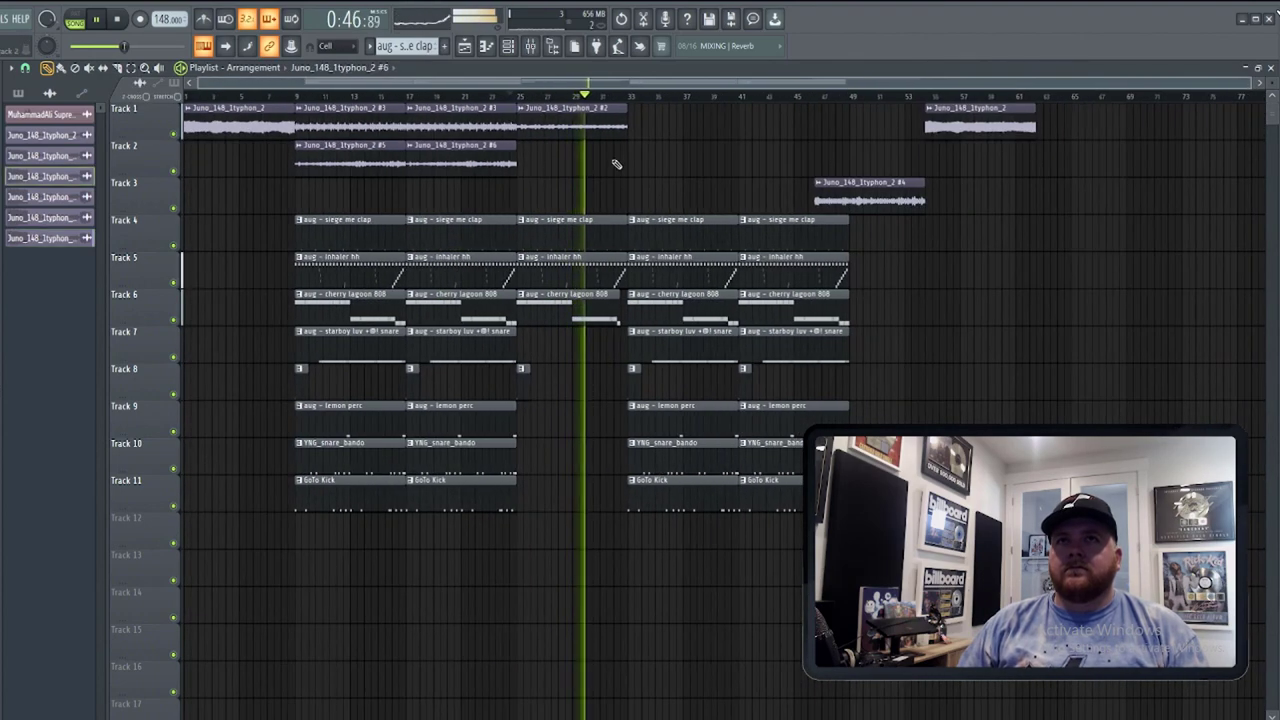
pyautogui.moveTo(857, 190); pyautogui.dragTo(674, 114)
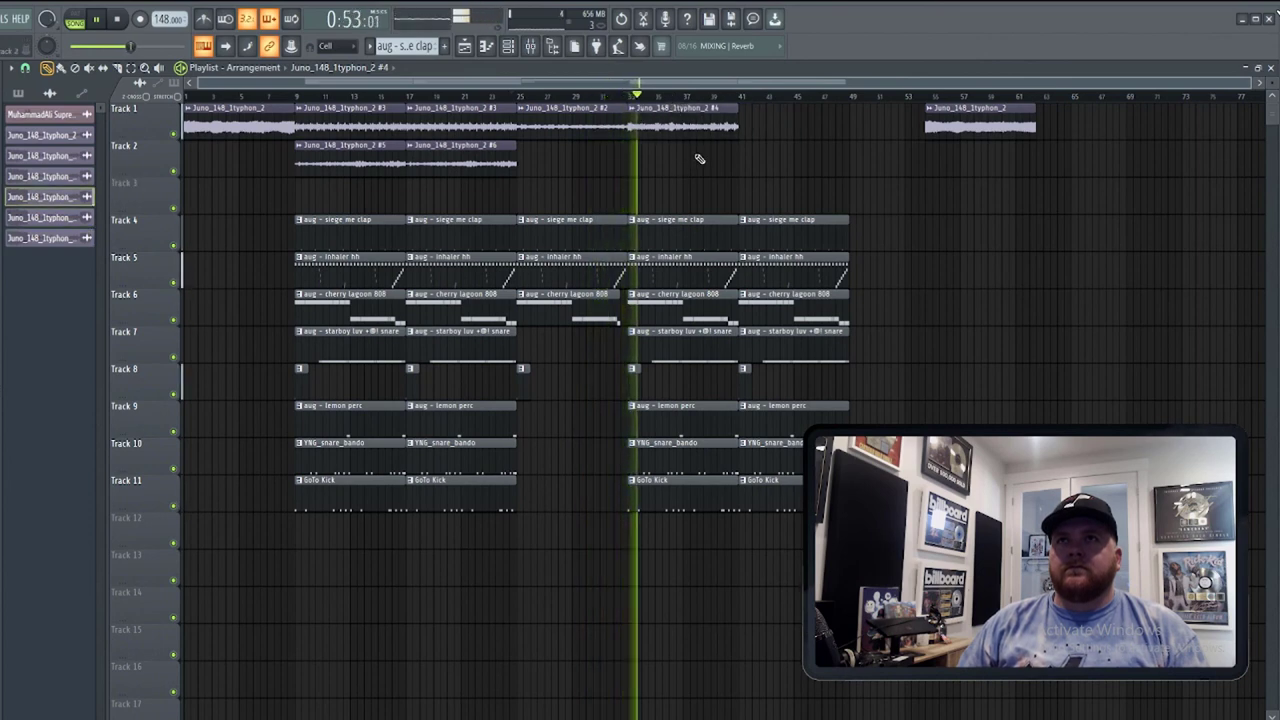
# Move the spare Track 1 Juno clip to bar 41 and delete the drum, percussion and 808 clips beneath it, keeping the nick fx clip.
pyautogui.moveTo(980, 114); pyautogui.dragTo(773, 114)
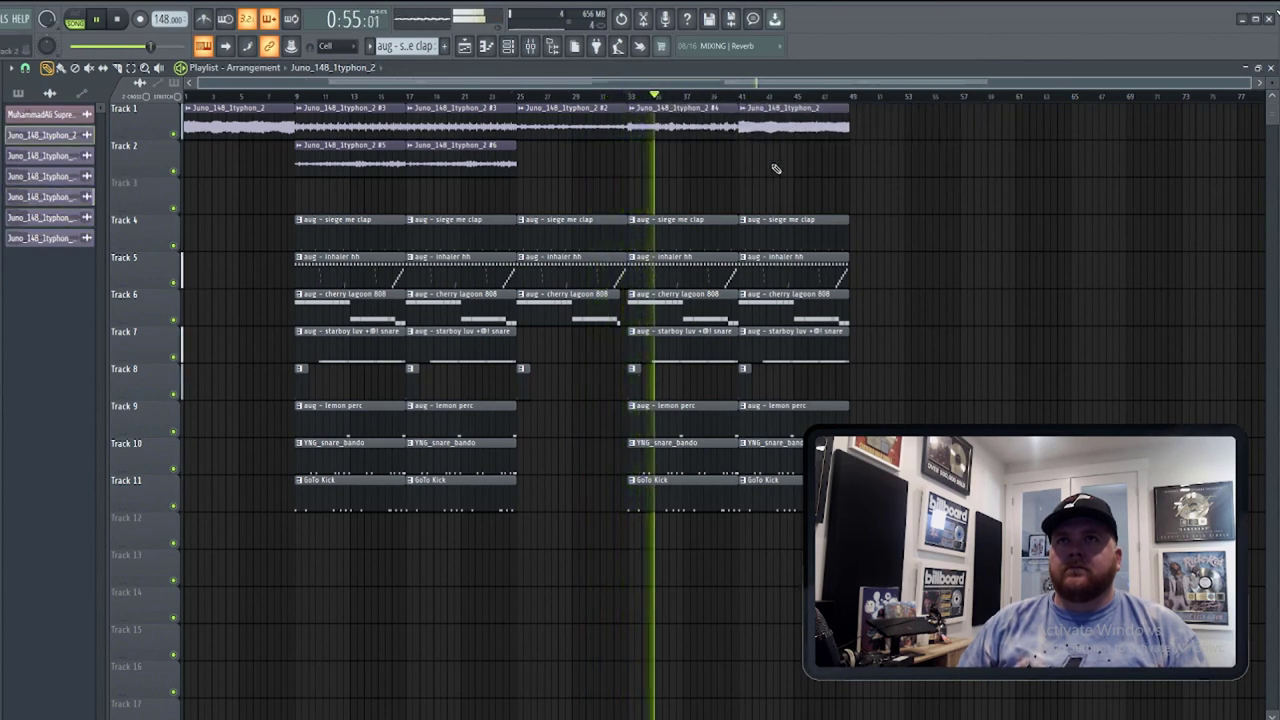
pyautogui.moveTo(775, 168); pyautogui.dragTo(766, 531)
pyautogui.press('Delete')
pyautogui.click(741, 96)
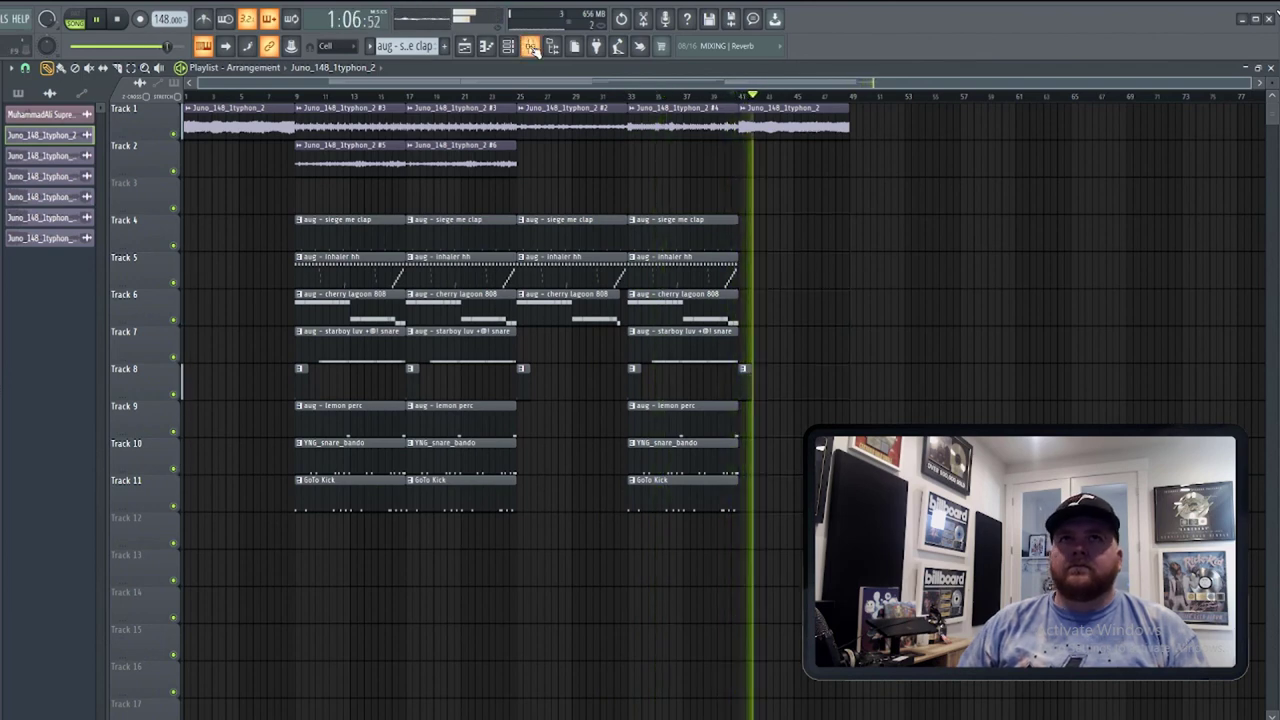
# Create an automation clip for the MELODY track's Fruity parametric EQ 2 mix level, kept low until bar 9 and stepping up there.
pyautogui.press('F9')
pyautogui.rightClick(1050, 200)
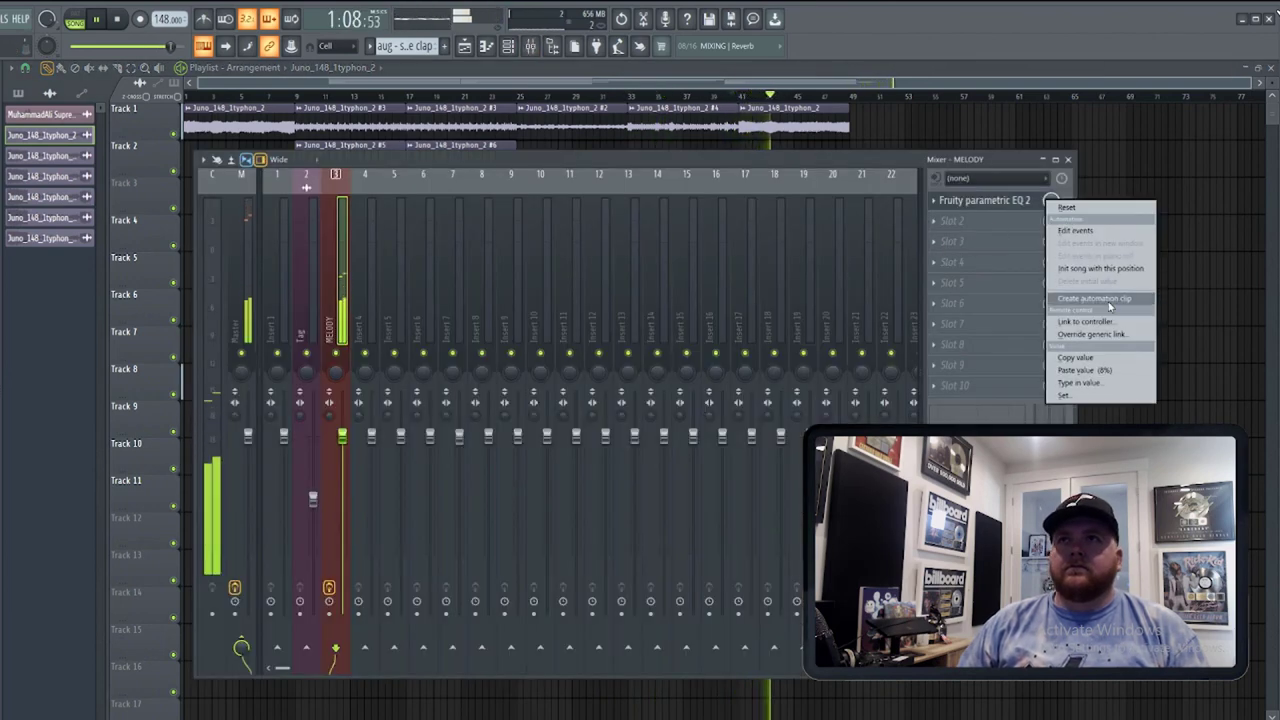
pyautogui.click(1094, 298)
pyautogui.press('F9')
pyautogui.press('space')
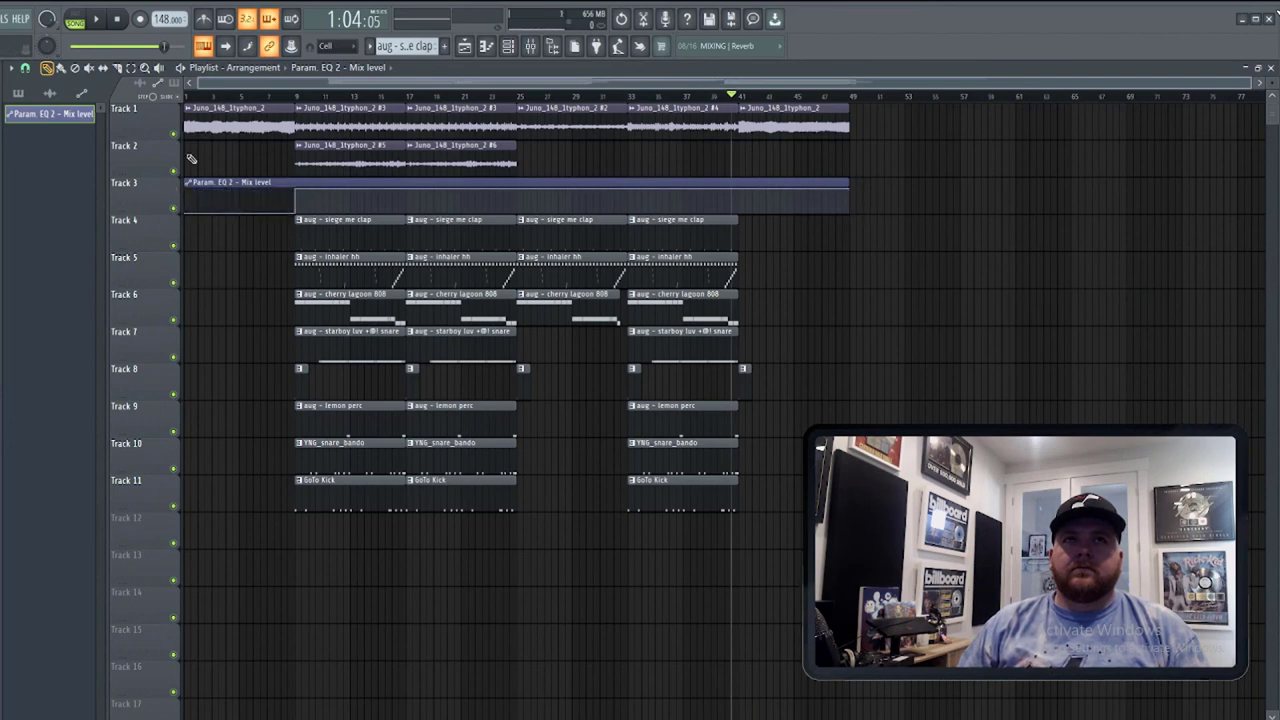
# Drop the EQ mix level automation back to its minimum from bar 41 to the end of the clip.
pyautogui.press('space')
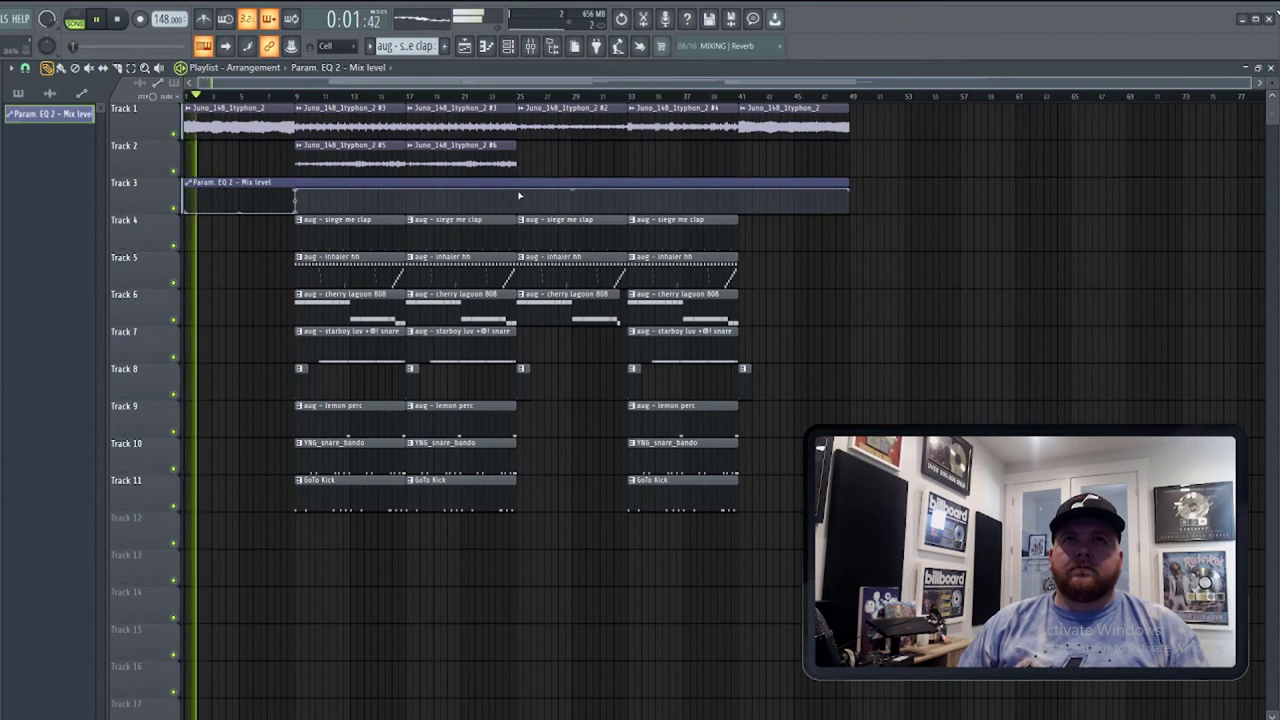
pyautogui.rightClick(745, 210)
pyautogui.hotkey('ctrl', 'z')
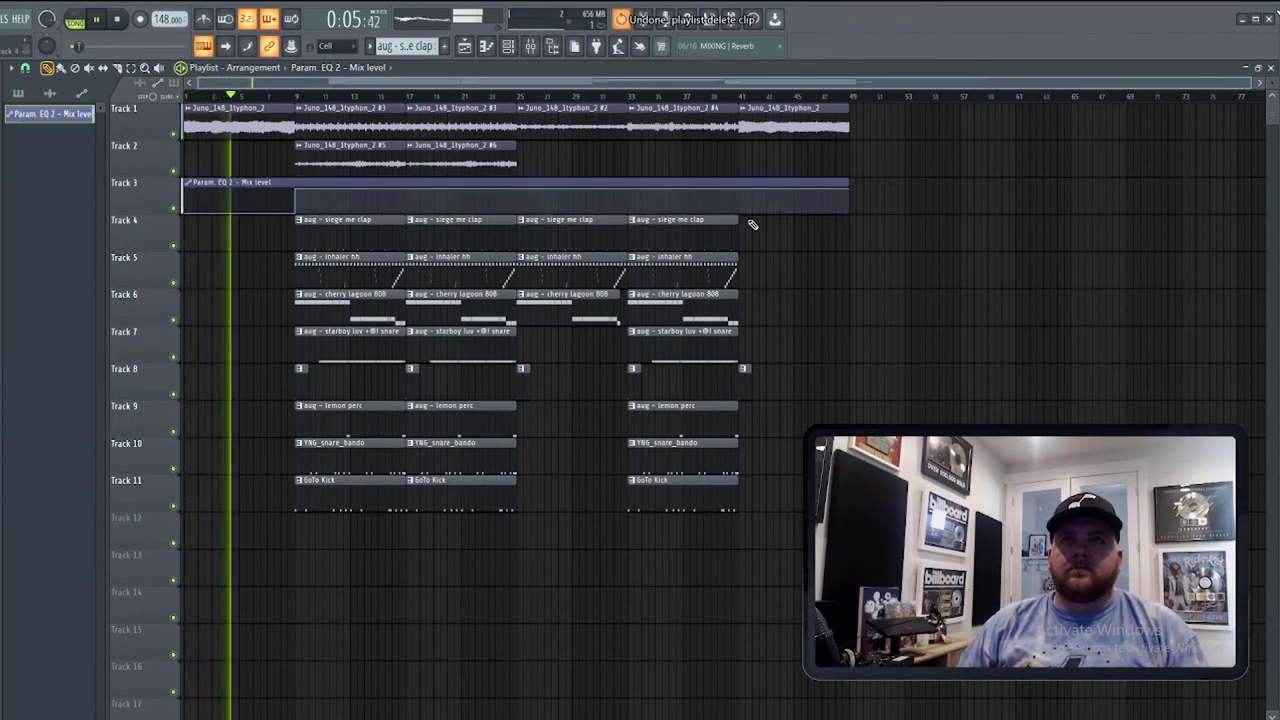
pyautogui.rightClick(756, 191)
pyautogui.moveTo(756, 191); pyautogui.dragTo(850, 188)
pyautogui.rightClick(799, 205)
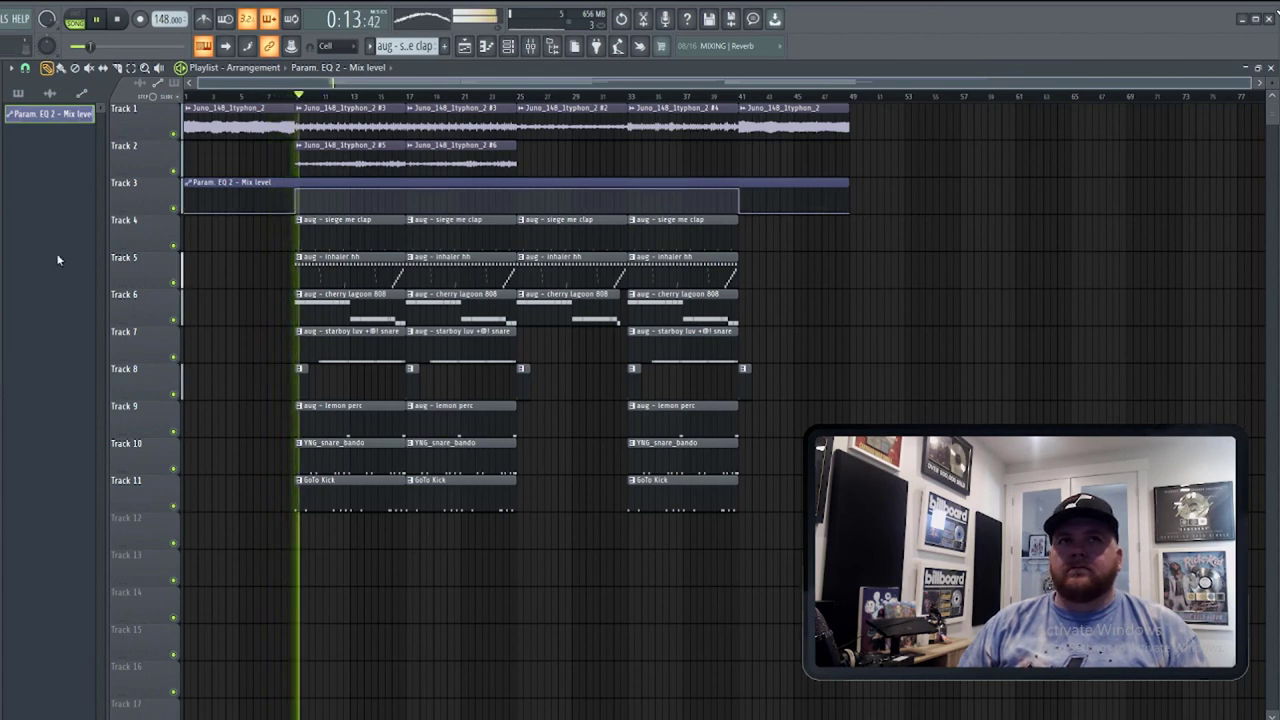
pyautogui.press('space')
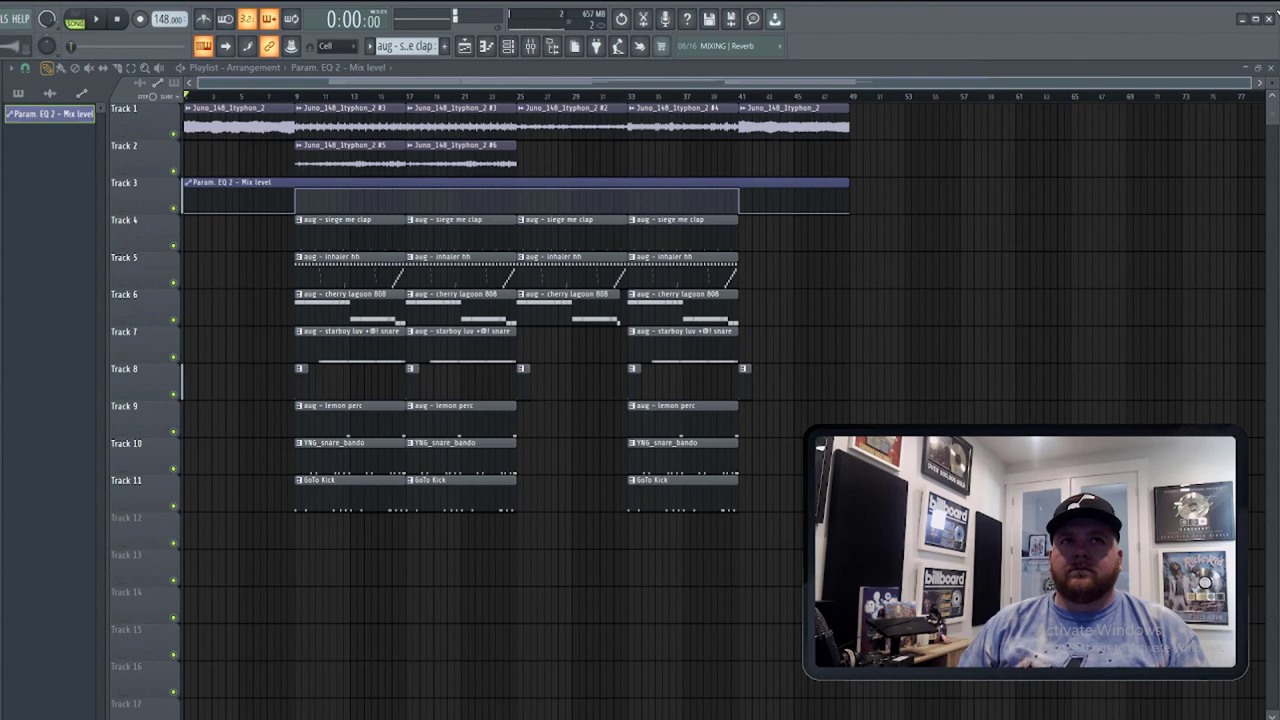
# Place the NOL_fx_swoosh_riser sample on Track 12 so it ends at bar 9, and lower its volume in the channel settings.
pyautogui.moveTo(155, 555); pyautogui.dragTo(295, 522)
pyautogui.rightClick(322, 256)
pyautogui.click(360, 328)
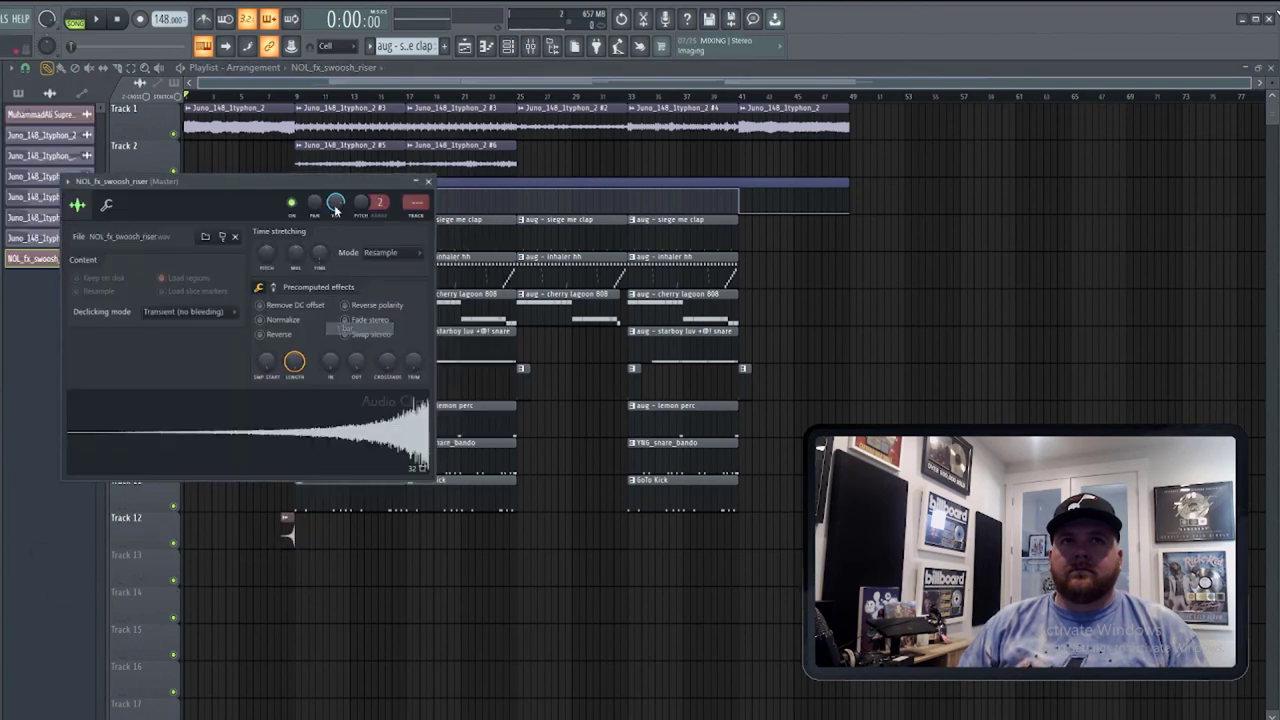
pyautogui.moveTo(318, 184); pyautogui.dragTo(673, 184)
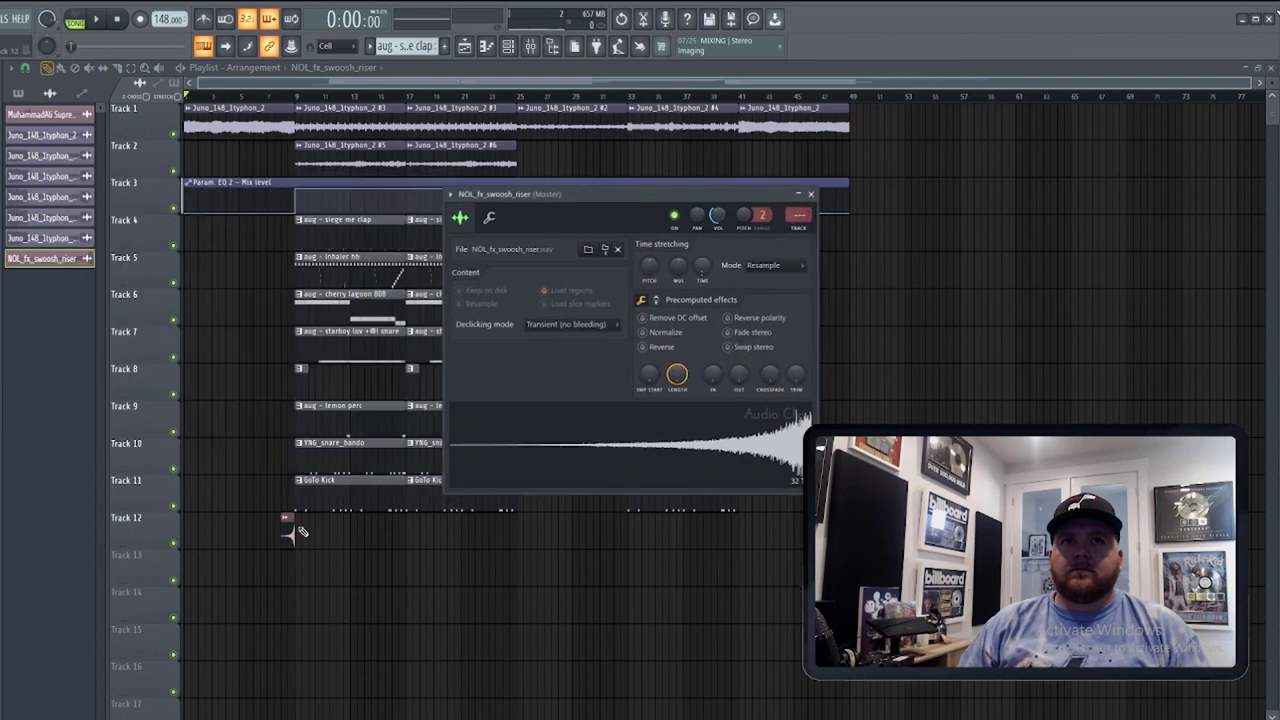
# Audition the swoosh riser leading into bar 9, set its time-stretching mode to Auto and reduce its volume further.
pyautogui.click(280, 97)
pyautogui.press('space')
pyautogui.doubleClick(287, 535)
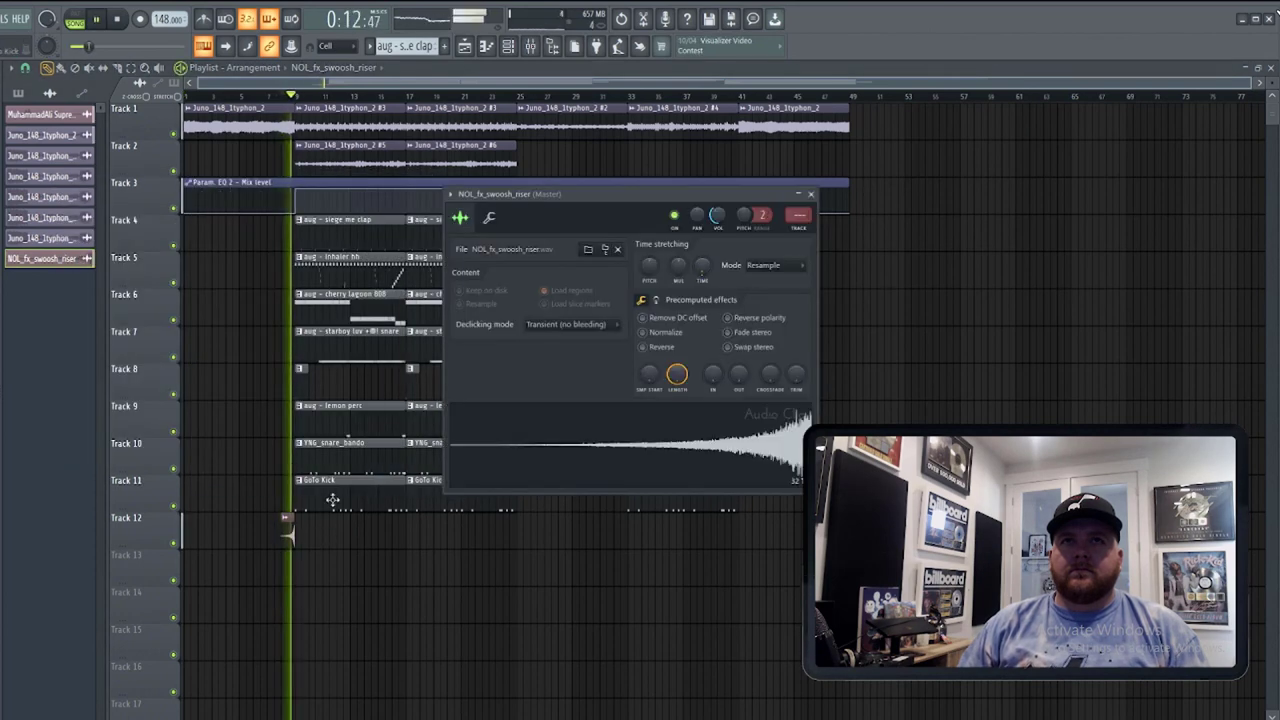
pyautogui.press('space')
pyautogui.click(772, 265)
pyautogui.click(767, 390)
pyautogui.press('space')
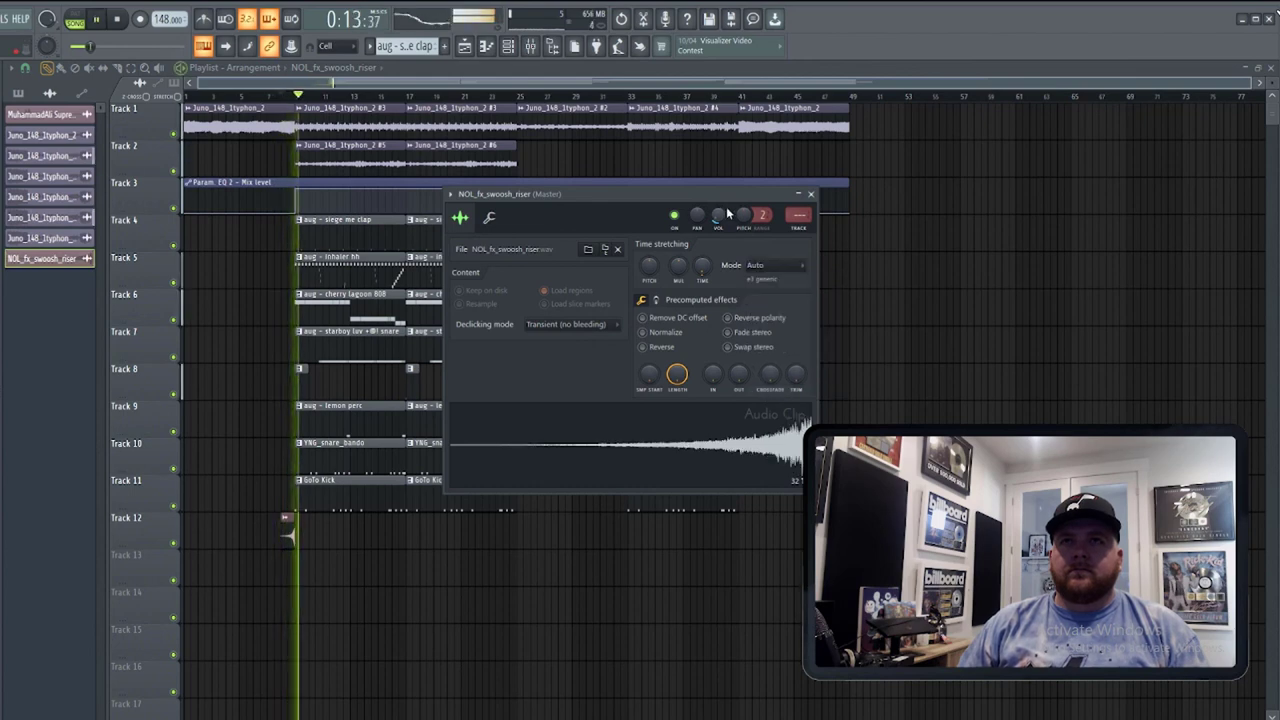
pyautogui.click(811, 194)
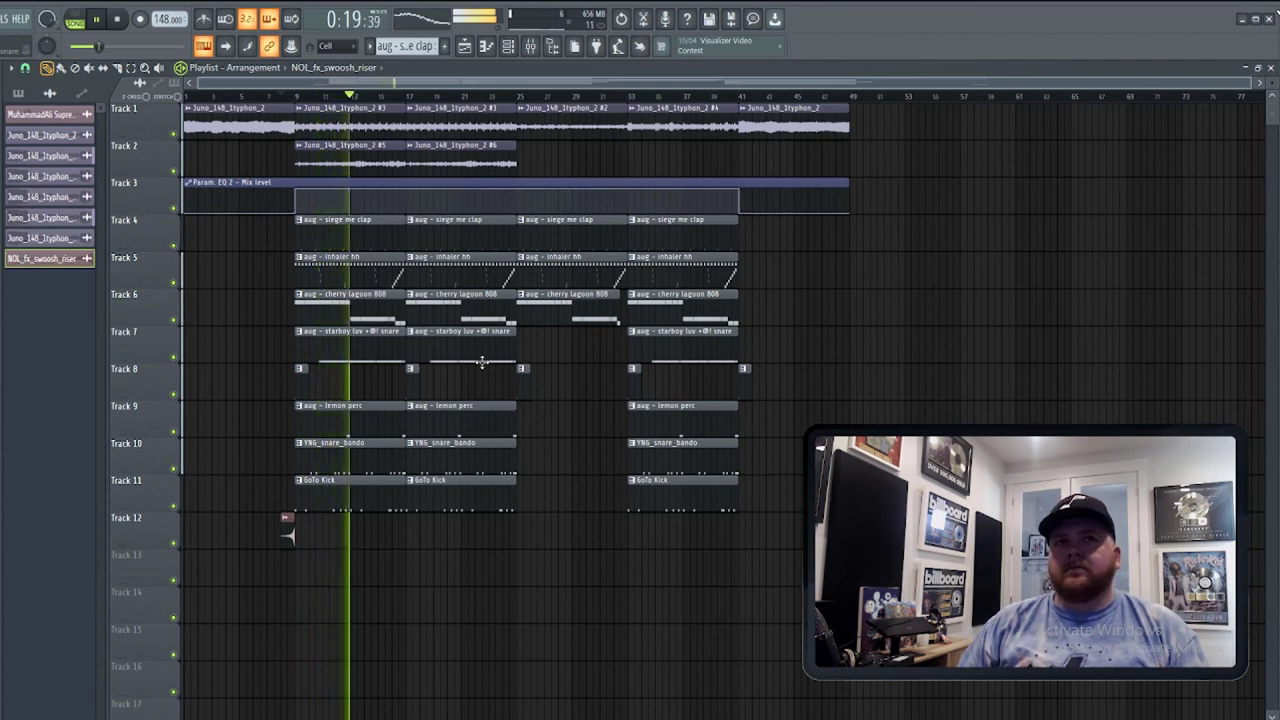
# Listen to the arrangement's transitions around bars 17, 25, 33 and 41.
pyautogui.click(424, 91)
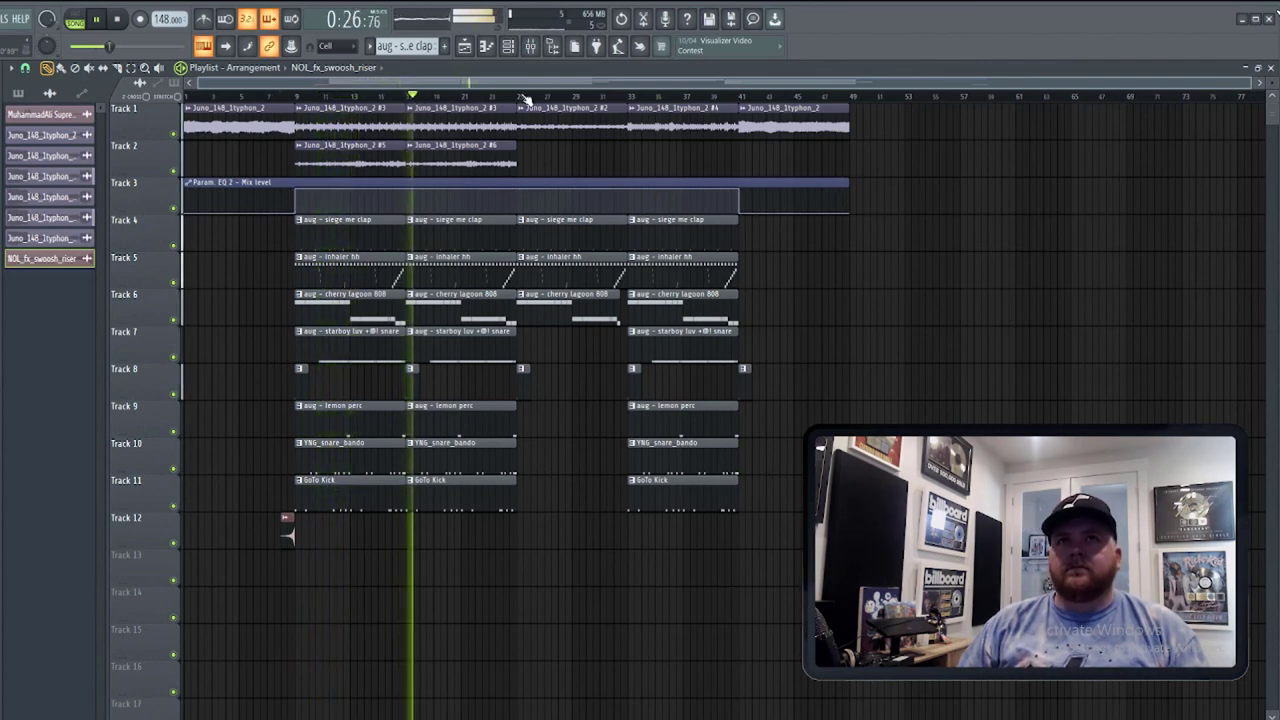
pyautogui.click(524, 96)
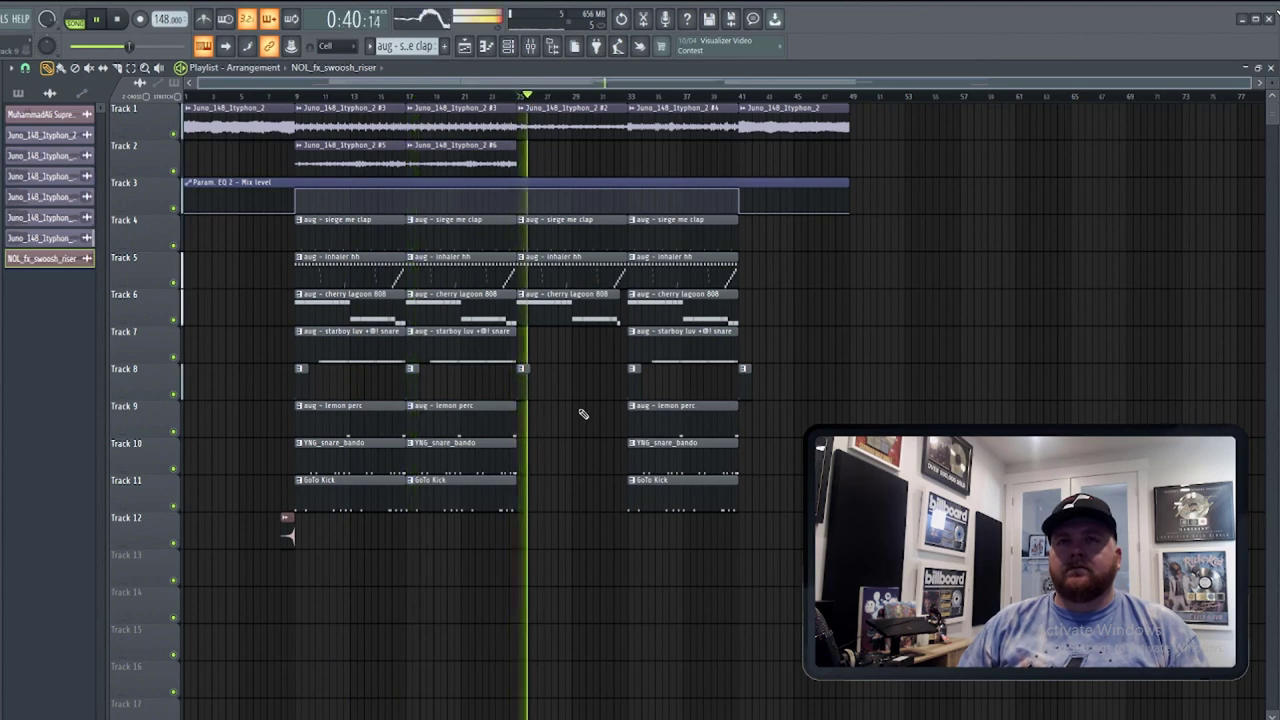
pyautogui.click(617, 96)
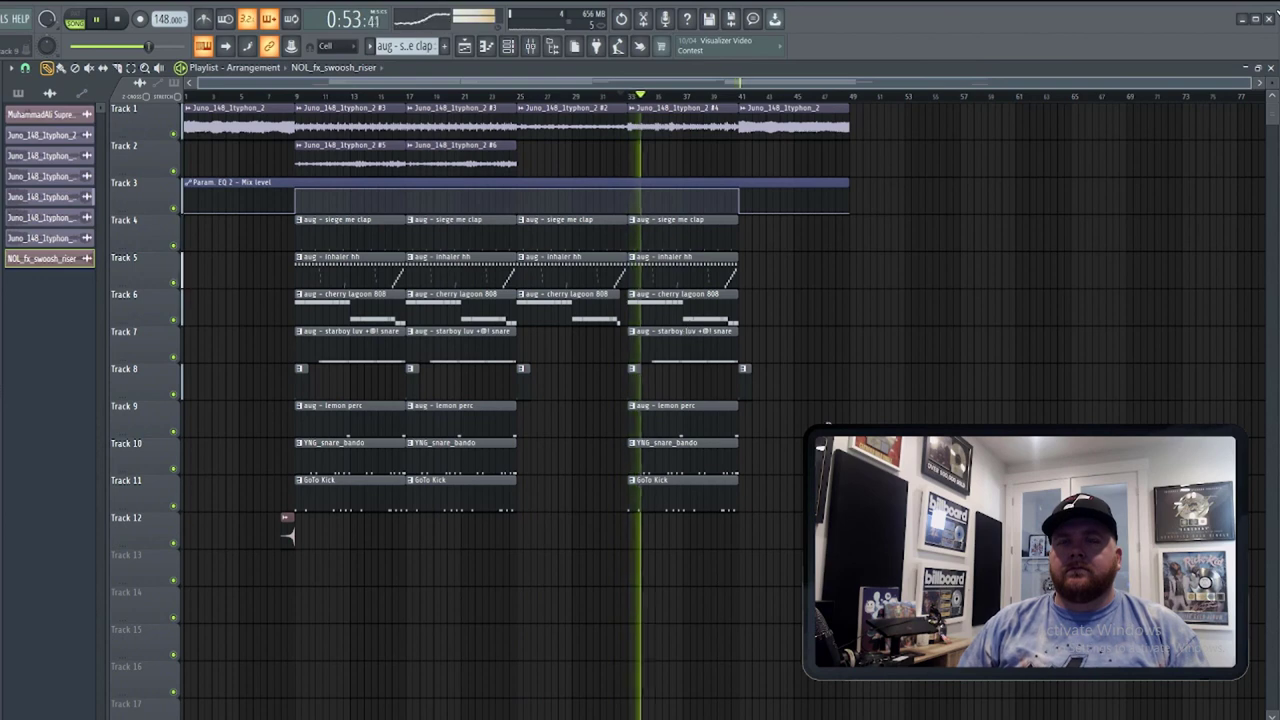
pyautogui.click(726, 97)
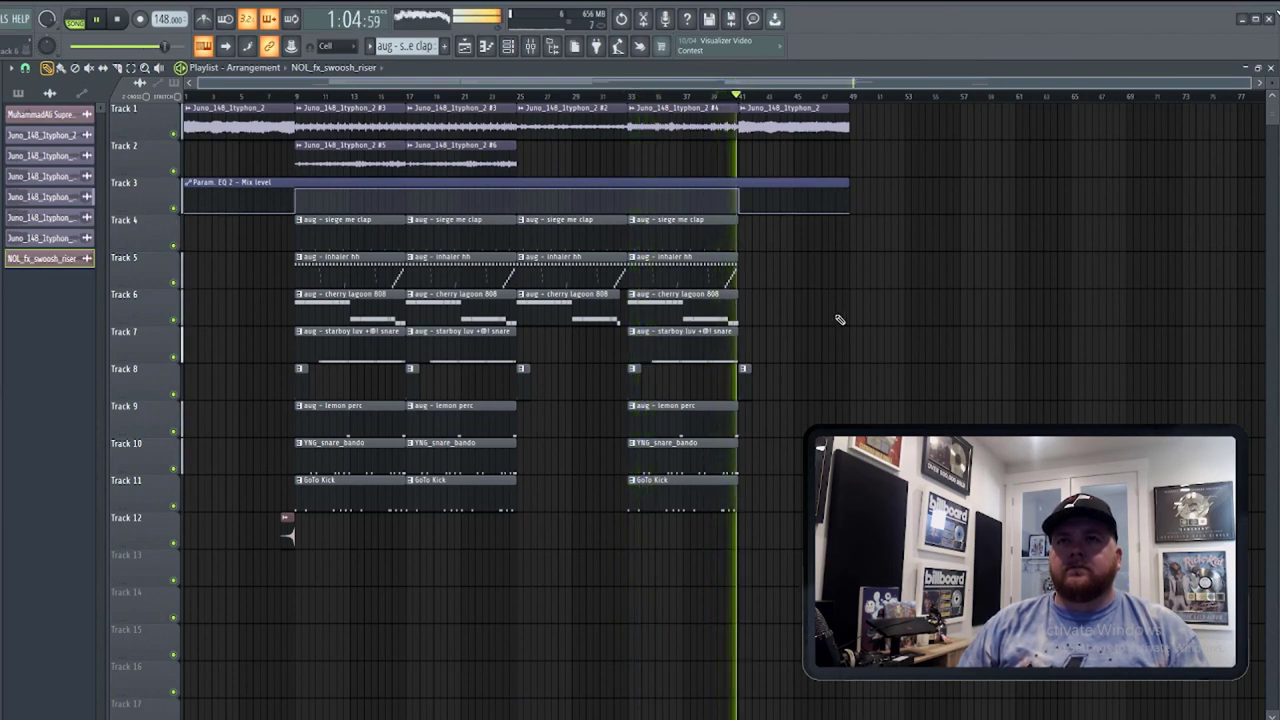
# Show all channels in the Channel rack, select the unused ones with the macro and delete the empty Sampler channel.
pyautogui.press('F6')
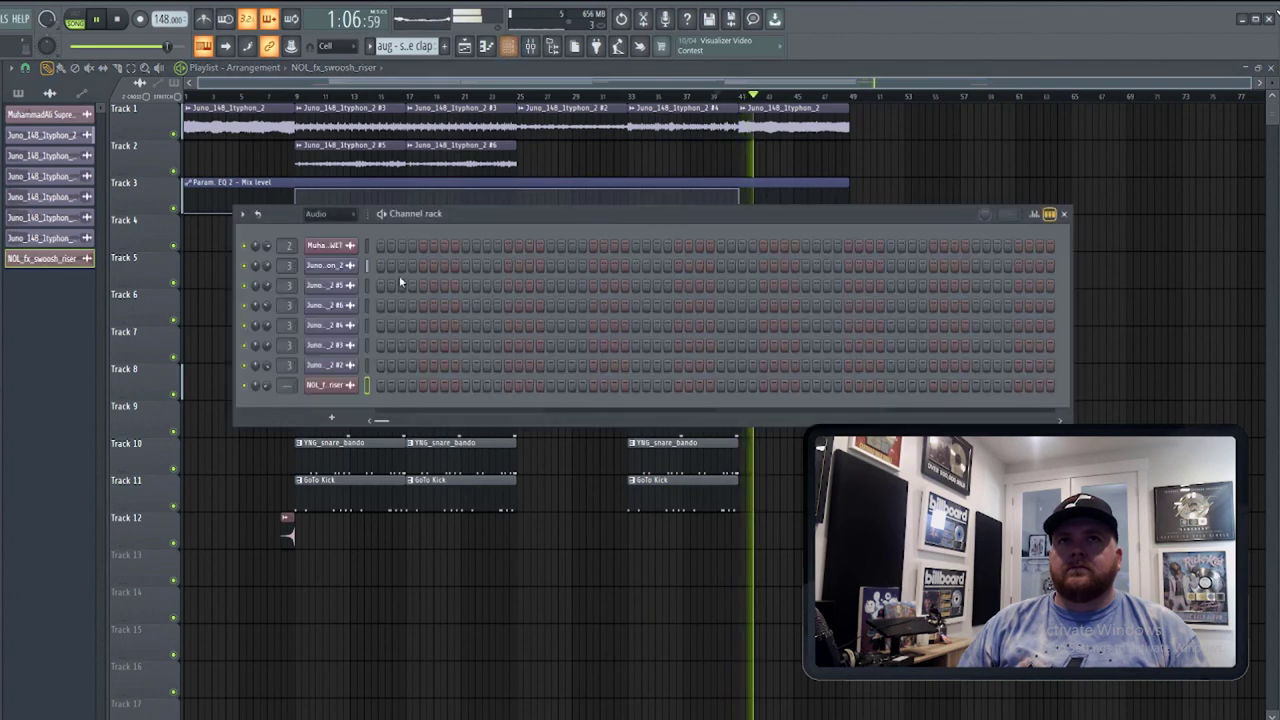
pyautogui.click(341, 217)
pyautogui.click(336, 224)
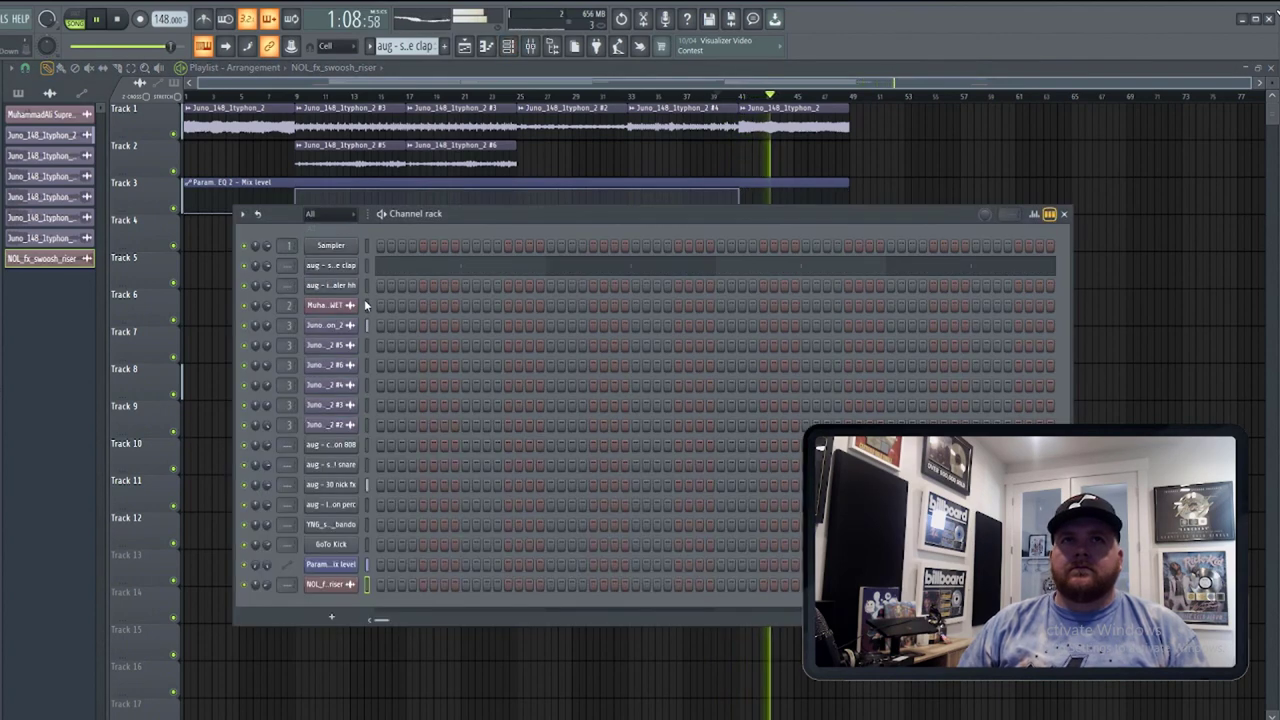
pyautogui.click(6, 18)
pyautogui.moveTo(60, 62)
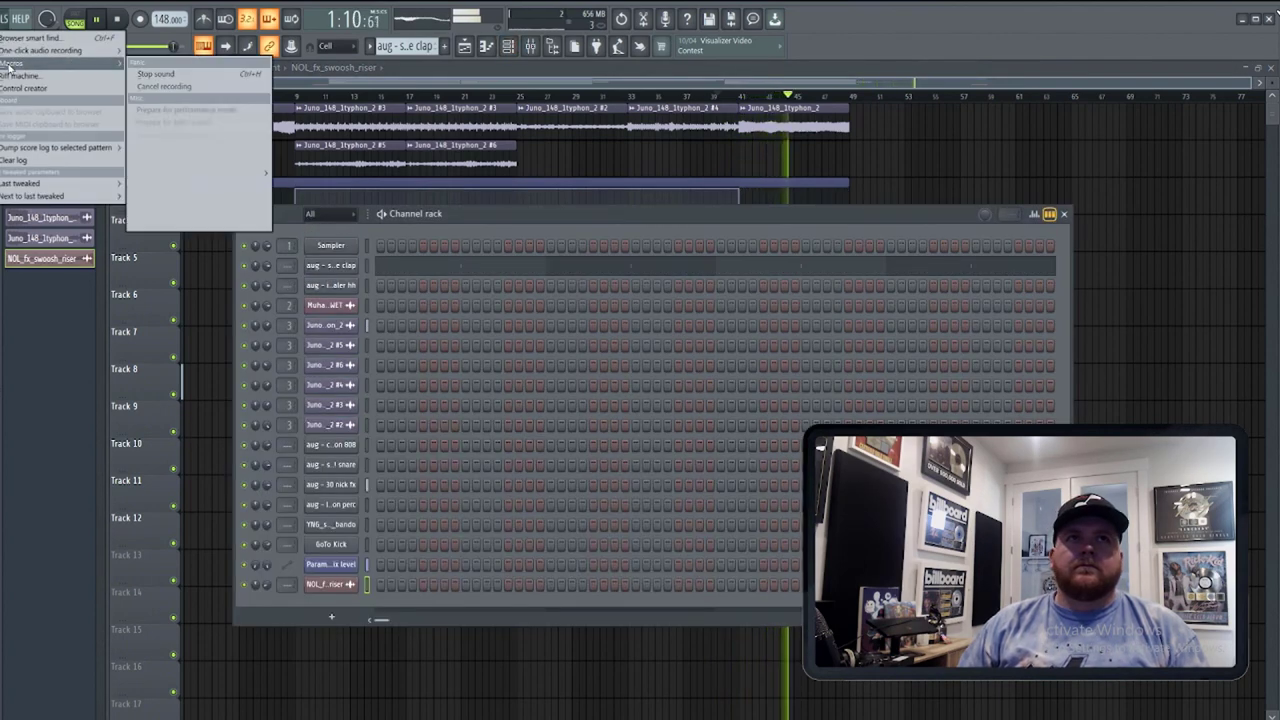
pyautogui.click(192, 146)
pyautogui.click(6, 18)
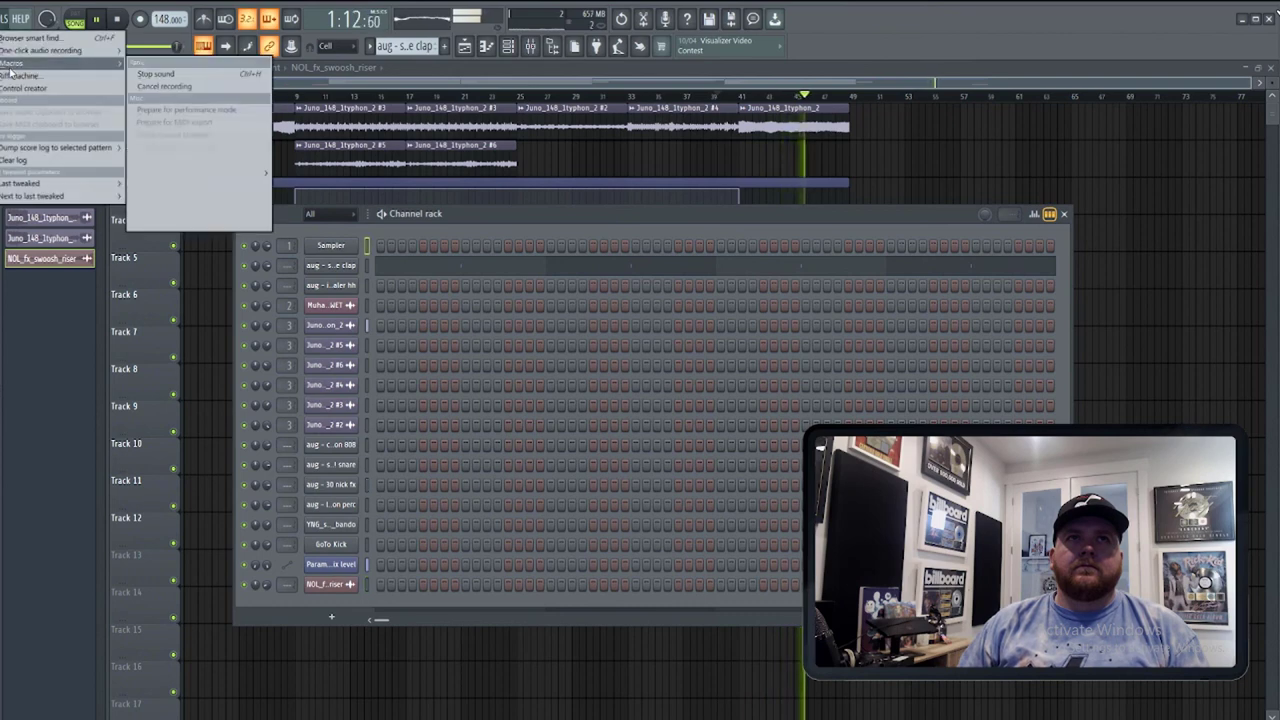
pyautogui.click(202, 136)
pyautogui.click(243, 214)
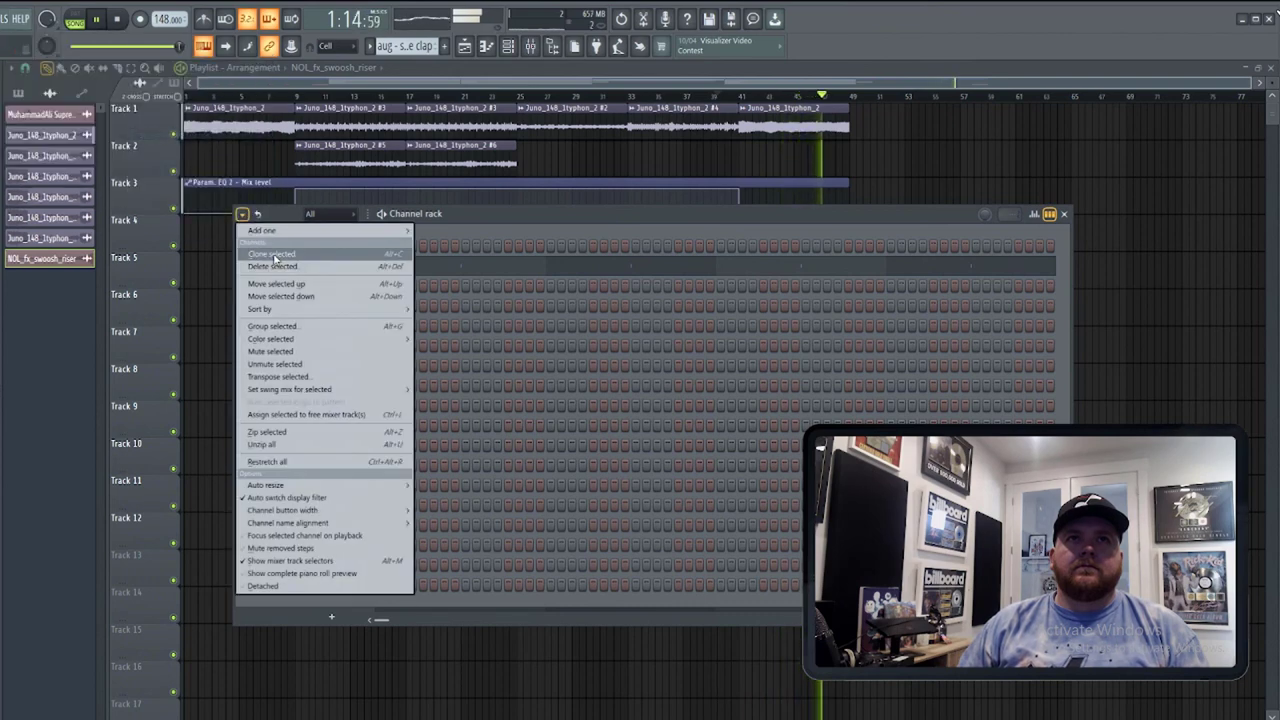
pyautogui.click(278, 266)
pyautogui.press('Return')
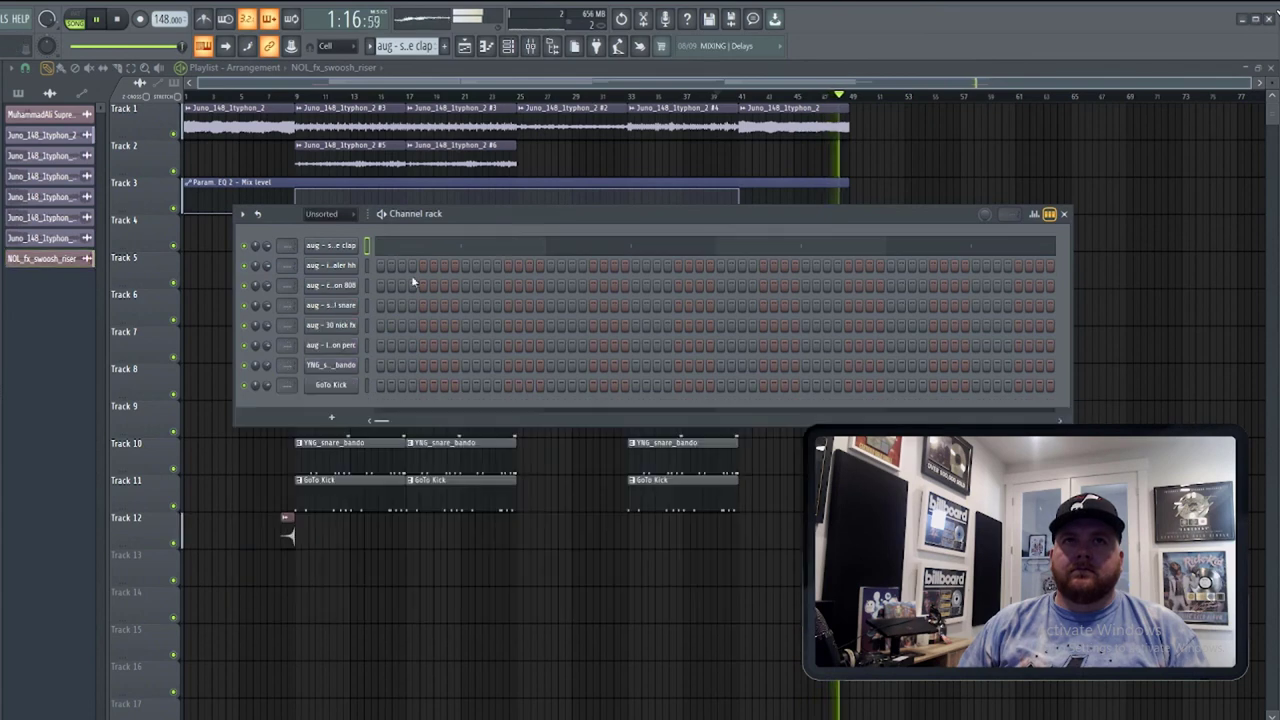
# Select the clap, hi-hat, 808, snare, fx, percussion, kick and riser channels and route them to consecutive mixer tracks starting at Insert 4.
pyautogui.click(350, 219)
pyautogui.click(344, 231)
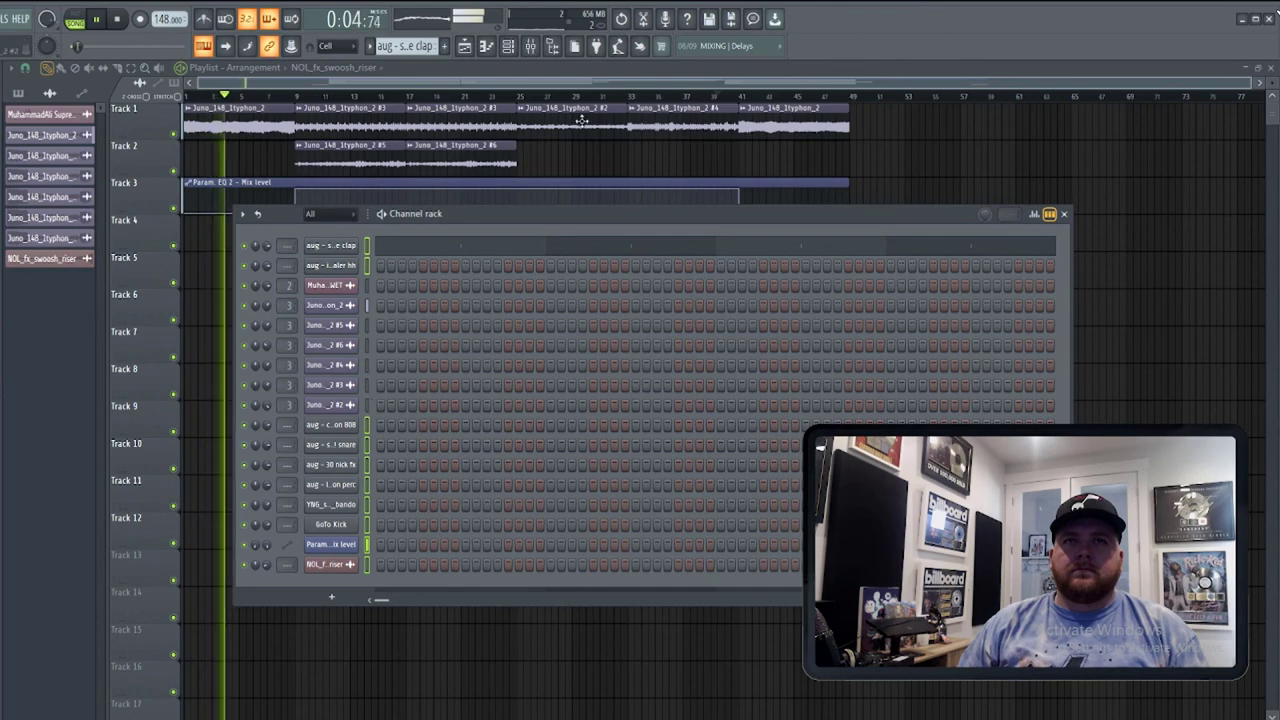
pyautogui.click(531, 47)
pyautogui.rightClick(358, 303)
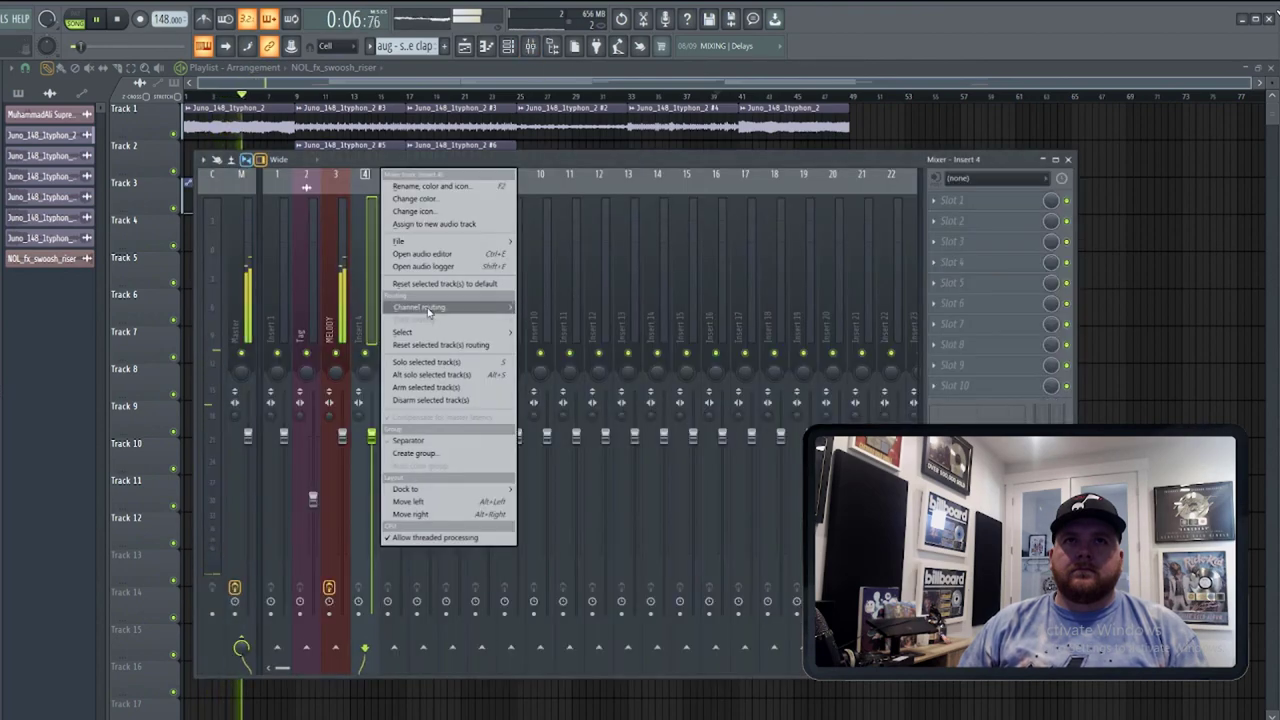
pyautogui.moveTo(450, 307)
pyautogui.click(590, 321)
# Remove Edison from the Master track's first effect slot, leaving the Limiter in place.
pyautogui.click(240, 325)
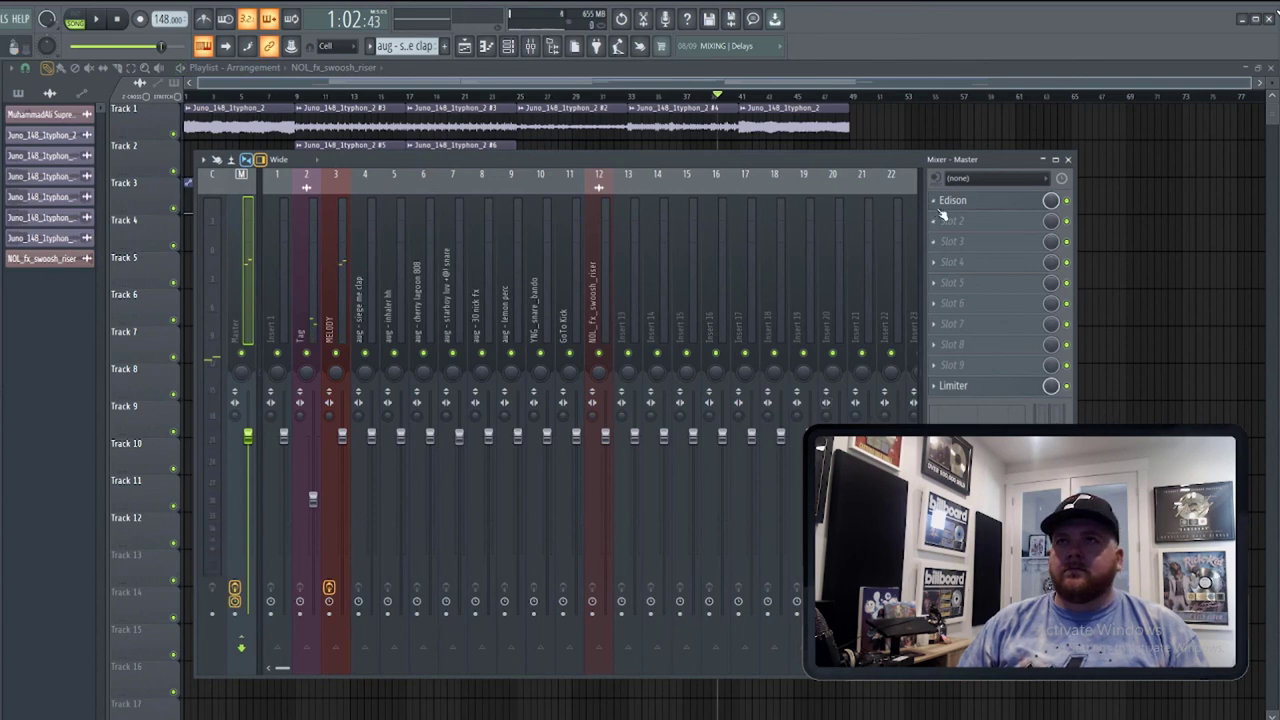
pyautogui.click(934, 203)
pyautogui.click(943, 230)
pyautogui.click(915, 470)
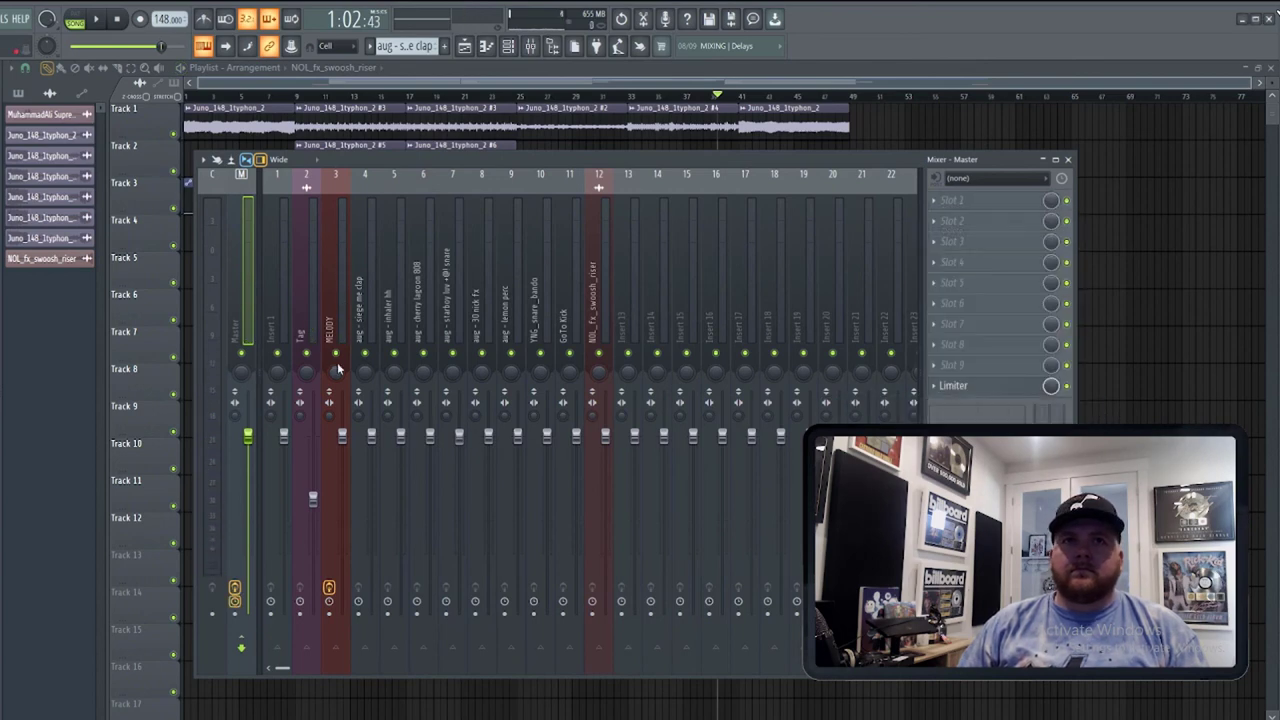
# Solo the MELODY mixer track and lower its fader, and bring in the inhaler hh track with a reduced fader level.
pyautogui.click(336, 328)
pyautogui.press('space')
pyautogui.moveTo(342, 436); pyautogui.dragTo(343, 496)
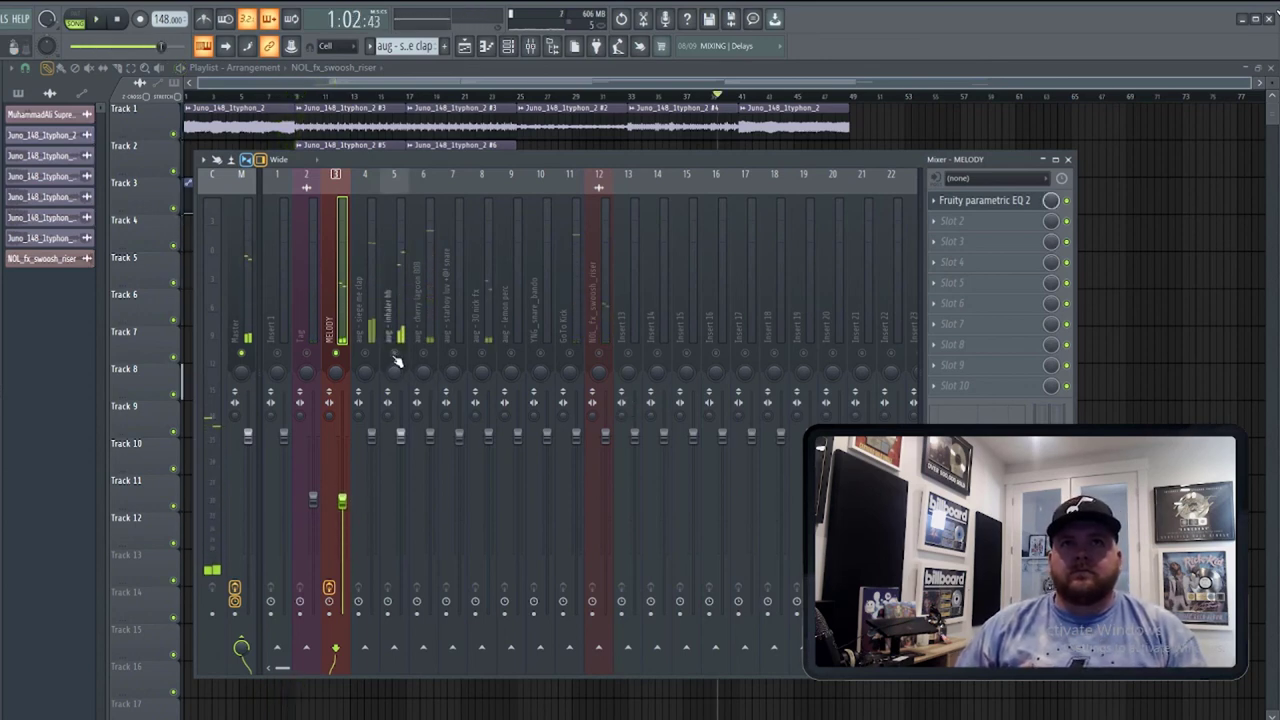
pyautogui.click(396, 355)
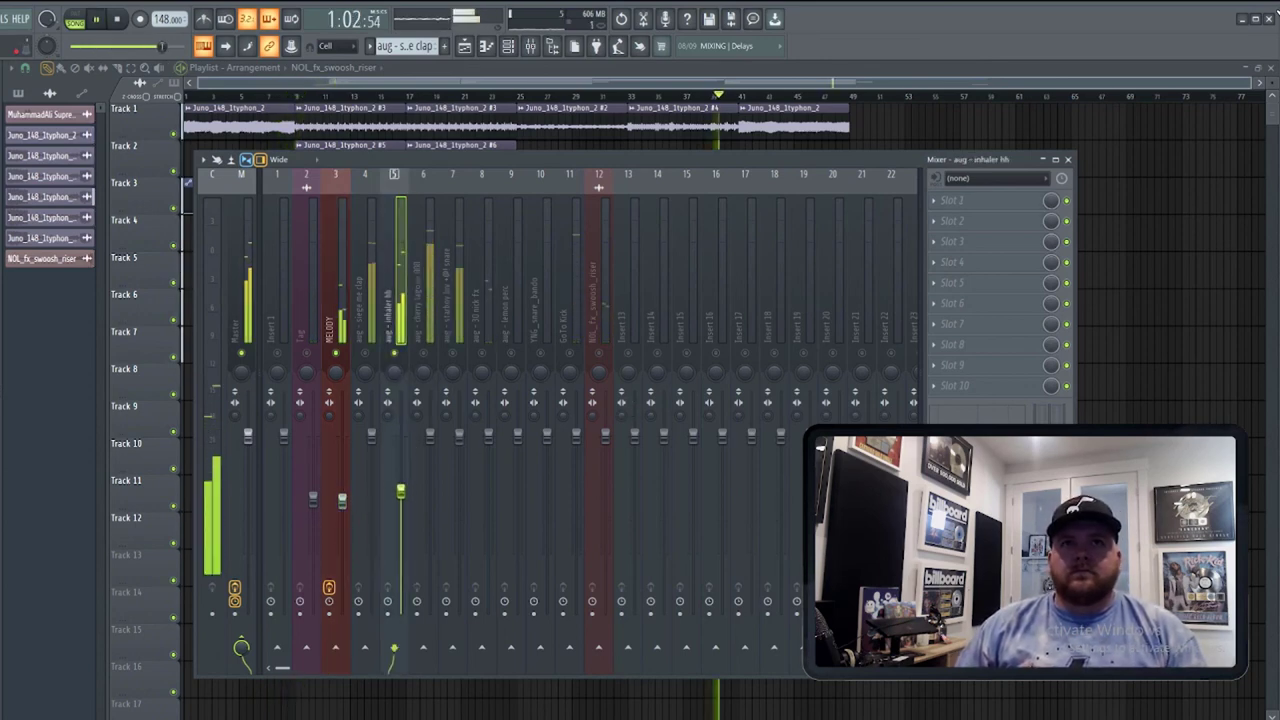
# Bring in the siege me clap mixer track at a reduced fader level and select the MELODY track.
pyautogui.click(365, 340)
pyautogui.press('space')
pyautogui.moveTo(372, 438); pyautogui.dragTo(374, 480)
pyautogui.click(329, 326)
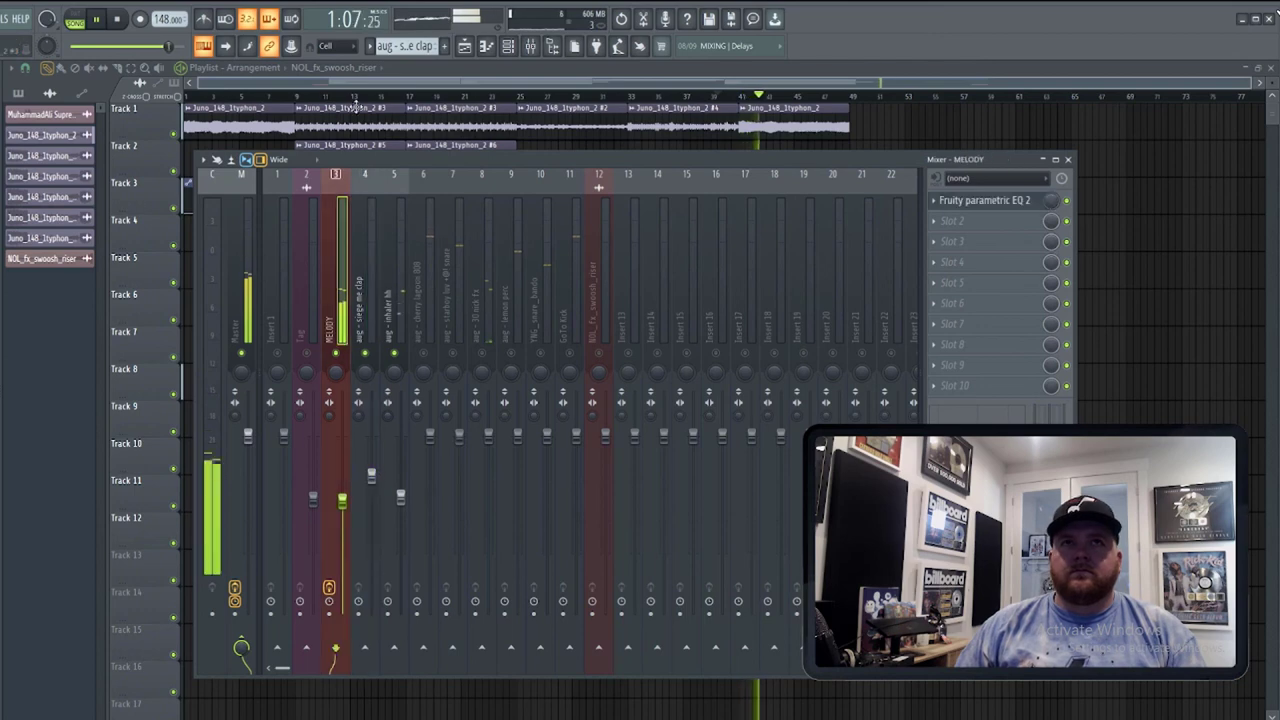
# Play the song from bar 9 and bring in the cherry lagoon 808 and starboy luv snare tracks at reduced fader levels.
pyautogui.click(256, 96)
pyautogui.click(286, 96)
pyautogui.click(530, 46)
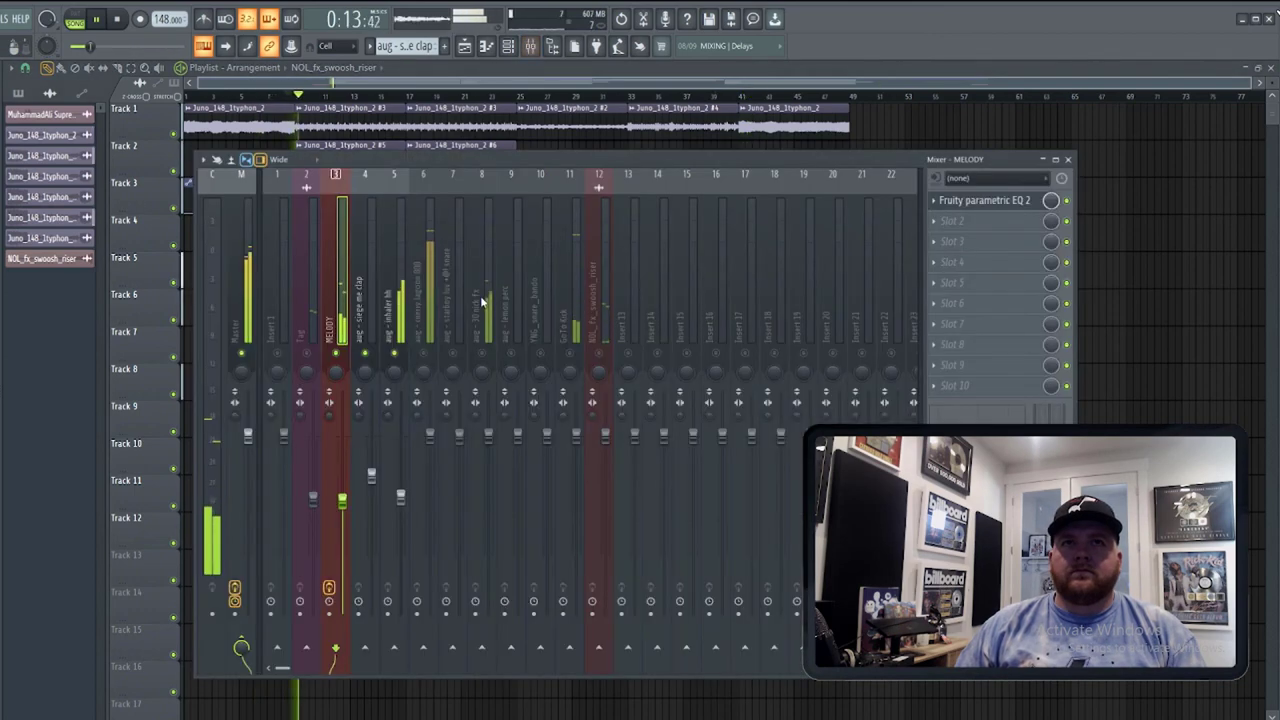
pyautogui.moveTo(429, 436); pyautogui.dragTo(431, 503)
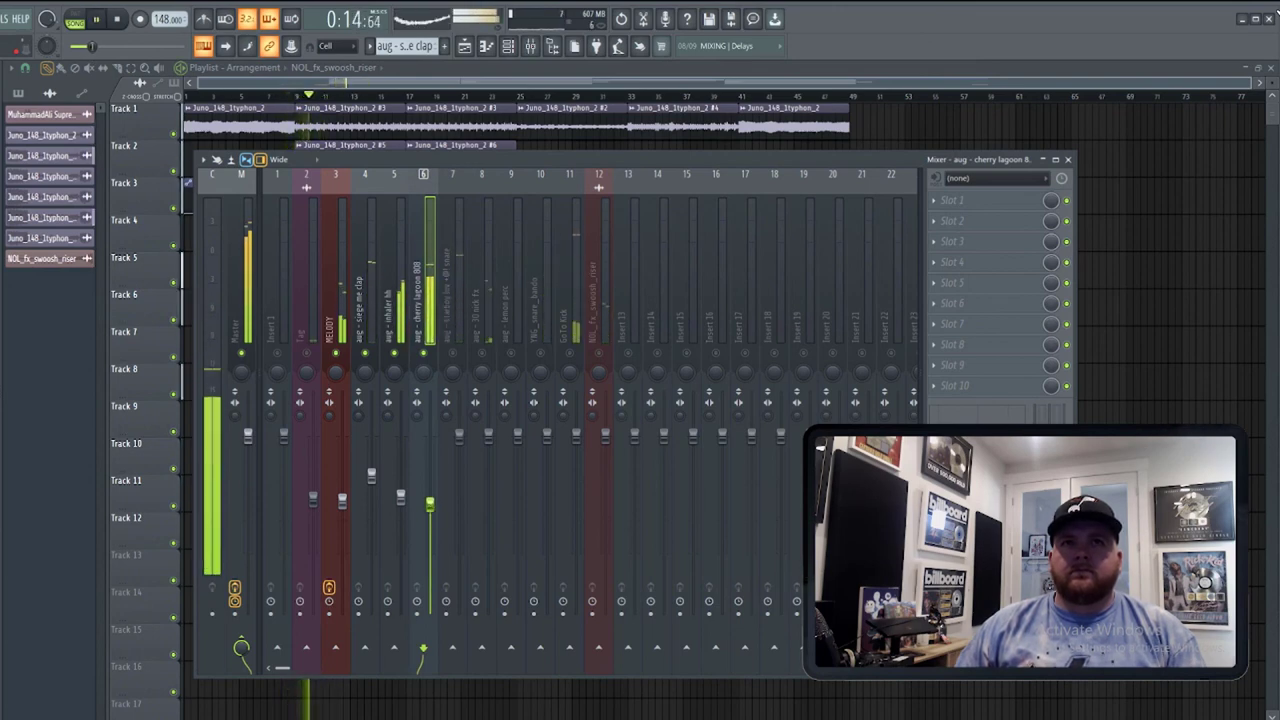
pyautogui.click(456, 352)
pyautogui.moveTo(459, 436); pyautogui.dragTo(460, 463)
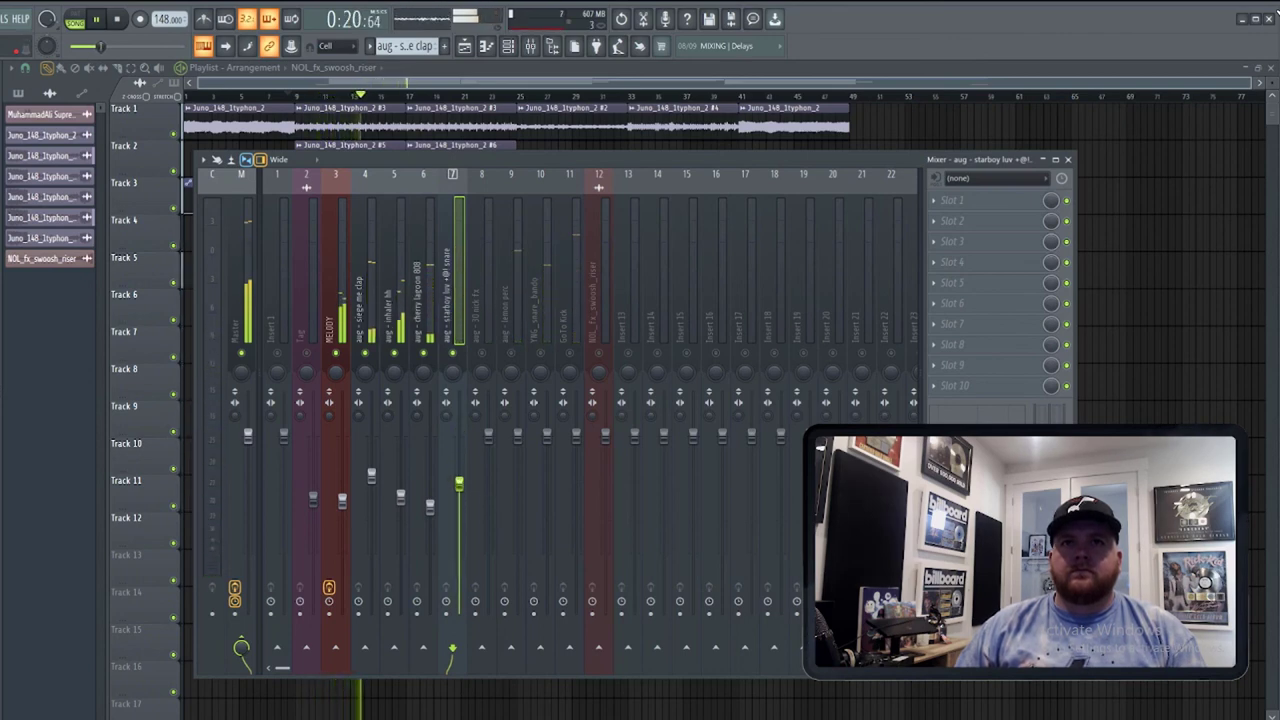
# Bring in the 30 nick fx, lemon perc, YNG_snare_bando and GoTo Kick tracks at reduced levels, panning the lemon perc slightly right.
pyautogui.click(485, 345)
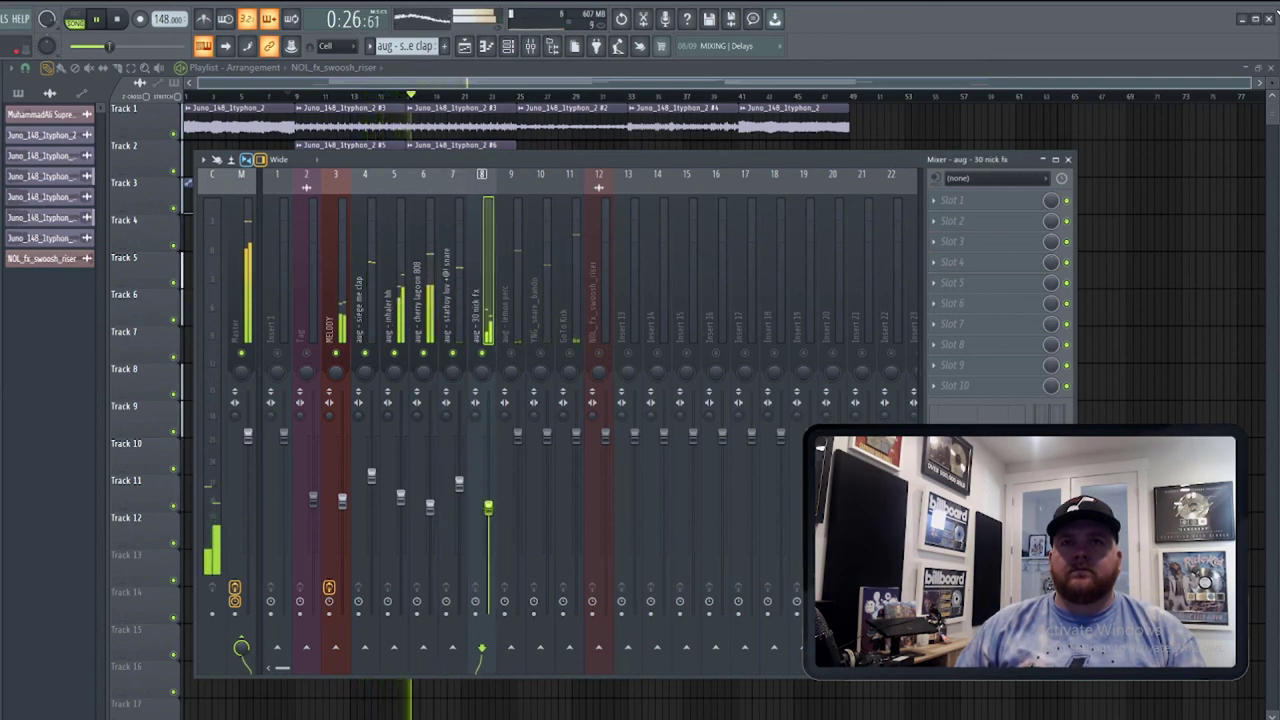
pyautogui.moveTo(488, 507); pyautogui.dragTo(488, 497)
pyautogui.click(510, 361)
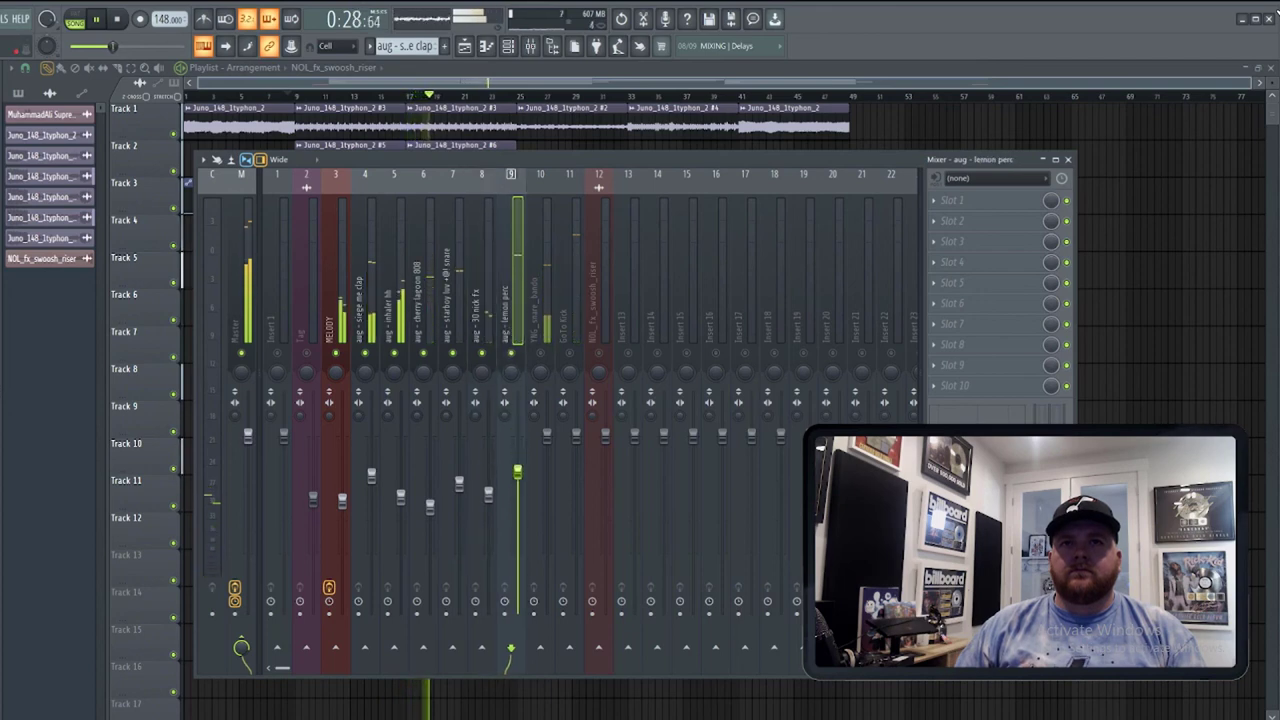
pyautogui.click(541, 357)
pyautogui.moveTo(546, 478); pyautogui.dragTo(546, 487)
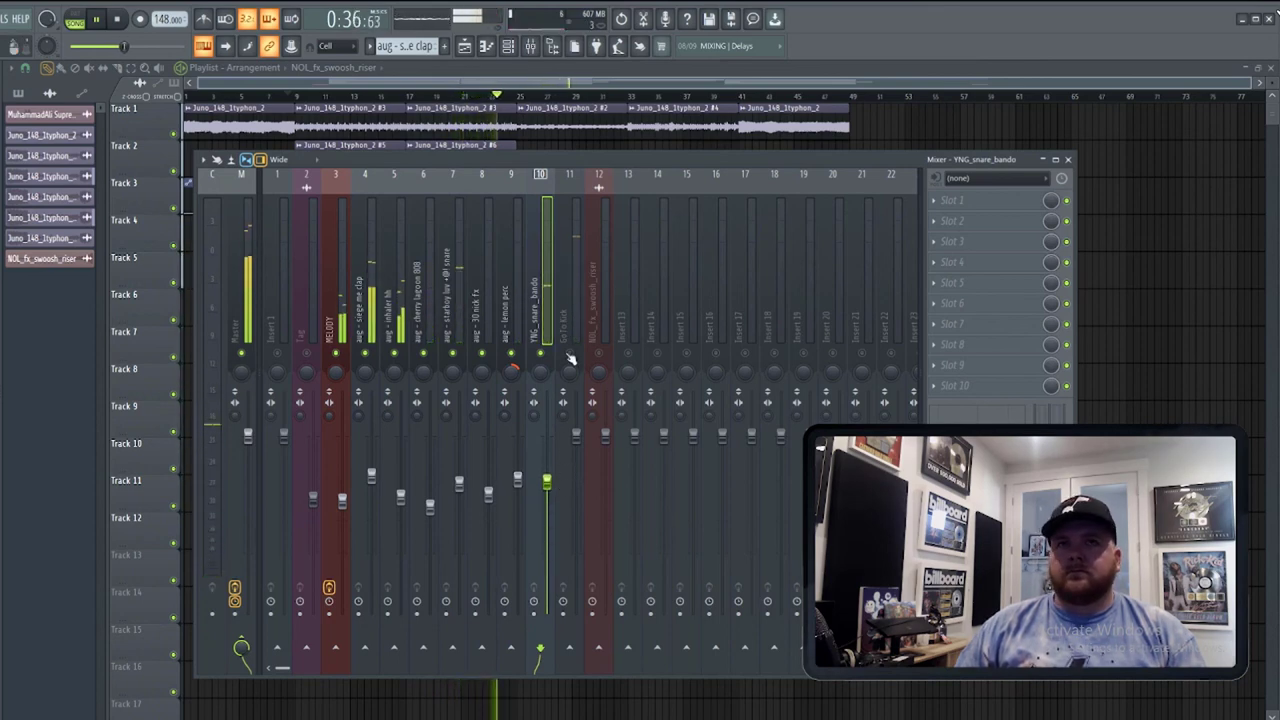
pyautogui.moveTo(576, 435); pyautogui.dragTo(546, 493)
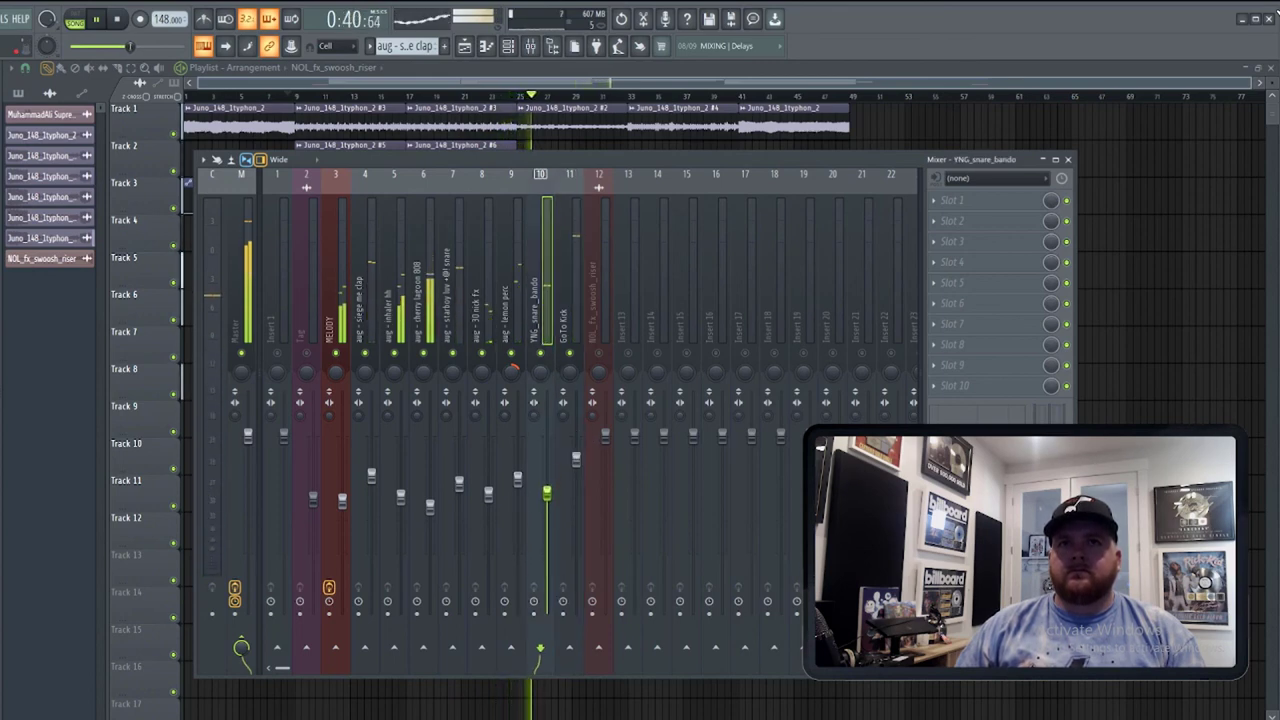
# Unsolo the mixer so all tracks play, and mute the MELODY track to hear the drums alone.
pyautogui.click(340, 321)
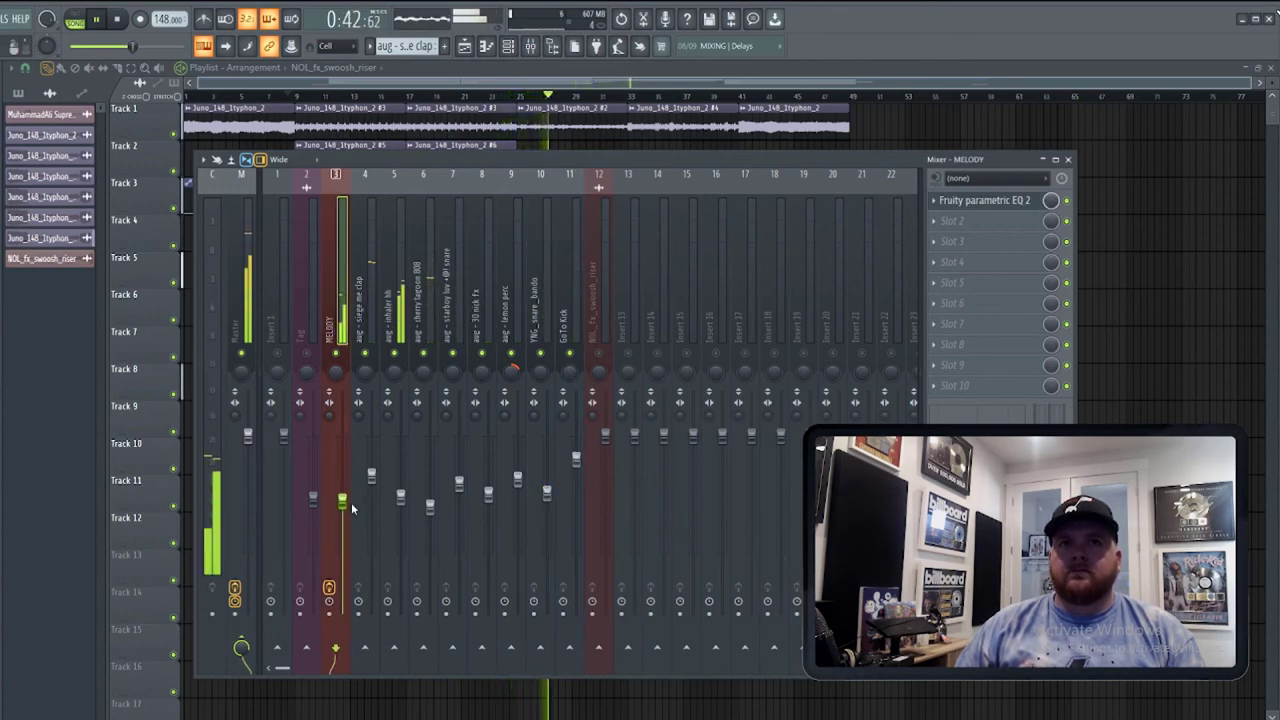
pyautogui.rightClick(307, 352)
pyautogui.rightClick(307, 352)
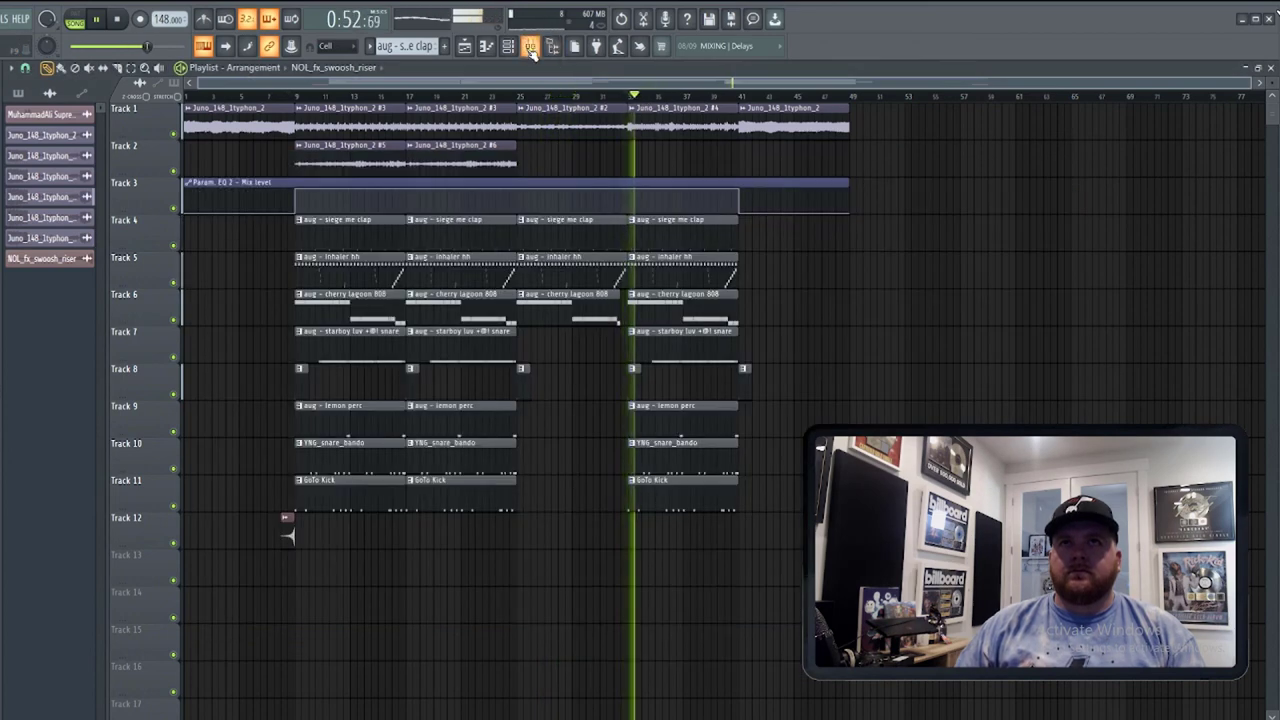
pyautogui.press('F9')
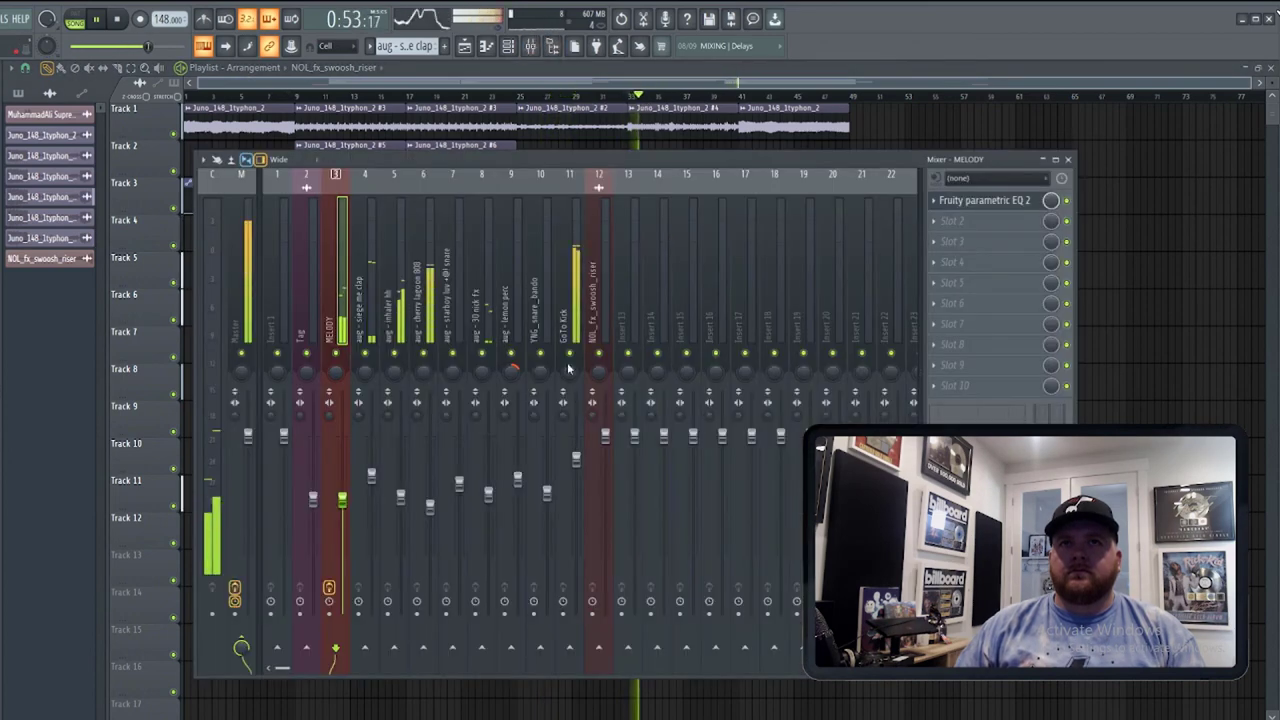
pyautogui.click(337, 353)
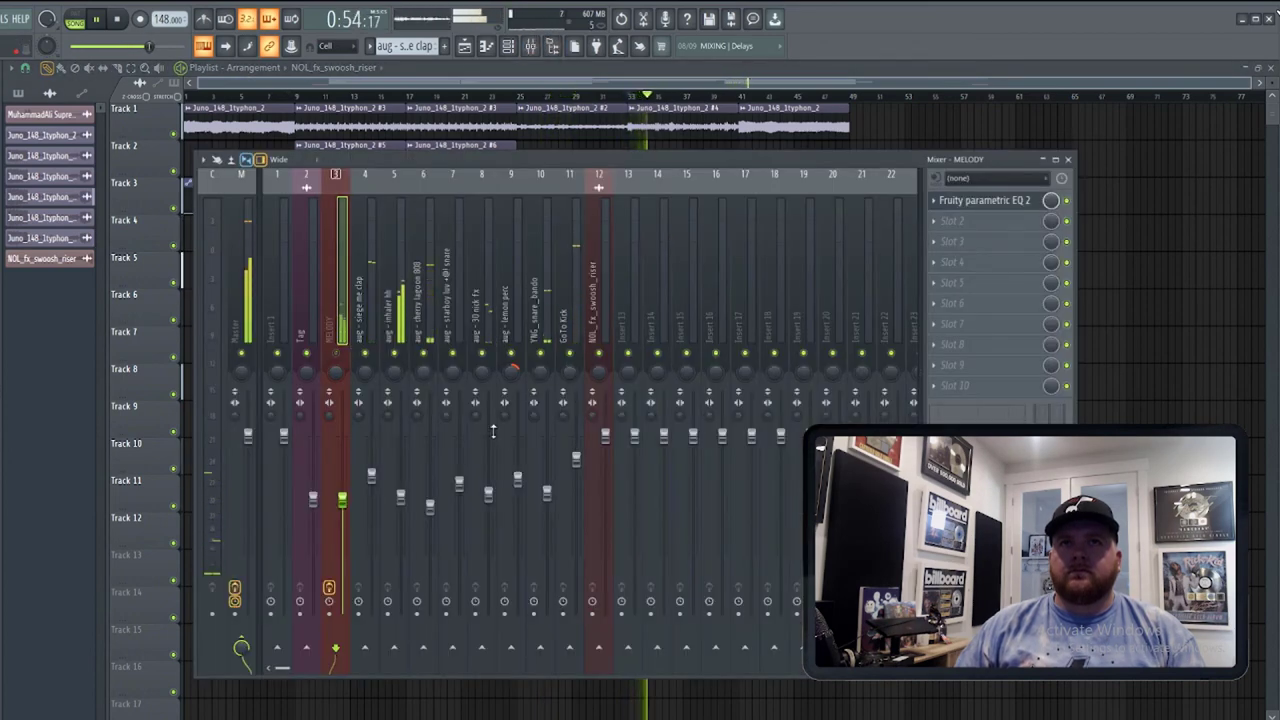
# Lower the YNG_snare_bando and cherry lagoon 808 faders slightly while checking the GoTo Kick, and restart playback.
pyautogui.click(538, 345)
pyautogui.moveTo(547, 494); pyautogui.dragTo(547, 501)
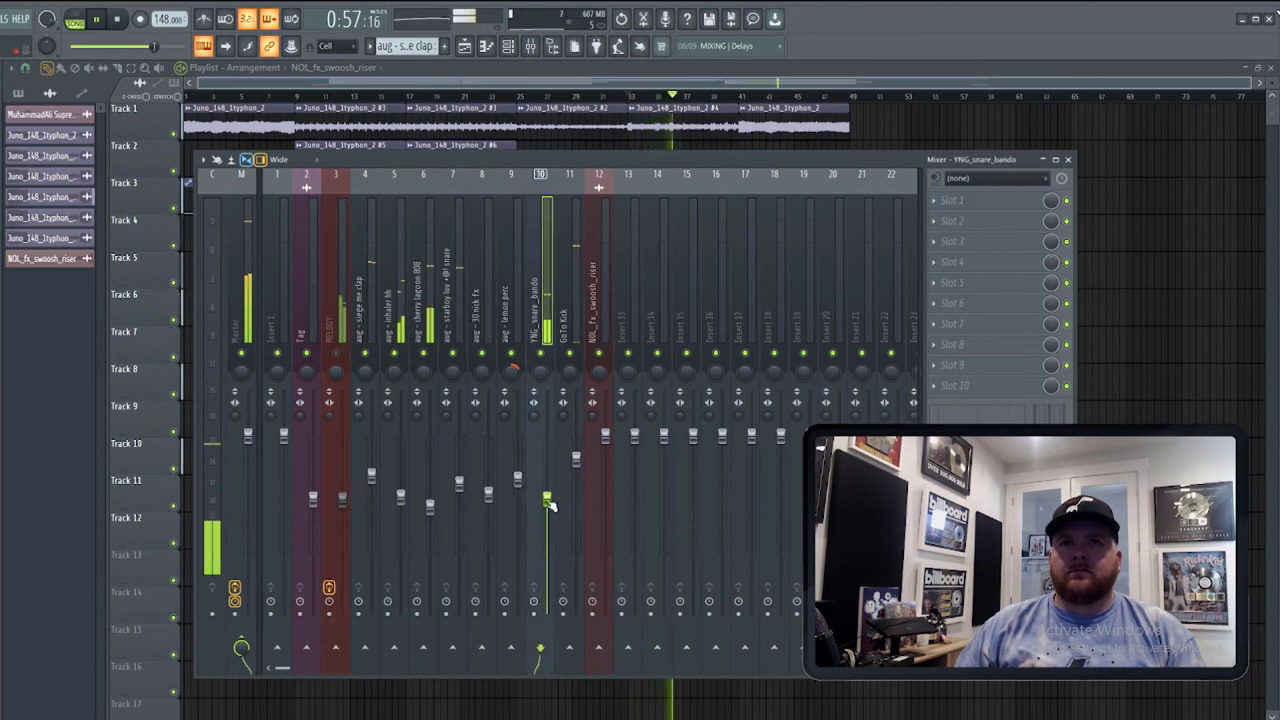
pyautogui.click(577, 318)
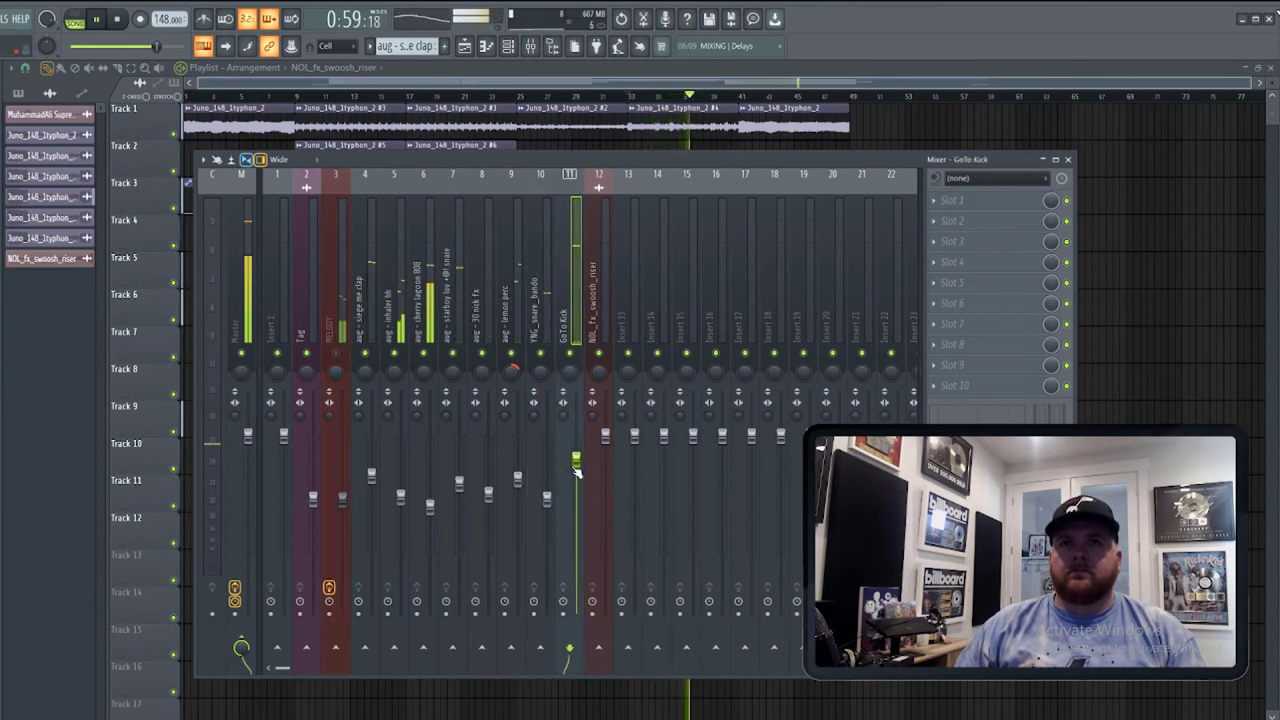
pyautogui.click(430, 504)
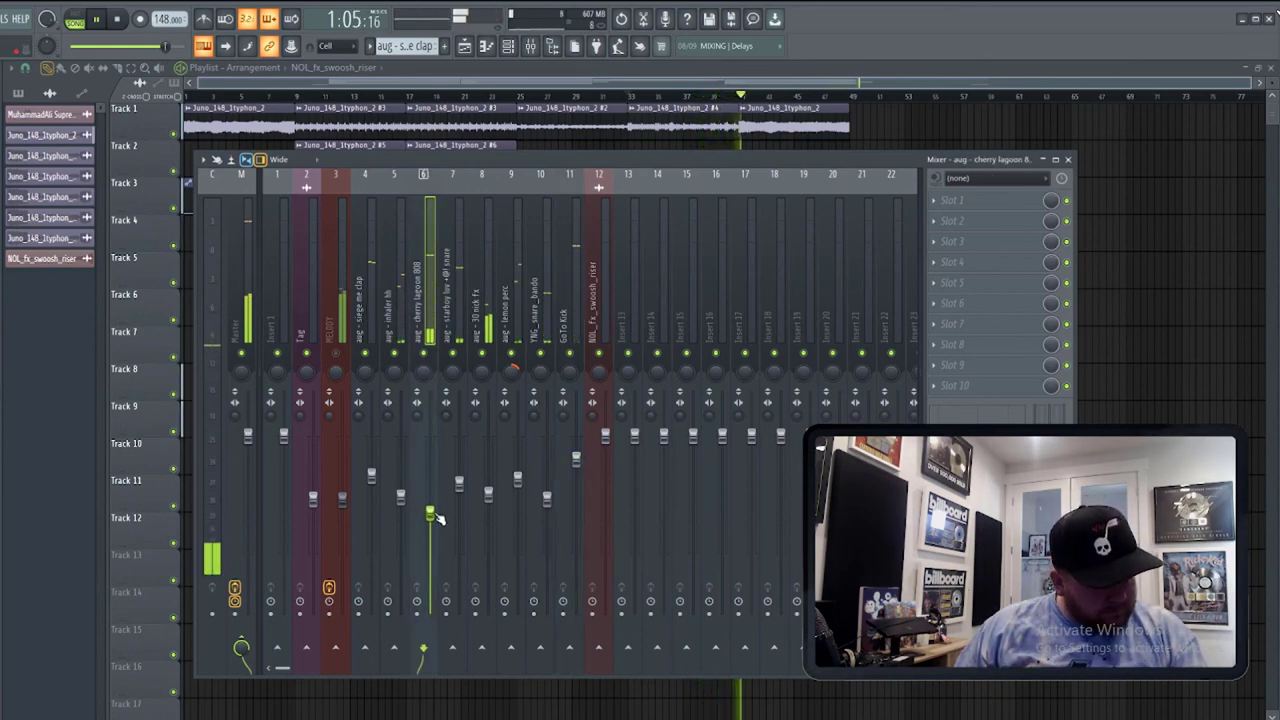
pyautogui.press('space')
pyautogui.press('space')
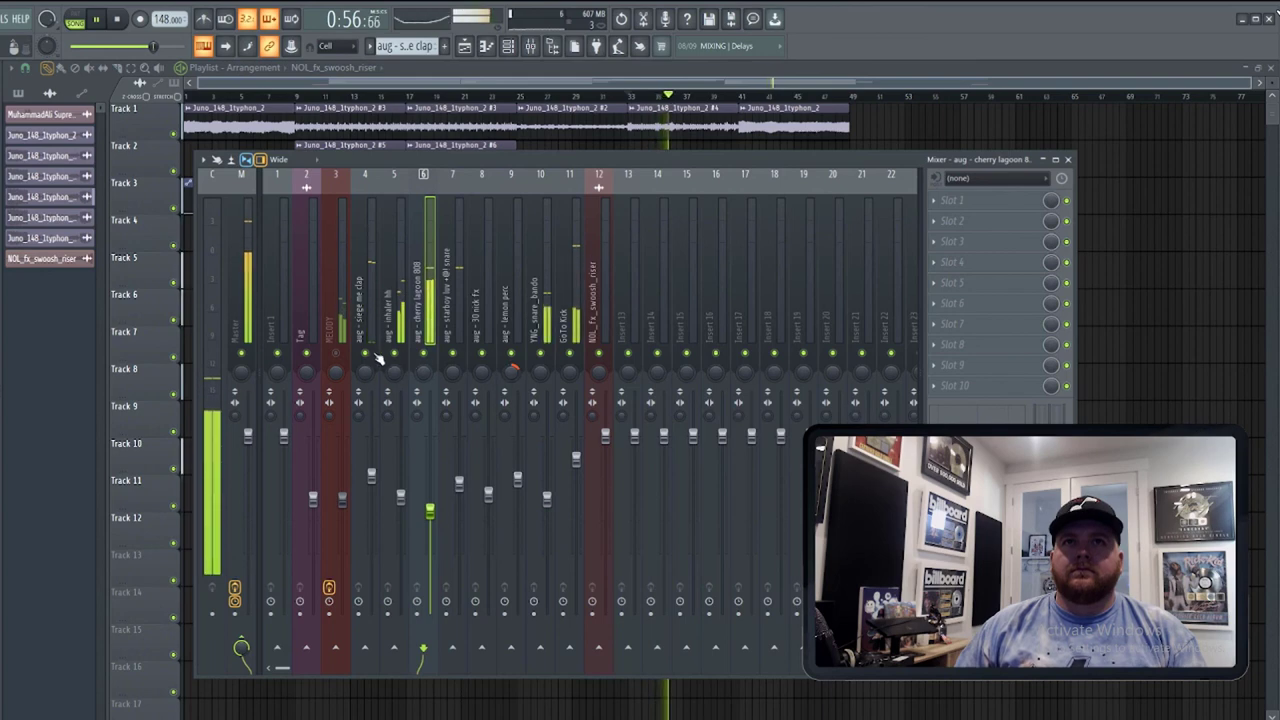
# Mute the clap, lower the starboy luv snare fader and pan that snare slightly left, checking it in playback.
pyautogui.click(543, 335)
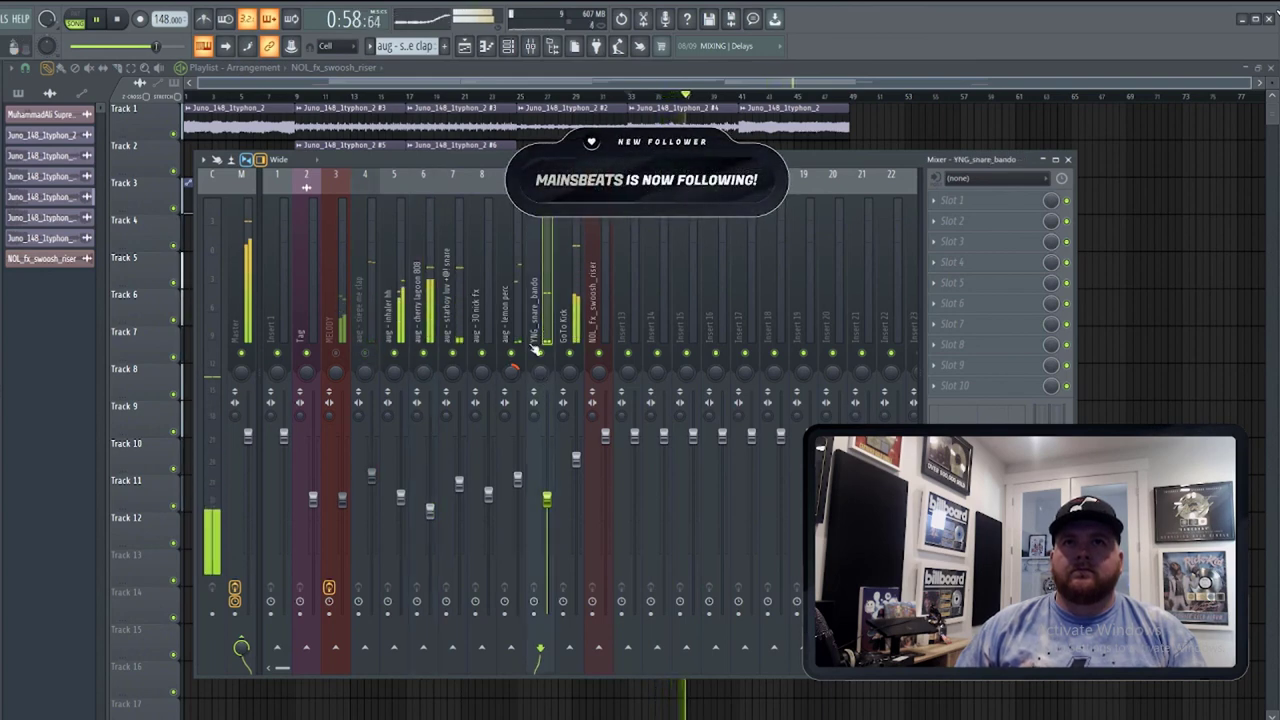
pyautogui.click(458, 495)
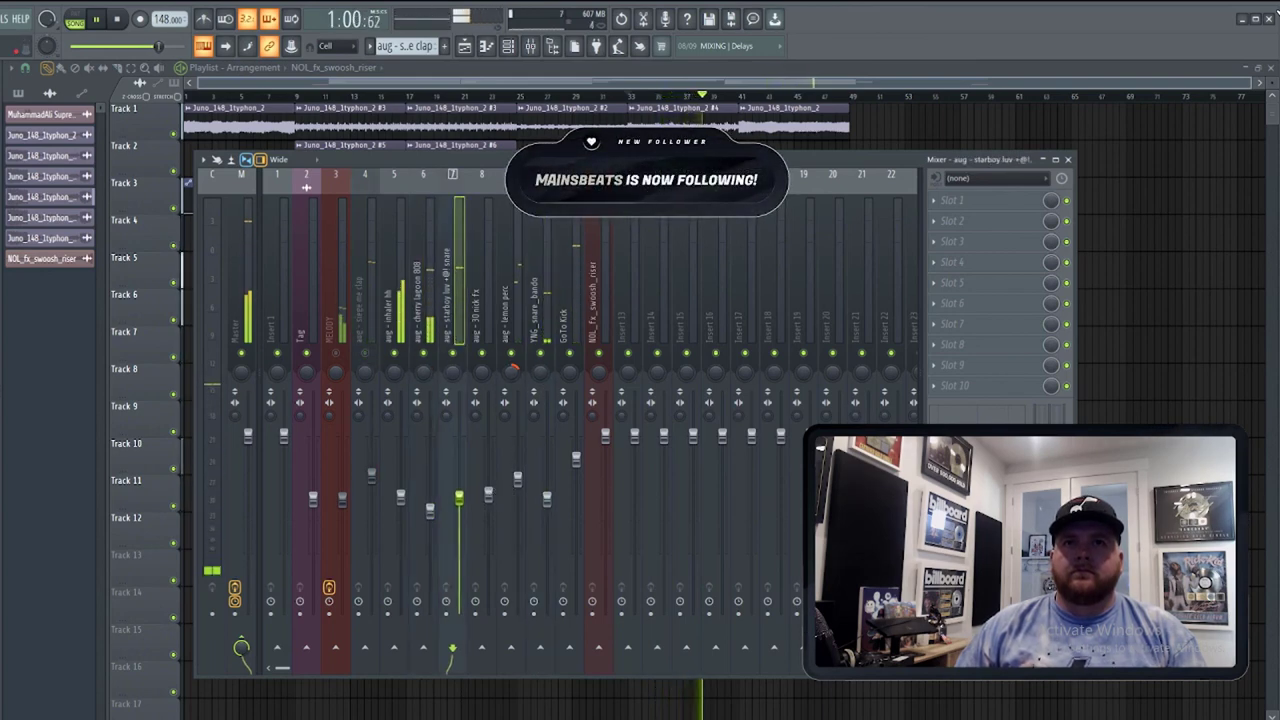
pyautogui.moveTo(459, 497); pyautogui.dragTo(459, 505)
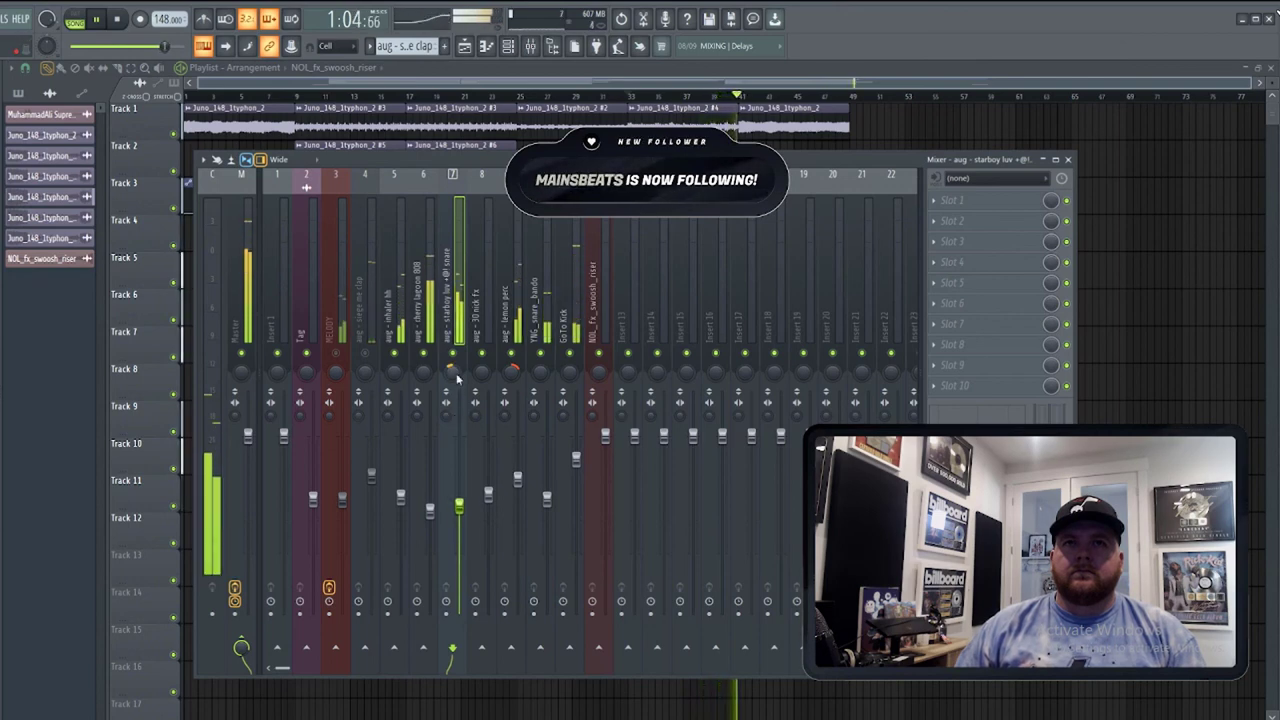
pyautogui.press('space')
pyautogui.press('space')
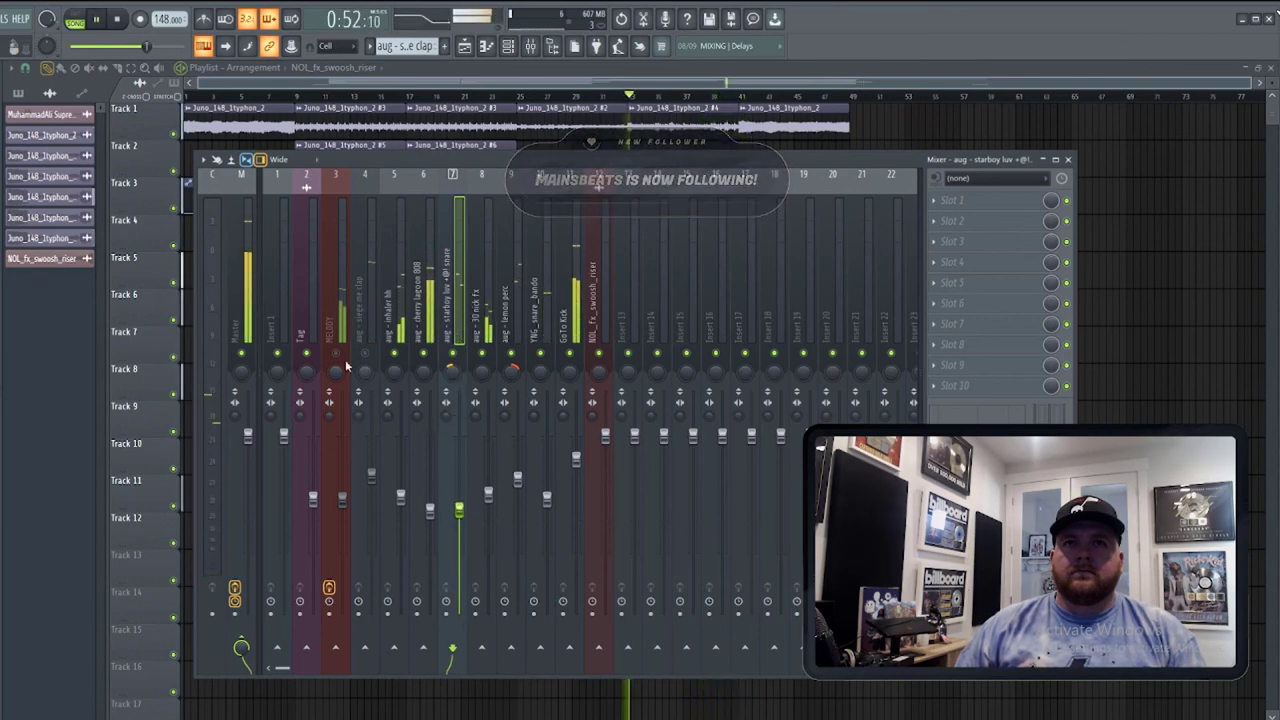
# Unmute the clap and MELODY tracks with MELODY slightly louder, and duplicate the arrangement from bar 9 to 49 twice.
pyautogui.click(342, 340)
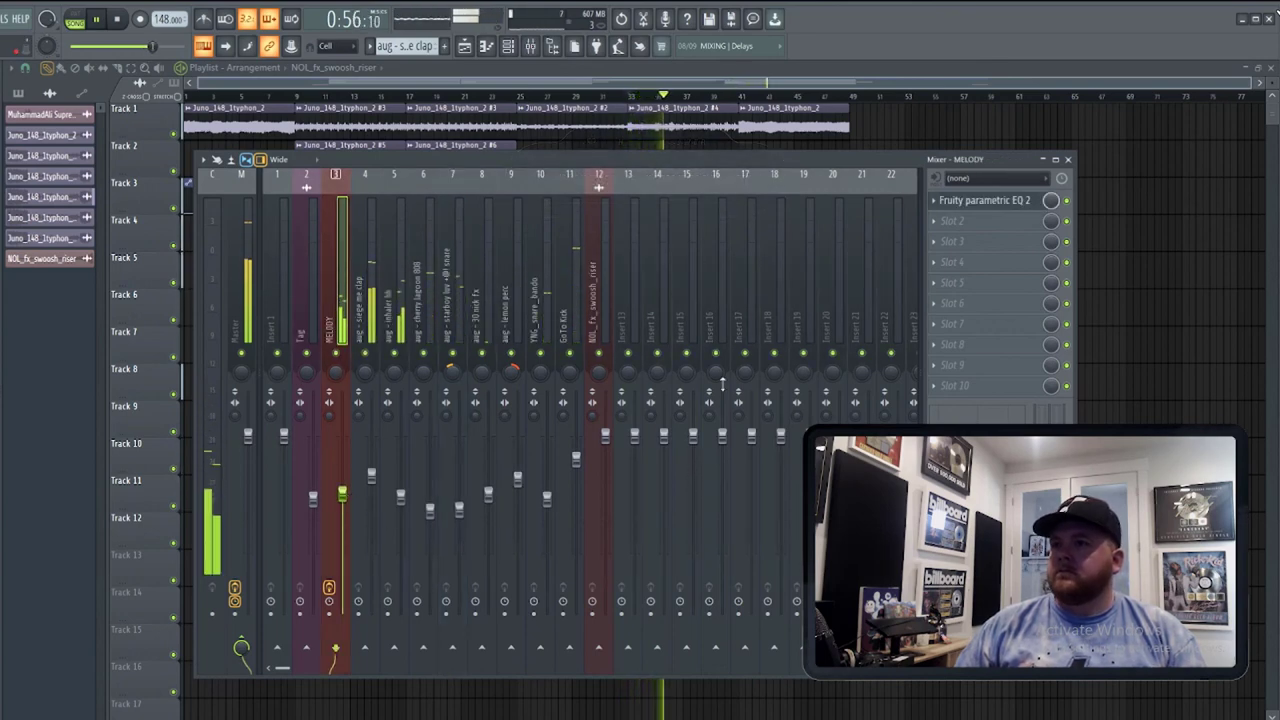
pyautogui.press('F9')
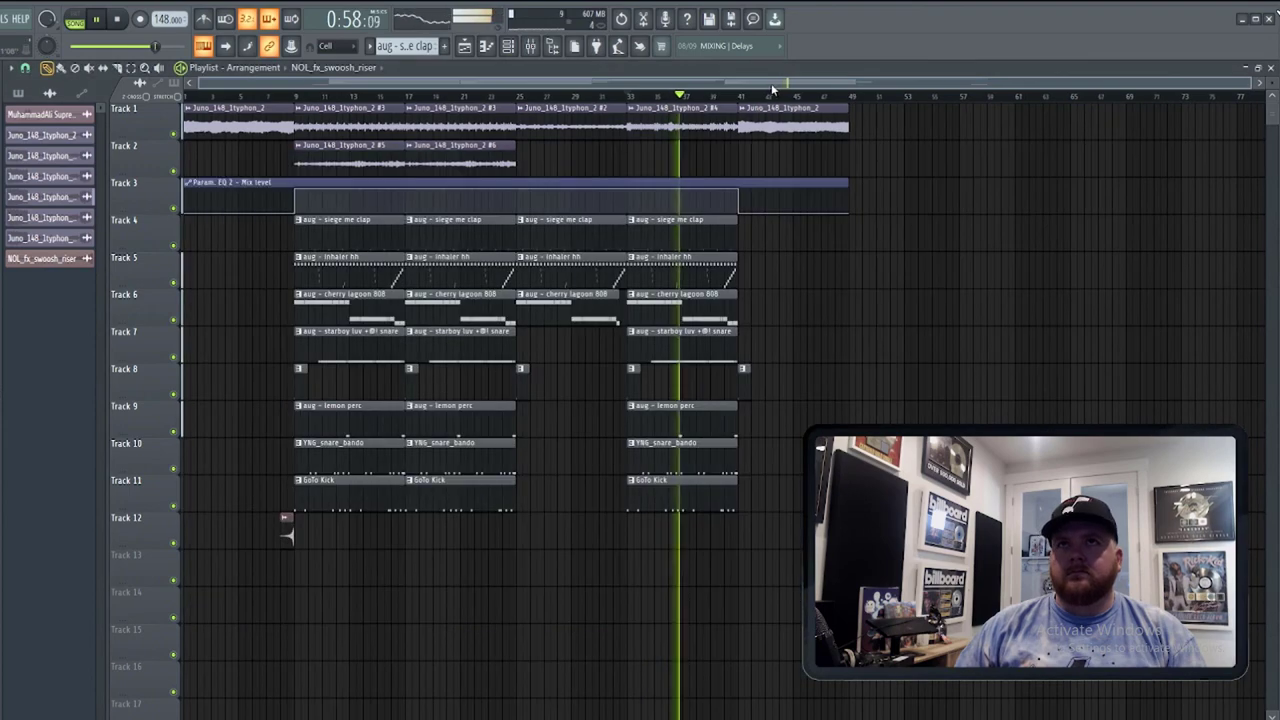
pyautogui.press('space')
pyautogui.click(300, 98)
pyautogui.moveTo(300, 100); pyautogui.dragTo(858, 140)
pyautogui.hotkey('ctrl', 'b')
pyautogui.hotkey('ctrl', 'b')
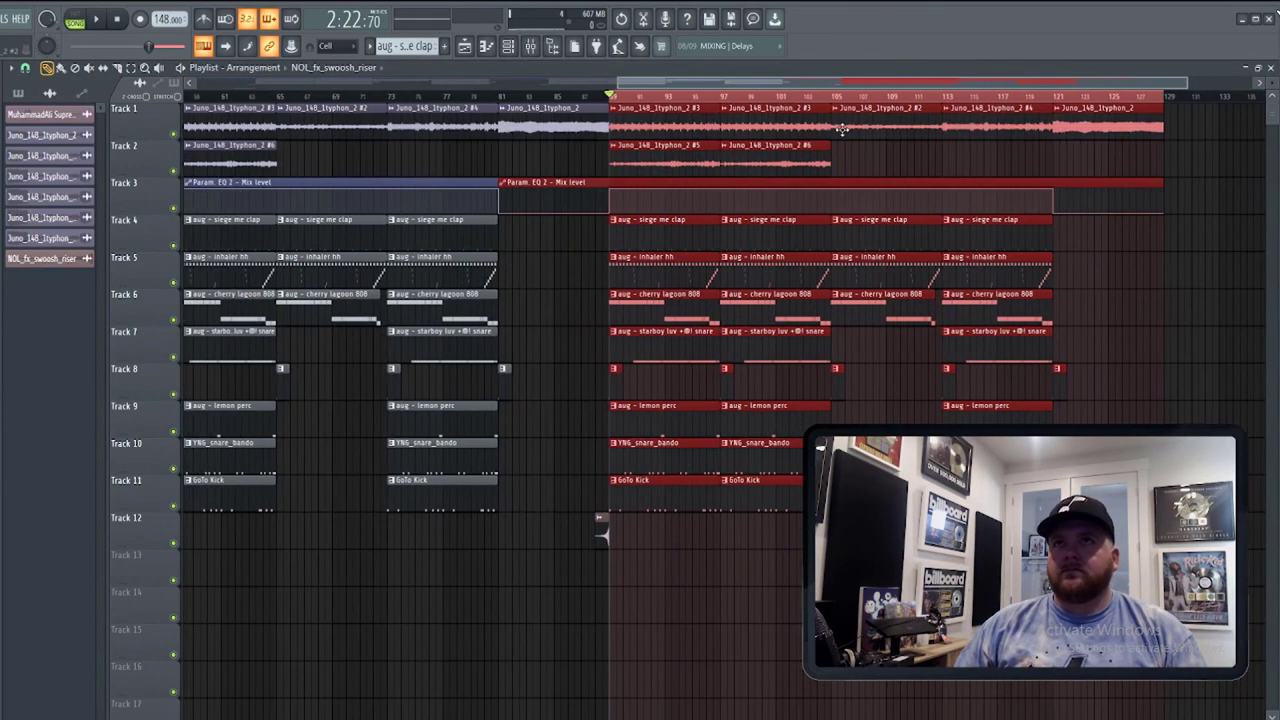
# Play the last repeat and delete its drum and 808 clips after bar 105, keeping the fx hit at bar 105.
pyautogui.press('space')
pyautogui.click(958, 96)
pyautogui.click(809, 97)
pyautogui.hotkey('ctrl', 'd')
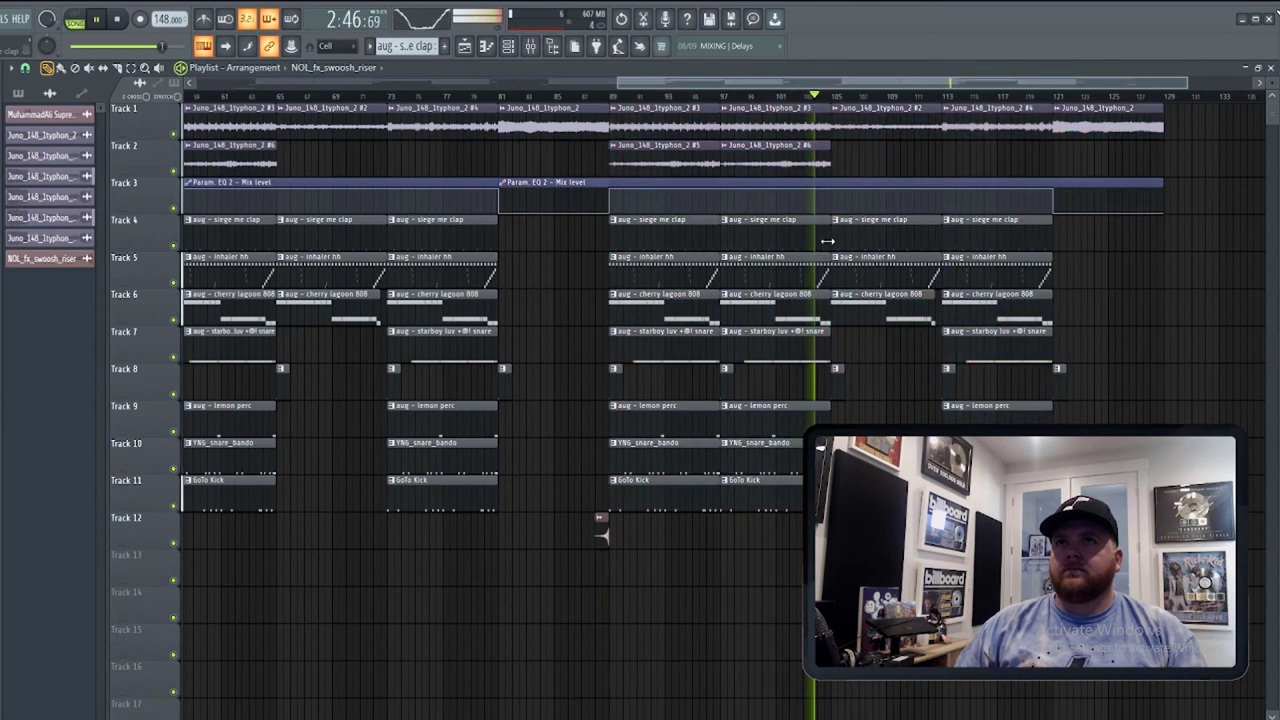
pyautogui.moveTo(845, 214); pyautogui.dragTo(1142, 470)
pyautogui.press('Delete')
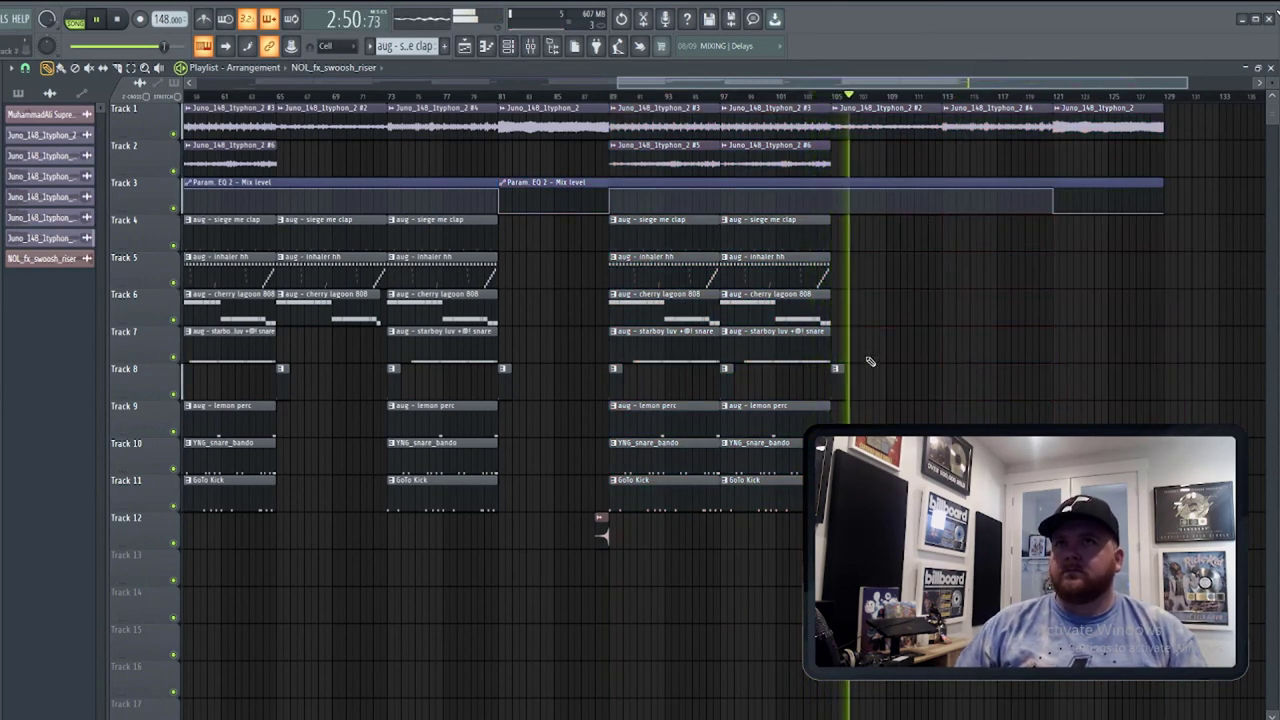
# Delete the last two Juno clips on Track 1 and shorten the EQ mix level automation to end at bar 113.
pyautogui.rightClick(982, 130)
pyautogui.rightClick(1108, 131)
pyautogui.moveTo(1160, 185); pyautogui.dragTo(948, 196)
pyautogui.scroll(-3, 985, 398)
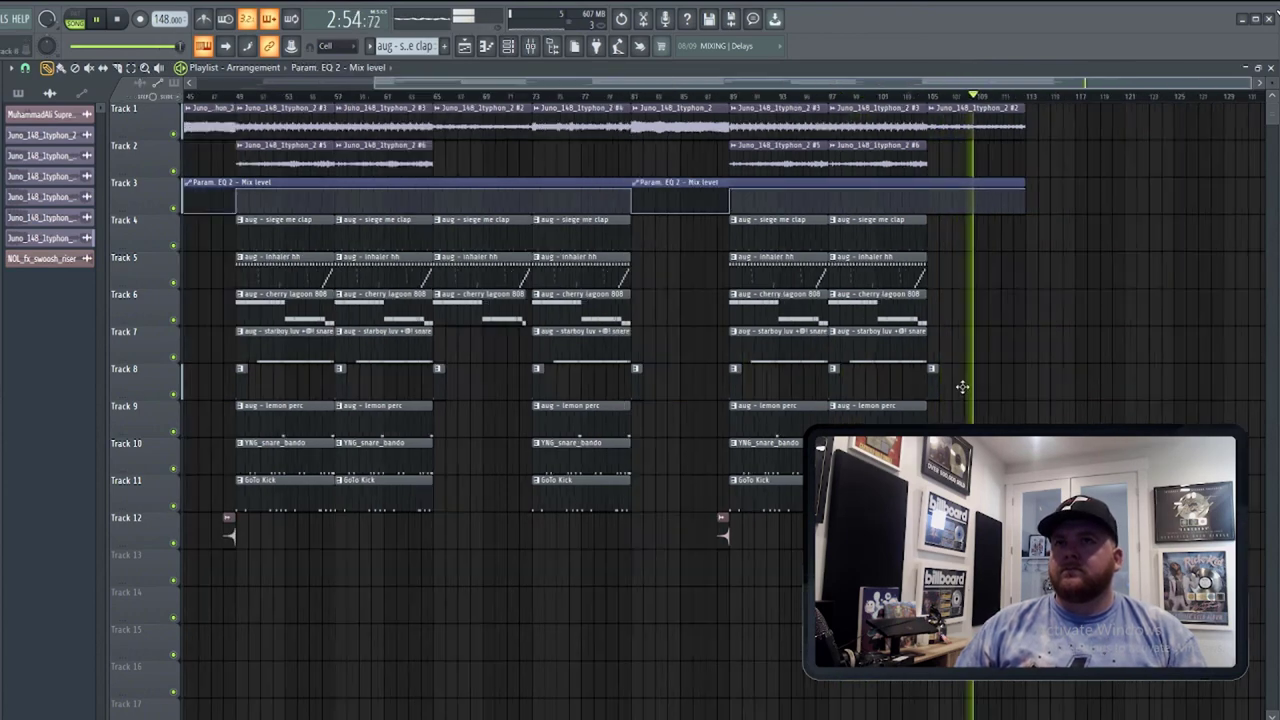
# Stop playback with the mixer shown, start saving the project under a new name and browse to the Finished Beats folder.
pyautogui.click(530, 46)
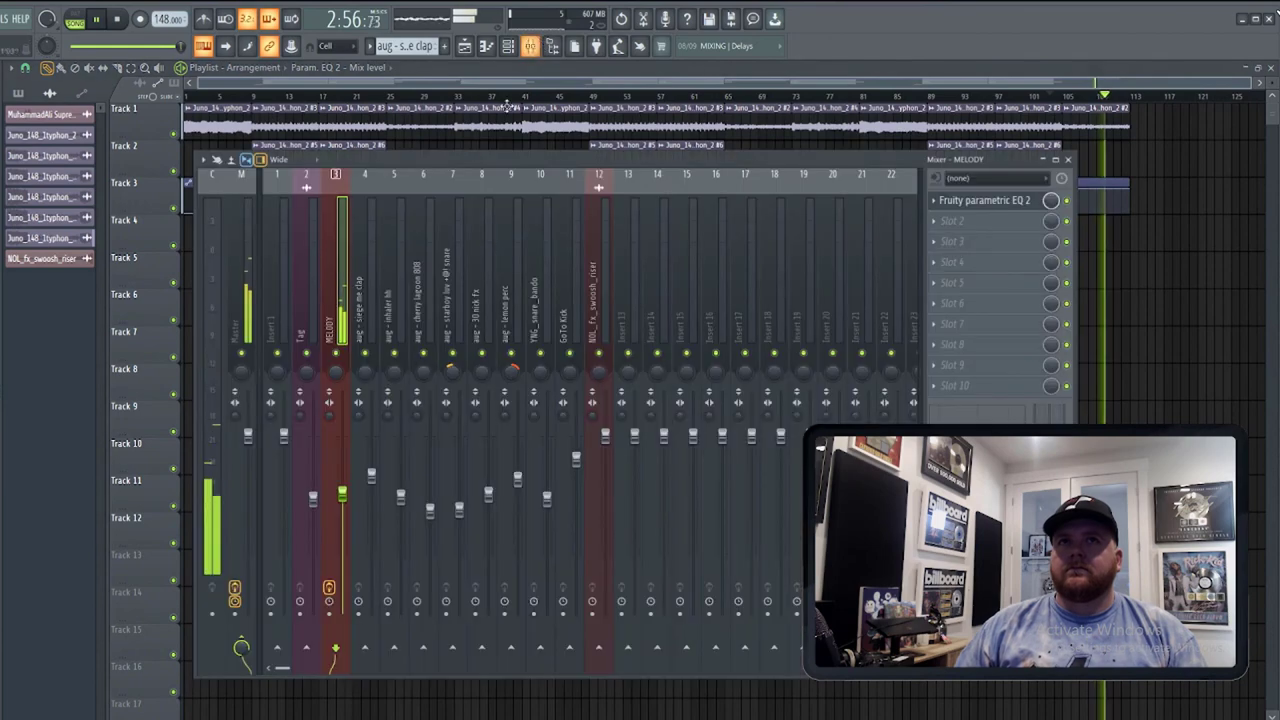
pyautogui.press('space')
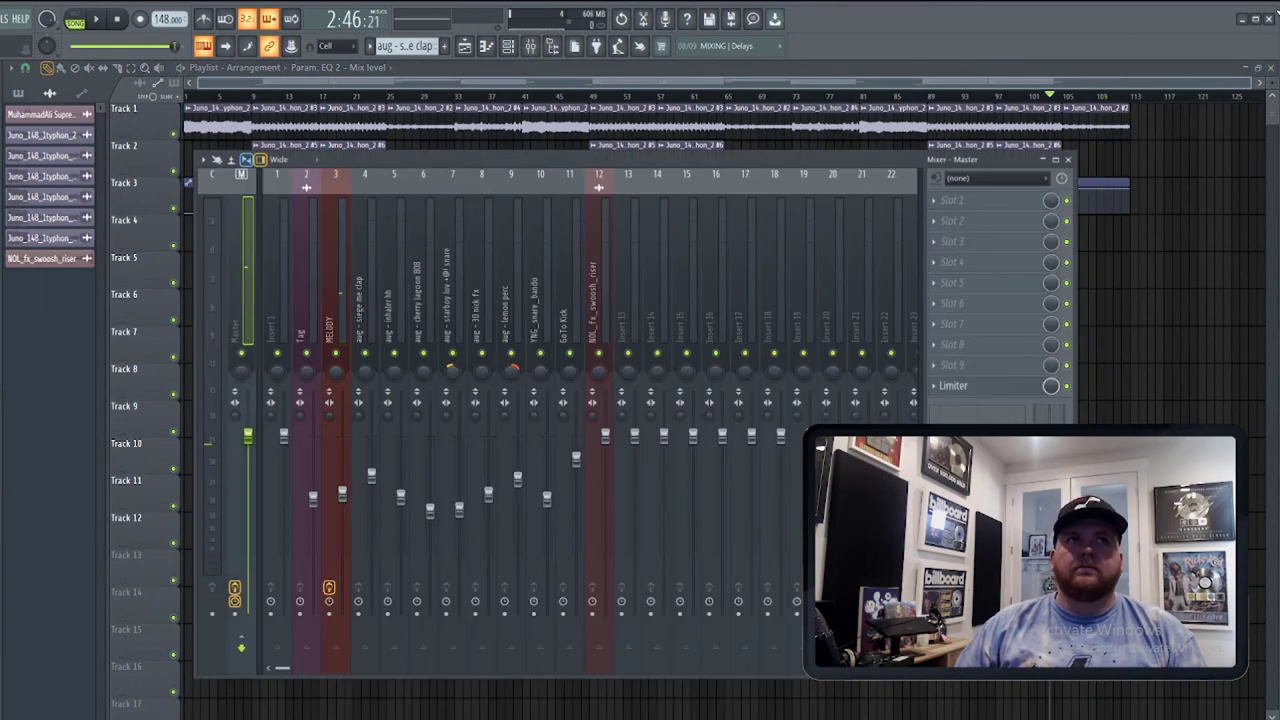
pyautogui.hotkey('alt', 'f')
pyautogui.click(20, 93)
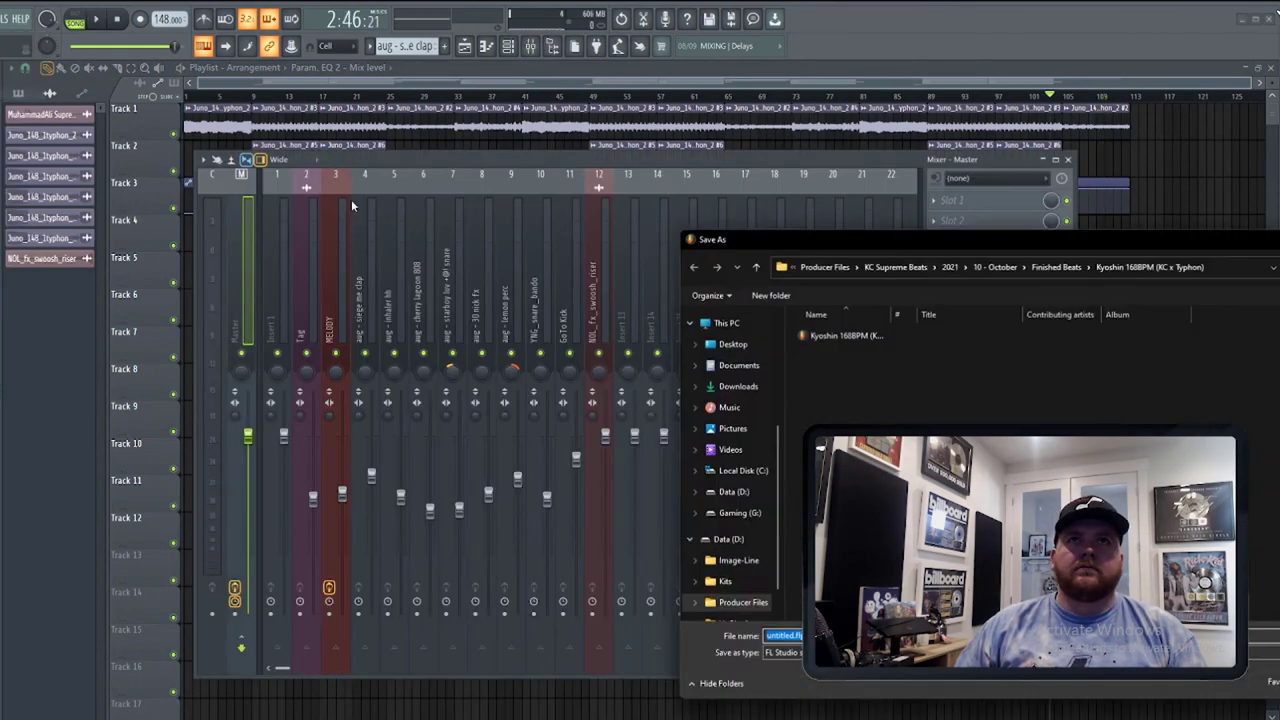
pyautogui.click(1063, 272)
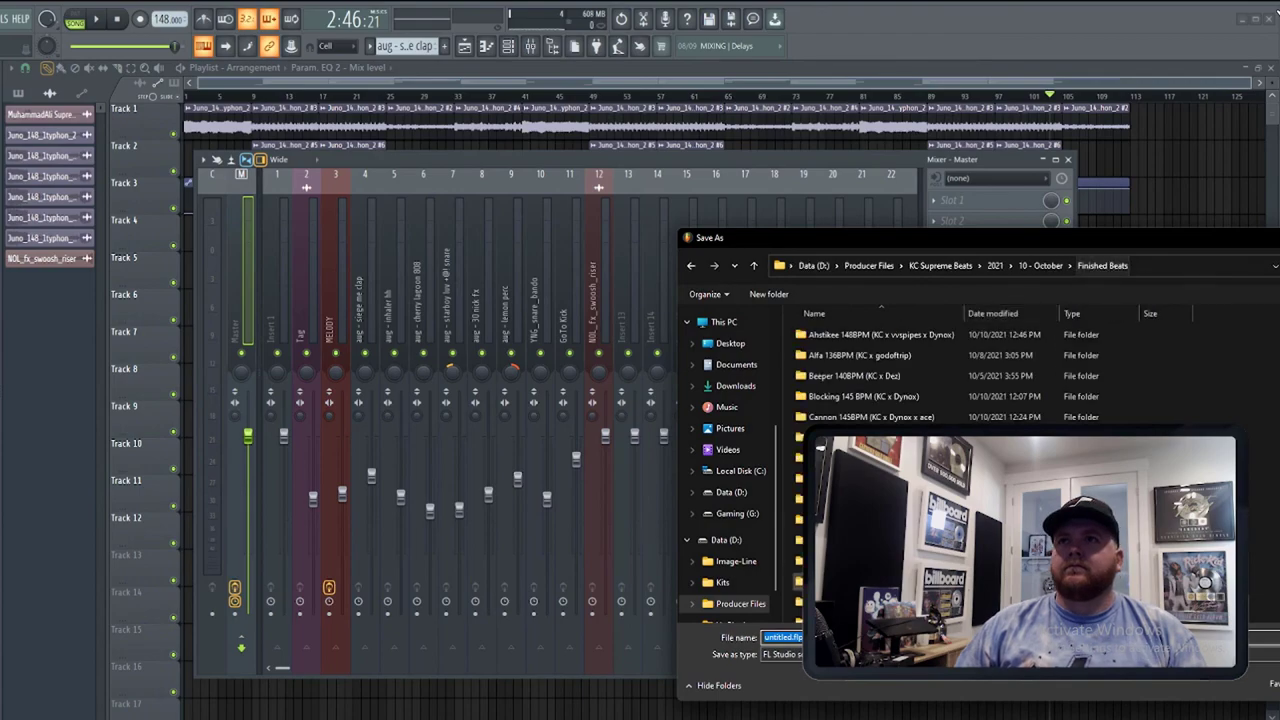